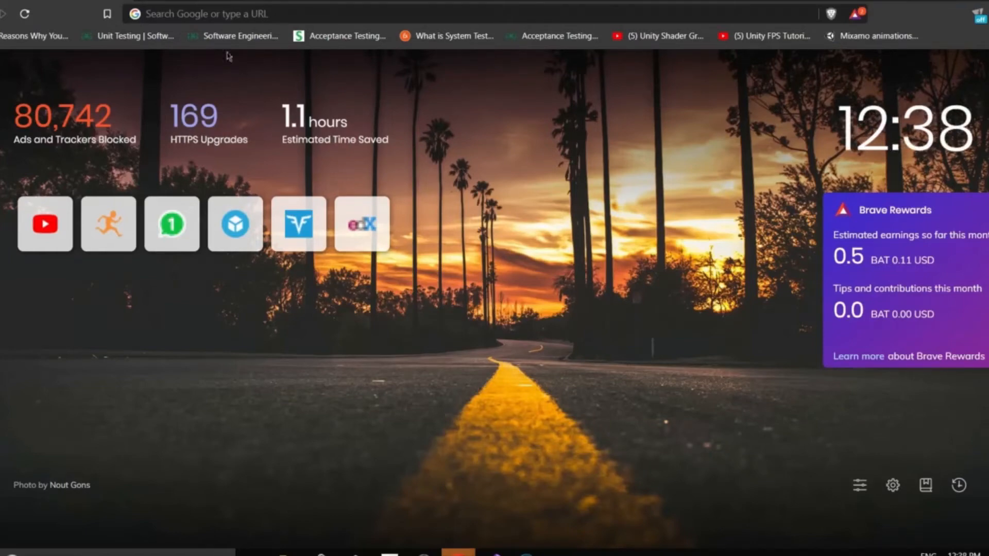
Search the web for "unity assets store" and open the Unity Asset Store site from the results
left_click(216, 15)
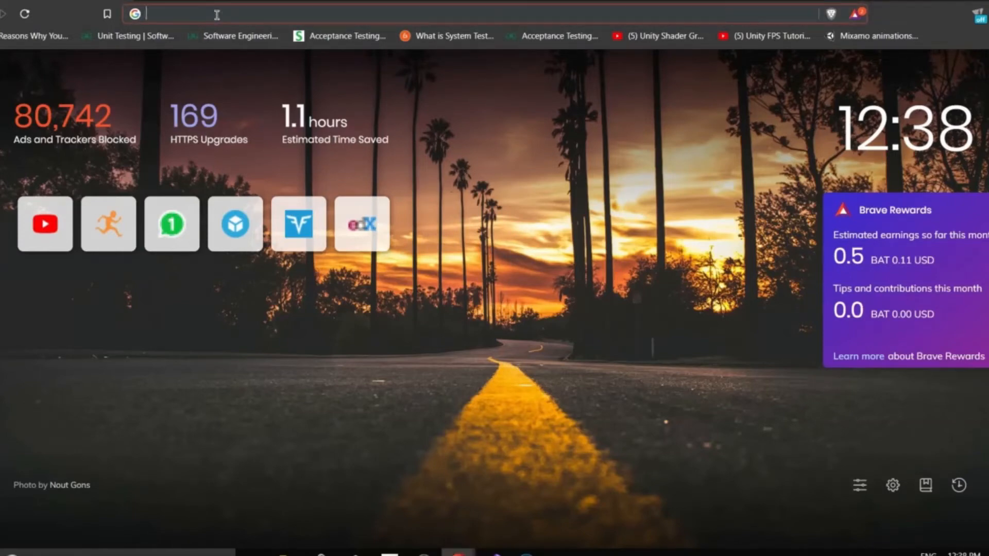
type("unity assets")
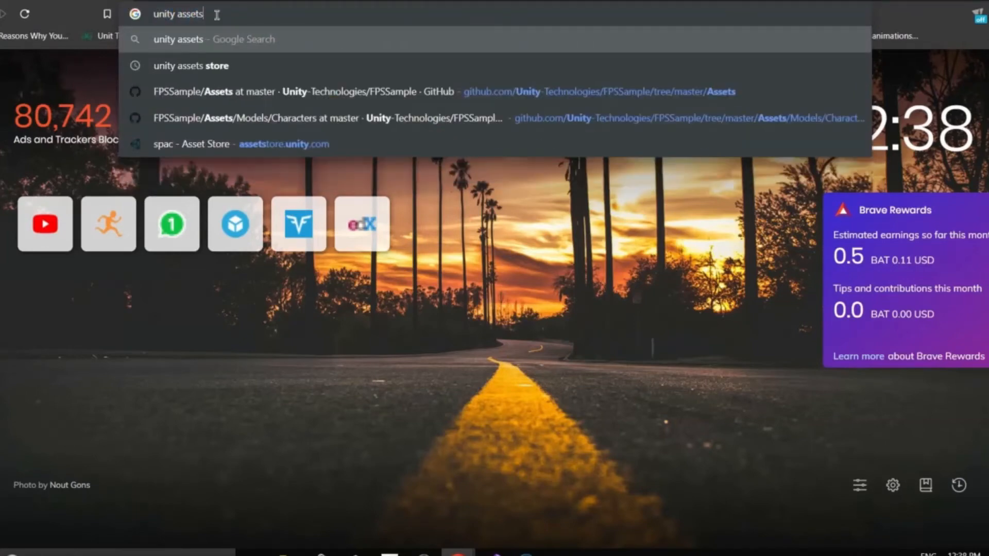
left_click(191, 65)
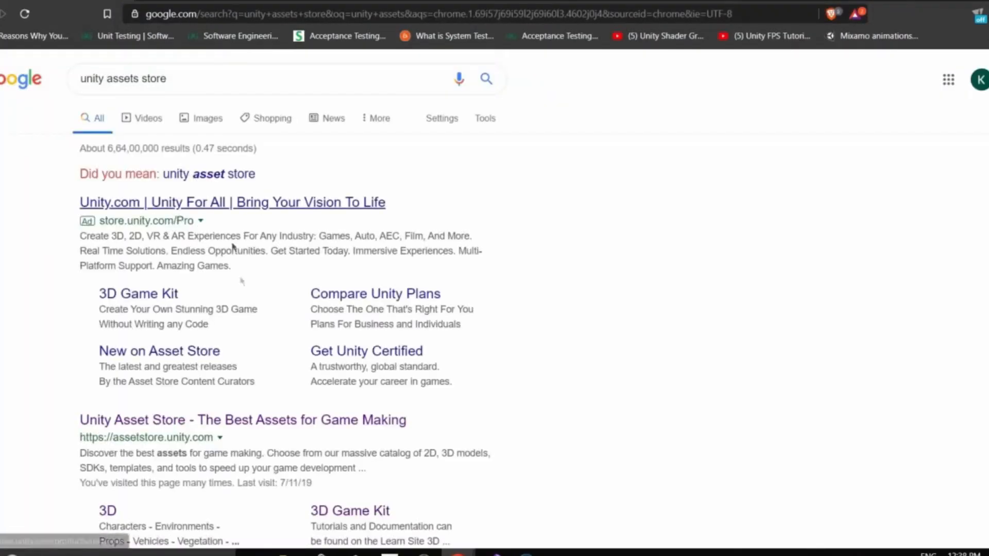
scroll(242, 217, "down", 4)
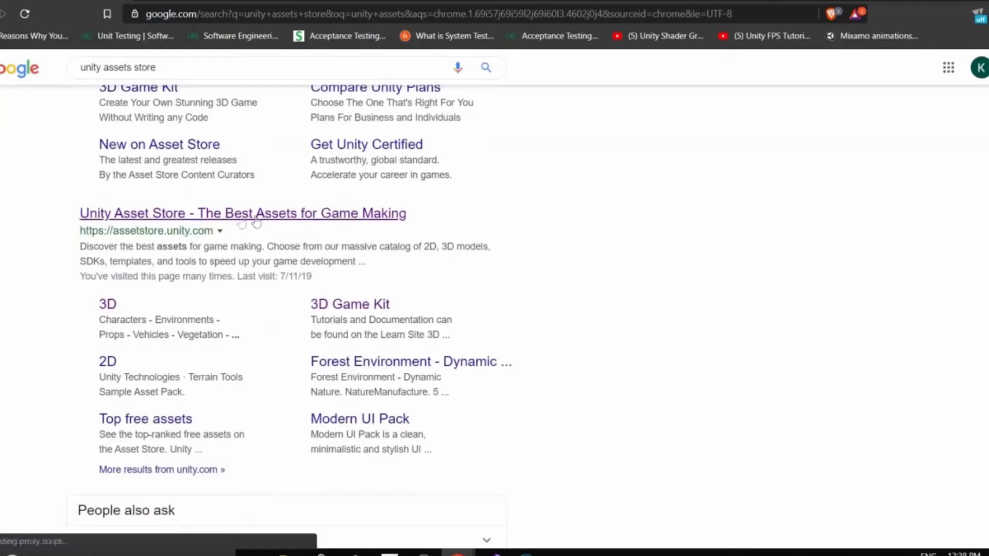
left_click(258, 215)
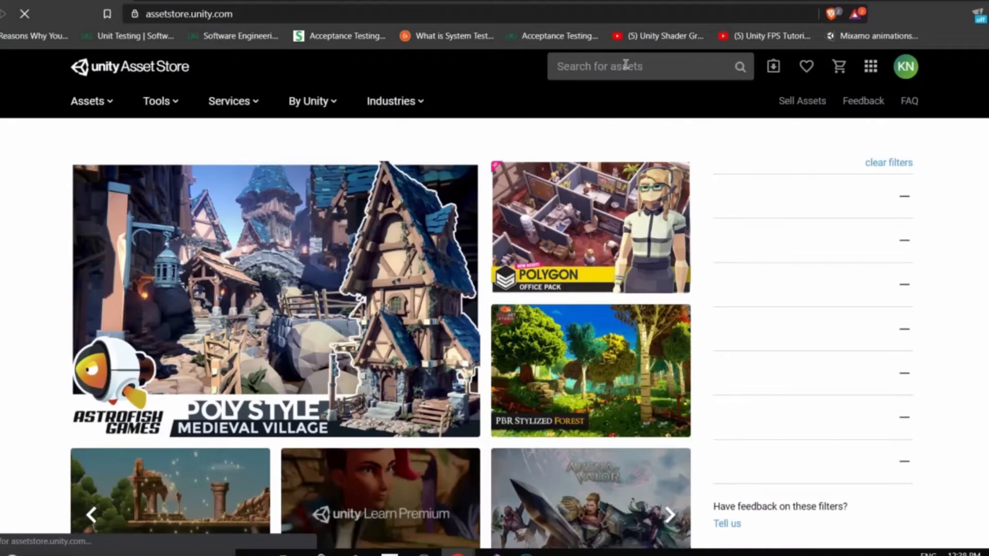
Look over the Asset Store's asset search, category filters and the Free Assets pricing filter
left_click(626, 65)
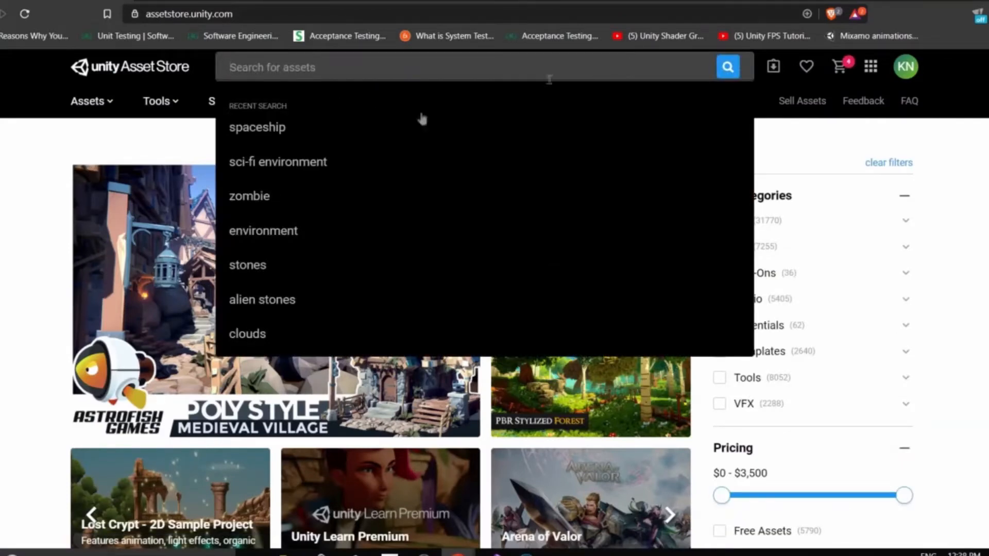
left_click(793, 246)
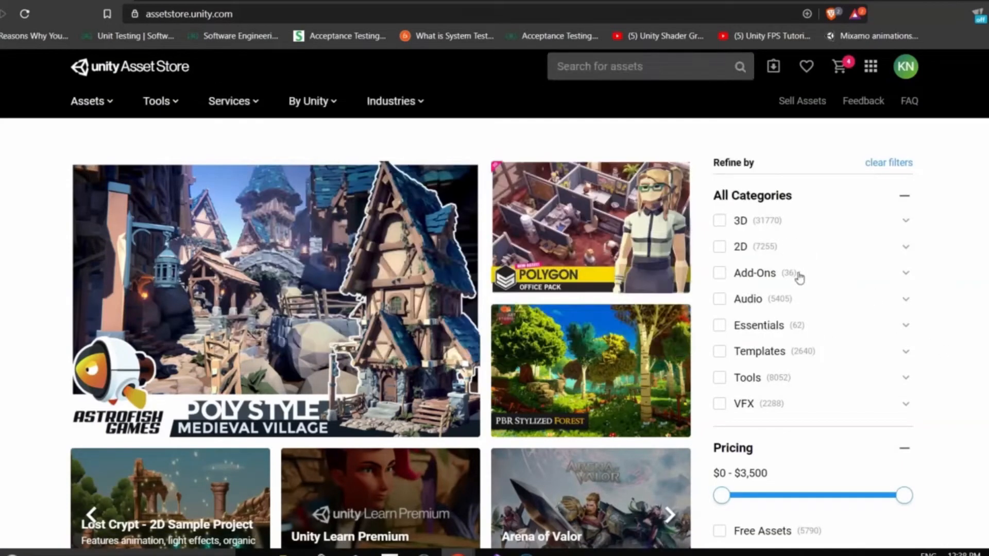
scroll(767, 226, "down", 1)
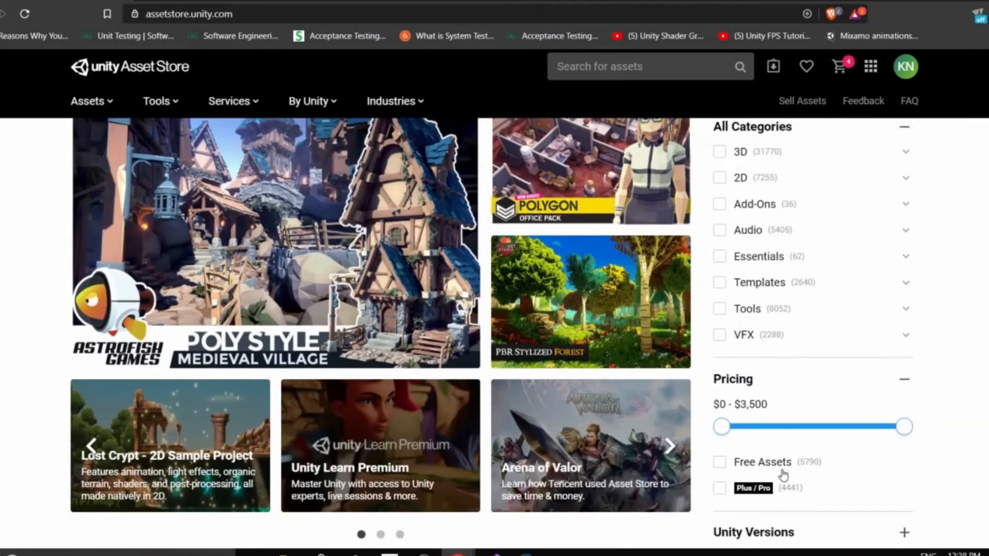
scroll(737, 237, "up", 1)
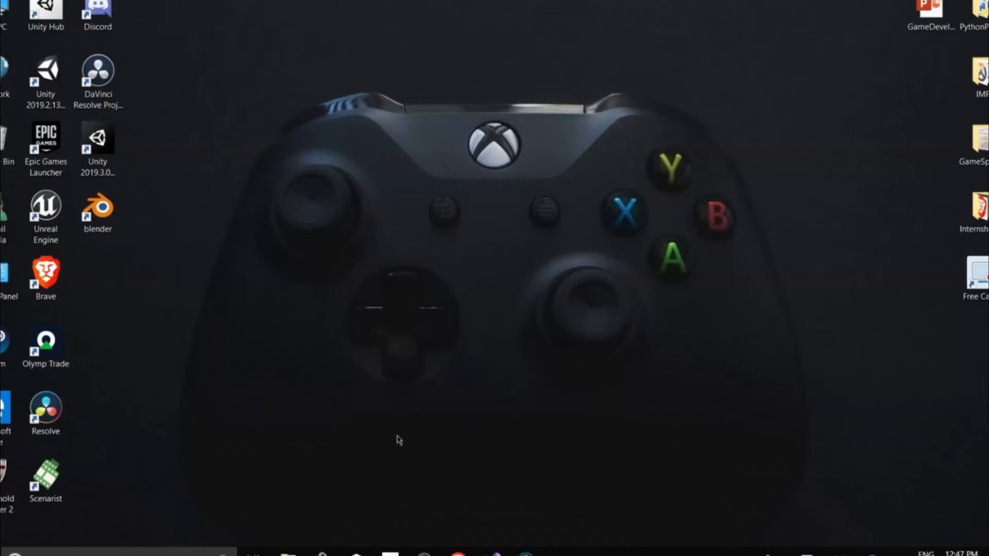
Switch to Unity Hub and start a new project based on the 3D template
left_click(392, 554)
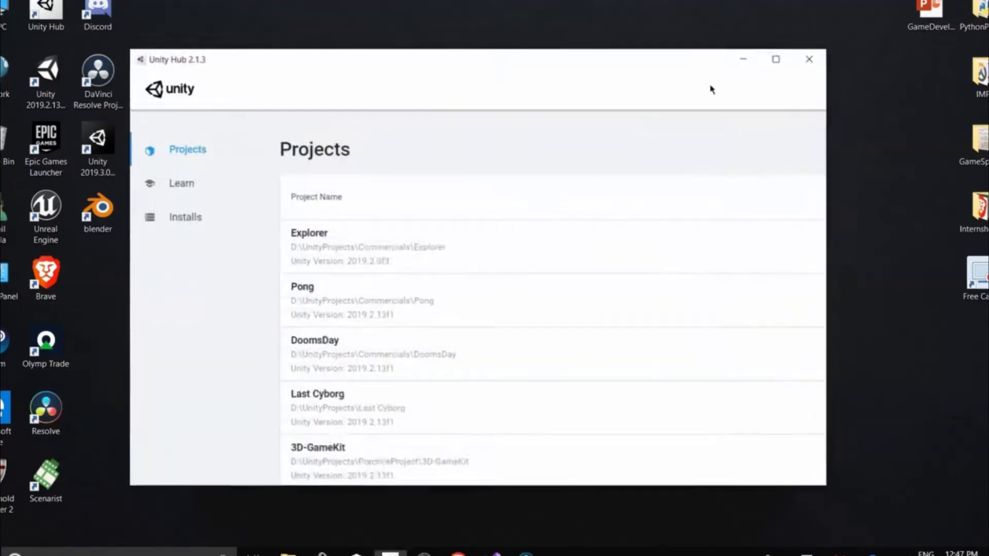
left_click(784, 74)
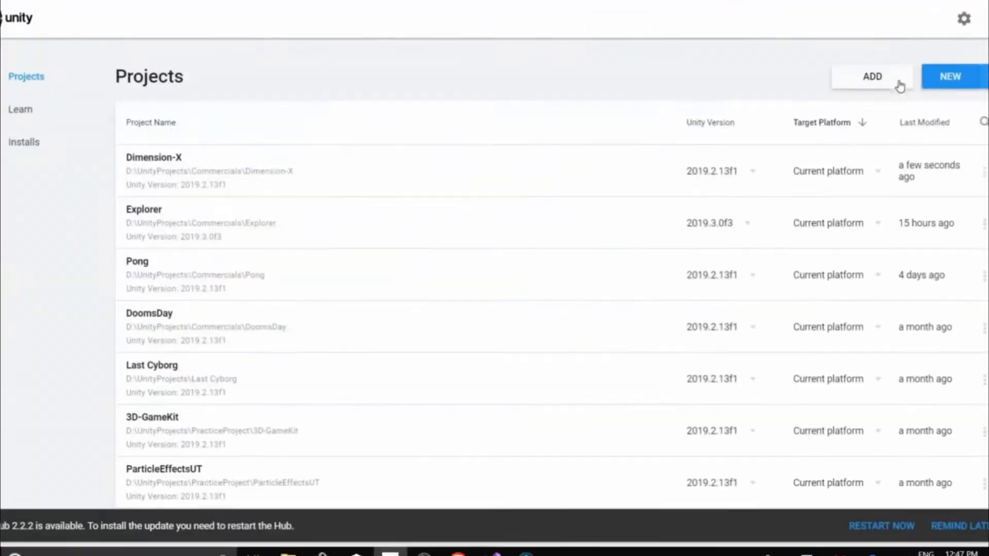
left_click(951, 86)
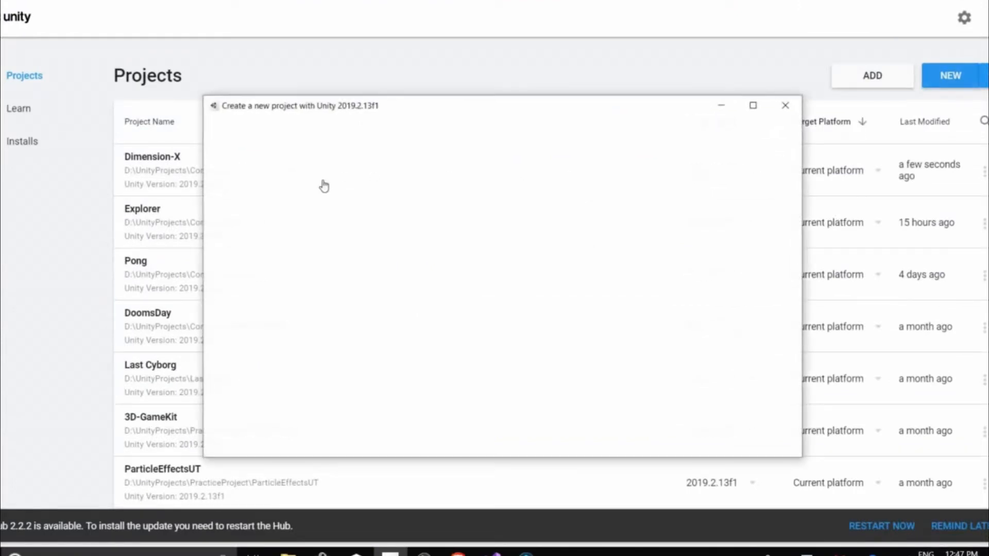
left_click(263, 226)
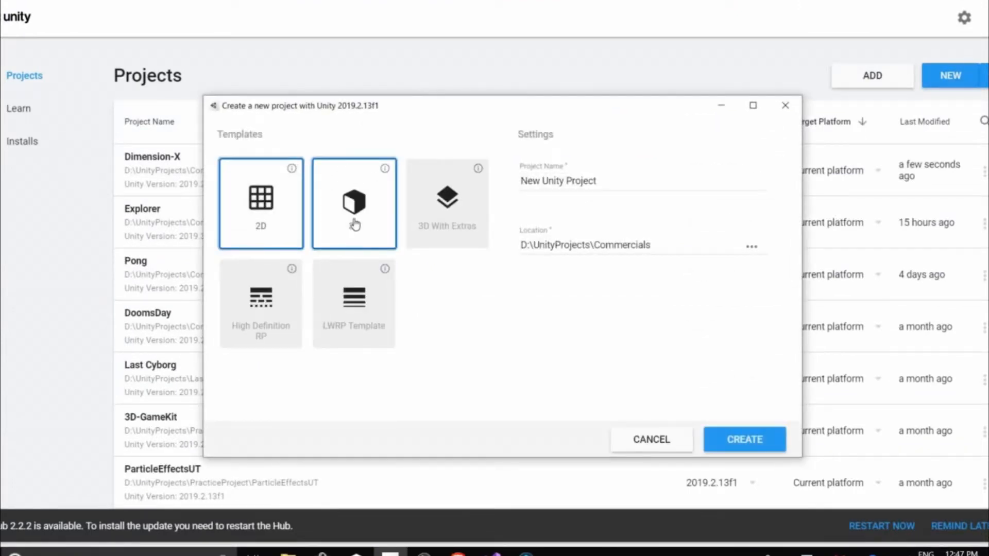
left_click(355, 222)
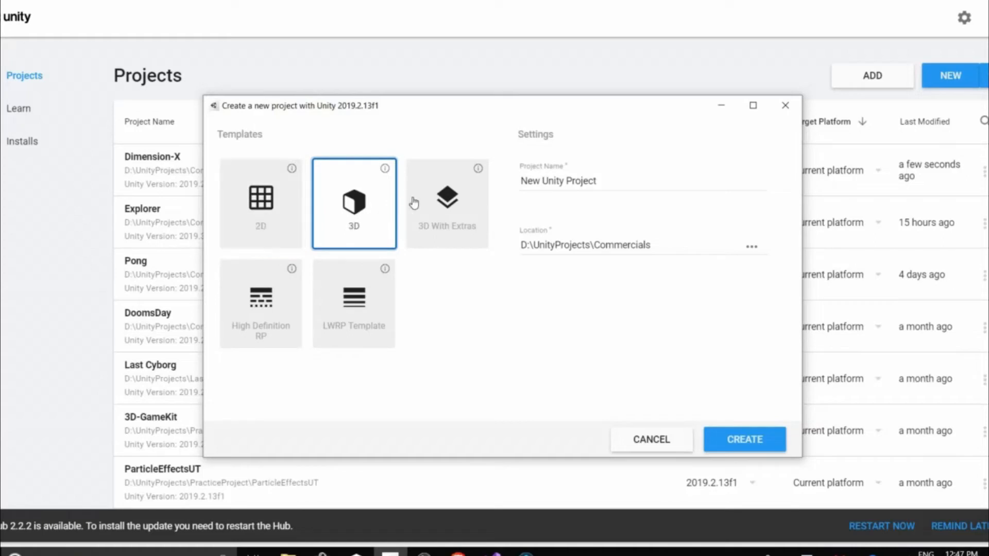
Name the new project Dimension-X and create it in the existing location
key("ctrl+a")
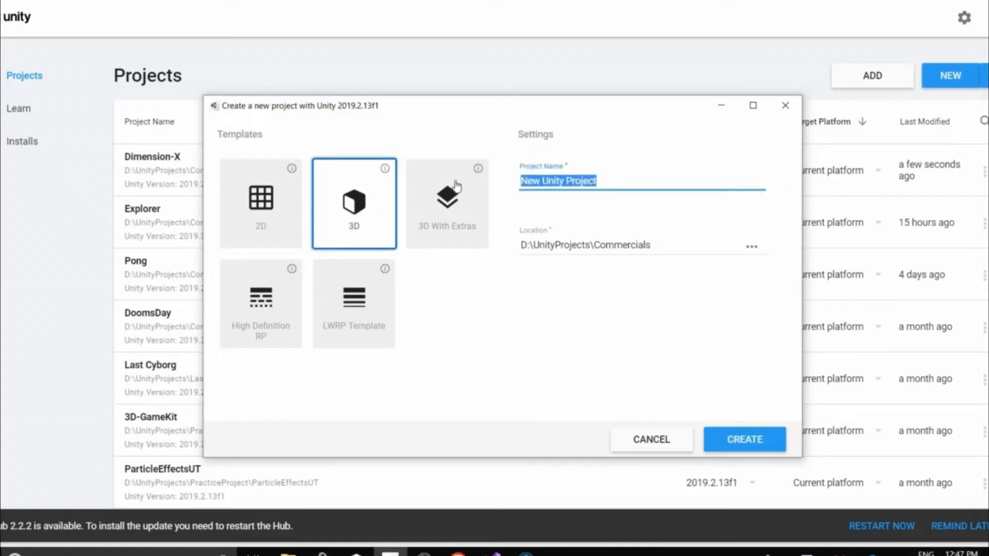
key("BackSpace")
type("Di")
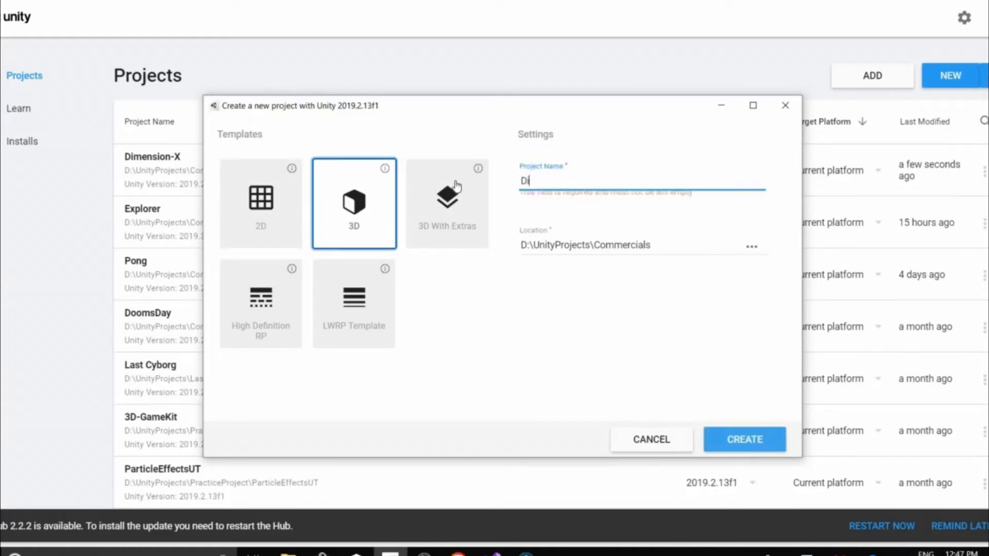
type("mension")
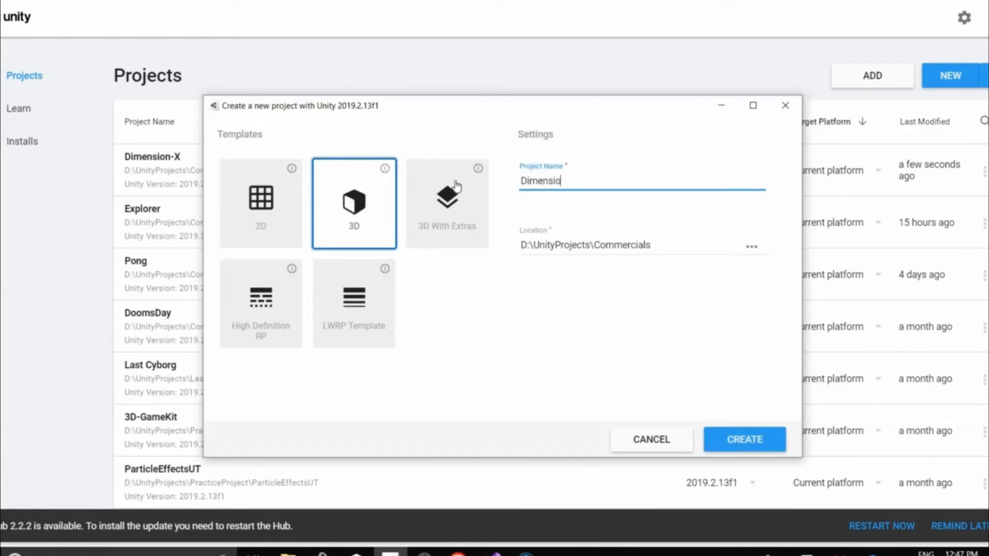
type("-X")
left_click(757, 446)
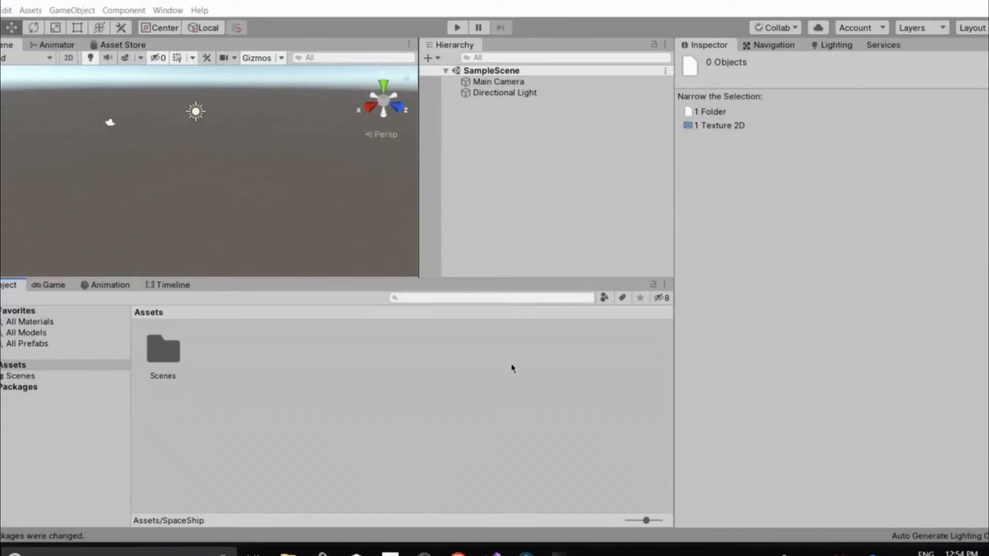
Import the SpaceShip folder from the Dimension-X folder in File Explorer into the project's Assets
key("alt+Tab")
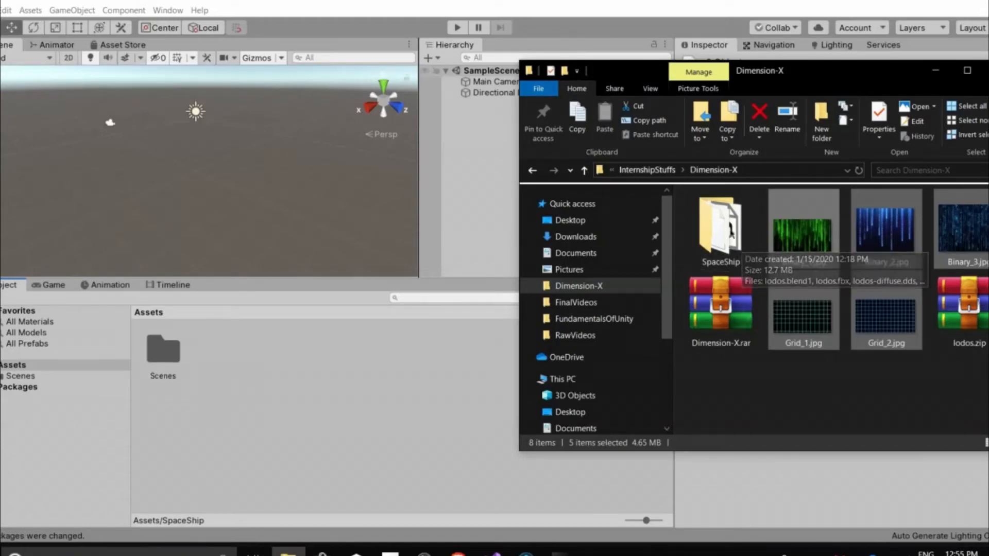
left_click(721, 226)
left_click_drag(721, 226, 221, 387)
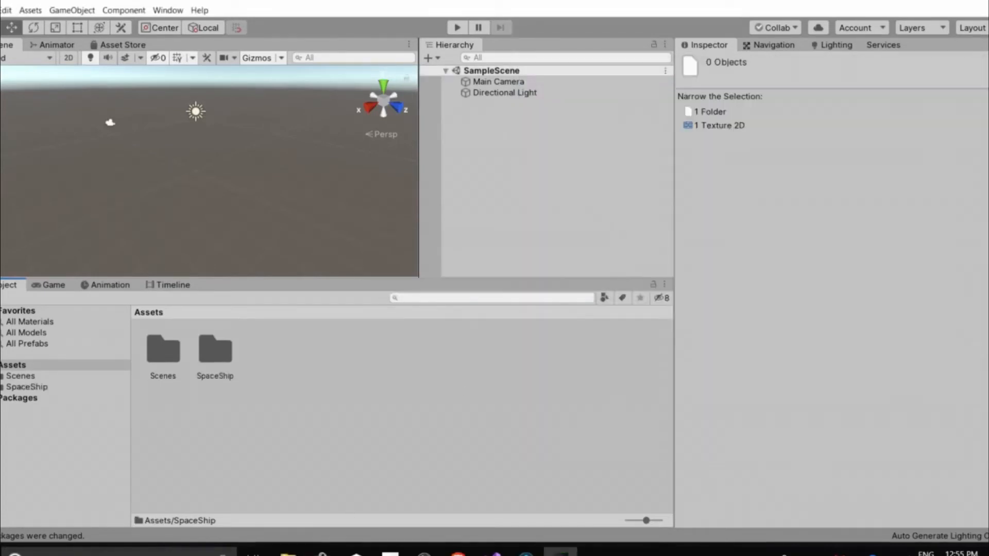
Import the images Binary_1, Binary_2, Binary_3, Grid_1 and Grid_2 from File Explorer into the project's Assets
left_click(288, 552)
left_click(803, 314)
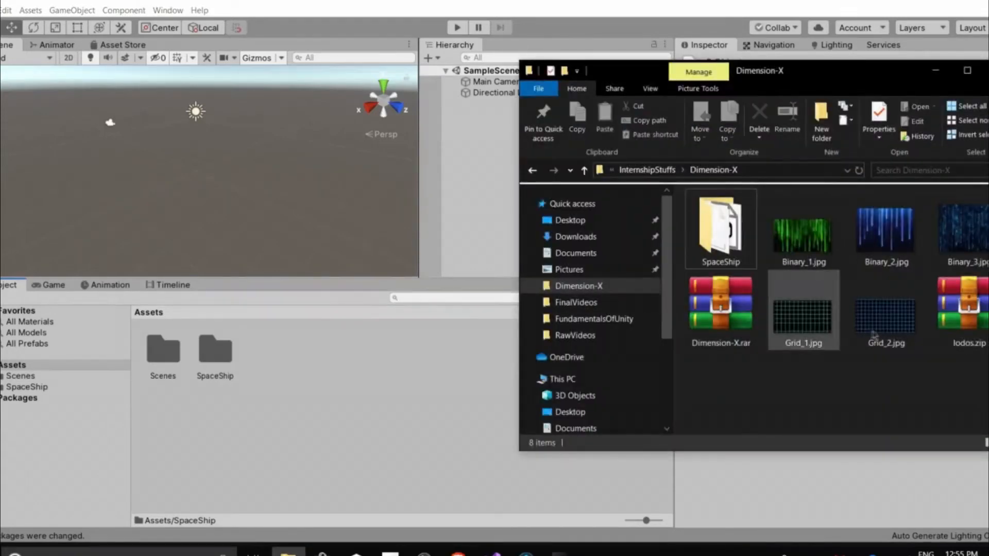
left_click(881, 320, "ctrl")
left_click(885, 234, "ctrl")
left_click(802, 234, "ctrl")
left_click(965, 250, "ctrl")
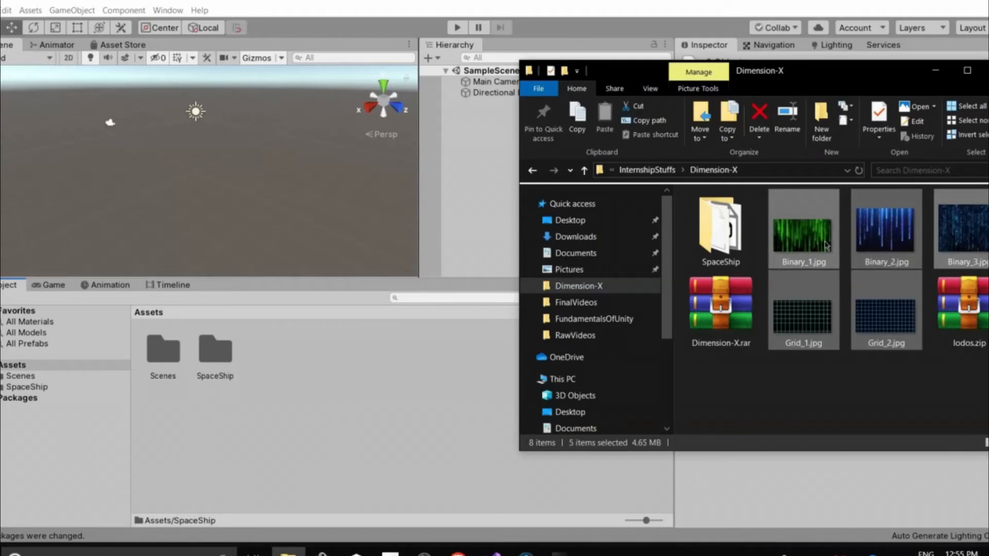
left_click_drag(813, 244, 285, 403)
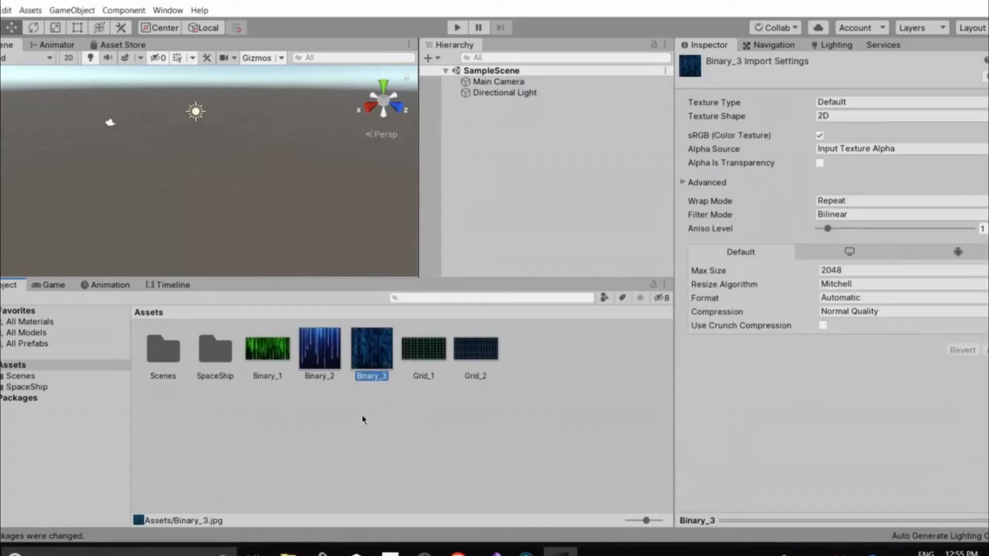
left_click(362, 419)
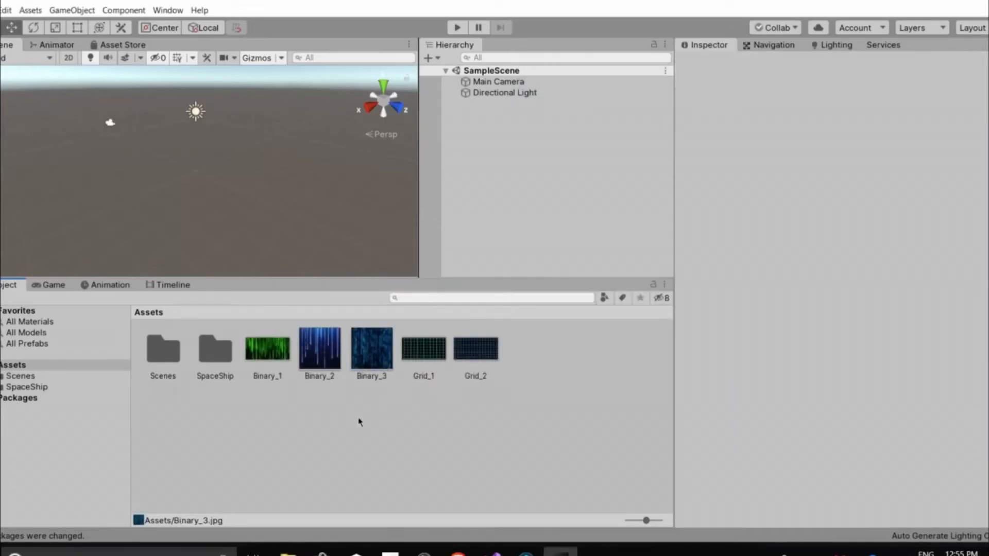
Create a folder named Textures in Assets
right_click(324, 425)
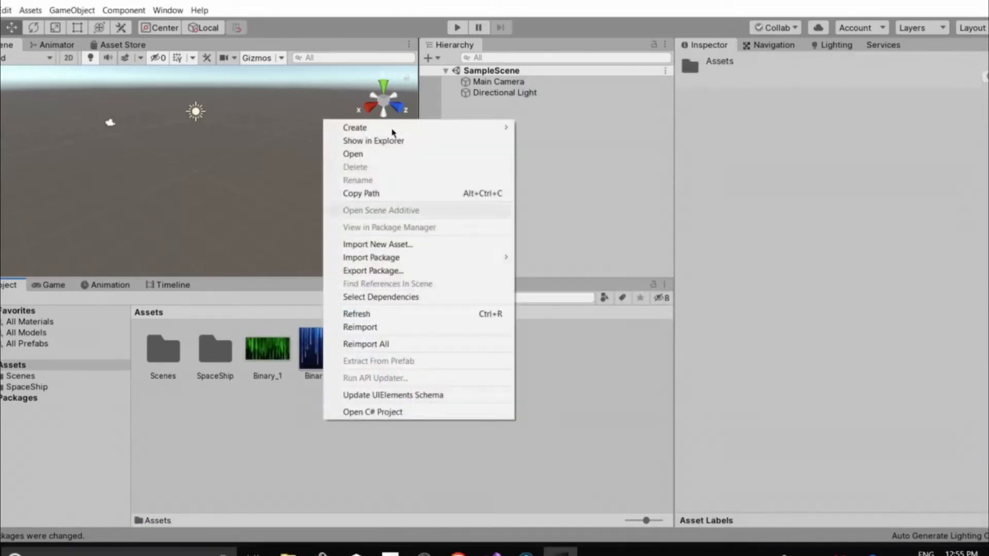
mouse_move(412, 127)
left_click(613, 118)
type("Textures")
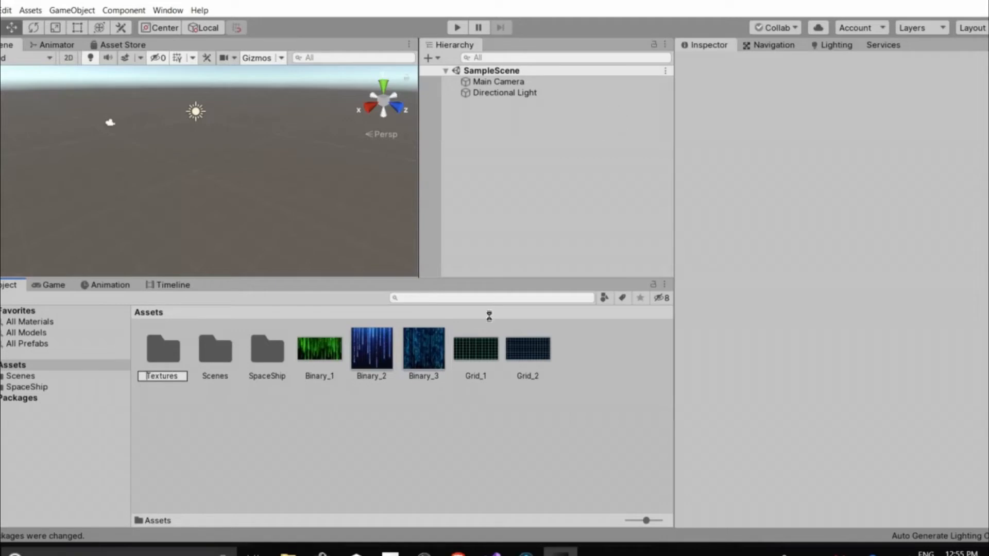
left_click(321, 371)
Move the three Binary images and the two Grid images into the Textures folder
left_click(321, 368)
left_click(371, 358, "ctrl")
left_click(424, 358, "ctrl")
left_click(461, 359)
left_click(517, 359)
left_click(462, 359, "ctrl")
left_click(427, 356, "ctrl")
left_click(373, 355, "ctrl")
left_click(335, 351, "ctrl")
left_click_drag(371, 359, 278, 384)
left_click(338, 357)
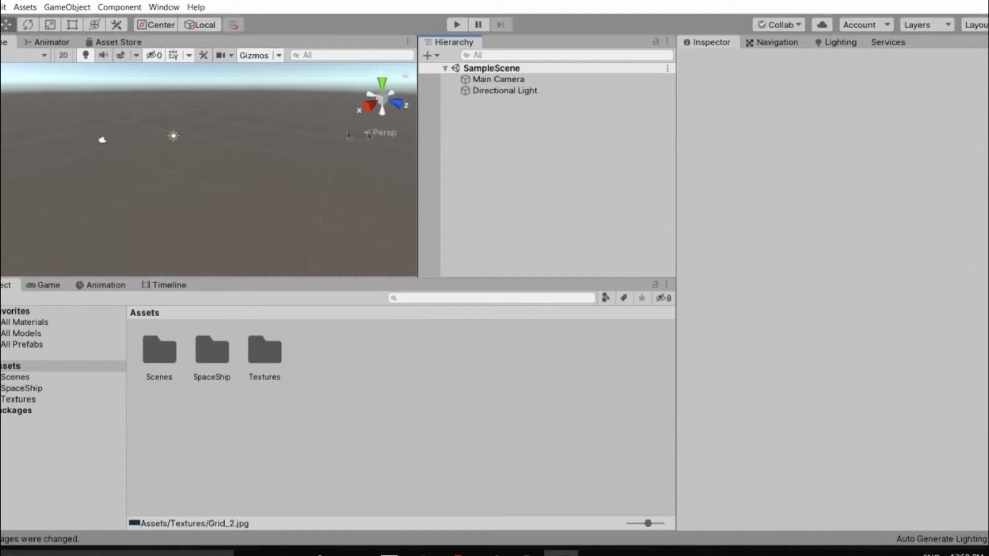
Add a 3D cube to SampleScene
right_click_drag(283, 215, 330, 155)
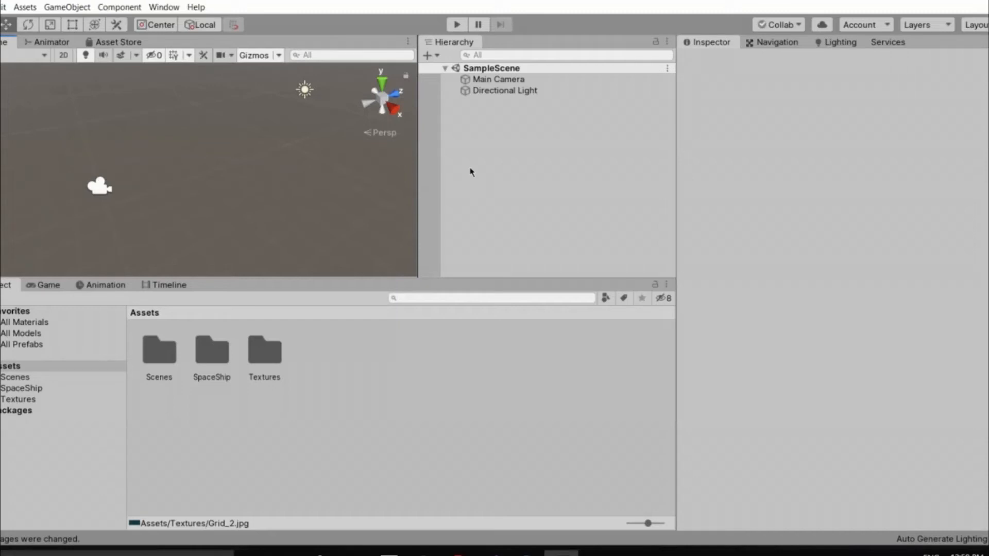
right_click(471, 168)
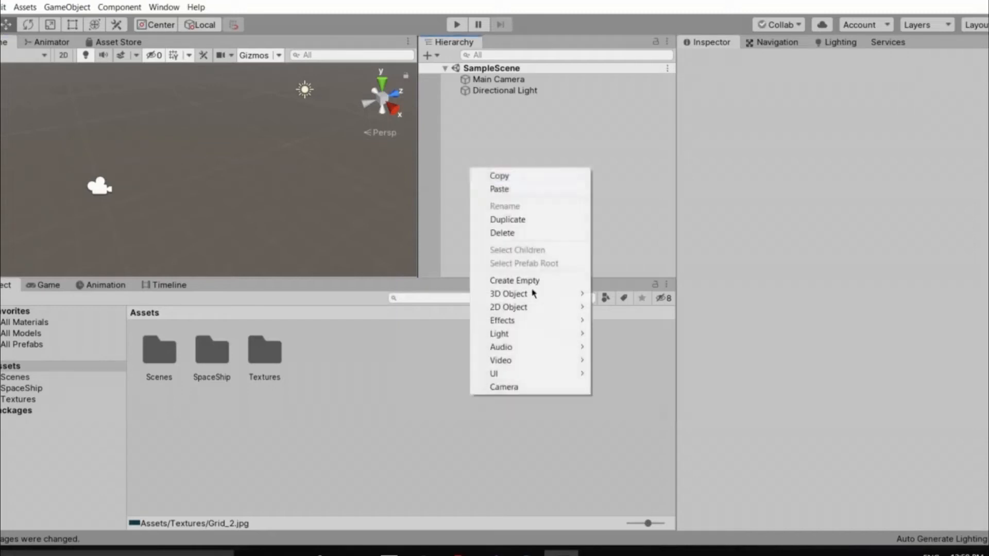
mouse_move(536, 293)
key("Return")
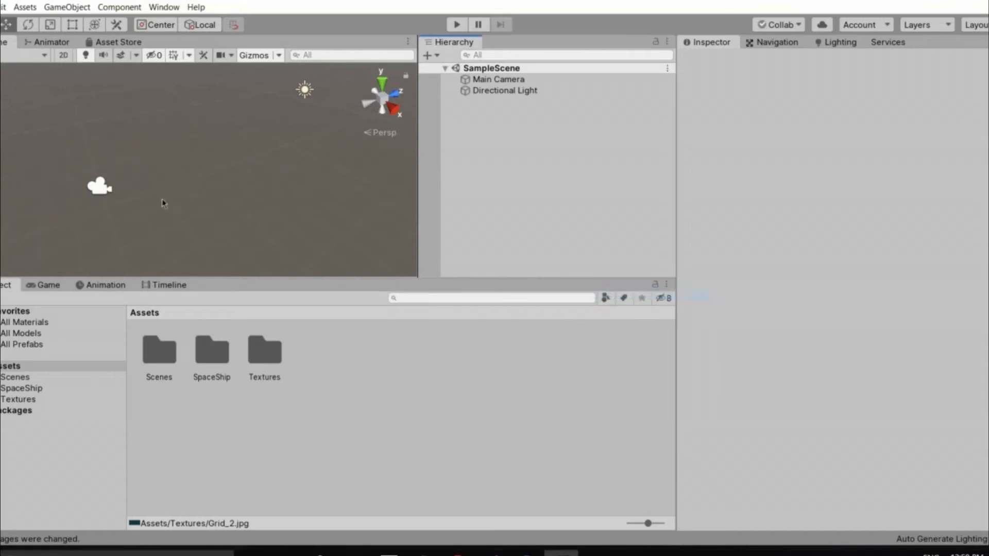
left_click(847, 143)
right_click_drag(232, 159, 880, 116)
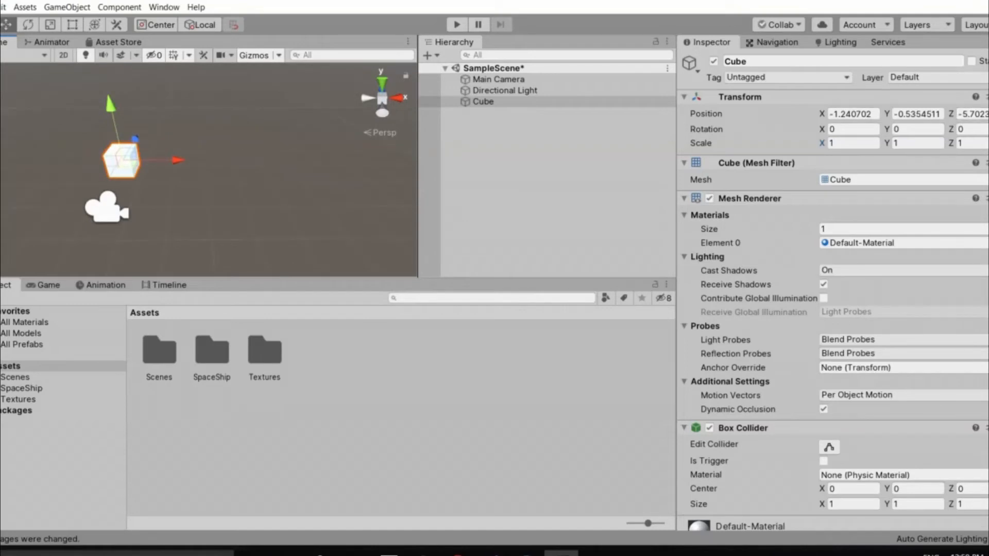
Reset the cube's transform so that it sits at the scene origin
left_click(985, 96)
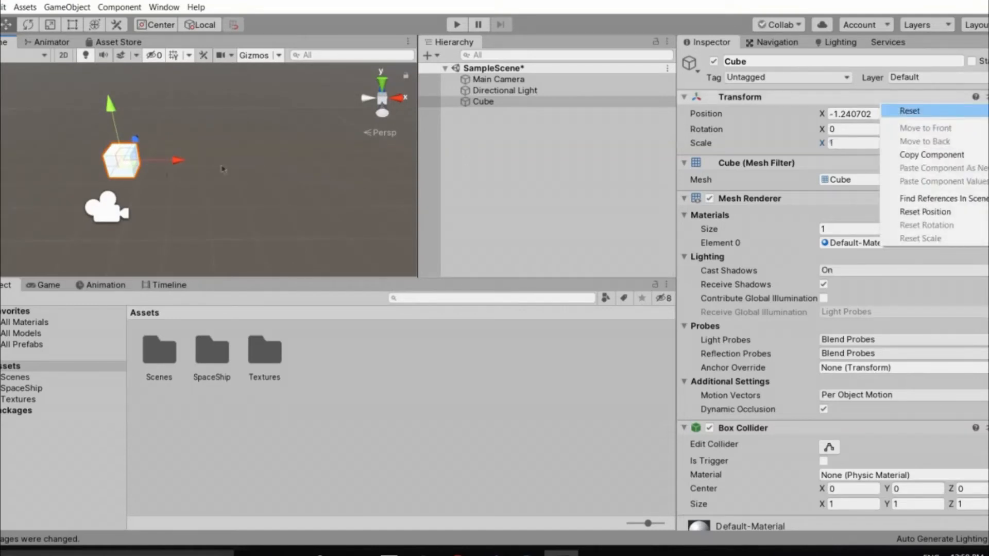
left_click(910, 111)
right_click_drag(88, 79, 111, 221)
key("w")
key("s")
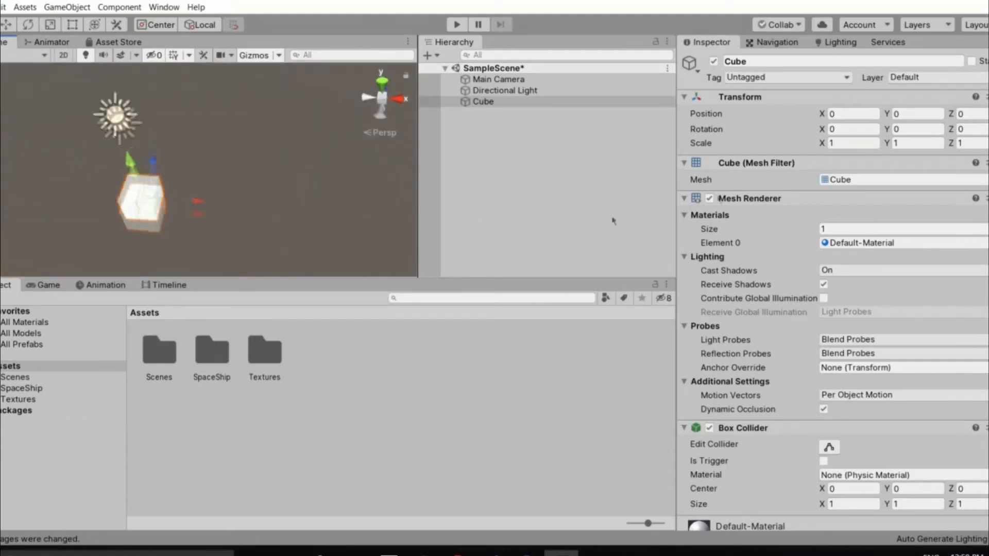
Set the cube's X scale to 10 to stretch it into a long bar
left_click(845, 142)
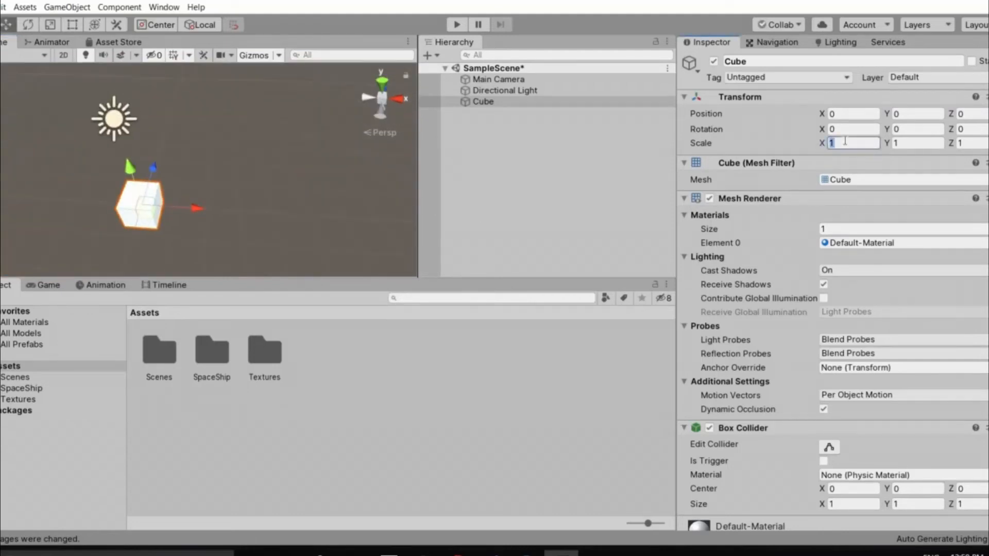
type("10")
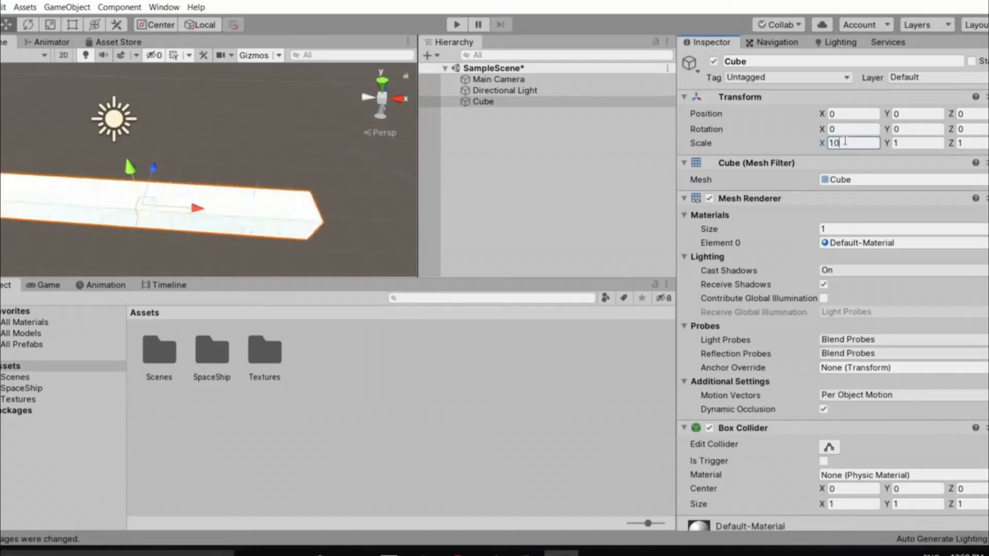
right_click_drag(184, 225, 203, 146)
scroll(203, 146, "up", 10)
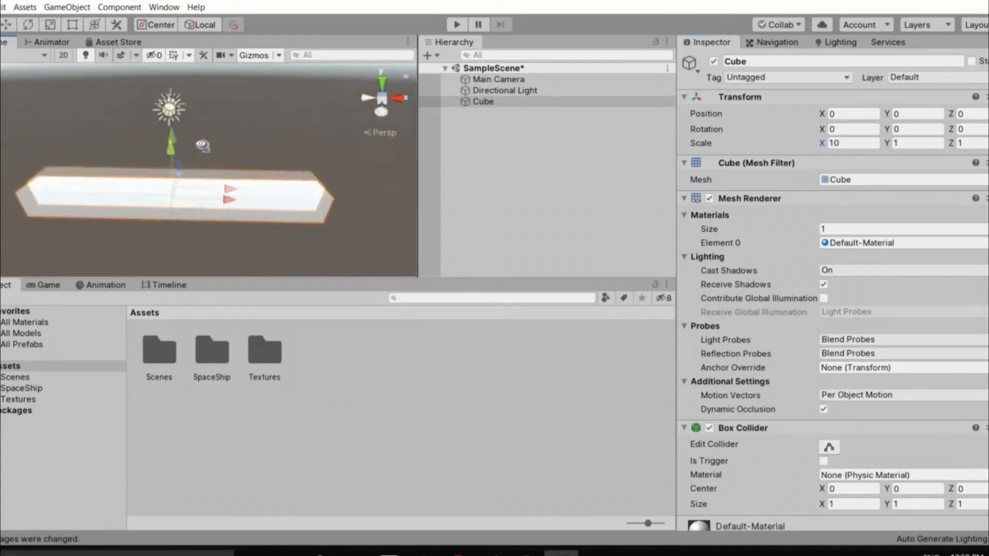
scroll(205, 152, "down", 10)
left_click(522, 155)
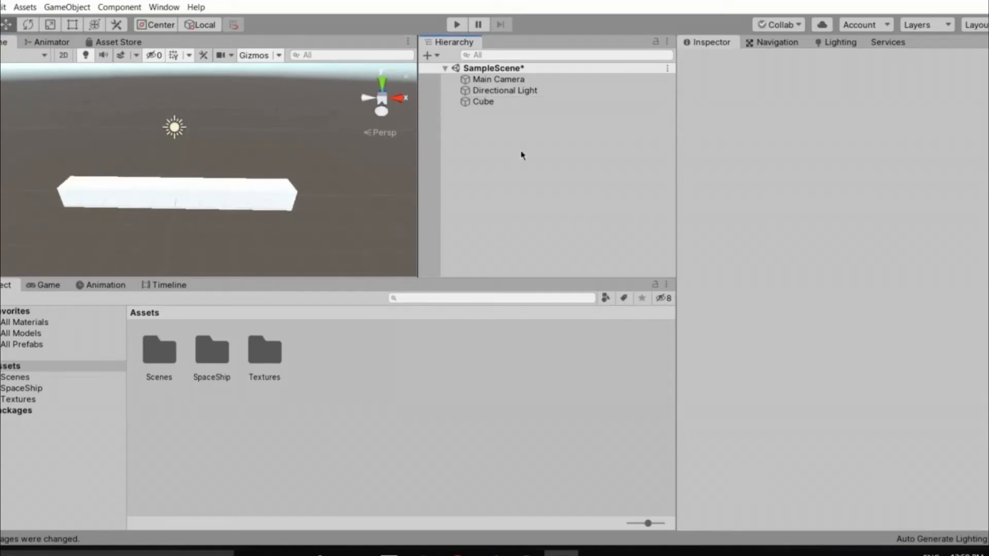
Place the lodos spaceship model from the SpaceShip folder into the scene near the stretched cube
double_click(214, 367)
left_click_drag(369, 363, 170, 150)
right_click_drag(170, 149, 272, 216)
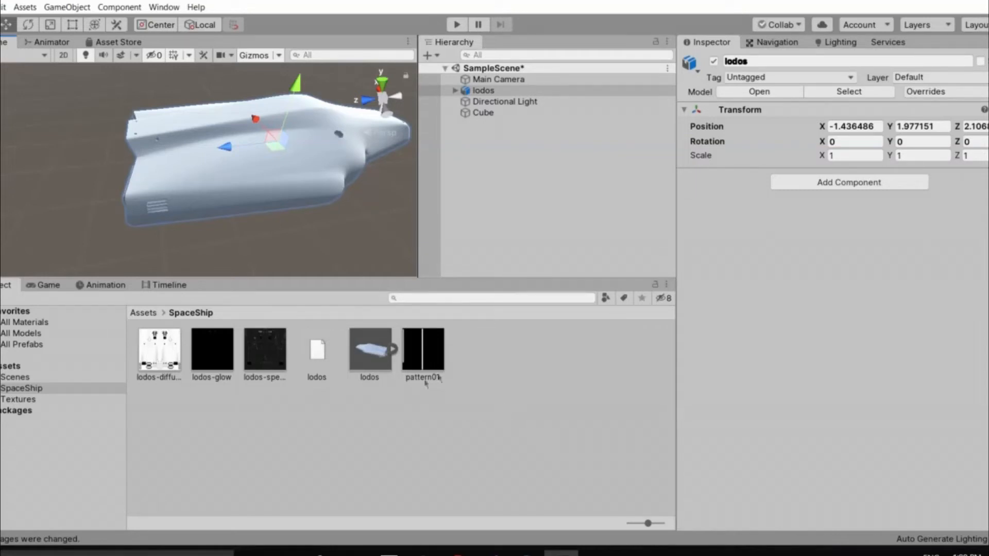
Create a material named SpaceShipMat in the SpaceShip folder
right_click(493, 384)
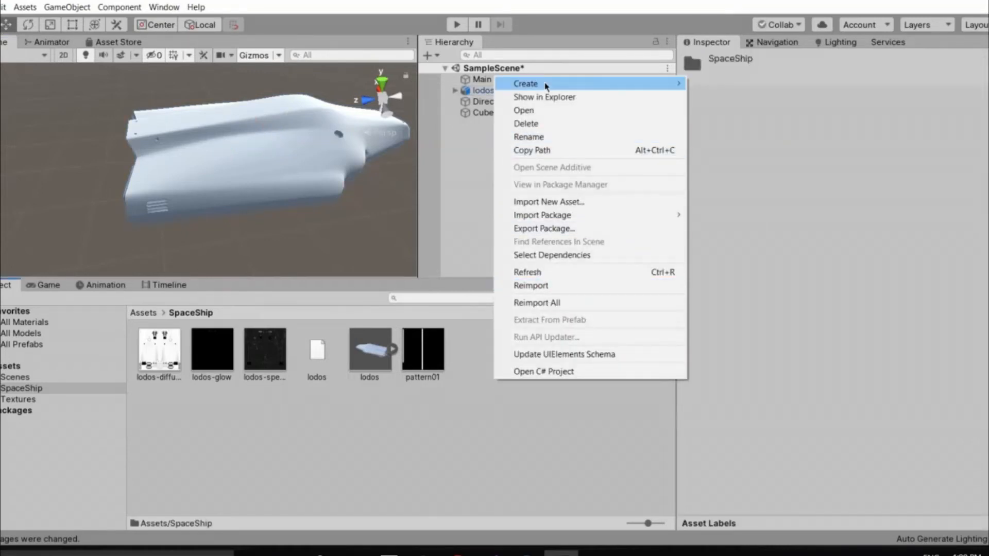
mouse_move(547, 85)
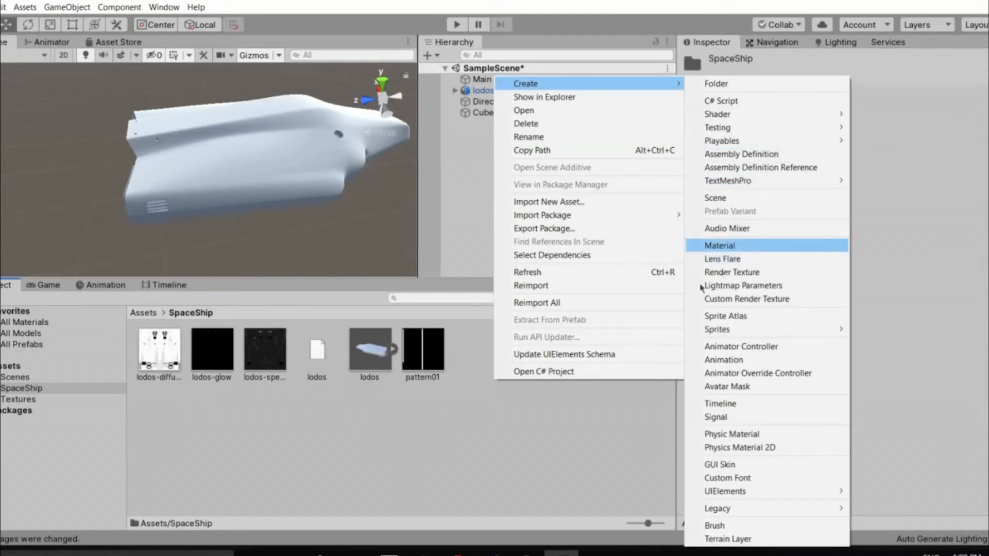
left_click(720, 245)
key("BackSpace")
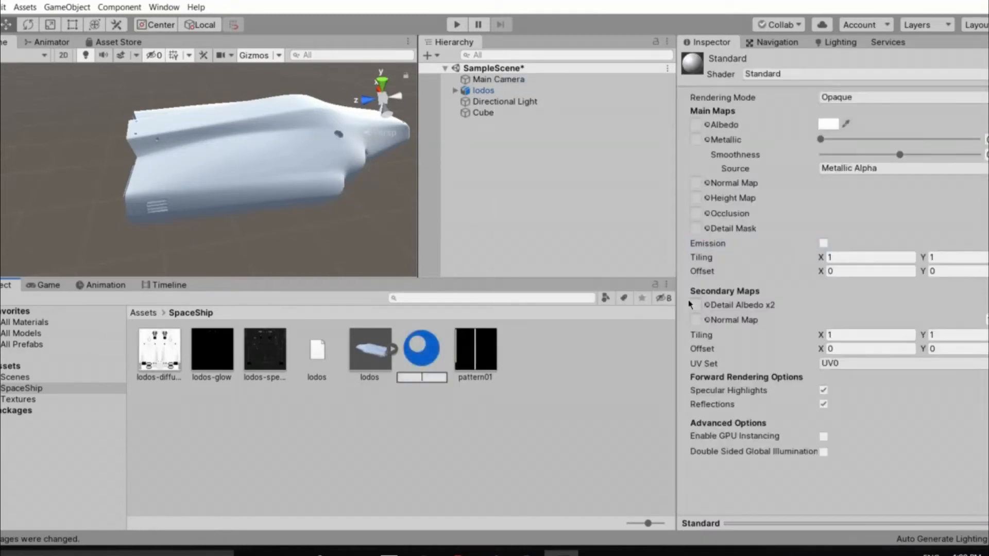
type("SapceShipMat")
key("Right")
type("a")
key("Return")
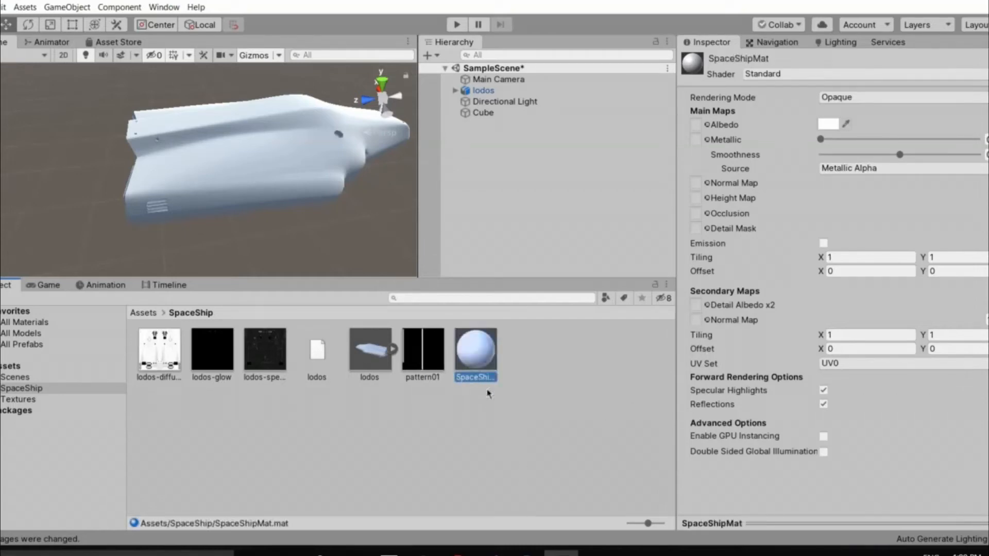
Assign the lodos-diffuse texture to the Albedo map of SpaceShipMat
left_click(706, 124)
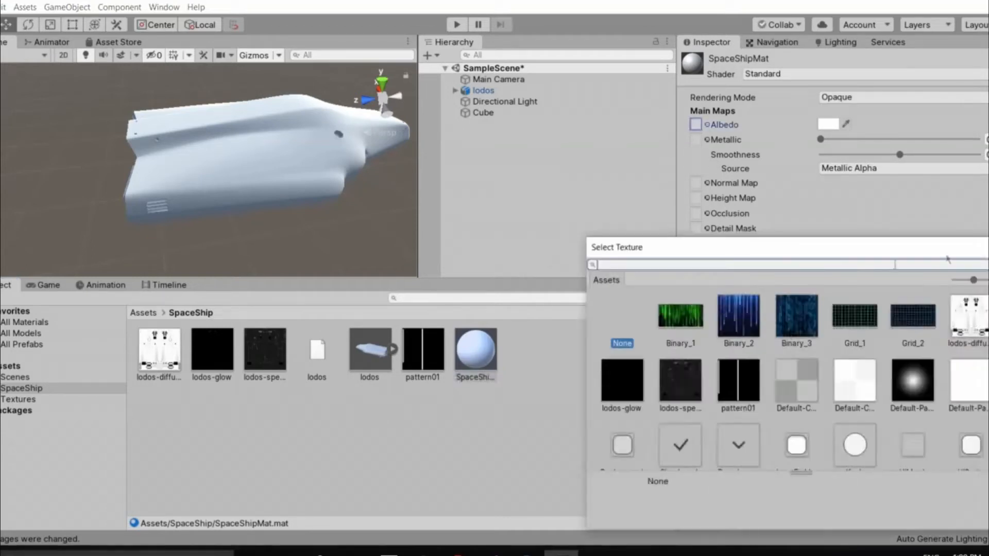
left_click(969, 325)
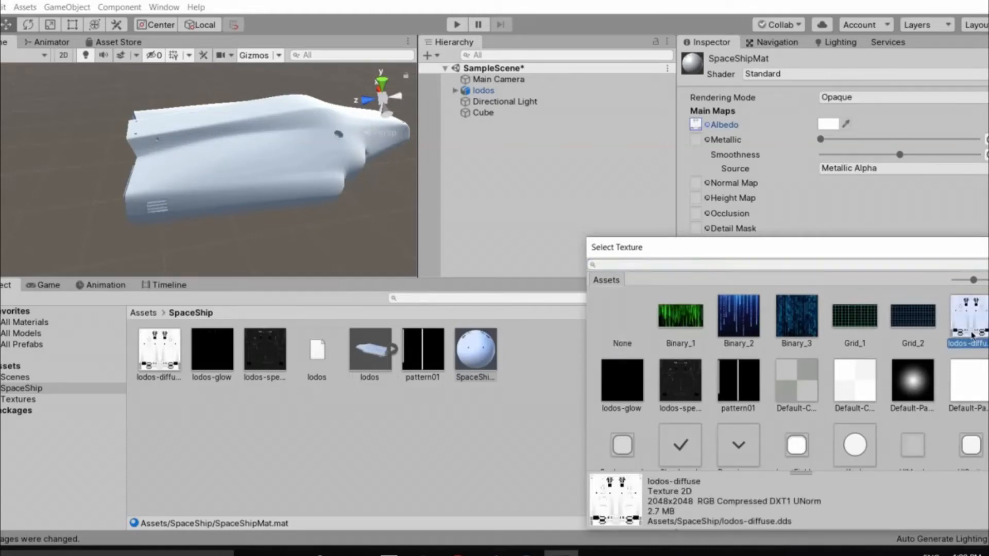
left_click(781, 109)
Apply SpaceShipMat to the spaceship model in the scene
left_click_drag(364, 233, 297, 157)
right_click_drag(213, 187, 317, 182)
left_click_drag(318, 183, 254, 373, "alt")
Change the shader of SpaceShipMat to Standard (Specular setup)
left_click(257, 371)
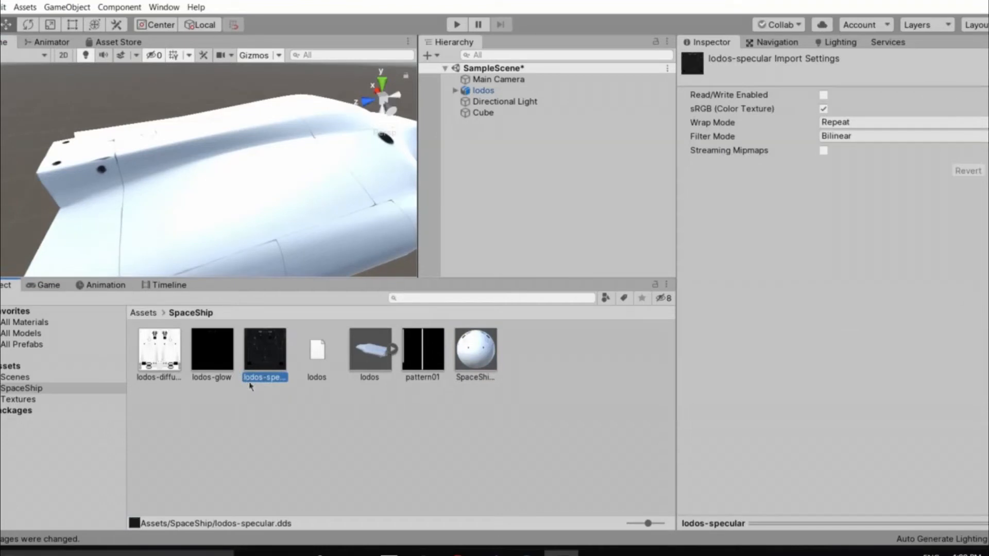
key("ctrl+z")
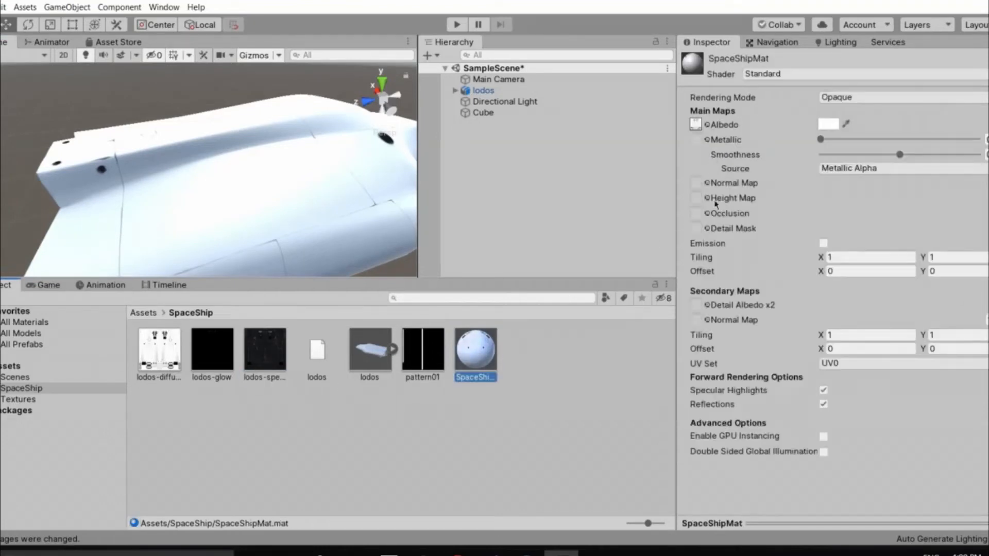
left_click(799, 75)
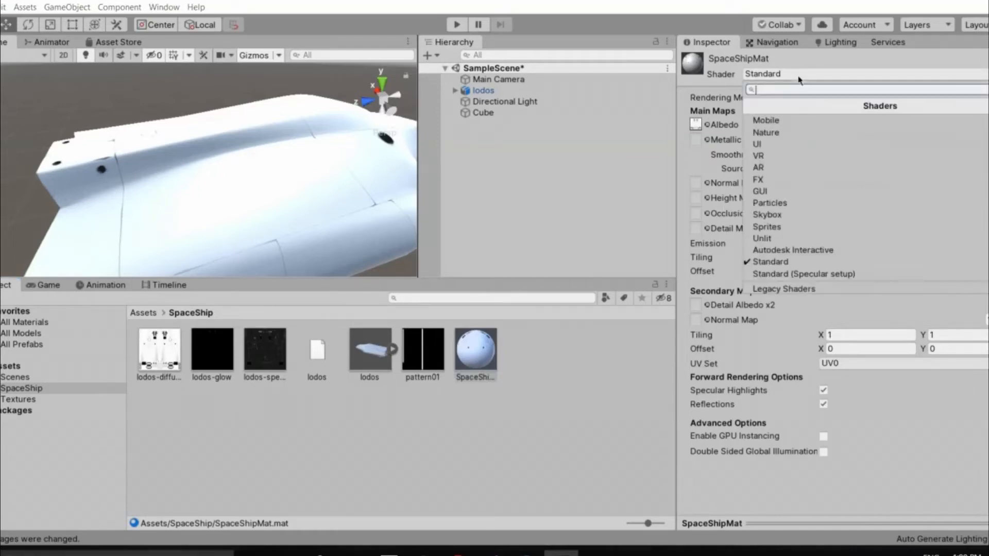
left_click(841, 276)
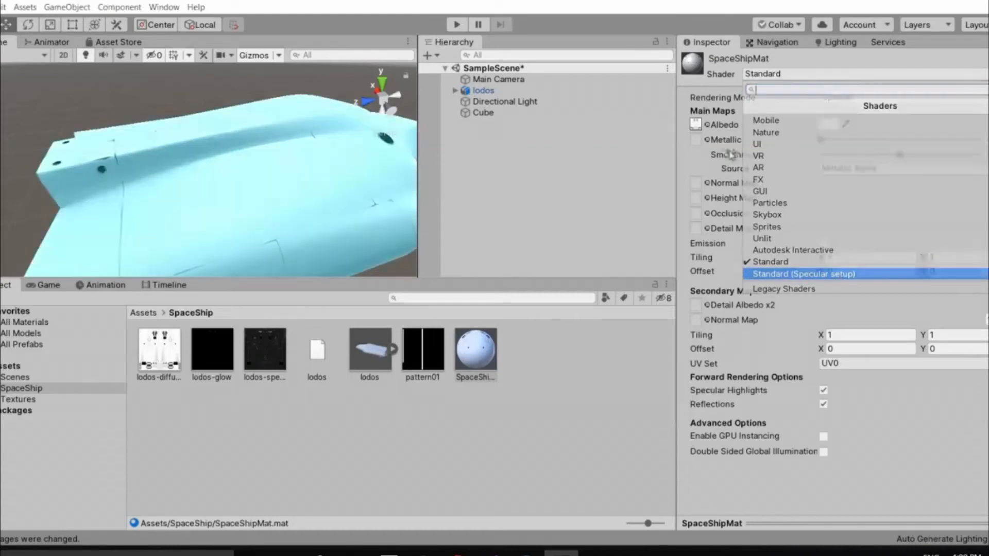
right_click_drag(155, 182, 181, 167)
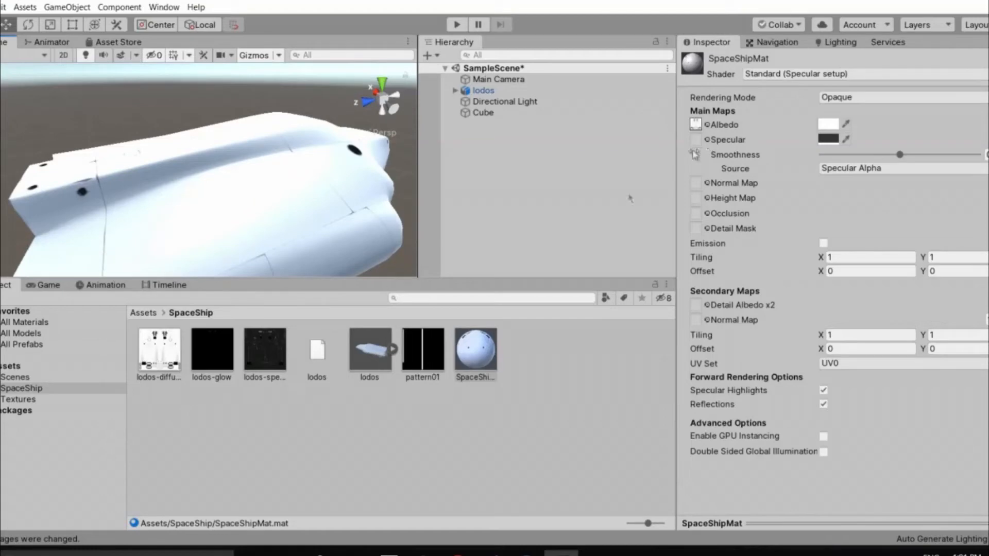
Assign the lodos-specular texture to the Specular map of SpaceShipMat and raise its smoothness to 1
left_click_drag(261, 362, 690, 145)
left_click(699, 141)
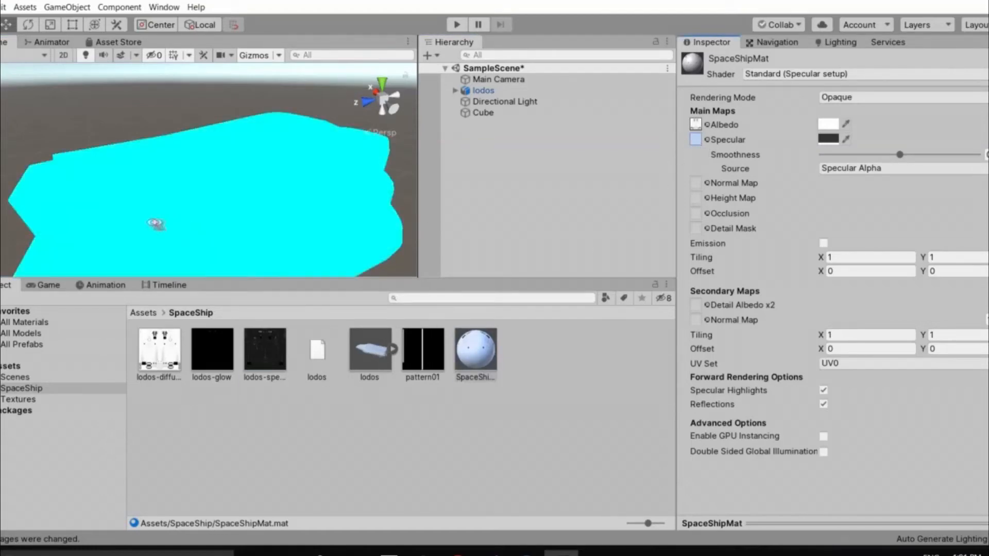
left_click_drag(190, 223, 209, 366, "alt")
Enable emission on SpaceShipMat and assign the lodos-glow texture to its emission colour
left_click(212, 364)
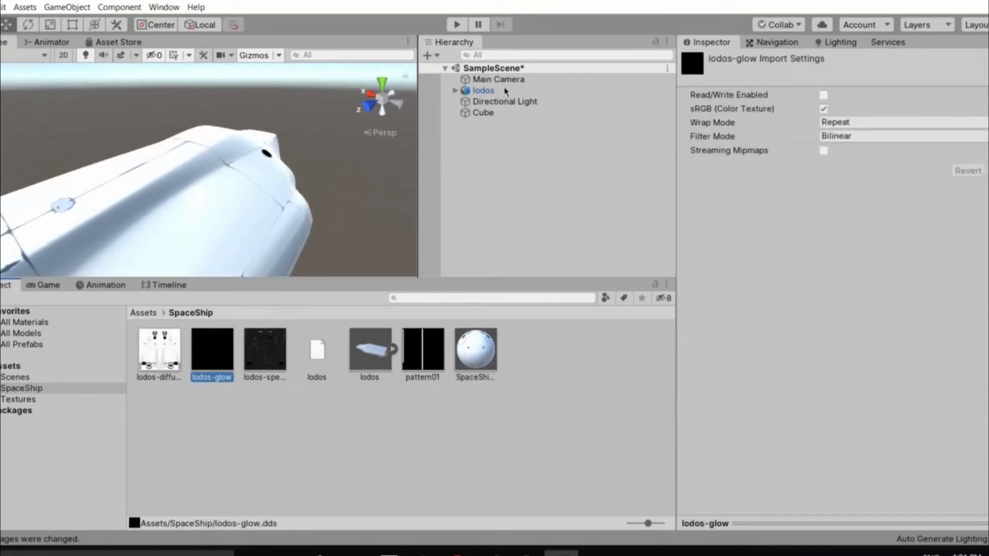
left_click(505, 91)
left_click(475, 353)
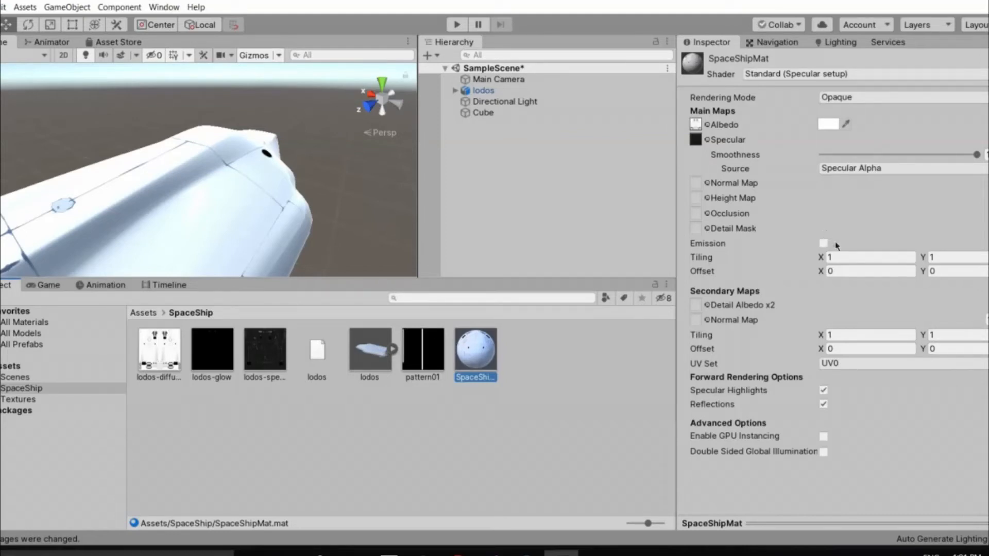
left_click(823, 243)
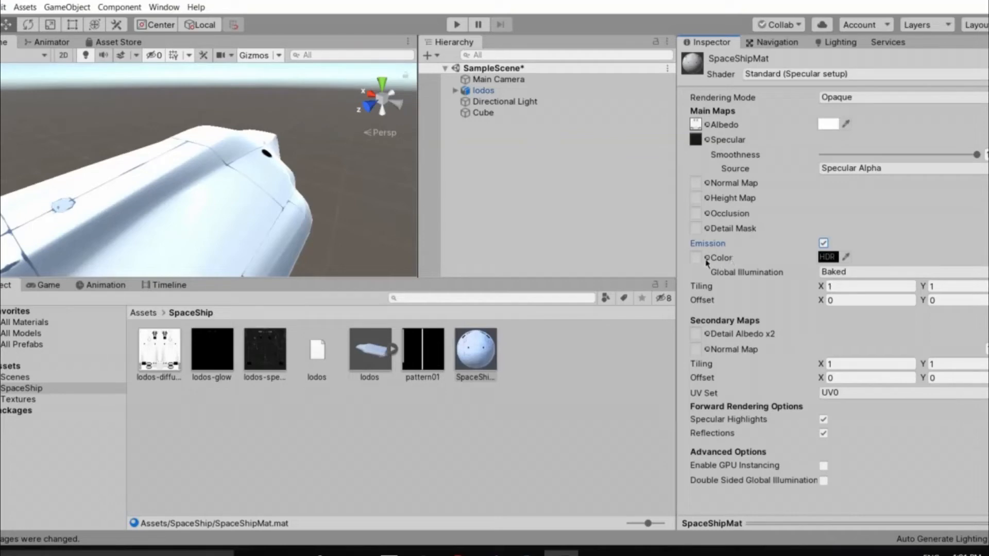
left_click_drag(413, 432, 699, 258)
Check the textured spaceship from behind and save SampleScene
right_click_drag(129, 224, 455, 268)
left_click_drag(455, 268, 470, 91, "alt")
left_click(549, 166)
left_click(559, 91)
left_click(608, 169)
left_click(536, 81)
left_click(535, 159)
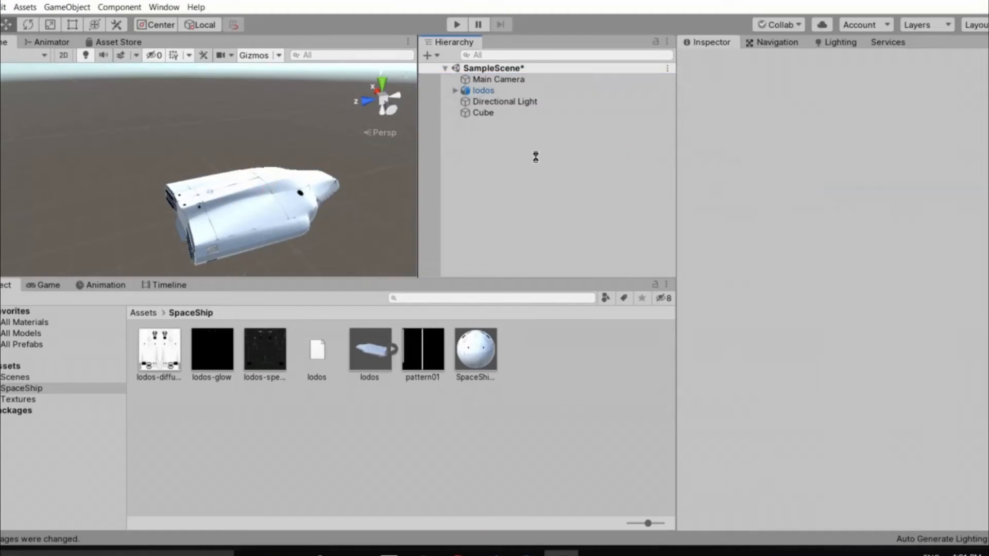
Create a folder named Prefabs in Assets
left_click(39, 381)
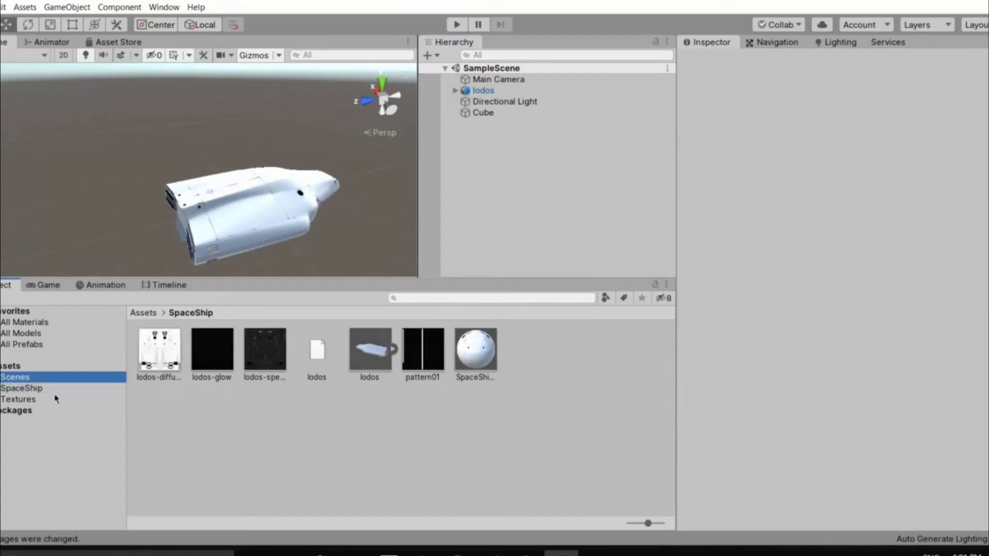
left_click(31, 399)
left_click(31, 388)
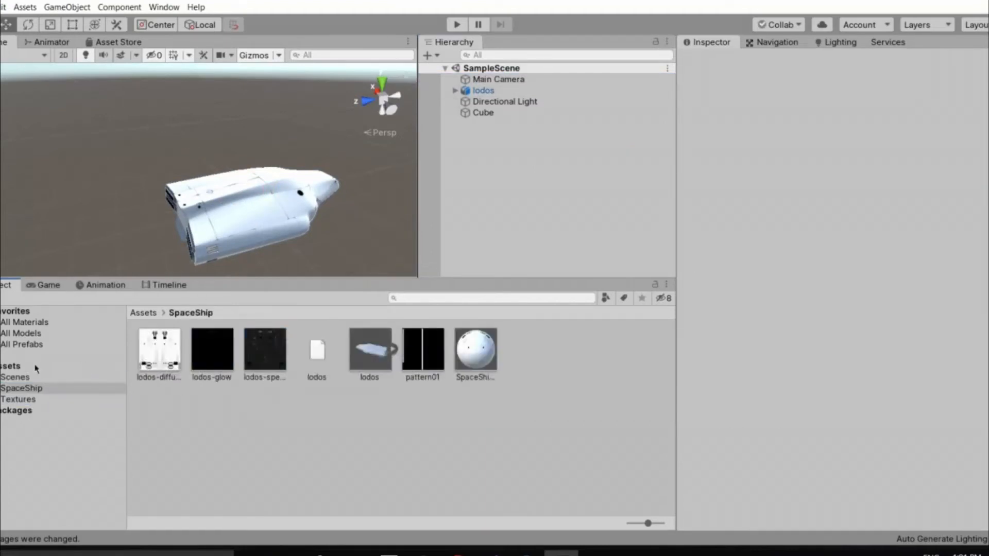
right_click(462, 372)
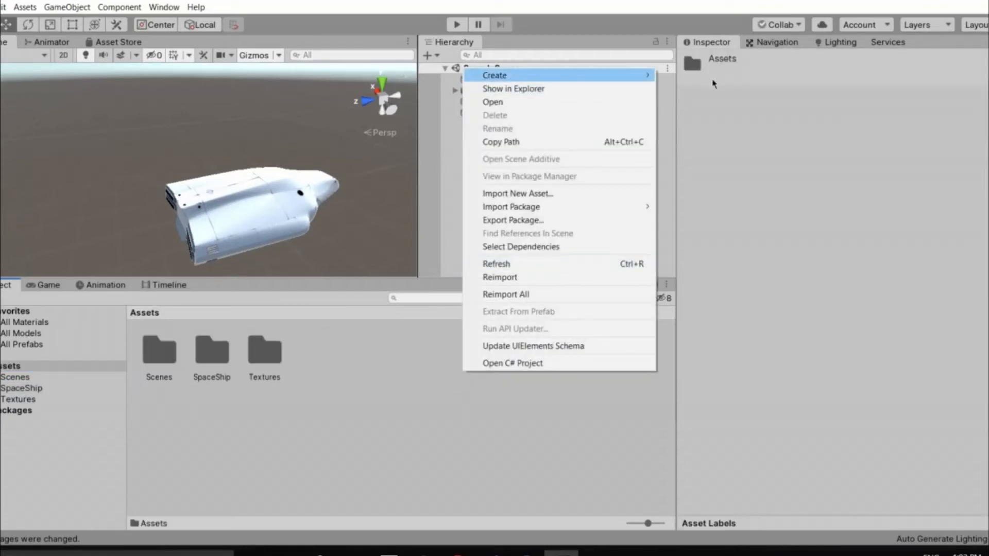
mouse_move(531, 76)
left_click(713, 77)
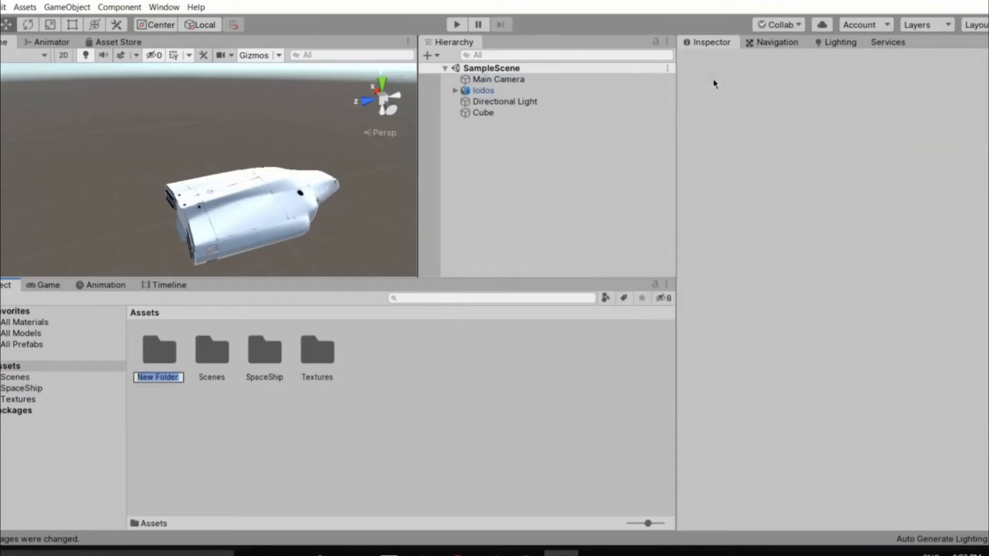
left_click(146, 361)
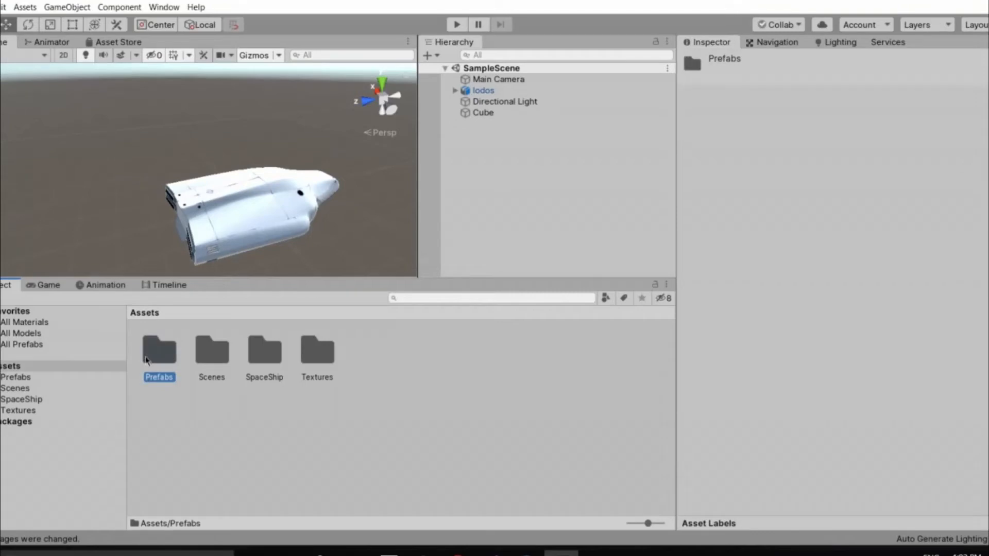
Rename the lodos object to SpaceShip and store it as an original prefab in the Prefabs folder
left_click(484, 90)
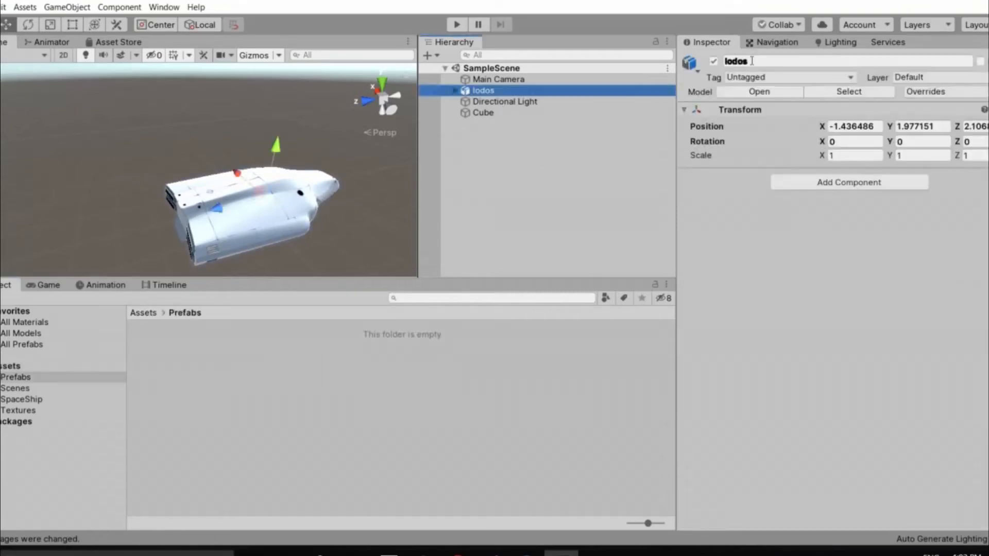
left_click(754, 61)
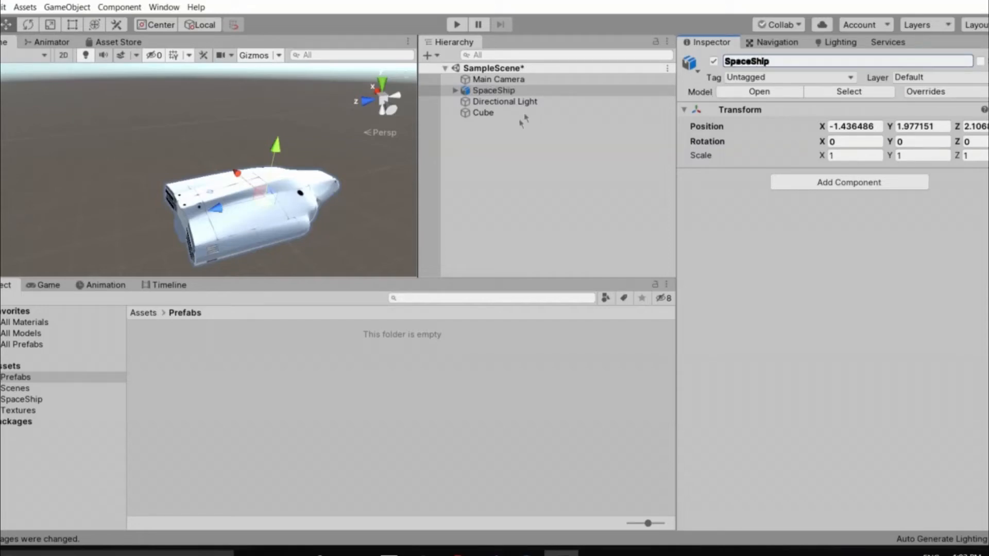
left_click(579, 163)
left_click_drag(494, 90, 329, 365)
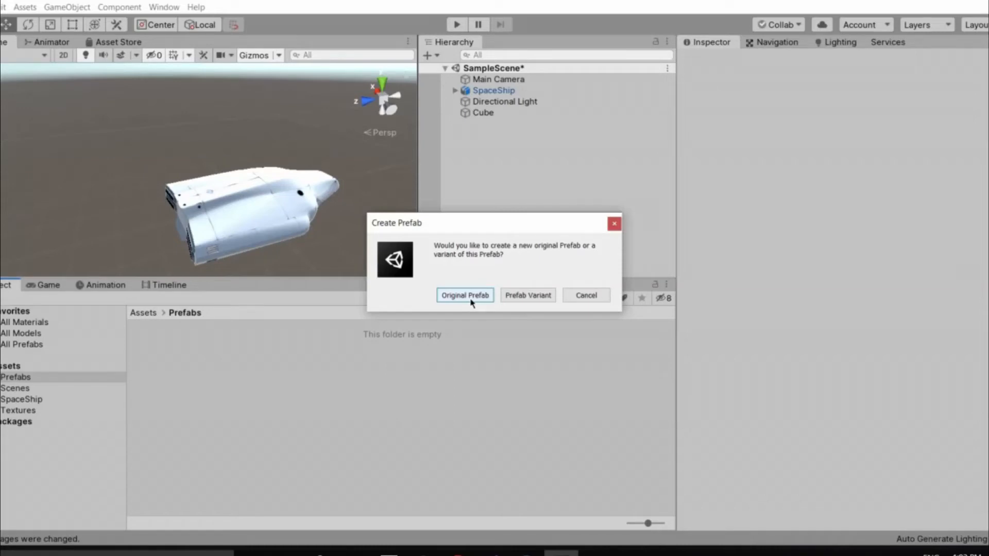
key("Return")
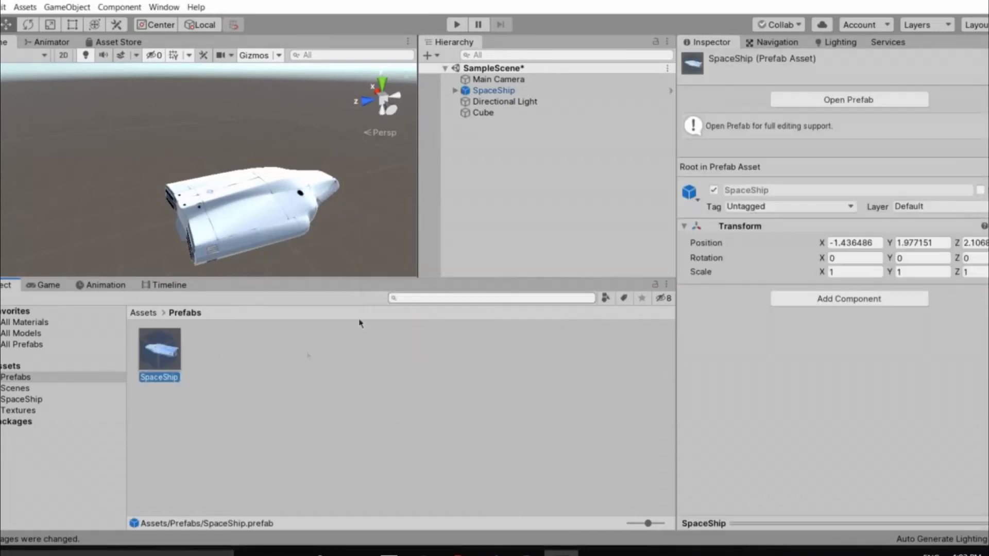
Delete the cube from SampleScene
right_click_drag(307, 204, 509, 115)
right_click(509, 117)
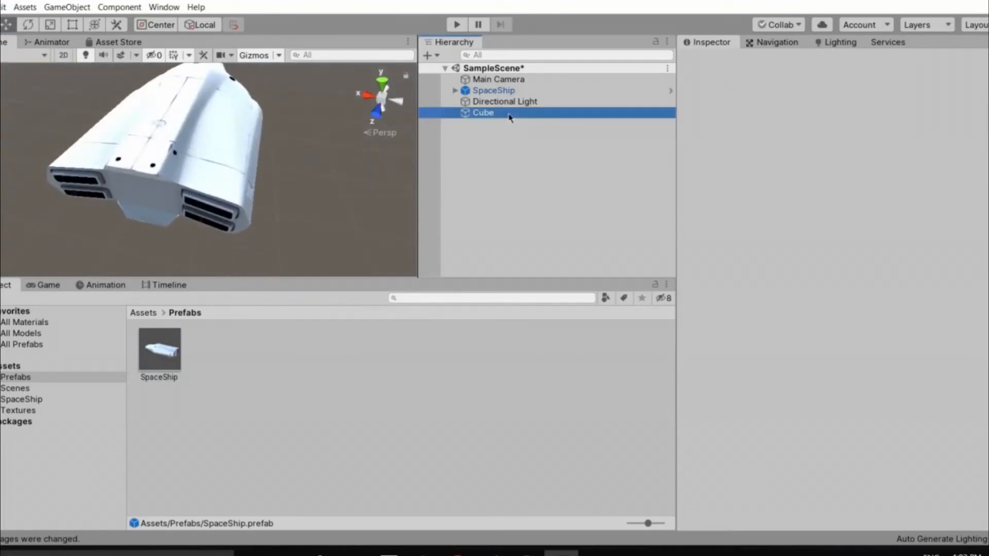
left_click(541, 179)
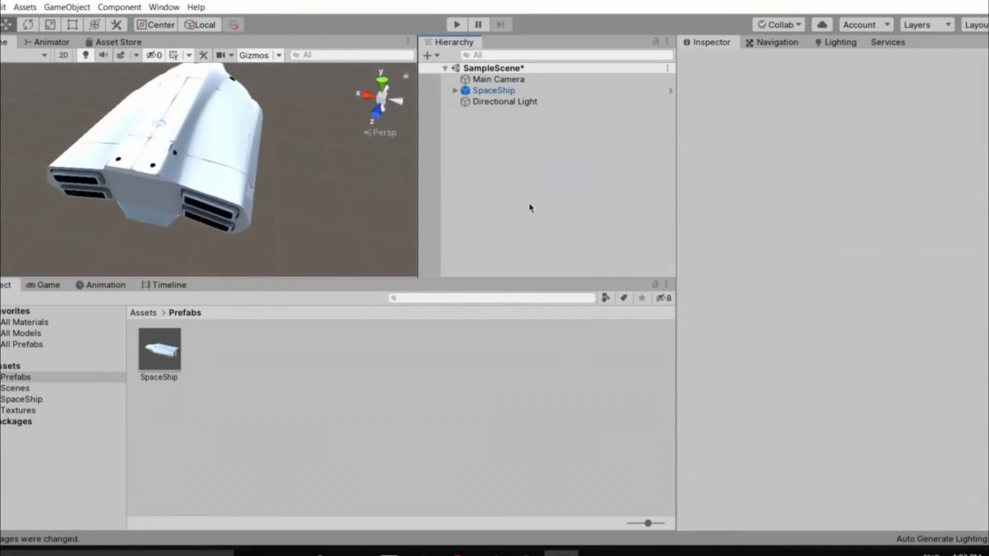
Add a 3D Plane to SampleScene and reset its transform
right_click(485, 135)
mouse_move(523, 260)
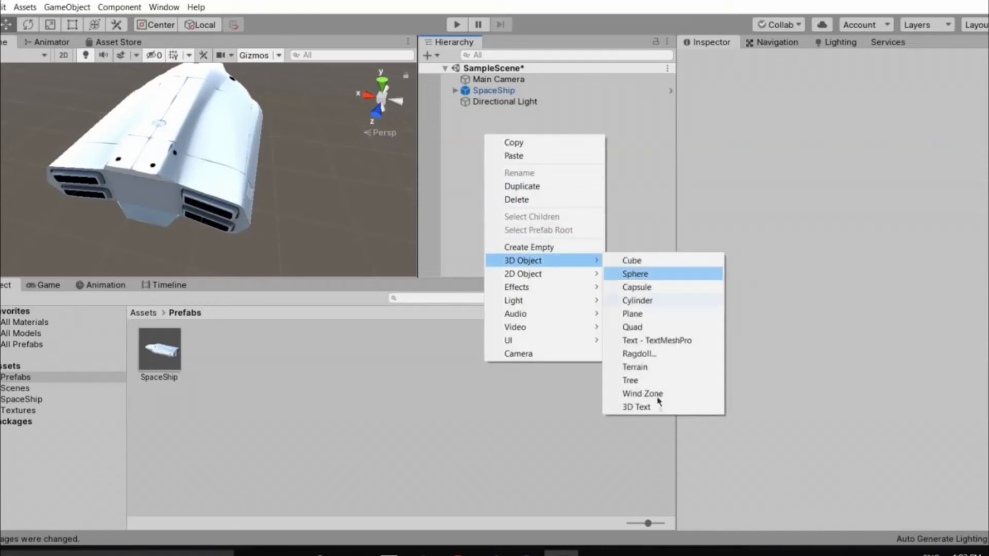
left_click(633, 314)
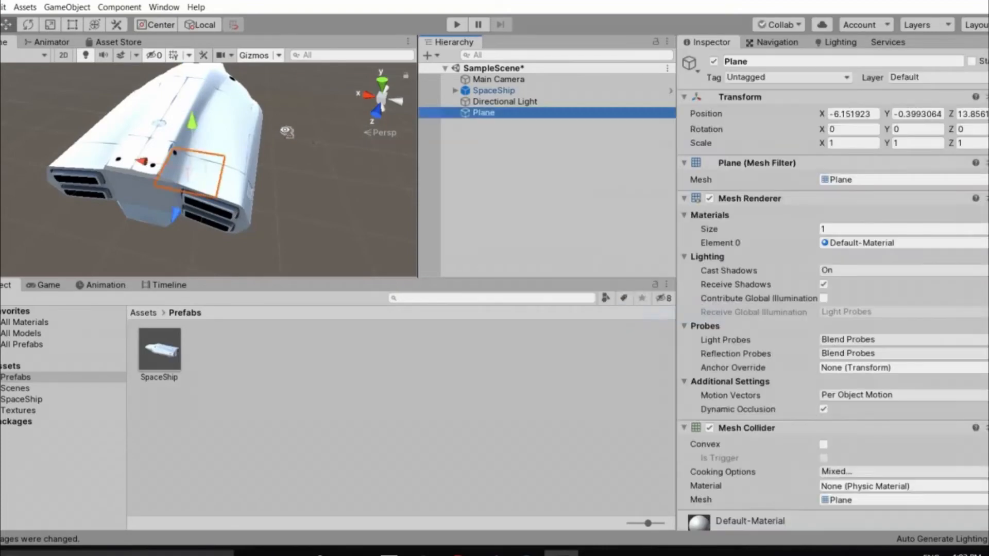
left_click(985, 97)
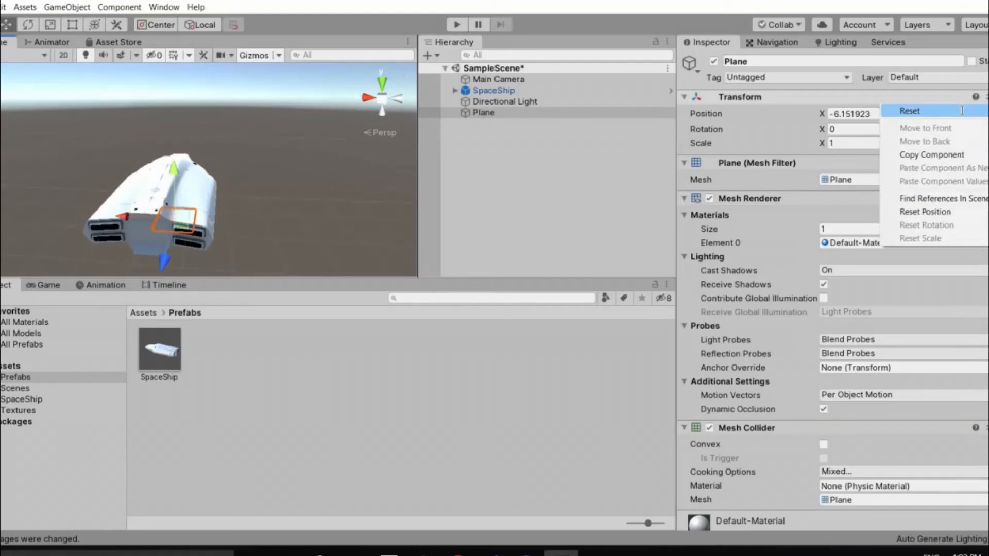
left_click(985, 109)
Set the SpaceShip object's scale to 0.2 on X, Y and Z
right_click_drag(252, 146, 556, 94)
key("w")
key("s")
key("a")
left_click(556, 91)
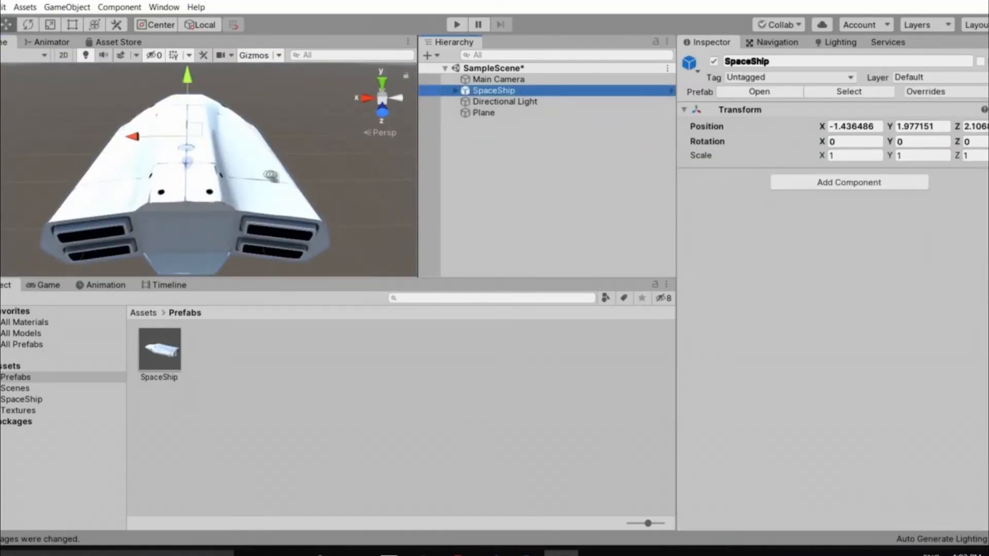
right_click_drag(213, 176, 866, 160)
key("d")
left_click(865, 158)
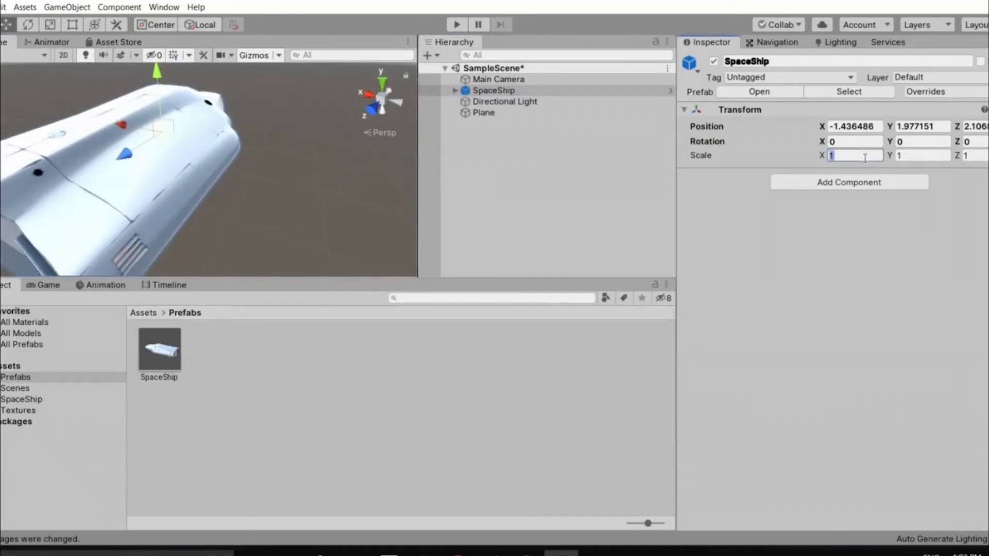
type(".2")
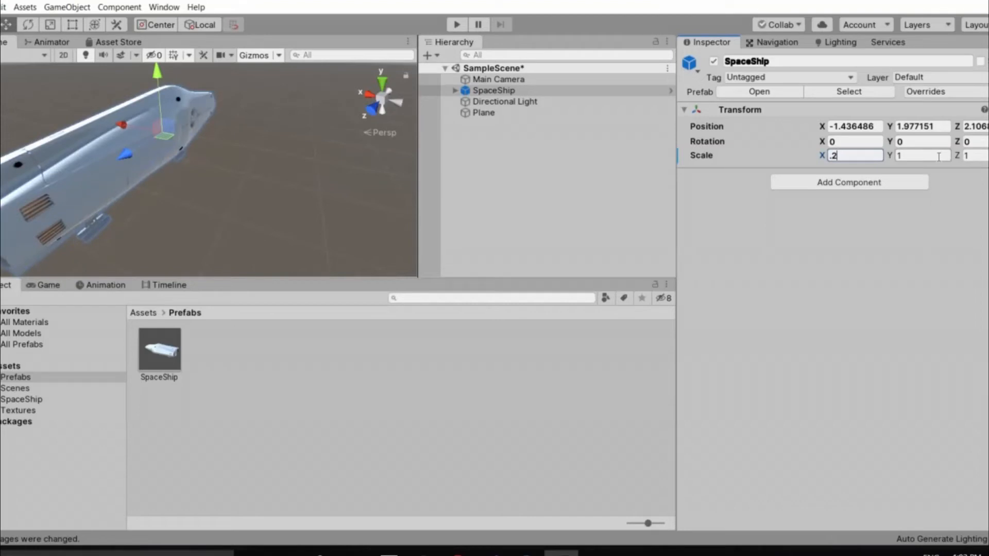
type(".2")
left_click(974, 157)
type(".2")
Set the SpaceShip object's position to 0 on X, Y and Z
right_click_drag(305, 162, 845, 123)
key("a")
key("w")
key("s")
key("w")
key("s")
key("w")
key("a")
key("s")
left_click(857, 129)
double_click(861, 128)
type("0")
key("Tab")
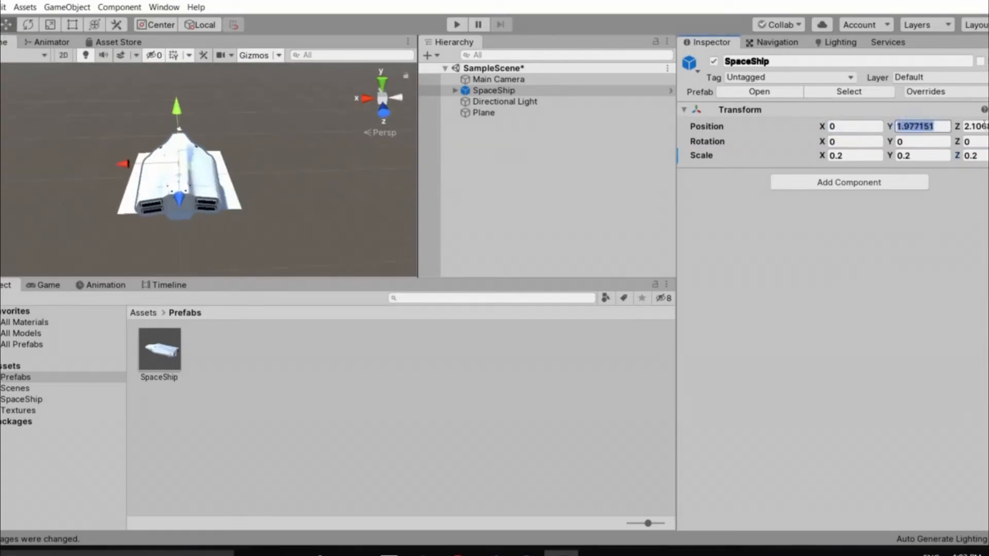
type("0")
key("Tab")
type("0")
Raise the SpaceShip above the plane to a Y position of about 1.73
right_click_drag(322, 203, 211, 124)
left_click_drag(200, 84, 201, 70)
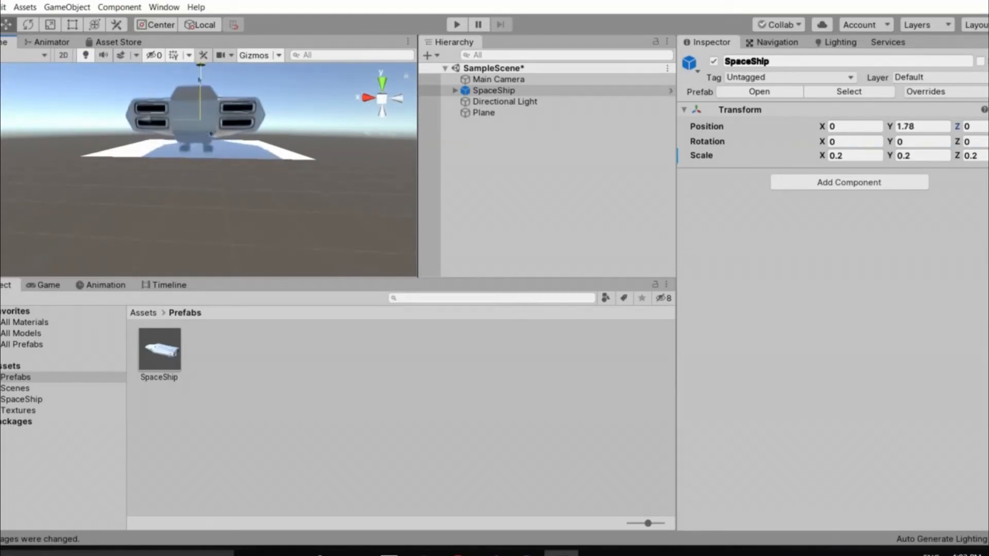
right_click_drag(230, 210, 248, 328)
left_click_drag(247, 327, 269, 249, "alt")
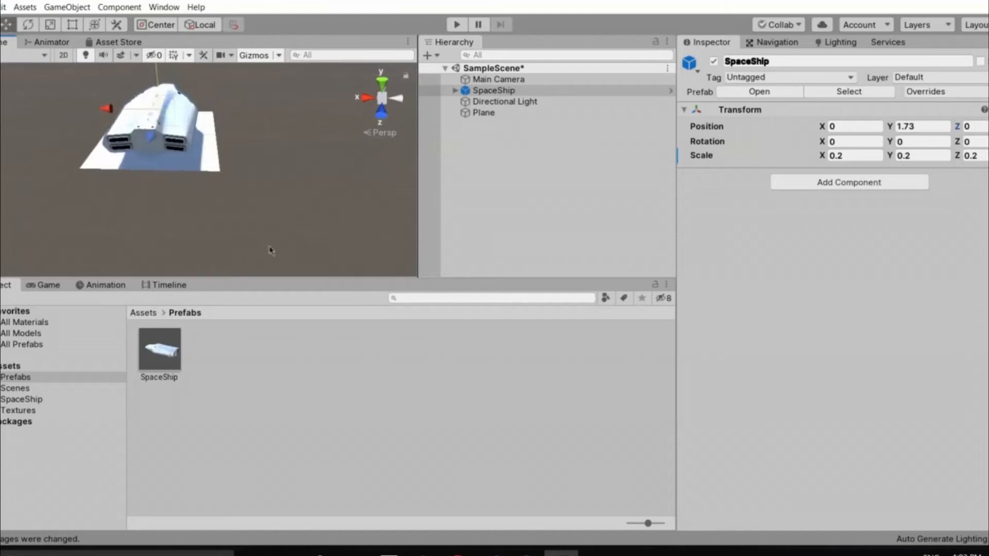
Set the plane's X scale to 10
left_click(210, 159)
scroll(278, 229, "down", 8)
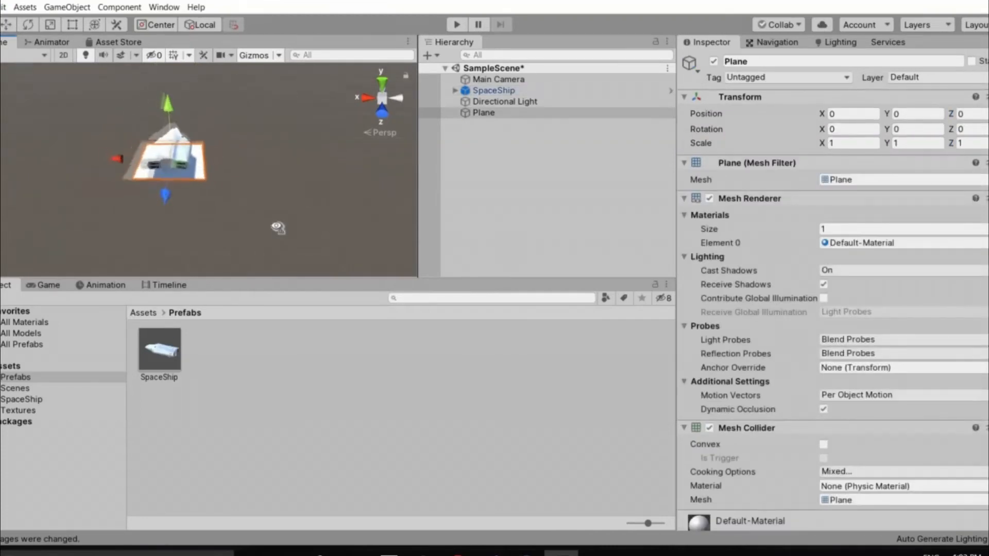
scroll(279, 230, "up", 8)
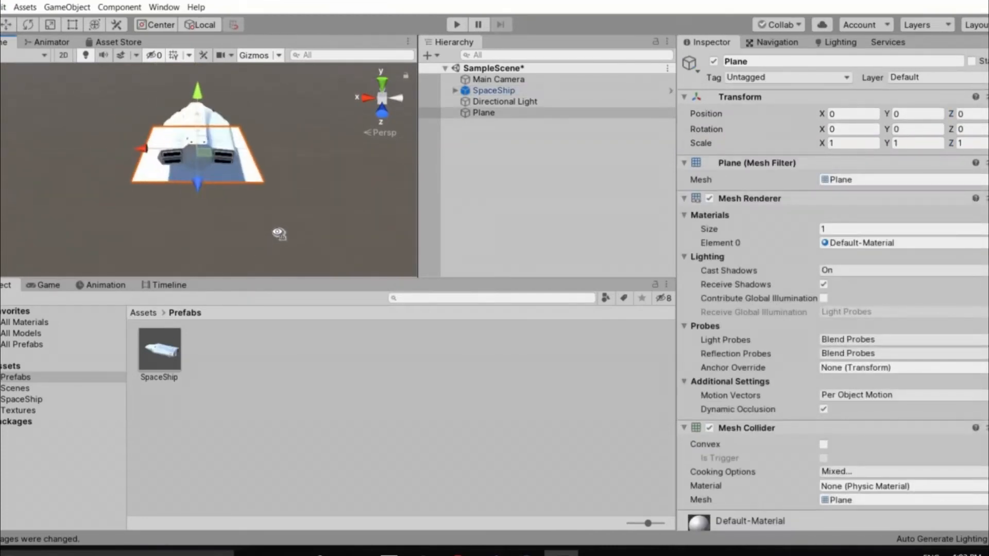
key("d")
right_click_drag(278, 234, 271, 245)
key("s")
key("Left")
key("Right")
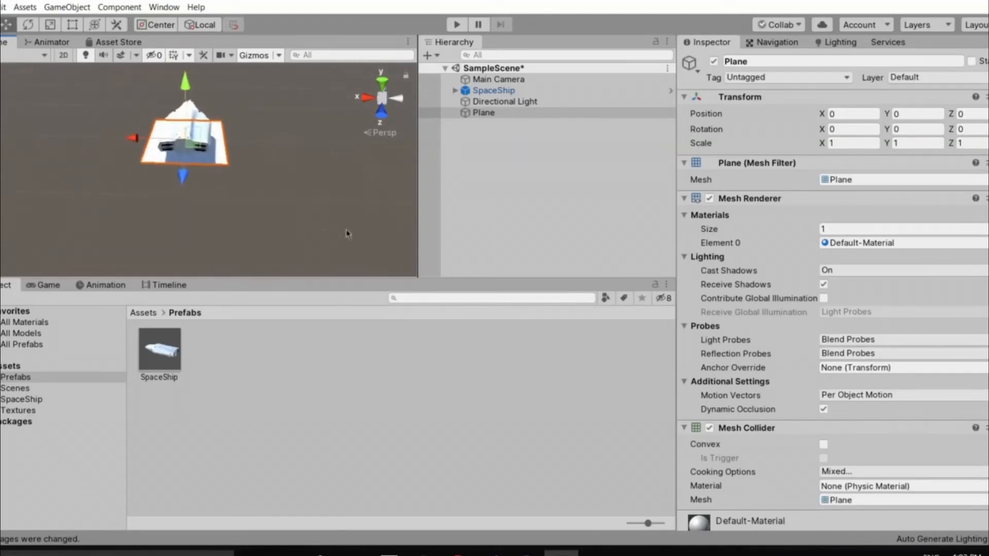
left_click(500, 133)
left_click(510, 114)
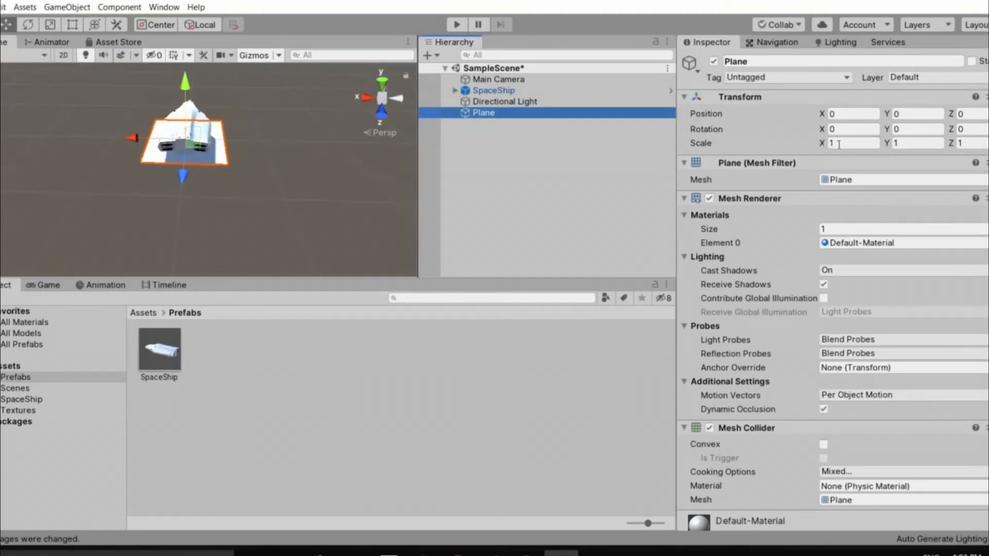
left_click(838, 143)
type("10")
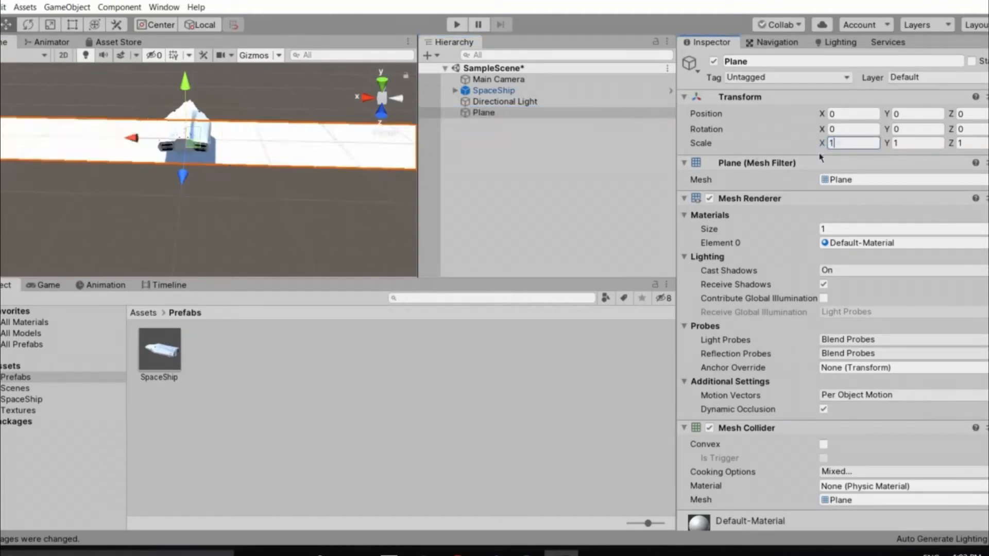
Try an X scale of 8 for the plane
scroll(199, 202, "down", 7)
right_click_drag(216, 206, 215, 215)
left_click(856, 146)
type("8")
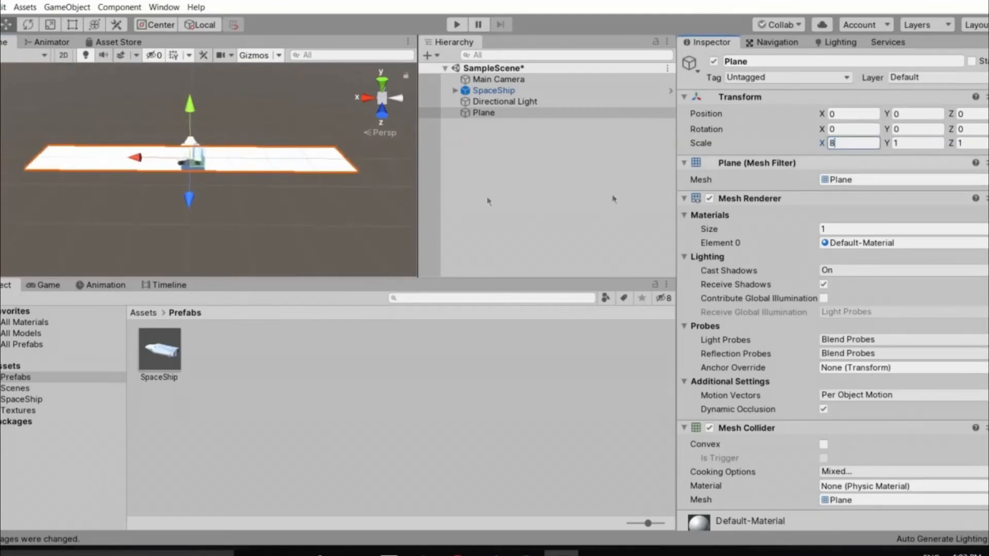
Set the plane's scale to 10 on X and 20 on Z, and save SampleScene
right_click_drag(276, 249, 281, 206)
type("10")
right_click_drag(283, 193, 206, 154)
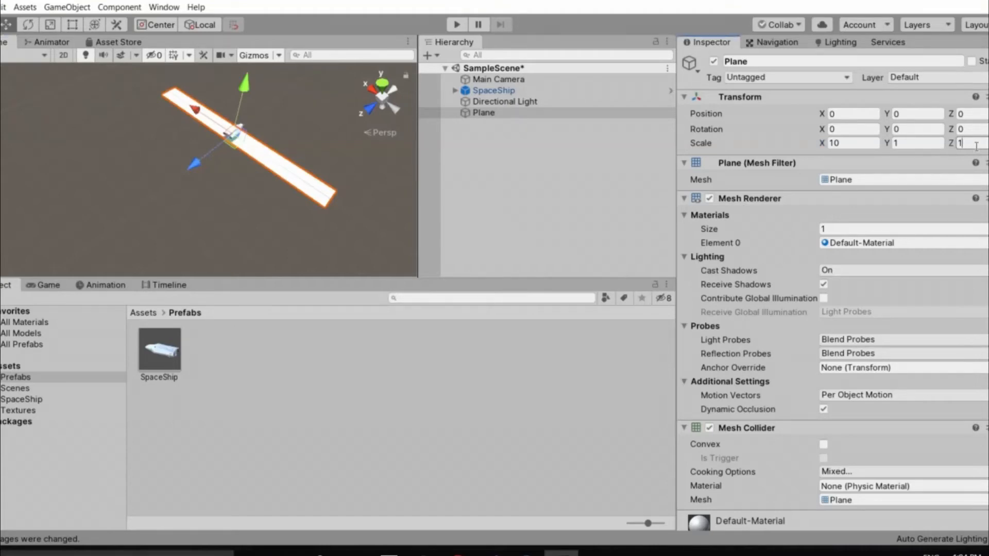
type("10")
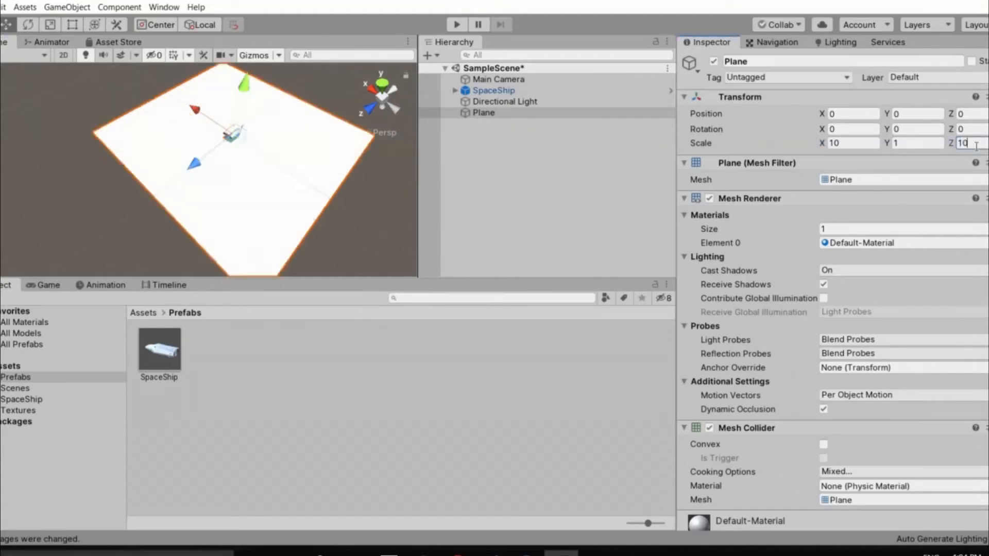
key("BackSpace")
key("BackSpace")
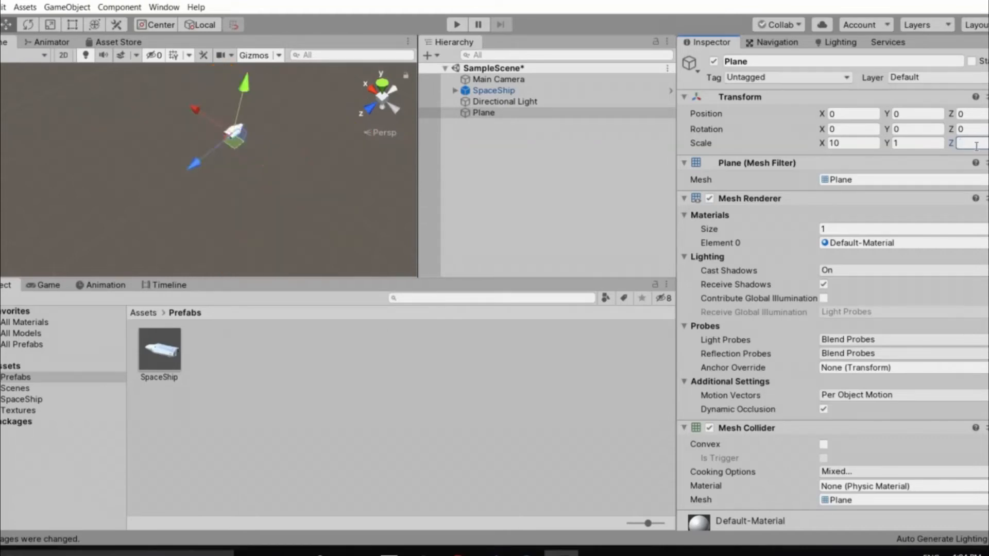
type("20")
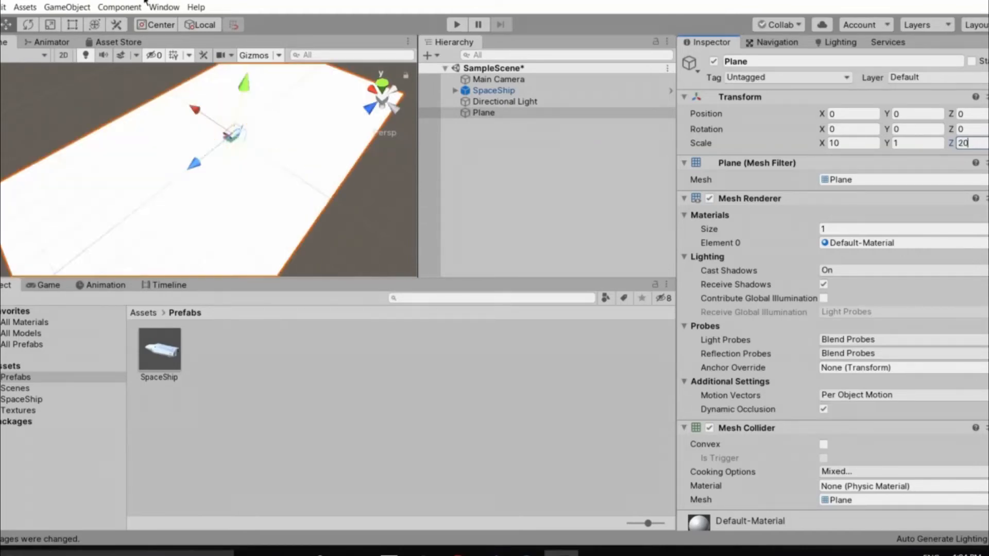
left_click_drag(79, 186, 280, 96, "alt")
scroll(280, 95, "up", 5)
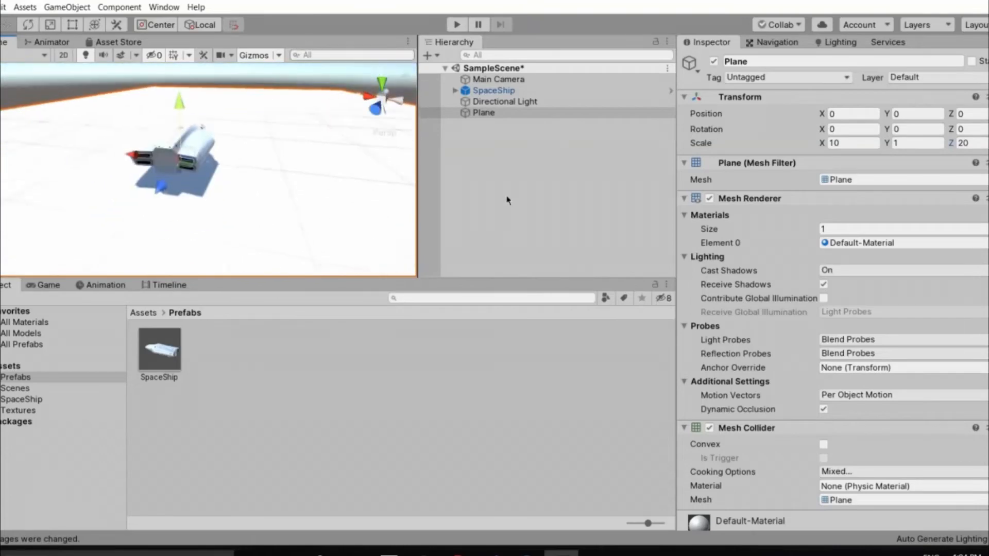
left_click(506, 196)
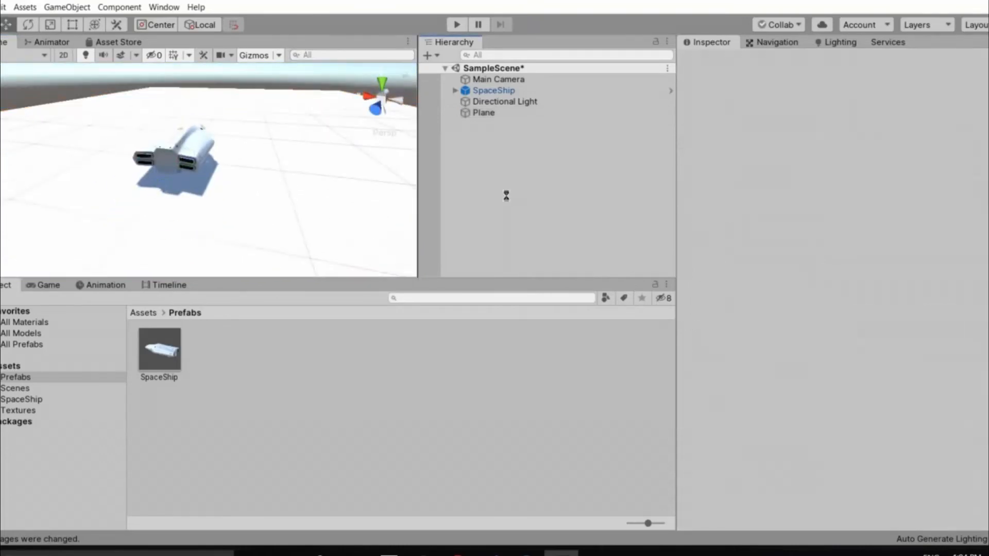
Create a material named TrackMat in the Textures folder
left_click(40, 389)
left_click(42, 378)
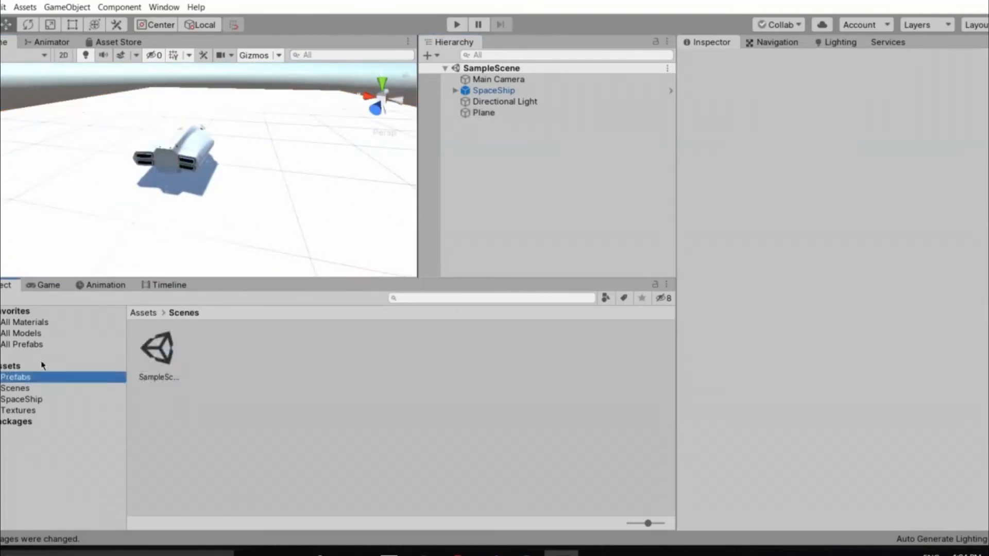
left_click(42, 366)
left_click(41, 379)
left_click(41, 389)
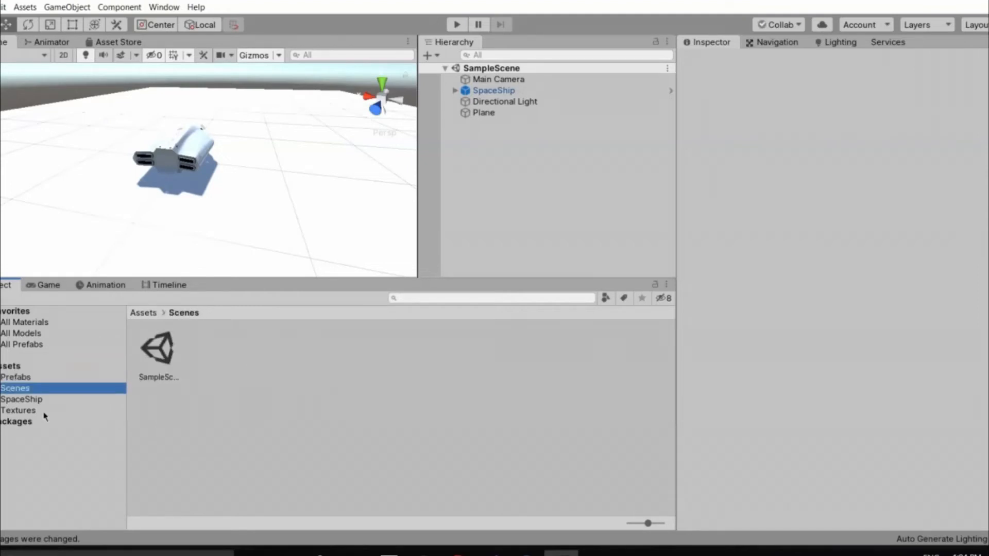
left_click(45, 400)
left_click(47, 411)
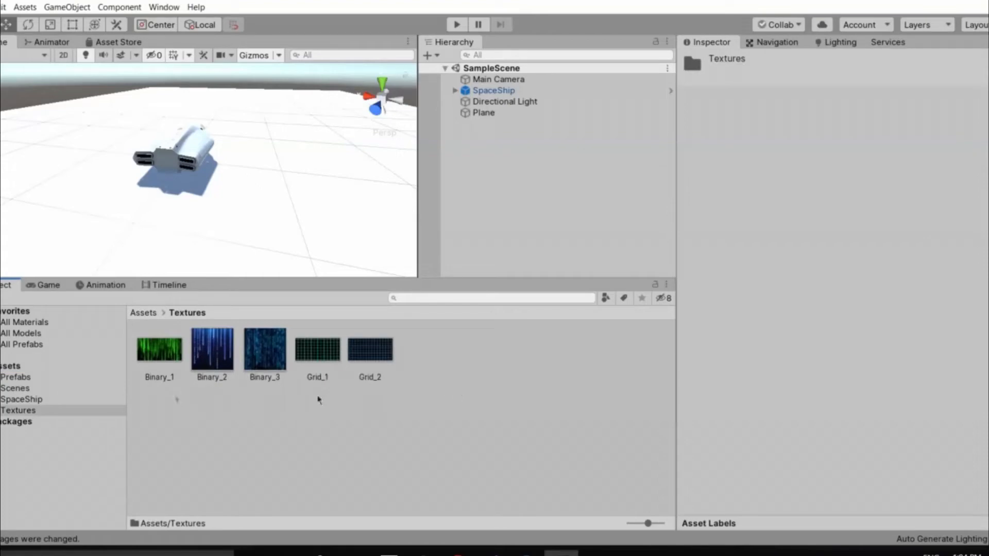
right_click(473, 393)
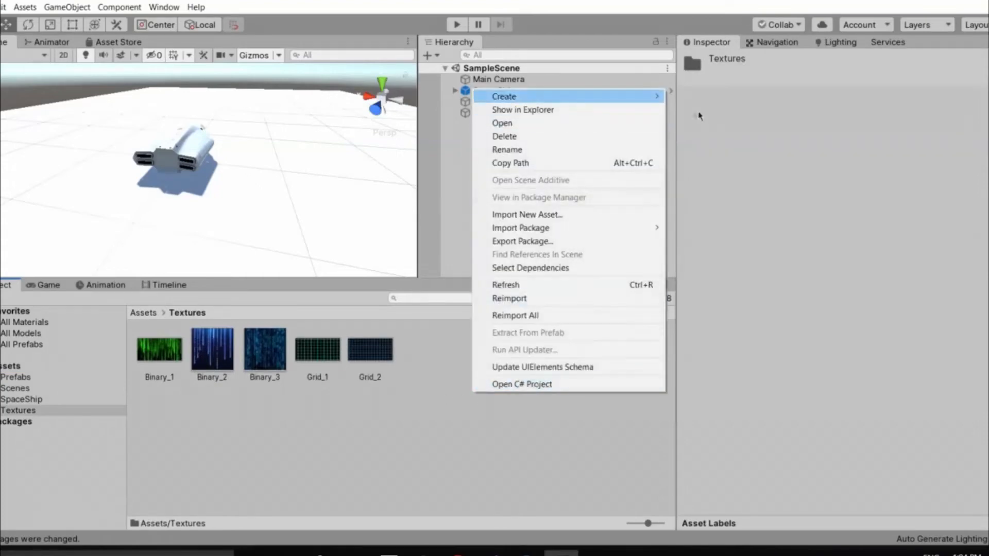
mouse_move(508, 98)
left_click(698, 258)
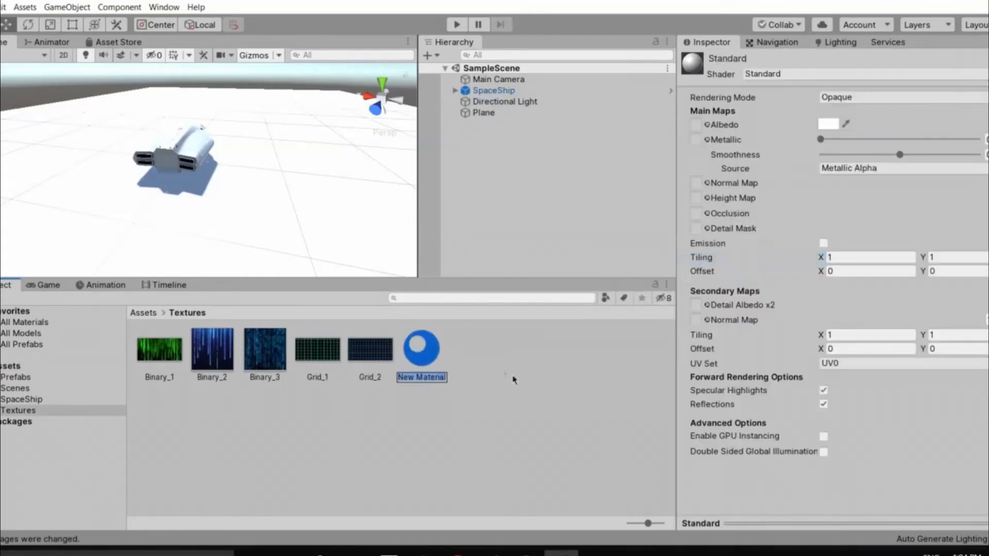
key("BackSpace")
key("Return")
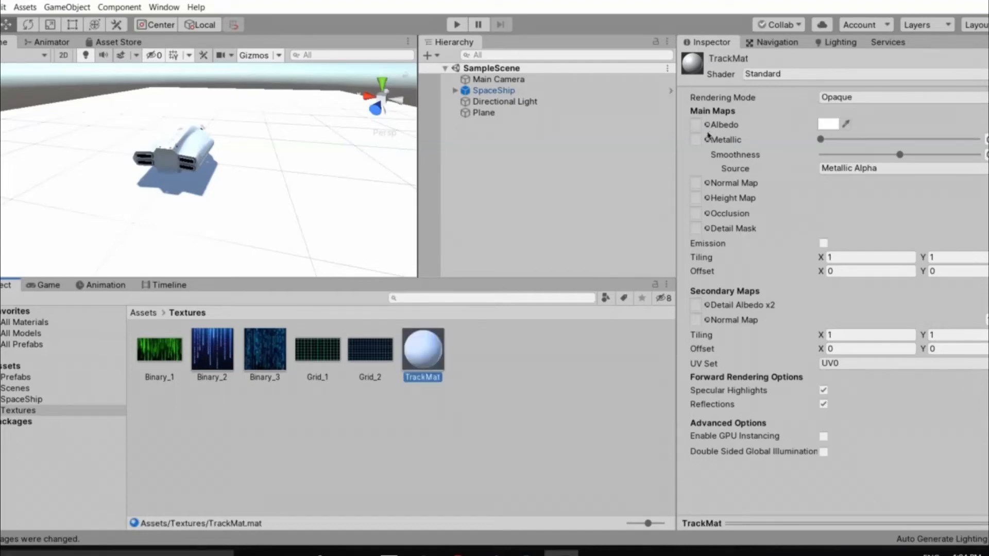
Set TrackMat's albedo colour to black
left_click_drag(260, 264, 243, 200, "alt")
right_click_drag(243, 200, 245, 216)
key("w")
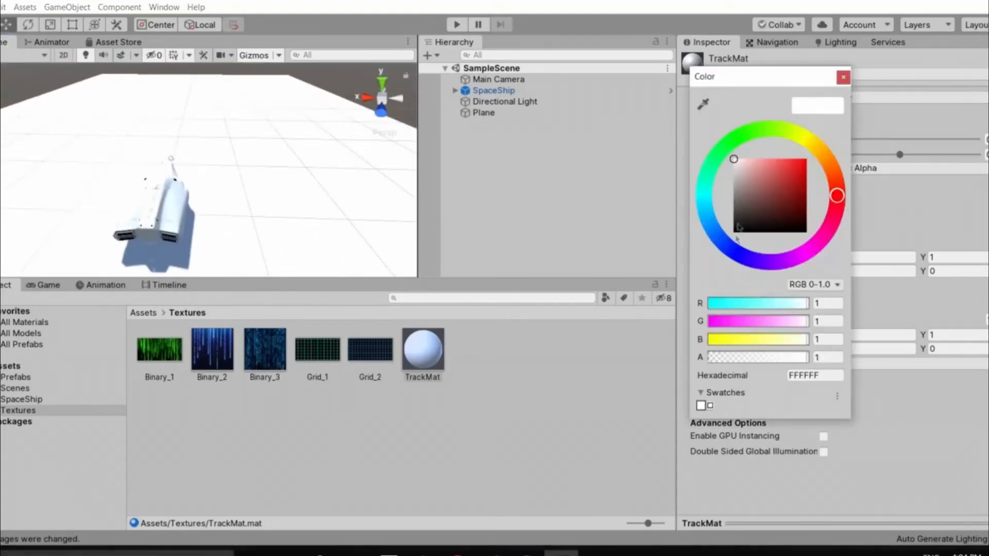
left_click_drag(744, 180, 732, 235)
left_click(843, 79)
Apply the TrackMat material to the plane and check the result around the spaceship
left_click_drag(422, 366, 410, 105)
right_click_drag(410, 105, 382, 191)
key("w")
key("s")
key("w")
key("s")
key("w")
key("s")
key("w")
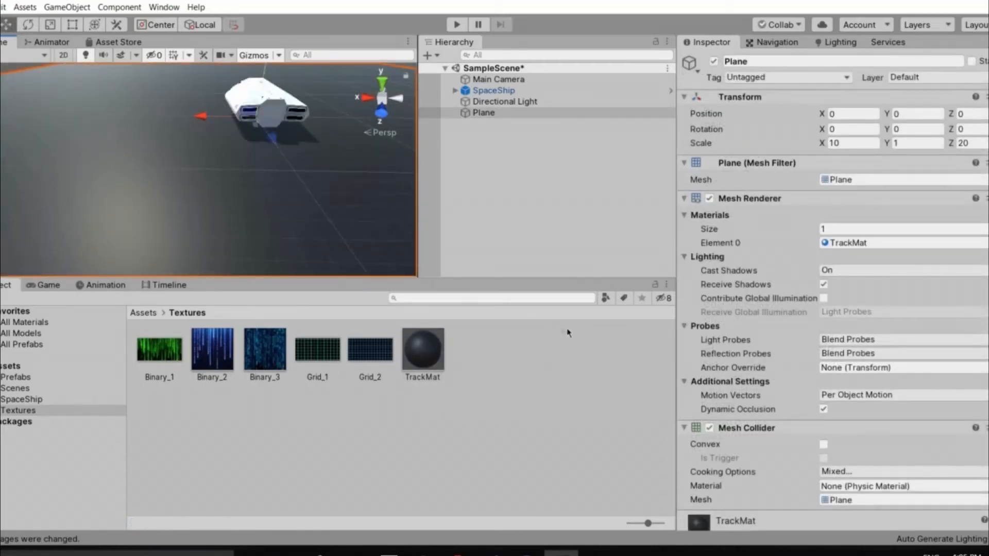
Open the plane's TrackMat material settings and raise Smoothness to about 0.9
left_click(534, 114)
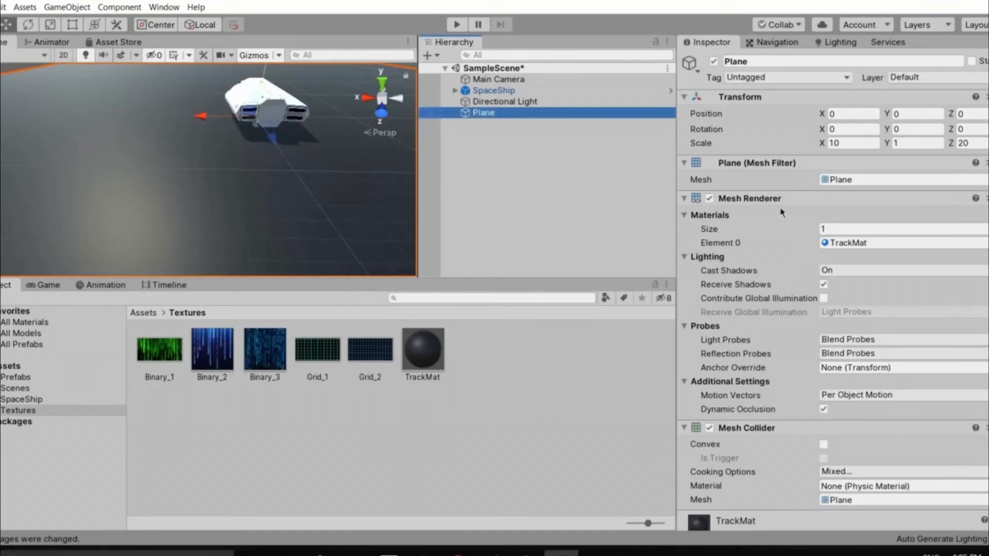
scroll(781, 218, "down", 3)
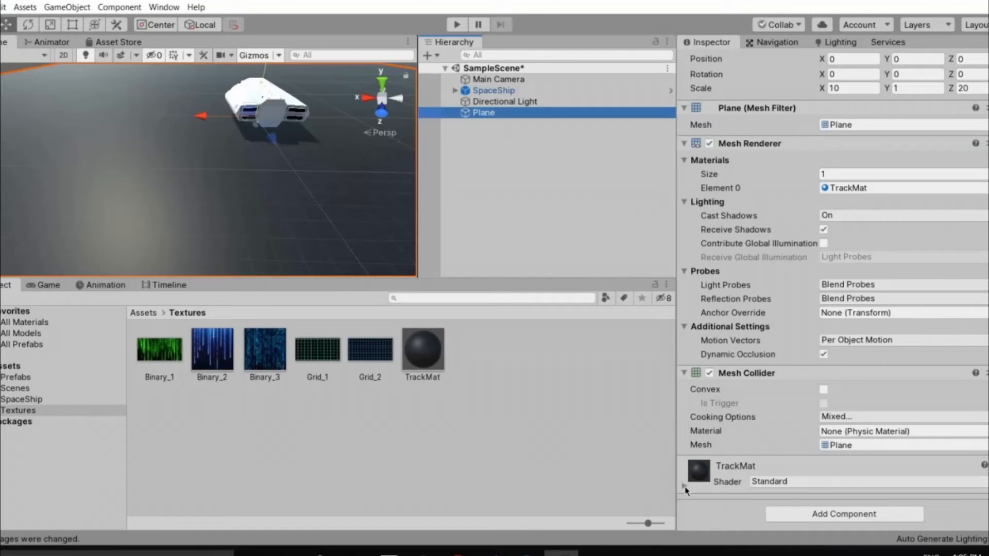
left_click(715, 478)
scroll(782, 308, "down", 10)
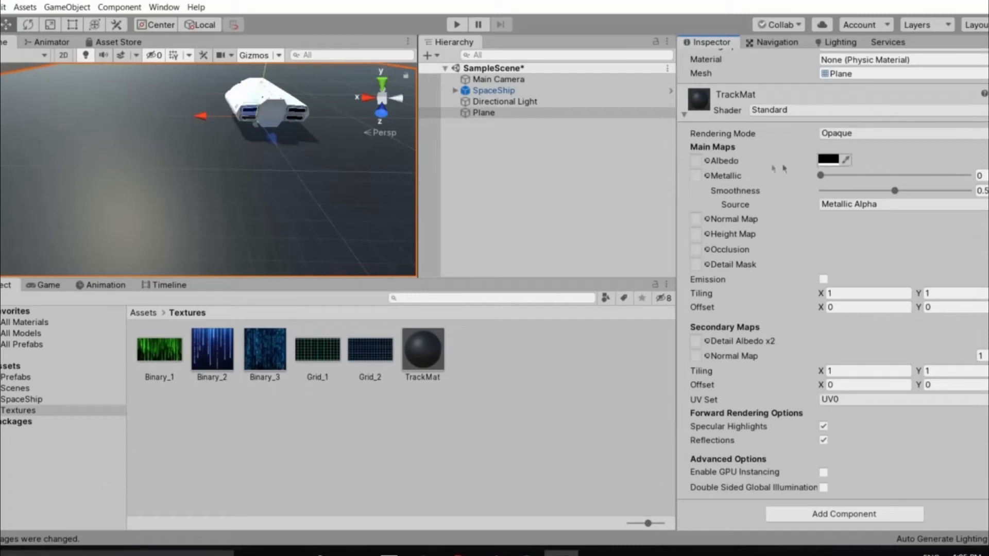
right_click_drag(189, 179, 232, 161)
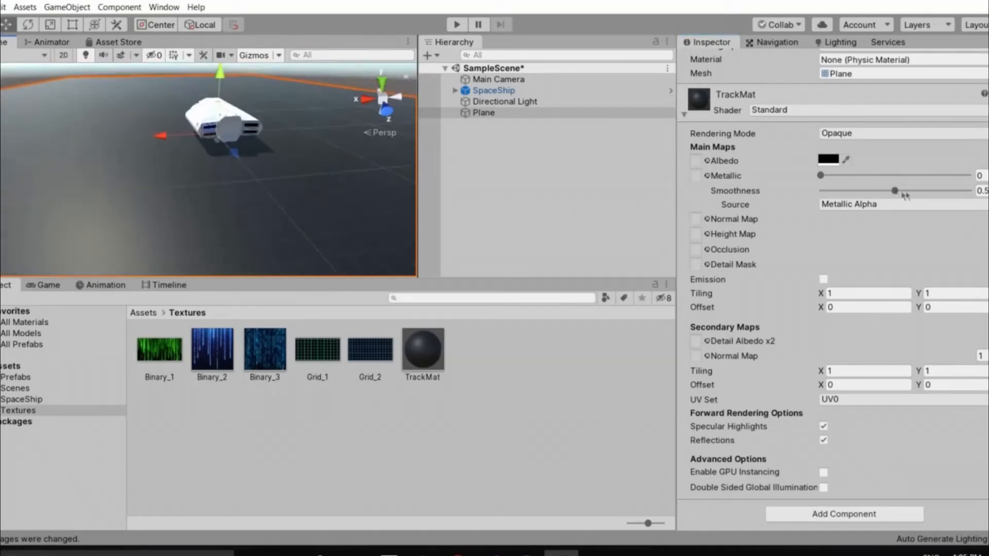
left_click_drag(896, 191, 961, 200)
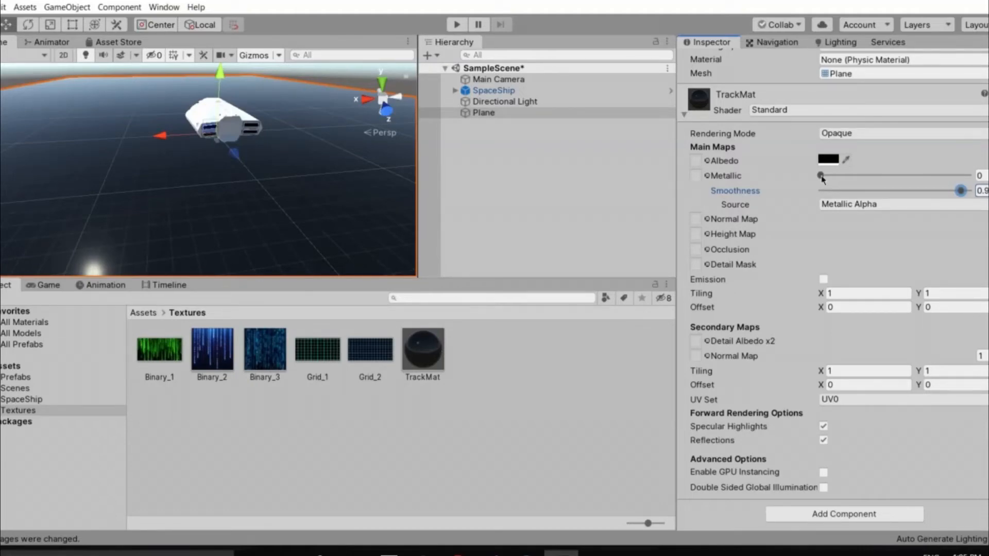
Set TrackMat's Metallic value to just under 0.3, checking the plane's reflection from different angles
left_click_drag(833, 177, 877, 177)
left_click_drag(215, 222, 259, 201, "alt")
mouse_move(870, 176)
left_mouse_down()
mouse_move(860, 176)
mouse_move(883, 176)
mouse_move(847, 176)
mouse_move(880, 177)
left_mouse_up()
left_click_drag(208, 188, 176, 221, "alt")
right_click_drag(176, 221, 178, 208)
left_click(878, 175)
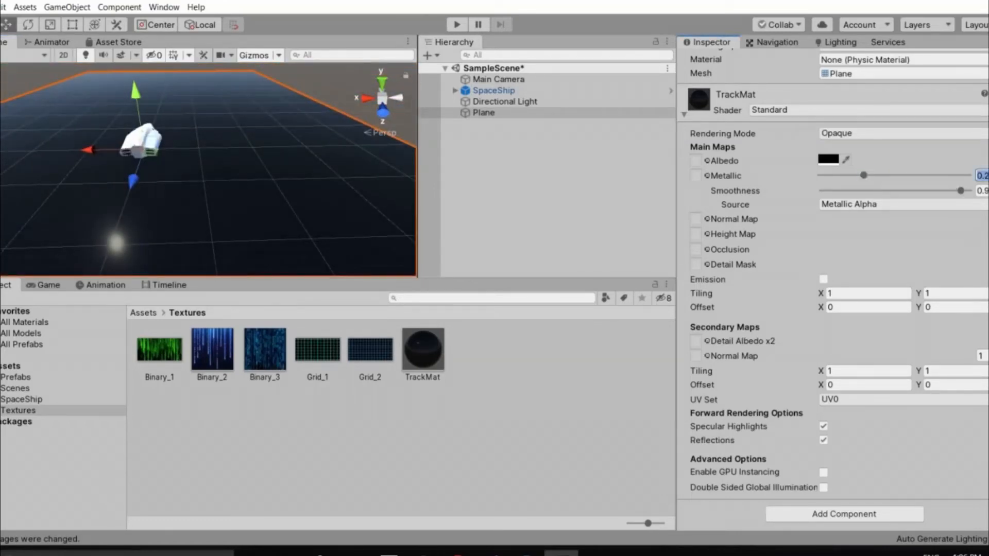
Set TrackMat's Metallic to 0.2 and Smoothness to 0.8, checking the track's reflections in the scene
type(".2")
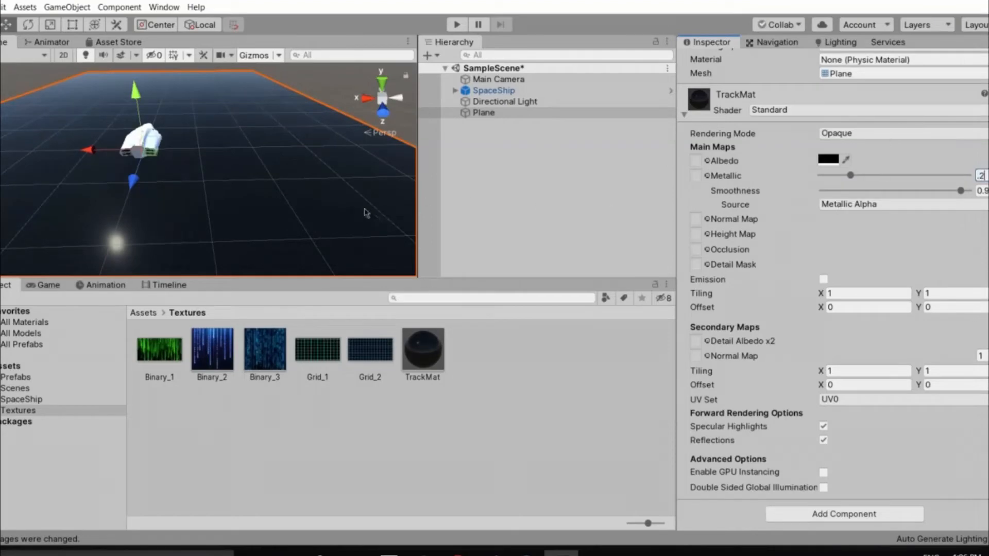
mouse_move(259, 191)
right_mouse_down()
mouse_move(294, 199)
mouse_move(266, 197)
mouse_move(278, 195)
right_mouse_up()
key("a")
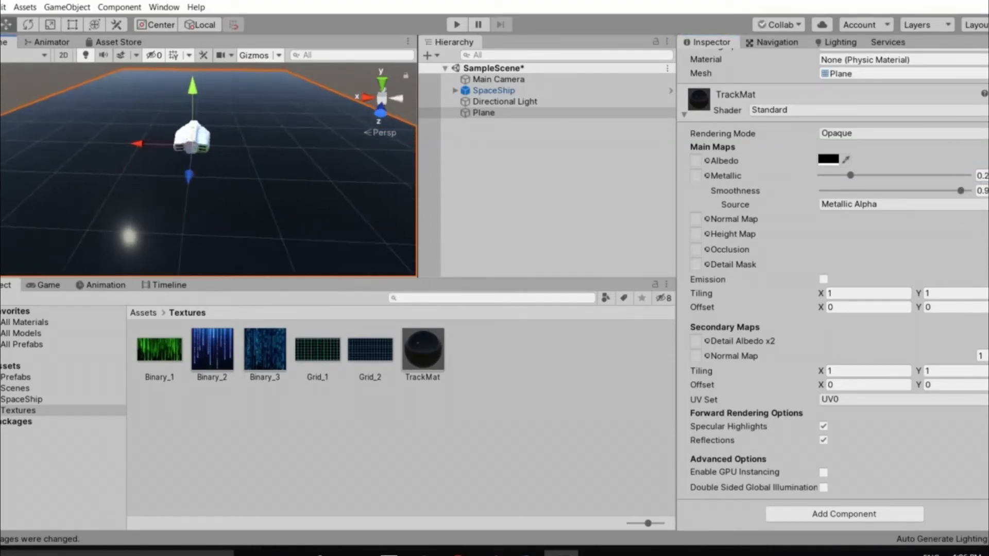
type(".8")
left_click(610, 168)
right_click_drag(112, 224, 205, 225)
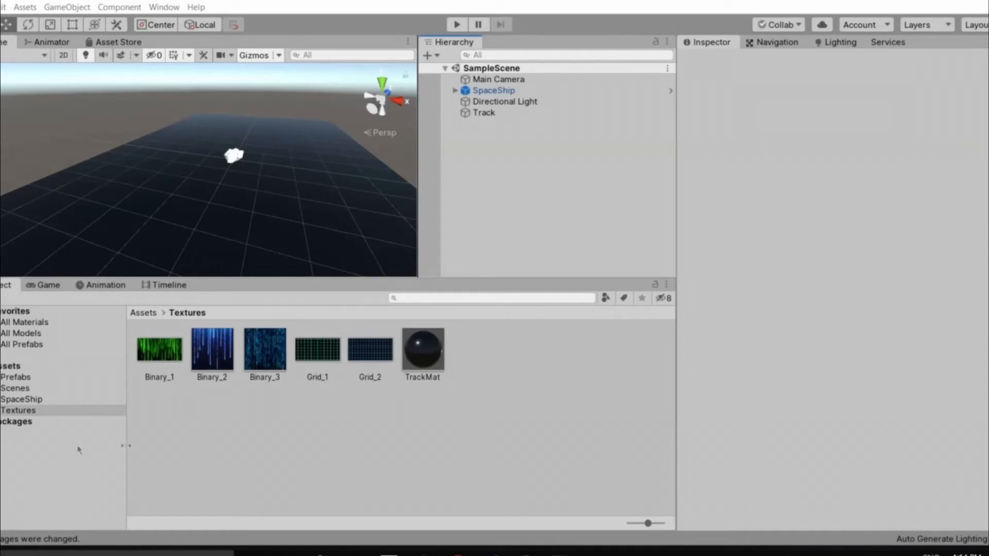
Add a 3D cube to the scene and reset its transform
right_click_drag(214, 227, 273, 218)
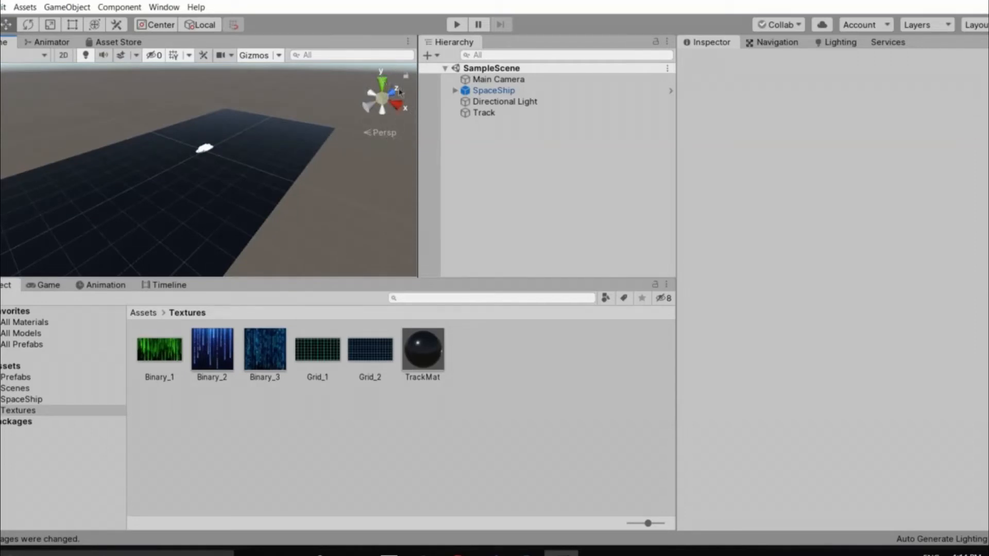
scroll(299, 178, "up", 3)
scroll(298, 177, "down", 3)
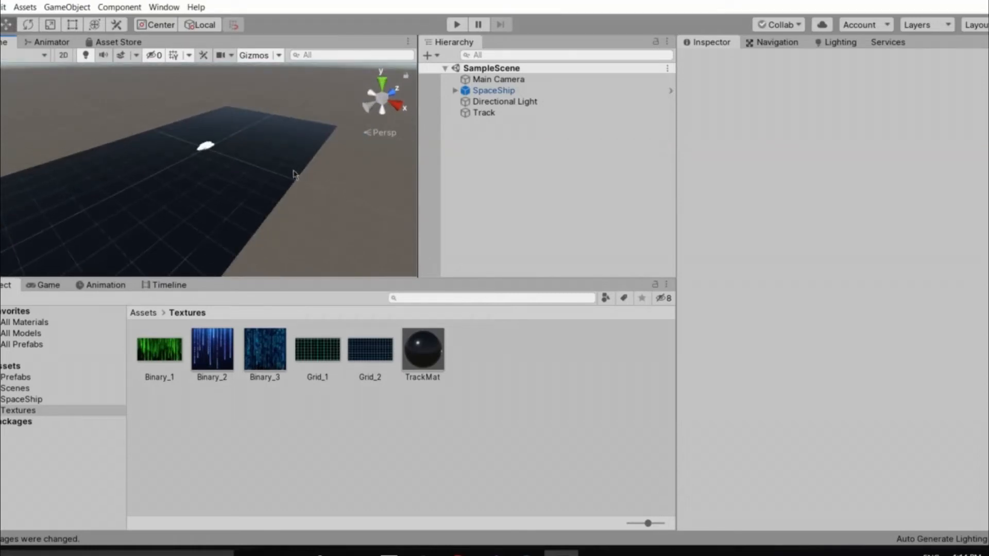
mouse_move(278, 200)
right_mouse_down()
mouse_move(294, 180)
mouse_move(269, 195)
right_mouse_up()
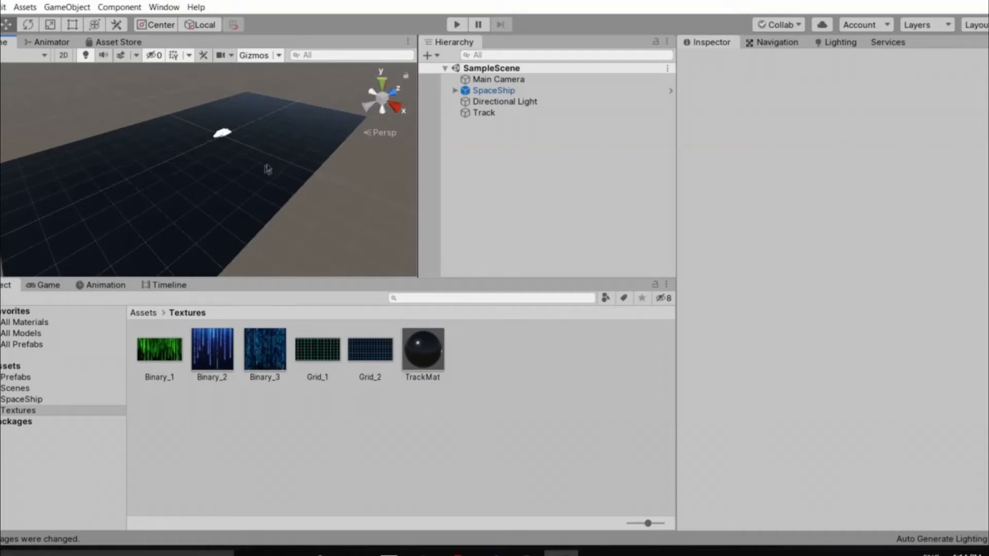
left_click_drag(264, 174, 505, 143, "alt")
key("w")
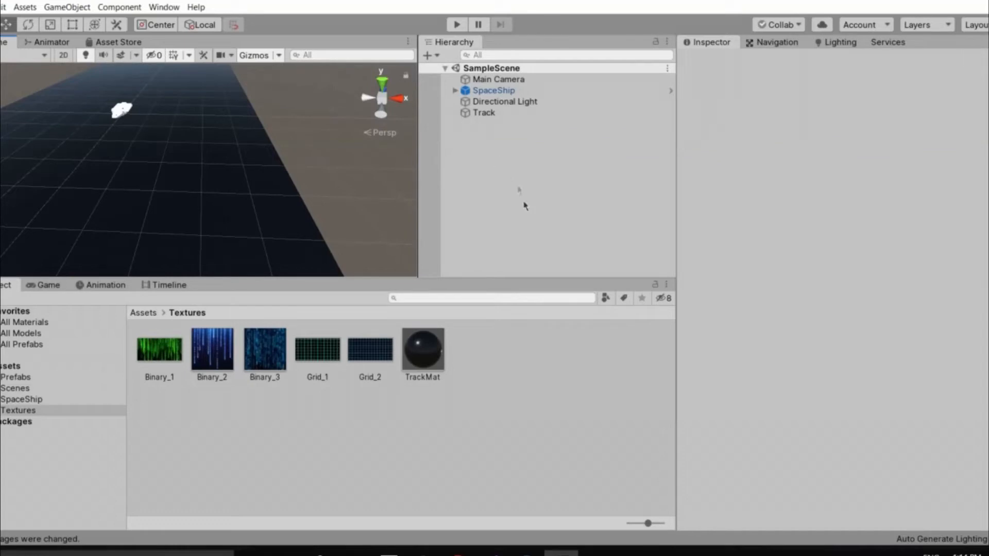
right_click(496, 160)
mouse_move(566, 286)
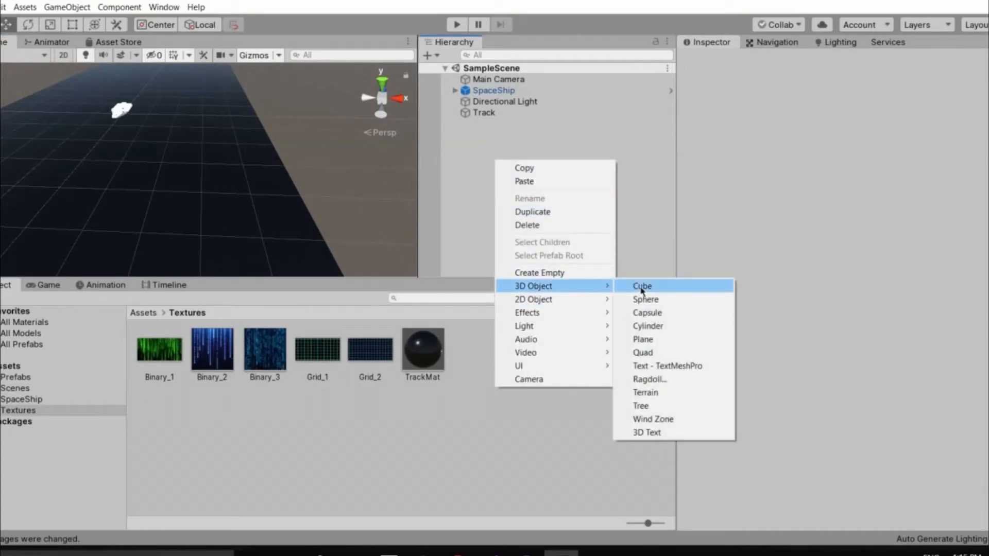
left_click(642, 289)
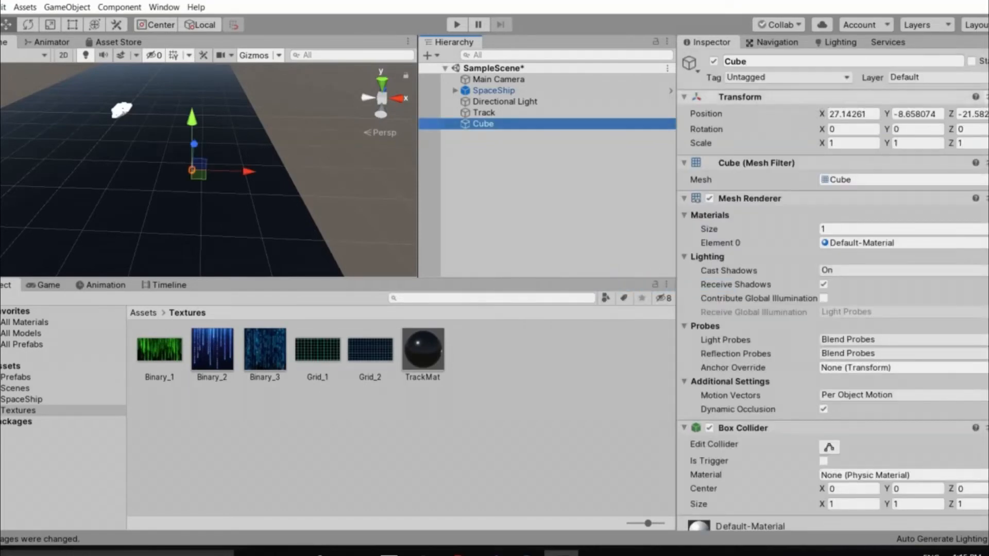
left_click(985, 97)
left_click(910, 111)
Move the cube along X to the track's right edge, at X position 50.5
right_click_drag(159, 199, 137, 180)
scroll(138, 180, "down", 3)
left_click_drag(141, 161, 335, 177)
right_click_drag(274, 203, 268, 161)
key("w")
key("d")
key("w")
key("w")
key("d")
key("a")
key("s")
left_click_drag(270, 161, 284, 160)
right_click_drag(176, 204, 316, 211)
key("s")
key("w")
key("s")
key("a")
key("d")
key("a")
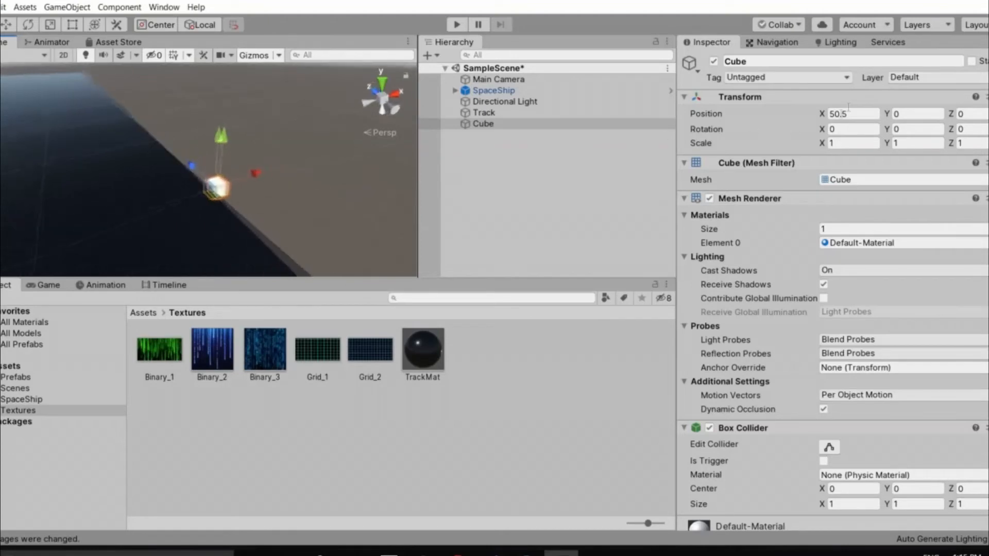
Stretch the cube along the track's edge, trying a Z scale of 100 before setting it to 200
right_click_drag(282, 235, 519, 303)
key("s")
right_click_drag(324, 256, 217, 247)
right_click_drag(539, 308, 526, 265)
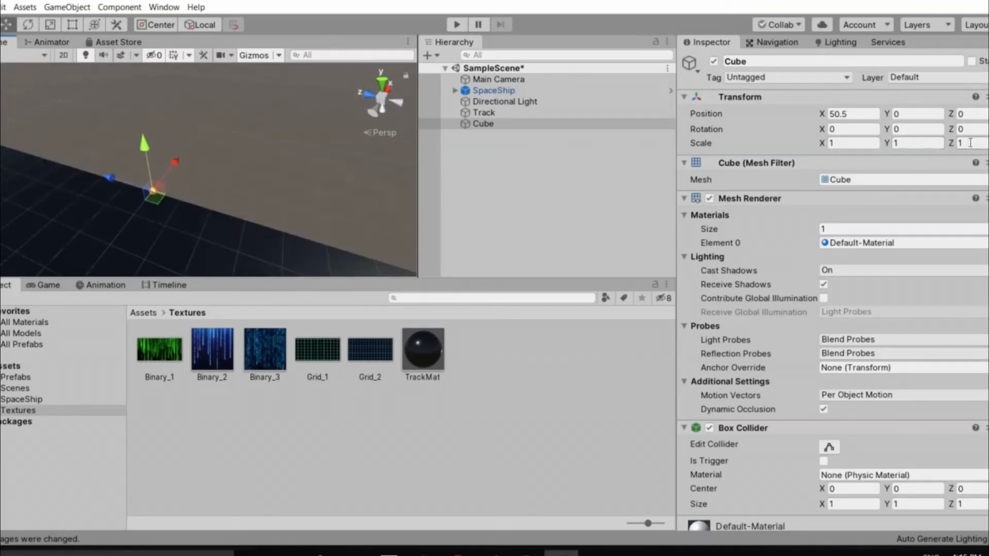
type("100")
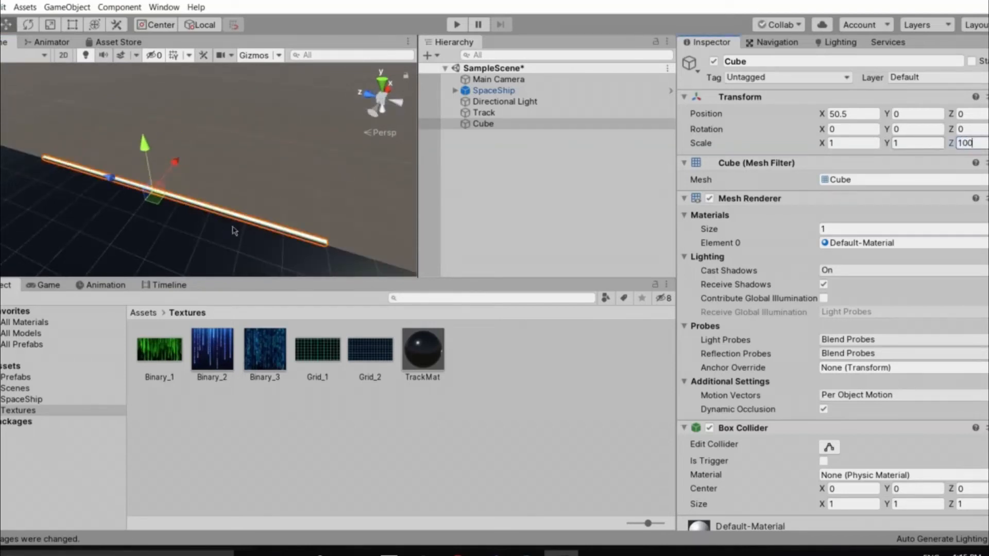
right_click_drag(350, 252, 371, 221)
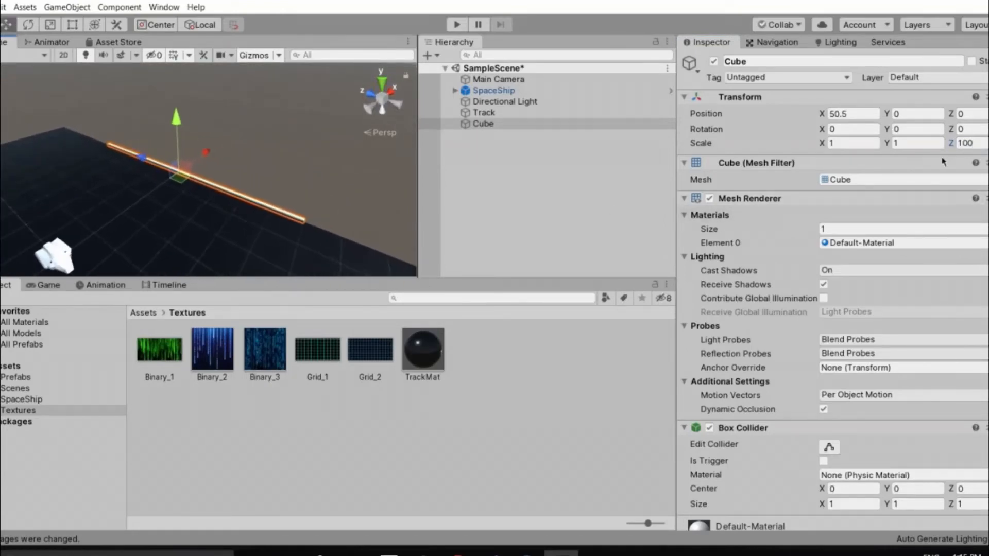
left_click(971, 144)
type("200")
Raise the cube to about Y position 0.4 and set its Y scale to 2.5
right_click_drag(355, 227, 313, 329)
right_click_drag(344, 335, 161, 96)
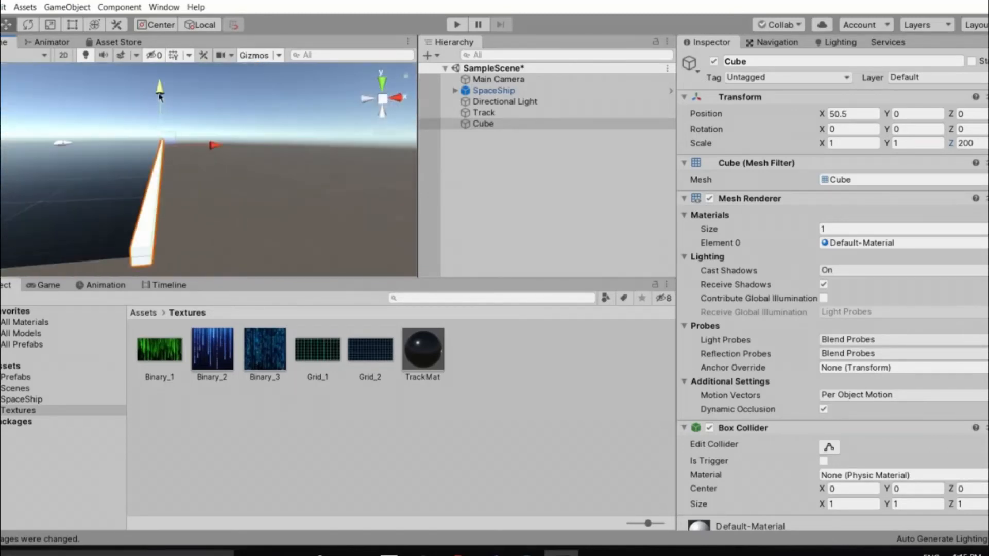
mouse_move(160, 93)
left_mouse_down()
mouse_move(160, 78)
mouse_move(160, 88)
left_mouse_up()
mouse_move(197, 267)
right_mouse_down()
mouse_move(251, 272)
mouse_move(229, 300)
mouse_move(239, 375)
mouse_move(199, 259)
right_mouse_up()
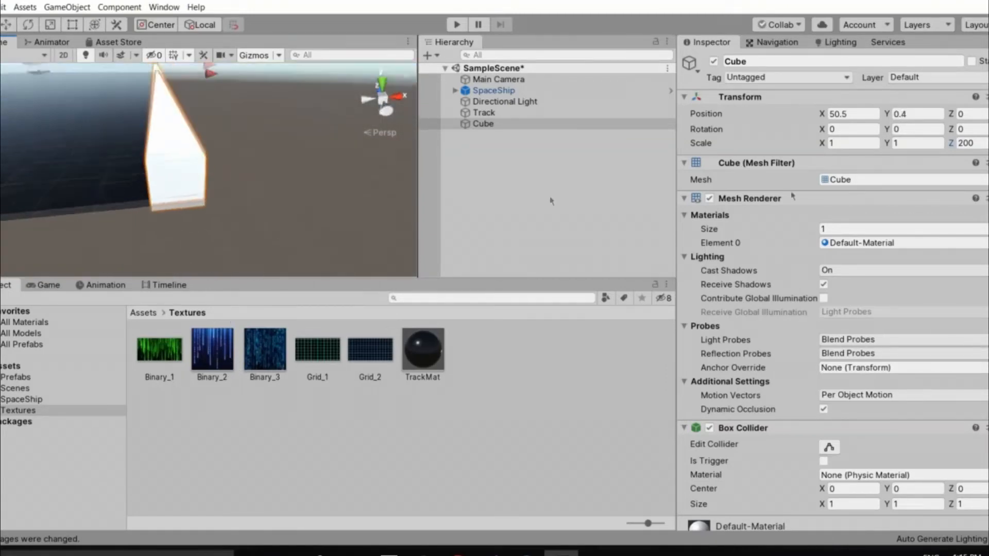
left_click(917, 144)
type("2.5")
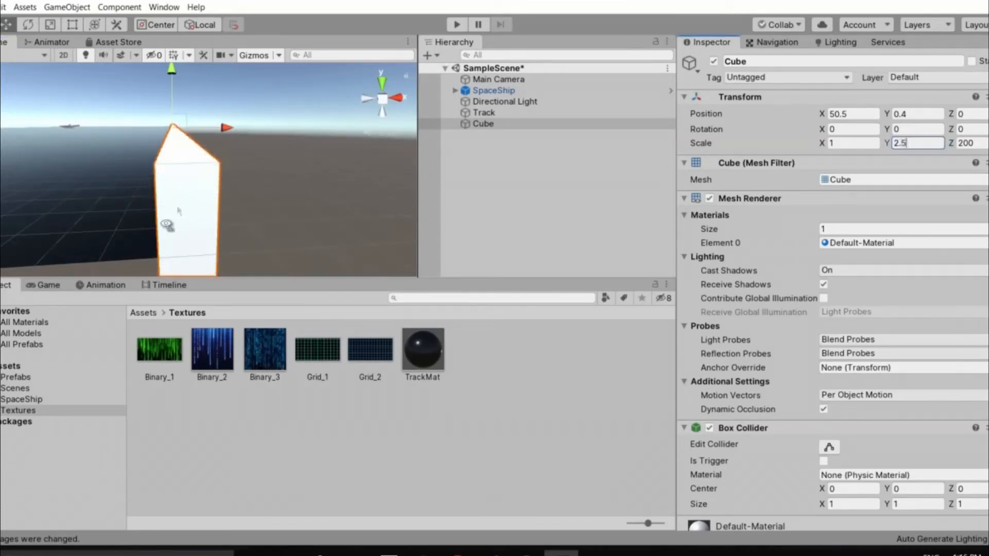
Raise the scaled cube further so its base sits at the track surface, setting its Y position to 1
right_click_drag(155, 247, 175, 77)
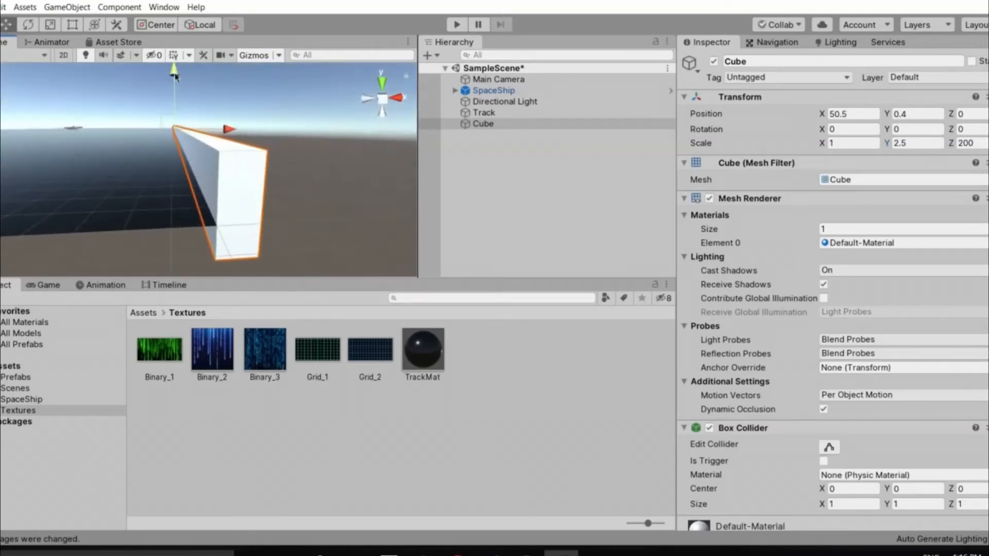
left_click_drag(175, 73, 176, 73)
left_click(926, 113)
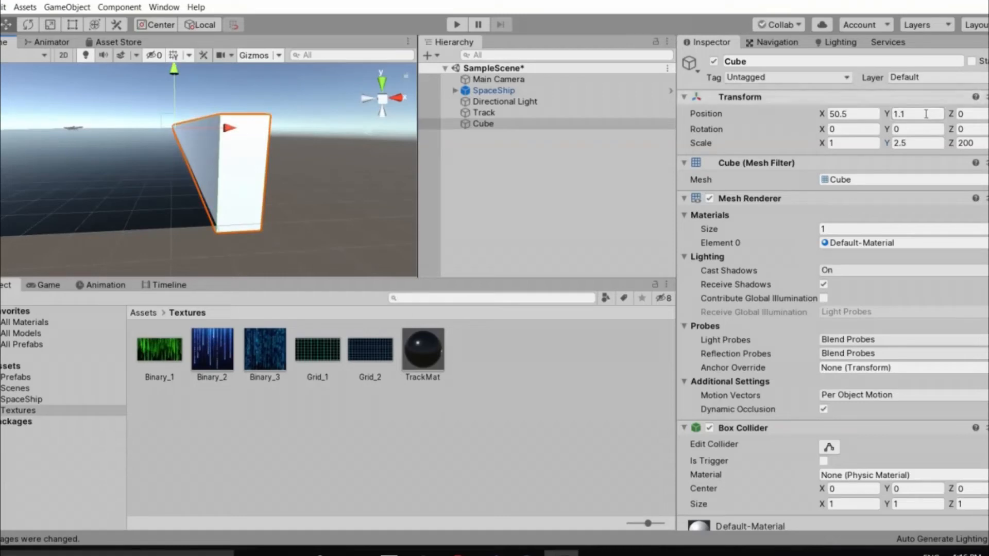
type("1")
Rename the cube along the track's edge as Border_Right
right_click_drag(277, 238, 189, 211)
key("s")
key("w")
key("d")
left_click(532, 123)
left_click(757, 62)
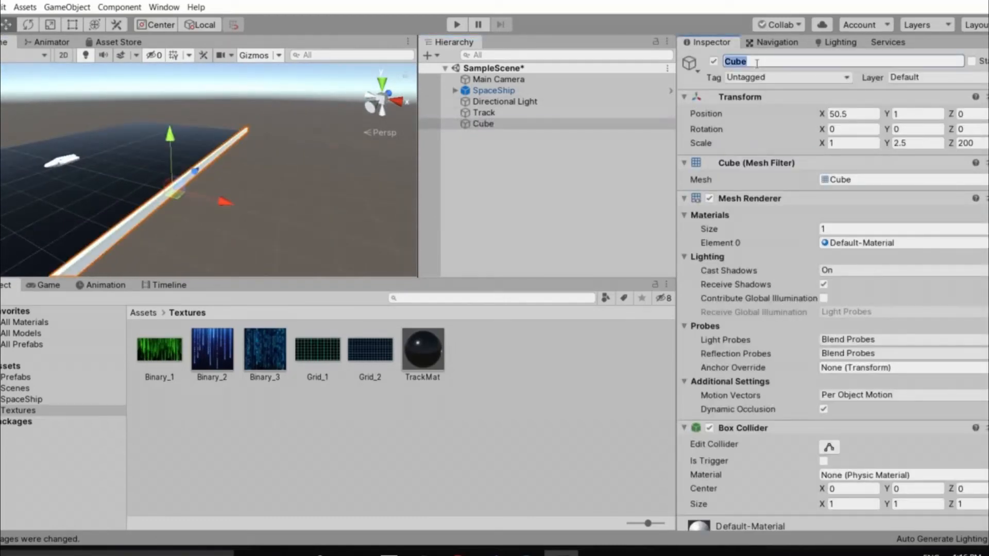
type("Border_Right")
left_click(481, 144)
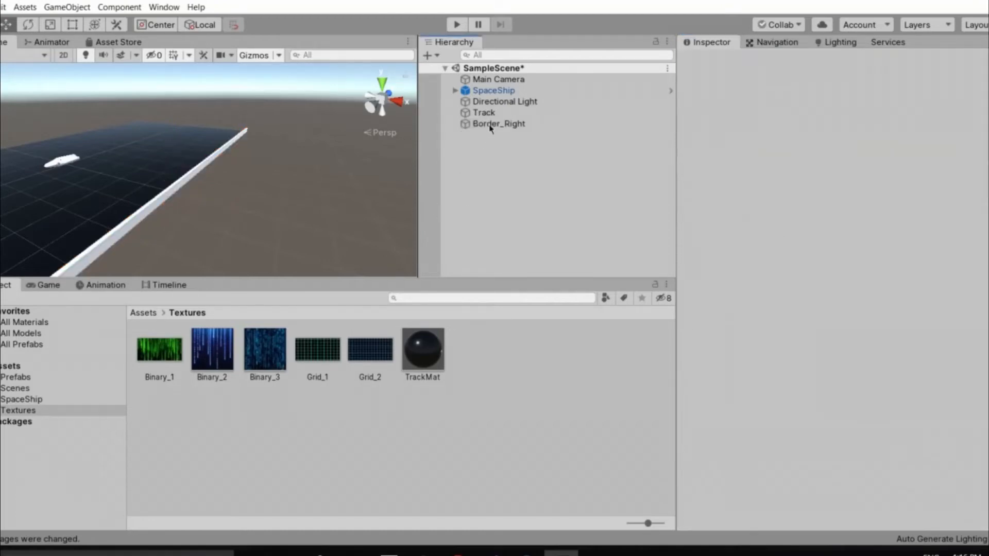
Duplicate Border_Right and rename the copy Border_Left
left_click(492, 126)
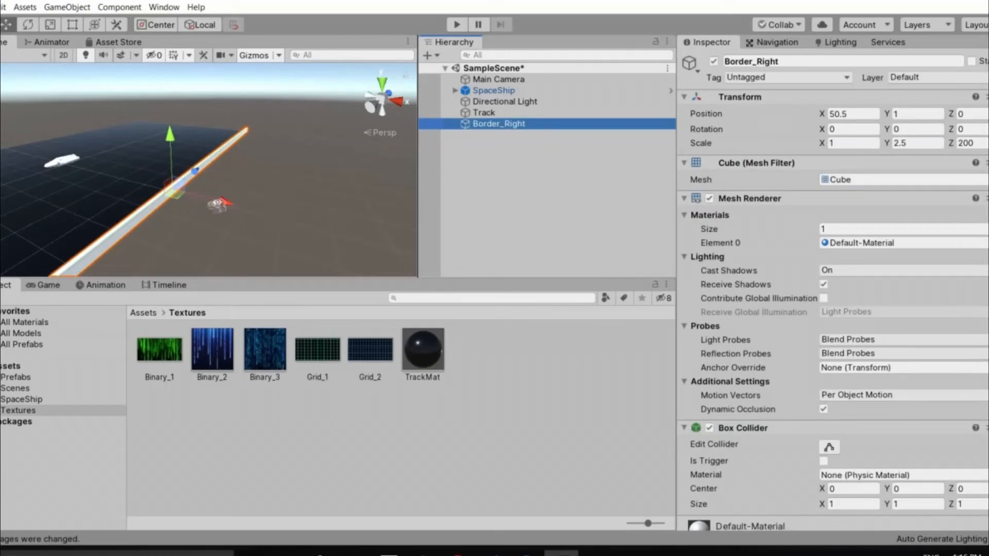
right_click_drag(222, 207, 512, 125)
key("a")
key("a")
left_click(520, 125)
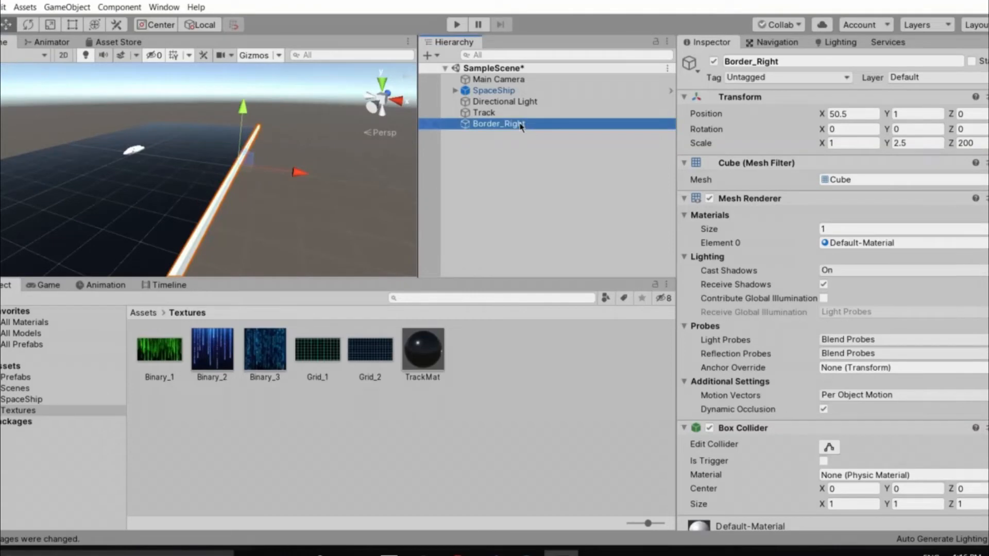
key("ctrl+d")
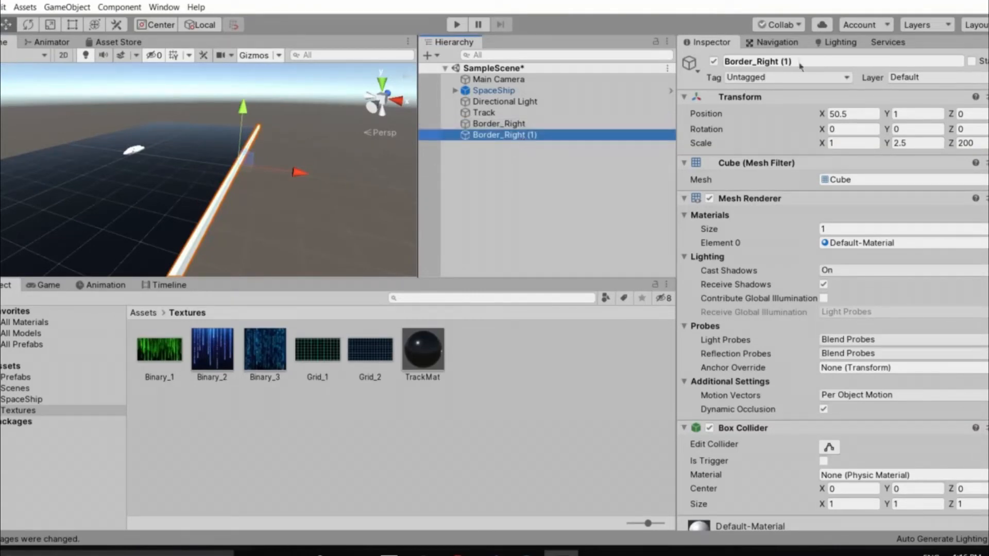
left_click_drag(799, 61, 761, 61)
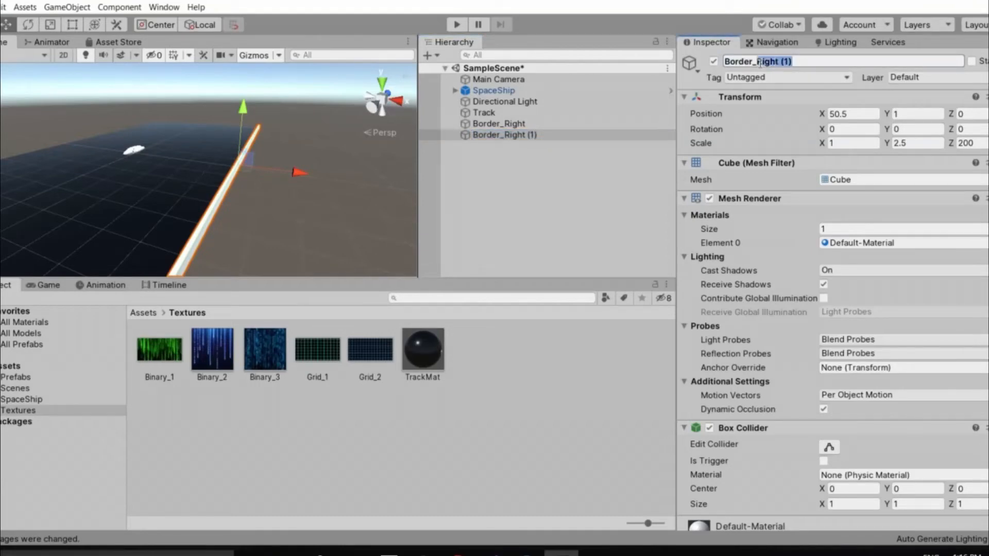
type("Left")
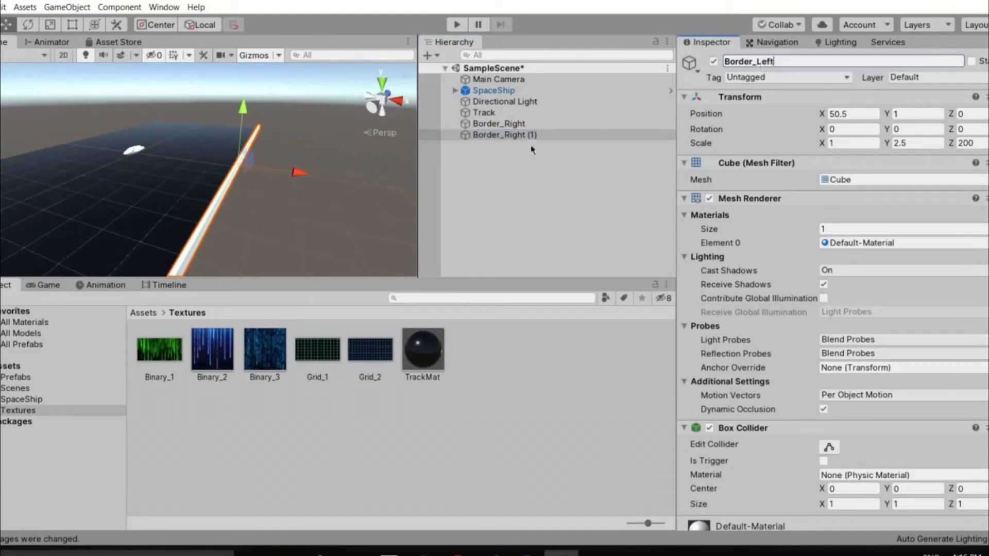
key("Return")
Set Border_Left's X position to -50.5 to place it on the opposite track edge, and check both borders
left_click(530, 136)
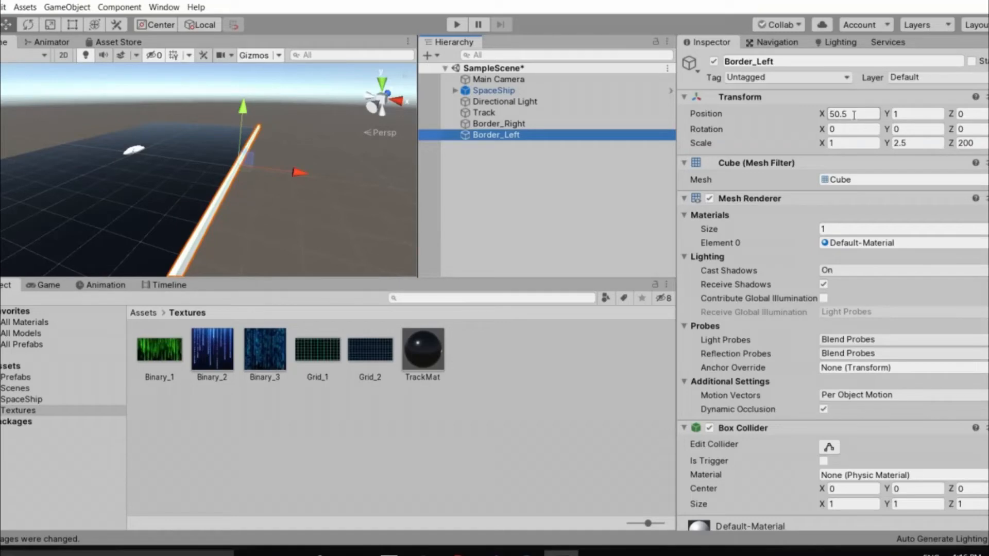
left_click(853, 114)
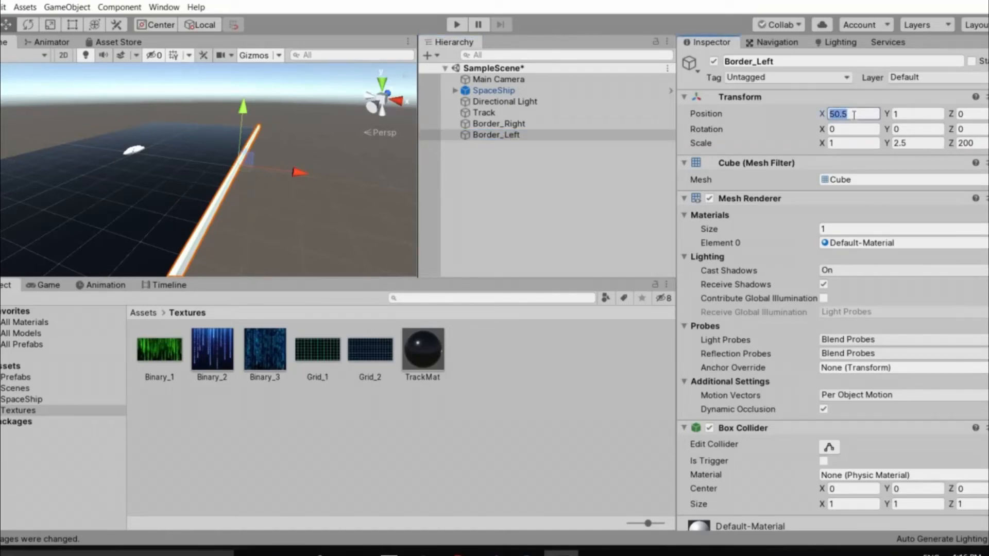
key("Left")
type("-")
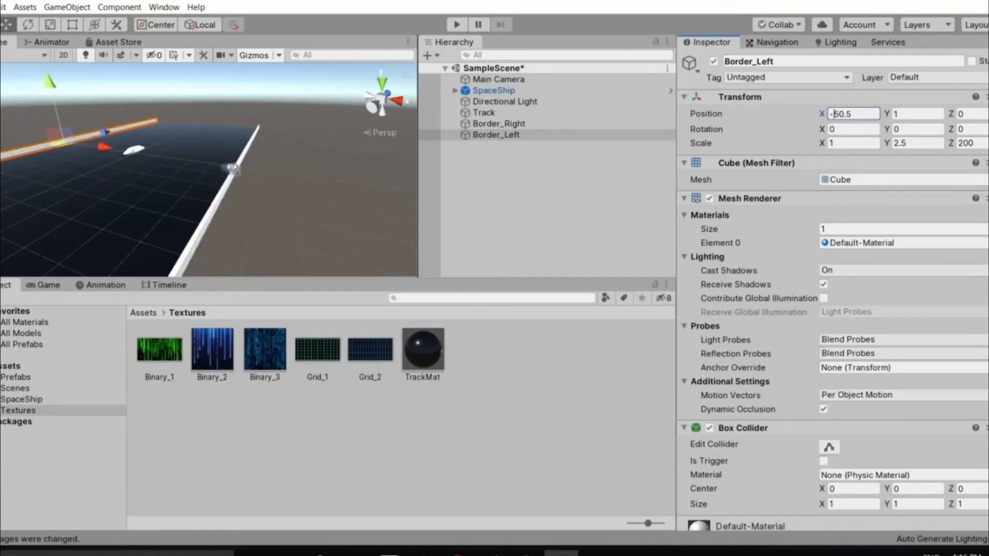
left_click_drag(242, 169, 297, 179, "alt")
key("w")
right_click_drag(296, 178, 278, 205)
key("s")
key("w")
key("s")
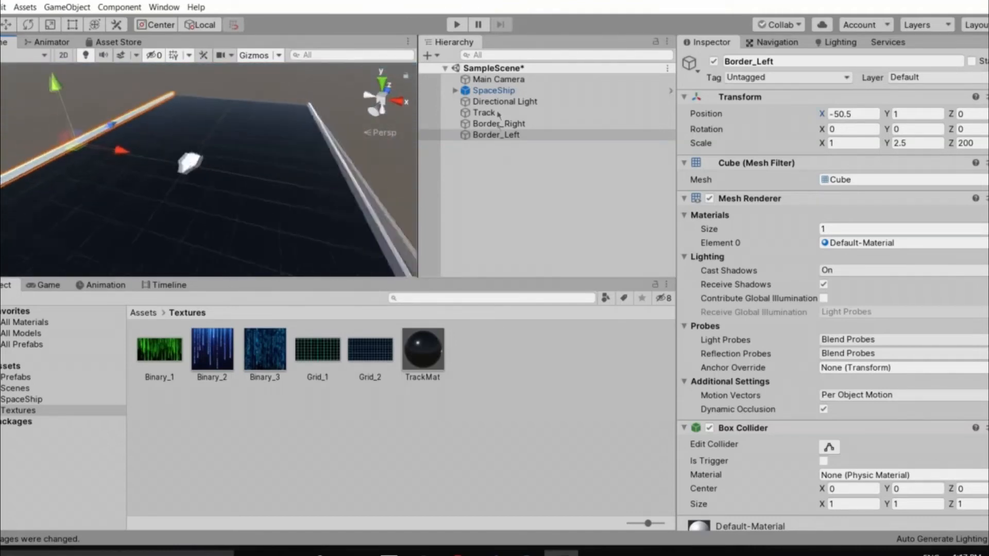
Make Border_Right and Border_Left children of the Track object, and expand Track to show them
left_click(498, 114)
left_click(492, 204)
right_click_drag(173, 214, 288, 203)
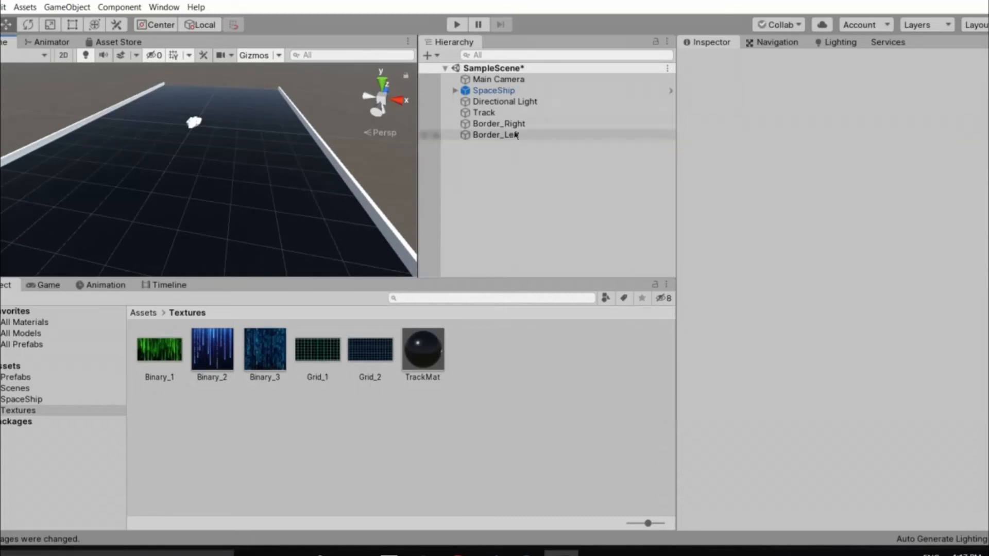
left_click(517, 134)
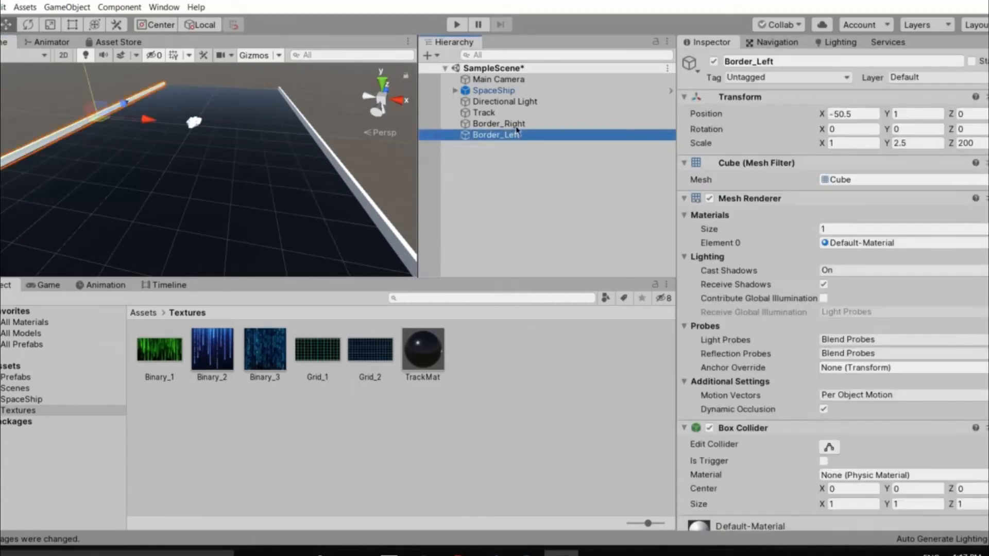
left_click(490, 151)
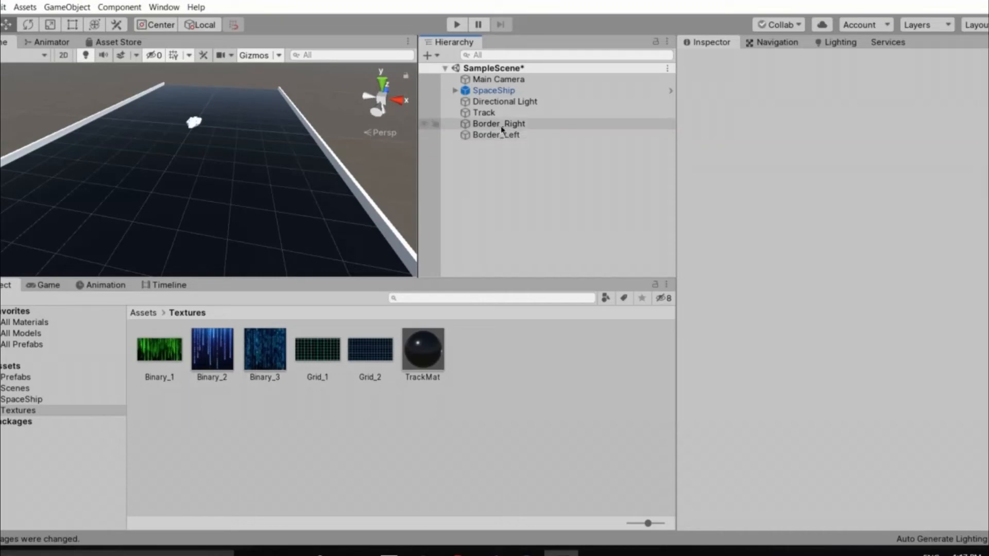
left_click(502, 126)
left_click(500, 136, "shift")
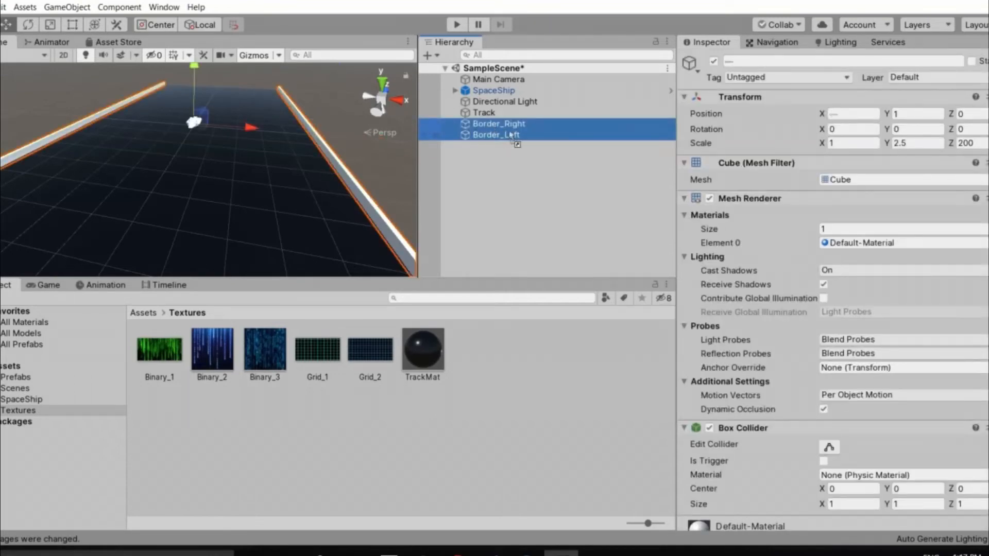
left_click_drag(496, 129, 482, 113)
left_click(455, 113)
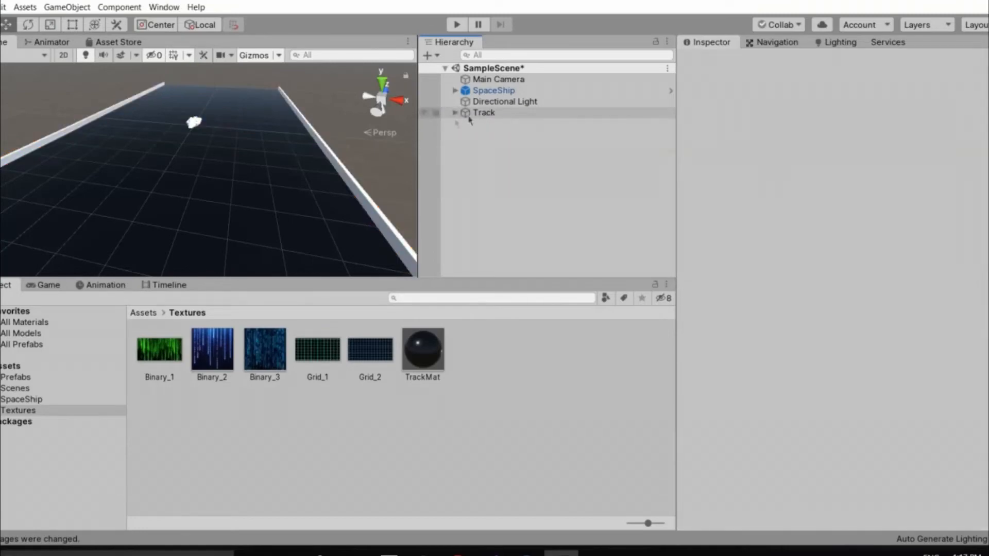
left_click(470, 116)
key("Right")
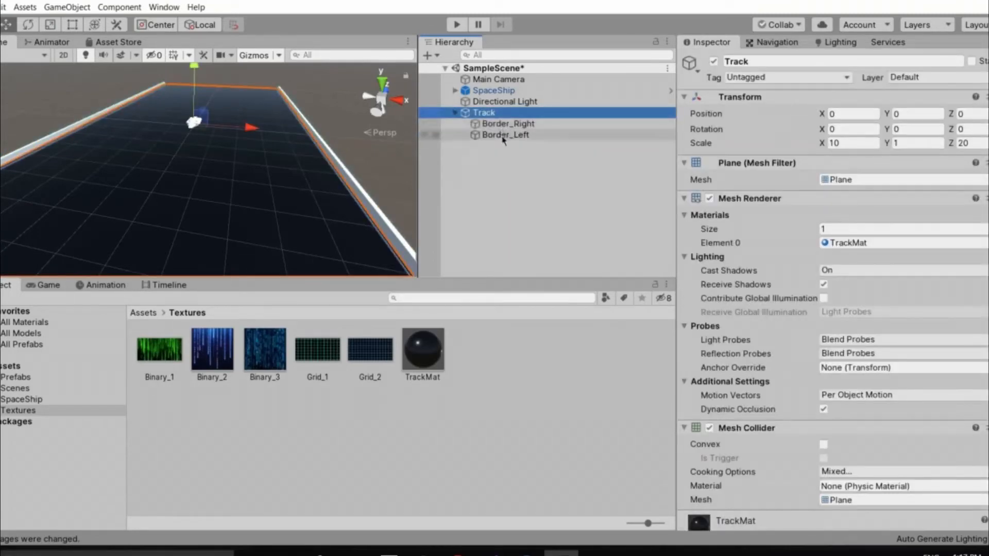
Collapse Track in the hierarchy and try moving it together with its borders
left_click(484, 162)
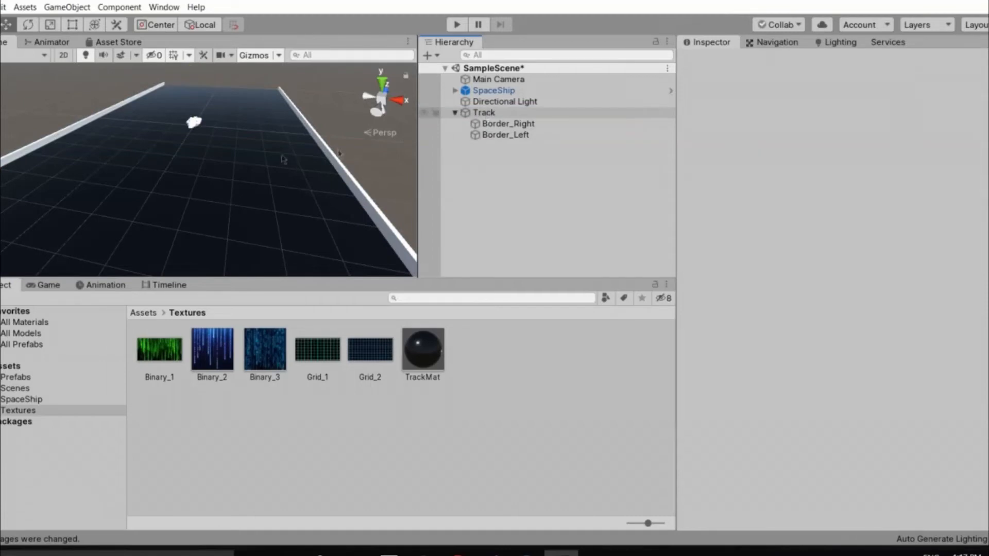
left_click(455, 112)
left_click(483, 113)
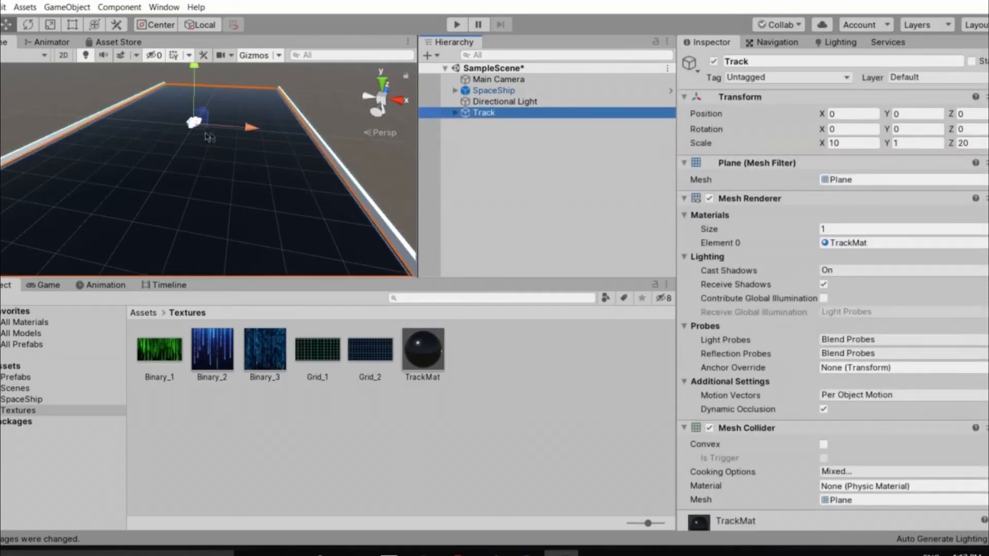
left_click_drag(194, 124, 209, 108)
Set Track's X and Z positions to 0 and save the scene
left_click(853, 115)
type("0")
key("Tab")
key("Tab")
type("0")
left_click(537, 182)
key("ctrl+s")
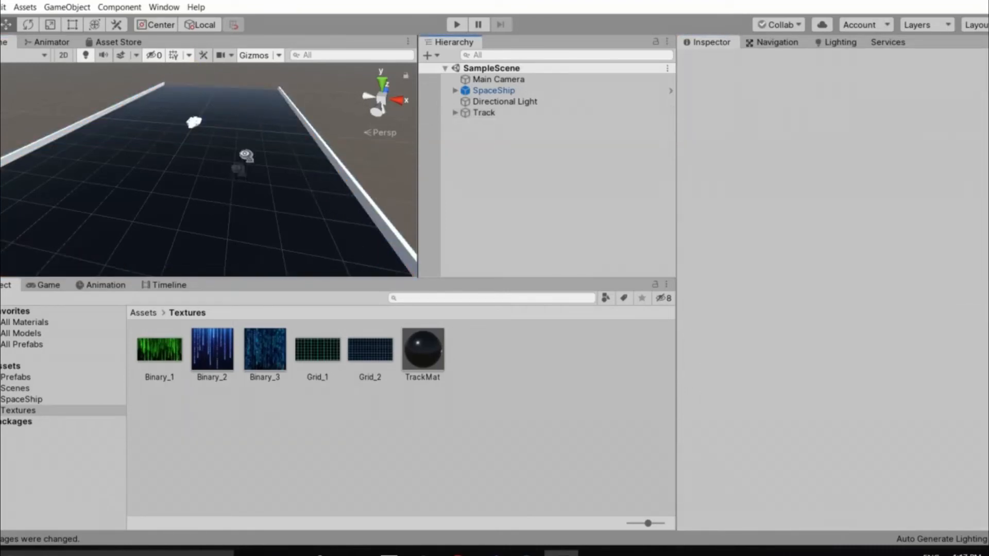
Create a Track prefab in the Prefabs folder from the Track object in the scene
left_click_drag(225, 154, 119, 242, "alt")
left_click(45, 399)
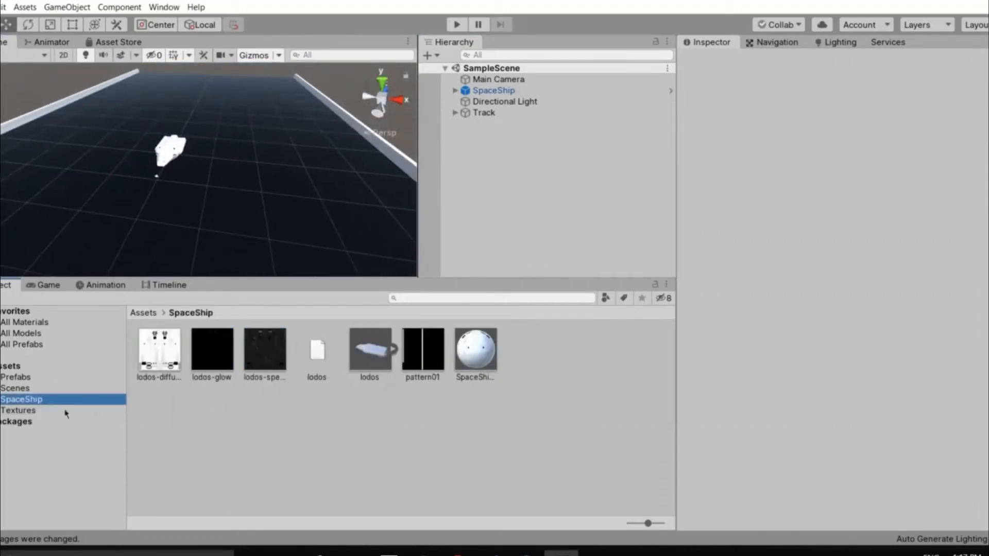
left_click(40, 388)
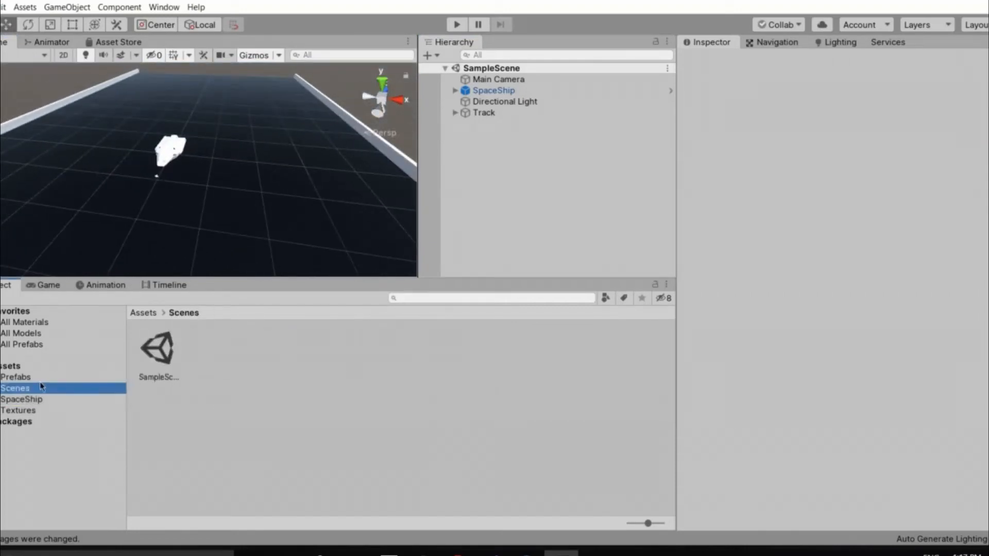
left_click(75, 377)
left_click_drag(503, 115, 290, 377)
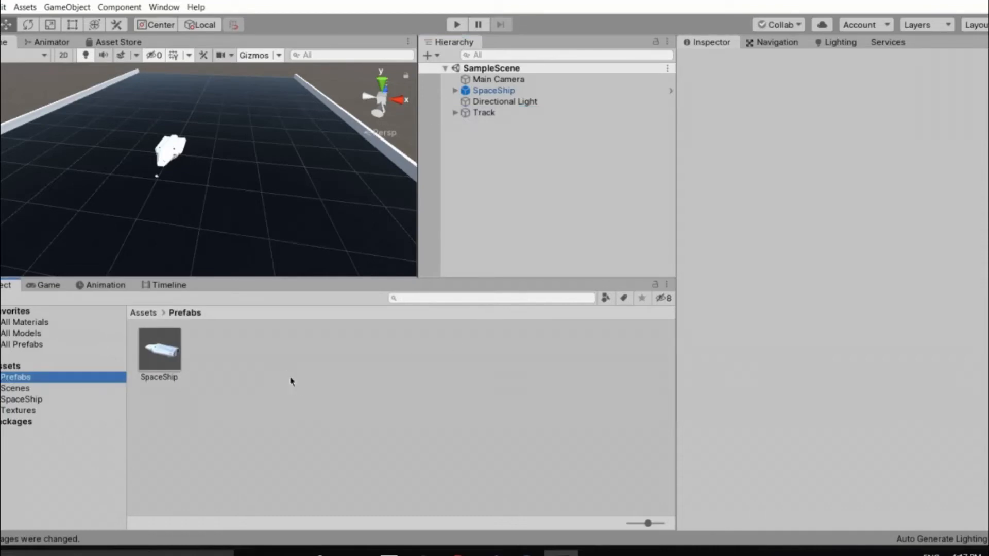
left_click(551, 126)
Set the SpaceShip's Y rotation to 180 so it faces down the track
right_click_drag(287, 217, 380, 179)
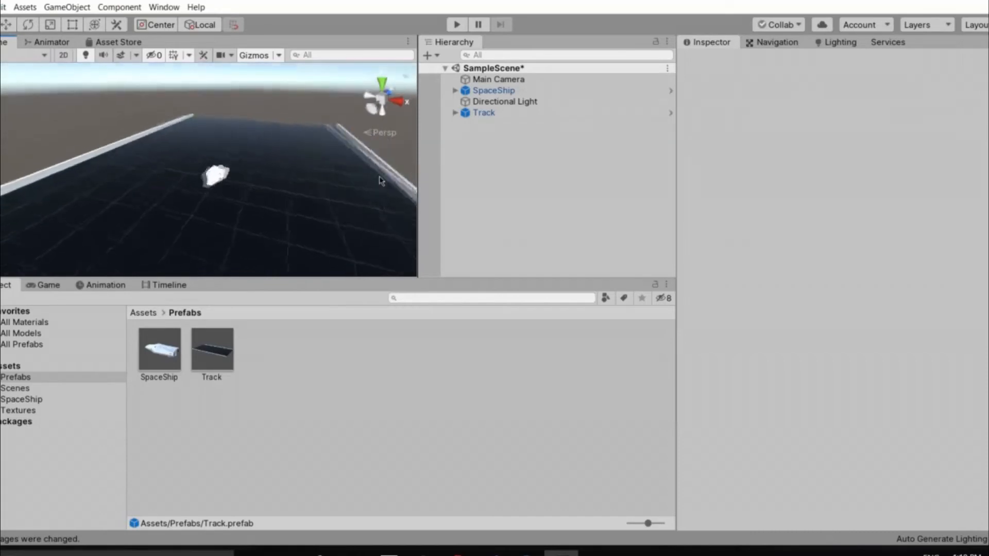
scroll(380, 179, "up", 5)
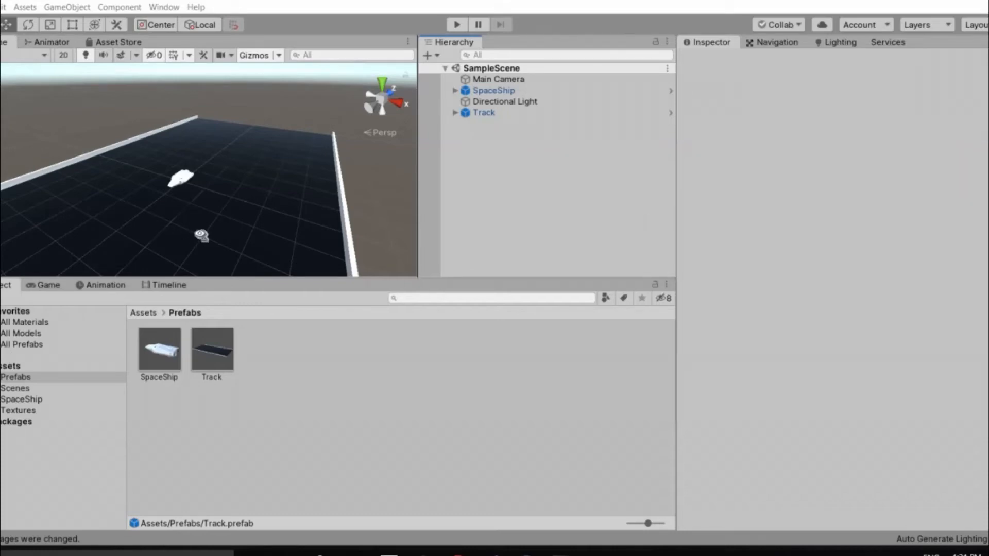
left_click_drag(203, 237, 201, 241, "alt")
scroll(201, 241, "down", 10)
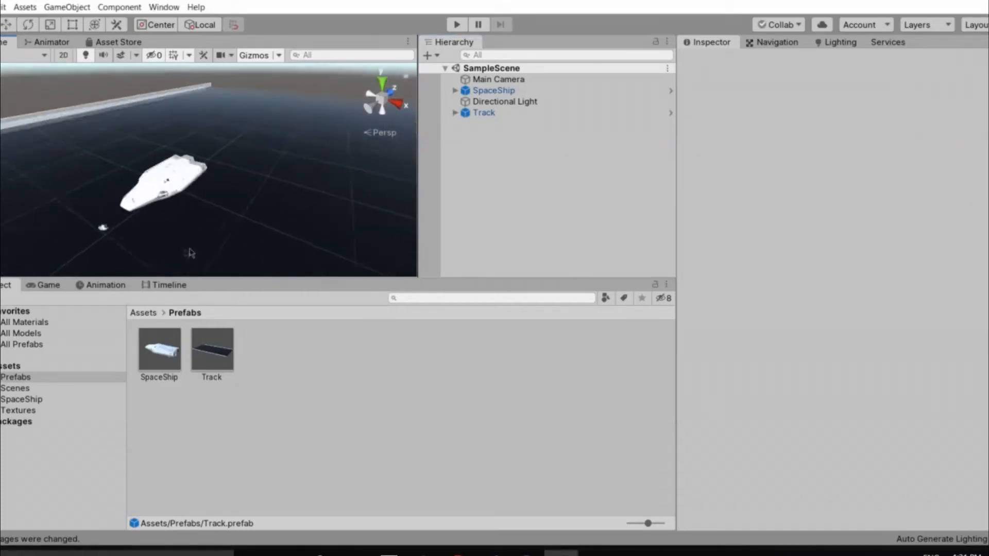
left_click(175, 170)
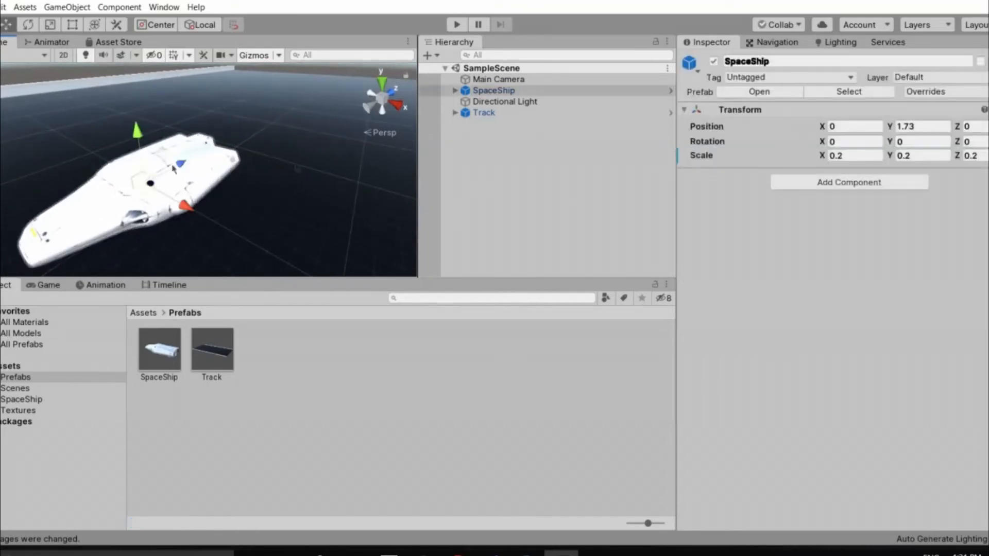
right_click_drag(196, 150, 198, 138)
scroll(198, 138, "down", 4)
scroll(198, 138, "up", 2)
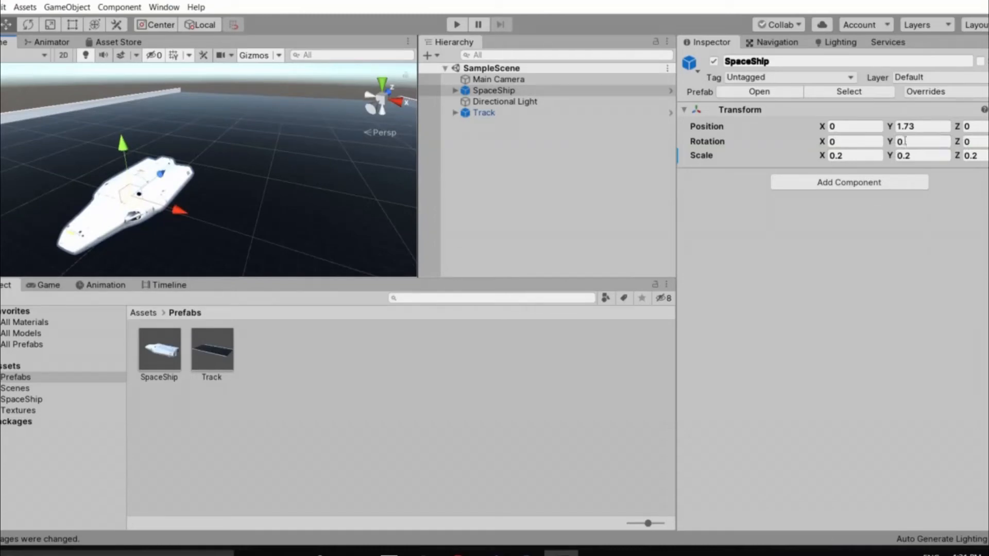
left_click(905, 141)
type("180")
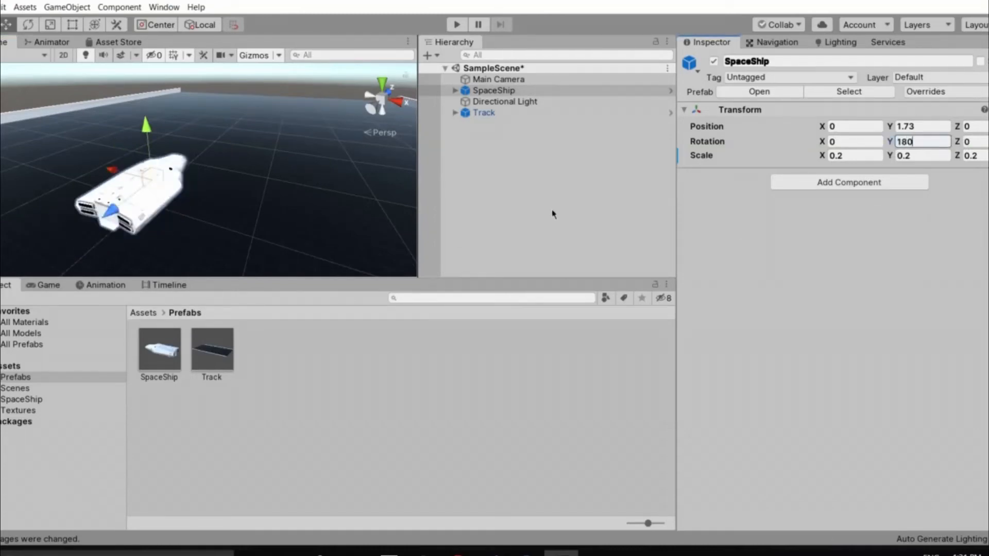
Try moving the SpaceShip sideways with the local-axis handle to about X -14.5
left_click(241, 222)
right_click_drag(241, 222, 469, 195)
key("w")
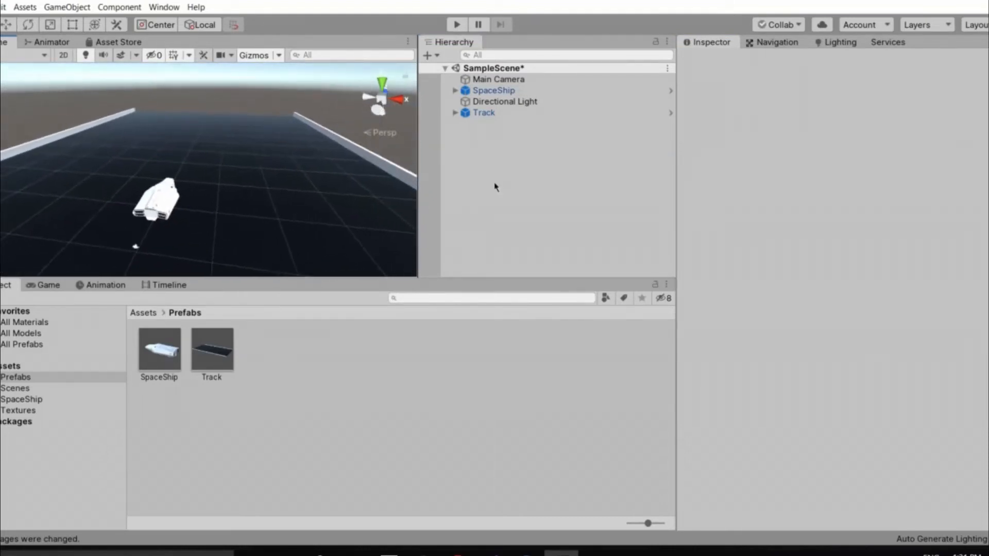
left_click(493, 90)
right_click_drag(242, 206, 117, 188)
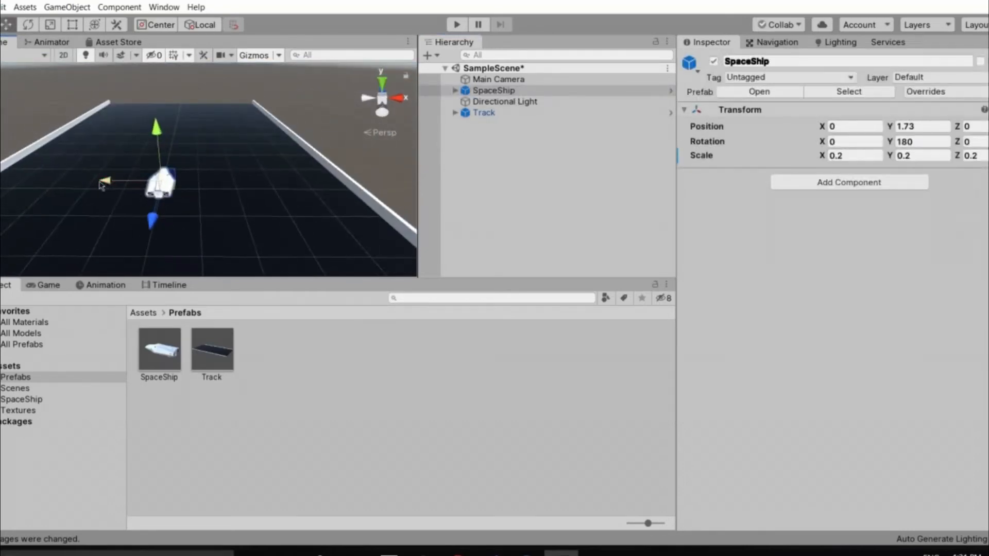
mouse_move(106, 185)
left_mouse_down()
mouse_move(1, 184)
mouse_move(105, 184)
left_mouse_up()
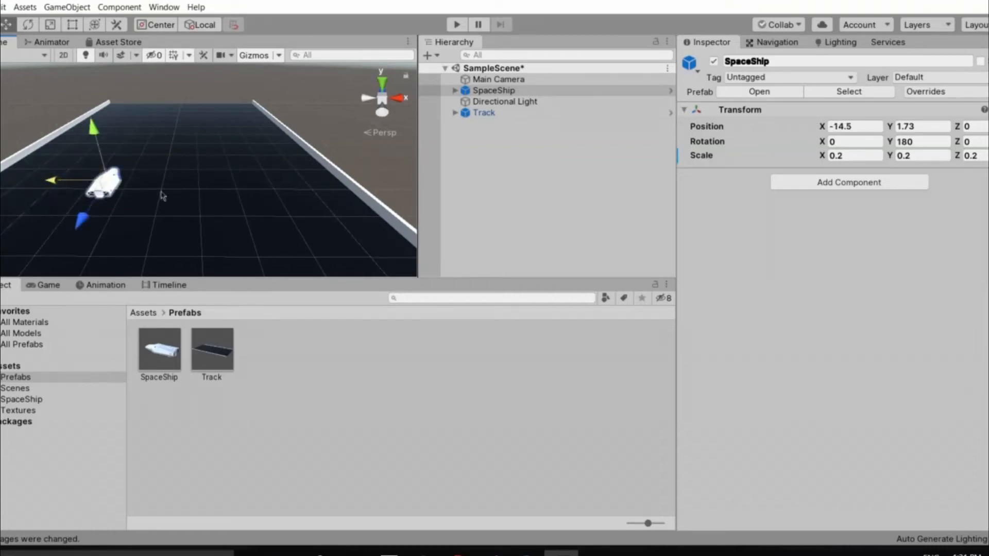
key("f")
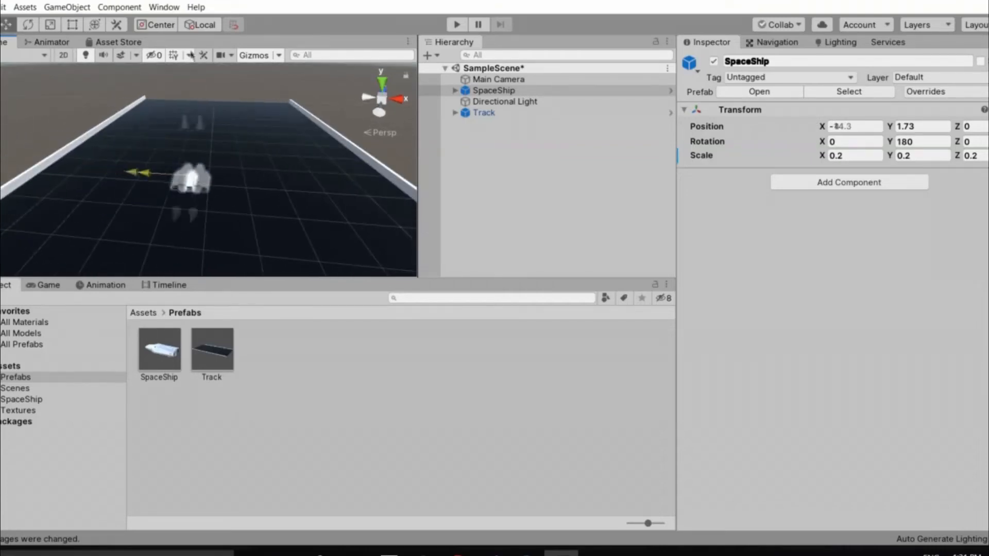
Switch the transform handles to Global orientation and move the SpaceShip along X to about 8.8
left_click(201, 28)
left_click_drag(351, 187, 170, 221)
right_click_drag(171, 222, 517, 201)
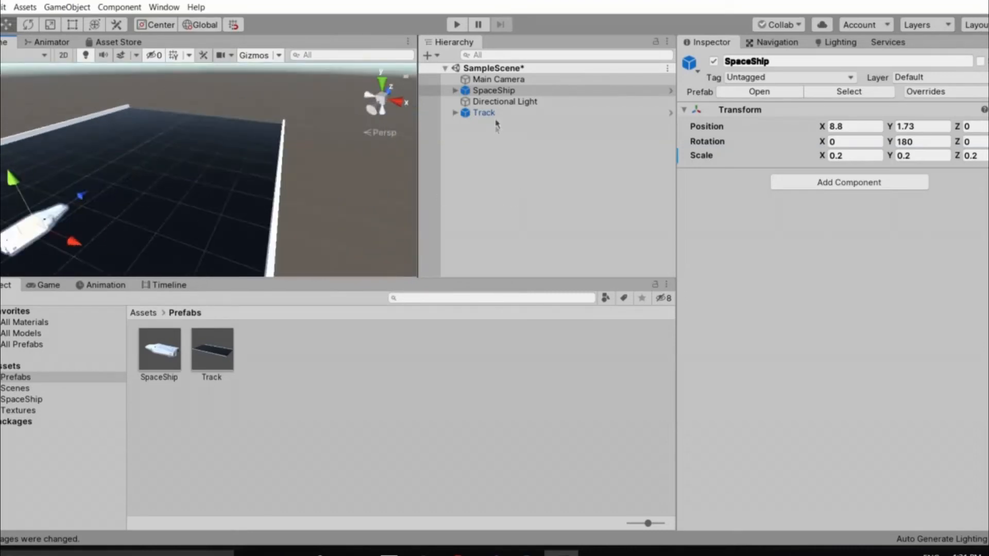
Try moving Track along the Z axis to about 0.8
left_click(471, 134)
left_click(184, 200)
right_click_drag(159, 157, 144, 160)
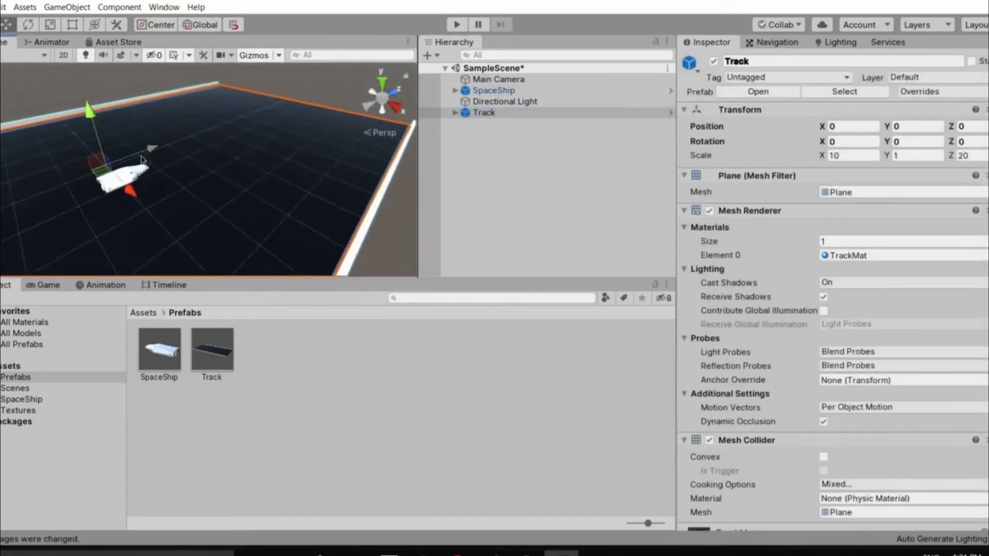
left_click_drag(143, 161, 156, 150)
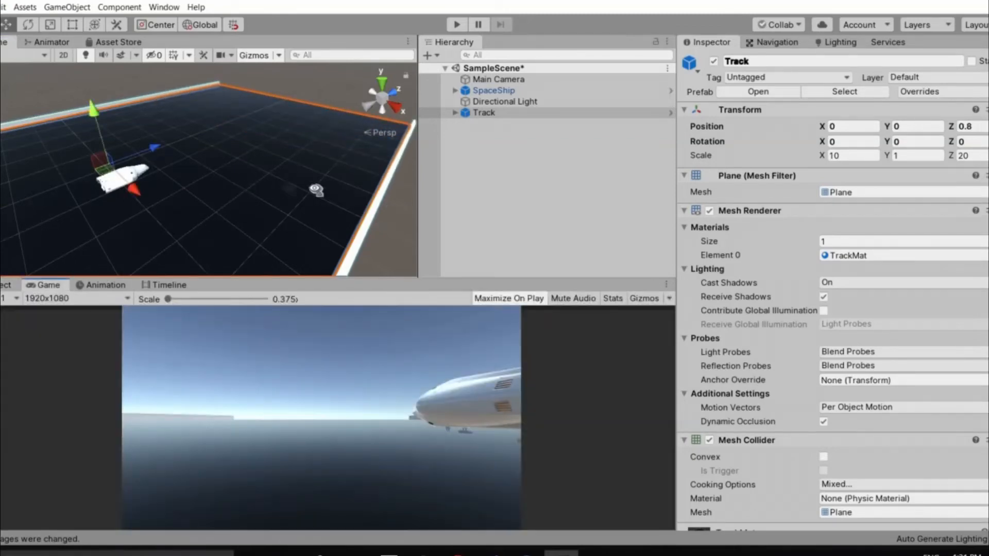
Align Main Camera with a scene view behind and above the SpaceShip, tilted down about 32 degrees
left_click_drag(316, 190, 427, 127, "alt")
right_click_drag(428, 123, 515, 84)
left_click(502, 81)
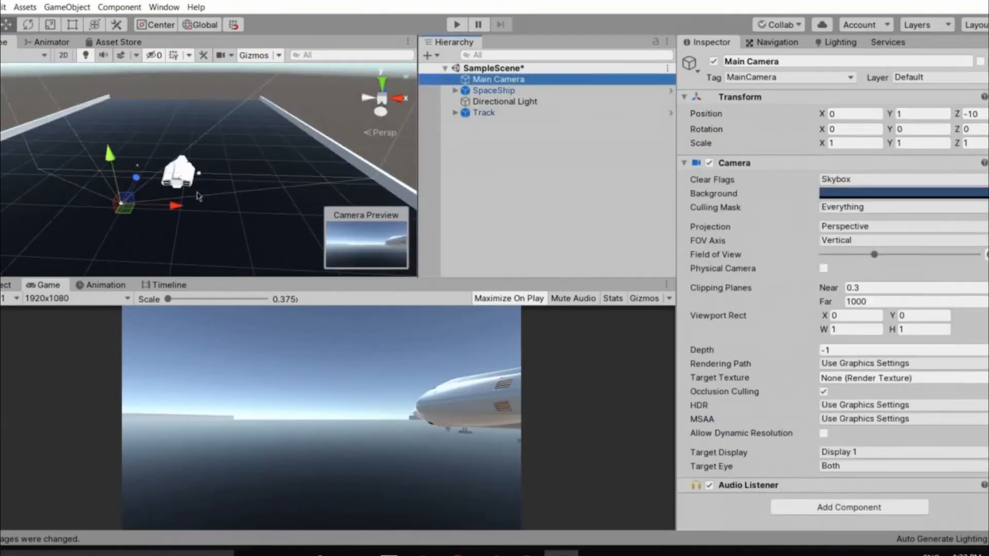
right_click_drag(234, 197, 237, 198)
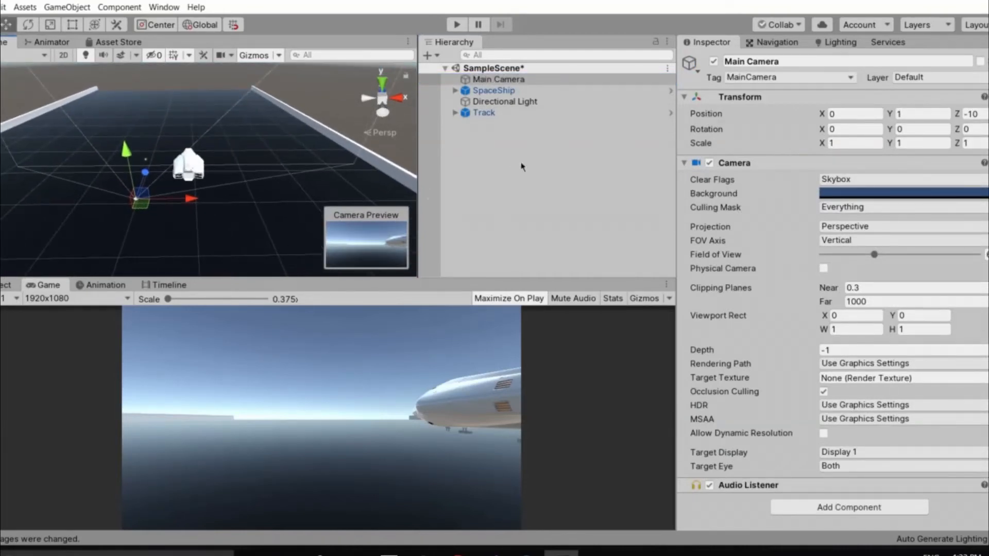
left_click(512, 81)
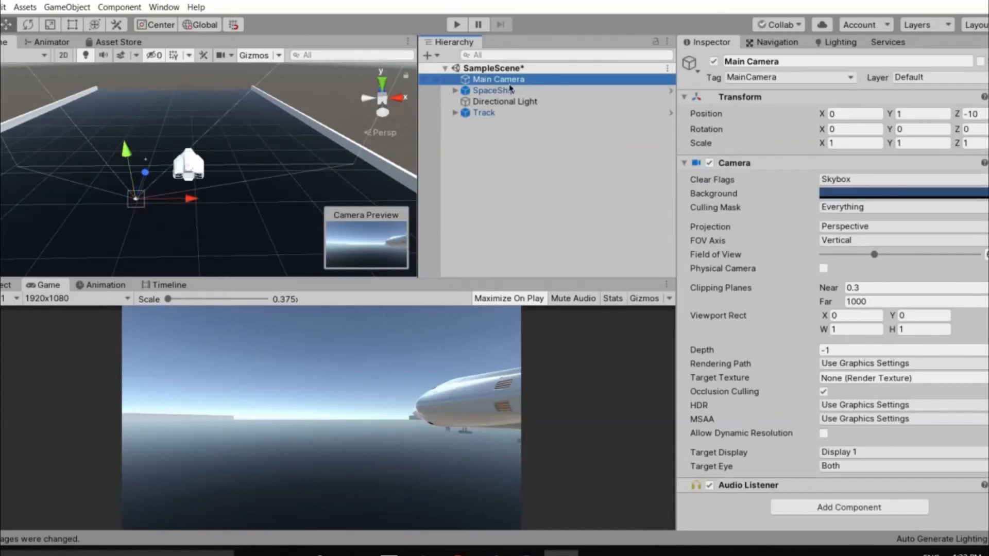
key("ctrl+shift+f")
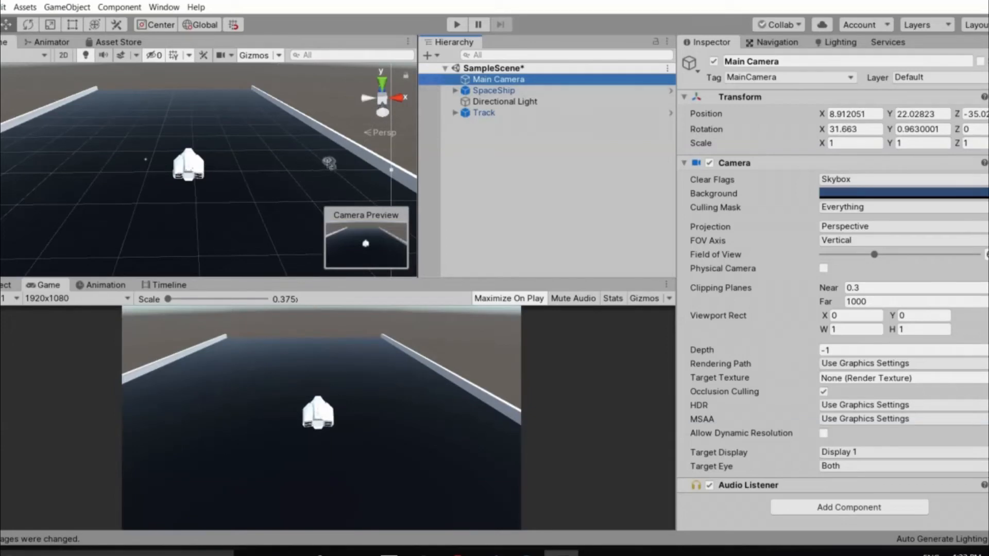
left_click_drag(212, 170, 297, 186, "alt")
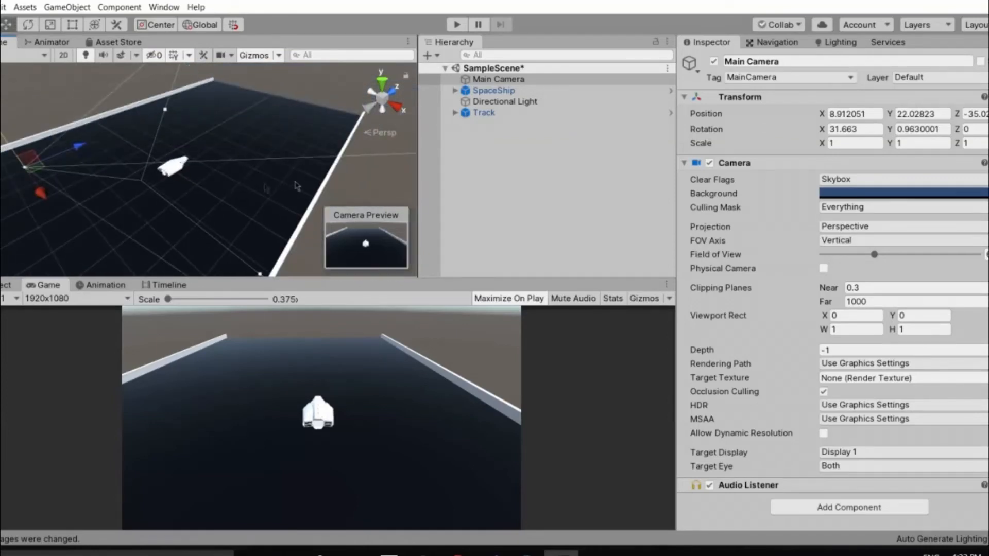
left_click(340, 166)
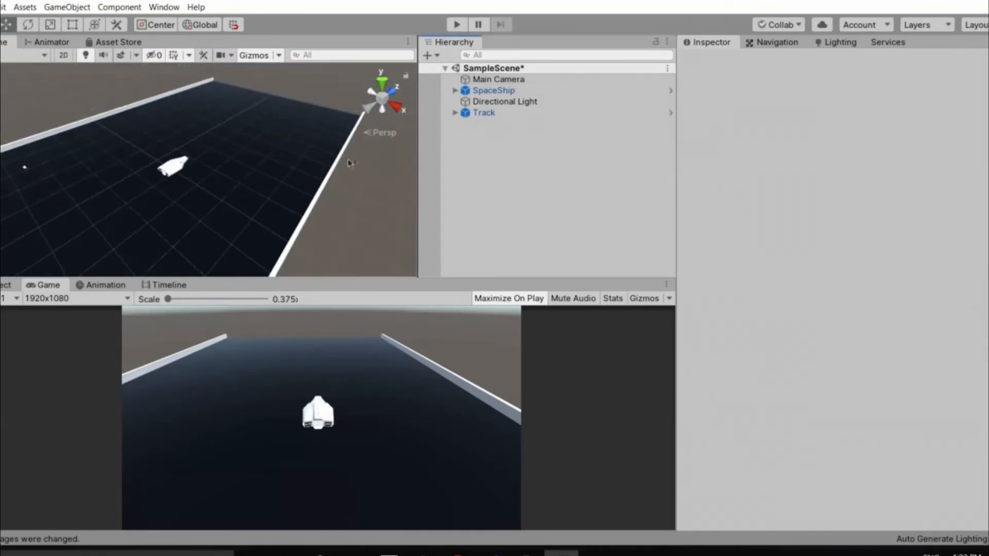
Shift the SpaceShip sideways along X, and move Track along Z to about 1.5
left_click(494, 90)
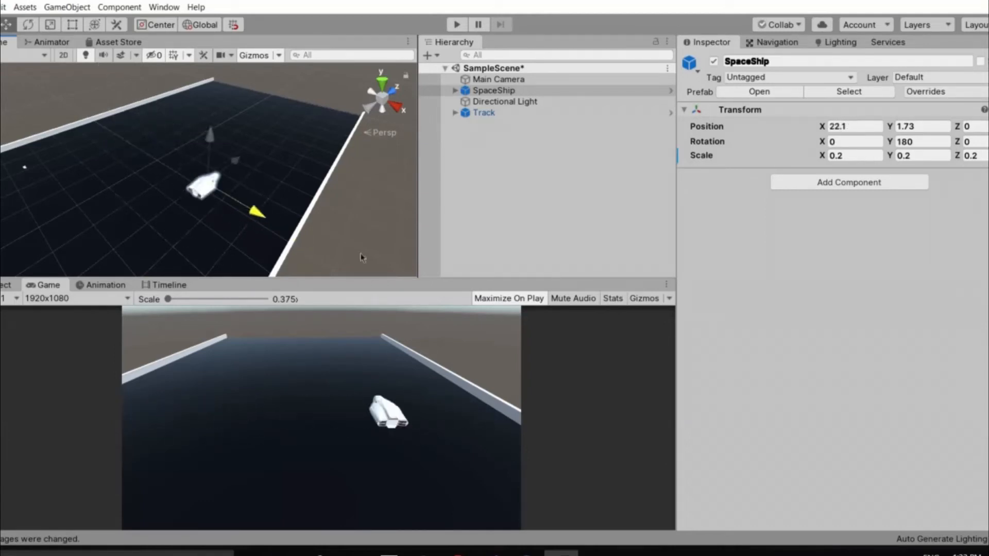
left_click(190, 144)
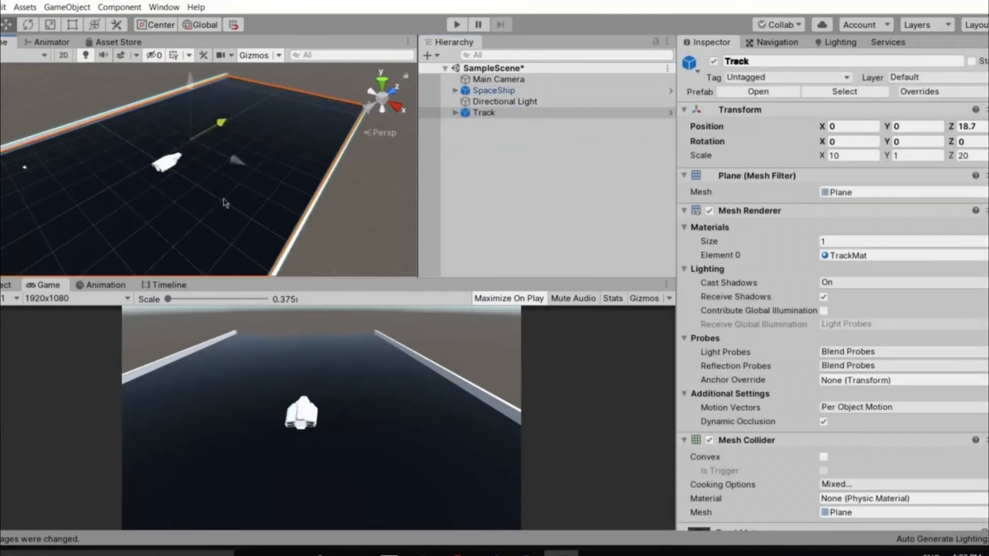
left_click_drag(215, 216, 202, 223)
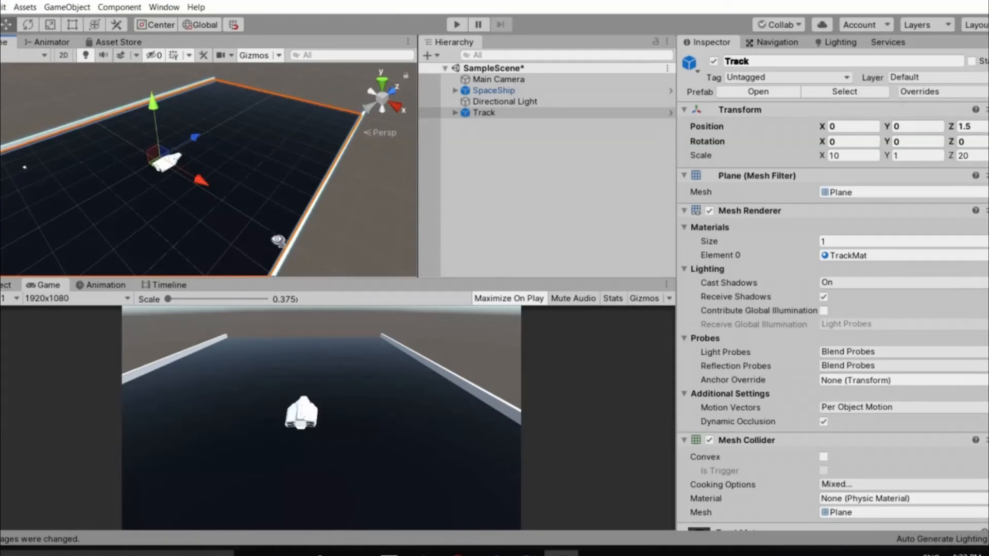
Move Track forward along the Z axis and save the scene
left_click_drag(259, 241, 315, 237, "alt")
right_click_drag(315, 237, 193, 224)
scroll(192, 223, "down", 5)
left_click_drag(178, 150, 470, 229)
right_click_drag(471, 233, 509, 177)
left_click(509, 177)
key("ctrl+s")
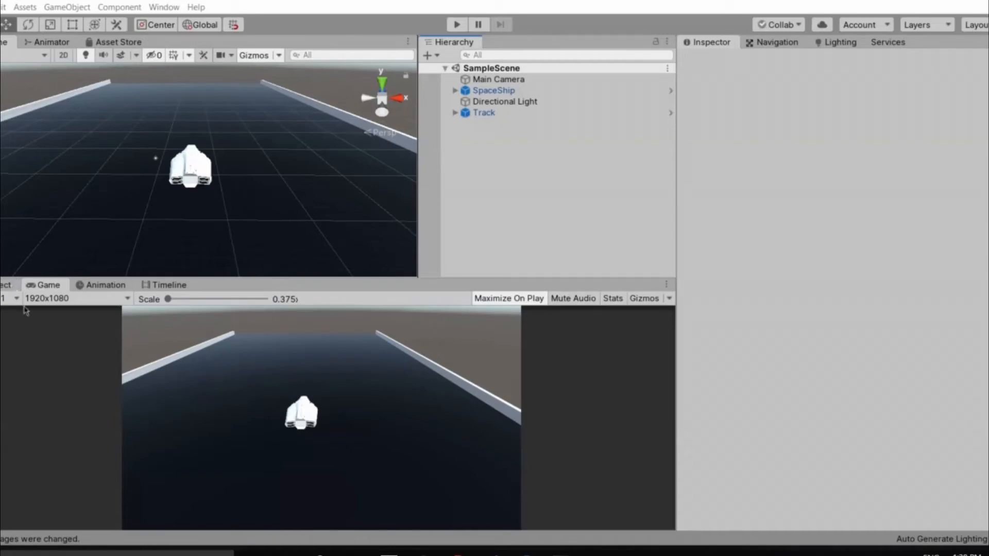
Create a folder named Scripts in Assets and open it
left_click(7, 285)
left_click(24, 370)
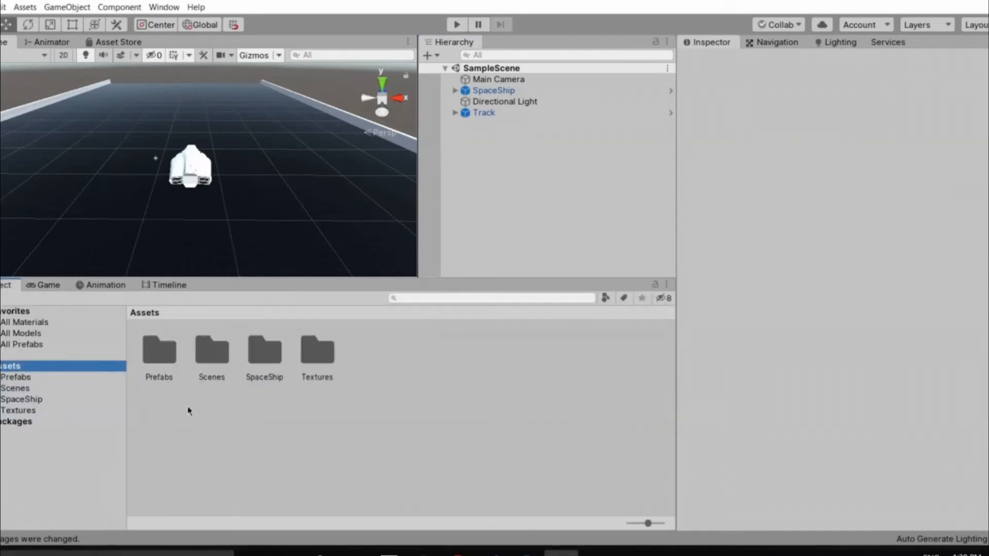
left_click(9, 293)
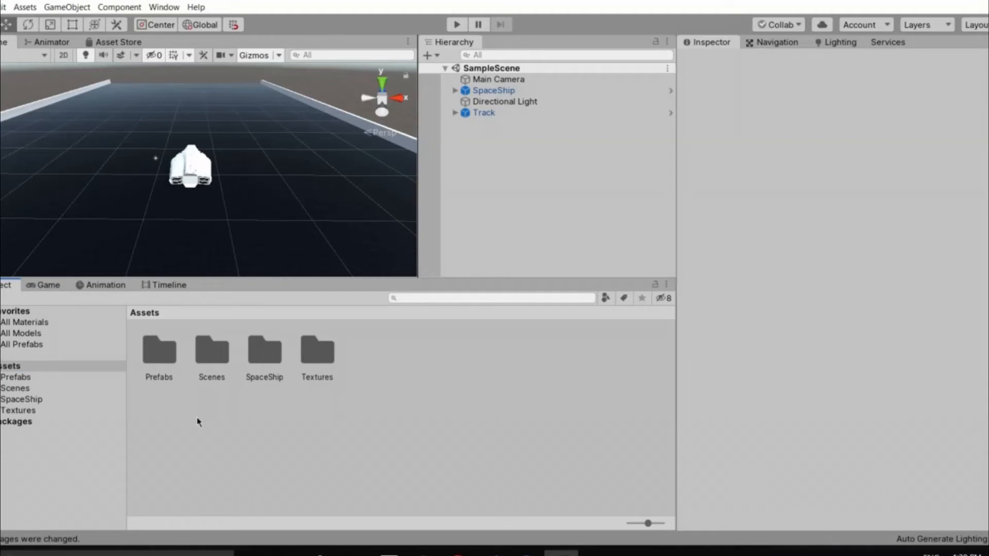
left_click(111, 366)
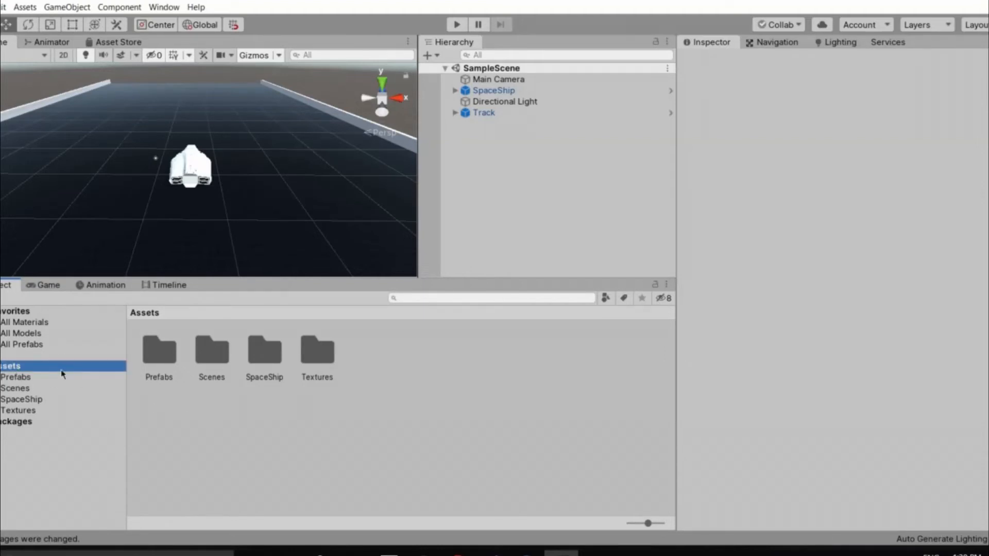
right_click(409, 391)
mouse_move(463, 90)
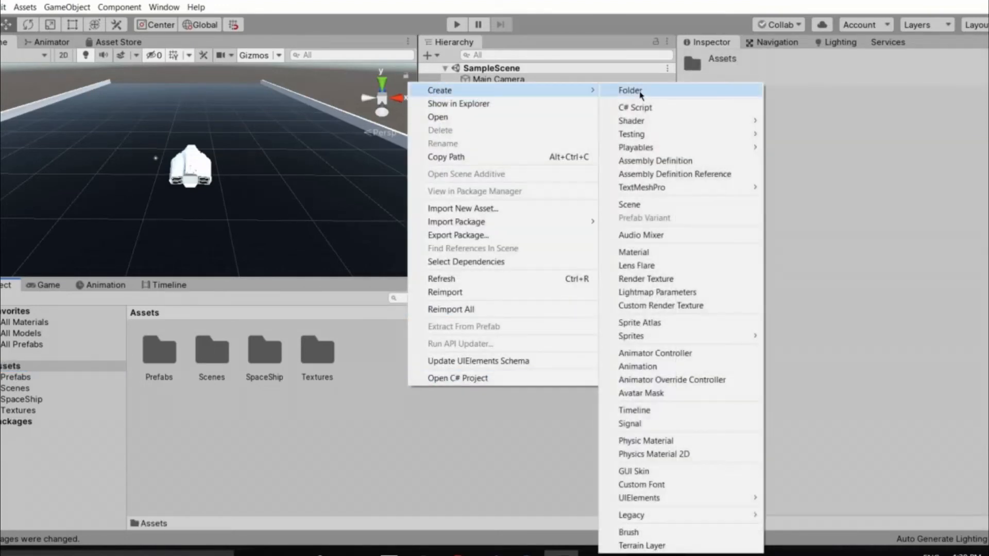
left_click(630, 90)
type("Scripts")
key("Return")
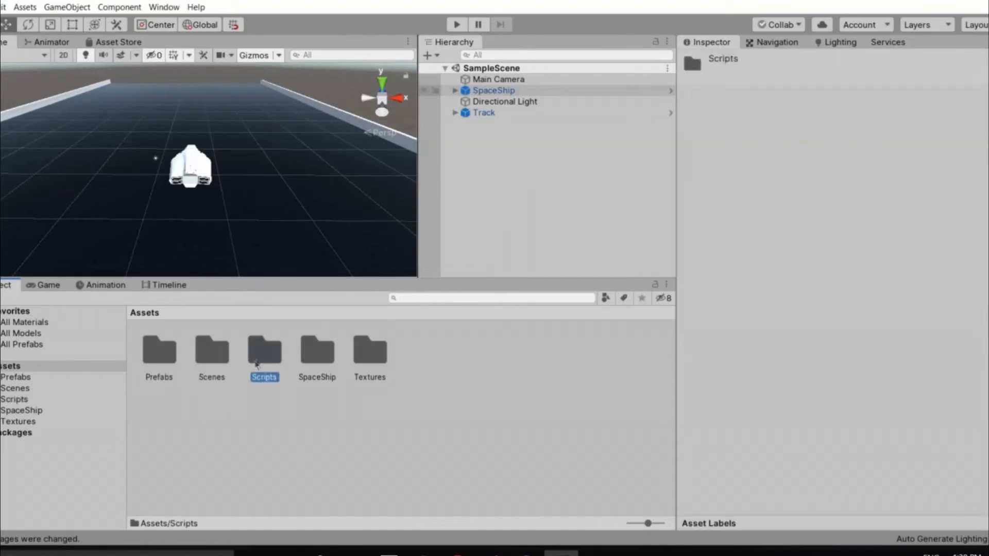
double_click(257, 361)
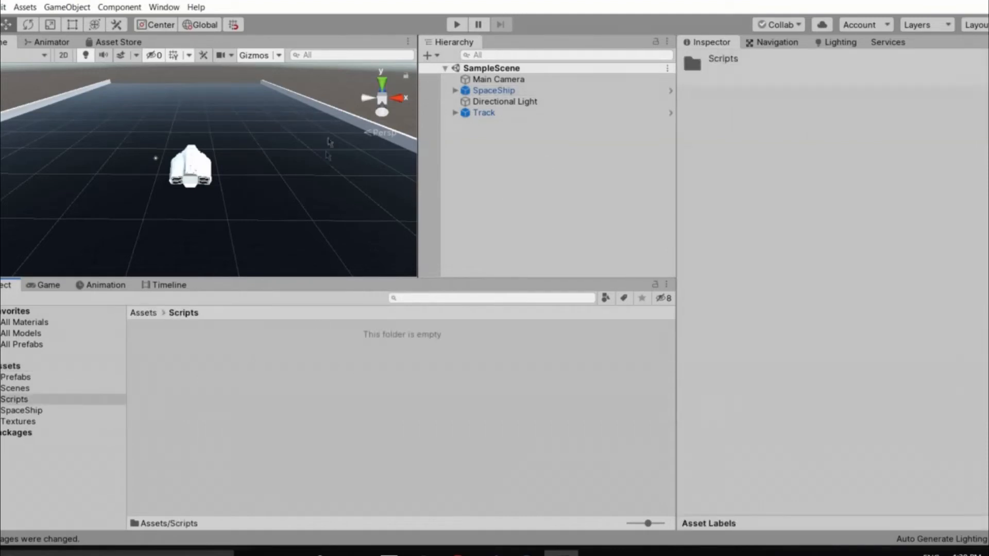
Create a C# script named PlayerController in the Scripts folder
right_click(256, 362)
mouse_move(344, 68)
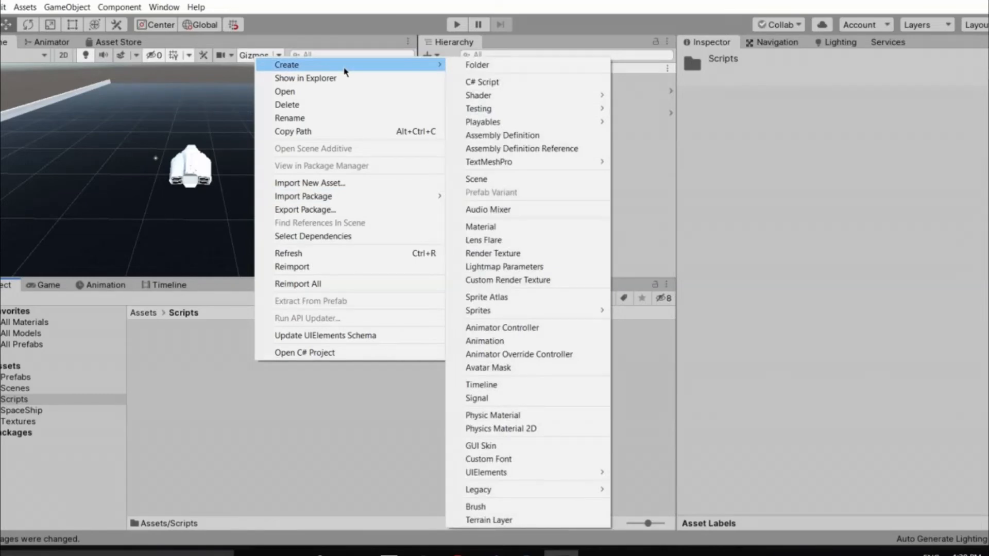
right_click(174, 371)
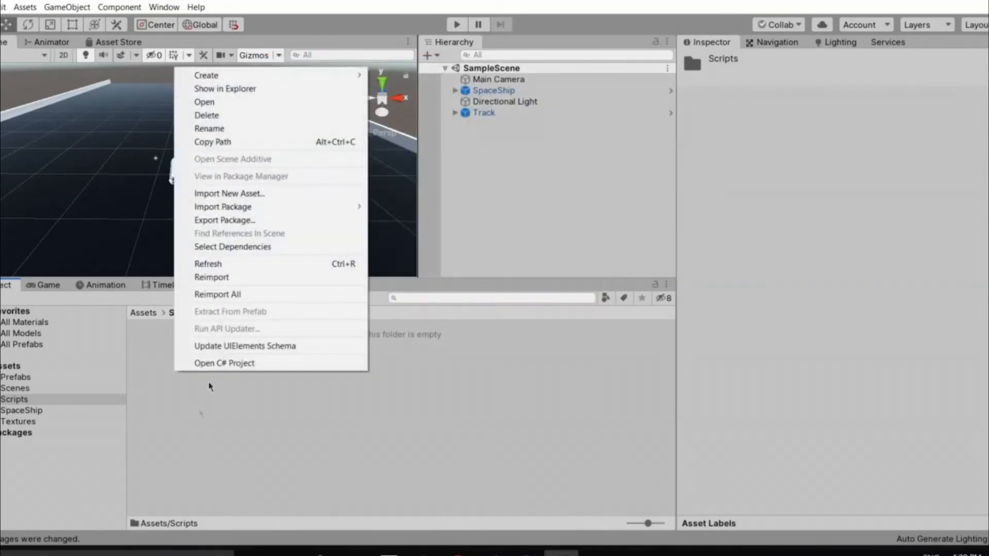
mouse_move(245, 80)
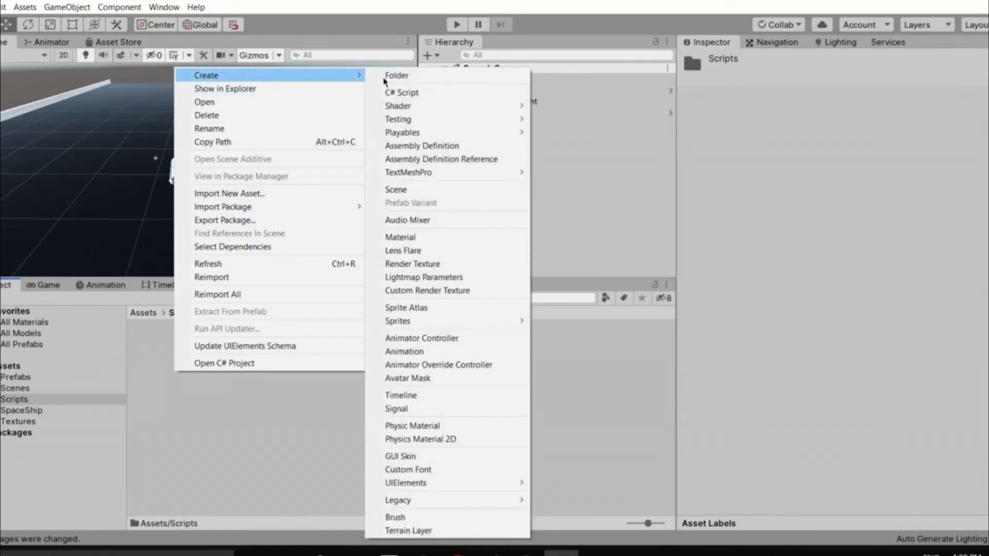
left_click(404, 95)
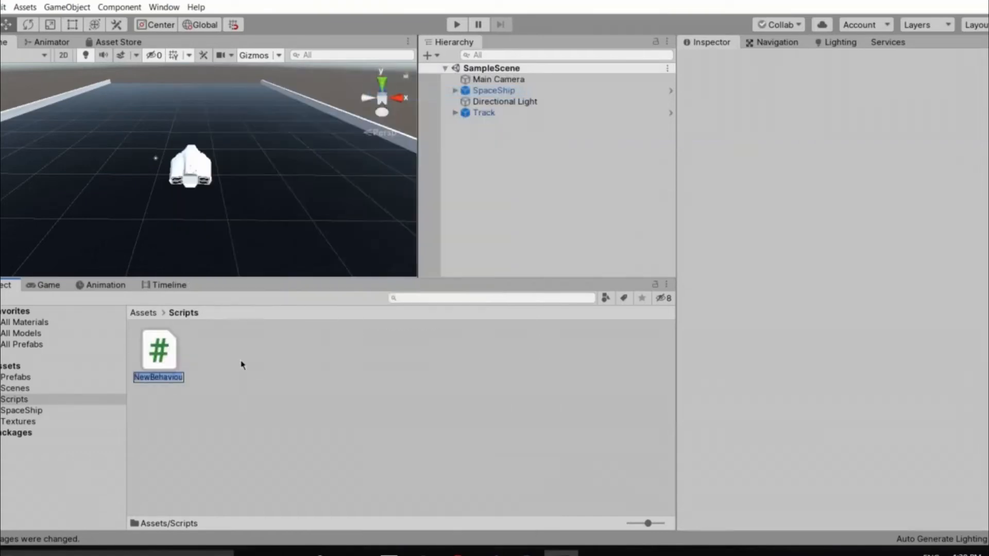
key("BackSpace")
type("PlayerConto")
type("n")
key("BackSpace")
key("BackSpace")
type("roller")
key("Left")
key("Left")
key("Left")
key("Left")
key("Left")
key("Left")
key("Right")
key("Right")
key("Right")
key("Right")
key("Right")
key("Right")
key("Right")
key("Right")
key("Right")
key("Right")
key("Right")
key("Right")
key("Right")
key("Right")
key("Right")
key("Return")
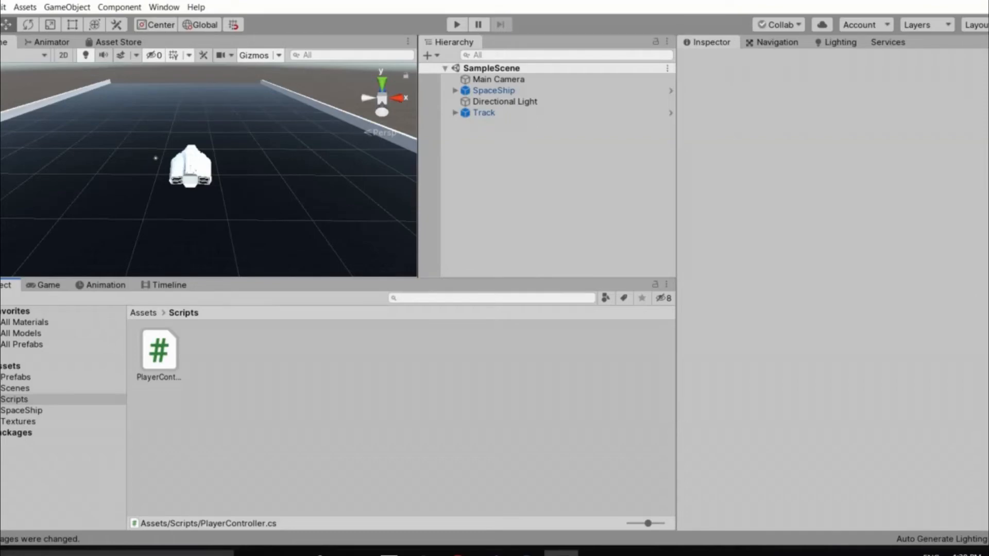
Open the editor preferences and check the External Tools settings
left_click(0, 7)
mouse_move(3, 7)
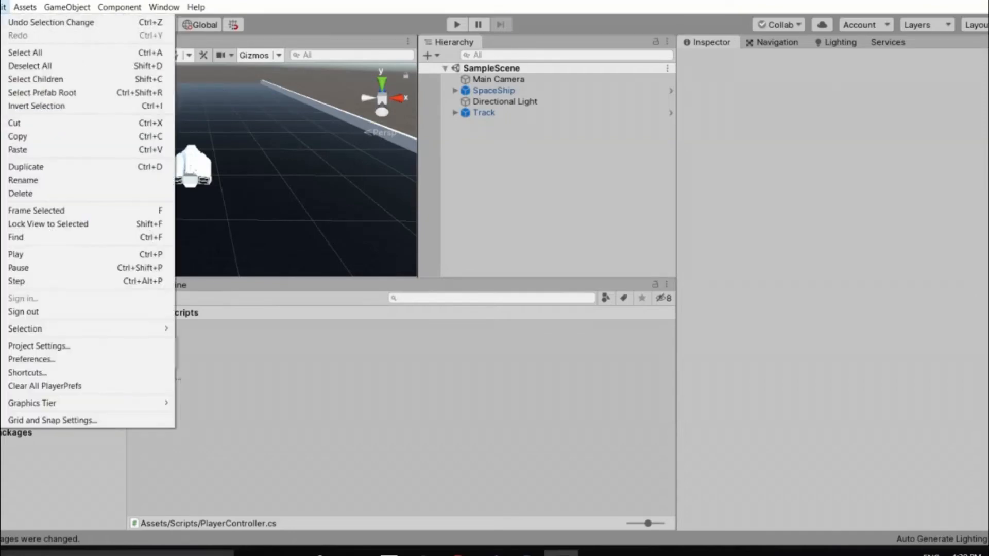
left_click(52, 360)
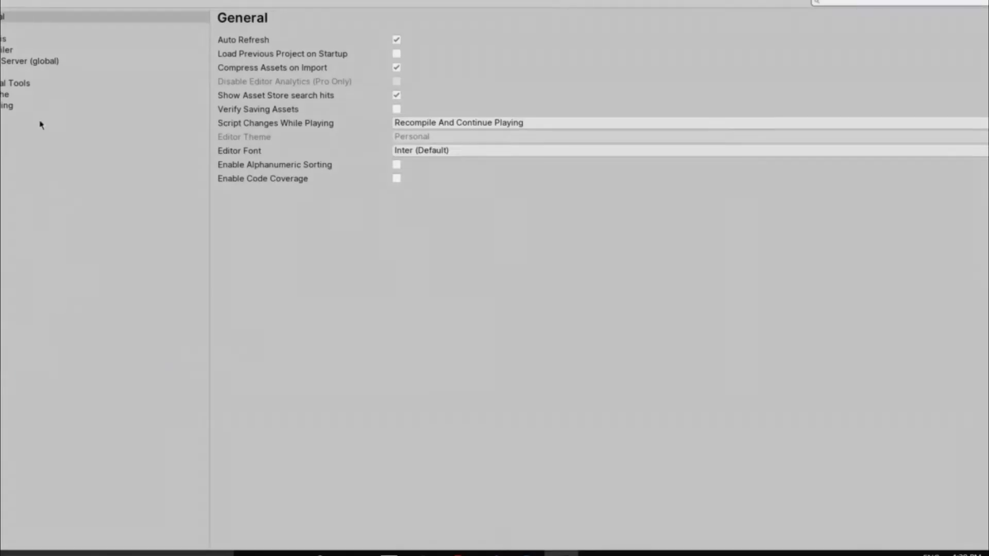
left_click(3, 85)
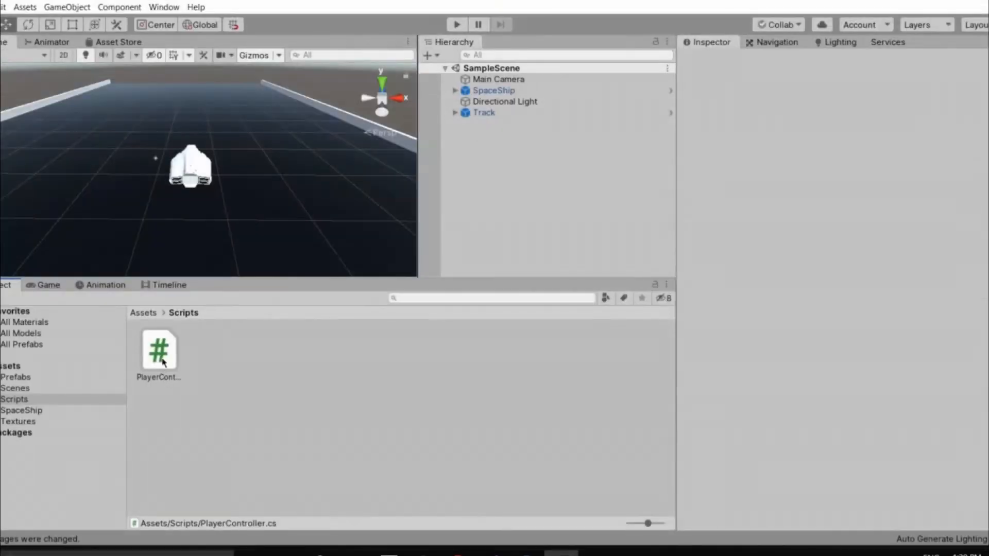
Open the PlayerController script in Visual Studio and maximize the editor window
left_click(163, 362)
double_click(162, 362)
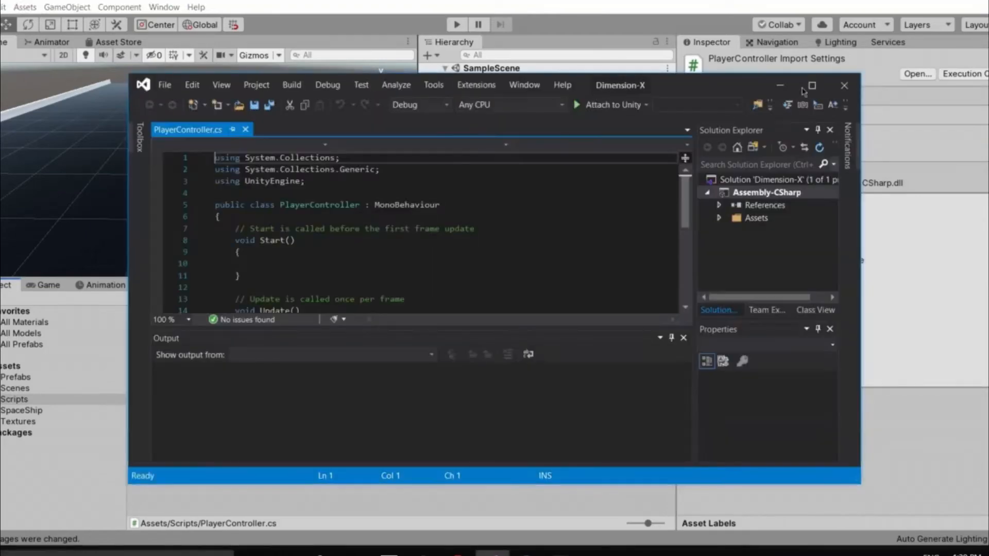
left_click(811, 86)
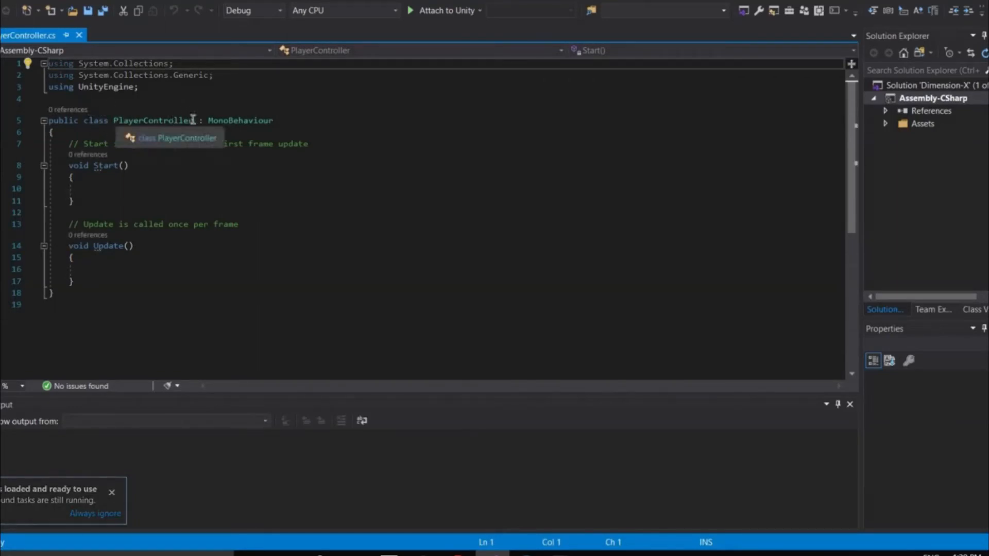
Examine the PlayerController class name against the script's file name, and review the Start and Update methods
left_click_drag(193, 120, 112, 120)
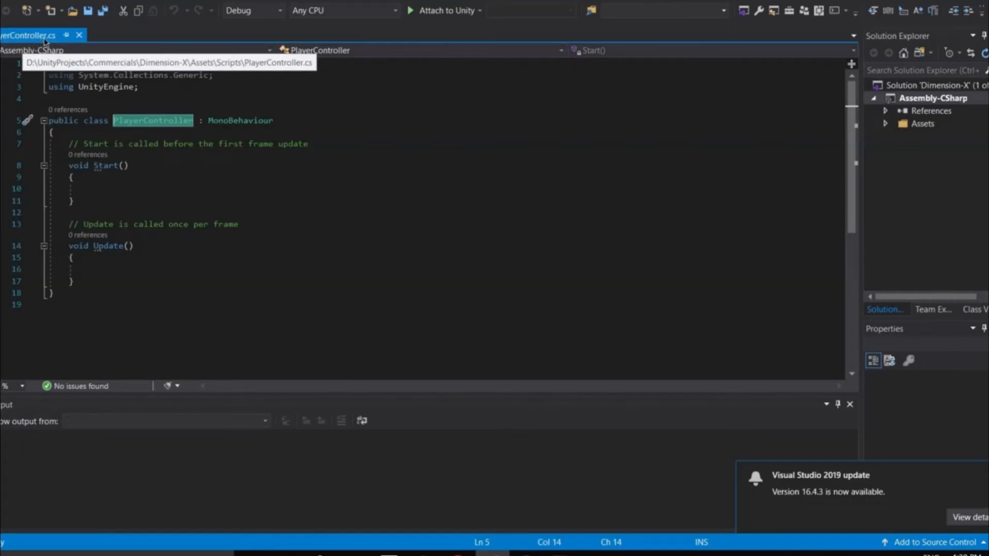
left_click(114, 121)
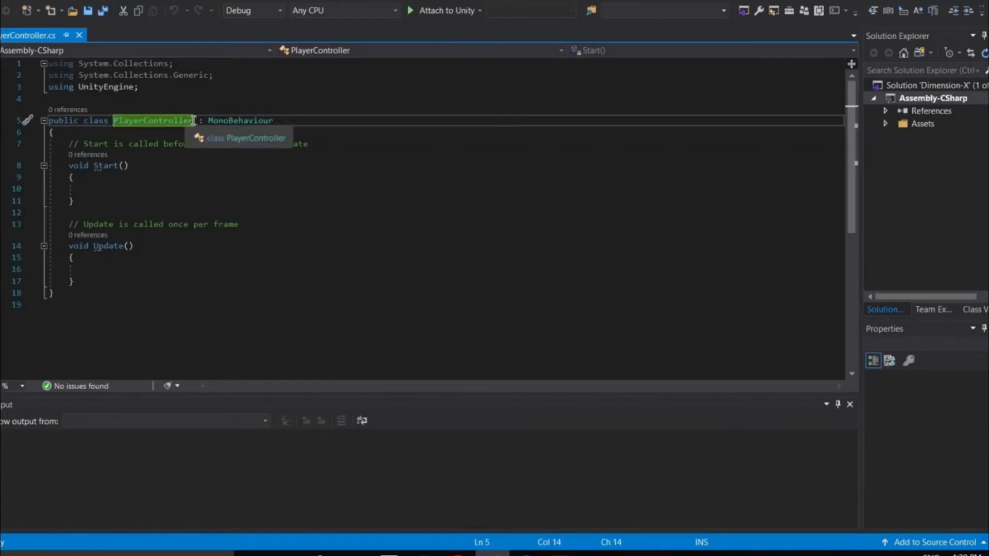
left_click(119, 130)
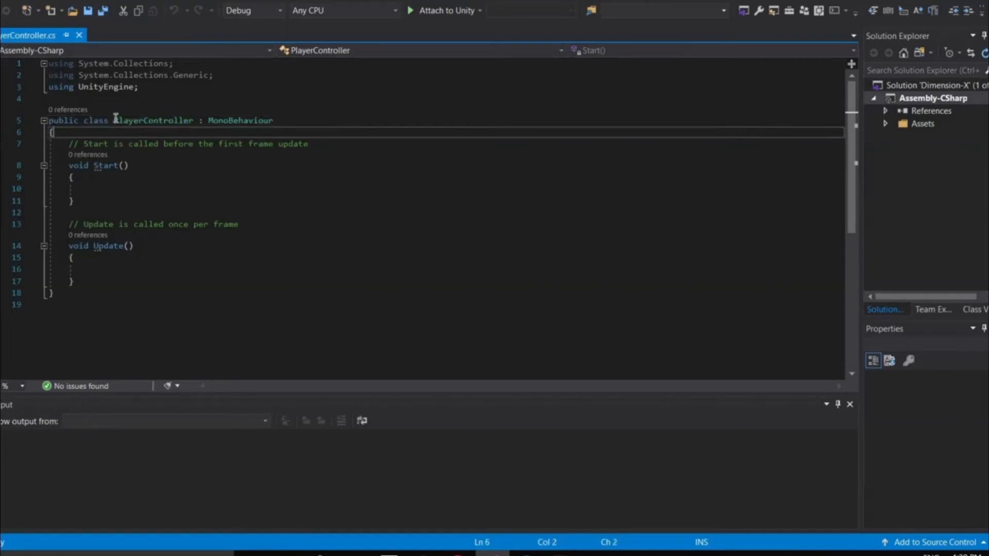
double_click(192, 120)
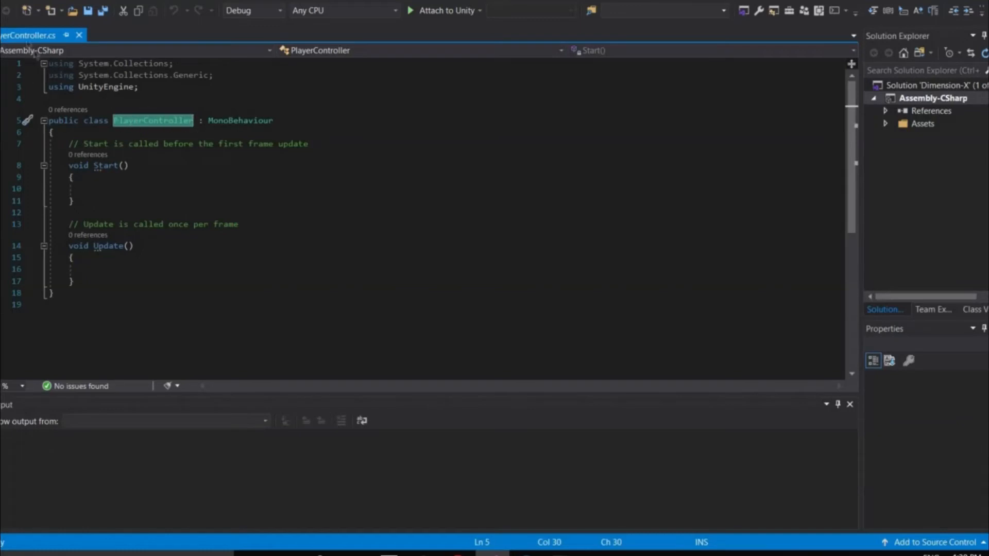
left_click(114, 191)
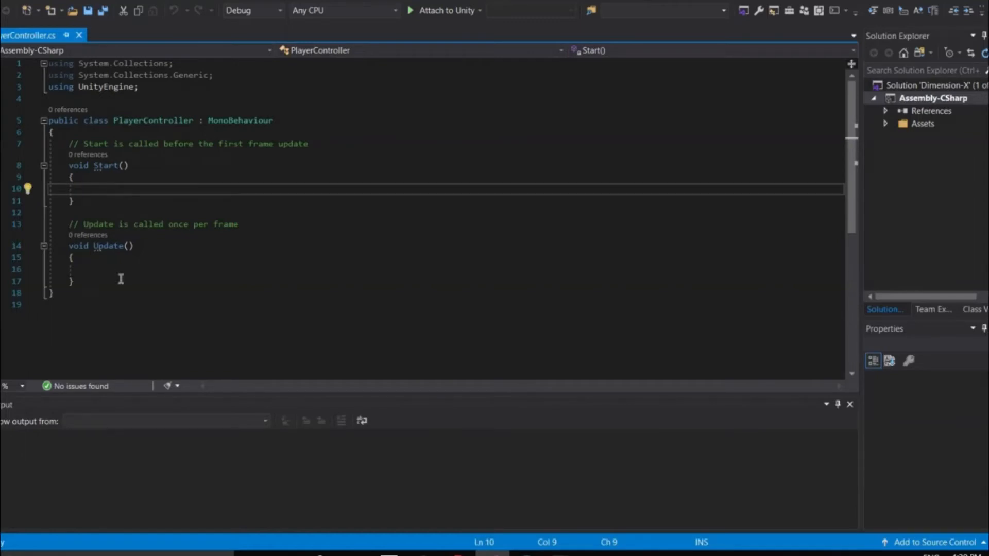
left_click(118, 186)
left_click_drag(79, 199, 66, 169)
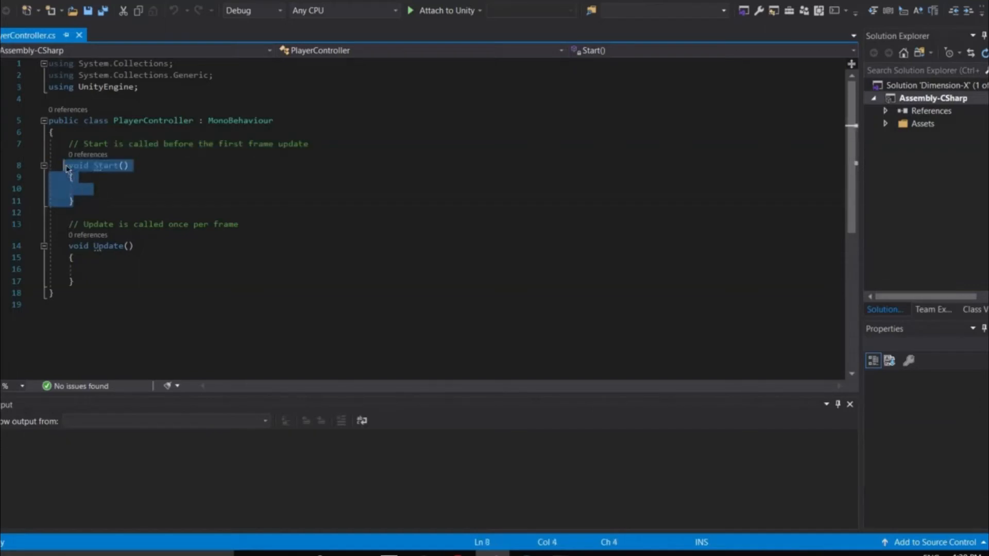
left_click_drag(89, 204, 80, 181)
left_click_drag(69, 246, 105, 277)
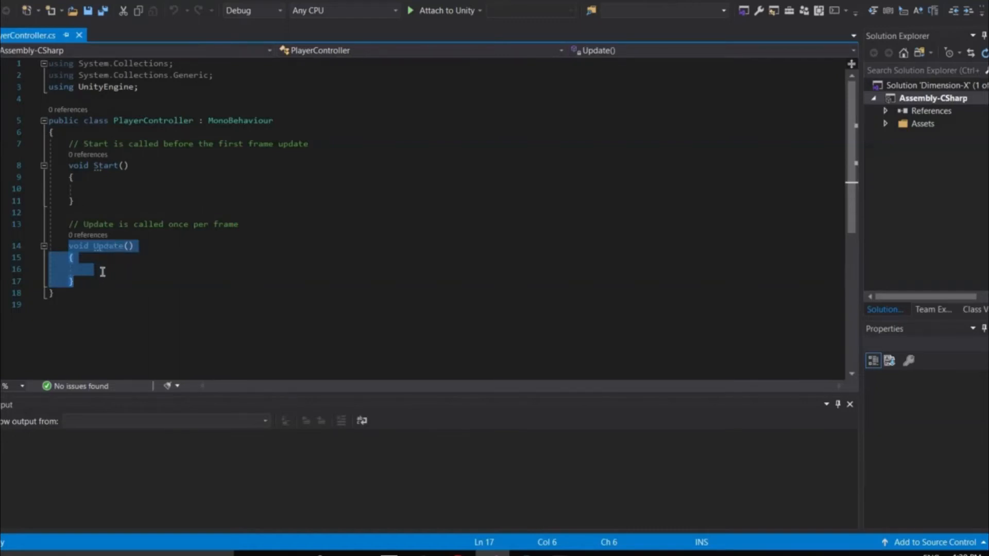
left_click(103, 272)
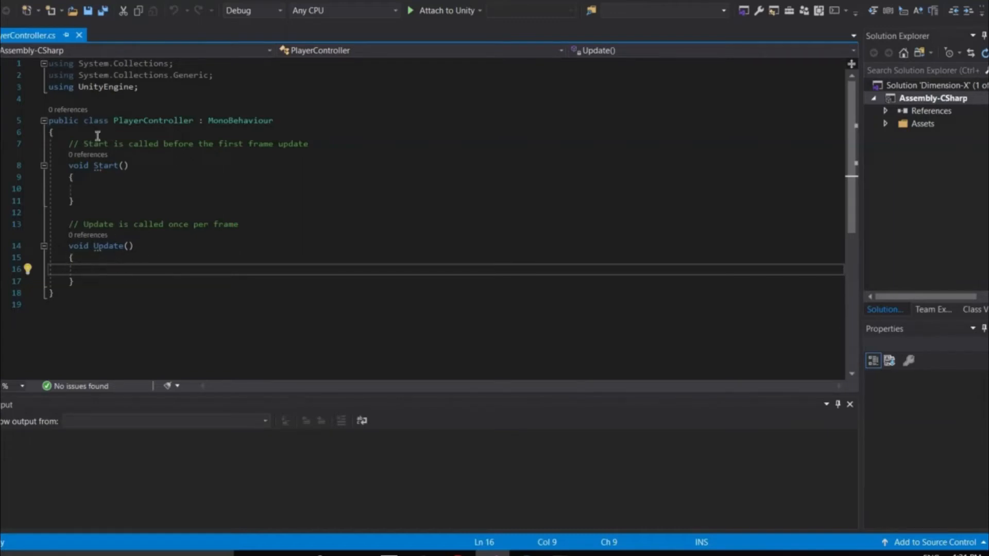
Save PlayerController.cs and add a blank line after the class's opening brace
left_click(165, 137)
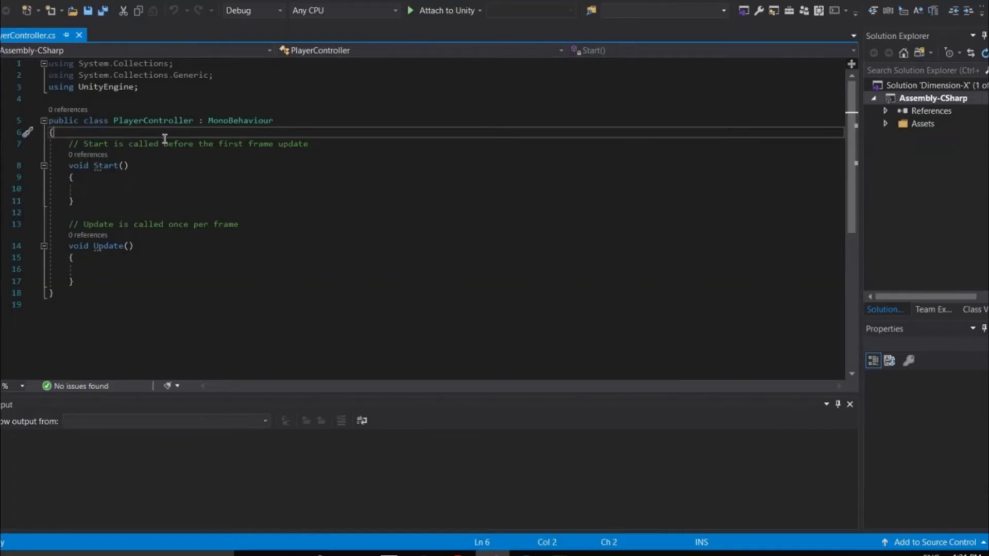
key("ctrl+s")
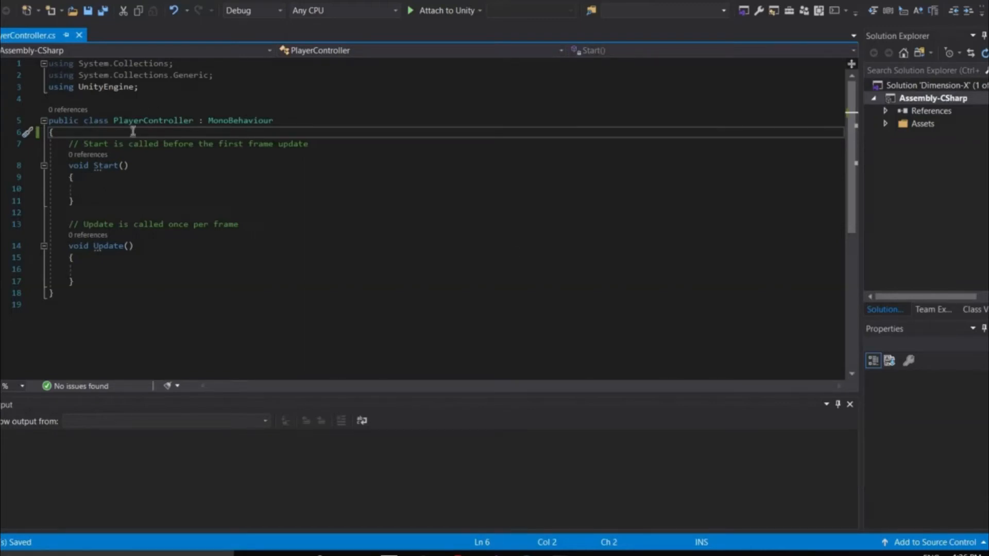
key("Return")
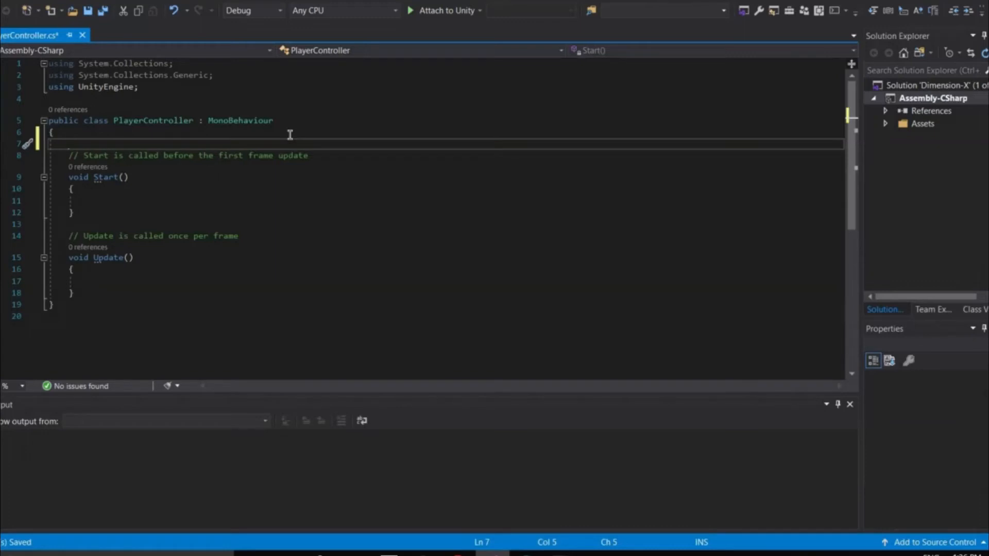
key("Down")
key("Down")
key("Down")
key("Down")
key("Right")
key("Right")
key("Right")
key("Right")
type("i")
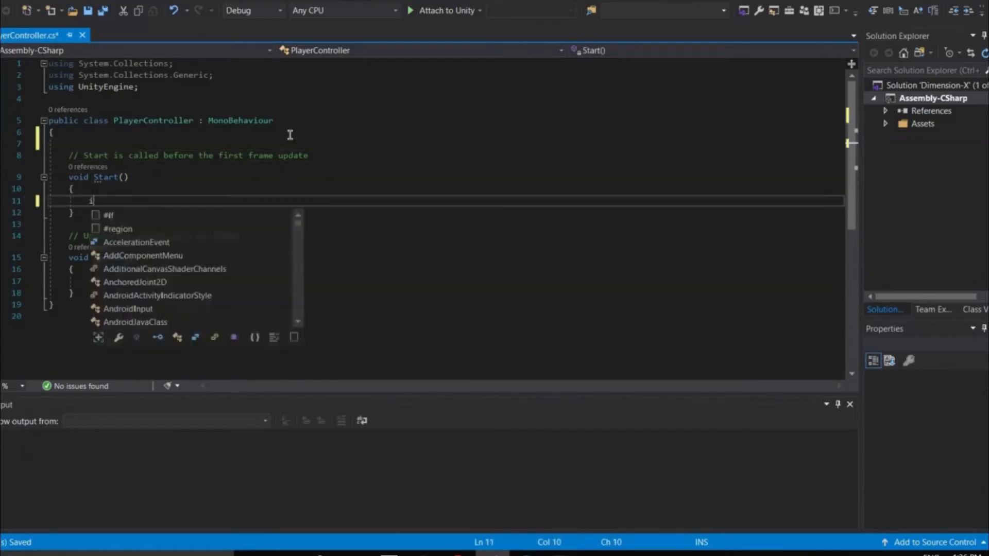
type("nt x=10")
key("BackSpace")
key("BackSpace")
key("BackSpace")
key("BackSpace")
key("BackSpace")
key("BackSpace")
key("BackSpace")
key("BackSpace")
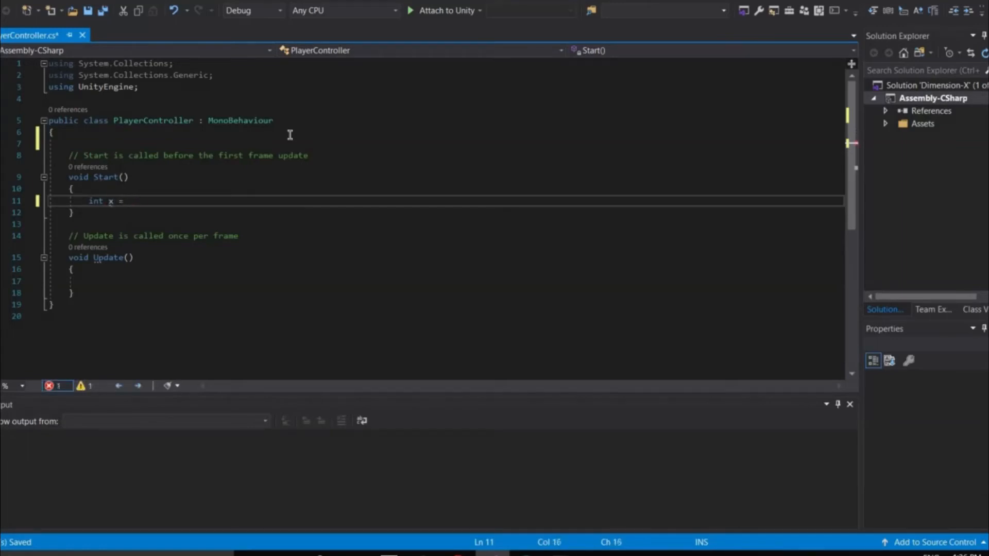
key("Up")
key("Up")
key("Up")
key("Up")
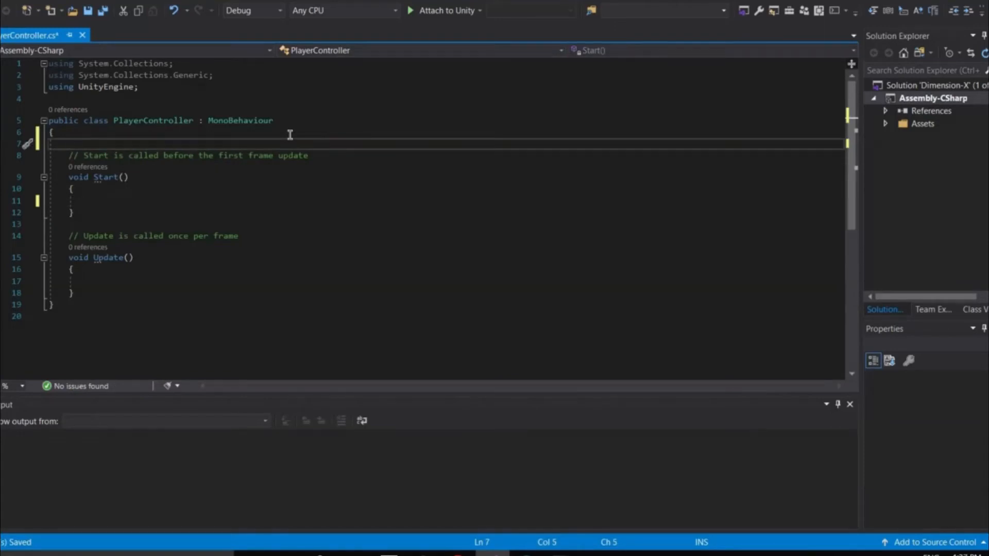
Declare the field float moveSpeed = 0f; at class level above the Start method and save the script
key("Return")
key("Up")
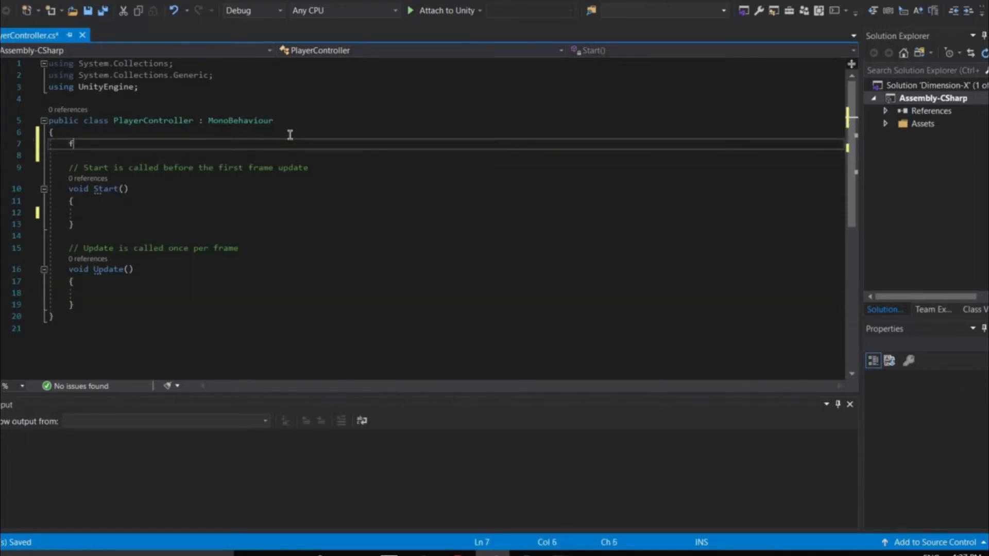
type("float")
key("Left")
key("Left")
key("Left")
key("Left")
key("Left")
key("Left")
key("End")
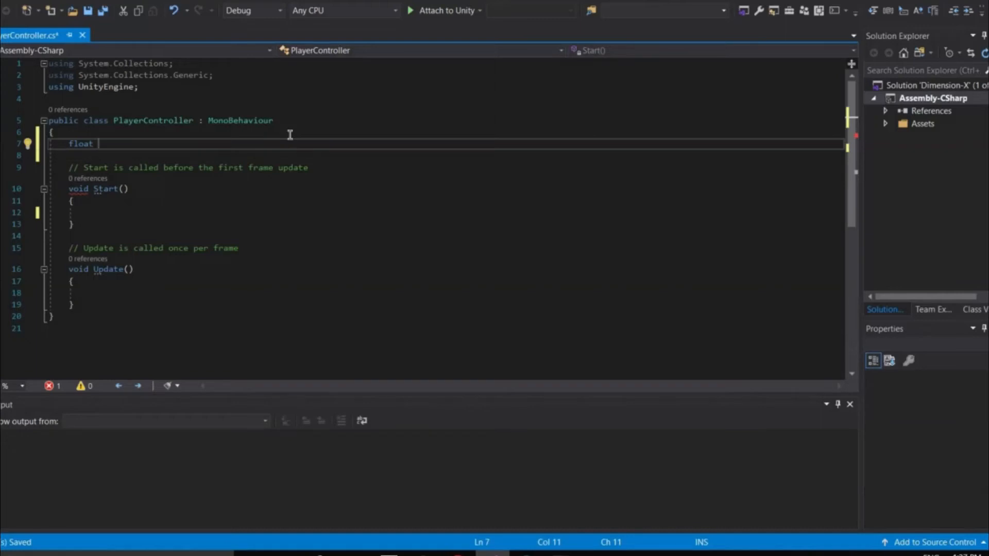
key("Left")
key("Left")
key("Left")
key("Left")
key("Left")
key("Down")
key("Right")
key("Up")
key("Up")
key("End")
type("moveSpeed")
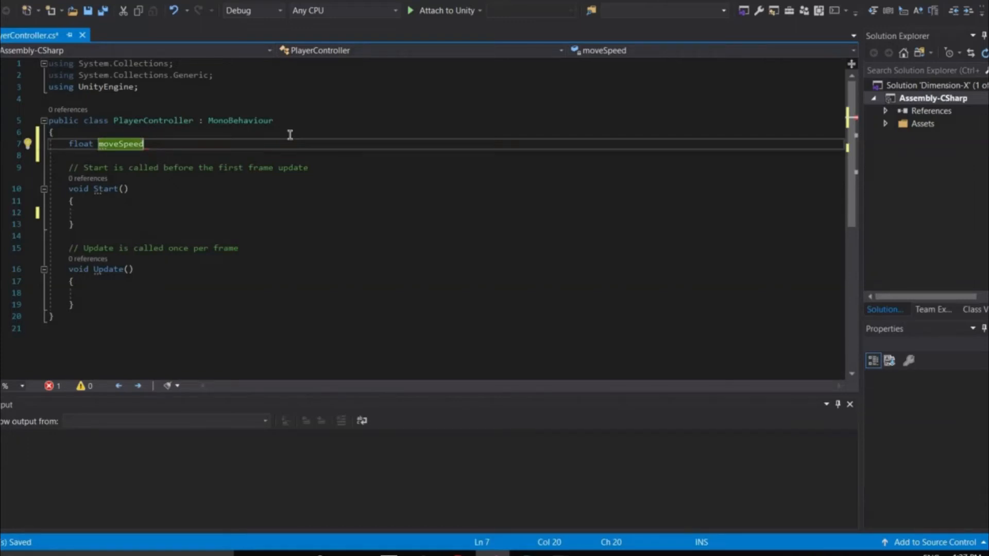
type("= 0f;")
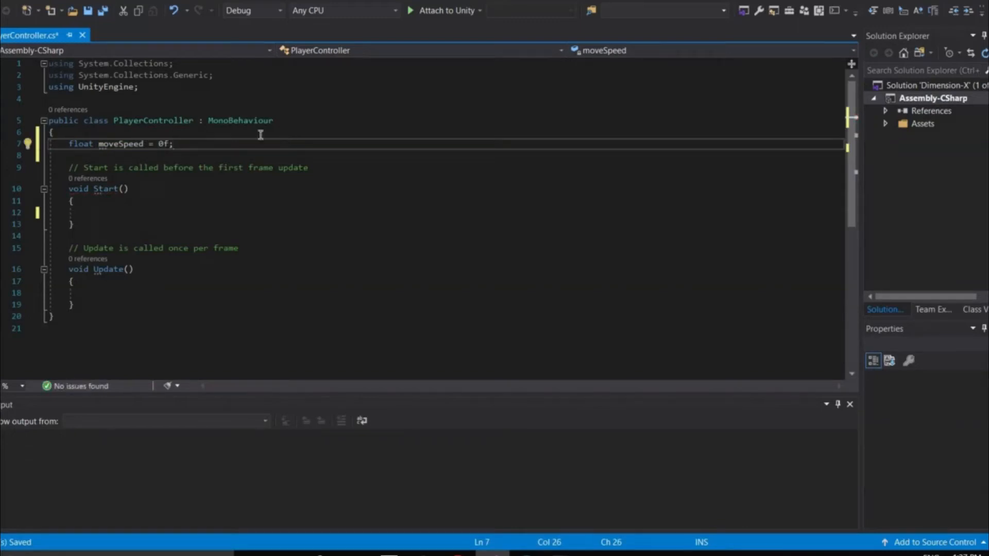
key("ctrl+s")
left_click(69, 143)
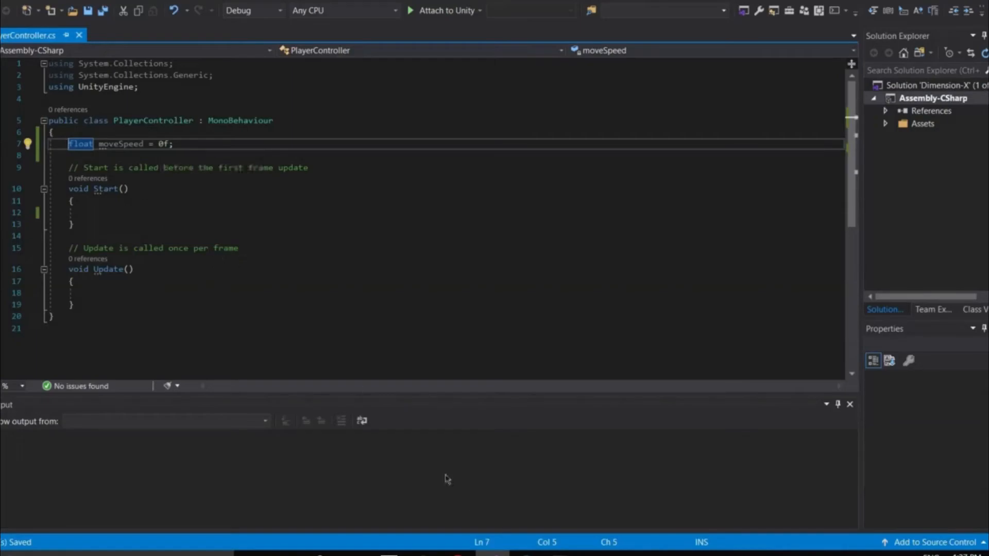
Switch to Unity and attach the Player Controller script as a component to the SpaceShip object
left_click(561, 554)
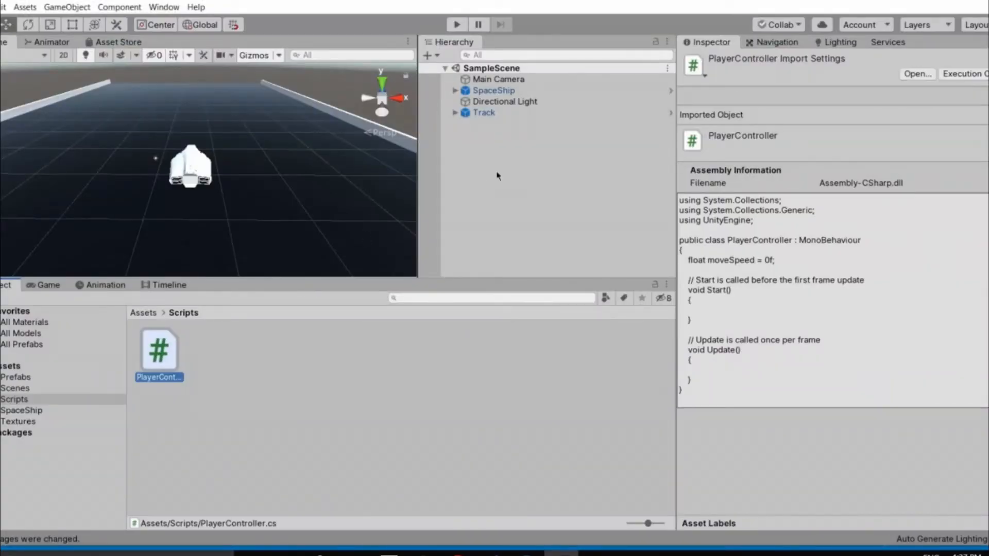
left_click(510, 113)
left_click(510, 91)
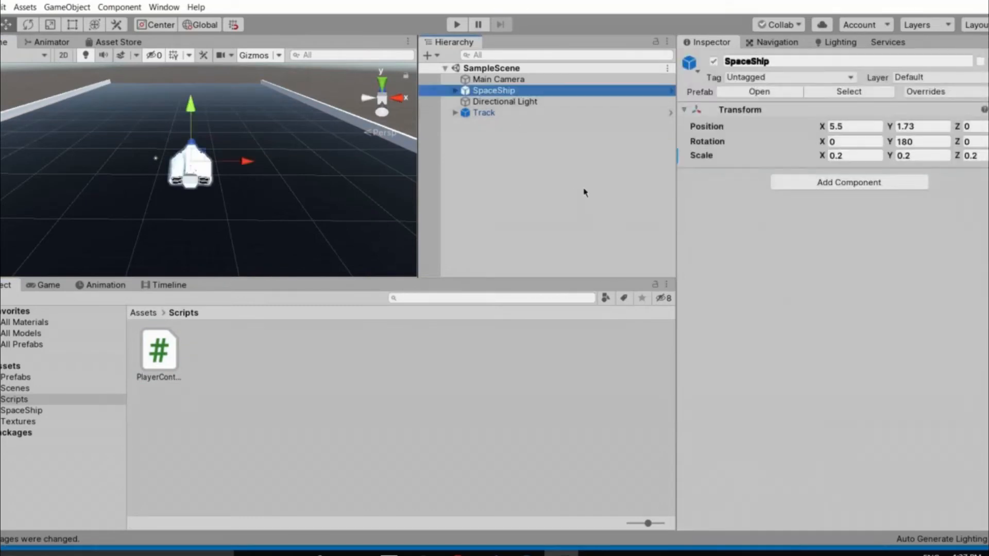
left_click_drag(229, 199, 260, 199, "alt")
key("s")
right_click_drag(97, 197, 206, 258)
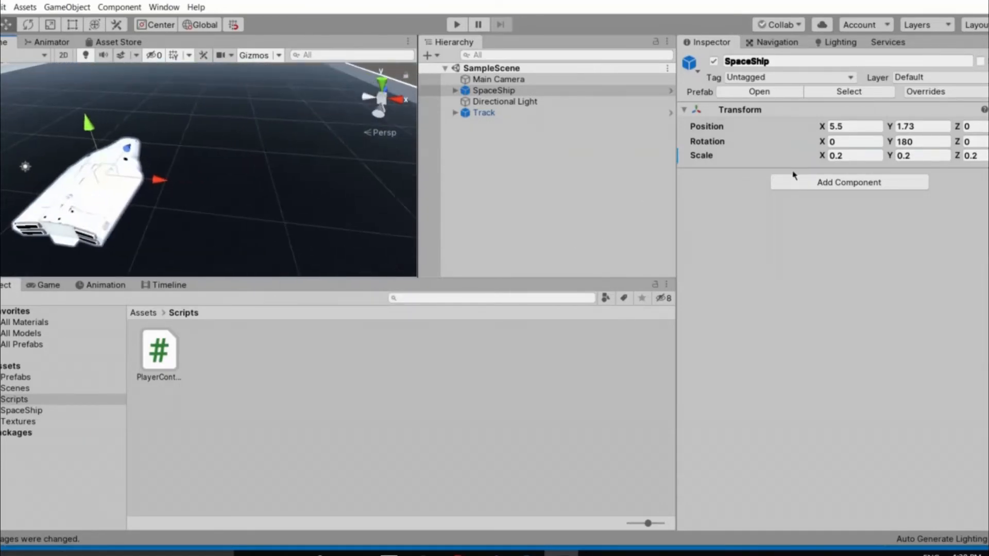
left_click(810, 188)
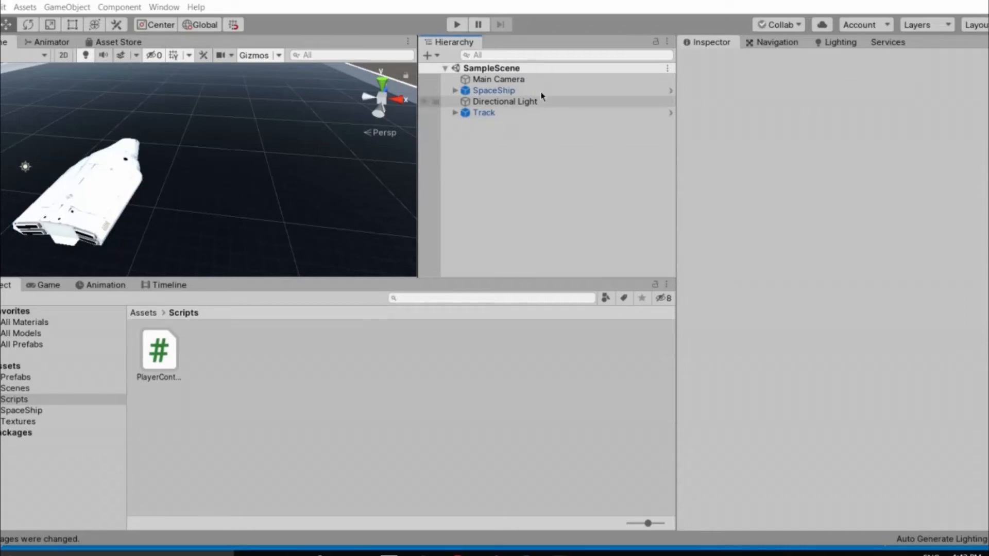
left_click(541, 94)
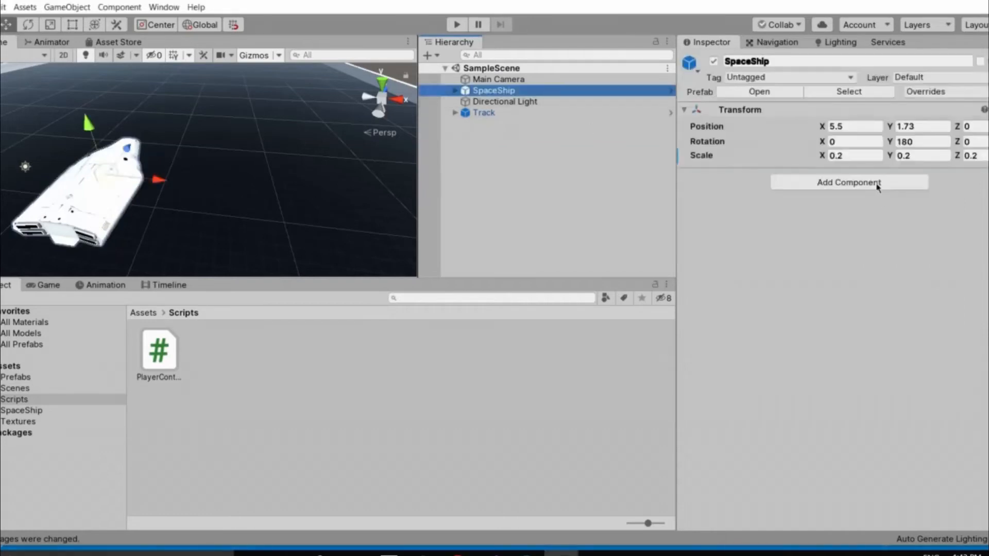
left_click(877, 183)
key("BackSpace")
type("player")
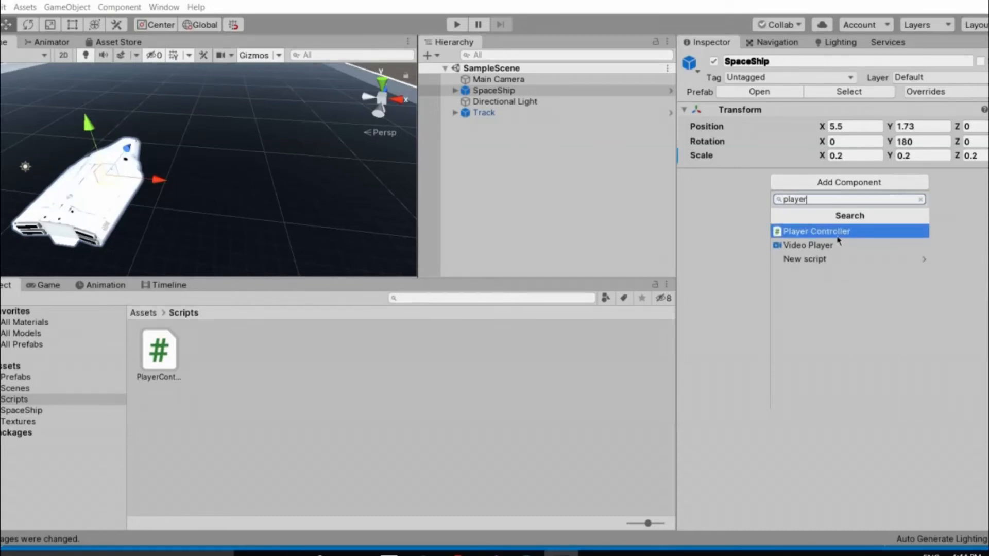
left_click(838, 236)
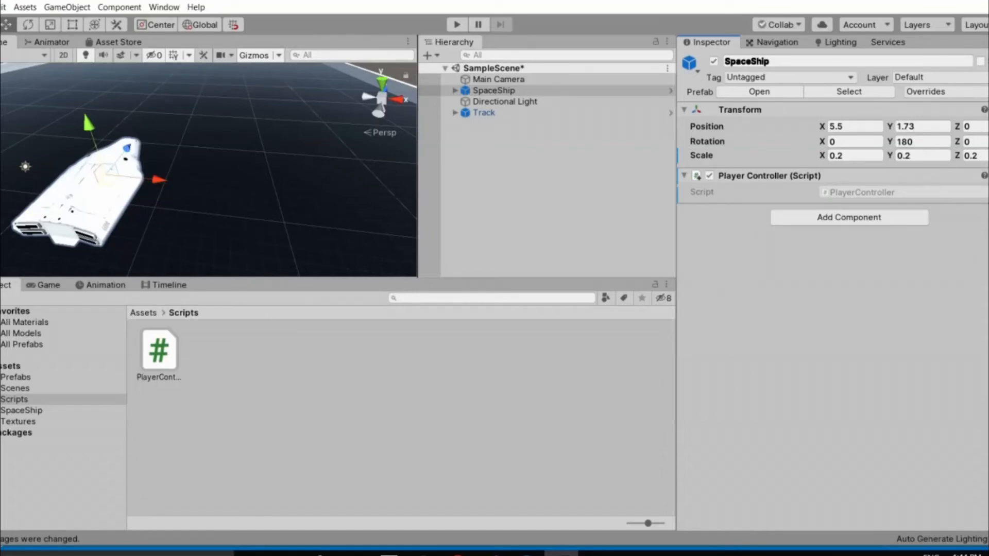
Switch to Visual Studio and add the public modifier to the moveSpeed float declaration
mouse_move(492, 554)
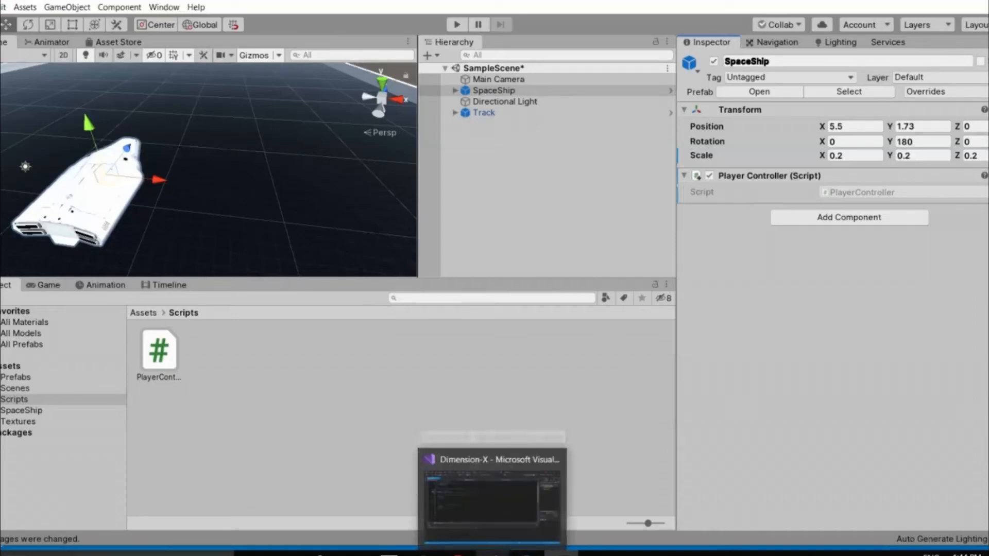
left_click(491, 553)
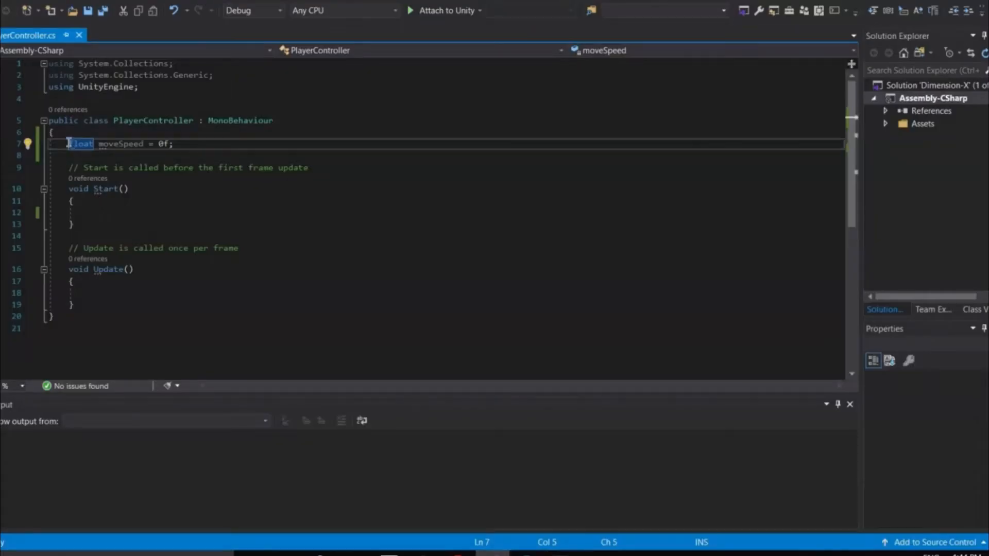
type("public")
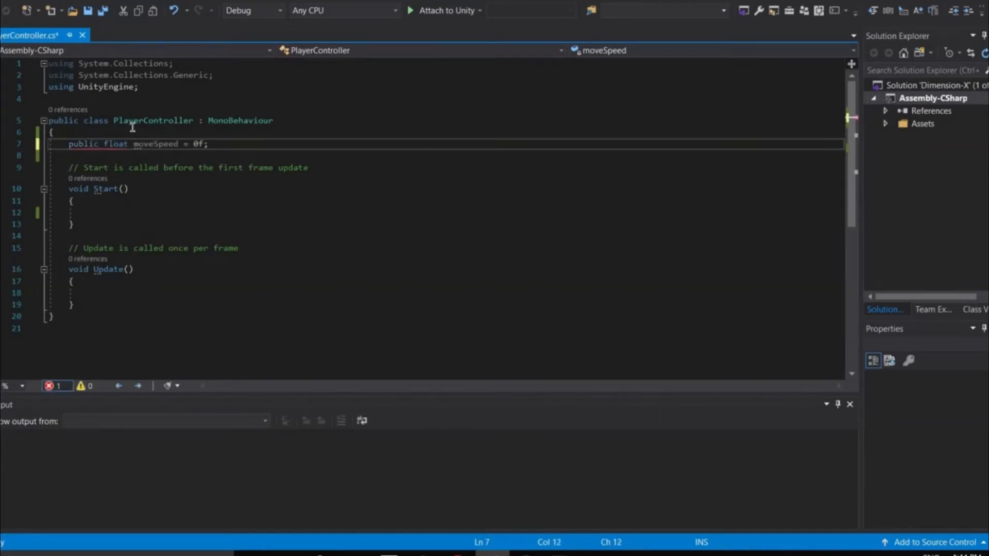
key("Left")
key("Left")
left_click_drag(98, 146, 70, 147)
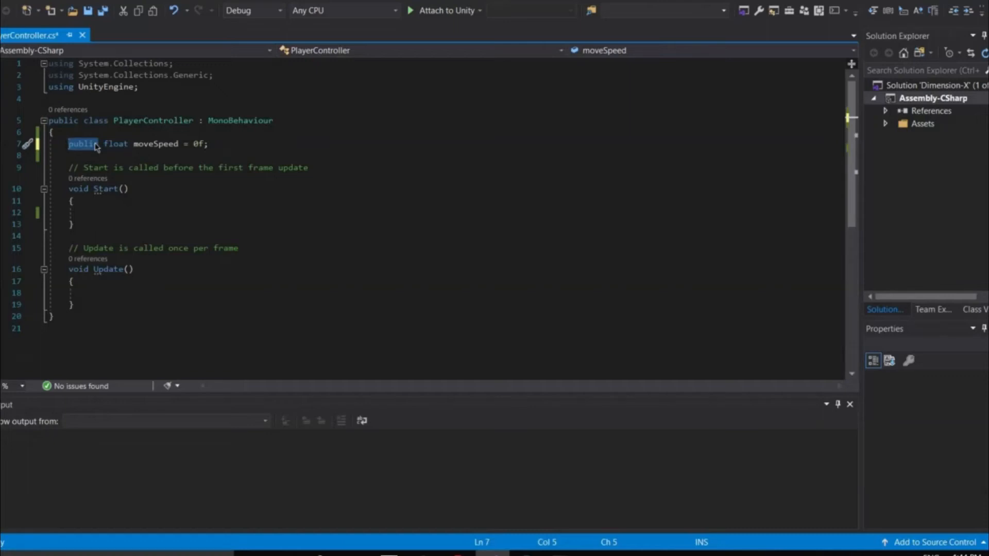
key("Down")
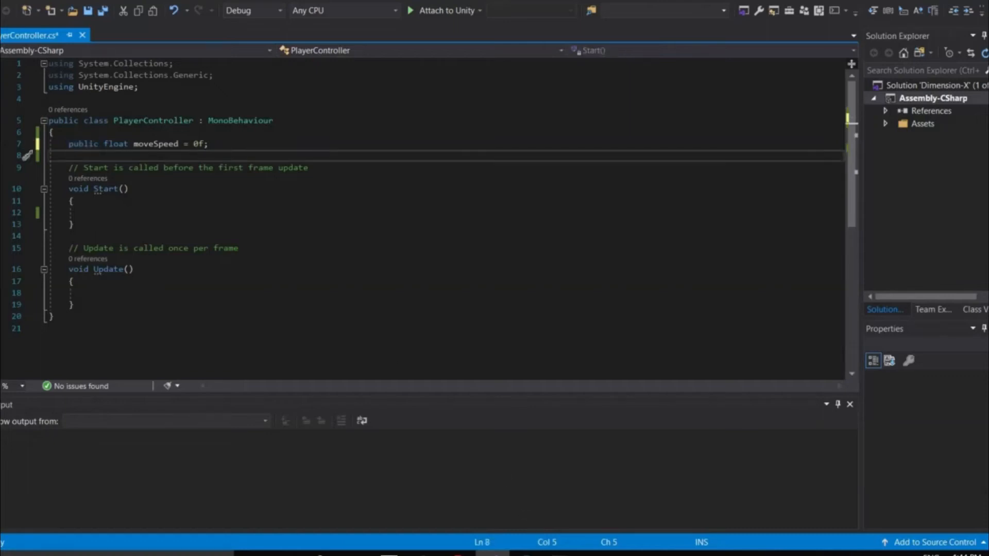
Switch to Unity and check SpaceShip's Player Controller component for the moveSpeed field
mouse_move(561, 554)
left_click(560, 509)
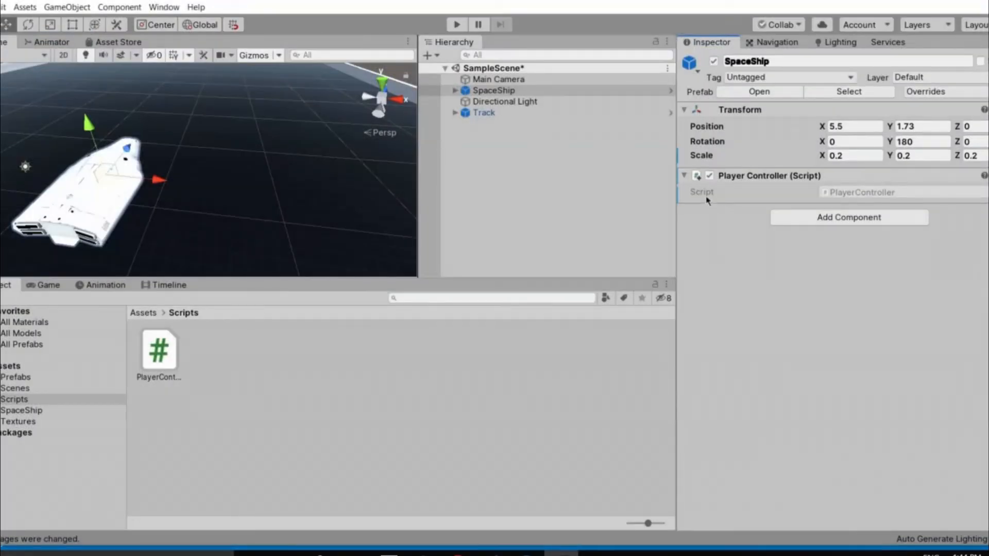
left_click(513, 132)
left_click(504, 92)
Save PlayerController.cs in Visual Studio and return to Unity so the component reloads
left_click(492, 554)
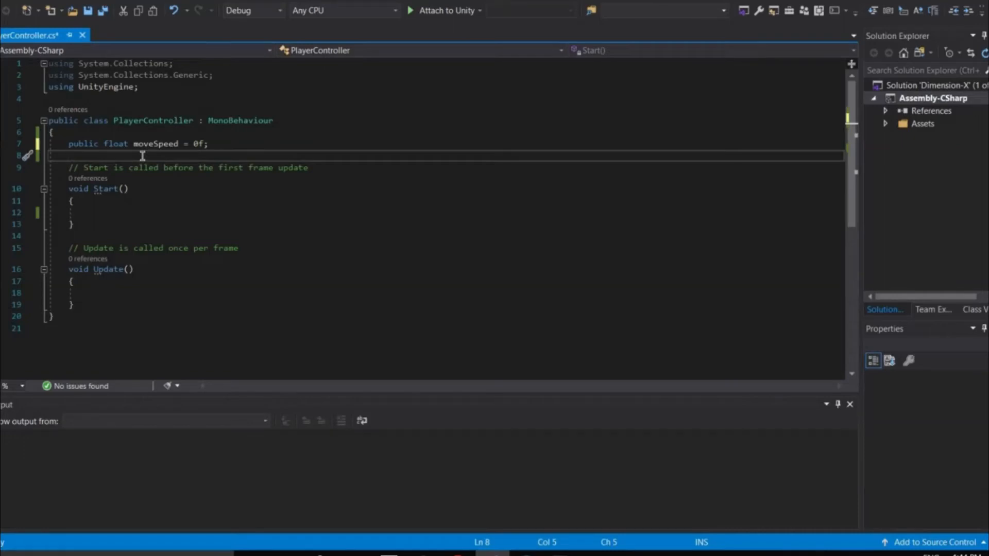
key("ctrl+s")
left_click(563, 552)
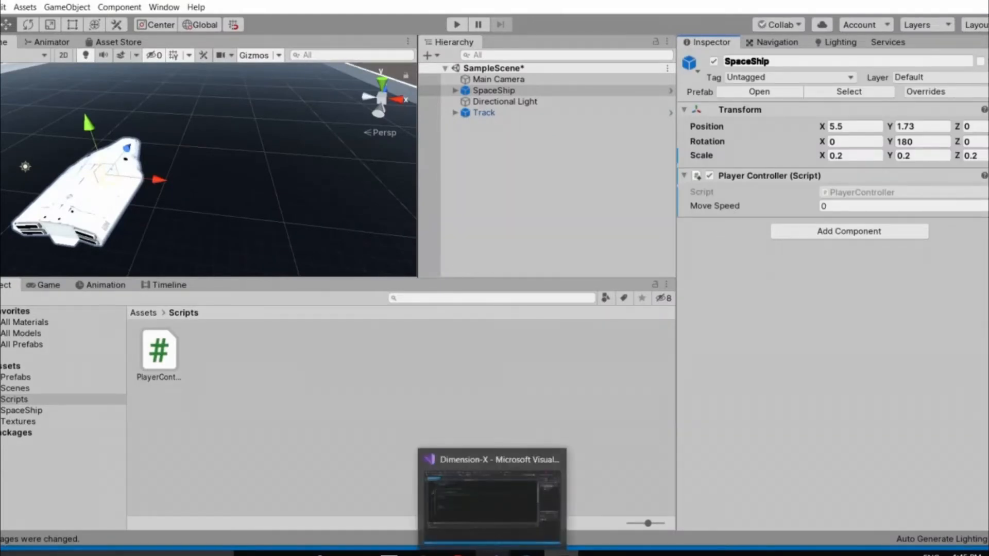
Replace the public modifier on the moveSpeed field with the [SerializeField] attribute in Visual Studio
left_click(492, 554)
left_click_drag(98, 145, 64, 144)
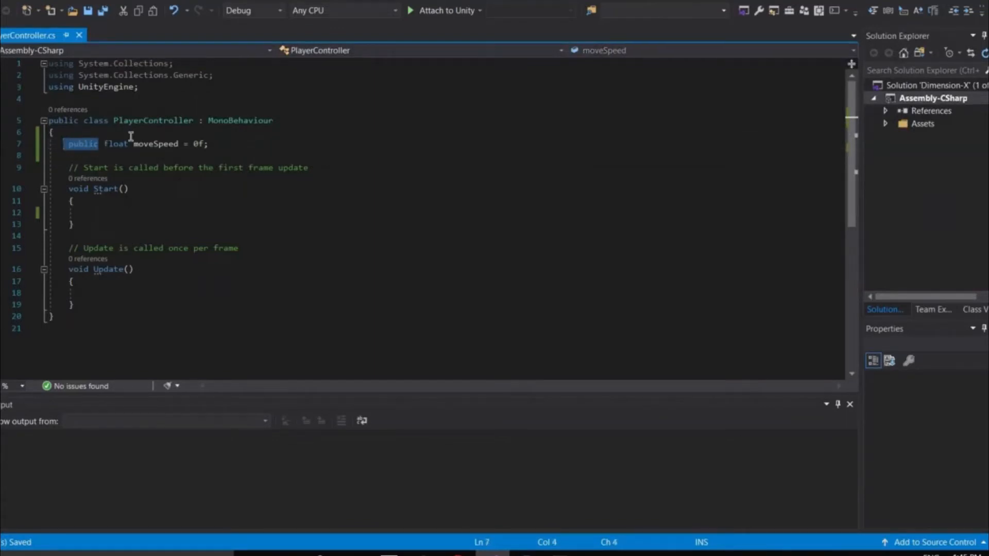
key("Delete")
type("[SerializeField]")
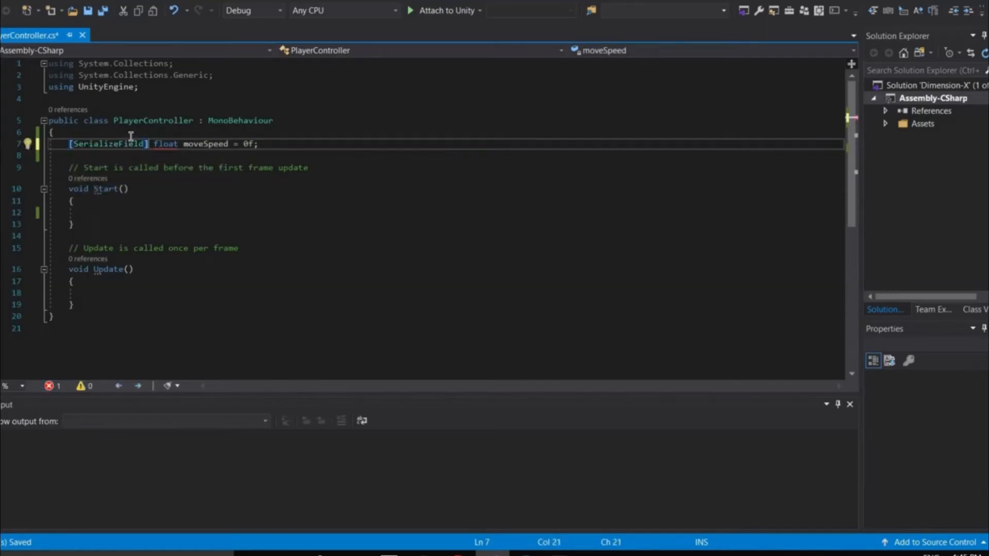
key("shift+Home")
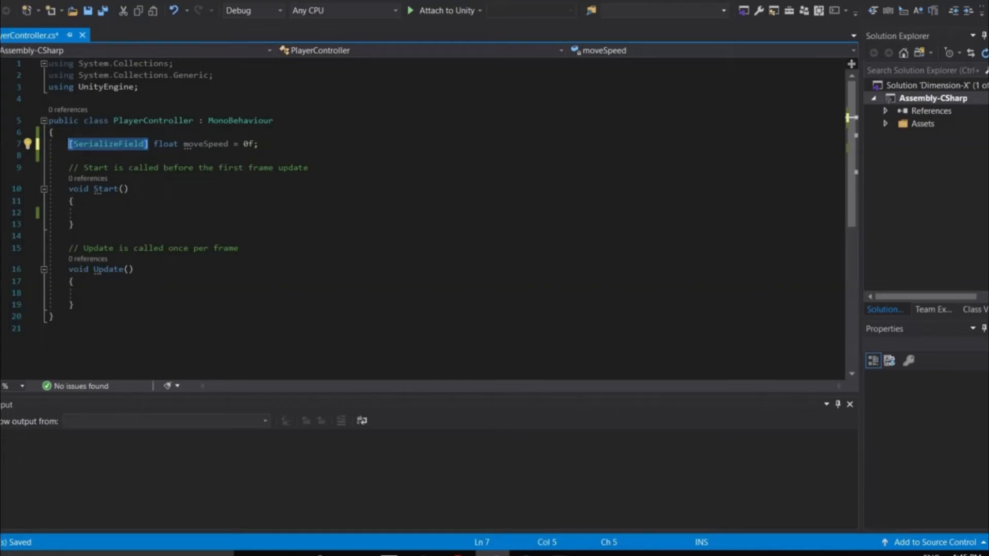
Switch to Unity, set Move Speed to 12.5 on SpaceShip's Player Controller component, and deselect the ship
left_click(561, 554)
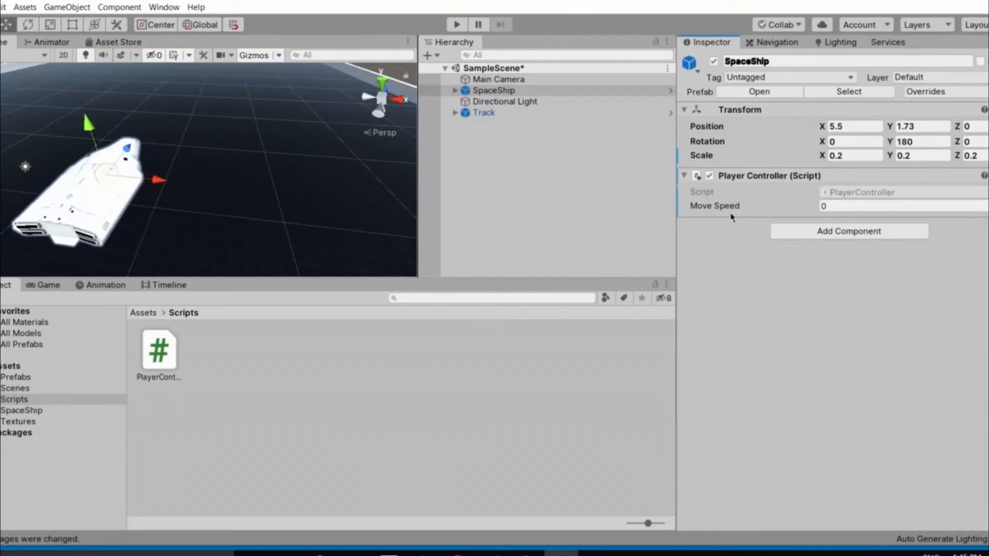
left_click(849, 206)
type("1")
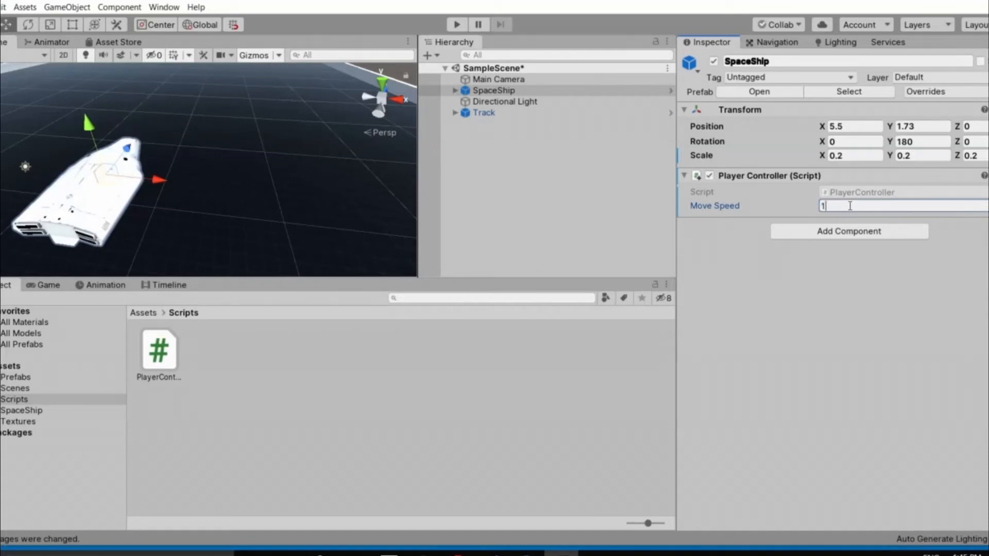
type("2.5")
left_click(717, 217)
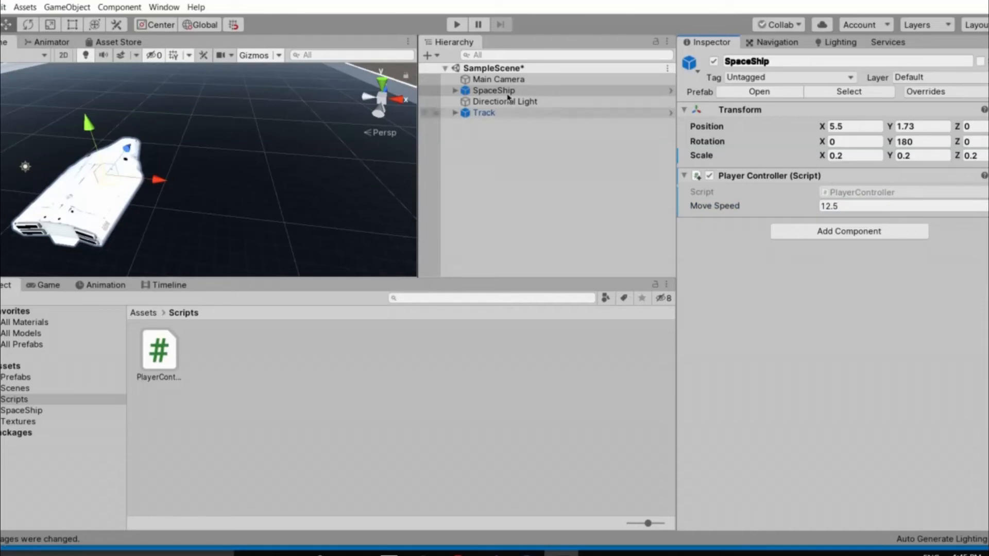
left_click(536, 153)
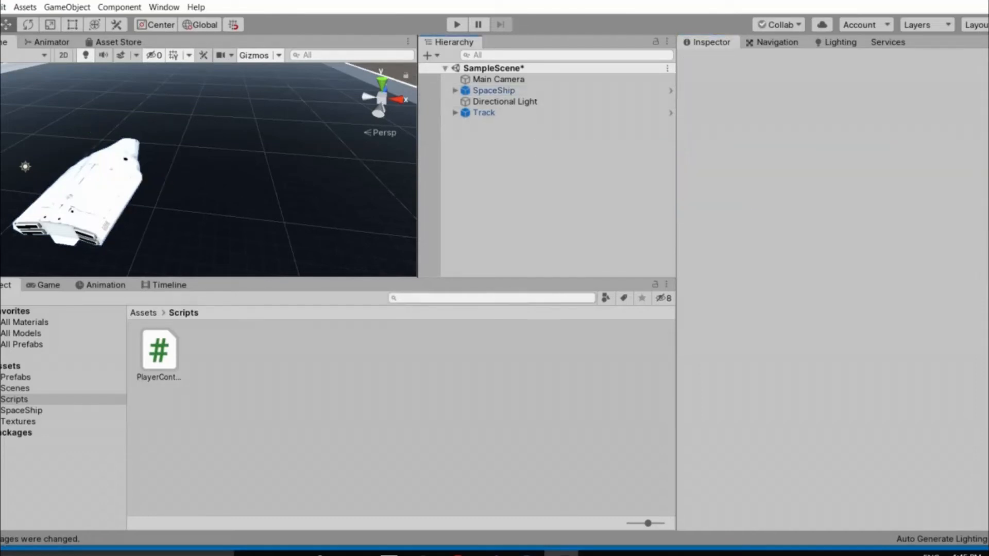
Switch to Visual Studio and start an if statement inside Update with the condition Input.GetButton()
key("alt+Tab")
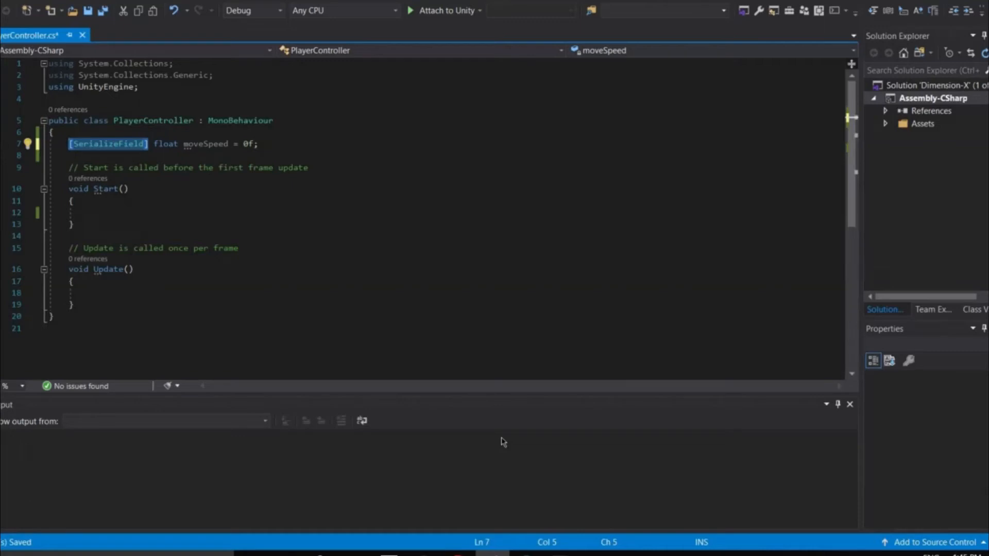
left_click(147, 290)
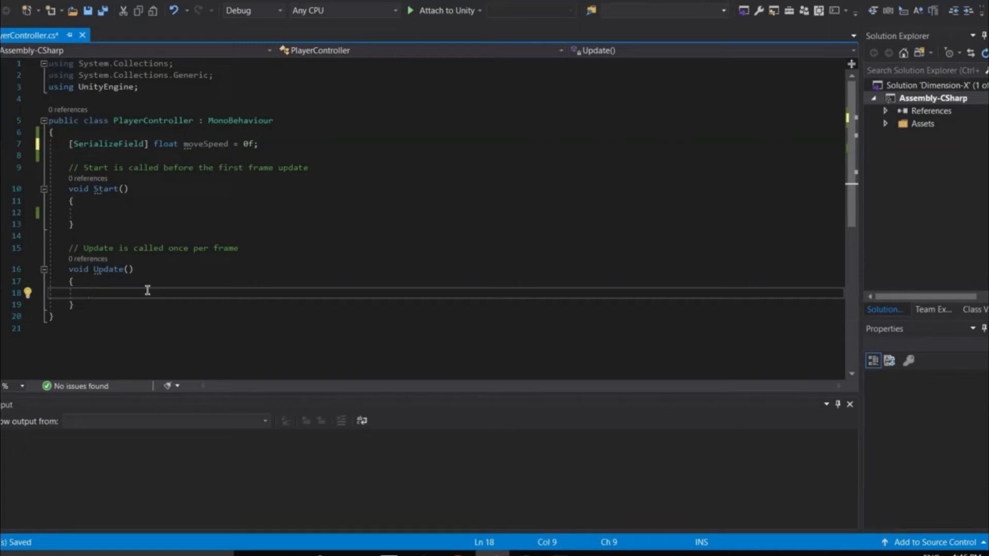
type("if")
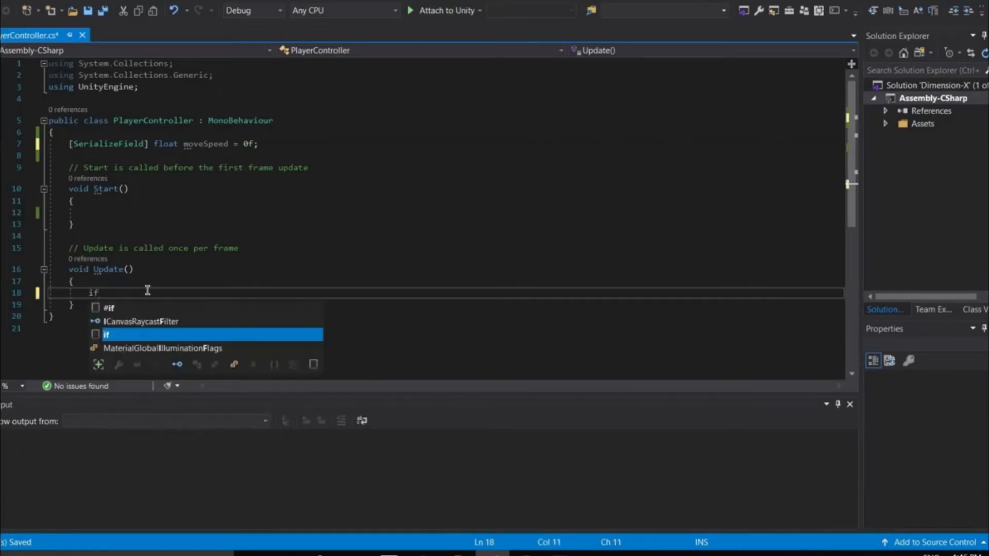
type("(")
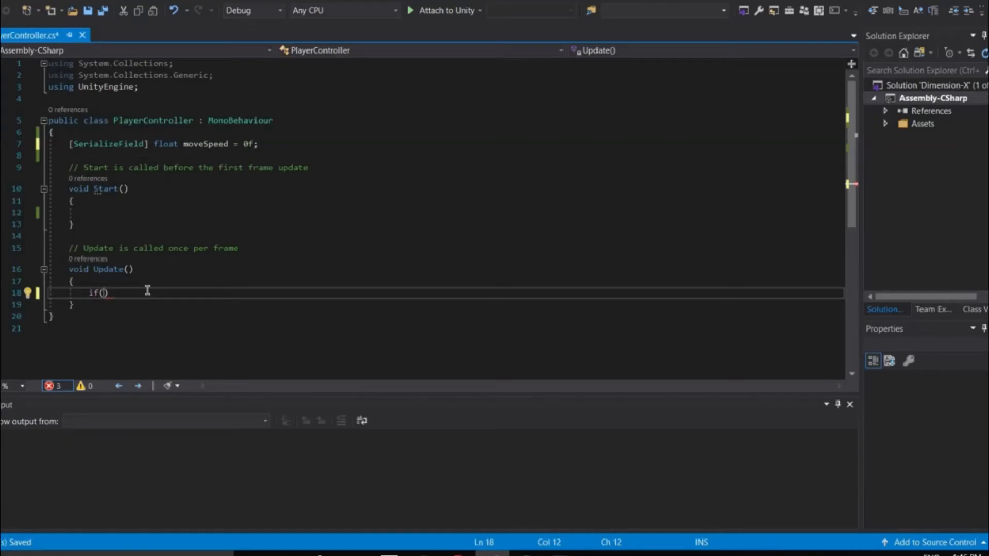
key("ctrl+space")
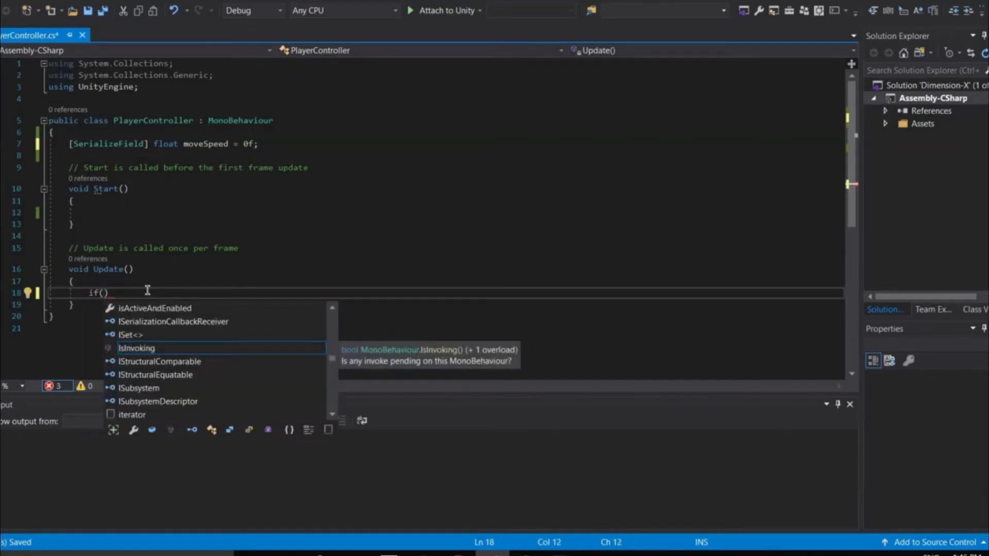
type("Input")
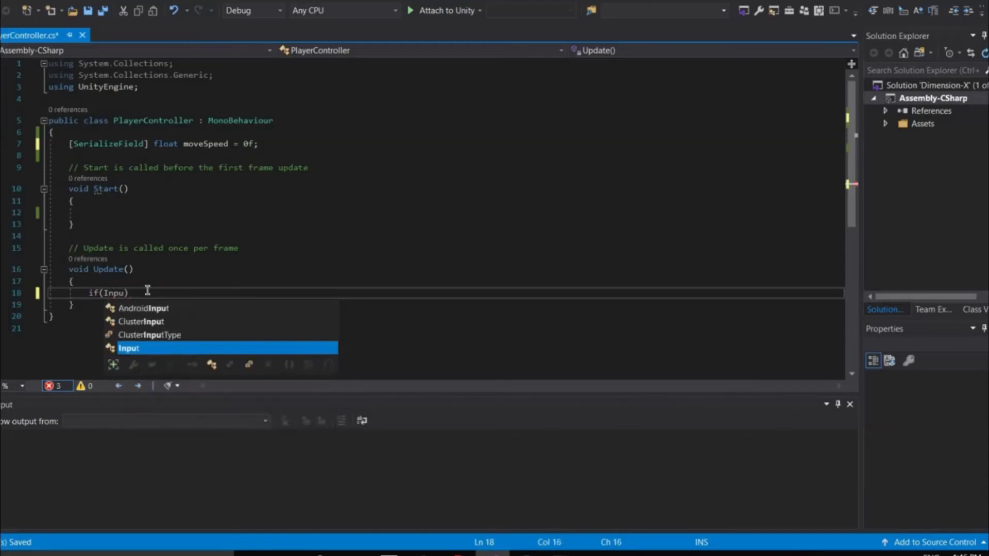
type(".GEt")
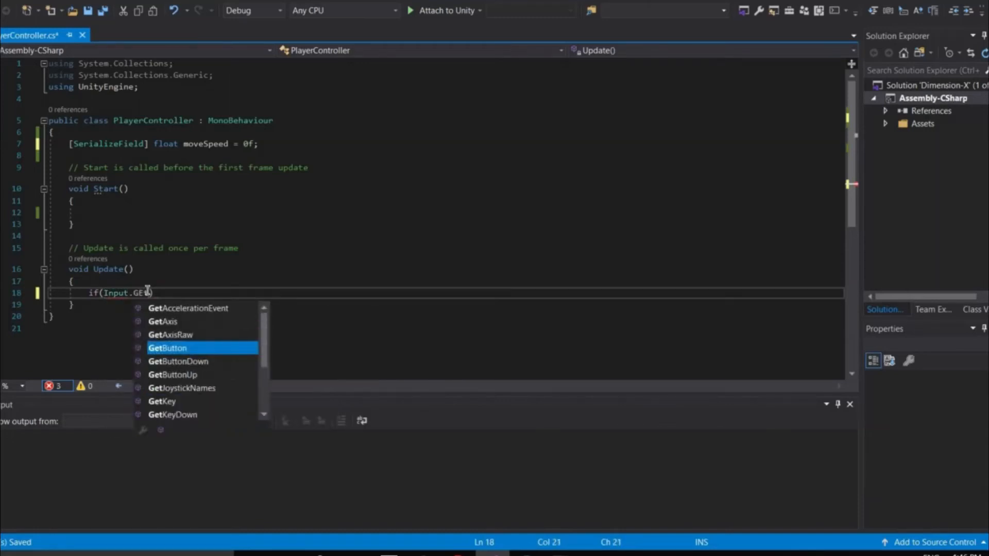
key("Down")
key("Up")
key("Tab")
type("()")
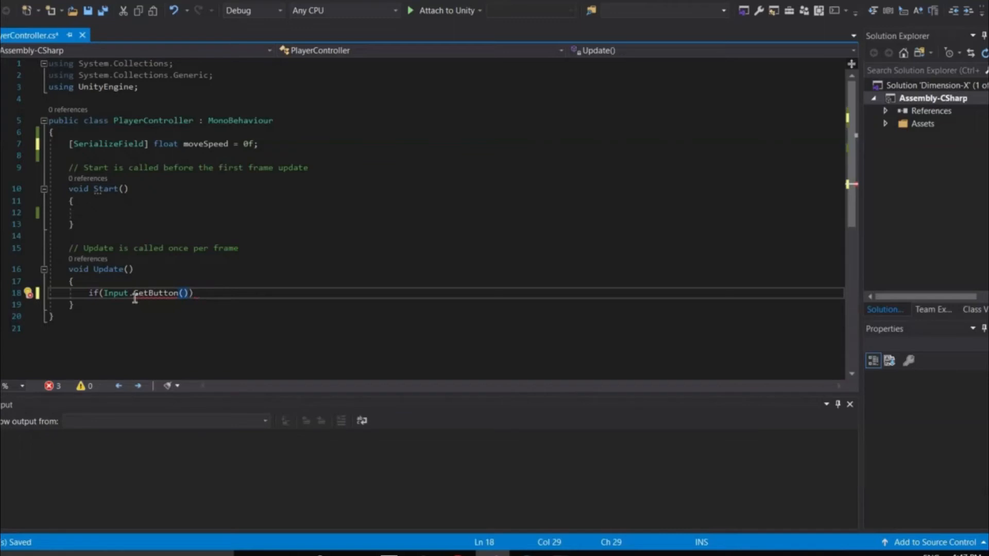
Pass "D" as the GetButton argument and add an empty braced body to the if statement
left_click(182, 293)
type("\"")
type("h")
key("BackSpace")
type("D\"){")
key("Return")
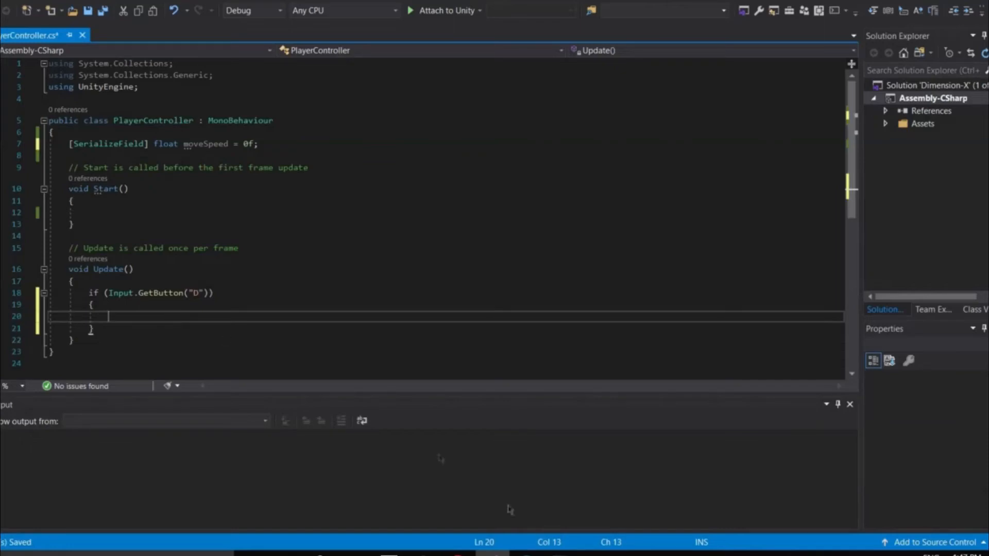
Switch to Unity, select SpaceShip to examine its Transform component, and return to Visual Studio
left_click(561, 554)
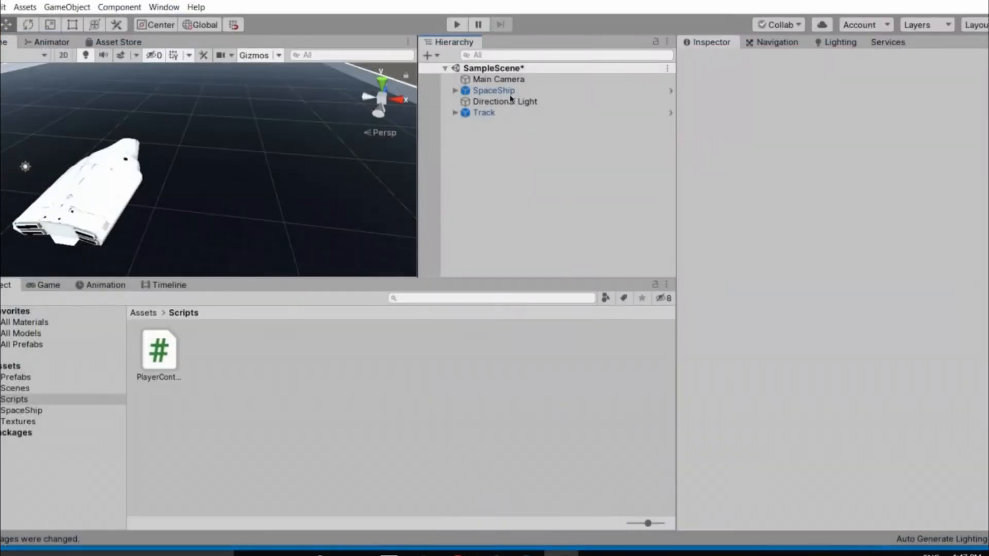
left_click(502, 92)
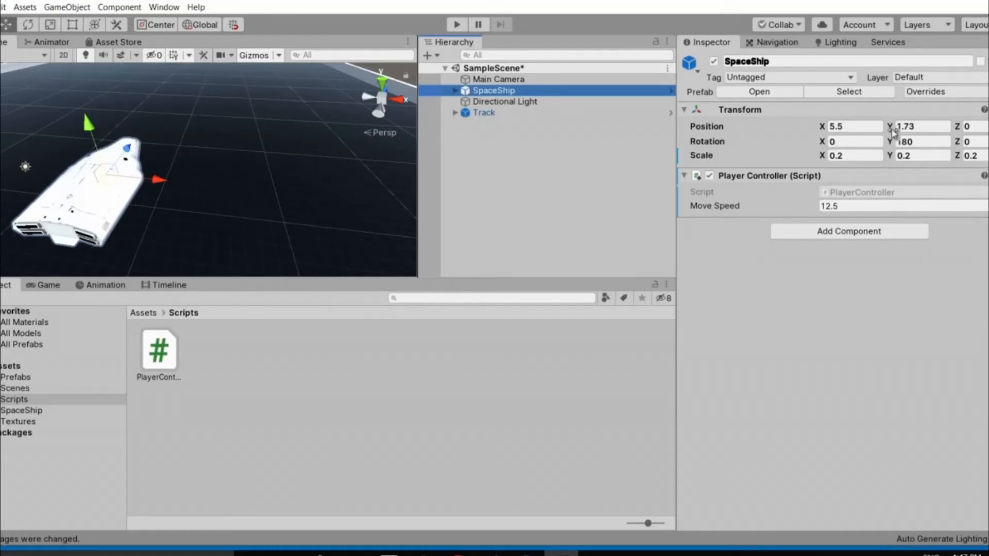
left_click(491, 553)
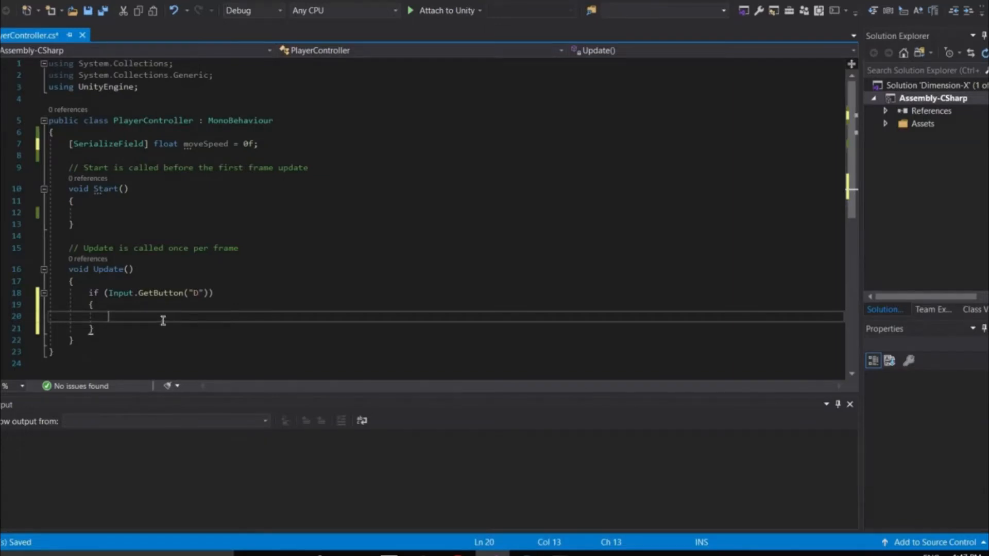
Begin the statement inside the if body with gameObject.transform
type("gameObject")
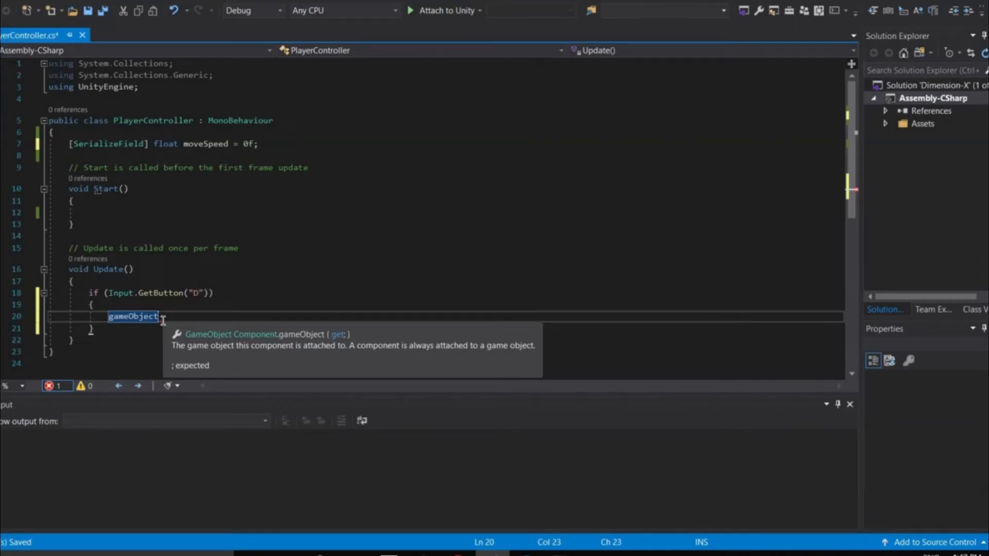
type(".GEt")
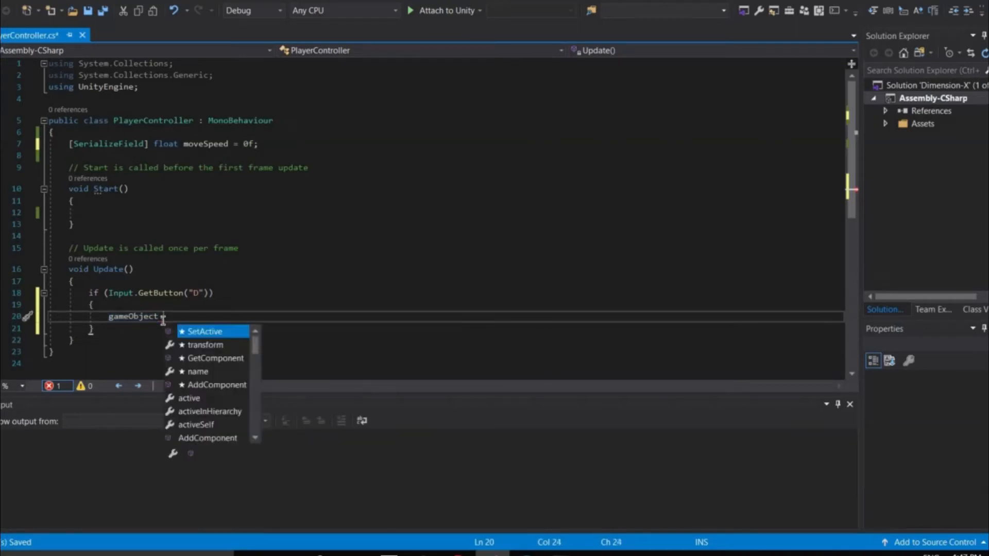
key("BackSpace")
key("BackSpace")
key("BackSpace")
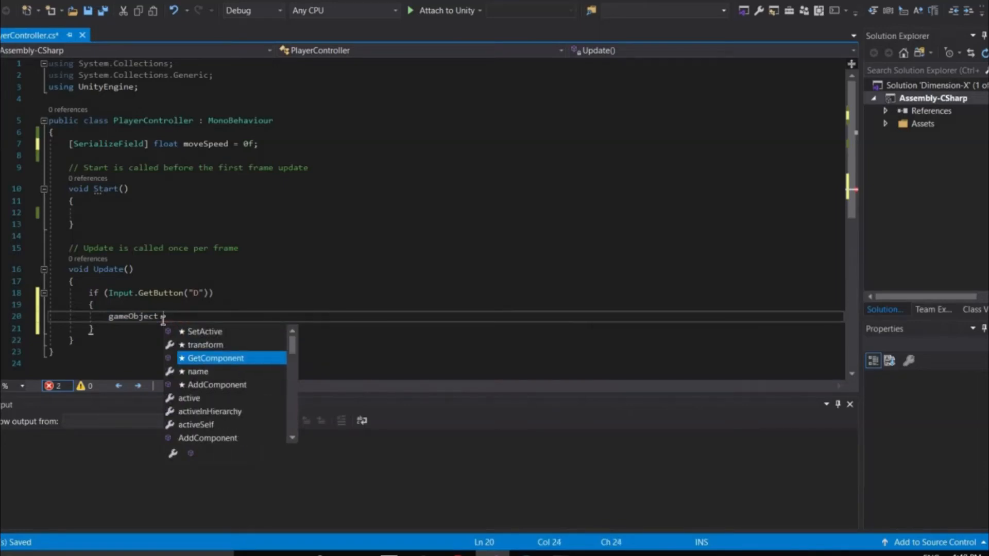
type("tra")
key("Tab")
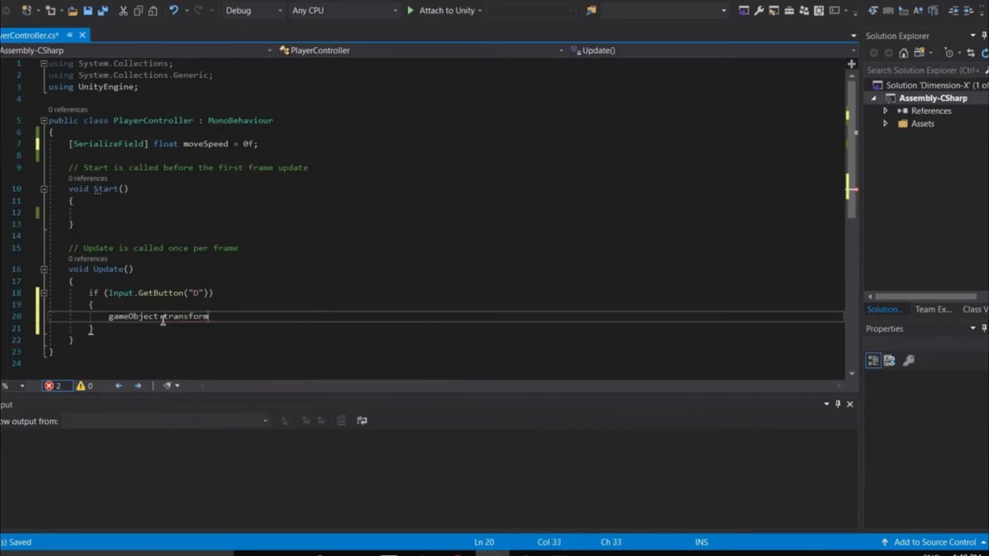
Remove the transform member after gameObject in the if body
double_click(163, 317)
type(".")
key("BackSpace")
key("BackSpace")
key("BackSpace")
key("BackSpace")
key("BackSpace")
key("BackSpace")
key("BackSpace")
key("BackSpace")
key("ctrl+space")
type("TRan")
key("BackSpace")
key("BackSpace")
key("BackSpace")
key("BackSpace")
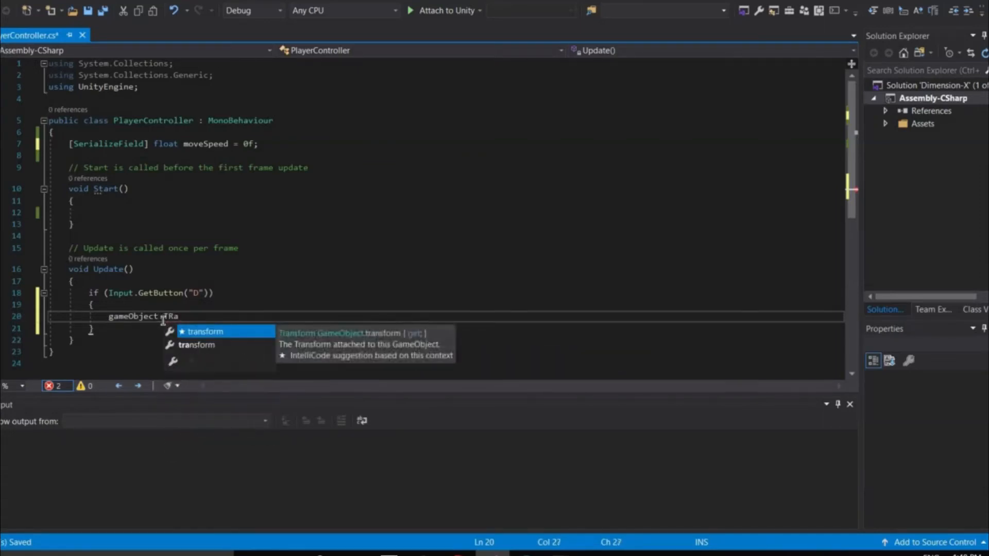
Complete the call in the if body as gameObject.transform.Translate() with empty parentheses
type("trans")
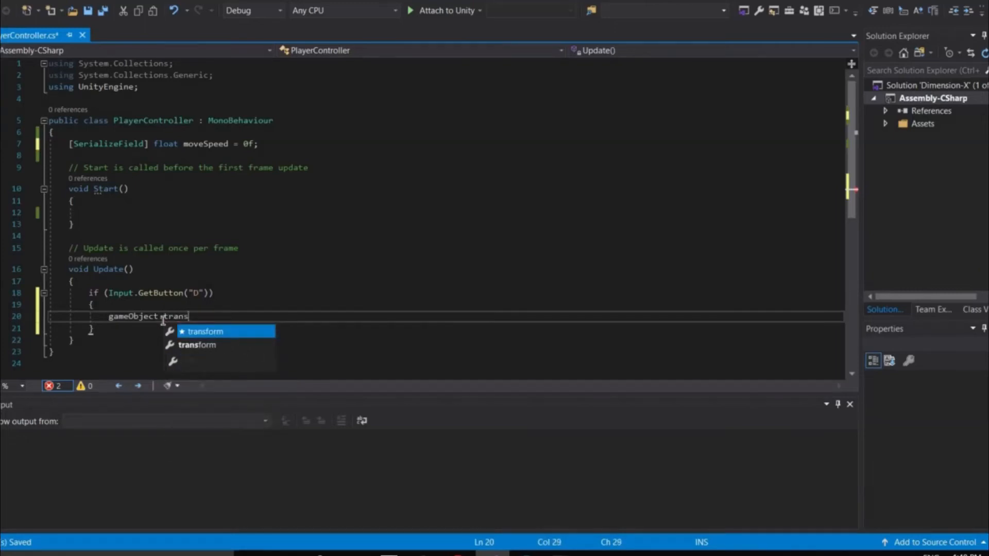
type("form.TR")
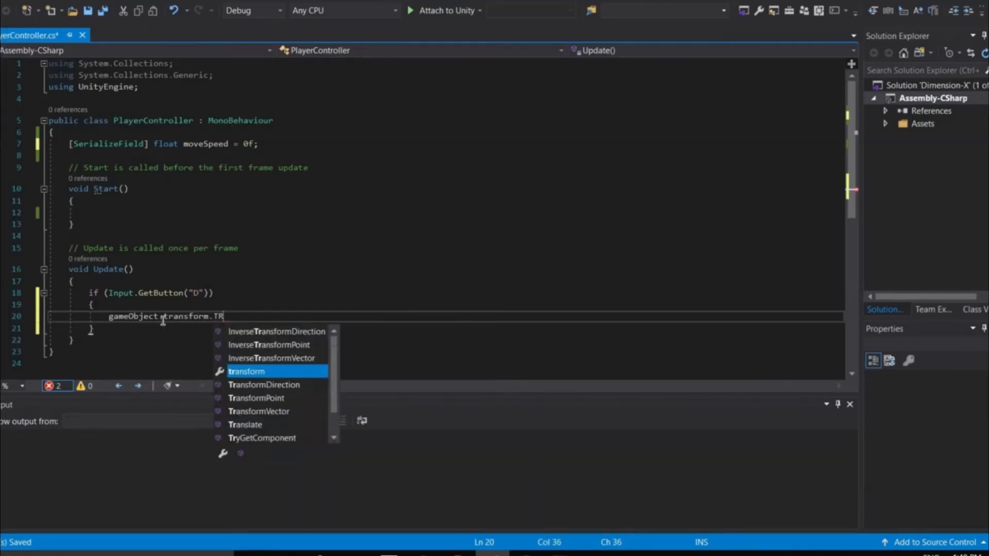
key("Down")
key("Down")
key("Down")
key("Down")
key("Tab")
type("(")
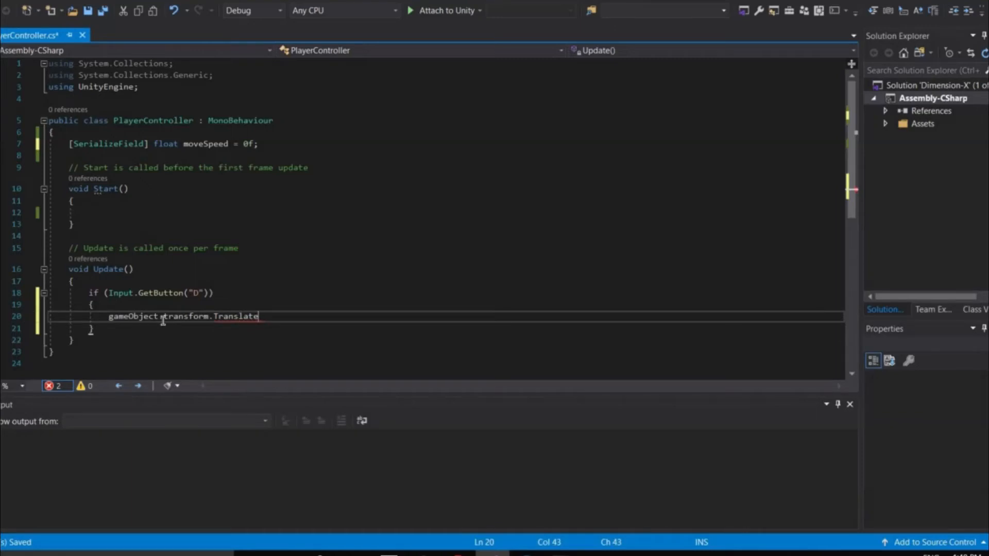
type(")")
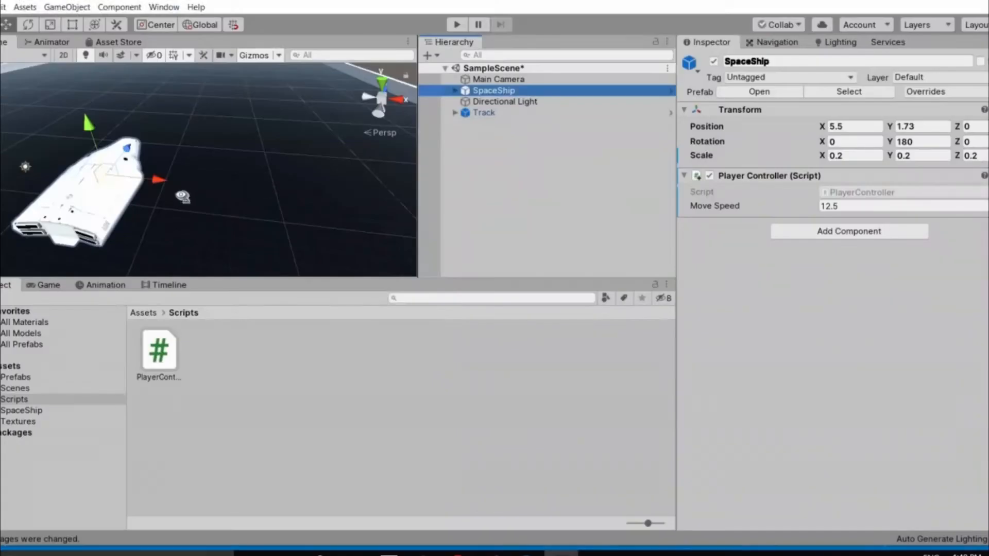
In Unity, examine the SpaceShip's movement axes in the Scene view with the ship selected
right_click_drag(184, 196, 252, 183)
key("w")
key("s")
key("w")
key("s")
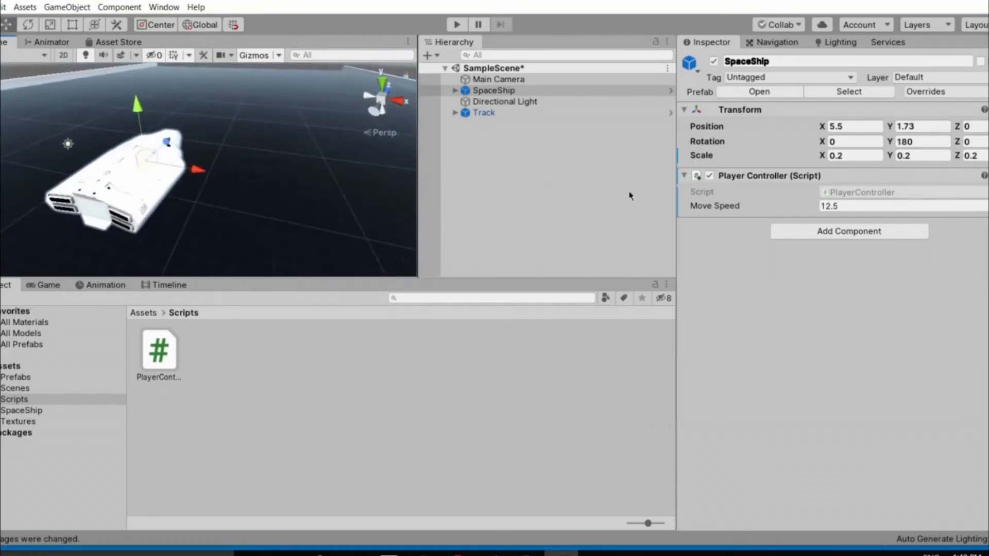
left_click(487, 109)
left_click(494, 92)
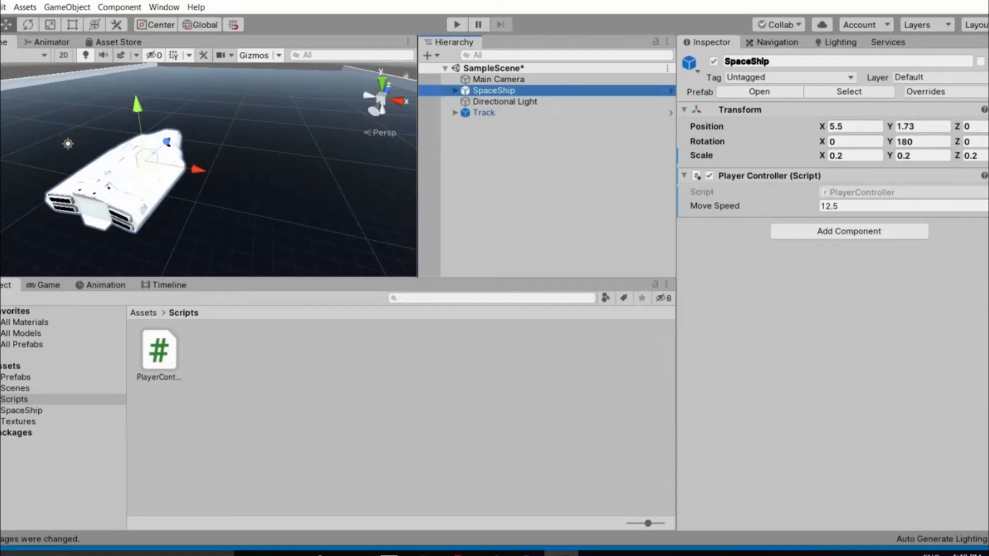
Switch to Visual Studio and pass Vector3.right as the argument of the Translate call
left_click(493, 553)
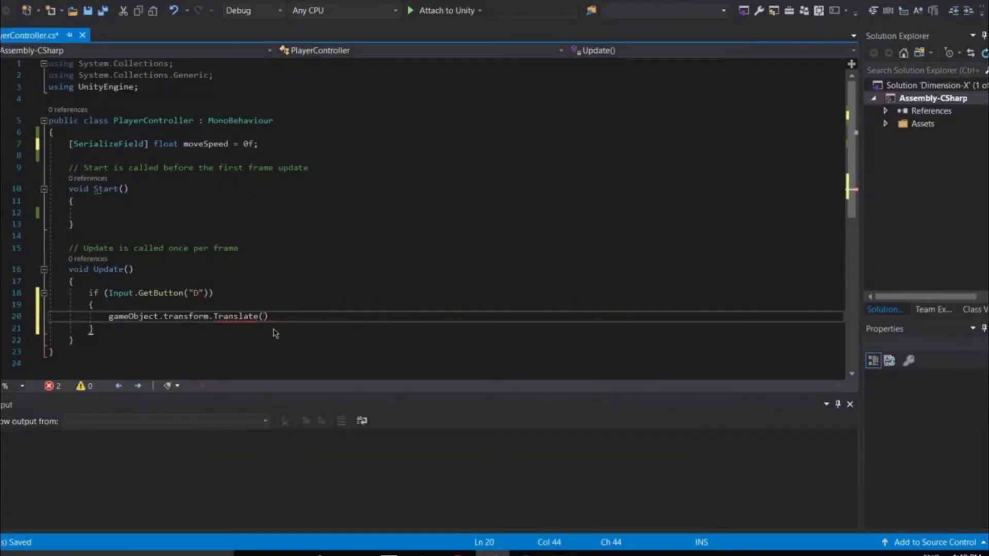
type("Vector3.right")
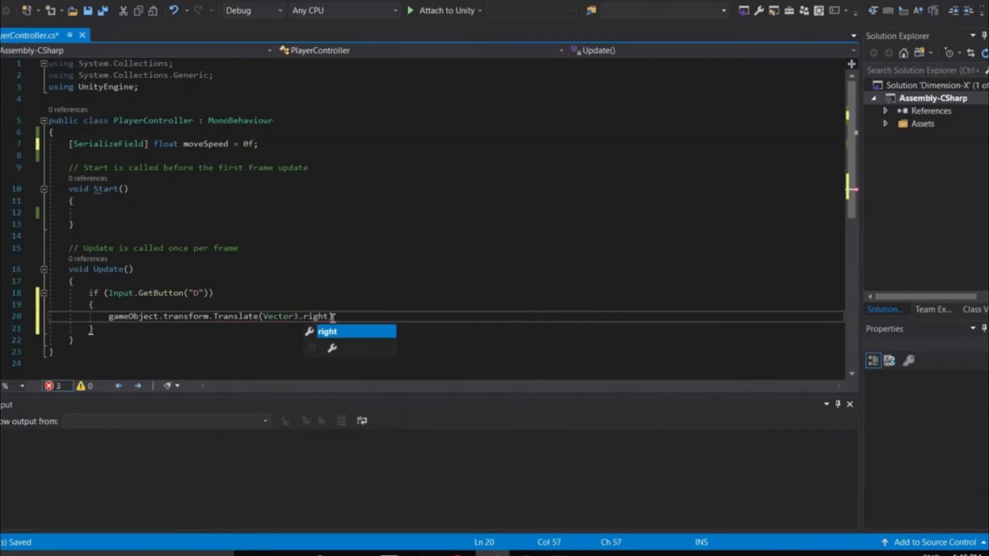
type(")")
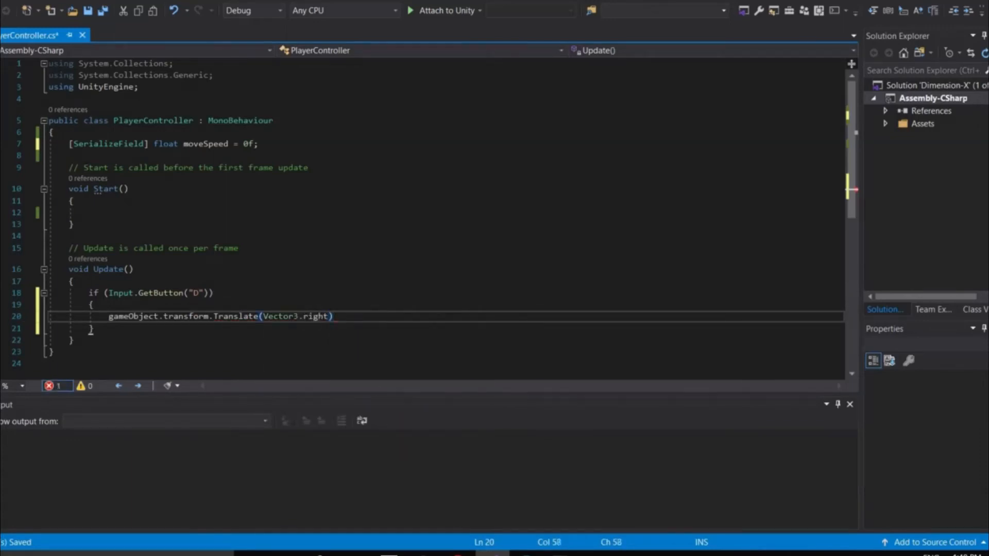
Check the SpaceShip's axes from another angle in Unity's Scene view and return to Visual Studio
key("alt+Tab")
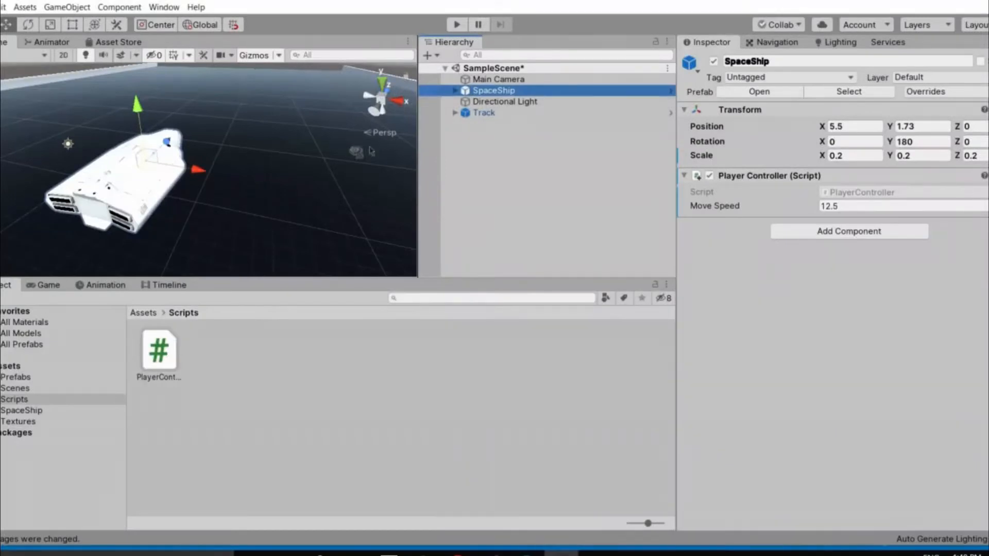
right_click_drag(292, 166, 245, 131)
left_click(493, 554)
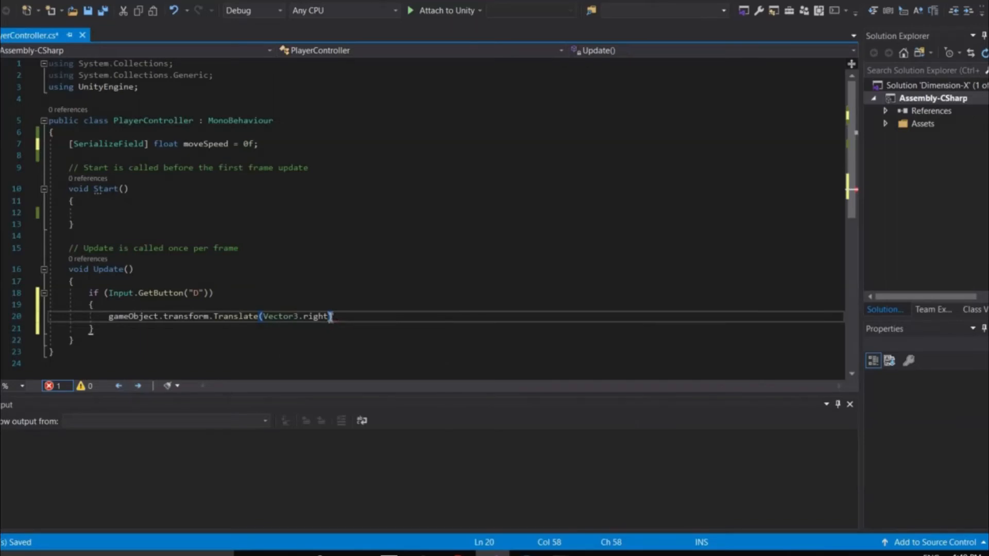
Multiply Vector3.right by moveSpeed inside the Translate call and end the statement with a semicolon
key("Left")
type("* m")
type("oveSpeed")
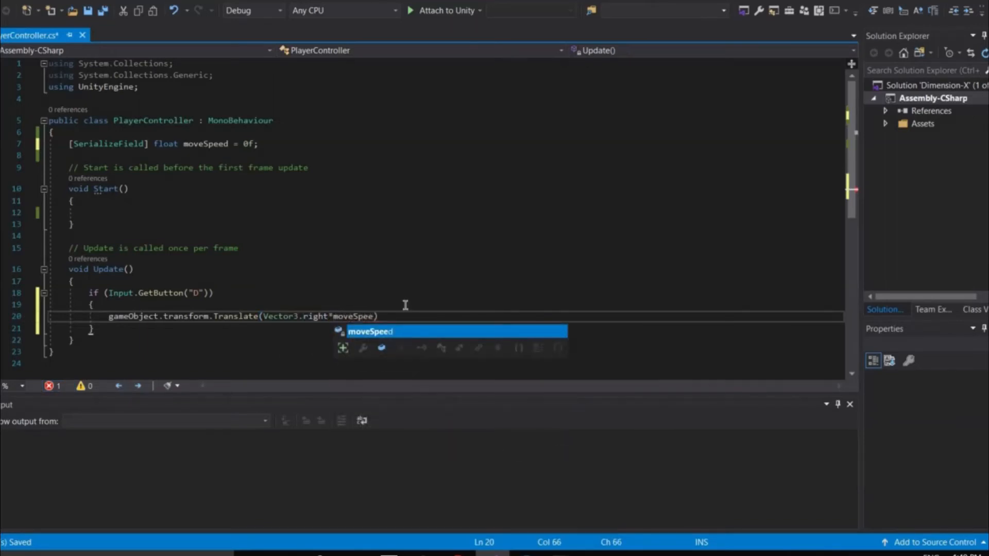
type(");")
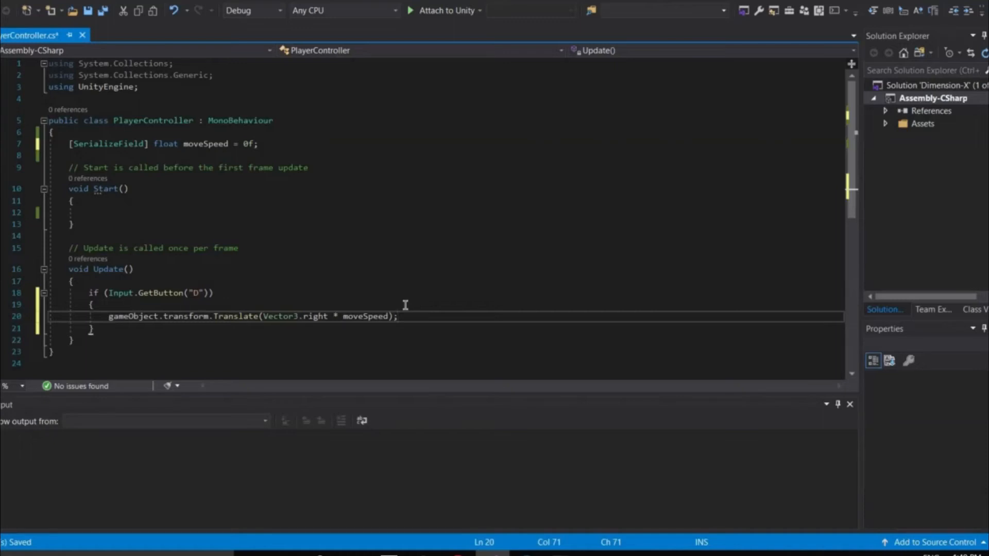
Multiply the Translate argument by Time.deltaTime as well and save the PlayerController script
key("Left")
key("Left")
type("*")
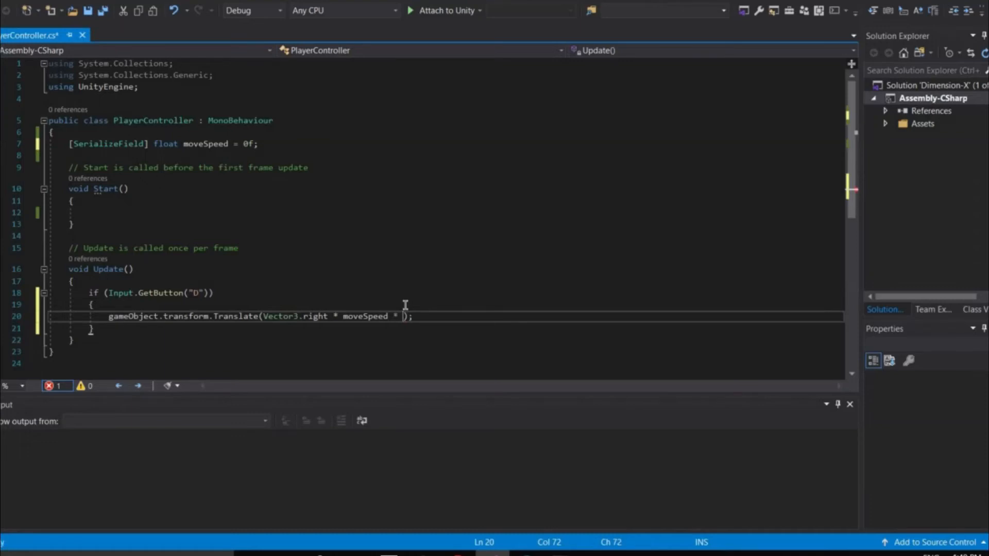
type("Time.deltaTime")
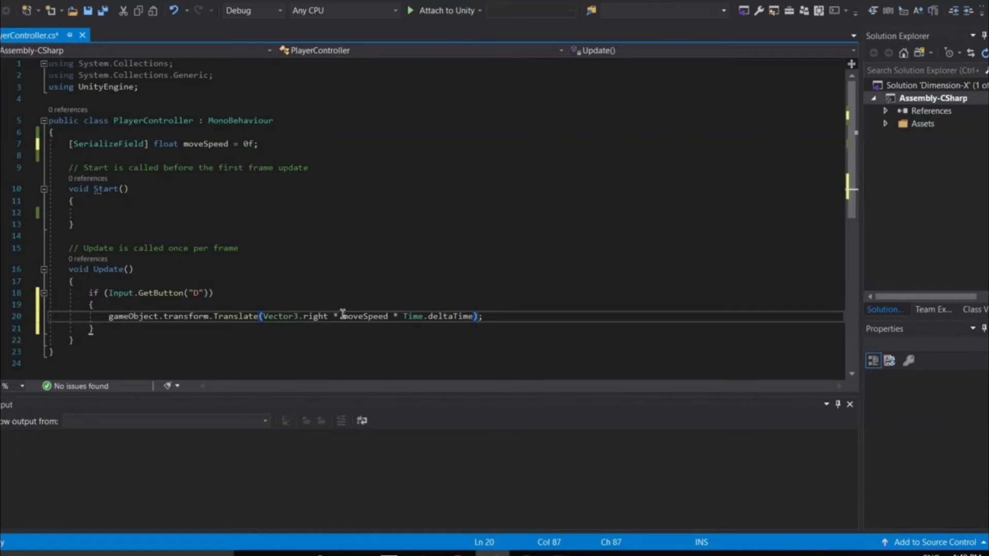
left_click(506, 316)
key("ctrl+s")
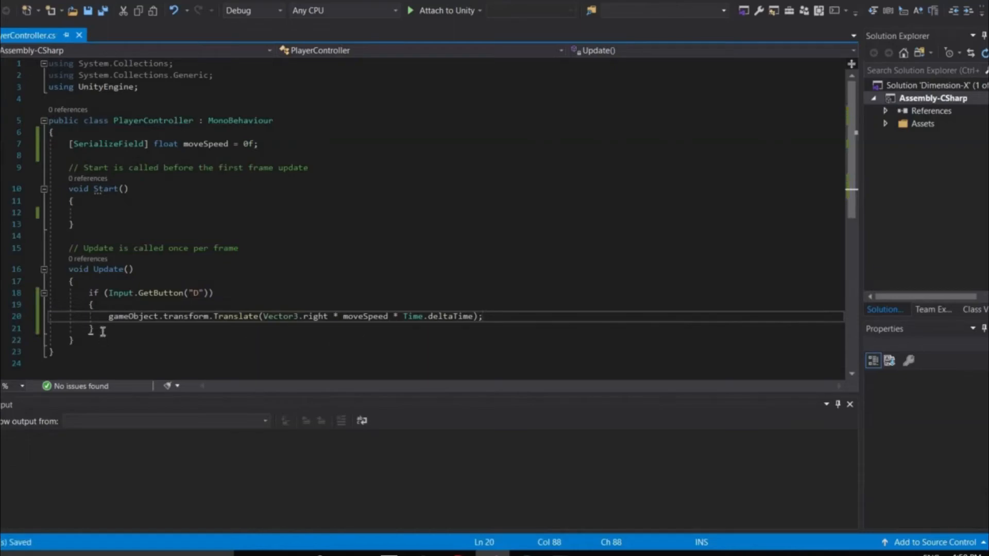
Switch to Unity, test the game in Play mode with the Console error opened, and stop playing
left_click(557, 554)
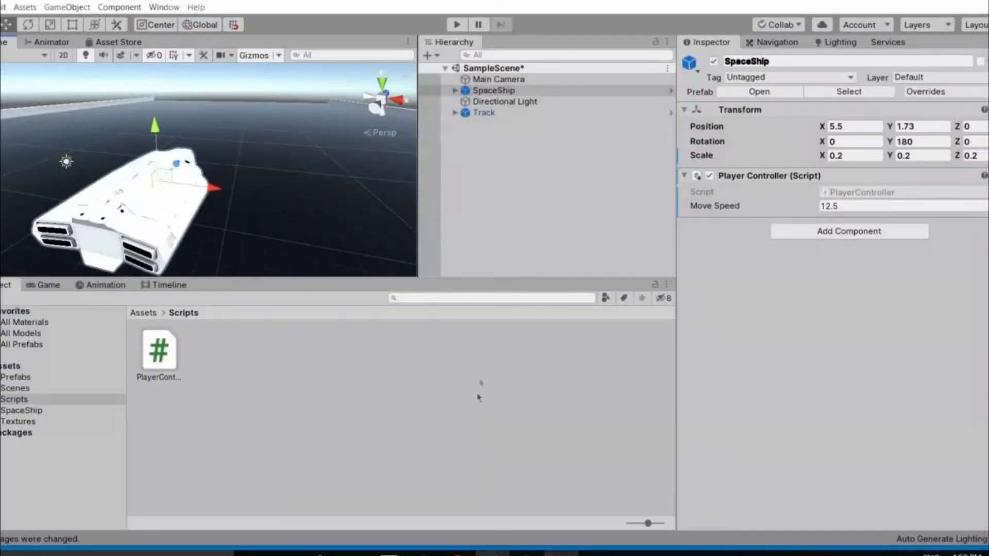
left_click(490, 186)
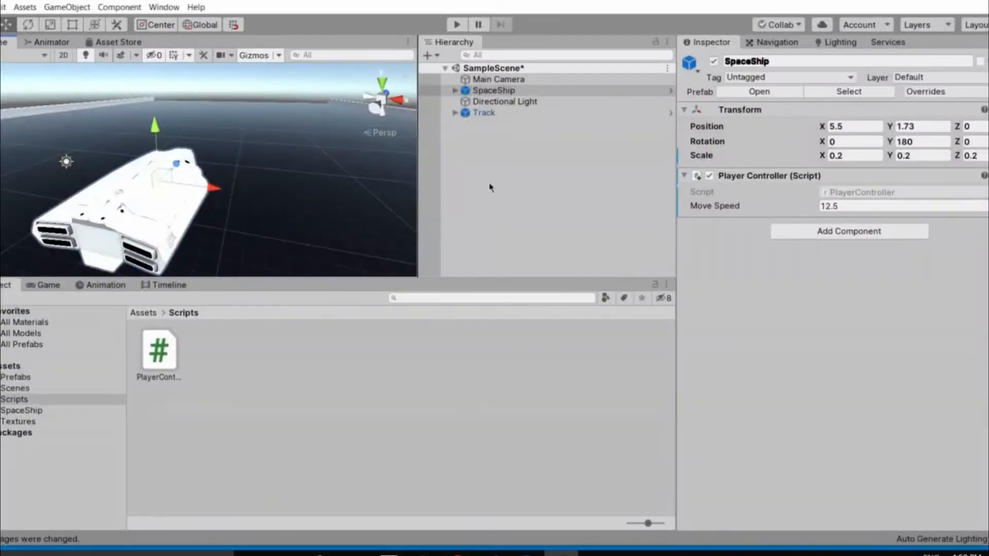
left_click(456, 26)
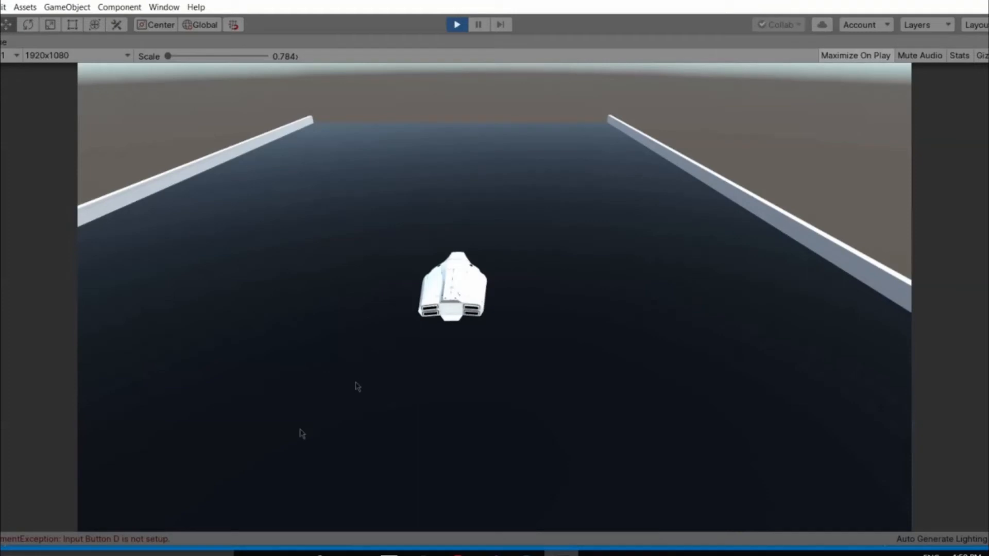
left_click(151, 541)
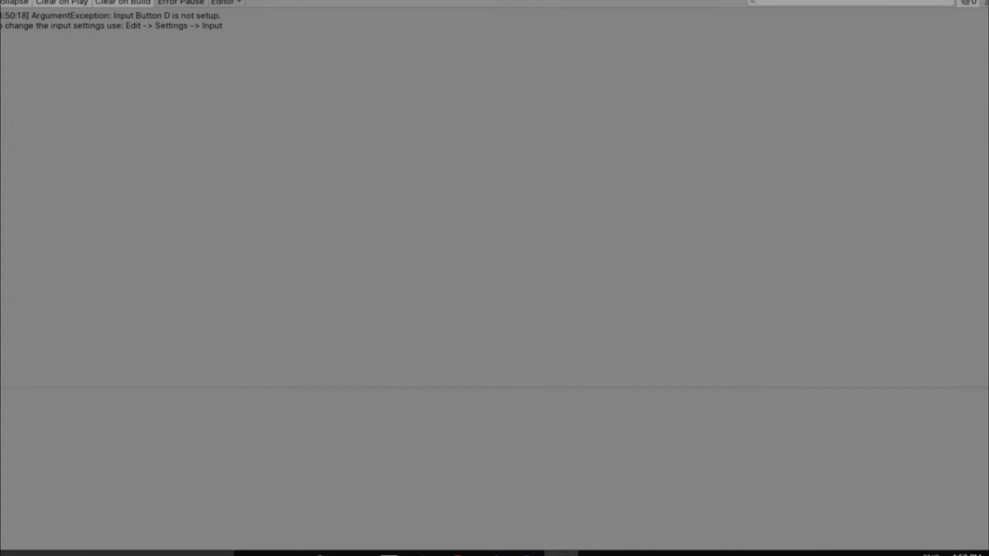
left_click(455, 25)
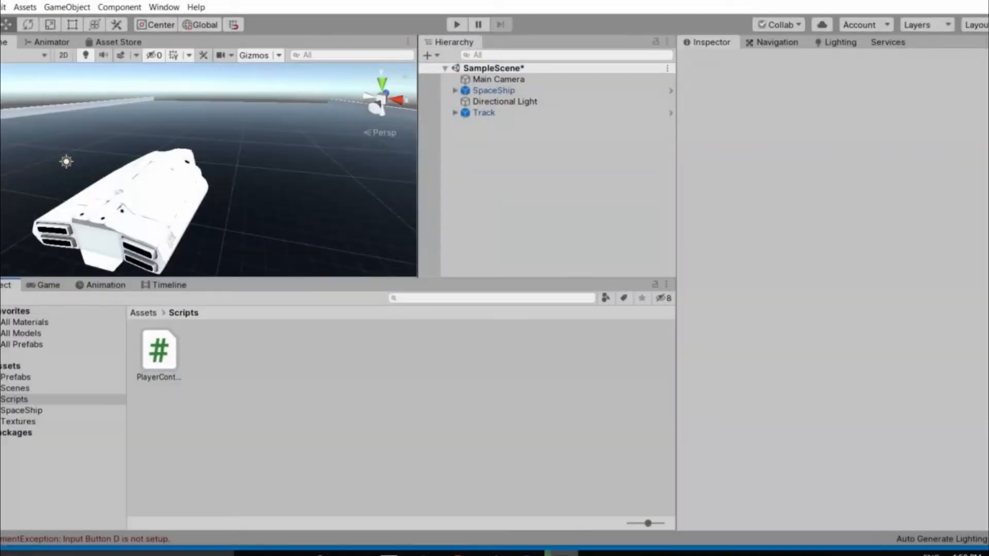
Open the Input Manager in Unity's Project Settings and expand its Axes list
left_click(493, 554)
left_click(561, 554)
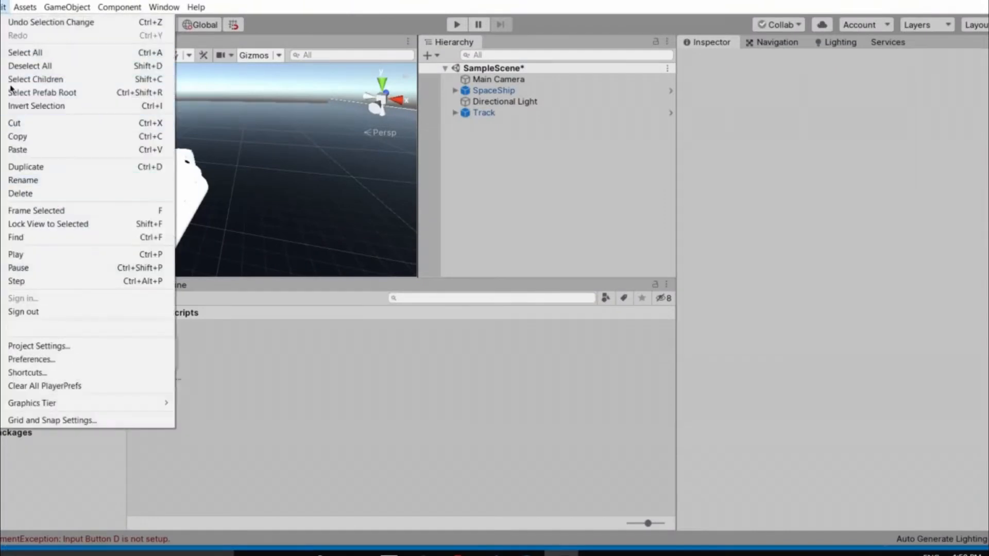
left_click(39, 346)
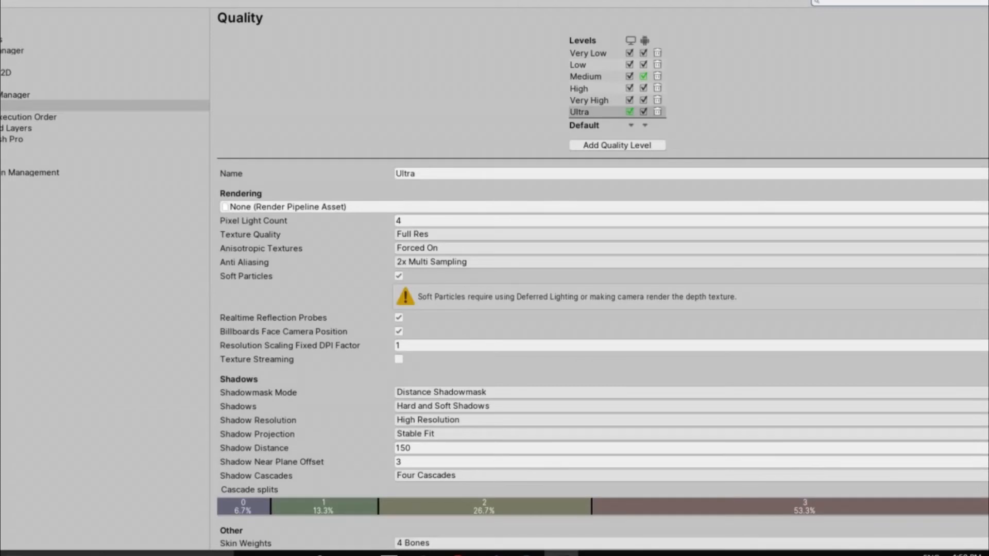
left_click(13, 50)
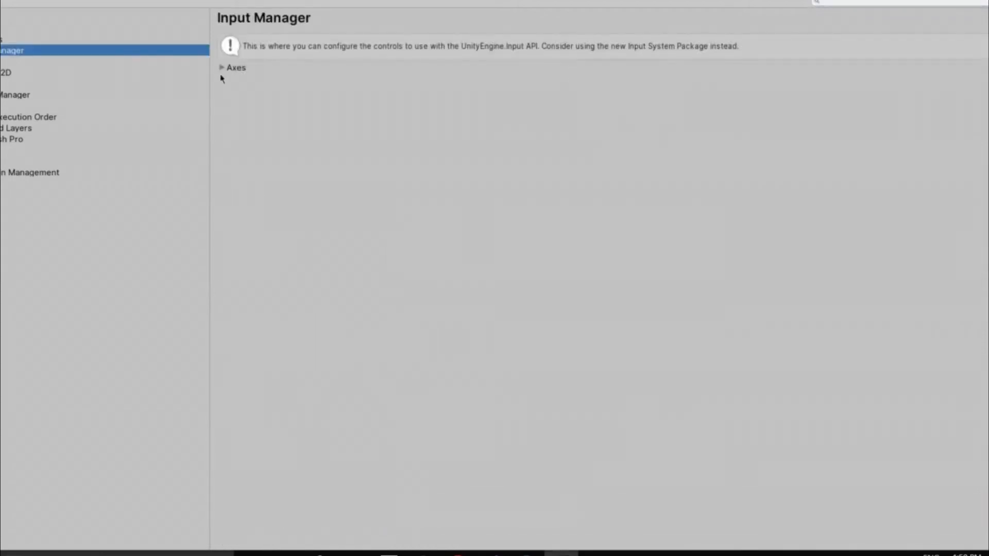
left_click(232, 68)
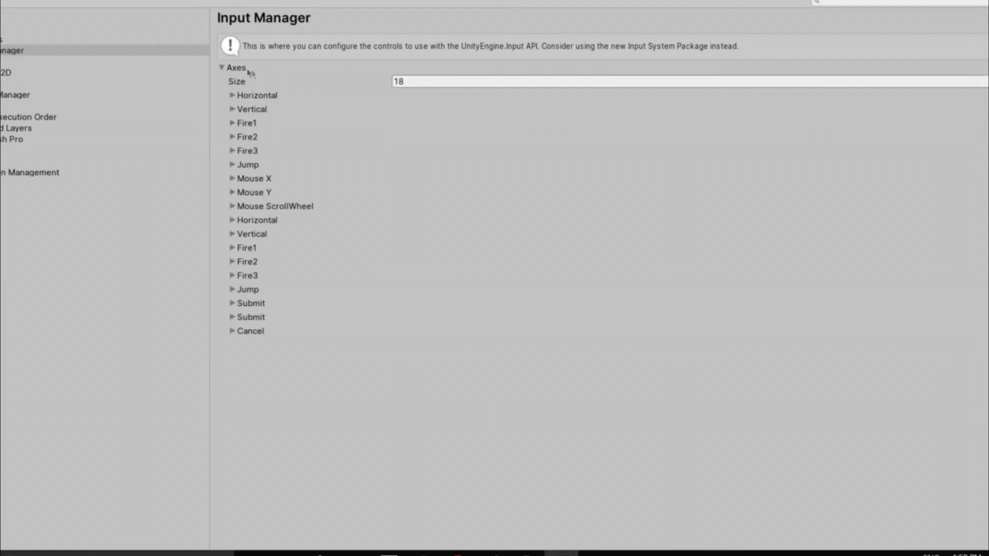
Set the size of the Input Manager's Axes list to 19
left_click(422, 79)
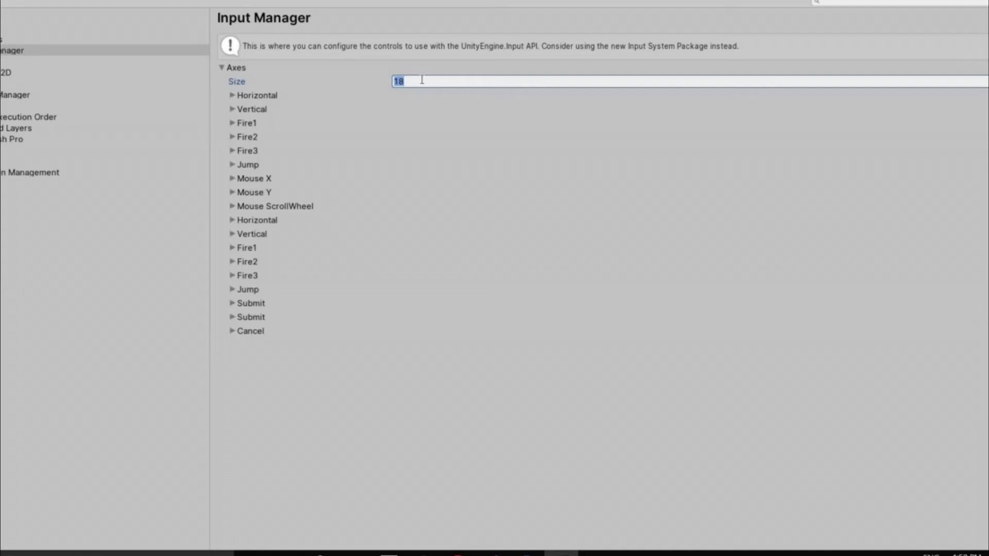
type("19")
left_click(251, 332)
left_click(252, 333)
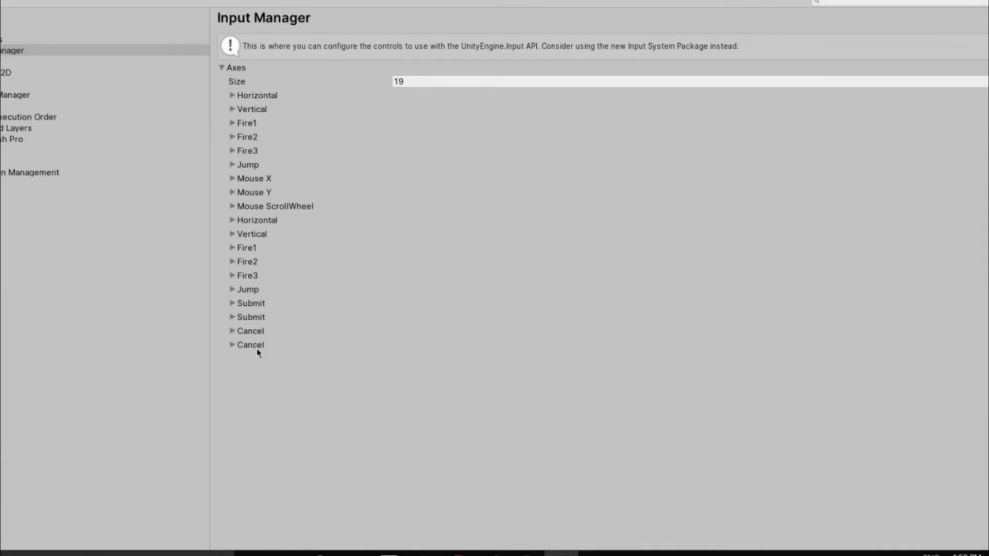
Expand the last Cancel axis in the Input Manager and rename it MoveRight
left_click(259, 352)
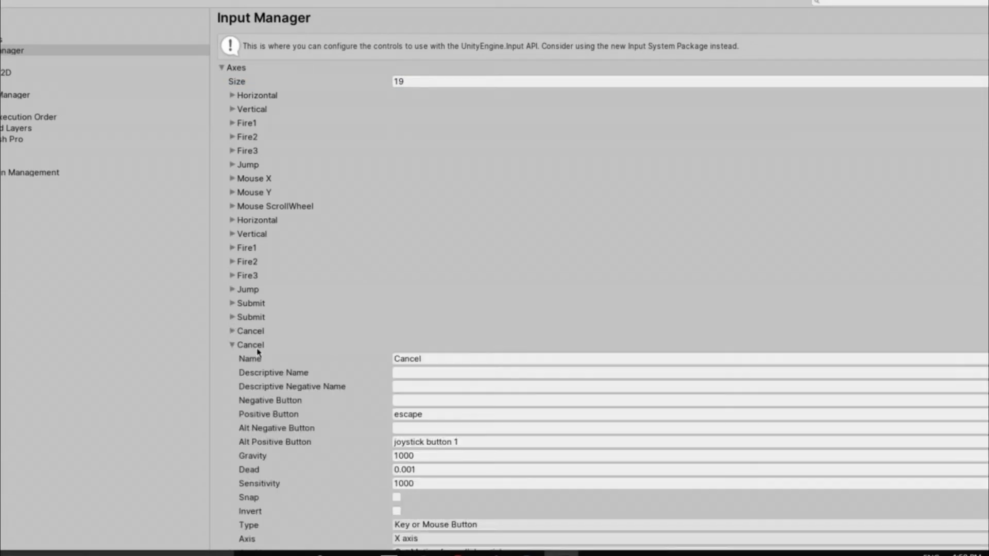
left_click(254, 319)
left_click(258, 319)
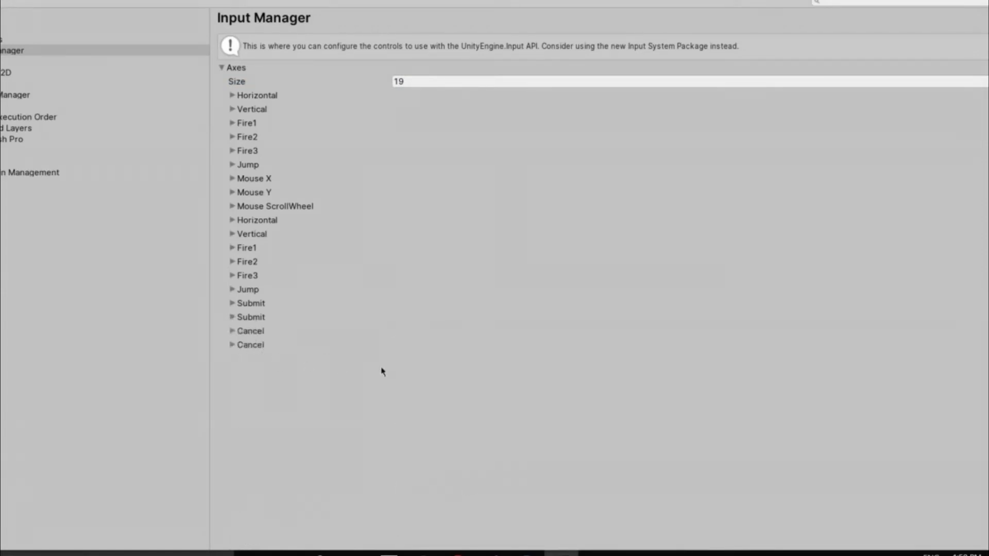
left_click(424, 348)
scroll(424, 338, "down", 2)
left_click(376, 344)
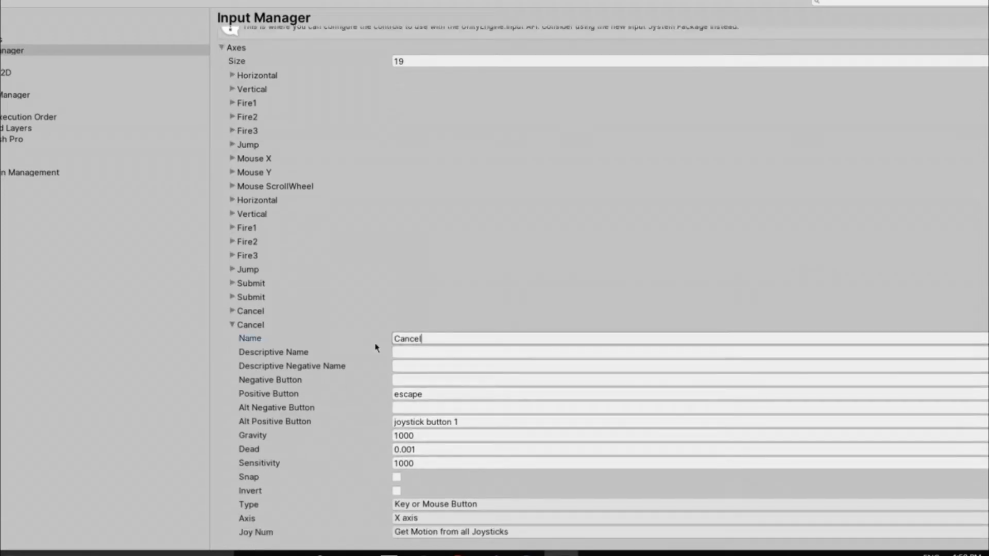
type("MoveRight")
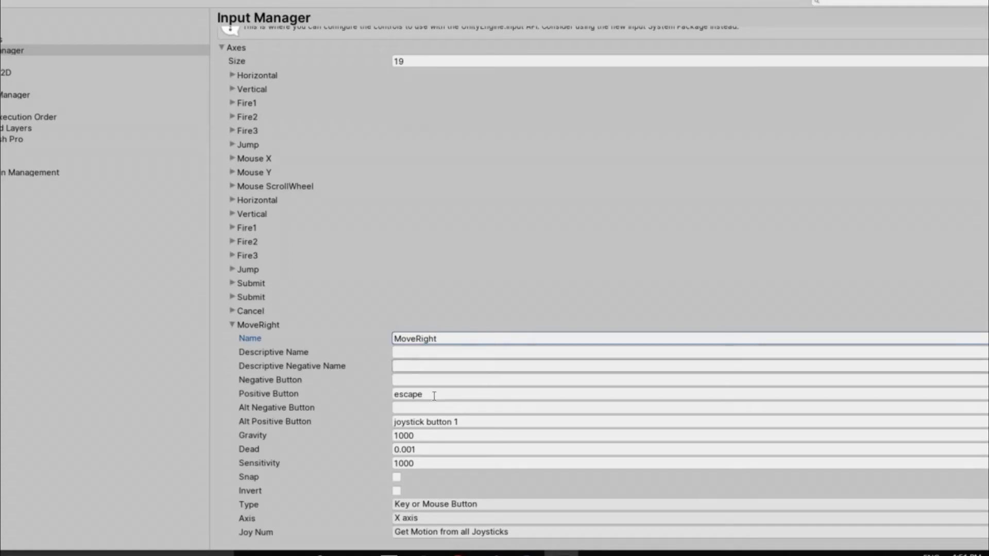
Set the MoveRight axis's Positive Button to lowercase d
left_click(353, 399)
type("D")
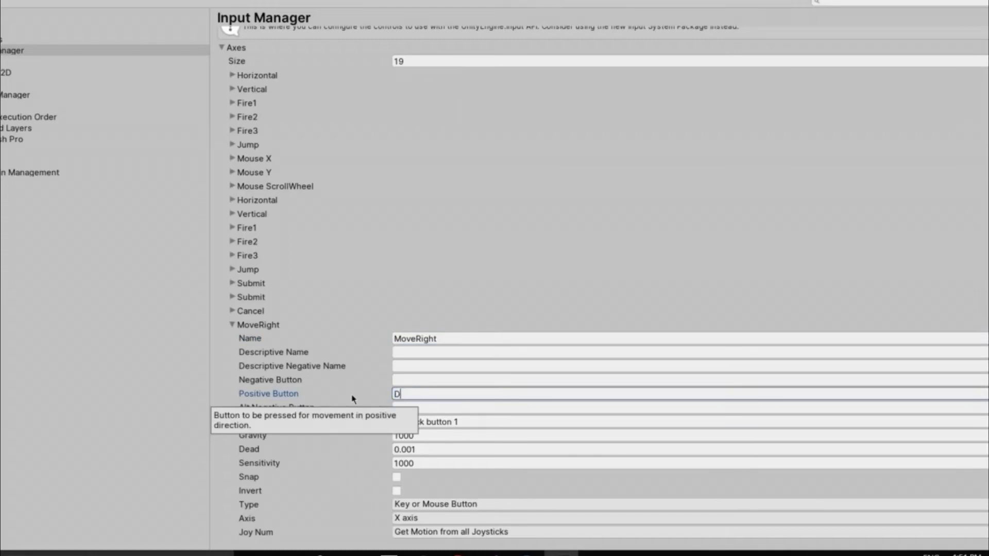
key("BackSpace")
type("d")
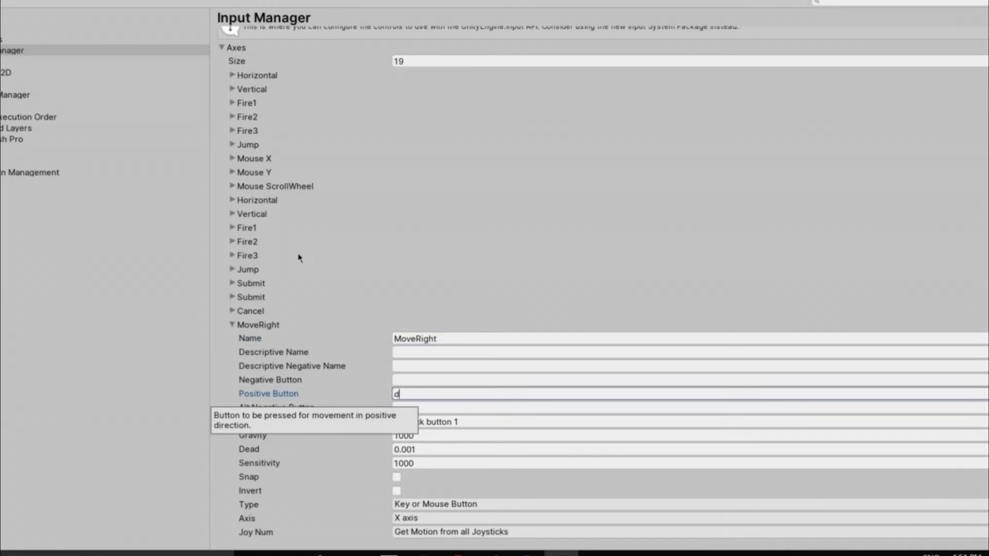
left_click(243, 121)
left_click(243, 120)
left_click(244, 91)
left_click(244, 91)
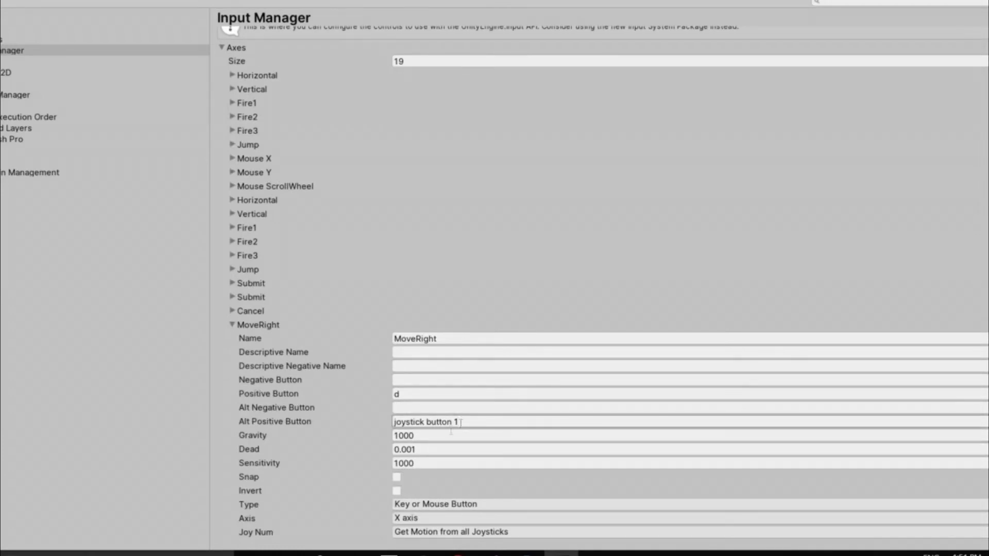
left_click(445, 435)
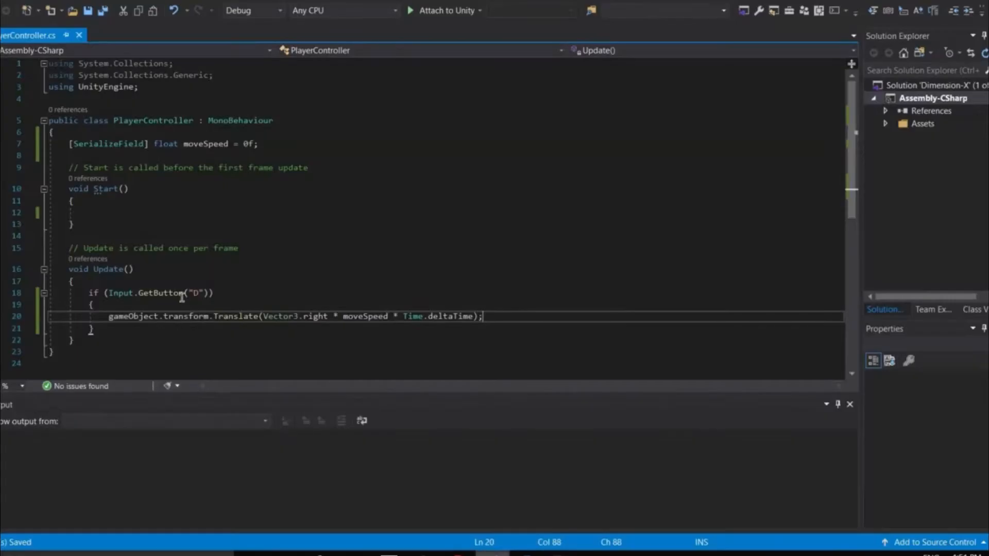
Replace the GetButton argument in the PlayerController script's Update method with "MoveRight" and save the script in Visual Studio
left_click(193, 293)
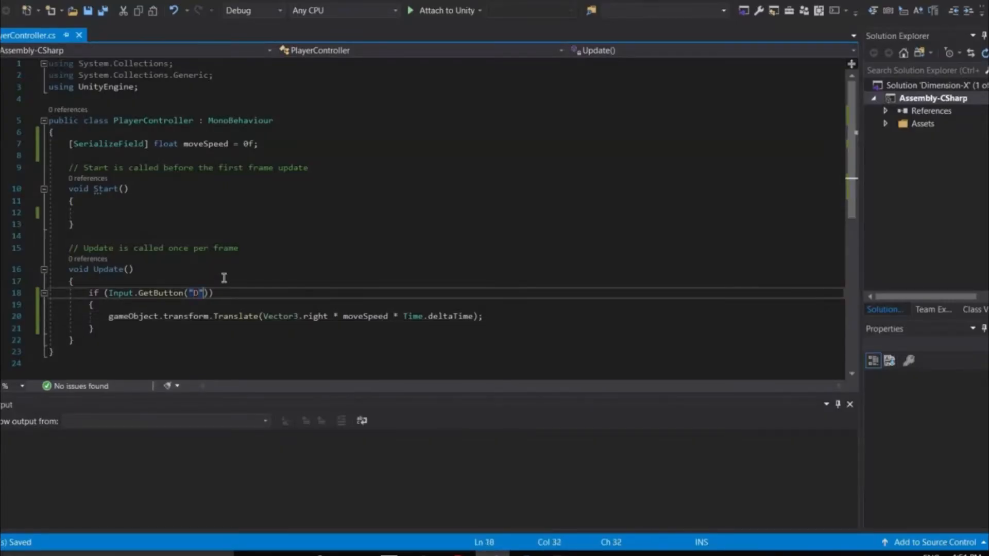
type("MoveRight")
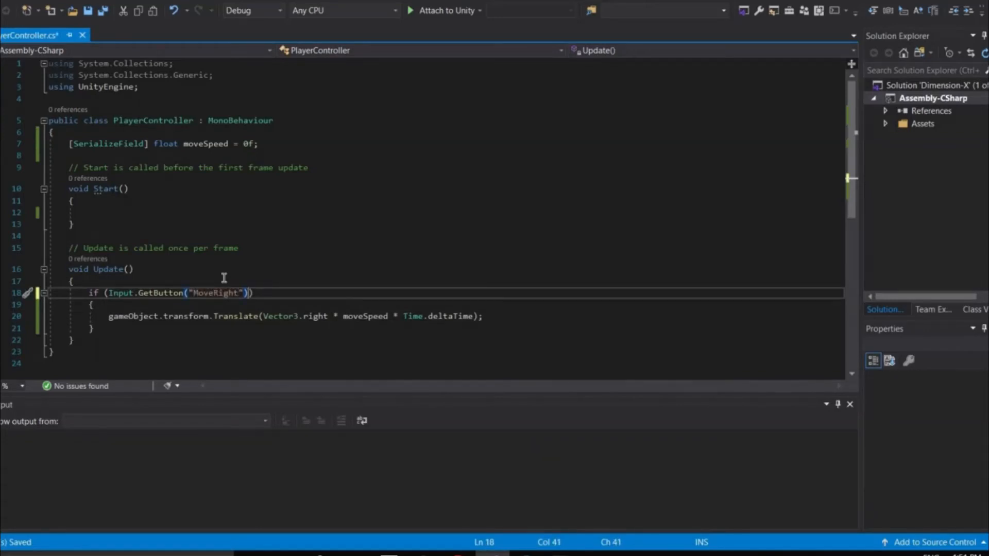
key("ctrl+s")
Switch to Unity, test the SpaceShip's MoveRight input in Play mode, and stop playing
key("alt+Tab")
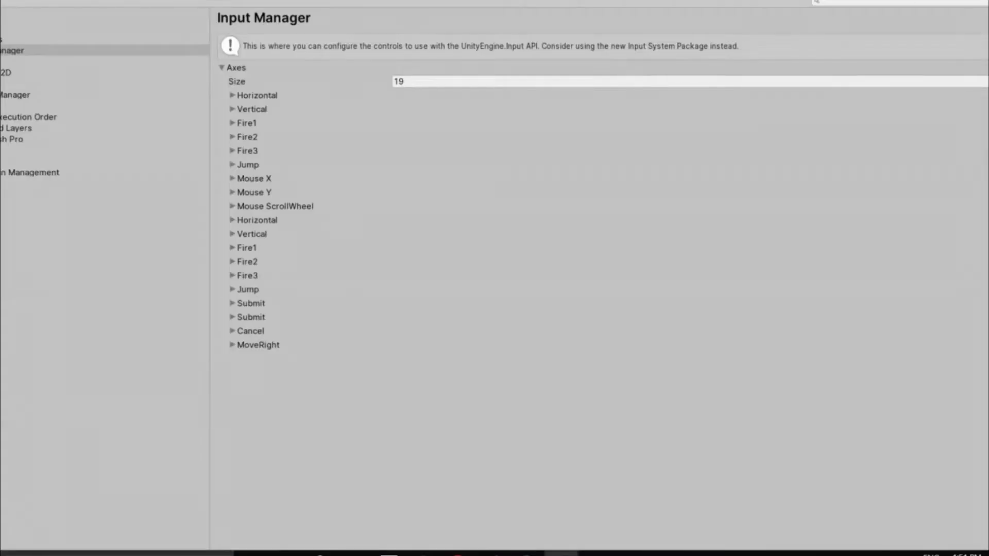
key("alt+Tab")
left_click(457, 28)
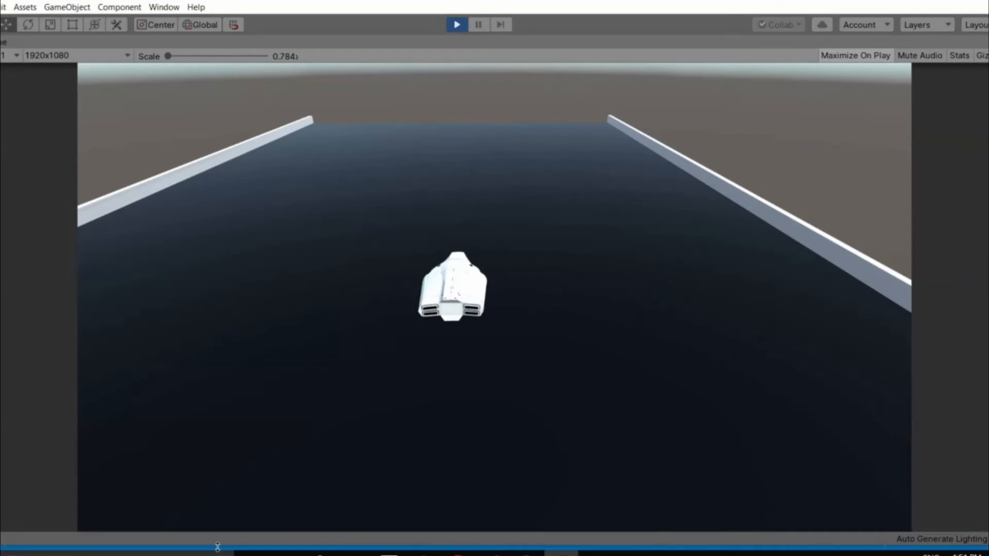
key("Left")
key("Left")
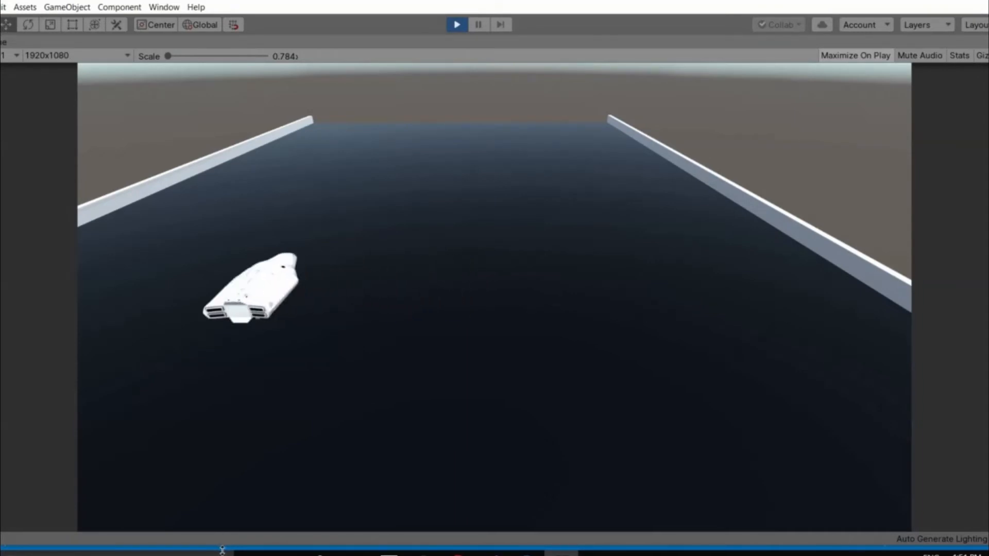
key("Left")
key("ctrl+p")
Select and frame the SpaceShip in the Scene view and switch its gizmo orientation from Global to Local
right_click_drag(344, 188, 174, 193)
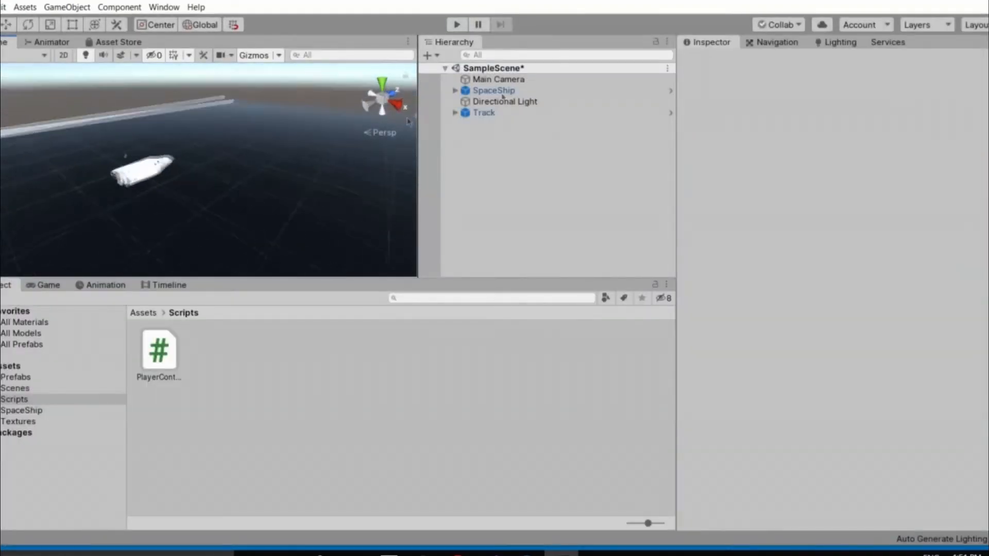
left_click(498, 79)
right_click_drag(201, 187, 232, 204)
double_click(494, 91)
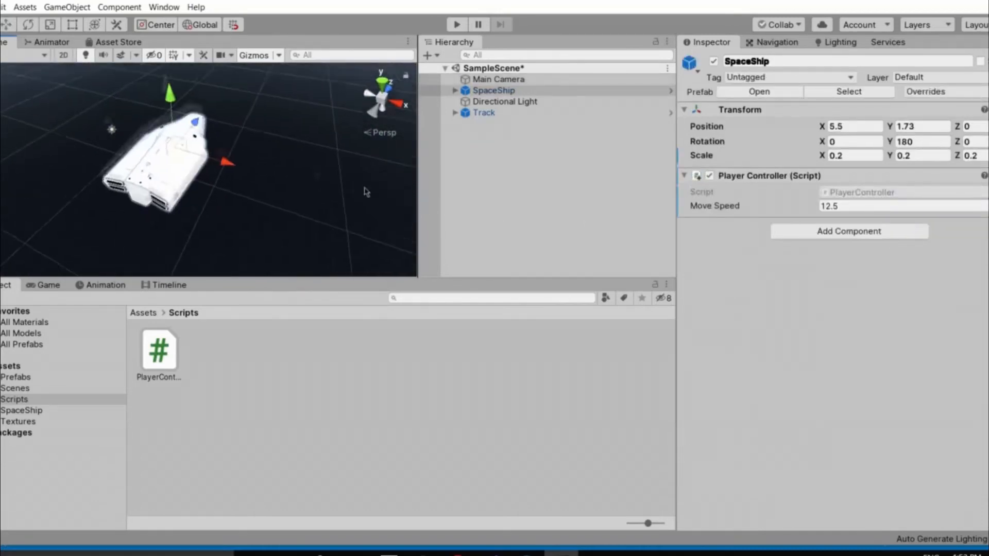
left_click(505, 91)
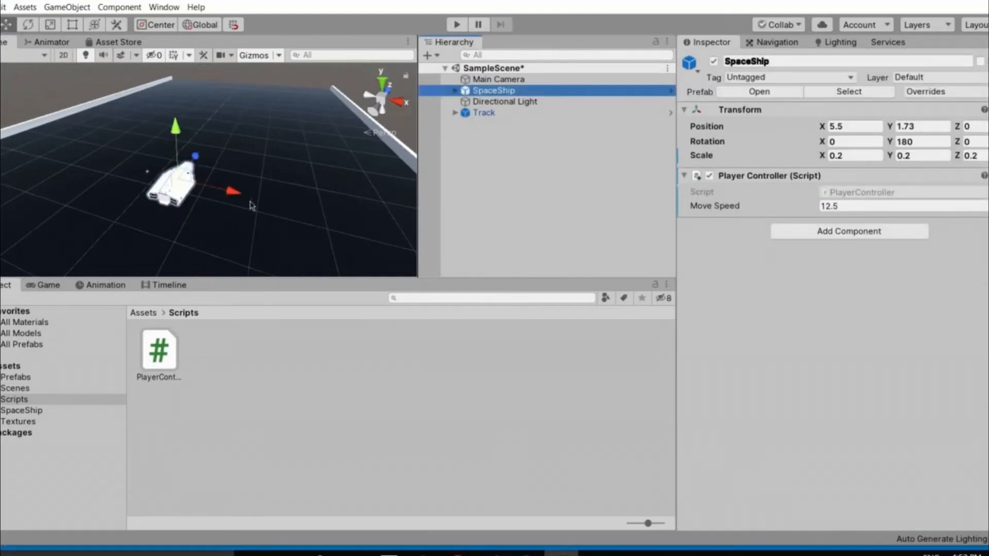
left_click(213, 31)
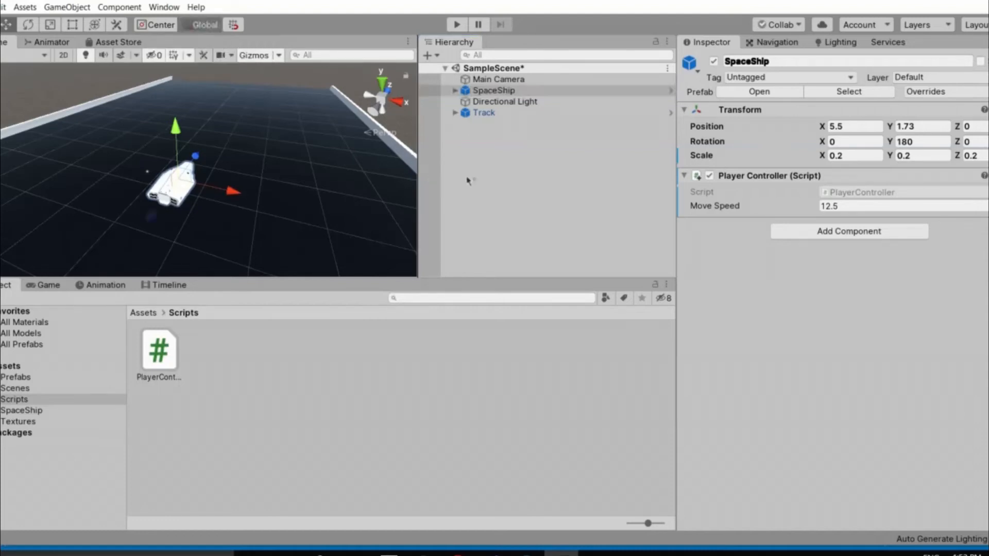
left_click(510, 93)
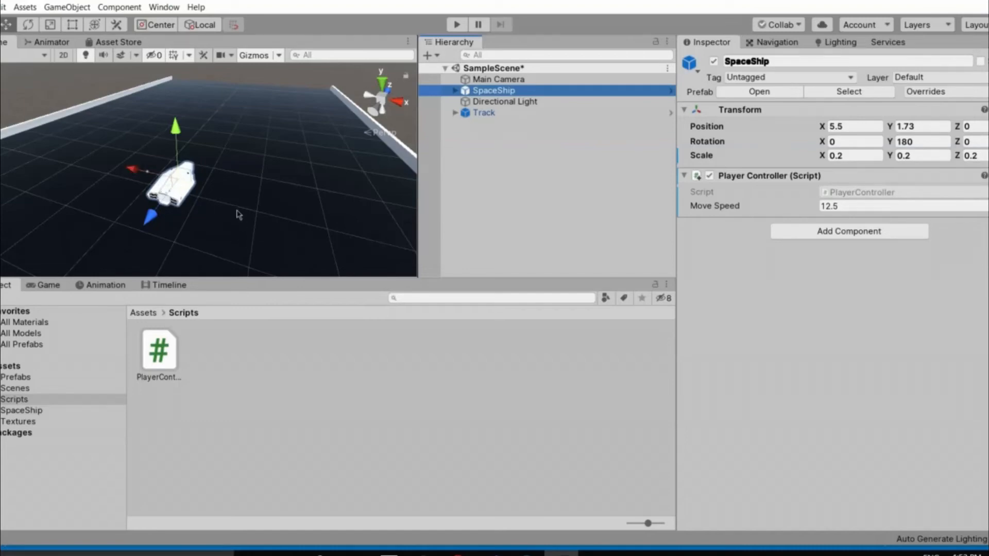
Examine the SpaceShip's orientation relative to the Track in the Scene view and clear the selection
right_click_drag(260, 226, 118, 199)
left_click(217, 187)
right_click_drag(256, 148, 281, 145)
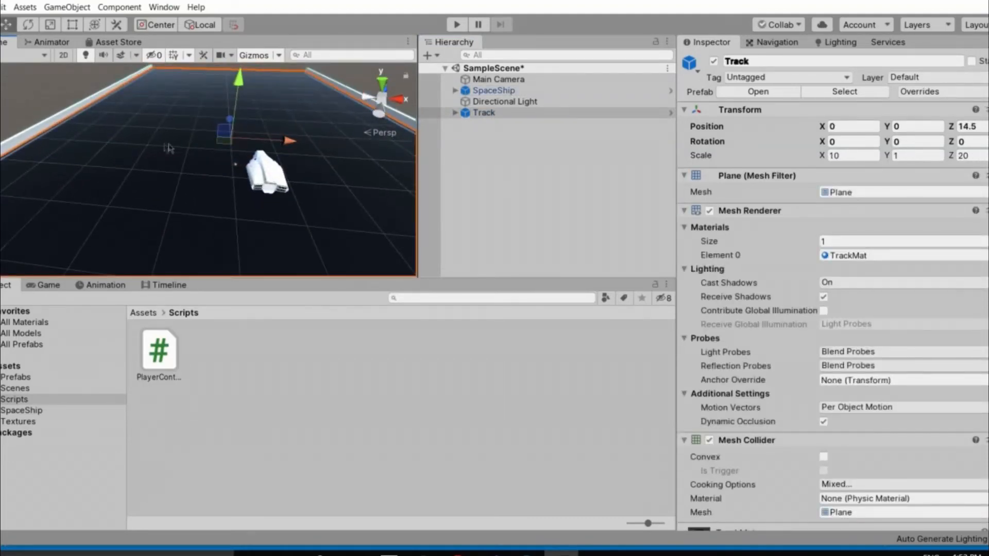
right_click_drag(243, 215, 487, 203)
left_click(243, 204)
left_click(487, 203)
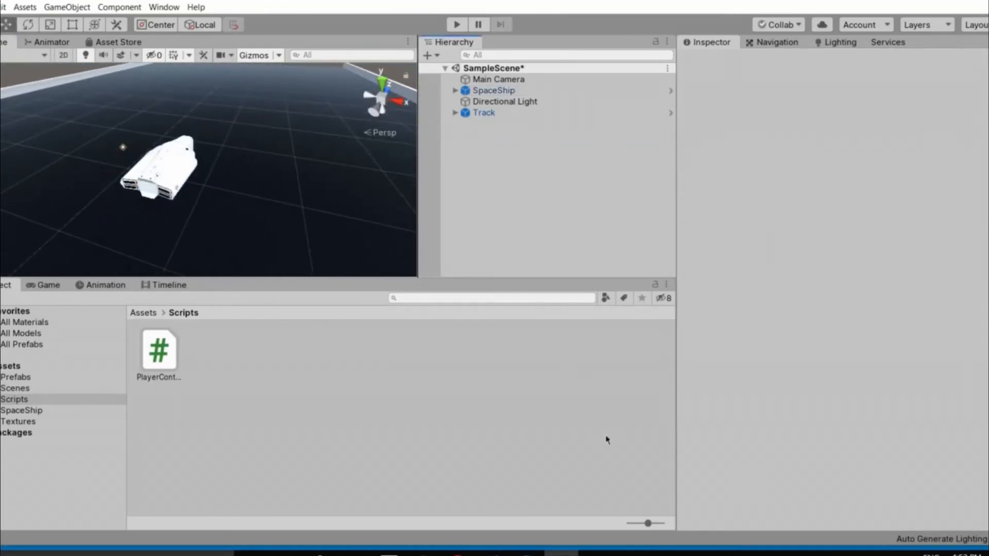
Negate Vector3.right in the Translate call of the PlayerController script in Visual Studio and save the script
left_click(493, 555)
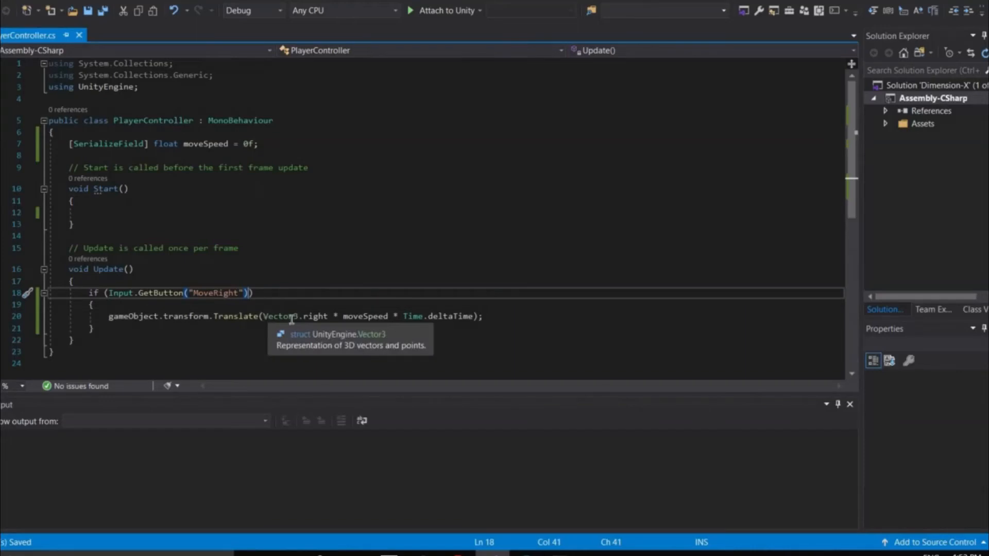
left_click(266, 316)
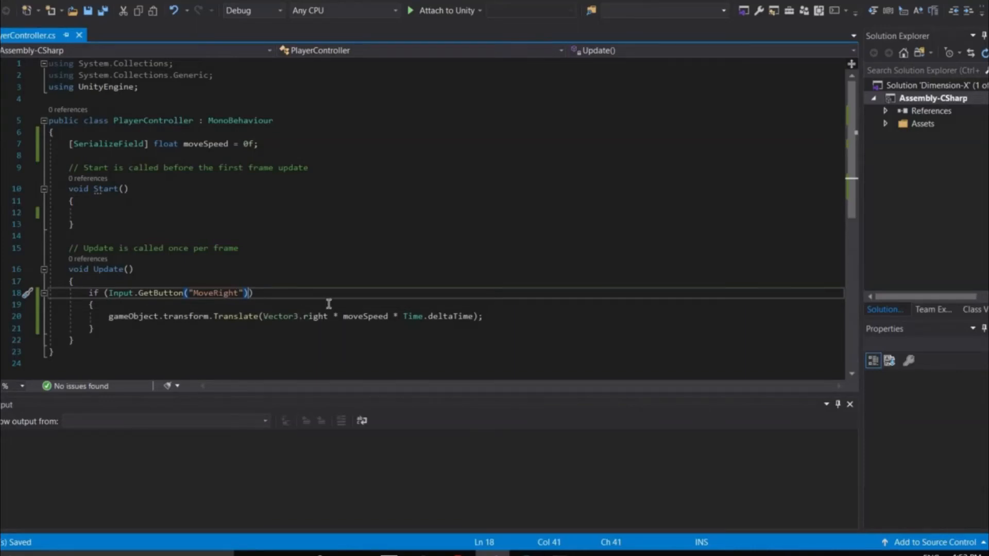
type("-")
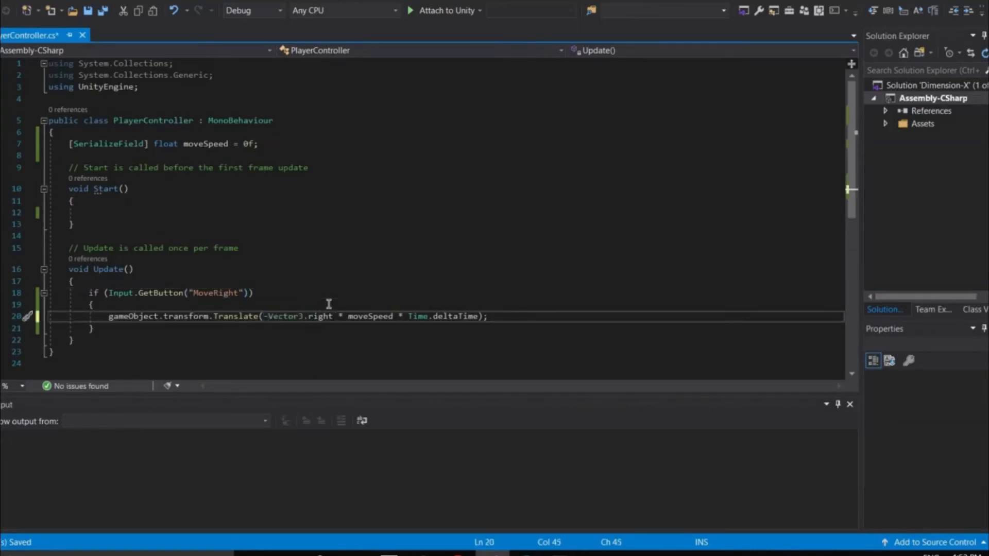
key("ctrl+s")
Switch to Unity, test moving the SpaceShip with the negated direction in Play mode, and stop playing
left_click(561, 555)
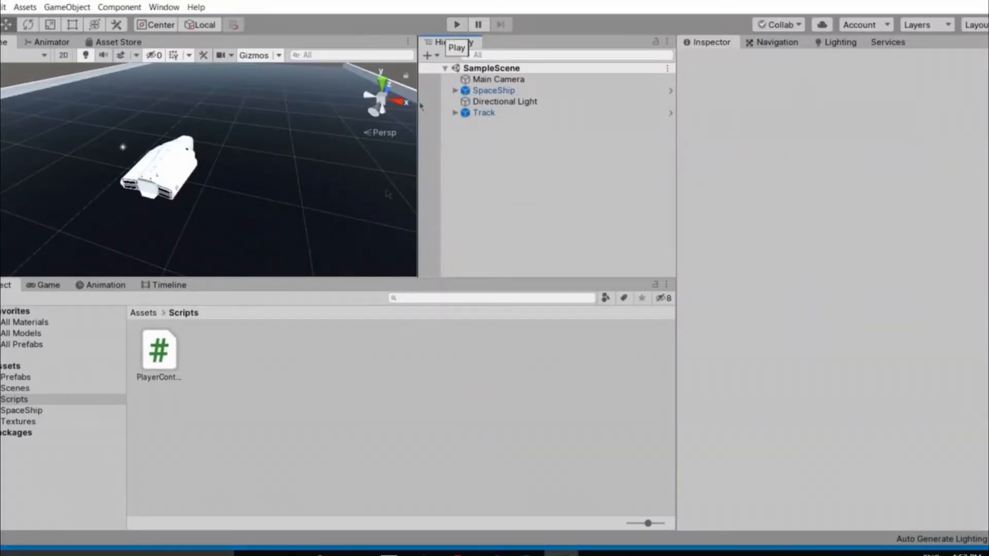
key("ctrl+p")
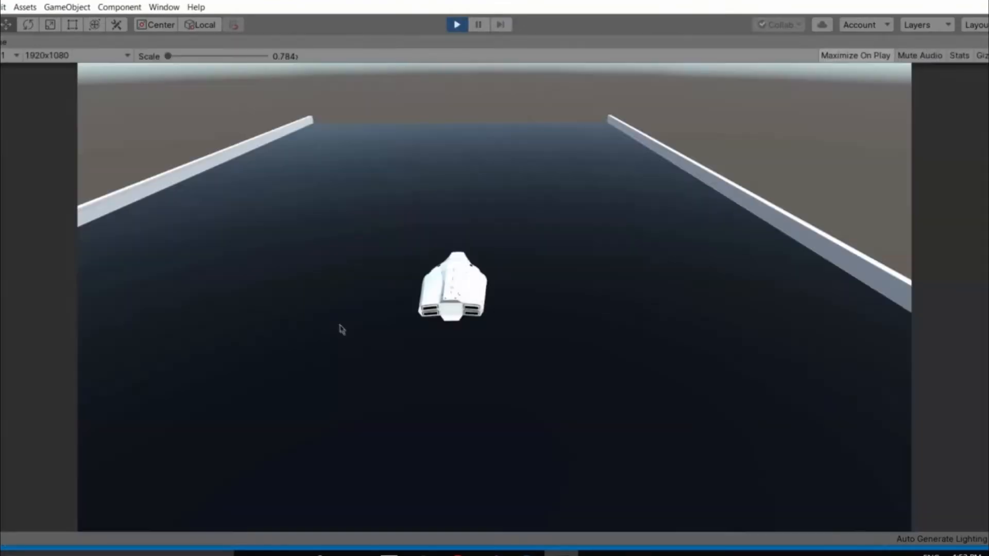
key("d")
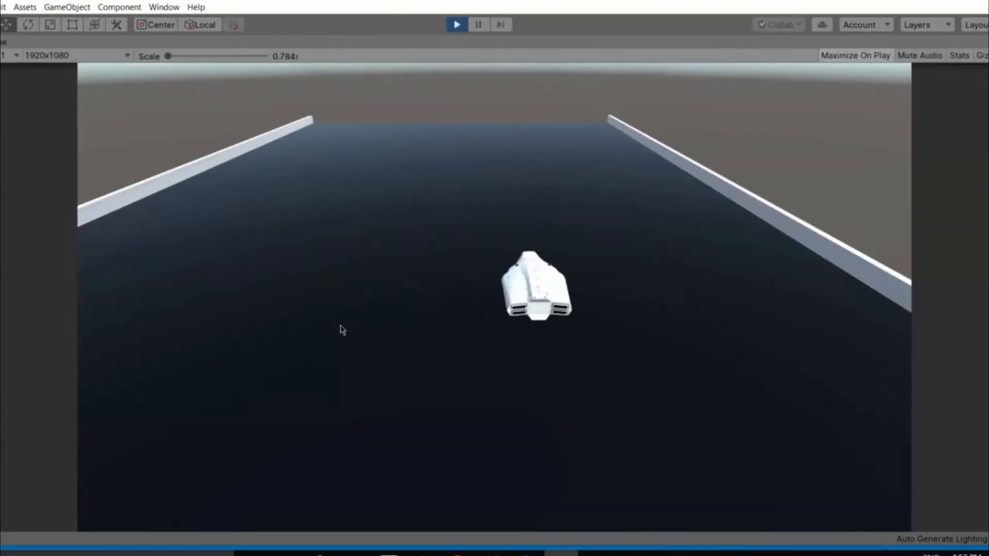
key("d")
left_click(456, 24)
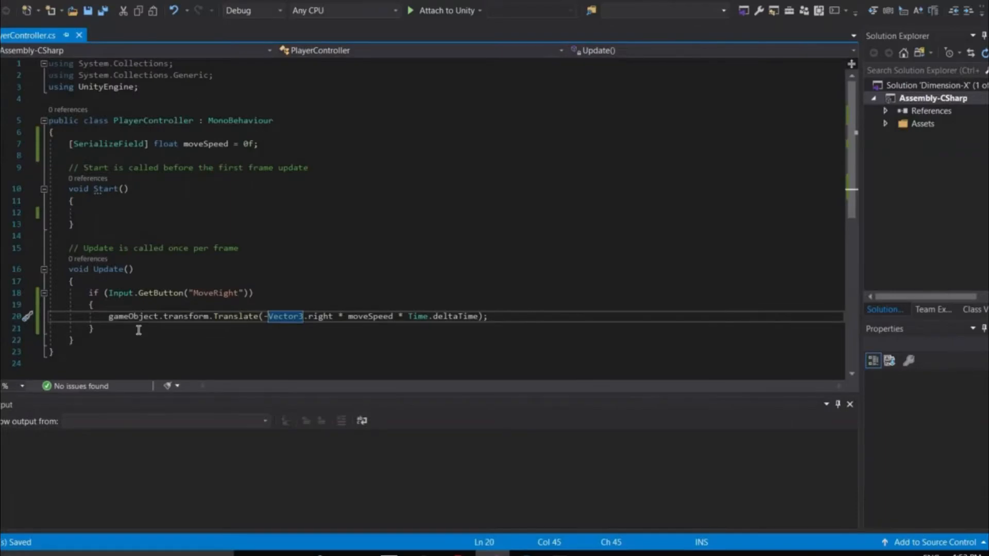
Reopen the Input Manager in Unity's Project Settings and set the Axes list size to 20
left_click(139, 330)
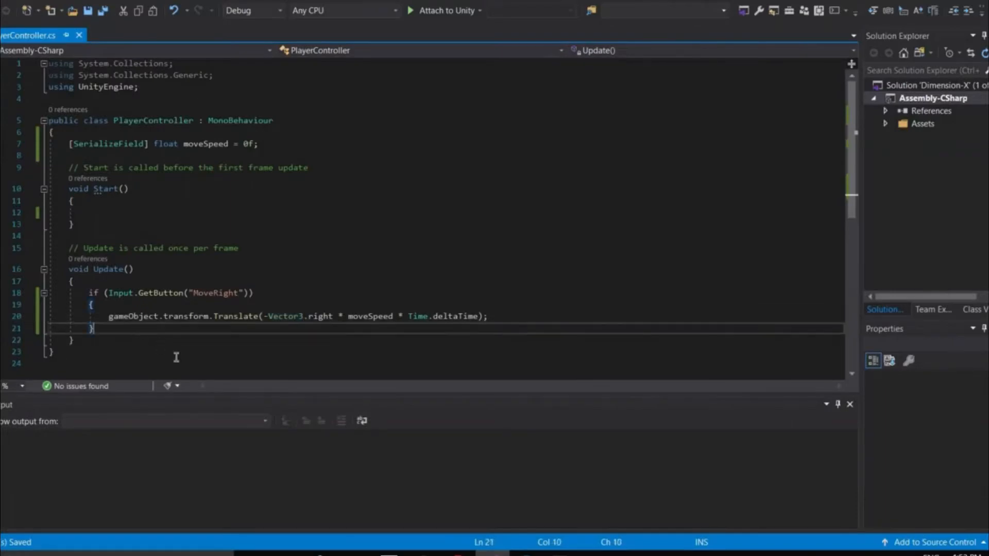
left_click(561, 555)
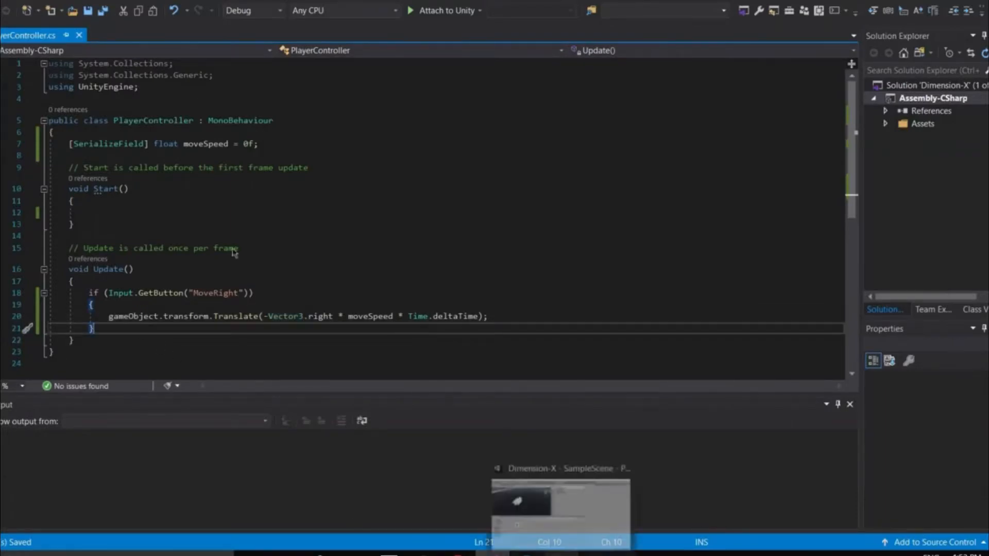
left_click(4, 7)
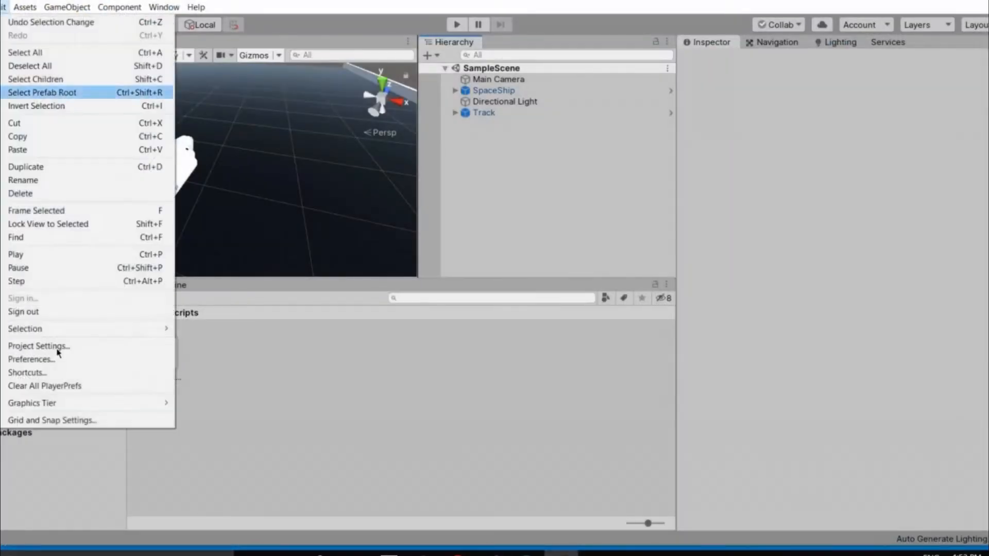
left_click(36, 346)
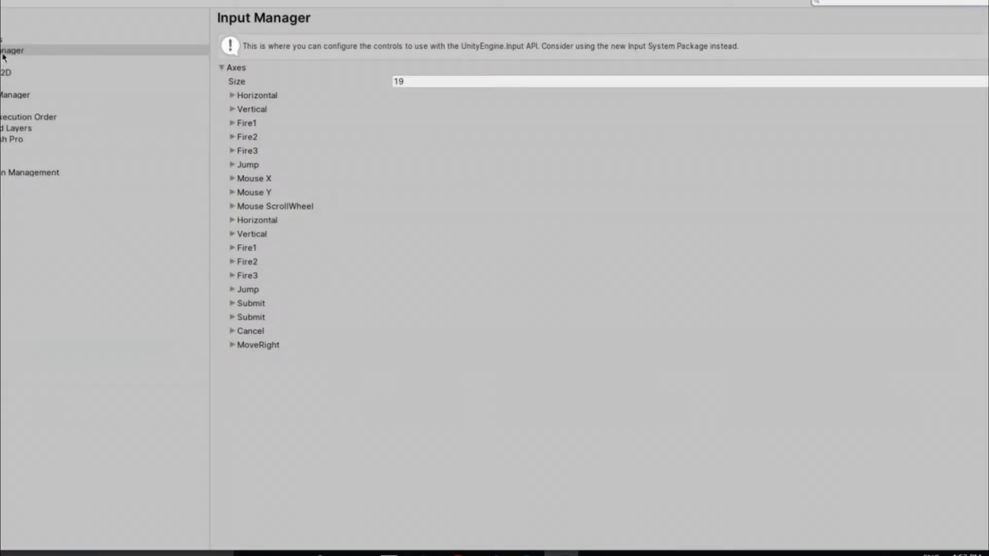
left_click(436, 82)
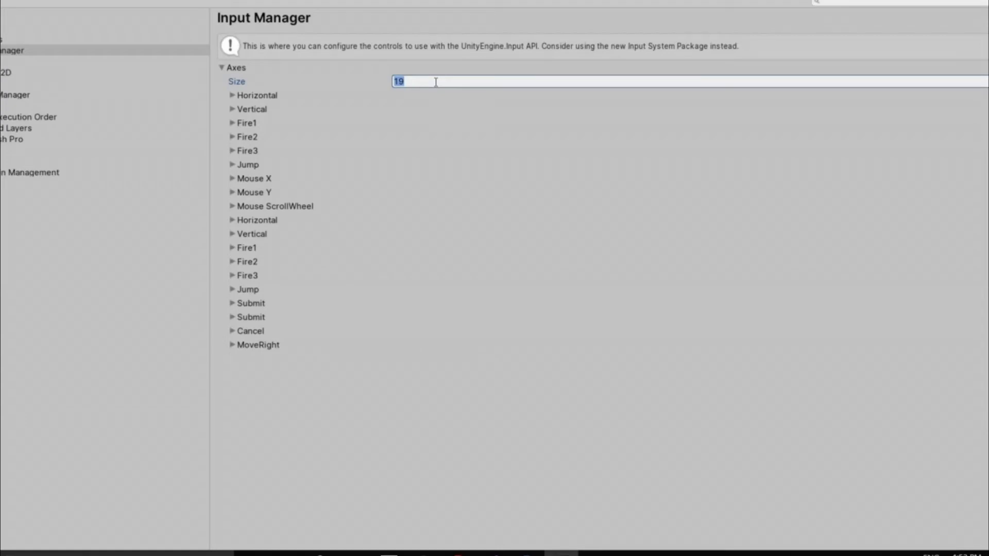
type("20")
key("Return")
Expand the newly added last axis in the Input Manager and rename it MoveLeft
left_click(255, 359)
left_click(446, 372)
left_click(446, 372)
key("BackSpace")
key("BackSpace")
key("BackSpace")
key("BackSpace")
key("BackSpace")
type("Left")
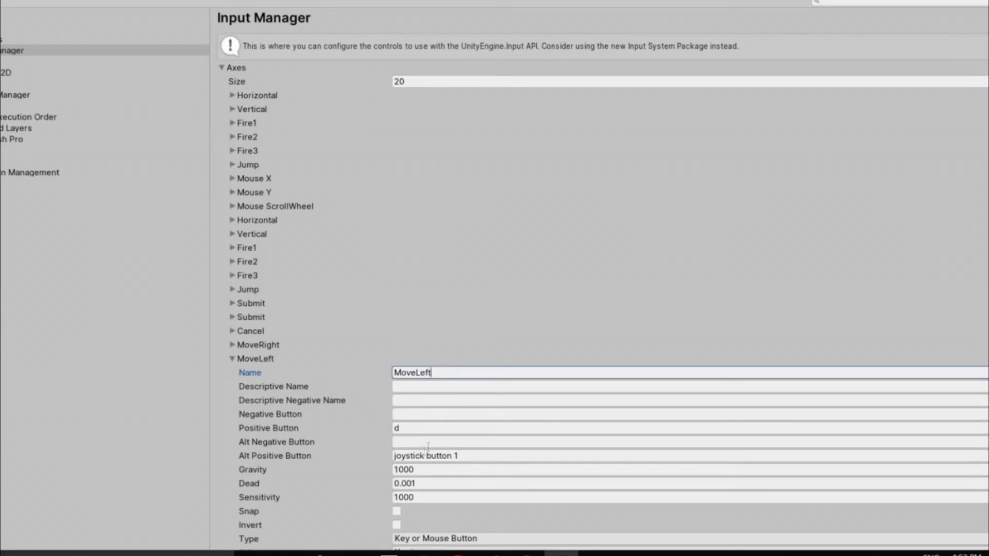
Set the MoveLeft axis's Positive Button to a and return to the PlayerController script in Visual Studio
left_click(406, 429)
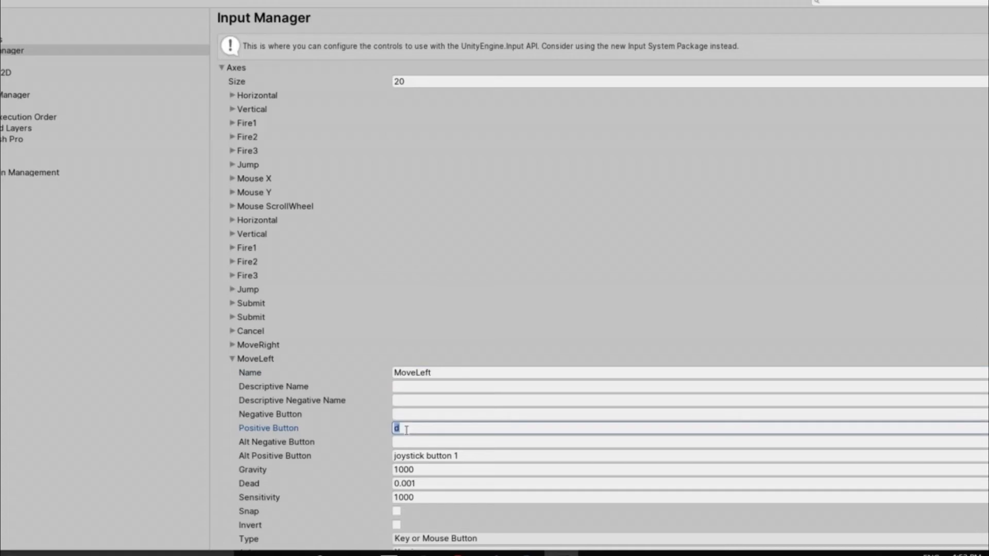
type("a")
left_click(133, 159)
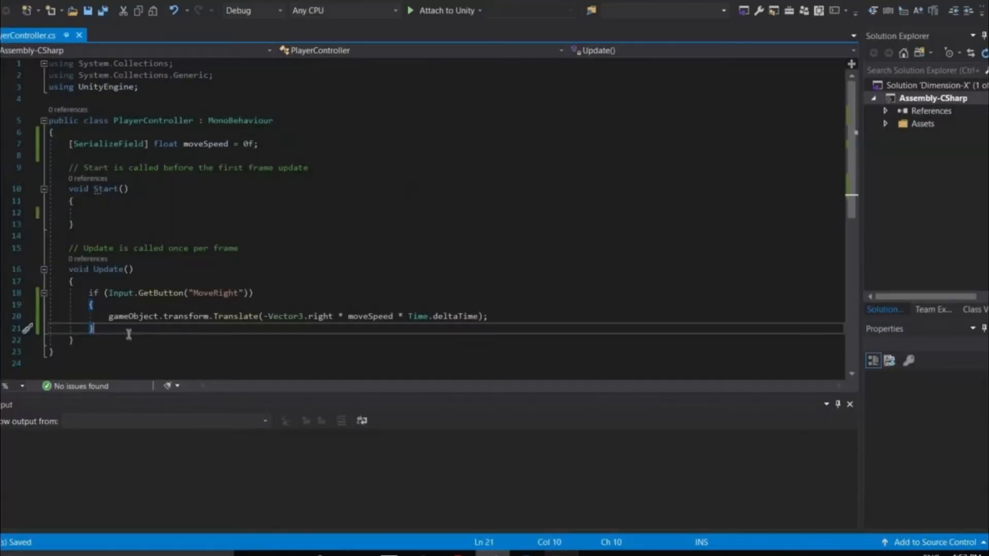
Add an else if (Input.GetButton("MoveLeft")) condition after the MoveRight block in Update()
left_click(493, 554)
key("Return")
type("else if(")
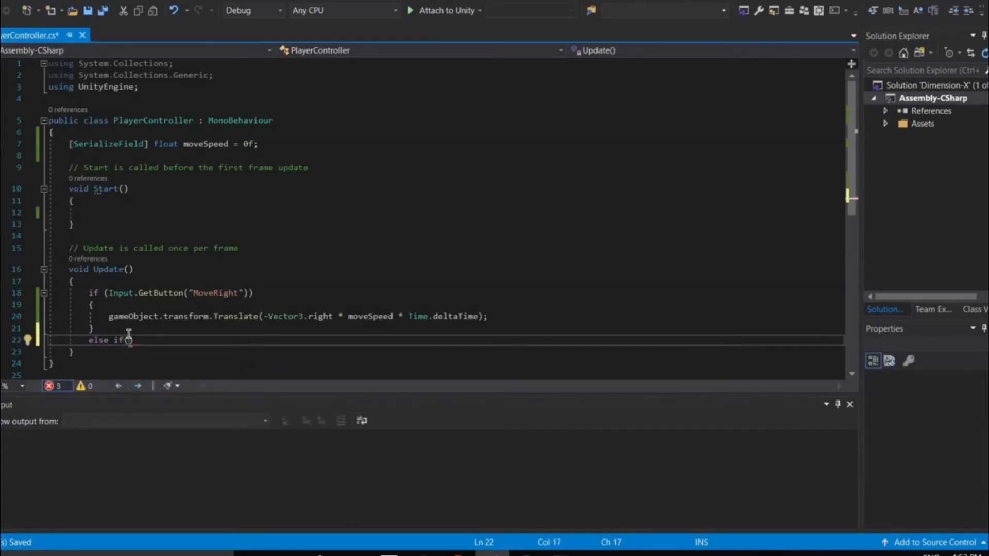
type("Input")
type("Get")
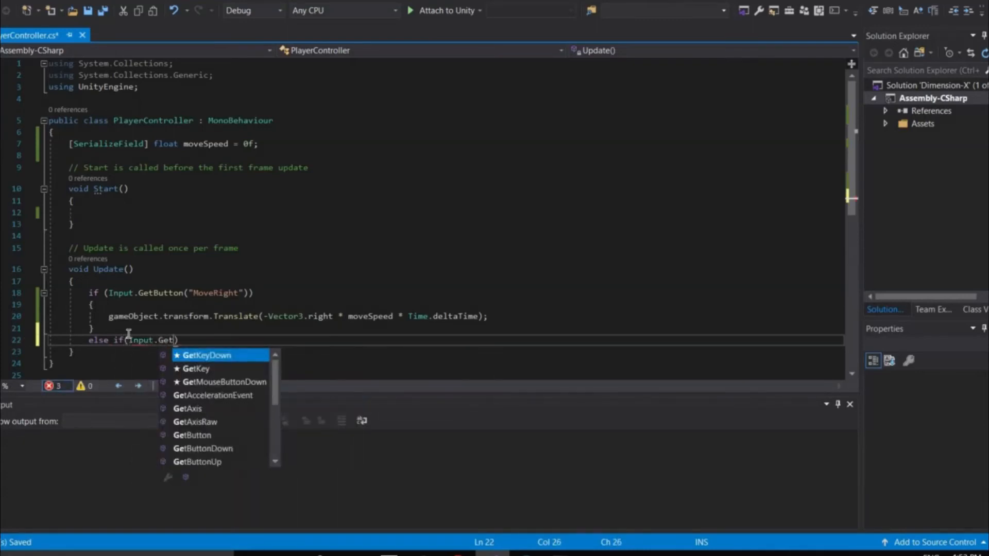
key("Down")
key("Down")
key("Down")
key("Down")
key("Down")
key("Tab")
type("(")
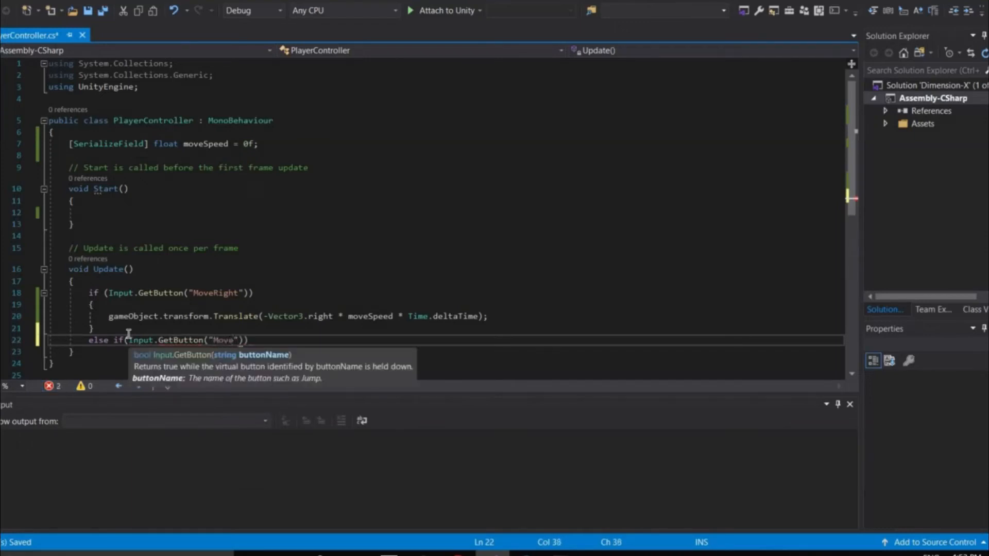
type("\"MoveLeft")
Give the MoveLeft branch the body gameObject.transform.Translate(Vector3.right * moveSpeed * Time.deltaTime); and save the script
key("End")
type("{")
key("Return")
type("gameObject.")
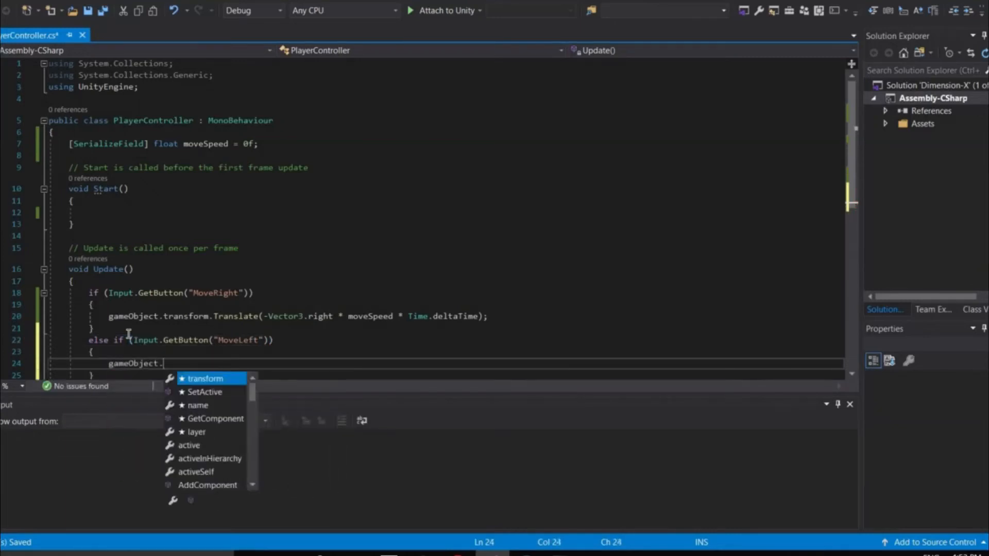
type("transform.Tran")
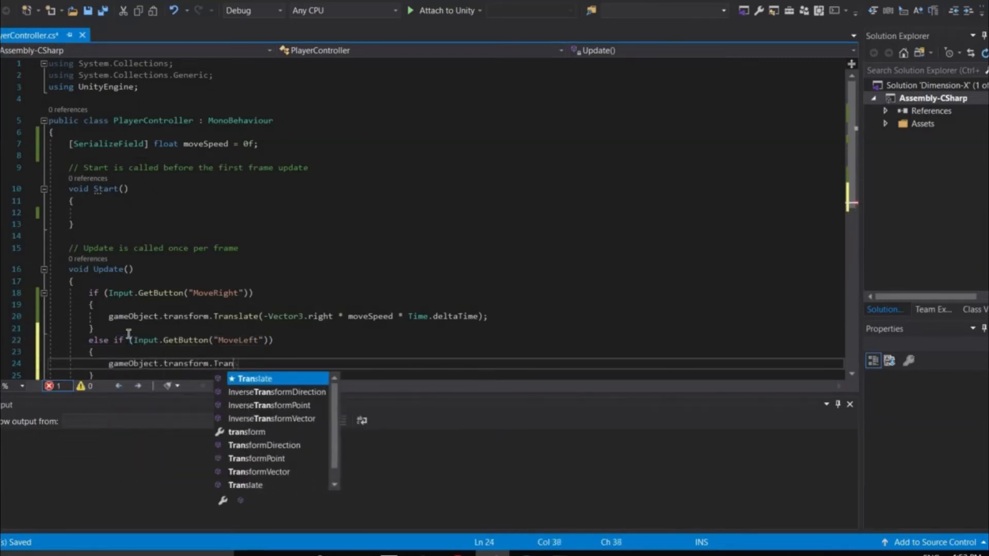
type("slate(")
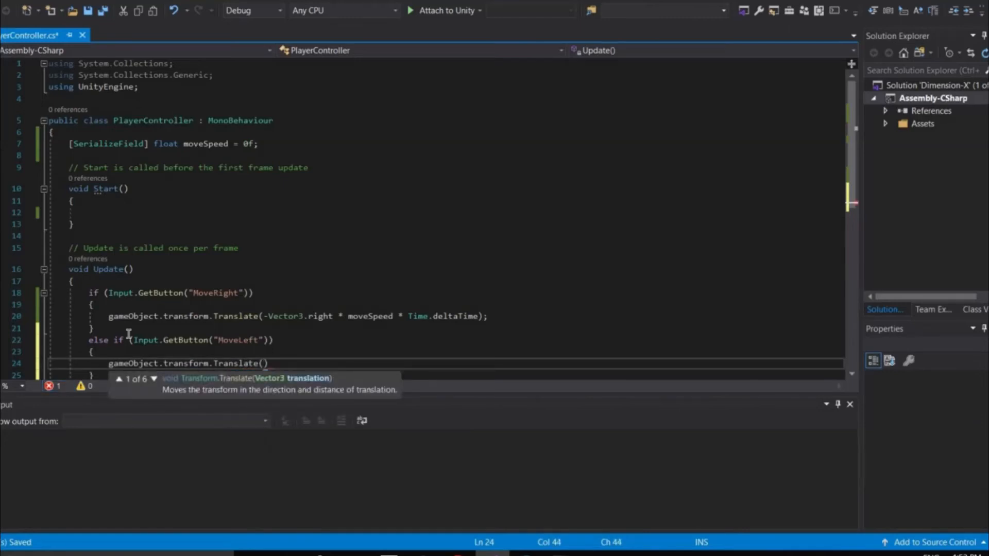
type("Vector3")
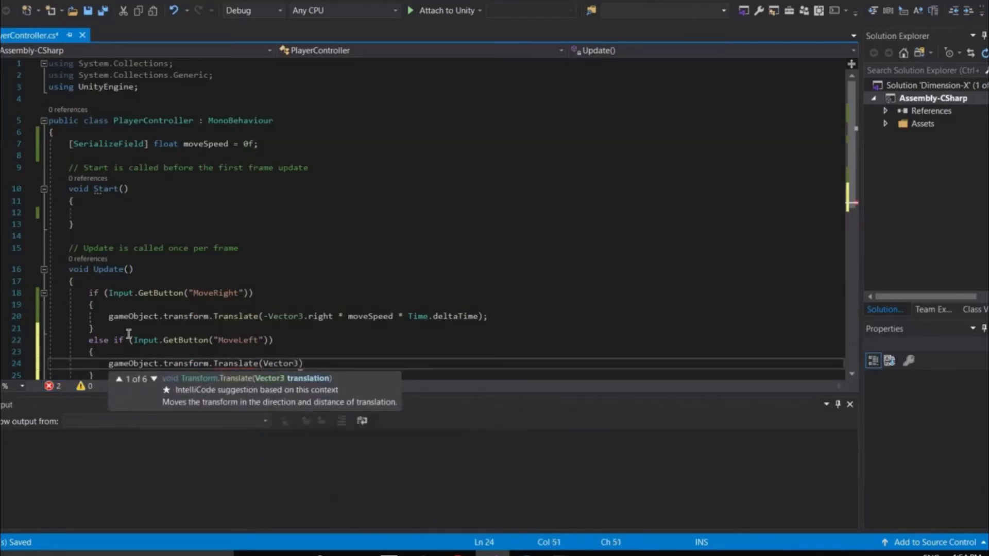
type(".right ")
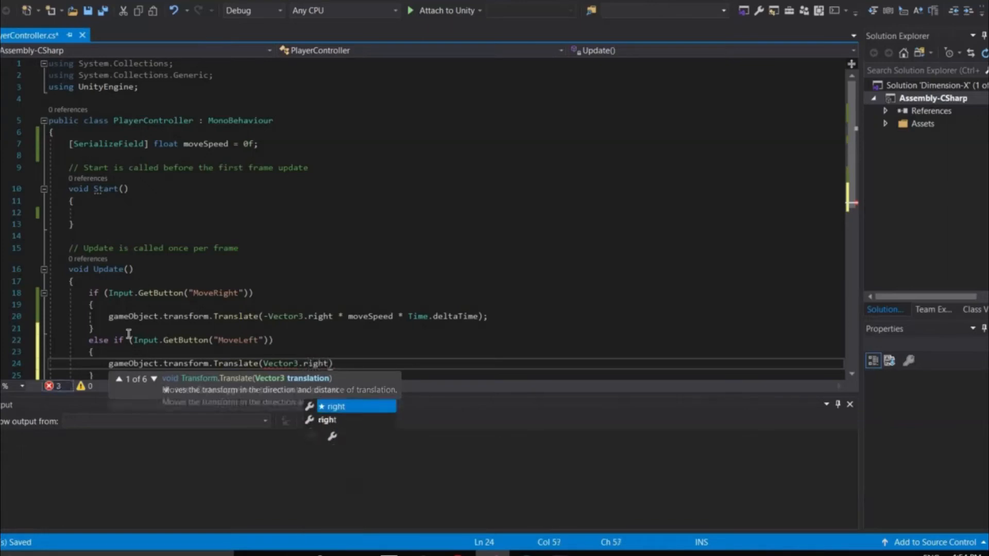
type("* moveSpe")
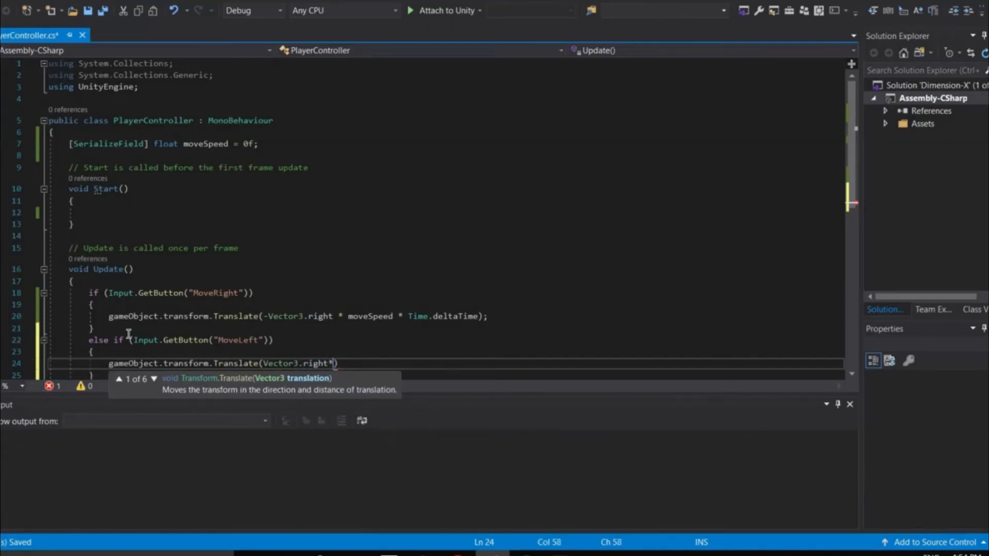
type("ed * Tim")
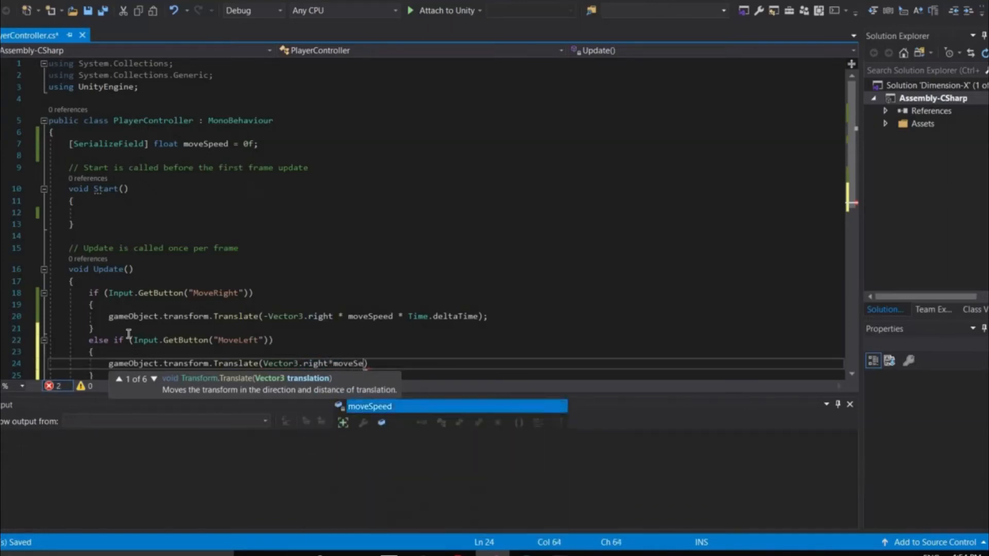
type("e.deltaTime);")
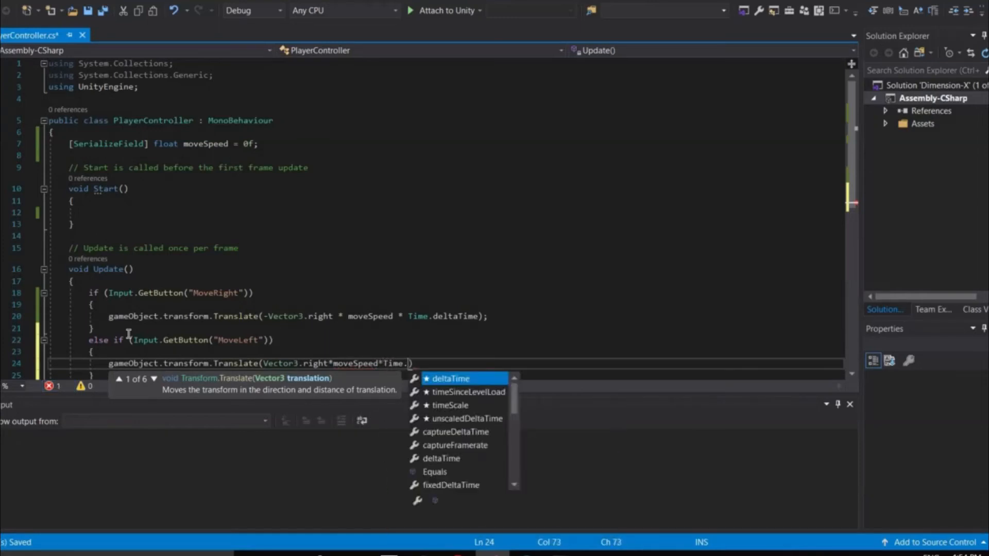
key("ctrl+s")
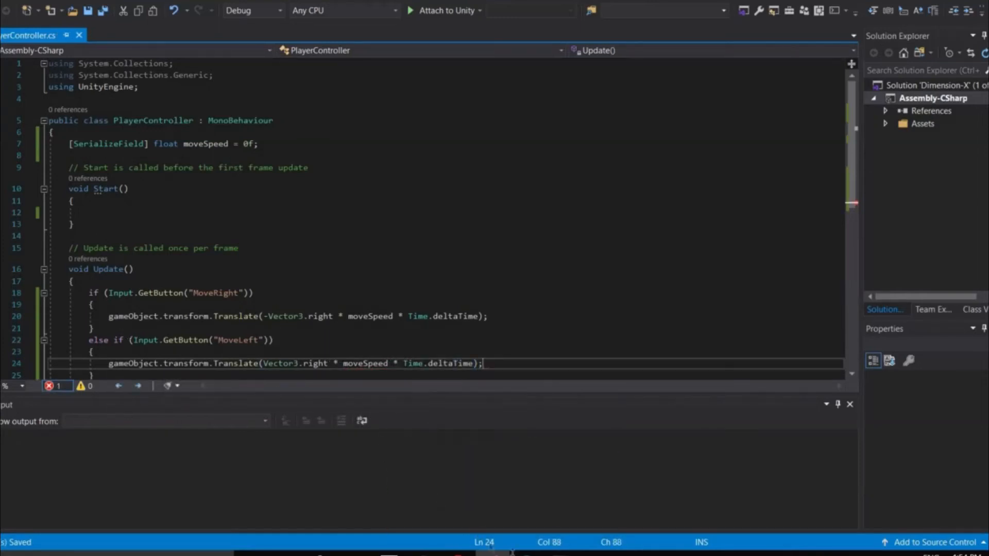
Switch to Unity, test moving the SpaceShip left and right in Play mode, and stop playing
key("alt+Tab")
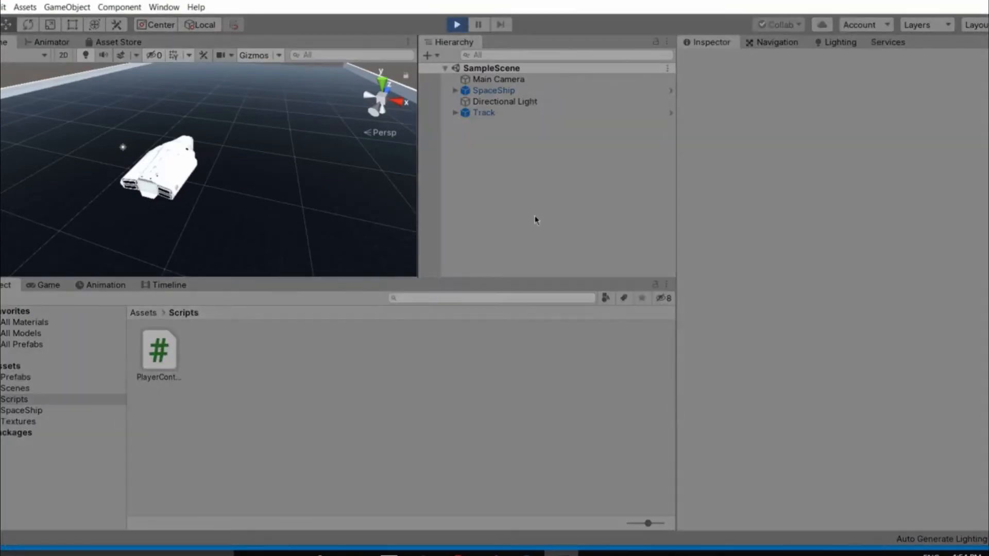
key("a")
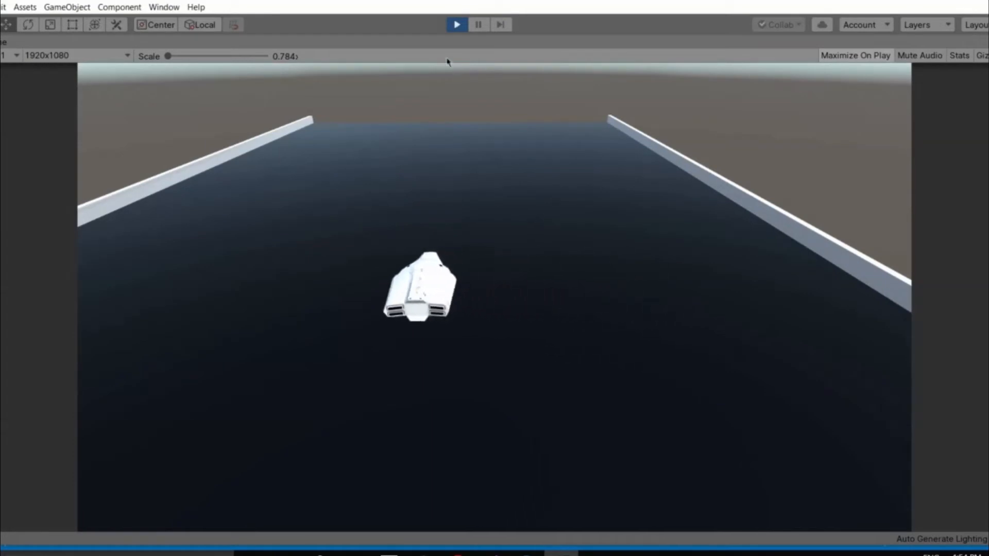
key("d")
left_click(457, 24)
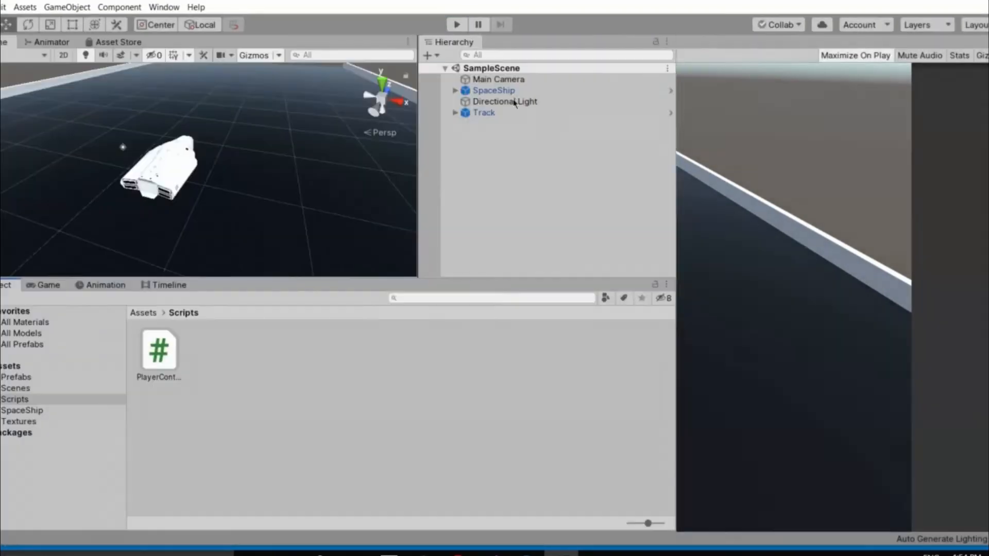
Set the SpaceShip's Move Speed in its Player Controller script component to 18
left_click(499, 91)
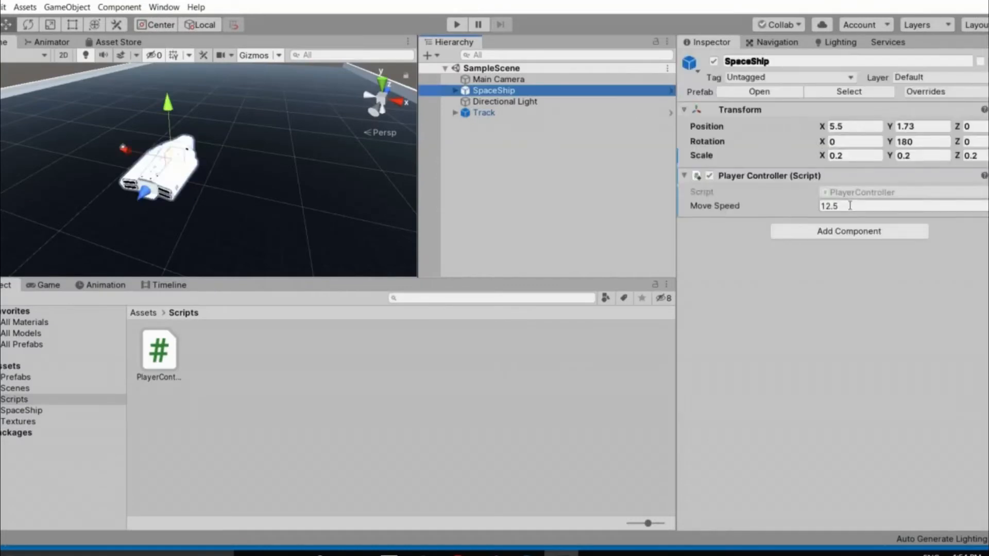
left_click(850, 206)
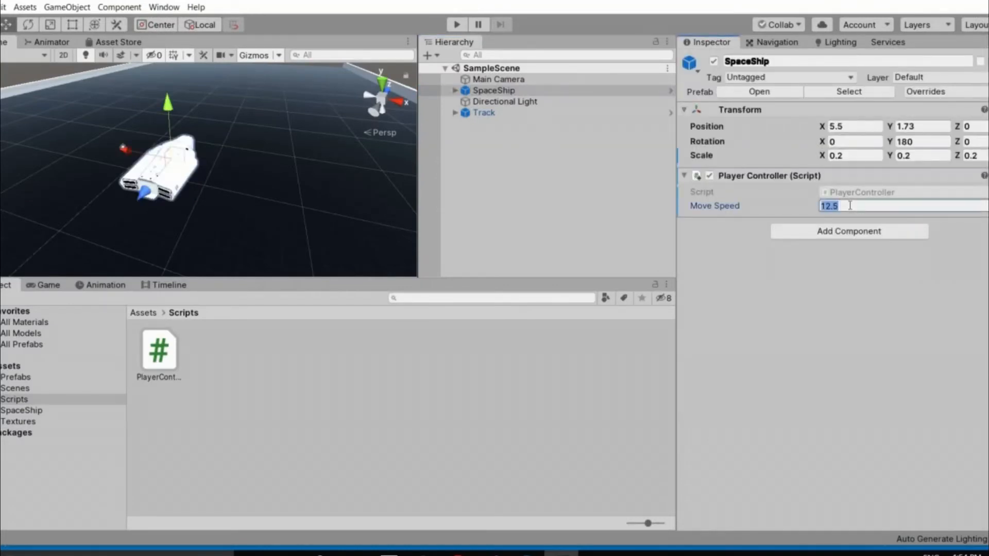
type("18")
left_click(518, 206)
Play the game to test steering the SpaceShip both ways at the new speed, and stop playing
left_click(457, 25)
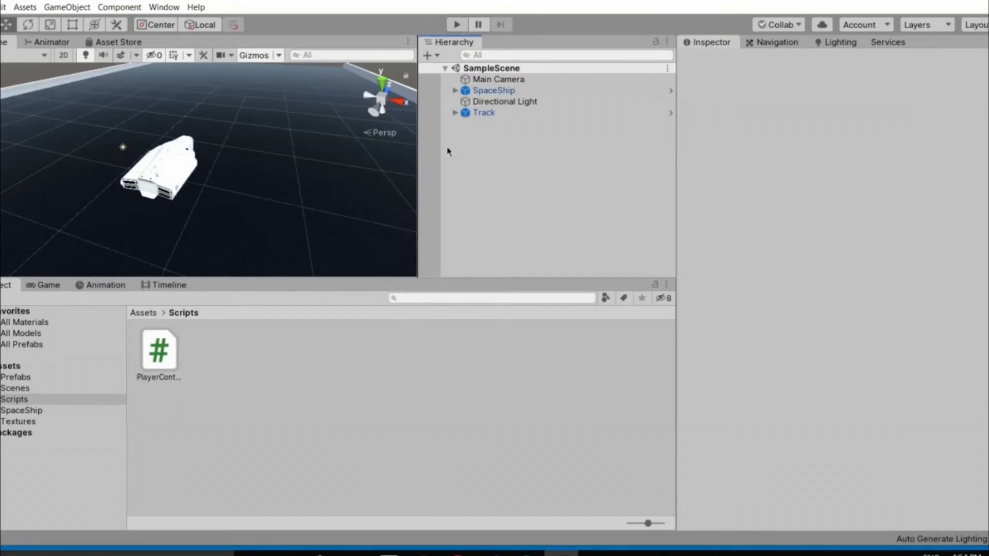
key("Right")
key("Left")
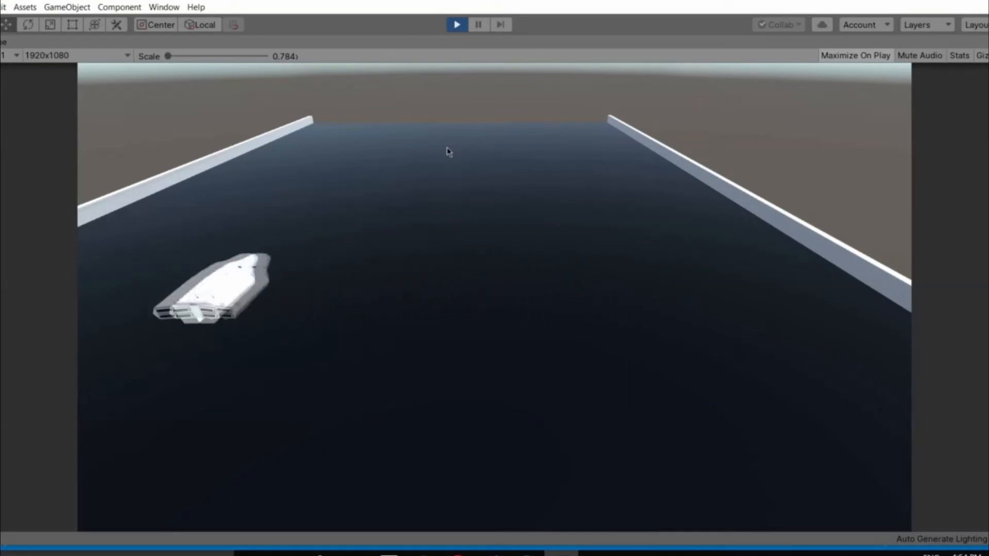
key("Right")
key("Right")
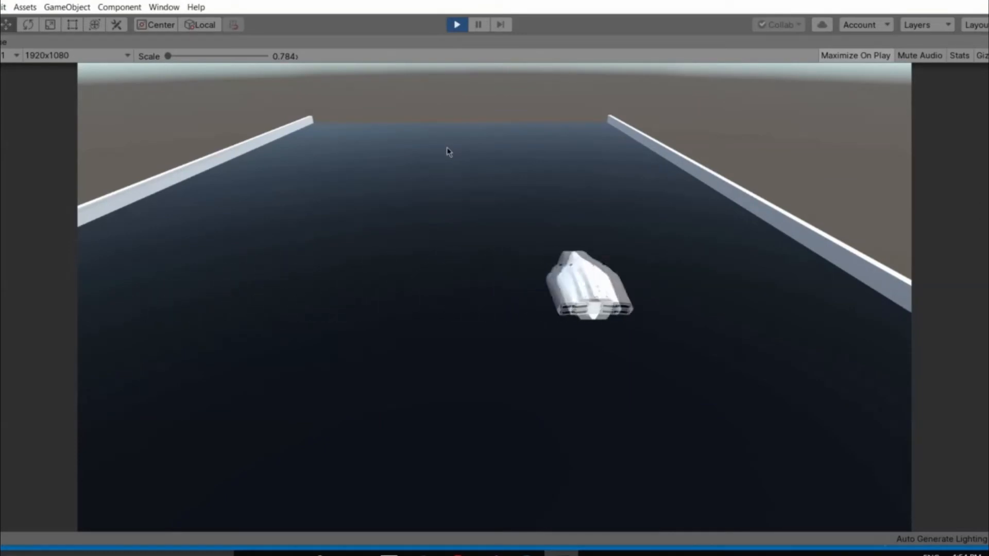
key("Left")
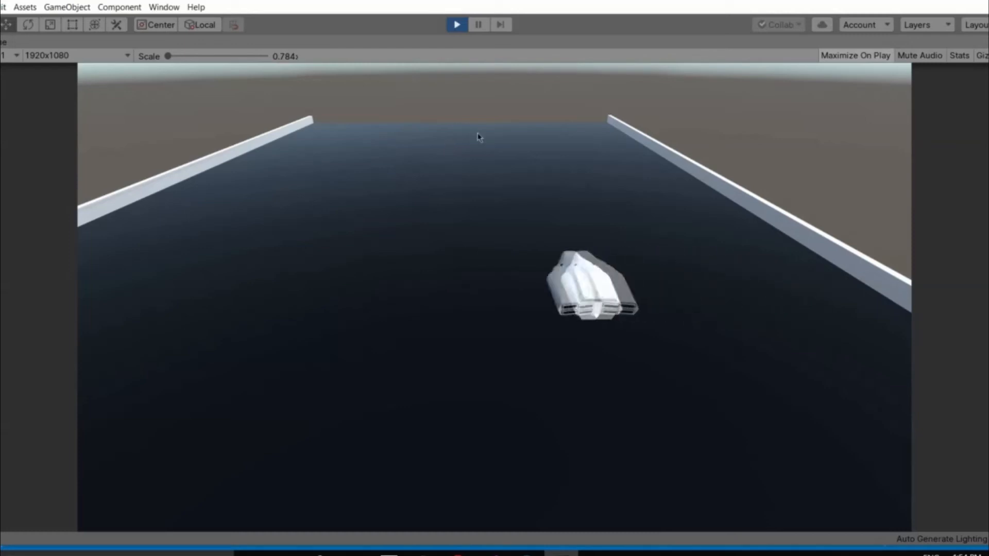
key("Right")
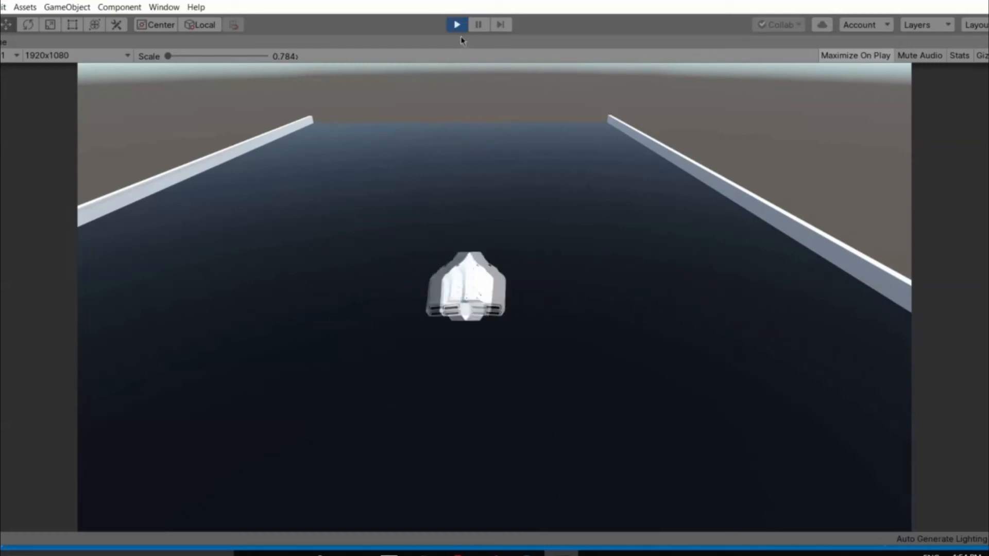
key("Left")
key("ctrl+p")
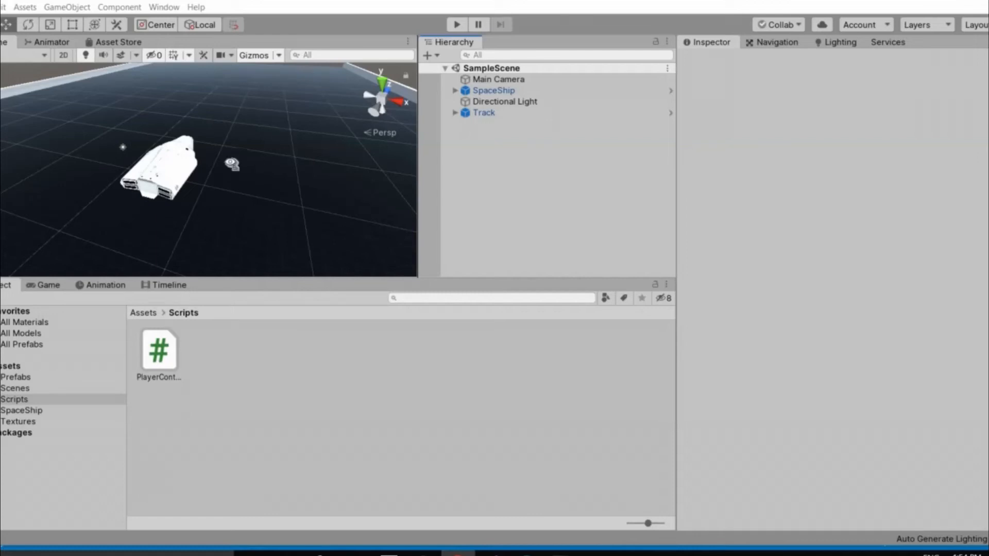
Examine the Track and the SpaceShip's place on it from several angles in the Scene view
scroll(170, 176, "down", 5)
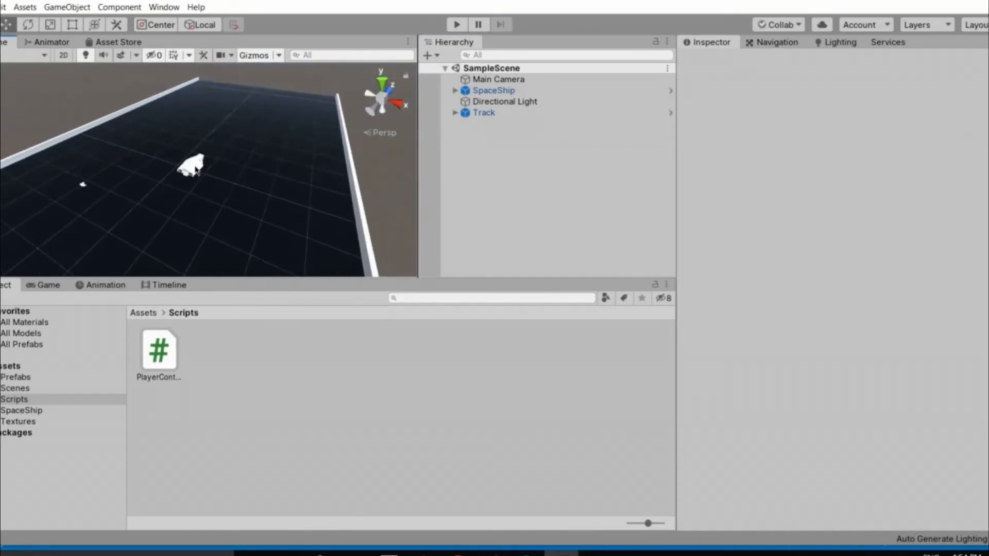
left_click(170, 176)
left_click(170, 176)
left_click_drag(180, 192, 315, 100)
right_click_drag(315, 100, 364, 65)
key("w")
right_click_drag(240, 199, 269, 185)
key("s")
left_click(225, 130)
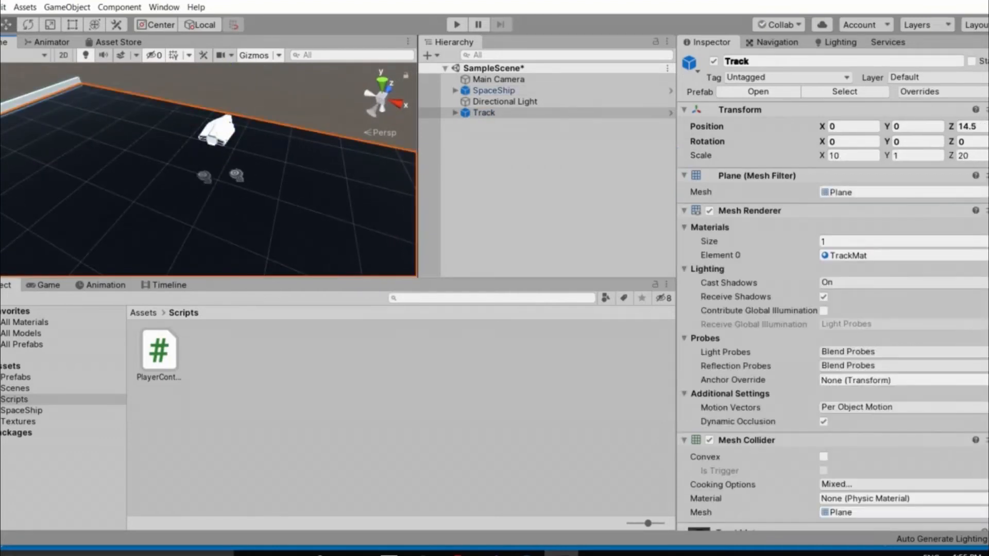
left_click(225, 125)
right_click_drag(165, 184, 493, 225)
key("s")
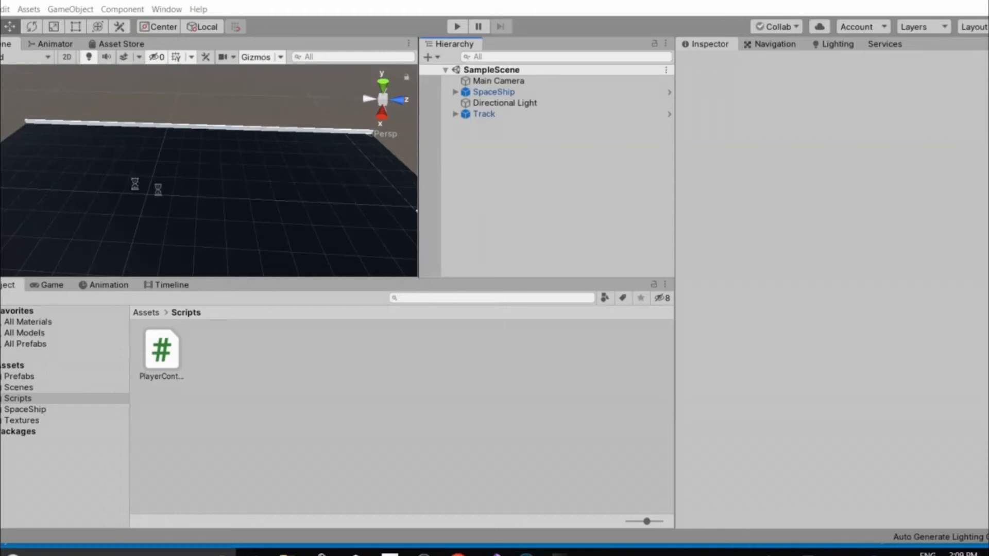
right_click_drag(217, 186, 407, 93)
right_click_drag(246, 93, 207, 212)
left_click(200, 215)
key("s")
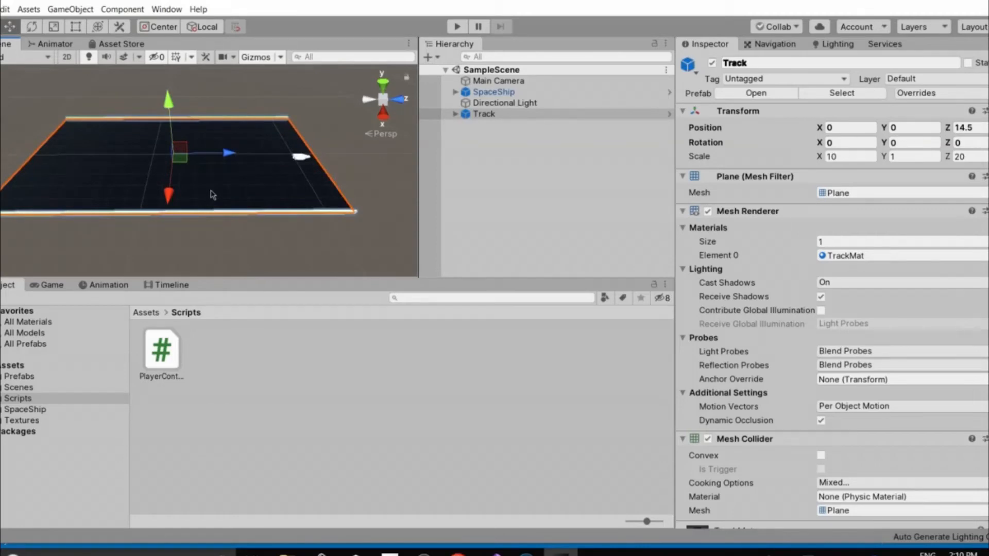
right_click_drag(263, 179, 213, 218)
Select the SpaceShip and set its Position Z to 0
left_click(257, 174)
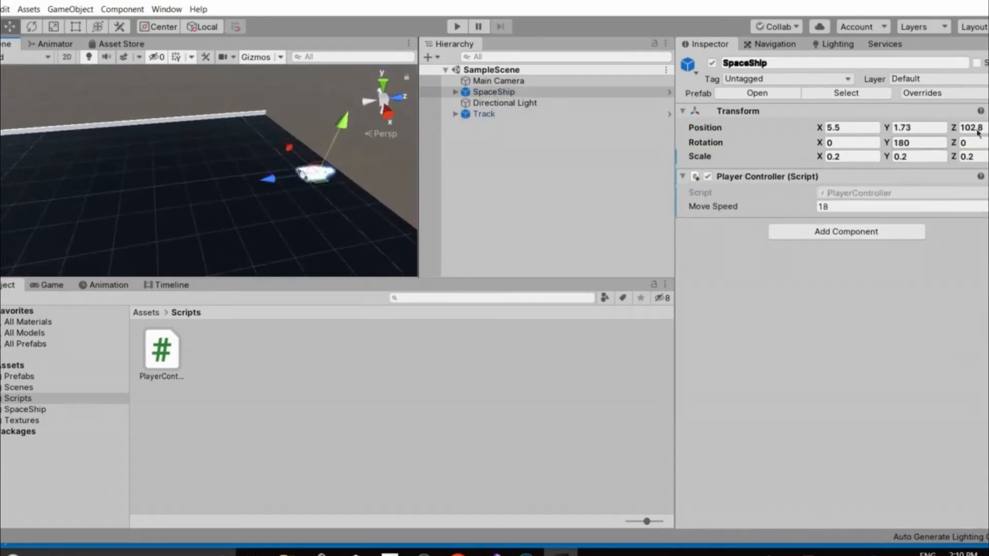
type("0")
right_click_drag(128, 243, 271, 207)
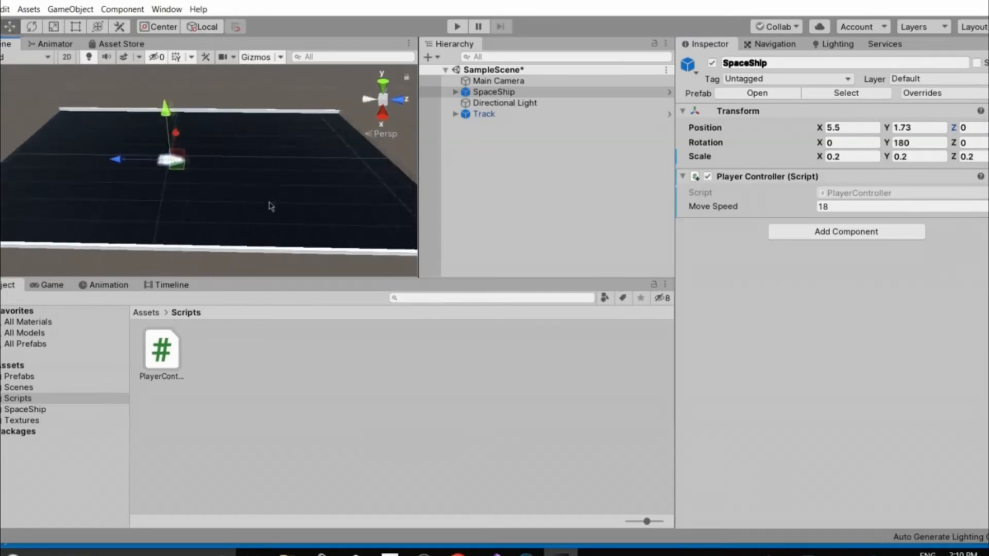
Select the Track in the scene and slide it along its Z axis to about -162.9
left_click(271, 207)
scroll(203, 270, "down", 5)
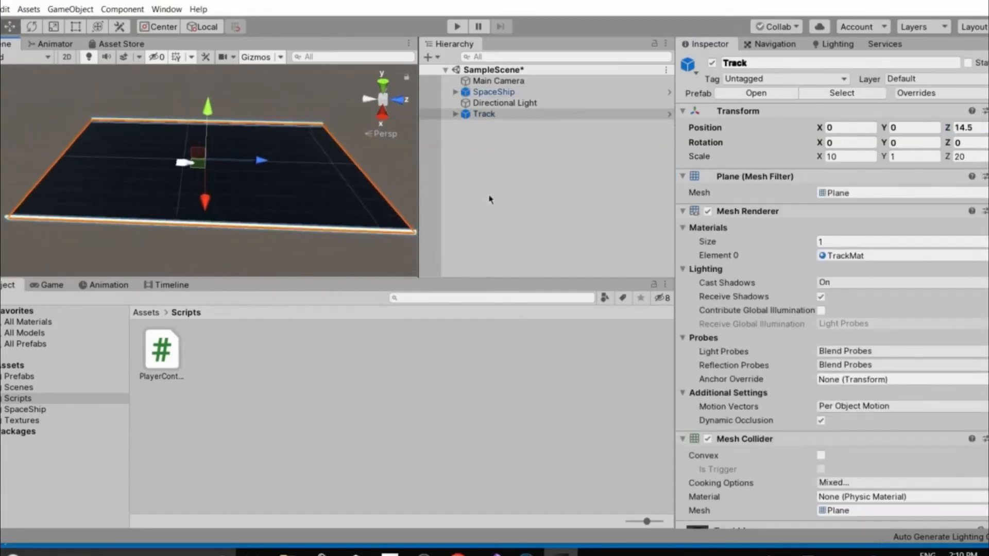
left_click(489, 196)
right_click_drag(239, 250, 111, 167)
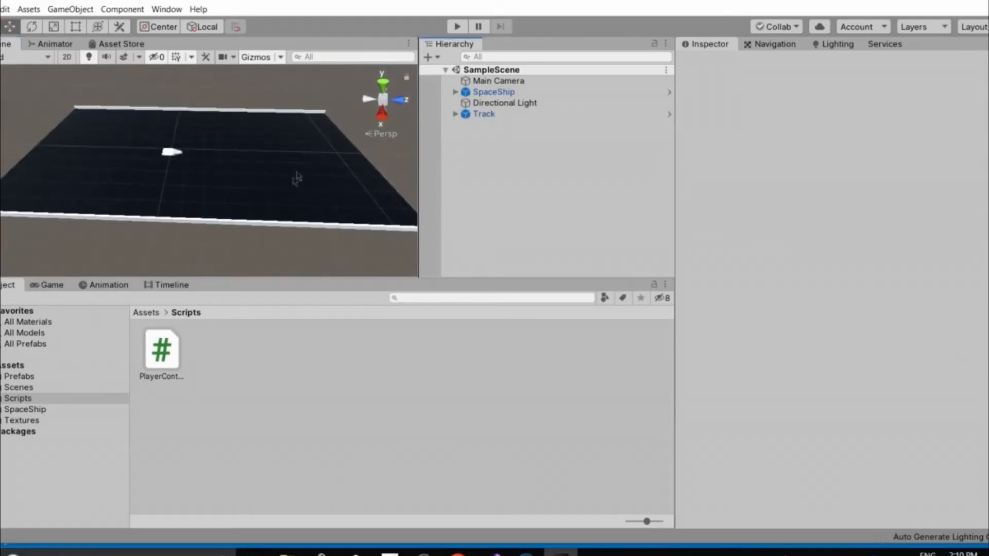
left_click(296, 178)
key("f")
left_click_drag(169, 176, 129, 180)
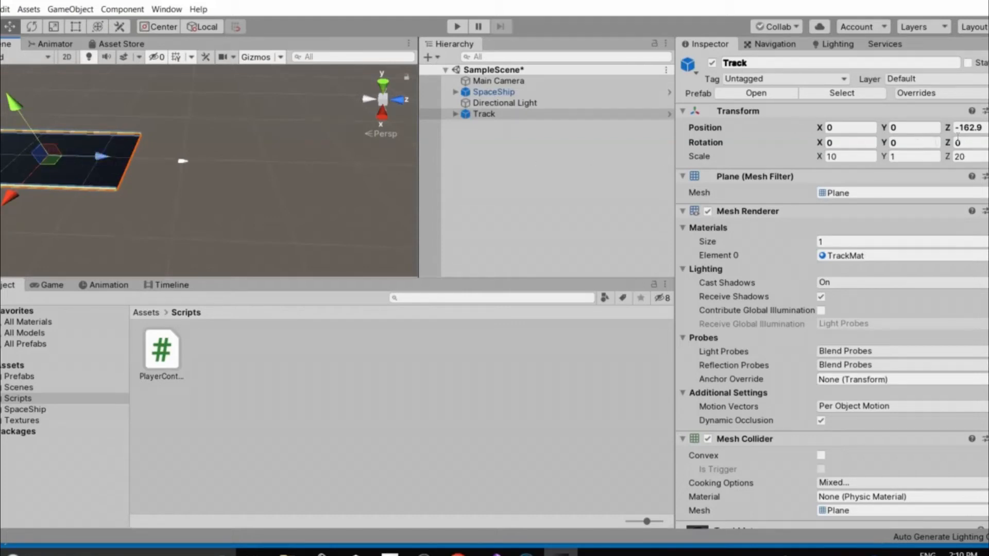
Set the Track's Position Z to 0
left_click(982, 128)
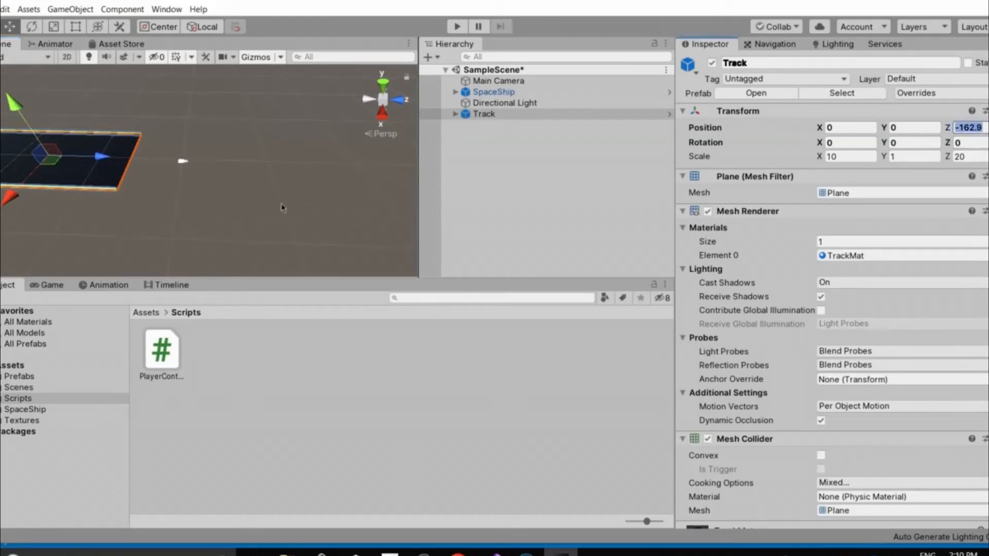
type("0")
Duplicate the Track and place the copy in line ahead of it with Position Z set to 200
left_click(484, 115)
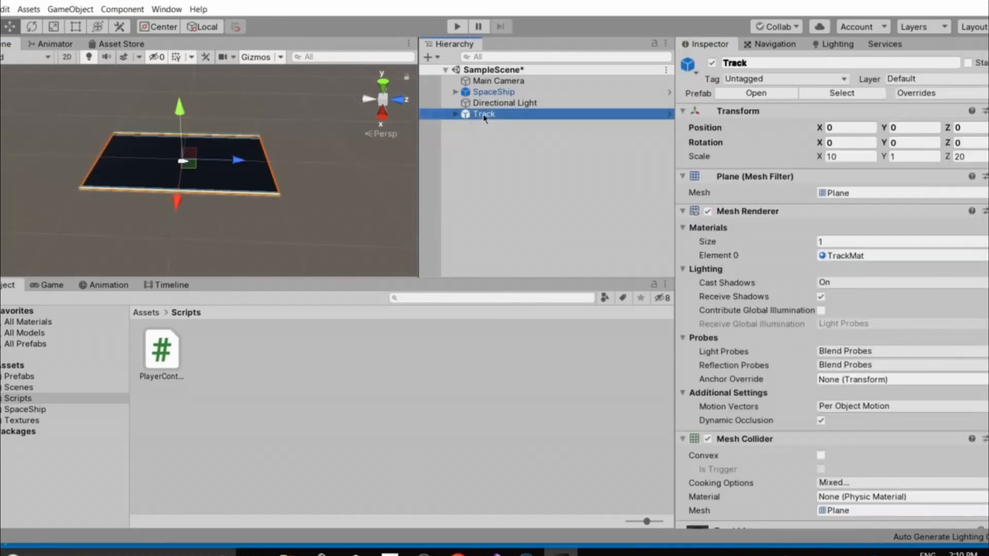
key("ctrl+d")
left_click_drag(238, 160, 966, 129)
left_click(967, 127)
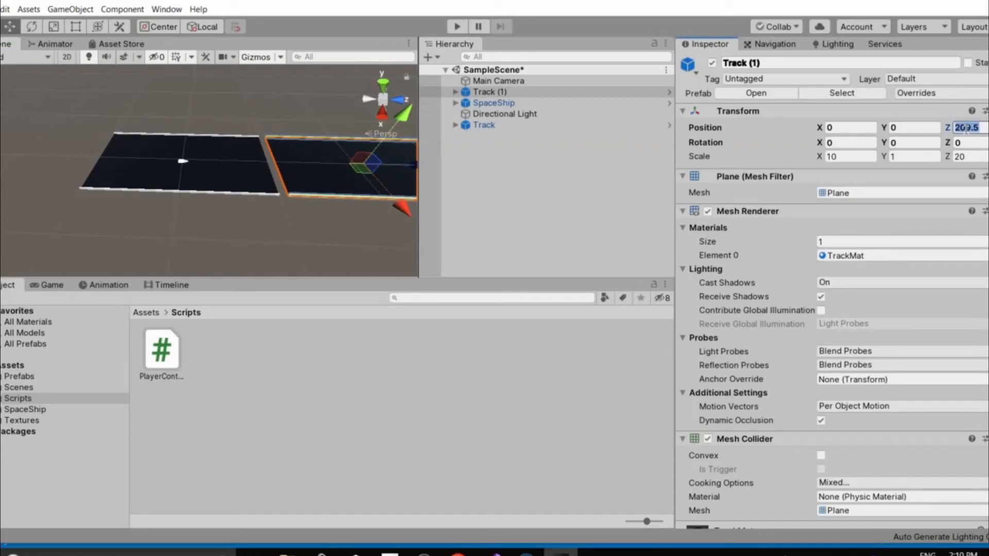
type("200")
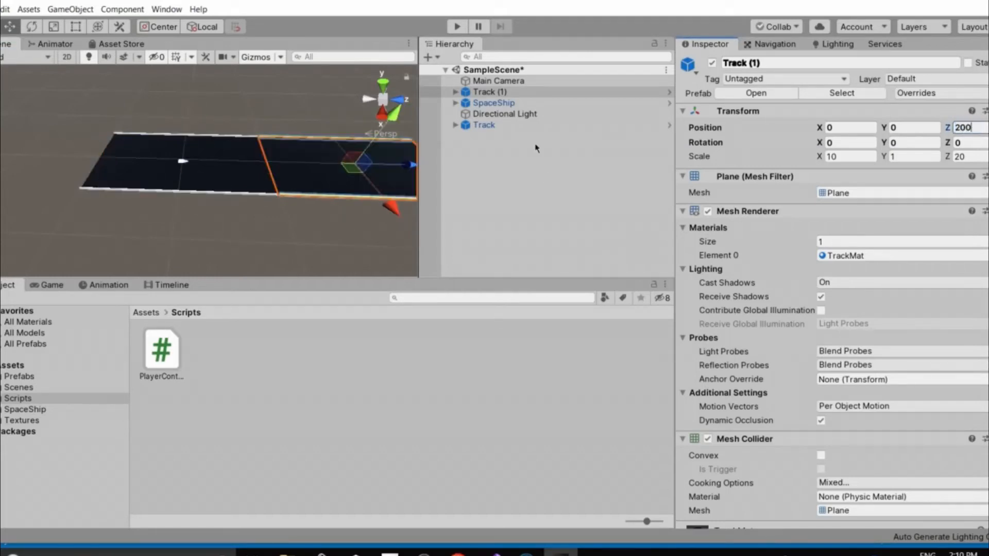
Duplicate the second track segment, Track (1), and set the new copy's Position Z to 400
left_click(524, 124)
left_click(519, 102)
left_click(519, 93)
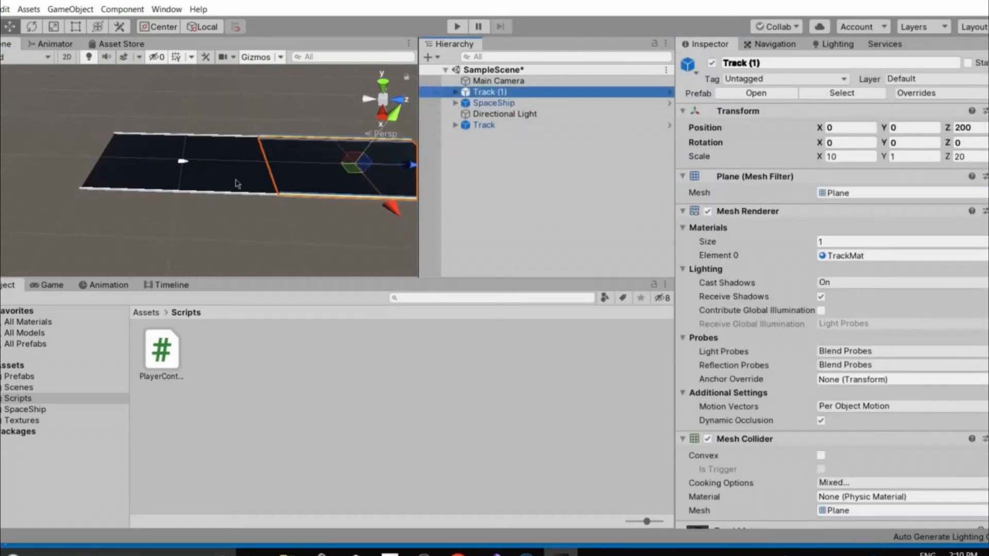
key("ctrl+d")
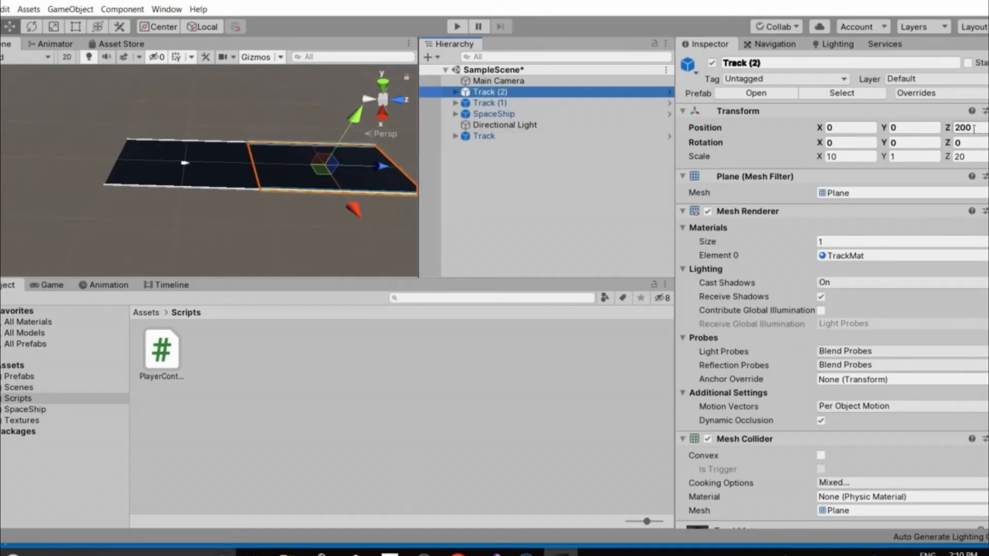
double_click(971, 128)
type("400")
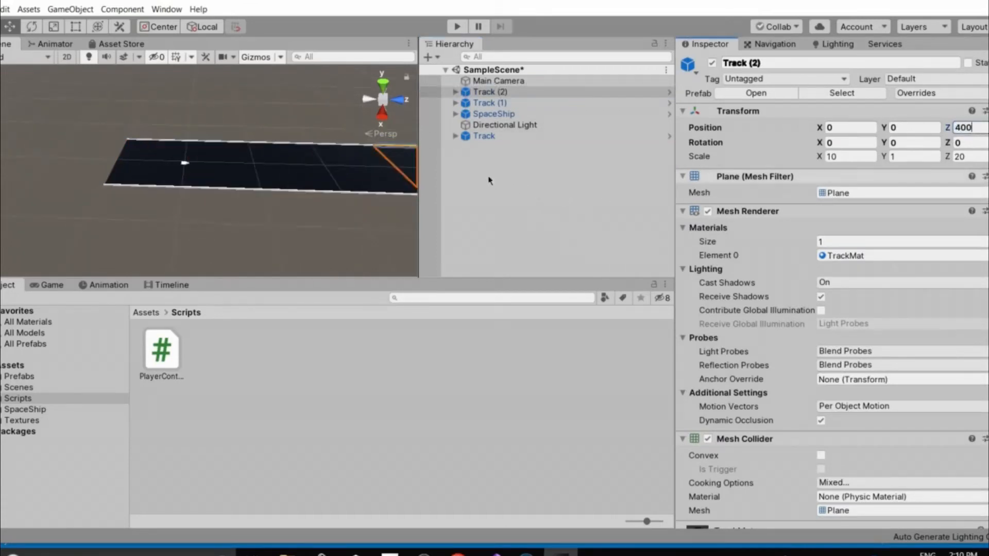
Create an empty object at the root of SampleScene and name it TrackHandler
right_click(489, 180)
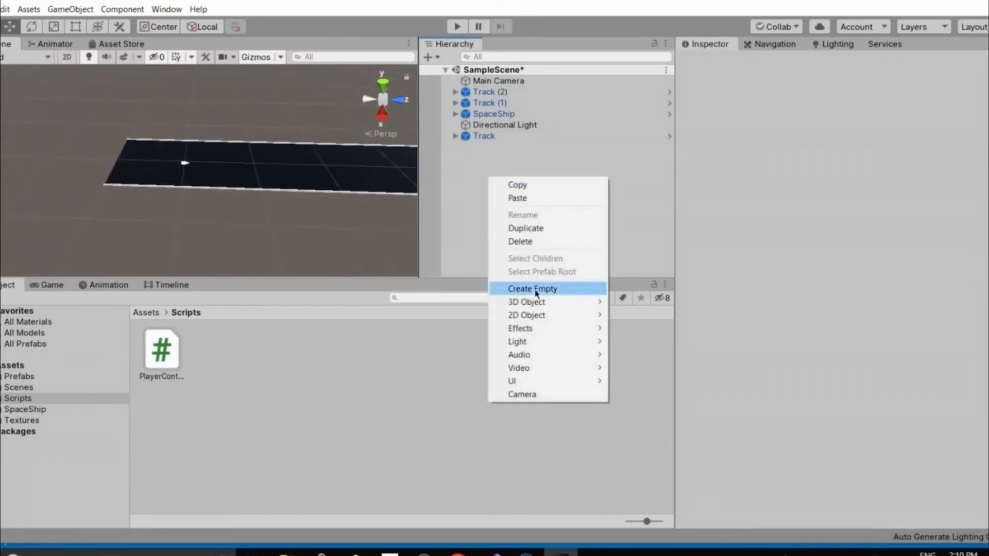
key("Return")
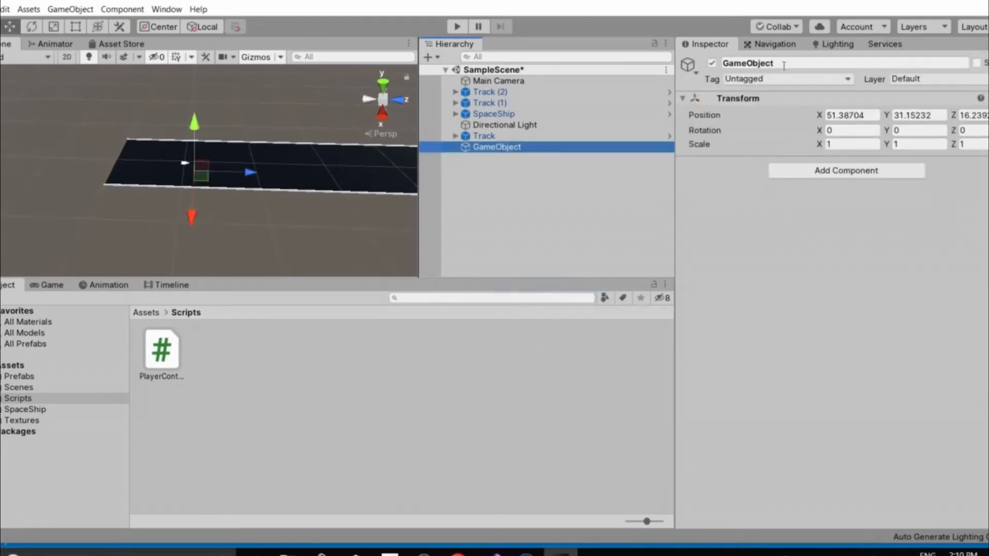
left_click(784, 65)
type("rackHandler")
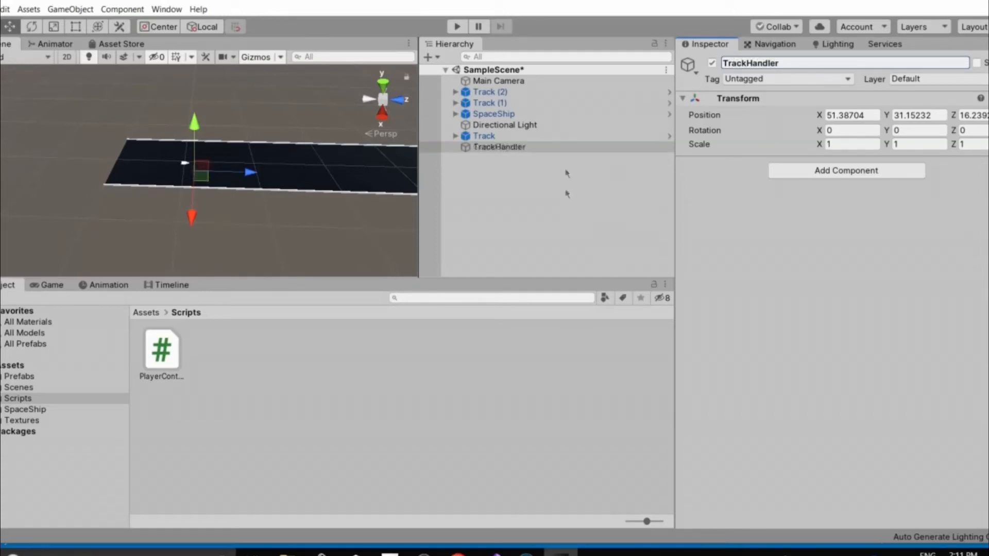
left_click(555, 157)
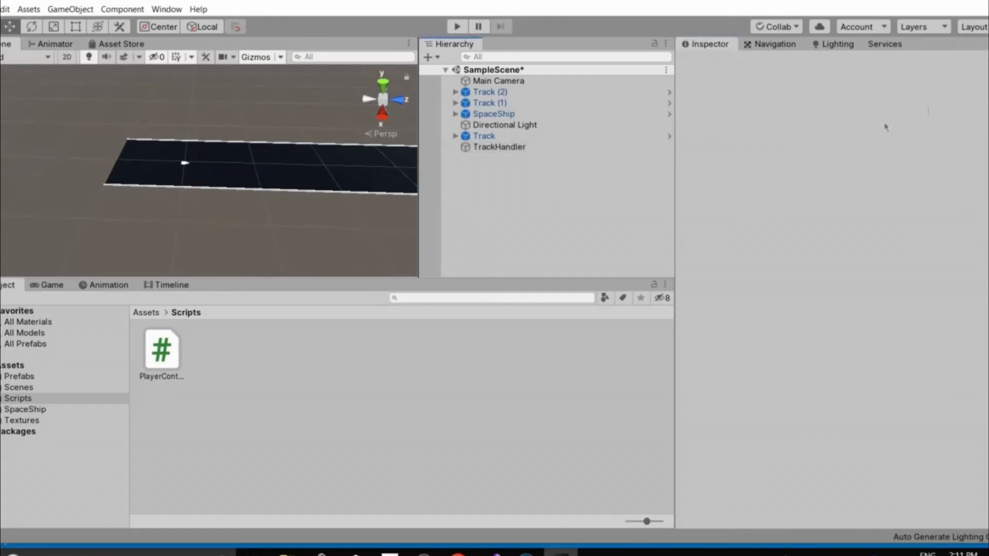
Select the TrackHandler and open the options of its Transform component
left_click(499, 146)
right_click(962, 102)
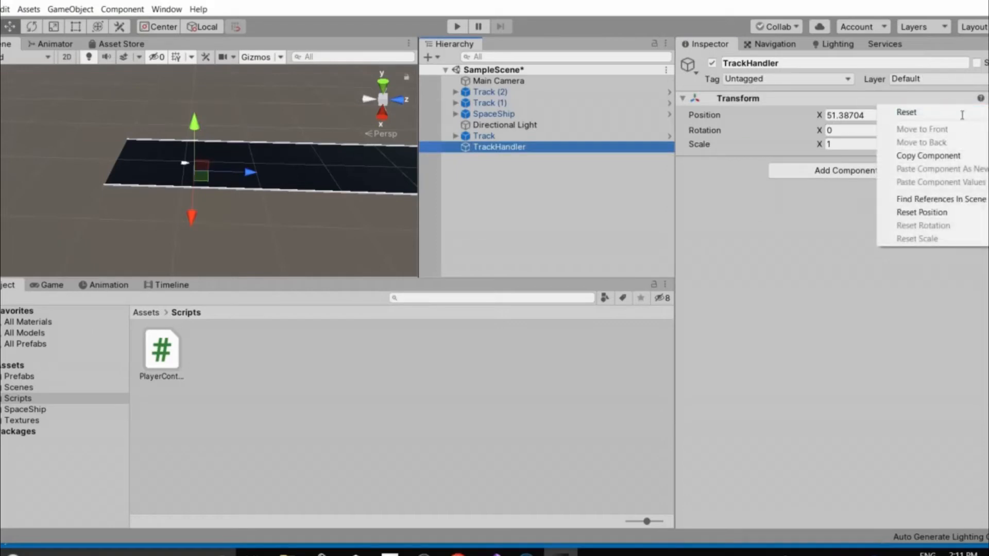
Save the scene and make Track, Track (1) and Track (2) children of the TrackHandler object
left_click(597, 191)
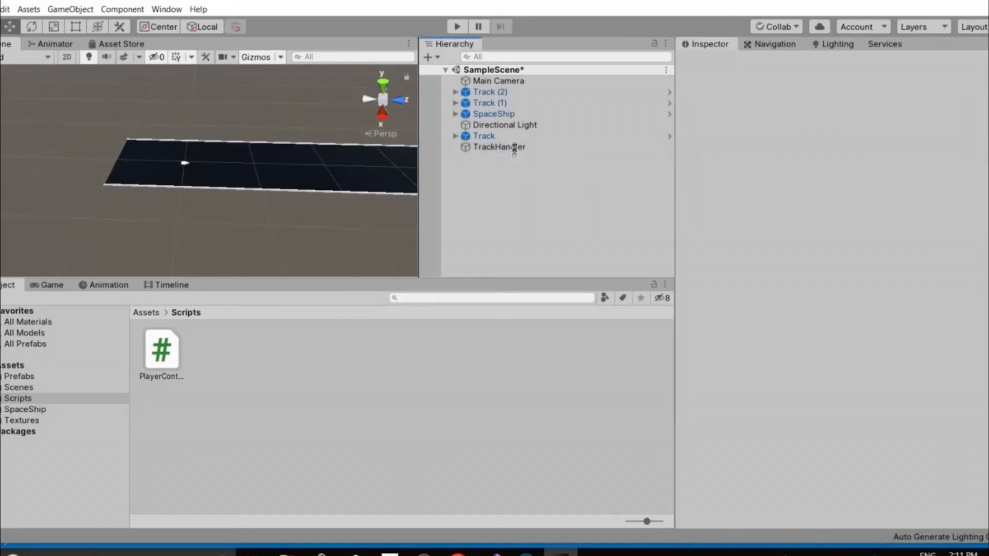
key("ctrl+s")
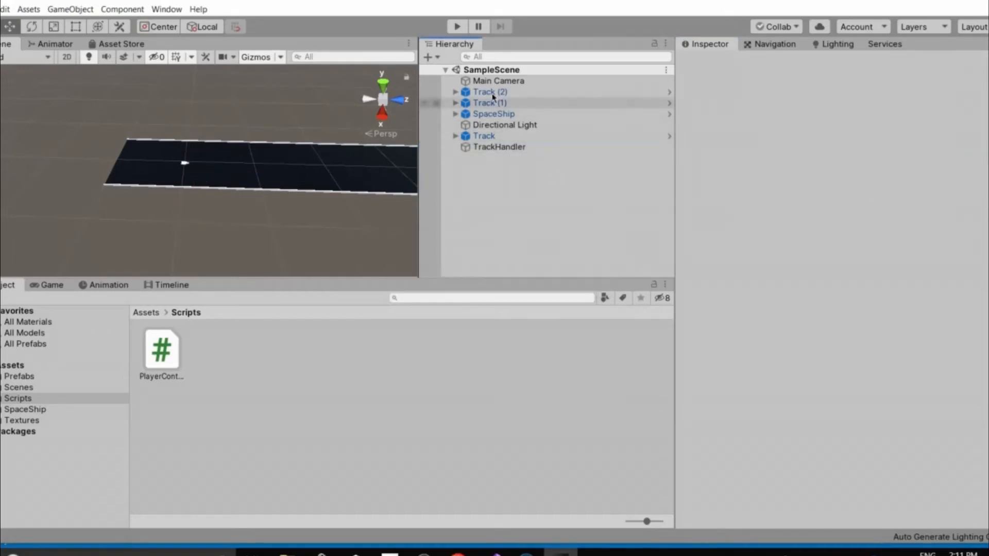
left_click(496, 97)
left_click(502, 104, "ctrl")
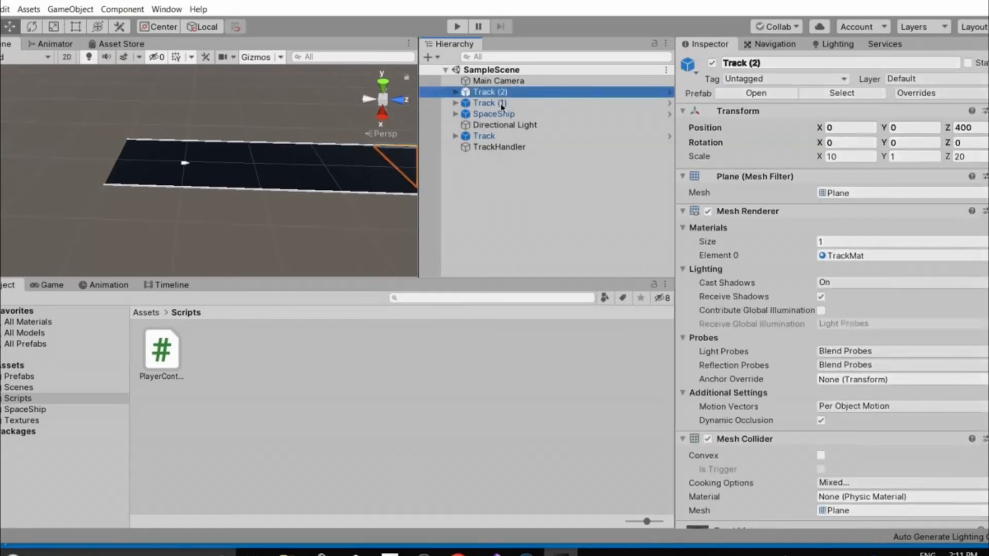
left_click(490, 137, "ctrl")
left_click_drag(501, 94, 498, 153)
left_click(506, 191)
left_click(329, 178)
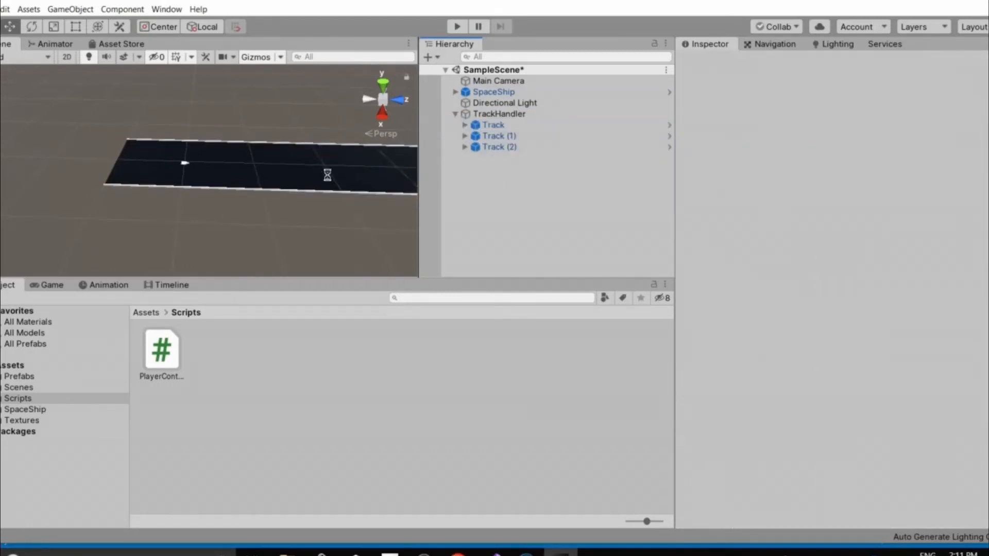
Move the TrackHandler object backwards along the Z axis and set its Z position to -200
right_click_drag(319, 177, 344, 172)
left_click(488, 115)
left_click_drag(338, 172, 219, 184)
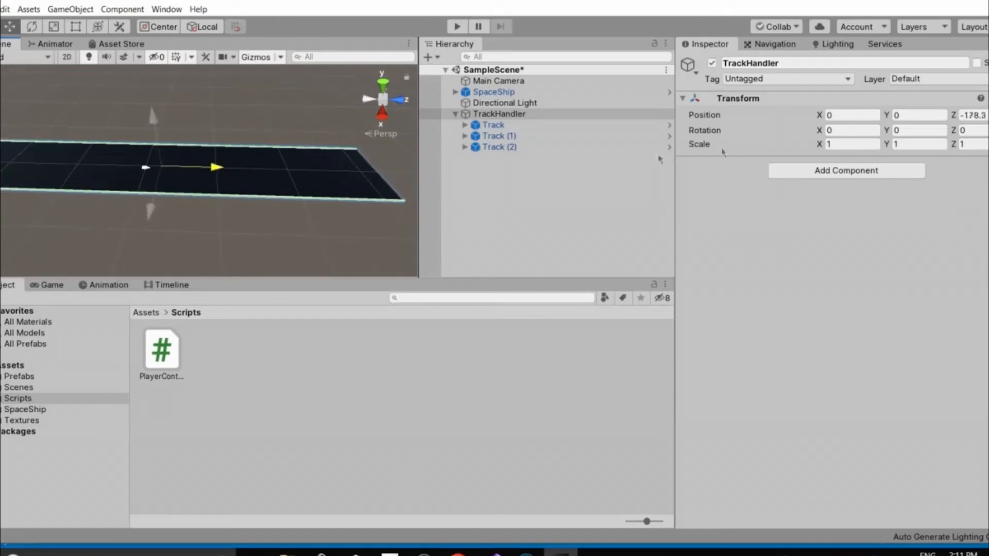
left_click(971, 117)
type("-200")
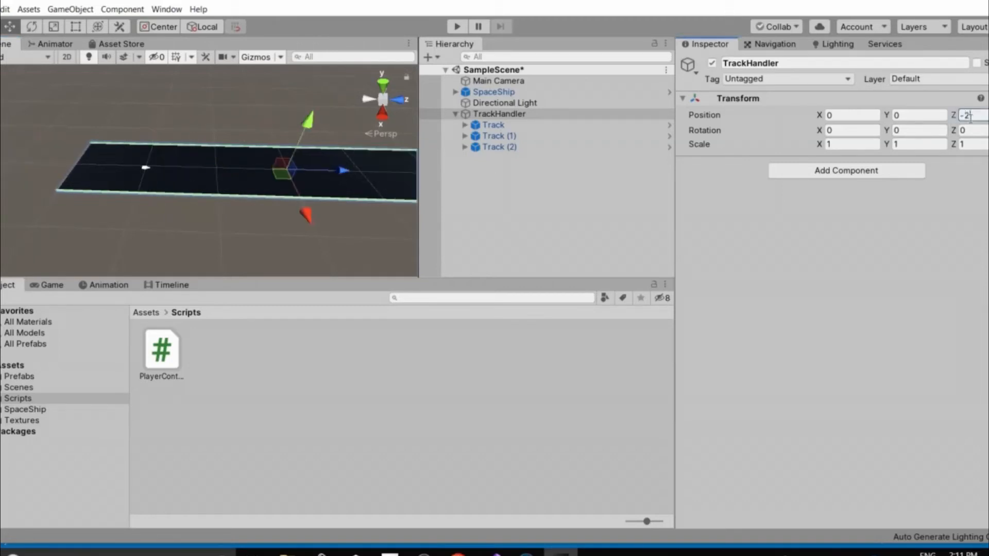
Deactivate the first Track piece under TrackHandler
left_click(493, 125)
right_click(494, 126)
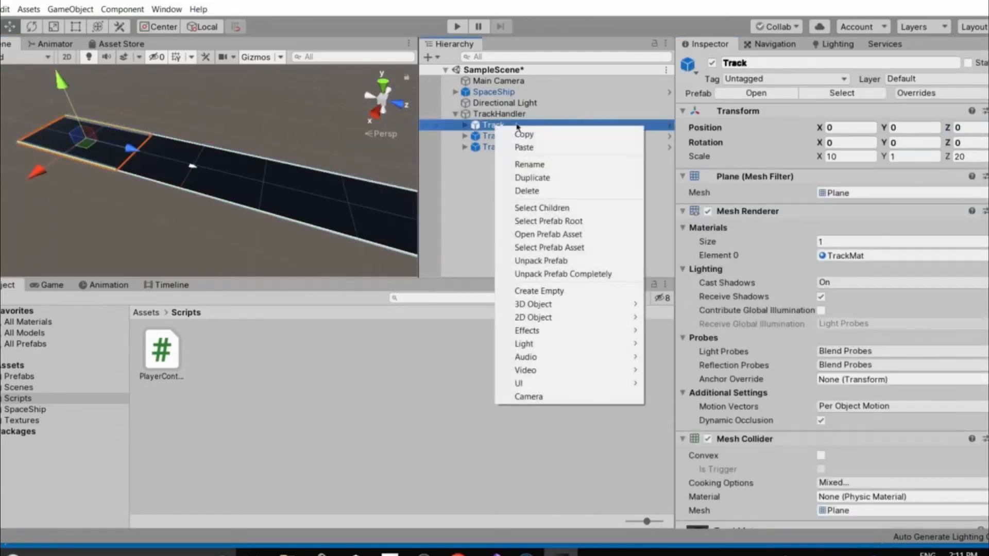
left_click(681, 78)
Duplicate Track (2) and extend the track forward by setting the copy's Z position to 600
right_click_drag(324, 171, 485, 144)
left_click(498, 148)
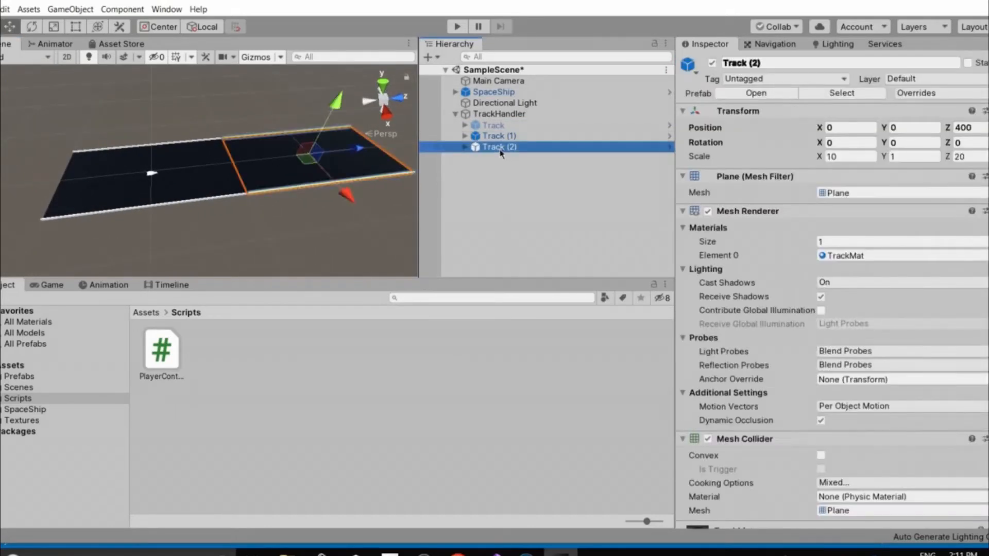
key("ctrl+d")
left_click_drag(359, 150, 516, 123)
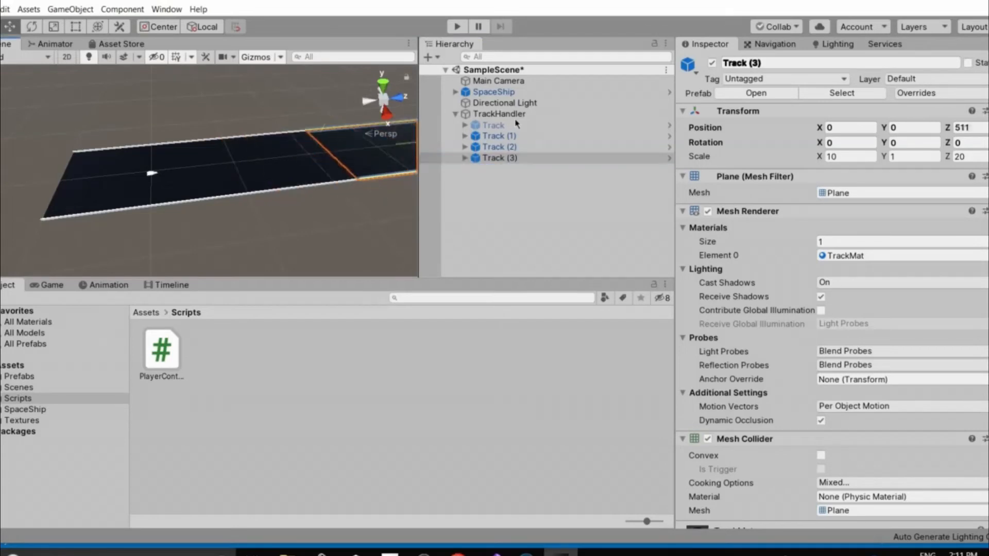
left_click_drag(585, 131, 581, 129)
left_click(970, 128)
type("600")
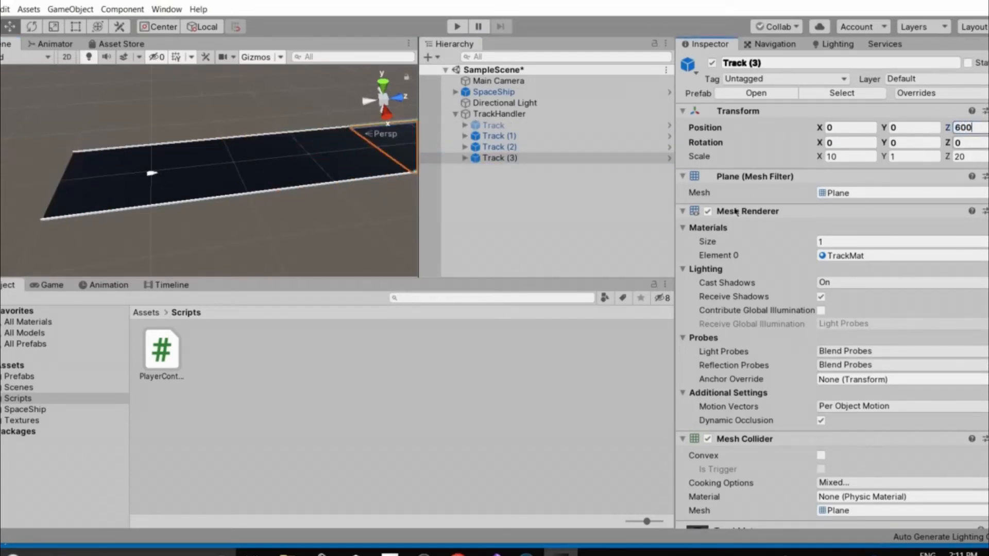
Delete Track (1), Track (2) and Track (3) from under TrackHandler
left_click(495, 218)
right_click_drag(227, 217, 483, 130)
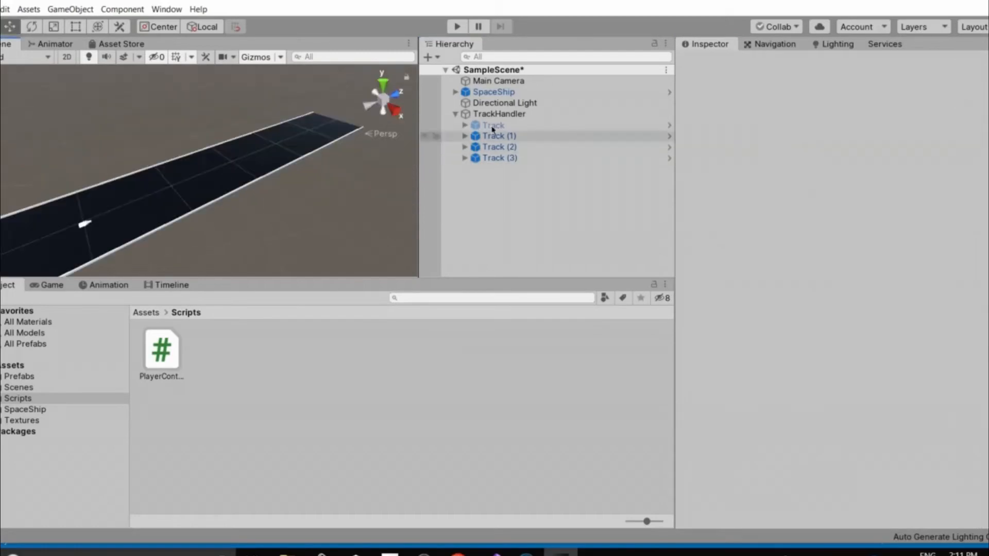
left_click(207, 177)
right_click_drag(208, 177, 334, 154)
left_click(495, 199)
right_click_drag(275, 222, 361, 206)
left_click(494, 158)
left_click(499, 147, "shift")
left_click(499, 136, "shift")
right_click(512, 138)
left_click(530, 202)
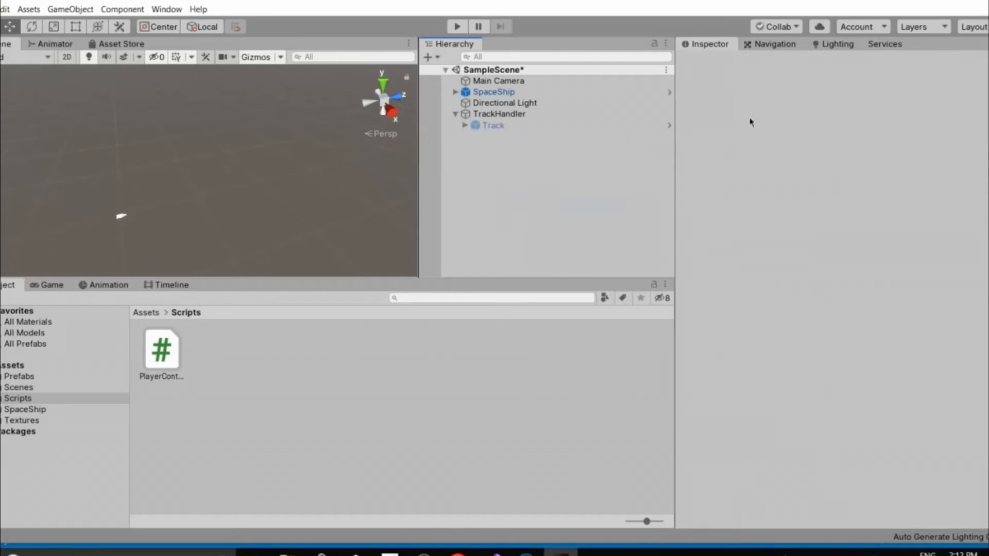
Set the remaining Track's Z position to 200, activate it again and save the scene
left_click(966, 127)
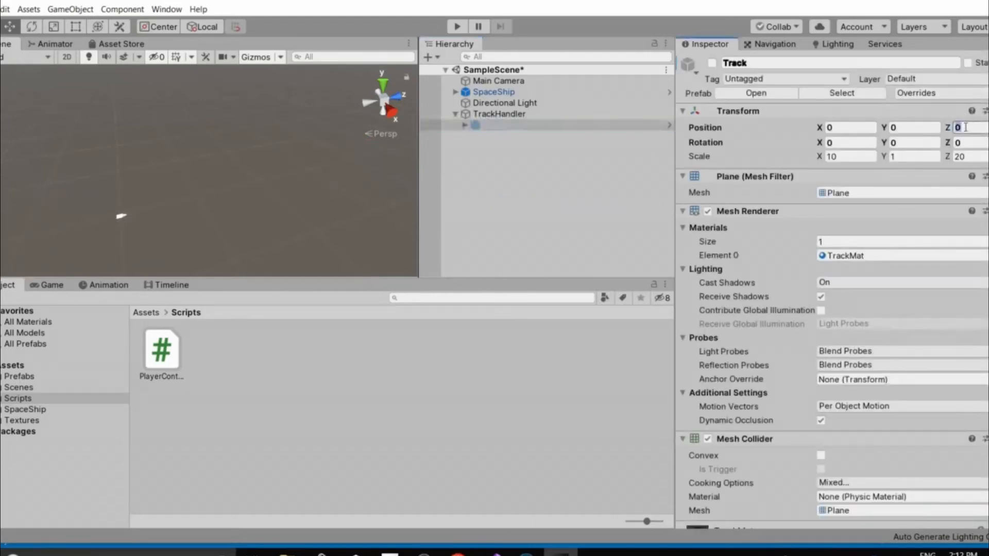
type("200")
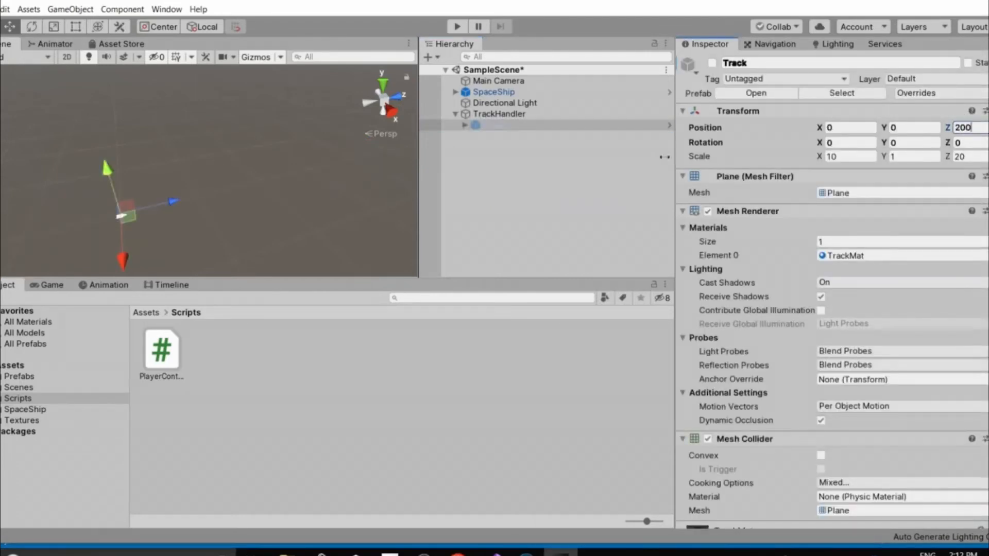
left_click(633, 125)
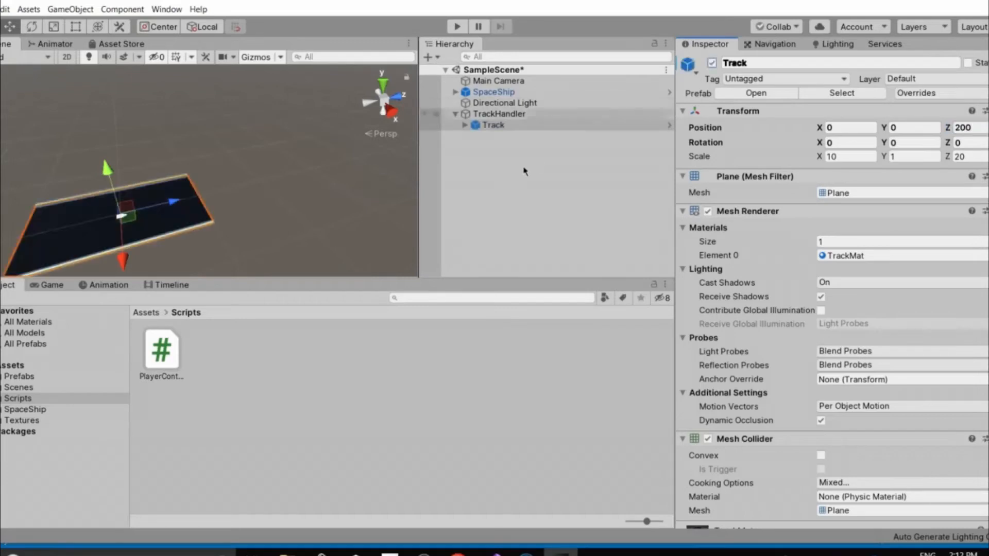
left_click(455, 191)
key("ctrl+s")
Create a C# script named TrackHandler in the Scripts folder and open it in the code editor
right_click_drag(300, 192, 249, 364)
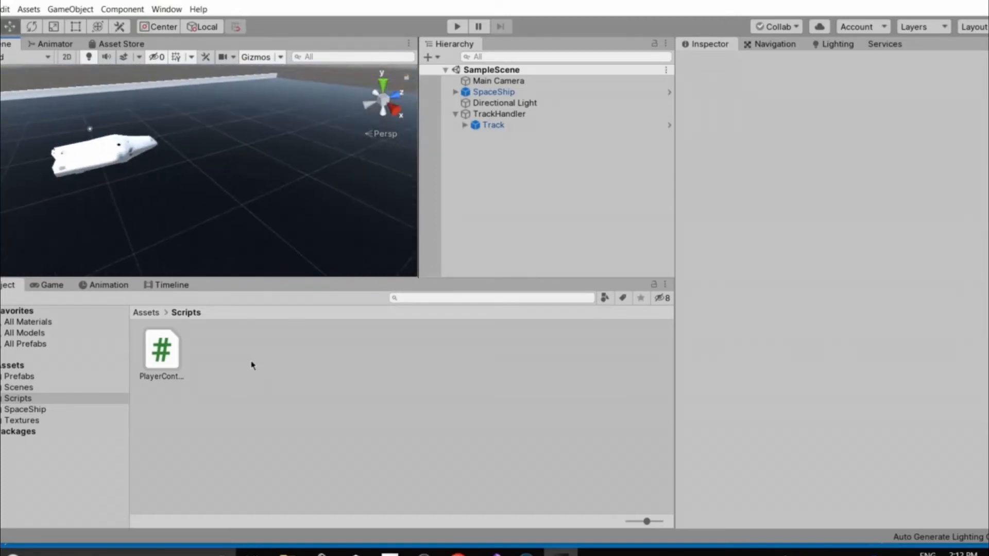
right_click(250, 365)
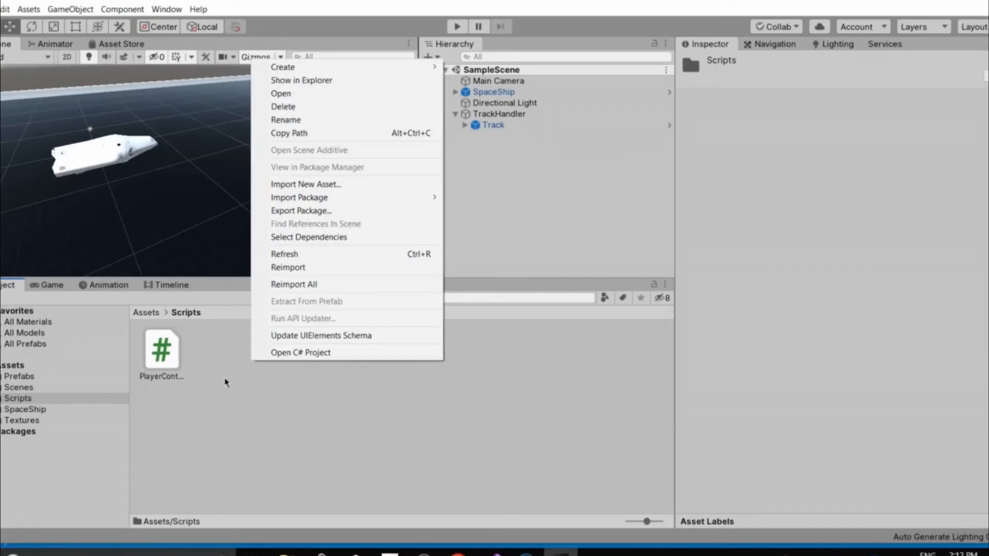
right_click(226, 383)
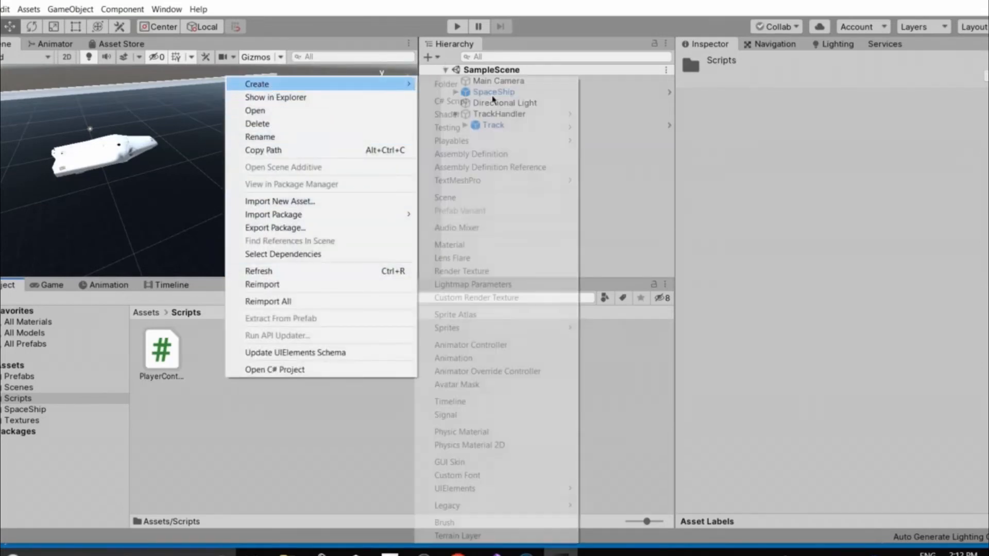
left_click(446, 100)
key("BackSpace")
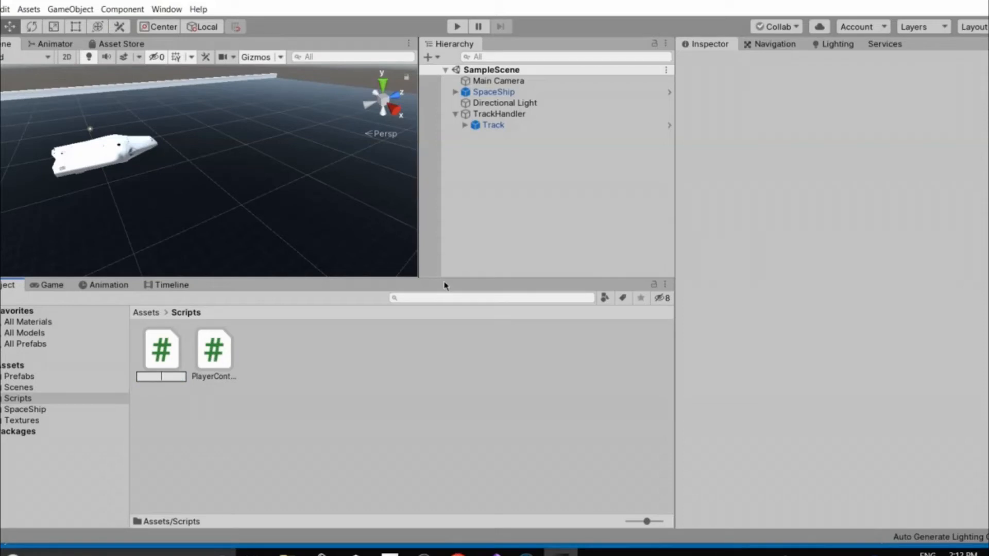
type("TRackAHndler")
key("BackSpace")
type("a")
key("Delete")
key("Left")
type("H")
key("Delete")
type("r")
key("End")
key("Return")
double_click(225, 362)
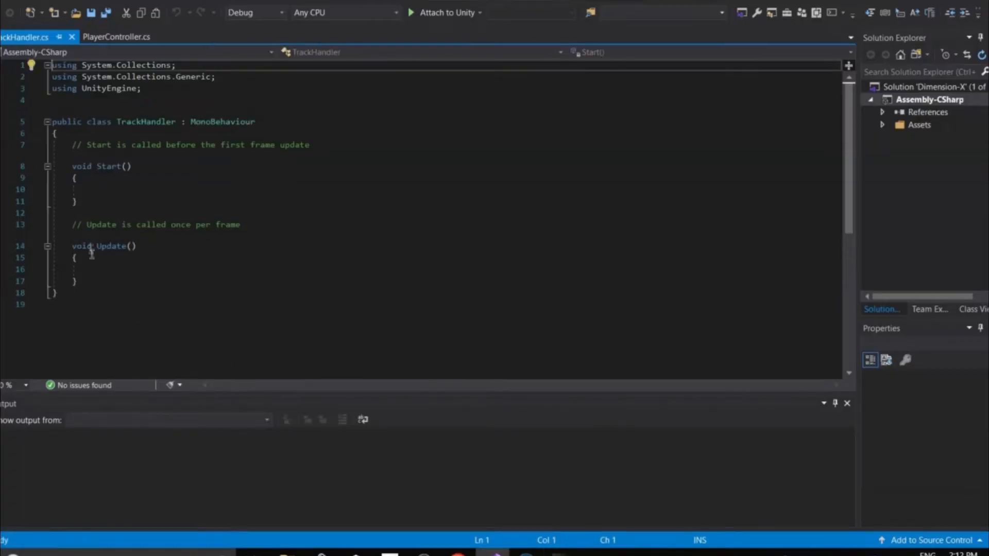
Declare the field "[SerializeField] float moveSpeed = 0f;" at the top of the TrackHandler class
left_click(99, 282)
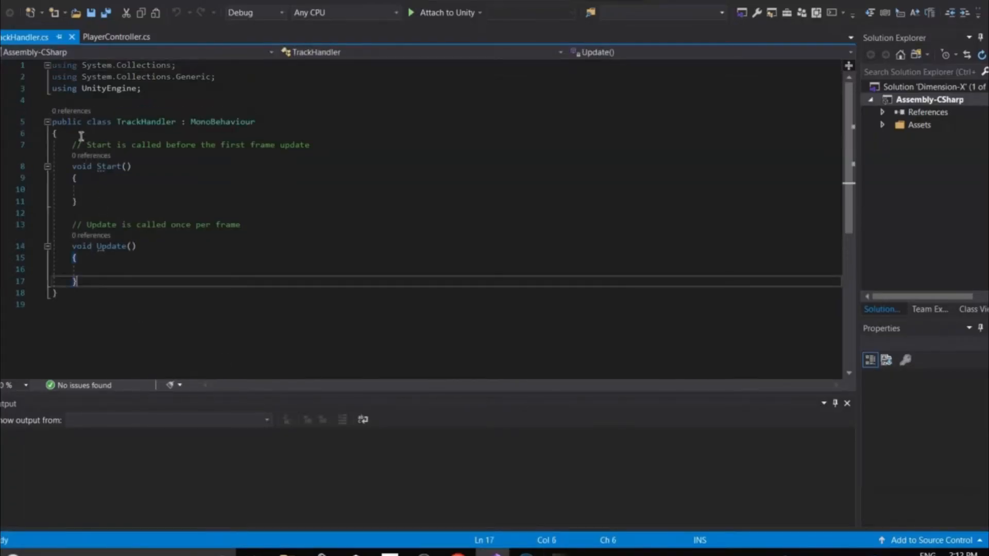
left_click(132, 136)
key("Return")
key("Return")
key("Up")
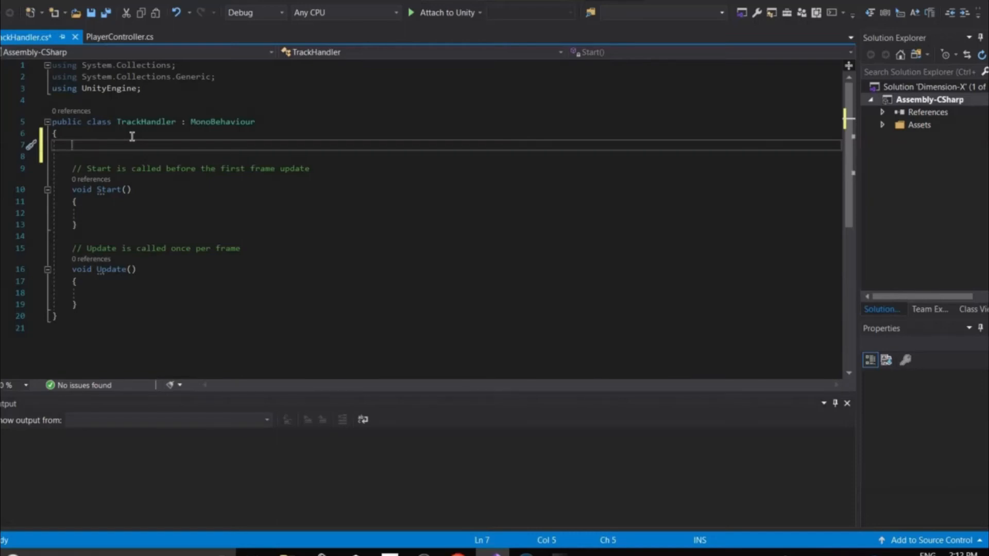
type("[SerializeField]")
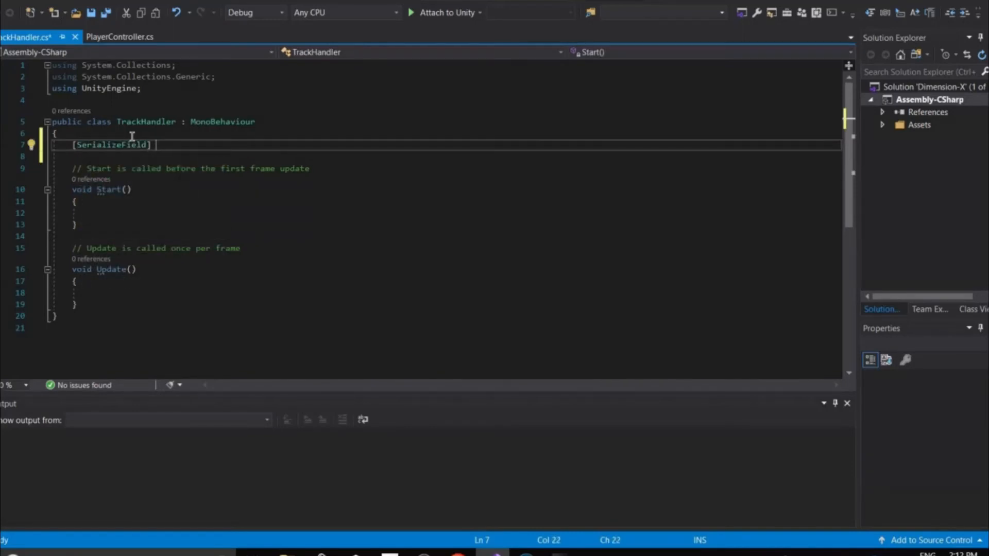
type("float moveSpe")
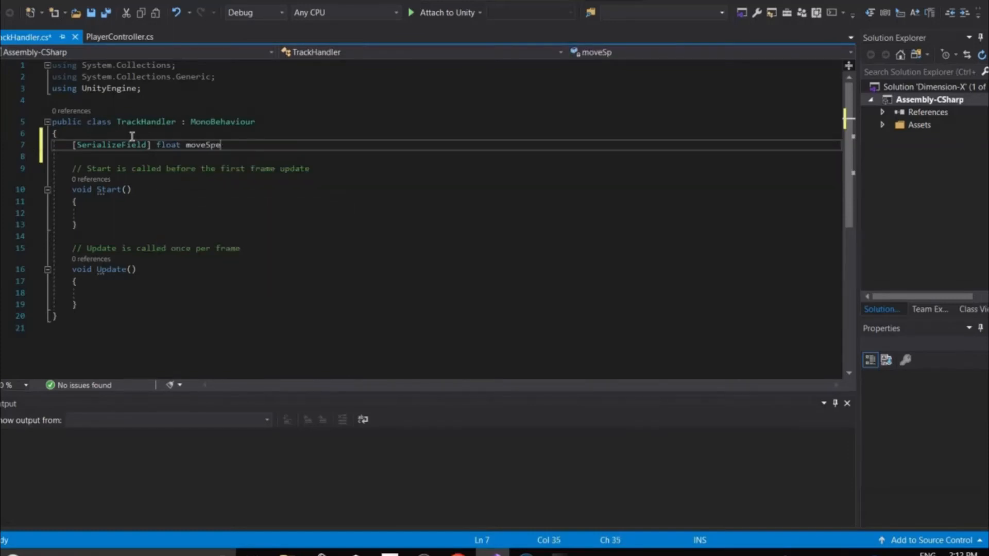
type("ed")
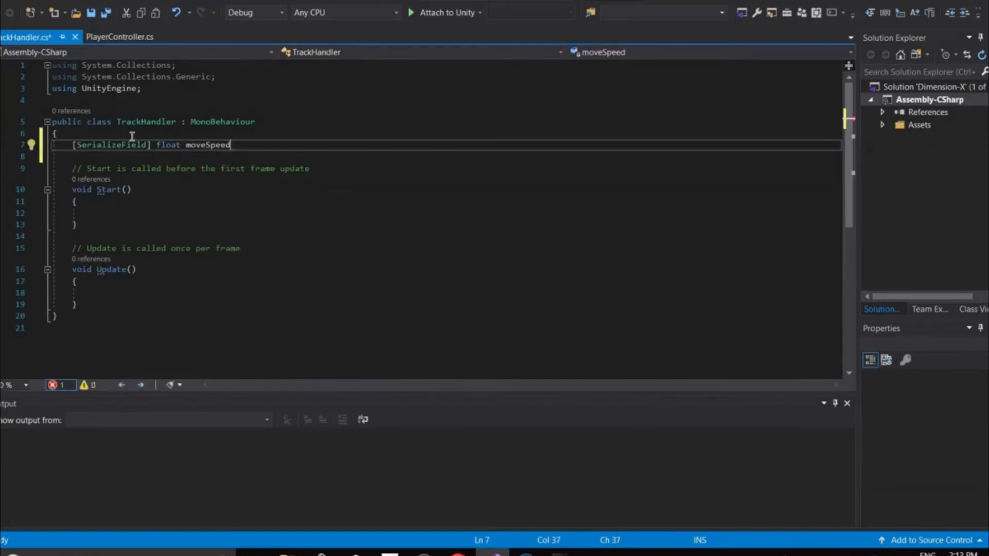
type(";")
key("Left")
type("= 0f")
Begin a statement inside the Update method with "gameObject.transform.Translate"
key("Down")
key("Down")
key("Down")
key("Down")
key("Down")
key("Down")
key("Down")
key("Down")
key("Down")
key("Down")
key("Down")
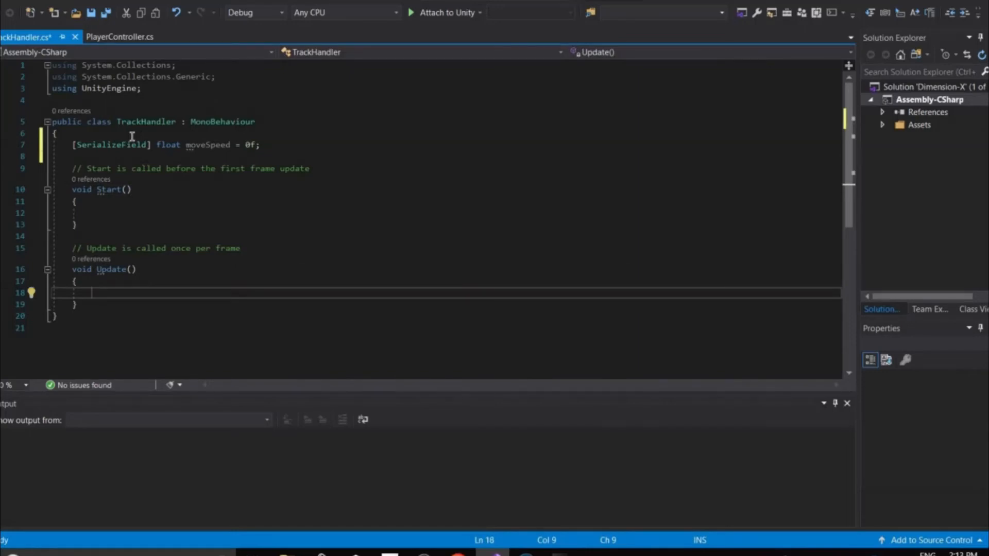
type("transfor")
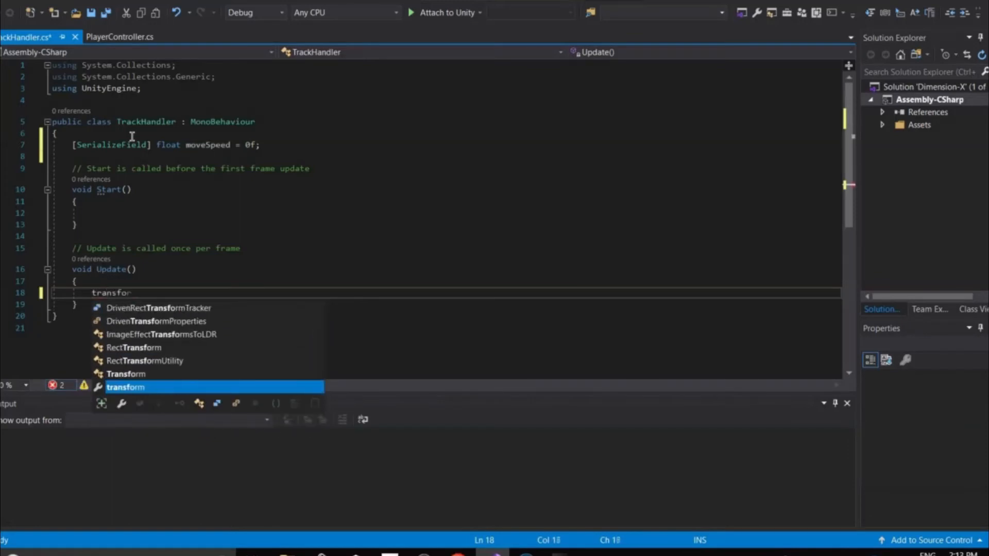
type("m.Translat")
key("Tab")
key("Left")
key("Home")
type("gameObject")
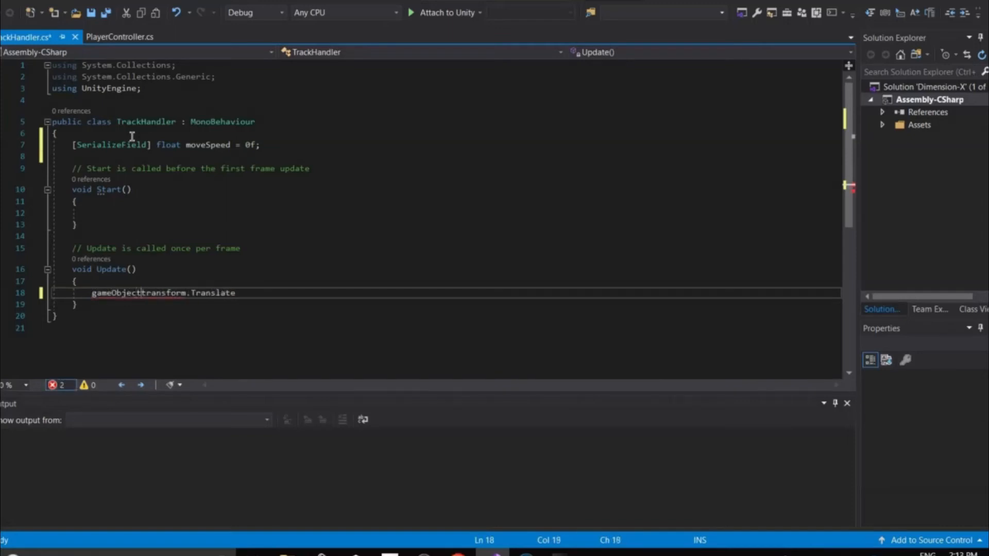
type(".")
Complete the Translate call with parentheses and pass Vector3.forward as its argument
key("Right")
key("Right")
key("Right")
key("Right")
key("Right")
key("Right")
key("Right")
key("Right")
key("Right")
key("Right")
key("Right")
key("Right")
key("Right")
key("Right")
key("Right")
key("Right")
key("Right")
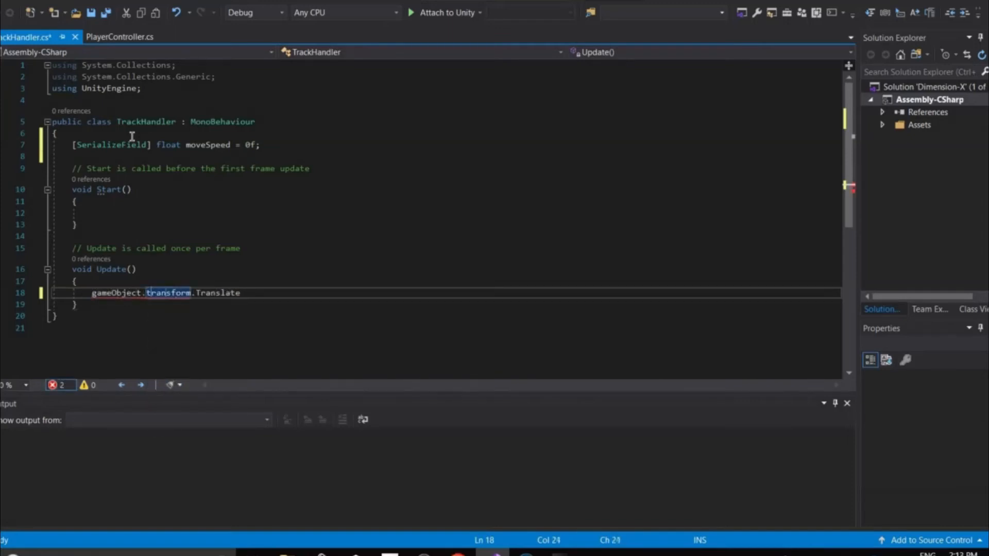
double_click(267, 292)
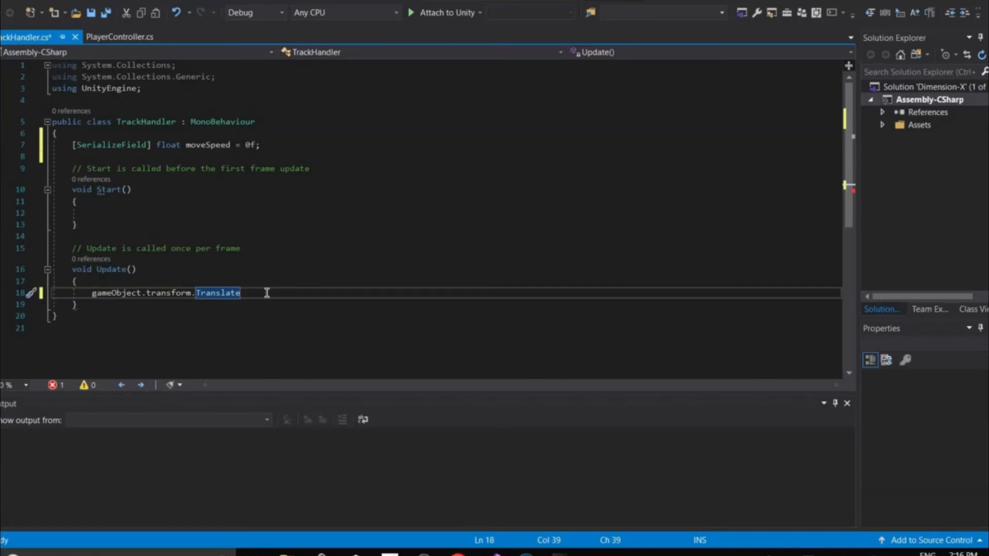
type("()")
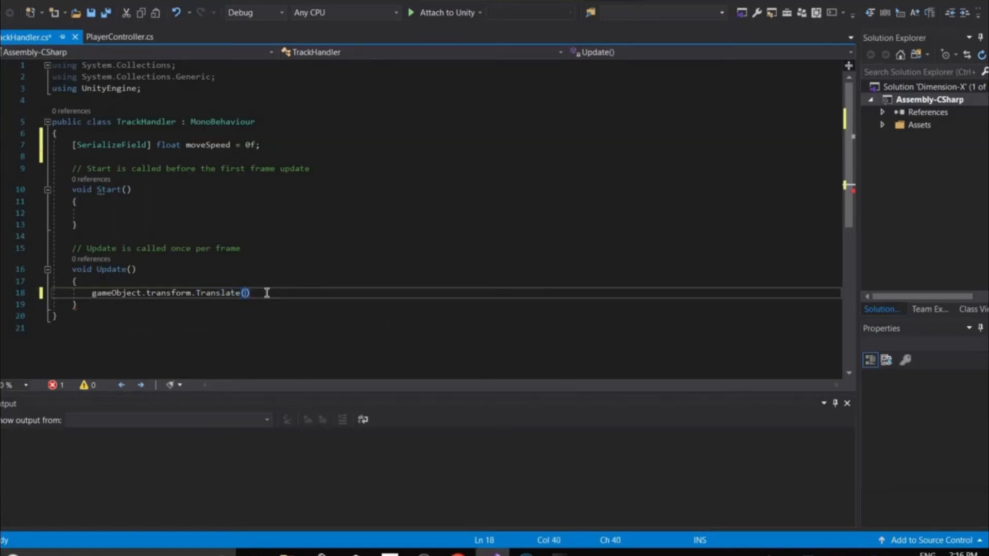
type("Vector")
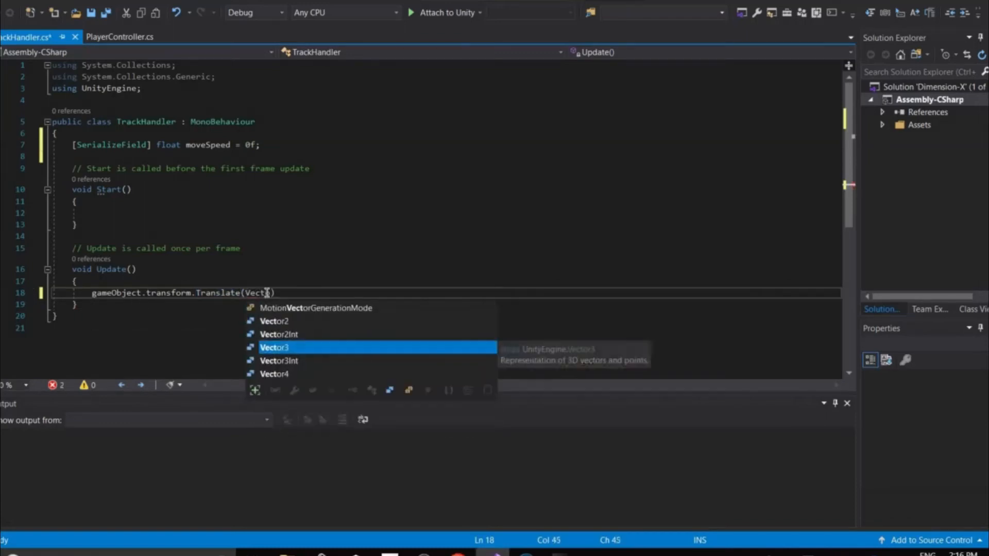
type("3.for")
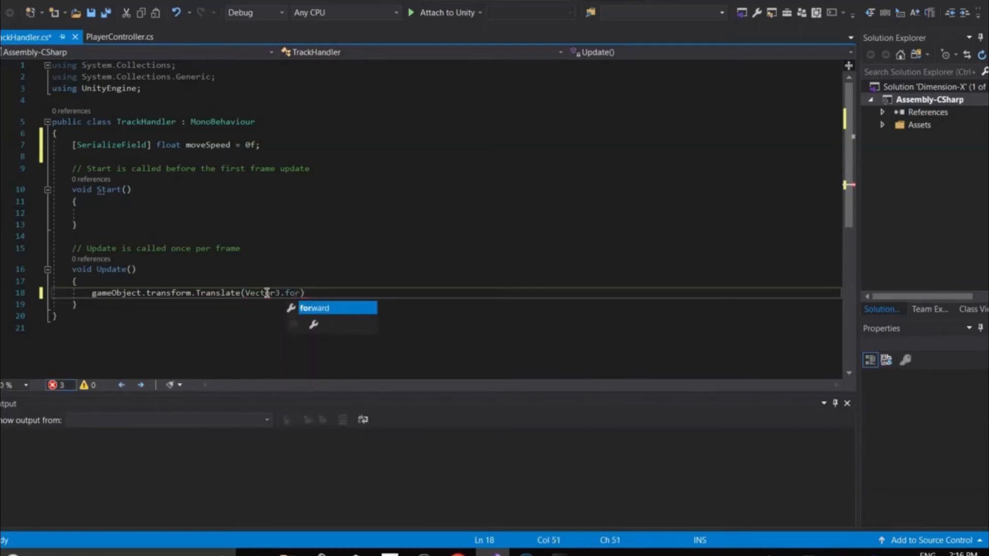
key("Tab")
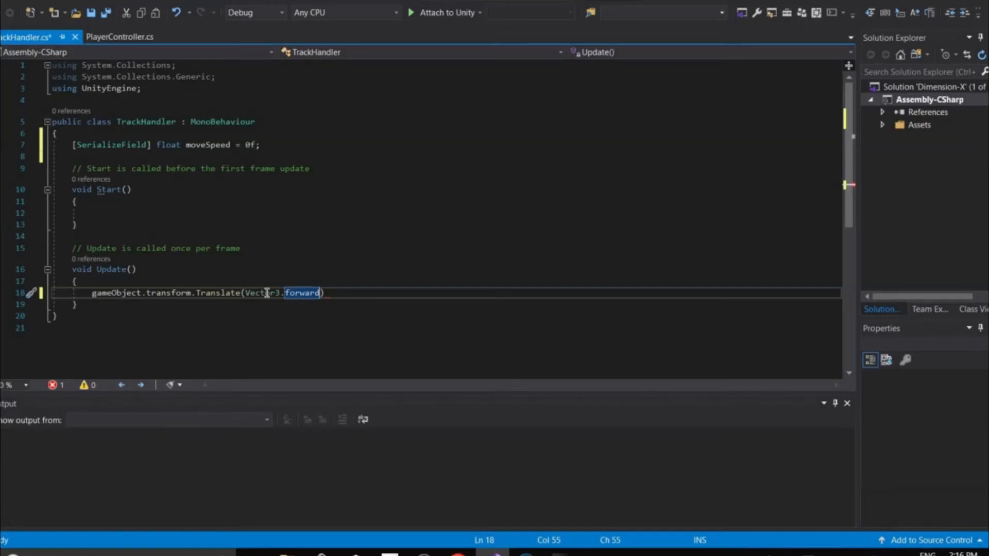
Multiply Vector3.forward by Time.deltaTime and moveSpeed, and end the statement with a semicolon
type("*Time.del")
key("Tab")
type("*moveS")
key("Tab")
key("End")
type(";")
Negate Vector3.forward in the Translate call so it reads "-Vector3.forward", and save the TrackHandler script
key("Left")
key("Left")
key("Left")
key("Left")
key("Left")
key("Left")
key("Left")
key("Left")
key("Left")
key("Left")
key("Left")
key("Left")
key("Left")
key("Left")
key("Left")
key("Left")
key("Left")
key("Left")
key("Left")
key("Left")
double_click(267, 293)
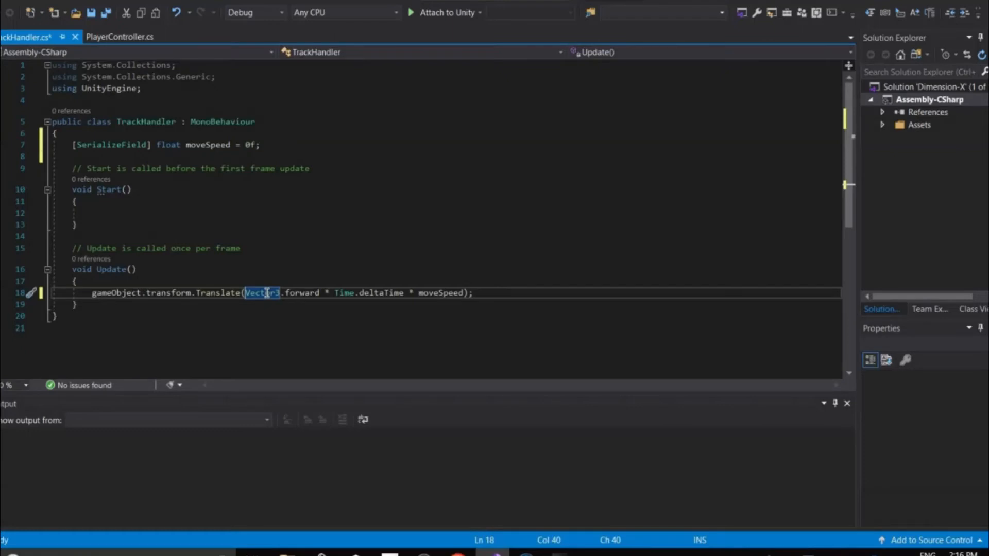
left_click(267, 293)
key("Left")
key("Left")
type("-")
double_click(266, 293)
key("ctrl+s")
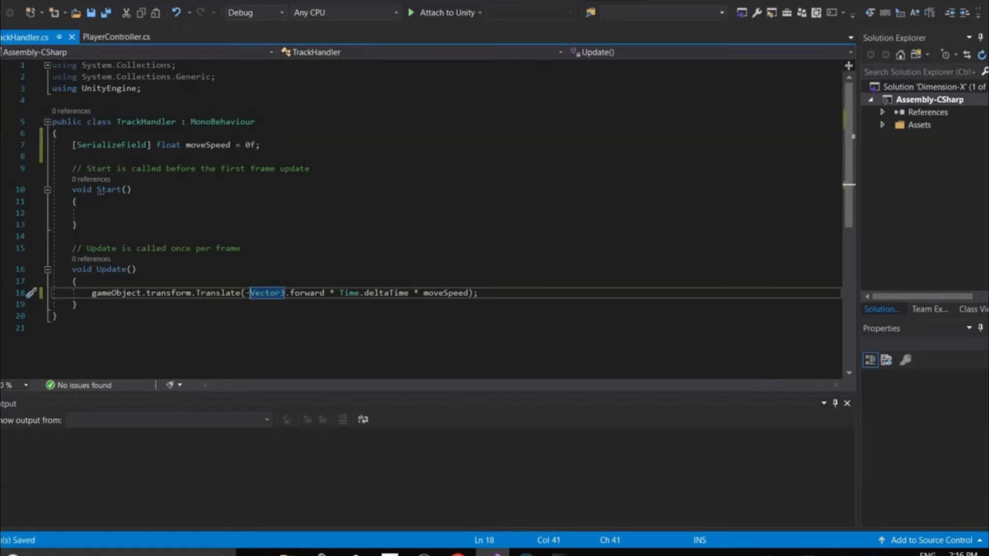
Switch to Unity and add the Track Handler script as a component of the TrackHandler object
left_click(560, 552)
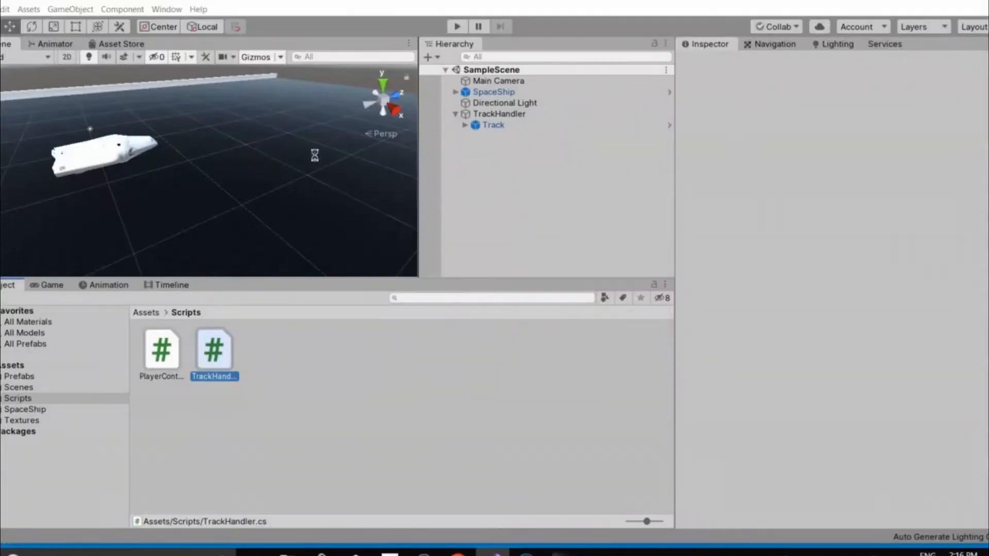
key("s")
right_click_drag(294, 180, 320, 174)
left_click(502, 114)
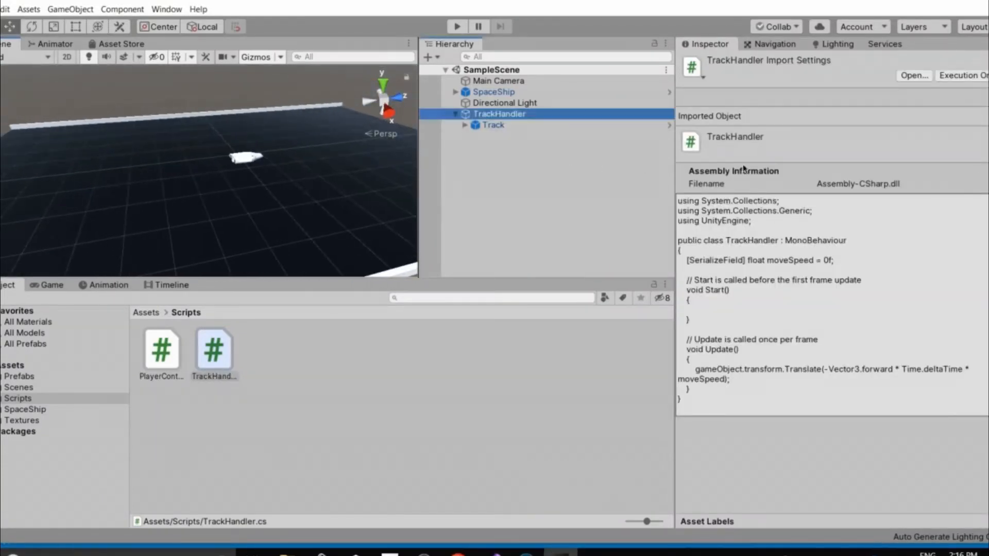
left_click(790, 172)
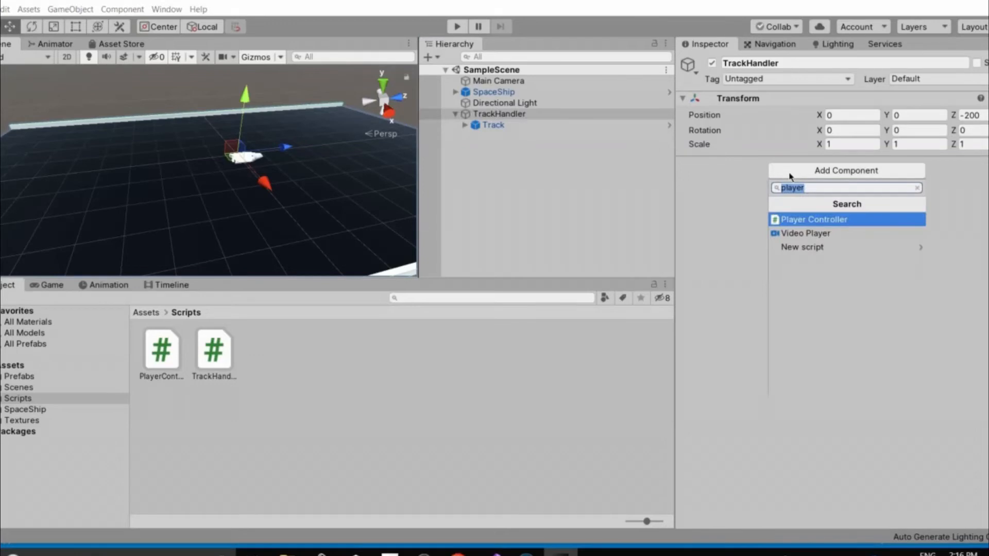
type("trackhandle")
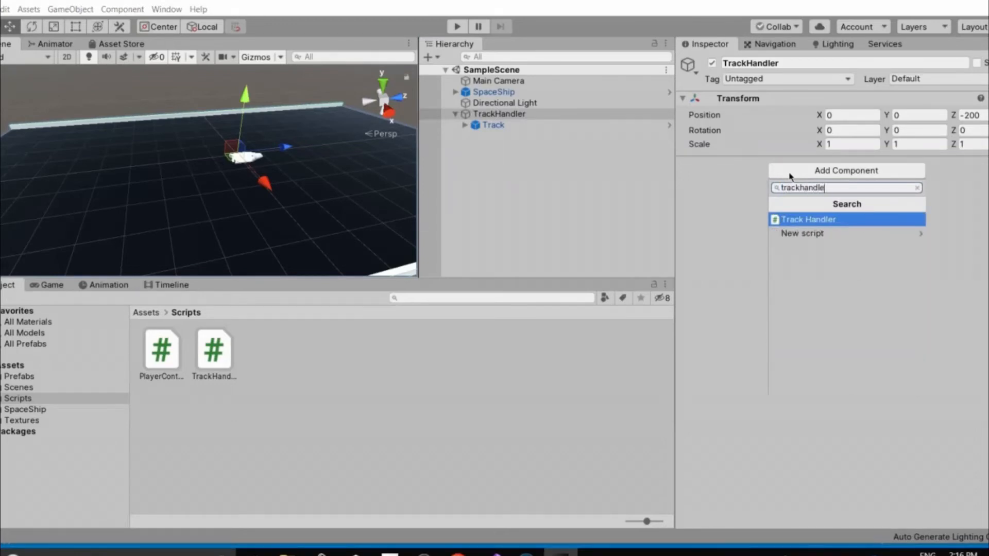
type("r")
key("Return")
Set the Track Handler component's Move Speed to 18 and save the scene
left_click(842, 195)
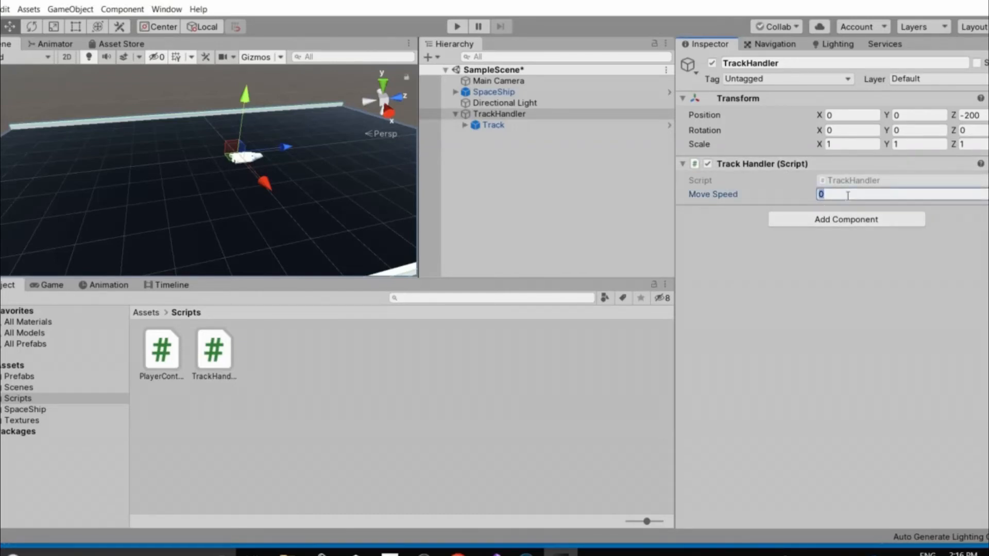
type("18")
left_click(491, 182)
key("ctrl+s")
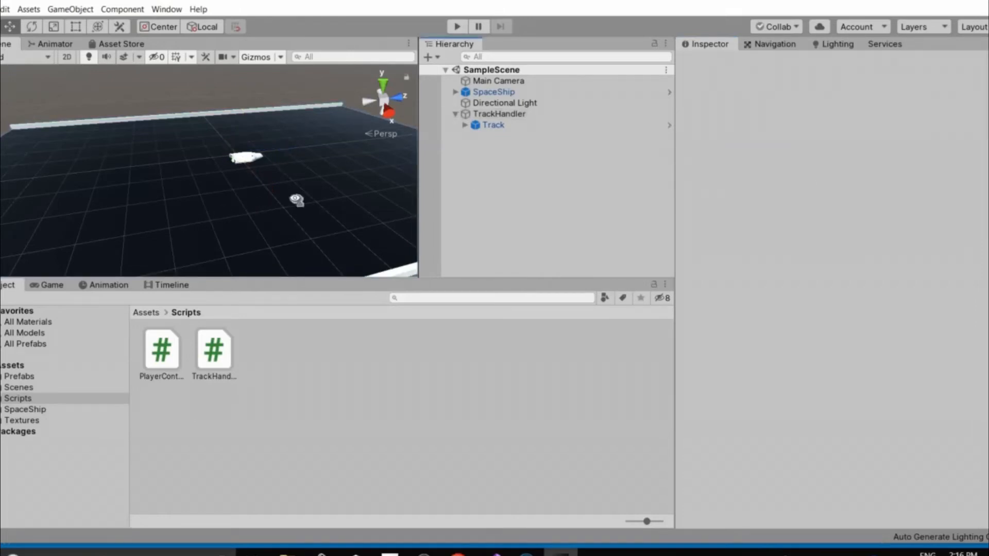
Play the scene to test the track movement, and view the spaceship from behind
left_click_drag(296, 200, 394, 201, "alt")
left_click(457, 27)
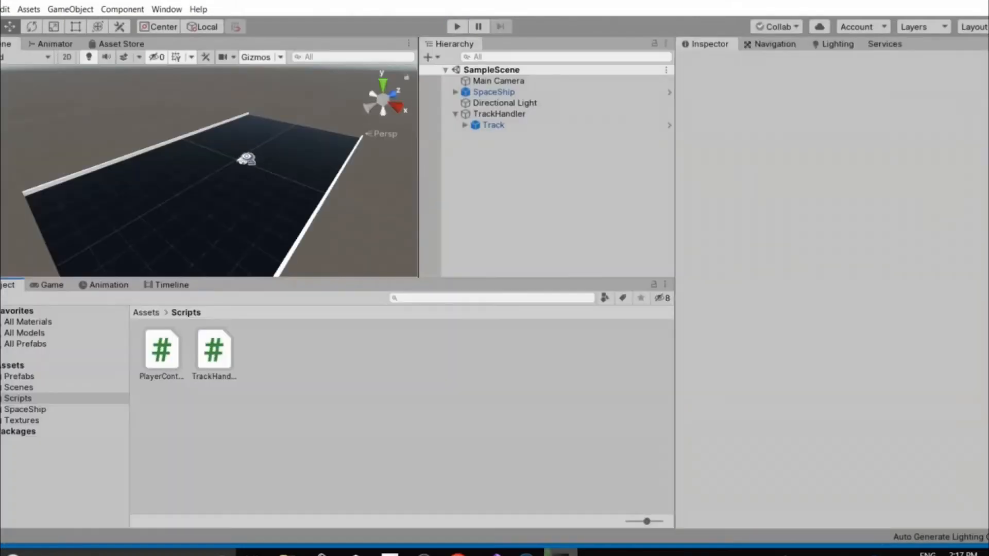
right_click_drag(256, 170, 471, 176)
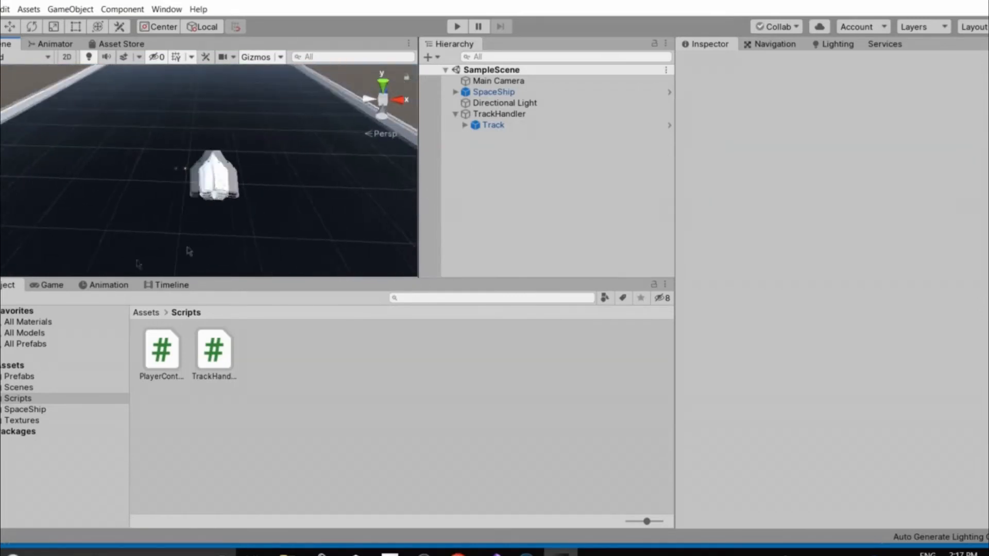
Show the Game view and make Main Camera a child of the SpaceShip object
left_click(52, 286)
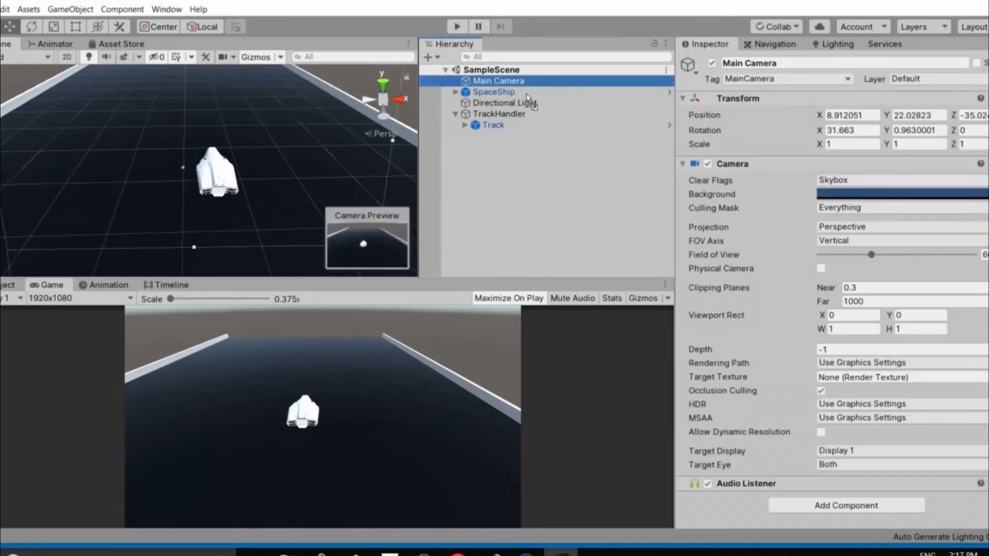
left_click_drag(527, 96, 501, 97)
left_click(455, 92)
left_click_drag(494, 177, 493, 178)
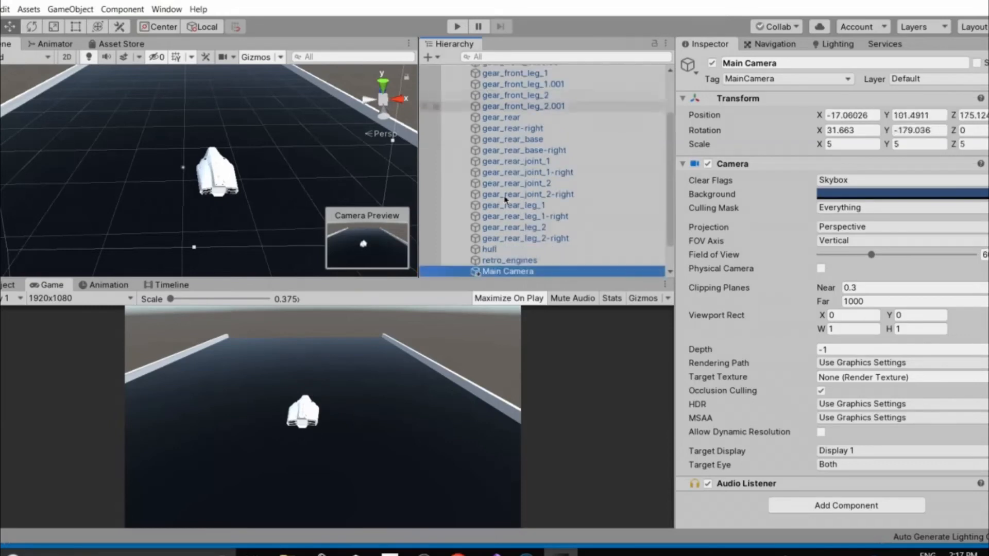
scroll(464, 129, "up", 3)
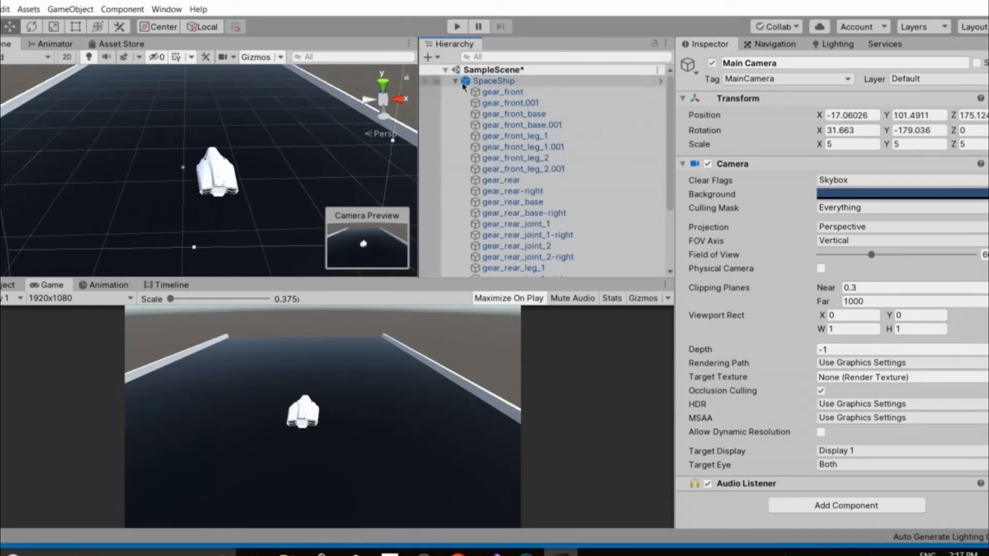
left_click(461, 83)
left_click(456, 81)
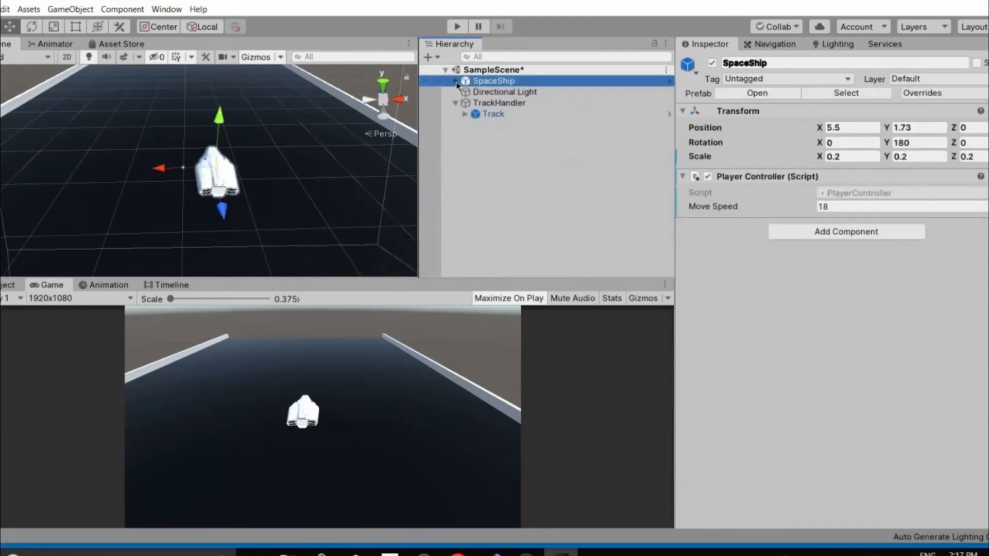
Unpack the SpaceShip prefab instance in the scene hierarchy
left_click(455, 82)
left_click(456, 82)
left_click(456, 81)
right_click(506, 85)
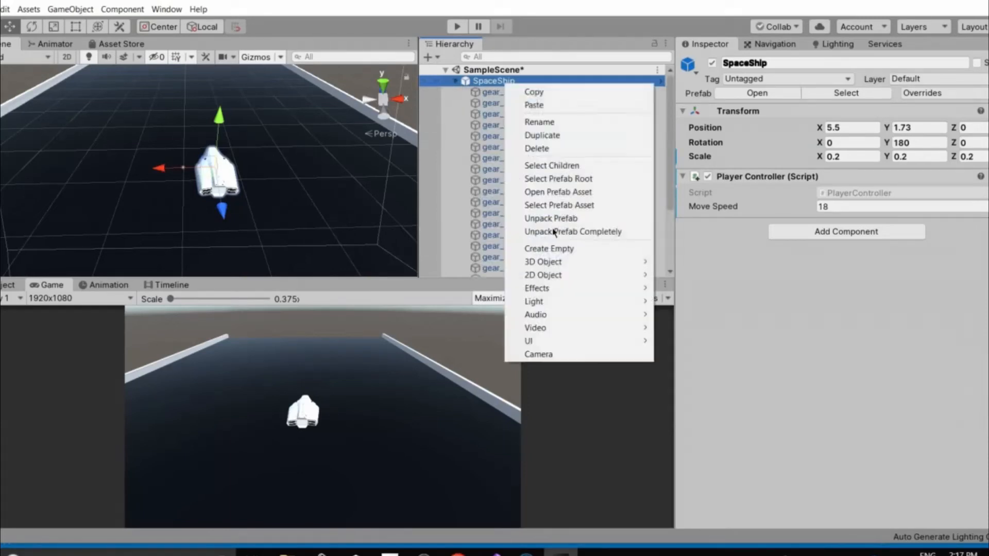
key("Return")
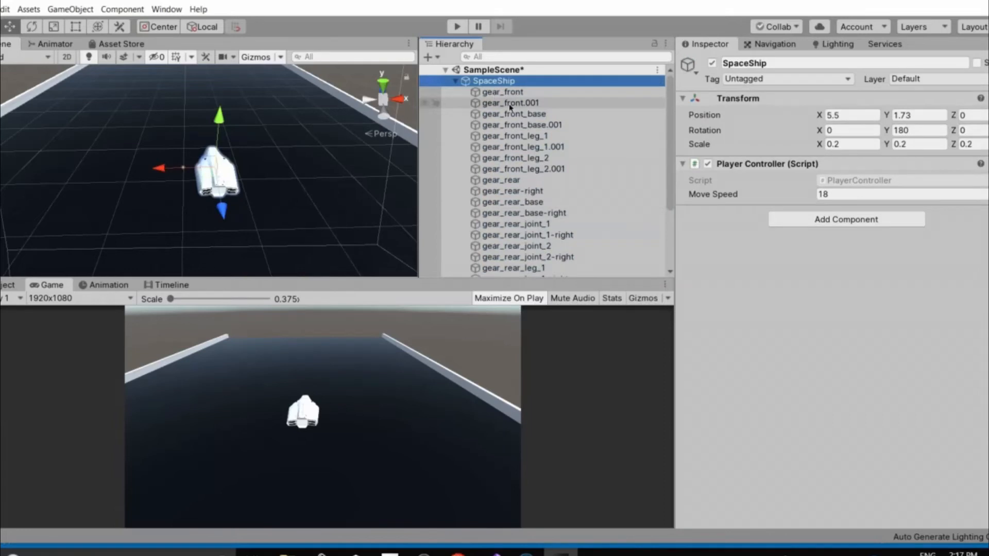
Create an empty child object under SpaceShip and name it SpaceShipMesh
left_click(506, 91)
left_click(503, 81)
right_click(507, 82)
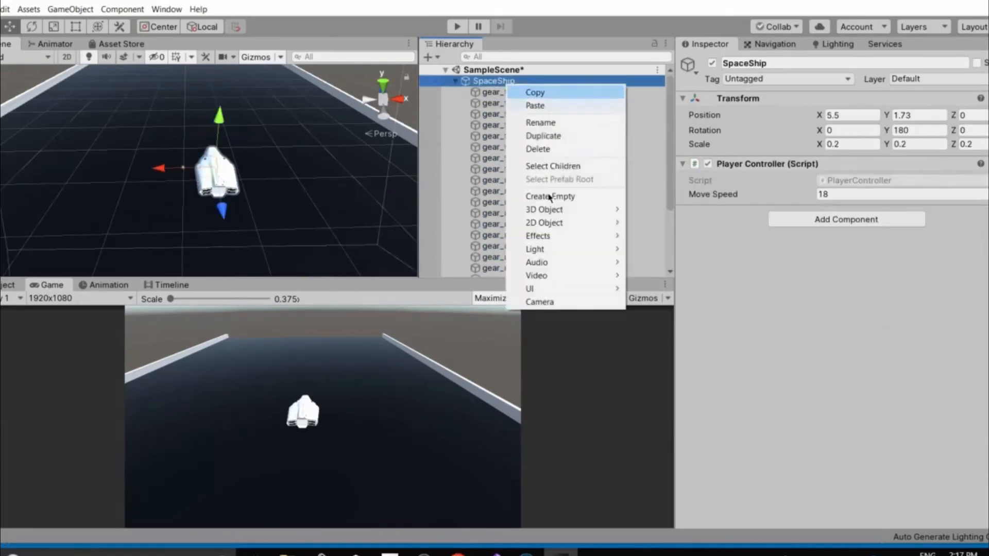
left_click(542, 194)
left_click(786, 63)
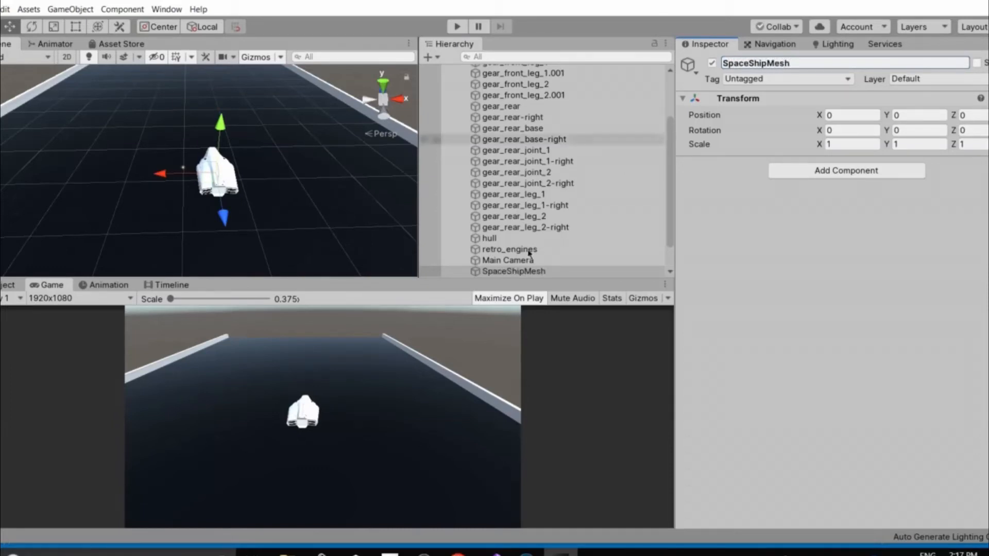
Select all the ship's mesh parts from retro_engines up to gear_front and move them into SpaceShipMesh
left_click(530, 250)
key("shift+Up")
key("shift+Up")
key("shift+Up")
key("shift+Up")
key("shift+Up")
key("shift+Up")
key("shift+Up")
key("shift+Up")
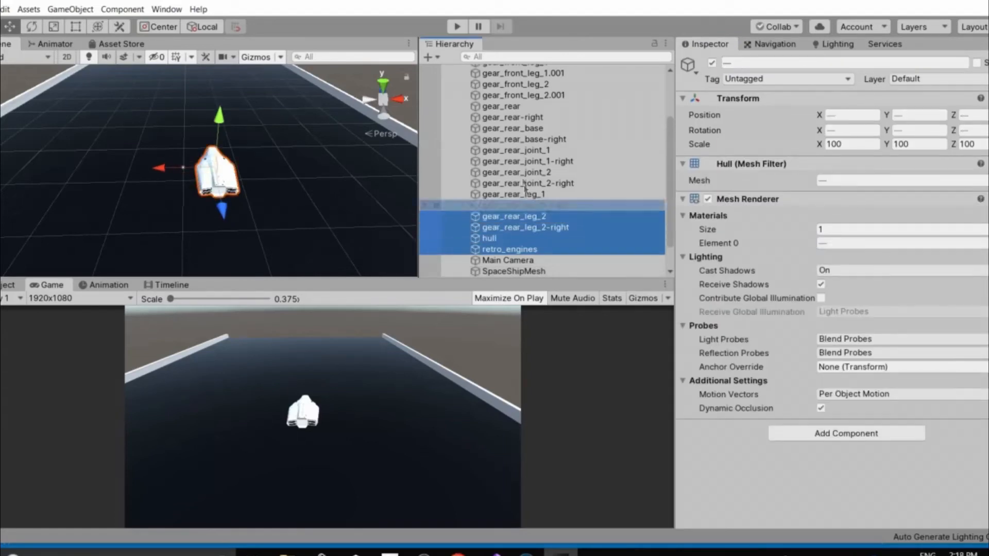
key("shift+Up")
key("shift+Up")
key("shift+Up")
key("shift+Up")
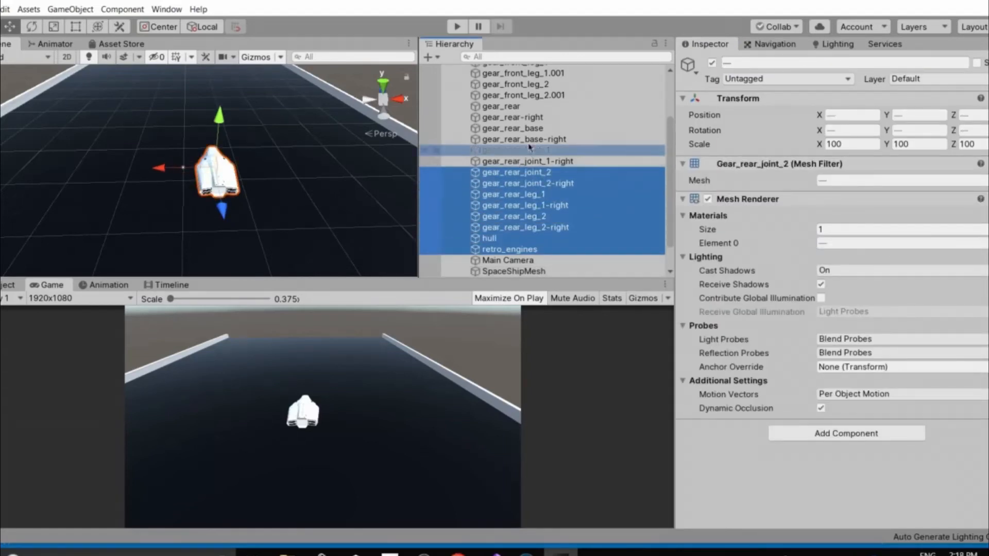
key("shift+Up")
key("shift+Up")
key("shift+Up")
key("shift+Up")
key("shift+Up")
key("shift+Up")
key("shift+Up")
key("shift+Up")
key("shift+Up")
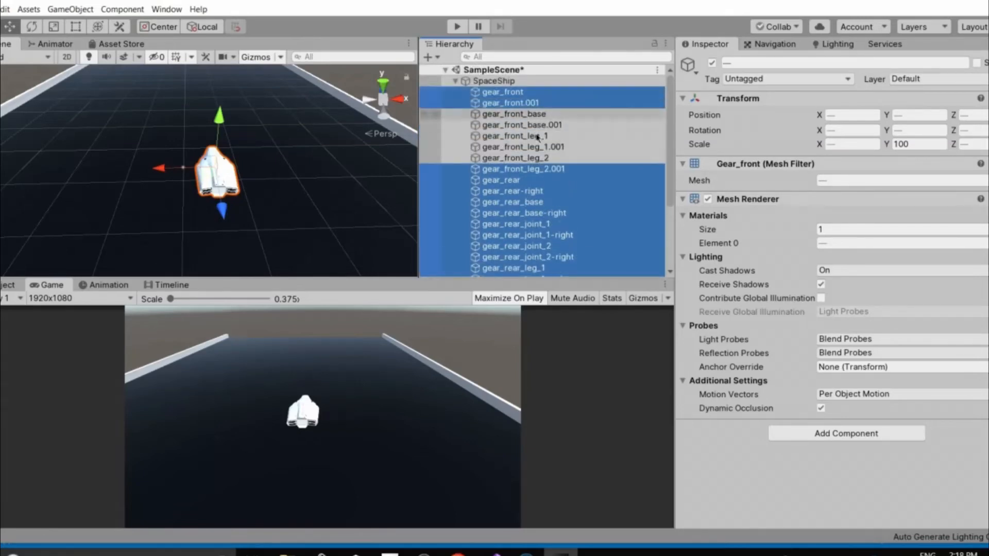
scroll(521, 194, "down", 3)
left_click_drag(522, 193, 536, 246)
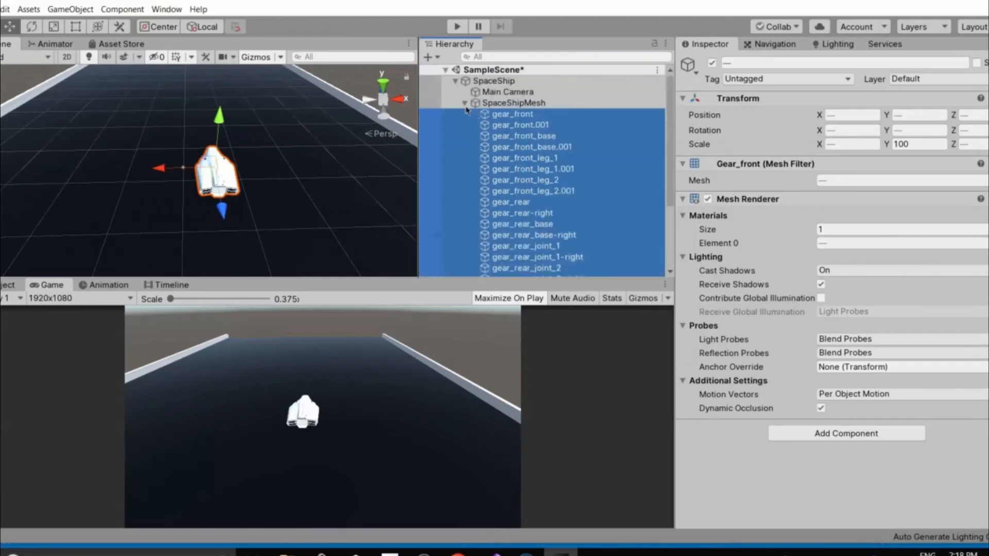
Collapse the SpaceShipMesh group in the hierarchy and save the scene
left_click(465, 105)
left_click(541, 182)
left_click(506, 82)
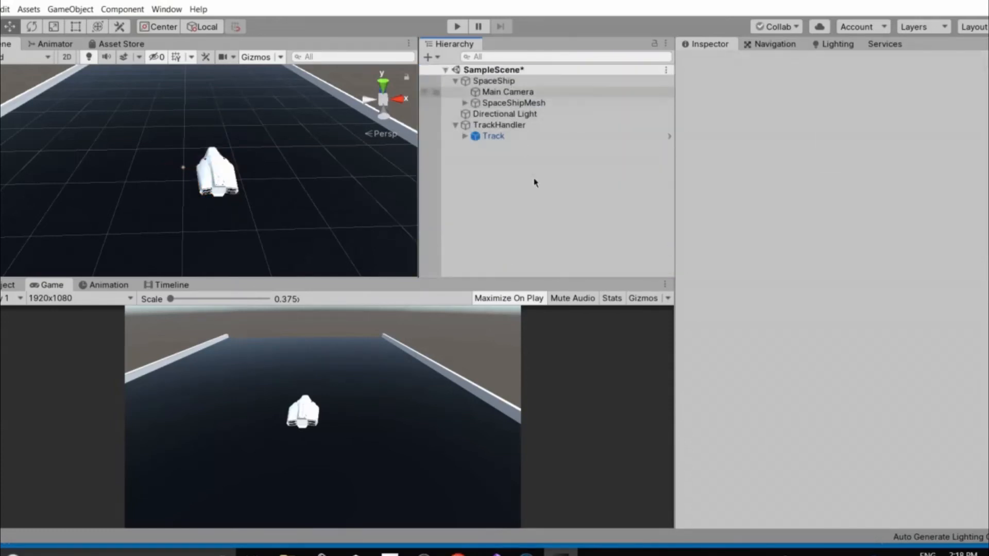
left_click(535, 178)
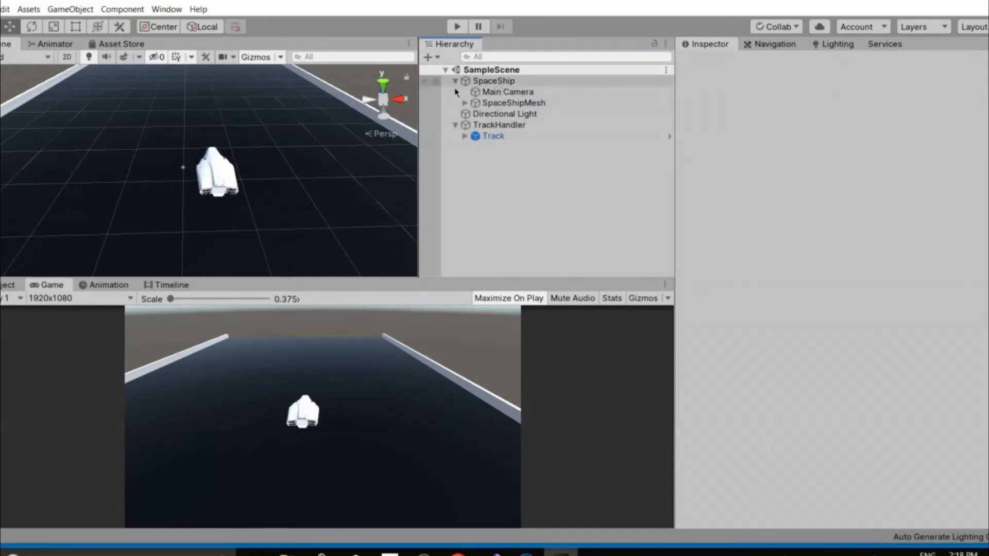
Collapse the SpaceShip object and delete the old SpaceShip prefab asset from the Prefabs folder
left_click(497, 81)
key("Left")
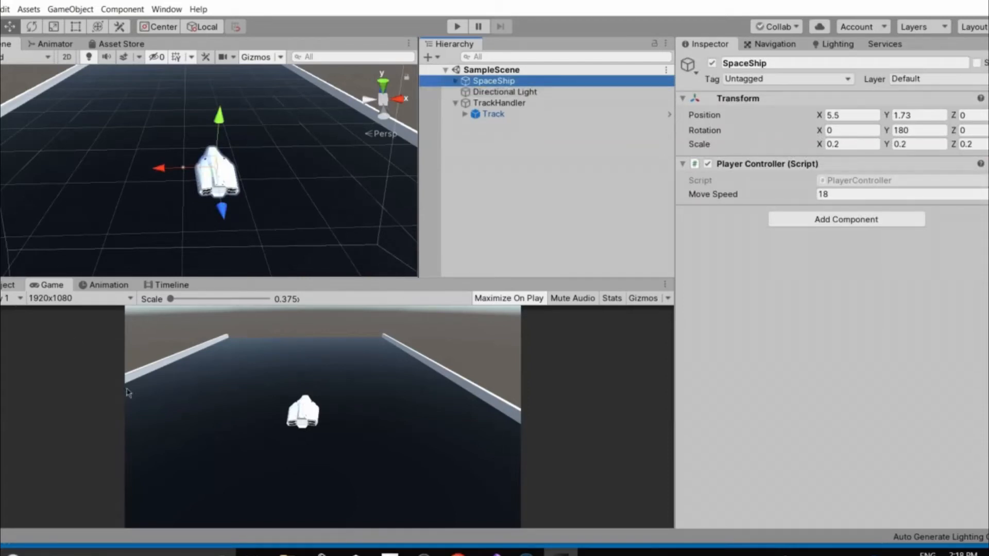
left_click(10, 285)
left_click(46, 376)
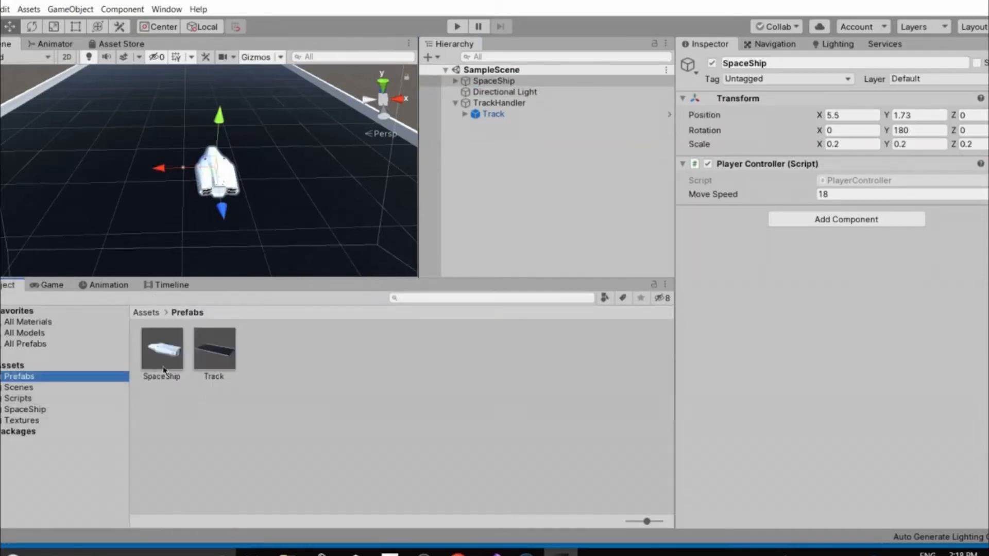
right_click(163, 366)
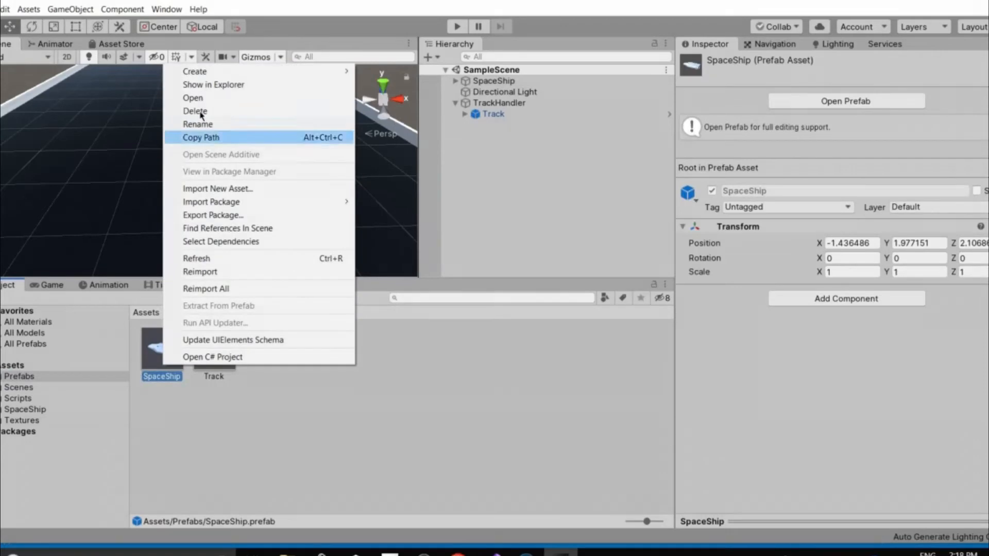
left_click(200, 111)
left_click(529, 295)
Create a new prefab from the SpaceShip object in the Prefabs folder and save the scene
left_click_drag(494, 82, 361, 357)
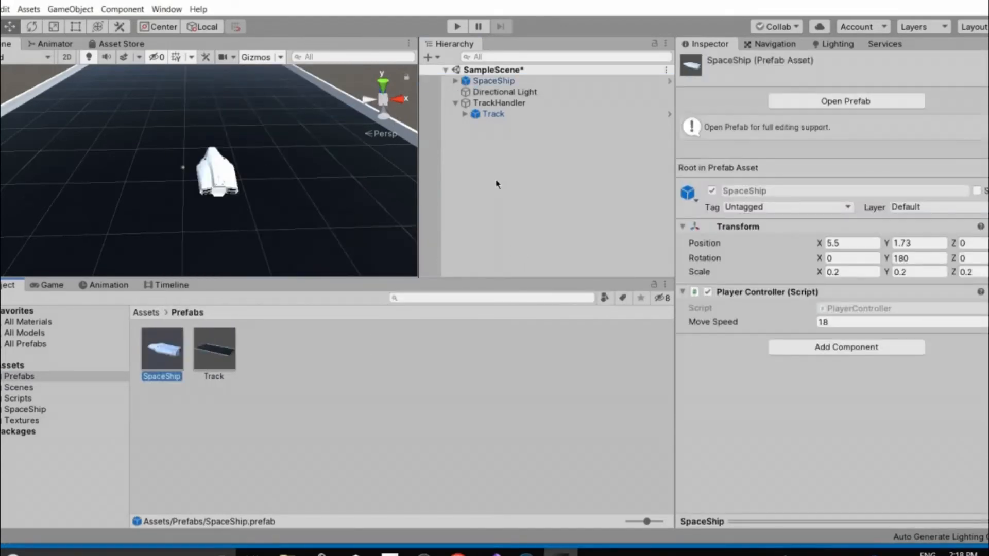
left_click(502, 181)
key("ctrl+s")
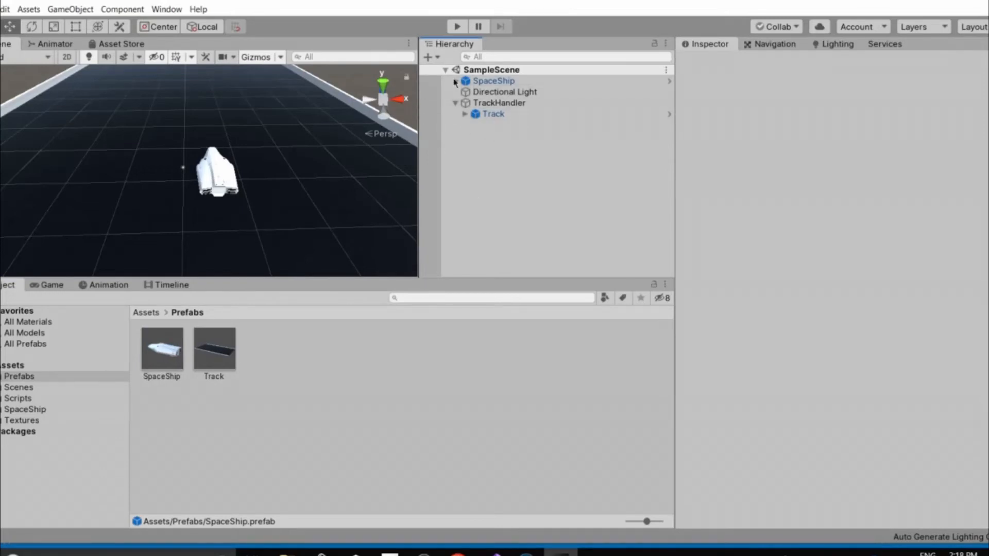
Set the X position of the Main Camera under SpaceShip to 0 and check the framing in the Game view
left_click(455, 81)
left_click(507, 91)
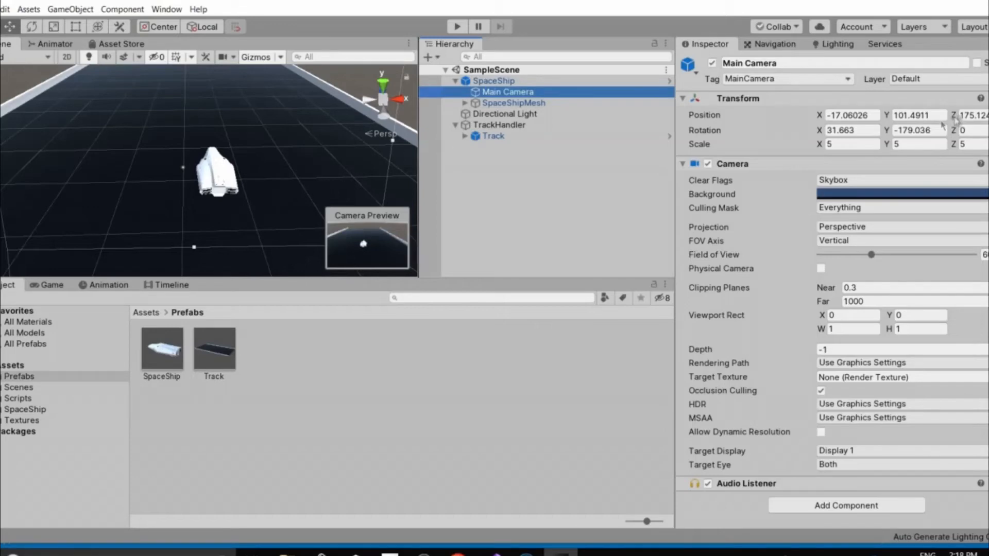
left_click(870, 117)
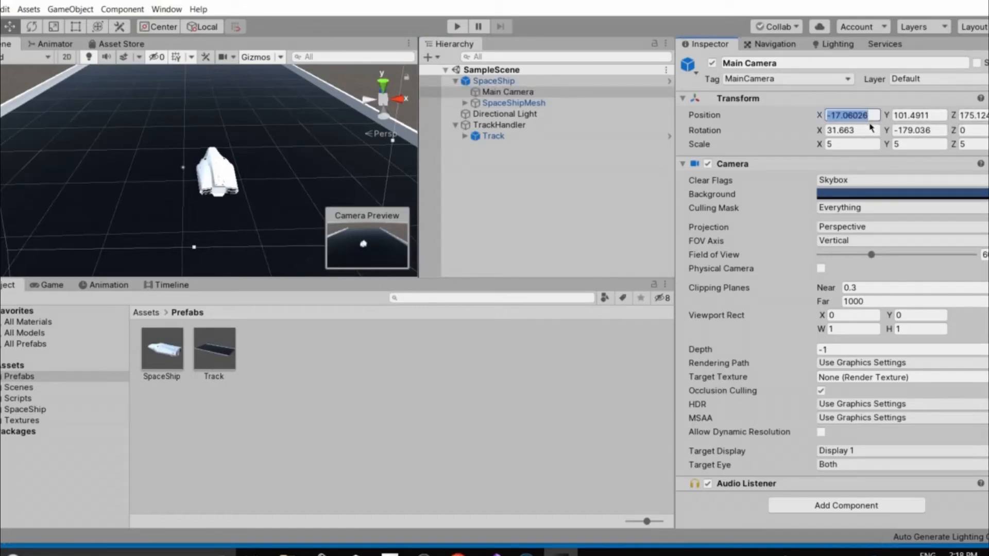
type("0")
left_click(518, 150)
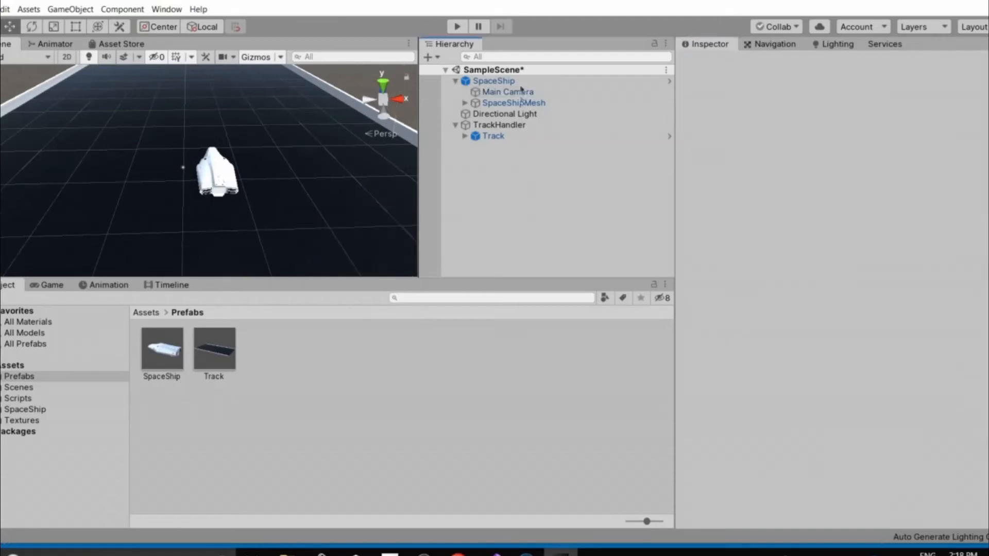
left_click(515, 81)
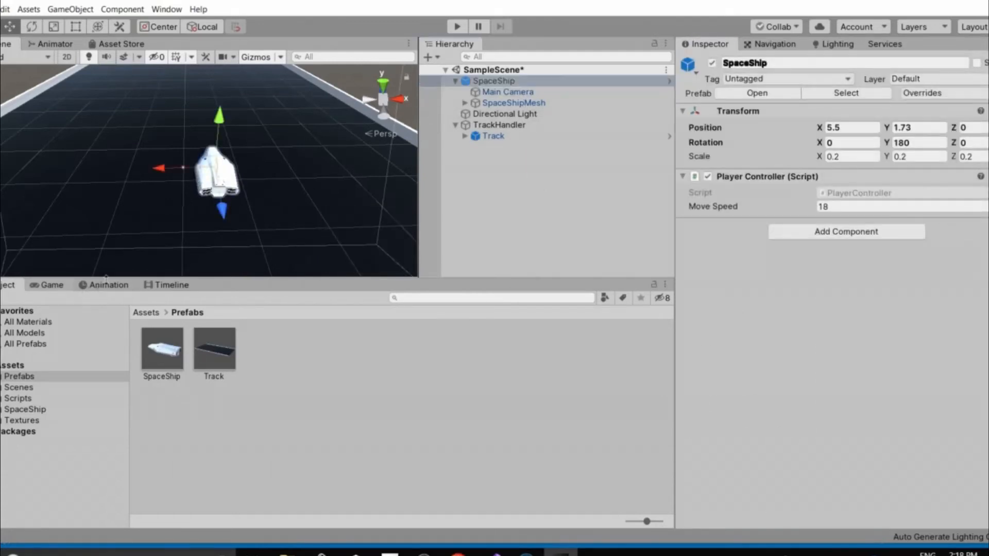
left_click(56, 286)
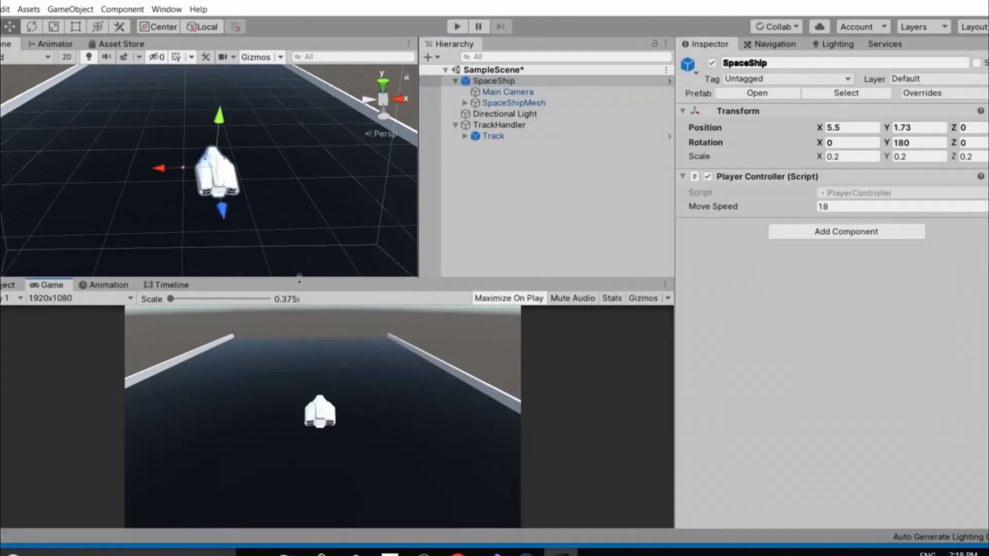
left_click(503, 223)
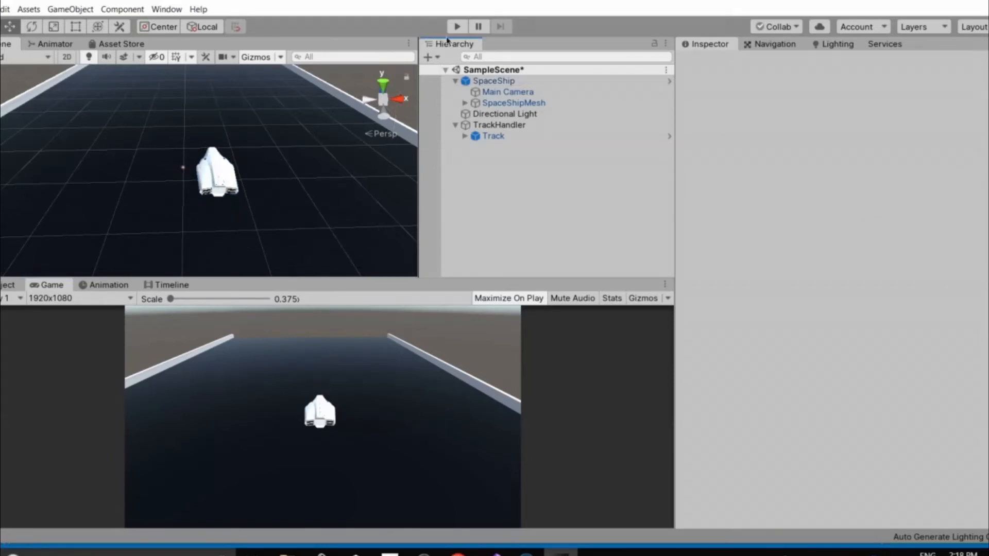
Play-test the scene to watch the track move beneath the spaceship, and stop the game
left_click(457, 26)
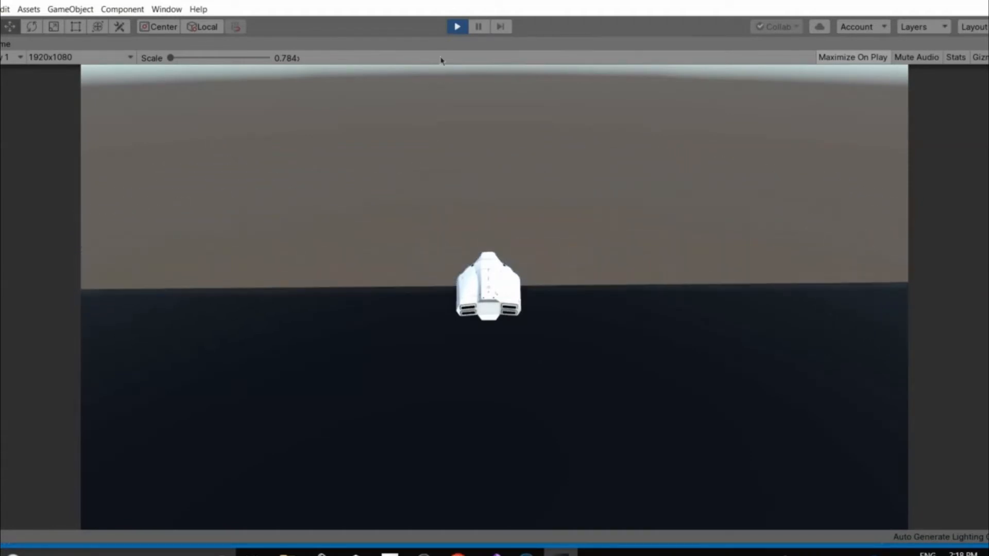
left_click(456, 28)
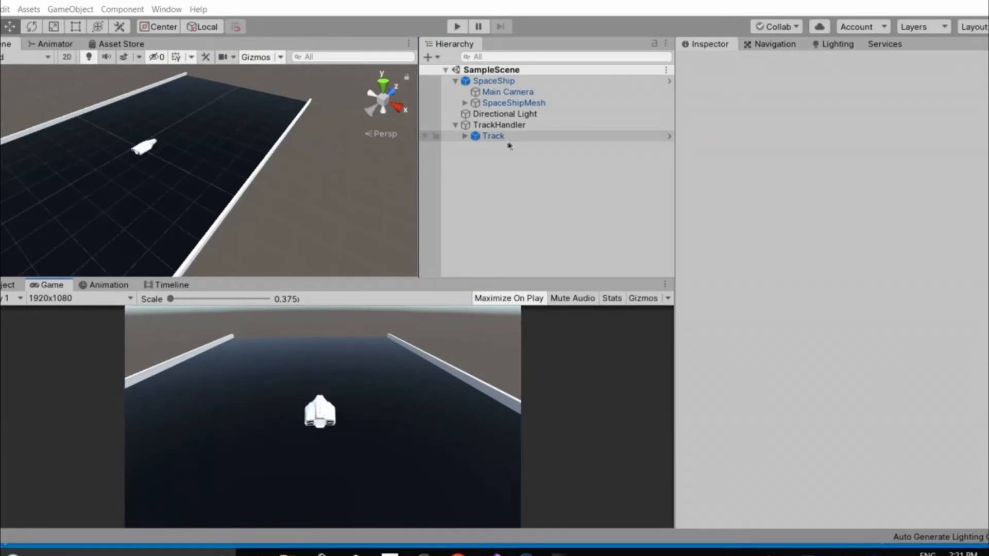
Duplicate the Track object under TrackHandler three times to get four track segments
left_click(459, 136)
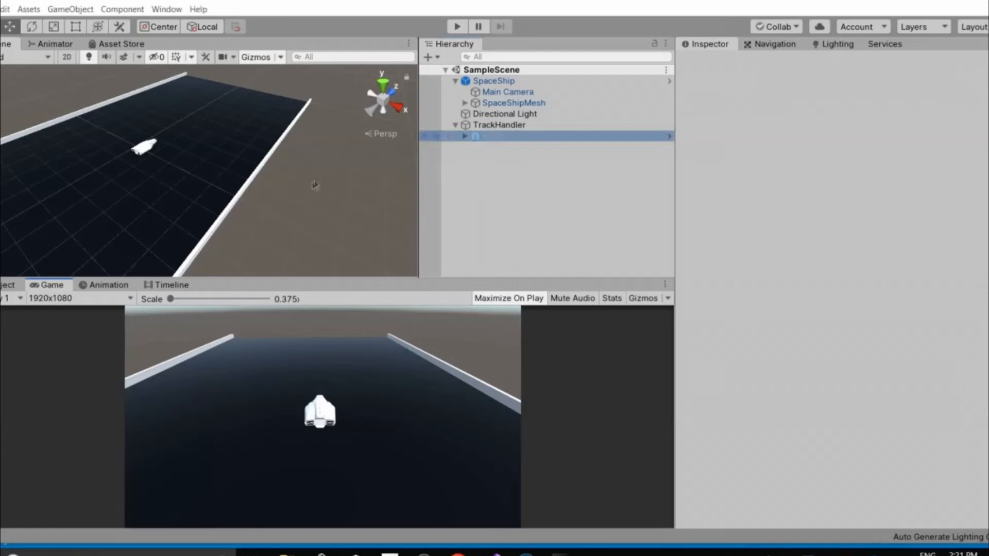
left_click_drag(185, 183, 213, 140, "alt")
left_click(508, 136, "ctrl")
left_click(508, 137)
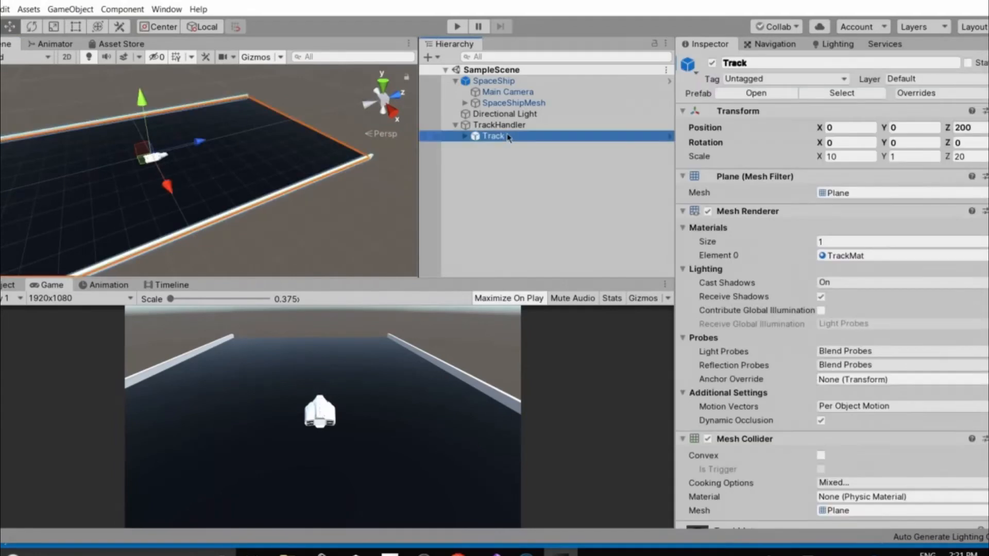
key("ctrl+d")
left_click(510, 149, "ctrl")
left_click(510, 148)
key("ctrl+d")
left_click(515, 159, "ctrl")
left_click(515, 159)
key("ctrl+d")
scroll(302, 215, "down", 3)
scroll(297, 212, "up", 3)
left_click_drag(297, 211, 239, 209, "alt")
Set the Z position of the original Track segment to 0
left_click(507, 147)
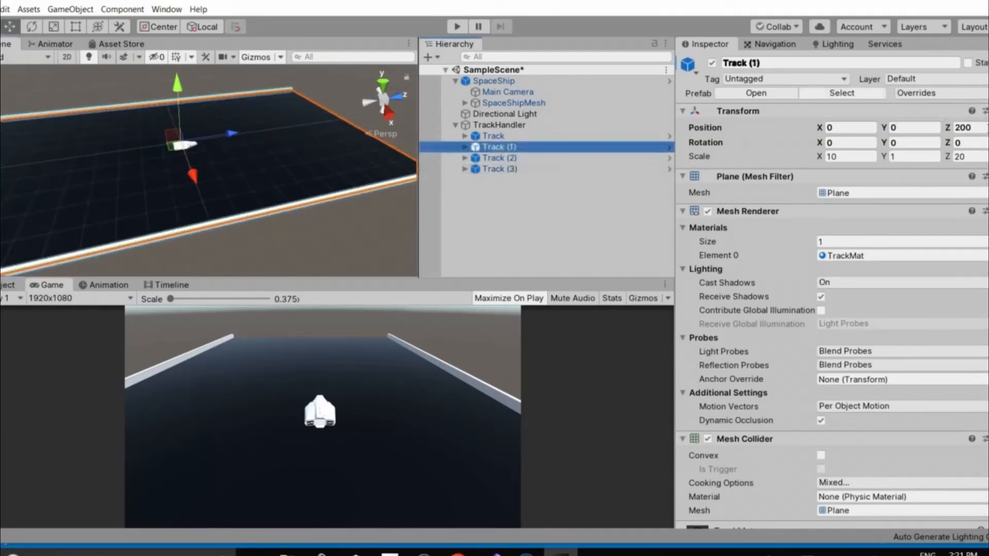
left_click(538, 146, "ctrl")
left_click(536, 136)
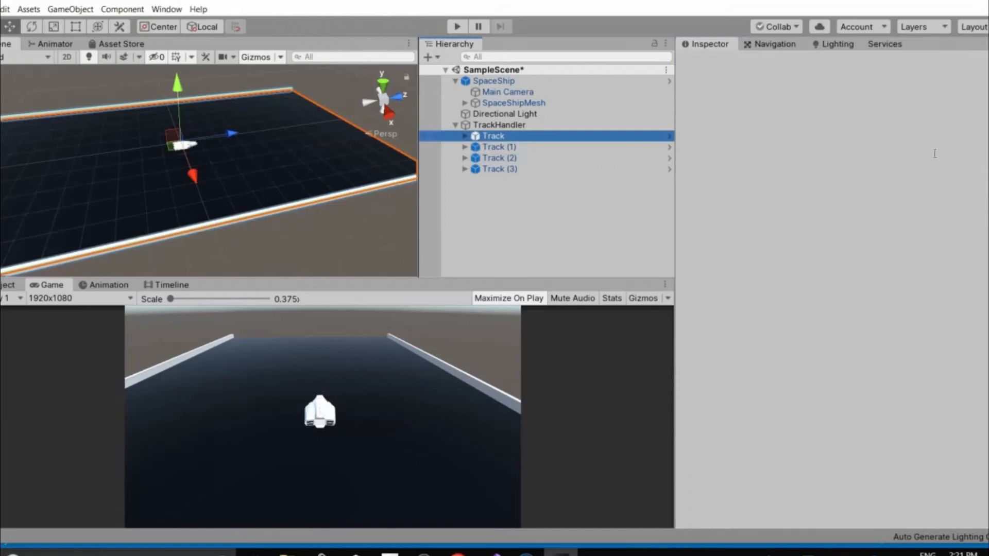
left_click(957, 142)
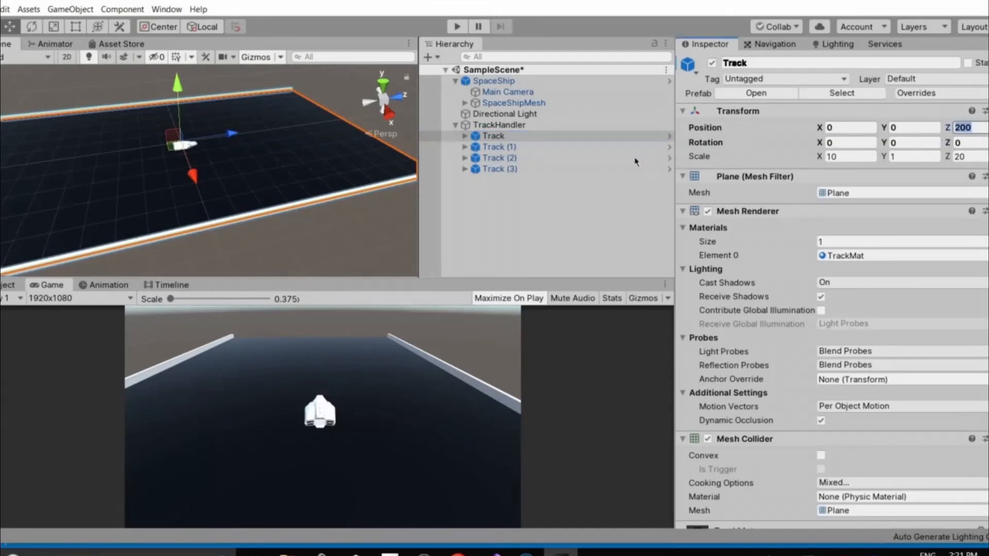
scroll(239, 180, "down", 3)
Keep Track (1) in place and set the Z position of Track (2) to 400
left_click(499, 147)
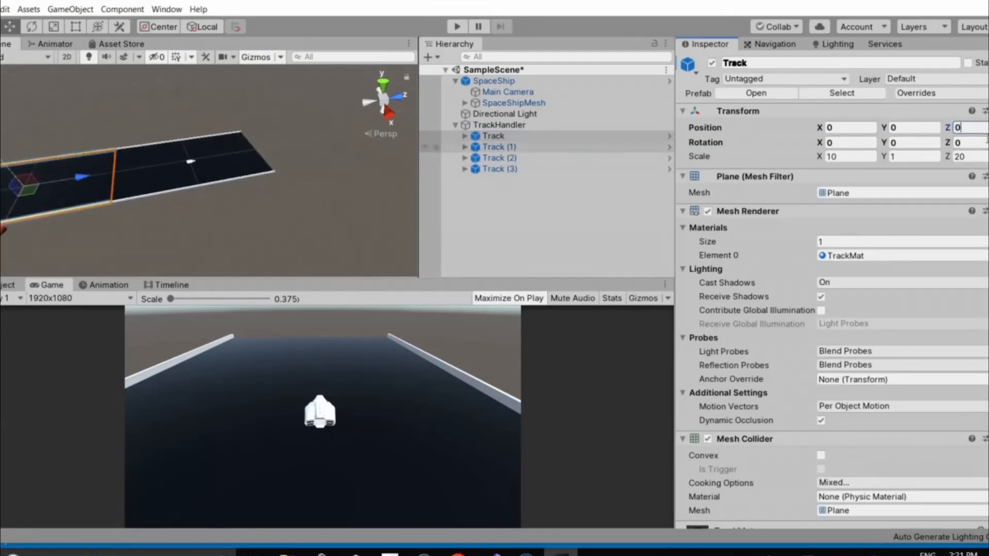
left_click(969, 127)
left_click(597, 157)
left_click(984, 133)
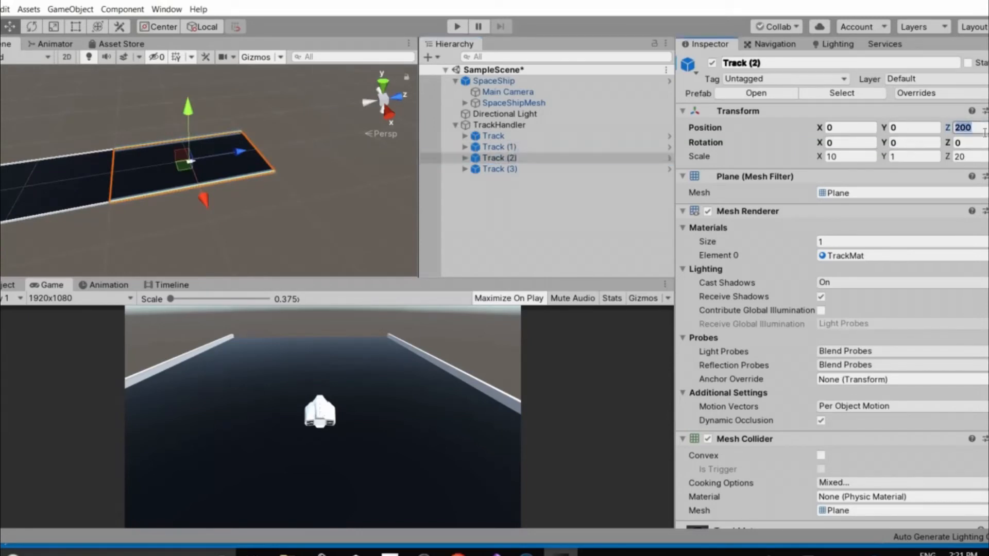
key("BackSpace")
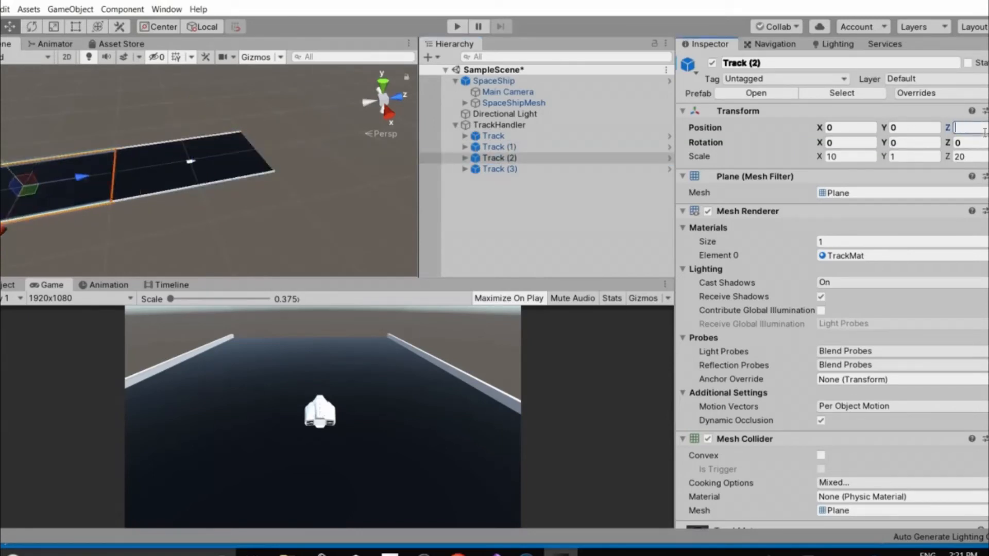
type("400")
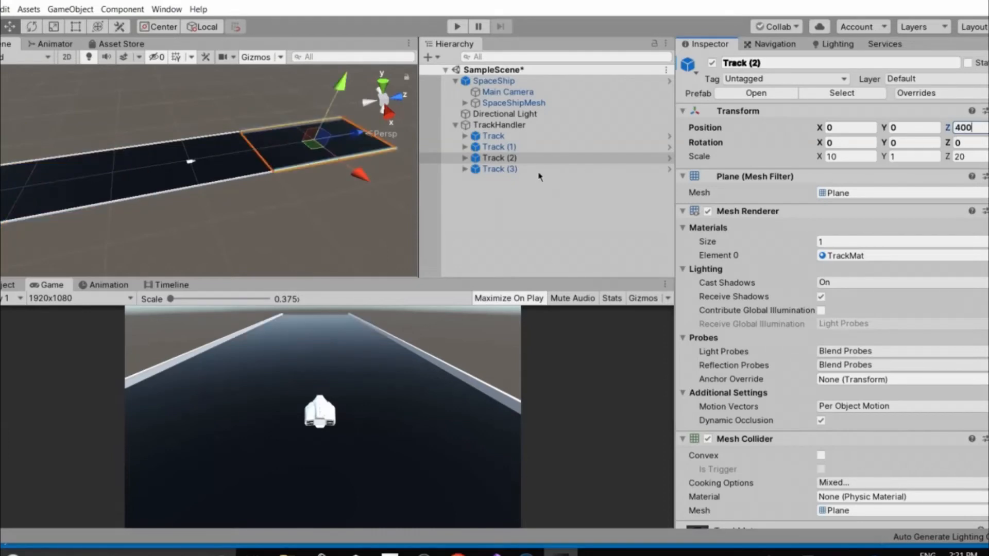
Set the Z position of Track (3) to 600 so it continues the row of track segments
left_click(520, 170)
left_click(979, 129)
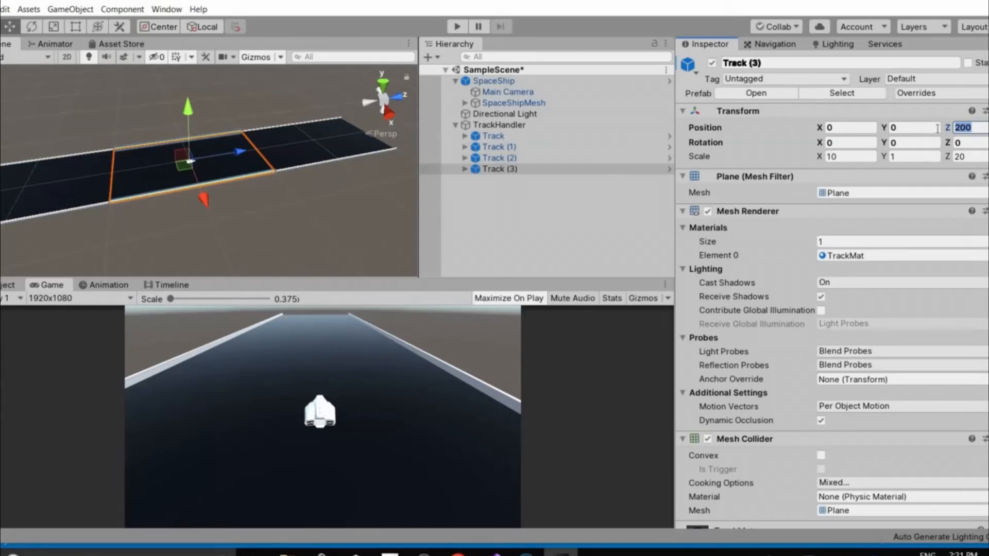
type("600")
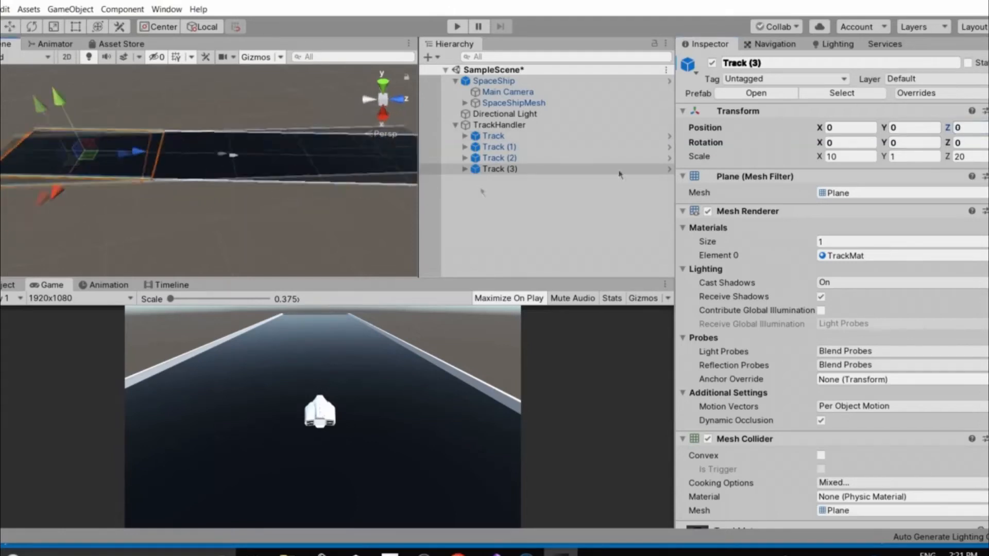
left_click(957, 128)
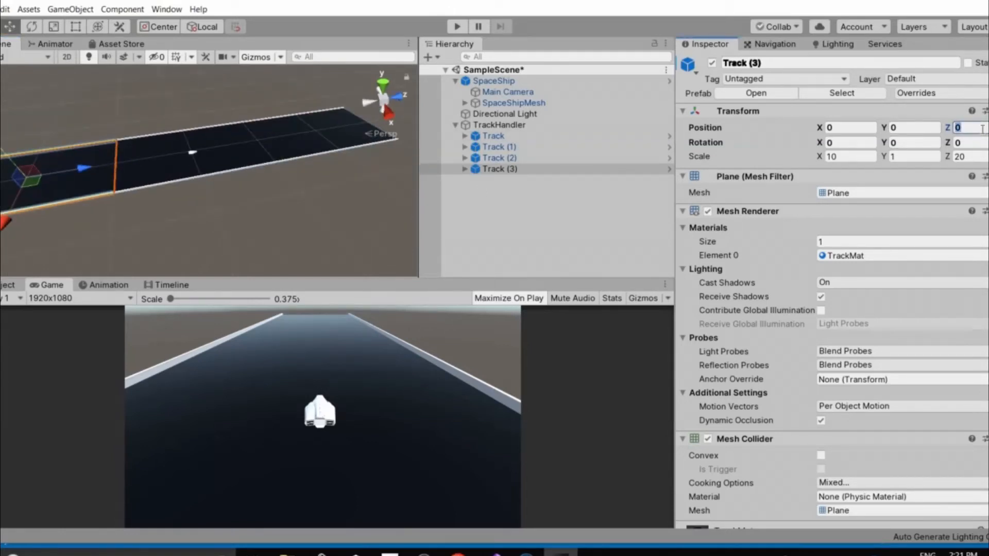
type("400")
key("BackSpace")
key("BackSpace")
key("BackSpace")
type("6000")
key("BackSpace")
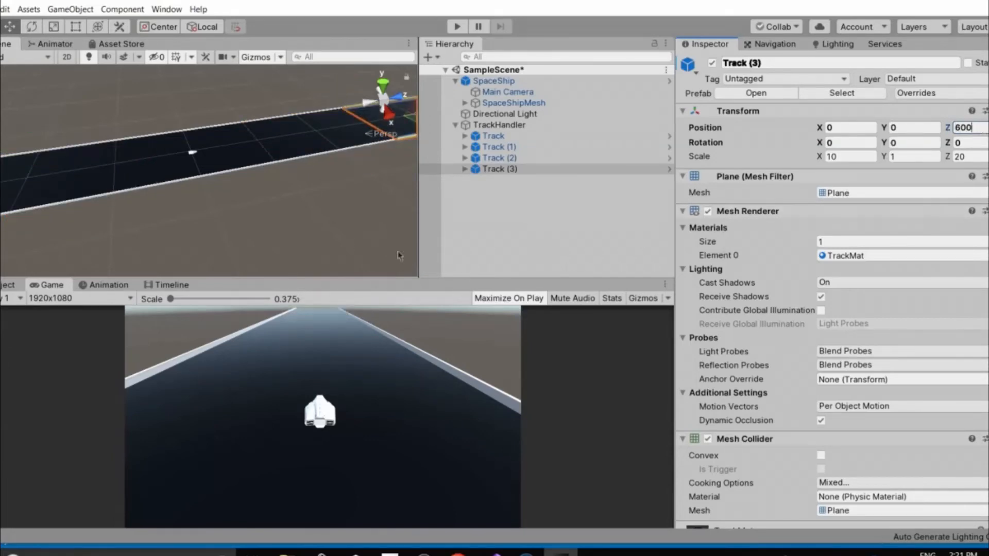
Examine the placement of the SpaceShip and each of the four track segments in the scene
left_click(213, 224)
left_click_drag(376, 225, 510, 79, "alt")
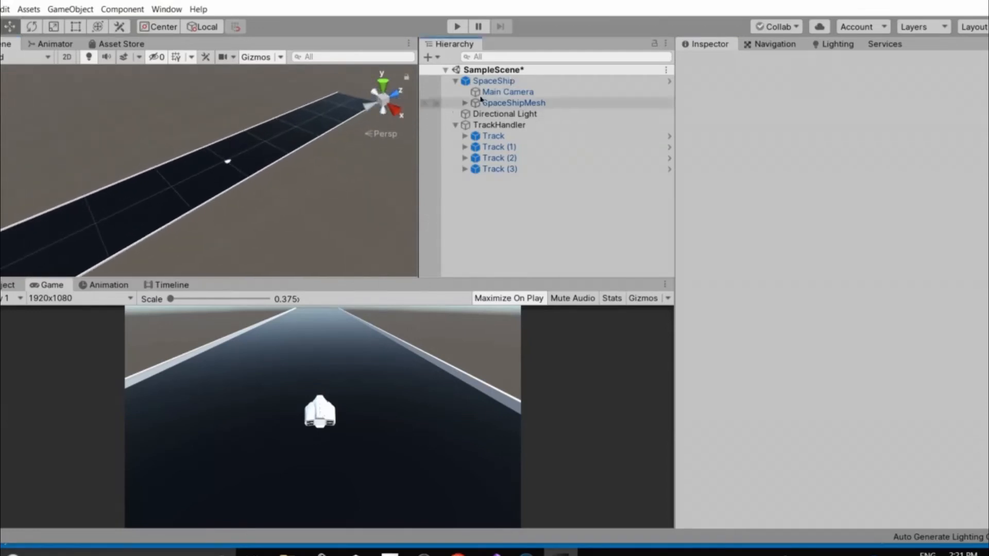
left_click(489, 81)
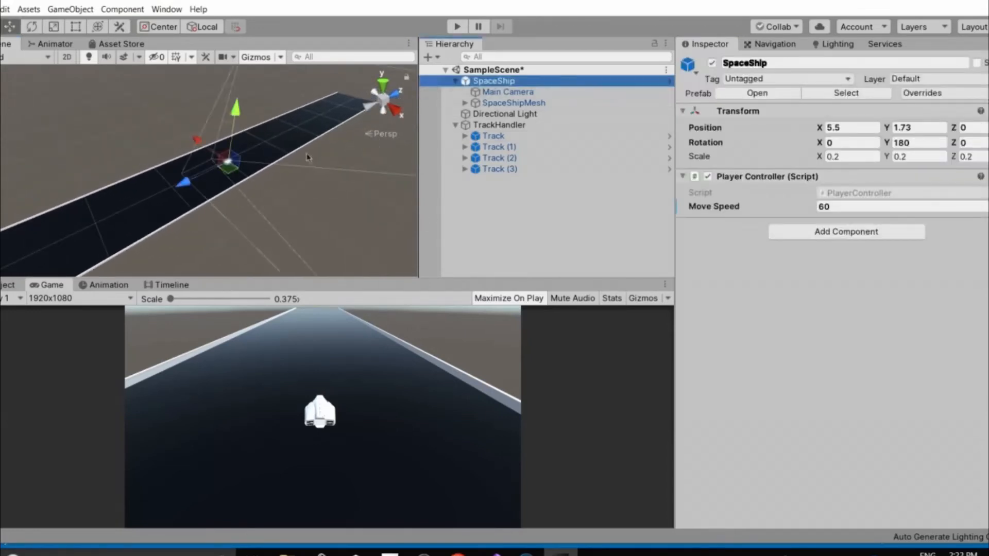
left_click(520, 137)
left_click(523, 147)
left_click(525, 157)
left_click(524, 169)
left_click(524, 136)
Set the Z position of TrackHandler to 0 and check the spaceship's place on the track
left_click(523, 126)
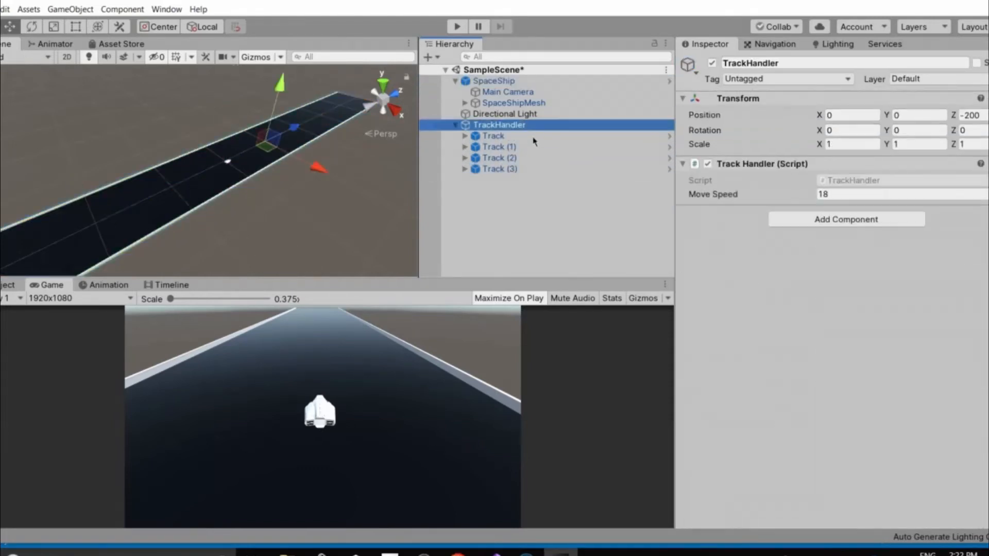
left_click(977, 115)
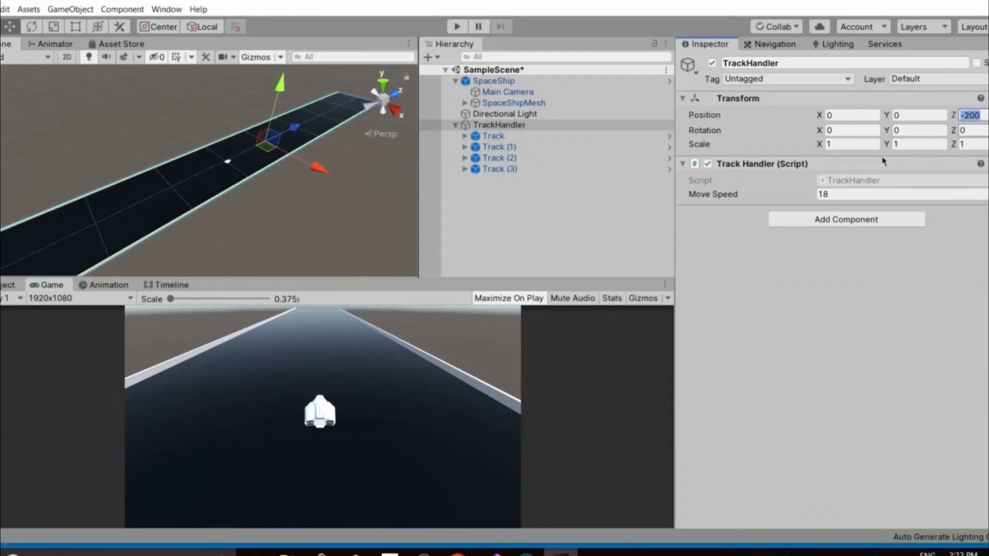
type("0")
left_click(238, 192)
left_click_drag(231, 191, 363, 171, "alt")
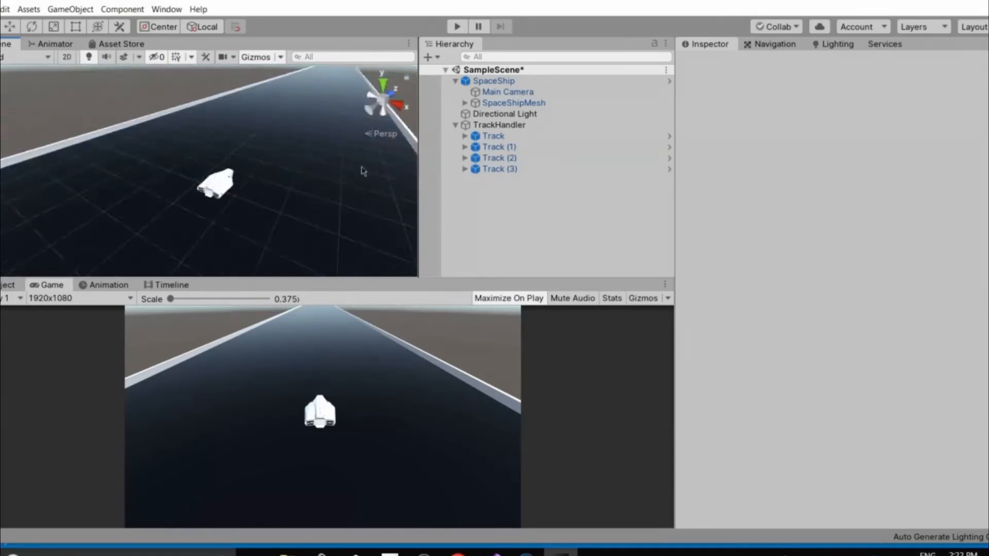
Set the Z position of TrackHandler to -200 and check how the first and last track segments lie relative to the ship
left_click(511, 125)
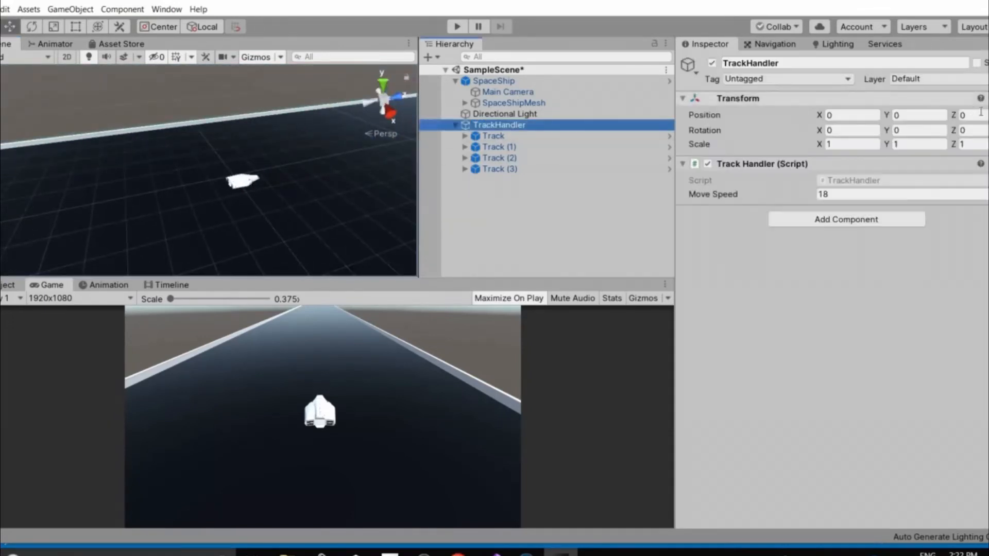
left_click(980, 114)
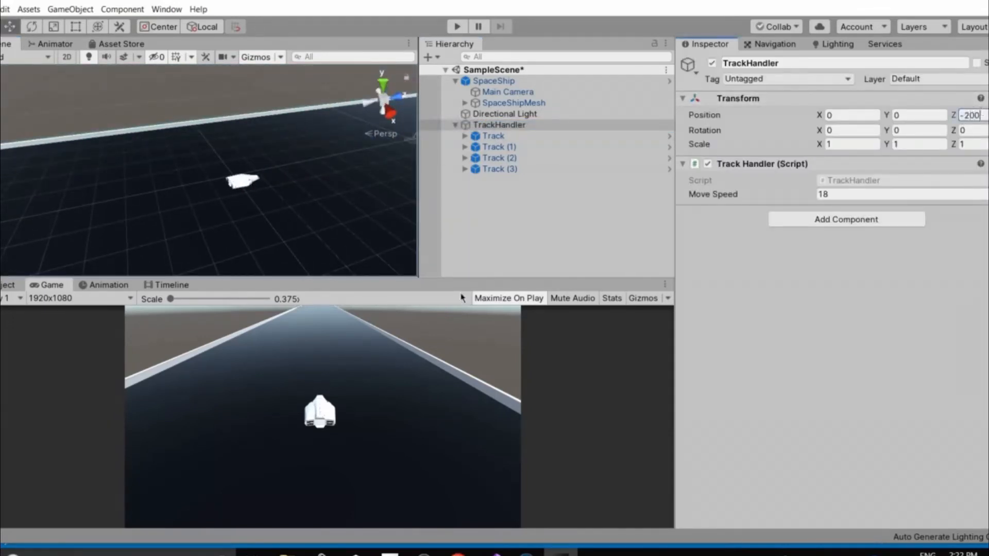
left_click_drag(338, 176, 136, 181, "alt")
scroll(137, 180, "down", 5)
scroll(138, 180, "down", 2)
left_click(138, 181)
left_click_drag(360, 176, 347, 113, "alt")
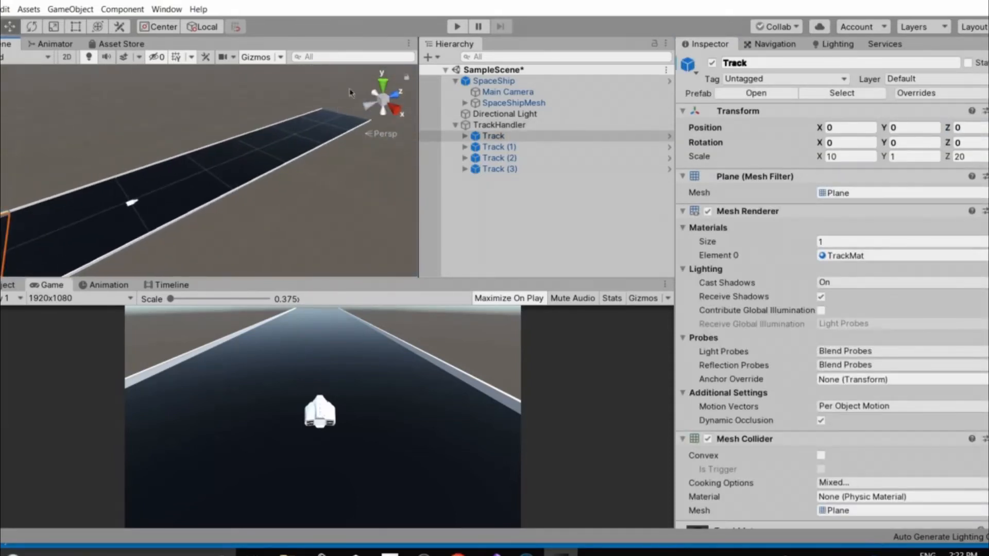
left_click(508, 170)
left_click(509, 186)
left_click(505, 138)
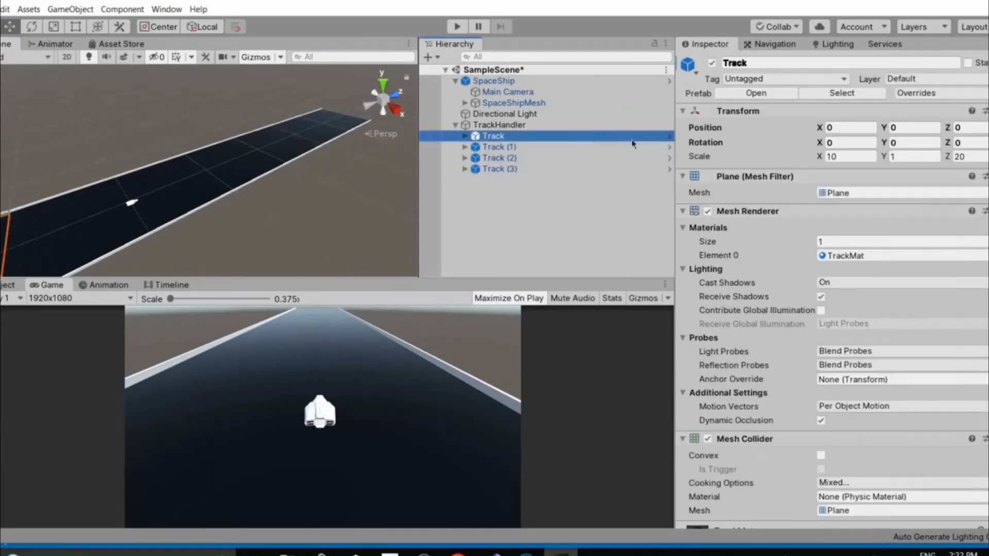
Set the Z position of TrackHandler to 0 and save the scene
left_click(597, 125)
left_click(984, 115)
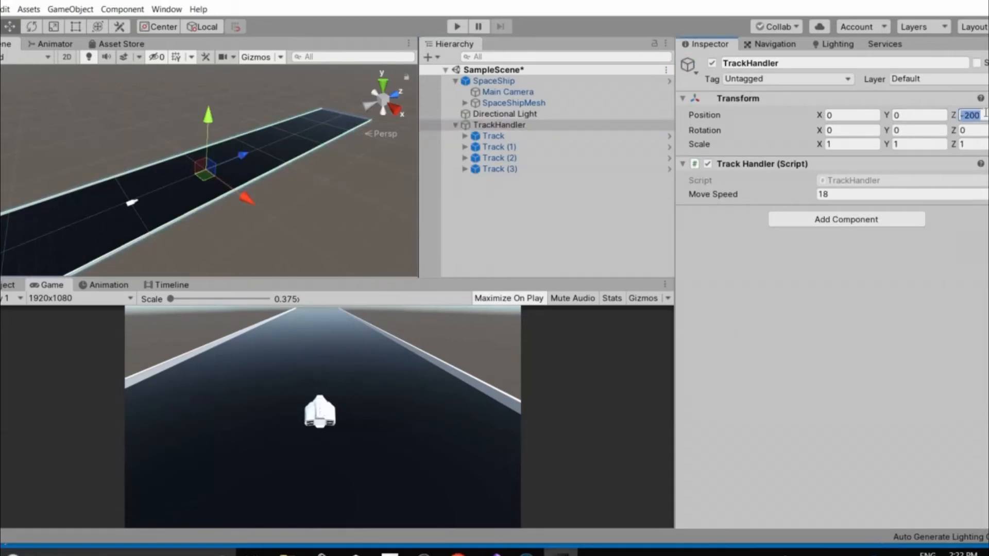
type("0")
left_click(221, 236)
mouse_move(221, 236)
left_mouse_down("alt")
mouse_move(248, 259)
mouse_move(355, 250)
mouse_move(400, 194)
mouse_move(296, 215)
mouse_move(456, 212)
mouse_move(227, 206)
mouse_move(382, 172)
mouse_move(398, 174)
mouse_move(309, 201)
mouse_move(185, 216)
mouse_move(259, 220)
mouse_move(233, 224)
left_mouse_up("alt")
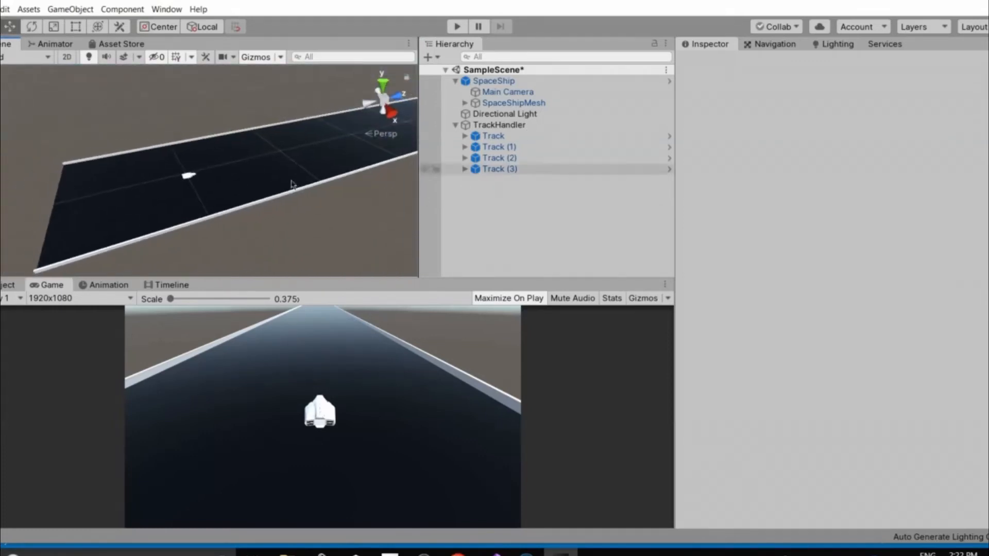
left_click(508, 125)
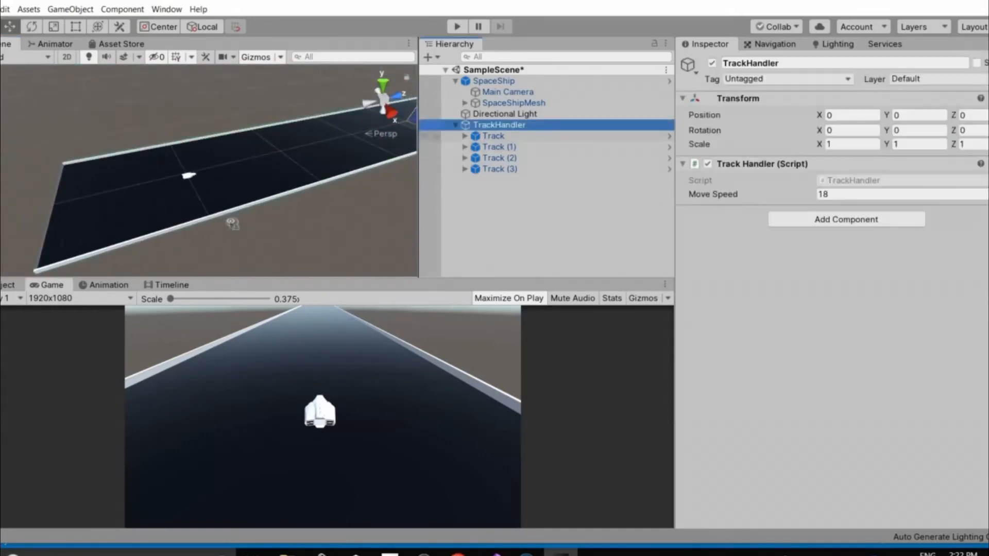
left_click(519, 206)
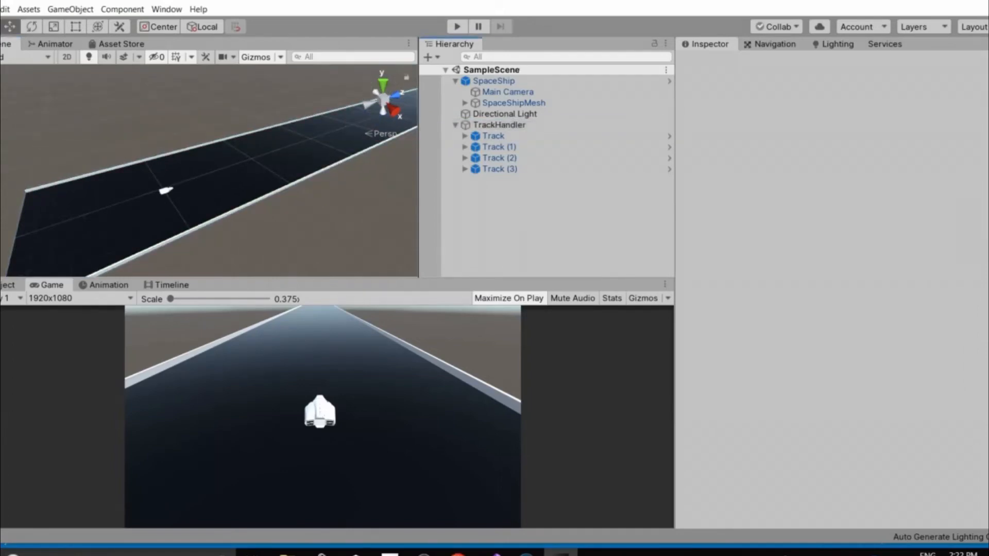
Switch to TrackHandler.cs in Visual Studio and place the cursor after the Translate line in Update()
left_click(493, 554)
left_click(248, 340)
left_click(443, 305)
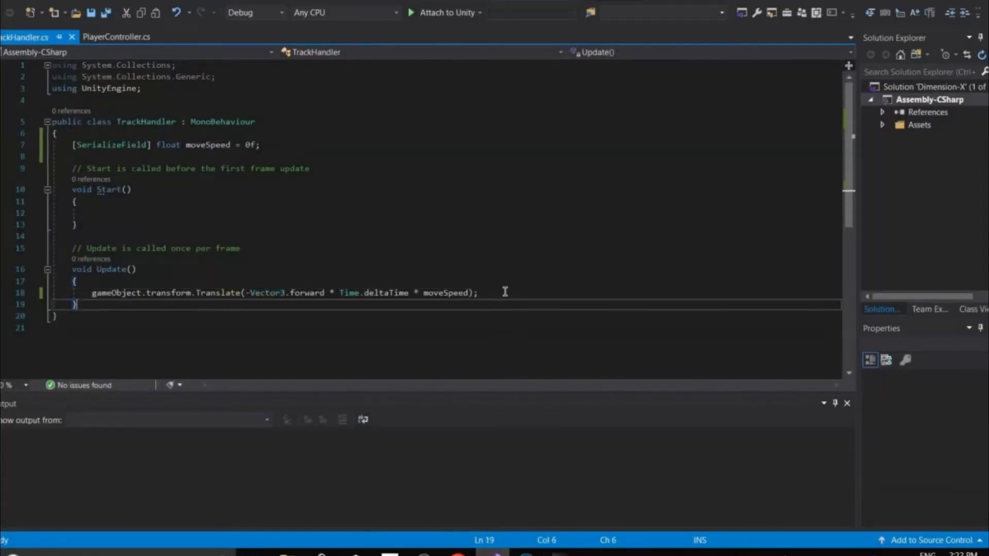
left_click(504, 291)
left_click(167, 214)
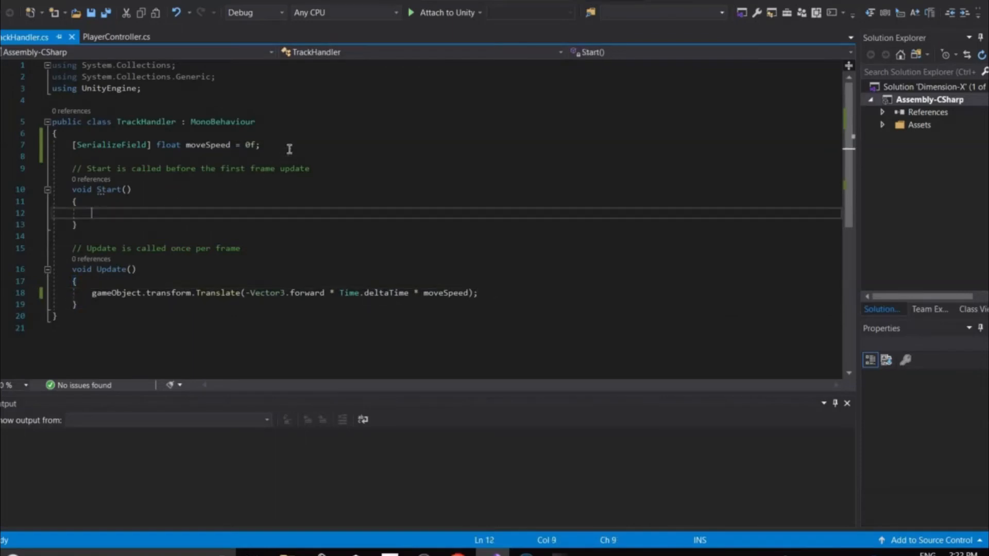
left_click(462, 293, "ctrl")
left_click(526, 295)
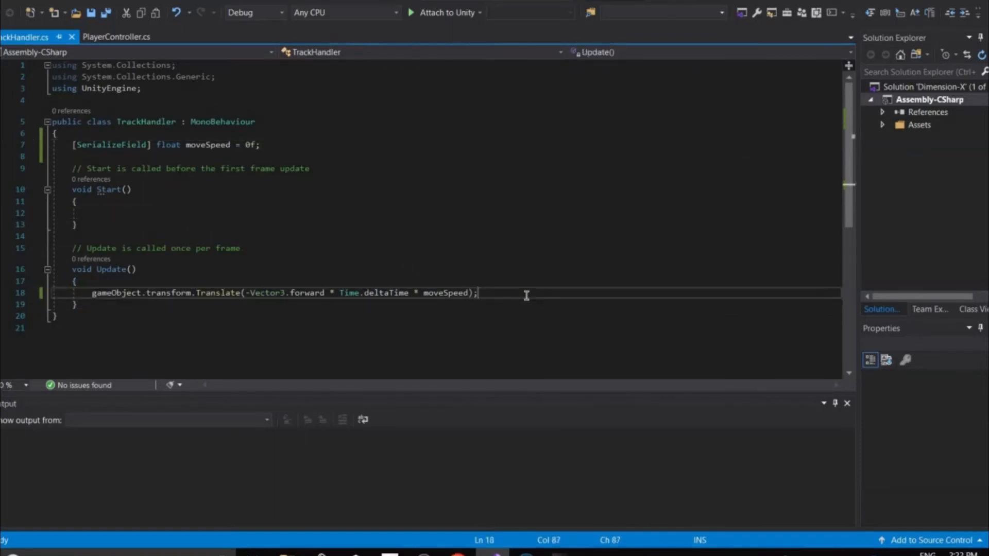
Add an if statement after the Translate line in Update() that checks gameObject.transform.position.z % 200 == 0
key("Return")
type("if(gam")
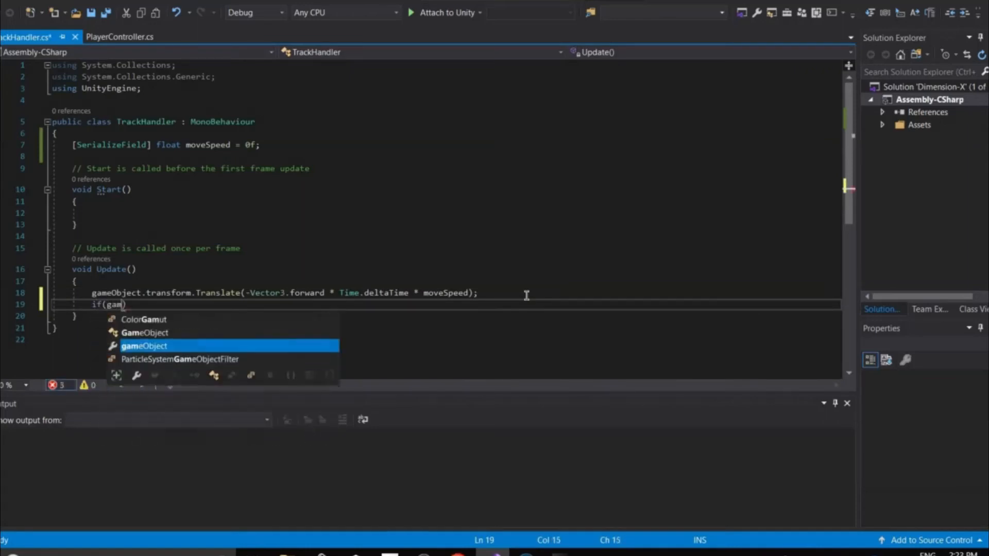
type("e")
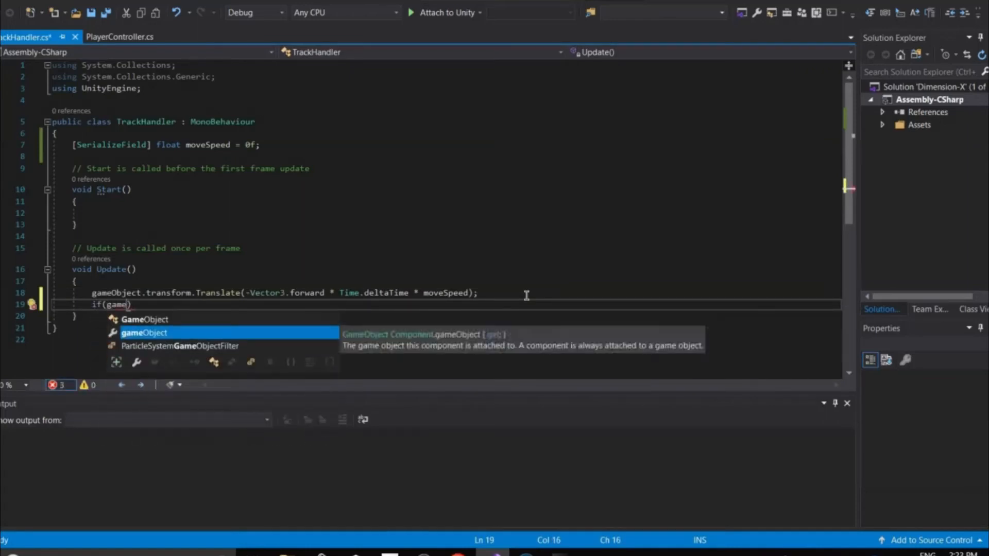
type("Object")
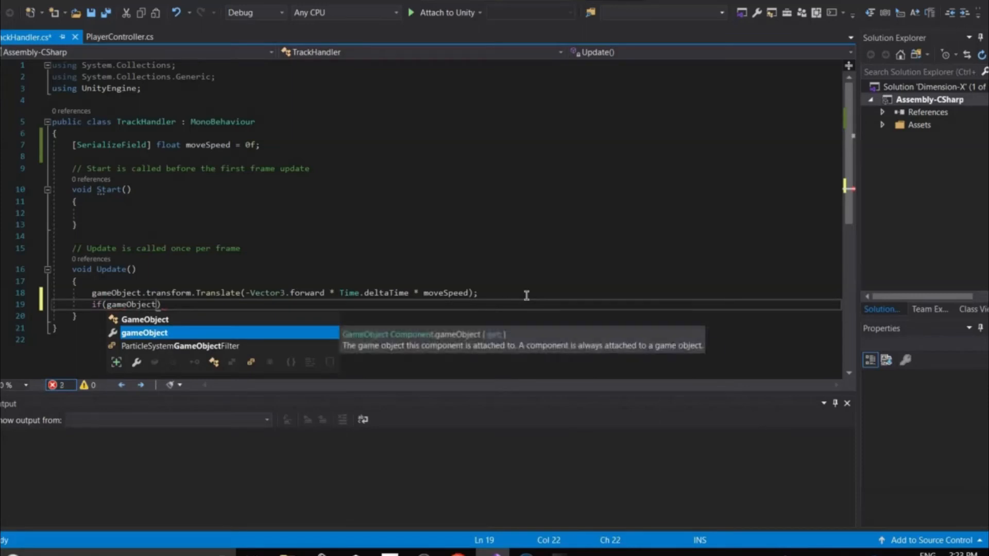
type(".transform")
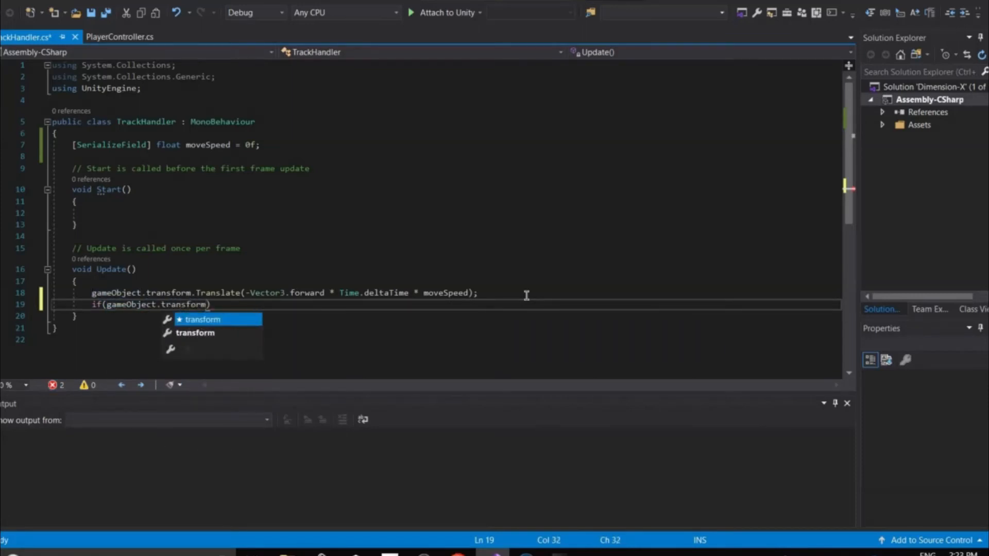
type(".position.")
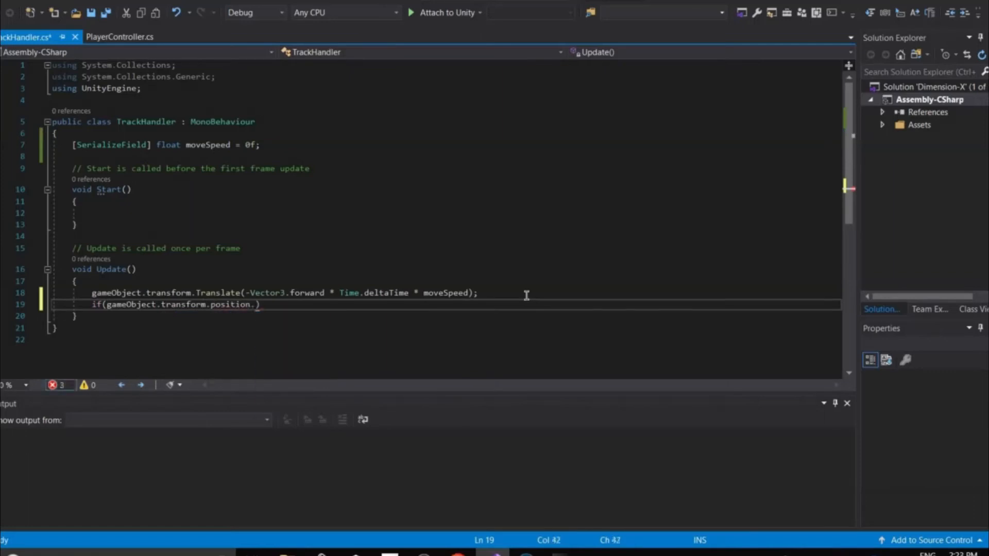
type("z")
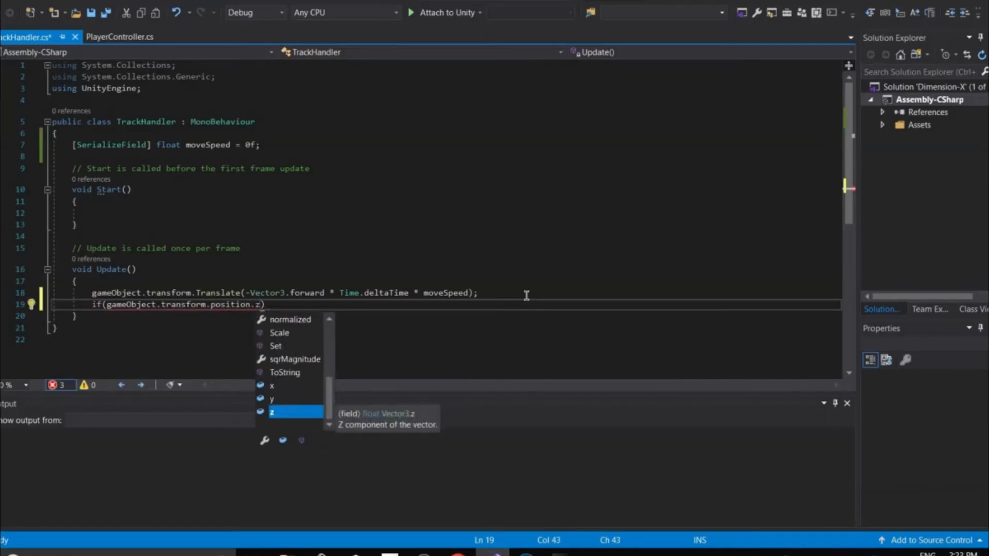
type("%2000")
key("BackSpace")
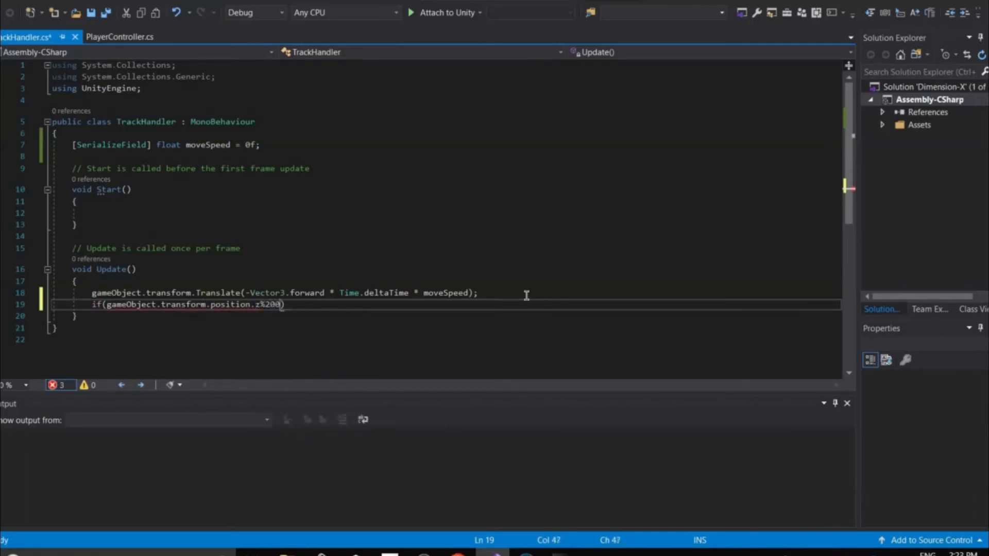
type("==0){")
key("Return")
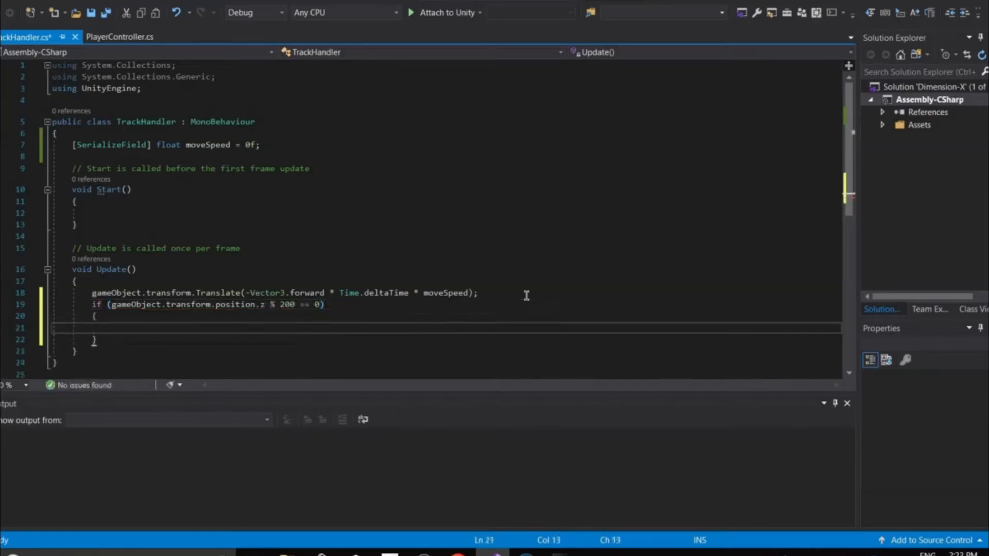
Inside the if block, write Destroy(gameObject.transform.GetChild(0).gameObject);
type("Destroy(")
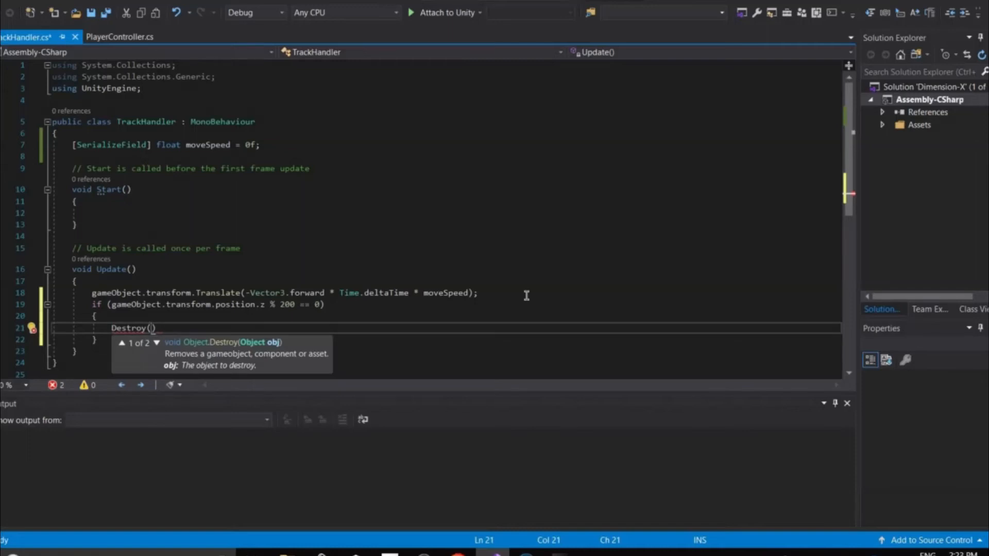
type("gameObject")
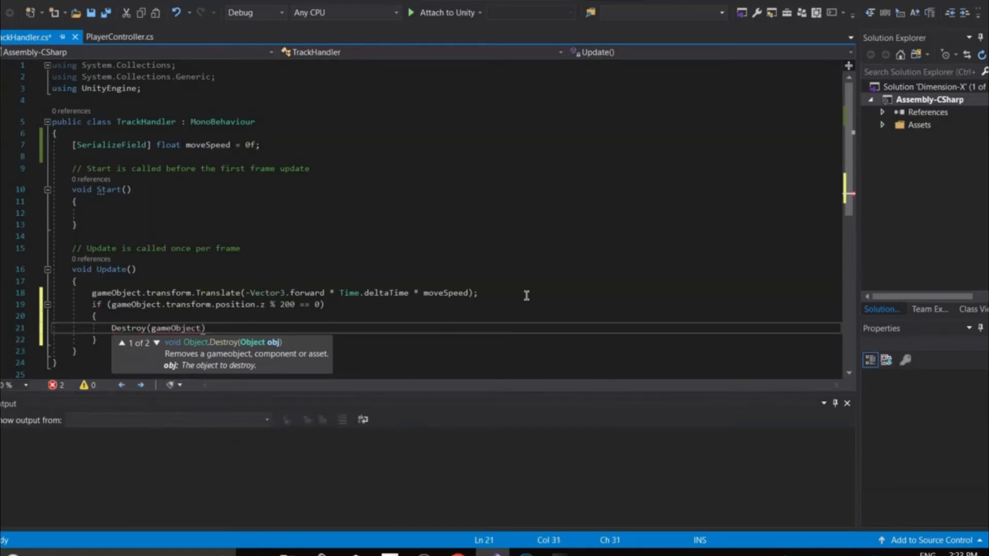
type(".transform.Get")
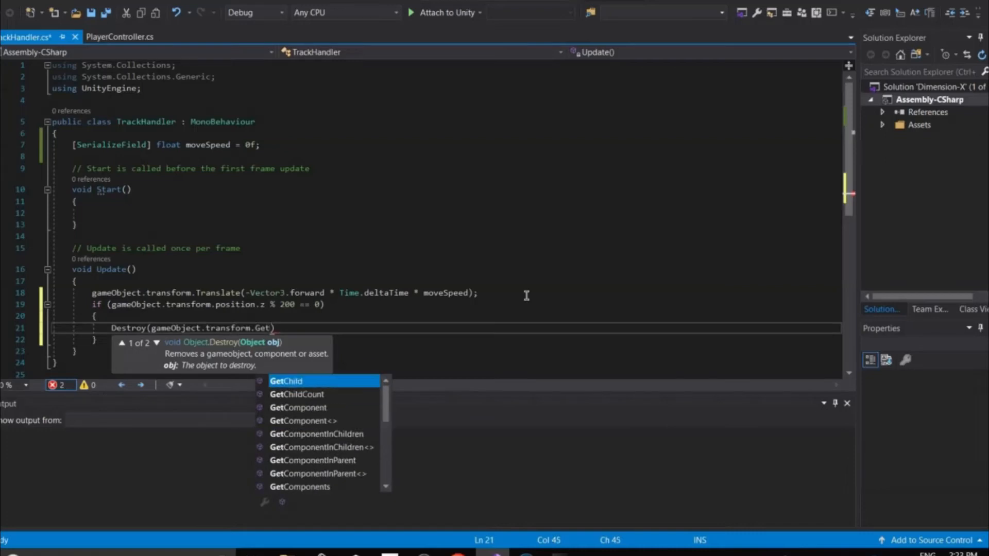
key("Tab")
type("(")
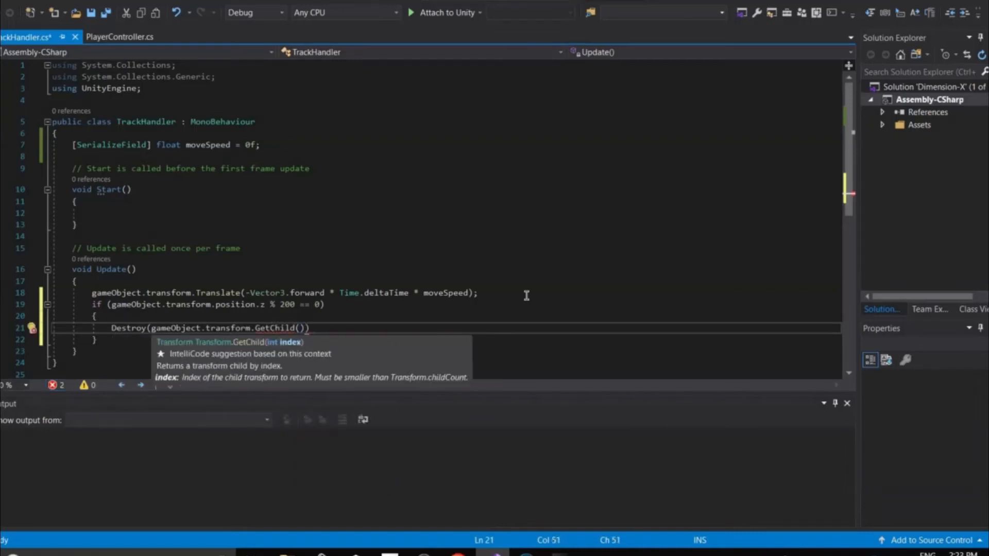
type("0).gameObject")
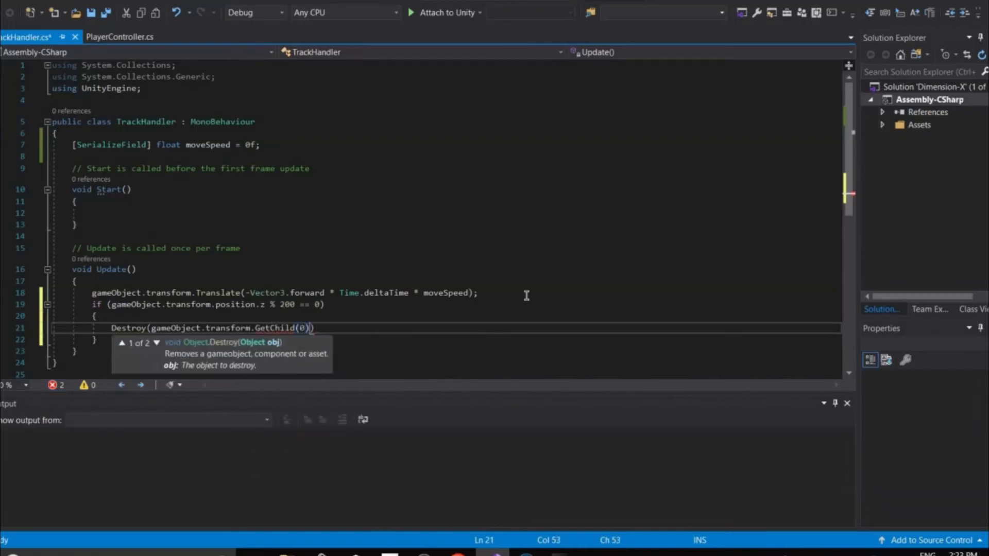
type(")")
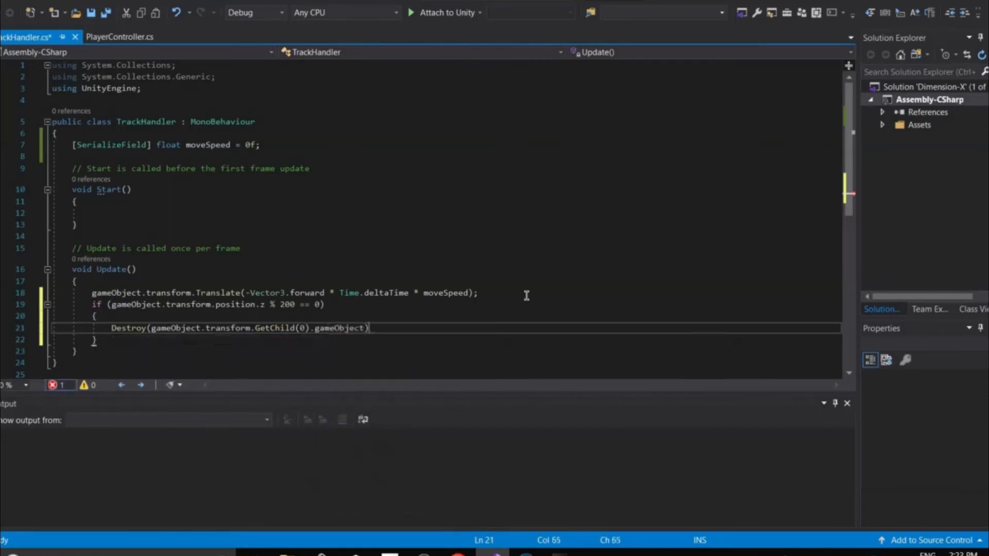
Review the GetChild(0) call and the .gameObject reference inside the Destroy line
key("Left")
key("Left")
key("Left")
key("Left")
key("Left")
key("Left")
key("Left")
key("Left")
key("Left")
key("Left")
key("Left")
key("Left")
key("Left")
key("Left")
key("Left")
key("Left")
key("Left")
key("Left")
key("Left")
key("Left")
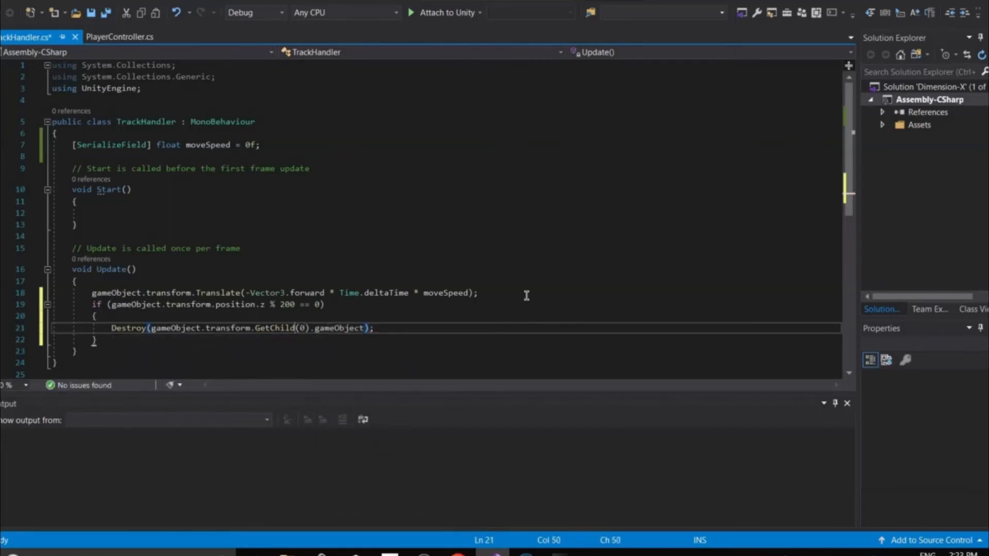
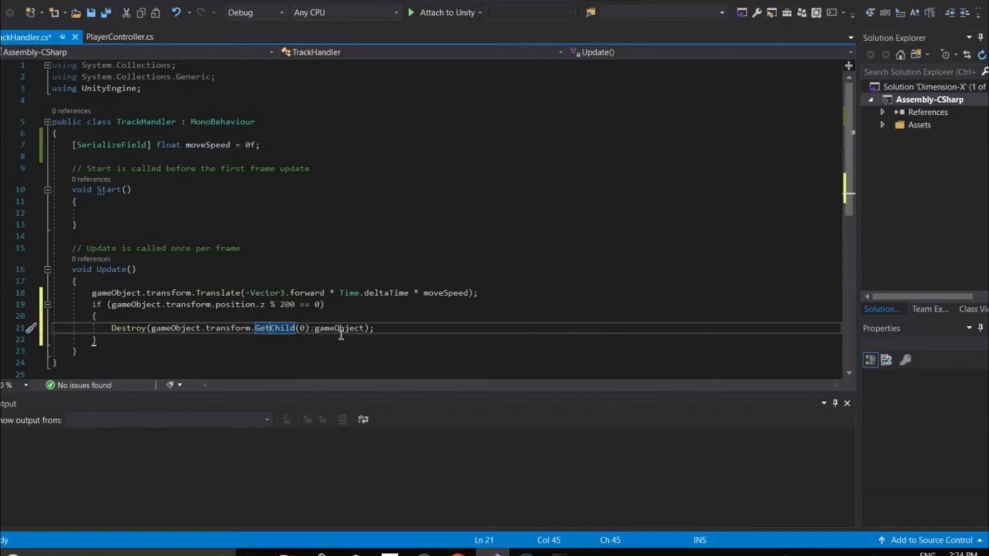
left_click_drag(310, 329, 365, 329)
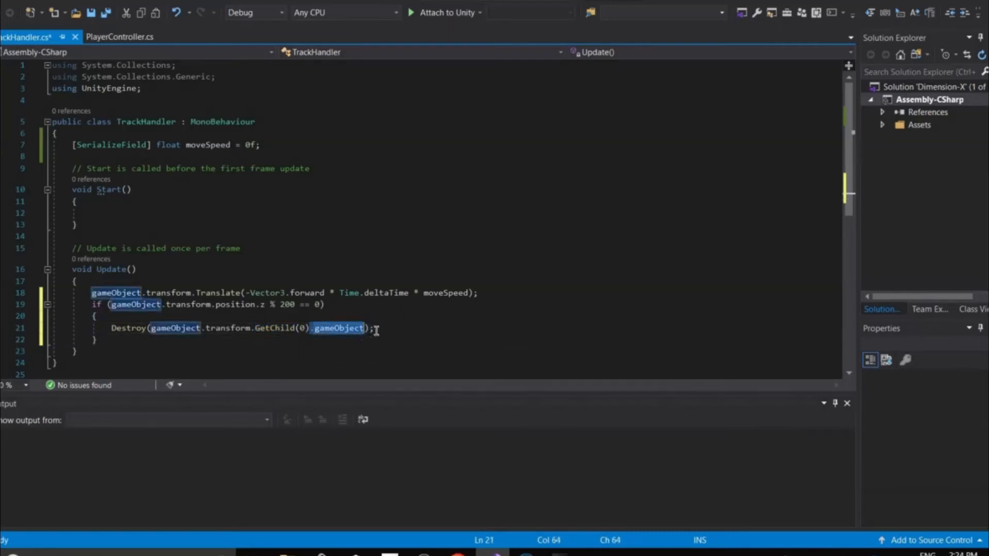
left_click_drag(364, 328, 150, 329)
key("End")
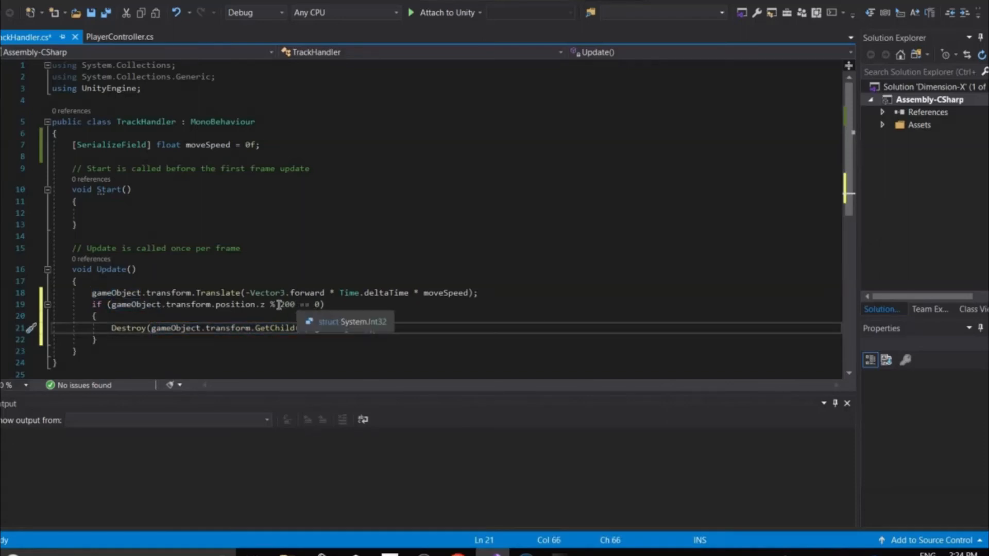
Change the if condition to gameObject.transform.position.z <= -200 and save the script
left_click_drag(269, 304, 295, 304)
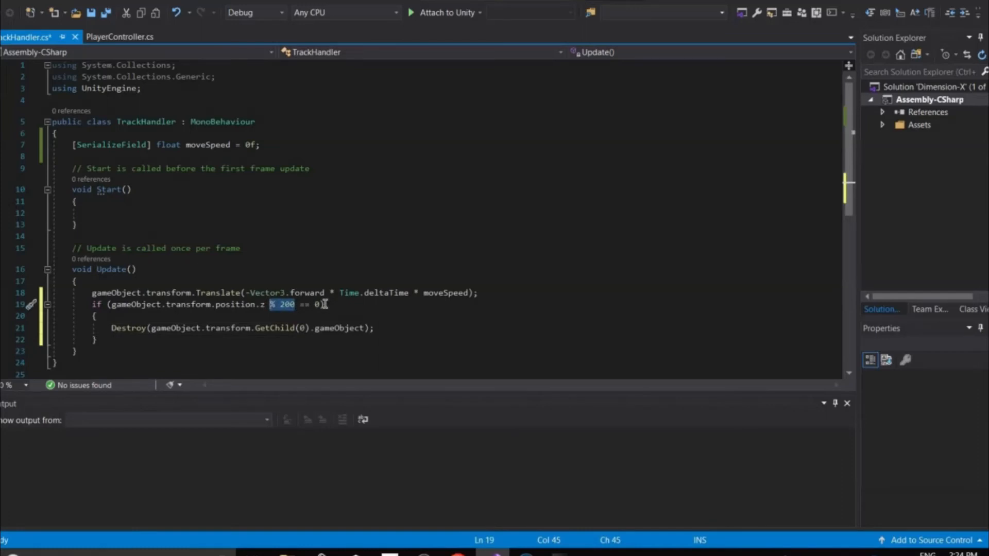
key("BackSpace")
type("<")
key("Left")
key("Right")
key("Right")
key("Right")
key("Right")
key("Right")
key("BackSpace")
key("BackSpace")
key("BackSpace")
type("-200")
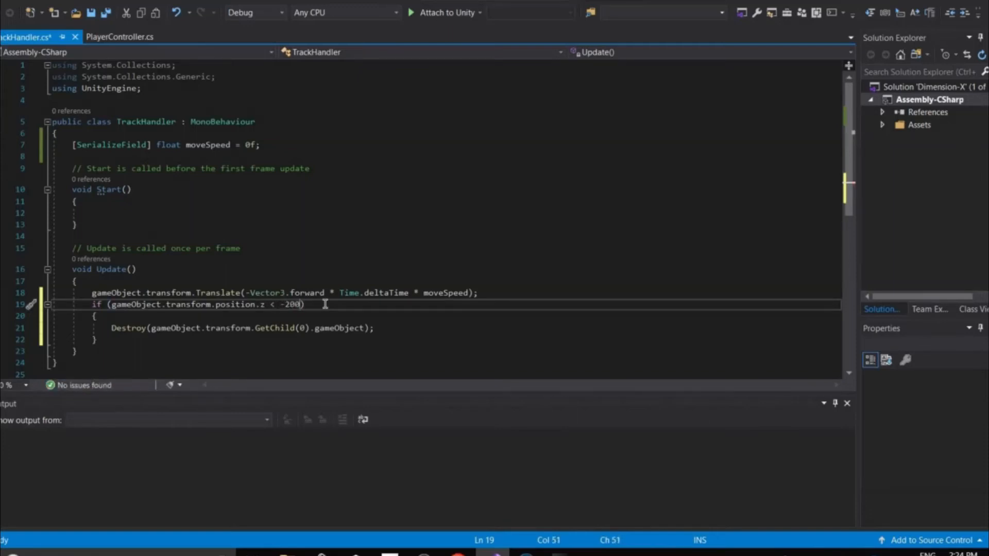
key("ctrl+s")
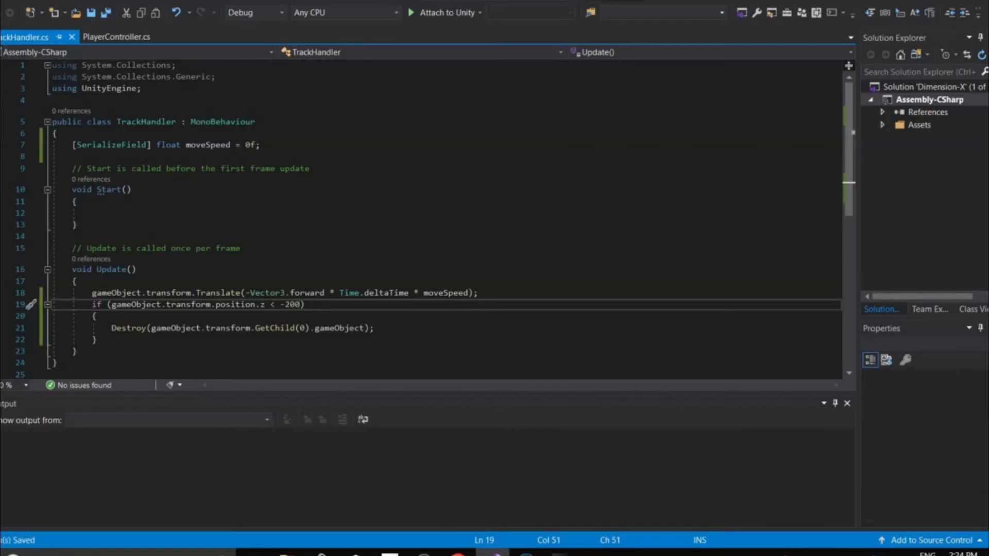
mouse_move(560, 553)
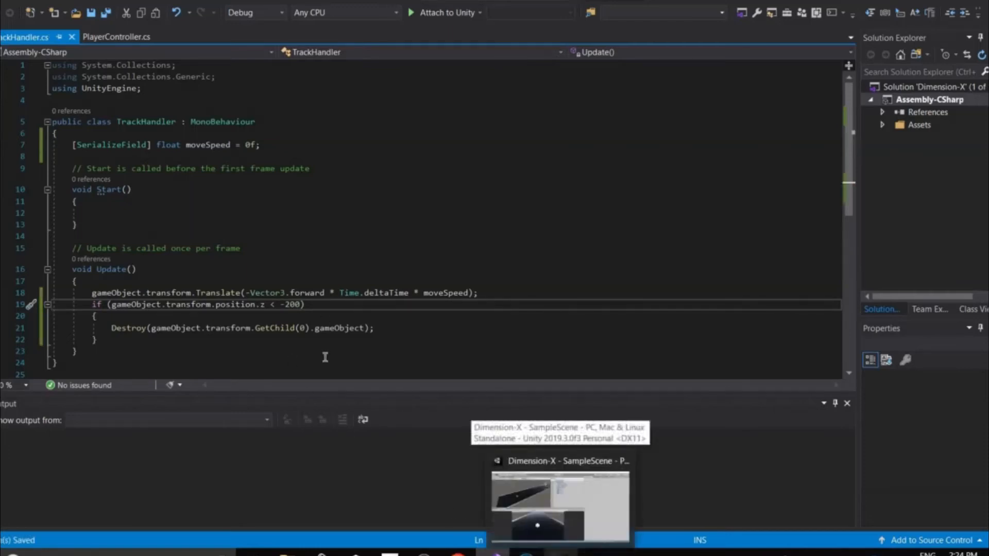
type("=")
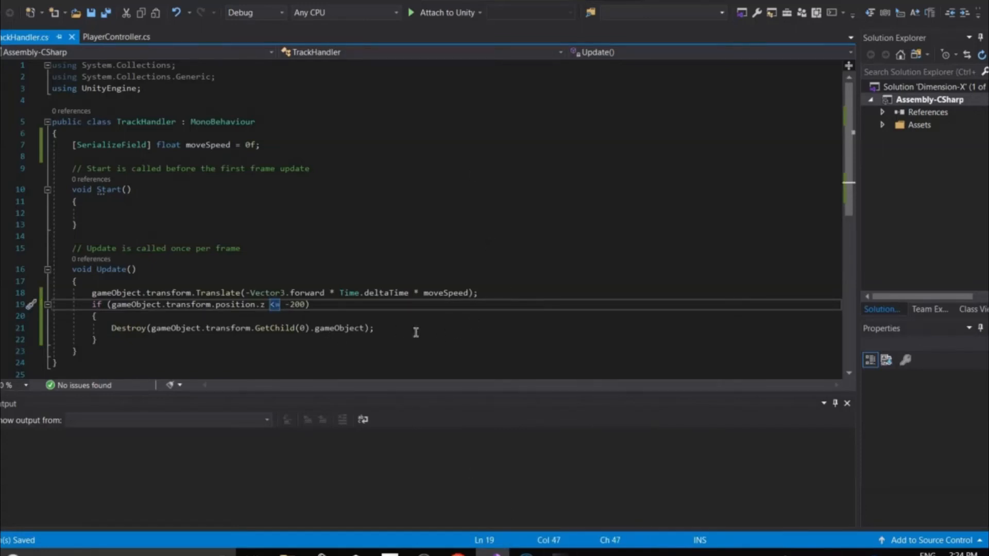
Switch to Unity, run the game briefly to test the track script, and stop it
key("alt+Tab")
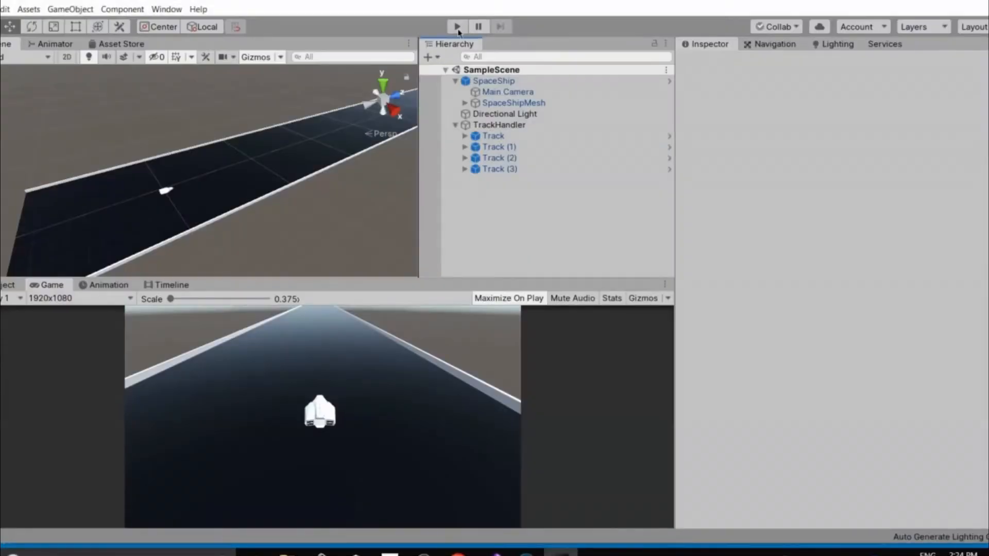
left_click(457, 28)
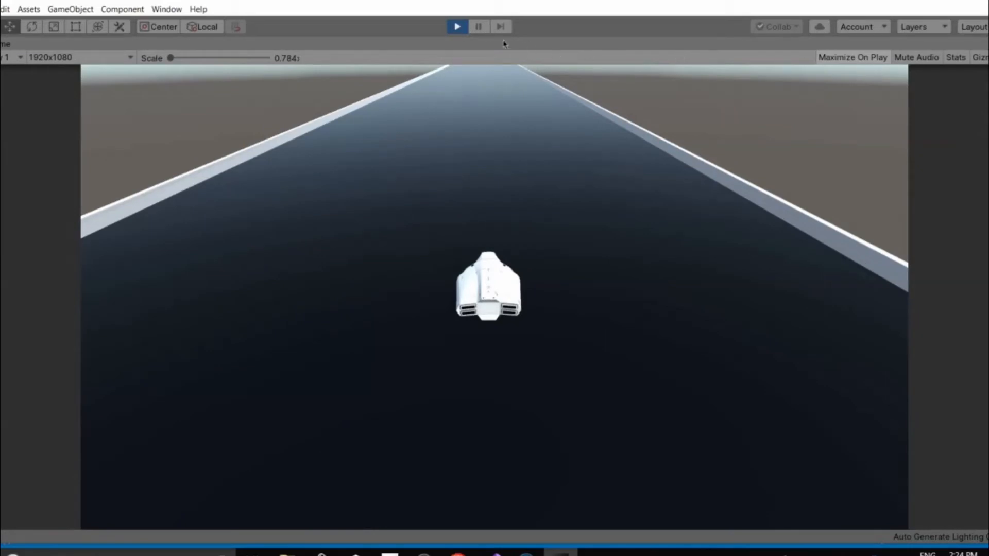
left_click(457, 26)
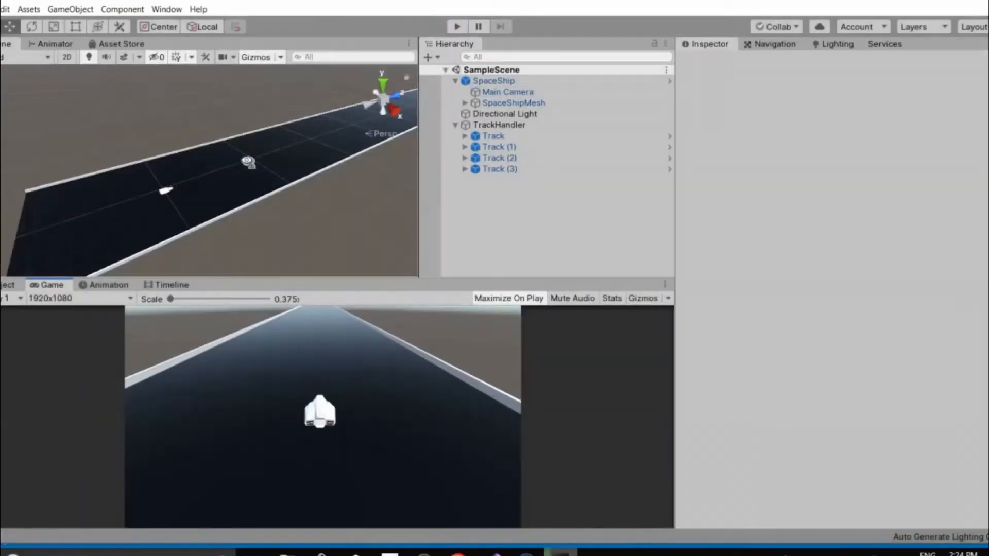
Turn off Maximize On Play and start the game with the whole track framed in the Scene view
left_click_drag(239, 165, 502, 122, "alt")
left_click(503, 123)
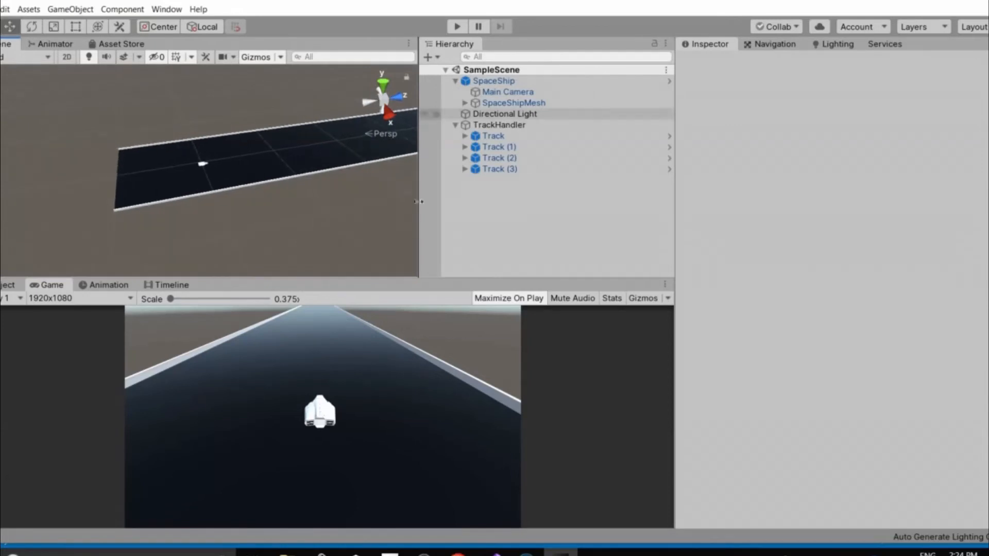
left_click(509, 298)
left_click(456, 29)
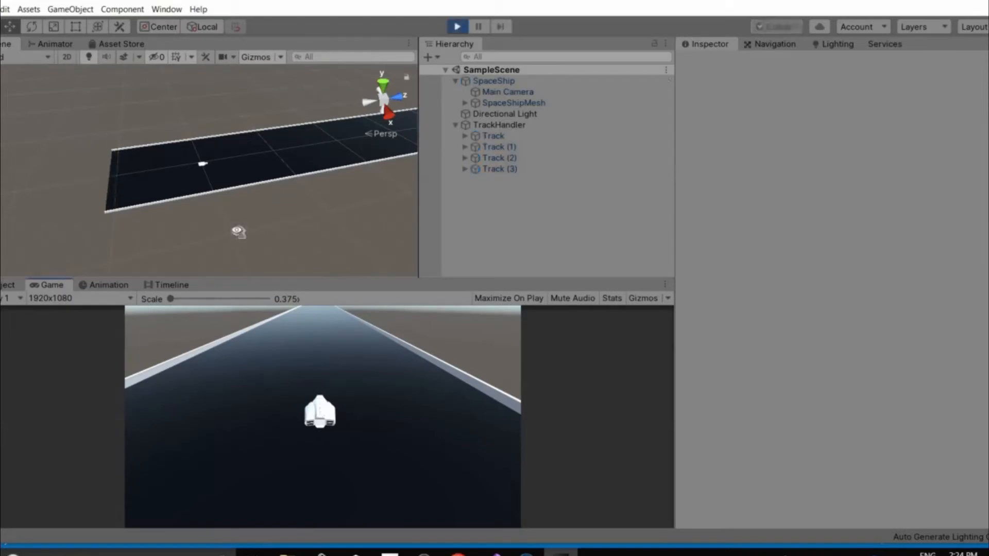
Watch TrackHandler's Z position and its track segments while the game runs, and stop the game
left_click(499, 124)
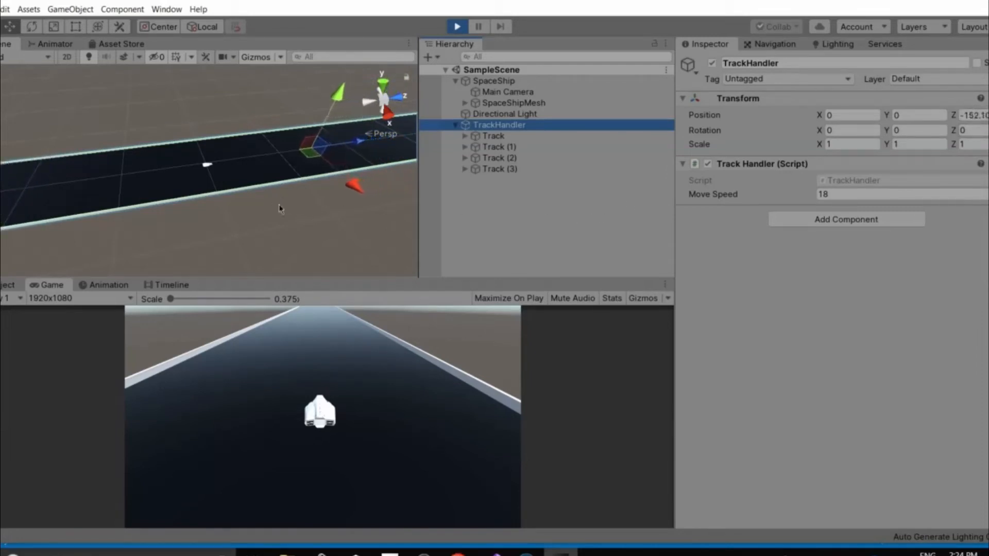
right_click_drag(283, 207, 280, 210)
scroll(273, 212, "down", 3)
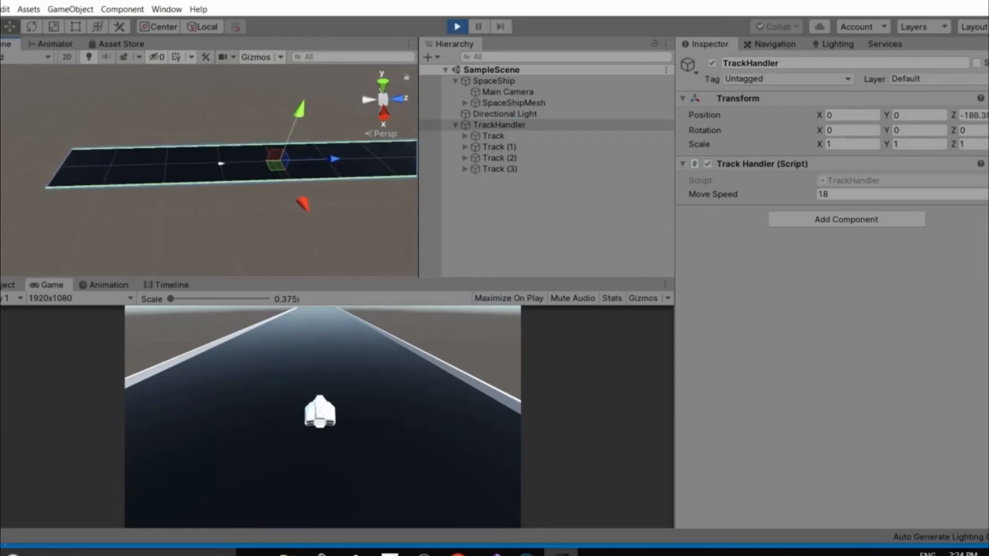
left_click(457, 26)
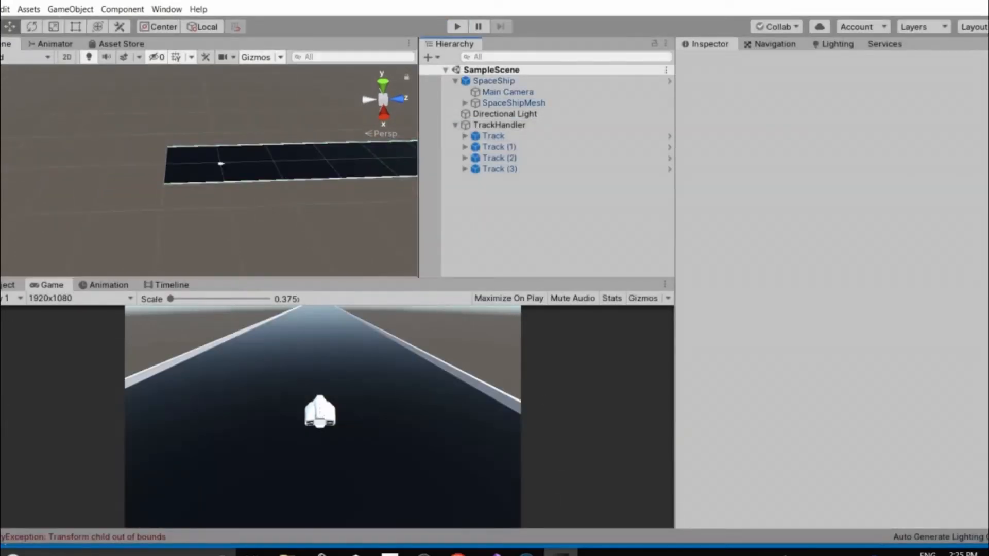
Check the if condition in TrackHandler.cs in Visual Studio and return to Unity
left_click(495, 554)
left_click(292, 306)
left_click(560, 554)
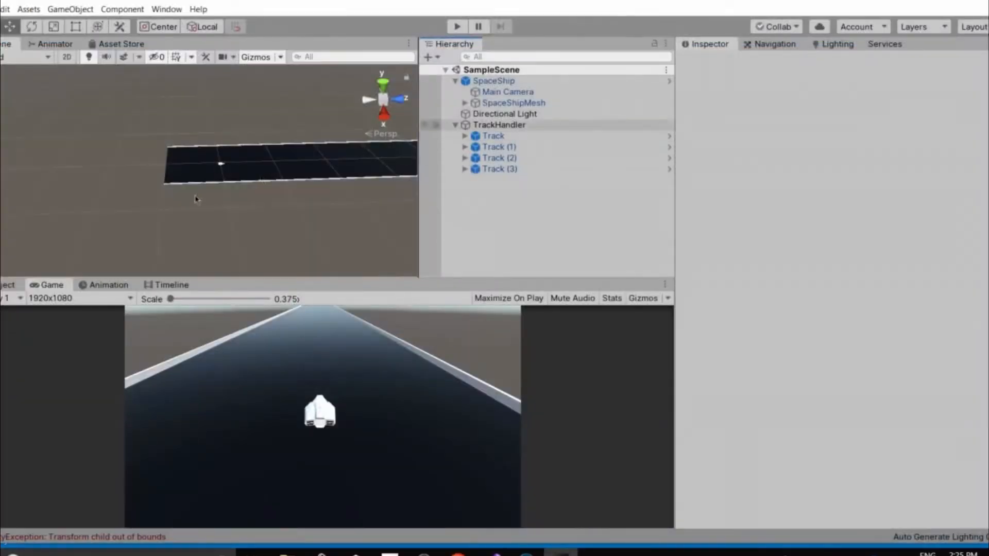
Move TrackHandler backwards along the Z axis to about -299
left_click(517, 127)
left_click_drag(348, 149, 282, 208, "alt")
right_click_drag(273, 176, 222, 173)
left_click_drag(291, 164, 277, 163)
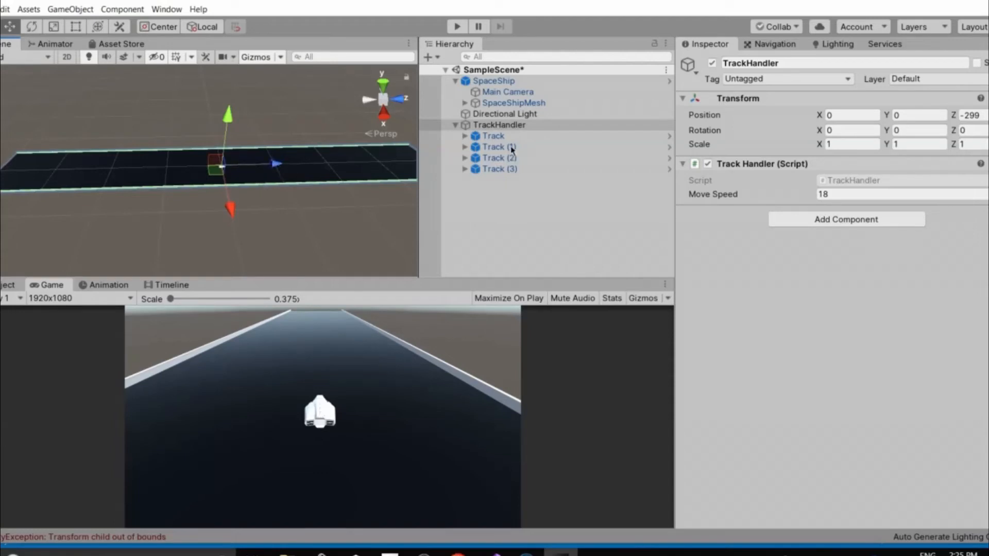
Move the first Track segment forward along the Z axis to about 235
left_click(495, 136)
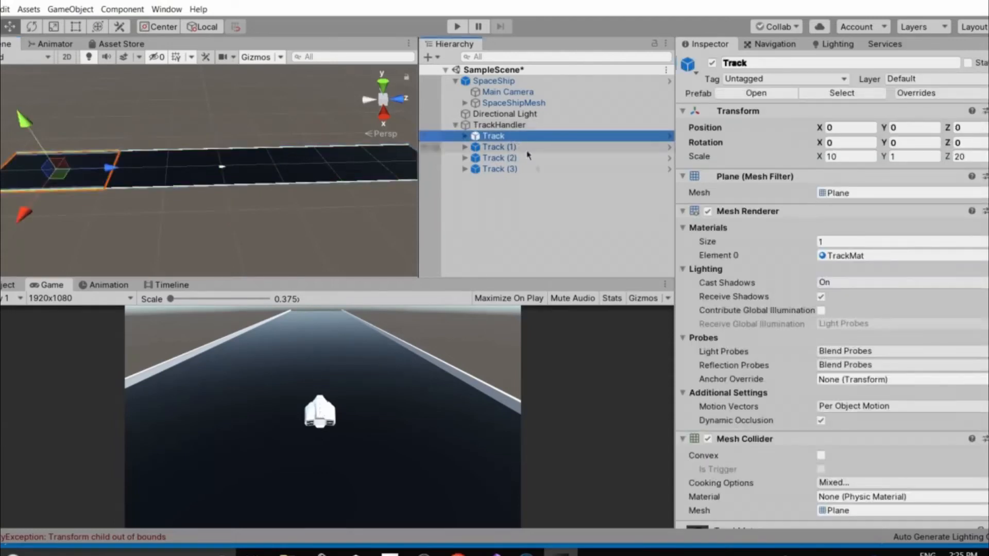
right_click(515, 136)
left_click(190, 189)
left_click_drag(107, 177, 239, 177)
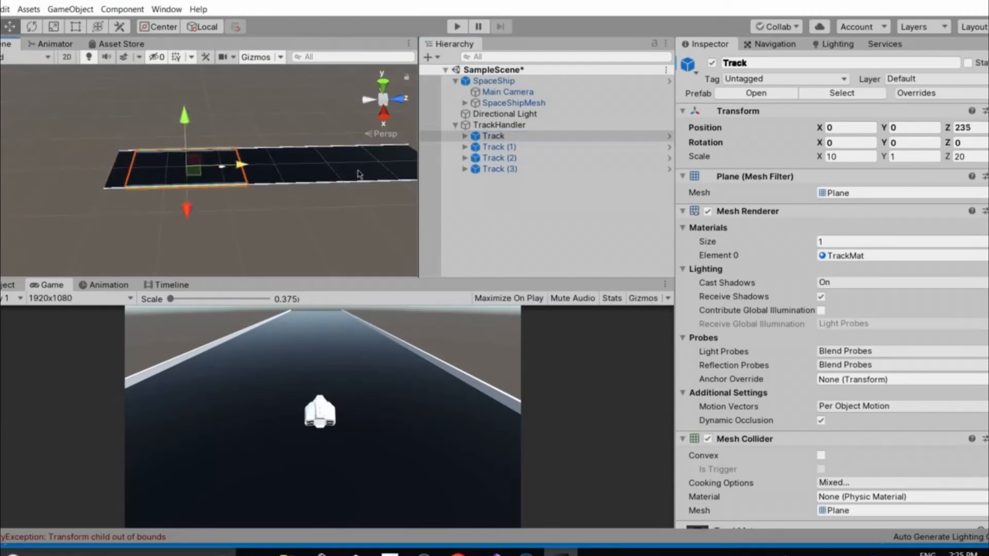
Undo the first Track segment's move along the Z axis and check the other segments under TrackHandler
key("ctrl+z")
key("ctrl+z")
key("ctrl+z")
key("ctrl+z")
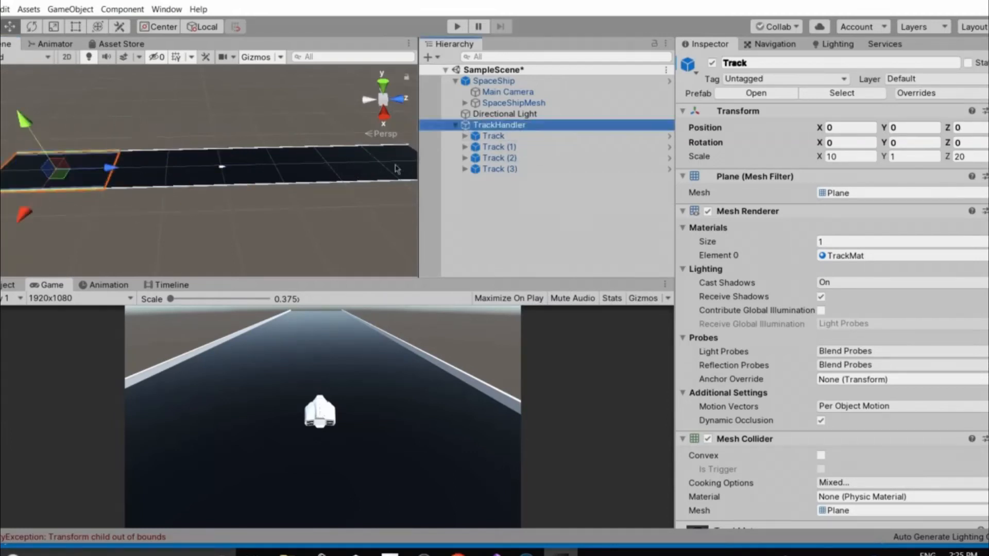
left_click(503, 136)
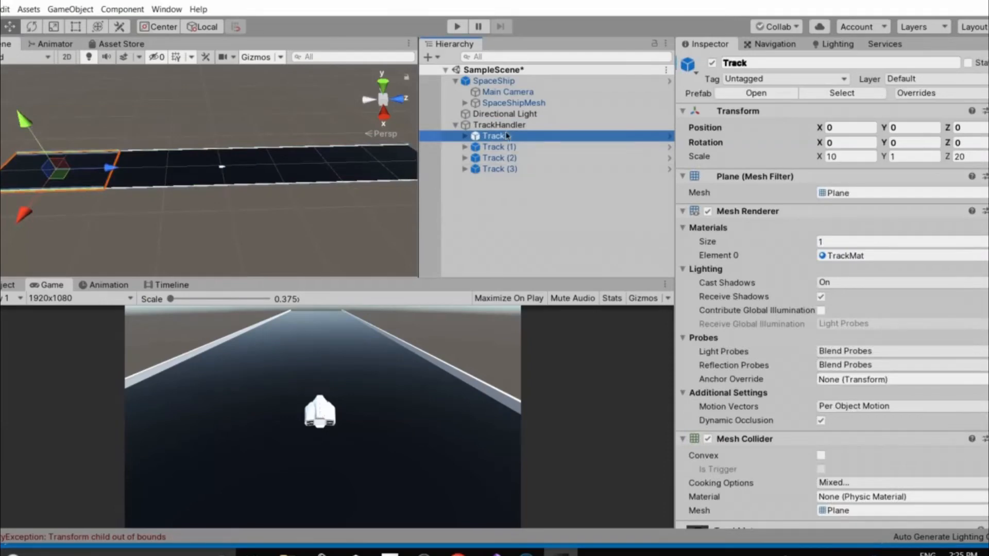
key("ctrl+z")
key("ctrl+z")
key("ctrl+z")
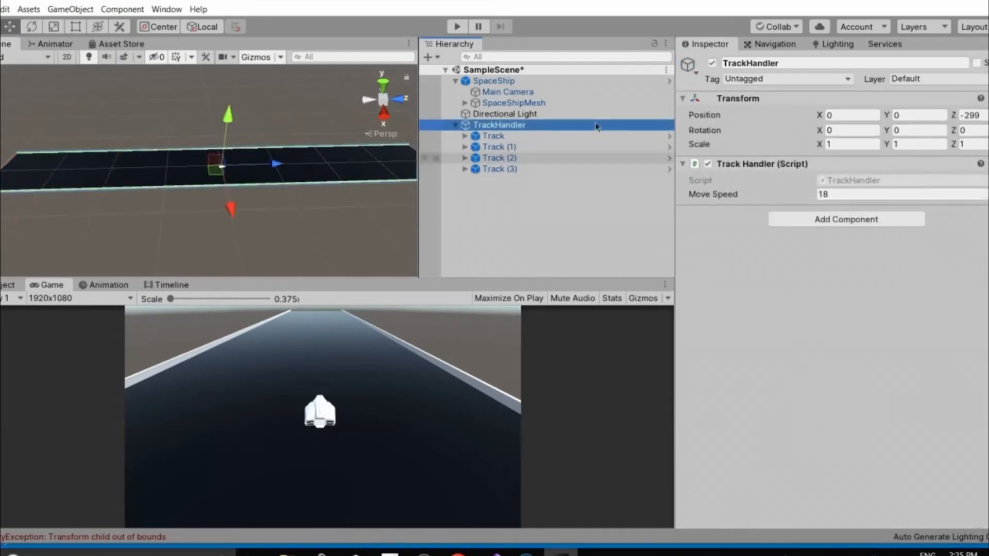
left_click(531, 149)
left_click(530, 161)
left_click(533, 171)
left_click(535, 190)
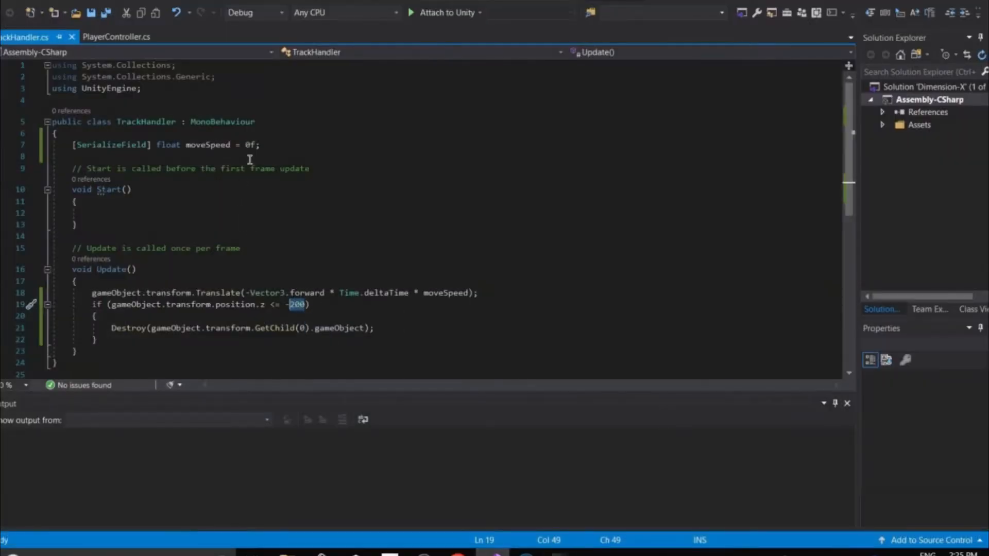
In TrackHandler.cs in Visual Studio, declare "private float distanceOfDeletion = -200f;" below moveSpeed and save the script
left_click(284, 154)
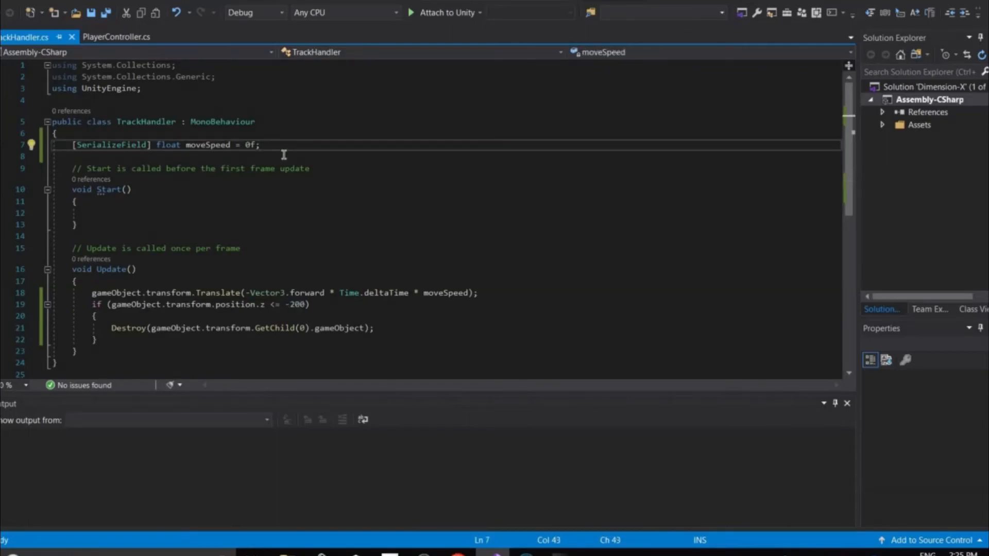
key("Down")
key("Return")
type("private")
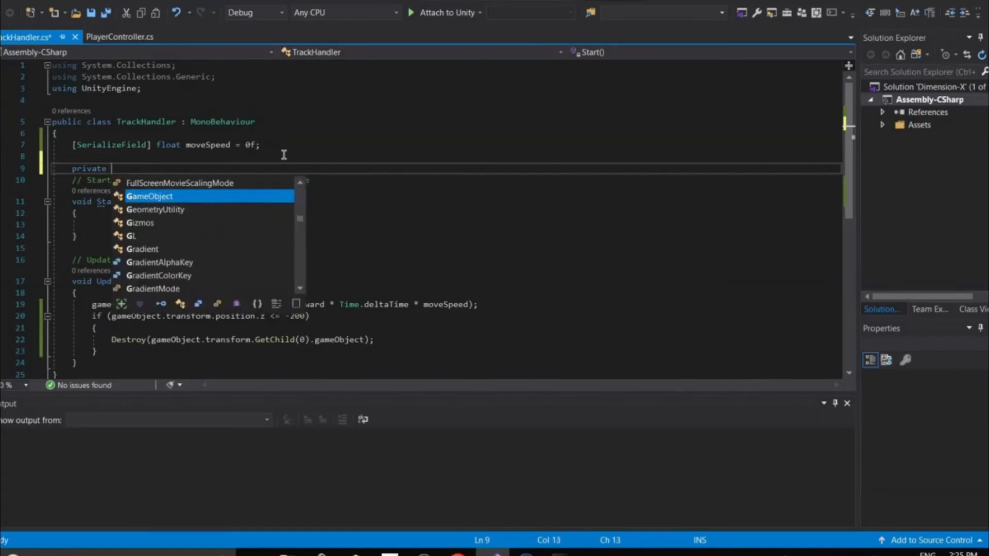
type(" float ")
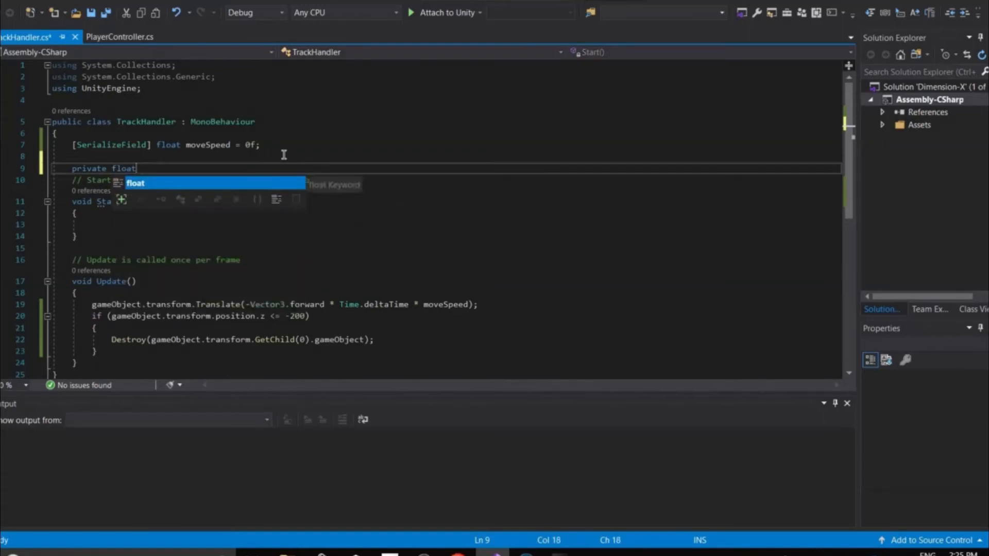
type("d")
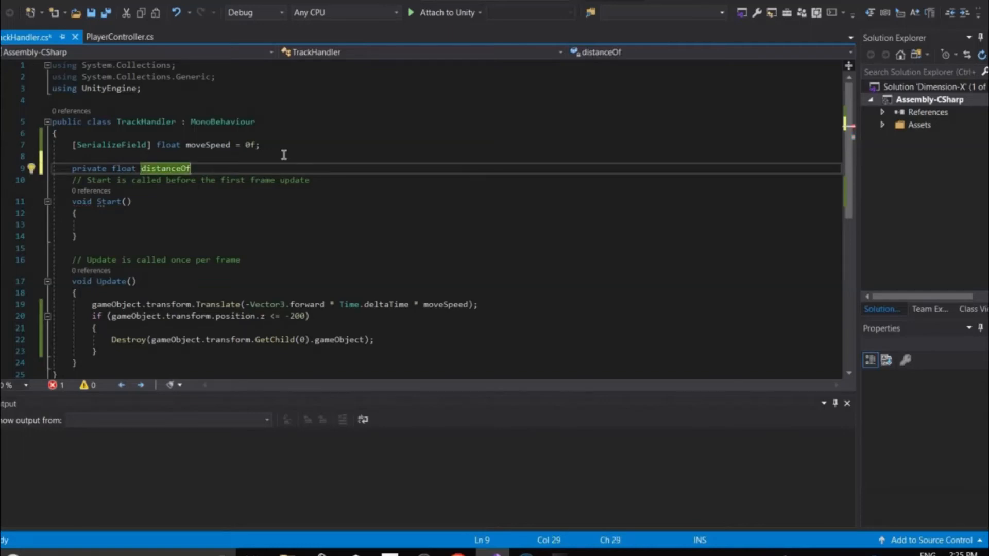
type("istanceOfDeletion = -200f;")
key("ctrl+s")
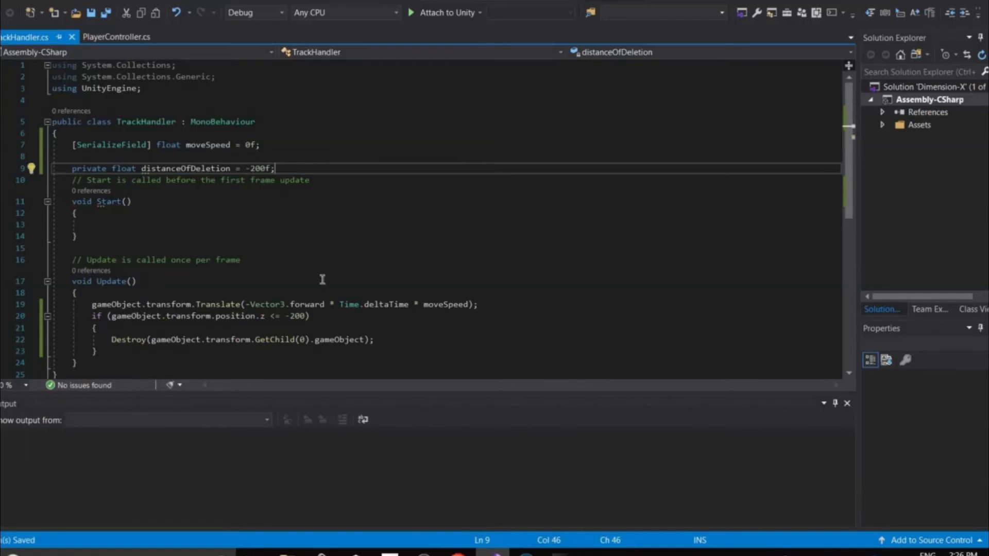
Replace the fixed -200 in the if condition of Update() with the distanceOfDeletion variable
left_click_drag(306, 316, 285, 316)
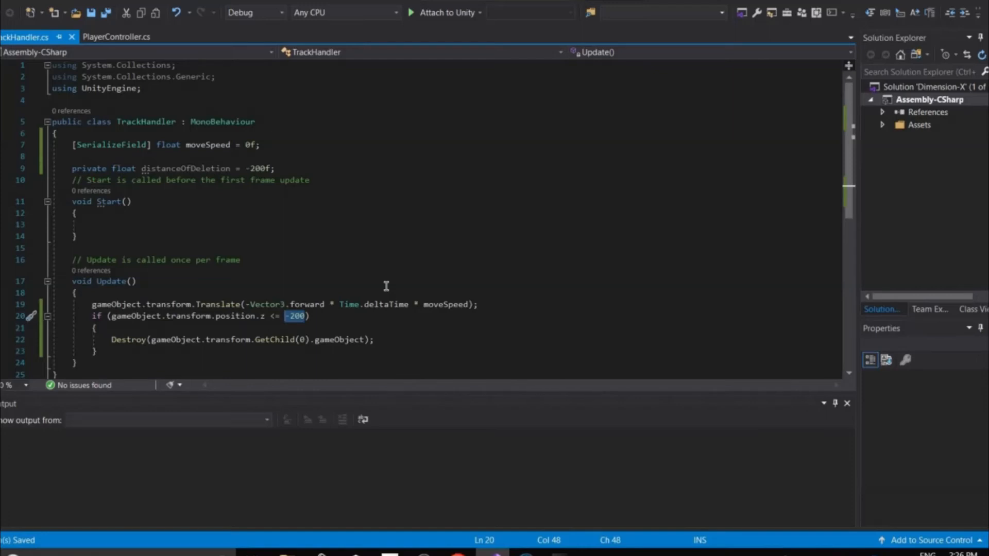
type("tance")
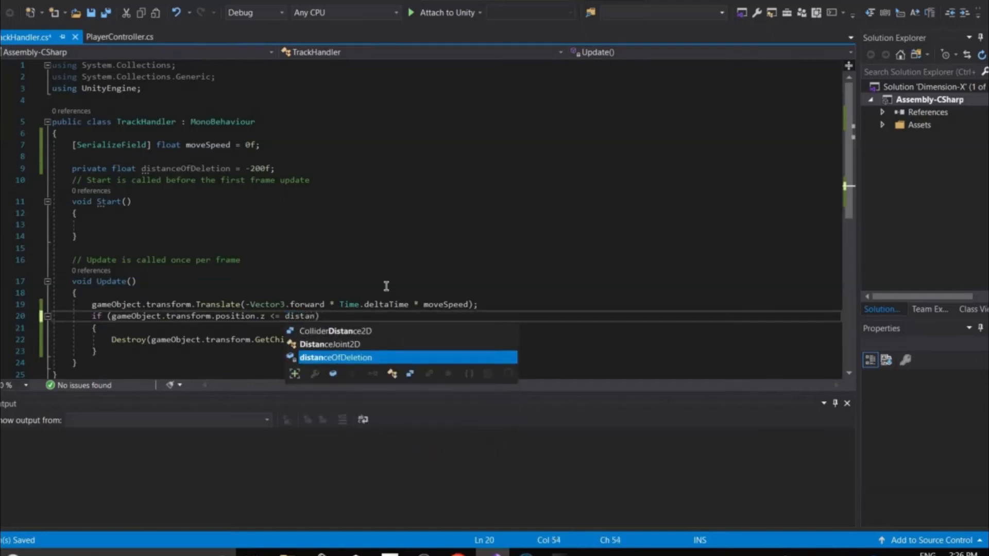
key("Tab")
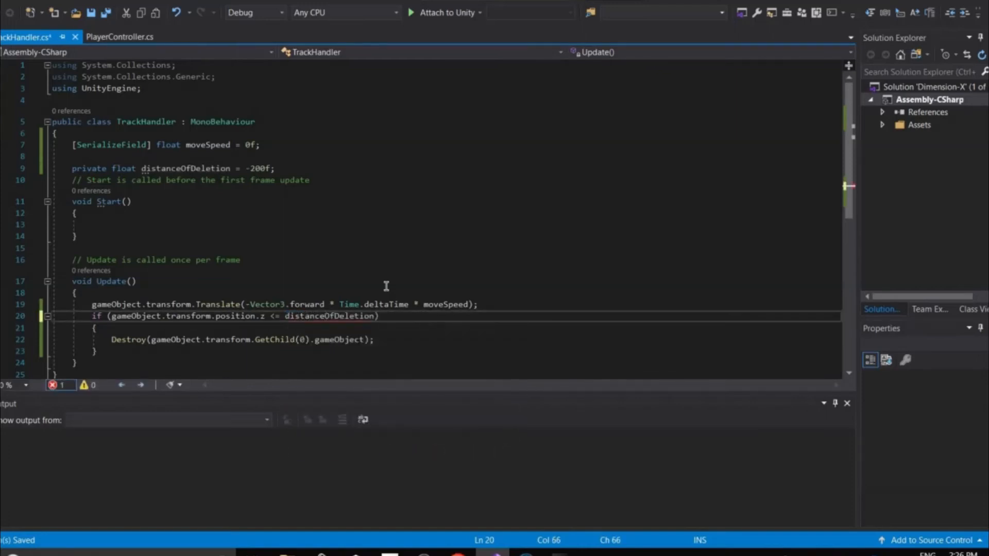
Add "distanceOfDeletion = distanceOfDeletion - 200;" after the Destroy line in the if block and save the script
key("Down")
key("Down")
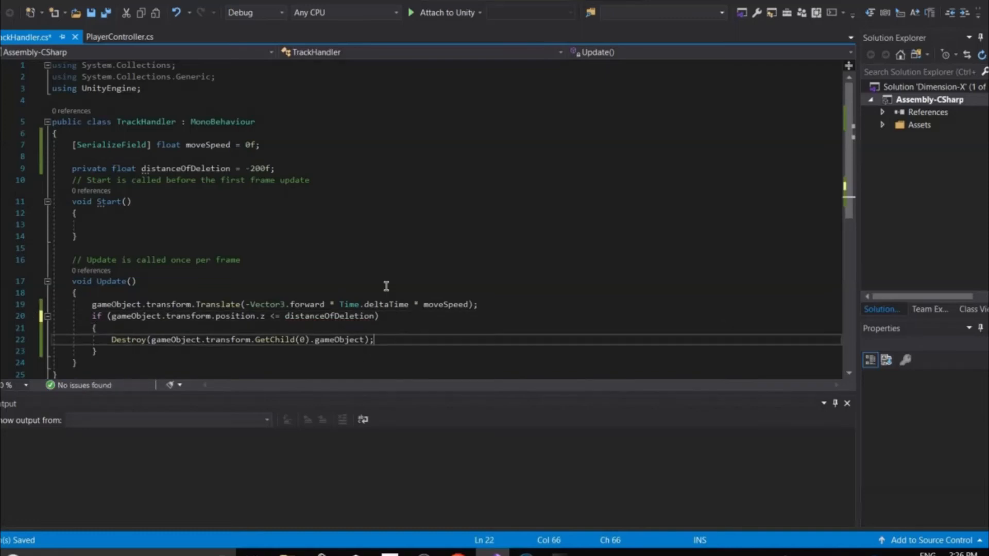
key("Return")
type("distanceOfDeletion")
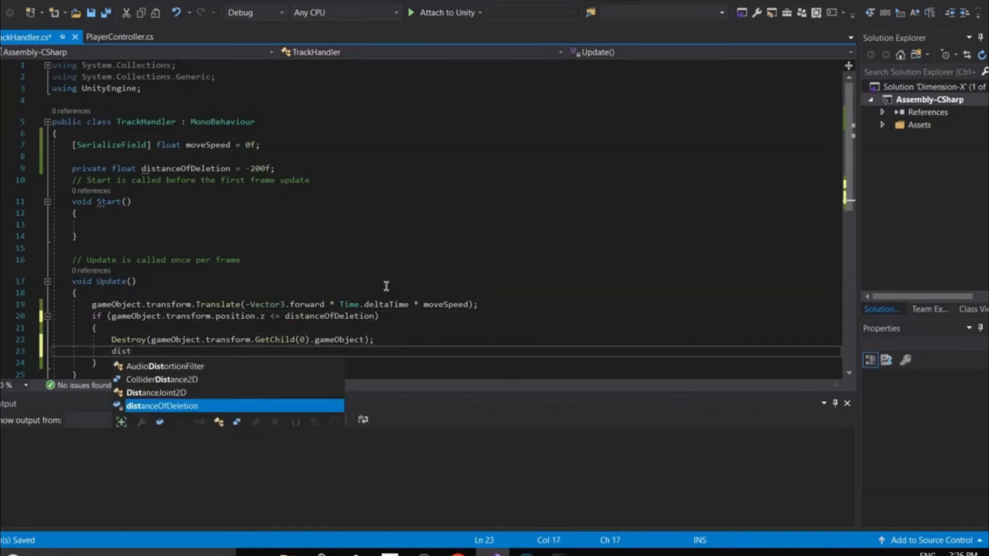
key("Tab")
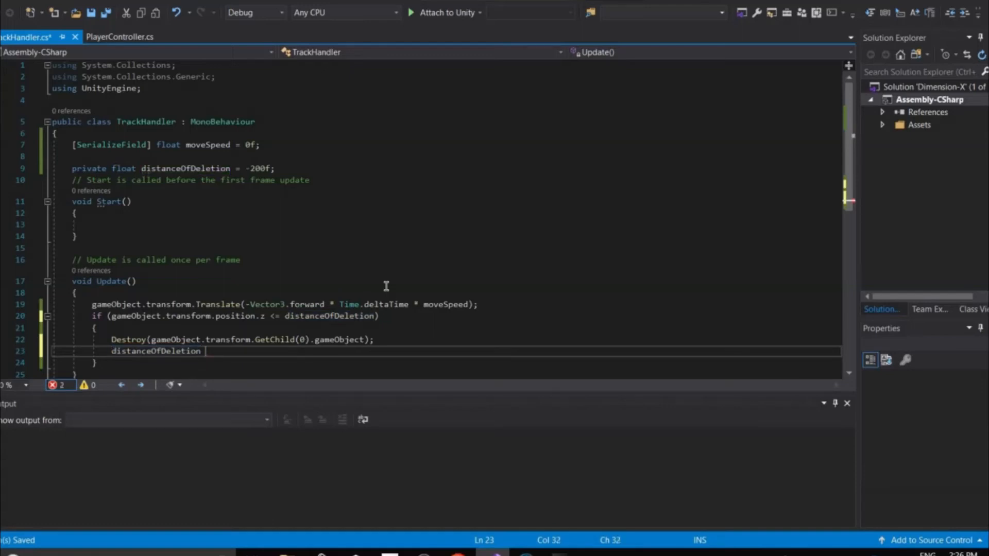
type("= ")
type("distan")
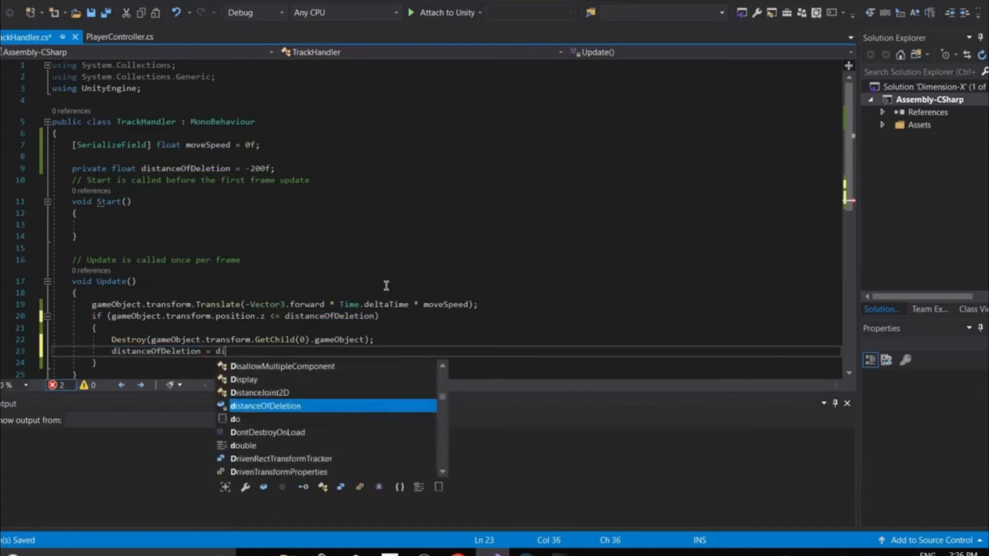
key("Tab")
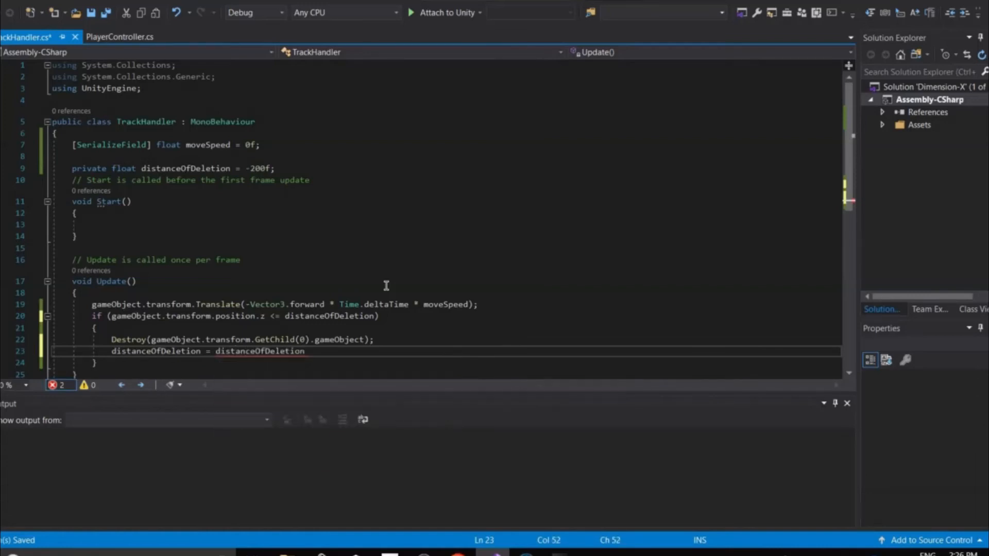
type("- 200;")
key("ctrl+s")
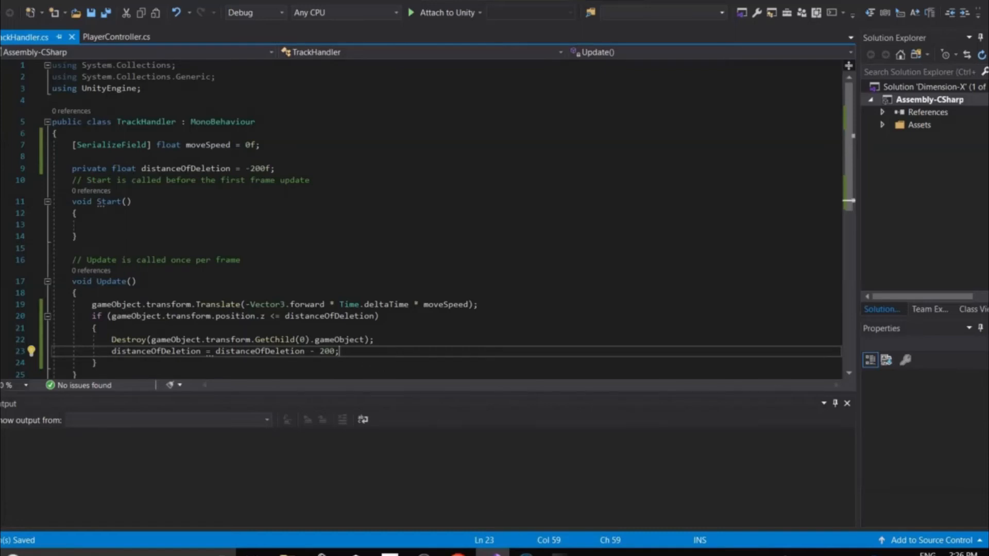
Switch back to Unity, save SampleScene, and start and stop the game briefly
key("alt+Tab")
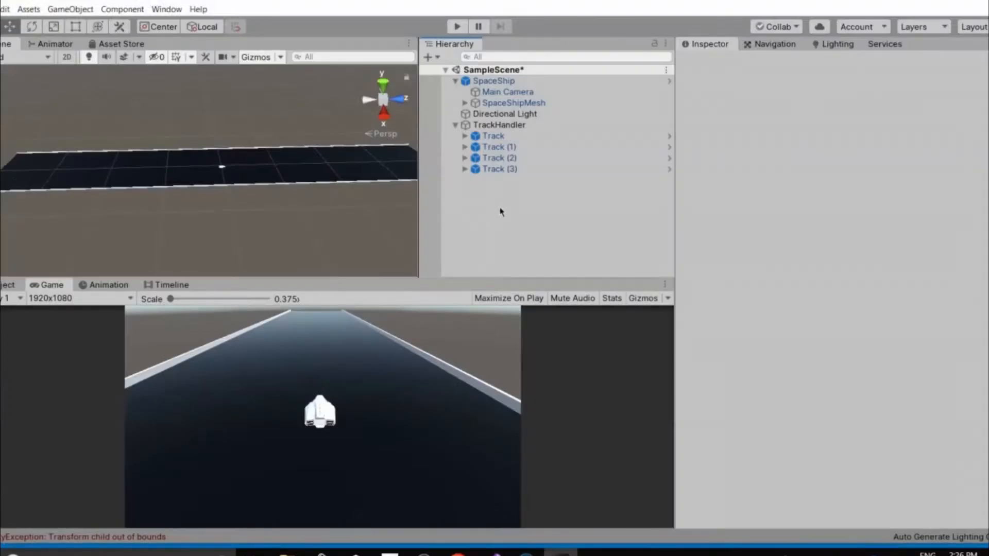
key("ctrl+s")
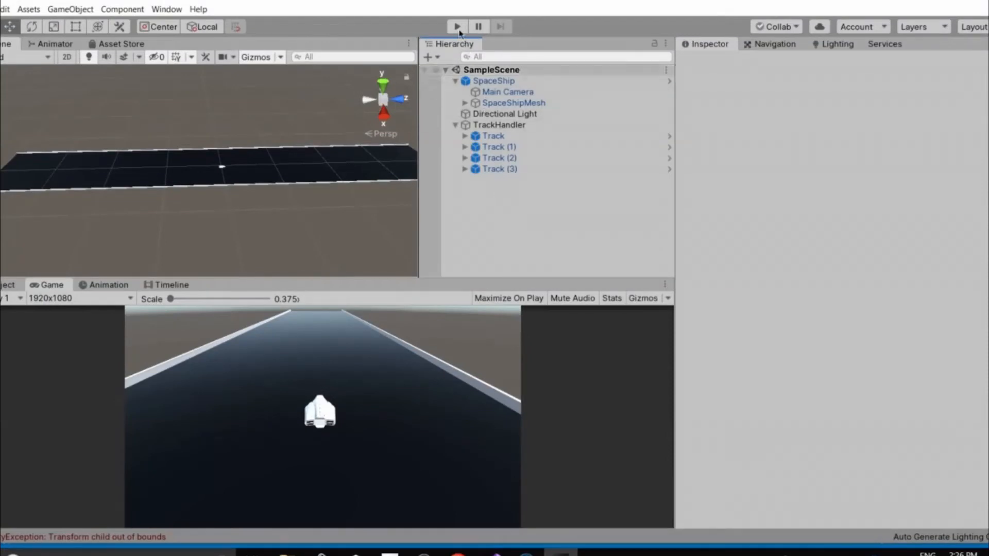
left_click(457, 27)
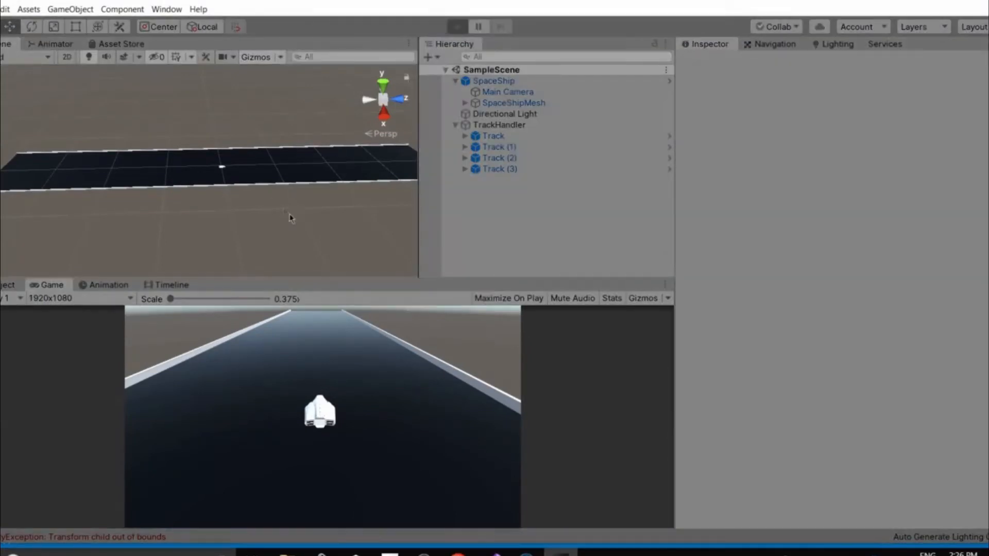
left_click(457, 28)
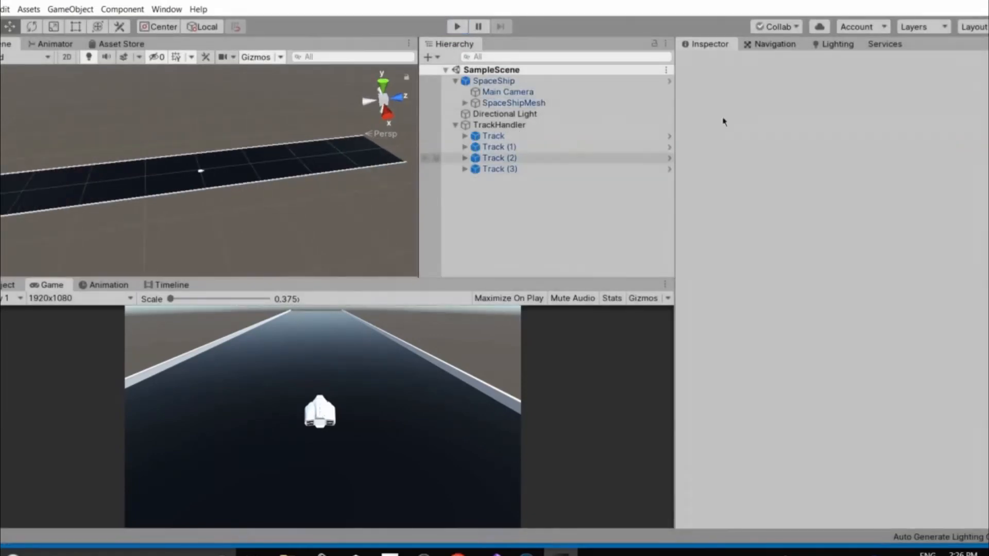
Set TrackHandler's Z position to 0 and clear the selection
left_click(499, 125)
left_click(971, 116)
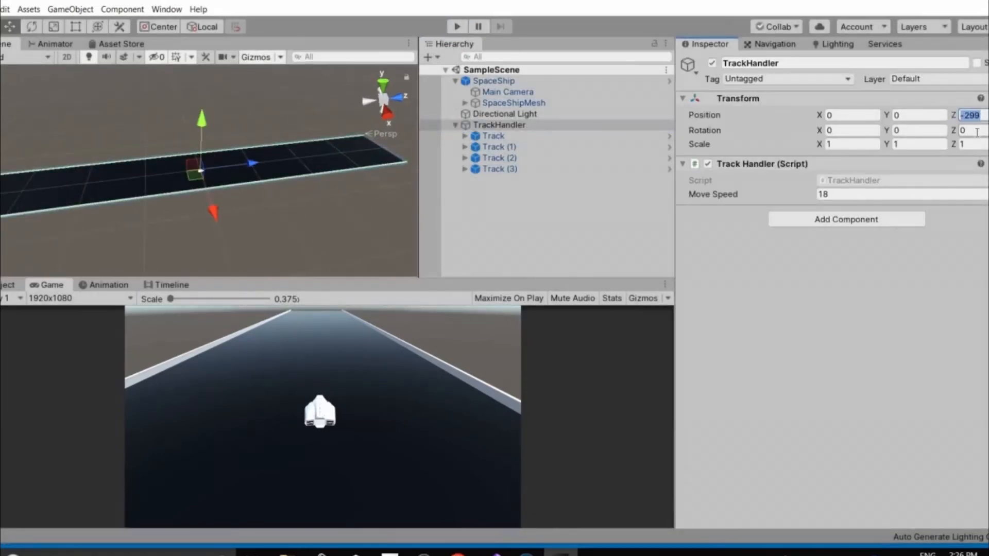
type("0")
left_click(518, 223)
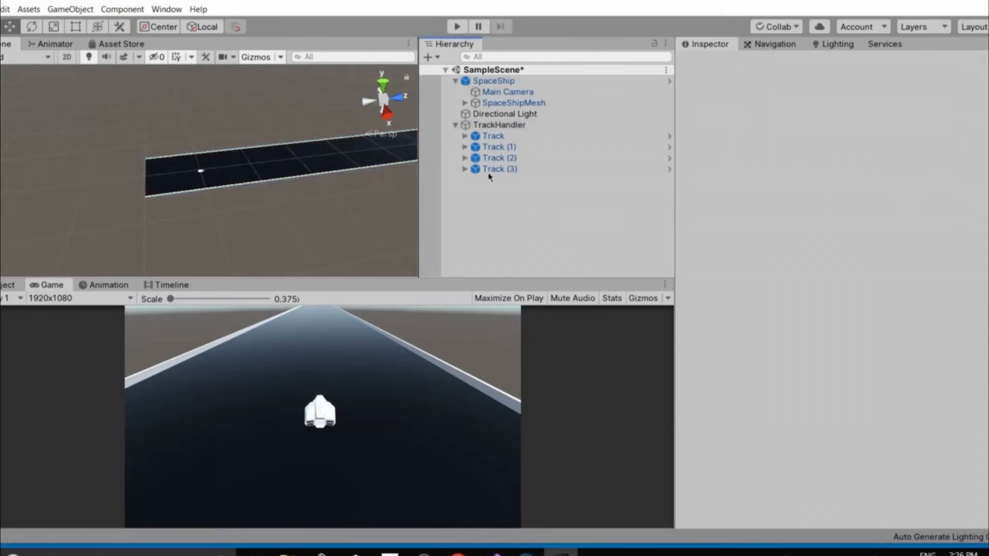
Run the game, watch TrackHandler's Z position and its Track segments being deleted, and stop the game
left_click(457, 26)
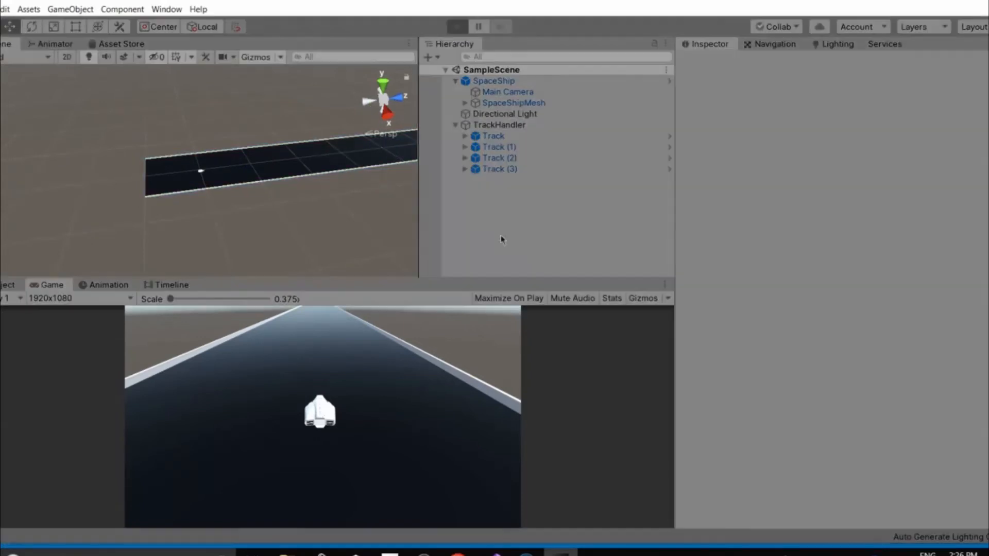
right_click_drag(326, 211, 396, 200)
left_click(499, 126)
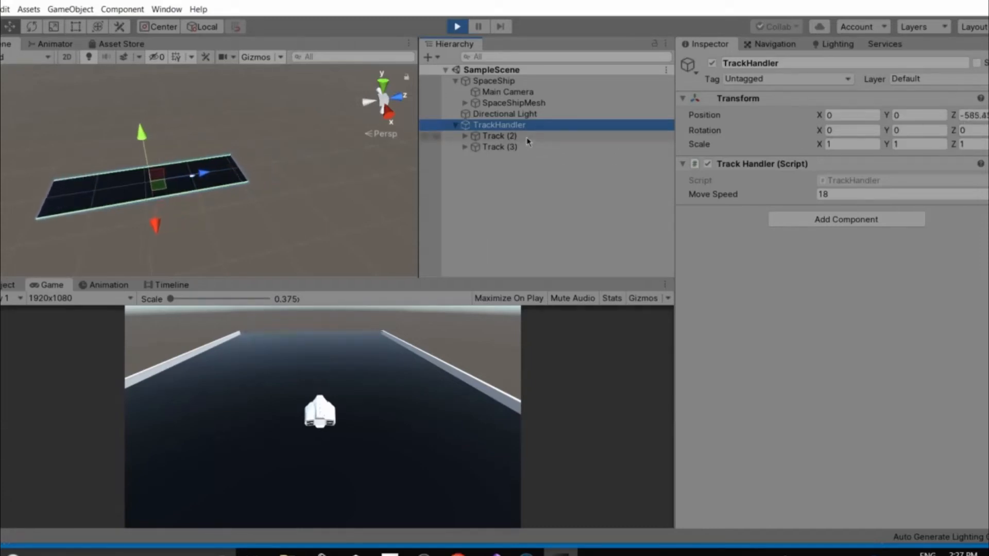
left_click(525, 179)
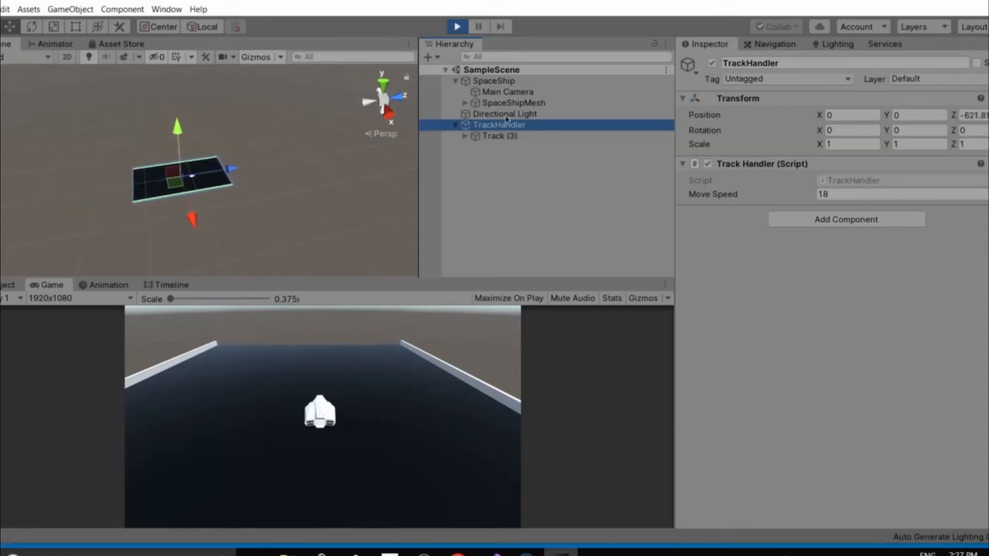
left_click(457, 27)
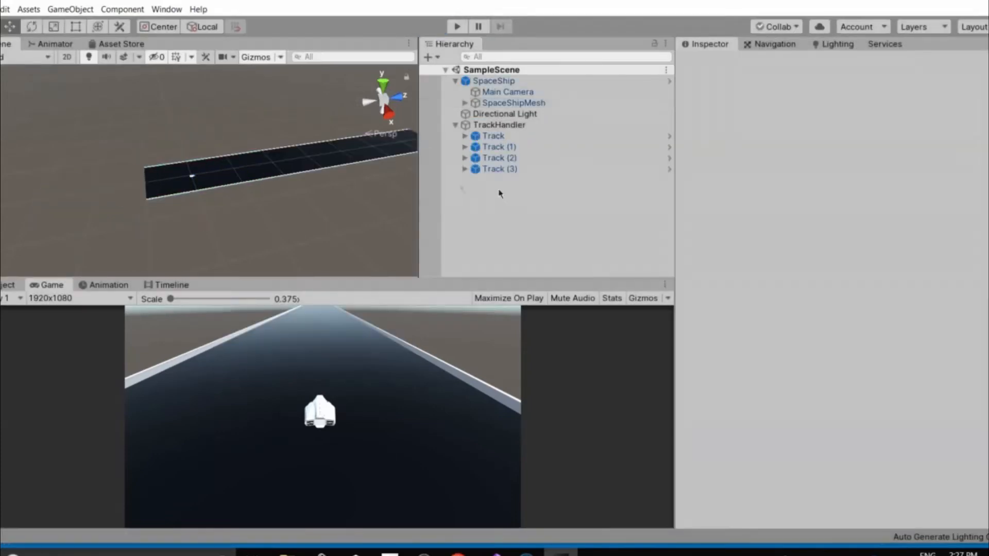
Examine the track and spaceship in the scene, check TrackHandler.cs in Visual Studio, and return to Unity
mouse_move(248, 208)
right_mouse_down()
mouse_move(243, 190)
mouse_move(254, 212)
mouse_move(241, 205)
right_mouse_up()
middle_click_drag(243, 208, 281, 145)
scroll(237, 228, "up", 3)
scroll(205, 199, "up", 3)
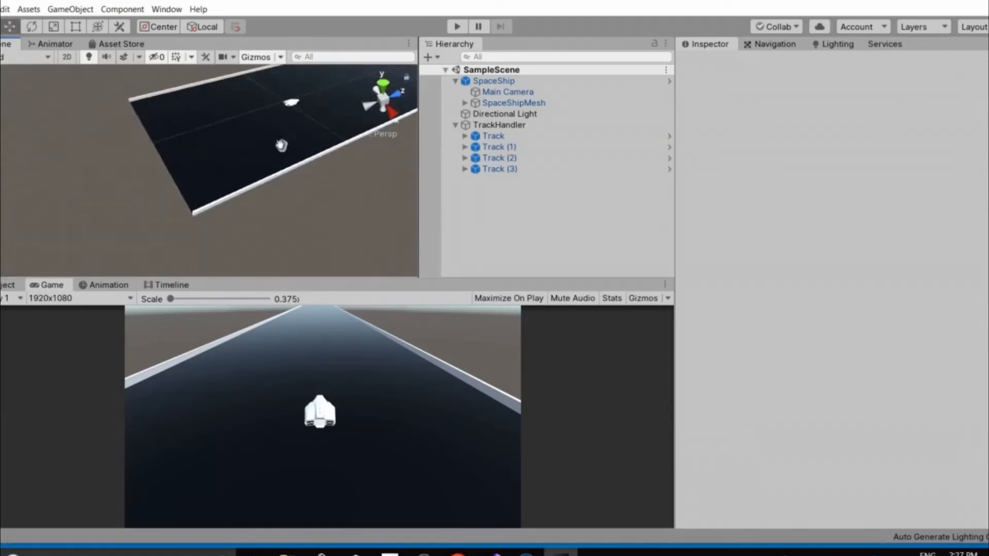
right_click_drag(281, 145, 203, 198)
scroll(203, 198, "down", 3)
left_click(498, 272)
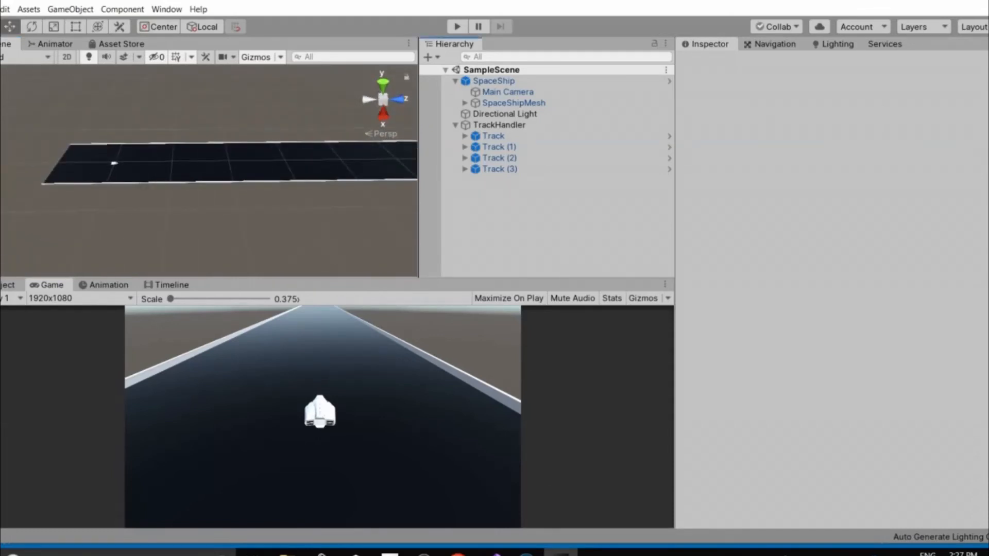
left_click(493, 553)
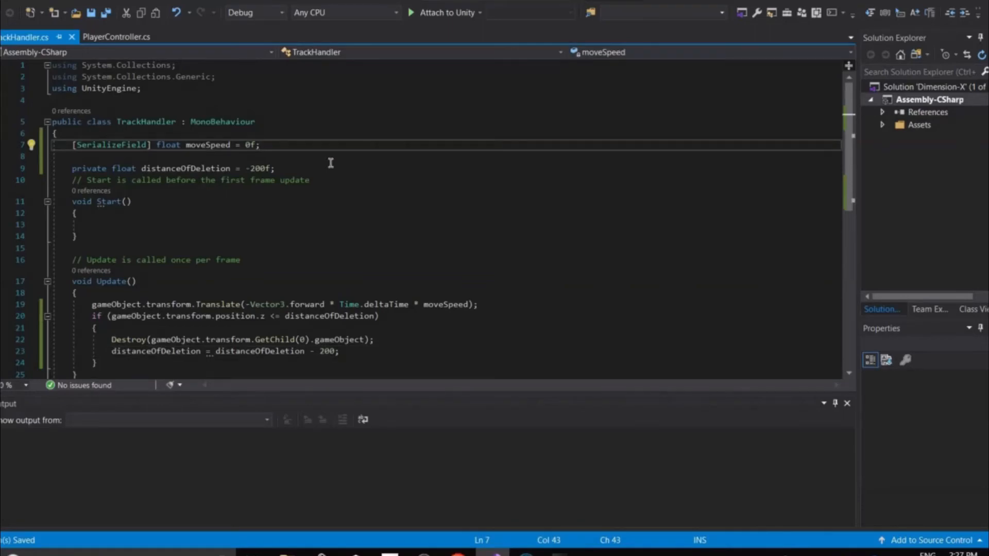
left_click(561, 553)
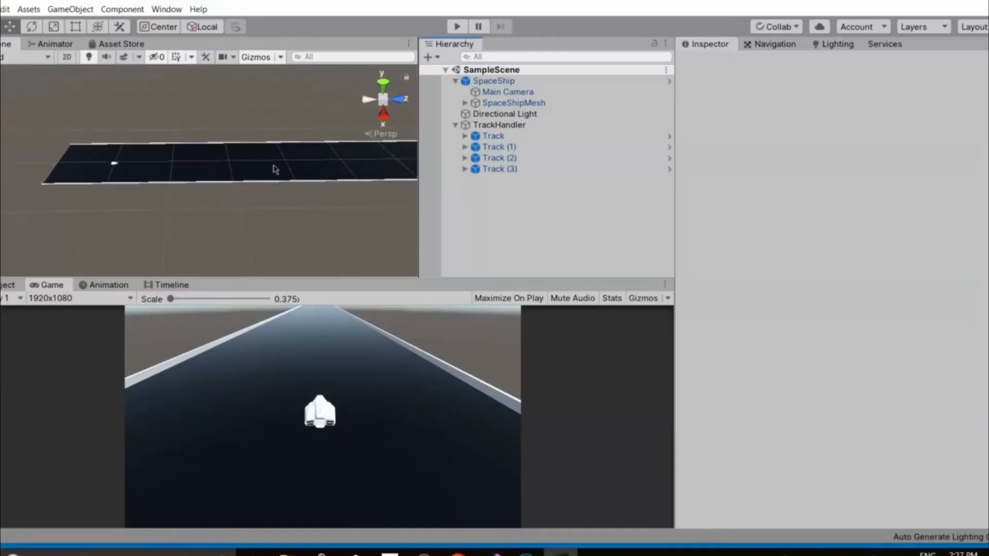
Examine the Track segments' positions and the first Track's prefab overrides, clear the selection, and show the Prefabs folder
left_click(329, 136)
left_click(517, 184)
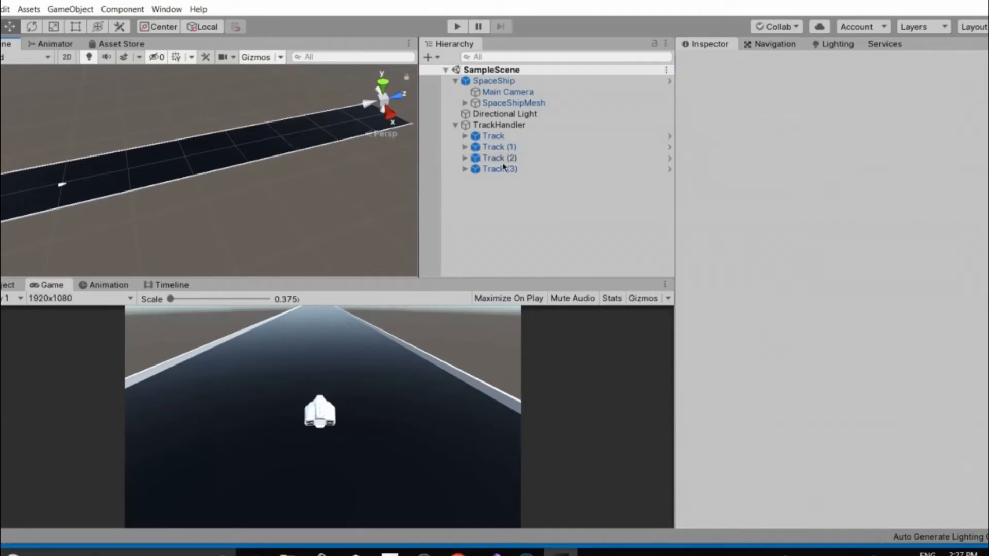
left_click(511, 159)
left_click(494, 136)
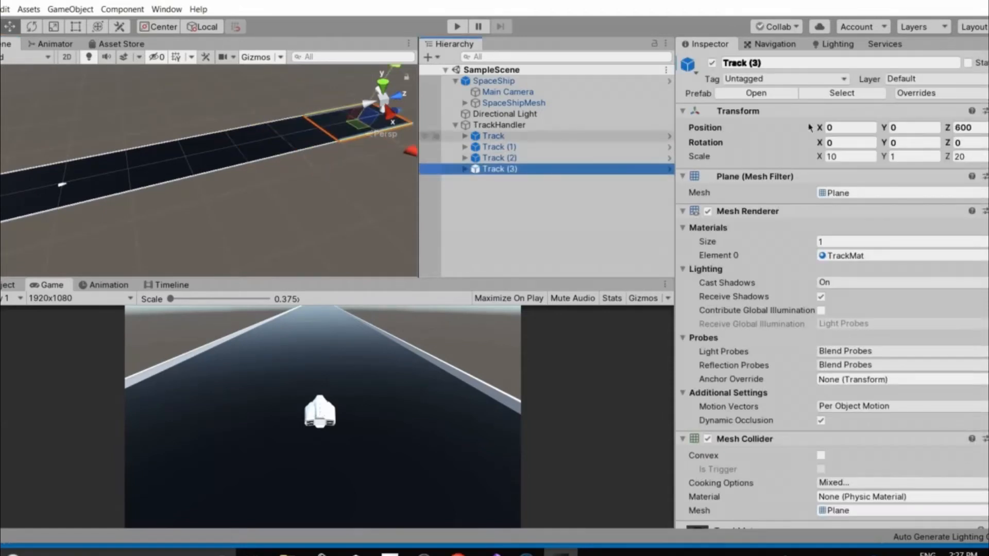
left_click(916, 92)
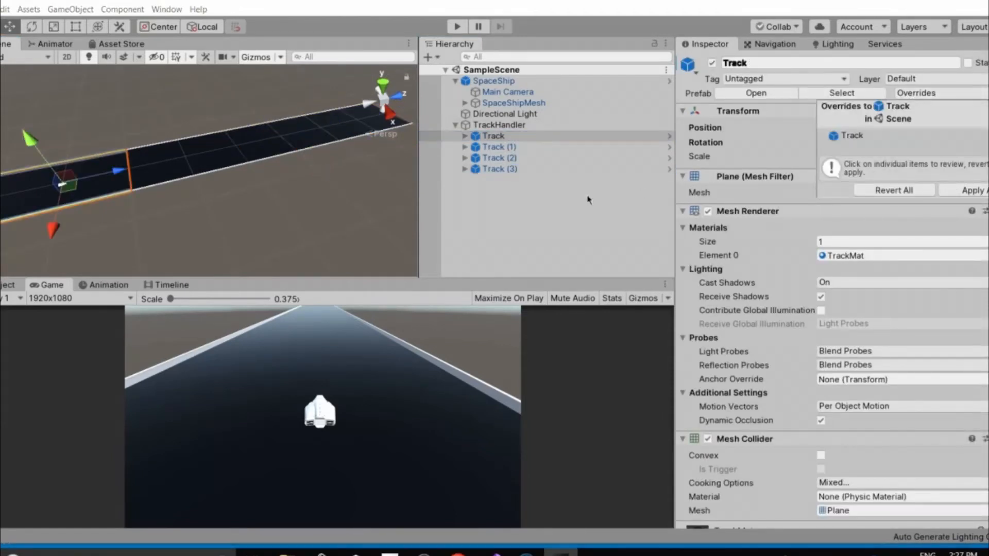
left_click(531, 151)
left_click(534, 158, "ctrl")
left_click(536, 166, "ctrl")
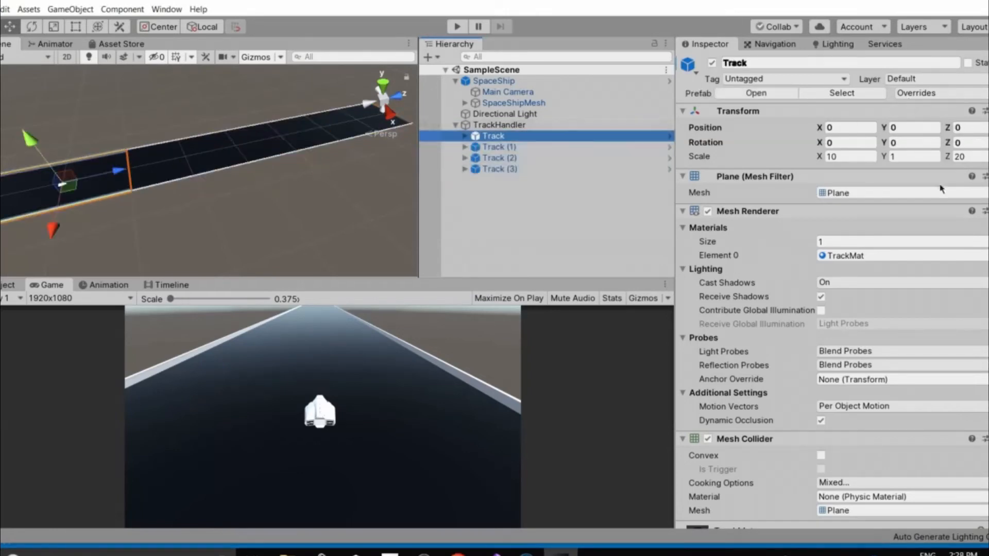
left_click(916, 93)
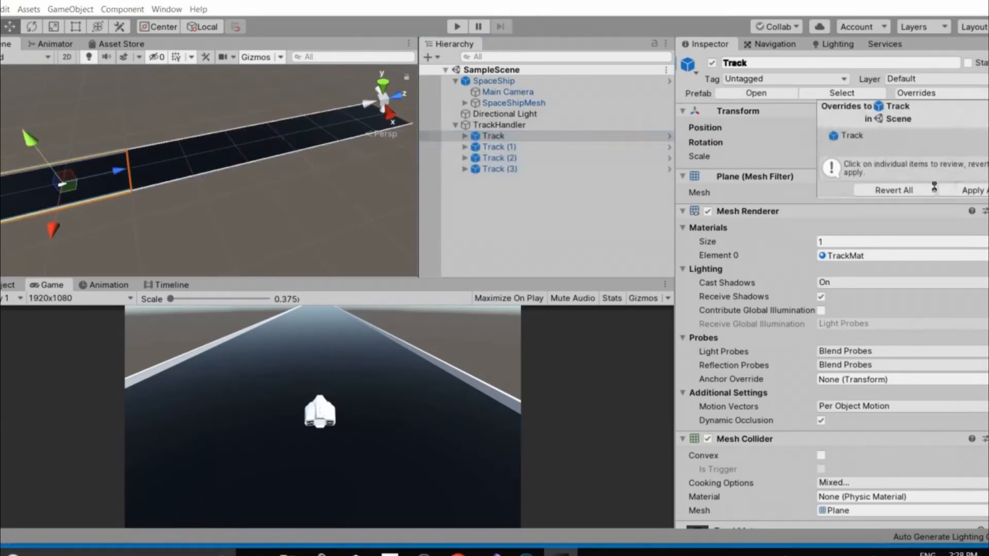
left_click(524, 213)
left_click(524, 212)
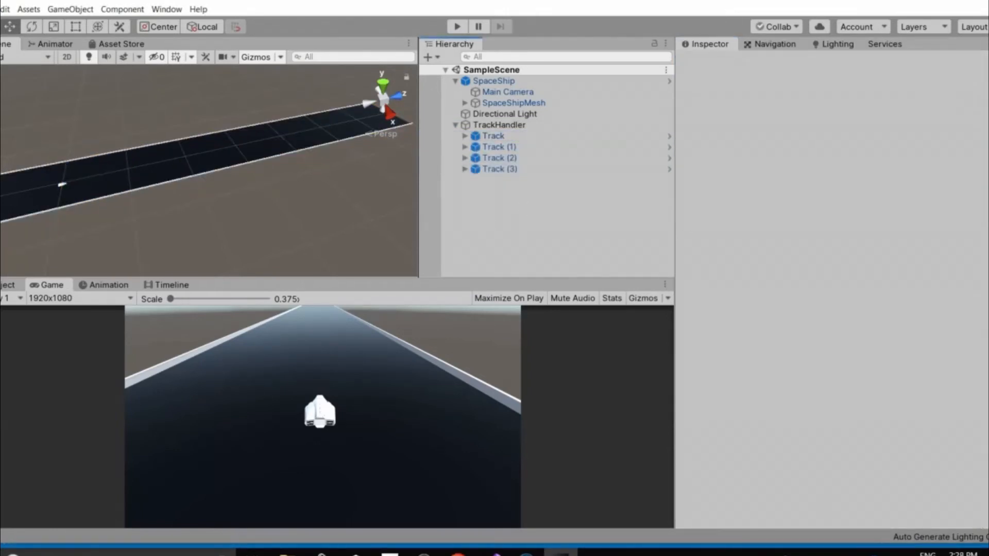
left_click(11, 285)
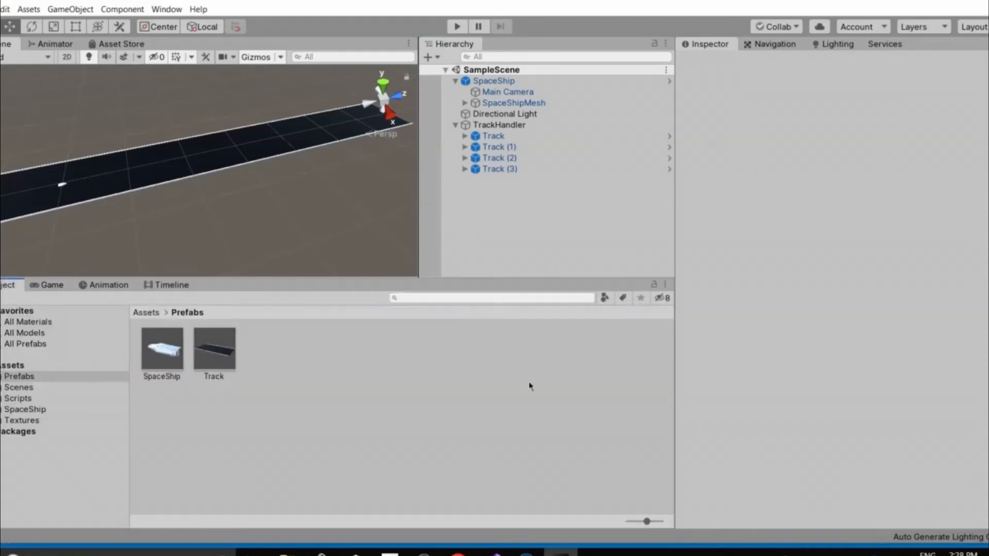
Switch to Visual Studio, declare a serialized GameObject field named trackPrefab below moveSpeed in TrackHandler.cs, and save the script
key("alt+Tab")
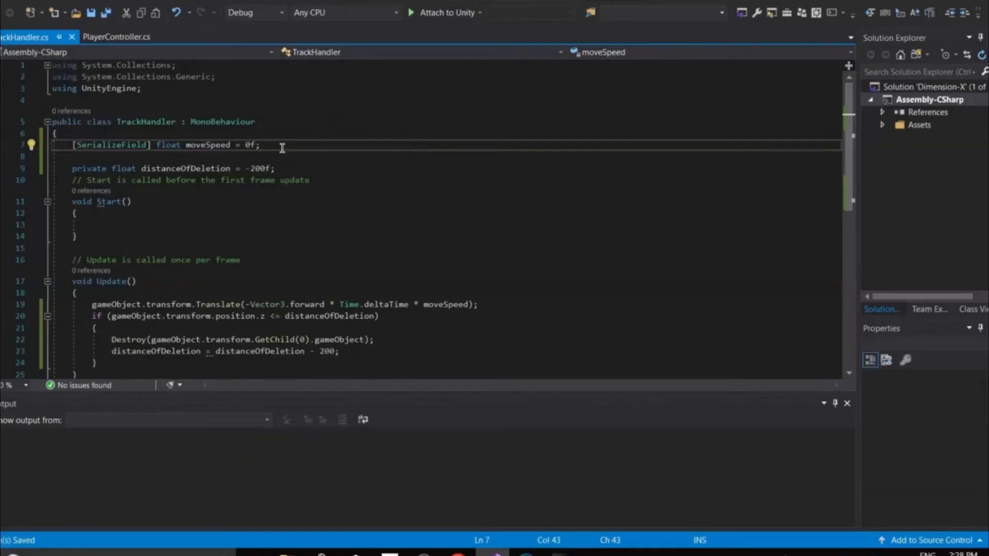
key("Return")
type("[SEri")
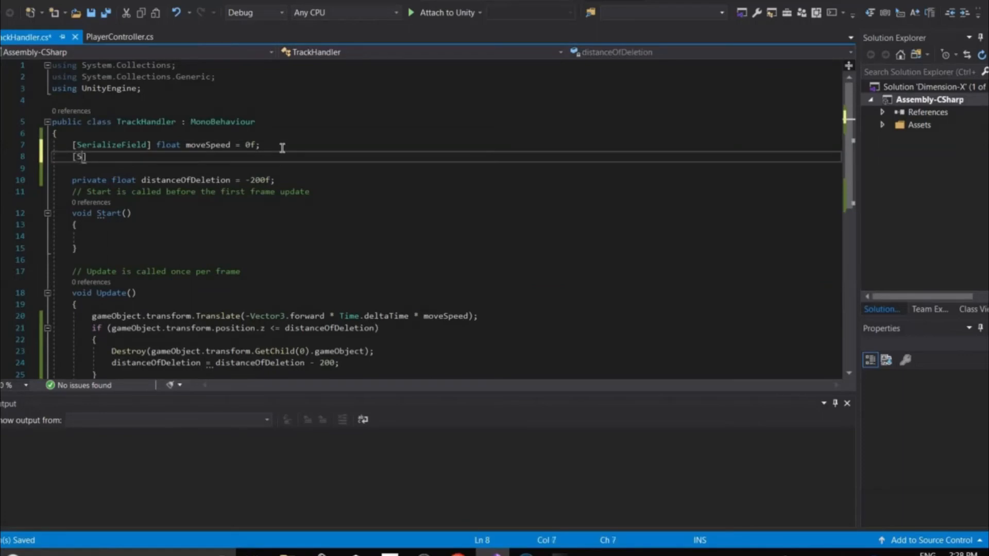
key("Tab")
type("] GameO")
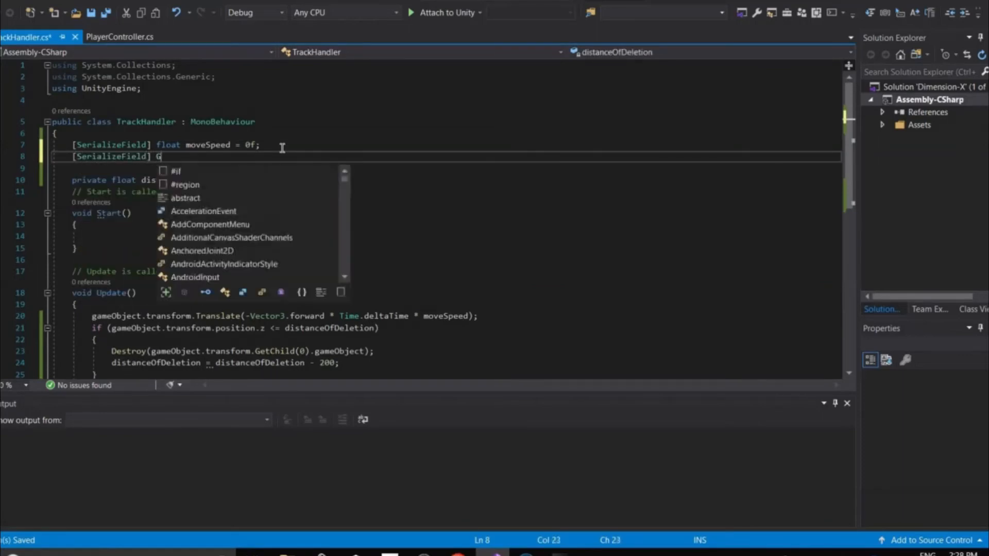
type("bject")
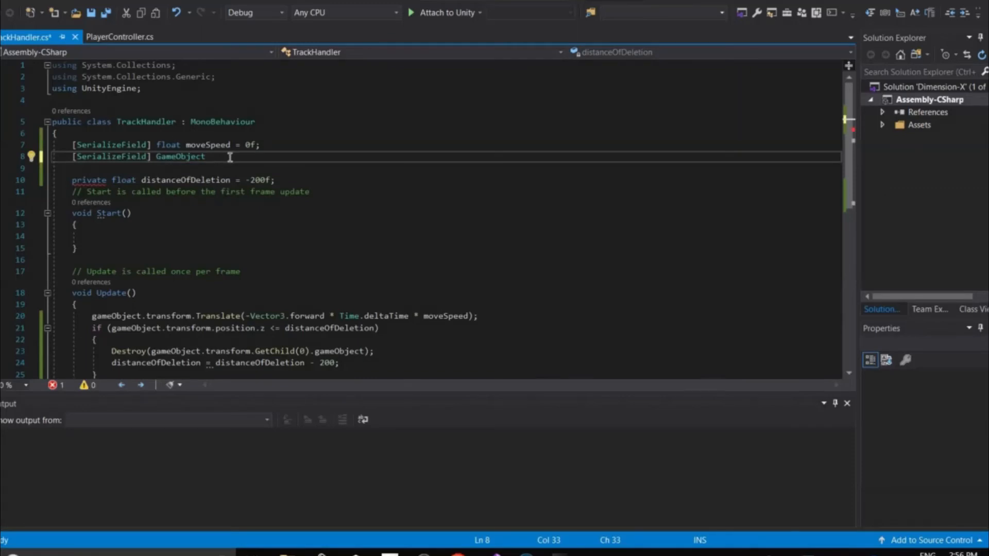
type("trackPrefab")
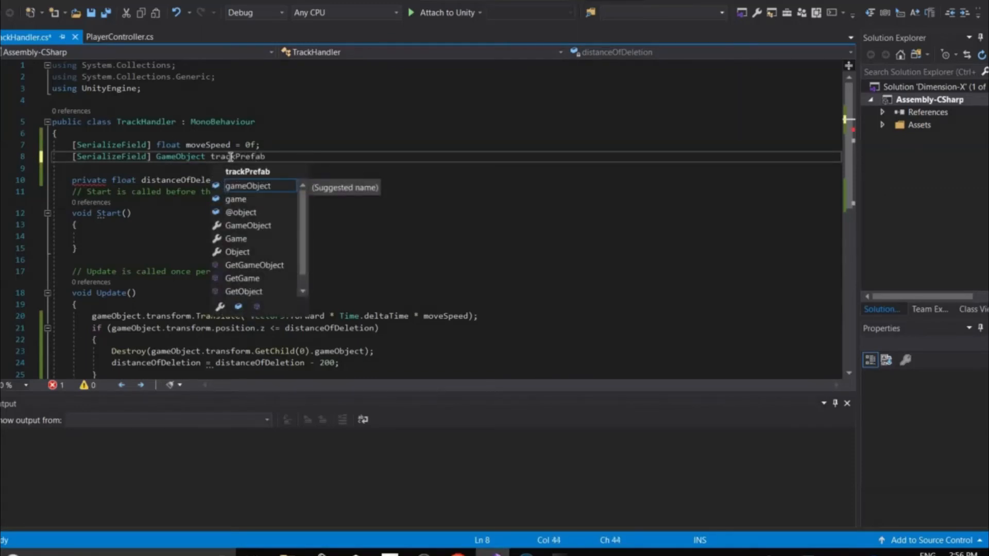
key("Escape")
type(";")
key("ctrl+s")
key("Down")
key("Down")
key("Down")
key("Down")
key("Down")
key("Down")
key("Down")
key("Down")
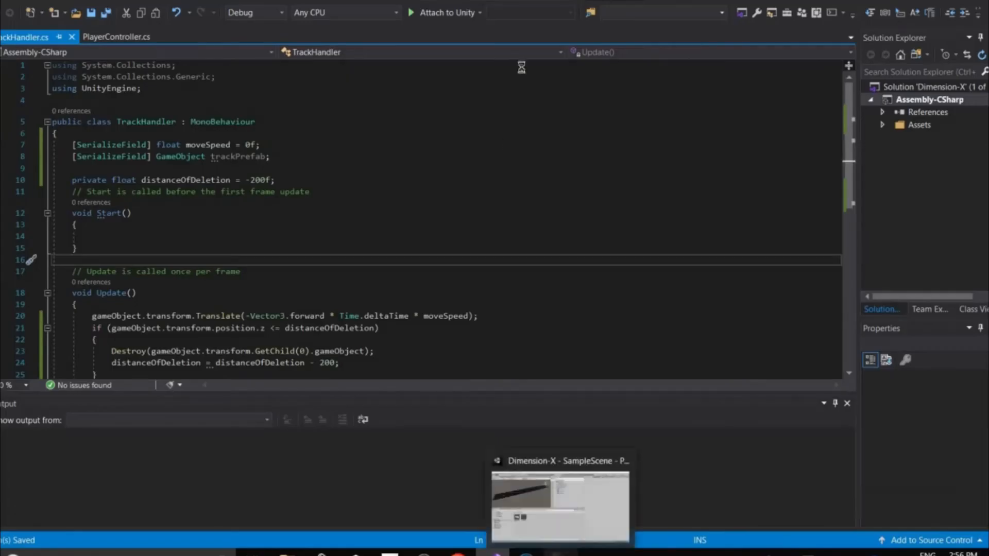
Return to Unity, assign the Track prefab to TrackHandler's Track Prefab field, and save SampleScene
left_click(572, 507)
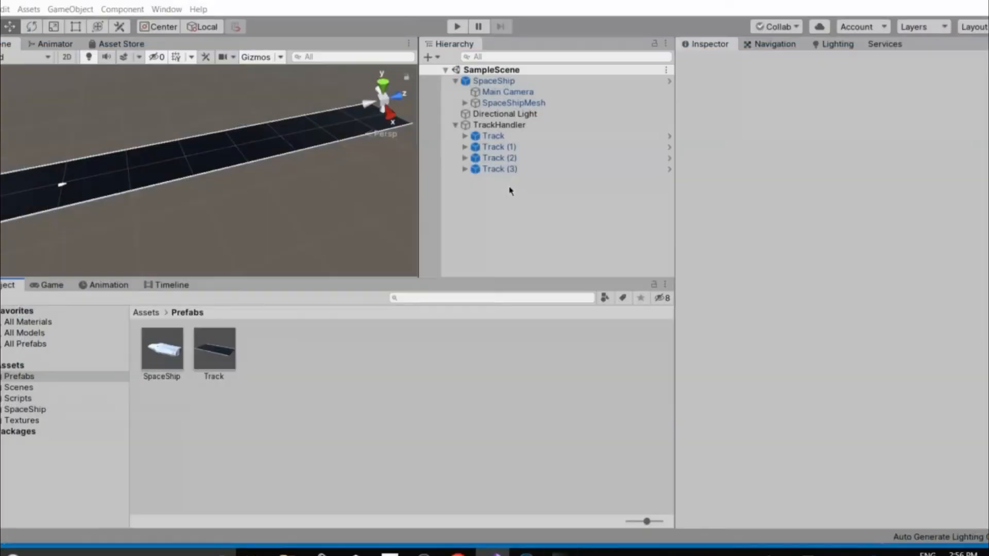
left_click(517, 128)
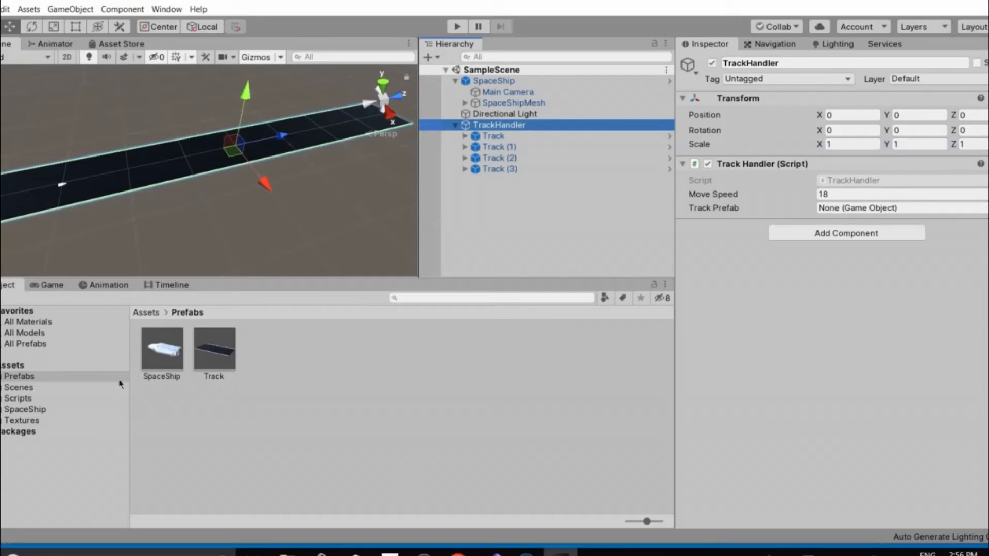
left_click_drag(222, 361, 833, 211)
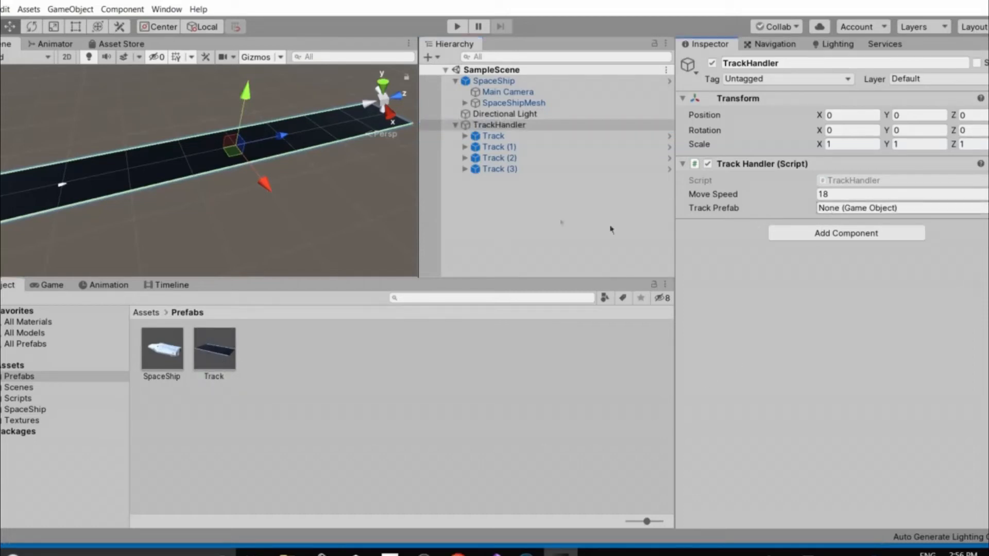
left_click(522, 213)
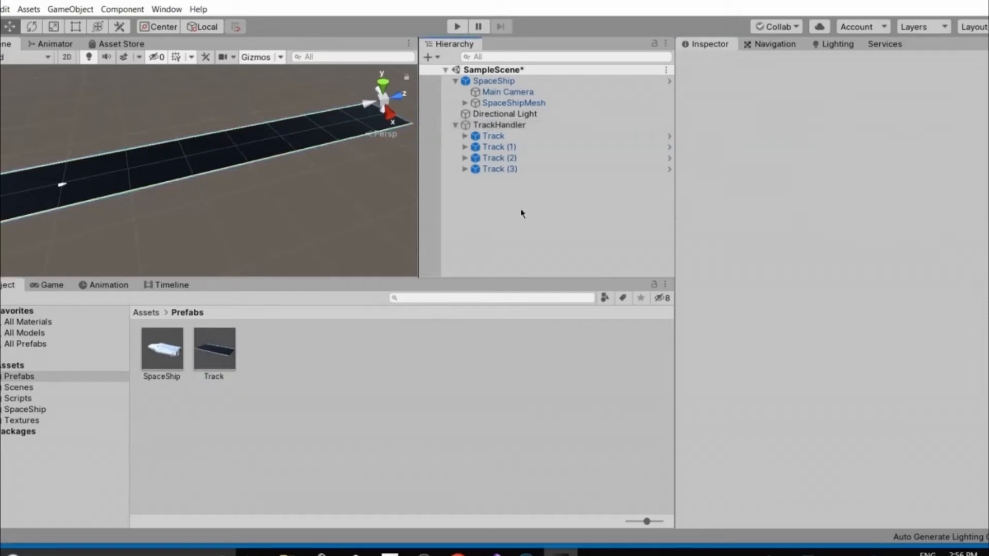
key("ctrl+s")
left_click(502, 126)
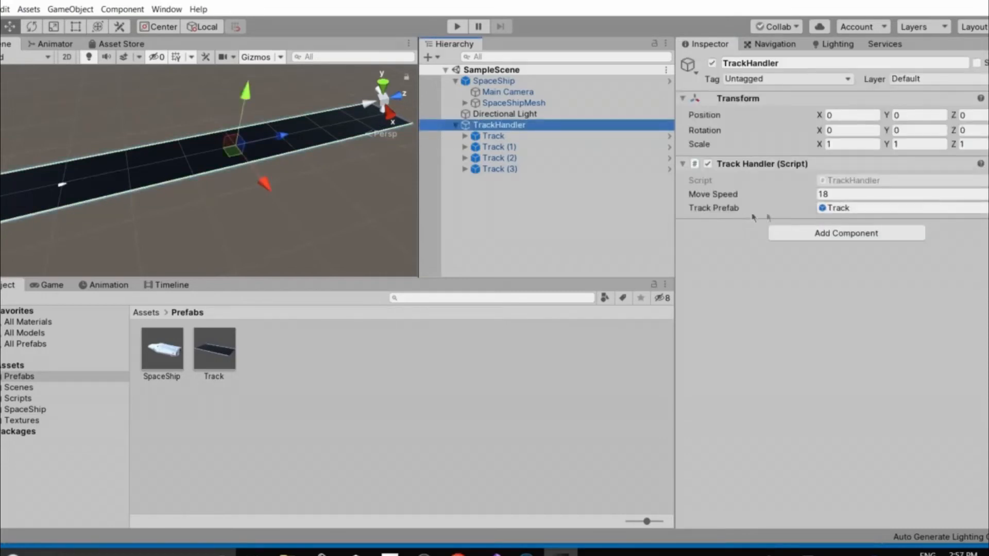
left_click(508, 330)
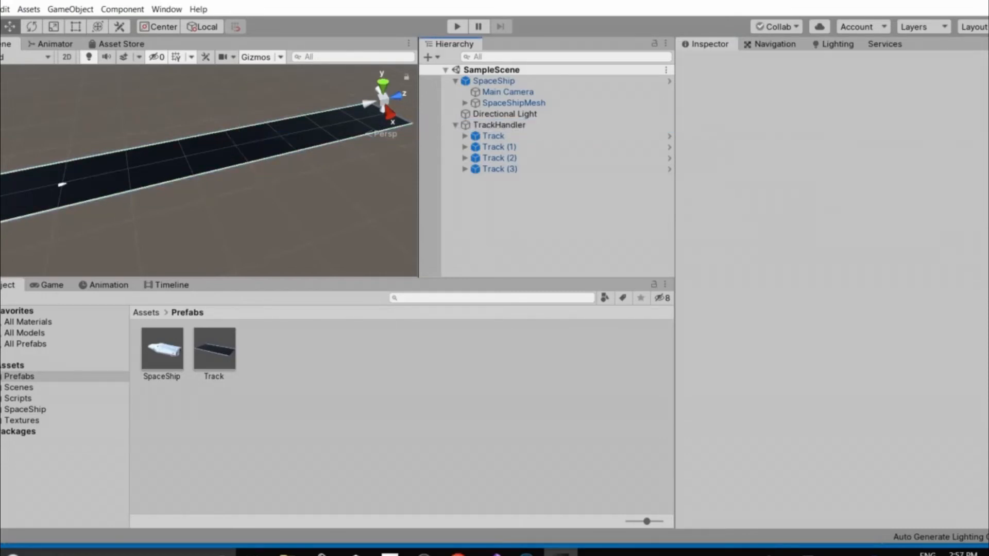
Switch to Visual Studio and add a line reading gameObject.transform.position below the distanceOfDeletion update in the Update method's if block
left_click(493, 553)
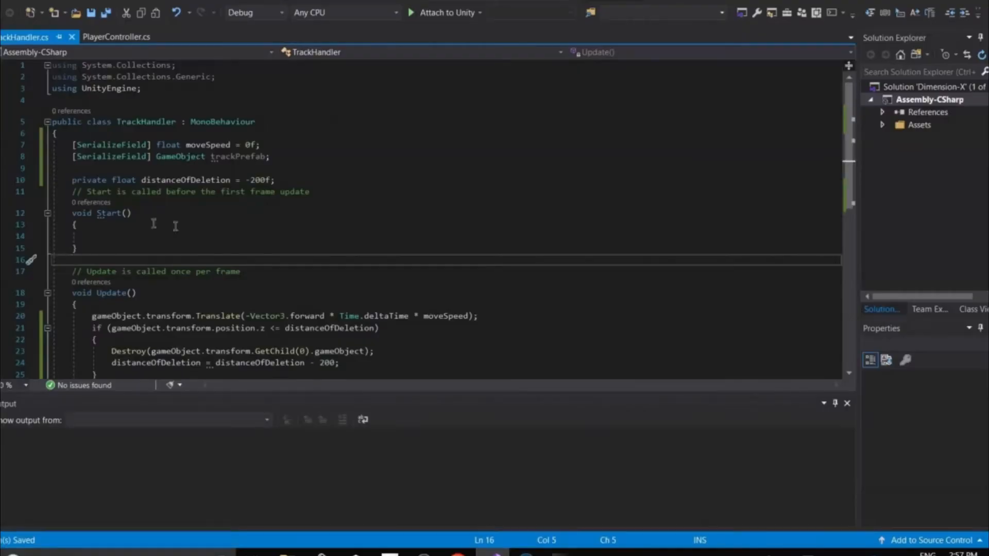
scroll(154, 223, "down", 4)
left_click(328, 236)
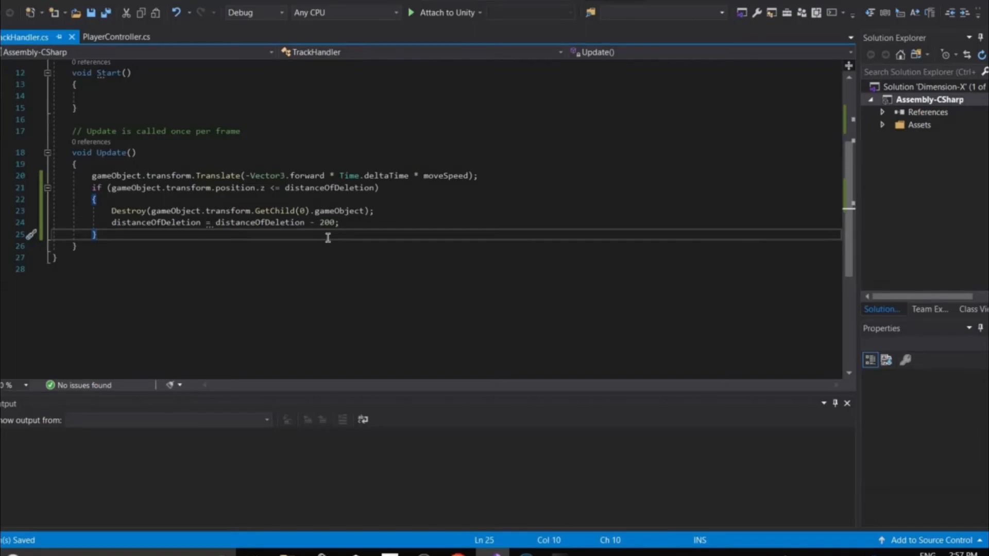
scroll(211, 268, "up", 2)
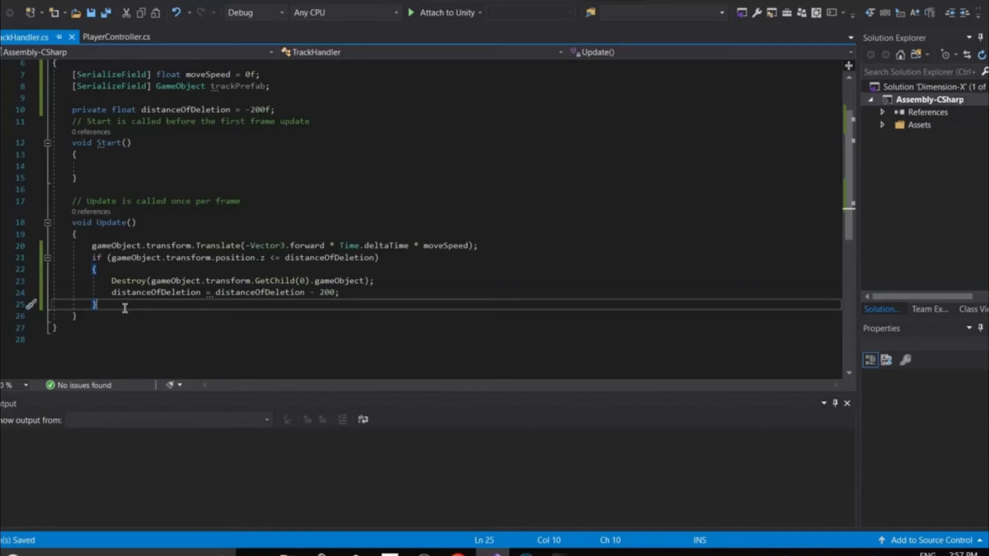
key("Up")
key("Right")
key("Right")
key("Right")
key("Right")
key("Right")
key("Right")
key("Right")
key("Right")
key("Right")
key("Right")
key("Right")
key("Right")
key("Right")
key("Right")
key("Right")
key("Right")
key("Right")
key("Right")
key("Right")
key("Right")
key("Right")
key("Right")
key("Right")
key("Right")
key("Right")
key("Right")
key("Right")
key("Right")
key("Right")
key("Return")
type("gameObject.transform.posi")
key("Tab")
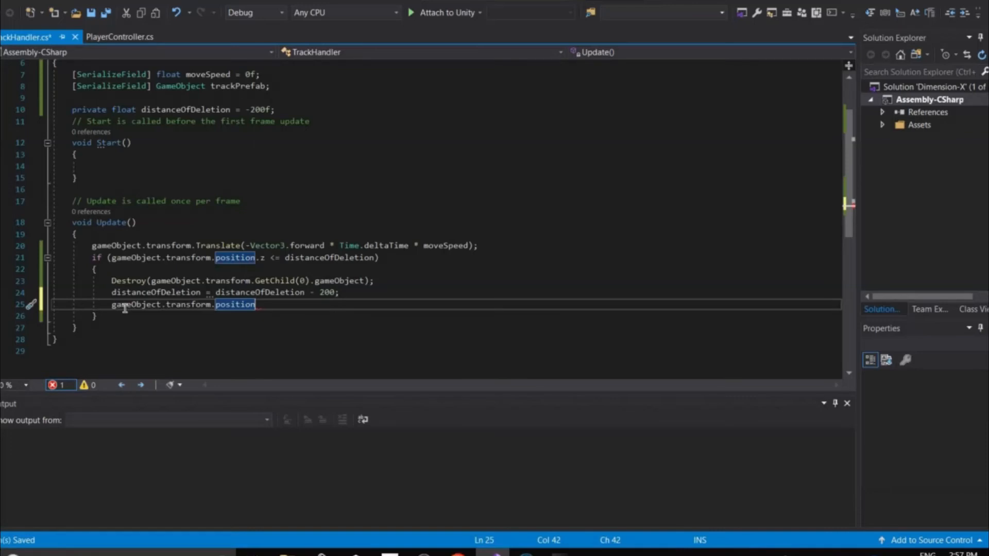
Replace position on the new line with a GetChild call on gameObject.transform
key("BackSpace")
key("BackSpace")
key("BackSpace")
key("BackSpace")
key("BackSpace")
key("BackSpace")
key("BackSpace")
key("BackSpace")
key("BackSpace")
key("BackSpace")
key("BackSpace")
key("BackSpace")
key("BackSpace")
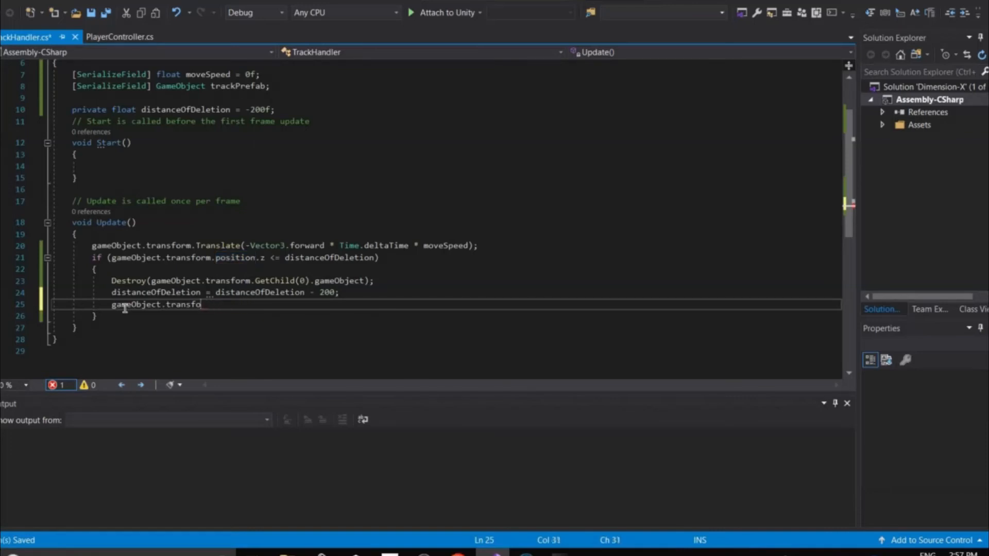
type("form.")
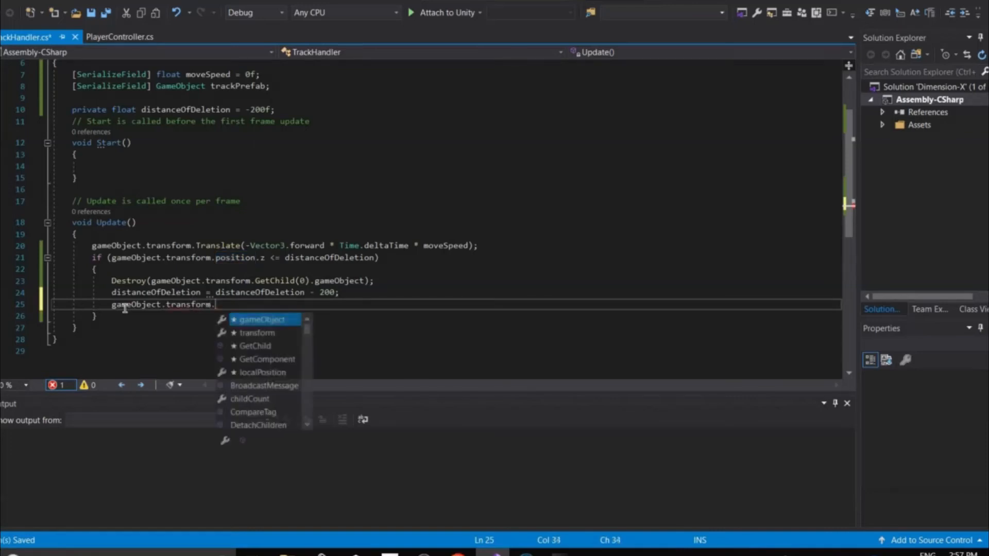
type("GetChild(")
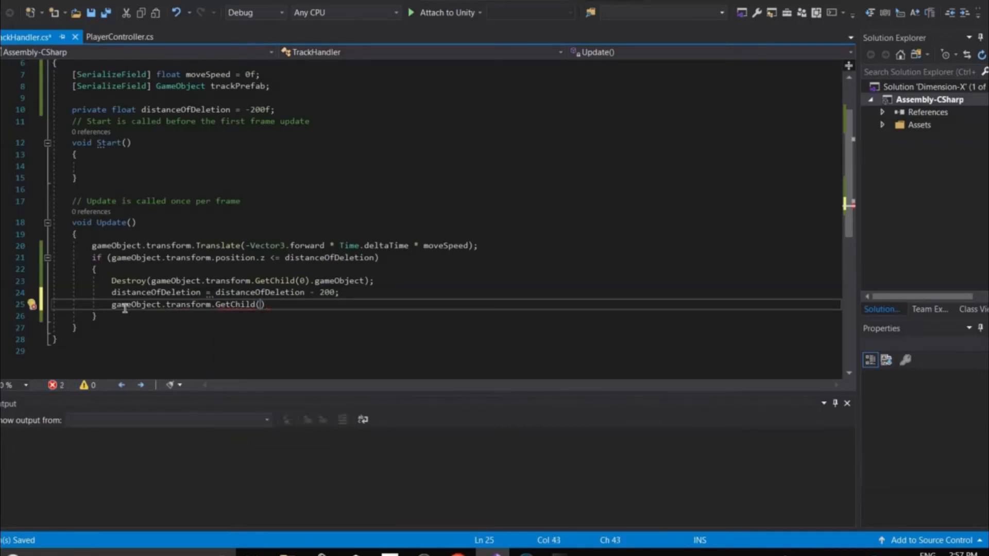
Pass gameObject.transform.childCount-1 as the index of the new GetChild call
type("game")
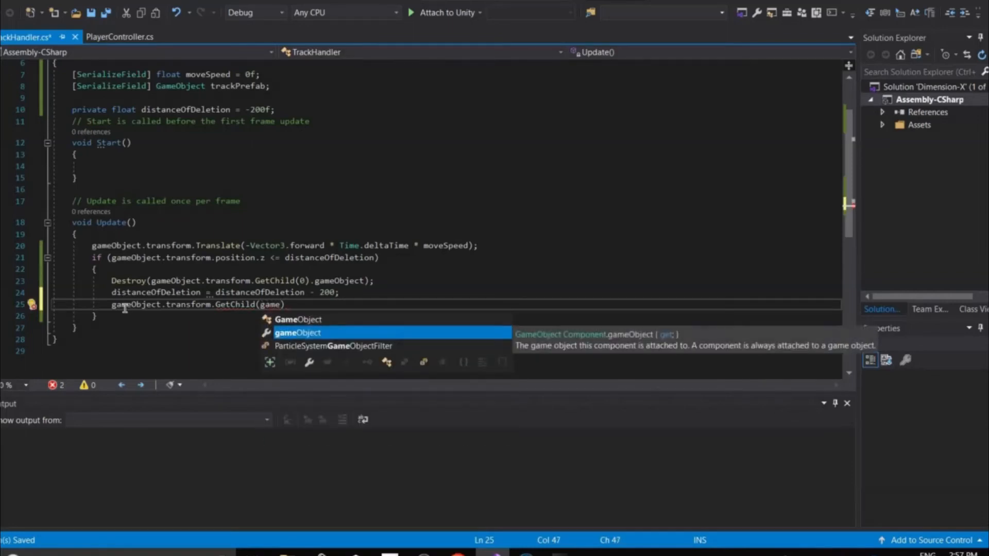
key("Tab")
type(".transfo")
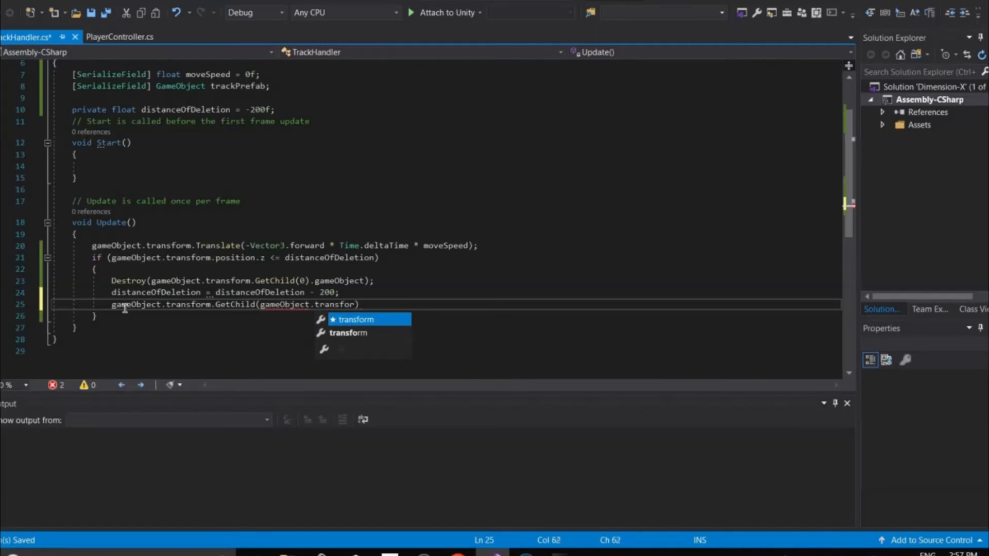
type("rm.chi")
key("Tab")
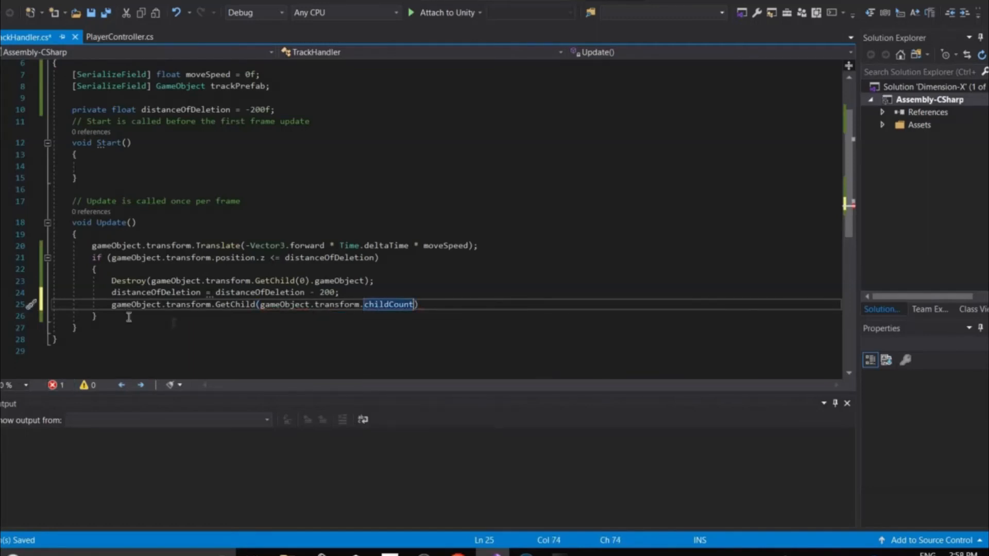
left_click_drag(263, 306, 421, 315)
left_click(416, 305)
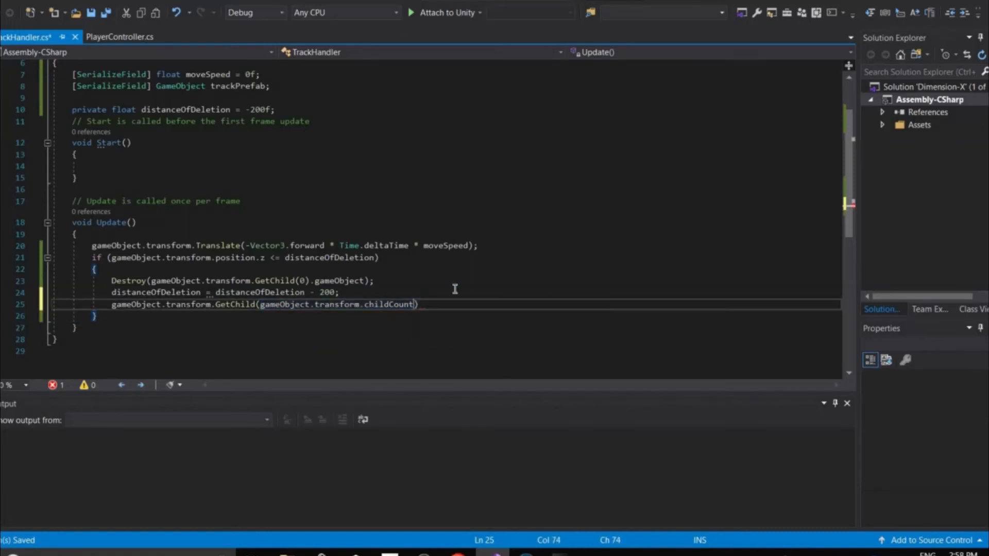
type("-1")
Check the Track children under TrackHandler in Unity and return to TrackHandler.cs in Visual Studio
key("alt+Tab")
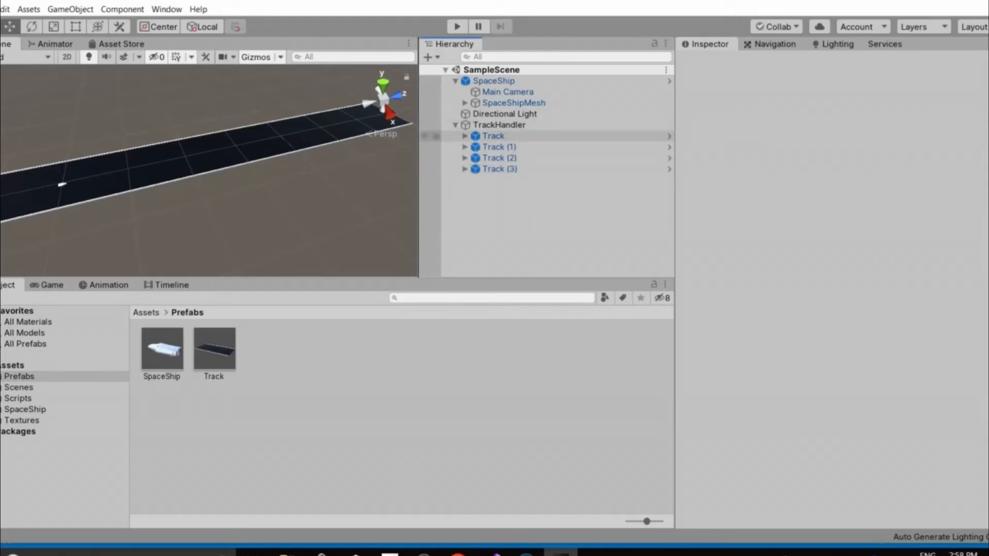
left_click(495, 552)
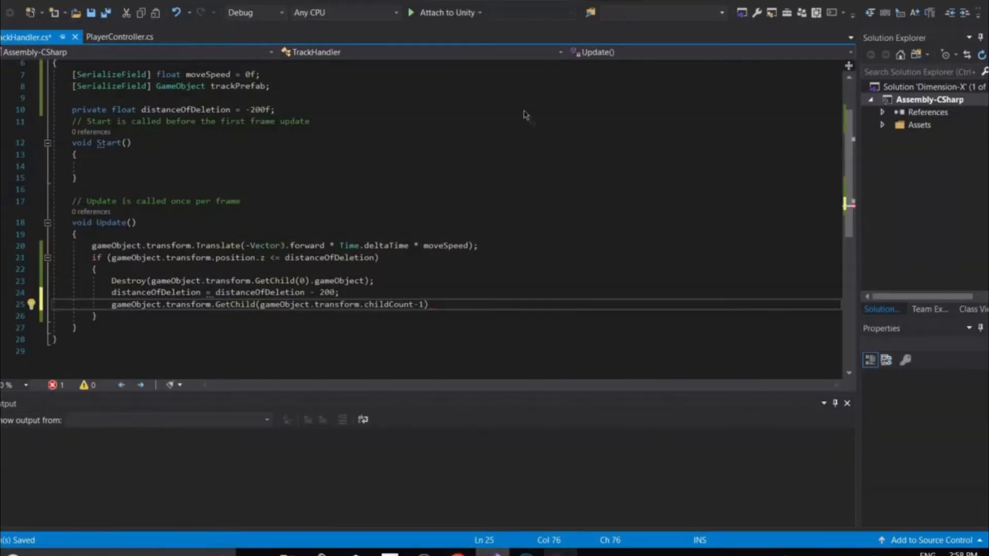
key("alt+Tab")
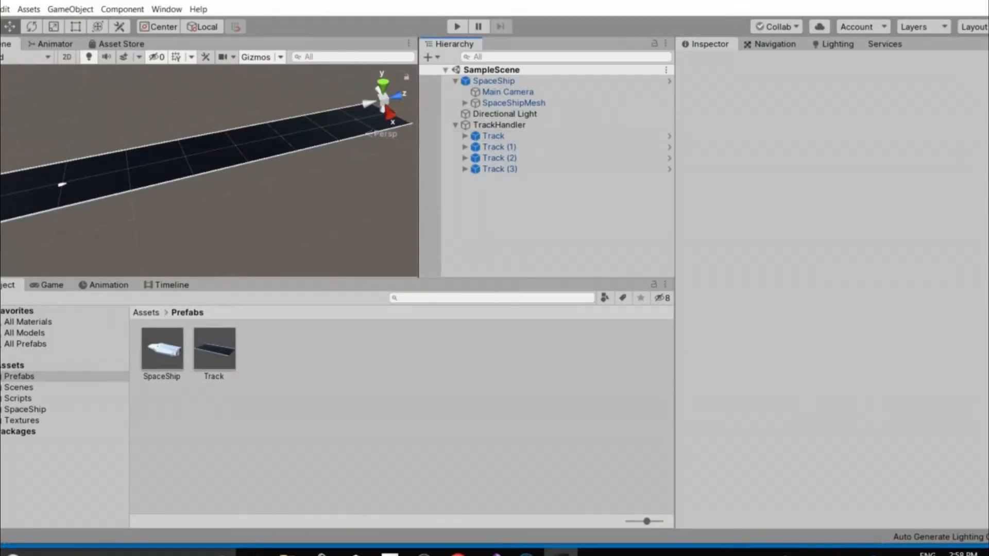
key("alt+Tab")
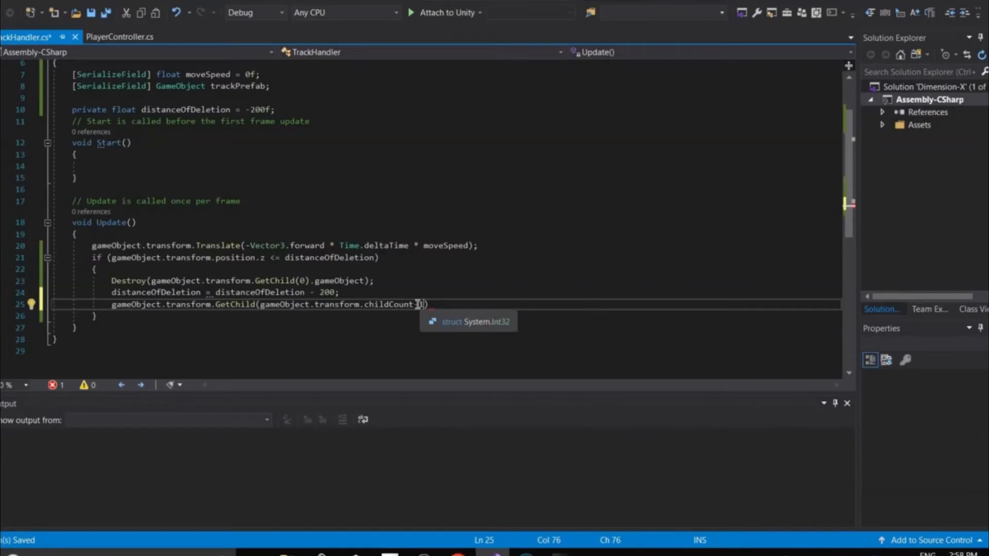
key("Left")
key("Down")
key("Up")
key("ctrl+Right")
key("ctrl+Right")
key("ctrl+Right")
key("ctrl+Right")
key("ctrl+Right")
key("ctrl+Right")
key("ctrl+Right")
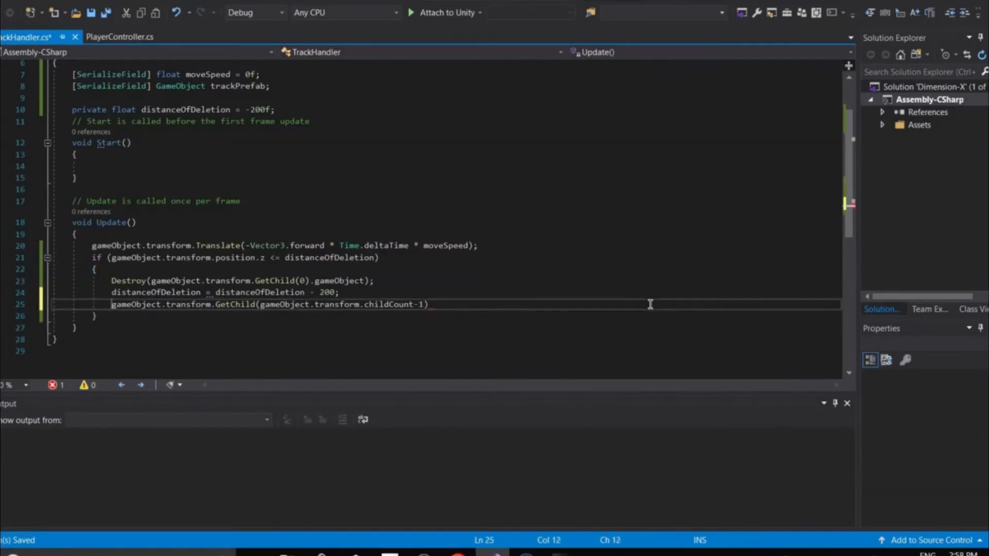
key("Right")
key("Right")
key("Right")
key("Right")
key("Right")
key("Right")
key("Right")
key("Right")
key("Right")
key("Right")
key("Right")
key("Right")
key("Right")
key("Right")
key("Right")
key("Right")
key("Right")
key("Right")
key("Right")
key("Right")
key("Left")
key("Right")
key("Right")
key("Right")
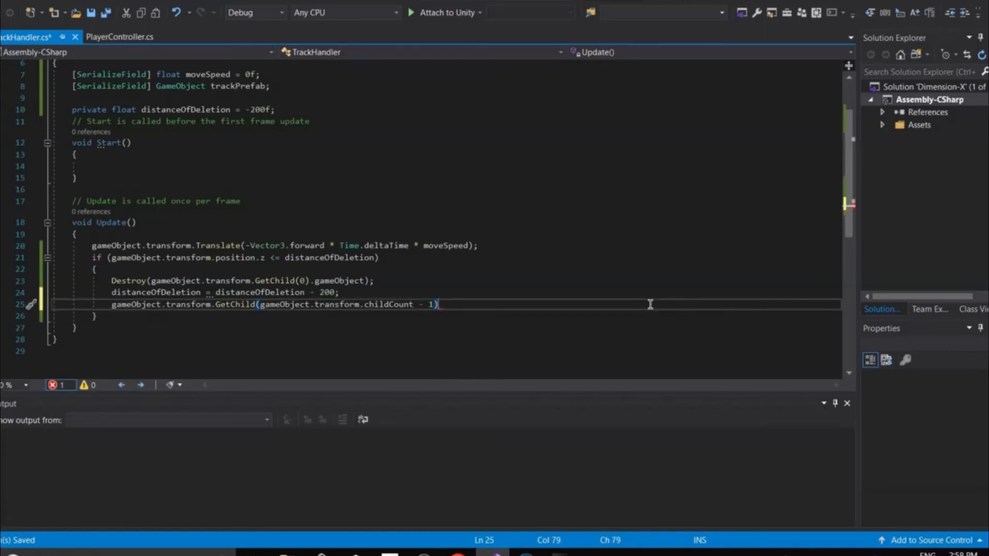
Insert an Instantiate call above the GetChild line, passing trackPrefab as the first argument
key("ctrl+Return")
type("Insta")
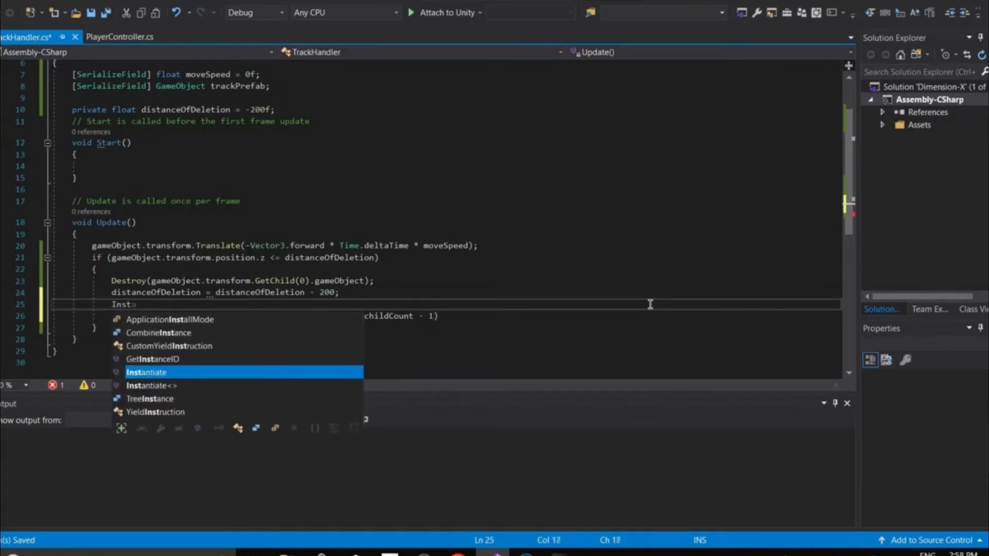
type("n")
key("Tab")
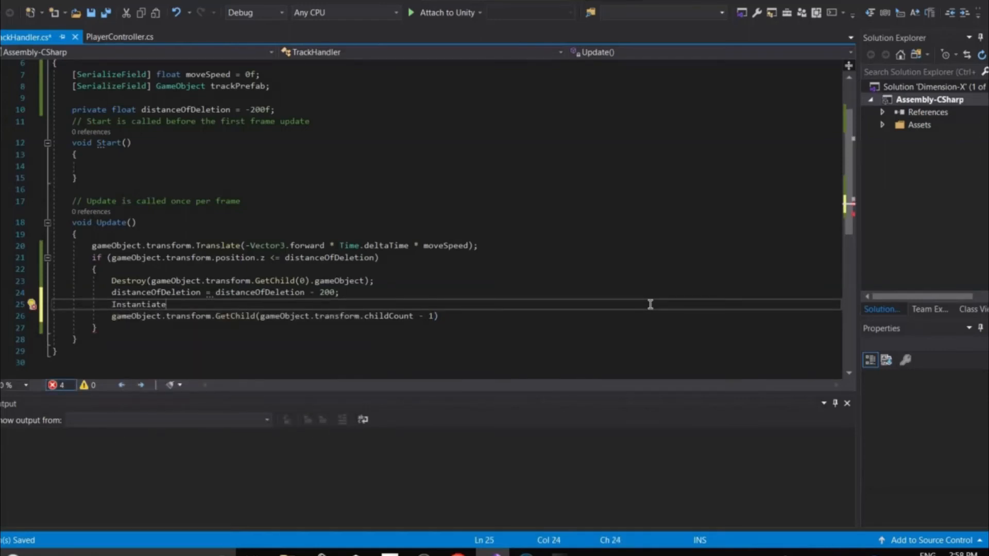
key("Left")
key("Left")
key("Left")
key("Left")
key("Left")
key("Right")
key("Right")
key("Right")
key("Right")
key("Right")
key("Right")
key("Right")
type("(")
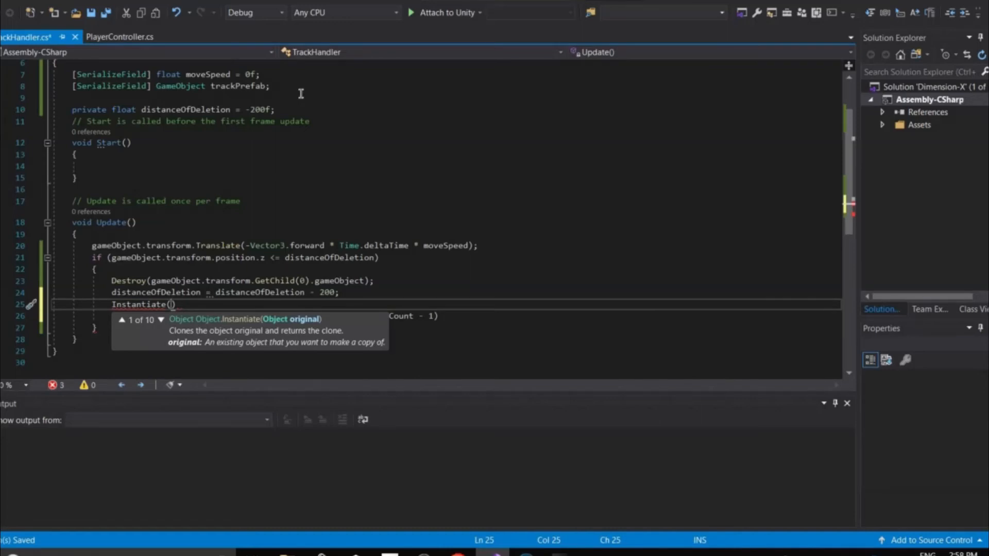
type("tra")
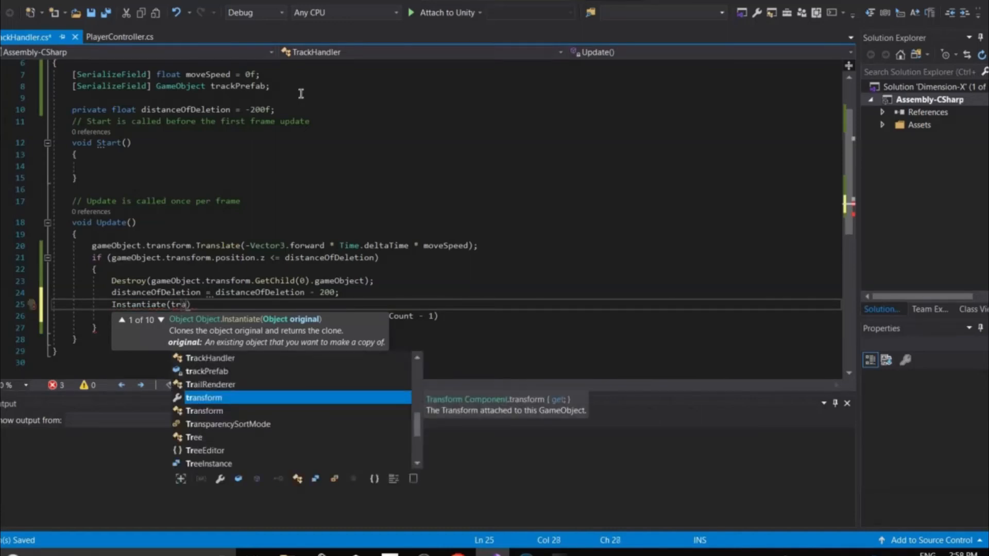
type("ckPrefa")
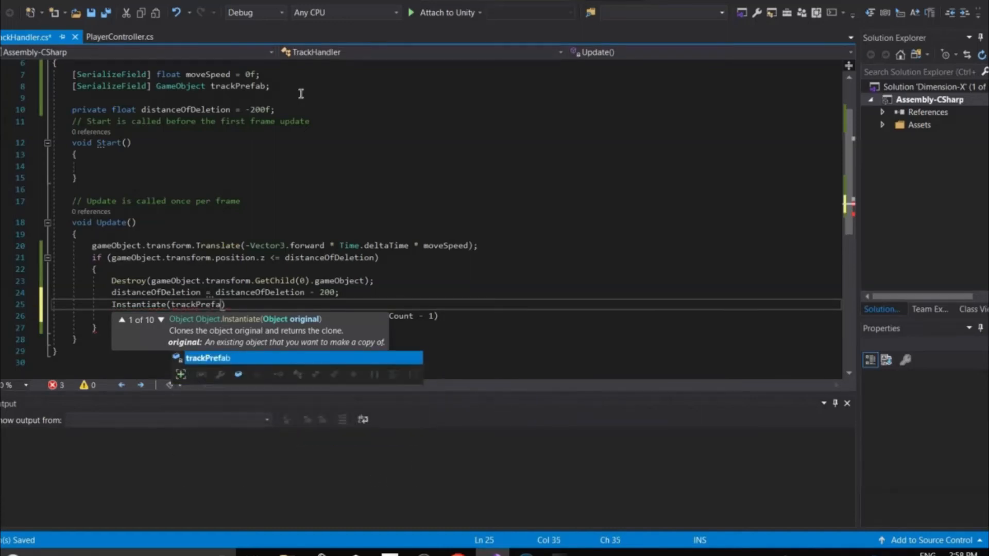
type("b")
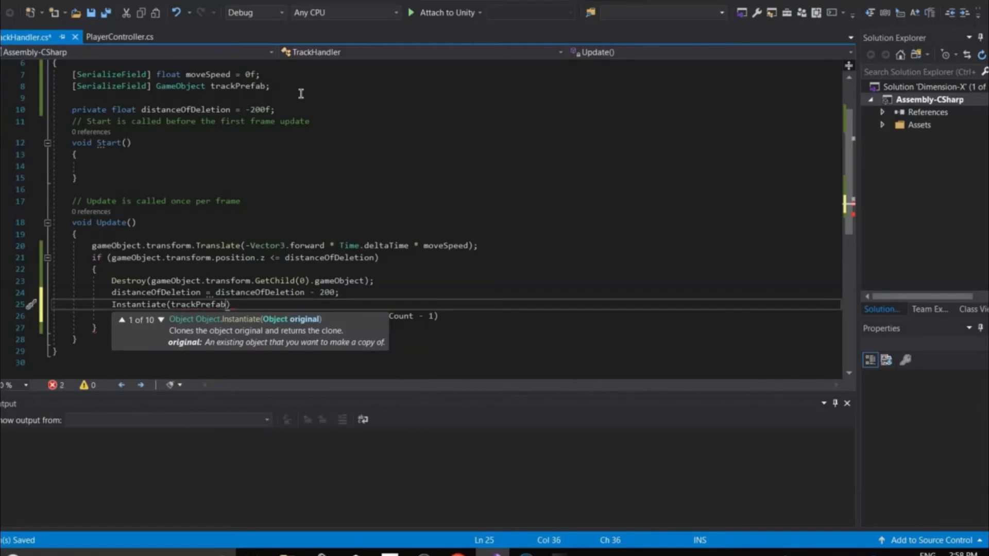
type(",")
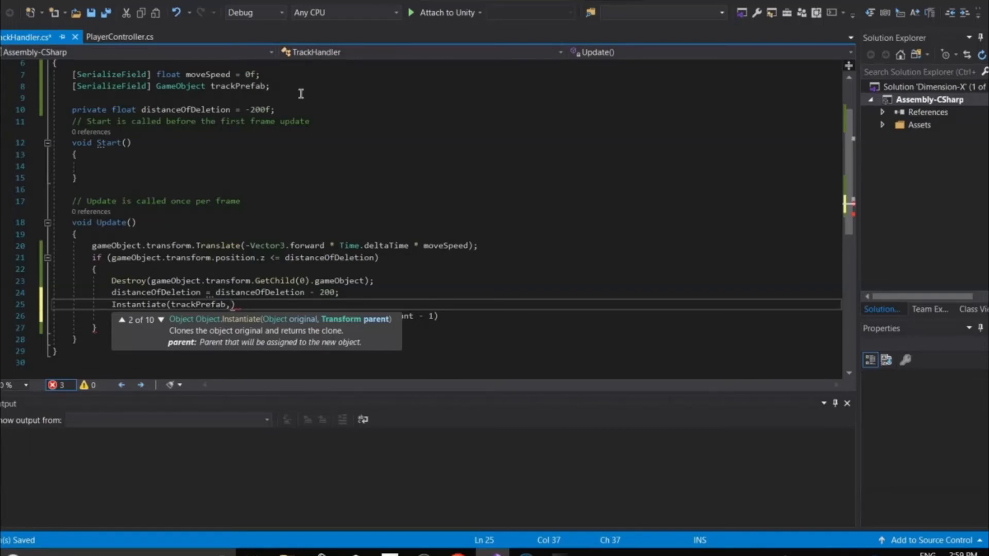
type("posit")
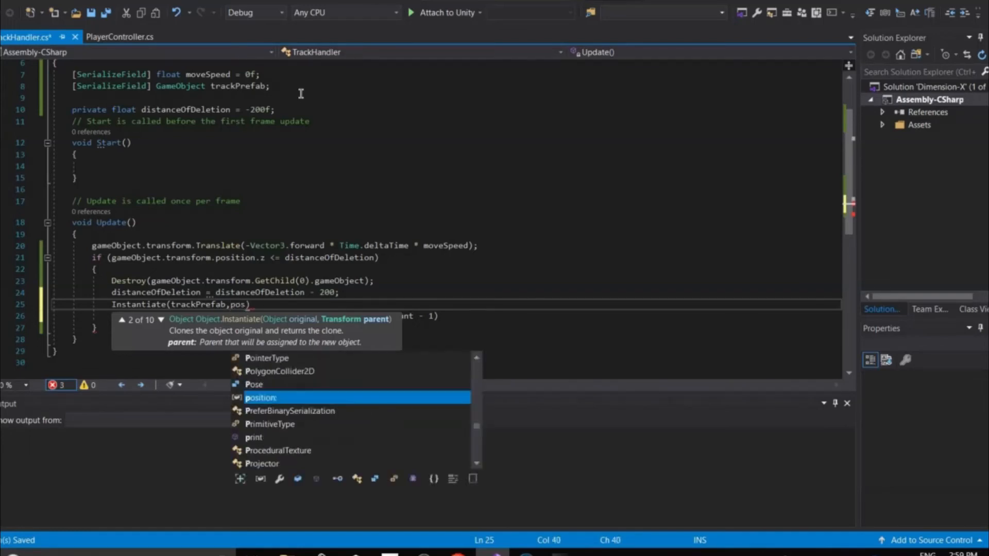
key("BackSpace")
key("BackSpace")
key("BackSpace")
key("BackSpace")
key("BackSpace")
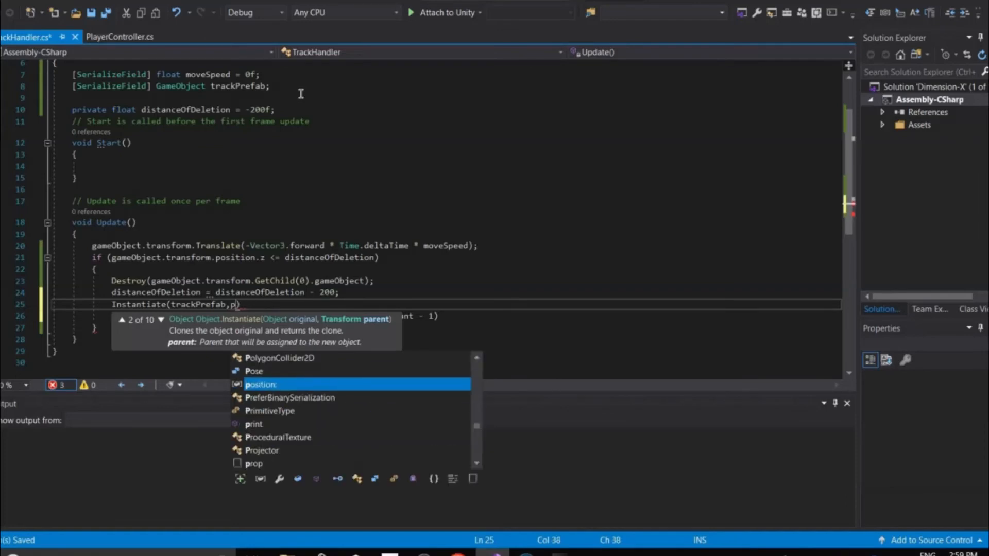
Pass Vector3.zero as the second argument of the Instantiate call
type("VEct")
type("or3")
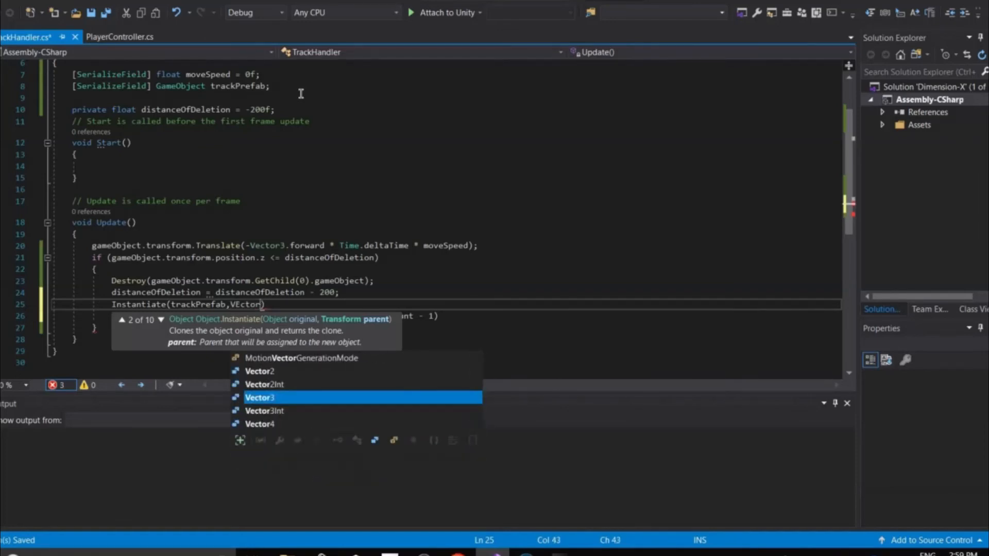
key("Tab")
type(".z")
type("ero)")
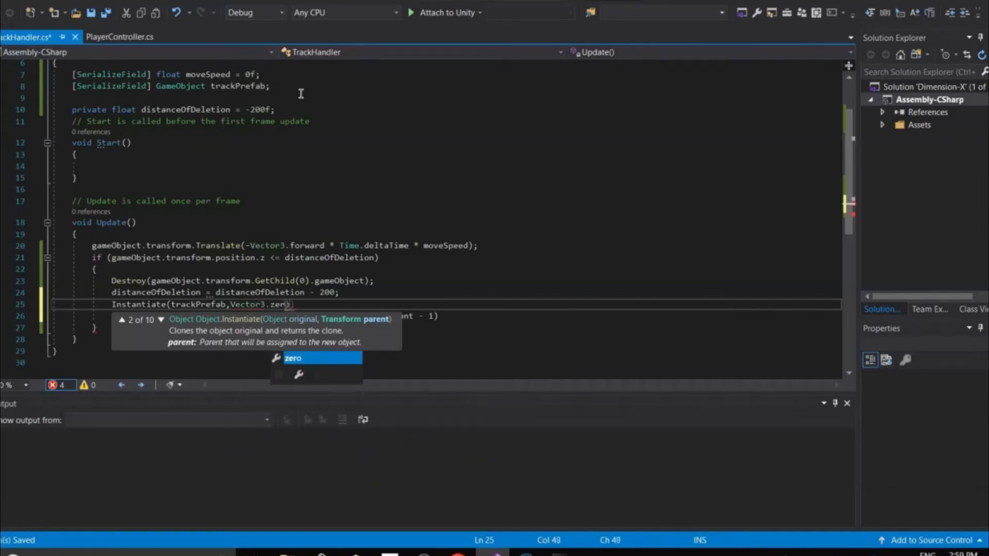
key("Left")
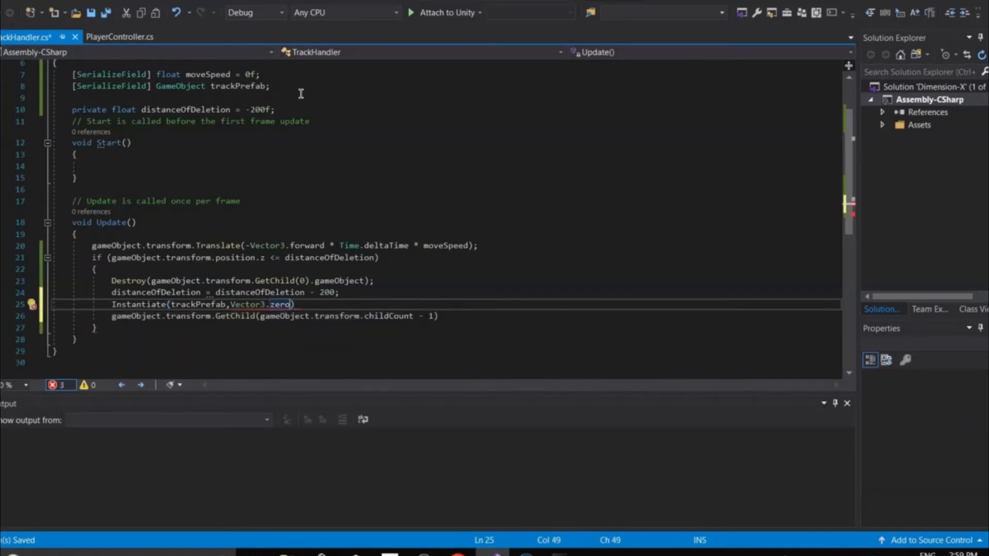
Complete the Instantiate statement with Quaternion.identity as the third argument and save TrackHandler.cs
type(",")
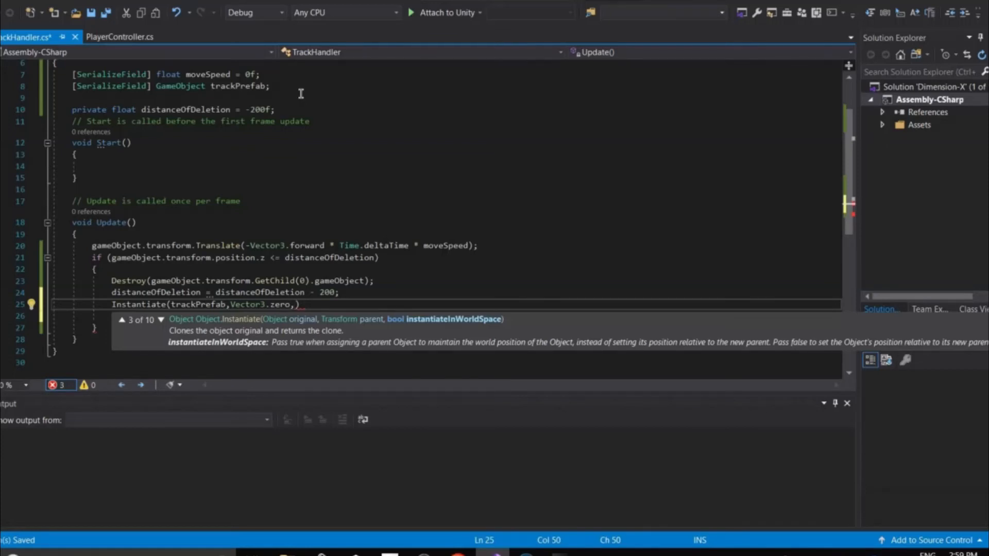
type("Quaternion.identity")
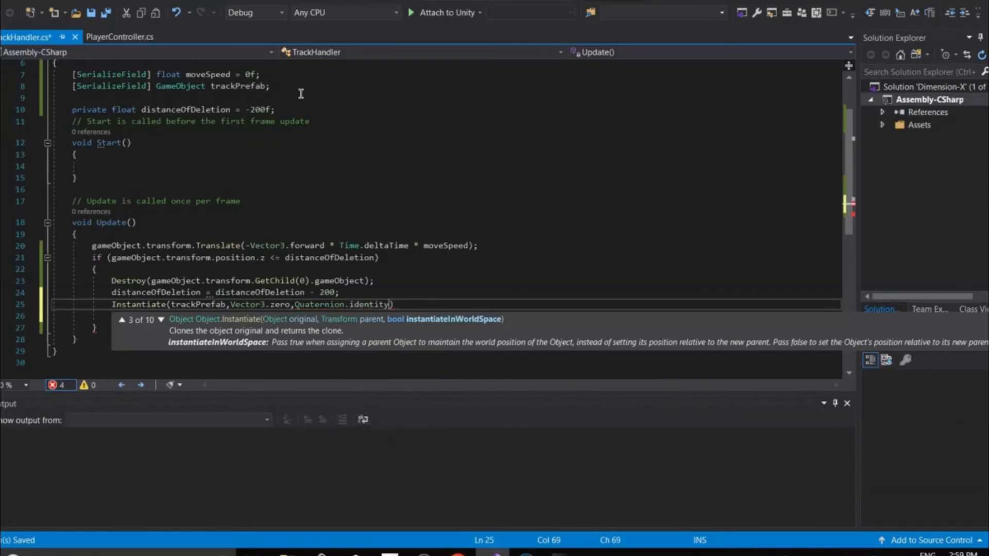
type(");")
left_click(301, 94)
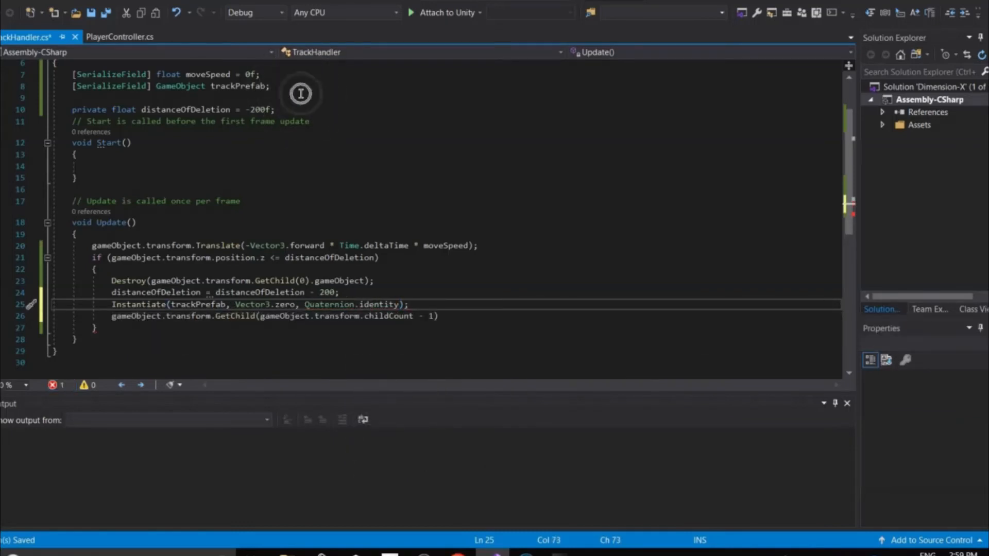
key("ctrl+s")
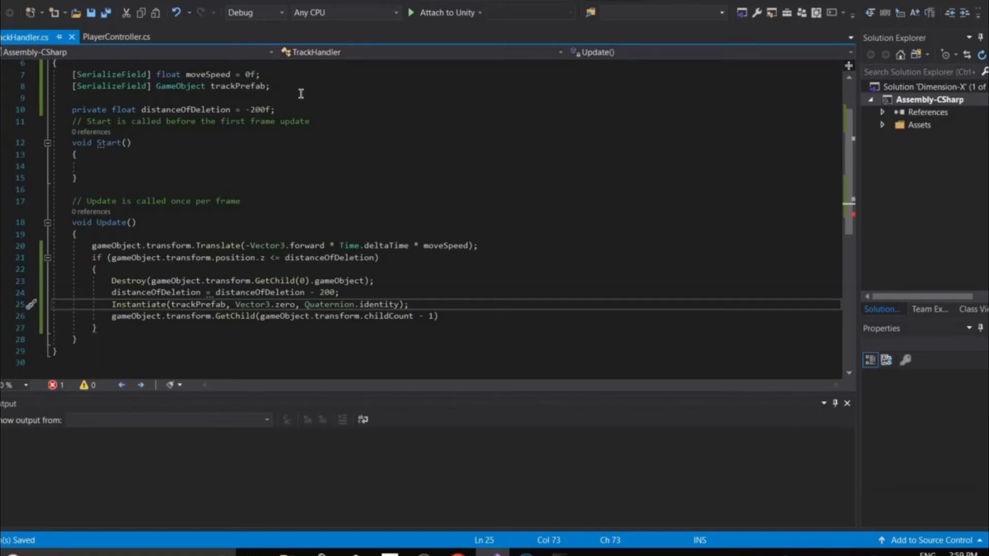
Assign the Instantiate call's result to a new GameObject variable named temp
key("Left")
key("Left")
key("Left")
key("Left")
key("Left")
key("Left")
key("Left")
key("Left")
key("Left")
key("Left")
key("Left")
key("Left")
key("Left")
key("Left")
key("Left")
key("Left")
key("Left")
key("Left")
key("Left")
key("Left")
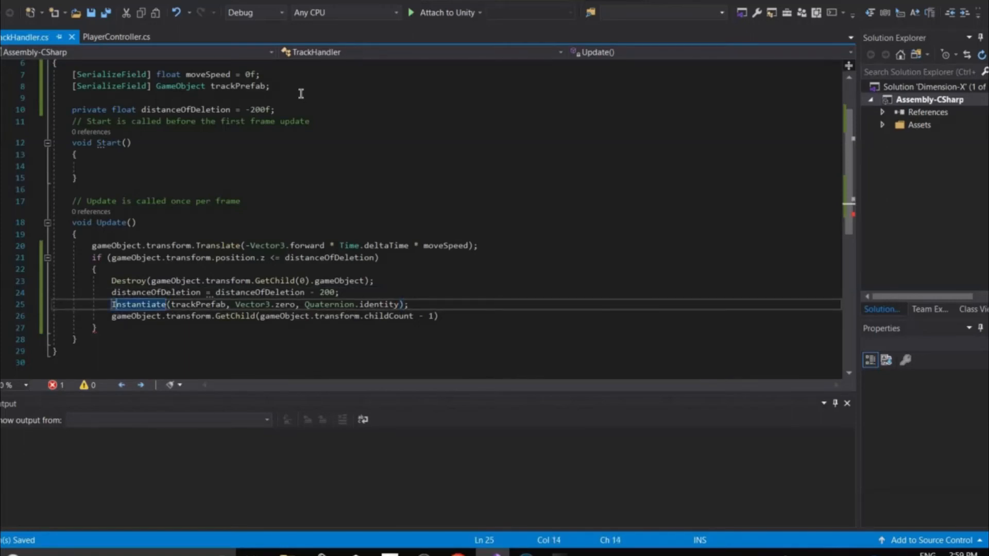
key("Left")
type("Game")
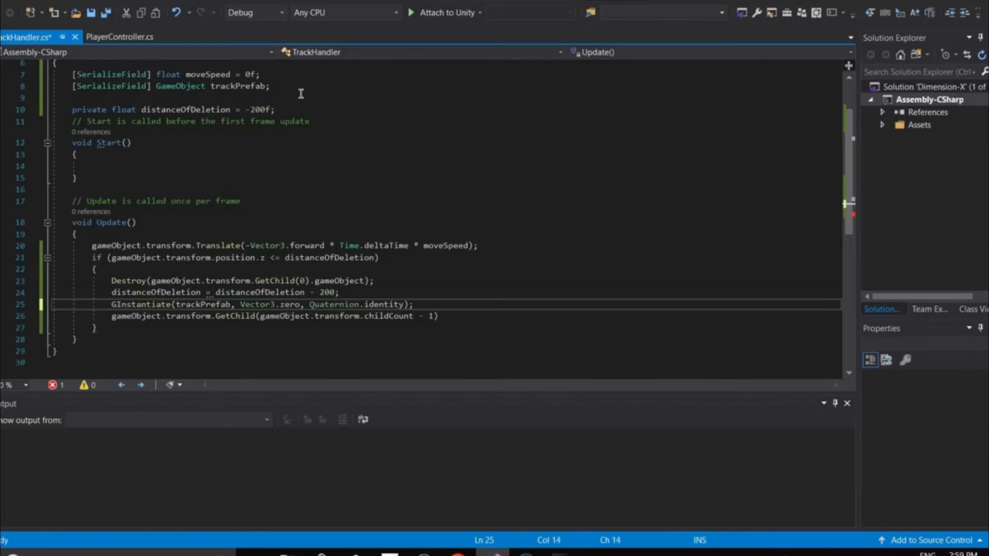
type("Object")
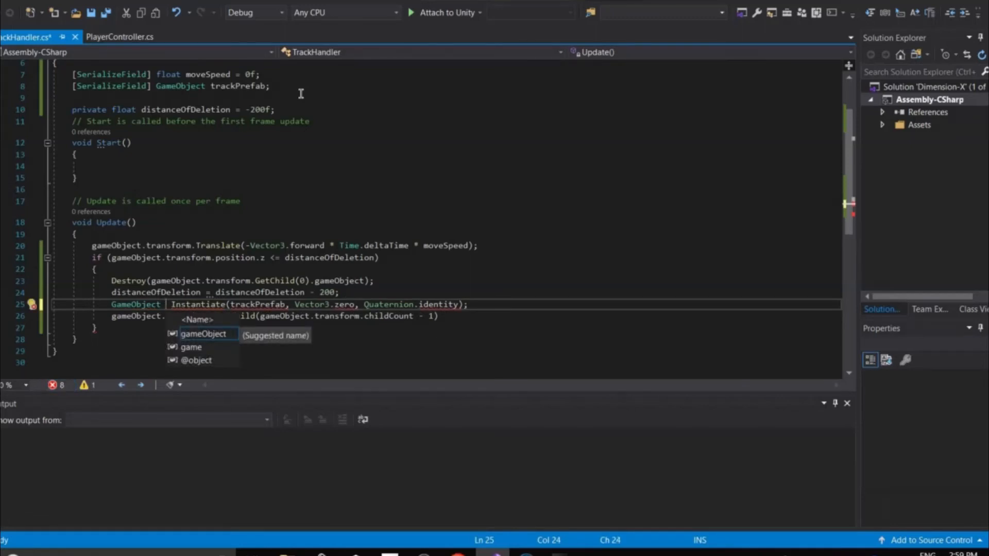
type("temp")
type(" =")
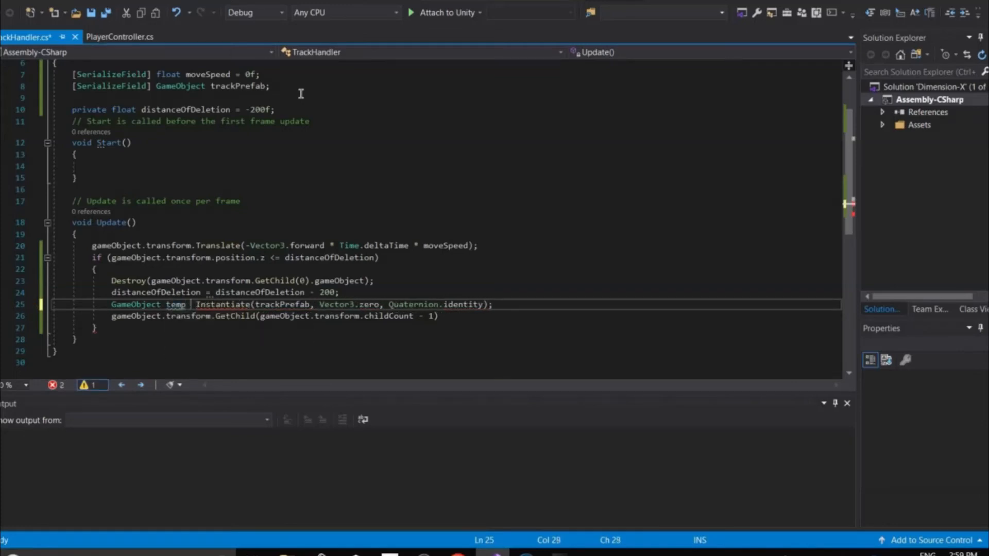
key("Right")
key("Right")
key("Right")
key("Right")
key("Right")
key("Right")
key("Right")
key("Right")
key("Right")
key("ctrl+Right")
key("ctrl+Right")
key("ctrl+Right")
key("ctrl+Right")
key("ctrl+Right")
key("ctrl+Right")
key("ctrl+Right")
key("ctrl+Right")
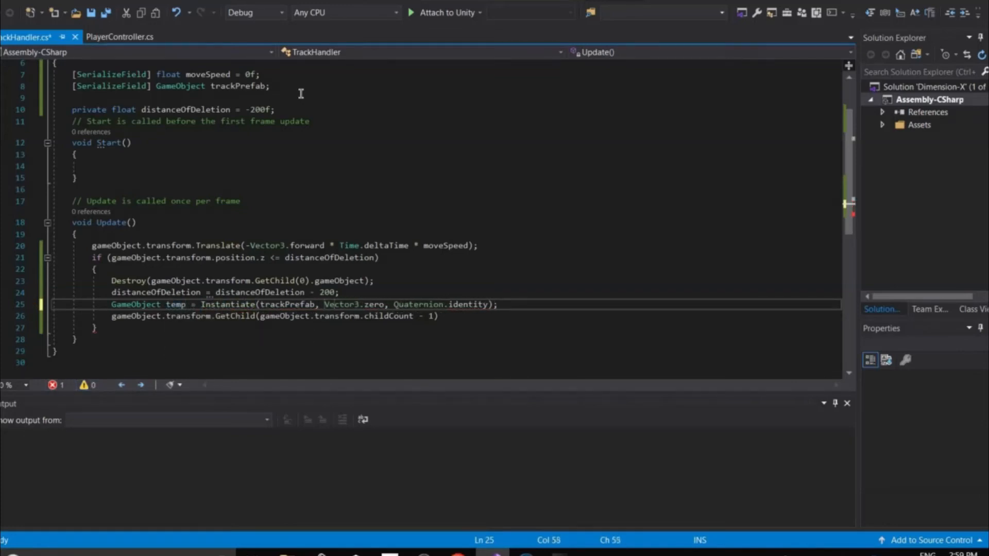
key("Down")
key("Up")
key("Right")
key("Right")
key("Right")
key("Right")
key("Right")
key("Right")
key("Right")
key("Right")
key("Right")
key("Right")
key("Right")
key("Right")
Replace the GetChild line below the Instantiate statement with an assignment to temp.transform.position
key("Down")
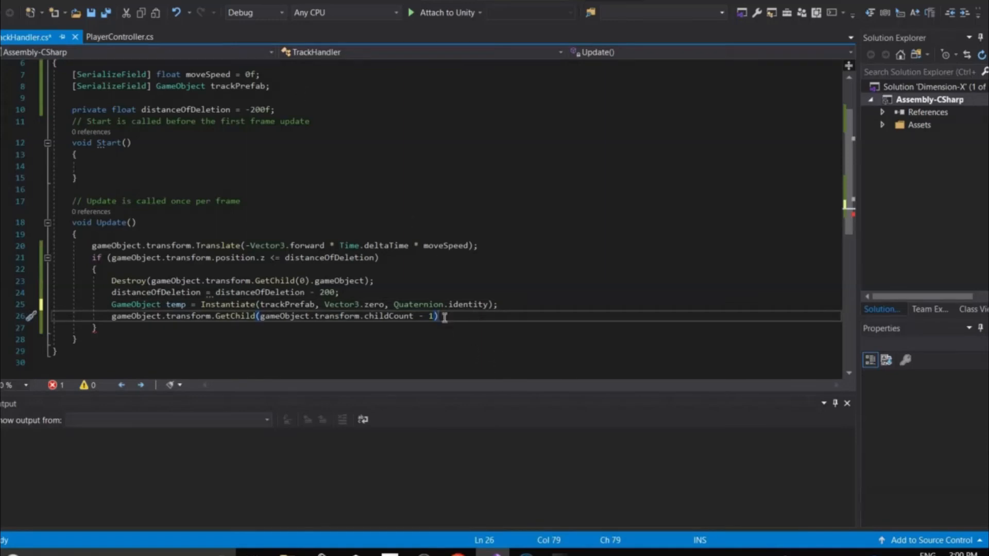
key("shift+Down")
key("shift+Up")
key("shift+Home")
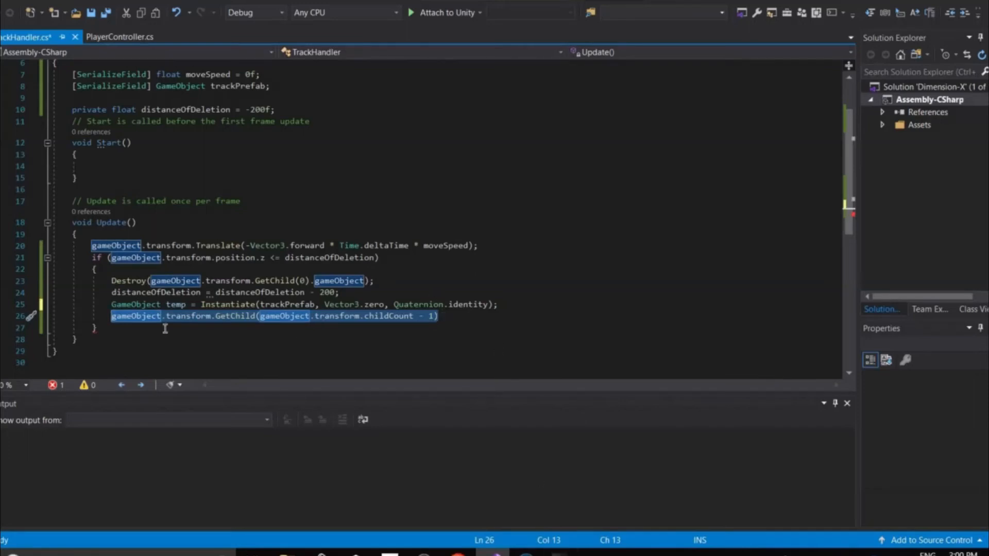
key("End")
left_click_drag(106, 325, 107, 319)
left_click(107, 319)
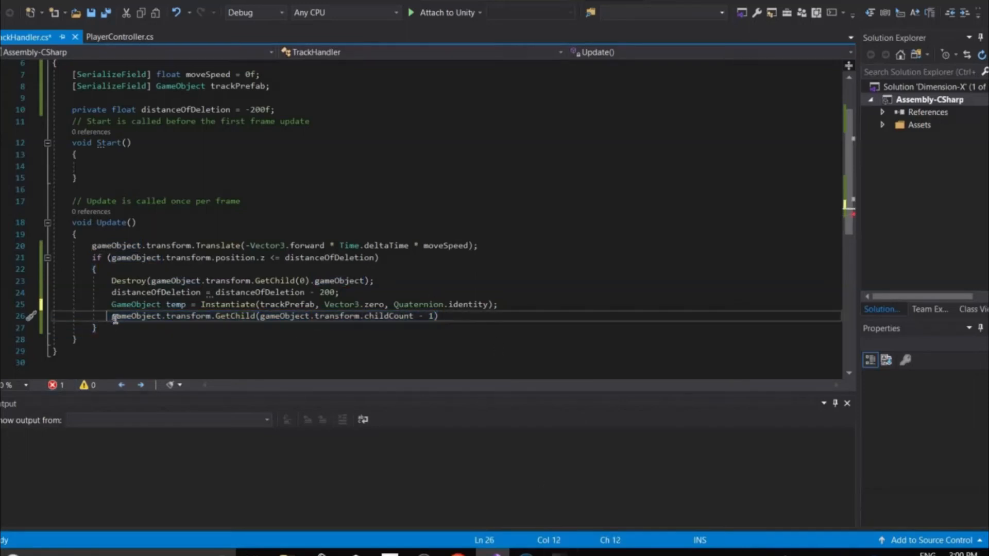
left_click(500, 305, "shift")
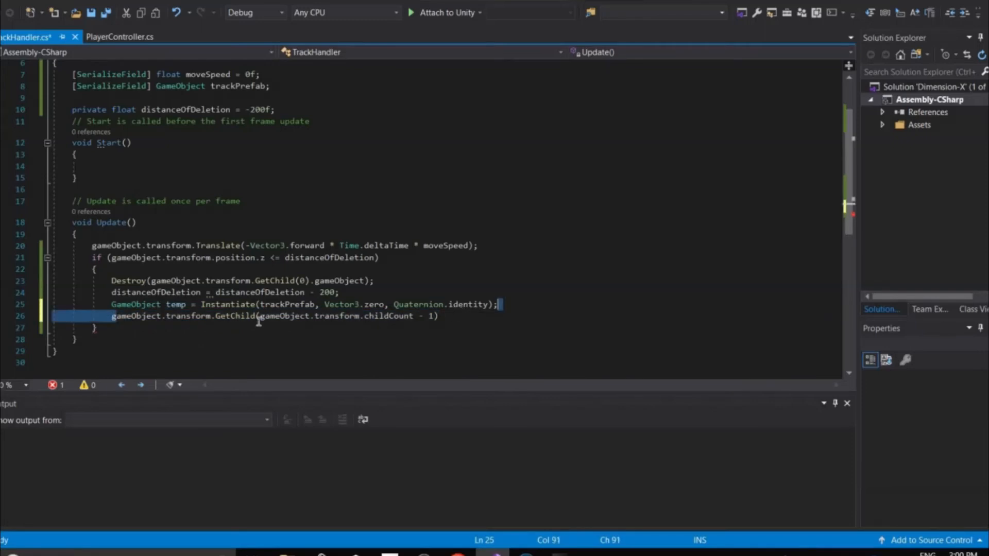
key("End")
key("shift+Home")
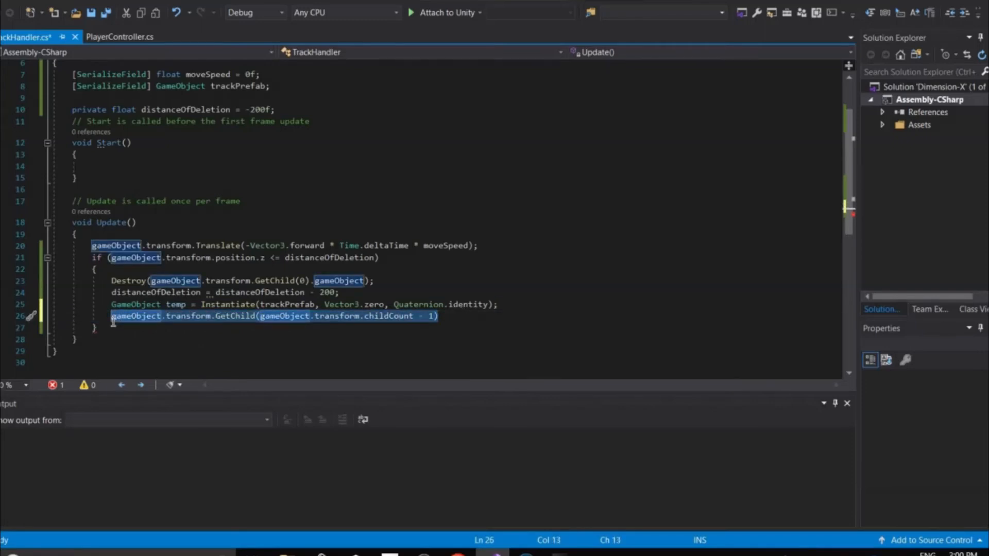
type("temp")
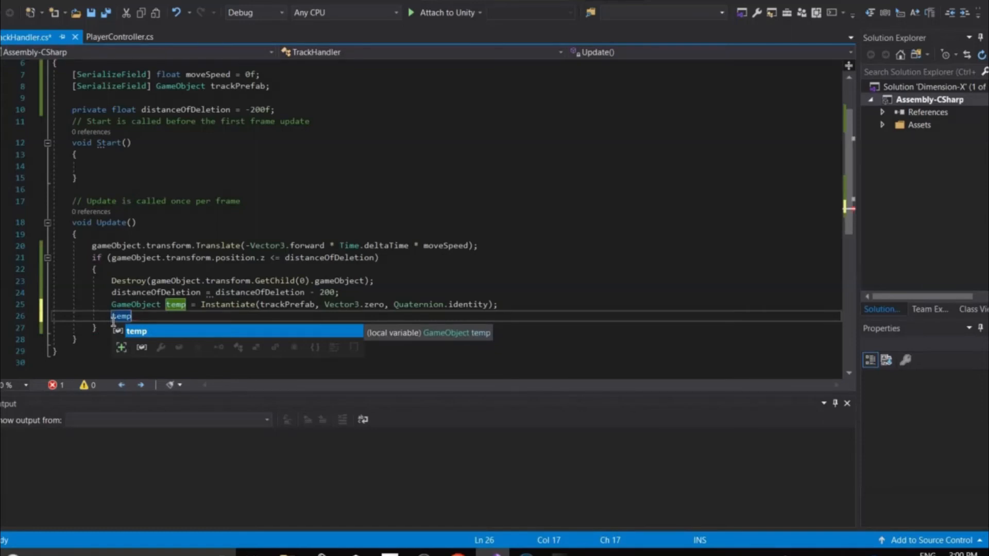
type(".tran")
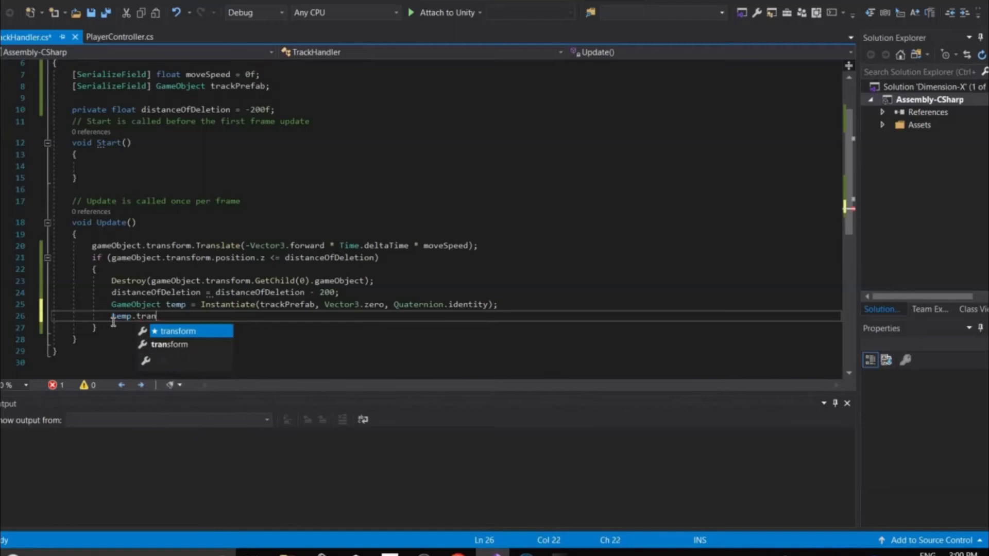
type("sform.position=")
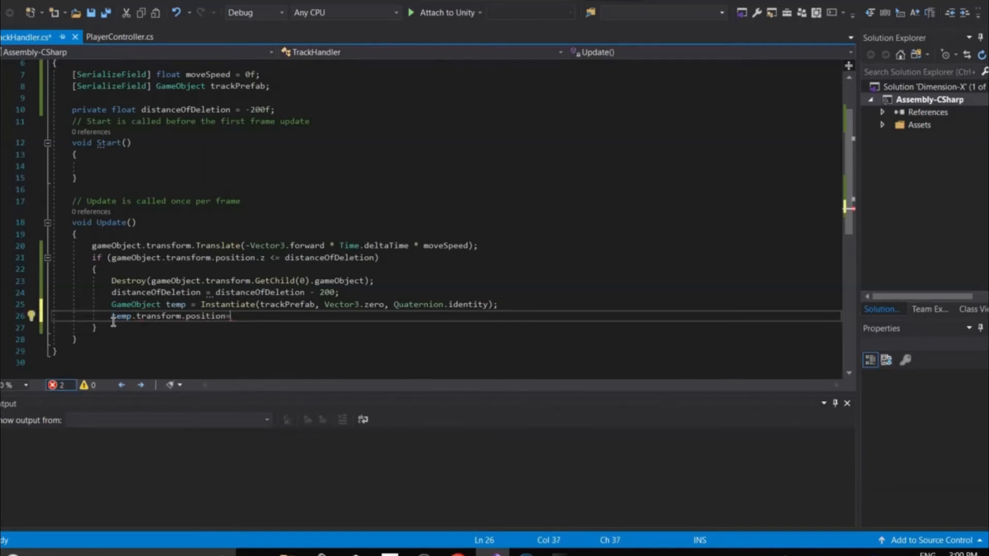
Assign a new Vector3 to temp.transform.position with 0 as both its x and y arguments
type("new Vector")
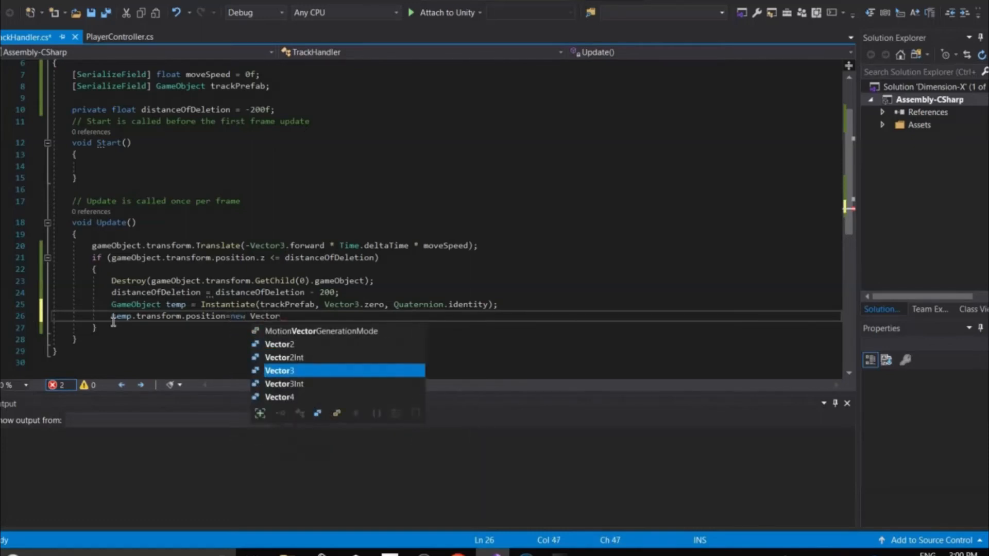
type("3(")
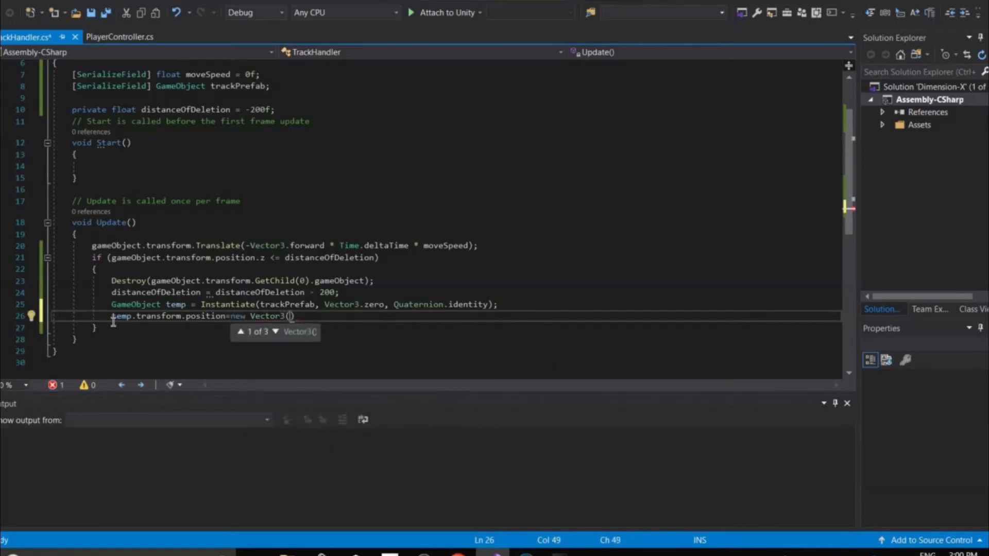
type("0")
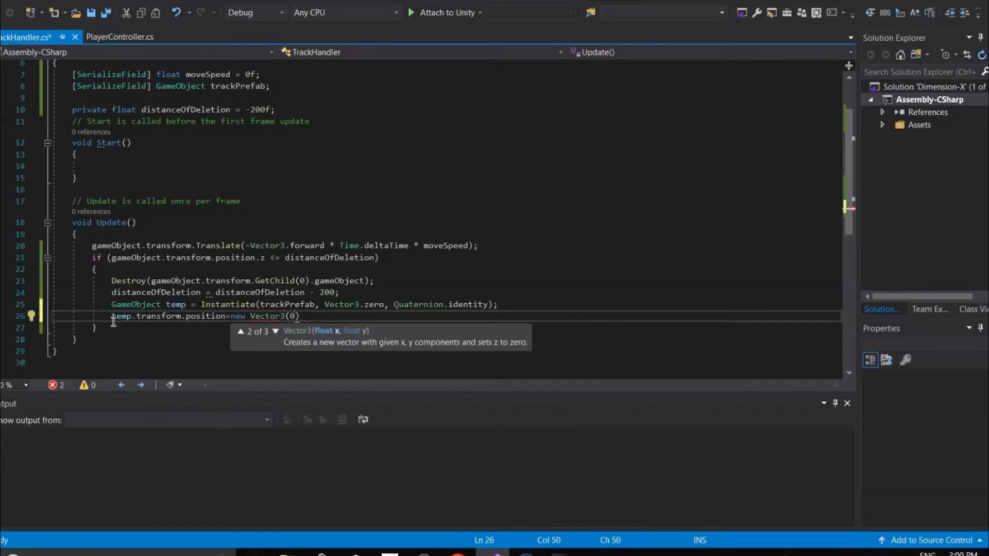
type(",0,")
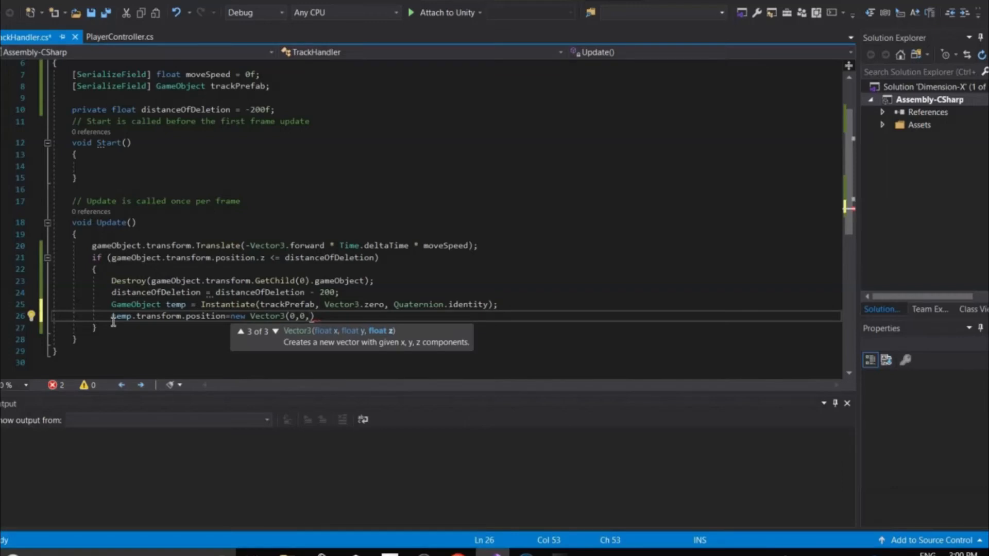
Start the Vector3's z argument with gameObject.transform.GetChild(gameObject.transform.childCount - 1) to reference the last track segment
type("gameObject.tra")
type("nsform")
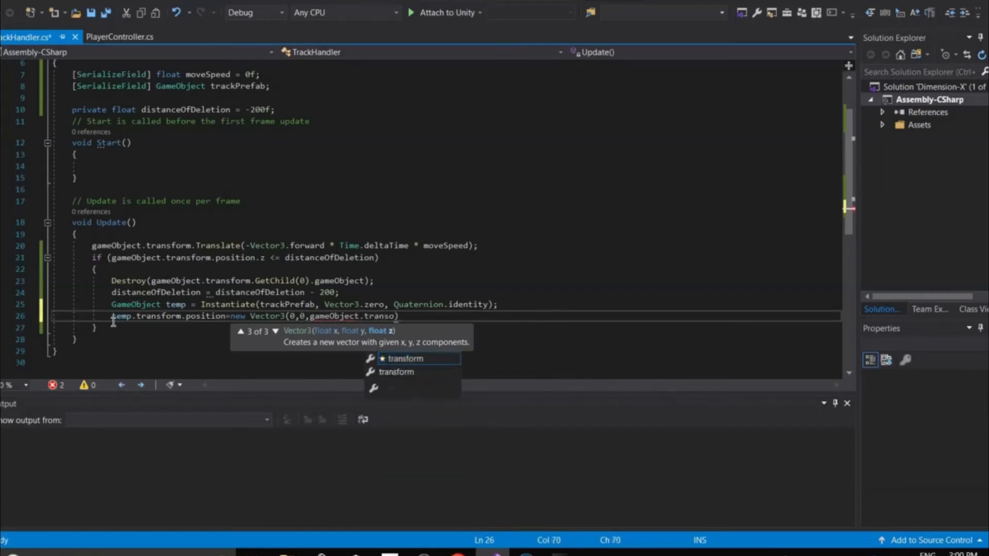
type(".GetChild")
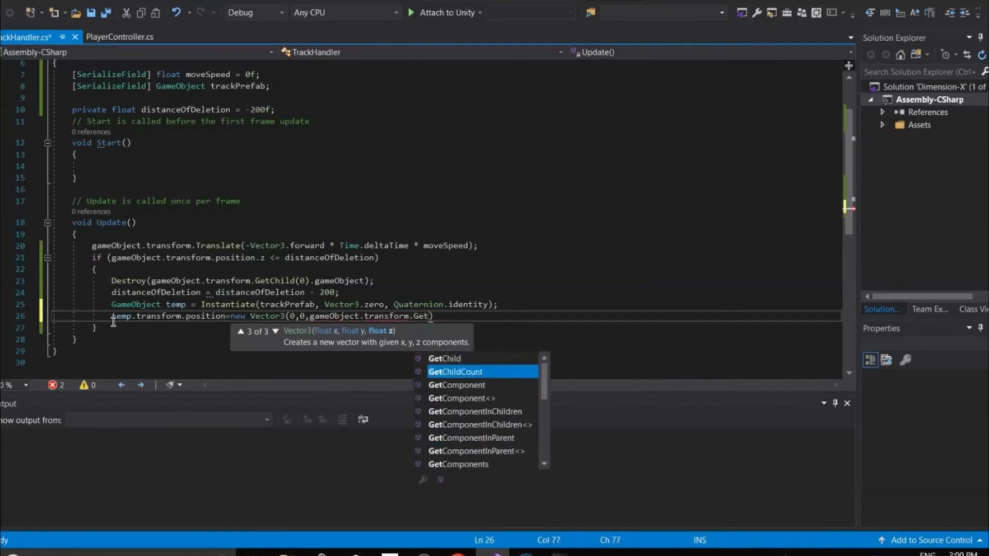
type("(game")
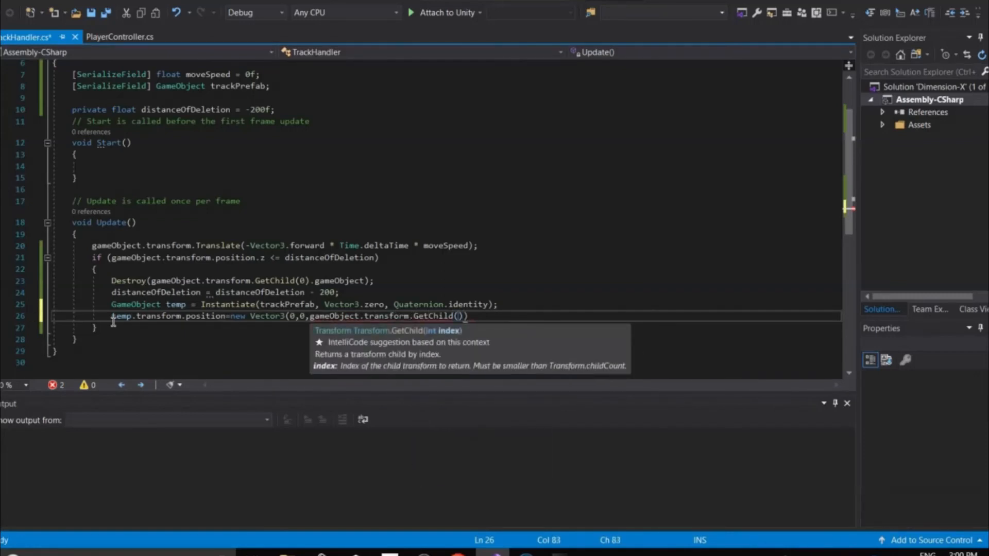
type("Object.transfor")
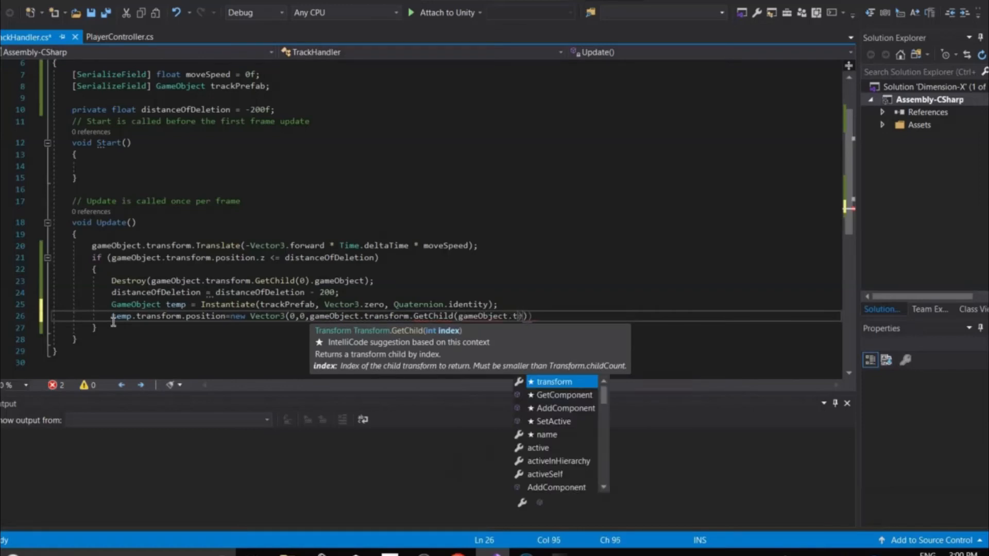
type("Get")
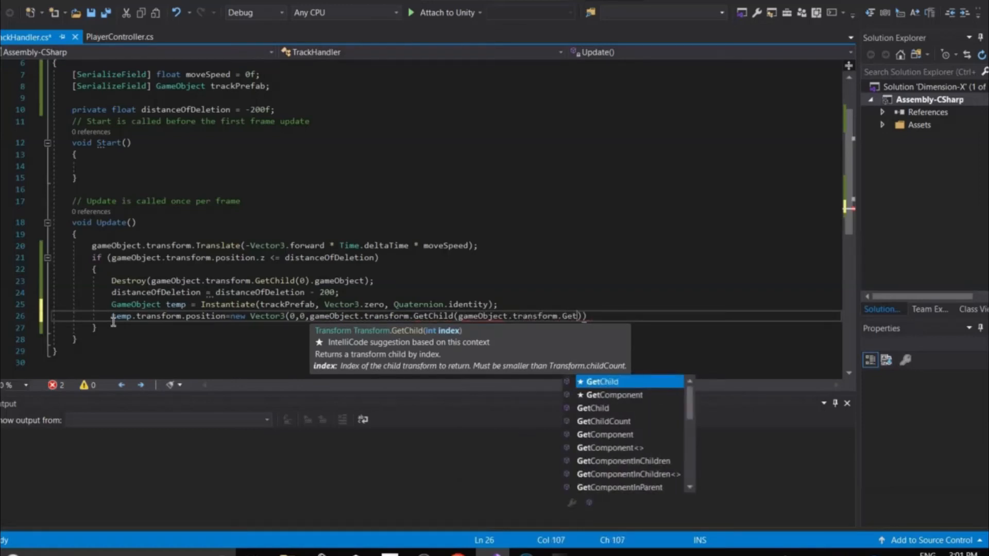
key("BackSpace")
key("BackSpace")
key("BackSpace")
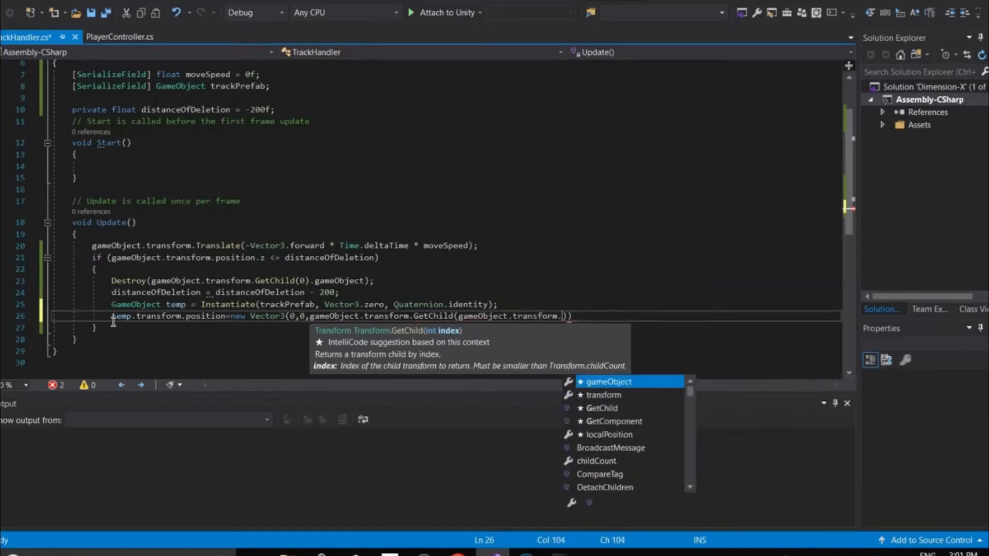
type("childCount")
key("Tab")
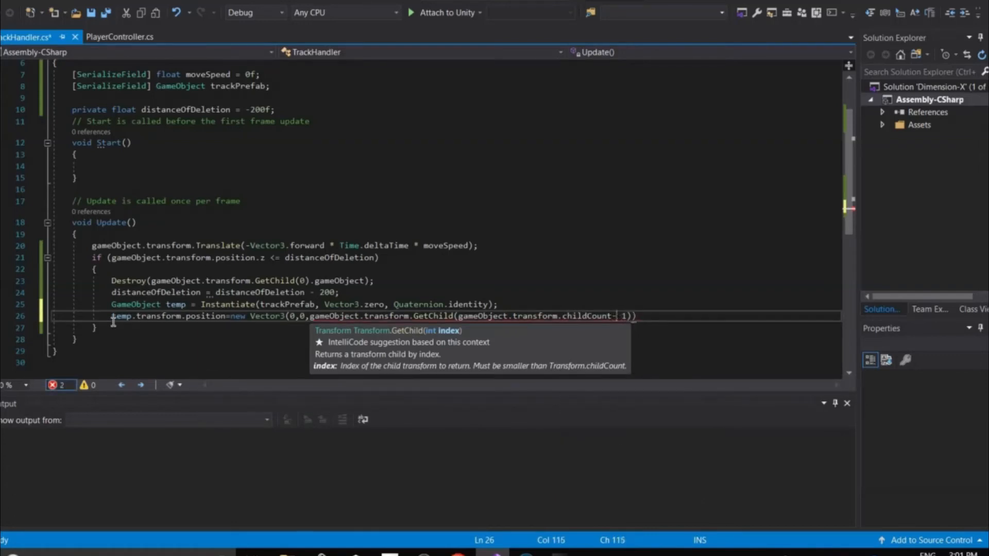
type("- 1)")
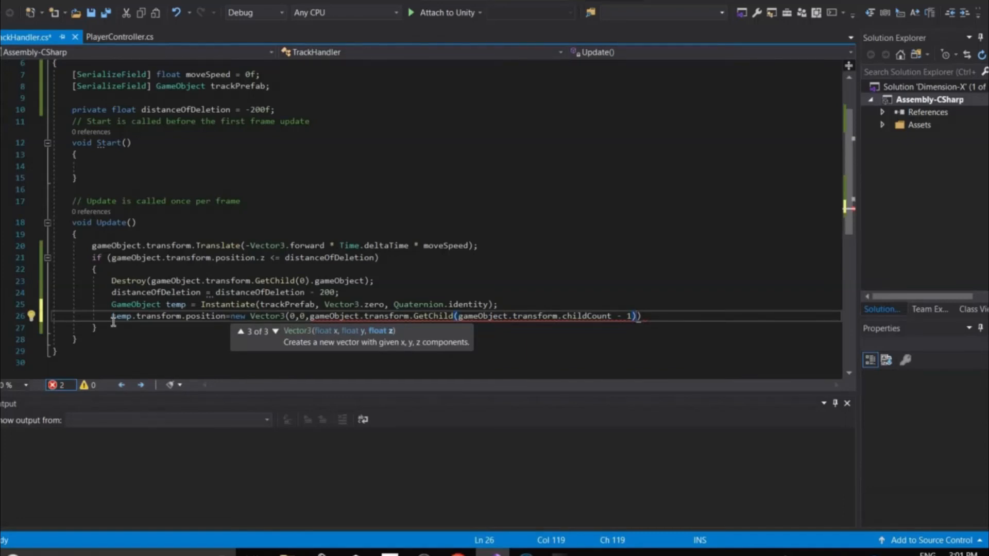
Complete the z argument with .transform.position.z + 200f, terminate the statement and save TrackHandler.cs
type(".r")
key("BackSpace")
type("transfor")
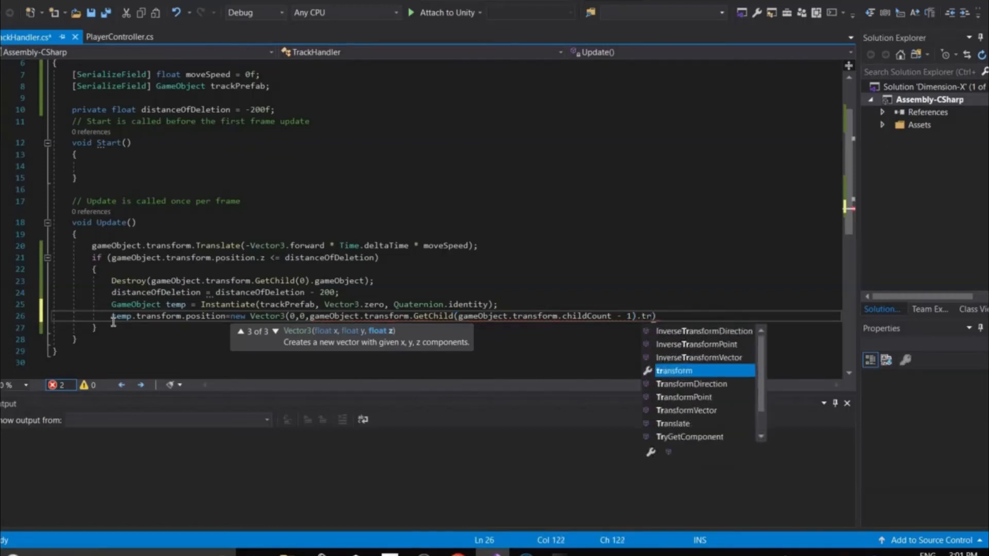
key("Tab")
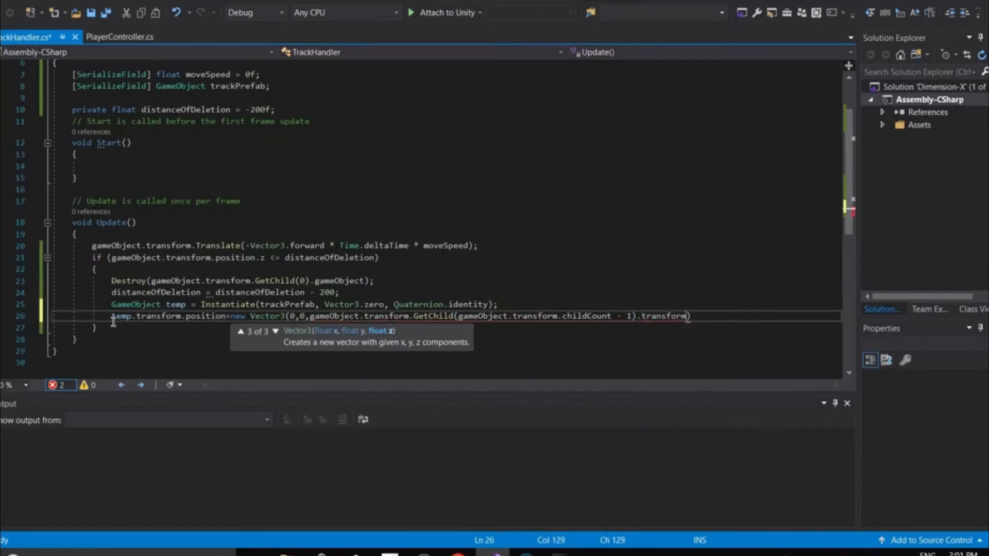
type(".position")
key("Tab")
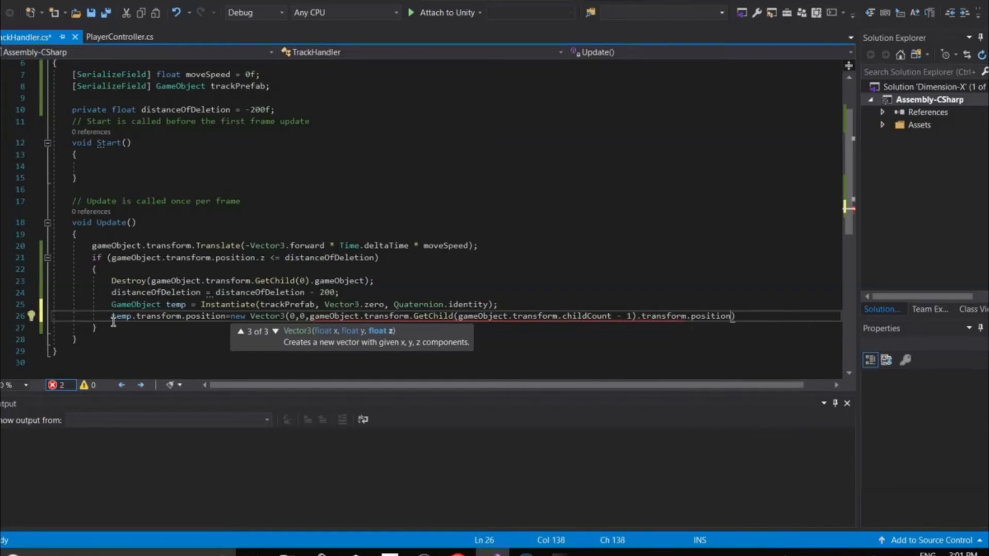
type(".z + 200")
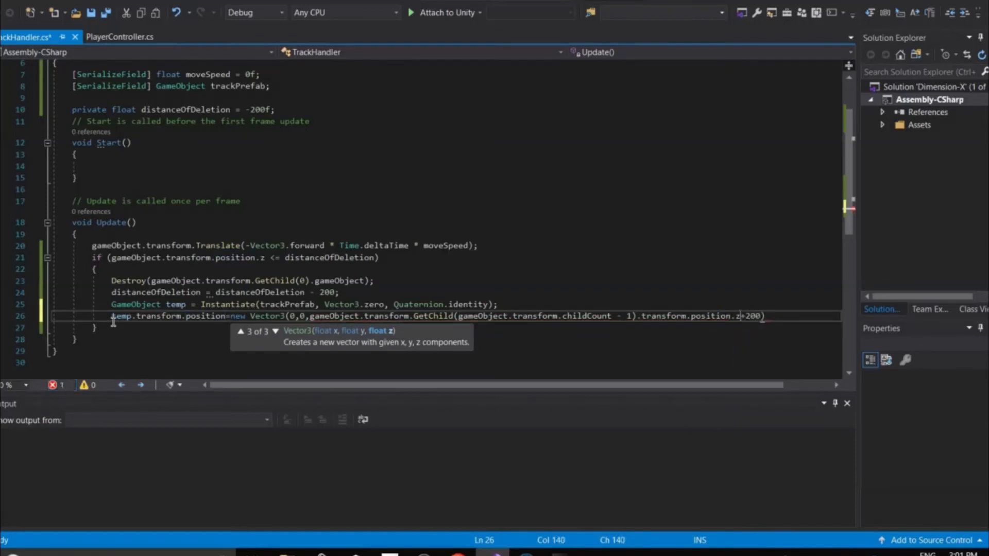
type("f)")
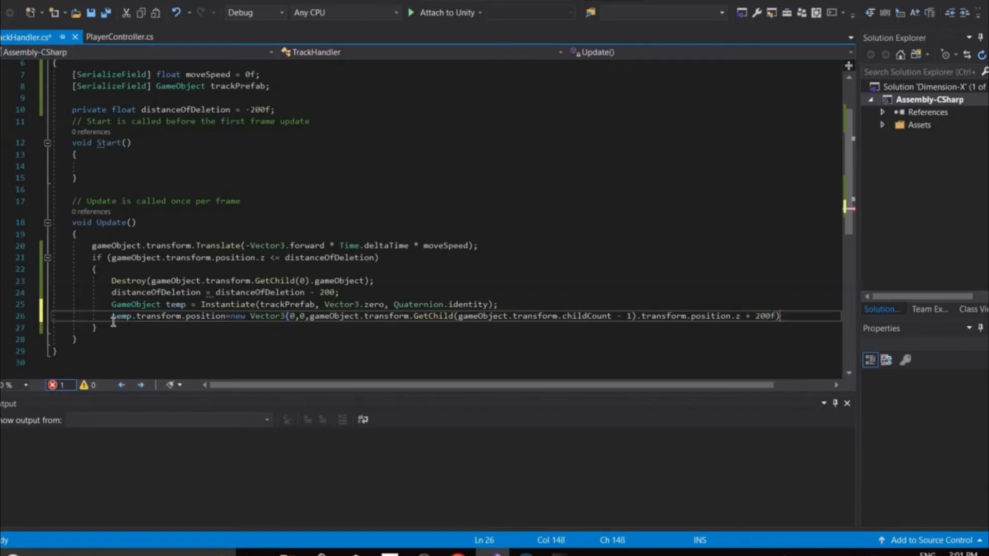
type(";")
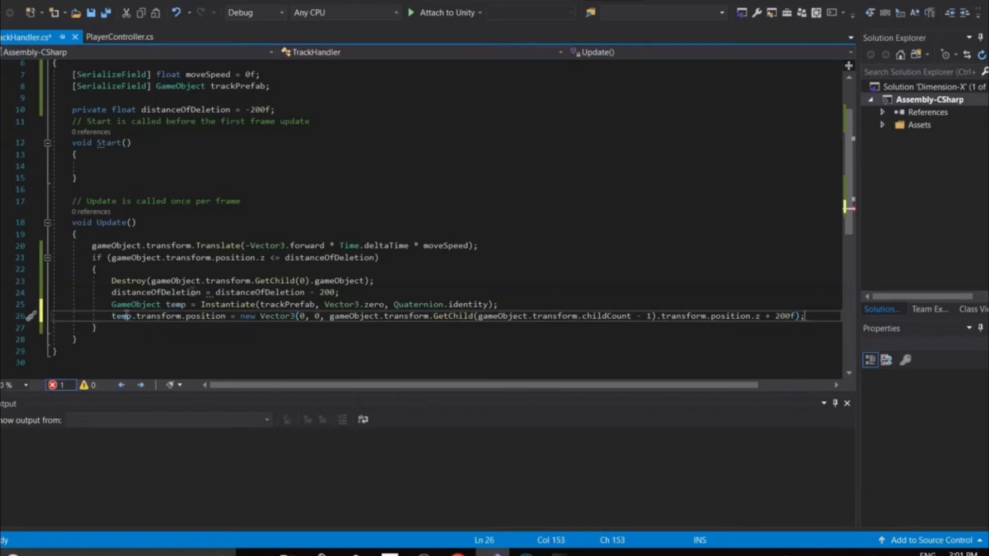
key("ctrl+s")
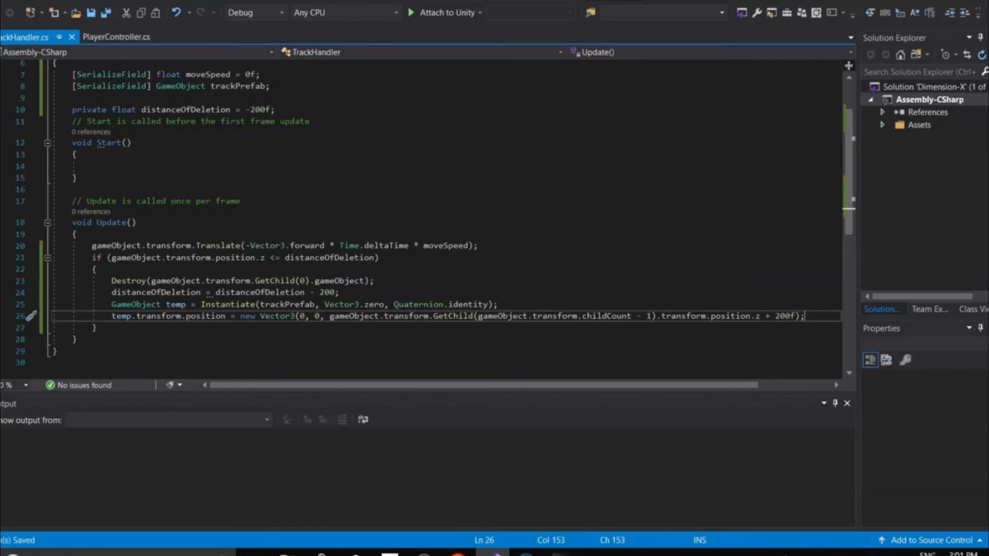
Switch to Unity and run the scene to test the track spawning, viewing the track from the side
key("alt+Tab")
mouse_move(237, 210)
right_mouse_down()
mouse_move(335, 191)
mouse_move(247, 206)
right_mouse_up()
left_click_drag(248, 206, 264, 205, "alt")
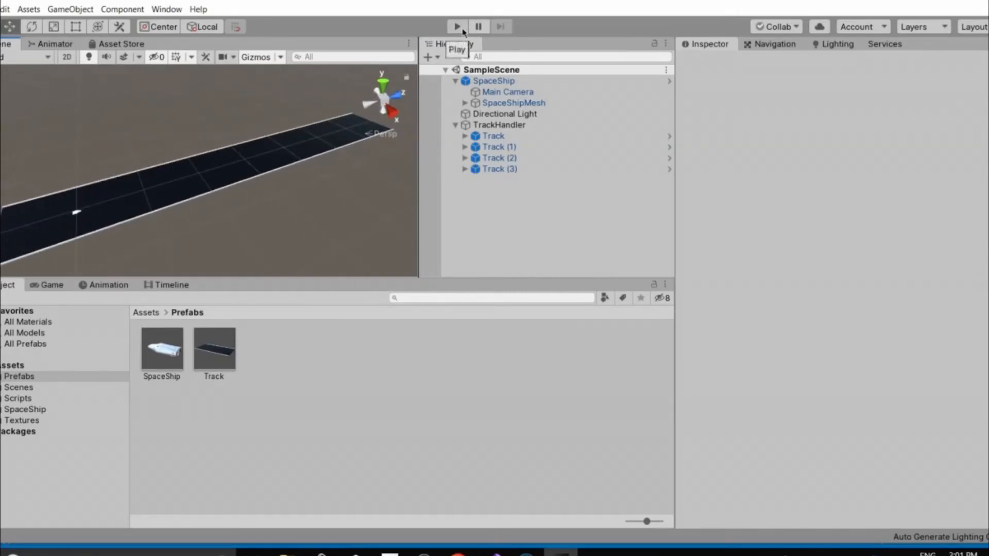
left_click(462, 31)
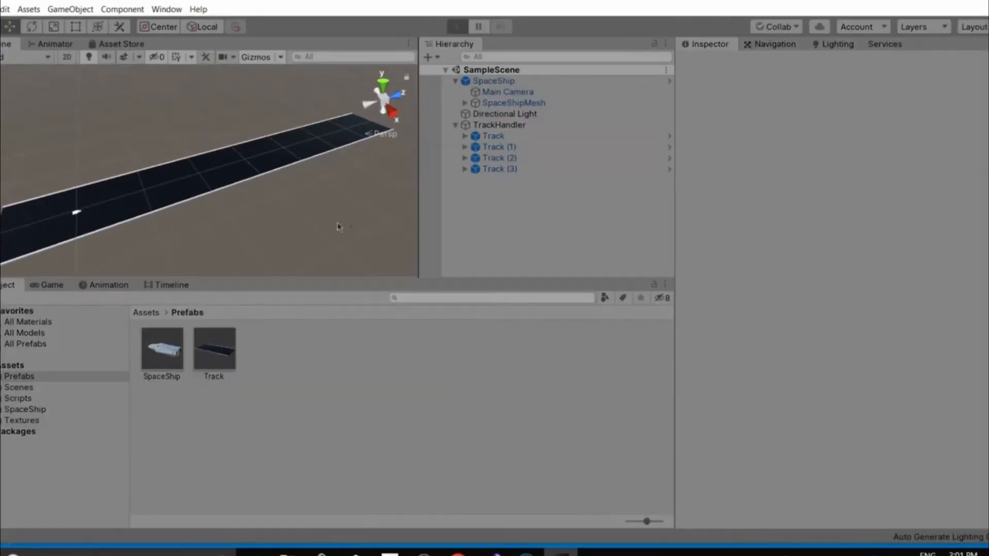
right_click_drag(335, 200, 260, 196)
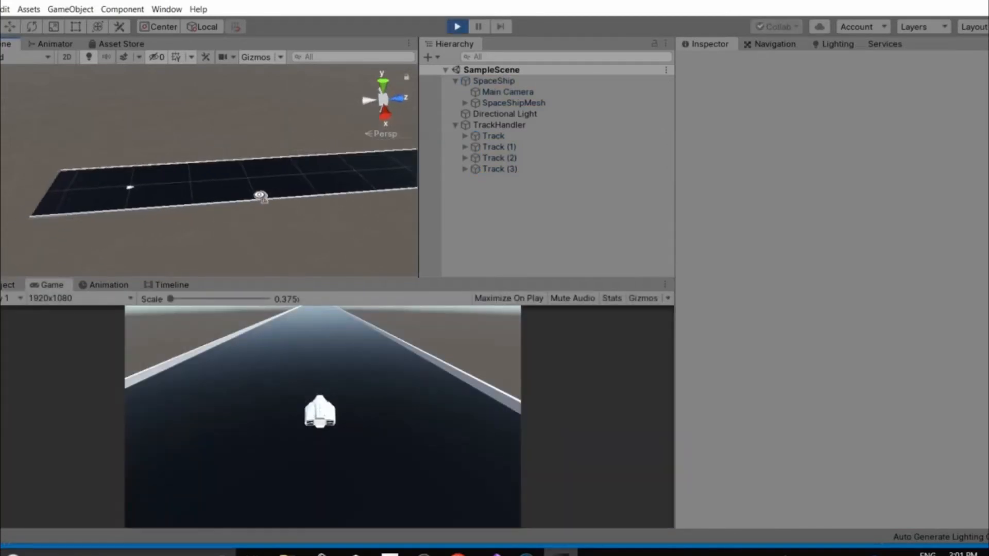
Examine TrackHandler and the spawned Track(Clone) object while the scene runs
left_click(500, 124)
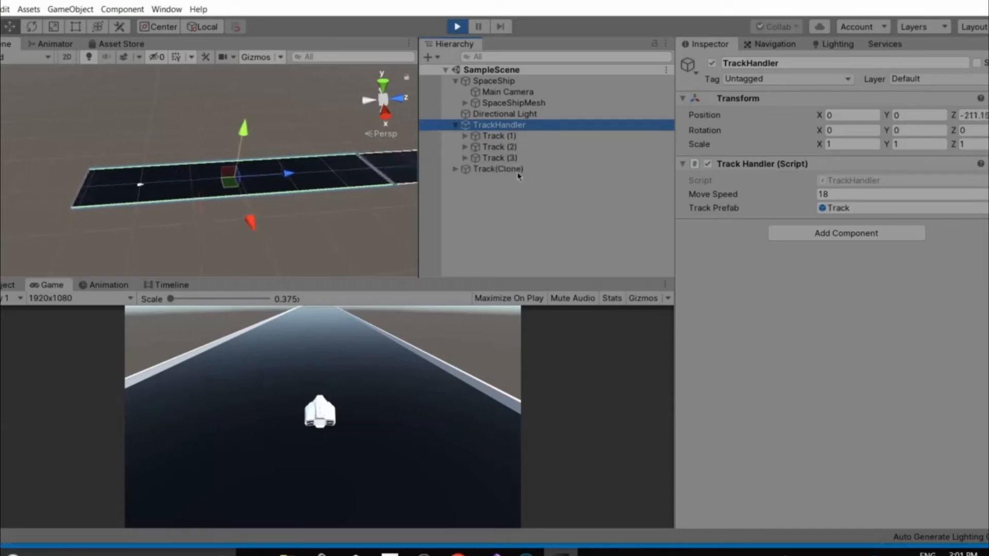
mouse_move(304, 184)
left_mouse_down("alt")
mouse_move(383, 180)
mouse_move(372, 162)
mouse_move(322, 205)
mouse_move(288, 206)
mouse_move(304, 212)
left_mouse_up("alt")
left_click(497, 169)
left_click(535, 175)
left_click(508, 169)
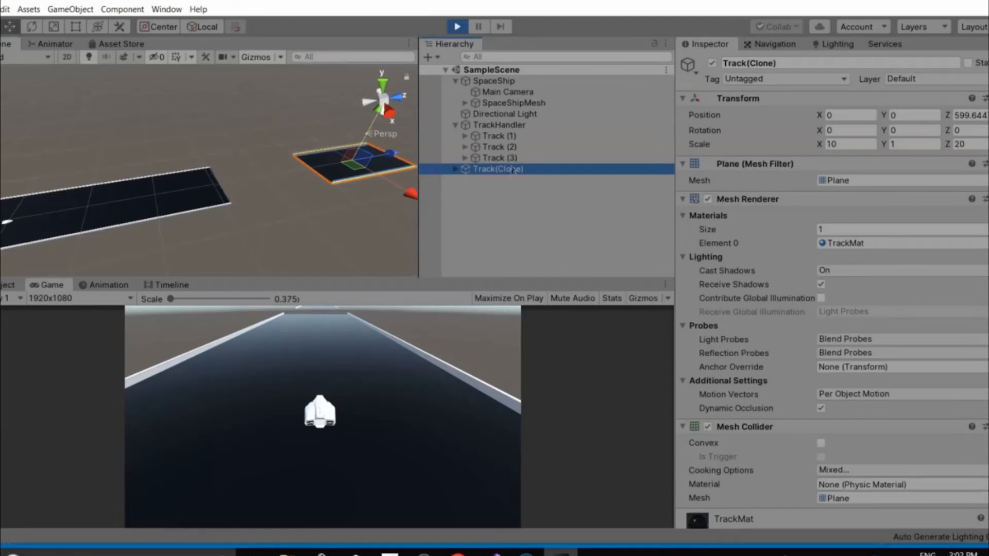
Parent the spawned Track(Clone) to TrackHandler in the running scene, and stop play mode
left_click(514, 175)
left_click(503, 161)
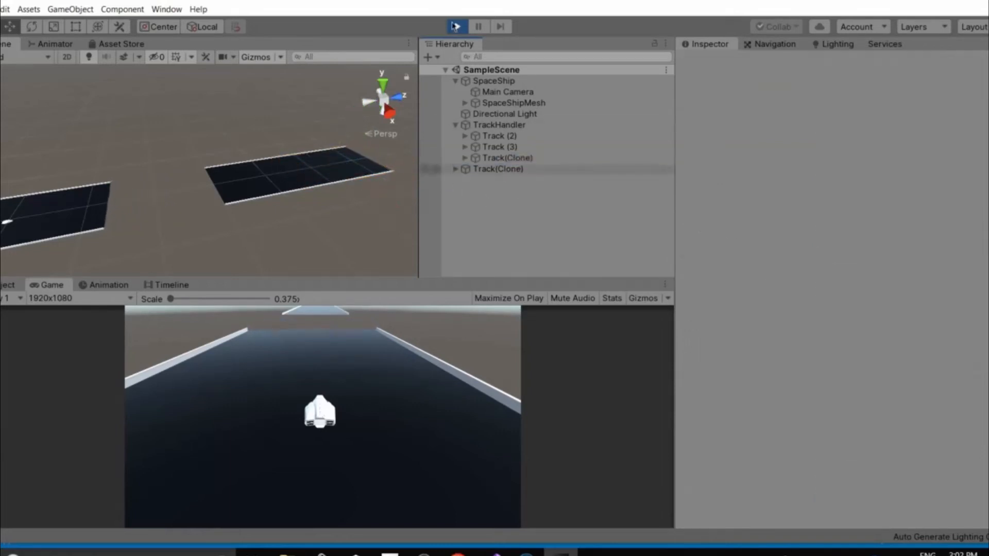
key("ctrl+p")
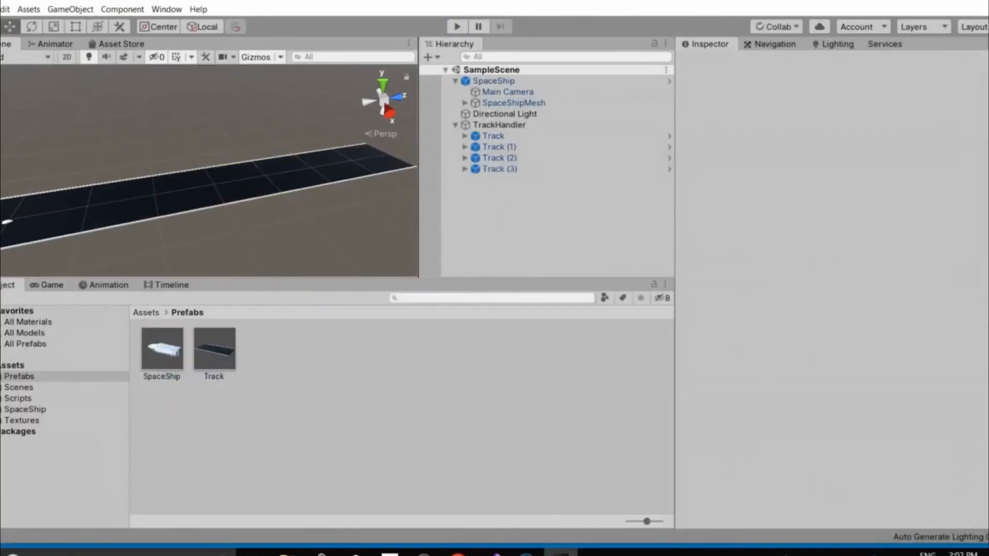
Switch to Visual Studio, add the line temp.transform.parent = gameObject; below the position assignment, and save TrackHandler.cs
left_click(496, 552)
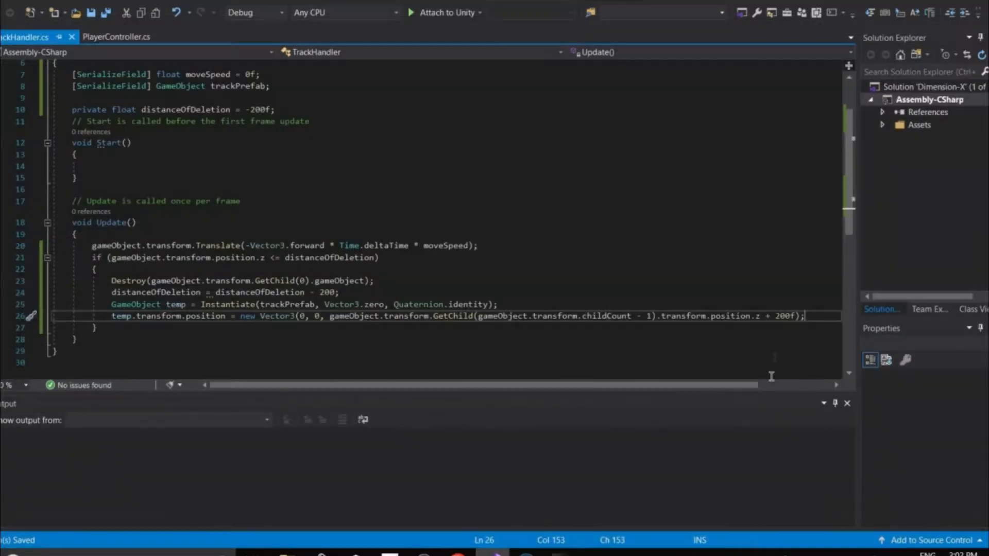
scroll(757, 340, "right", 2)
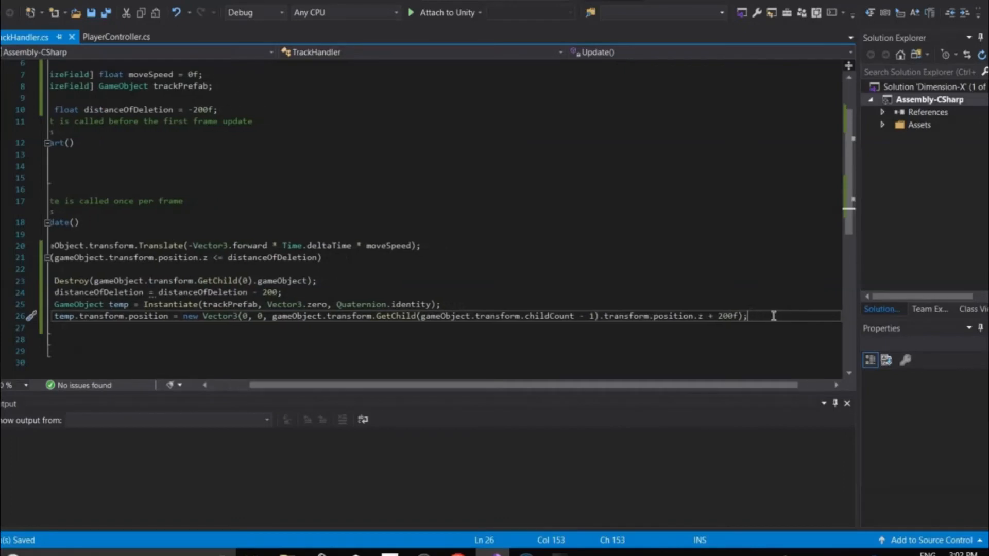
key("Return")
type("temp")
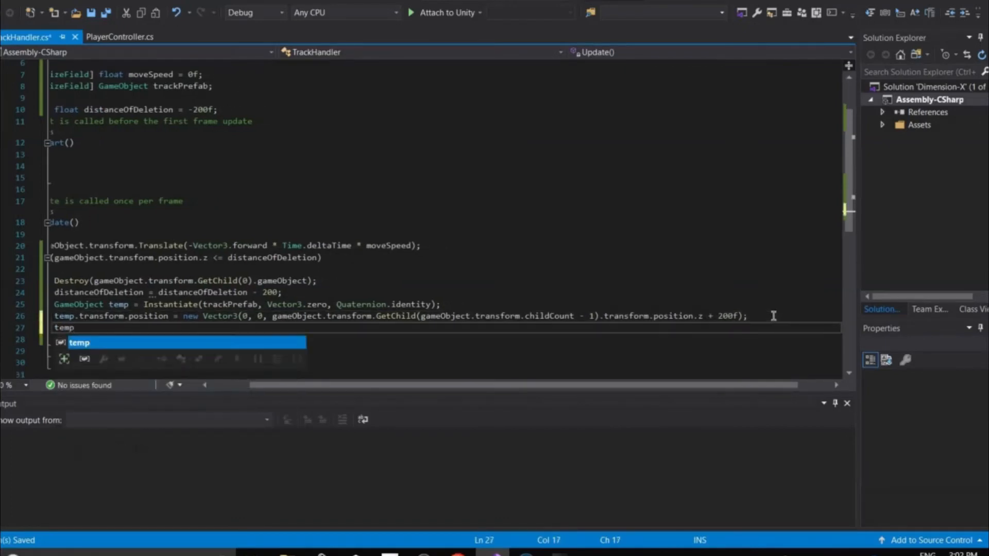
type(".transform.parent")
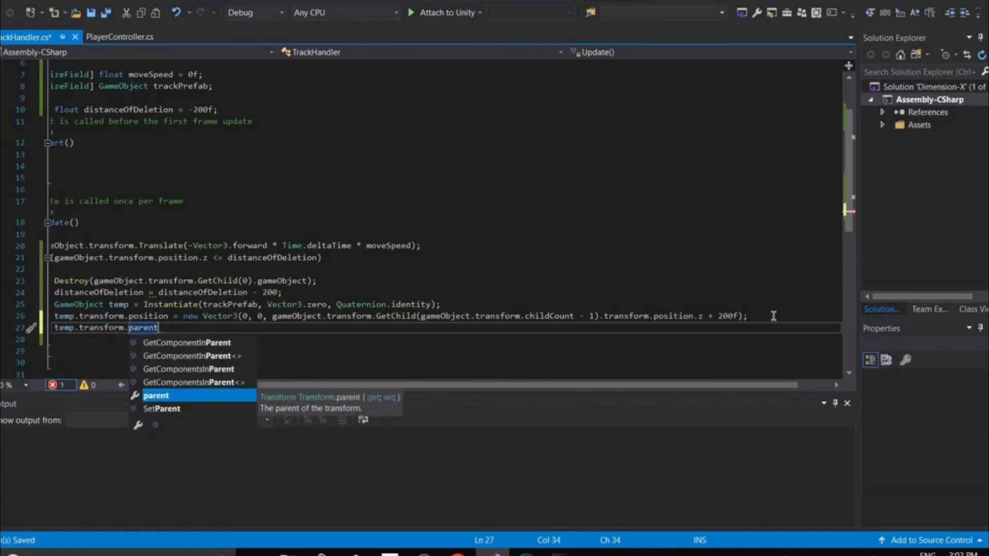
type("=gameObject;")
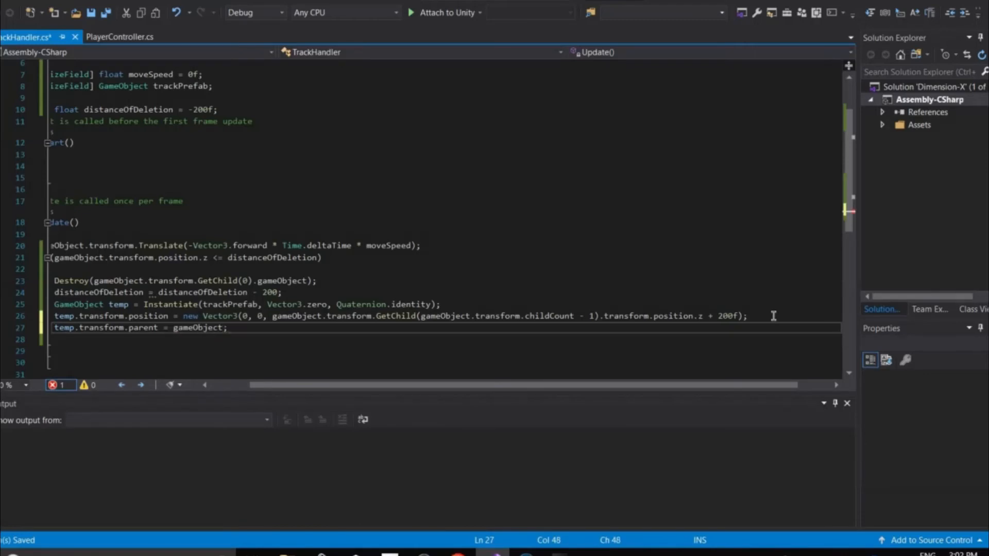
key("ctrl+s")
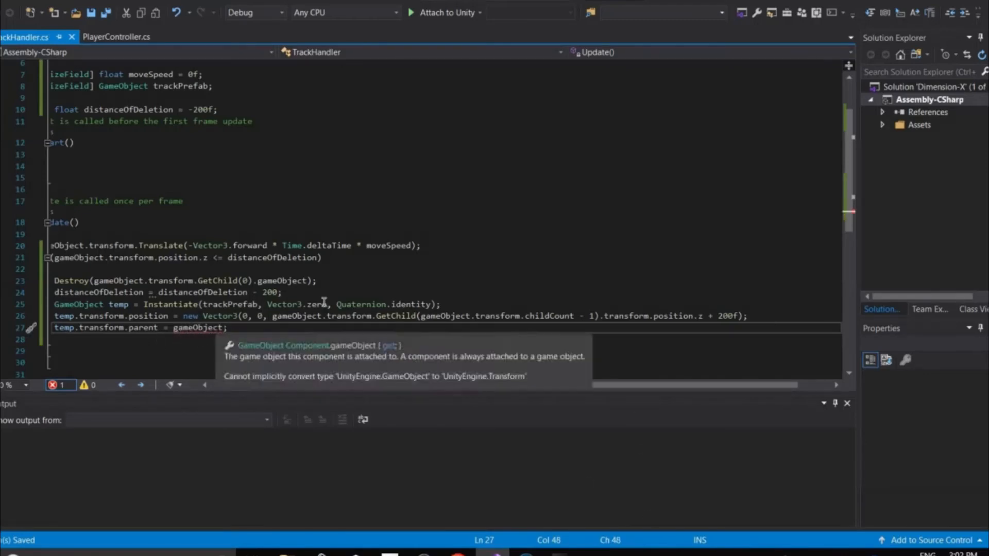
Change the value assigned to temp.transform.parent to gameObject.transform
key("Left")
type(".")
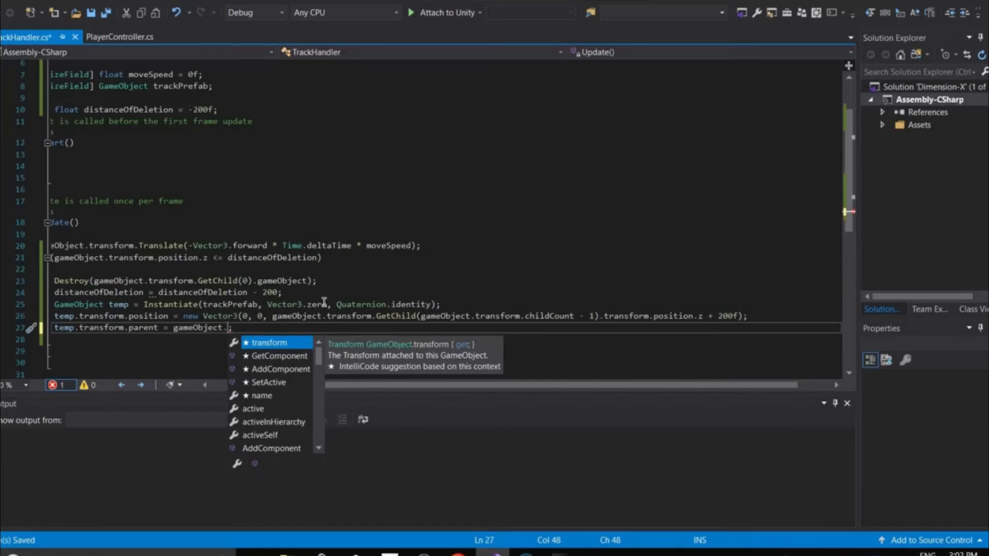
type("transform")
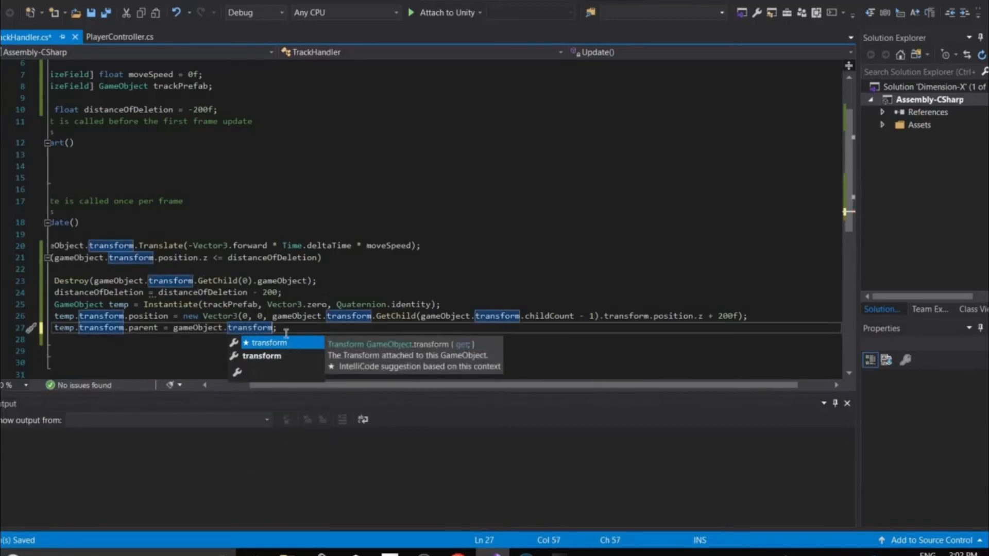
type(";")
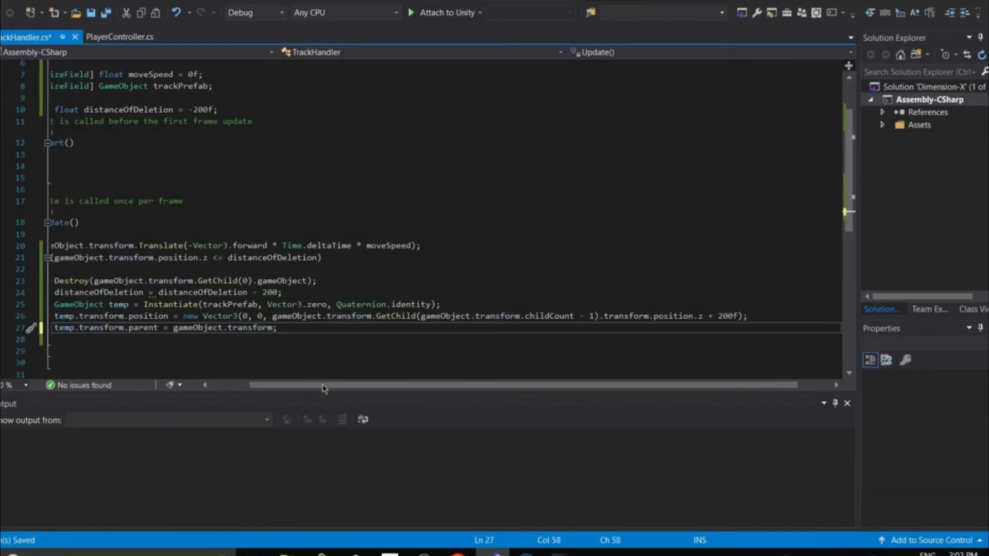
Review the line that parents temp to gameObject.transform and save TrackHandler.cs
scroll(134, 337, "left", 3)
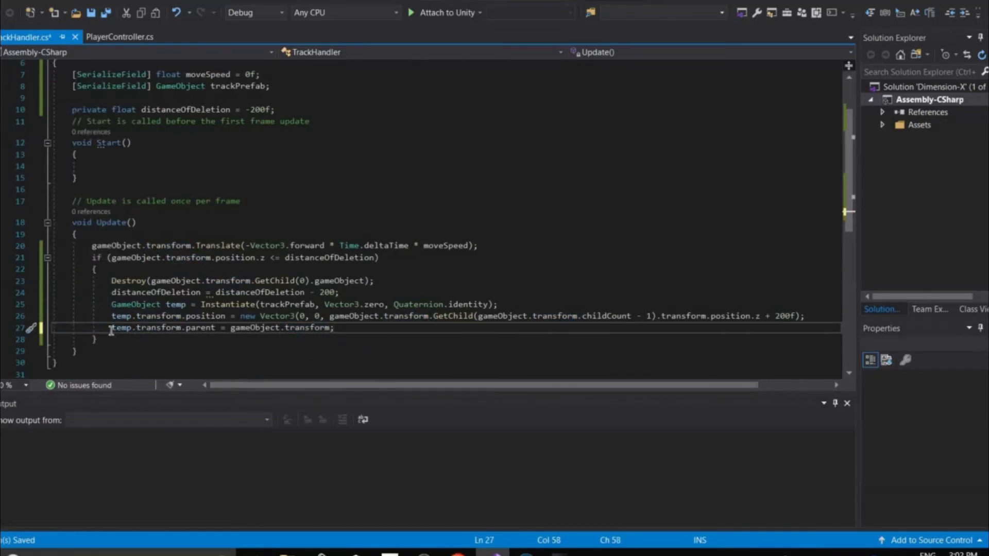
left_click(127, 330)
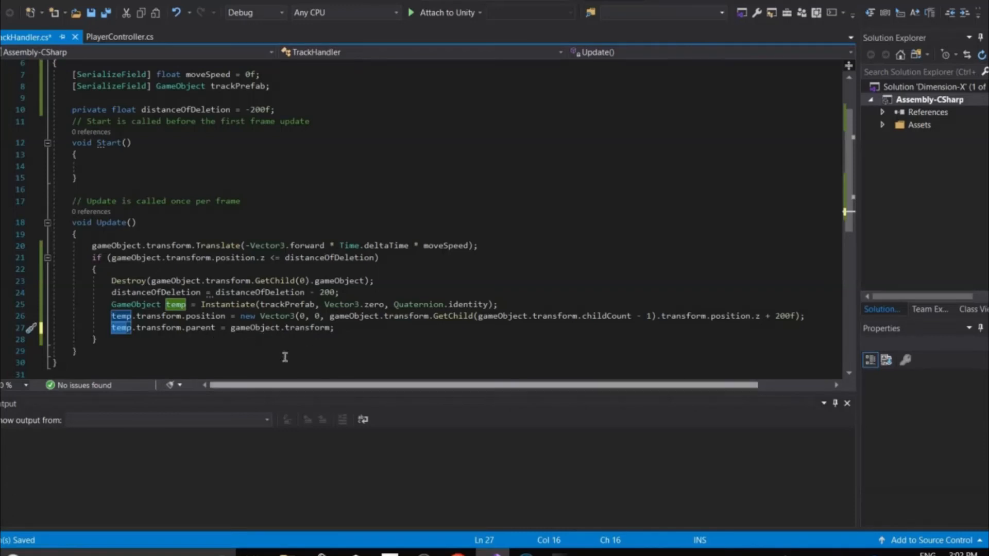
left_click(346, 331)
left_click_drag(227, 335, 395, 328)
key("ctrl+s")
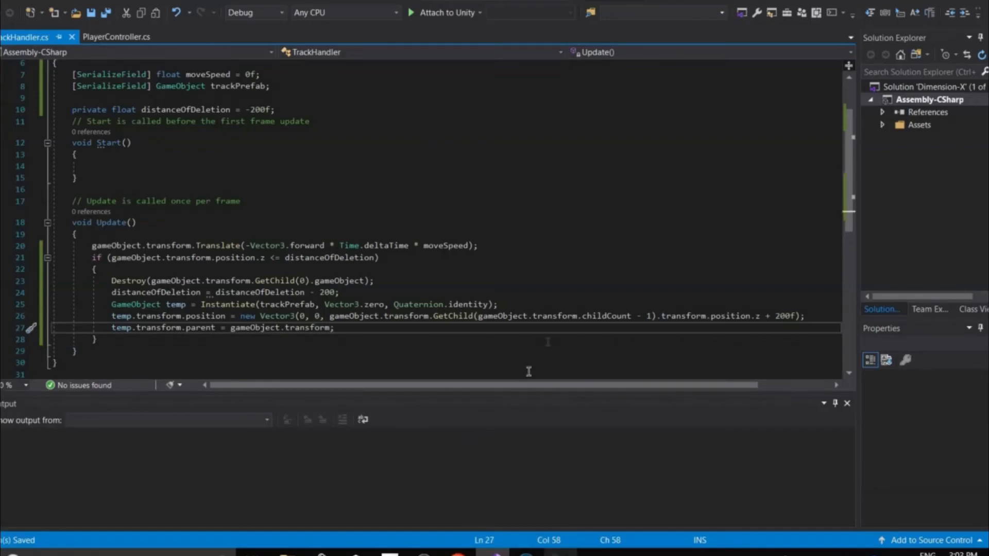
Switch to Unity, play the scene, and examine how track segments under TrackHandler are deleted and respawned as clones
key("alt+Tab")
right_click_drag(220, 194, 412, 144)
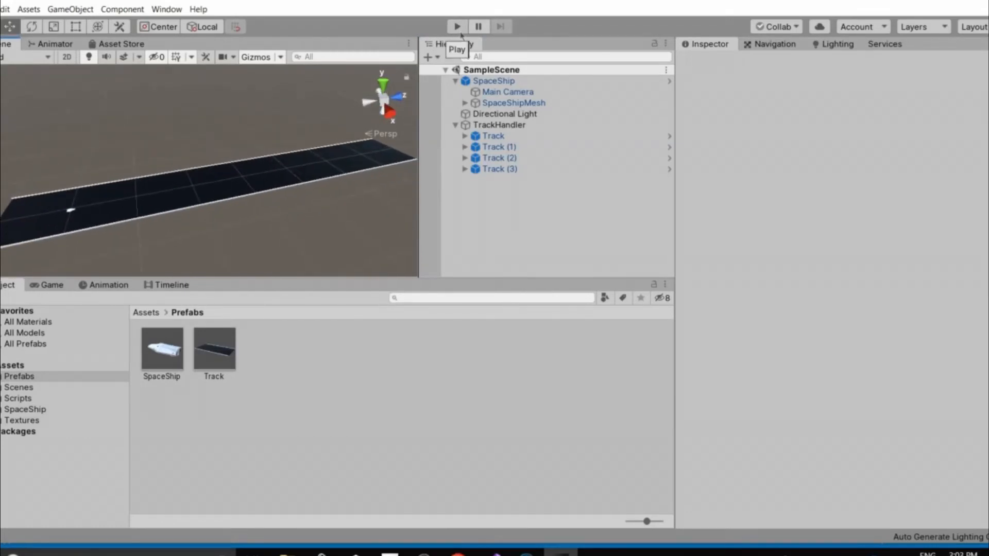
left_click(457, 27)
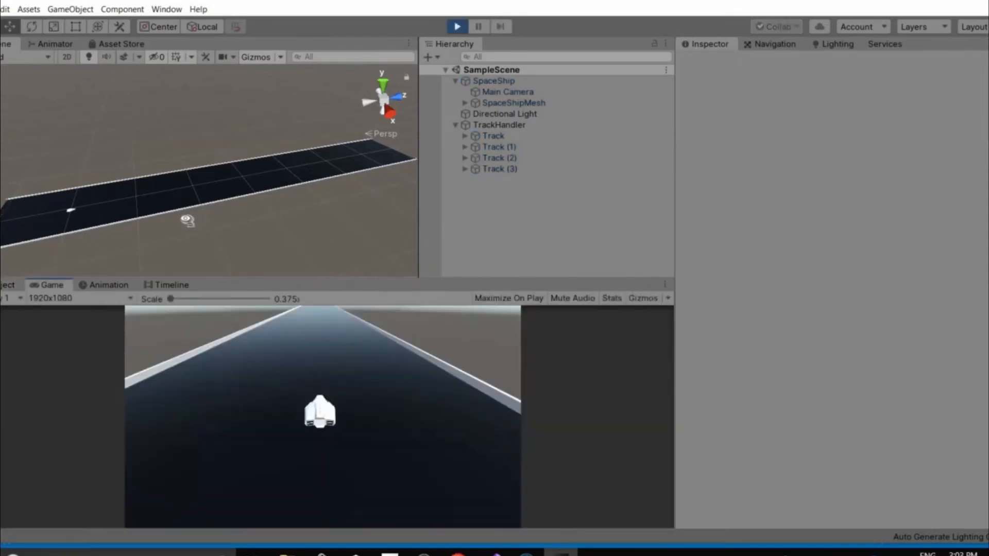
left_click(560, 125)
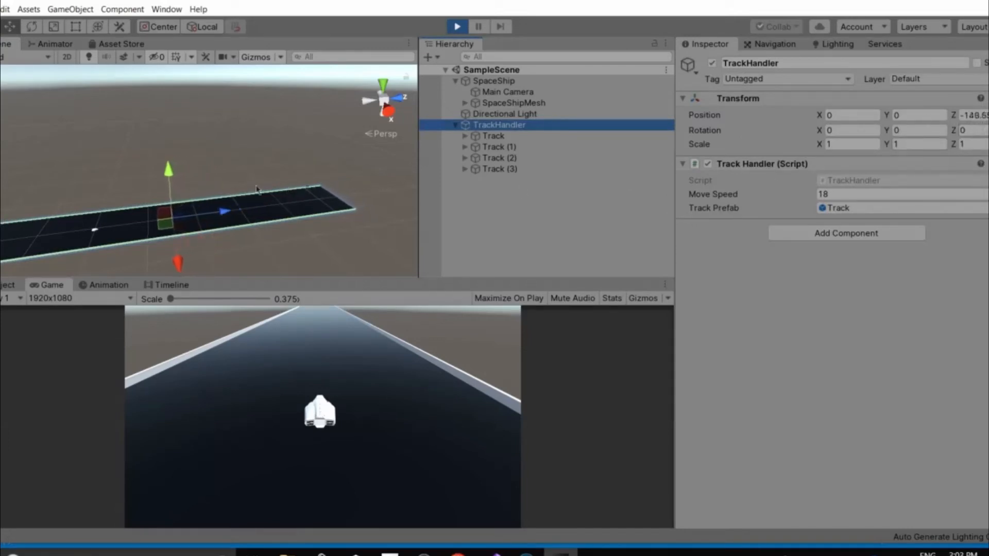
right_click_drag(129, 207, 121, 210)
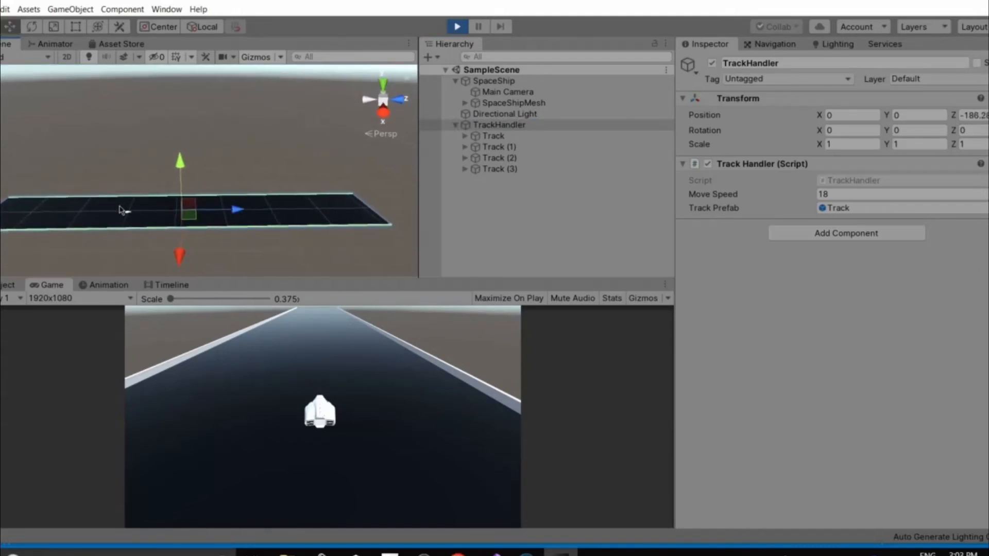
left_click_drag(282, 207, 325, 183, "alt")
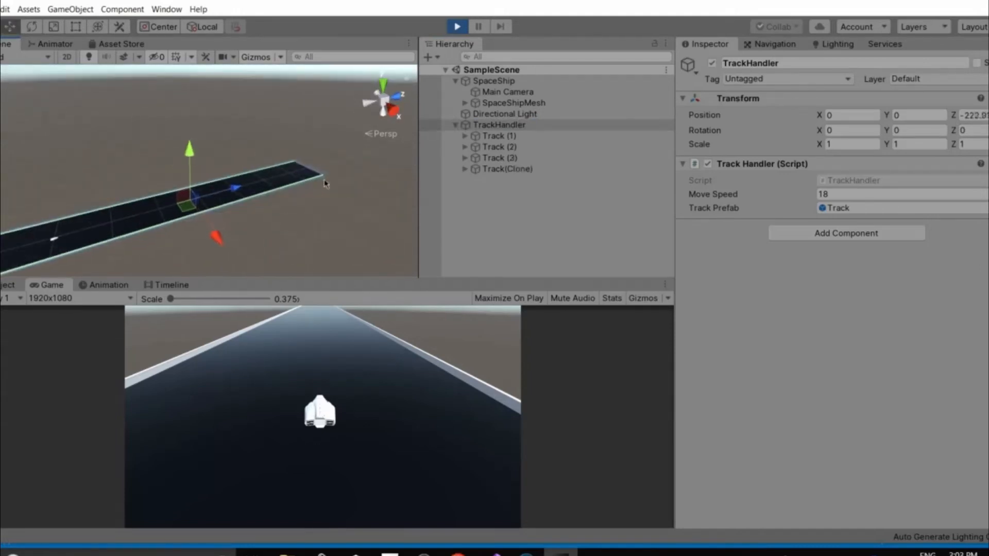
left_click(475, 173)
mouse_move(293, 242)
right_mouse_down()
mouse_move(344, 265)
mouse_move(293, 261)
mouse_move(213, 278)
mouse_move(185, 249)
mouse_move(195, 252)
mouse_move(175, 213)
mouse_move(203, 145)
mouse_move(214, 157)
mouse_move(147, 206)
mouse_move(148, 232)
mouse_move(164, 242)
mouse_move(275, 243)
mouse_move(330, 223)
mouse_move(269, 227)
mouse_move(231, 205)
mouse_move(283, 202)
mouse_move(250, 210)
right_mouse_up()
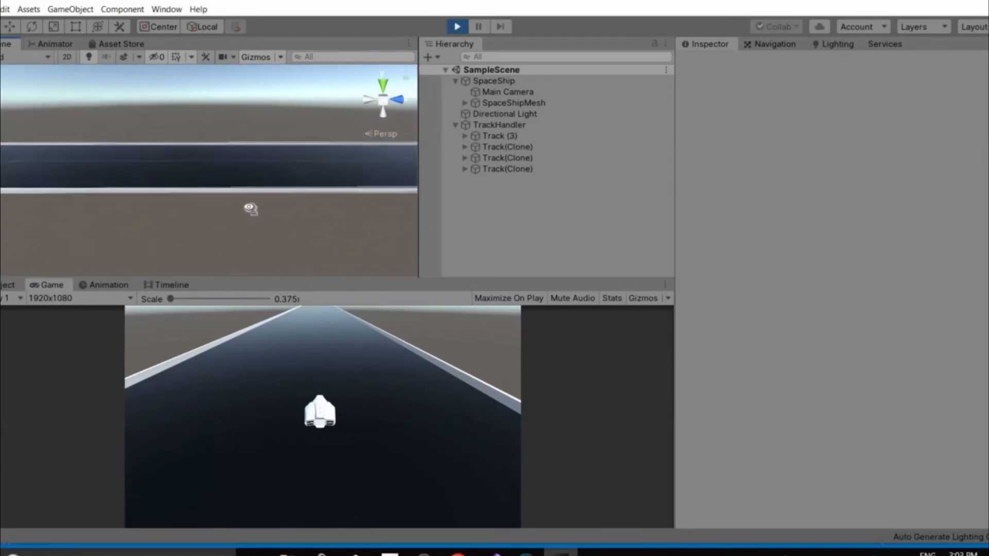
right_click_drag(256, 229, 384, 205)
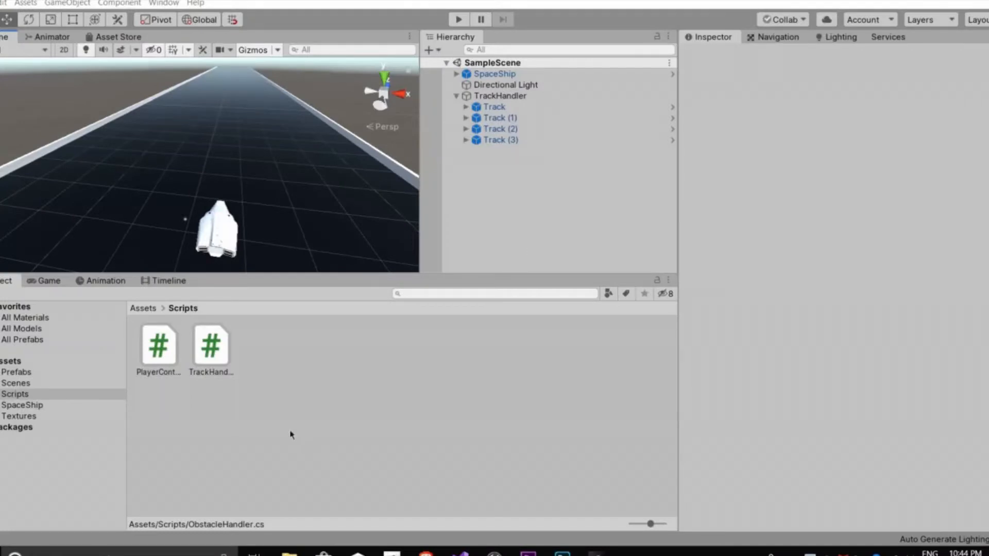
Create a C# script named ObstacleHandler in the Scripts folder
right_click(287, 390)
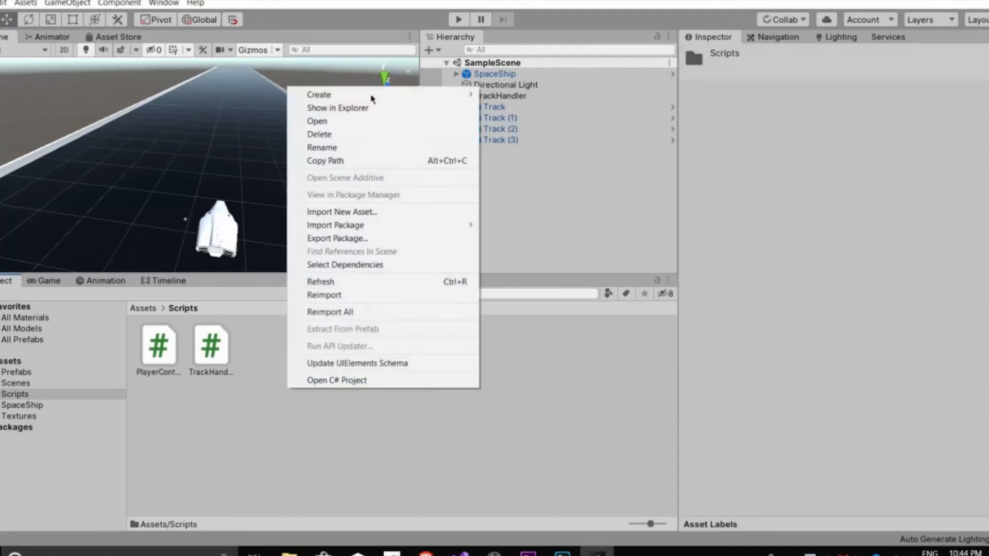
mouse_move(319, 95)
mouse_move(543, 123)
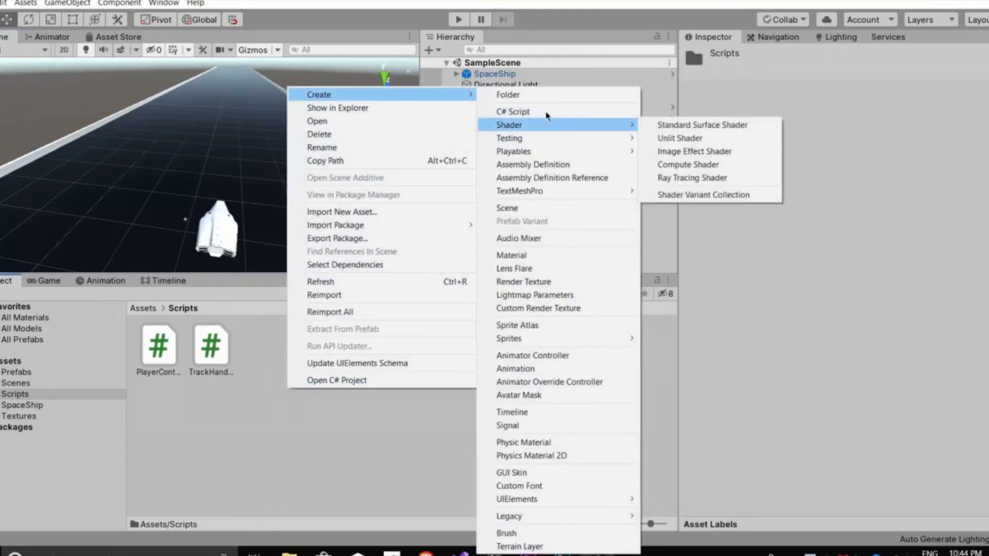
left_click(547, 113)
type("On")
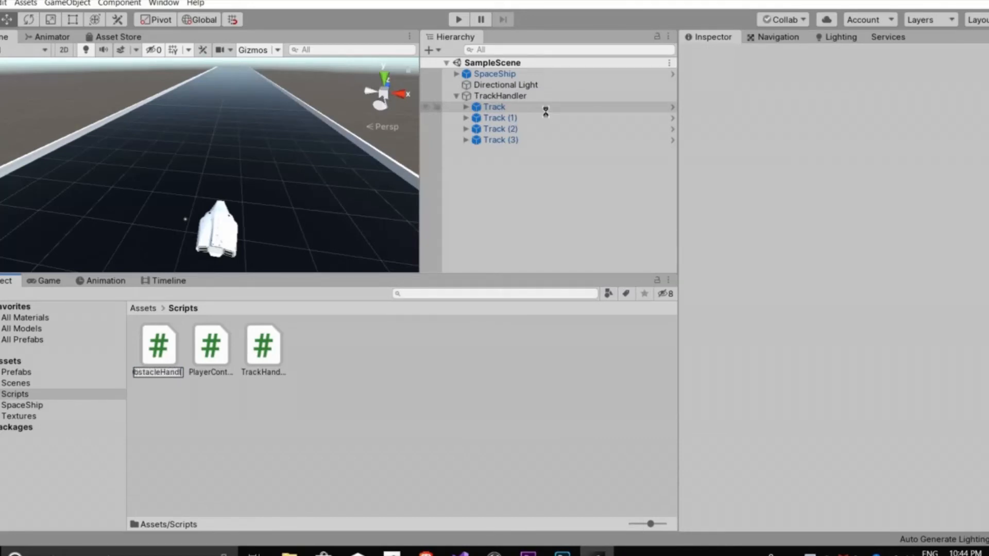
key("Return")
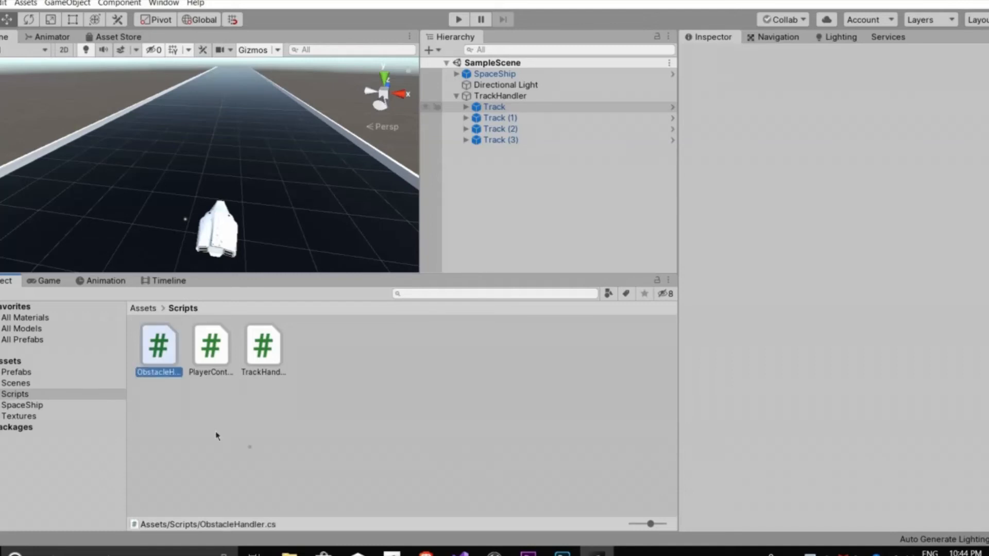
left_click(163, 367)
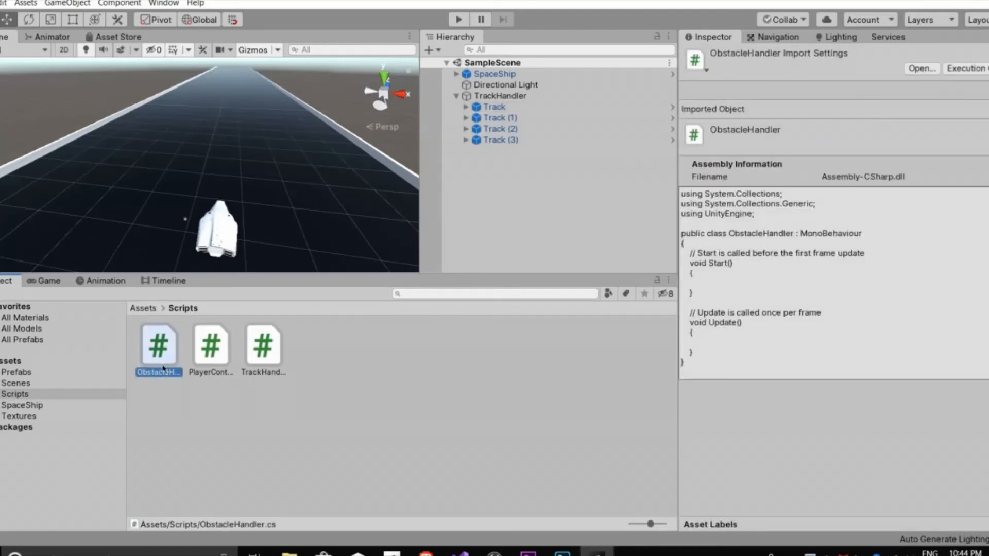
Open ObstacleHandler in Visual Studio and insert an empty line right after the class's opening brace
double_click(160, 346)
left_click_drag(99, 278, 76, 147)
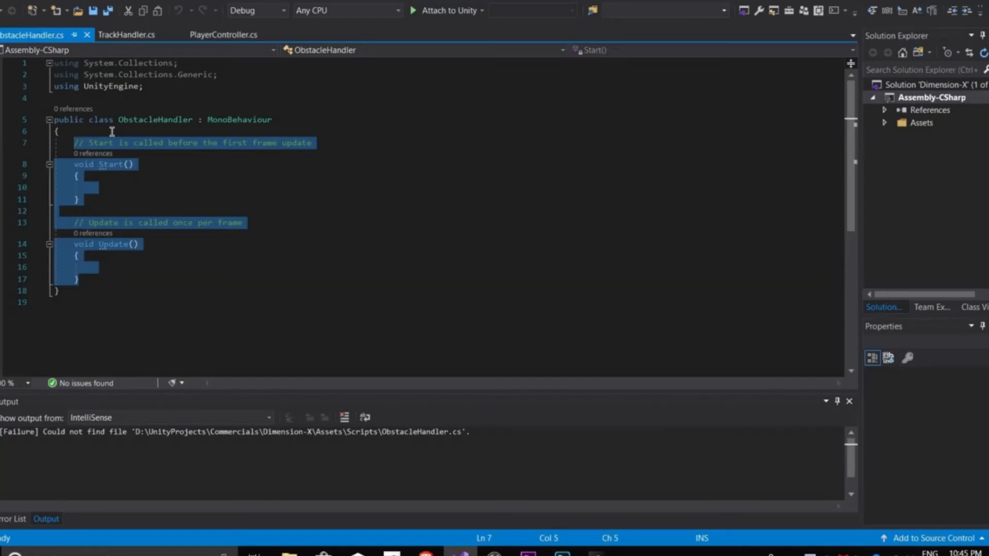
left_click(112, 132)
key("Return")
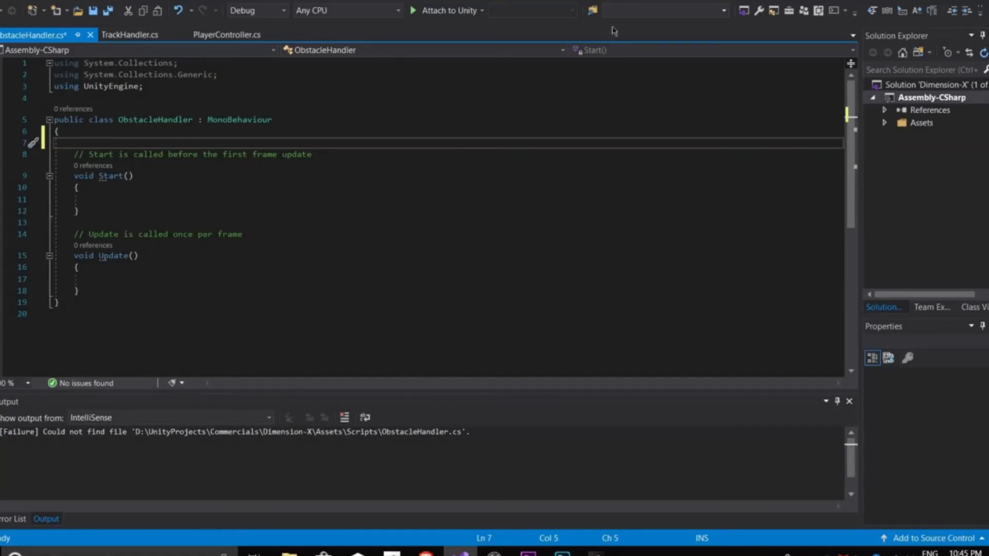
Switch to Unity and examine the first Track segment and the space around the spaceship in the scene
key("alt+Tab")
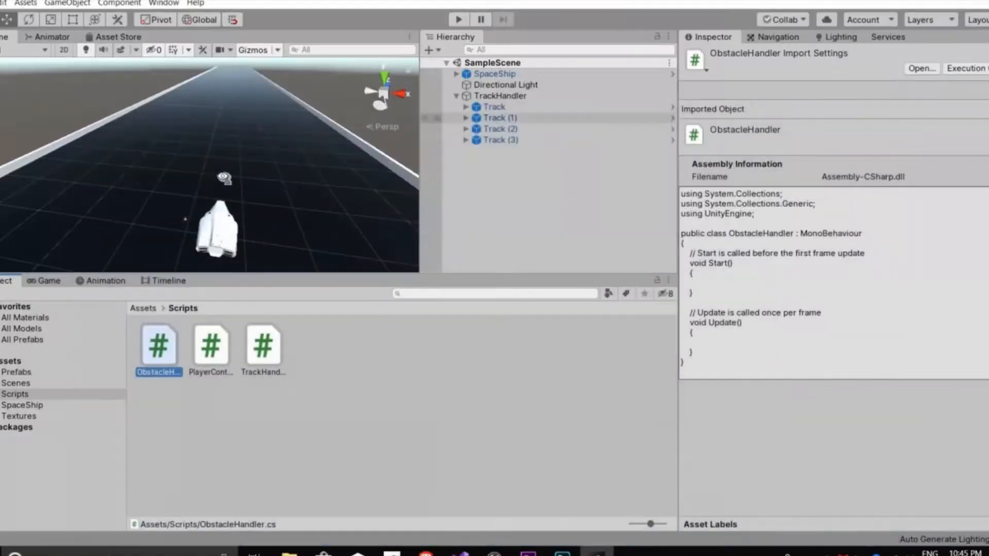
right_click_drag(210, 182, 159, 223)
left_click(174, 208)
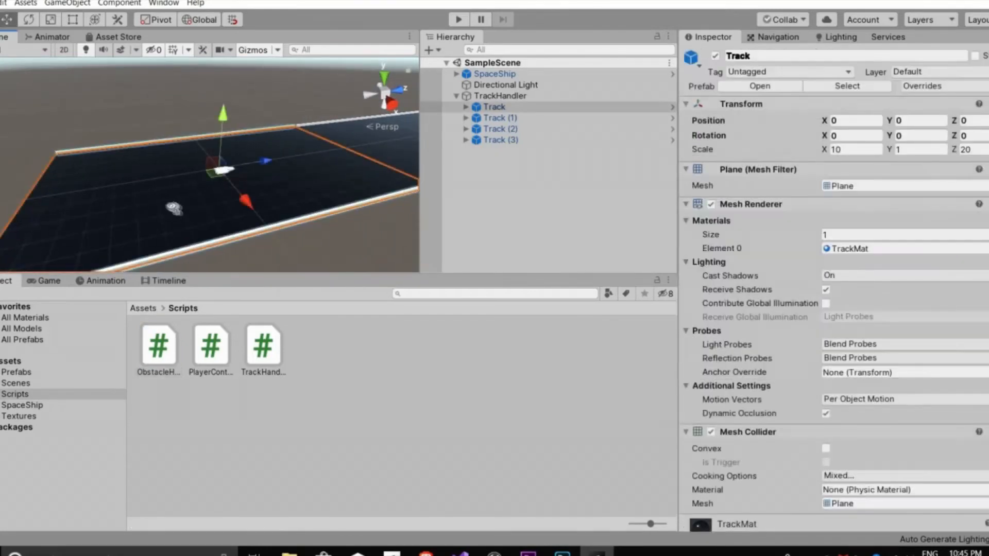
left_click_drag(231, 209, 480, 158, "alt")
key("w")
right_click_drag(480, 158, 475, 98)
right_click_drag(385, 231, 242, 209)
scroll(242, 210, "down", 6)
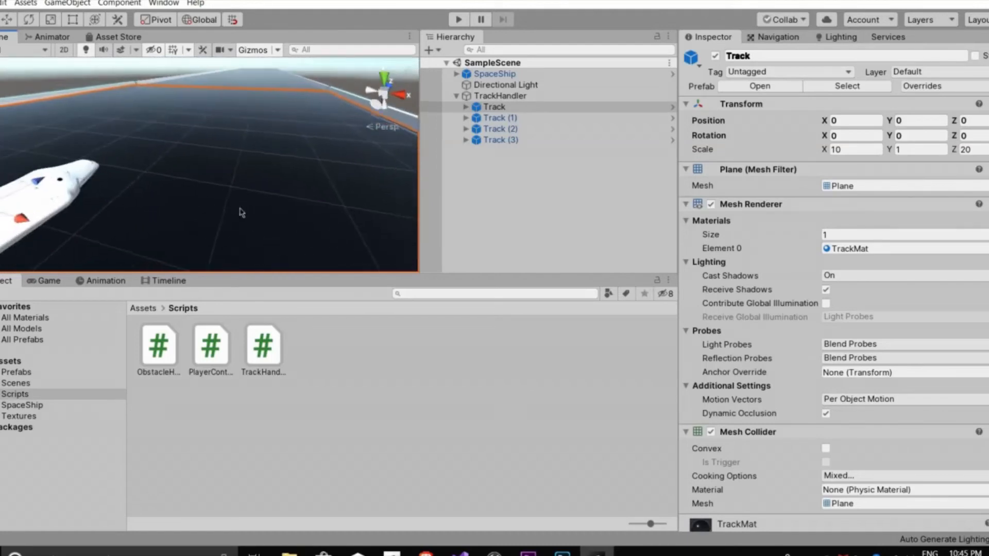
Add a 3D cube to the scene root and reset its position to 0, 0, 0
right_click(486, 179)
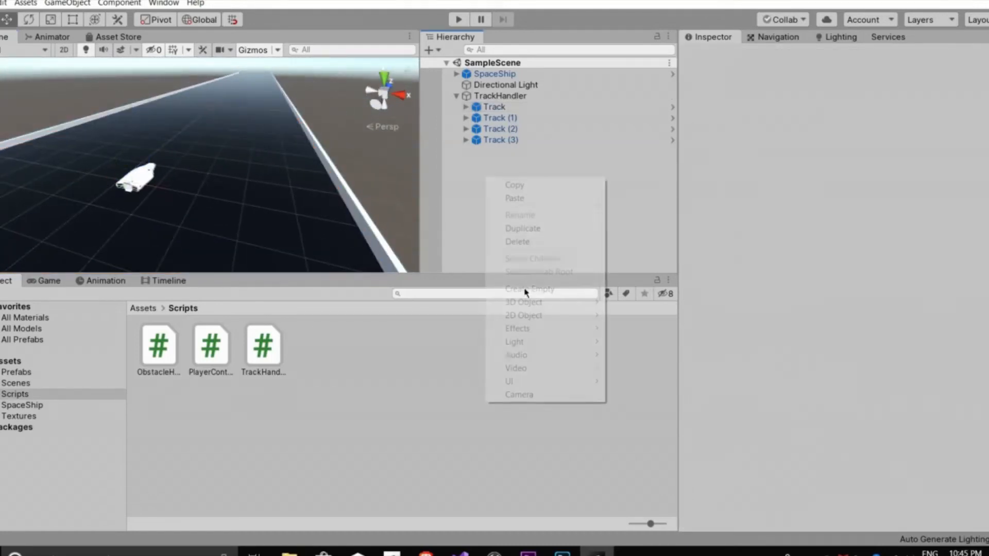
mouse_move(592, 302)
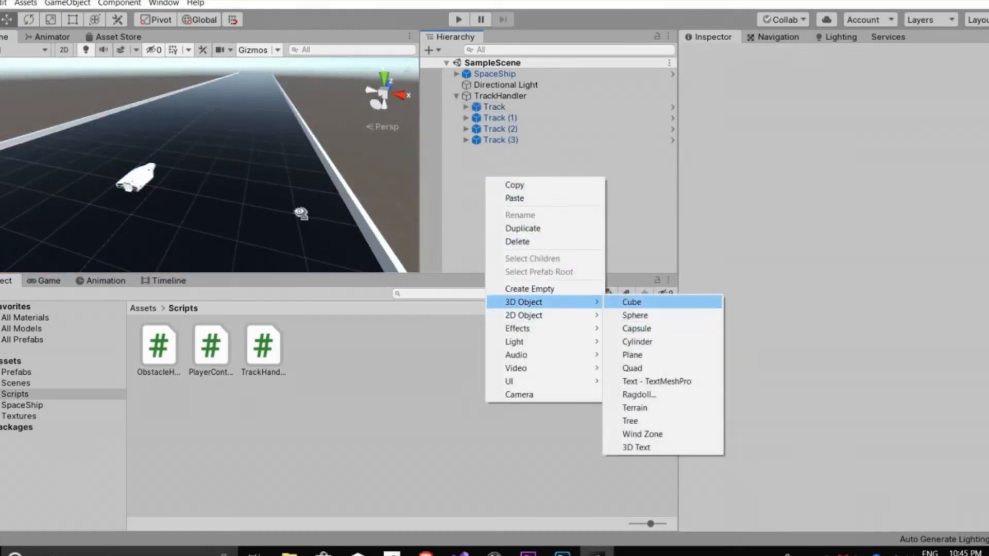
left_click(631, 303)
right_click_drag(463, 194, 561, 174)
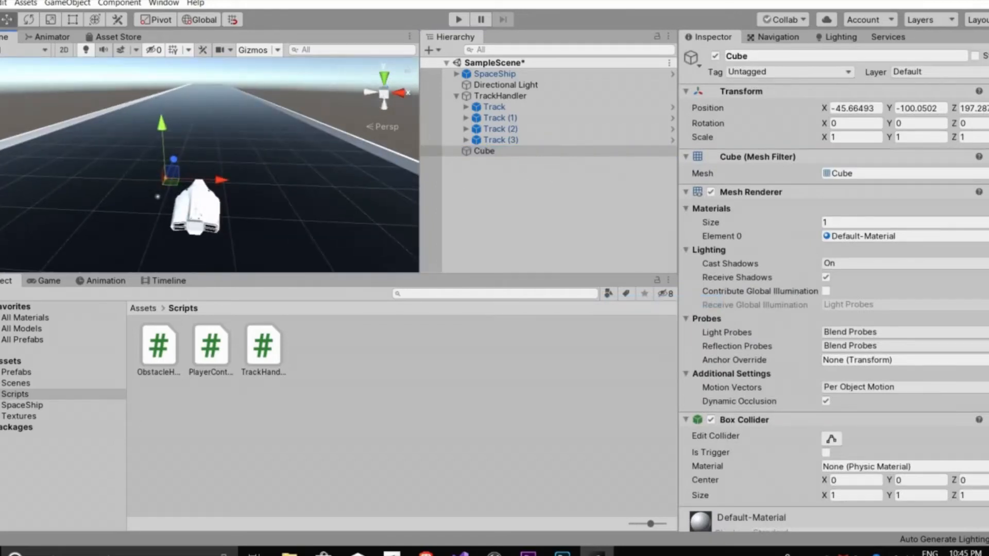
left_click(987, 92)
left_click(911, 104)
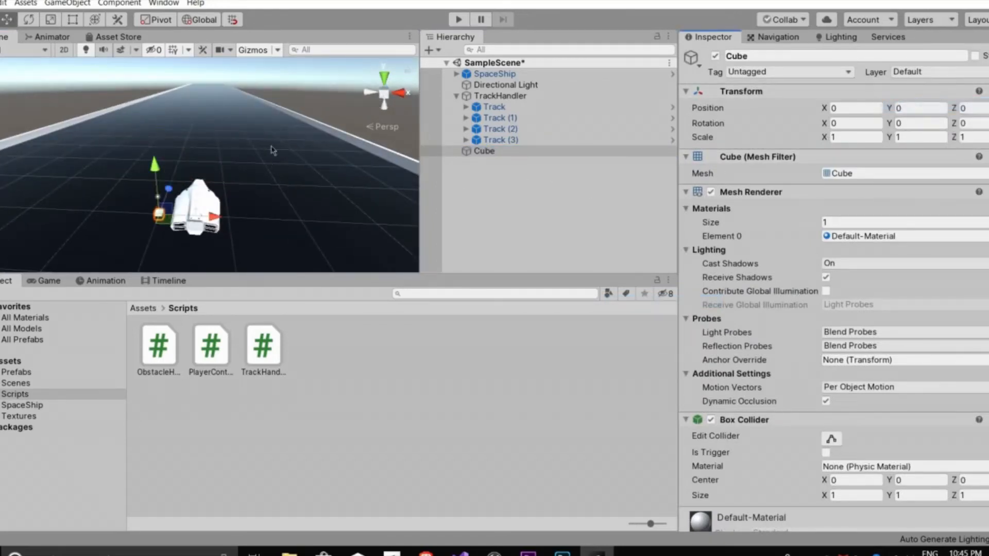
Rename the new cube beside the spaceship as Obstacle
right_click_drag(228, 199, 234, 229)
scroll(244, 167, "down", 5)
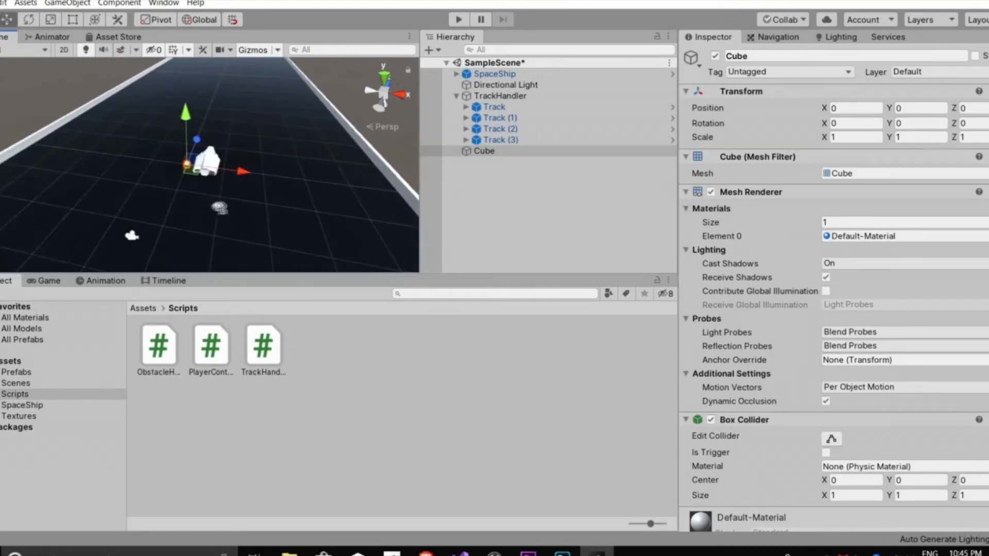
scroll(245, 167, "up", 10)
scroll(244, 167, "down", 6)
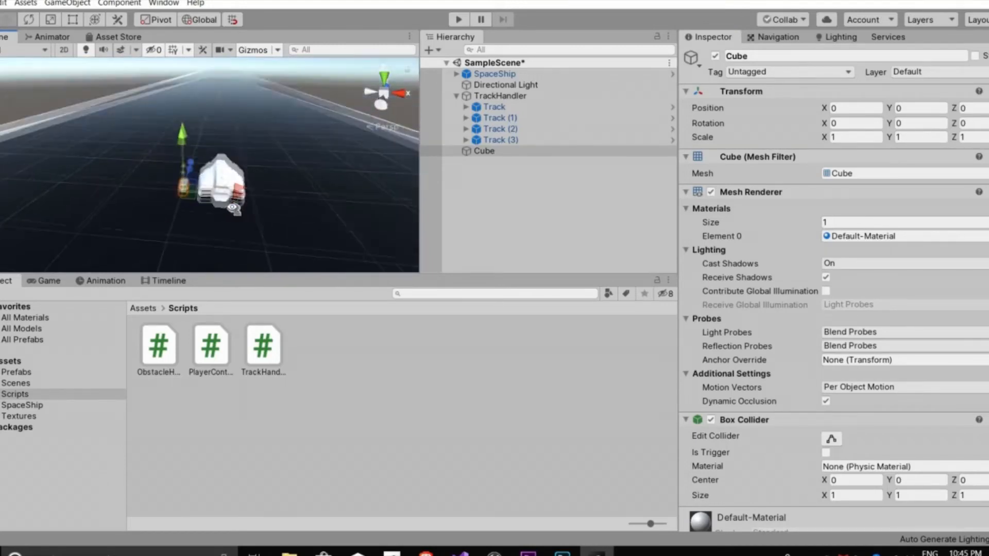
left_click(758, 57)
double_click(757, 57)
type("O")
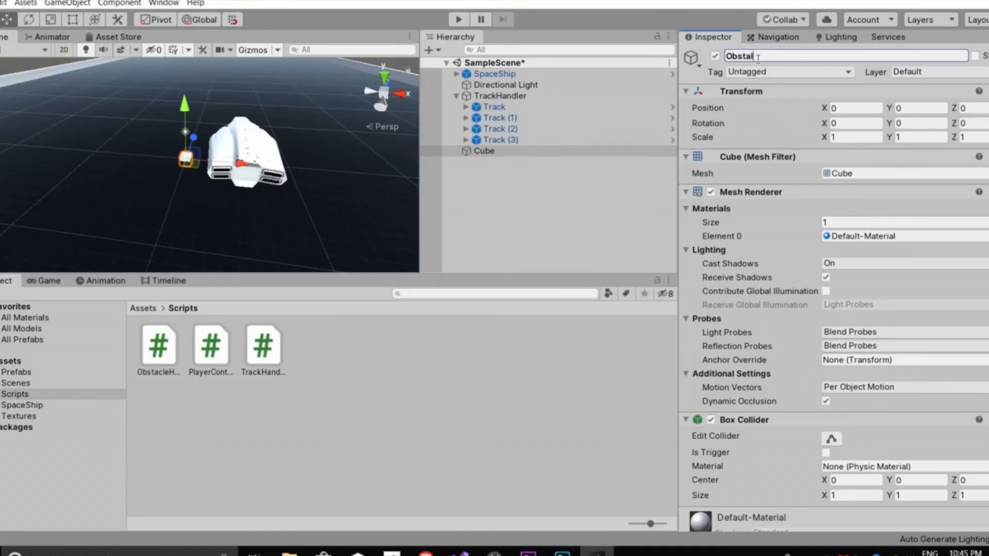
type("bstacle")
key("Return")
Set the Obstacle's scale to X 5, Y 15 and Z 5
scroll(233, 184, "down", 5)
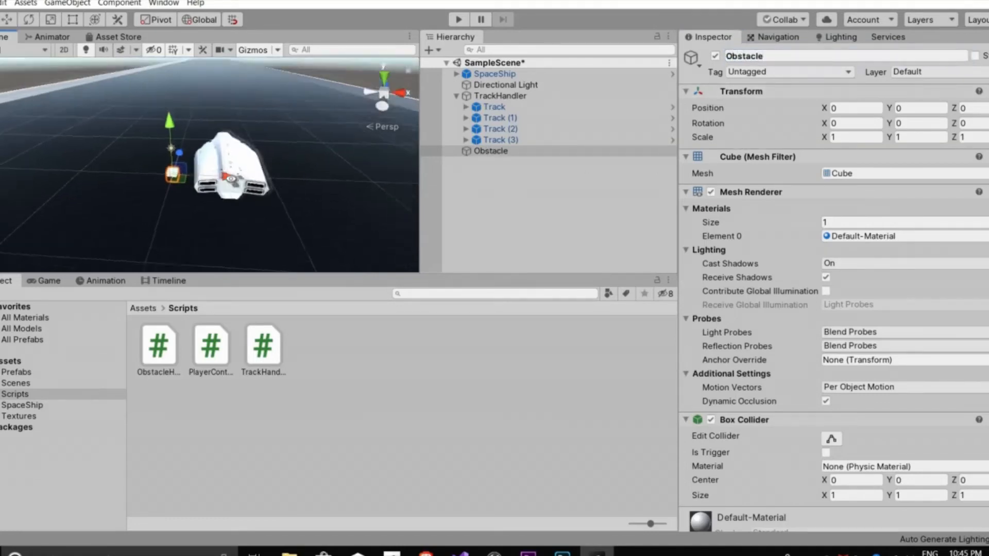
scroll(233, 183, "up", 5)
left_click(864, 138)
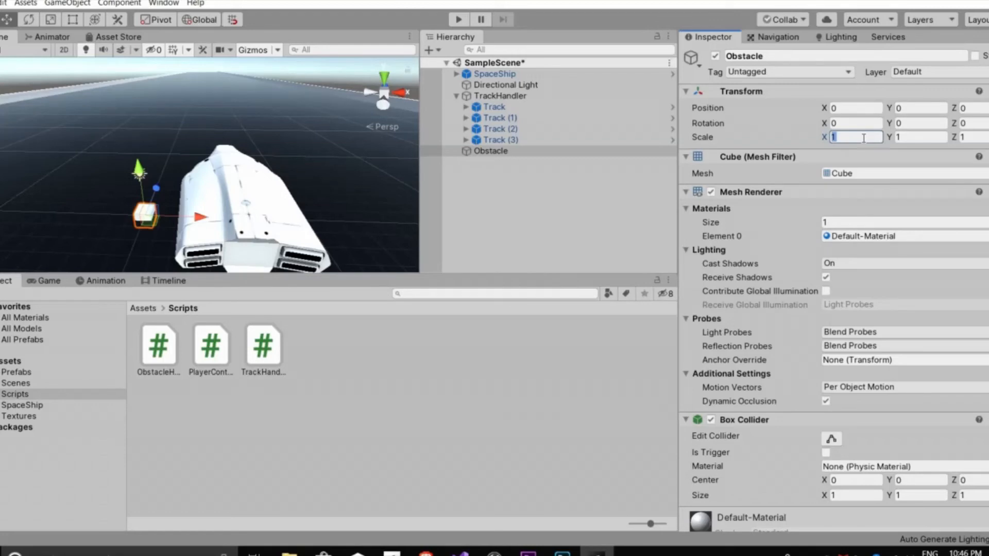
type("5")
left_click(923, 138)
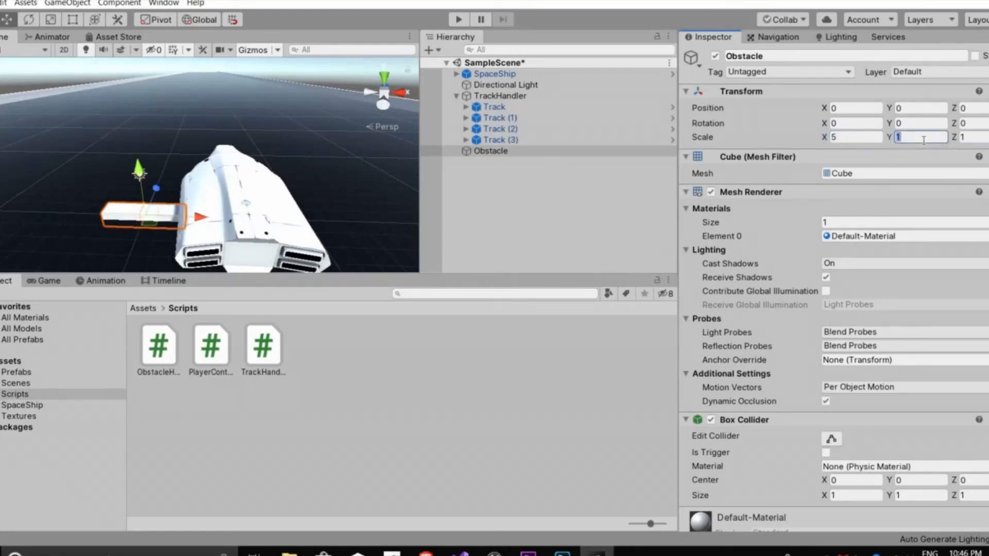
type("15")
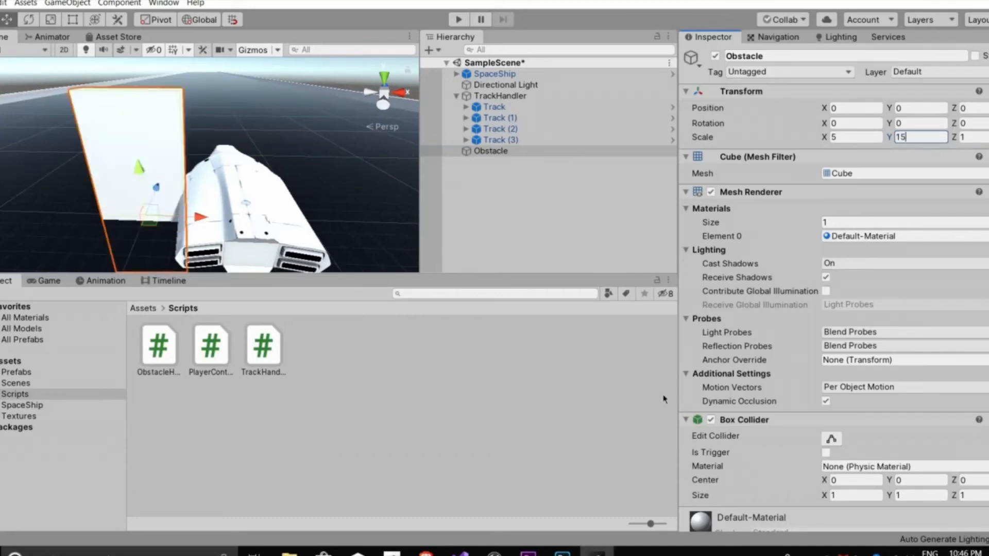
scroll(187, 164, "down", 5)
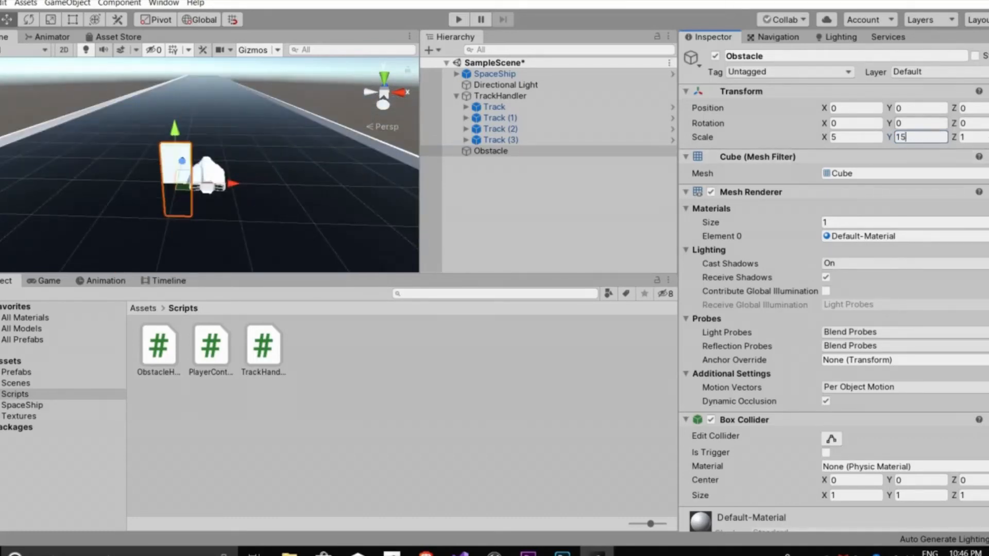
key("Tab")
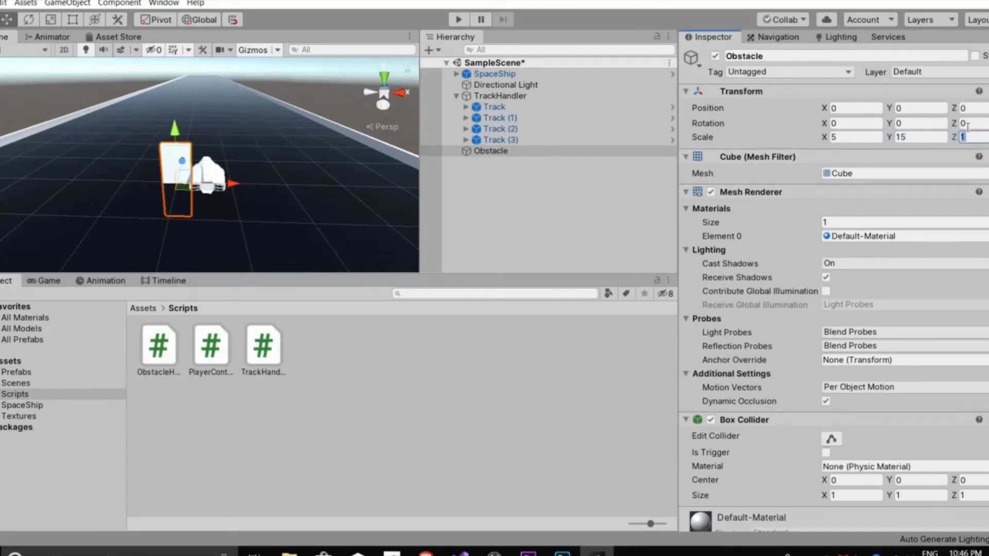
Raise the Obstacle vertically to a Y position of about 6 so it stands on the track, and check its placement
left_click(510, 160)
left_click(490, 151)
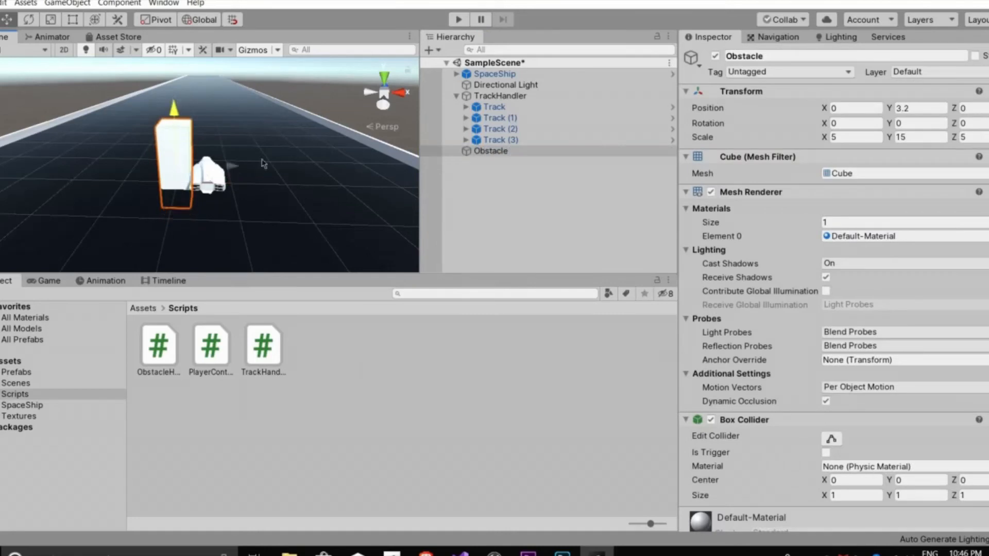
left_click_drag(174, 112, 174, 96)
right_click_drag(189, 144, 137, 152)
key("w")
key("d")
key("s")
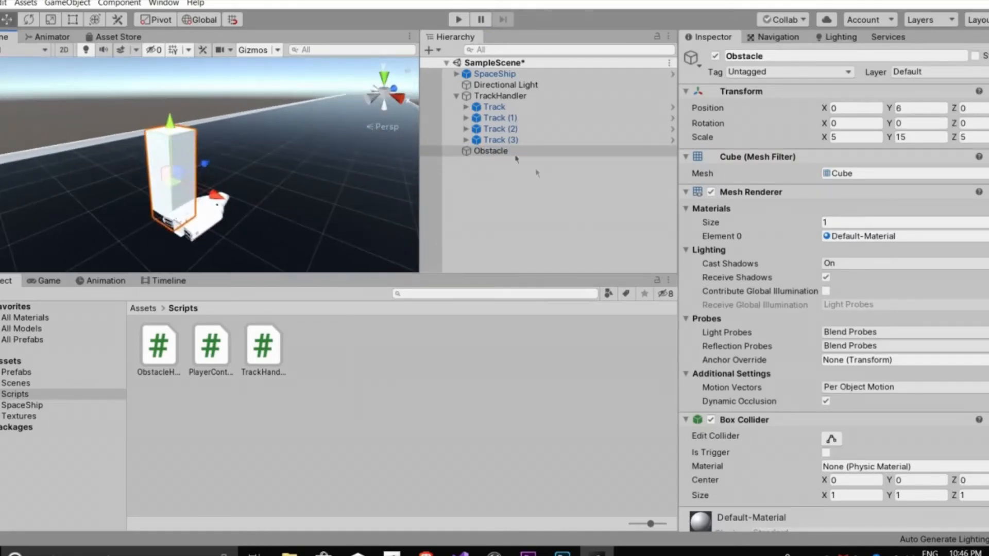
Create a folder named Materials in the project's Assets
left_click(515, 153)
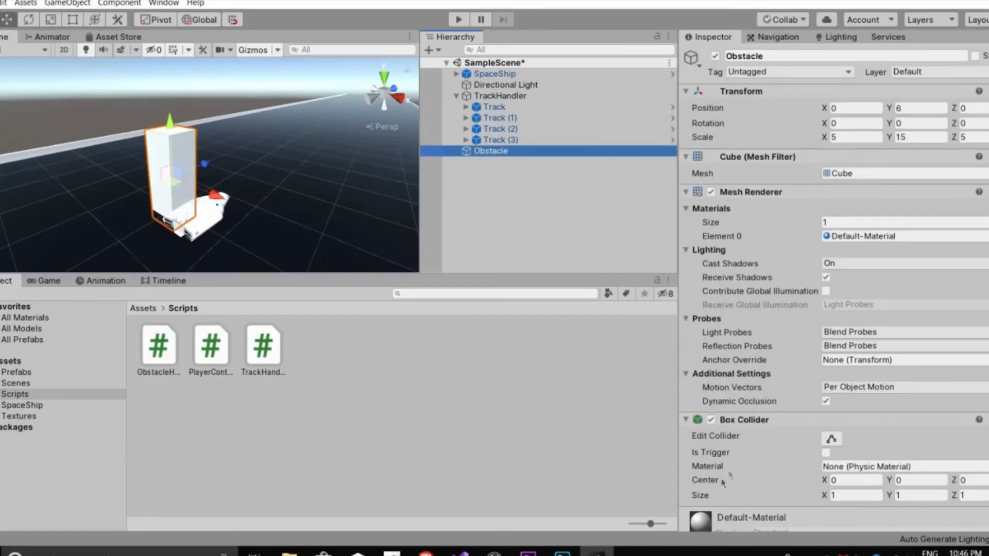
scroll(723, 483, "down", 3)
left_click(698, 487)
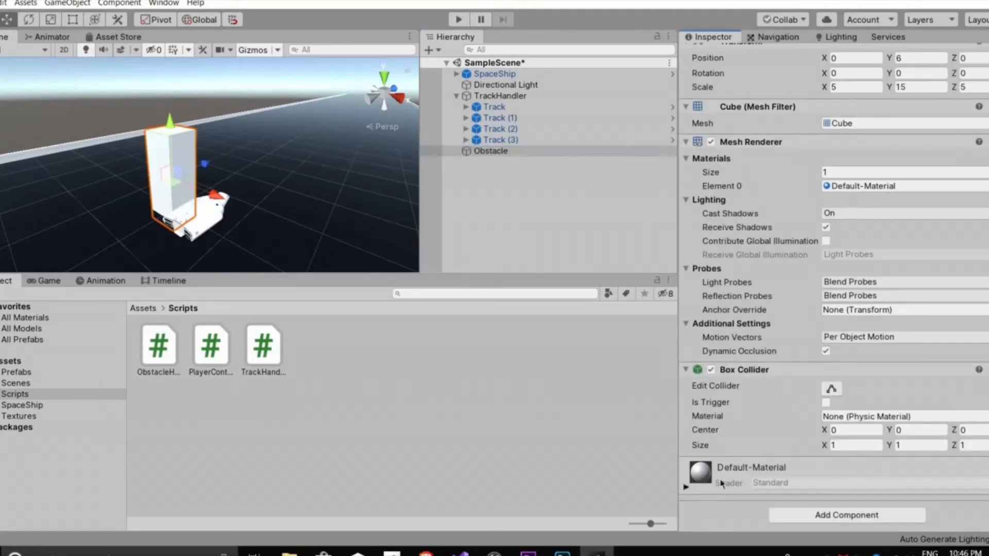
scroll(711, 218, "down", 10)
scroll(697, 373, "up", 15)
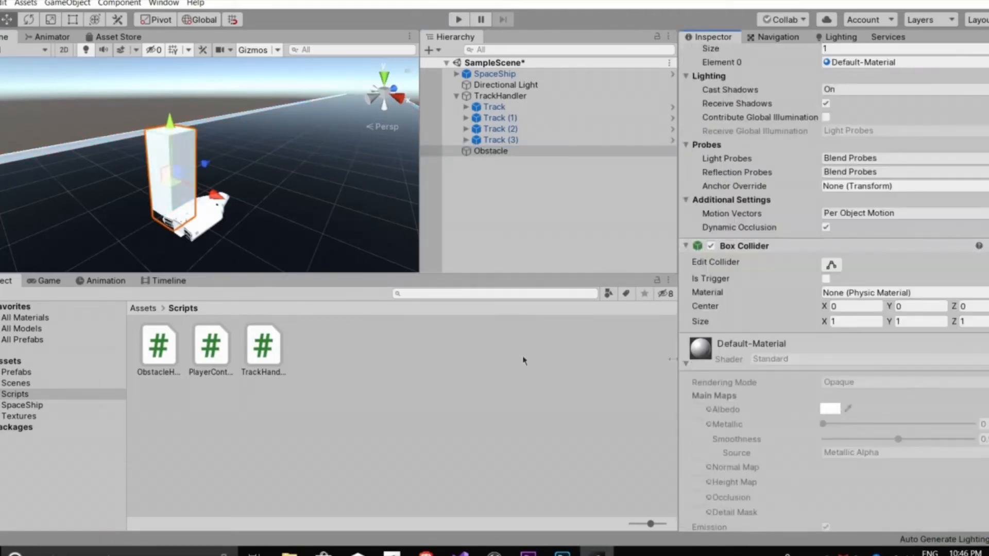
left_click(66, 371)
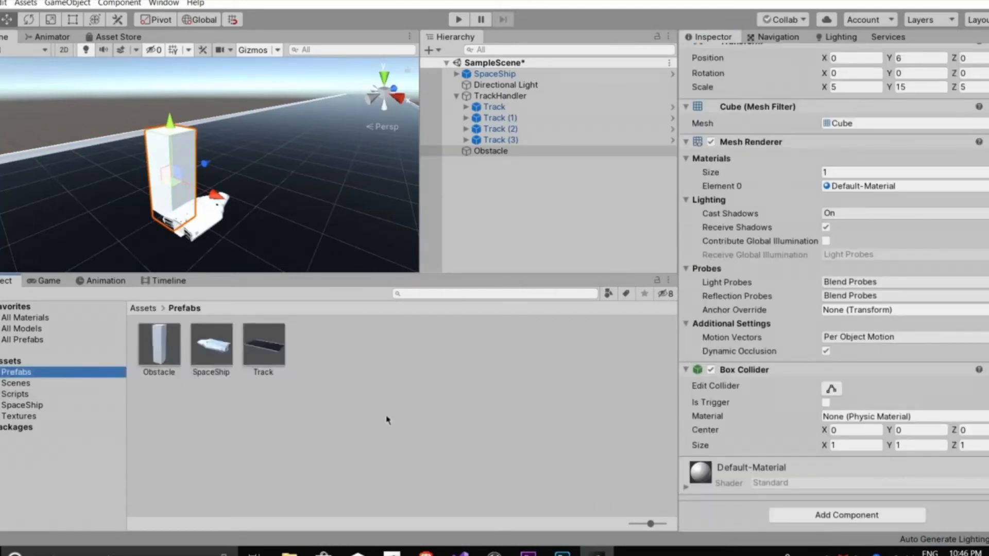
key("BackSpace")
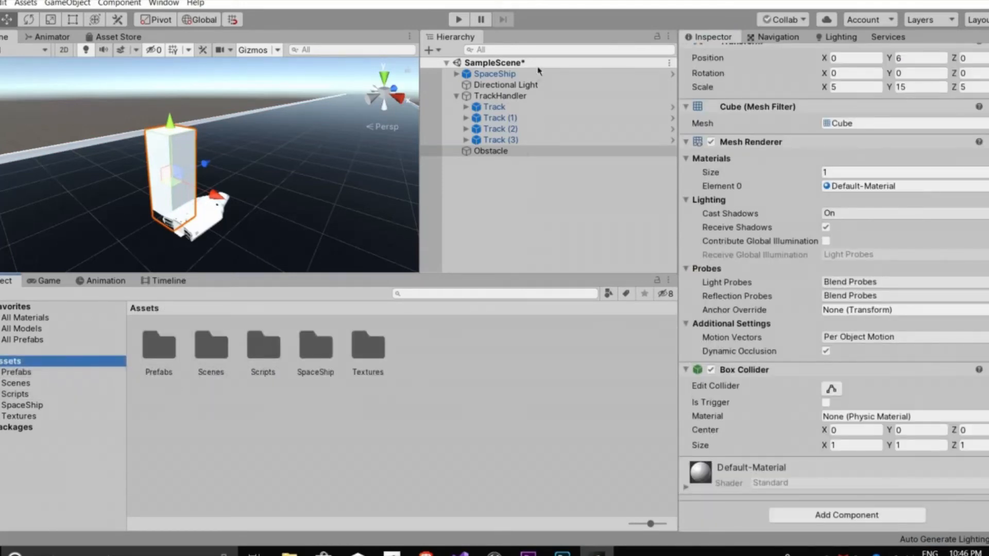
right_click(451, 358)
mouse_move(489, 60)
left_click(668, 63)
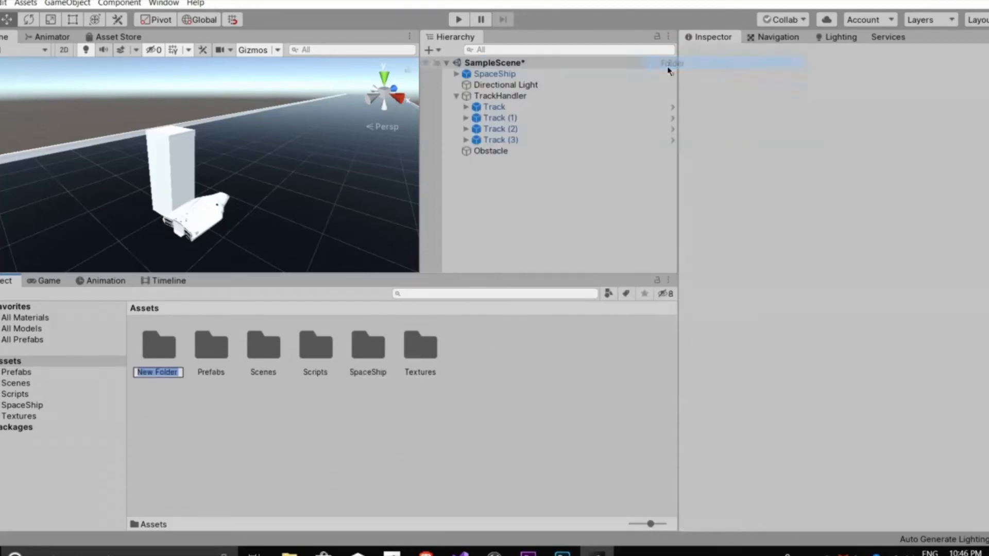
type("Materials")
key("Return")
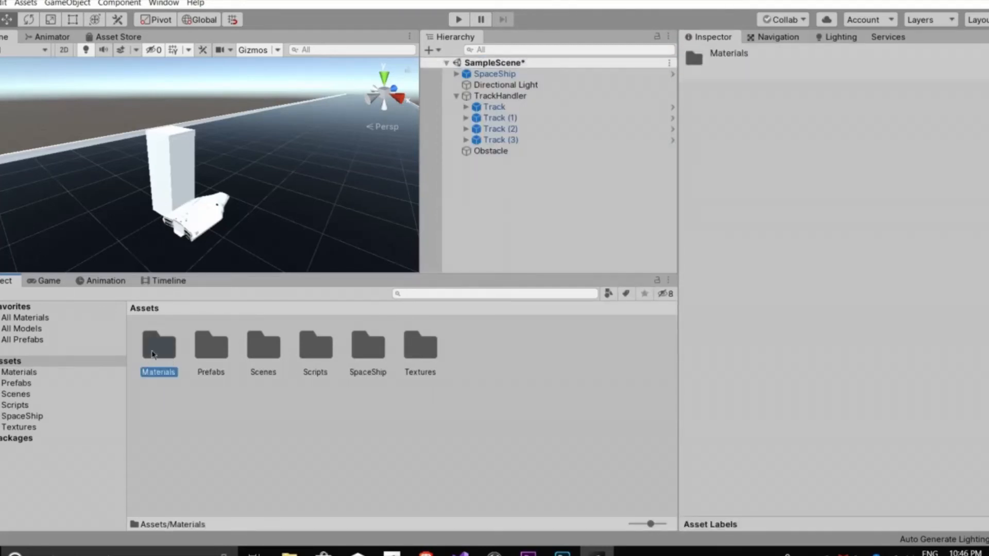
Create a new material named Obstacle inside the Materials folder
double_click(155, 353)
right_click(164, 350)
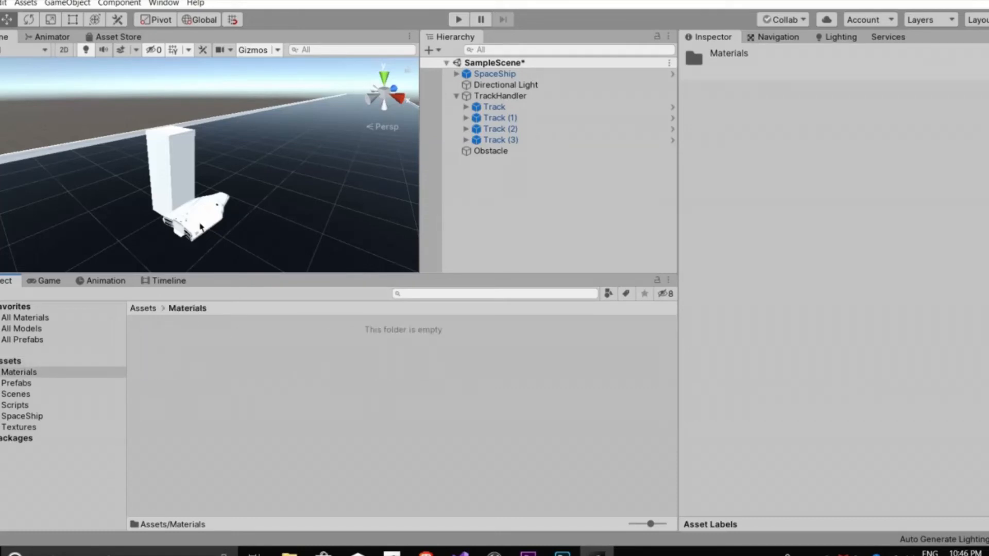
mouse_move(330, 54)
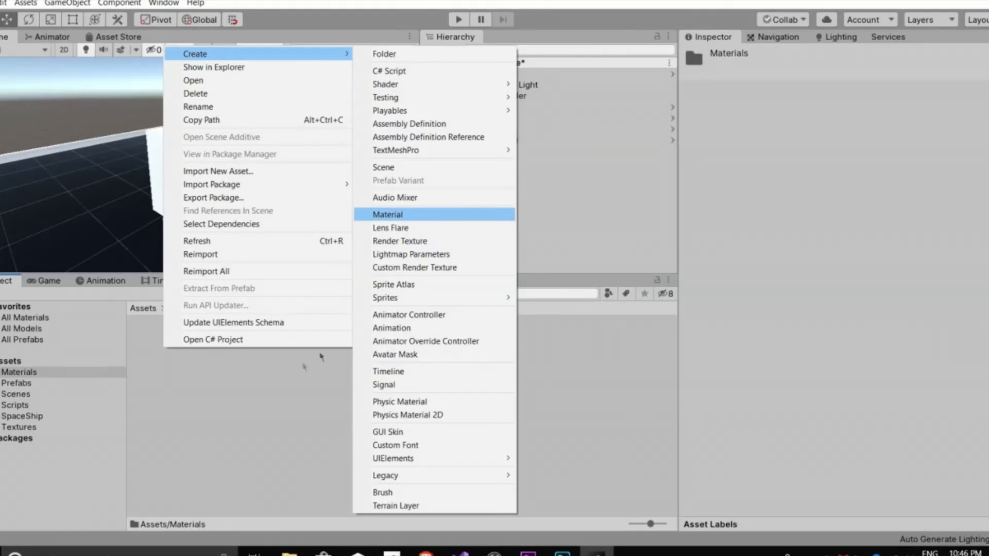
key("Return")
key("BackSpace")
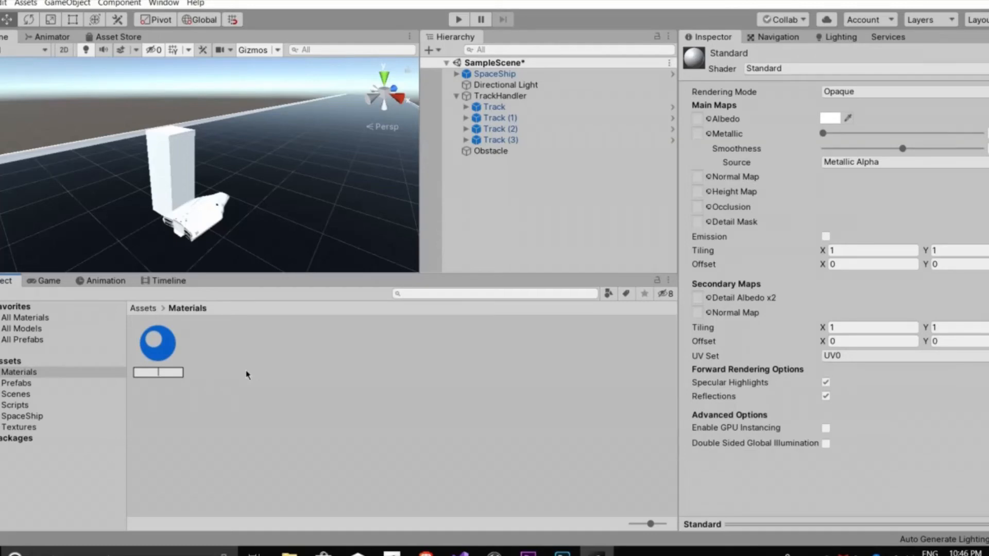
type("Obstacle_1")
key("BackSpace")
key("BackSpace")
key("BackSpace")
type("e")
key("Return")
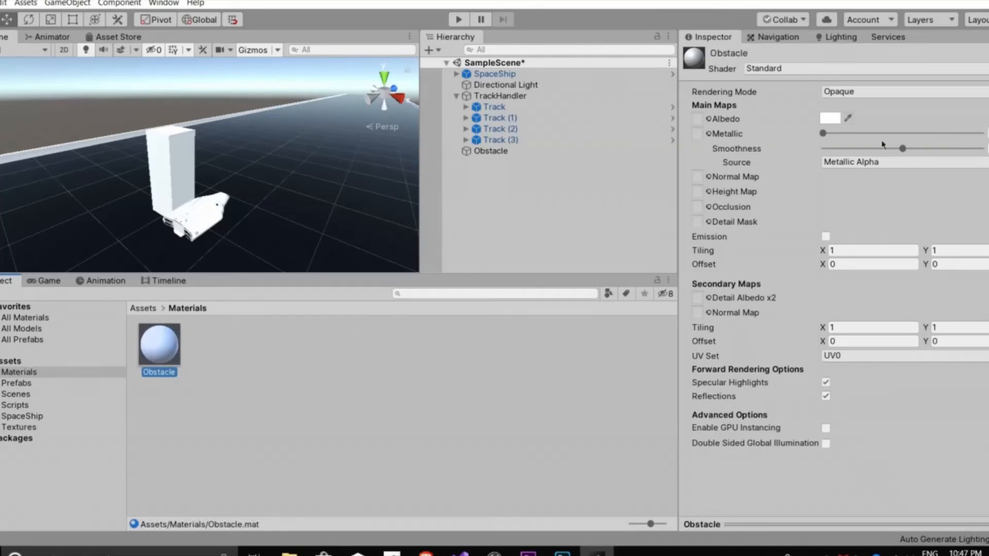
Set the Obstacle material's albedo colour to orange, hexadecimal FF6D00
left_click_drag(273, 223, 230, 209, "alt")
scroll(216, 193, "up", 4)
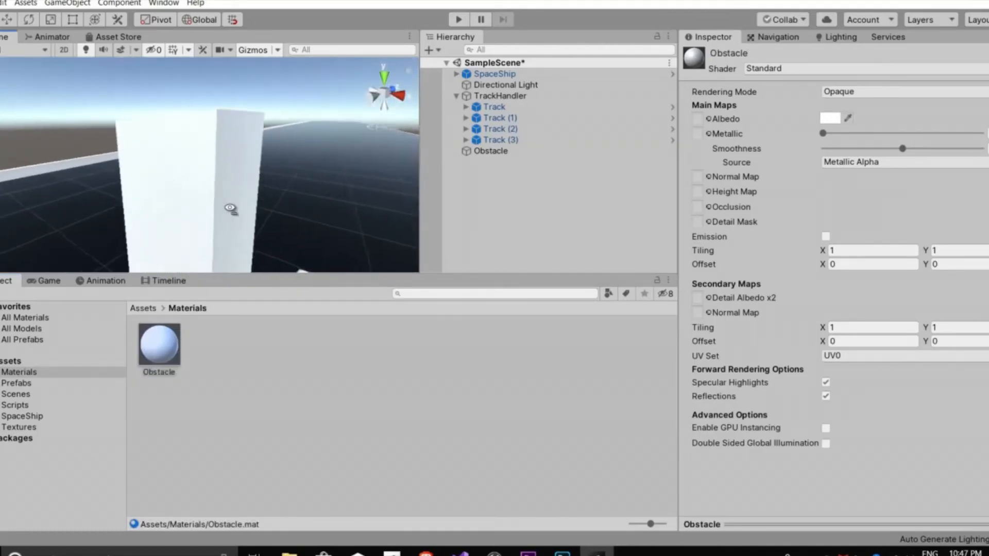
scroll(231, 209, "down", 3)
scroll(230, 212, "down", 5)
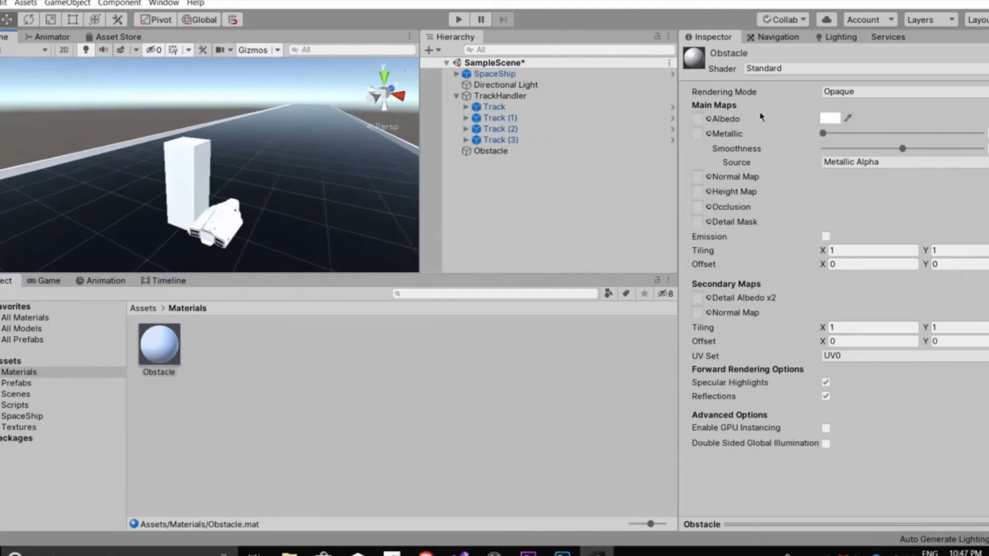
left_click(830, 119)
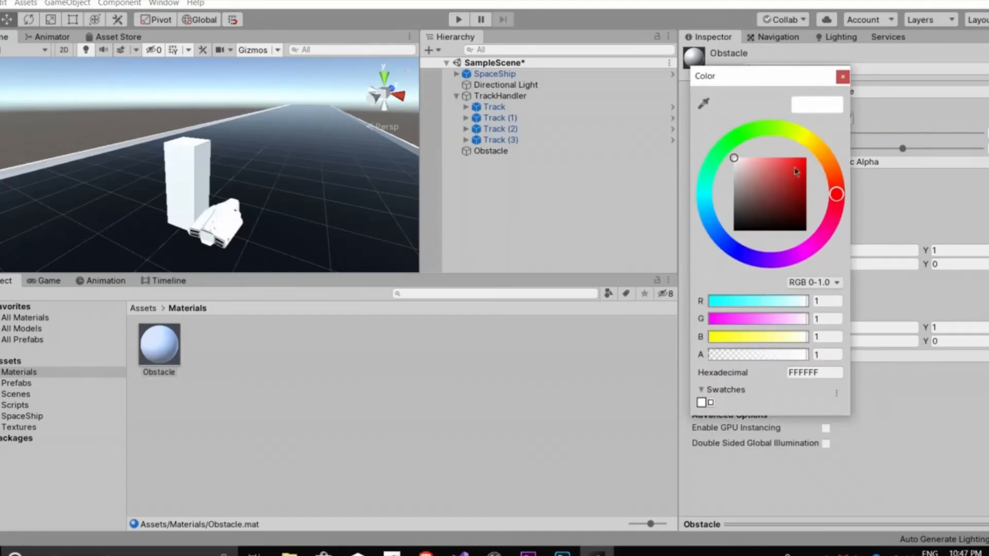
mouse_move(803, 161)
left_mouse_down()
mouse_move(814, 152)
mouse_move(839, 171)
mouse_move(830, 165)
left_mouse_up()
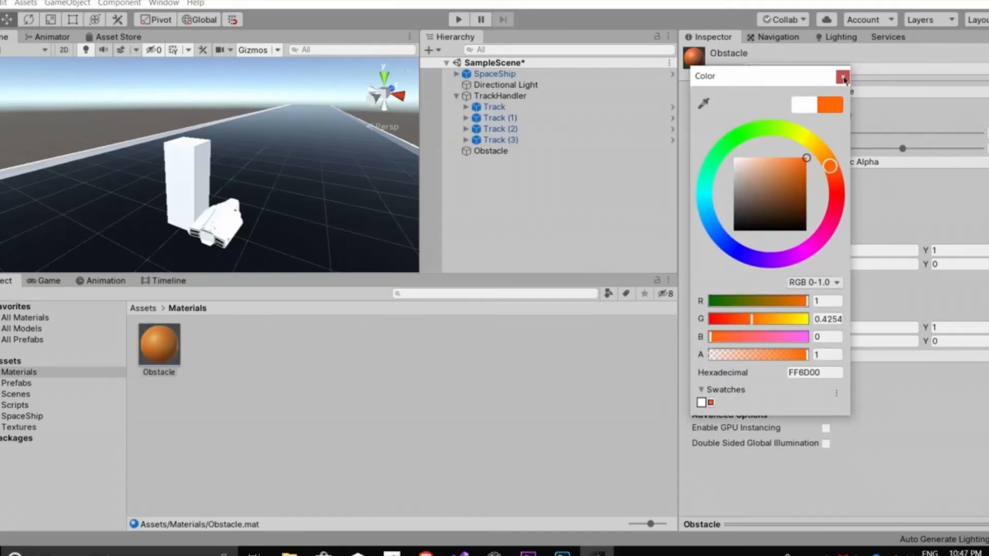
left_click(843, 77)
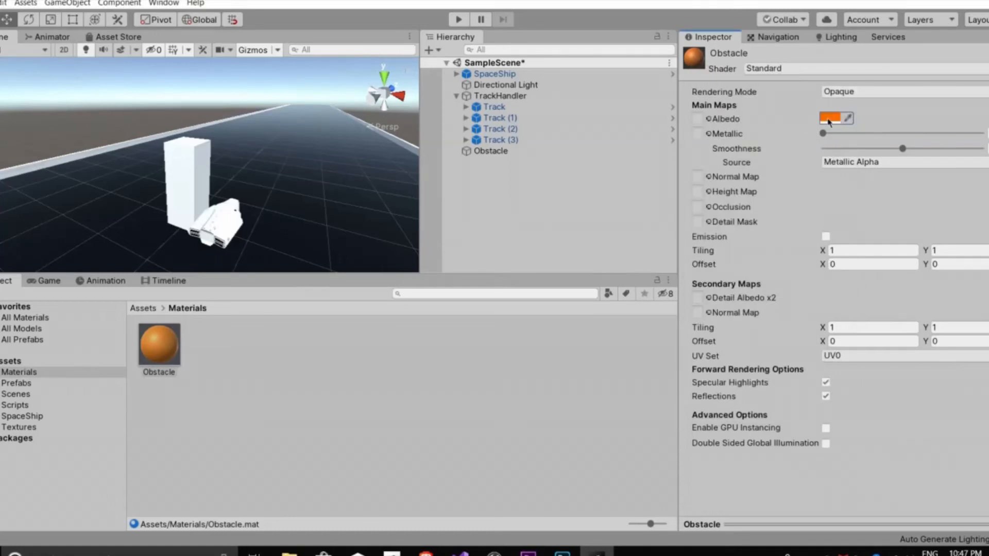
Apply the orange Obstacle material to the obstacle cube in the scene and save the scene
left_click_drag(169, 355, 193, 190)
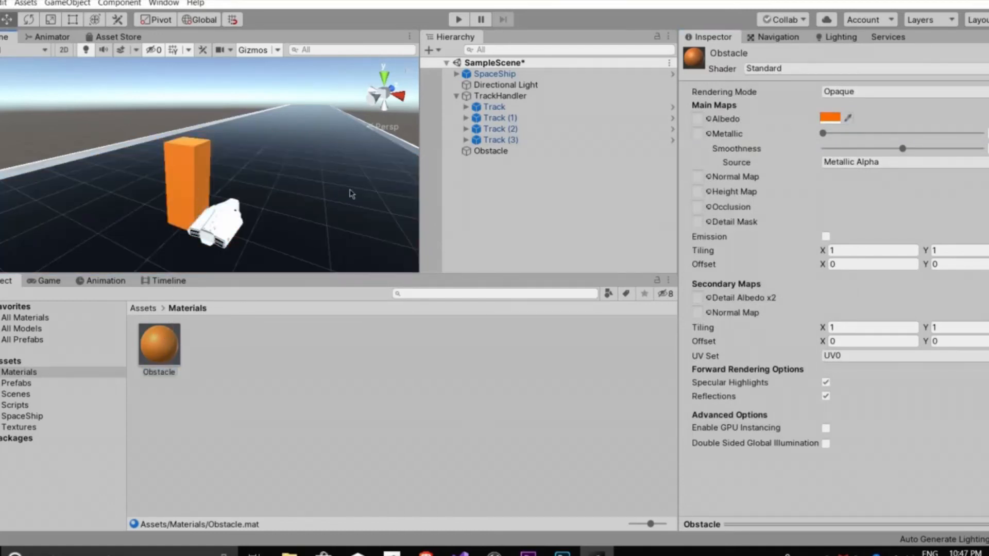
right_click_drag(239, 199, 203, 190)
key("s")
key("w")
left_click(513, 193)
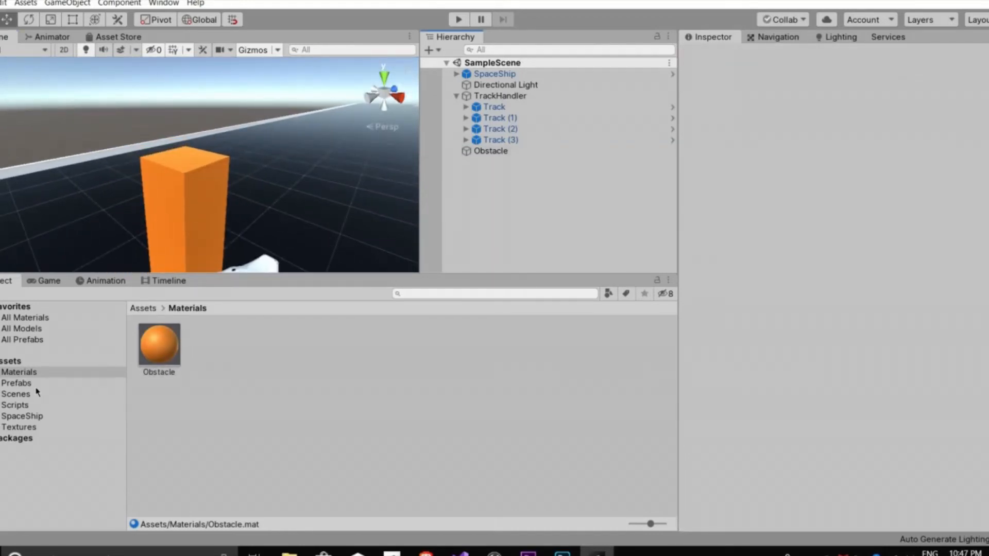
Delete the old Obstacle prefab from the Prefabs folder
left_click(20, 383)
left_click(166, 357)
right_click(165, 356)
left_click(239, 96)
left_click(531, 293)
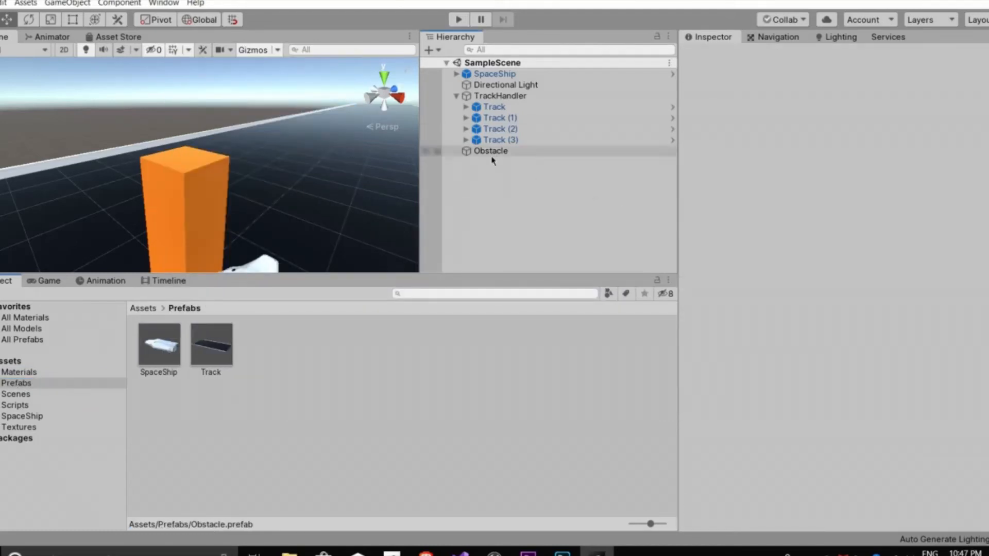
Create a new prefab in the Prefabs folder from the scene's orange Obstacle
left_click_drag(493, 156, 286, 376)
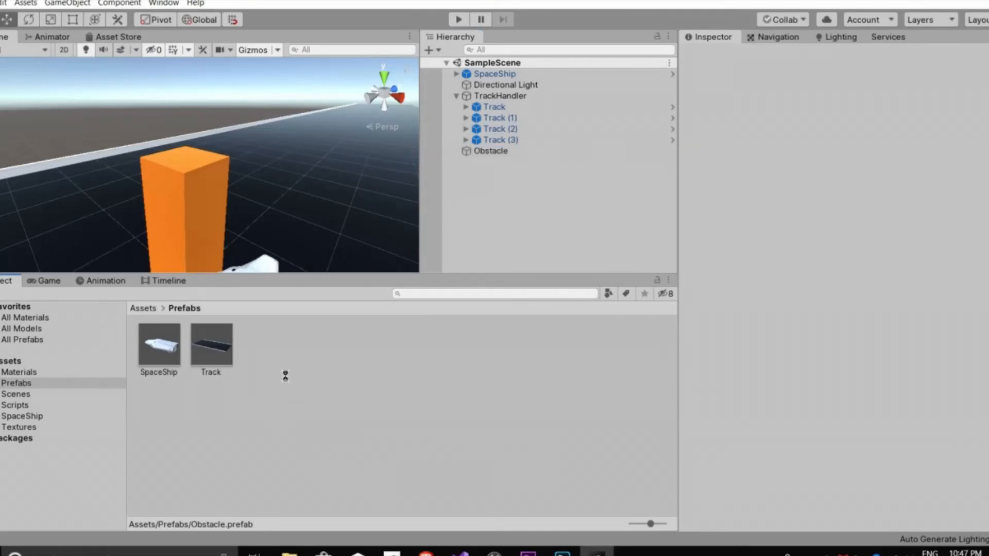
left_click_drag(230, 176, 332, 219, "alt")
left_click_drag(265, 219, 239, 195, "alt")
Move the Obstacle sideways to the track's left edge, at an X position of about -45.4
left_click(168, 176)
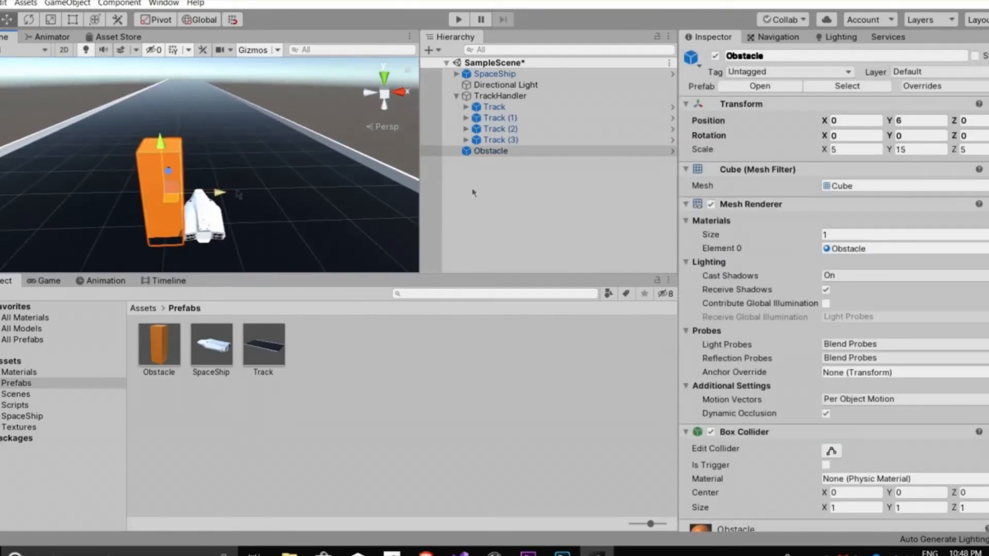
left_click(842, 125)
left_click_drag(305, 211, 297, 210, "alt")
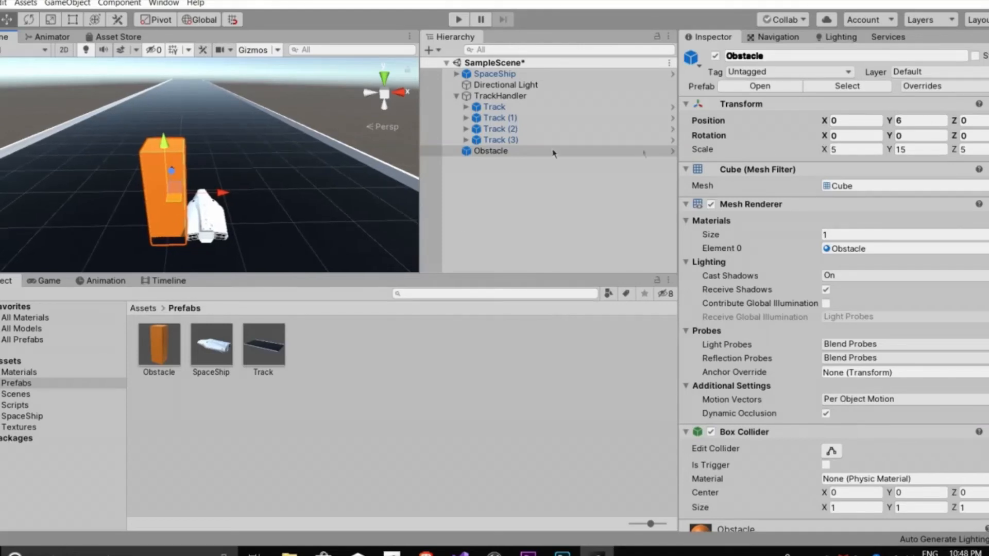
left_click(464, 151)
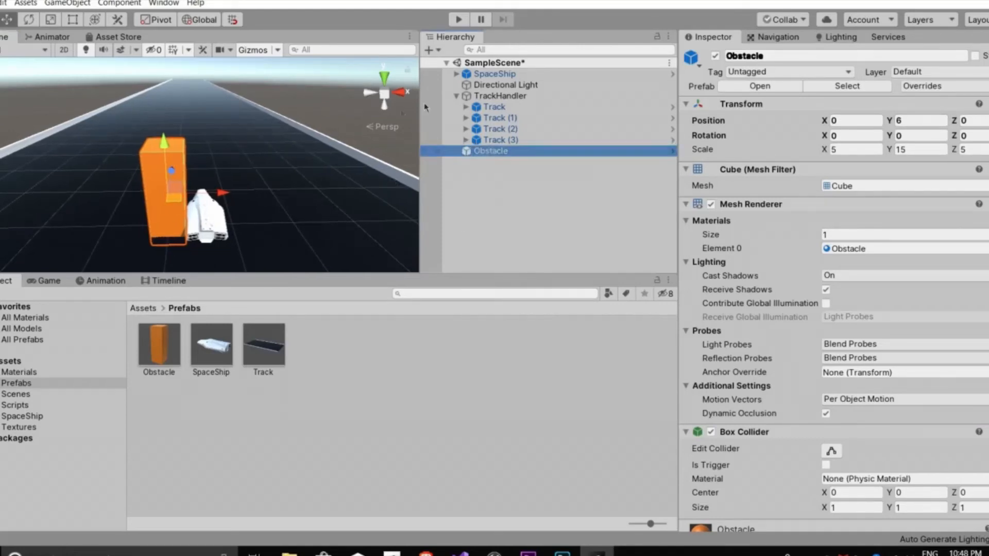
left_click(456, 97)
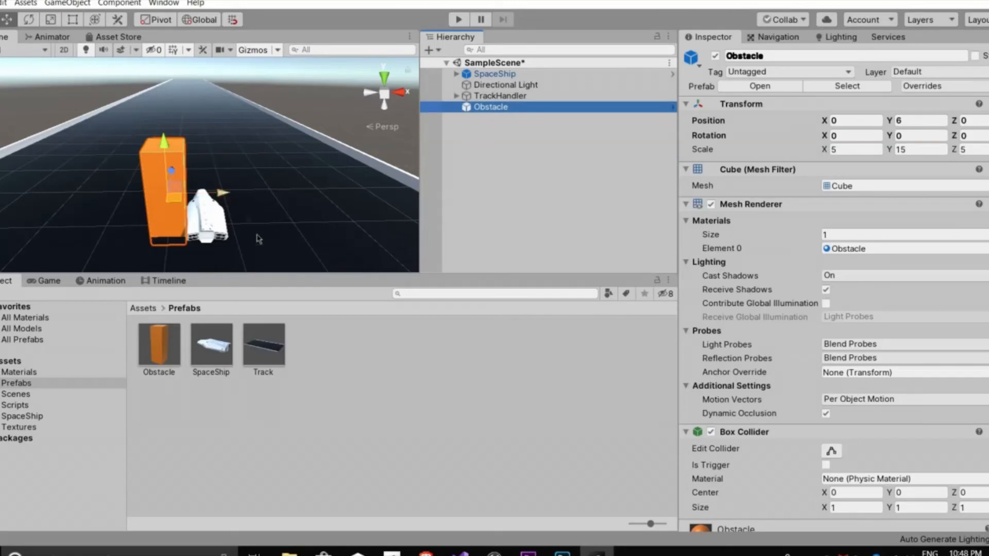
left_click_drag(172, 181, 198, 182, "alt")
scroll(279, 213, "down", 4)
left_click_drag(310, 184, 134, 176)
middle_click_drag(147, 210, 269, 224)
scroll(270, 221, "up", 5)
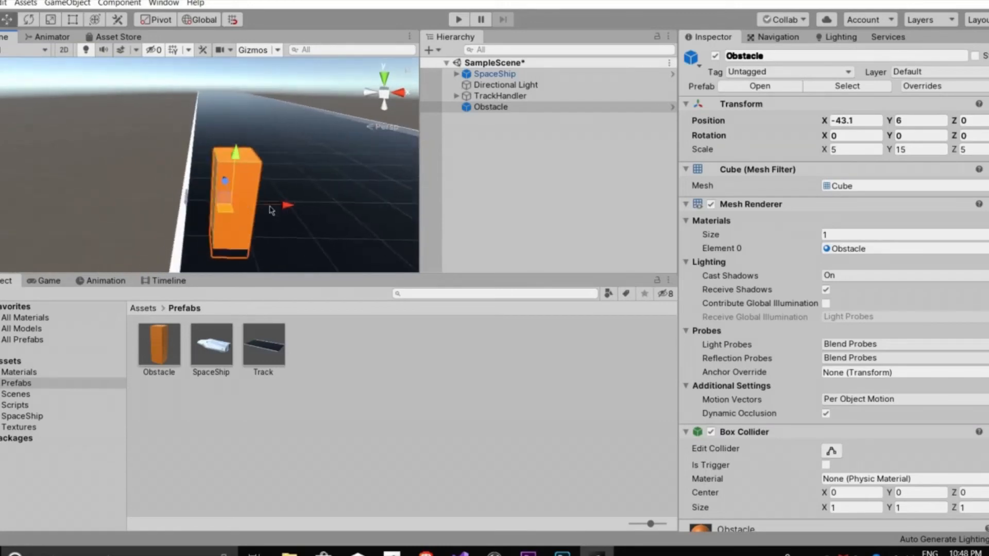
left_click_drag(300, 207, 278, 207)
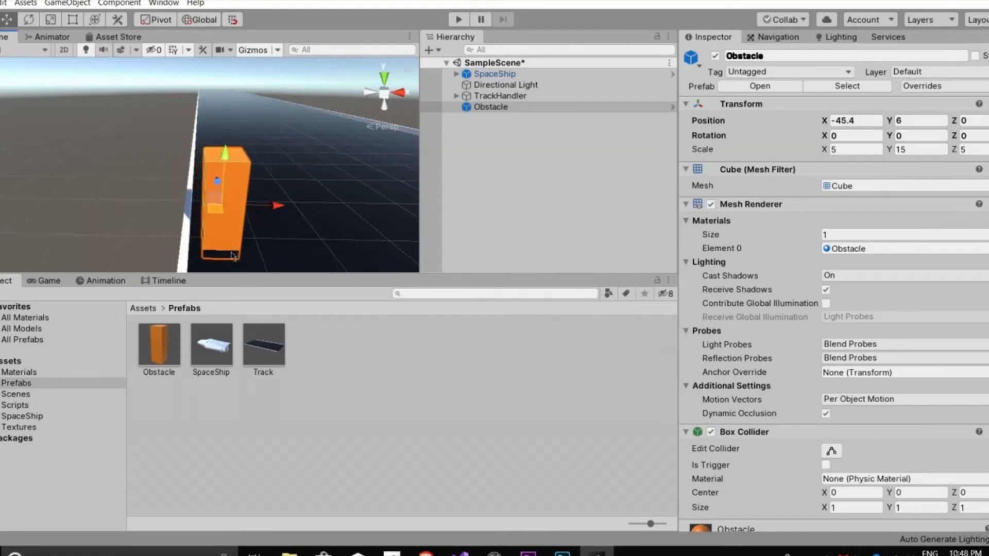
Move the Obstacle to the near left corner of the first Track, at about X -40.8 and Z -92
left_click_drag(277, 250, 488, 203, "alt")
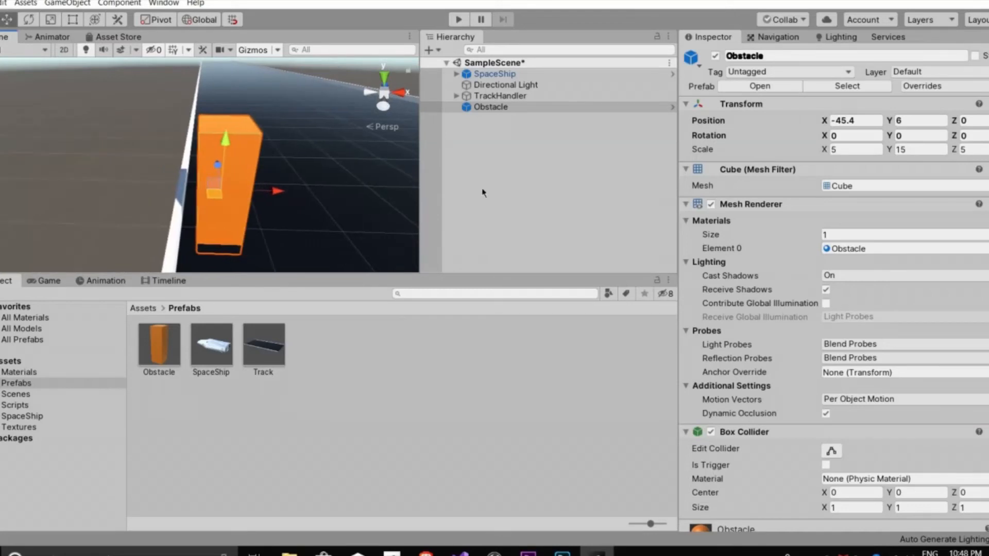
left_click_drag(230, 227, 265, 215, "alt")
scroll(247, 221, "down", 5)
left_click(278, 216)
left_click(207, 203)
left_click_drag(207, 203, 290, 184, "alt")
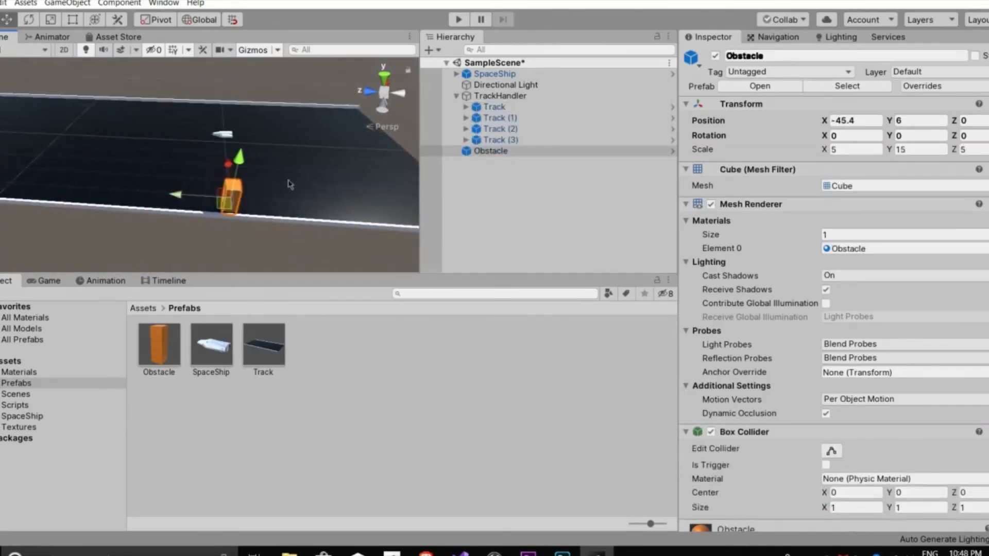
left_click(188, 195)
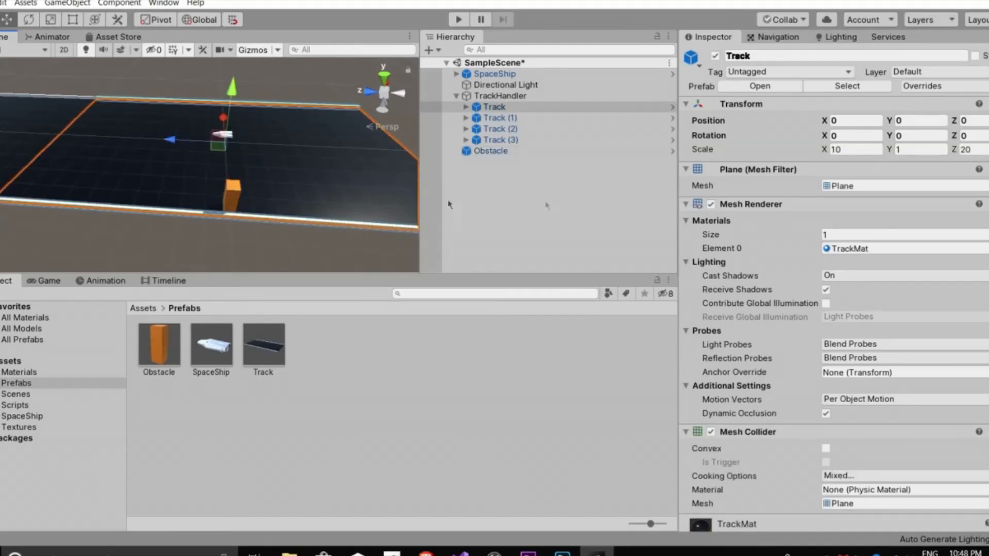
left_click(232, 197)
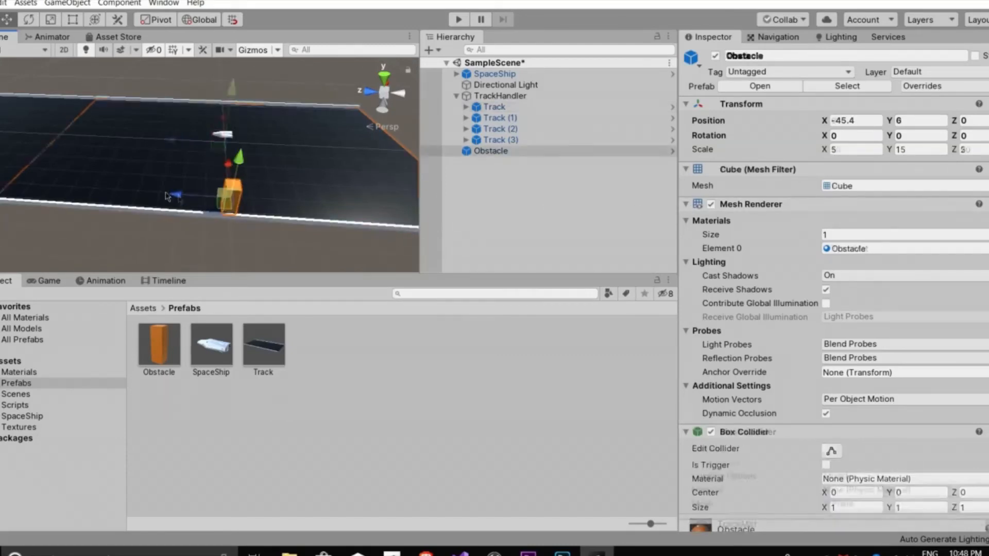
left_click_drag(176, 193, 0, 183)
left_click_drag(346, 183, 303, 199)
right_click_drag(149, 205, 203, 220)
left_click_drag(220, 209, 273, 228)
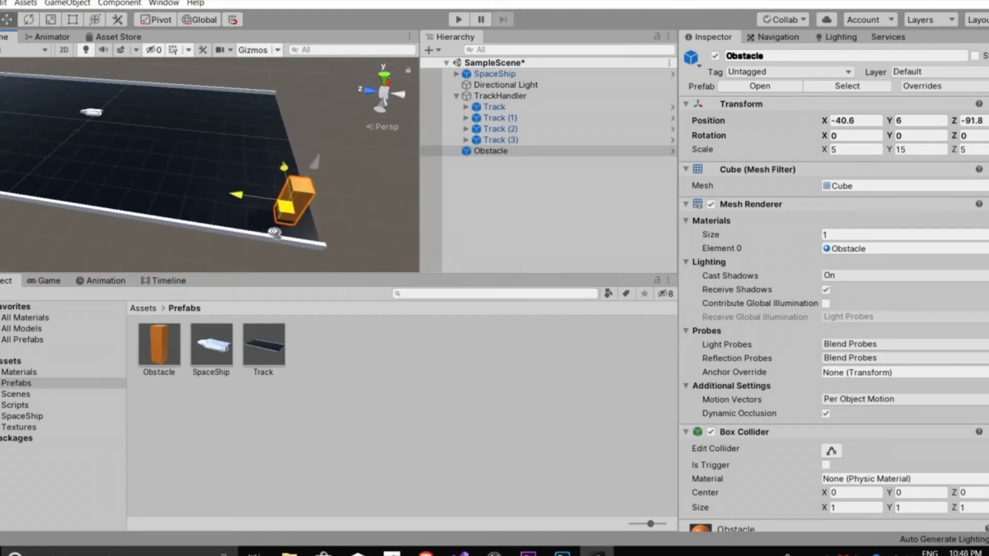
left_click_drag(167, 229, 292, 260, "alt")
scroll(292, 260, "down", 3)
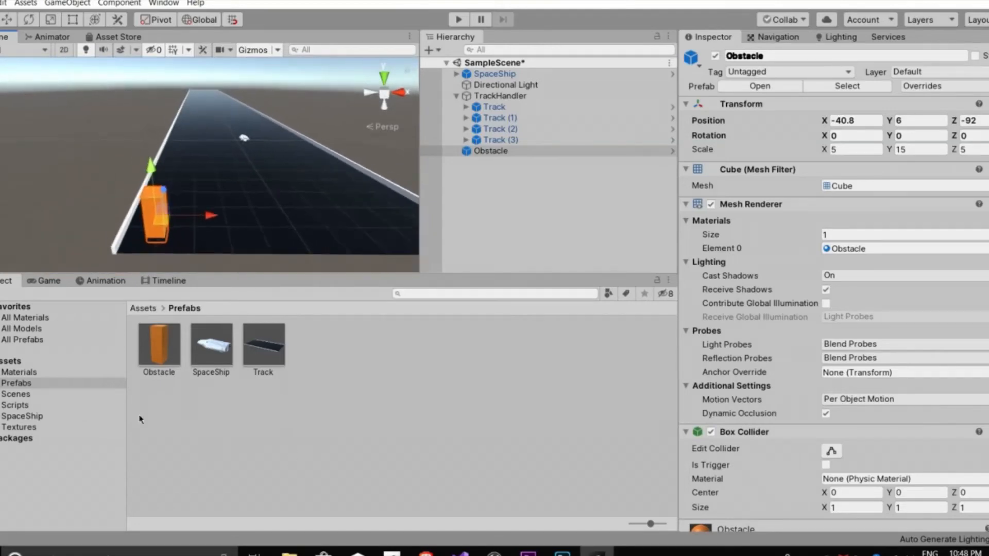
Open the ObstacleHandler script and declare a serialized GameObject field named obstaclePrefab at the start of the class
left_click(55, 407)
double_click(160, 346)
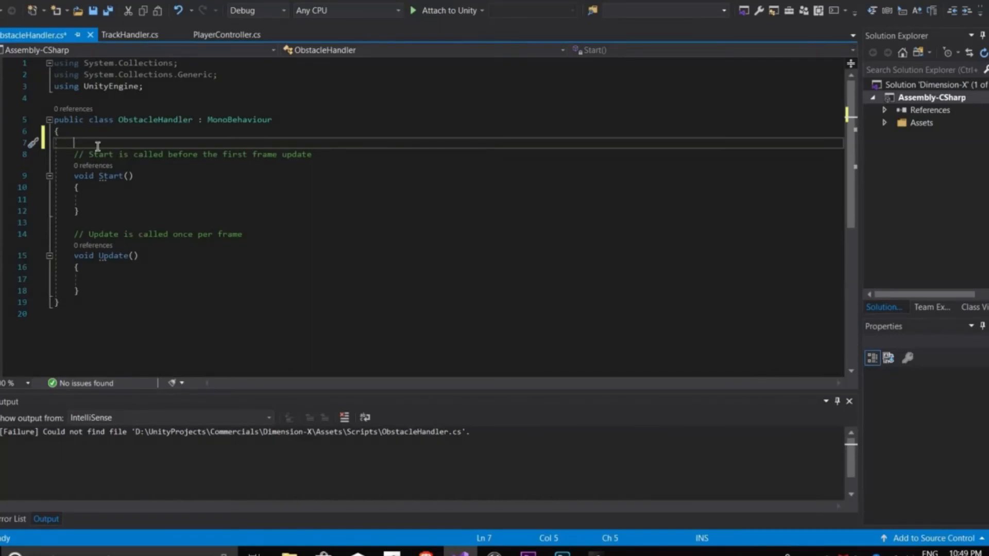
type("[SerializeField] GameObject")
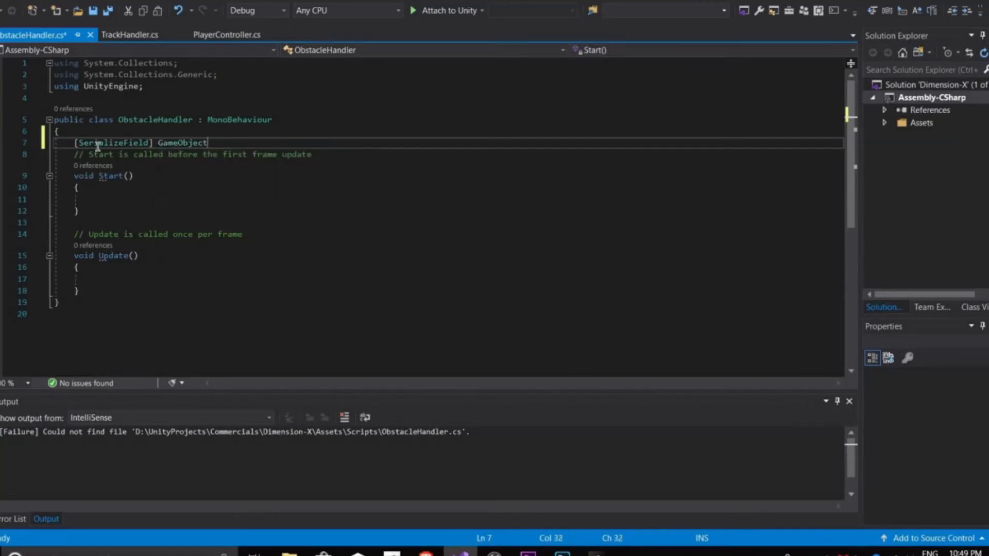
type(" obstaclePrefab;")
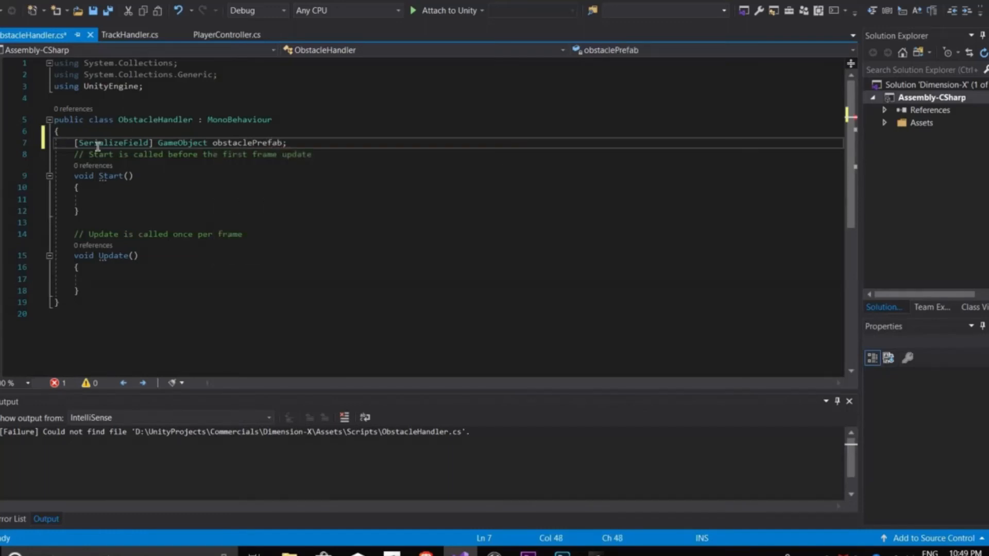
Add a blank line below the obstaclePrefab field and begin a for loop in Start() with int i=0 and the condition i<Random.Range()
key("Return")
key("Up")
key("Down")
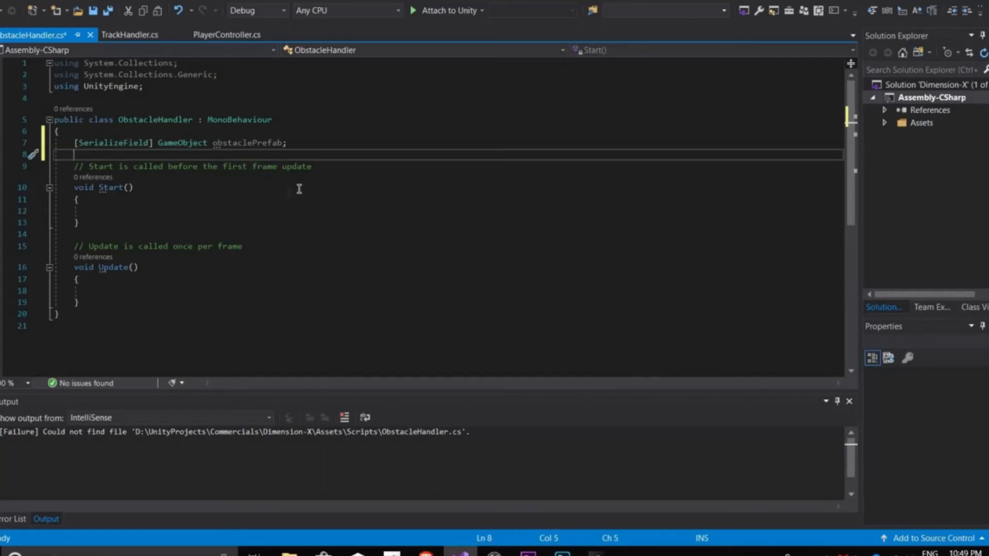
left_click(256, 215)
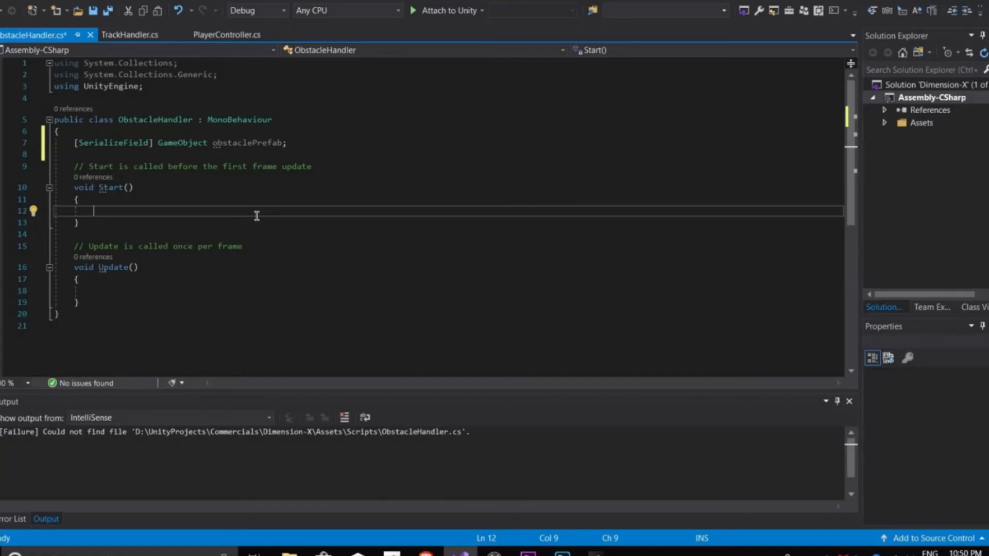
type("for(int i")
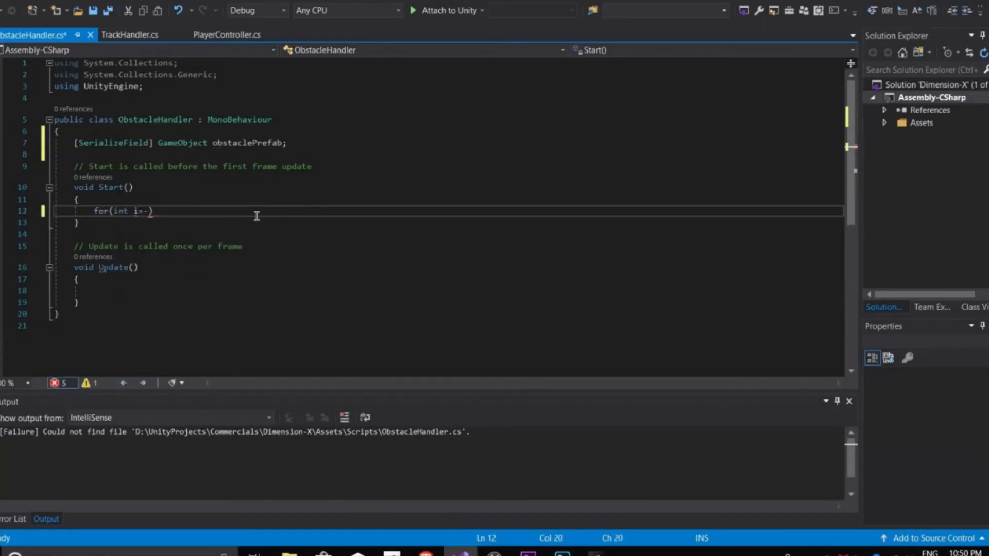
type("=0;i<Random.Range()")
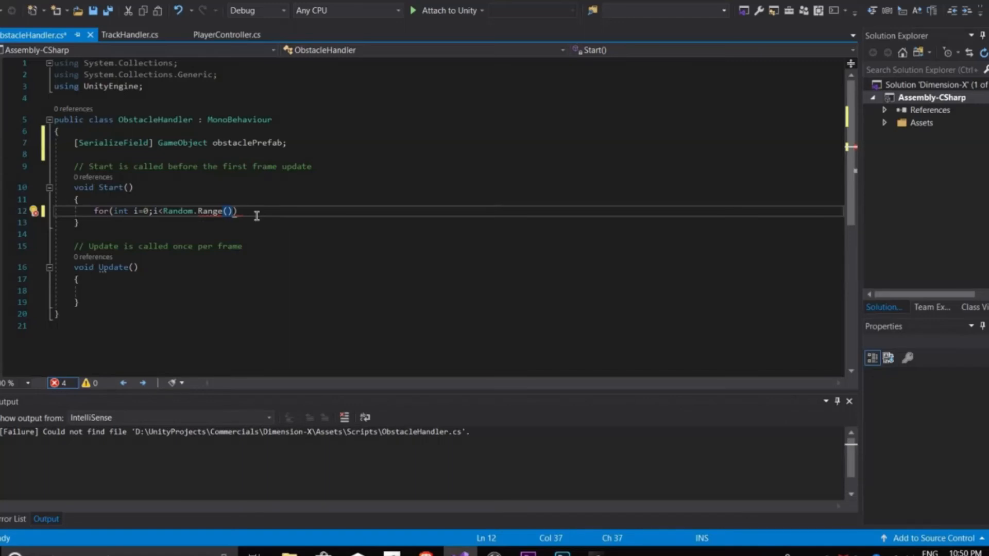
Enter 10 as the first argument of Random.Range in the for loop's condition, followed by a comma for the second argument
key("Left")
key("Left")
key("Left")
key("Left")
key("Left")
key("Left")
key("Left")
key("Right")
key("Right")
key("Right")
type("10")
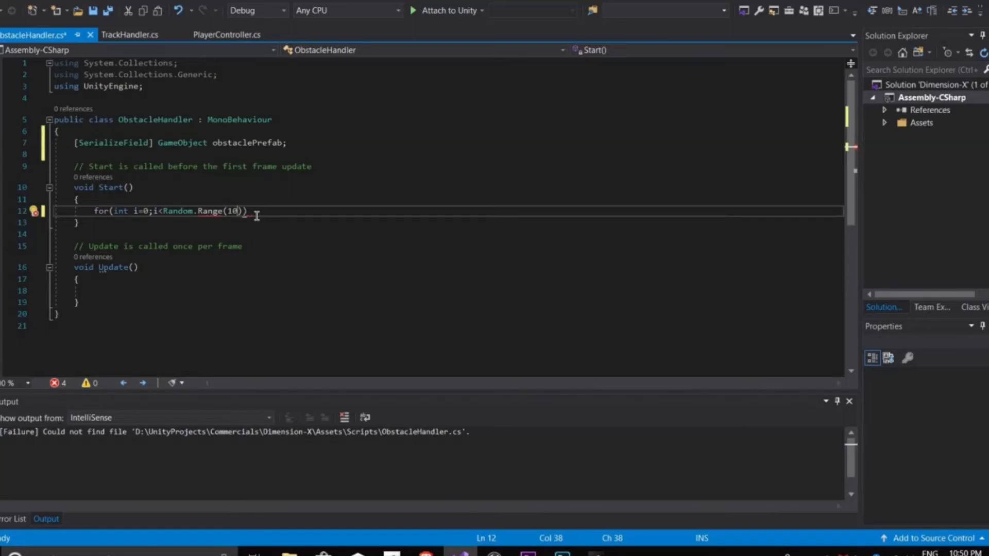
type(",")
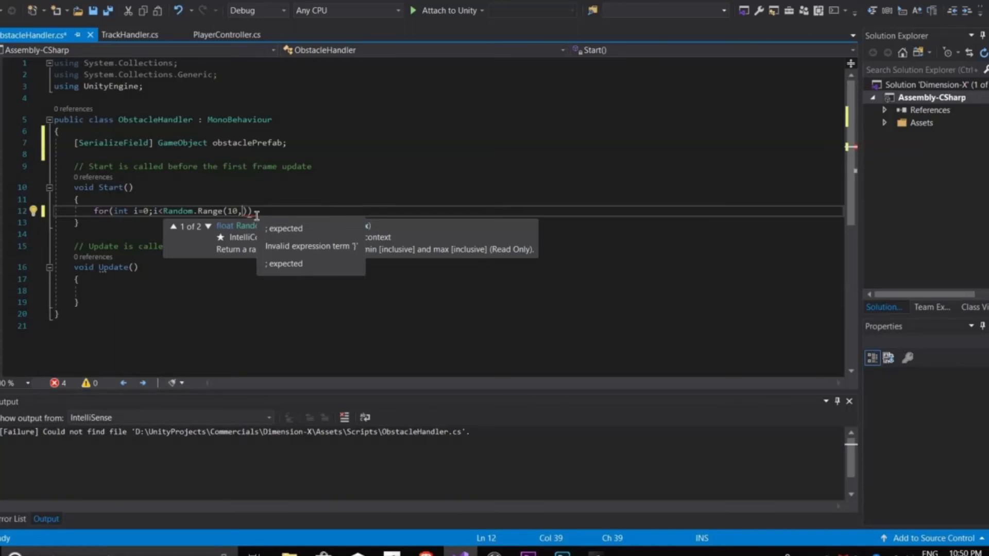
Complete the for loop header in Start() with Random.Range(10, 30) as the limit and i++ as the increment, and open its body
type("30)")
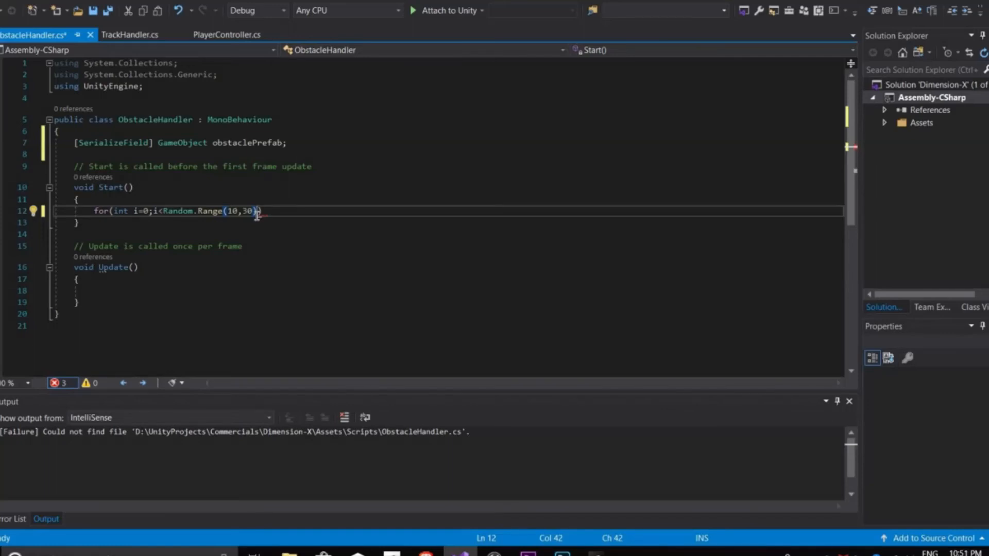
type(";i++){")
key("Return")
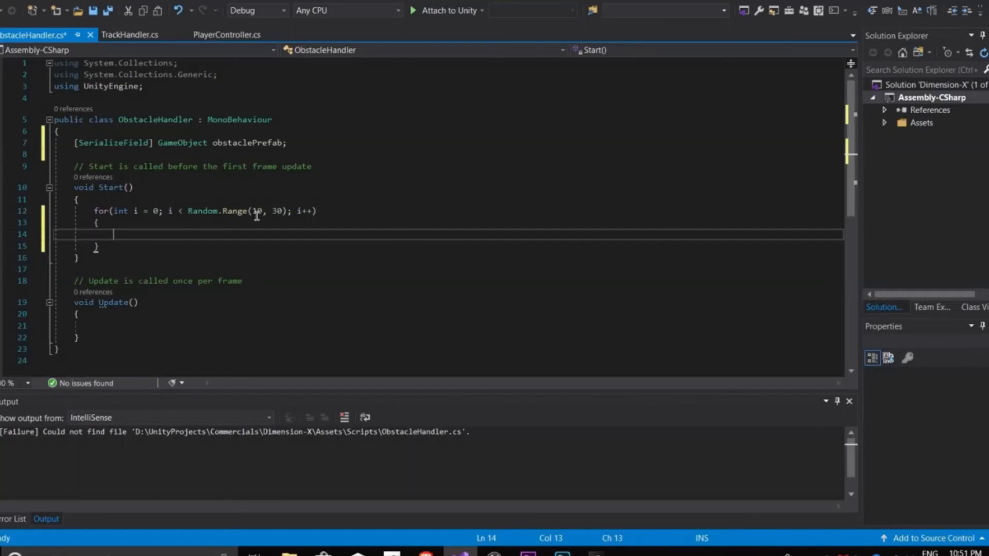
Inside the loop, declare a GameObject variable named temp and assign it an Instantiate() call
type("GameObject")
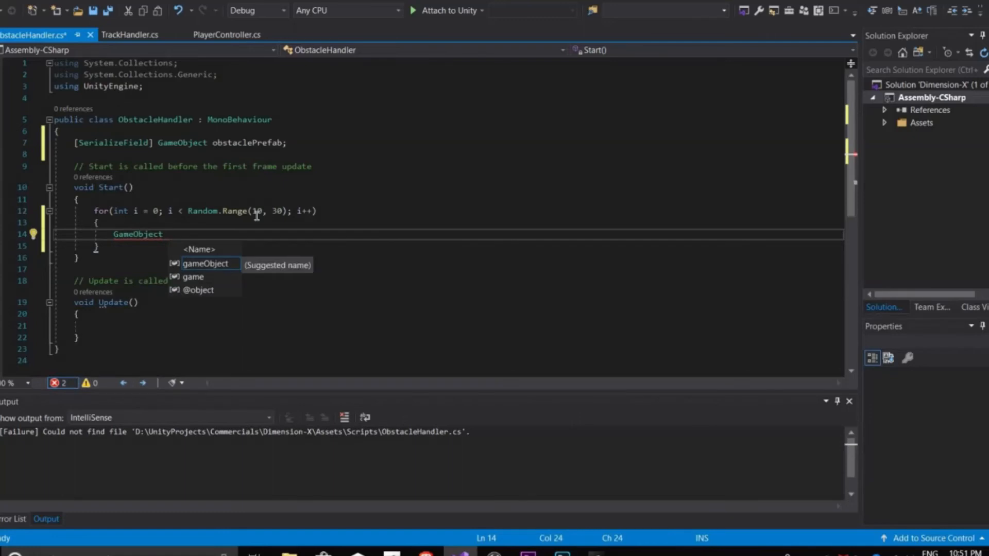
type(" i")
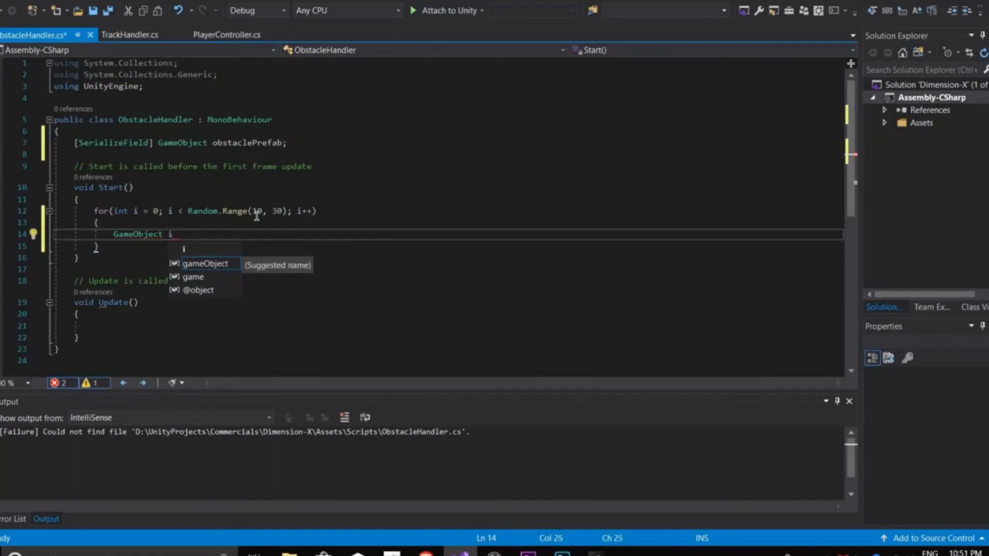
key("BackSpace")
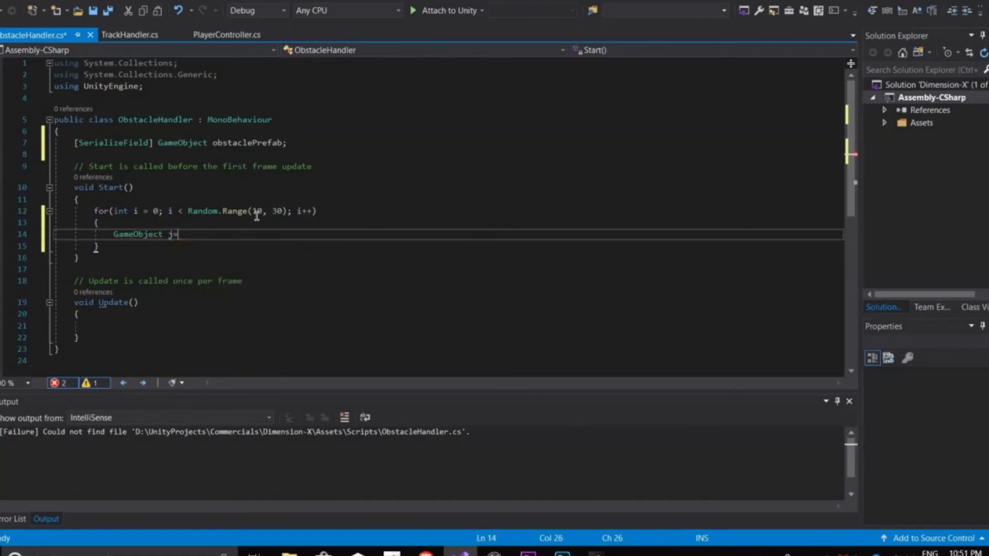
type("temp")
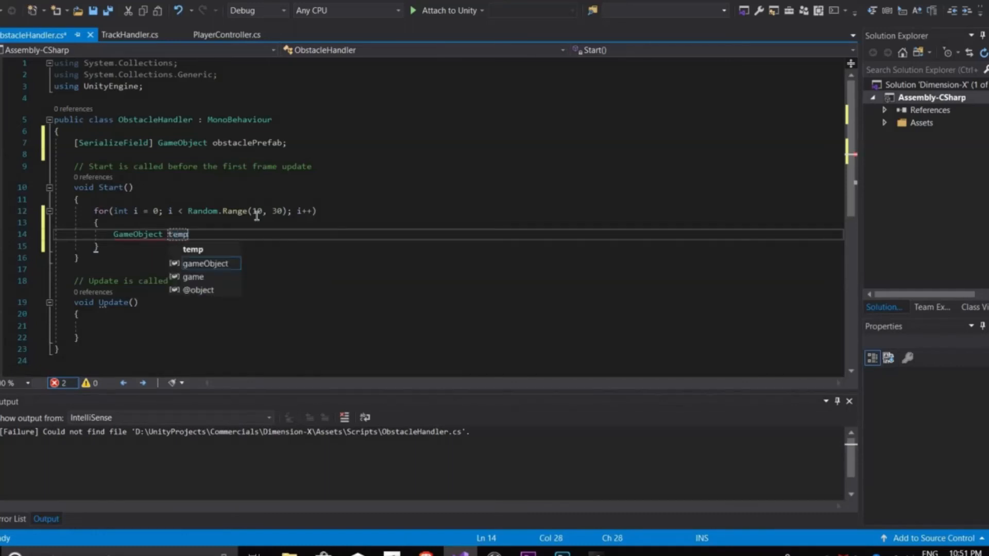
type("=")
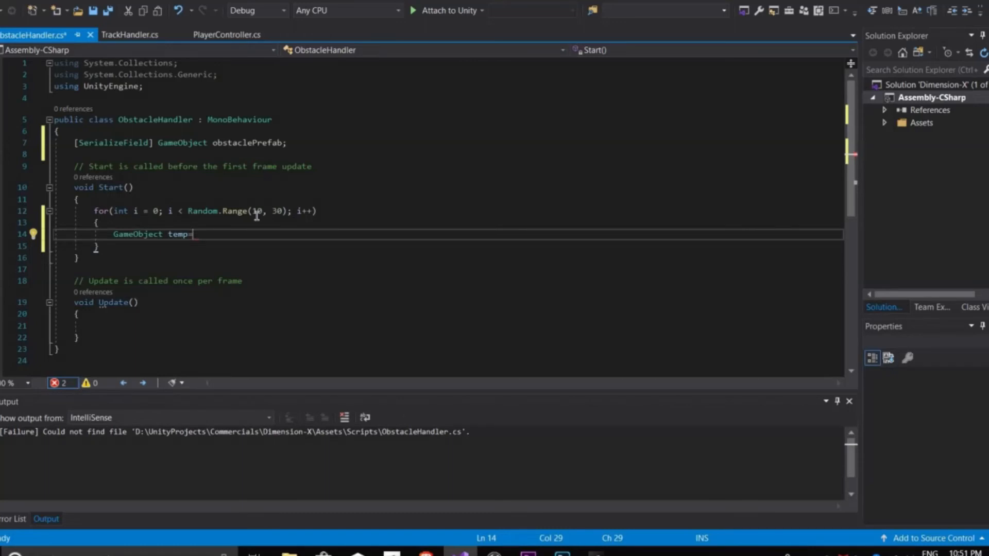
type("Instan")
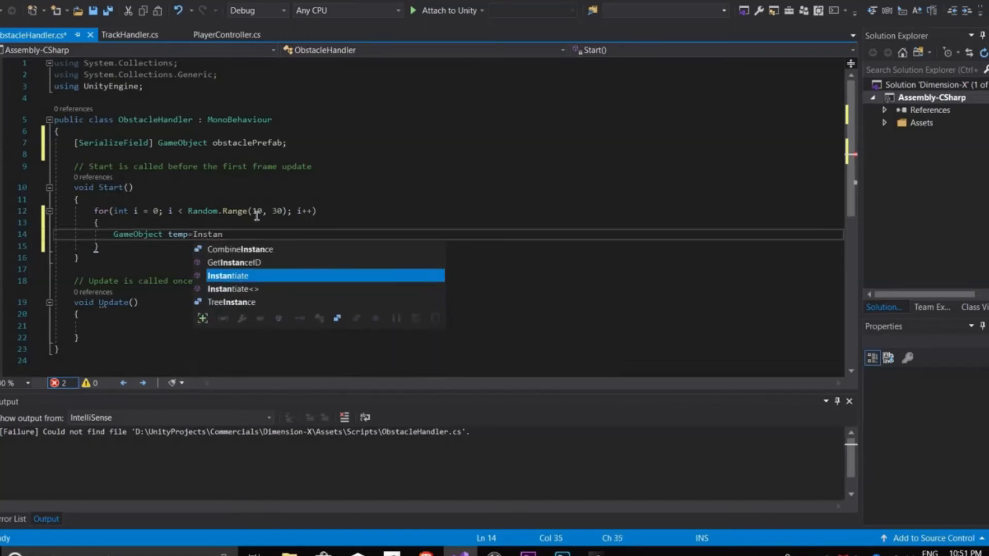
type("tiate(")
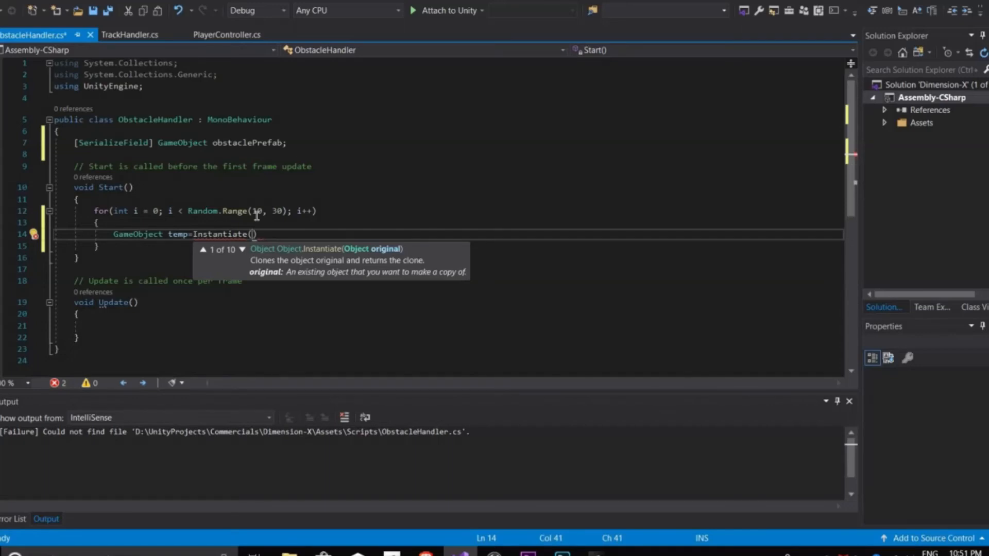
Pass obstaclePrefab as the first argument of the Instantiate call, followed by a comma
key("Left")
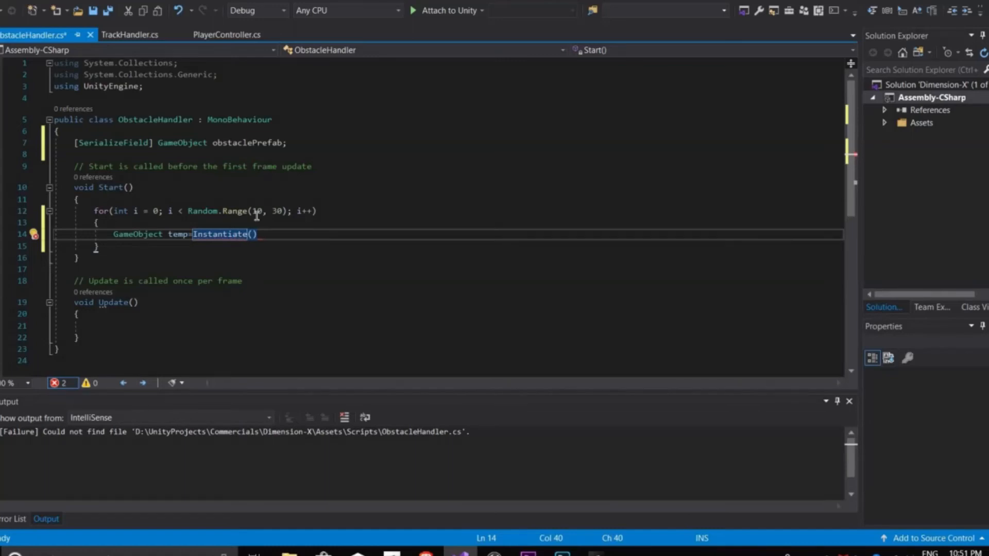
key("Right")
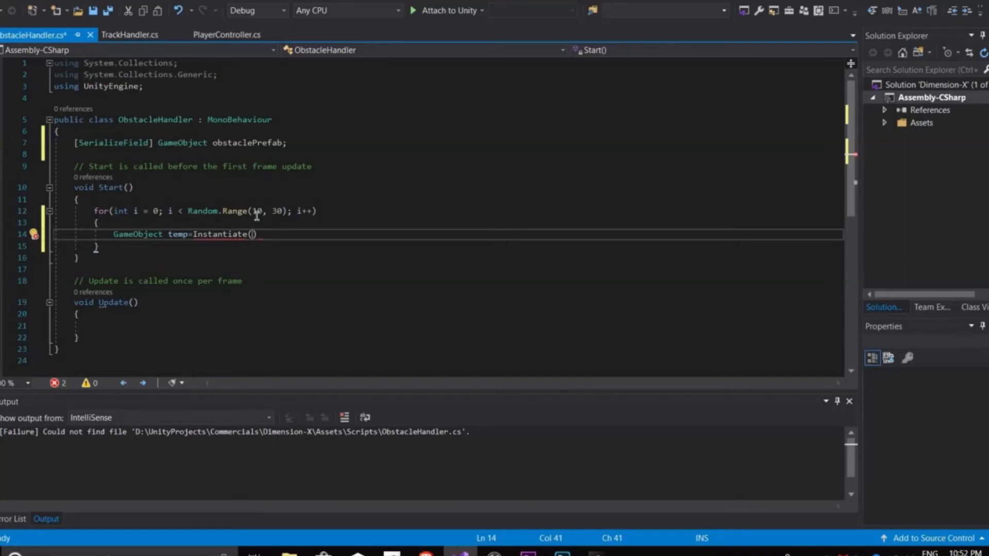
type("obst")
type("acle")
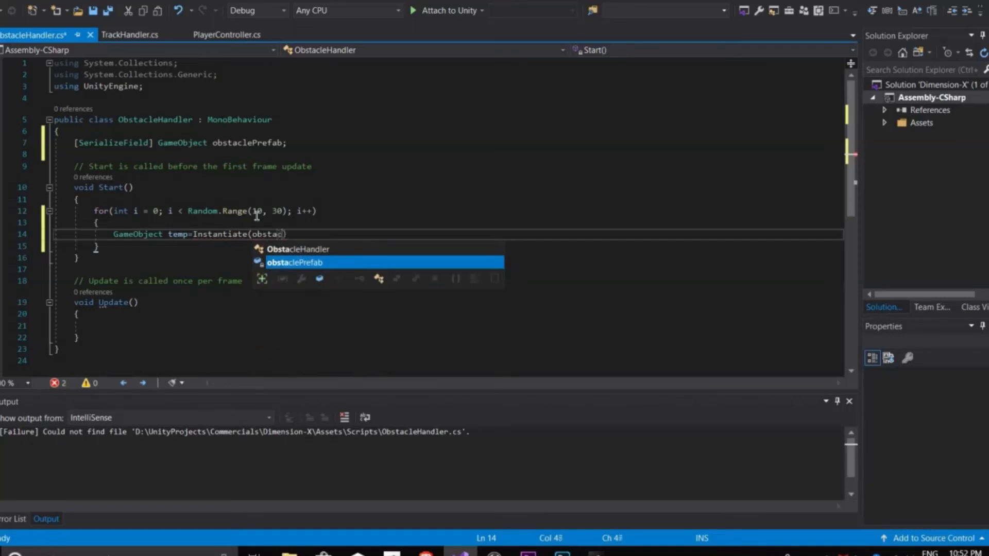
key("Tab")
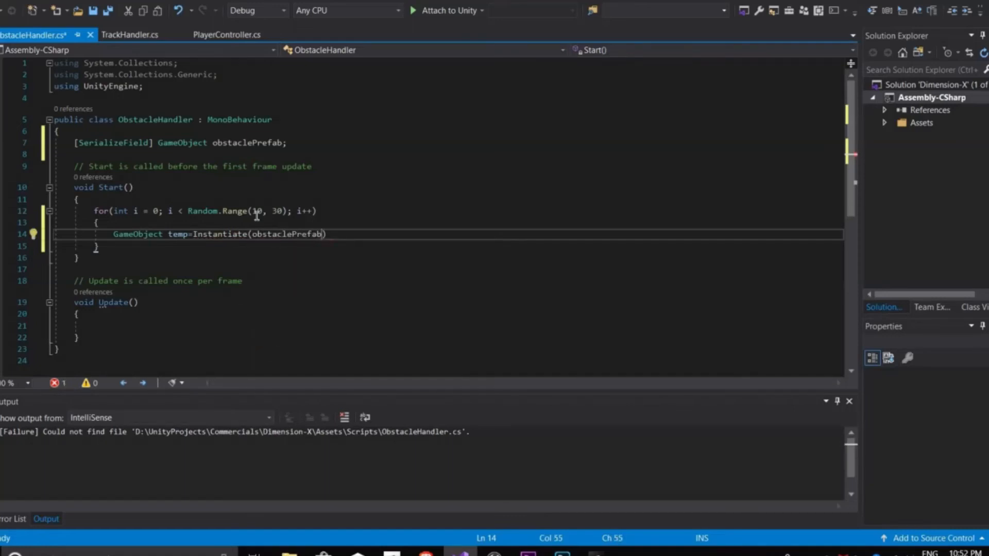
type(",")
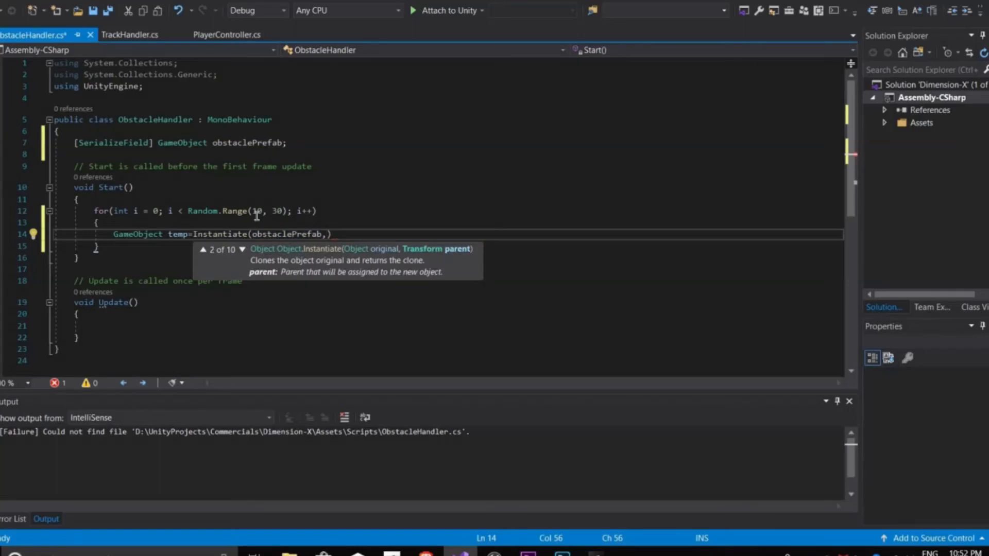
Add an empty new Vector3() as the second argument of the Instantiate call
type("new Ve")
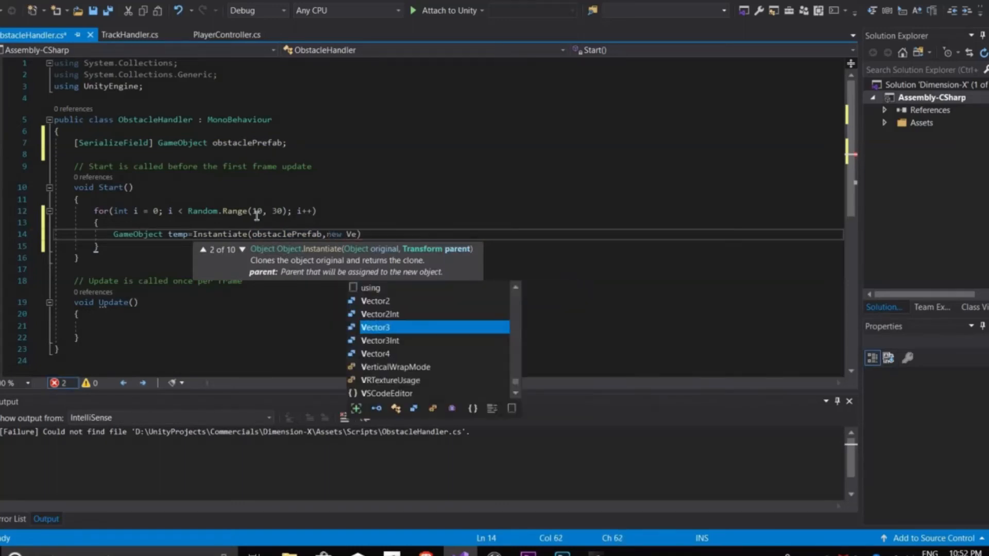
type("ctor")
type("3()")
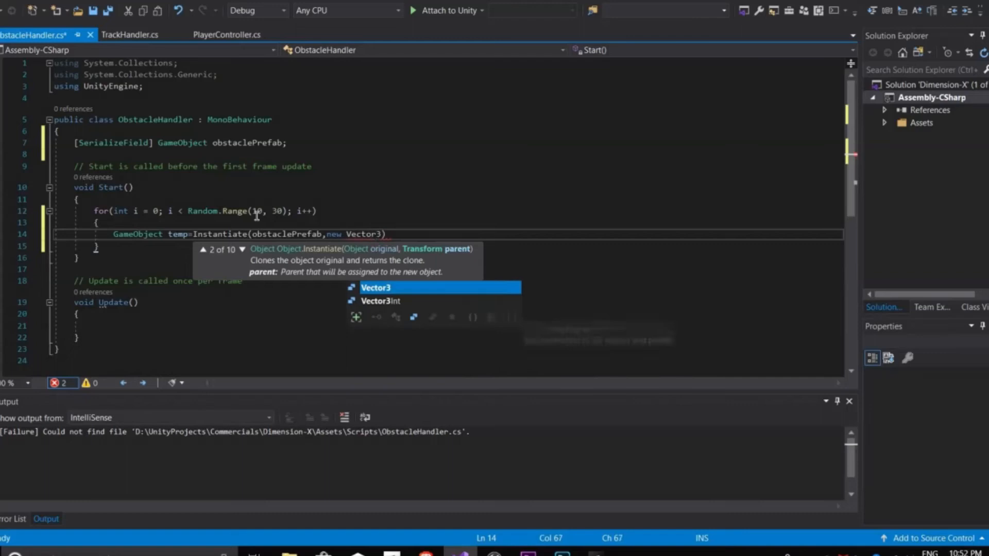
key("Left")
key("Left")
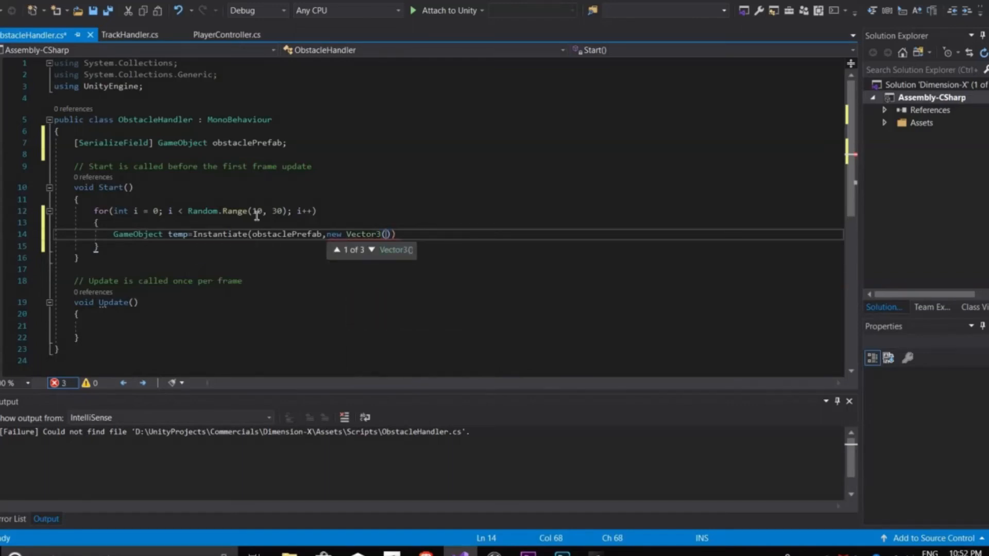
key("Right")
key("Right")
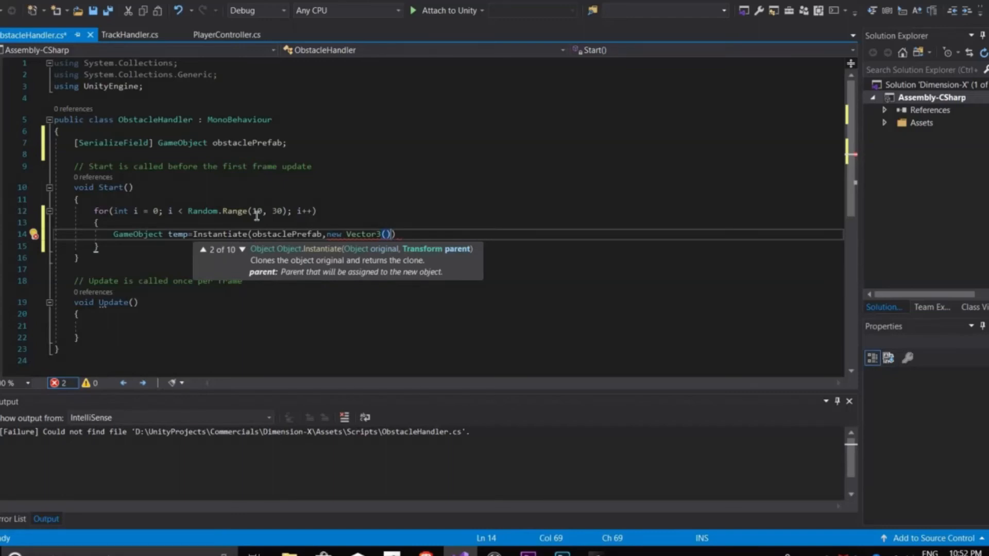
key("Left")
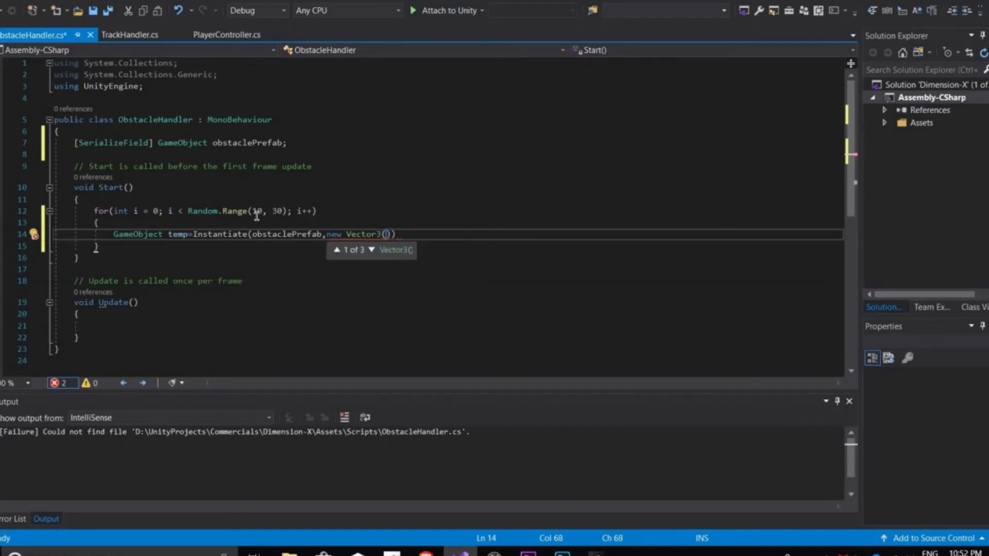
type("transform")
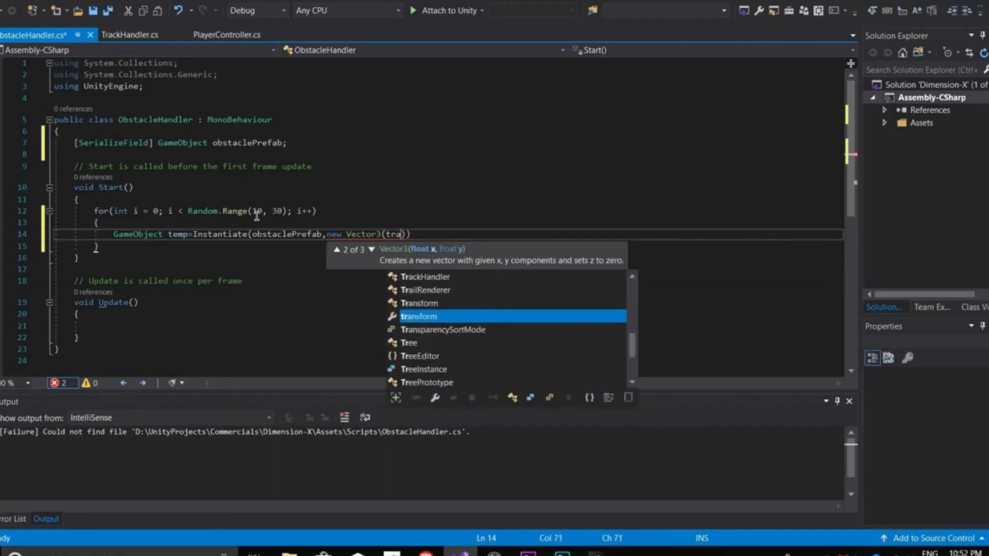
key("BackSpace")
key("BackSpace")
key("BackSpace")
key("BackSpace")
key("BackSpace")
key("BackSpace")
key("BackSpace")
key("BackSpace")
key("BackSpace")
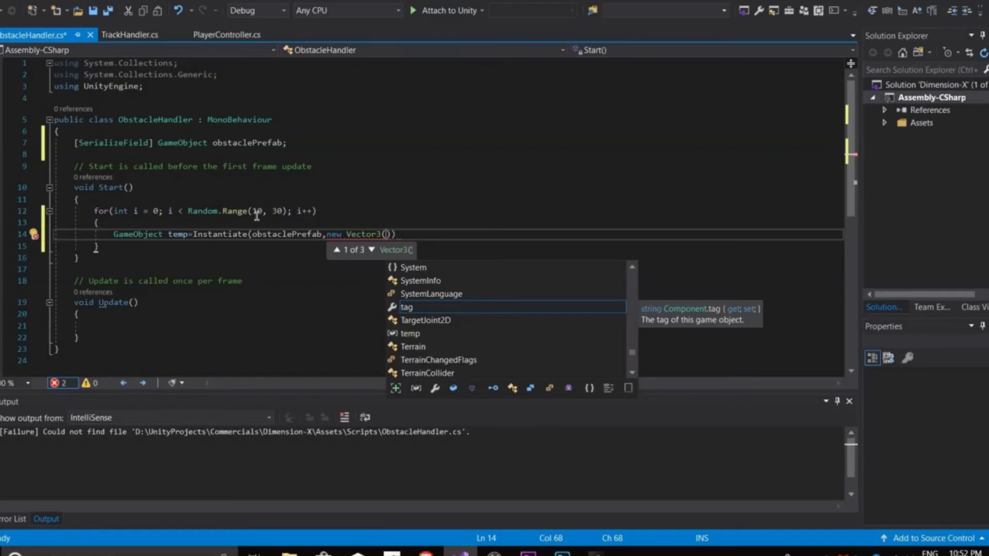
Set the Vector3's x component to Random.Range(-45,45) and its y component to 4
type("Random.R")
type("ange")
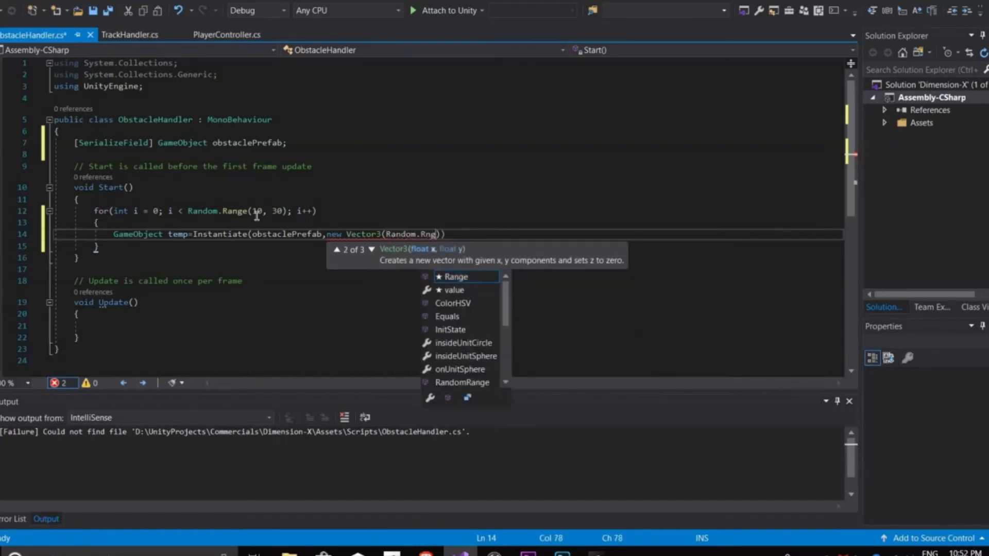
type("(")
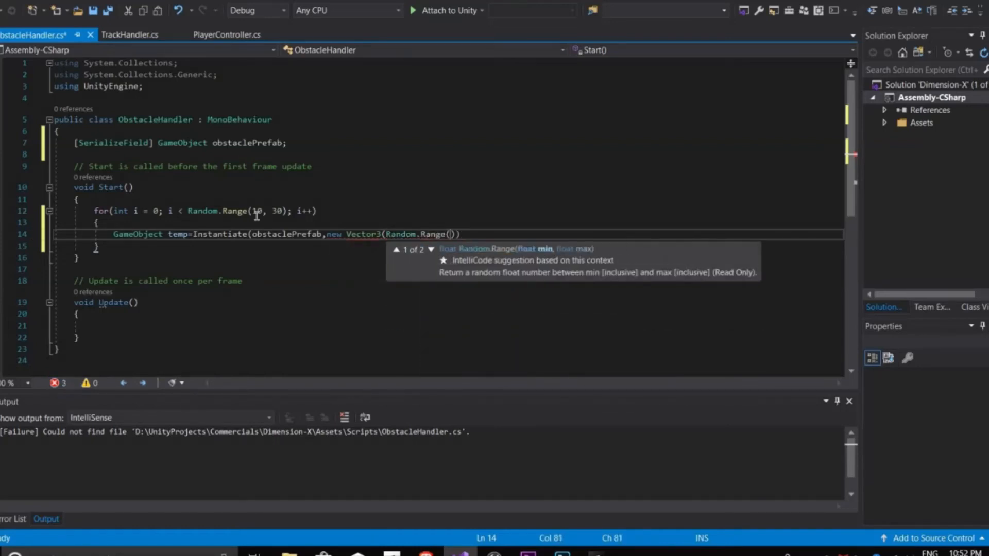
type("-45,45)")
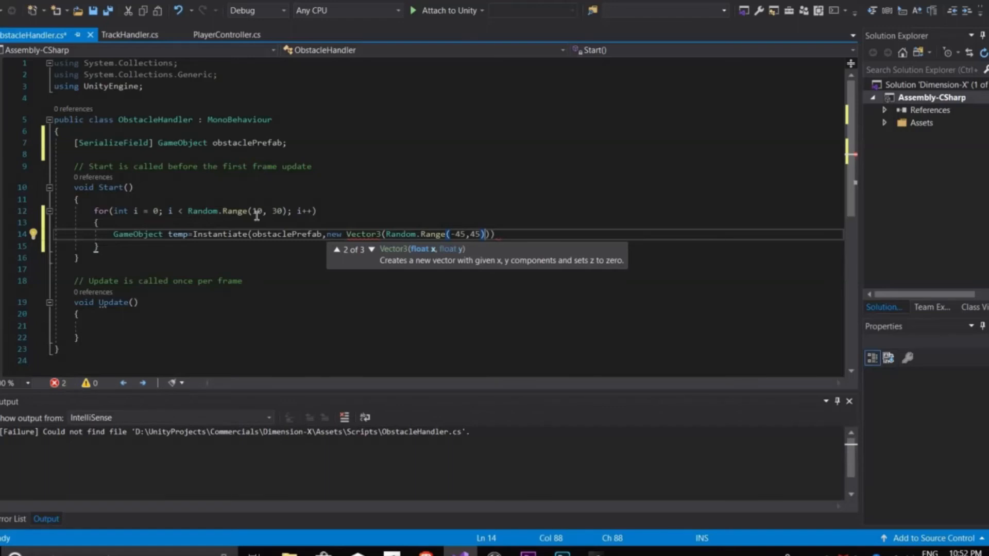
type(",4)")
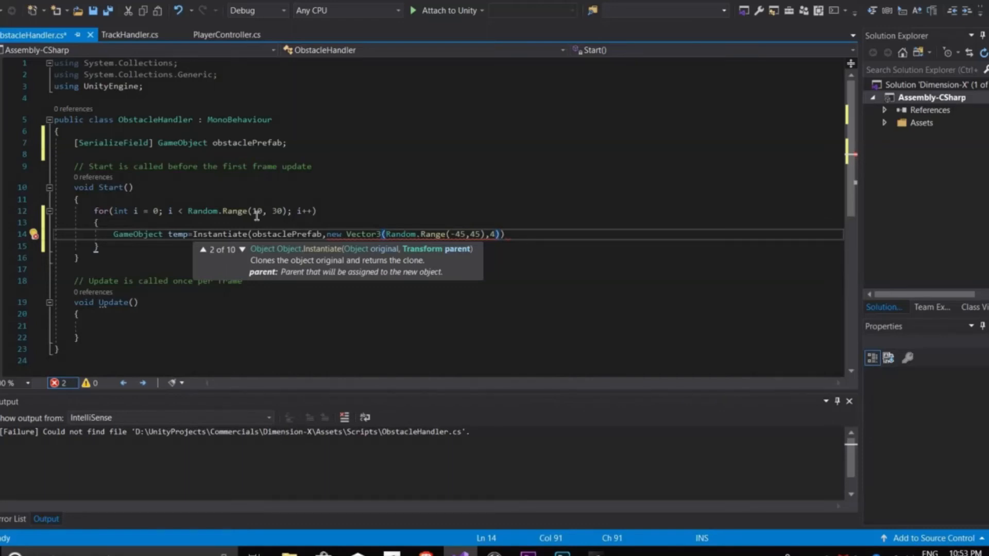
Add a Random.Range call as the Vector3's z component, with transform.position.z-100 as its minimum
type(",Random")
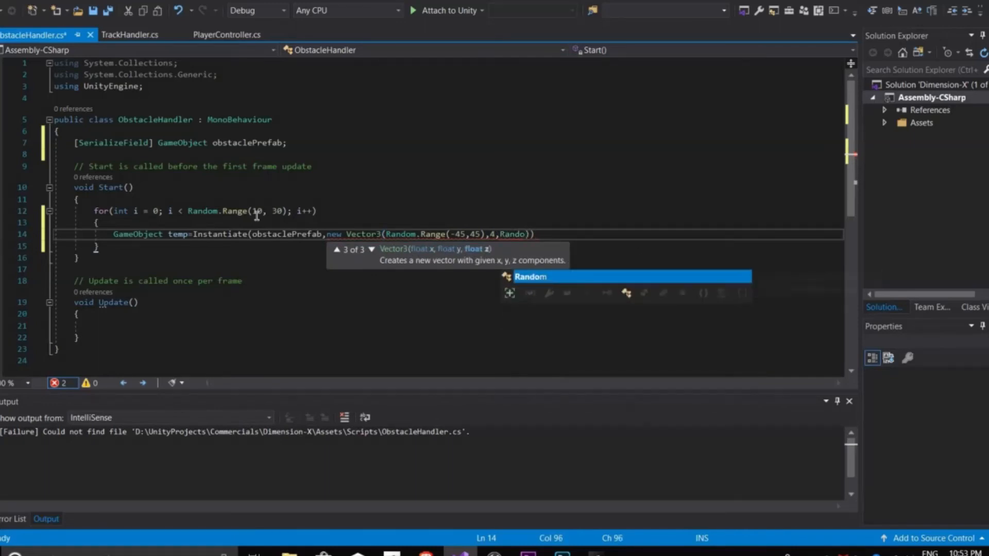
type(".Range(")
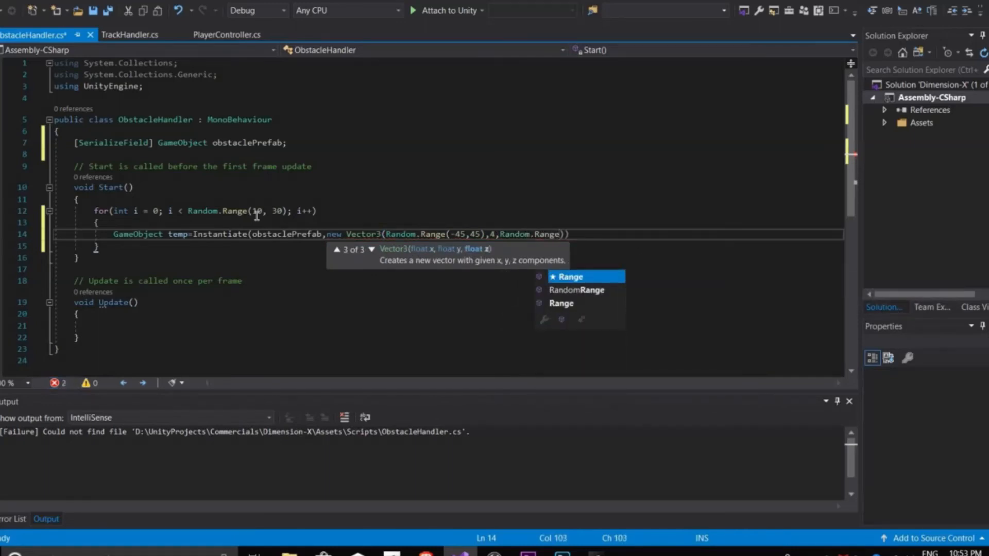
type(")")
key("Left")
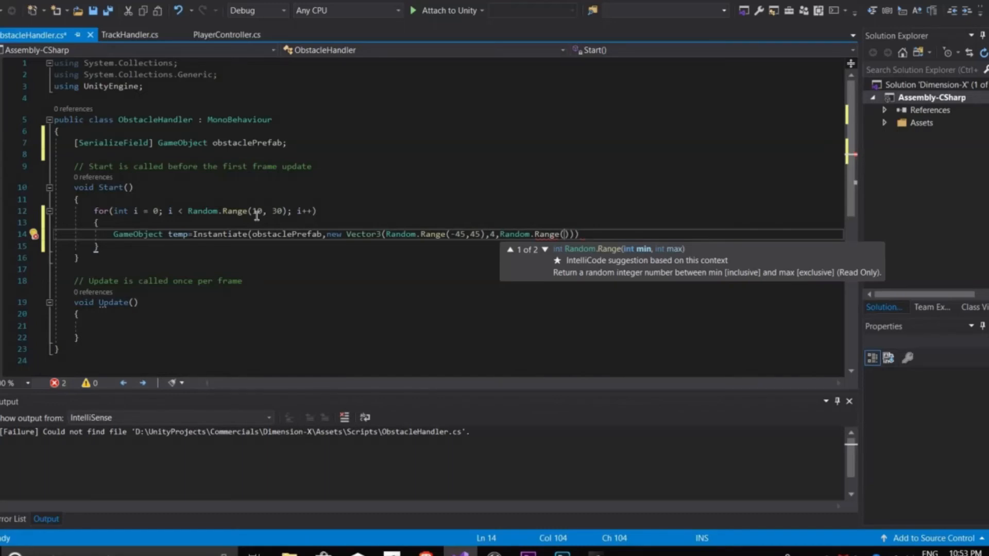
type("transfor")
type("m.position.")
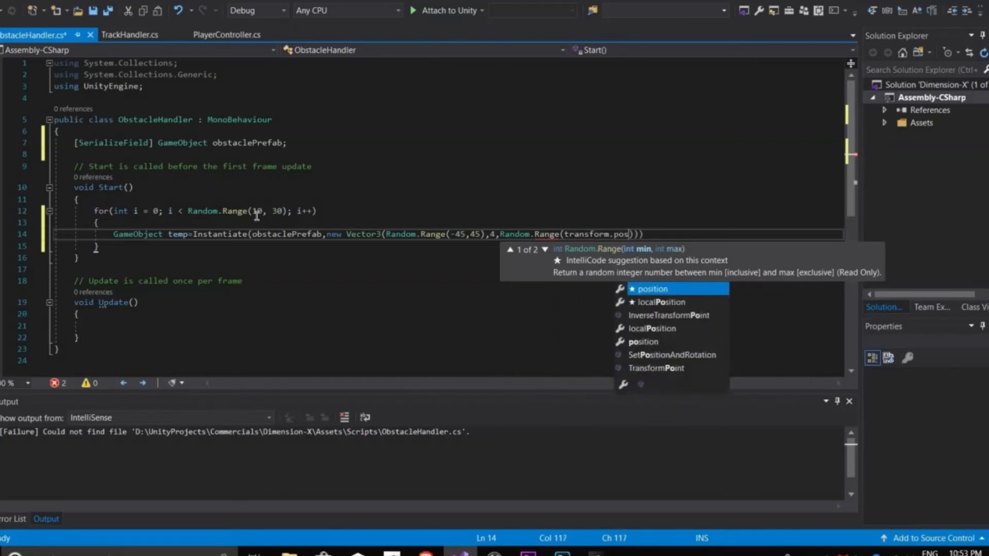
type("z-100")
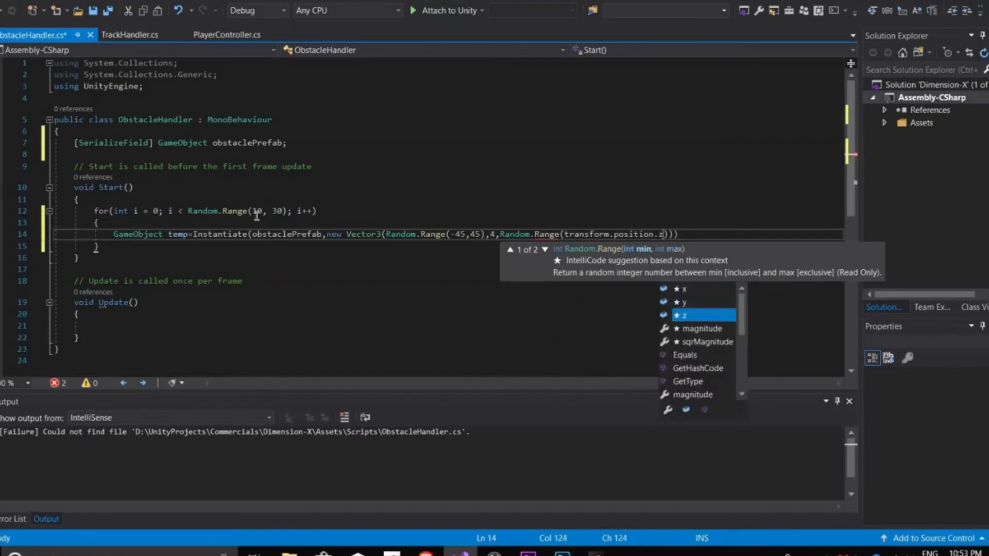
Set the maximum of the z component's Random.Range to transform.position.z+100 and place the cursor after the Vector3's closing parenthesis
type(",transform")
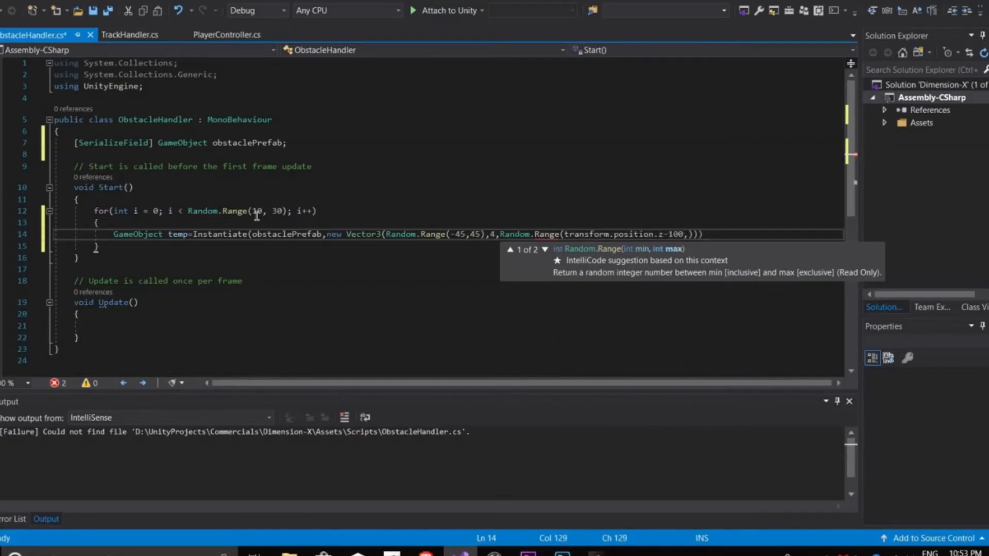
type(".position.")
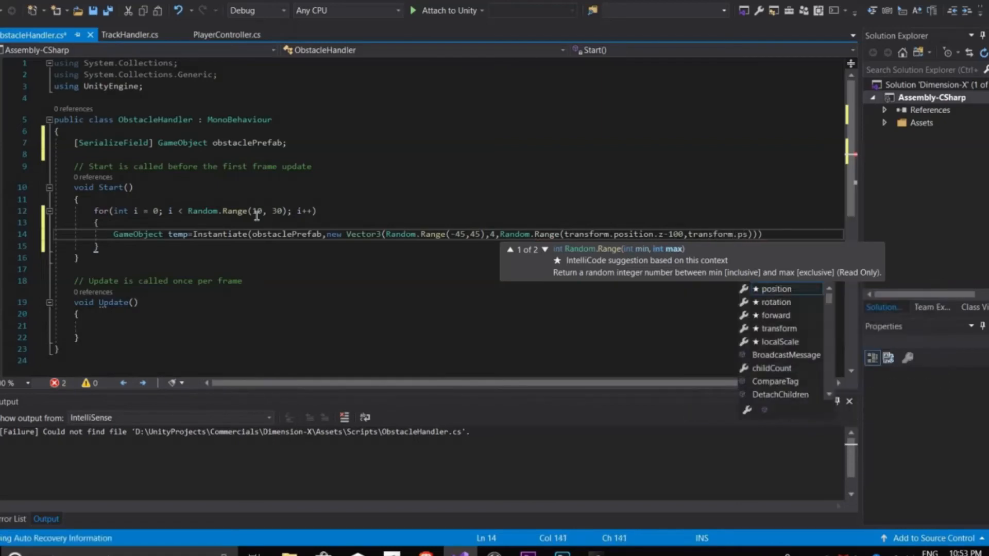
type("z+100)")
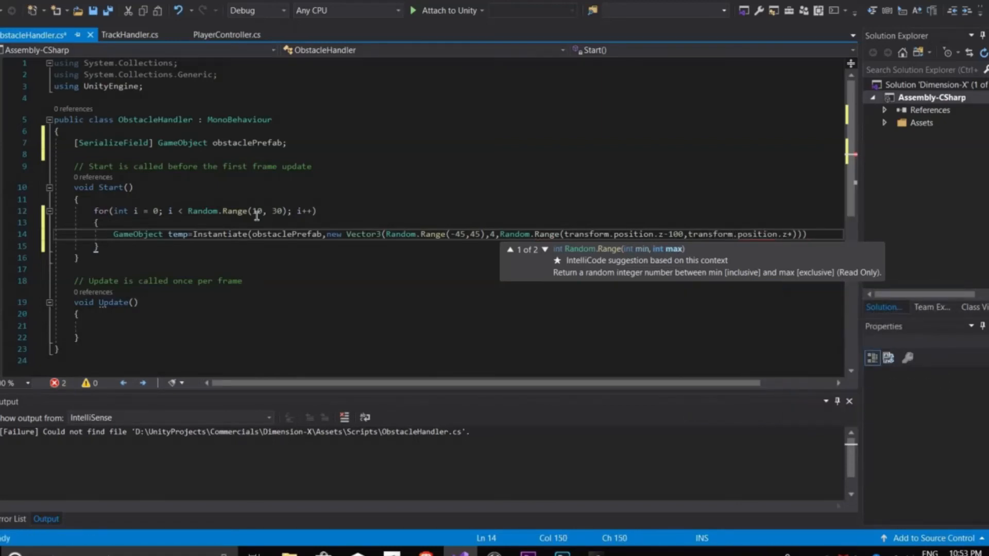
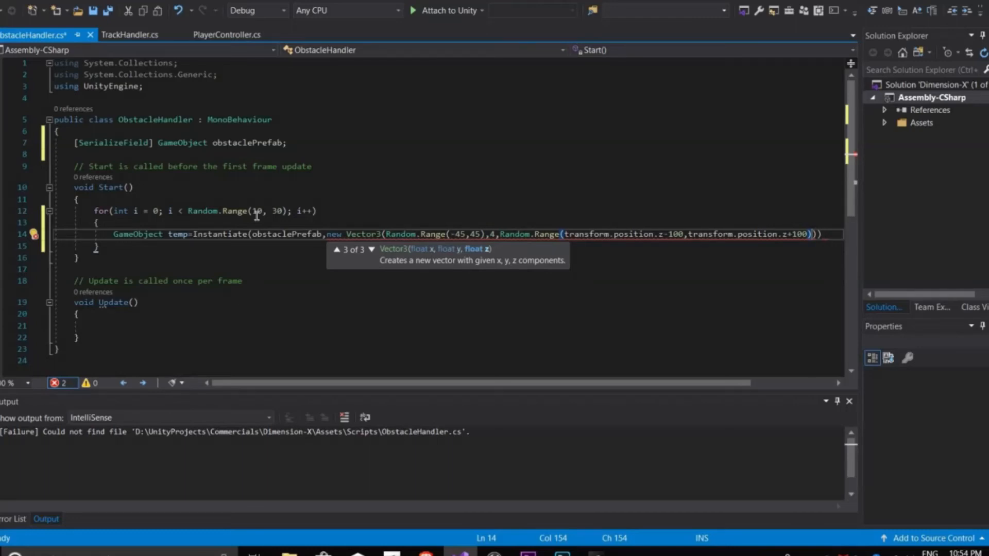
key("Right")
key("Left")
key("Right")
key("Left")
key("Right")
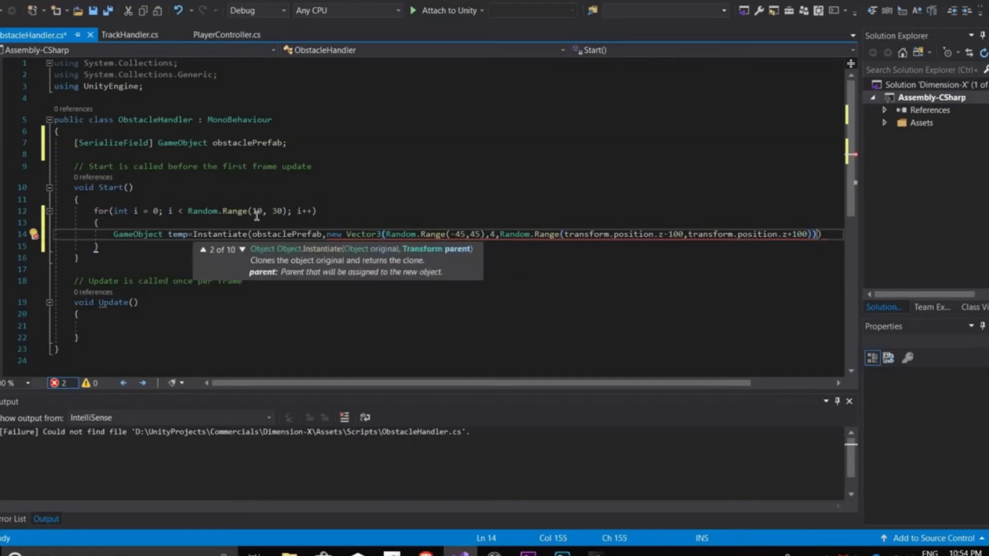
Complete the Instantiate call with Quaternion.identity as its third argument, close the statement and start a new line below it
type(",Quaternion.identi")
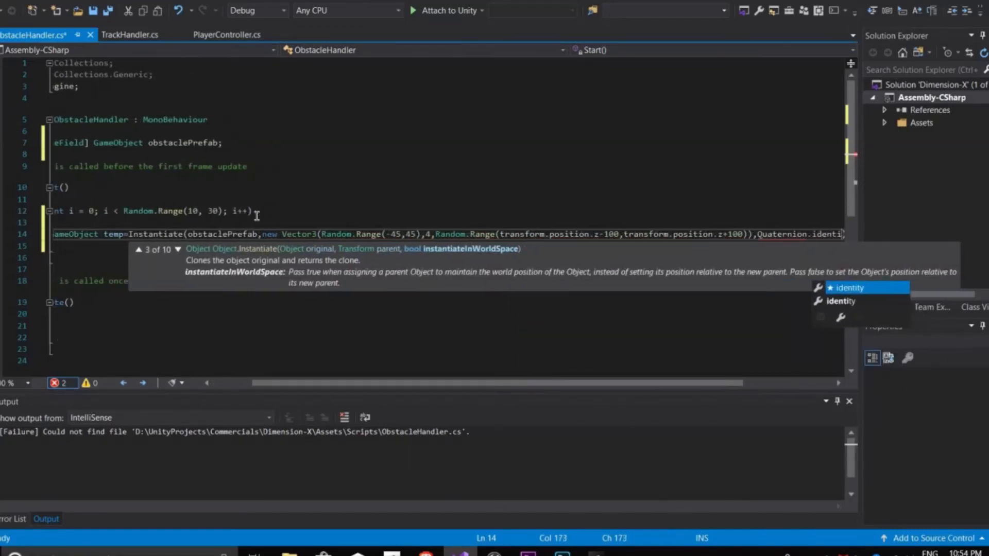
key("Tab")
type(")")
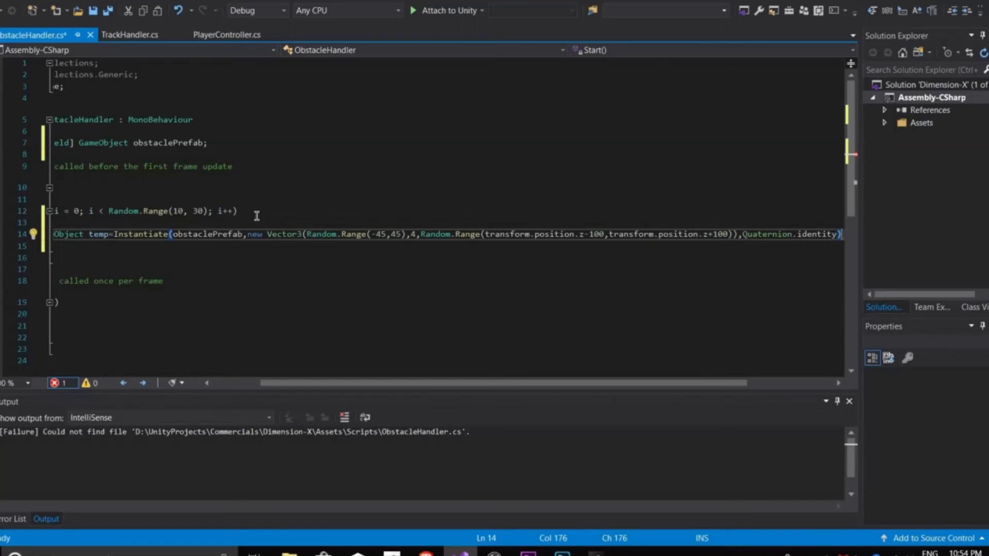
type(";")
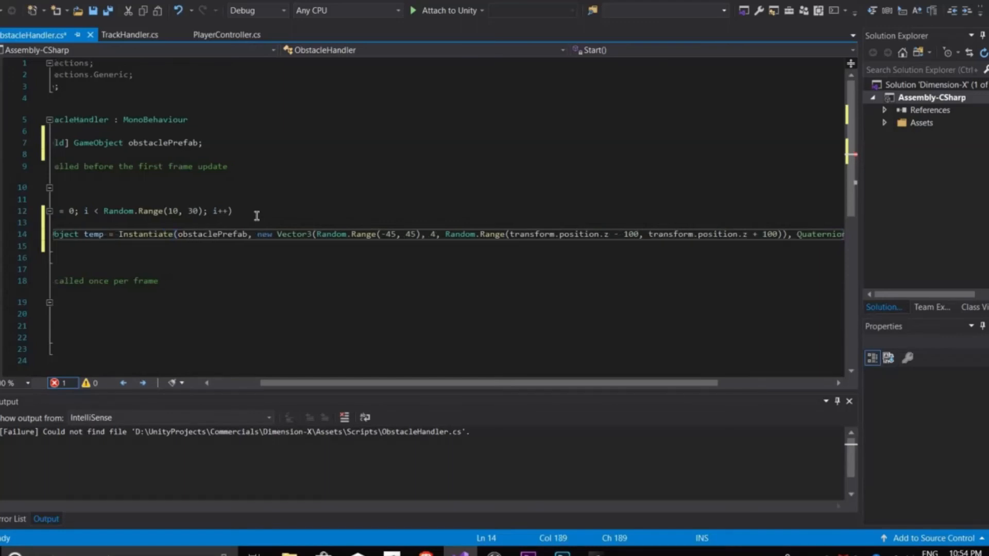
key("Left")
key("Right")
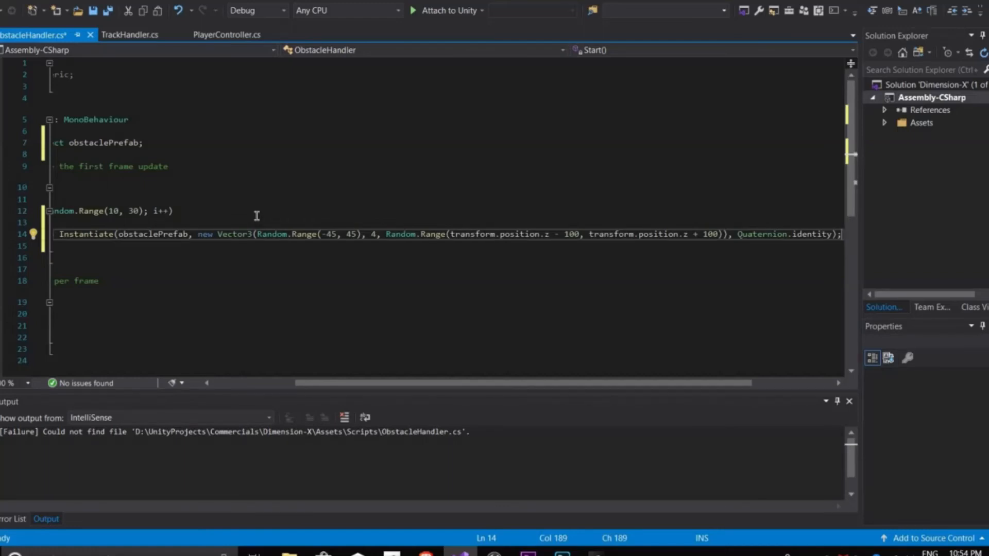
key("Return")
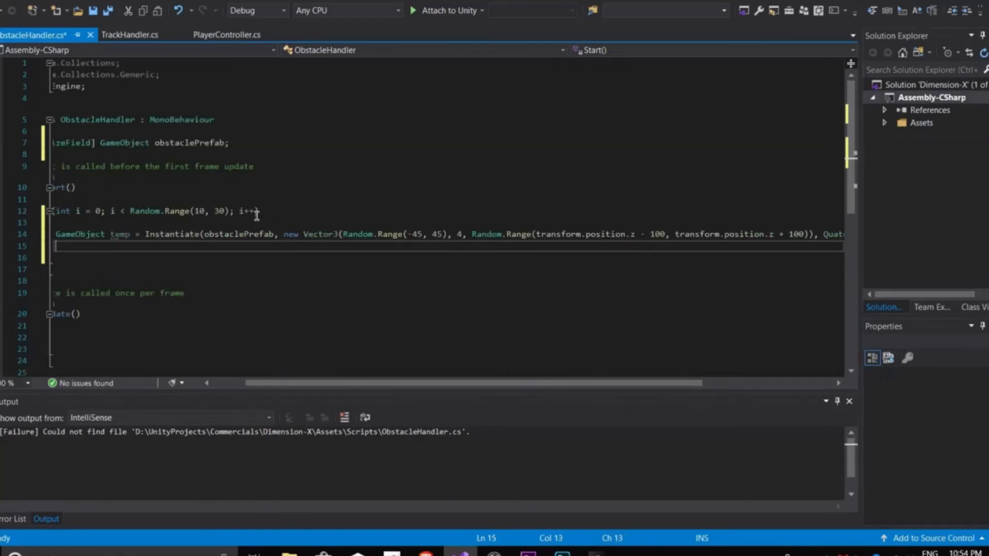
type("temp")
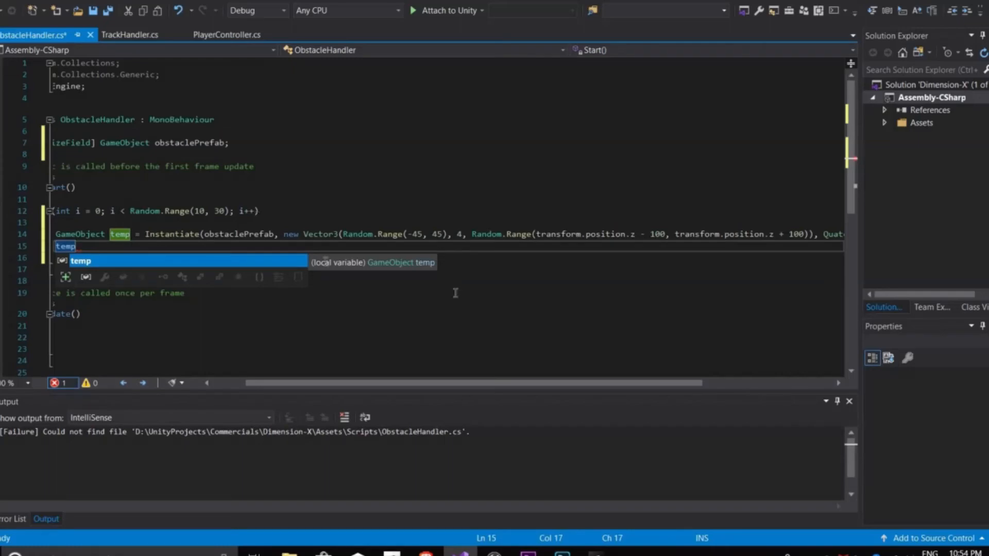
key("alt+Tab")
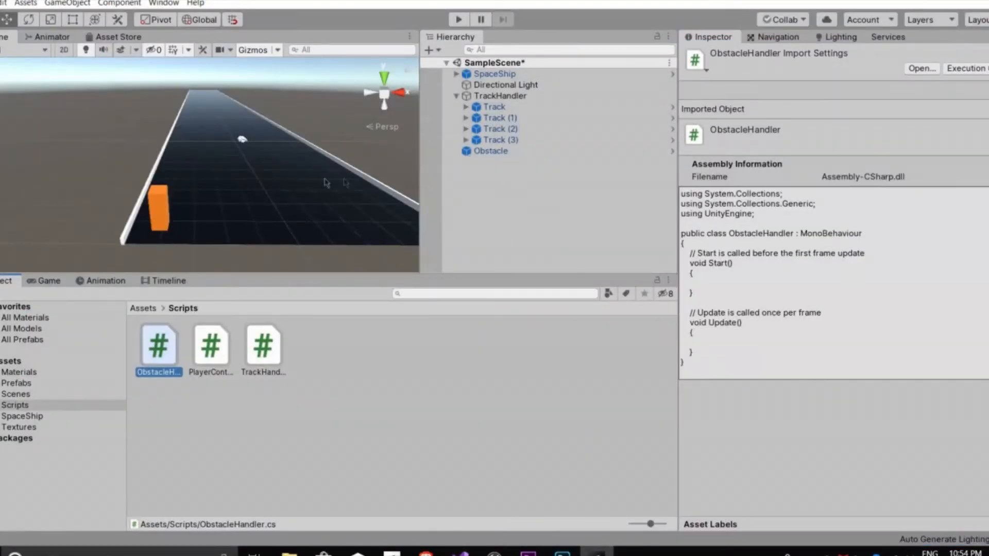
left_click_drag(250, 190, 204, 203, "alt")
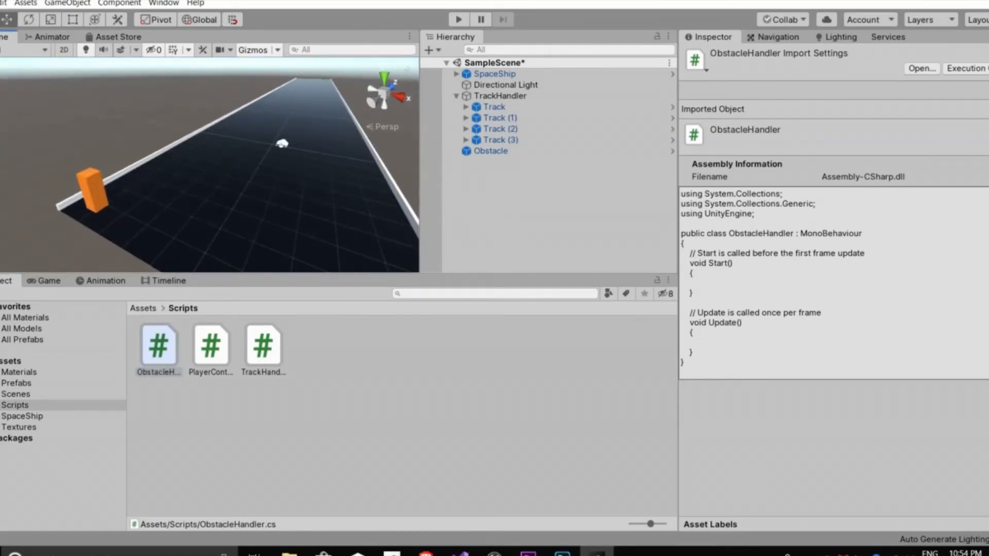
left_click(459, 553)
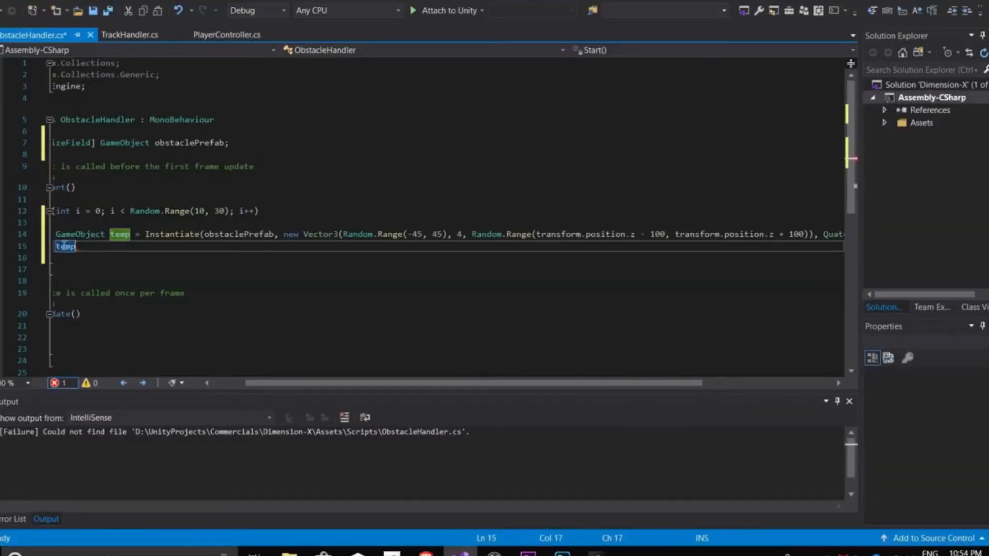
left_click_drag(76, 247, 56, 246)
key("BackSpace")
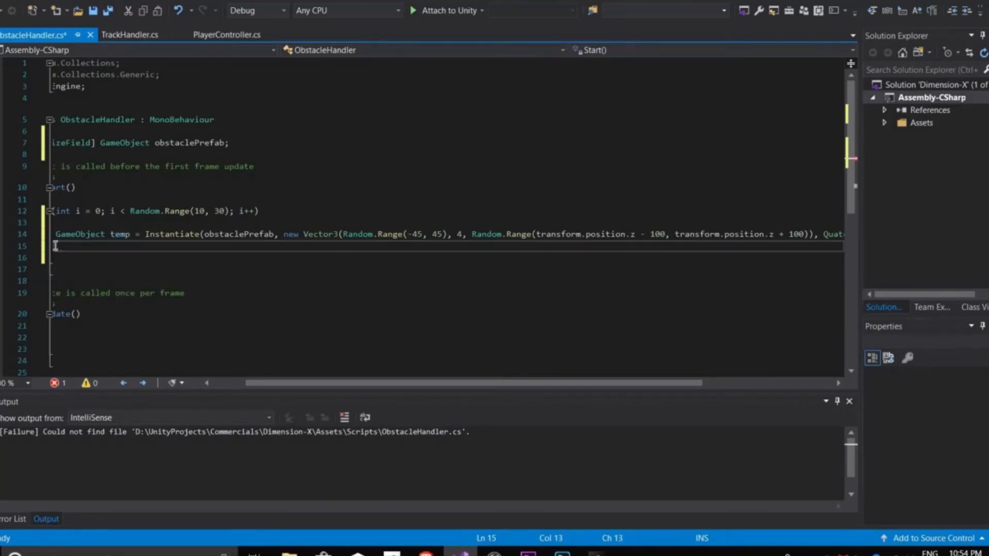
Save the ObstacleHandler script, then switch to Unity and delete the Obstacle instance from the scene
key("ctrl+s")
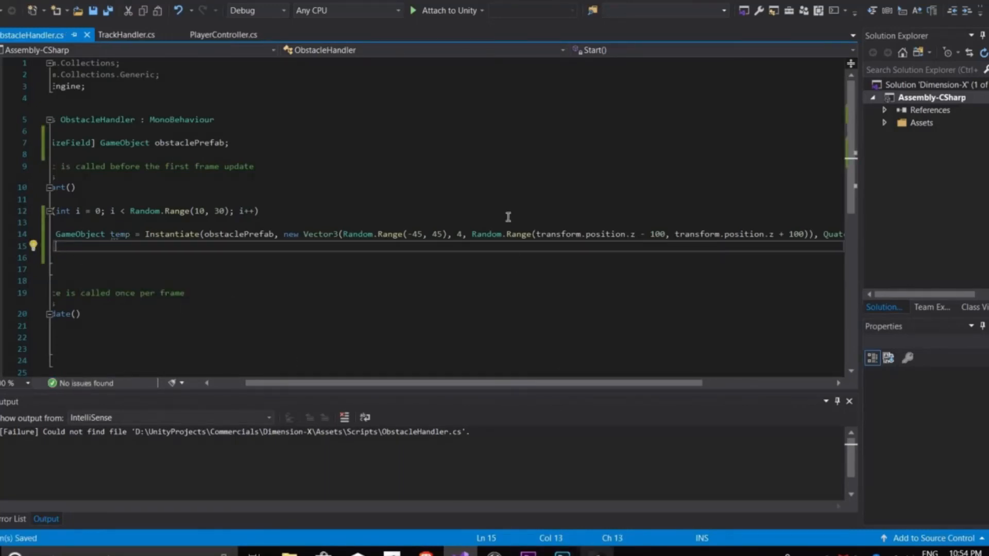
key("alt+Tab")
left_click(514, 209)
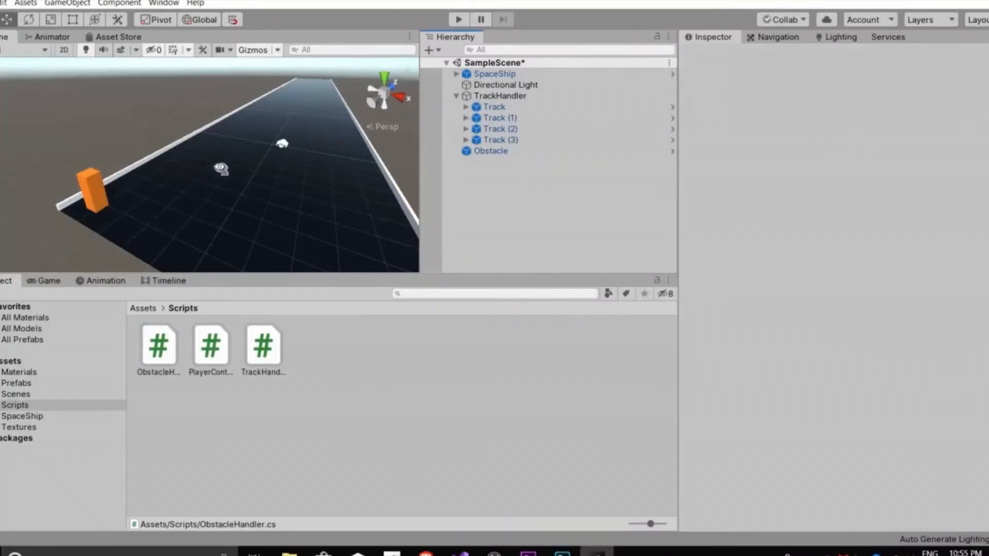
right_click_drag(221, 169, 196, 168)
left_click(491, 151)
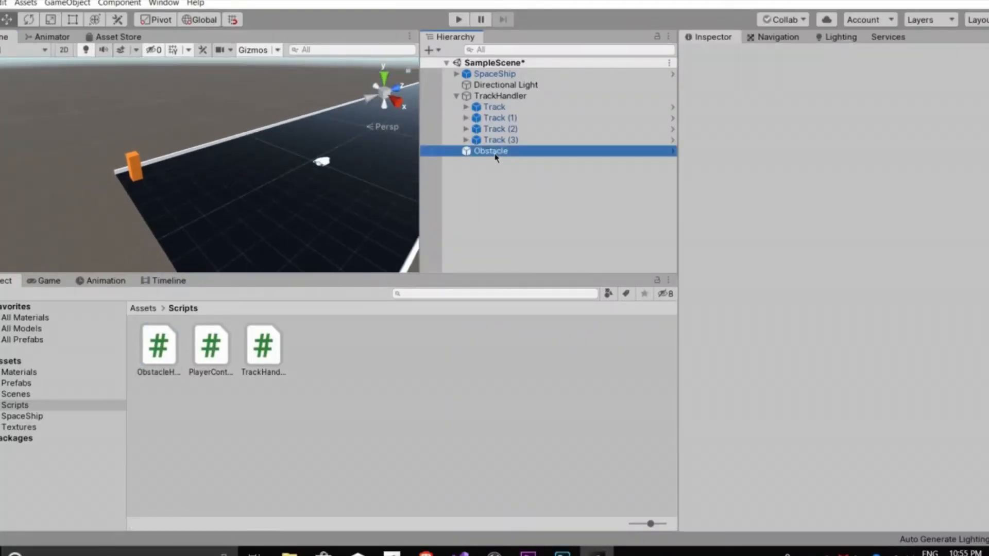
right_click(494, 151)
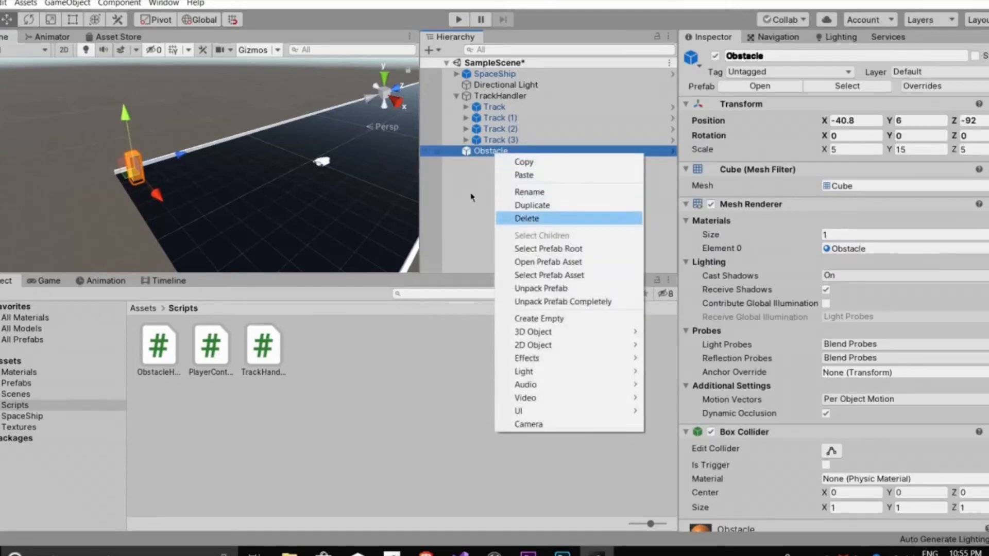
Add the Obstacle Handler script to all four Track objects and assign the Obstacle prefab from the Prefabs folder as its Obstacle Prefab
left_click(21, 386)
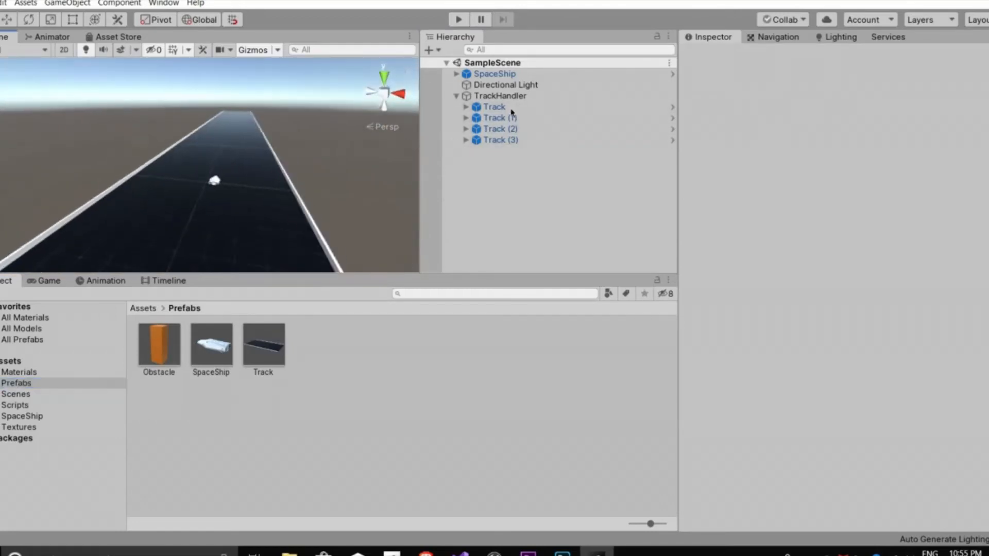
left_click(494, 106)
key("shift+Down")
key("shift+Down")
key("shift+Down")
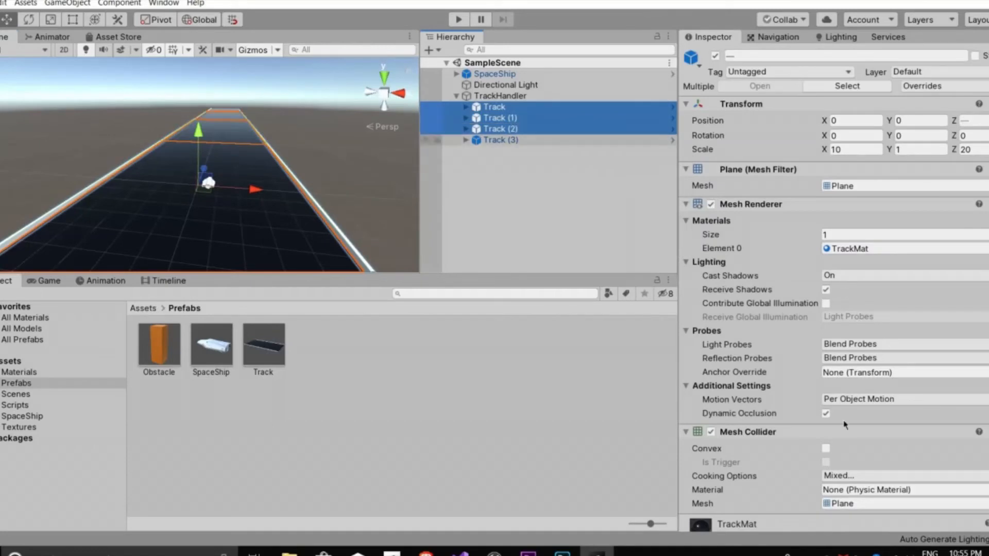
scroll(824, 510, "down", 2)
left_click(830, 514)
type("o")
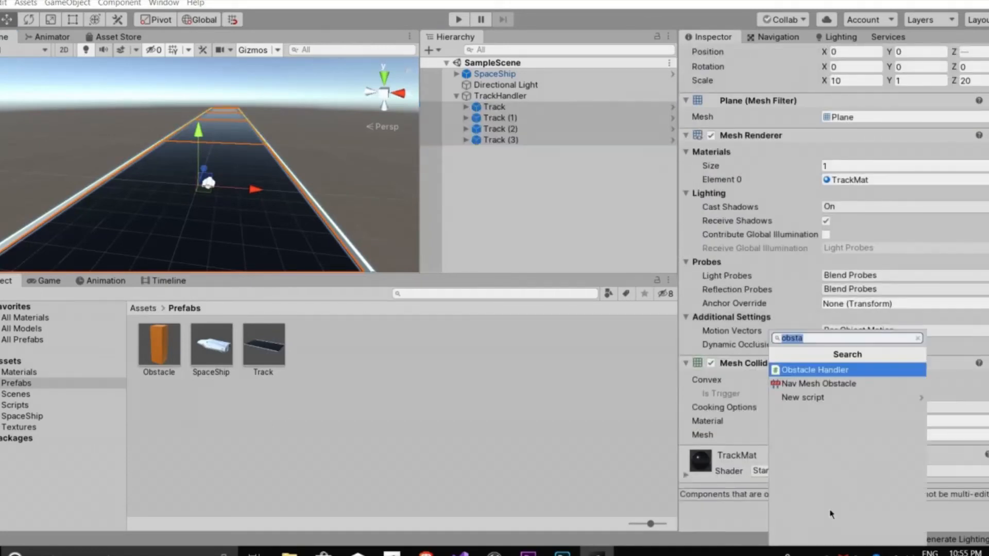
type("bsta")
key("Return")
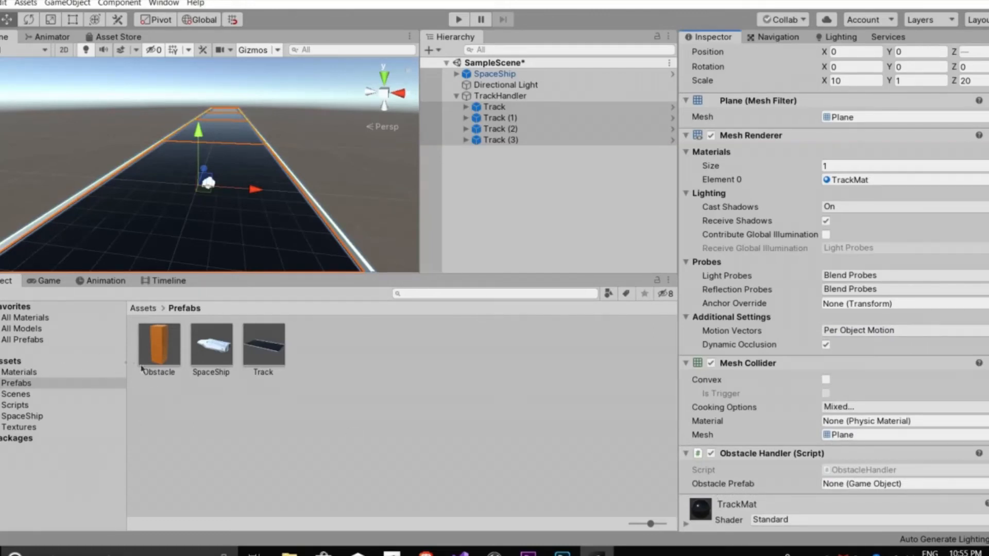
left_click_drag(626, 480, 863, 486)
Select only the first Track object and apply all its overrides to the Track prefab
left_click(518, 108, "ctrl")
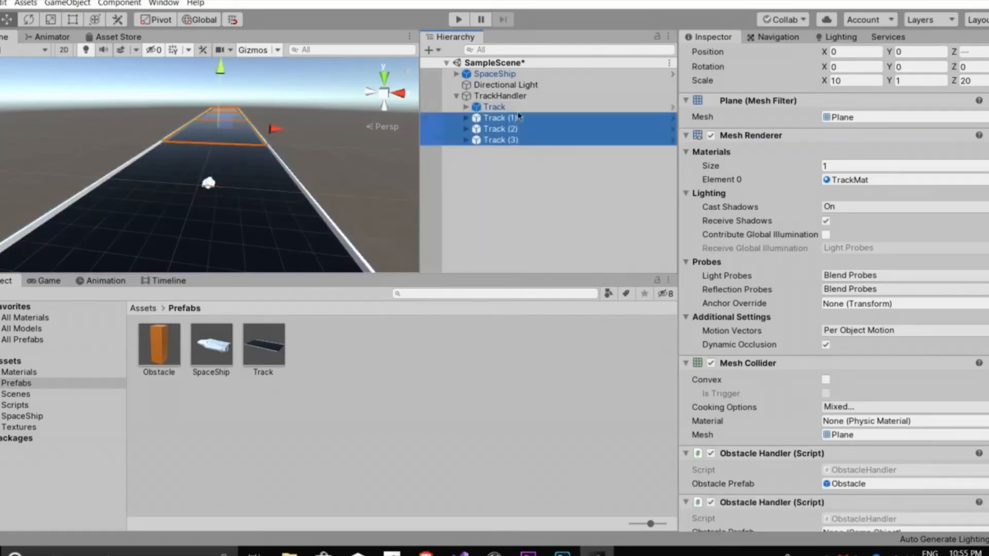
left_click(529, 164)
left_click(665, 111)
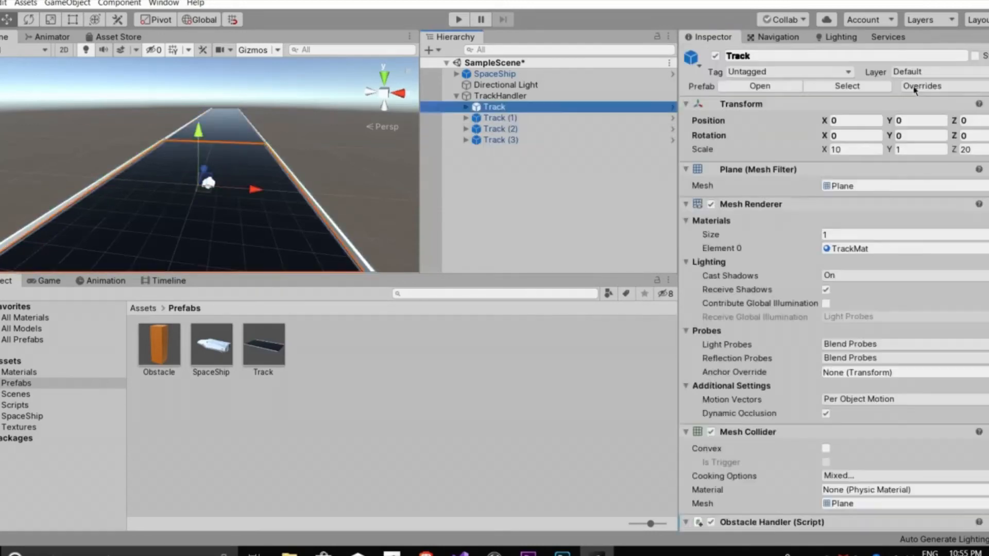
left_click(917, 86)
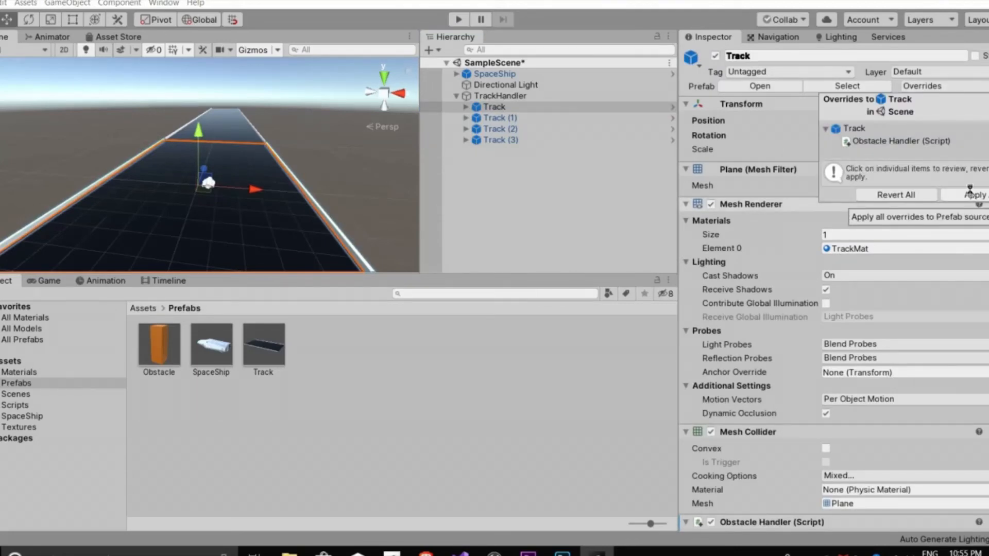
left_click(970, 194)
left_click(501, 187)
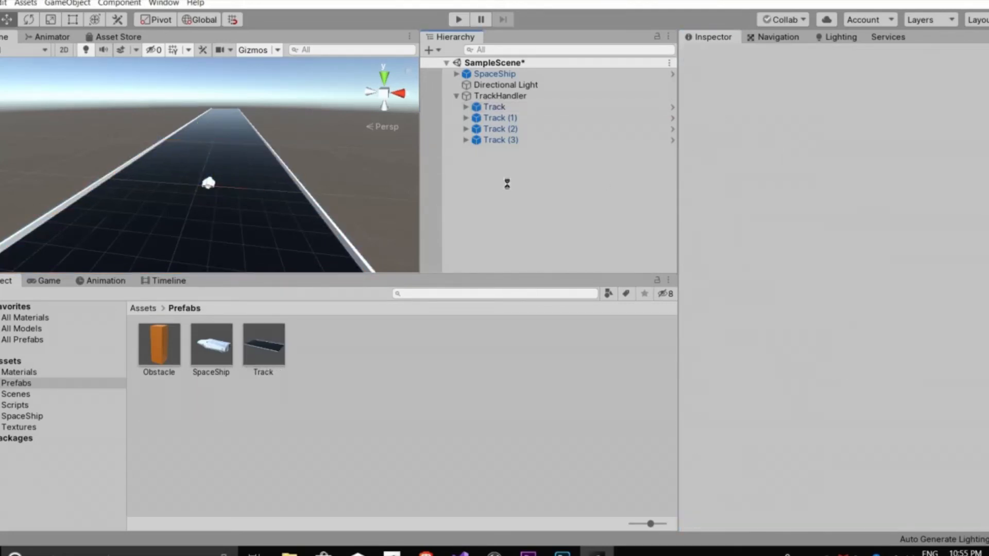
Run the game and examine the obstacles spawned around the spaceship in the Scene view
left_click_drag(201, 189, 150, 204, "alt")
left_click_drag(271, 170, 242, 154, "alt")
left_click(458, 22)
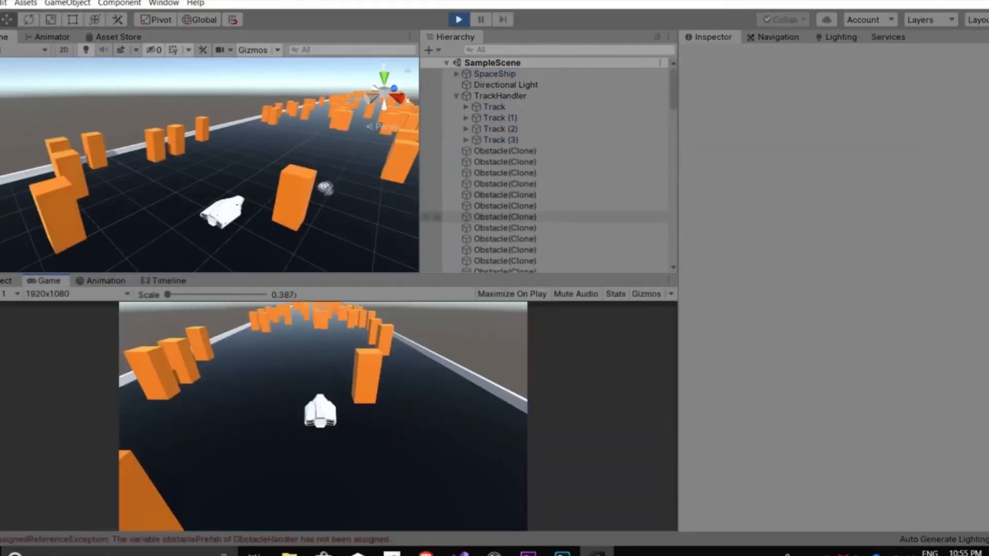
scroll(322, 188, "down", 10)
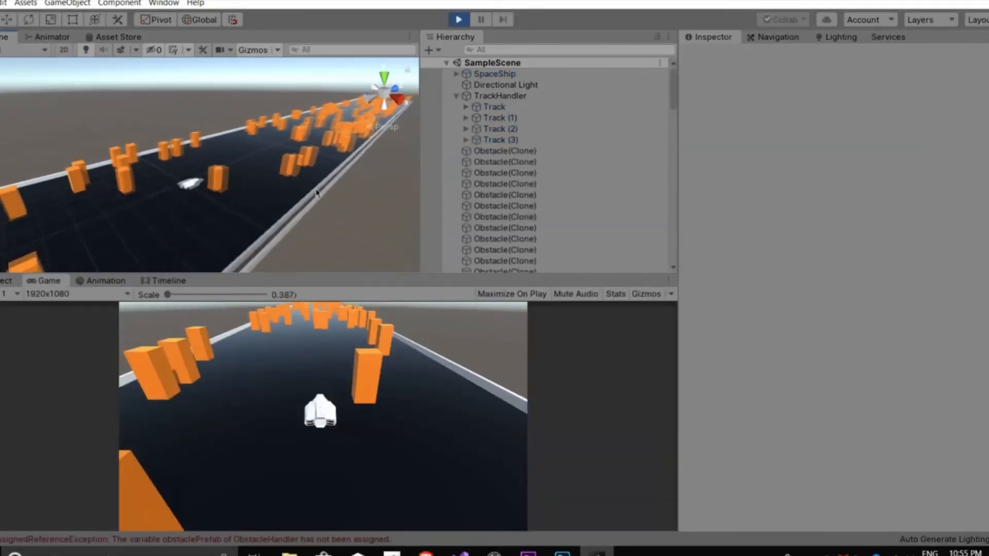
left_click_drag(264, 196, 287, 202, "alt")
scroll(287, 202, "up", 10)
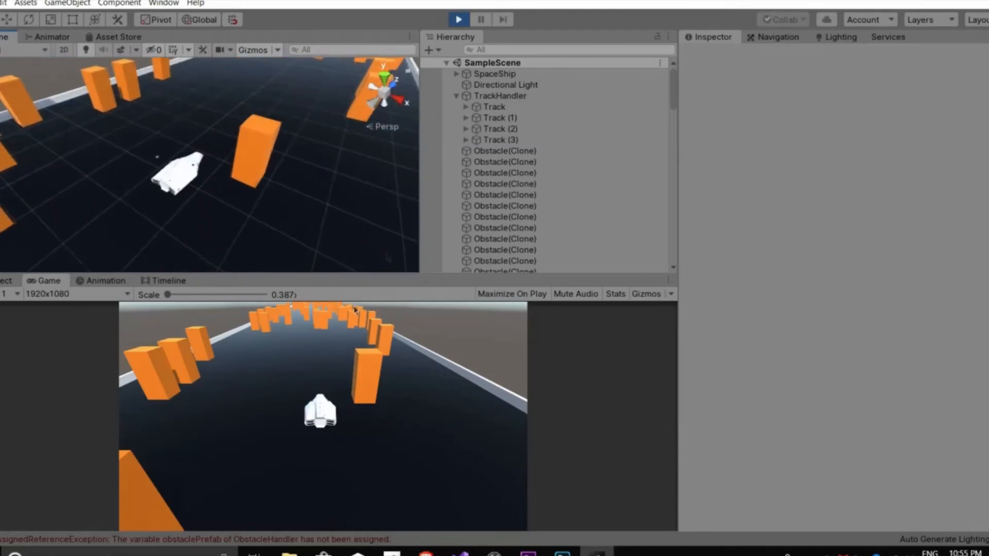
right_click_drag(355, 311, 301, 539, "alt")
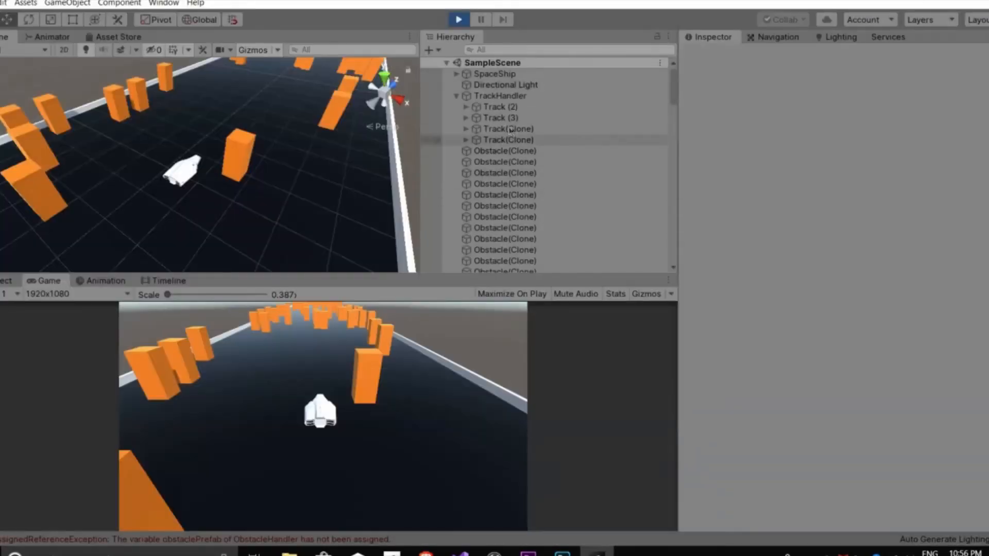
Select a generated Track(Clone) during play and examine how the obstacles are spread along the moving track
left_click(511, 129)
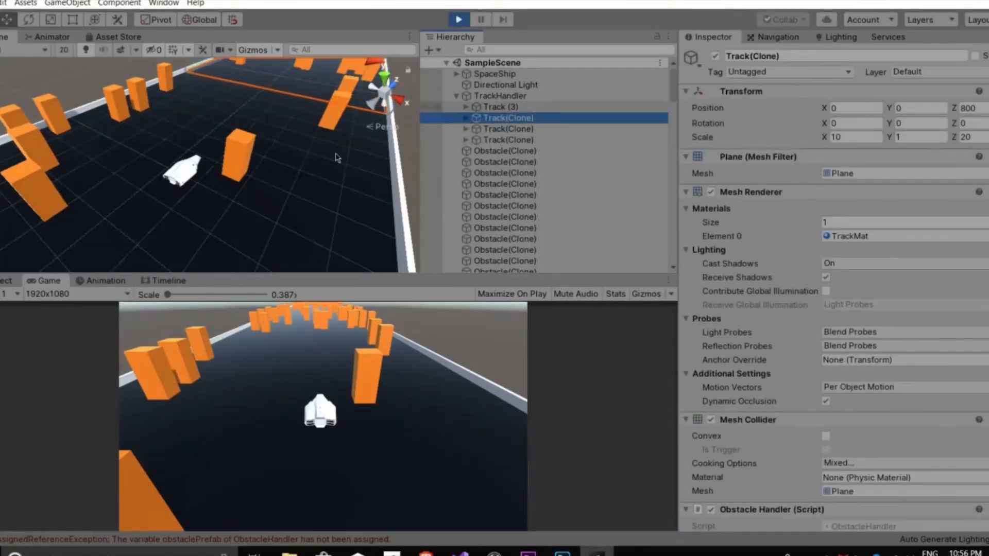
scroll(340, 154, "down", 4)
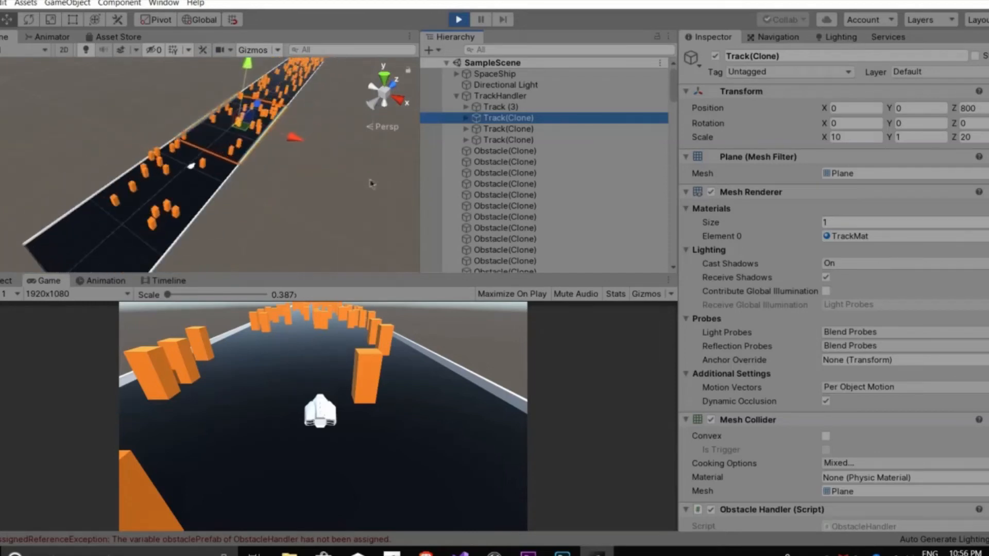
mouse_move(216, 229)
left_mouse_down("alt")
mouse_move(319, 227)
mouse_move(358, 156)
left_mouse_up("alt")
key("w")
right_click_drag(357, 156, 162, 141)
key("s")
left_click(164, 141)
right_click_drag(216, 214, 219, 218)
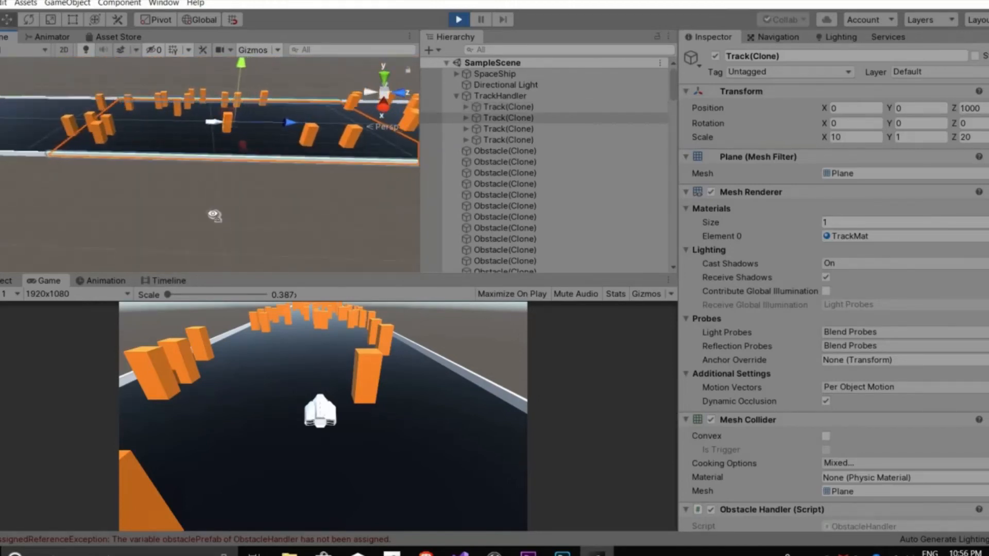
left_click(283, 221)
mouse_move(283, 221)
right_mouse_down()
mouse_move(236, 223)
mouse_move(397, 214)
mouse_move(292, 213)
mouse_move(294, 229)
mouse_move(330, 226)
right_mouse_up()
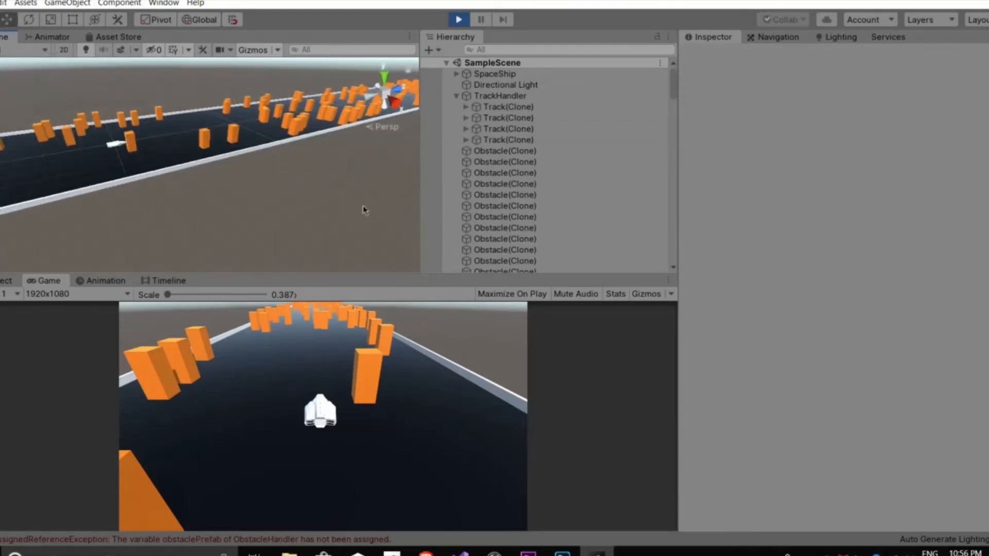
right_click_drag(169, 201, 235, 223)
key("w")
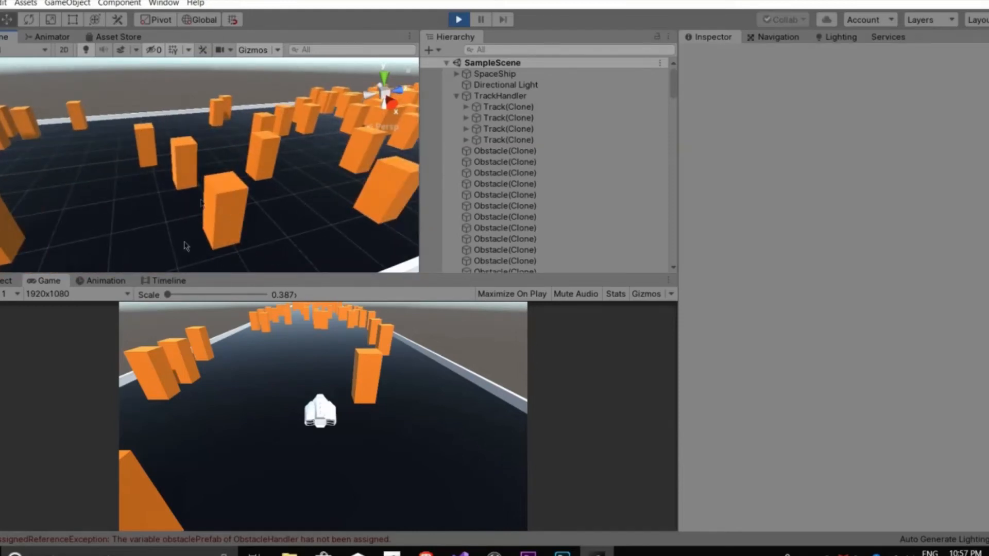
Select a single spawned Obstacle(Clone) on the track and examine it up close
left_click(219, 239)
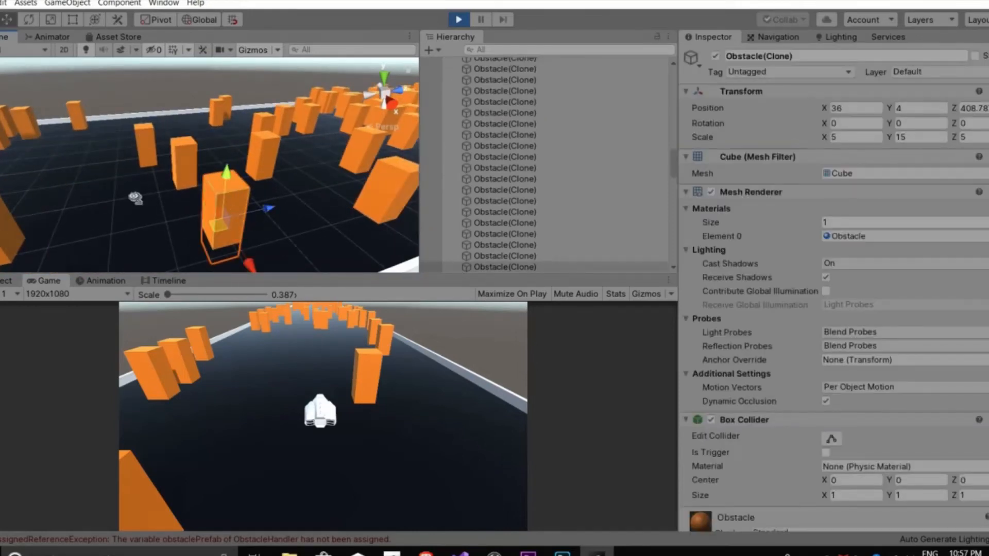
key("a")
right_click_drag(209, 221, 506, 170)
key("w")
key("d")
scroll(506, 170, "up", 14)
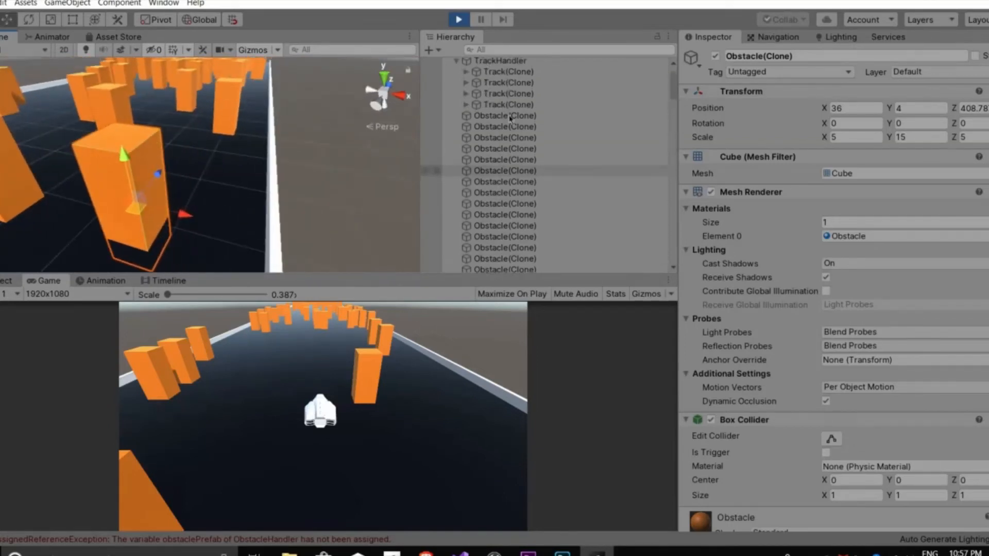
Inspect the first Track(Clone) under TrackHandler and stop the running game
left_click(509, 108)
key("s")
mouse_move(185, 205)
right_mouse_down()
mouse_move(274, 245)
mouse_move(438, 95)
mouse_move(406, 87)
right_mouse_up()
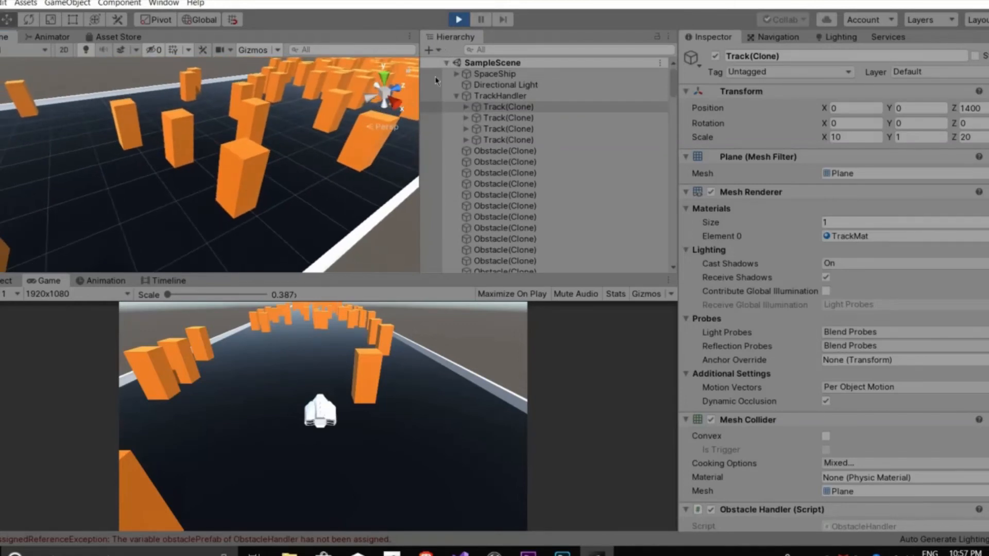
key("ctrl+p")
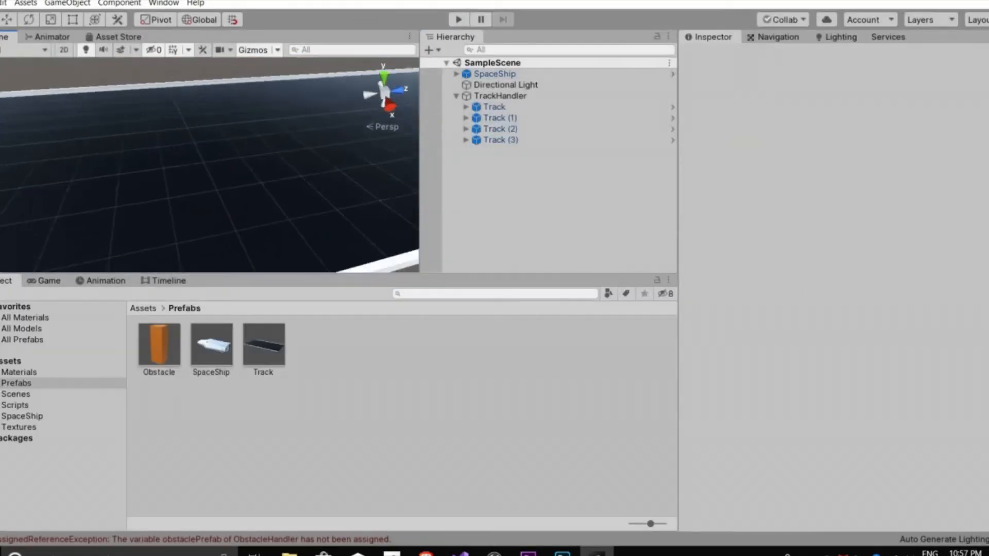
In Visual Studio, add the line temp.transform.parent = gameObject.transform; below the Instantiate call in ObstacleHandler's Start loop and save the script
left_click(461, 553)
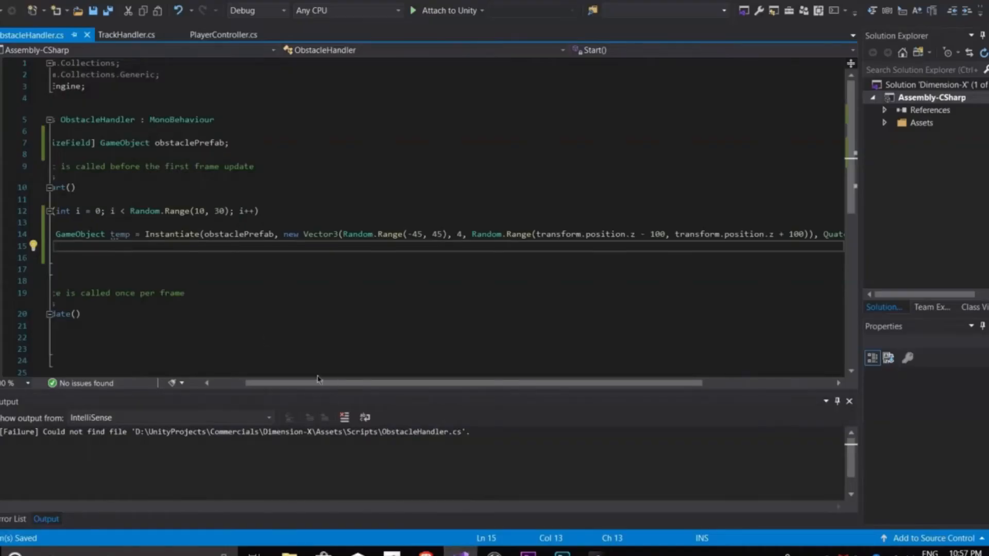
scroll(258, 325, "down", 1)
left_click_drag(271, 384, 229, 384)
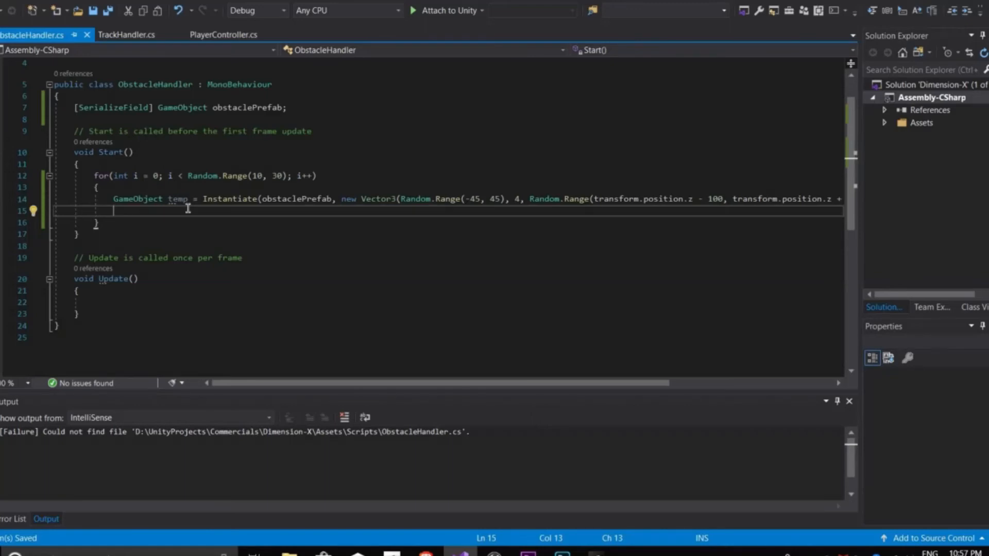
type("tem")
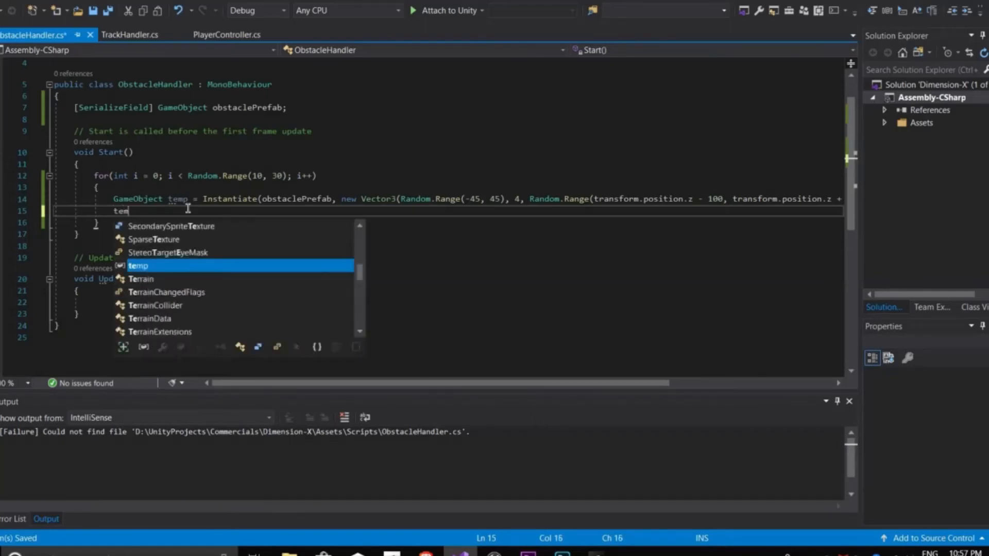
type("p.tra")
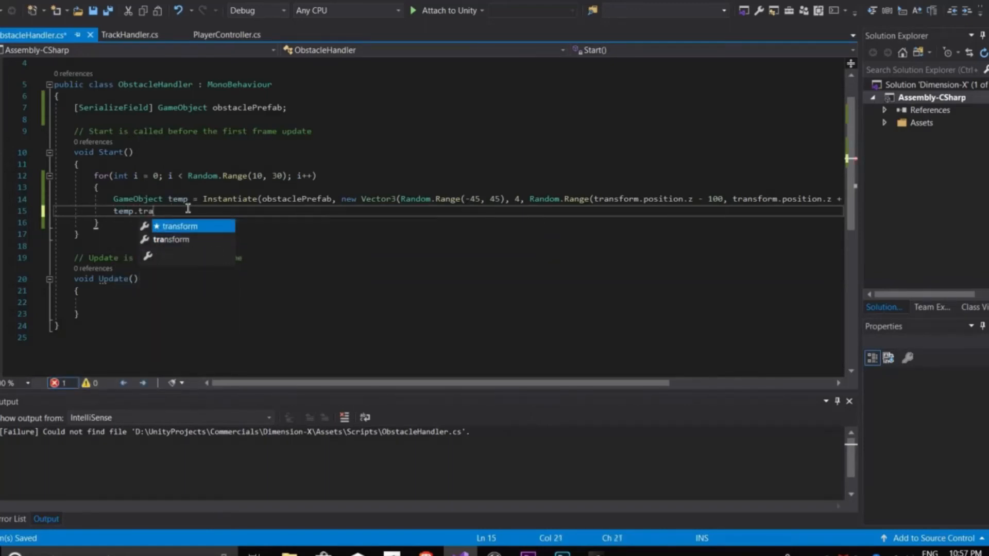
type("nsform.parent = ")
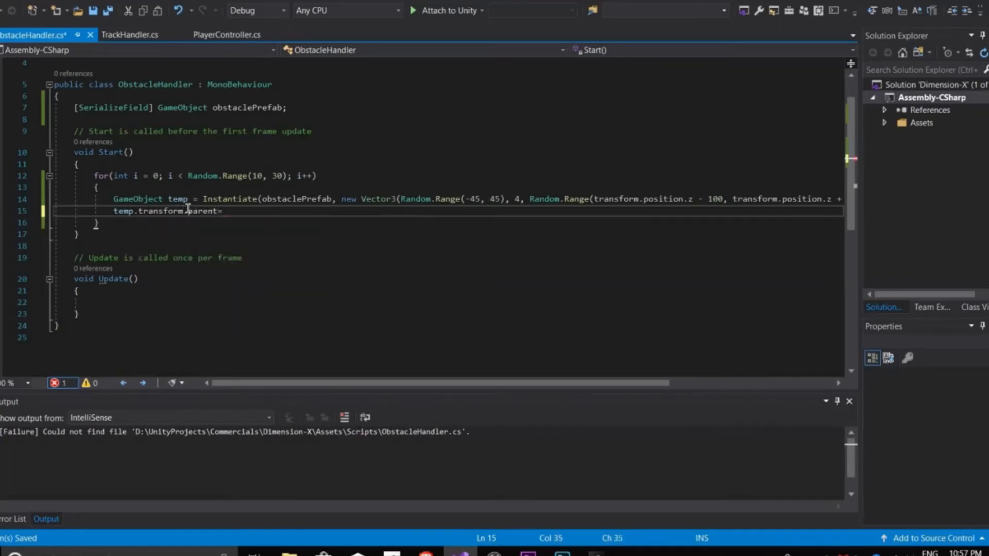
type("g")
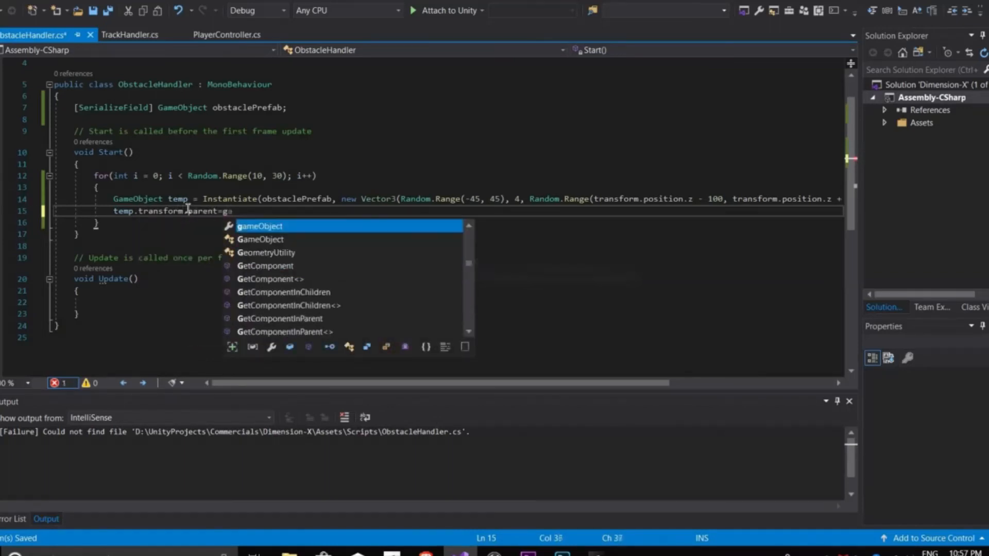
type("ameObject.temp;")
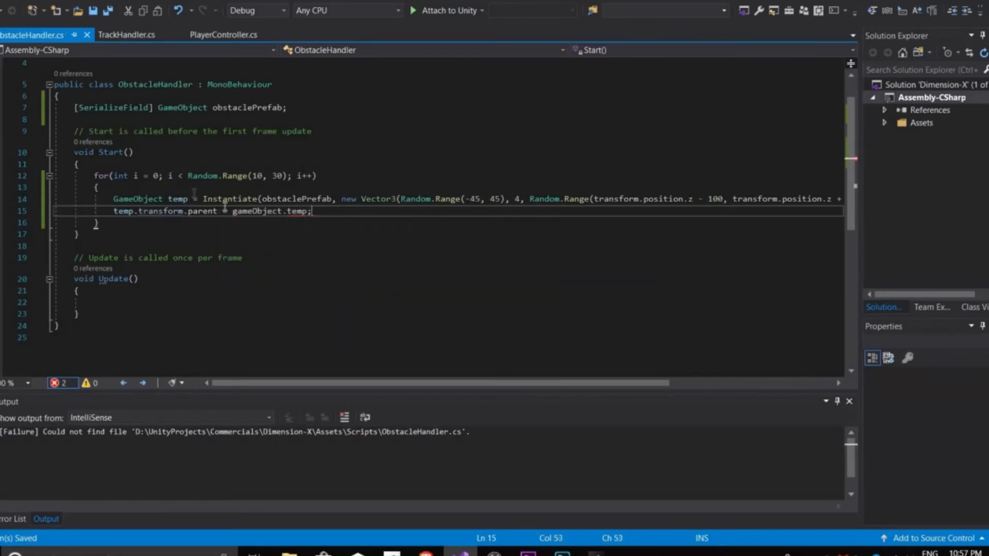
double_click(301, 211)
type("transfor")
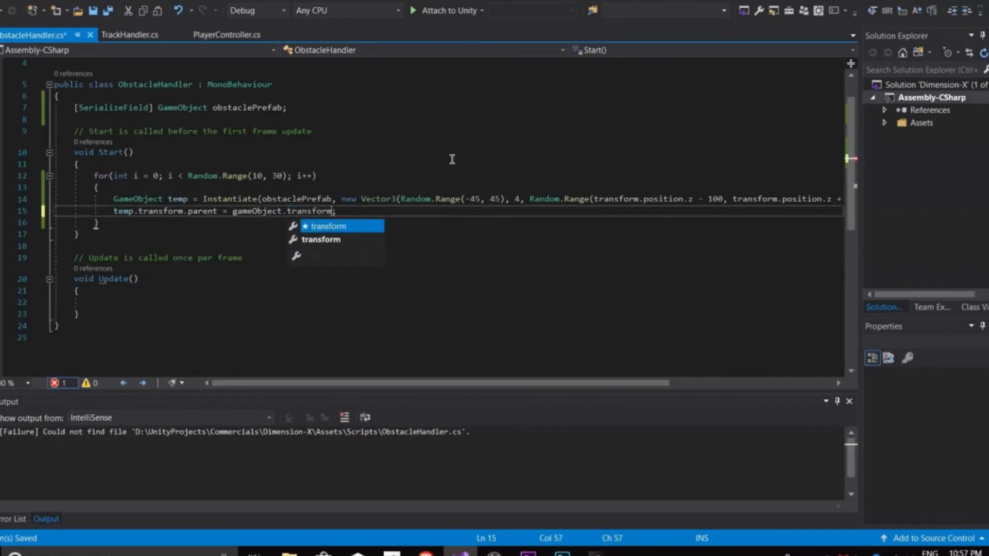
key("End")
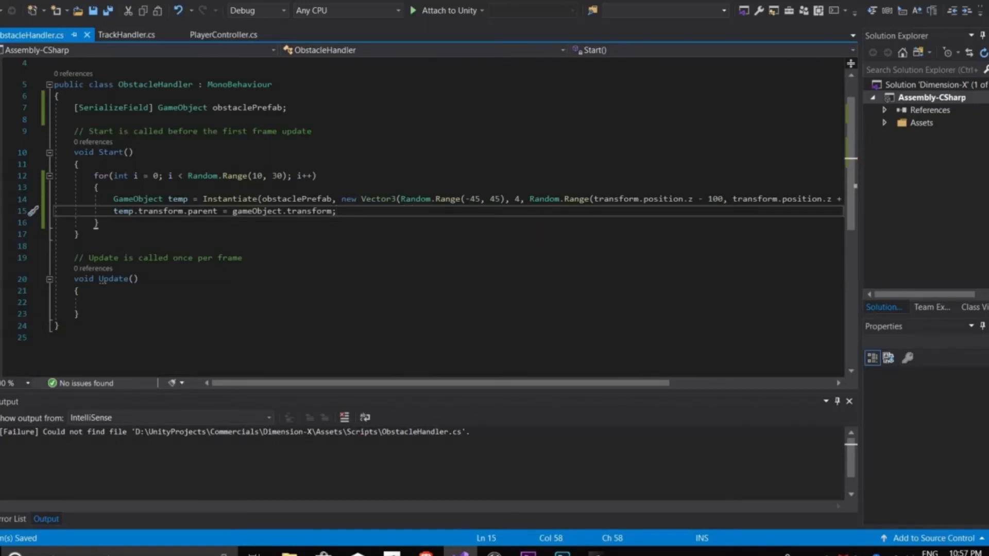
Switch to Unity, run the game and examine the obstacles along the moving track in the Scene view
key("alt+Tab")
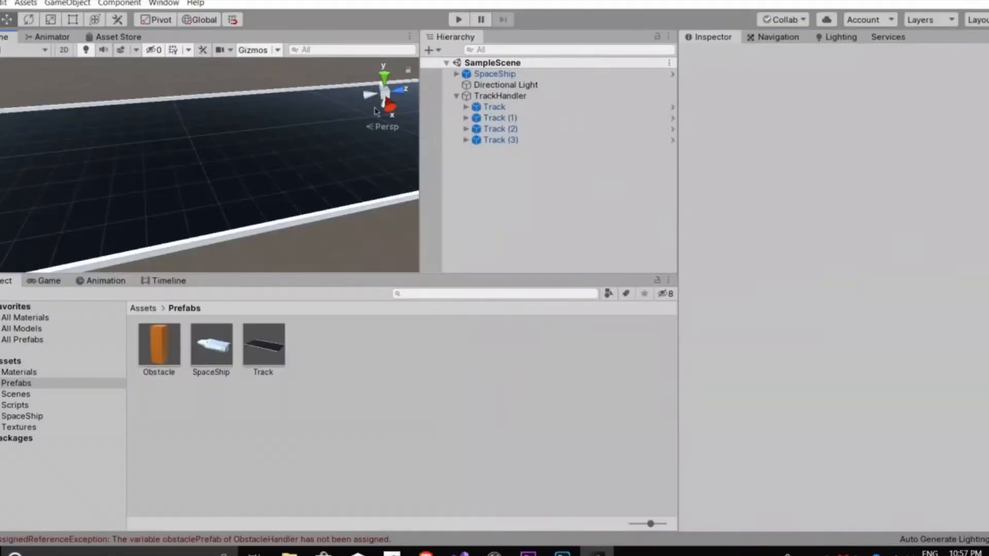
right_click_drag(213, 170, 221, 177)
left_click(460, 21)
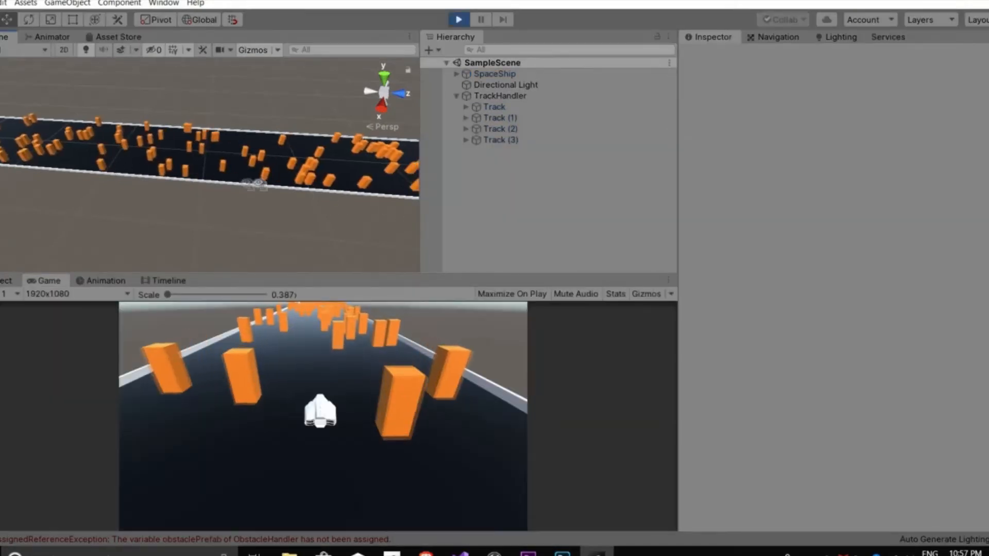
right_click_drag(247, 183, 245, 186)
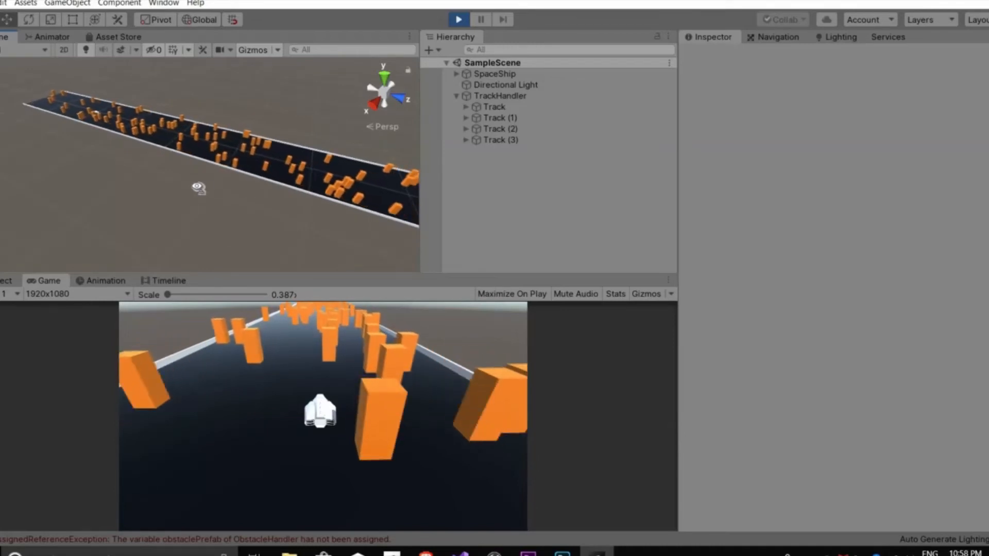
Expand the first Track under TrackHandler and inspect the Obstacle(Clone) objects parented to it
left_click(466, 107)
left_click(527, 173)
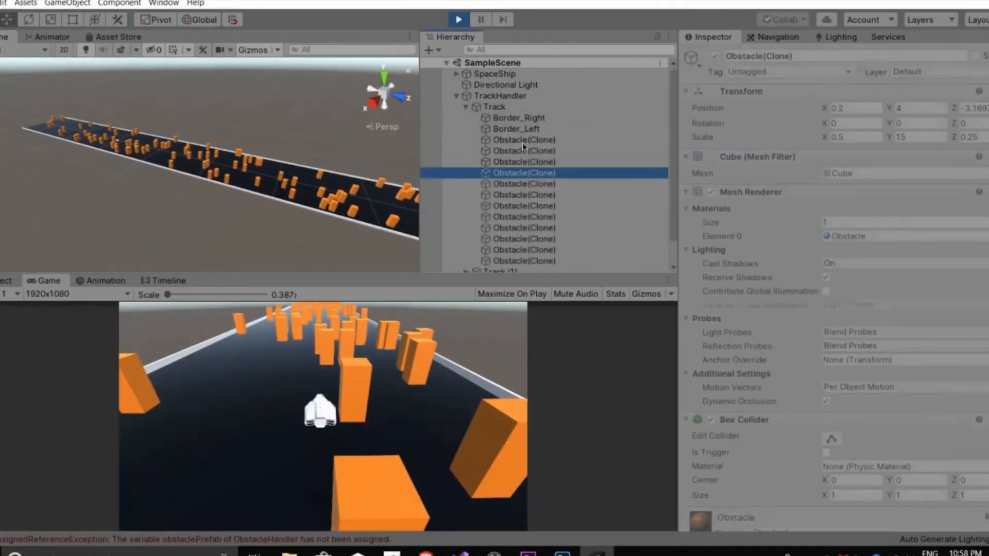
left_click(515, 139)
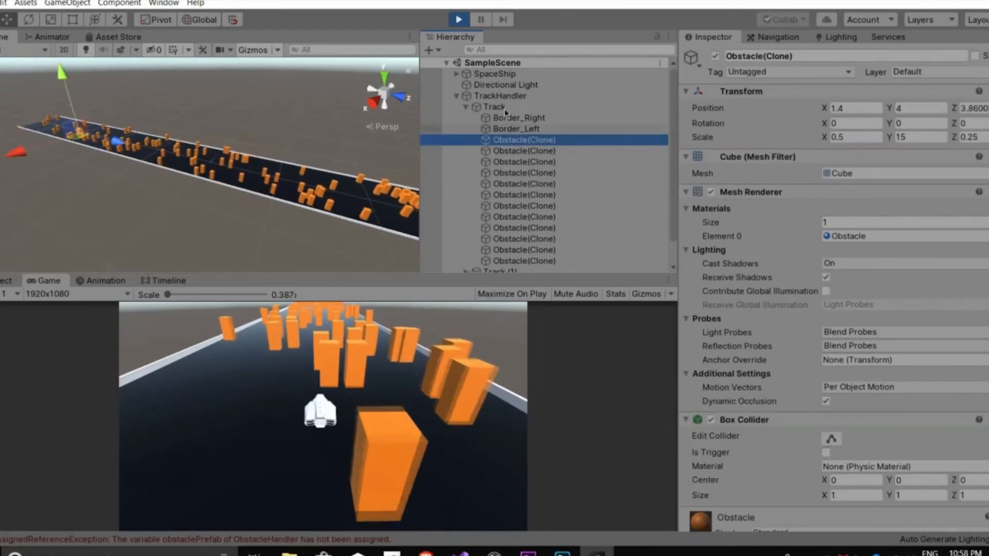
left_click(466, 107)
left_click(467, 107)
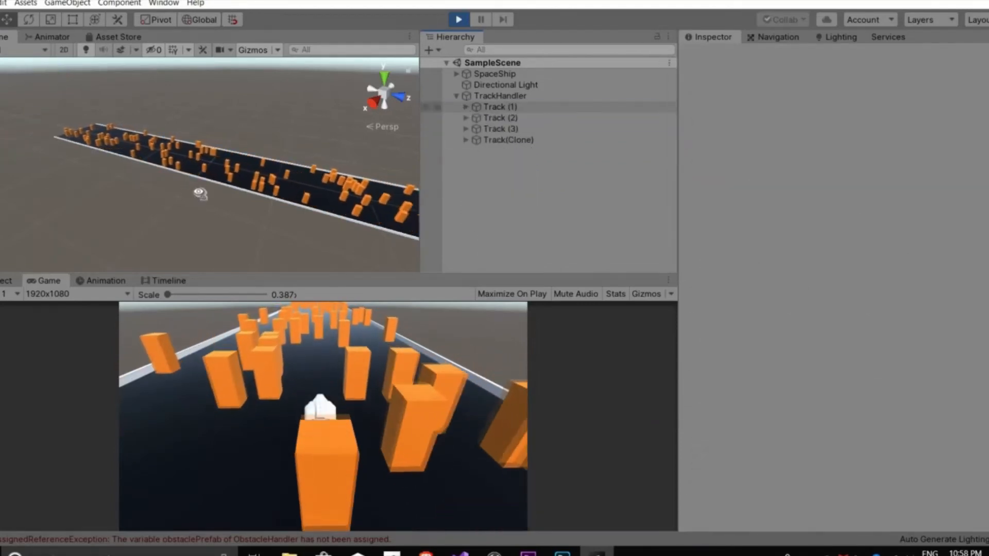
Inspect the obstacles parented under Track (1) and examine from the side how they travel with the track
right_click_drag(201, 194, 423, 128)
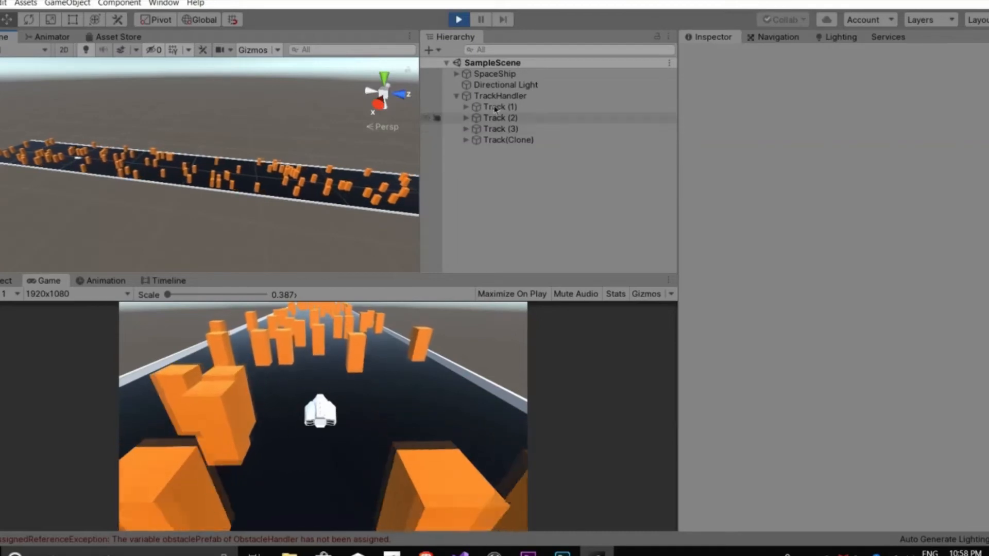
left_click(466, 107)
left_click(466, 107)
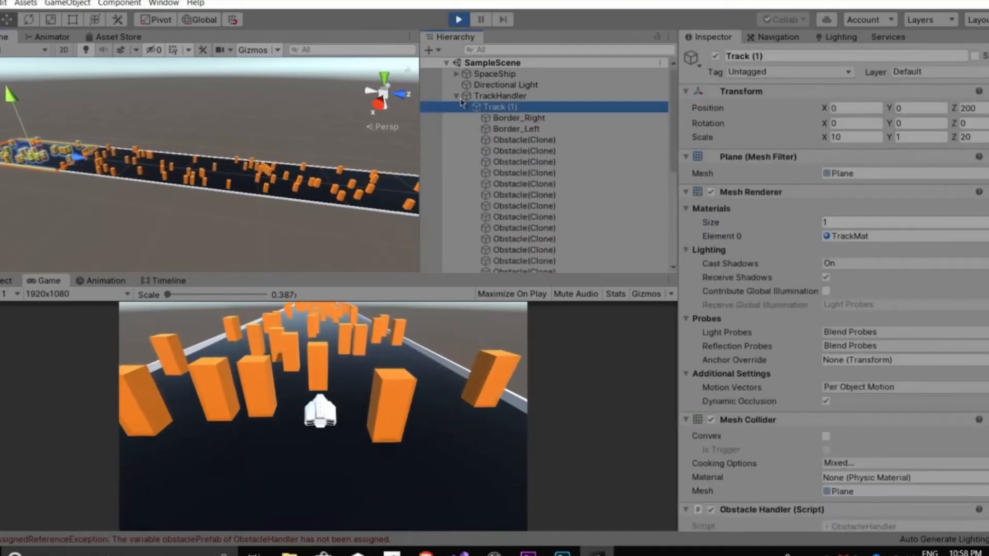
left_click(254, 205)
mouse_move(254, 206)
right_mouse_down()
mouse_move(419, 209)
mouse_move(183, 196)
mouse_move(180, 185)
mouse_move(191, 167)
mouse_move(225, 151)
mouse_move(295, 139)
mouse_move(329, 142)
mouse_move(397, 181)
mouse_move(414, 207)
mouse_move(415, 170)
right_mouse_up()
key("w")
key("s")
key("w")
key("s")
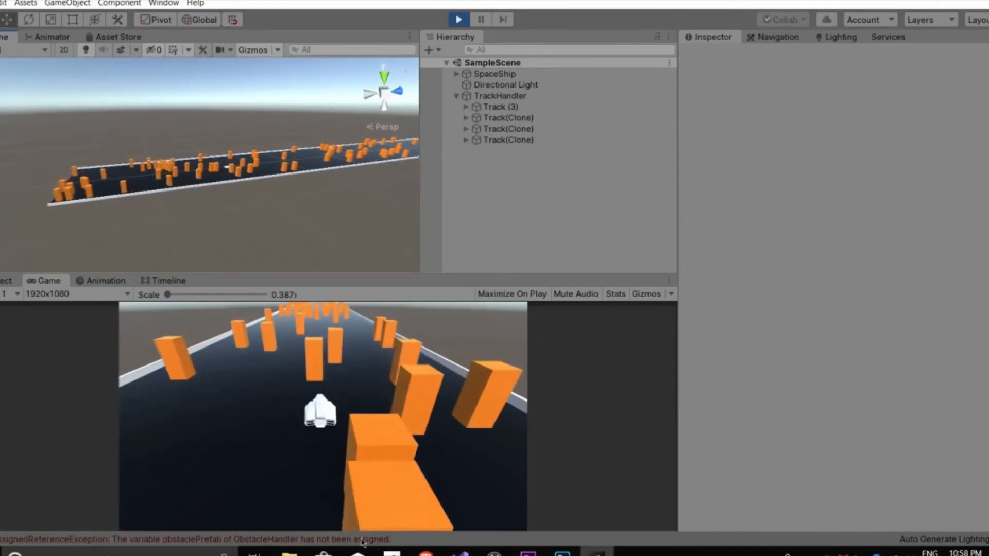
Check the obstaclePrefab error against the Obstacle Handler component of the first Track(Clone) and stop the game
left_click(360, 539)
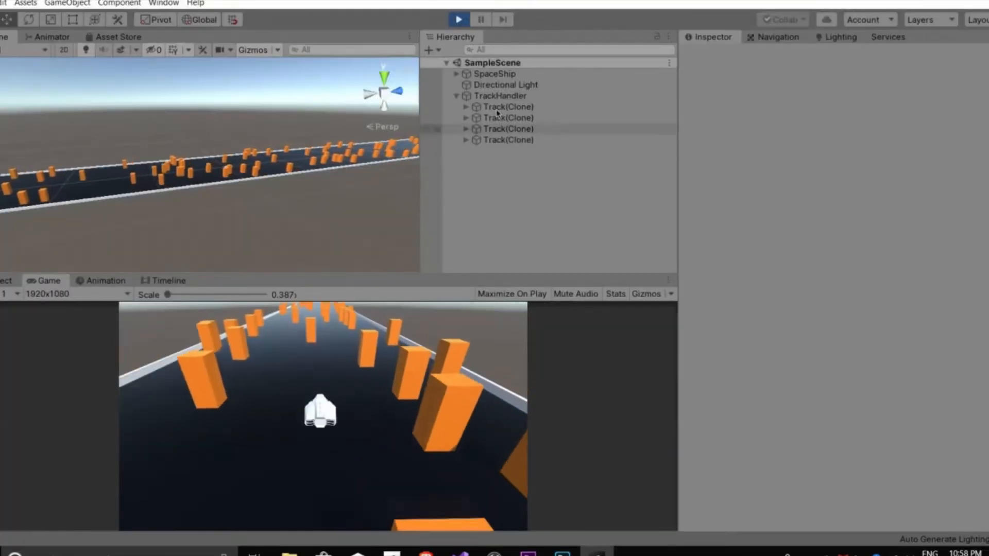
left_click(496, 109)
left_click(521, 107)
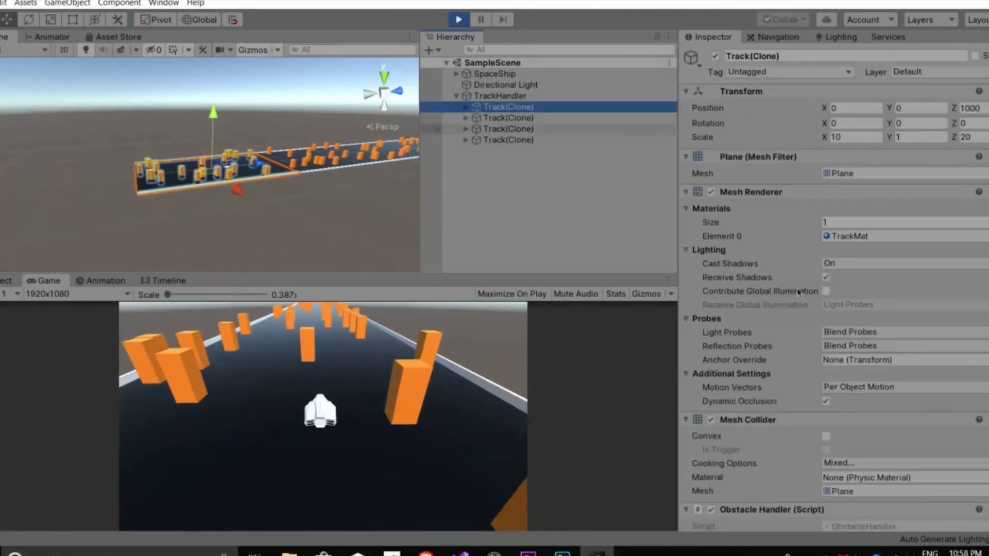
scroll(752, 345, "down", 3)
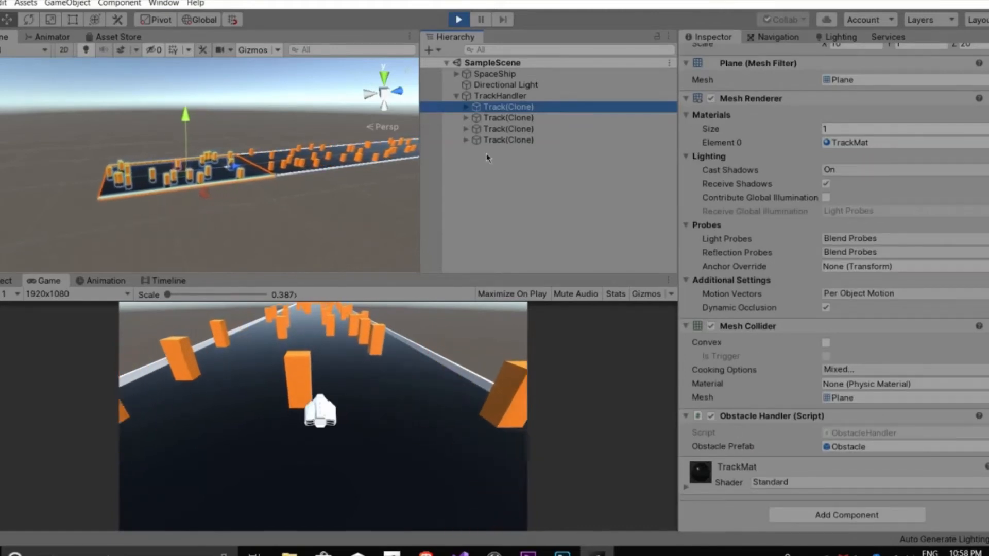
left_click(457, 20)
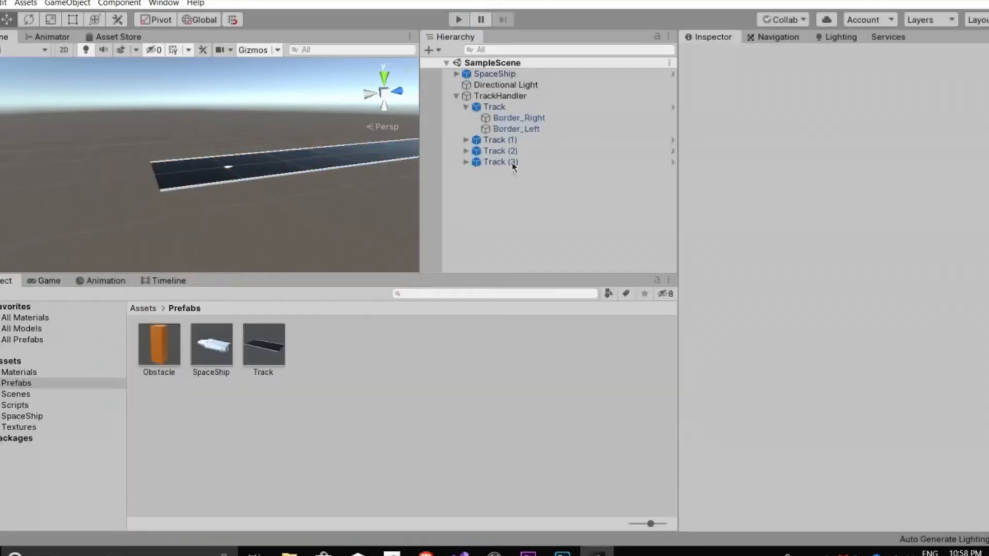
Compare the Obstacle Handler components on Track, Track (1), Track (2) and Track (3) under TrackHandler
left_click(465, 107)
left_click(490, 141)
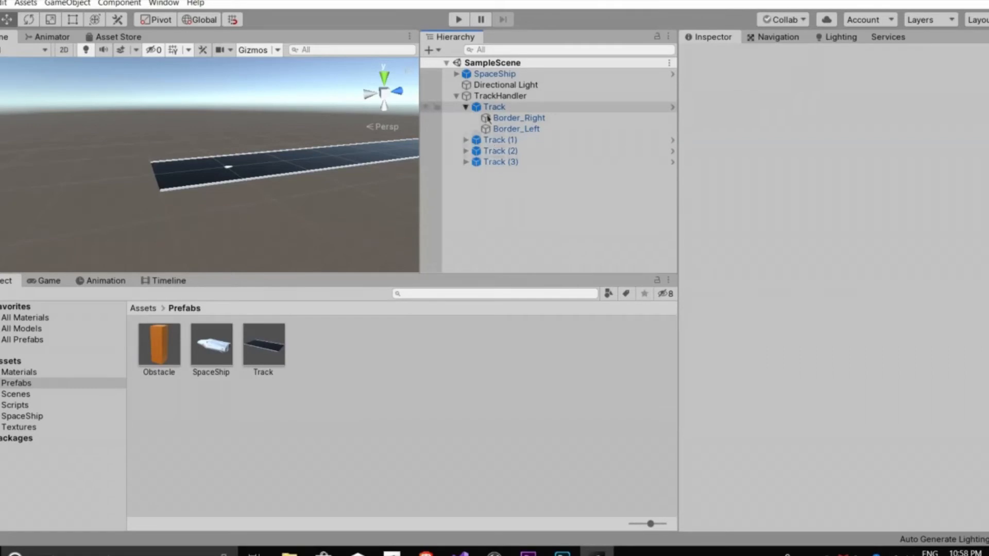
left_click(492, 106)
left_click(567, 96)
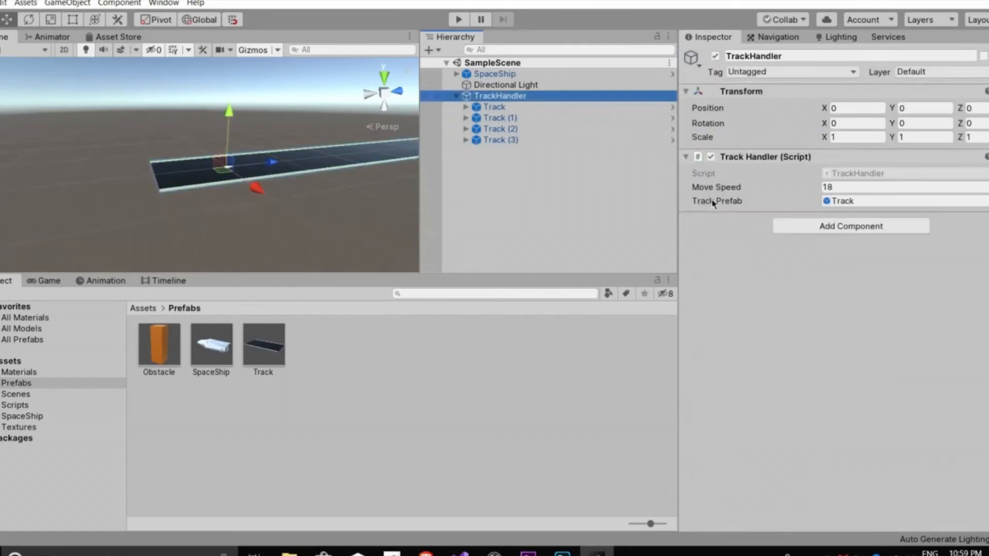
left_click(537, 107)
left_click(531, 121)
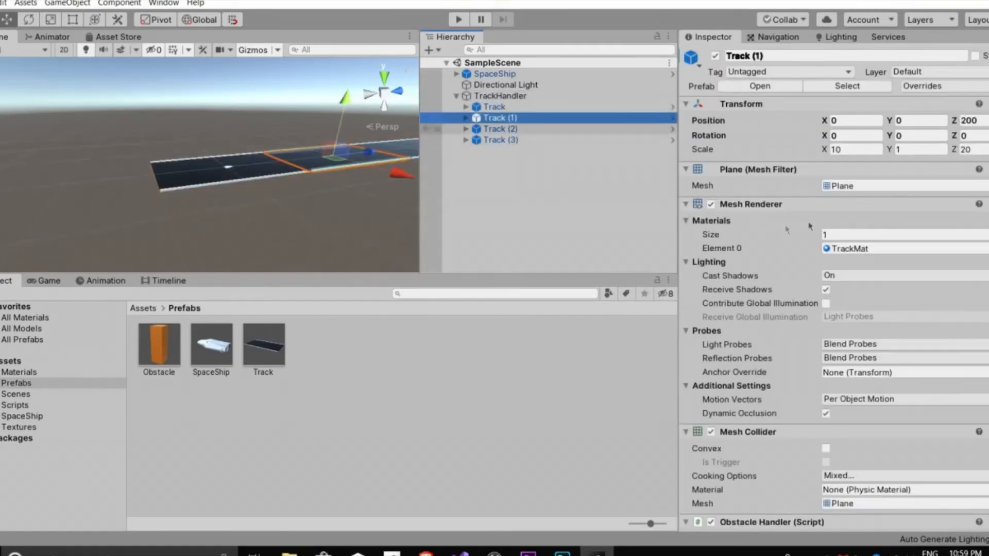
scroll(721, 232, "down", 5)
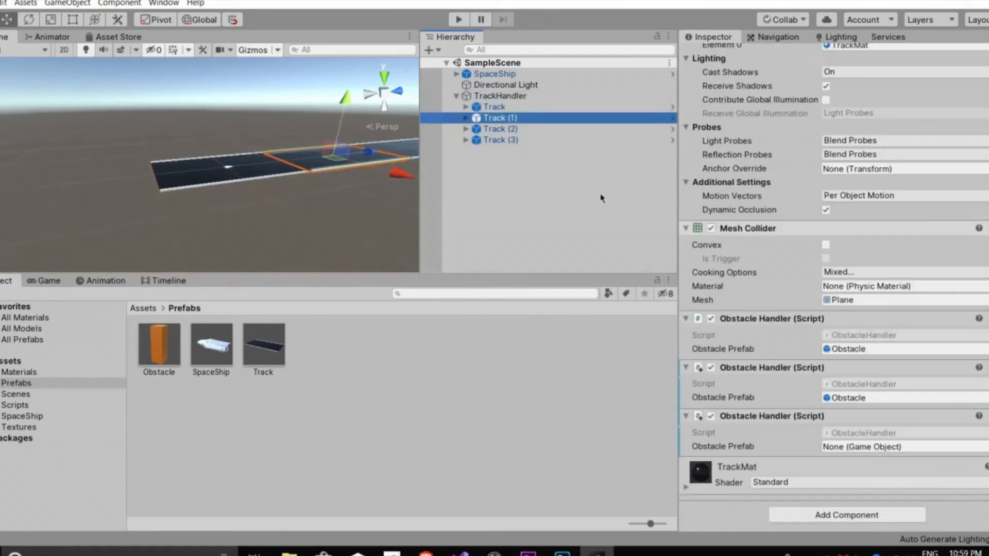
left_click(513, 133)
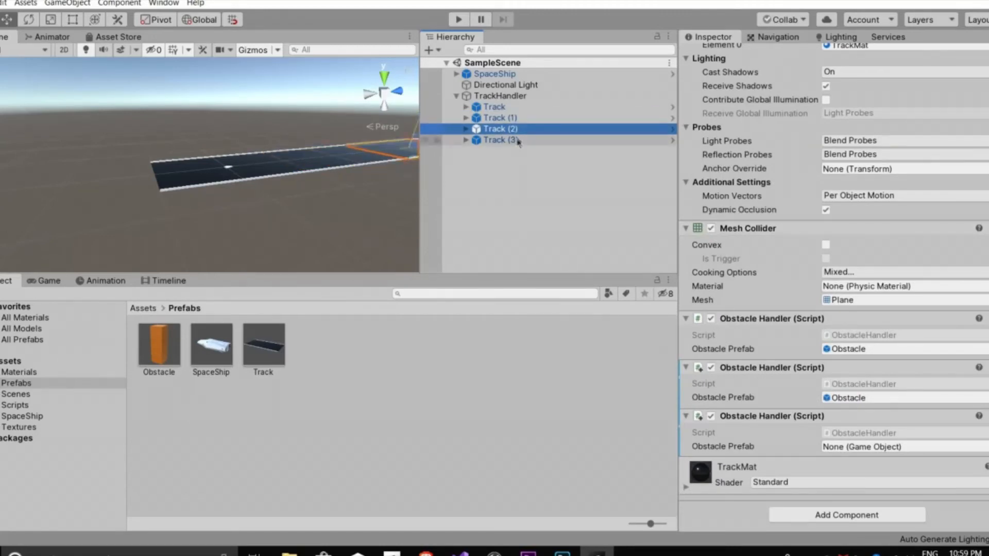
left_click(518, 139)
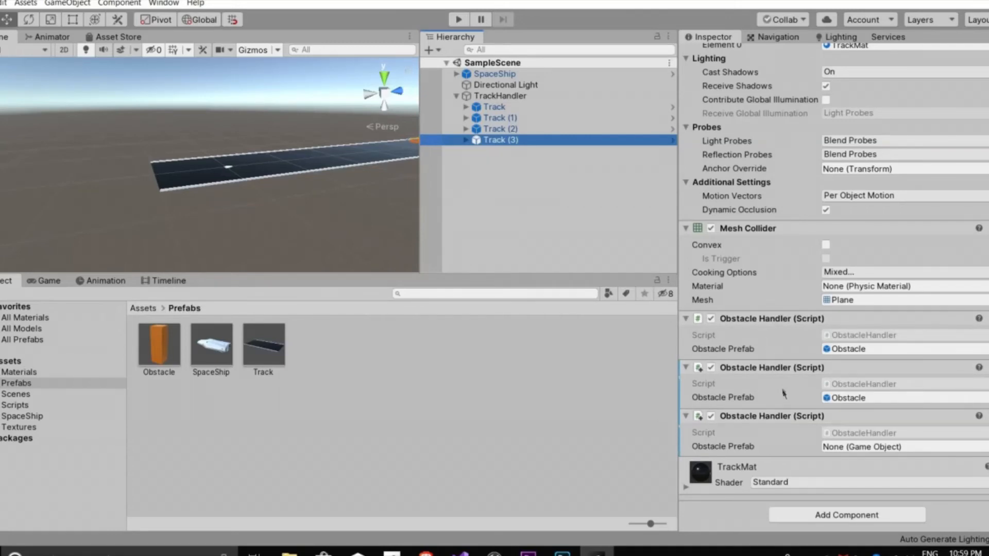
left_click(547, 128)
key("Up")
key("Up")
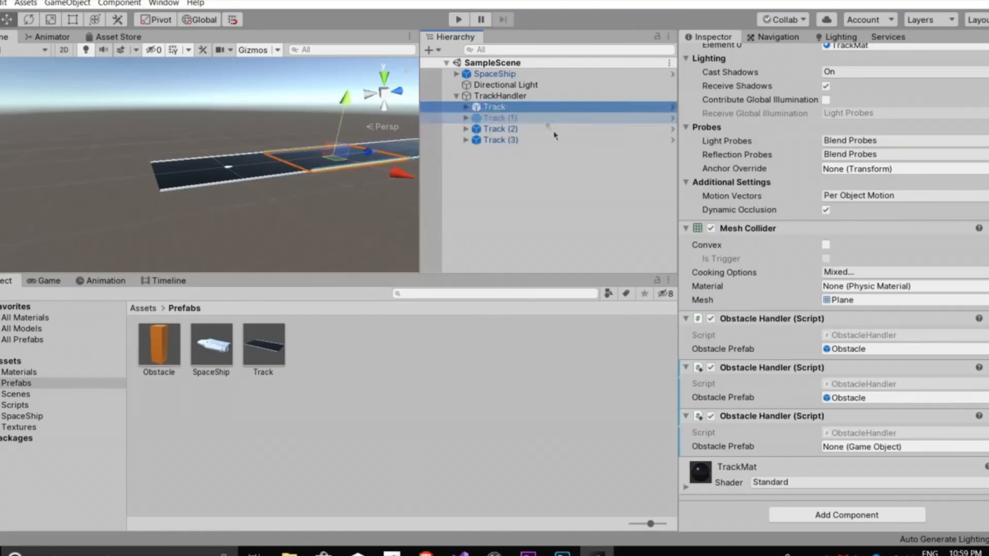
Select Track (1), Track (2) and Track (3) together and remove the first two Obstacle Handler components from them
left_click(544, 122)
left_click(545, 141, "shift")
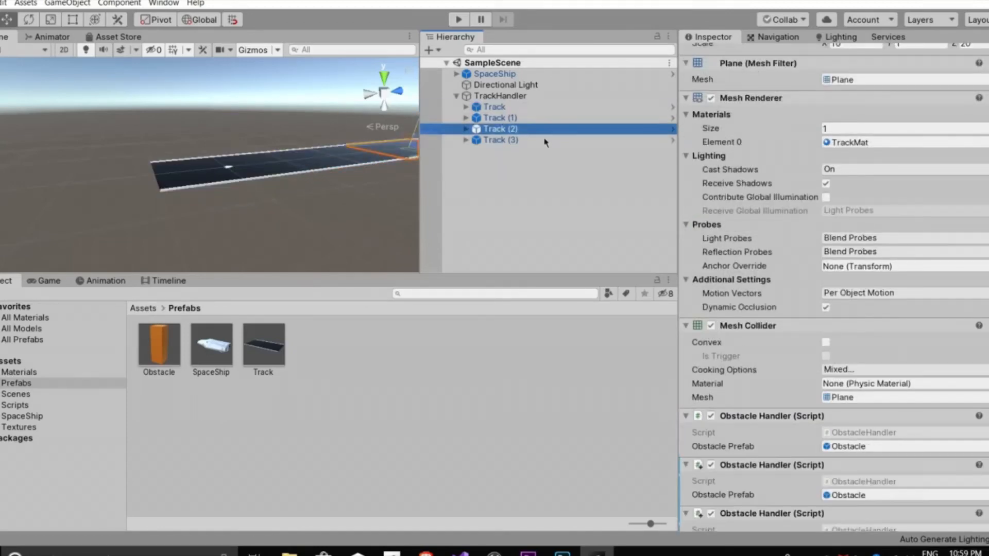
scroll(979, 370, "down", 3)
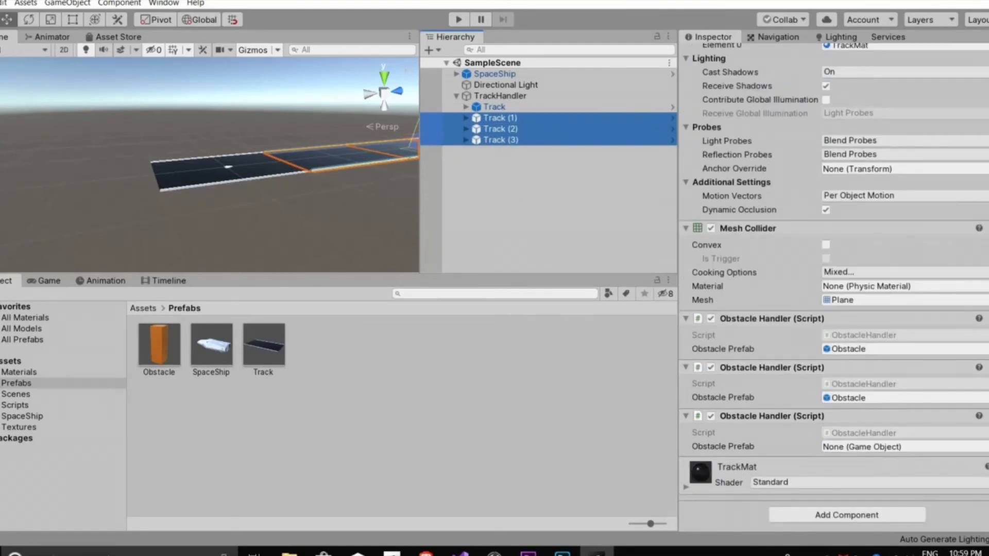
left_click(987, 319)
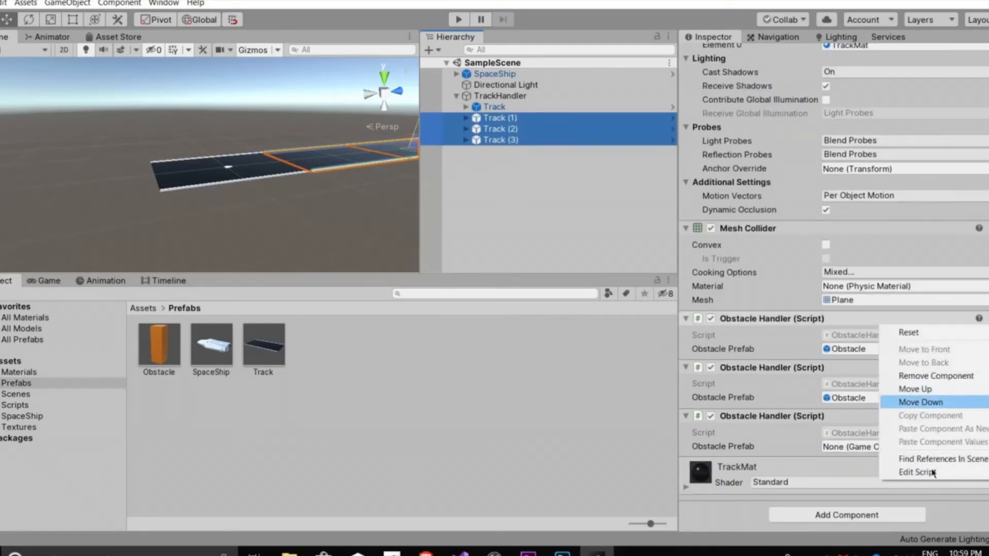
left_click(954, 373)
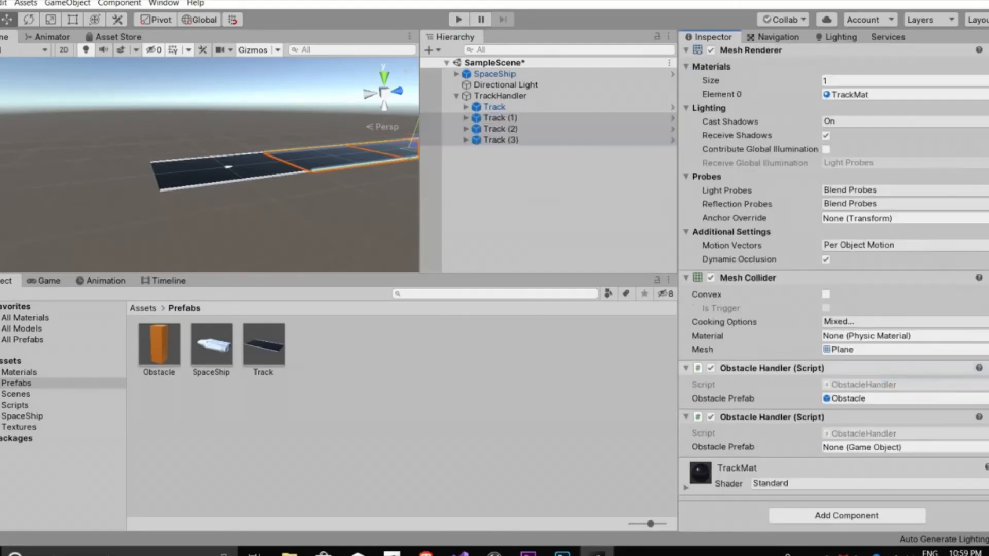
left_click(986, 367)
left_click(958, 425)
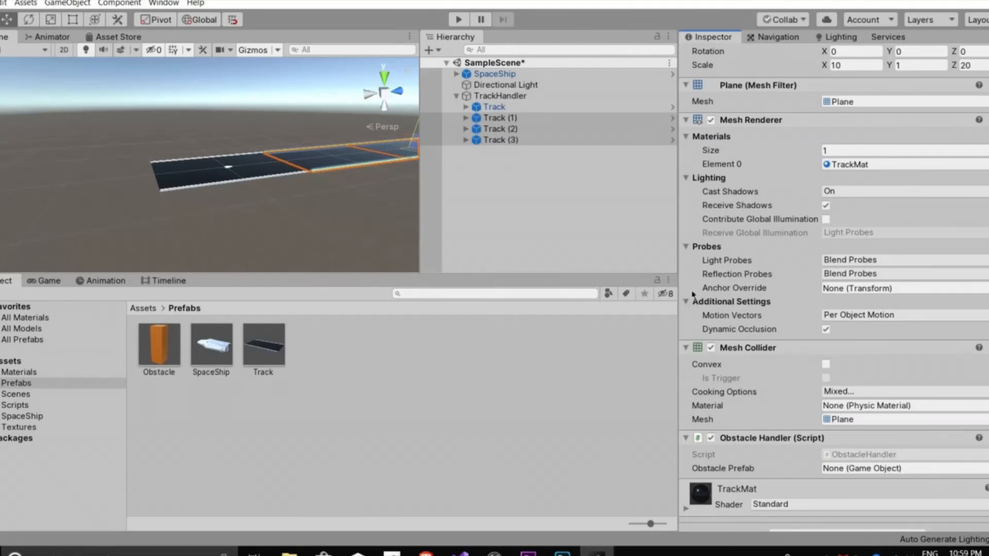
scroll(749, 384, "down", 1)
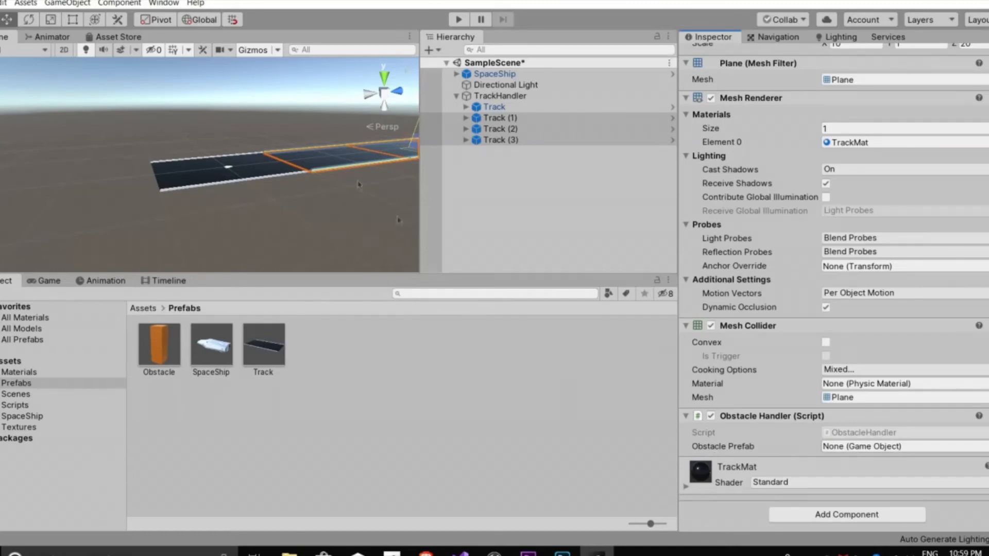
Assign the Obstacle prefab to the Obstacle Handler of Track (1), Track (2) and Track (3), check each track and save the scene
left_click_drag(159, 355, 845, 446)
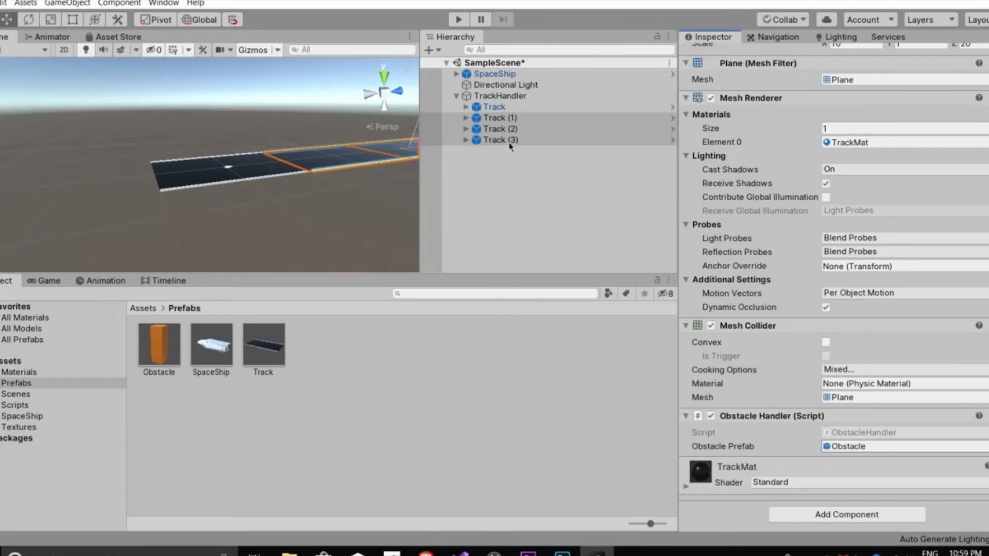
left_click(514, 140)
left_click(517, 129)
left_click(516, 119)
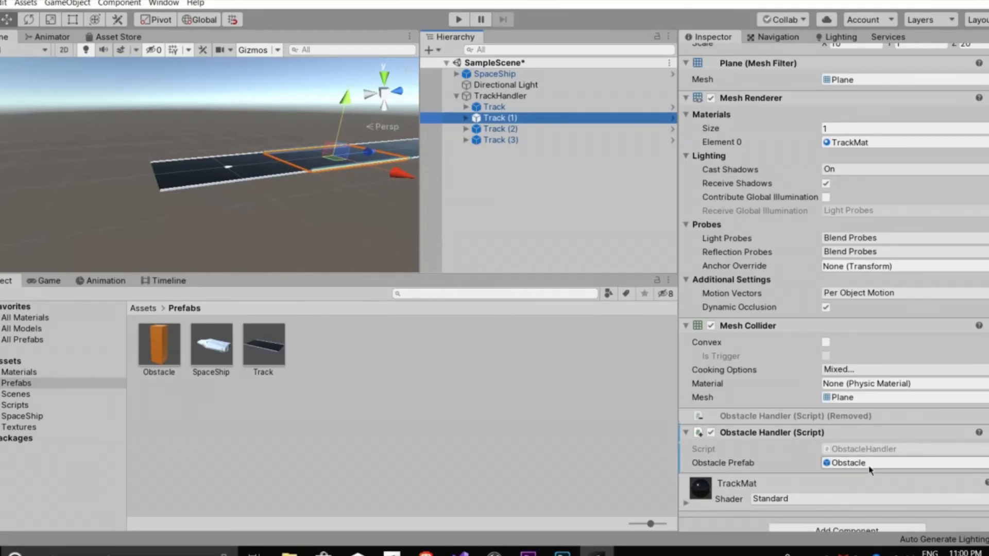
left_click(149, 356)
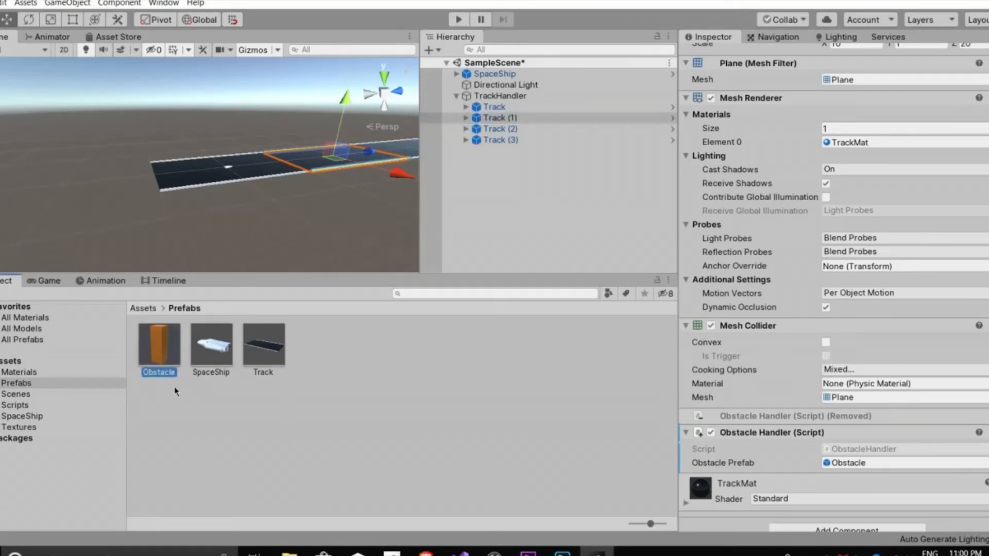
left_click(522, 183)
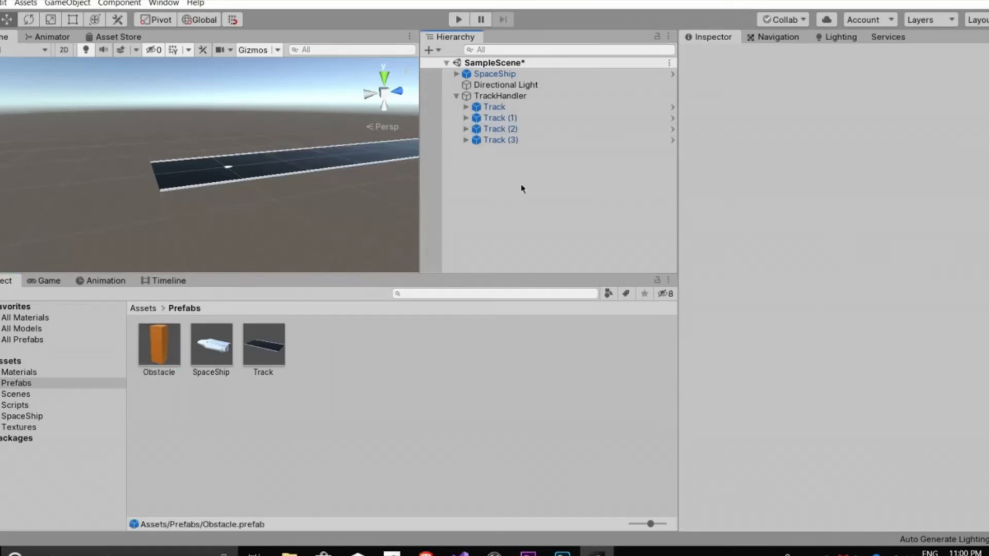
key("ctrl+s")
Run the game and open the Console window to check for errors
left_click(459, 20)
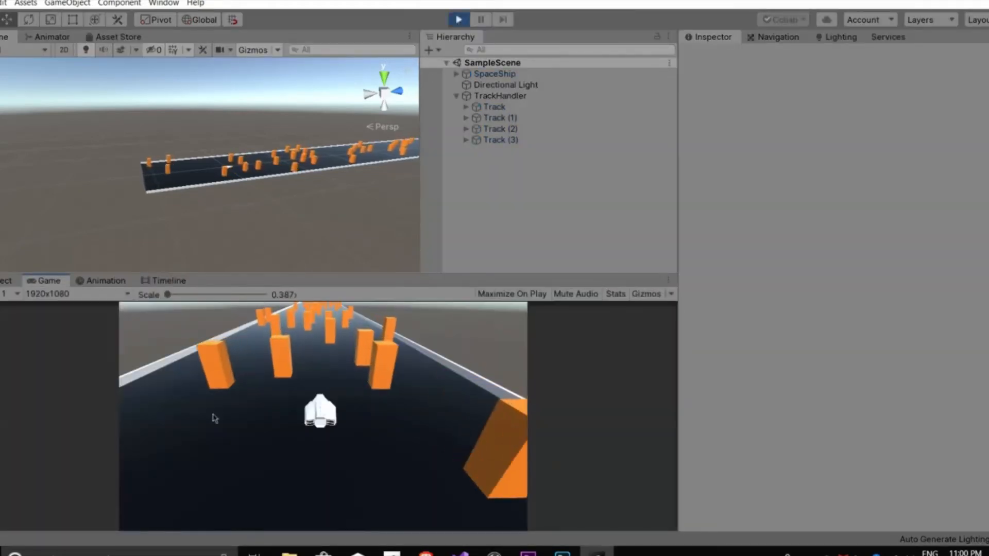
left_click(164, 3)
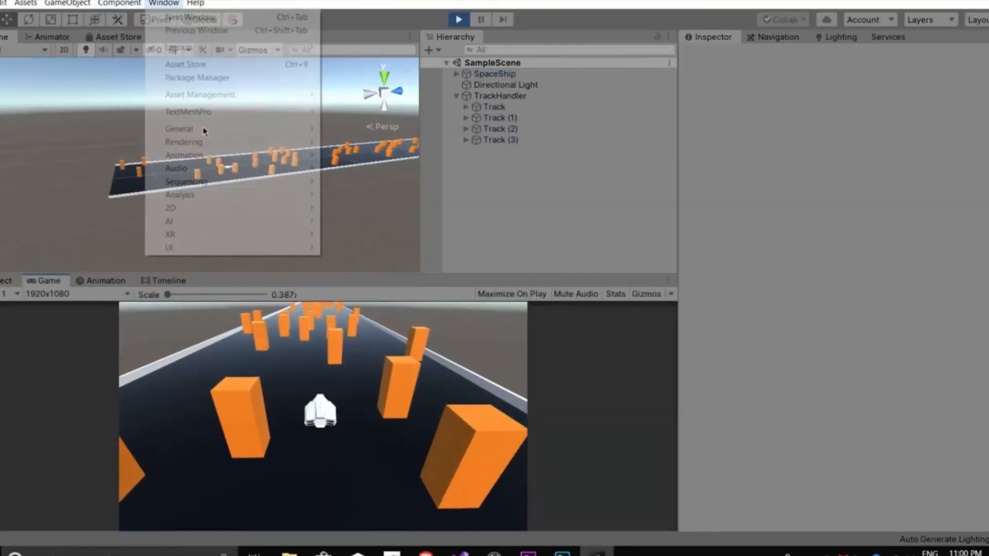
mouse_move(278, 129)
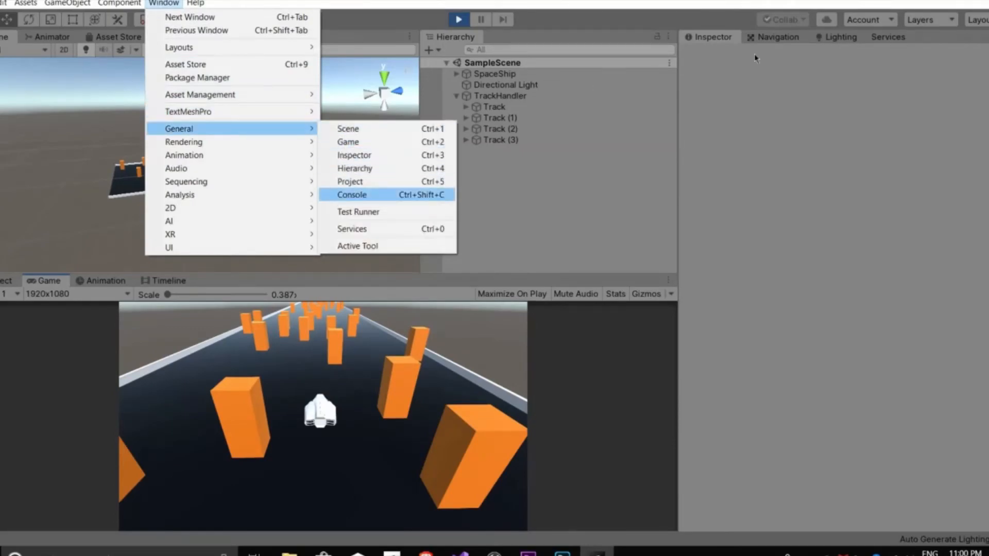
left_click(353, 194)
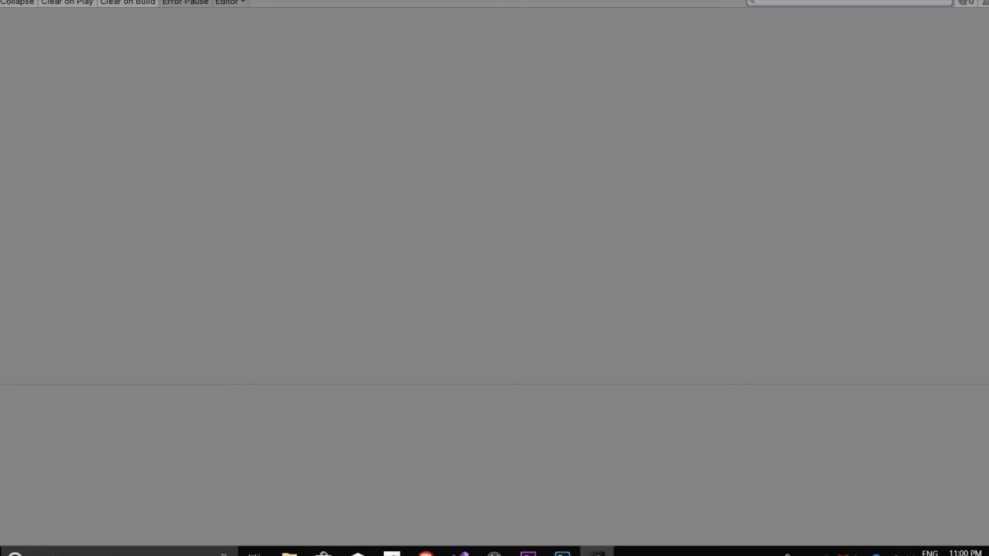
left_click_drag(514, 21, 516, 0)
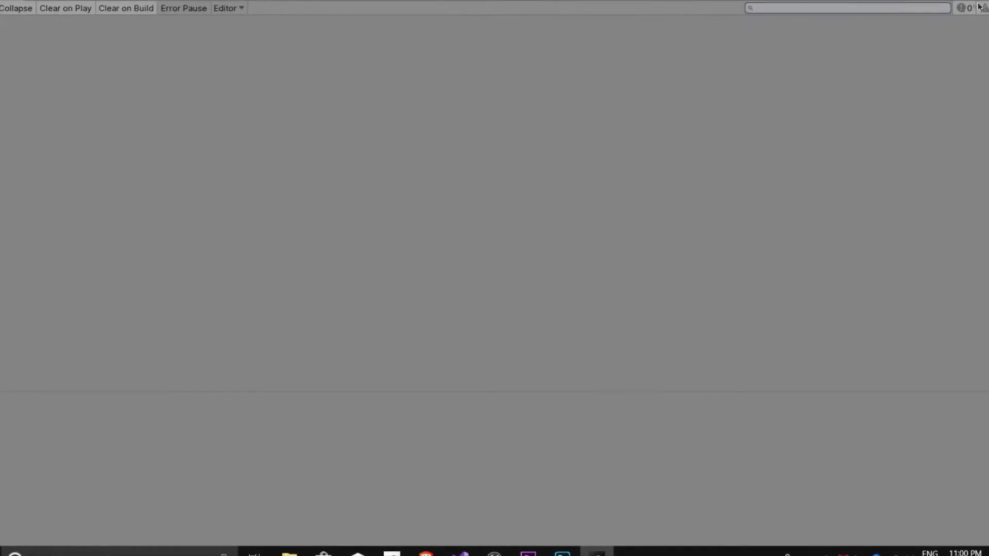
left_click_drag(927, 2, 928, 0)
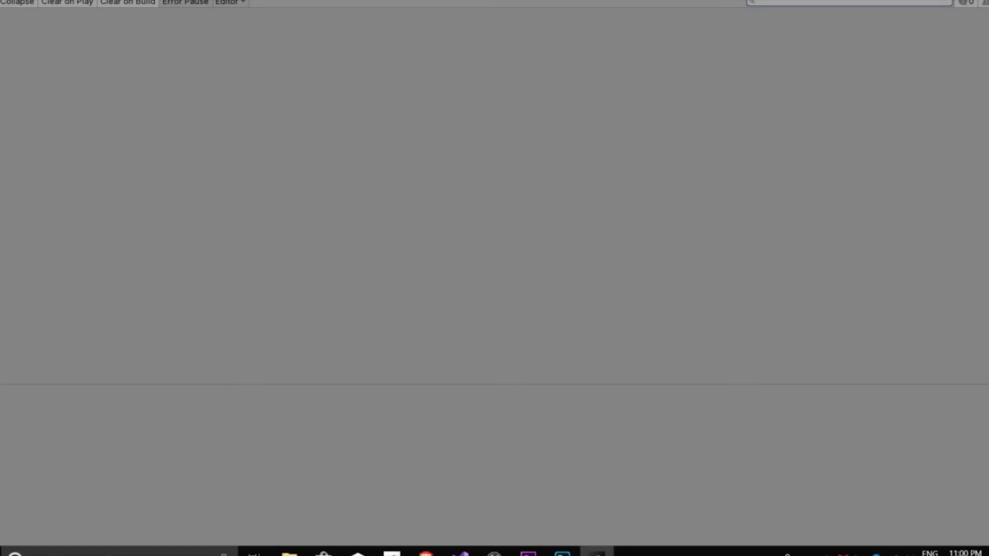
left_click(966, 4)
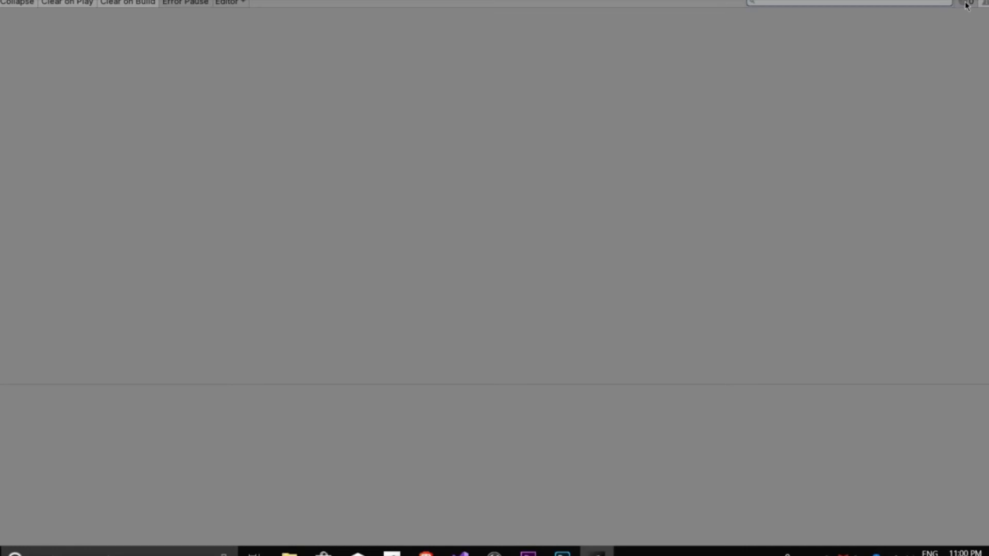
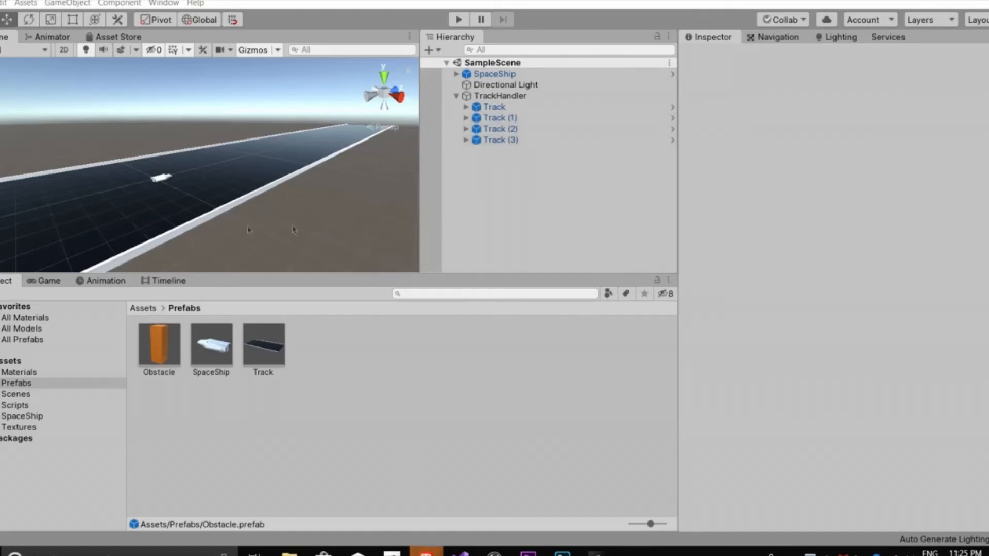
right_click_drag(246, 225, 366, 204)
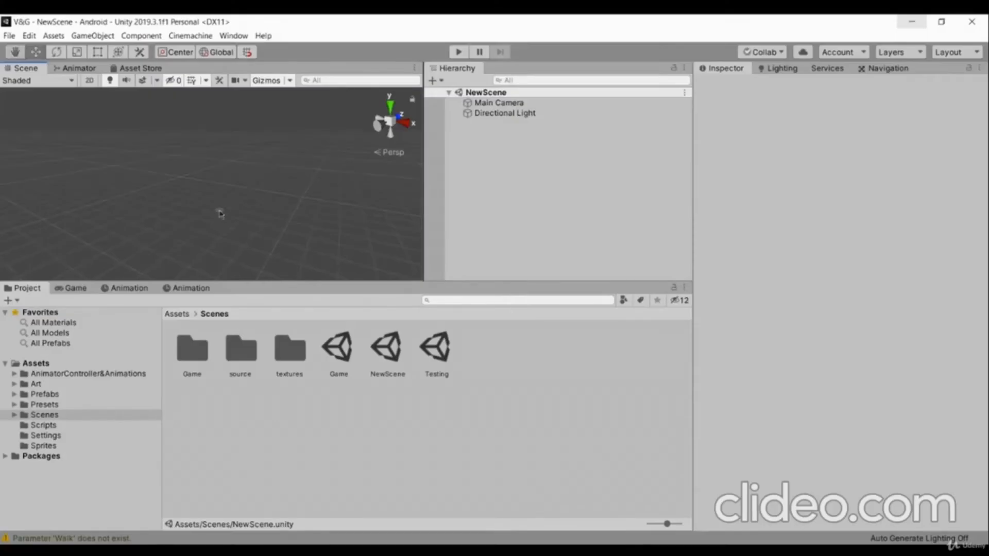
right_click_drag(220, 213, 340, 209)
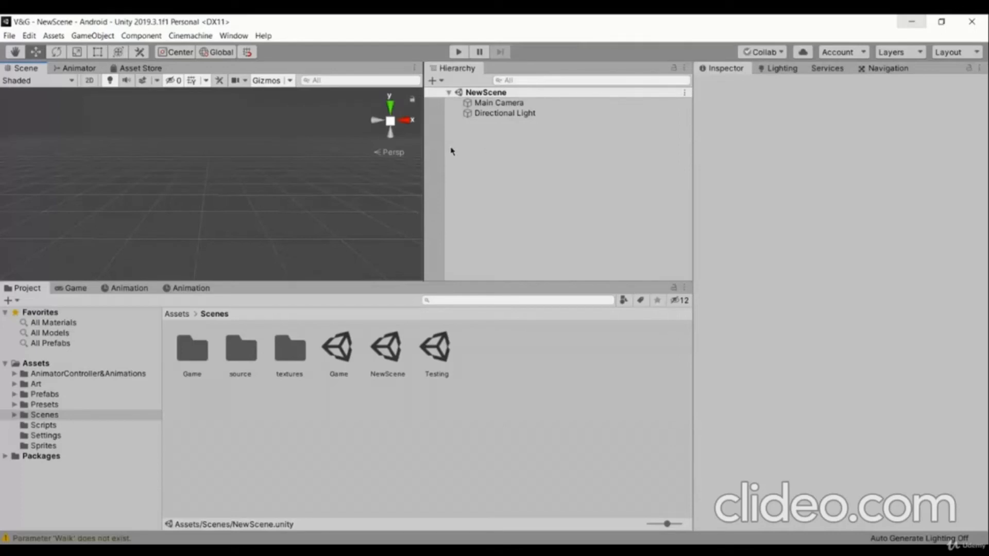
right_click_drag(291, 182, 254, 250)
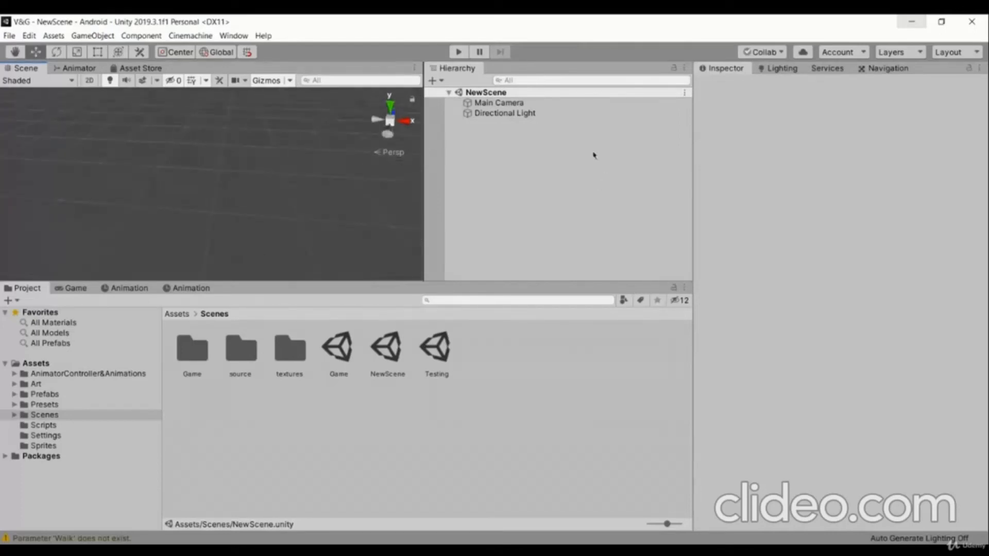
right_click_drag(328, 202, 264, 202)
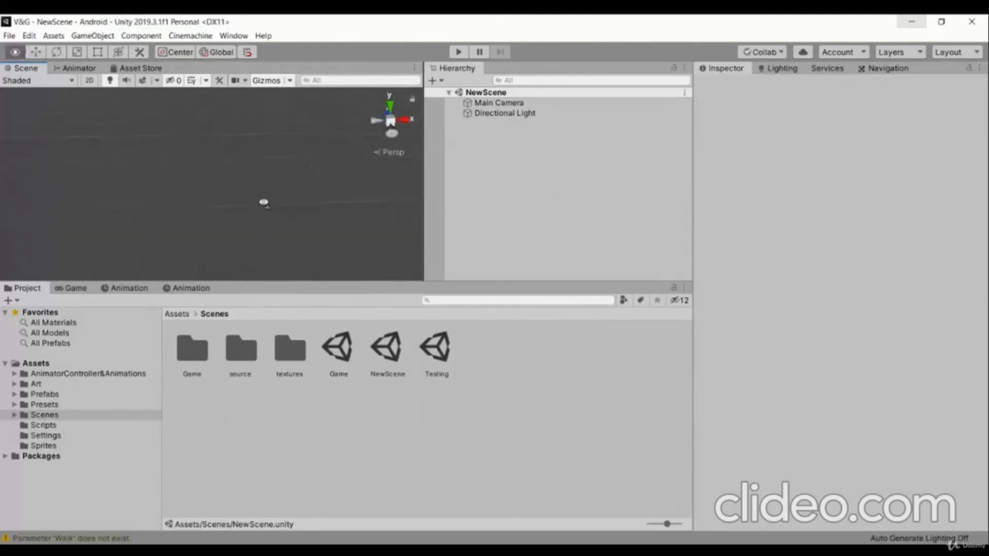
right_click_drag(264, 203, 274, 184)
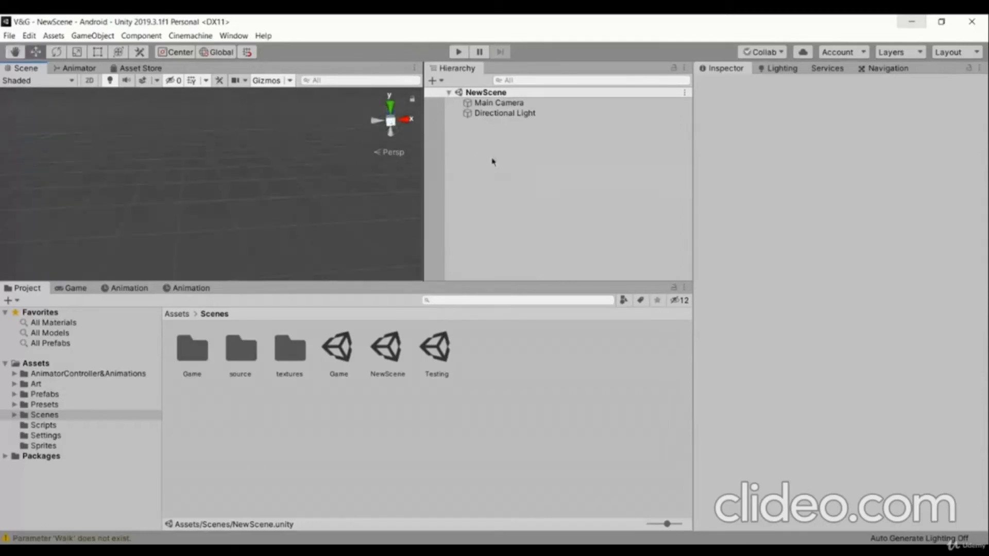
right_click(492, 161)
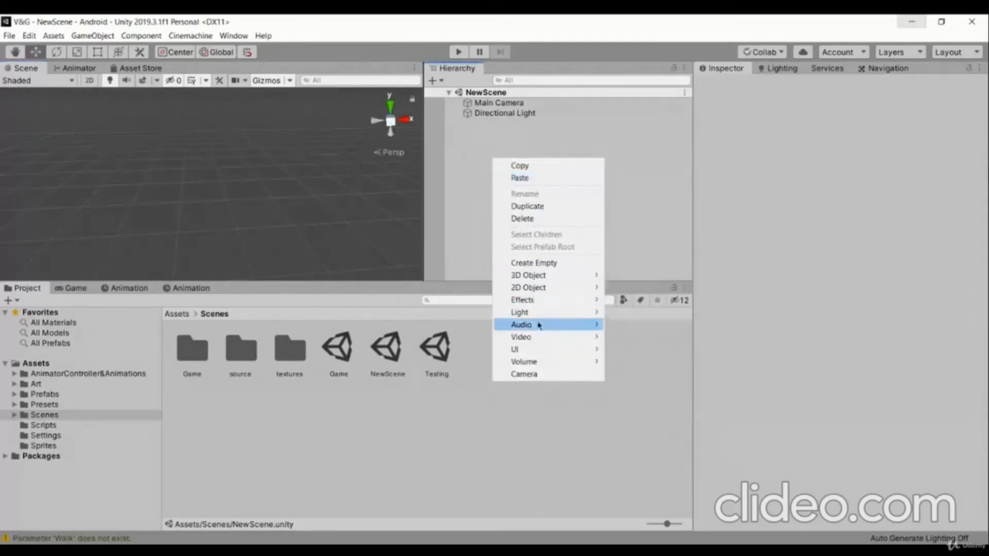
left_click(470, 138)
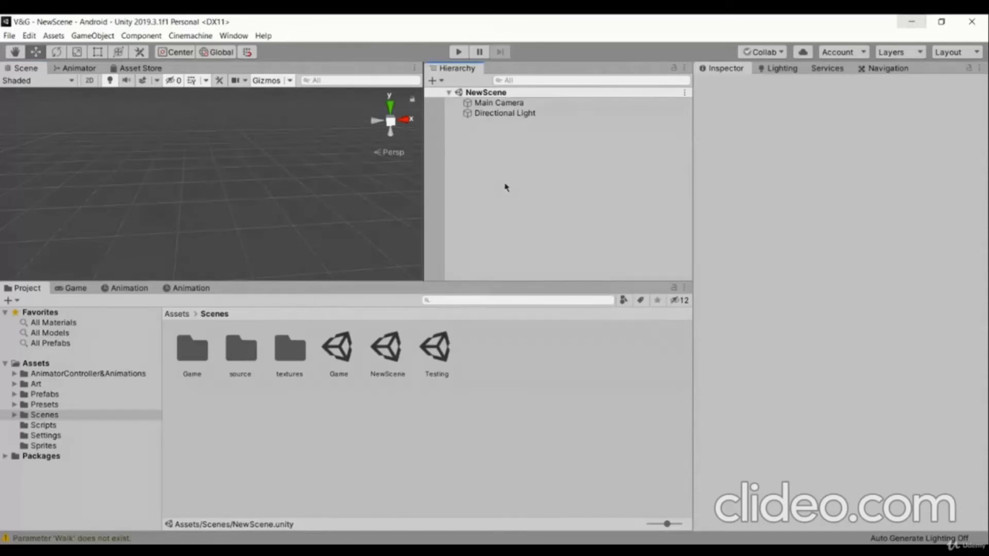
Create a Particle System in NewScene and reset its Transform
right_click(496, 149)
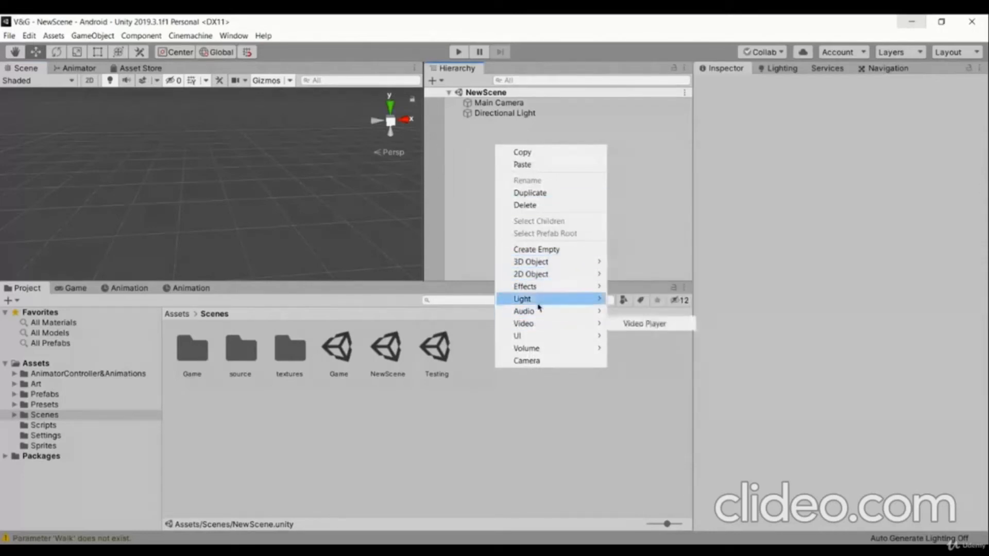
mouse_move(531, 286)
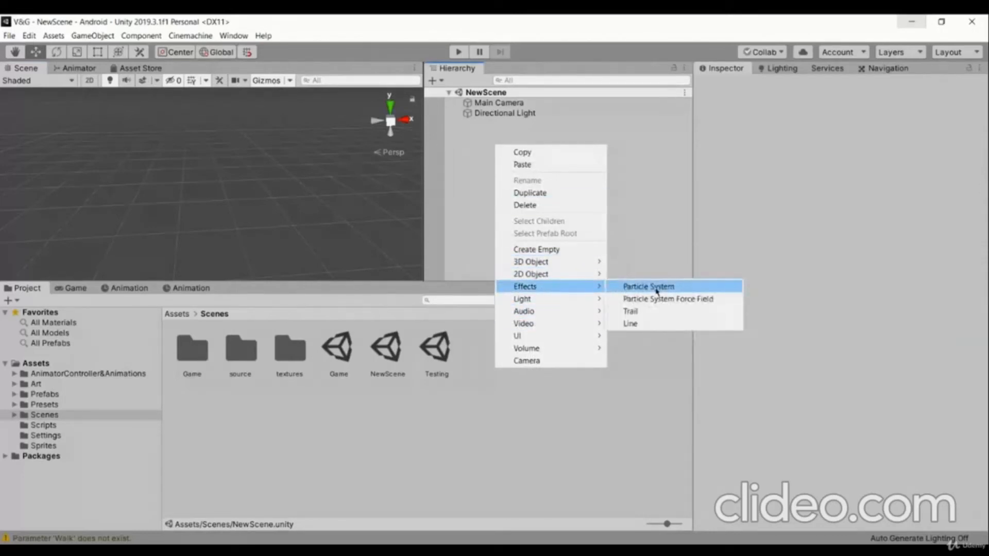
left_click(648, 286)
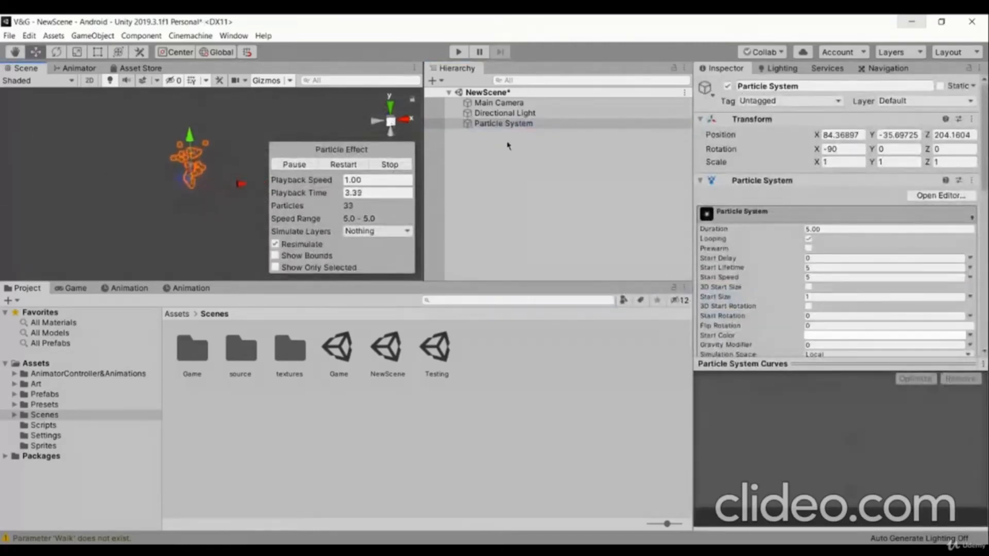
left_click(524, 125)
left_click(971, 119)
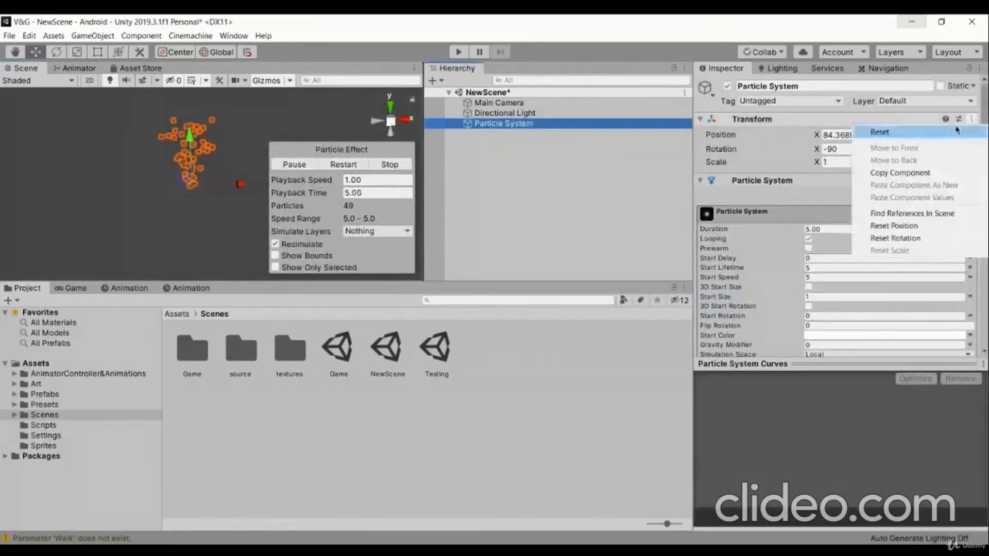
left_click(871, 133)
Frame the Particle System in the Scene view and examine its emitted particles from different viewpoints
left_click(534, 199)
double_click(526, 125)
right_click_drag(228, 228, 85, 154)
key("w")
key("s")
key("a")
key("d")
key("w")
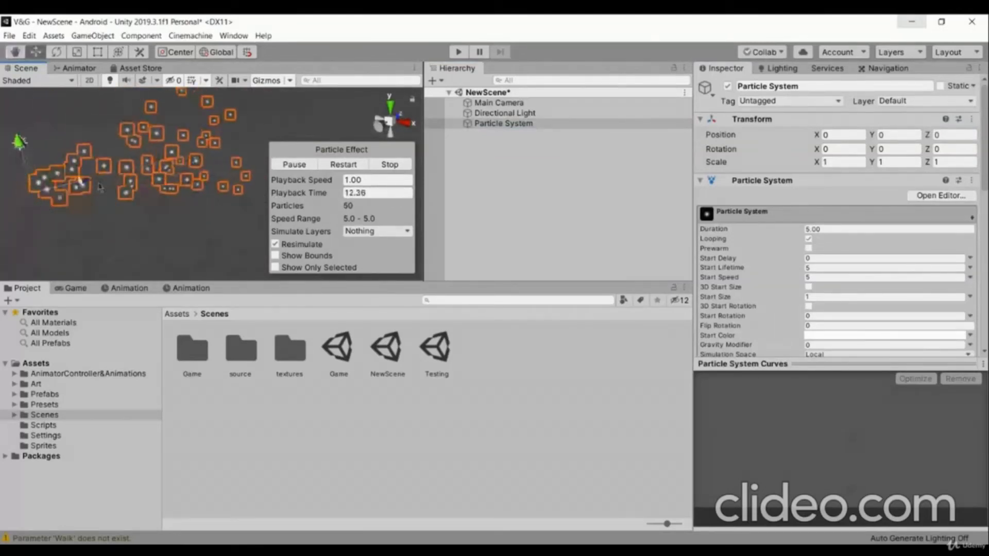
Enlarge the space for the Particle System component and look through its main settings and modules
left_click_drag(851, 364, 854, 446)
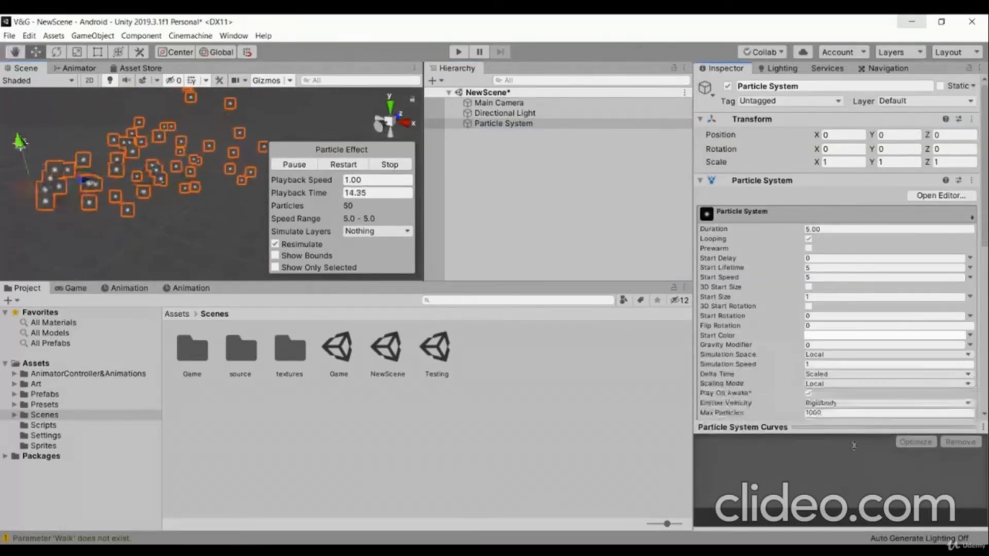
scroll(842, 359, "down", 5)
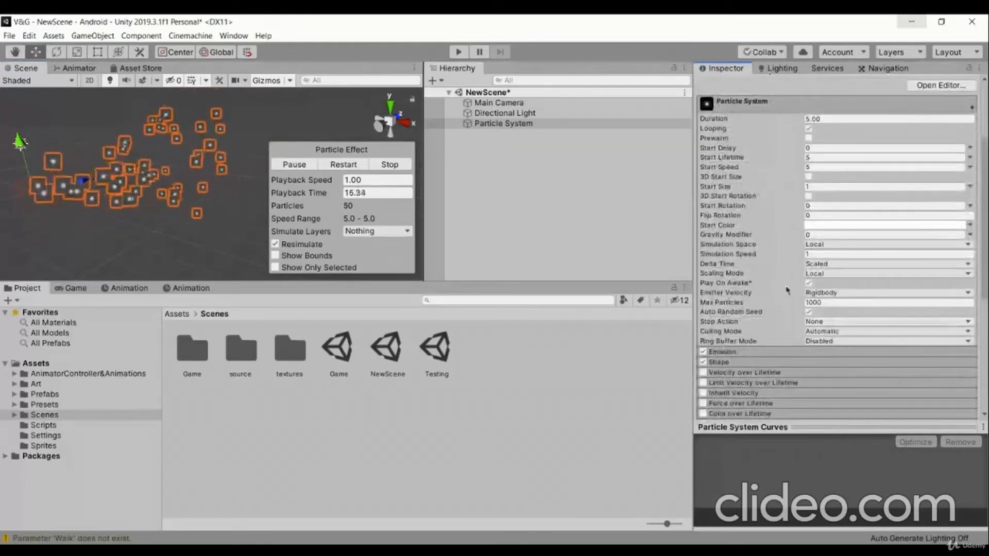
scroll(763, 187, "up", 5)
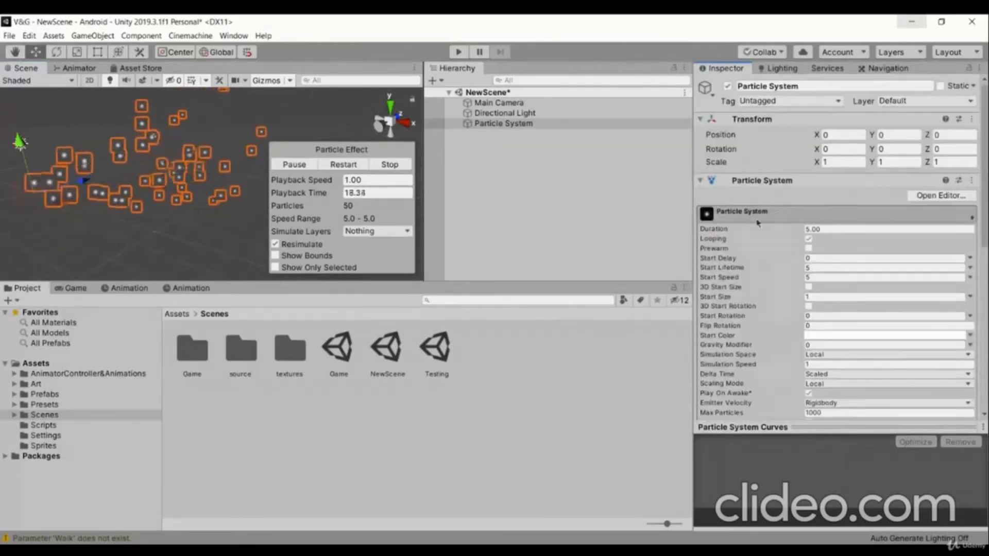
left_click(701, 181)
left_click(701, 181)
Set the Particle System's Duration to 1, turn off Looping and restart the effect
right_click_drag(216, 189, 159, 213)
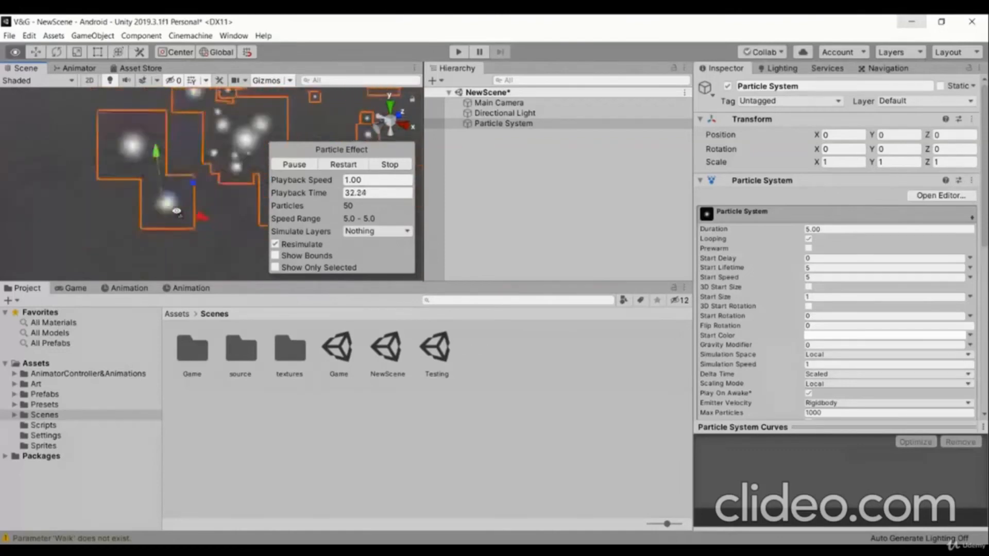
right_click_drag(68, 190, 68, 190)
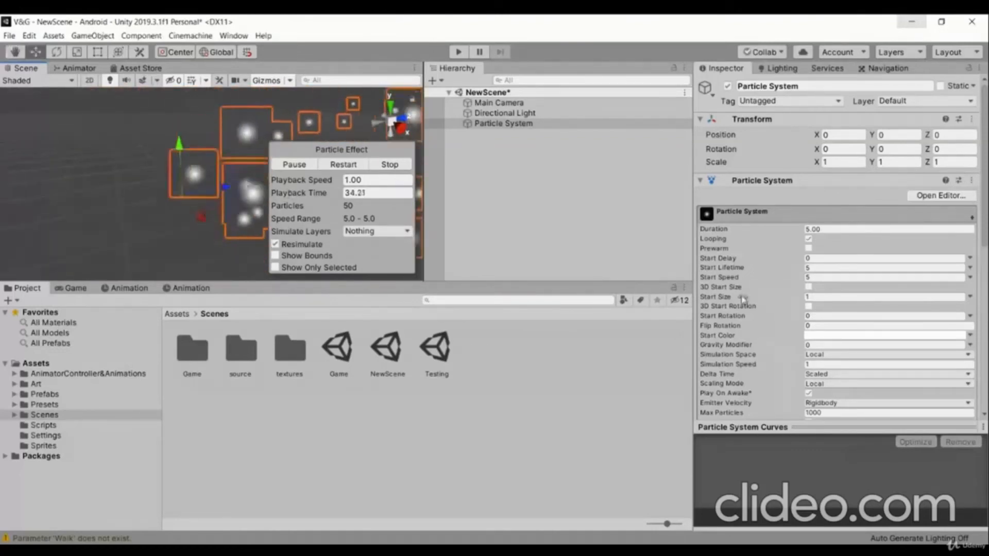
left_click(838, 228)
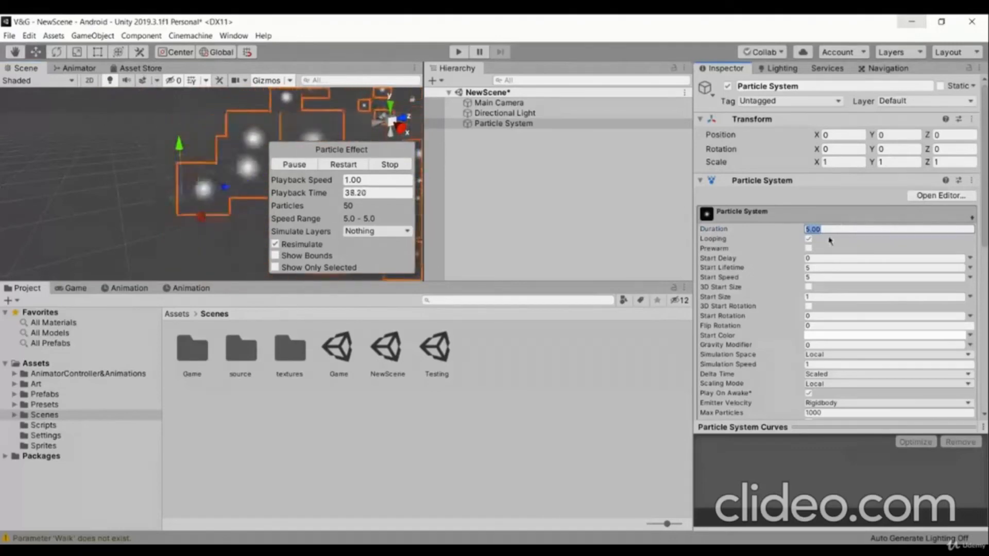
left_click_drag(118, 190, 116, 164, "alt")
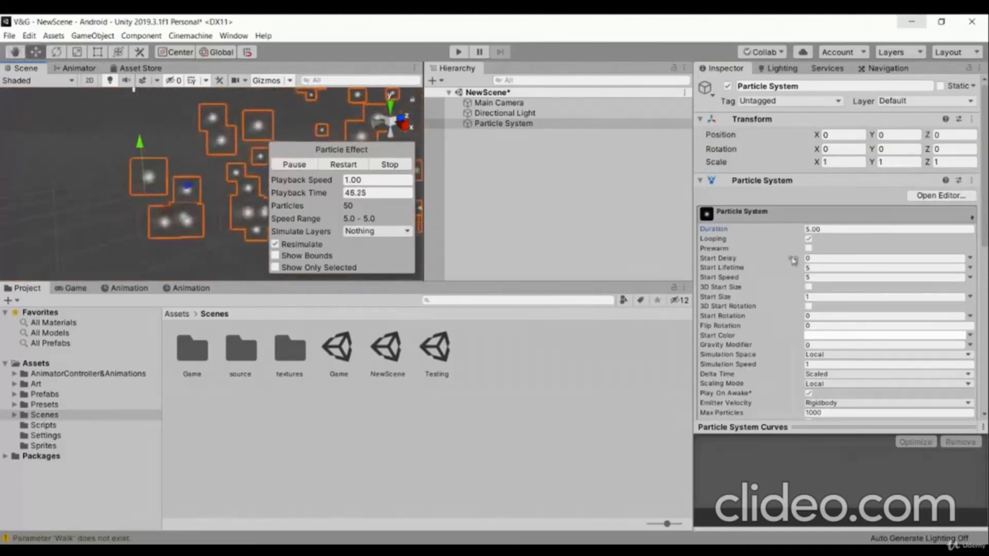
left_click(841, 229)
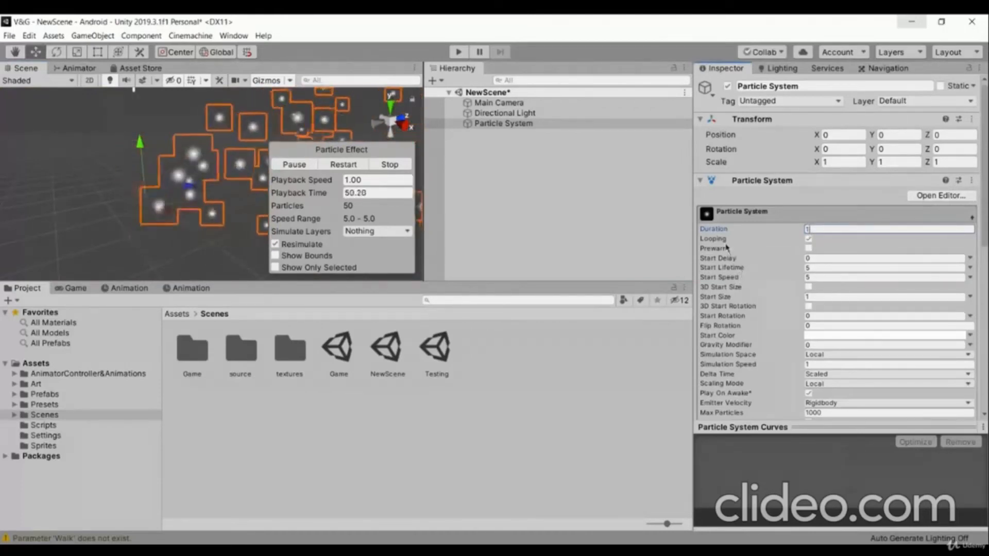
left_click(808, 239)
left_click(341, 165)
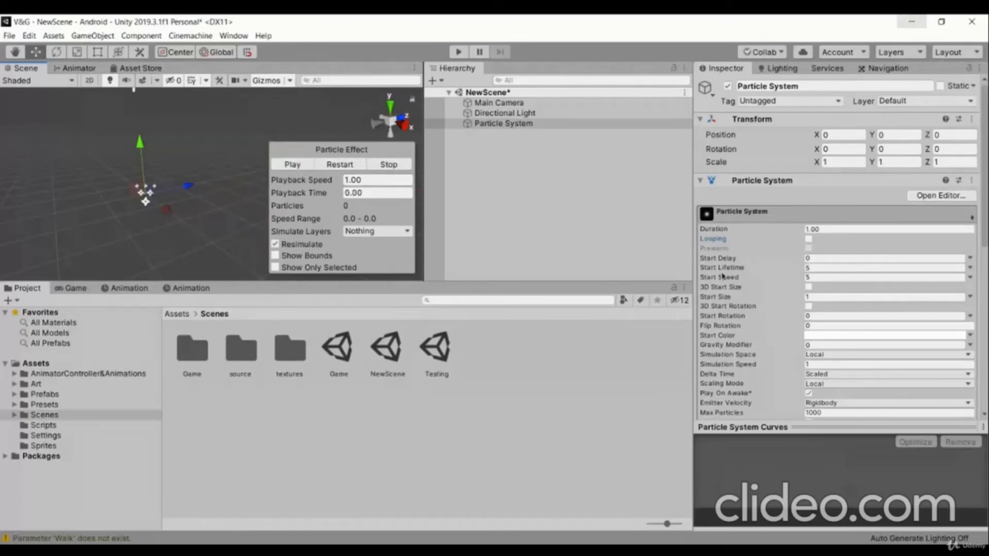
Set the Particle System's Start Delay to 5, restart the effect and pause it once particles are emitted
left_click(817, 259)
left_click(338, 164)
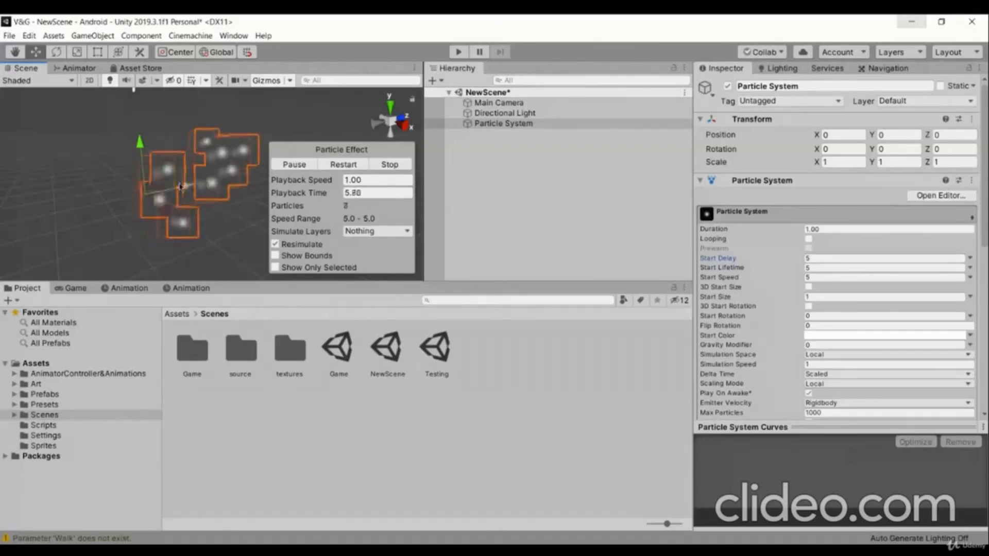
left_click(294, 165)
Set the Particle System's Start Delay to 0 and turn Looping back on
left_click(826, 260)
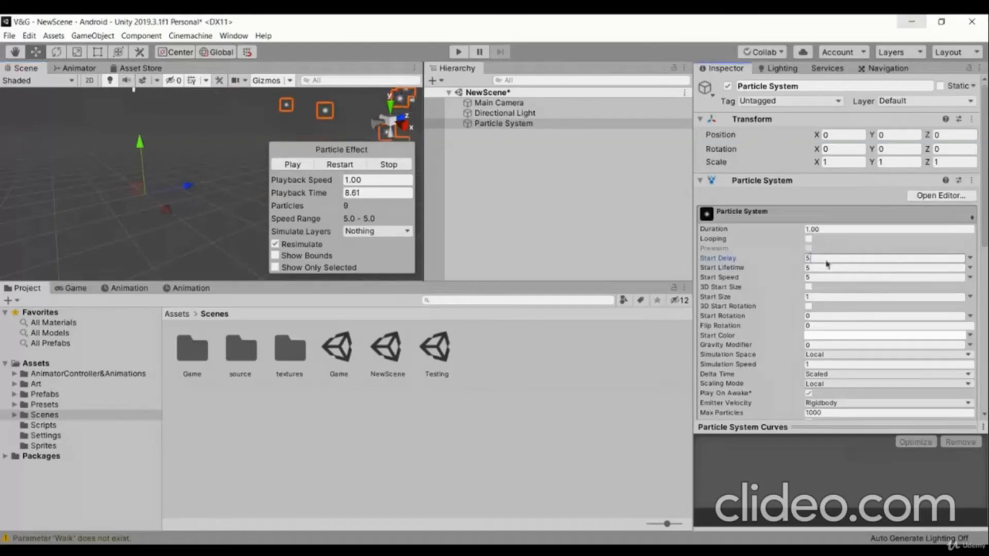
type("0")
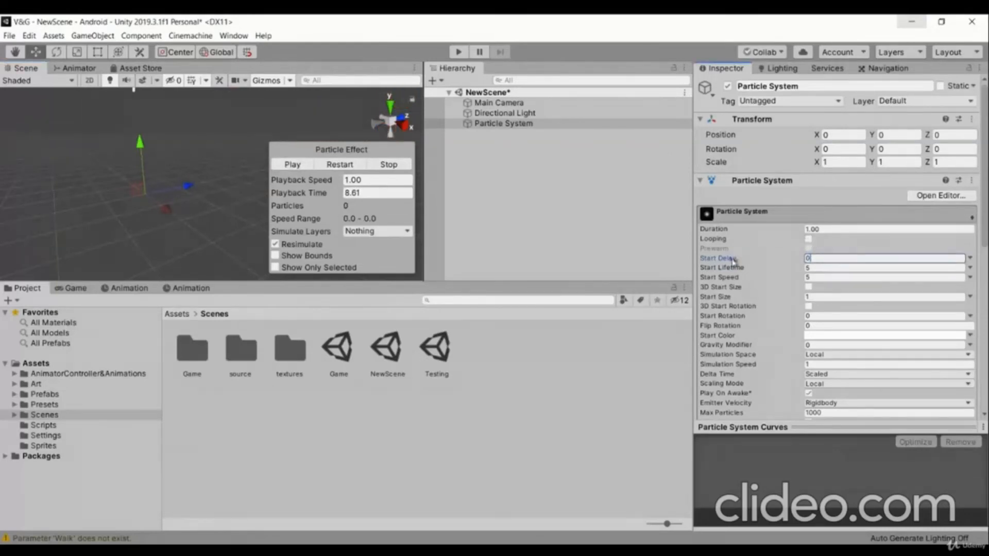
scroll(754, 222, "down", 4)
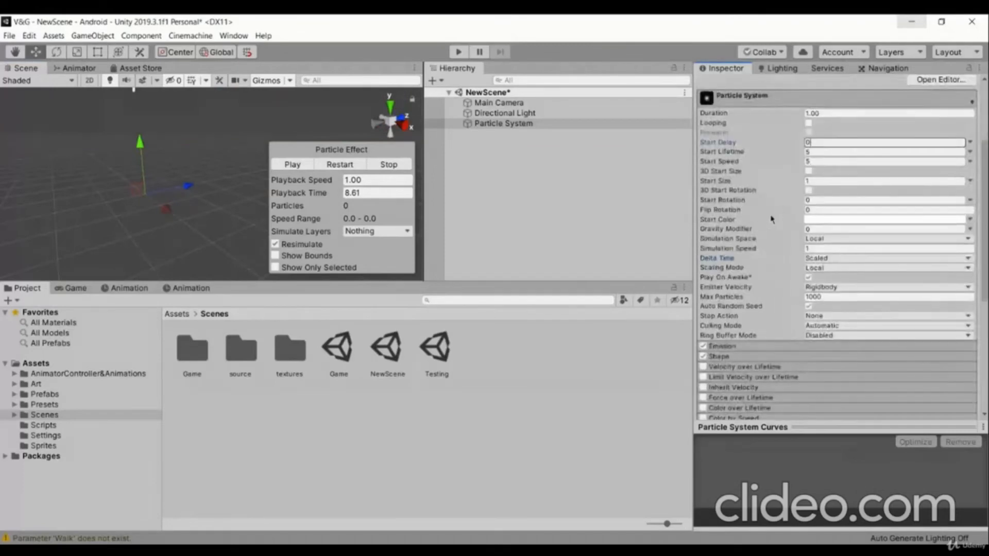
left_click(808, 123)
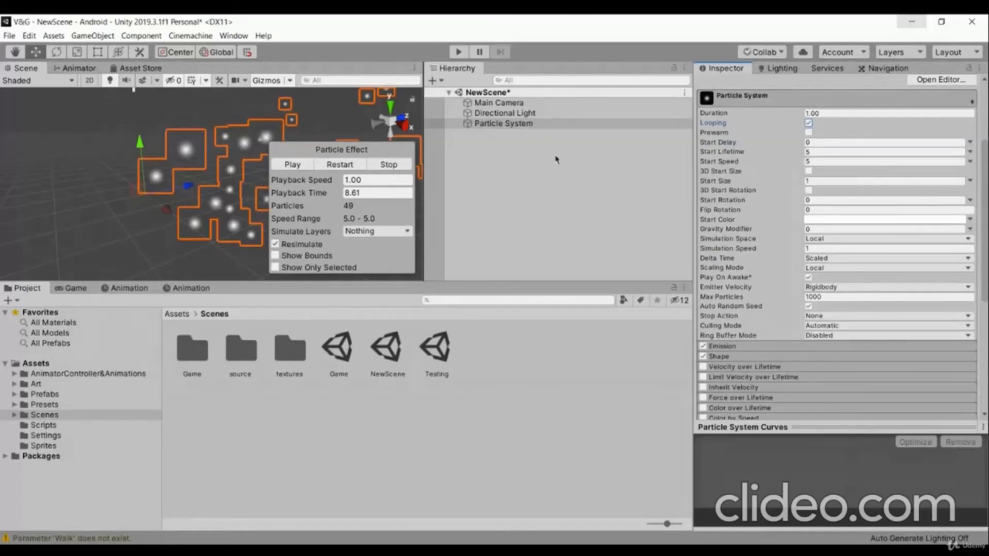
left_click_drag(128, 225, 228, 237, "alt")
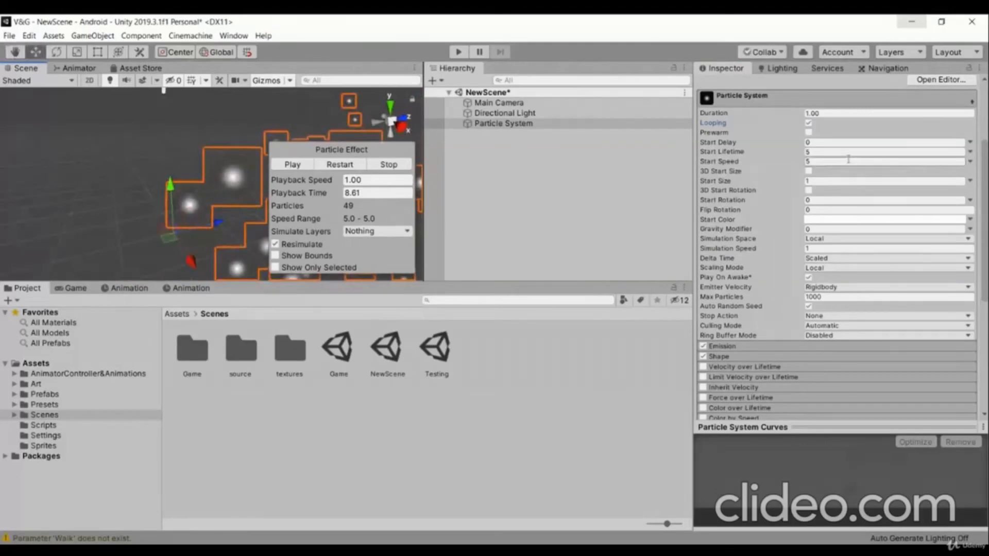
Set the Particle System's Start Lifetime to 1, restart the effect and view the emitted particles
left_click(831, 152)
type("1")
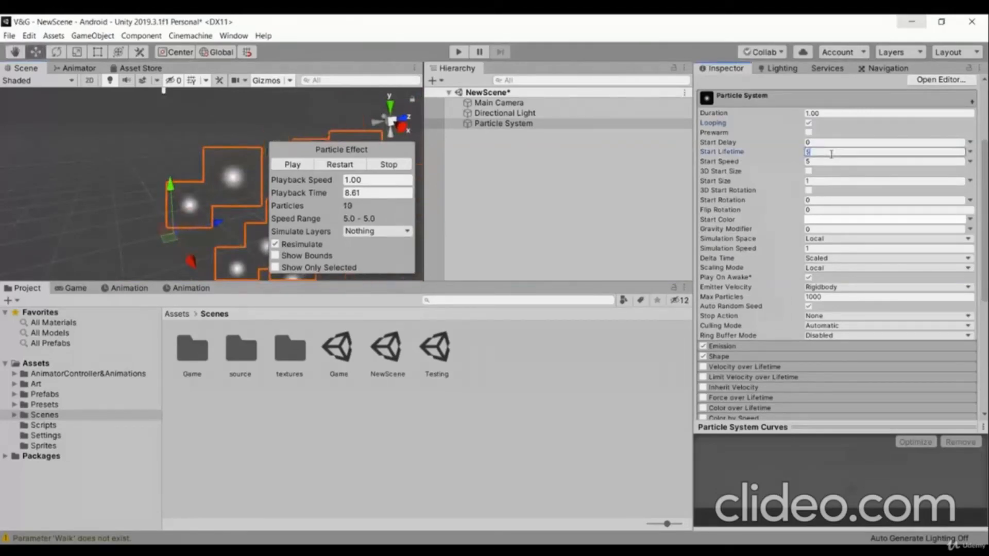
right_click_drag(132, 204, 235, 222)
left_click(334, 163)
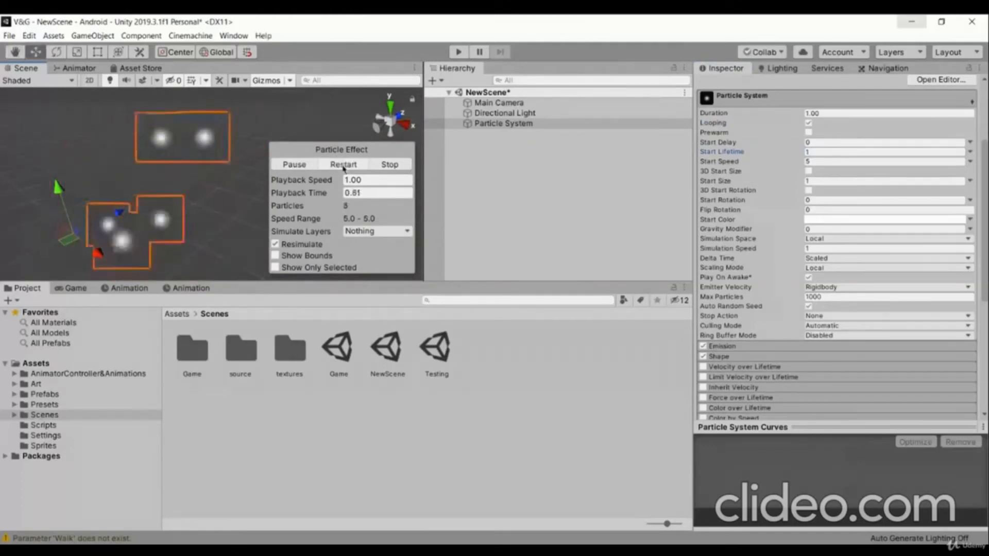
right_click_drag(178, 218, 181, 210)
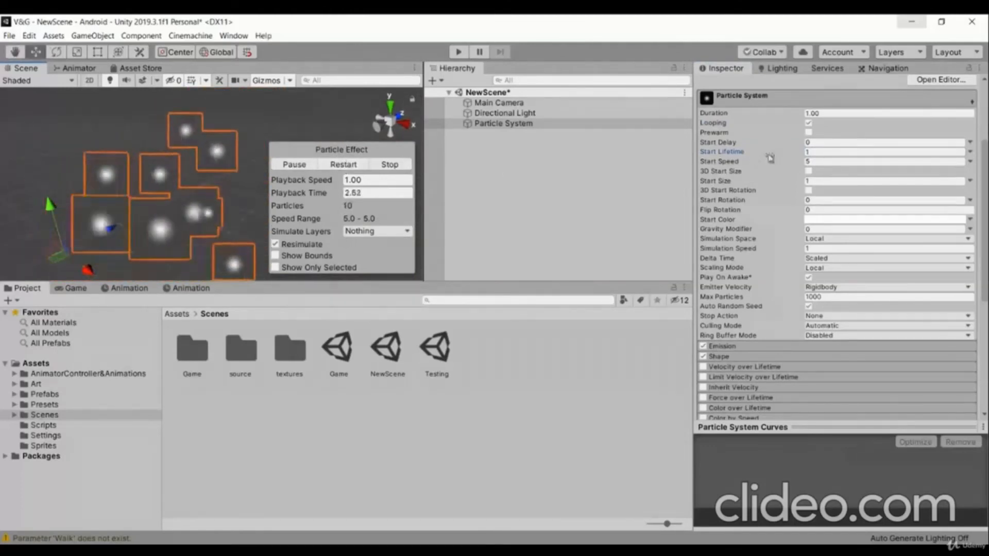
Set the Start Lifetime to 5 and view how far the particles travel
left_click(842, 152)
type("5")
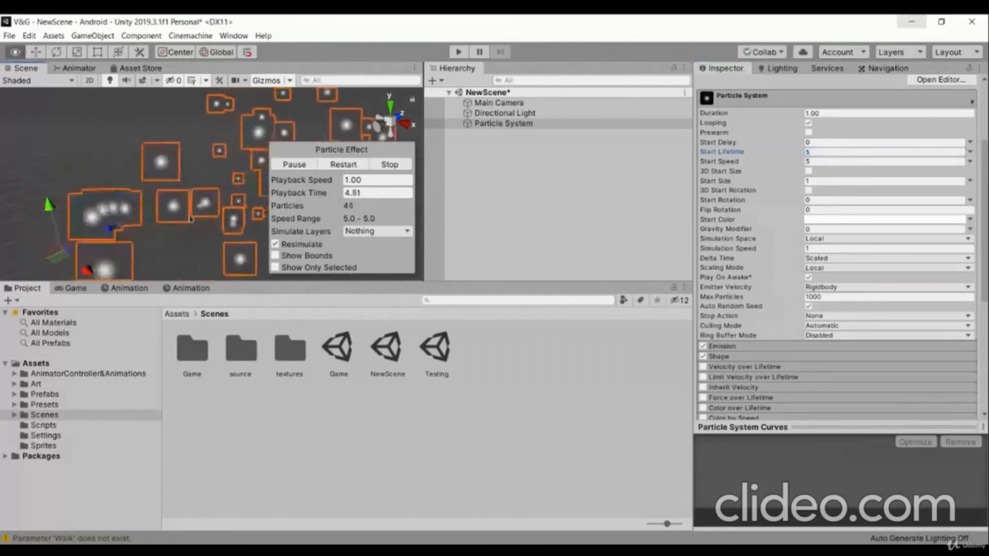
right_click_drag(153, 197, 173, 205)
Return the Start Lifetime to 1 and view the shorter-lived particles from another angle
left_click(875, 153)
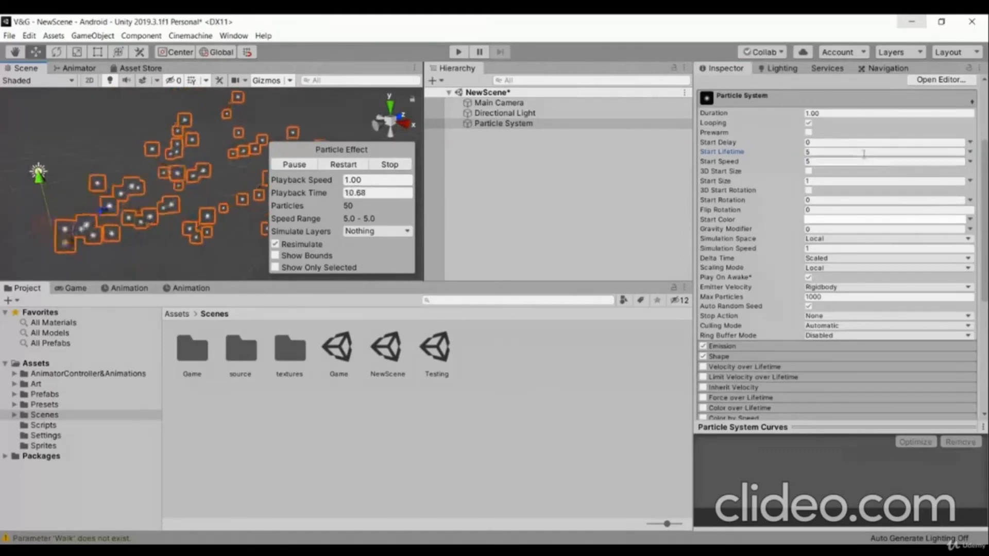
right_click_drag(260, 225, 203, 213)
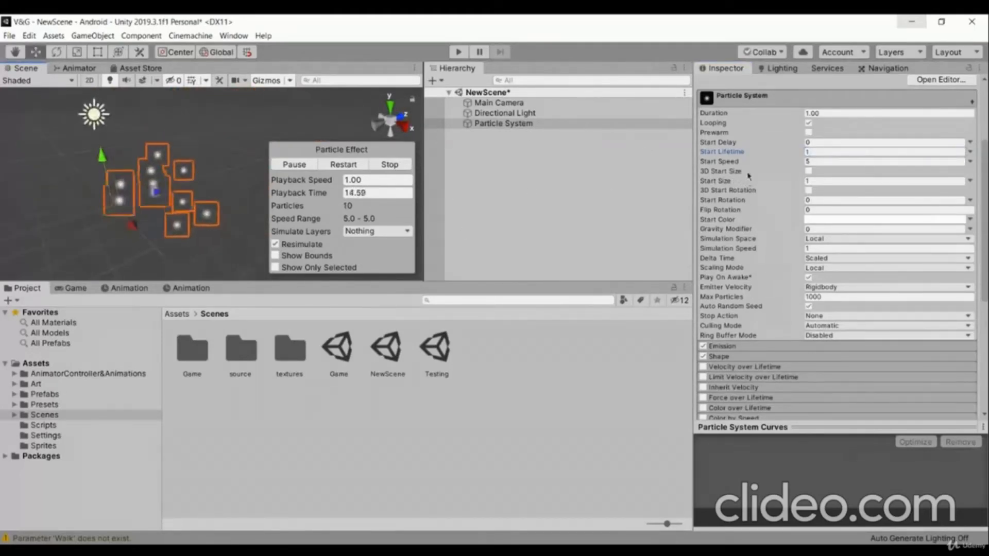
left_click_drag(206, 128, 222, 141, "alt")
Set the Particle System's Start Speed to 10 and examine the faster particles in the Scene view
left_click(826, 161)
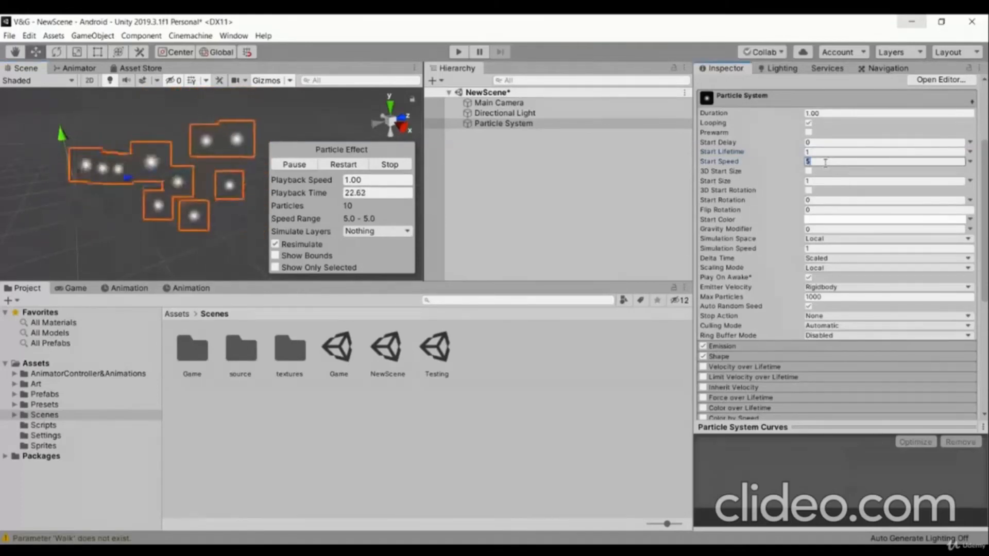
type("10")
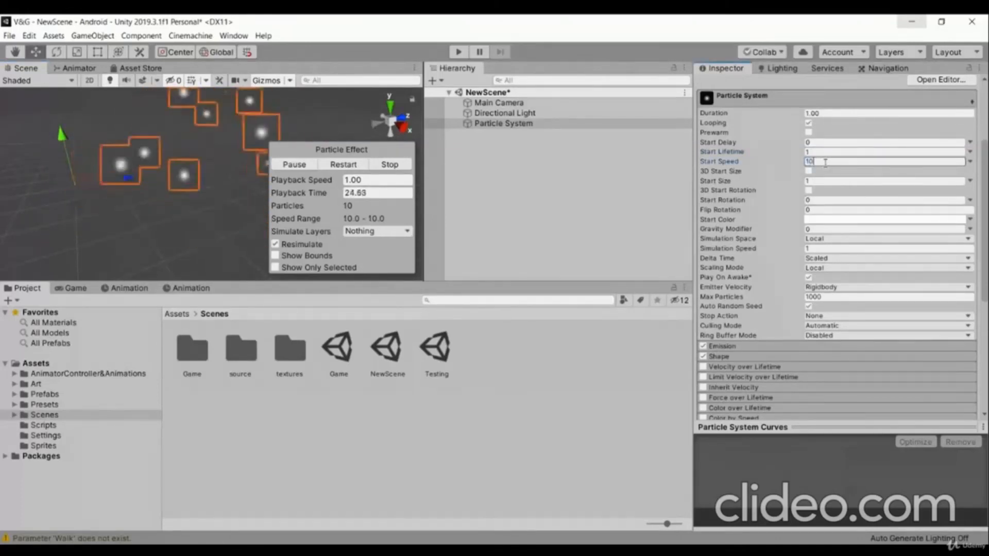
left_click_drag(206, 180, 84, 165, "alt")
scroll(187, 173, "down", 4)
key("w")
right_click_drag(84, 166, 105, 181)
key("s")
key("w")
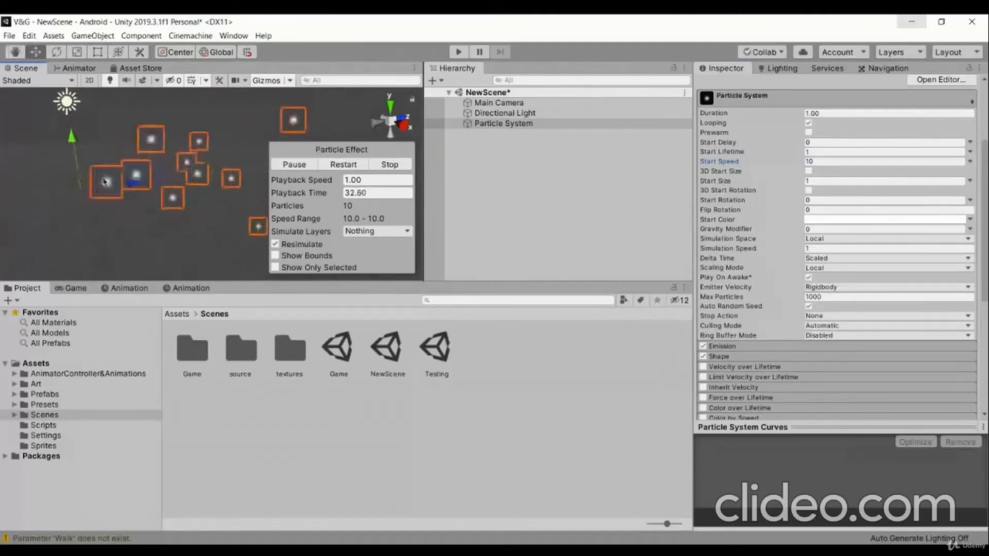
left_click(761, 348)
left_click(760, 348)
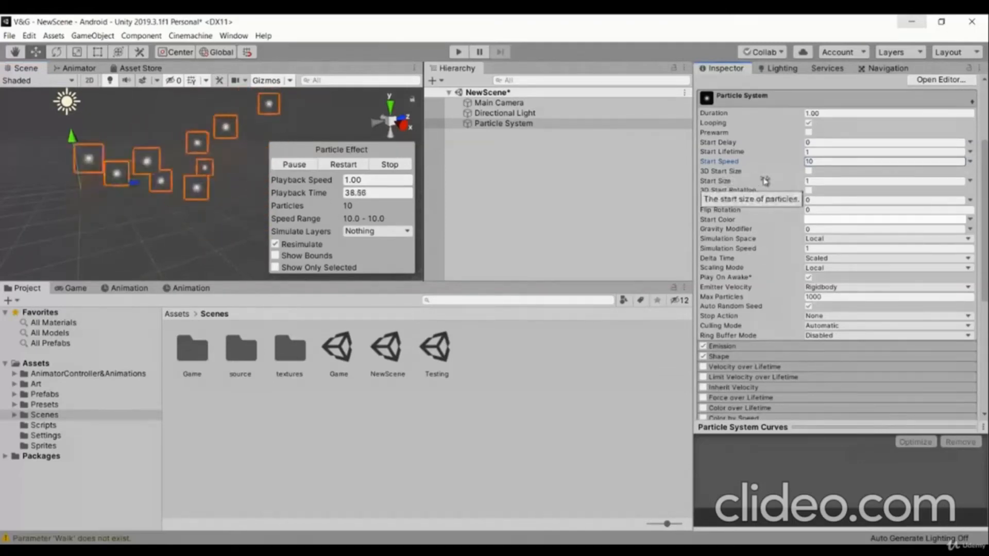
mouse_move(155, 194)
right_mouse_down()
mouse_move(209, 196)
mouse_move(163, 186)
right_mouse_up()
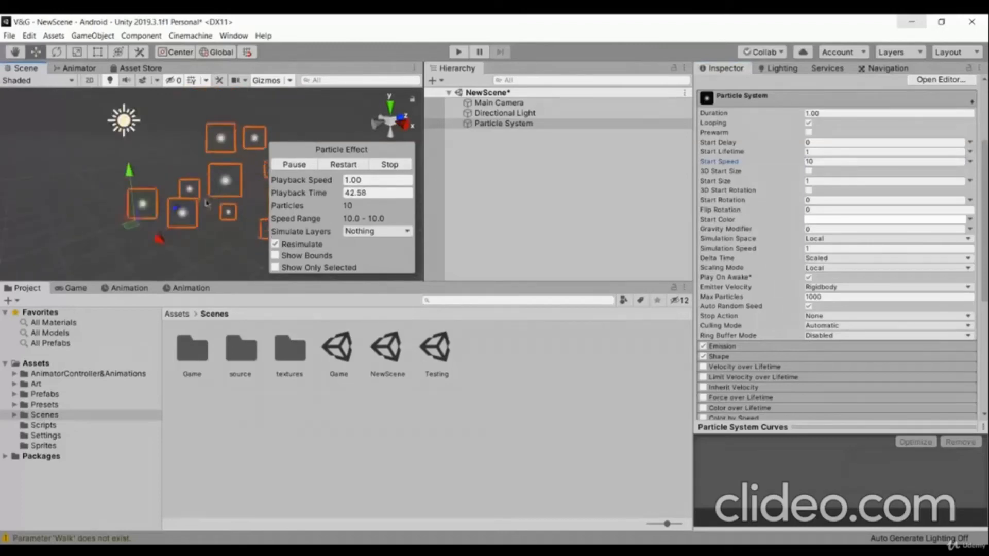
Expand the Renderer module, locate its assigned ParticlesLit material among the project files and reselect the Particle System
scroll(793, 252, "down", 6)
left_click(763, 337)
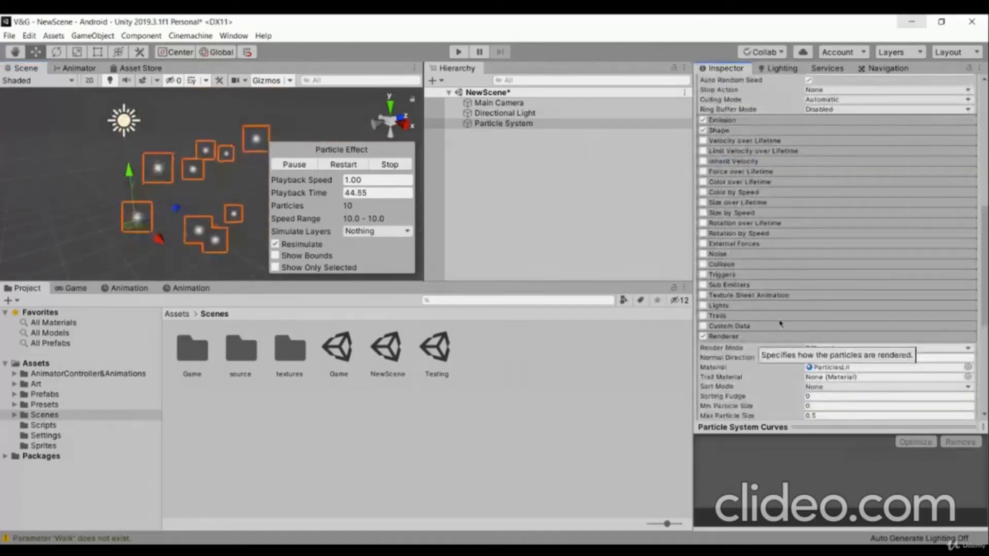
left_click(829, 367)
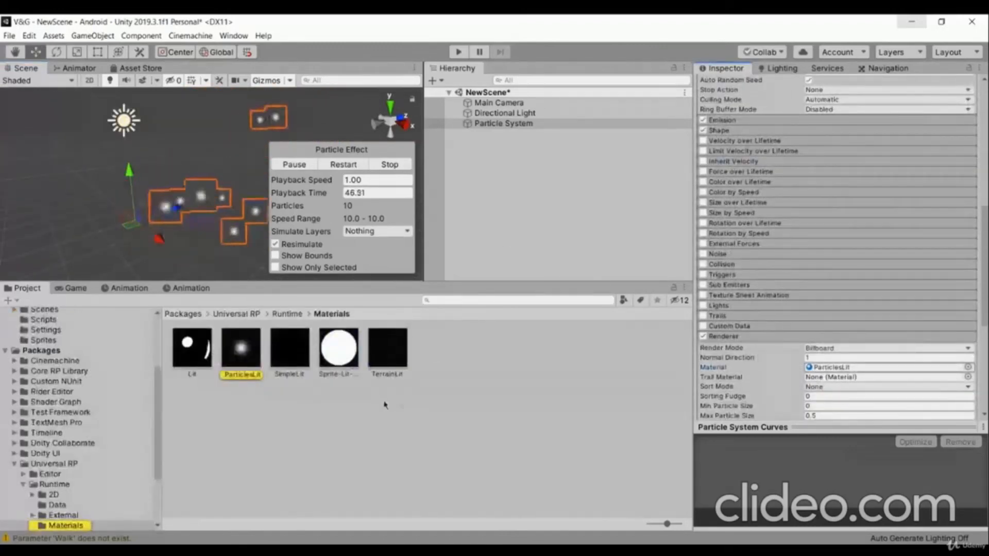
left_click(456, 381)
left_click(513, 124)
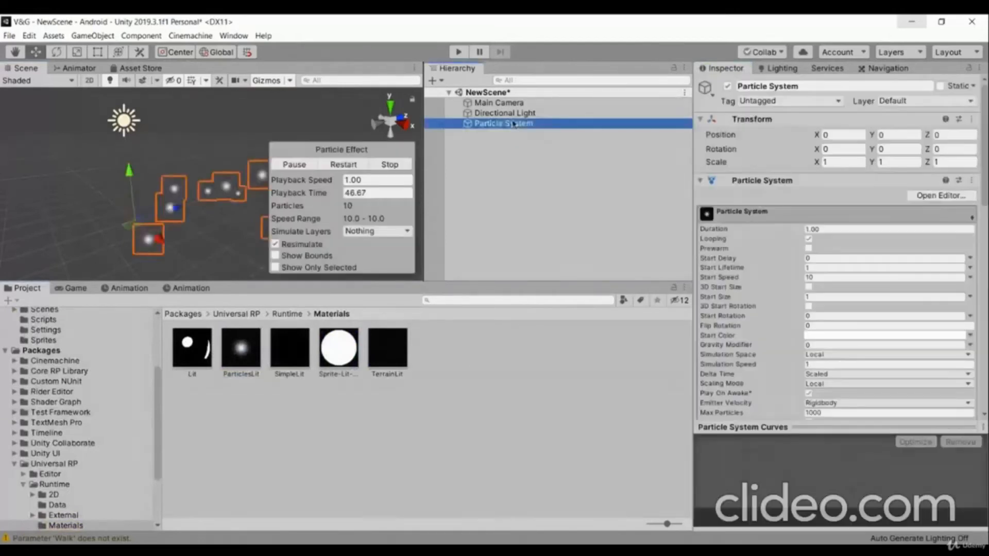
left_click(484, 361)
left_click(505, 124)
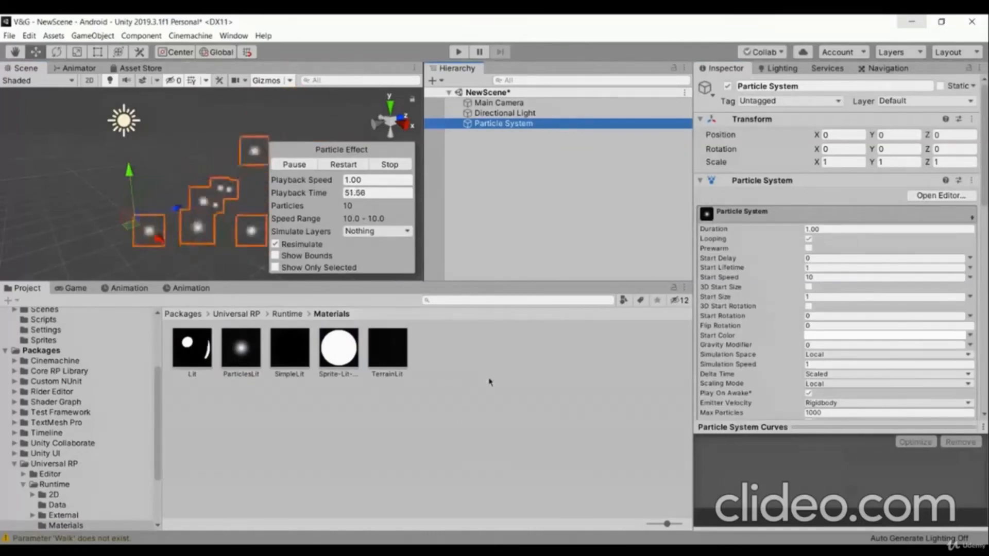
right_click(480, 360)
left_click(425, 428)
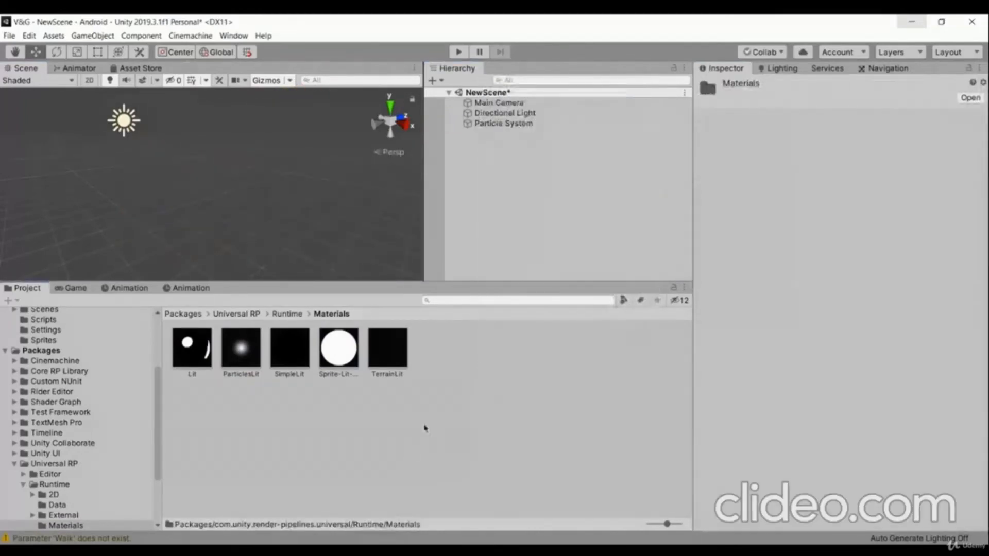
right_click(420, 395)
left_click(313, 450)
right_click(420, 456)
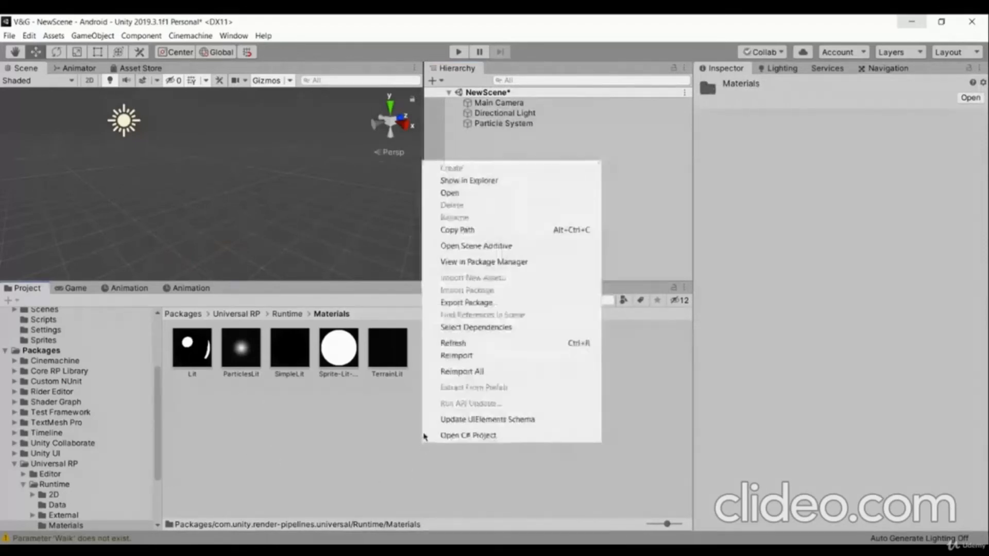
left_click(379, 425)
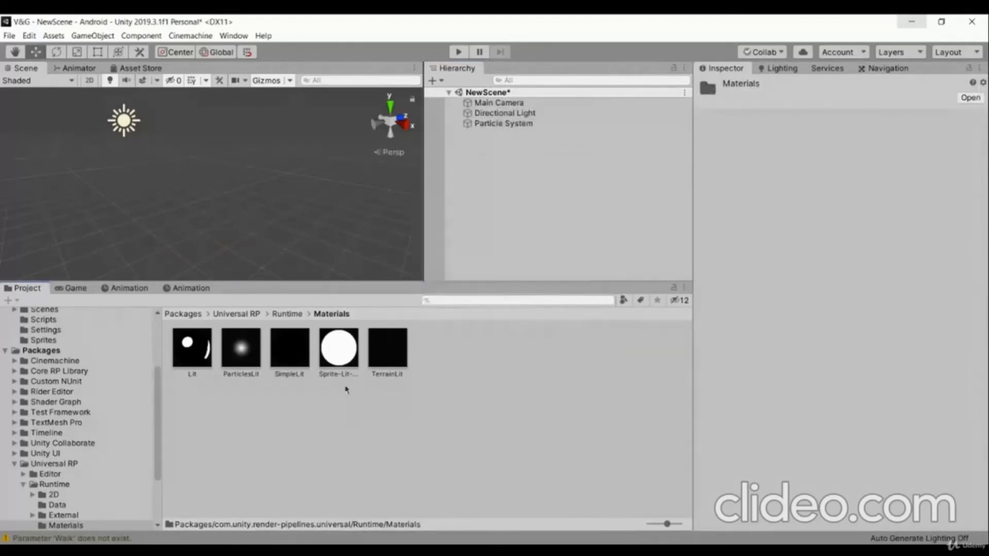
Inspect the settings of the package's Sprite-Lit-Default, SimpleLit and ParticlesLit materials
left_click(345, 365)
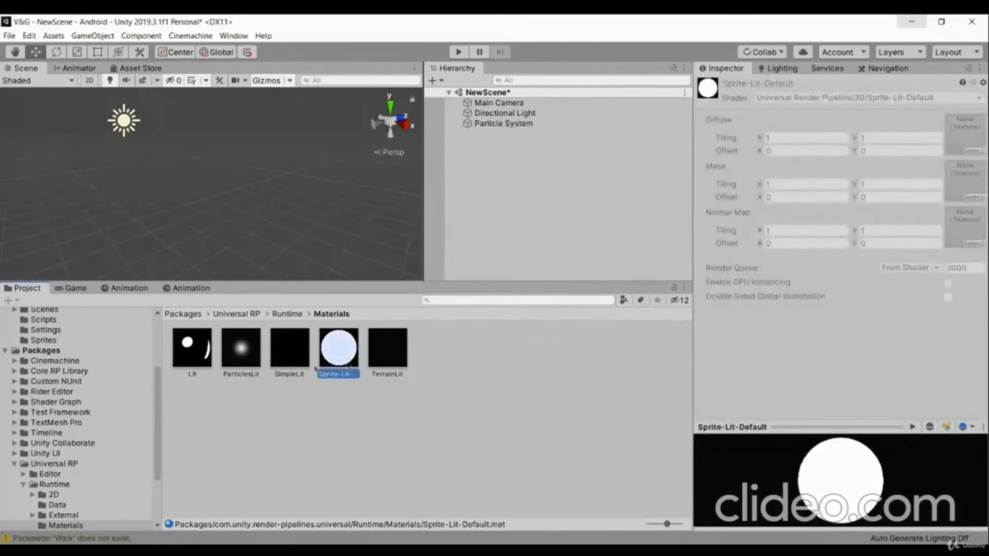
left_click(294, 373)
left_click(241, 361)
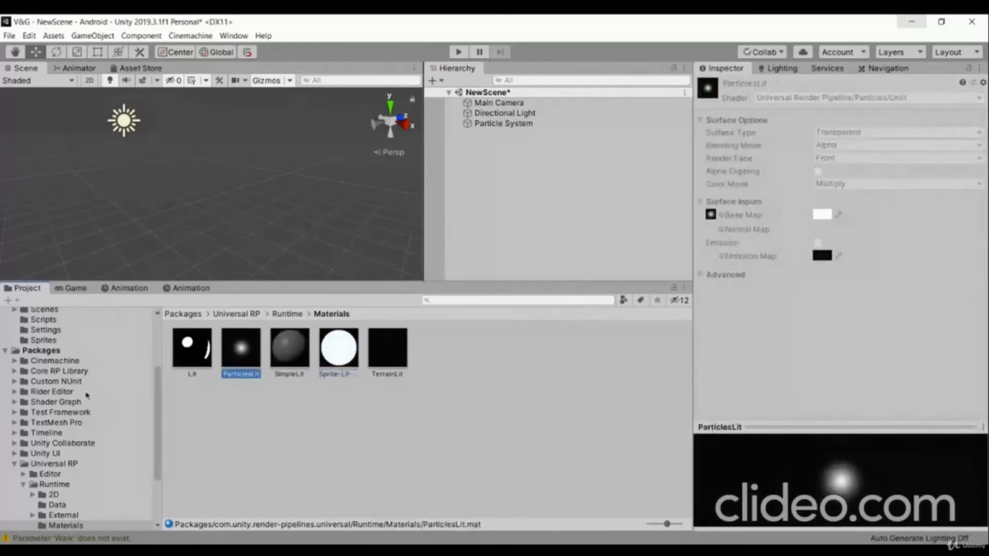
Create a new material named Lit in the project's main Assets folder
scroll(69, 386, "up", 3)
left_click(68, 397)
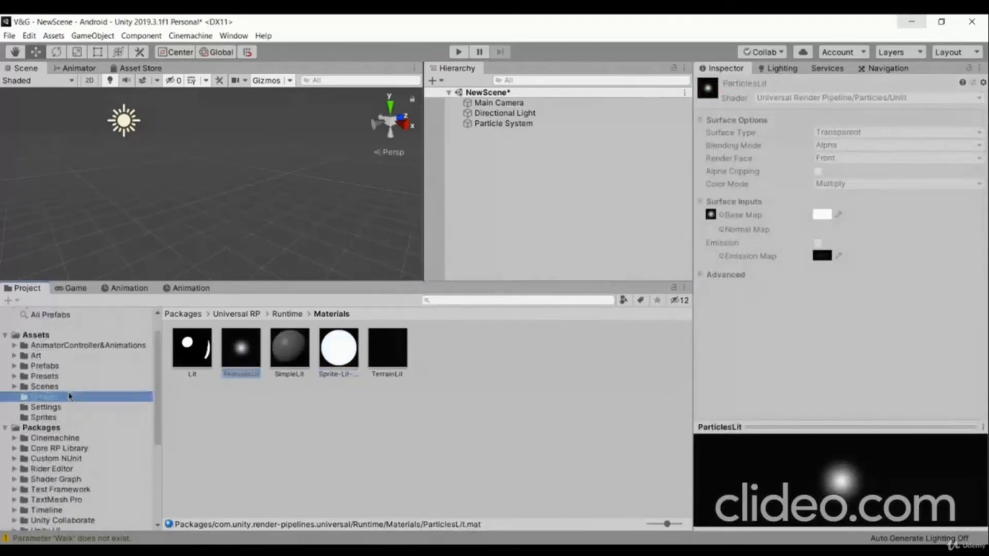
left_click(68, 369)
left_click(36, 356)
left_click(67, 345)
left_click(36, 334)
right_click(380, 439)
mouse_move(515, 161)
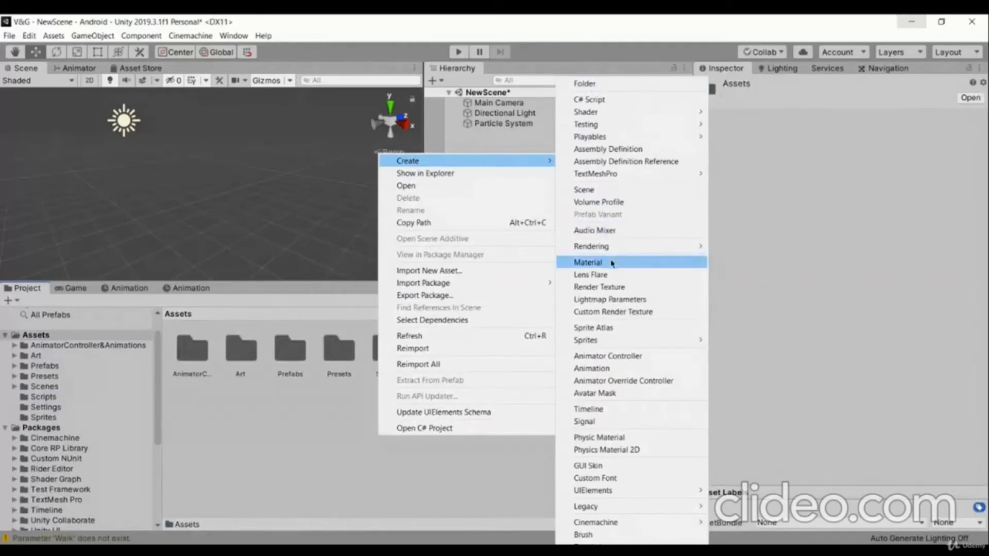
left_click(588, 262)
key("BackSpace")
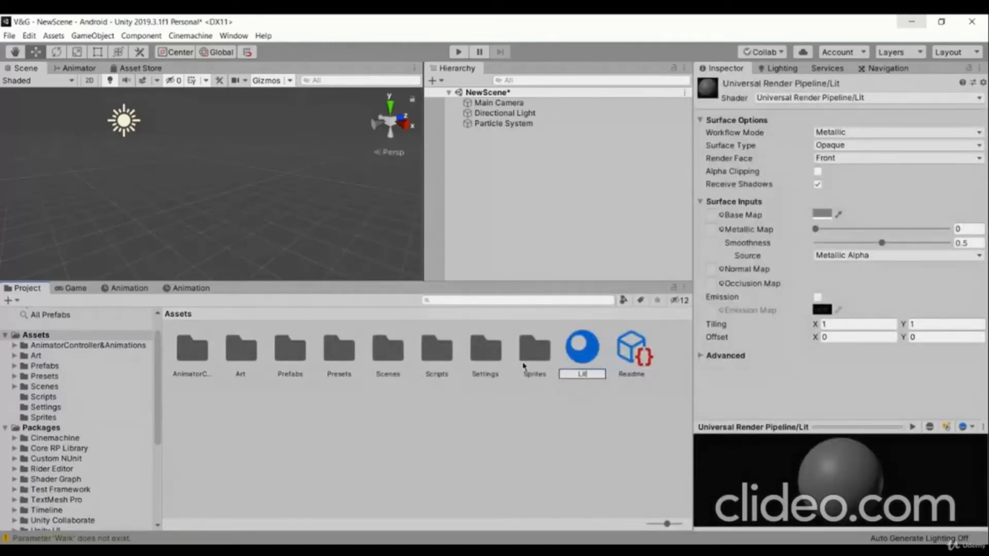
key("Return")
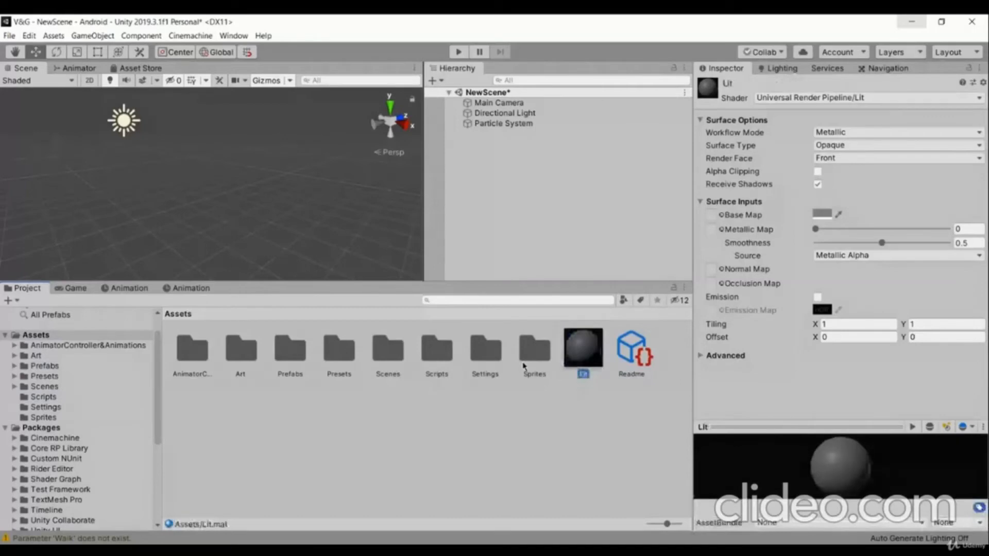
Examine the Mobile particle shaders and the general Particles shaders available for the Lit material
left_click(814, 99)
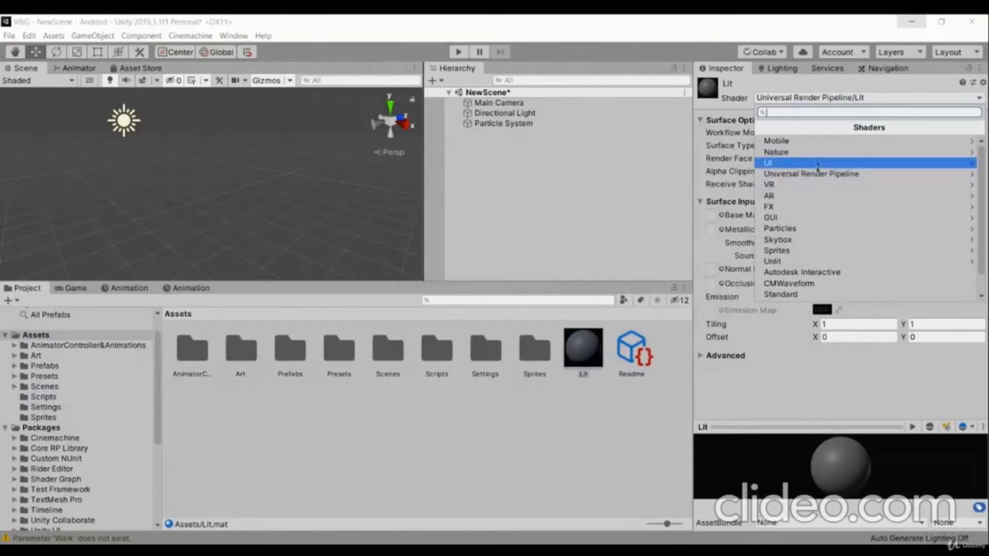
left_click(846, 145)
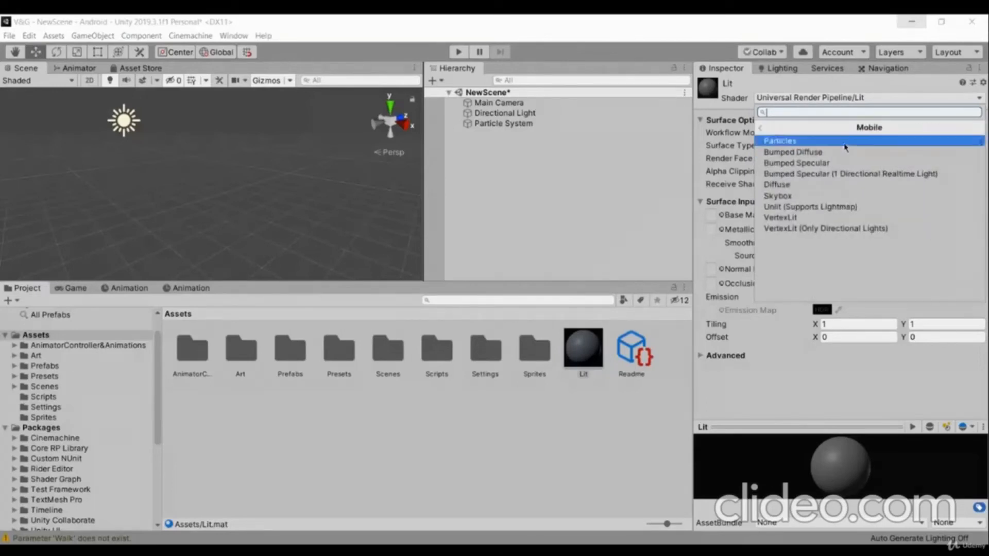
left_click(845, 145)
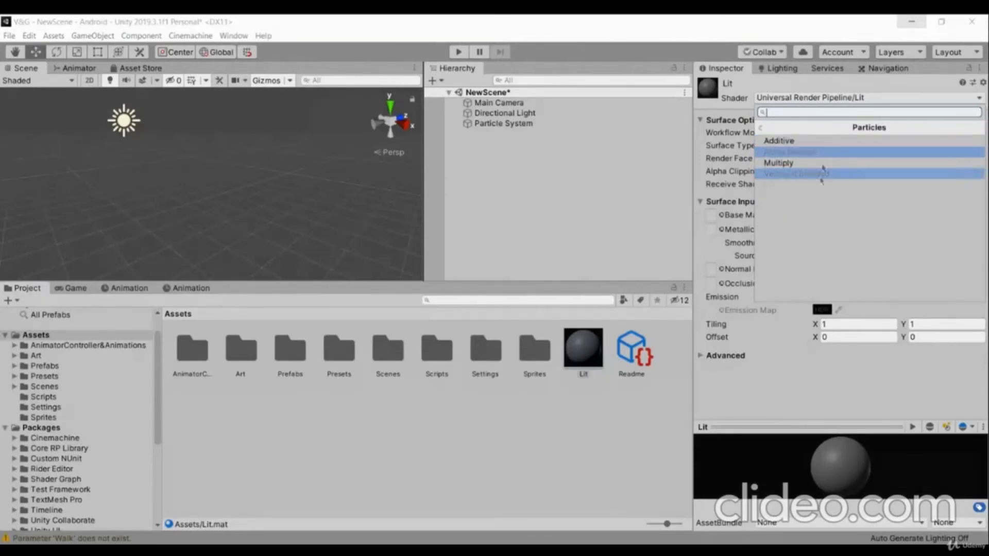
left_click(780, 130)
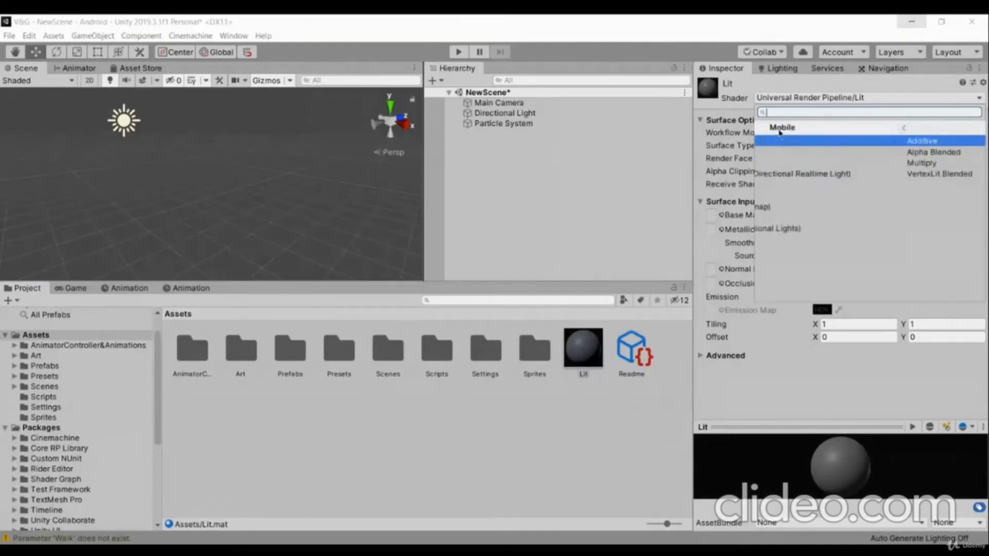
left_click(779, 132)
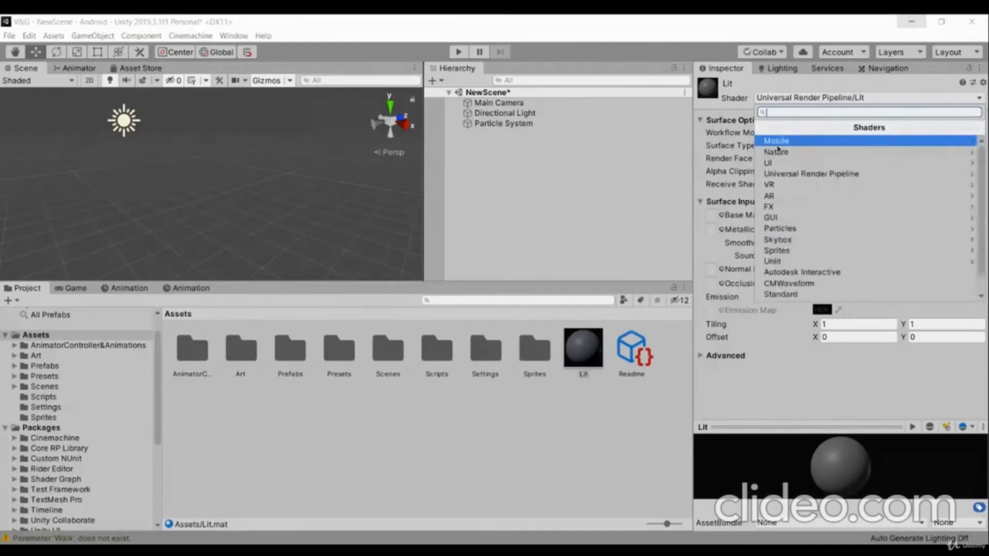
left_click(793, 232)
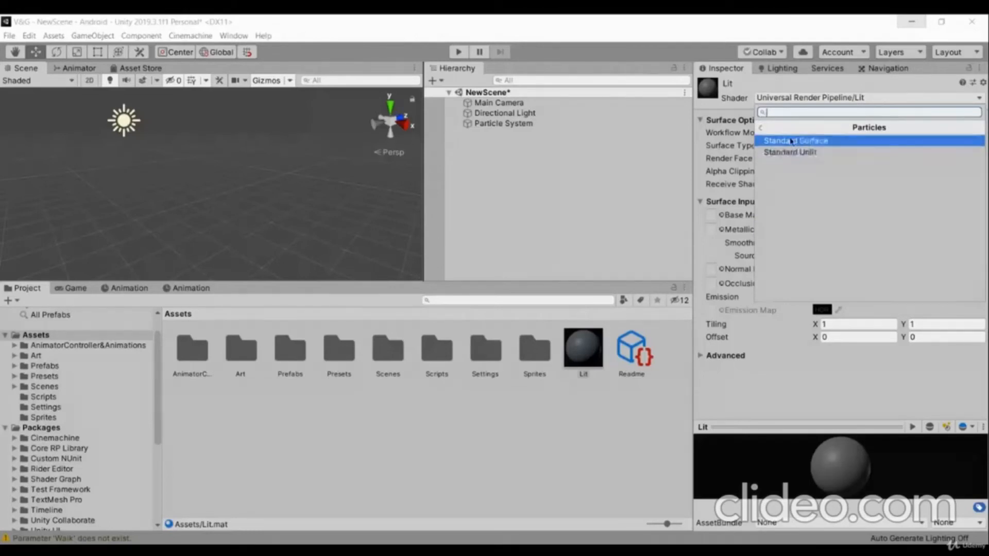
left_click(585, 375)
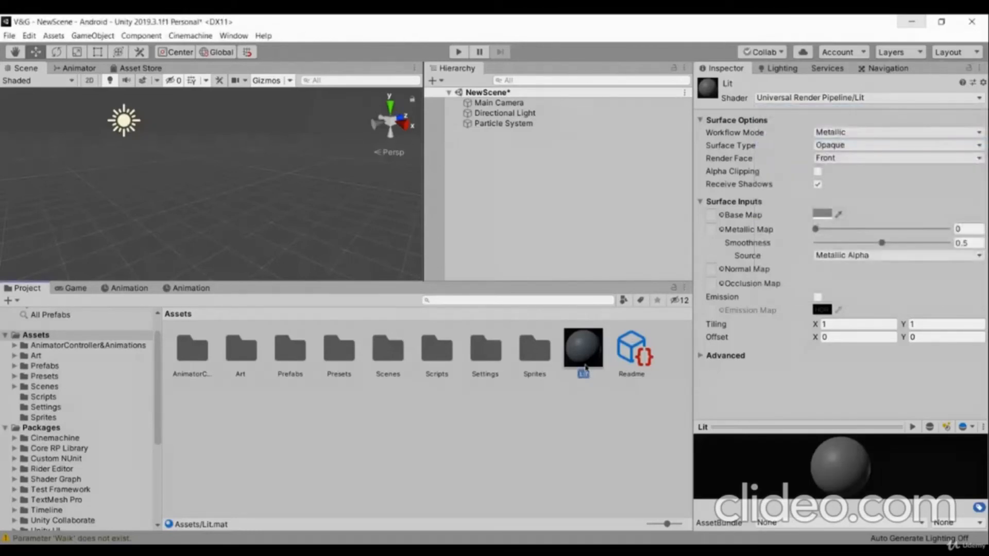
right_click(585, 375)
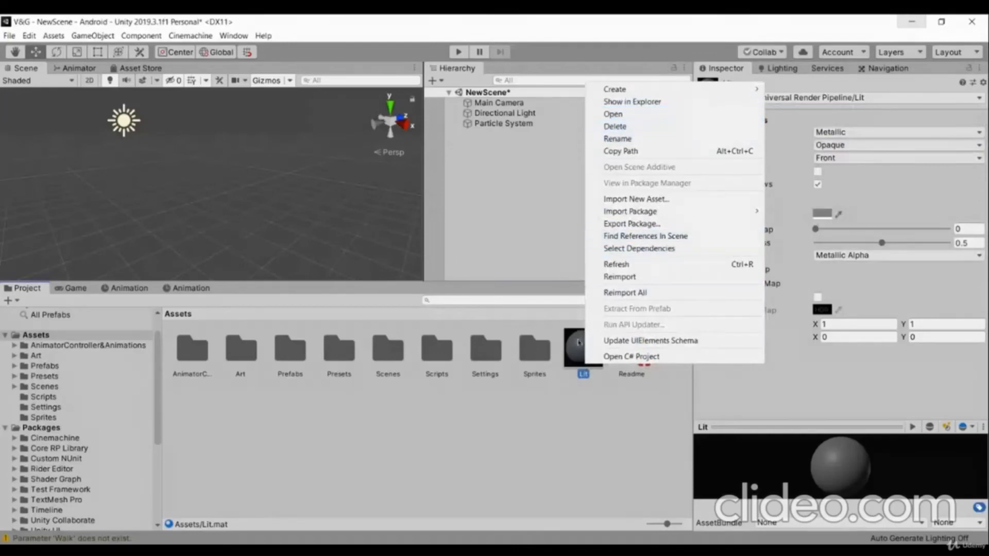
left_click(799, 110)
Change the Lit material's shader to Universal Render Pipeline/Particles/Lit
left_click(824, 98)
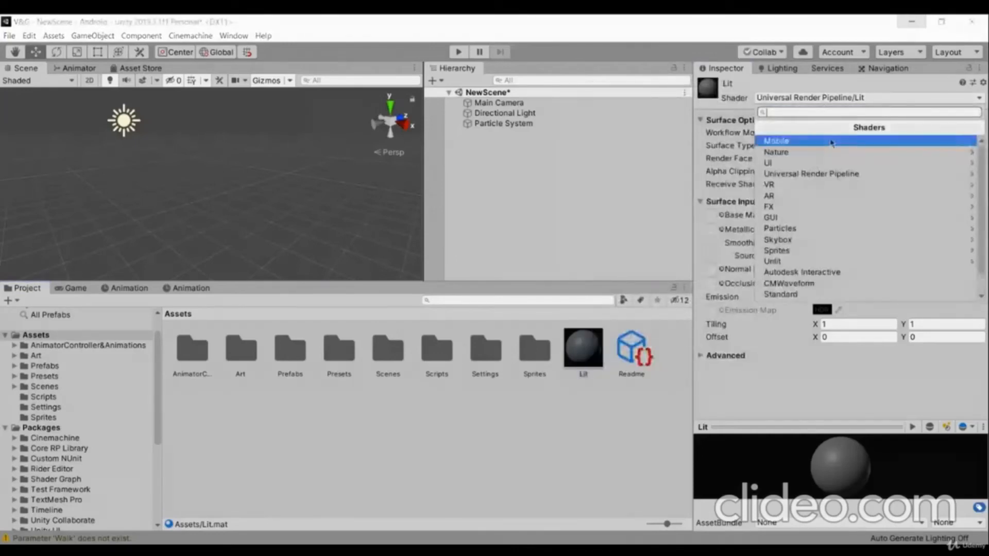
left_click(857, 175)
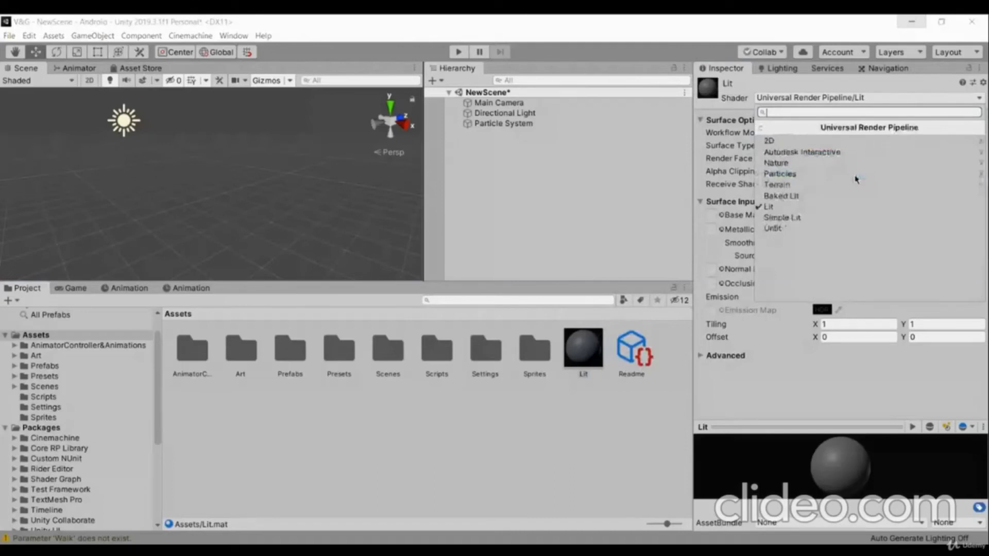
left_click(827, 177)
left_click(832, 142)
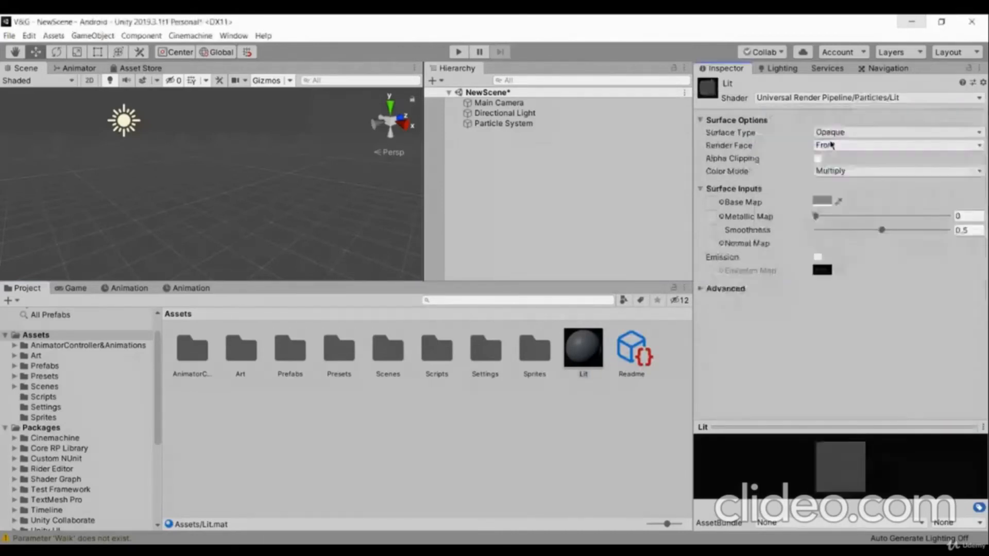
Set the Lit material's Base Map color to white (FFFFFF) and assign the soft round glow texture to it
left_click(822, 201)
left_click(620, 180)
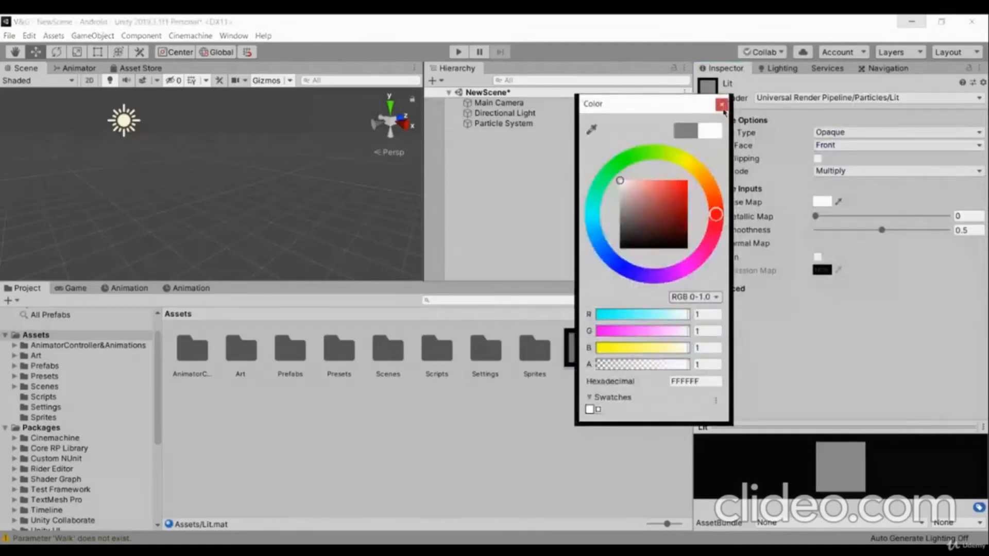
left_click(722, 106)
left_click(721, 202)
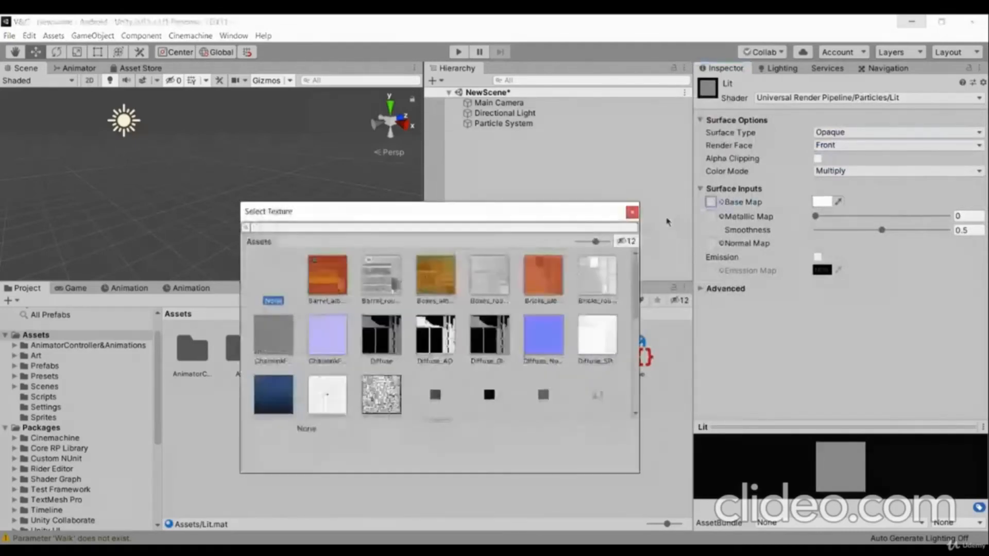
double_click(284, 333)
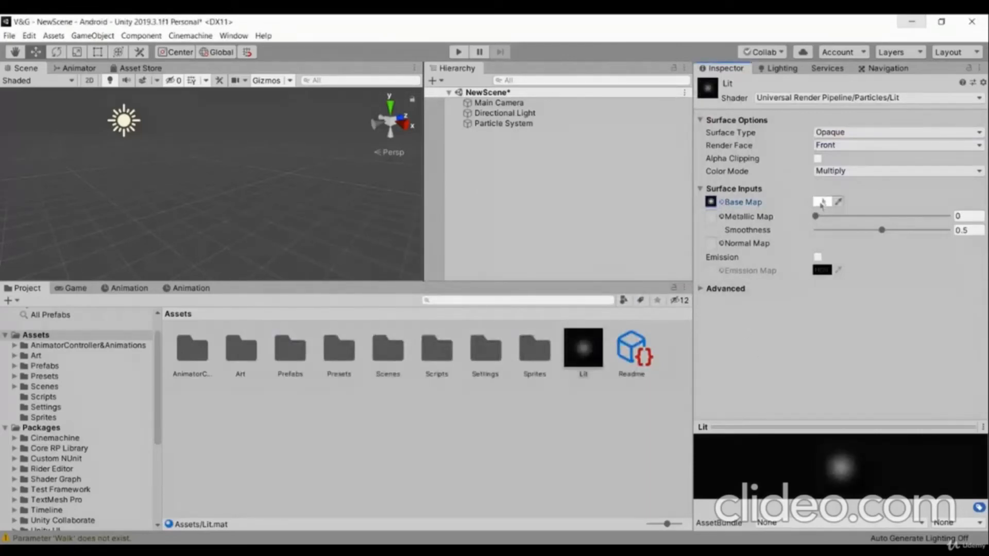
Set the Lit material's Surface Type to Transparent and check its Base Map color
left_click(839, 172)
left_click(848, 132)
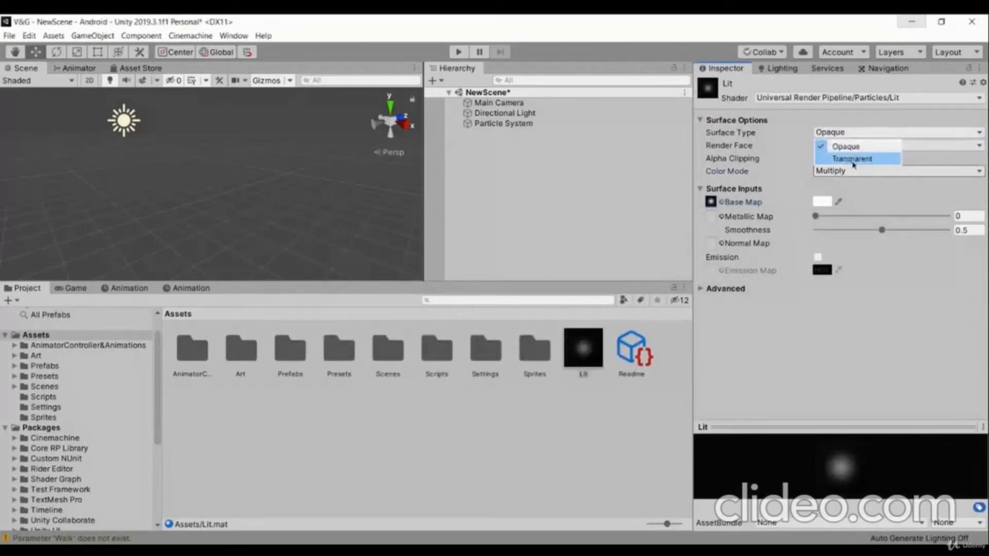
left_click(850, 158)
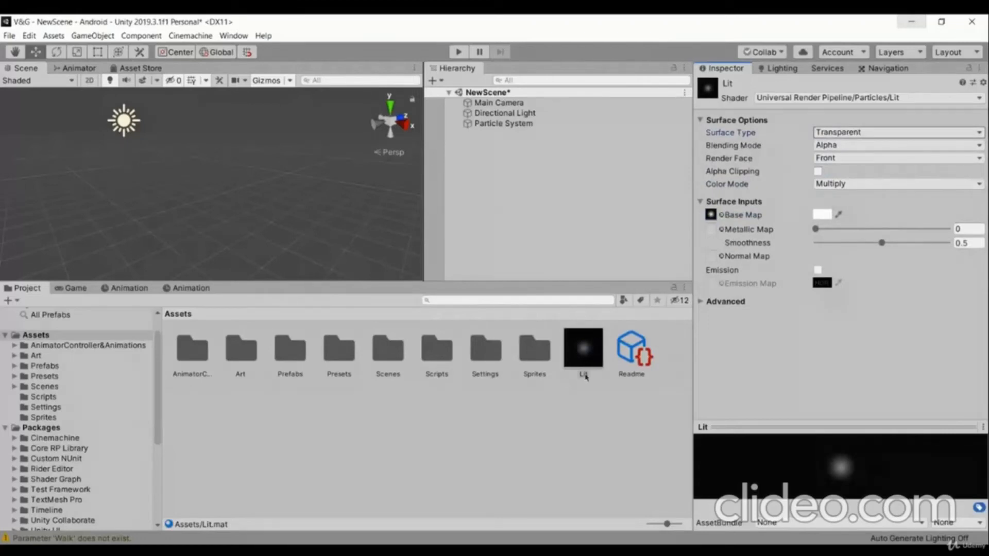
left_click(821, 214)
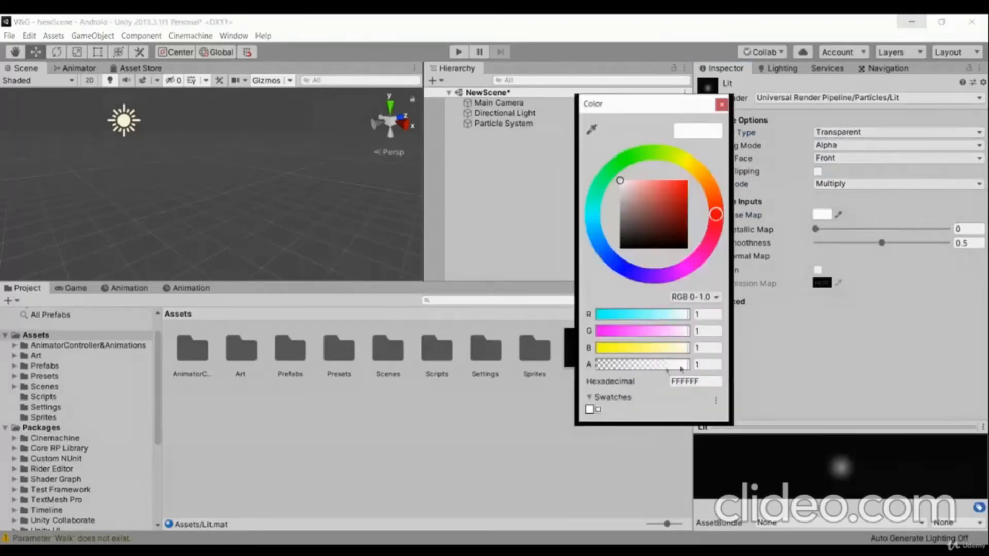
left_click(722, 105)
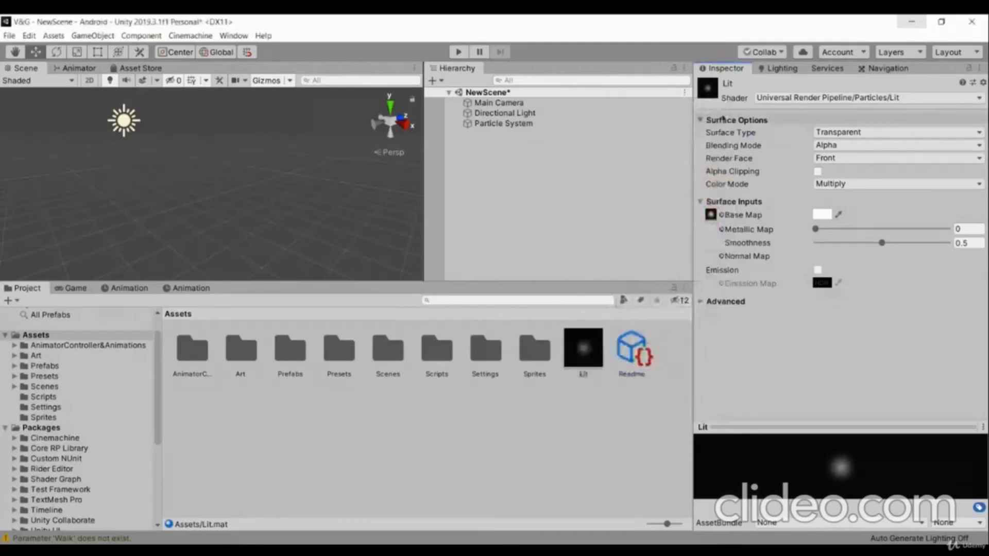
Enable Emission on the Lit material and give it an orange emission color of RGB 255, 81, 0
left_click(822, 283)
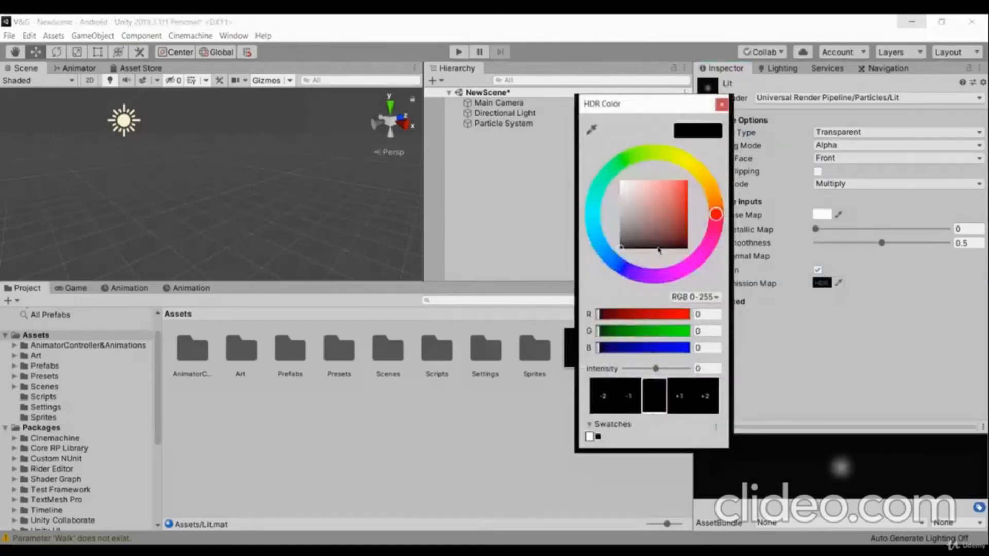
left_click_drag(659, 250, 590, 149)
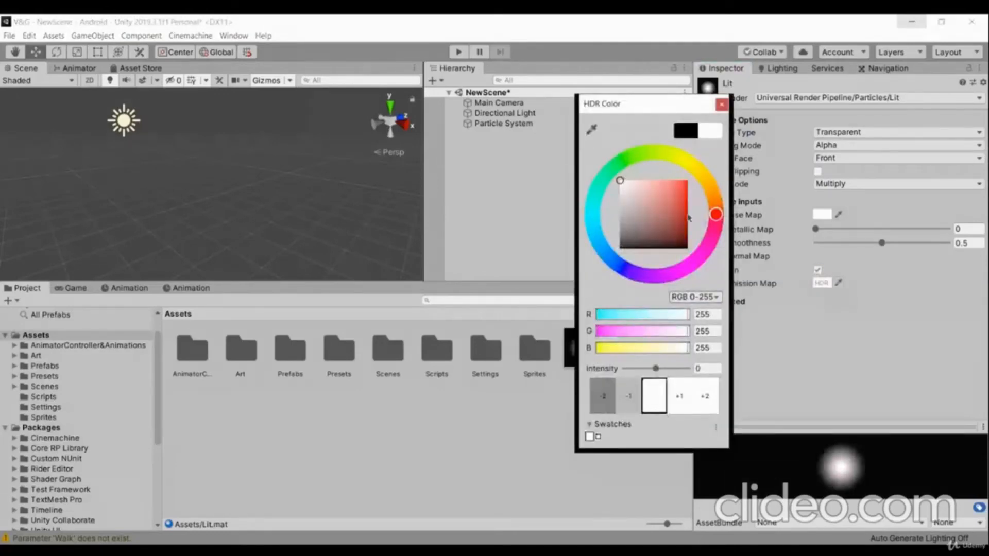
left_click(688, 180)
left_click_drag(713, 190, 716, 197)
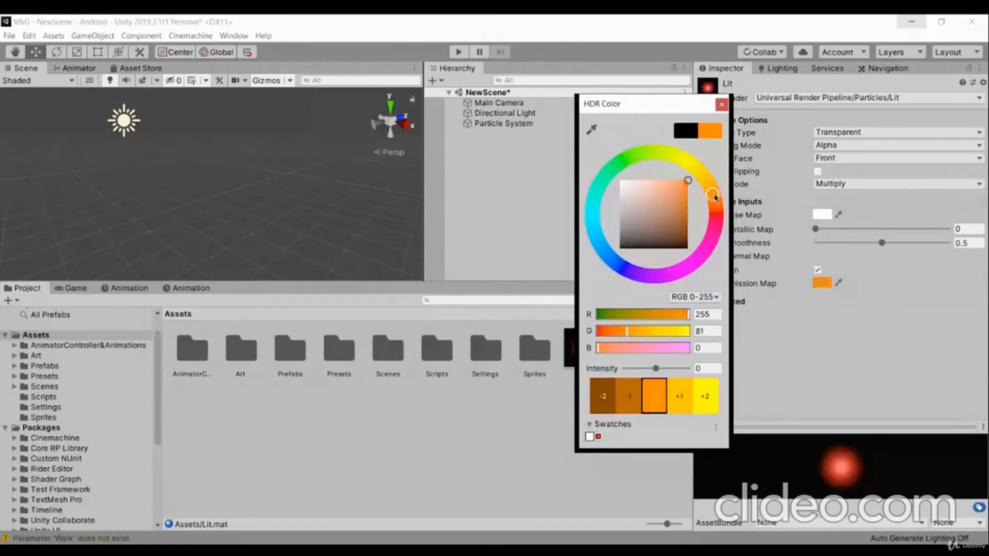
left_click(722, 105)
Assign the Lit material to the Particle System and check the material entries in its Renderer module
left_click(540, 124)
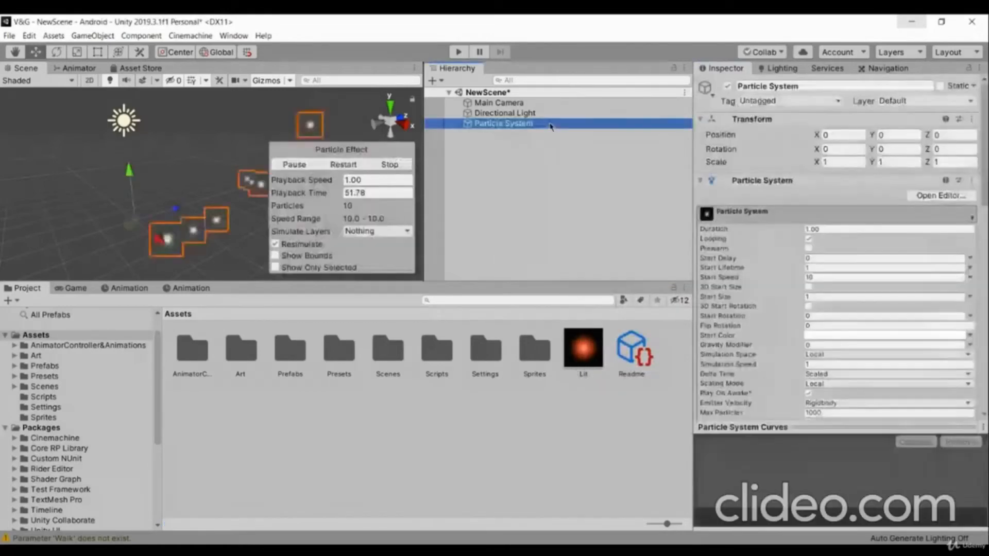
left_click_drag(585, 344, 498, 128)
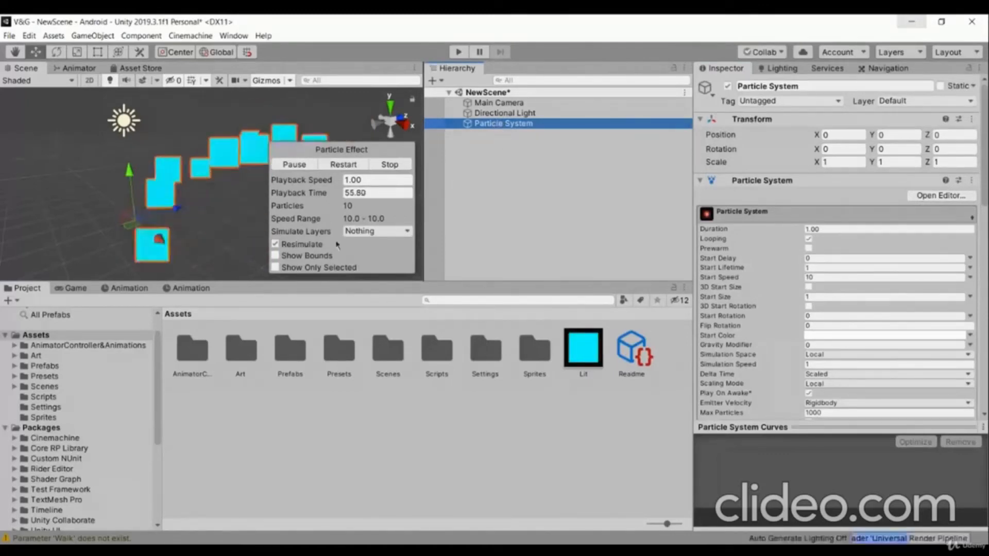
left_click_drag(94, 169, 139, 212, "alt")
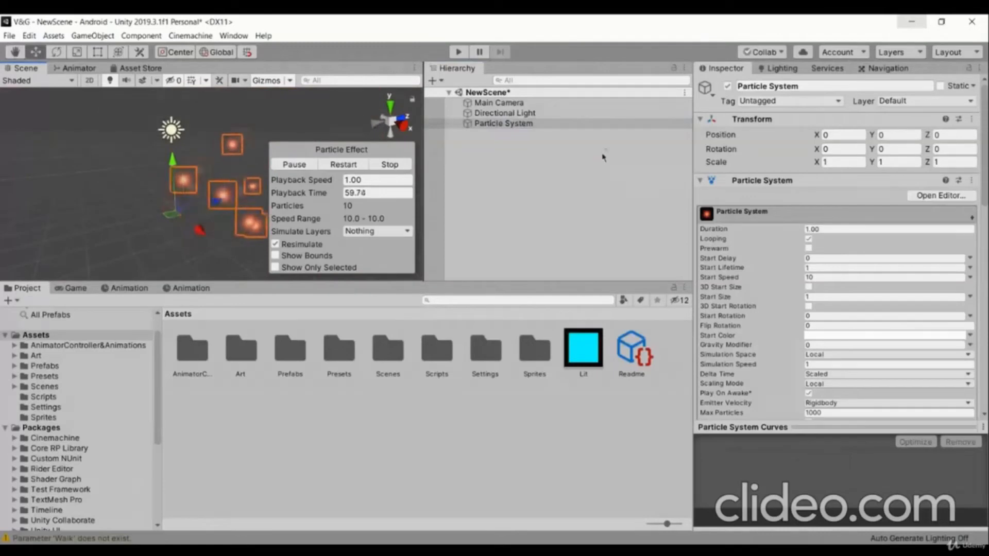
scroll(754, 326, "down", 5)
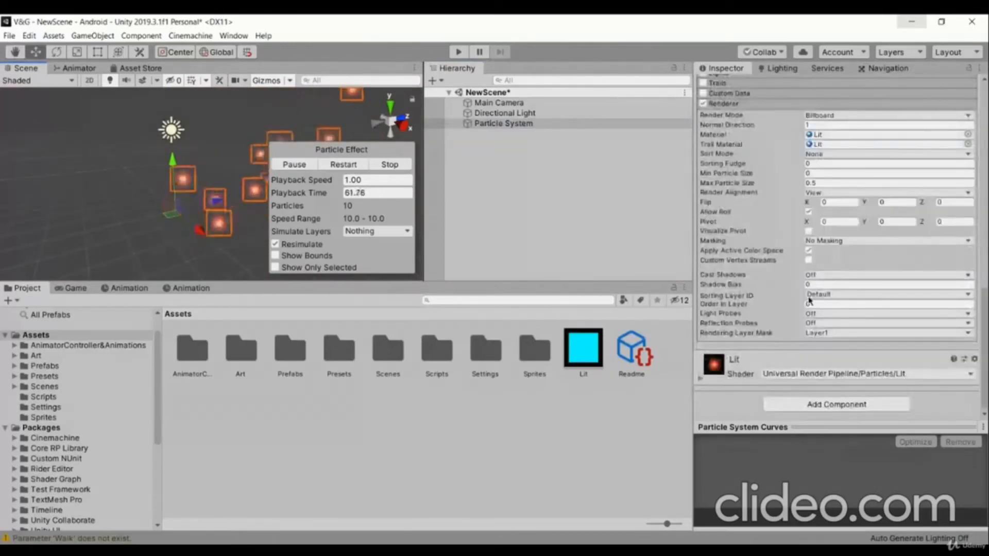
scroll(793, 241, "down", 5)
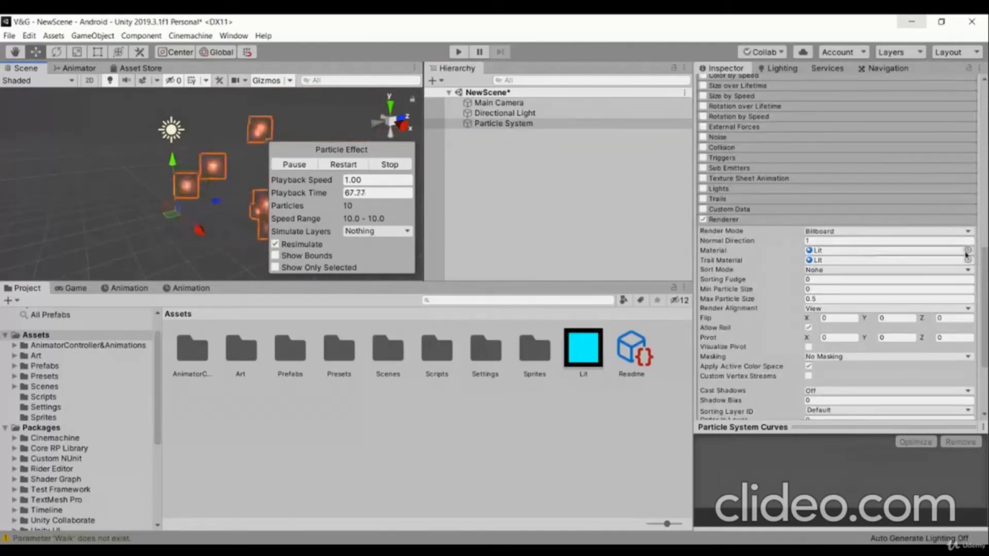
Set the Particle System's Start Size to Random Between Two Constants with values 0.2 and 0.5
scroll(876, 260, "up", 10)
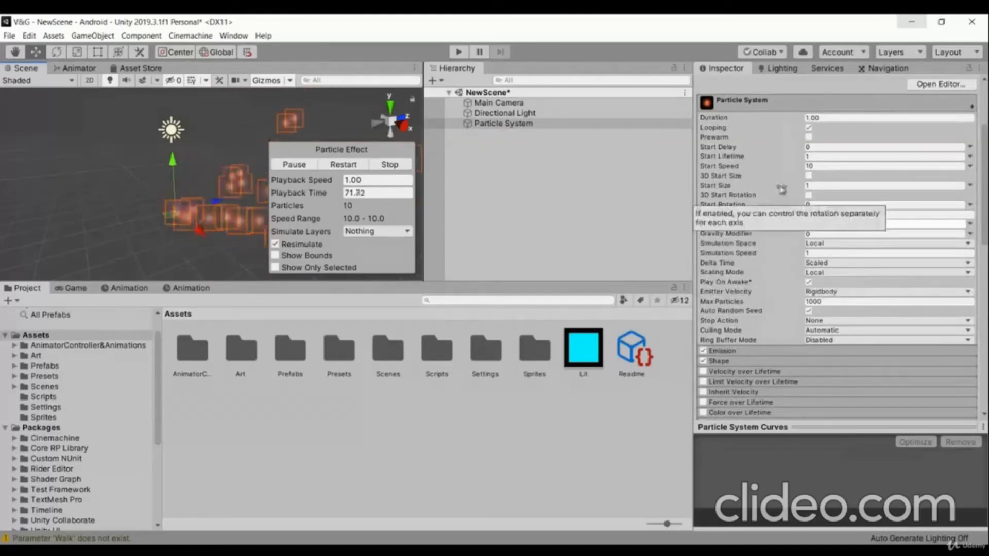
left_click(825, 185)
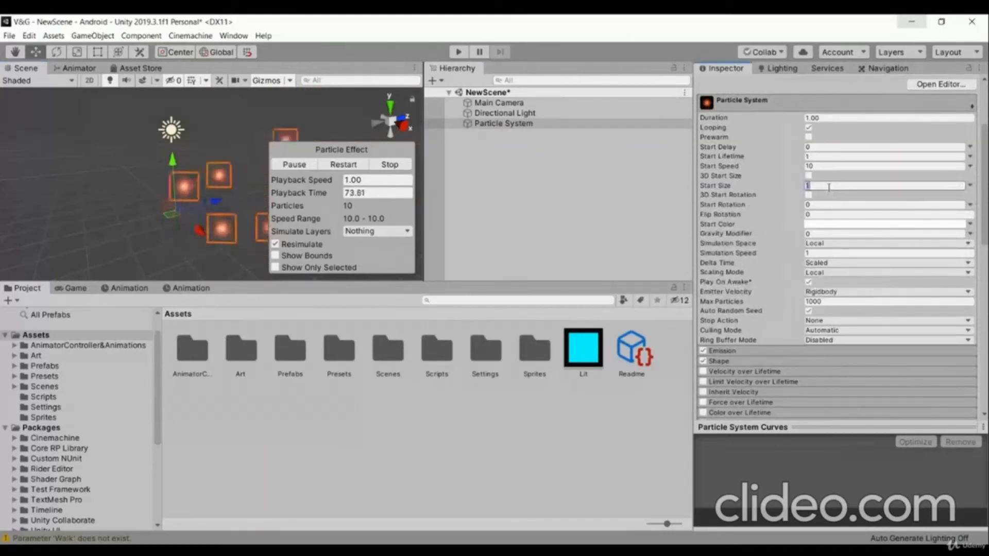
left_click(968, 187)
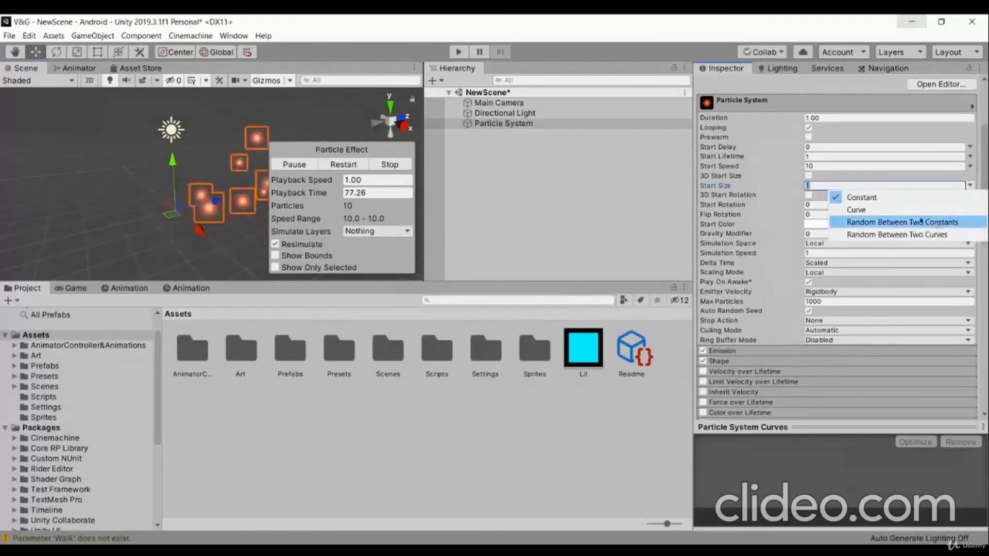
left_click(850, 224)
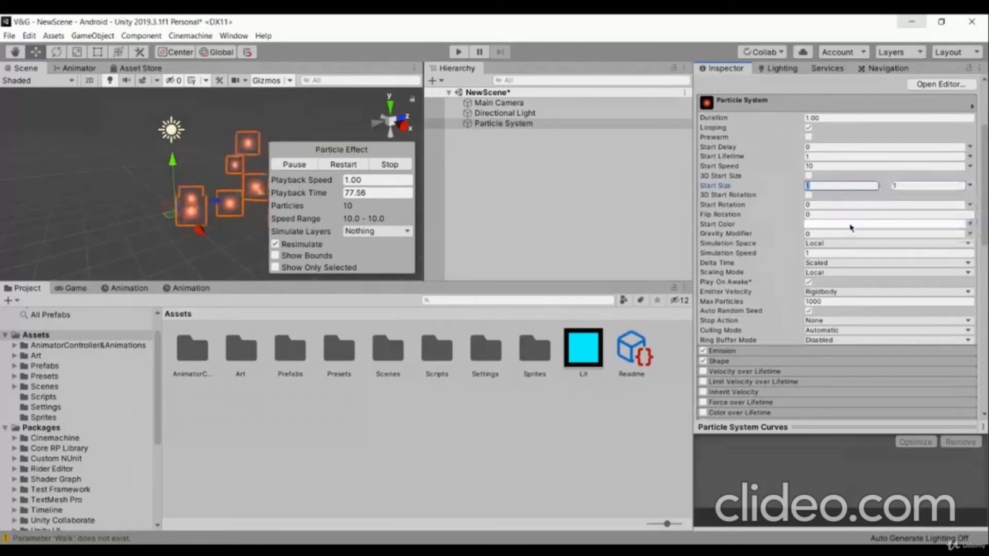
type("0.2")
left_click(912, 185)
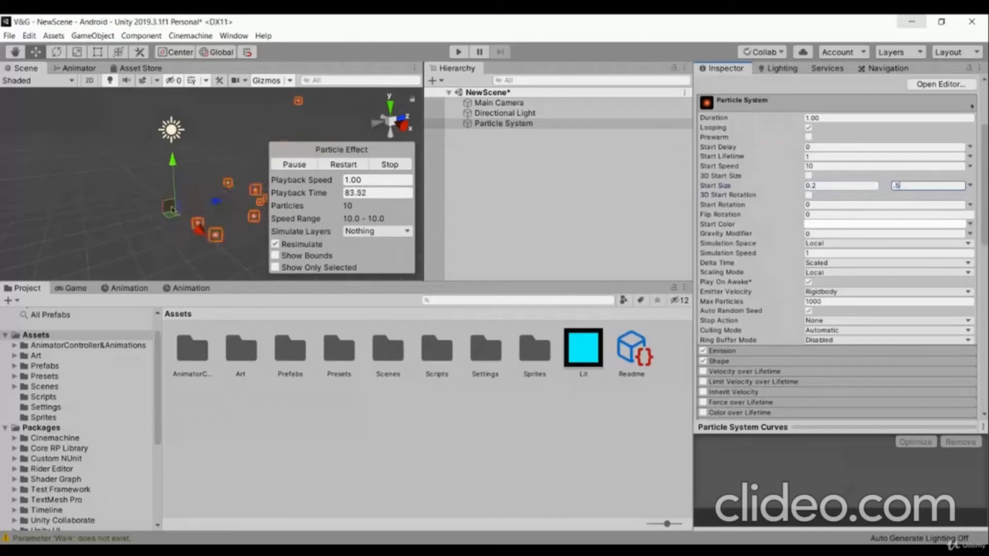
type(".5")
key("Return")
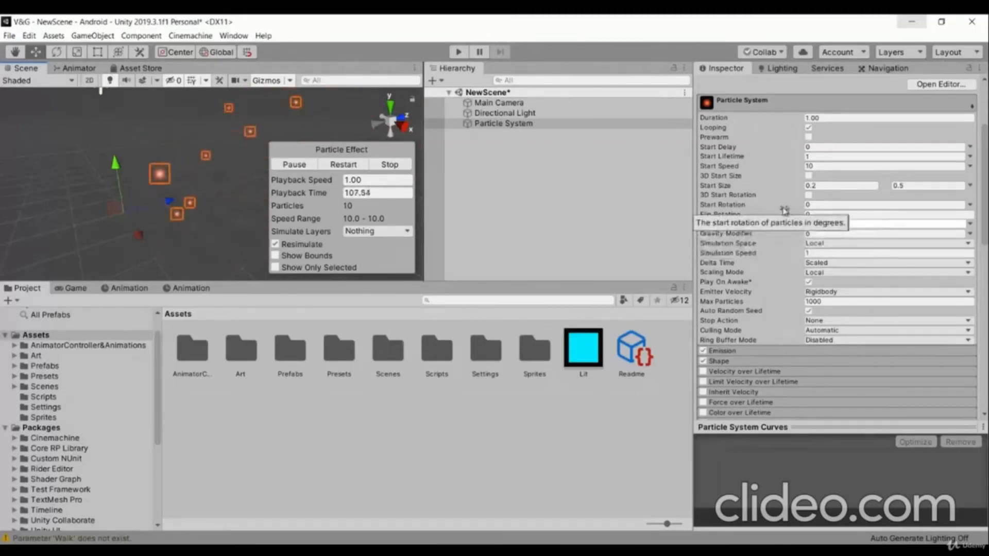
Set the Particle System's Start Color to a saturated orange
scroll(737, 247, "down", 3)
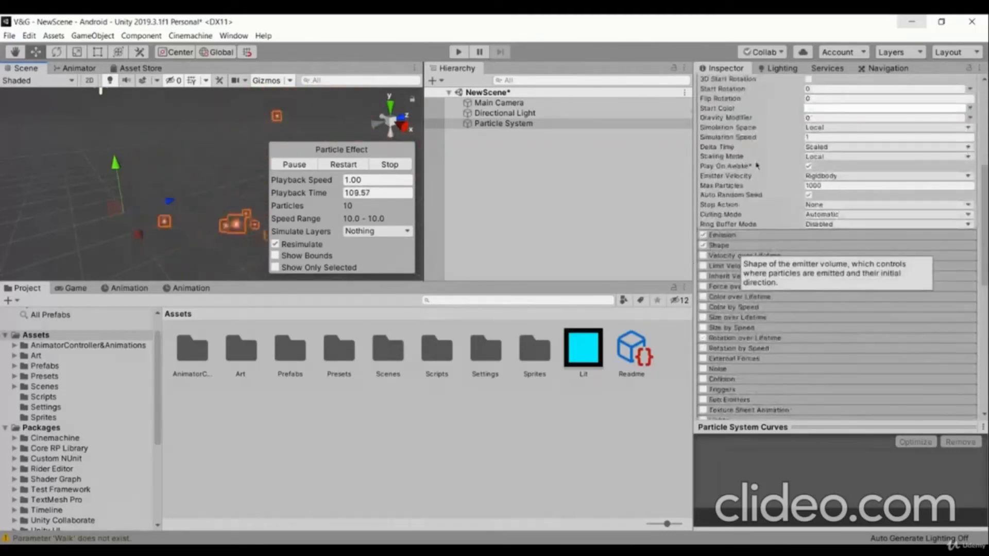
scroll(735, 148, "up", 3)
scroll(739, 206, "down", 3)
scroll(743, 215, "up", 3)
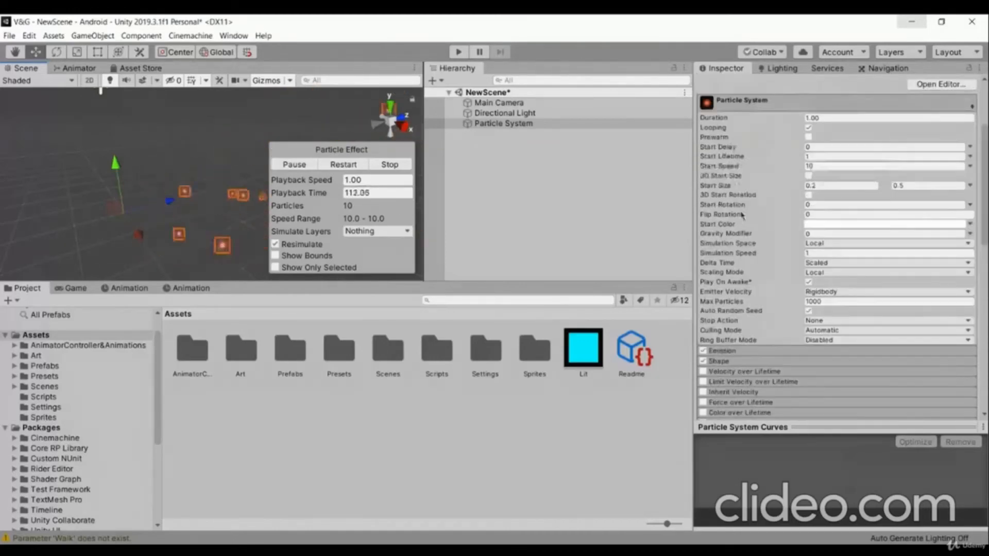
left_click(823, 226)
mouse_move(663, 217)
left_mouse_down()
mouse_move(686, 180)
mouse_move(709, 185)
left_mouse_up()
left_click(715, 202)
left_click(721, 104)
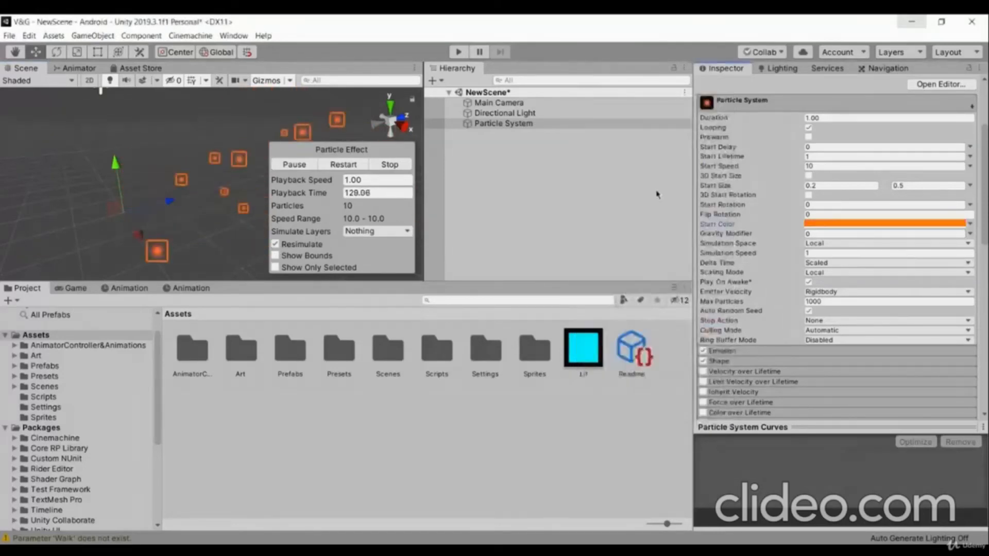
Set the Particle System's Simulation Space to World and move the emitter along the X axis to test it
left_click(823, 244)
left_click(826, 268)
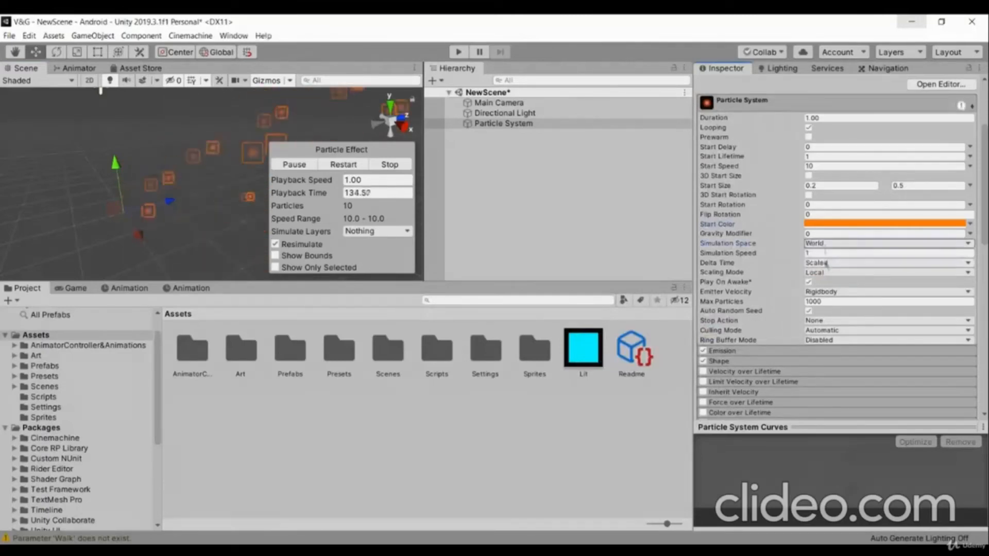
left_click(824, 243)
left_click(831, 255)
left_click(829, 245)
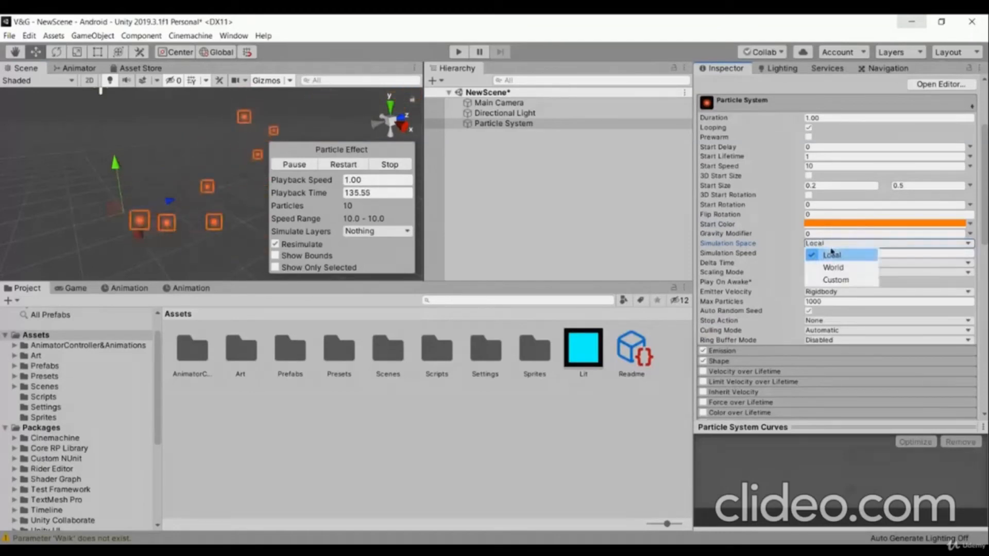
left_click(827, 265)
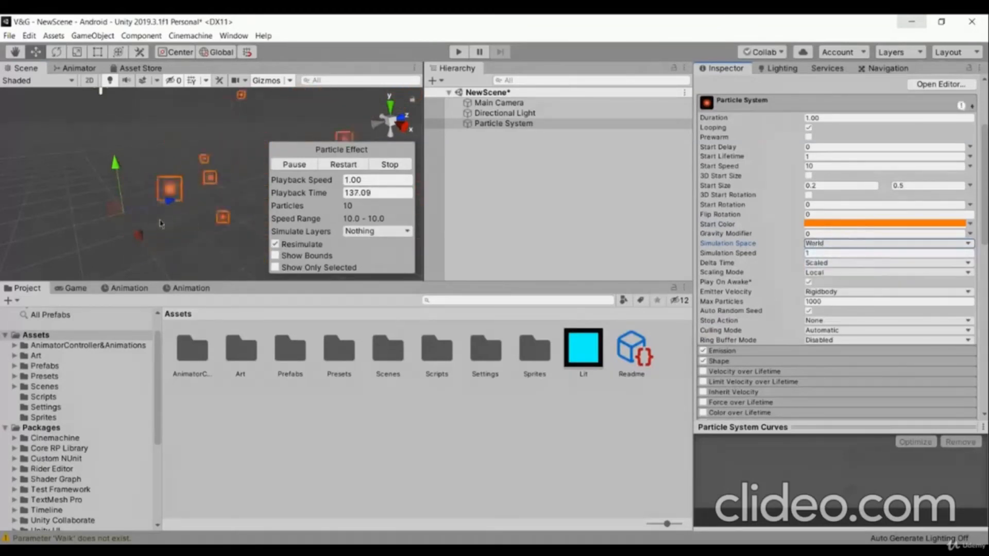
right_click_drag(180, 191, 277, 187)
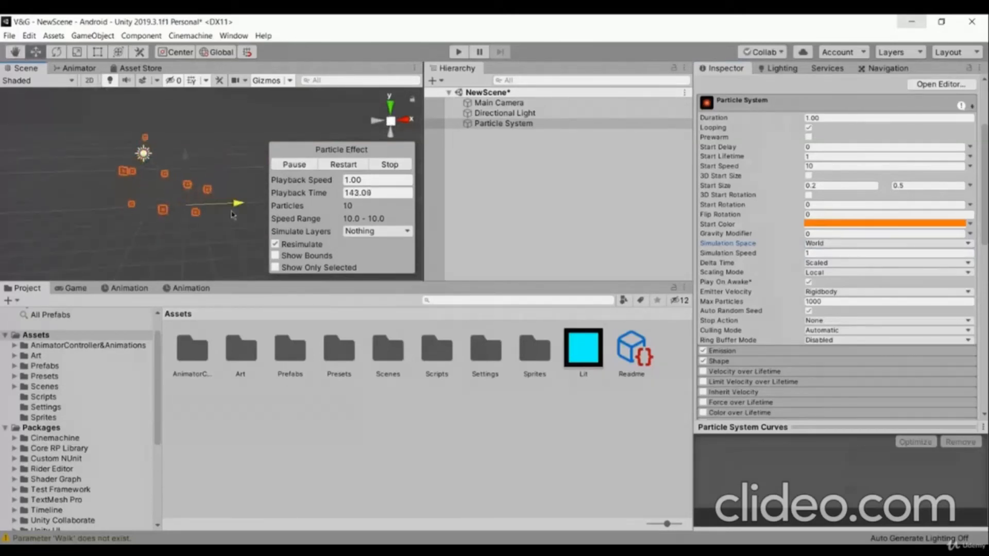
left_click_drag(174, 212, 268, 224)
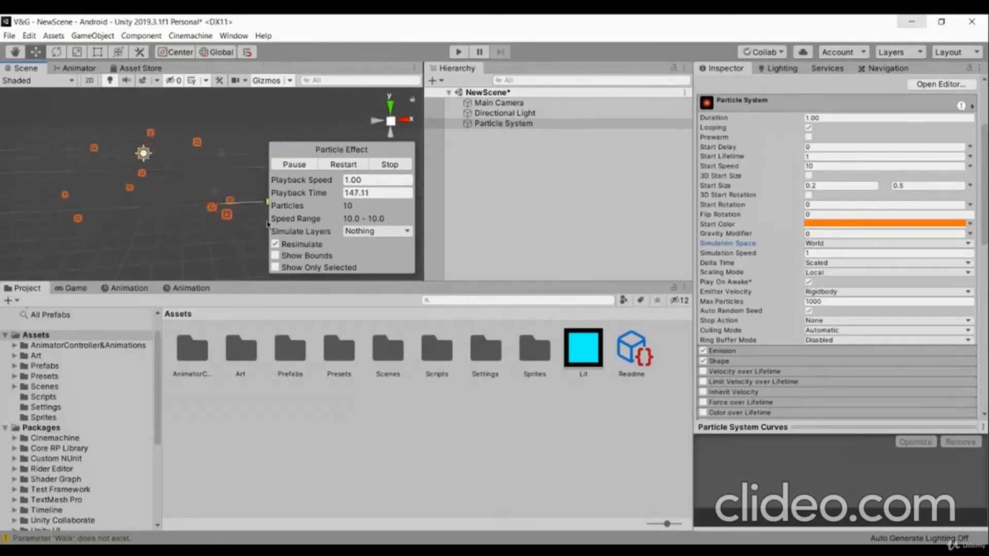
Set Simulation Space to Local, move the Particle System along the X axis to compare, and undo the move
left_click(845, 243)
left_click(820, 252)
left_click_drag(180, 210, 382, 236)
key("ctrl+z")
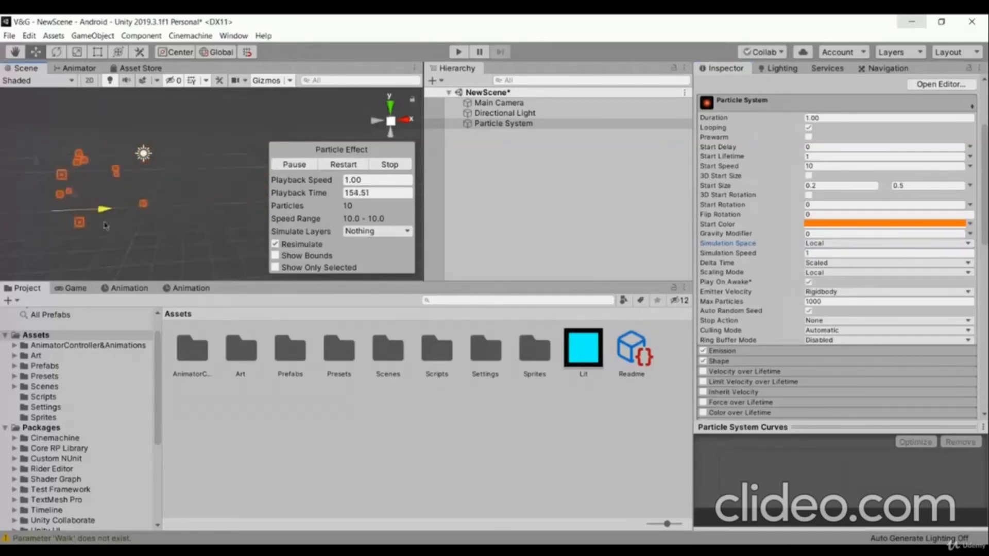
Try World simulation space again while moving the Particle System, and return Simulation Space to Local
left_click(848, 245)
left_click(824, 266)
mouse_move(192, 207)
left_mouse_down()
mouse_move(257, 226)
mouse_move(199, 223)
left_mouse_up()
left_click(898, 244)
left_click(837, 256)
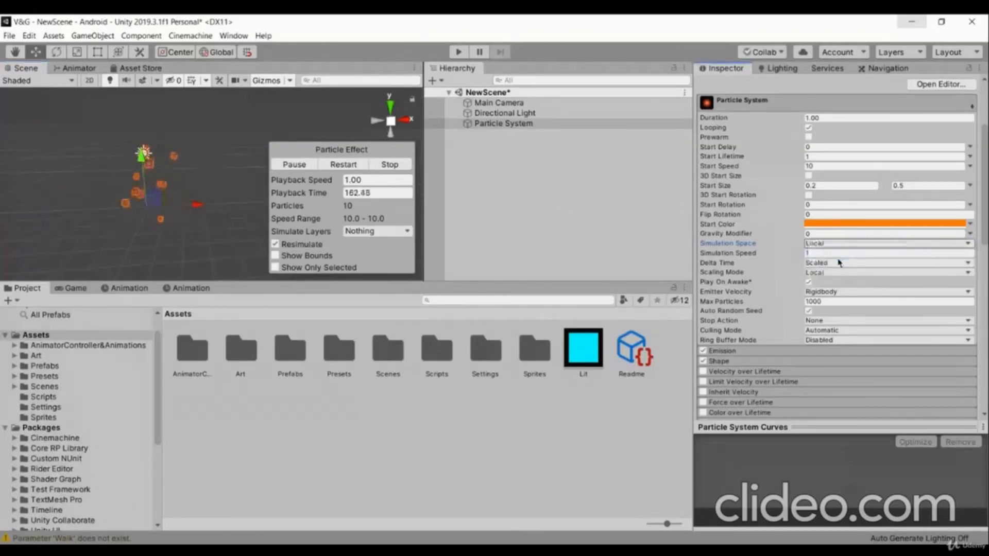
Set Rate over Time to 60 in the Particle System's Emission module
left_click_drag(149, 202, 970, 206, "alt")
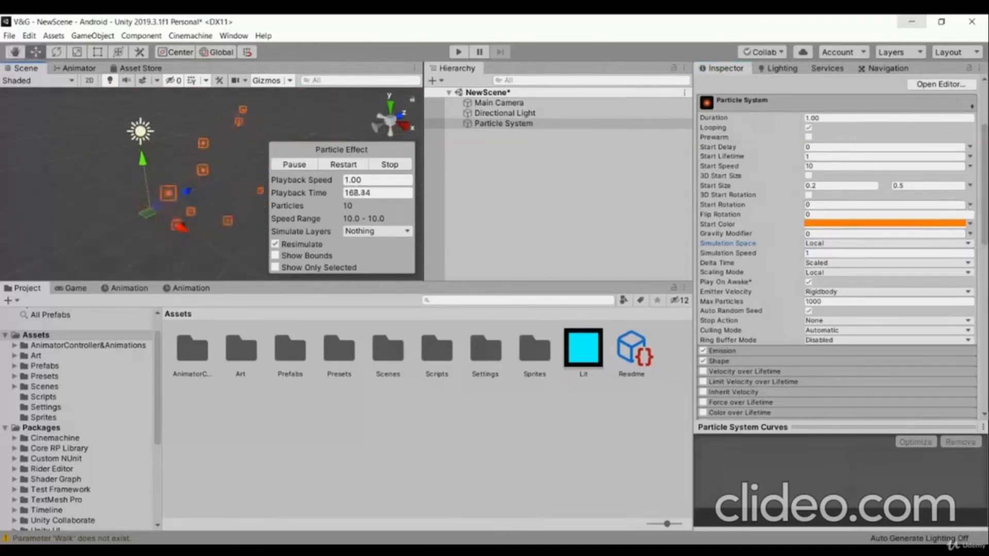
left_click_drag(141, 188, 57, 182, "alt")
left_click(840, 234)
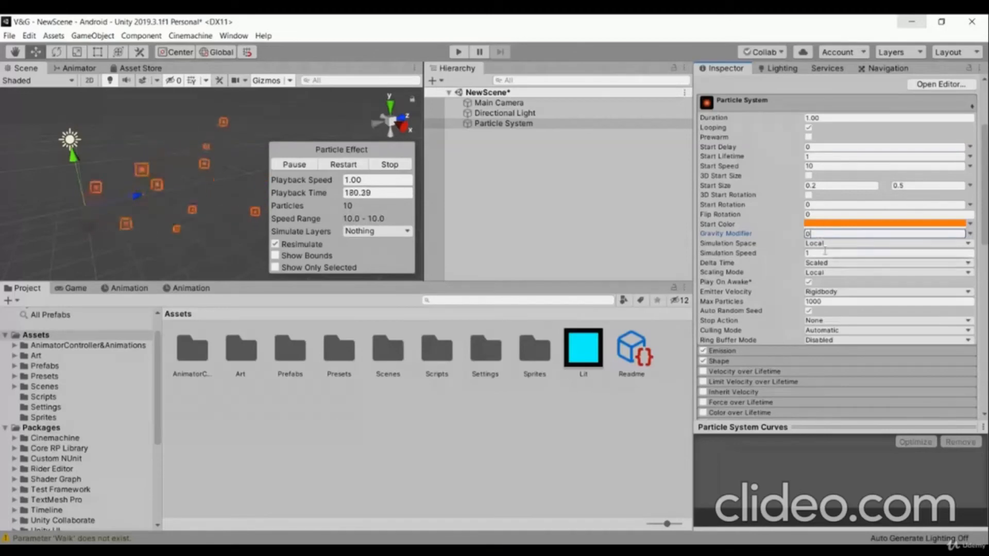
scroll(753, 254, "down", 5)
left_click(754, 236)
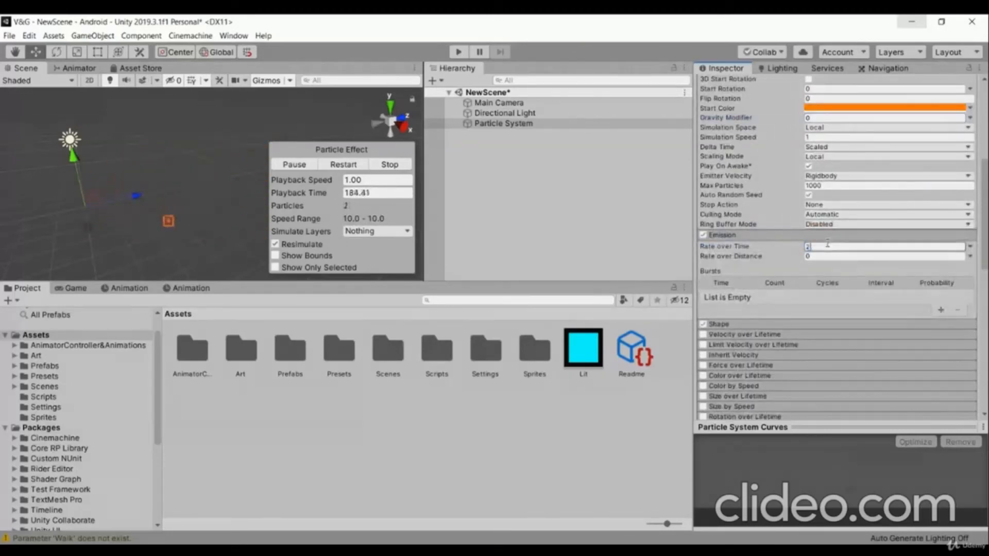
key("BackSpace")
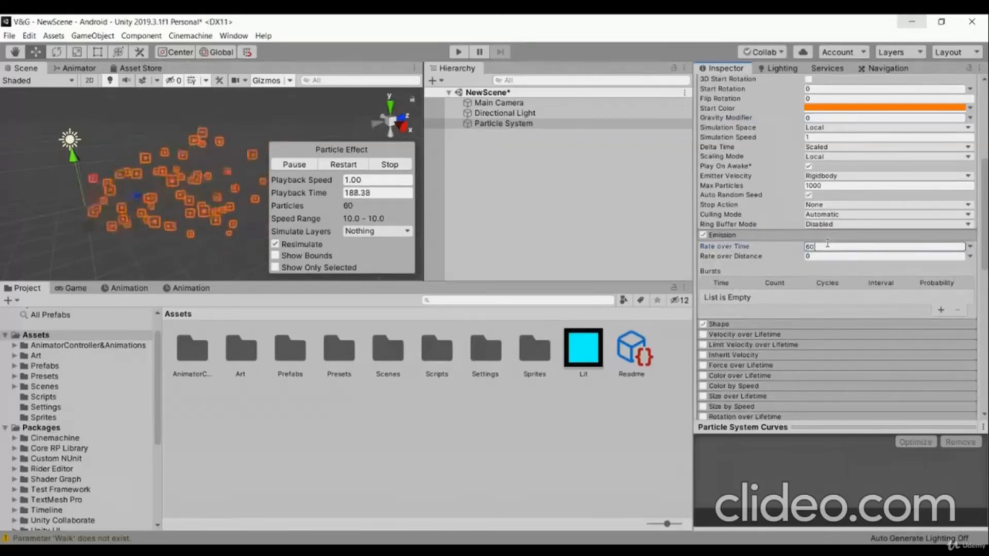
Expand the Shape module, set the emitter shape to Sphere, and view the emission from another angle
left_click(719, 324)
scroll(762, 330, "down", 5)
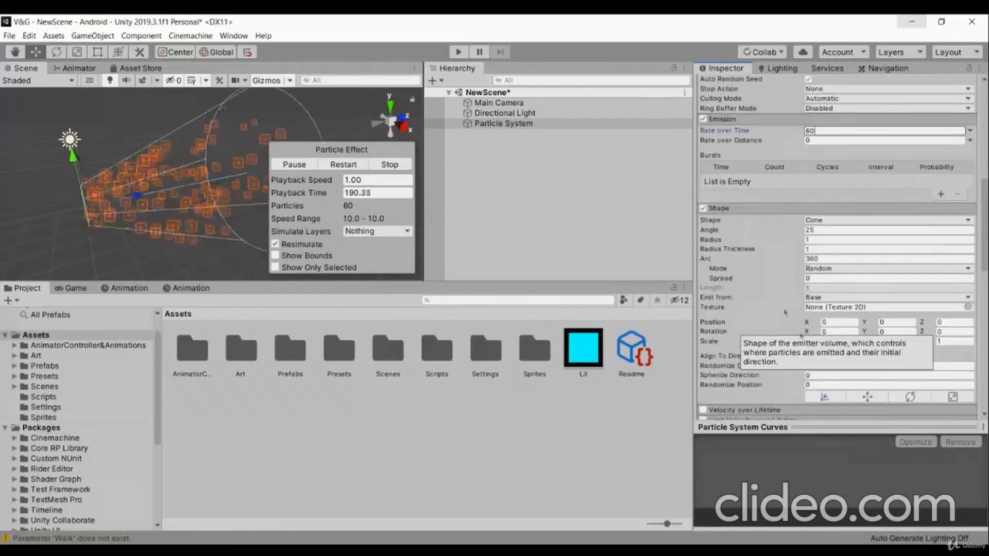
left_click(815, 220)
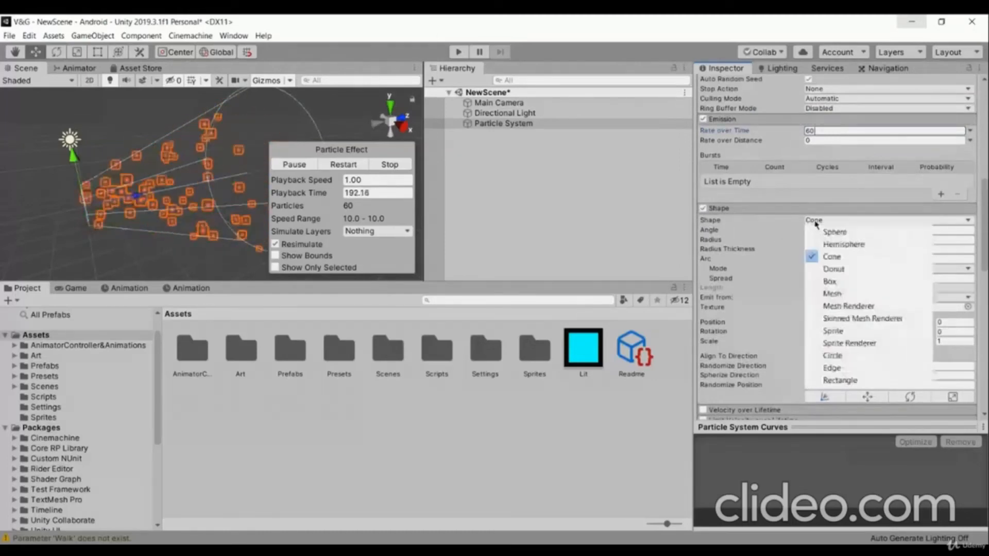
left_click(815, 222)
left_click(816, 222)
left_click(821, 232)
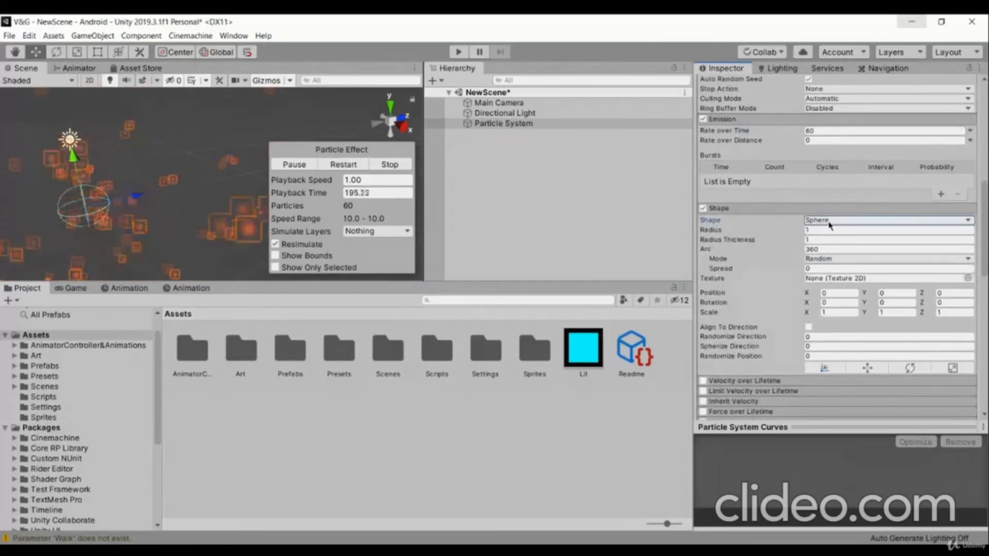
right_click_drag(198, 211, 90, 199)
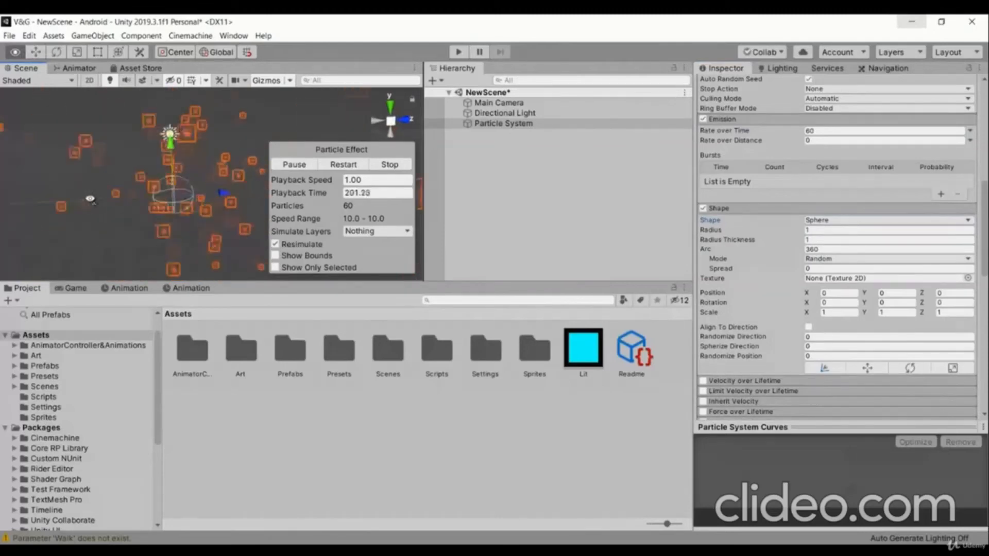
Set the emitter shape back to Cone with an angle of about 10.24 and a radius of 0.0001
left_click(856, 221)
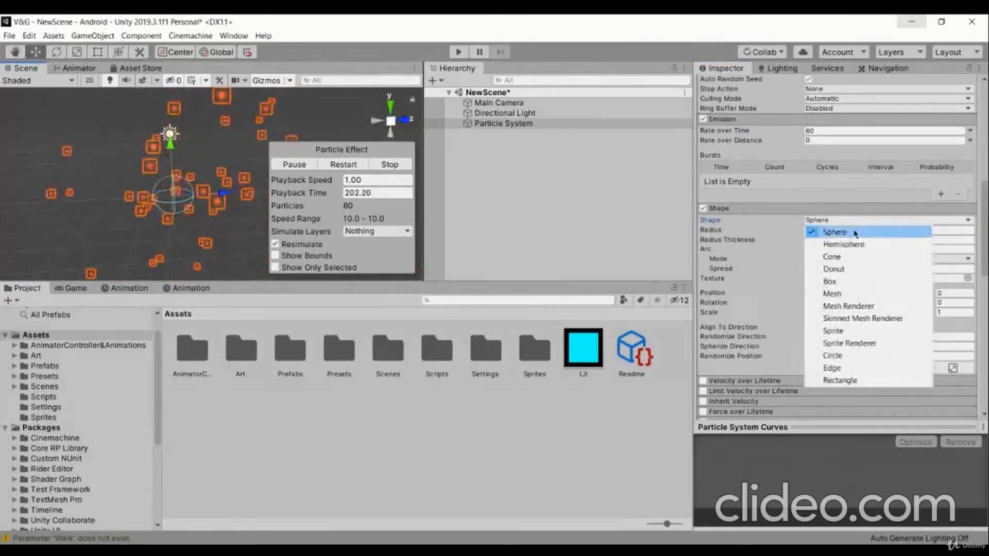
left_click(853, 259)
right_click_drag(178, 211, 225, 209)
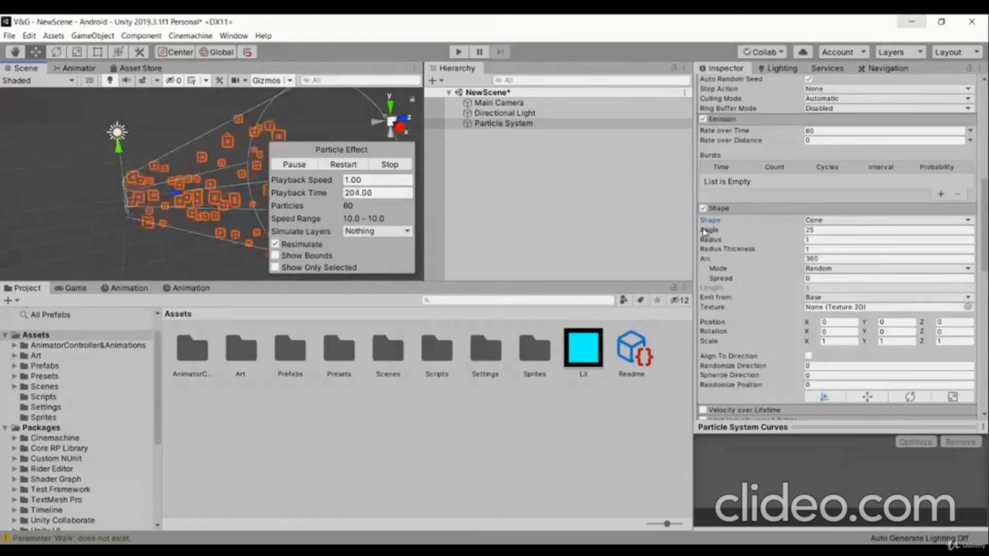
left_click_drag(770, 233, 763, 236)
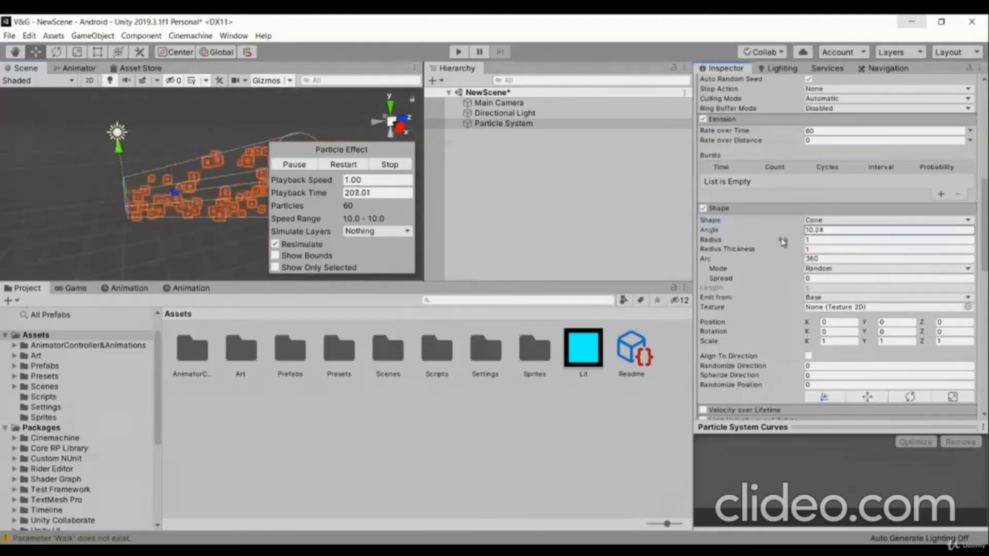
left_click_drag(797, 246, 538, 247)
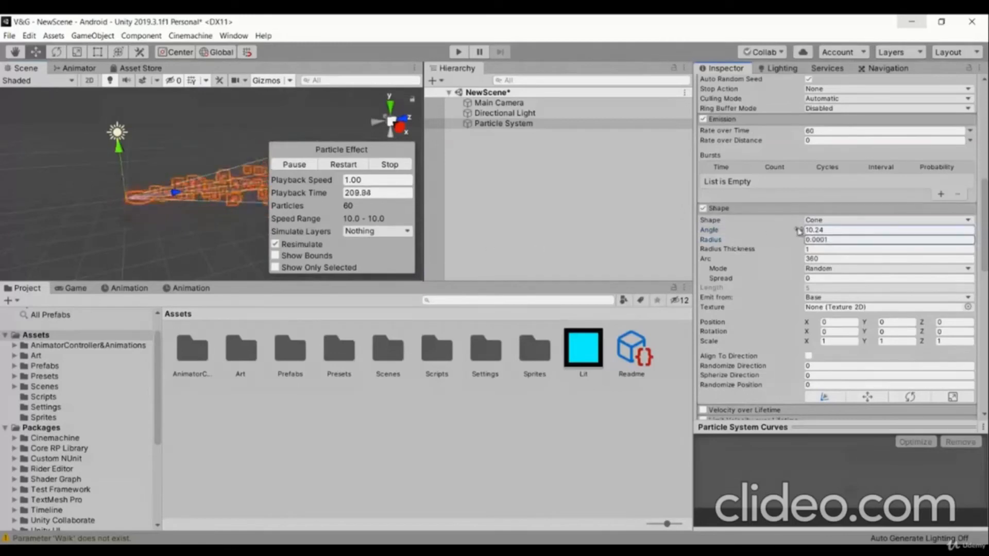
Set the Particle System's Start Lifetime to 0.2
right_click_drag(157, 232, 82, 235)
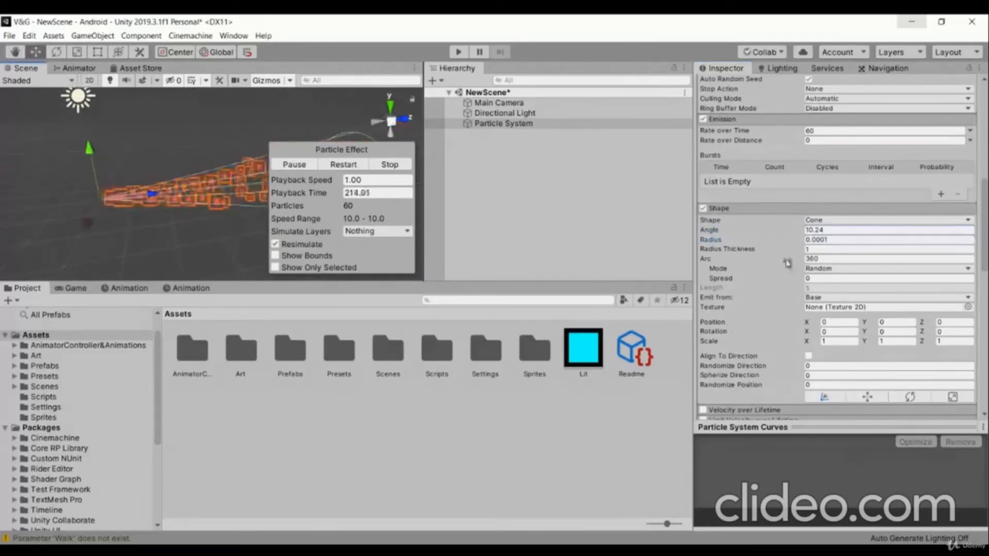
scroll(795, 198, "up", 10)
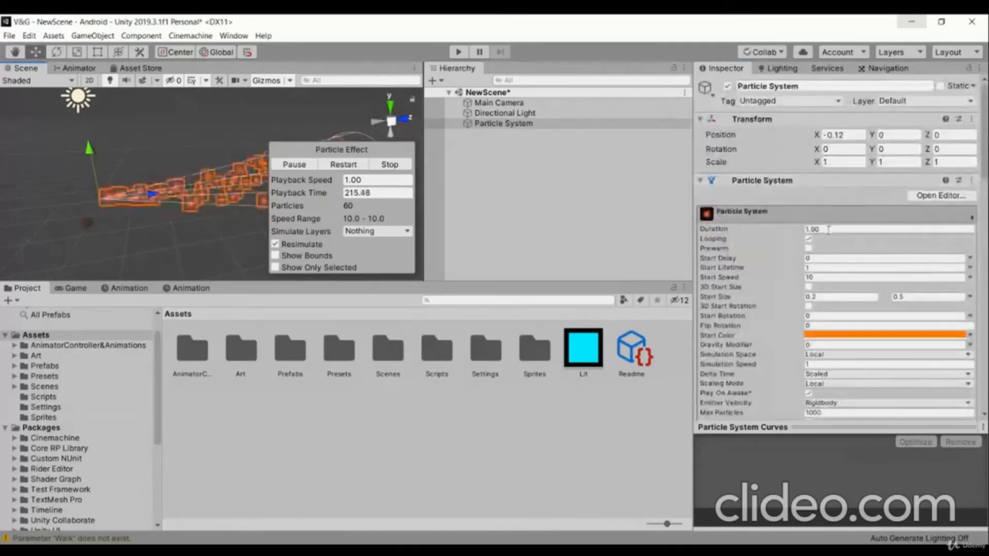
left_click(833, 268)
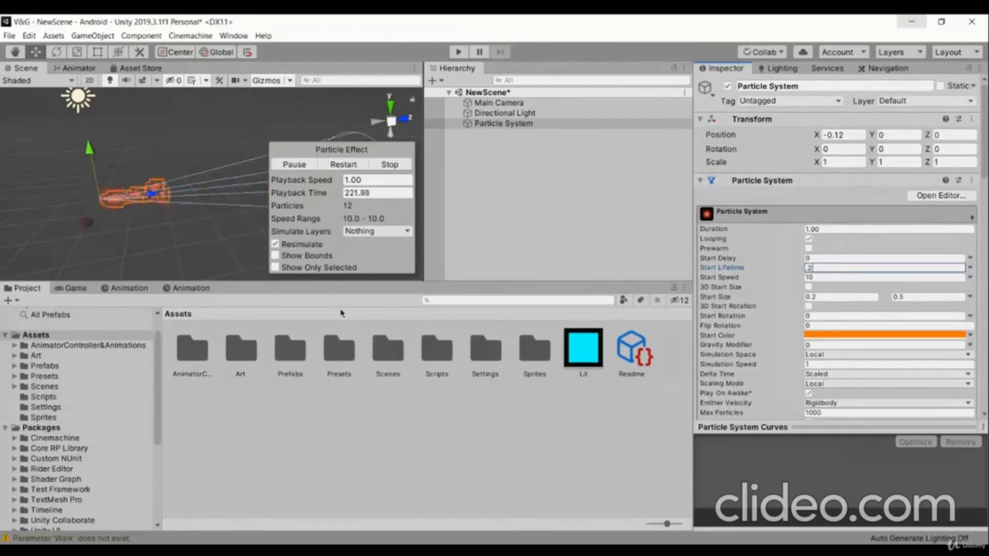
Enable the Color over Lifetime module and make its gradient fade to transparent near the end
scroll(800, 339, "down", 10)
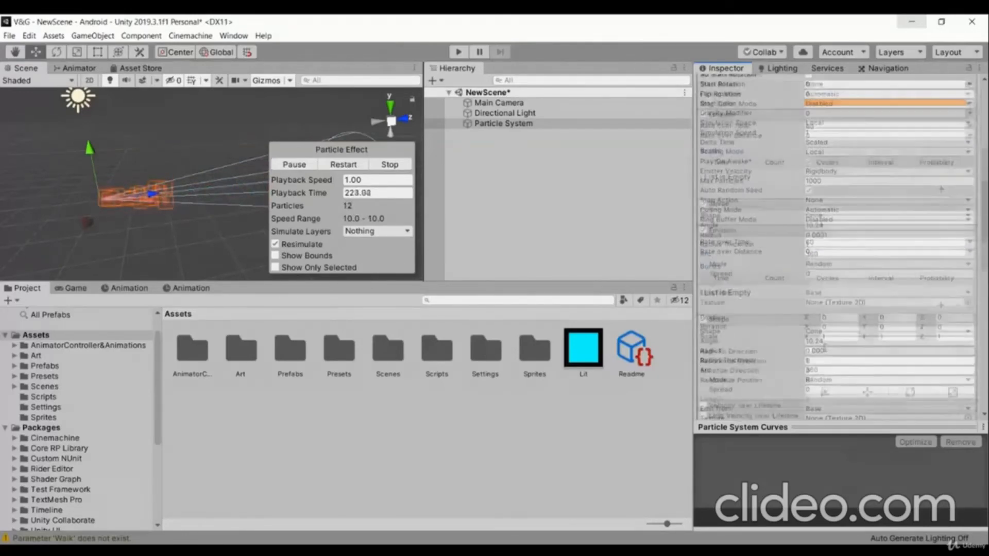
scroll(719, 245, "up", 3)
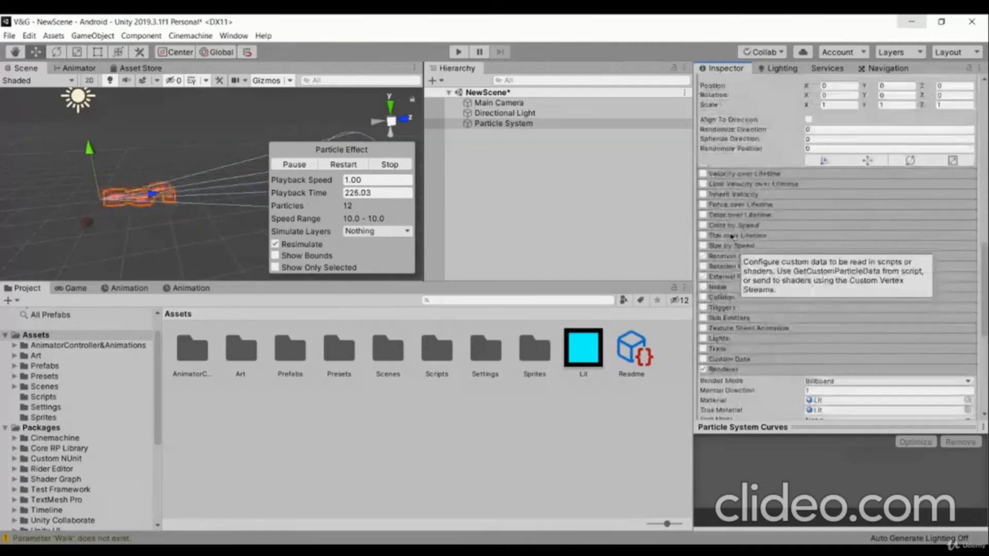
left_click(703, 216)
left_click(736, 216)
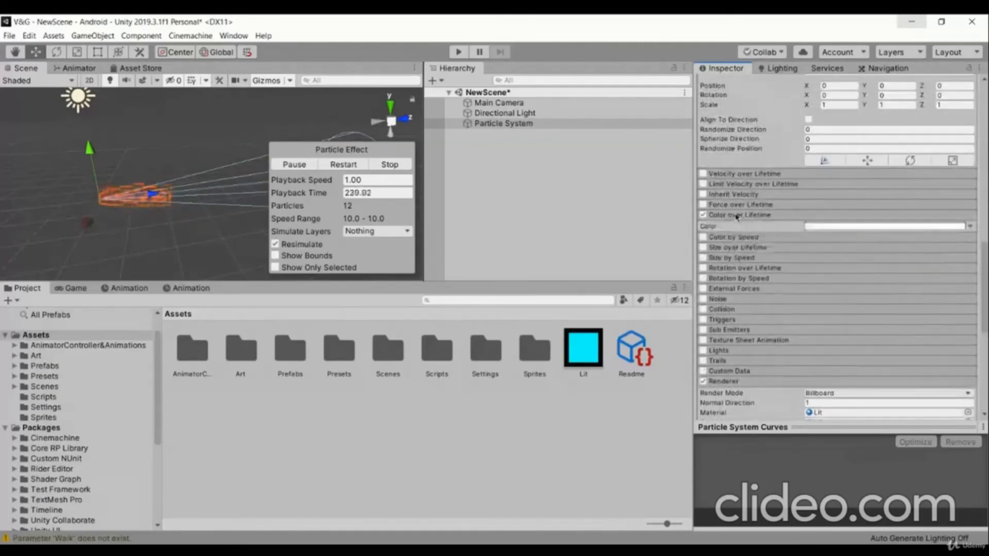
left_click(961, 226)
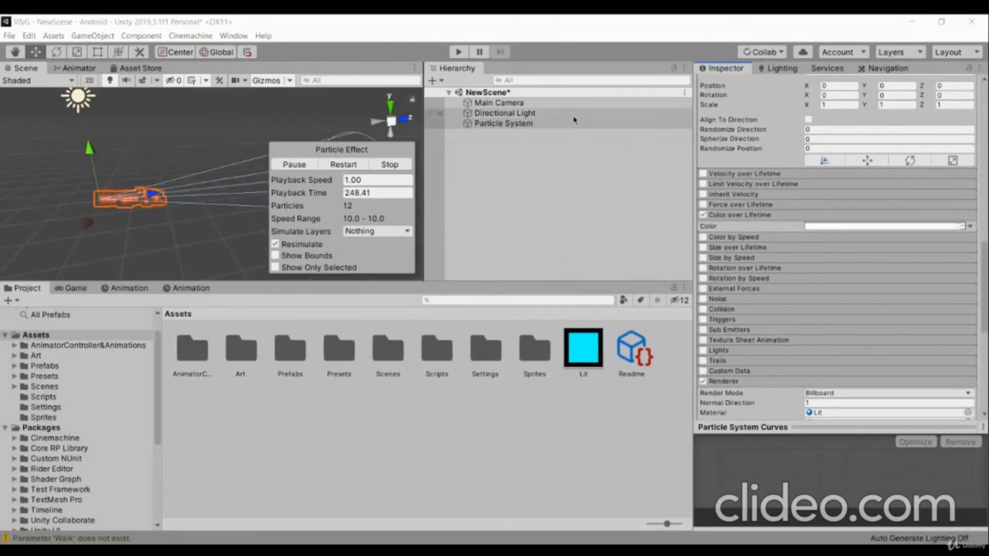
left_click(586, 124)
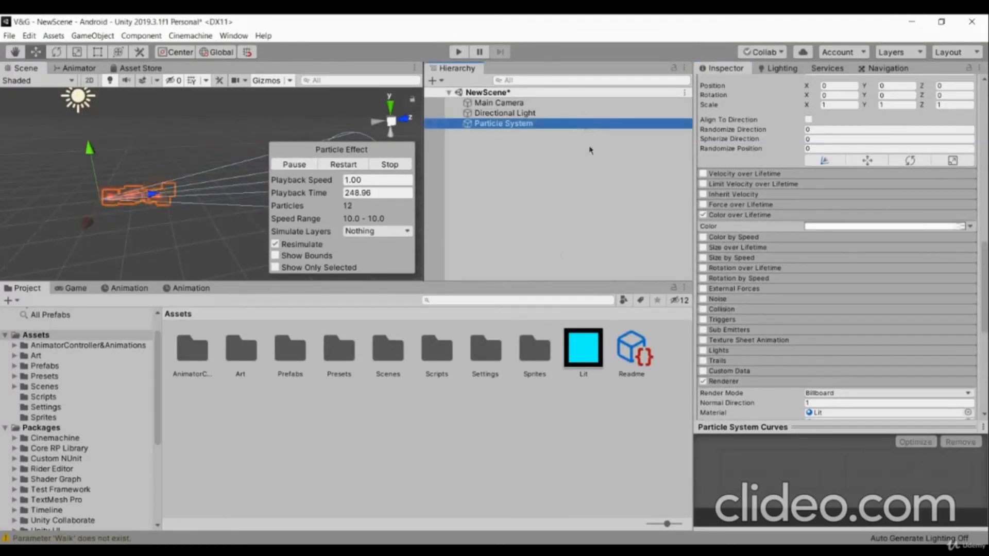
Set the first color key of the Color over Lifetime gradient to orange
left_click(829, 227)
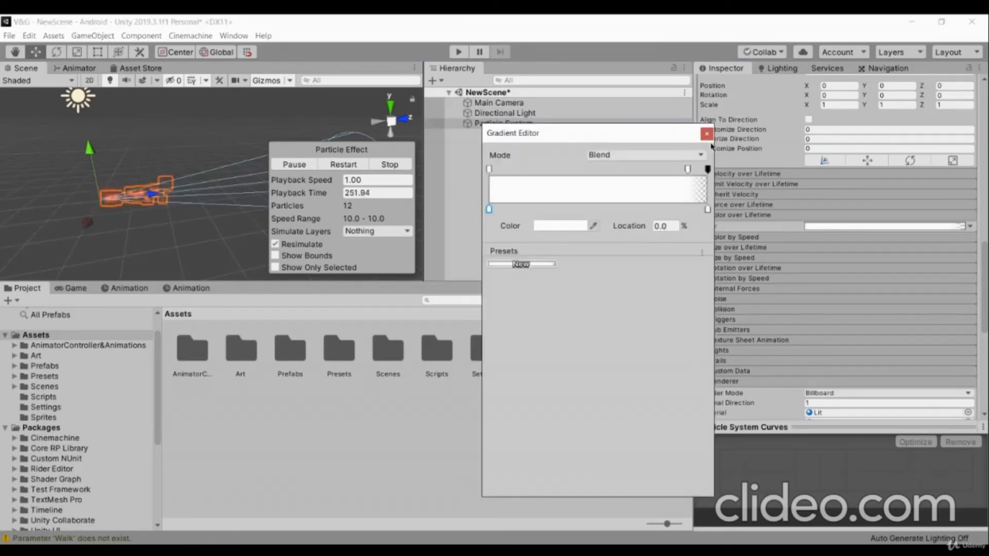
left_click(549, 231)
mouse_move(667, 200)
left_mouse_down()
mouse_move(710, 188)
mouse_move(710, 178)
left_mouse_up()
left_click(722, 104)
Add a bright green color key at about 57.1% of the gradient and inspect the particles up close in the scene
left_click(614, 209)
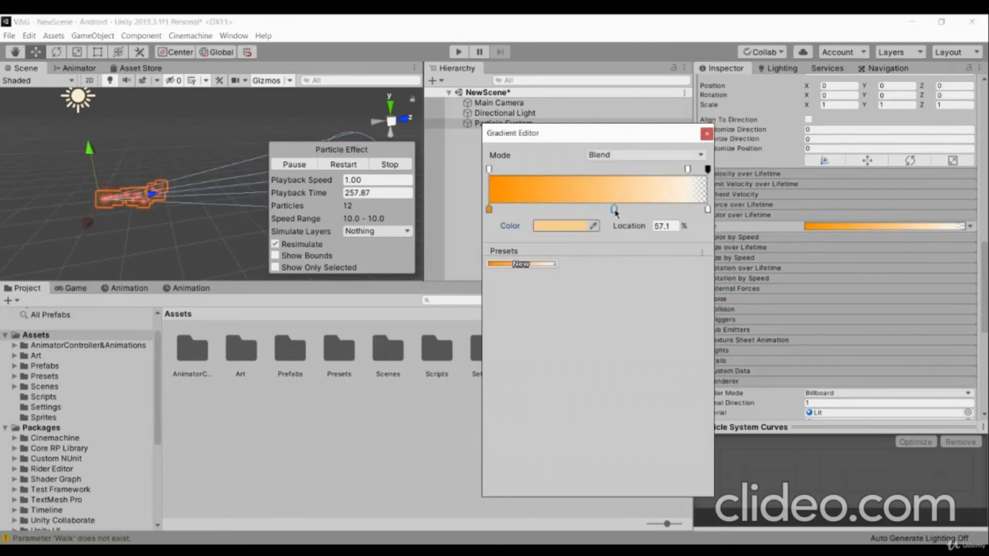
left_click(569, 227)
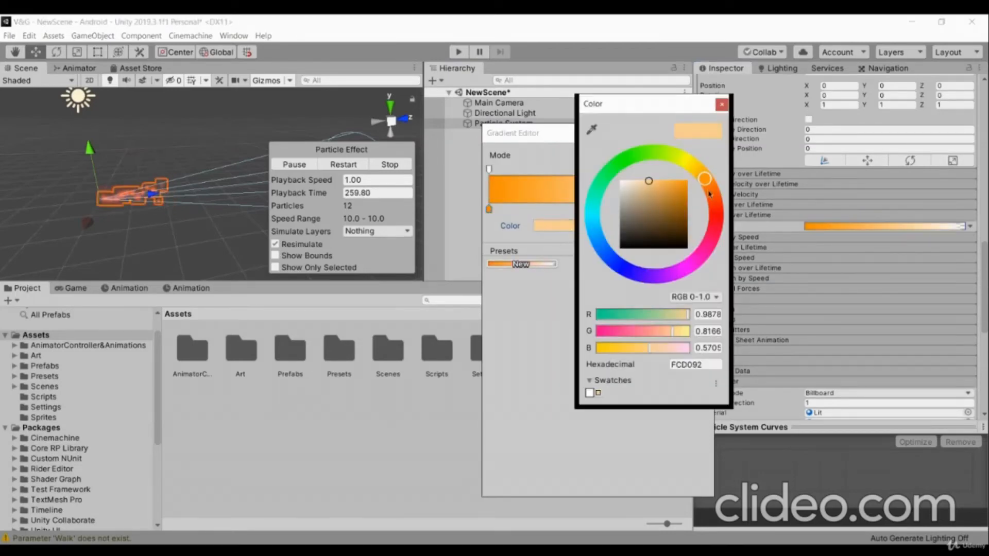
left_click_drag(710, 194, 715, 217)
mouse_move(648, 196)
left_mouse_down()
mouse_move(734, 184)
mouse_move(659, 139)
left_mouse_up()
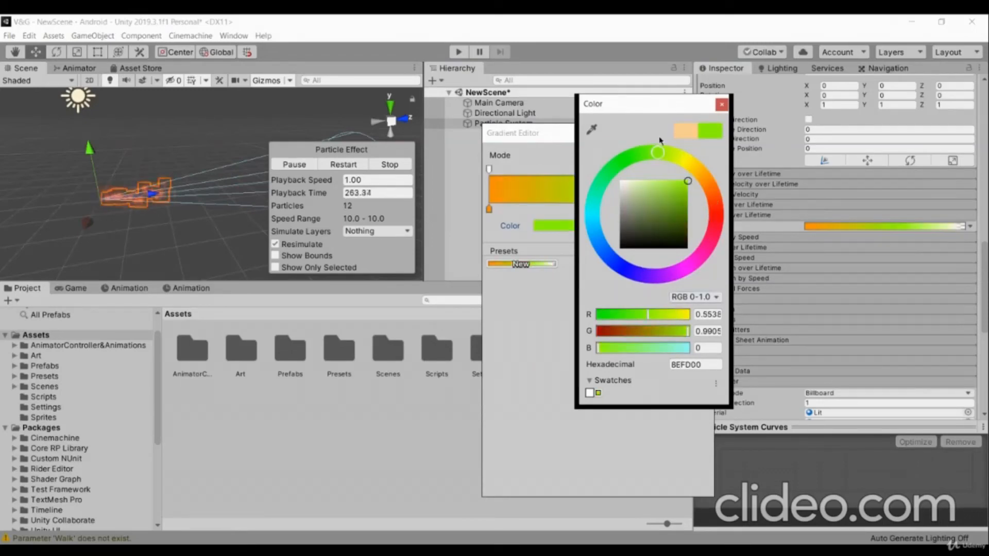
left_click(240, 219)
right_click_drag(183, 207, 99, 229)
key("w")
key("s")
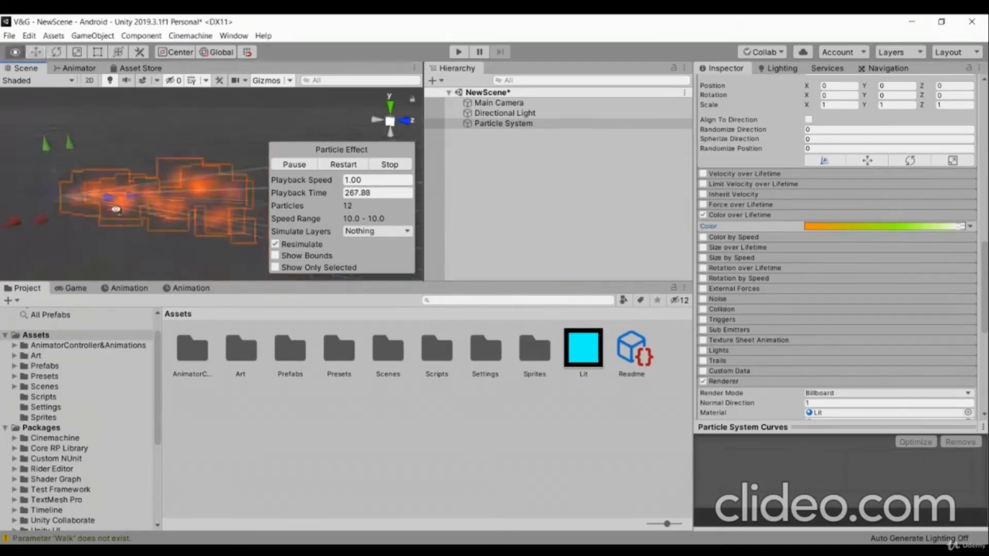
Move the green gradient key to about 28.5%, add another color key at about 86.2%, and check the particles
left_click(844, 227)
left_click_drag(613, 210, 561, 223)
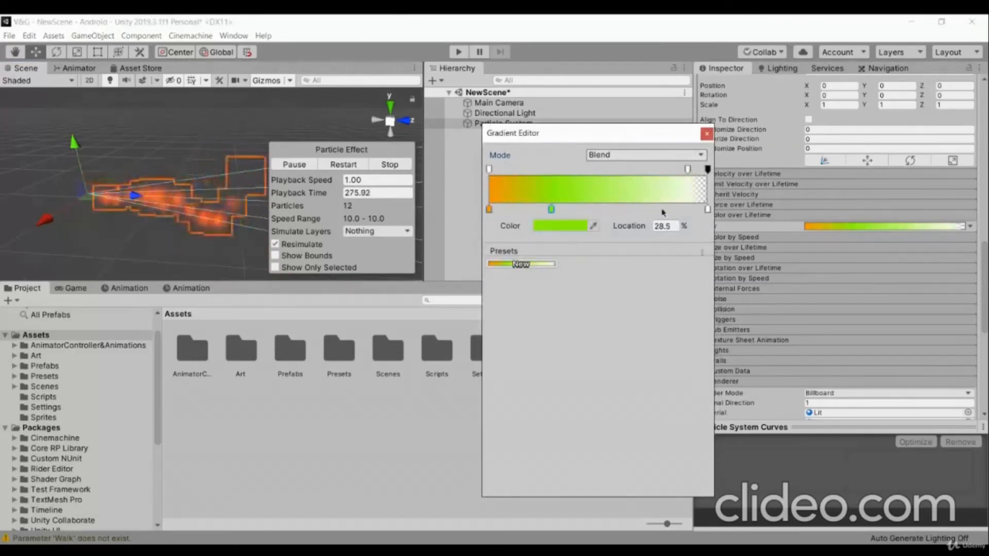
left_click(684, 210)
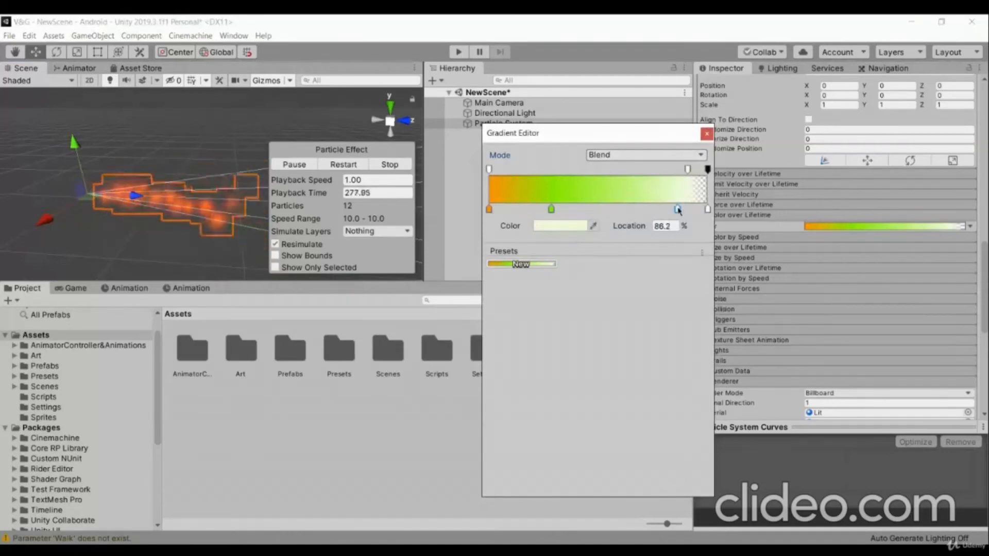
left_click(138, 218)
right_click_drag(138, 218, 315, 219)
key("w")
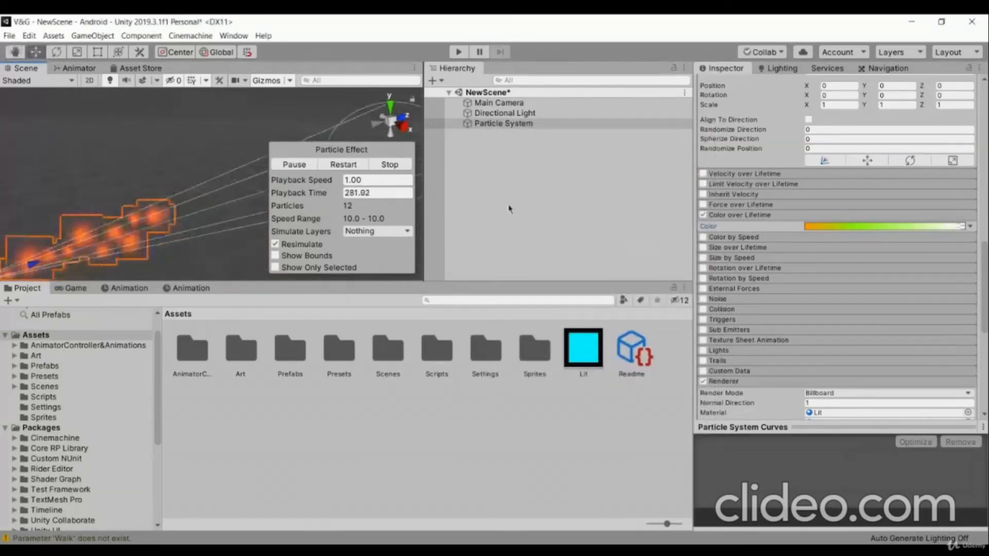
Rename the Particle System object as Exhaust
right_click_drag(193, 175, 117, 192)
key("s")
key("w")
scroll(804, 291, "down", 6)
left_click(503, 123)
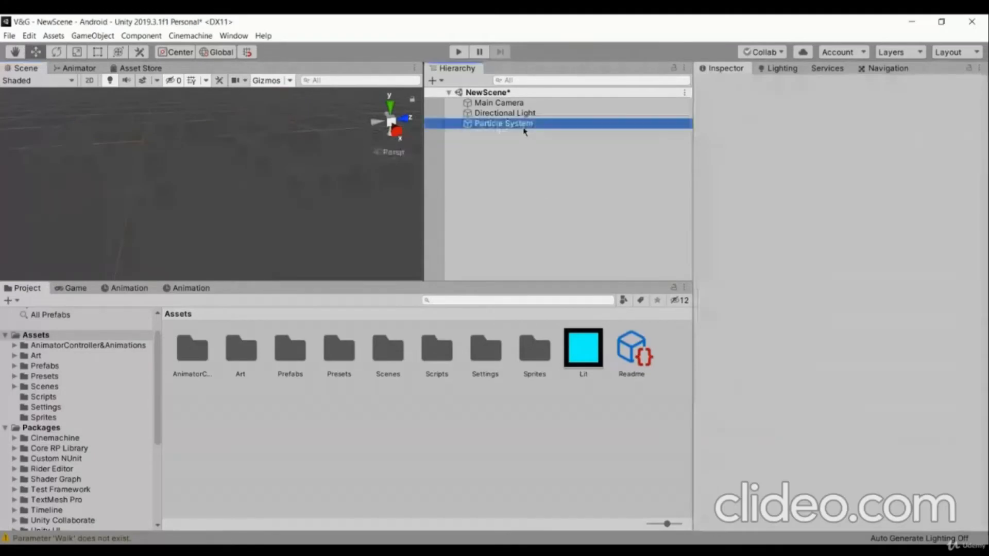
left_click(809, 87)
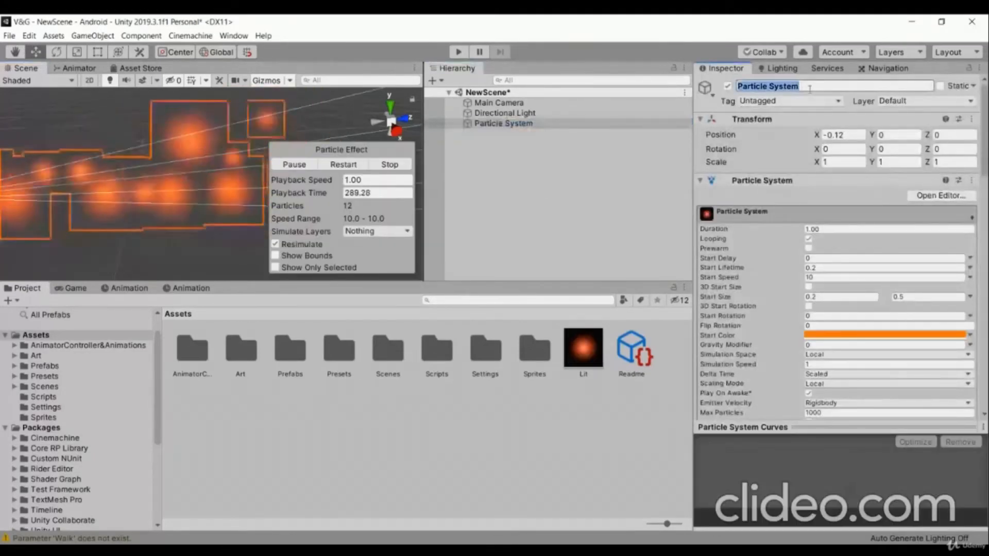
type("Ex")
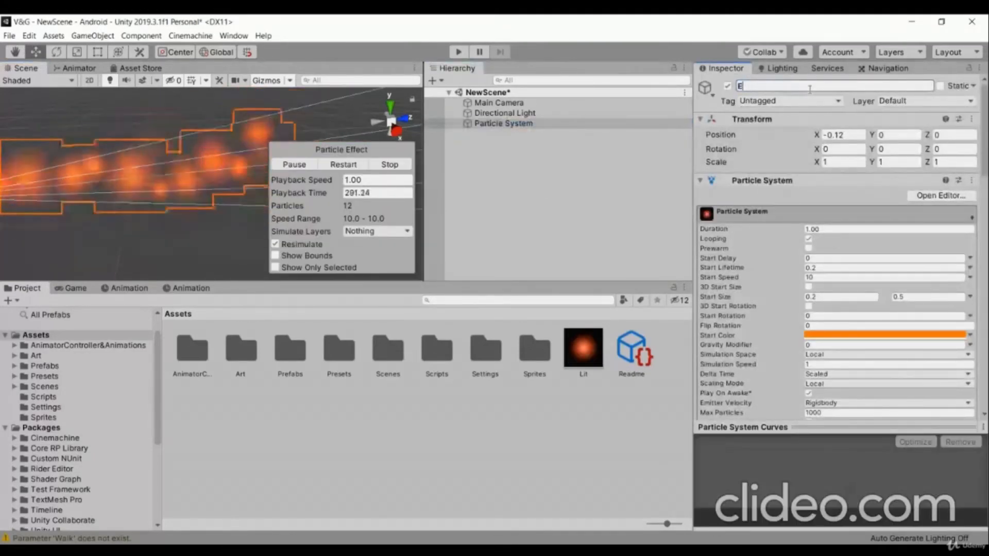
type("haust")
key("Return")
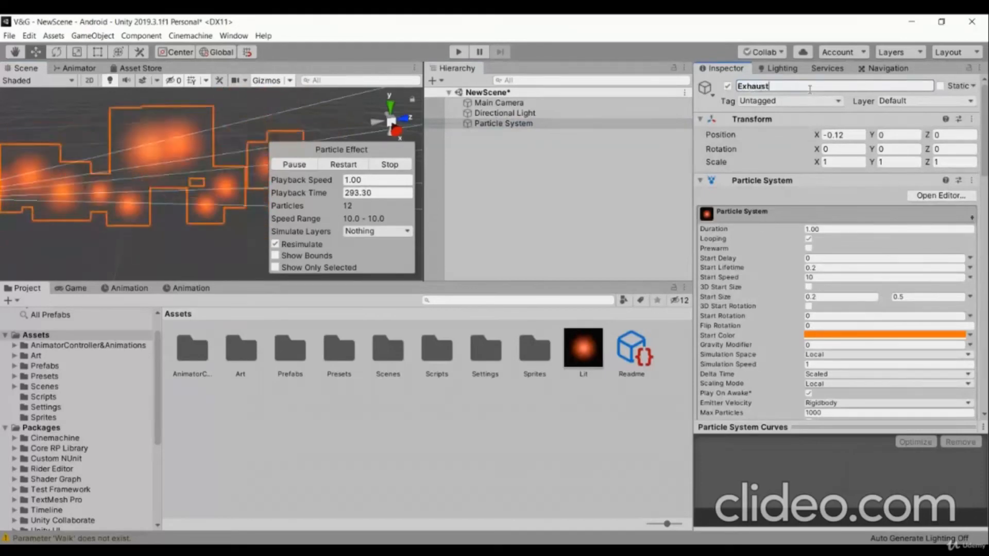
Make a prefab of the Exhaust object in the Assets folder
left_click(532, 200)
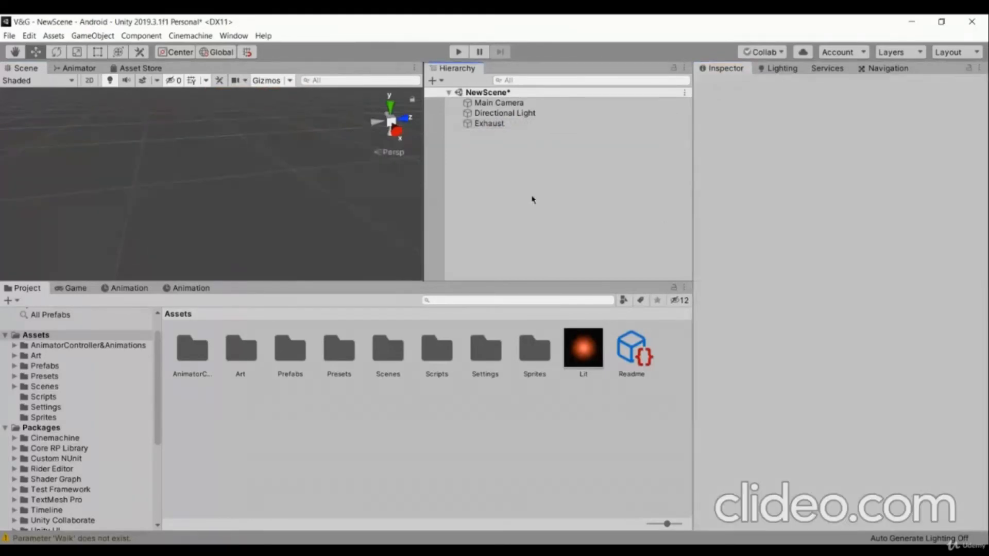
left_click(489, 123)
left_click_drag(489, 124, 472, 435)
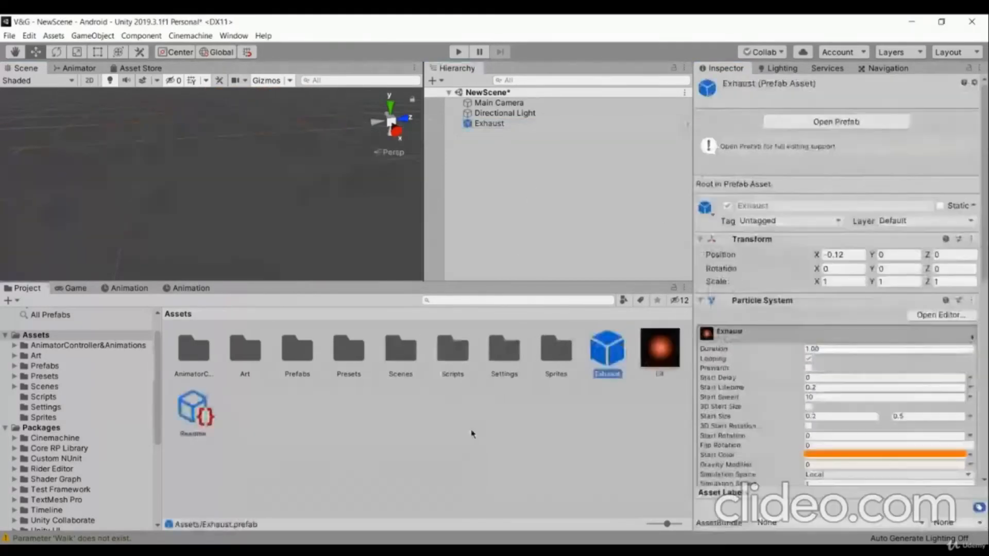
left_click(549, 215)
Examine the spaceship and the track in the SampleScene, including the Border_Right object of the first Track
left_click_drag(408, 215, 170, 199, "alt")
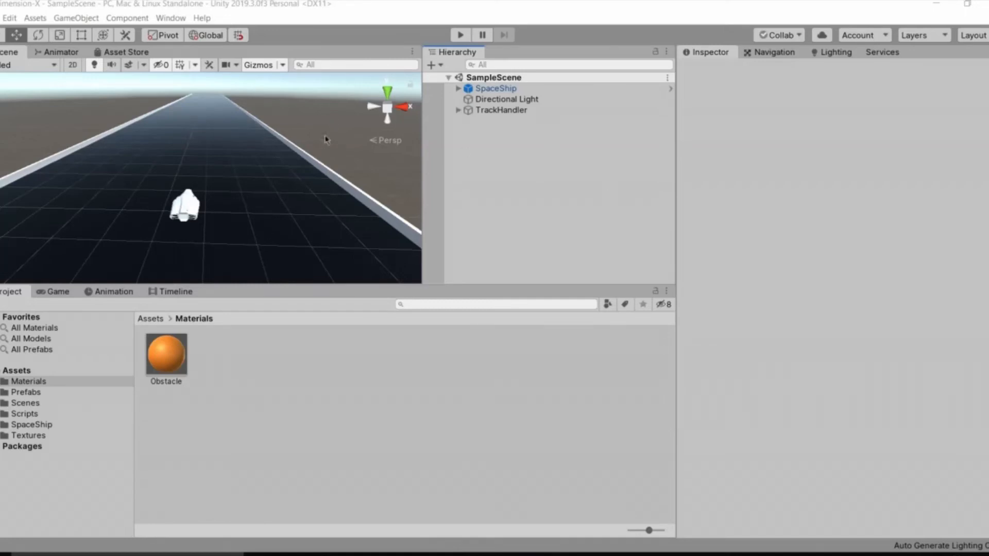
left_click_drag(223, 219, 487, 165, "alt")
left_click(190, 218)
left_click(238, 208)
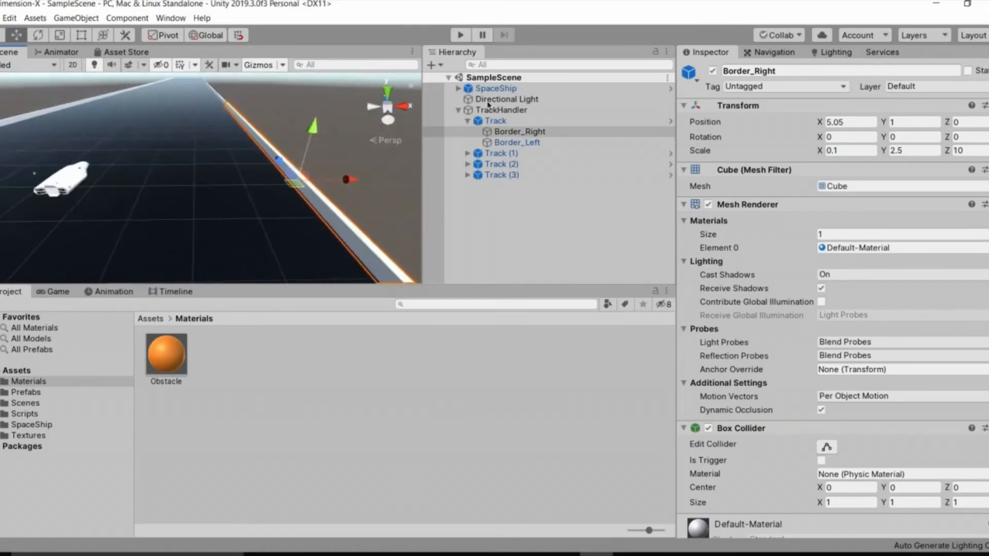
left_click(470, 124)
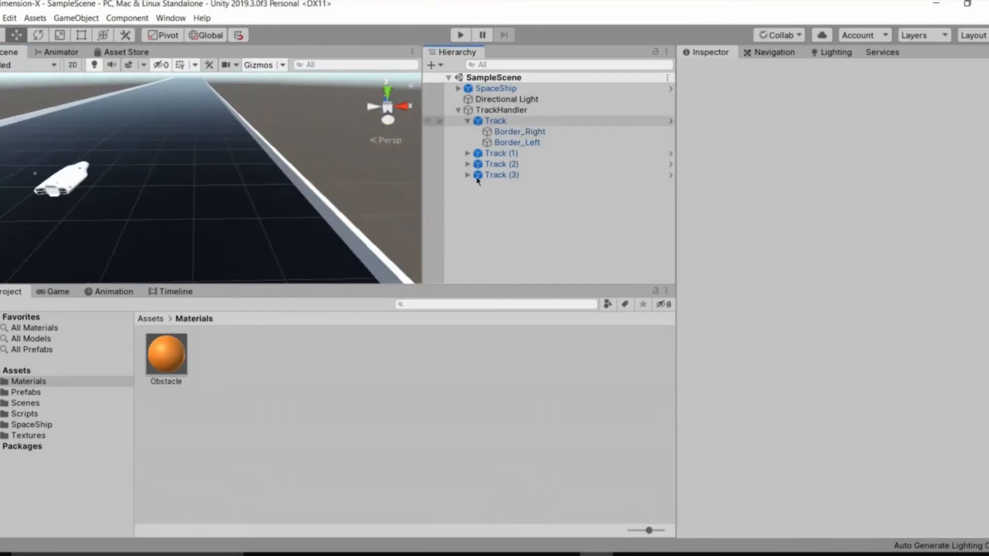
left_click(468, 120)
mouse_move(183, 191)
left_mouse_down("alt")
mouse_move(255, 161)
mouse_move(189, 175)
left_mouse_up("alt")
right_click_drag(257, 228, 296, 229)
key("s")
key("w")
left_click(499, 189)
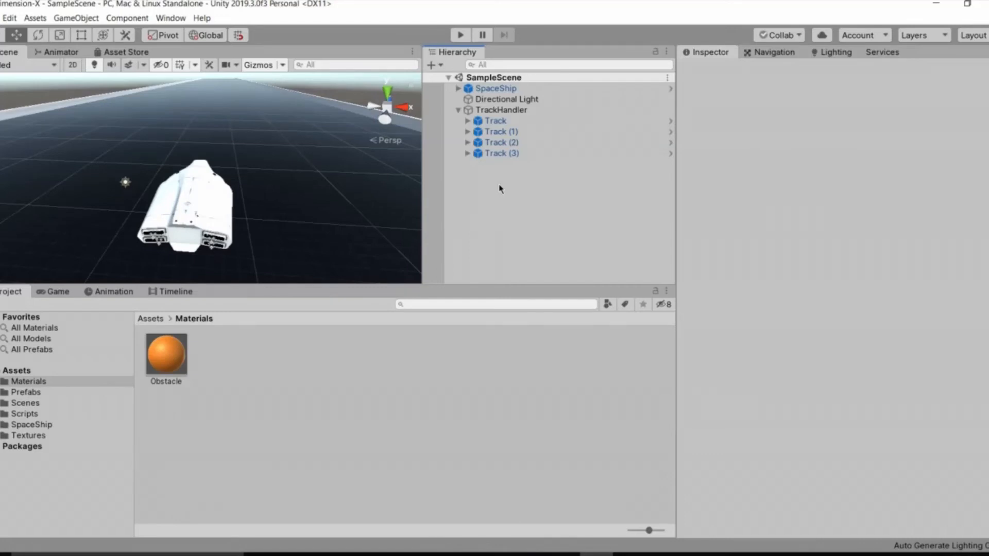
Enable Is Trigger on the Box Collider of the Obstacle prefab in the Prefabs folder
right_click_drag(250, 237, 71, 390)
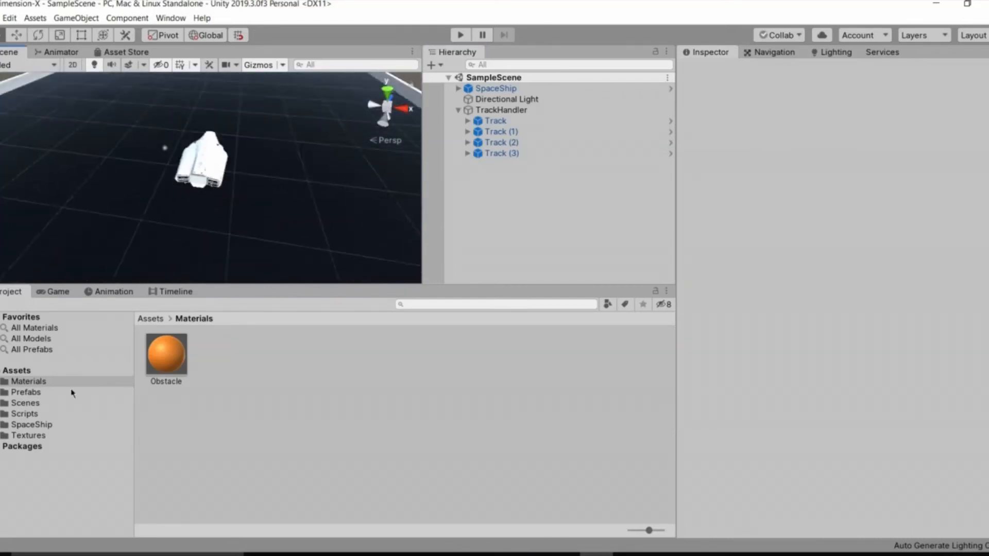
left_click(66, 393)
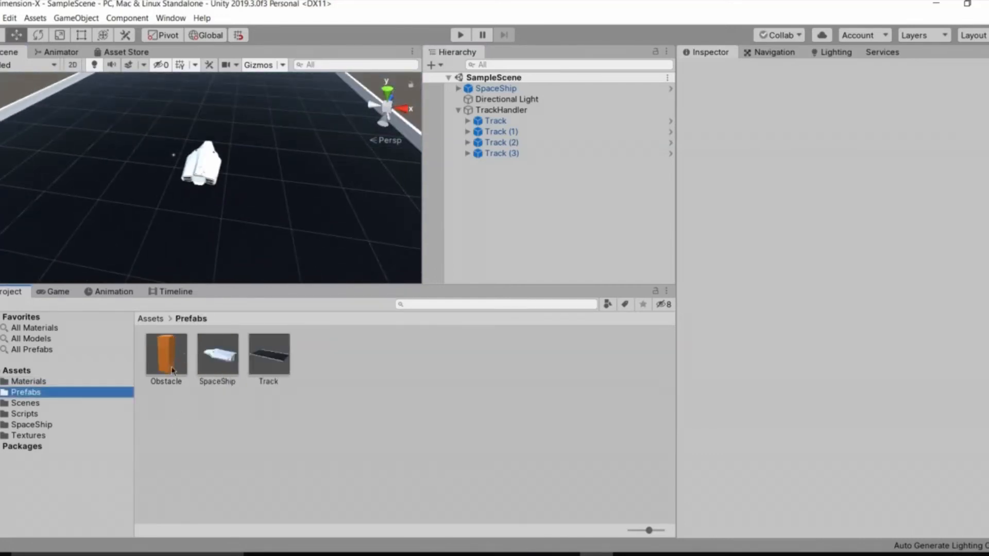
left_click(166, 360)
scroll(791, 242, "down", 8)
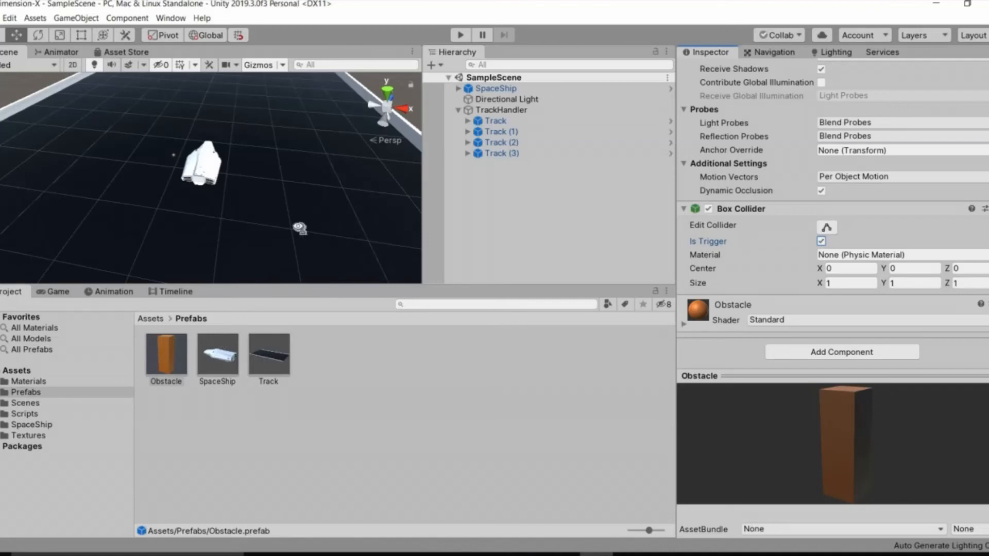
Open the PlayerController script from the Scripts folder in Visual Studio and maximize the editor window
right_click_drag(305, 185, 328, 200)
key("s")
key("w")
key("s")
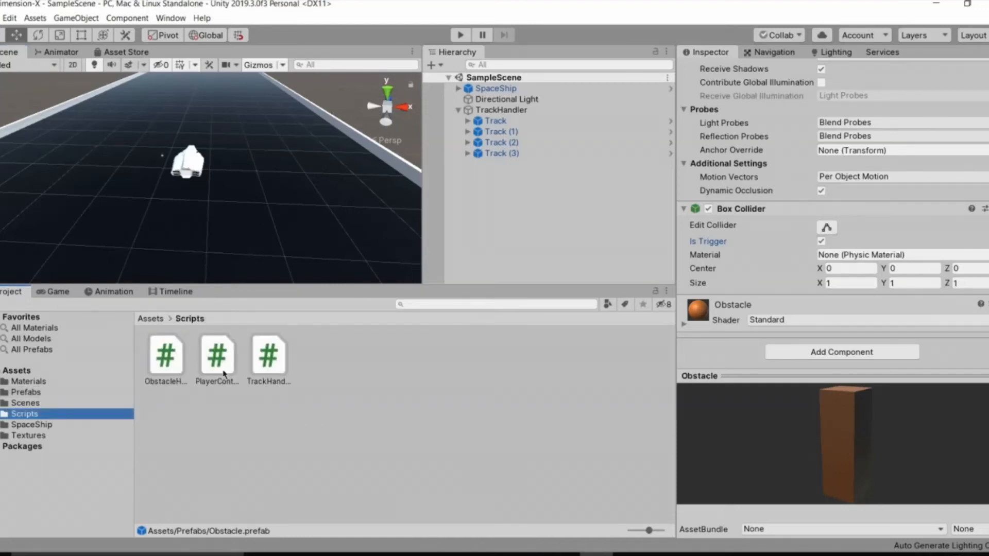
left_click(223, 372)
double_click(223, 372)
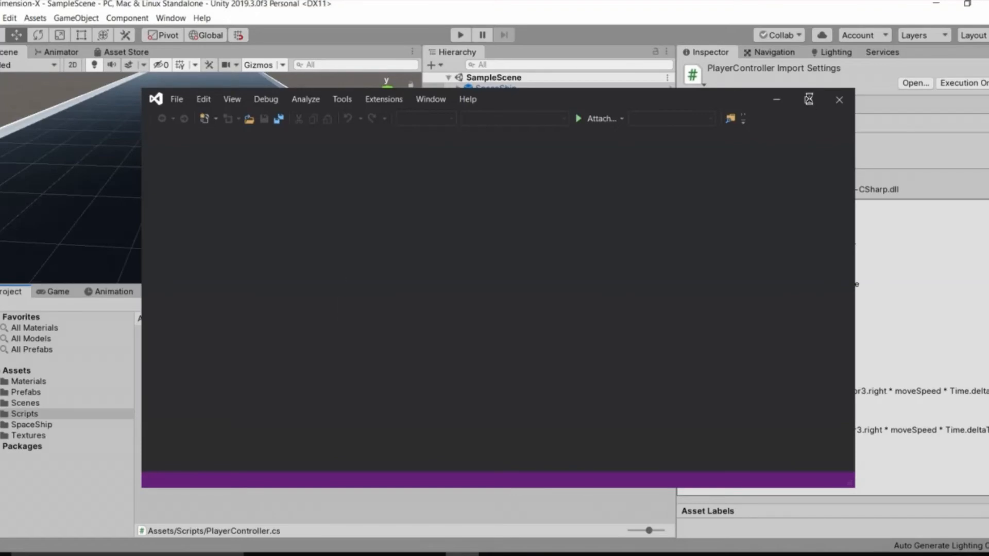
left_click(808, 99)
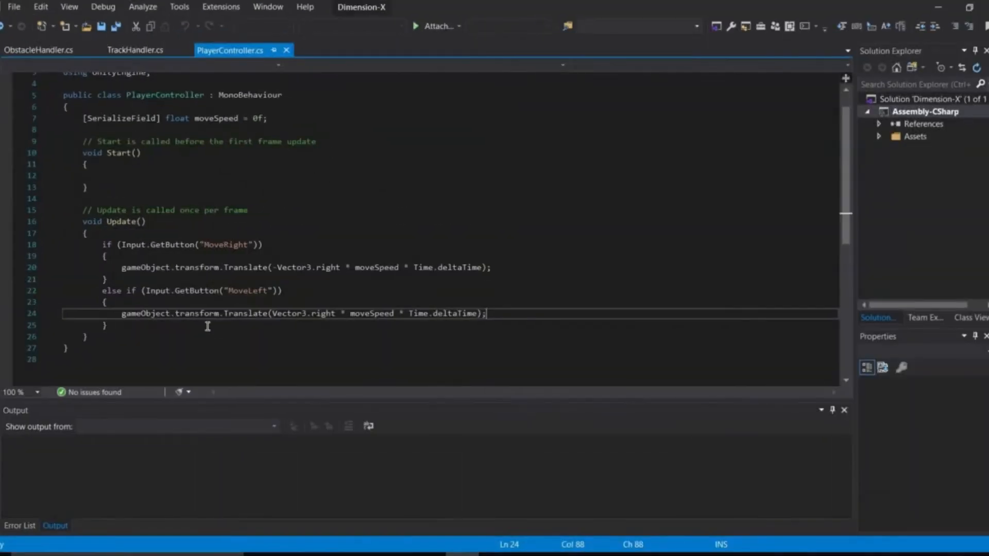
Add an empty private void OnTriggerEnter(Collider other) method below Update in the PlayerController class
scroll(137, 314, "down", 3)
scroll(137, 313, "up", 4)
scroll(117, 287, "down", 3)
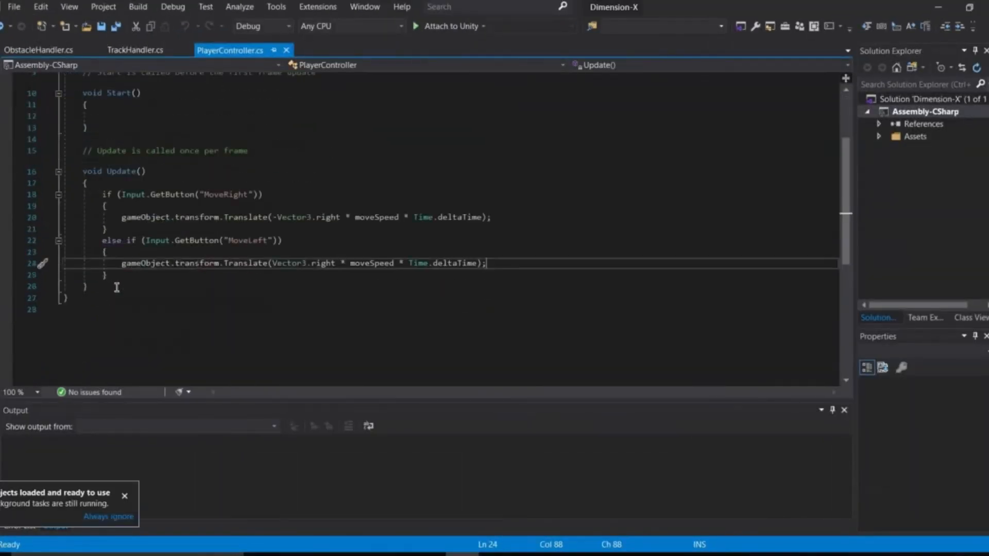
key("Down")
key("Down")
key("Return")
key("Return")
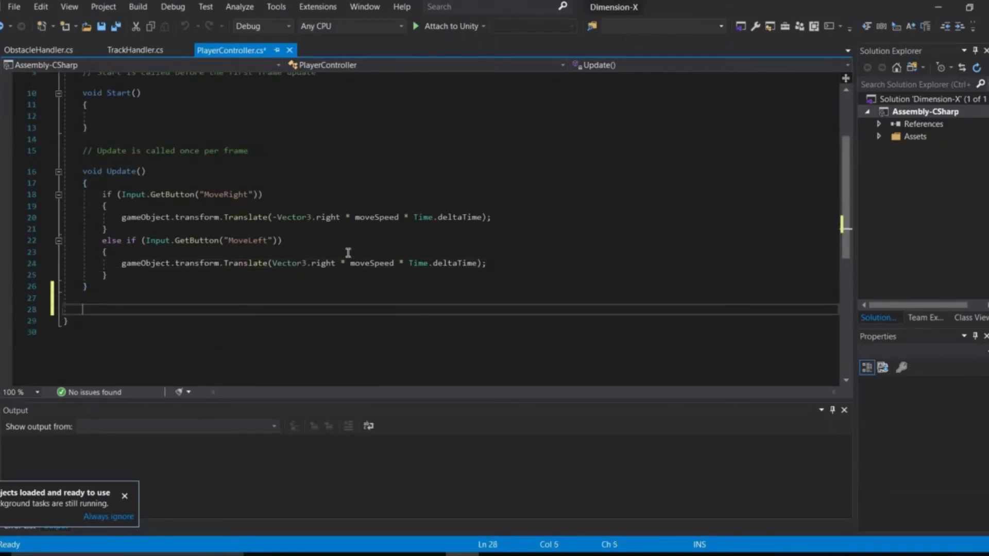
type("private void OnTRigger")
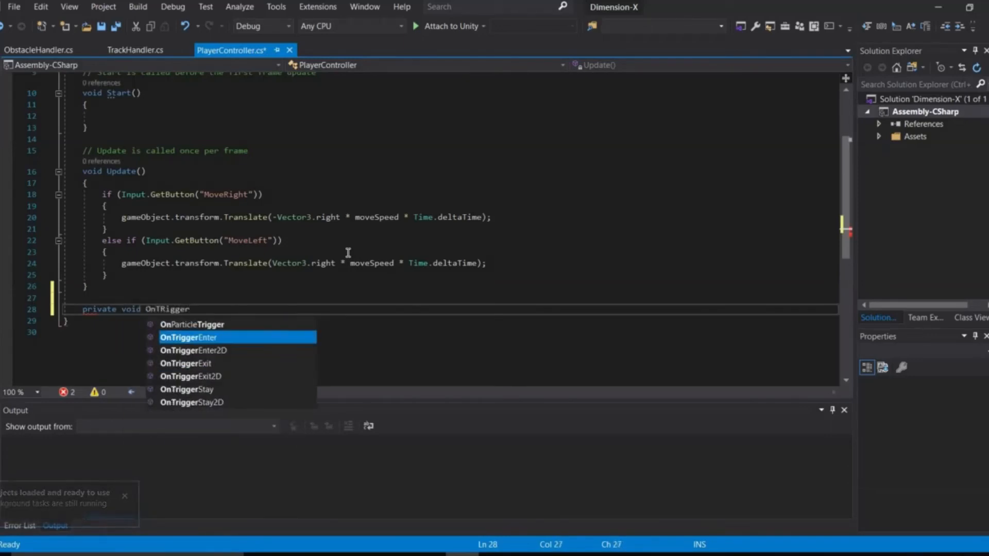
key("Tab")
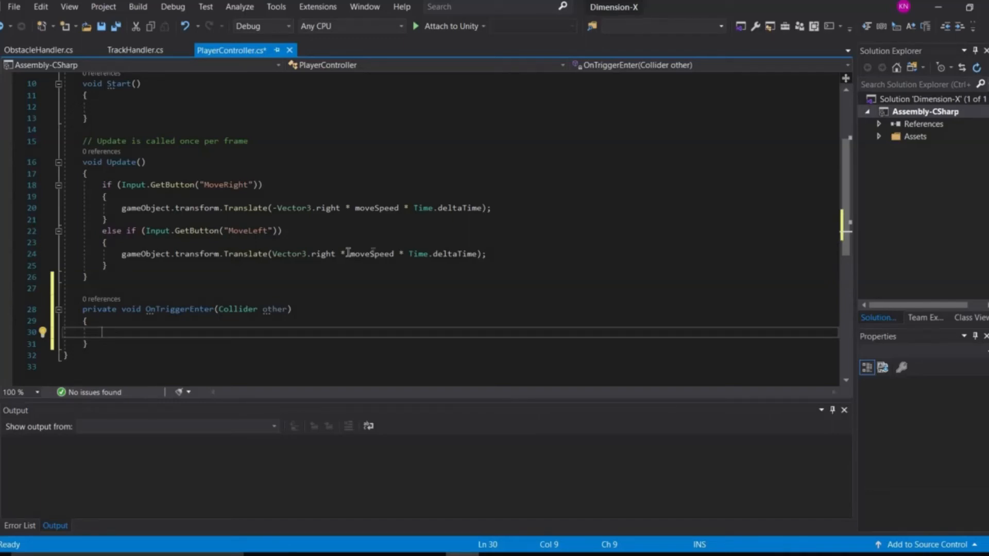
Switch to Unity and place an Obstacle prefab on the track beside the spaceship
left_click(596, 555)
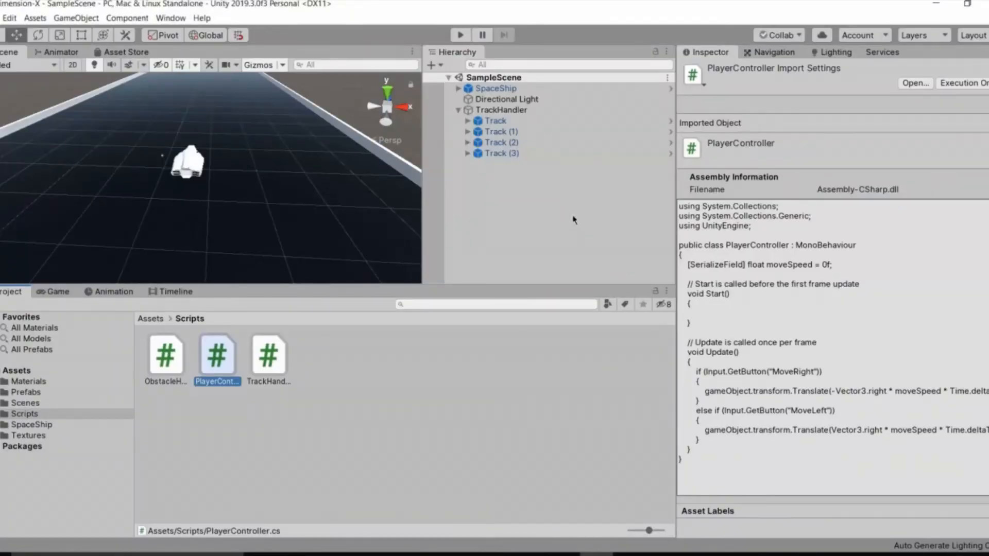
left_click(592, 89)
left_click(503, 175)
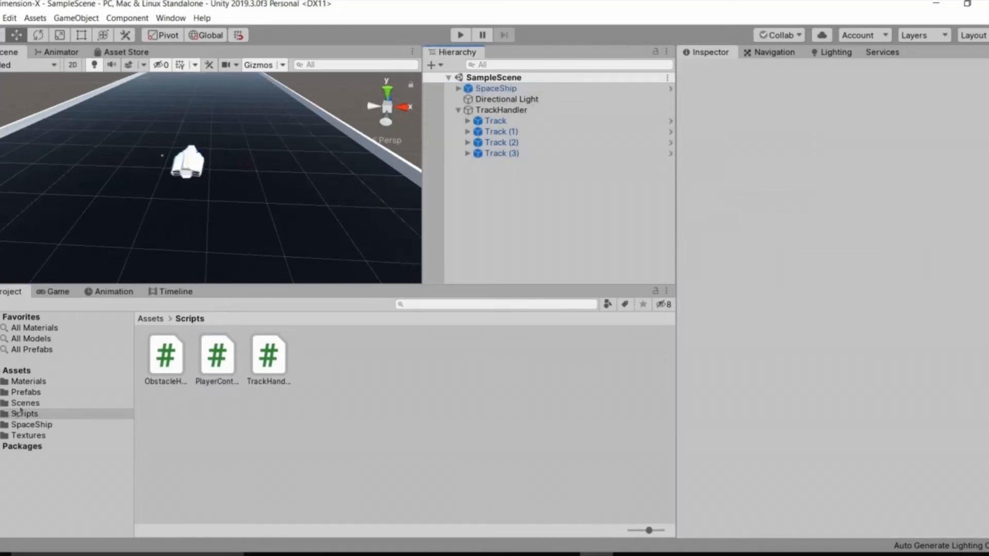
left_click(29, 381)
left_click(25, 392)
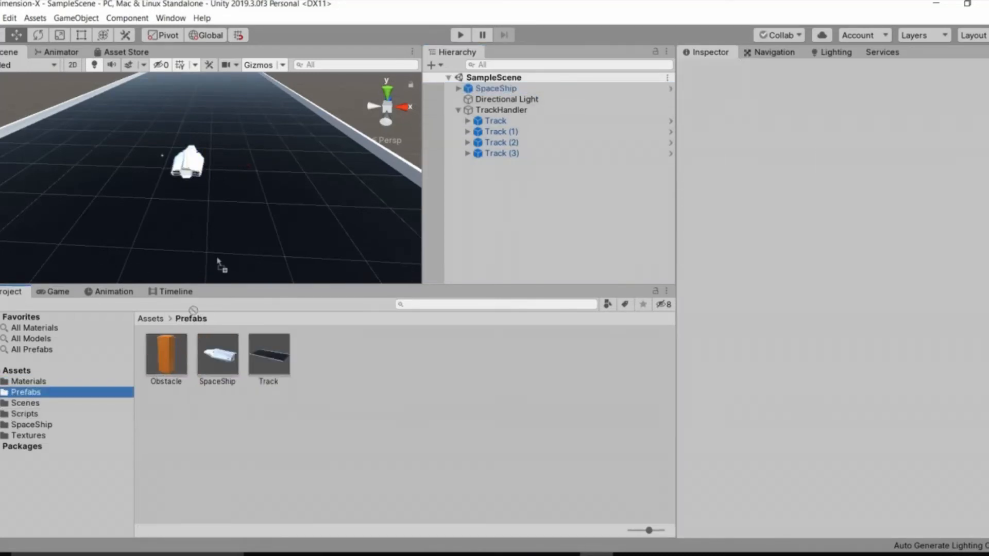
left_click_drag(166, 356, 226, 181)
right_click_drag(226, 182, 207, 207)
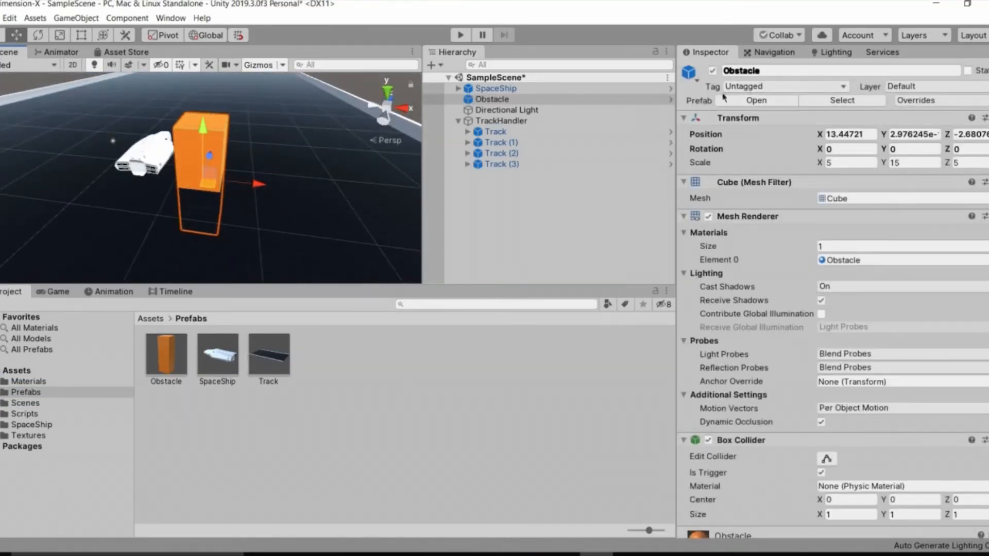
Create two new tags named Obstacle and Border
left_click(754, 89)
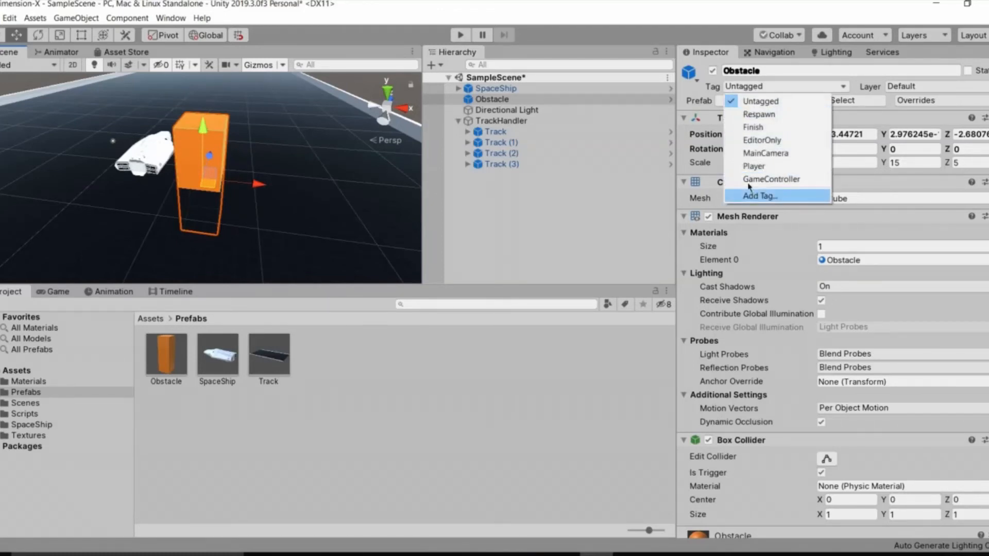
left_click(780, 199)
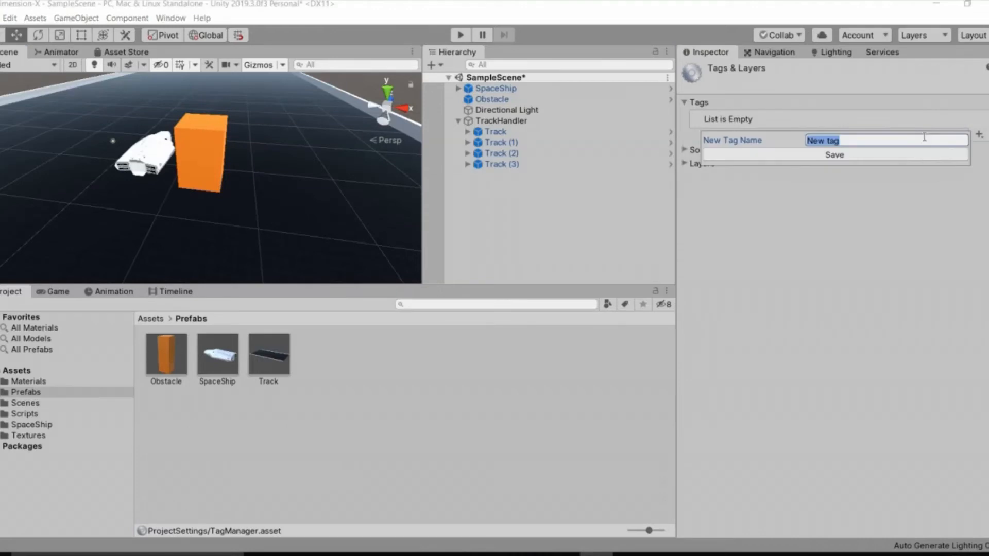
type("Obstacle")
key("Return")
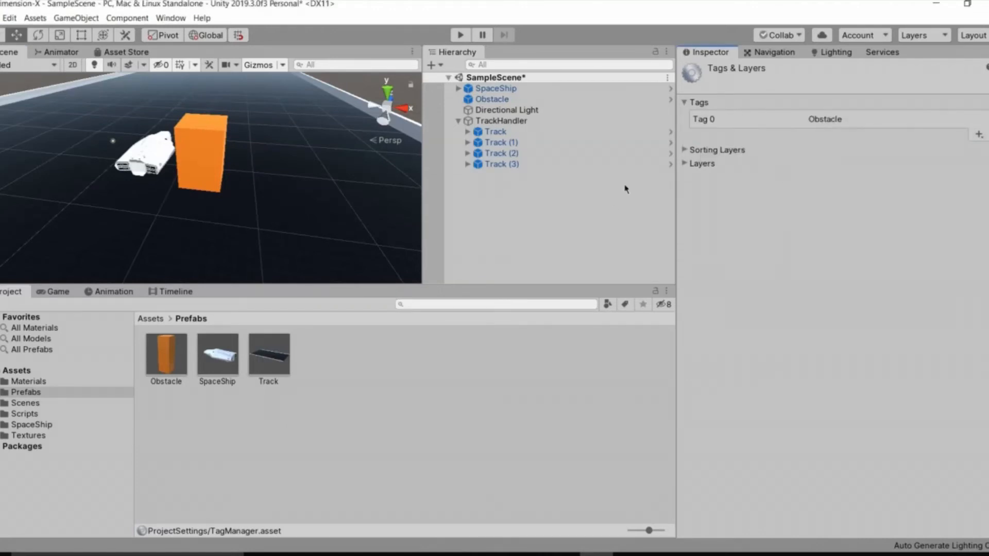
left_click(979, 135)
type("Border")
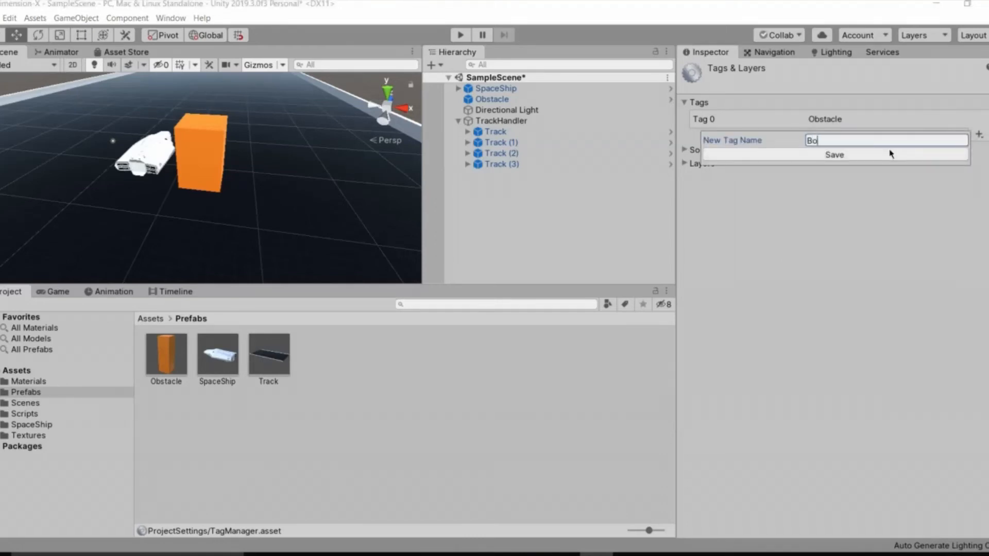
key("Return")
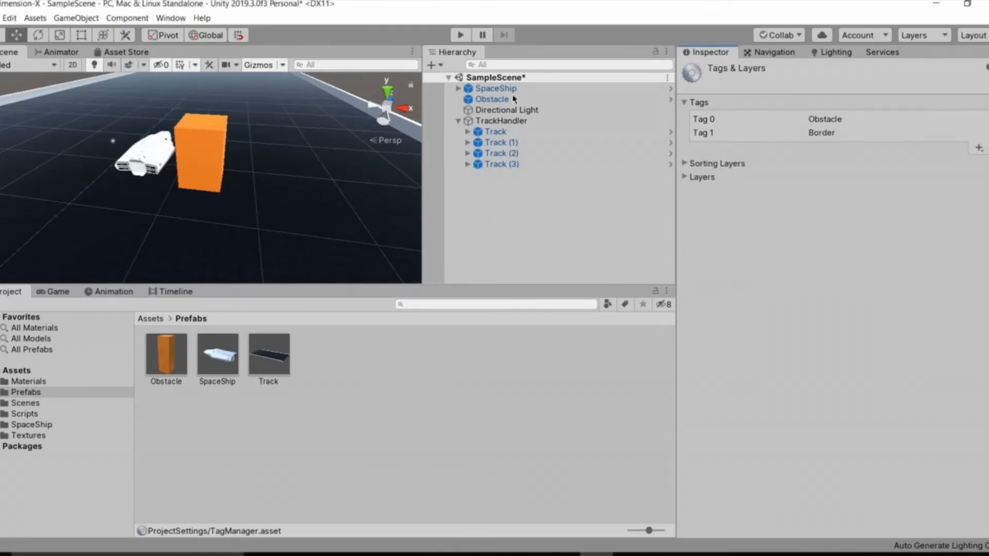
Assign the Obstacle tag to the Obstacle object in the scene
left_click(497, 208)
left_click(494, 99)
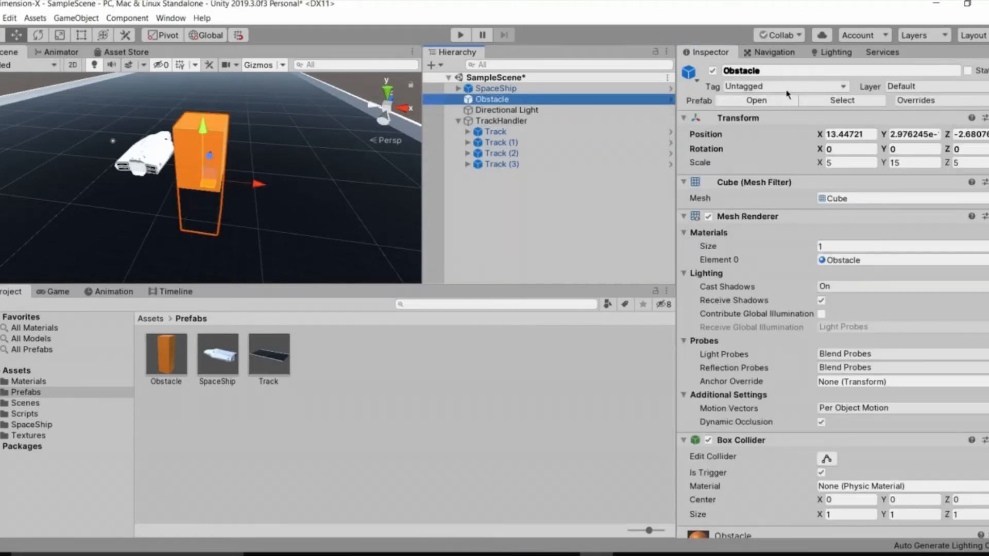
left_click(786, 86)
left_click(762, 192)
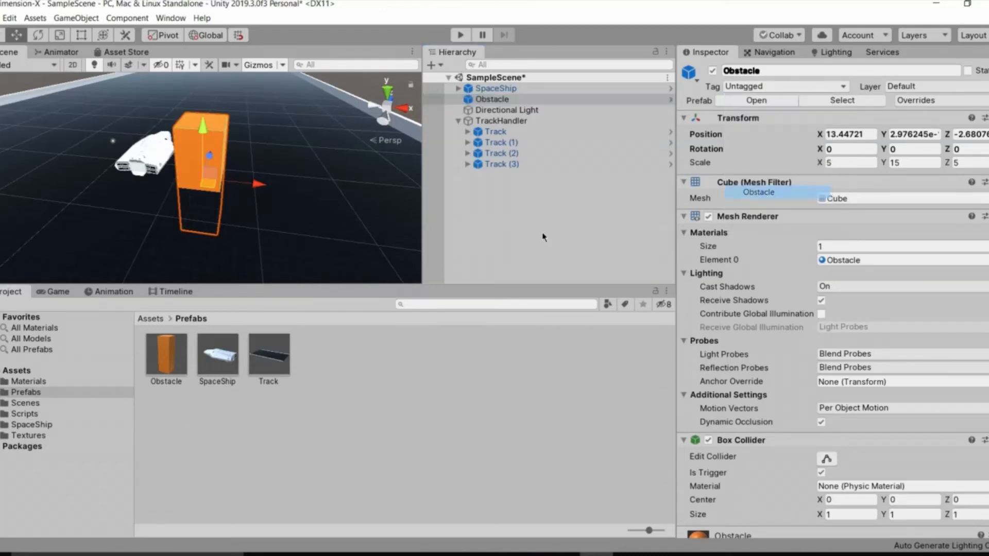
left_click(542, 233)
left_click(513, 103)
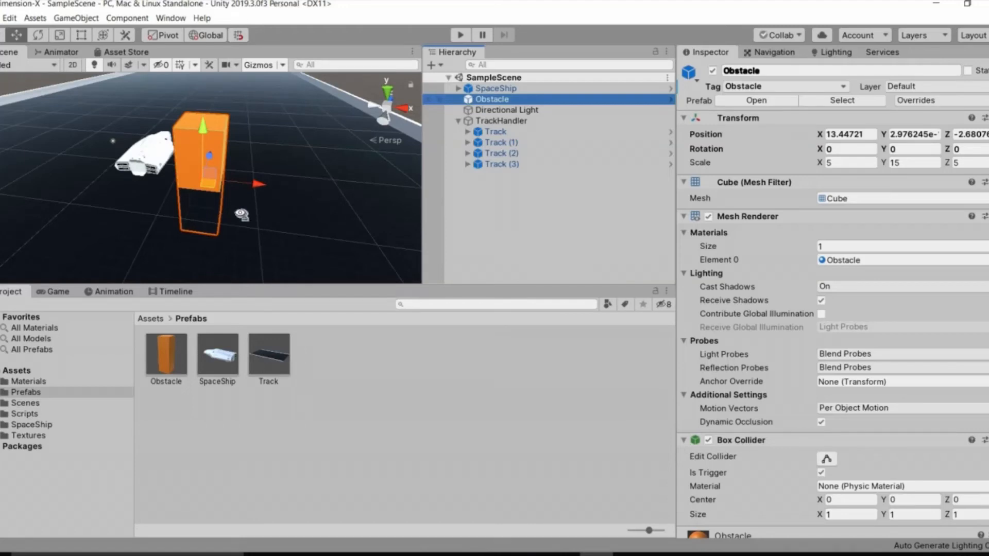
Examine the Track object and its border wall in the scene and switch back to the PlayerController script in Visual Studio
right_click_drag(261, 194, 267, 250)
left_click(557, 132)
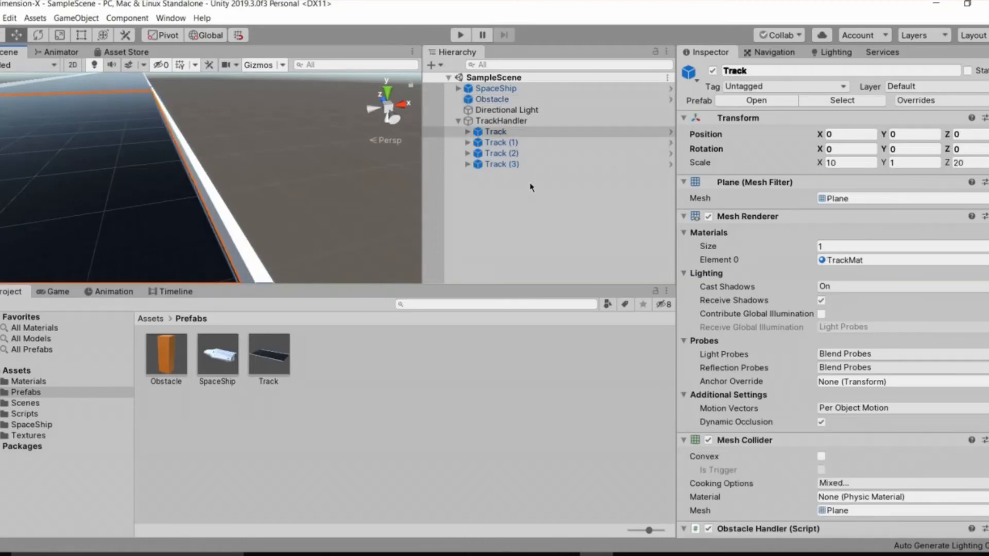
left_click(532, 187)
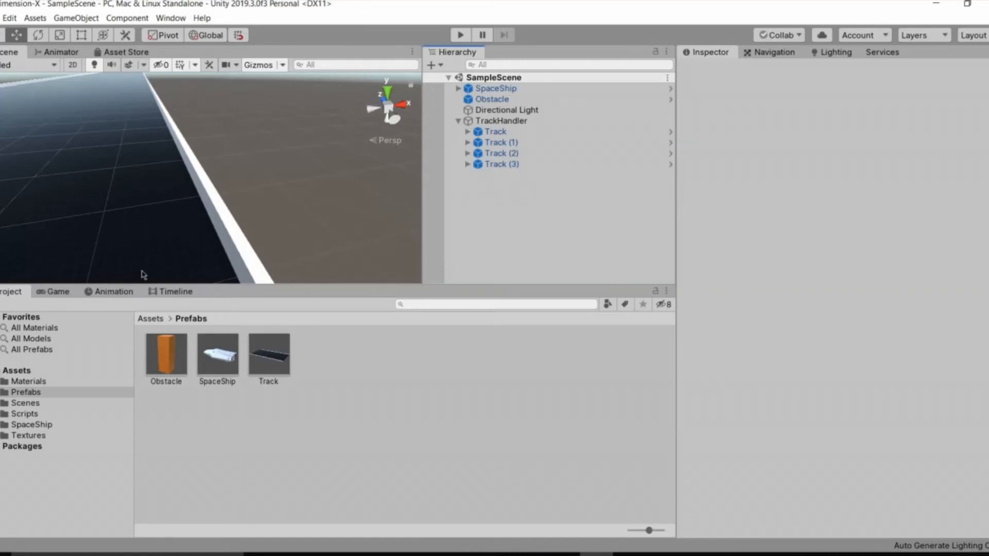
right_click_drag(178, 227, 515, 554)
key("w")
key("s")
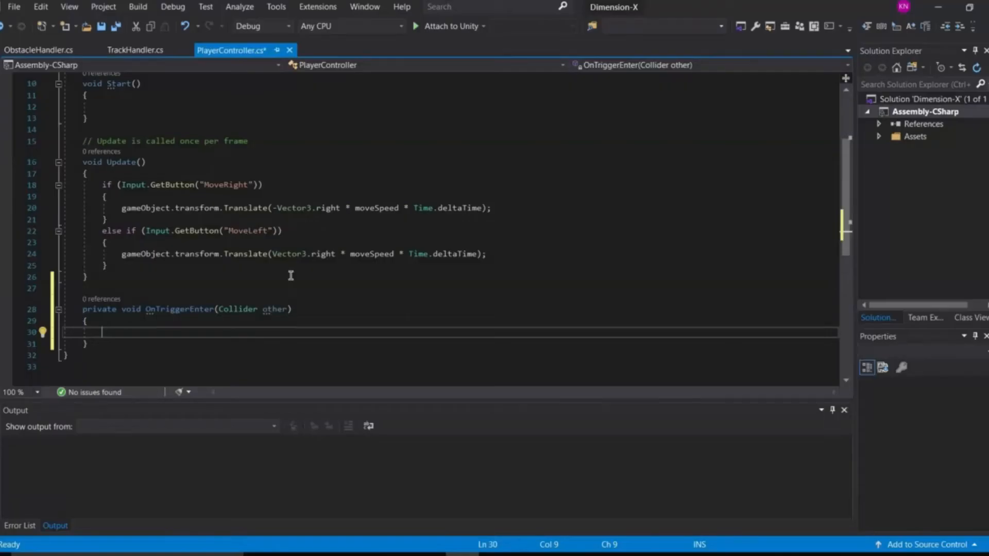
In OnTriggerEnter, add an if block testing whether other.gameObject.tag == "Obstacle"
scroll(290, 276, "up", 3)
scroll(182, 263, "down", 3)
type("if")
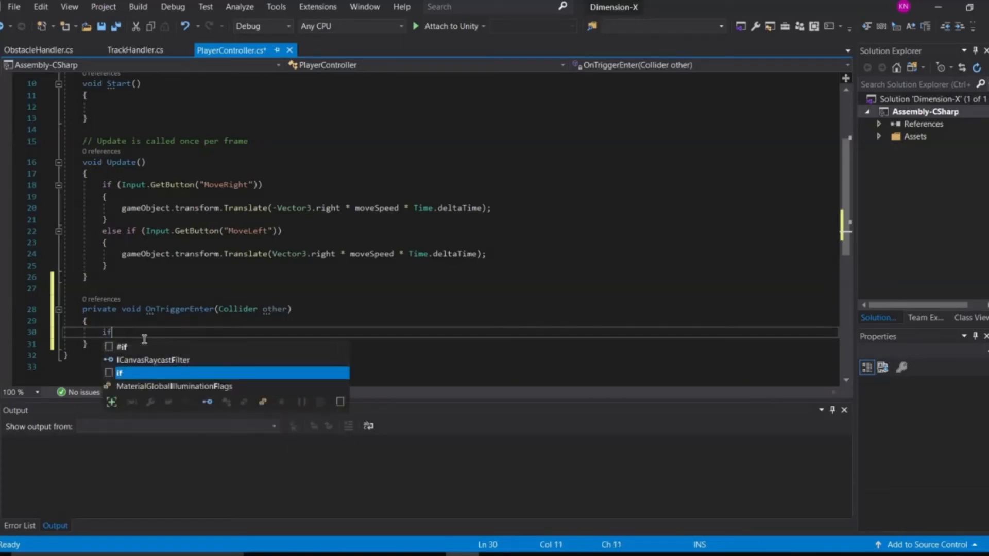
type("(p")
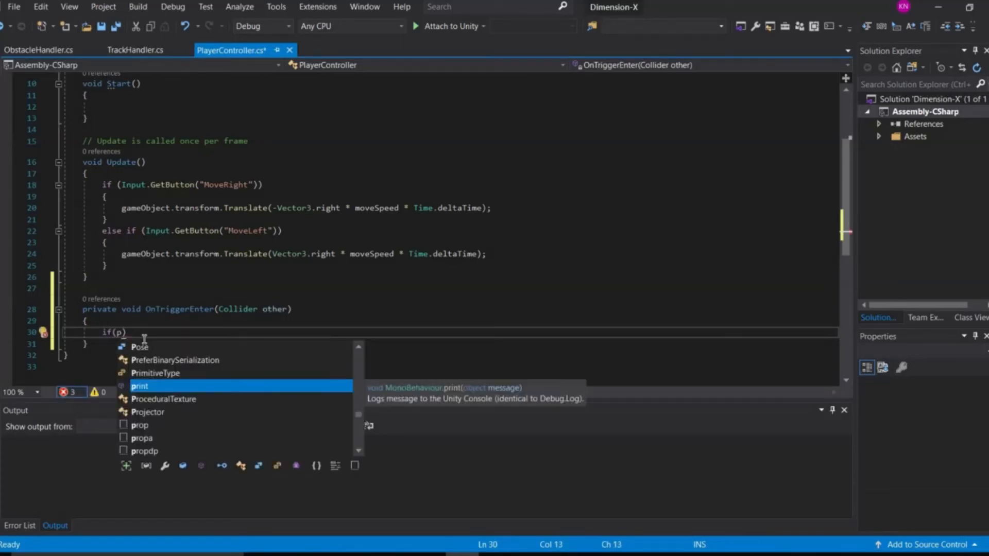
key("BackSpace")
type("other")
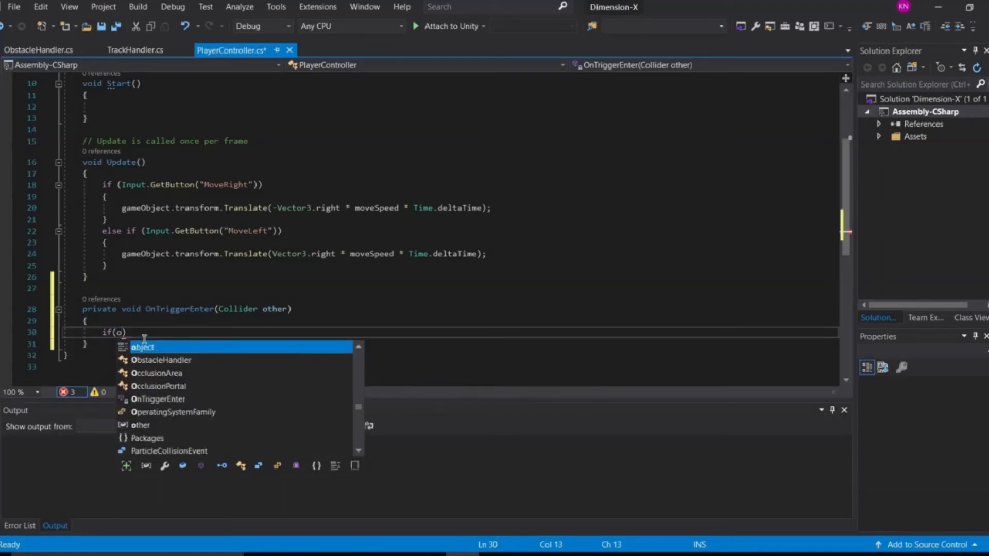
type(".gameObject")
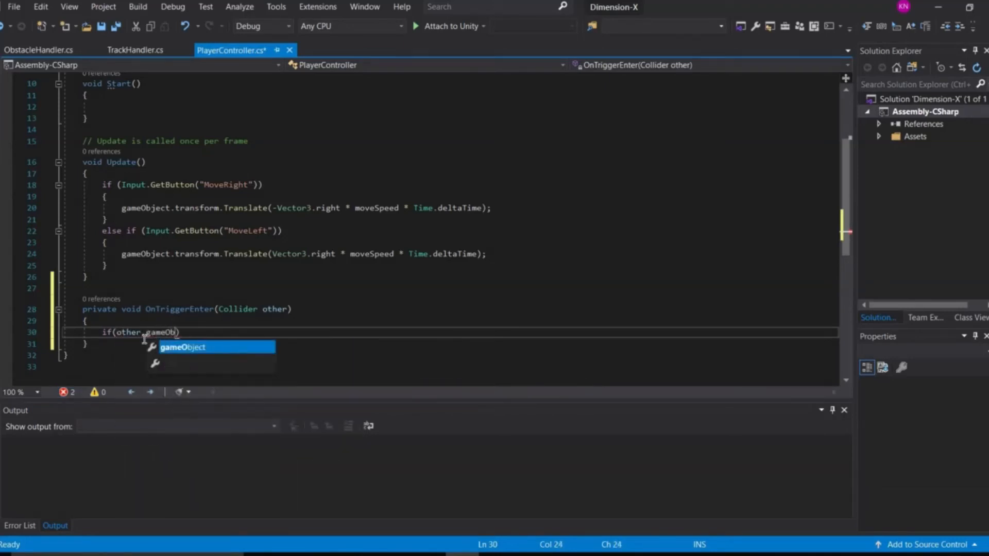
type(".tag")
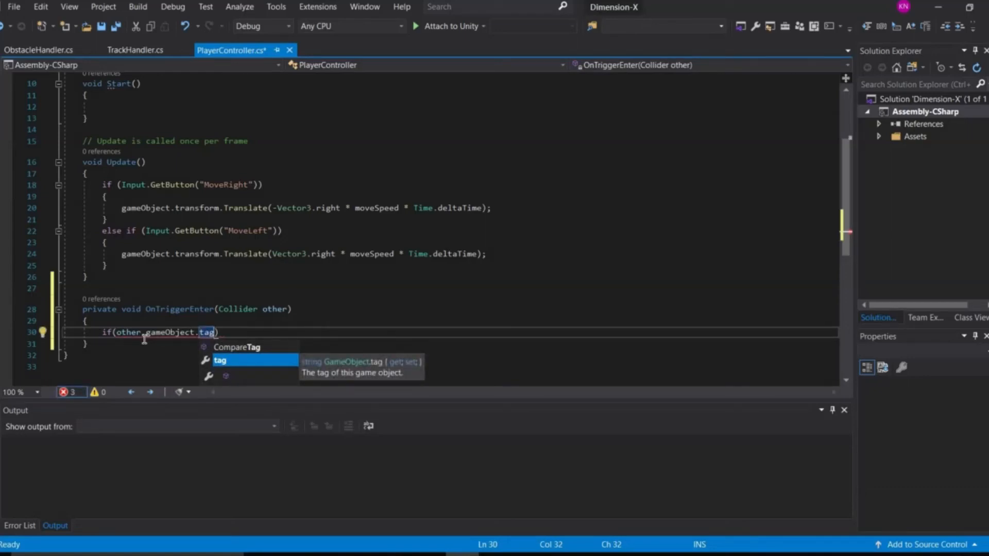
type("==")
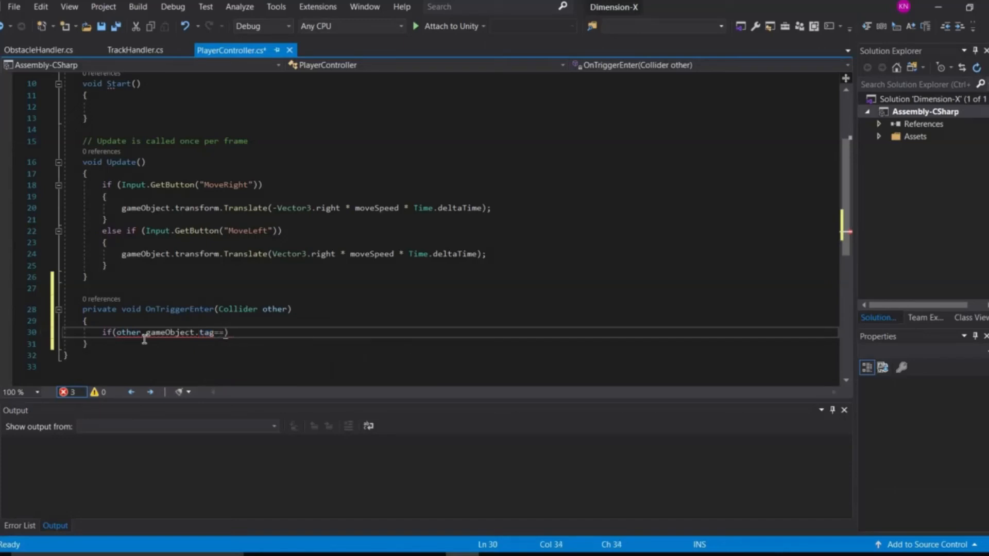
type("\"Obsta")
type("cle")
type("){")
key("Return")
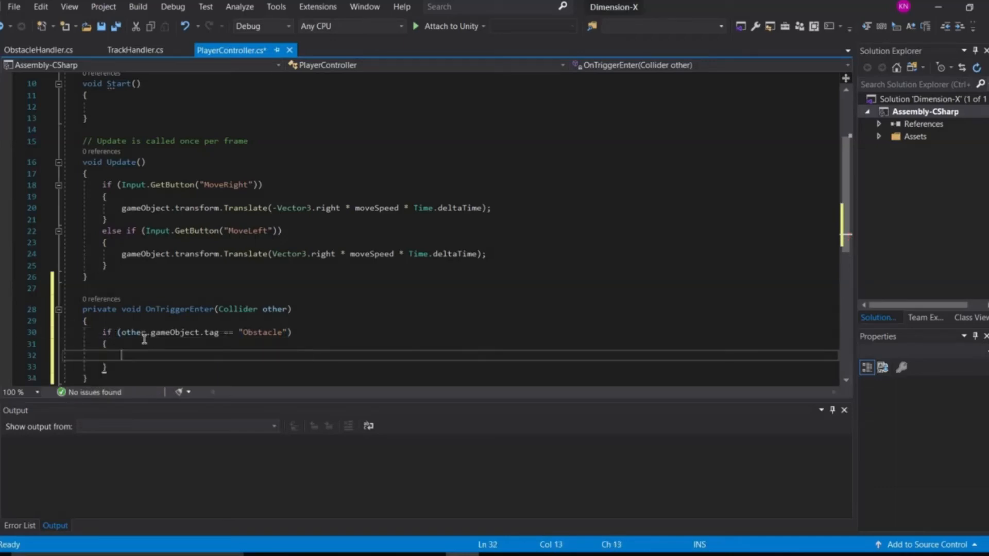
Deactivate the ship inside the Obstacle block with gameObject.SetActive(false);
type("gameO")
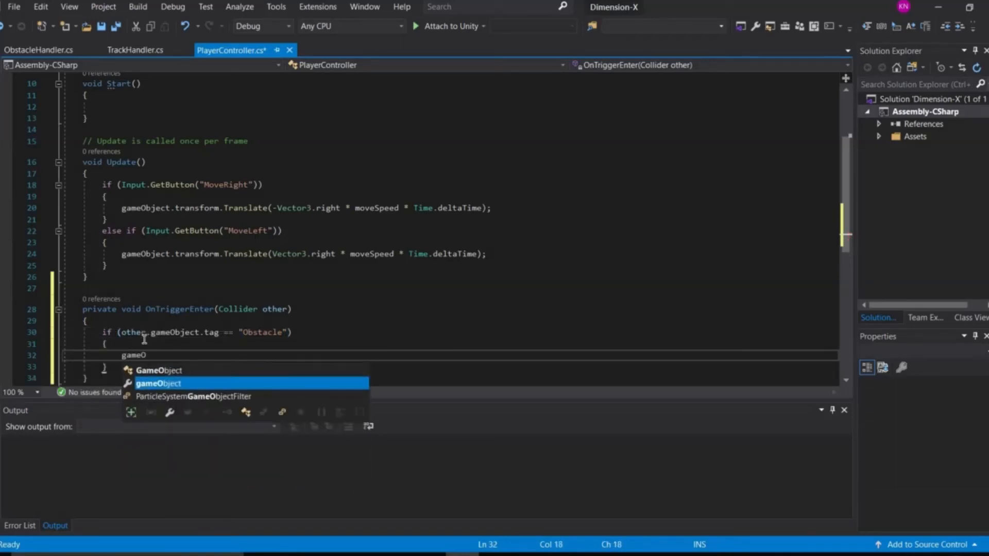
type("bject.")
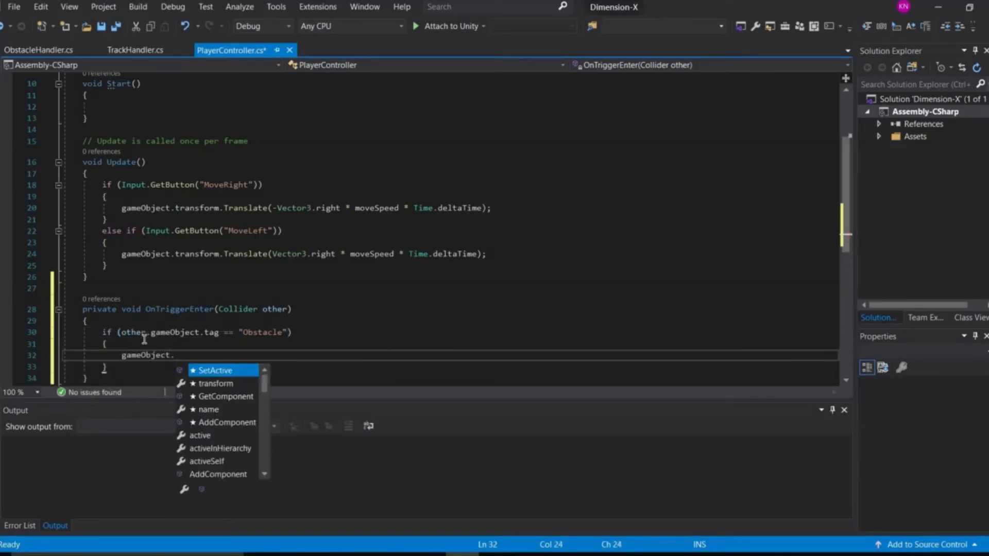
type("SetActive(false);")
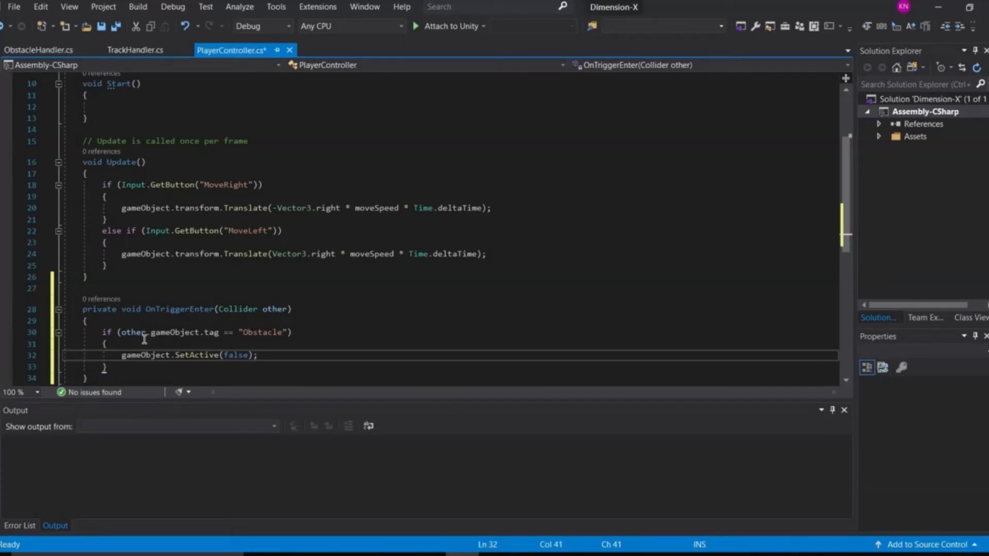
key("Down")
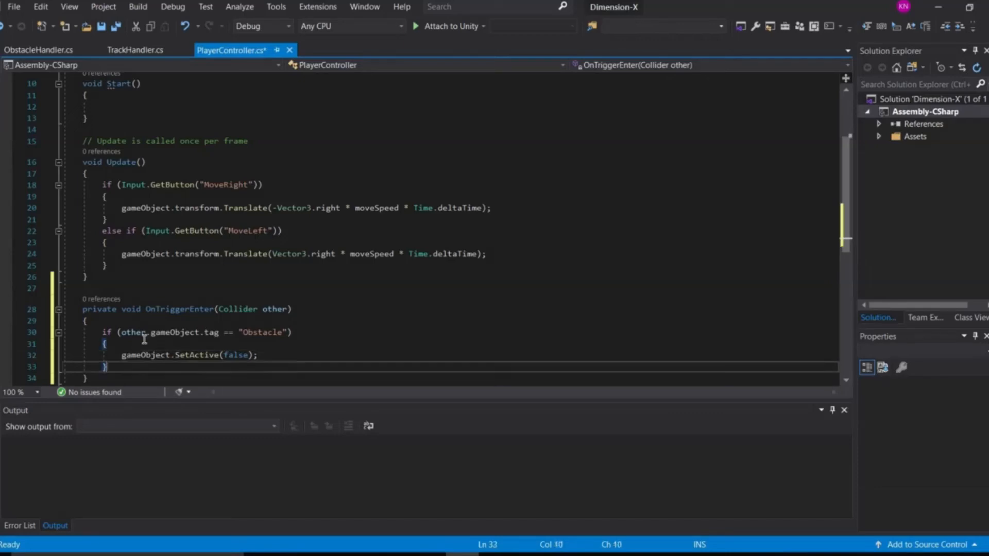
Below the Obstacle block, add an else if block testing whether other.gameObject.tag == "Border"
key("Return")
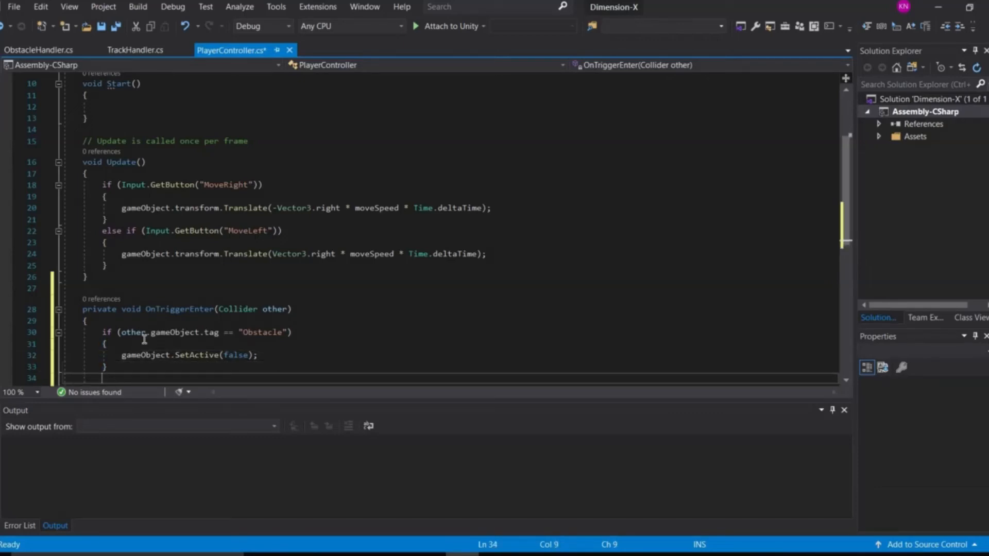
scroll(174, 290, "down", 2)
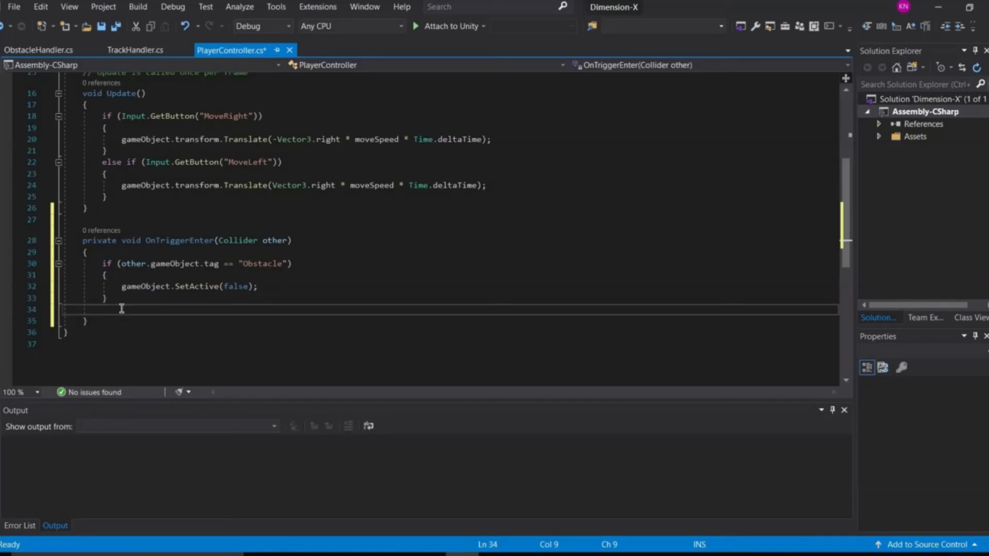
type("else if")
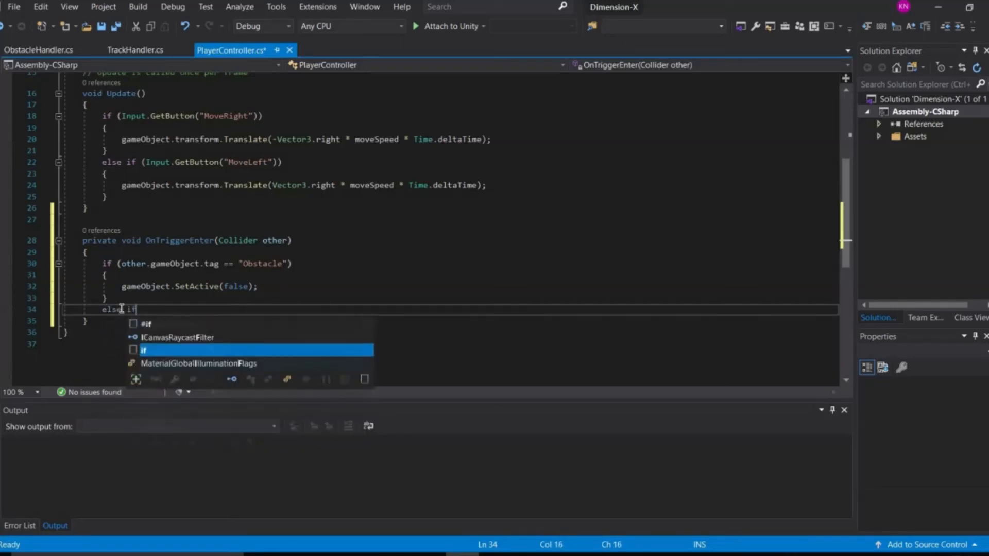
type("(othe")
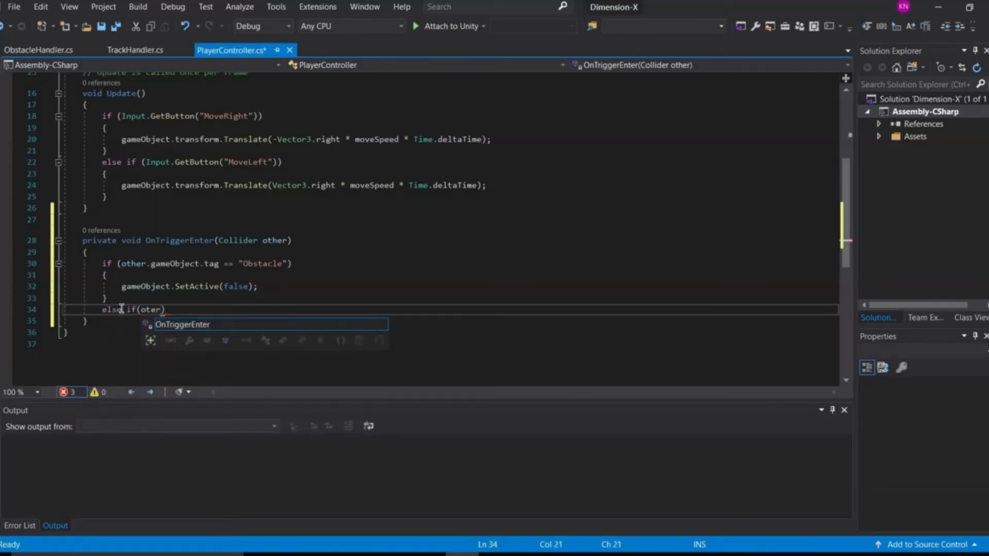
type("r.gameObject.")
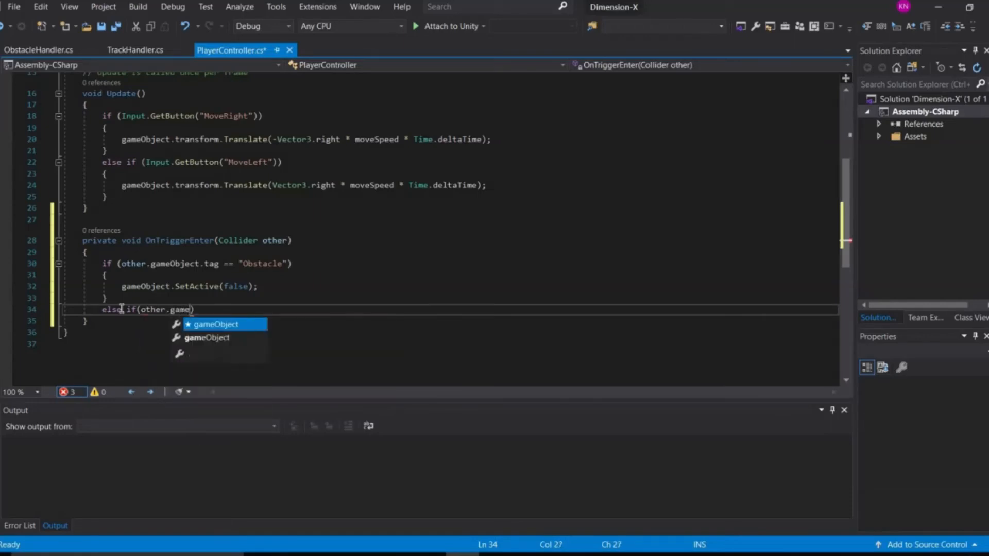
type("tag==")
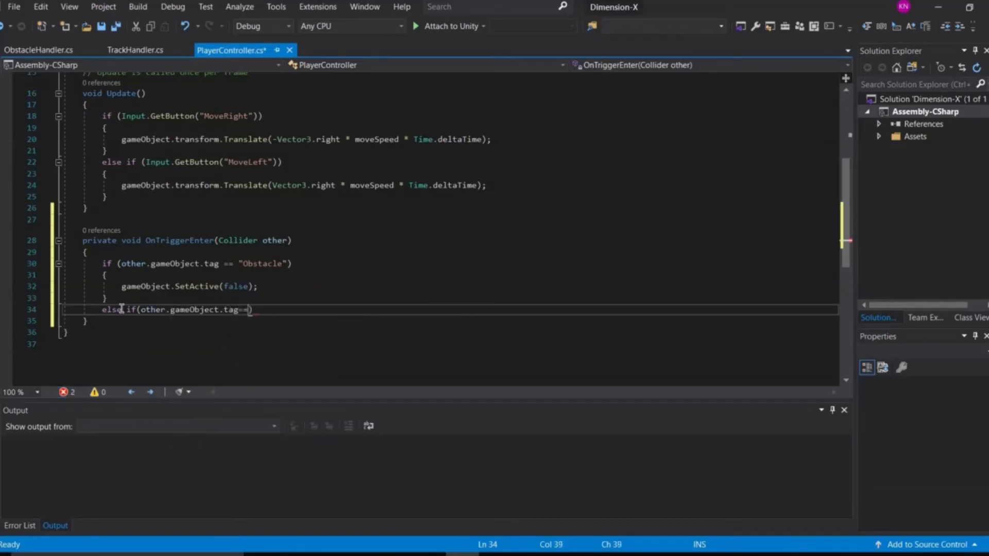
type("\"Border\")")
key("Return")
type("{")
key("Return")
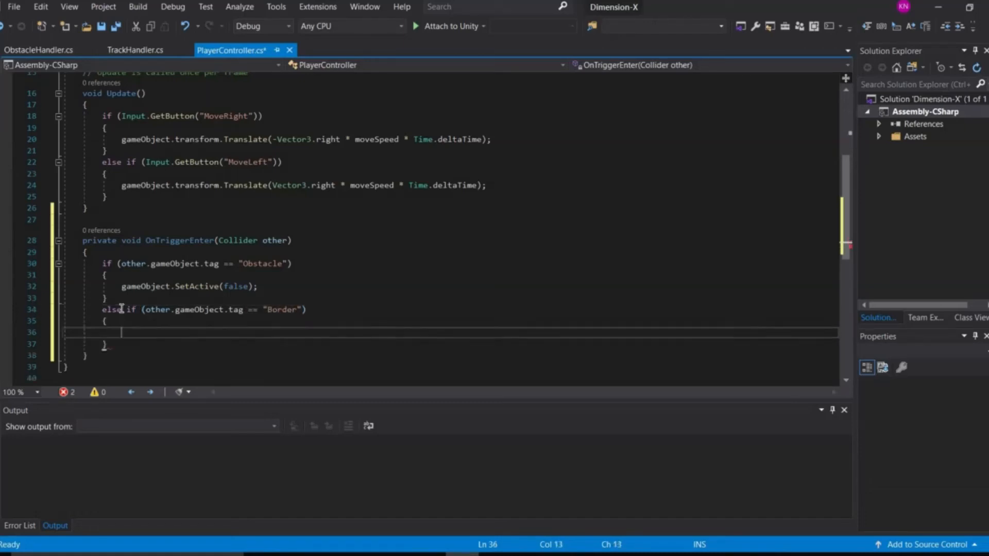
Add gameObject.SetActive(false); inside the Border block and save the PlayerController script
type("game")
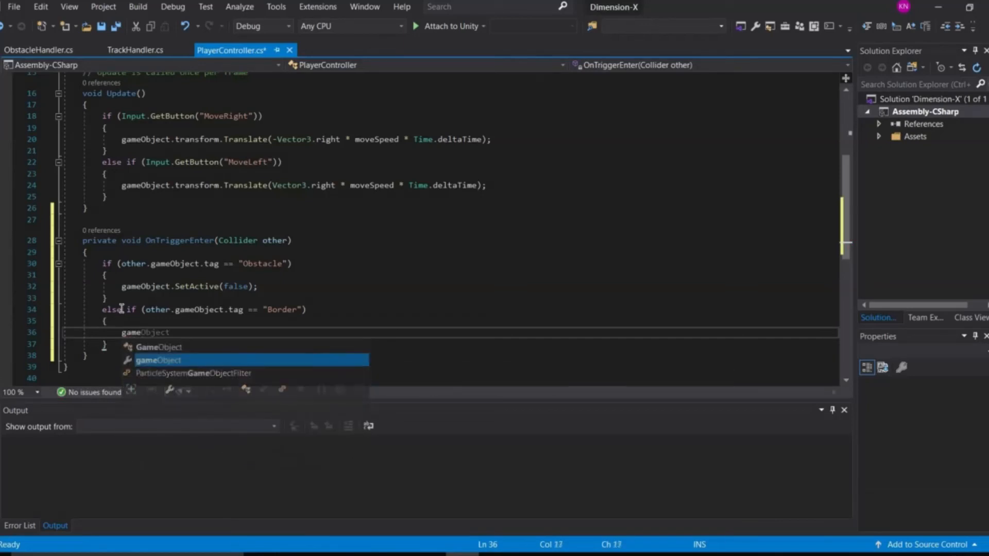
key("Tab")
type(".Set")
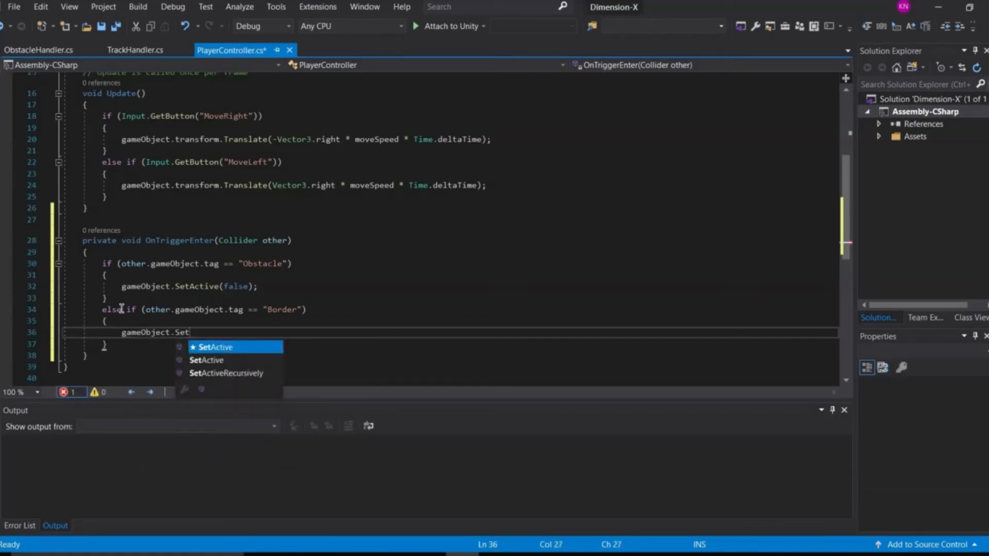
key("Tab")
type("(false)")
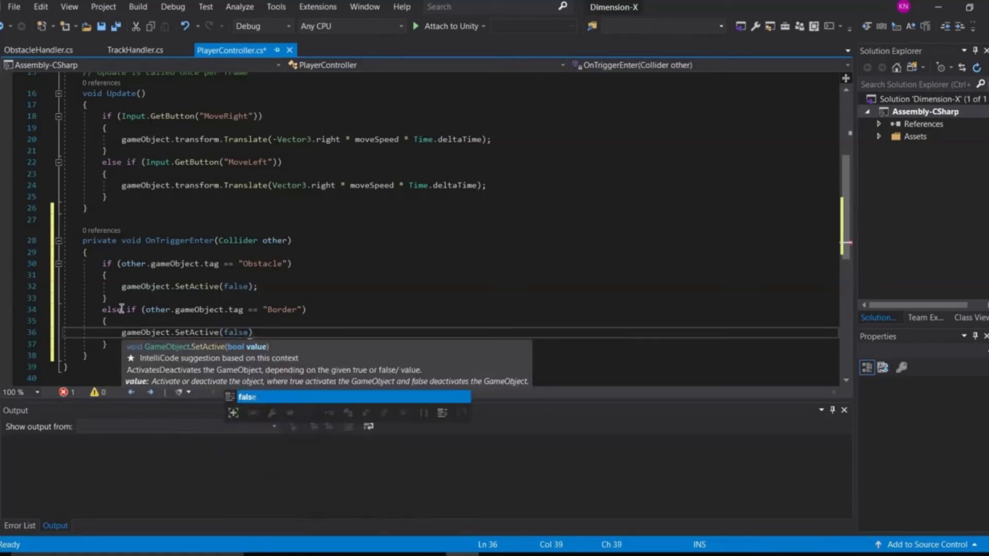
type(";")
key("ctrl+s")
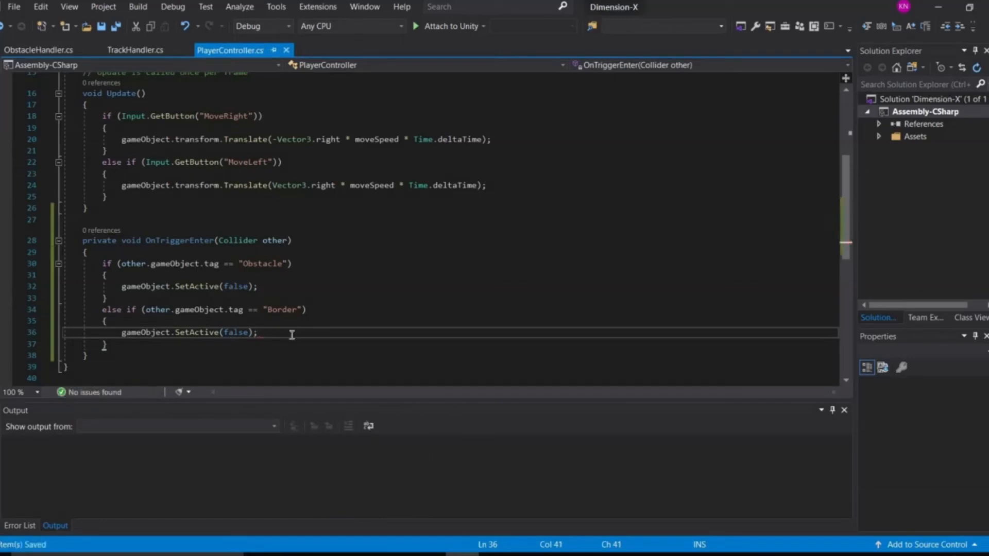
left_click_drag(277, 335, 124, 335)
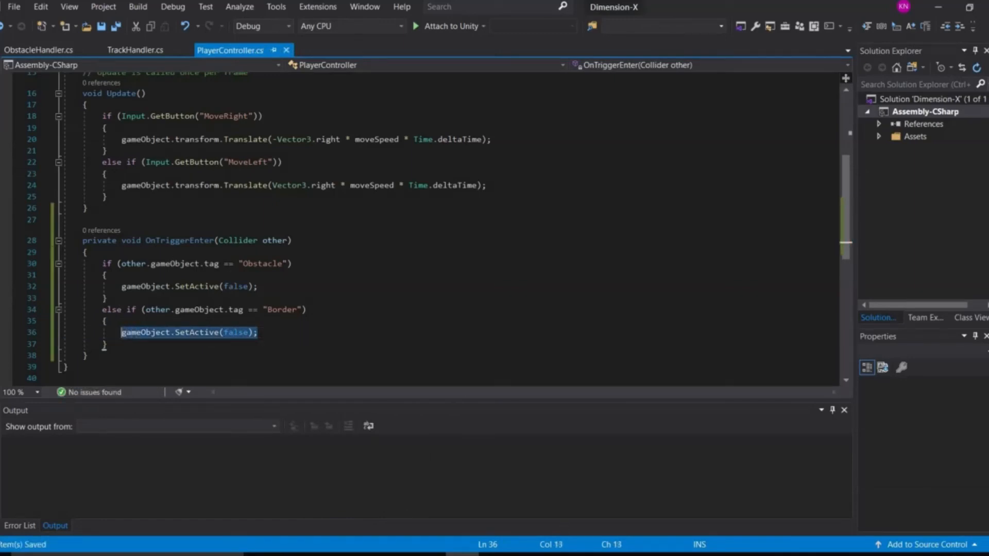
Switch to Unity and apply all overrides of the scene's Obstacle object to its prefab
left_click(596, 555)
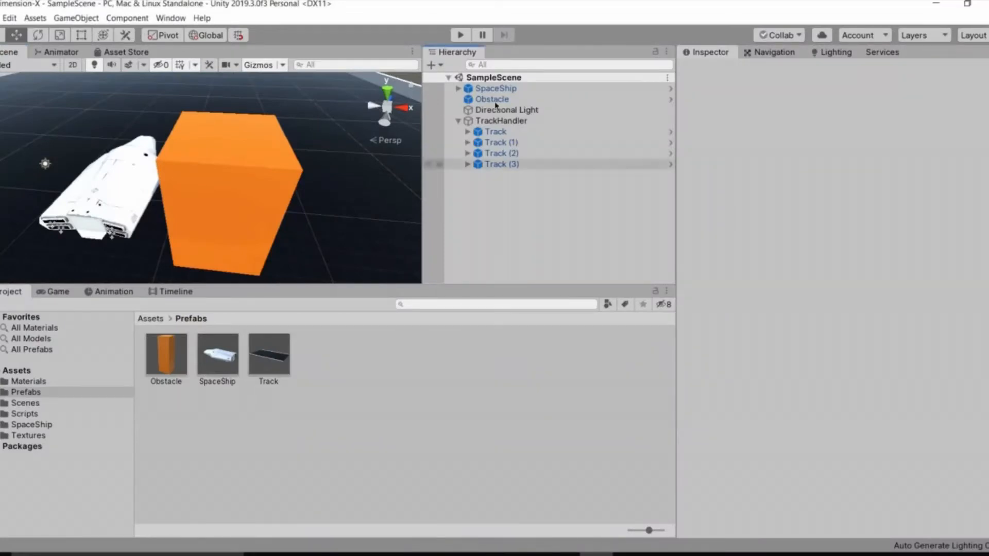
left_click(266, 177)
right_click_drag(267, 177, 267, 176)
key("s")
key("w")
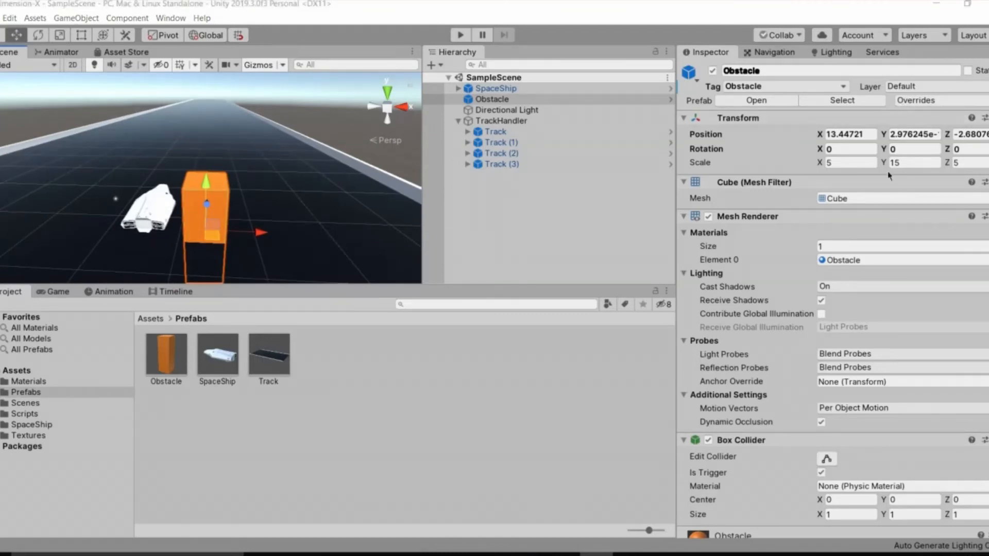
left_click(903, 103)
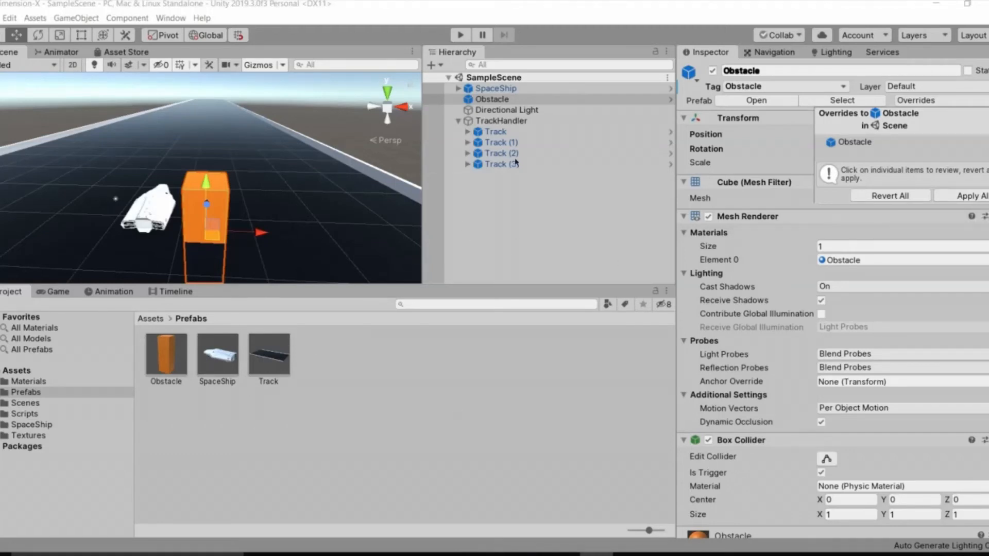
left_click(953, 199)
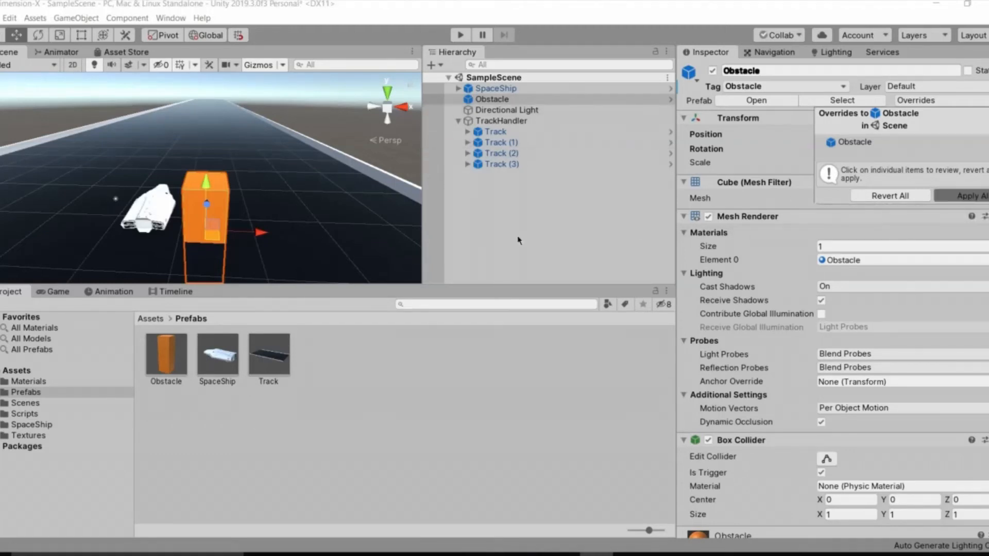
Delete the Obstacle object from the scene
left_click(510, 104)
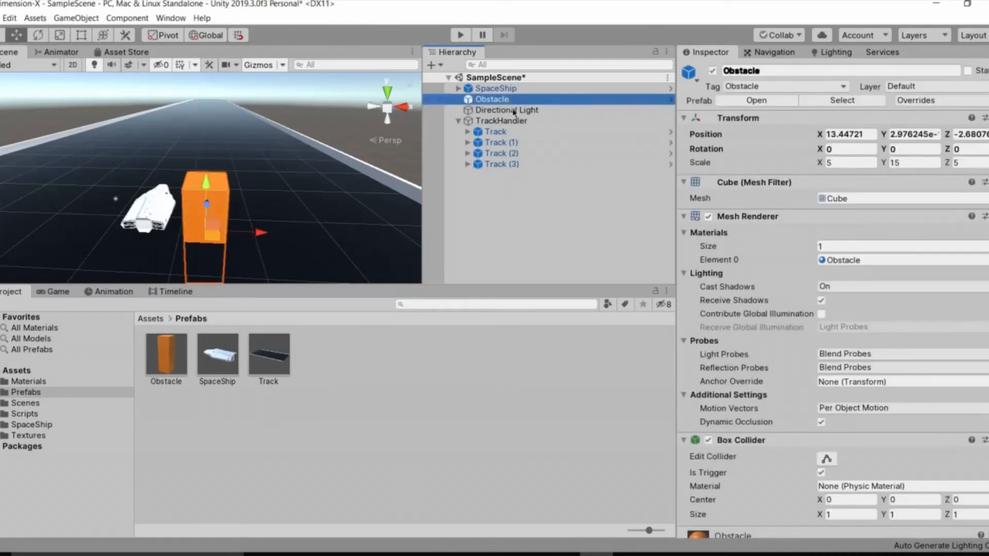
right_click(508, 101)
left_click(531, 163)
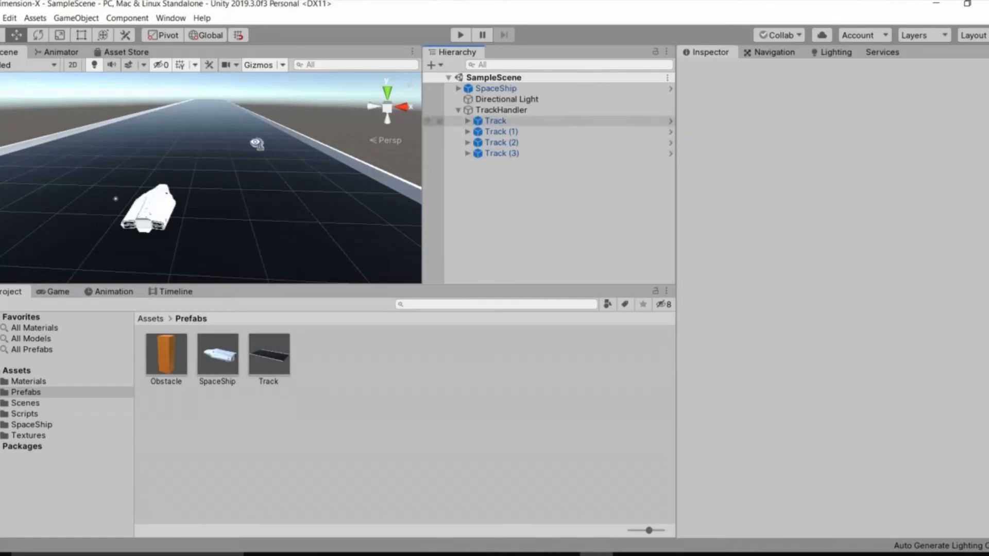
Assign the Border tag to both Border_Right and Border_Left of the first Track object
double_click(495, 120)
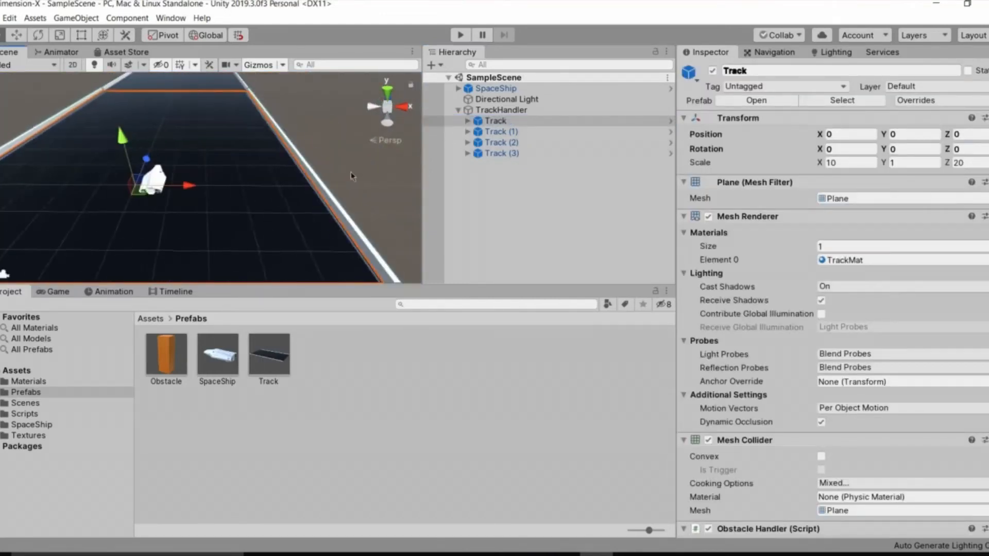
left_click(468, 122)
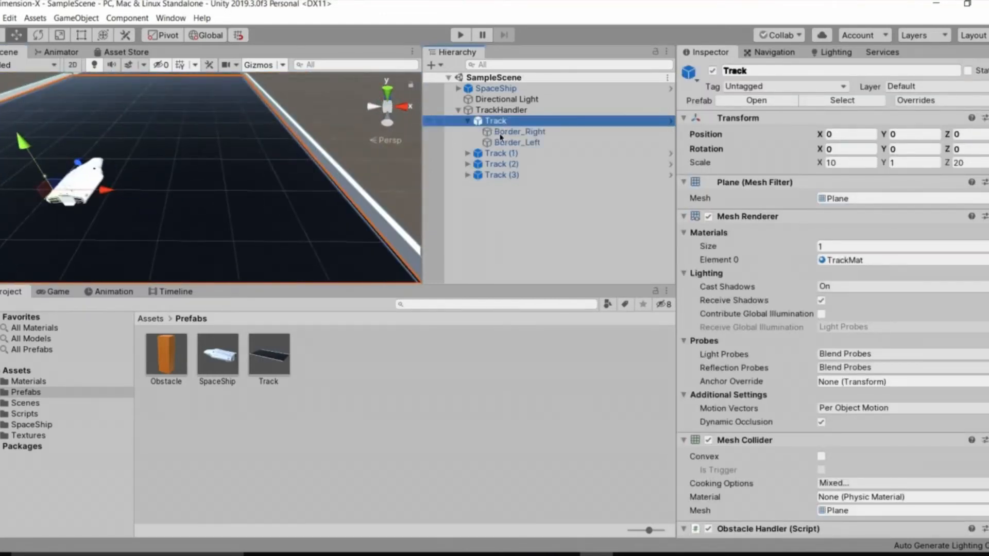
left_click(517, 132)
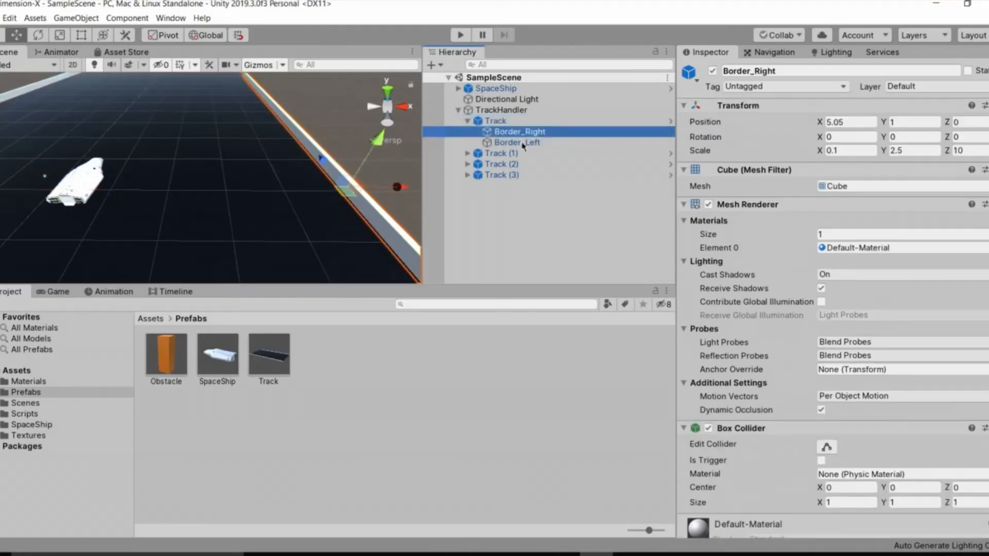
key("shift+Down")
left_click(759, 86)
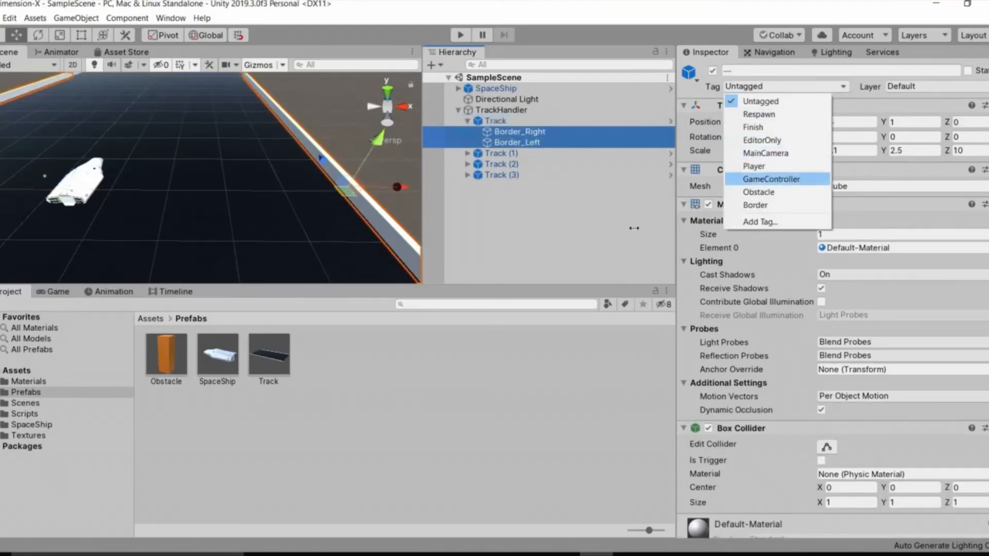
left_click(757, 203)
left_click(494, 233)
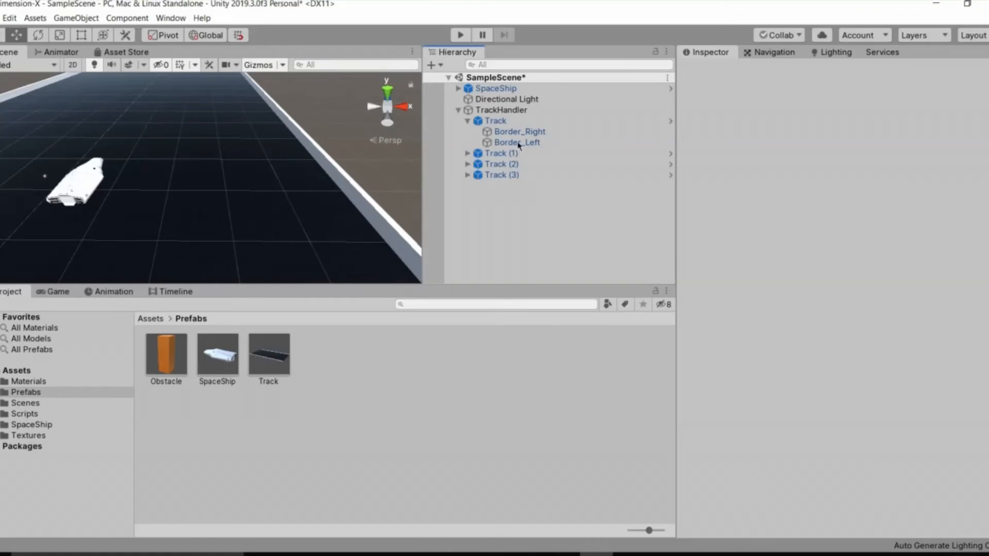
Enable Is Trigger on the Box Colliders of Border_Right and Border_Left in the first Track and apply all overrides to the Track prefab
left_click(518, 143)
key("shift+Up")
scroll(819, 412, "down", 2)
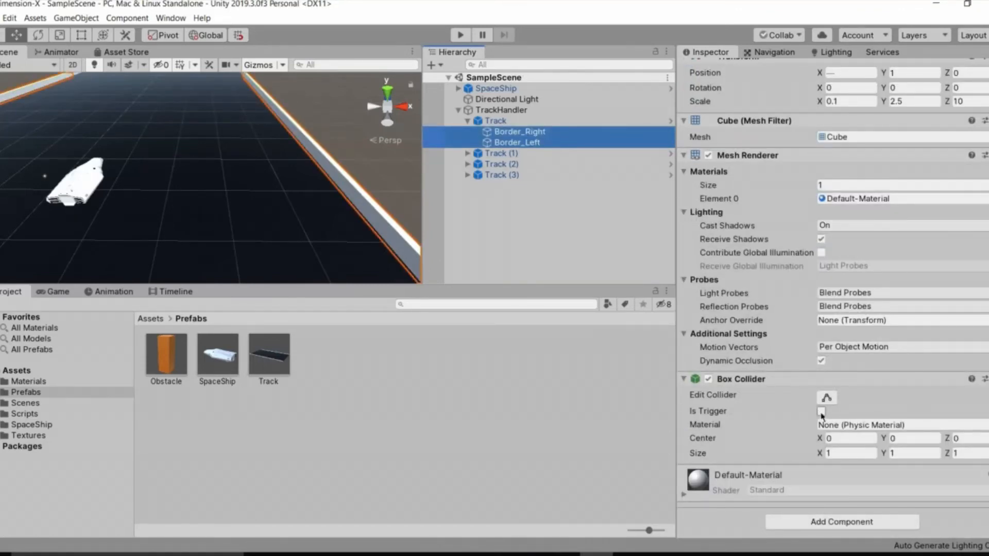
left_click(821, 412)
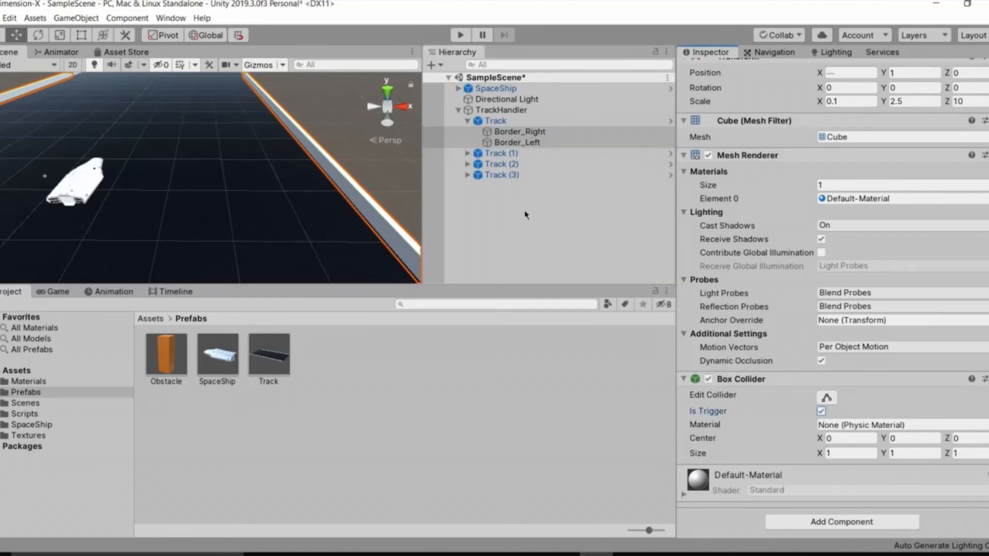
left_click(496, 121)
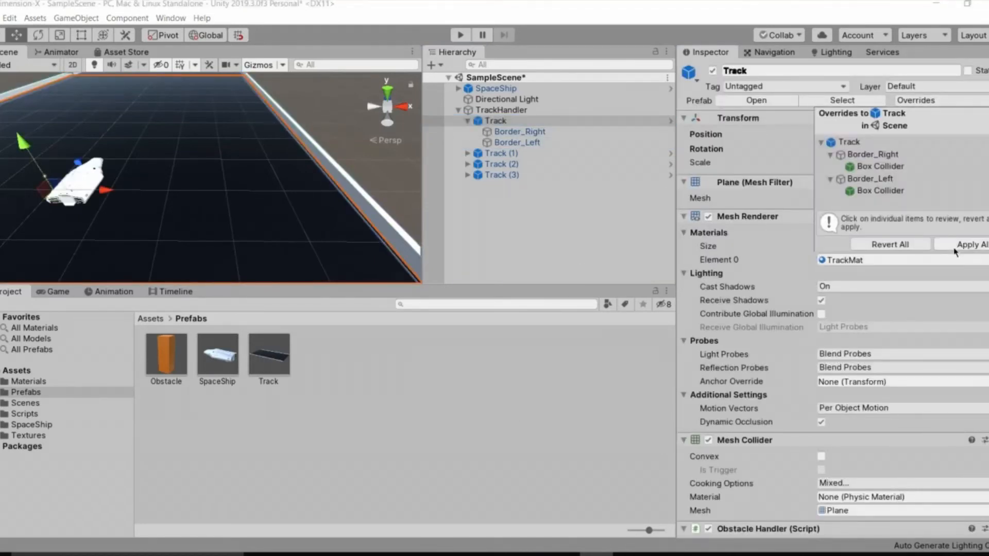
left_click(954, 248)
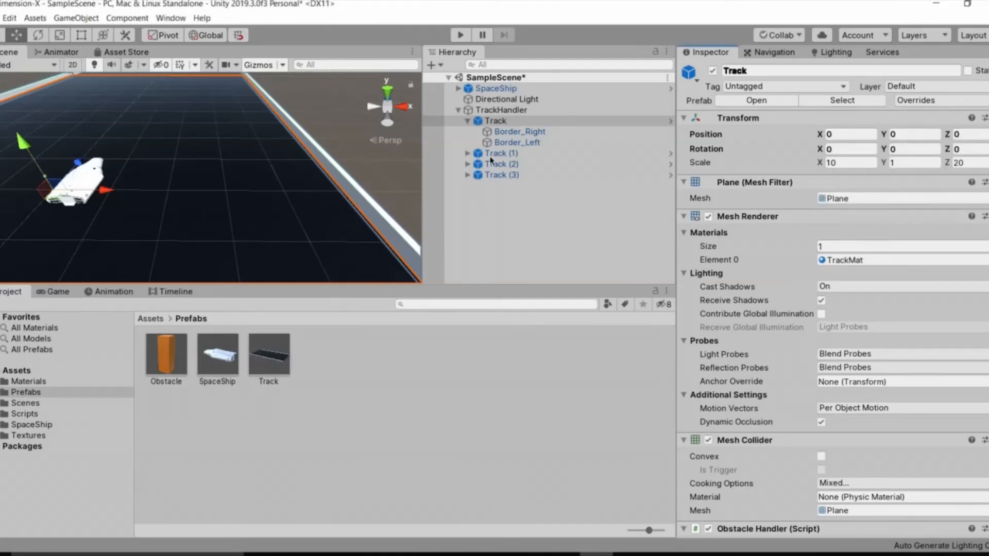
Check the tag and the Box Collider trigger setting of Border_Right and Border_Left under Track (1)
left_click(494, 154)
left_click(468, 153)
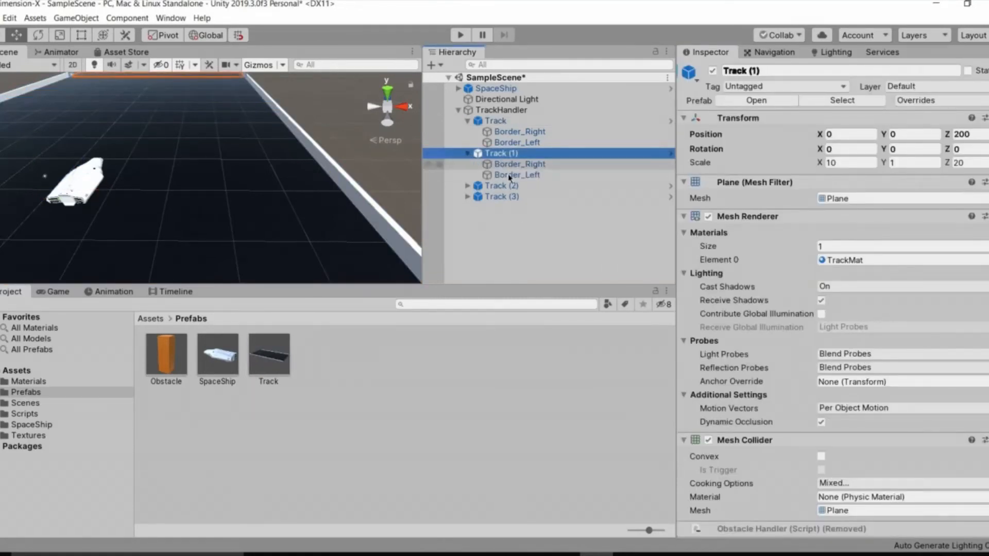
left_click(515, 163)
left_click(512, 176, "shift")
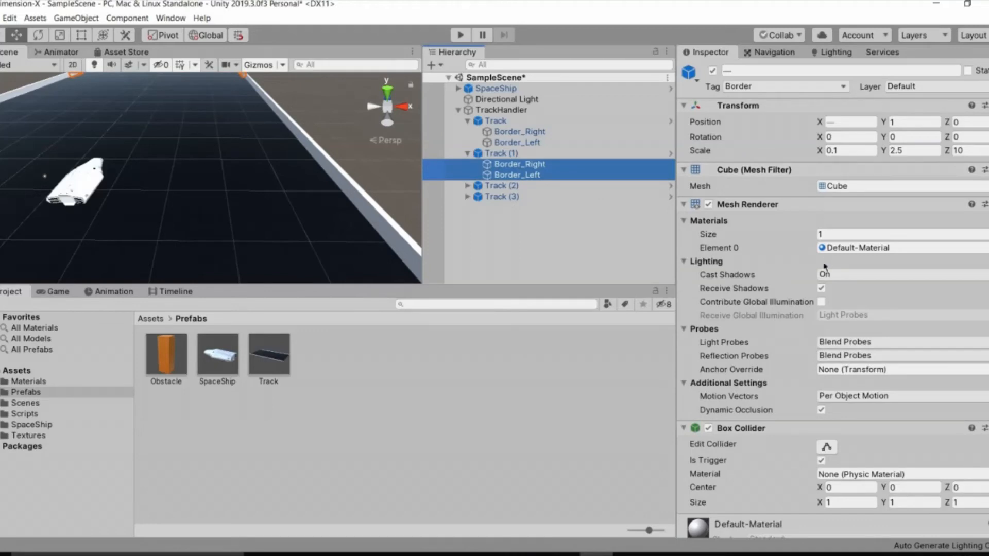
scroll(804, 282, "down", 3)
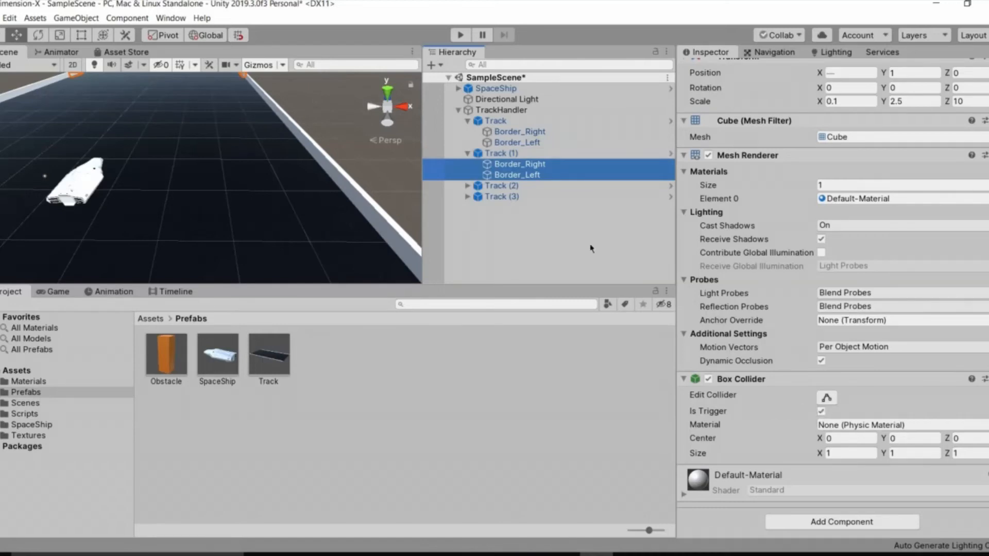
left_click(467, 153)
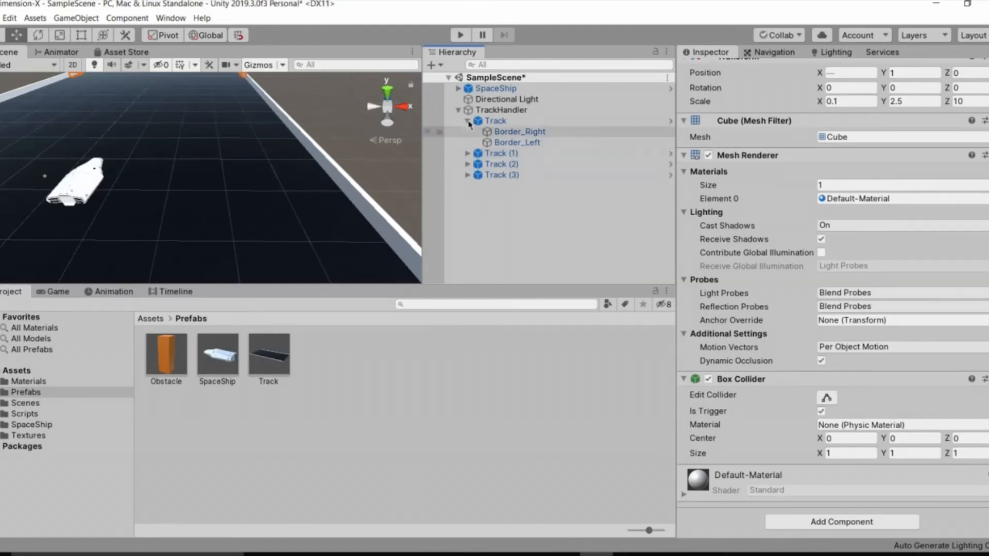
left_click(467, 120)
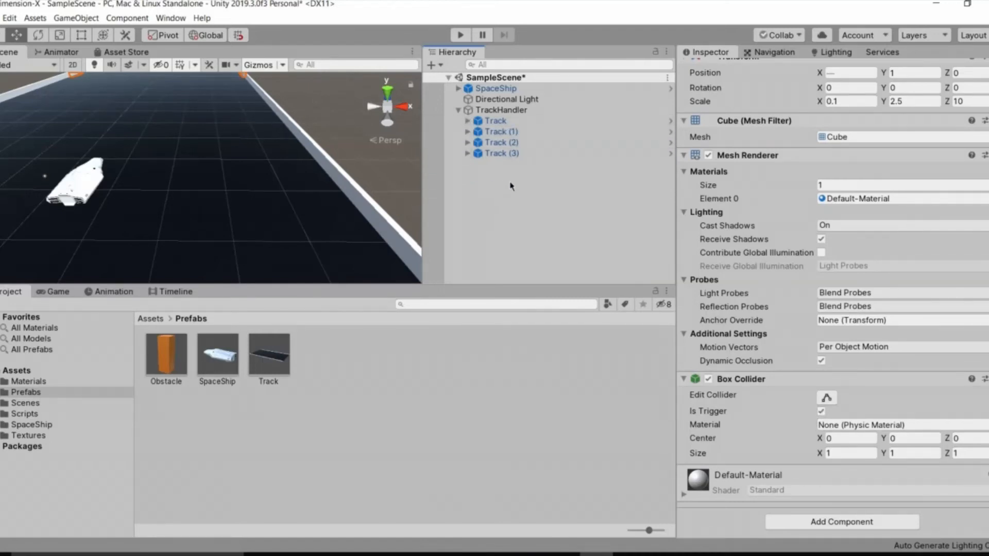
Save the scene, run the game to test the collisions with obstacles and borders, and stop it
left_click(510, 184)
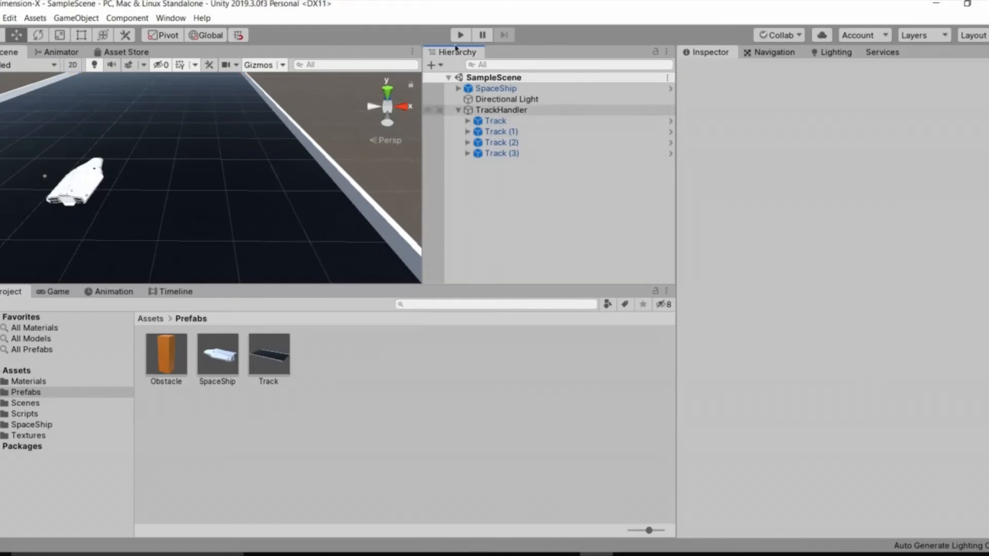
key("ctrl+s")
left_click(56, 291)
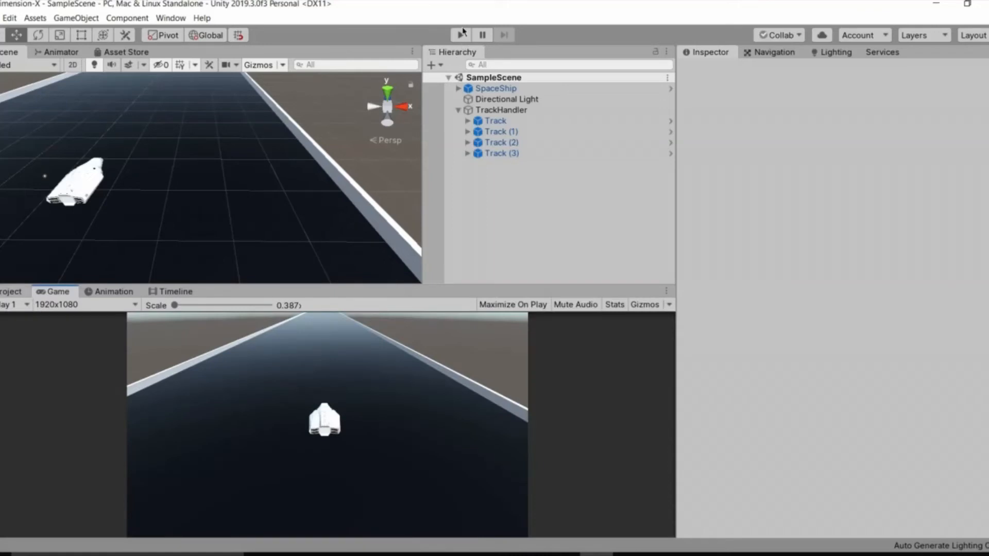
key("ctrl+p")
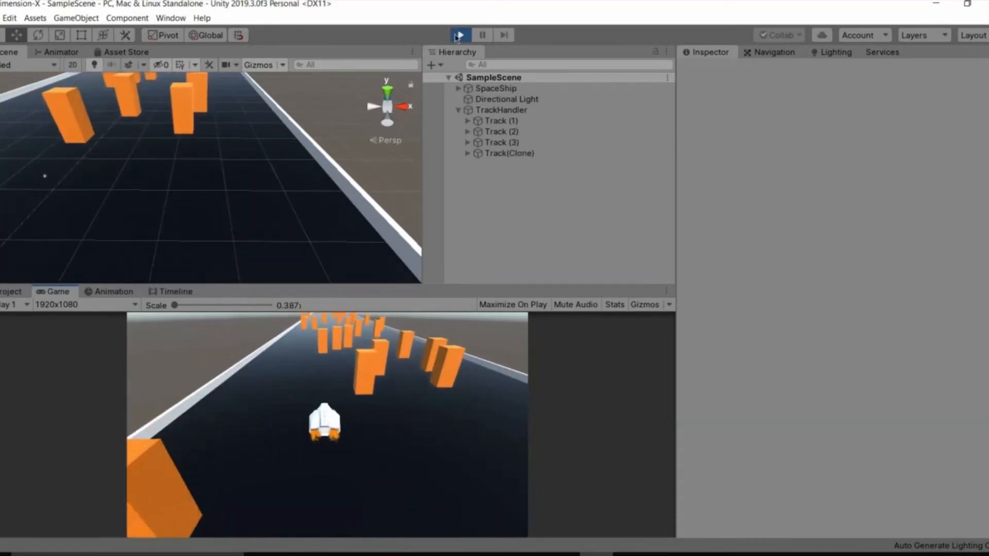
key("ctrl+p")
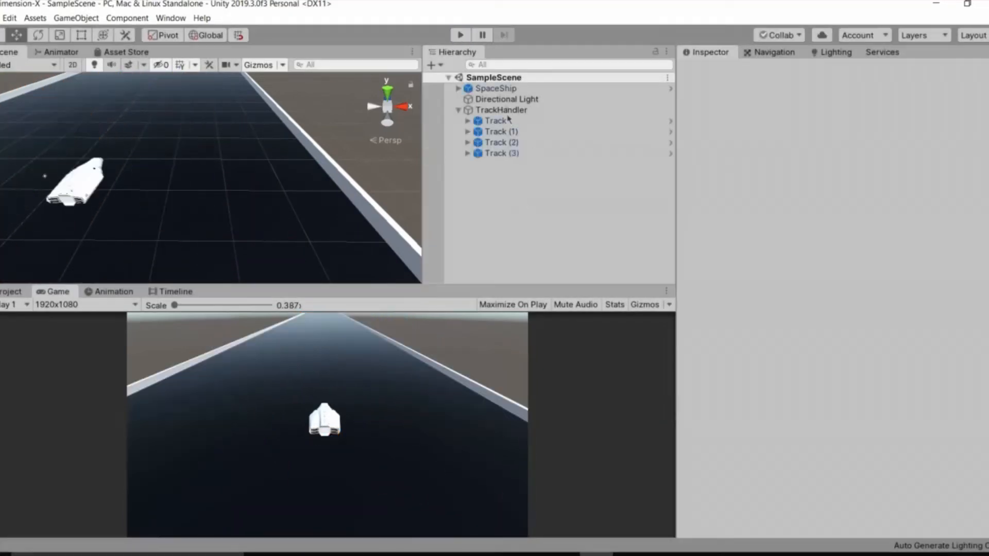
Inspect the components of the SpaceShip object and its child objects for a collider
left_click(496, 88)
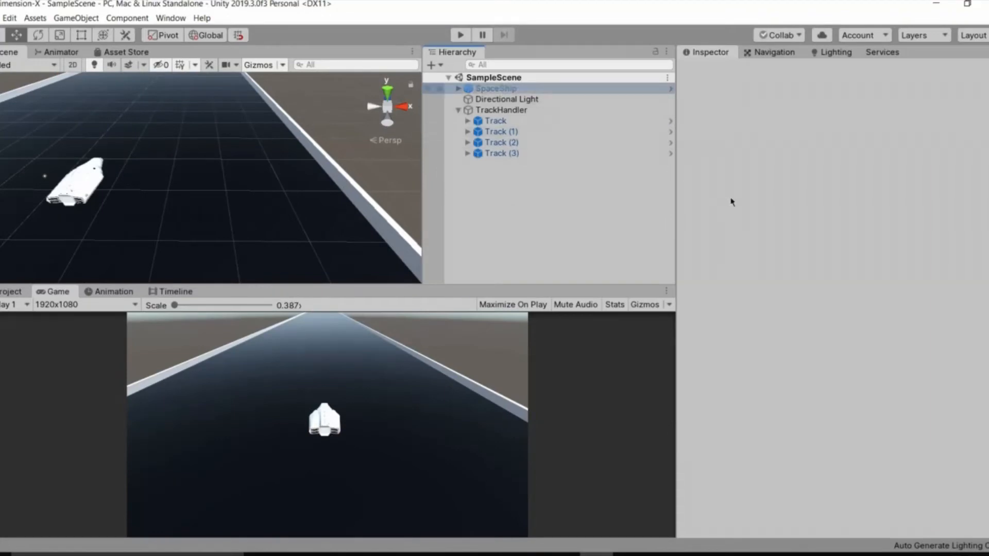
left_click(457, 88)
left_click(510, 99)
key("Down")
key("Down")
key("Down")
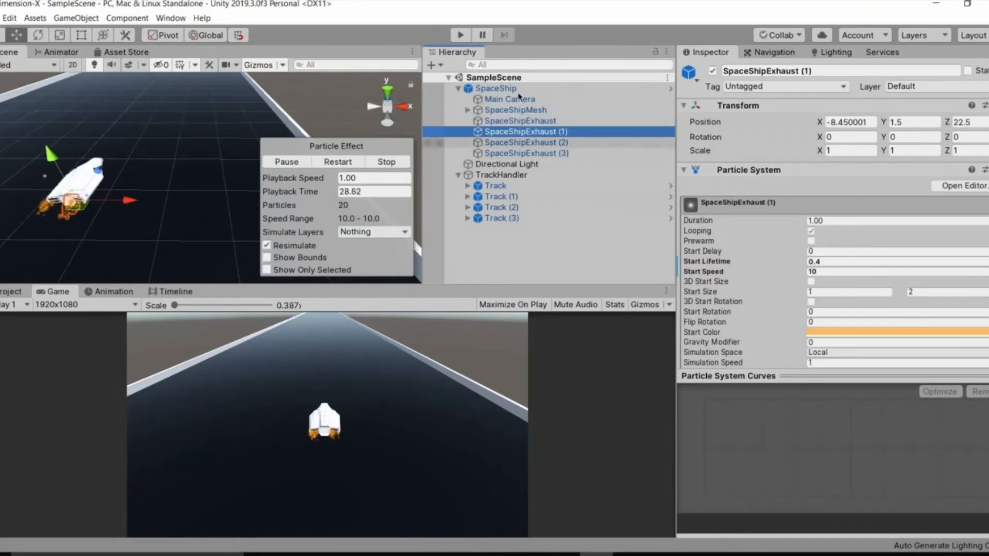
left_click(459, 90)
left_click(457, 88)
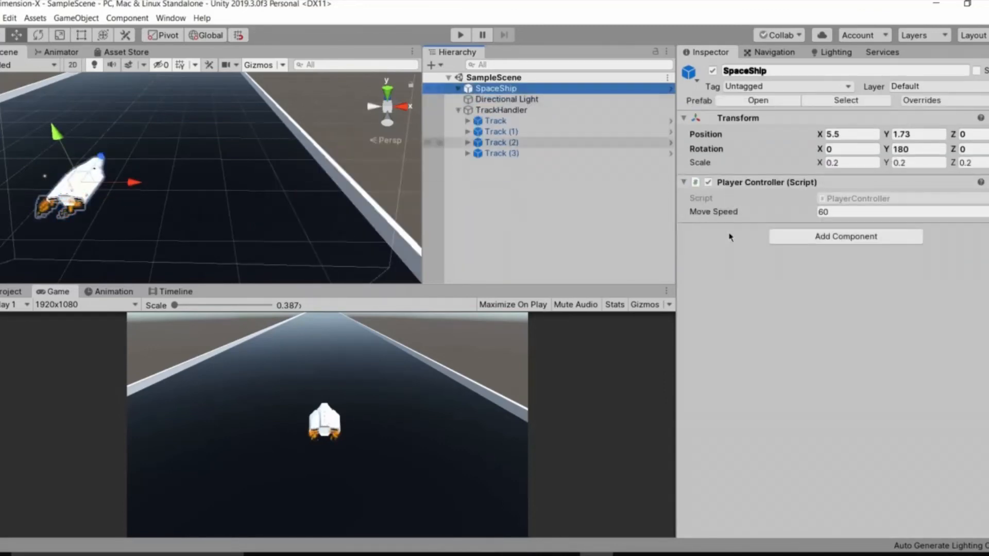
Add a Box Collider component to the SpaceShip object
right_click_drag(254, 256, 213, 163)
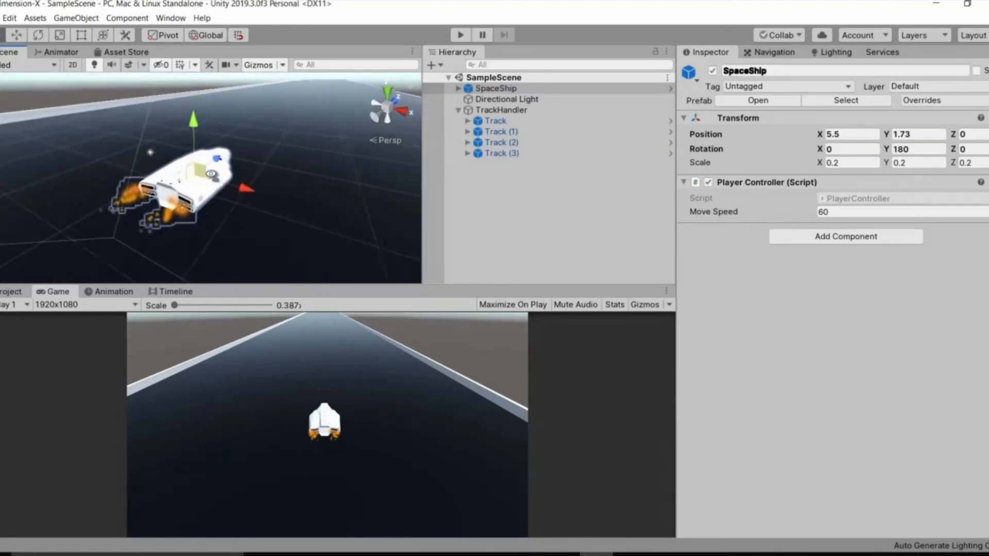
scroll(213, 163, "up", 3)
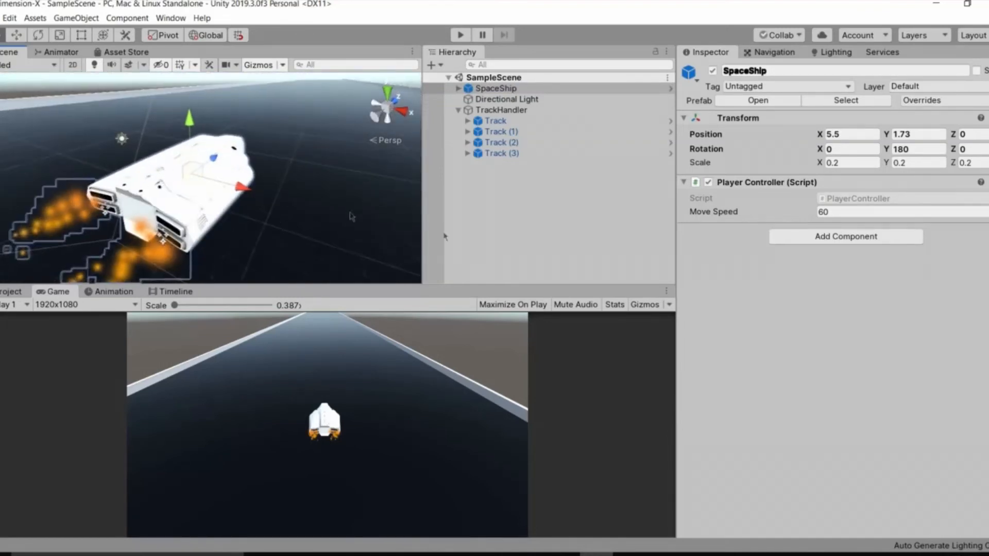
left_click(835, 240)
type("boxcol")
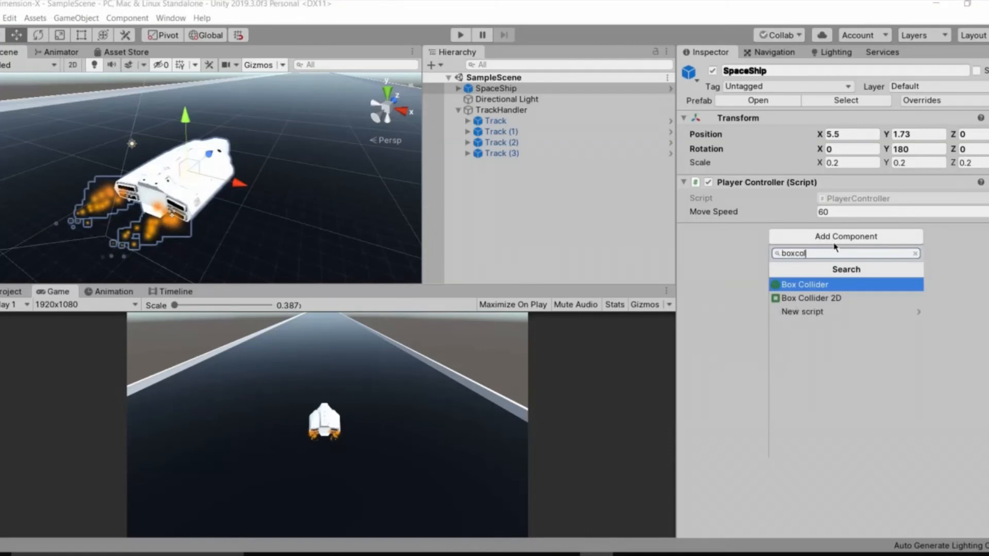
key("Return")
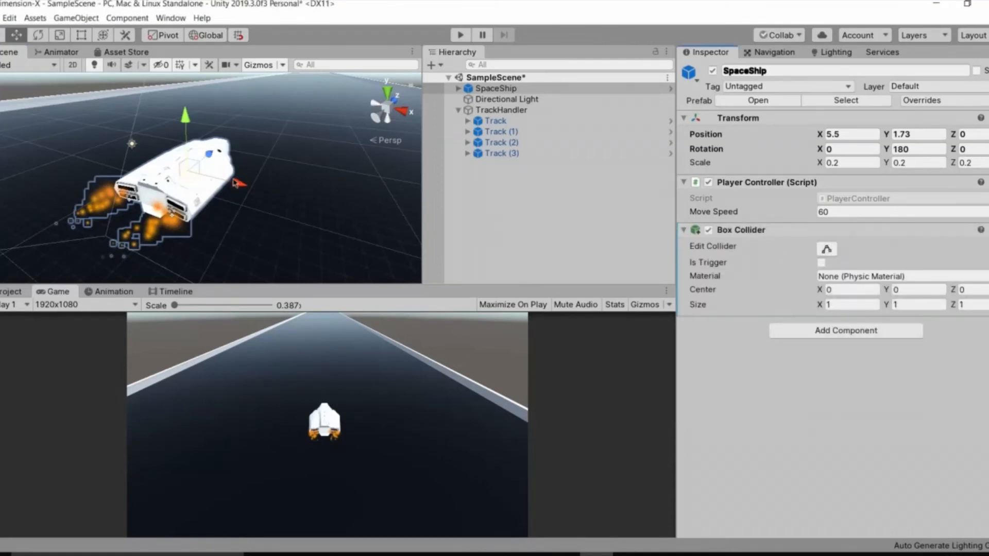
Turn on collider editing and stretch the SpaceShip's box collider along the ship's length to a Z size of about 53.16
left_click_drag(121, 168, 28, 154, "alt")
scroll(27, 154, "up", 15, "alt")
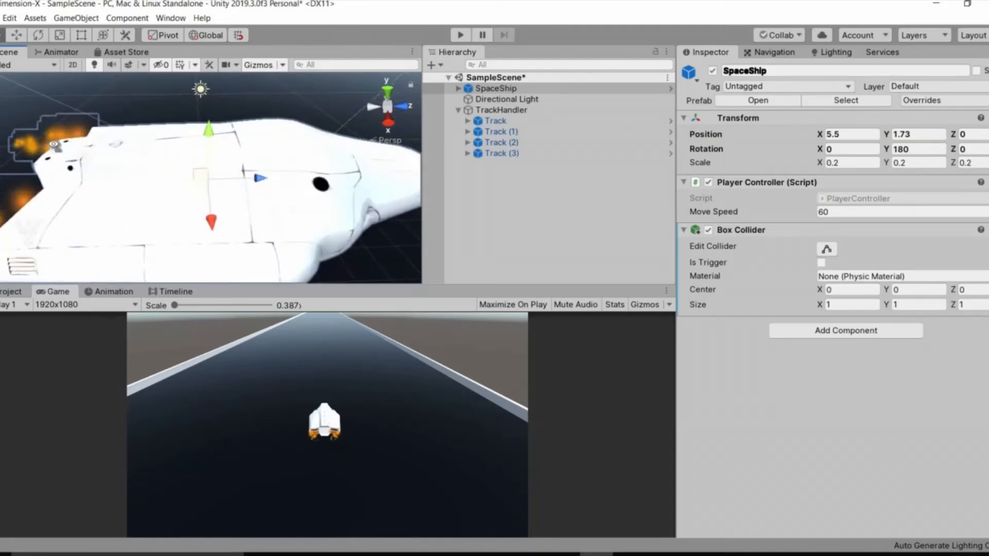
left_click_drag(89, 140, 232, 139, "alt")
scroll(311, 143, "down", 10, "alt")
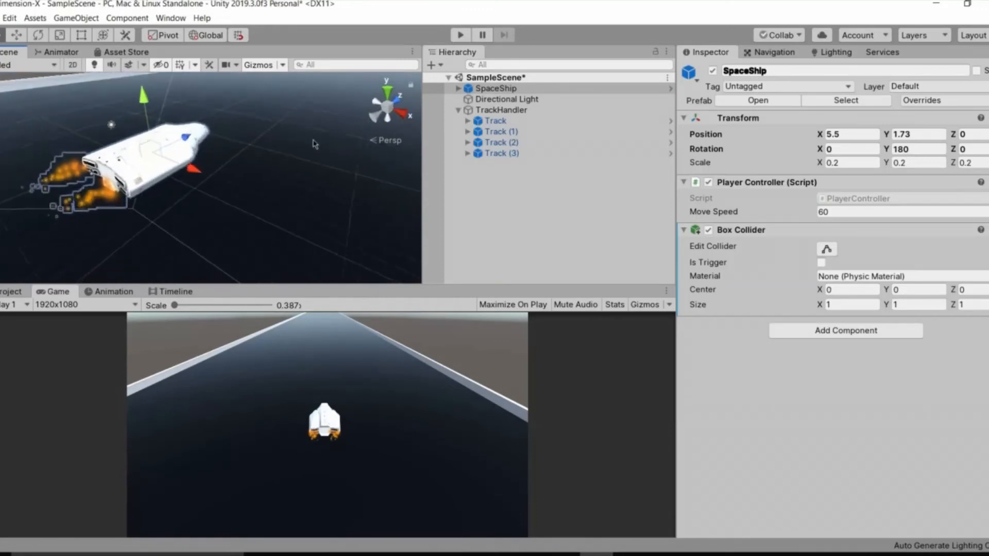
left_click(827, 250)
scroll(130, 182, "up", 10, "alt")
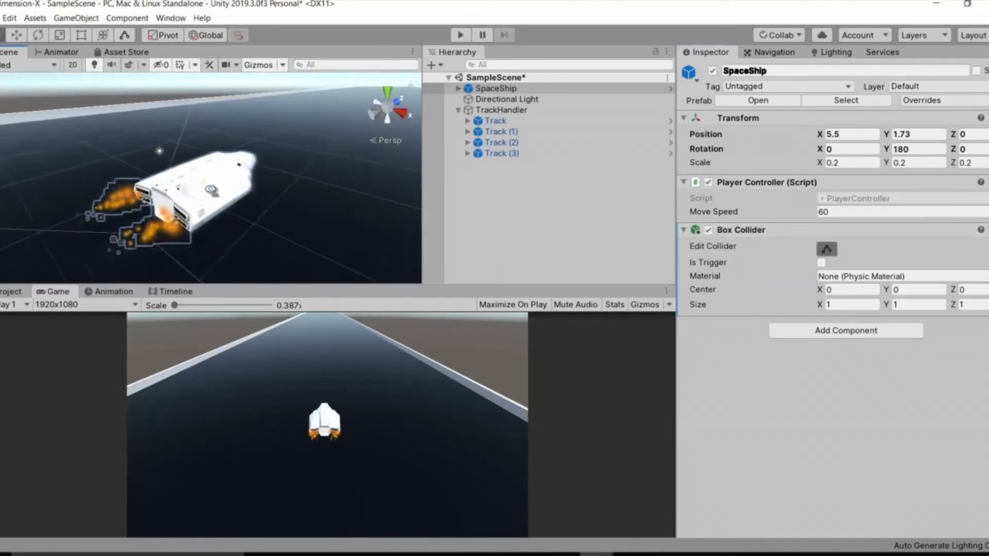
scroll(129, 182, "down", 5, "alt")
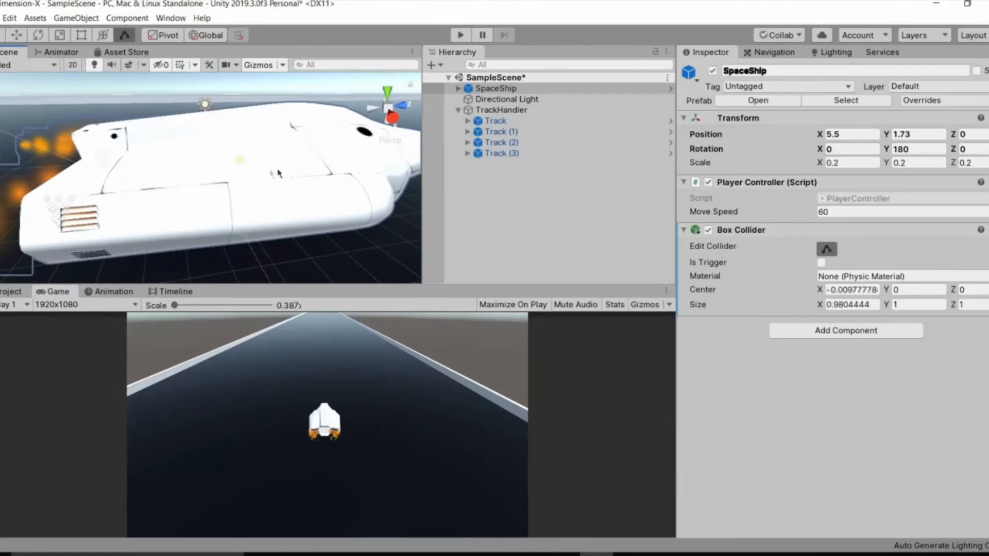
left_click_drag(241, 162, 241, 159)
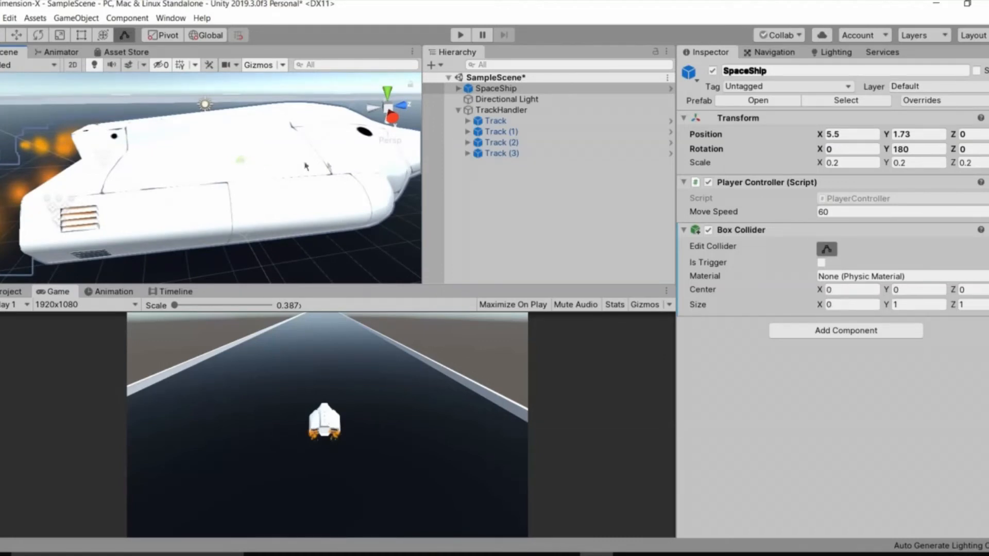
left_click_drag(320, 194, 440, 208, "alt")
scroll(263, 166, "up", 5)
left_click_drag(263, 166, 201, 145, "alt")
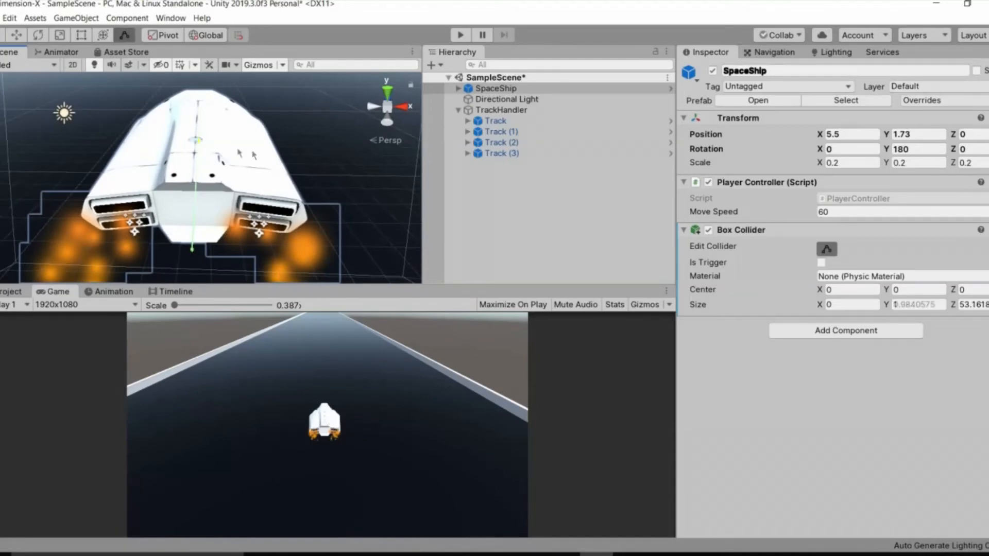
left_click_drag(200, 146, 152, 165, "alt")
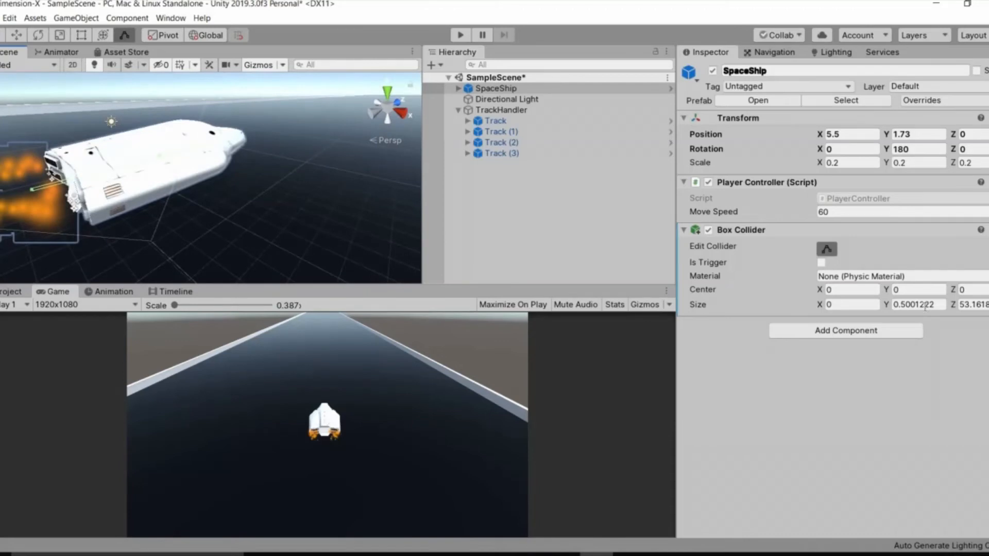
Set the Y size of the SpaceShip's box collider to 15
left_click(927, 305)
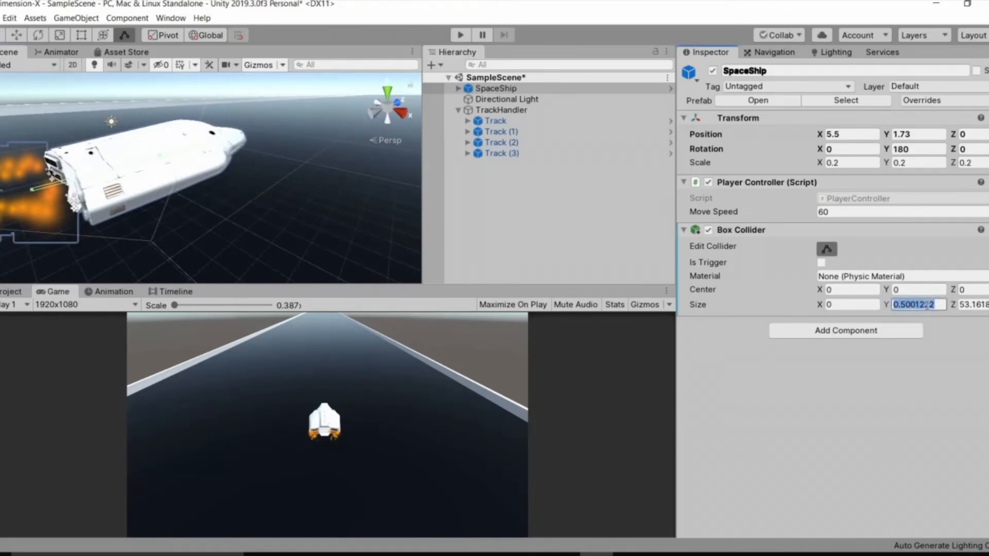
type("24")
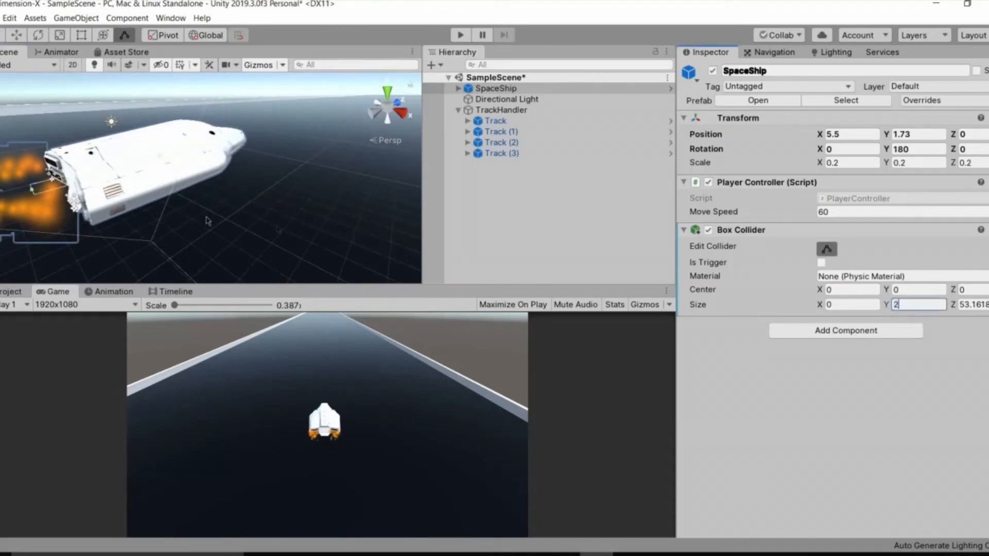
key("Return")
left_click_drag(225, 202, 337, 197, "alt")
scroll(329, 198, "down", 5)
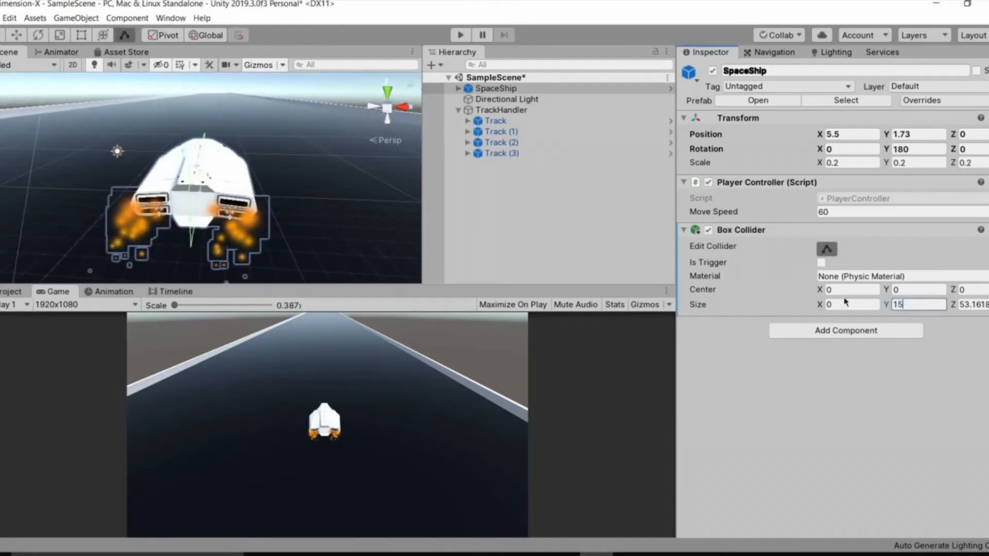
Set the X size of the SpaceShip's box collider to 30
type("10")
key("BackSpace")
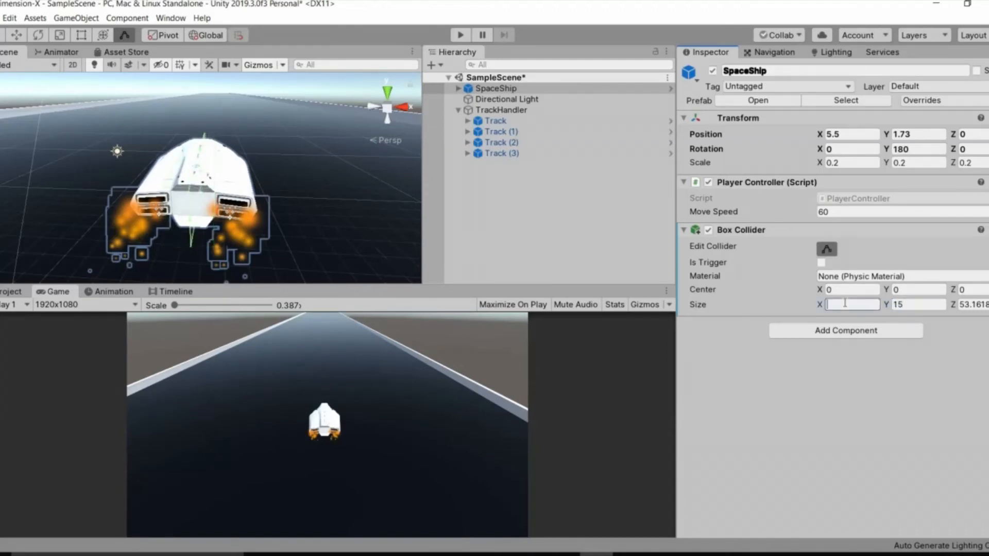
type("25")
right_click_drag(246, 225, 289, 263)
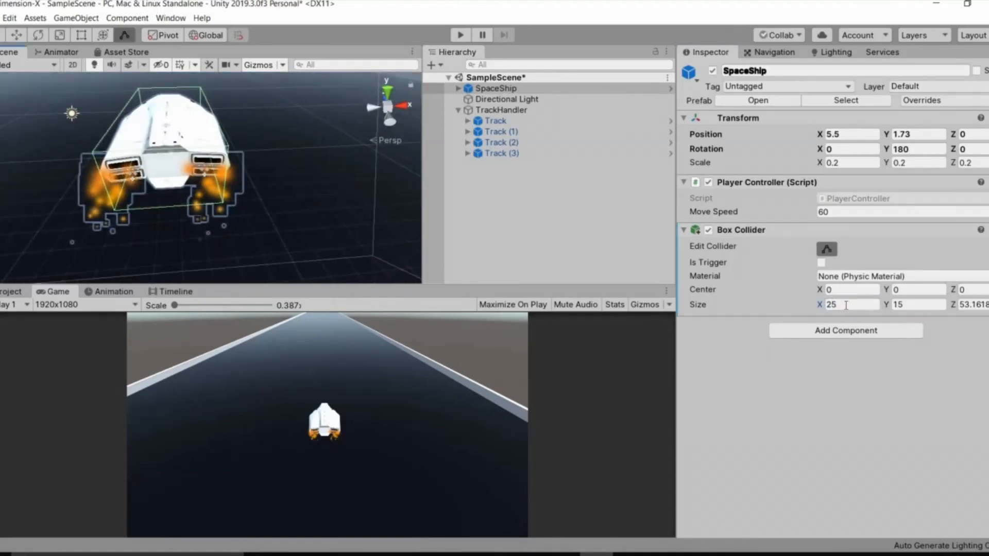
type("30")
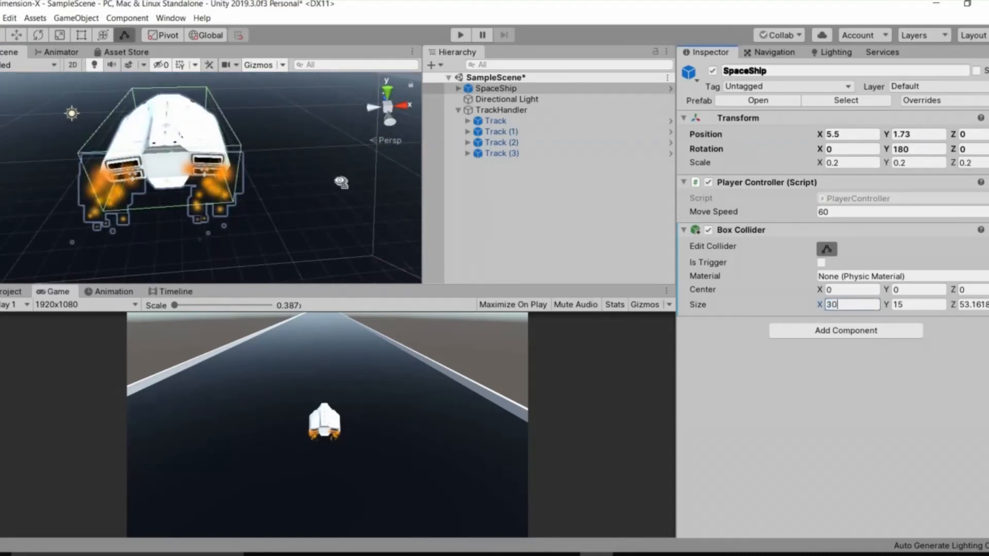
Exit collider editing and enable Is Trigger on the SpaceShip's Box Collider
right_click_drag(341, 182, 268, 105)
left_click(827, 250)
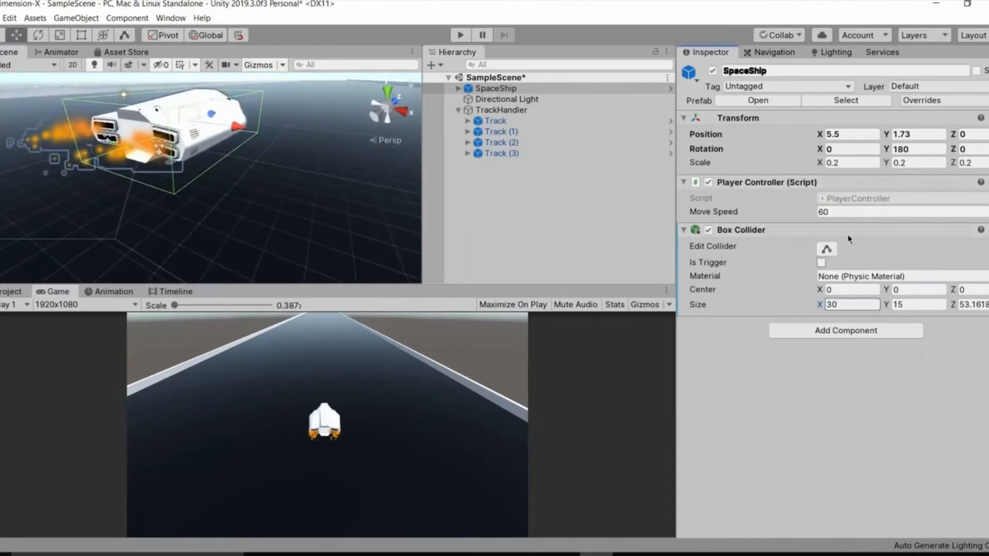
right_click_drag(245, 179, 570, 227)
key("w")
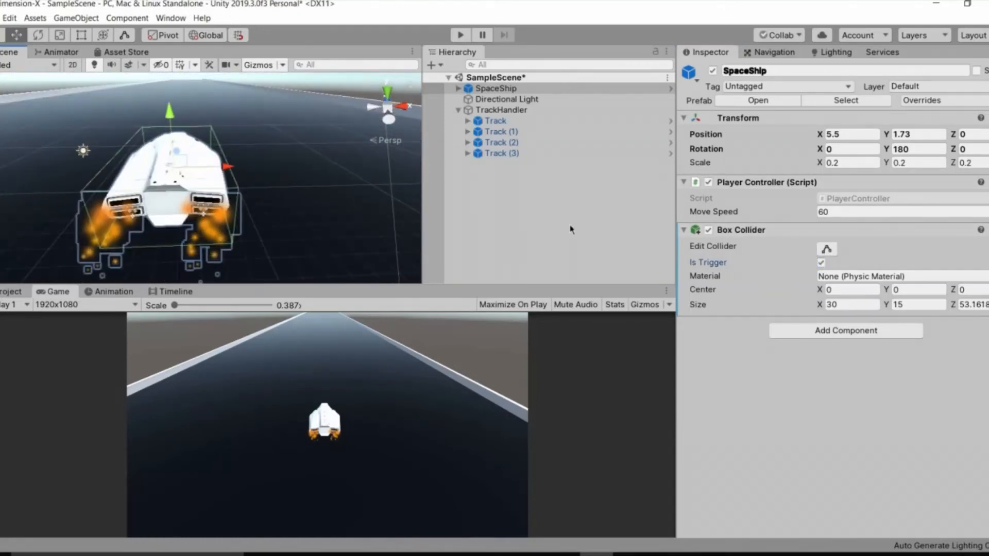
Save the scene and run the game to test collisions with the SpaceShip's new trigger collider
left_click(570, 227)
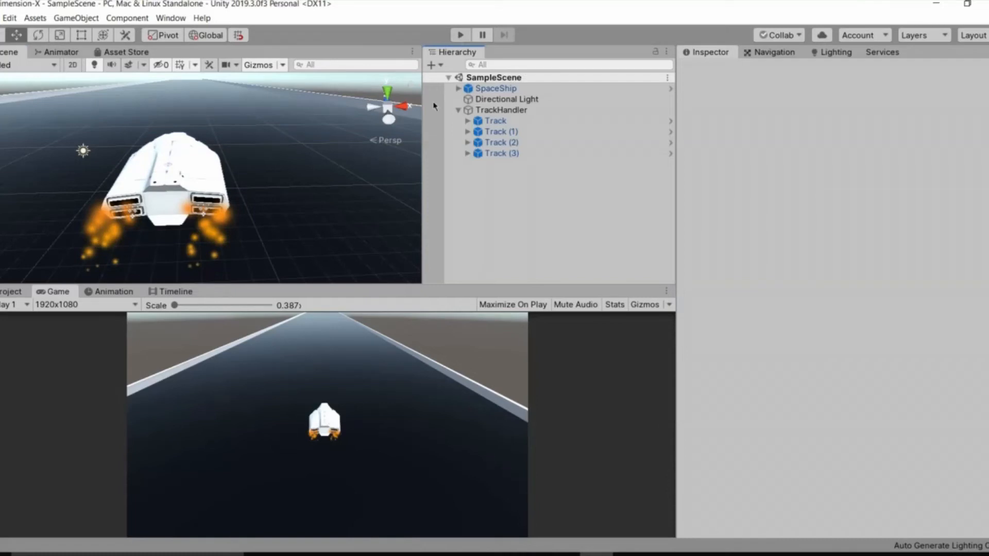
left_click(459, 36)
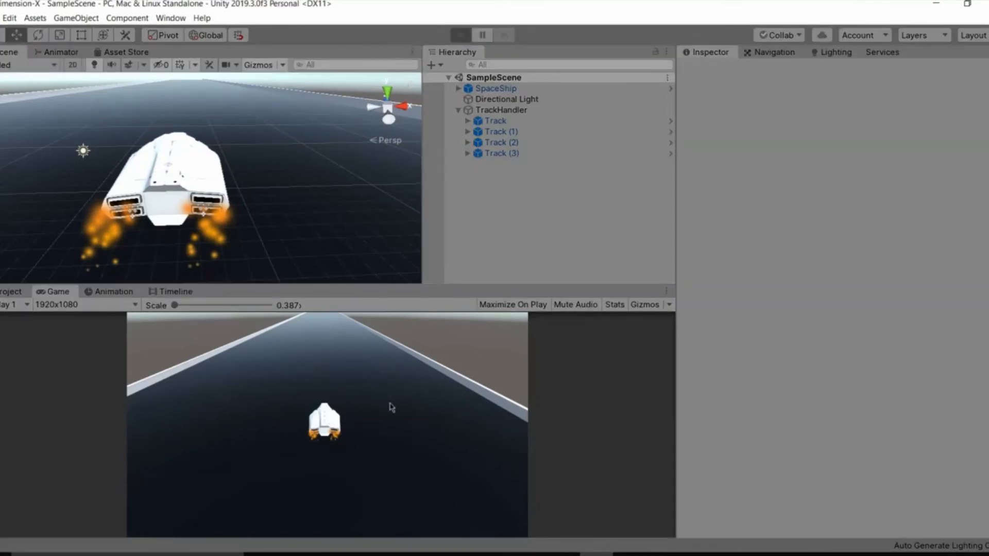
Playtest the game by steering the spaceship left and right among the obstacles to check collisions
key("Left")
key("Left")
key("Right")
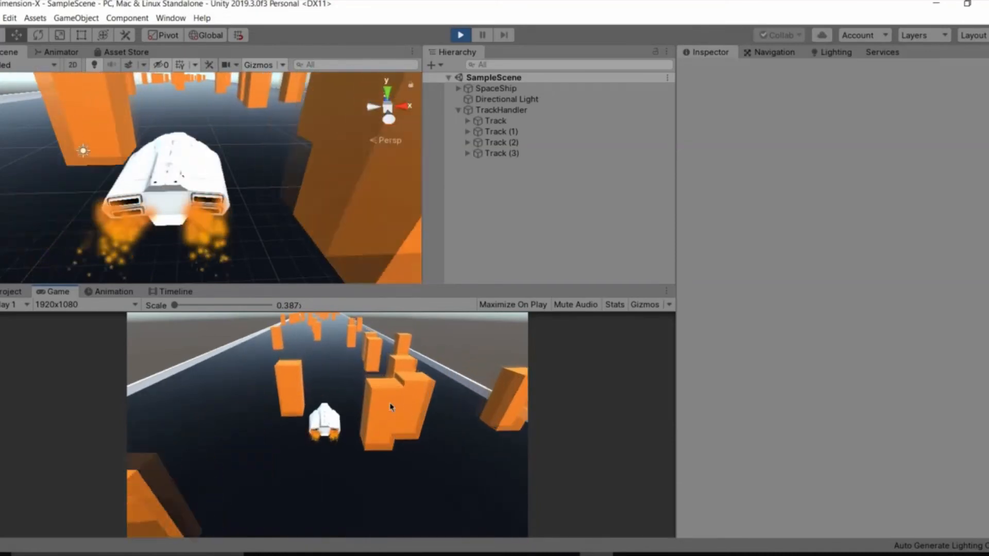
key("Right")
key("Right")
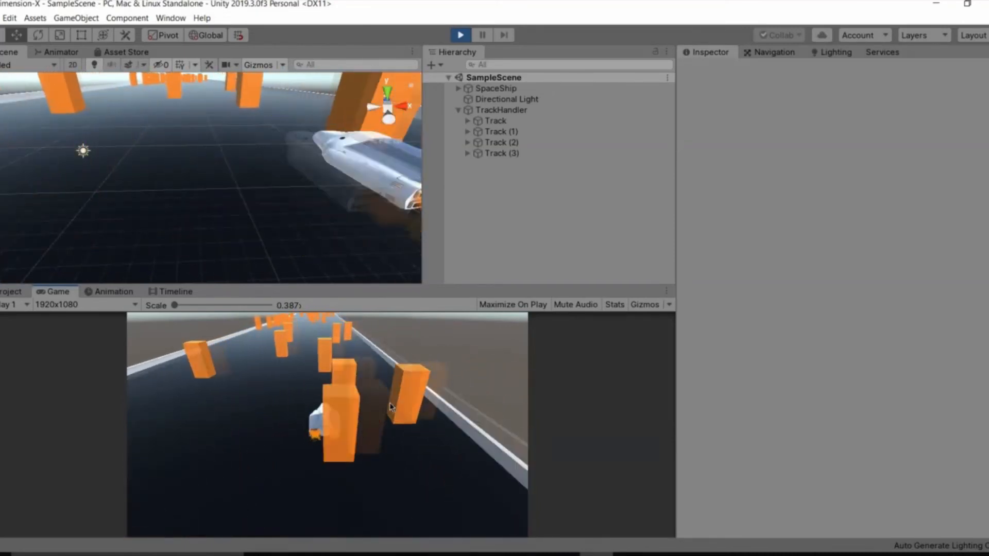
key("Right")
key("Left")
key("Left")
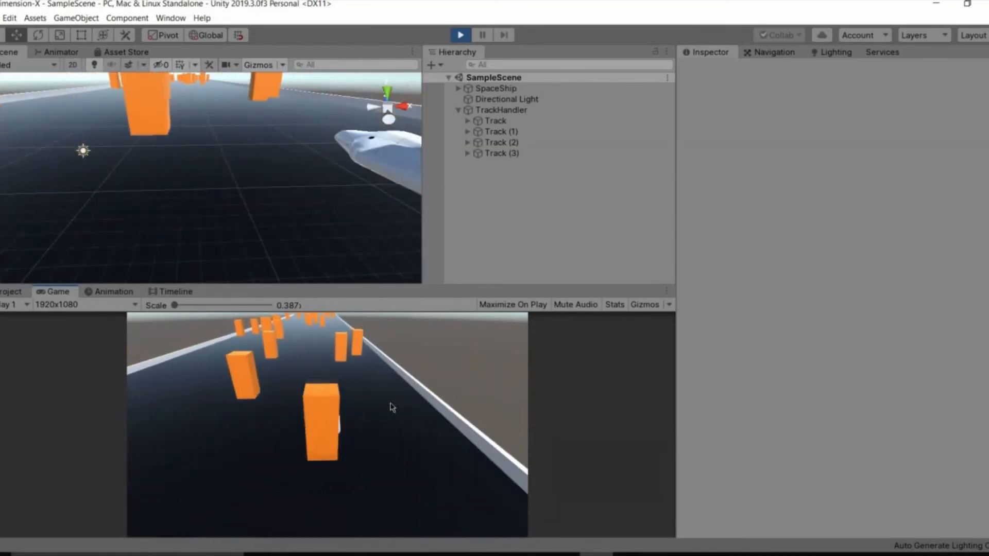
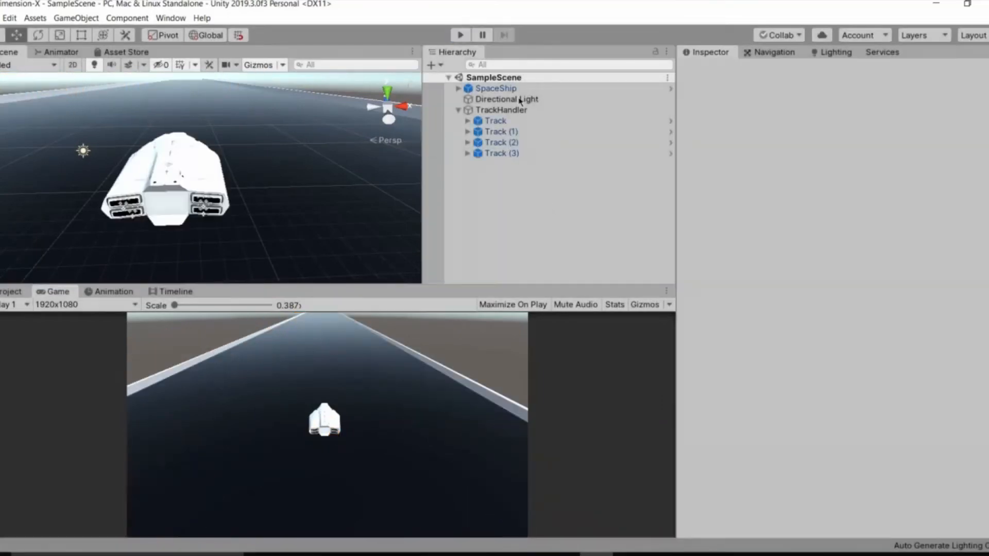
Select the SpaceShip and examine its Box Collider in the scene and its component settings
left_click(518, 90)
left_click_drag(216, 217, 28, 330, "alt")
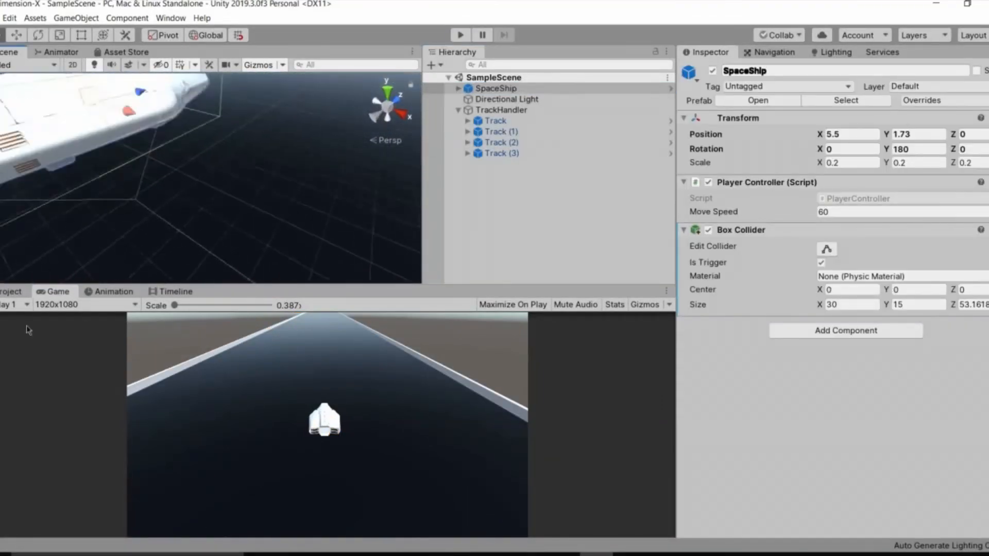
key("f")
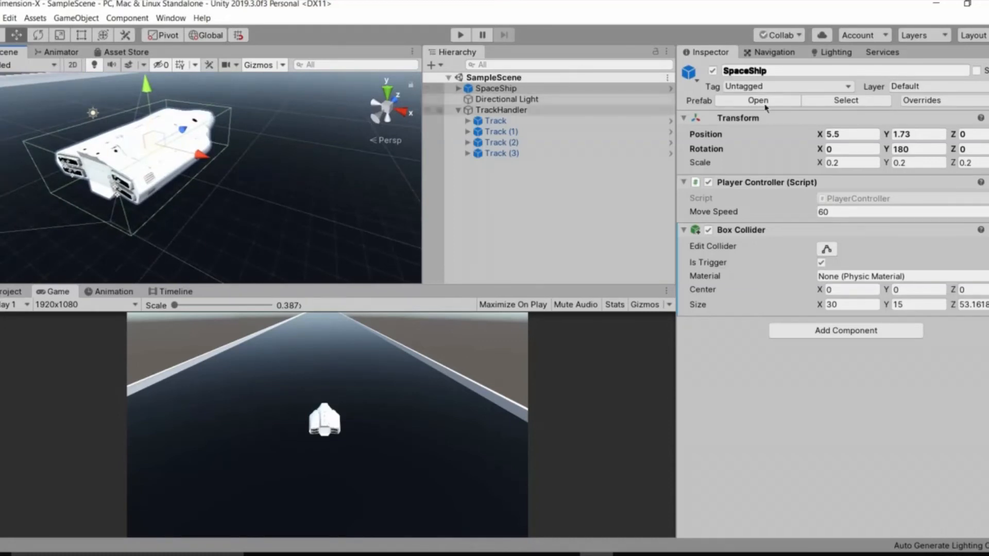
left_click(763, 90)
left_click(484, 207)
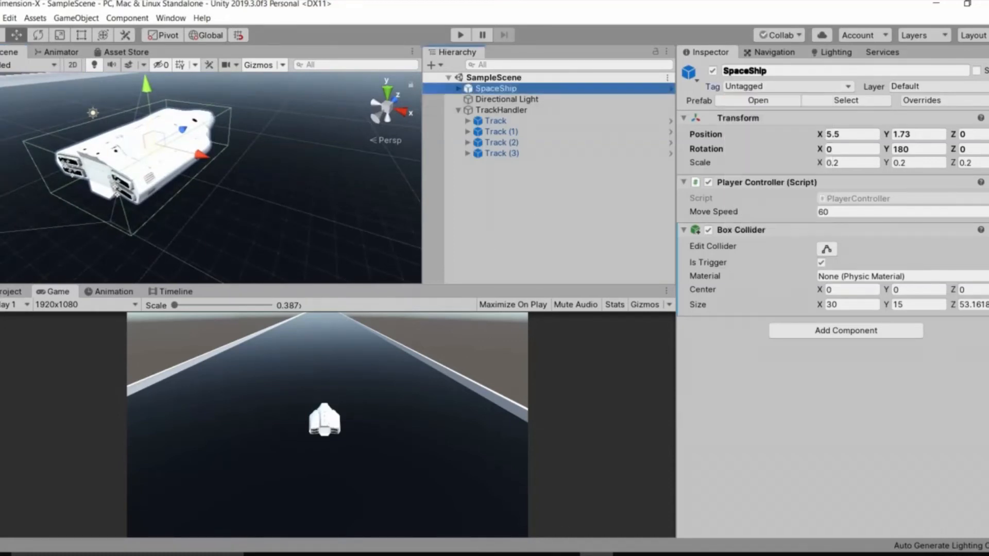
Review the PlayerController script in Visual Studio, including its OnTriggerEnter code, and return to Unity
key("alt+Tab")
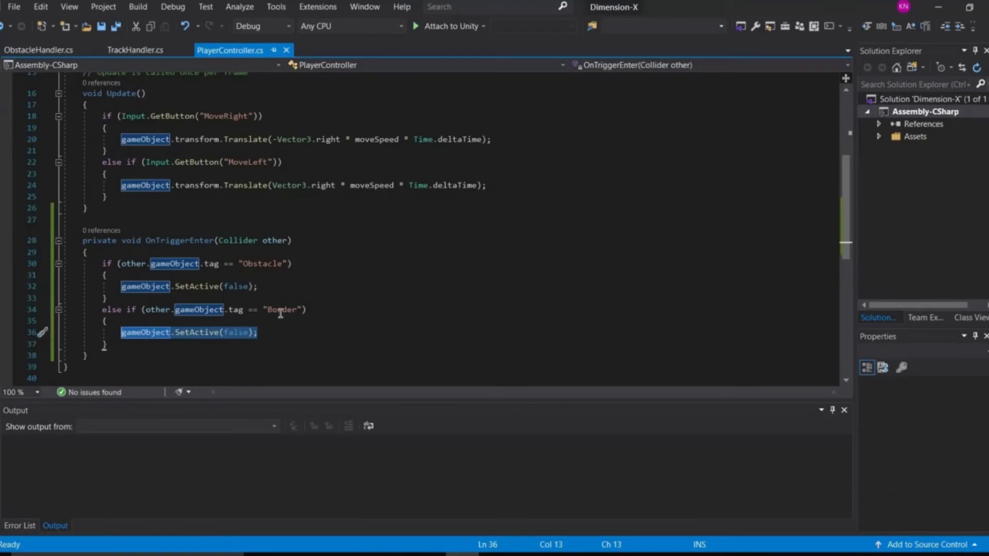
left_click(281, 289)
scroll(301, 276, "up", 4)
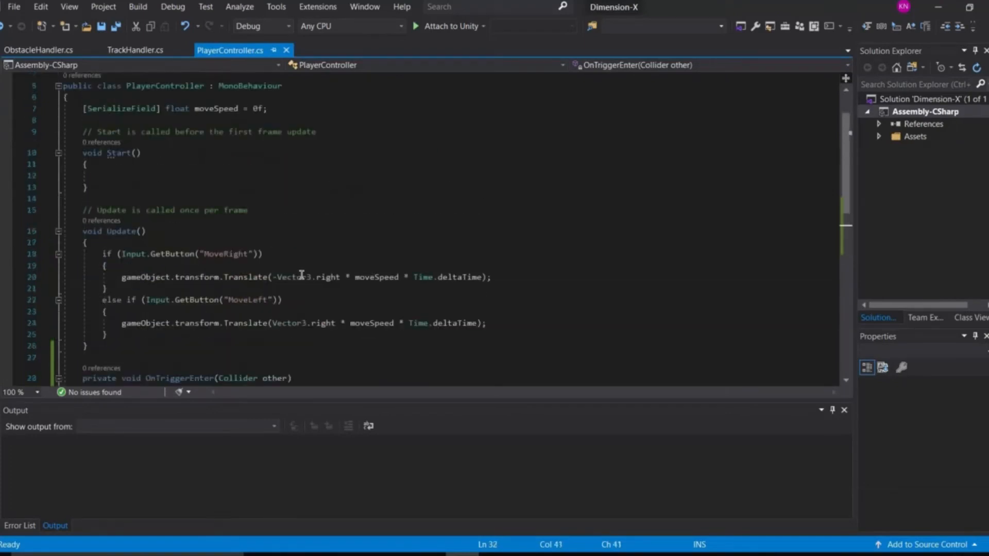
scroll(302, 275, "up", 2)
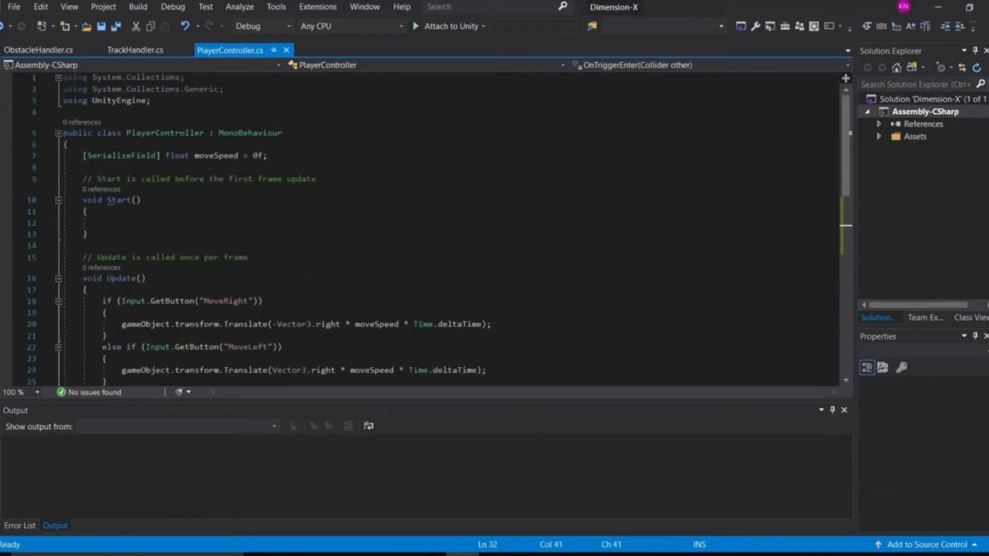
key("alt+Tab")
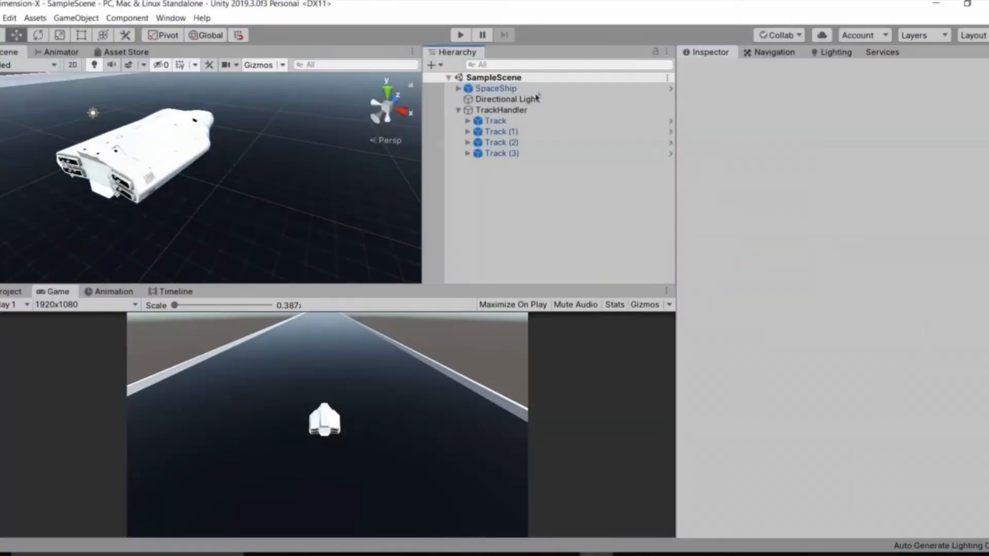
Add a Rigidbody component to the SpaceShip and freeze its position and rotation on the X, Y and Z axes
key("a")
right_click_drag(237, 231, 295, 222)
key("w")
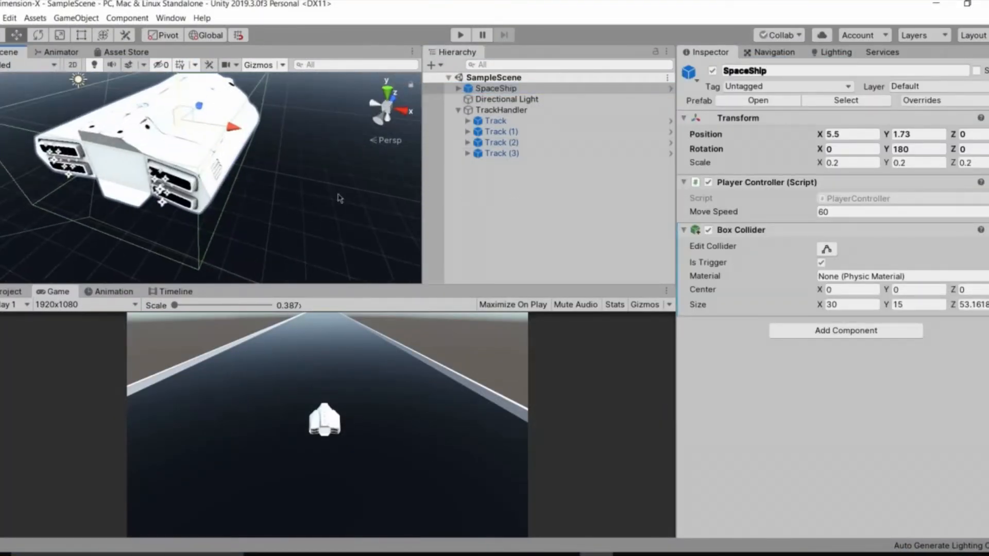
left_click(340, 198)
left_click(502, 89)
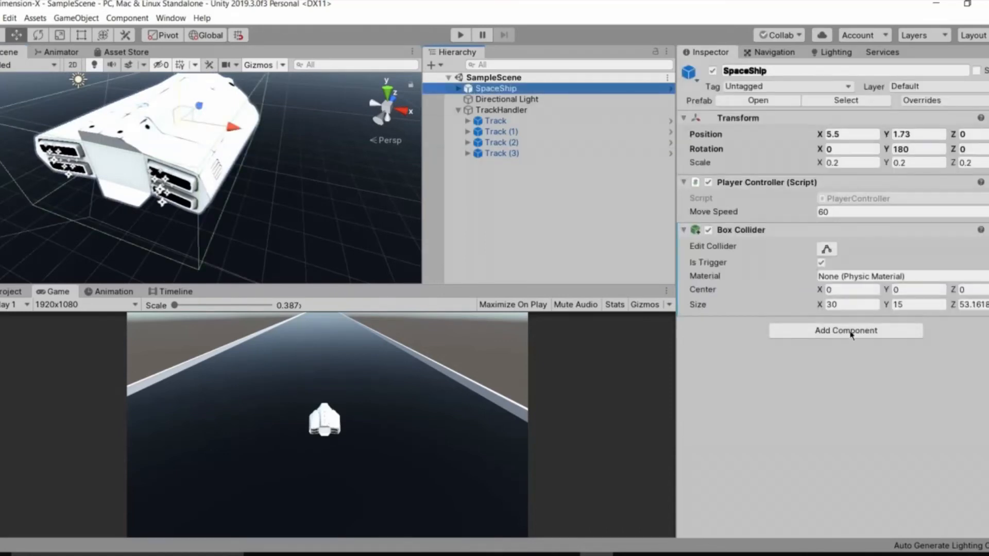
left_click(850, 331)
type("rigi")
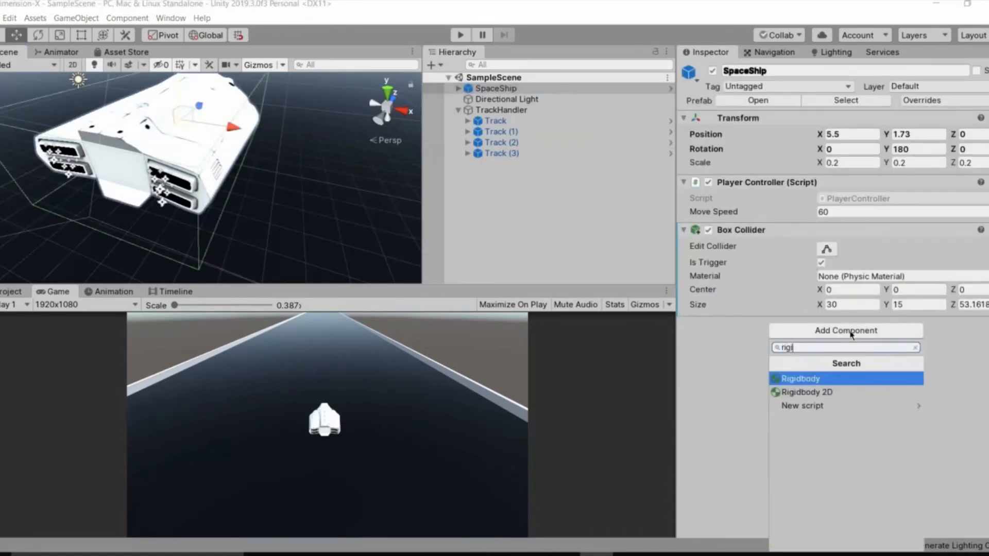
key("Return")
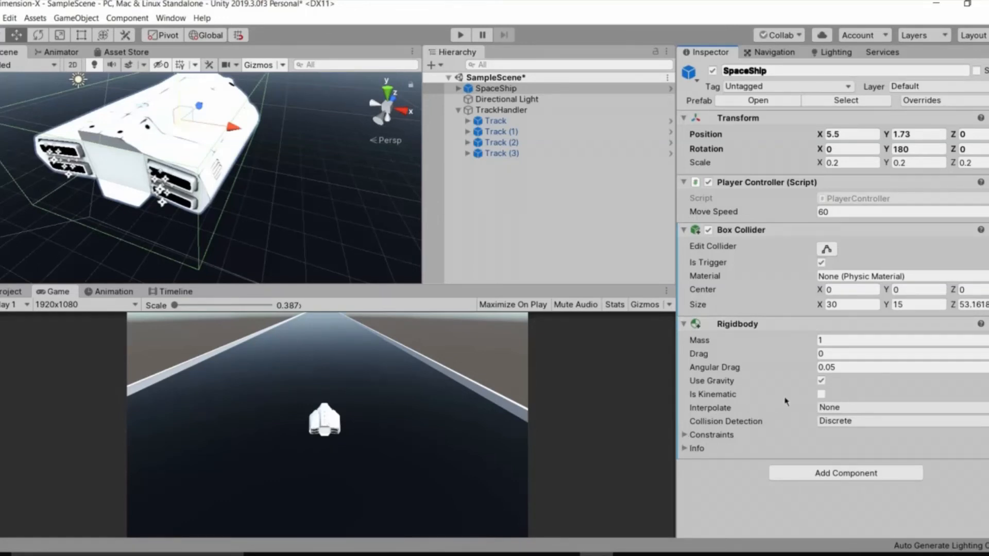
left_click(711, 435)
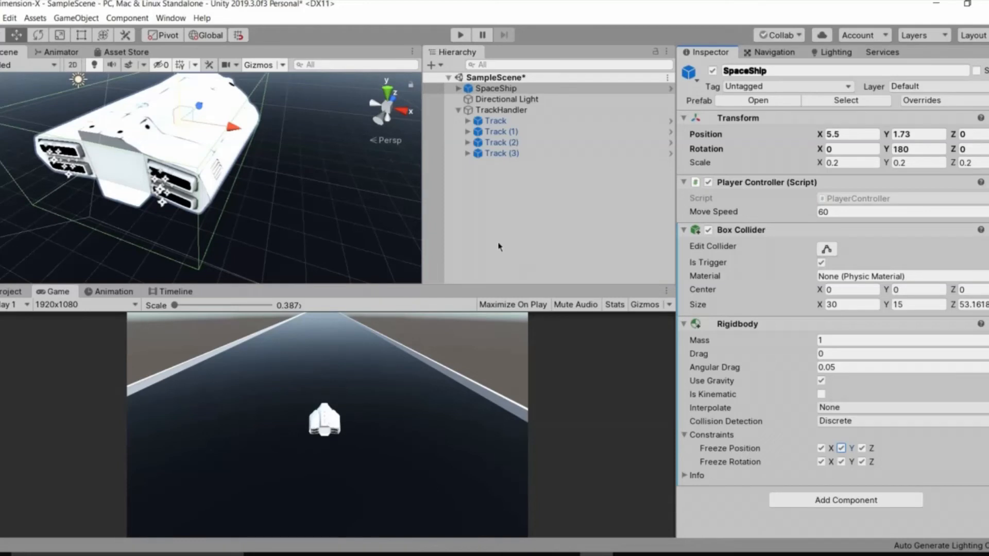
left_click(500, 208)
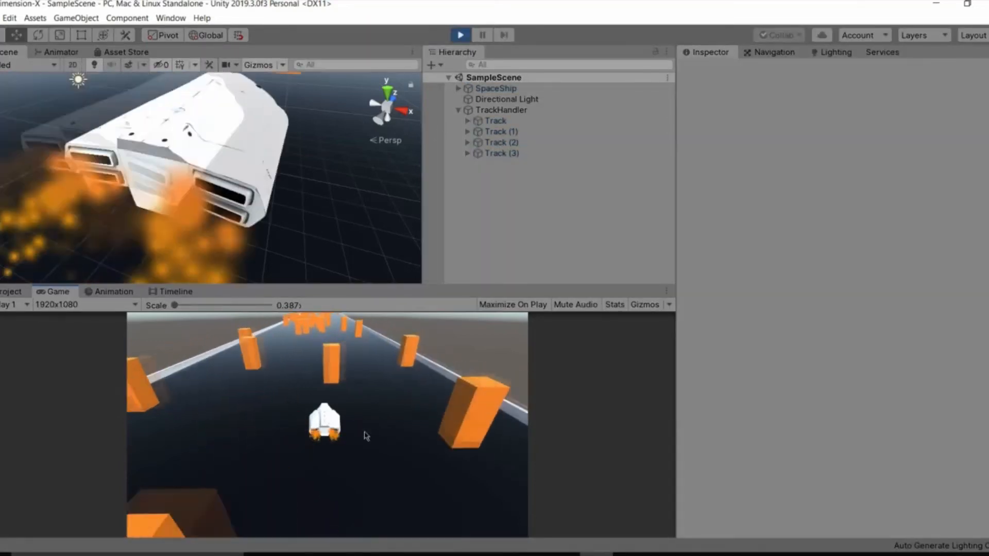
Watch the running game through an obstacle collision and inspect the SpaceShip's state in the scene
key("s")
right_click_drag(198, 197, 314, 202)
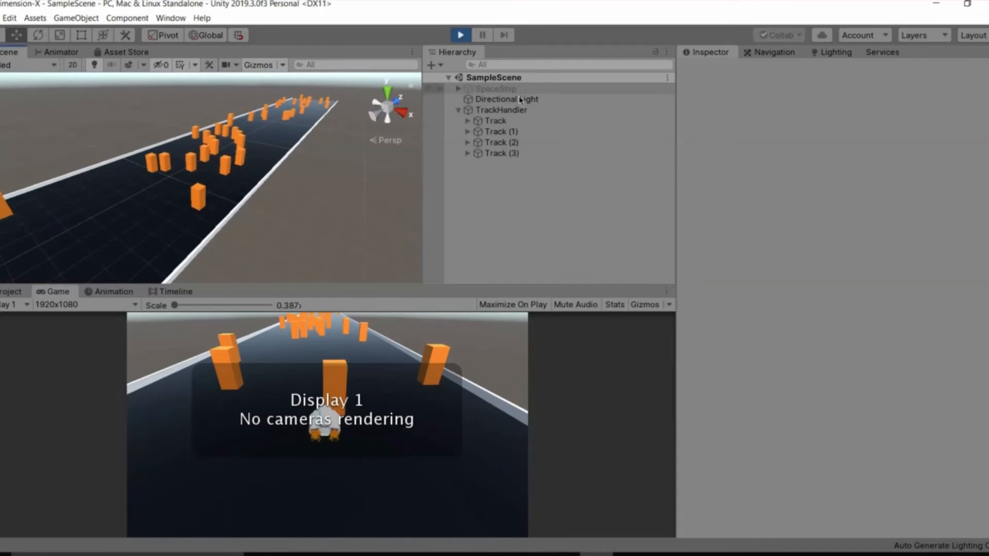
left_click(516, 88)
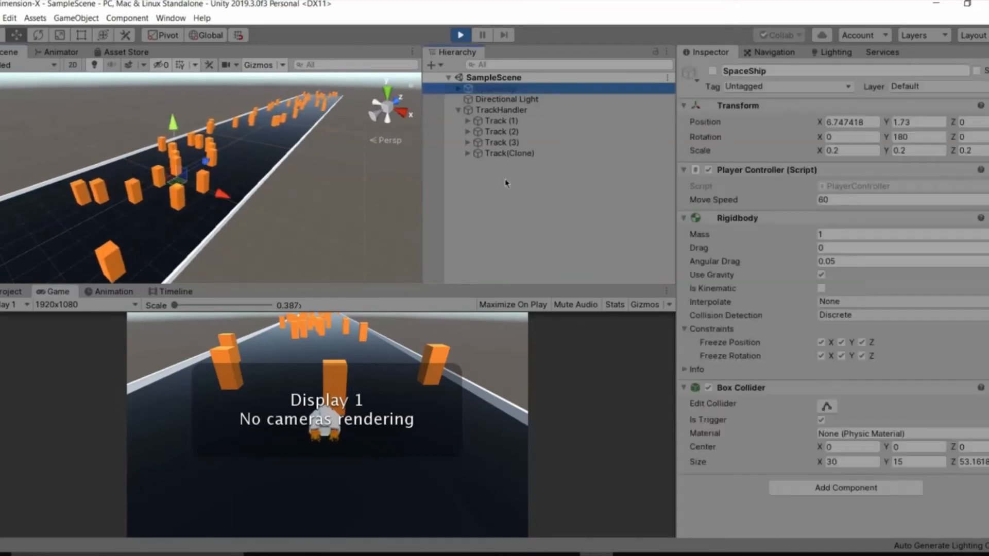
left_click(501, 174)
right_click_drag(22, 244, 438, 131)
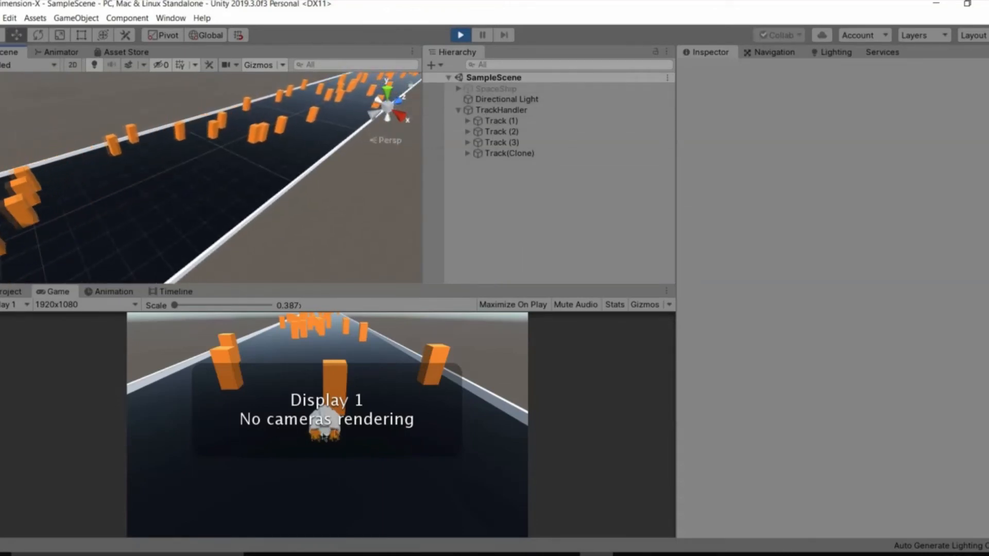
Inspect the Main Camera nested under the SpaceShip, and stop the game
left_click(458, 89)
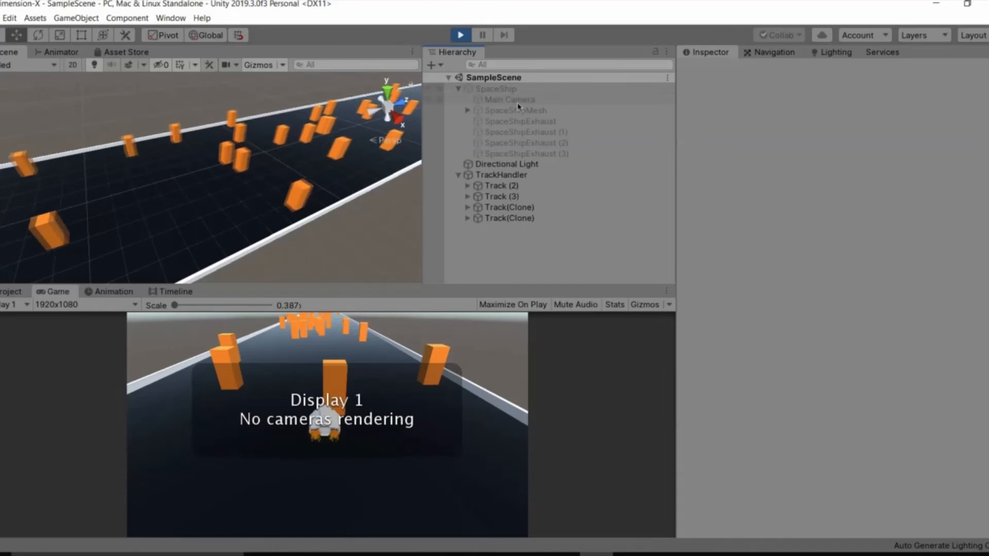
left_click(517, 102)
right_click_drag(184, 193, 243, 235)
key("w")
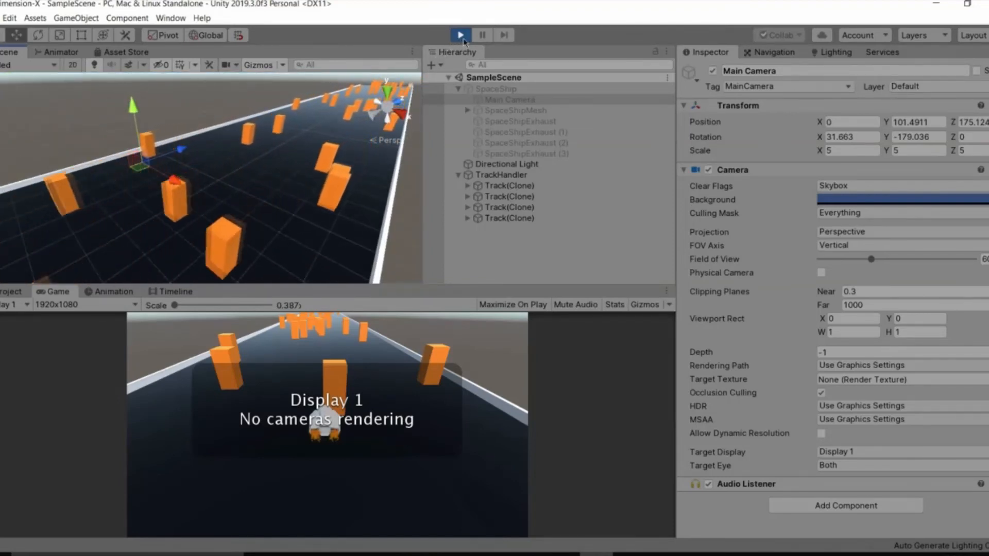
left_click(461, 35)
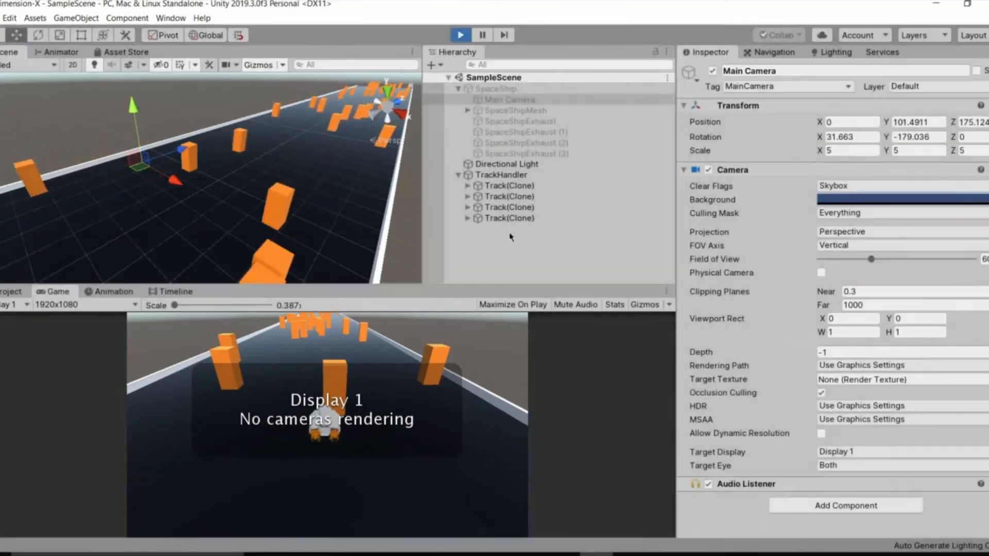
Switch to Visual Studio, declare a serialized GameObject field named cam below moveSpeed in PlayerController, and save the script
left_click(462, 554)
left_click(295, 159)
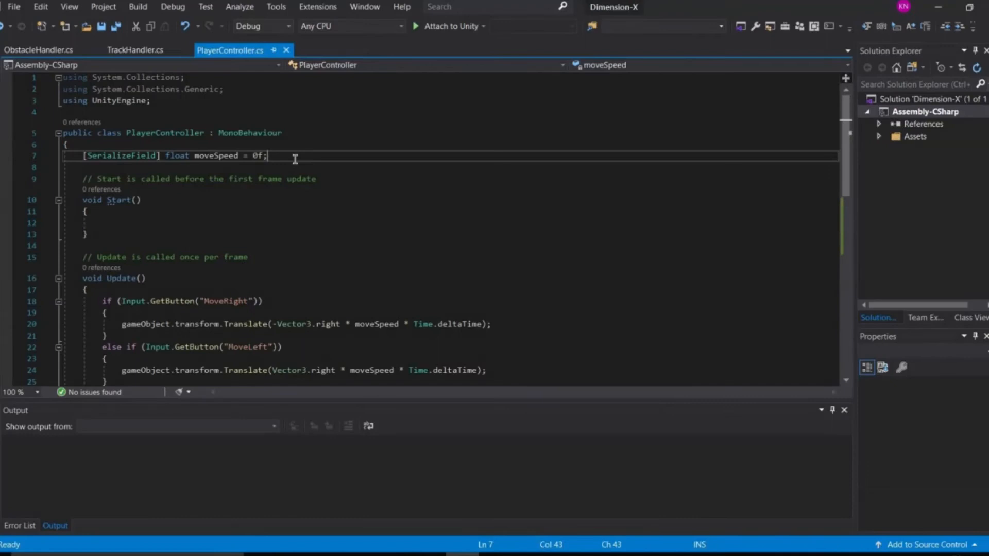
key("Return")
type("[SerializeField]")
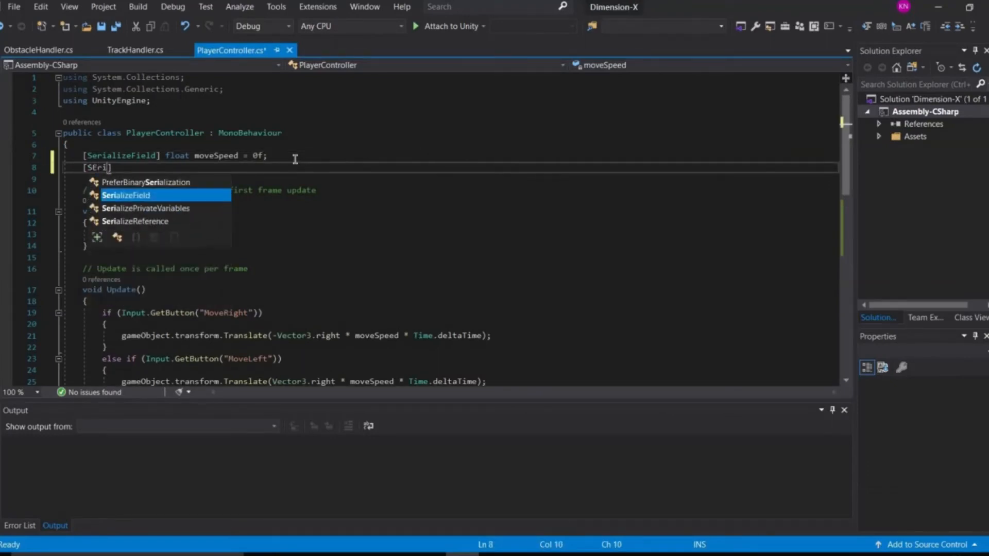
type(" G")
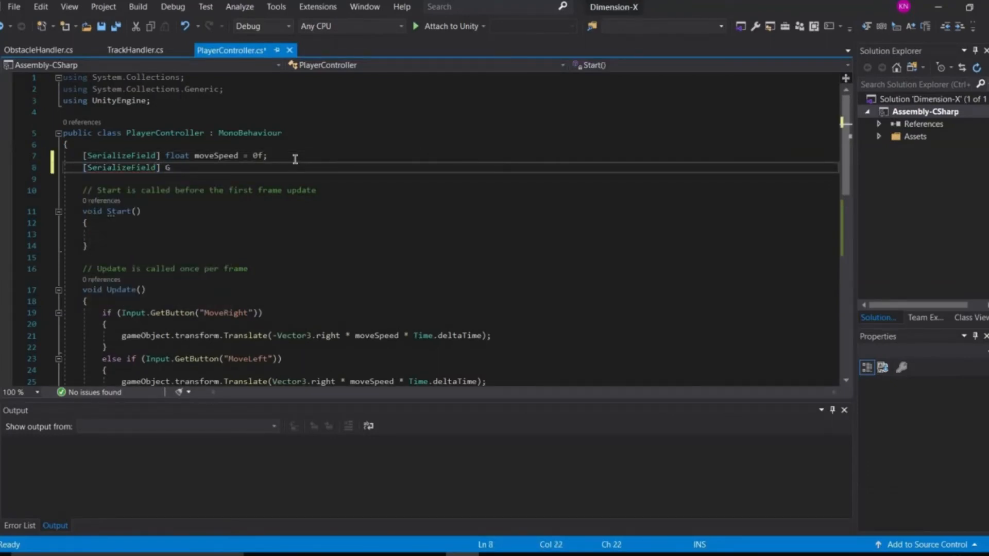
type("ameObject ")
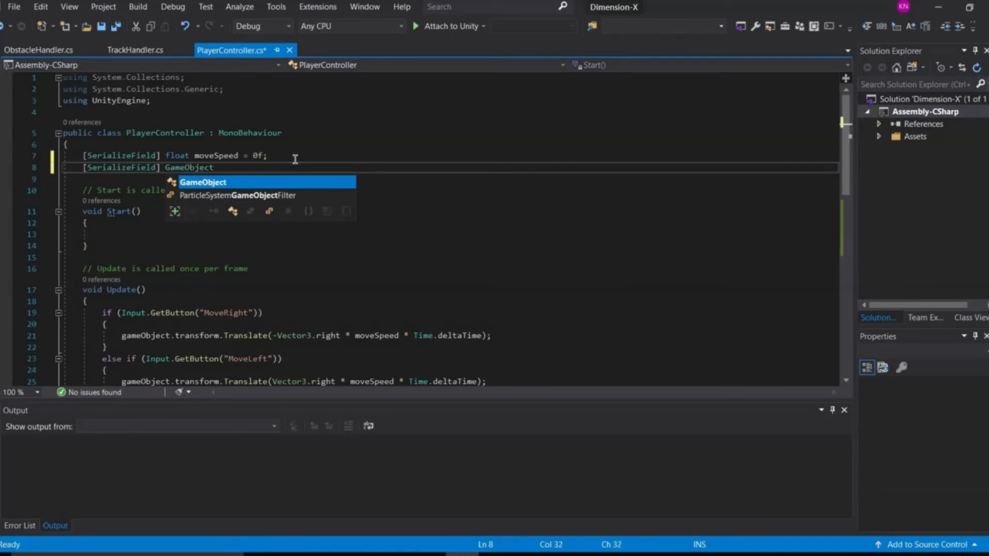
type("ca")
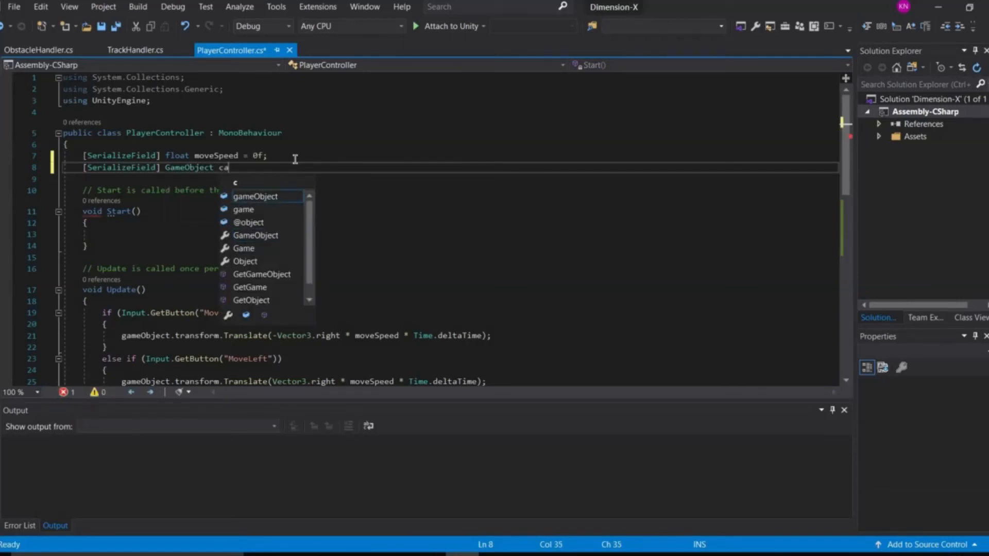
type("m;")
key("ctrl+s")
In OnTriggerEnter's "Obstacle" branch, add cam.transform.parent = null; before the gameObject.SetActive(false) call
scroll(298, 276, "down", 3)
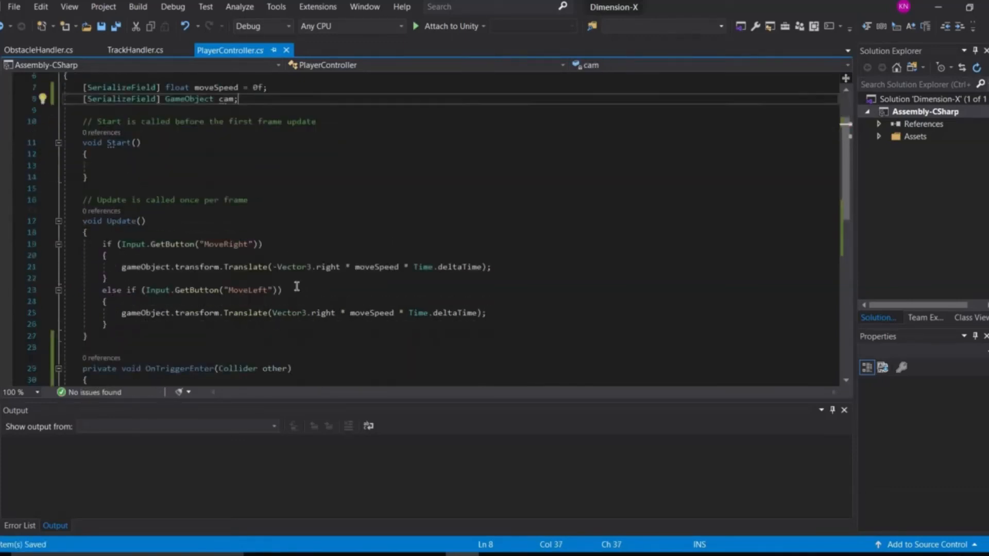
scroll(288, 304, "down", 2)
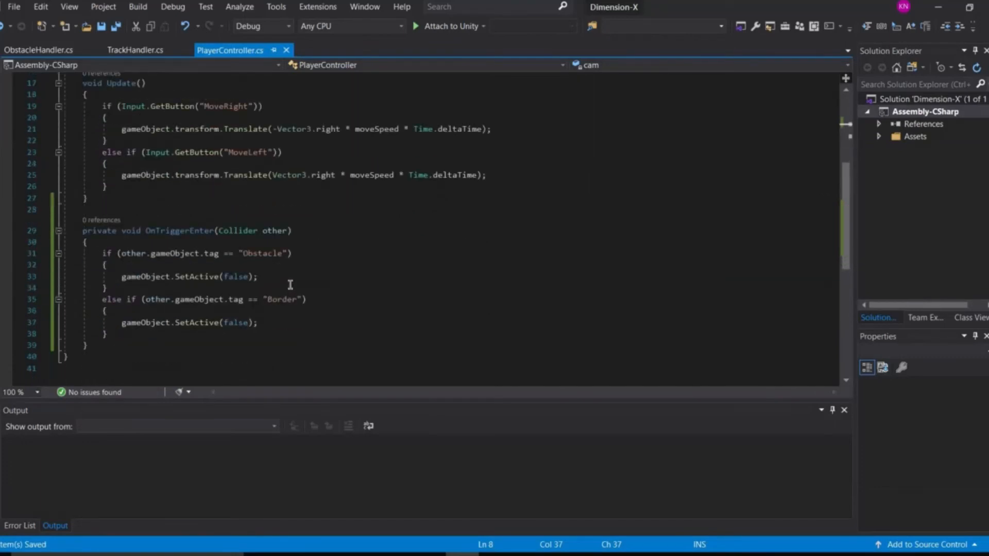
left_click(364, 275)
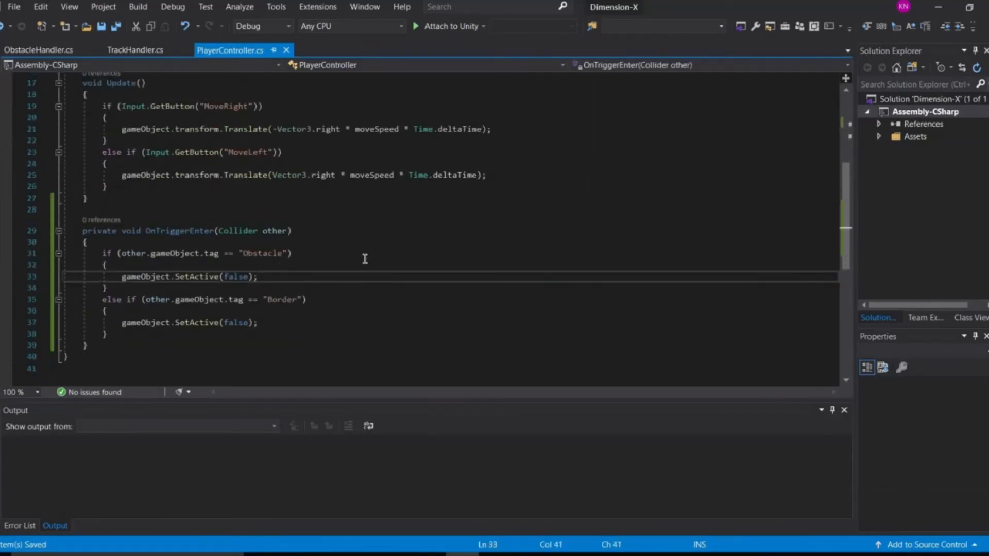
key("ctrl+Return")
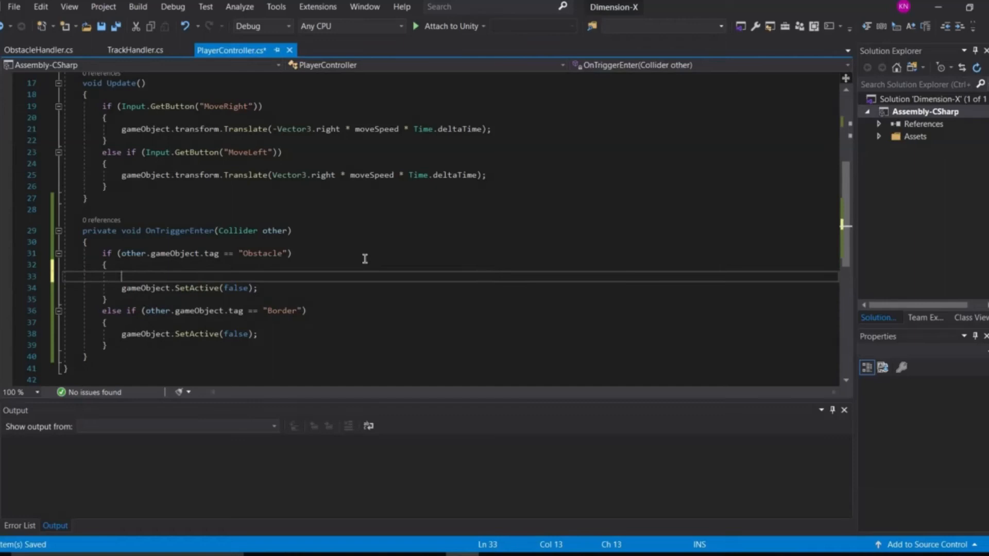
type("cam.")
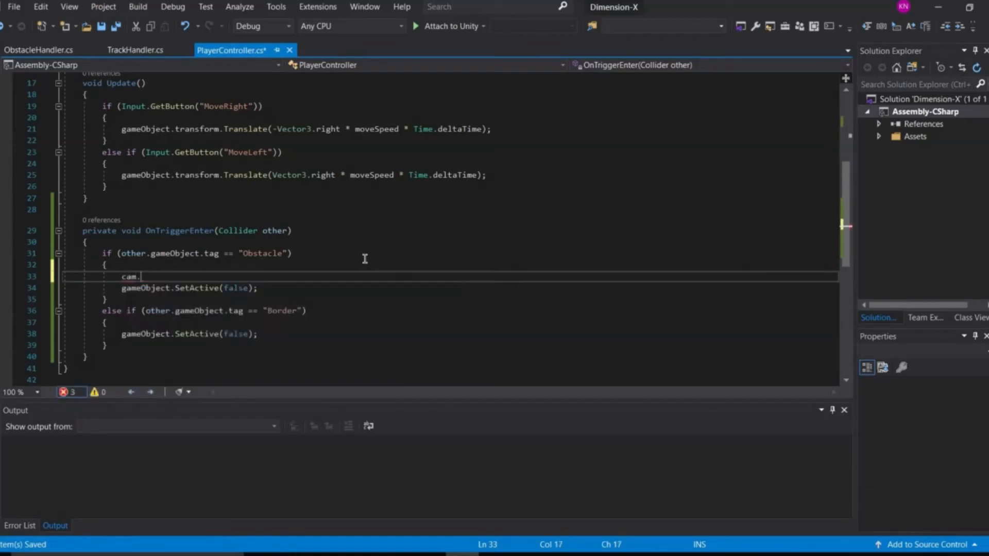
type("transform.")
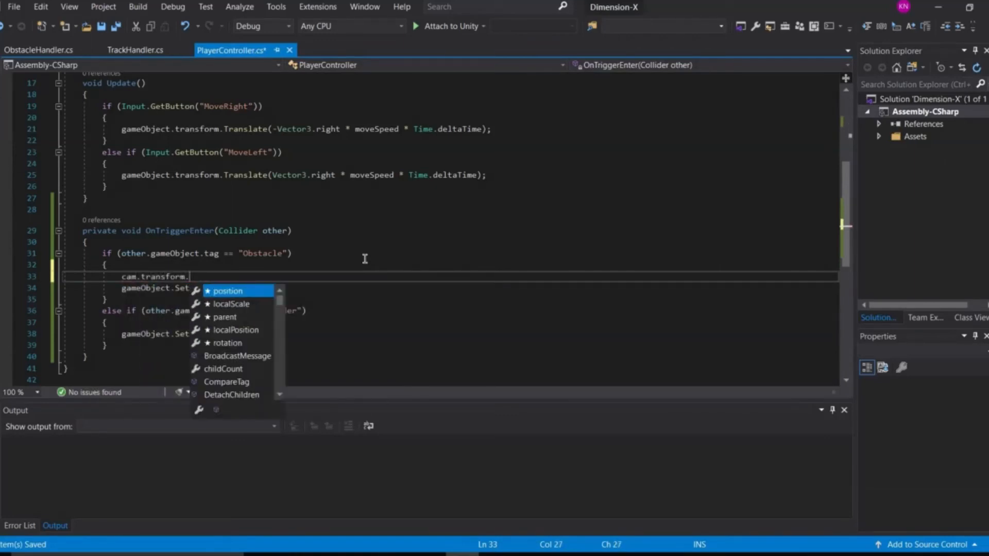
type("parent = null;")
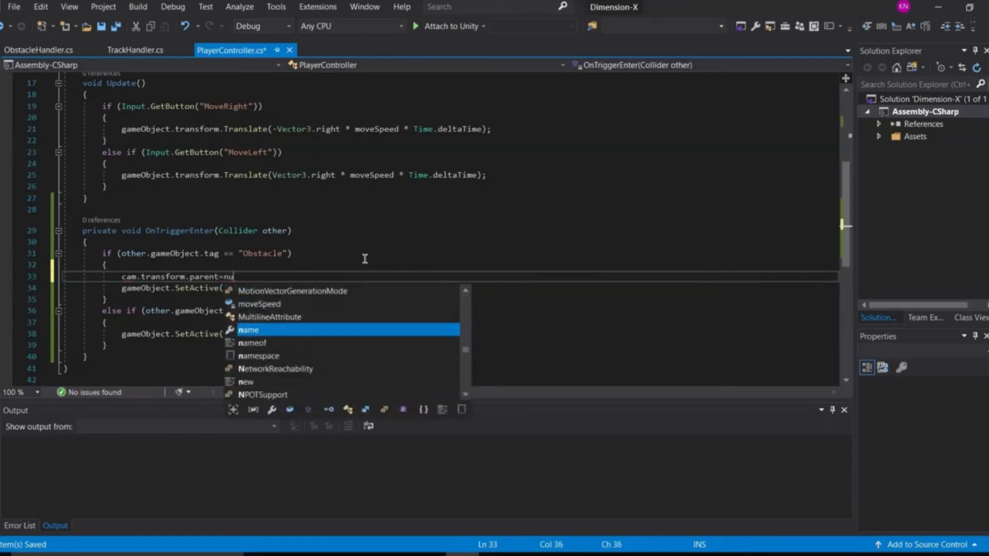
In OnTriggerEnter's "Border" branch, add cam.transform.parent = null; before the gameObject.SetActive(false) call, and save the script
left_click(365, 258)
key("Down")
key("Down")
key("Down")
key("Down")
key("Return")
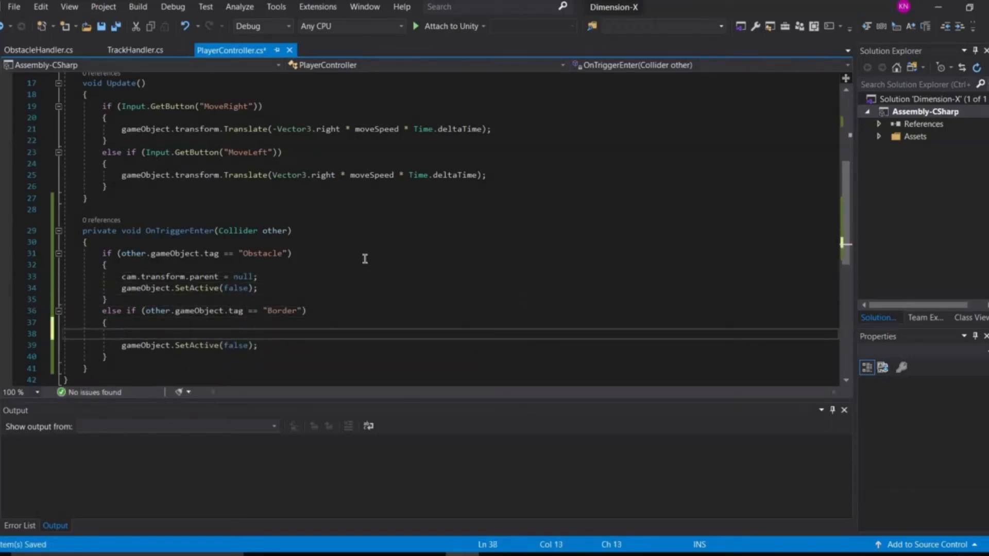
type("cam.tr")
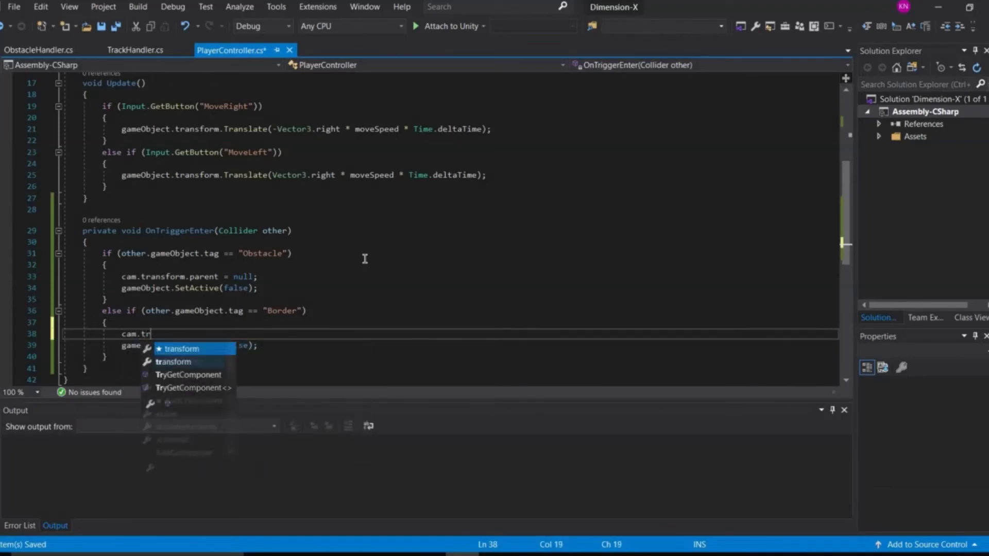
type("ansform.")
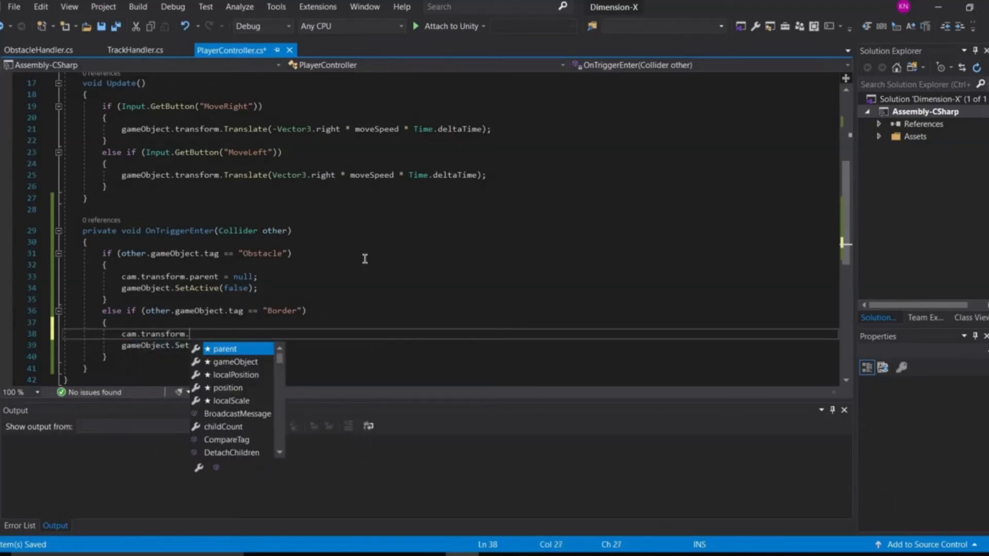
type("parent =")
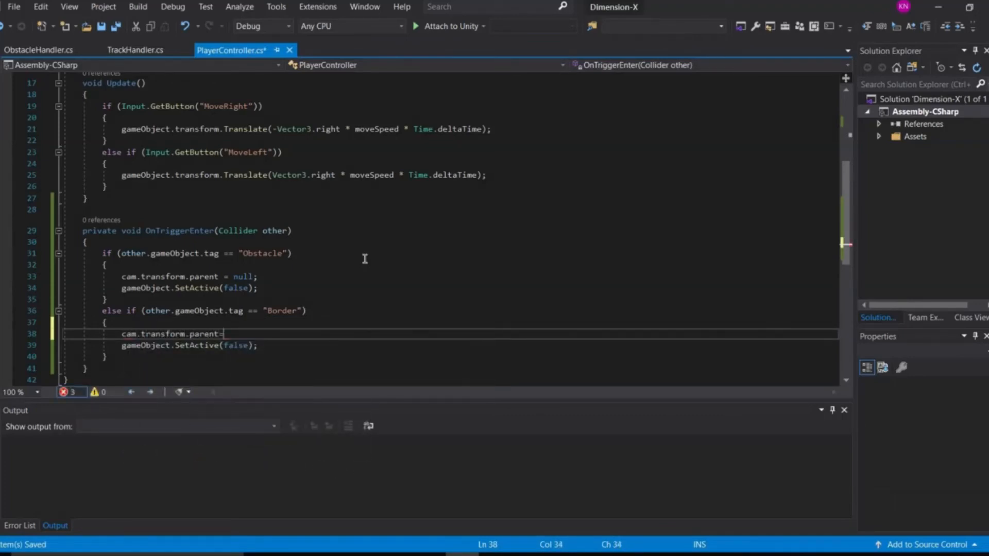
type(" null;")
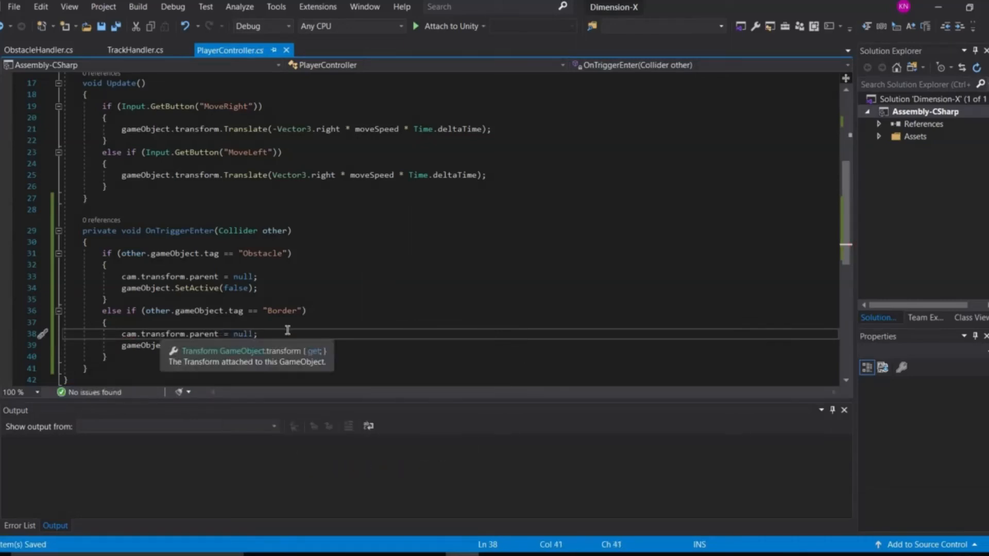
left_click_drag(258, 334, 140, 333)
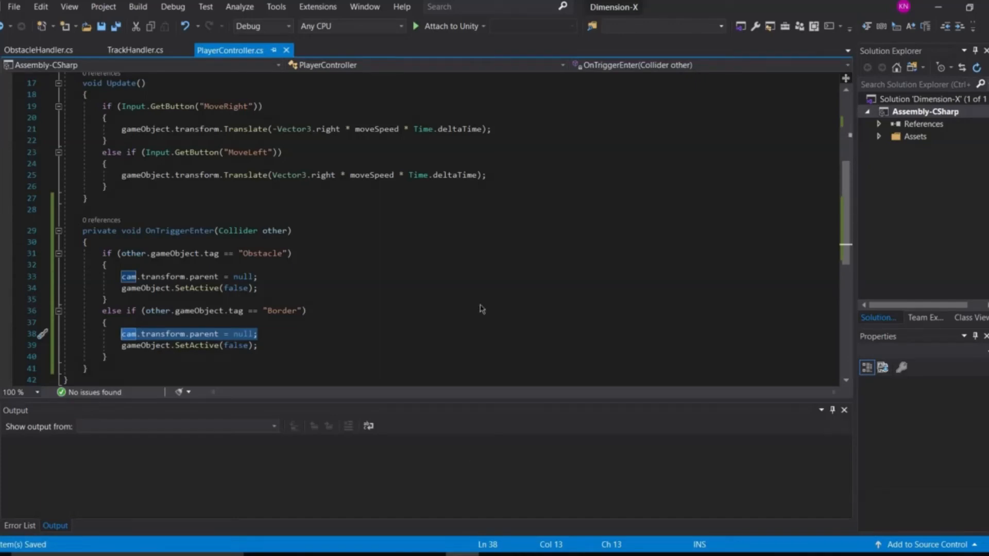
Switch to Unity, run the game briefly, and stop it
key("alt+Tab")
left_click(460, 37)
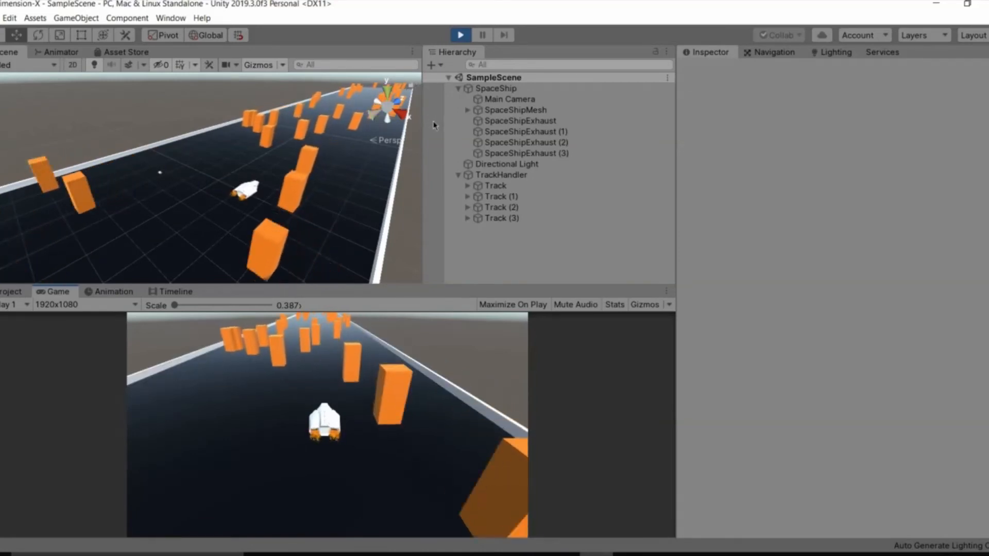
left_click(460, 35)
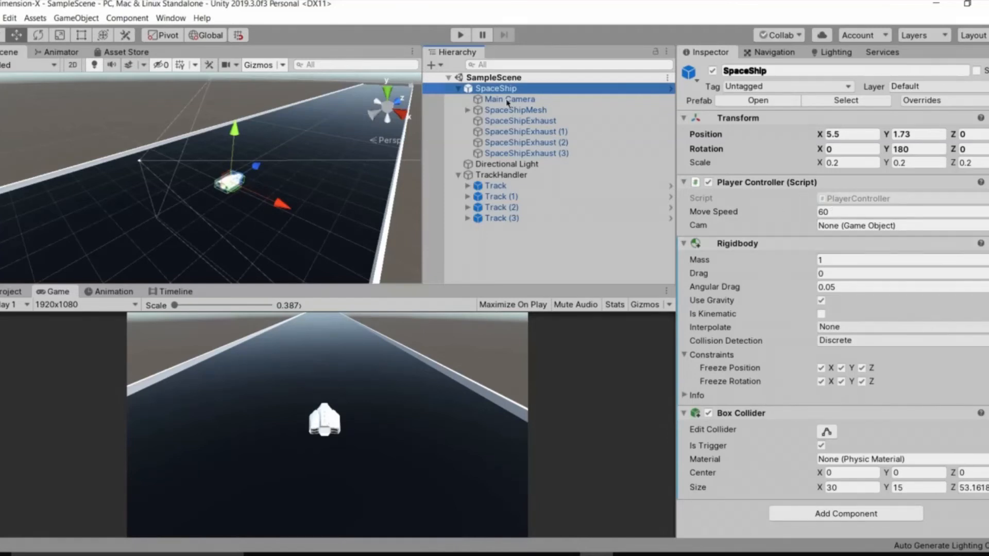
Assign Main Camera to the Cam field of the SpaceShip's Player Controller, and save the scene
left_click_drag(508, 99, 861, 228)
left_click(509, 242)
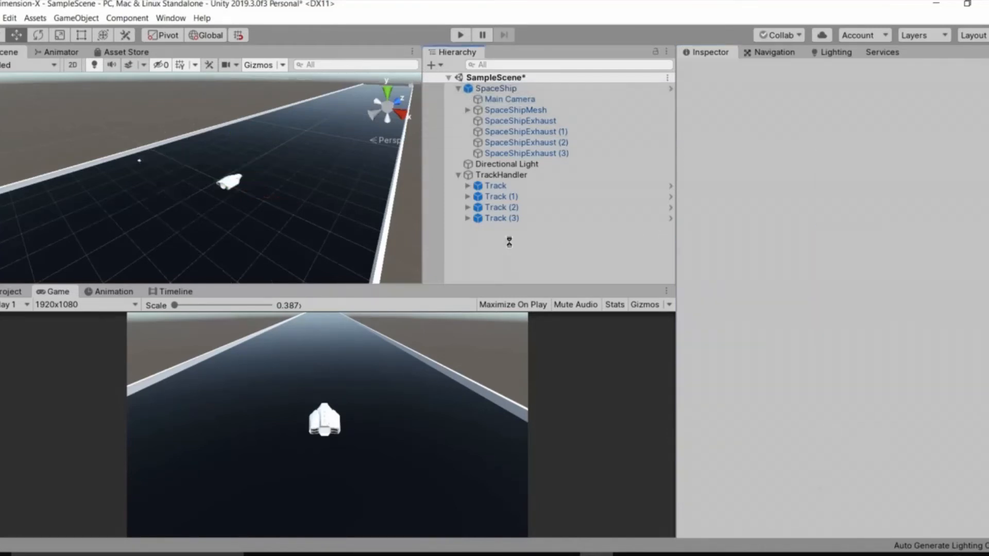
key("ctrl+s")
Switch to Visual Studio and review the cam field and the camera-detaching and SetActive(false) lines in the "Obstacle" branch
key("alt+Tab")
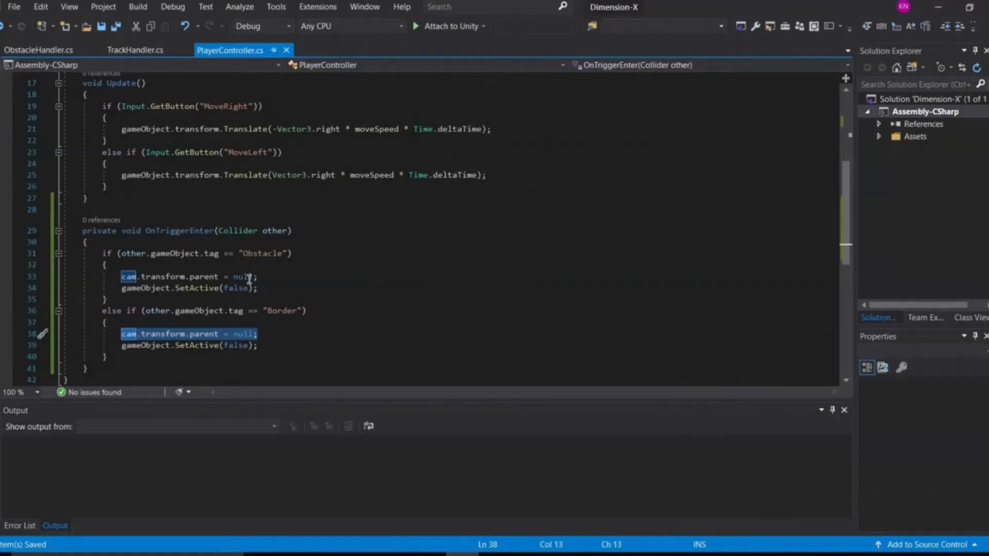
scroll(250, 279, "up", 5)
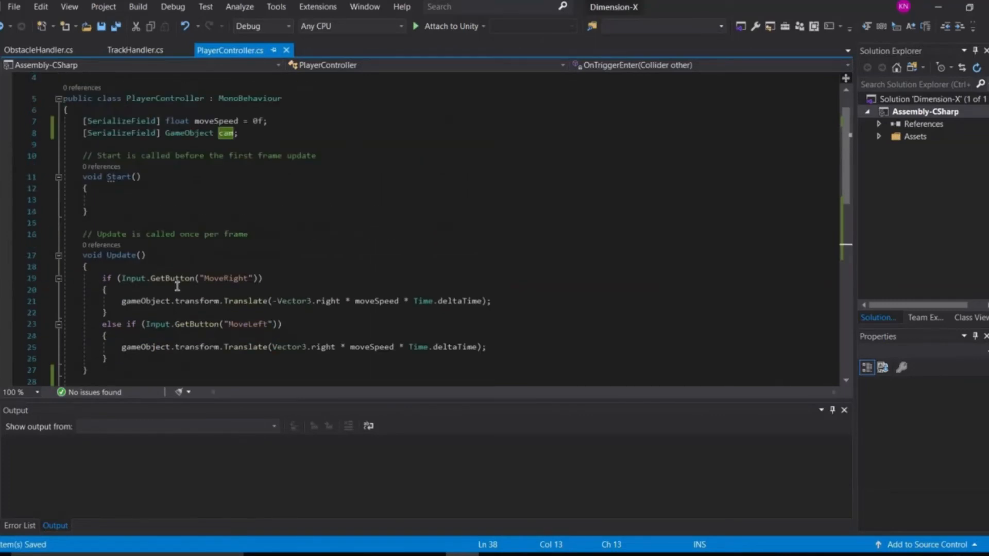
scroll(155, 294, "down", 3)
mouse_move(121, 310)
left_mouse_down()
mouse_move(262, 313)
mouse_move(122, 311)
left_mouse_up()
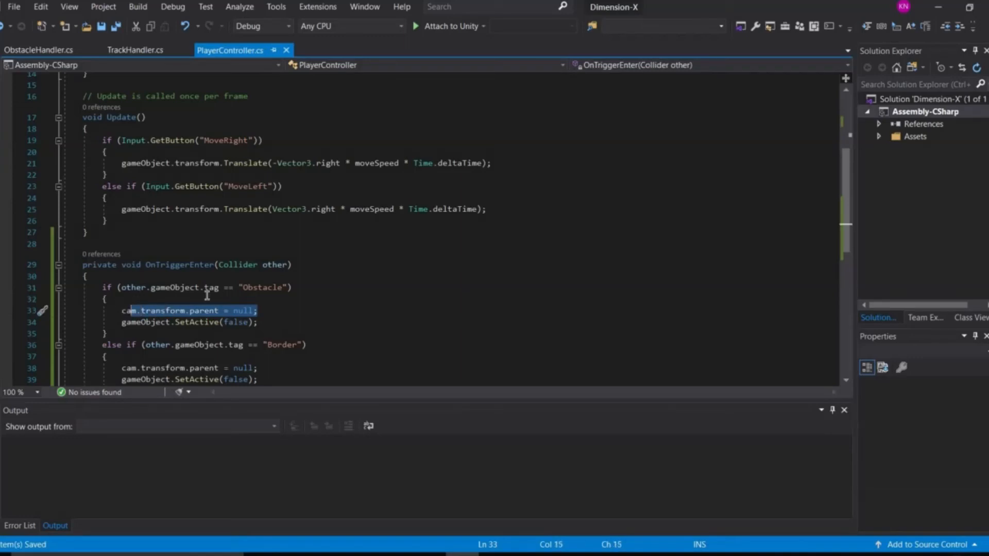
left_click(259, 311)
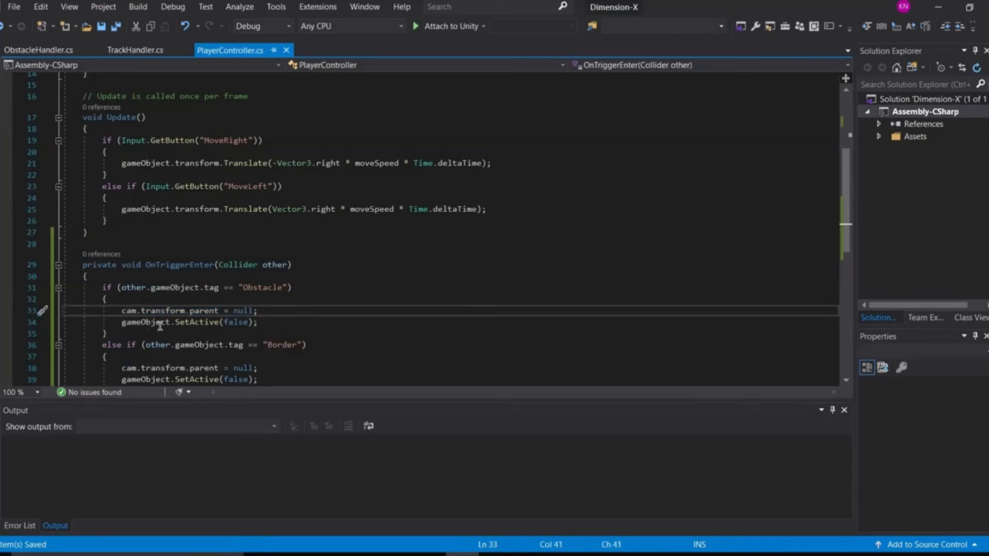
left_click_drag(121, 323, 258, 323)
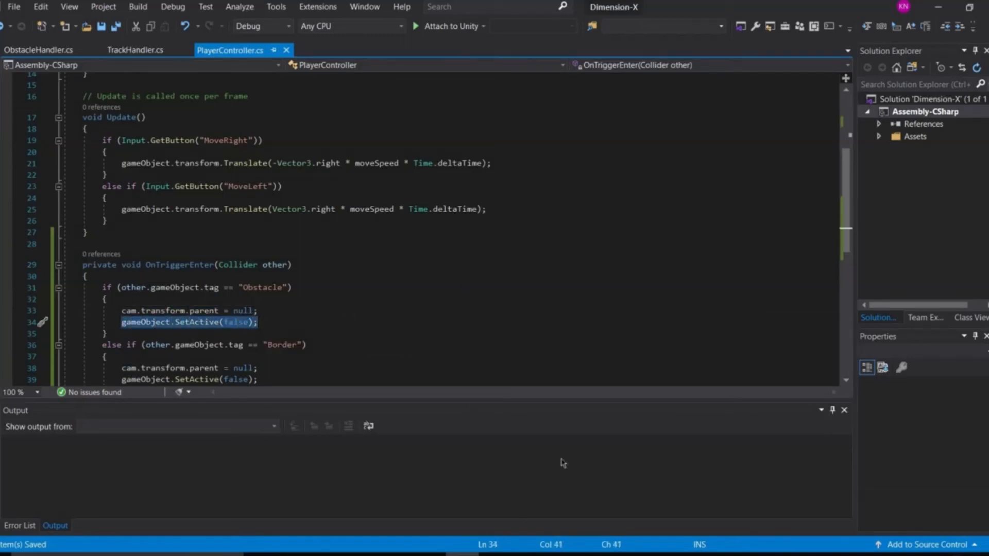
Switch to Unity, check the SpaceShip's Cam assignment, and run the game through an obstacle collision before stopping it
key("alt+Tab")
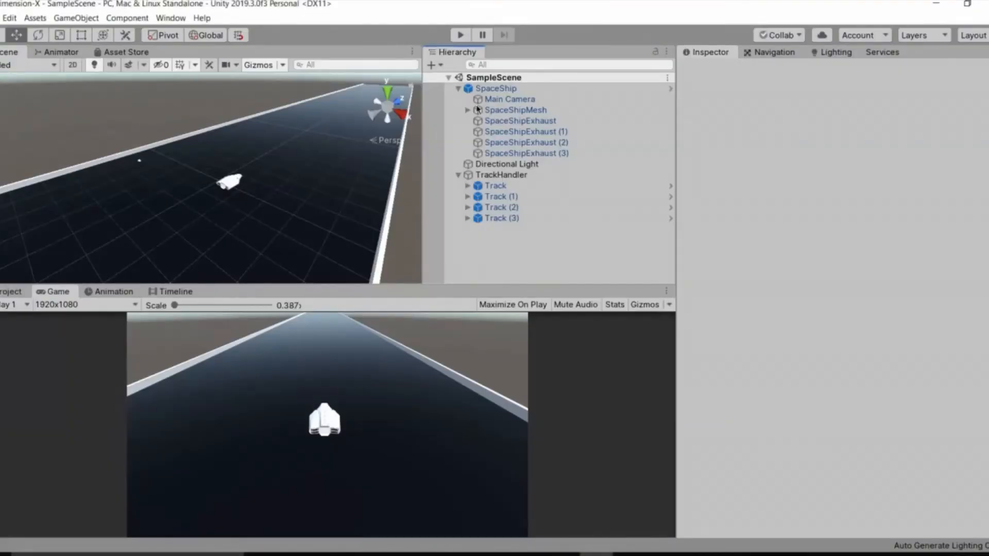
left_click(458, 88)
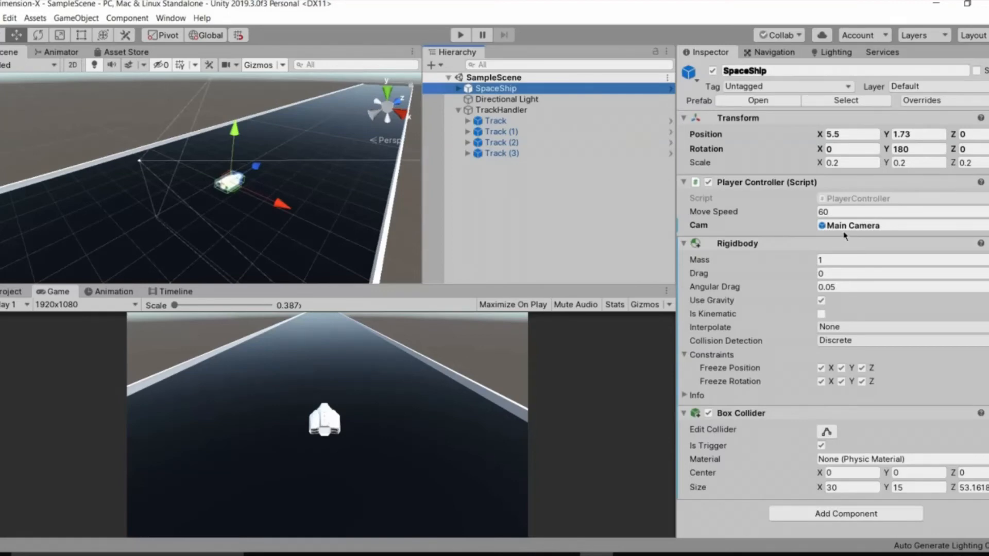
left_click(457, 36)
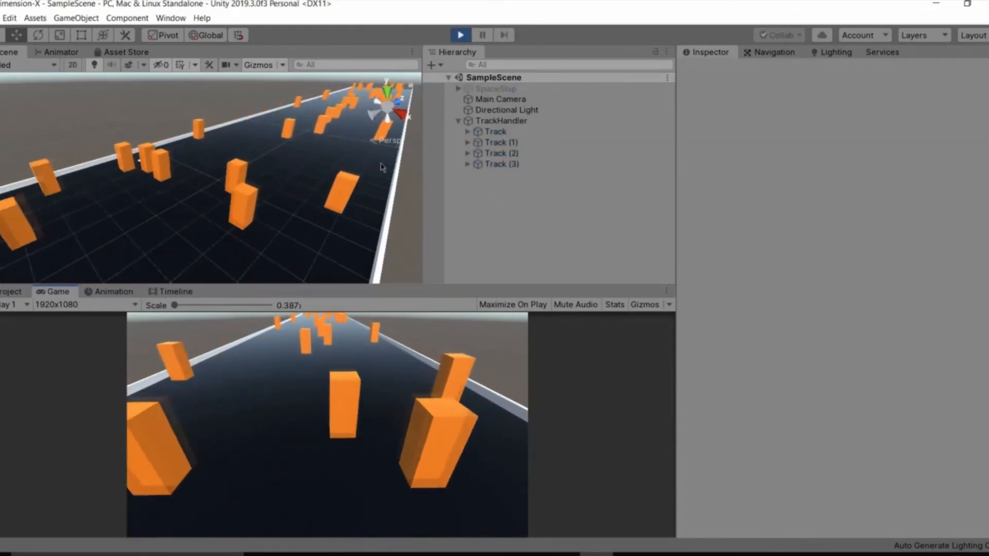
left_click_drag(249, 206, 409, 204, "alt")
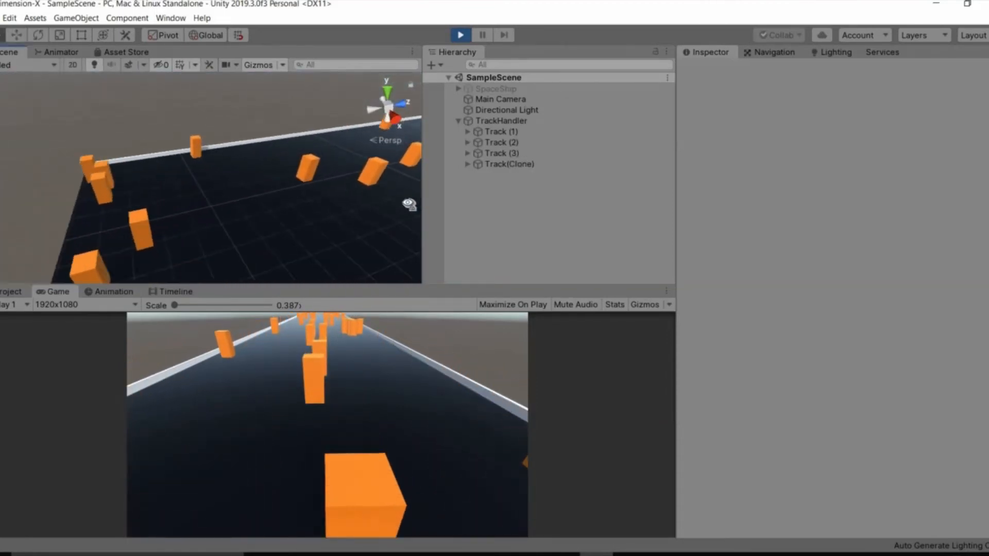
left_click(461, 35)
Run the game again, steer the ship into the track border, inspect the scene after the collision, and stop the game
left_click_drag(316, 133, 386, 229, "alt")
left_click(460, 35)
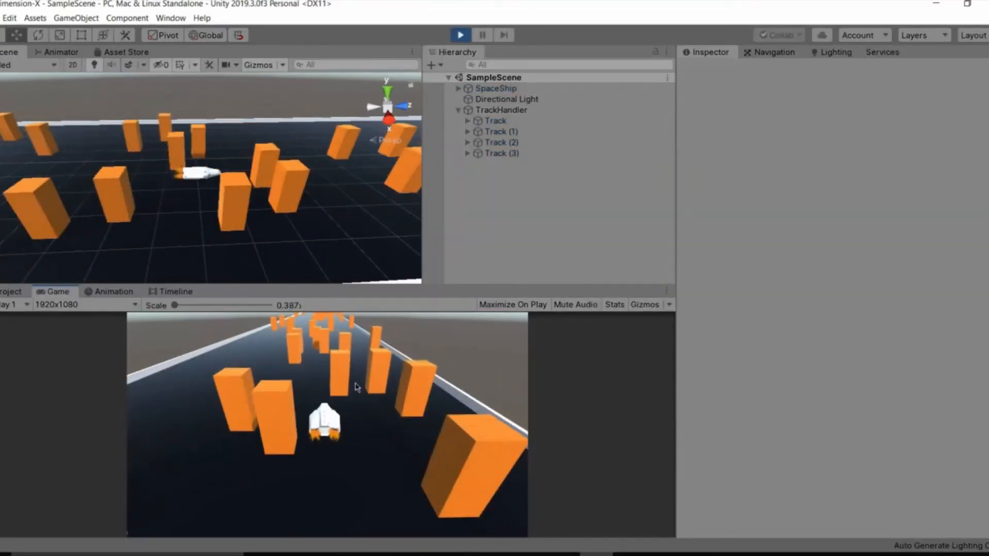
key("a")
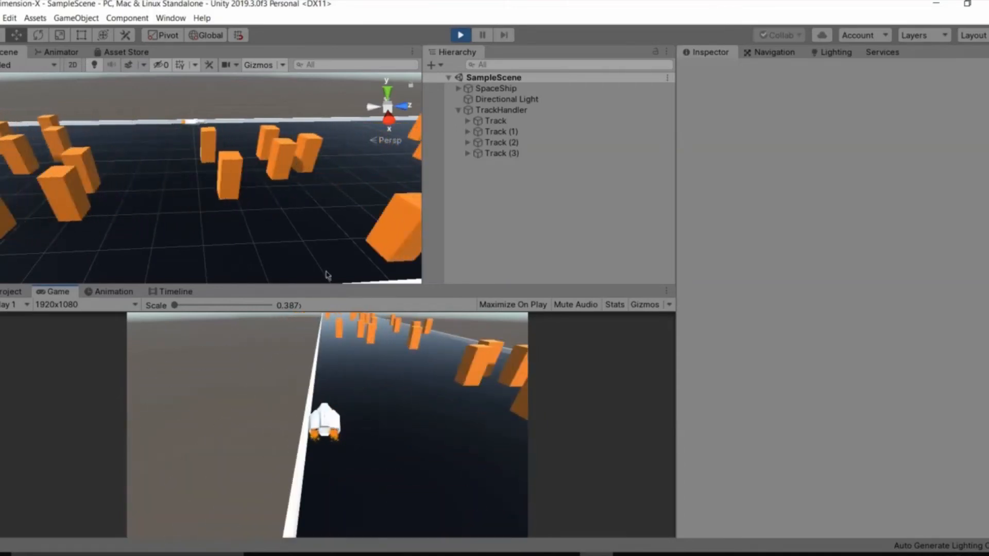
mouse_move(279, 204)
right_mouse_down()
mouse_move(216, 194)
mouse_move(316, 183)
mouse_move(280, 177)
mouse_move(276, 194)
mouse_move(310, 163)
mouse_move(232, 162)
mouse_move(307, 181)
mouse_move(452, 178)
right_mouse_up()
key("w")
scroll(298, 236, "down", 10)
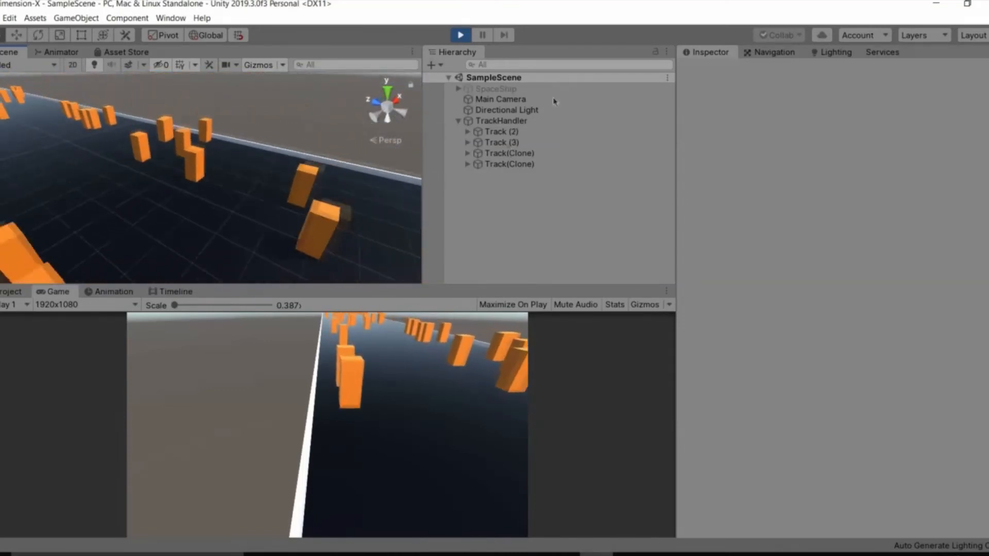
key("ctrl+p")
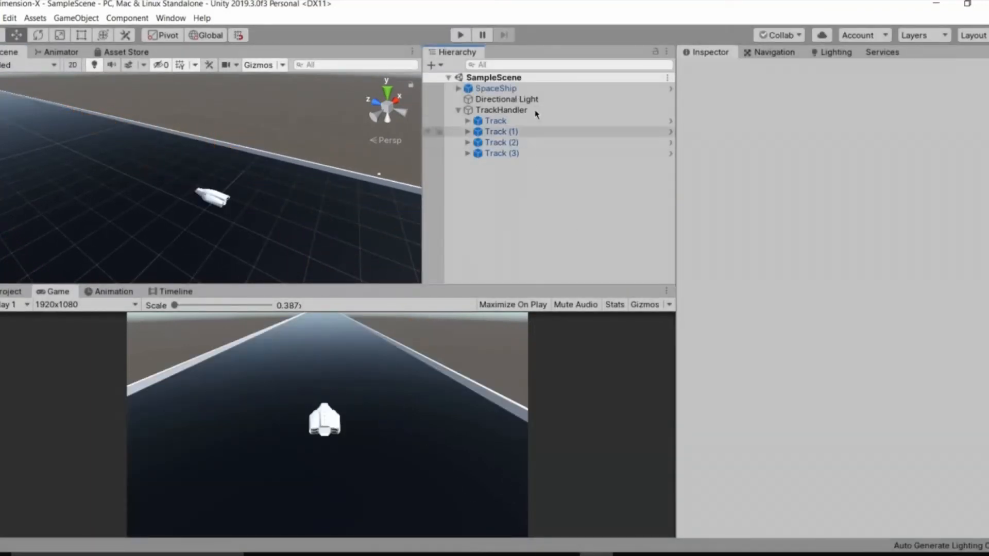
Check the TrackHandler's script component, then switch to Visual Studio, declare a serialized TrackHandler field named th below cam in PlayerController, and save
left_click(640, 110)
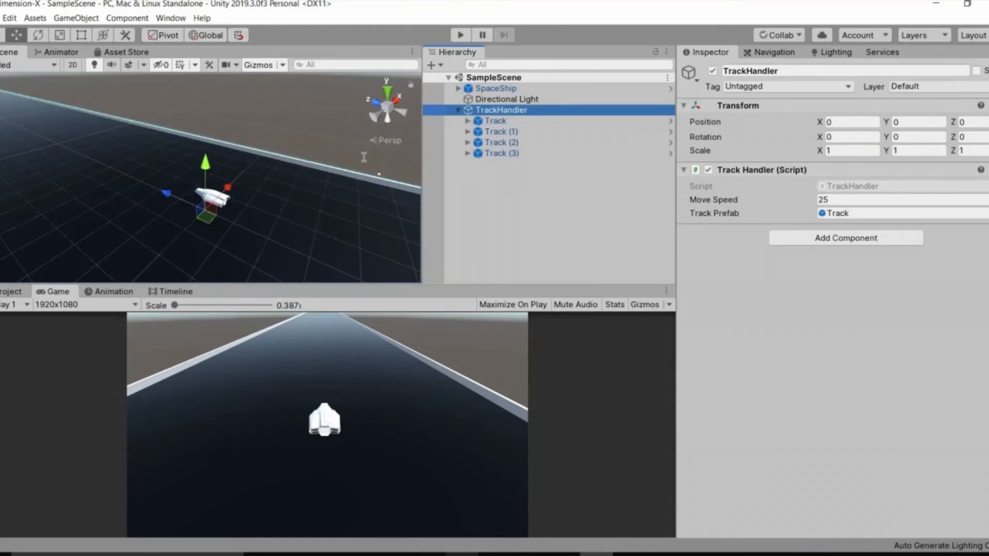
key("alt+Tab")
scroll(224, 165, "up", 5)
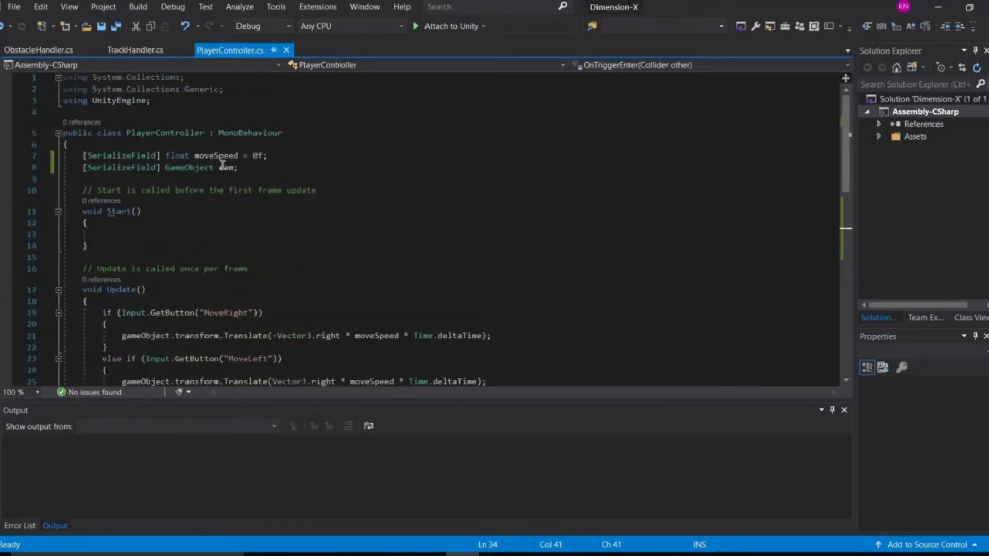
type(";")
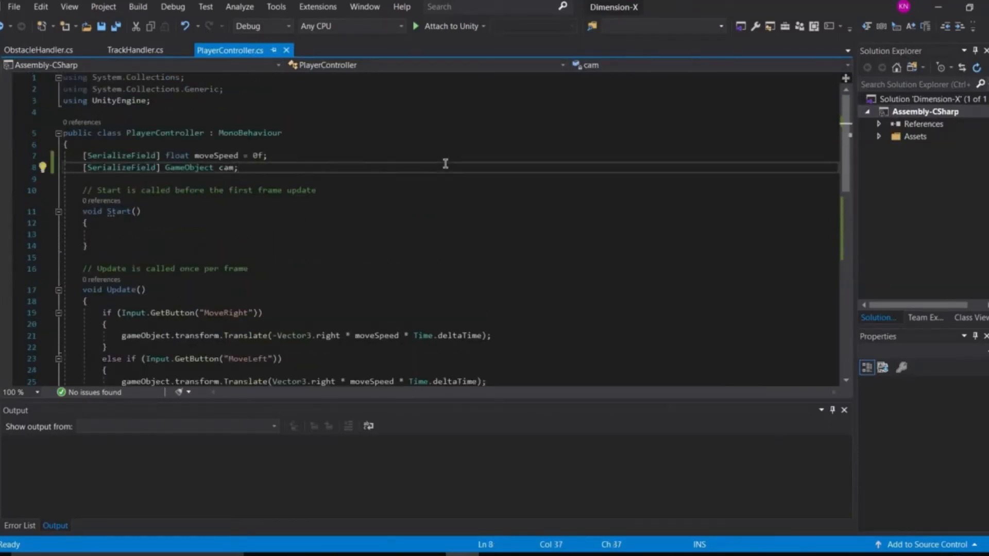
key("Return")
type("[SerializeField")
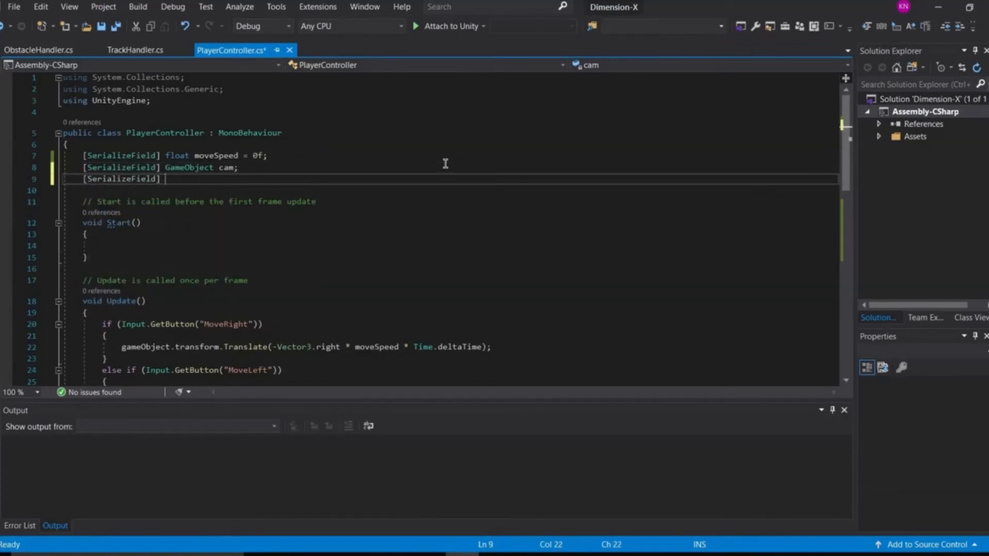
type("] TRackH")
key("Tab")
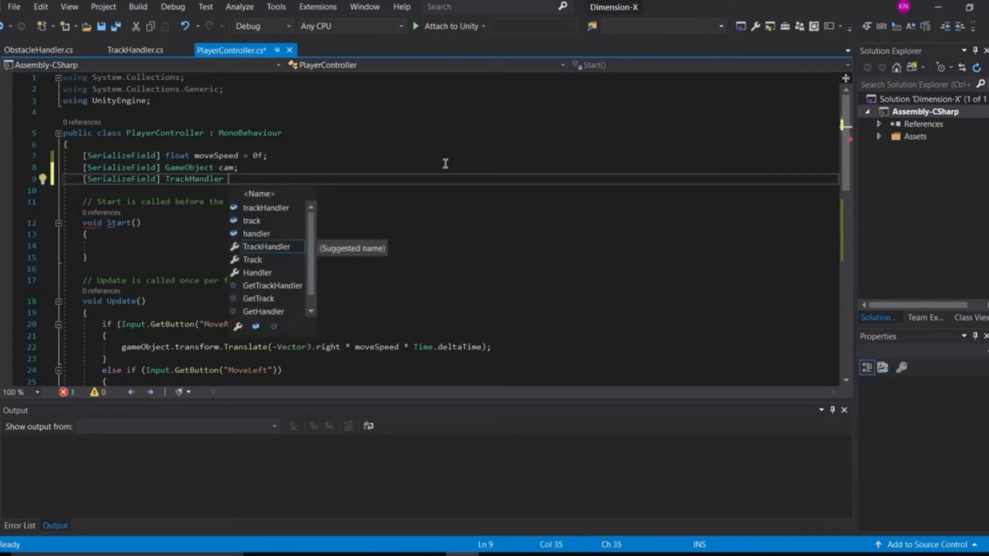
type("t")
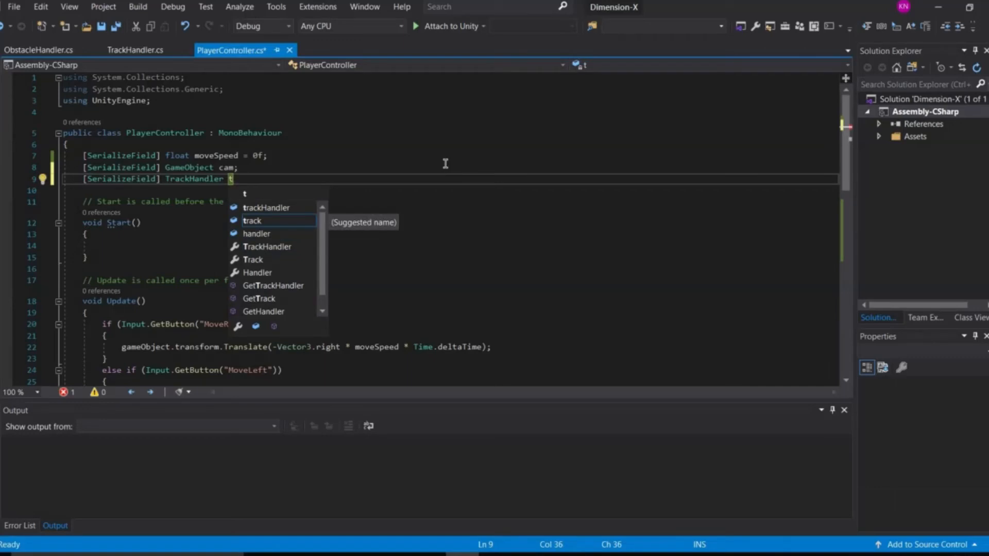
type("h;")
key("ctrl+s")
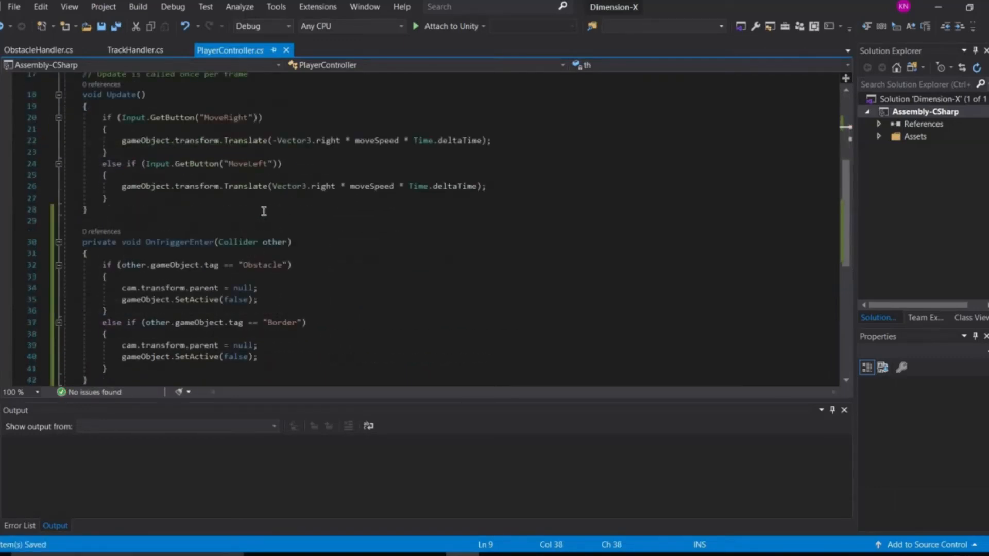
In OnTriggerEnter's "Obstacle" branch, add th.enabled = false; between the cam.transform.parent = null; line and the SetActive(false) call
scroll(271, 220, "down", 2)
left_click(416, 210)
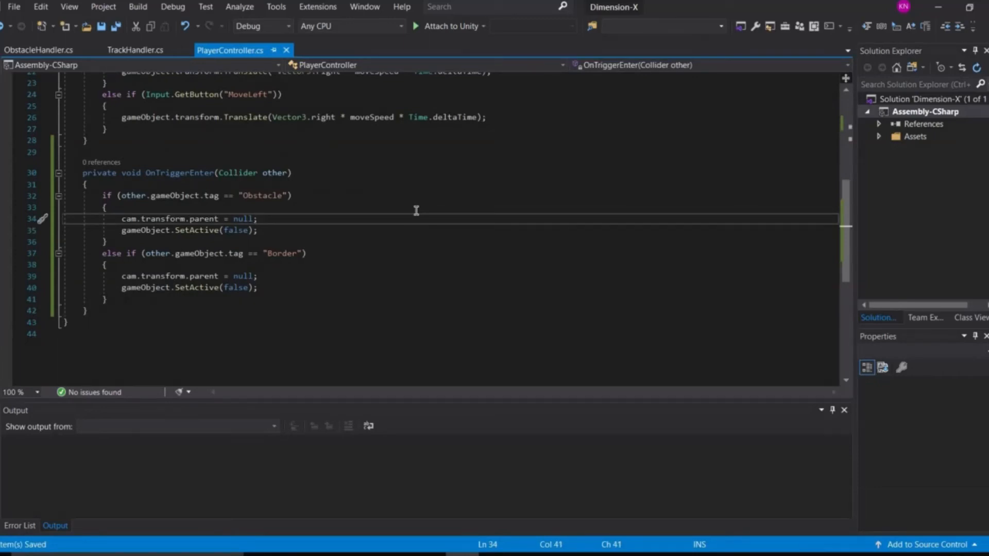
key("Return")
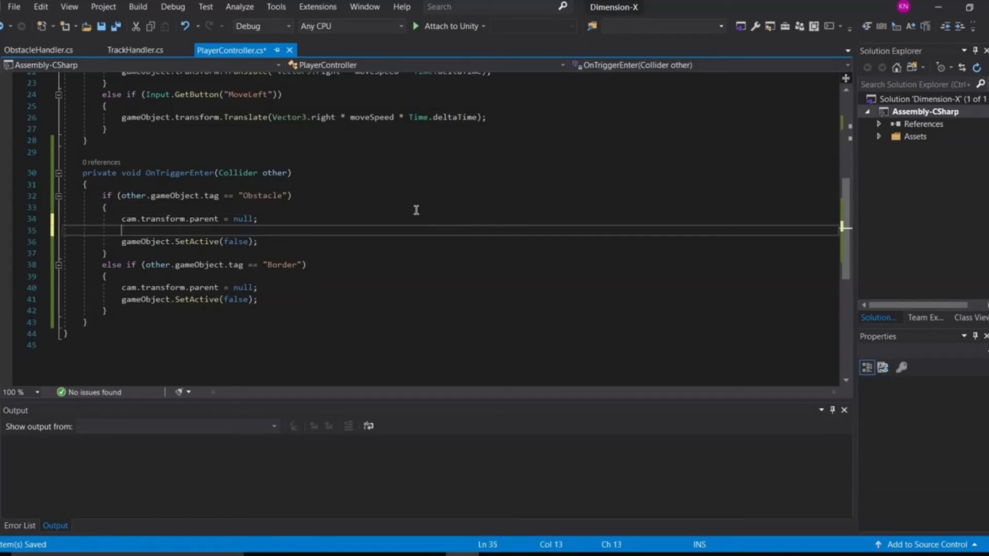
type("th")
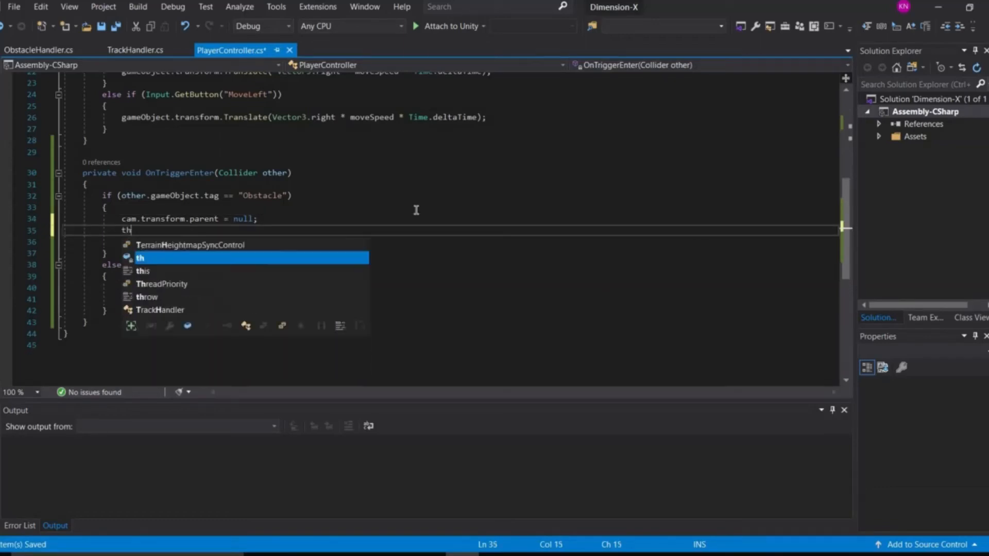
type(".enabled = false;")
In OnTriggerEnter's "Border" branch, add th.enabled = false; between the cam.transform.parent = null; line and the SetActive(false) call, and save PlayerController
key("Down")
key("Down")
key("Down")
key("Down")
key("Down")
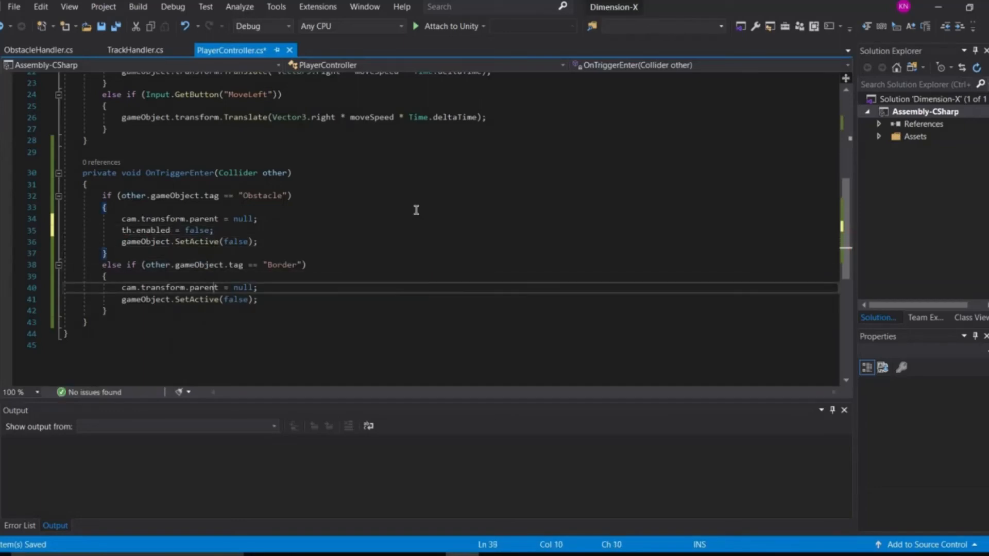
key("End")
key("Return")
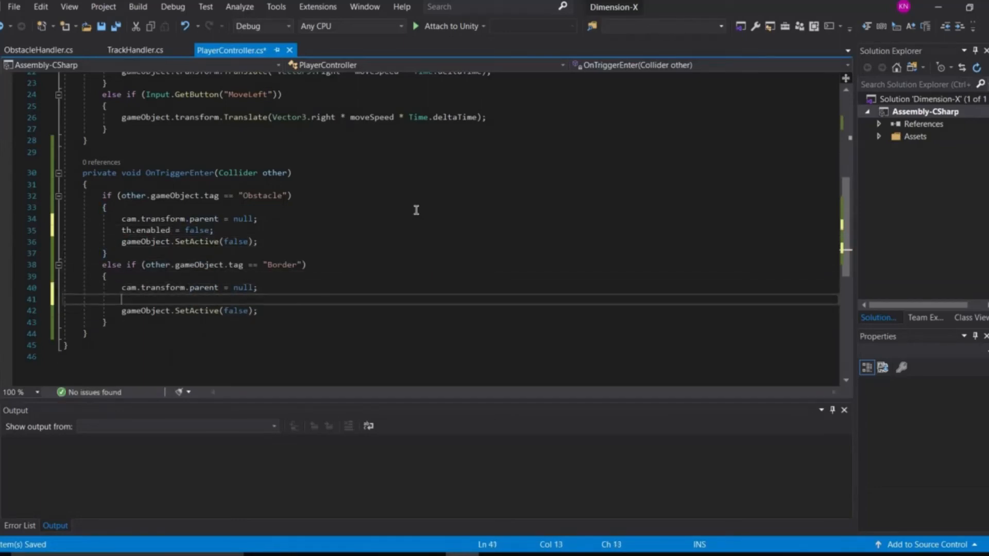
type("th")
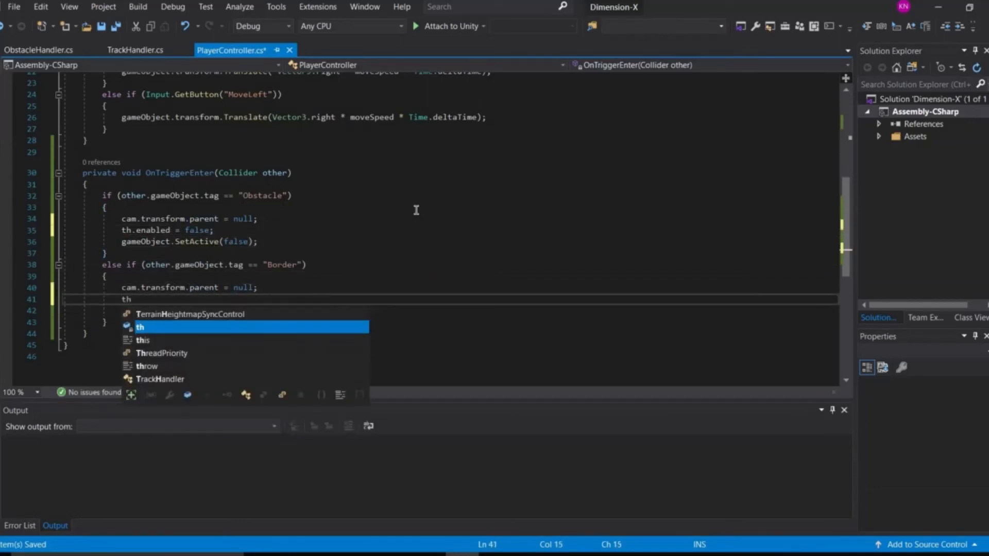
type(".en")
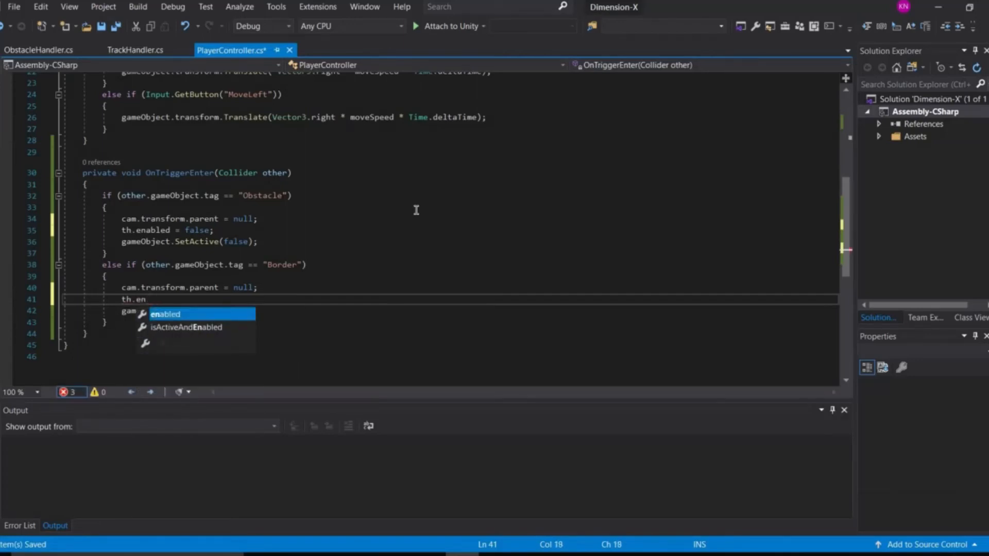
type("abled = false;")
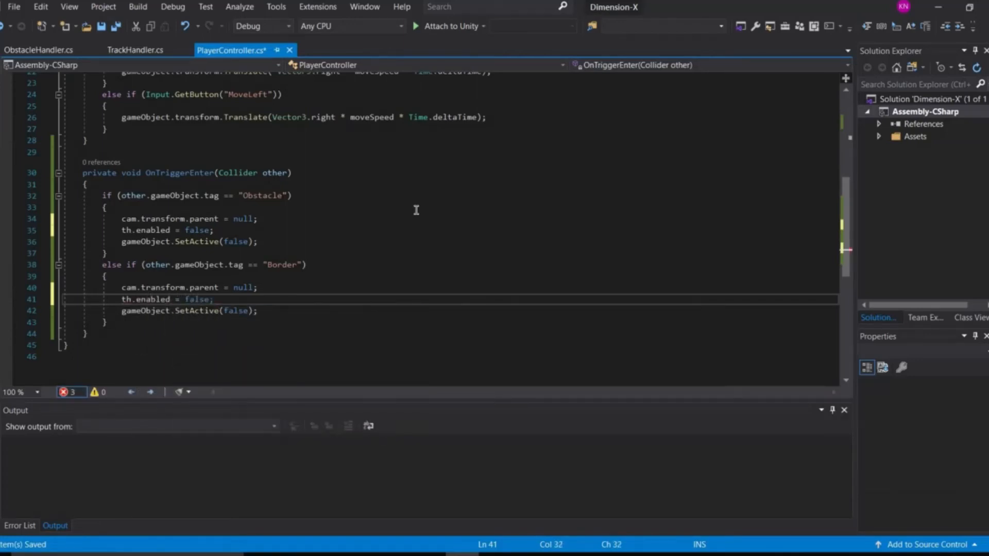
key("ctrl+s")
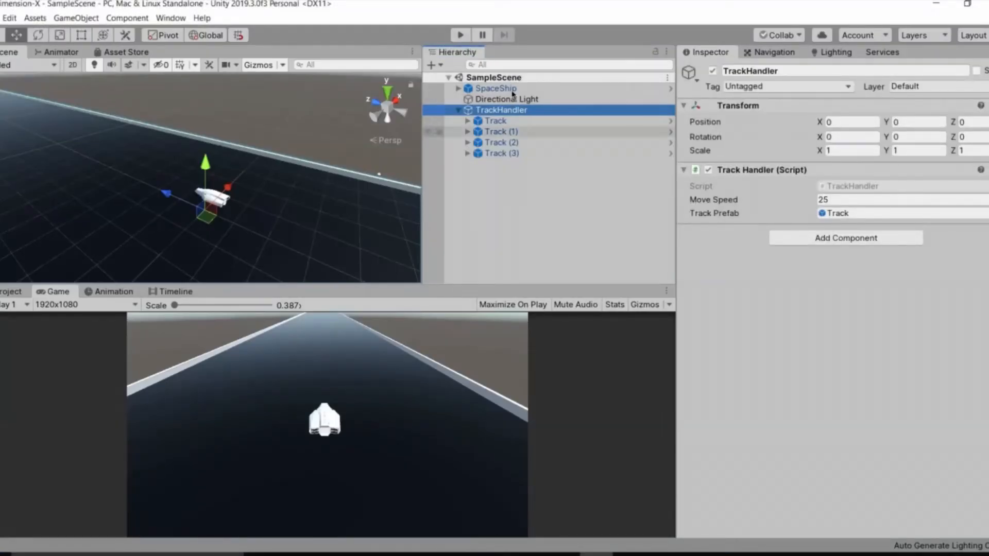
Switch to Unity and assign the TrackHandler object to the Th field of the SpaceShip's Player Controller script
left_click(496, 88)
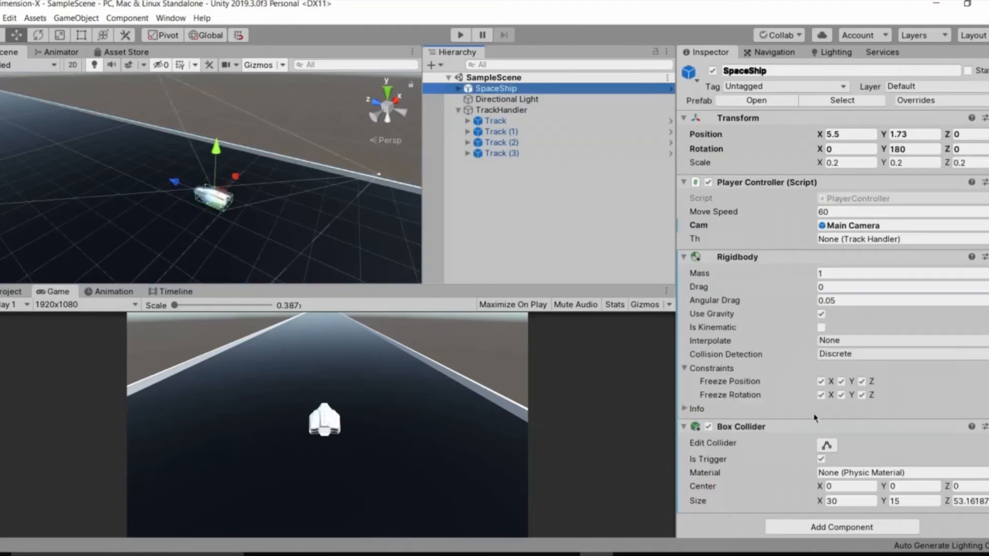
scroll(971, 362, "down", 1)
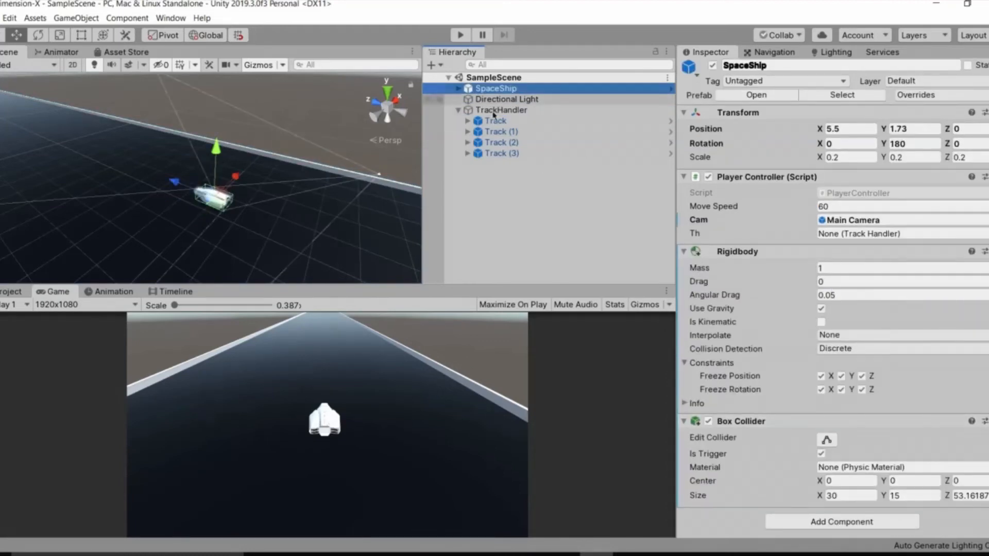
left_click_drag(497, 110, 836, 235)
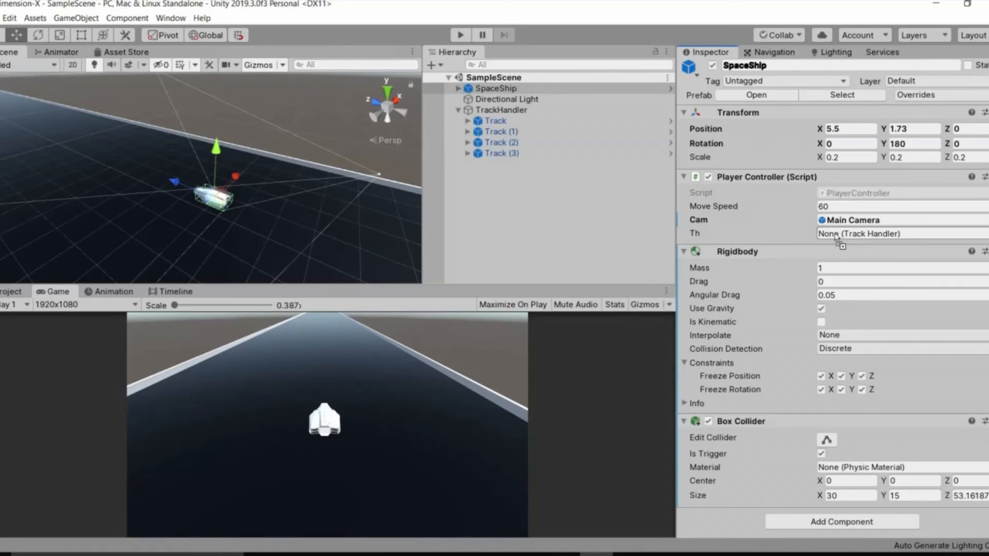
left_click_drag(834, 238, 834, 238)
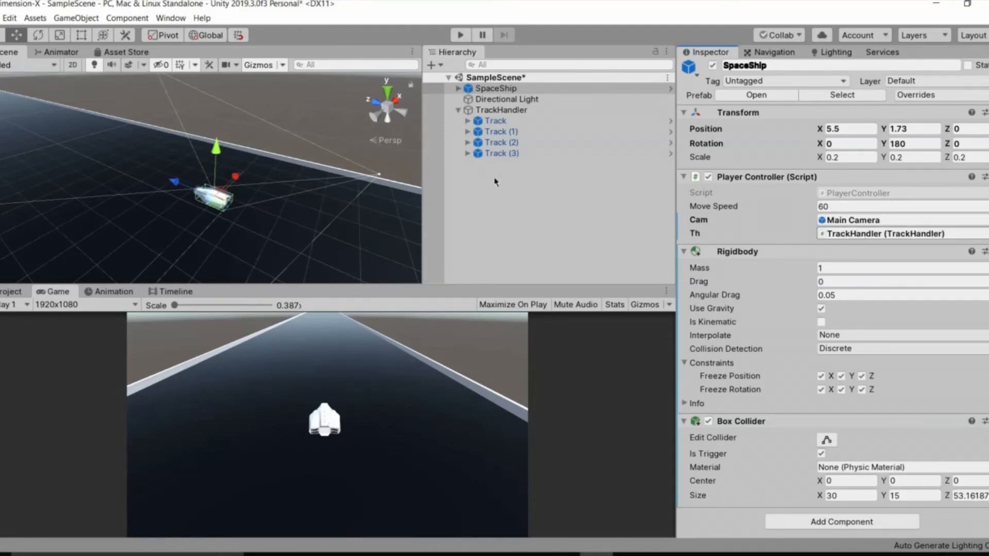
left_click(541, 206)
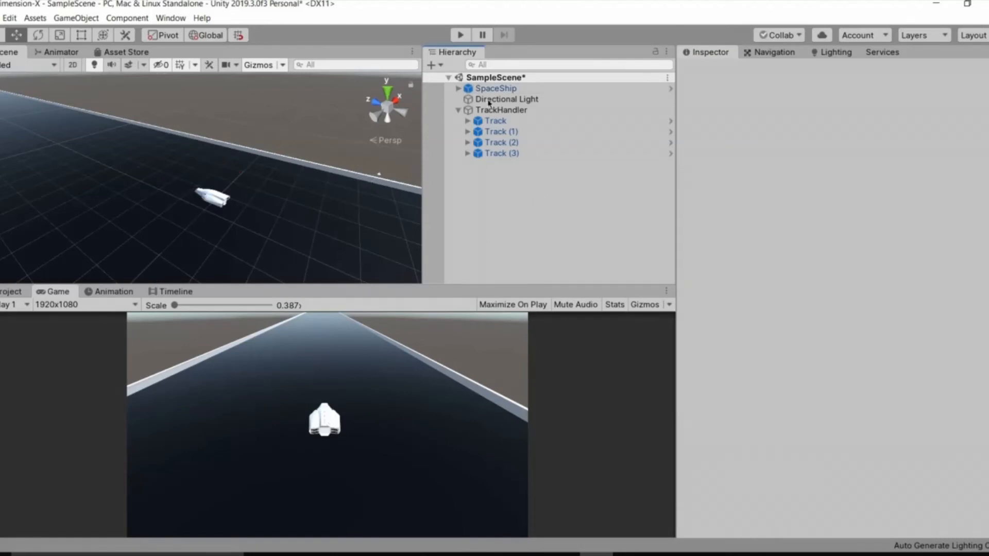
Run the game through an obstacle collision, look around the scene, and stop the game
left_click(461, 35)
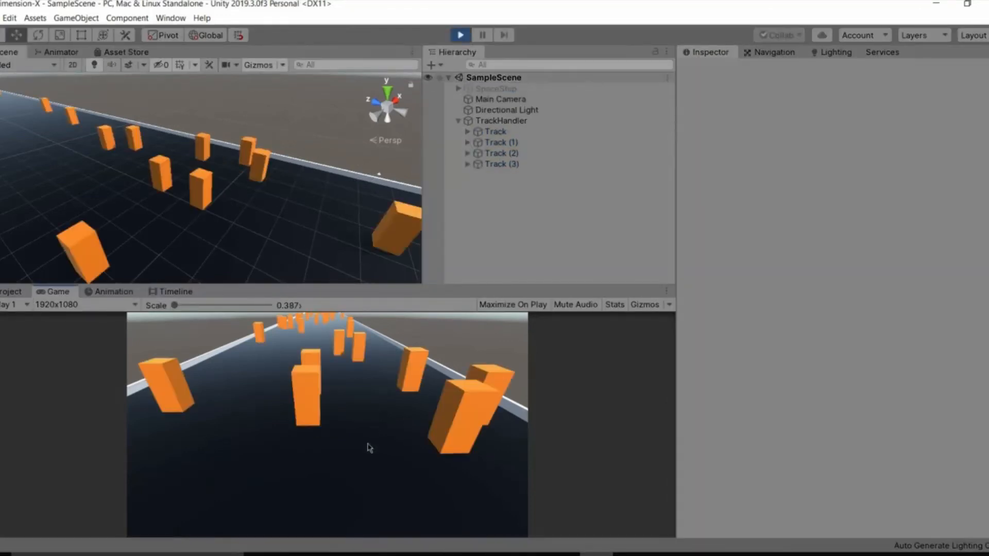
right_click_drag(216, 195, 432, 76)
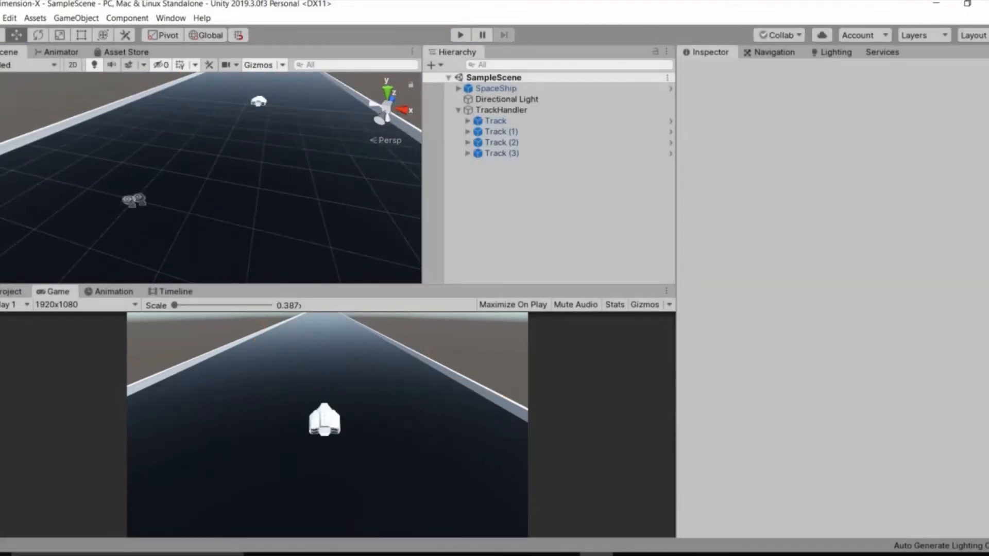
right_click_drag(132, 200, 103, 207)
key("s")
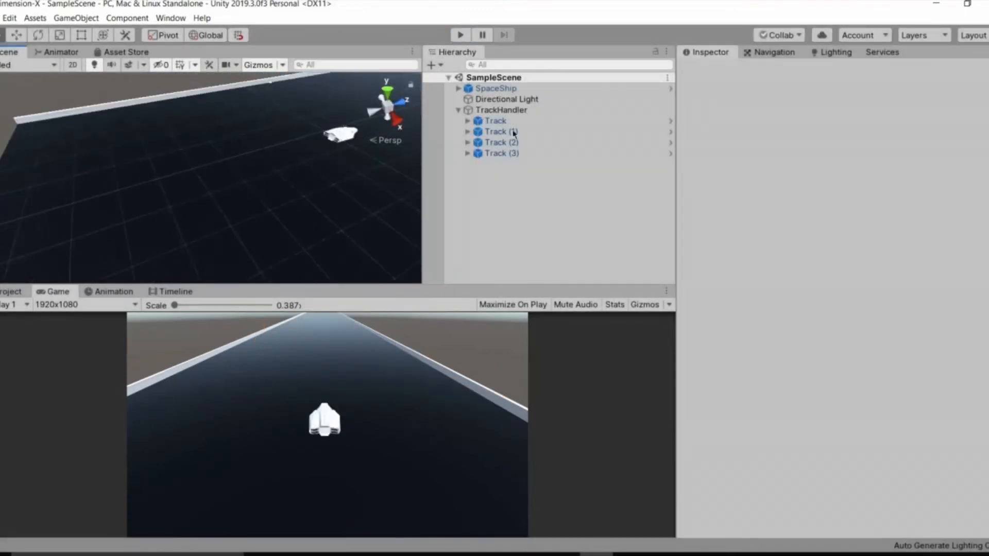
Check the first Track's components down to its Obstacle Handler script, deselect it, and save the scene
left_click(498, 123)
right_click_drag(302, 230, 741, 405)
scroll(740, 404, "down", 5)
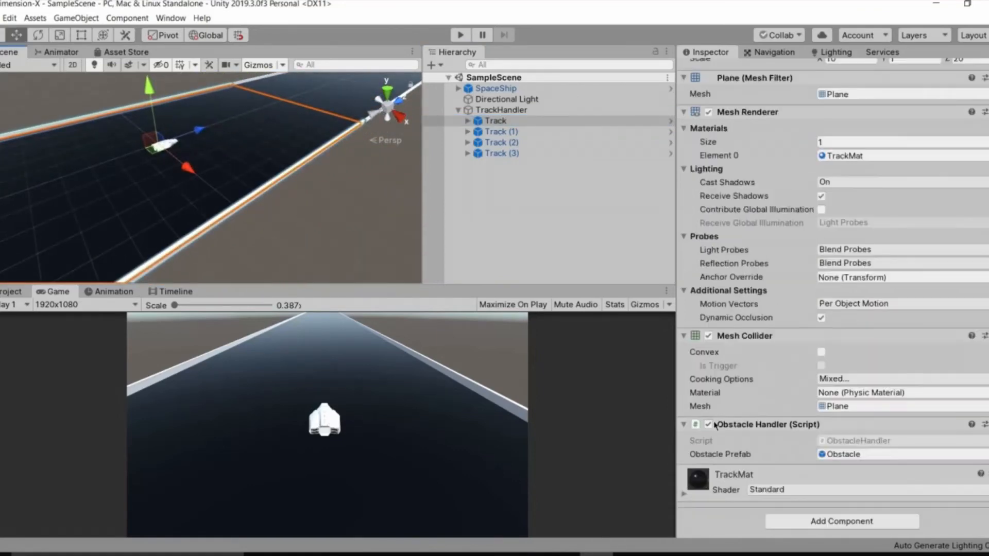
left_click(550, 225)
key("ctrl+s")
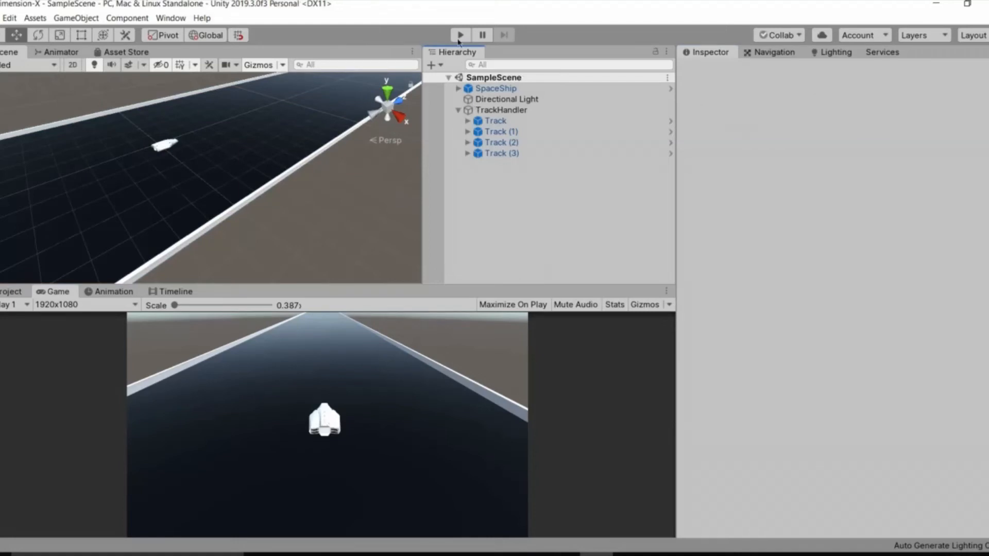
Run the game again and steer the spaceship from side to side between the obstacles until it hits one
left_click(461, 36)
key("ctrl+p")
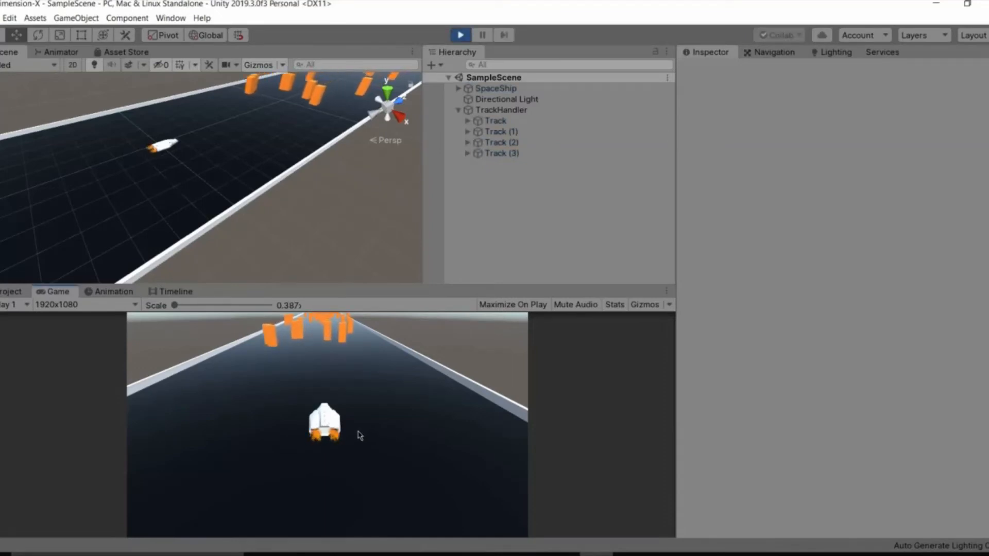
key("Left")
key("Right")
key("Right")
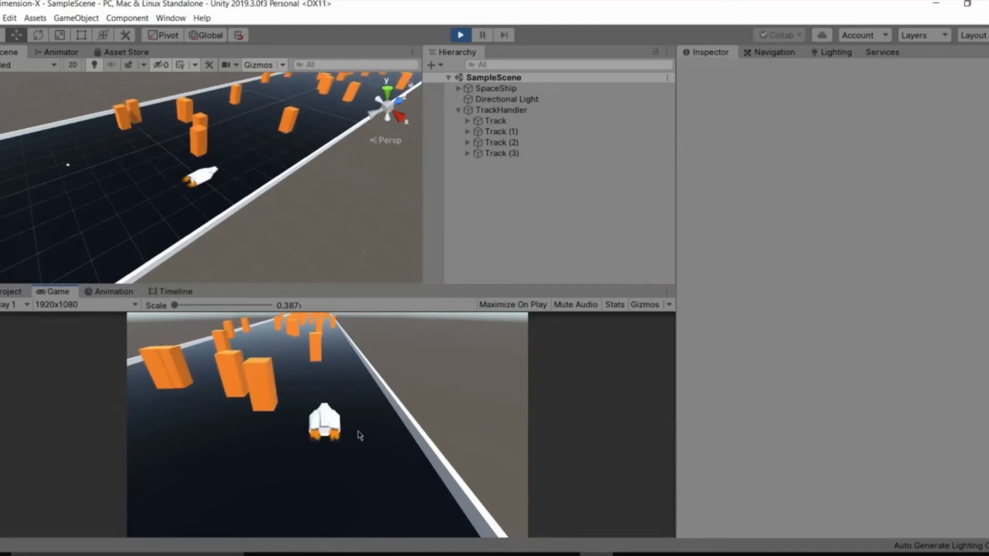
key("Left")
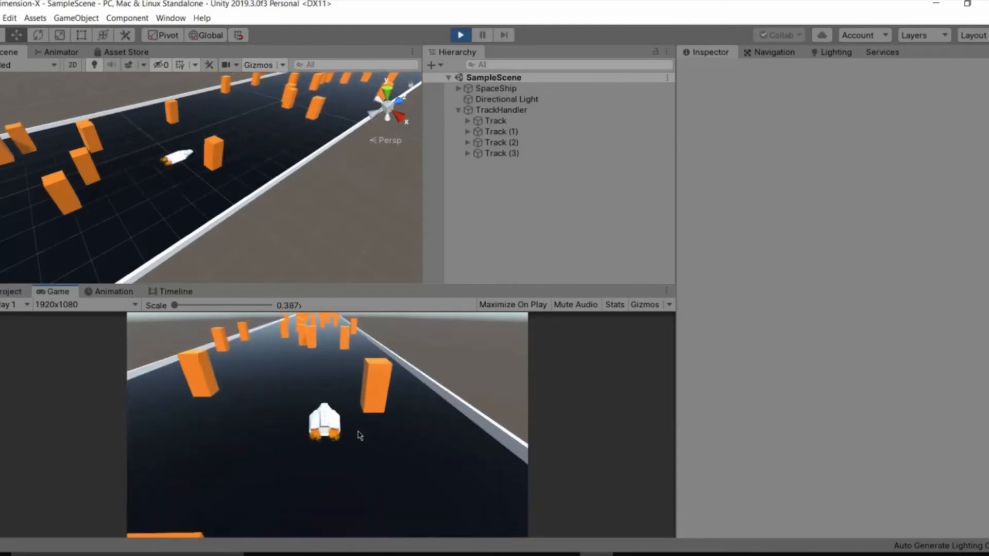
key("Right")
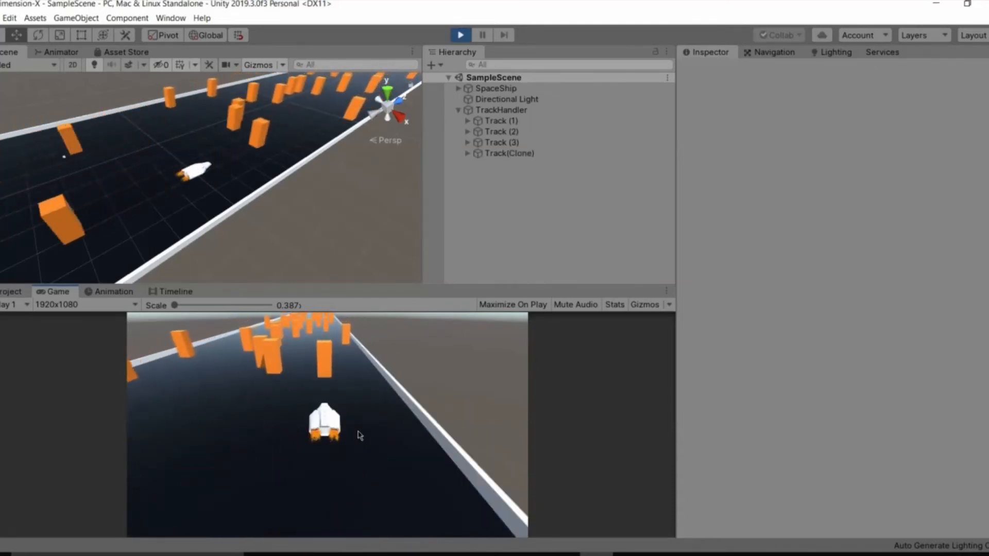
Check TrackHandler's script component in the running game, toggle it on and off again to compare the track's movement, and stop the game
right_click_drag(312, 174, 324, 152)
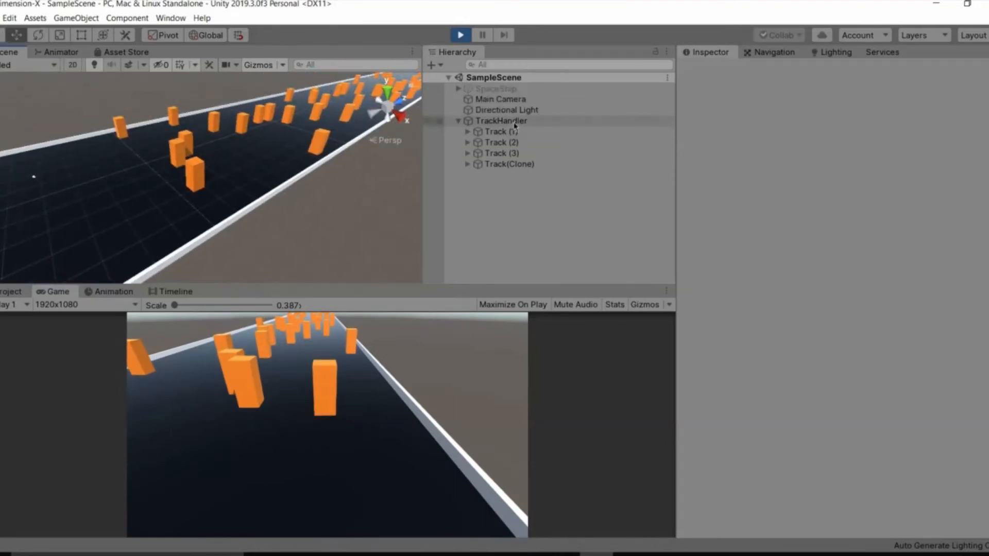
left_click(515, 123)
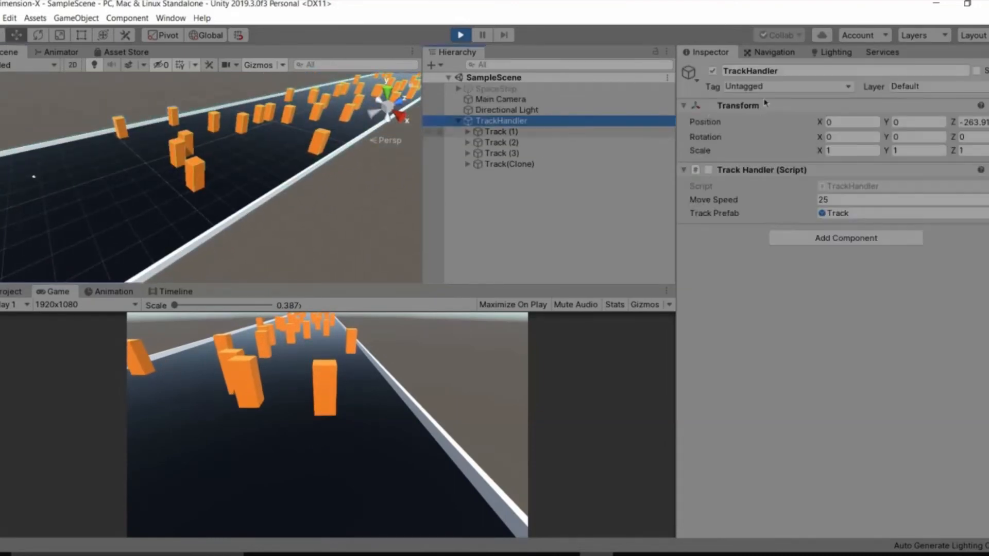
left_click(709, 170)
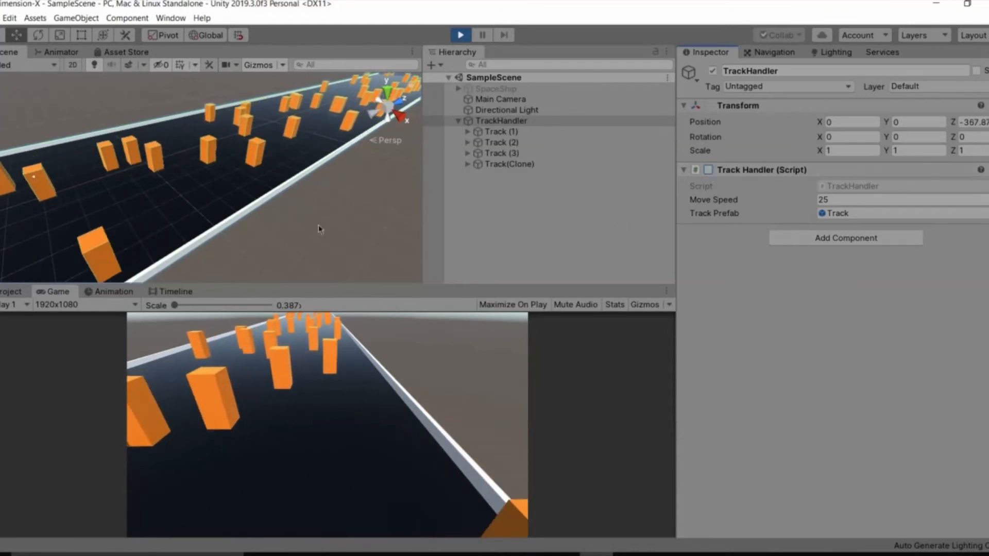
right_click_drag(278, 176, 497, 196)
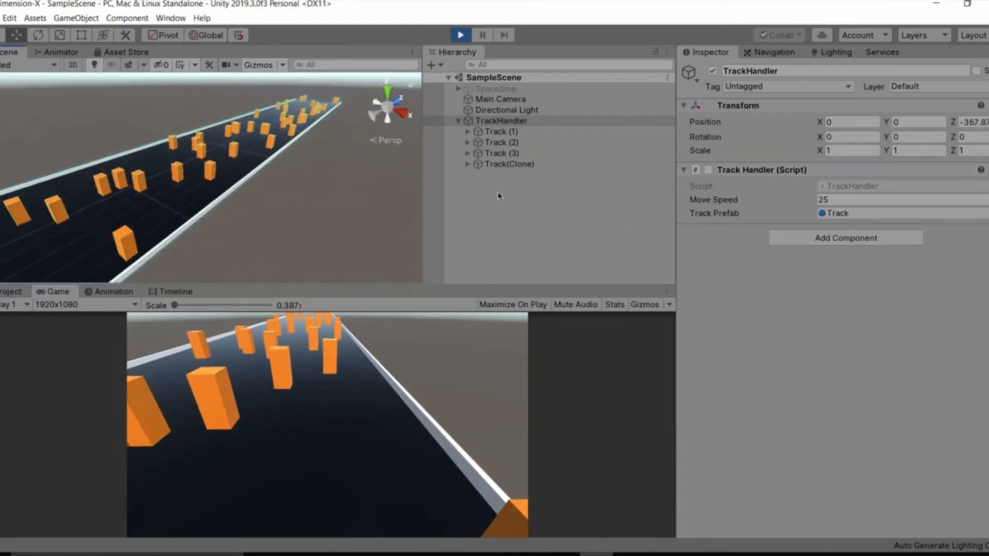
key("ctrl+p")
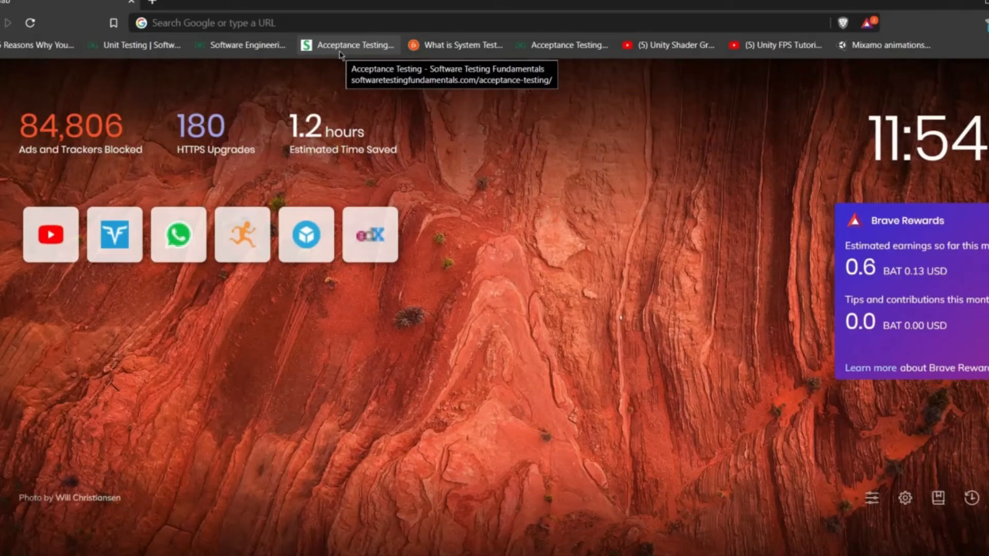
Switch to the web browser, search for "unity assets store", and open the Unity Asset Store site
left_click(298, 27)
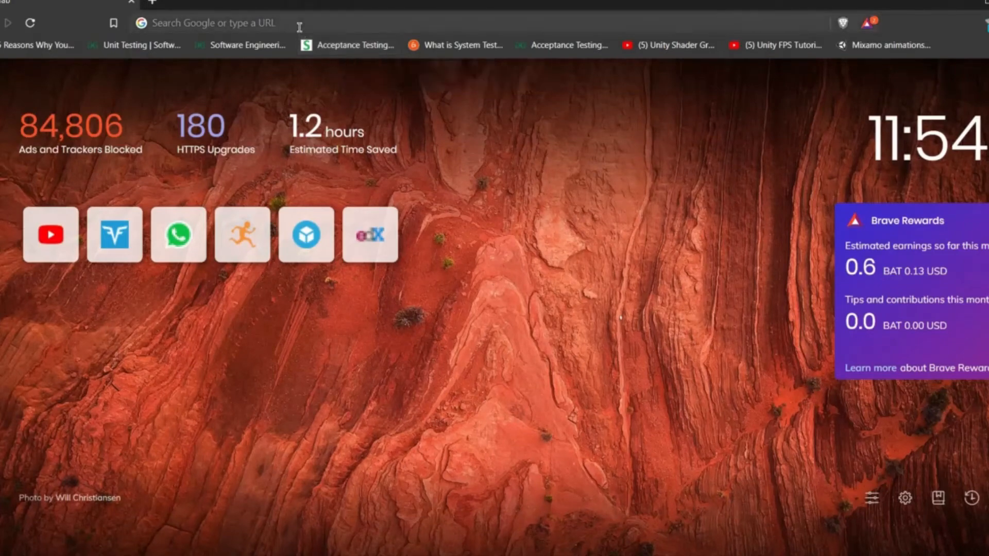
type("unity ass")
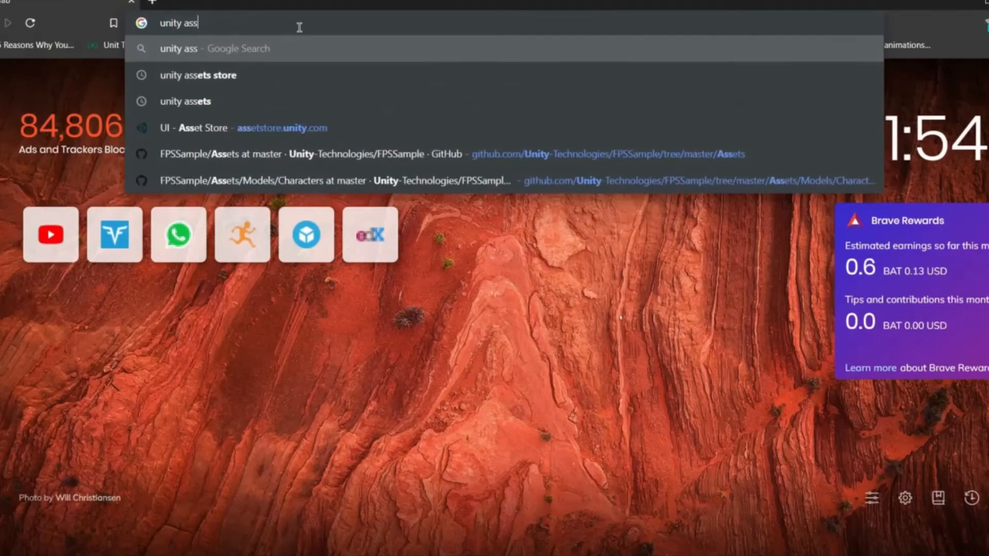
key("Down")
key("Return")
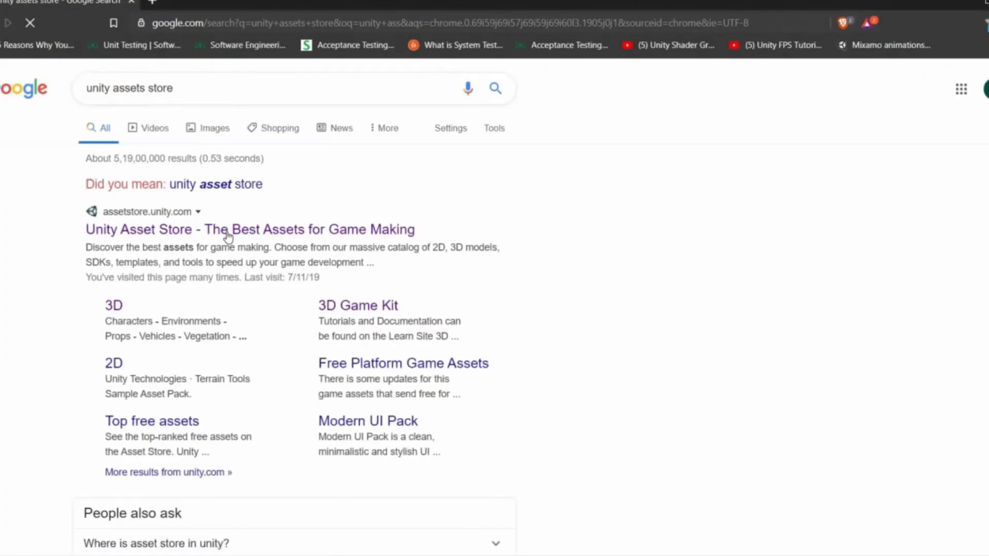
left_click(242, 232)
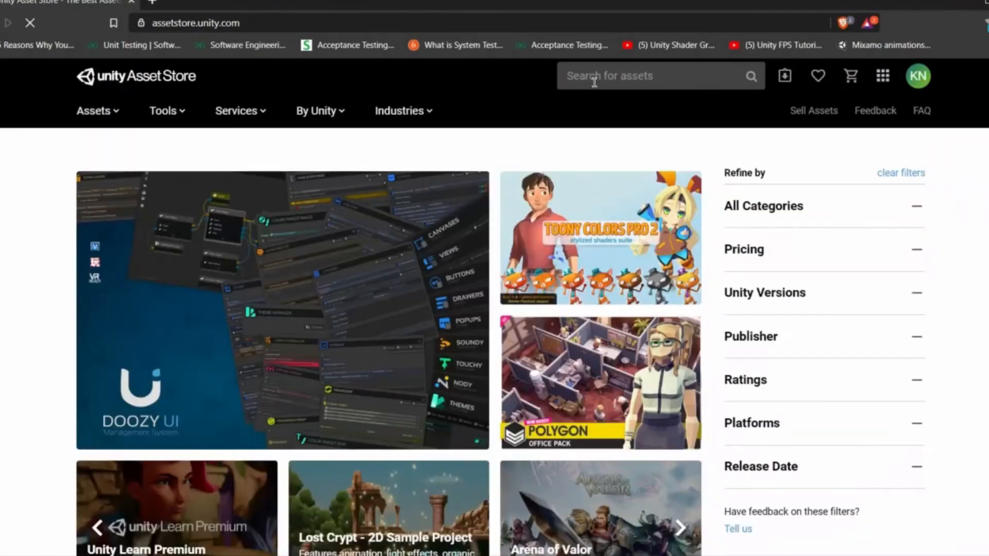
Search the Asset Store for "UI" and filter the results to Free Assets
left_click(594, 82)
type("UI")
key("Return")
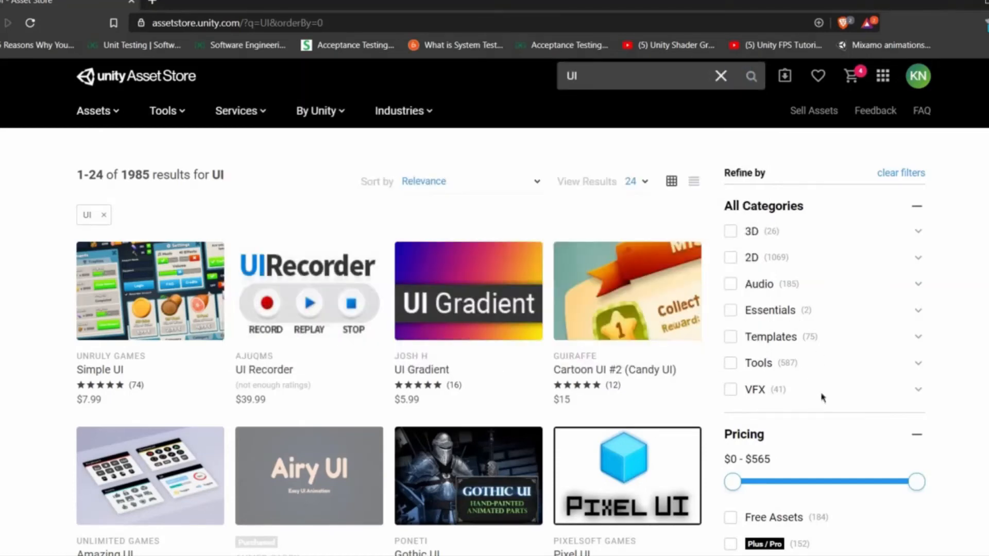
scroll(795, 320, "down", 4)
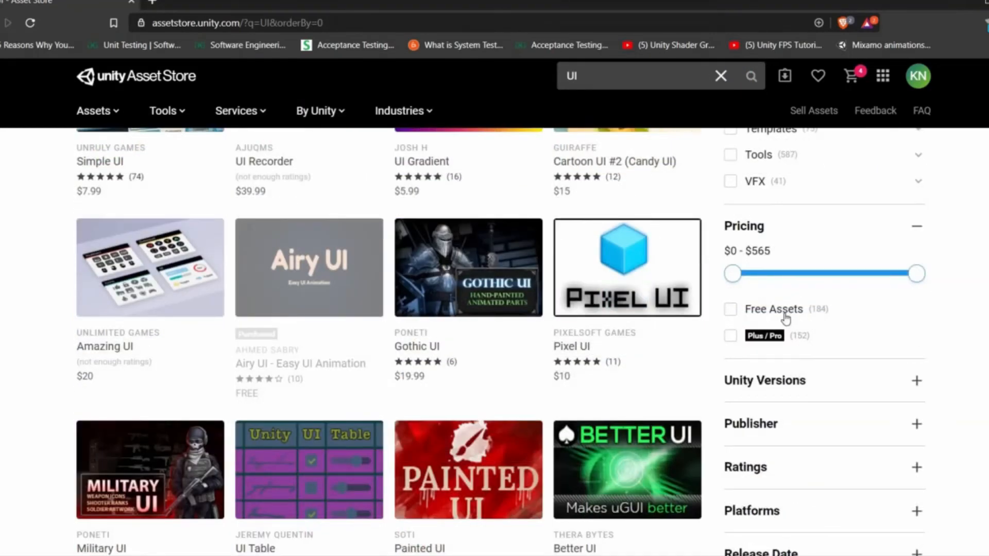
left_click(784, 315)
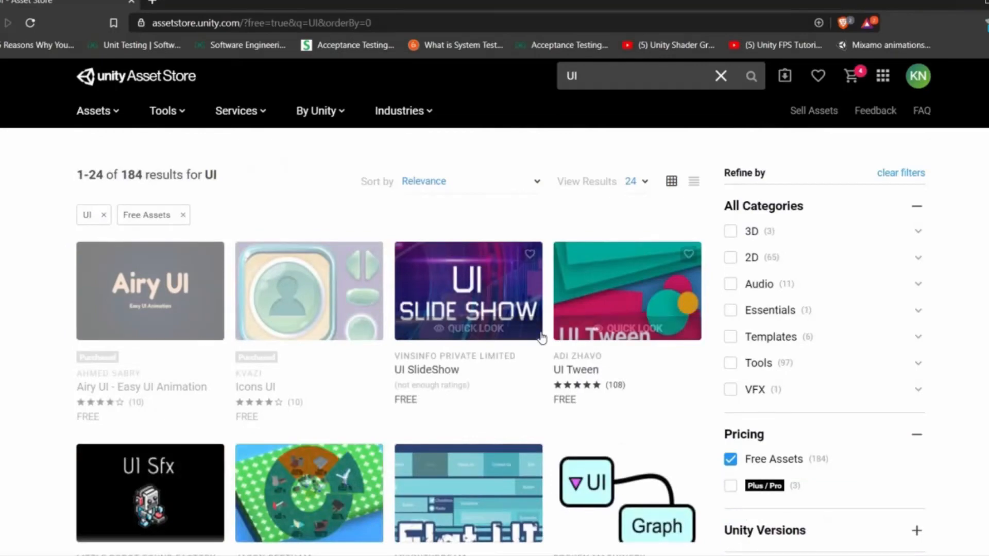
Open the Unity Samples: UI asset's page from the search results and send the asset to the Unity Editor
scroll(541, 341, "down", 8)
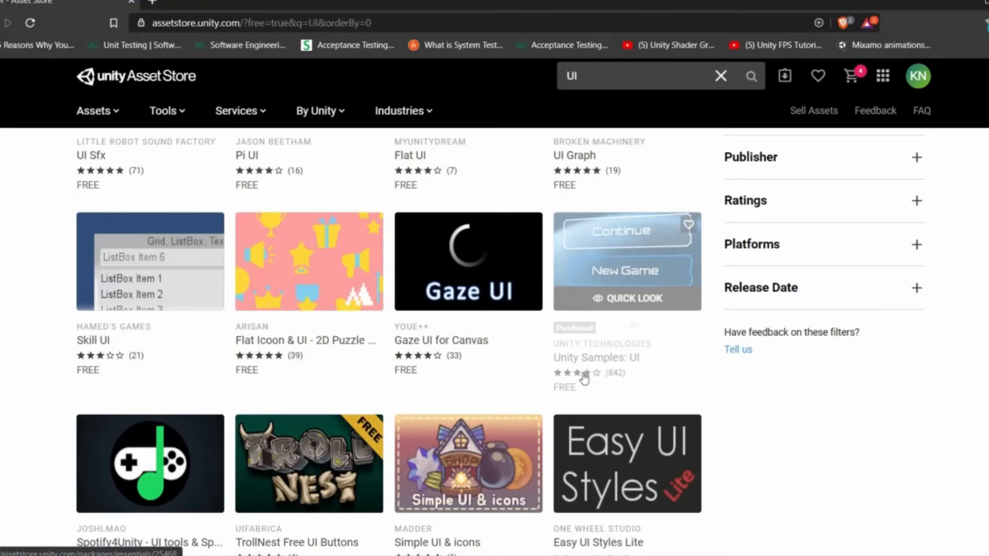
left_click(604, 242)
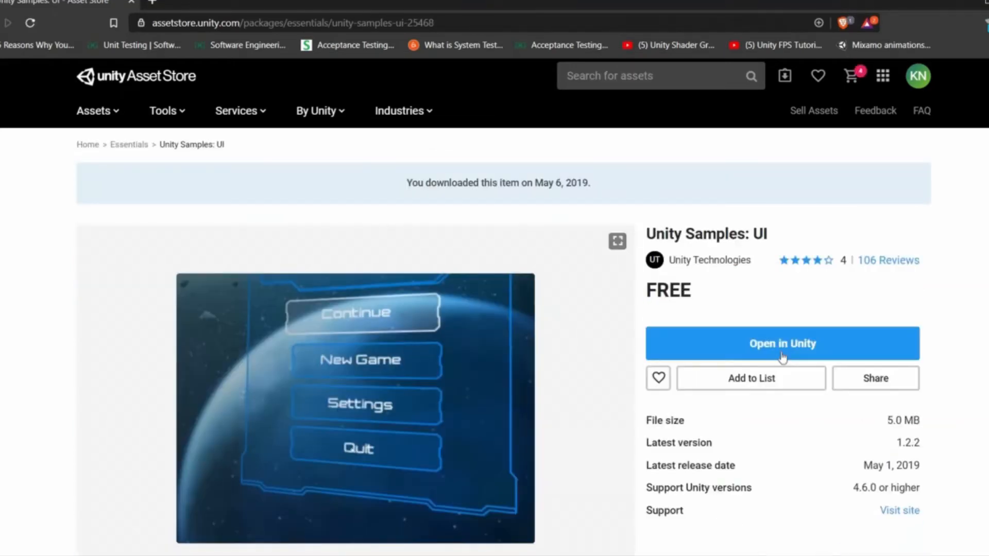
left_click(782, 355)
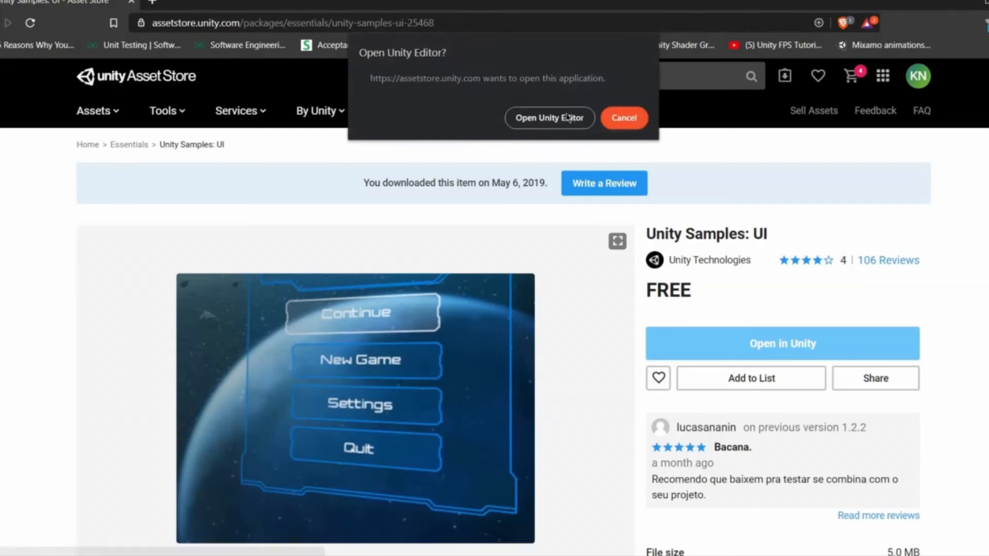
left_click(565, 124)
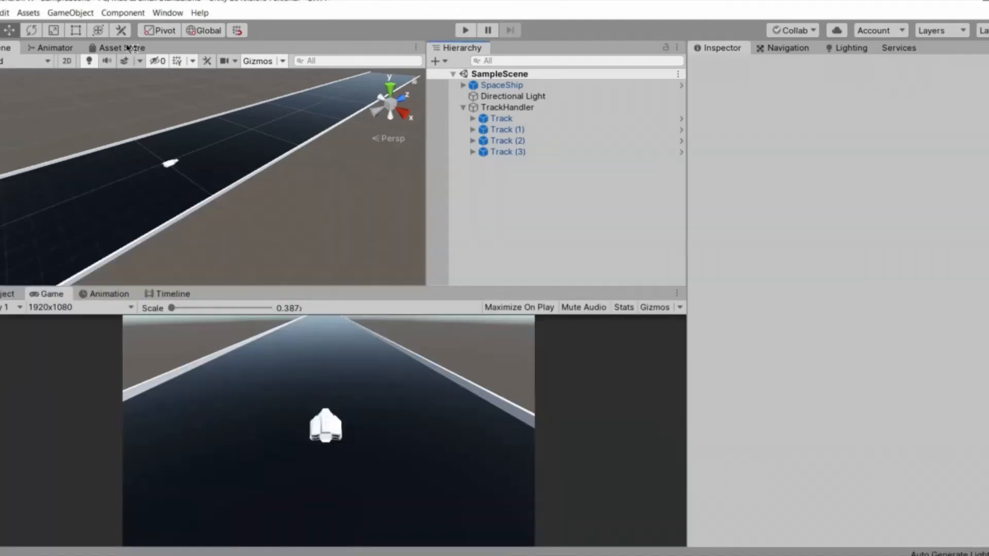
Show the Asset Store window inside the Unity Editor and maximize it
left_click(136, 50)
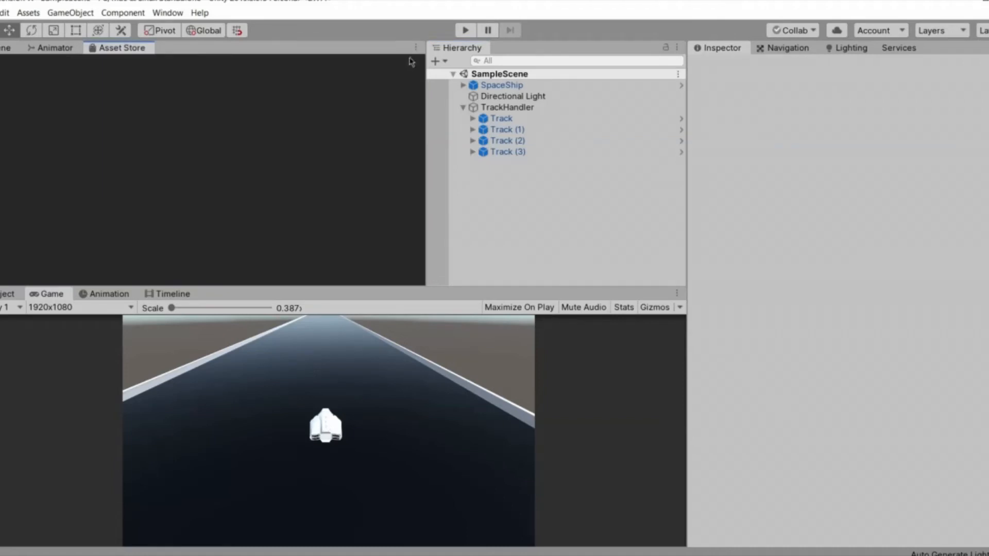
left_click(416, 48)
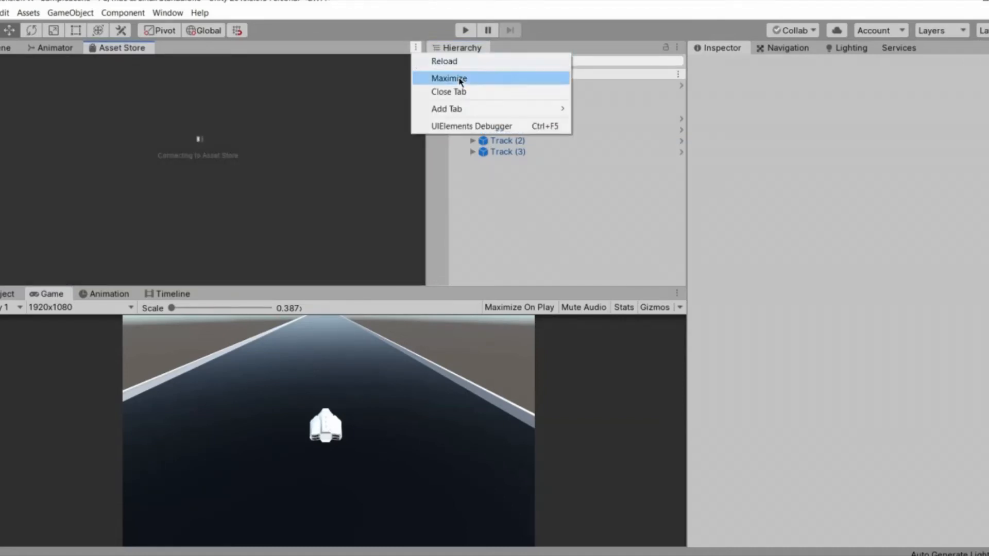
left_click(456, 78)
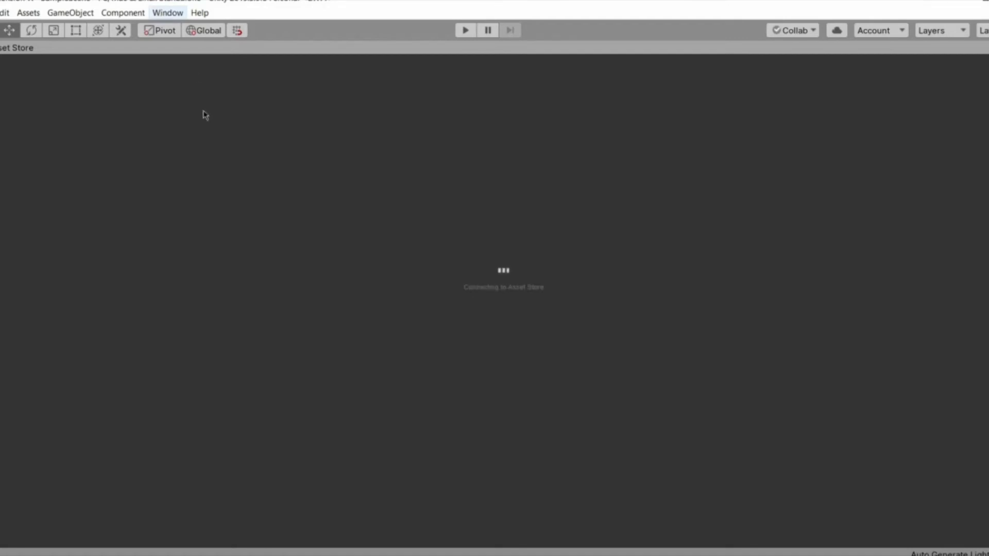
left_click(168, 13)
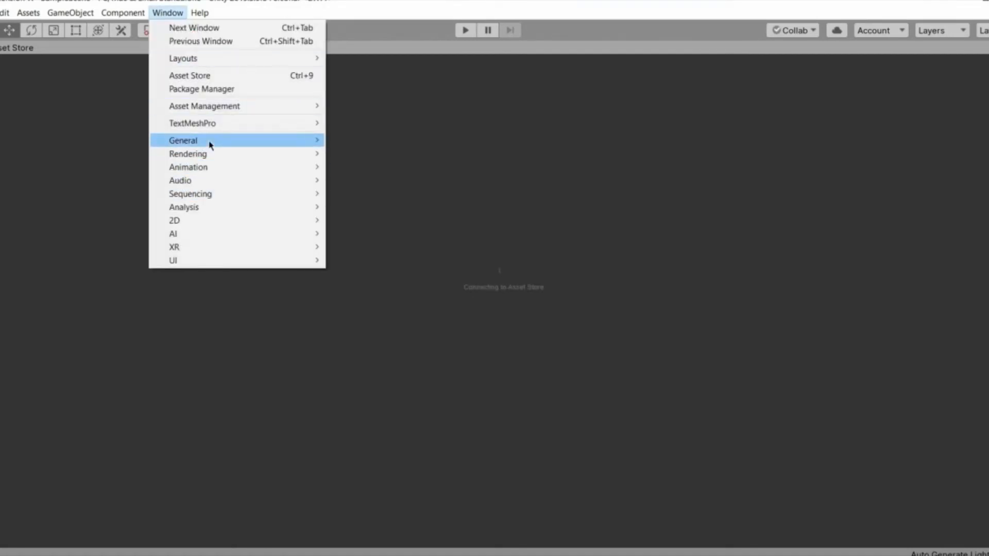
mouse_move(211, 146)
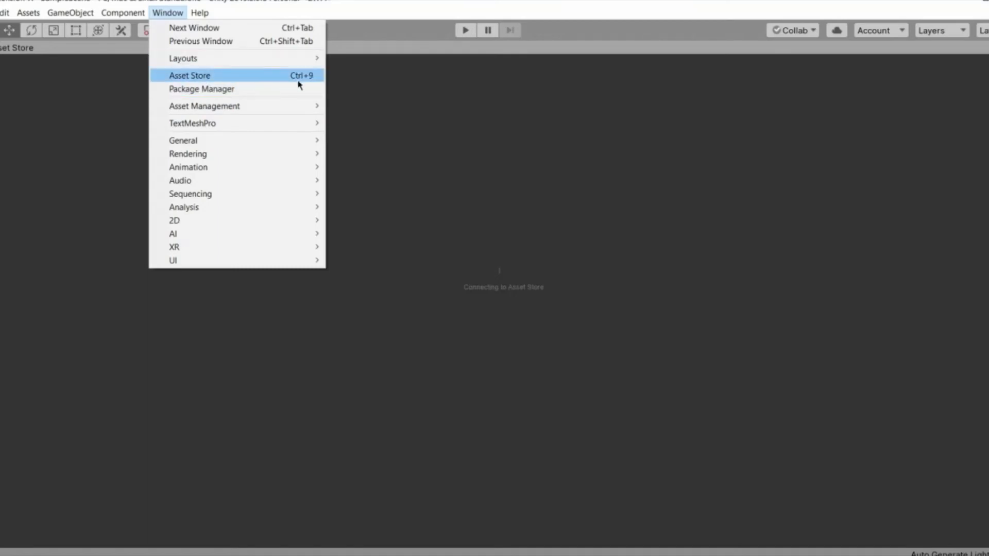
left_click(114, 61)
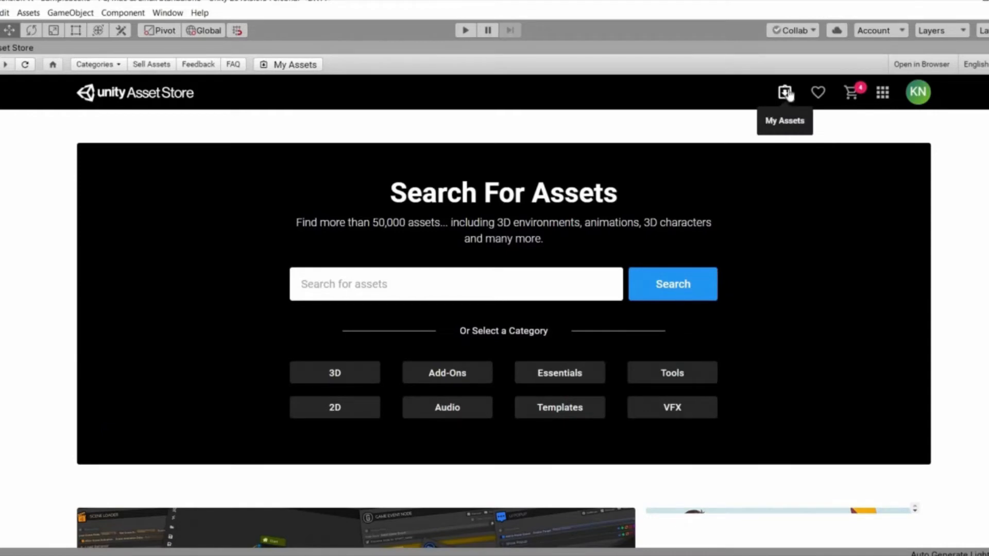
Open the My Assets page, dismiss the new-features notice, and search the owned assets for "UI"
left_click(785, 93)
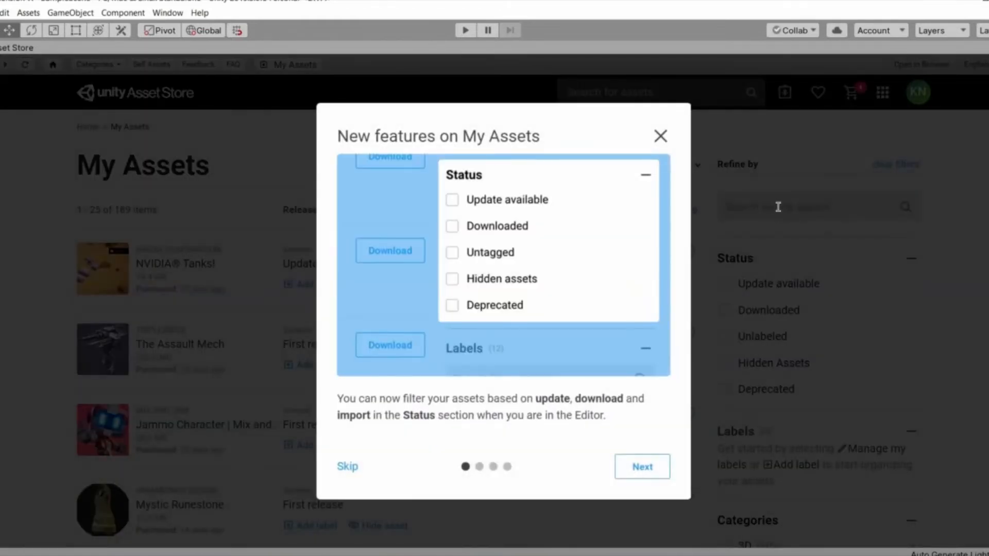
left_click(778, 207)
left_click(778, 207)
type("UI")
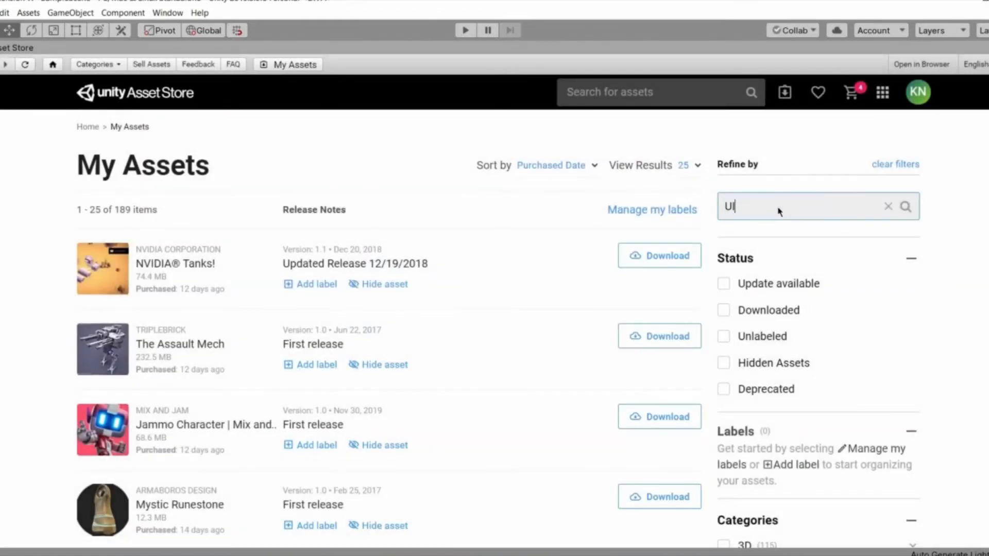
key("Return")
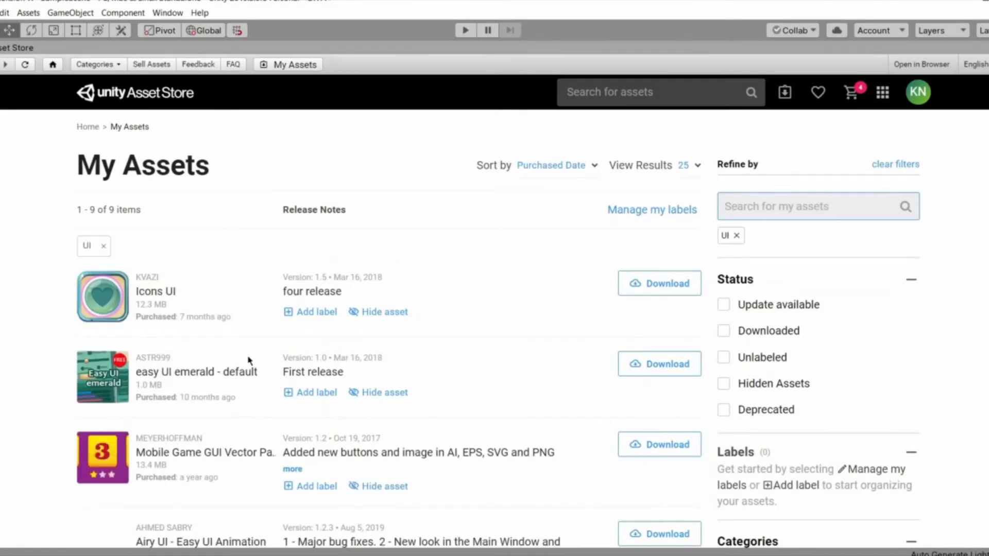
Download Unity Samples: UI, start its import, and look through the package contents
scroll(248, 360, "down", 2)
scroll(273, 365, "down", 5)
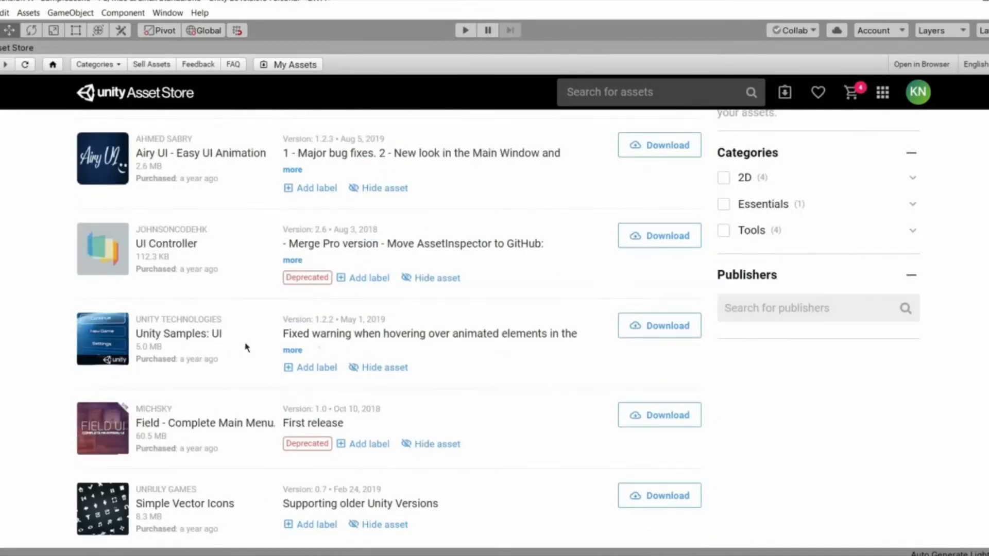
left_click(636, 330)
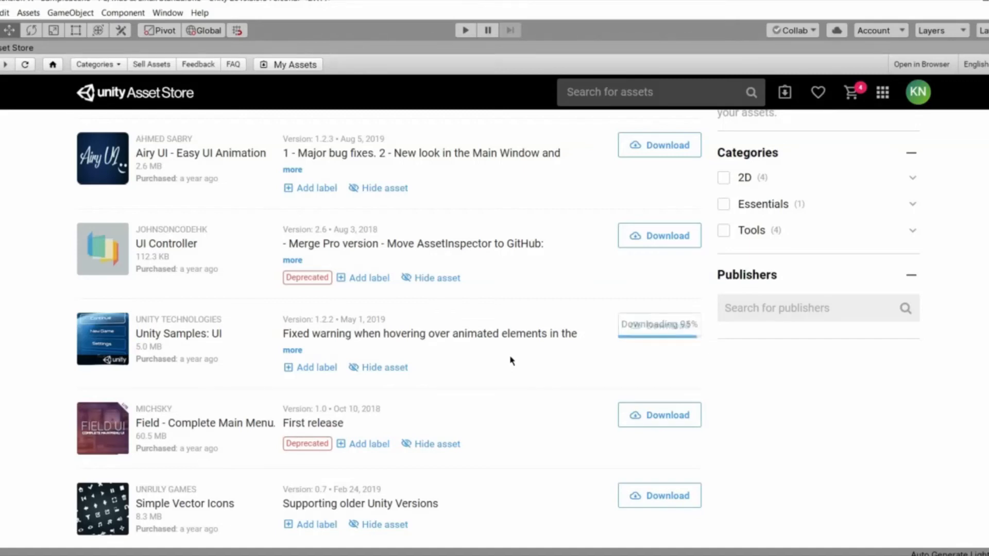
left_click(665, 336)
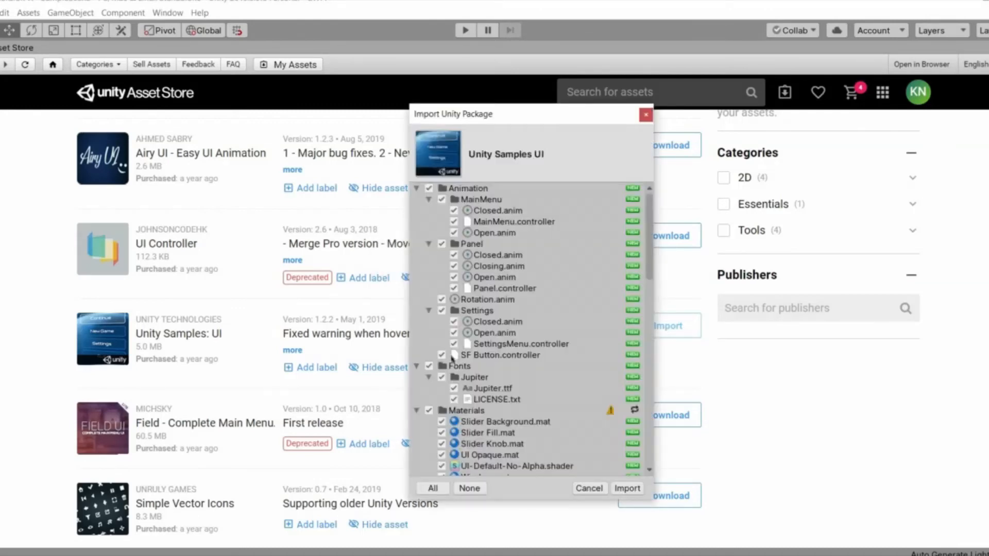
scroll(455, 359, "down", 15)
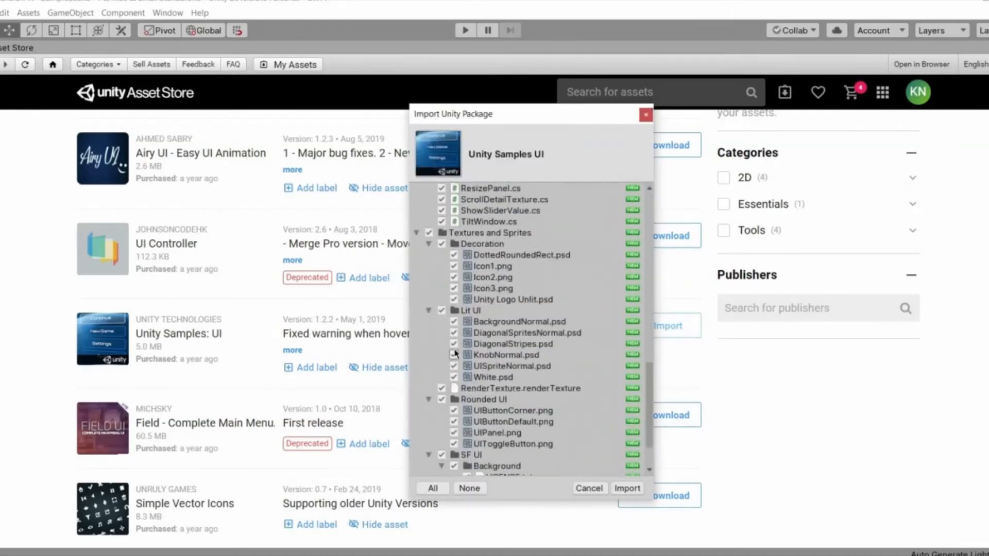
scroll(455, 355, "up", 15)
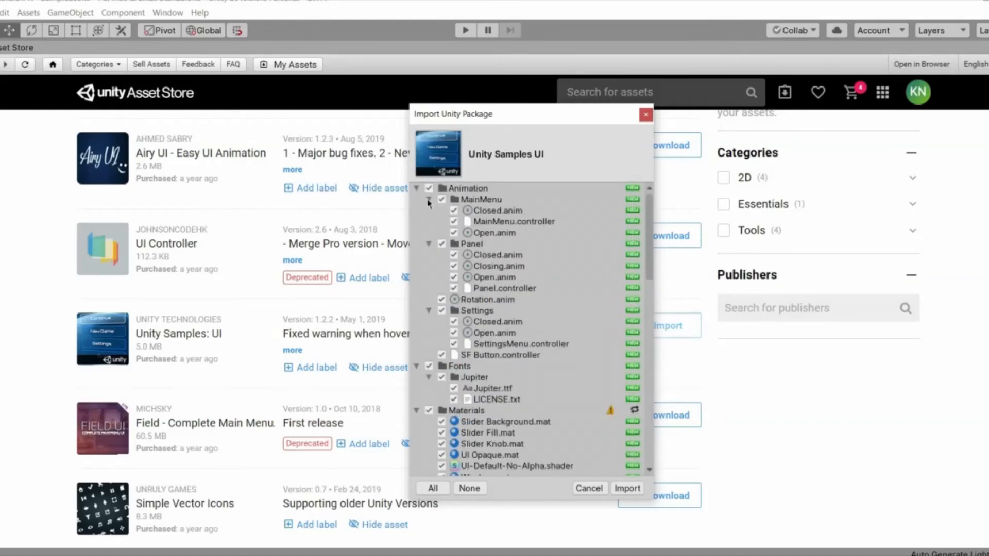
Exclude the Animation, Fonts and Materials folders from the package import
left_click(441, 201)
left_click(442, 210)
left_click(429, 188)
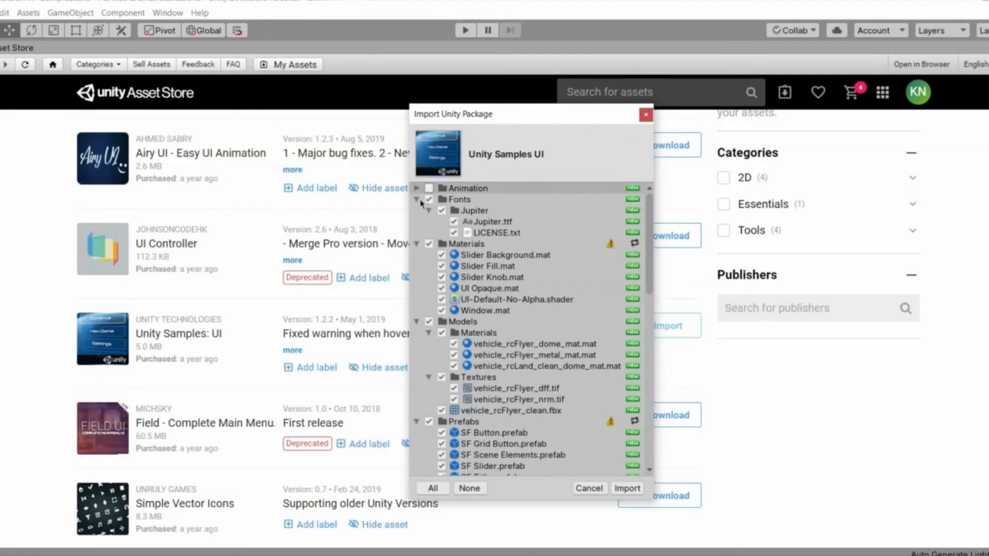
left_click(429, 201)
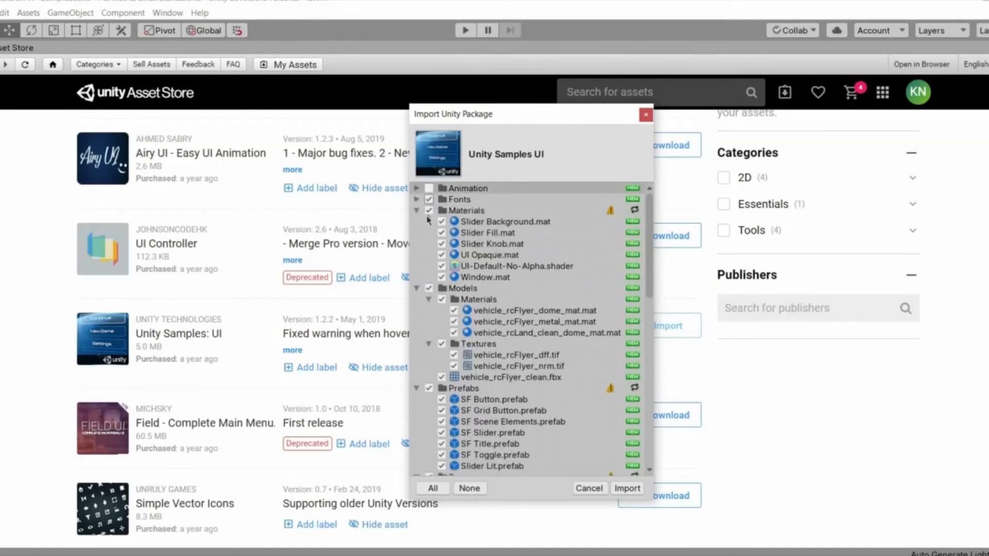
left_click(429, 199)
left_click(417, 211)
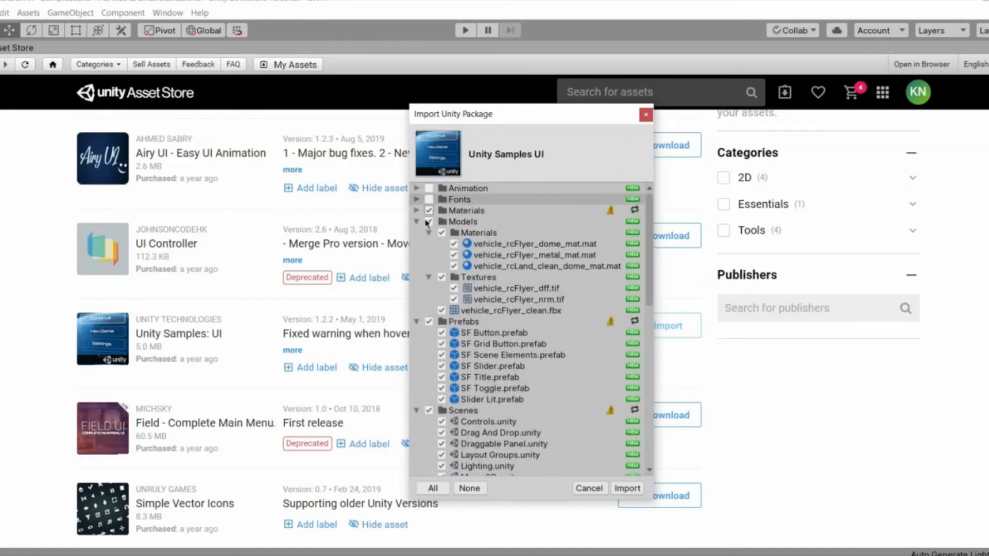
left_click(429, 210)
Exclude the Models, Prefabs, Scenes and Scripts folders from the package import
left_click(417, 222)
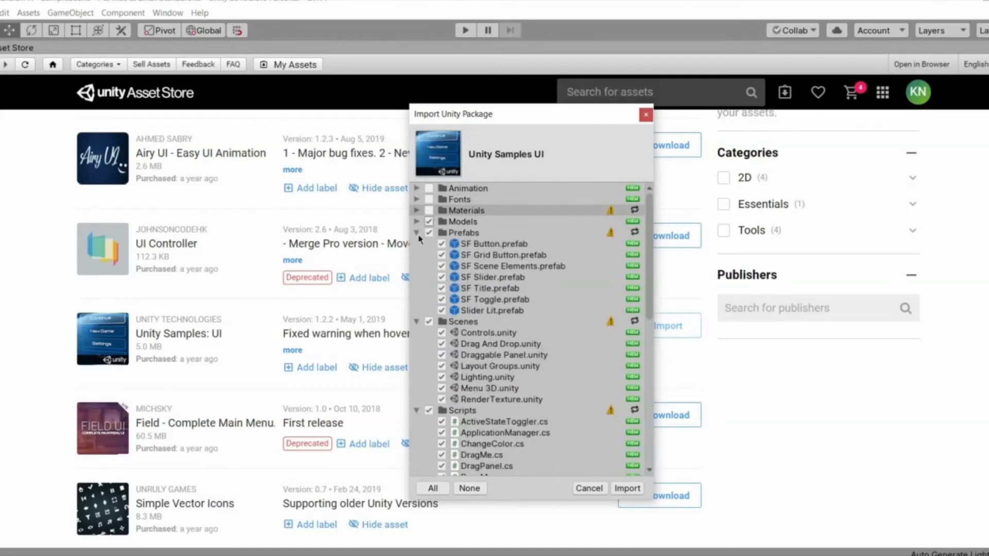
left_click(429, 222)
left_click(417, 232)
left_click(429, 232)
left_click(416, 243)
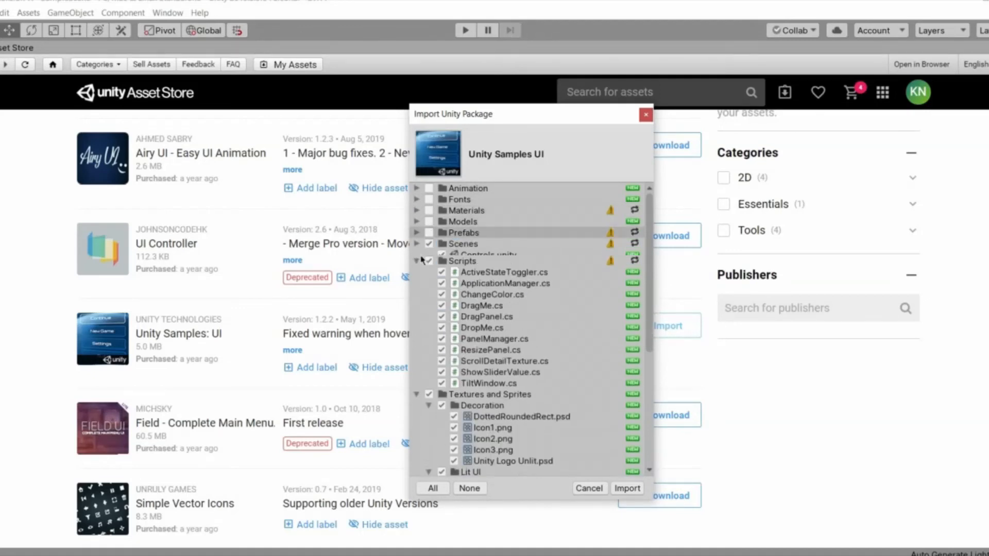
left_click(429, 243)
left_click(416, 255)
left_click(429, 255)
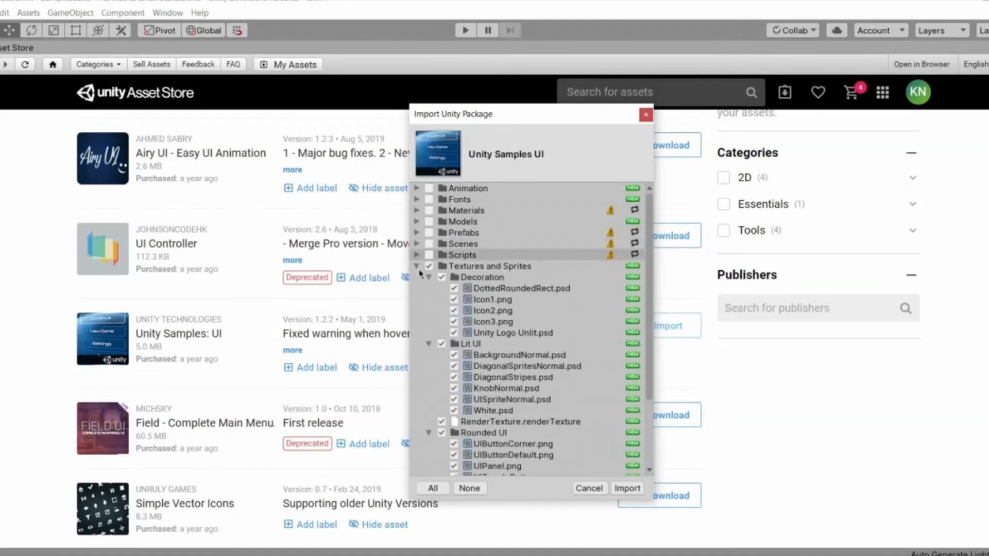
Review the Textures and Sprites folder, collapse its subfolders, and import only that folder into the project
scroll(517, 359, "down", 3)
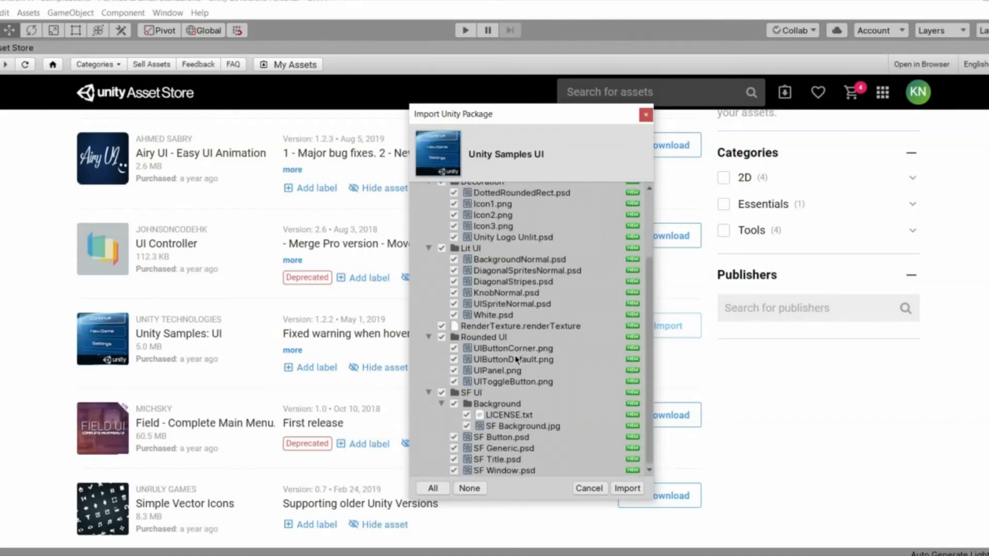
scroll(517, 359, "up", 3)
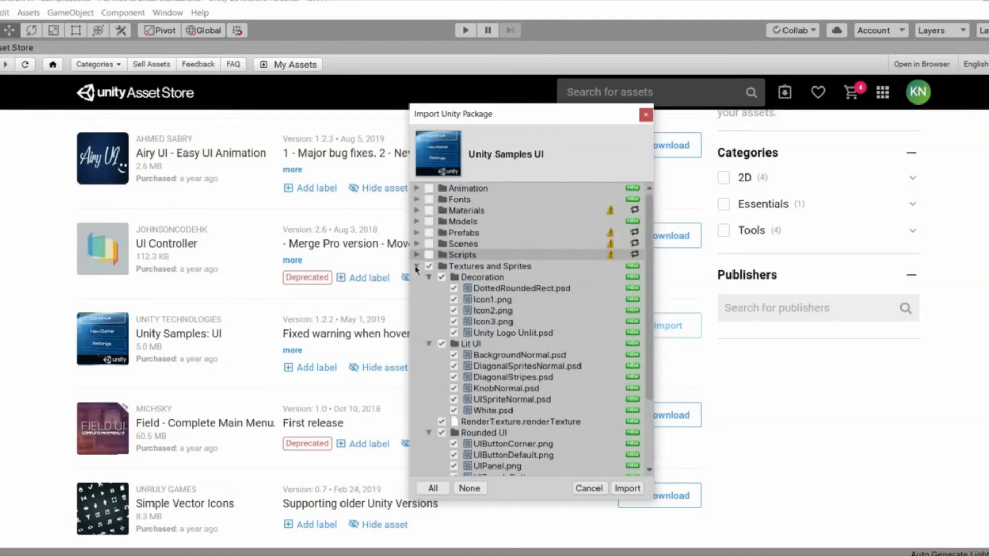
left_click(428, 277)
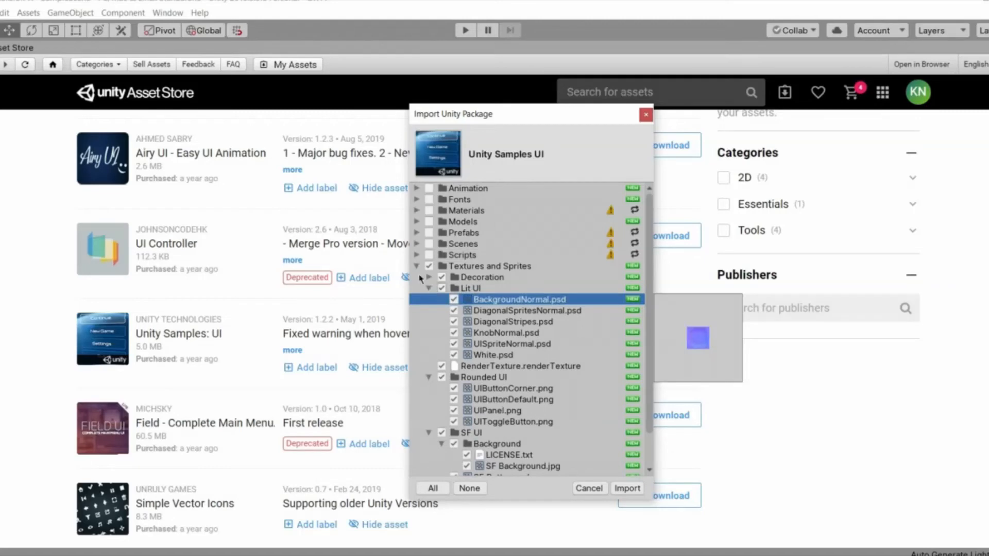
left_click(429, 289)
left_click(429, 311)
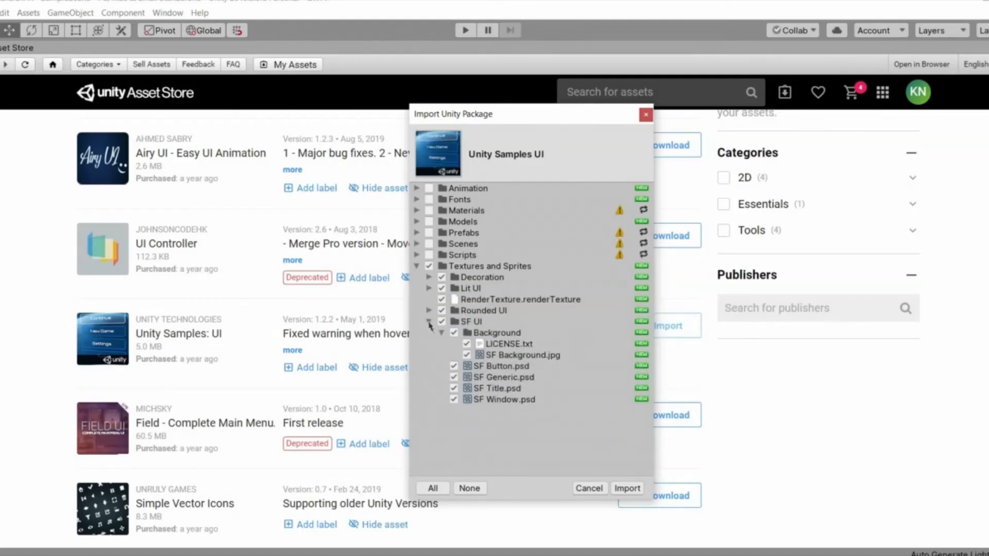
left_click(428, 322)
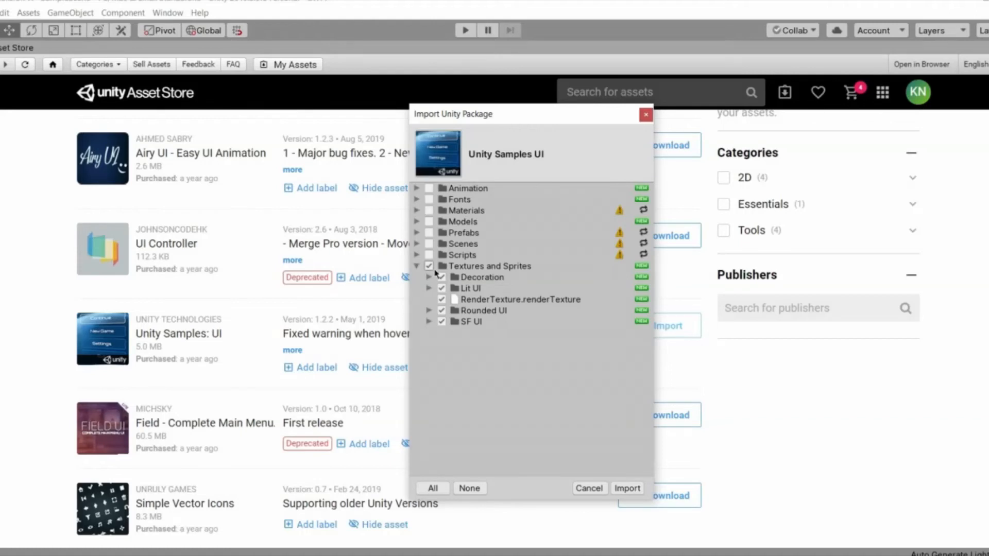
left_click(629, 488)
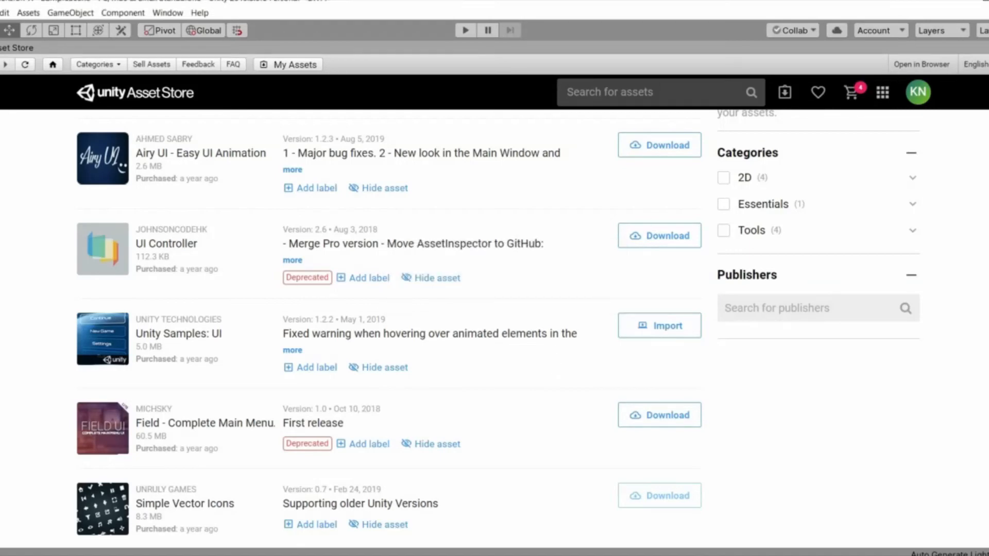
Restore the maximized Asset Store window to the normal layout, and bring back the Scene view and the project's asset browser
left_click(987, 49)
left_click(950, 82)
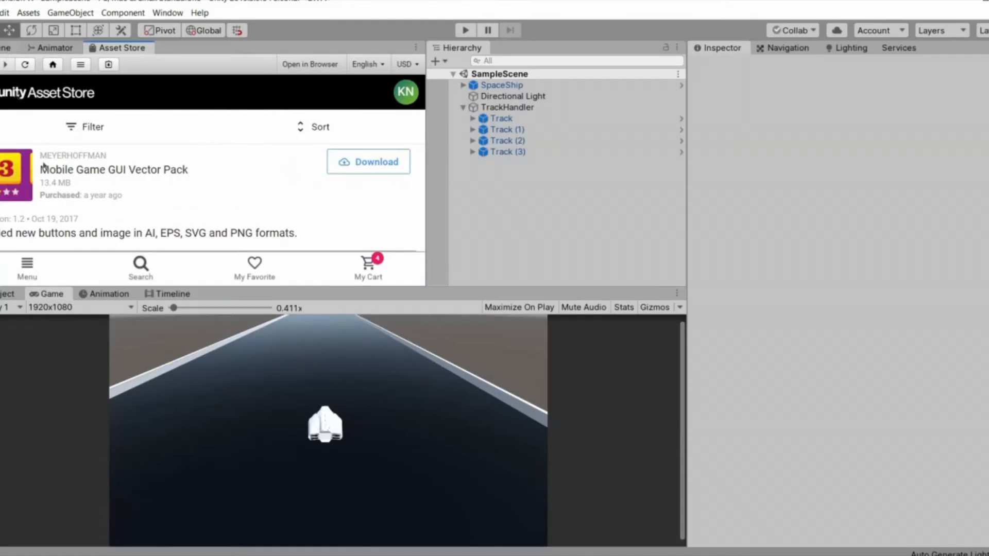
left_click(6, 50)
left_click(6, 295)
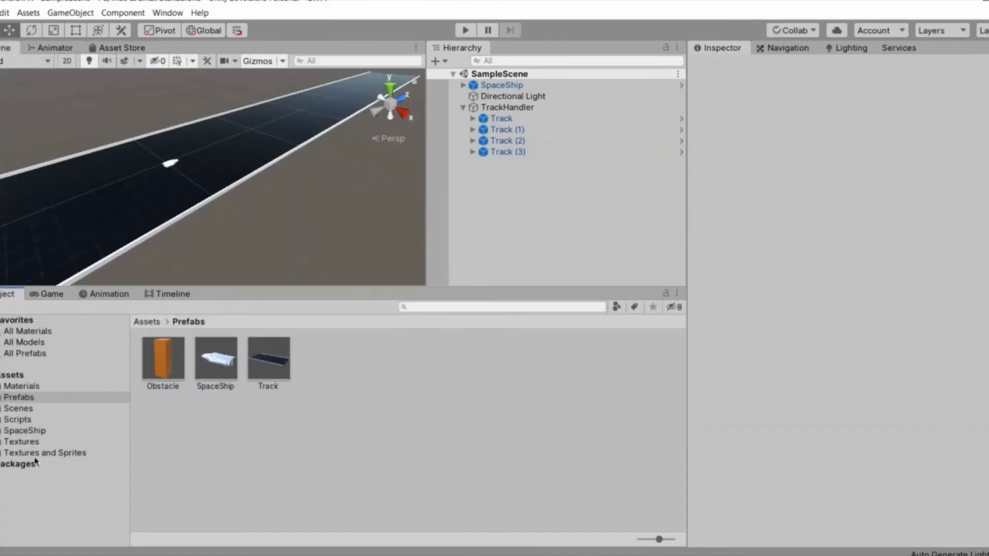
Review the imported Textures and Sprites folder, examining its Decoration, Lit UI, Rounded UI and SF UI subfolders and the SF UI Background folder
left_click(61, 452)
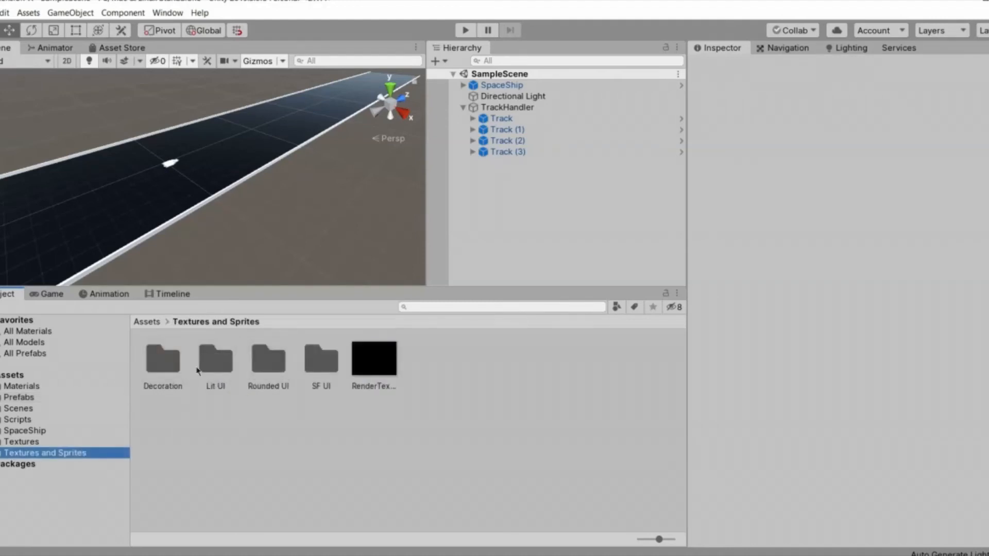
double_click(163, 361)
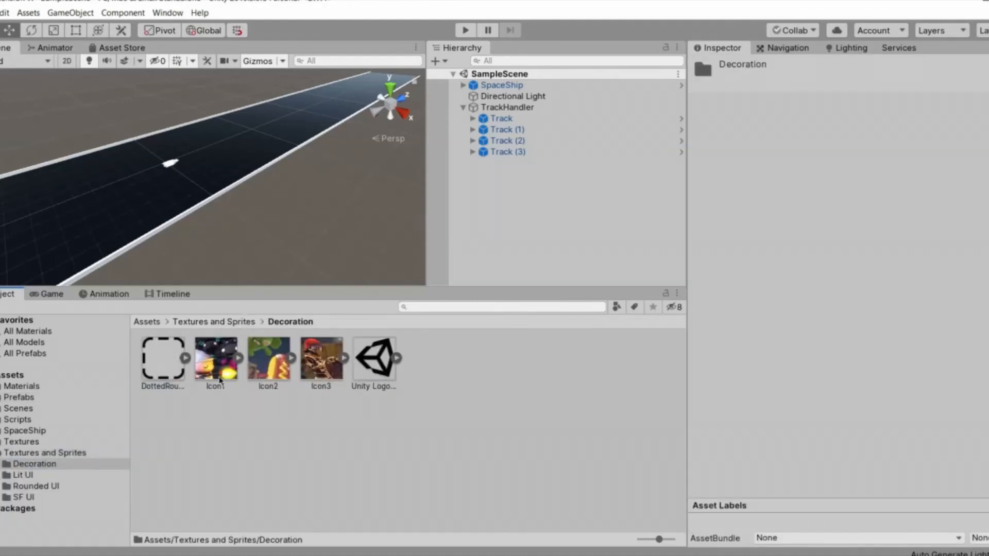
left_click(221, 323)
double_click(216, 361)
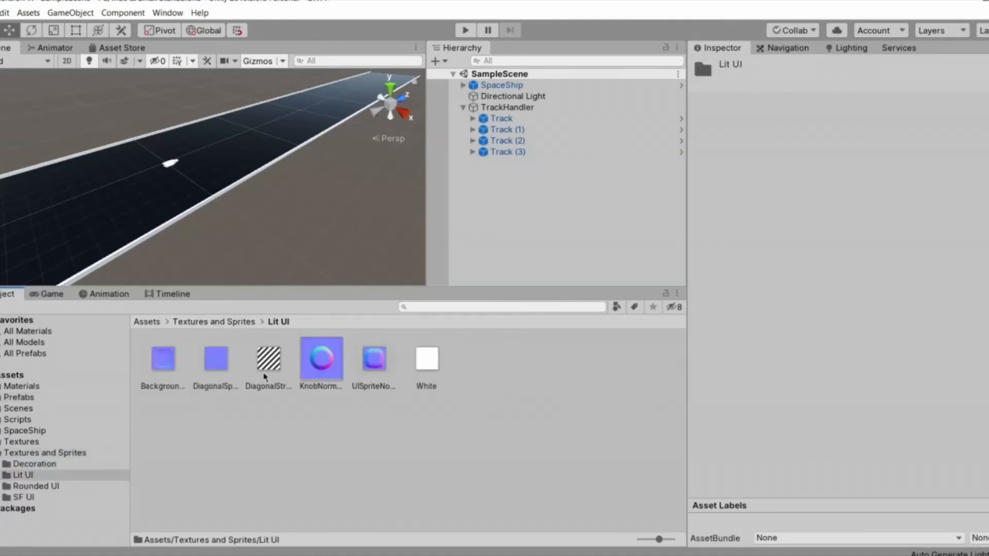
left_click(218, 322)
double_click(264, 374)
left_click(216, 324)
double_click(309, 379)
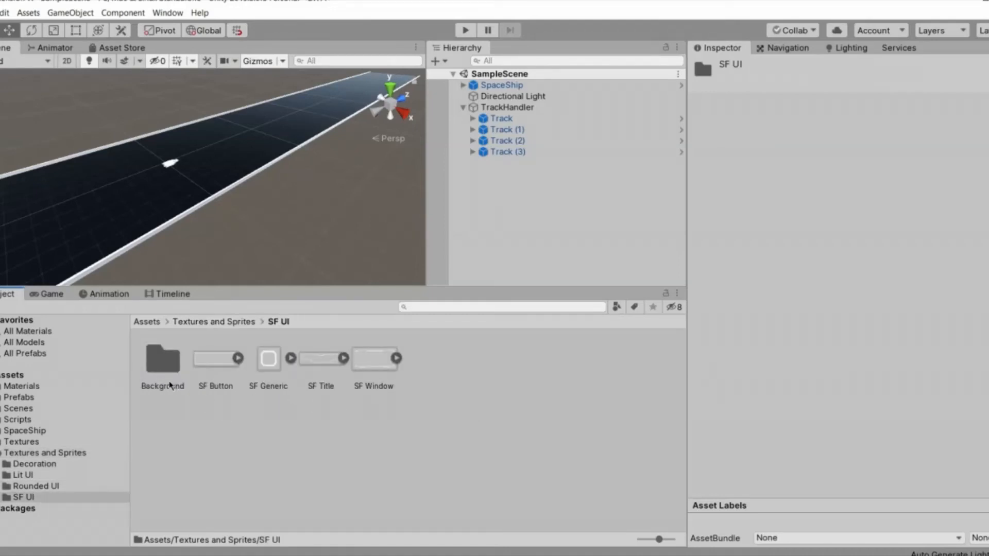
double_click(162, 359)
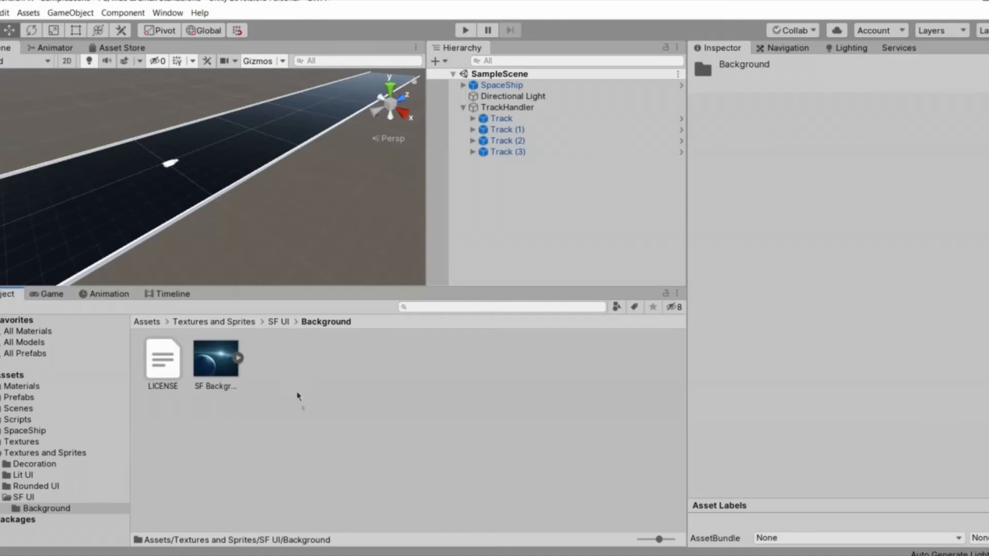
left_click(279, 323)
left_click(230, 232)
right_click_drag(200, 211, 307, 184)
right_click_drag(308, 183, 39, 500)
Create a new scene named MainMenu in the project's Scenes folder
left_click(36, 453)
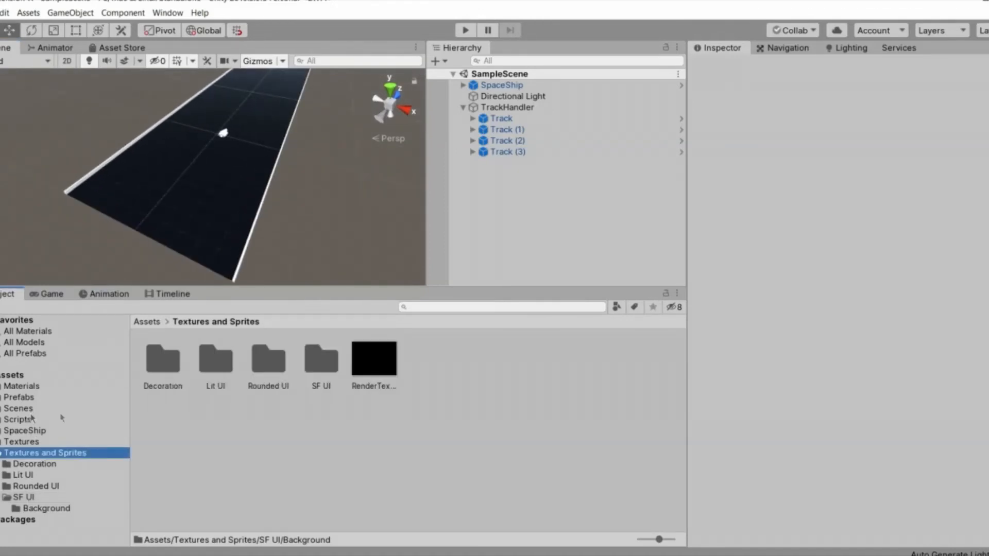
key("Up")
key("Up")
key("Up")
key("Up")
right_click(261, 338)
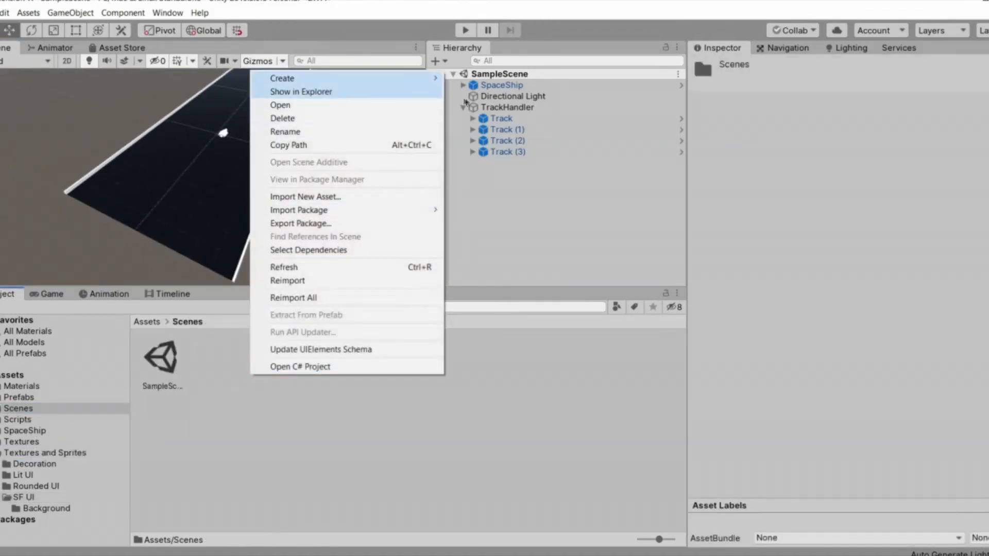
mouse_move(412, 78)
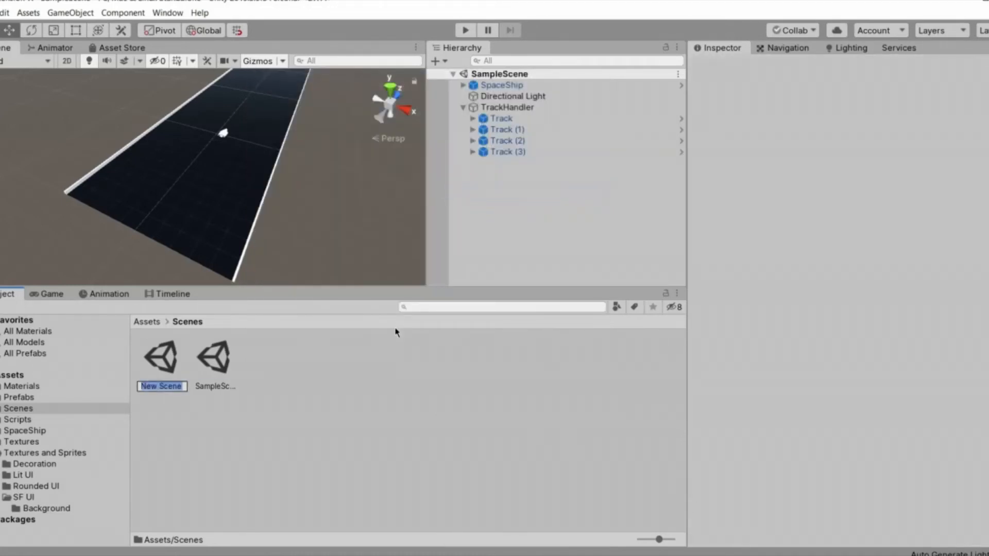
key("BackSpace")
type("MainMenu")
key("Return")
left_click(278, 435)
left_click(166, 372)
left_click(146, 437)
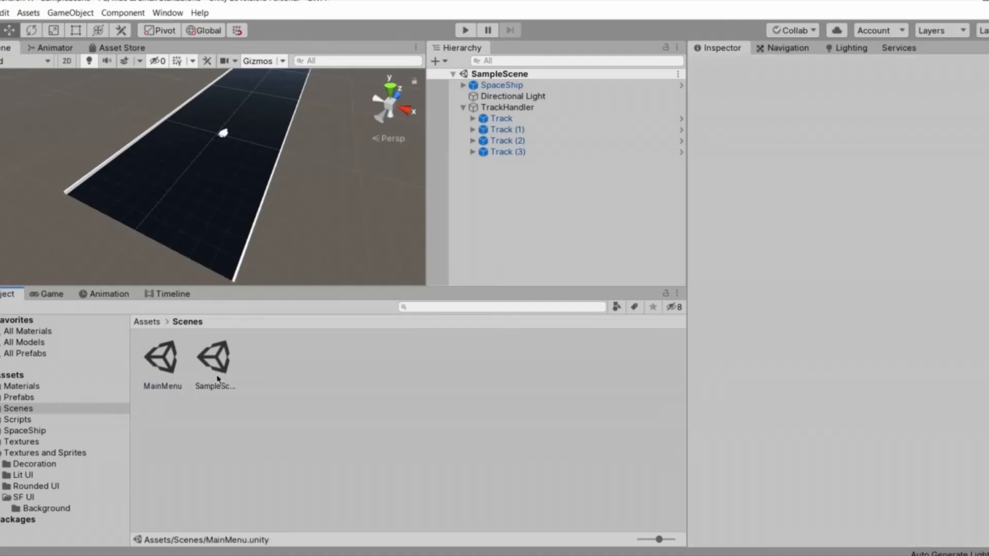
Rename the SampleScene asset to GameScene and reload the open scene
left_click(219, 378)
right_click(223, 378)
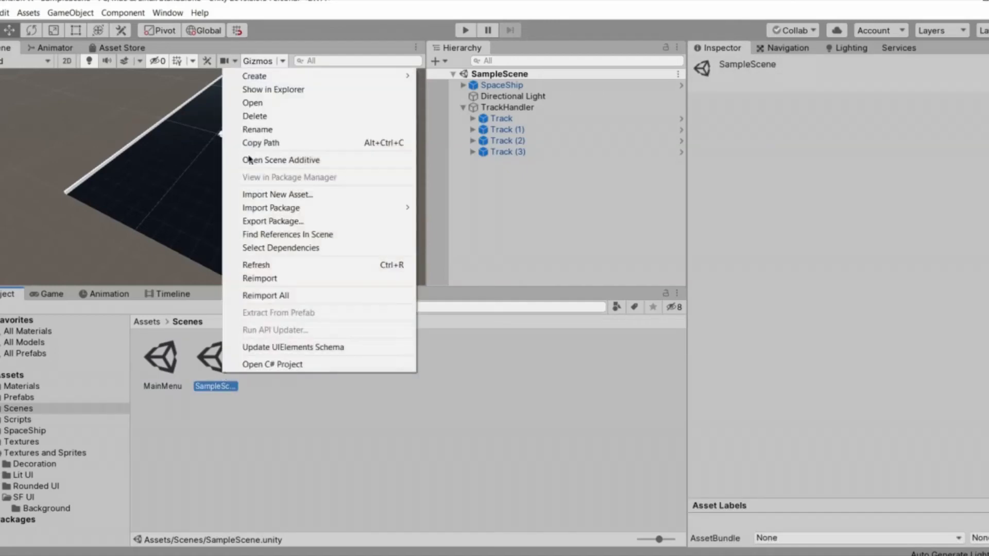
left_click(253, 133)
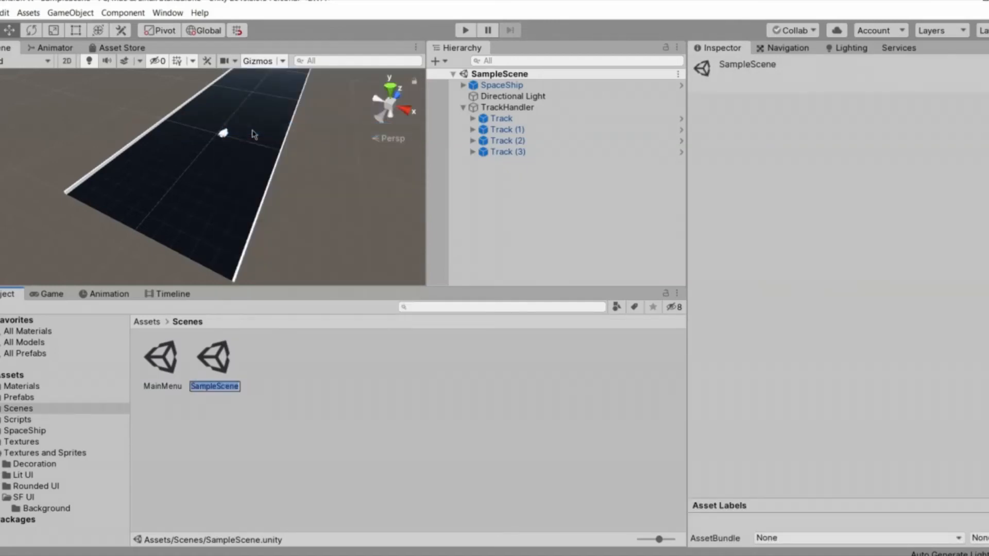
type("GameScene")
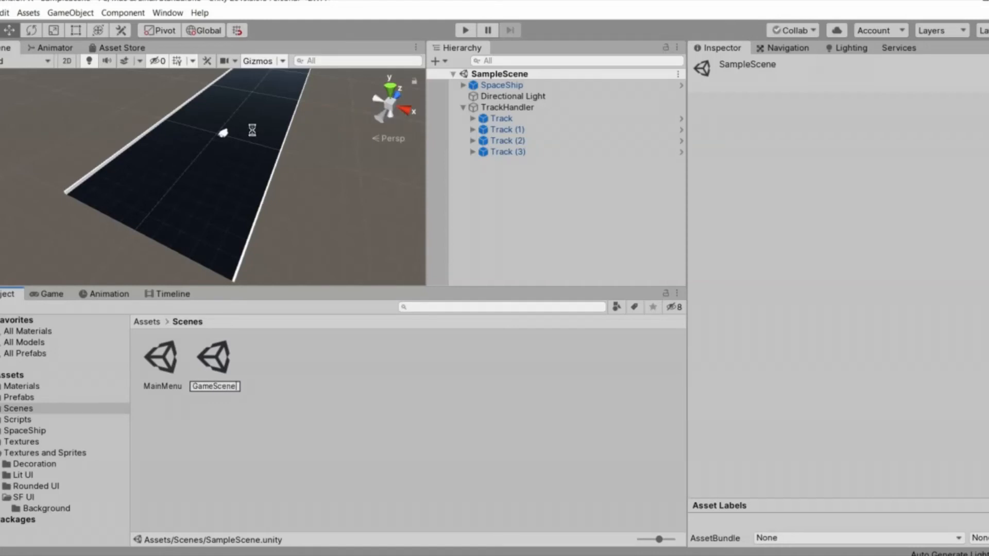
key("Return")
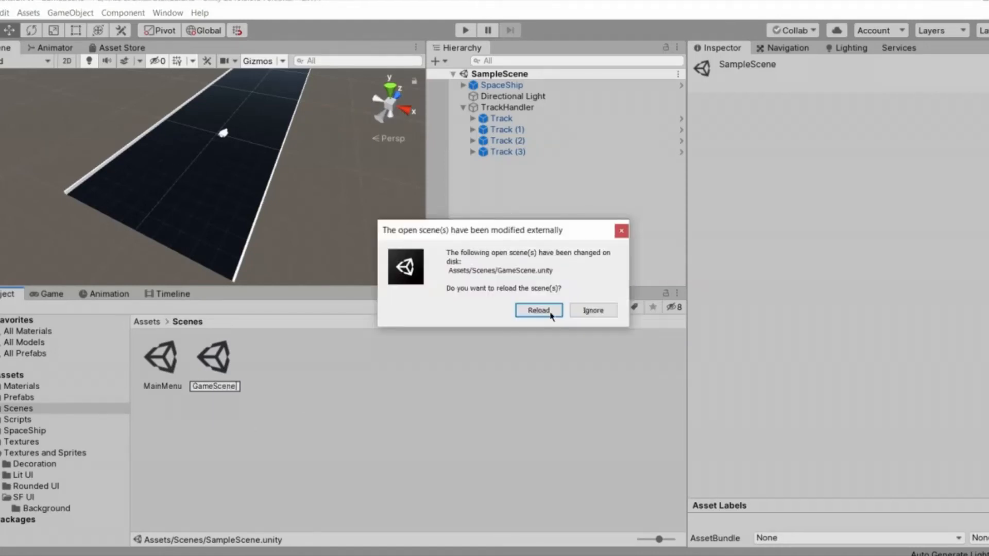
left_click(539, 311)
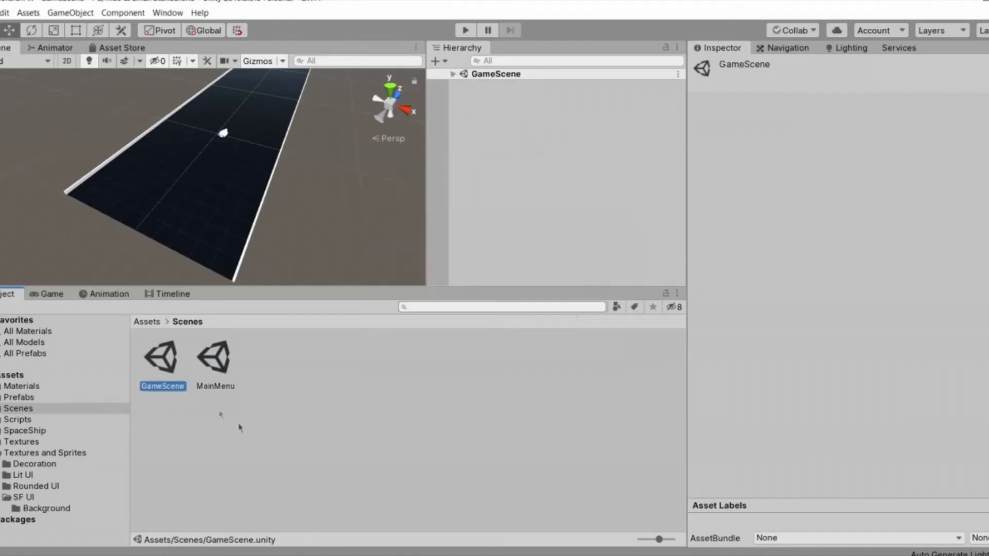
Open the MainMenu scene and show the Game view
left_click(215, 367)
right_click_drag(245, 153, 249, 82)
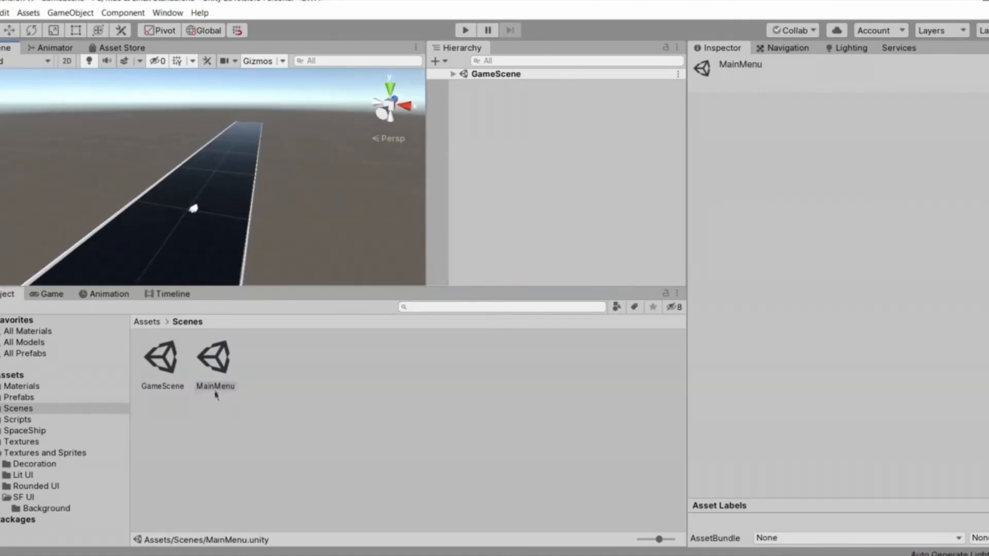
left_click(215, 386)
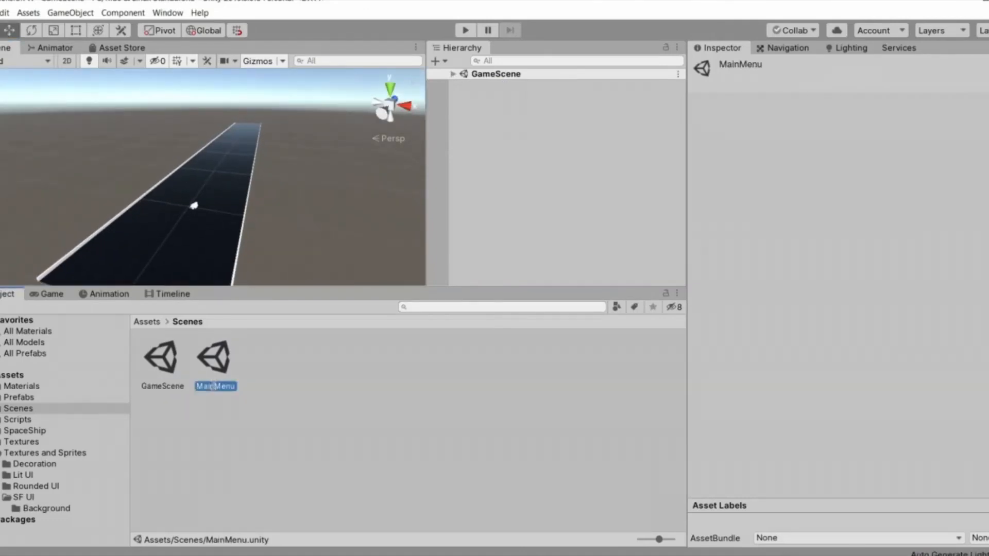
double_click(216, 359)
right_click_drag(126, 221, 367, 141)
left_click(45, 298)
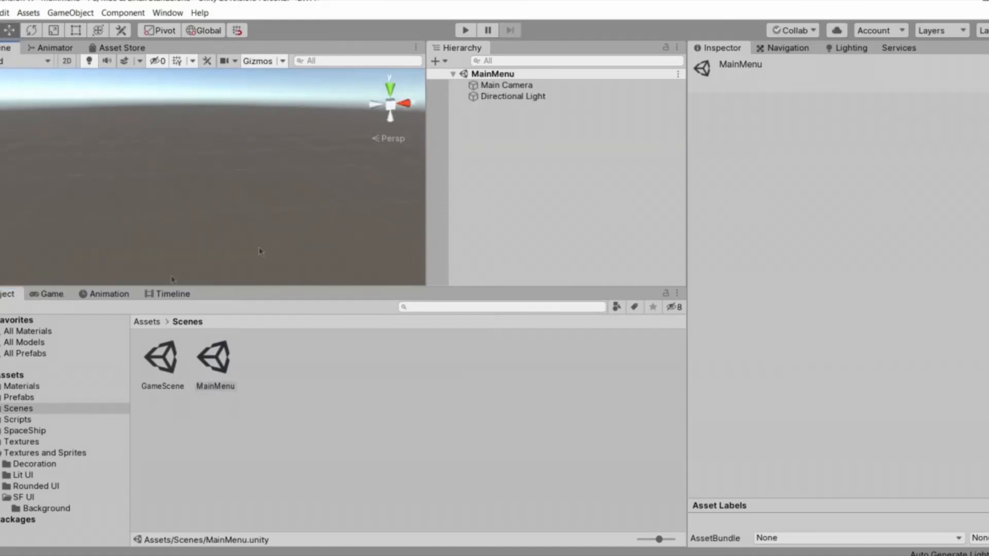
Set the Main Camera's Clear Flags to Solid Color
left_click(542, 85)
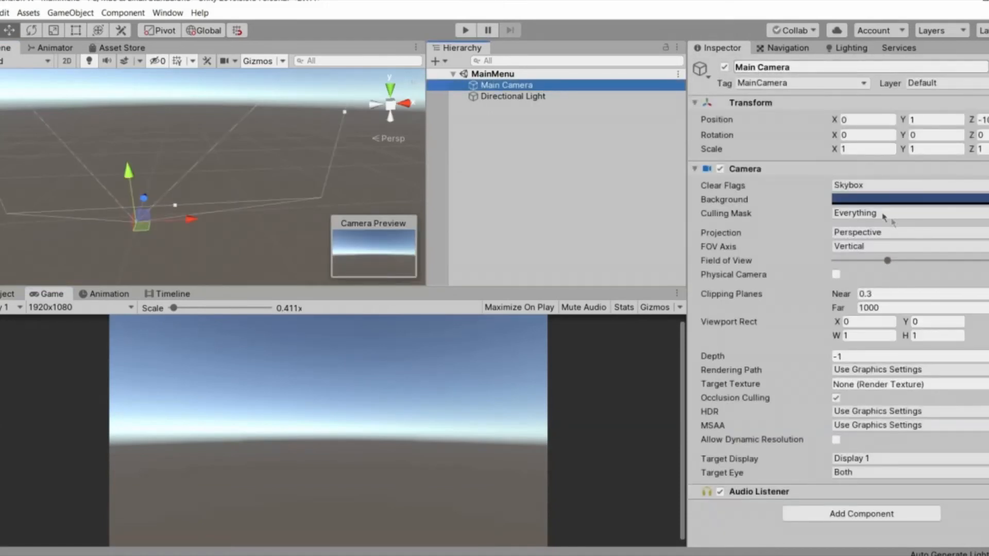
left_click(871, 189)
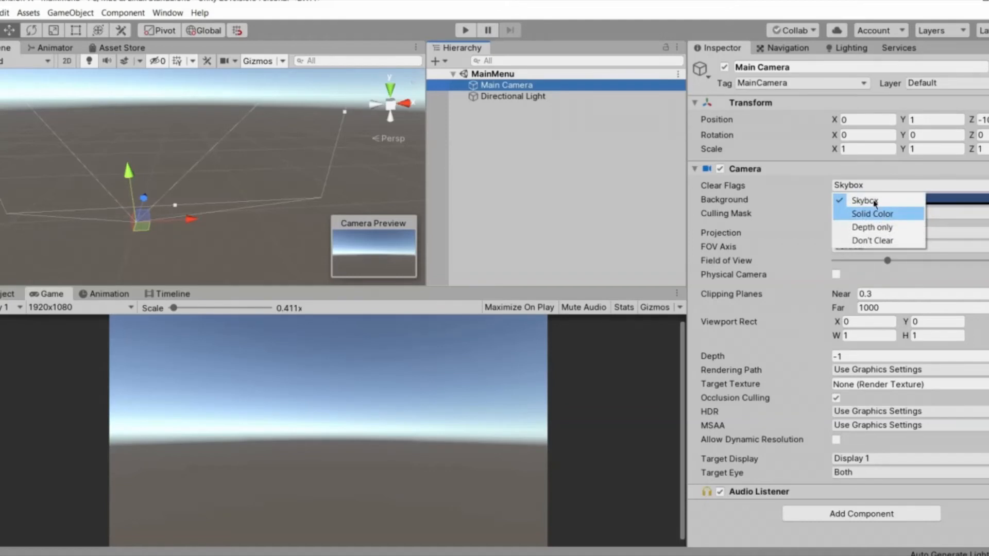
left_click(872, 213)
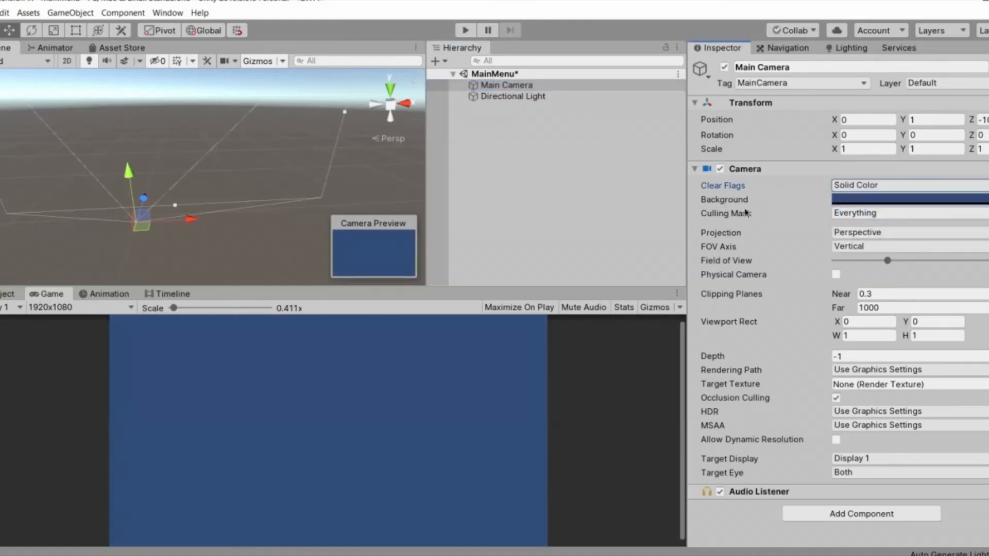
Set the Main Camera's background colour to black (000000) and save the MainMenu scene
mouse_move(738, 209)
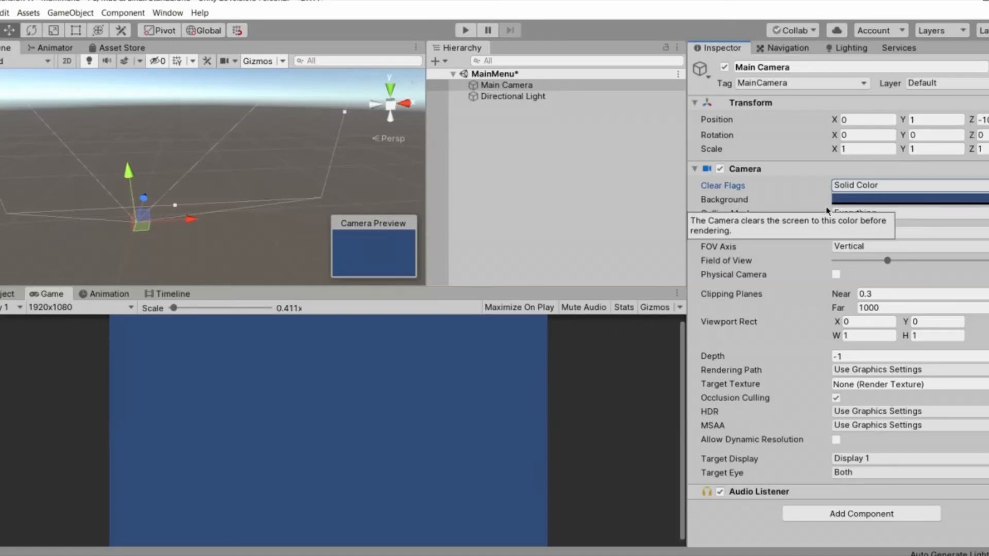
left_click(778, 200)
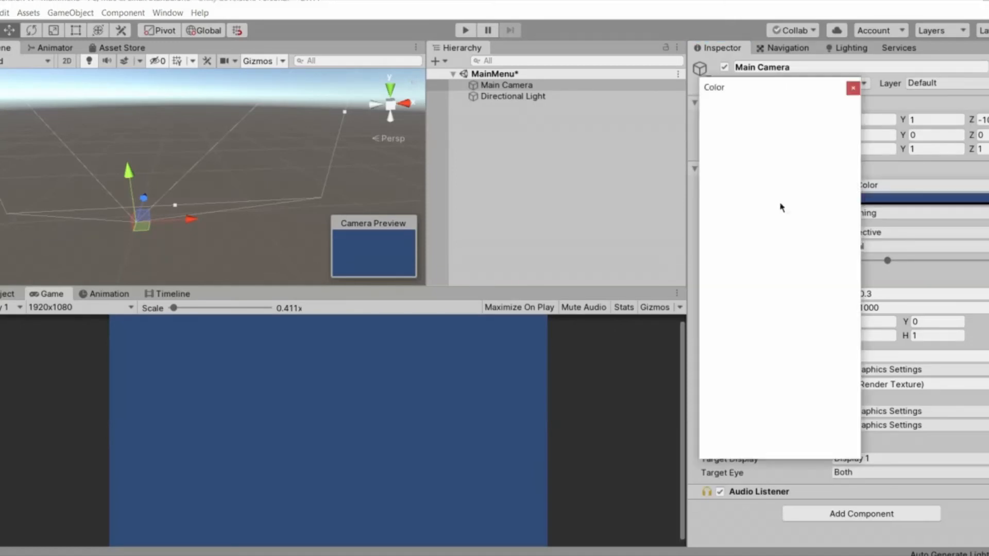
left_click_drag(756, 175, 744, 243)
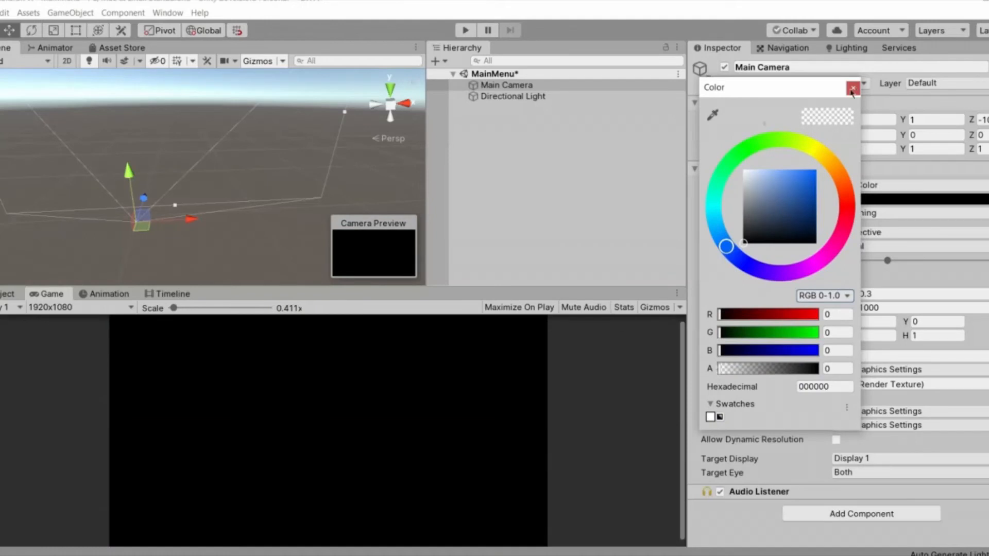
left_click(498, 200)
left_click(501, 203)
key("ctrl+s")
Add a UI Canvas to the MainMenu scene
right_click(478, 136)
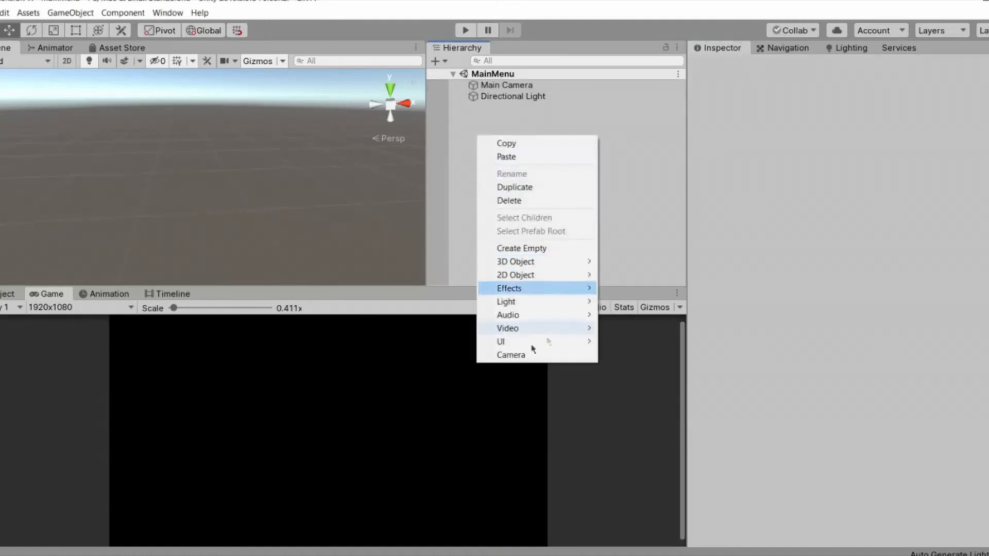
mouse_move(536, 342)
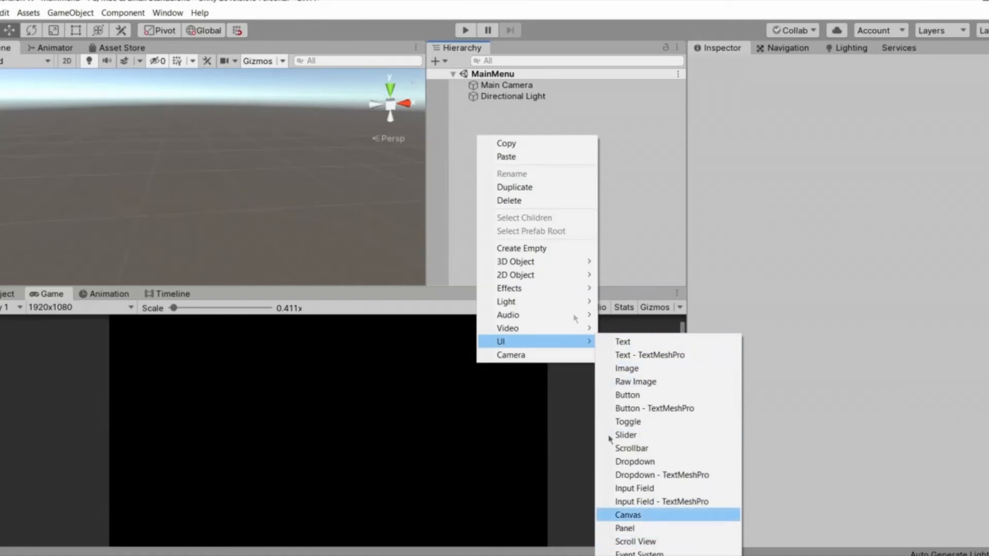
left_click(638, 515)
left_click(535, 169)
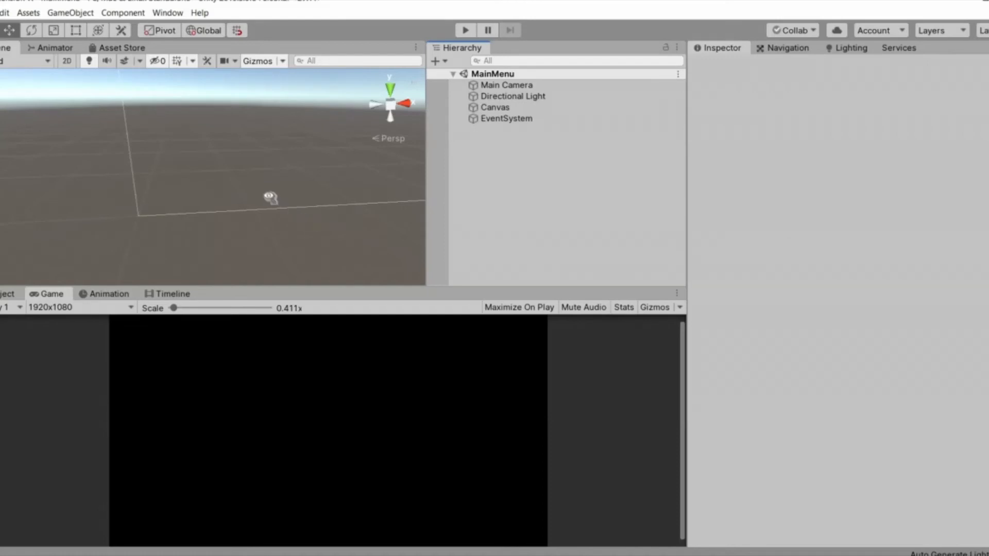
Open the SF UI Background folder in the project's assets to reach the space background sprite
right_click_drag(270, 196, 59, 296)
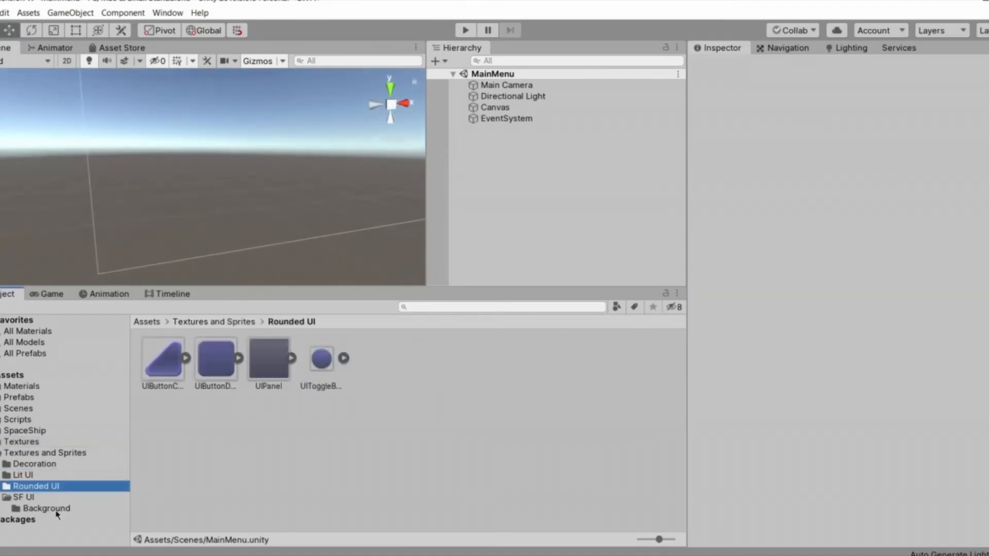
key("Down")
key("Down")
left_click_drag(216, 369, 697, 335)
right_click_drag(228, 217, 240, 220)
Add a UI Image as a child of the Canvas, and frame it in the Scene view in 2D mode
left_click(543, 109)
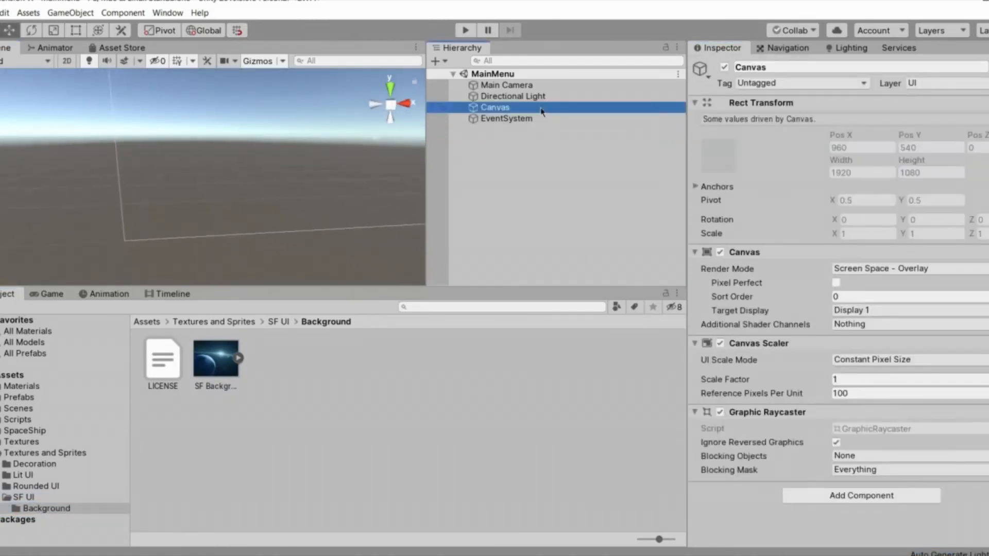
right_click(541, 108)
mouse_move(590, 319)
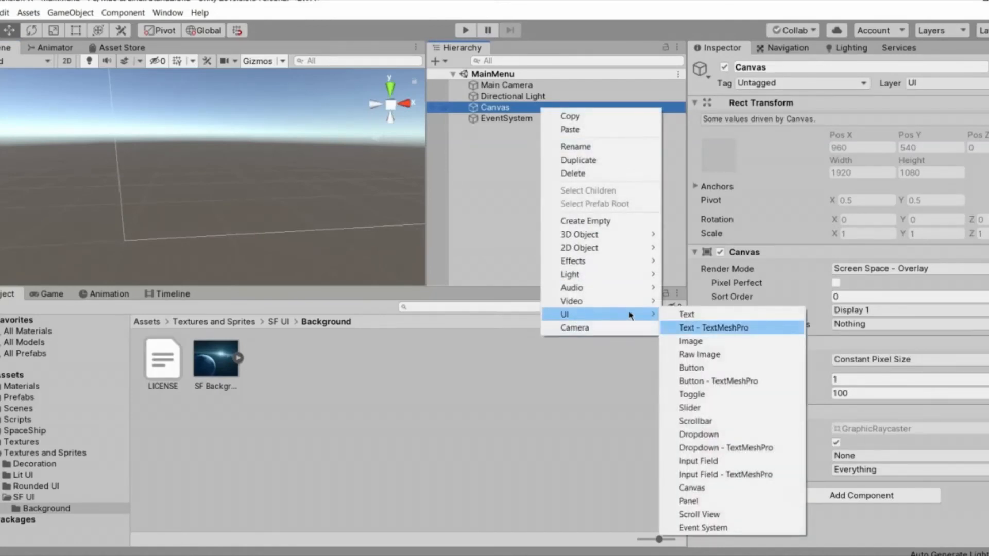
left_click(702, 344)
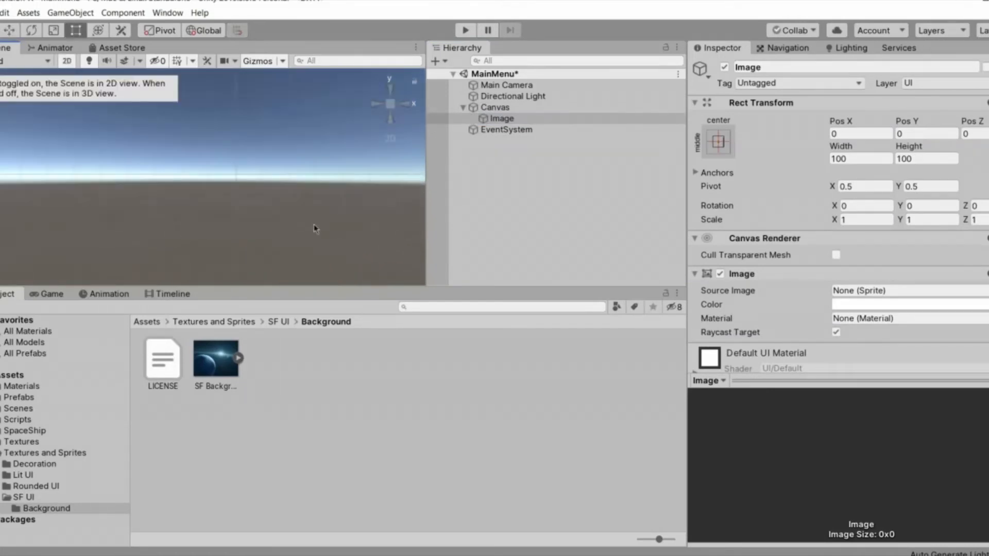
scroll(309, 222, "down", 10)
scroll(325, 214, "down", 8)
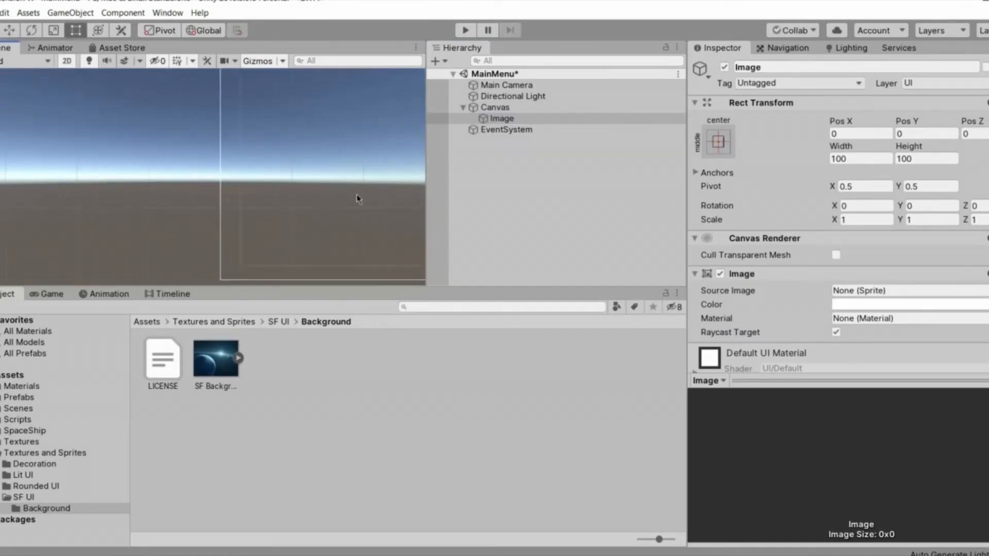
key("f")
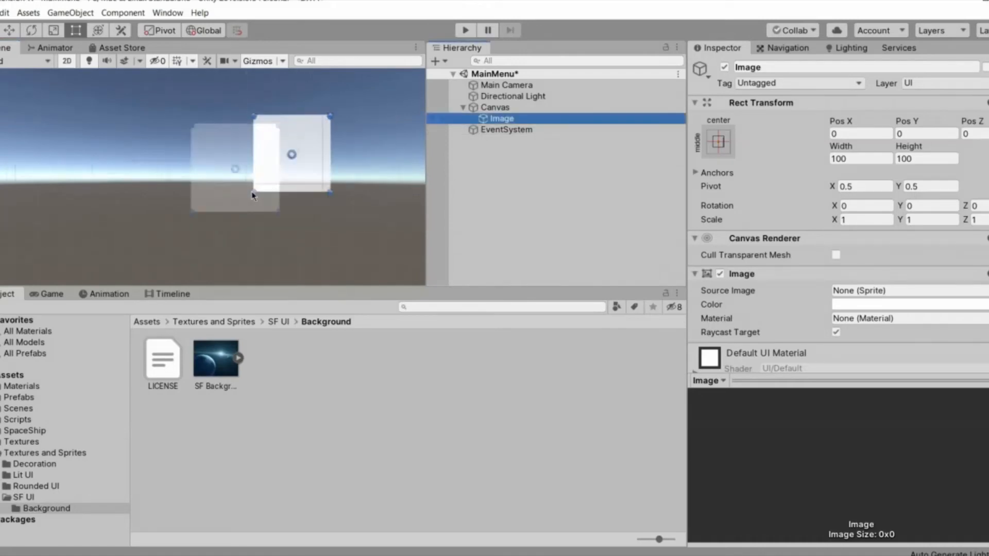
scroll(258, 187, "down", 10)
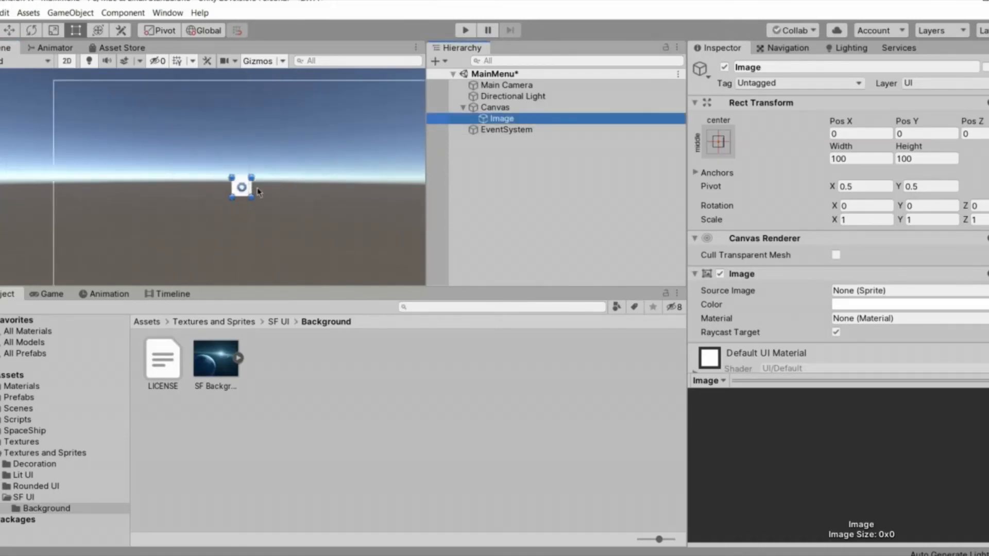
Set the Canvas Scaler's UI Scale Mode to Scale With Screen Size
left_click(564, 111)
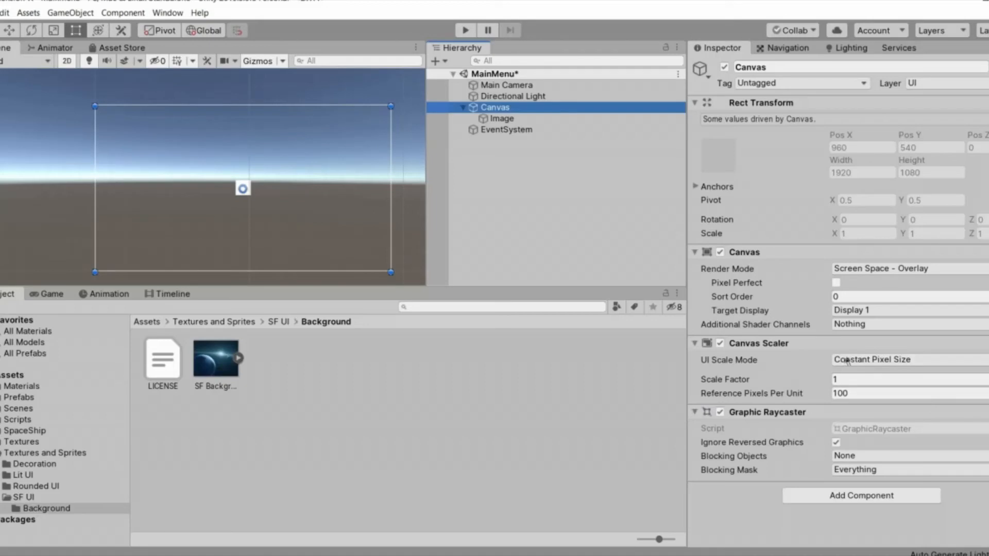
left_click(865, 360)
left_click(867, 390)
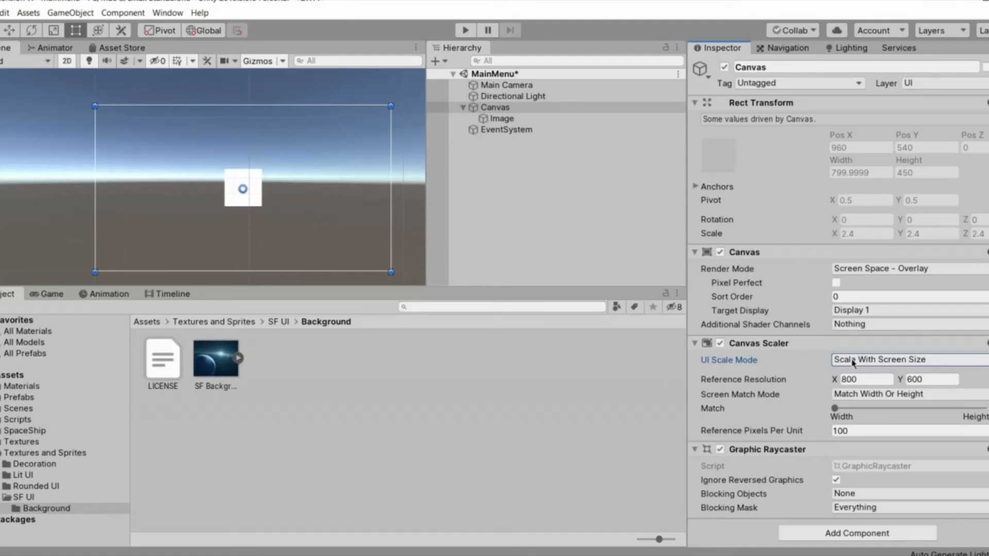
Anchor the Image with the stretch-stretch preset, including its position, so it fills the Canvas, and save the scene
left_click(544, 229)
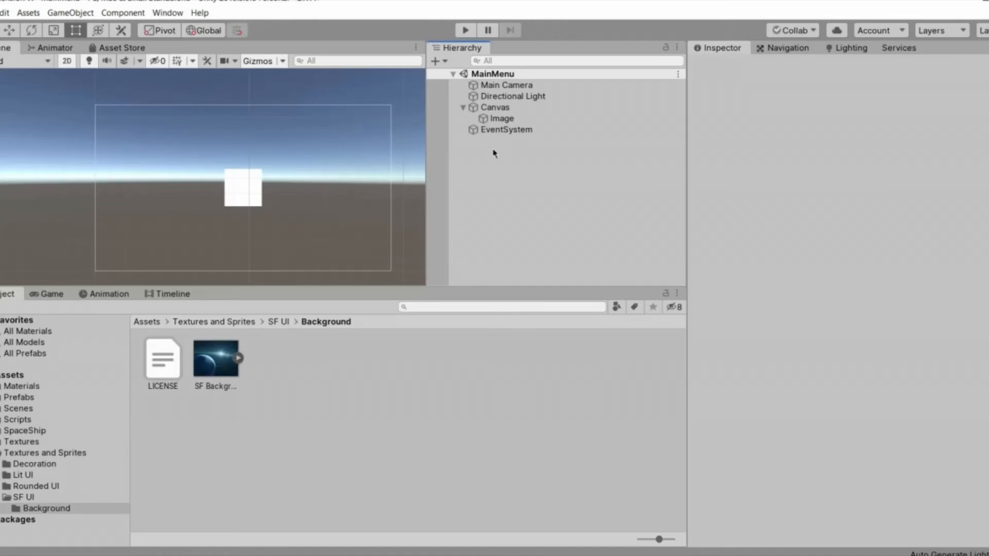
left_click(501, 118)
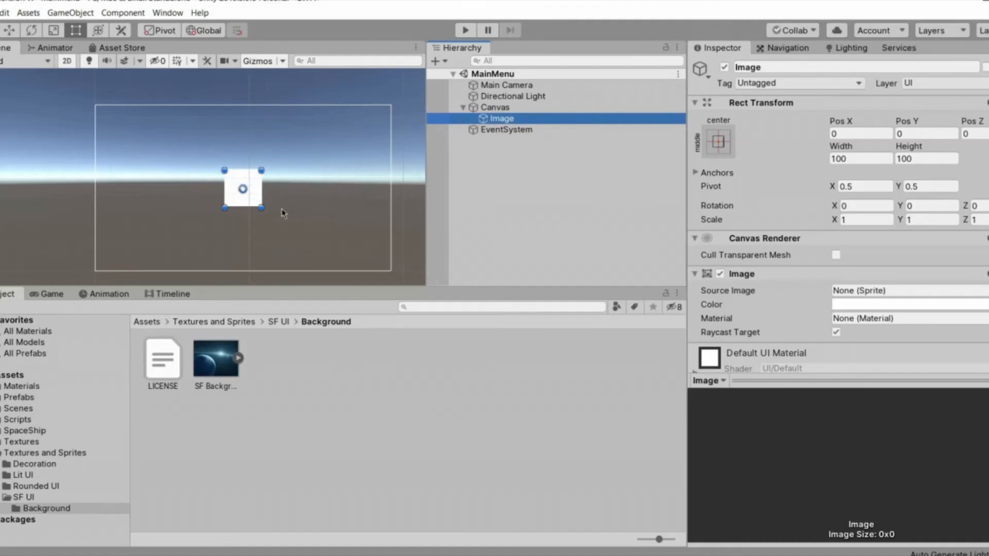
left_click(717, 144)
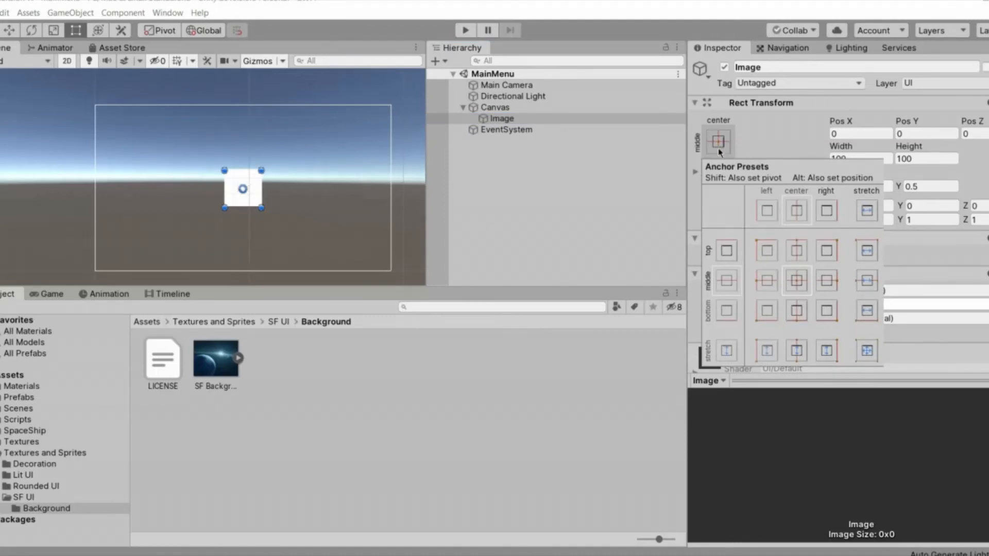
key("alt")
key("alt")
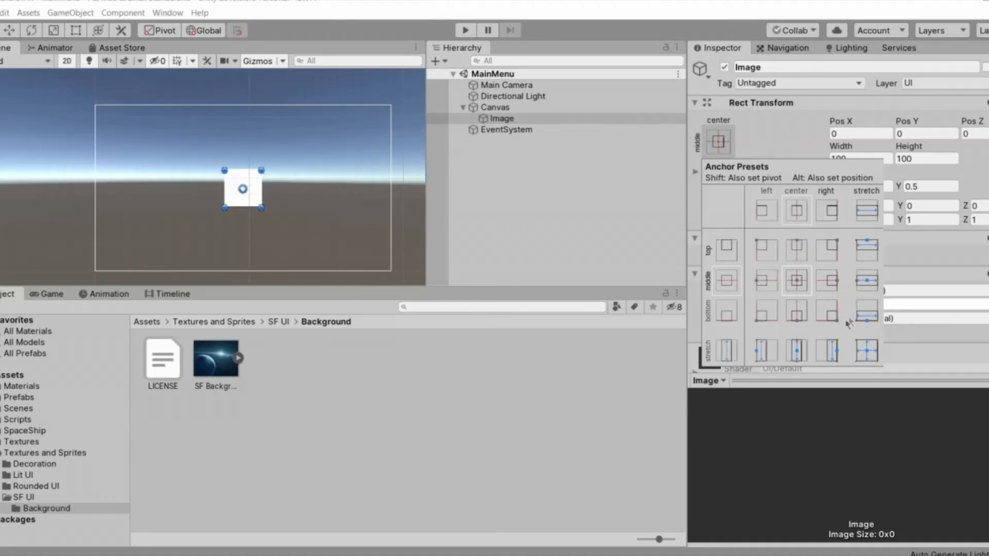
left_click(860, 354)
left_click(539, 198)
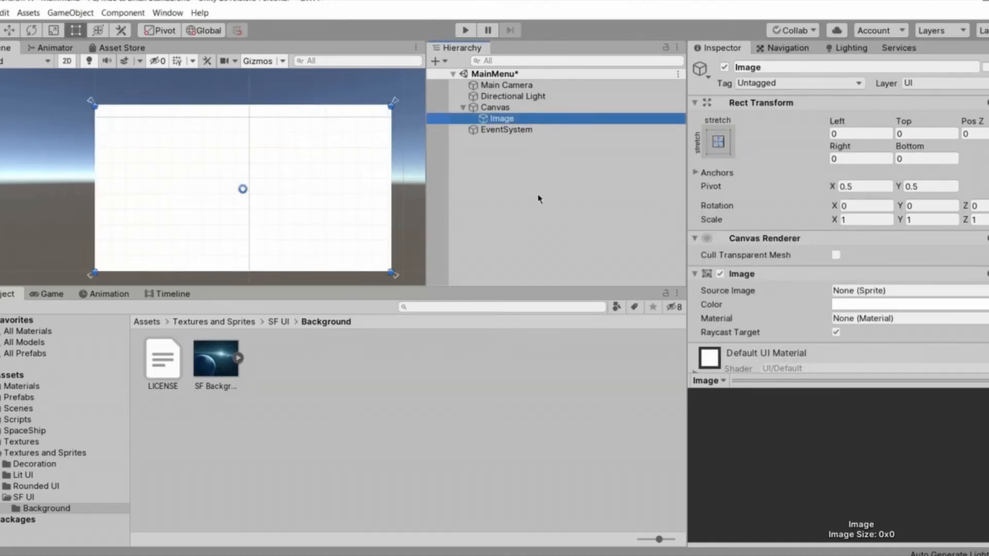
left_click(539, 199)
key("ctrl+s")
Rename the Canvas's Image object as BackGroundImage and save the scene
middle_click_drag(282, 200, 235, 186)
left_click(568, 122)
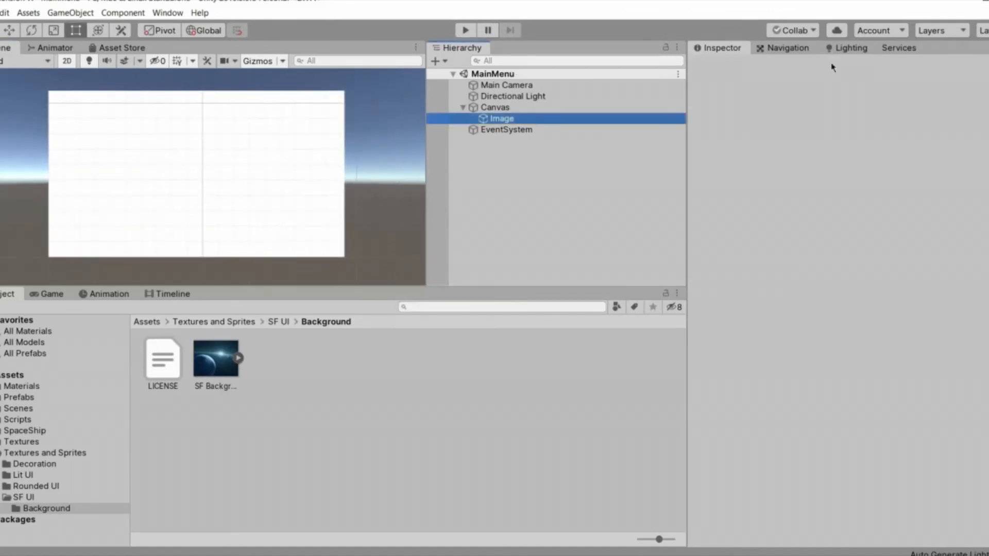
left_click(830, 66)
type("Ba")
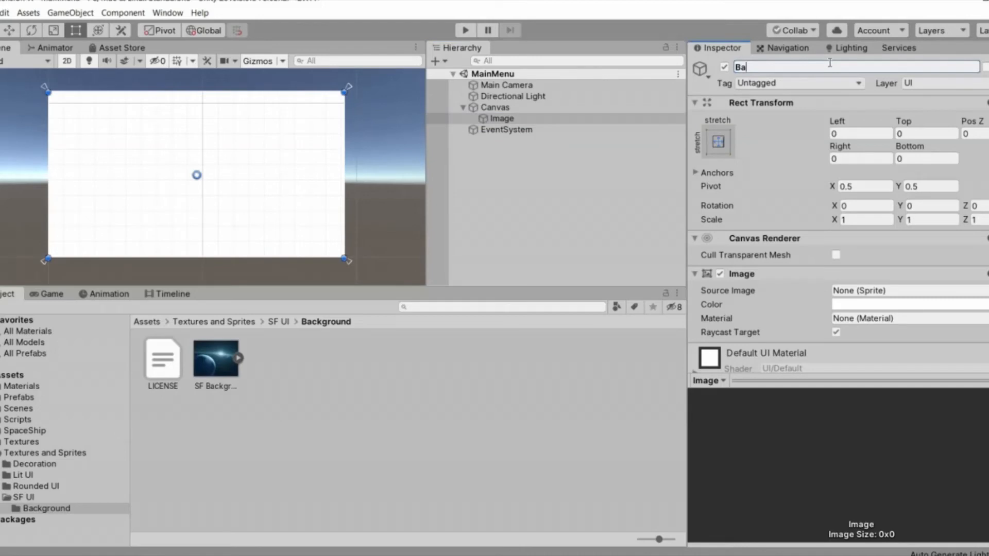
type("ckGroundIma")
key("Return")
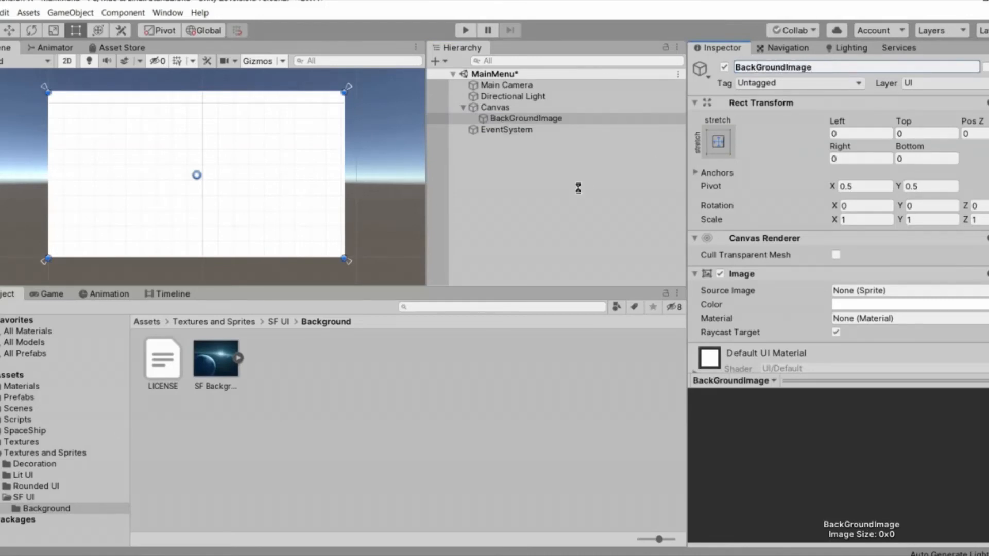
left_click(578, 188)
Assign the SF Background sprite as BackGroundImage's source image, check it in the Game view, and save the scene
left_click(582, 119)
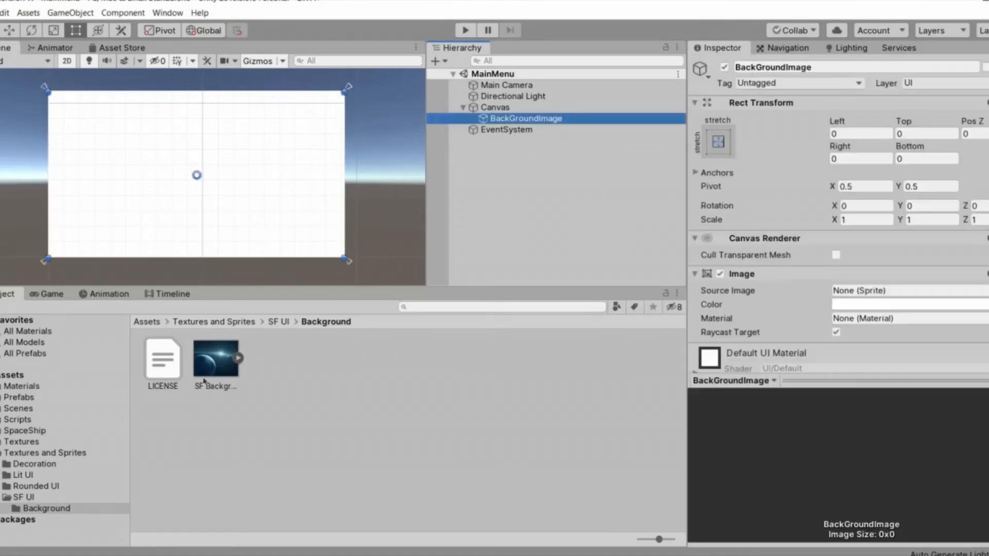
left_click_drag(209, 384, 840, 296)
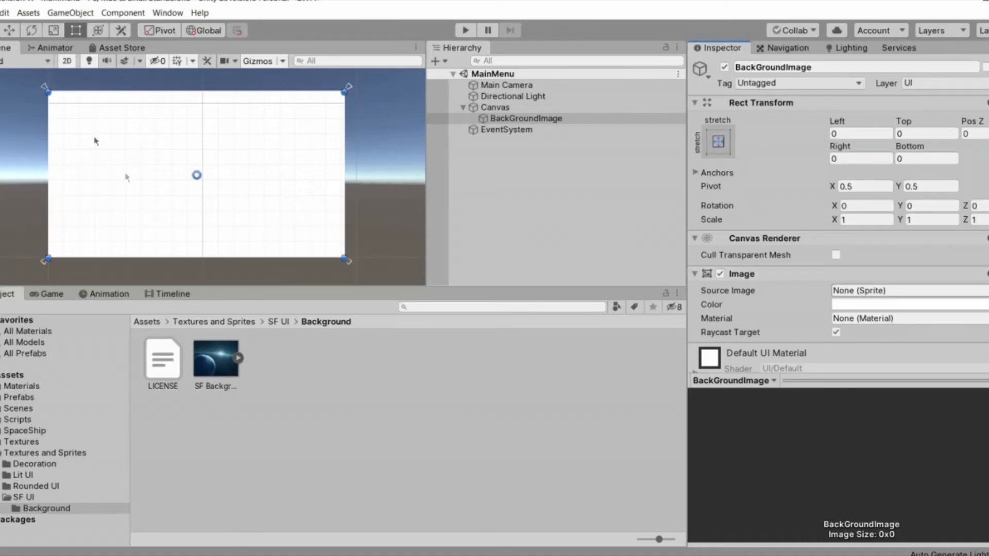
left_click(49, 294)
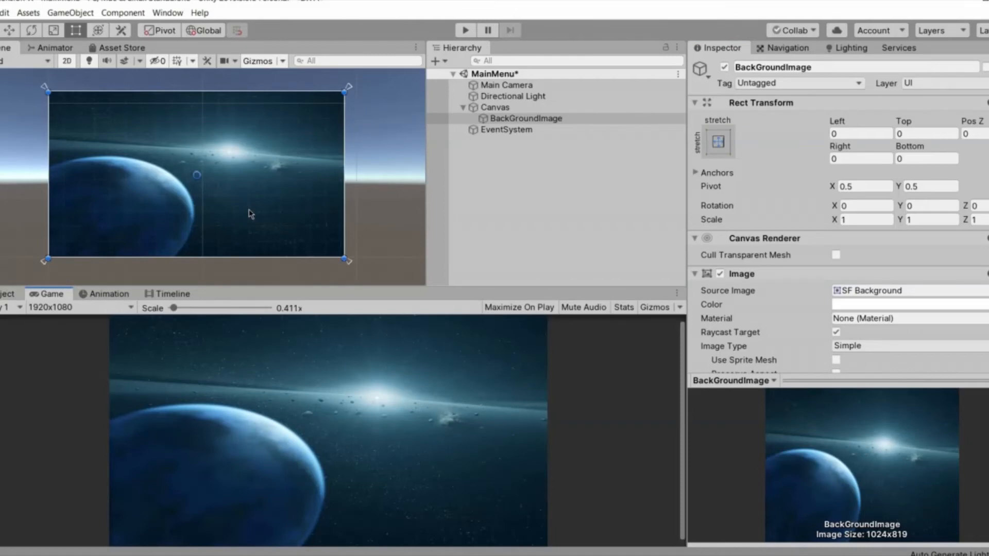
left_click(561, 200)
key("ctrl+s")
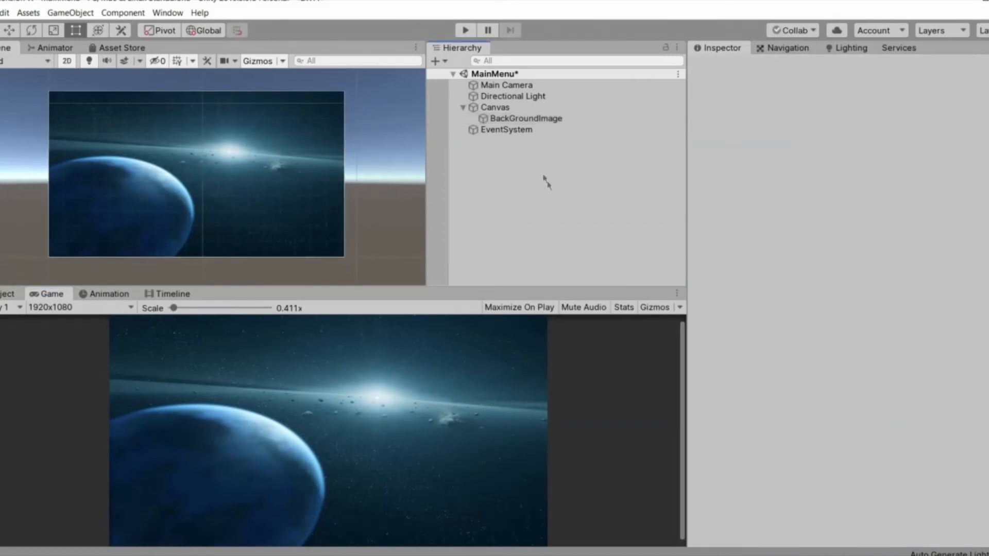
Go back to the SF UI folder in the project's assets to reach the button sprites
left_click(6, 294)
left_click(275, 324)
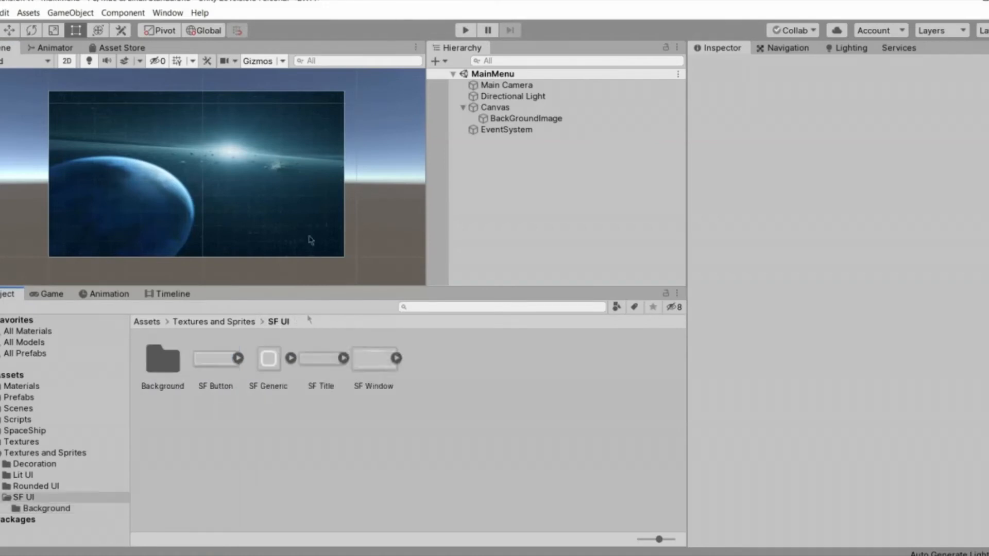
middle_click_drag(231, 168, 270, 177)
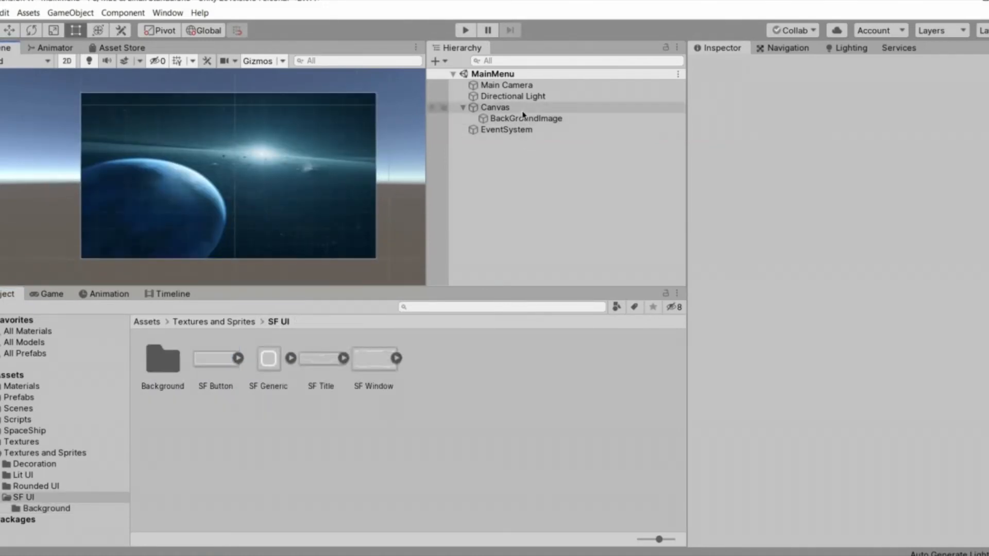
left_click(524, 109)
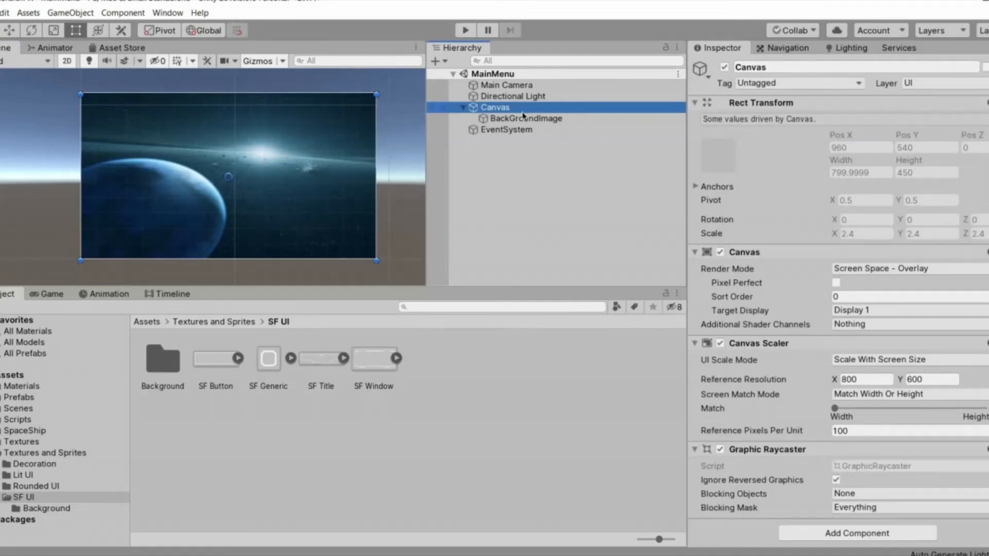
right_click(523, 111)
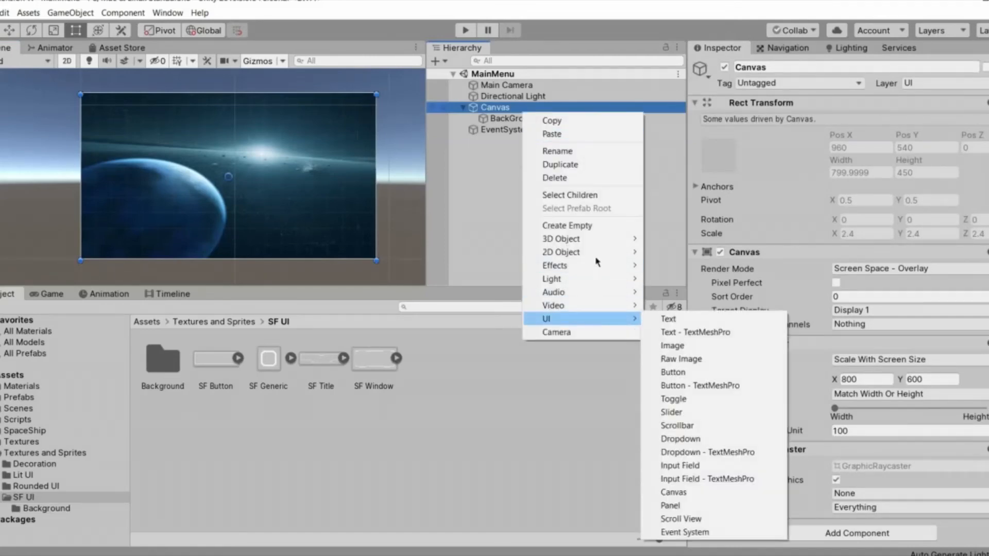
mouse_move(592, 319)
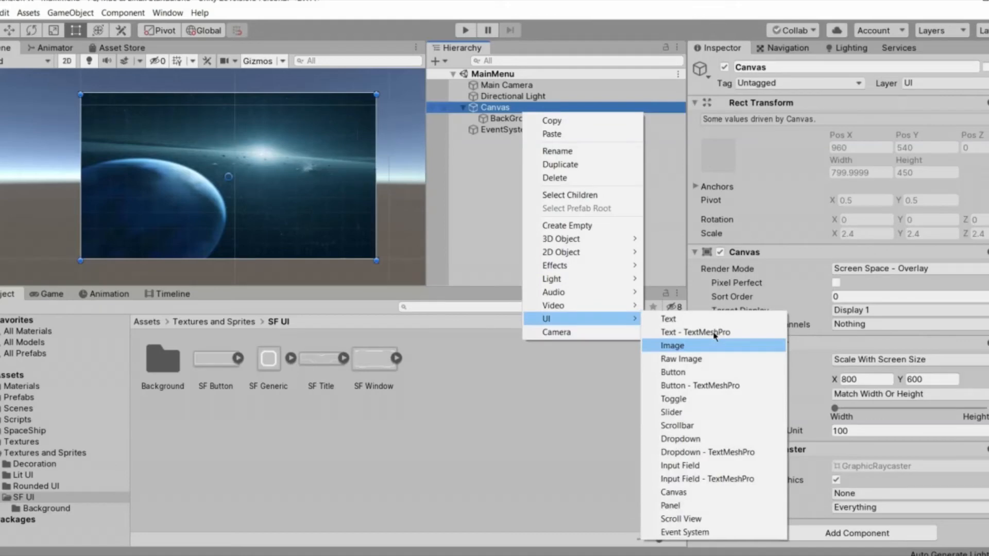
left_click(695, 332)
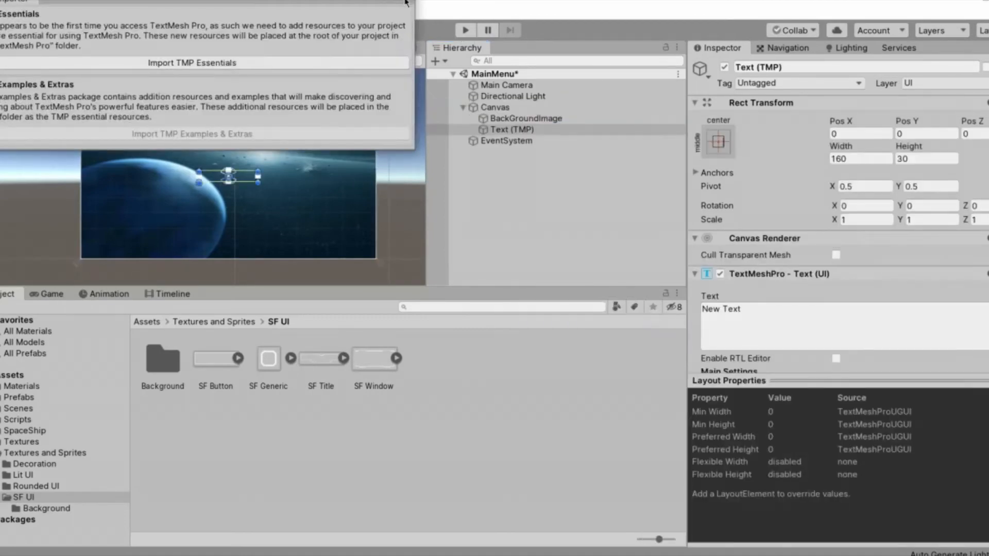
left_click(518, 131)
left_click(539, 131)
key("Delete")
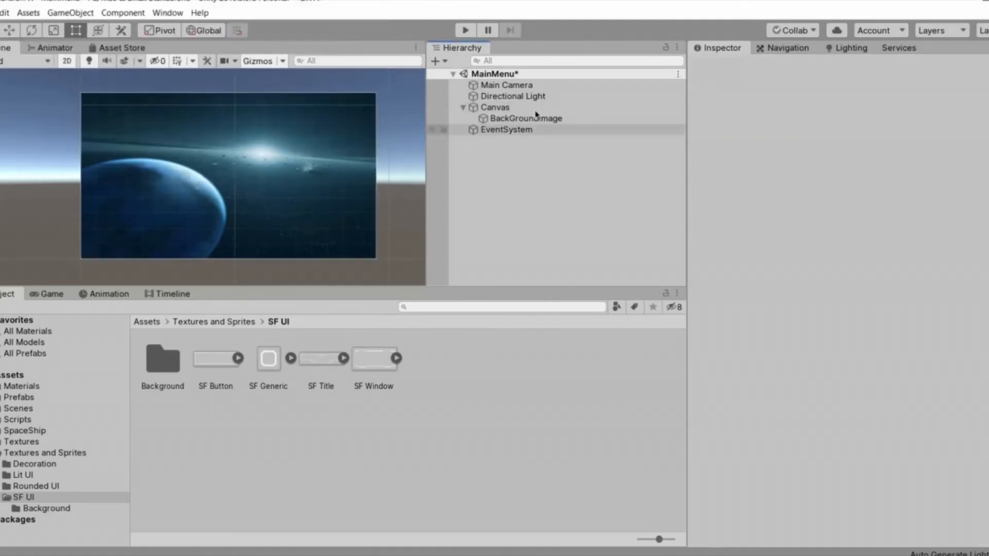
Add a standard UI Button as a child of the Canvas and name it StartGame(Btn)
right_click(535, 108)
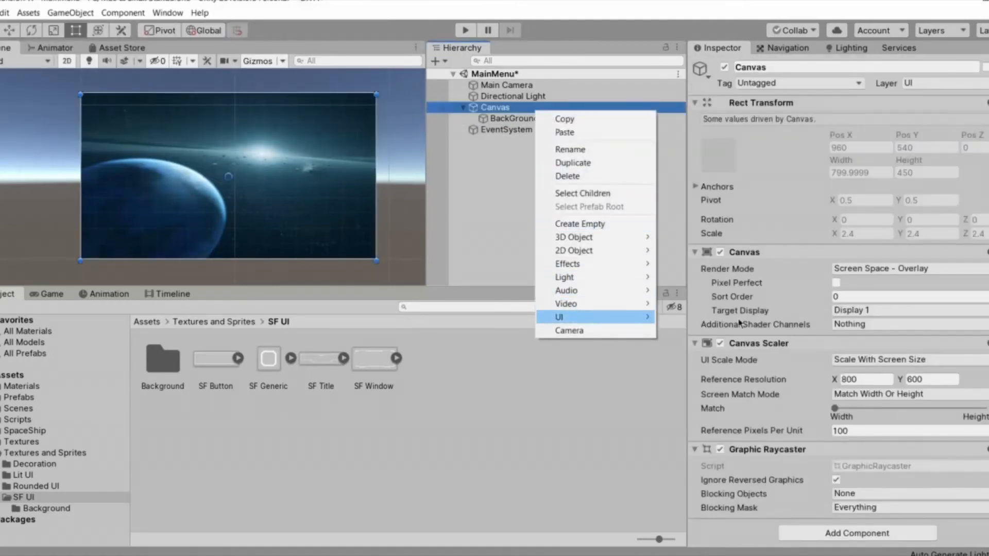
mouse_move(618, 318)
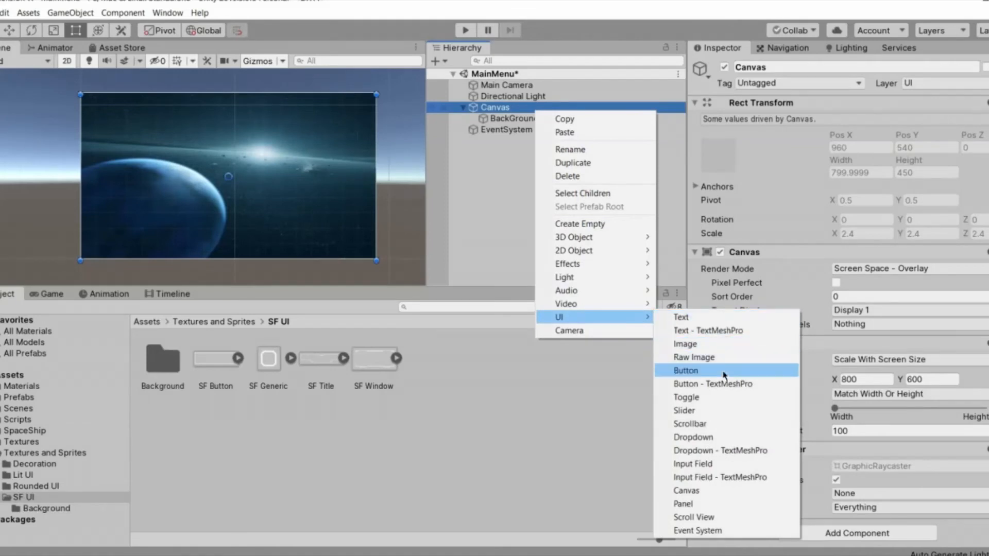
left_click(685, 370)
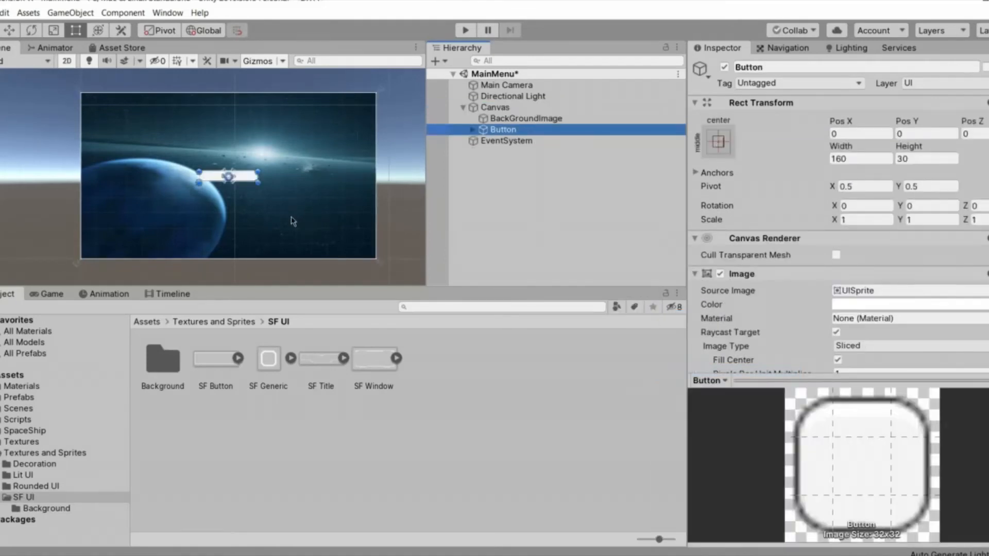
scroll(296, 212, "up", 2)
scroll(281, 205, "up", 1)
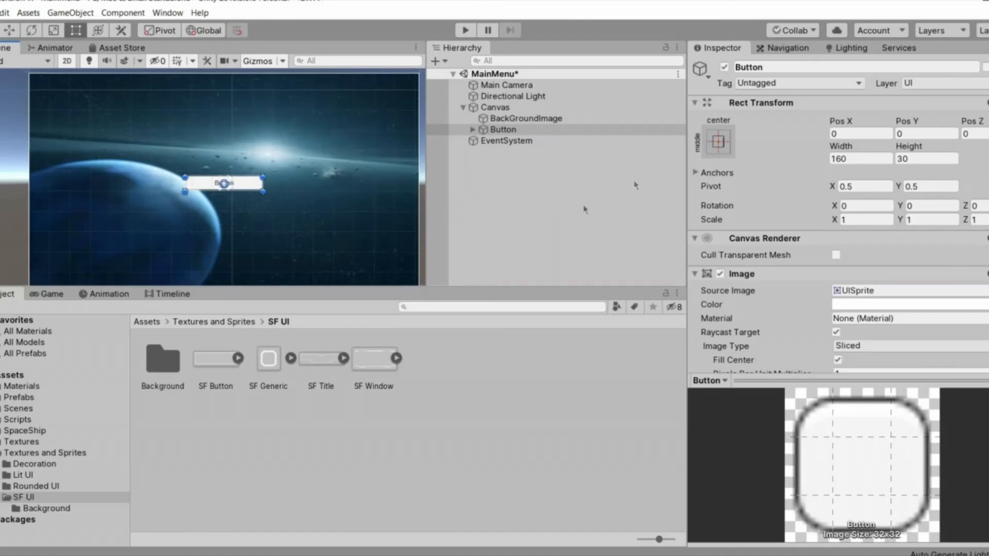
left_click(774, 67)
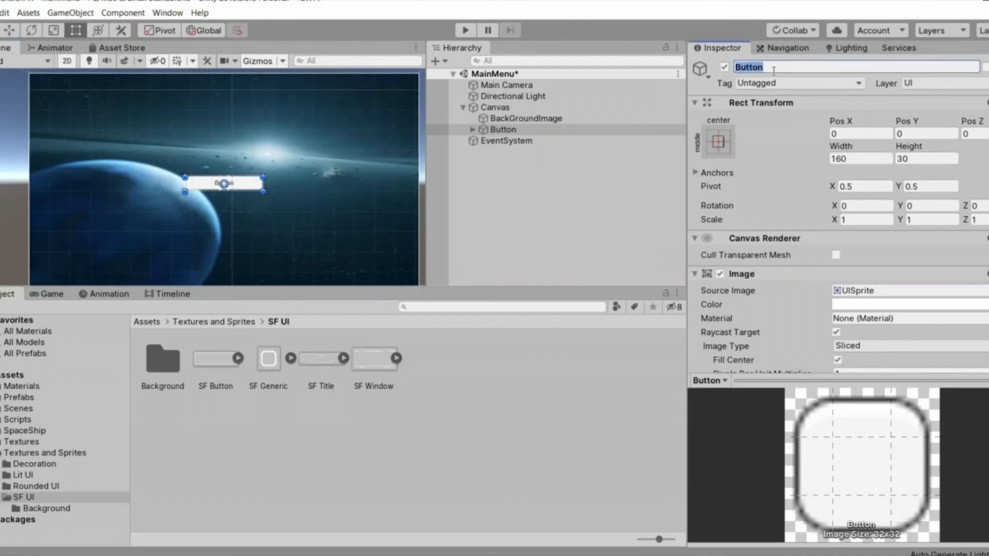
type("StartGame(")
key("Return")
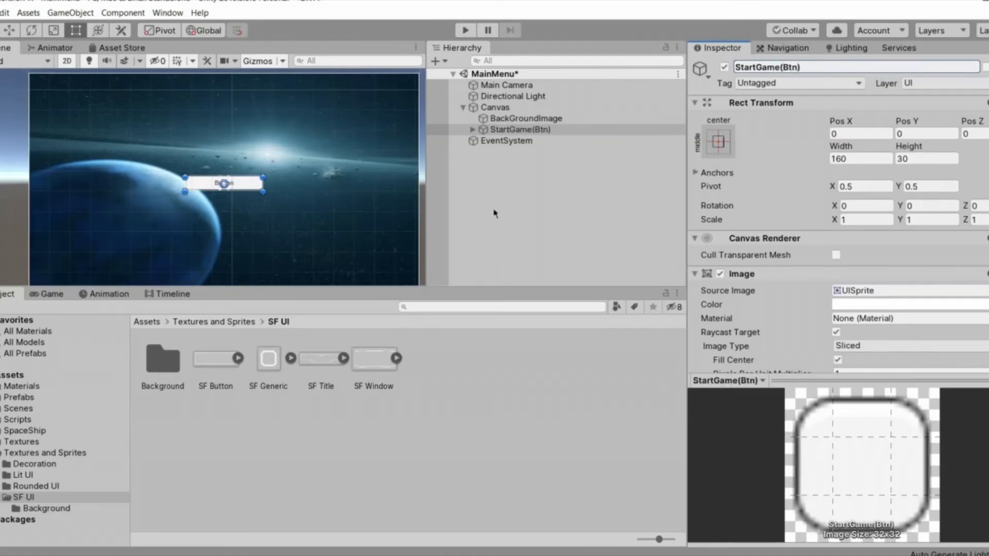
Set the source image of StartGame(Btn) to the SF Button - Hover sprite from the SF UI folder
left_click(509, 133)
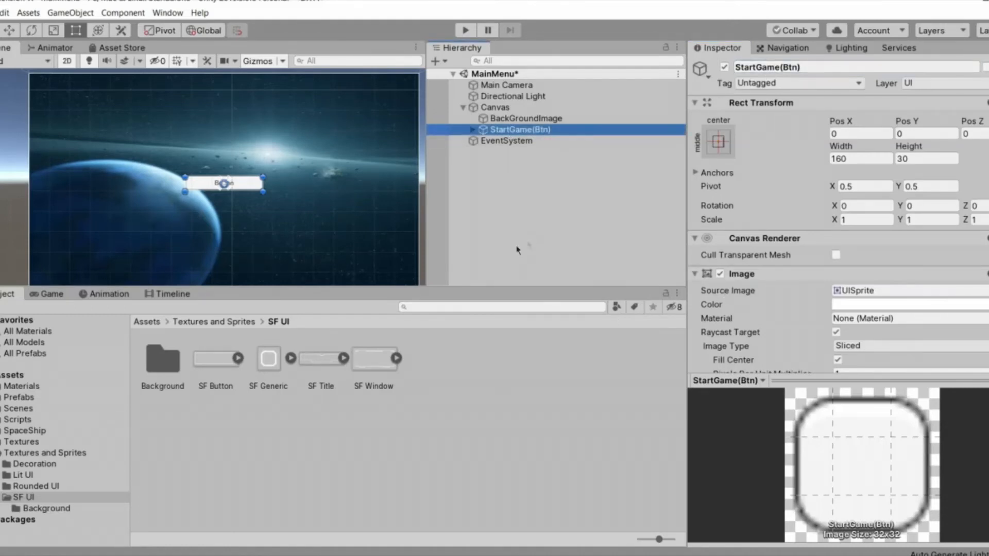
scroll(859, 248, "down", 10)
scroll(833, 256, "up", 10)
scroll(804, 234, "down", 5)
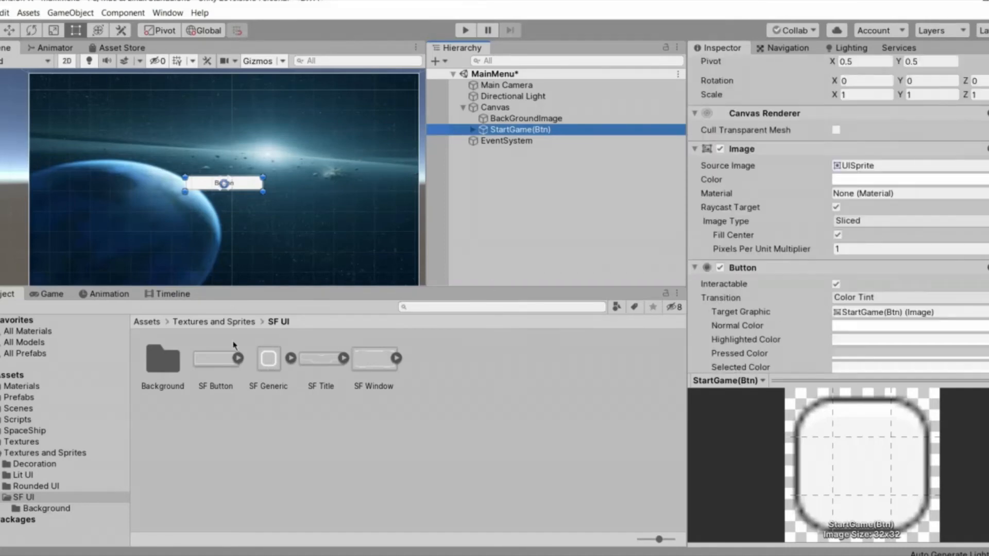
left_click_drag(207, 368, 872, 165)
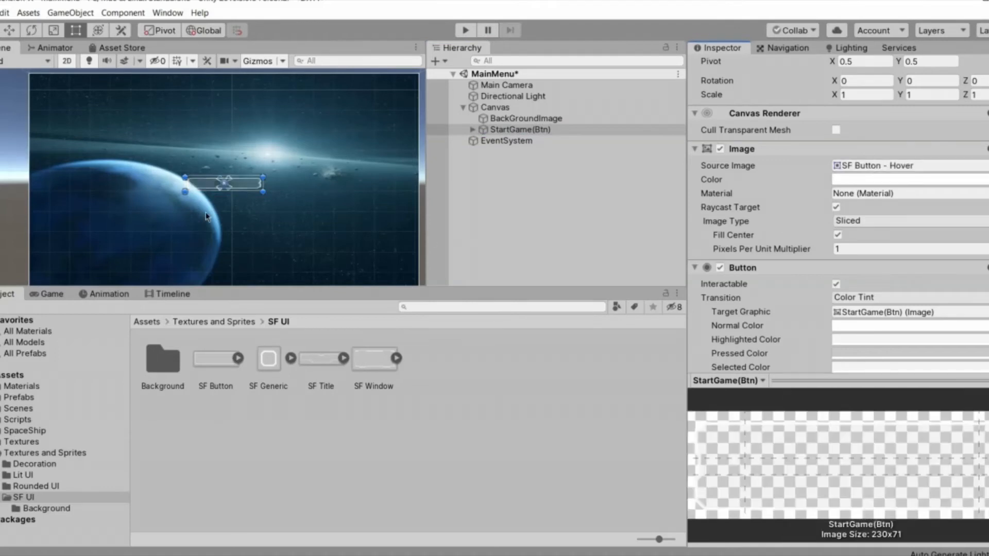
Resize StartGame(Btn) symmetrically about its center, making it taller and about 149 units wide
scroll(226, 186, "up", 6)
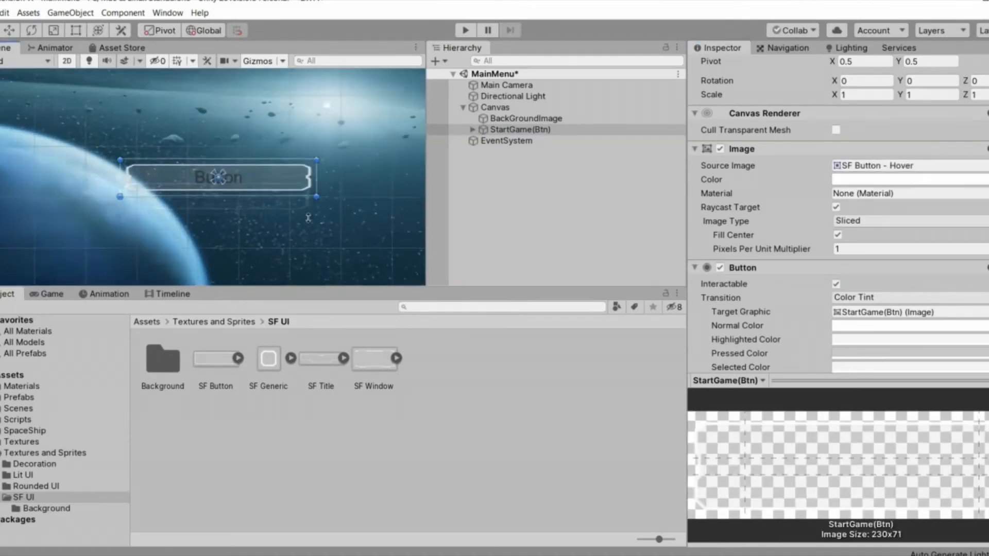
left_click_drag(321, 225, 300, 230, "alt")
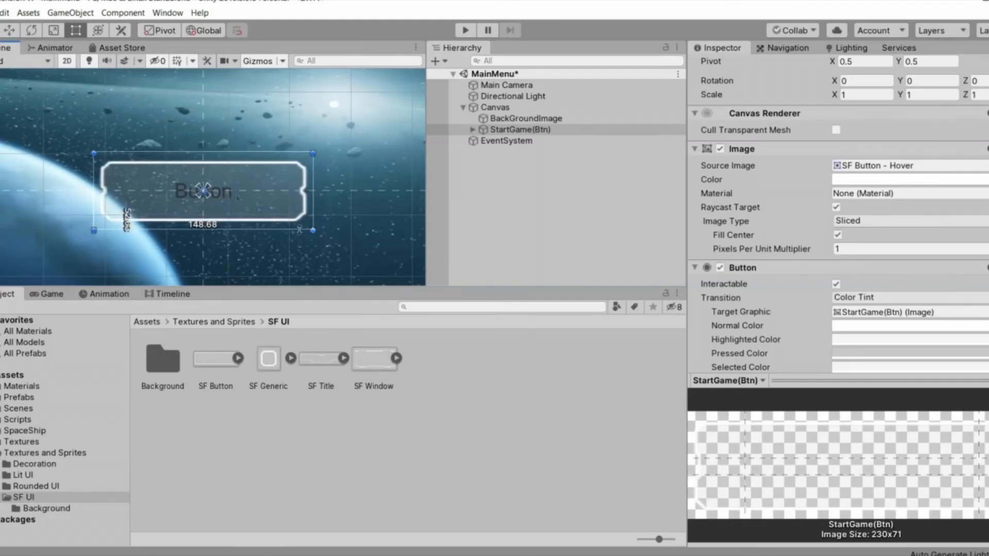
scroll(231, 193, "down", 6)
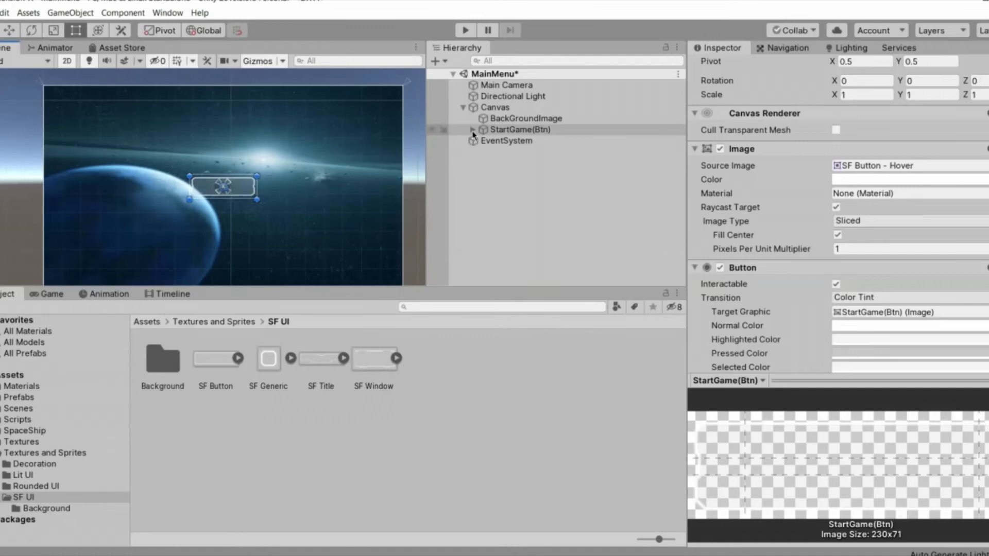
Change the label of StartGame(Btn) to "Start Game" in its child Text object
left_click(473, 132)
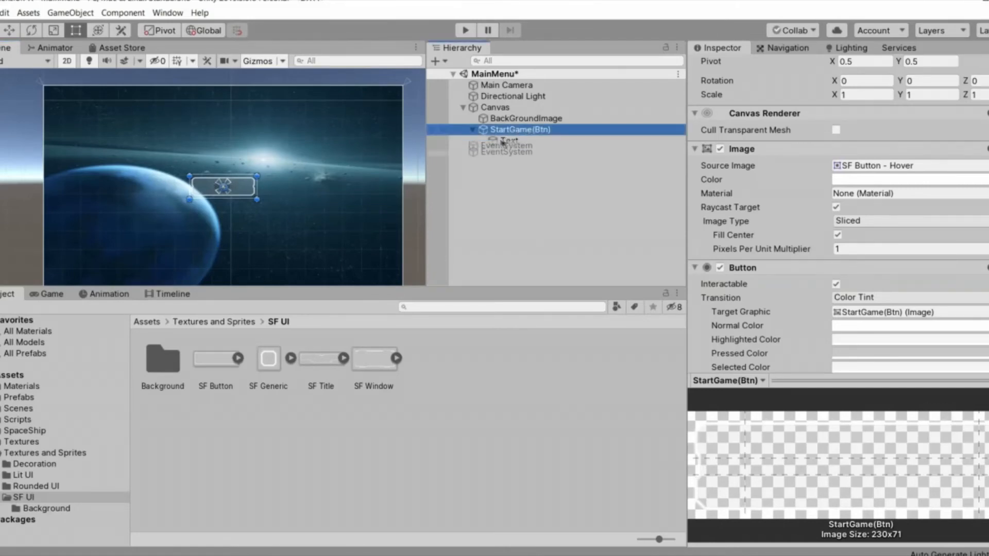
left_click(505, 142)
scroll(262, 210, "up", 3)
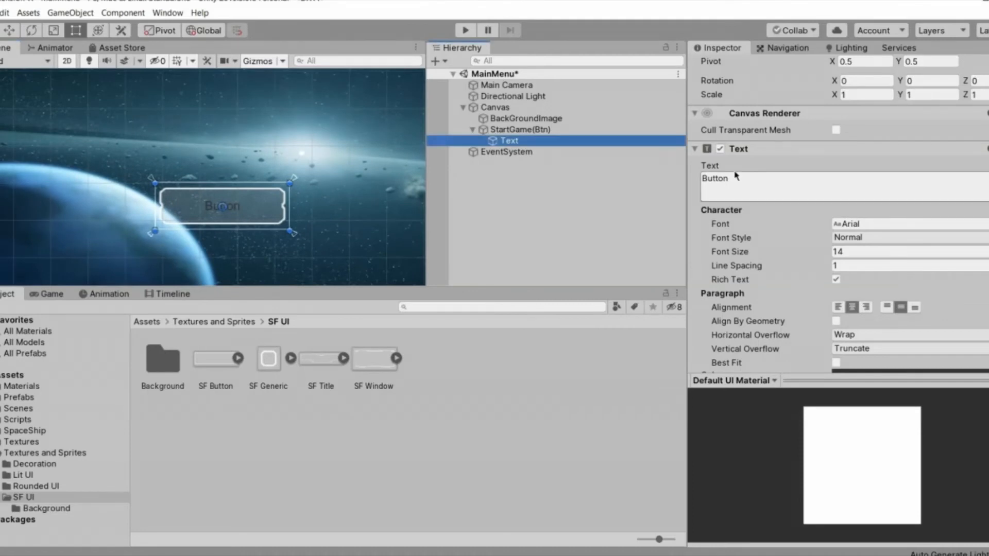
left_click(736, 177)
type("Start Game")
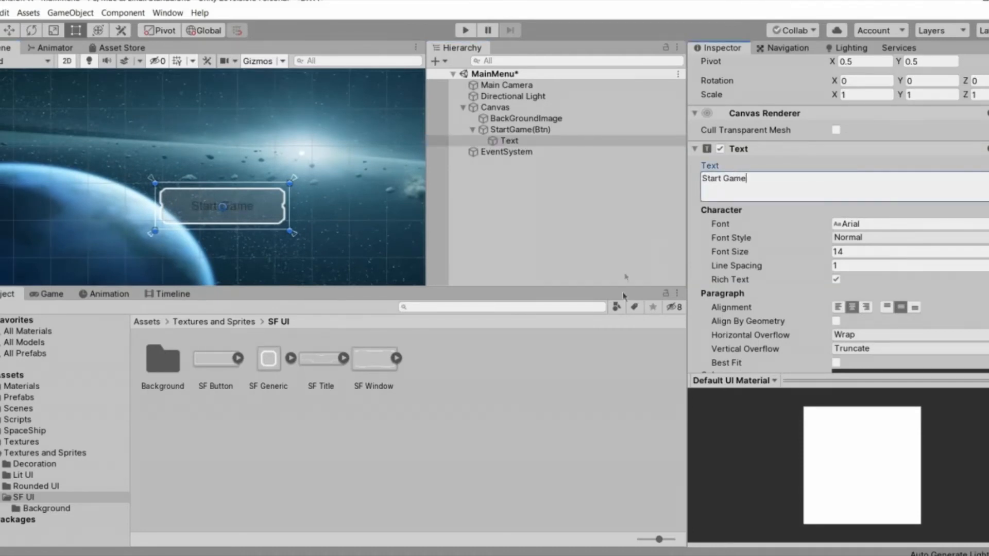
scroll(834, 280, "down", 3)
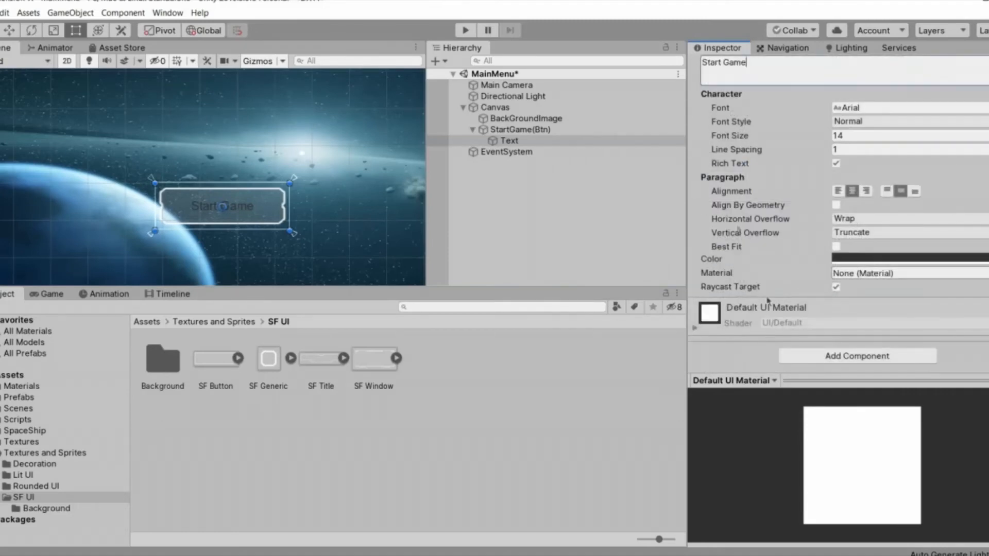
Set the color of the Start Game button's label text to black
scroll(835, 232, "up", 3)
scroll(835, 232, "down", 3)
left_click(847, 259)
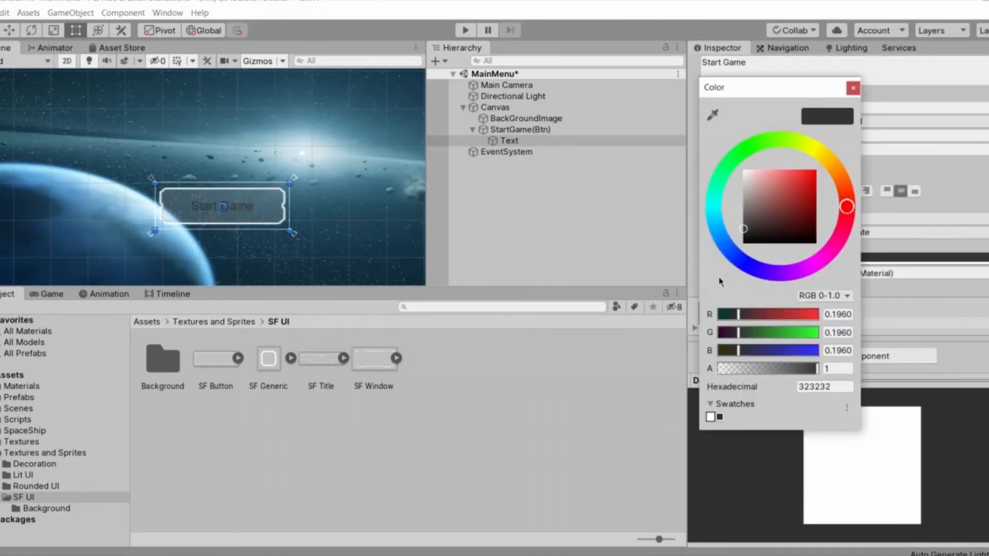
left_click_drag(747, 185, 744, 243)
left_click(842, 269)
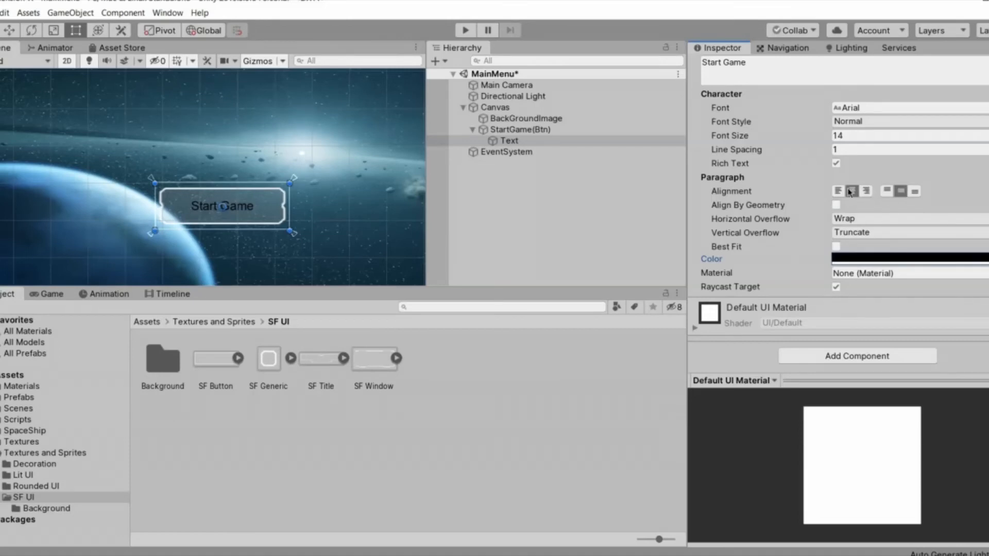
Set the font size of the Start Game label to 20
scroll(824, 212, "up", 5)
scroll(824, 212, "down", 5)
left_click_drag(808, 140, 816, 143)
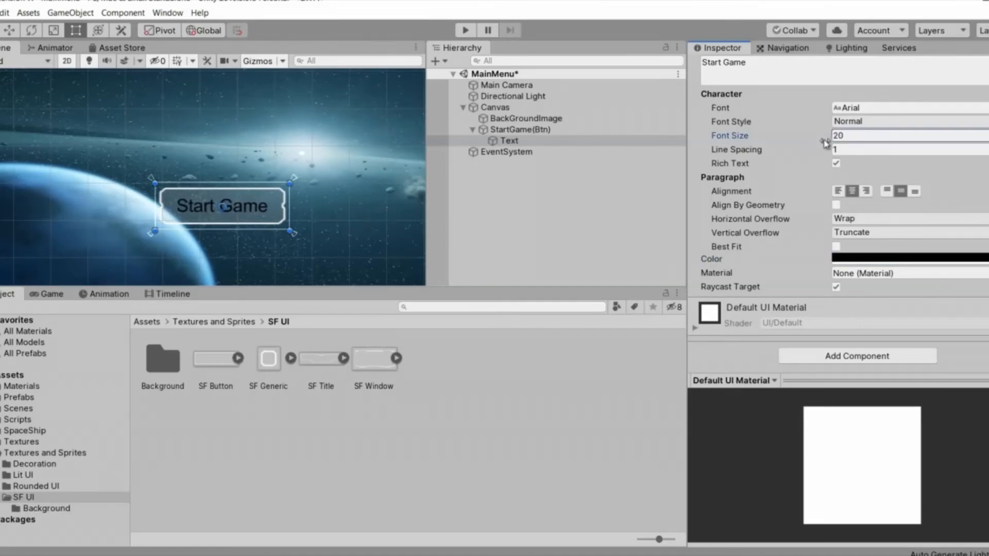
scroll(877, 321, "up", 5)
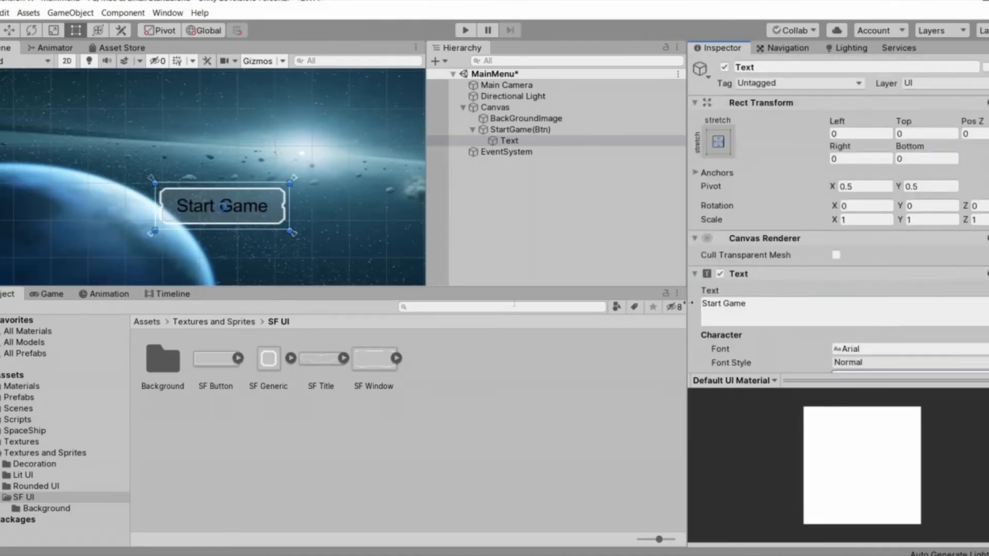
scroll(876, 321, "down", 3)
Check the Start Game button in the Game view and collapse StartGame(Btn) in the hierarchy
left_click(50, 295)
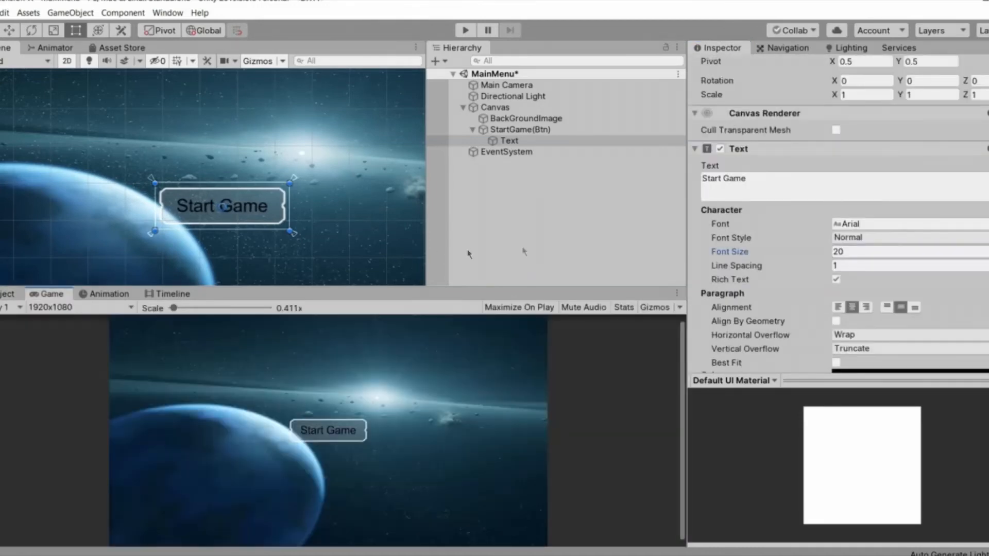
left_click(528, 160)
left_click(528, 145)
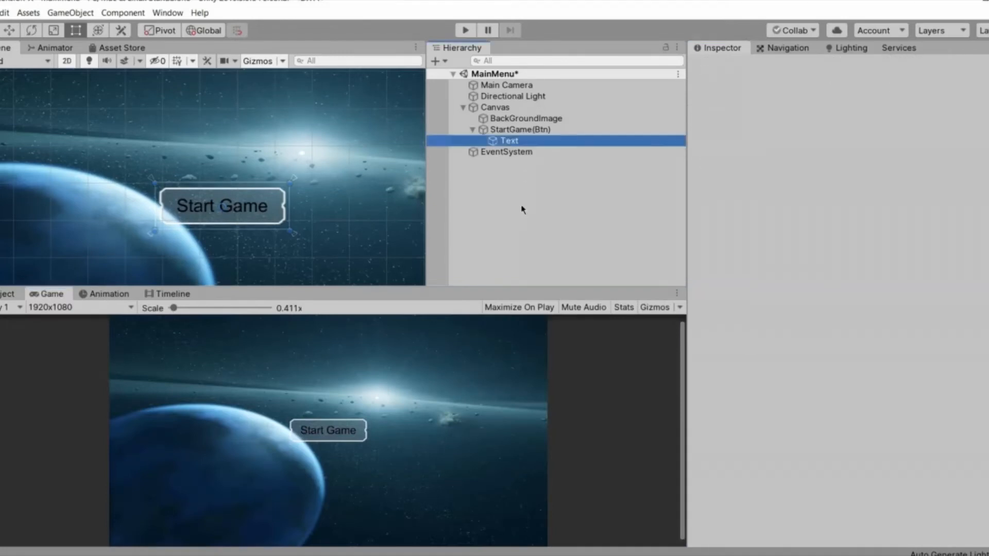
left_click(516, 174)
left_click(509, 142)
left_click(526, 130)
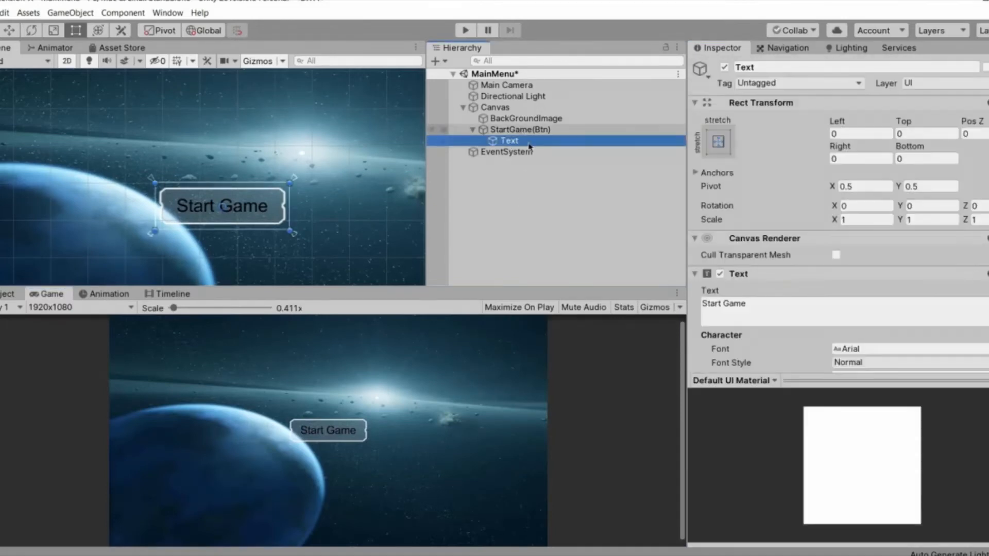
left_click(485, 139)
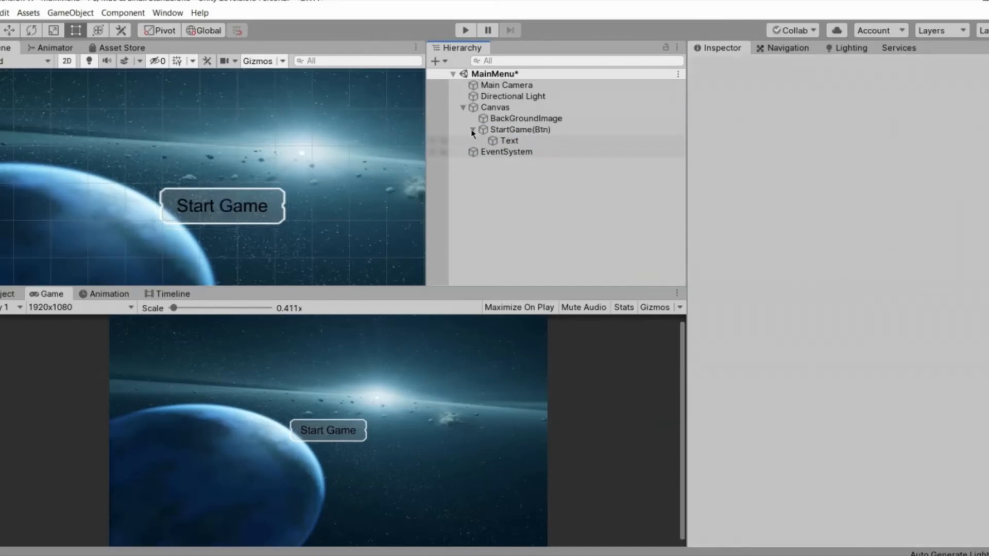
left_click(472, 129)
left_click(266, 245)
scroll(271, 195, "down", 5)
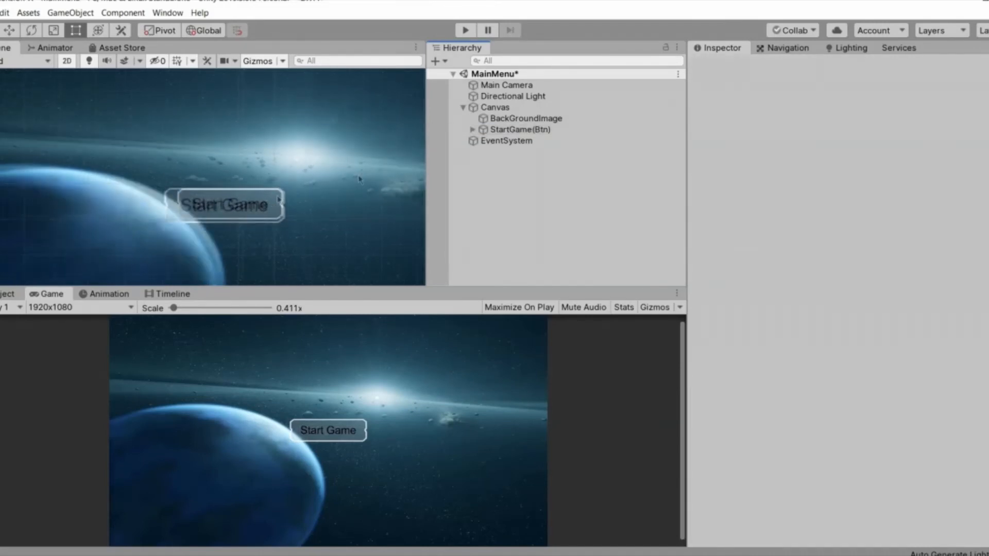
Duplicate StartGame(Btn) inside the Canvas and rename the copy OptionsBtn
left_click(527, 132)
left_click(526, 172)
left_click(520, 132)
left_click(511, 162)
left_click(515, 132)
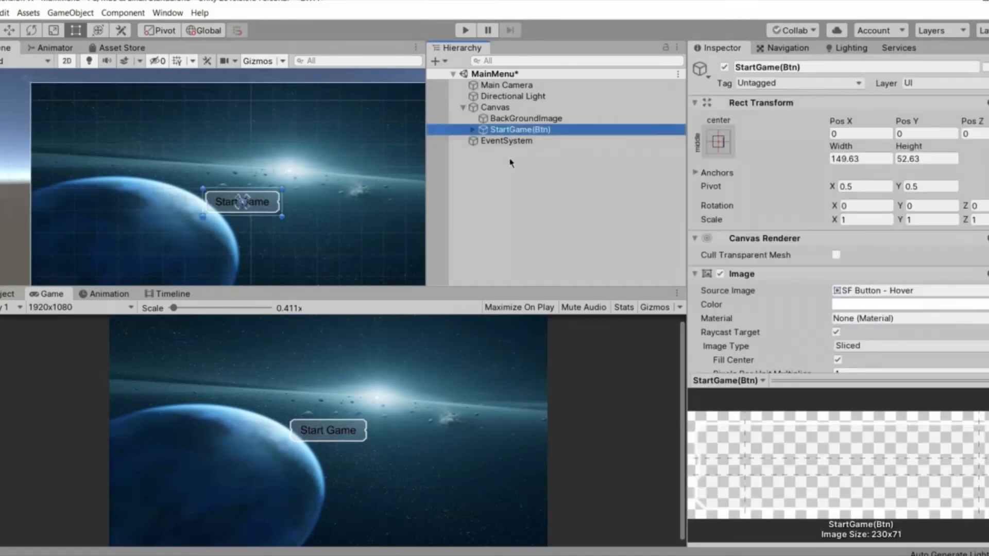
key("ctrl+d")
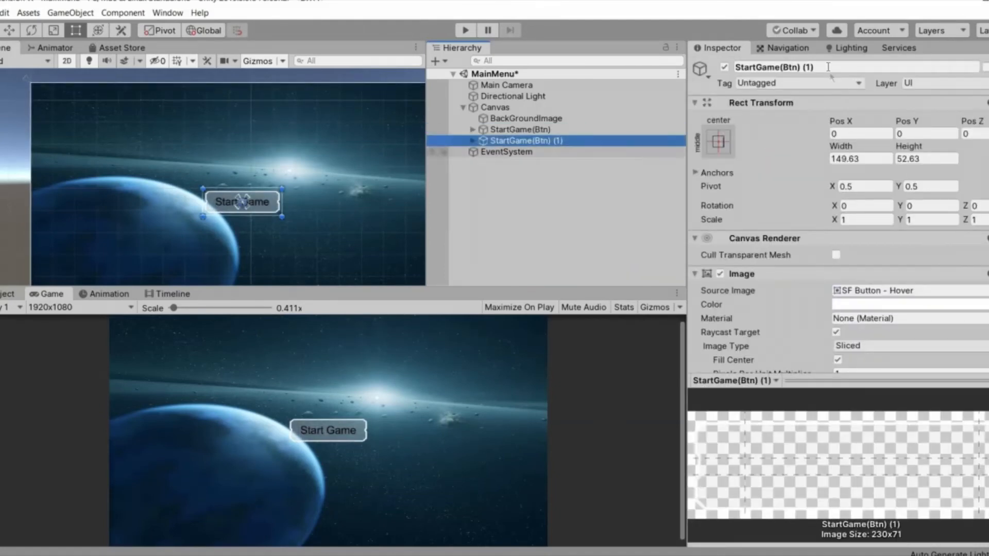
left_click(826, 67)
type("OptionsBtn")
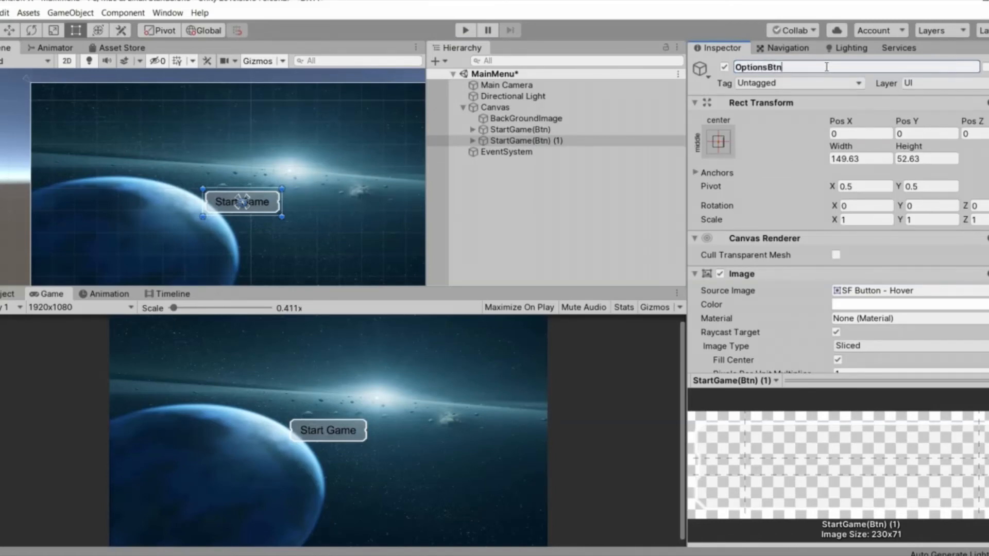
key("BackSpace")
key("BackSpace")
key("BackSpace")
key("BackSpace")
key("BackSpace")
key("BackSpace")
key("BackSpace")
key("BackSpace")
type("OptionsBtn")
key("Return")
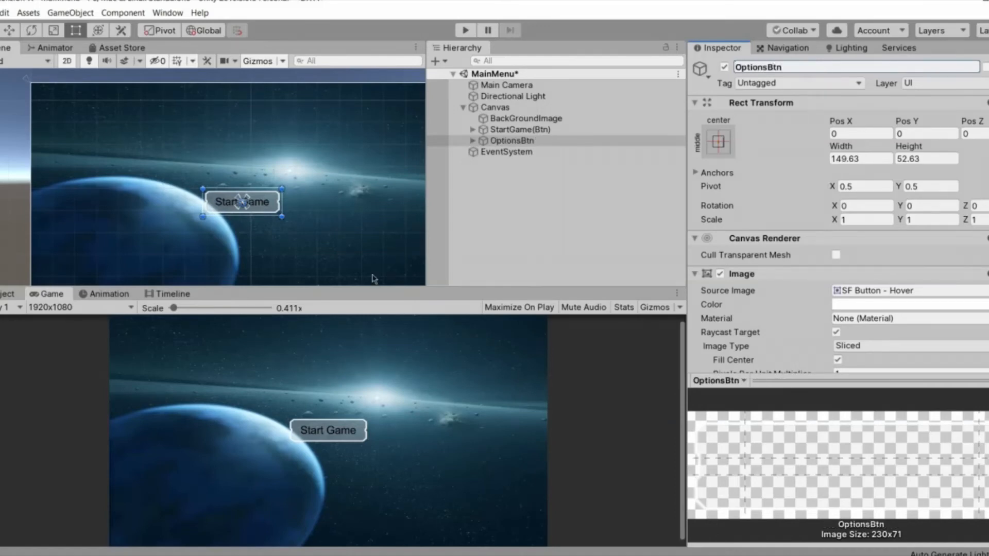
Change the label of OptionsBtn to "Options" in its child Text object and save the scene
left_click(472, 140)
left_click(509, 151)
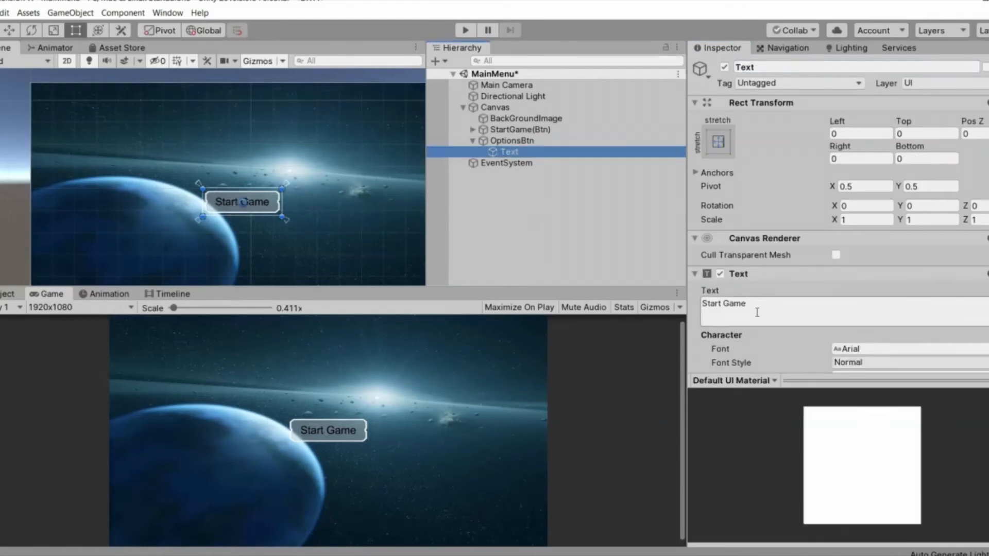
left_click(757, 313)
type("Options")
key("Return")
key("BackSpace")
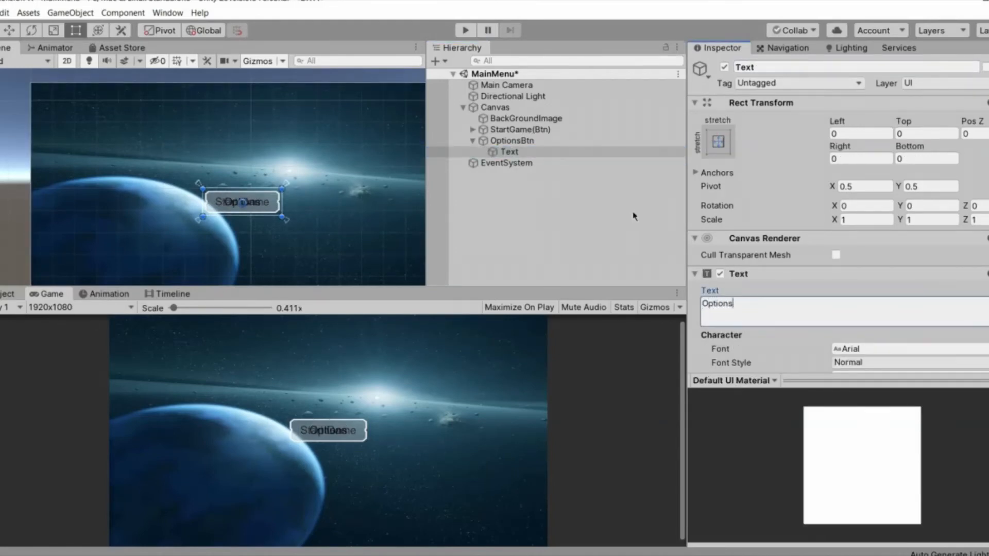
left_click(606, 191)
left_click(473, 140)
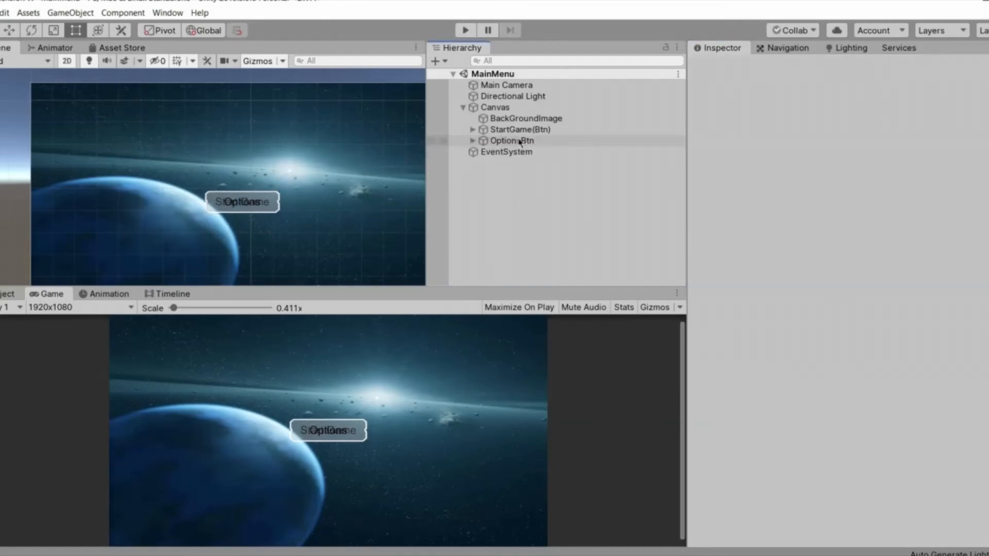
Switch the handle position mode to Center and move StartGame(Btn) straight up to about Pos Y 85.6
left_click(512, 139)
left_click(512, 131)
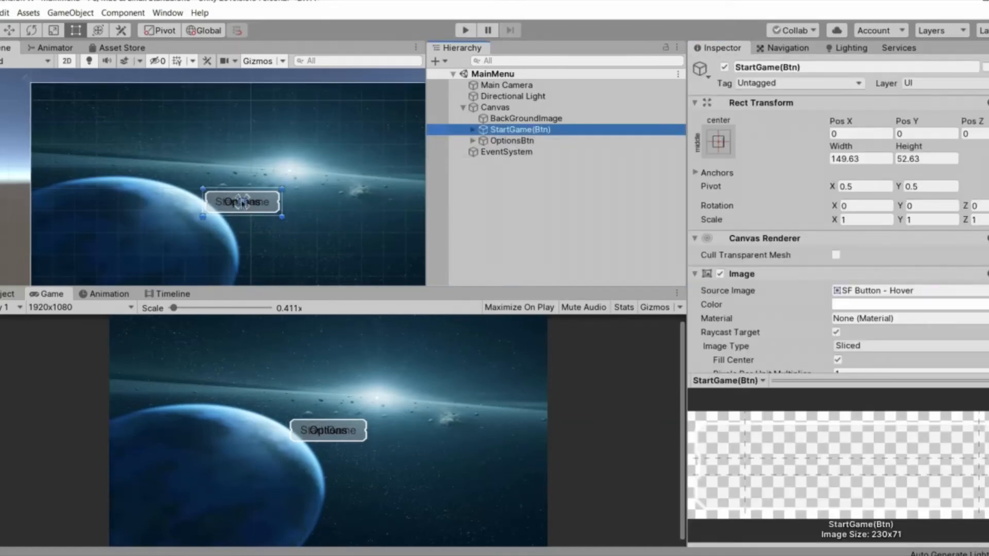
left_click_drag(241, 198, 242, 198)
left_click(313, 200)
left_click(259, 209)
scroll(255, 204, "up", 3)
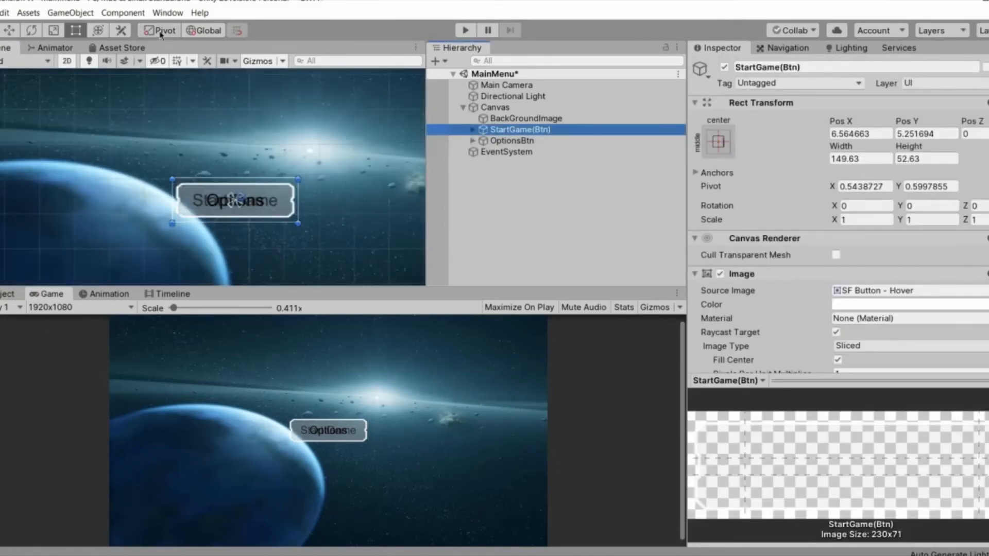
left_click(161, 31)
left_click_drag(238, 195, 235, 135)
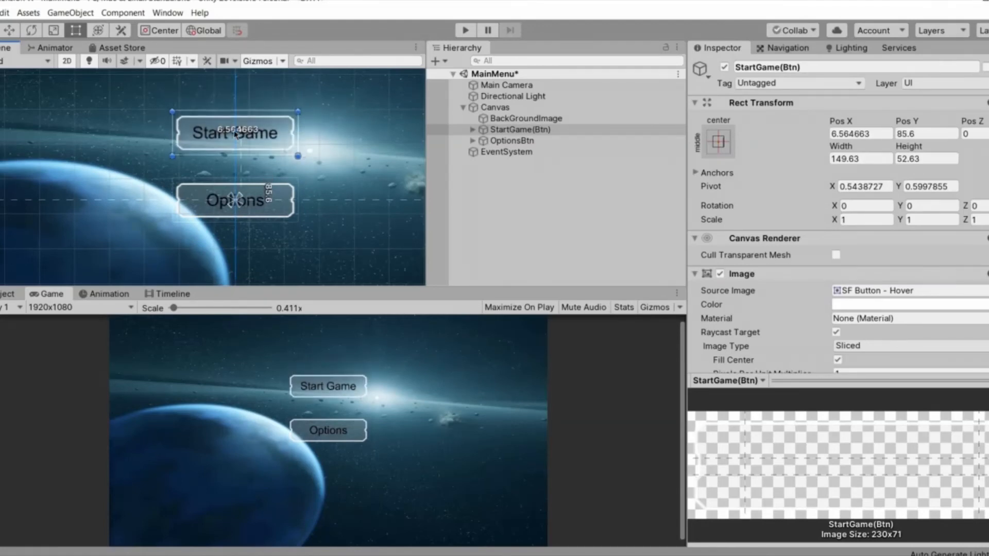
Space the two buttons about the canvas center, StartGame(Btn) at Pos Y 43 and OptionsBtn at Pos Y -43, and save the scene
scroll(279, 203, "down", 6)
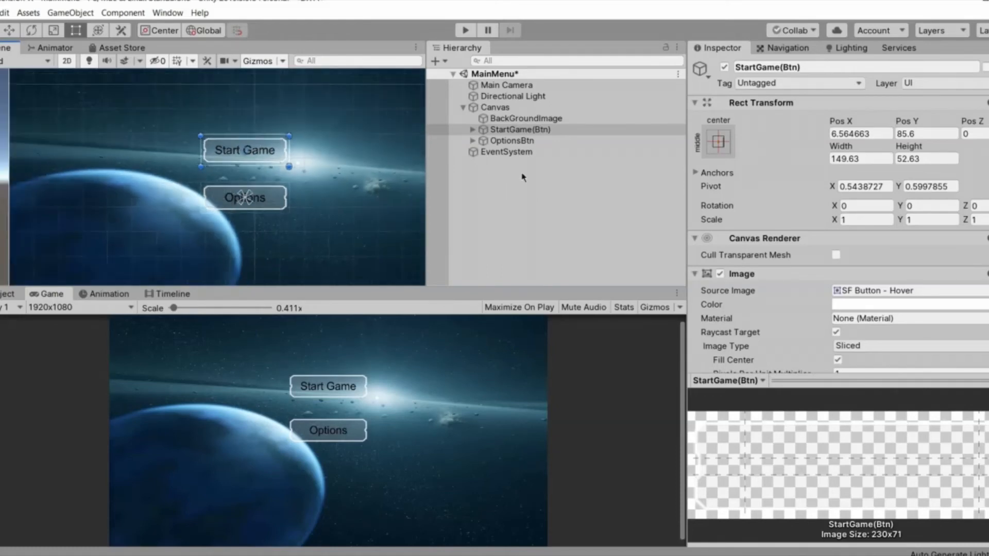
left_click(509, 162)
left_click_drag(248, 202, 248, 231)
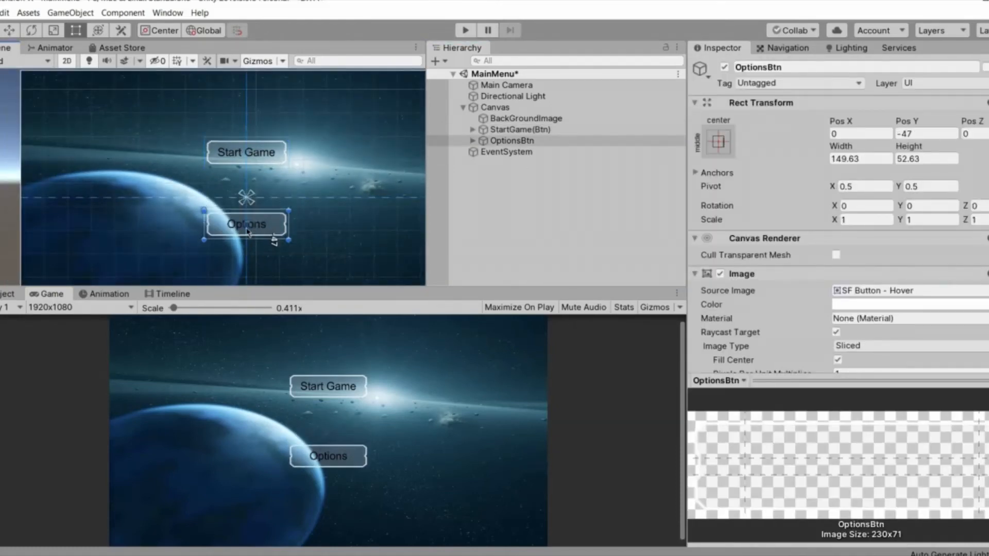
left_click_drag(246, 159, 246, 183)
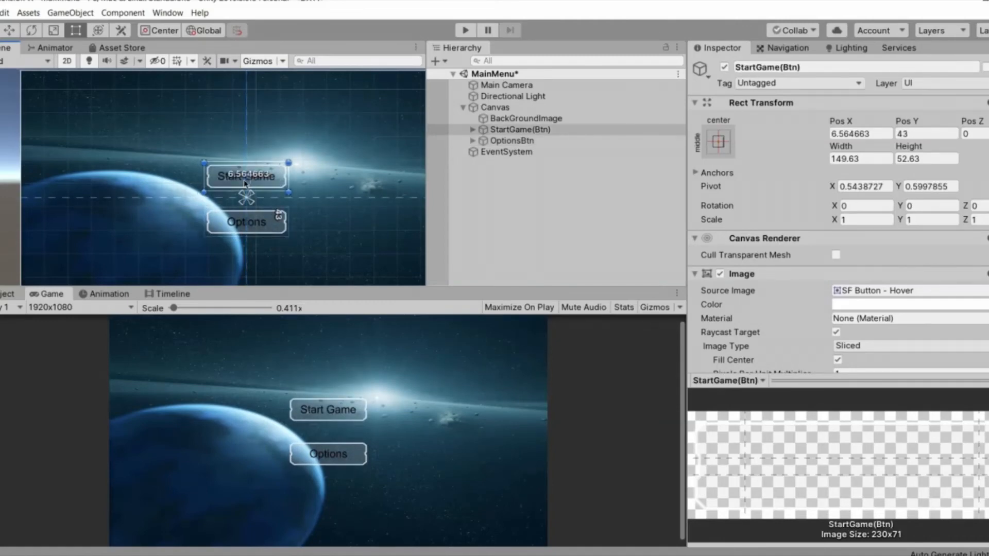
left_click(594, 168)
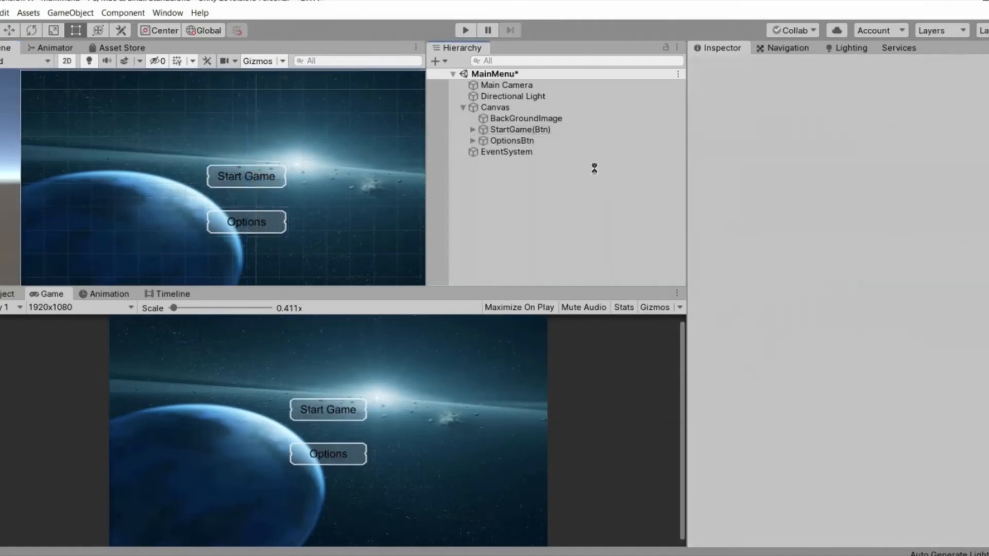
Duplicate OptionsBtn as ExitBtn and place the copy below it at about Pos Y -121
left_click(515, 140)
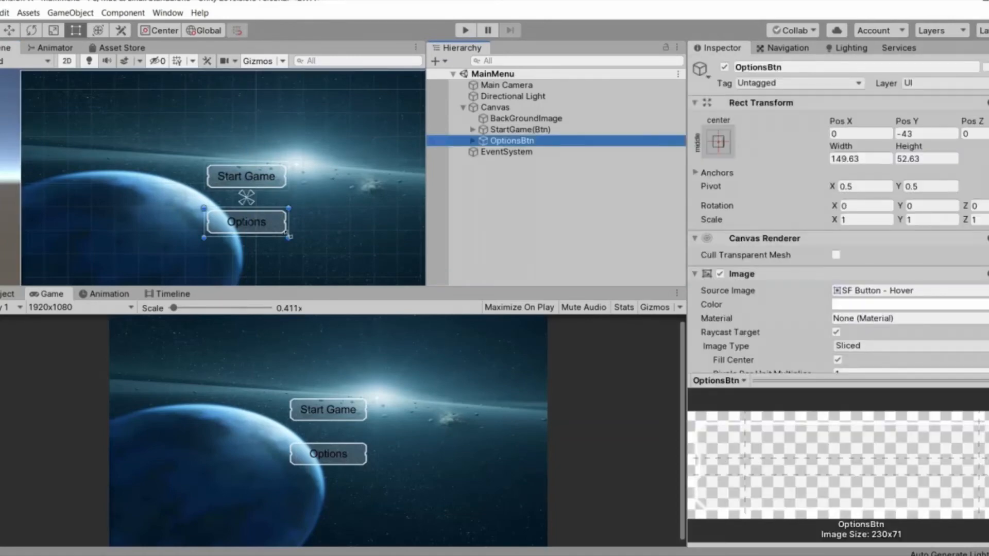
scroll(258, 206, "down", 4)
left_click(536, 144)
key("ctrl+d")
left_click(810, 67)
type("Exit")
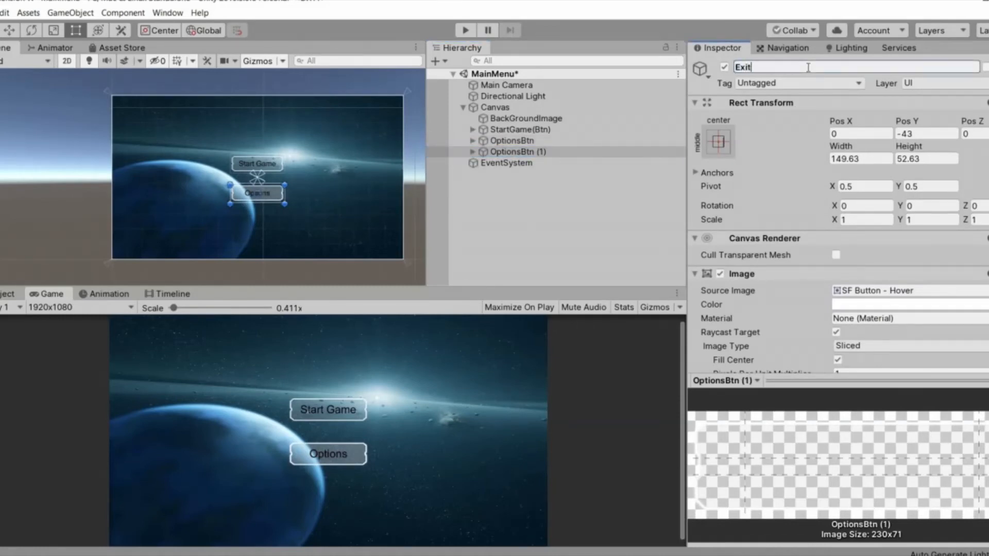
key("Return")
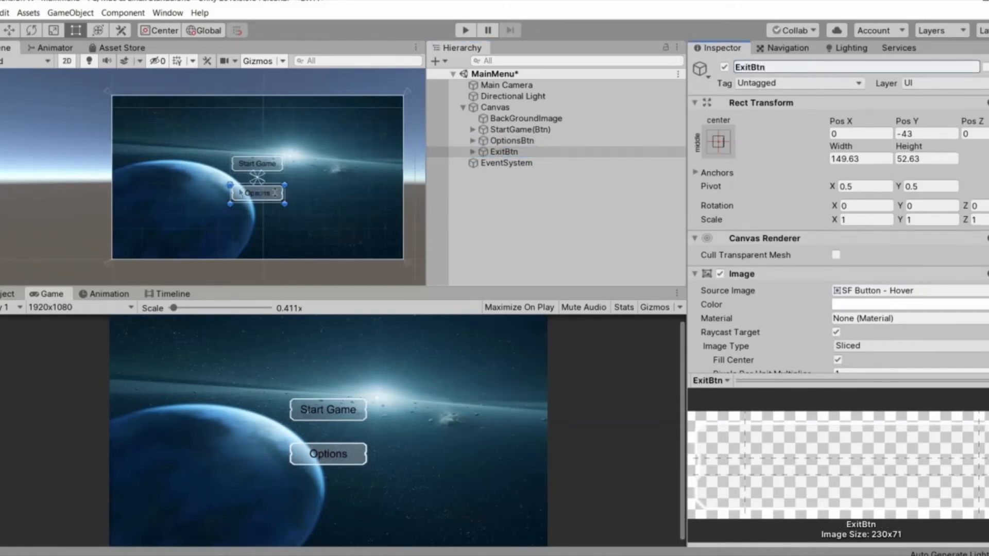
scroll(196, 170, "up", 5)
left_click_drag(219, 135, 220, 188)
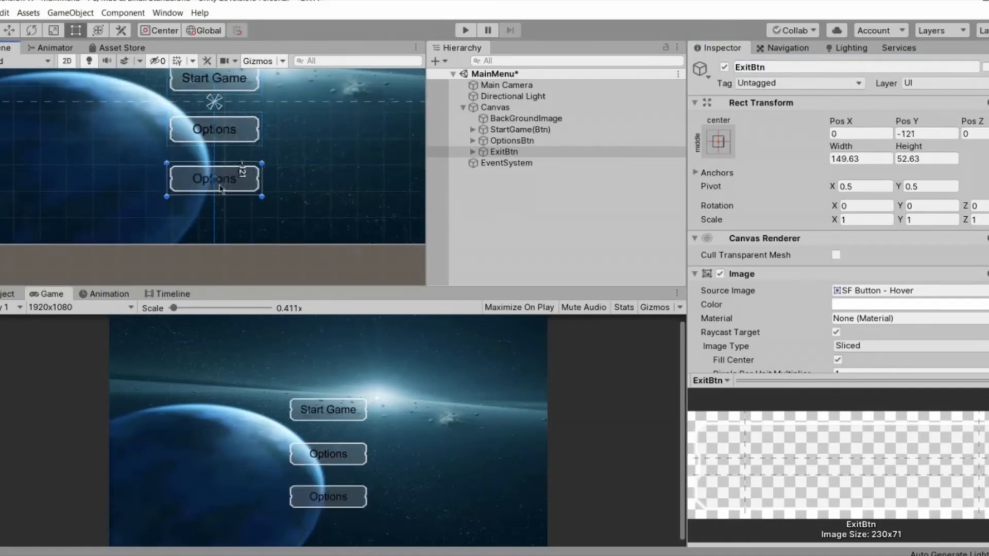
Change the label of ExitBtn to "Quit" in its child Text object and save the scene
left_click(456, 153)
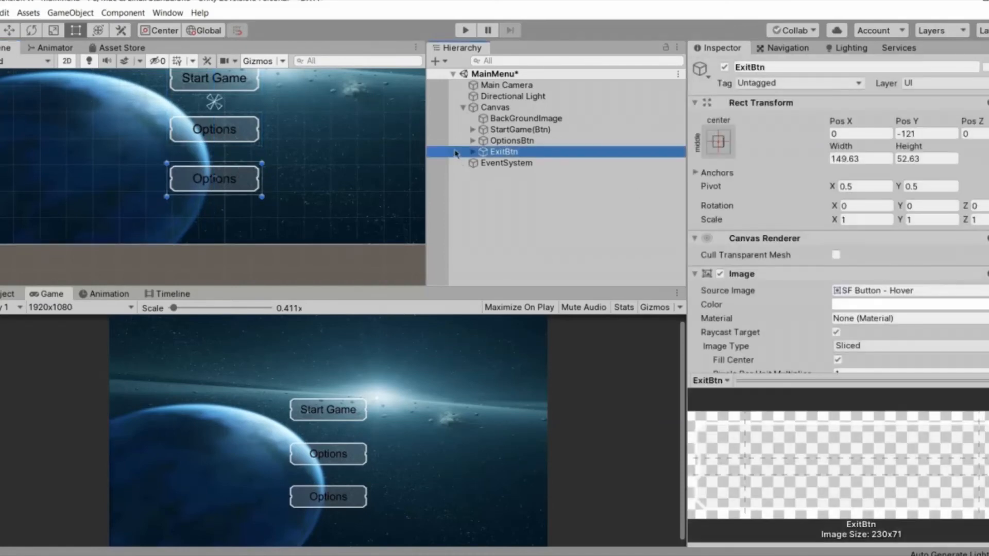
left_click(473, 152)
left_click(515, 164)
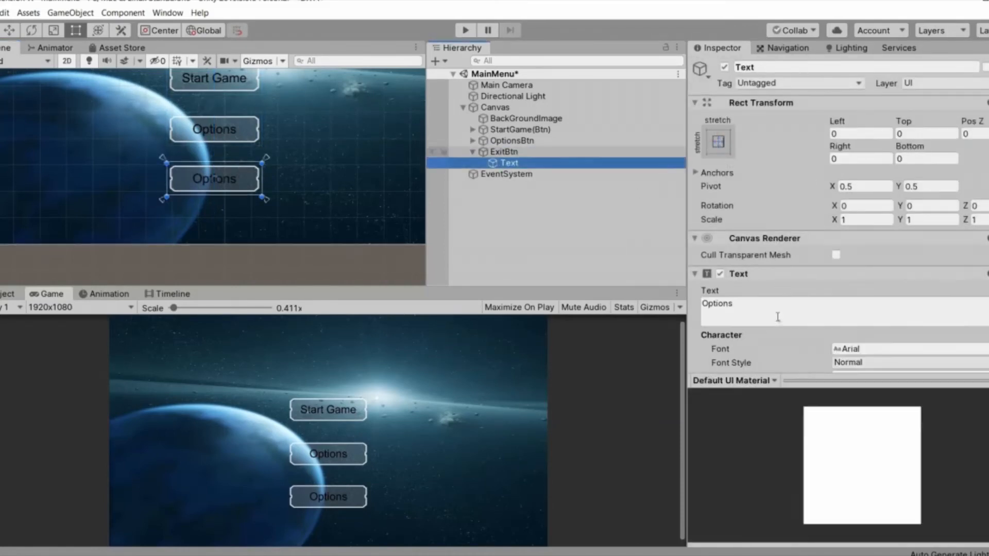
left_click(778, 315)
type("Exit")
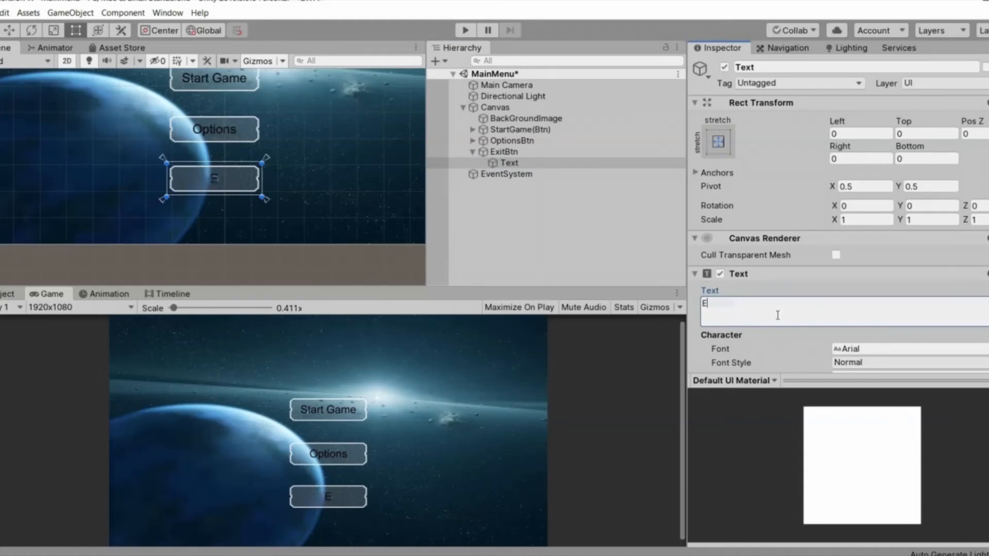
key("Return")
key("BackSpace")
key("BackSpace")
key("BackSpace")
key("BackSpace")
key("BackSpace")
type("Quit")
left_click(561, 200)
key("ctrl+s")
left_click(472, 152)
scroll(270, 181, "down", 3)
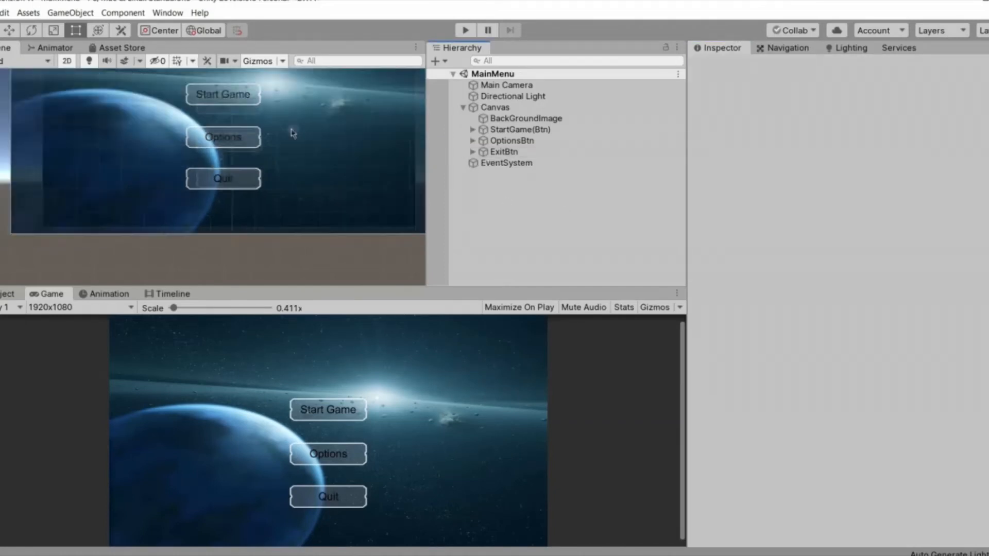
scroll(310, 154, "down", 4)
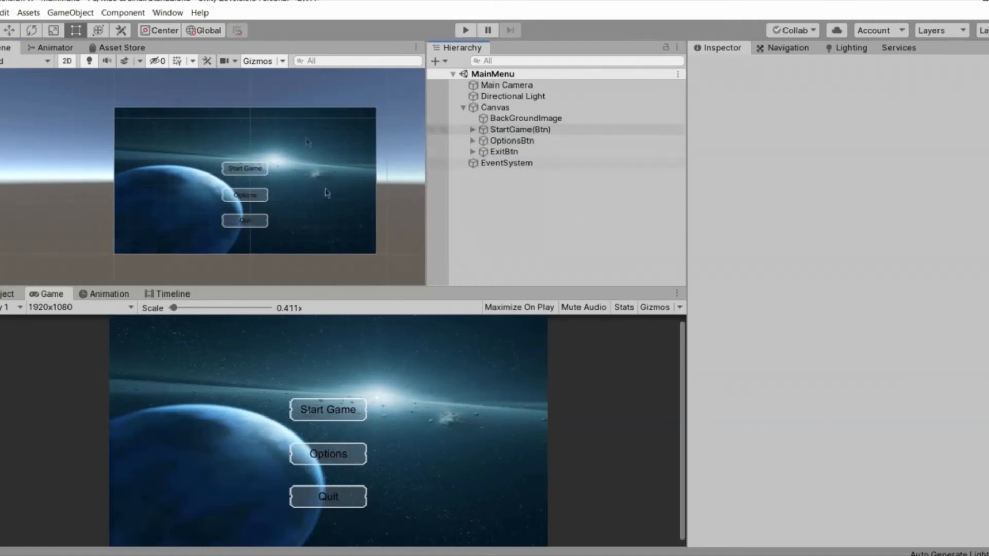
left_click(510, 119)
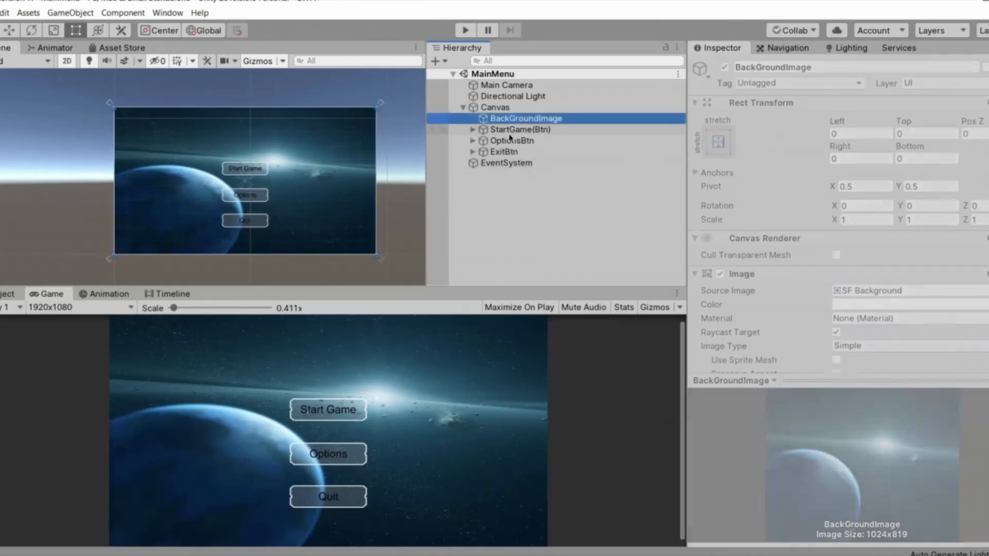
left_click(510, 130)
left_click(510, 141, "shift")
left_click(510, 151, "shift")
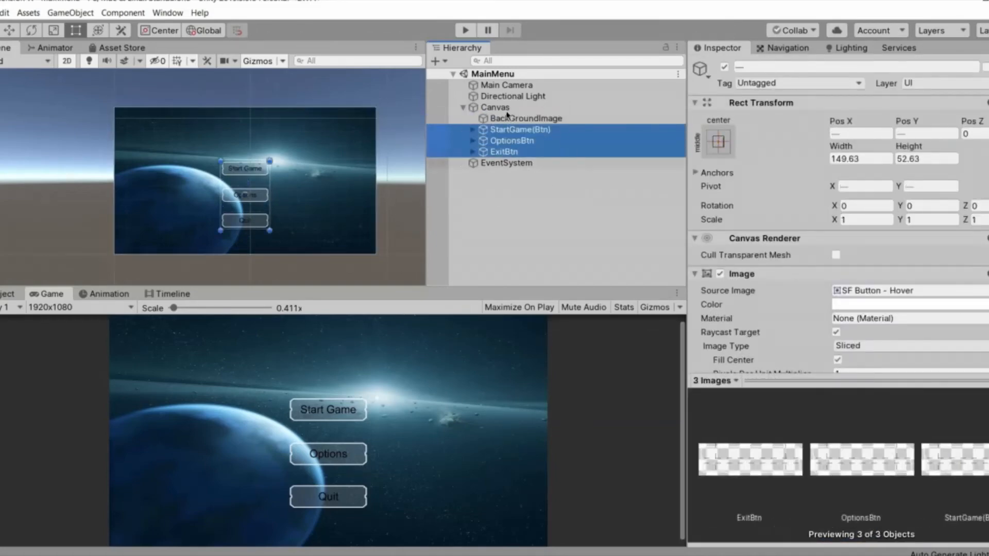
Add a UI Image as a child of the Canvas
left_click(494, 107)
right_click(507, 109)
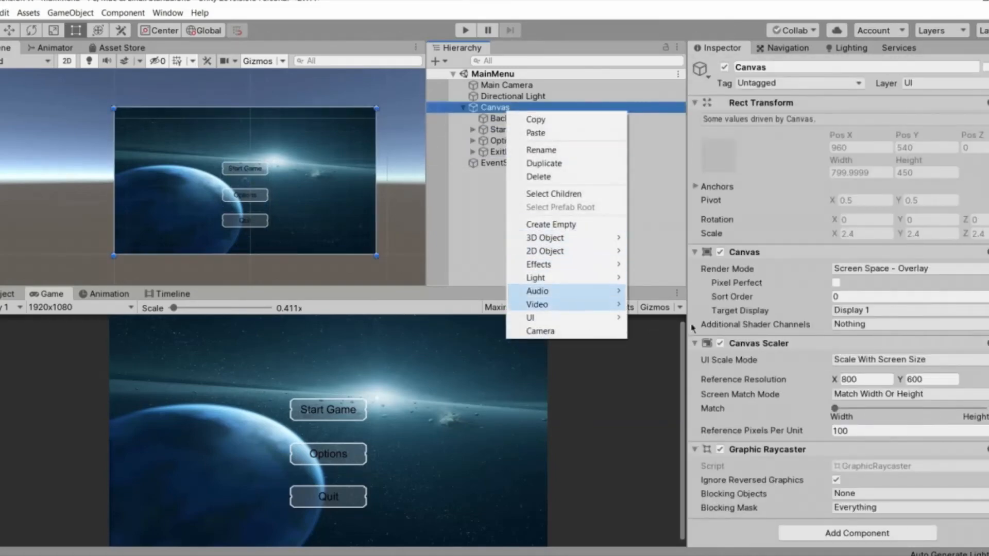
mouse_move(531, 318)
left_click(657, 342)
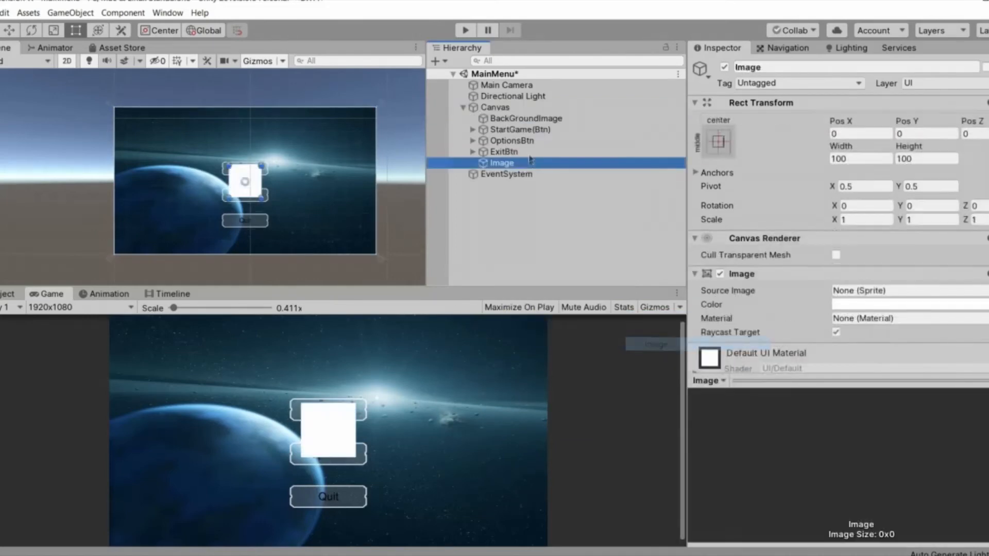
left_click(532, 199)
left_click(524, 164)
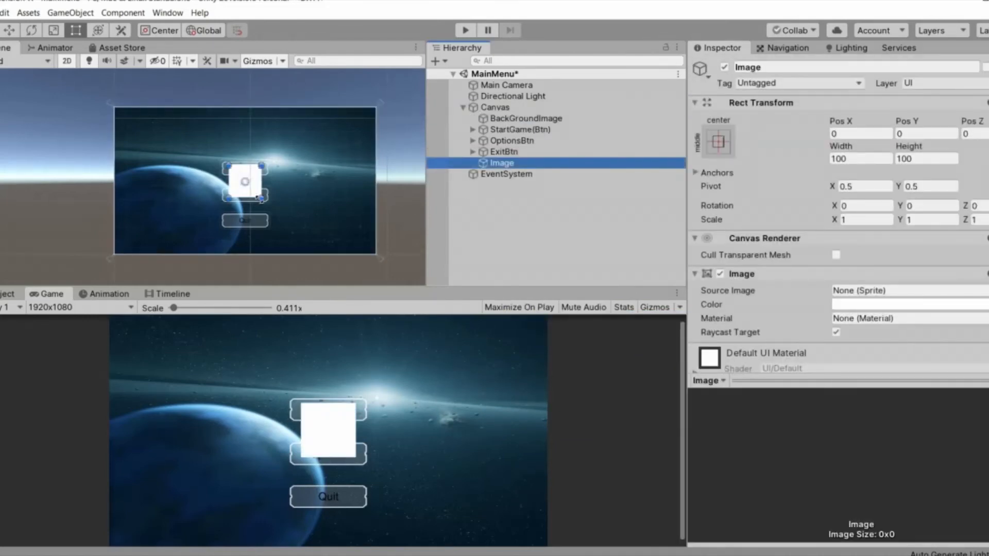
Enlarge the new Image to about 329 by 320.6, place it at Pos X 0, Pos Y -34, and save the scene
middle_click_drag(263, 199, 265, 199)
left_click_drag(284, 219, 324, 257, "alt")
left_click_drag(253, 196, 248, 195)
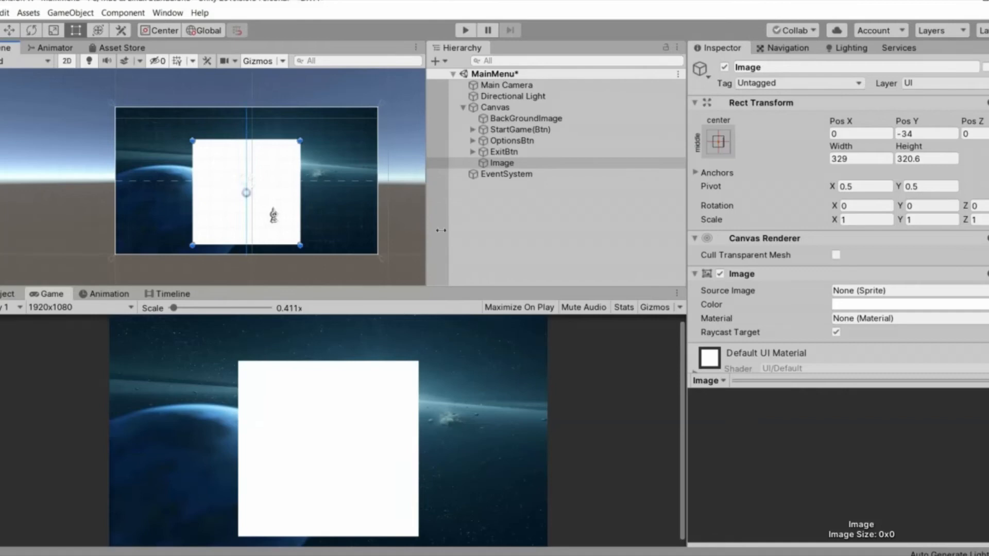
left_click(543, 232)
Rename the Image as BtnBG and set its source image to the SF Window sprite from the SF UI folder
left_click(519, 164)
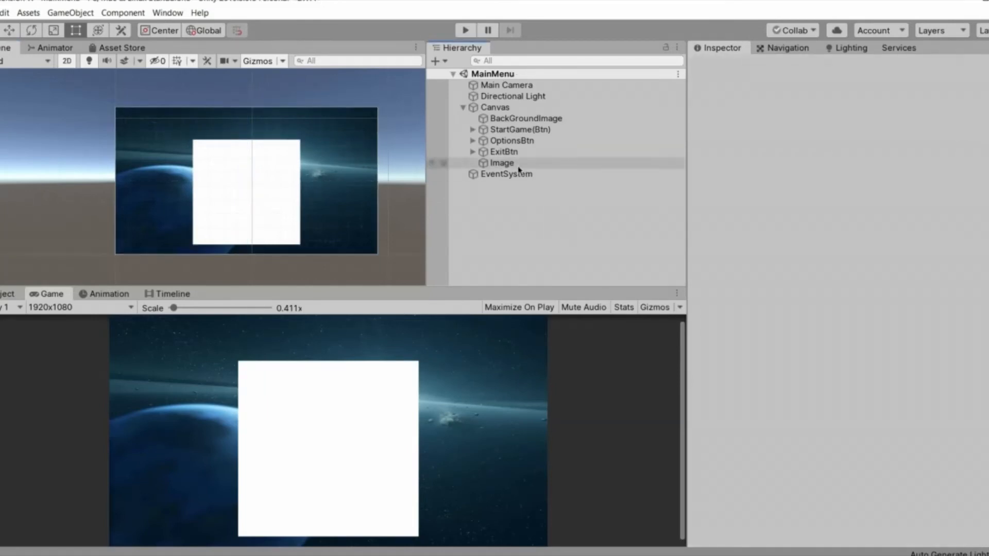
left_click(774, 69)
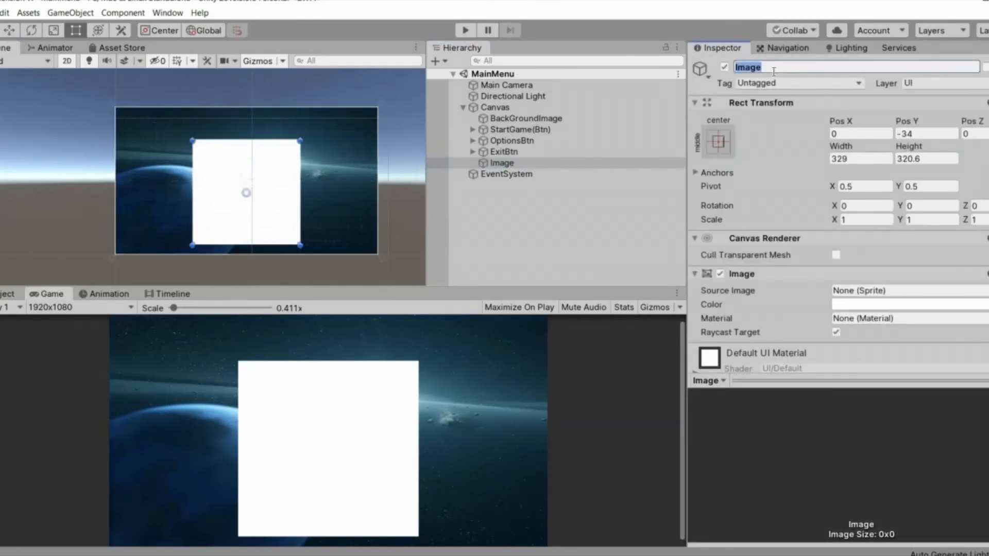
type("BG")
left_click(507, 205)
left_click(508, 164)
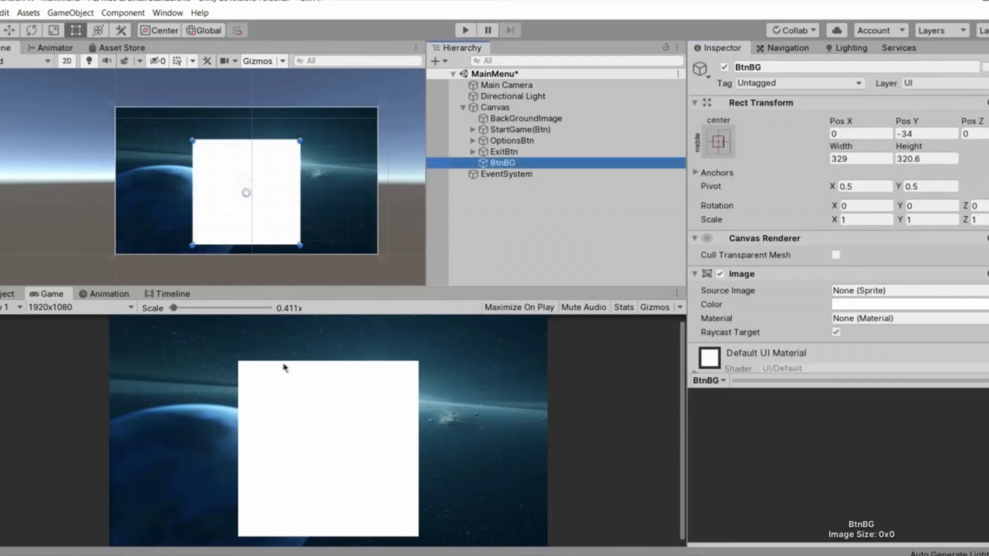
key("ctrl+5")
left_click_drag(367, 372, 866, 292)
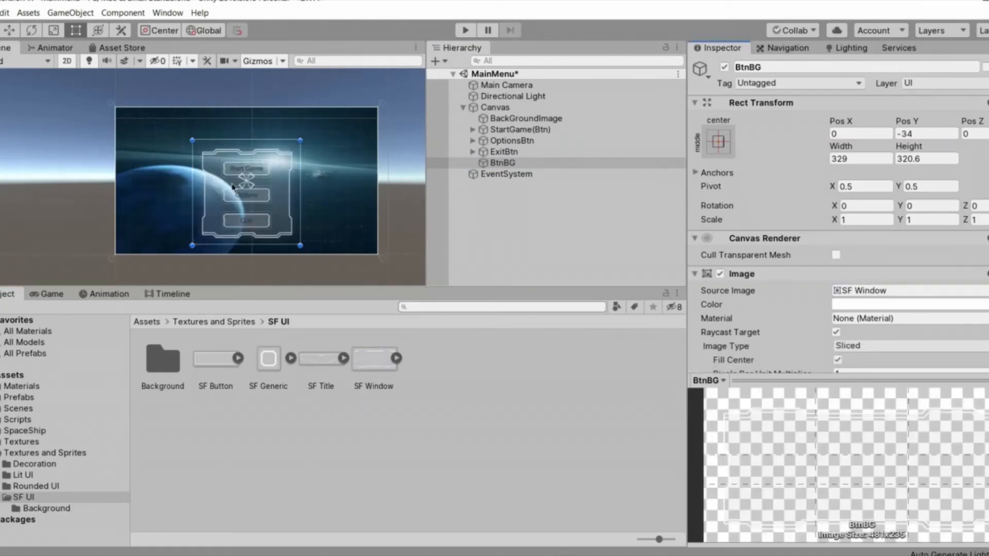
Resize BtnBG about its center to about 368 by 313 so it frames the three buttons, and save the scene
scroll(289, 231, "up", 5)
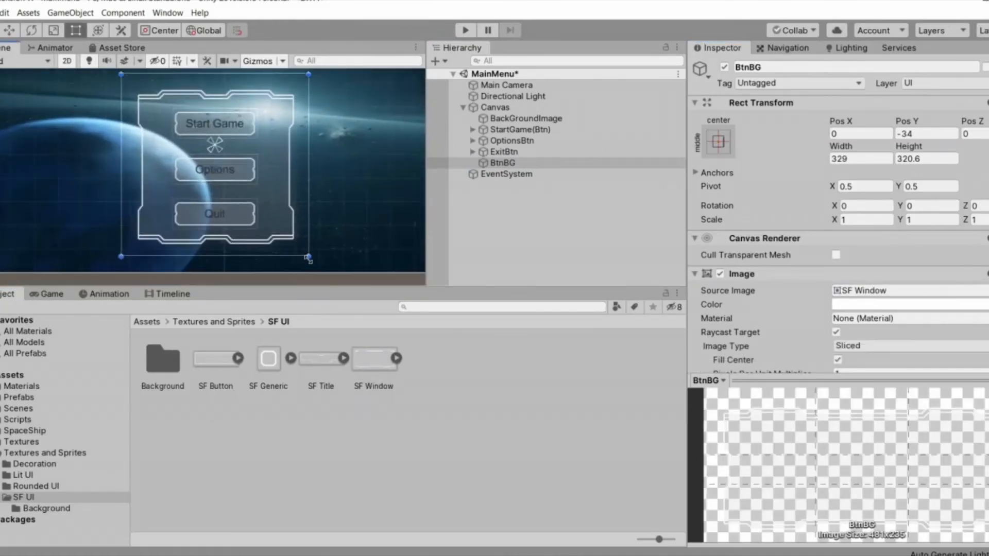
left_click_drag(309, 256, 319, 256, "alt")
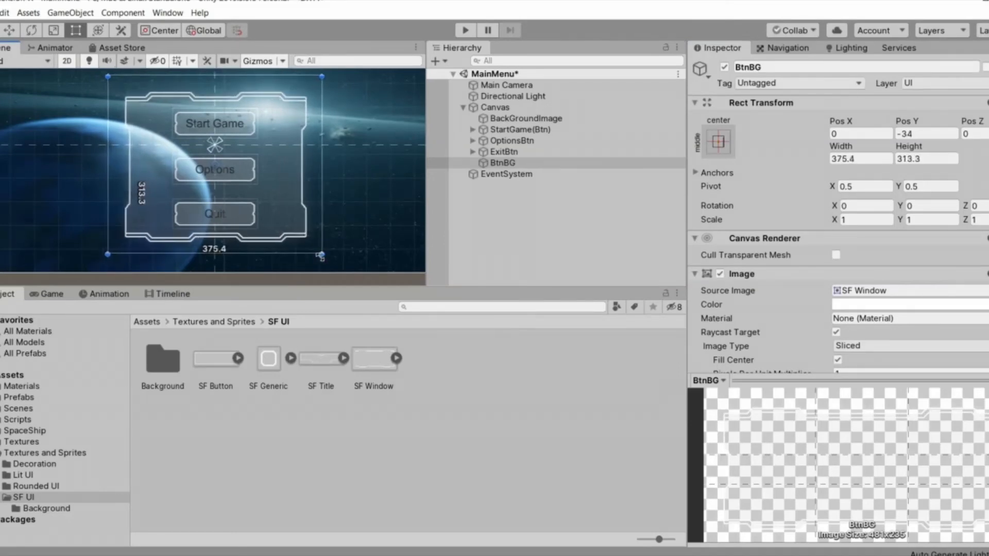
left_click(507, 236)
key("ctrl+s")
Make StartGame(Btn), OptionsBtn and ExitBtn children of BtnBG in the Hierarchy
left_click(504, 153)
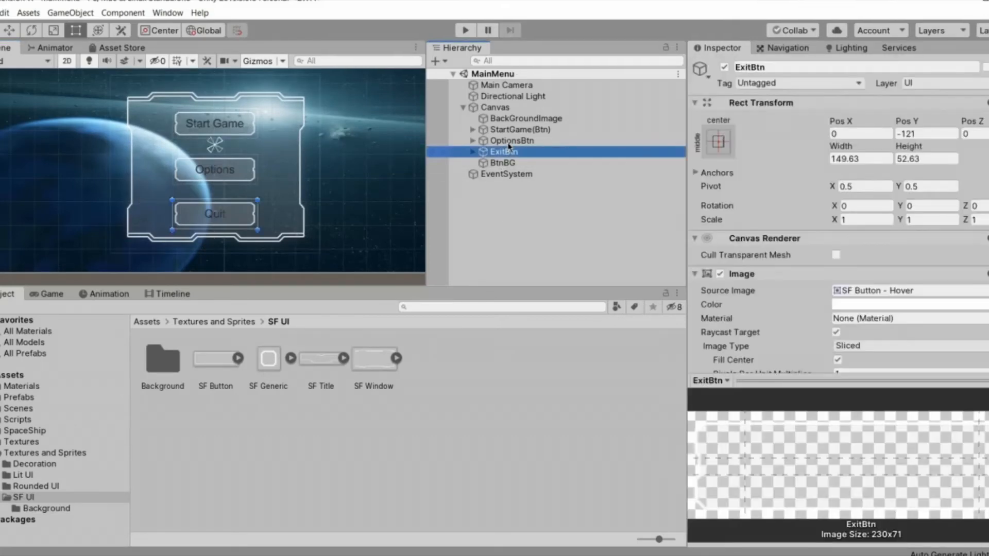
left_click(508, 142, "ctrl")
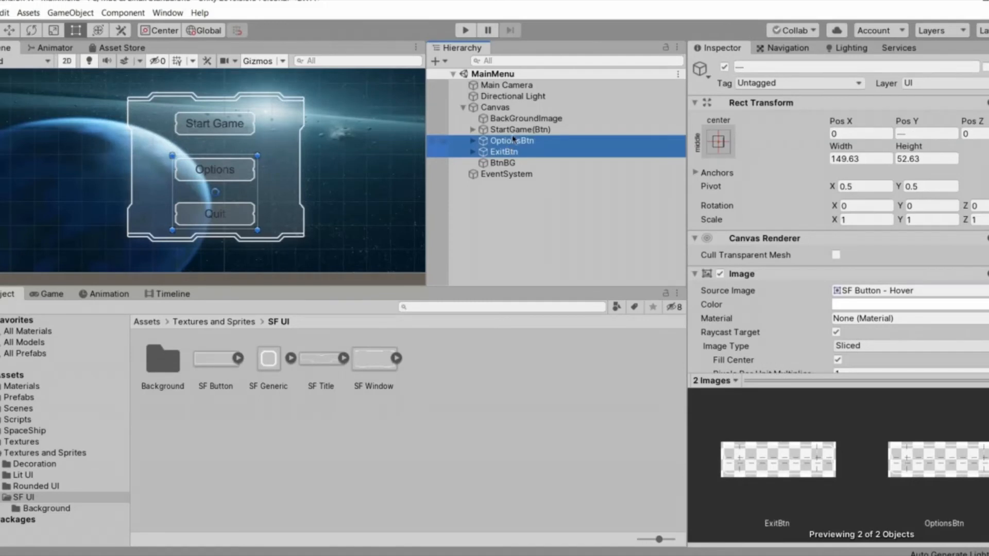
left_click(510, 131, "ctrl")
left_click_drag(510, 131, 521, 165)
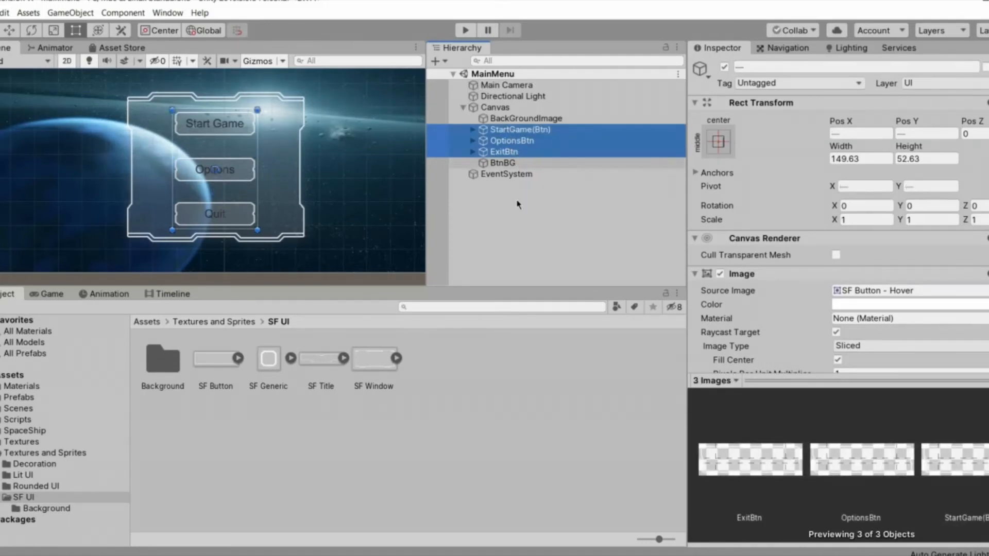
left_click(473, 130)
left_click(503, 129)
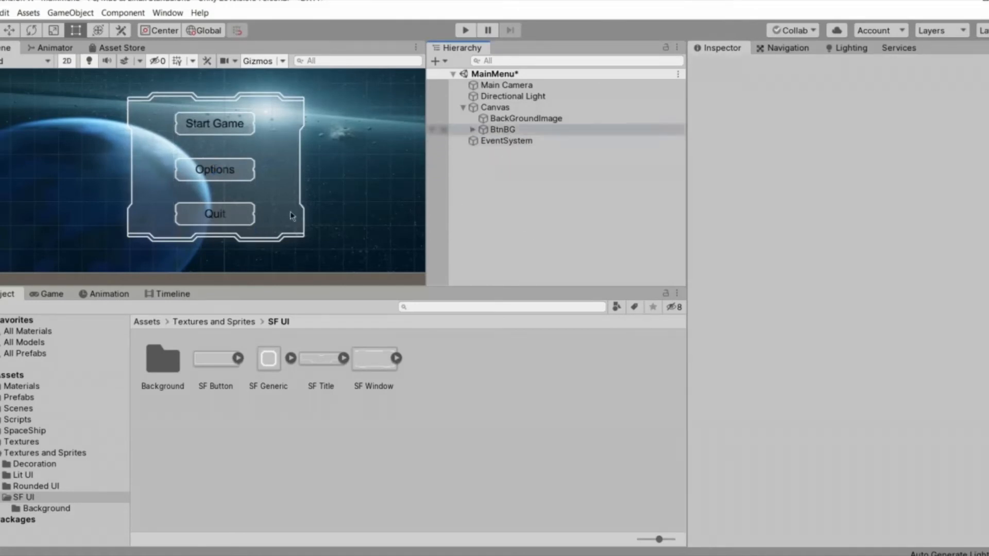
scroll(288, 213, "down", 3)
scroll(289, 213, "up", 5)
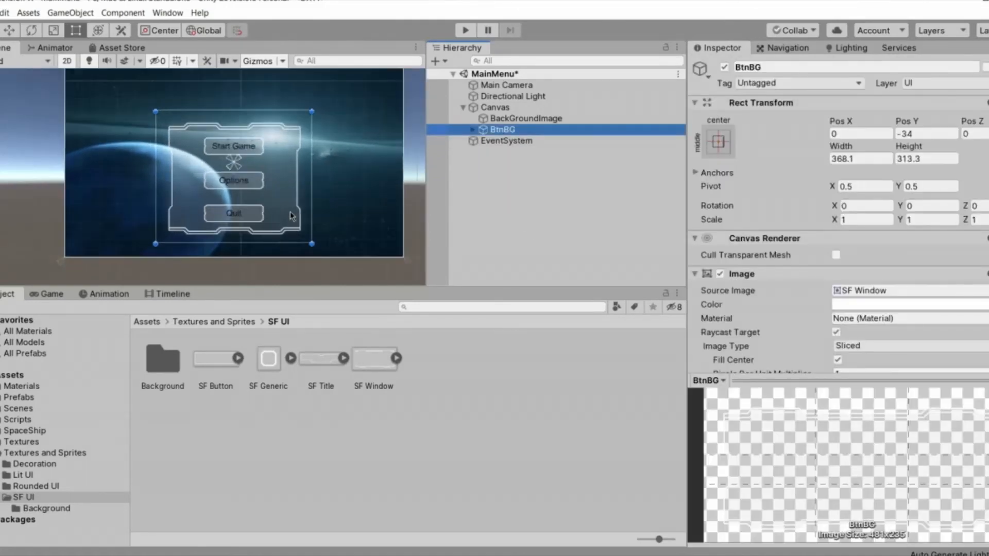
scroll(316, 243, "down", 5)
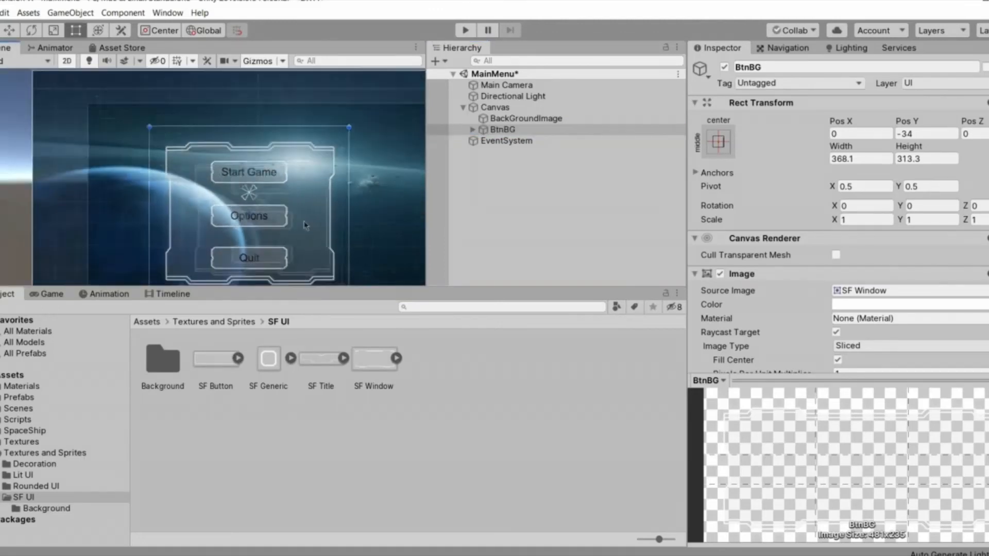
middle_click_drag(304, 223, 273, 198)
left_click(531, 157)
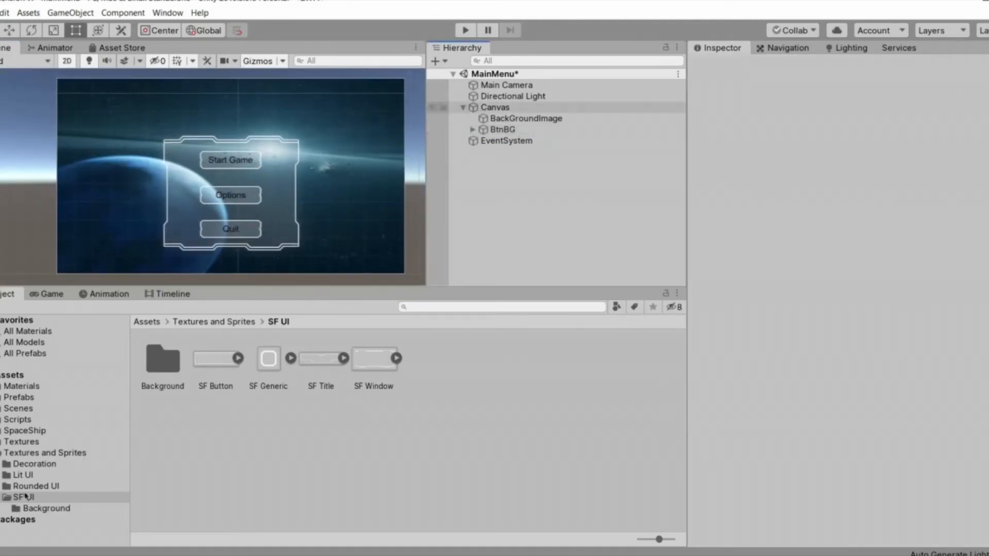
Create a C# script named UIHandler in the Scripts folder and open it in Visual Studio
left_click(463, 108)
left_click(31, 430)
left_click(18, 420)
right_click(458, 414)
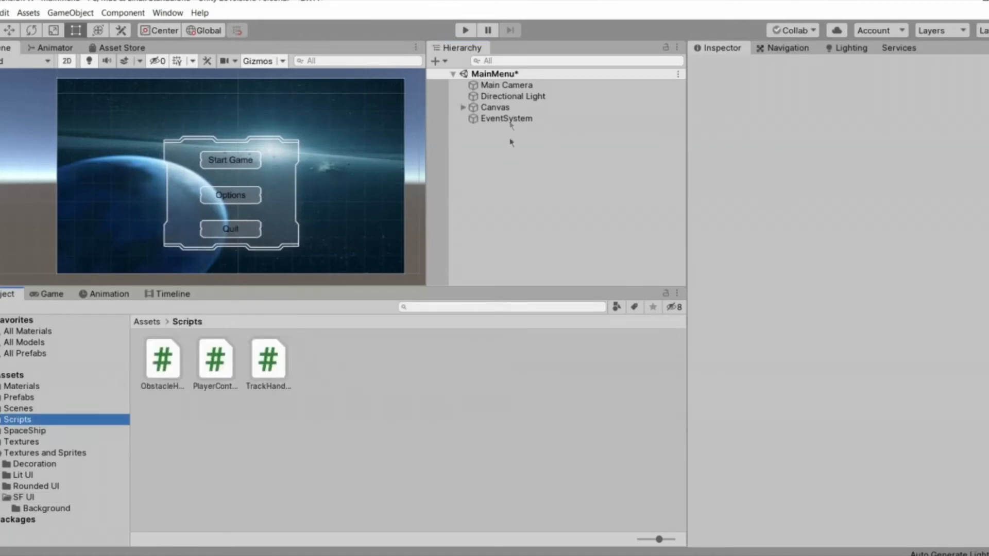
mouse_move(512, 115)
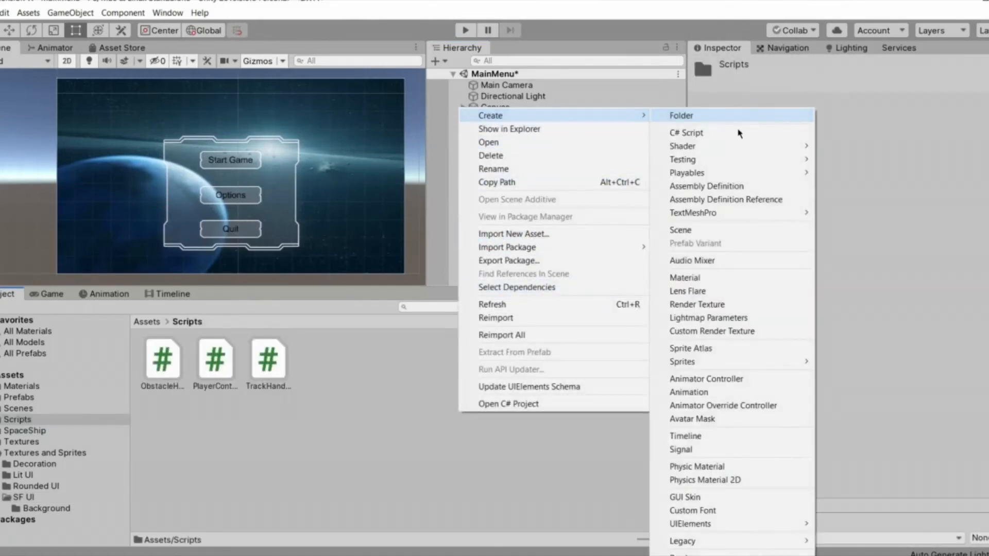
left_click(738, 133)
type("UI")
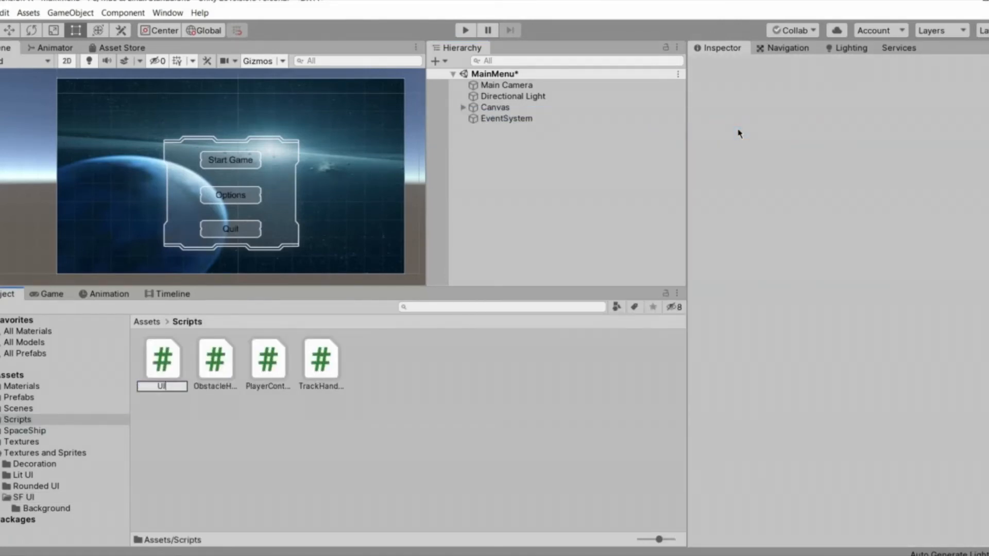
type("Handler")
key("Return")
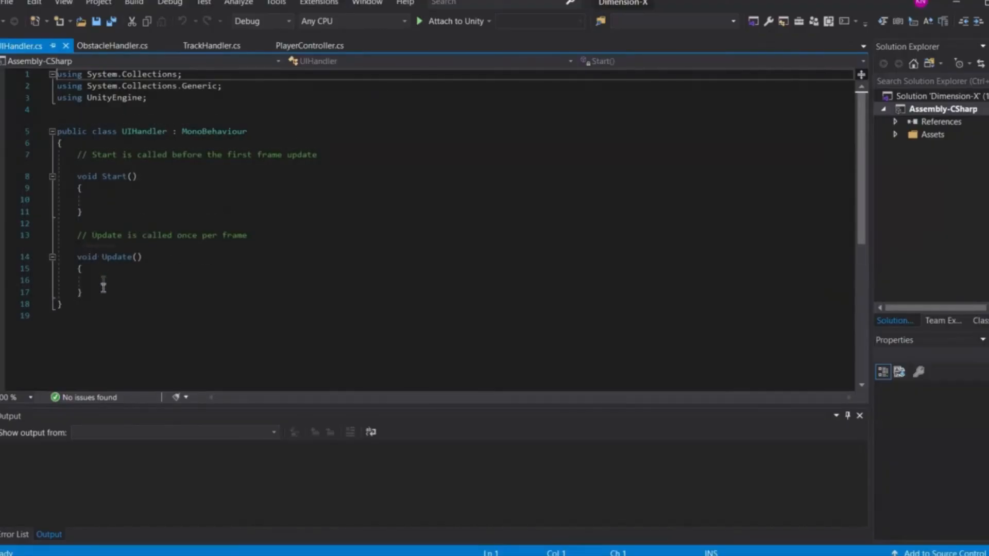
Delete the default Start and Update methods and their comments from the UIHandler class
left_click_drag(82, 292, 77, 154)
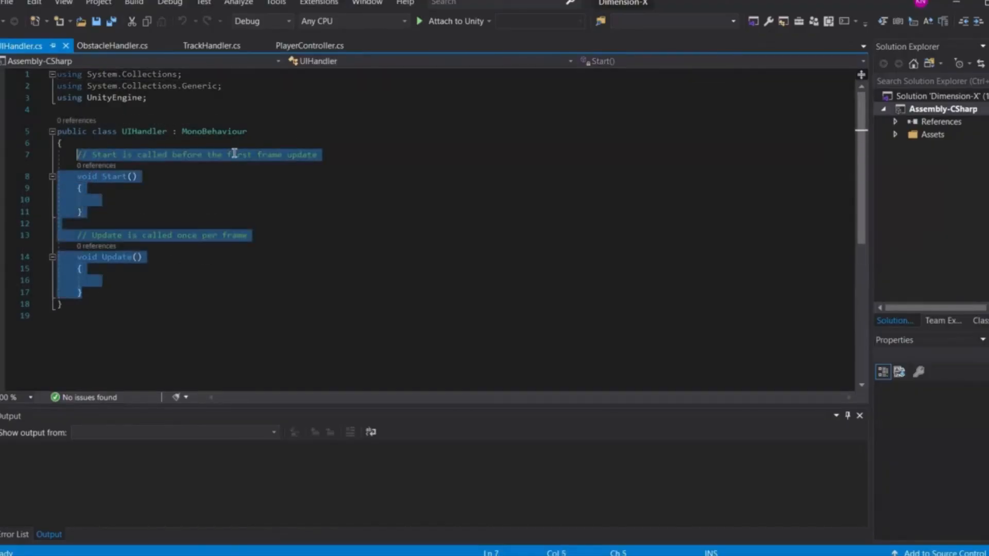
key("Delete")
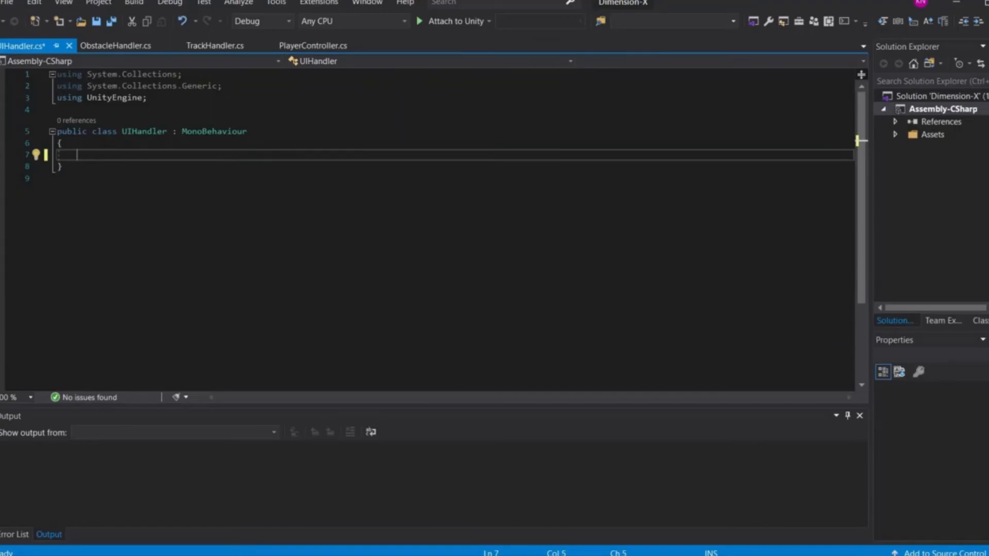
key("alt+Tab")
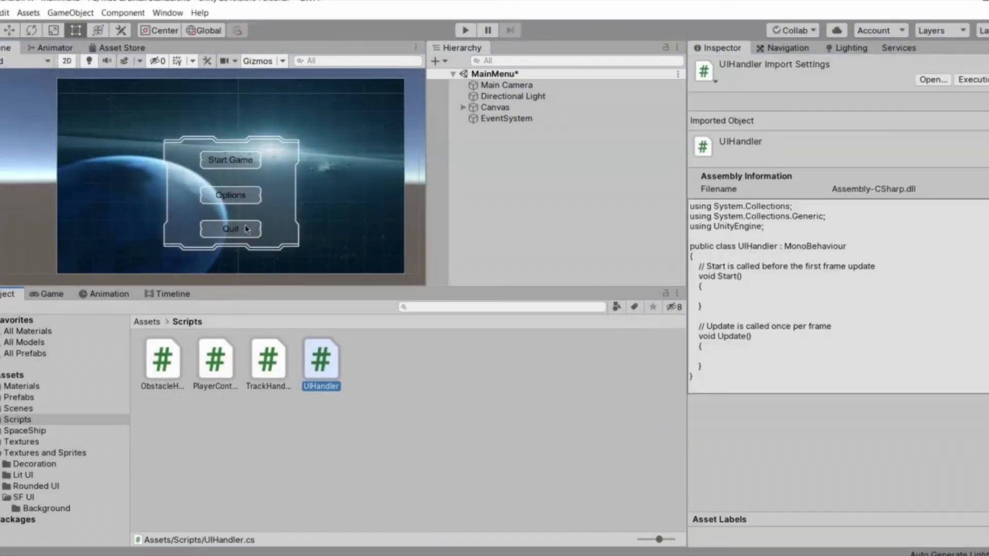
scroll(242, 186, "up", 2)
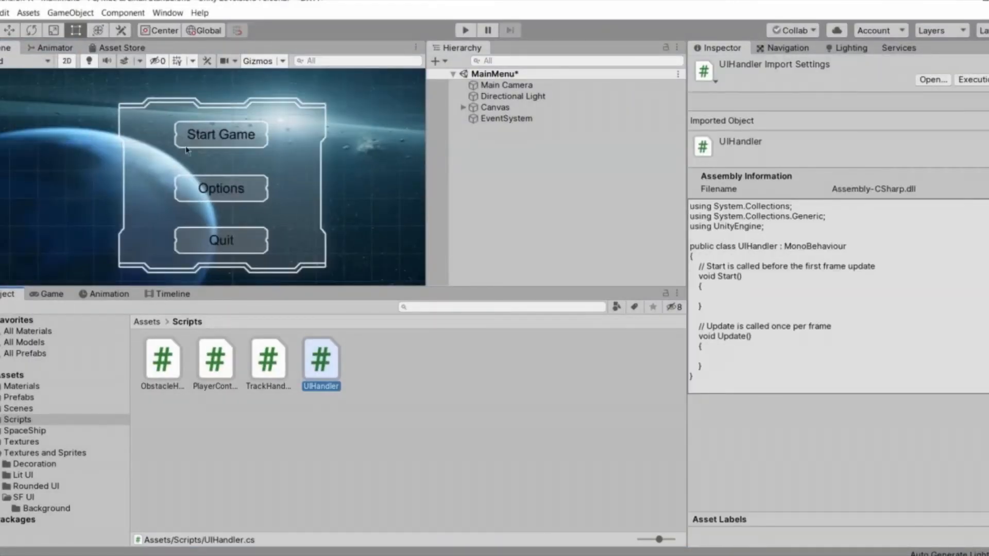
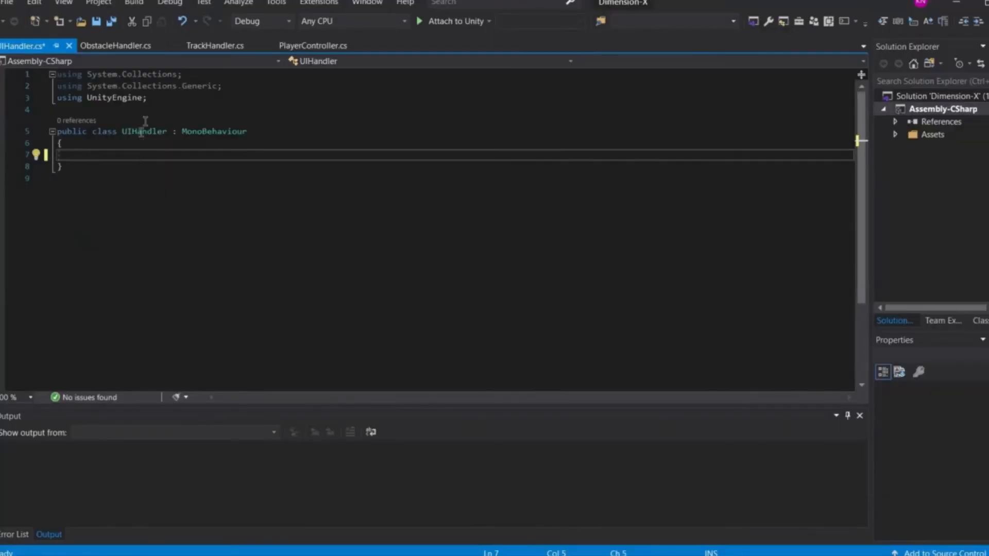
Add the directive "using UnityEngine.SceneManagement;" below "using UnityEngine;" in UIHandler.cs and save the script
left_click(233, 101)
key("Return")
type("using UnityEngine.Sce")
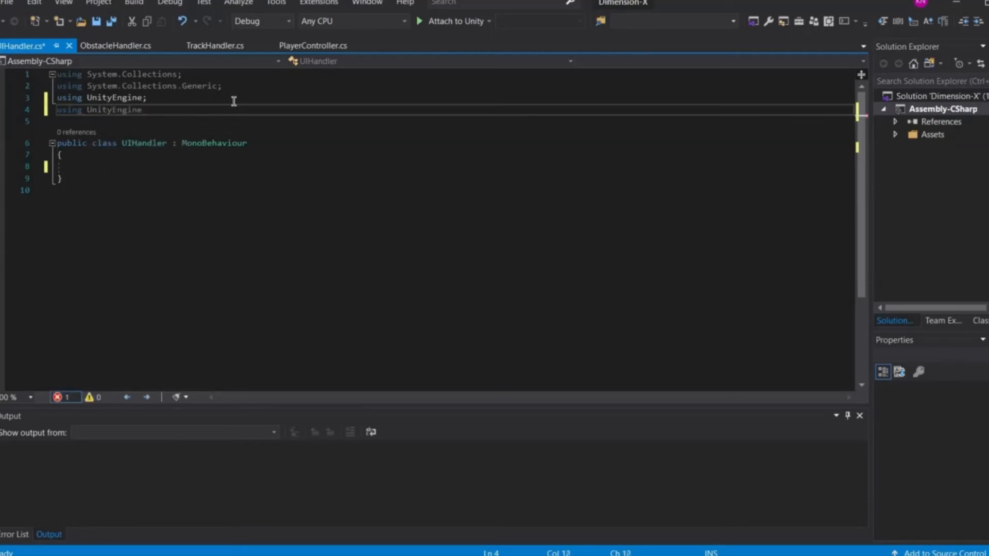
type("n")
key("Tab")
type(";")
key("ctrl+s")
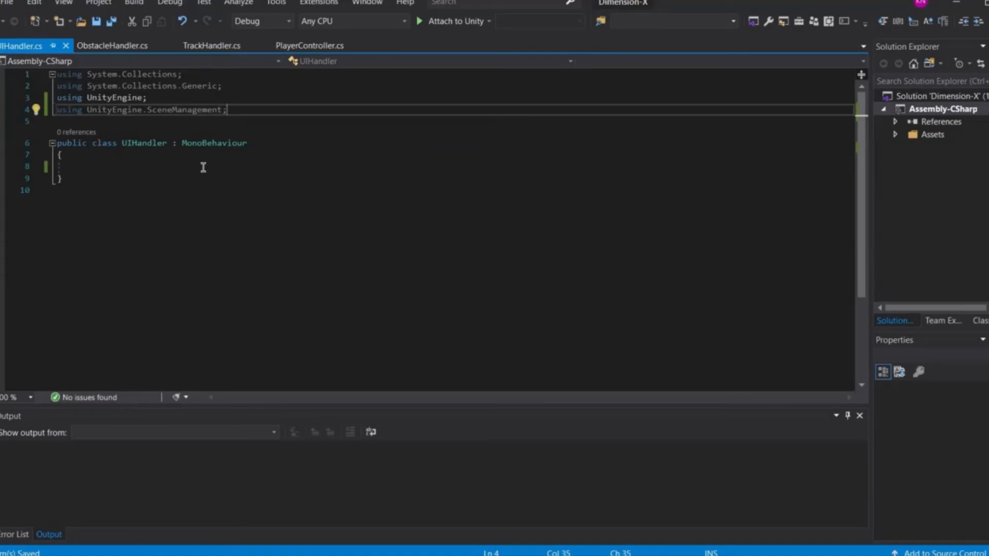
Add an empty public void StartGame() method with braces to the UIHandler class
left_click(204, 167)
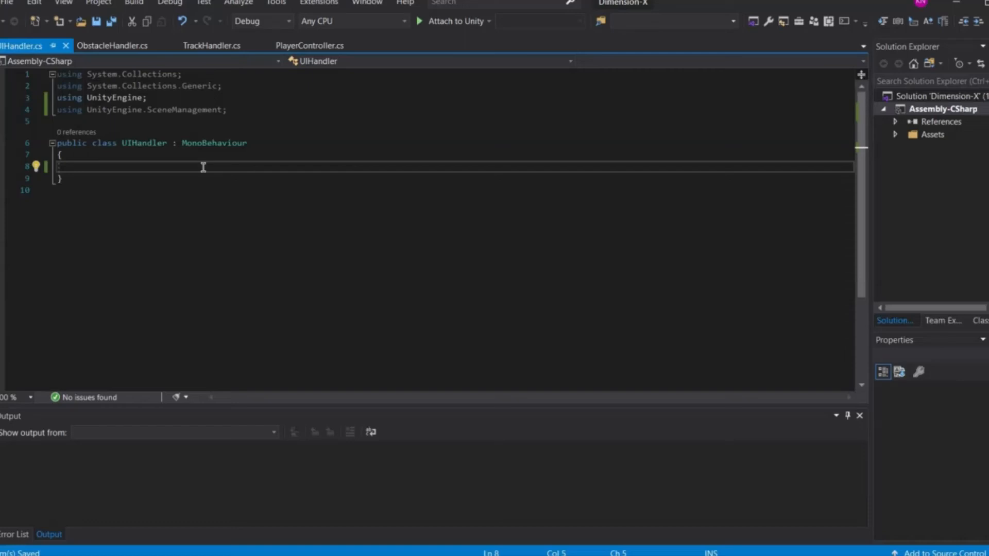
type("public ")
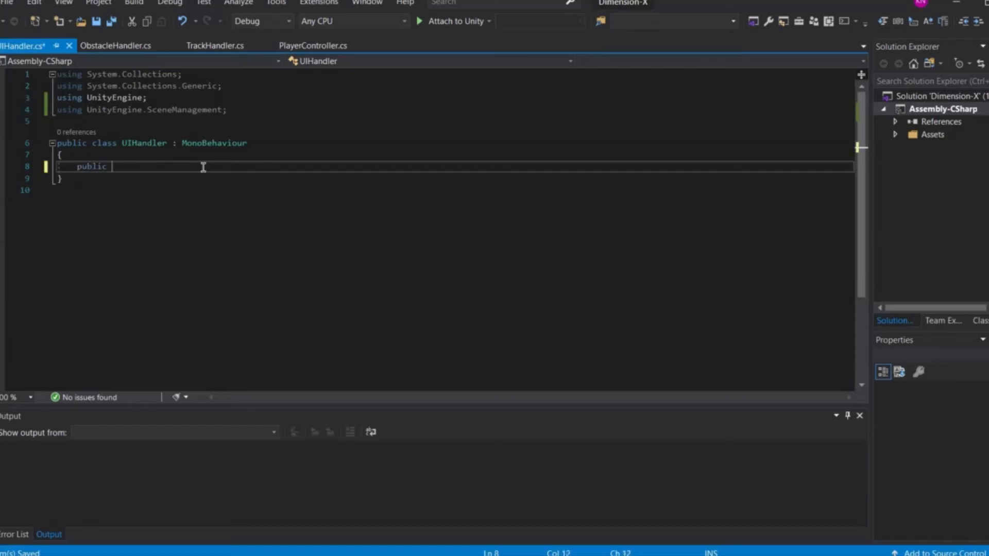
type("void")
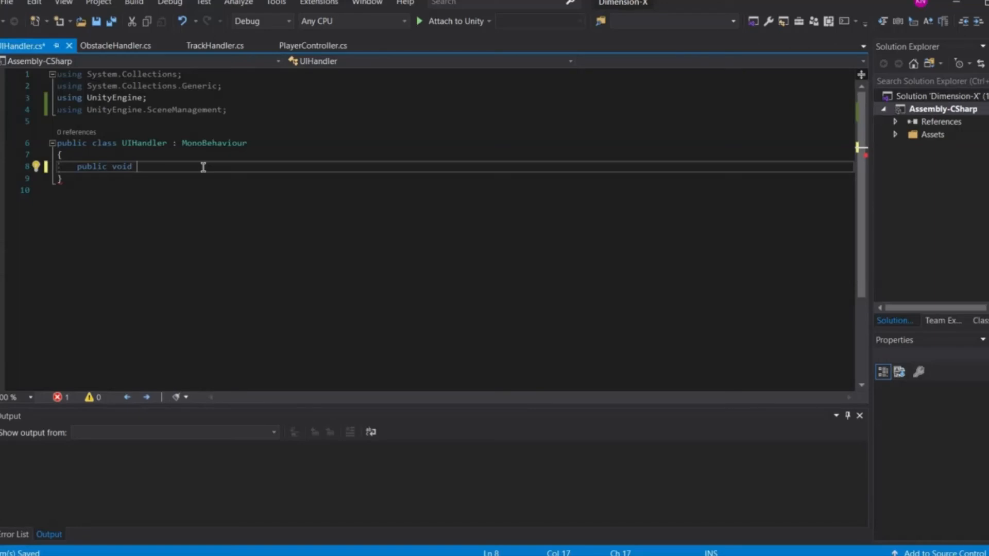
type(" Start")
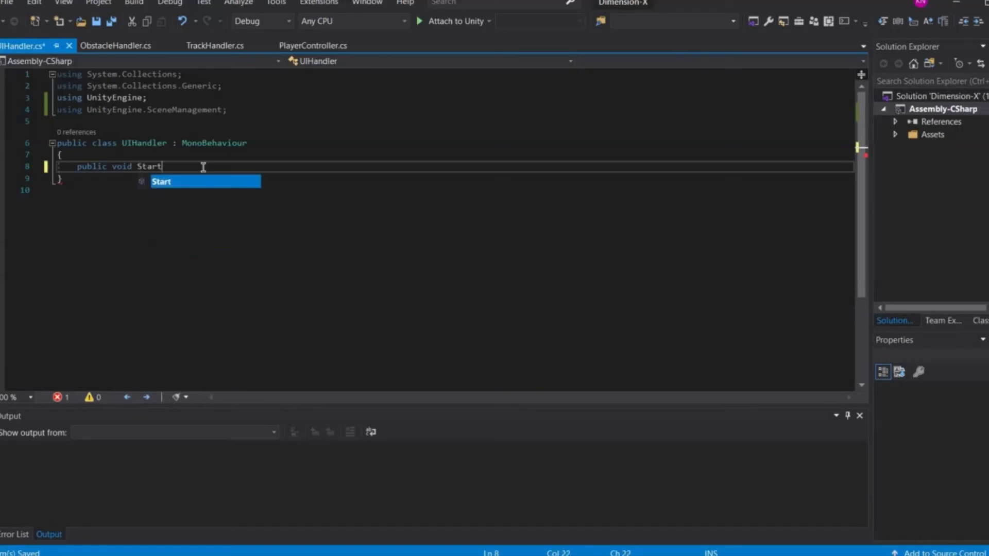
type("Game()")
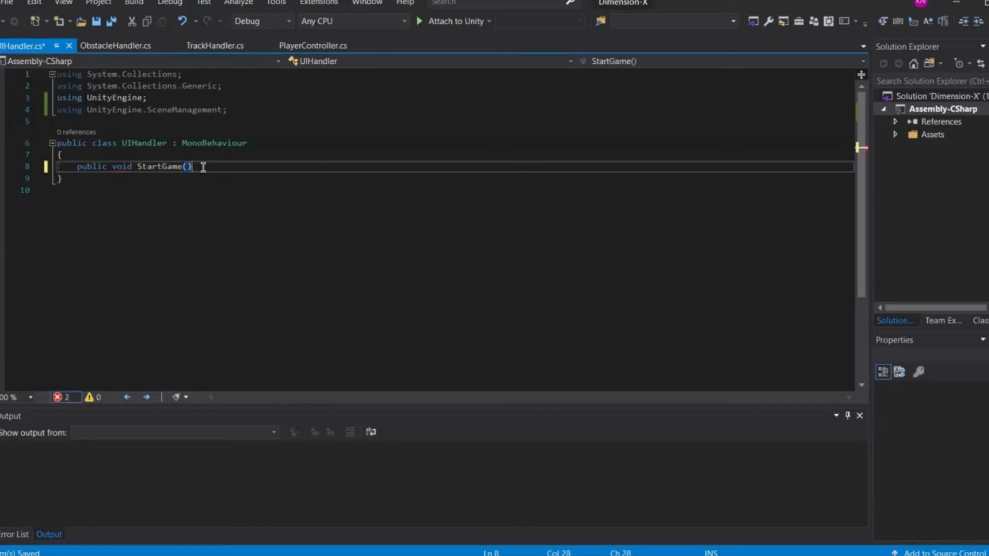
key("Return")
type("{")
key("Return")
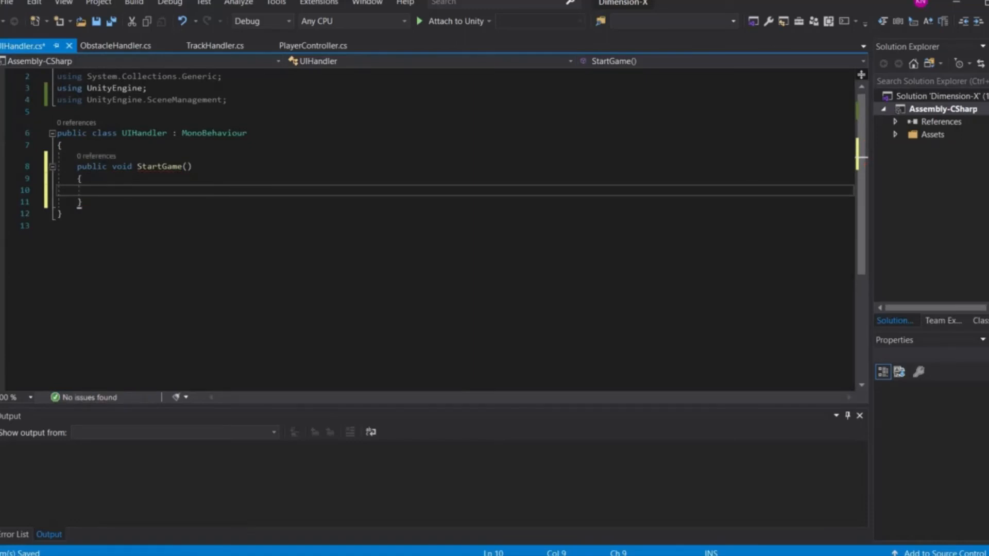
Switch to Unity and add MainMenu at index 0 and GameScene at index 1 to the Scenes In Build list of the Build Settings
key("alt+Tab")
left_click(0, 13)
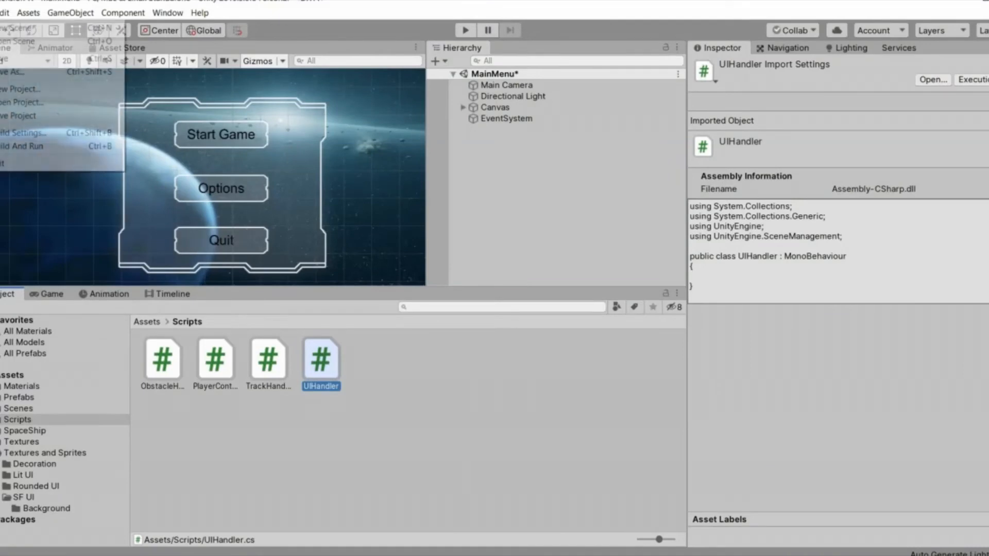
left_click(16, 135)
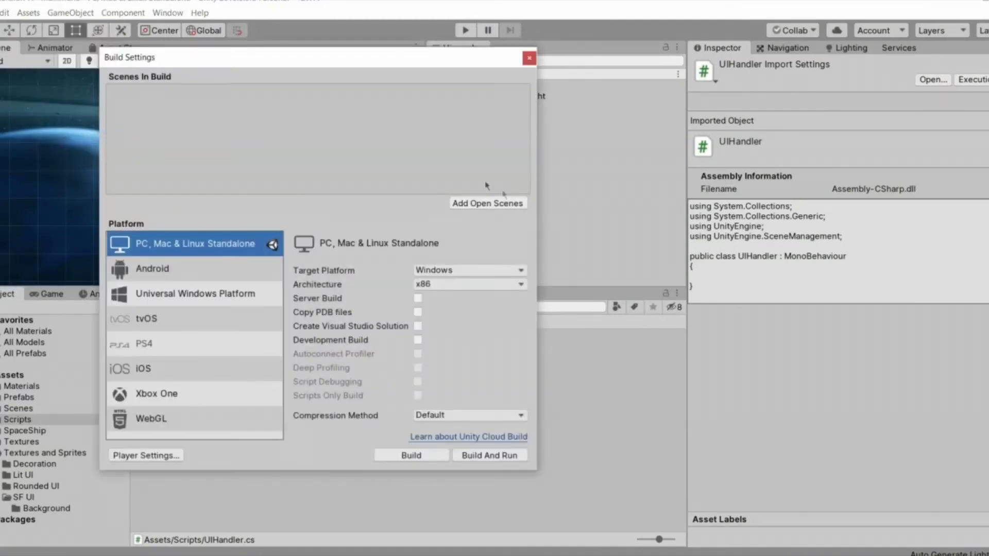
left_click_drag(230, 60, 438, 85)
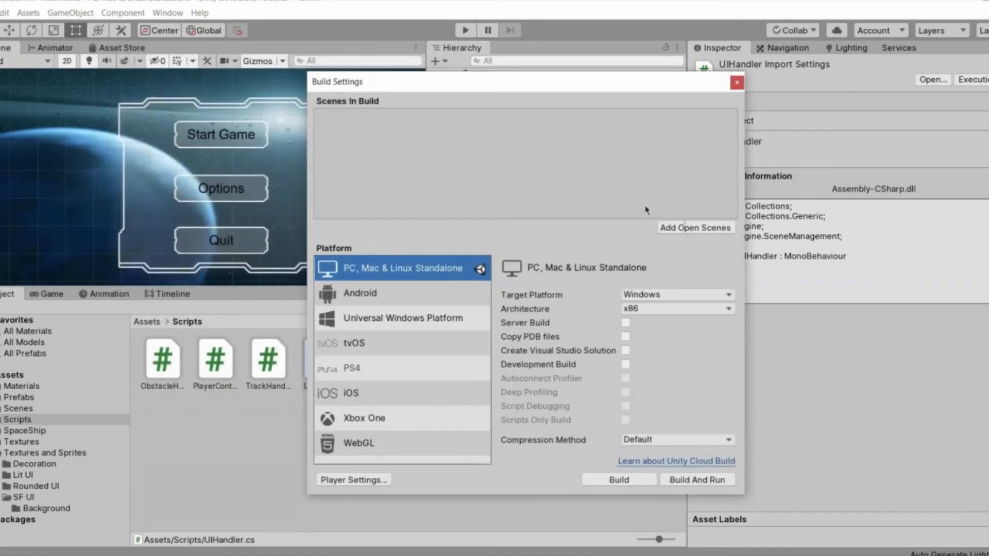
left_click(670, 232)
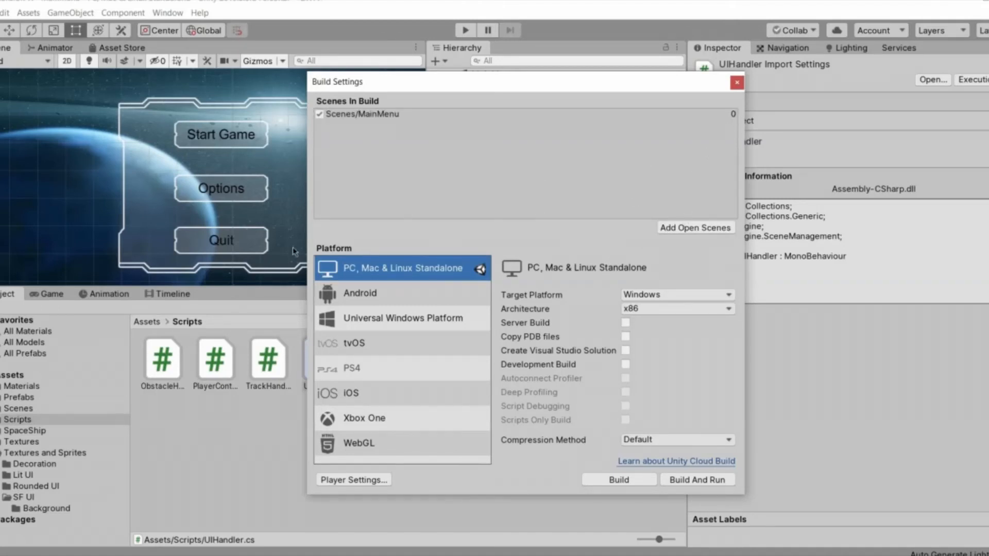
left_click(35, 410)
left_click_drag(181, 376, 692, 138)
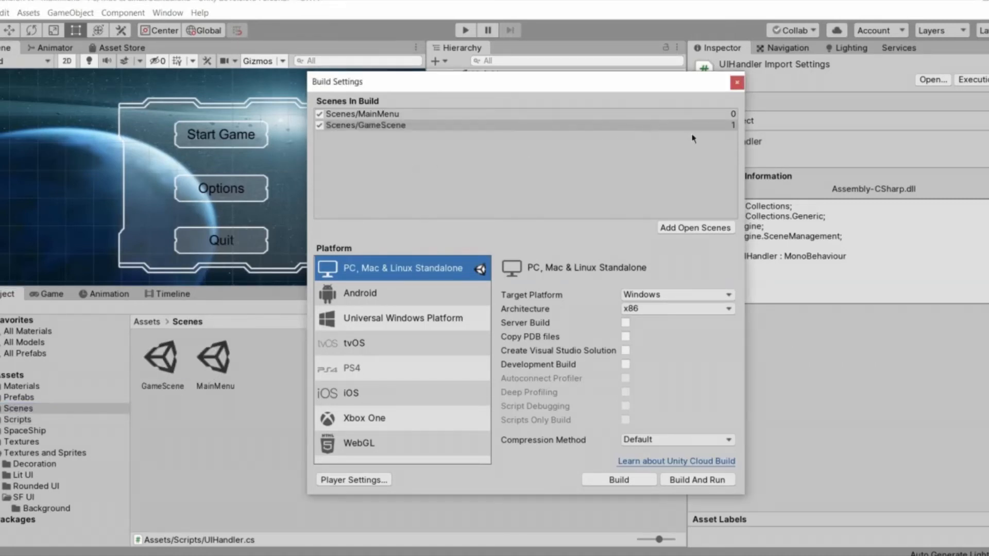
left_click(737, 83)
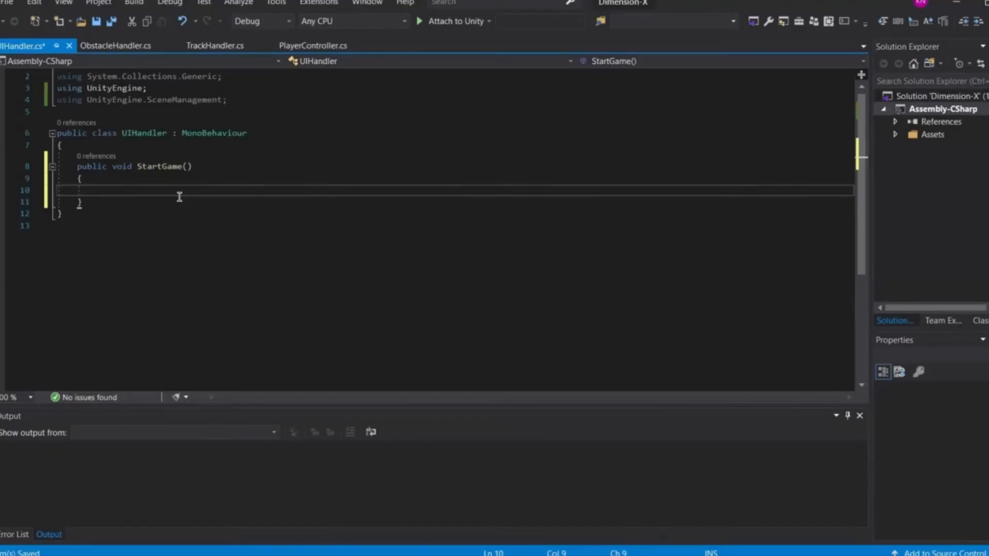
Back in Visual Studio, write "SceneManager.LoadScene(1);" inside StartGame() and save the script
type("Scene")
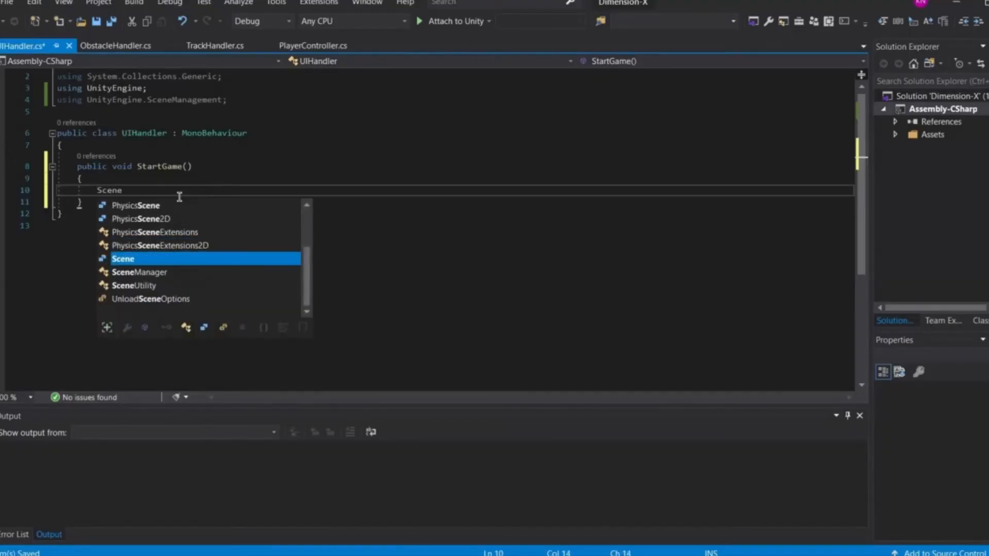
type("Manager.Load")
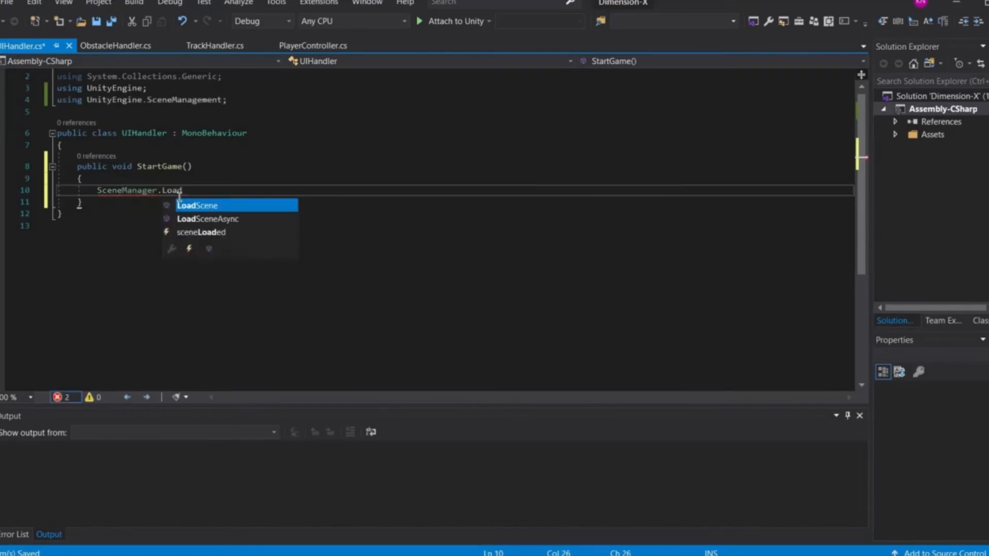
type("Scene(")
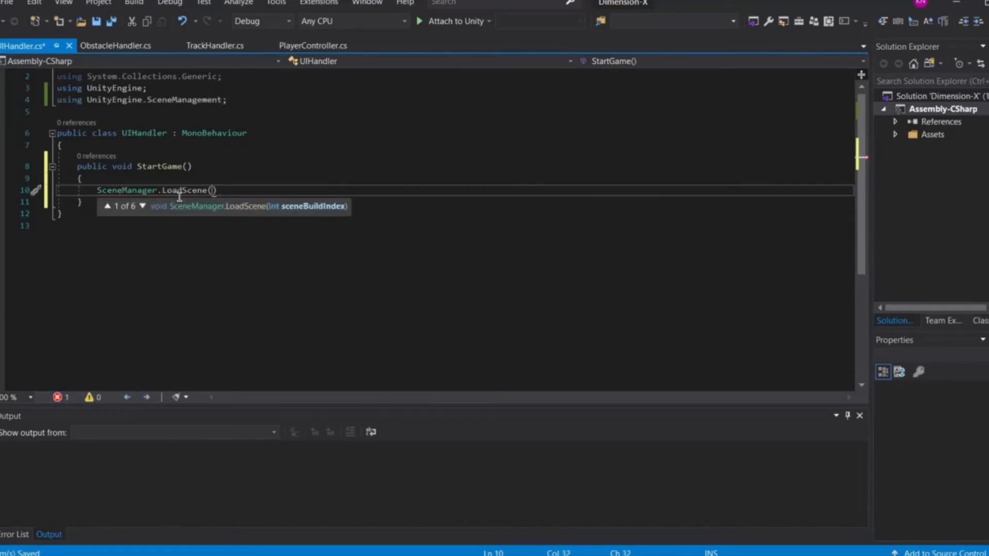
type("1)")
key("ctrl+s")
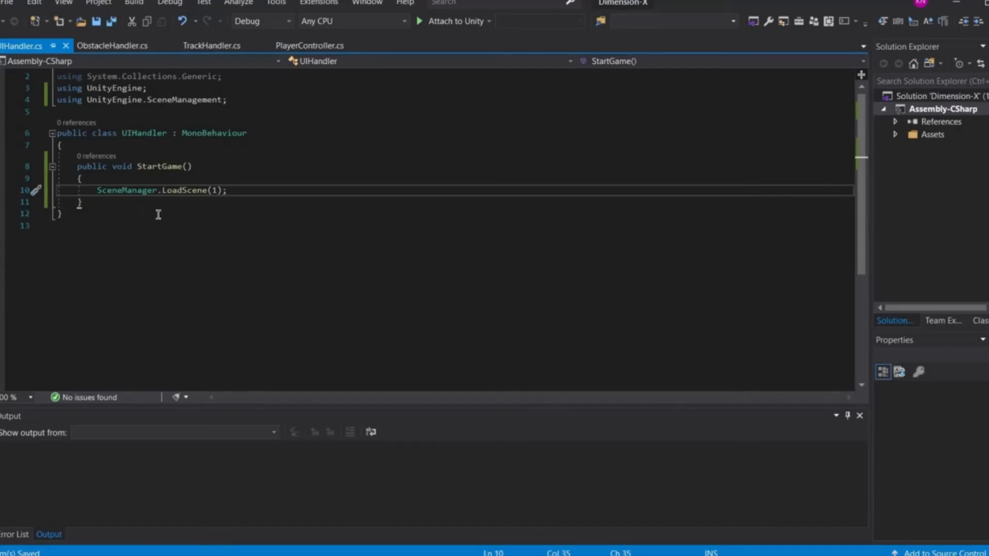
Add an empty public void QuitBtn() method below StartGame() in the UIHandler class
left_click(220, 206)
key("Return")
key("Return")
type("public ")
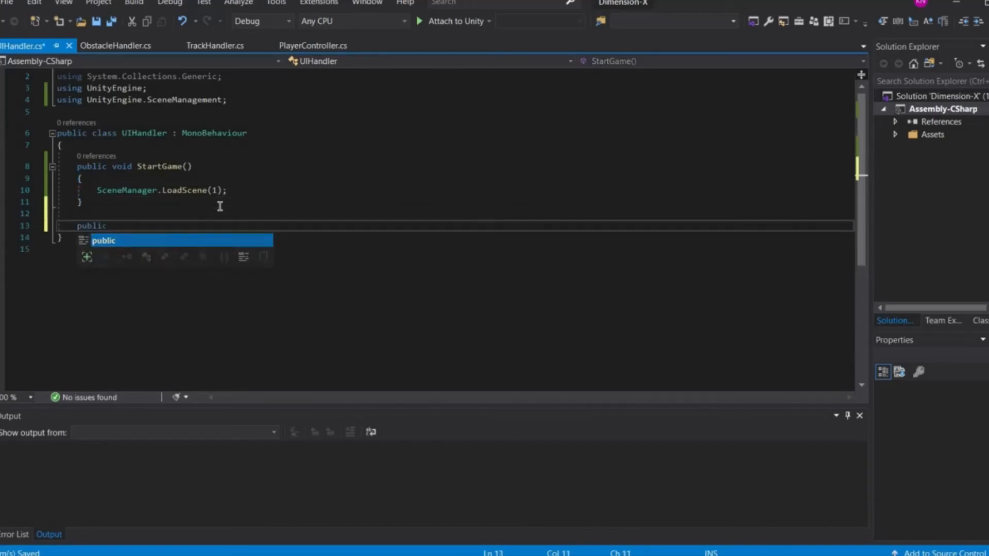
type("void")
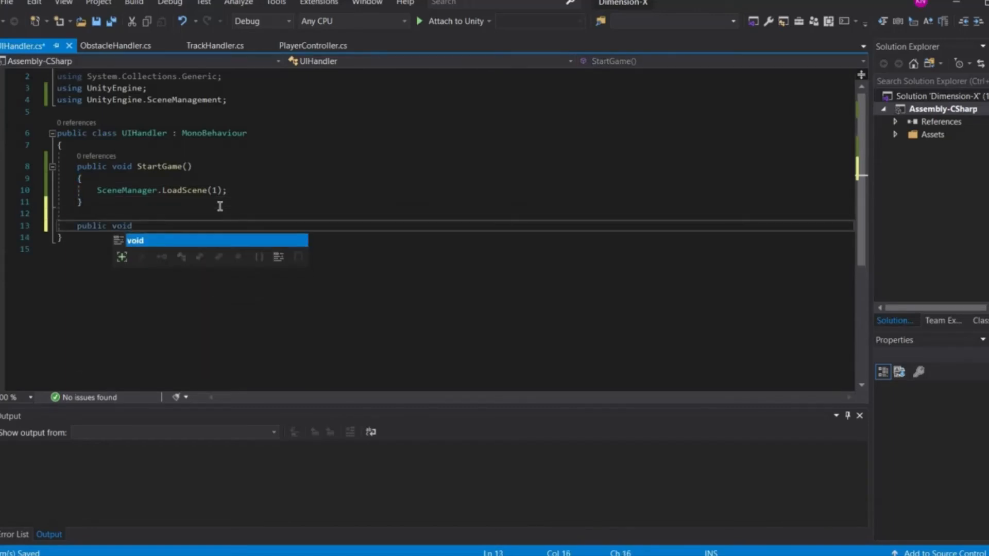
type(" Qui")
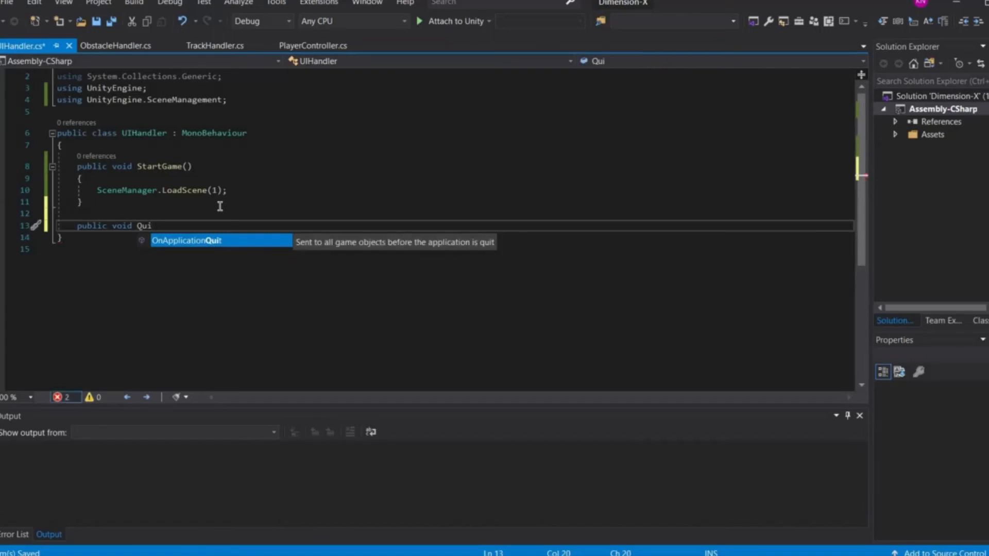
key("BackSpace")
key("BackSpace")
key("BackSpace")
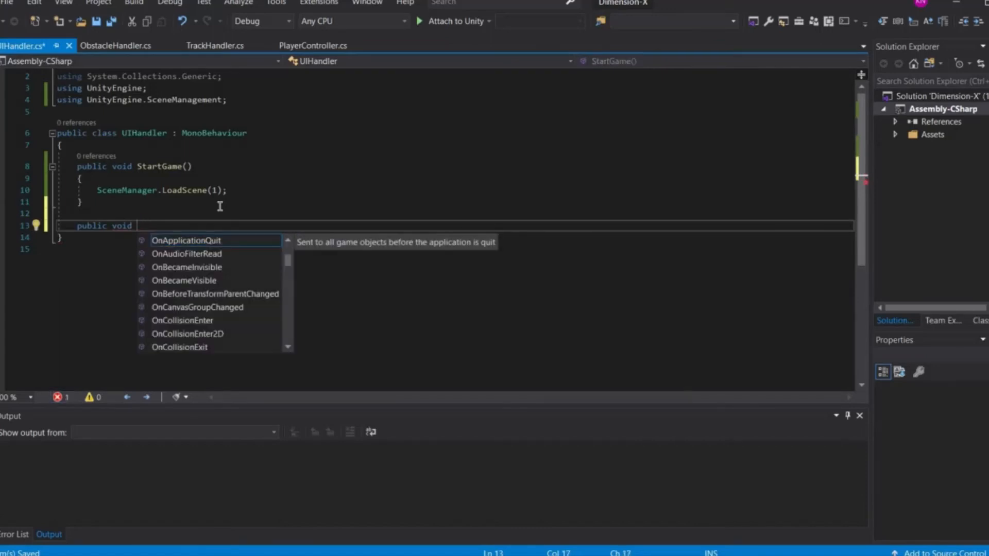
type("QuitBtn")
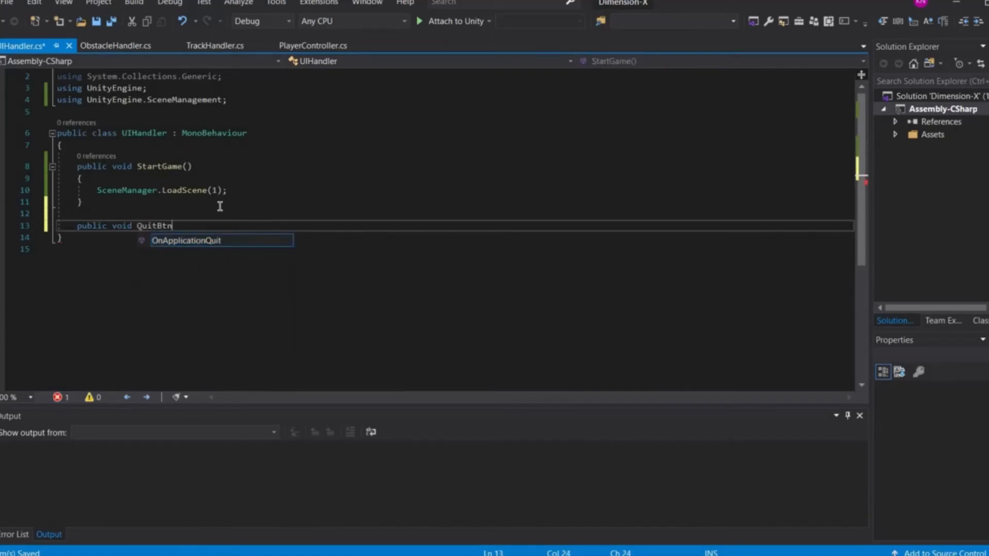
key("Escape")
type("() {")
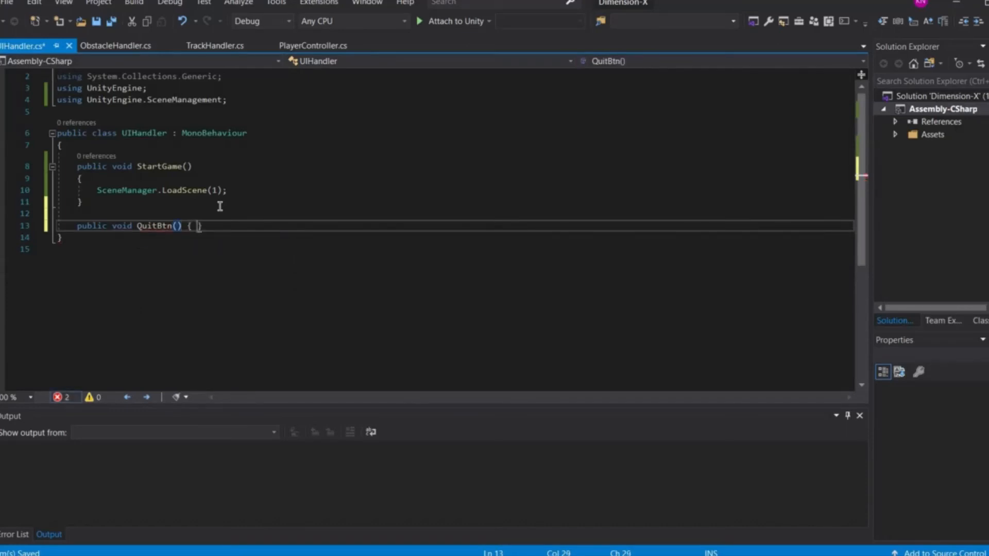
key("Return")
Write "Application.Quit();" inside the QuitBtn() method and save UIHandler.cs
type("Scene")
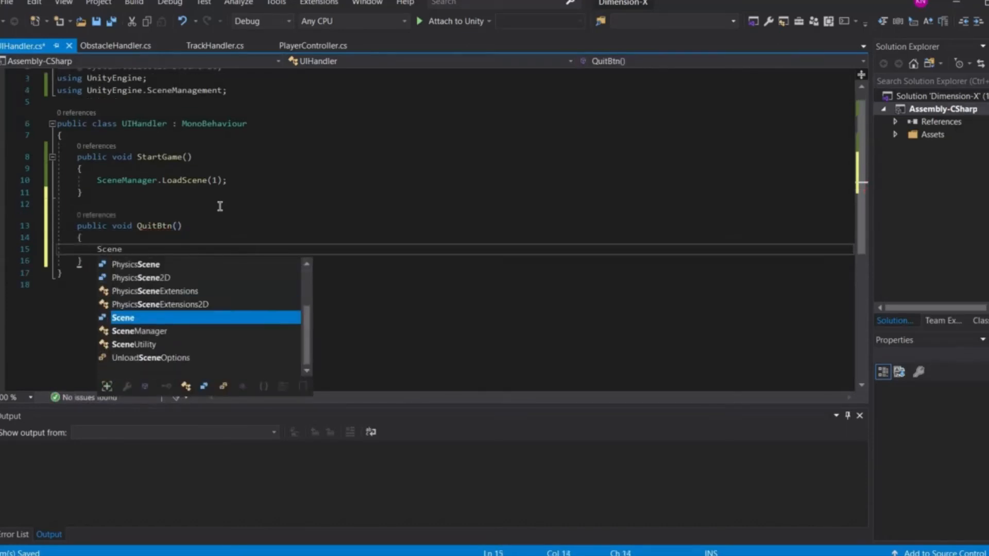
key("BackSpace")
key("BackSpace")
key("BackSpace")
key("BackSpace")
key("BackSpace")
type("App")
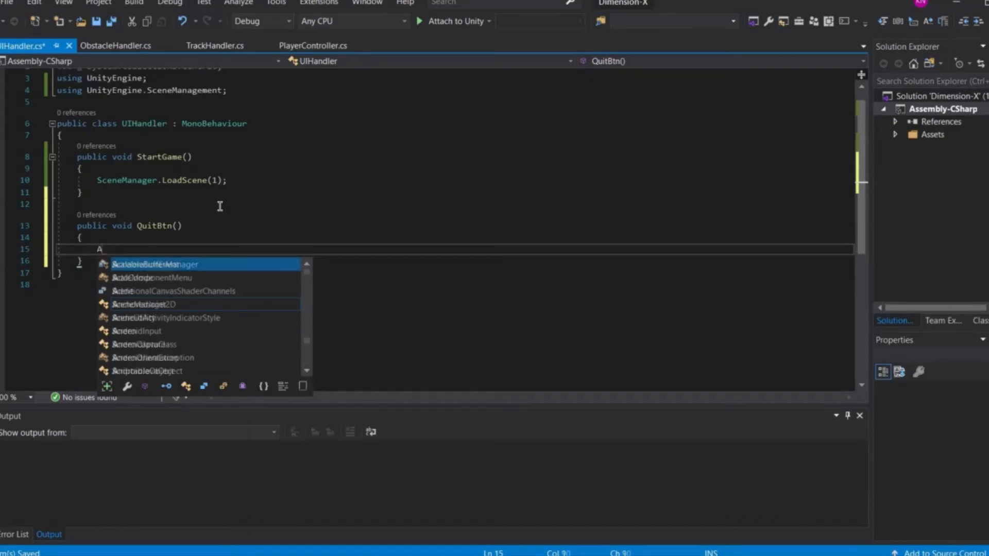
key("Tab")
type(".Qu")
key("Tab")
type("();")
key("ctrl+s")
left_click(77, 237, "shift")
left_click(92, 249, "shift")
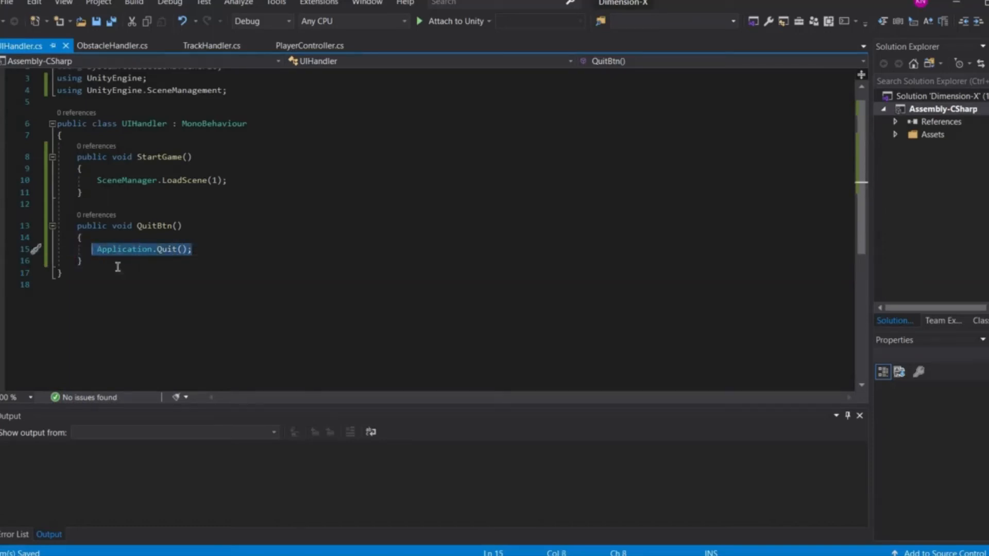
scroll(106, 250, "up", 1)
scroll(103, 240, "down", 1)
key("Down")
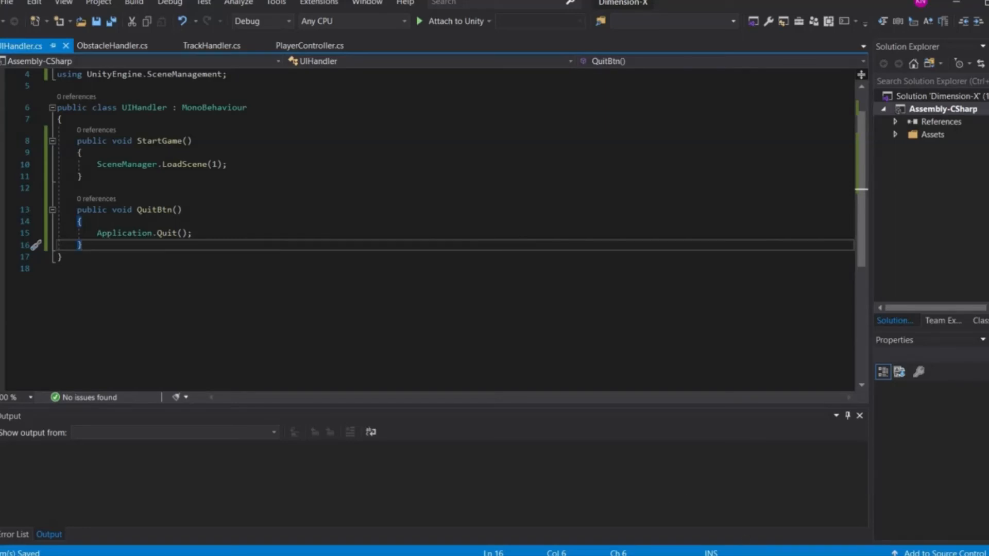
Switch to Unity, expand Canvas and BtnBG in the Hierarchy, and attach the UIHandler script to Canvas as a component
key("alt+Tab")
left_click(508, 143)
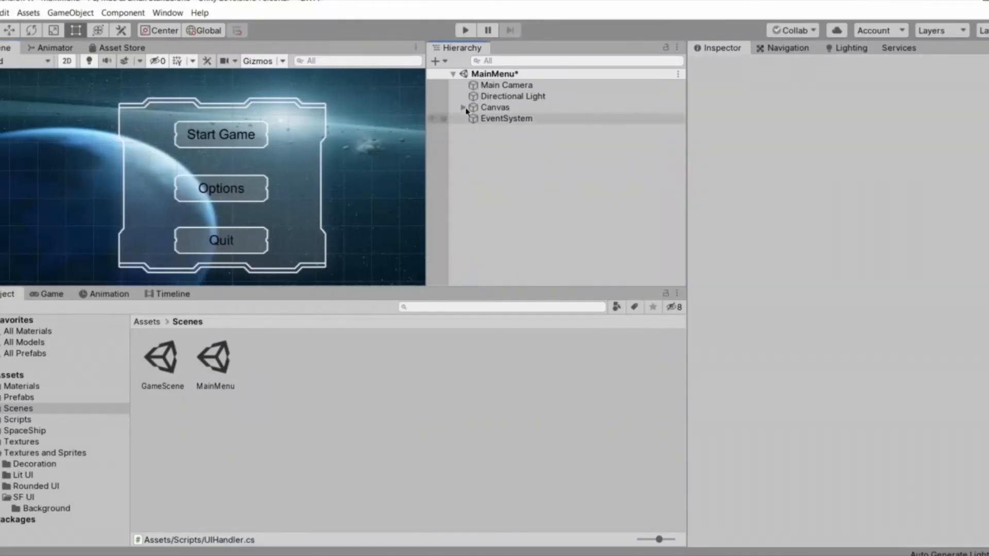
left_click(463, 107)
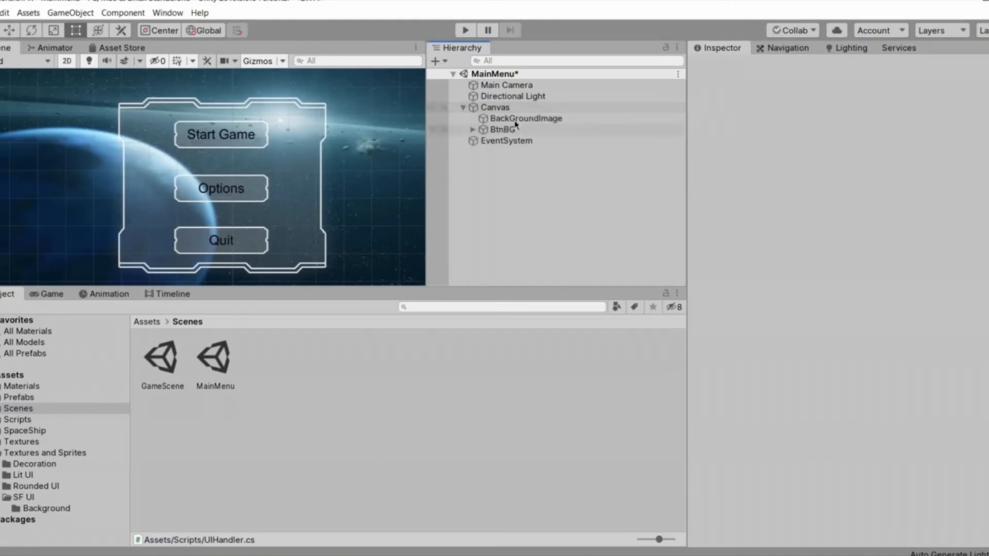
left_click(473, 130)
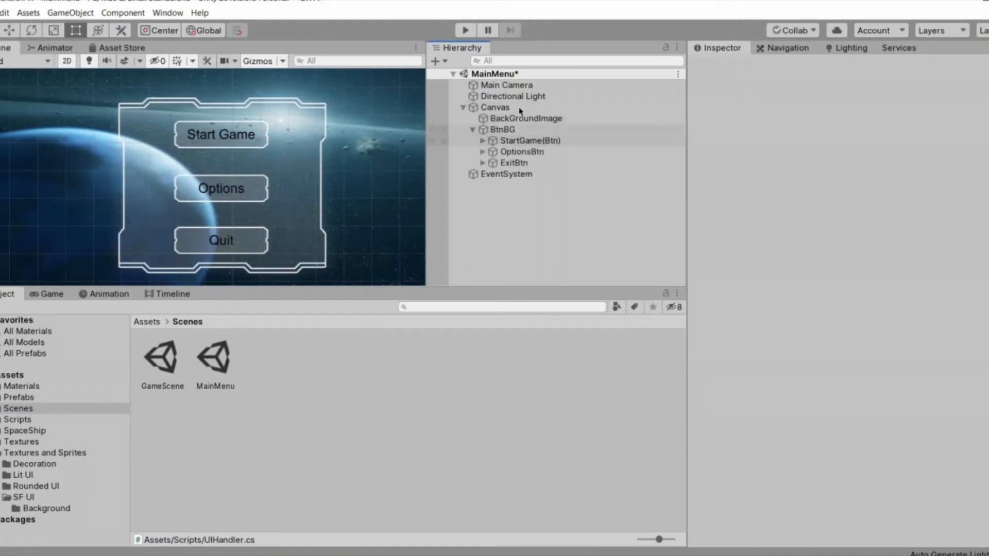
left_click(546, 107)
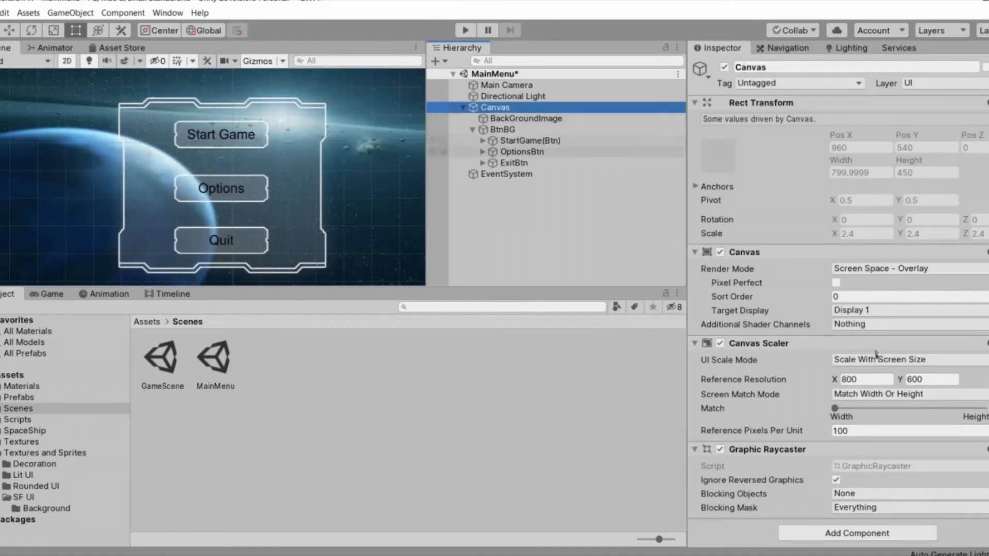
scroll(794, 500, "down", 1)
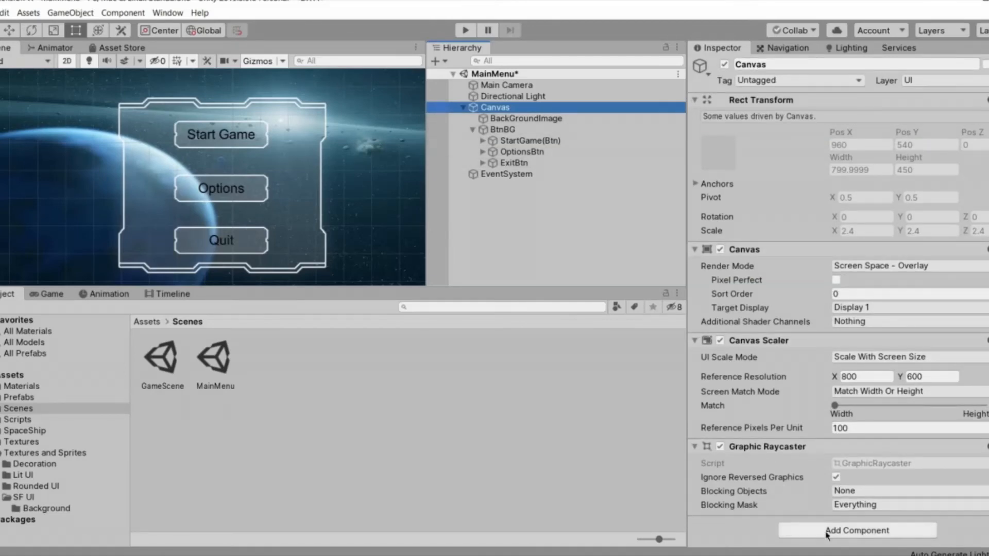
left_click(826, 531)
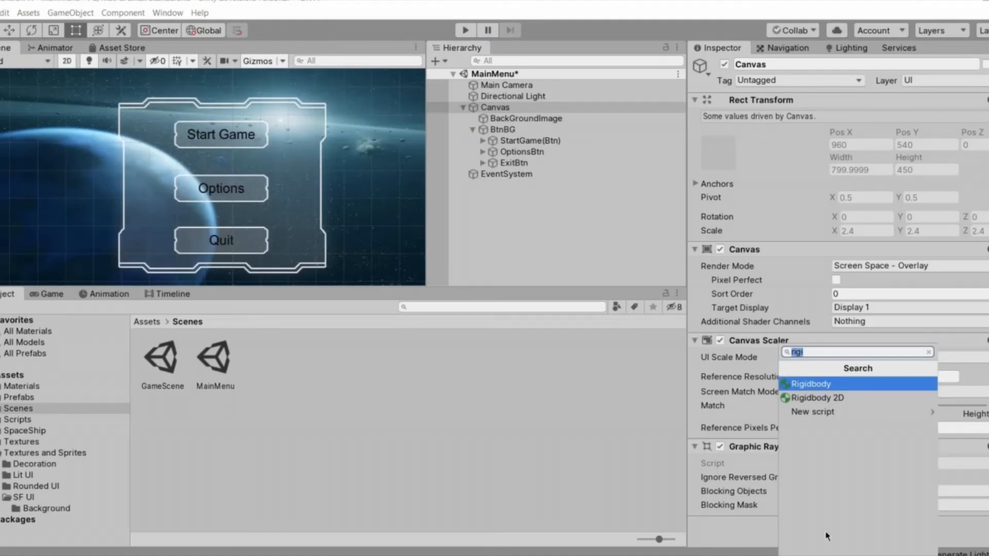
type("UIHandler")
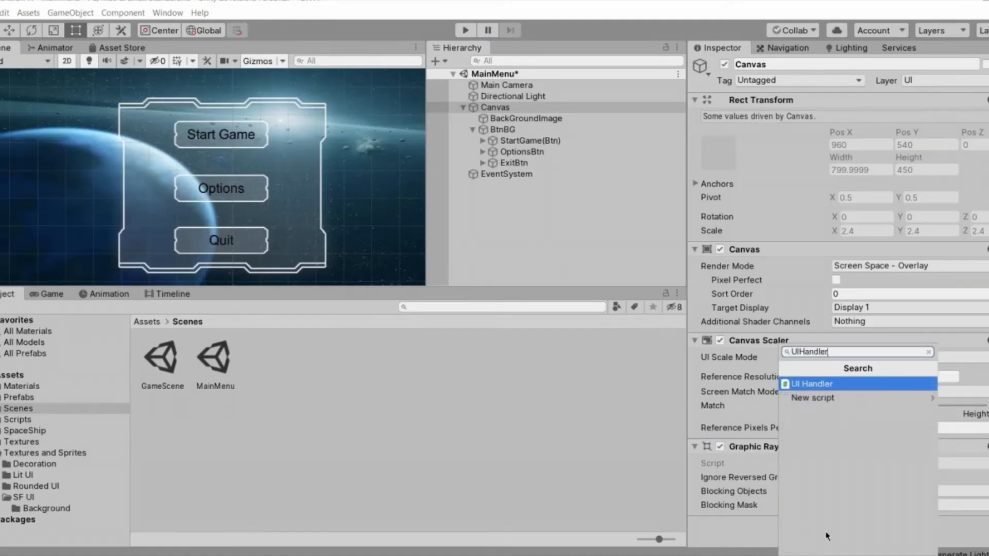
key("Return")
scroll(879, 449, "down", 2)
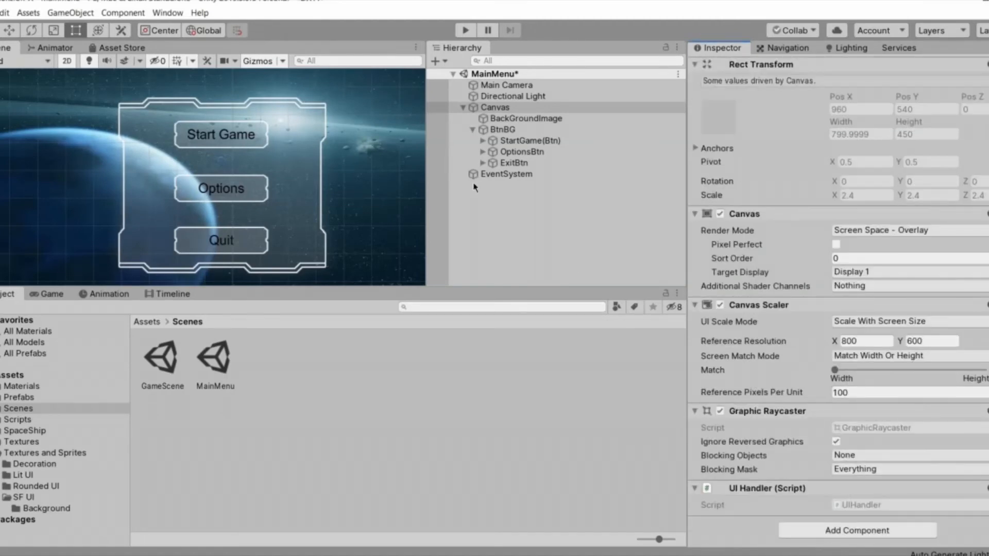
Add an On Click () entry to the StartGame(Btn) Button component and assign Canvas as its target object
left_click(498, 151)
left_click(498, 143)
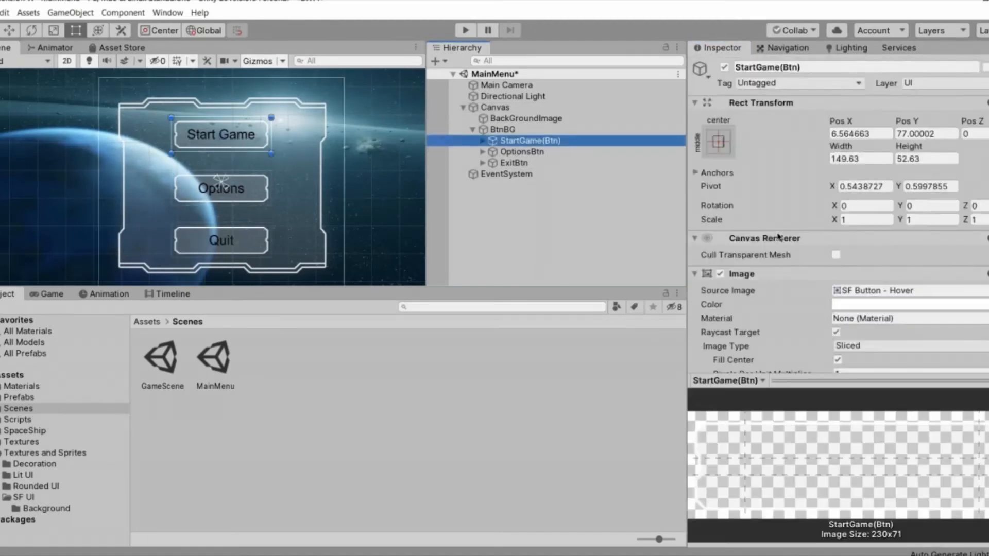
scroll(779, 234, "down", 5)
left_click_drag(910, 455, 910, 465)
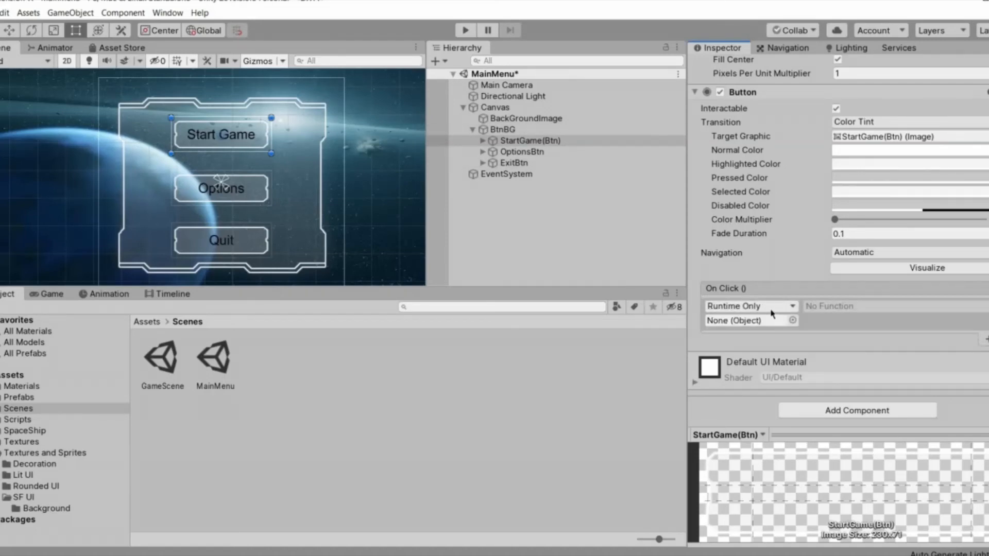
left_click(772, 309)
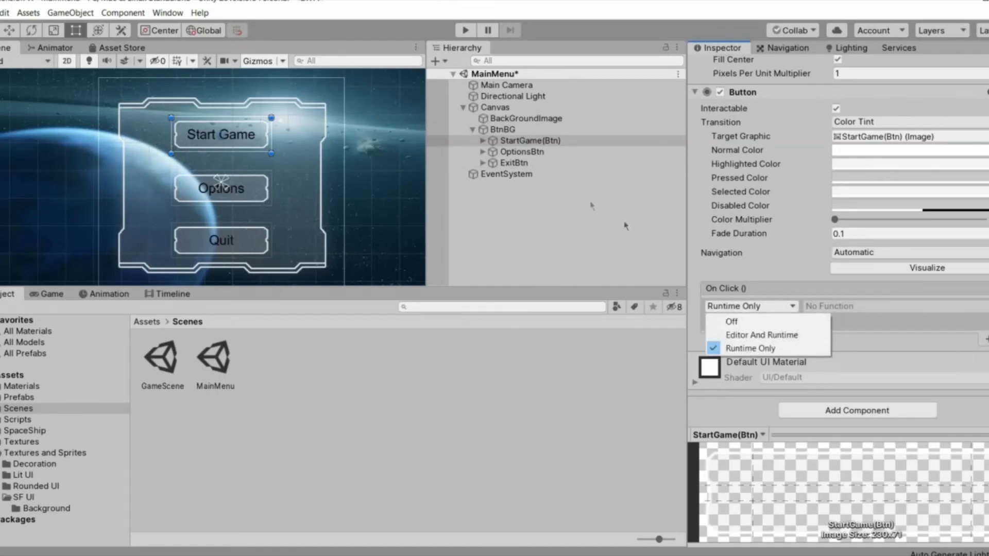
left_click(496, 140)
left_click_drag(504, 110, 756, 330)
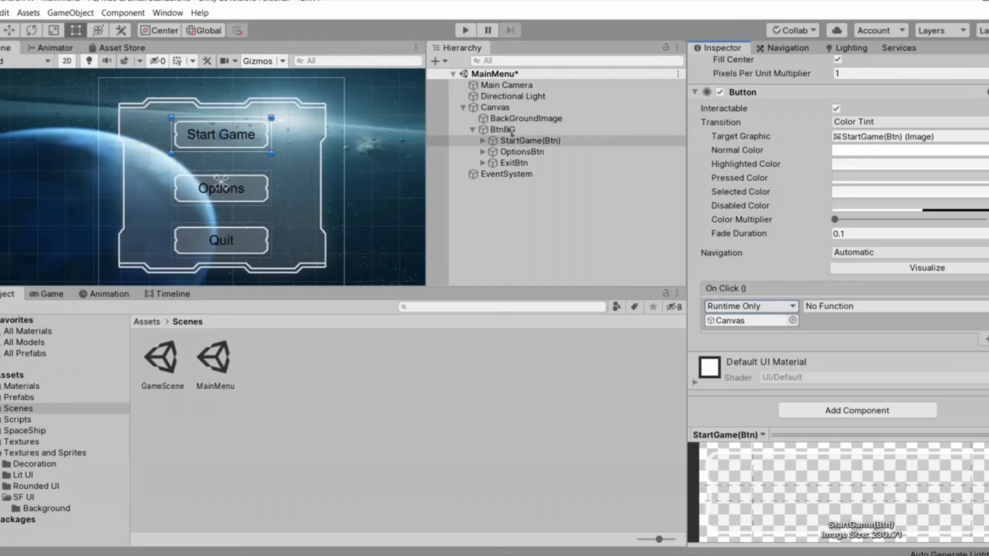
Set the StartGame(Btn) On Click function to UIHandler.StartGame and save the MainMenu scene
left_click(836, 307)
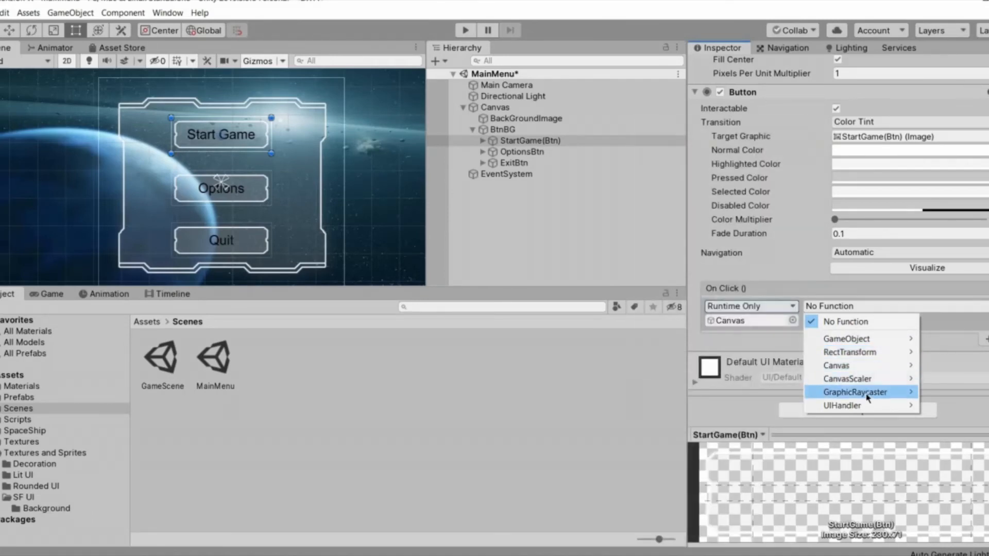
mouse_move(870, 408)
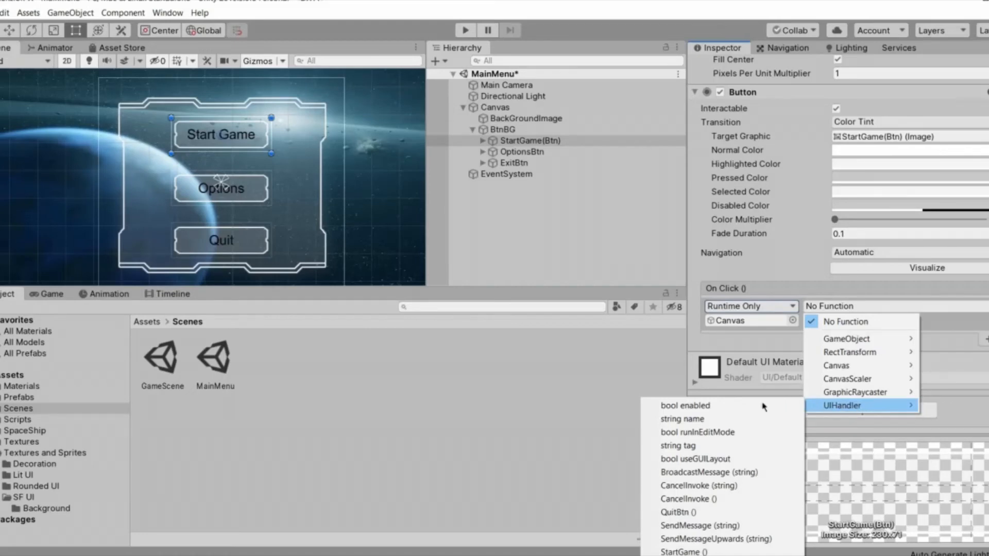
left_click(685, 551)
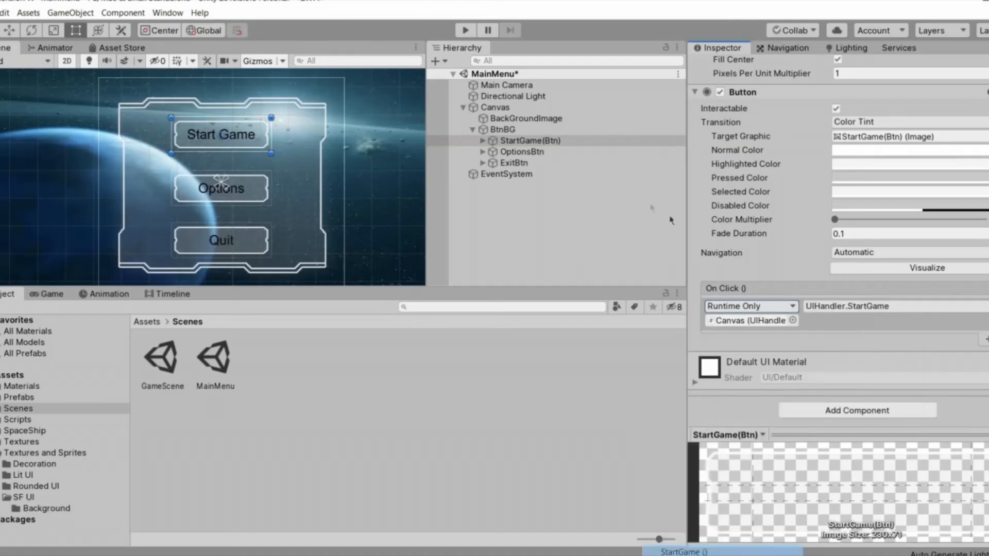
left_click(567, 212)
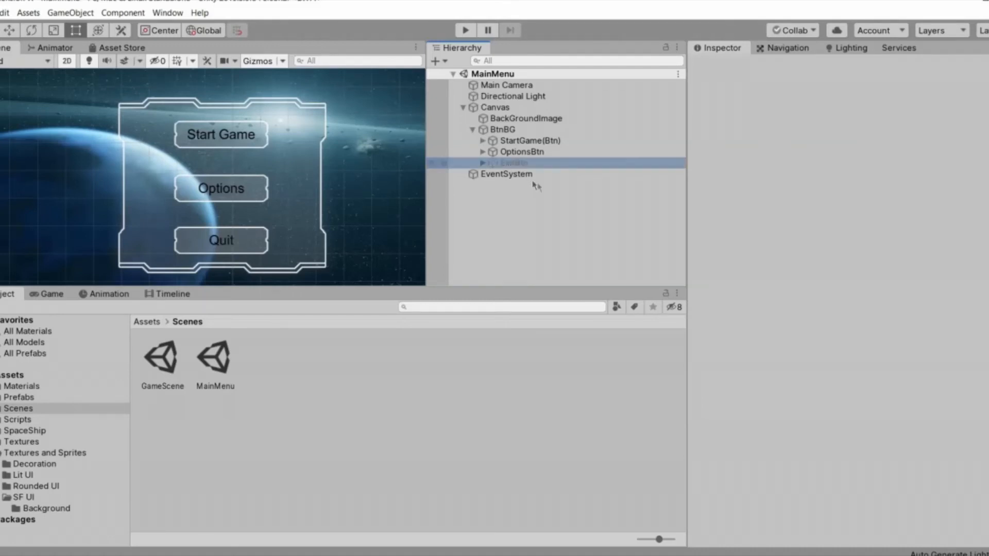
Add an On Click () entry to ExitBtn targeting Canvas with the function UIHandler.QuitBtn, and save the scene
left_click(520, 164)
scroll(981, 360, "down", 4)
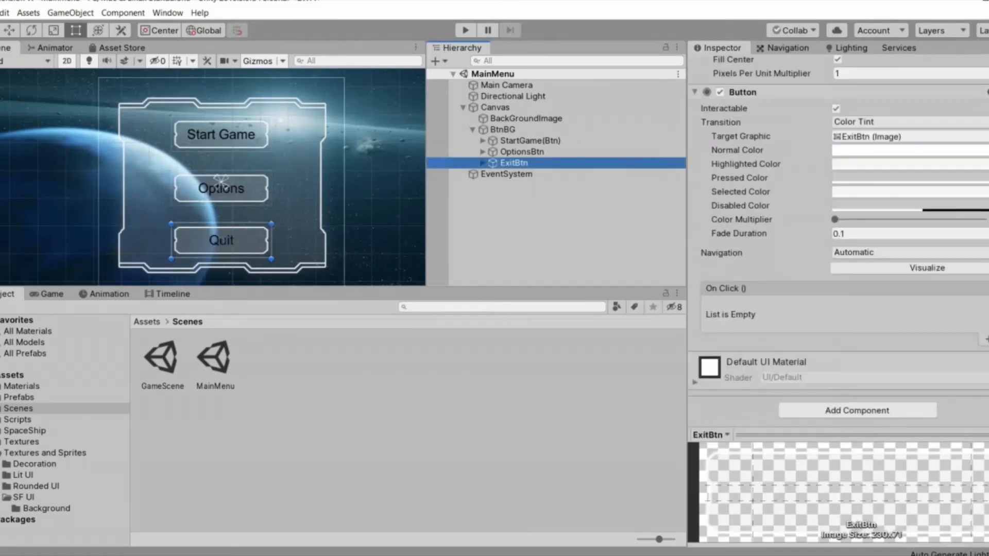
left_click(986, 339)
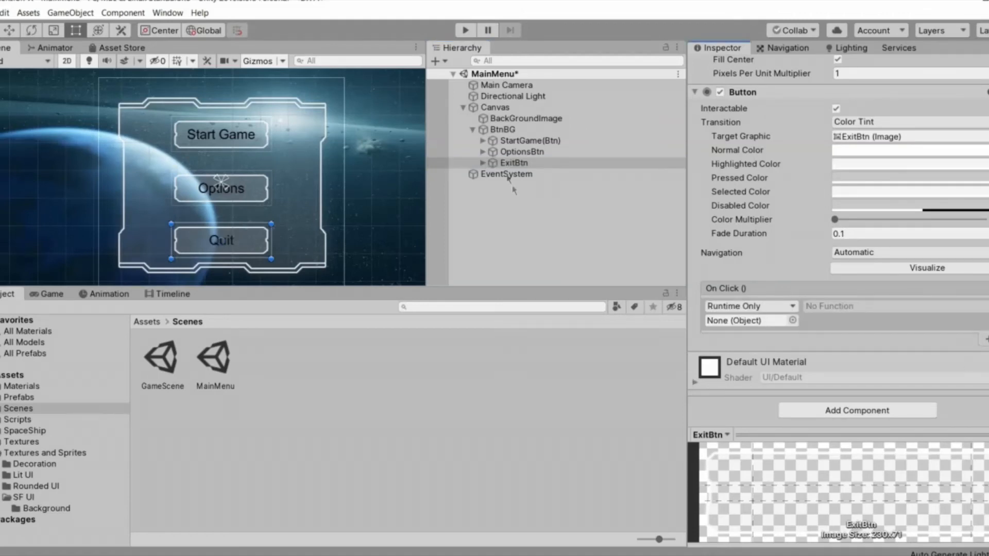
left_click_drag(498, 107, 752, 320)
left_click(891, 309)
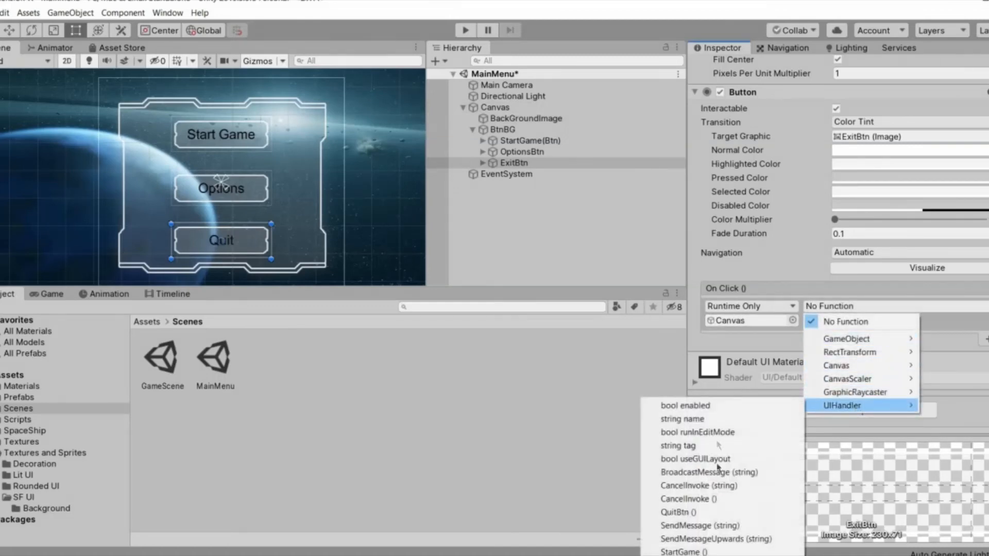
left_click(710, 513)
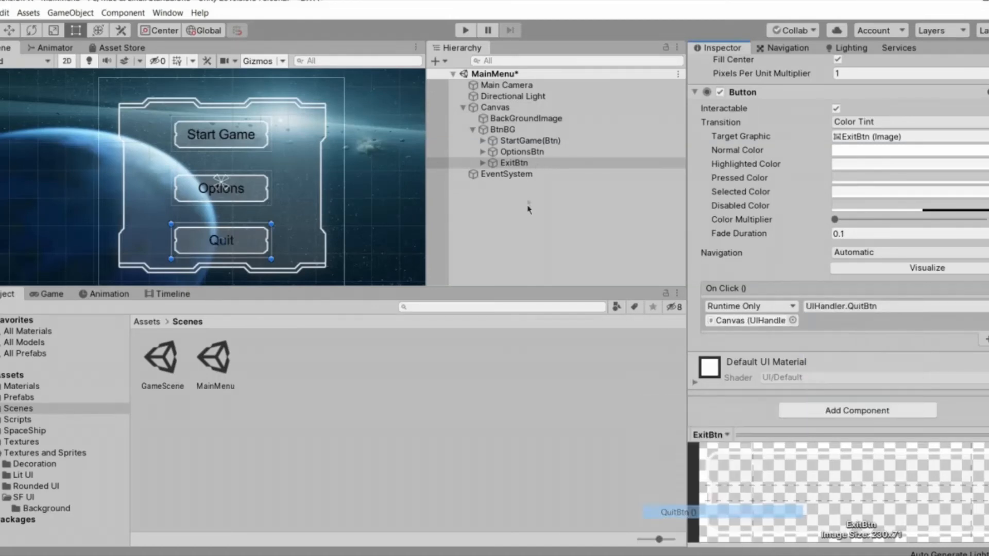
left_click(528, 212)
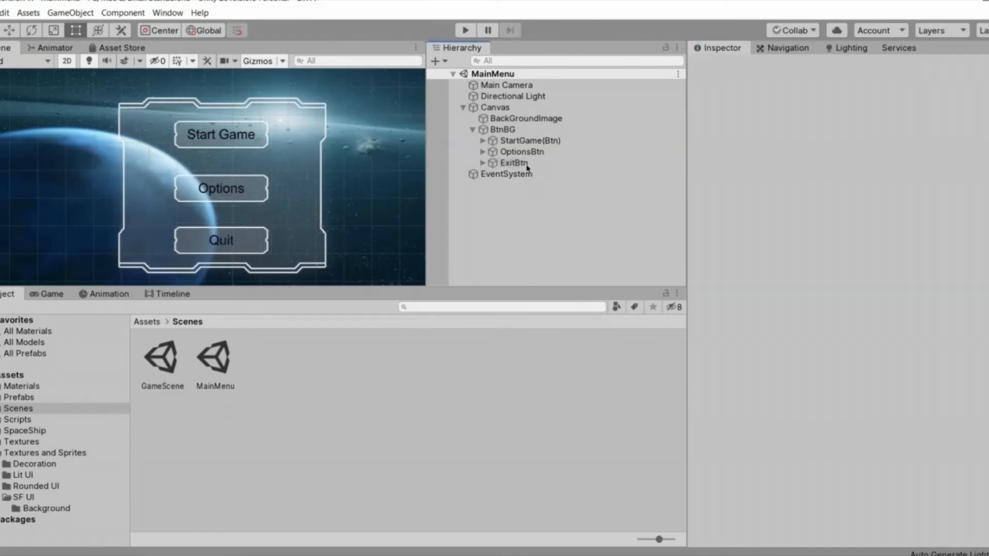
Run the MainMenu scene, start the game with its Start Game button and steer the spaceship to test it
left_click(465, 30)
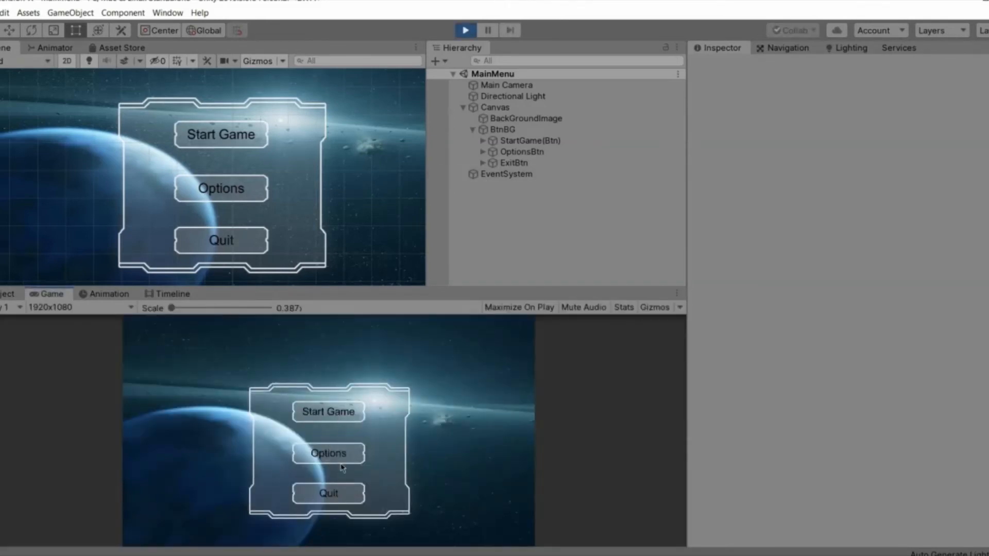
left_click(328, 413)
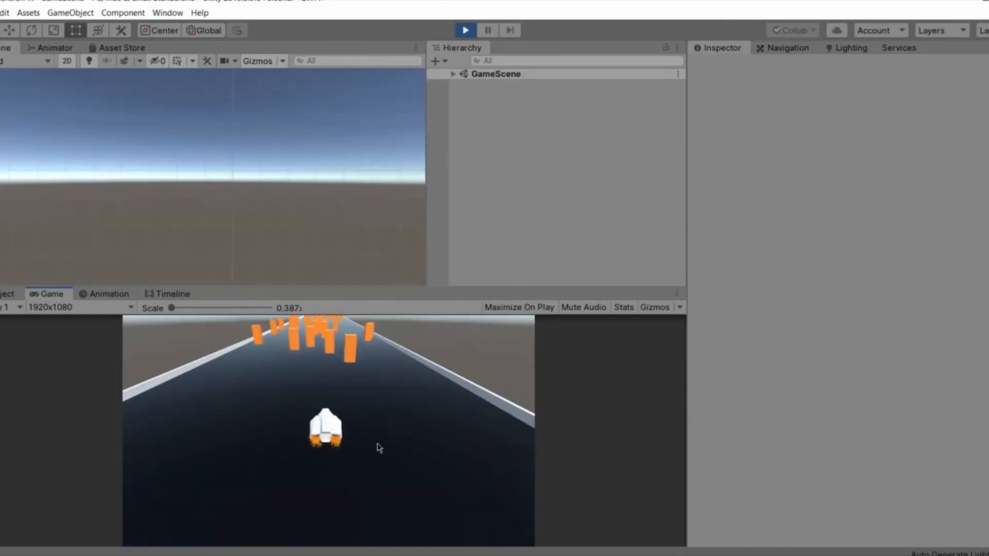
key("a")
key("d")
key("a")
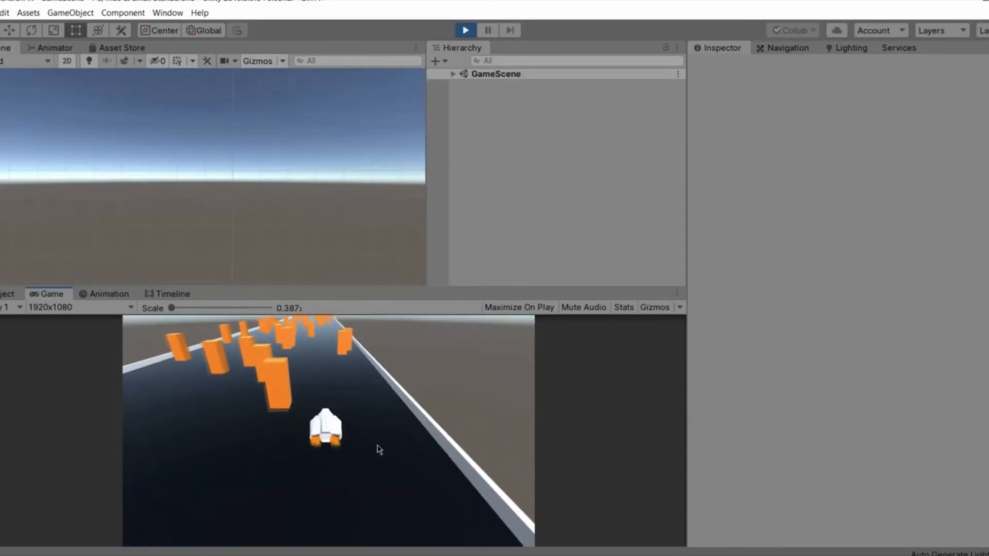
key("a")
key("a")
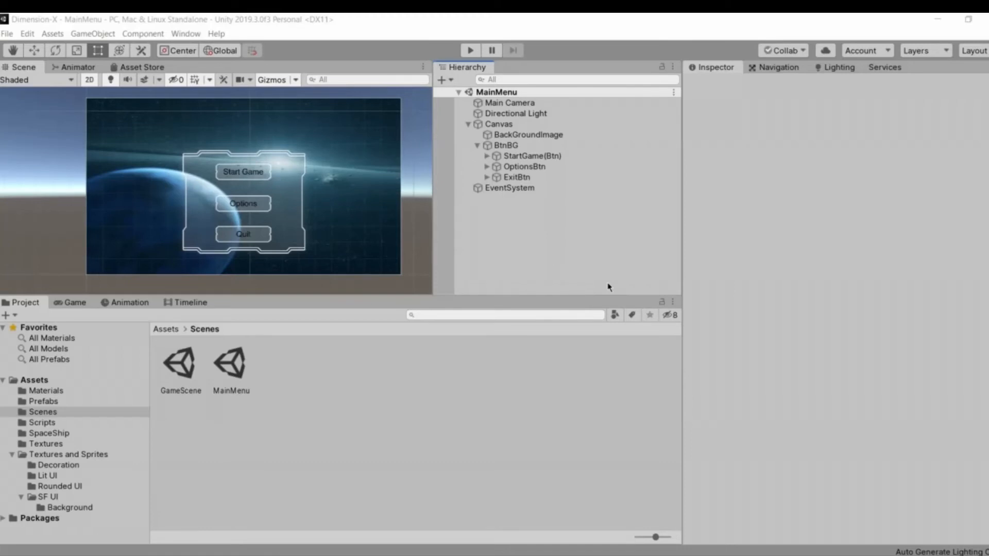
Open GameScene and examine its contents in the Scene view
double_click(189, 373)
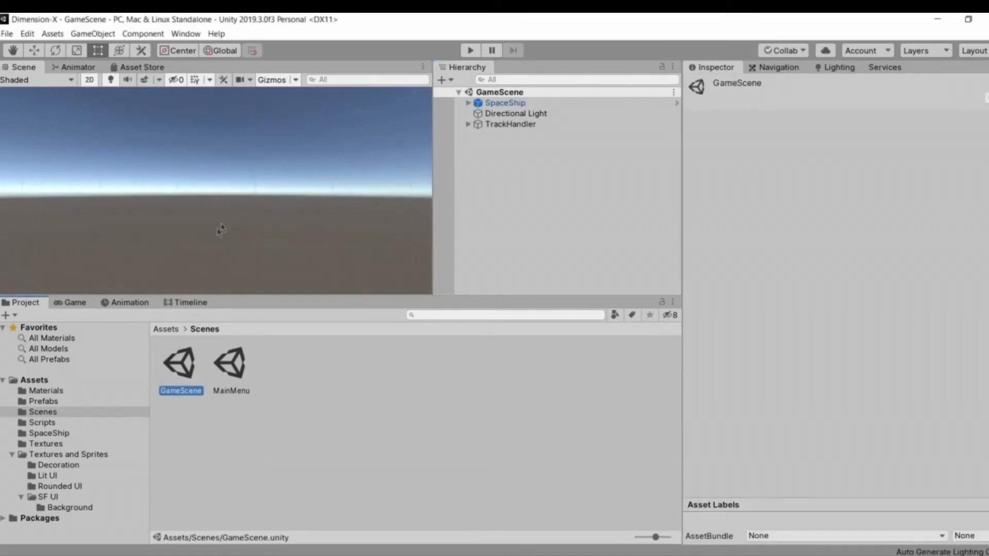
middle_click_drag(205, 251, 286, 291)
middle_click_drag(137, 247, 216, 265)
scroll(215, 280, "up", 10)
scroll(215, 265, "up", 4)
scroll(289, 221, "up", 4)
middle_click_drag(289, 221, 279, 278)
scroll(288, 251, "up", 4)
middle_click_drag(270, 184, 248, 254)
scroll(247, 251, "down", 5)
Create a new scene named GameOver in the Scenes folder and open it
left_click(313, 380)
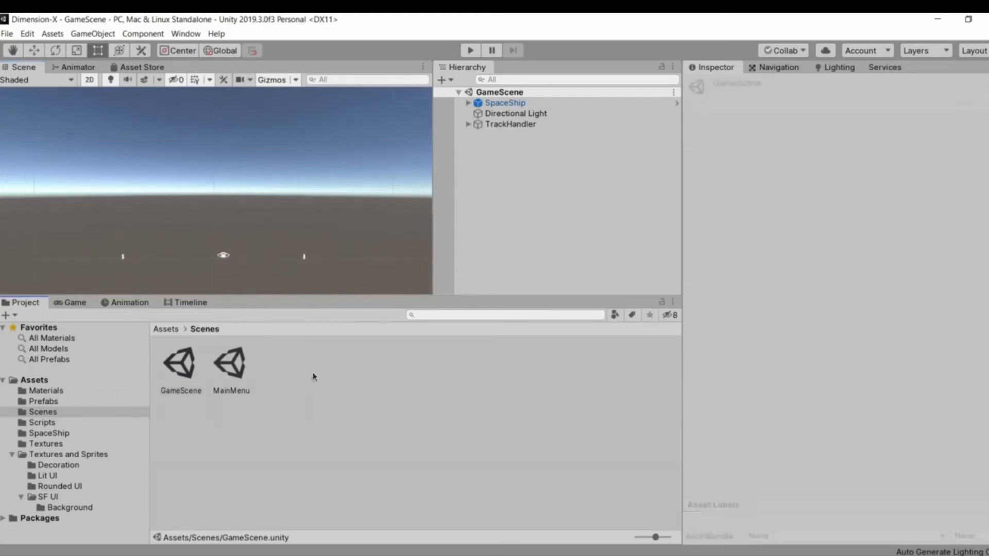
right_click(313, 376)
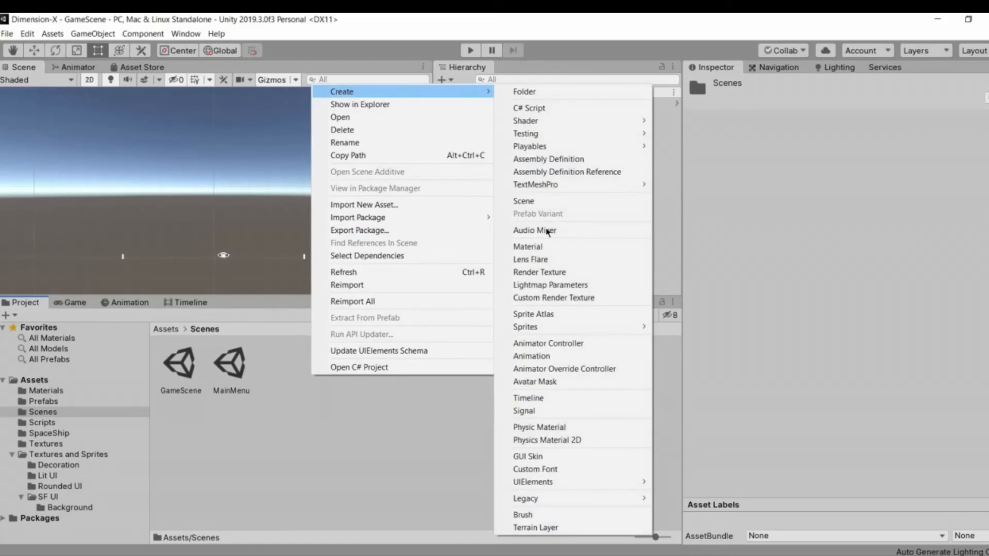
left_click(598, 202)
type("GameOver")
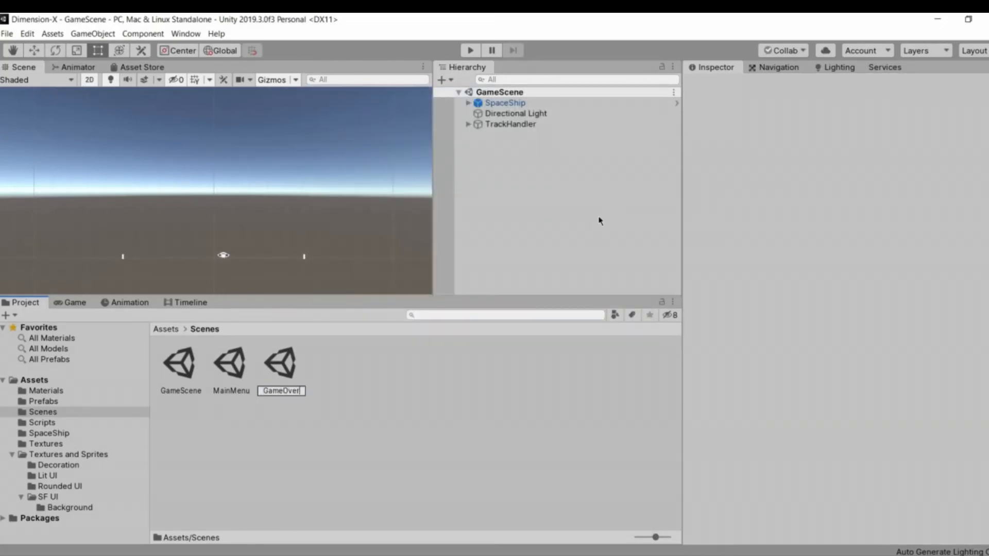
key("Return")
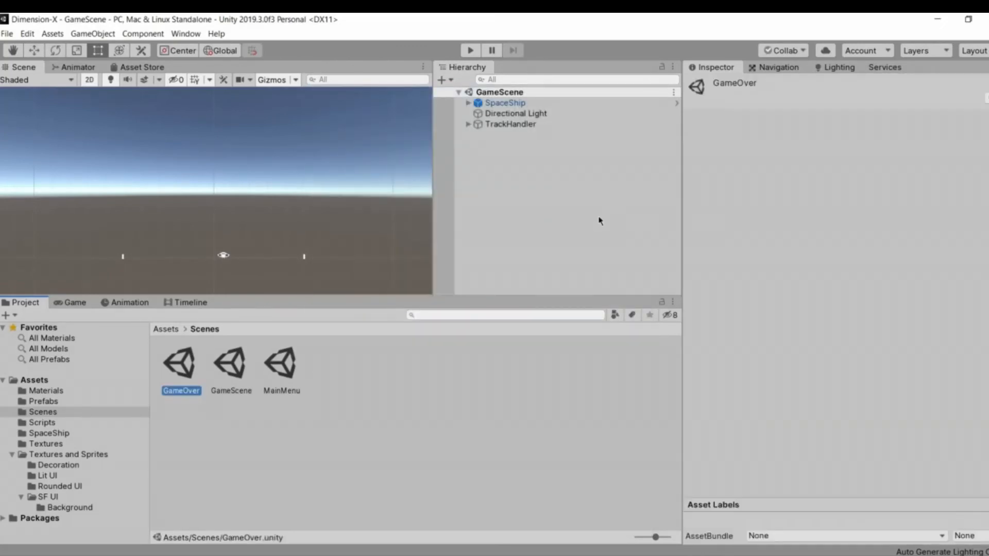
double_click(190, 379)
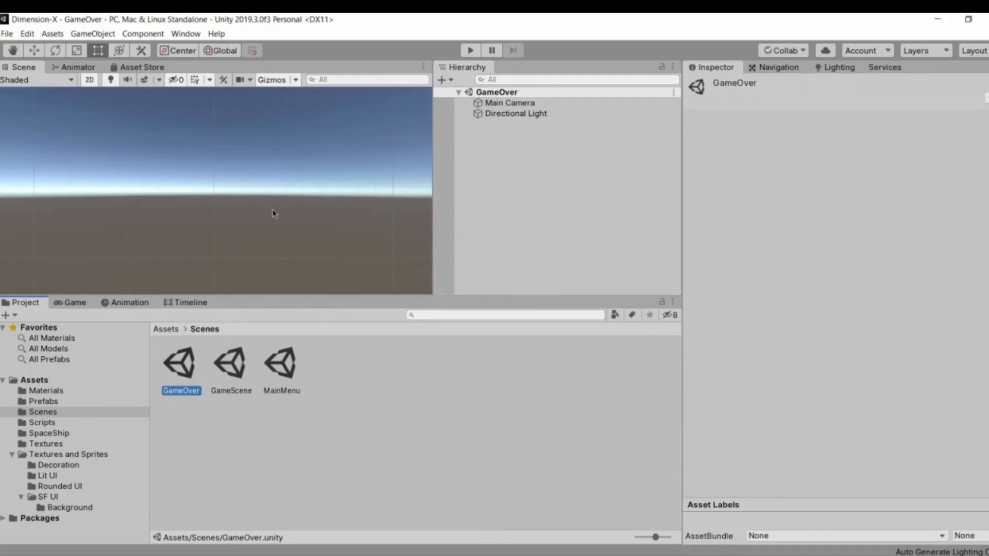
left_click(88, 80)
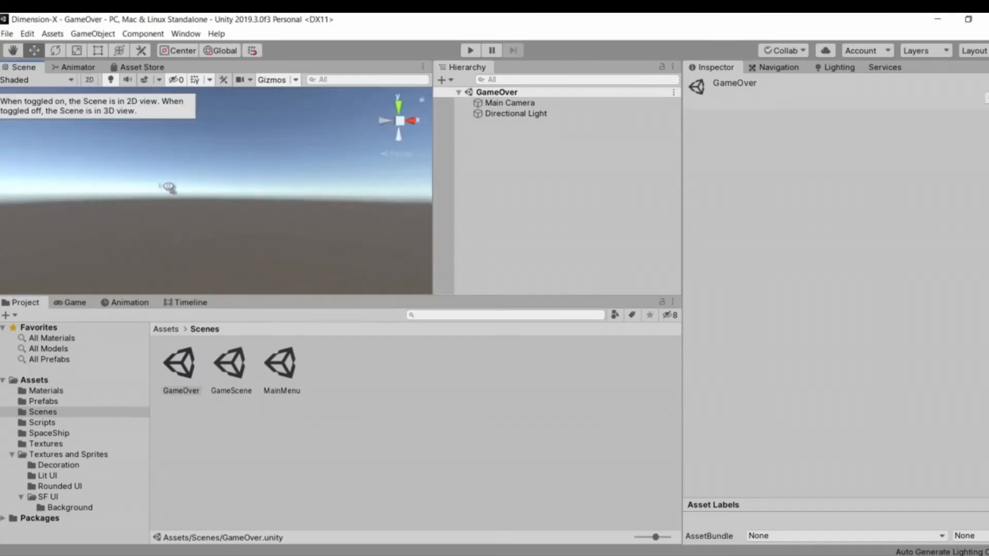
left_click_drag(327, 192, 211, 150, "alt")
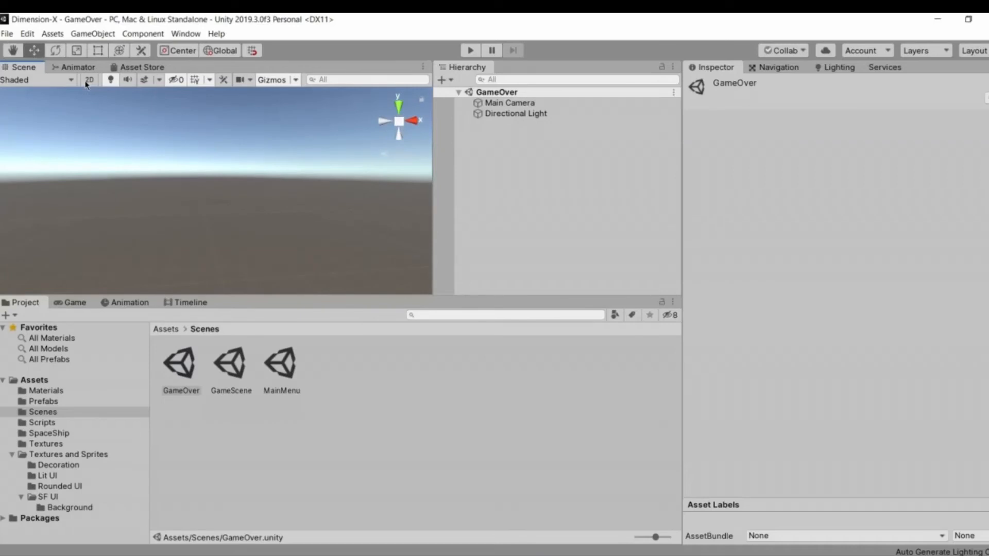
left_click(89, 79)
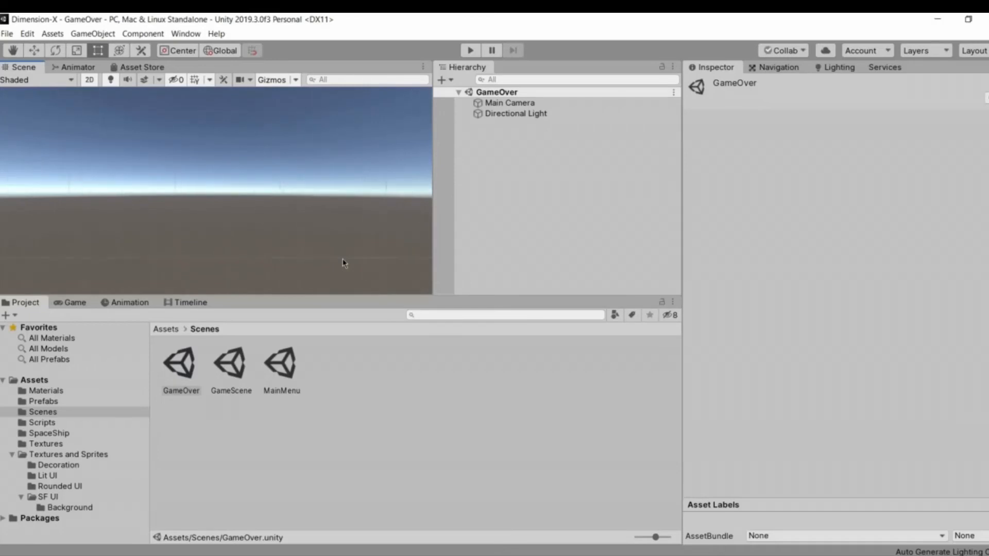
key("q")
key("t")
Set the Main Camera's Clear Flags to Solid Color with a black background and save the GameOver scene
left_click(549, 147)
left_click(528, 104)
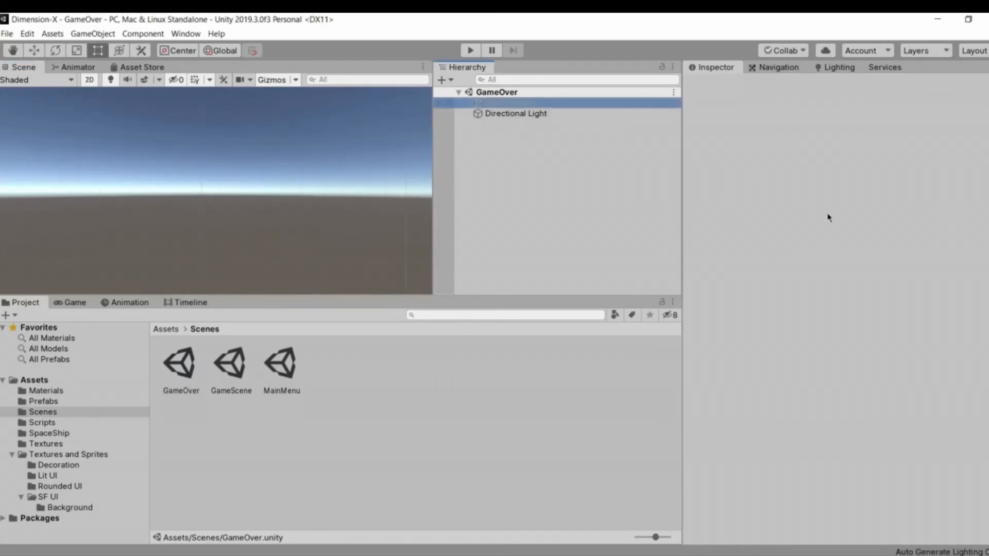
left_click(840, 200)
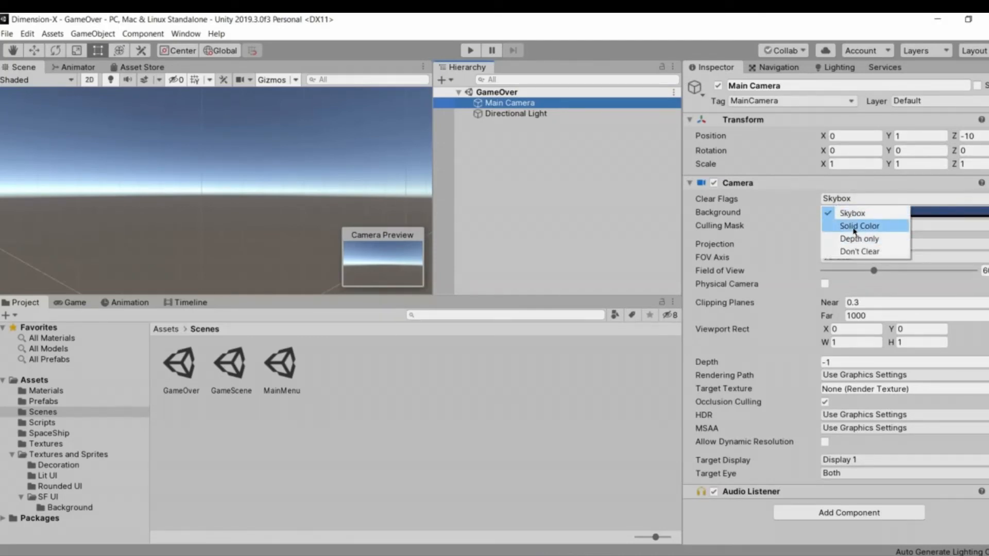
left_click(856, 225)
left_click(835, 212)
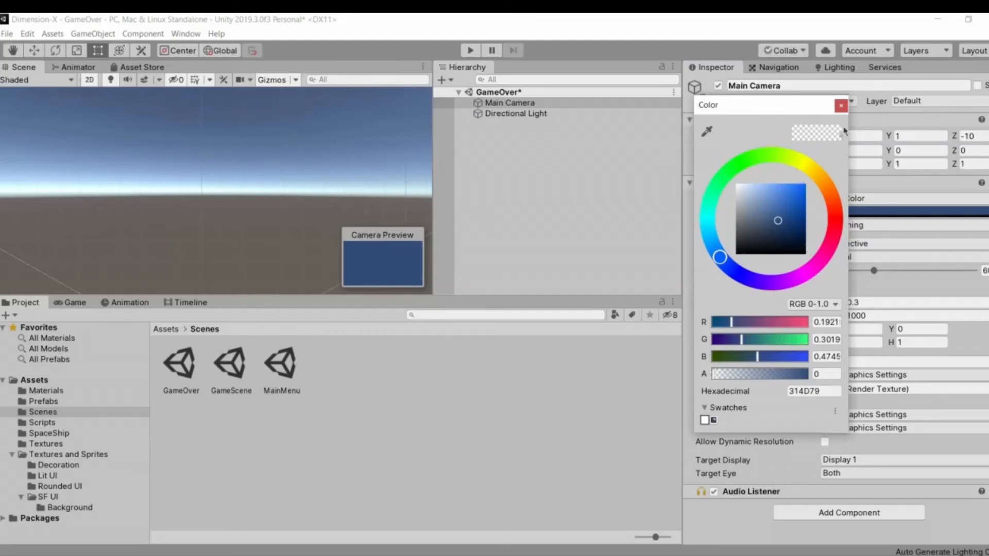
left_click_drag(765, 208, 735, 255)
left_click(577, 175)
key("ctrl+s")
Add a UI Image to the GameOver scene and save the scene
right_click(559, 347)
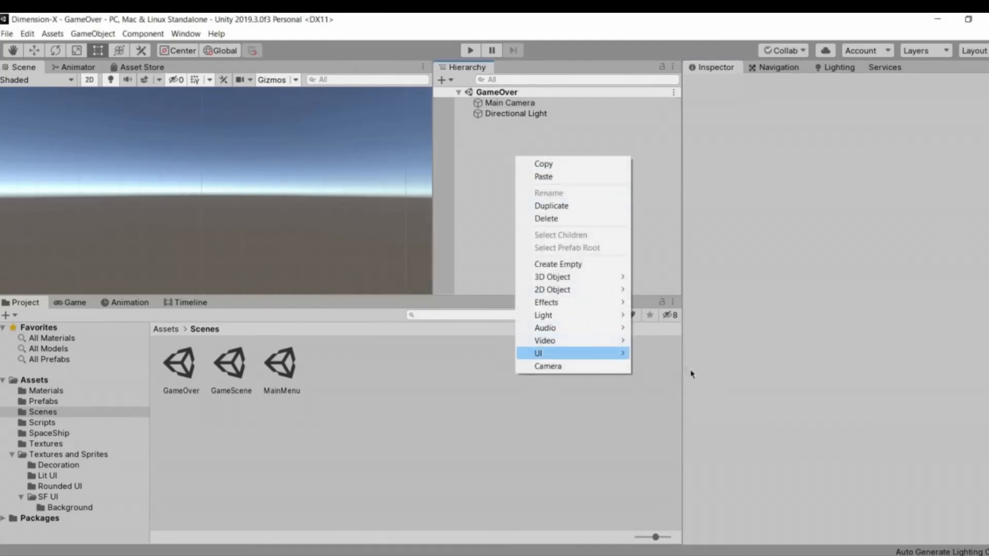
mouse_move(592, 353)
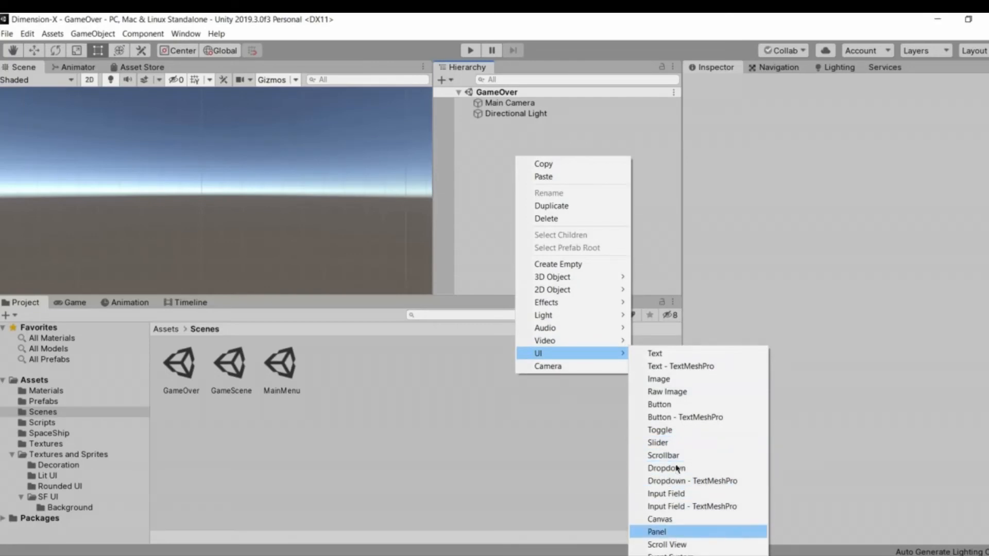
left_click(659, 380)
left_click(559, 172)
key("ctrl+s")
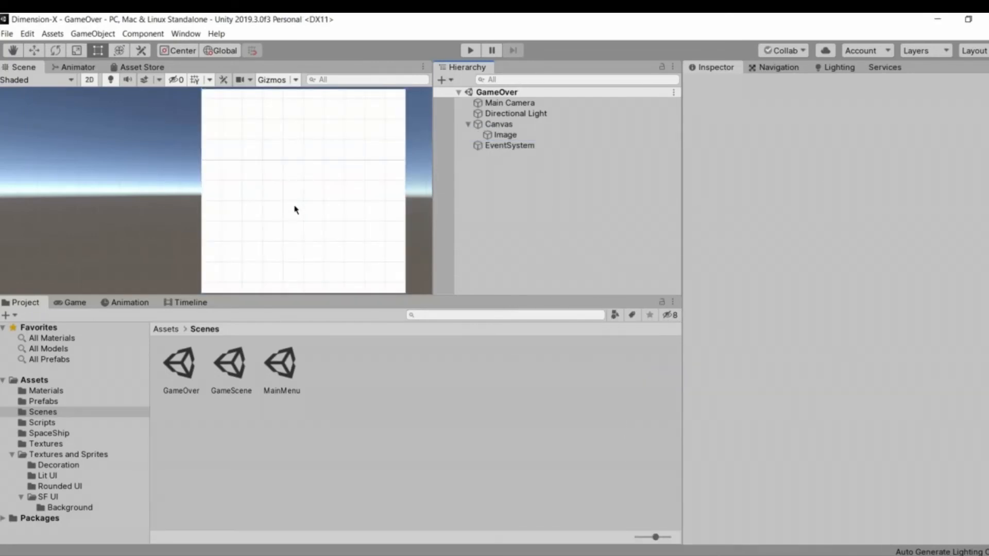
Set the Canvas Scaler's UI Scale Mode to Scale With Screen Size on the GameOver scene's Canvas
left_click(296, 208)
scroll(298, 211, "down", 10)
middle_click_drag(426, 219, 276, 261)
scroll(348, 264, "down", 9)
scroll(274, 260, "down", 14)
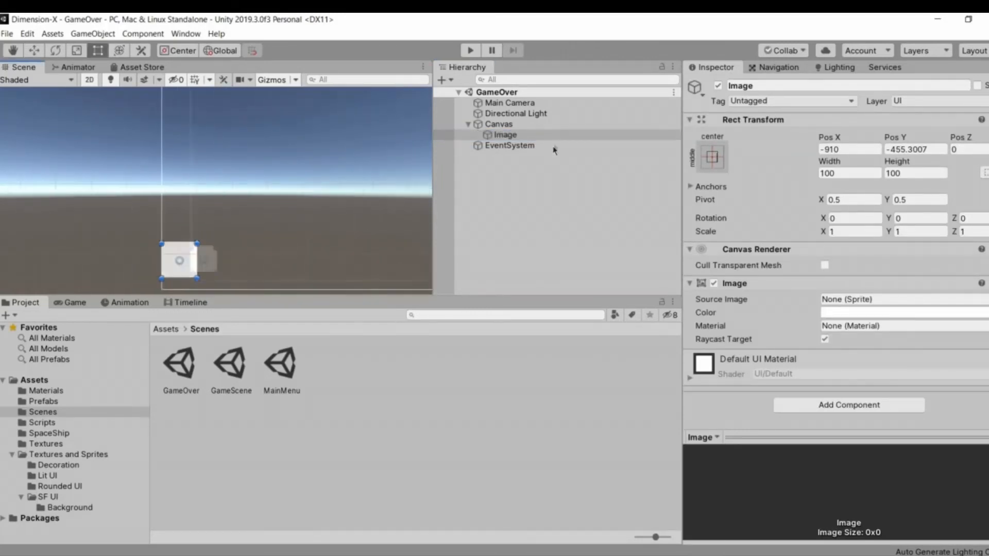
left_click(546, 125)
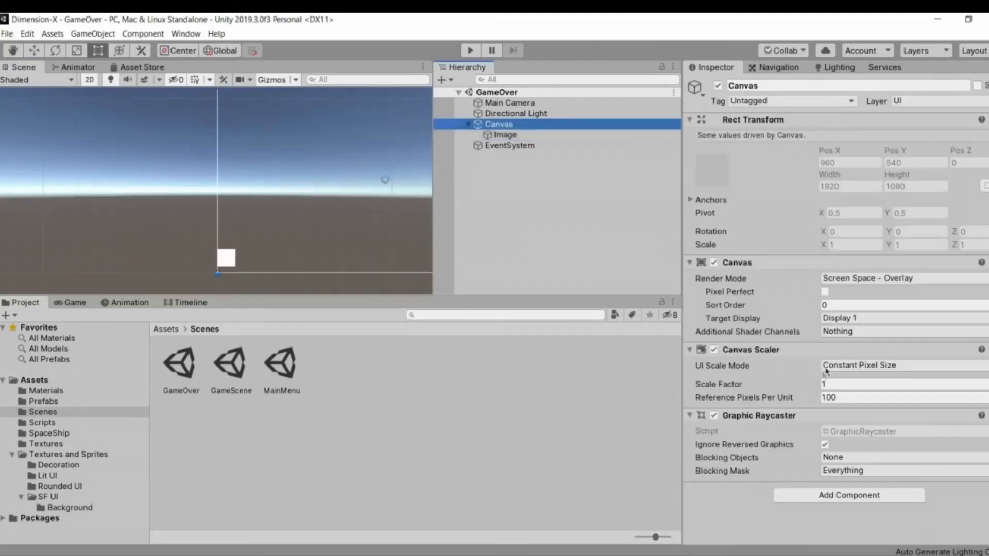
left_click(853, 366)
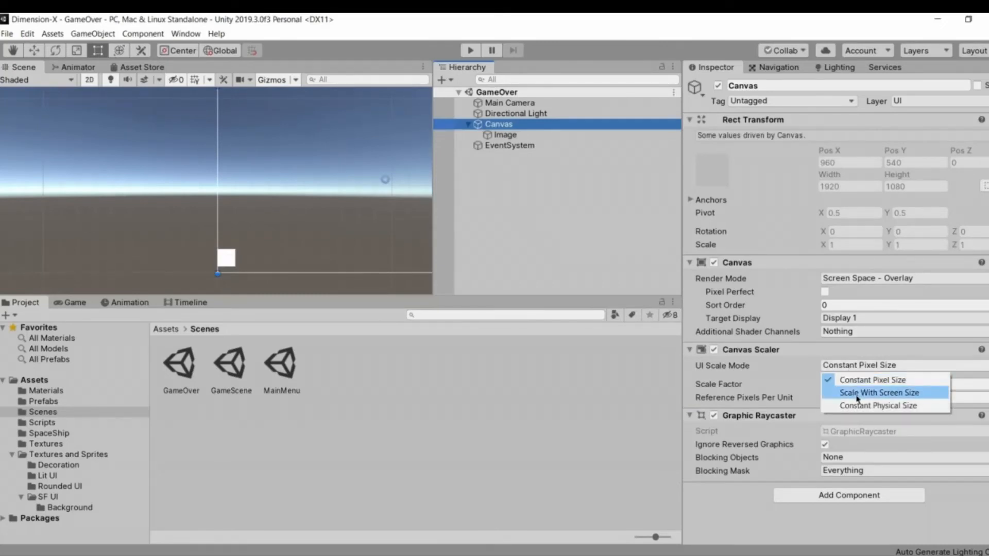
scroll(285, 222, "down", 14)
middle_click_drag(387, 239, 281, 232)
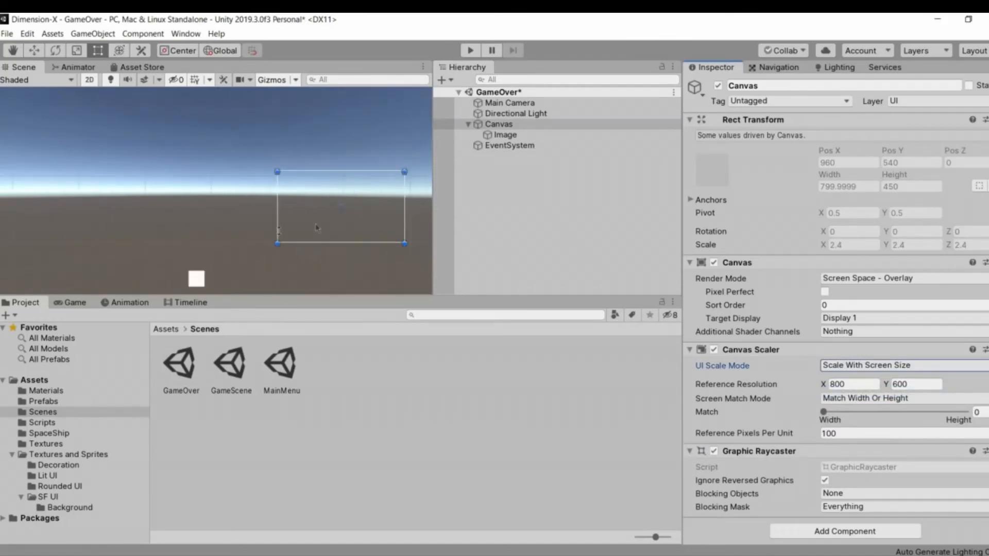
Reset the Image's Rect Transform so that it sits at the centre of the Canvas
left_click(505, 135)
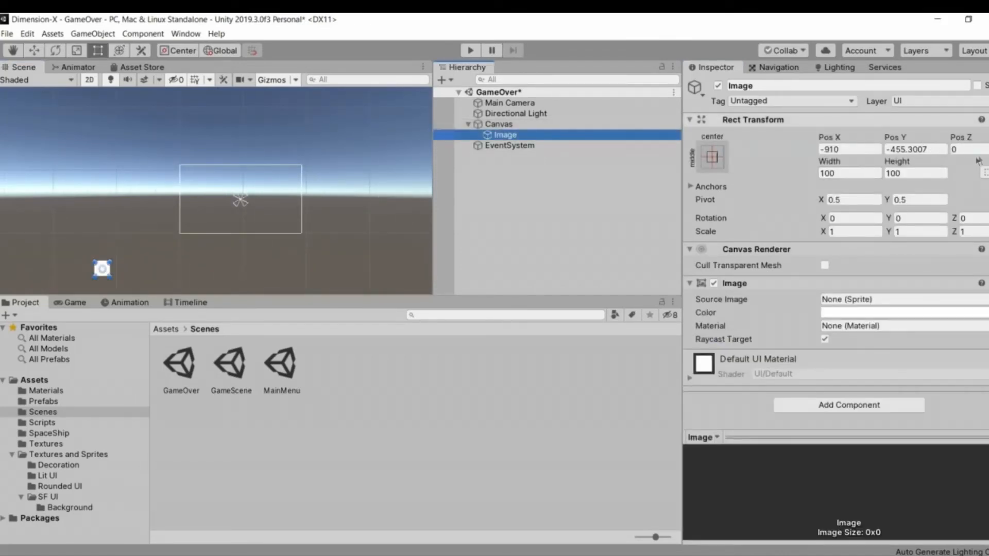
left_click(986, 119)
left_click(899, 133)
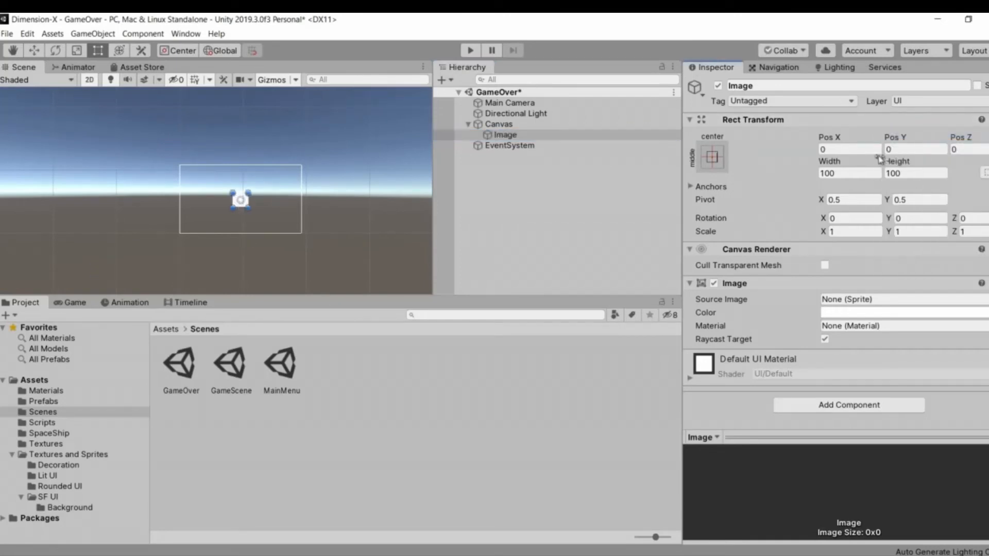
Apply the full stretch anchor preset to the Image, including pivot and position, and save the scene
left_click(711, 157)
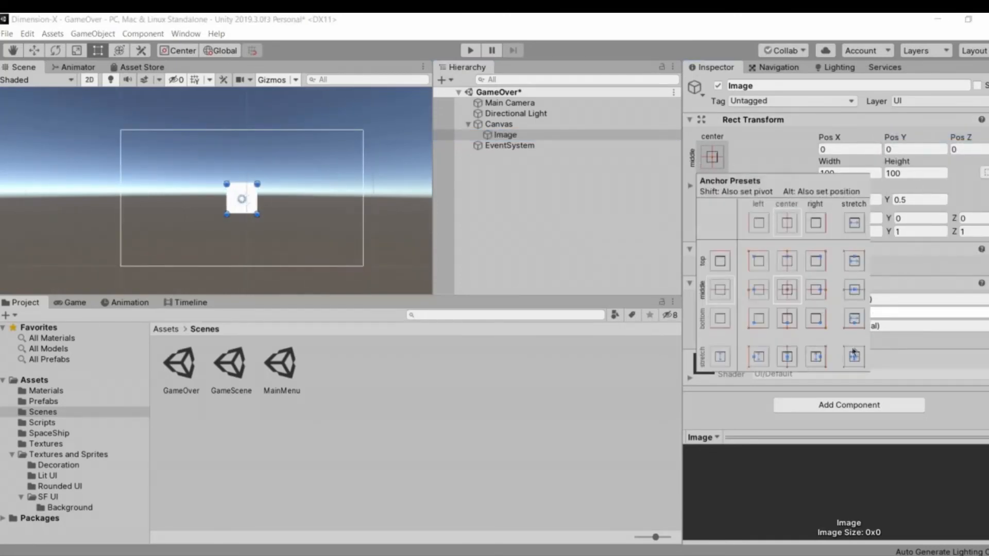
key("shift+alt")
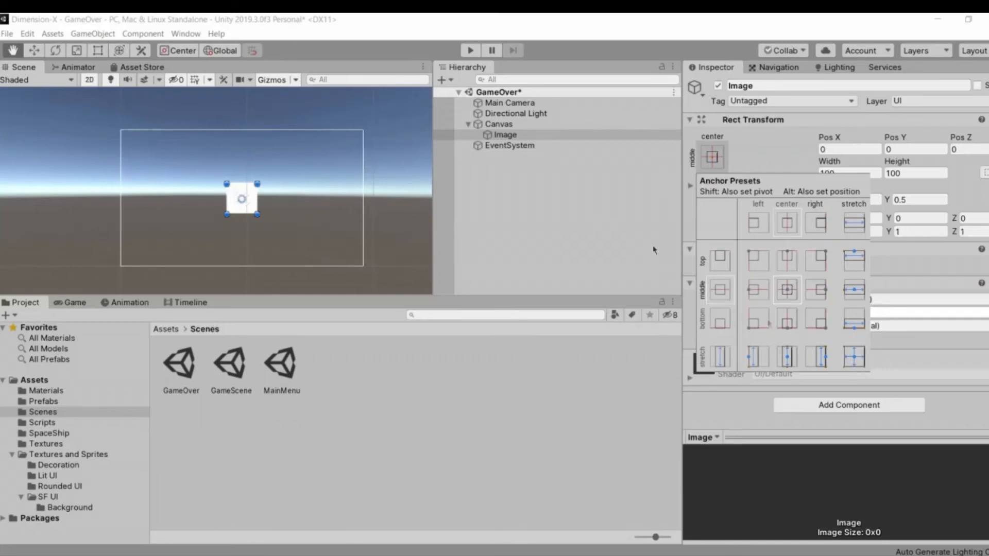
left_click(854, 356, "alt+shift")
left_click(599, 206)
key("ctrl+s")
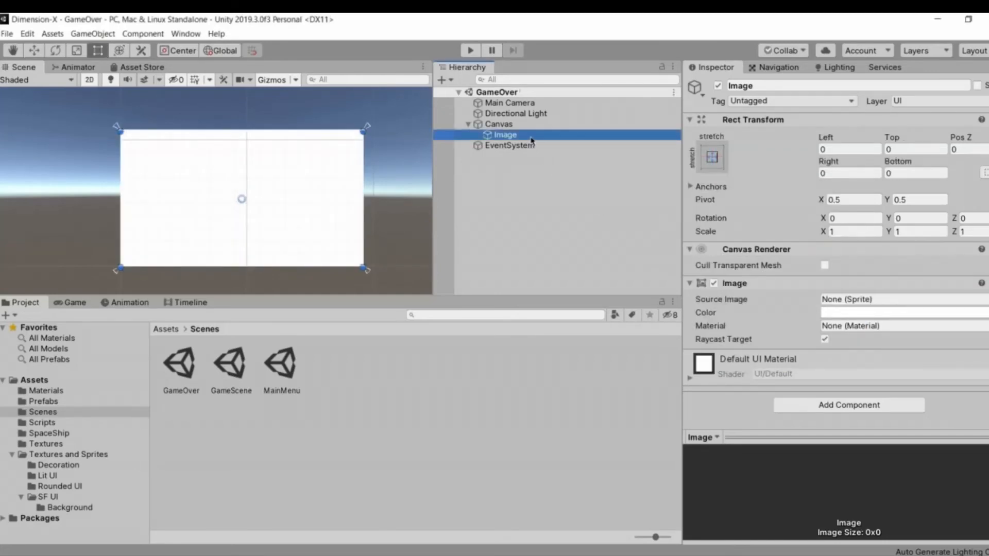
Rename the Canvas's Image object as BG
key("F2")
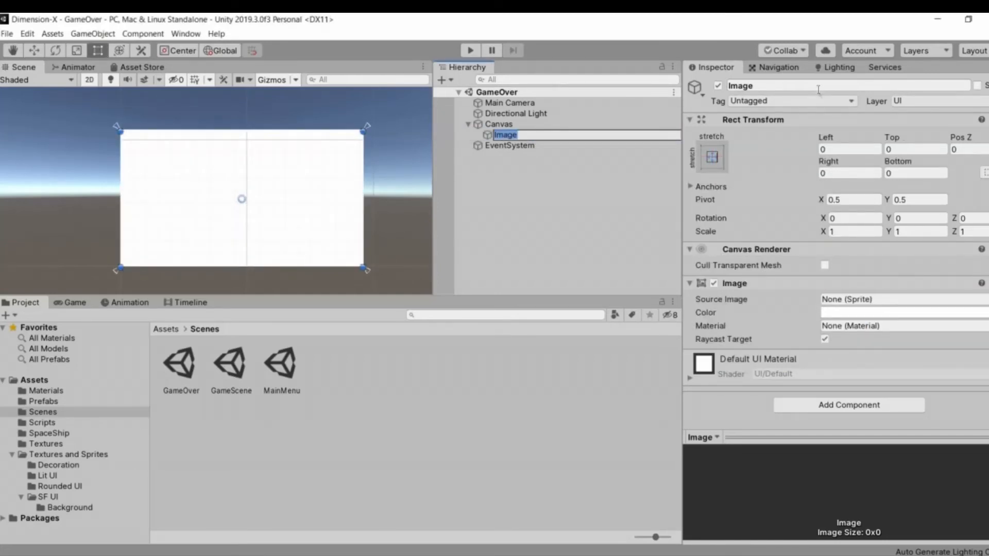
left_click(813, 85)
type("B")
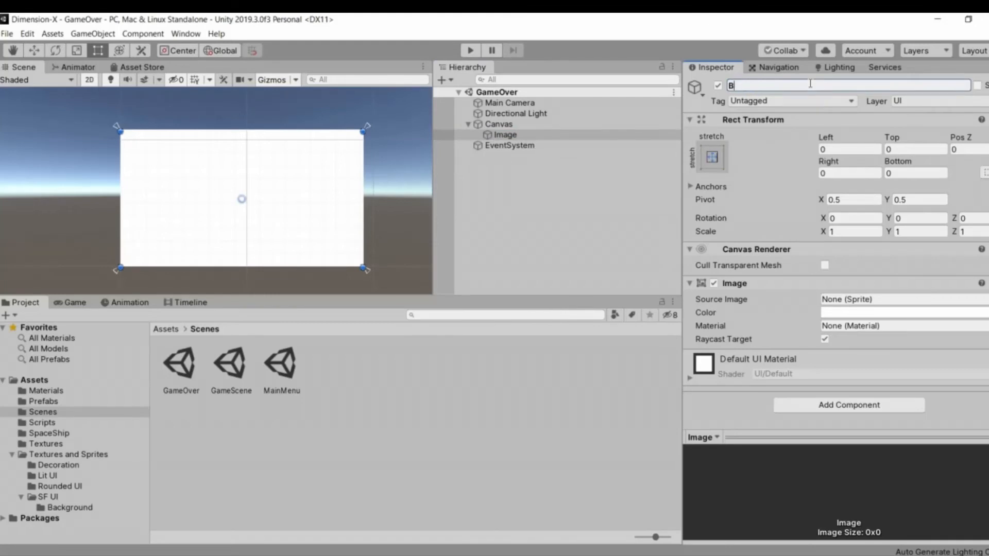
type("G")
key("Return")
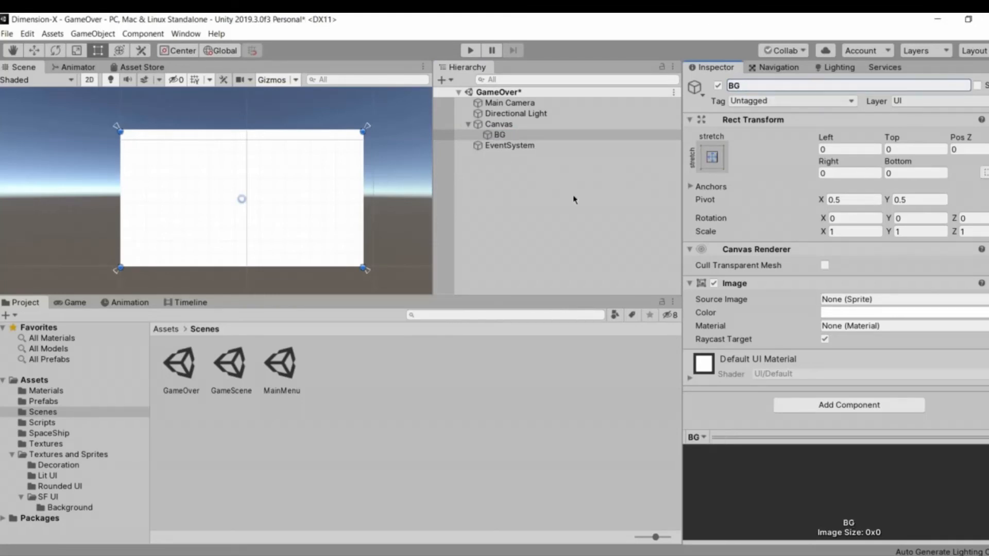
left_click(572, 195)
Select BG and look through the Textures and Sprites subfolders for a background sprite
left_click(535, 137)
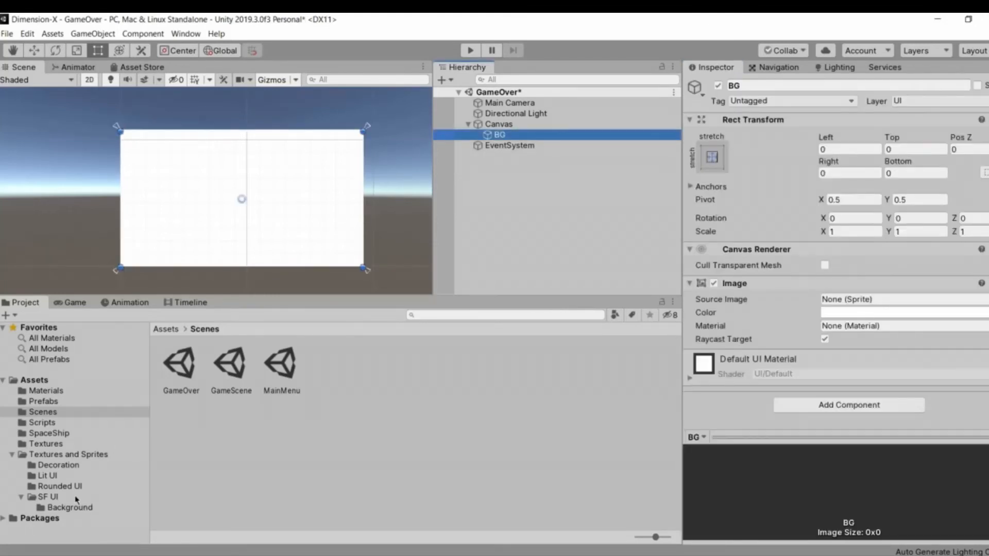
left_click(52, 497)
left_click(72, 485)
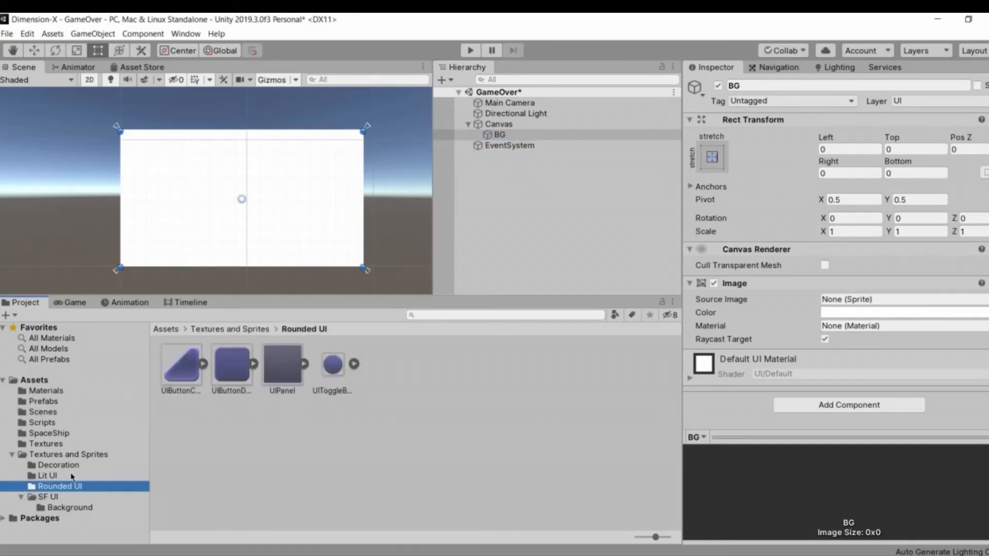
left_click(68, 473)
key("Left")
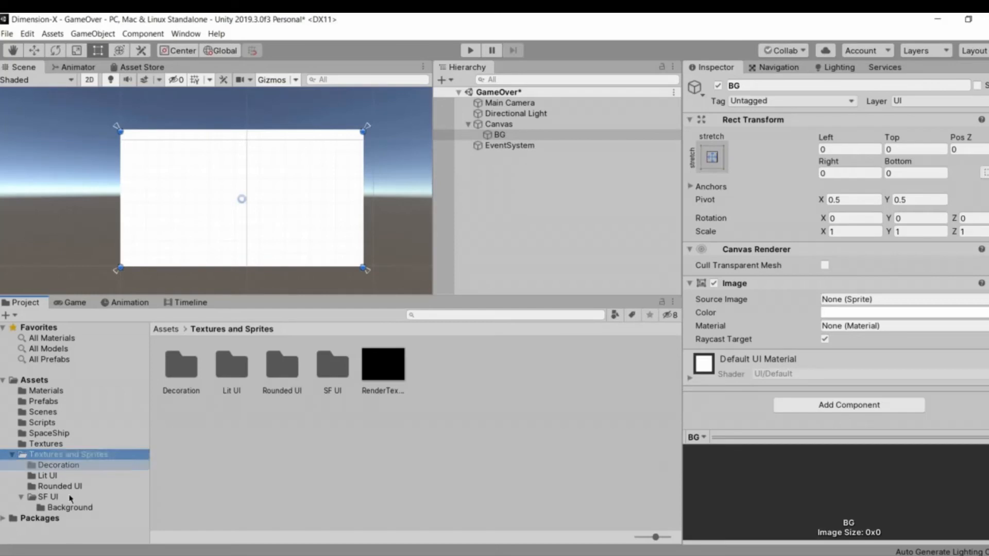
Set the BG image's source to the SF Background sprite from the SF UI Background folder and save the scene
key("Down")
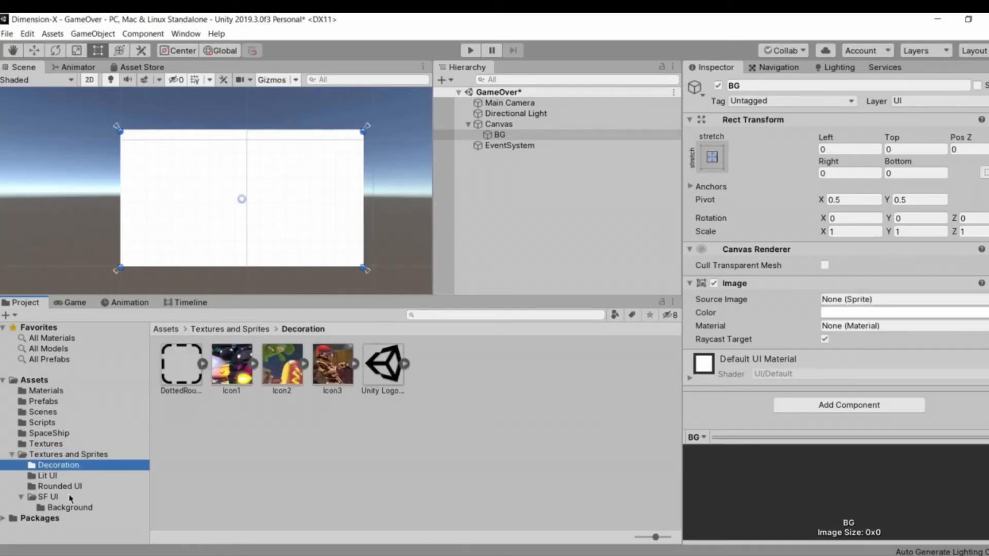
key("Down")
key("Down")
key("Down")
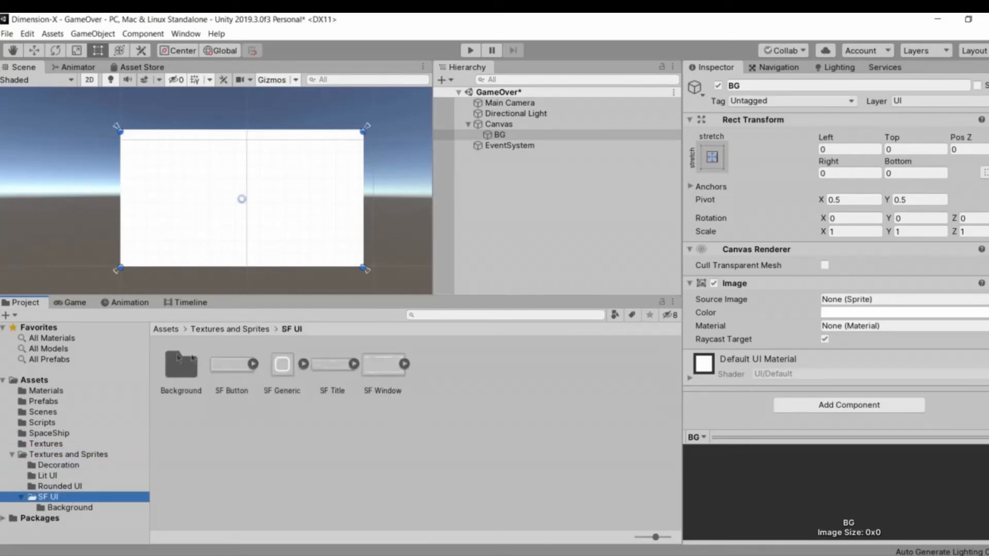
double_click(180, 367)
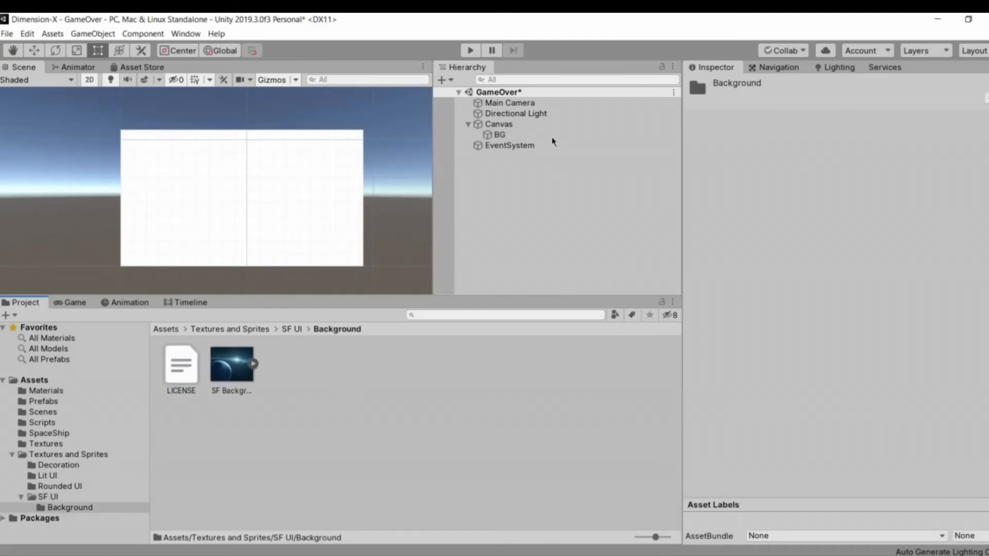
left_click(499, 135)
left_click_drag(243, 370, 319, 210)
scroll(307, 209, "up", 6)
scroll(305, 208, "down", 2)
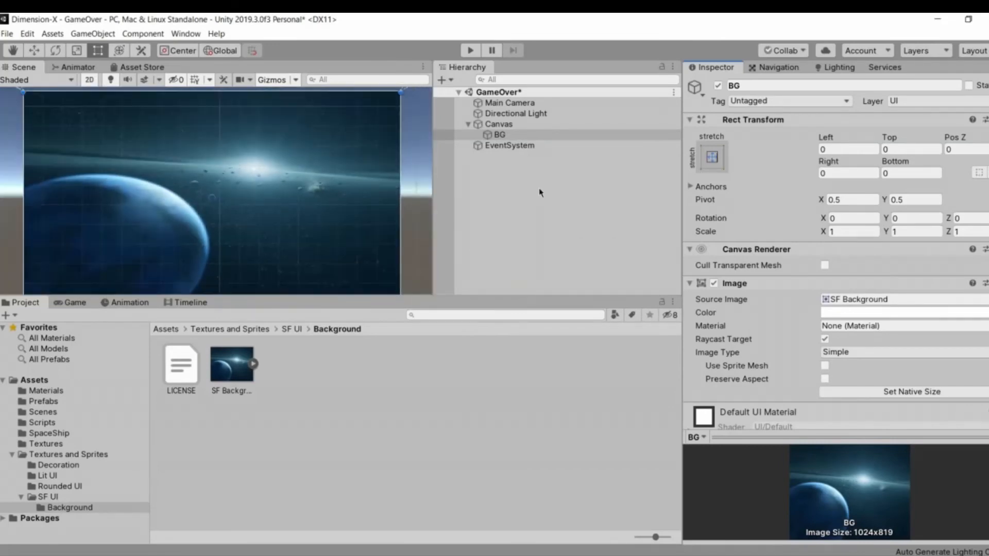
left_click(539, 192)
key("ctrl+s")
Change the texture type of Binary_1, Binary_2 and Binary_3 to Sprite (2D and UI) and apply it
left_click(515, 135)
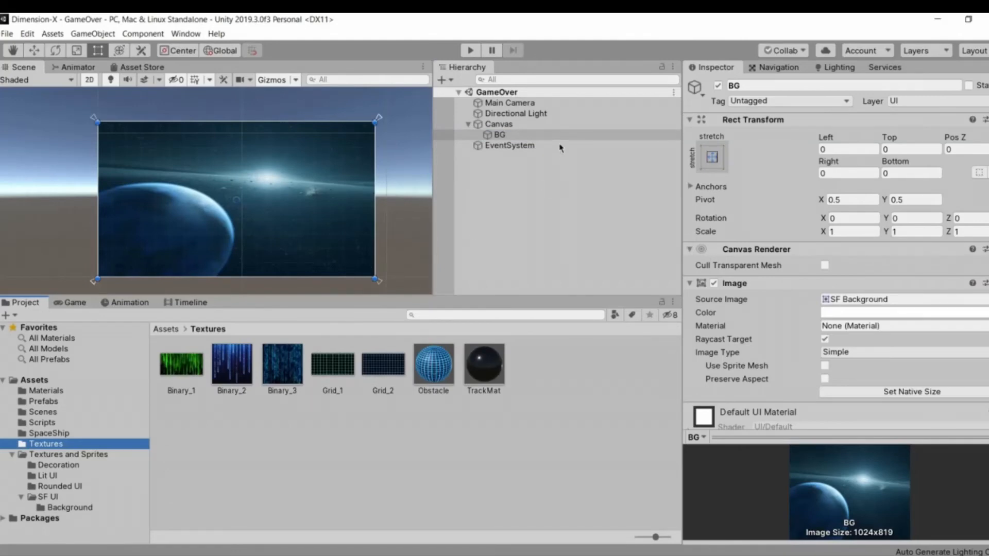
left_click_drag(291, 365, 843, 299)
left_click(285, 364)
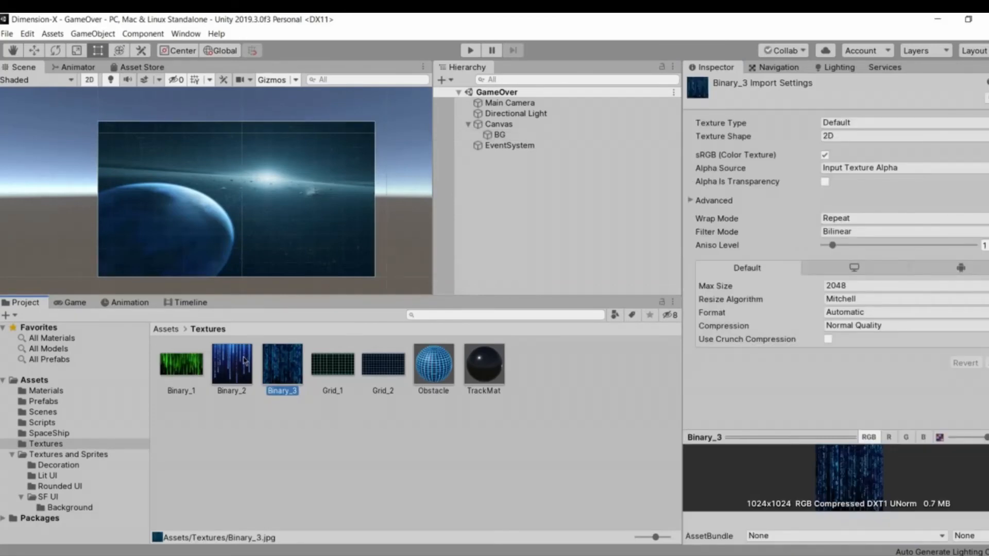
left_click(330, 364, "ctrl")
left_click(244, 360, "ctrl")
left_click(174, 365, "ctrl")
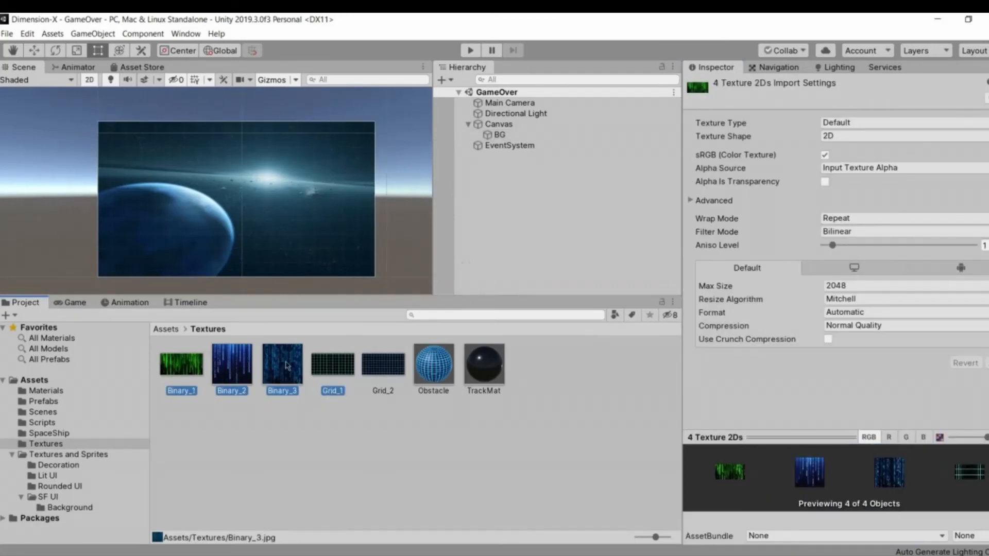
left_click(287, 366, "shift")
left_click(832, 127)
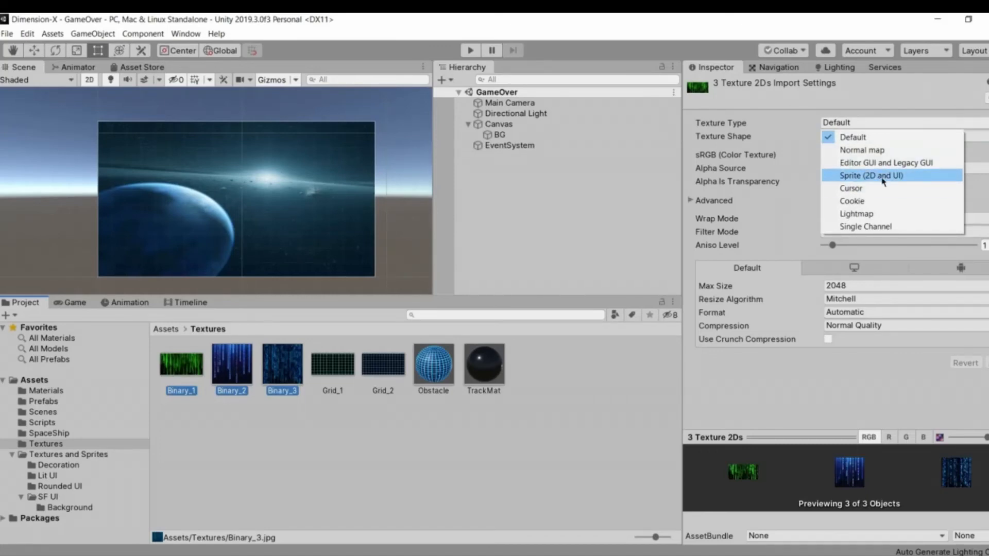
left_click(885, 176)
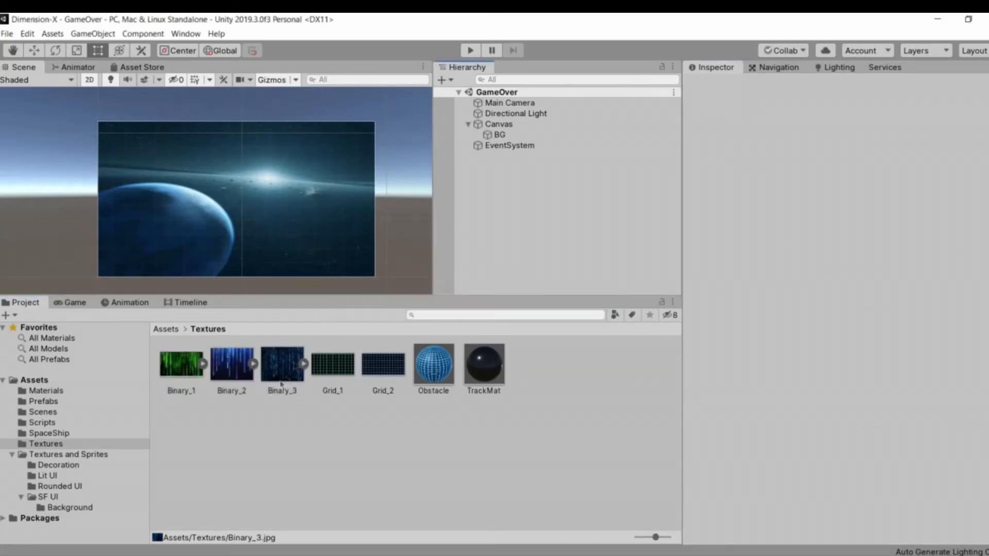
Assign the Binary_3 sprite as the source image of BG
left_click(512, 135)
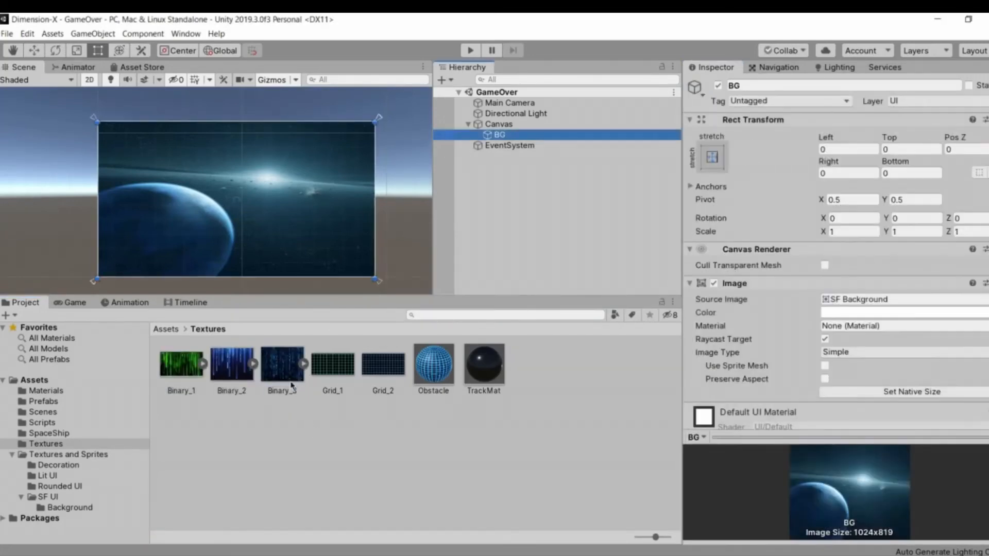
scroll(840, 249, "down", 2)
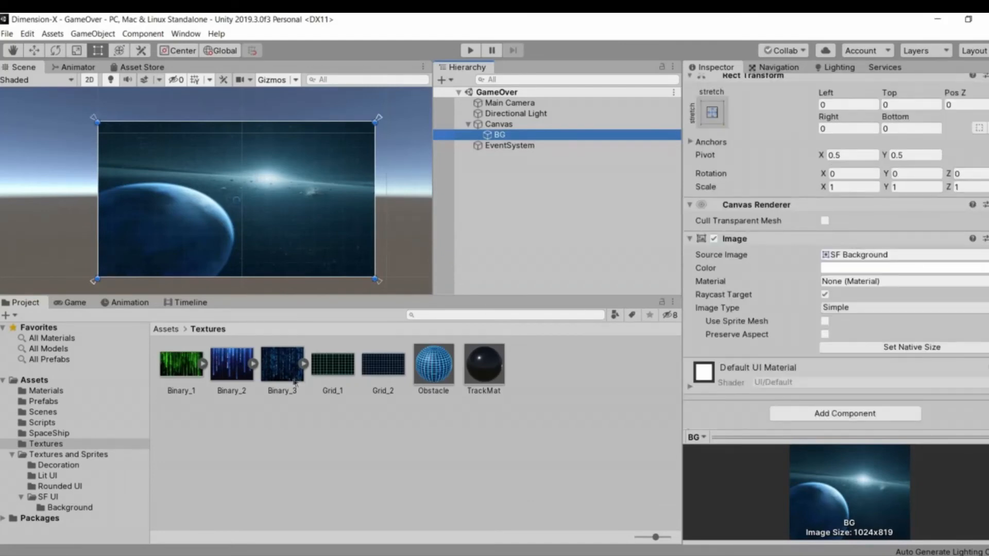
left_click_drag(282, 364, 855, 255)
scroll(256, 228, "up", 5)
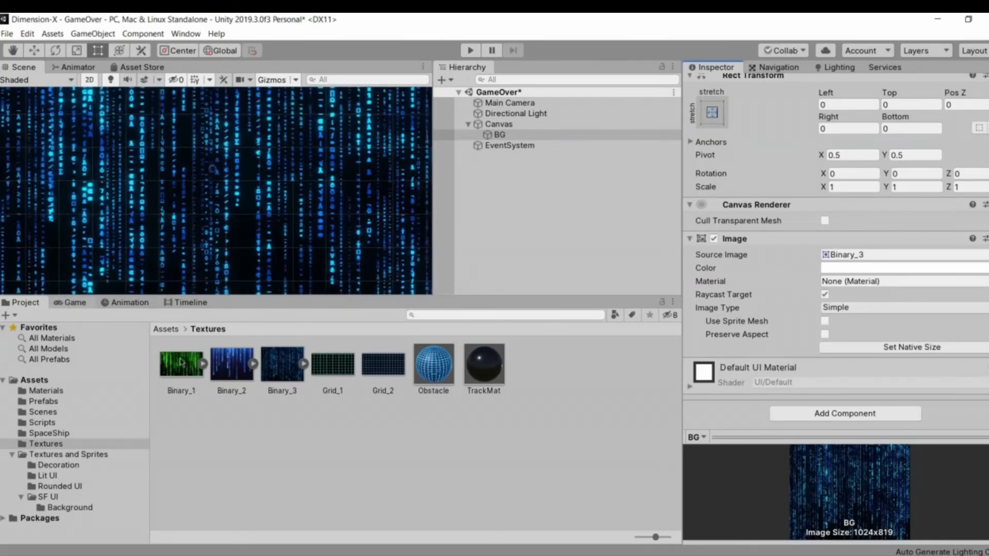
left_click_drag(855, 242, 858, 255)
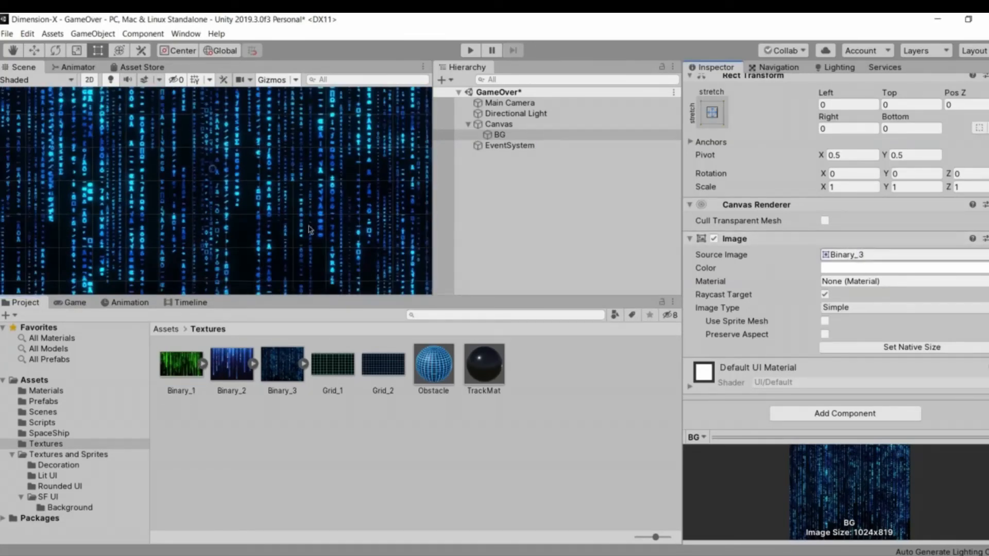
Set the source image of BG to the Binary_2 sprite and inspect the background in the scene
scroll(309, 233, "down", 10)
scroll(310, 232, "up", 5)
left_click_drag(238, 357, 870, 258)
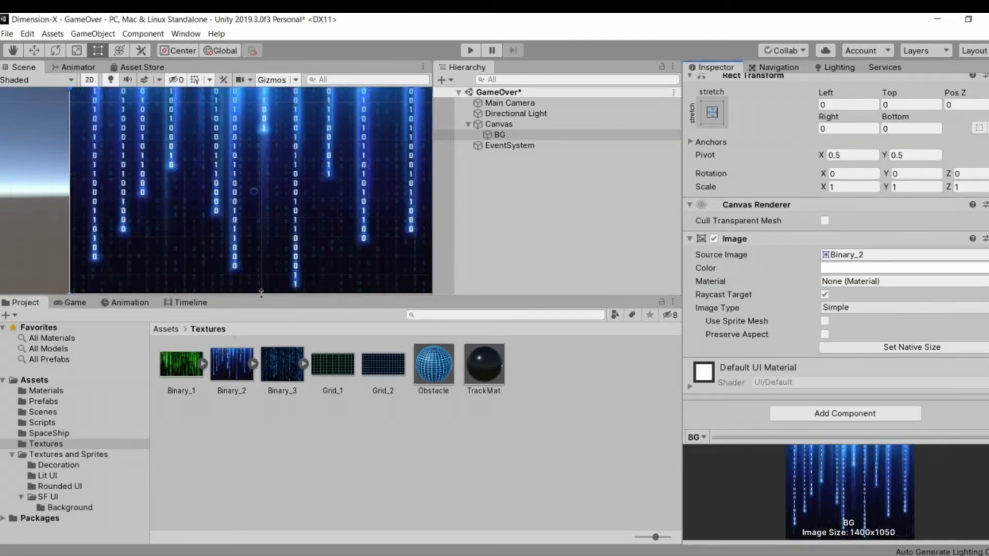
scroll(273, 213, "down", 3)
scroll(276, 242, "up", 6)
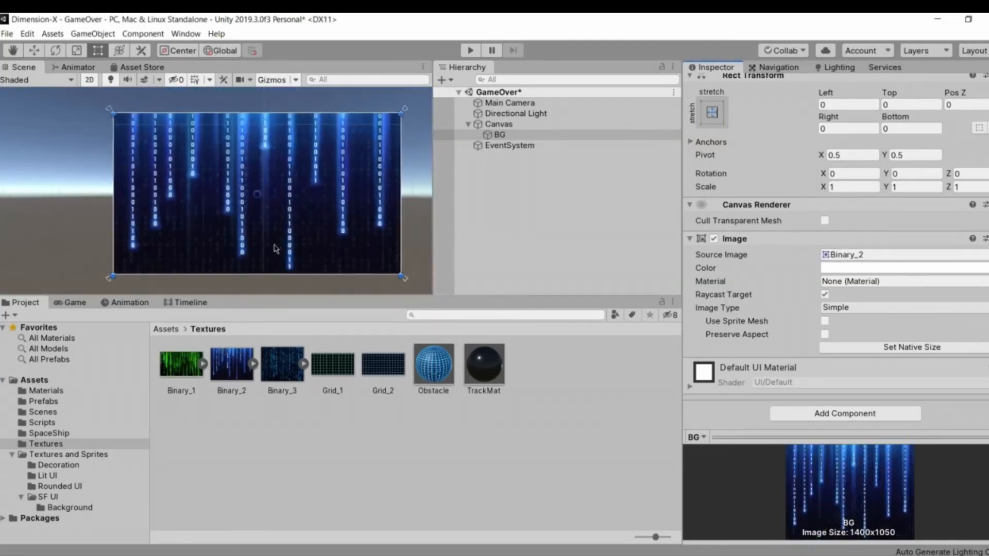
middle_click_drag(347, 248, 282, 227)
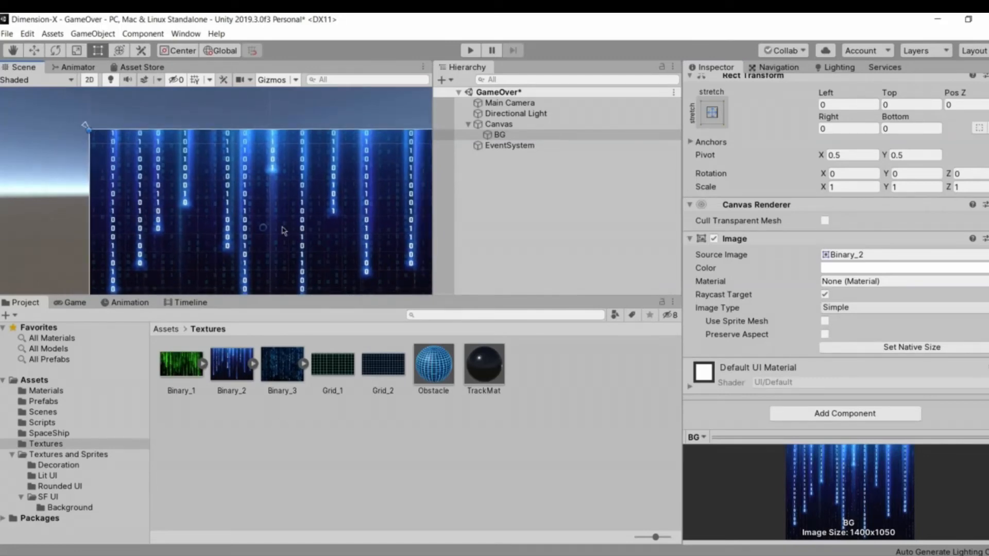
left_click(488, 159)
double_click(507, 136)
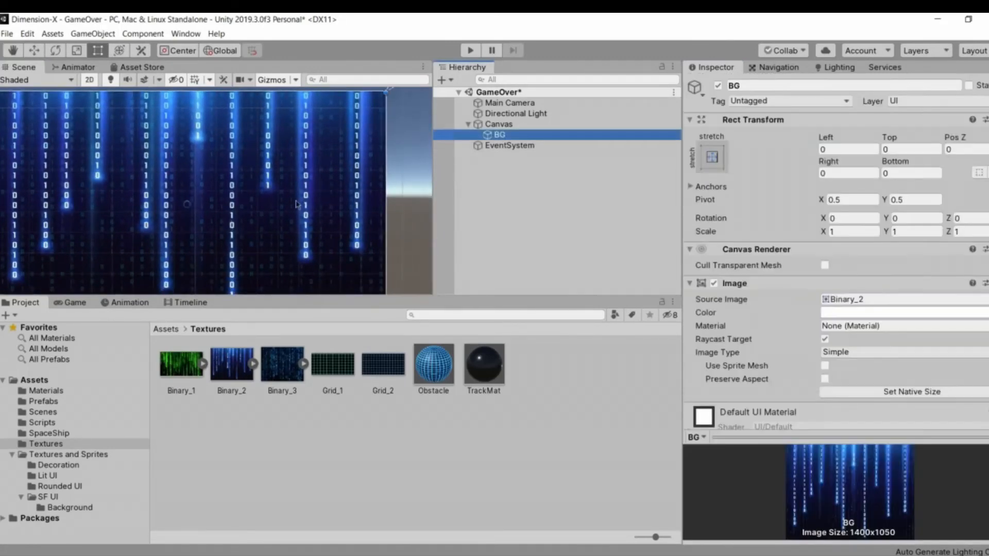
left_click(529, 165)
Add a Button - TextMeshPro element to the Canvas and expand it to select its text child
right_click(524, 136)
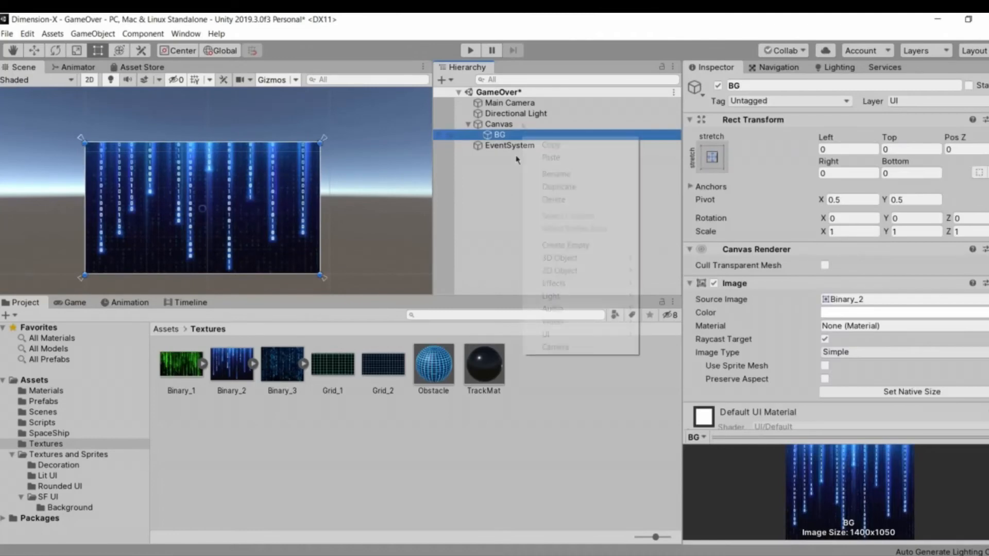
right_click(521, 124)
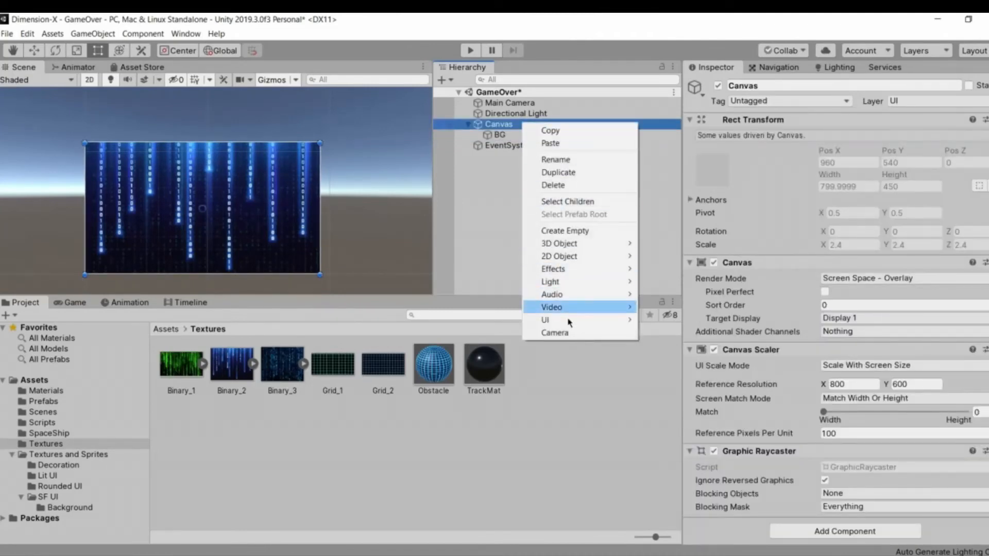
mouse_move(573, 323)
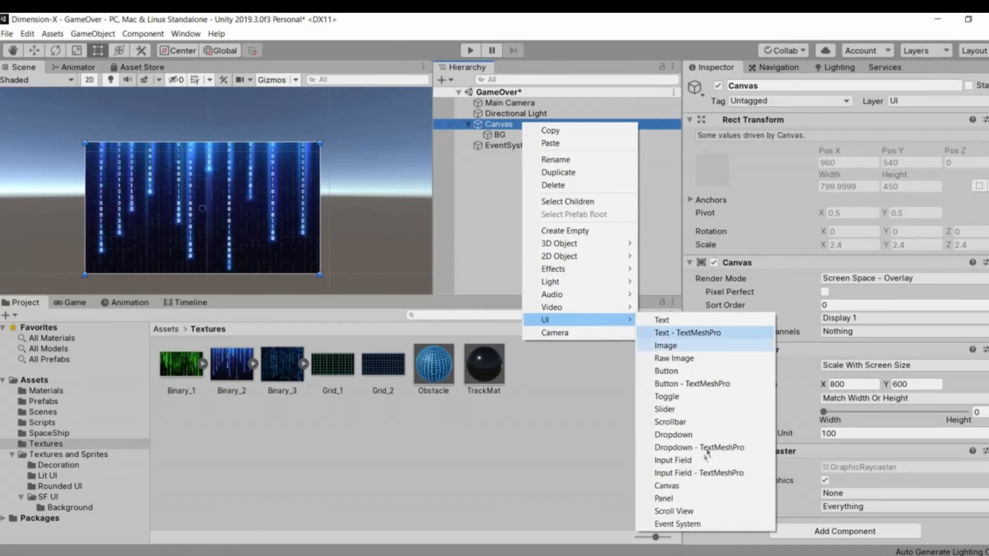
left_click(687, 384)
left_click(530, 145)
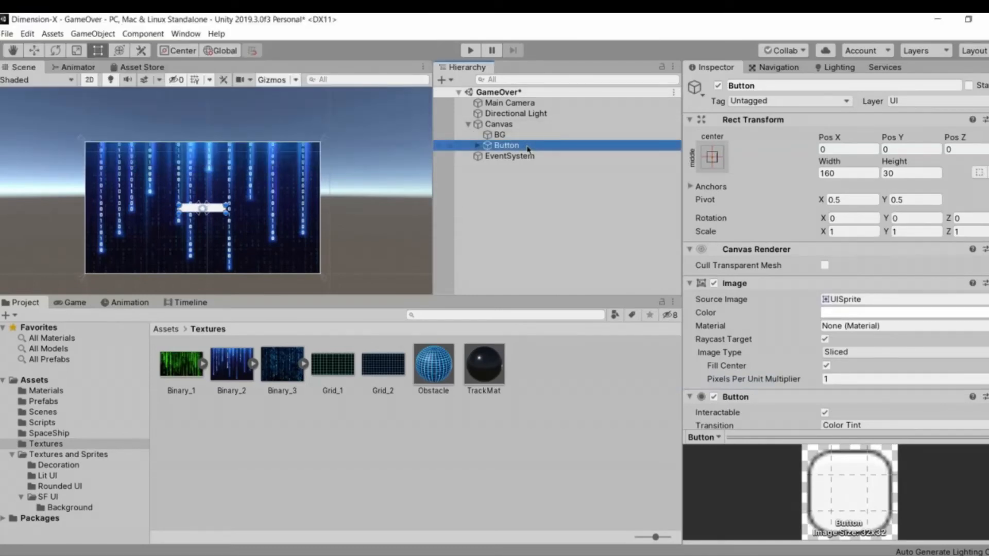
left_click(478, 145)
left_click(520, 156)
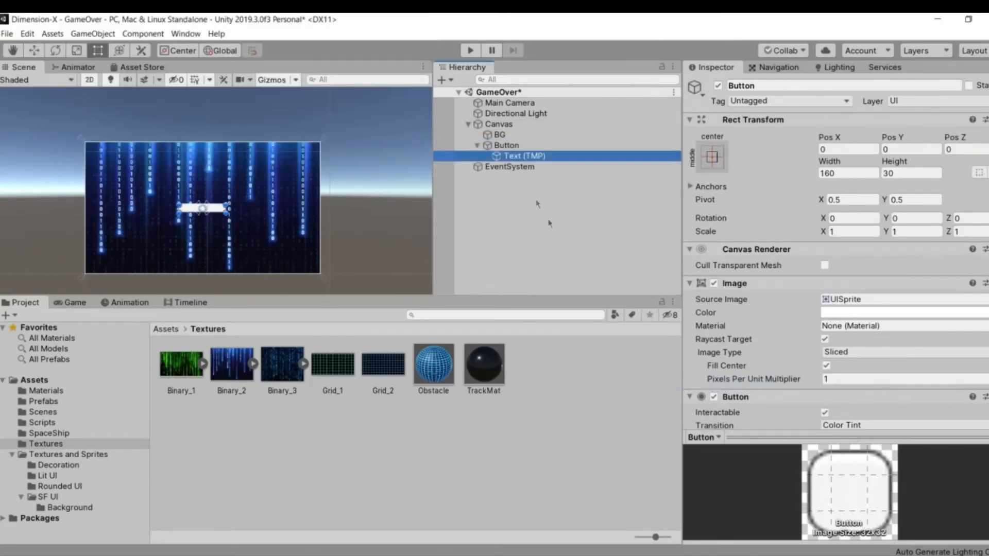
Delete the TextMeshPro button together with its text child, dismissing the TMP Importer
right_click(522, 156)
left_click(541, 222)
right_click(517, 146)
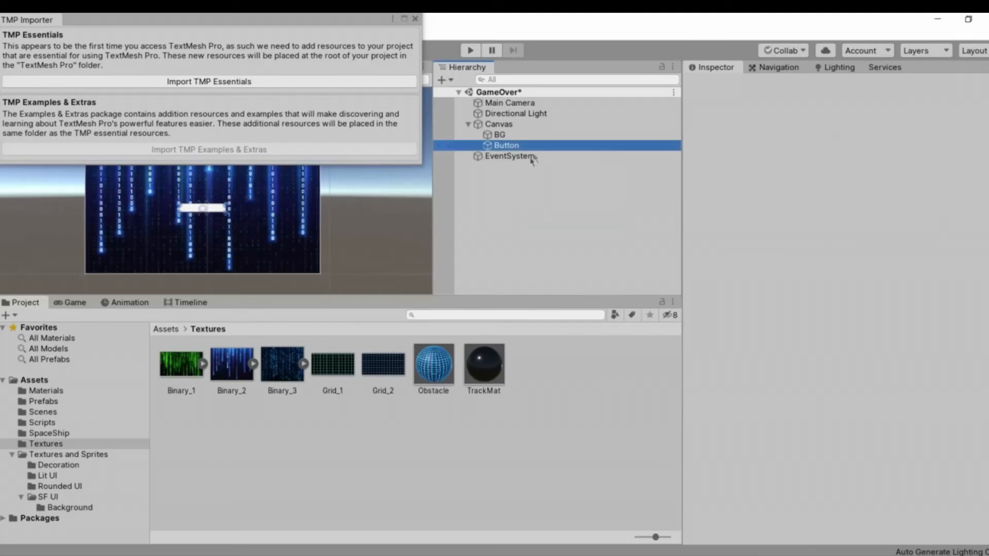
left_click(423, 55)
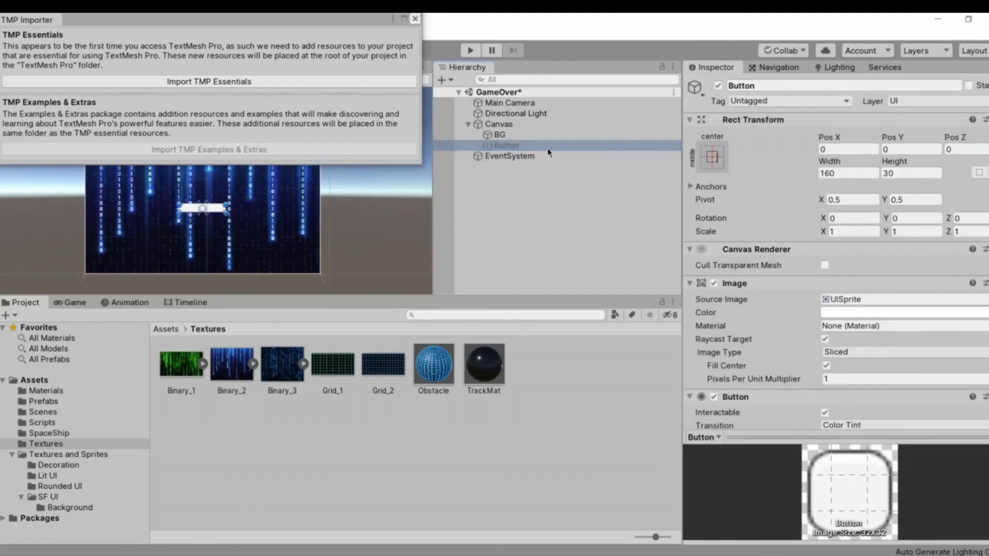
left_click(547, 148)
key("Delete")
Add a standard UI Button as a child of the Canvas
left_click(498, 125)
right_click(500, 117)
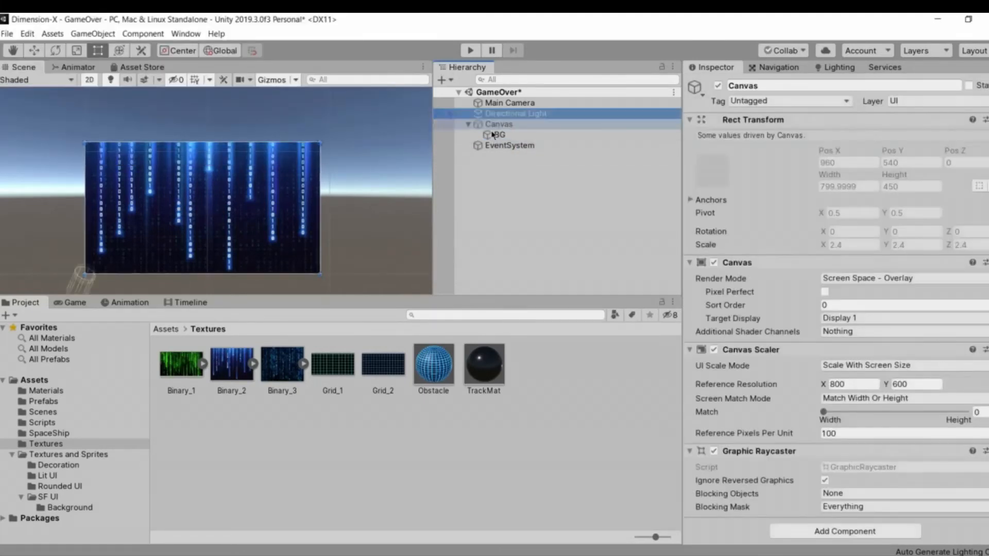
left_click(494, 132)
left_click(494, 126)
right_click(494, 125)
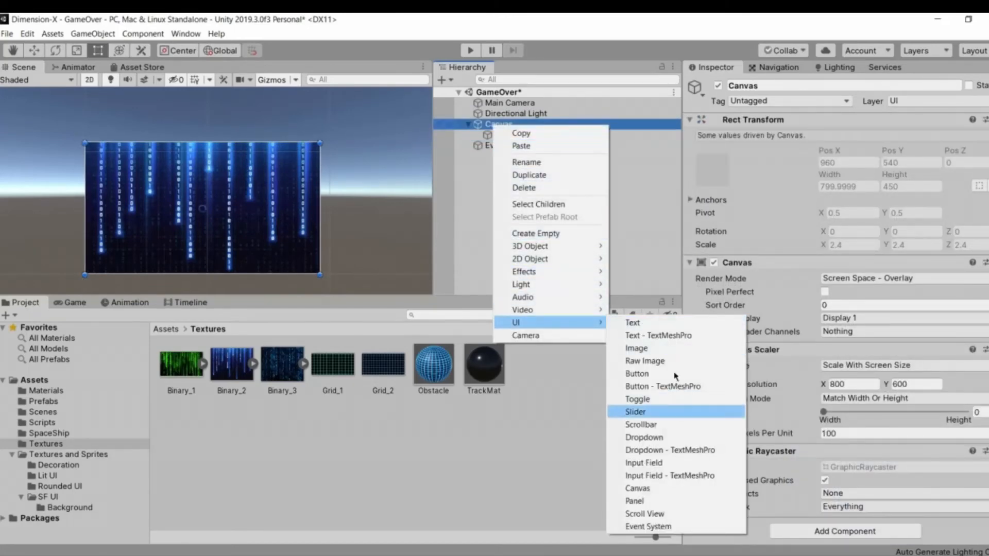
left_click(659, 374)
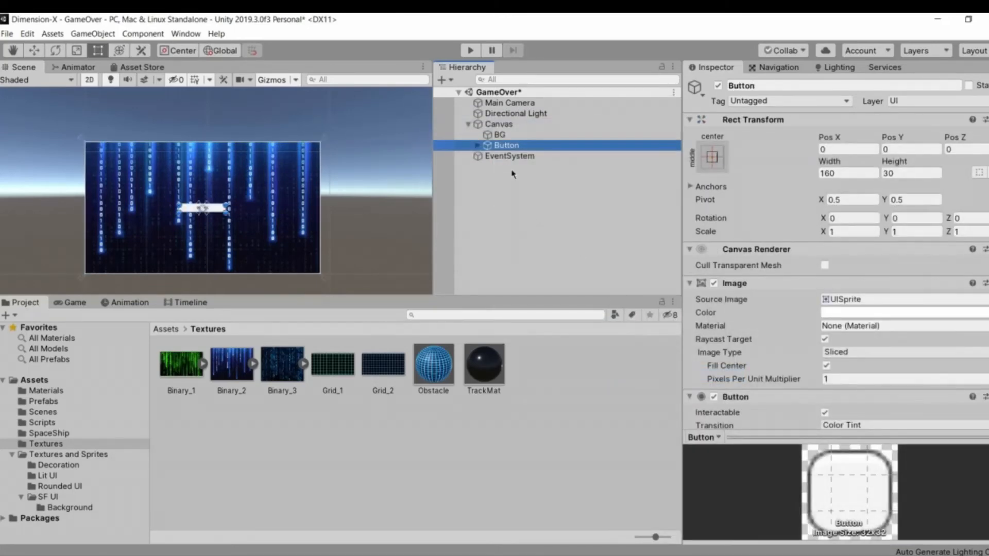
Set the Button's source image to SF Button - Hover and enlarge the button around its center to about 158 by 61
scroll(149, 224, "up", 5)
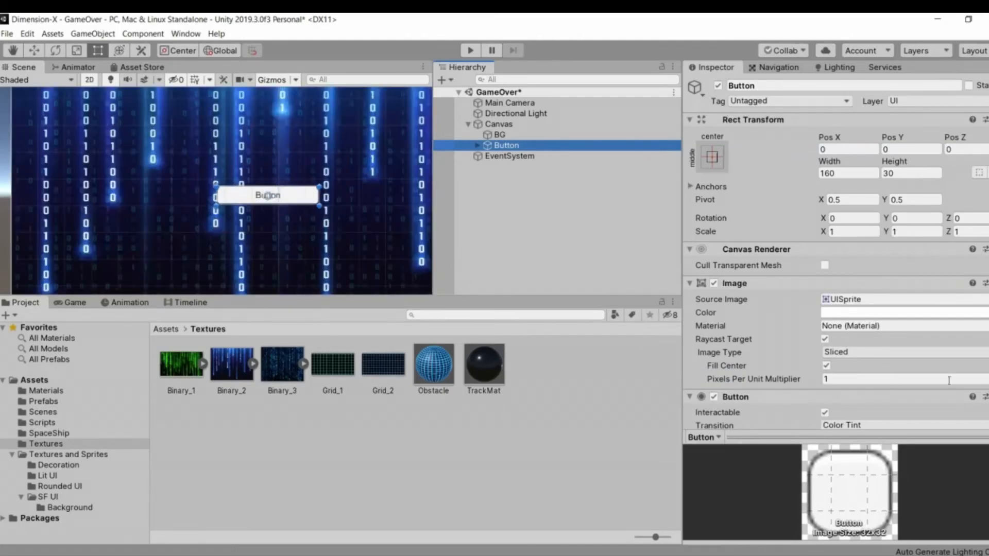
middle_click_drag(261, 193, 188, 222)
left_click(988, 299)
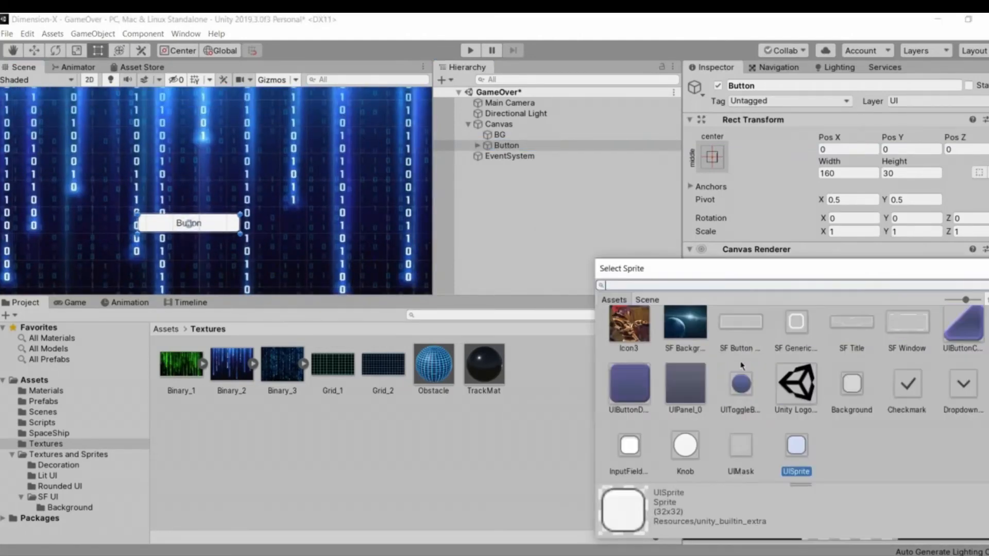
left_click(746, 334)
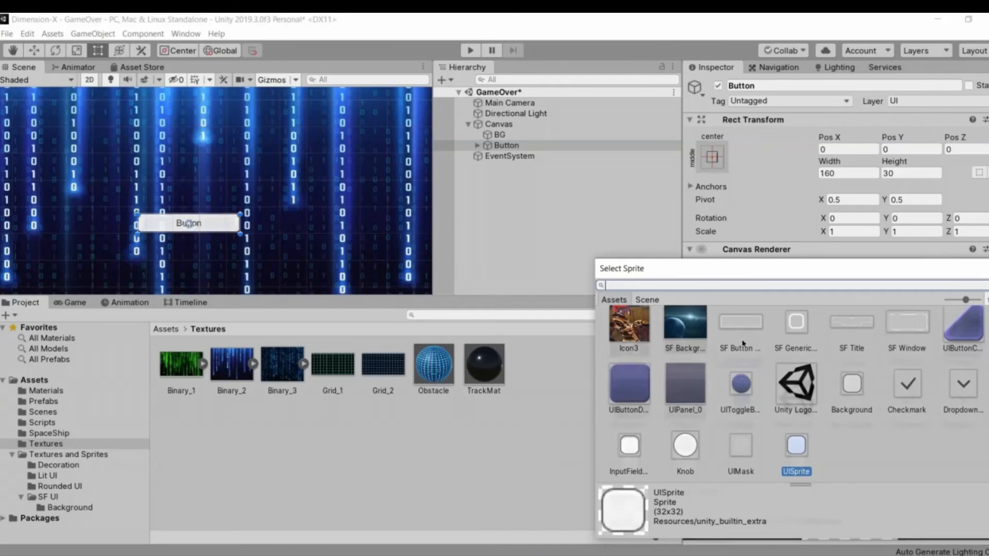
left_click(564, 220)
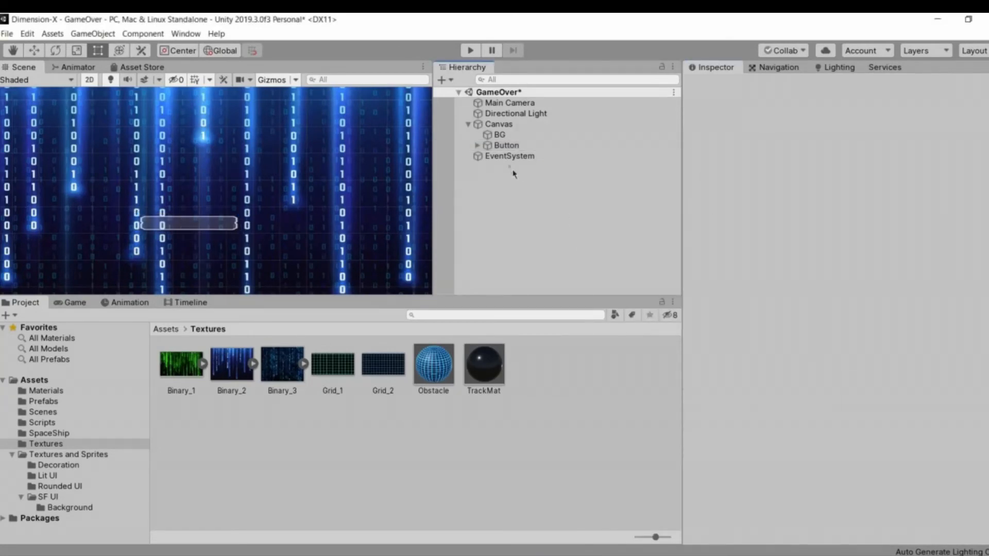
left_click(492, 146)
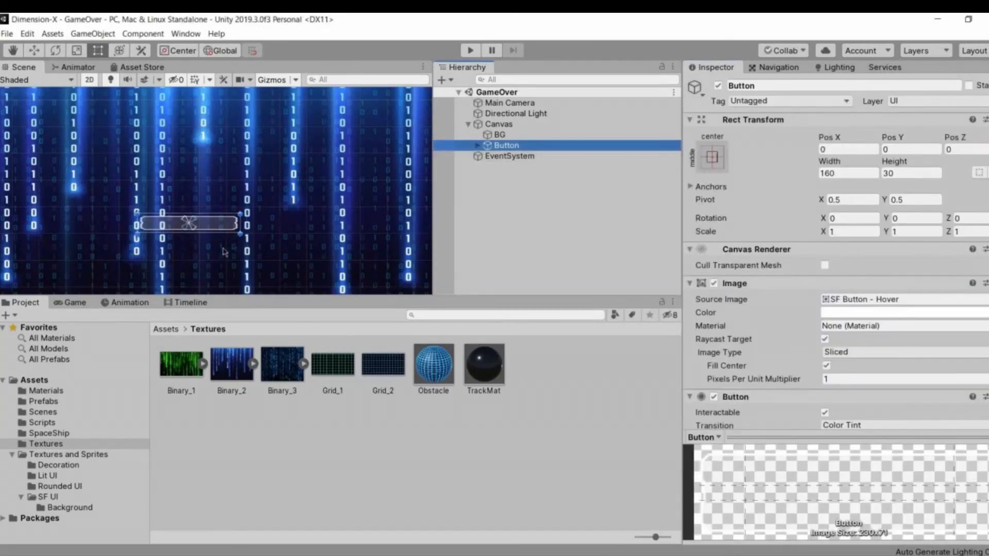
left_click_drag(240, 232, 238, 242, "alt")
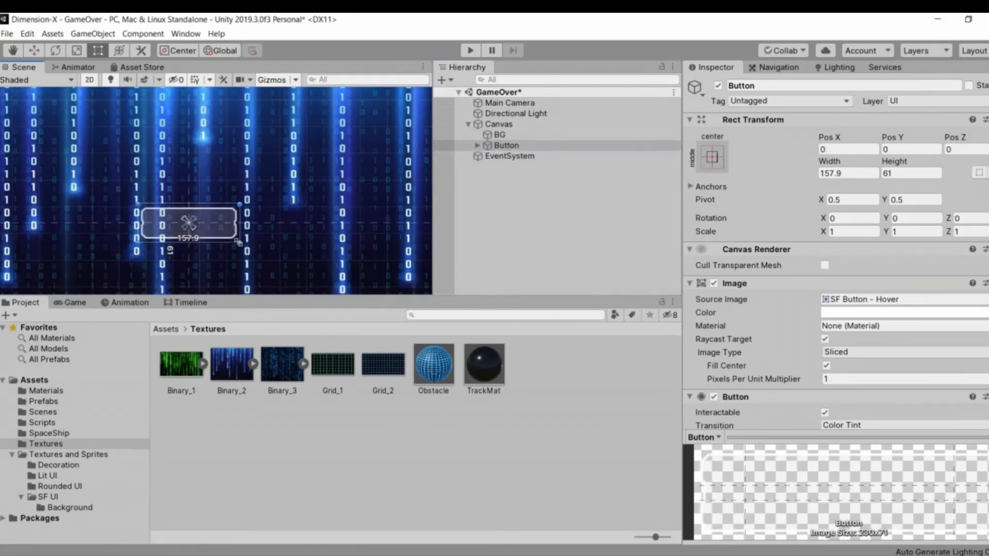
Set the color of the Button's Text child to white
left_click(478, 146)
left_click(512, 155)
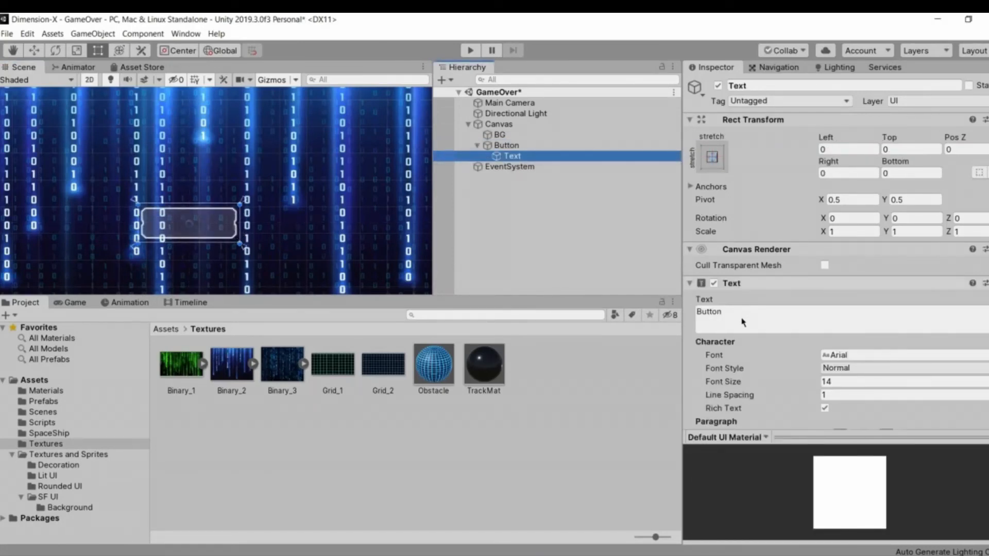
left_click(731, 283)
left_click(732, 284)
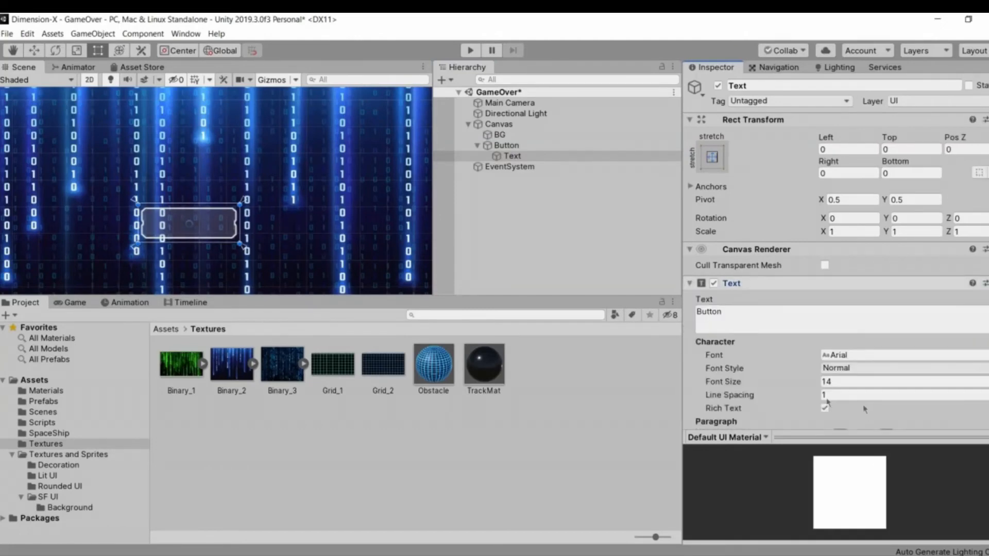
scroll(865, 409, "down", 5)
scroll(865, 410, "up", 4)
left_click(870, 410)
left_click_drag(769, 218, 734, 181)
left_click(841, 106)
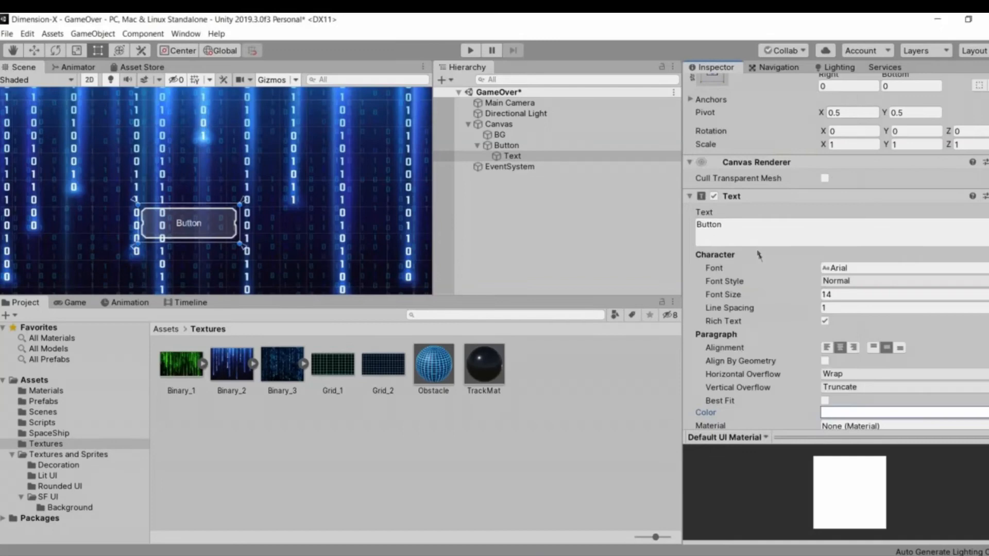
Change the button's text to "Retry" and set its font size to 20
left_click(748, 232)
type("Retry")
key("Return")
key("BackSpace")
type("y")
left_click(846, 294)
type("20")
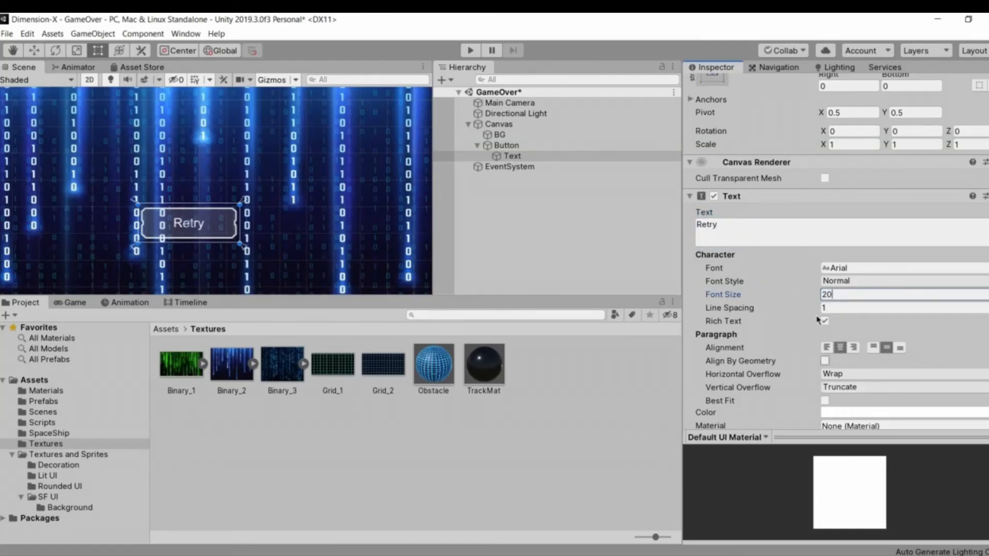
Set the Retry text's font style to Bold and save the scene
left_click(845, 283)
left_click(849, 308)
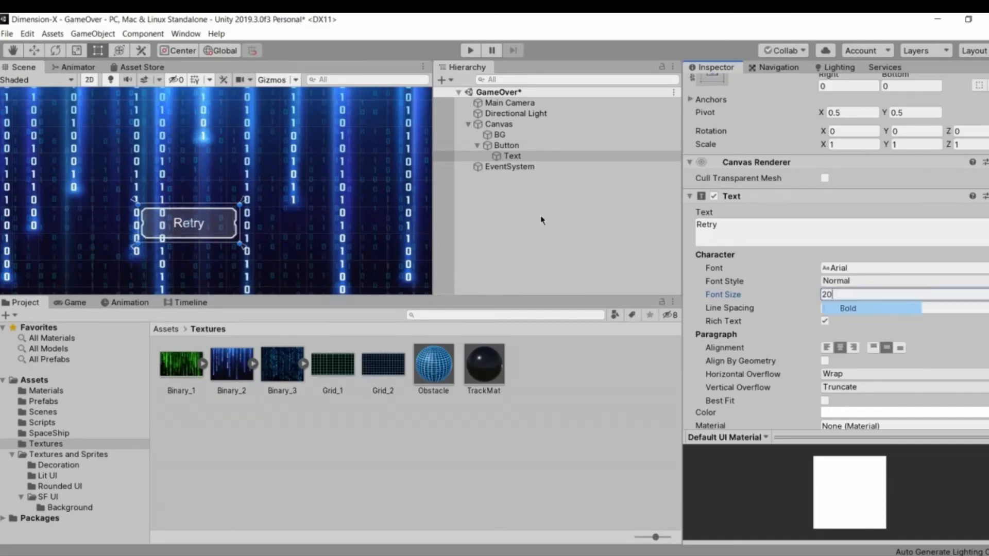
left_click(541, 220)
key("ctrl+s")
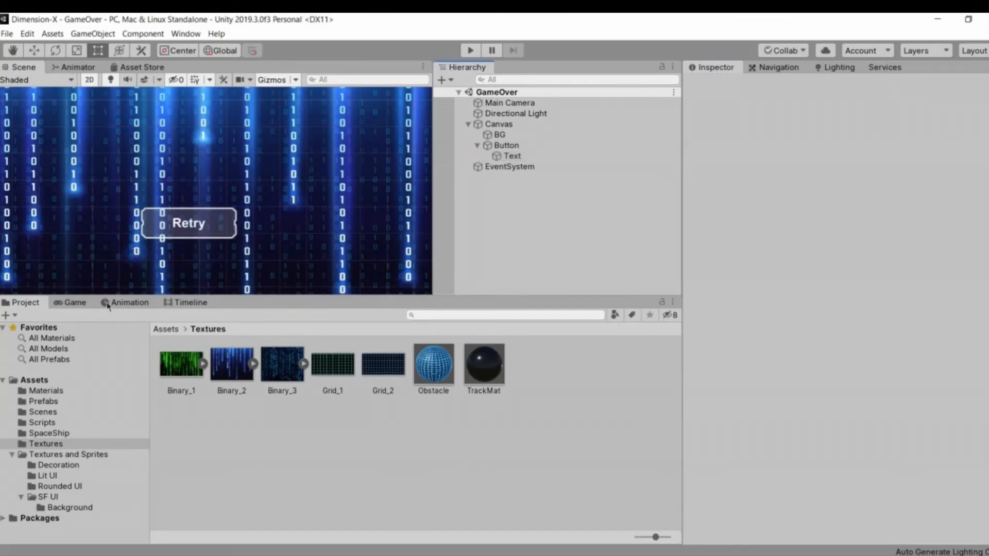
Show the Game view and rename the Button object to RetryBtn
left_click(84, 302)
scroll(303, 255, "down", 4)
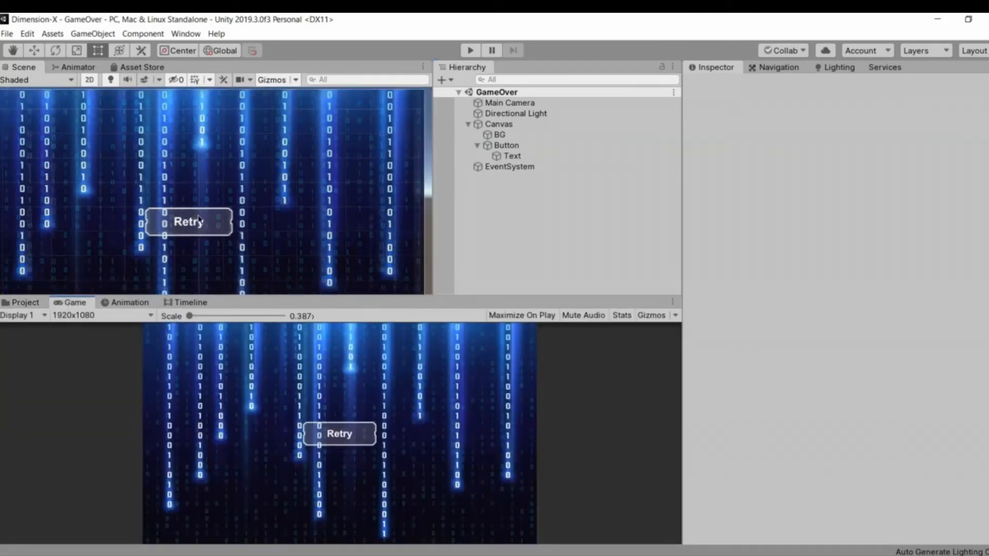
scroll(302, 255, "down", 2)
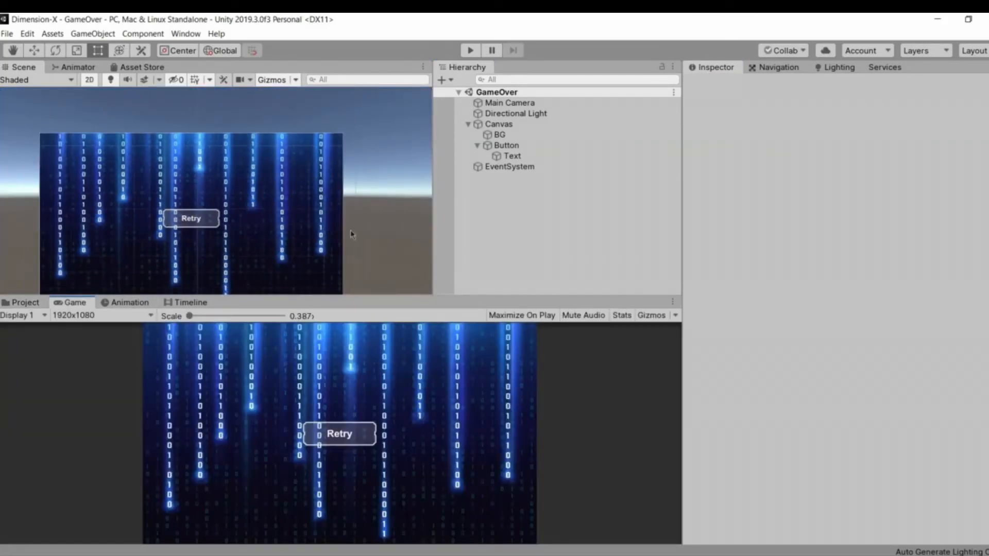
left_click(515, 145)
left_click(766, 86)
type("Retry")
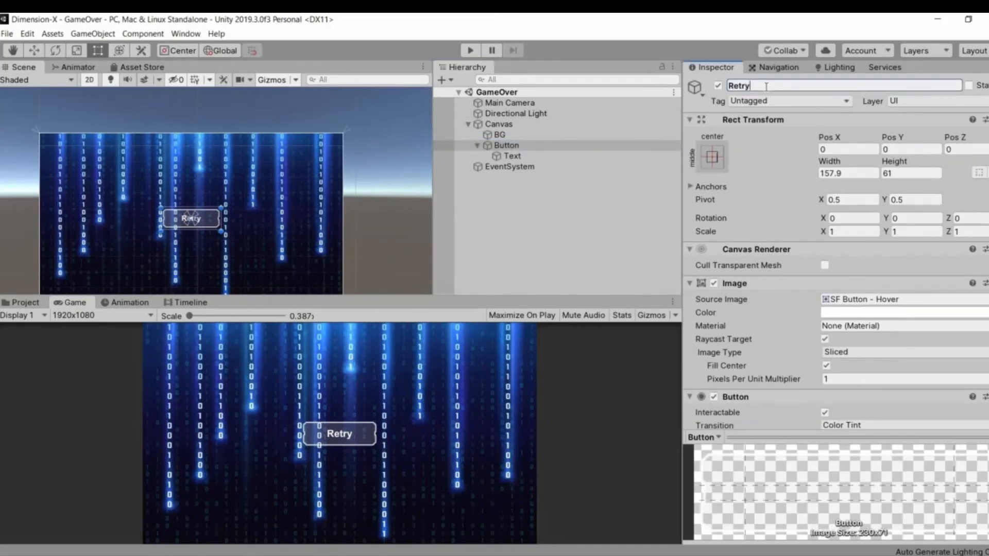
key("Return")
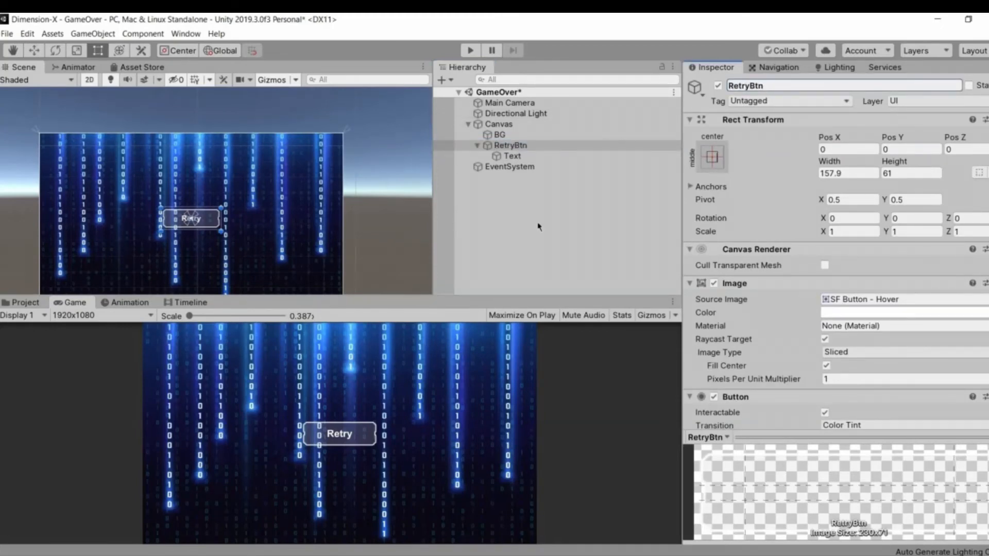
left_click(505, 181)
Collapse RetryBtn and move it straight up on the Canvas to a Pos Y of about 30.5
left_click(477, 145)
left_click(507, 146)
mouse_move(191, 220)
left_mouse_down()
mouse_move(192, 197)
mouse_move(193, 206)
left_mouse_up()
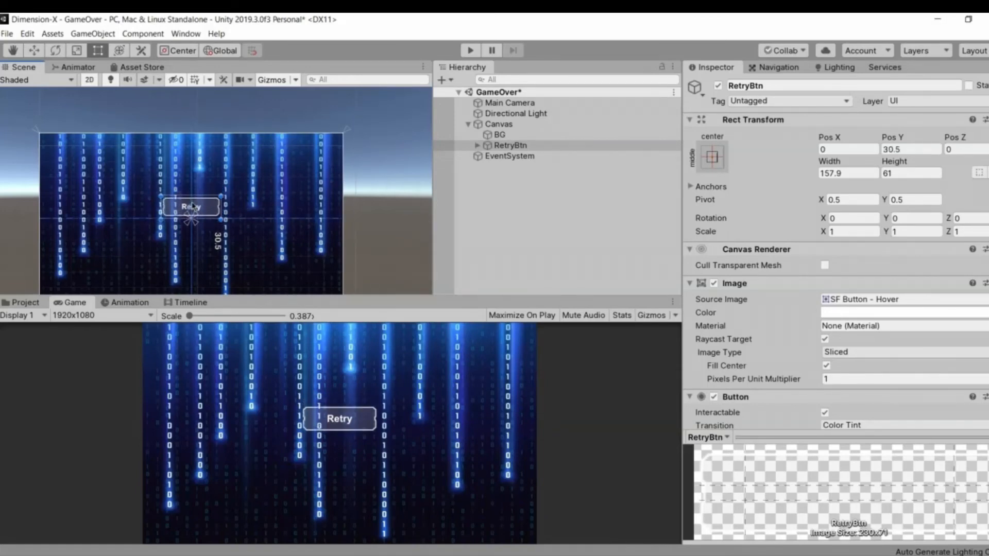
left_click_drag(195, 207, 197, 207)
key("ctrl+z")
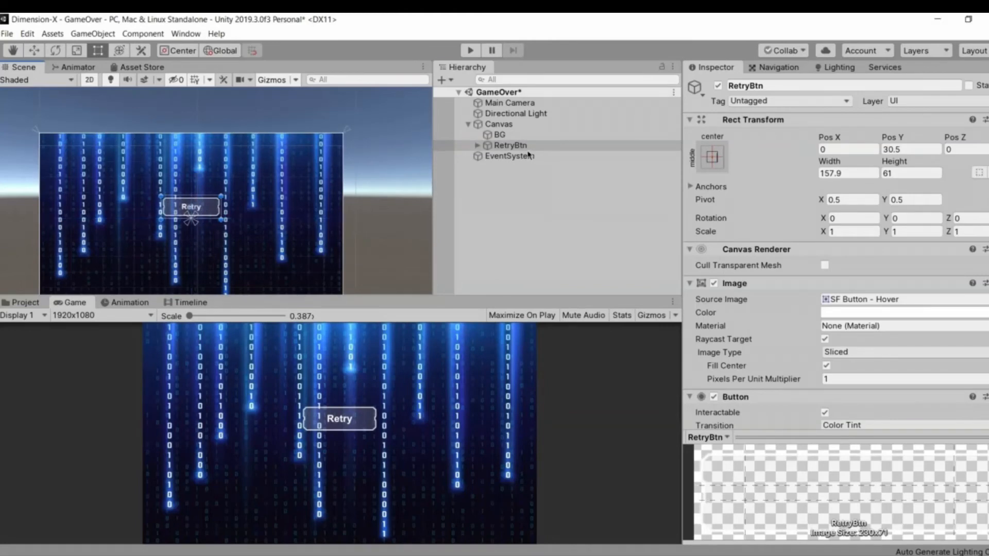
Duplicate RetryBtn and rename the copy ExitBtn
key("ctrl+d")
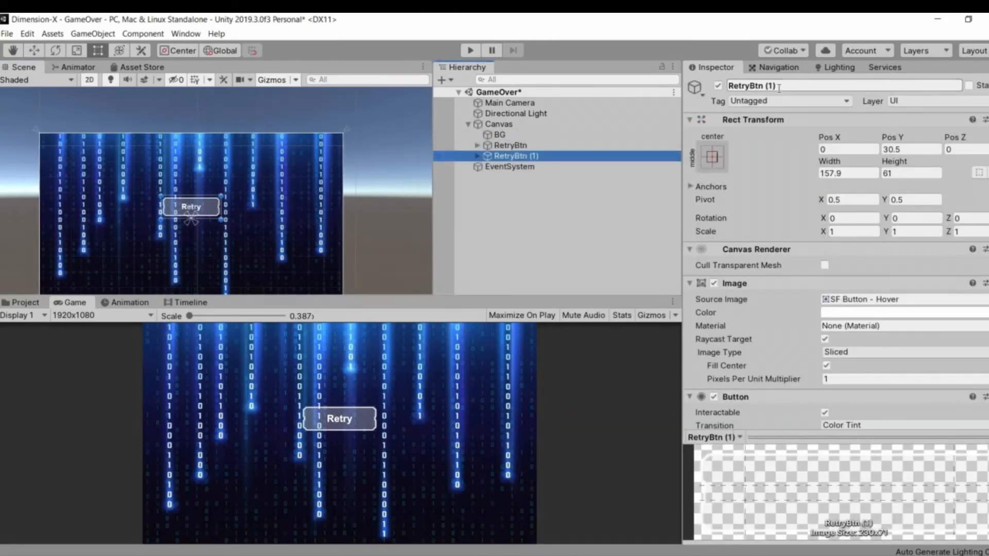
left_click(779, 86)
type("Ex")
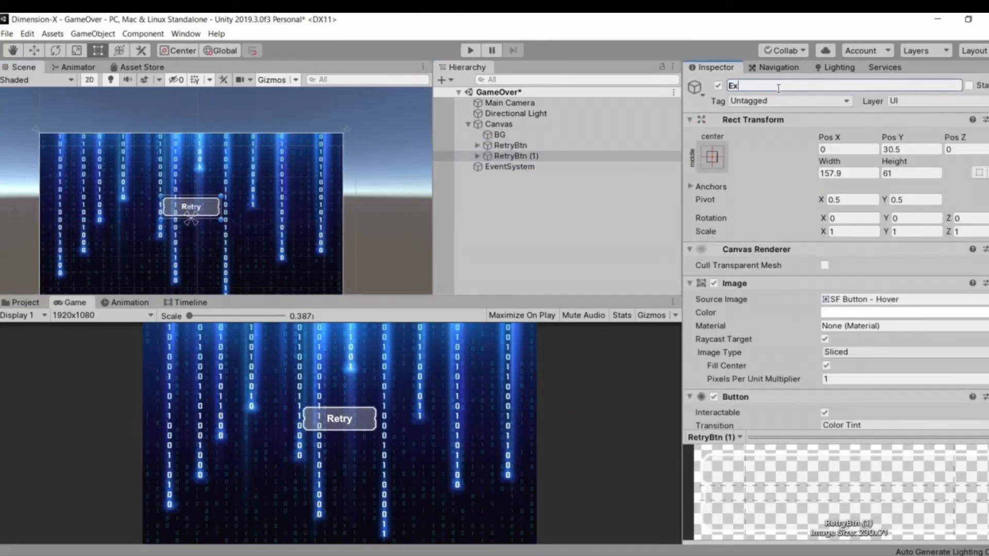
type("itBtn")
key("Return")
Change the text of ExitBtn's Text child to "Exit"
left_click(480, 159)
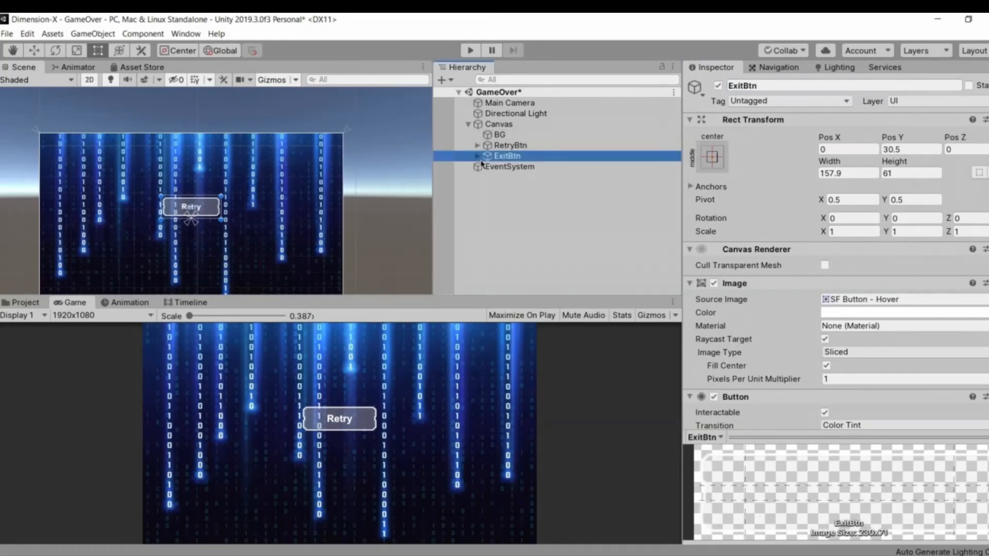
key("Right")
key("Down")
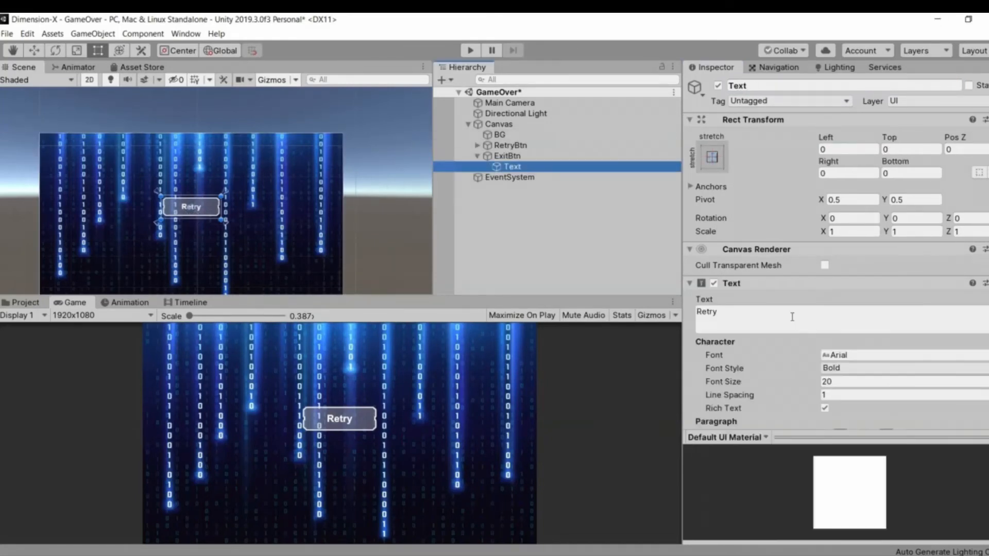
left_click(793, 316)
type("Exit")
key("Return")
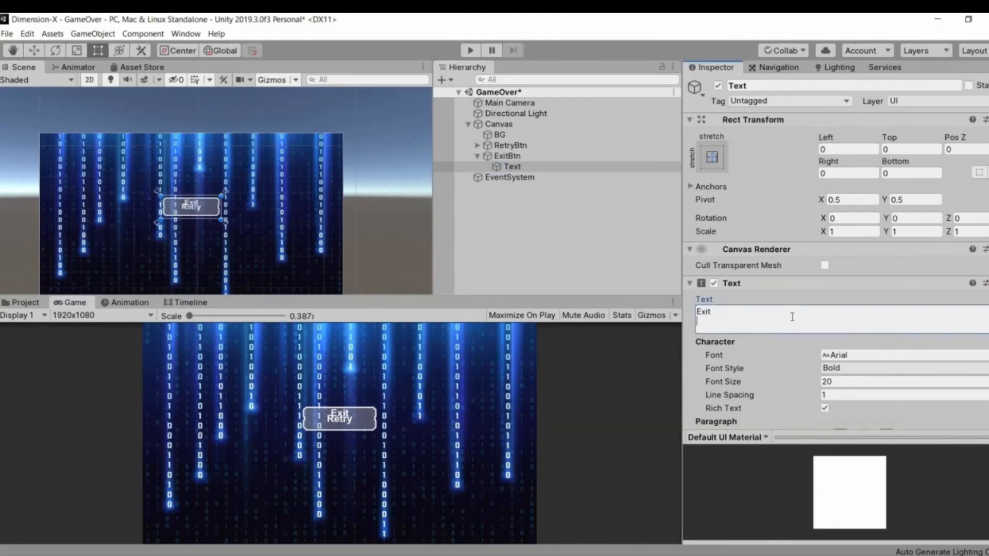
key("BackSpace")
left_click(465, 182)
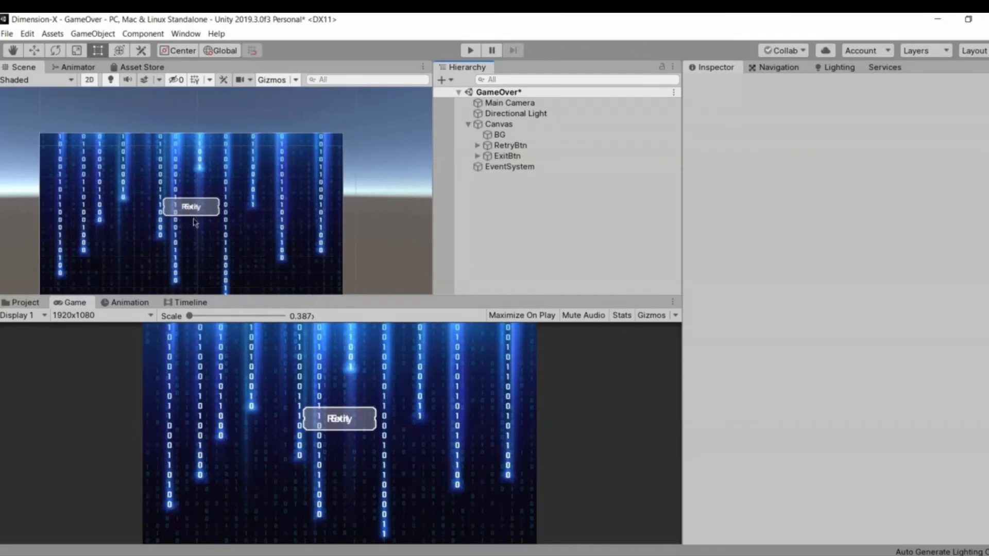
Move ExitBtn straight down so it sits below RetryBtn with a gap between them
scroll(195, 222, "up", 4)
left_click(521, 157)
left_click_drag(192, 222, 192, 303)
Move RetryBtn down to the center of the Canvas, closer to ExitBtn, and save the scene
left_click(200, 201)
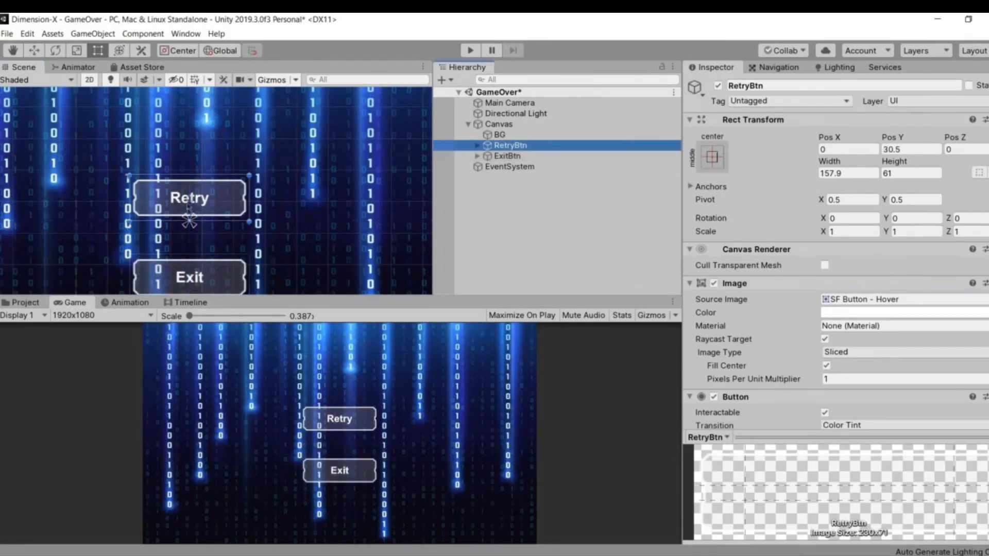
left_click_drag(189, 223, 189, 246)
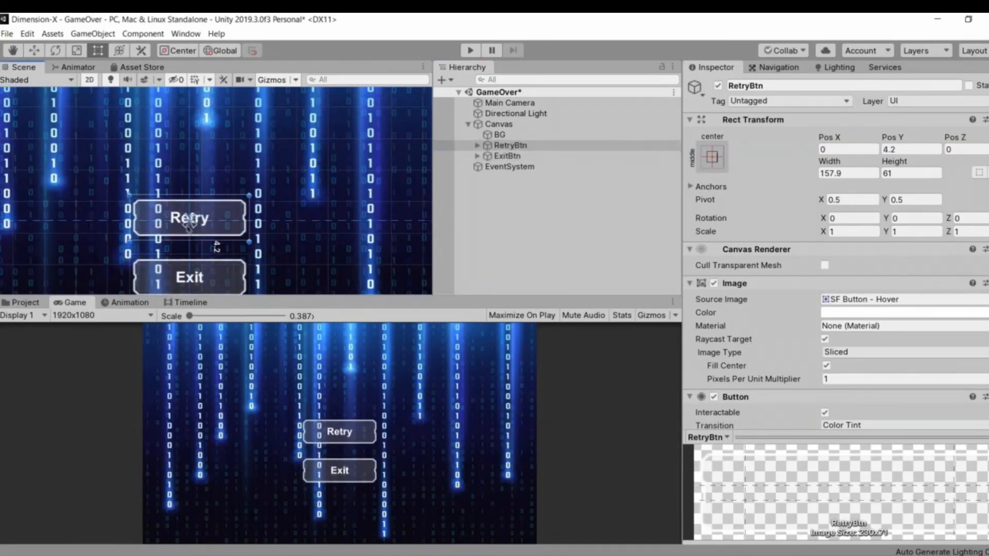
left_click(540, 214)
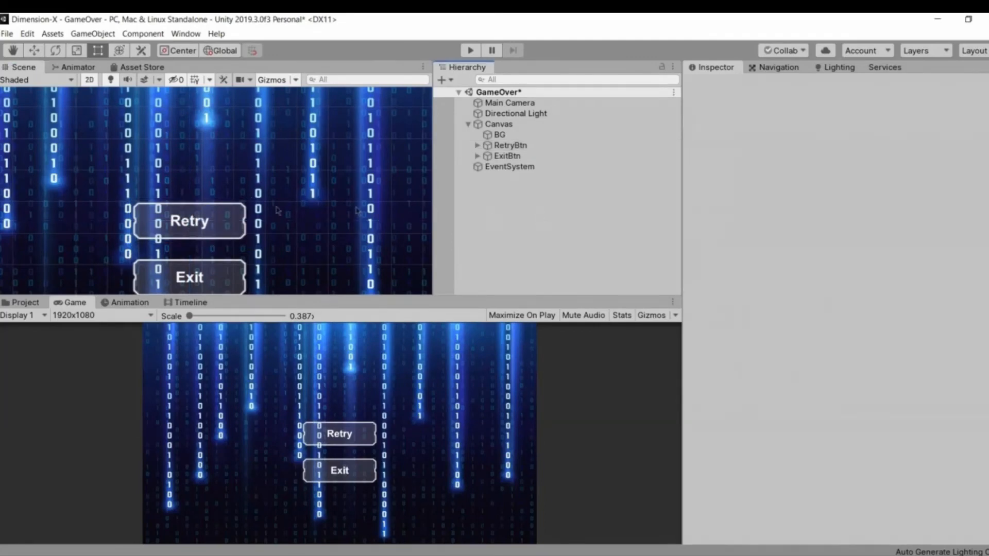
scroll(267, 210, "down", 6)
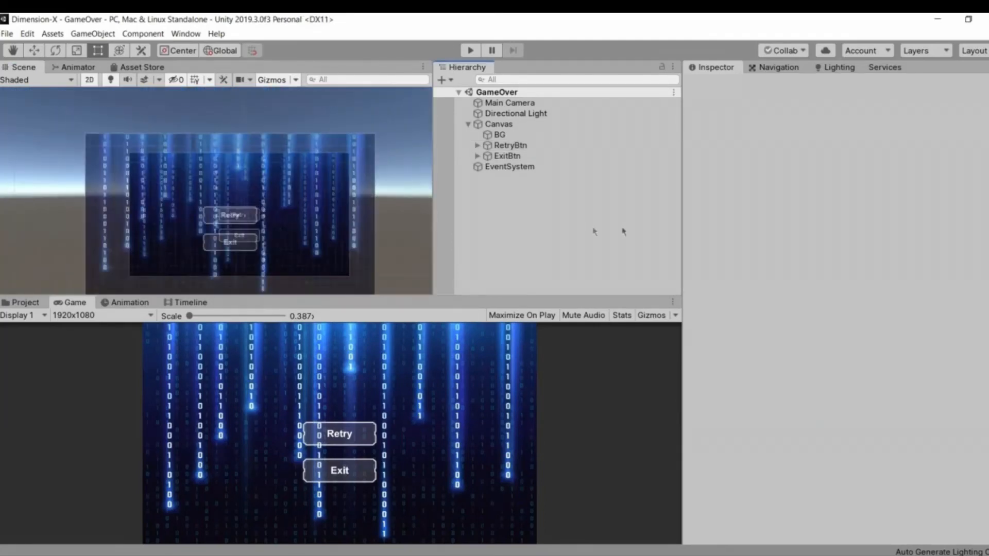
Add a standard UI Text element to the Canvas and set its text to "GameOver"
right_click(539, 125)
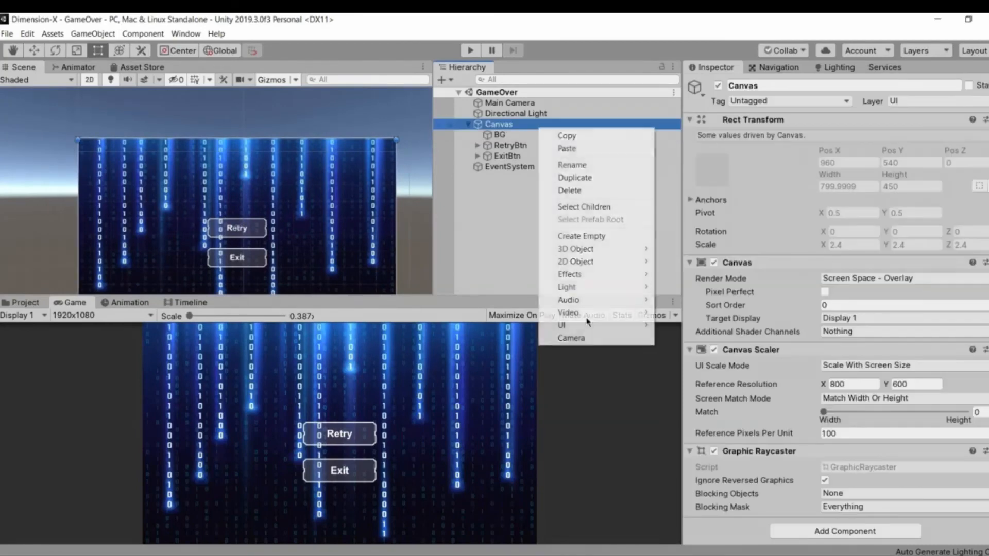
mouse_move(592, 325)
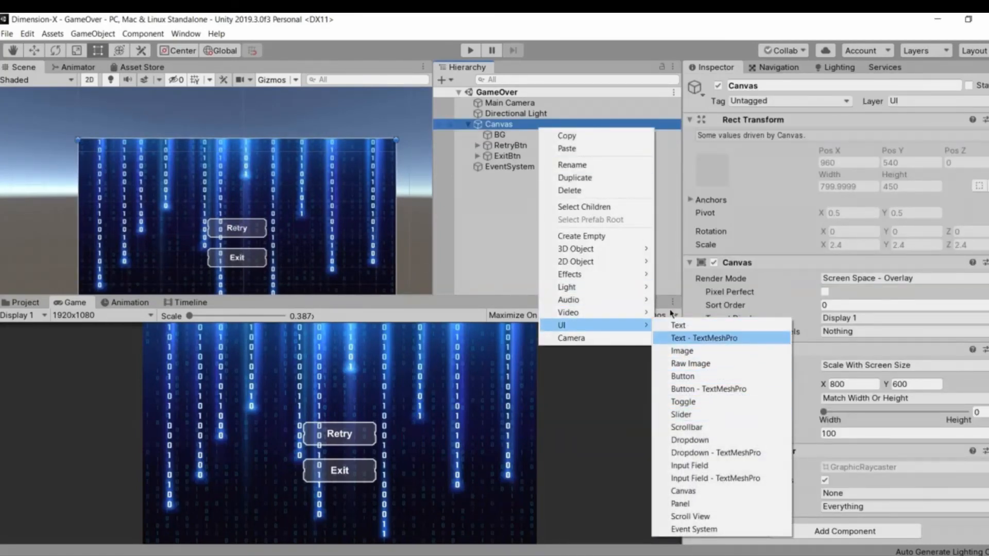
left_click(770, 325)
left_click(750, 325)
type("Game")
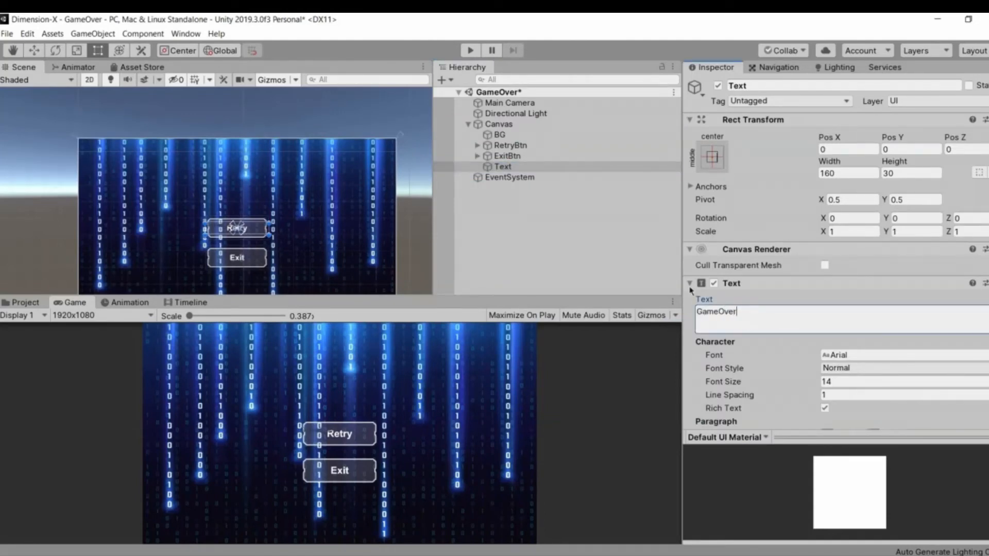
type("Over")
Center the GameOver text horizontally and vertically and set its color to white
scroll(237, 257, "up", 4)
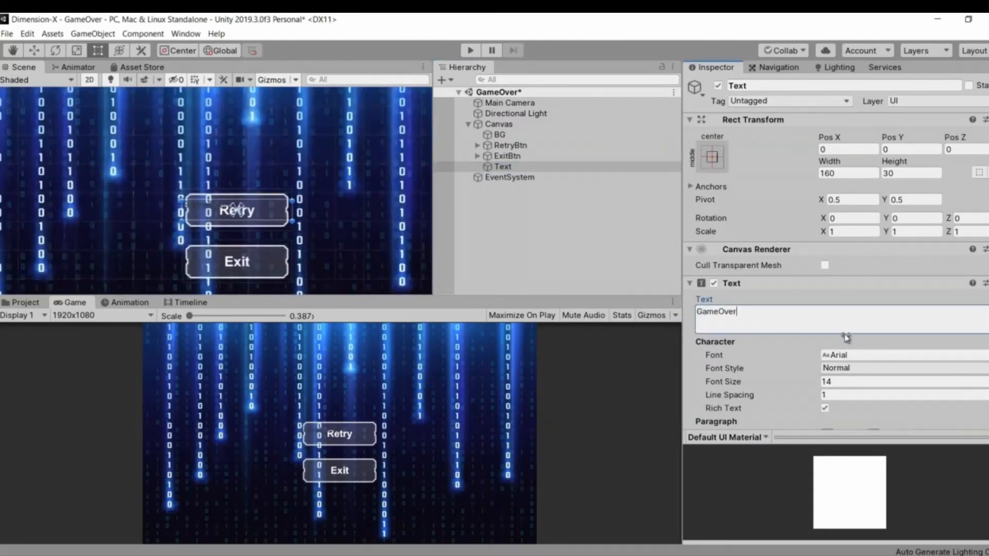
scroll(842, 350, "down", 6)
scroll(842, 363, "up", 6)
scroll(845, 127, "down", 6)
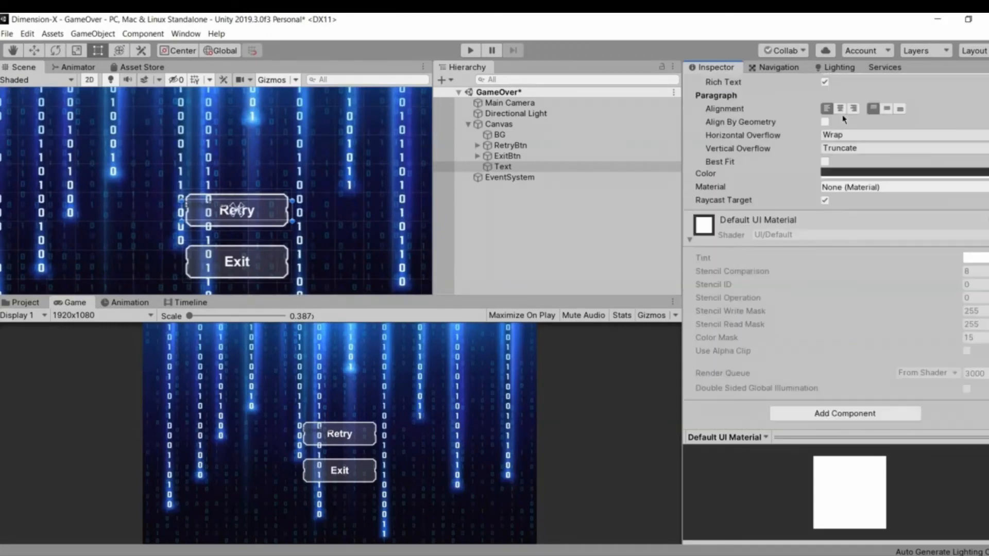
left_click(841, 109)
left_click(841, 173)
left_click_drag(764, 222, 671, 146)
left_click(288, 239)
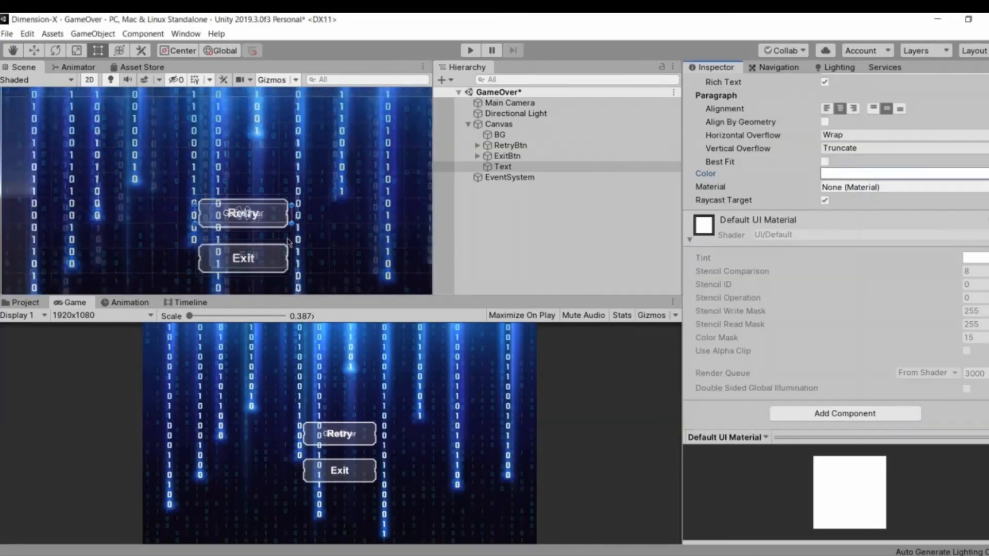
Enlarge the GameOver text box around its center to about 408 by 193 and set the font size to 50
scroll(309, 257, "up", 3)
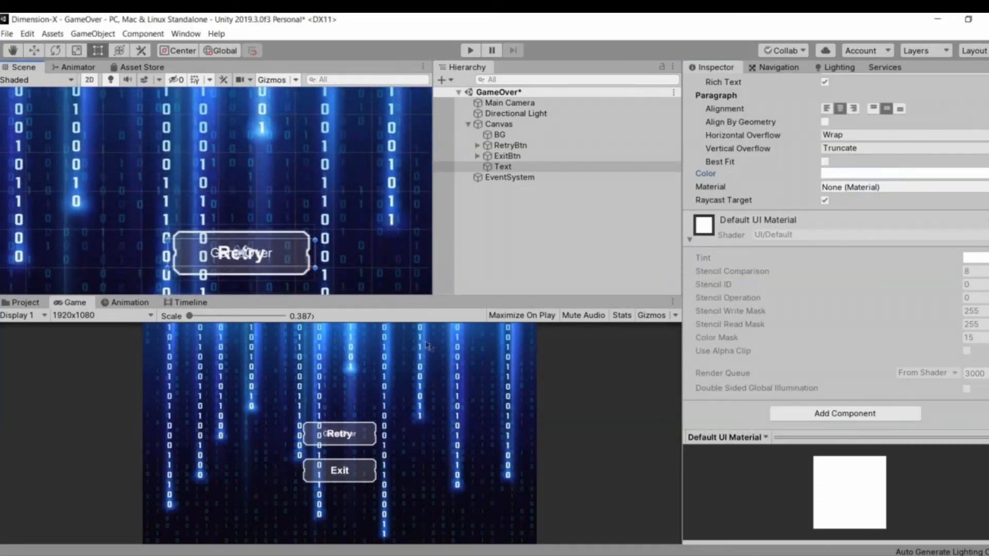
scroll(292, 207, "down", 4)
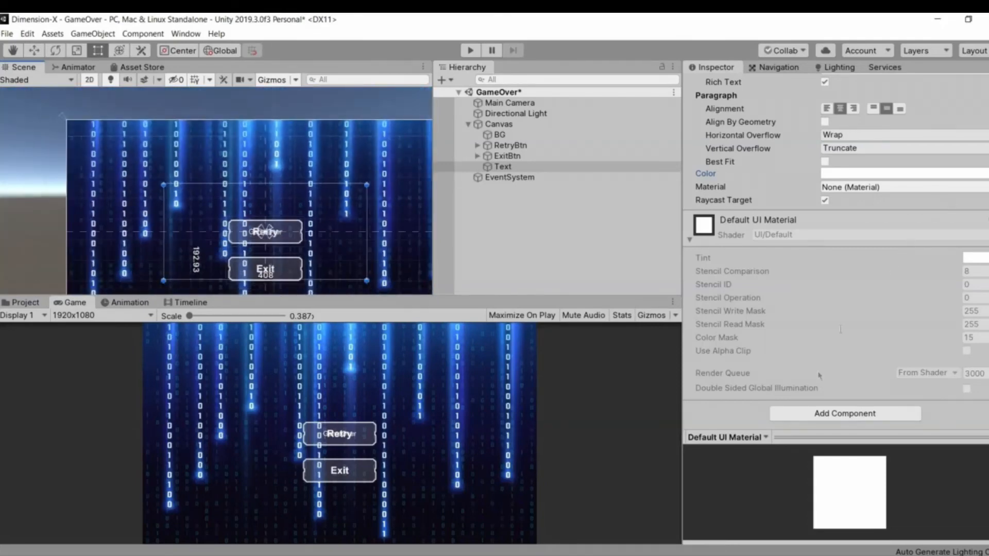
scroll(875, 288, "up", 10)
left_click(835, 382)
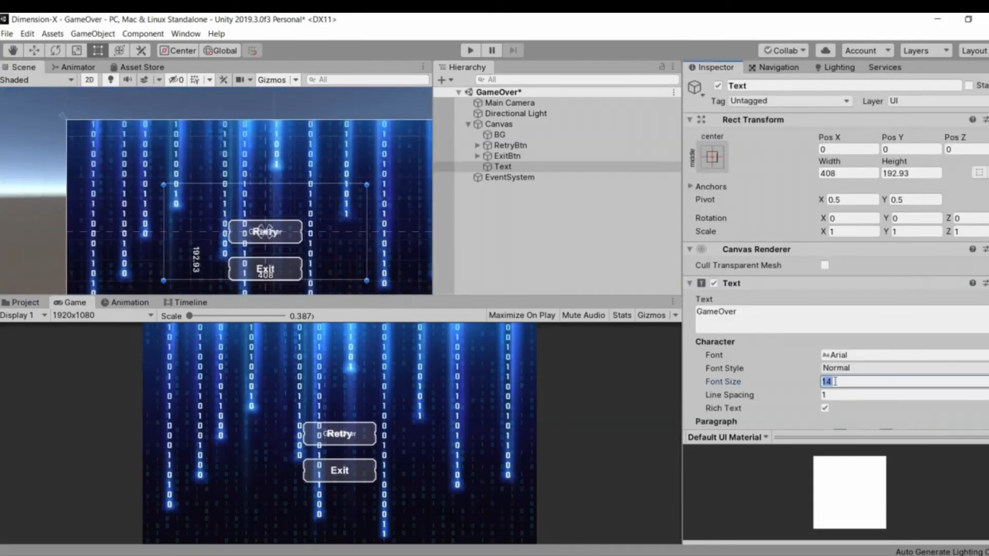
type("25")
key("BackSpace")
key("BackSpace")
type("50")
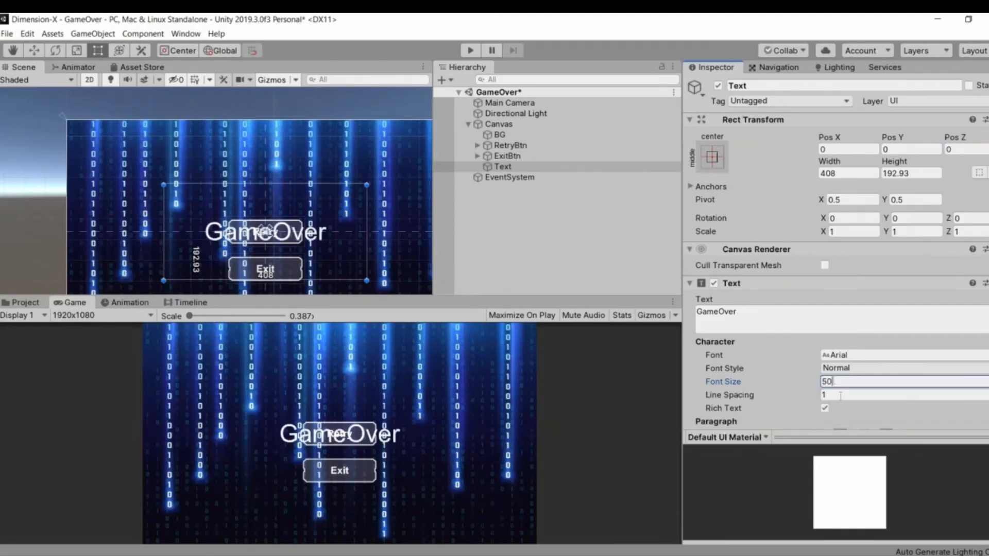
Make the GameOver text bold and shrink its box around the center to about 373 by 89
left_click(848, 368)
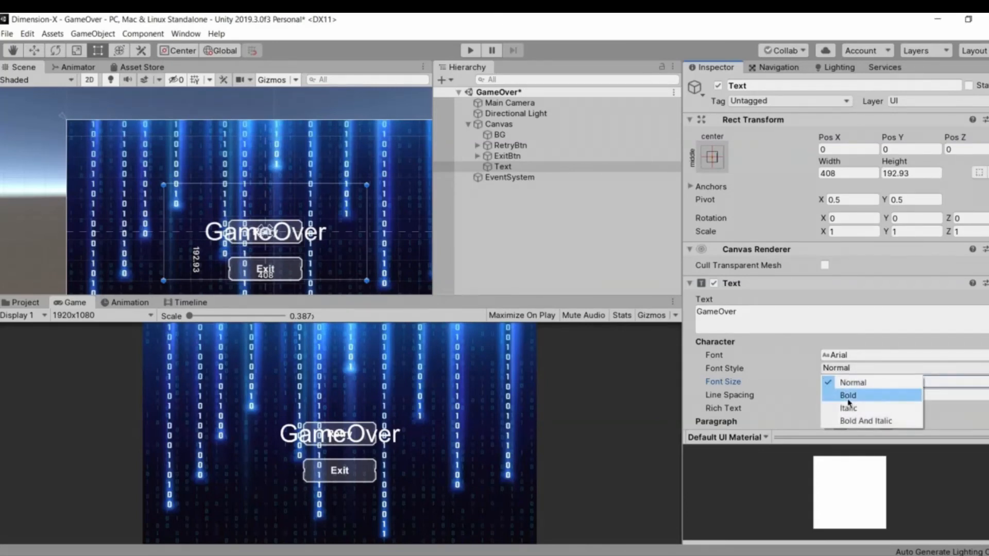
left_click(848, 395)
left_click_drag(368, 282, 358, 254, "alt")
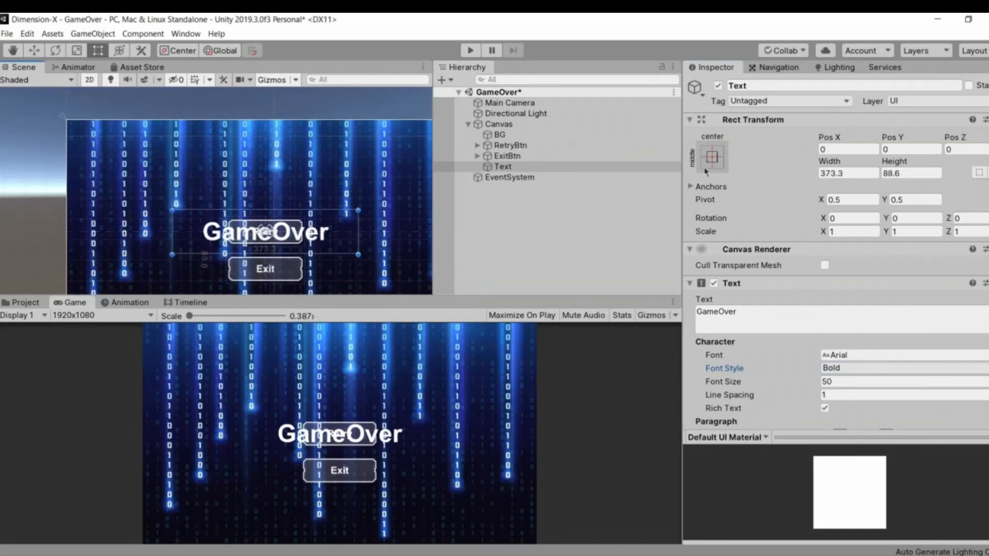
Anchor the GameOver text, its pivot and position to the top center, lower it to about Pos Y -37, and save the scene
left_click(712, 157)
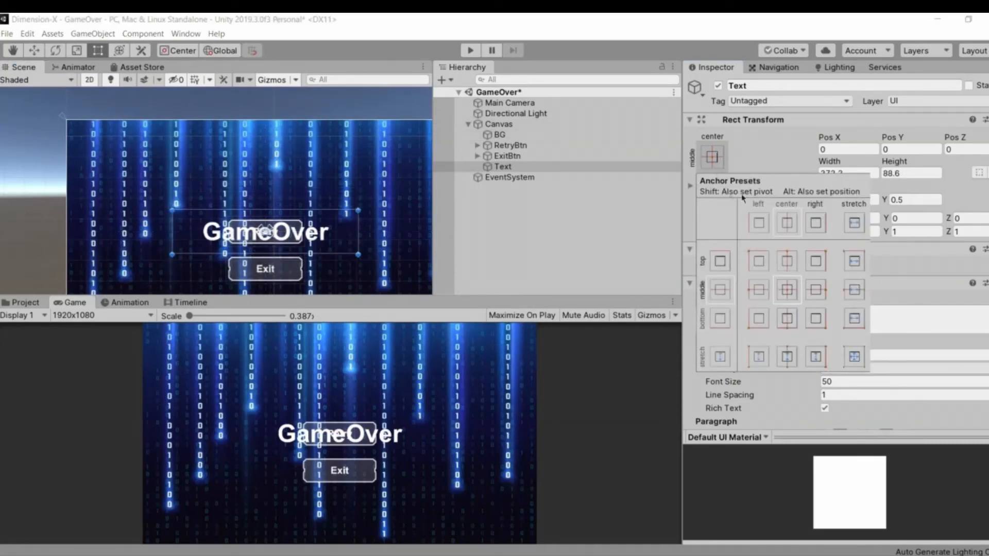
left_click(784, 265, "alt+shift")
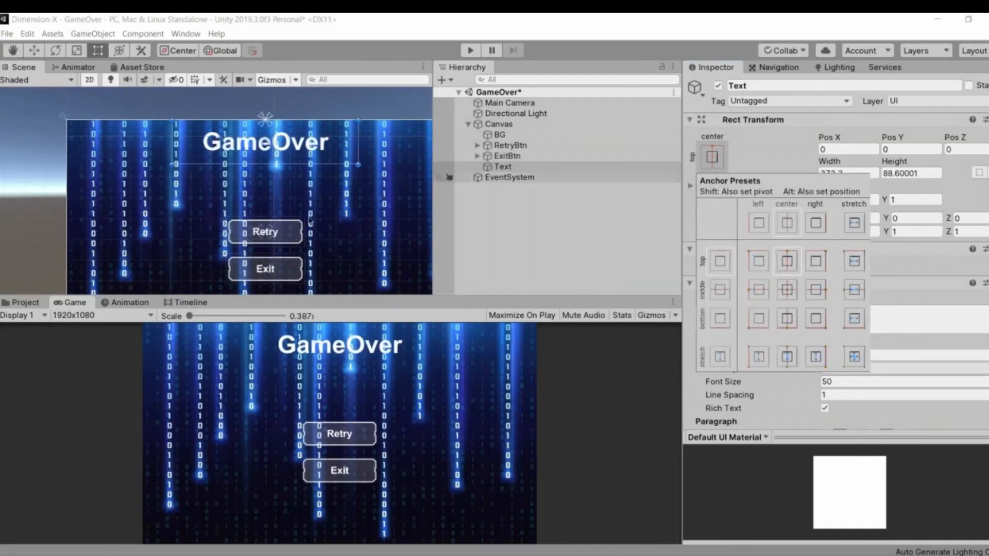
left_click_drag(272, 163, 268, 170)
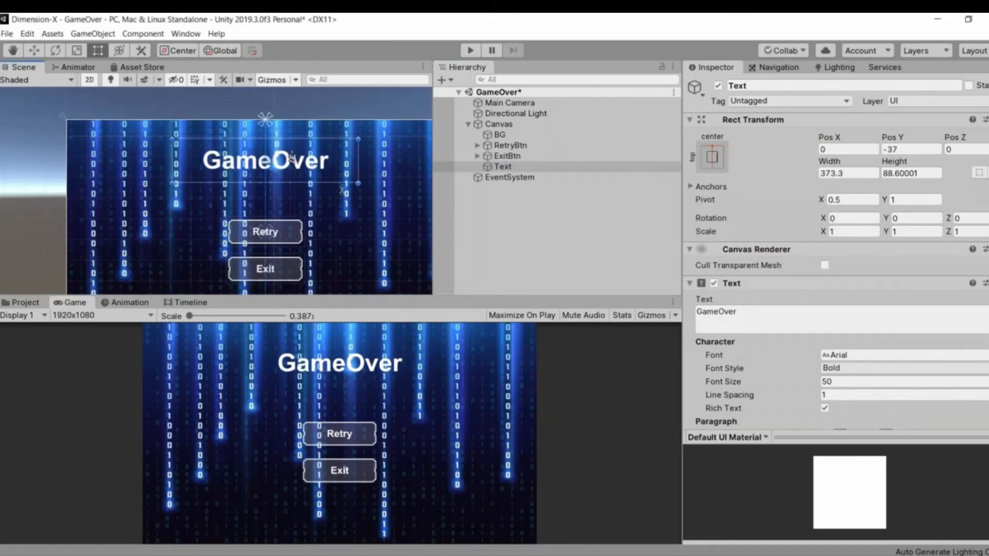
left_click(564, 255)
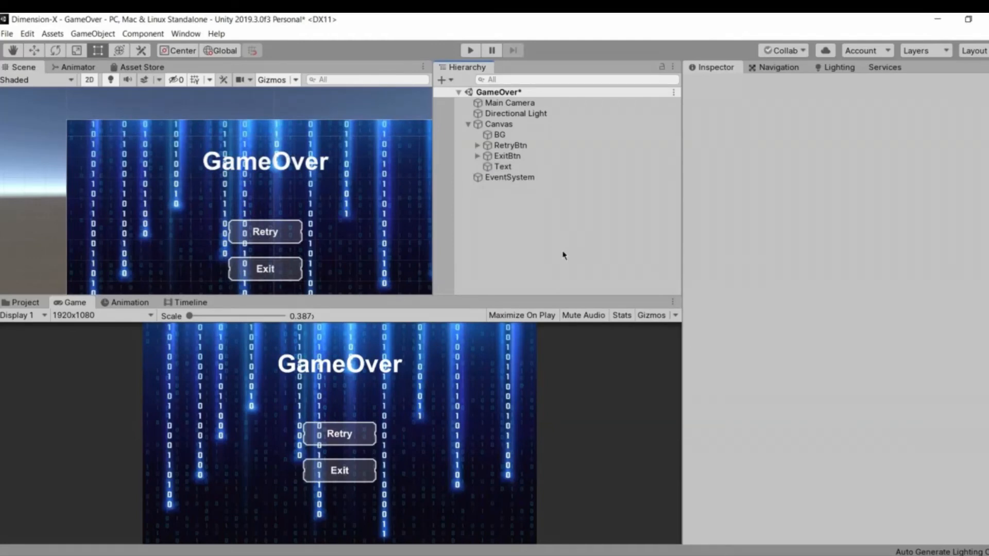
key("ctrl+s")
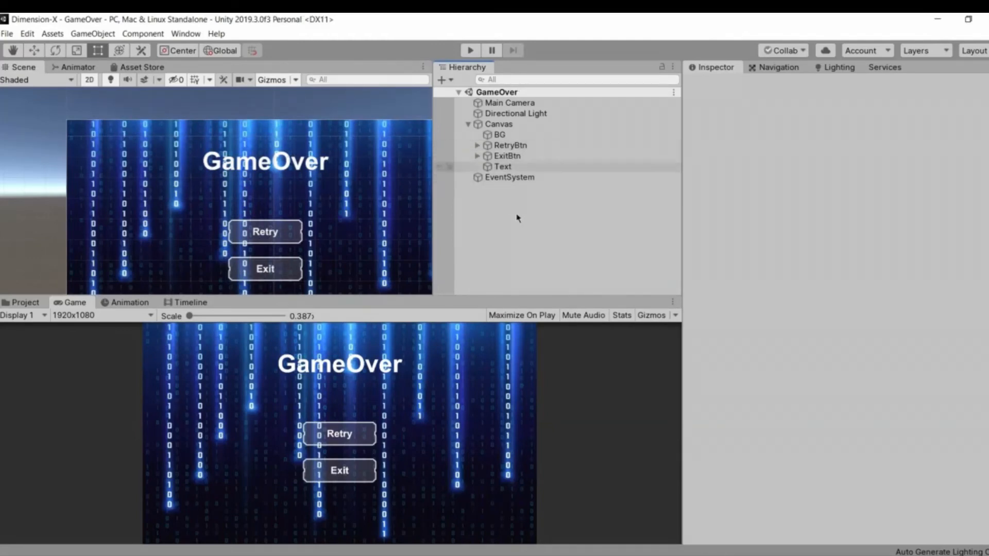
Add the UI Handler script component to the Canvas
left_click(521, 124)
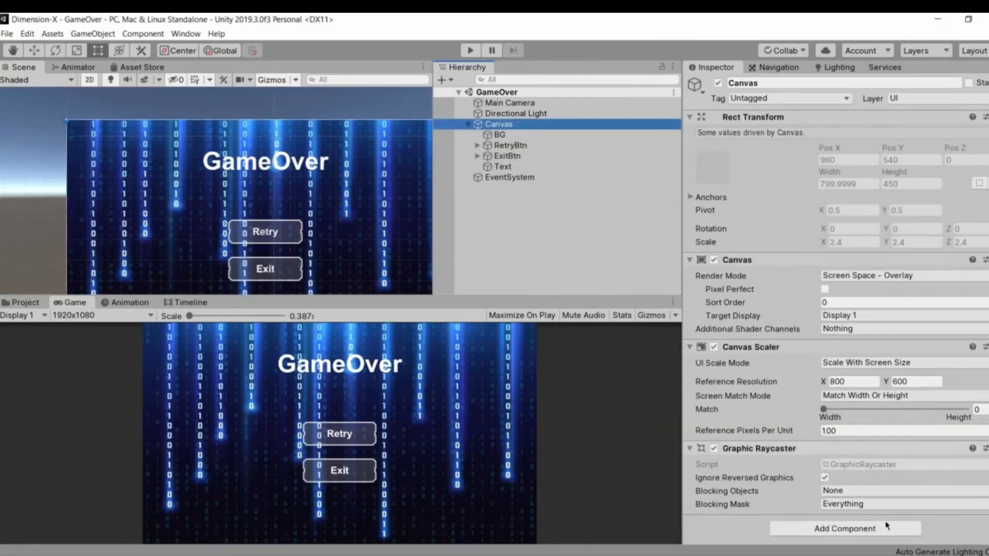
left_click(883, 527)
type("UI")
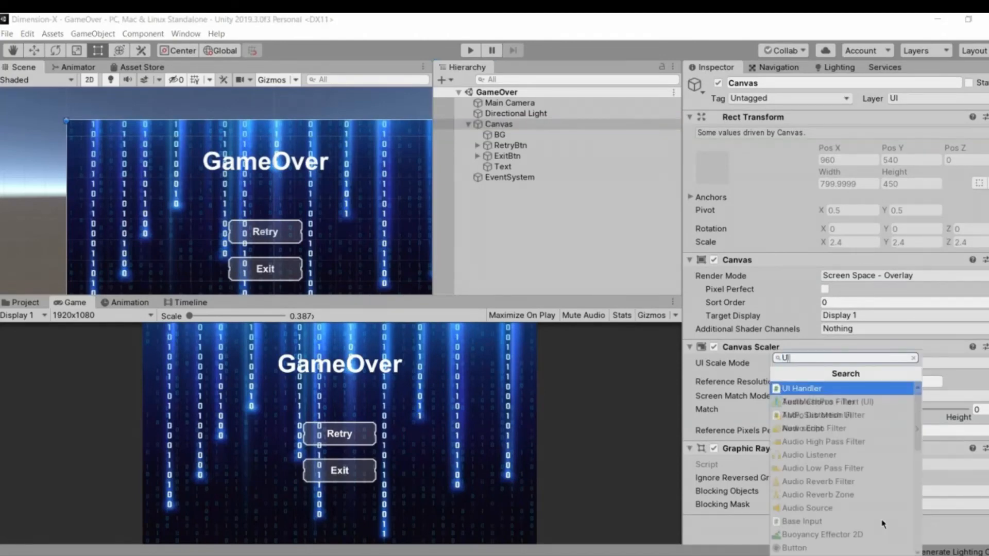
key("Return")
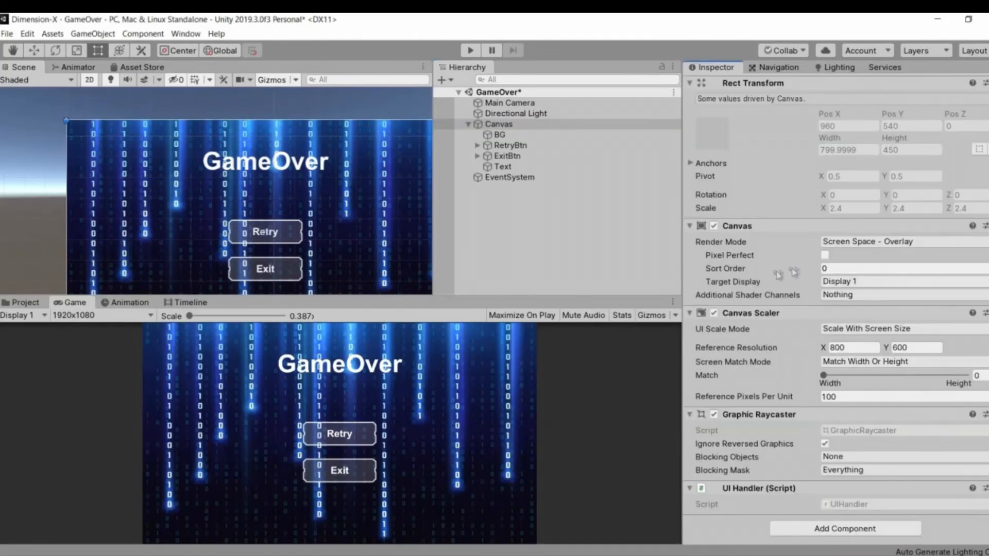
Add an On Click event to RetryBtn that targets the Canvas and calls UIHandler's StartGame () function
left_click(498, 135)
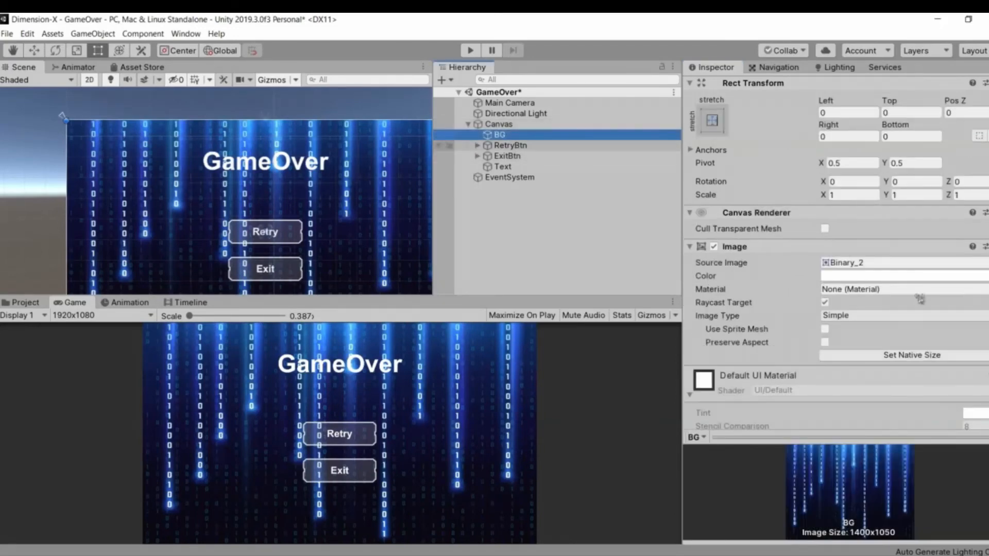
left_click(510, 145)
scroll(922, 238, "down", 10)
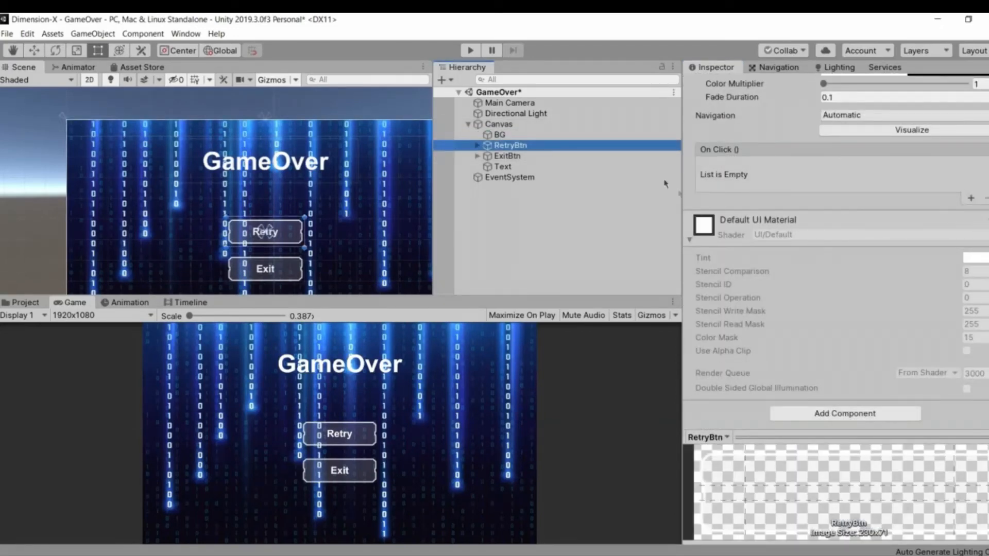
left_click(970, 198)
left_click_drag(497, 124, 750, 187)
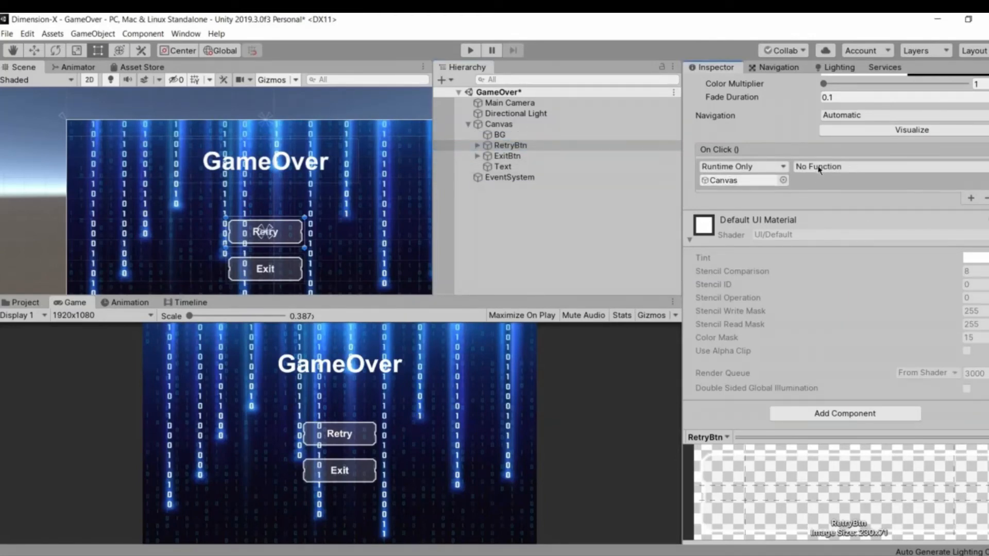
left_click(818, 167)
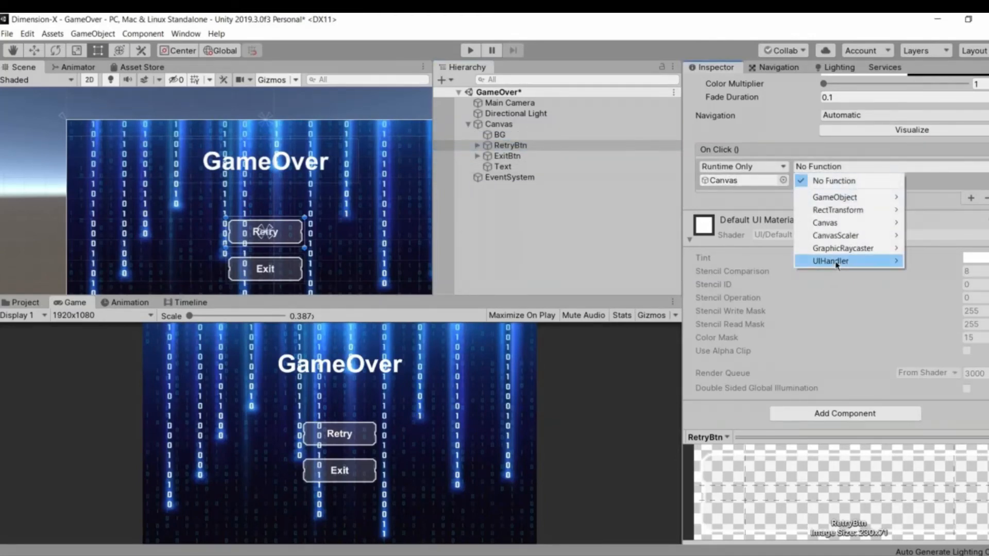
mouse_move(836, 266)
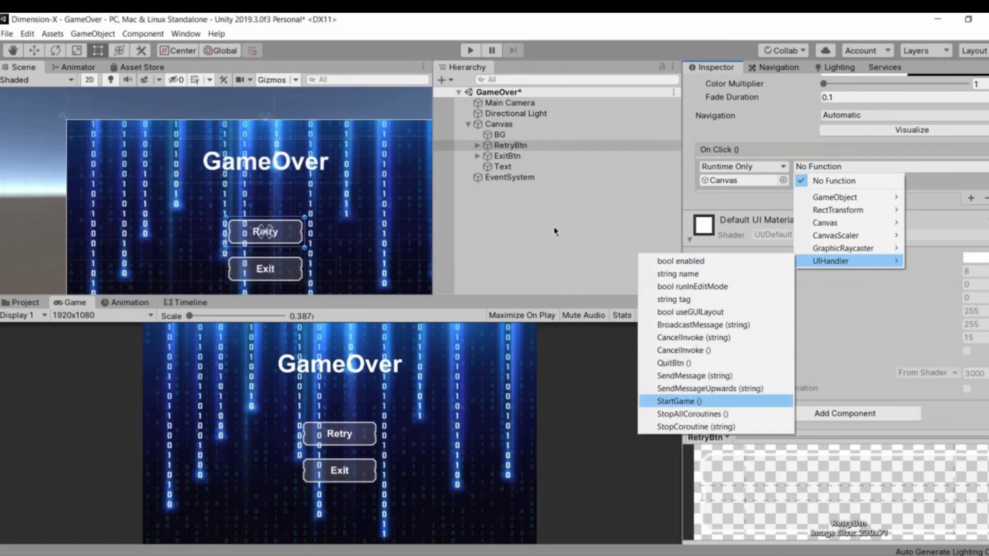
left_click(679, 401)
left_click(549, 193)
left_click(539, 147)
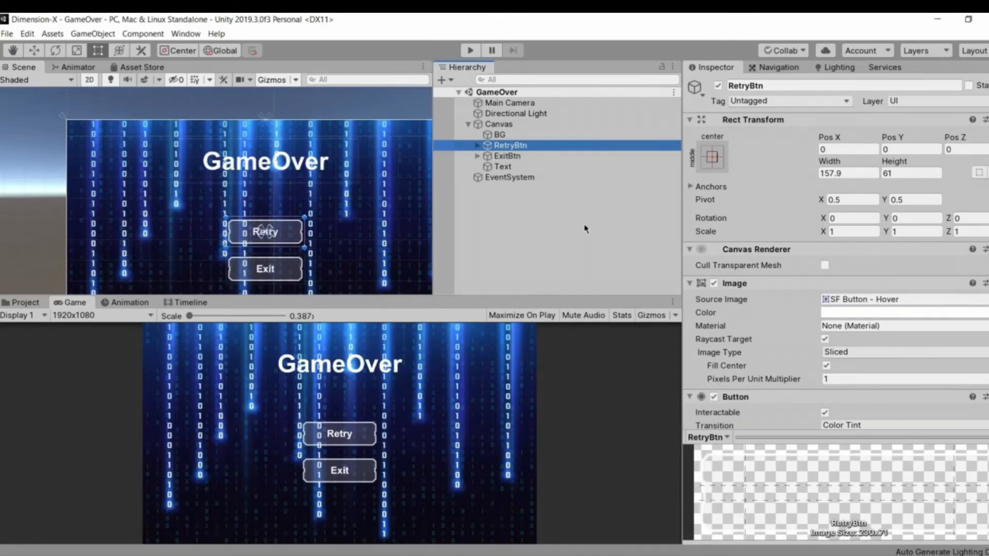
left_click(541, 156)
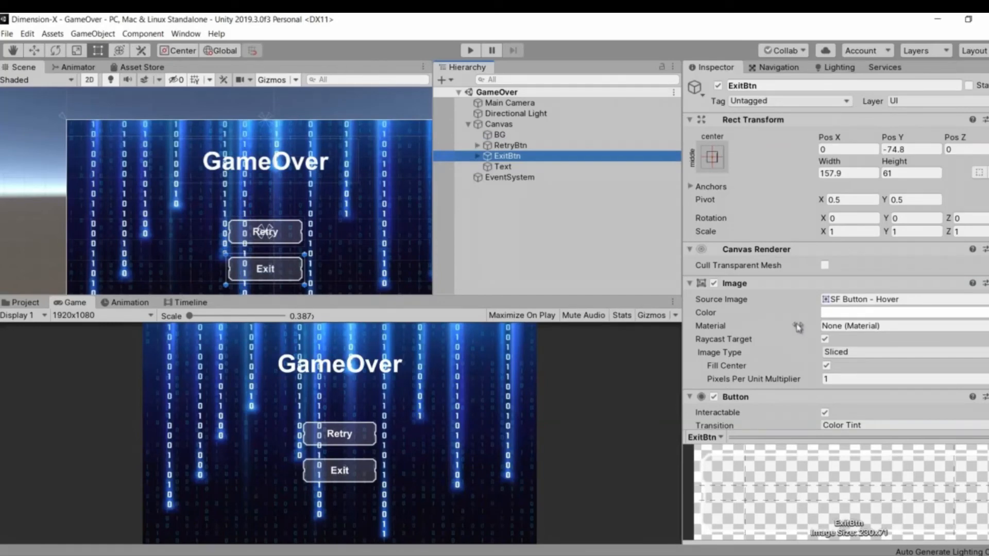
scroll(798, 329, "down", 8)
scroll(817, 286, "up", 5)
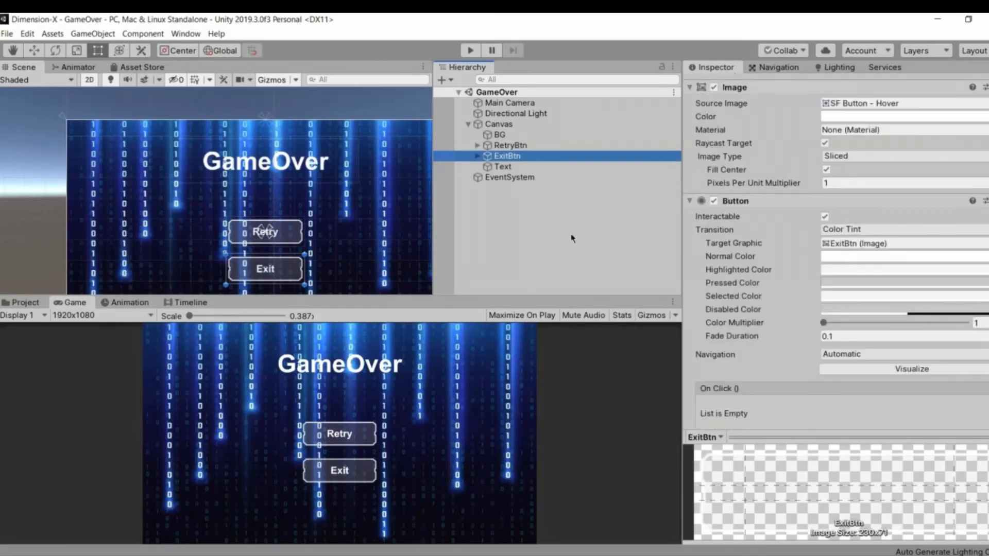
left_click(542, 204)
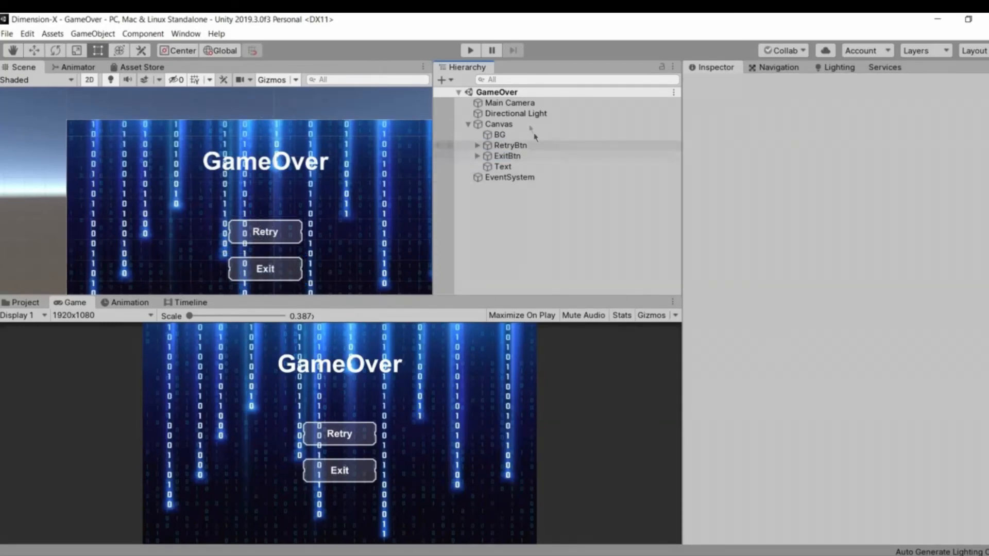
Open the Canvas's UIHandler script in Visual Studio and add an empty public void ExitBtn() method below QuitBtn()
left_click(510, 124)
scroll(869, 507, "down", 2)
double_click(869, 506)
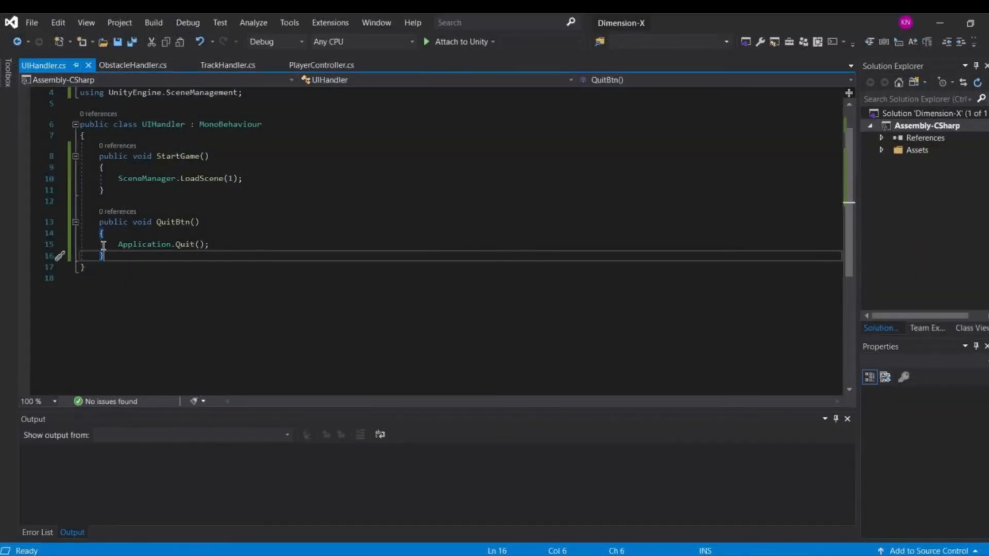
key("Return")
key("Return")
type("public")
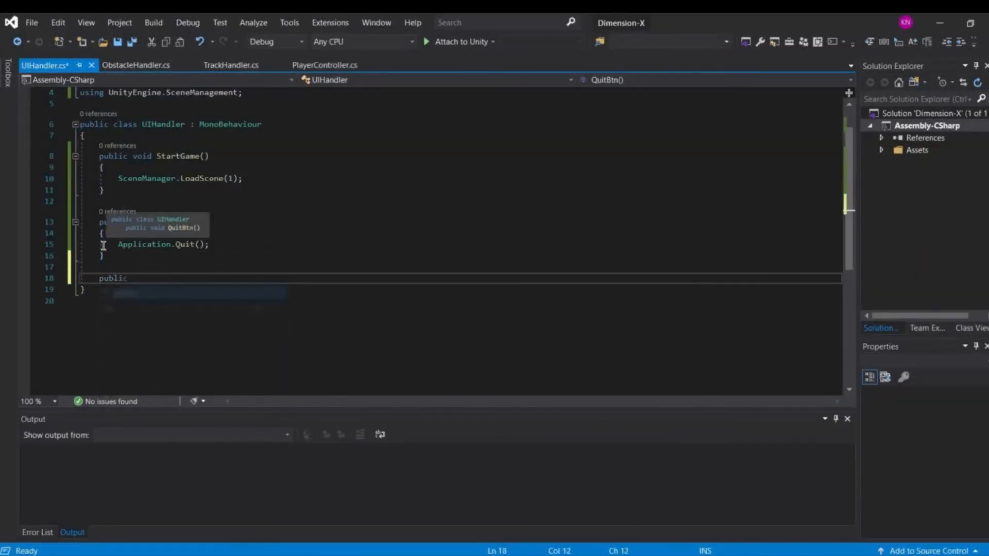
type(" void ")
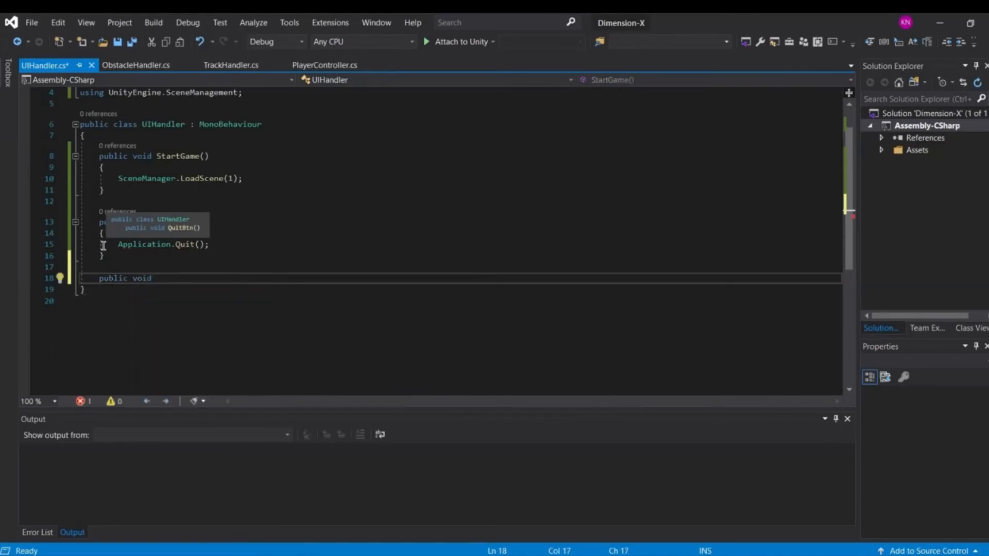
type("ExitBtn")
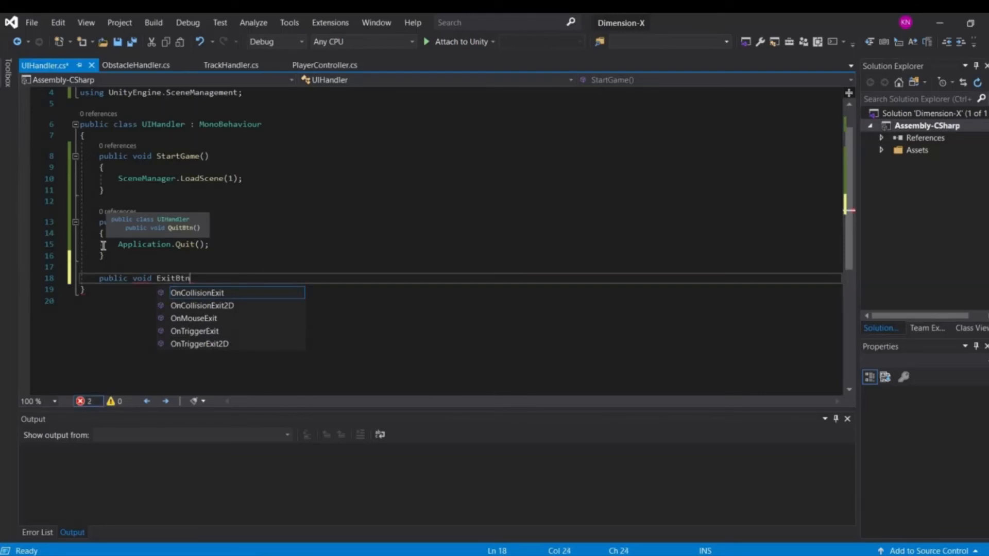
type("()")
key("Return")
type("{")
key("Return")
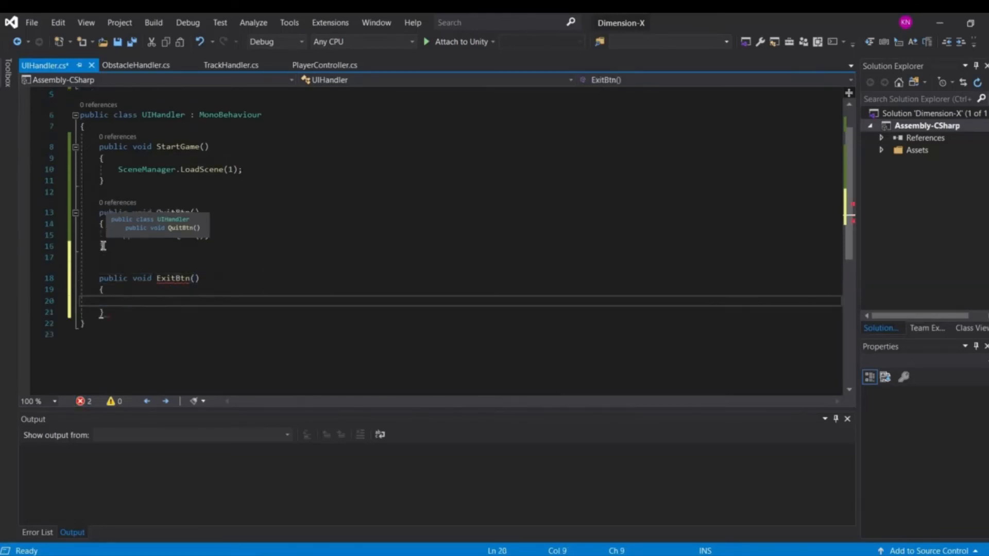
Make ExitBtn() load scene 0 with SceneManager.LoadScene(0); and save the script
type("Scene")
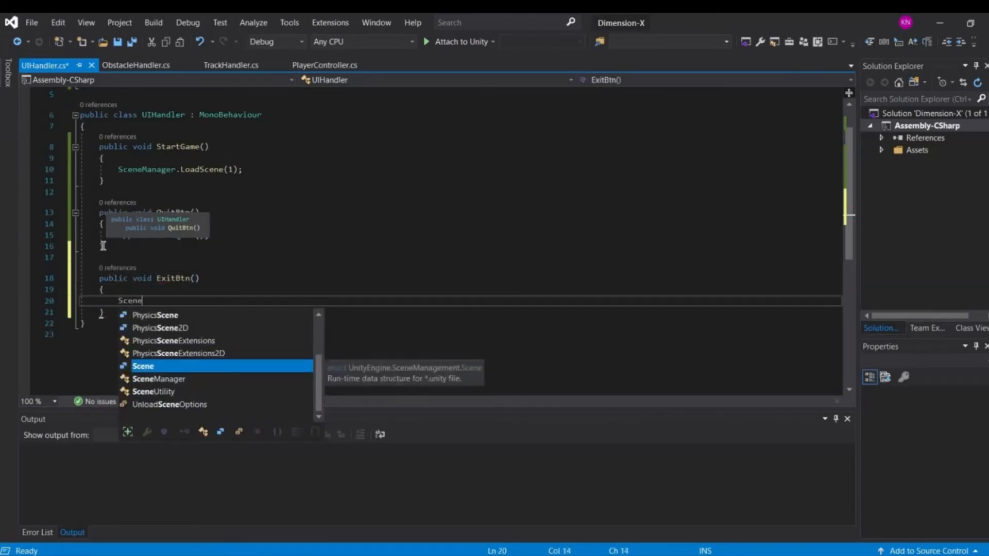
type("Manager.Load")
key("Tab")
type("(0);")
key("ctrl+s")
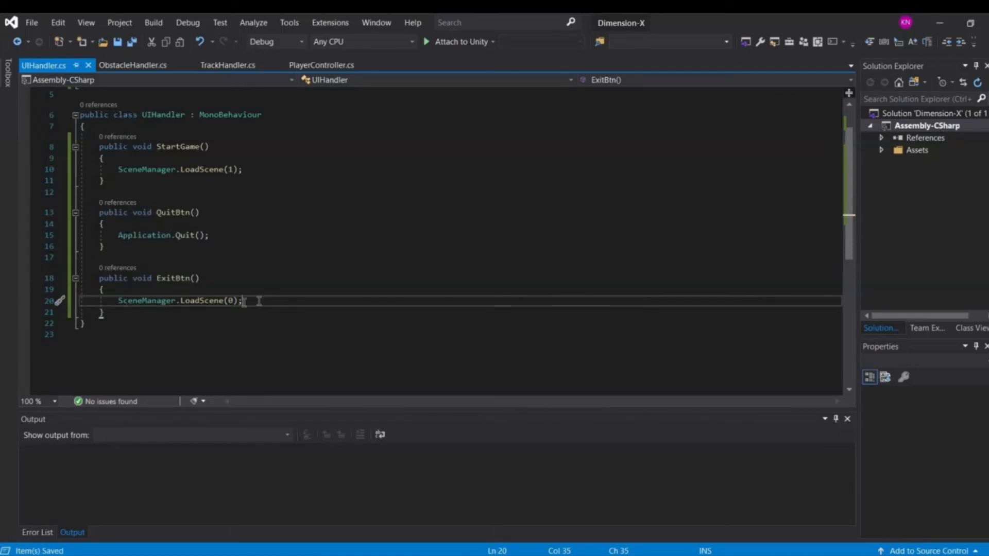
Back in Unity, add an On Click event to ExitBtn that calls the Canvas's UIHandler ExitBtn () function, and save the scene
key("alt+Tab")
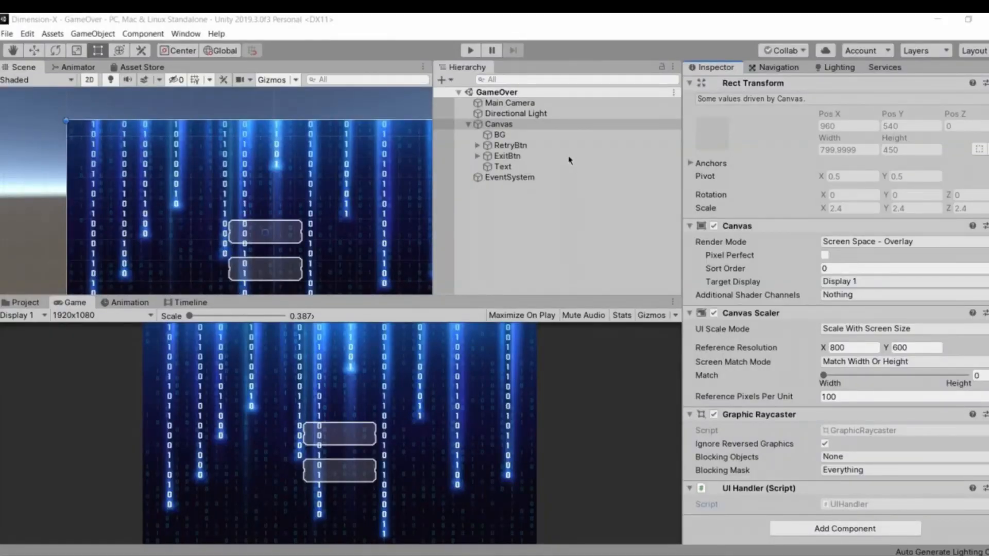
left_click(569, 156)
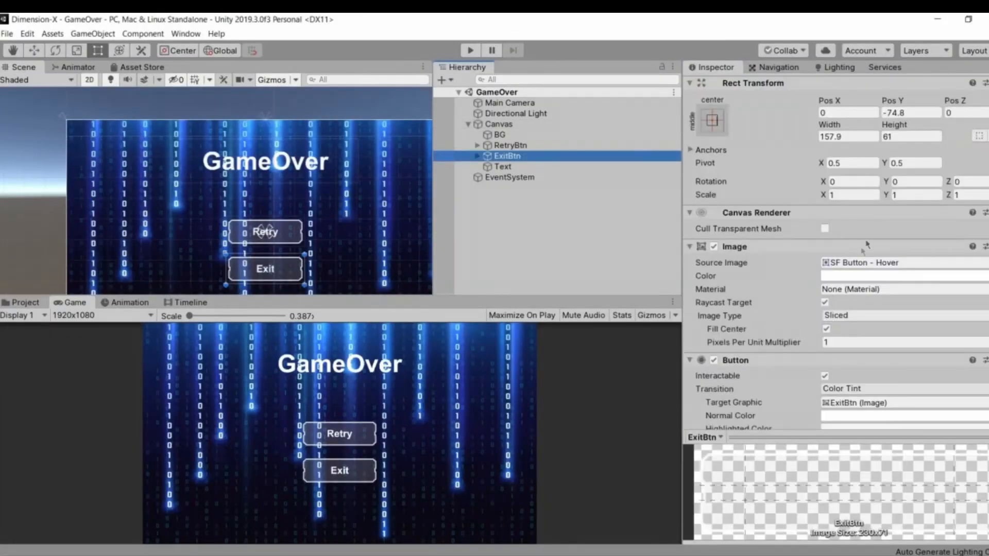
scroll(961, 203, "down", 10)
left_click(971, 200)
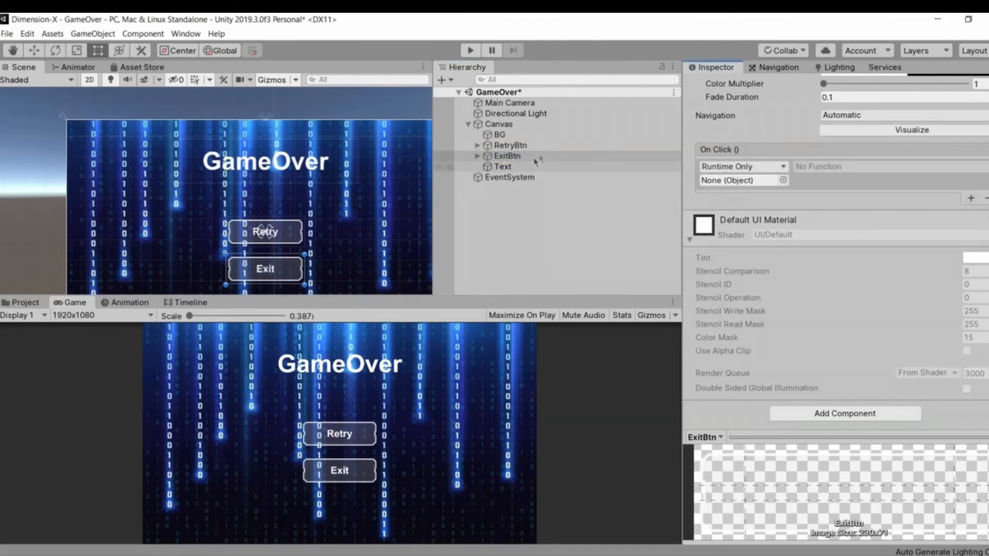
left_click_drag(525, 126, 745, 186)
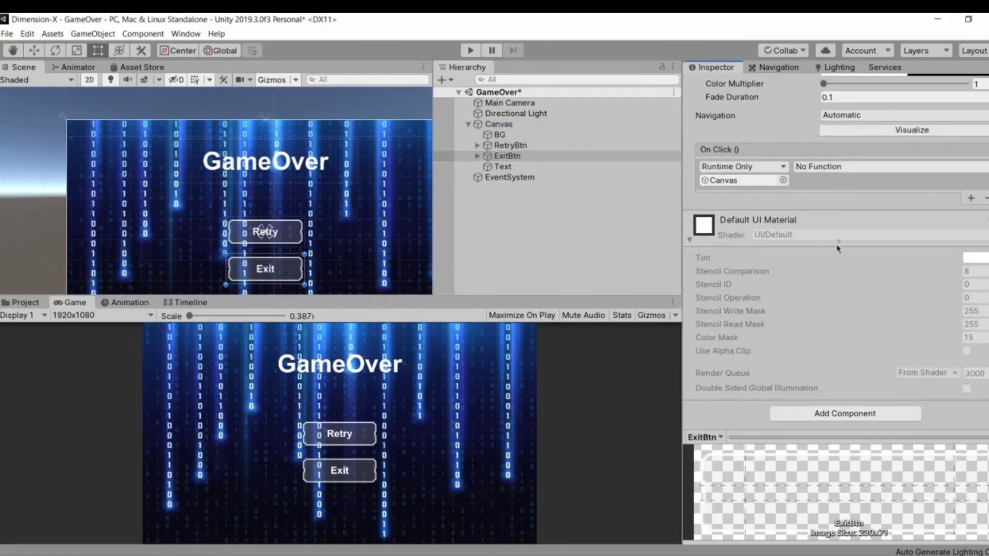
mouse_move(834, 264)
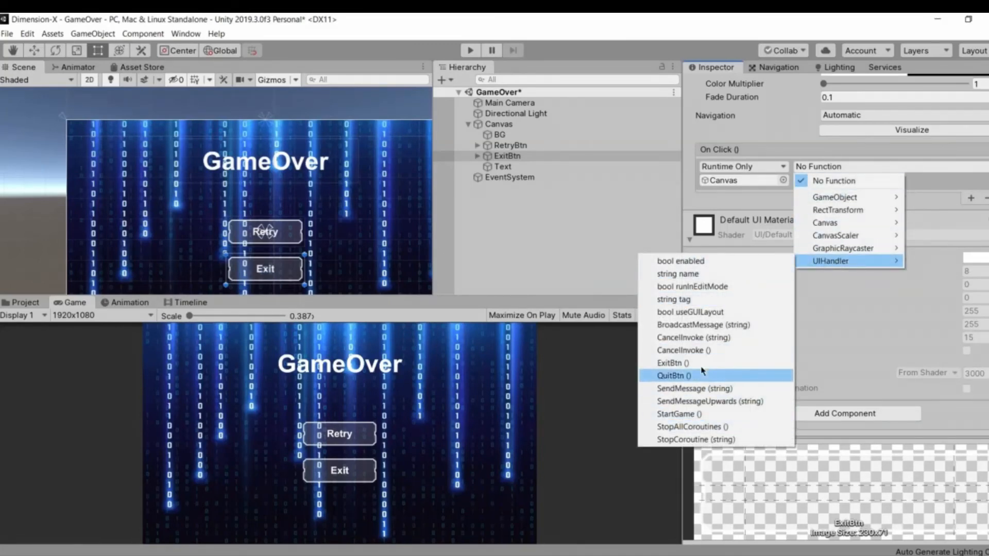
left_click(567, 219)
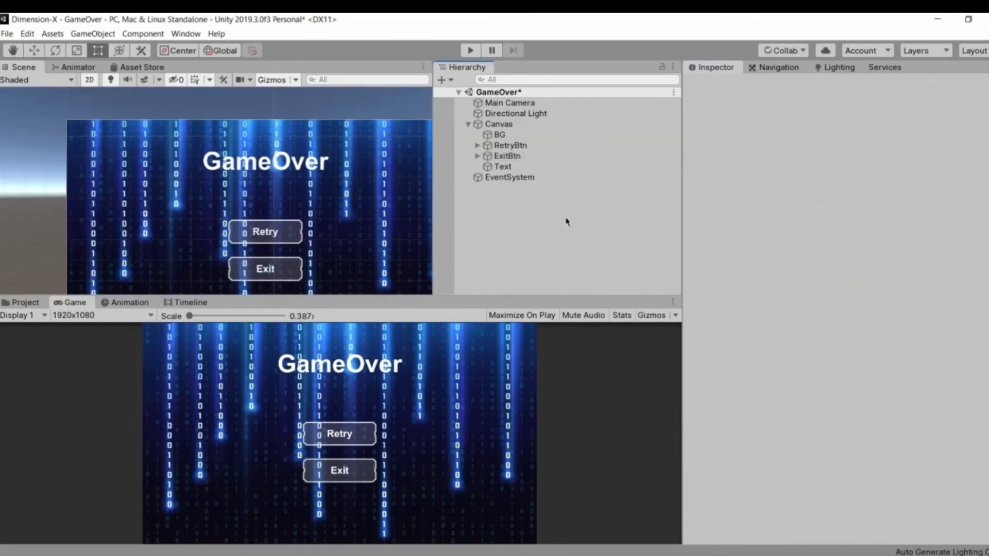
key("ctrl+s")
Play the GameOver scene, test the Exit button, and restart play mode from the GameOver scene
left_click(470, 50)
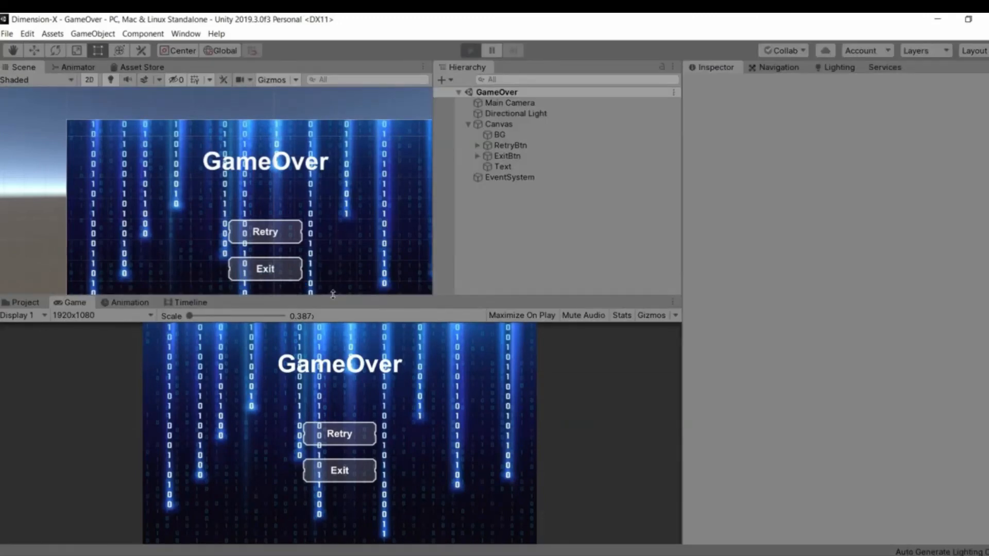
left_click(351, 481)
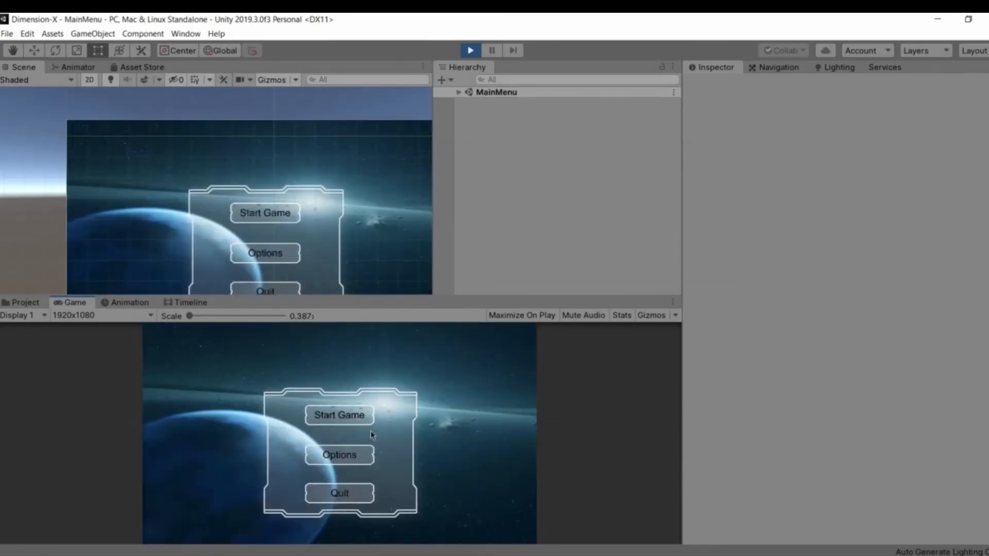
left_click(475, 50)
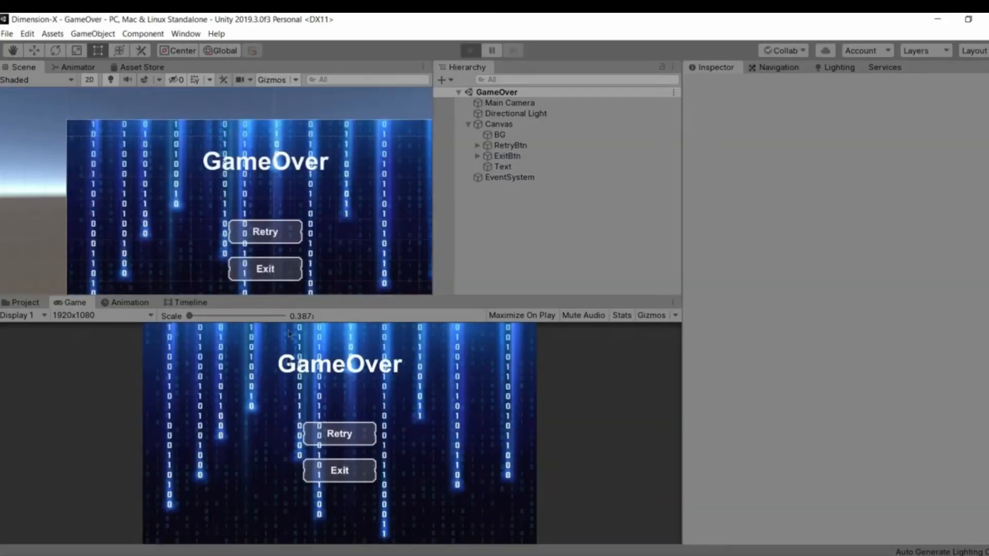
Test the Retry button in play mode, steer the spaceship in the loaded game, and stop playing
left_click(348, 438)
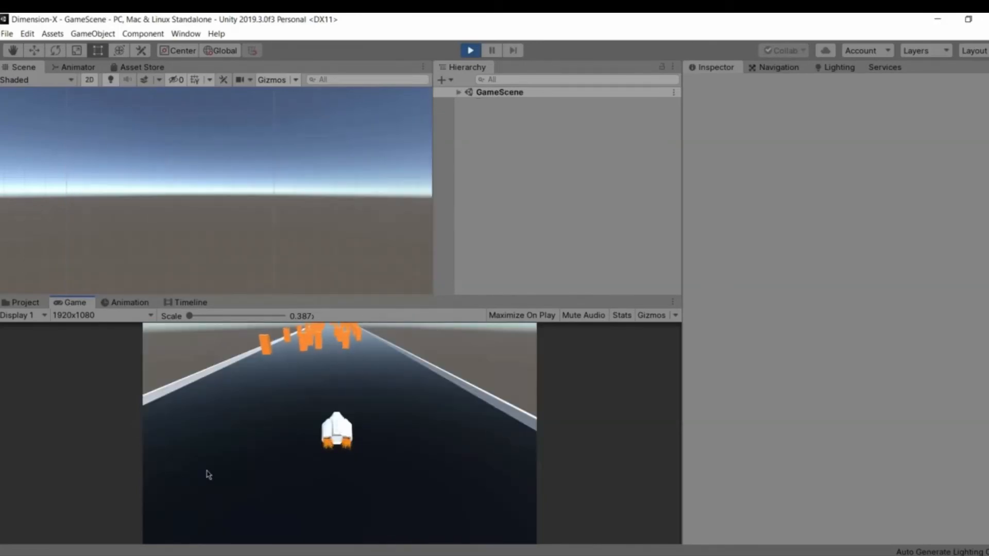
key("Right")
key("Left")
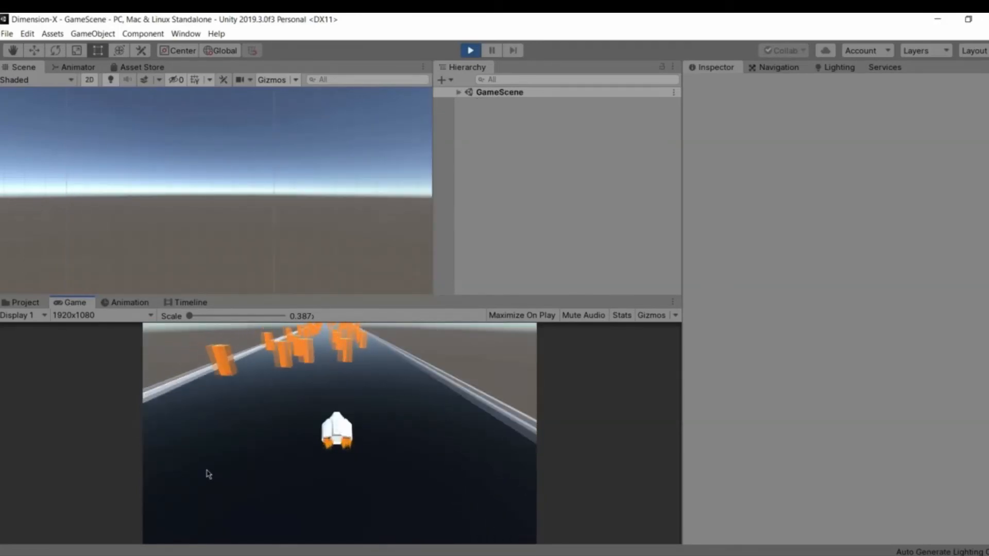
key("Right")
key("Left")
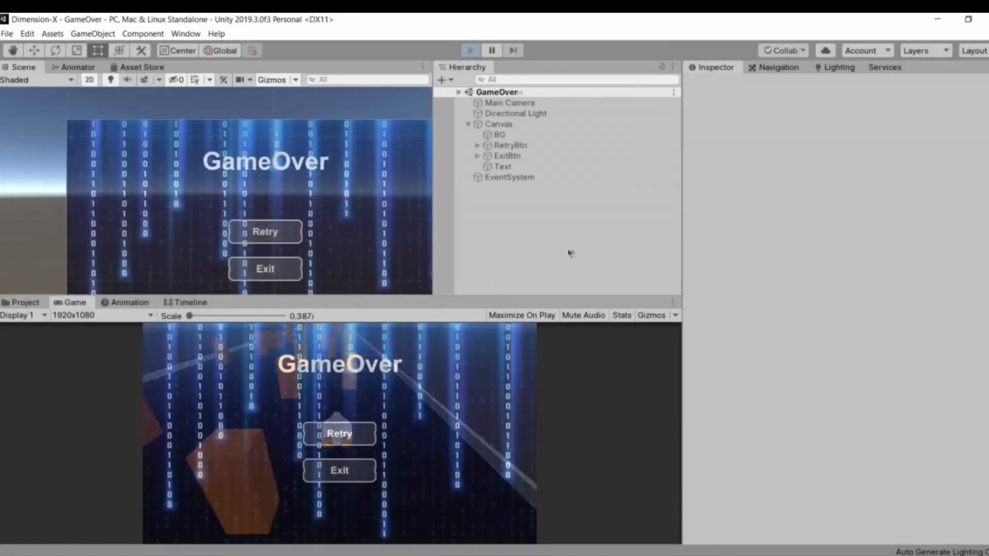
scroll(319, 238, "down", 5)
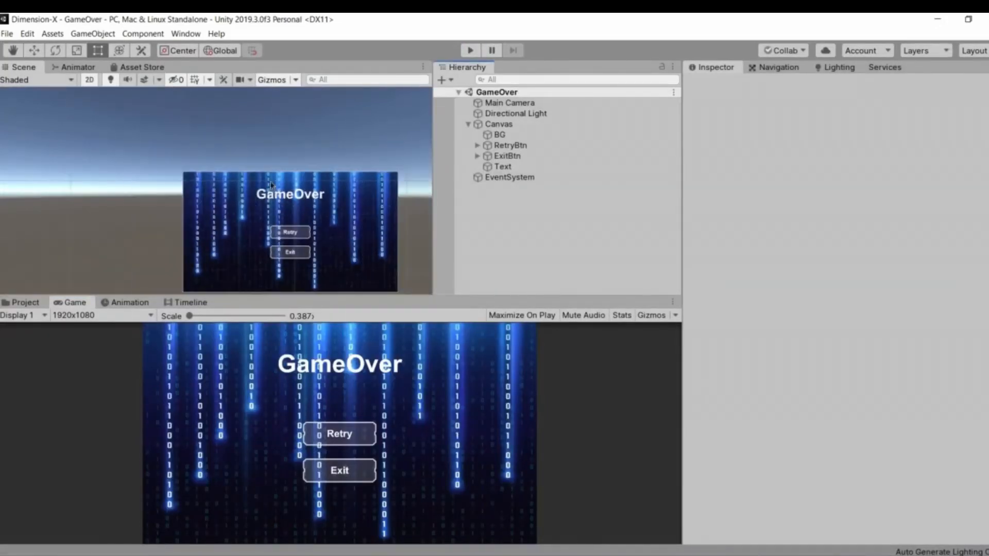
left_click(468, 124)
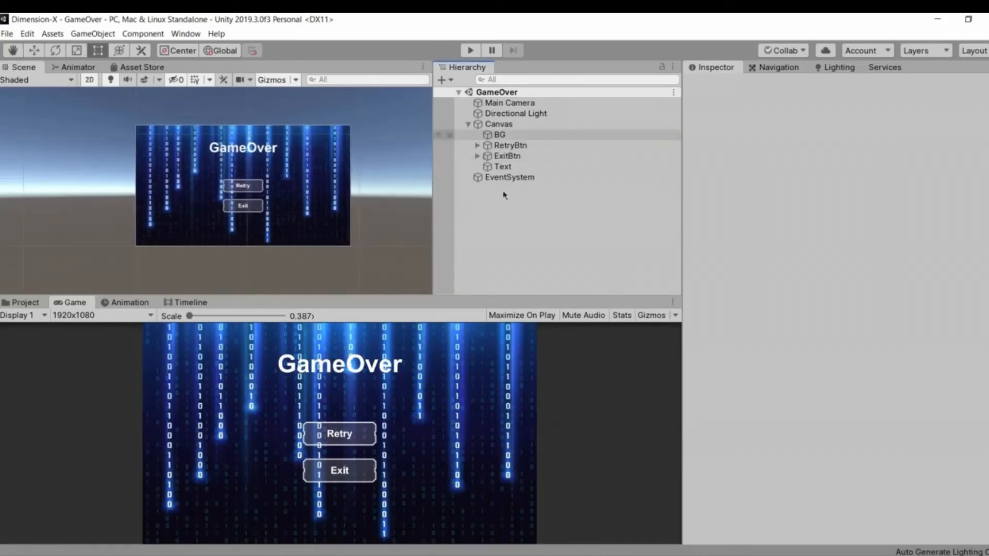
left_click(468, 124)
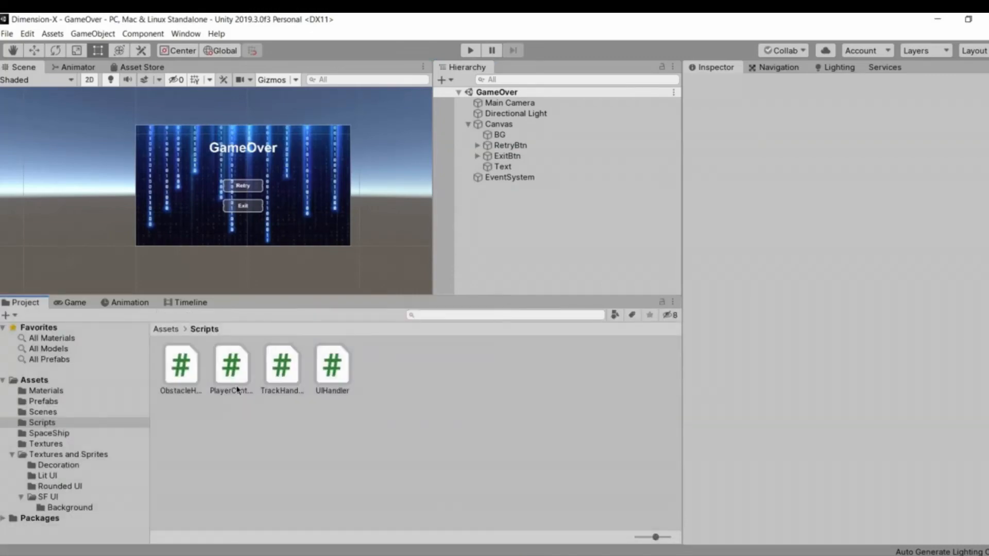
double_click(237, 391)
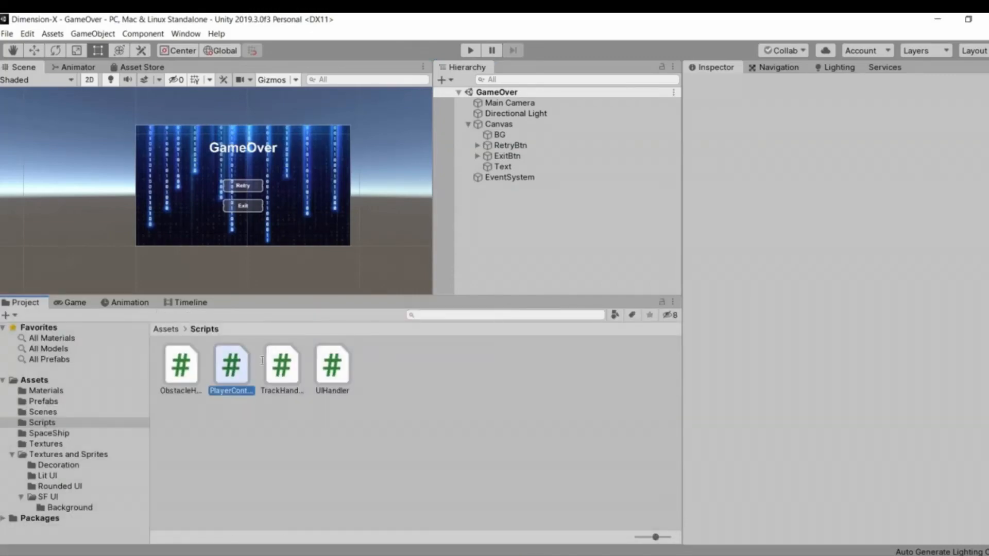
left_click(939, 23)
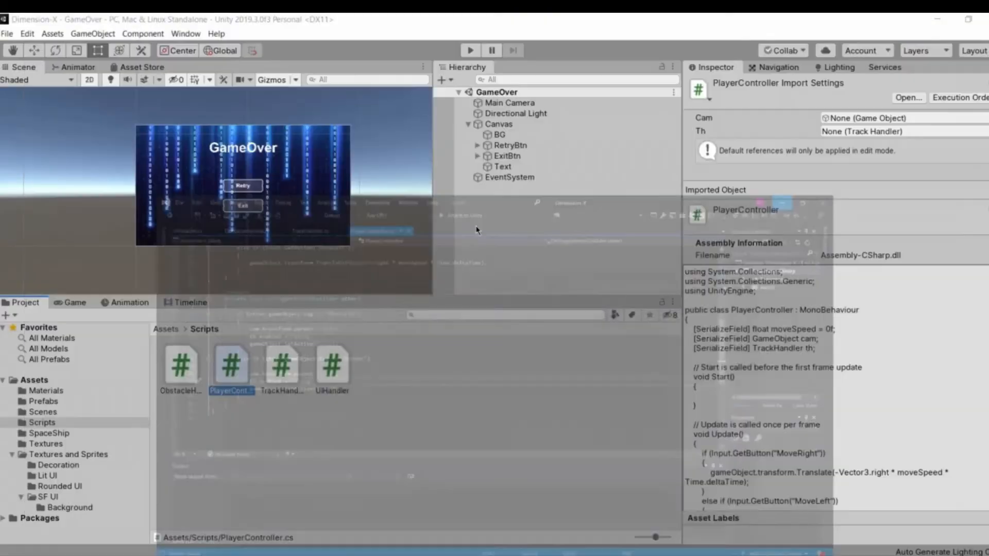
Open GameScene from the Scenes folder, turn off the 2D Scene view and frame the SpaceShip
left_click(54, 475)
left_click(49, 422)
left_click(49, 415)
double_click(230, 376)
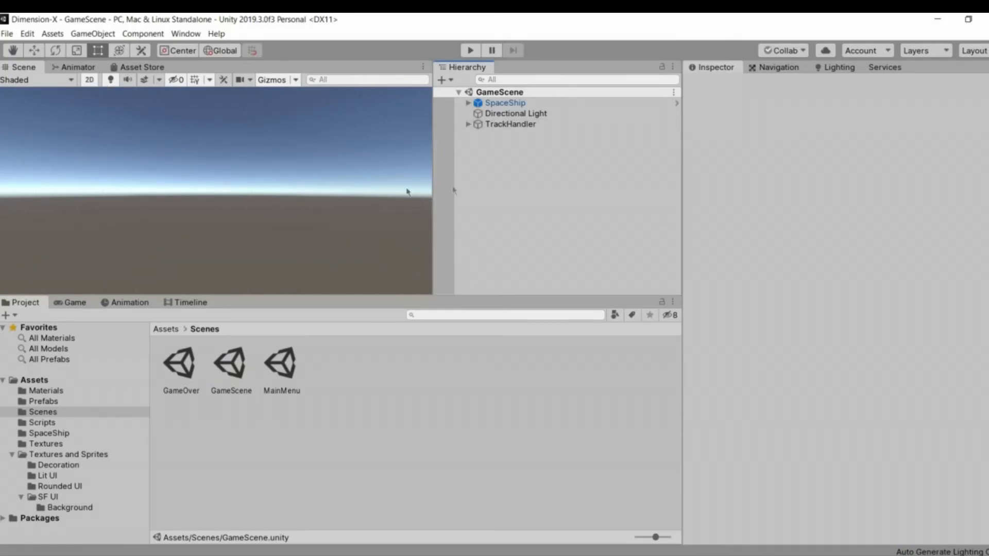
left_click(89, 80)
left_click(504, 103)
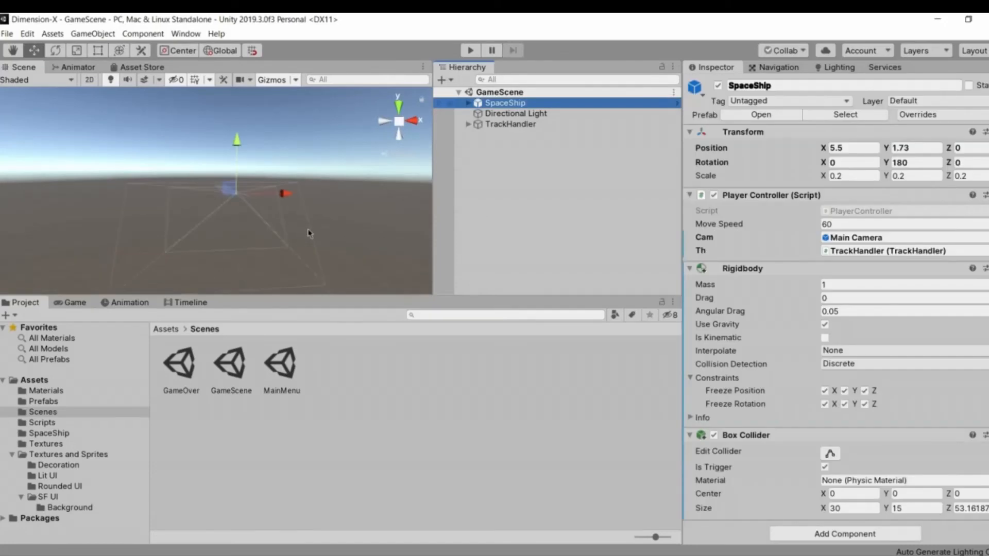
key("f")
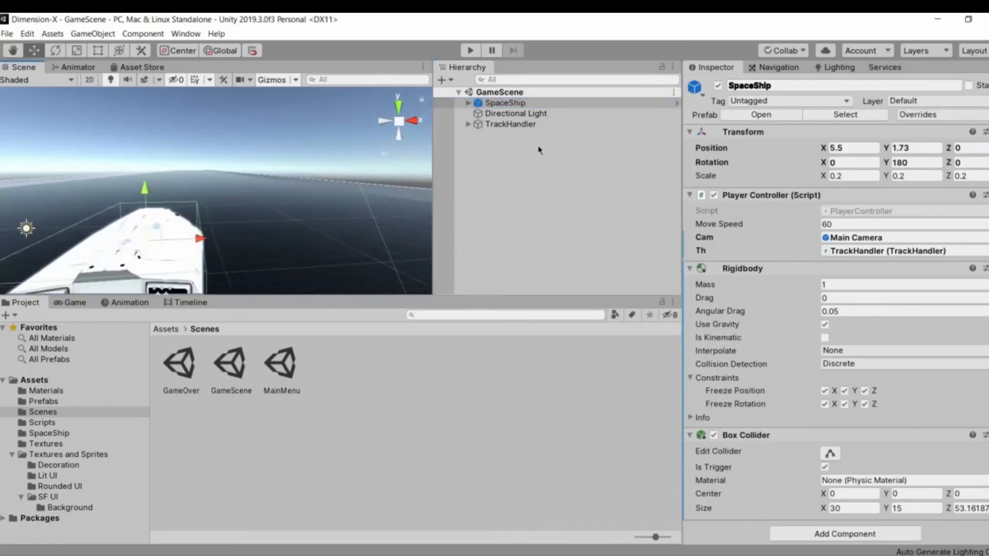
Add a UI Canvas to GameScene and save the scene
right_click(539, 150)
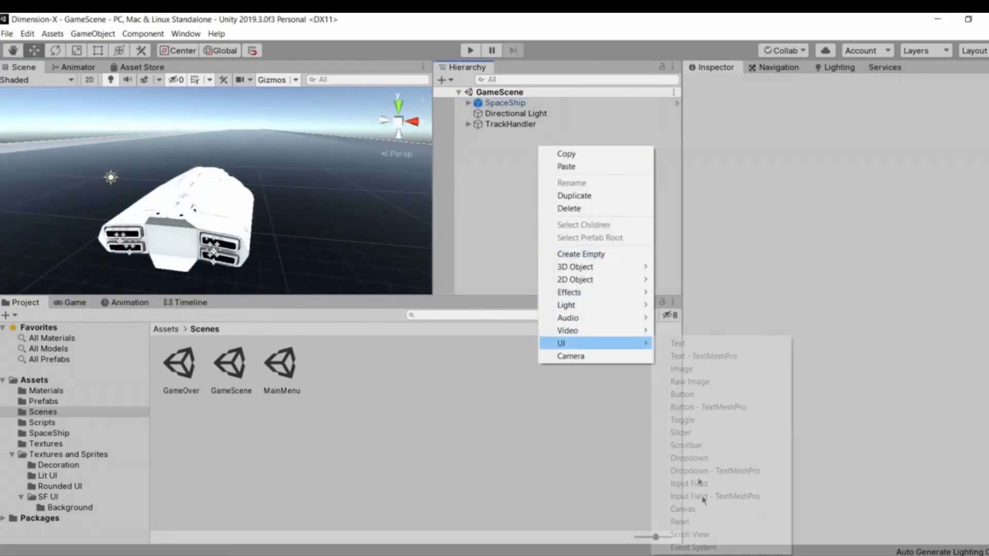
left_click(685, 509)
left_click(553, 227)
key("ctrl+s")
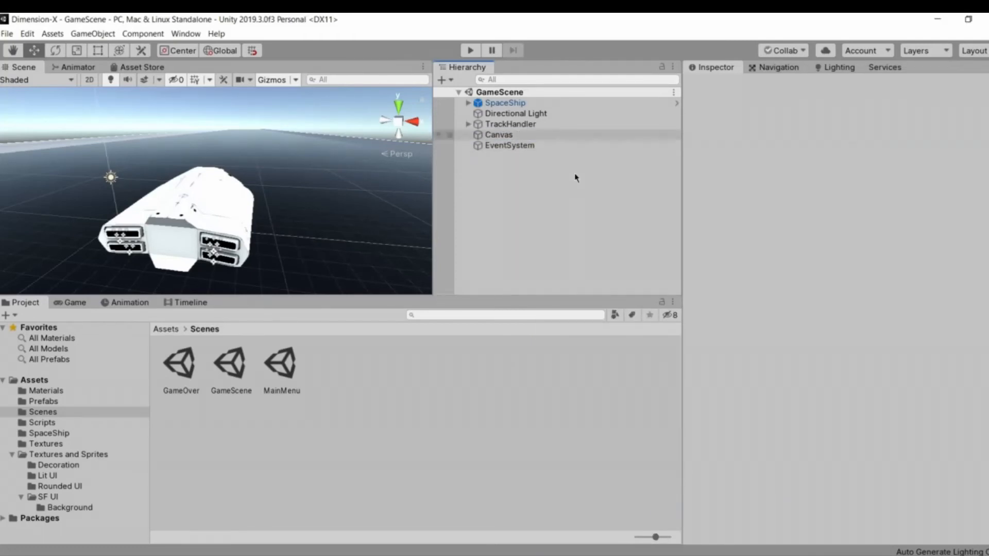
left_click(575, 135)
left_click(531, 206)
left_click(509, 145)
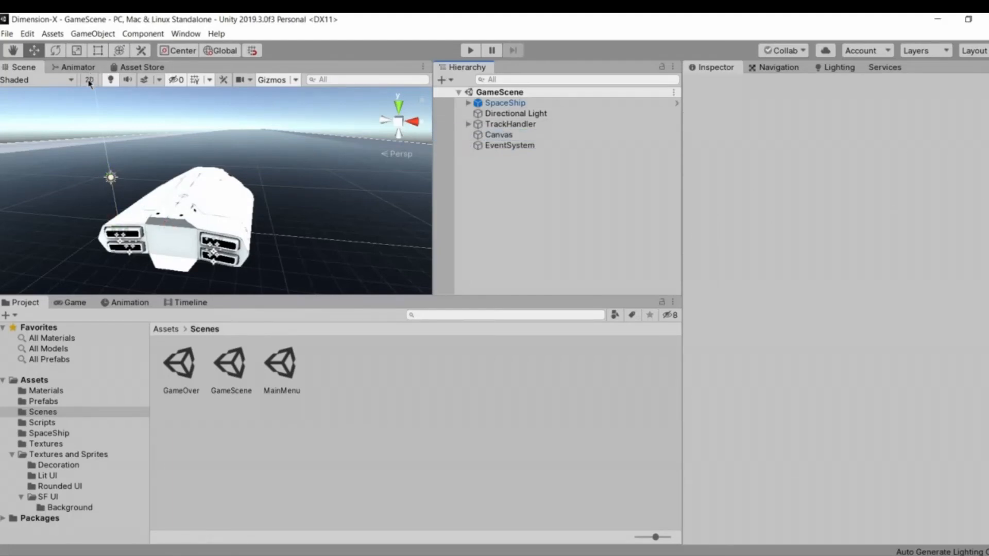
In the 2D Scene view, set the Canvas's UI Scale Mode to Scale With Screen Size and save the scene
left_click(90, 79)
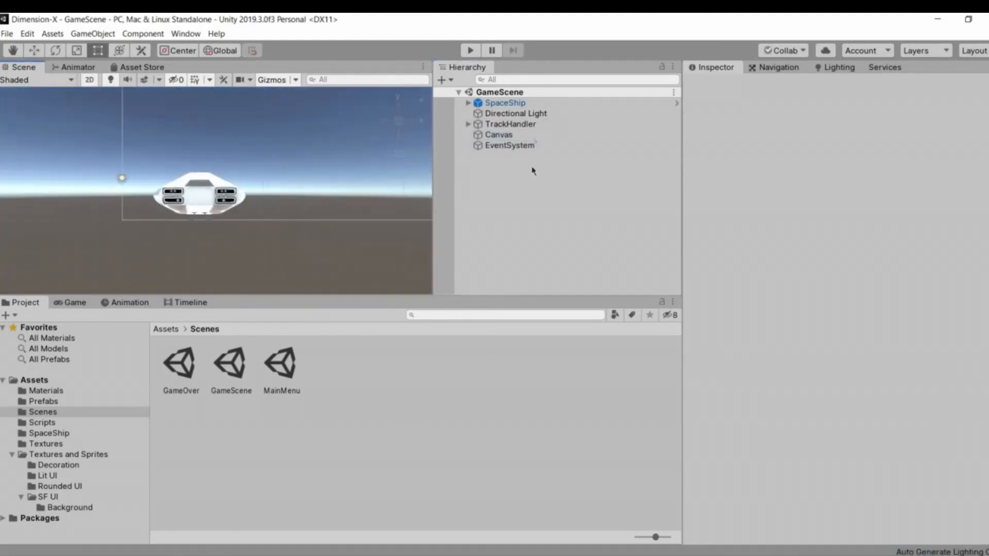
double_click(536, 135)
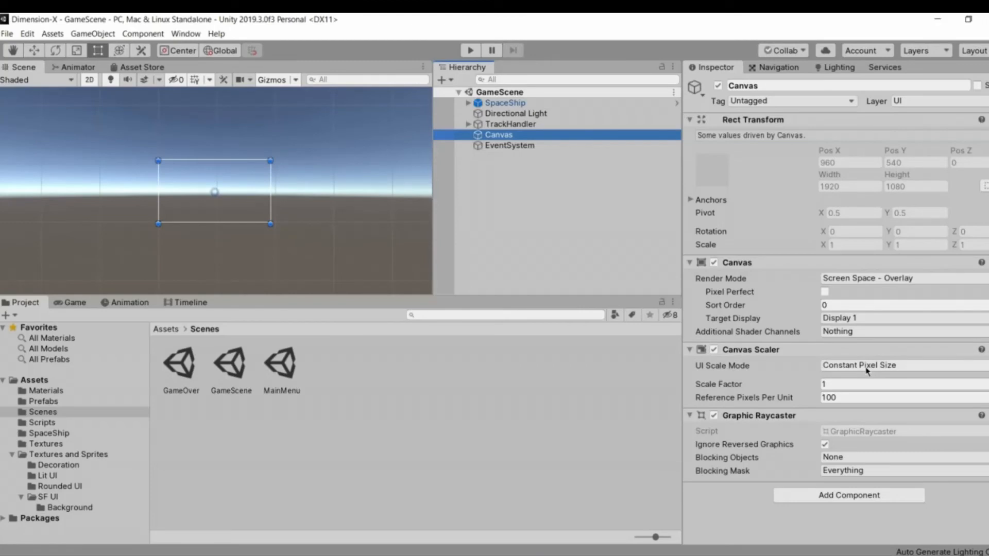
left_click(850, 365)
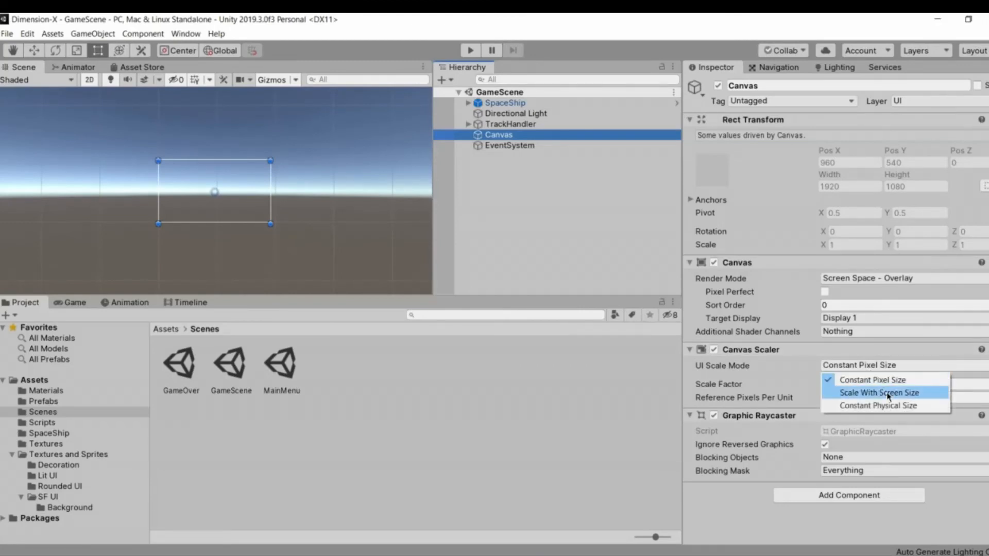
key("Return")
left_click(545, 215)
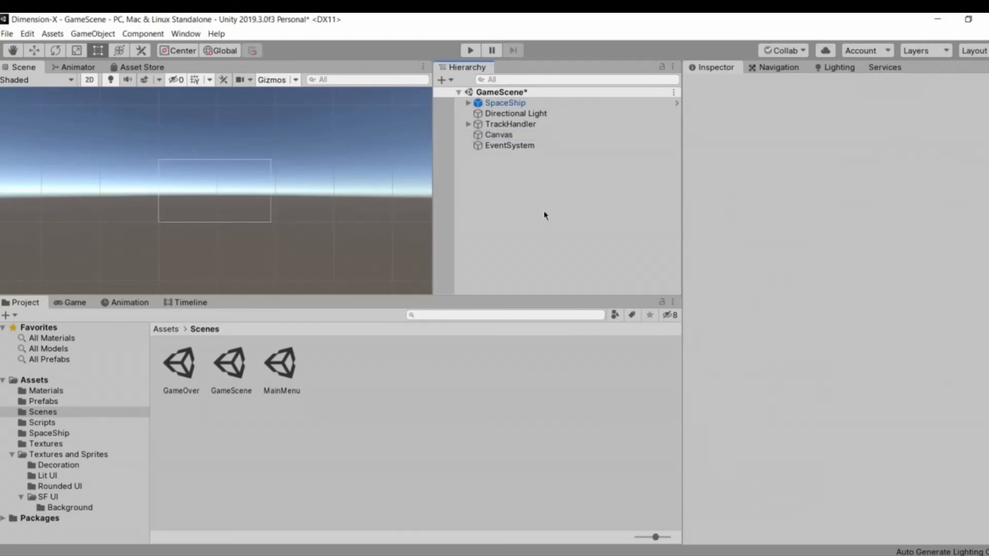
key("ctrl+s")
Add a UI Text object as a child of the Canvas in GameScene
scroll(227, 201, "up", 5)
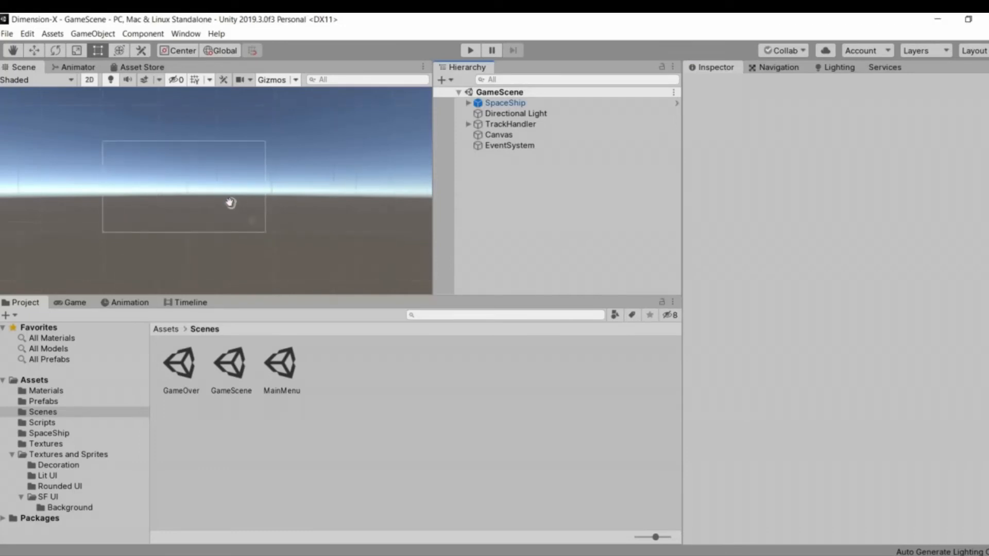
left_click(519, 145)
right_click(521, 135)
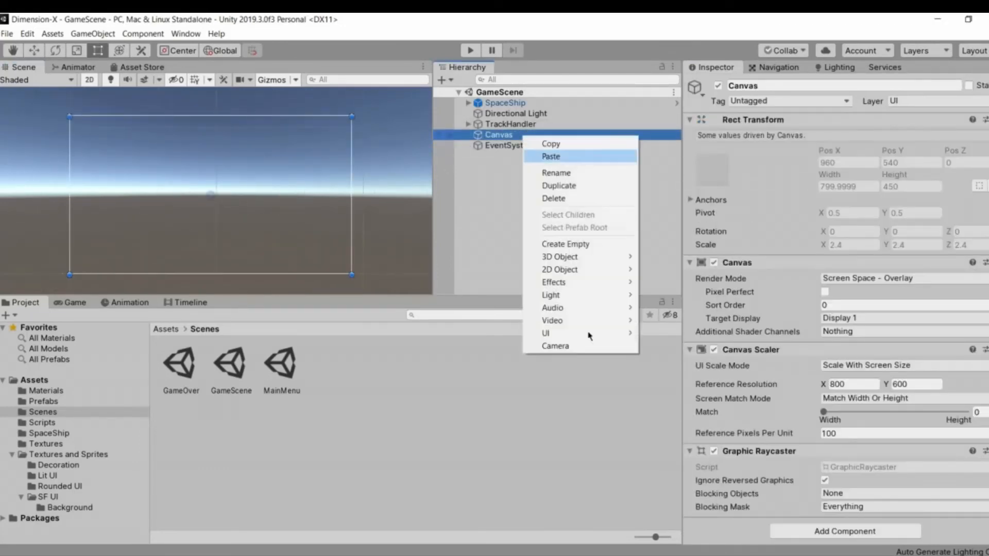
mouse_move(589, 334)
left_click(662, 332)
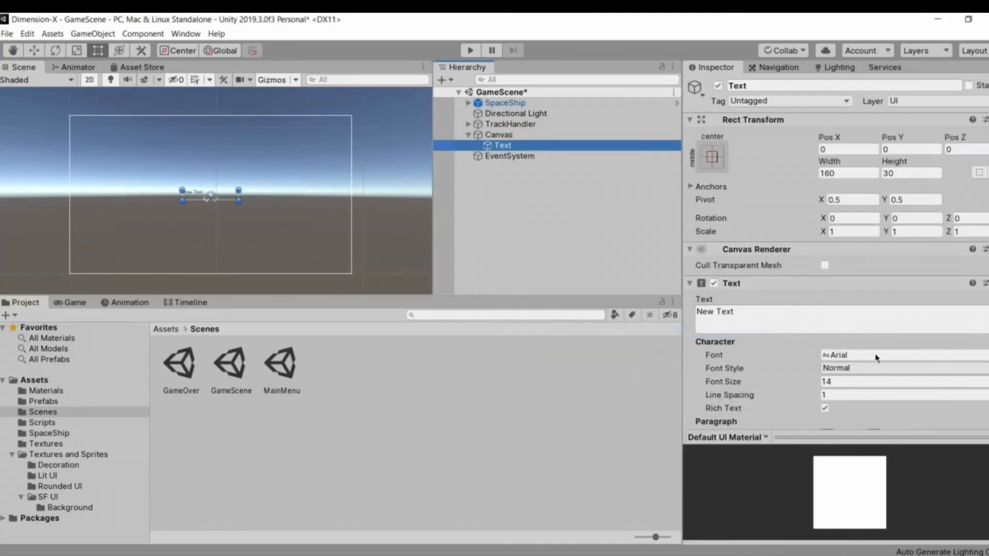
Make the new Text white and bold, and center its alignment horizontally and vertically
scroll(814, 312, "down", 6)
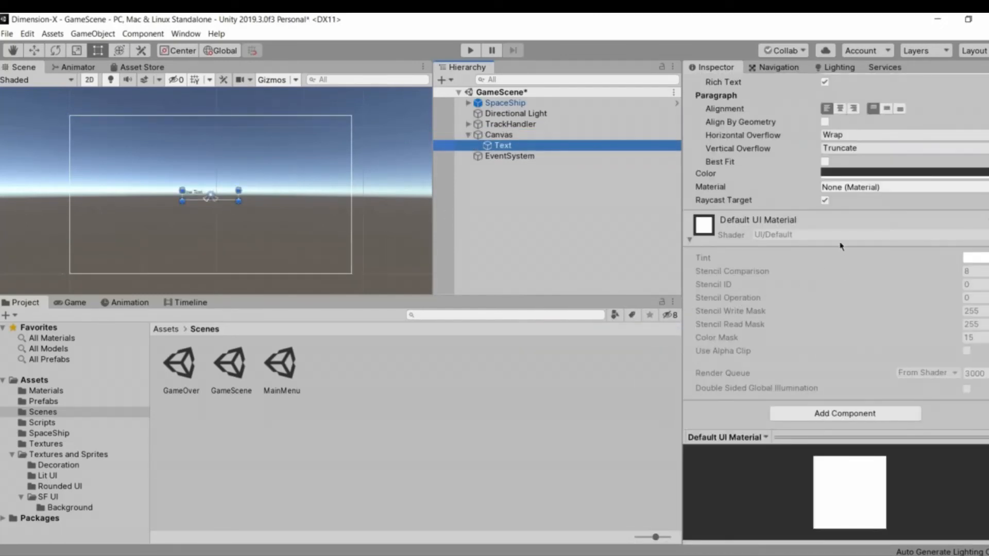
scroll(843, 387, "up", 6)
scroll(844, 384, "down", 3)
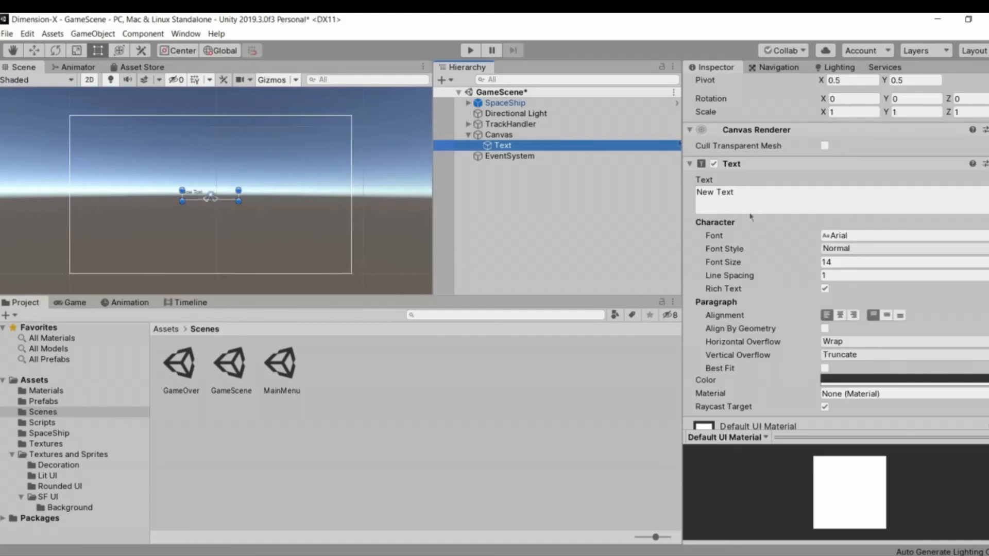
left_click(862, 381)
left_click(705, 420)
left_click(841, 105)
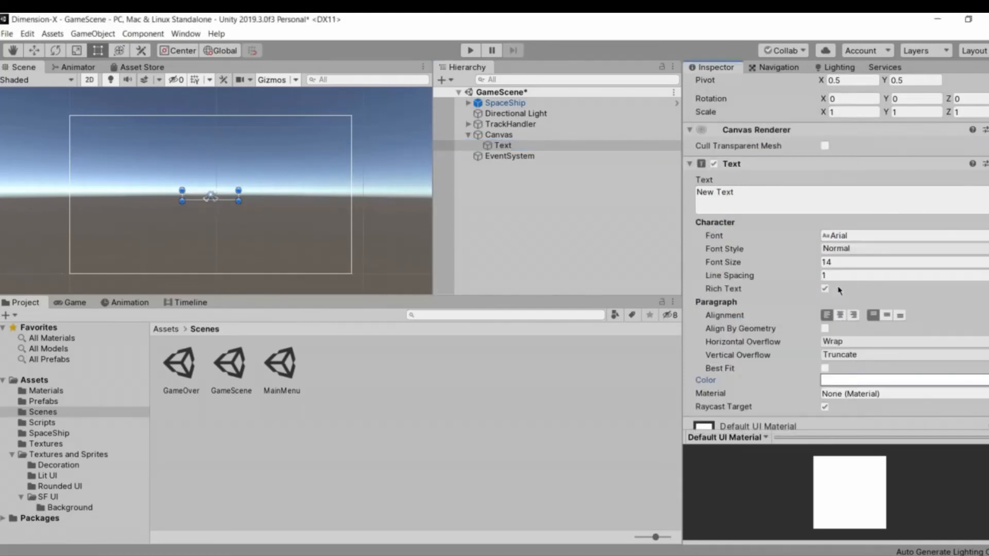
left_click(850, 248)
left_click(847, 279)
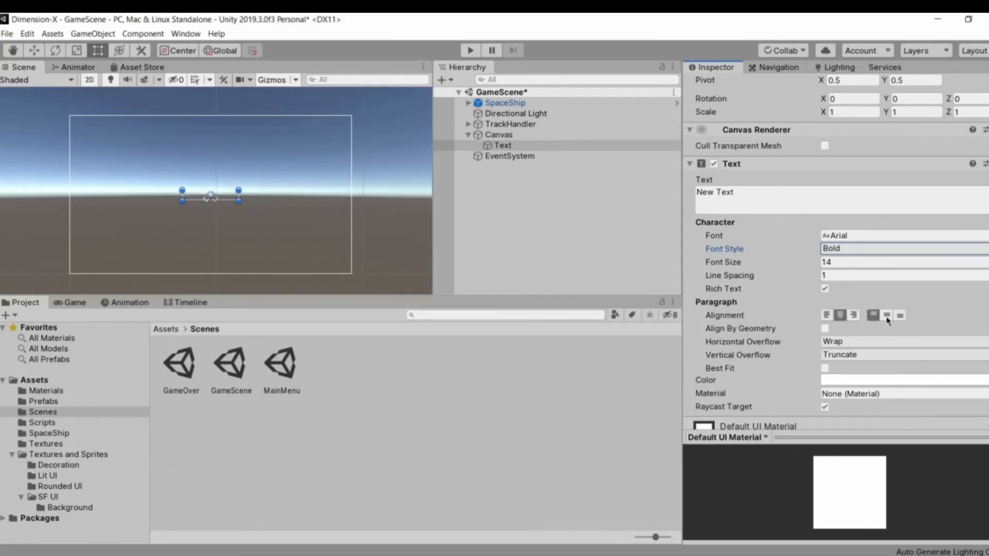
Set the Text's font size to 25, show the Game view, and replace its content with 25
scroll(249, 239, "up", 15)
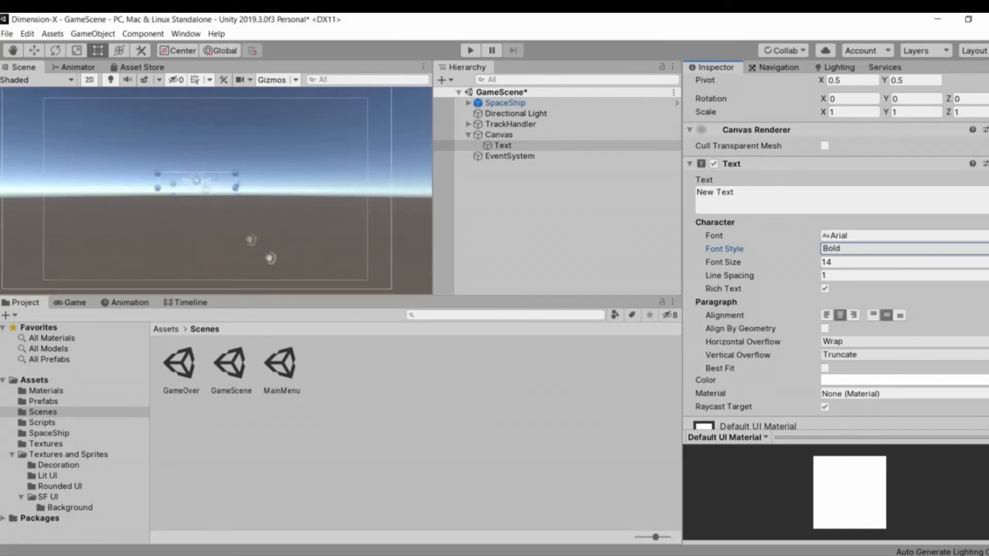
middle_click_drag(250, 239, 315, 294)
left_click(829, 261)
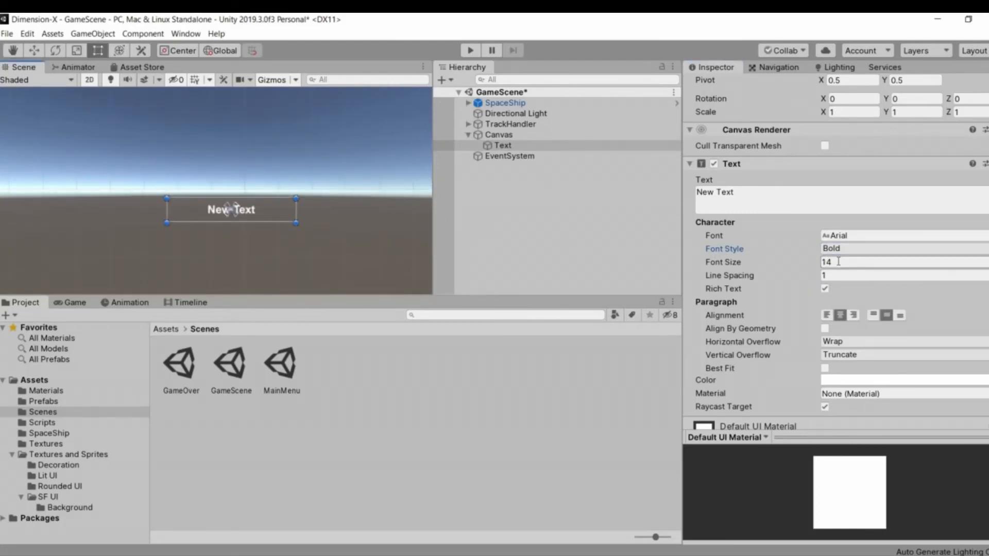
type("25")
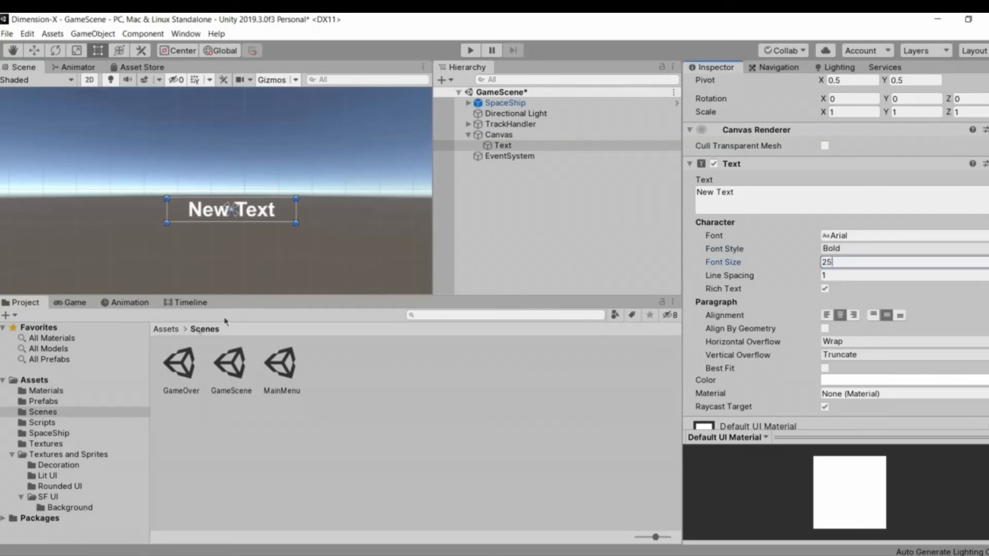
left_click(75, 303)
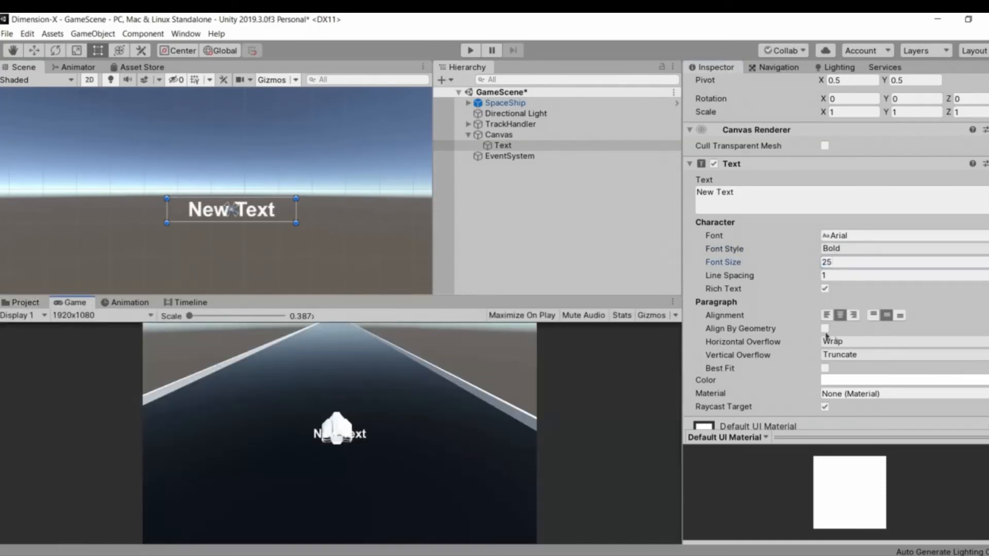
left_click(768, 194)
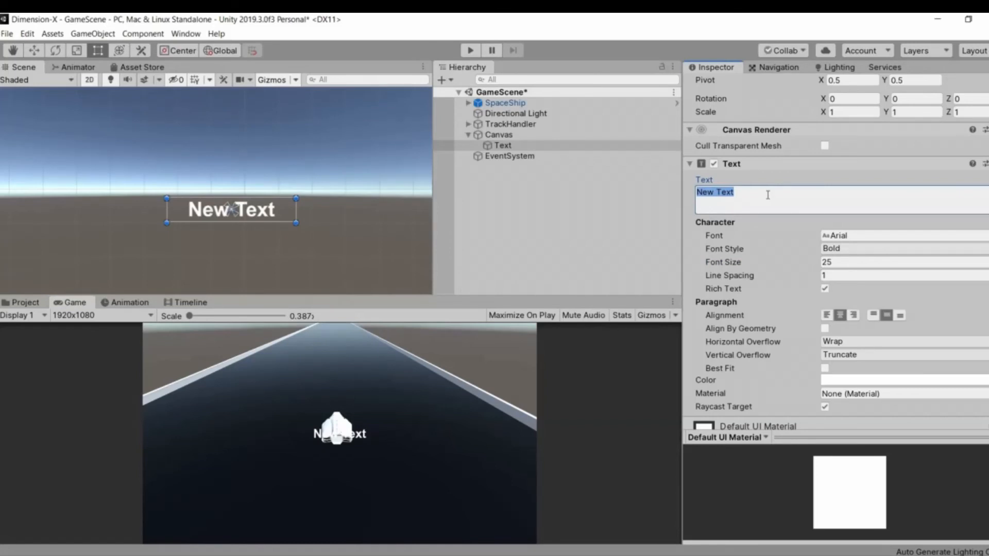
type("25")
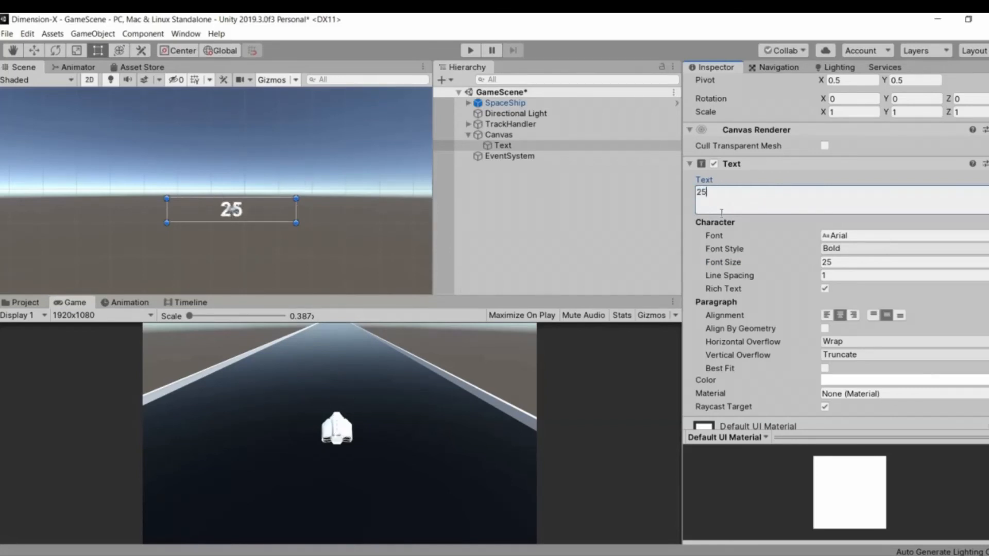
Anchor the Text to the top right of the Canvas, setting its pivot and position to that corner as well
scroll(733, 166, "up", 3)
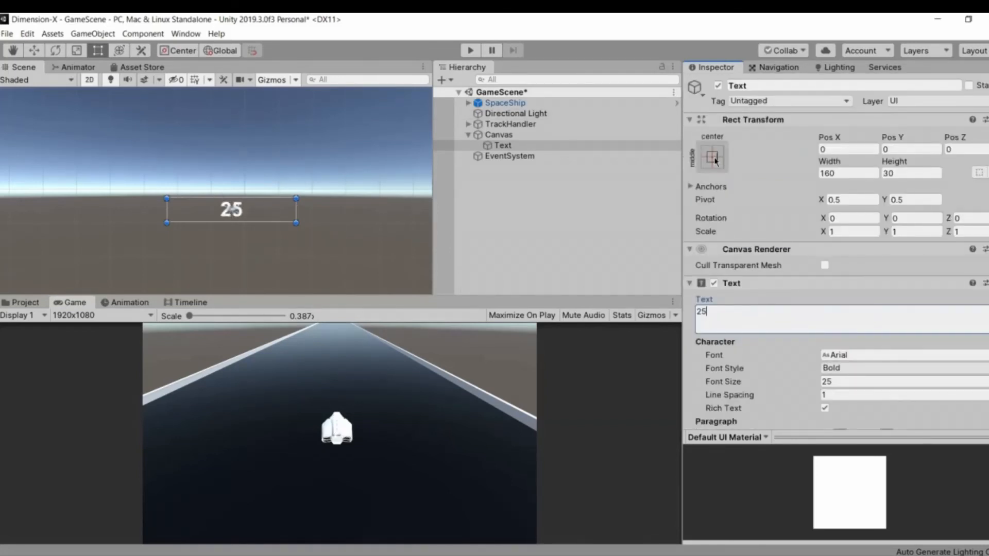
left_click(713, 157)
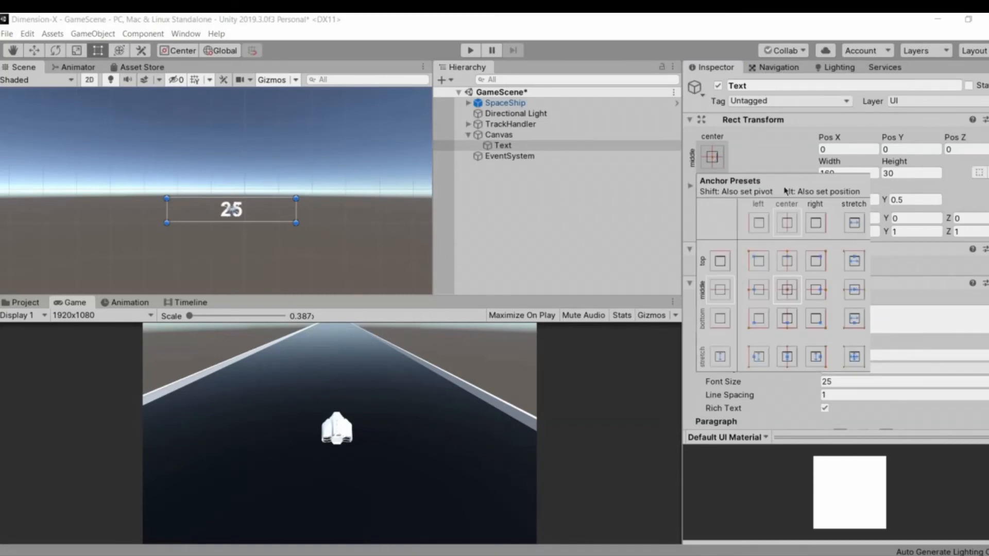
key("alt")
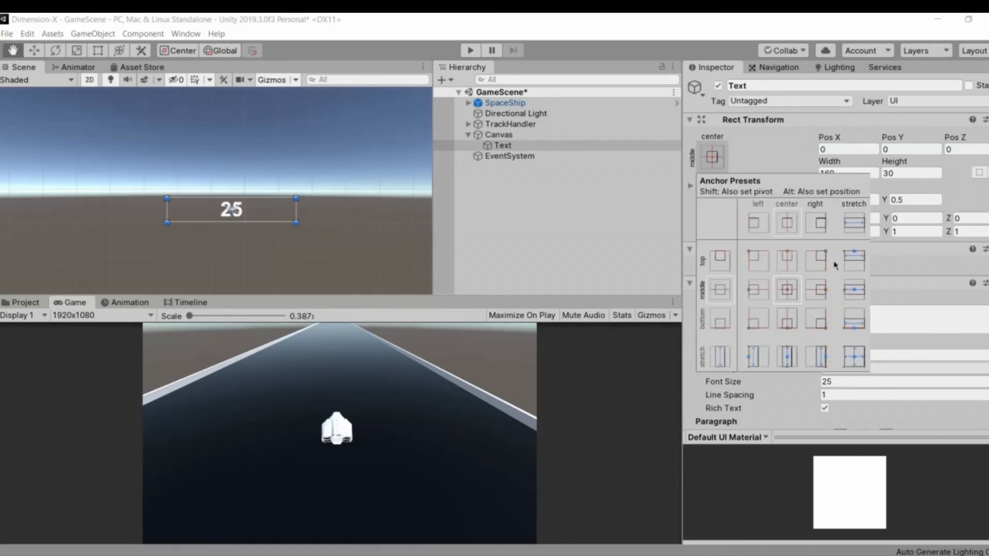
left_click(816, 260, "alt+shift")
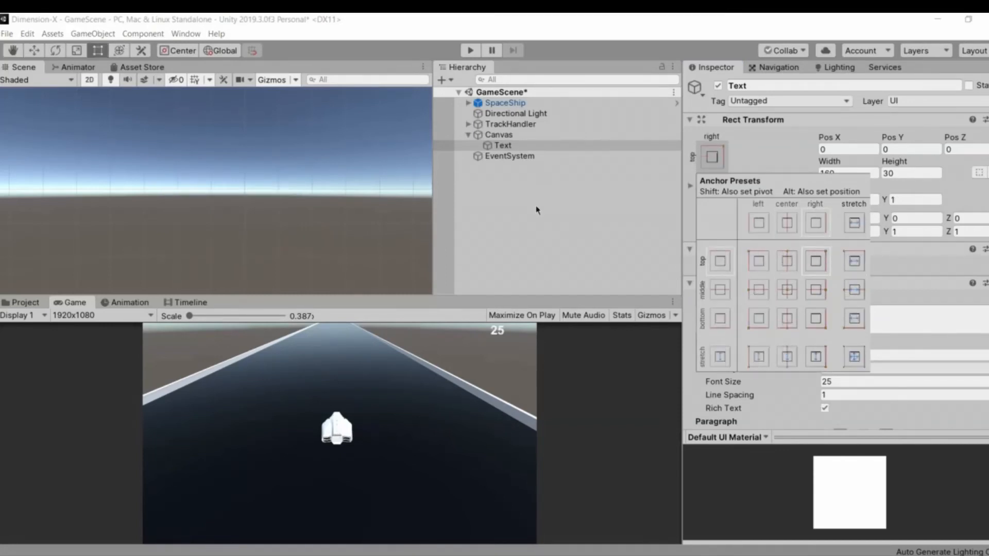
Save GameScene and add a second UI Text under the Canvas that reads HighScore:
left_click(536, 210)
key("ctrl+s")
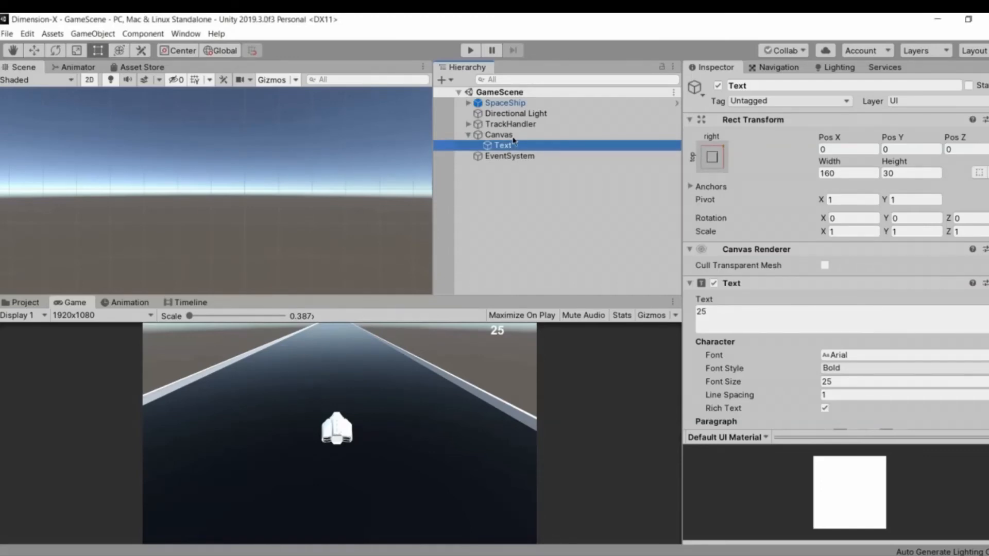
left_click(513, 168)
left_click(514, 146)
left_click(519, 186)
left_click(516, 136)
right_click(516, 135)
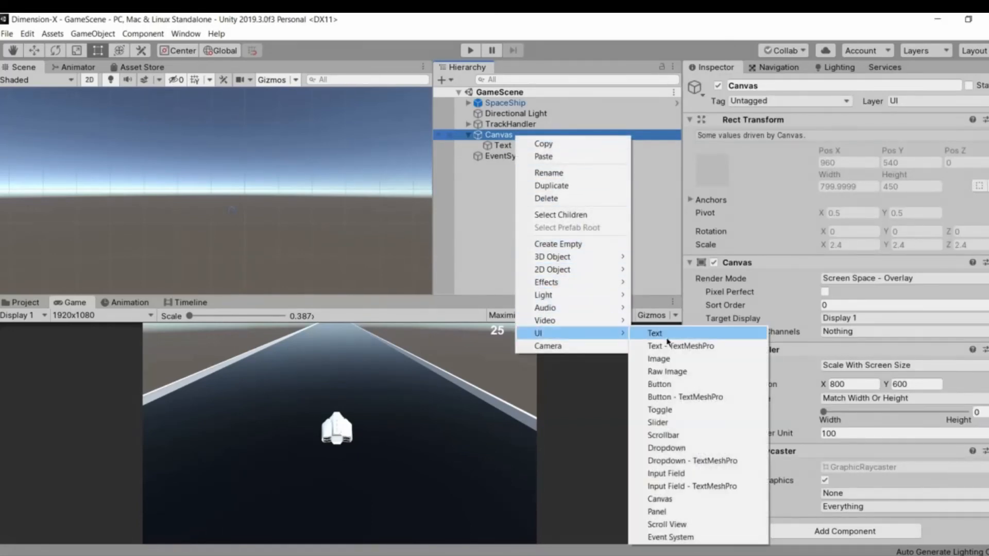
left_click(650, 331)
left_click(809, 322)
type("HighScore:")
Make the HighScore: text white (FFFFFF) and center it vertically in its box
scroll(876, 263, "down", 6)
left_click(876, 261)
left_click_drag(755, 204, 731, 178)
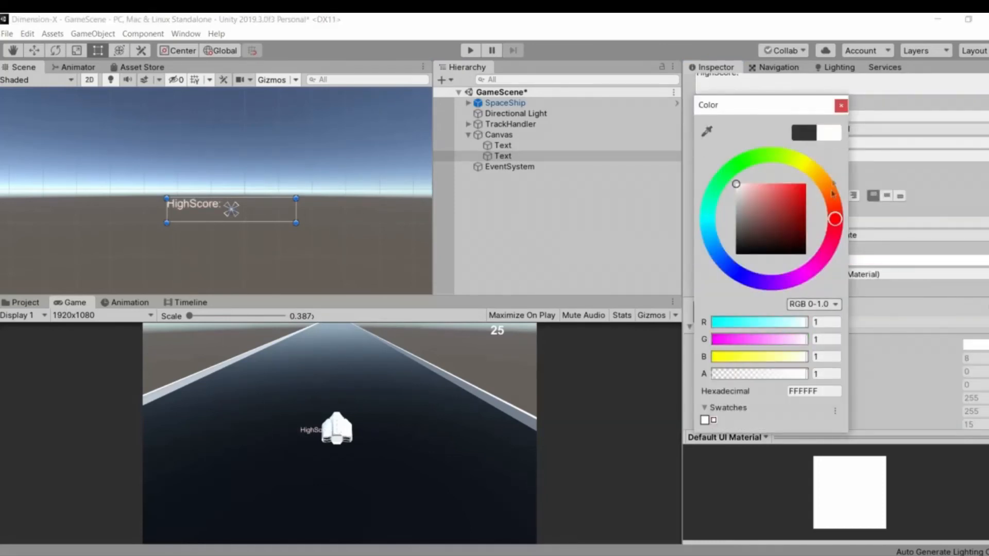
left_click(840, 105)
left_click(886, 196)
Set the HighScore: text's font size to 25 and its style to Bold, and save the scene
scroll(825, 390, "up", 5)
double_click(840, 382)
type("25")
left_click(846, 369)
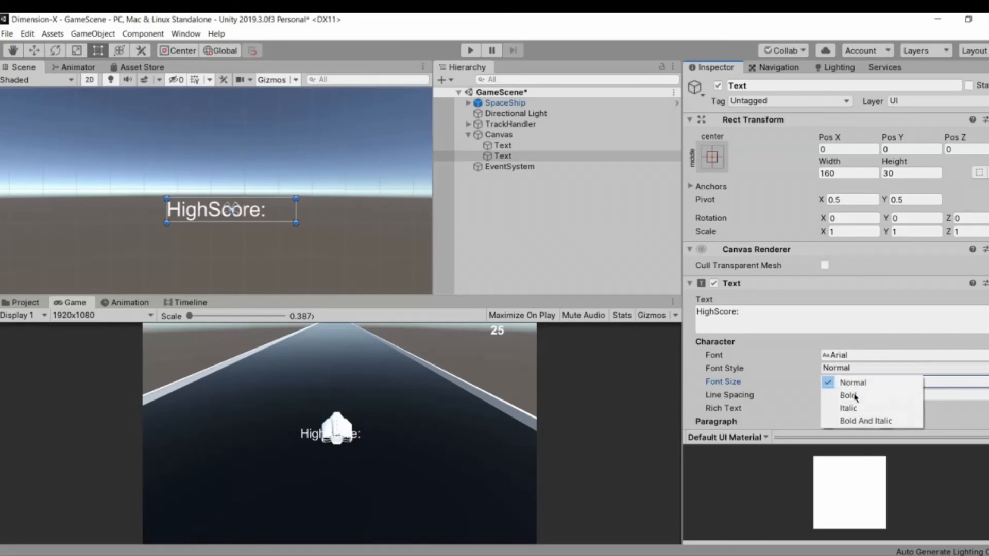
left_click(850, 395)
left_click(588, 194)
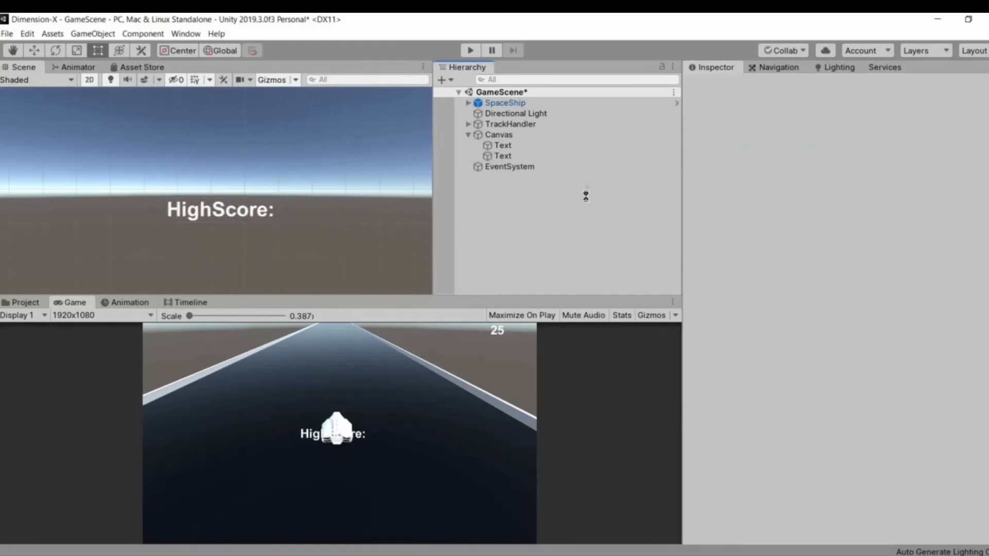
key("ctrl+s")
Anchor the HighScore: text to the top right of the Canvas, setting its pivot and position to that corner as well
left_click(502, 146)
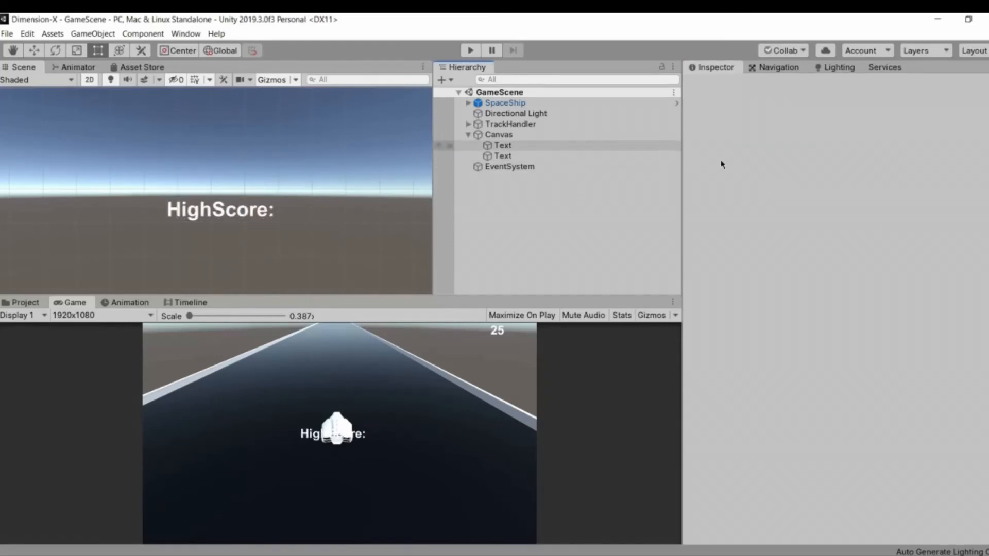
left_click(712, 156)
left_click(820, 259, "alt+shift")
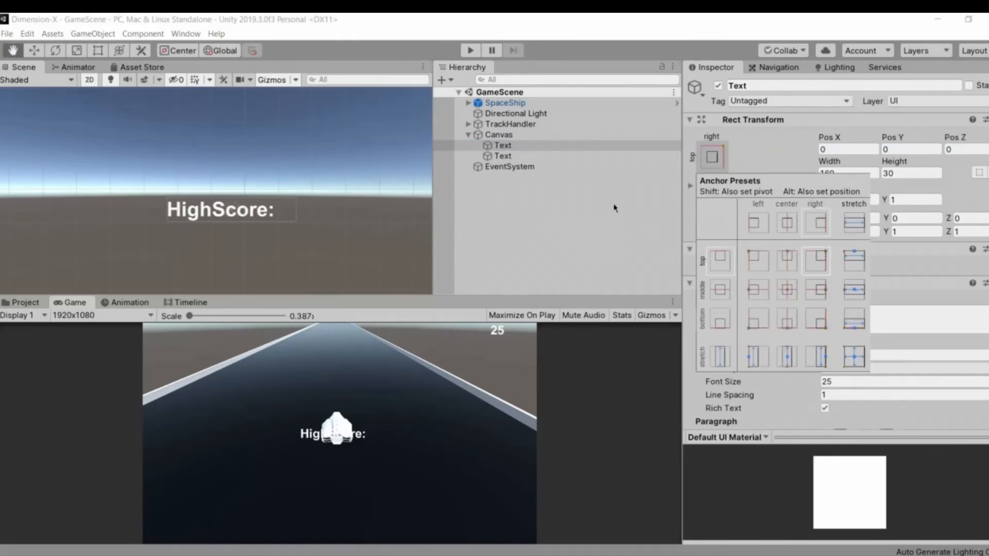
left_click(548, 157)
left_click(711, 157)
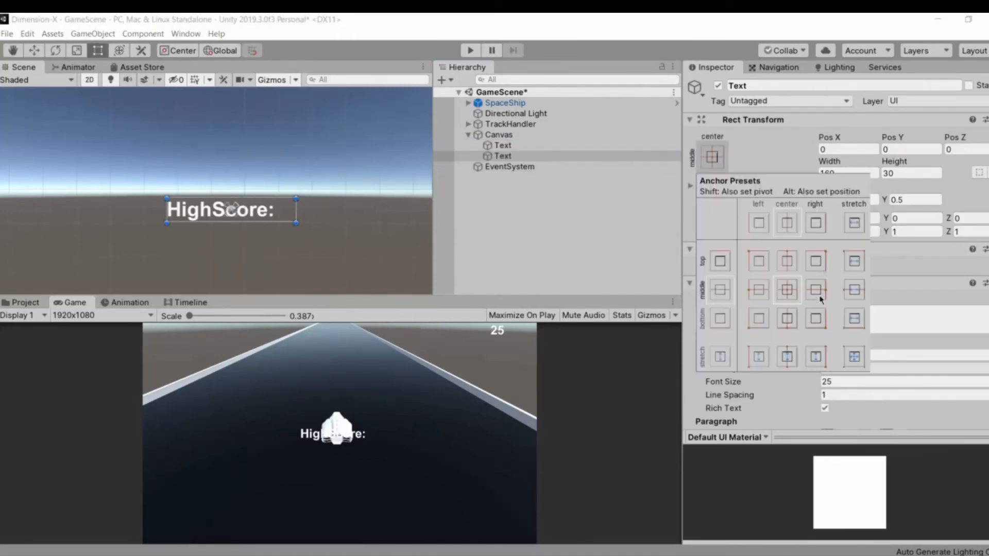
left_click(820, 259, "alt+shift")
Rename the number text object under the Canvas as ScoreTxt
left_click(503, 145)
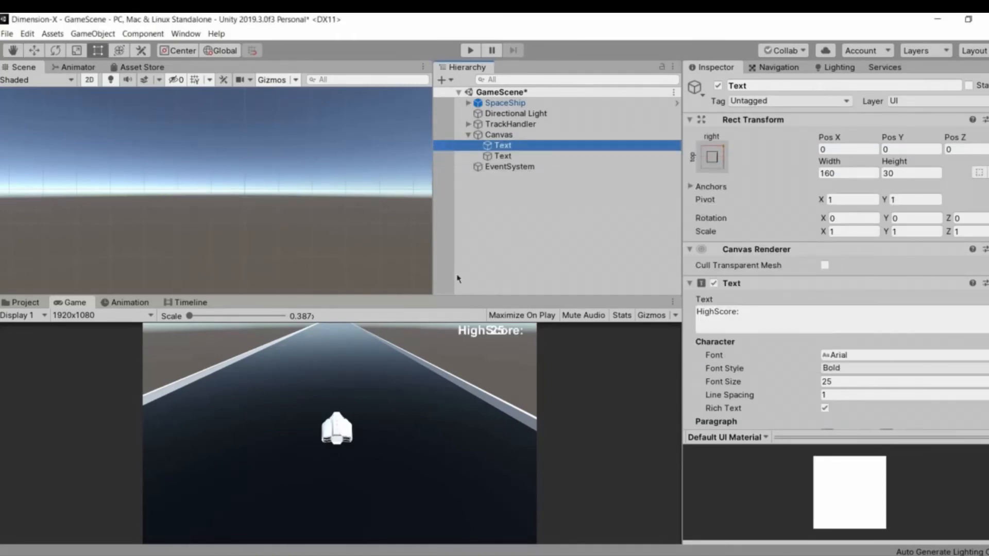
scroll(228, 204, "down", 4)
middle_click_drag(229, 204, 157, 221)
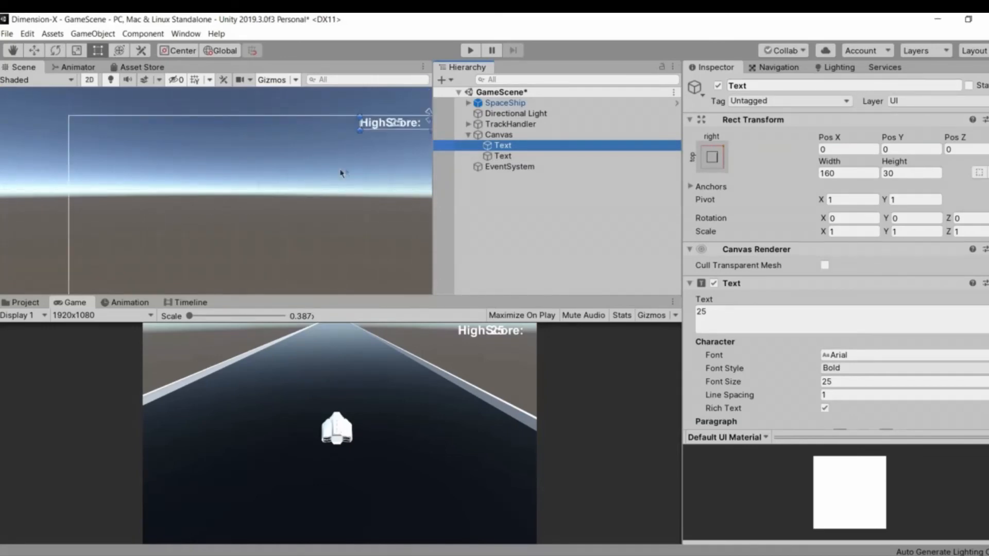
scroll(345, 174, "up", 5)
middle_click_drag(354, 192, 353, 209)
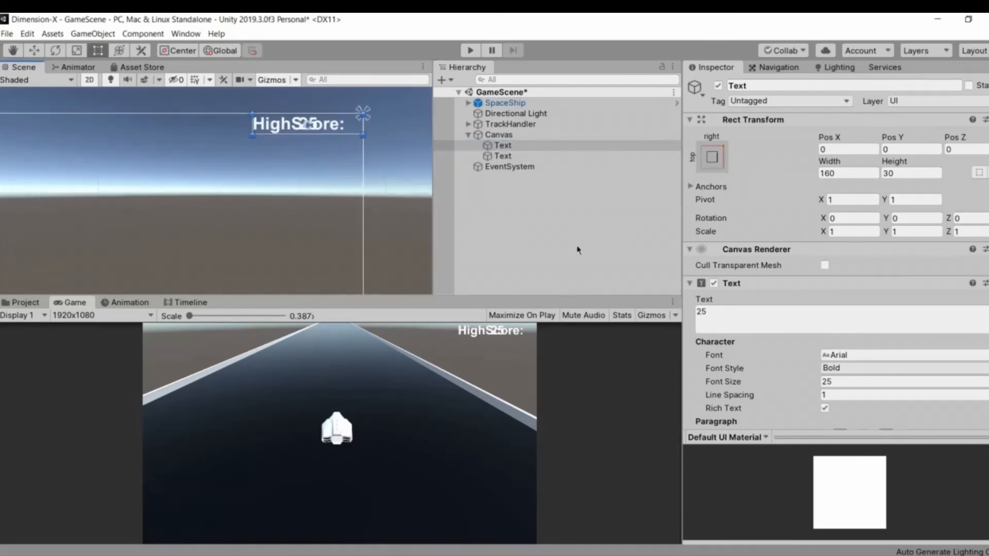
left_click(768, 86)
type("Score")
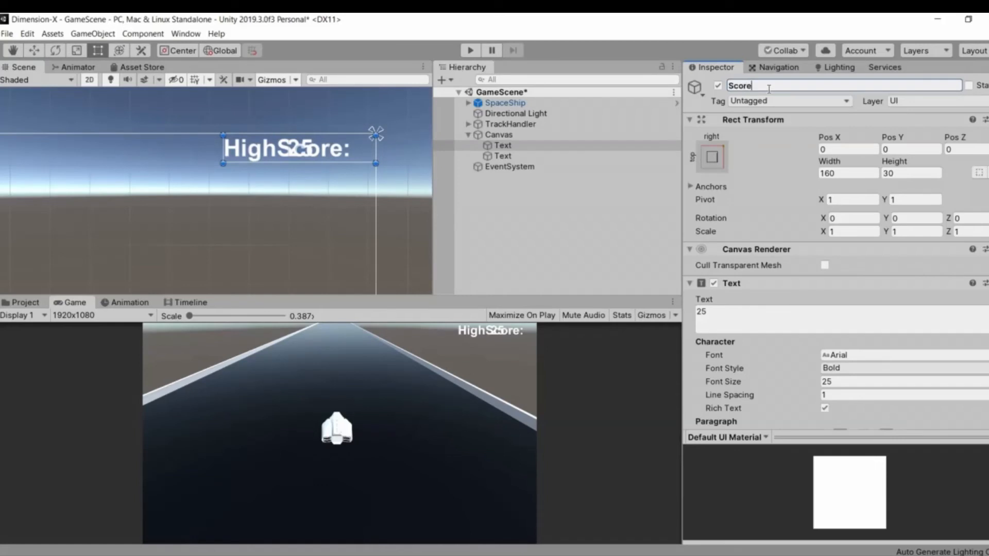
type("Txt")
key("Return")
Rename the HighScore: text object as TitleTxt and order it above ScoreTxt under the Canvas
left_click(572, 156)
left_click(755, 87)
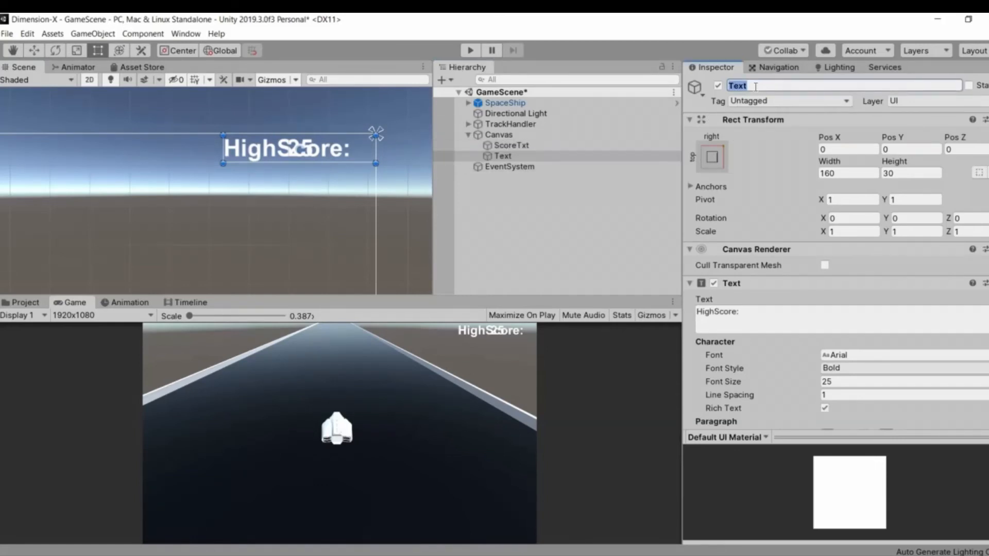
type("TitleTxt")
key("Return")
left_click(535, 155)
left_click_drag(546, 146, 543, 159)
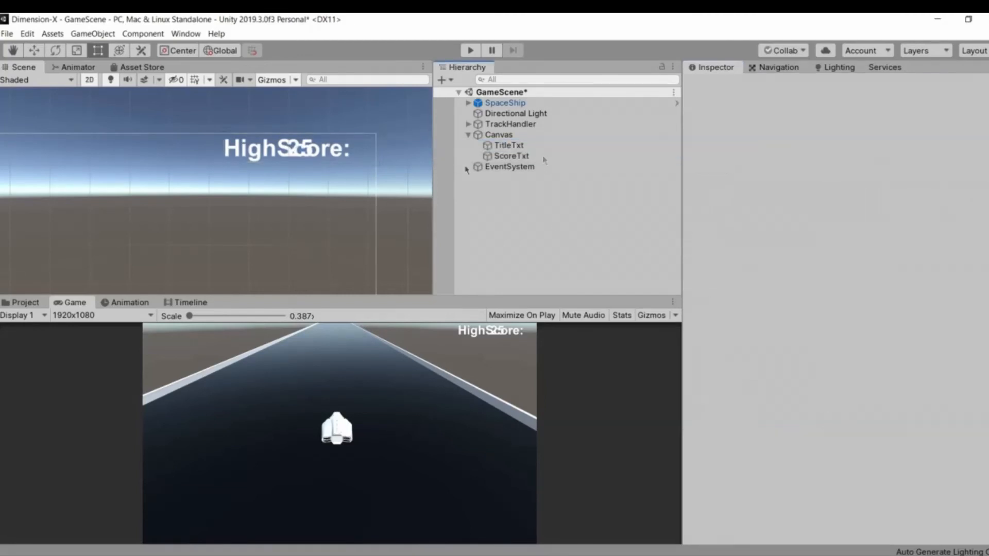
Move ScoreTxt directly beneath the HighScore: title, to about X -2.8 and Y -30, and save the scene
mouse_move(300, 175)
left_mouse_down()
mouse_move(299, 166)
mouse_move(298, 182)
left_mouse_up()
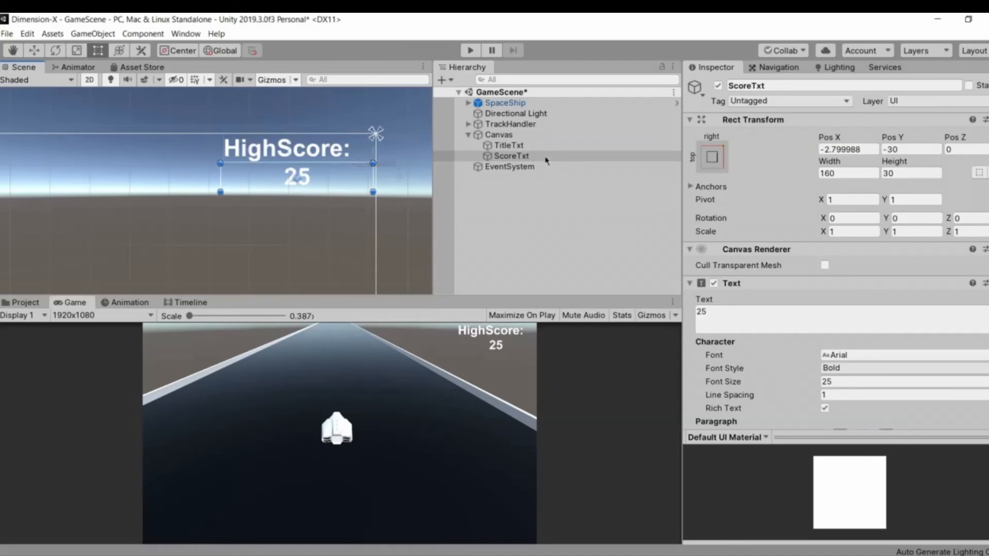
left_click(531, 227)
key("ctrl+s")
scroll(208, 174, "down", 5)
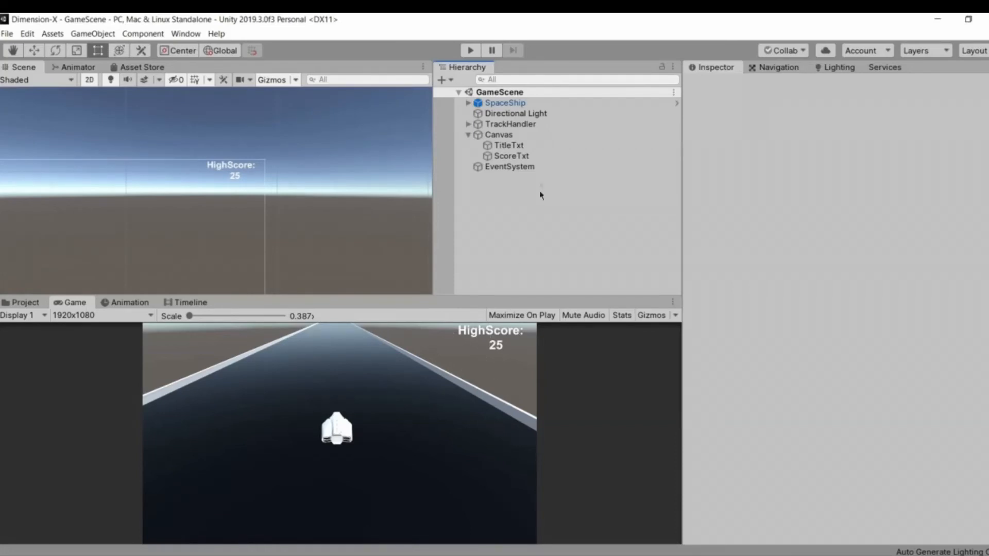
Replace the content of ScoreTxt with 0
left_click(550, 157)
left_click(842, 317)
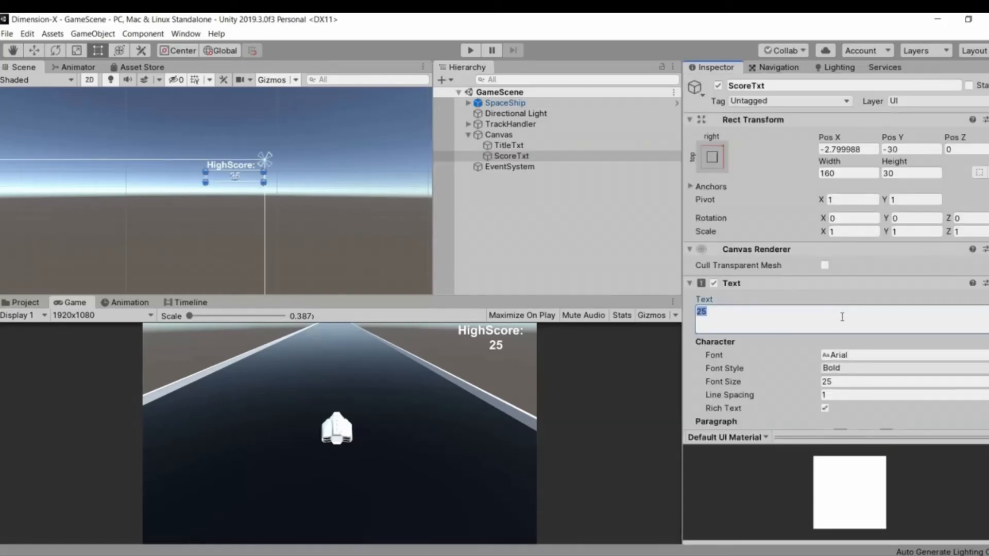
type("0")
left_click(568, 213)
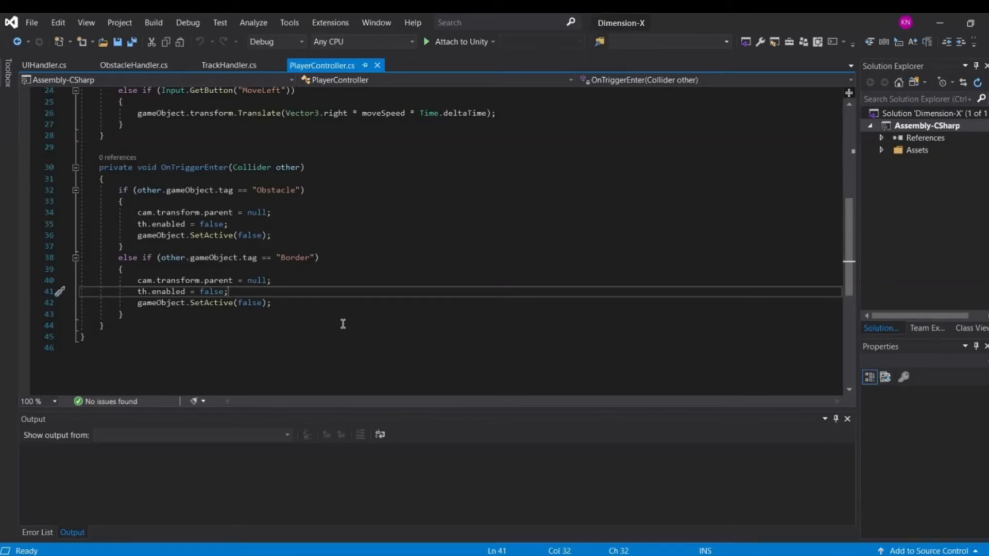
Switch to Visual Studio, declare "private int Score = 0;" below distanceOfDeletion in TrackHandler.cs, and save the script
scroll(343, 324, "up", 8)
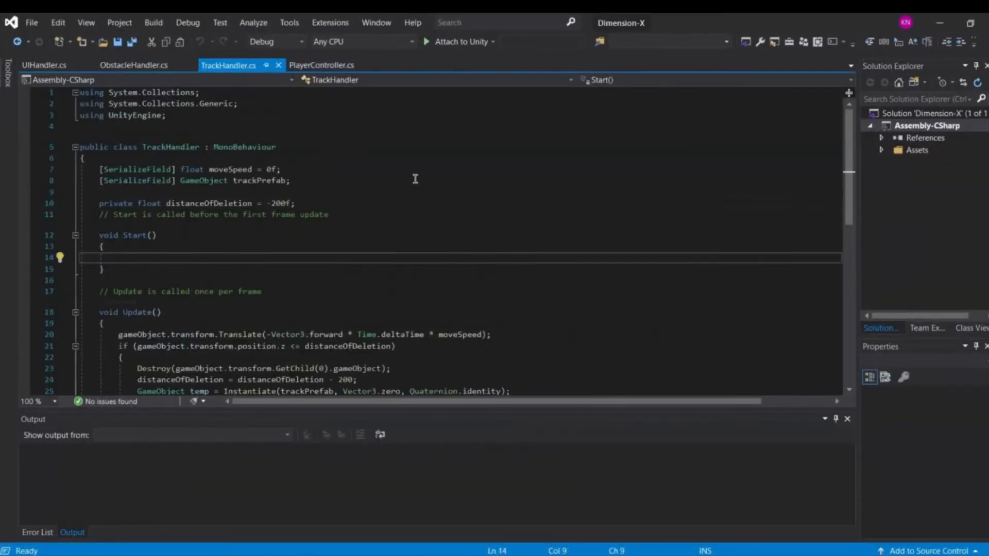
left_click(415, 179)
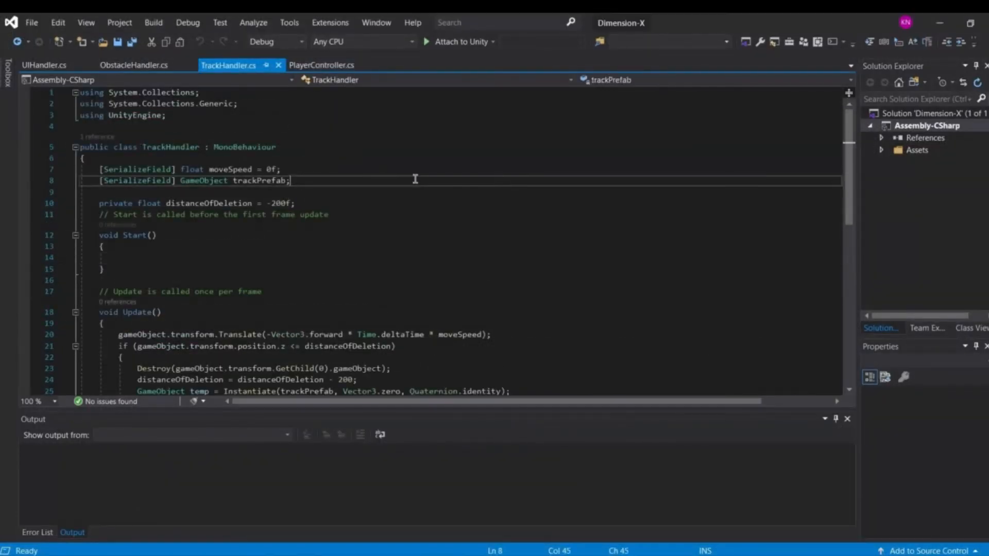
key("Right")
key("Right")
key("Left")
key("Left")
key("Down")
key("Down")
key("Right")
key("Right")
key("Left")
key("Return")
type("private ")
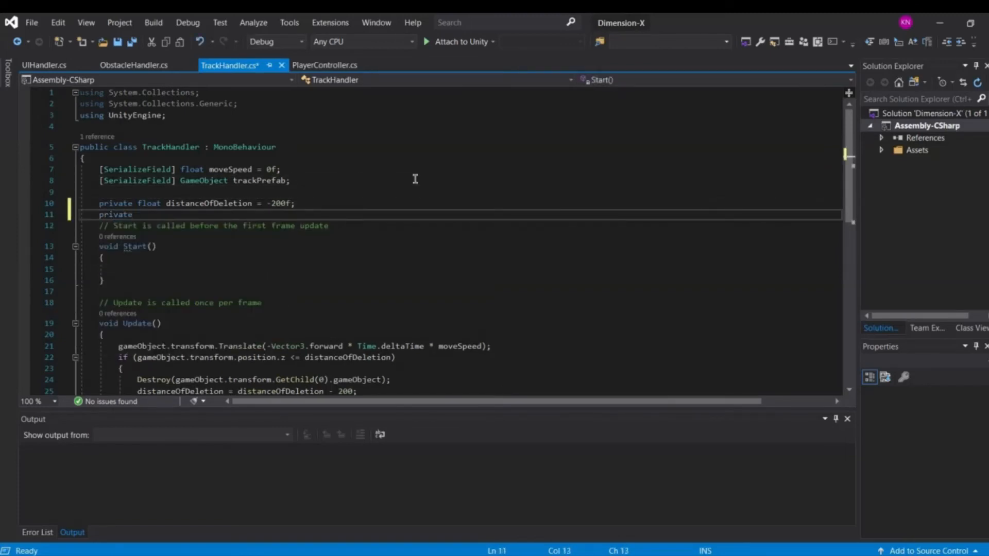
type("int Score = 0;")
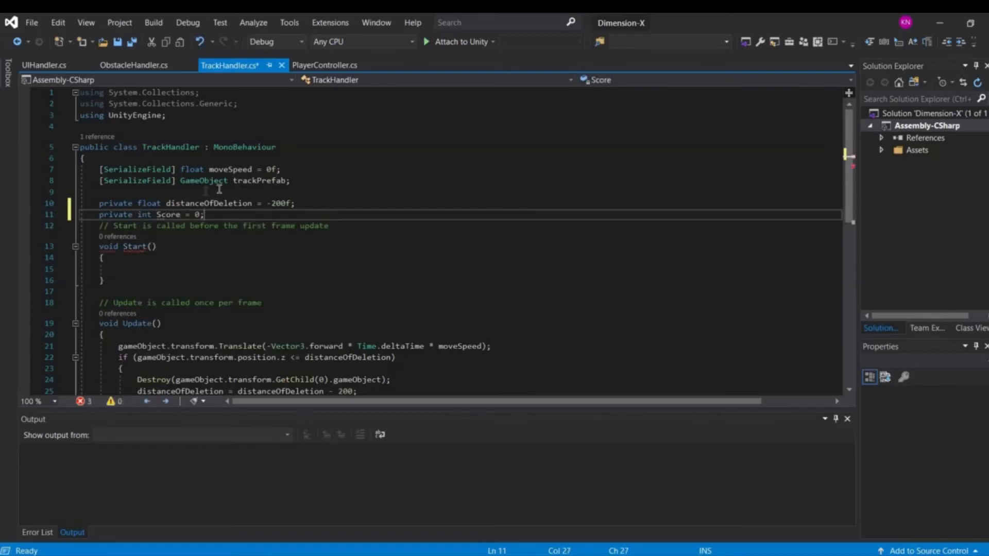
key("ctrl+s")
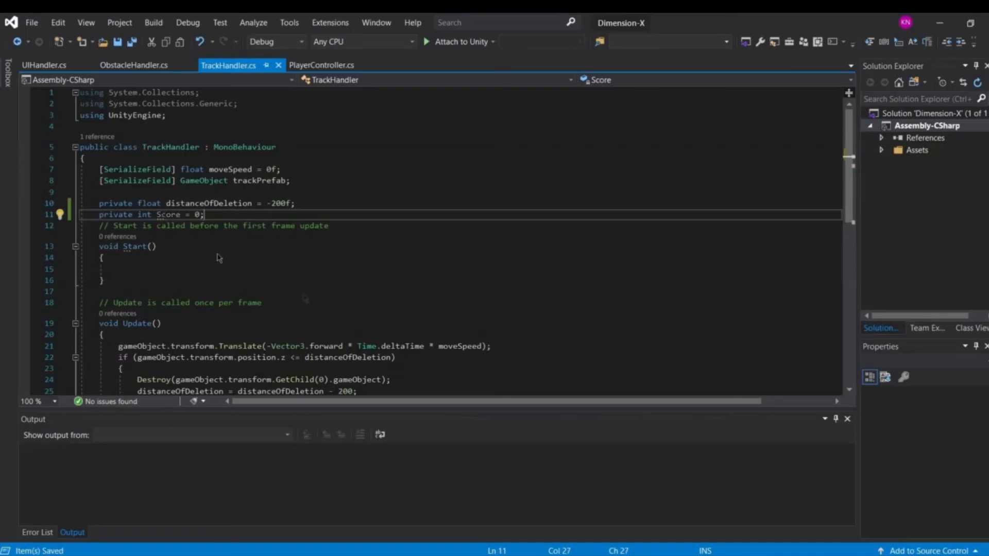
Rename the new integer variable to lowercase score
left_click(161, 215)
key("BackSpace")
type("s")
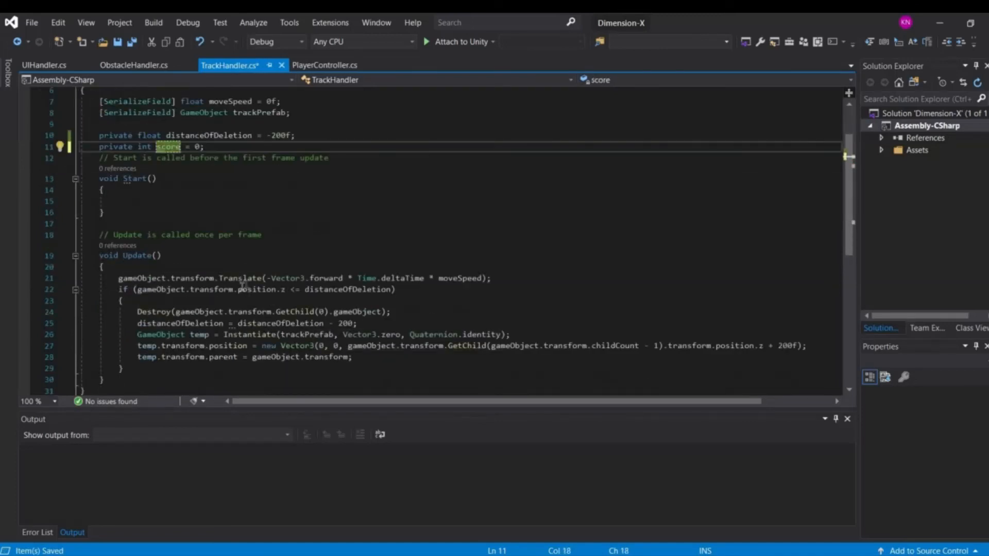
Add "score += 5;" directly after the Destroy call in TrackHandler's Update method and save the script
scroll(253, 278, "down", 3)
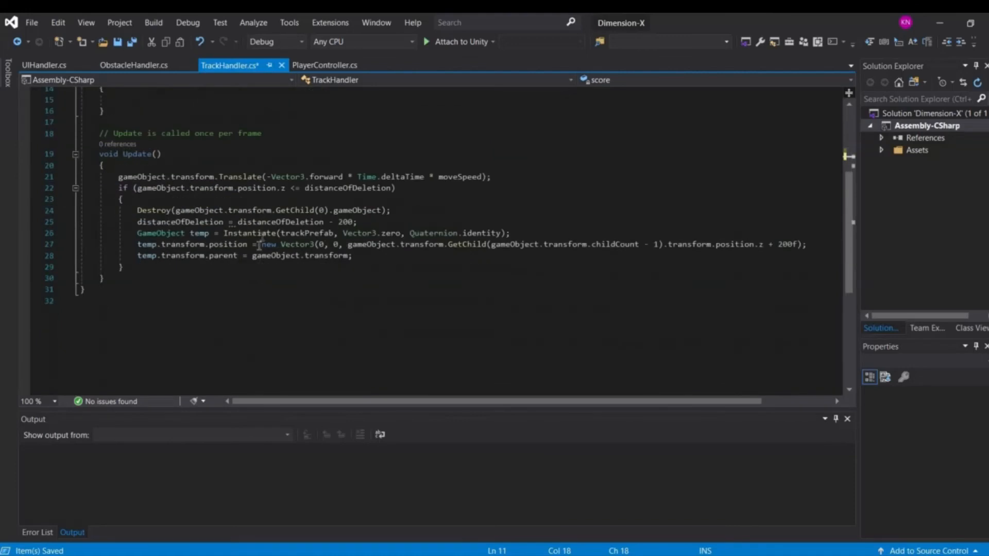
left_click(394, 212)
scroll(397, 301, "up", 4)
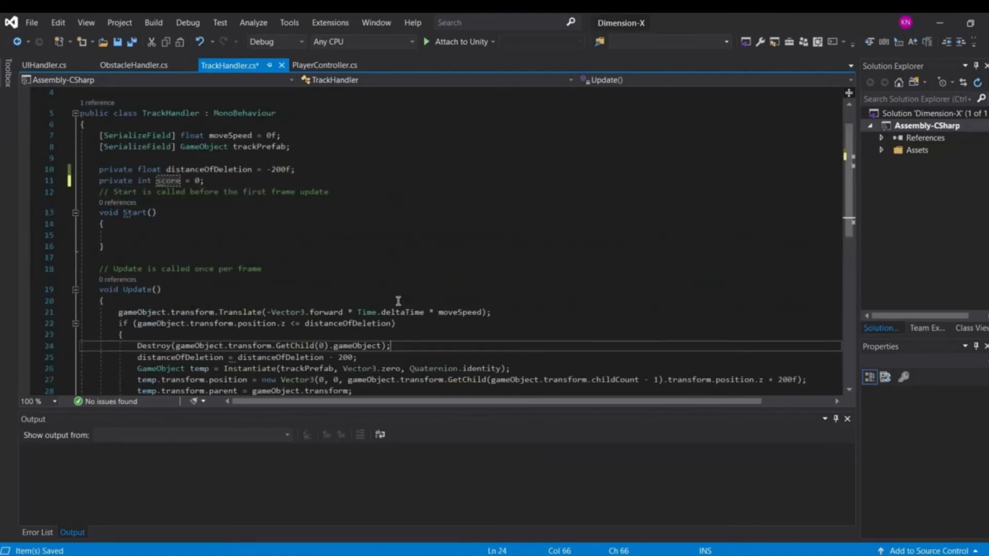
key("Return")
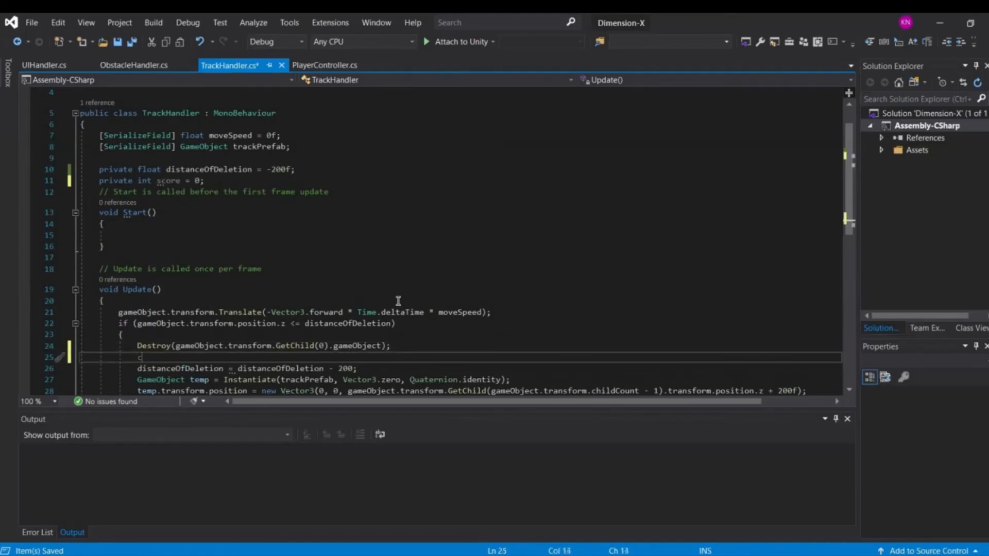
type("core")
key("BackSpace")
key("BackSpace")
key("BackSpace")
key("BackSpace")
type("score++")
type("5;")
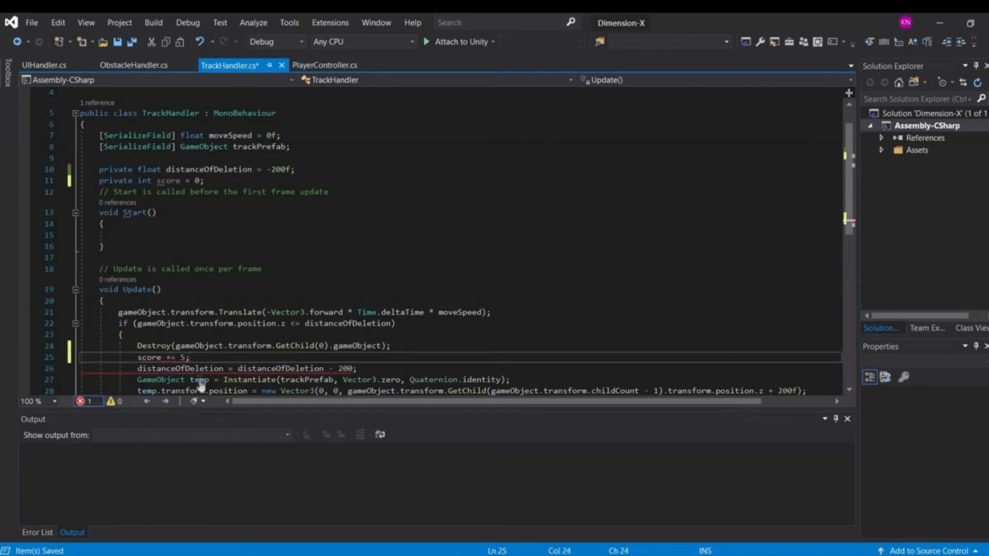
key("ctrl+s")
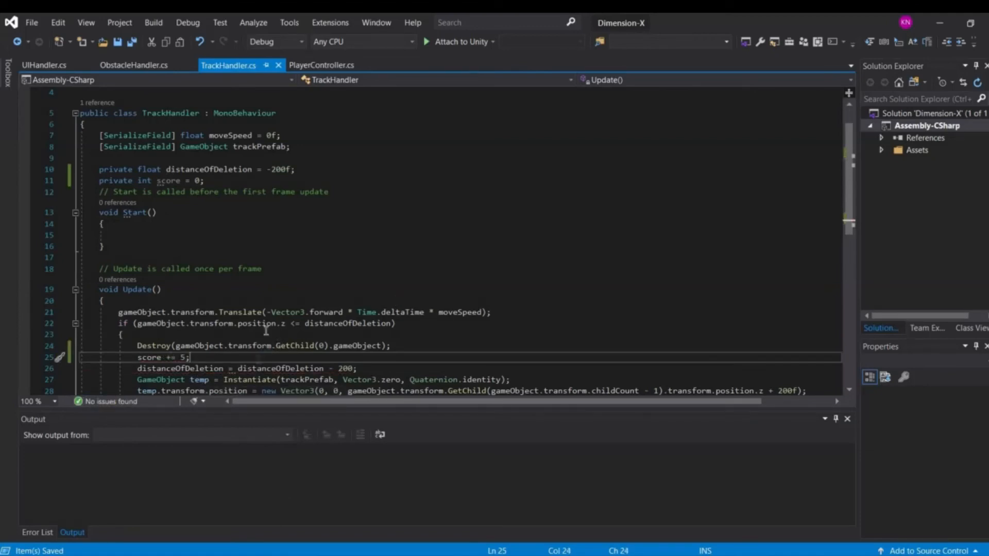
Add the directive "using UnityEngine.UI;" below the UnityEngine import in TrackHandler.cs
scroll(266, 330, "up", 1)
left_click(307, 183)
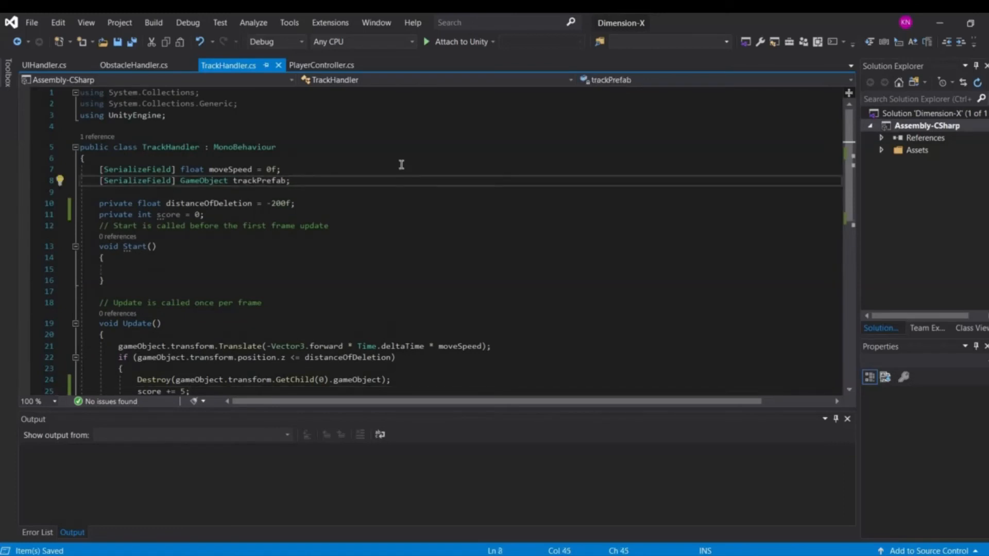
key("Up")
key("Up")
key("Up")
key("Up")
key("Up")
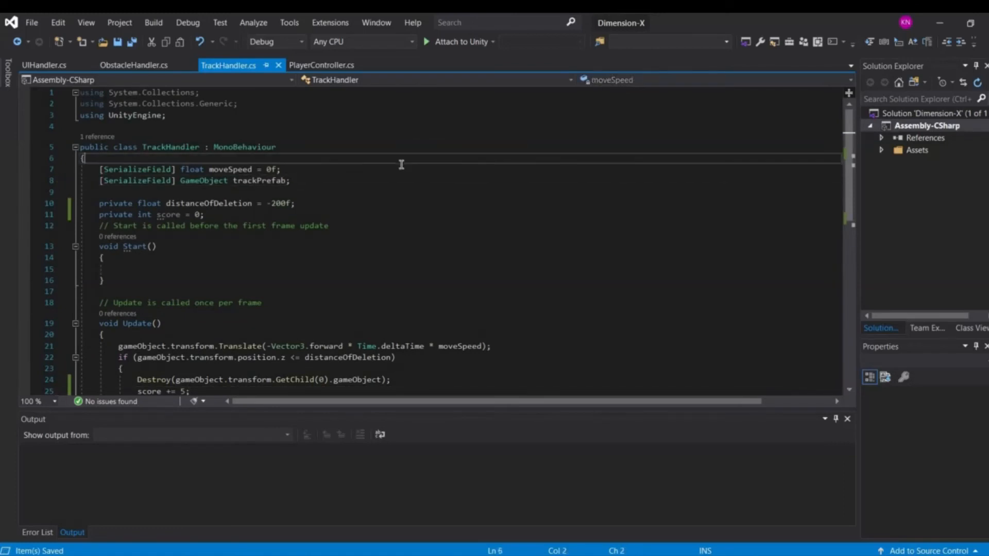
key("Return")
type("using Unity")
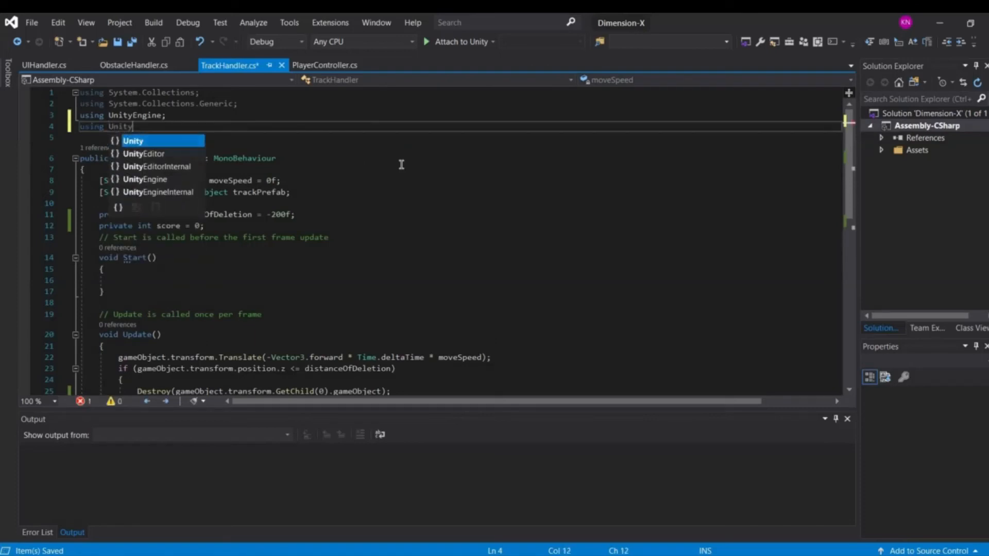
type("Engine.UI;")
Declare "[SerializeField] Text scoreTxt;" on a new line below the trackPrefab field in TrackHandler.cs
key("Down")
key("Down")
key("Down")
key("Down")
key("Down")
key("Down")
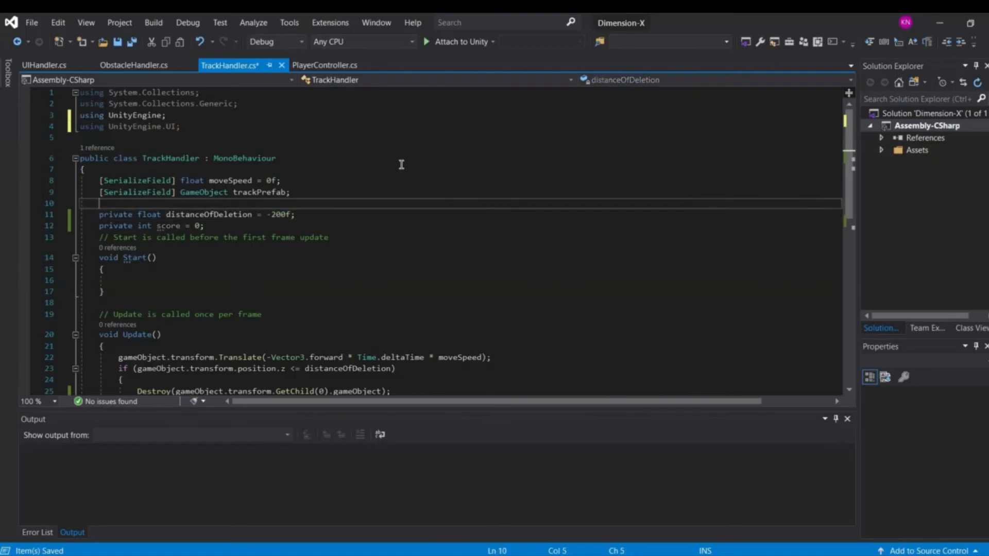
key("Up")
key("ctrl+Right")
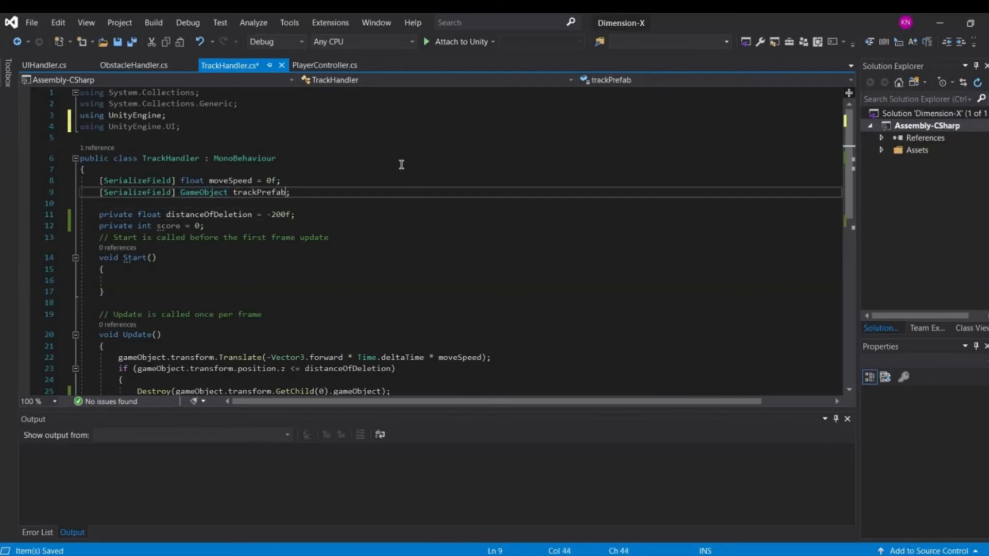
key("Return")
type("[SE")
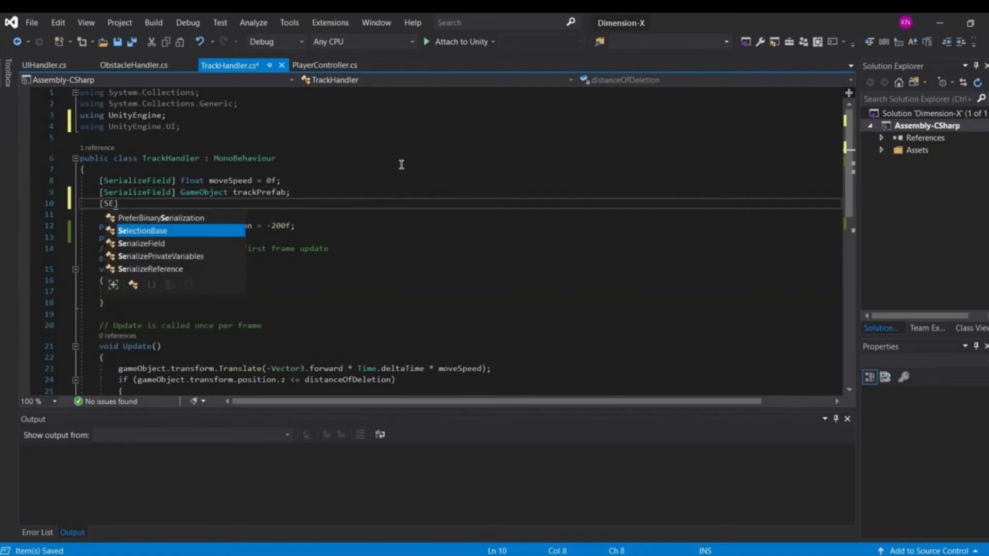
key("BackSpace")
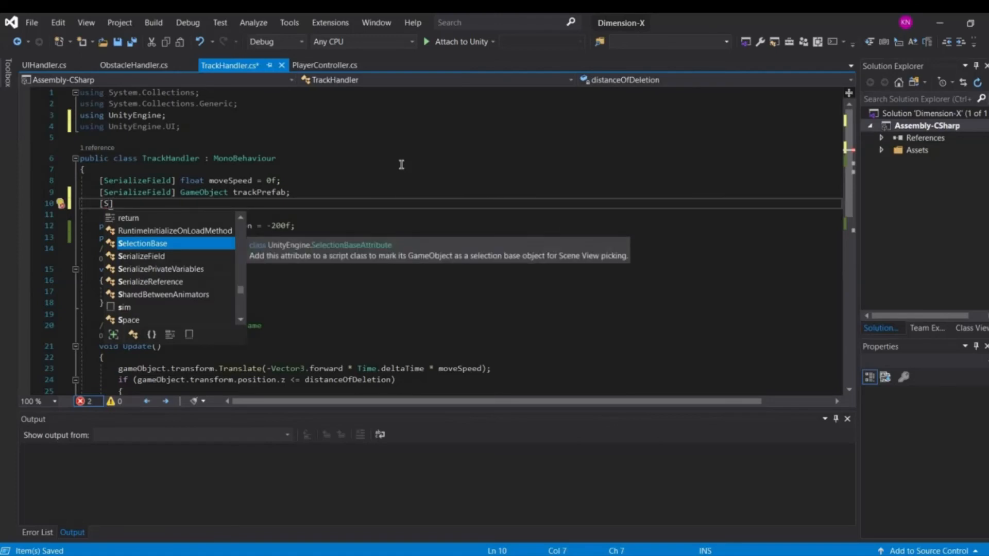
type("eri")
key("Tab")
type("] ")
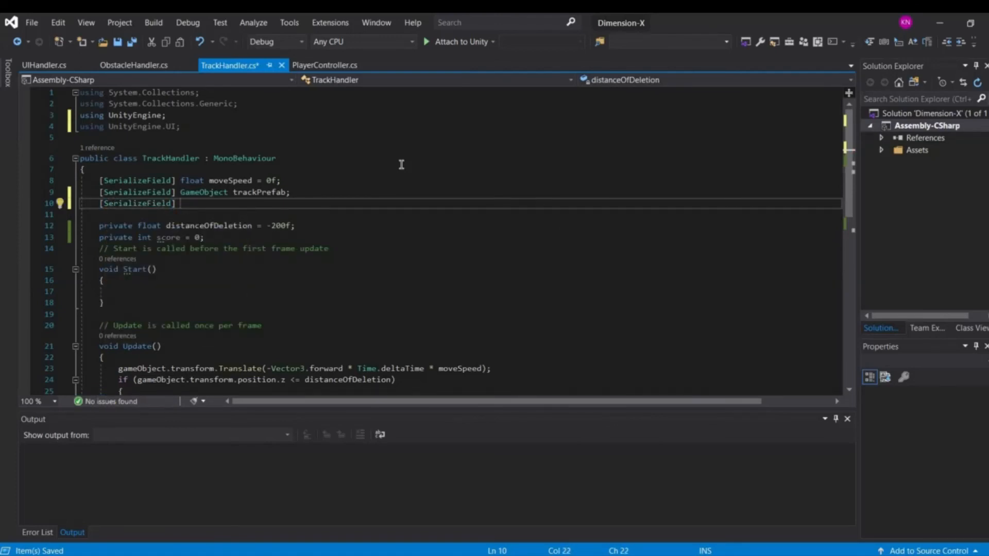
type("Text")
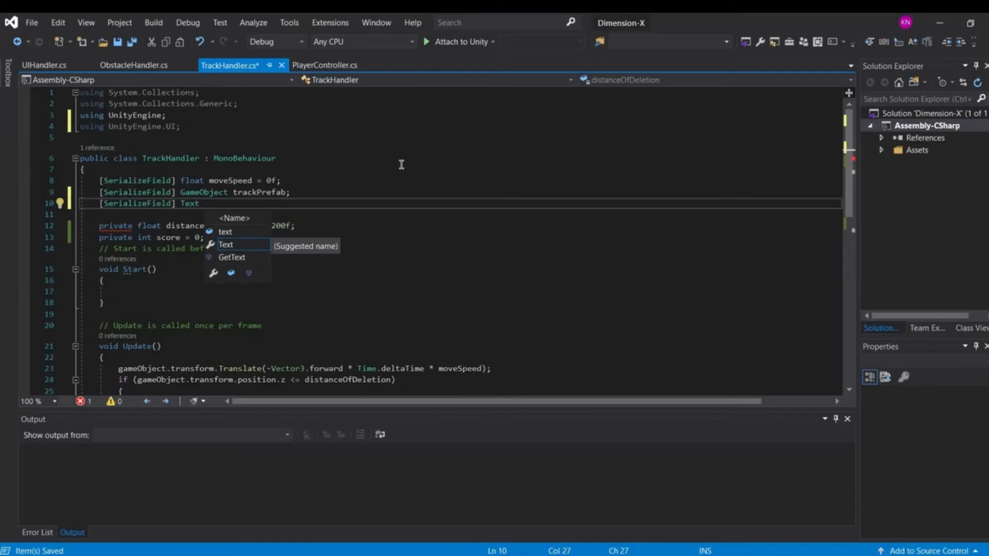
type(" scoreTxt;")
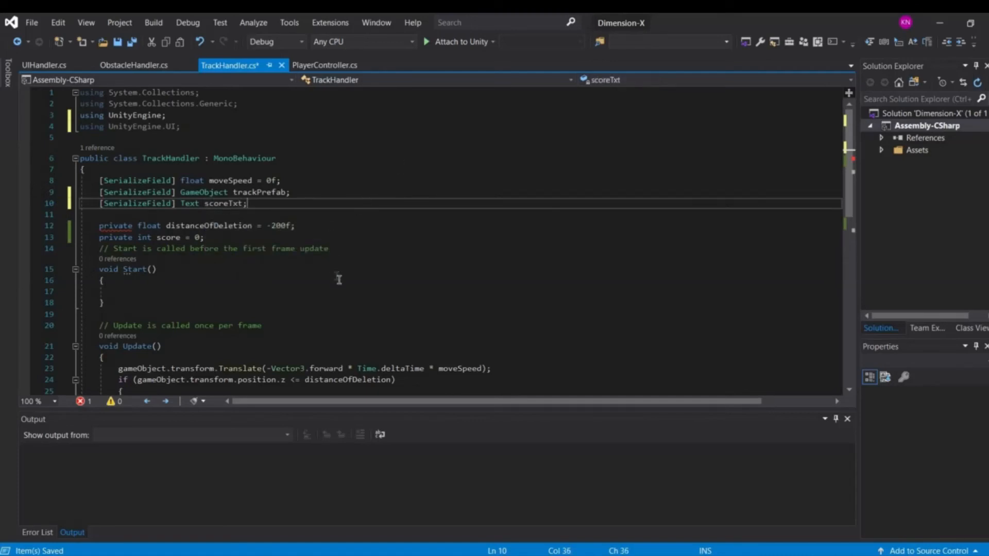
Add "scoreTxt.text = score.ToString();" as the first statement of TrackHandler's Update method and save the script
scroll(337, 276, "down", 4)
left_click(302, 275)
scroll(301, 294, "up", 3)
left_click(299, 315)
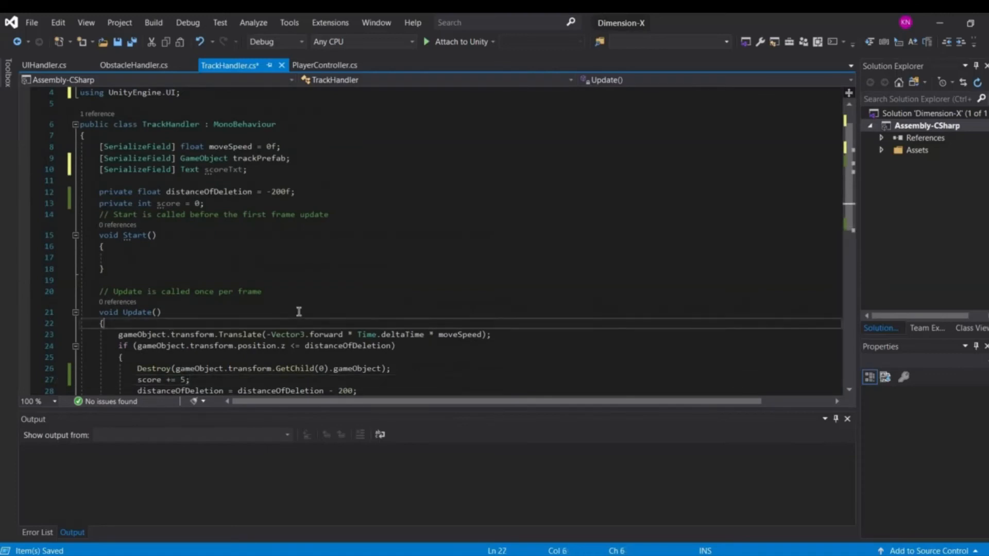
key("Return")
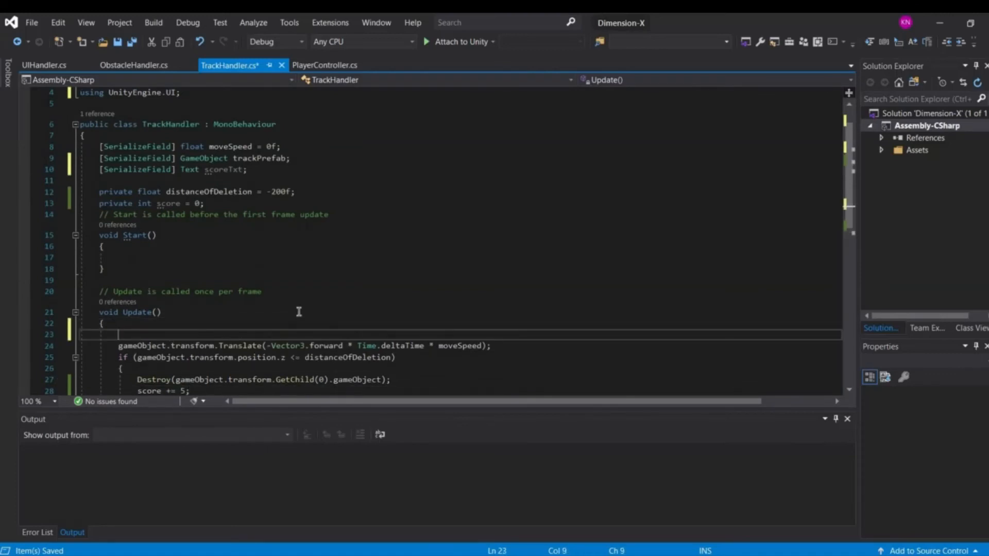
type("s")
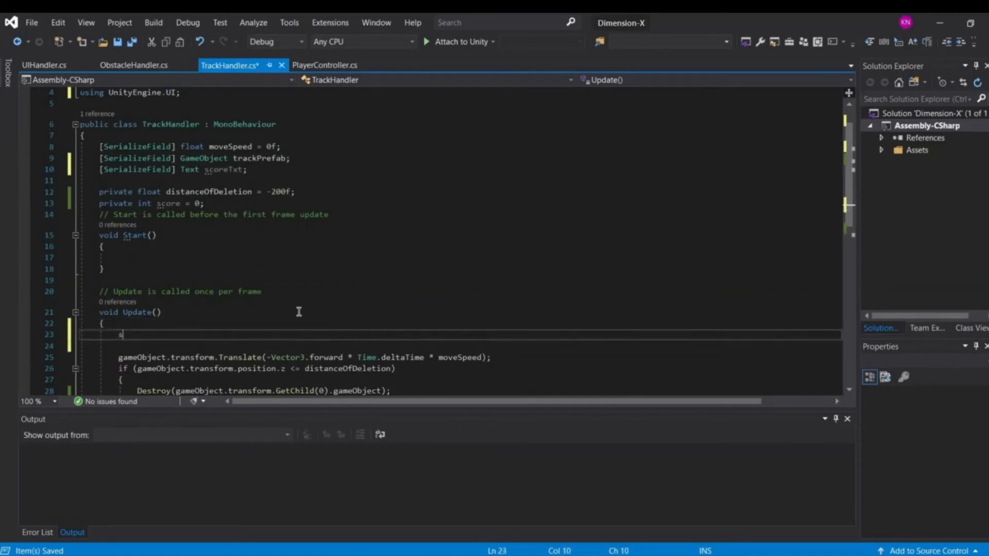
type("coreTxt.")
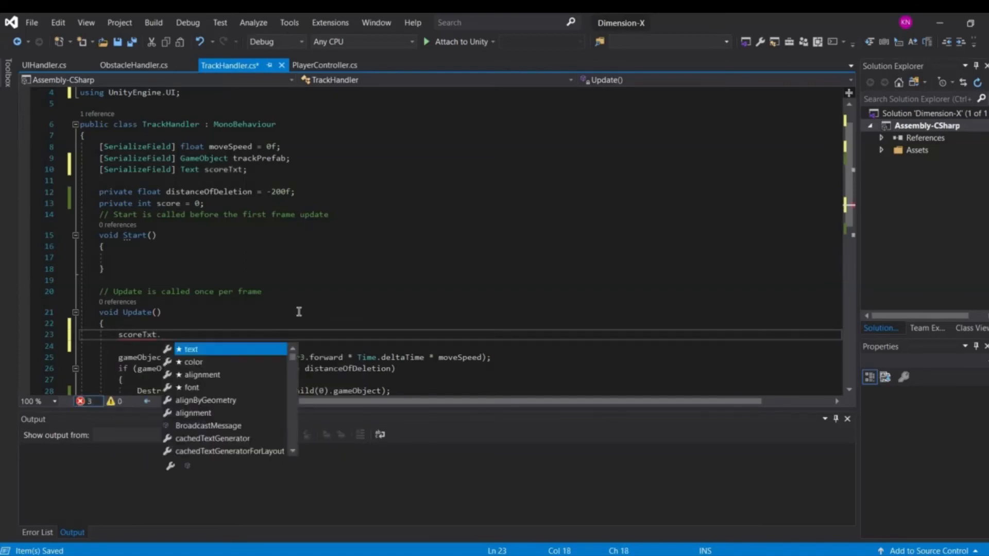
type("text==")
type("\"\"")
type("score.")
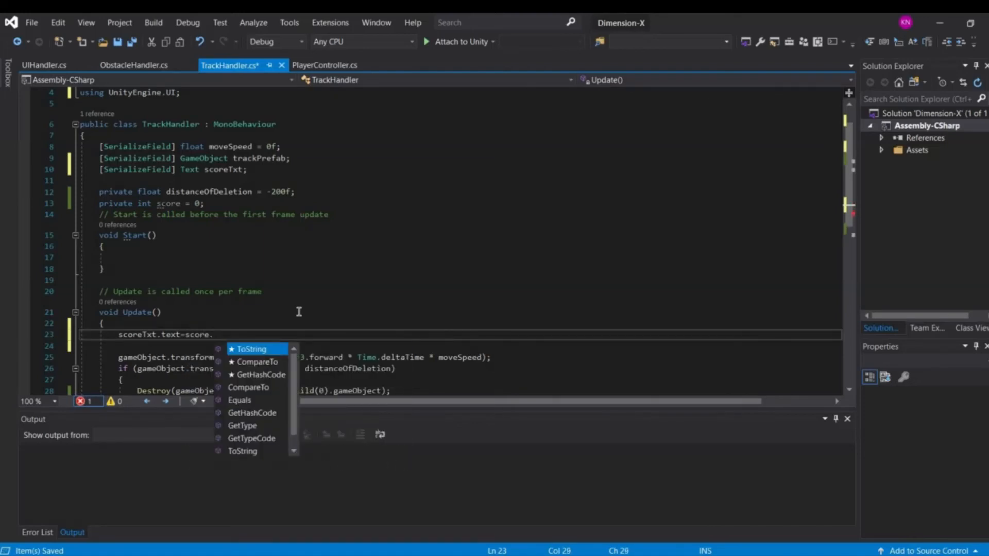
type("ToString();")
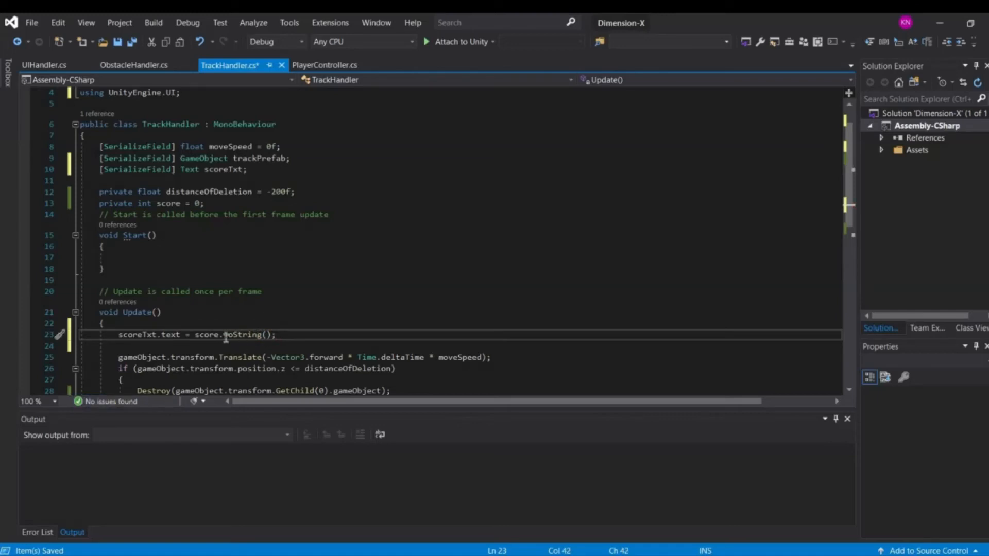
double_click(205, 334)
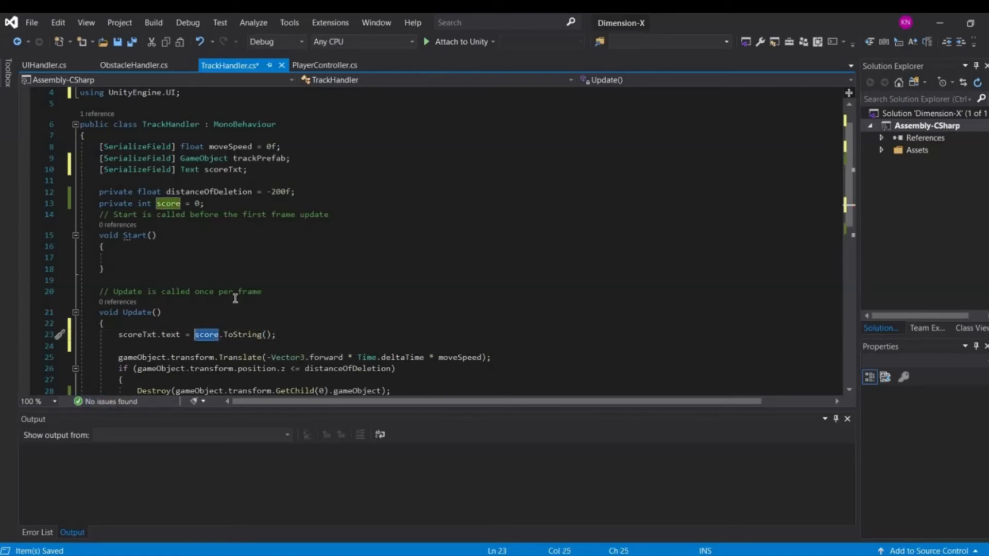
mouse_move(207, 341)
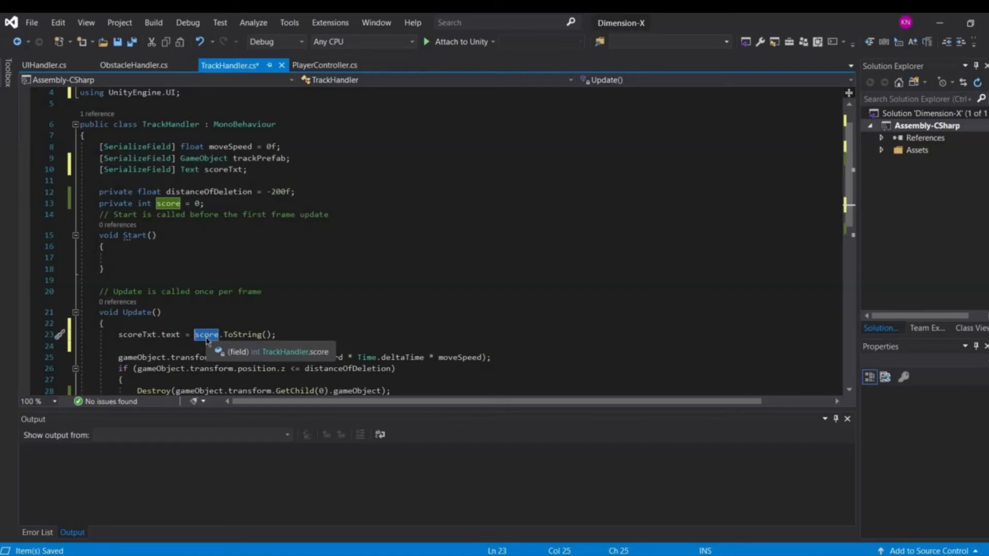
left_click(190, 323)
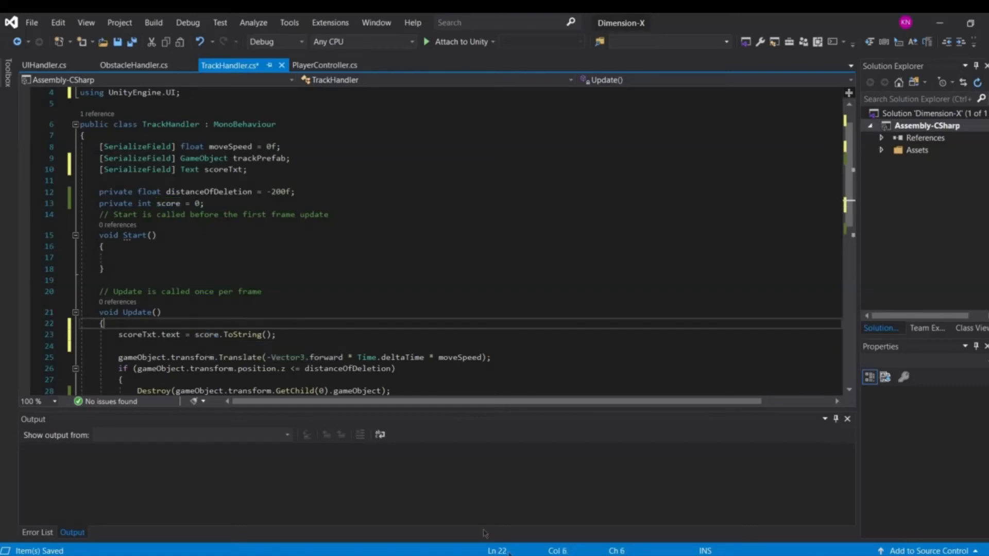
key("ctrl+s")
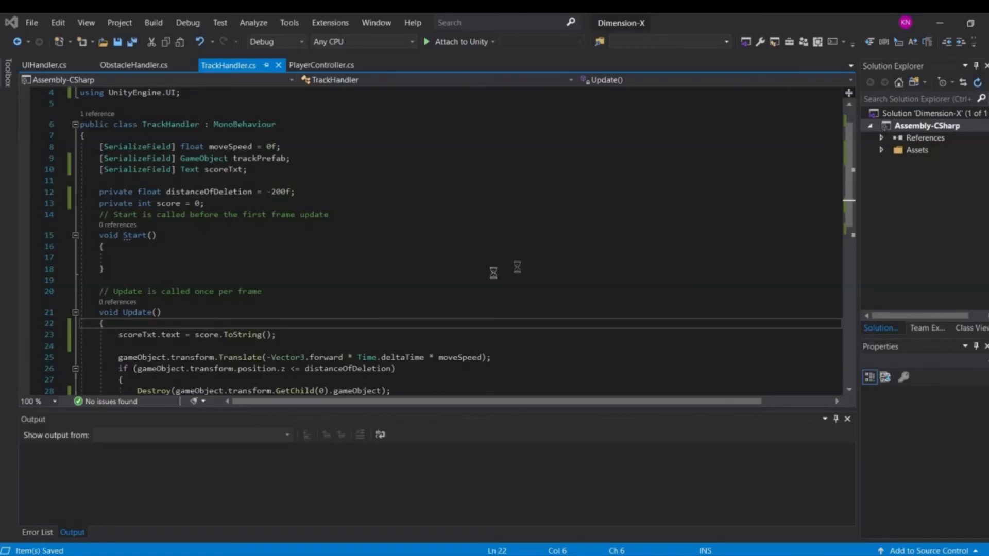
Switch to Unity and assign the ScoreTxt object to the TrackHandler script's Score Txt field
key("alt+Tab")
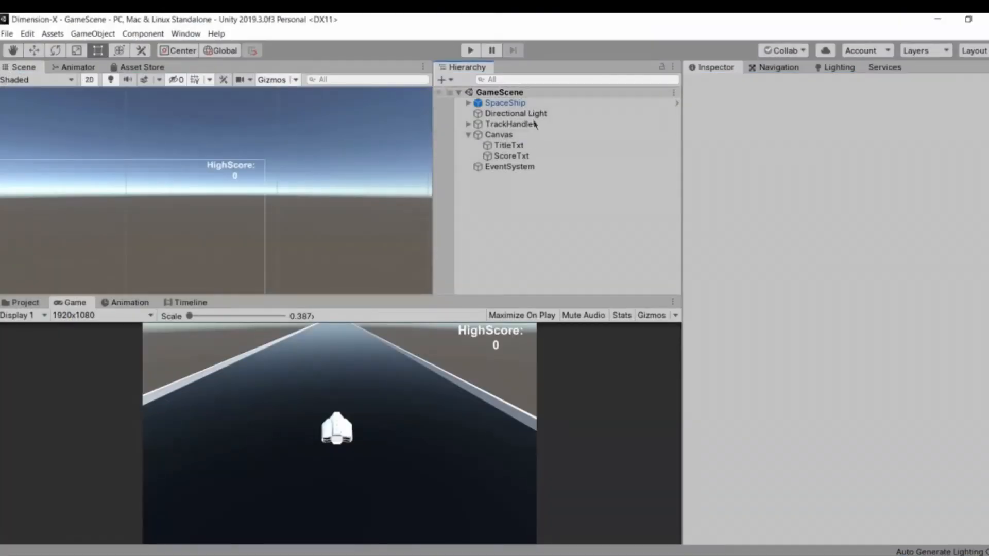
left_click_drag(520, 156, 841, 250)
left_click(551, 208)
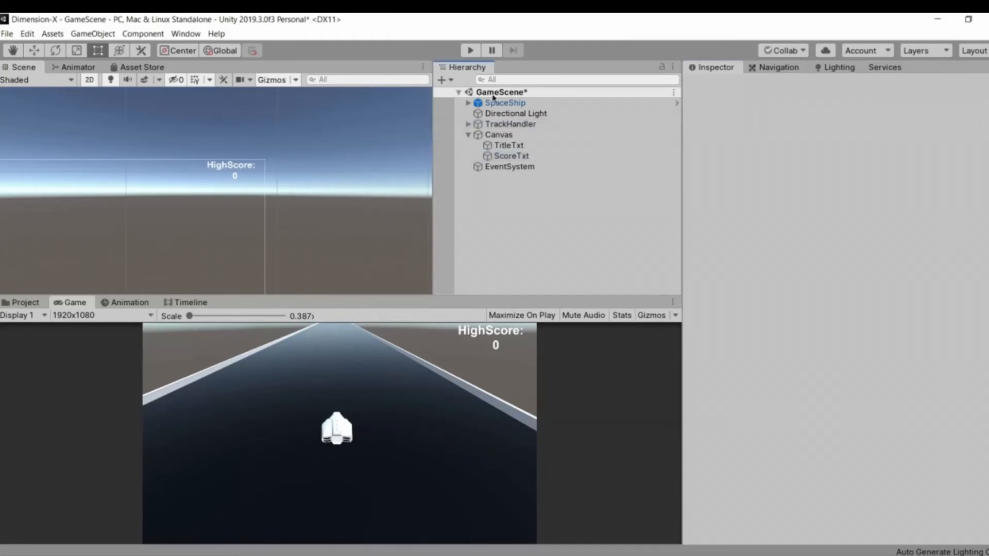
Play-test GameScene, steering the spaceship between the obstacles to check the score counter, and stop the game
left_click(471, 51)
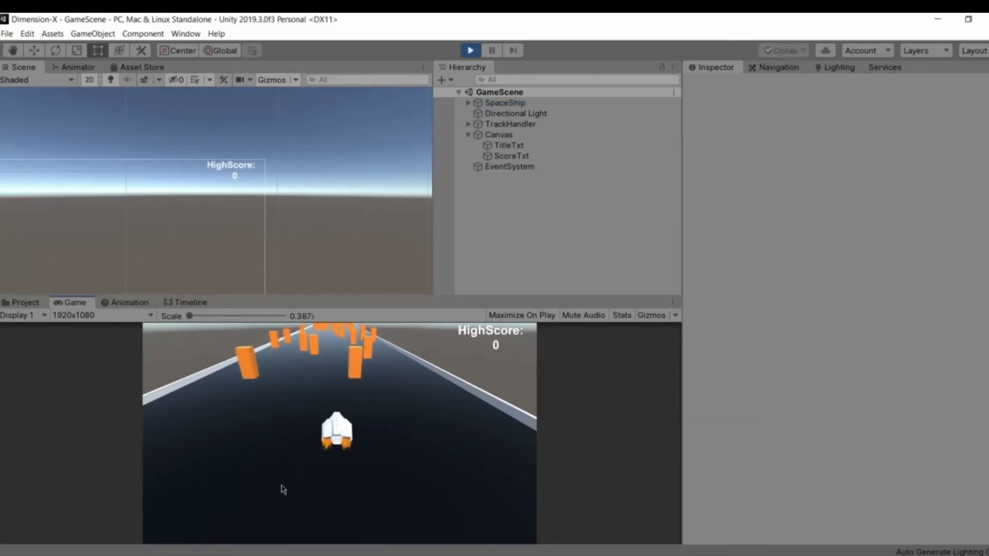
key("Left")
key("Right")
key("Left")
key("Right")
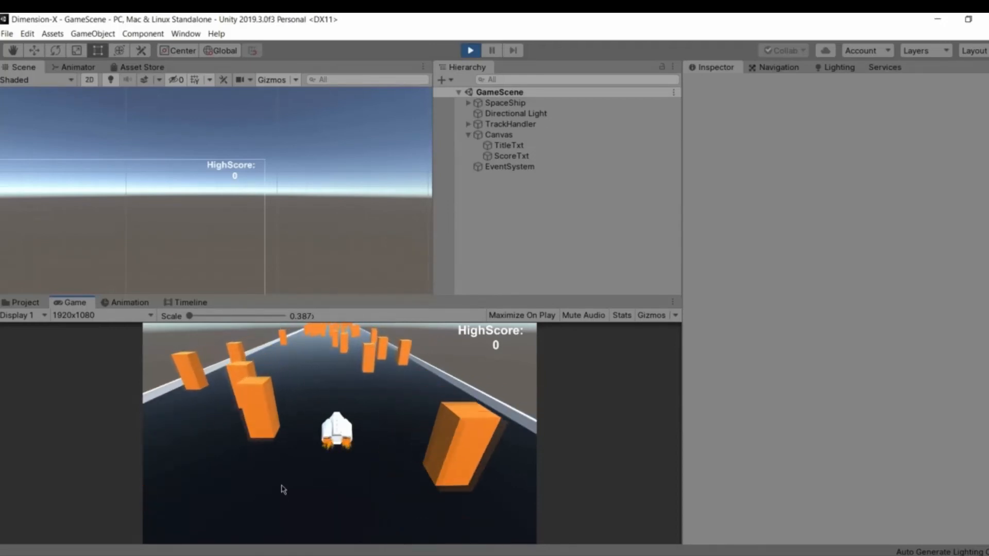
key("Left")
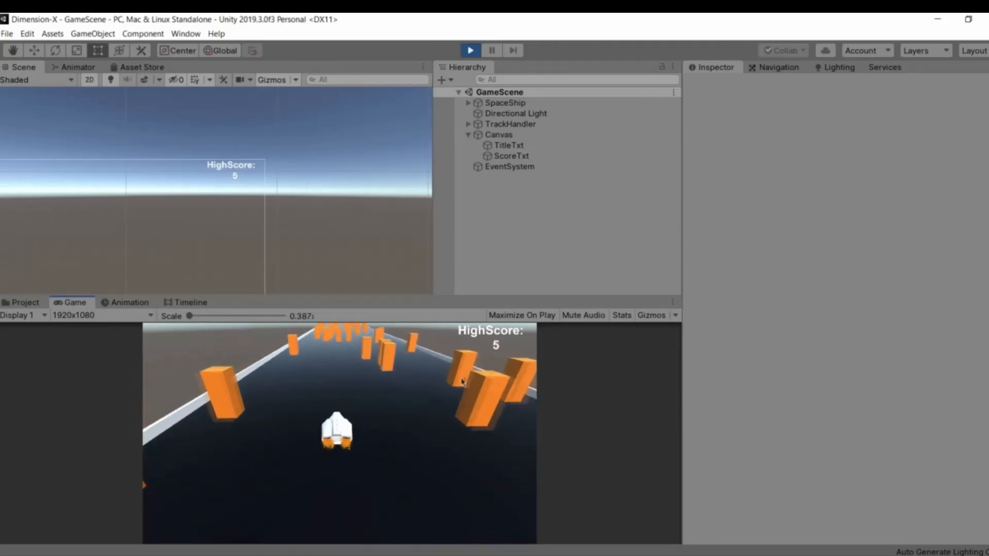
key("Right")
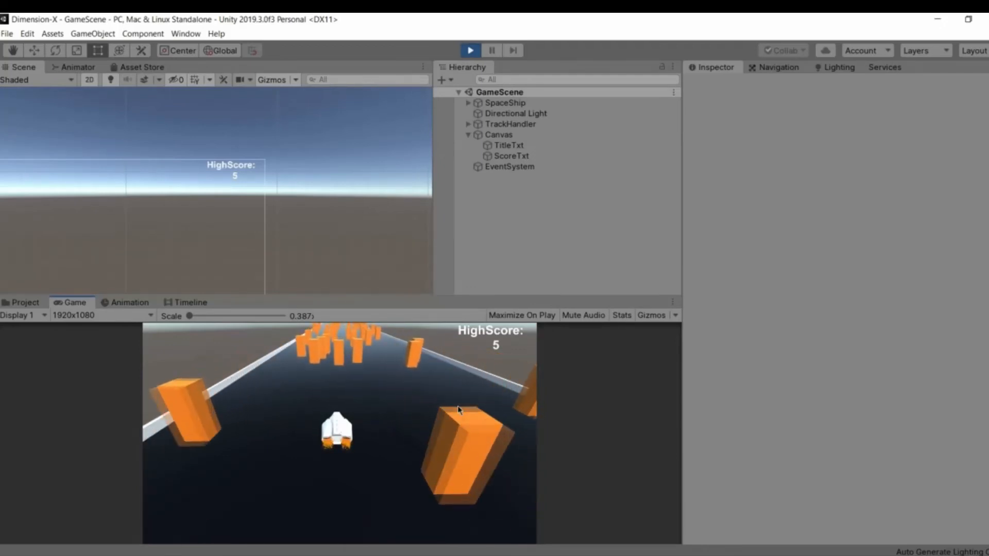
key("Right")
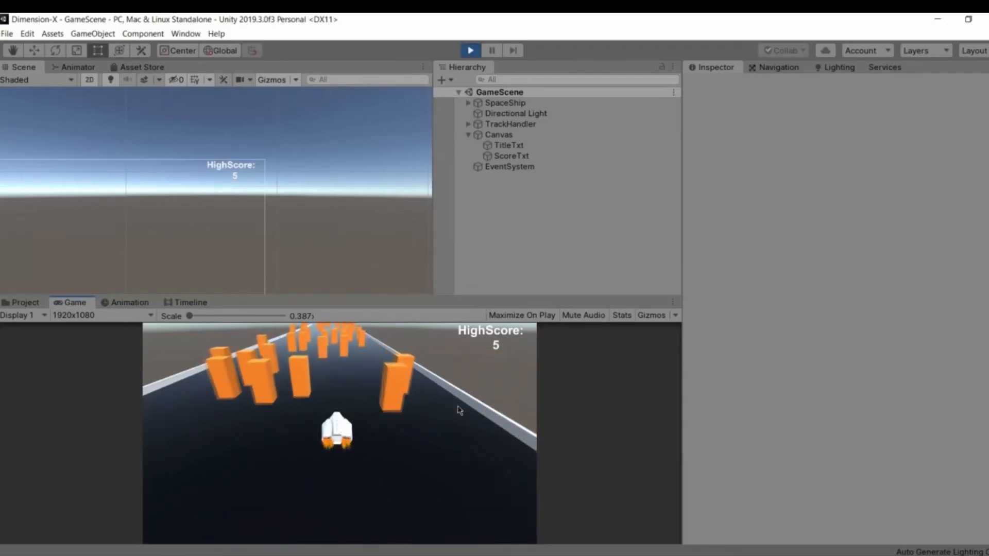
key("Right")
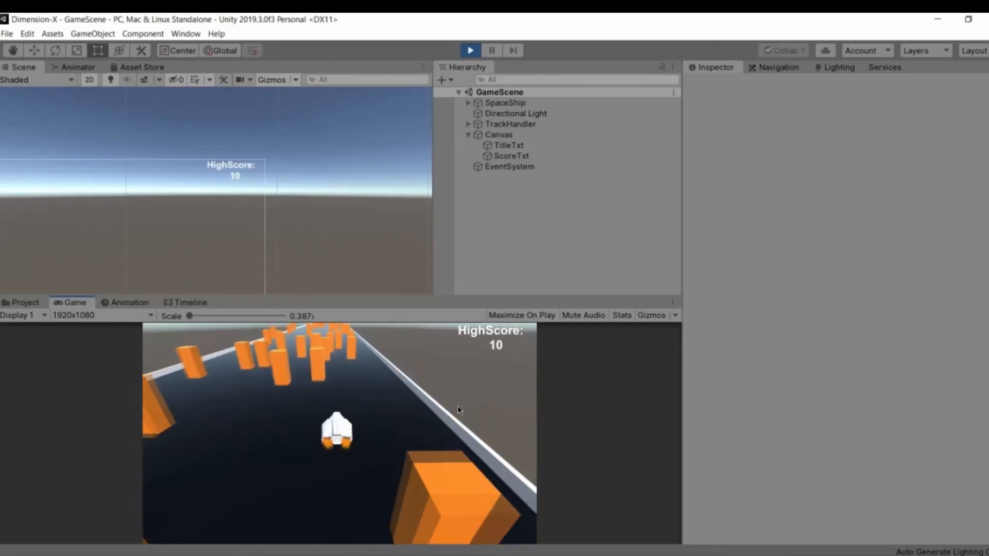
key("Left")
key("Right")
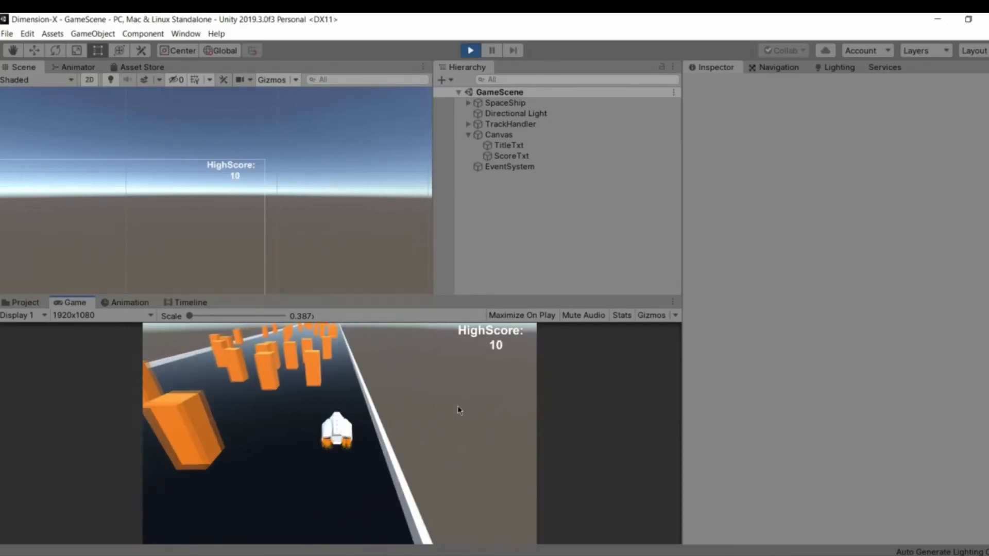
key("Right")
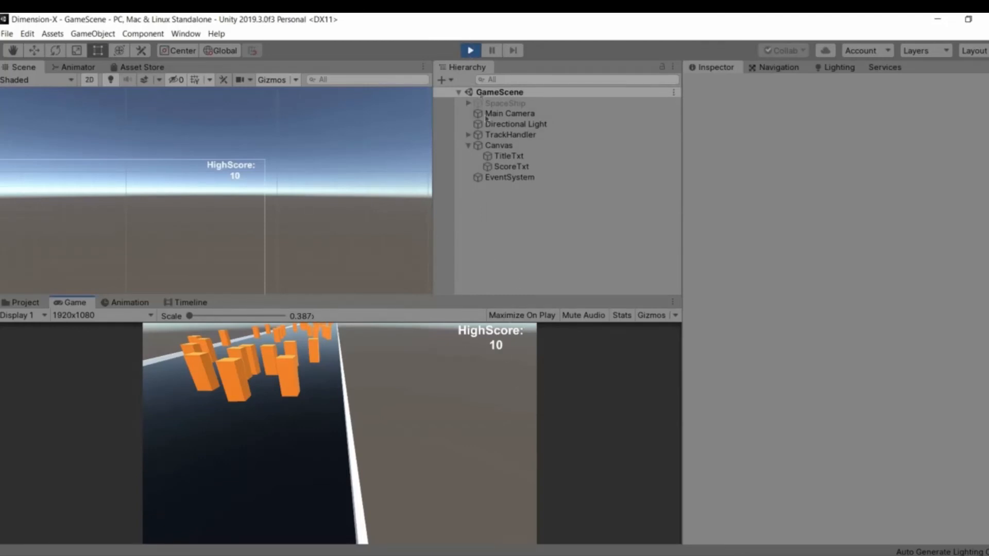
key("ctrl+p")
Change the text of the TitleTxt label under Canvas to "Score:" and collapse the Canvas hierarchy
scroll(210, 253, "down", 5)
middle_click_drag(337, 221, 411, 166)
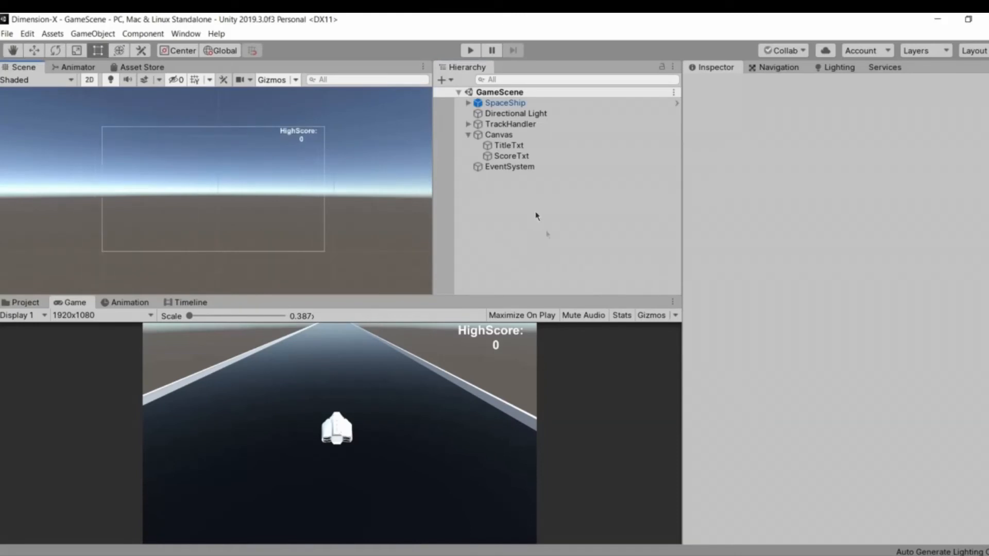
left_click(468, 135)
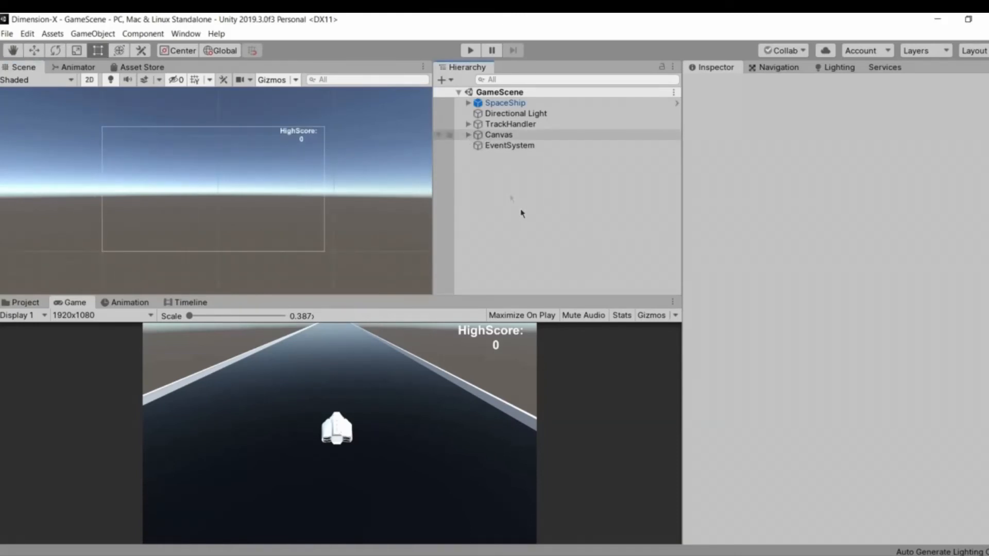
key("Right")
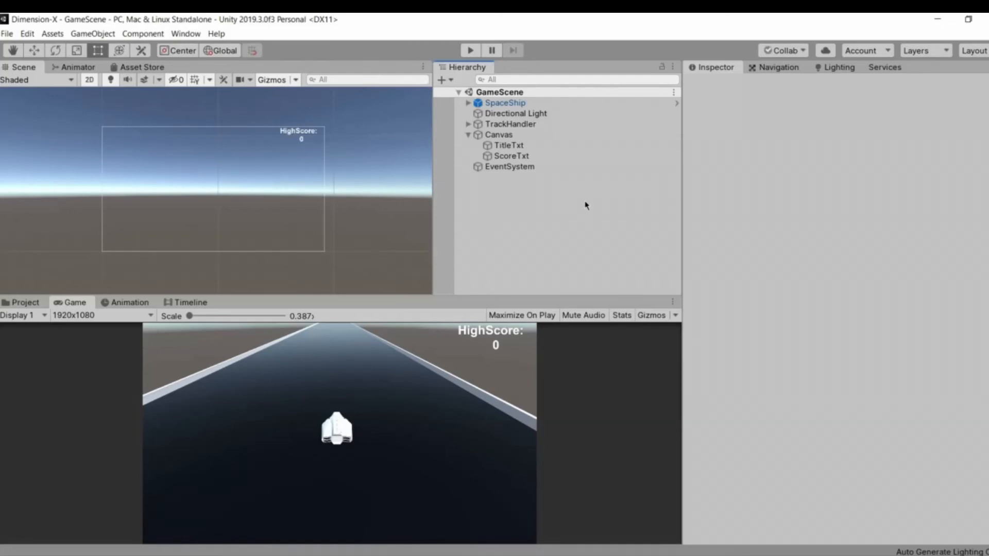
left_click(502, 146)
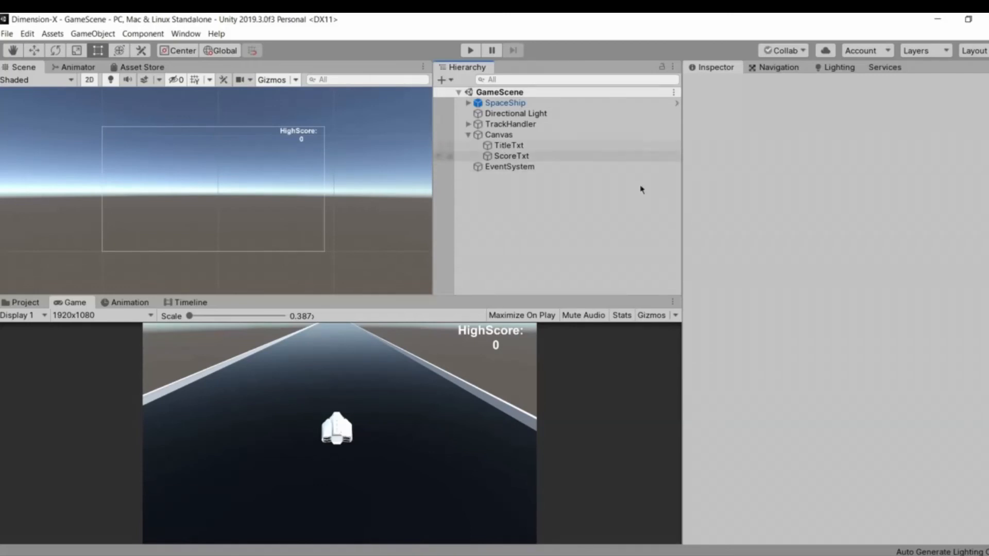
left_click_drag(714, 314, 690, 303)
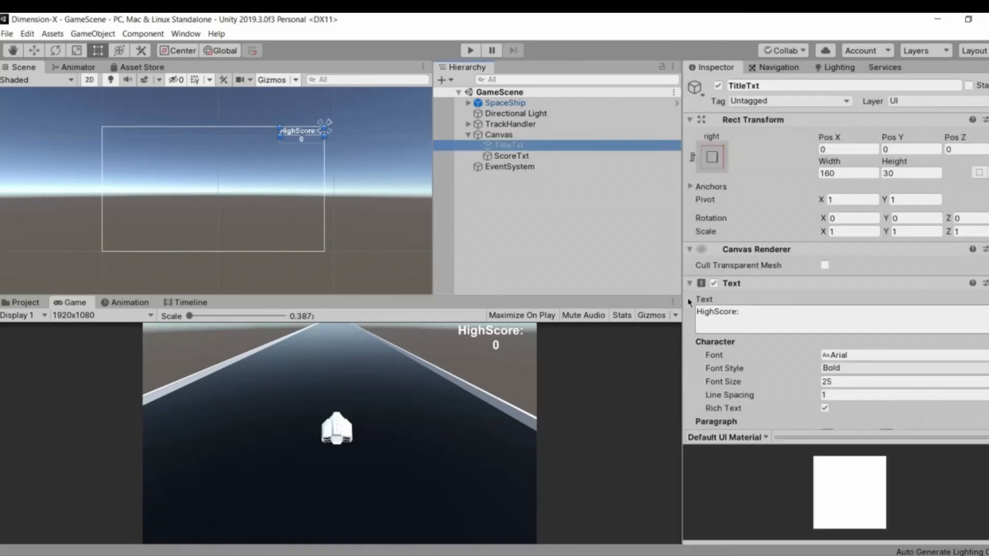
key("BackSpace")
left_click(536, 206)
left_click(469, 135)
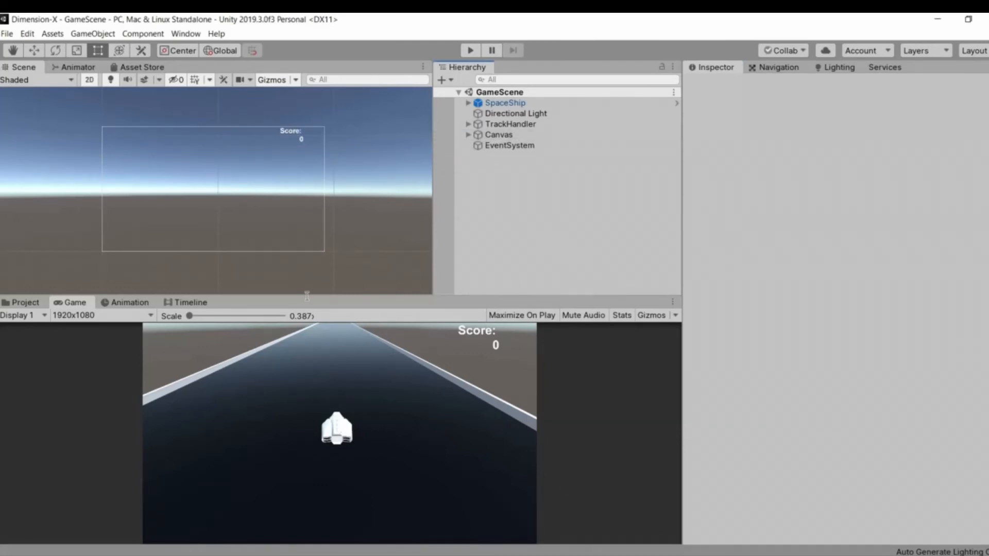
Switch to Visual Studio, make the score variable in TrackHandler internal, and save the script
key("alt+Tab")
scroll(294, 302, "down", 5)
scroll(257, 300, "up", 7)
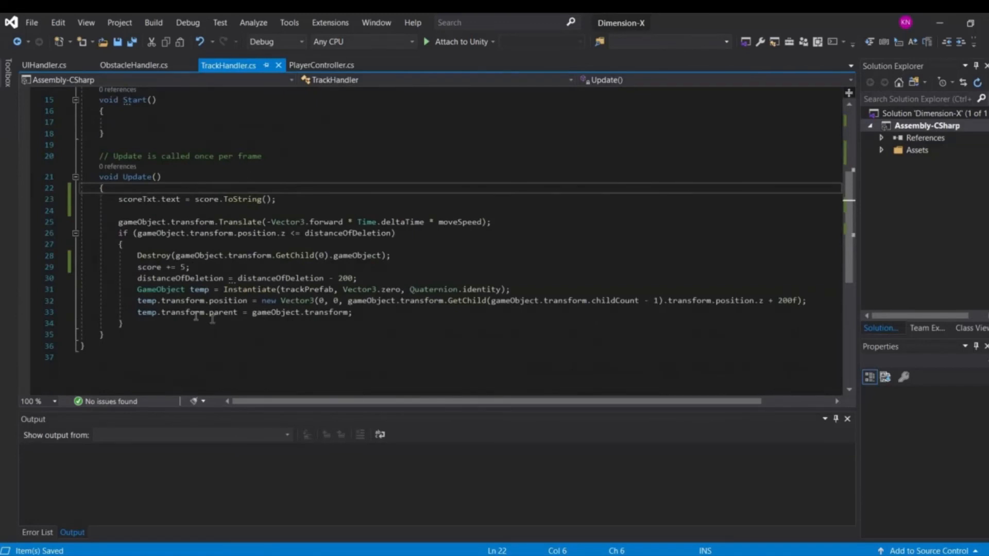
left_click(224, 298)
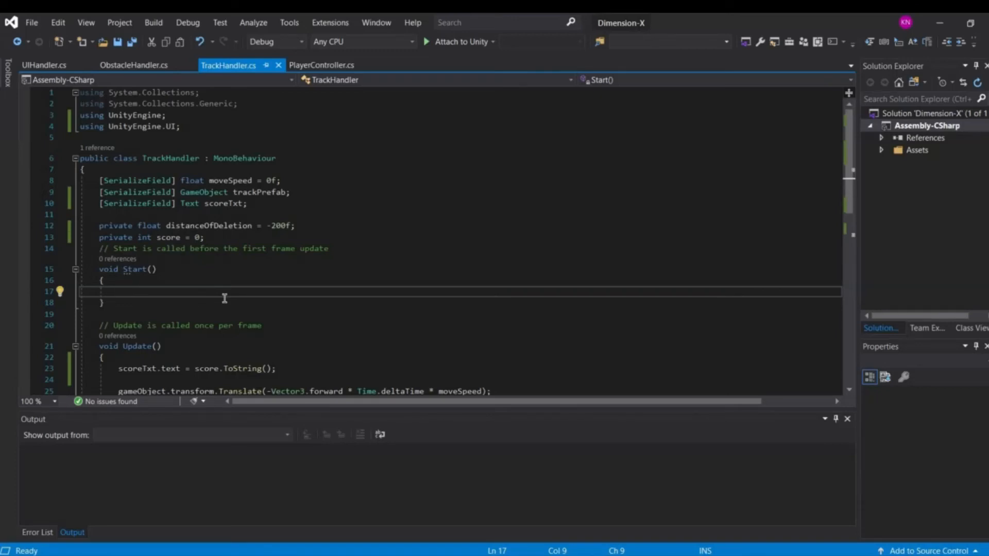
left_click(939, 26)
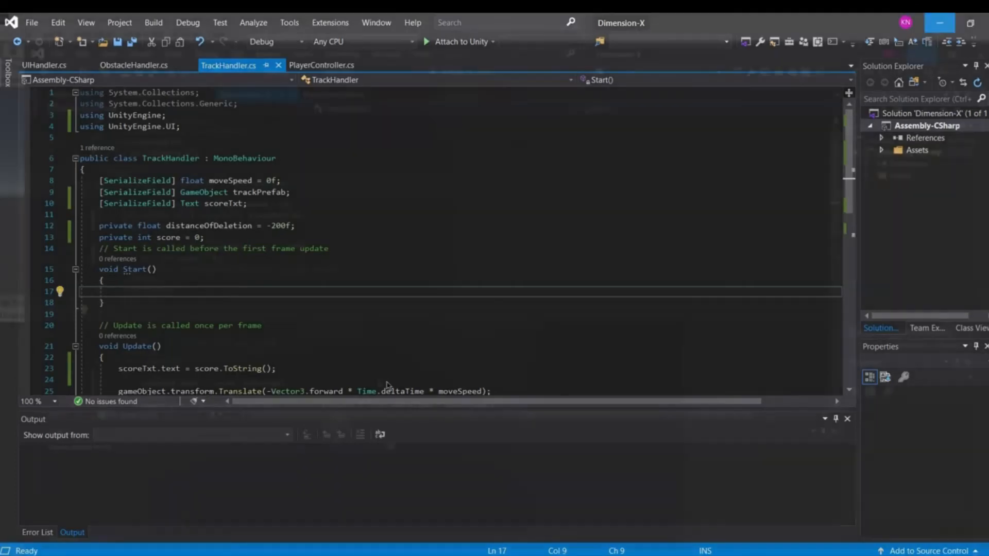
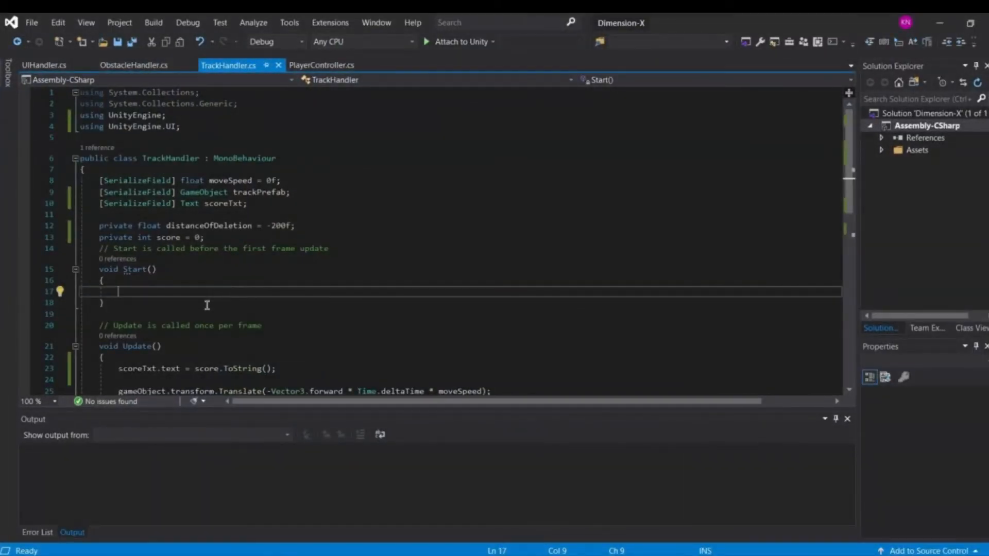
scroll(206, 306, "down", 4)
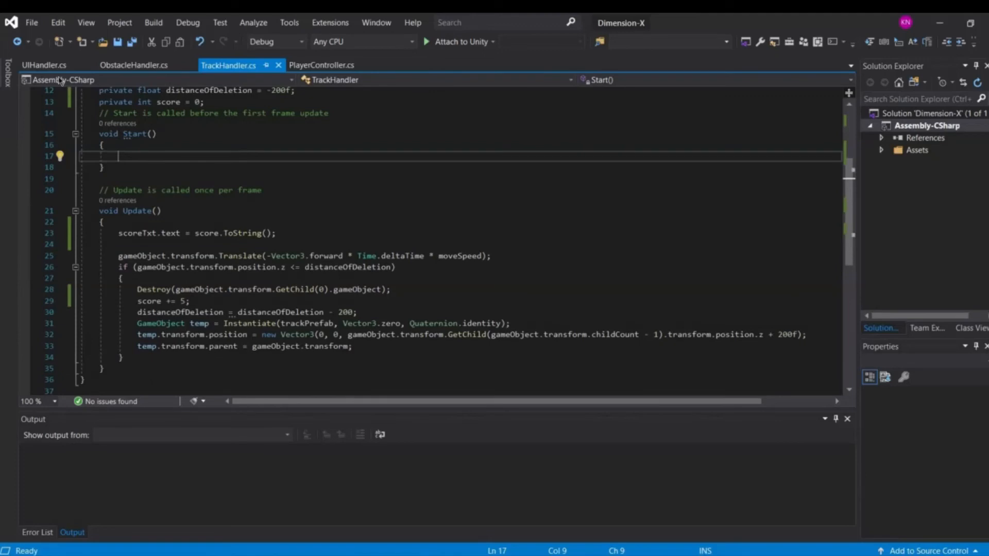
scroll(139, 246, "up", 4)
left_click_drag(132, 239, 104, 239)
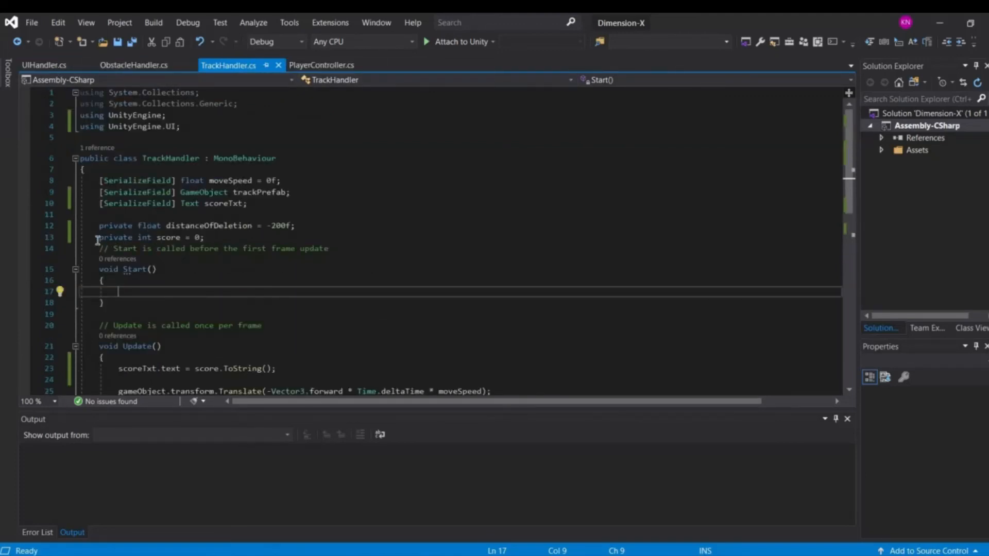
type("inter")
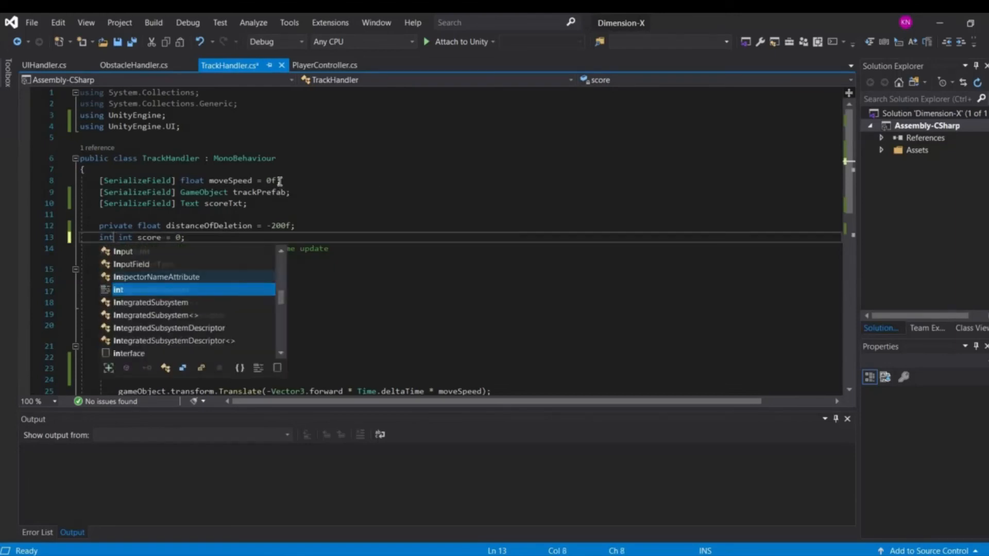
type("nal")
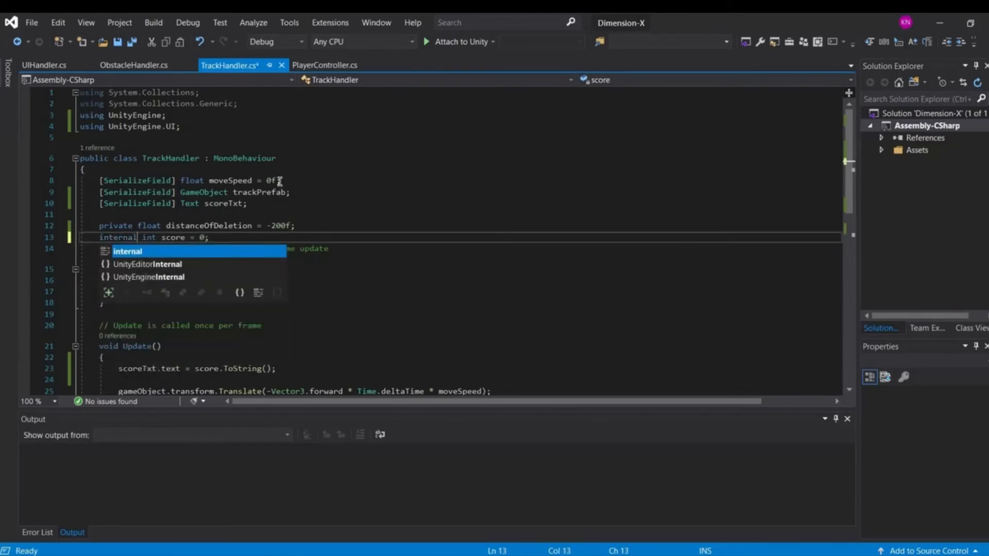
key("Escape")
key("ctrl+s")
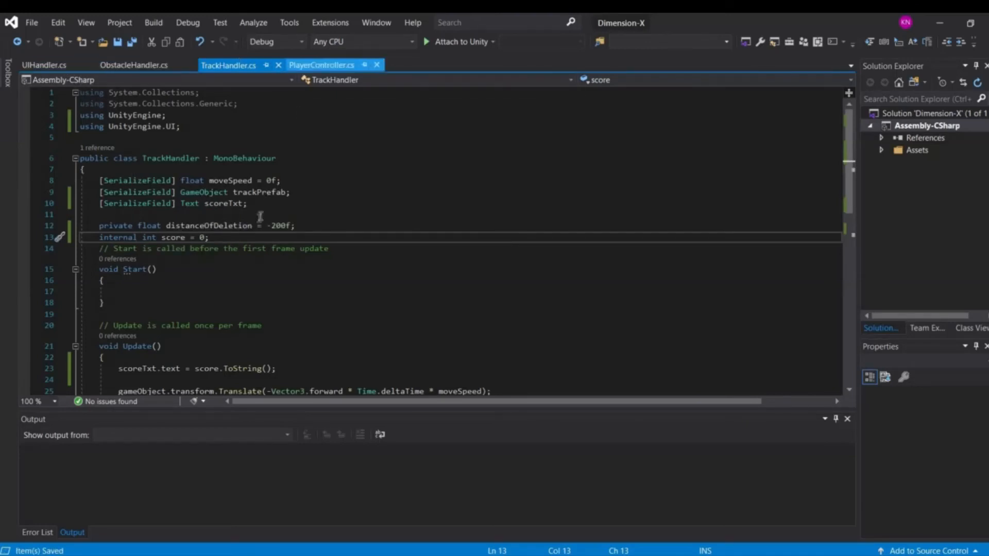
Open the PlayerController script and examine the duplicated statements in the Obstacle and Border branches of OnTriggerEnter
left_click(321, 65)
scroll(304, 290, "down", 5)
scroll(254, 294, "down", 5)
scroll(254, 302, "up", 6)
scroll(262, 288, "down", 3)
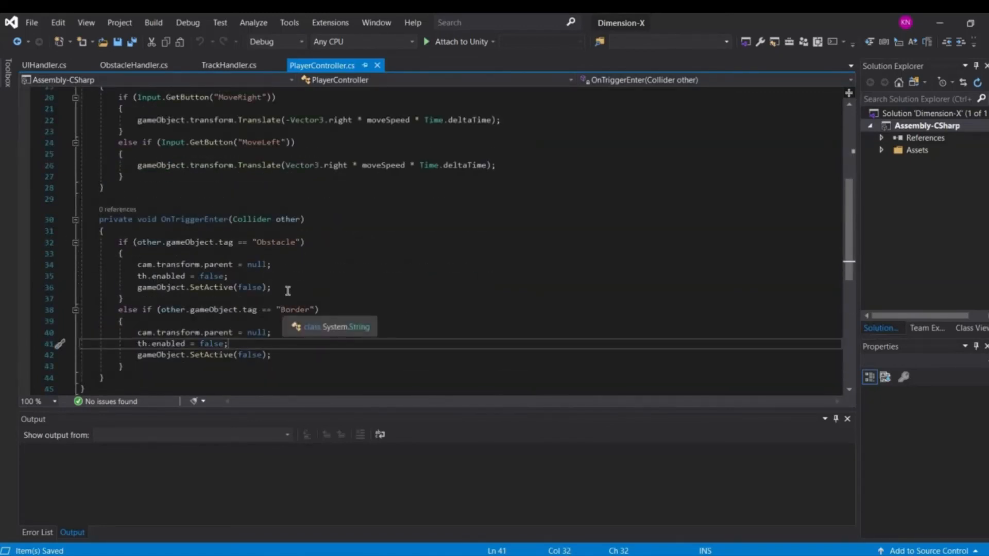
left_click(287, 290)
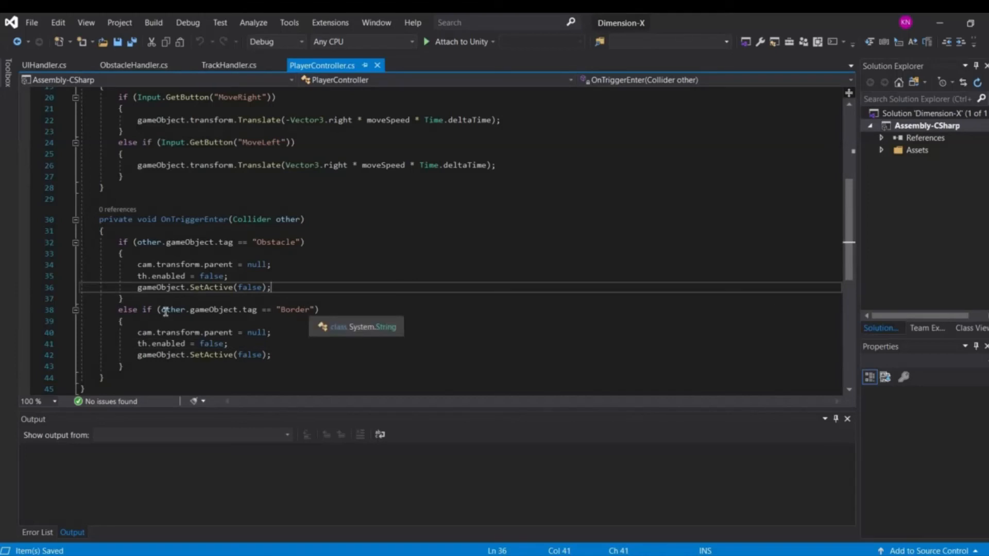
left_click(271, 355)
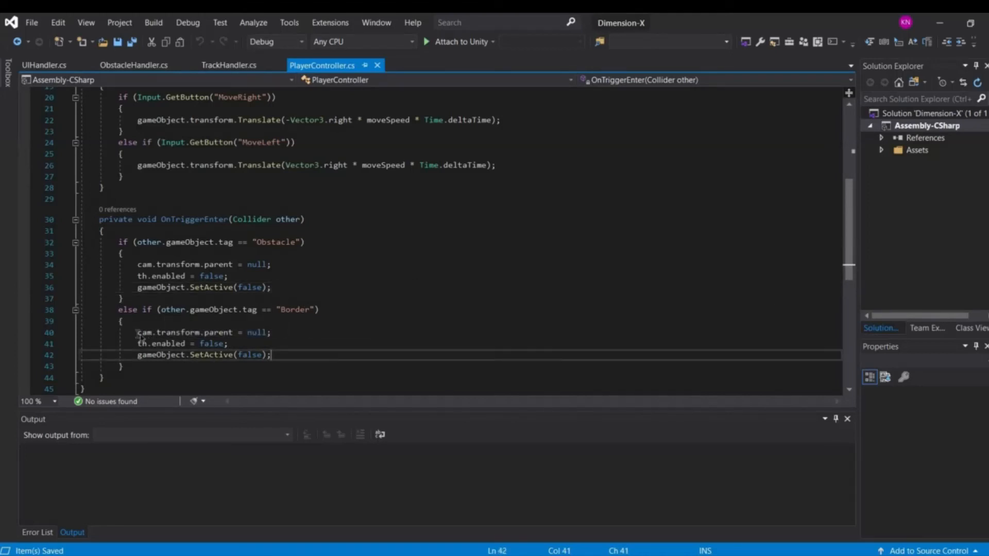
left_click(137, 334, "shift")
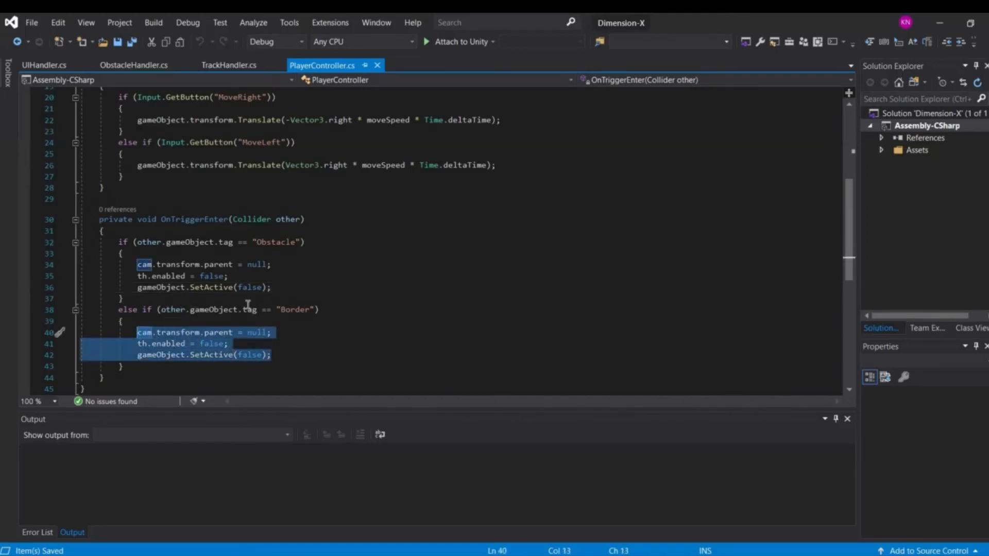
left_click_drag(281, 291, 138, 266)
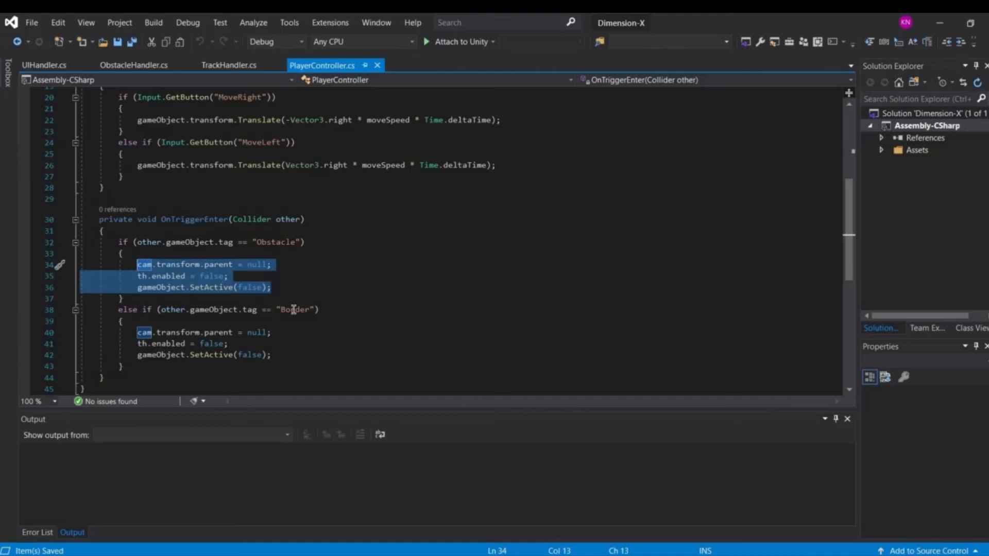
Extend the Obstacle condition in OnTriggerEnter with || other.gameObject.tag == "Border" and delete the separate else-if Border branch
key("Up")
key("Up")
key("End")
key("Left")
type("||")
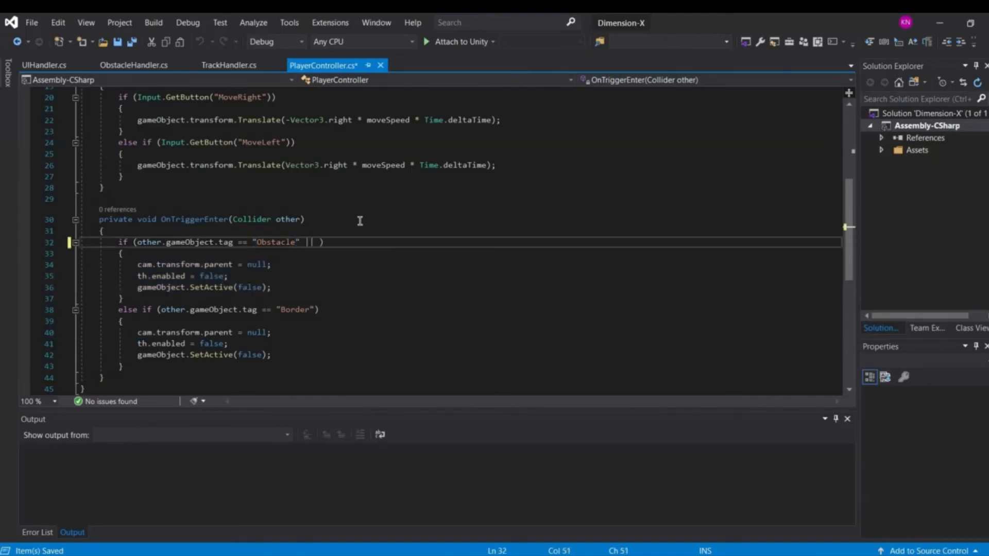
key("ctrl+s")
left_click_drag(161, 310, 314, 309)
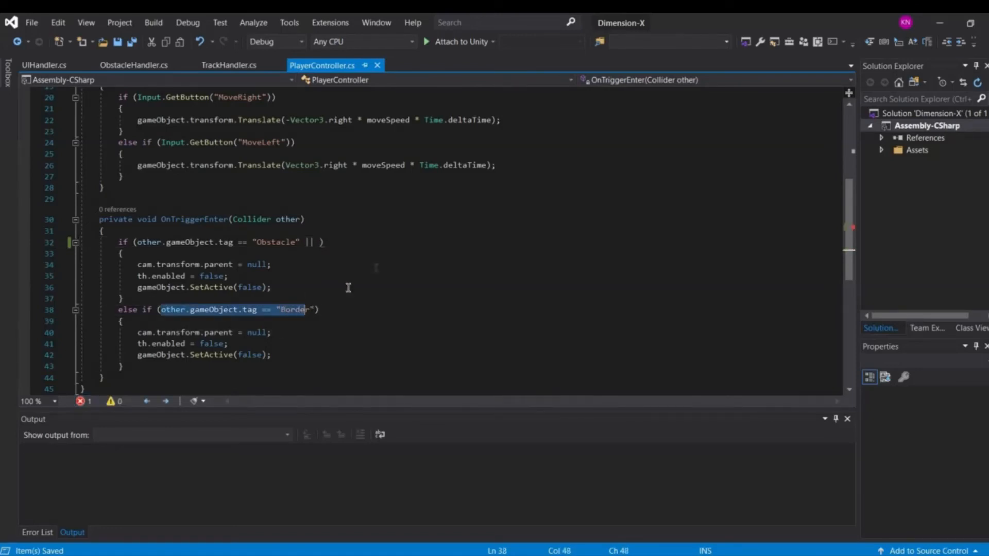
key("ctrl+c")
left_click(447, 238)
key("Left")
key("ctrl+v")
left_click_drag(123, 367, 144, 296)
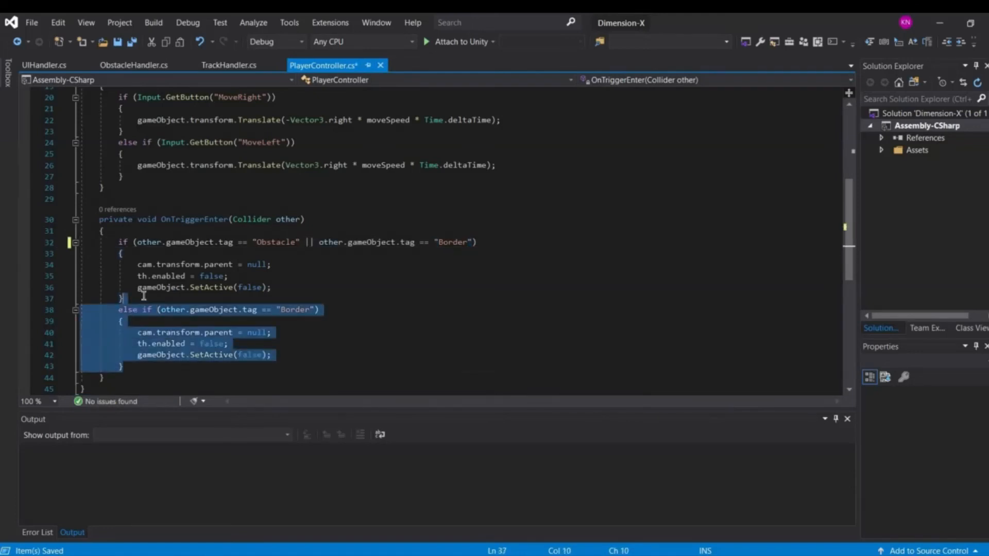
key("Delete")
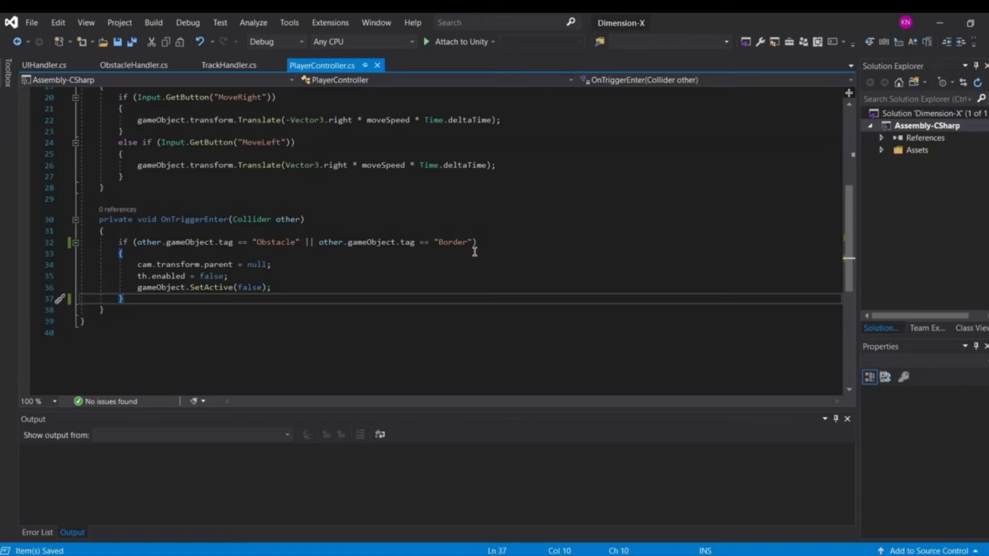
Add an empty "Invoke();" call after gameObject.SetActive(false) in the collision branch of OnTriggerEnter
left_click_drag(138, 265, 285, 286)
left_click(286, 286)
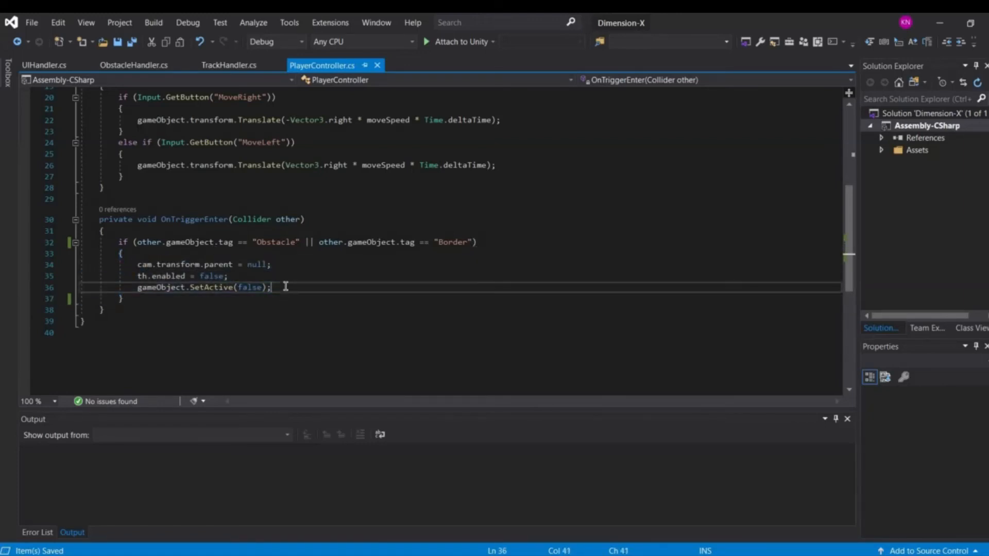
key("Return")
type("Invoke")
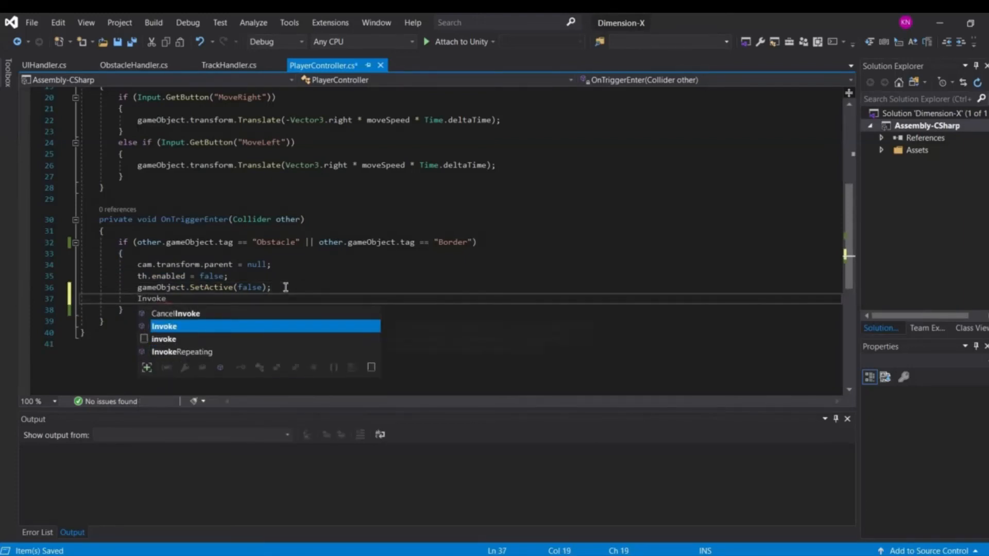
type("();")
Create an empty "private void GameOver()" method below OnTriggerEnter in PlayerController
key("Down")
key("Down")
key("Return")
key("Return")
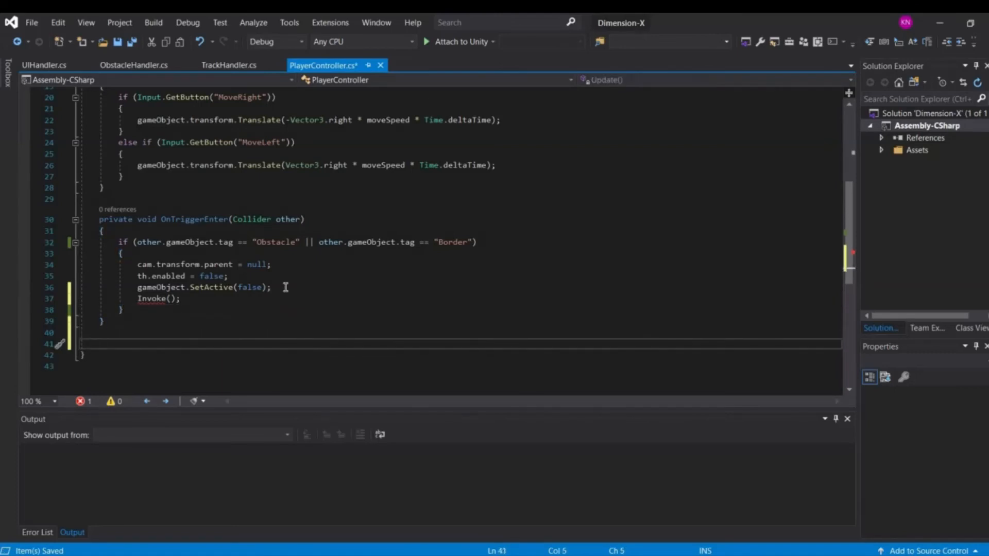
type("private void G")
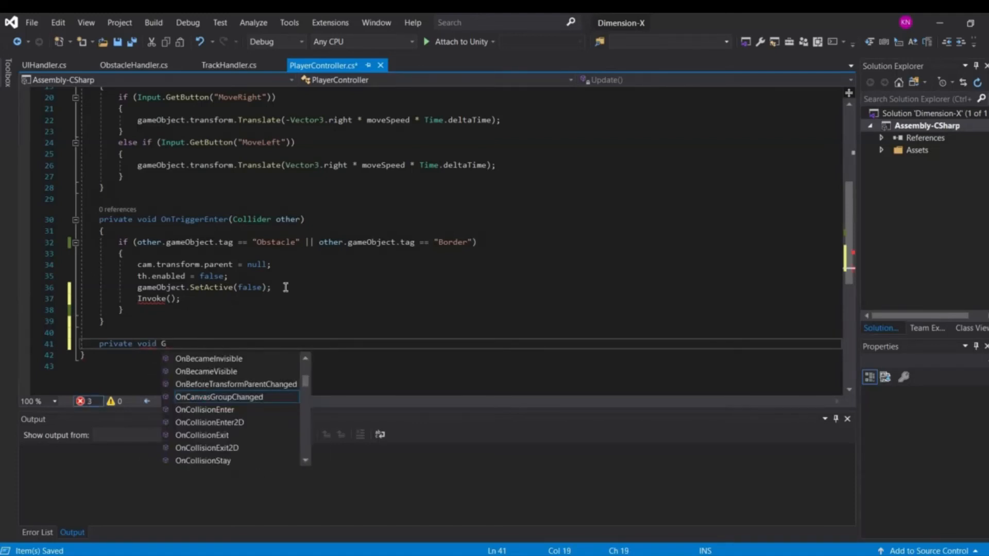
type("ameOver()")
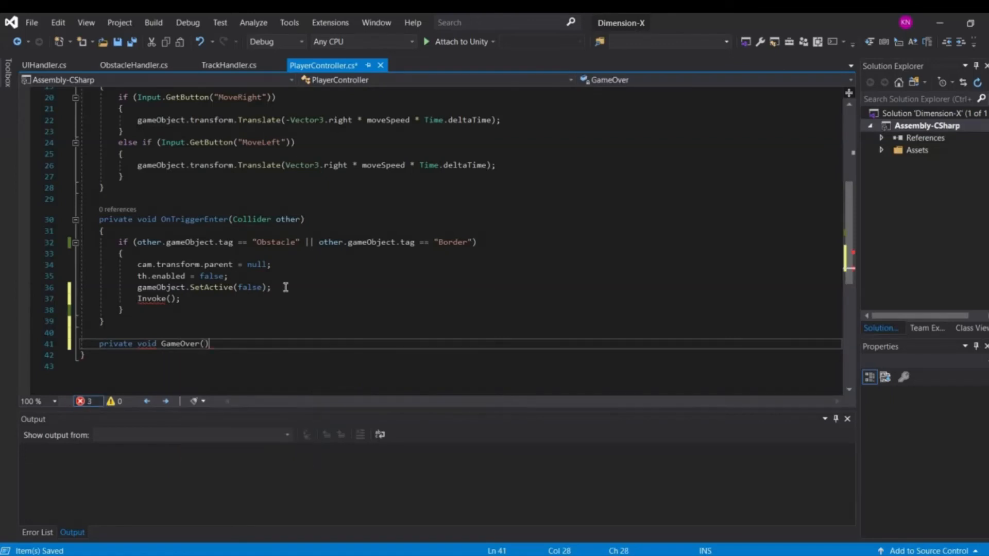
key("Return")
type("{")
key("Return")
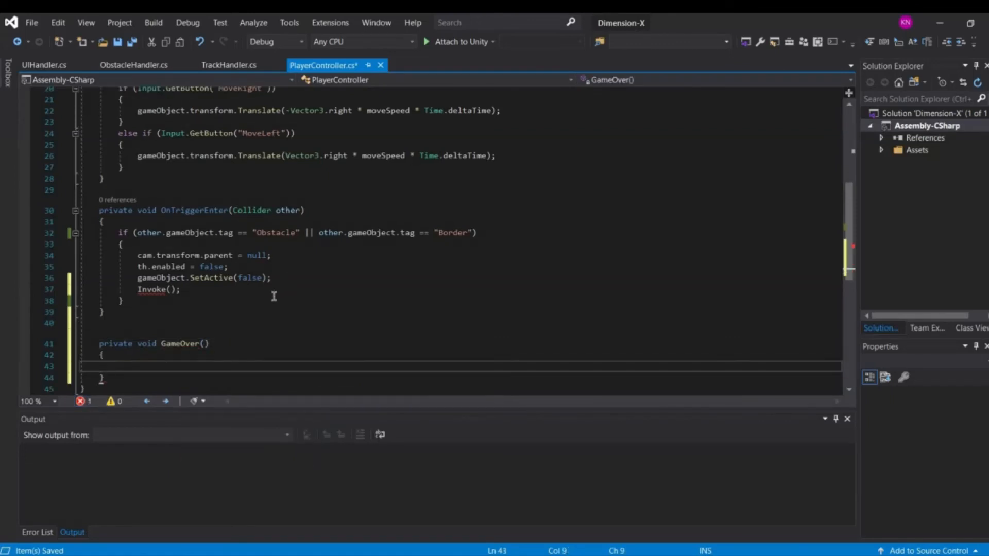
Fill in the Invoke call's arguments with "GameOver" and a delay of 2.5f
left_click(176, 289)
key("Left")
key("Left")
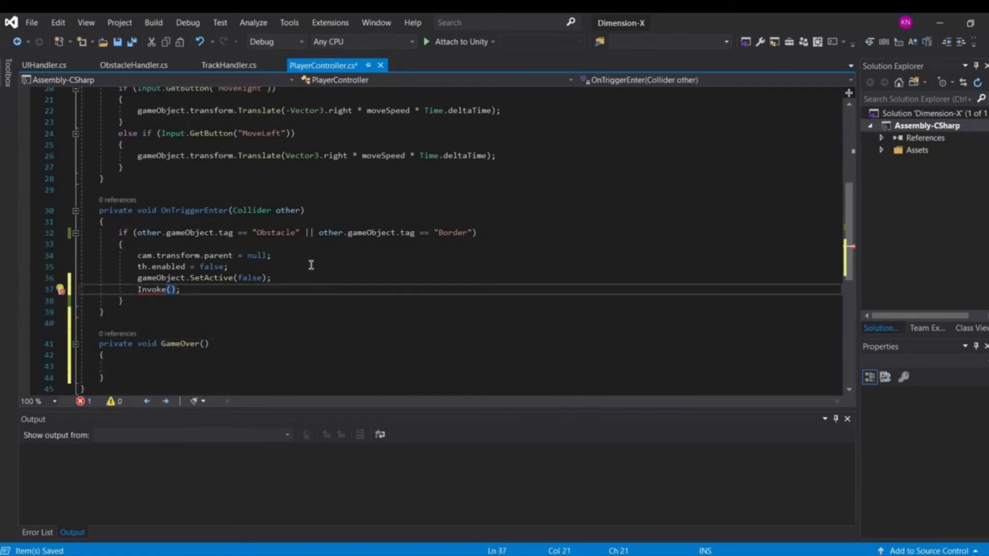
key("Right")
type("\"GameOver\",")
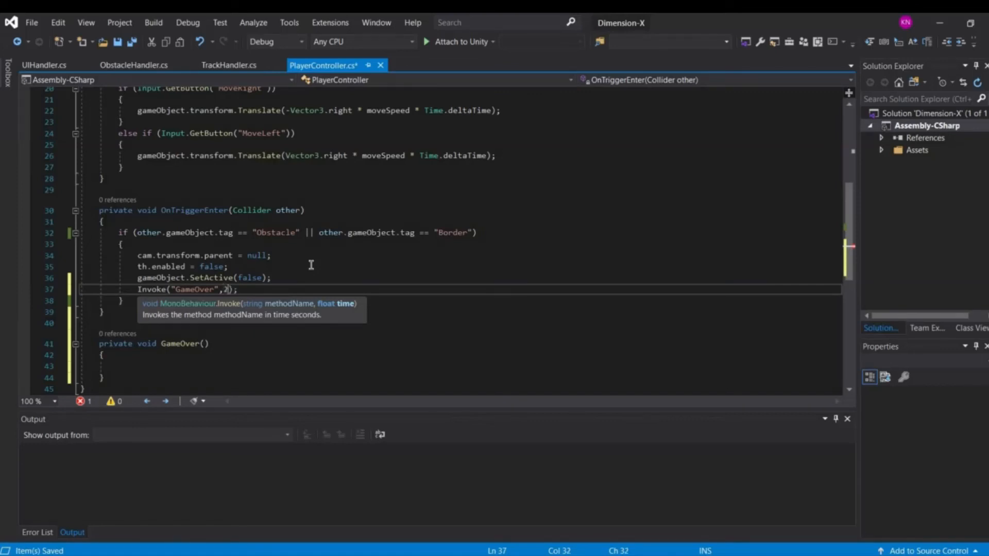
type("f")
Add PlayerPrefs.SetInt("CurrentScore", th.score); to the body of the GameOver method and select the CurrentScore key name
key("Down")
key("Down")
key("Down")
key("Down")
key("Down")
key("Down")
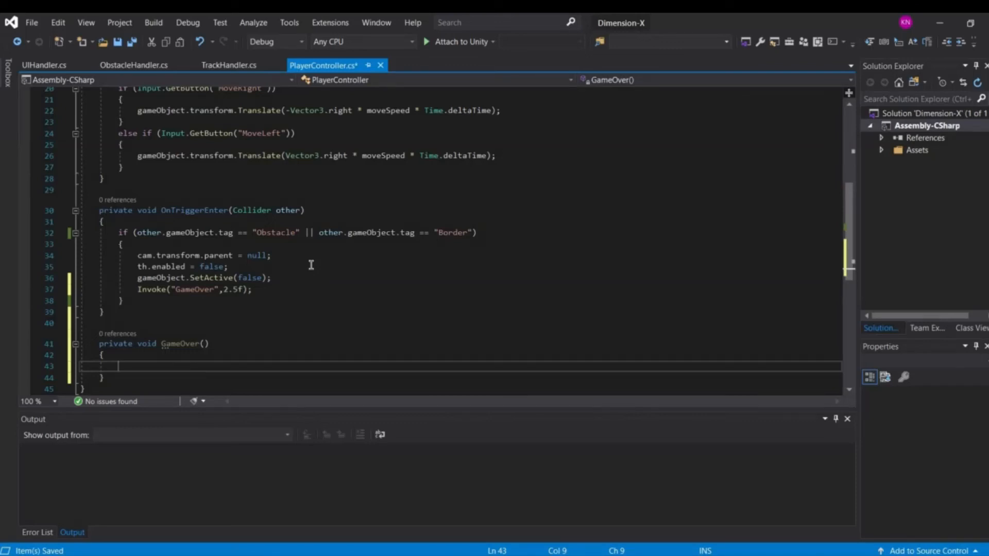
type("Playr")
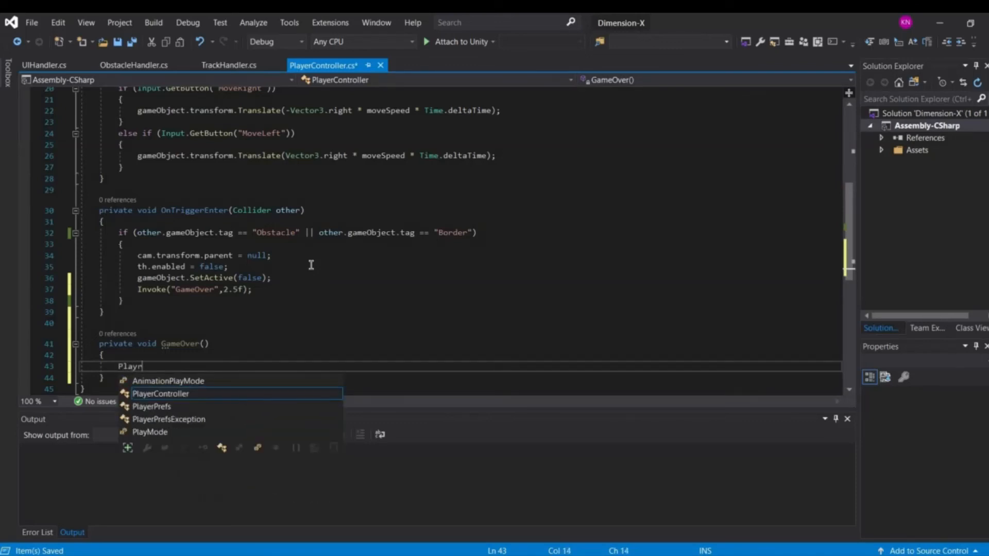
key("Down")
key("Tab")
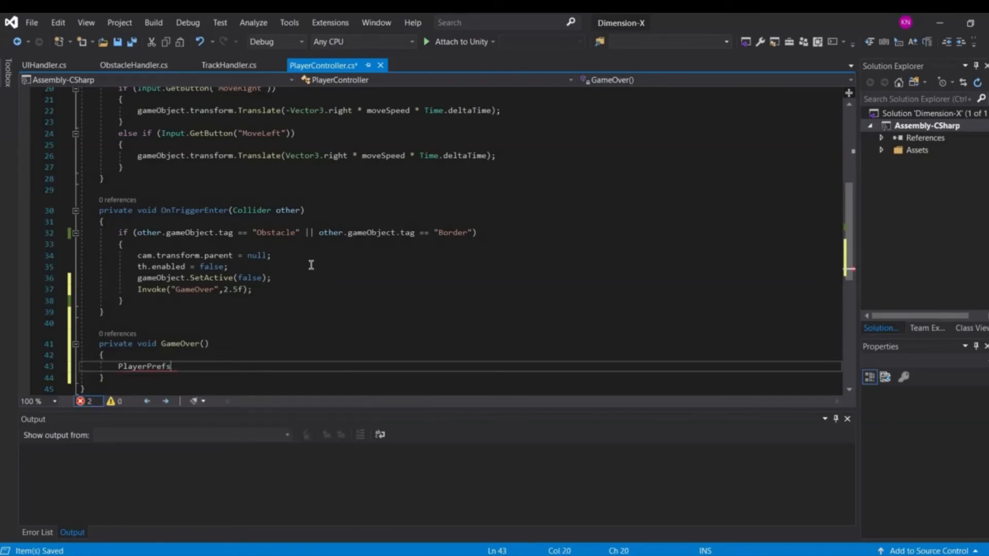
type(".SetInt(\"\"")
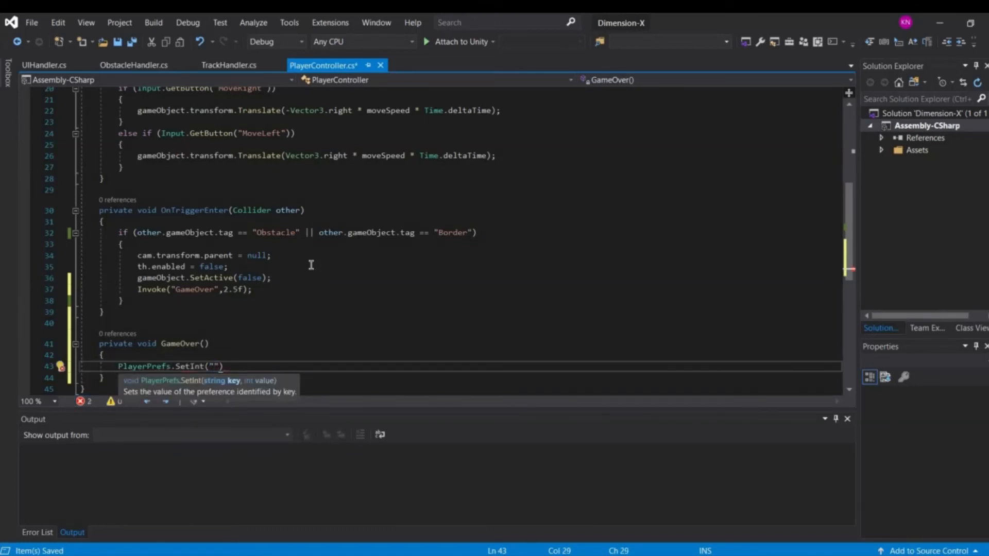
type("CurrentScore\",")
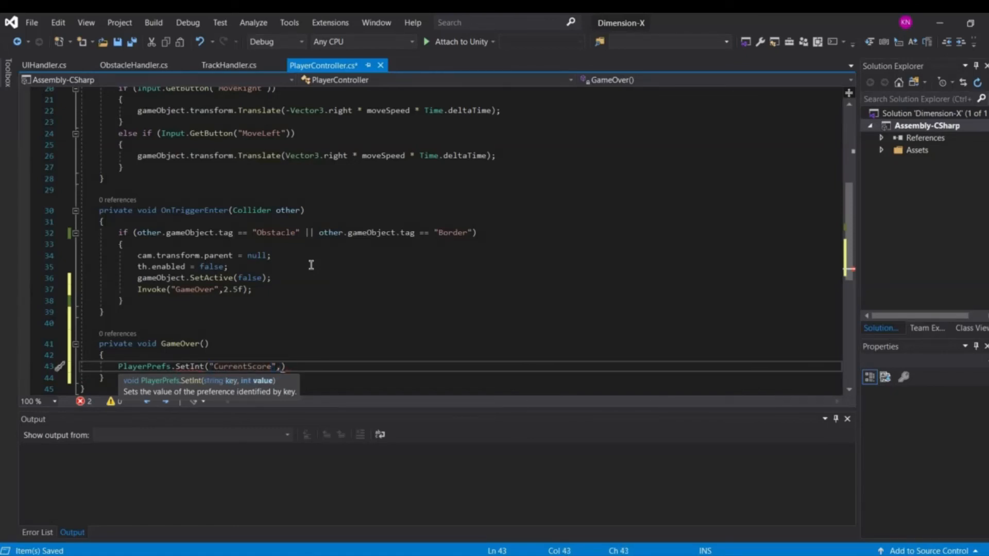
type("so")
key("BackSpace")
key("BackSpace")
type("th.sco")
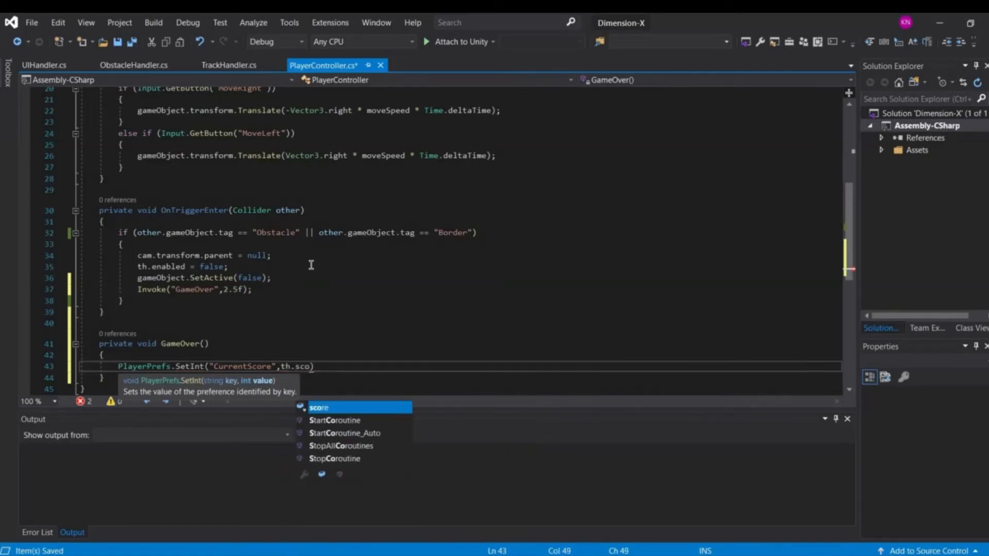
type("re)")
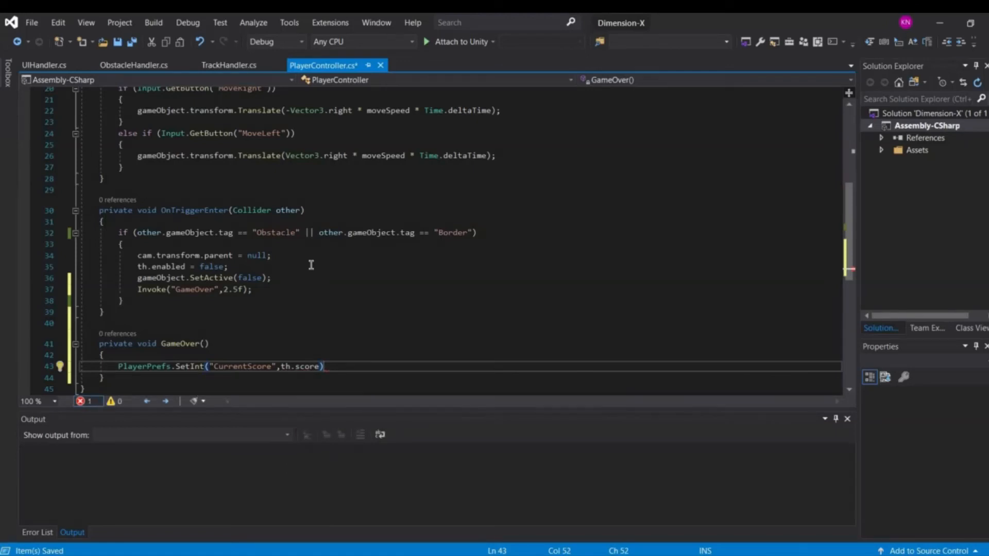
type(";")
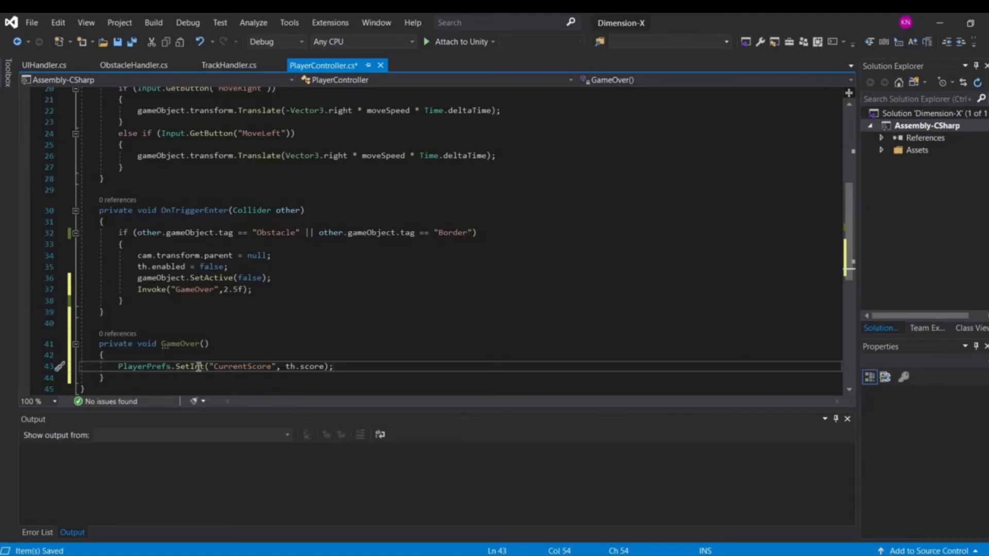
left_click_drag(214, 367, 272, 367)
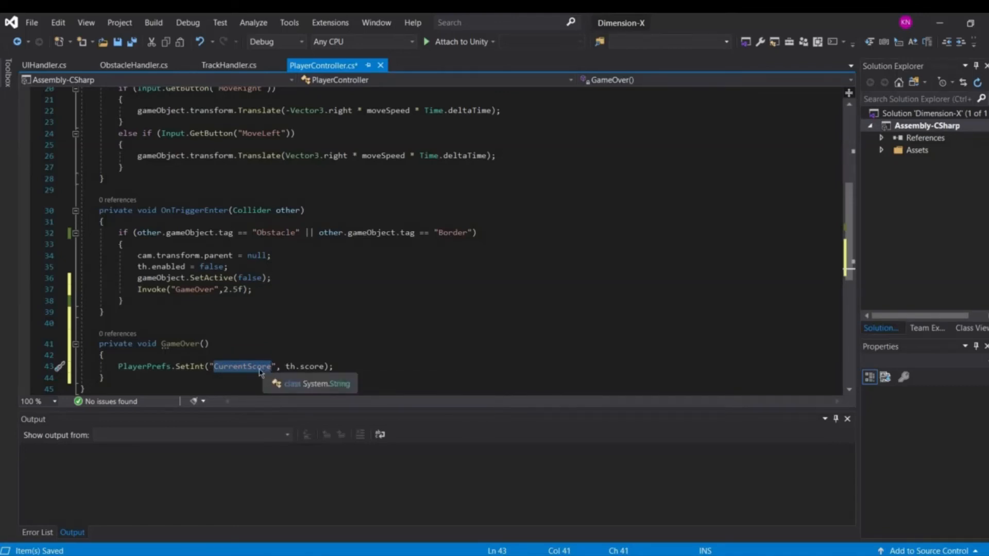
Check the CurrentScore key in the GameOver method's SetInt call and save the PlayerController script
left_click(333, 366)
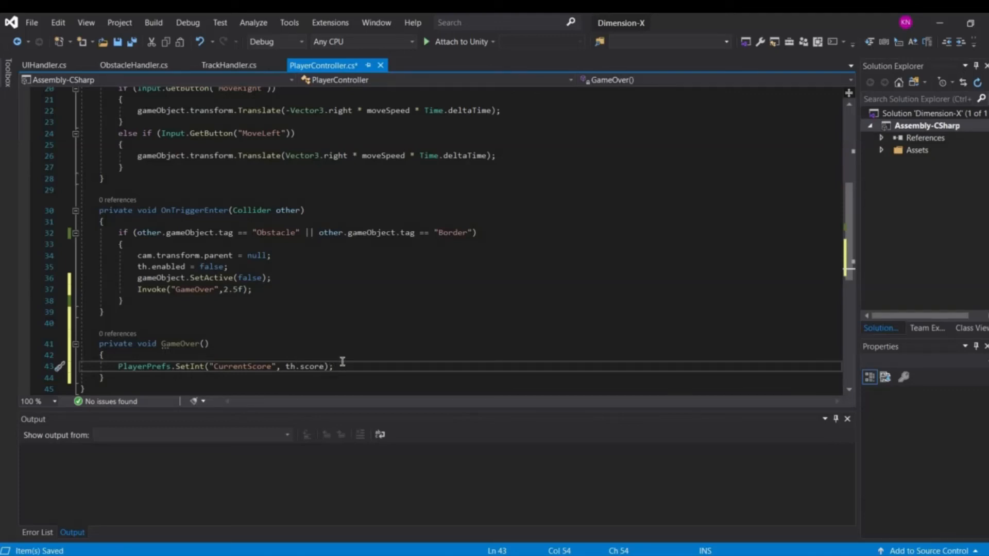
left_click_drag(270, 368, 218, 368)
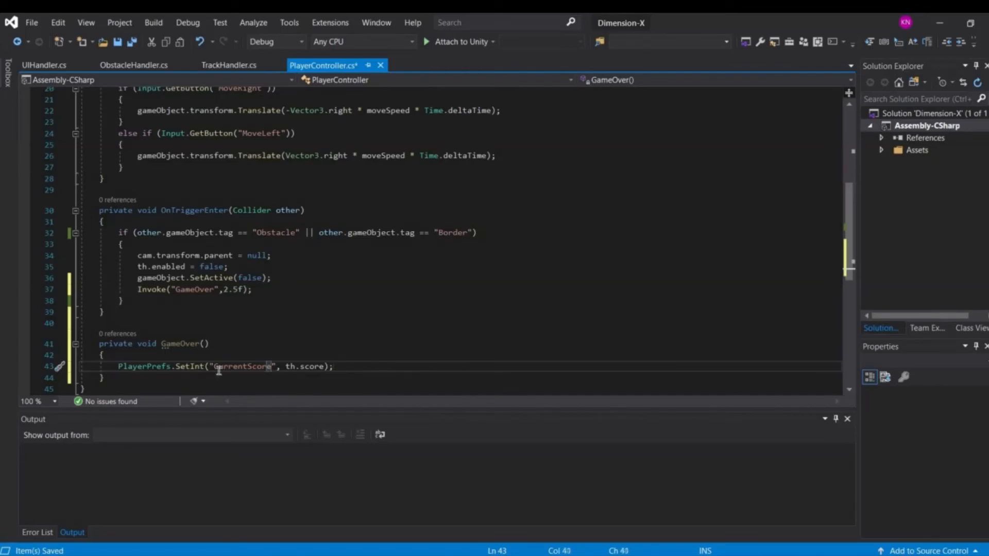
left_click(370, 369)
key("ctrl+s")
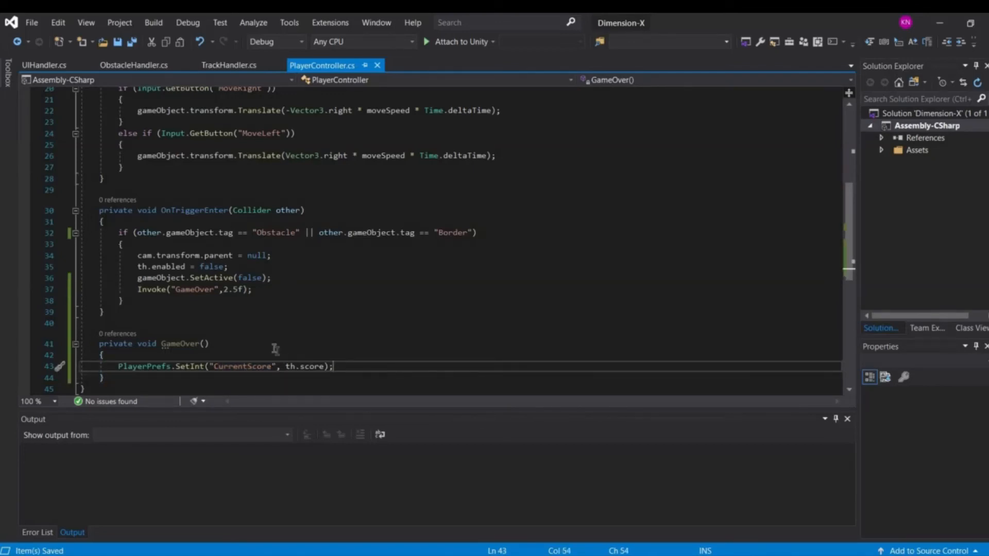
left_click_drag(274, 367, 228, 367)
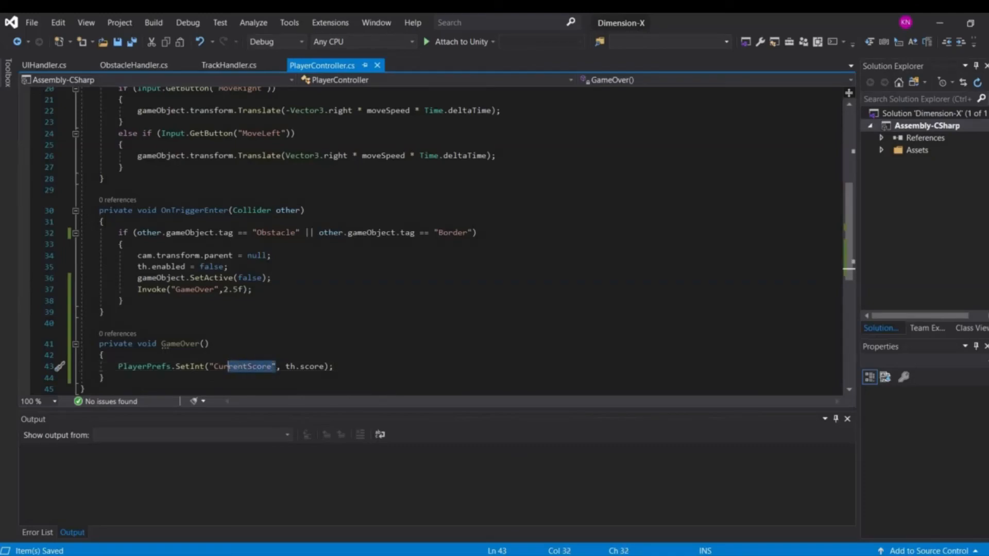
Switch to Unity and play-test GameScene with TrackHandler's Move Speed at 50 until the ship collides, and stop playing
key("alt+Tab")
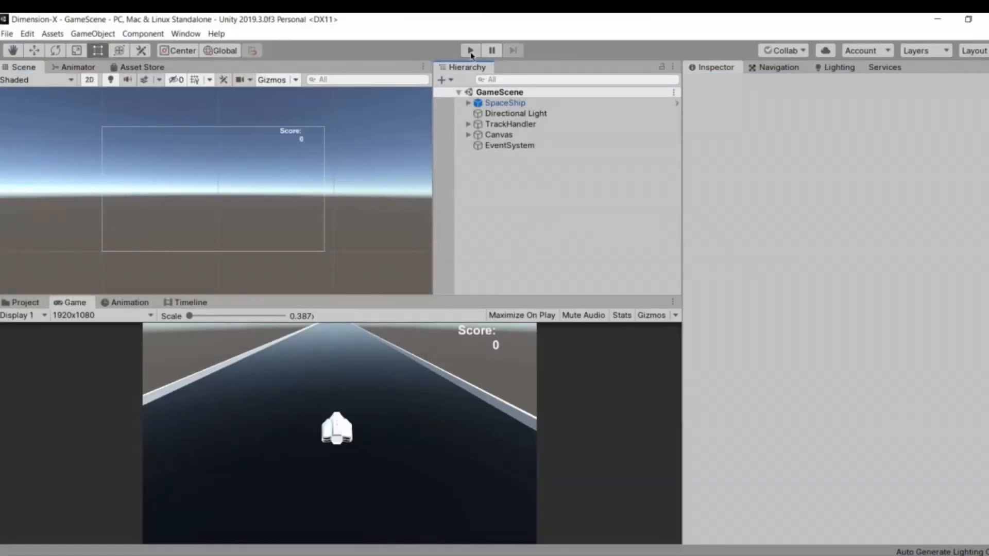
left_click(470, 51)
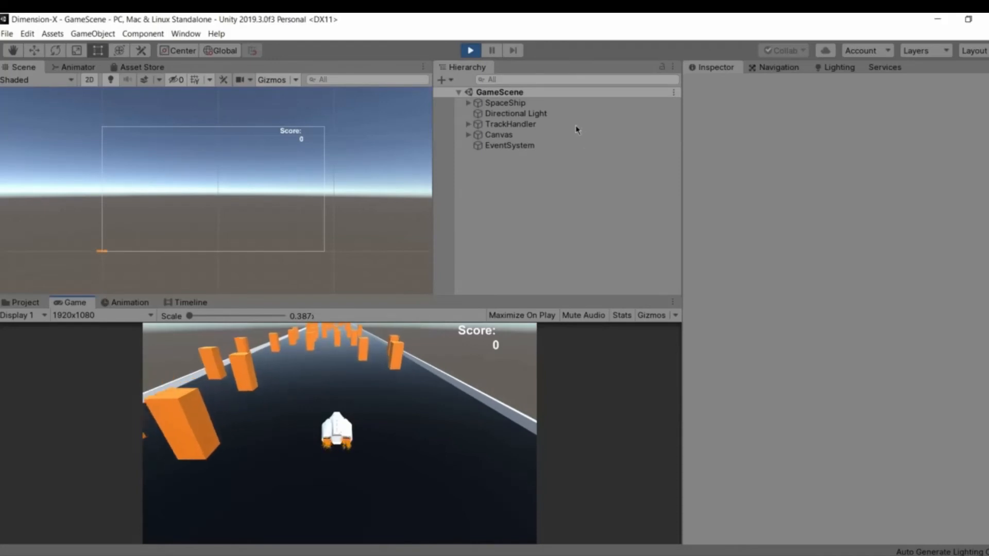
left_click(510, 124)
left_click(854, 211)
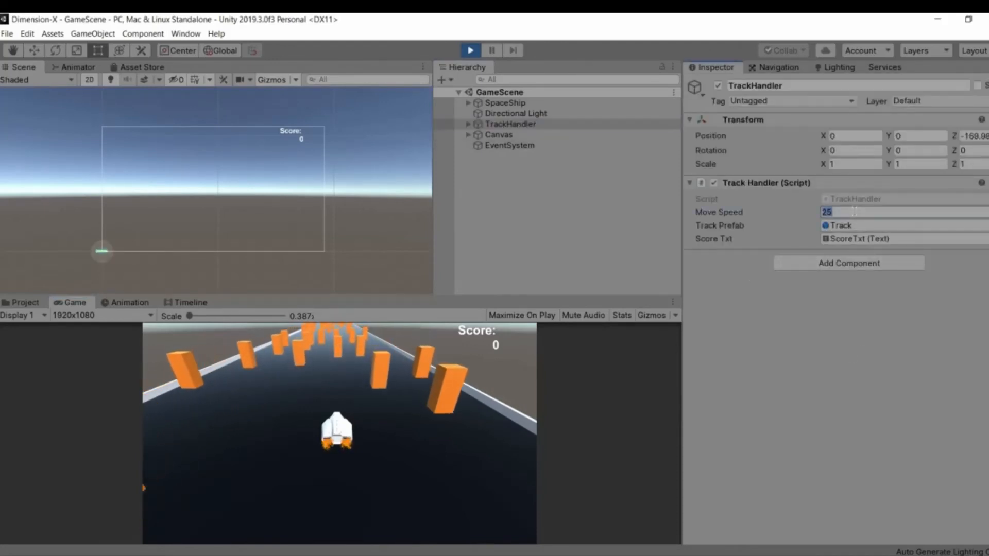
type("50")
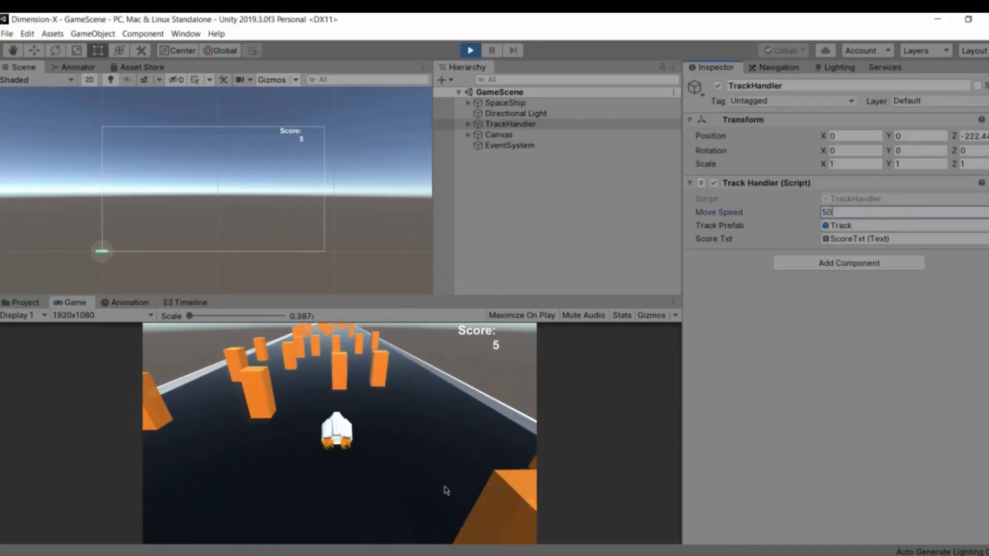
left_click(508, 205)
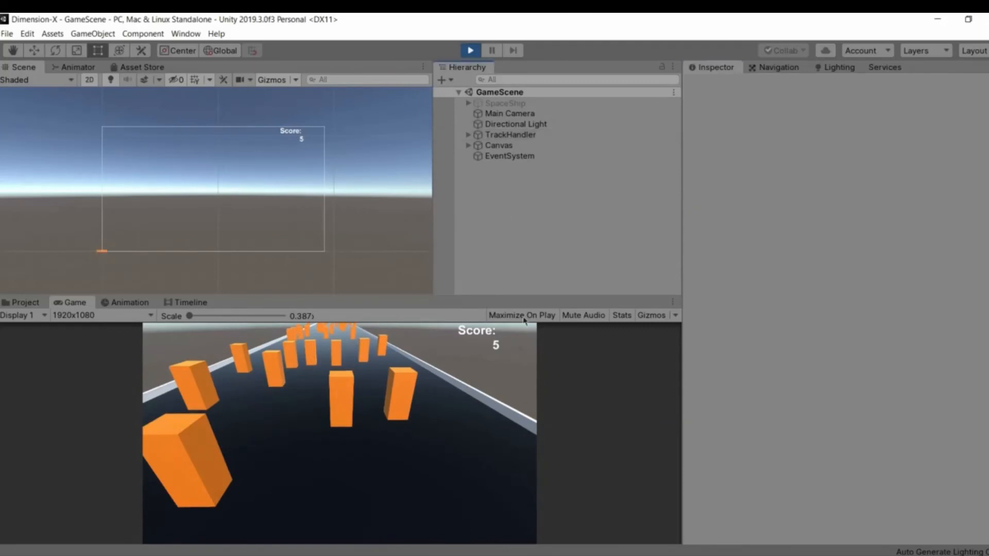
left_click(475, 53)
Open the GameOver scene from the Scenes folder
left_click(17, 308)
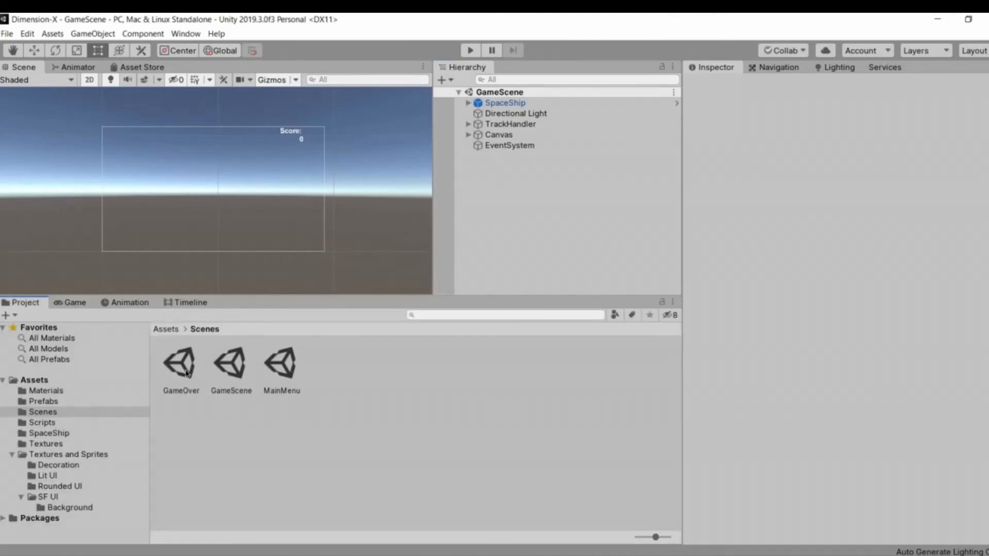
double_click(180, 366)
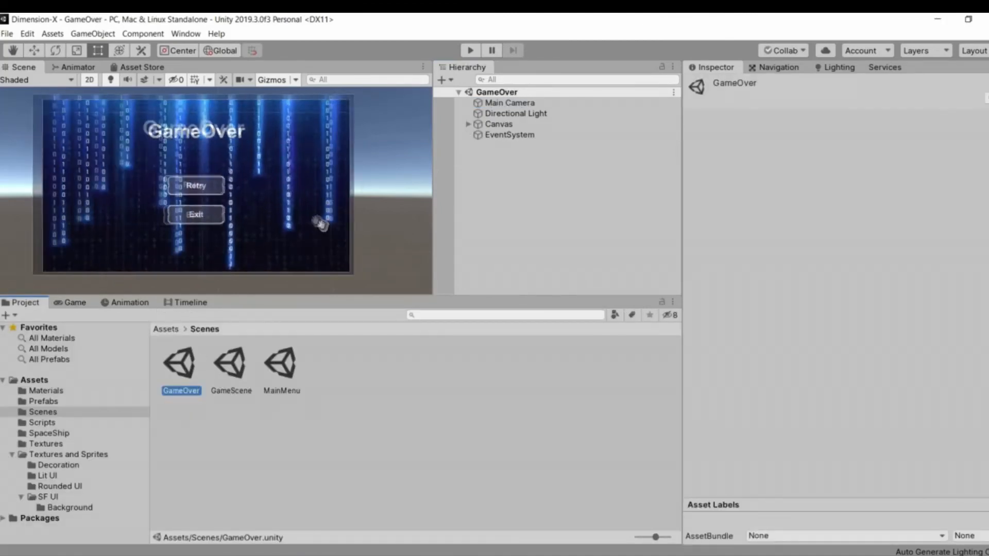
scroll(375, 200, "up", 3)
middle_click_drag(376, 200, 354, 174)
left_click(534, 147)
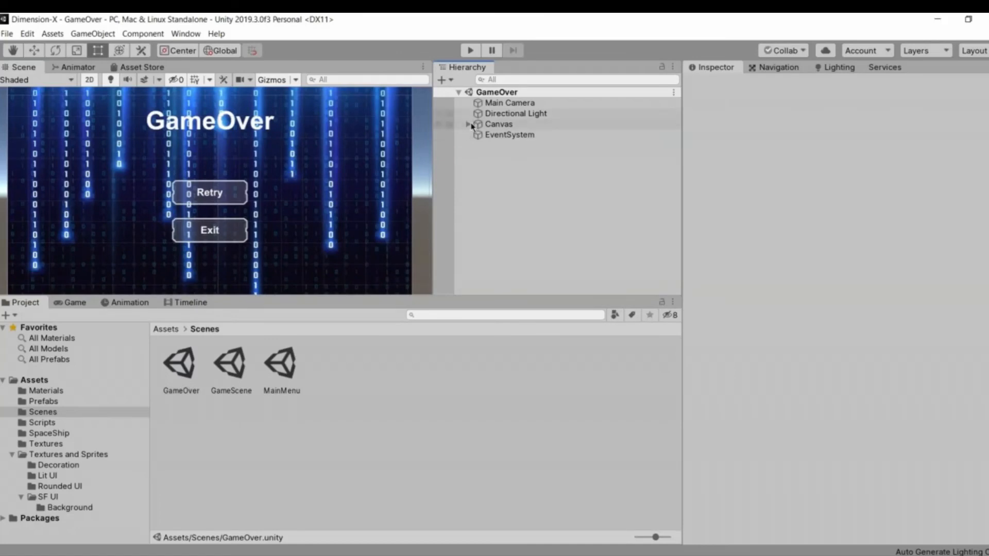
Add a UI Text object under the Canvas and name it CurrentScore
left_click(467, 124)
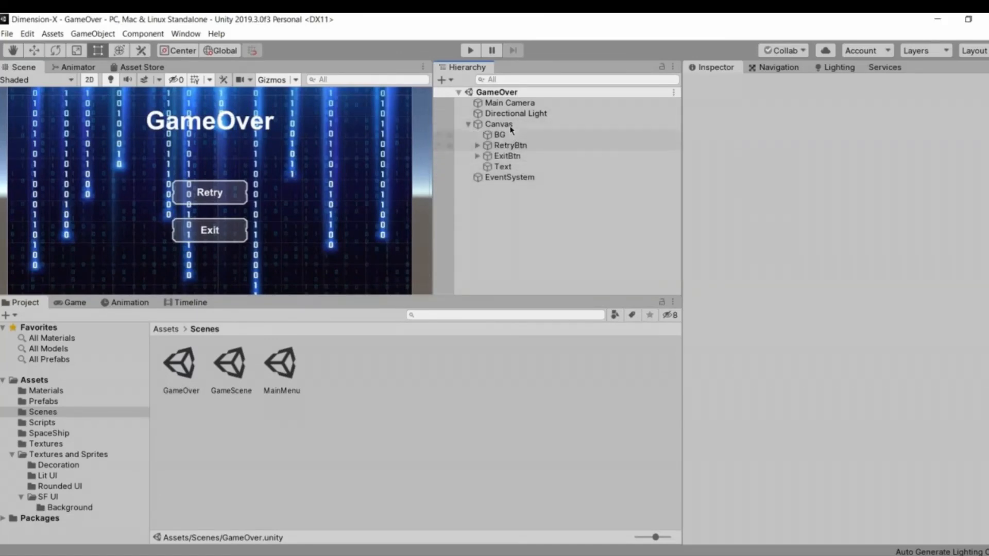
left_click(497, 125)
right_click(510, 125)
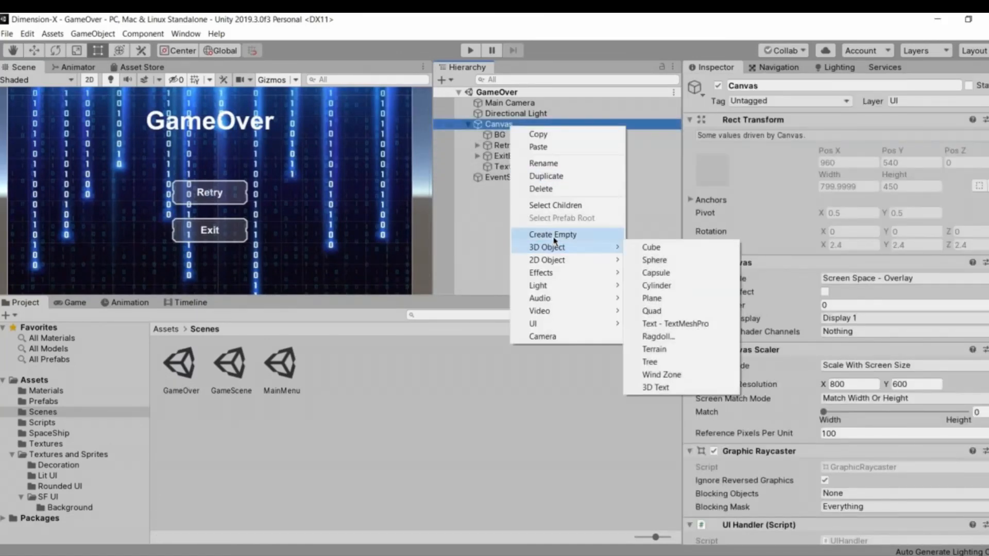
mouse_move(577, 323)
left_click(649, 324)
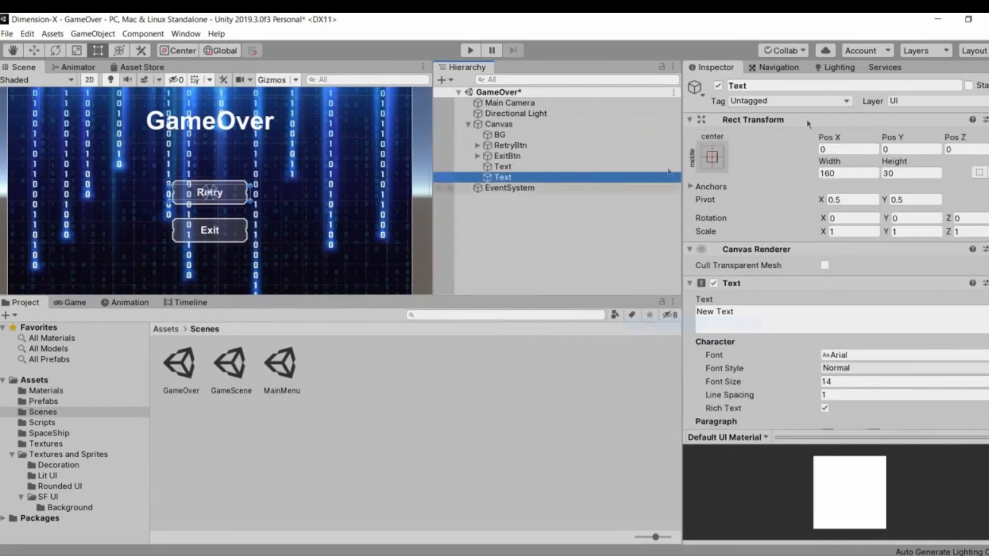
left_click(816, 87)
type("Cu")
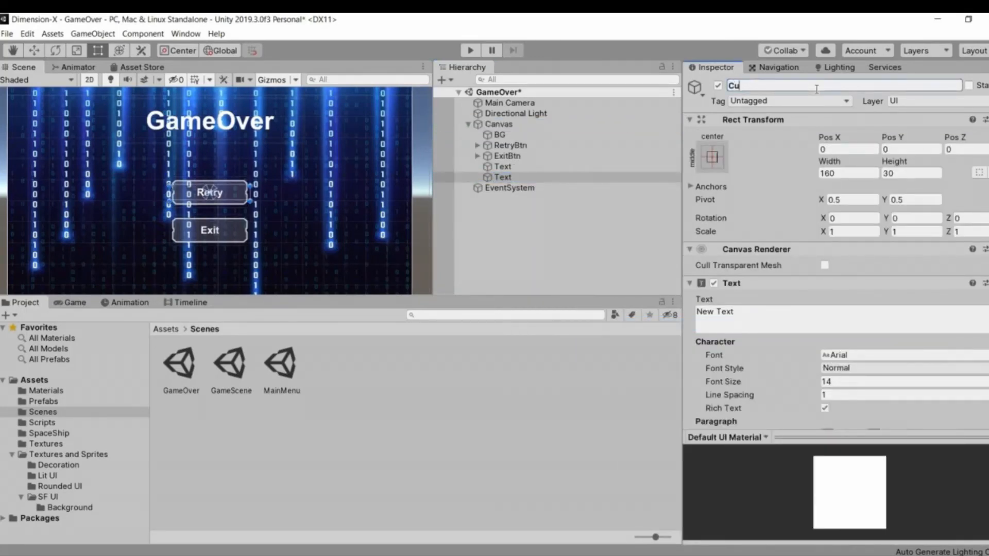
key("Return")
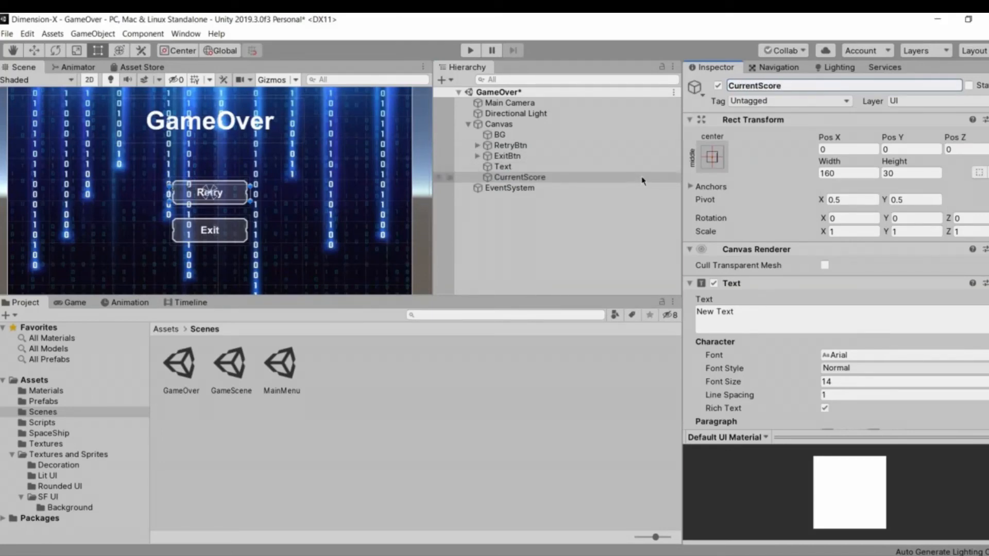
Set the CurrentScore object's text content to 0 and keep the object selected
left_click(618, 177)
left_click(783, 313)
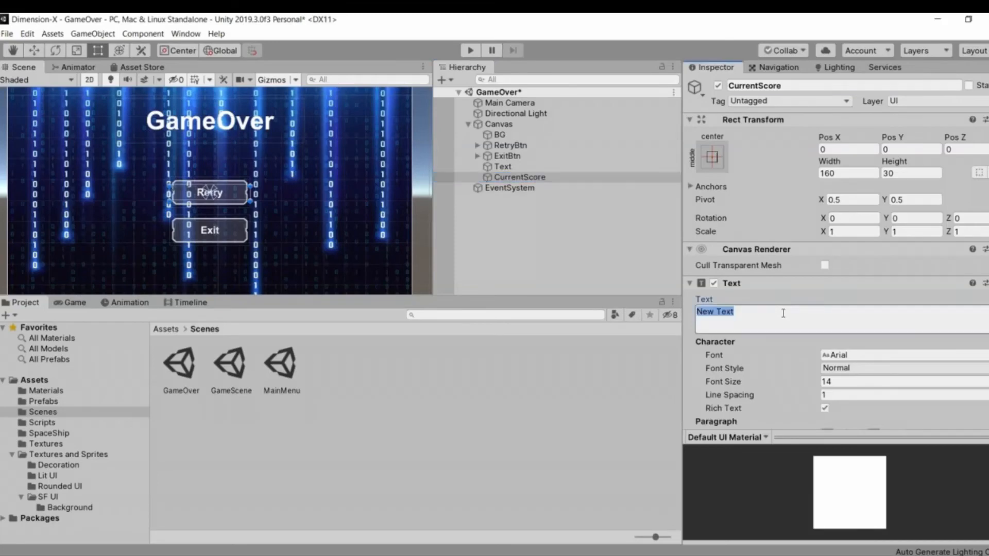
type("CurrentScore:")
key("ctrl+a")
type("0")
left_click(552, 166)
left_click(549, 177)
left_click(620, 258)
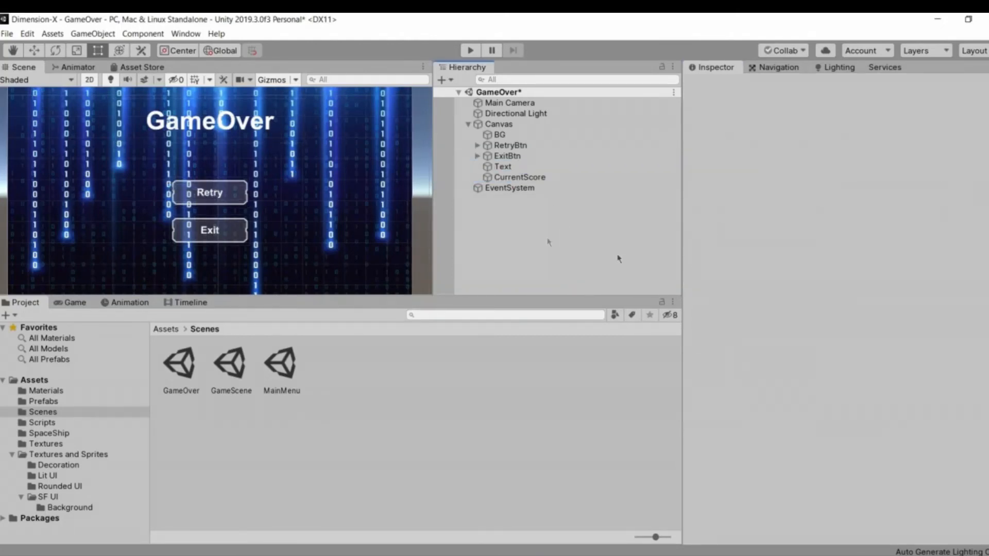
key("ctrl+z")
Colour the CurrentScore text white, centre it horizontally and vertically, and enable Align By Geometry
scroll(876, 391, "down", 8)
scroll(885, 406, "up", 6)
left_click(862, 412)
left_click_drag(748, 238, 733, 181)
left_click(841, 104)
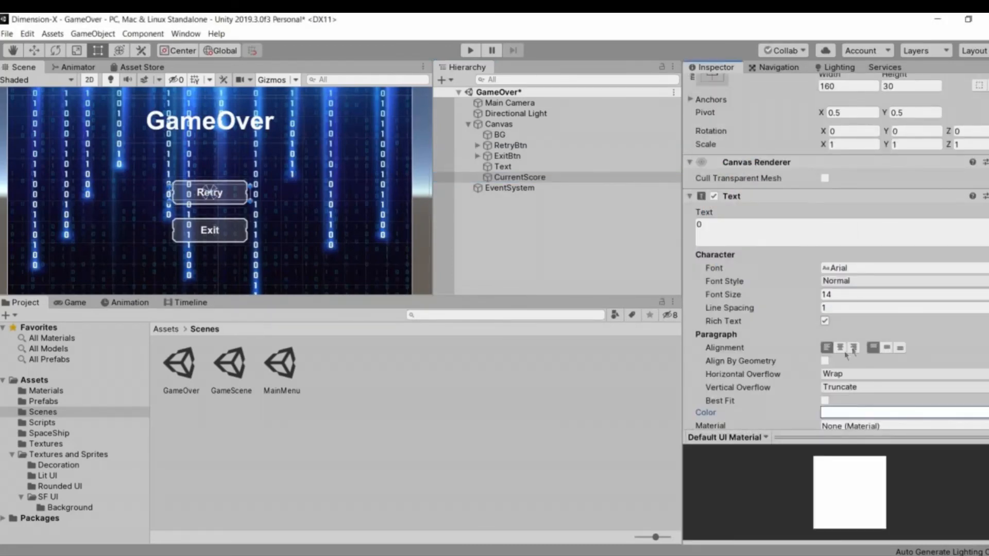
left_click(840, 348)
left_click(824, 361)
left_click(886, 348)
Set the CurrentScore text's font size to 20 and its font style to Bold
left_click(834, 294)
type("20")
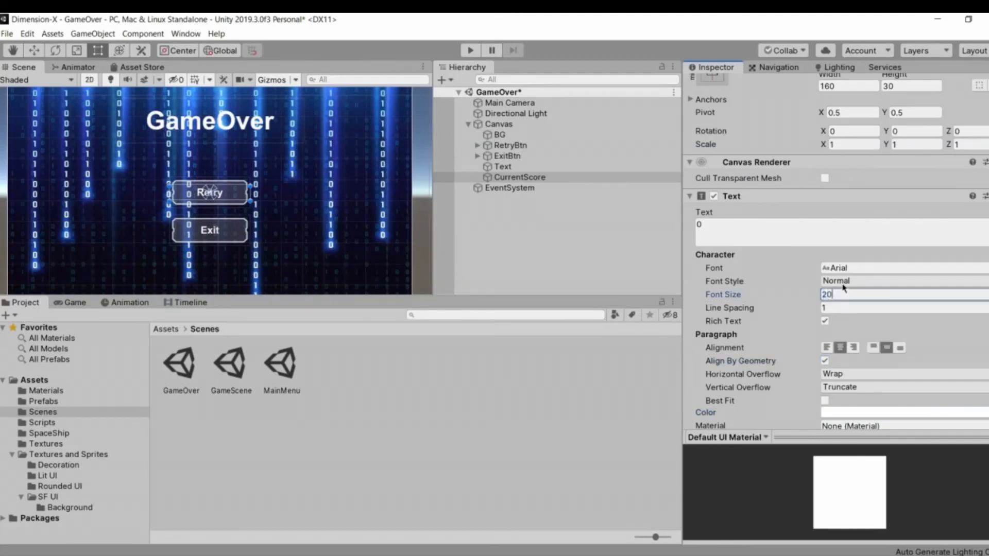
left_click(850, 280)
left_click(845, 306)
Move the CurrentScore text between the GameOver title and Retry button, left of centre at about X -80, Y 74.4
scroll(895, 373, "down", 5)
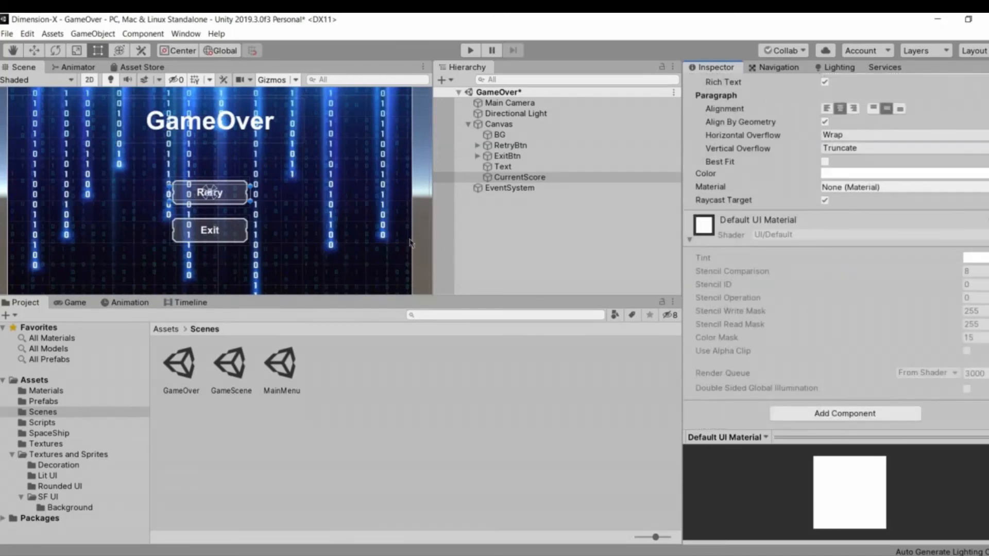
scroll(225, 228, "up", 5)
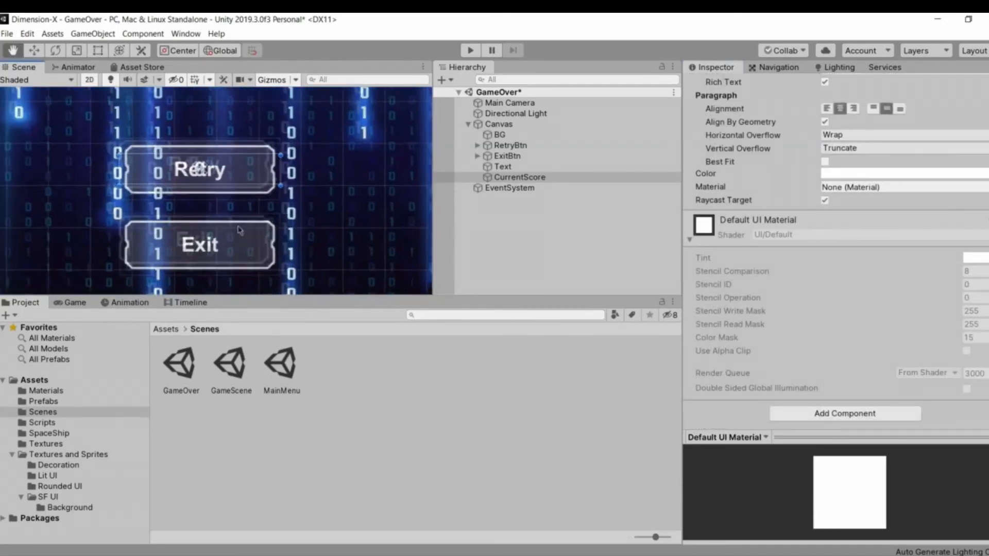
left_click_drag(230, 218, 230, 144)
scroll(282, 245, "down", 4)
scroll(289, 245, "down", 3)
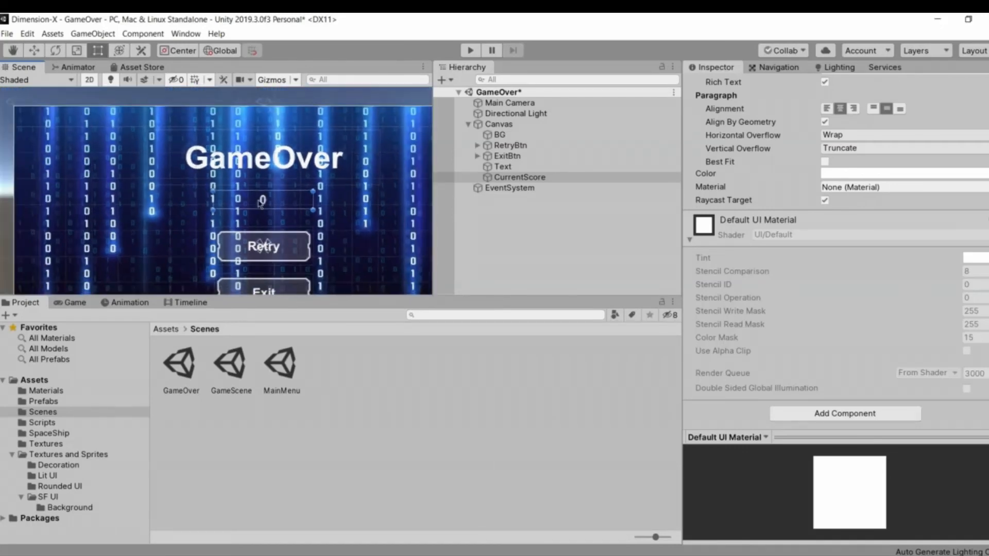
left_click(536, 177)
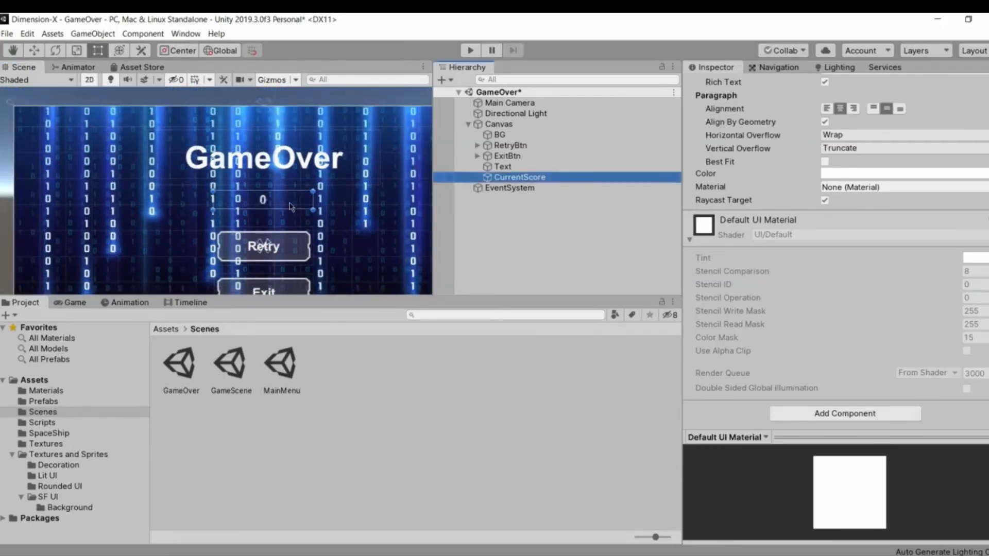
left_click_drag(260, 203, 210, 206)
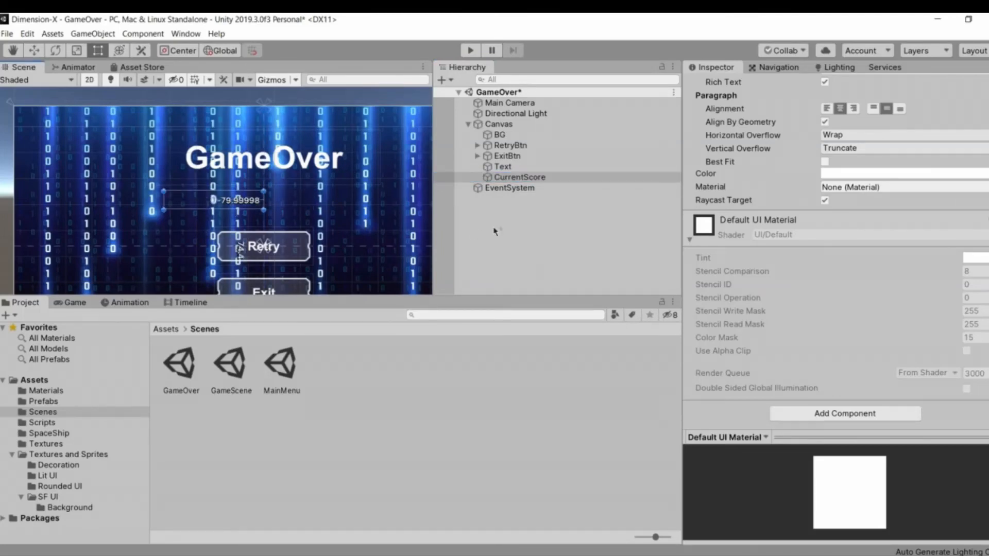
Duplicate the CurrentScore text object and rename the copy HighScore
left_click(527, 178)
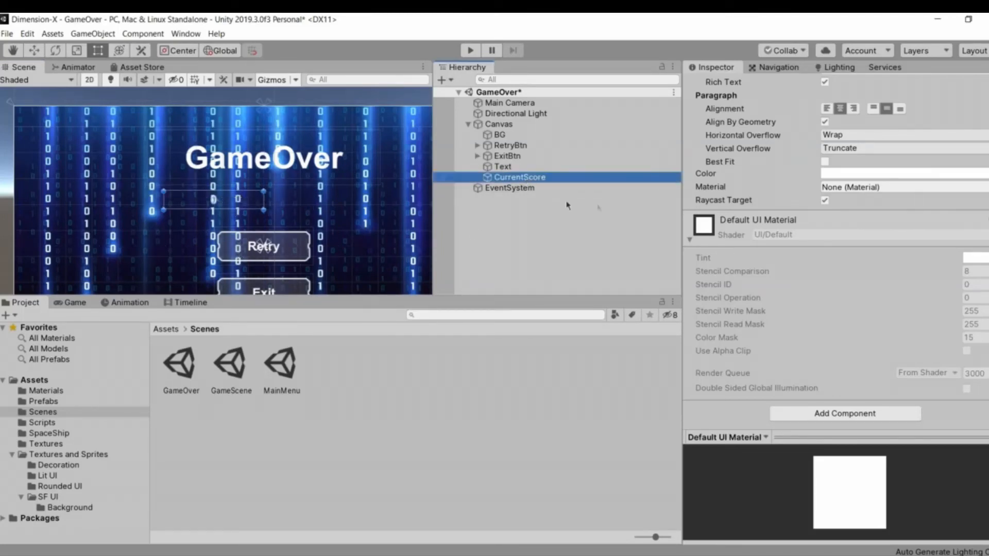
key("ctrl+d")
scroll(793, 113, "up", 5)
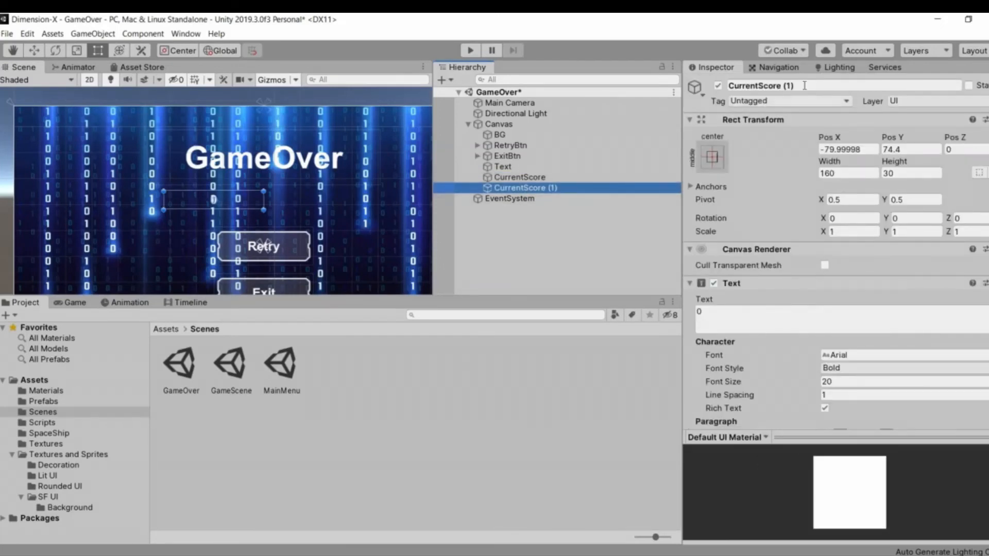
left_click(804, 86)
type("Hi")
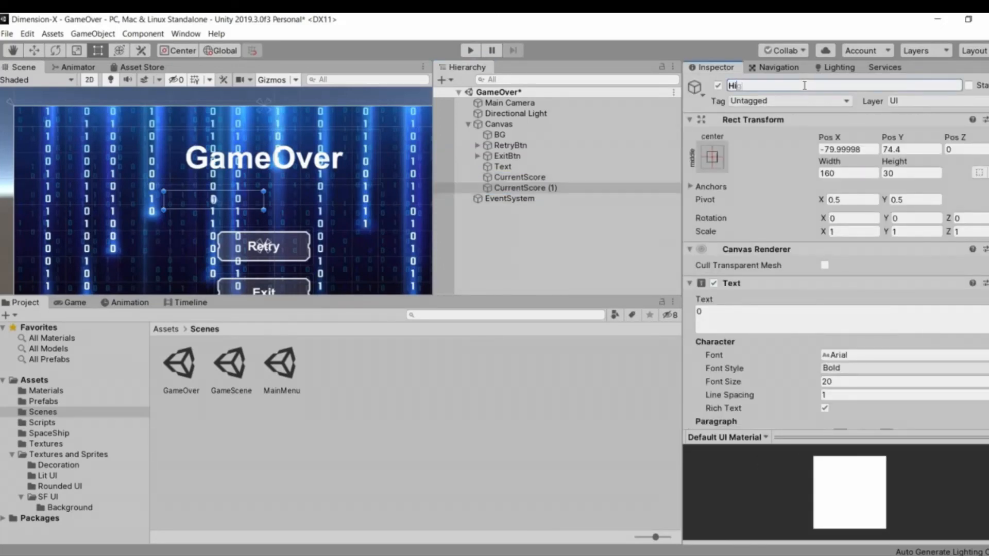
type("ghScore")
key("Return")
Move the HighScore text right of centre, level with CurrentScore at Y 74.4, and save the GameOver scene
left_click_drag(221, 202, 322, 200)
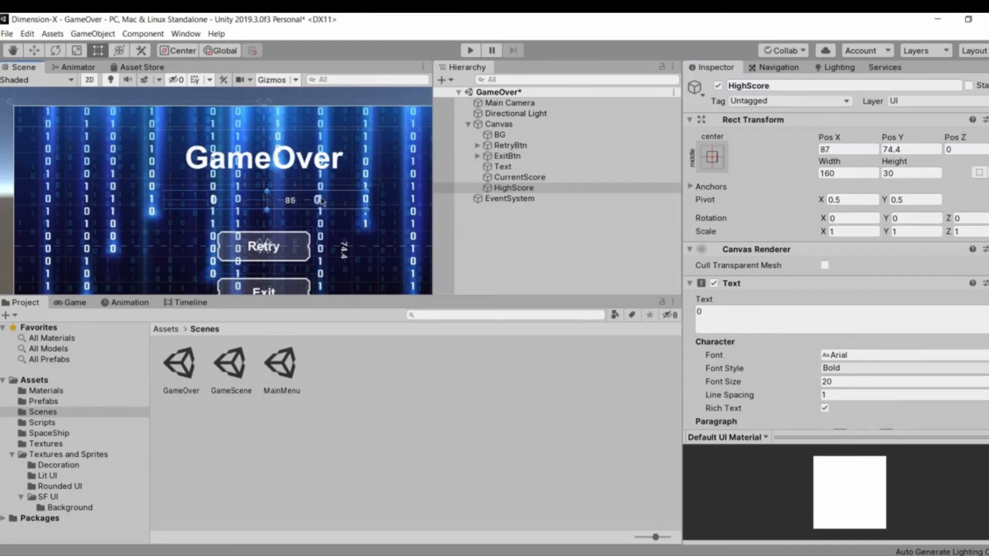
left_click(526, 222)
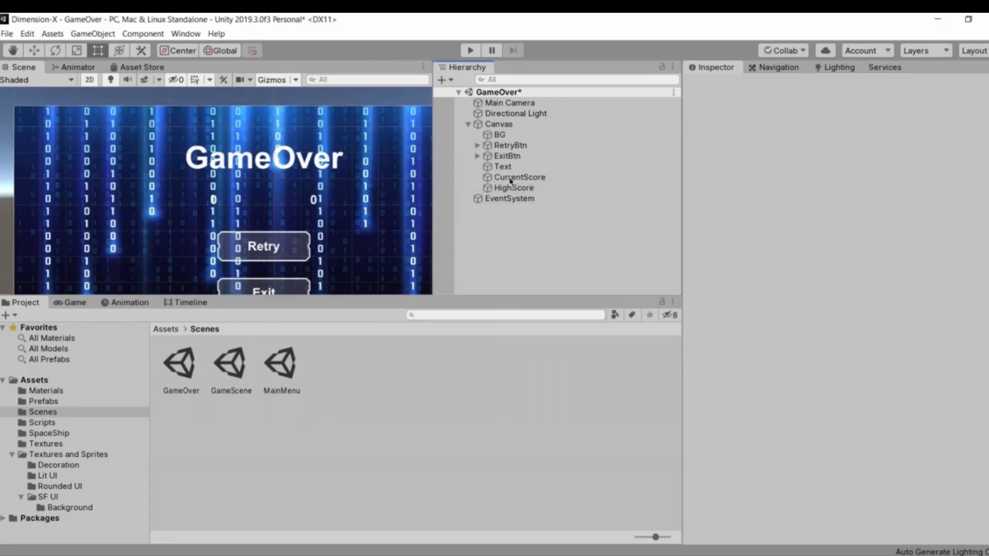
key("ctrl+s")
Open the UIHandler script attached to the GameOver scene's Canvas for editing
left_click(514, 177)
left_click(512, 188)
left_click(508, 235)
left_click(515, 113)
left_click(499, 124)
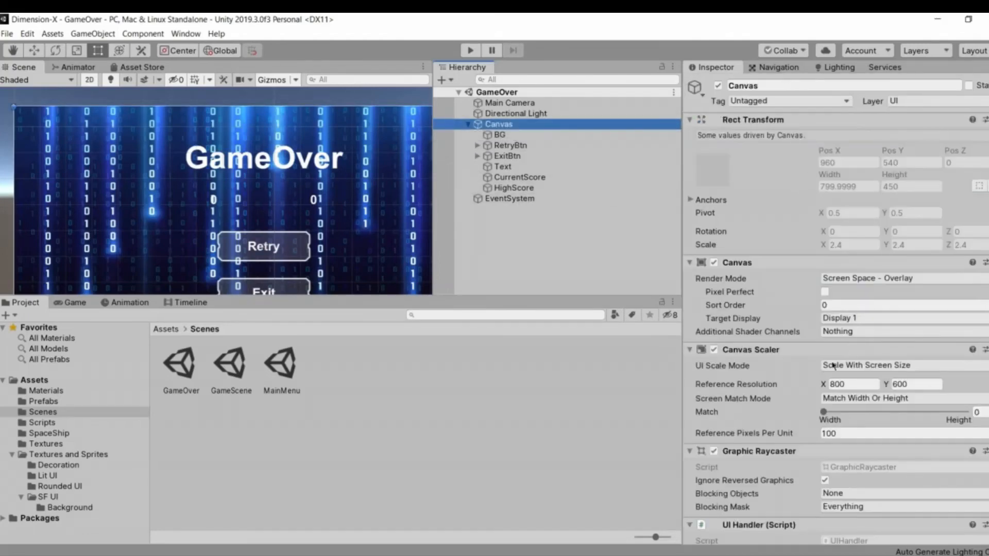
scroll(842, 503, "down", 2)
left_click(843, 502)
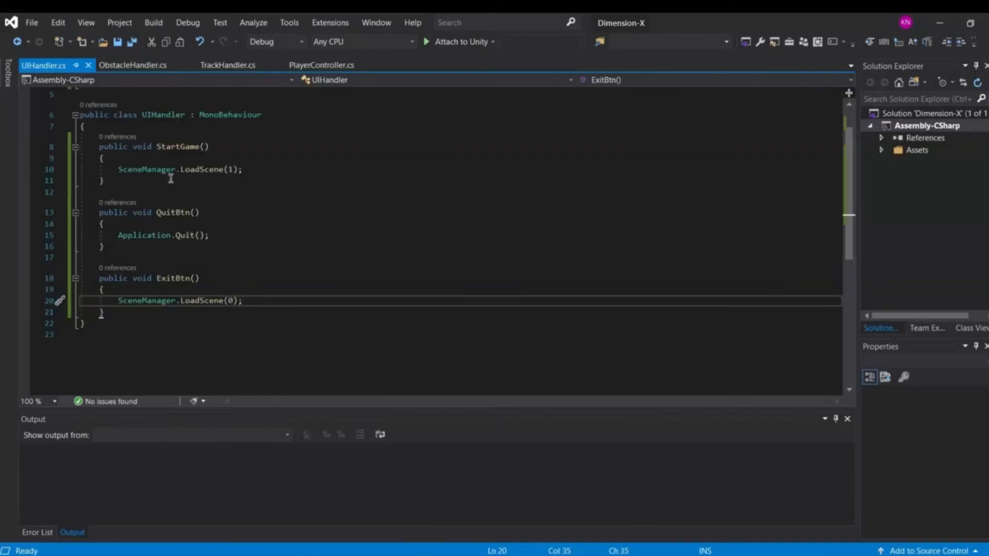
scroll(301, 186, "up", 2)
left_click(299, 185)
key("Return")
key("Return")
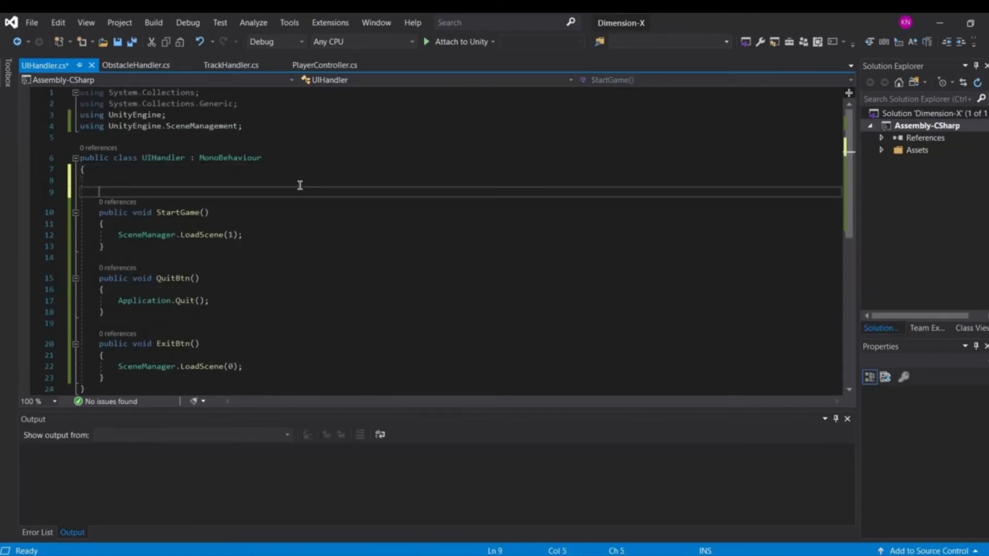
key("Up")
type("[SerializeField] pri")
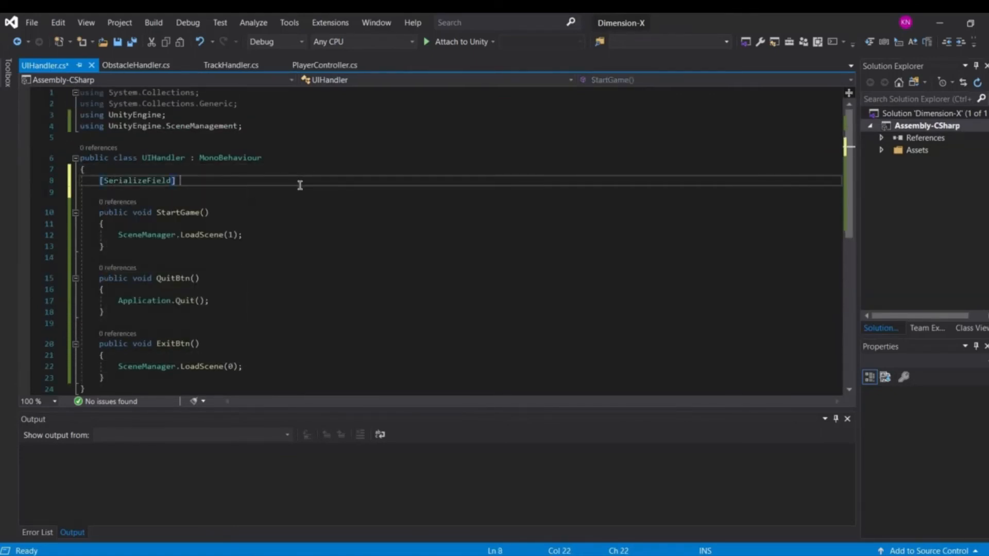
type("vate t")
key("BackSpace")
type("Text")
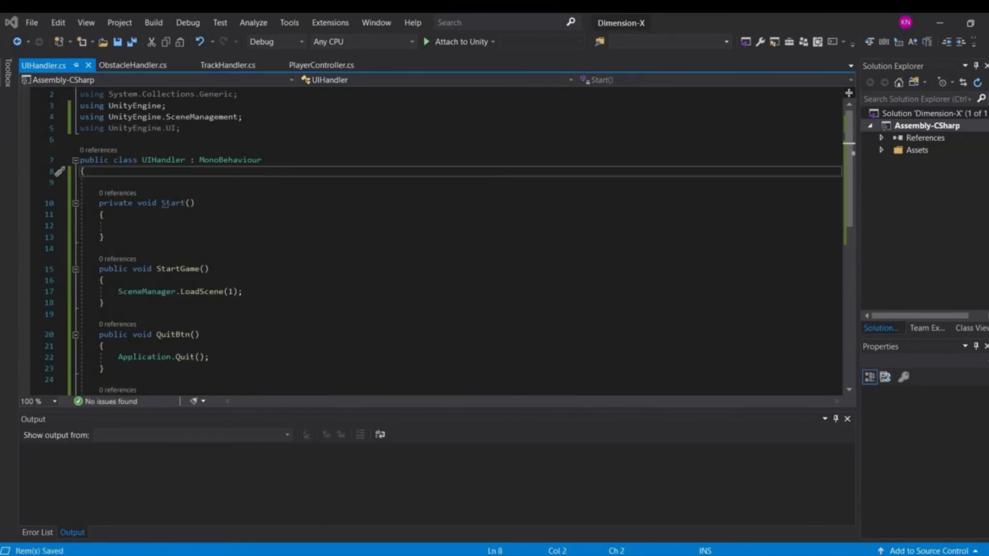
Declare a serialized Text field named currentScoreTxt at the beginning of the UIHandler class
key("Return")
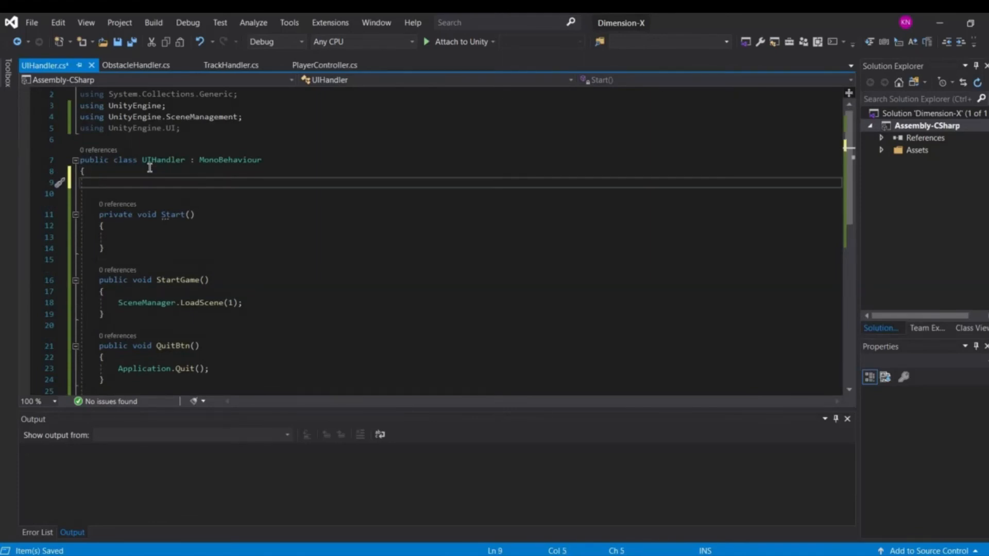
type("[SerializeField]")
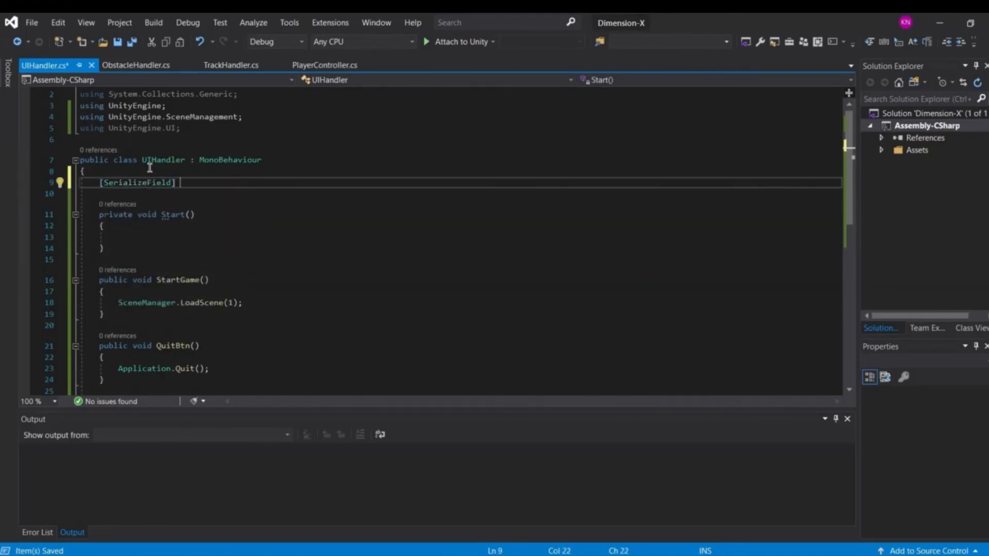
type(" te")
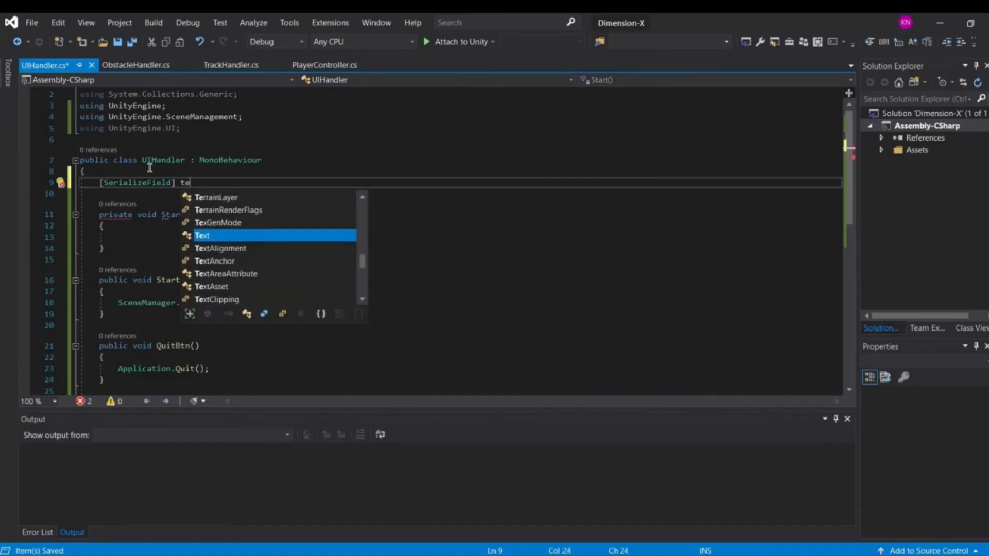
type("xt current")
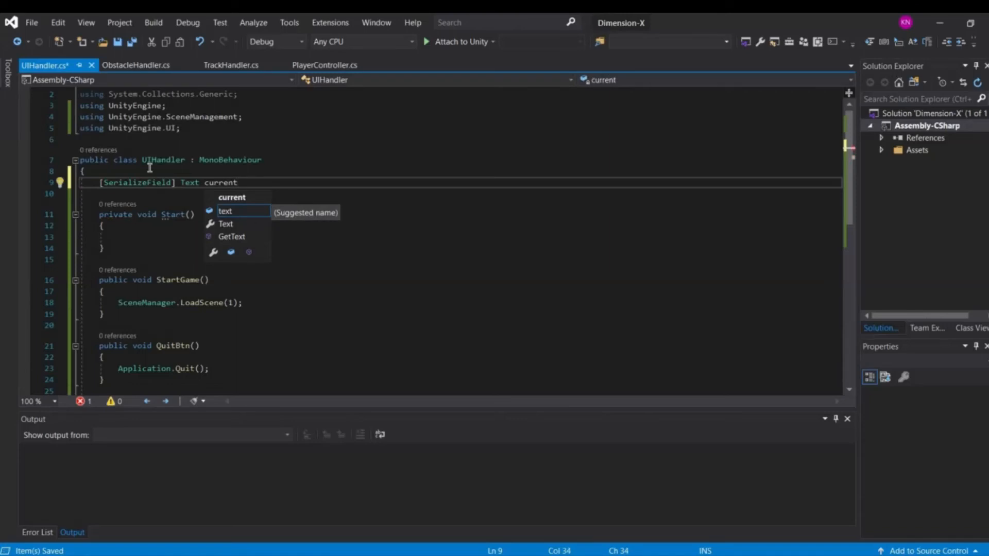
type("ScoreTxt")
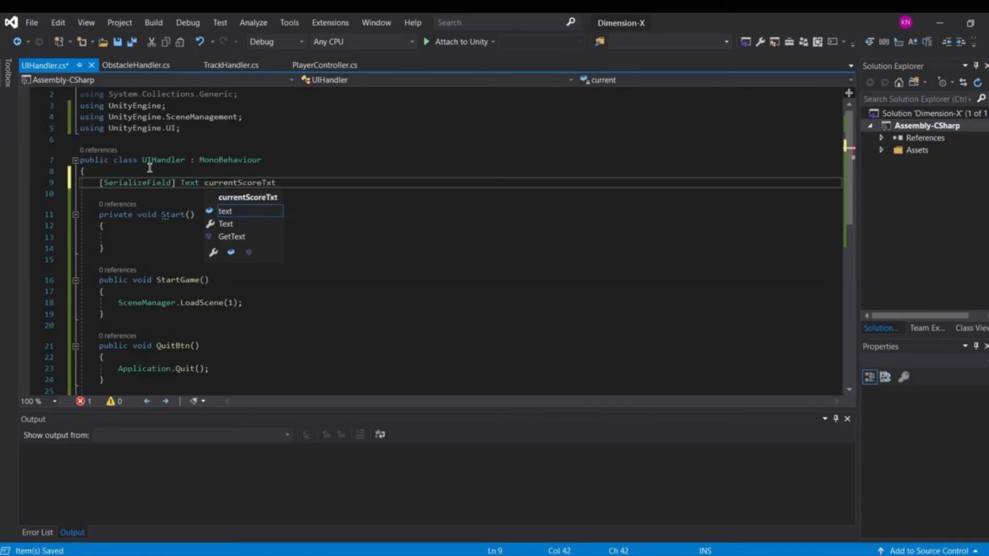
type(";")
Declare a second serialized Text field named highScoreTxt directly below currentScoreTxt
key("Return")
type("[Se")
key("Tab")
type("] ")
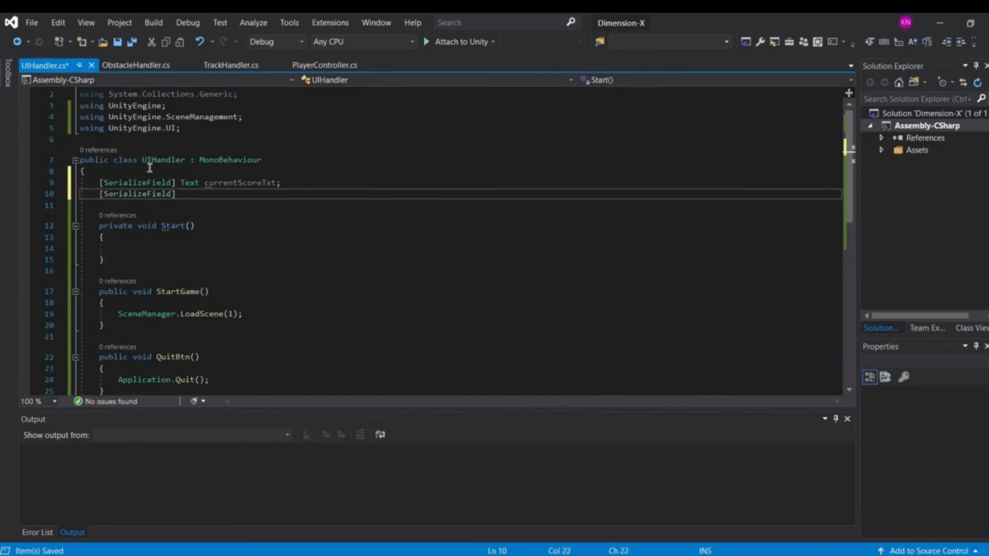
type("Tex")
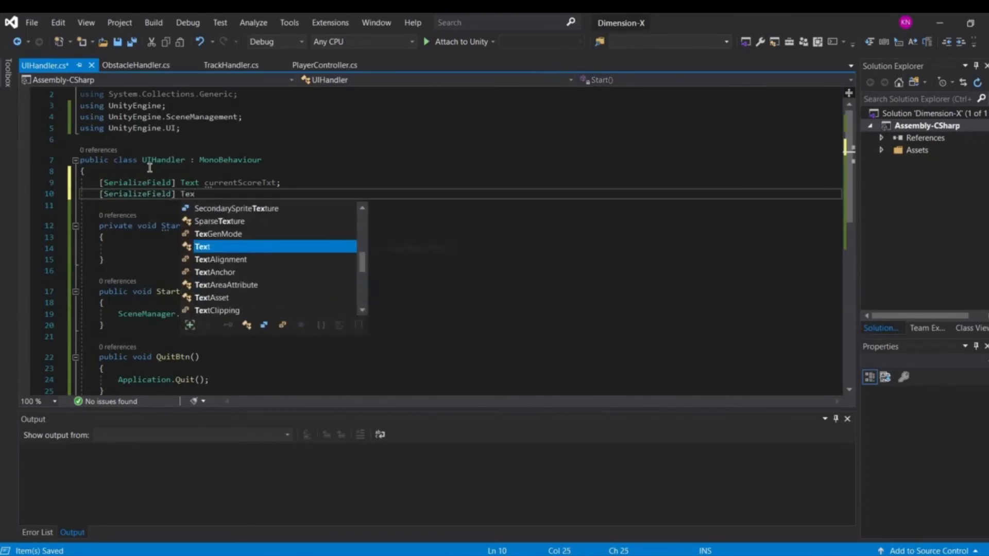
type("t highS")
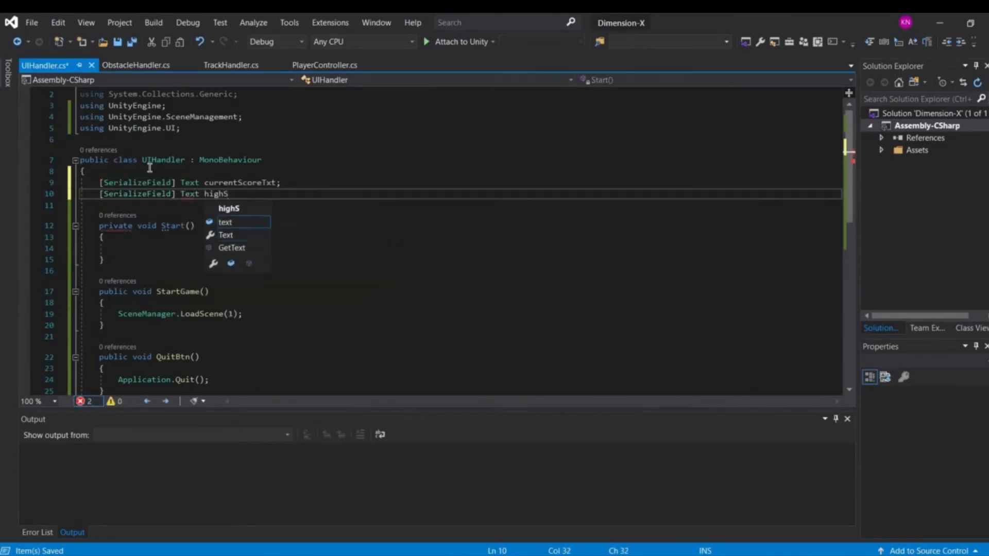
type("coreTxt;")
Inside the Start method, begin assigning currentScoreTxt.text from a PlayerPrefs.GetInt call
key("Down")
key("Down")
key("Down")
key("Down")
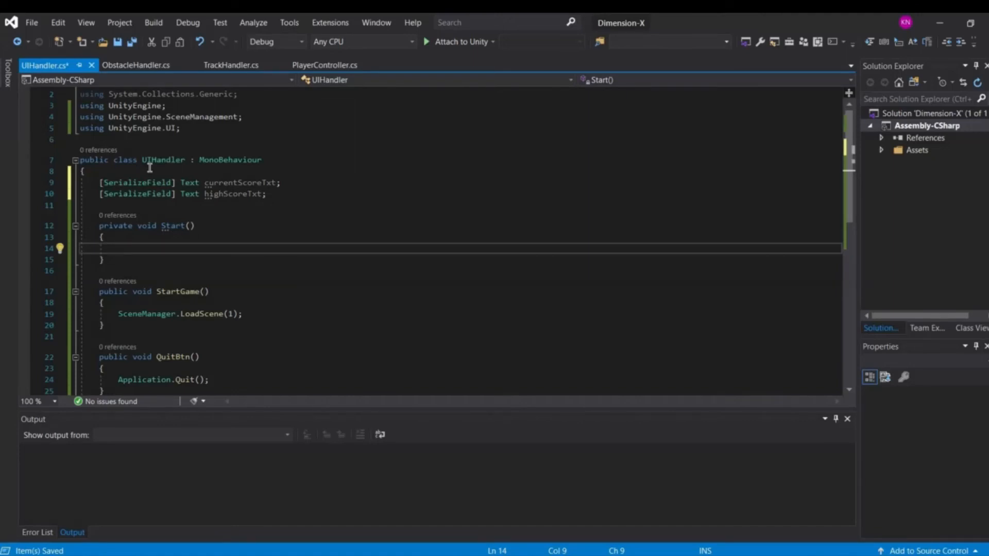
type("curre")
key("Tab")
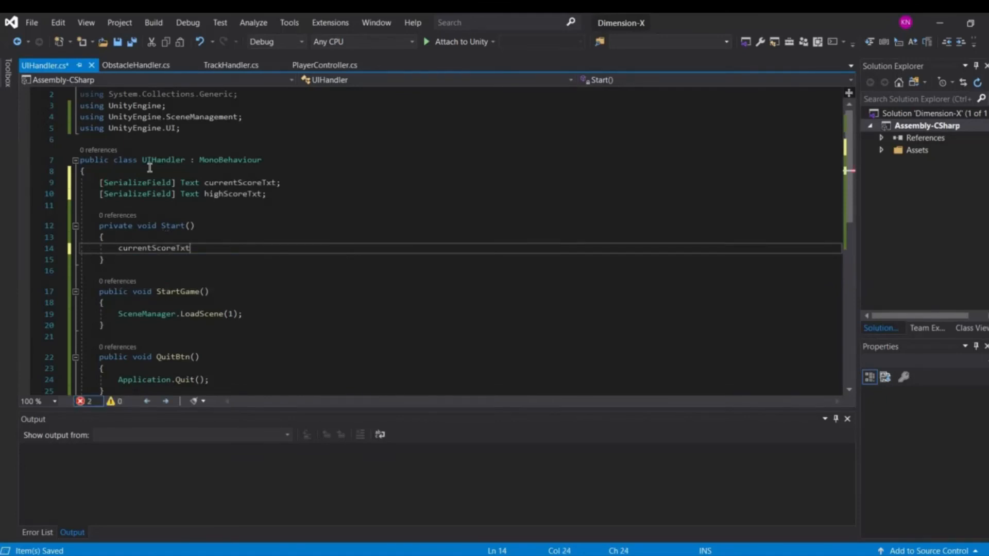
type(".text")
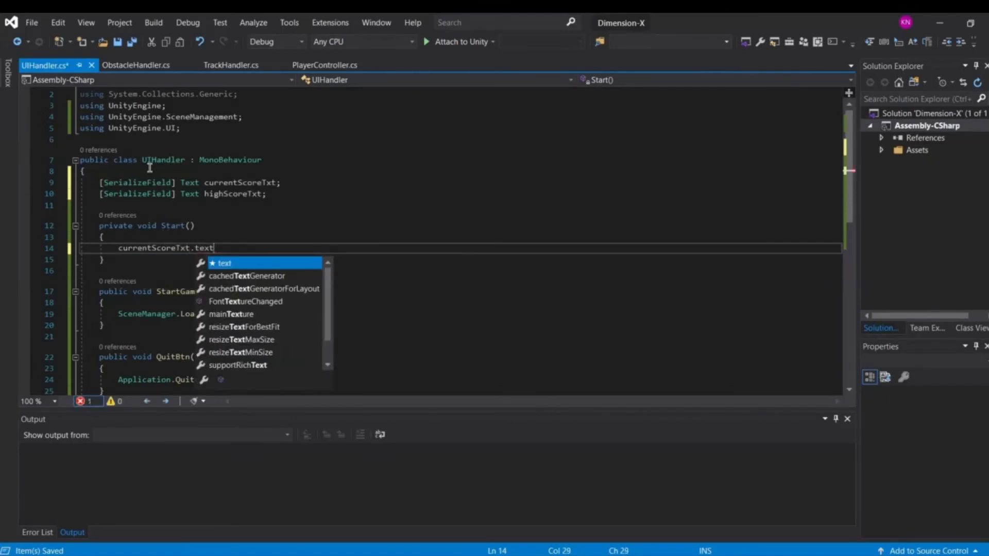
type("=")
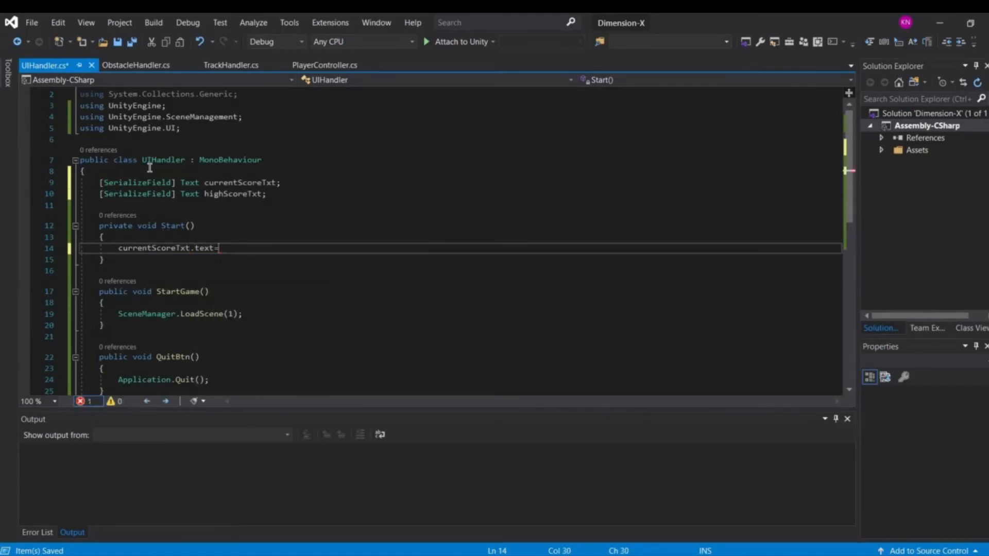
type("Player")
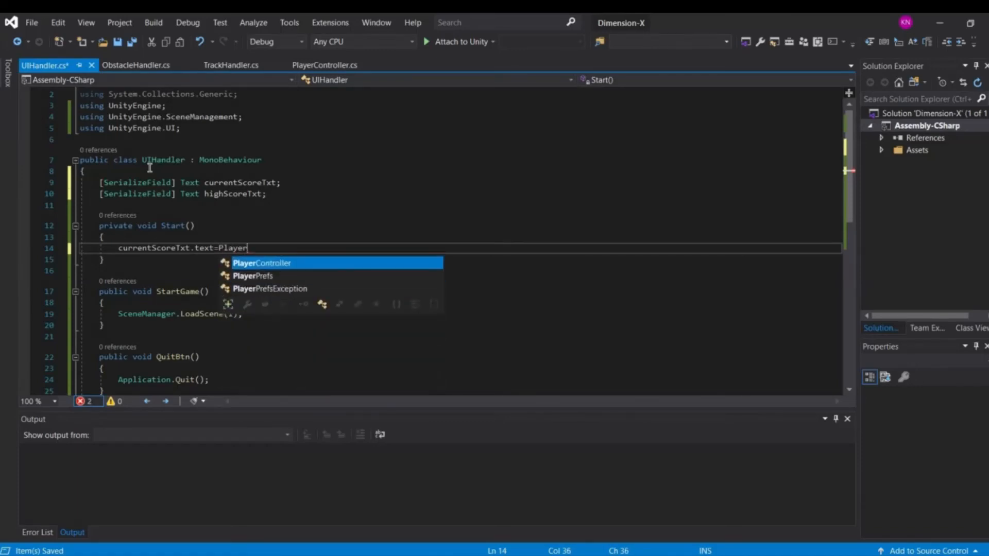
key("Tab")
type(".GetI")
key("Tab")
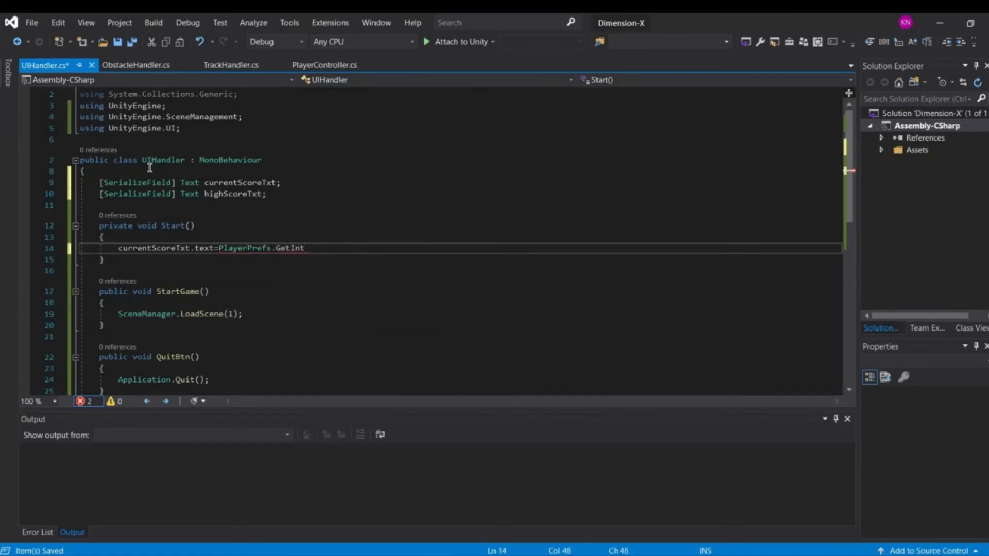
Complete the GetInt call with the key "CurrentScore" and convert its result with ToString()
type("(\"")
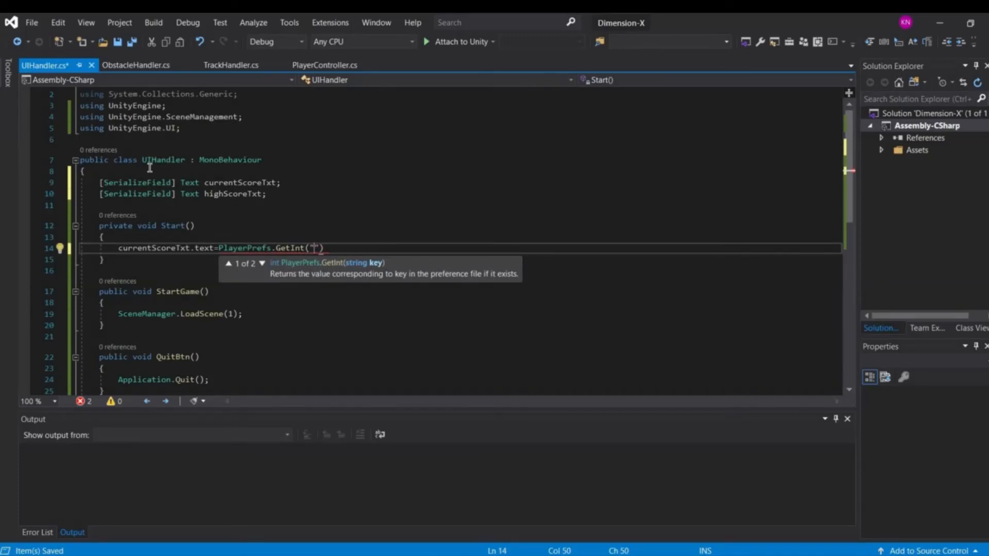
type("Cur")
key("BackSpace")
key("BackSpace")
type("urrentS")
type("core\");")
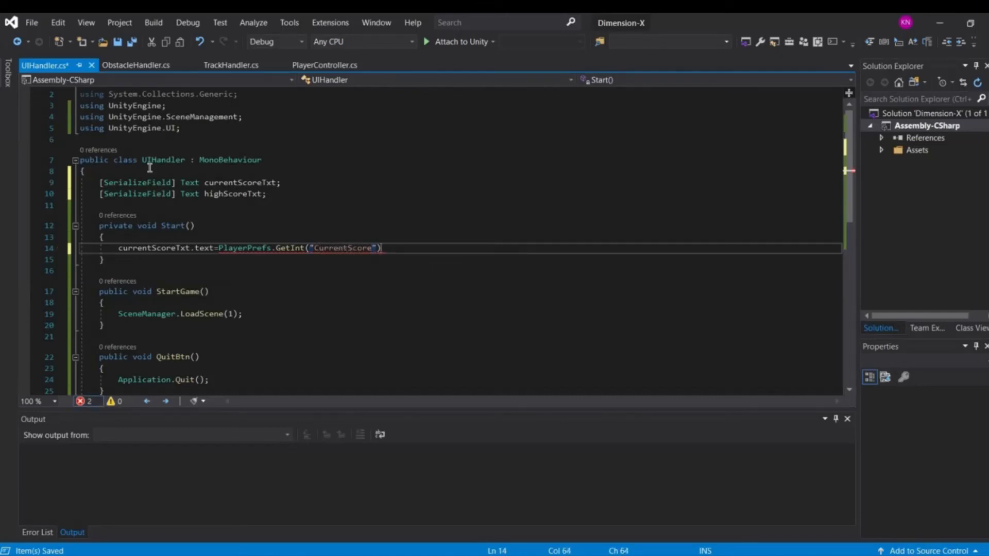
type(".ToString(")
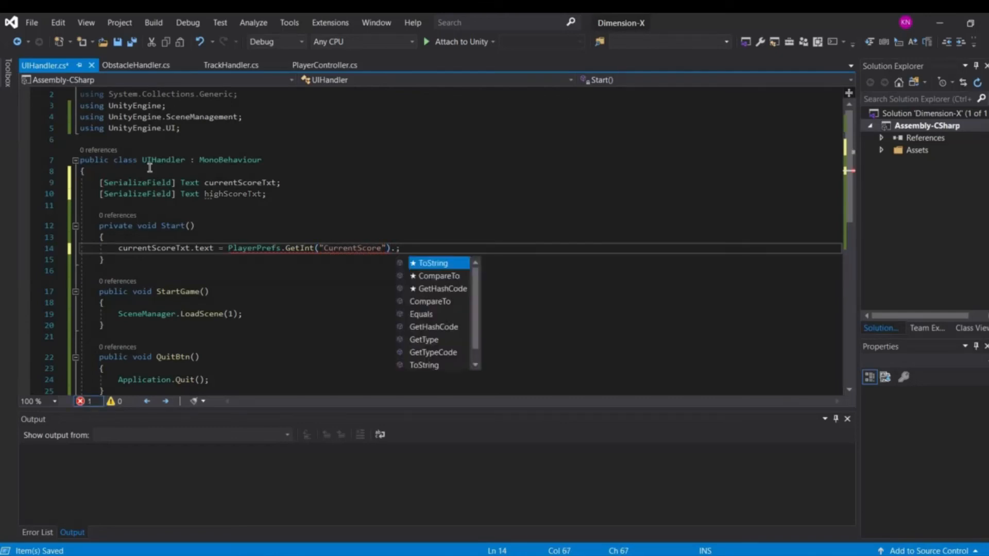
type(")")
key("End")
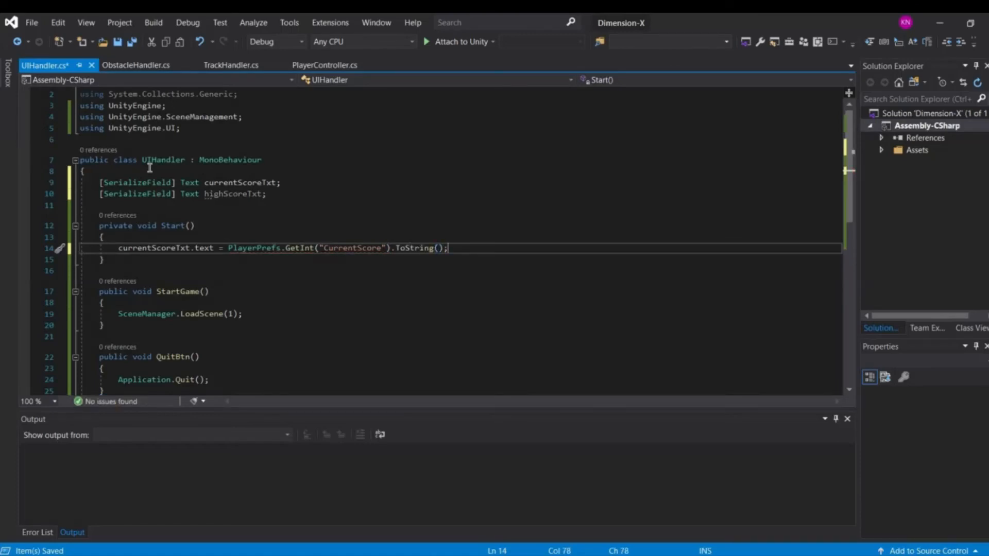
Below the assignment, add an if block checking whether the PlayerPrefs integer "CurrentScore" is greater than "HighScore"
key("Return")
type("if(")
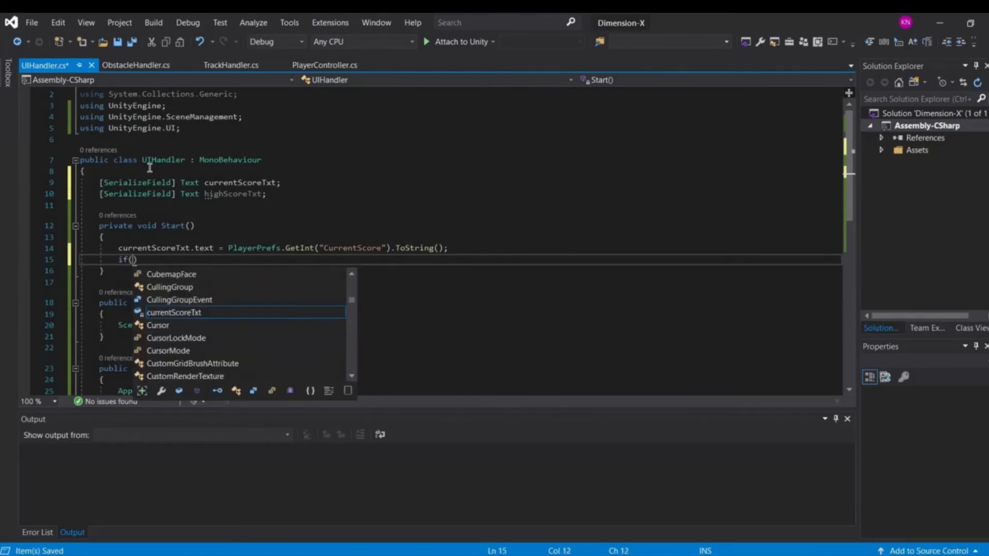
type("PlayerPrefs.Ge")
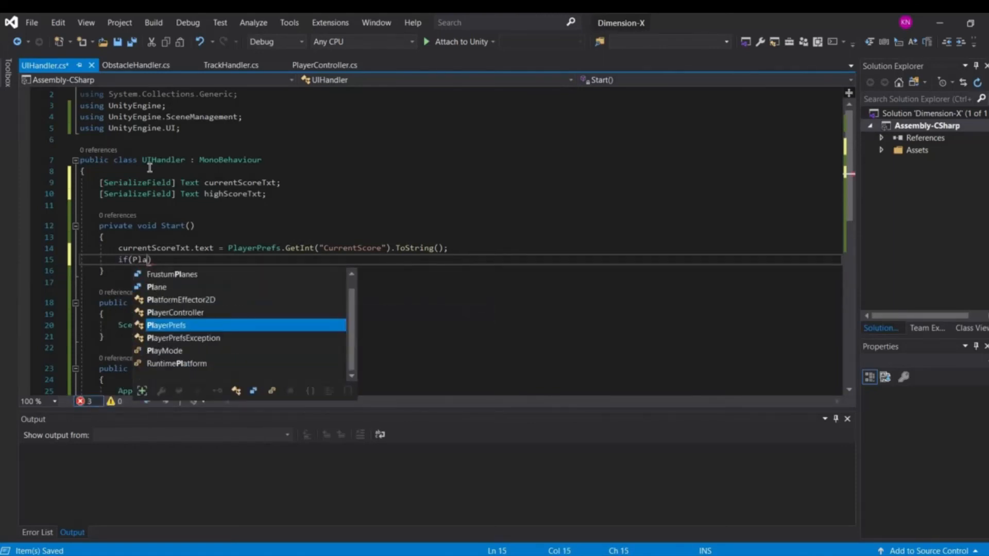
type("tInt(\"")
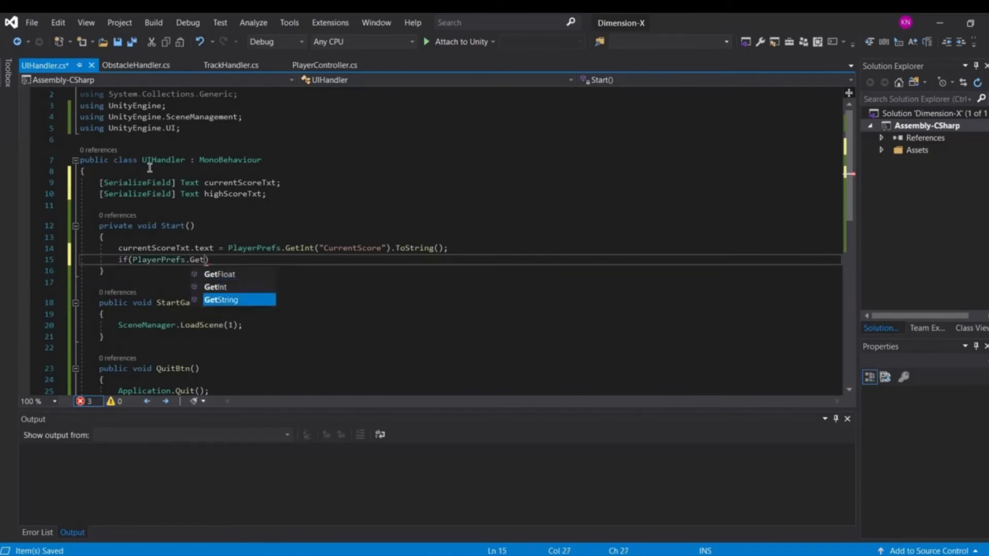
type("Current")
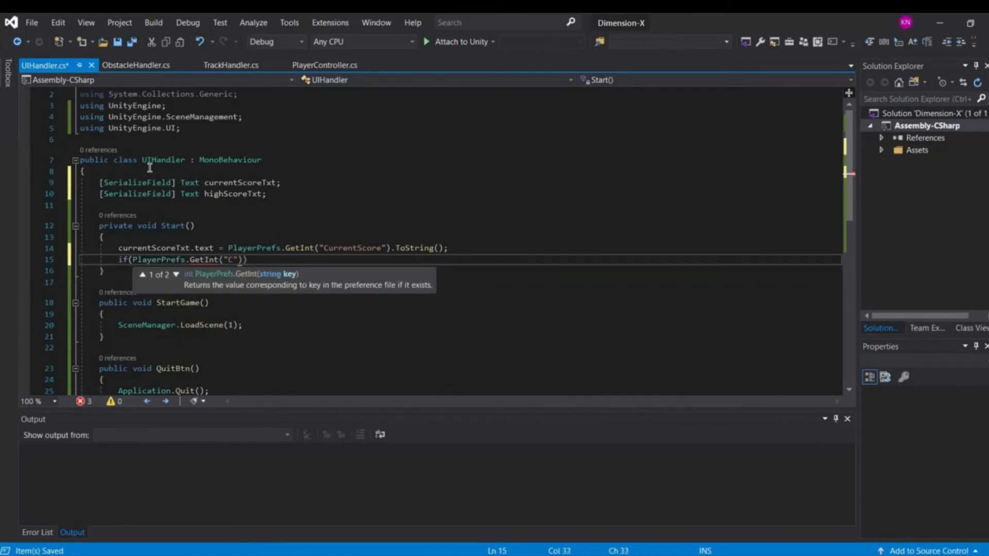
type("Score")
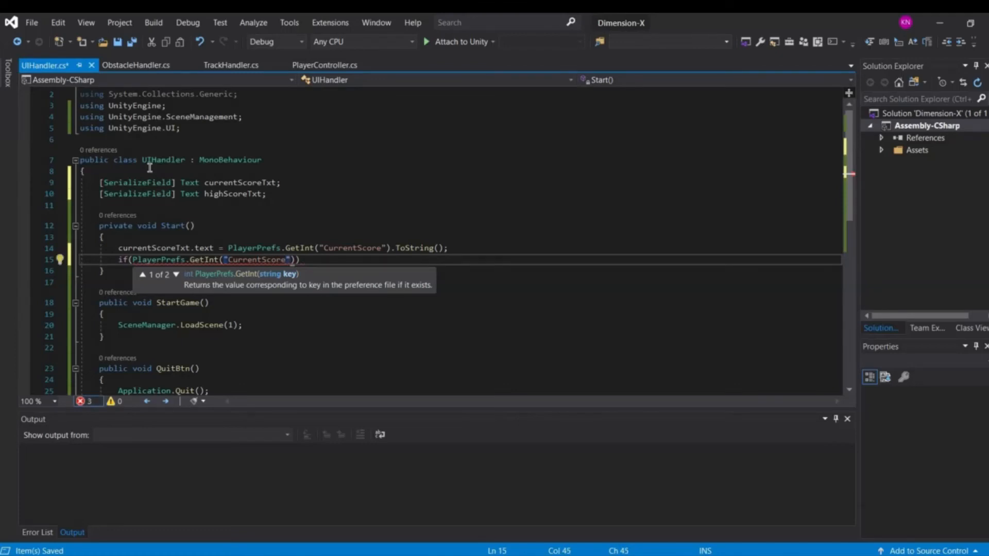
type("\")")
type(">PlayerPrefs")
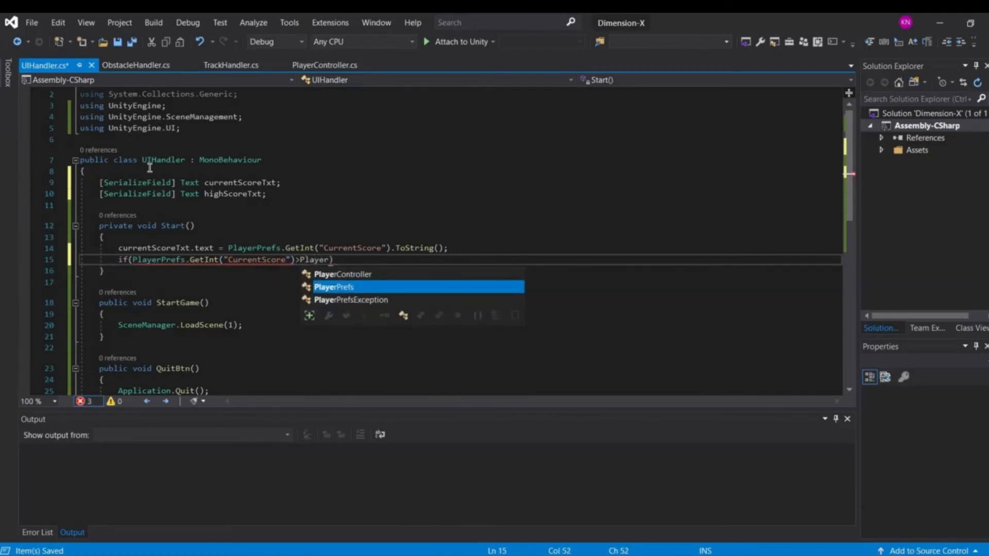
type(".GetInt(")
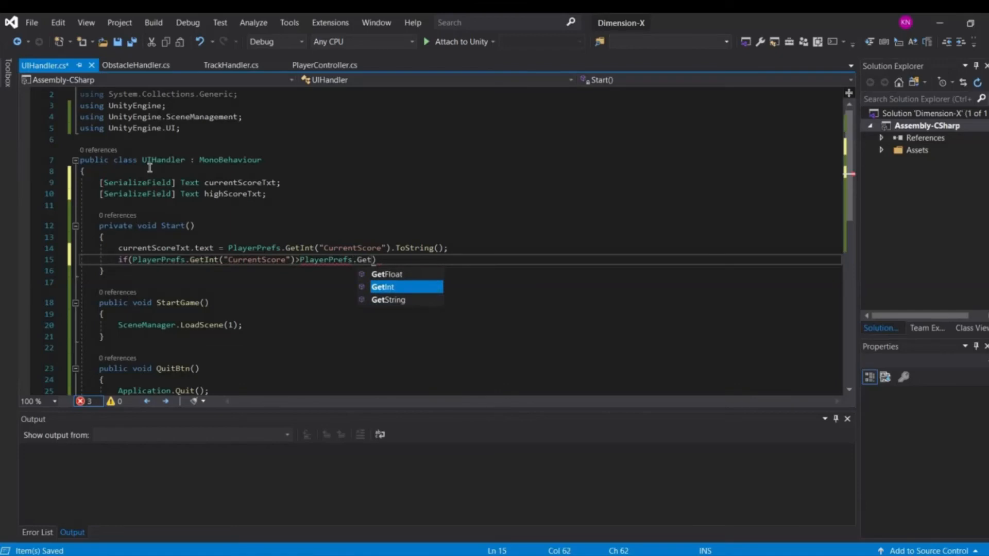
type("\"")
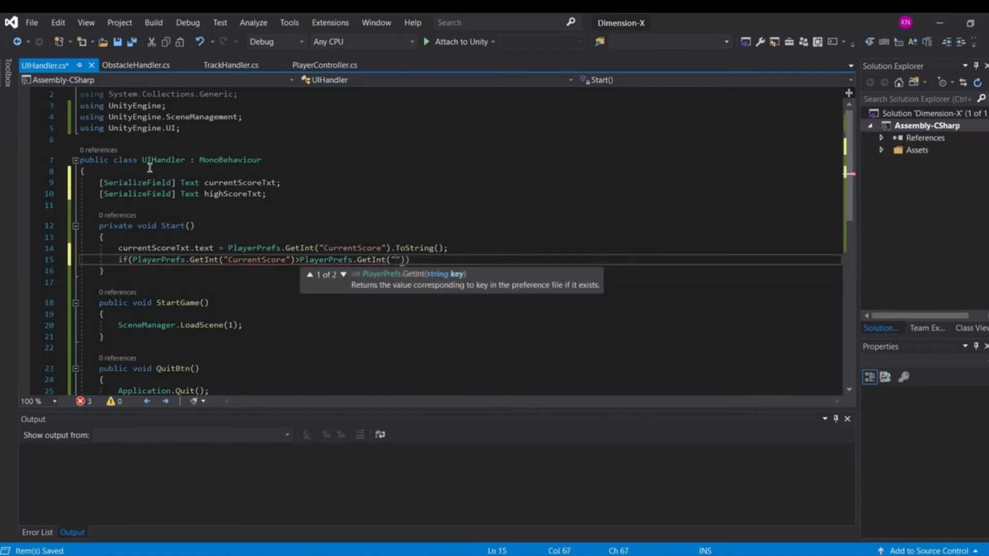
type("HighScore\")){")
key("Return")
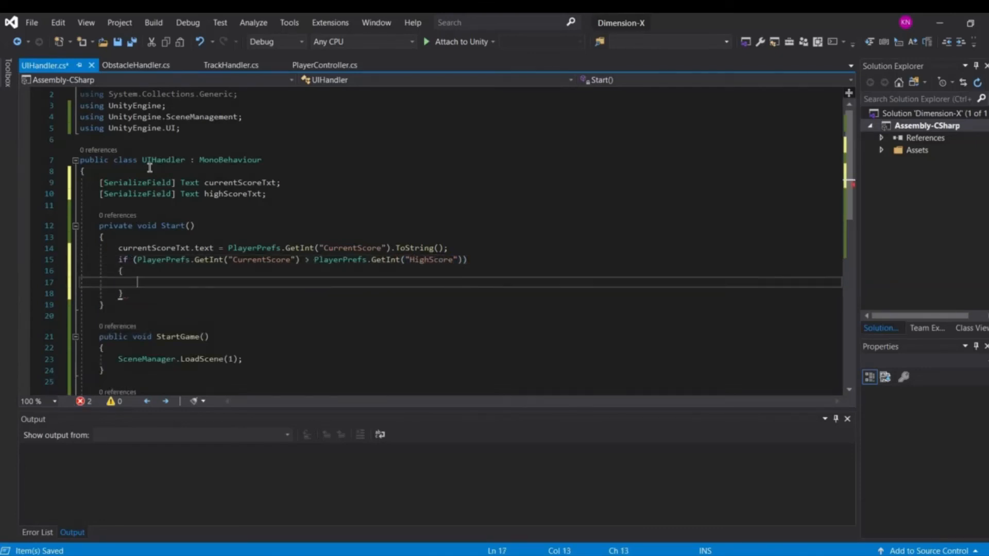
Inside the if block, write a PlayerPrefs.SetInt call with the key "HighScore" and PlayerPrefs("CurrentScore") as its value
type("PlayerPrefs")
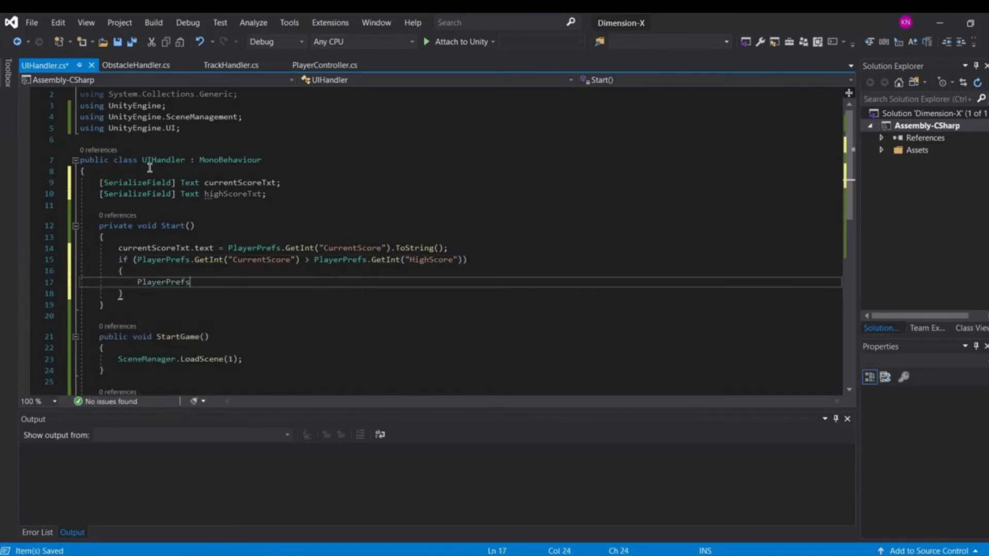
type(".SetInt")
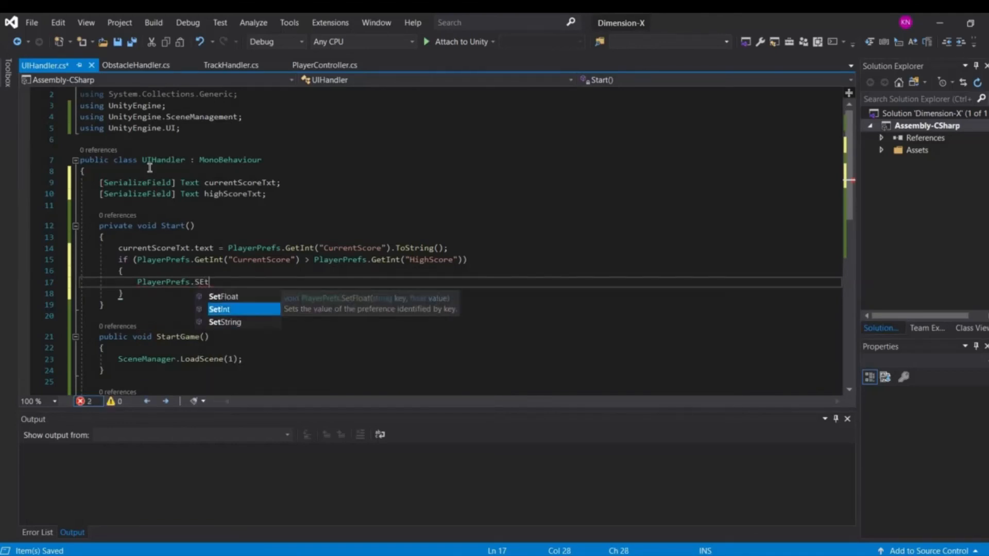
type("(\"")
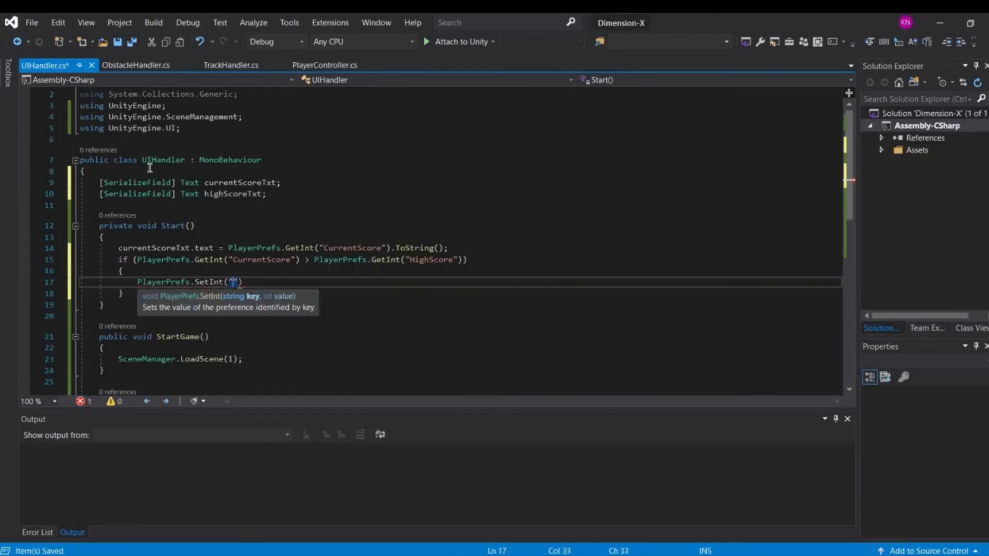
type("HighScore\", ")
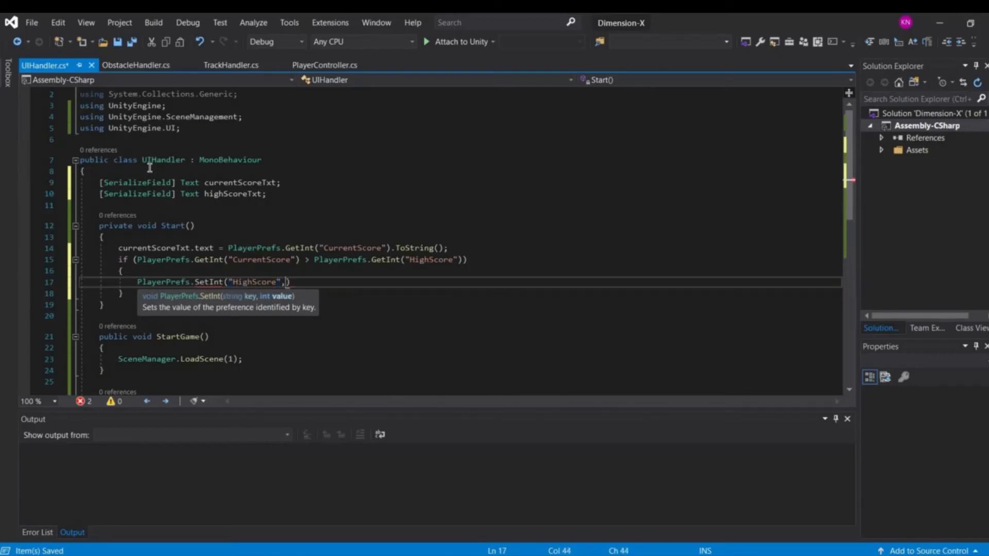
type("PlayerPref")
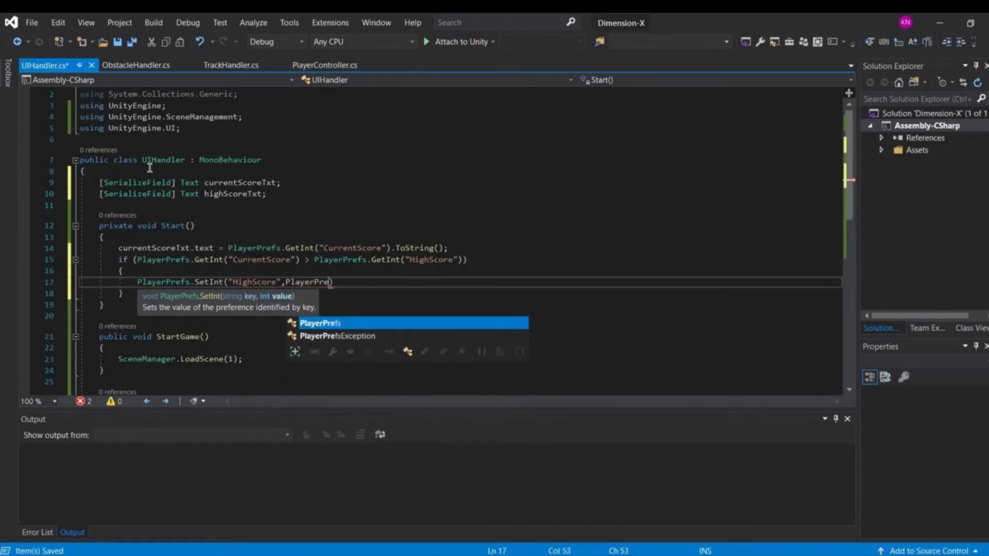
type("s(\"")
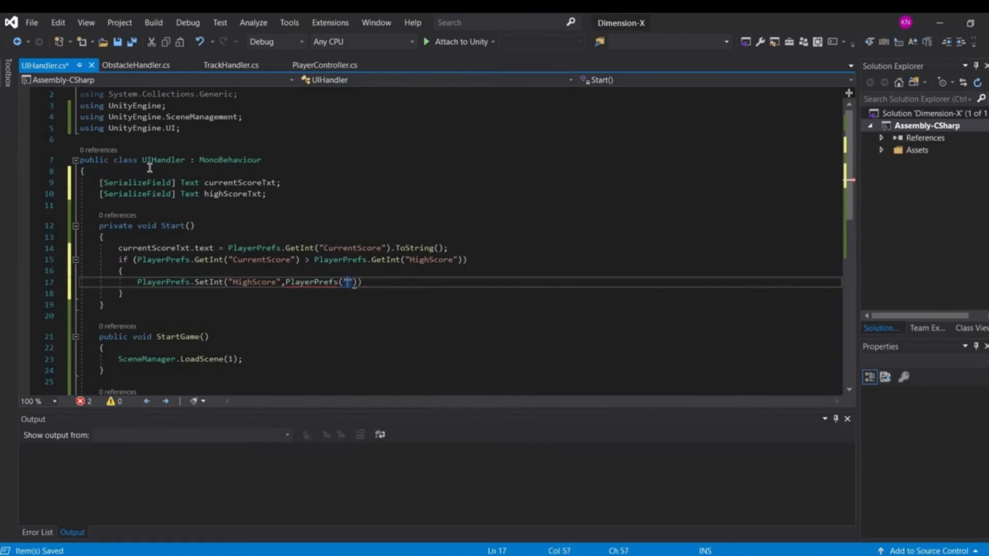
type("CurrentScore\"));")
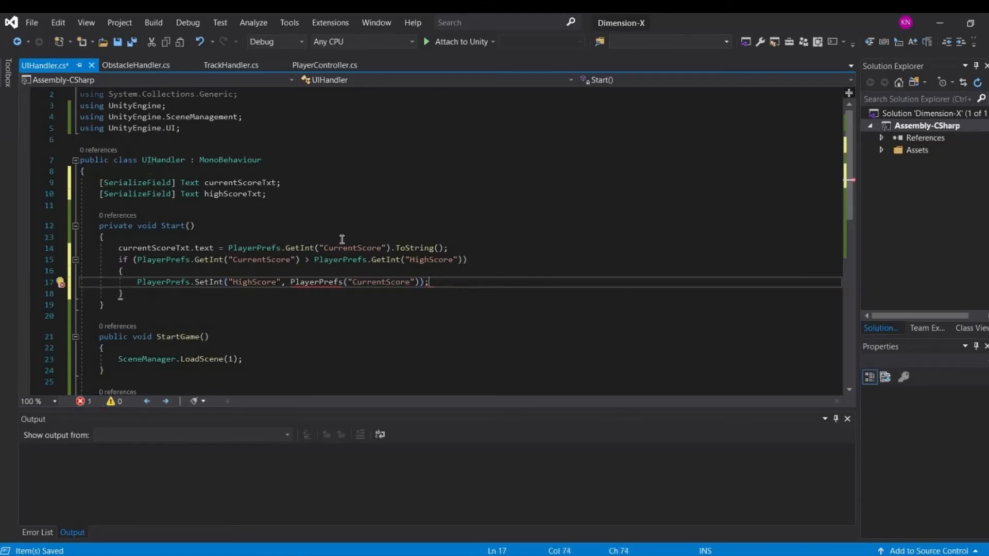
Insert .GetInt after the inner PlayerPrefs so the SetInt value reads PlayerPrefs.GetInt("CurrentScore"), and save the script
left_click(342, 282)
type(".Get")
key("Tab")
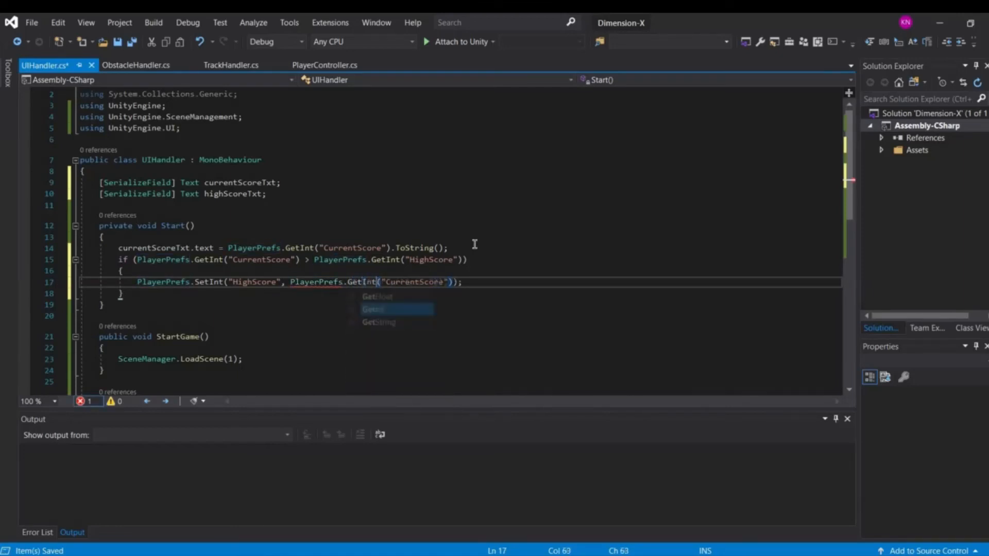
key("Right")
key("Right")
key("Right")
key("Right")
key("Right")
key("Right")
key("Right")
key("Right")
key("Right")
key("Right")
key("Right")
key("Right")
key("Right")
key("Right")
key("Right")
key("Right")
key("Right")
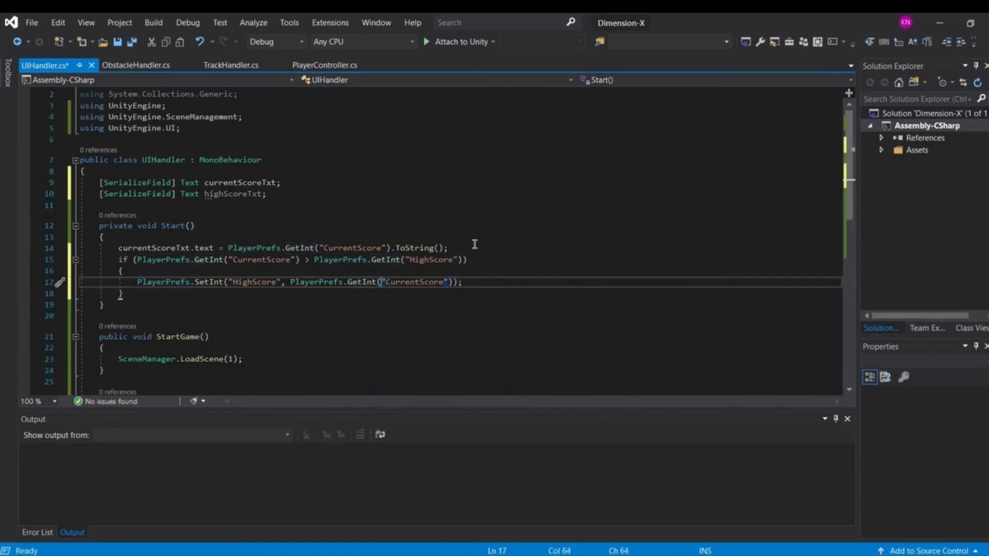
key("Left")
key("Left")
key("Left")
key("Left")
key("Left")
key("Left")
key("Left")
key("Left")
key("Left")
key("Left")
key("Left")
key("Left")
key("Left")
key("Left")
key("Left")
key("Left")
key("Left")
key("Left")
key("Right")
key("Right")
key("Right")
key("Right")
key("Right")
key("Right")
key("Right")
key("Right")
key("Right")
key("Right")
key("Right")
key("Right")
key("Right")
key("Right")
key("Right")
key("Right")
key("Right")
key("Right")
key("Right")
key("Down")
key("Left")
key("Up")
key("End")
key("ctrl+s")
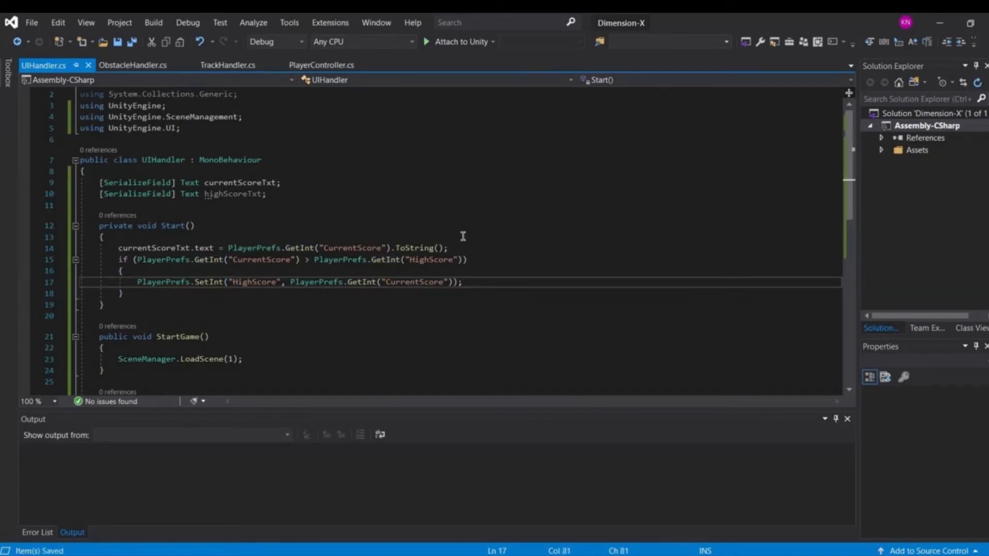
left_click_drag(456, 282, 226, 272)
left_click_drag(134, 257, 122, 252)
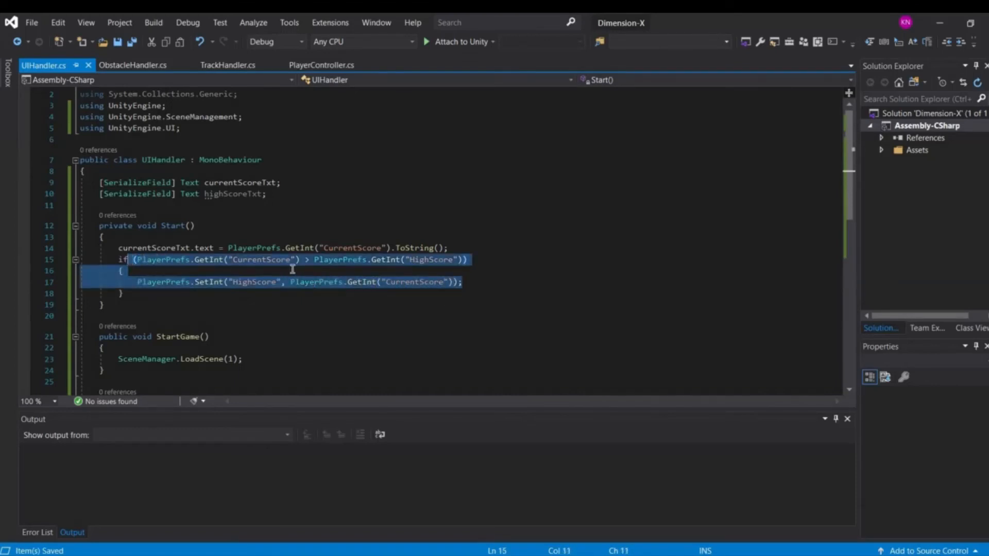
Below the if block, assign PlayerPrefs.GetInt("HighScore") to highScoreTxt.text
left_click(493, 281)
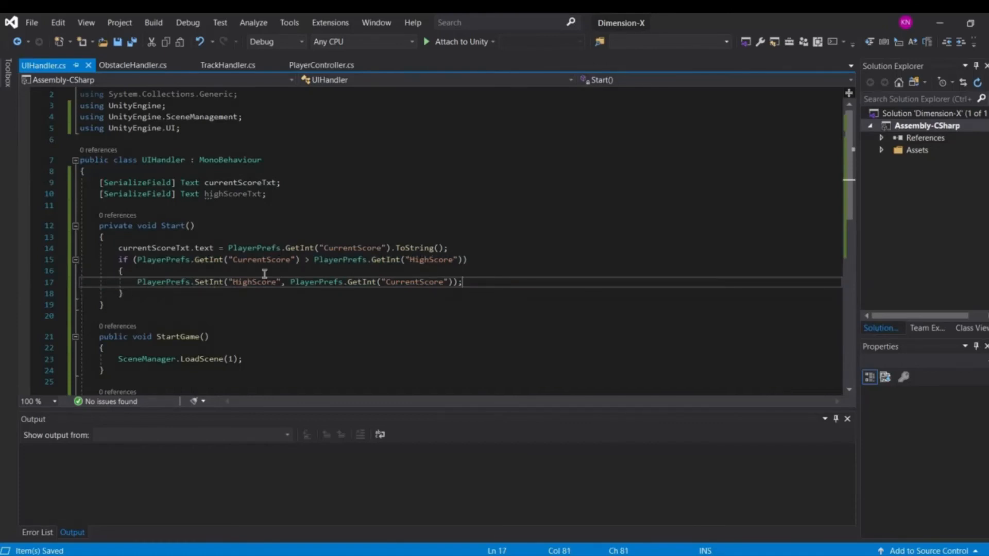
key("Down")
key("Return")
type("highScoreTxt.")
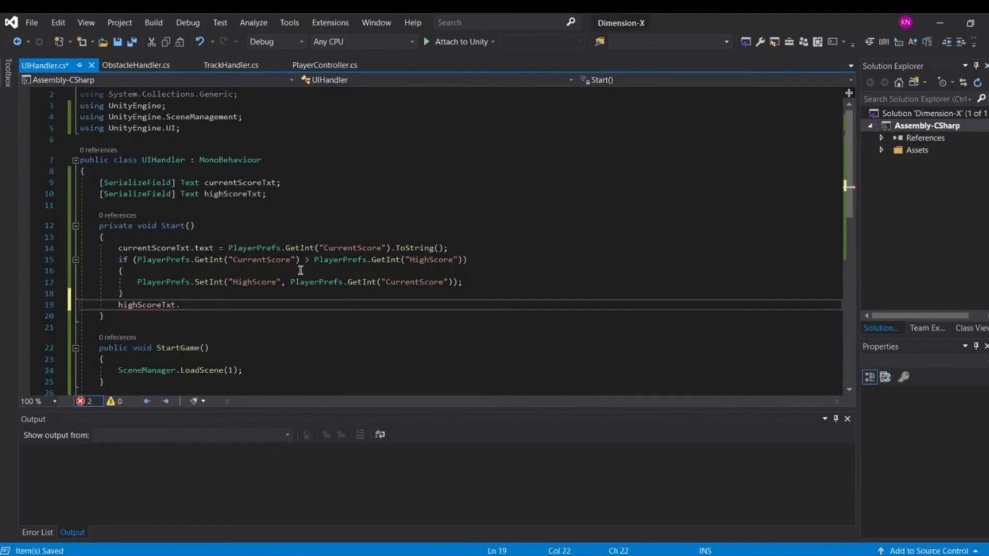
type("text")
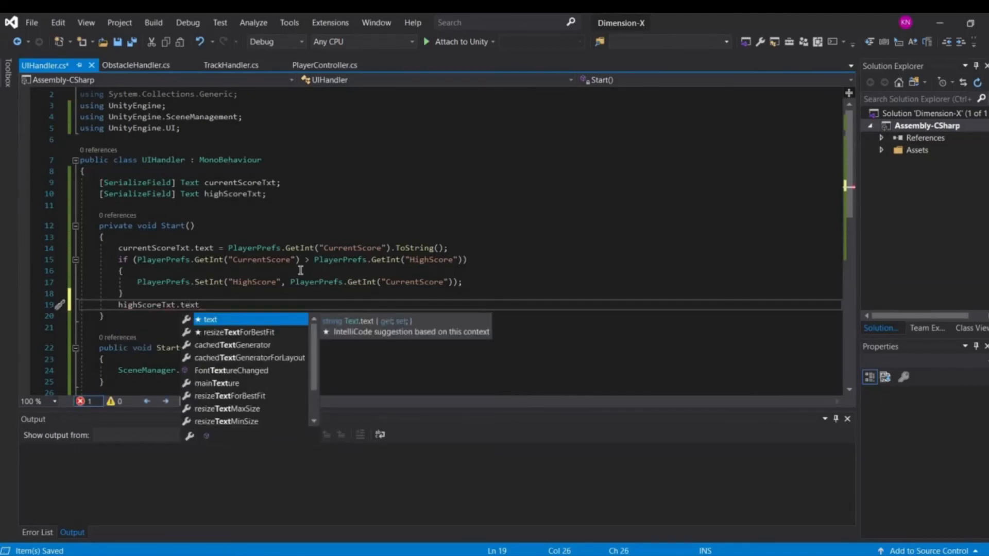
type("=")
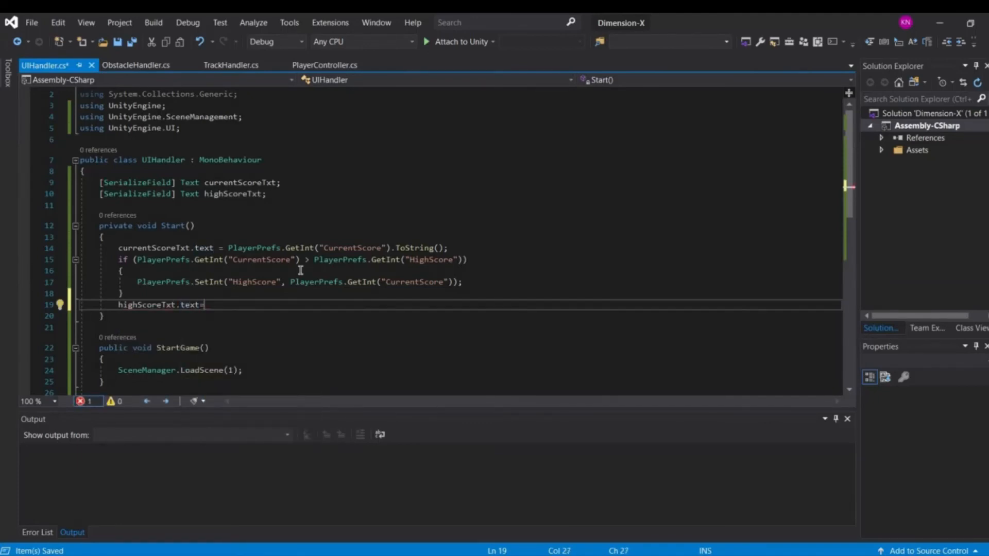
type("Play")
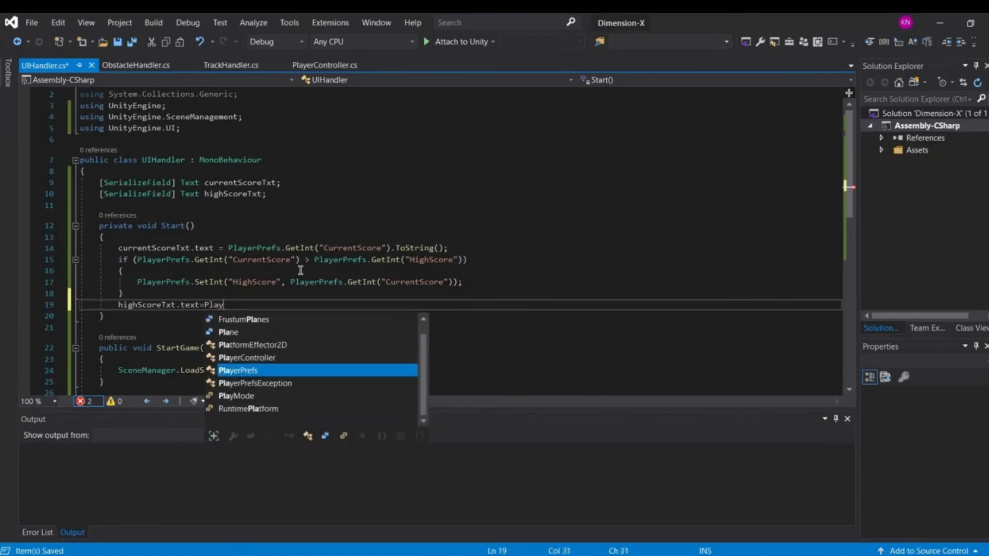
type("erPrefs.GetInt(\"\")")
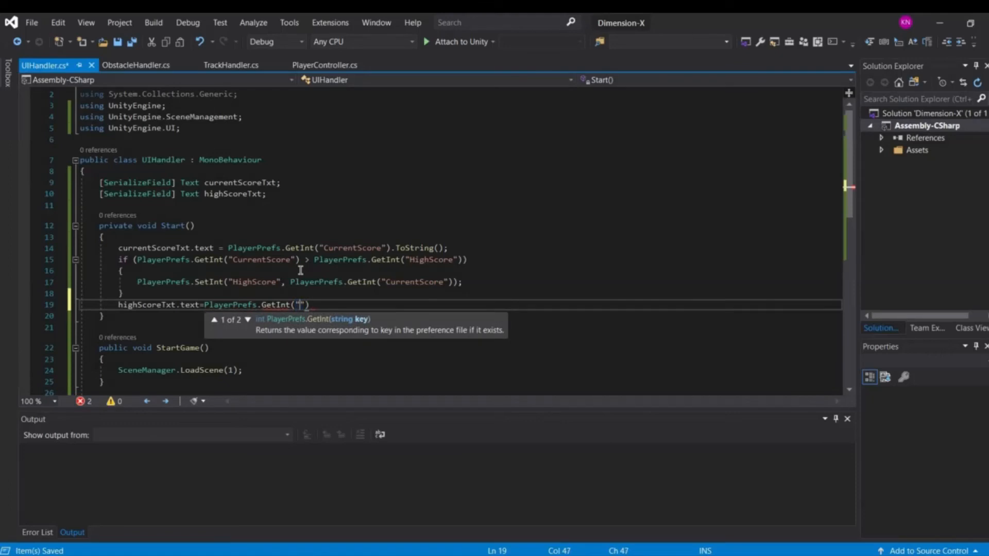
type("HighScore\");")
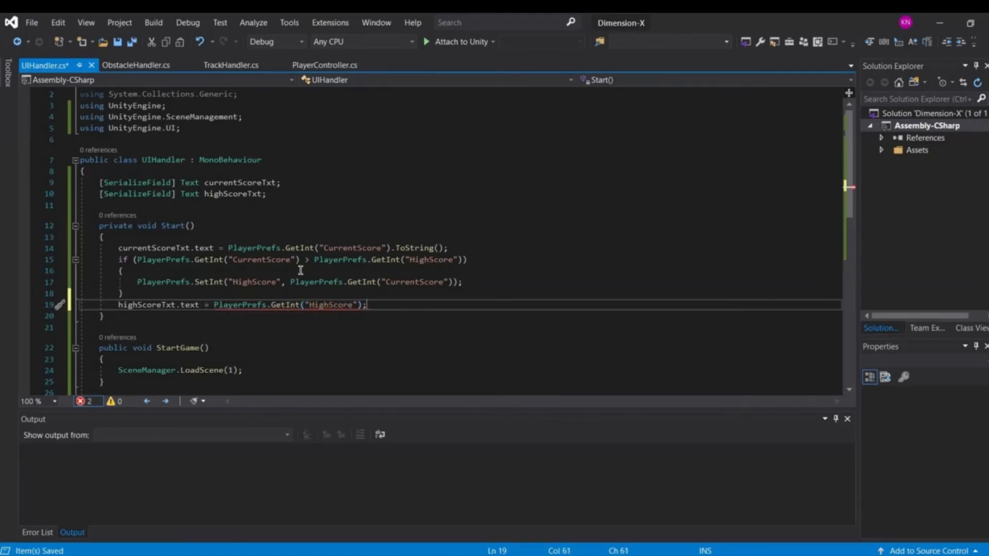
Convert the high score value with .ToString() at the end of the highScoreTxt assignment and save the script
key("Left")
key("Left")
key("Right")
key("Right")
key("Right")
key("Right")
type(".ToSting(")
key("Left")
key("Left")
key("Left")
key("Left")
type("r")
key("Right")
key("Right")
key("Right")
key("Right")
key("Right")
key("Right")
key("ctrl+s")
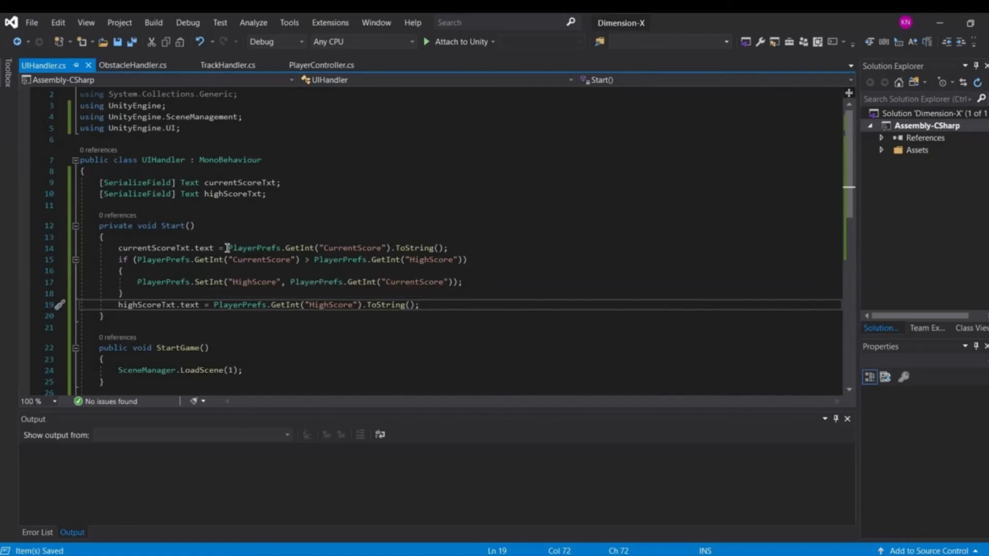
Prefix the value assigned to currentScoreTxt.text with the concatenated label "Current Score:"
left_click(309, 242)
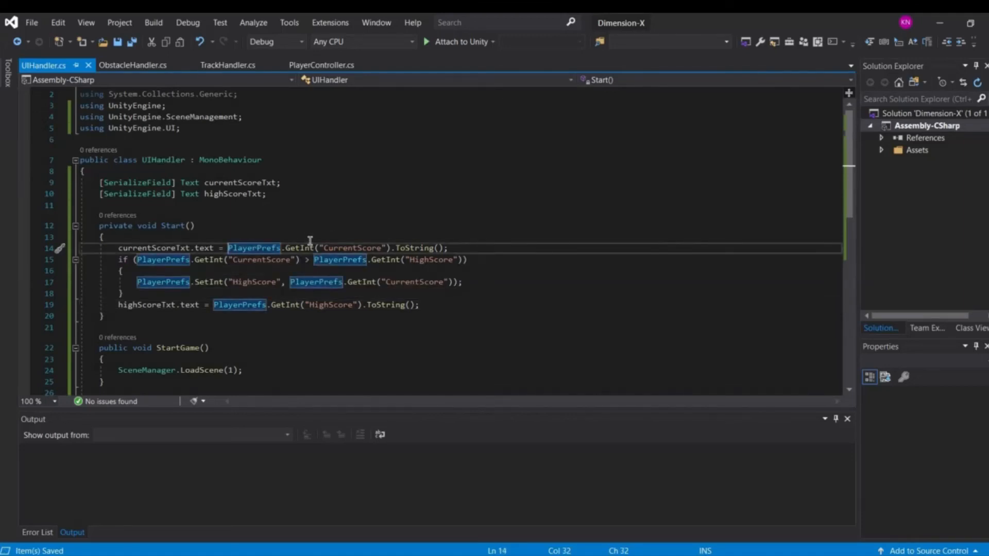
type("+\"\"")
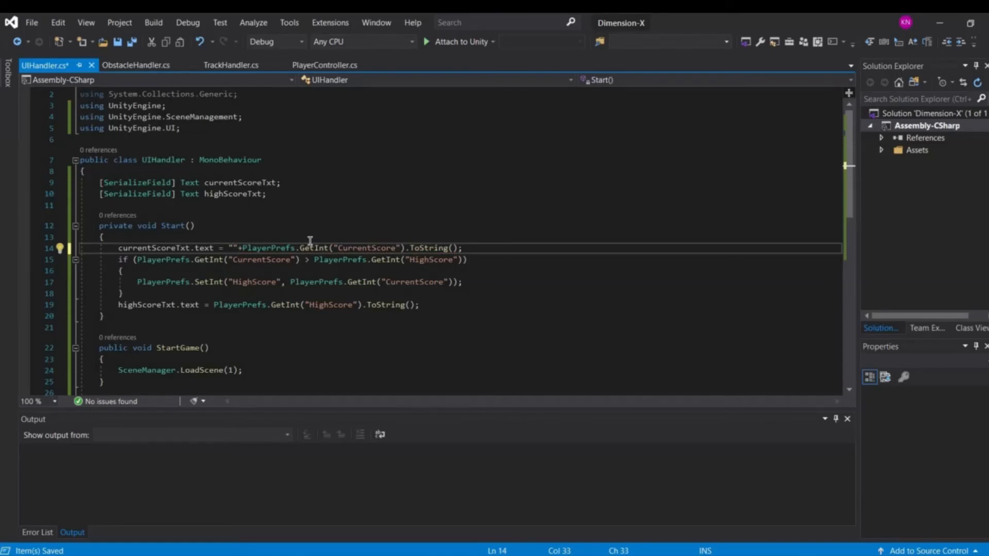
type("CurrentScore")
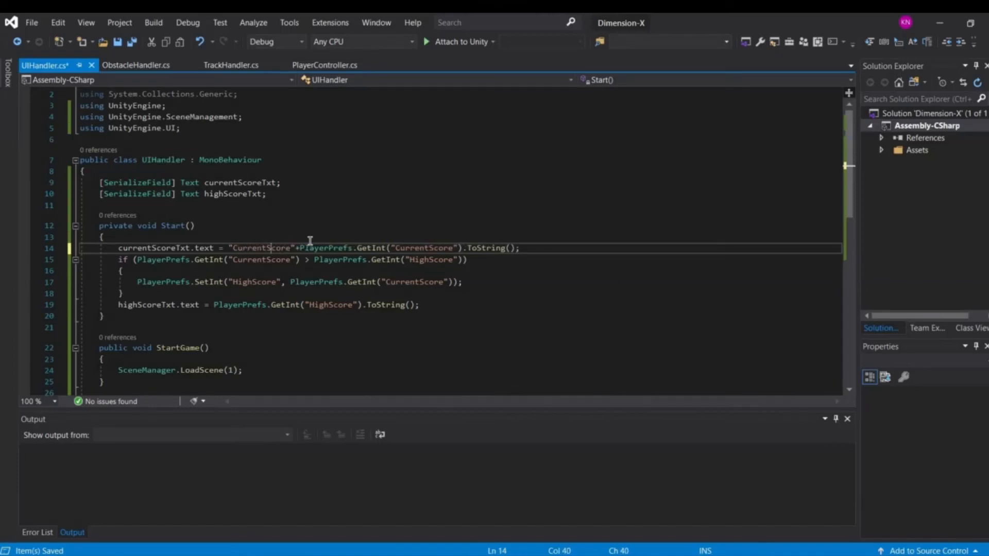
type(" :")
Prefix the value assigned to highScoreTxt.text with the concatenated label "High Score:" and save the script
key("Down")
key("Down")
key("Down")
key("Down")
key("Down")
key("ctrl+Left")
key("ctrl+Left")
key("ctrl+Left")
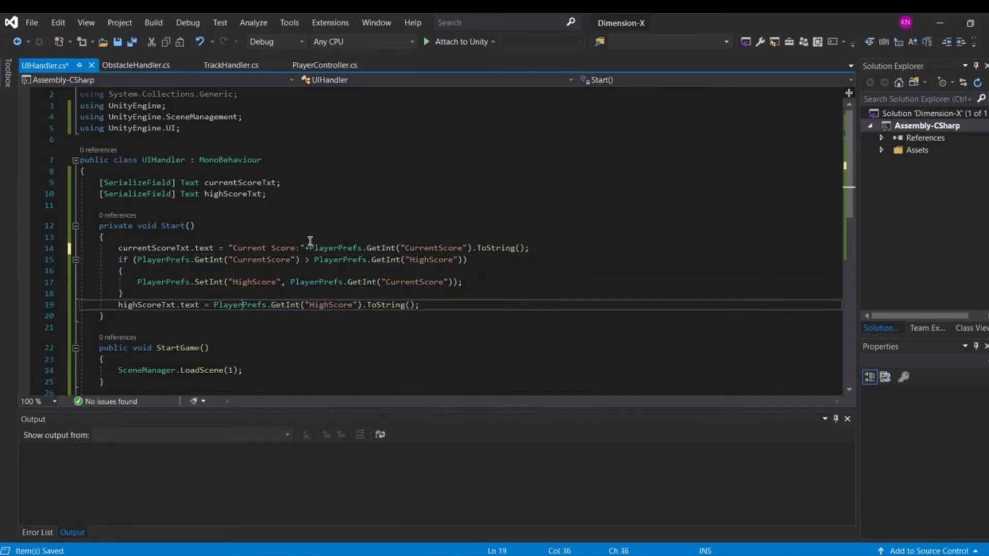
type("\"\"+")
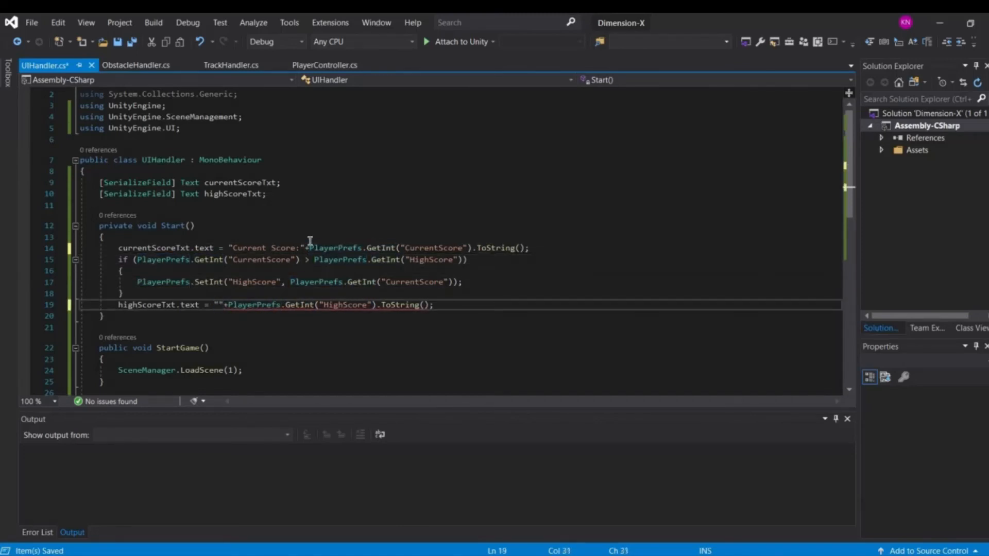
key("Left")
key("Left")
type("HighScore")
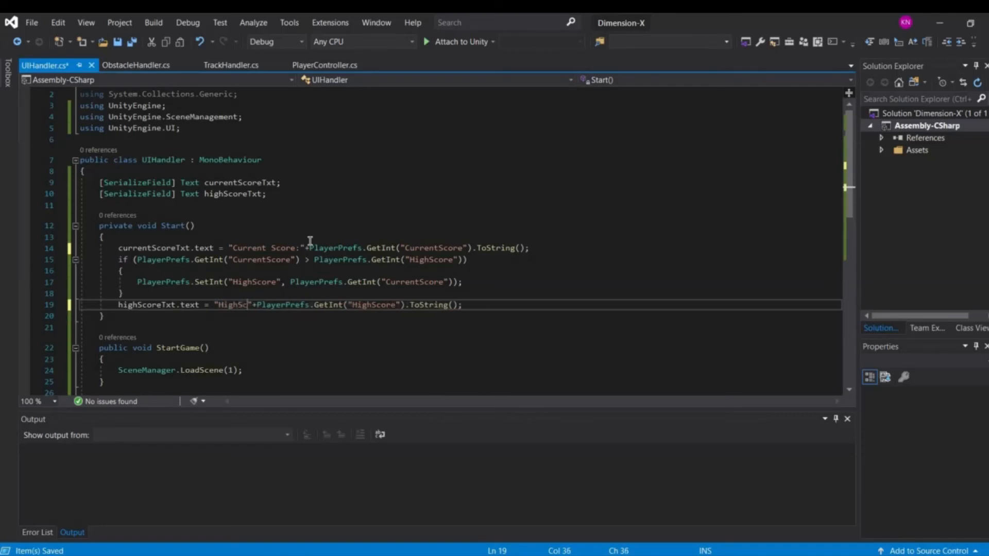
key("Left")
key("Right")
key("Right")
key("Right")
key("Right")
key("Right")
type(":")
key("ctrl+s")
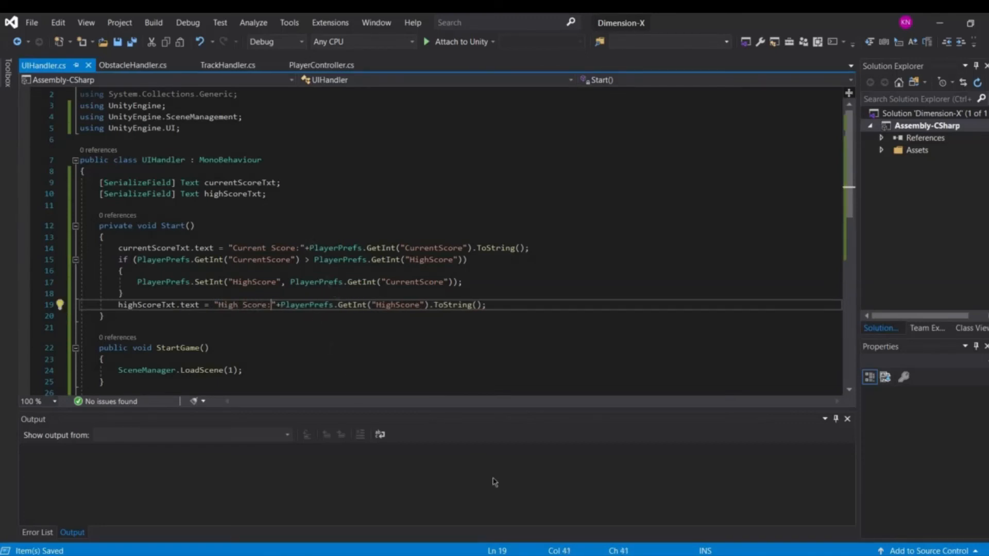
Switch to Unity, run the GameOver scene to check its score texts, and stop play mode
key("alt+Tab")
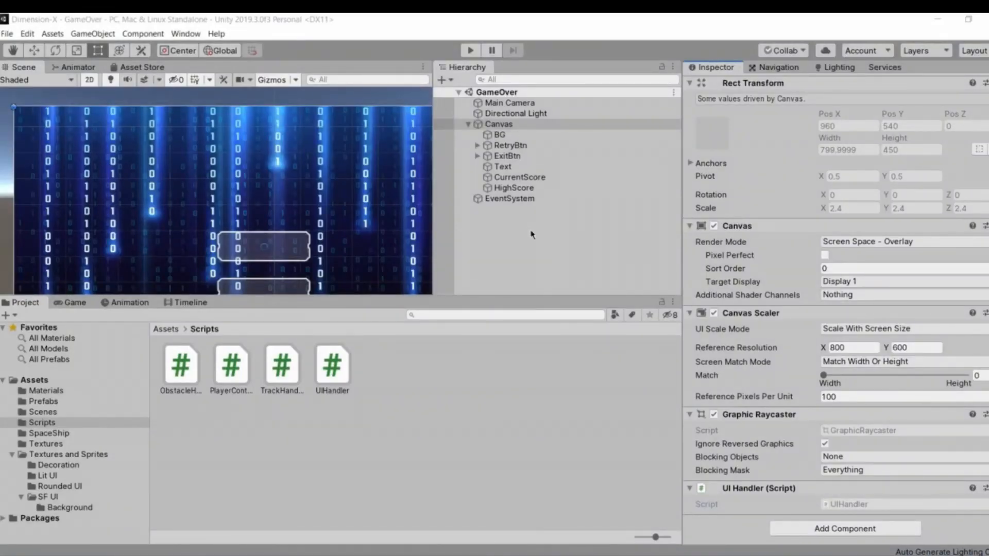
left_click(506, 224)
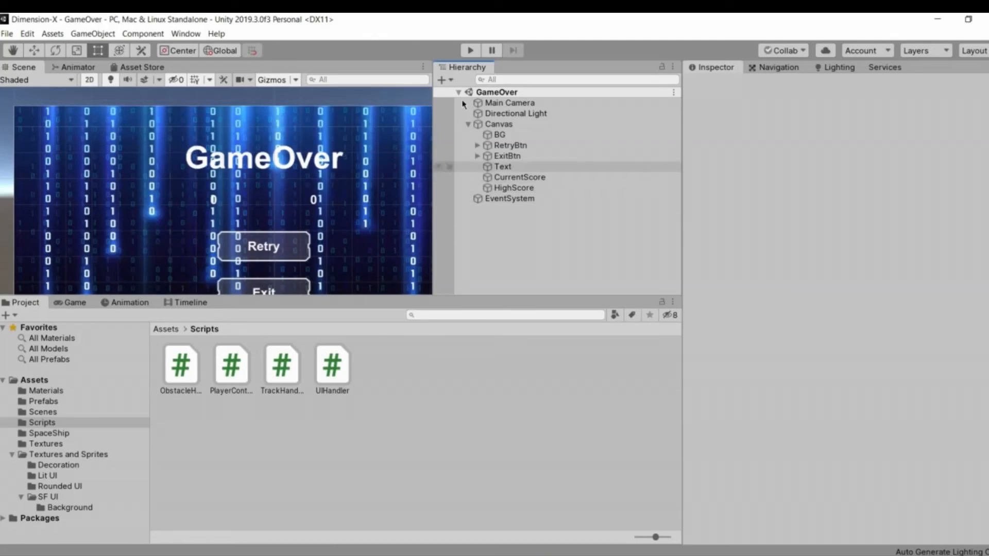
left_click(471, 54)
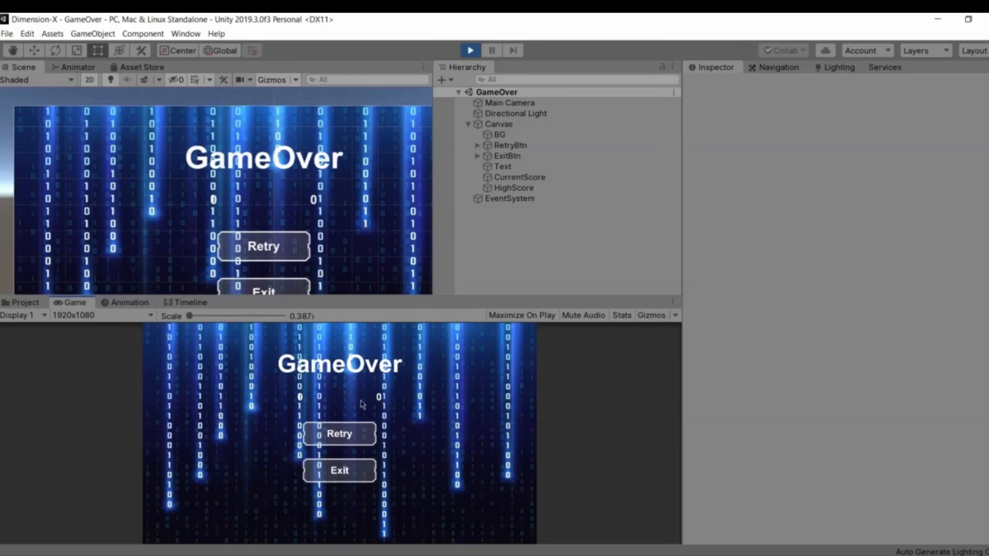
left_click(472, 51)
On the Canvas's UI Handler script, assign the CurrentScore text to Current Score Txt and the HighScore text to High Score Txt
left_click(499, 124)
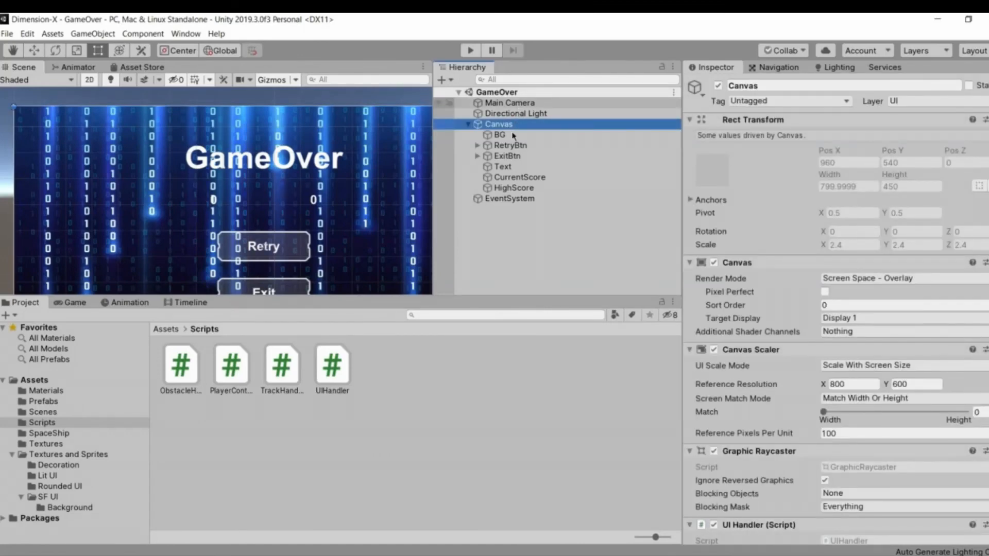
scroll(742, 445, "down", 3)
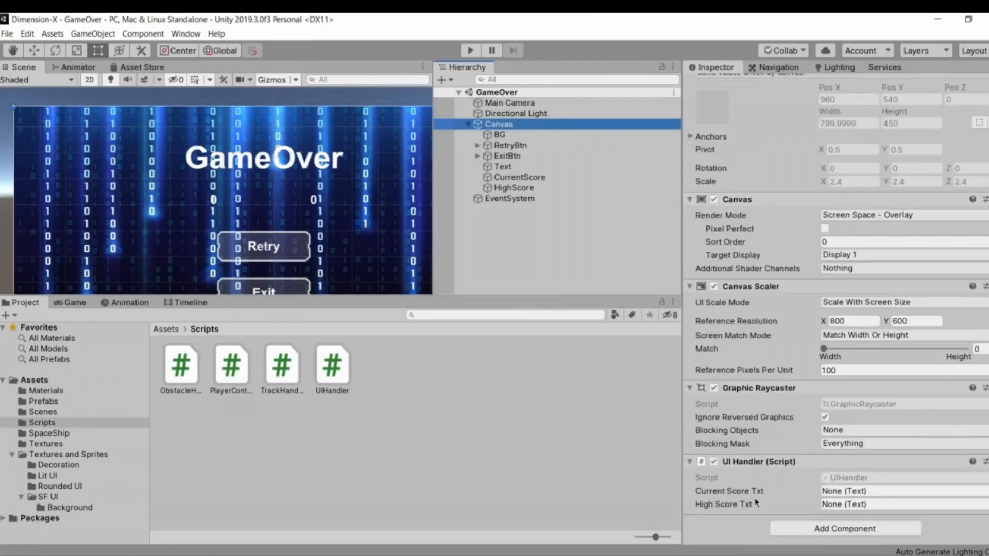
left_click_drag(531, 177, 851, 495)
left_click_drag(612, 292, 853, 491)
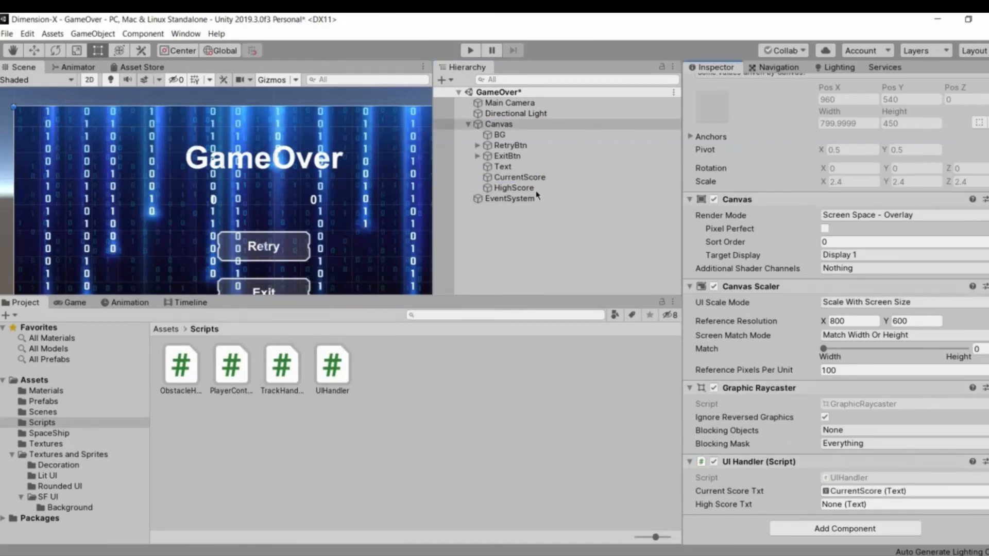
left_click_drag(514, 188, 853, 504)
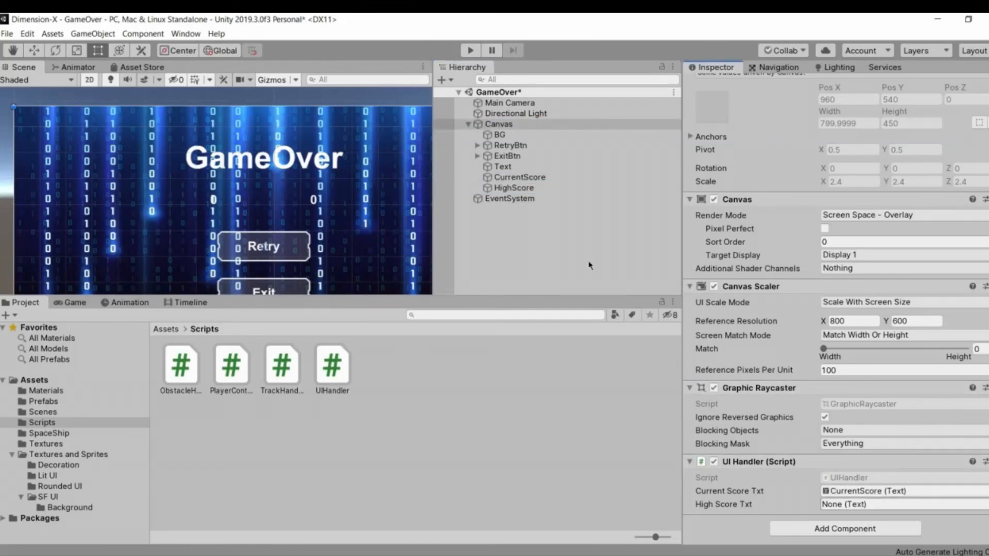
Run the GameOver scene again to check the labelled current and high score texts, stop it, and deselect the Canvas
left_click(487, 125)
left_click(470, 53)
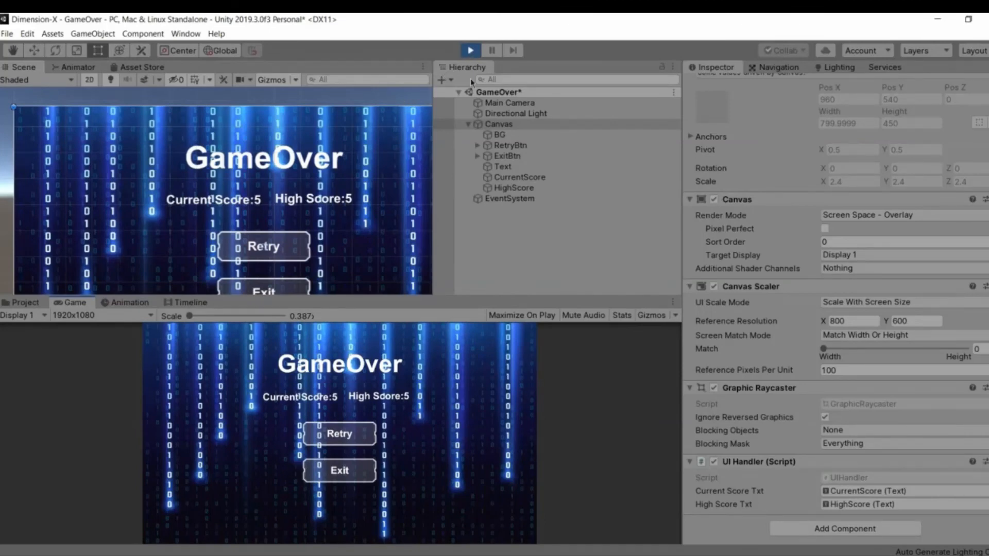
left_click(470, 50)
left_click(520, 221)
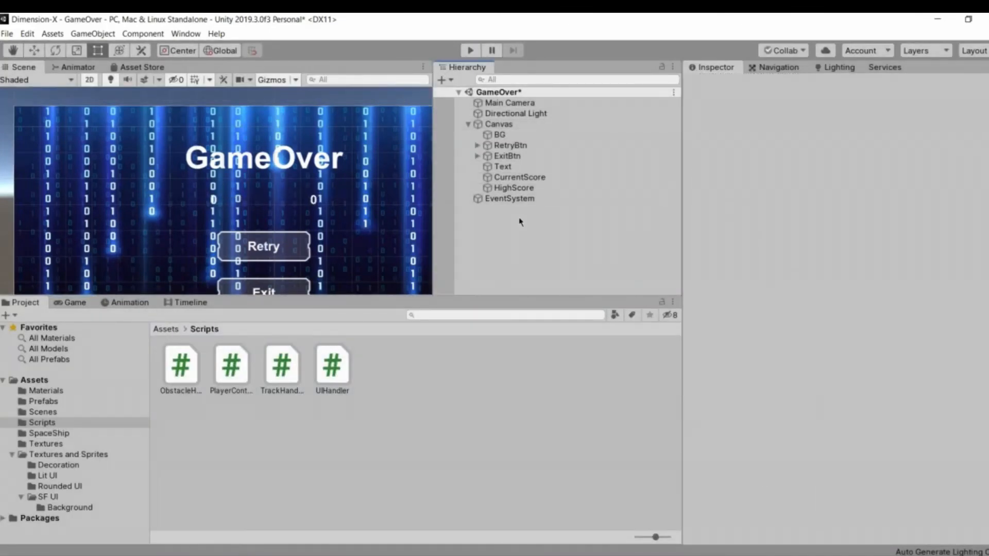
Save the GameOver scene, then open the MainMenu scene from the Scenes folder and run it
key("ctrl+s")
left_click(62, 433)
key("Up")
key("Up")
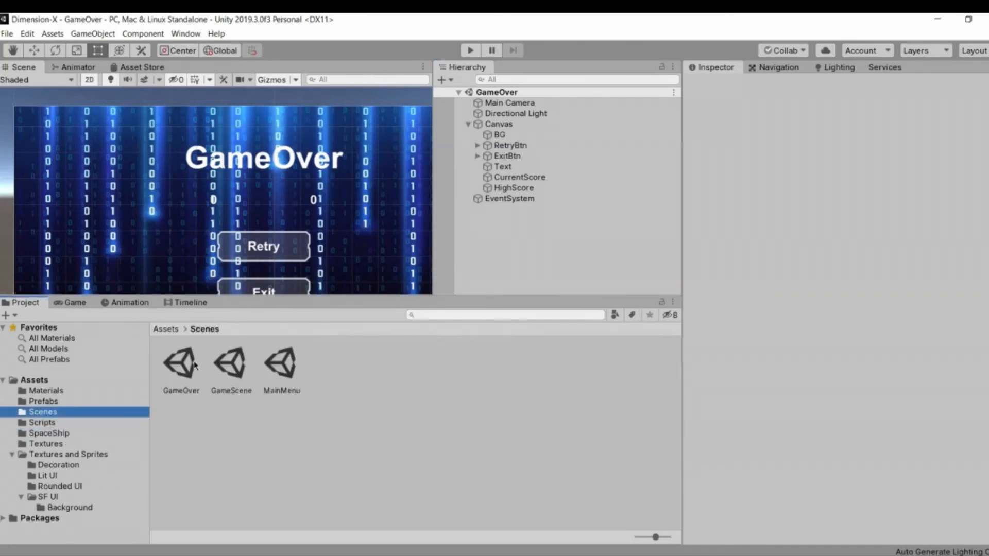
double_click(282, 366)
left_click(468, 51)
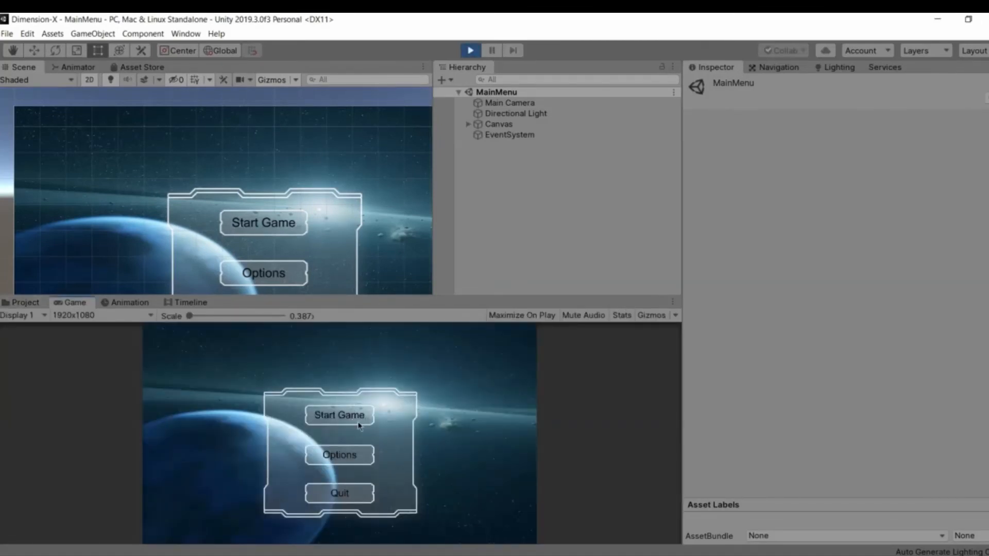
Start the game from the main menu and steer the spaceship among the obstacles to test the scoring, ending with play mode stopped
left_click(359, 424)
key("Right")
key("Left")
key("Right")
key("Left")
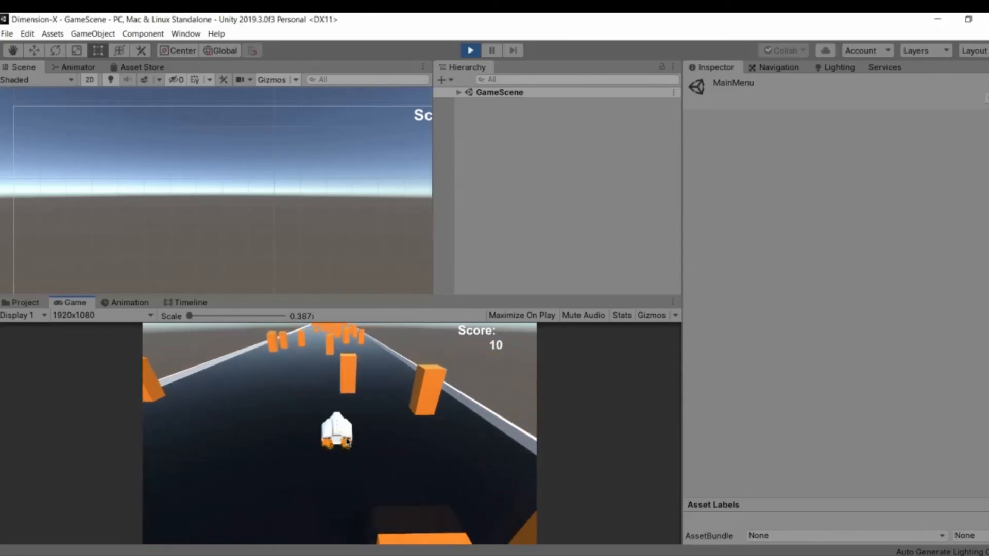
key("Right")
key("Right")
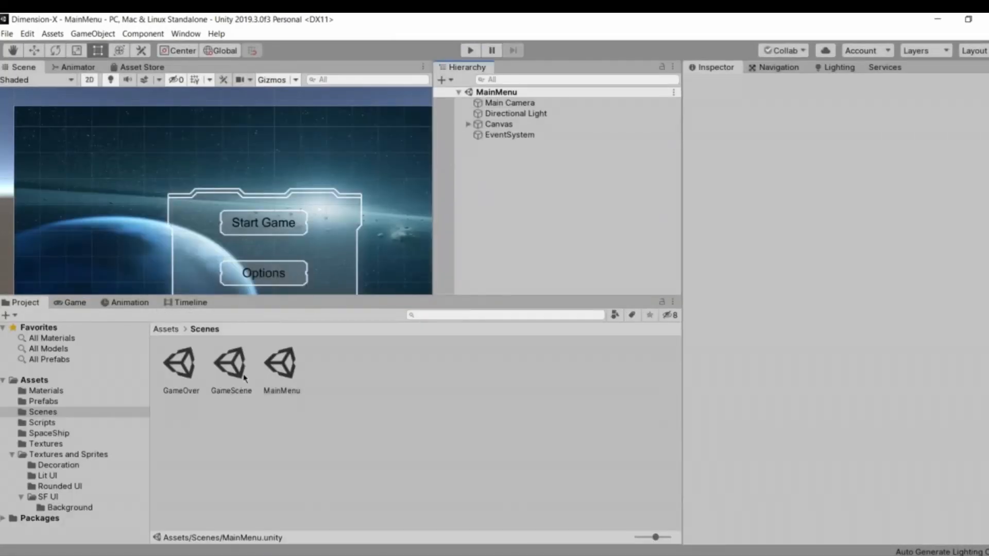
Open and run the GameOver scene, and widen the CurrentScore text's box on its left side to about 196
double_click(190, 372)
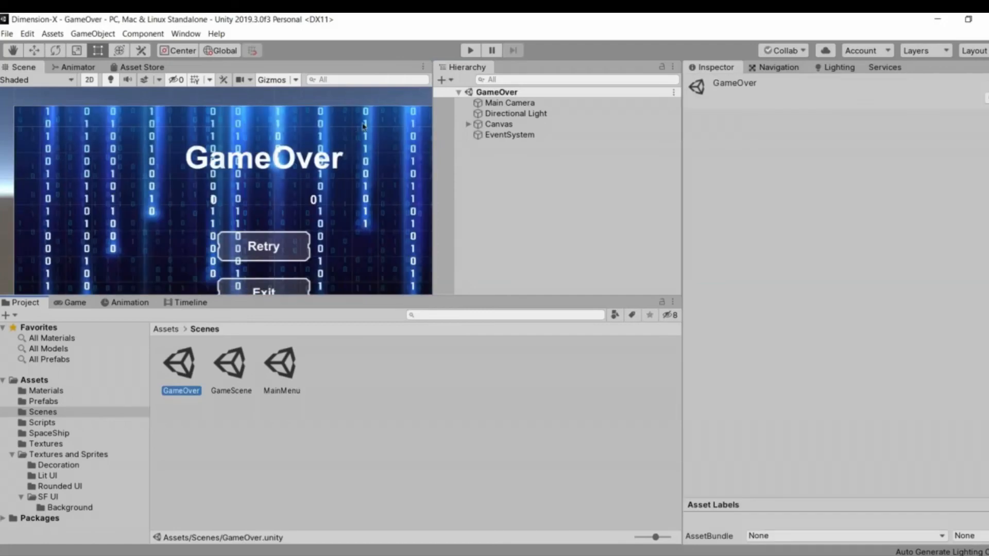
left_click(469, 51)
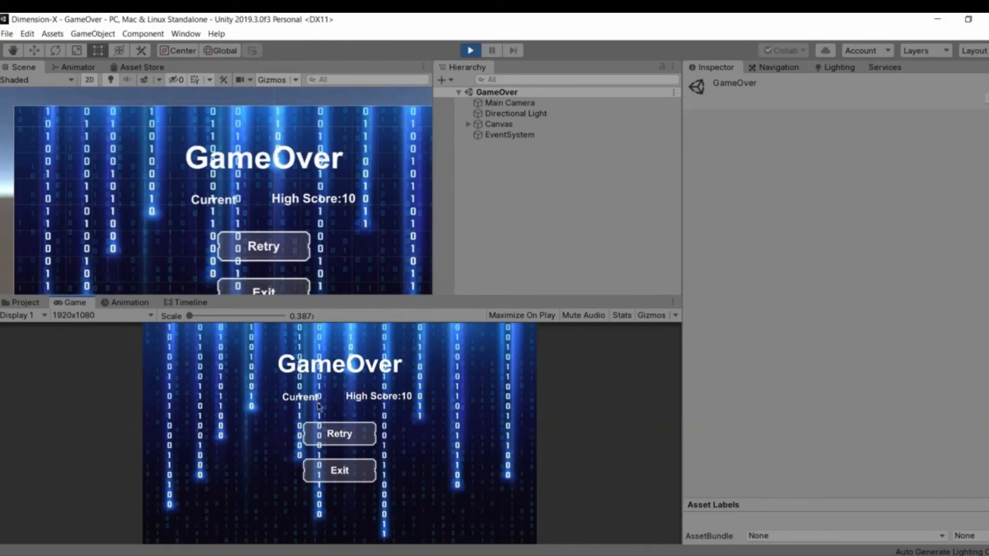
left_click(470, 127)
key("Right")
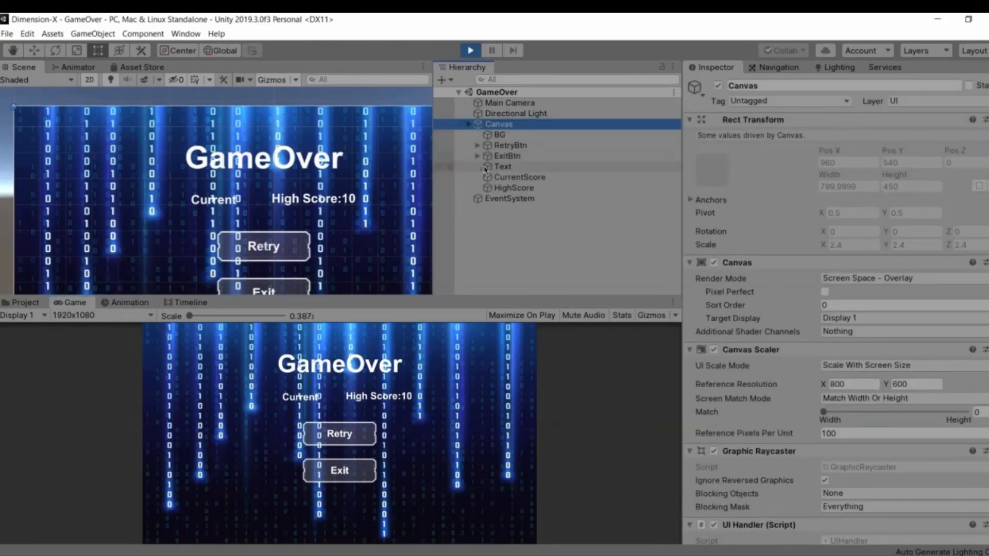
left_click(519, 179)
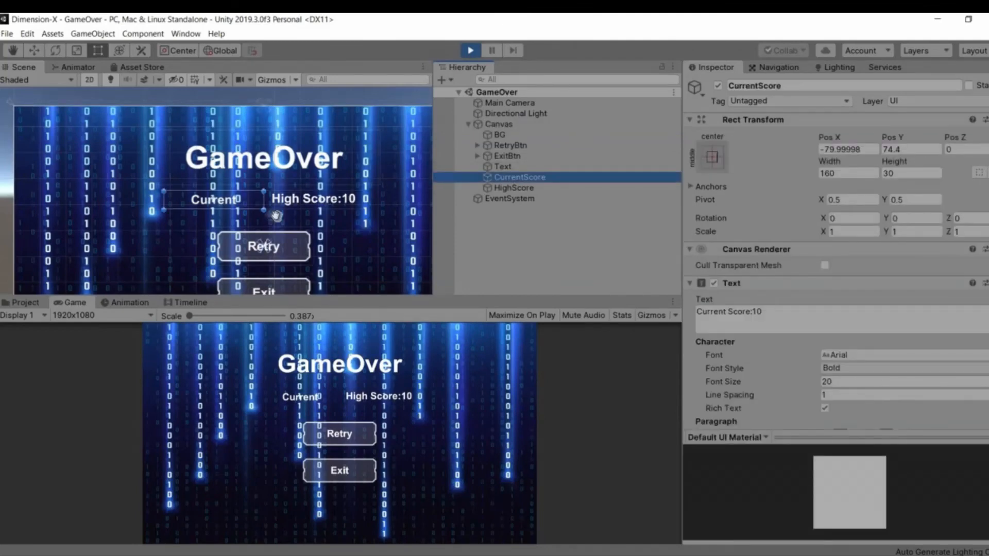
scroll(275, 214, "up", 10)
middle_click_drag(124, 207, 161, 221)
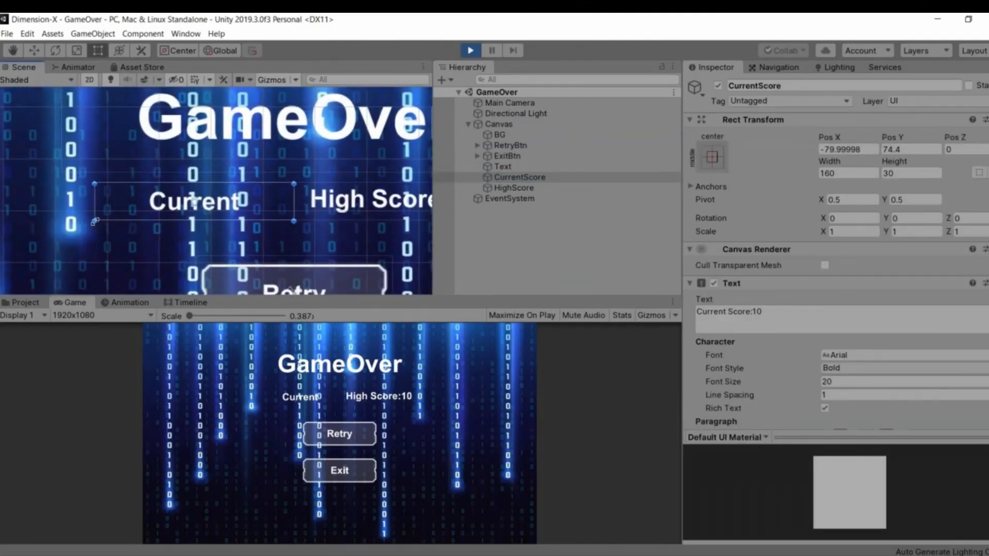
left_click_drag(94, 221, 49, 220)
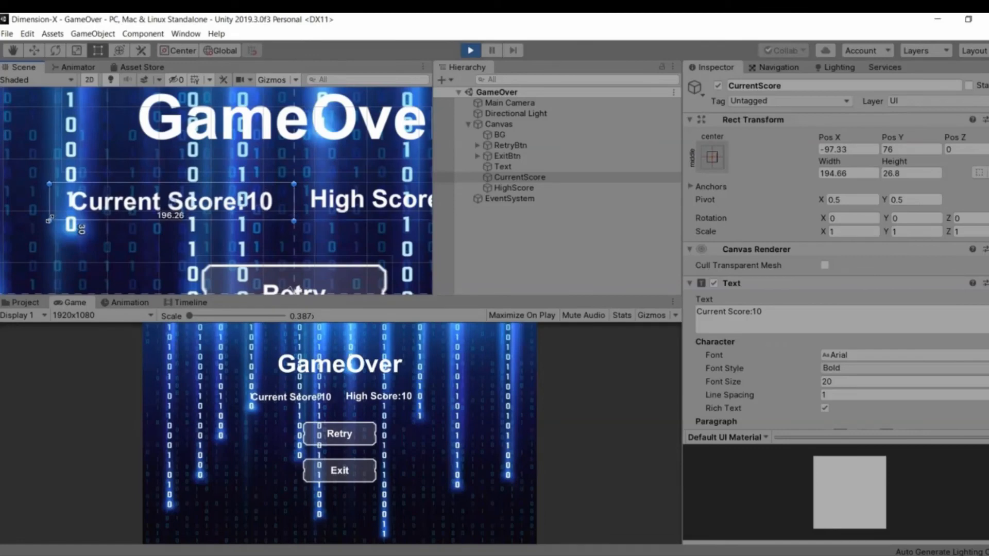
Widen the CurrentScore text box leftward to about 242 units and extend the HighScore text box rightward in the running GameOver scene
scroll(173, 222, "down", 5)
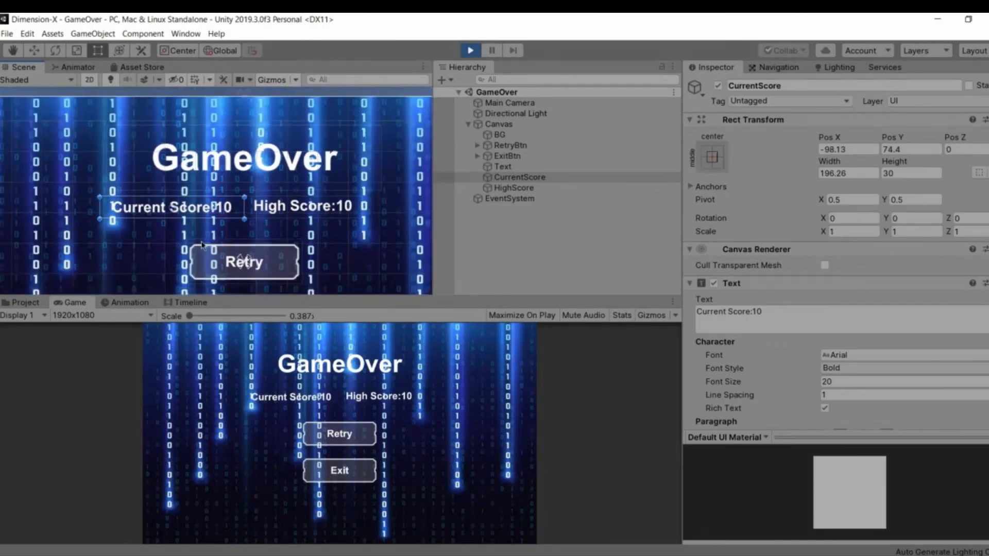
left_click_drag(185, 234, 150, 234)
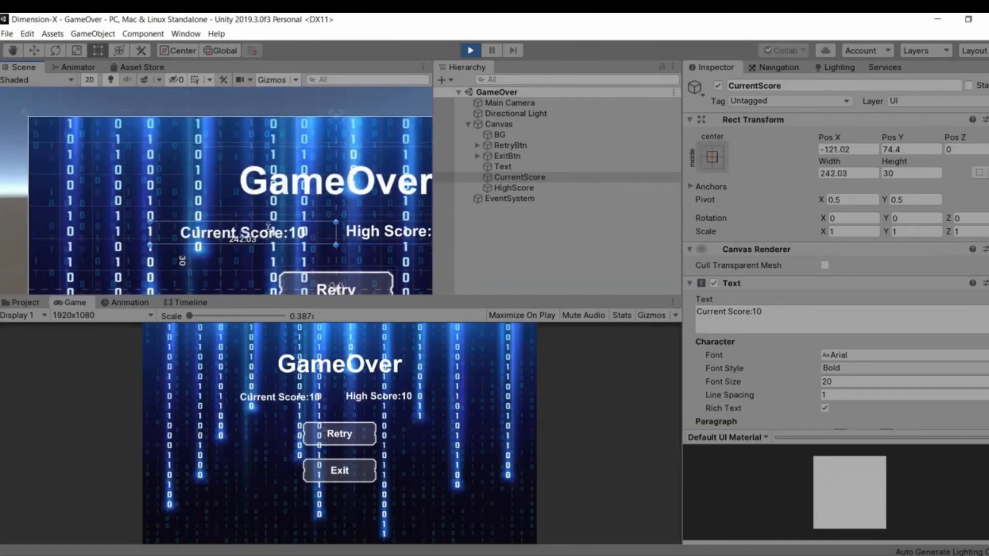
scroll(229, 223, "down", 2)
middle_click_drag(349, 237, 290, 226)
left_click(347, 223)
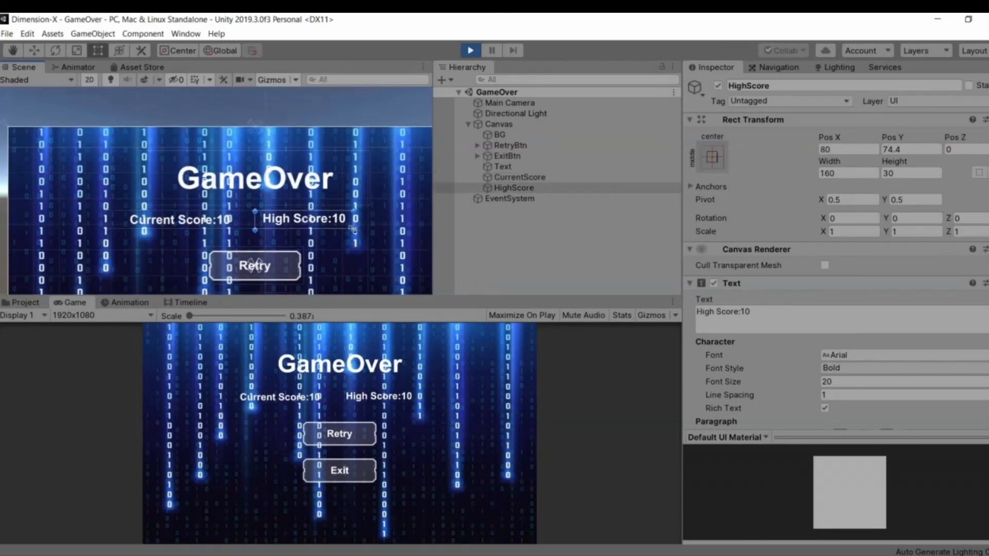
left_click_drag(356, 230, 391, 229)
left_click(483, 234)
Exit play mode and open GameScene with the child objects of its Canvas expanded
left_click(470, 50)
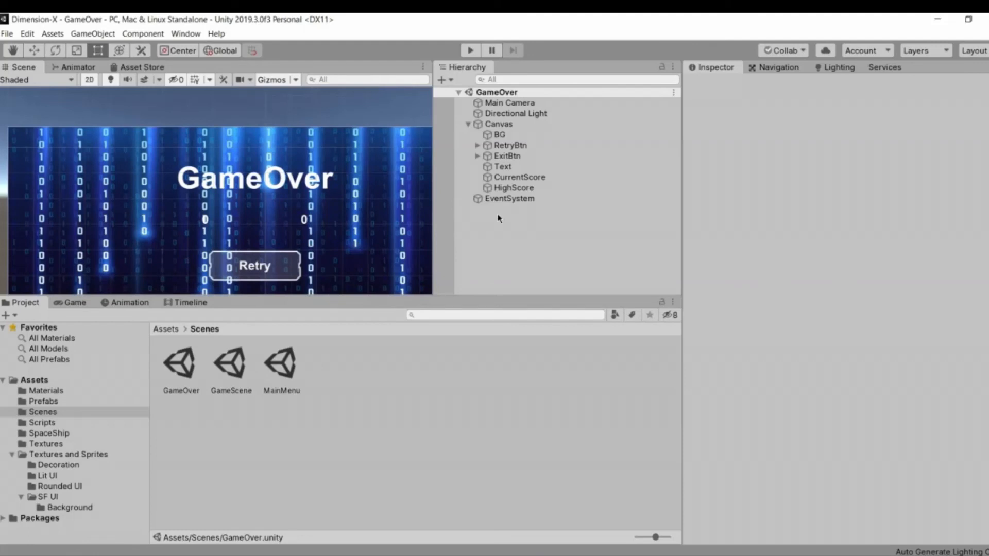
double_click(238, 370)
scroll(342, 239, "down", 5)
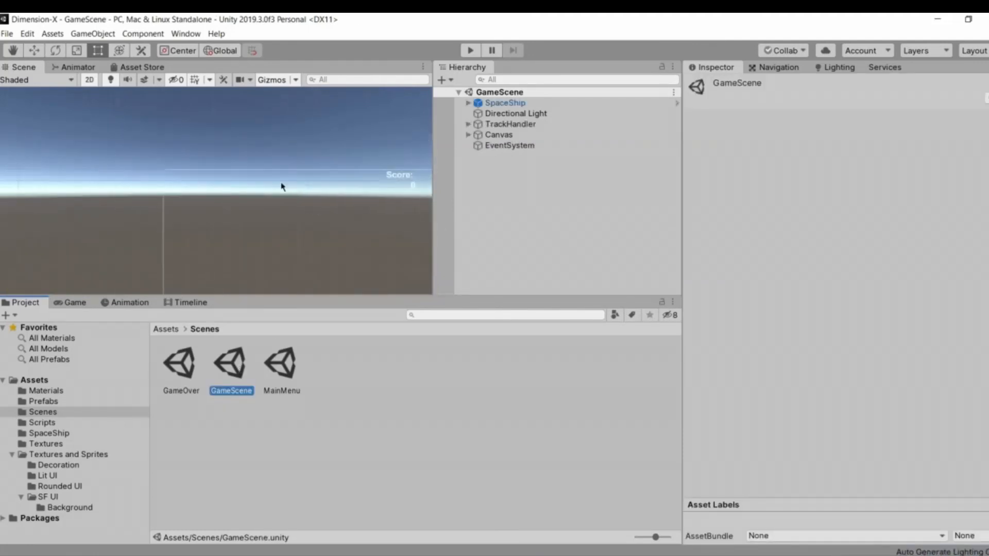
scroll(350, 224, "up", 2)
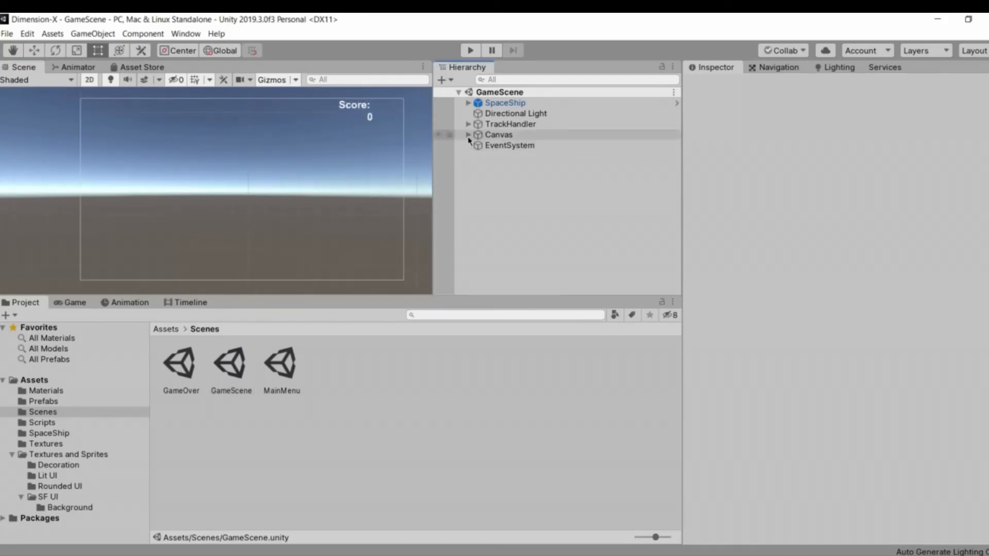
left_click(495, 135)
left_click(469, 135)
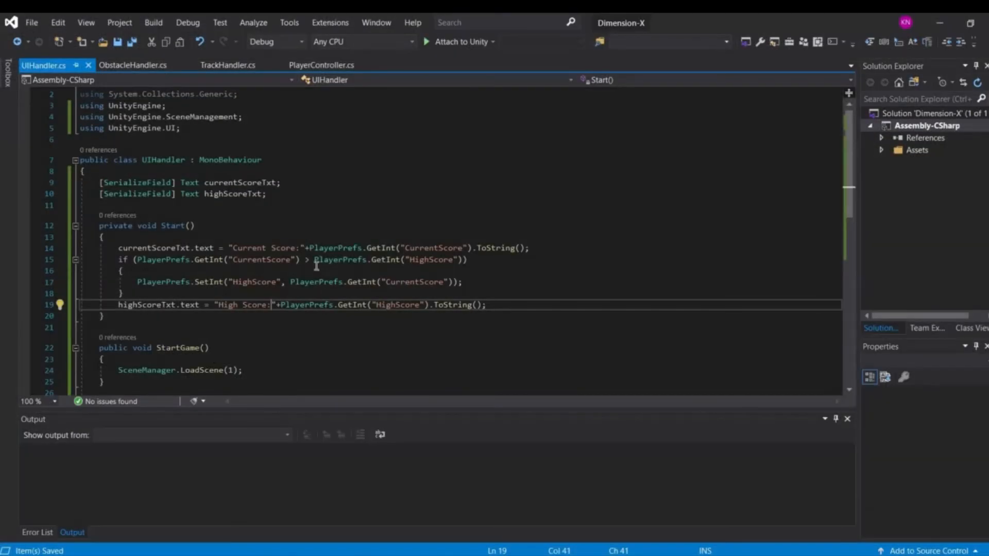
Bring up the using directives of the PlayerController.cs script
scroll(317, 265, "down", 5)
scroll(327, 124, "up", 5)
left_click(322, 65)
scroll(209, 315, "up", 10)
scroll(175, 155, "up", 4)
Add the directive "using UnityEngine.SceneManagement;" below the UnityEngine import in PlayerController.cs and save the script
left_click(187, 117)
key("Return")
type("using Unity.Scen")
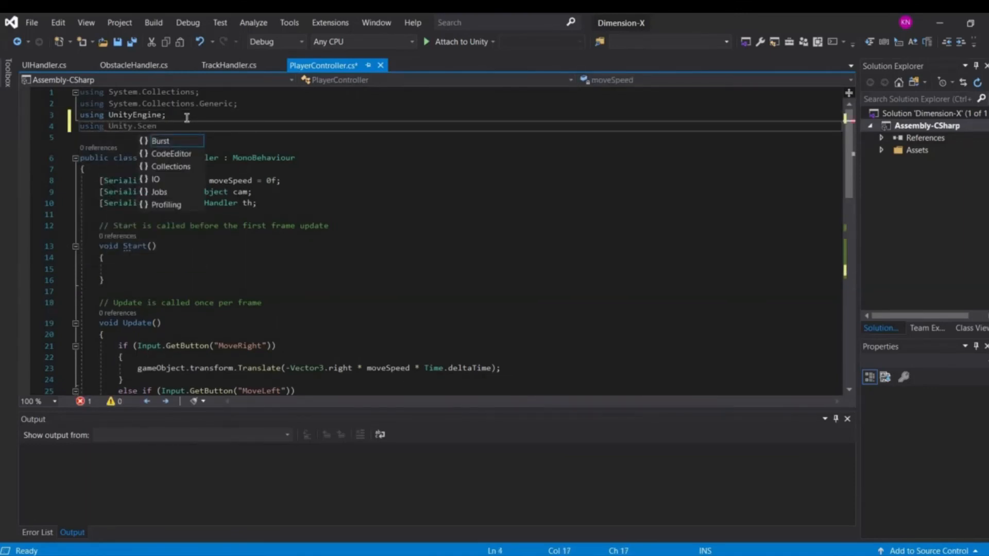
key("BackSpace")
key("BackSpace")
key("BackSpace")
key("BackSpace")
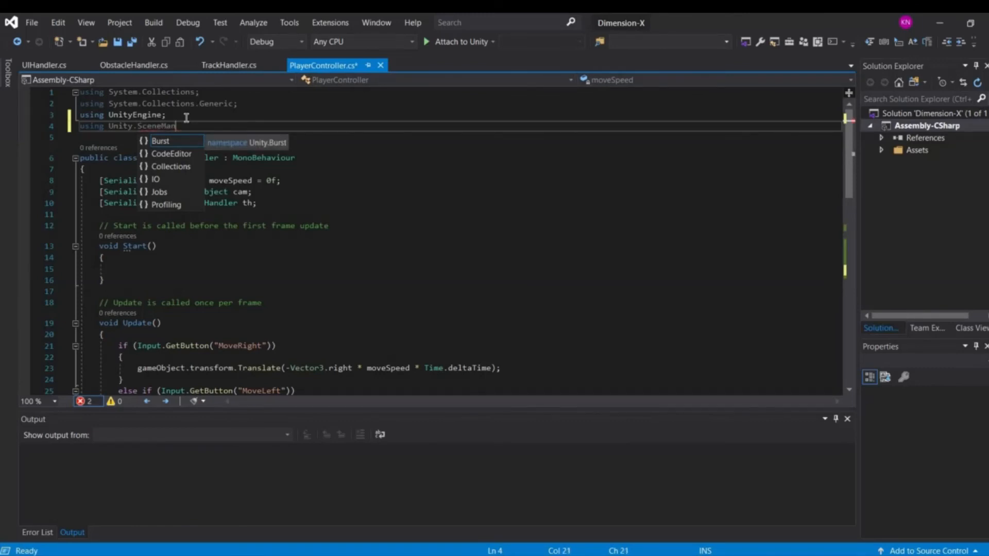
key("BackSpace")
key("BackSpace")
key("BackSpace")
key("BackSpace")
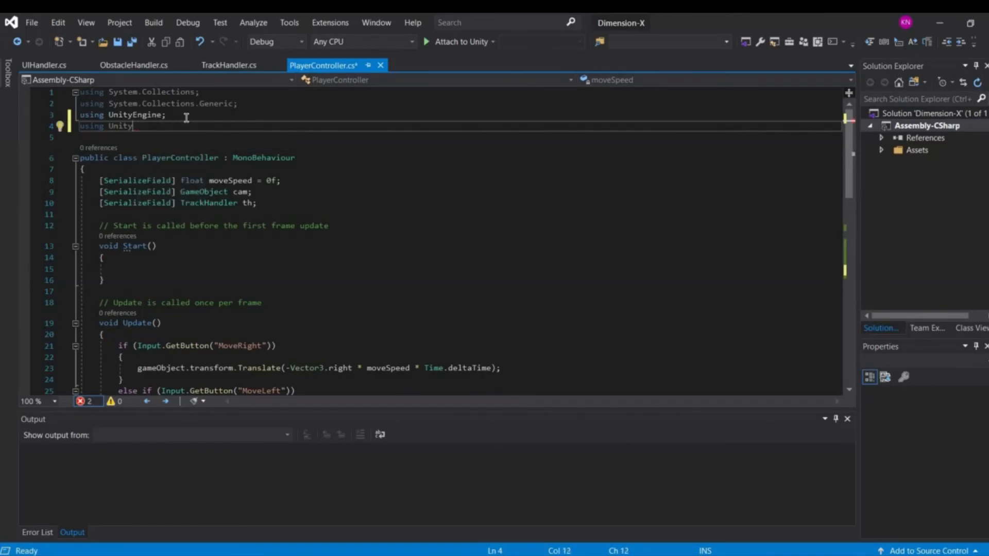
type("Engine.SceneManagement;")
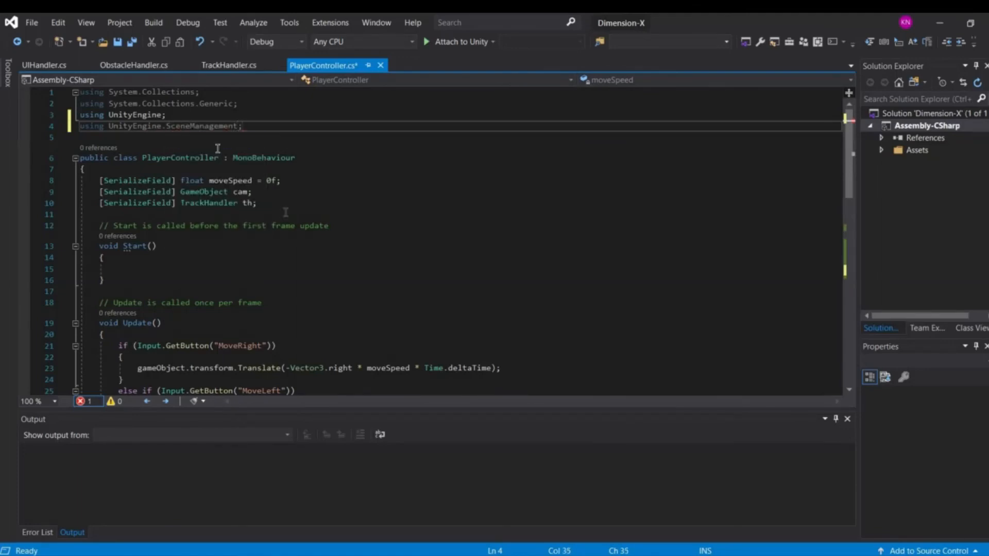
key("ctrl+s")
Add "SceneManager.LoadScene(2);" after the PlayerPrefs line in the GameOver method and save the script
scroll(304, 221, "down", 13)
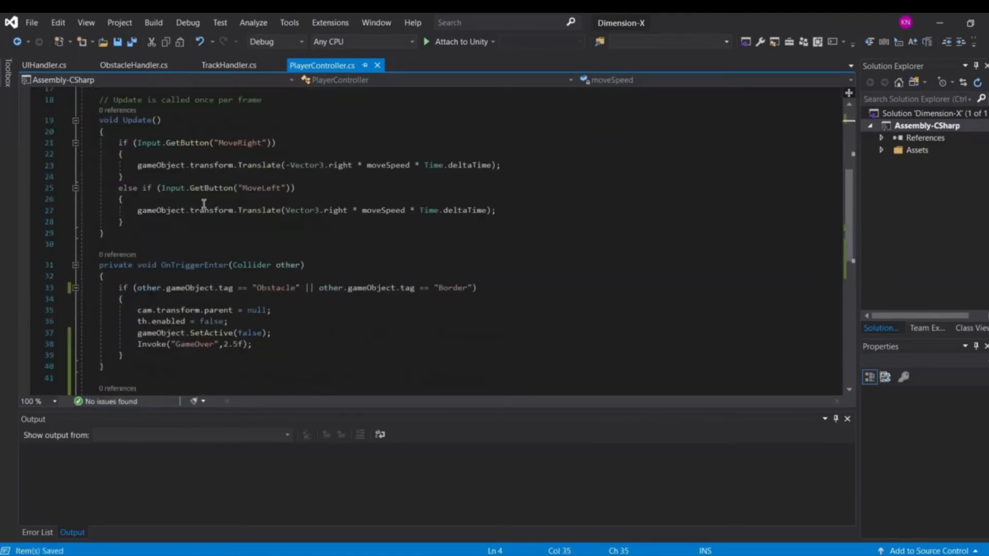
left_click(229, 170)
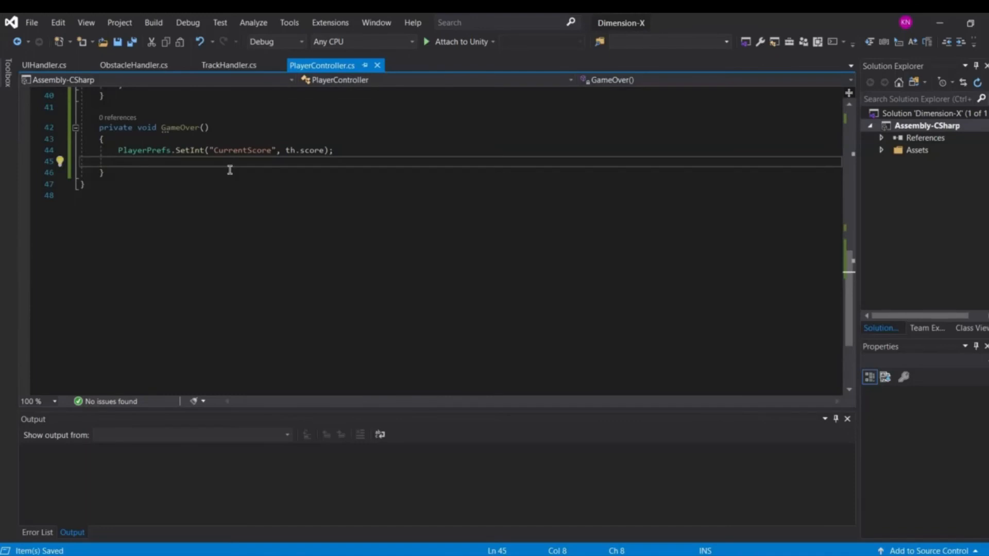
type("SceneManager.LoadScene(")
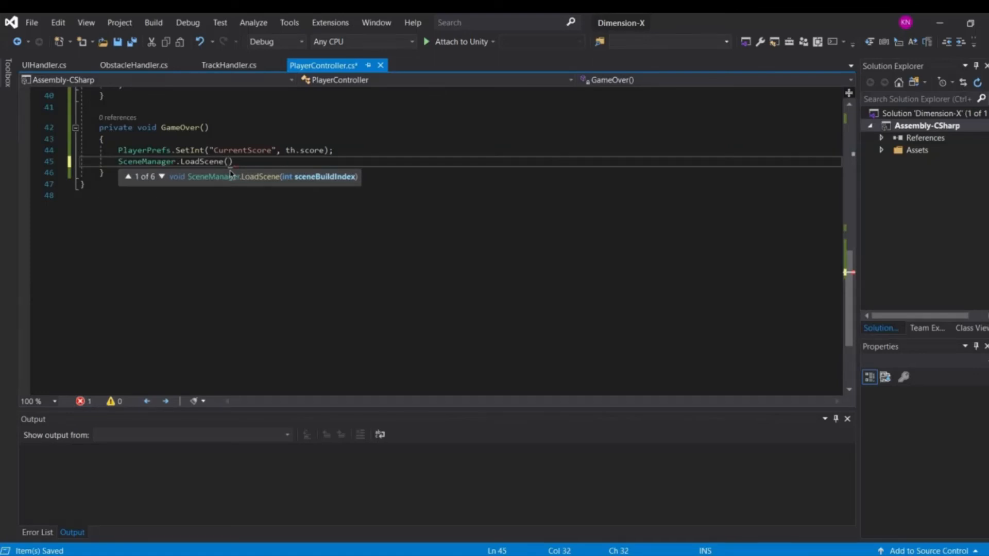
type("2);")
key("ctrl+s")
scroll(247, 260, "up", 4)
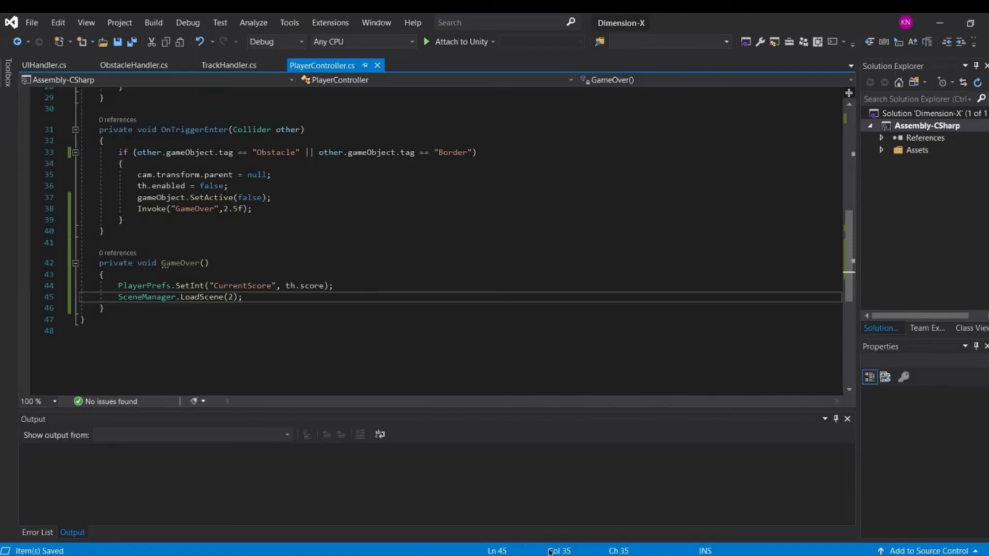
Switch to Unity, run GameScene and steer the spaceship right into the track border to test the game-over transition
key("alt+Tab")
left_click(544, 268)
left_click(473, 52)
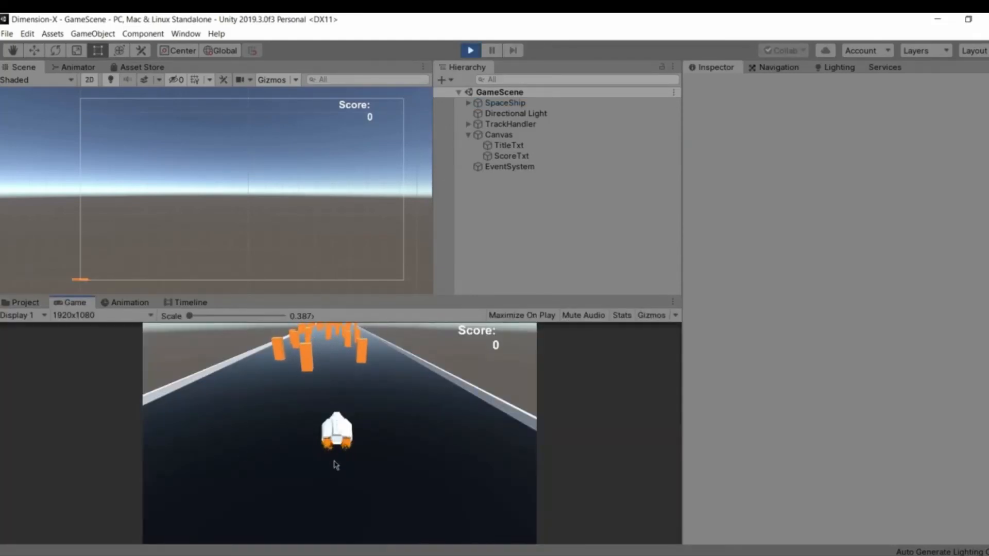
key("d")
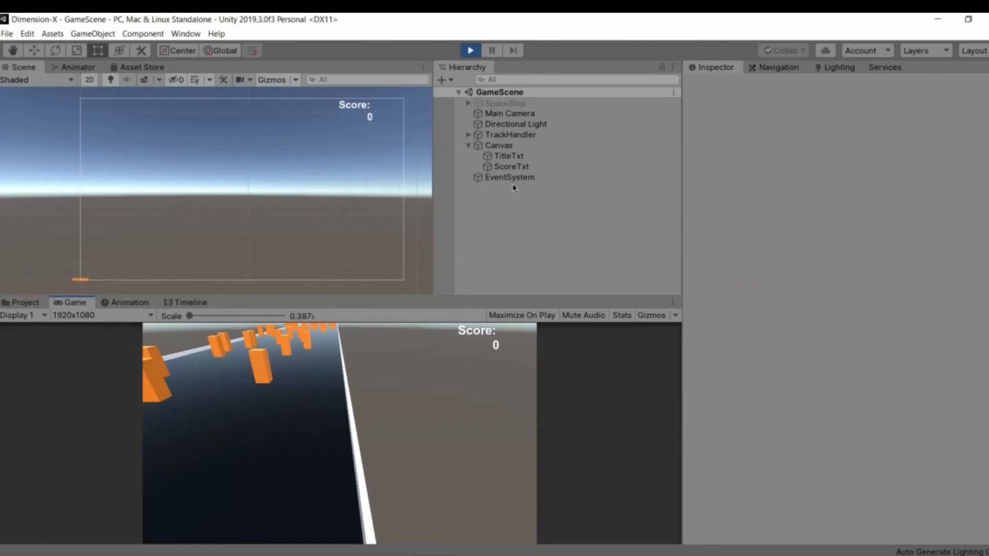
Inspect the components of the Canvas, TrackHandler and SpaceShip objects while the game is running
left_click(503, 146)
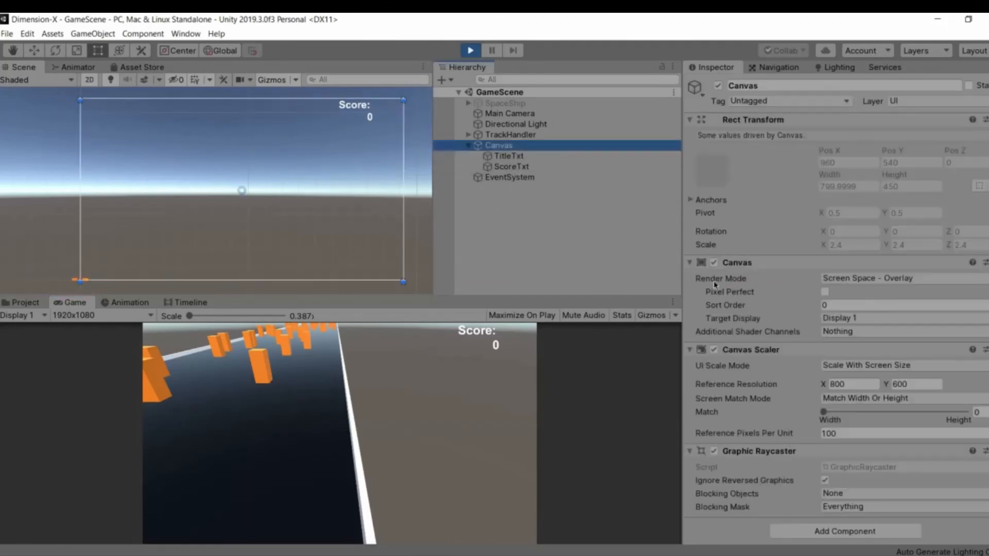
left_click(531, 134)
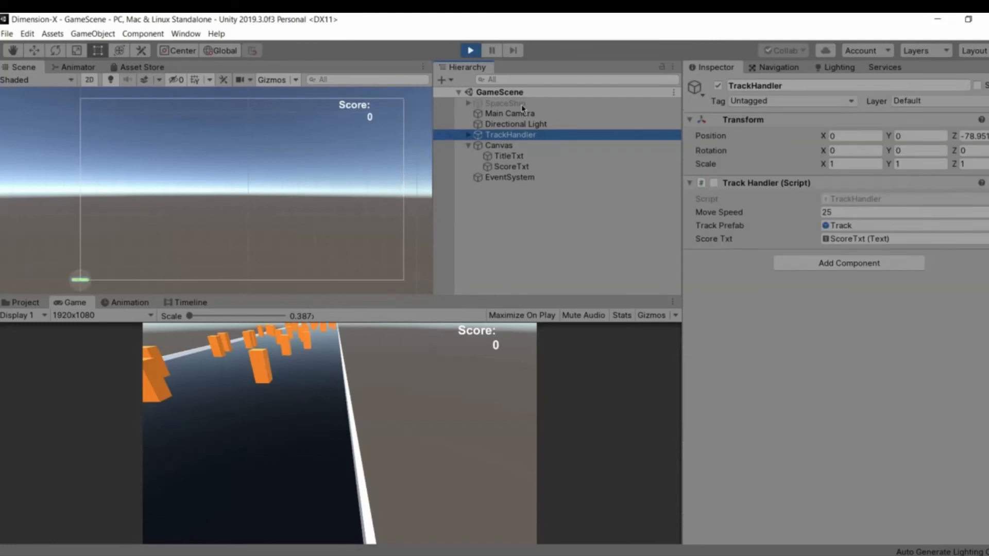
left_click(522, 105)
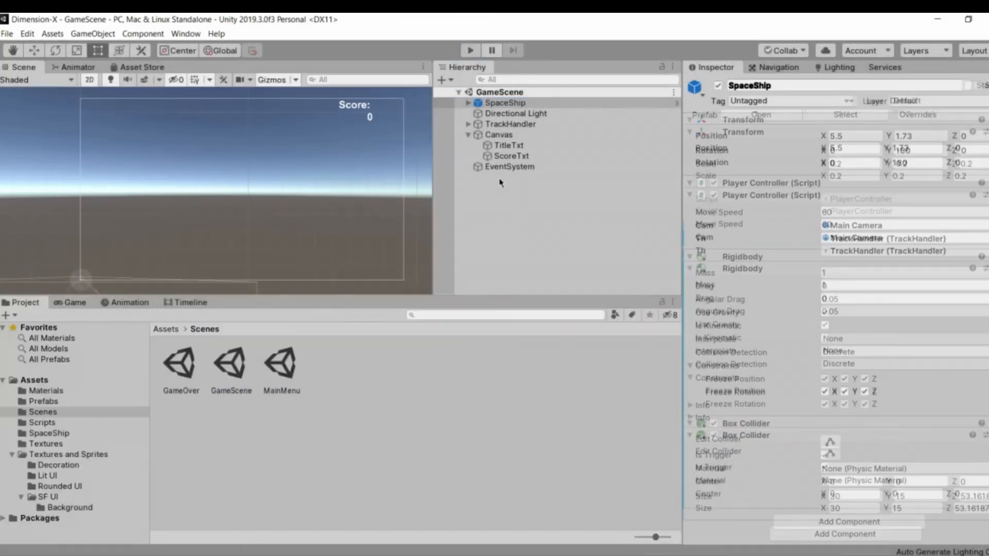
Examine the SpaceShip object's components and child objects outside play mode
left_click(499, 181)
left_click(474, 104)
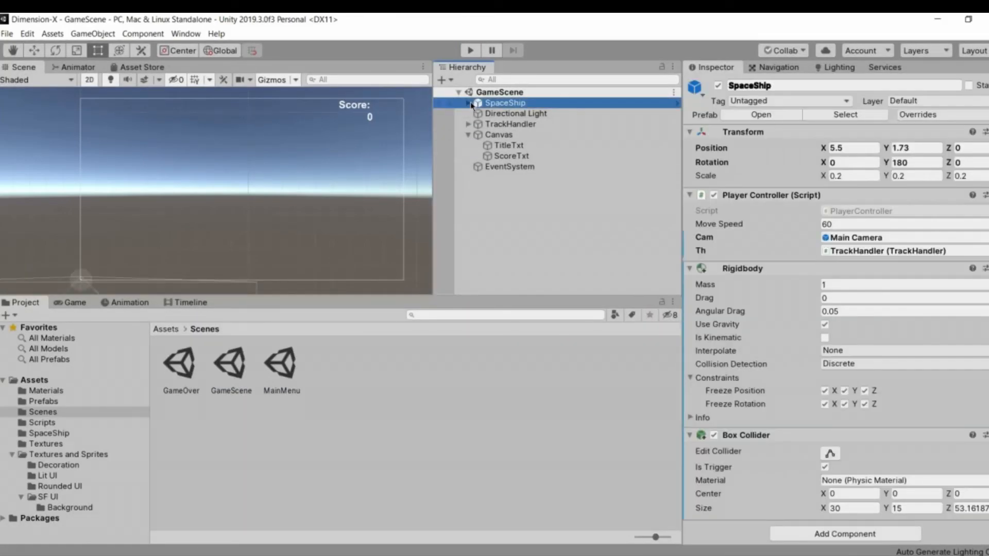
left_click(468, 104)
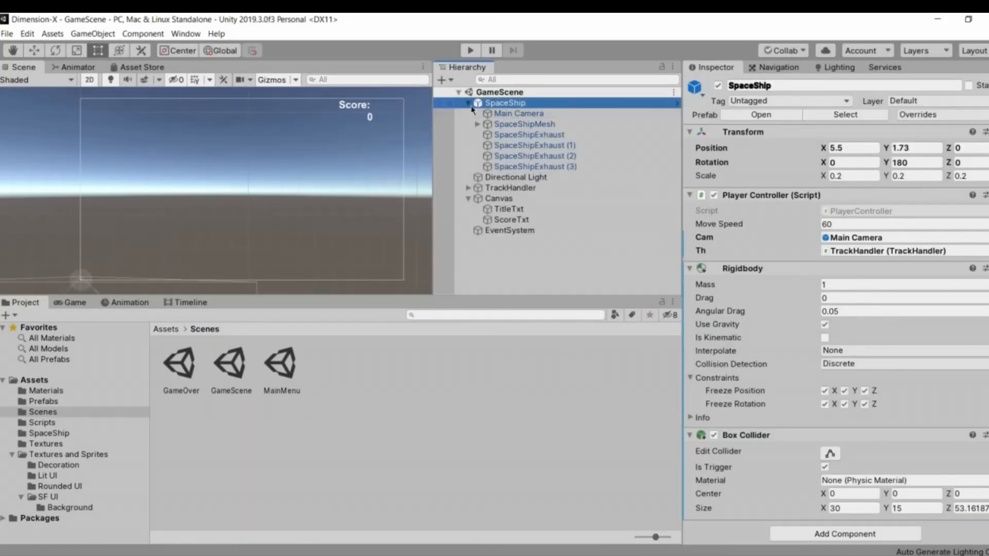
left_click(468, 104)
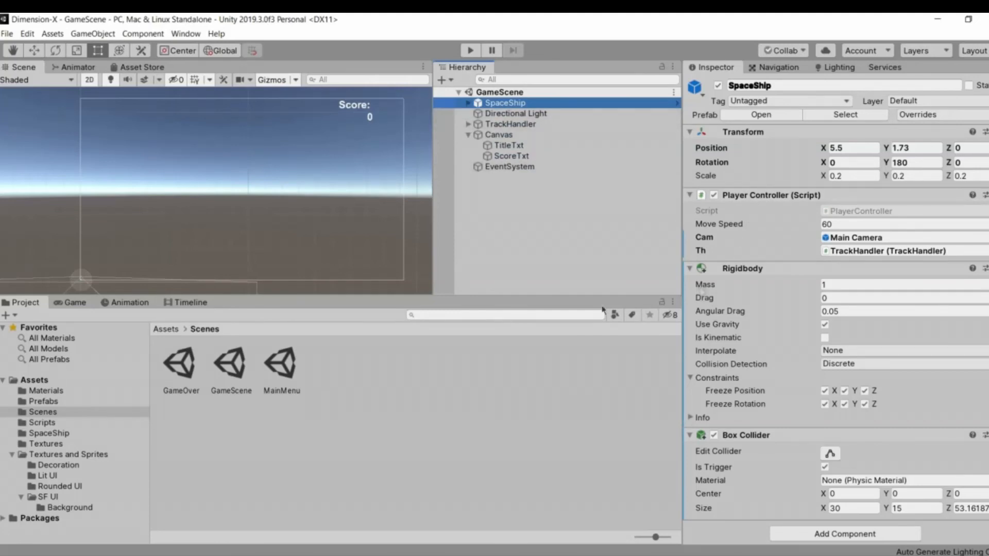
Switch to Visual Studio to review the OnTriggerEnter code in PlayerController.cs, and return to Unity
key("alt+Tab")
left_click_drag(745, 29, 429, 174)
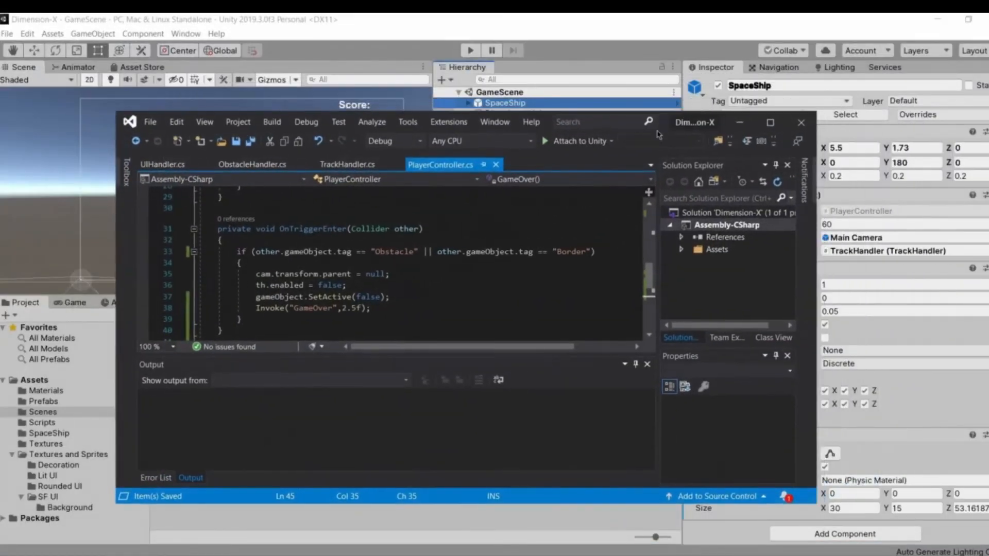
scroll(430, 302, "down", 1)
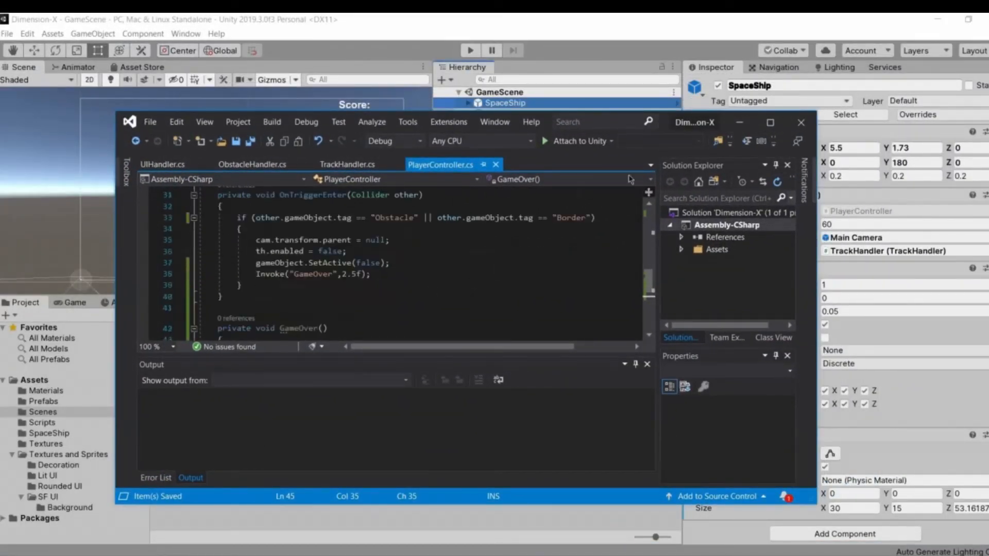
scroll(430, 302, "up", 4)
key("alt+Tab")
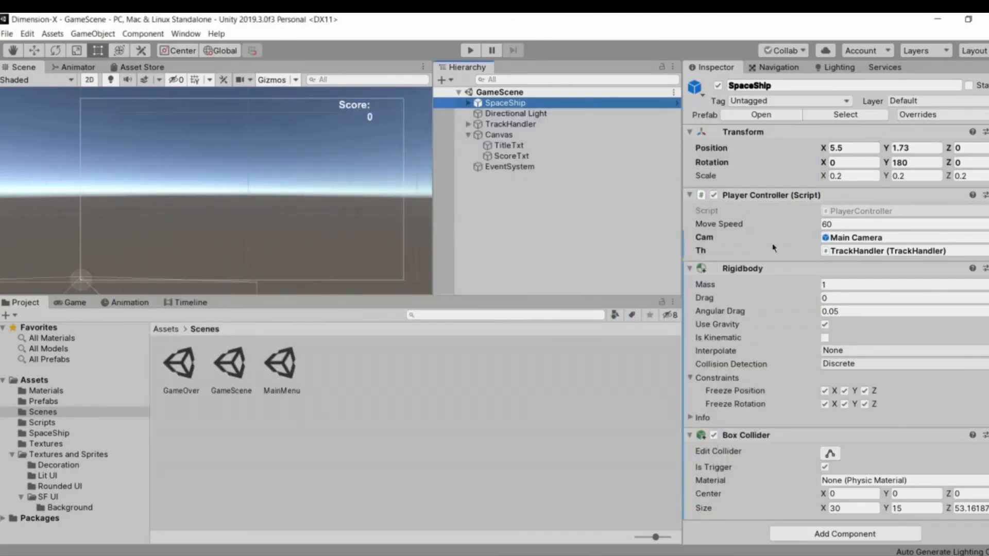
Expand the SpaceShip hierarchy, show the Game view and inspect the ship's Main Camera
left_click(468, 103)
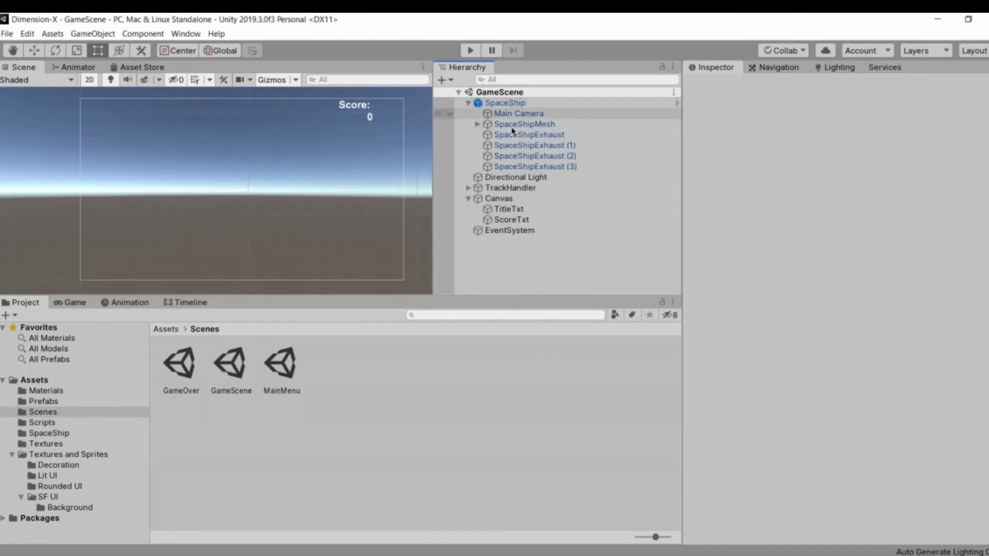
left_click(77, 304)
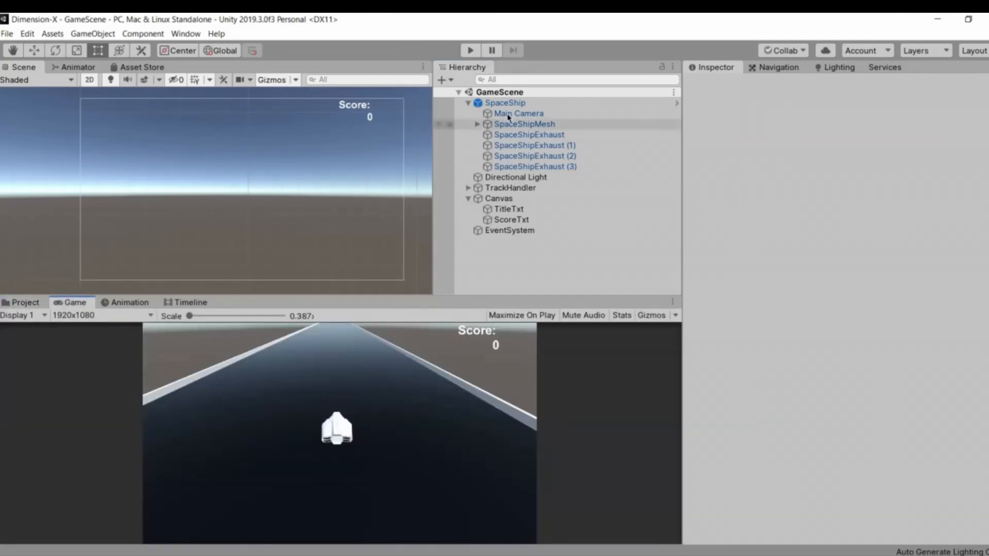
left_click(515, 114)
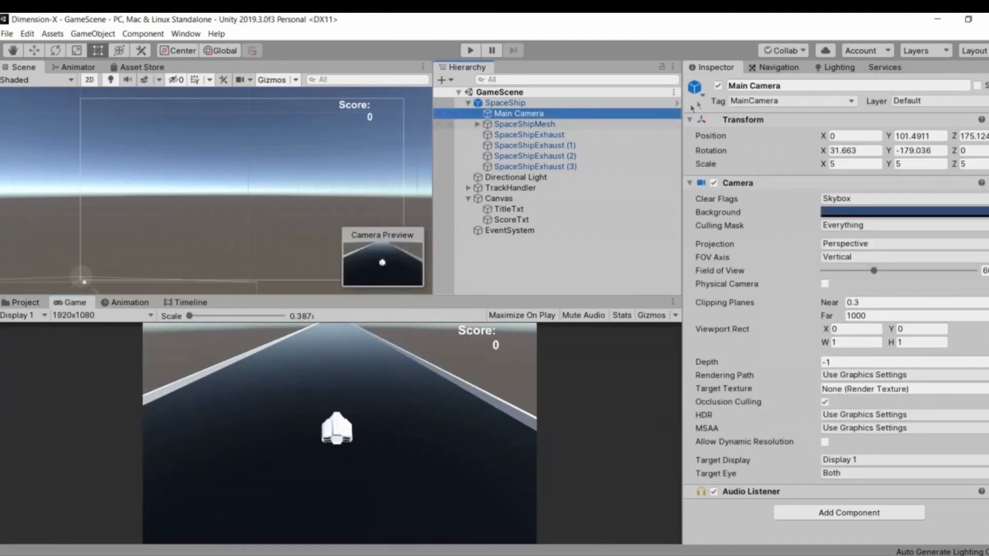
Select all four SpaceShipExhaust objects under SpaceShip together to check their particle effects
left_click(554, 135)
key("shift+Down")
key("shift+Down")
key("shift+Down")
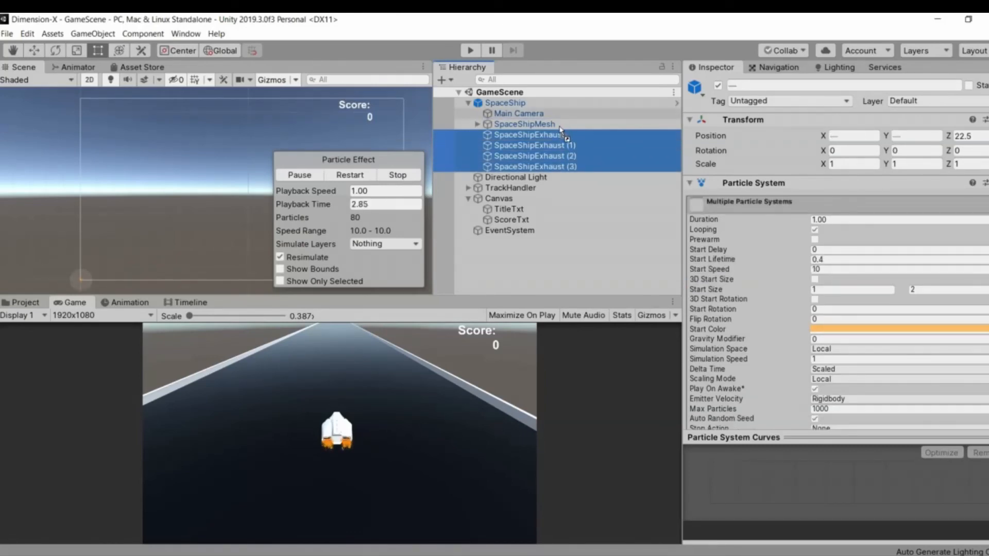
key("Delete")
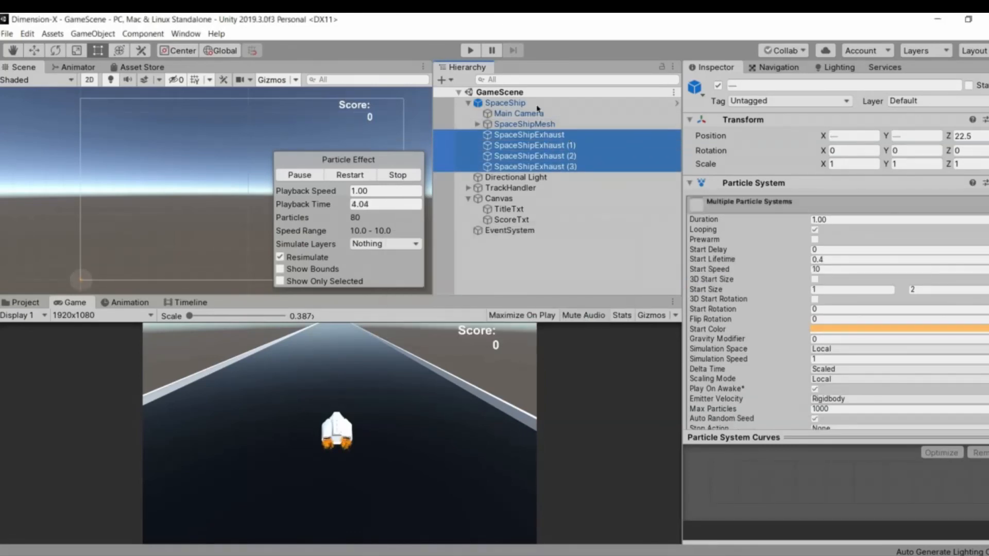
left_click(535, 104)
left_click(532, 230)
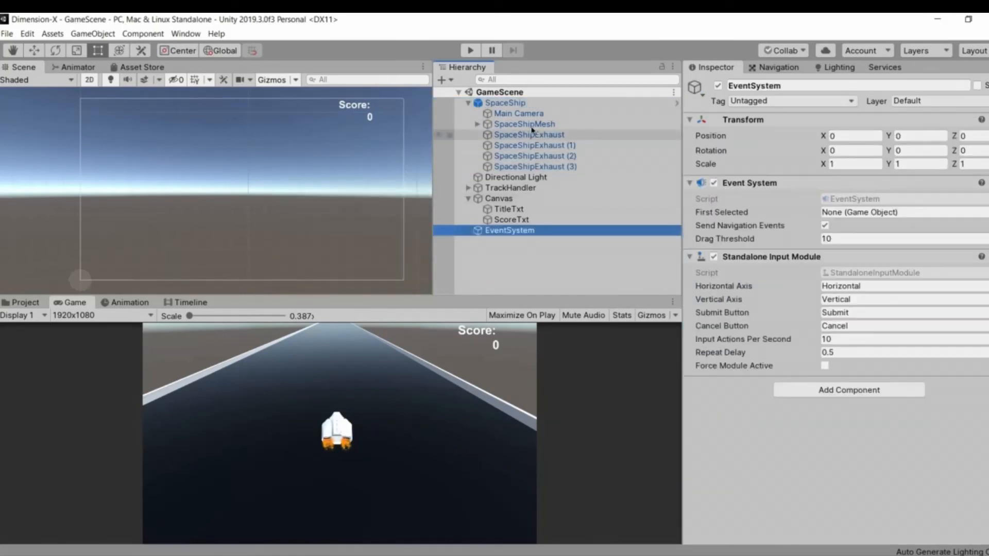
Deactivate SpaceShipMesh to check how the ship hides, and reactivate it
left_click(534, 125)
left_click(718, 86)
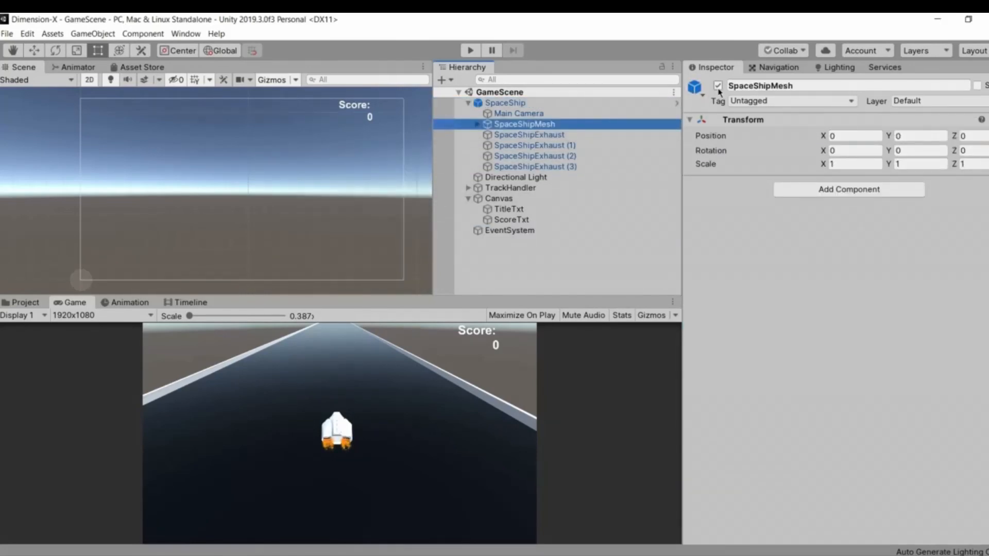
left_click(718, 86)
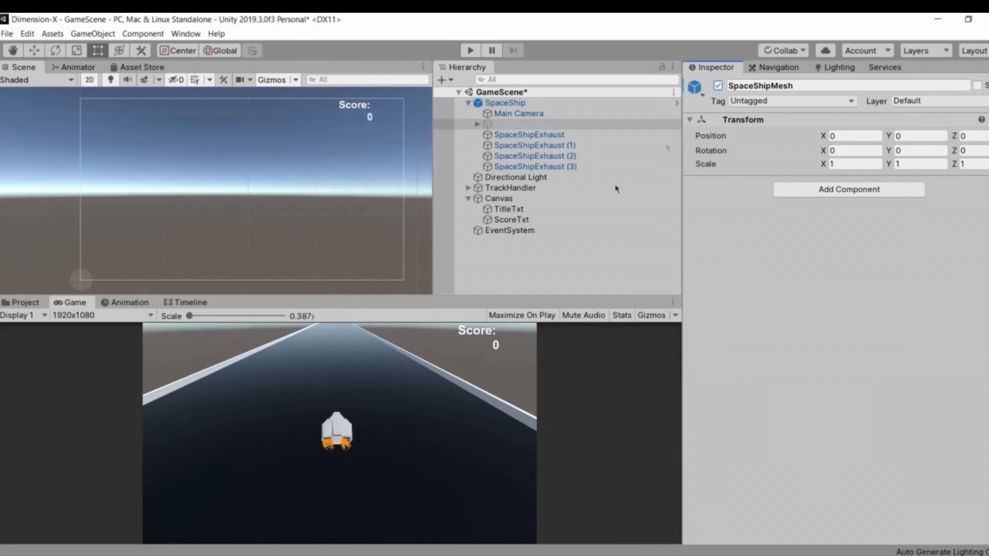
left_click(477, 124)
left_click(477, 125)
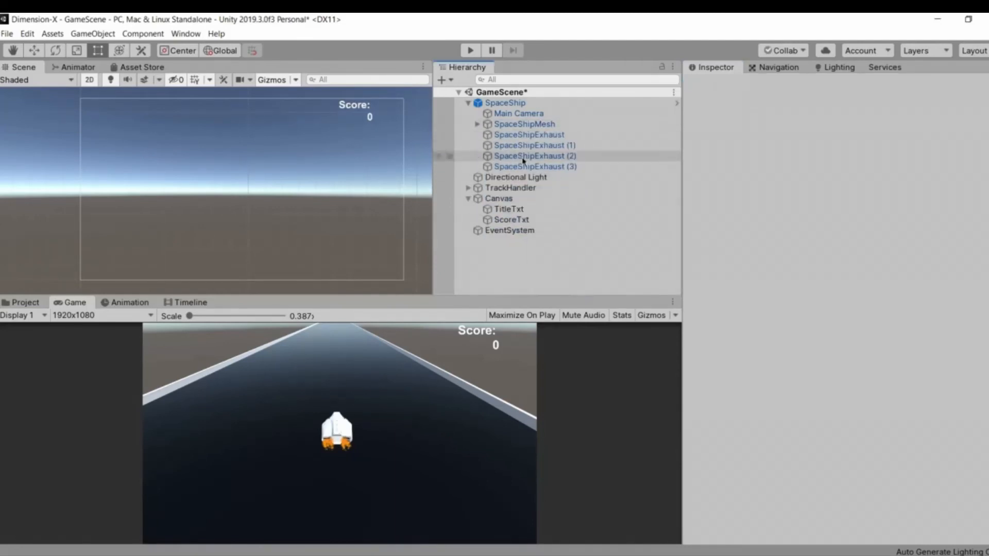
Unpack the SpaceShip prefab completely and parent all four SpaceShipExhaust objects under SpaceShipMesh
right_click(522, 103)
left_click(593, 249)
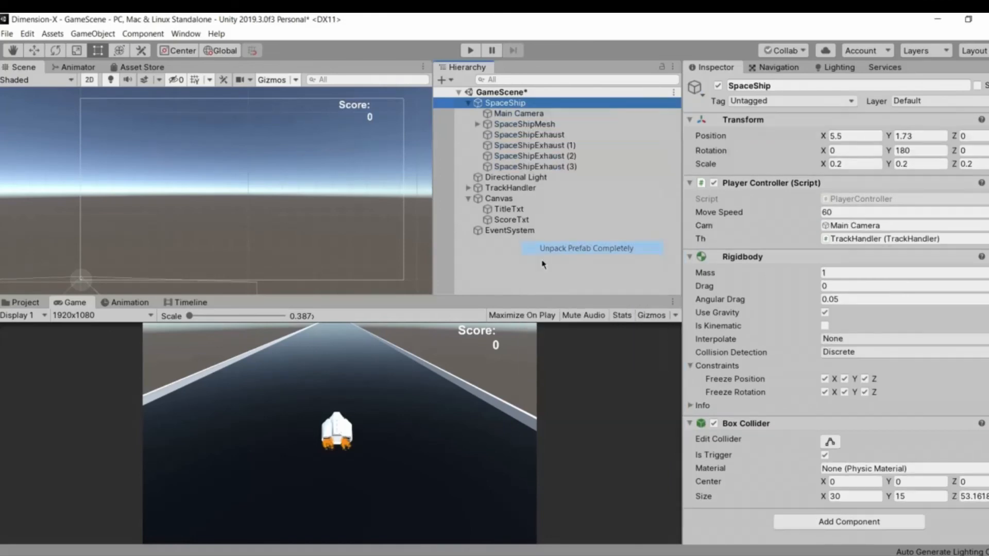
left_click(530, 166)
left_click(536, 155, "shift")
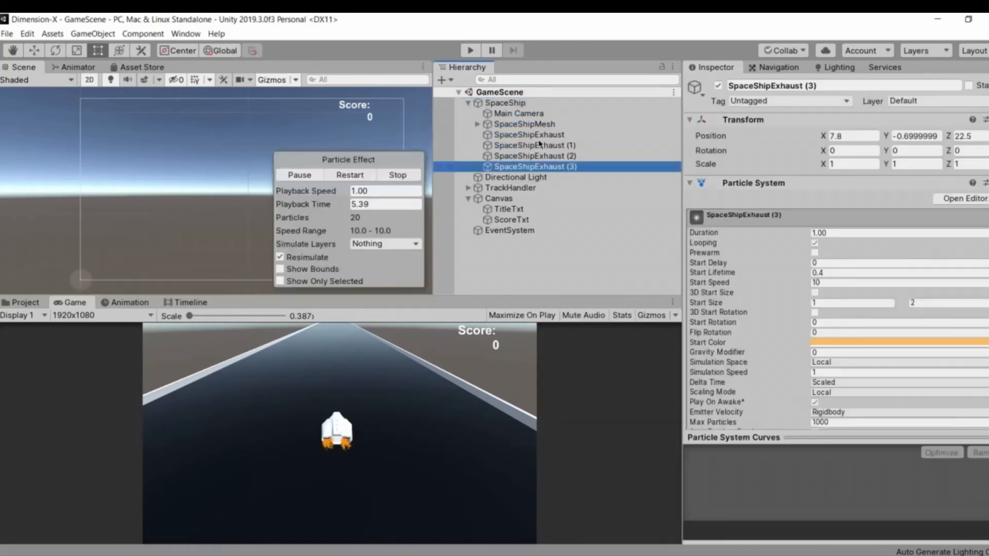
left_click(536, 146, "shift")
left_click(536, 136, "shift")
left_click_drag(536, 138, 556, 132)
scroll(534, 202, "down", 2)
scroll(544, 191, "up", 2)
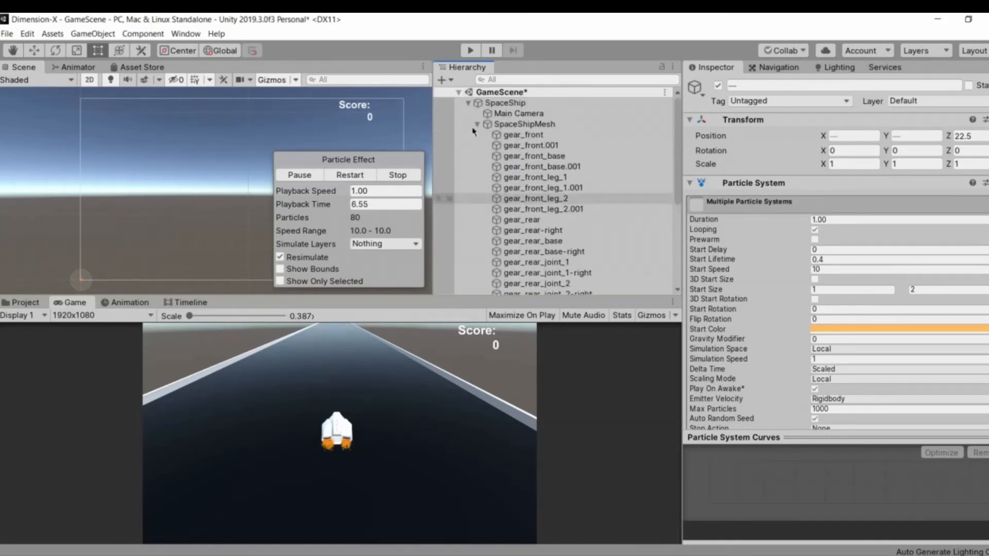
left_click(477, 124)
left_click(532, 220)
Deactivate SpaceShipMesh to check whether the exhausts hide with it, and undo the deactivation
left_click(532, 126)
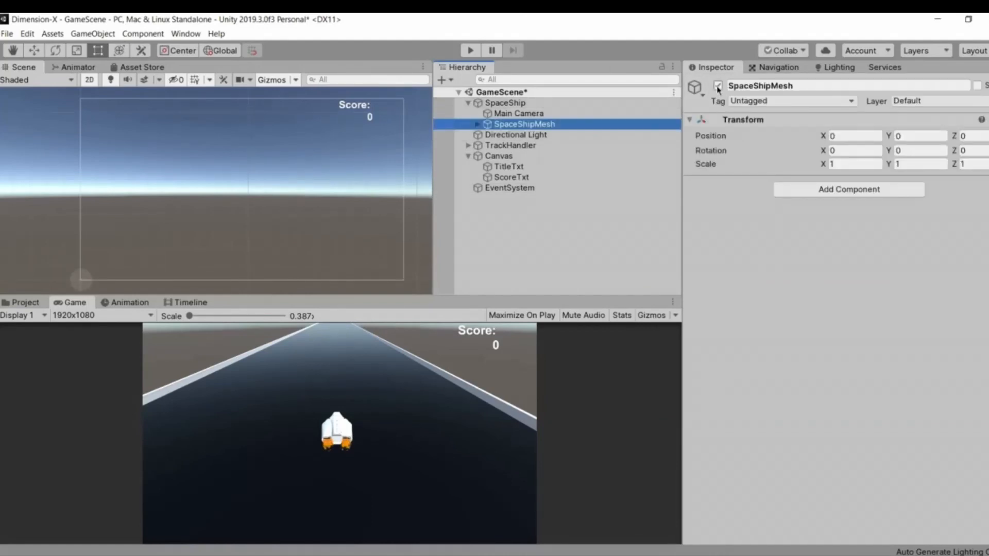
left_click(718, 86)
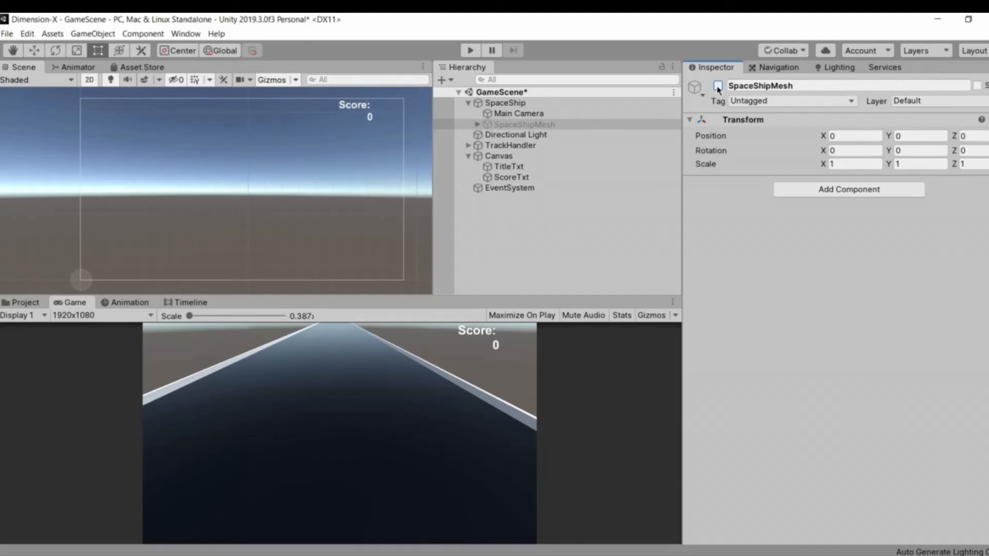
key("ctrl+z")
left_click(607, 236)
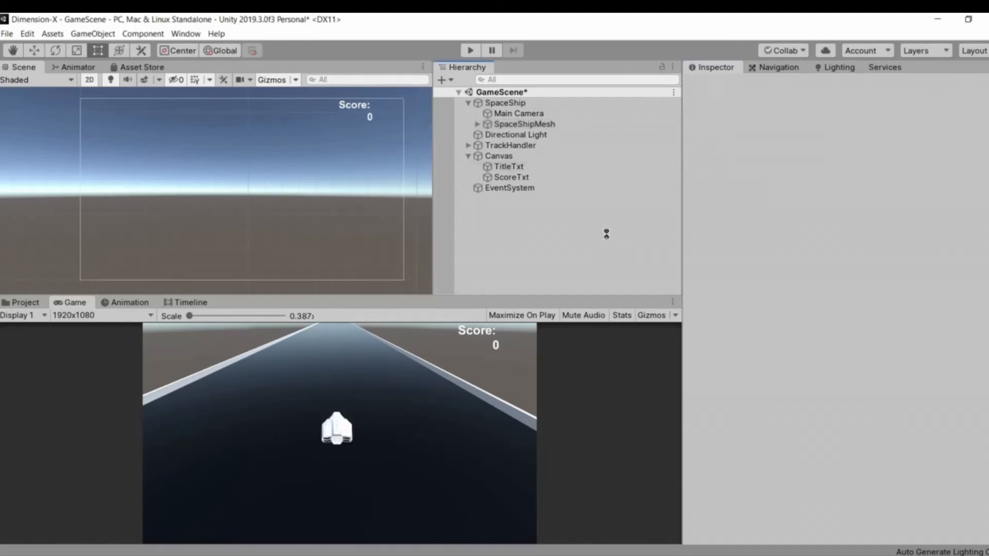
Open the PlayerController script from the SpaceShip object in Visual Studio and review the SetActive call in OnTriggerEnter
left_click(507, 103)
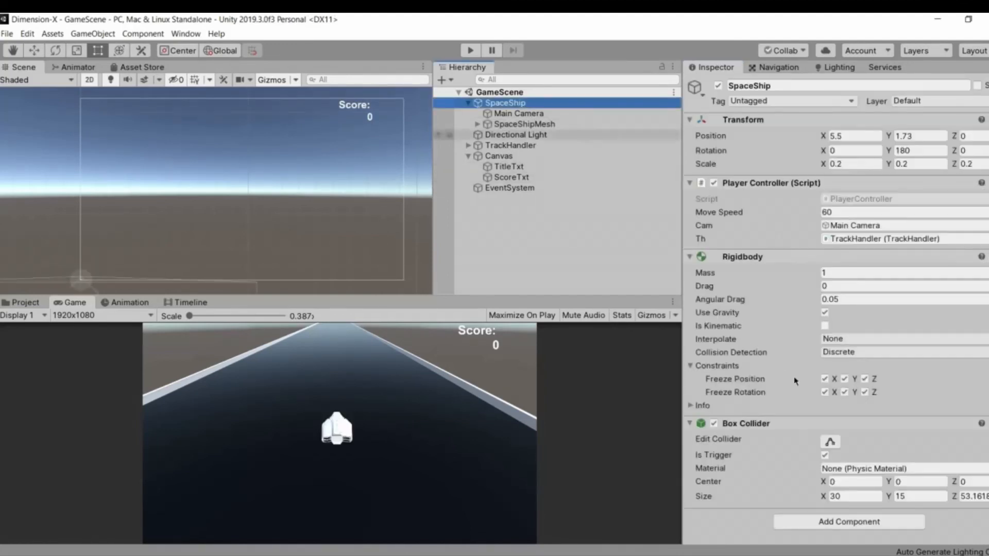
double_click(838, 202)
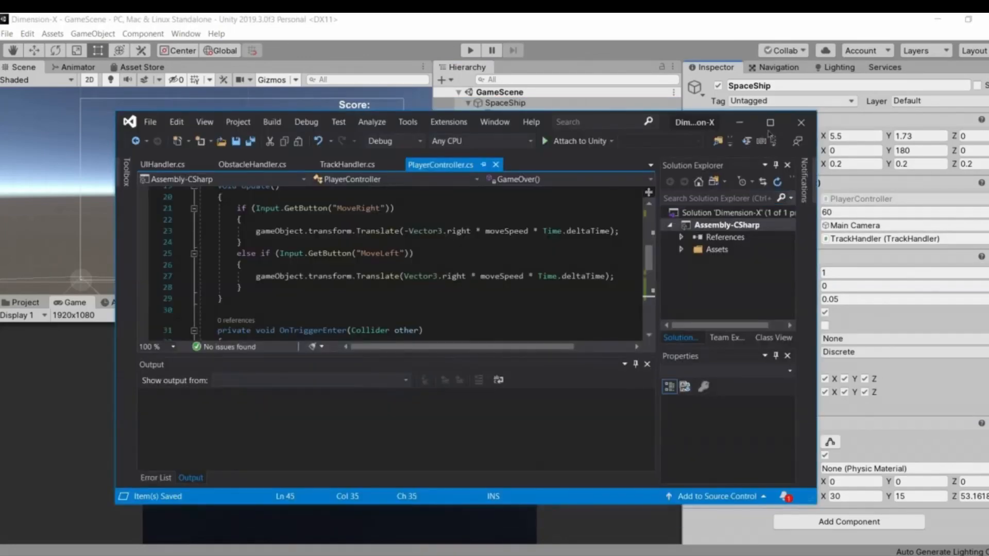
left_click(770, 123)
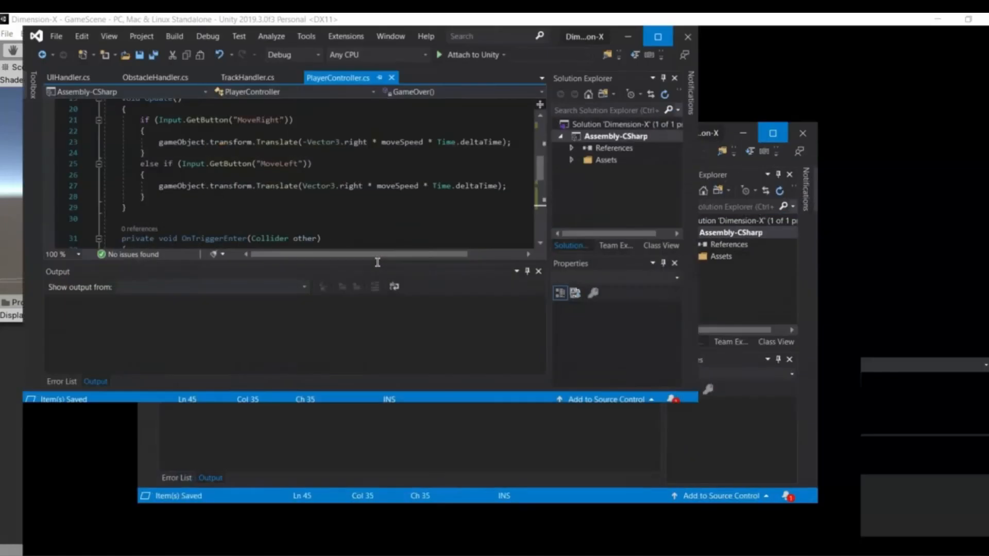
scroll(377, 264, "down", 7)
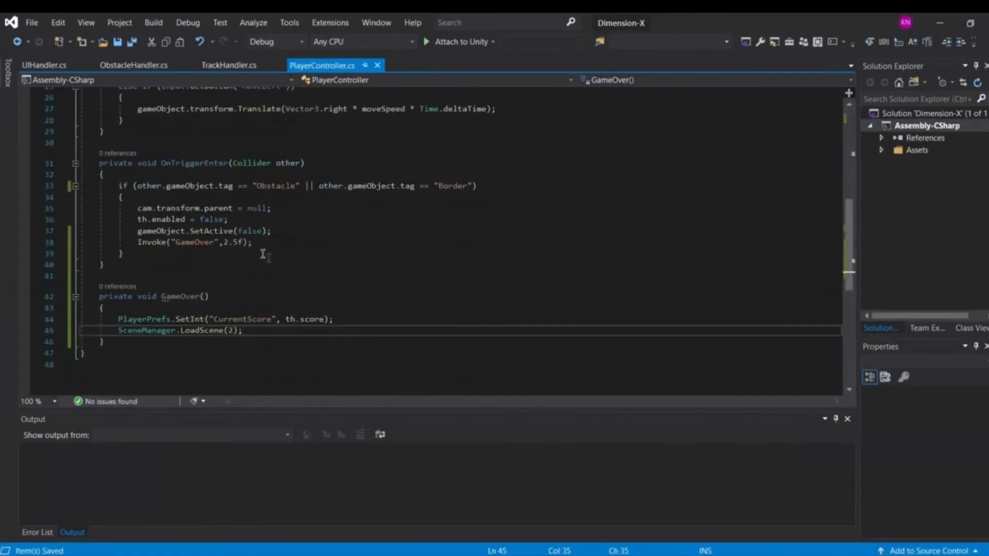
mouse_move(193, 233)
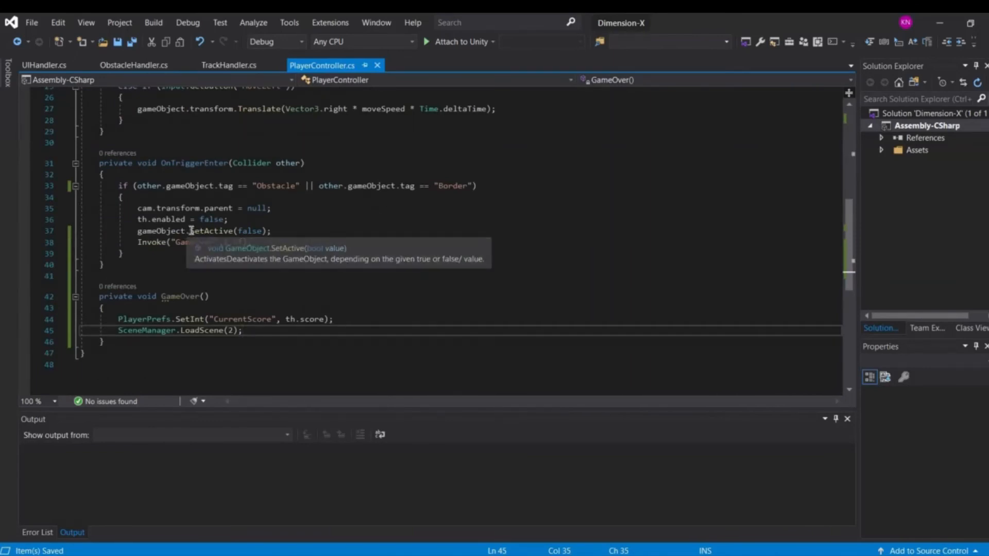
Declare the field "[SerializeField] GameObject spaceShipMesh;" below the TrackHandler th field in PlayerController.cs
scroll(245, 251, "up", 8)
left_click(301, 202)
key("Return")
type("[SerializeField] ")
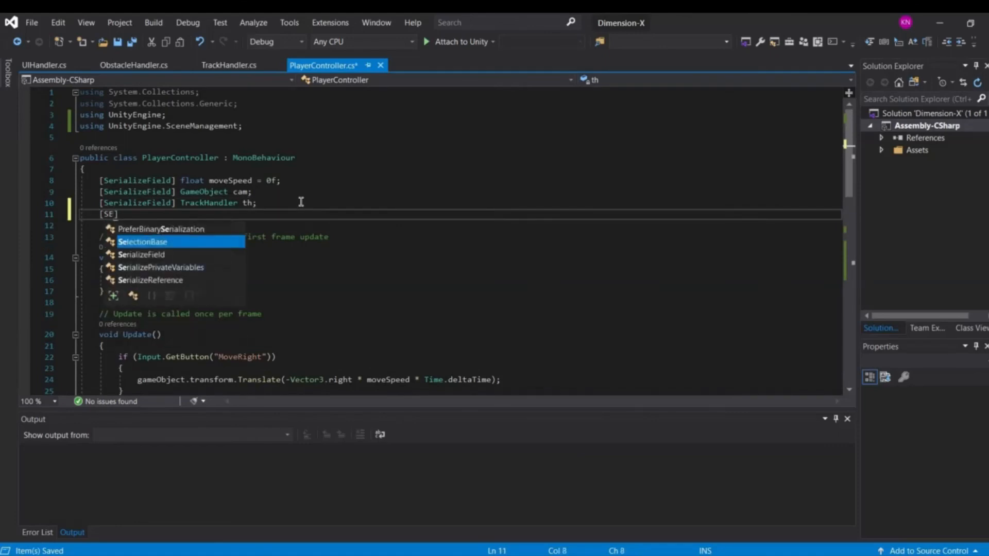
type("GameObe")
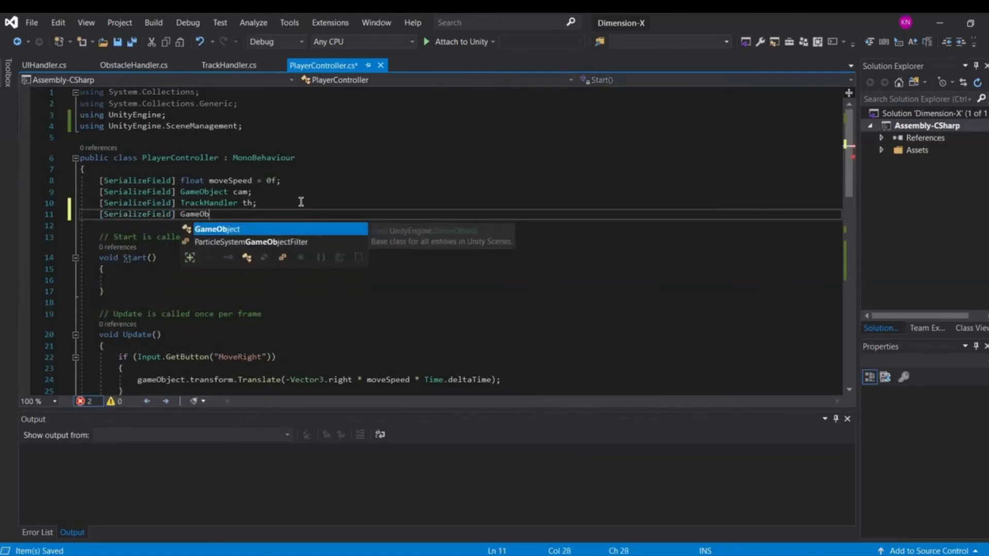
key("Tab")
type("spaceSh")
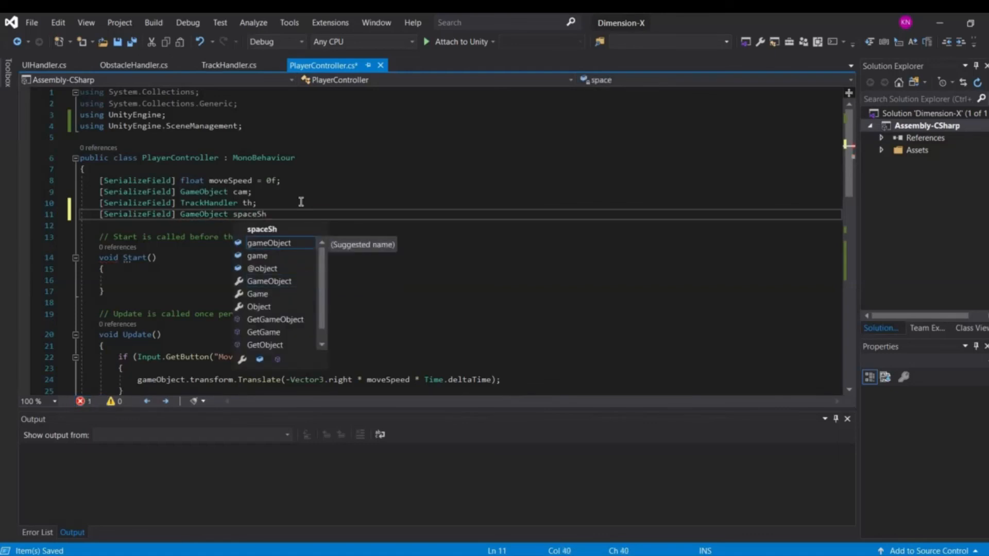
type("ipMesh;")
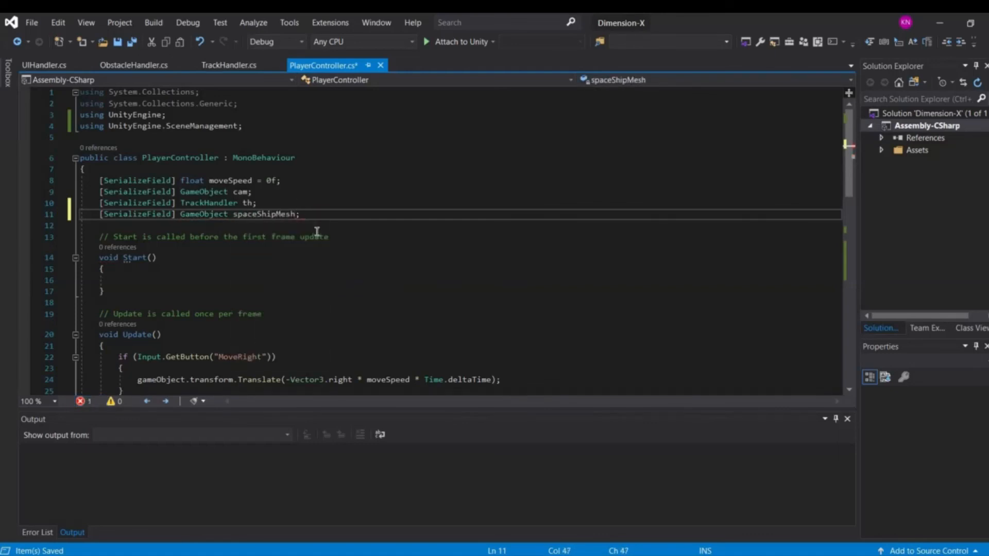
Change the deactivation line in OnTriggerEnter to "spaceShipMesh.SetActive(false);" and save PlayerController.cs
scroll(278, 242, "down", 11)
scroll(217, 216, "up", 6)
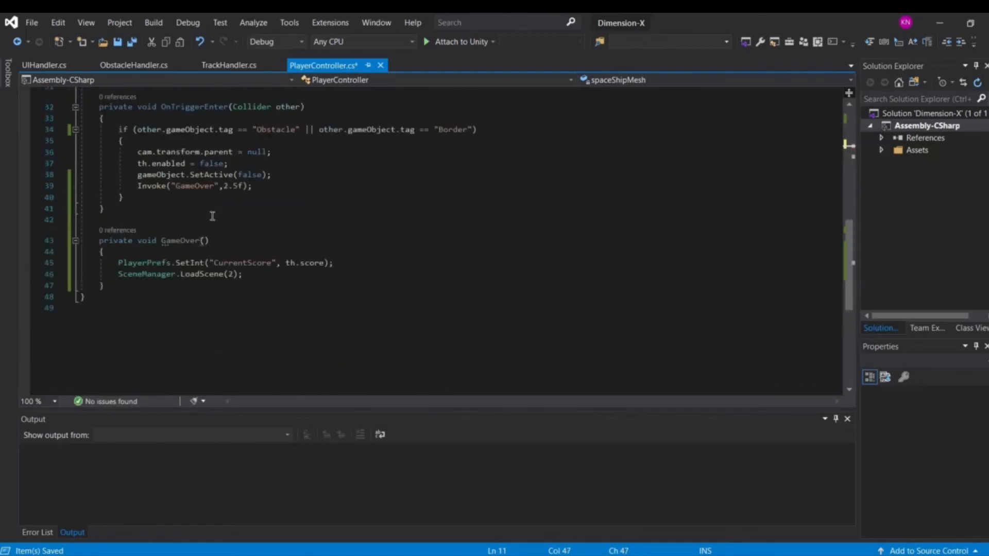
left_click_drag(185, 278, 139, 283)
type("space")
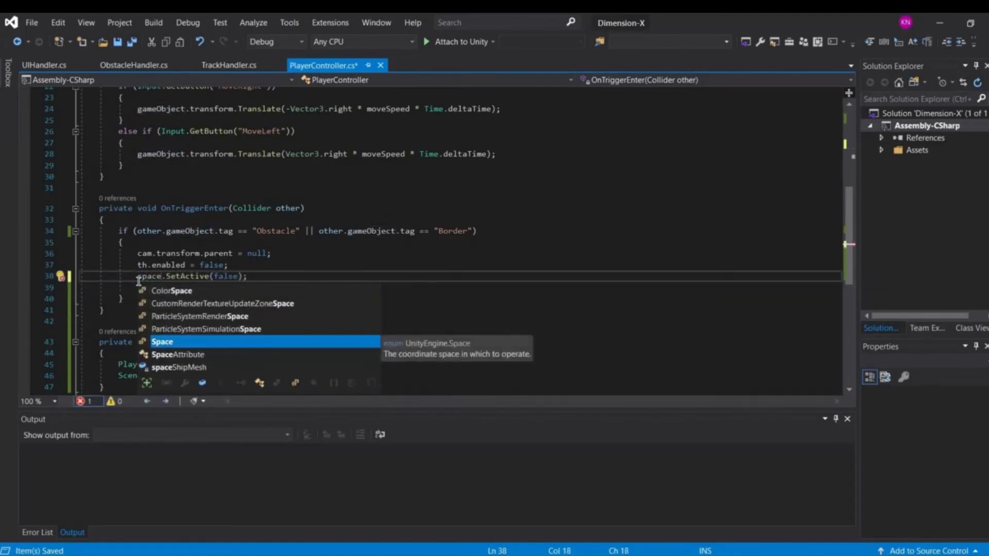
type("S")
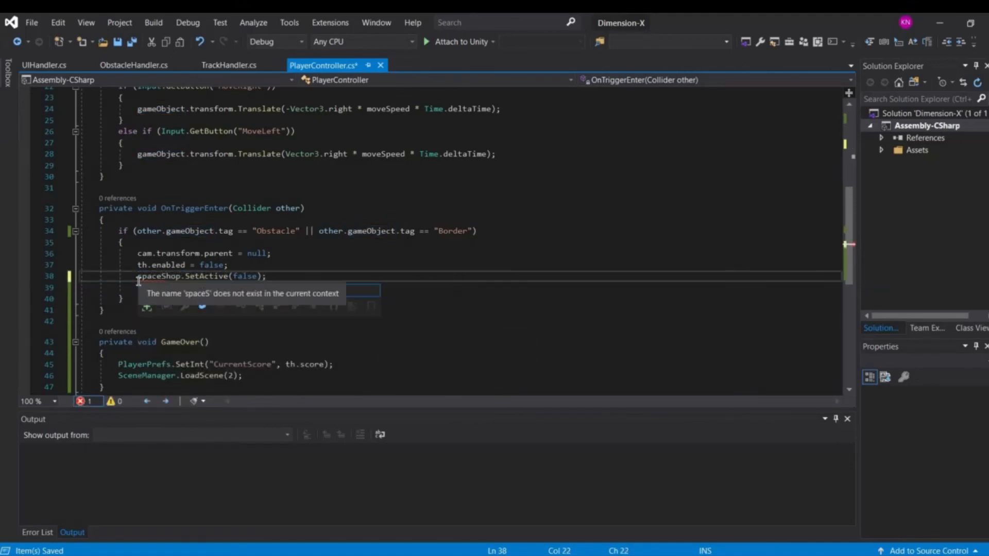
type("h")
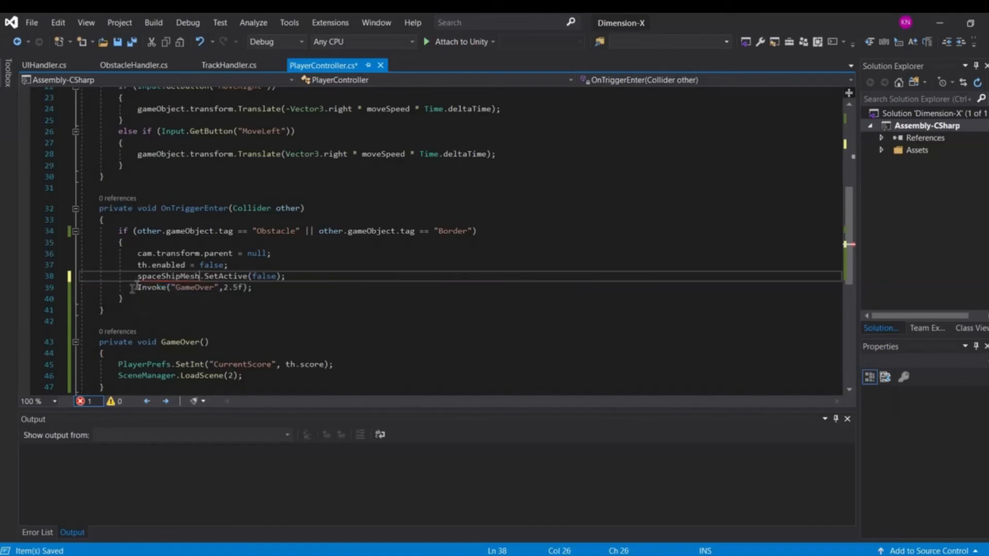
key("ctrl+s")
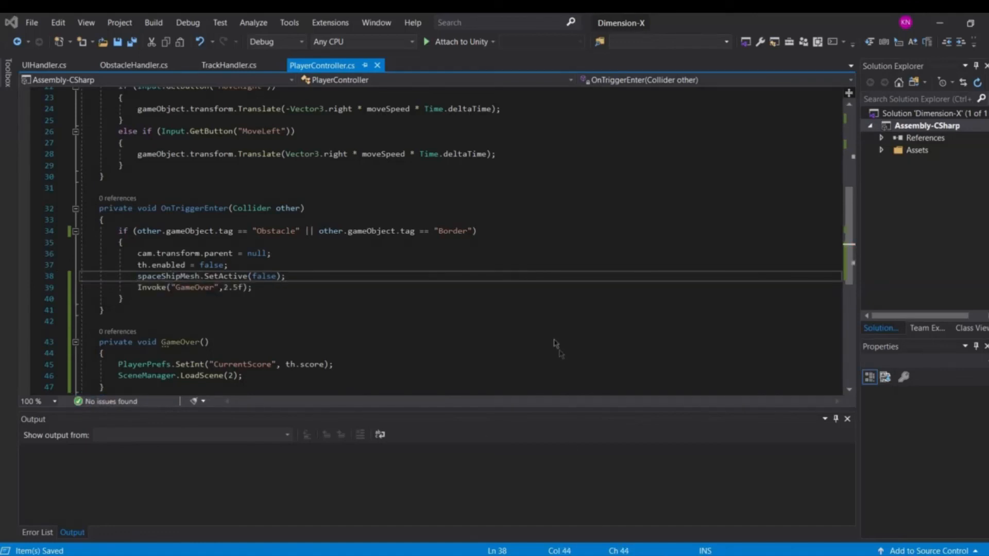
Switch to Unity, assign SpaceShipMesh to the Space Ship Mesh field of SpaceShip's Player Controller, and save the scene
key("alt+Tab")
left_click(470, 51)
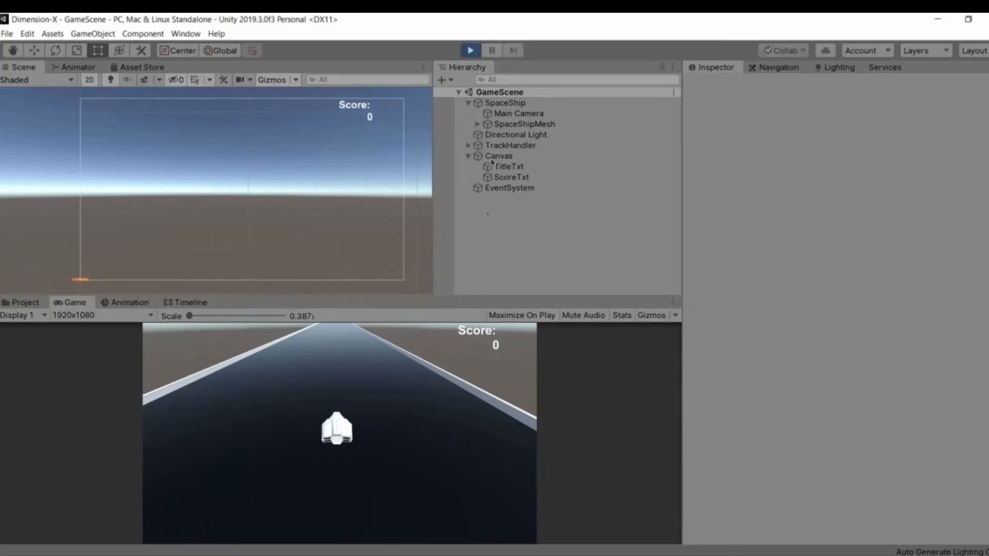
left_click(471, 51)
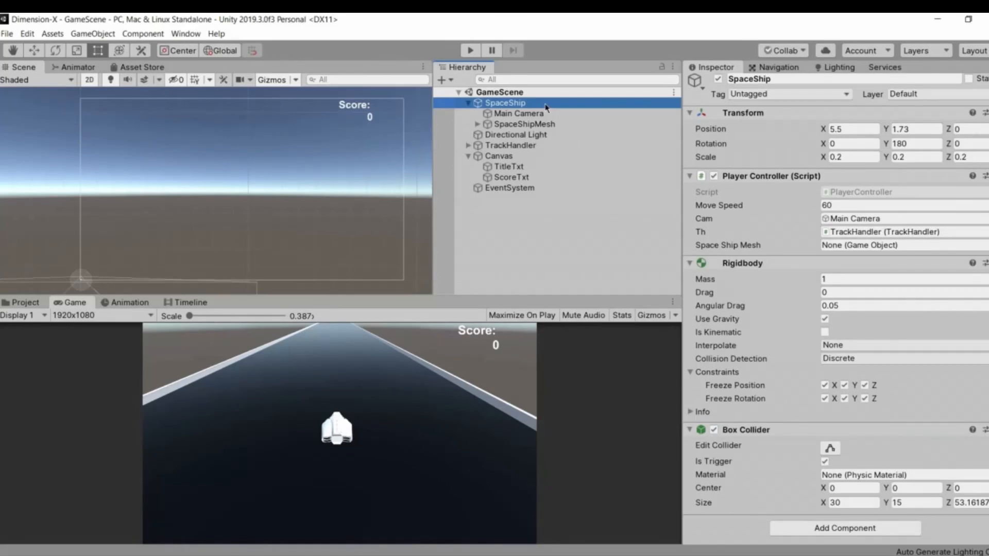
left_click_drag(592, 125, 842, 255)
left_click(849, 250)
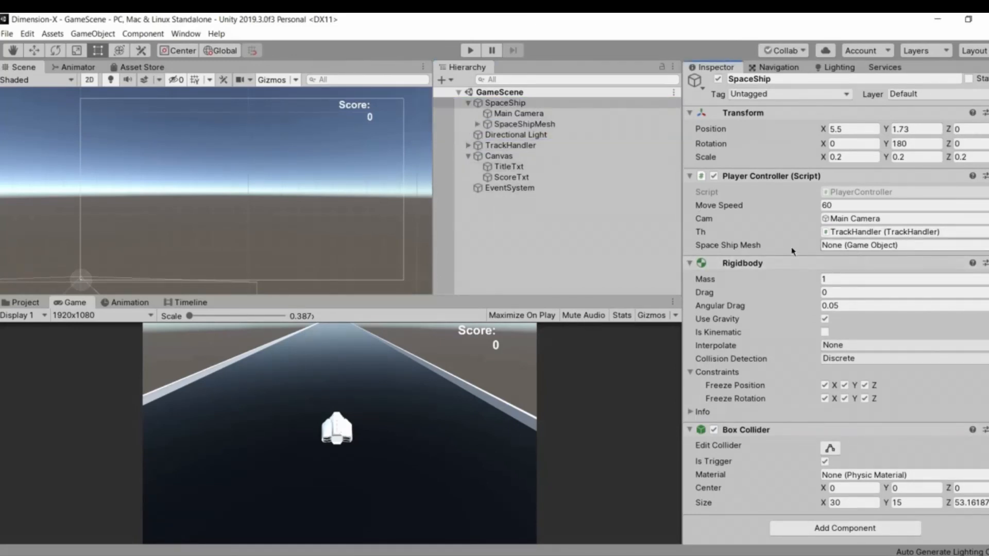
left_click(519, 222)
key("ctrl+s")
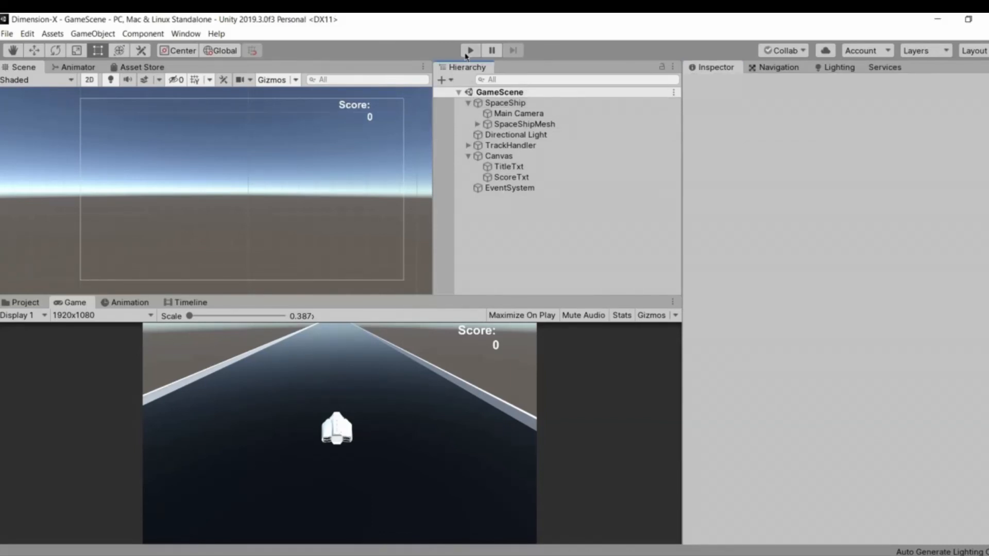
Play-test the game by steering the ship into the side border, inspect SpaceShip while it runs, and stop playing
left_click(466, 58)
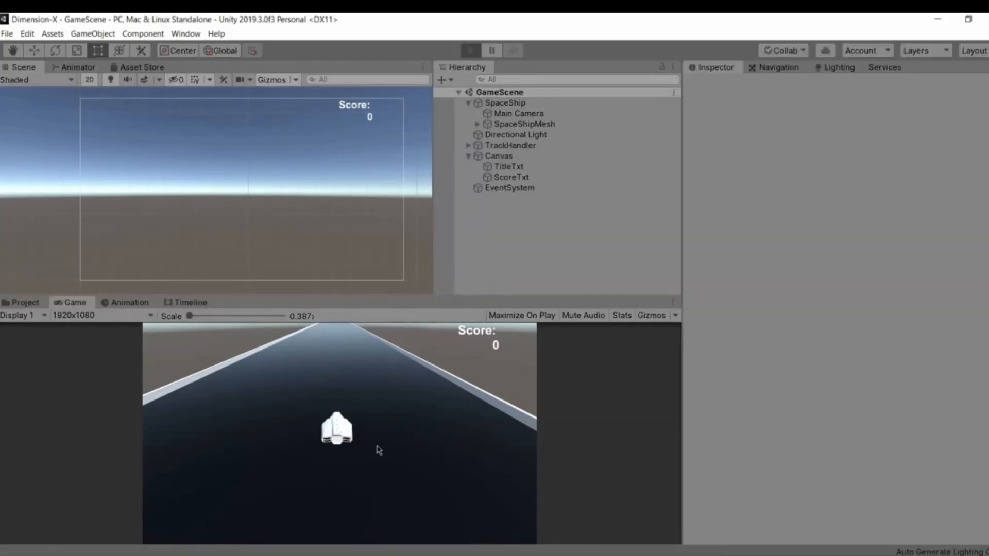
key("d")
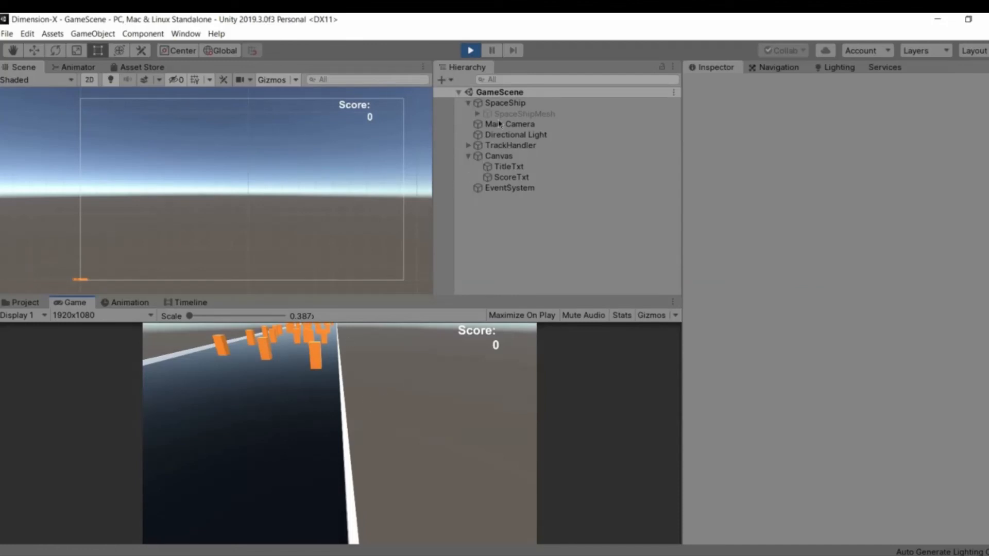
left_click(505, 104)
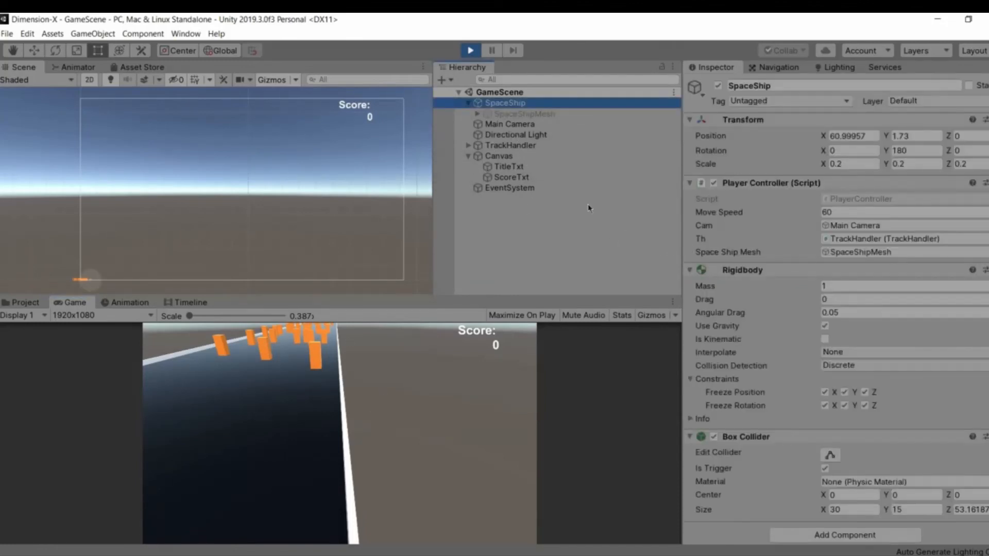
left_click(470, 50)
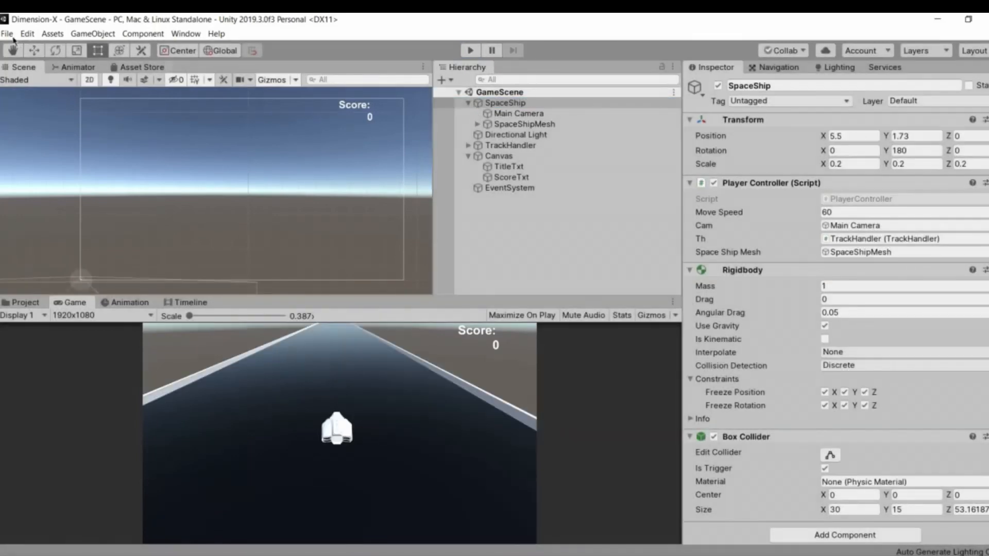
Add the GameOver scene from the Scenes folder to Scenes In Build after GameScene, and close Build Settings
left_click(6, 34)
left_click(31, 149)
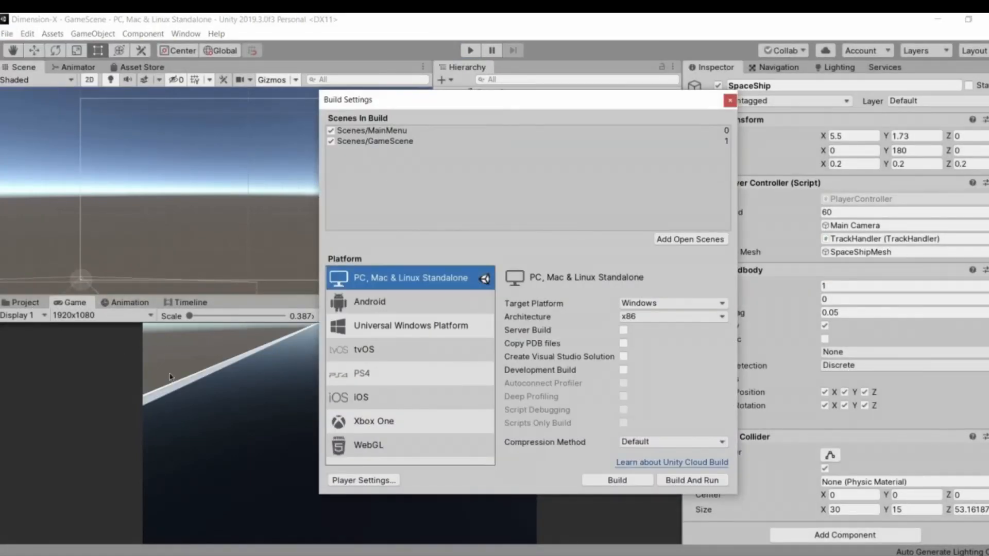
left_click(23, 303)
left_click_drag(373, 99, 475, 84)
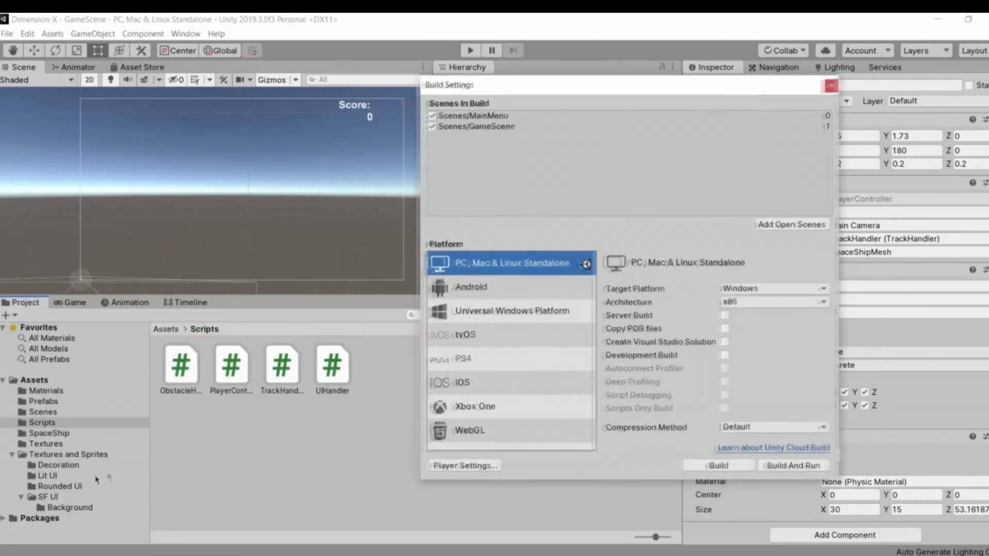
left_click(42, 412)
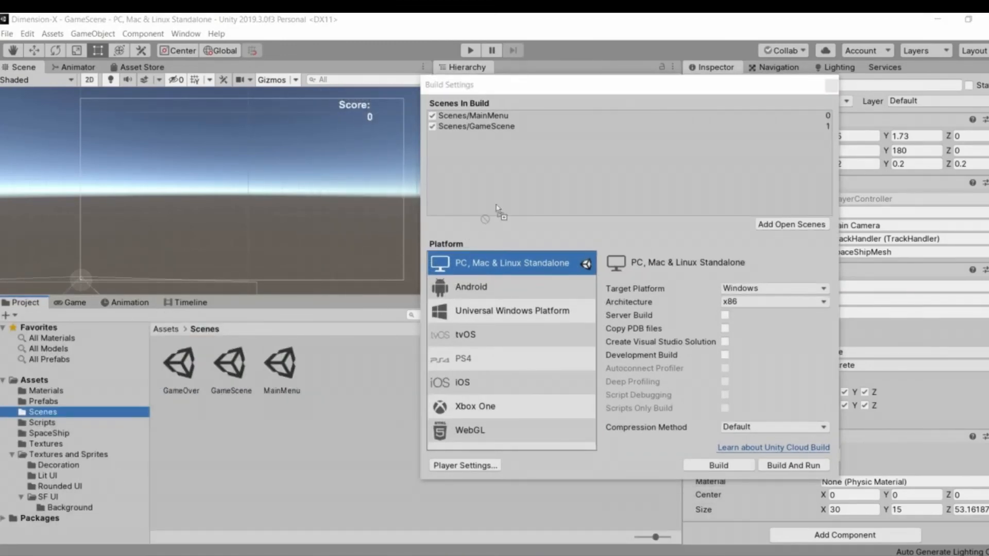
left_click(506, 179)
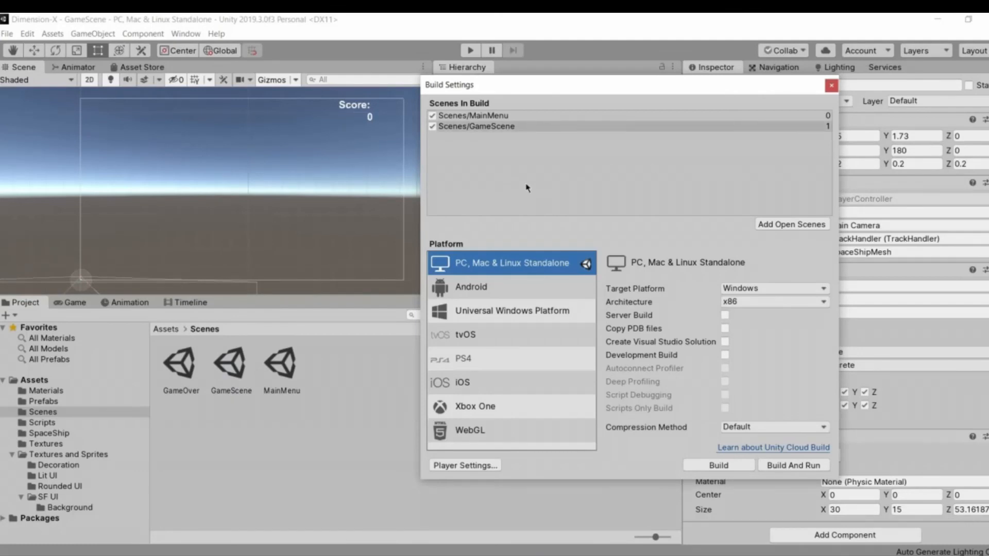
left_click_drag(186, 382, 619, 184)
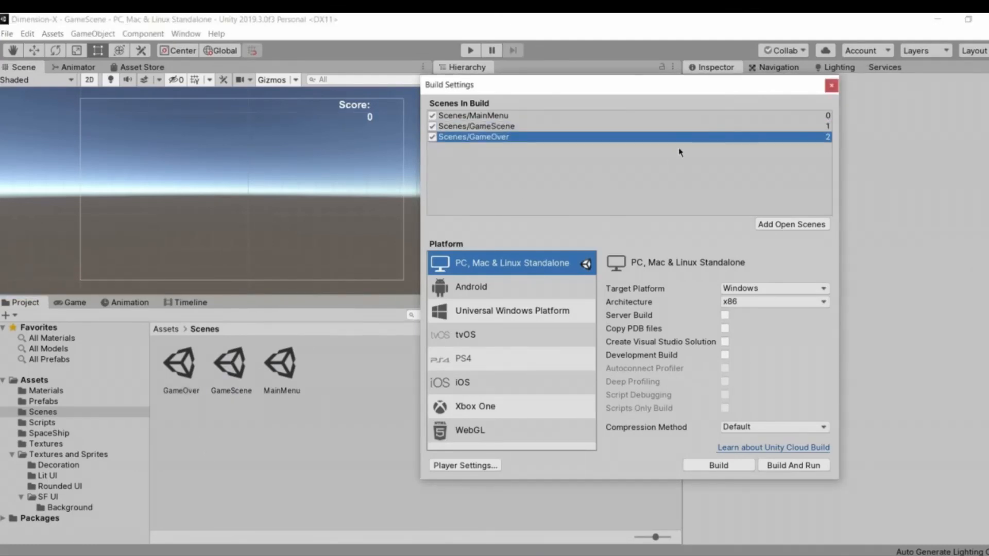
left_click(831, 85)
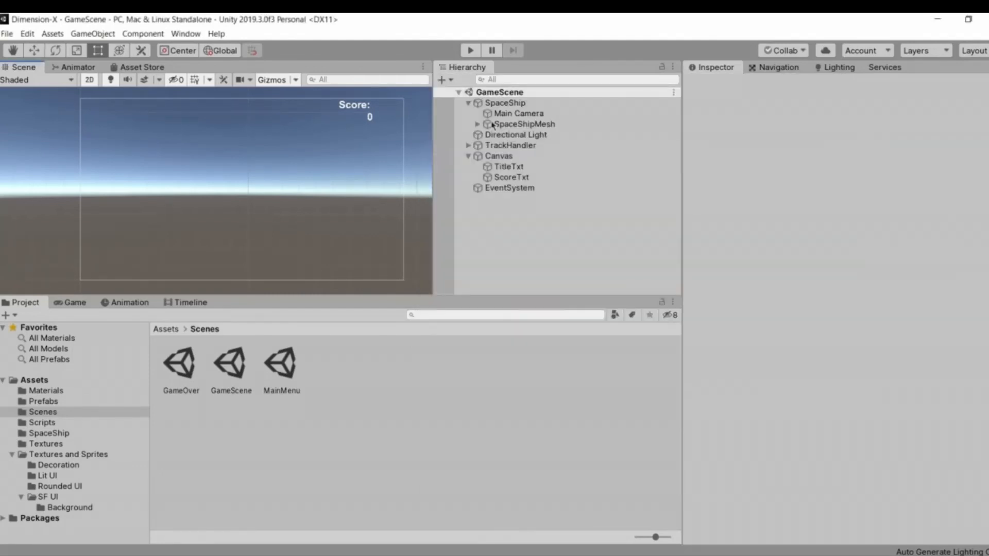
Play-test GameScene by steering the ship until it crashes and the GameOver scene loads, and stop playing
left_click(471, 50)
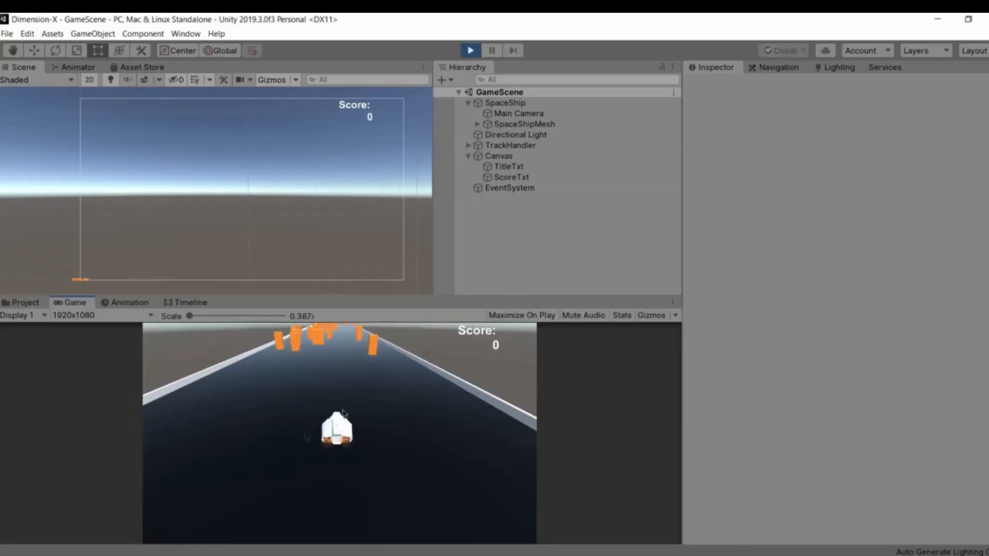
key("d")
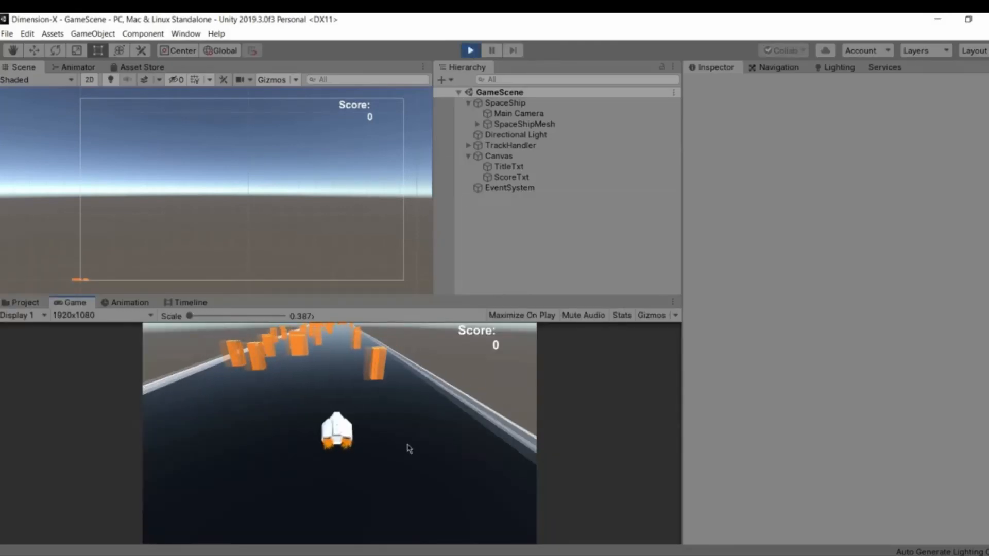
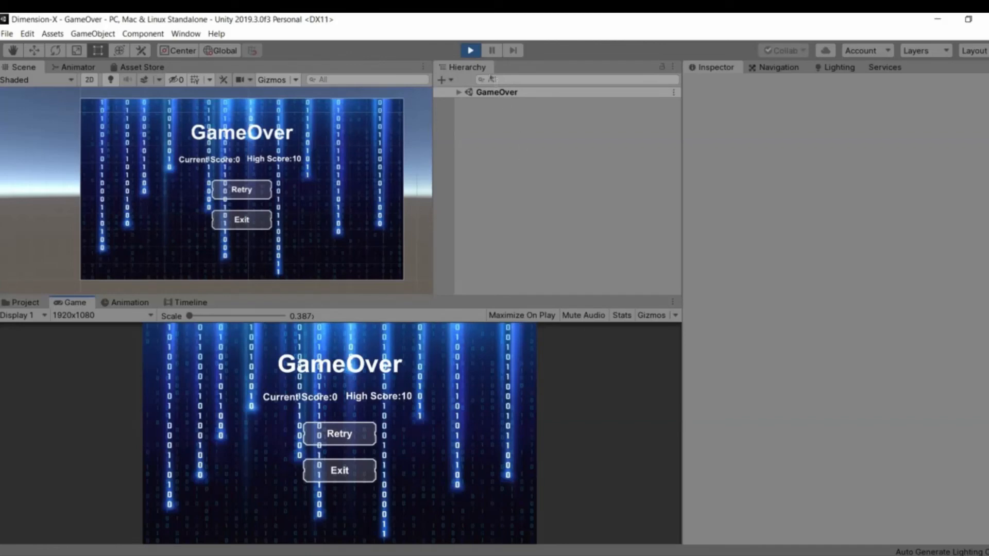
left_click(470, 51)
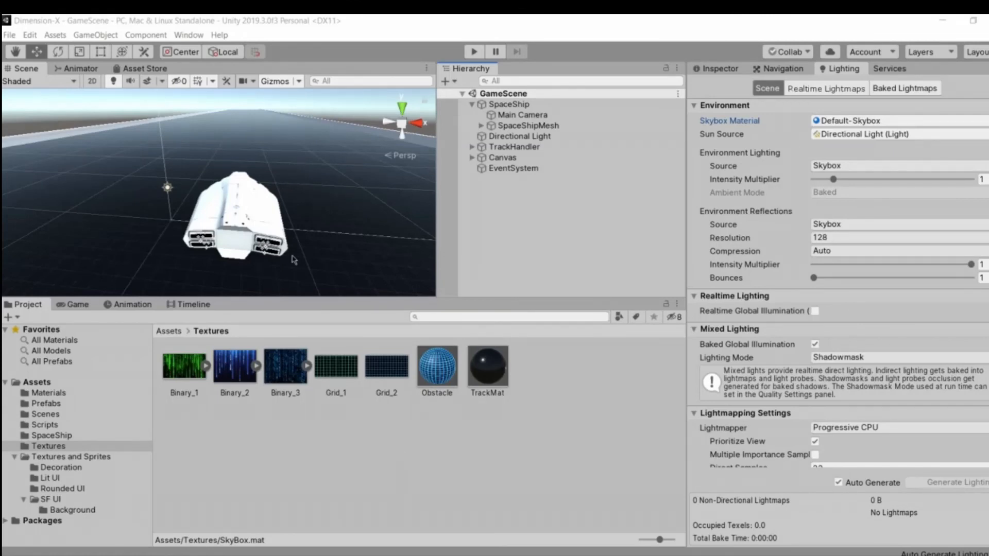
Create a new material named "Skybox_Binary" in the Textures folder
left_click_drag(285, 255, 286, 176, "alt")
left_click_drag(262, 245, 256, 259, "alt")
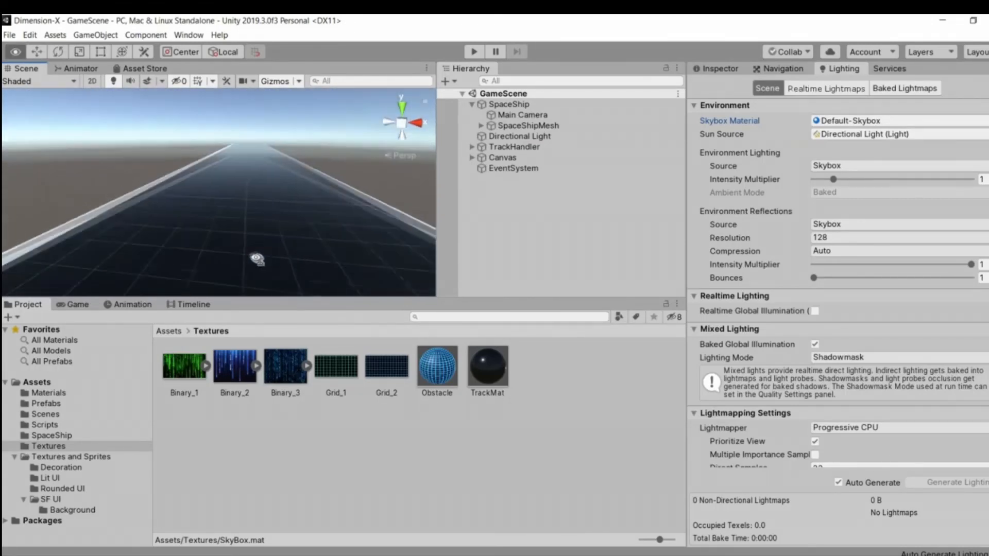
right_click_drag(446, 314, 468, 461)
right_click(467, 461)
left_click(293, 414)
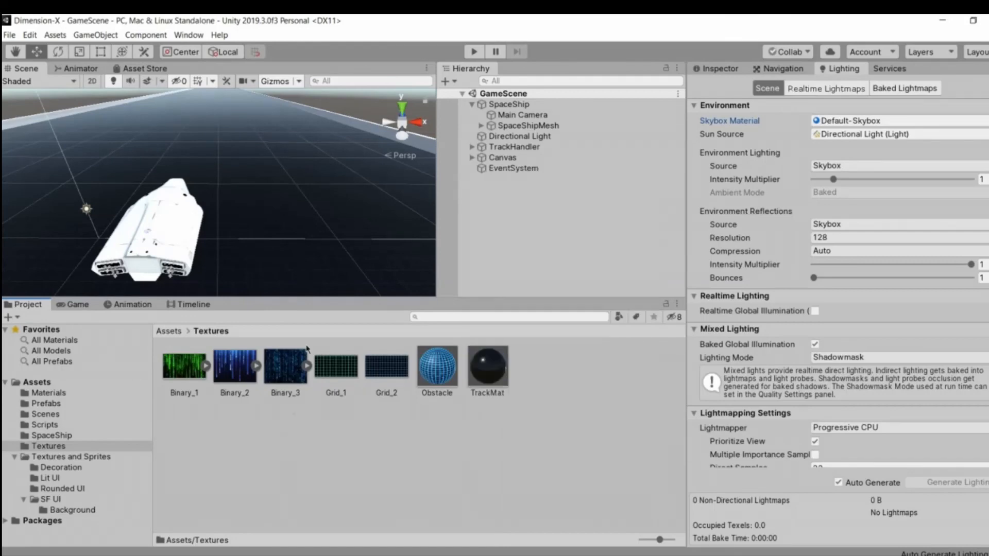
right_click(288, 441)
mouse_move(299, 156)
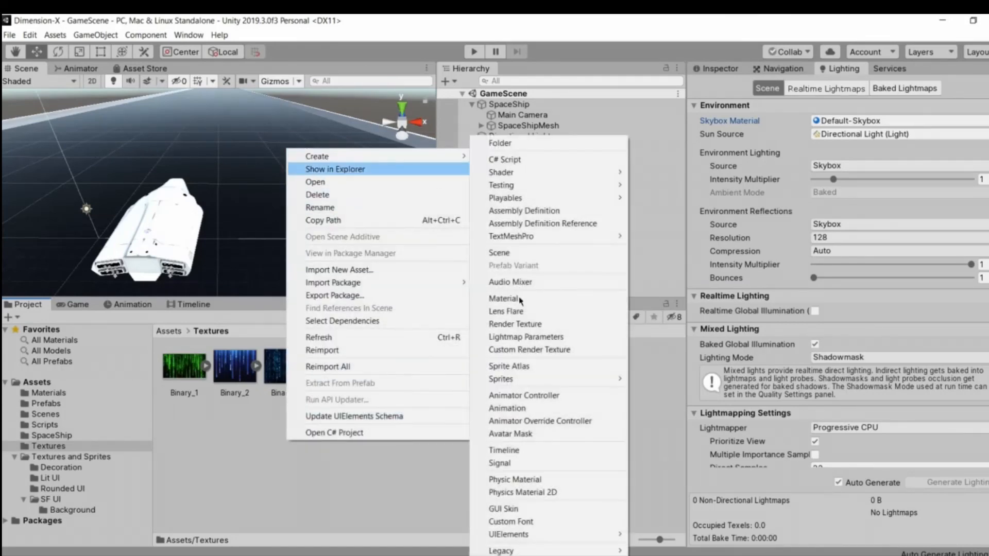
left_click(528, 299)
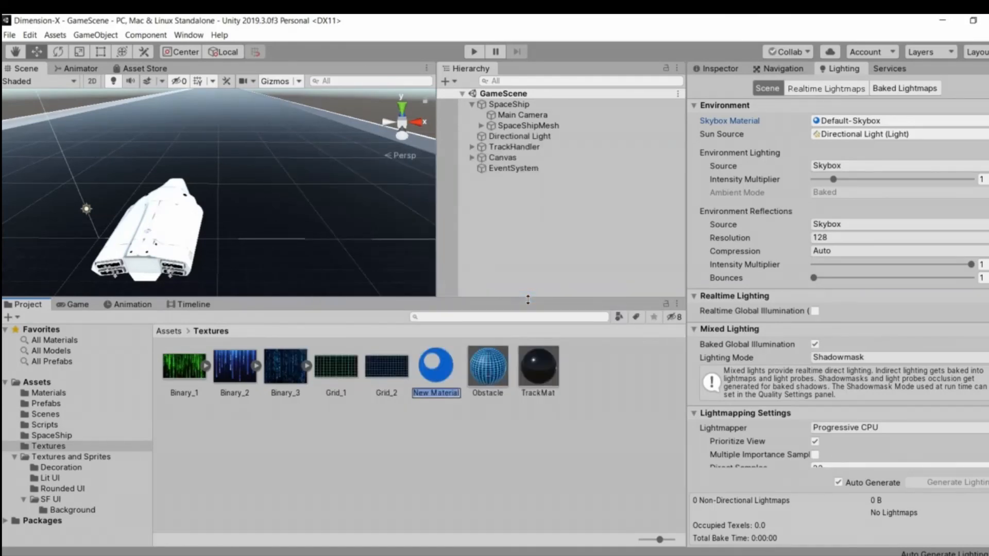
type("S")
type("kybox_Bin")
type("ary")
key("Return")
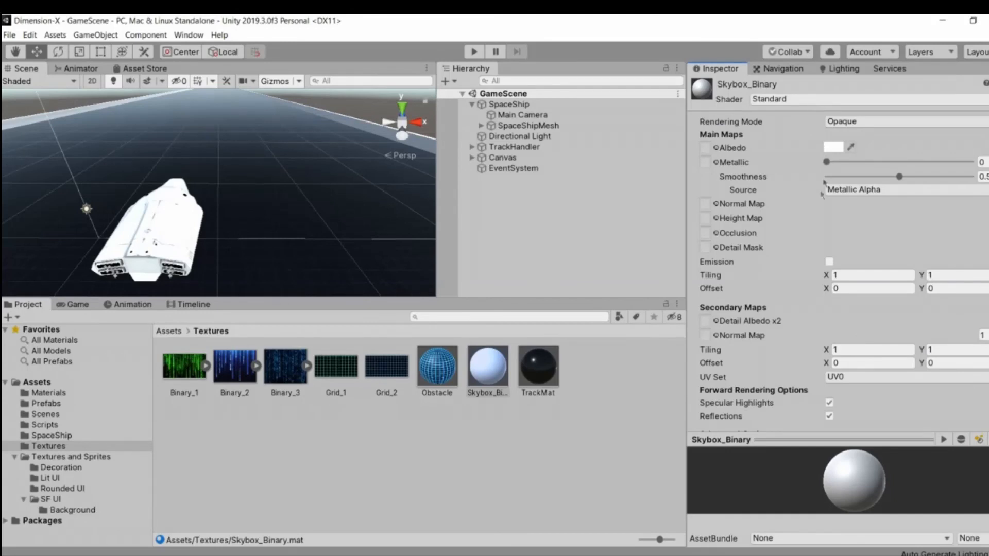
Set the Skybox_Binary shader to Skybox/6 Sided and assign the Binary_3 texture to all six faces
left_click(825, 228)
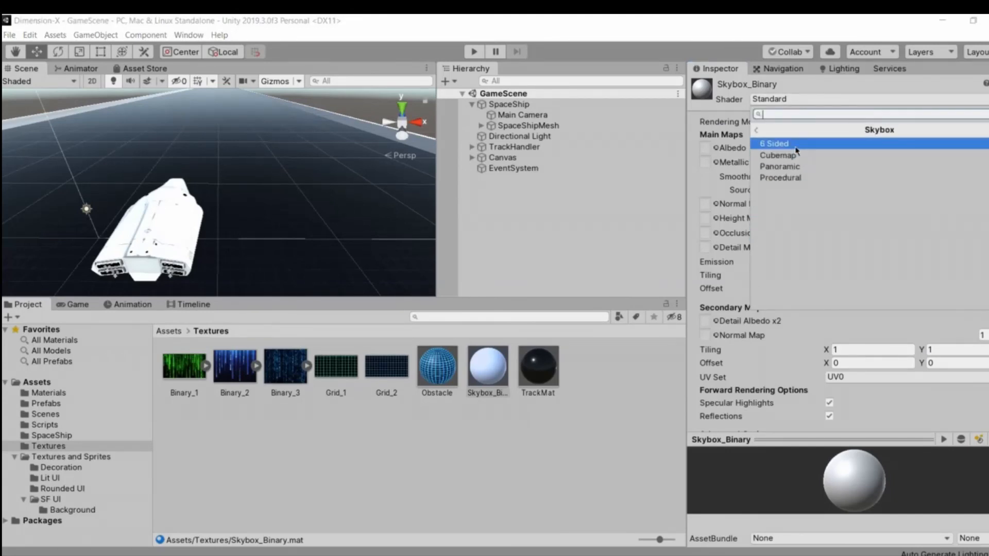
key("Return")
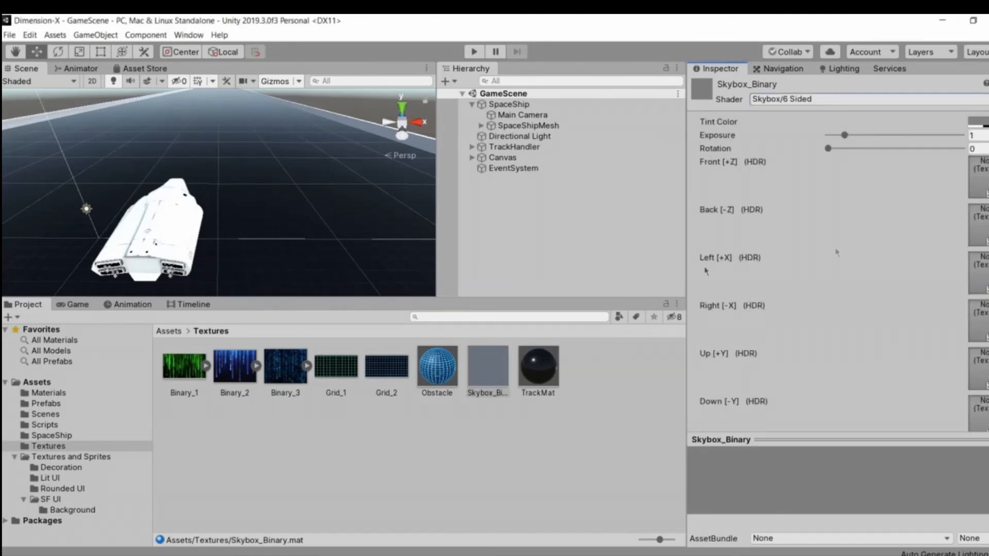
left_click_drag(621, 298, 979, 178)
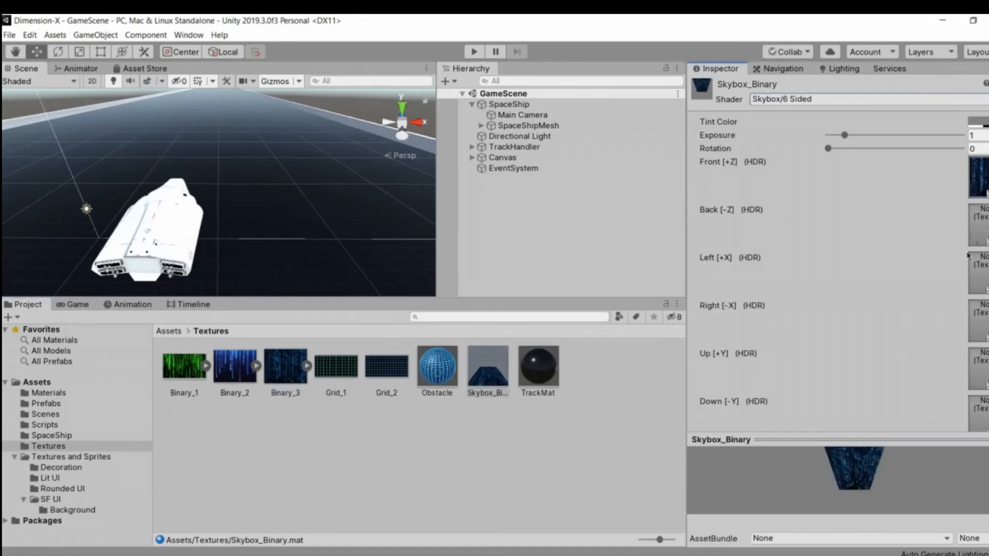
scroll(845, 257, "down", 3)
left_click_drag(821, 252, 974, 220)
left_click_drag(291, 384, 978, 268)
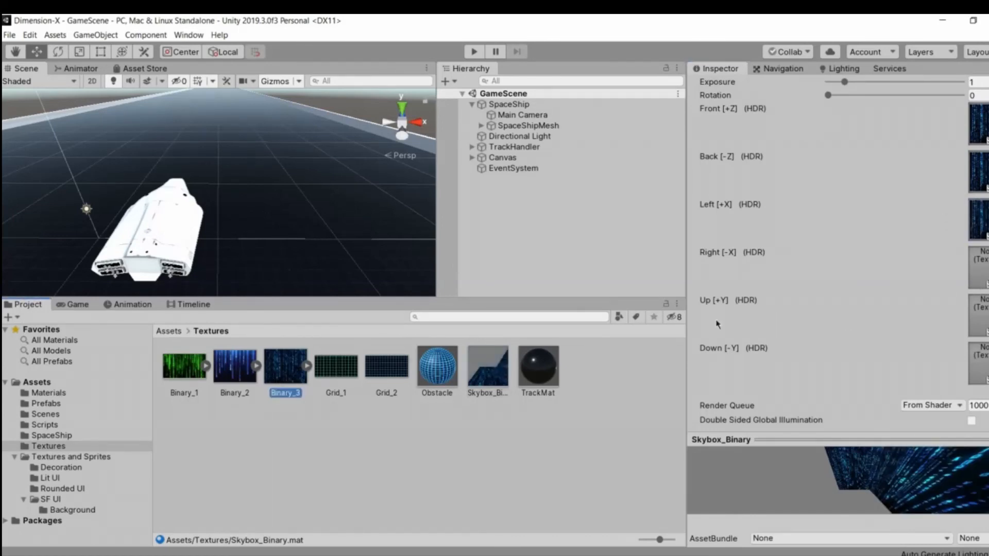
left_click_drag(987, 324, 988, 325)
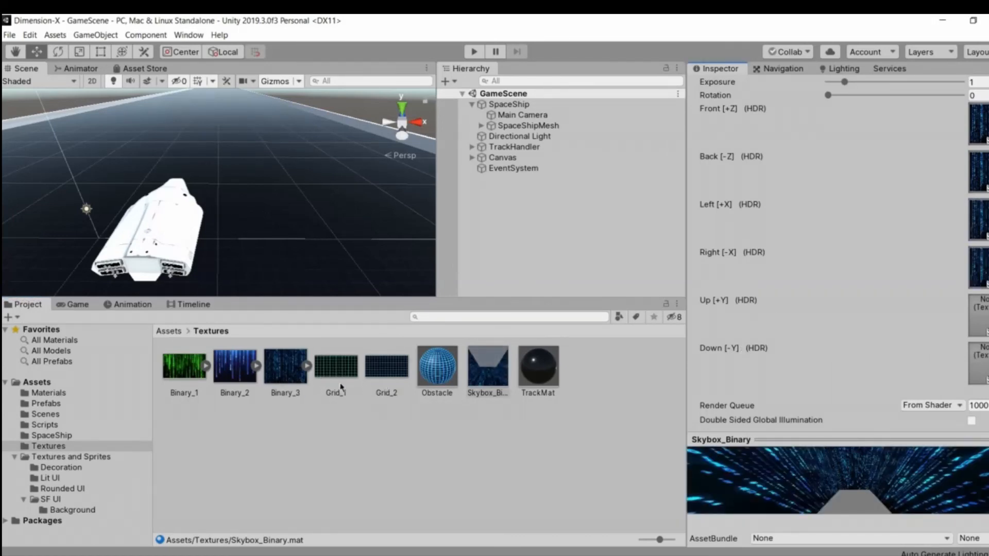
left_click_drag(290, 384, 986, 360)
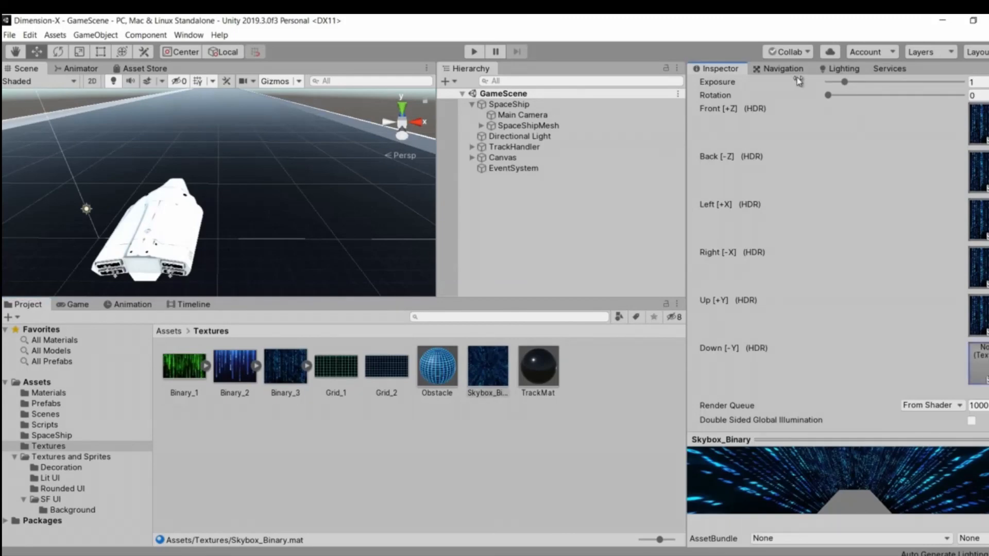
Assign Skybox_Binary as the Skybox Material in GameScene's environment lighting and look around the track
left_click(843, 70)
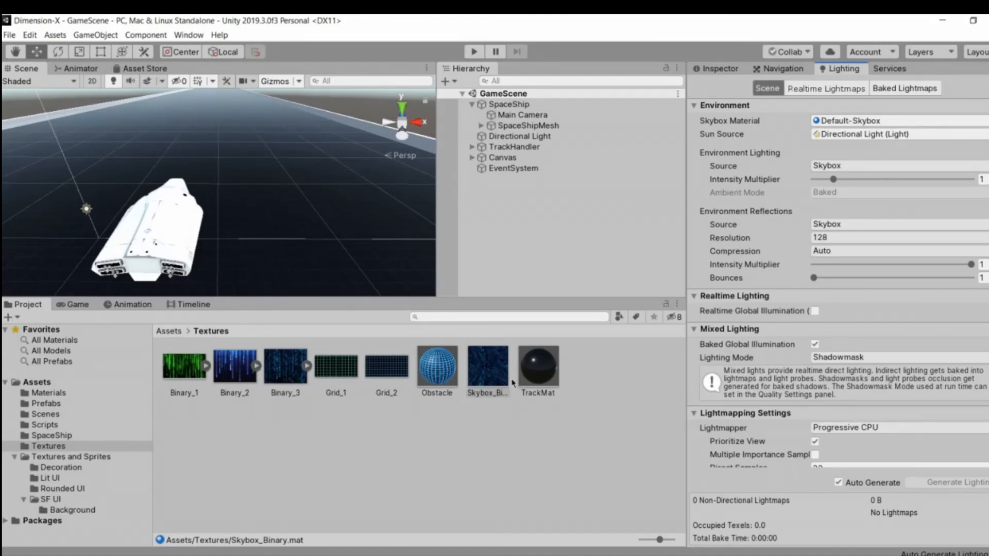
left_click_drag(723, 196, 835, 126)
right_click_drag(262, 203, 513, 227)
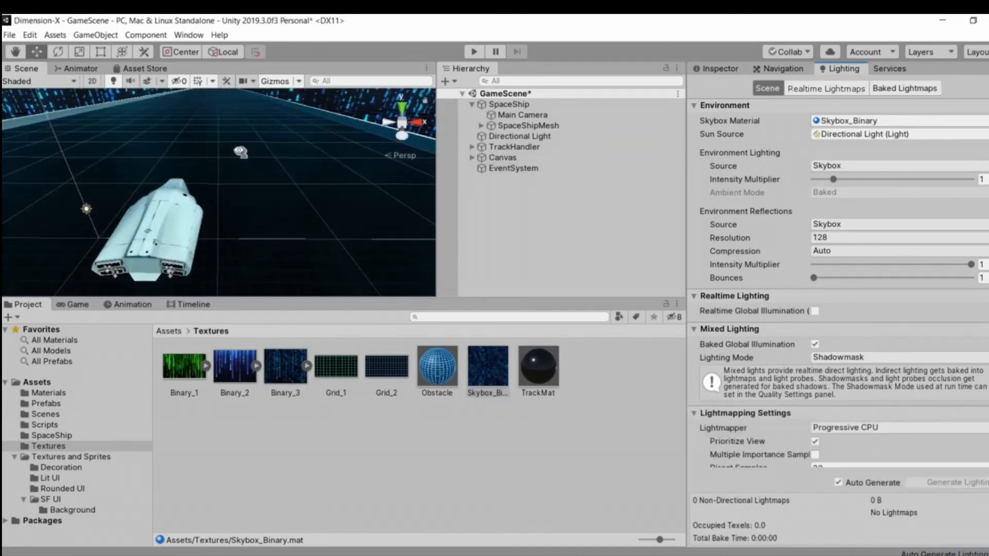
key("s")
key("w")
key("s")
left_click(513, 227)
Save GameScene, play-test the game with the new skybox, and stop playing
key("ctrl+s")
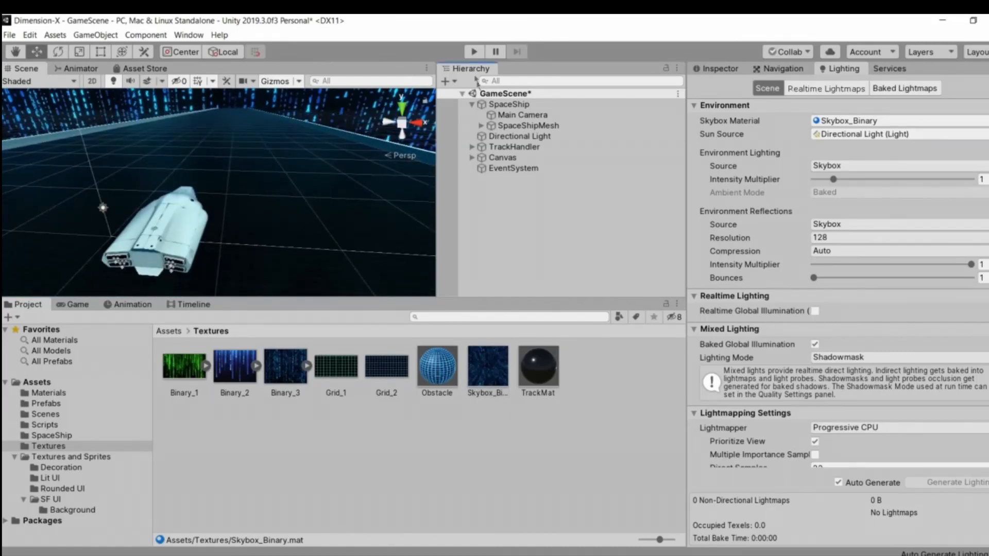
left_click(473, 51)
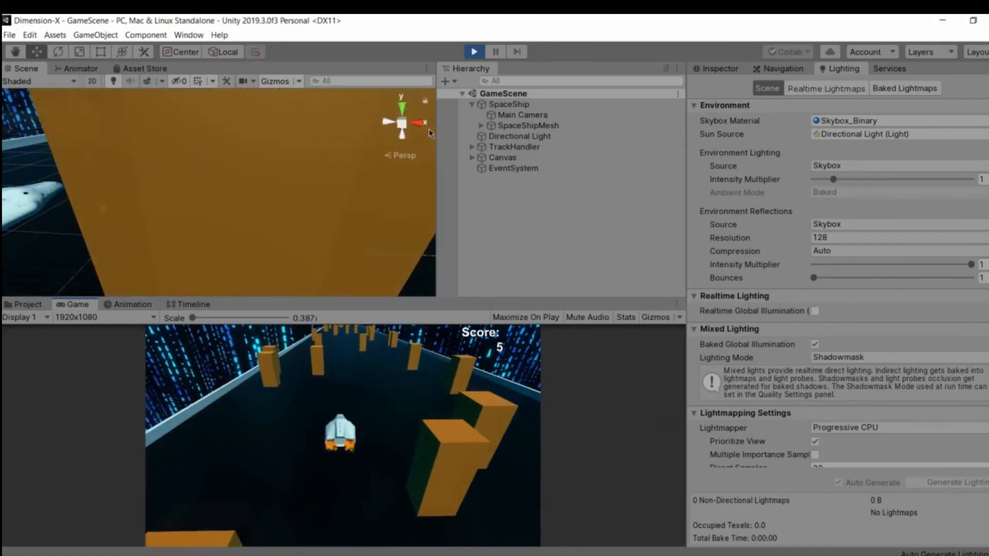
left_click(474, 52)
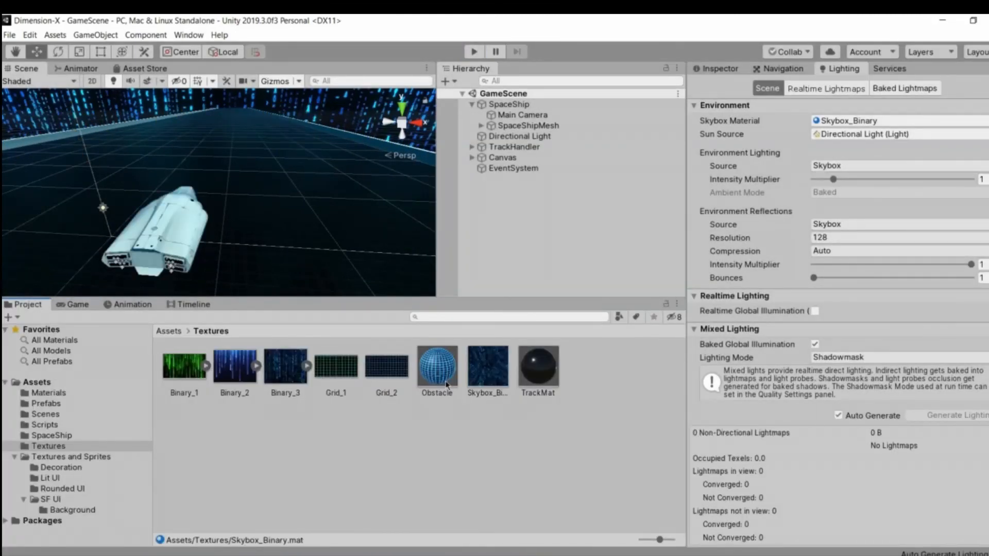
Delete the existing Obstacle material from the Textures folder
left_click(441, 382)
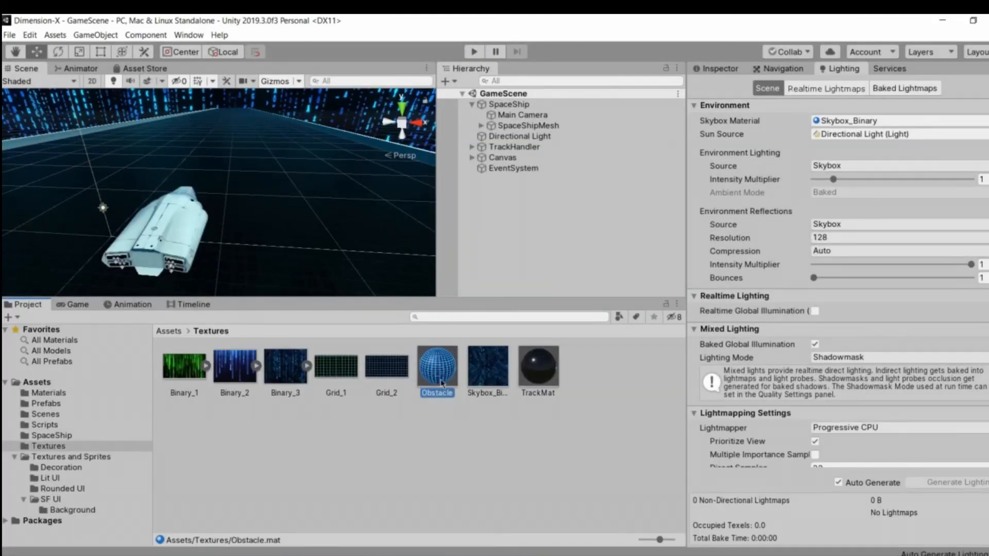
key("Delete")
key("Return")
Create a new material named "Obstacle" in the Textures folder
right_click(410, 435)
mouse_move(577, 149)
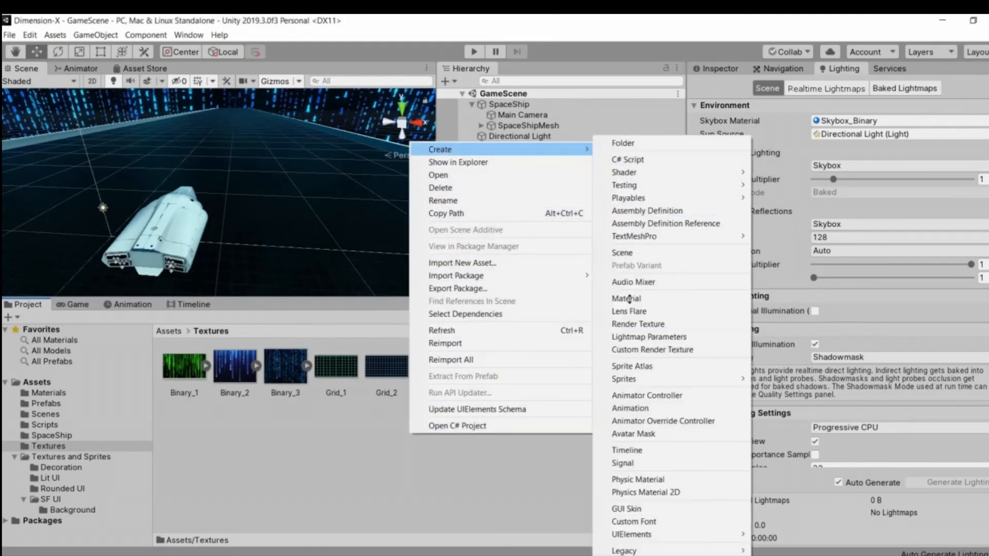
left_click(638, 299)
key("BackSpace")
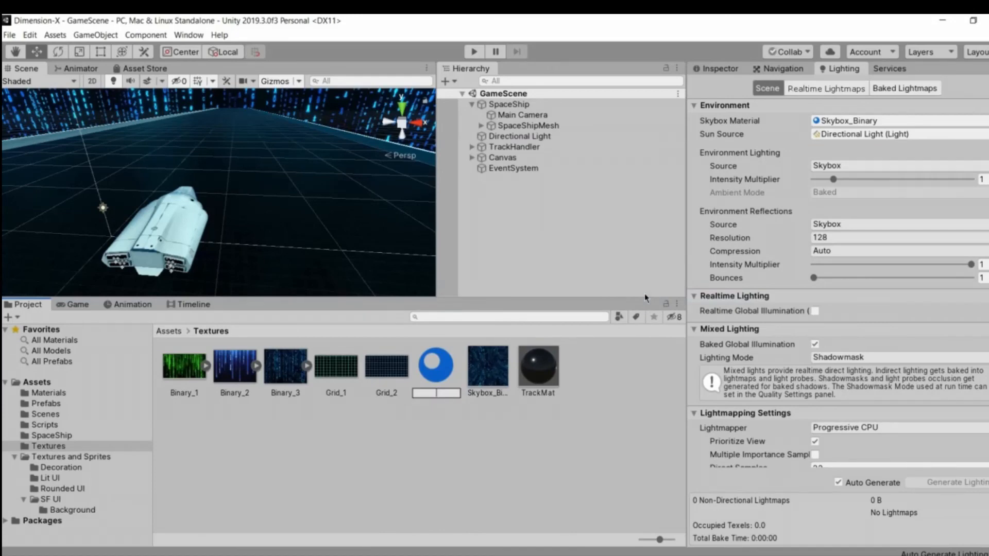
type("Obstacle")
key("Return")
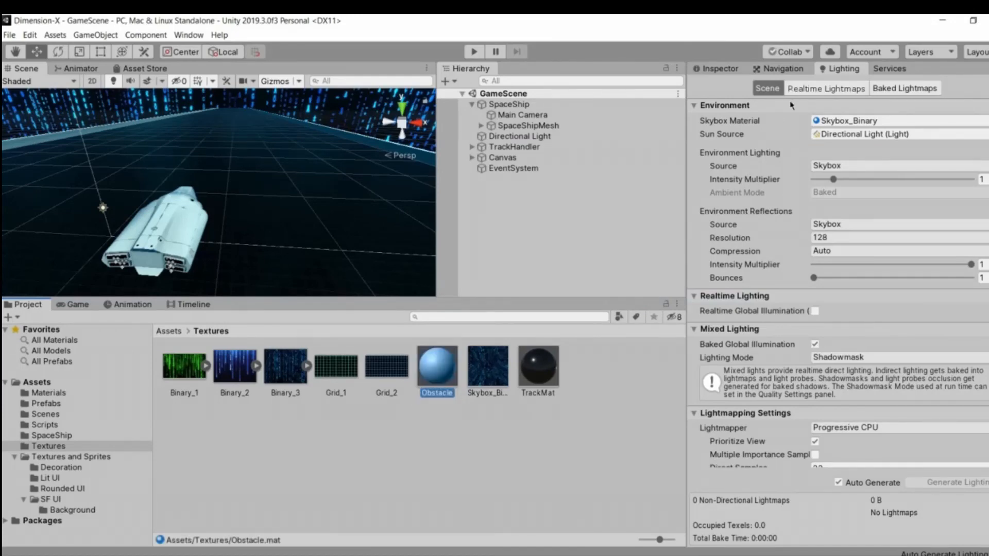
Assign the Grid_2 texture to the Albedo map of the new Obstacle material
left_click(720, 68)
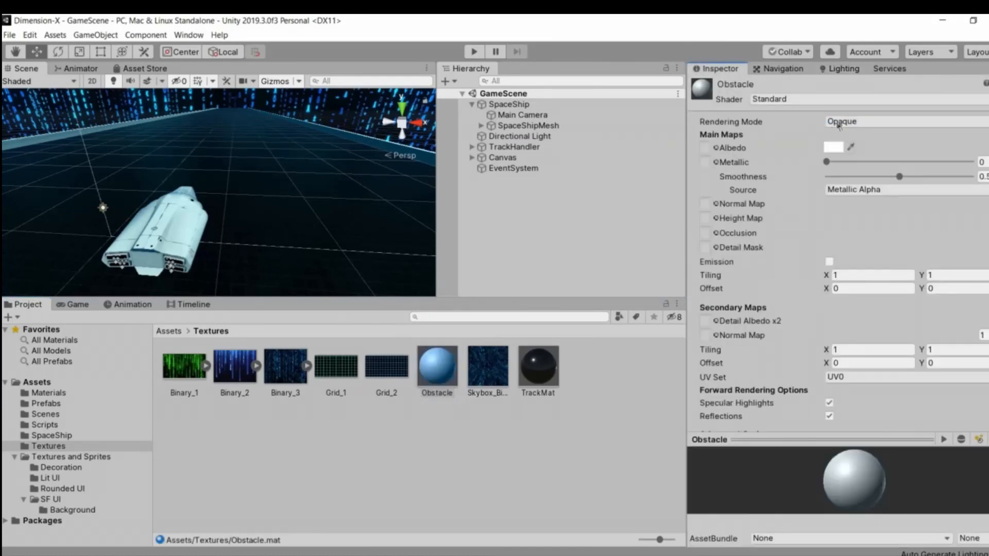
left_click(841, 125)
left_click(722, 148)
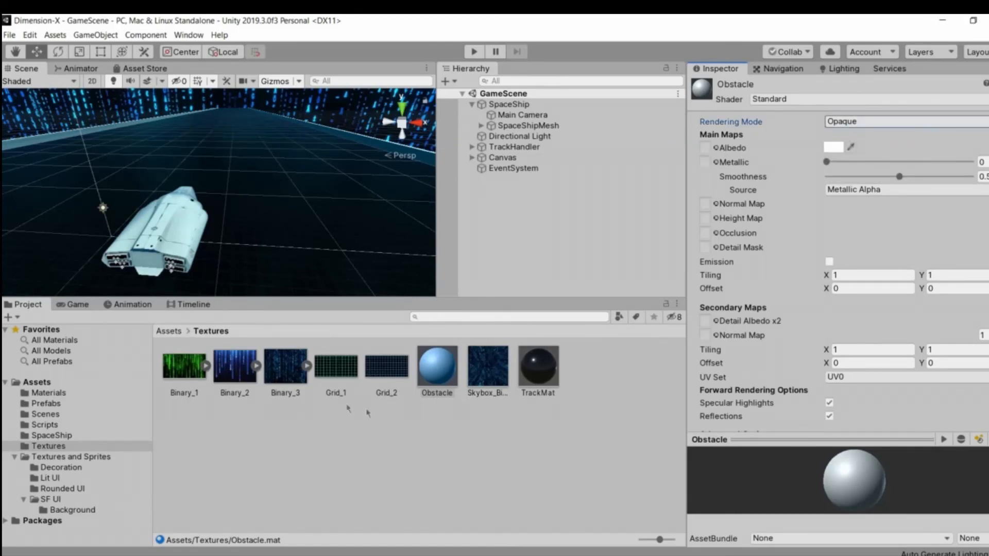
left_click_drag(386, 366, 704, 147)
right_click_drag(324, 228, 331, 249)
key("s")
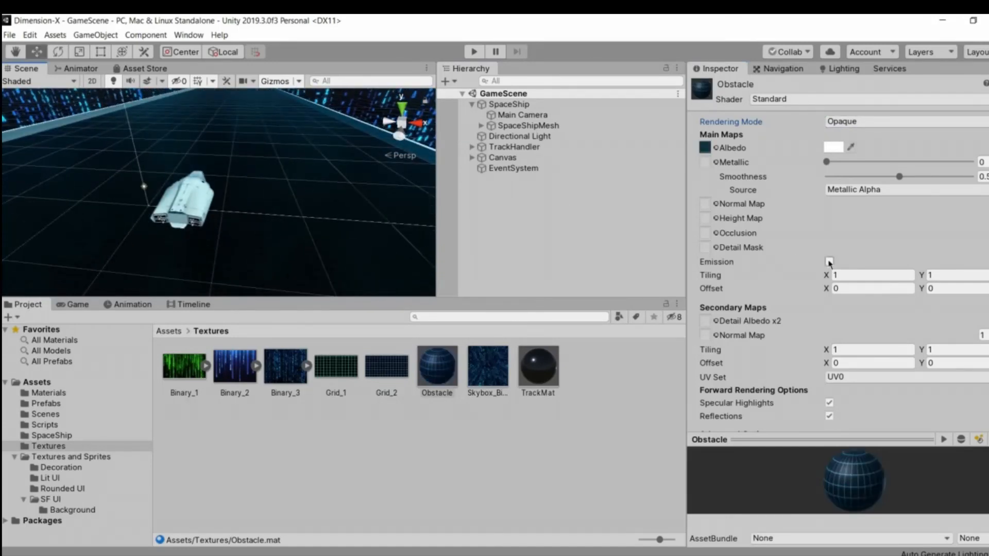
Enable Emission on the Obstacle material and assign the Grid_2 texture to its emission color map
left_click(829, 262)
left_click_drag(673, 302, 706, 281)
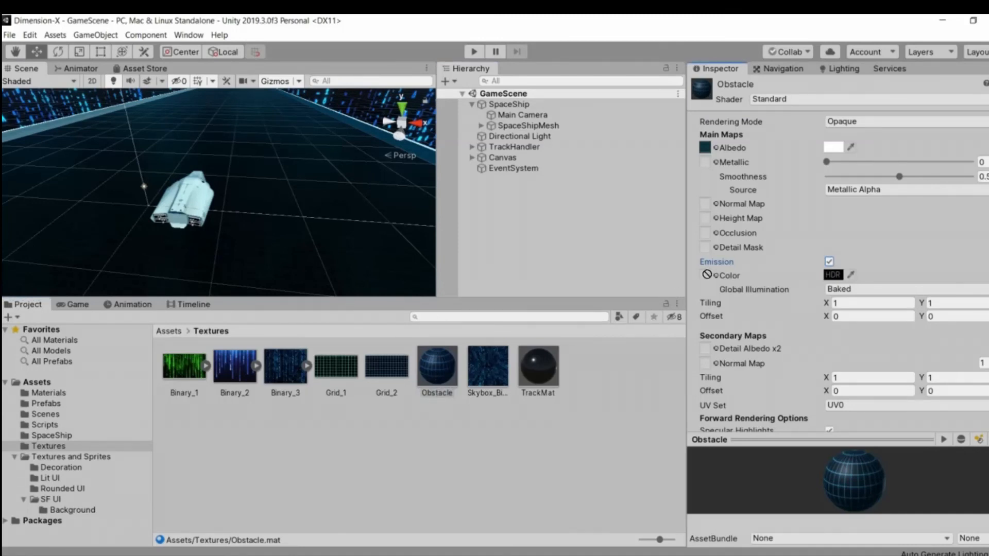
left_click_drag(692, 308, 704, 276)
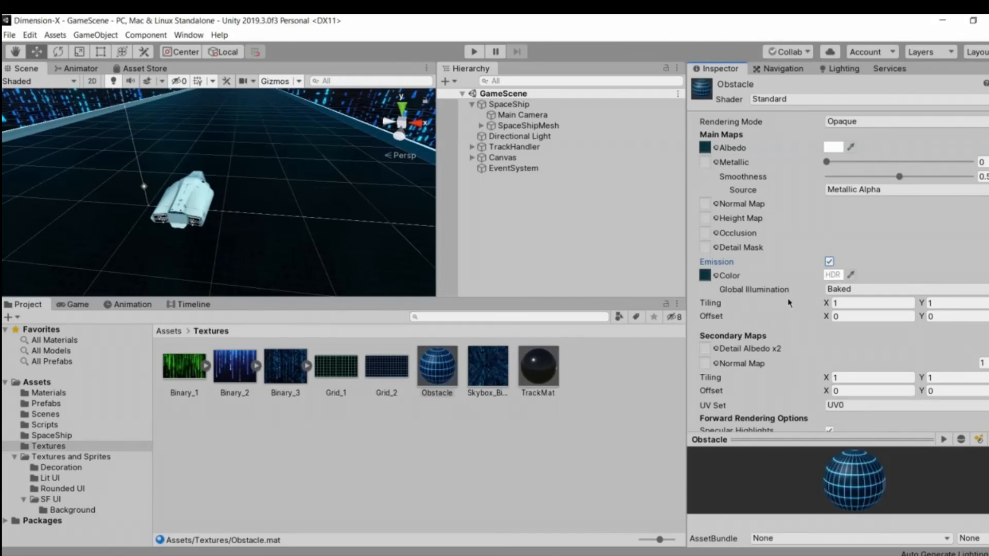
Raise the Obstacle material's HDR emission color intensity to 2 and close the color picker
left_click_drag(885, 367, 834, 283)
left_click(833, 275)
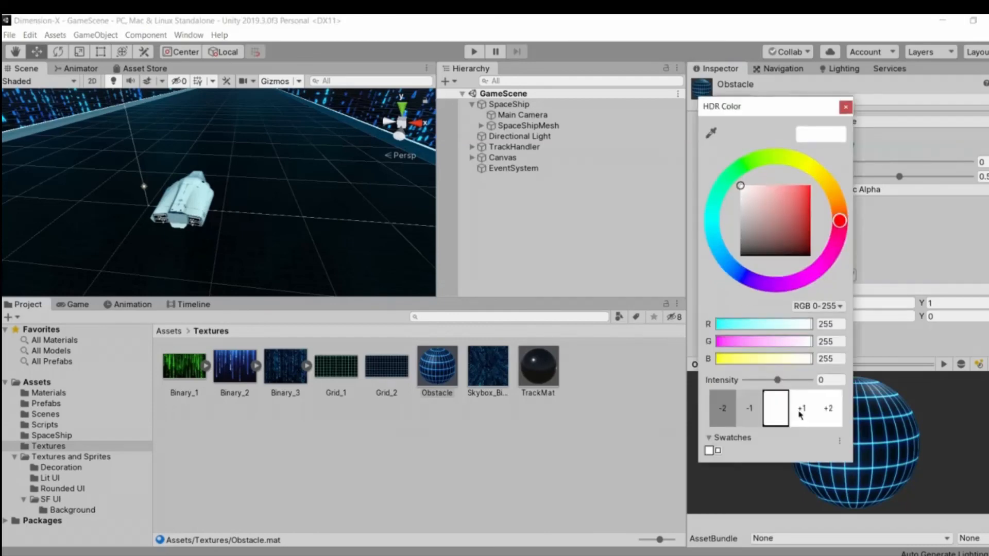
left_click(800, 410)
left_click(800, 410)
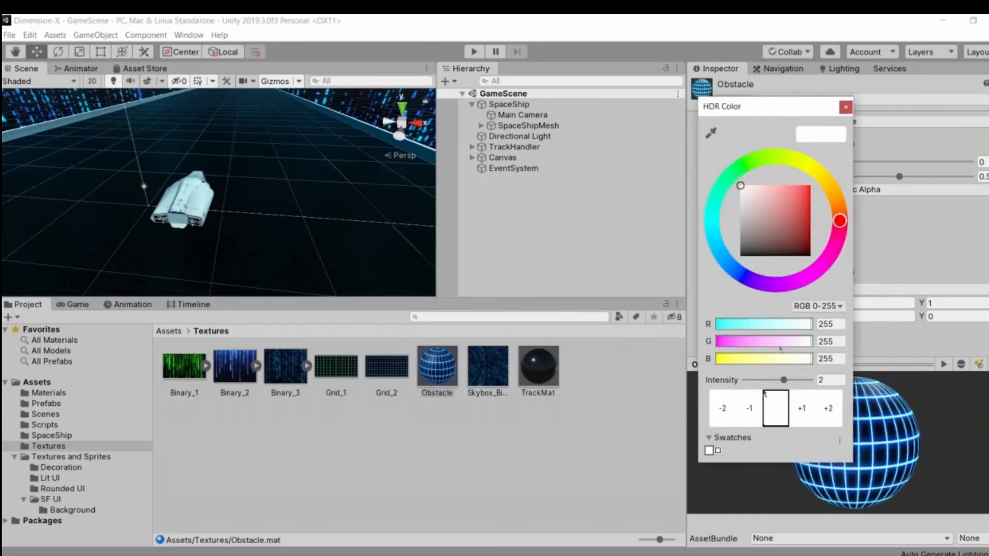
right_click_drag(334, 235, 363, 199)
left_click(509, 201)
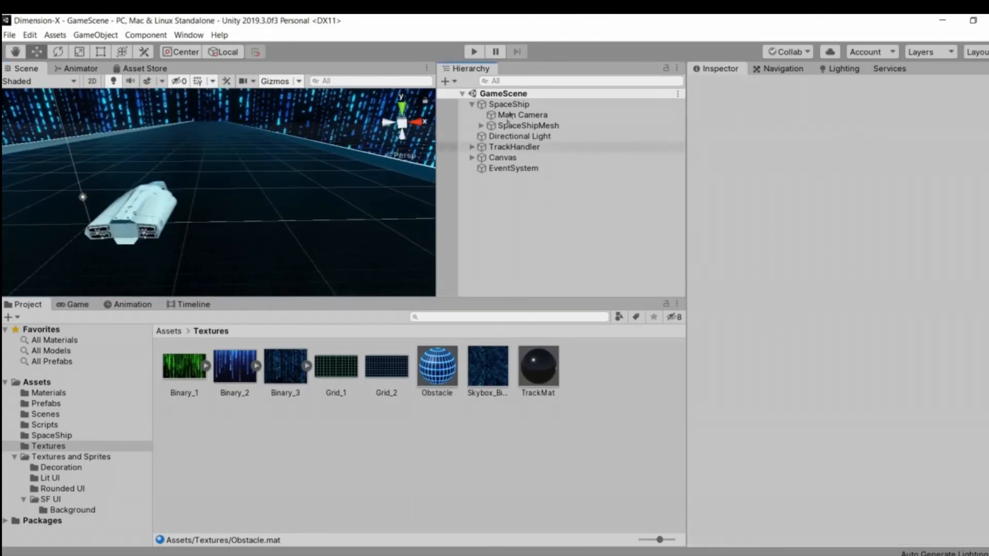
left_click(518, 115)
left_click(513, 105)
left_click(436, 371)
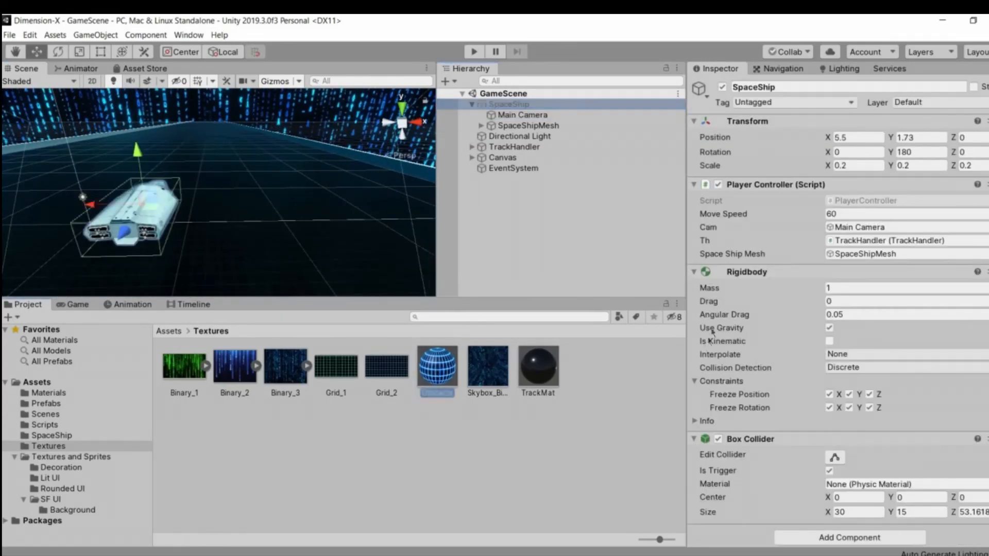
scroll(834, 319, "down", 5)
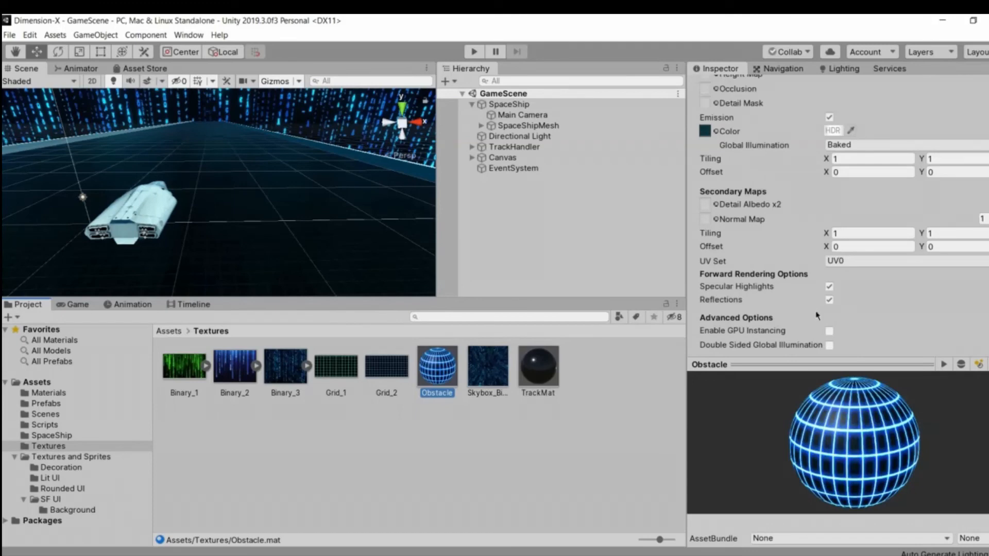
scroll(841, 161, "up", 5)
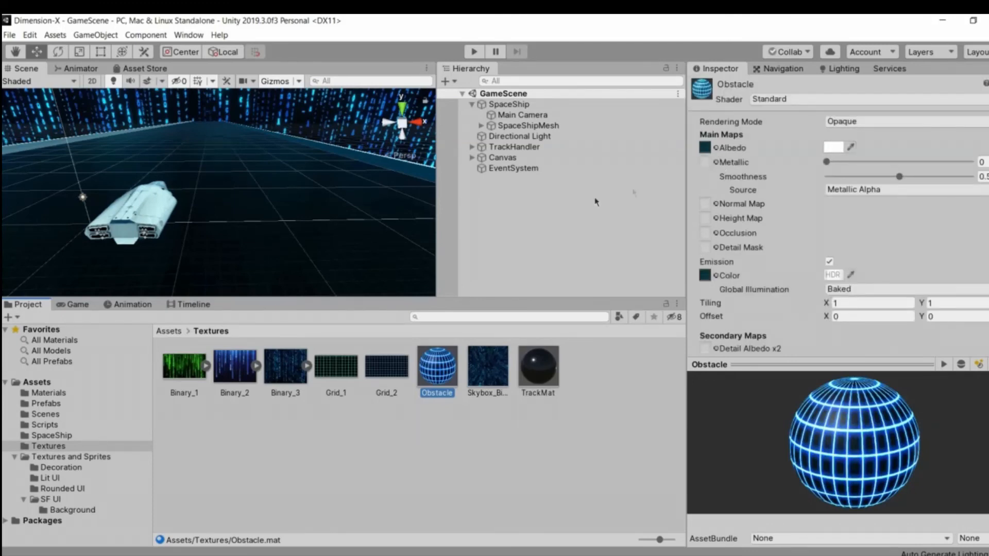
Place an Obstacle prefab instance on the track beside the spaceship and apply the Obstacle material to it
left_click(556, 220)
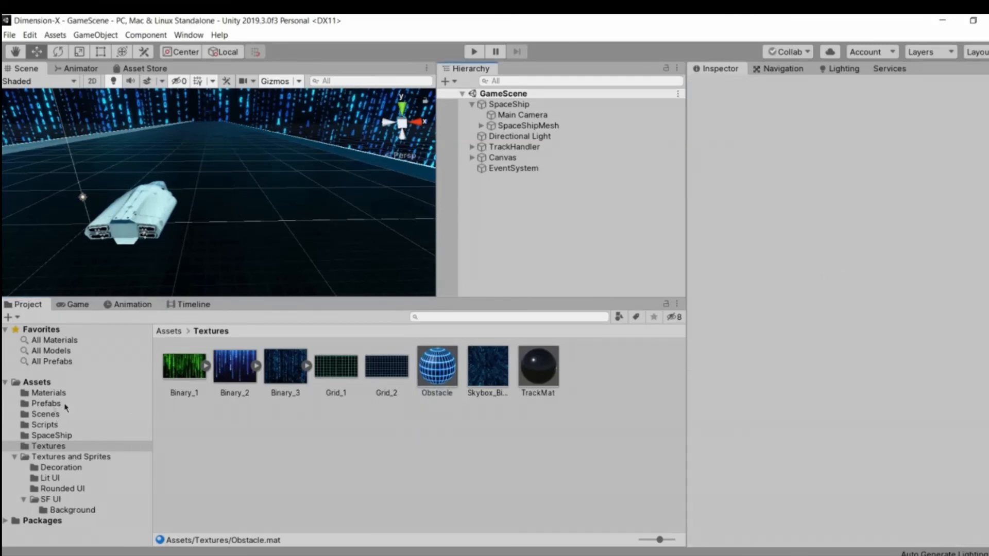
left_click_drag(177, 381, 227, 219)
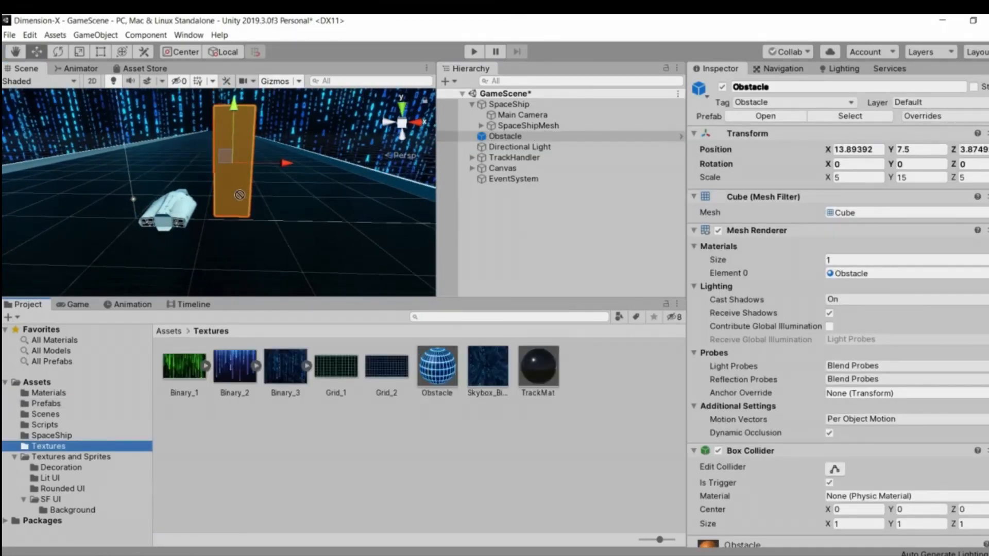
left_click_drag(239, 195, 235, 182)
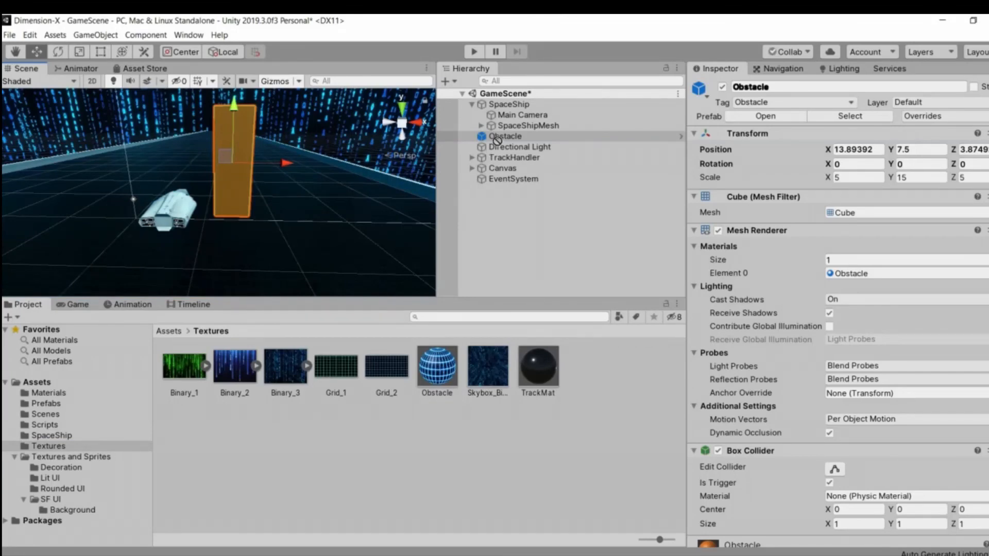
left_click_drag(491, 151, 504, 138)
Set the Obstacle material's main map Y tiling to 3
right_click_drag(355, 169, 304, 221)
key("w")
key("w")
left_click(435, 376)
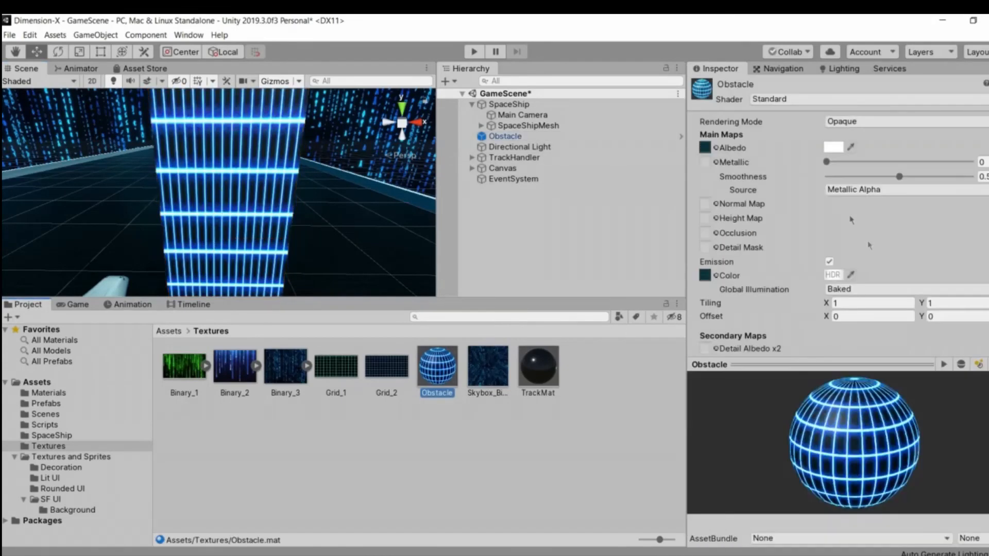
scroll(890, 255, "down", 5)
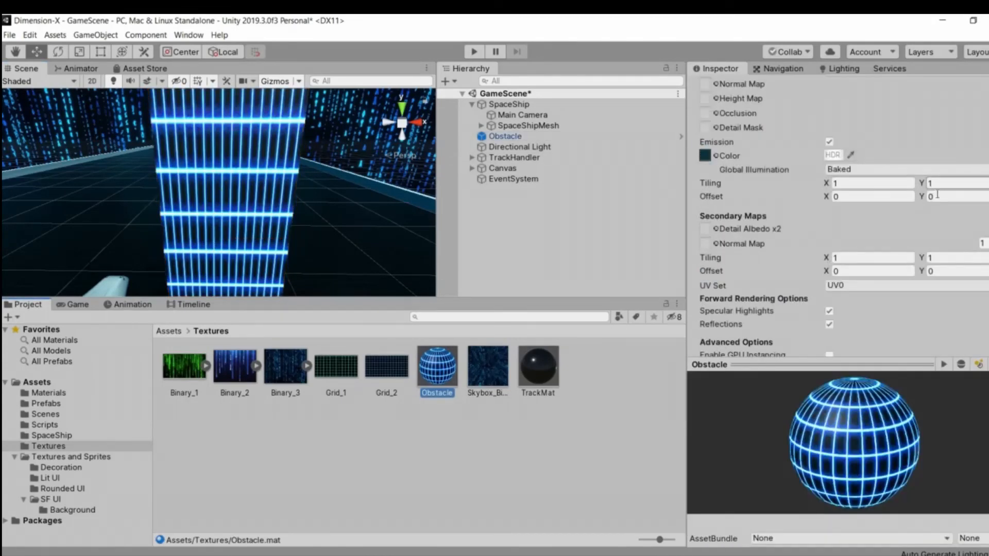
scroll(855, 169, "up", 5)
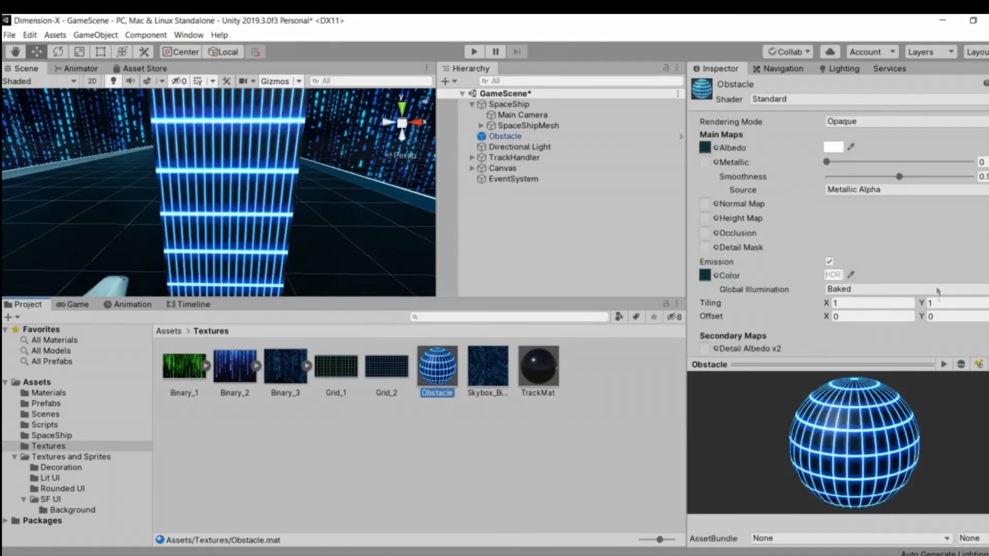
left_click(943, 303)
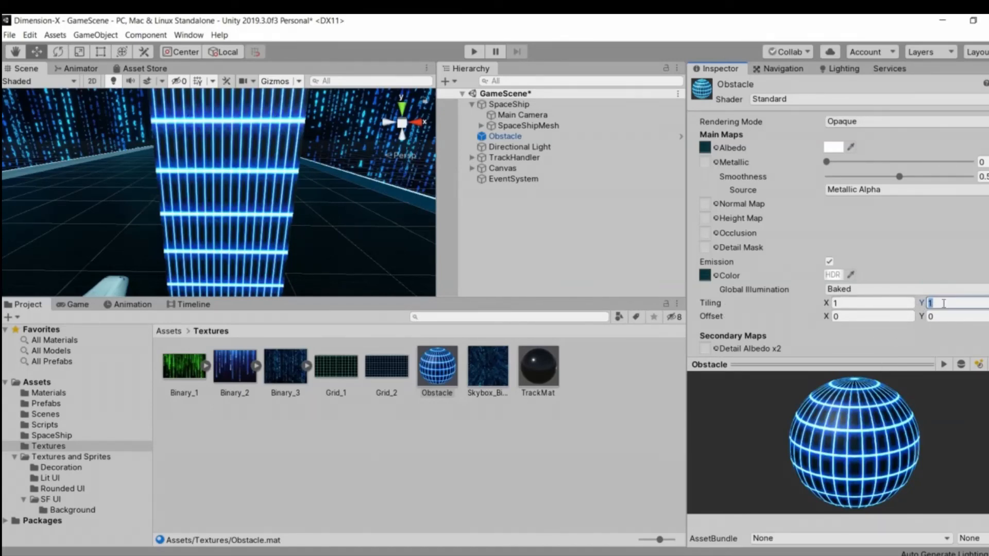
type("3")
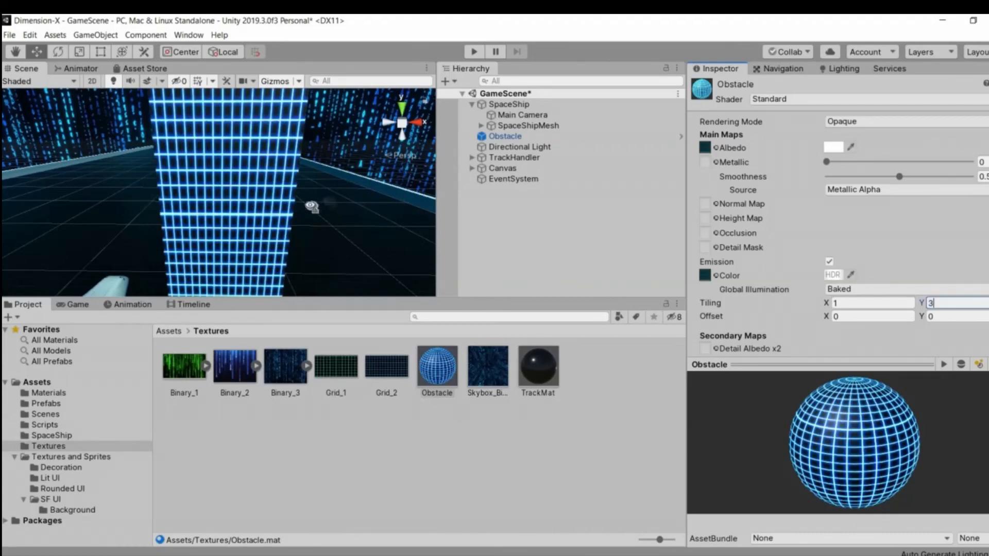
Apply all overrides of the scene's Obstacle instance to its prefab
key("s")
right_click_drag(300, 207, 527, 141)
key("w")
key("s")
key("s")
key("w")
left_click(582, 217)
left_click(675, 136)
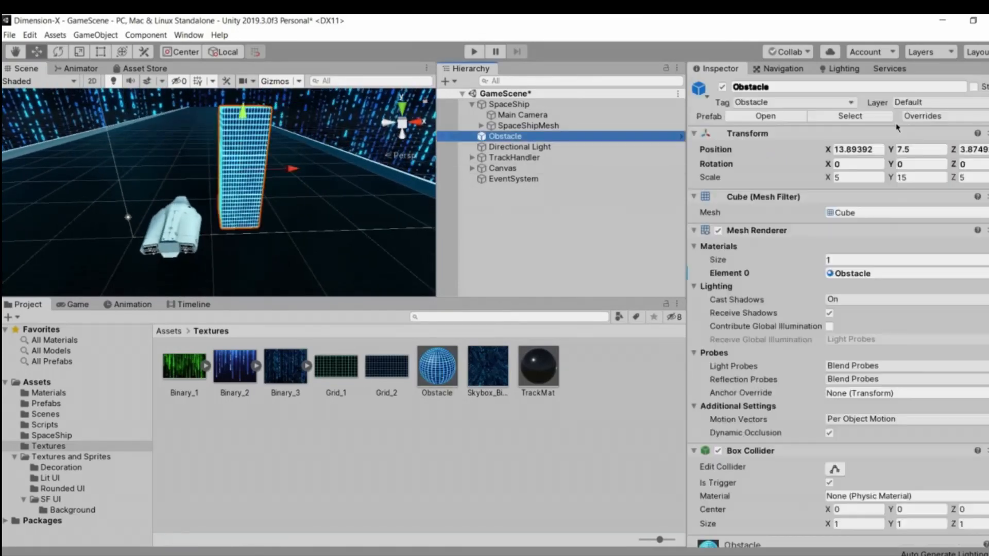
left_click(946, 117)
left_click(973, 222)
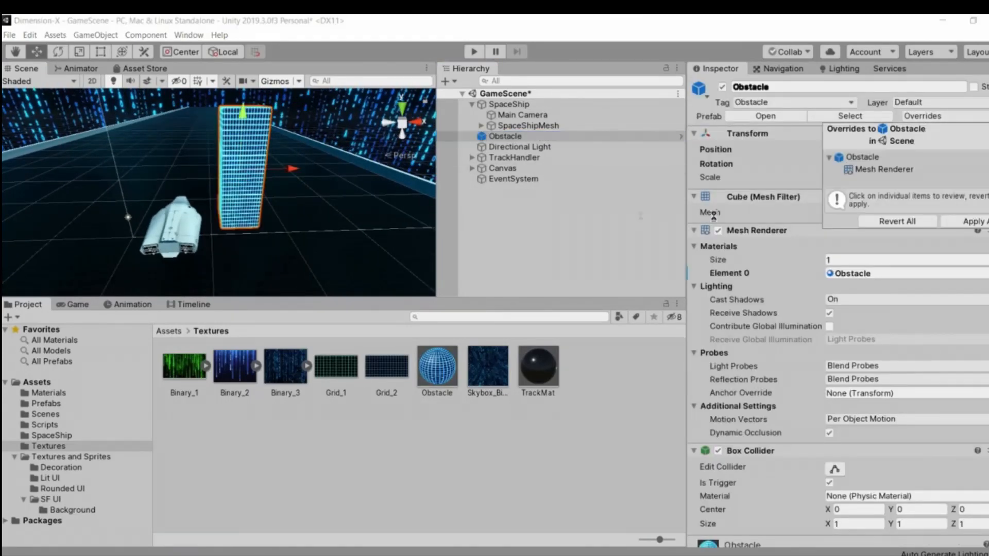
Delete the temporary Obstacle instance from the hierarchy and save GameScene
left_click(574, 227)
right_click(552, 138)
left_click(579, 201)
key("ctrl+s")
left_click(472, 104)
Play-test GameScene by steering the ship among the grid-textured obstacles, and stop play mode
key("ctrl+p")
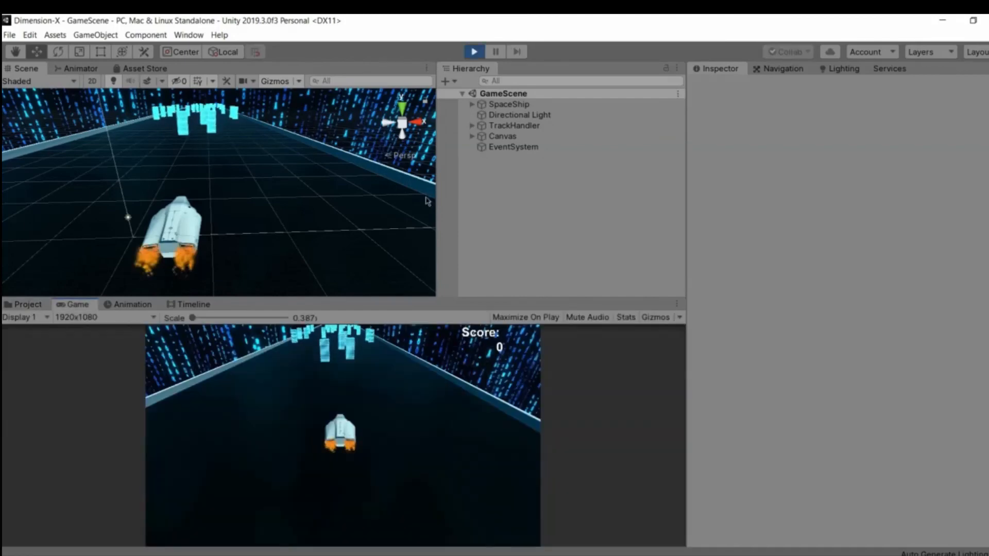
key("Right")
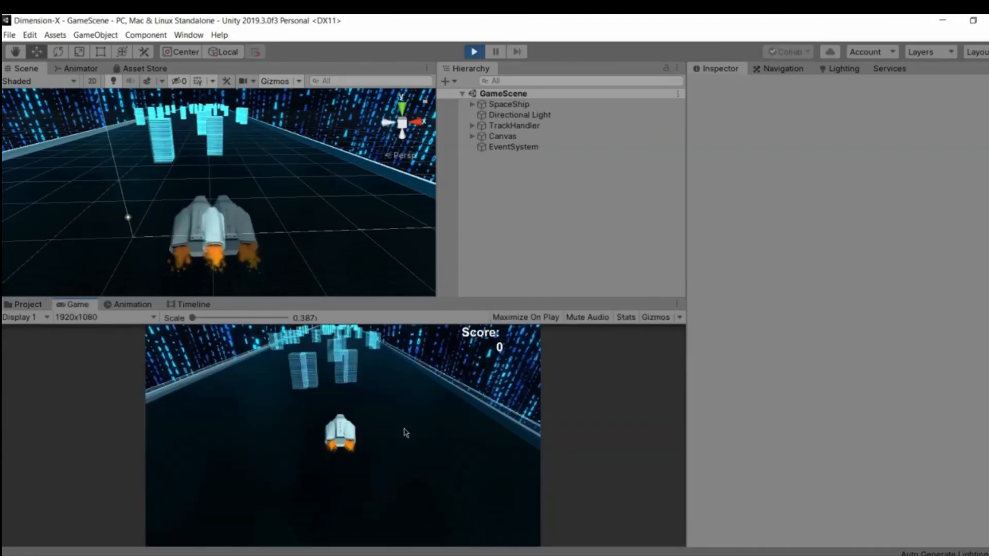
key("Left")
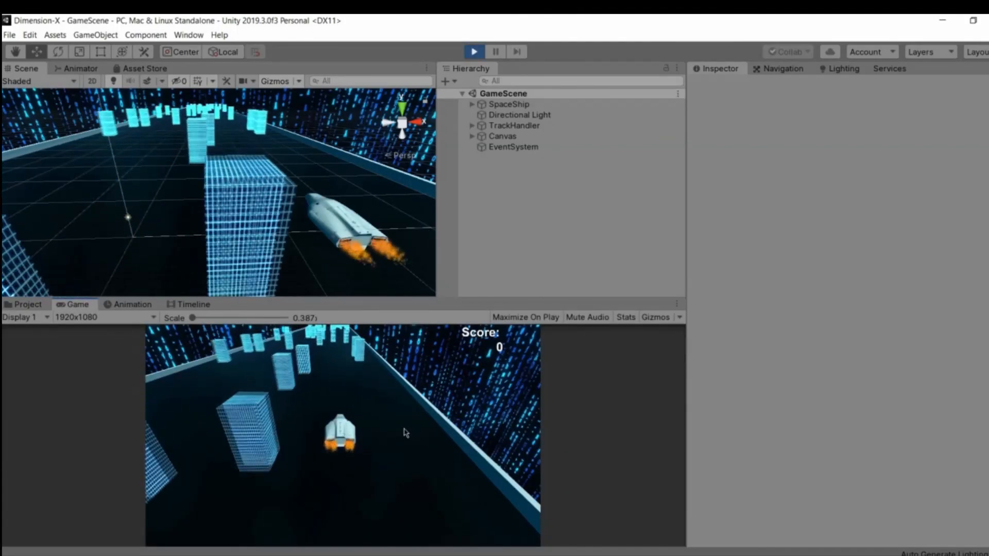
key("Left")
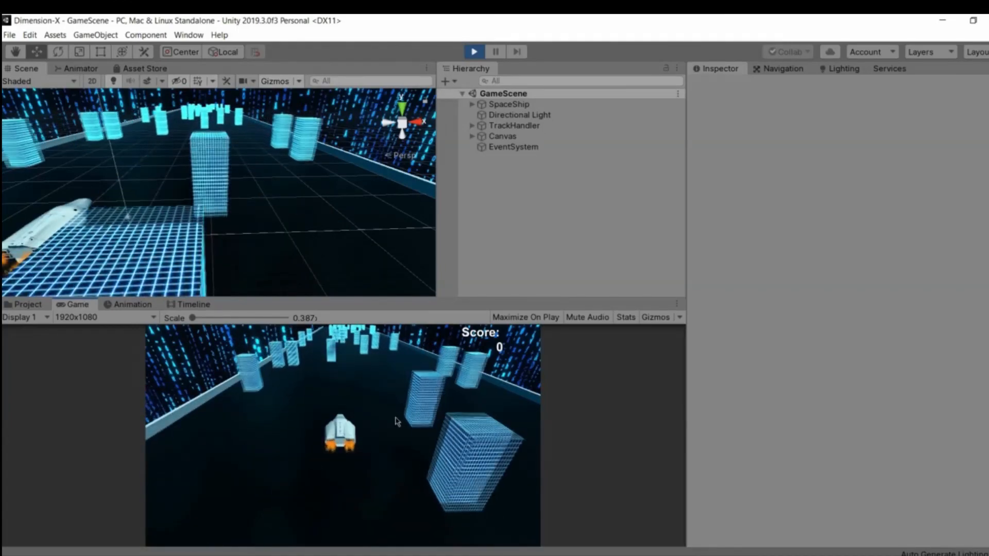
key("Right")
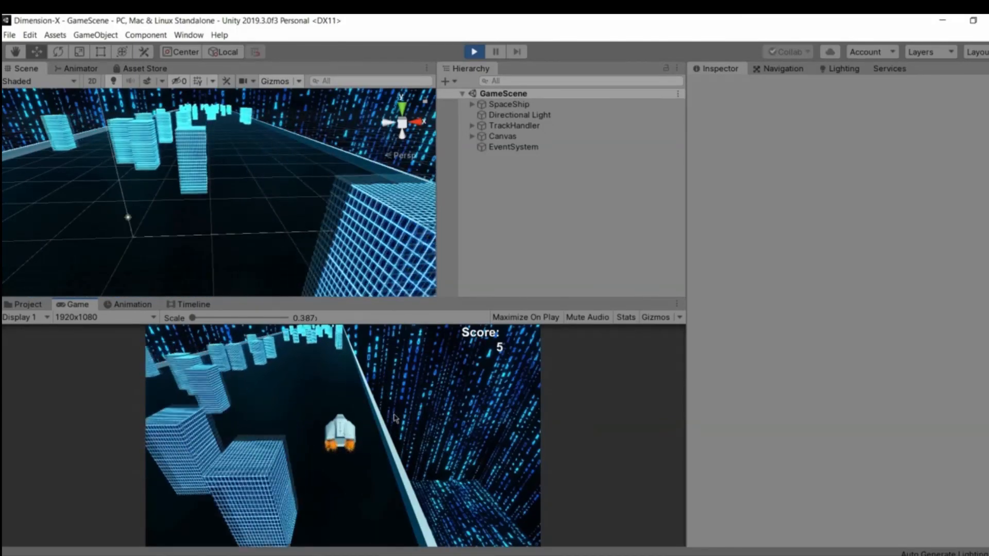
key("Left")
key("Left")
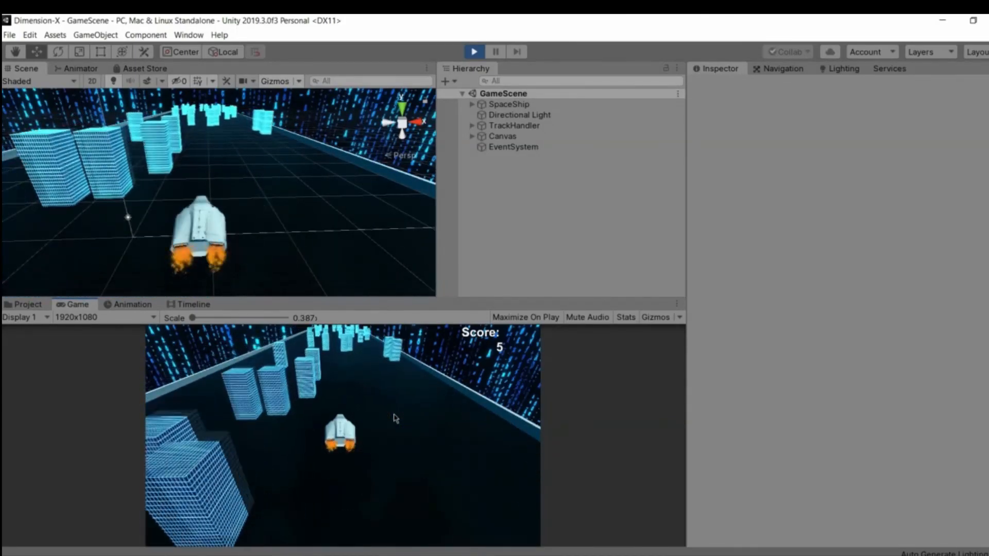
key("Right")
key("Left")
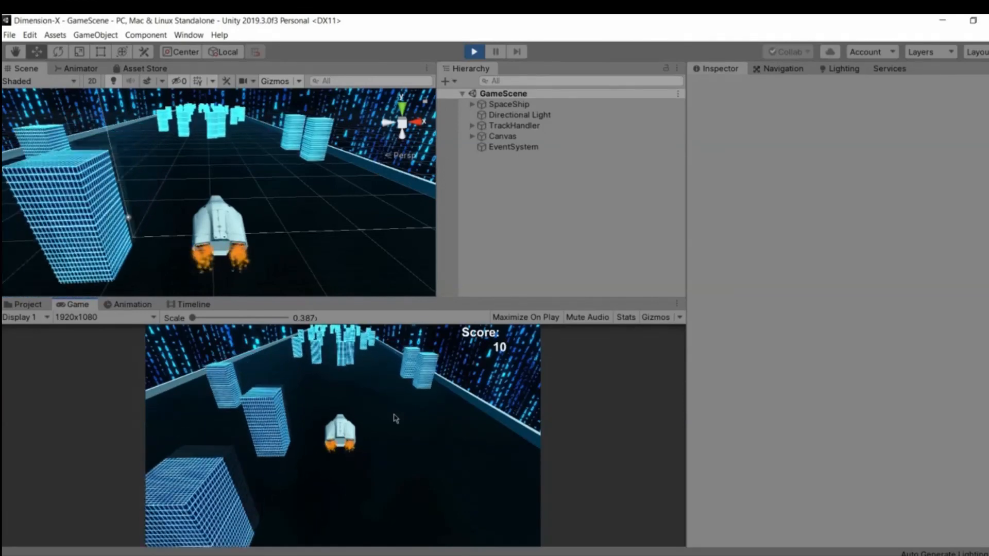
key("Left")
key("Left")
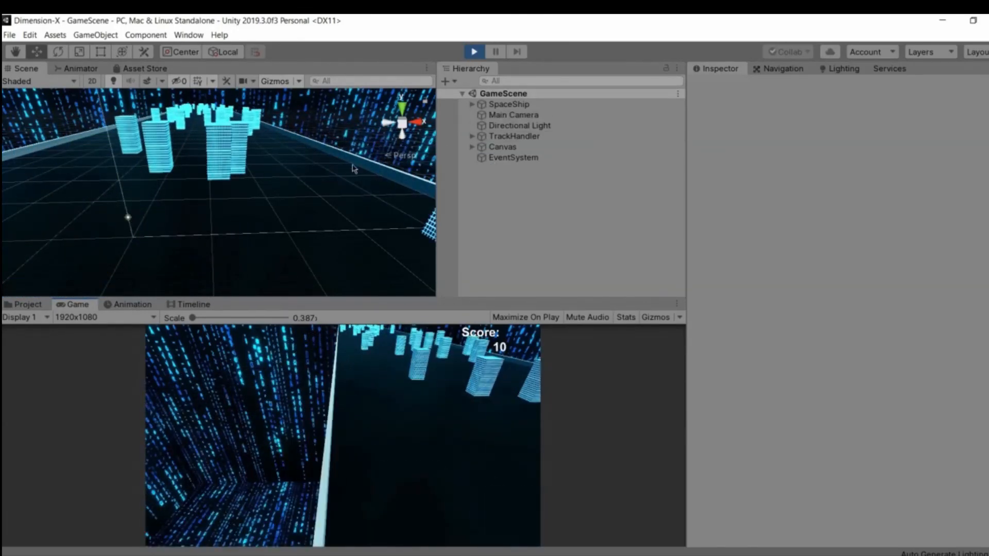
left_click(474, 52)
Duplicate the Obstacle material in the Textures folder and rename the copy "Border"
left_click_drag(216, 216, 427, 449, "alt")
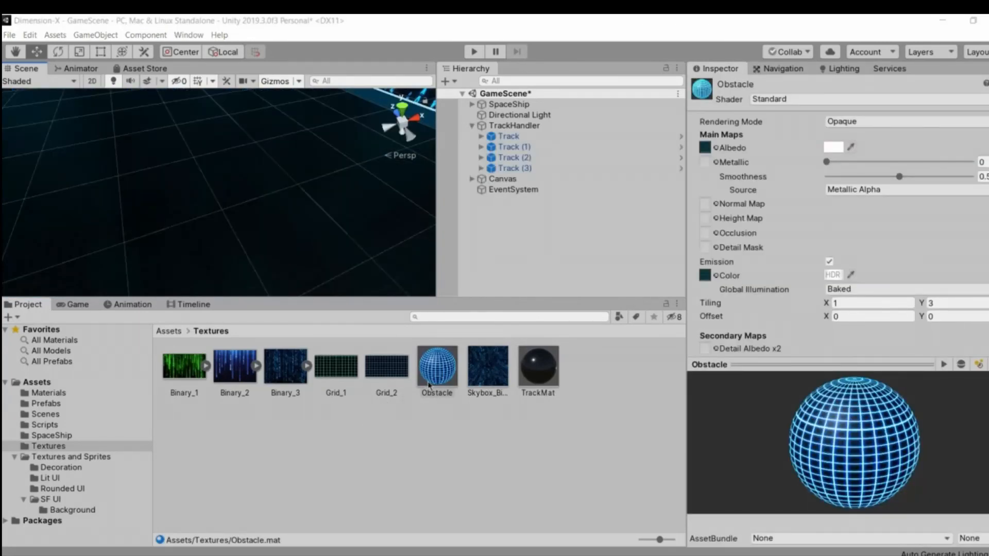
left_click(429, 384)
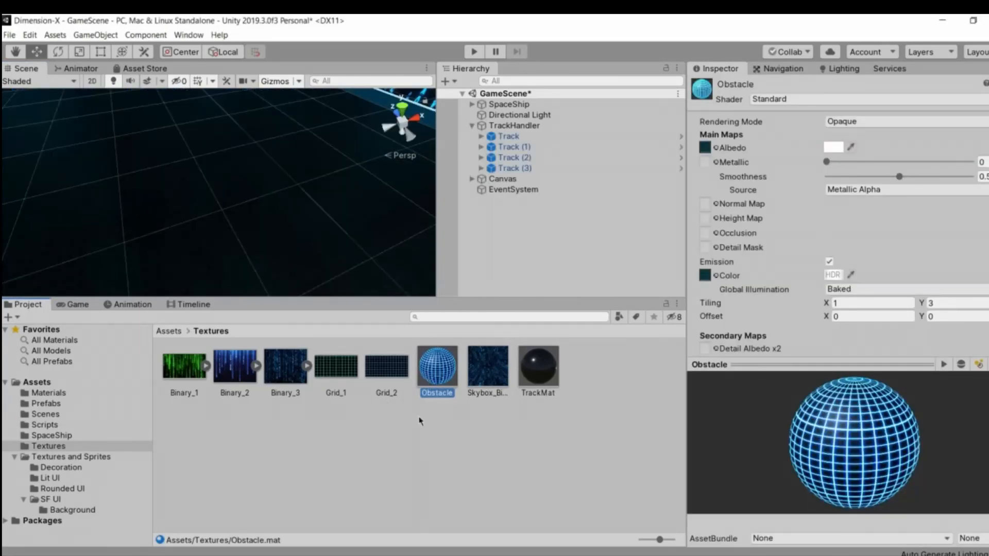
key("ctrl+d")
right_click(446, 379)
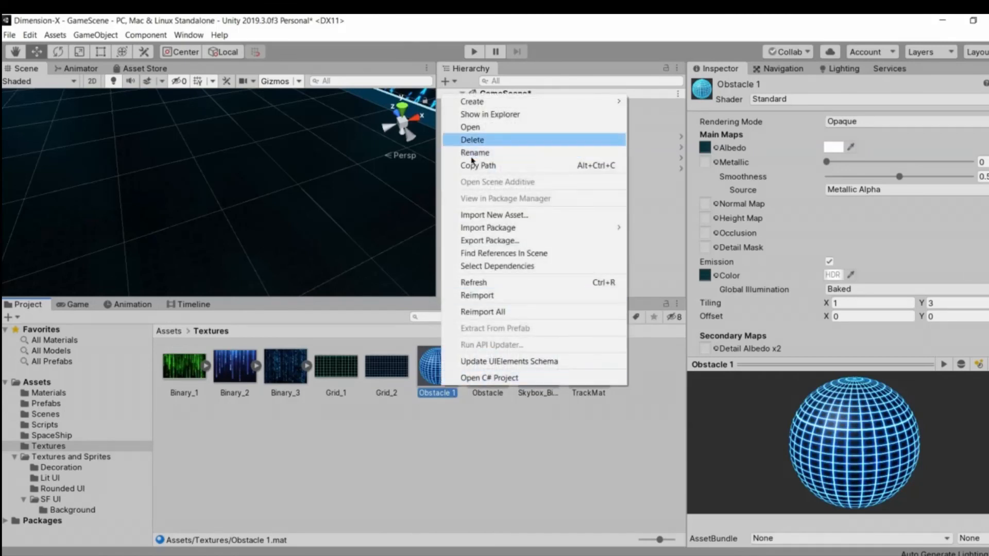
left_click(472, 153)
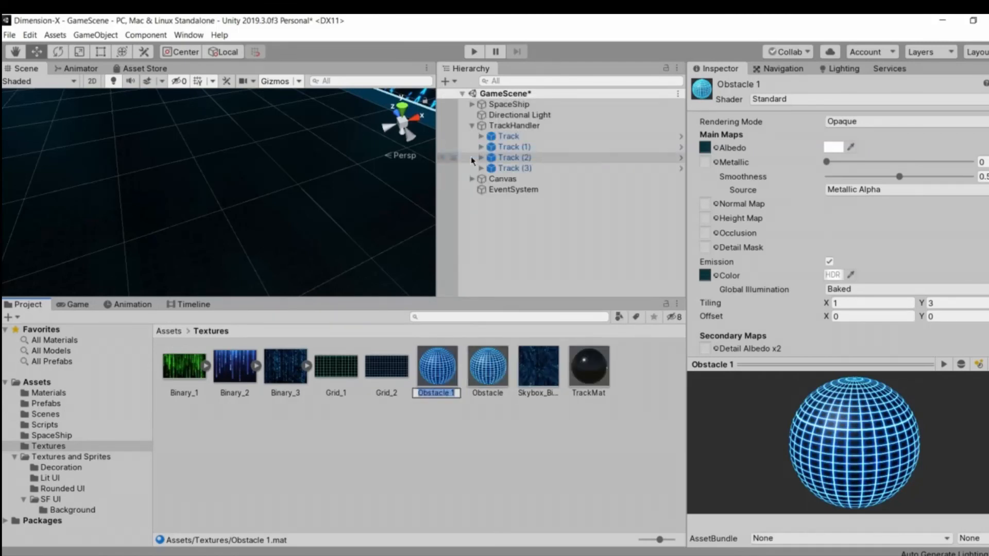
type("Border")
key("Return")
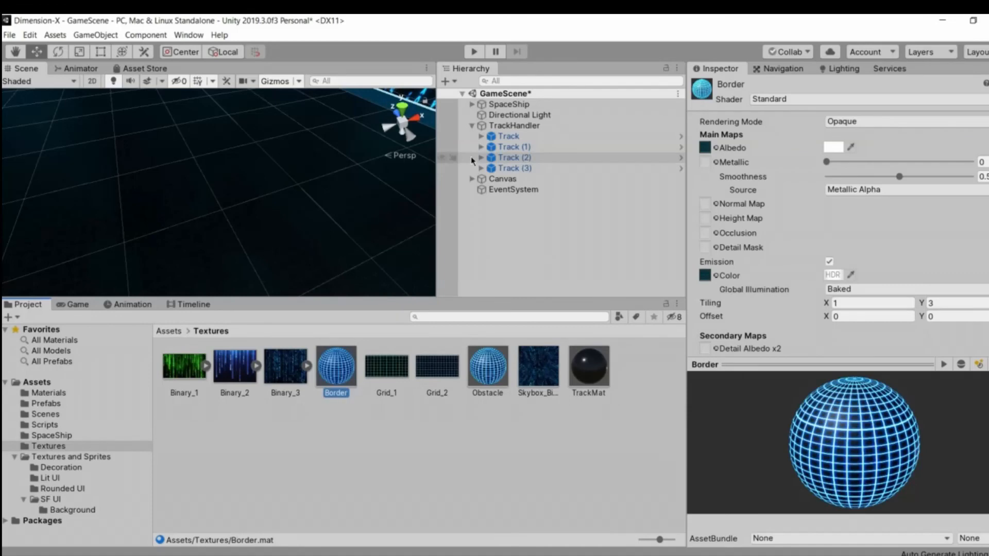
Remove the Grid_2 texture from the Border material's Albedo and Emission color maps
left_click(715, 148)
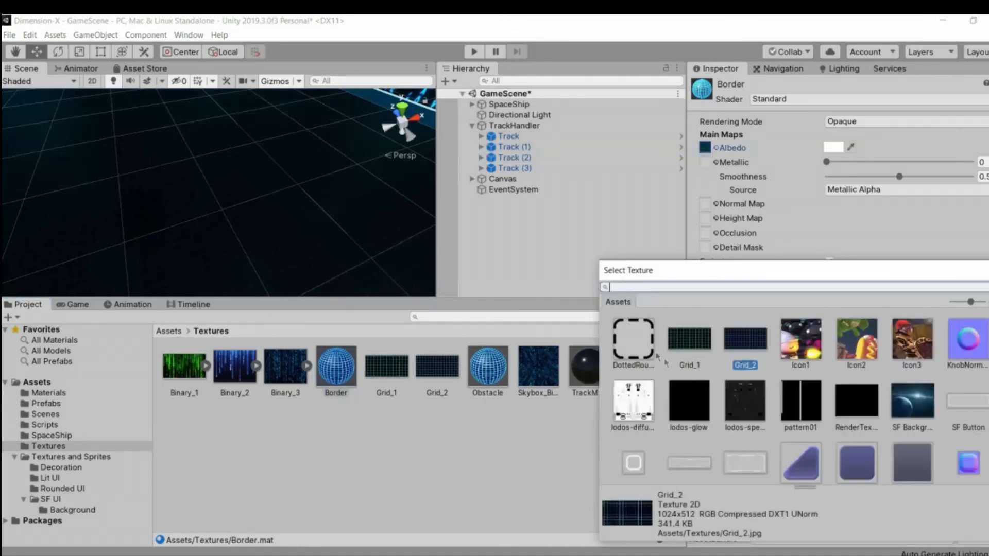
scroll(645, 308, "up", 2)
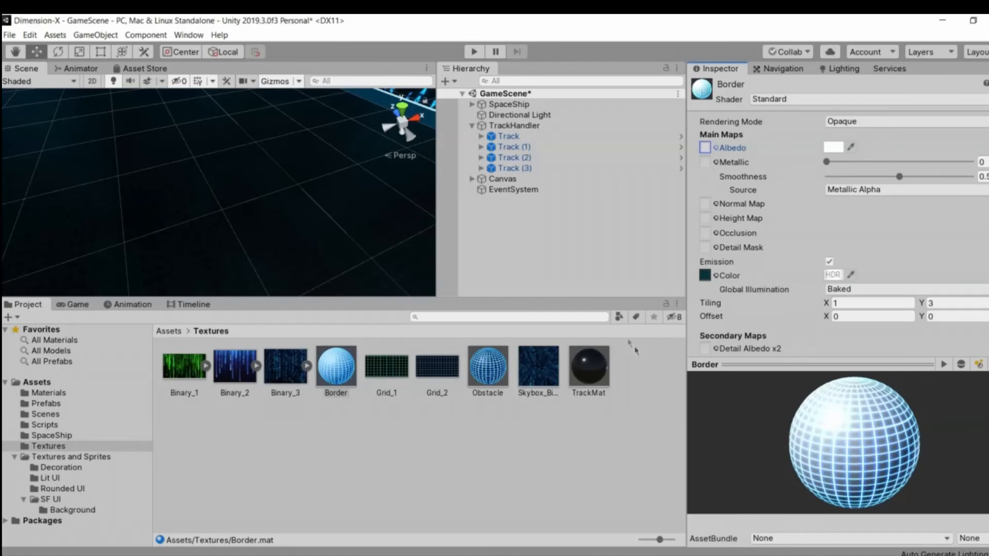
left_click(746, 398)
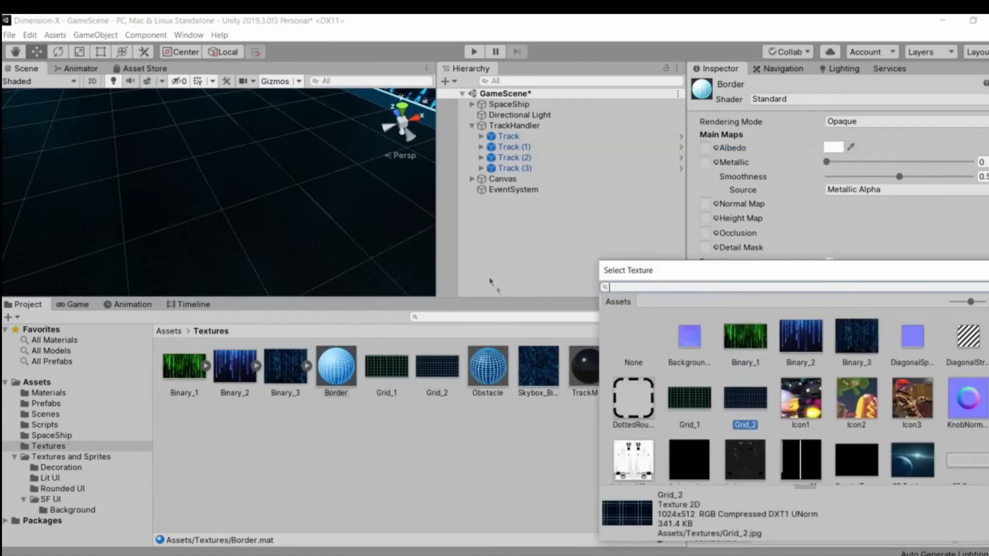
key("Escape")
right_click_drag(333, 236, 159, 209)
Set the Border material's albedo and HDR emission colors to orange
left_click(835, 148)
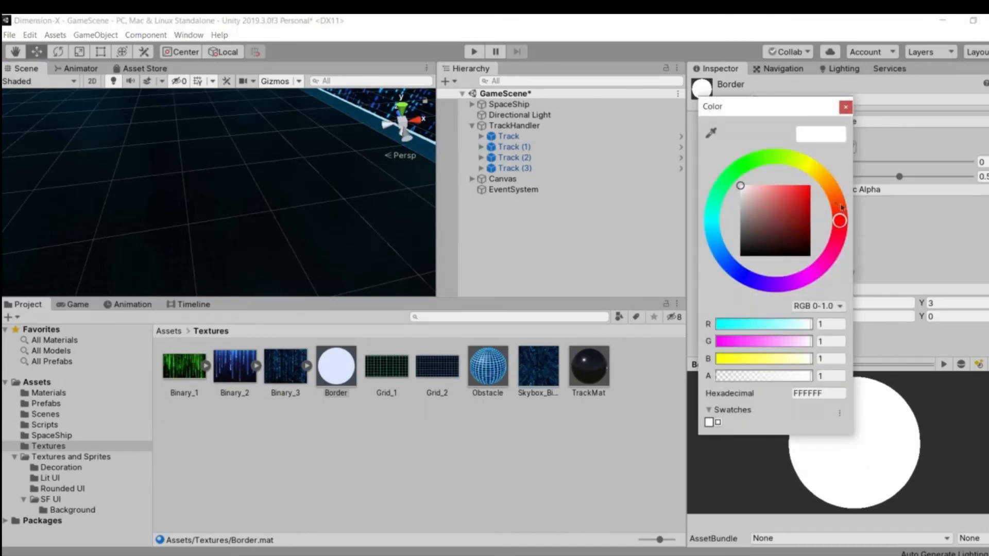
left_click_drag(839, 200, 813, 184)
key("Return")
left_click(835, 277)
left_click_drag(843, 216, 842, 217)
Apply the orange Border material to the border walls on both sides of the first Track
right_click_drag(406, 227, 183, 223)
left_click_drag(336, 367, 180, 224)
right_click_drag(342, 208, 453, 201)
right_click_drag(332, 360, 365, 243)
left_click_drag(336, 367, 282, 224)
right_click_drag(283, 224, 331, 183)
Enable the Obstacle Handler script on the first Track and apply all its overrides to the Track prefab
left_click(508, 137)
right_click_drag(212, 164, 350, 221)
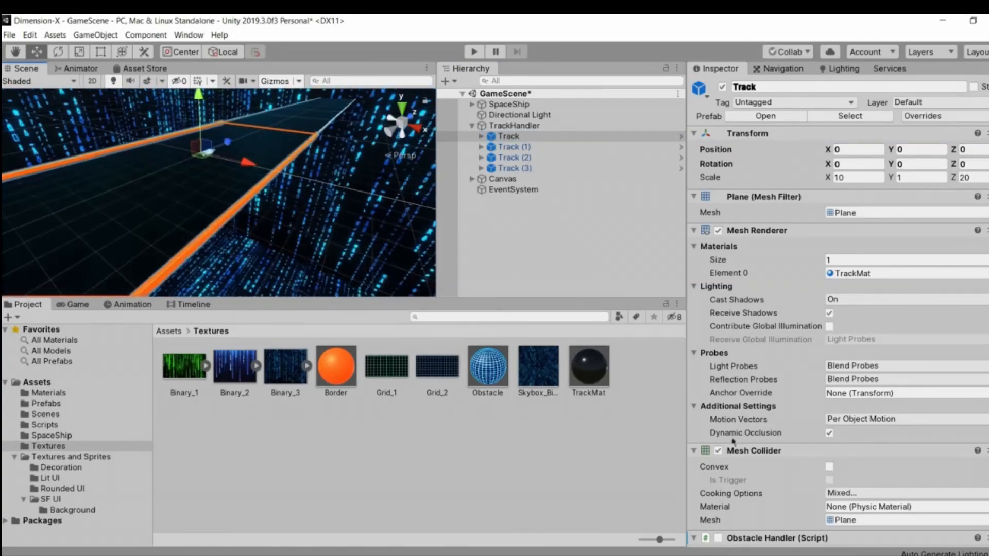
scroll(729, 441, "down", 5)
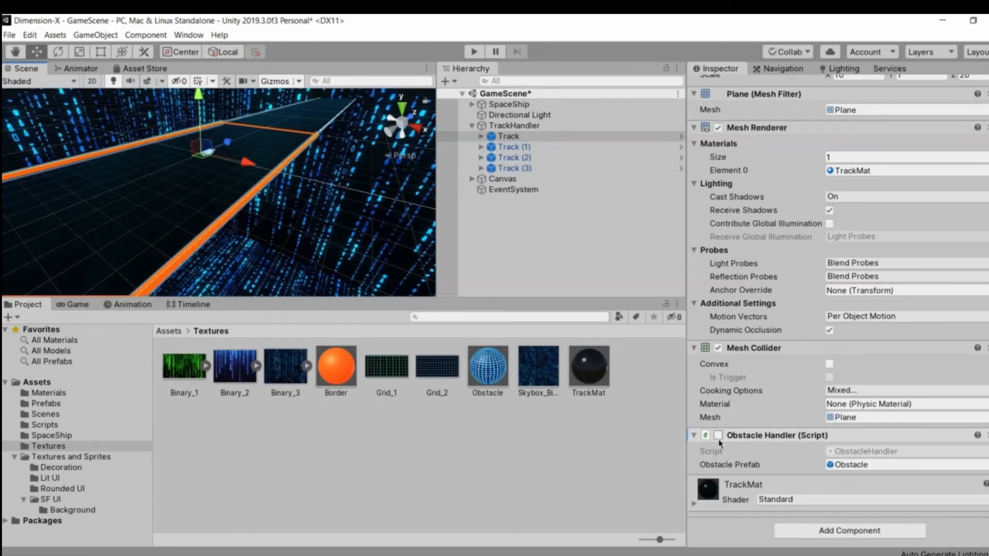
left_click(718, 436)
scroll(876, 257, "up", 5)
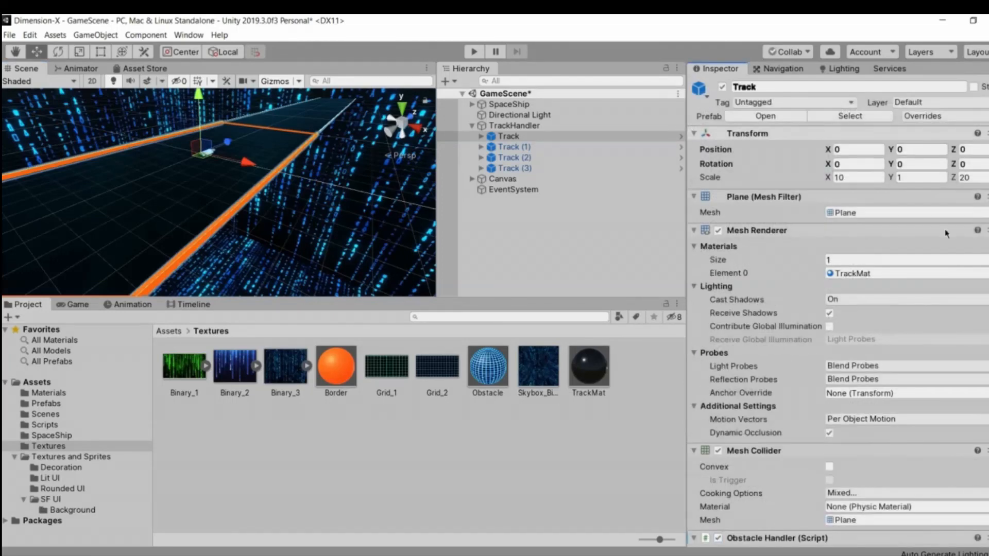
left_click(923, 116)
left_click(974, 271)
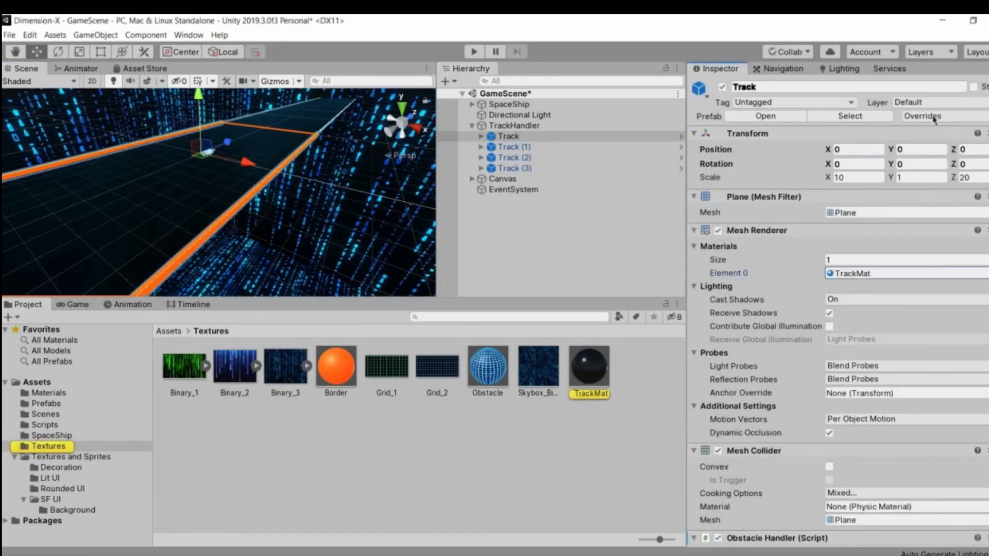
left_click(968, 269)
Review the first Track's Obstacle Handler component and its borders in the scene, and save GameScene
right_click_drag(332, 199, 475, 211)
left_click(495, 222)
left_click(509, 137)
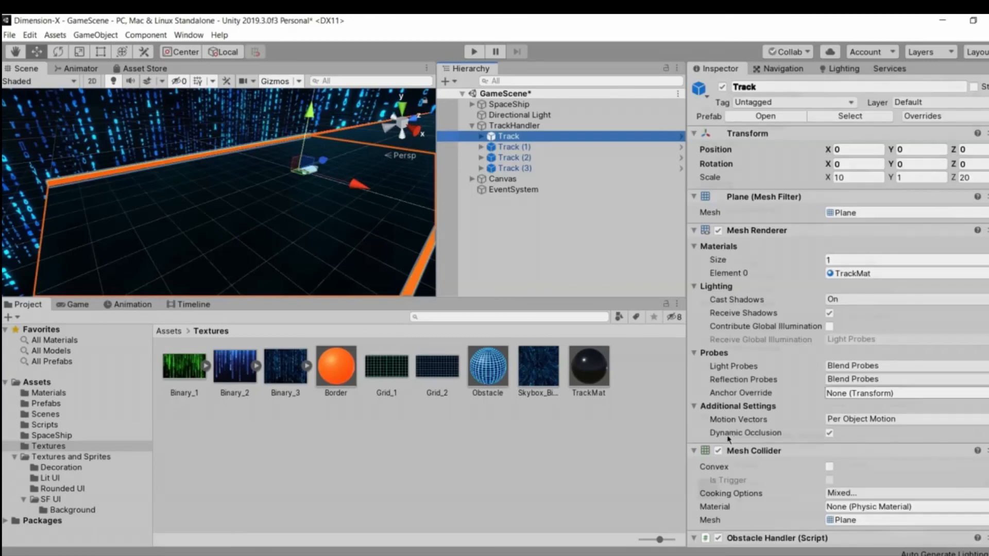
scroll(729, 438, "down", 4)
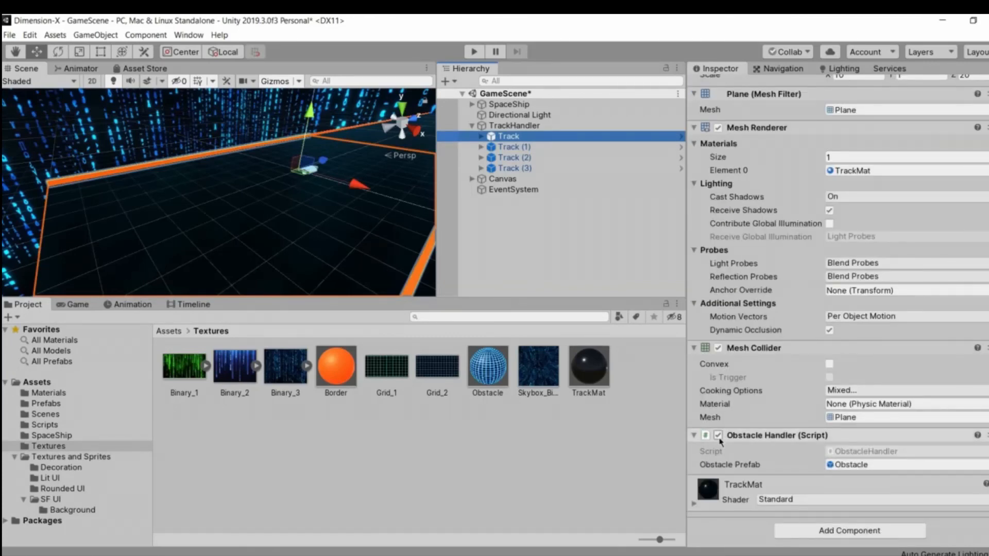
left_click(565, 276)
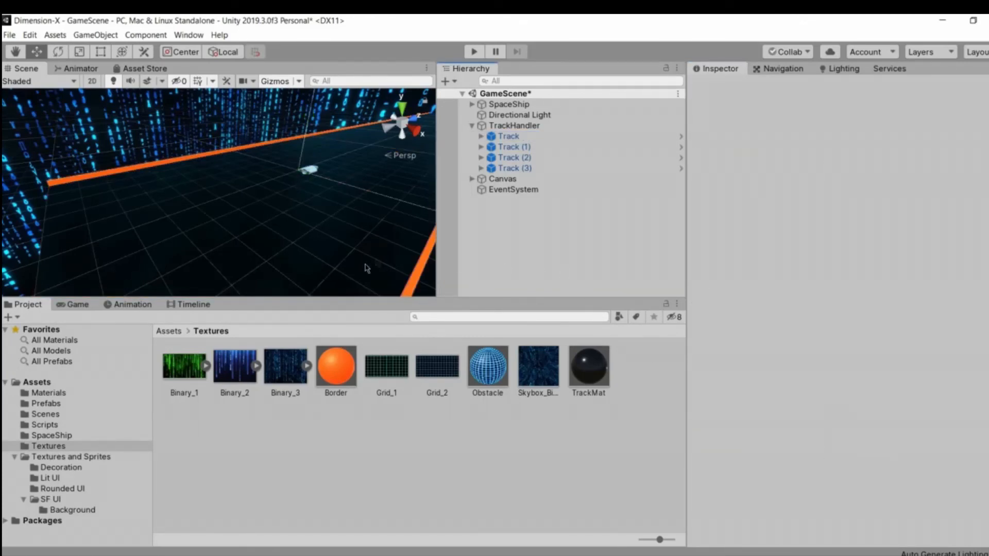
left_click_drag(330, 222, 496, 389, "alt")
scroll(369, 268, "up", 8)
scroll(330, 273, "down", 6)
left_click(496, 384)
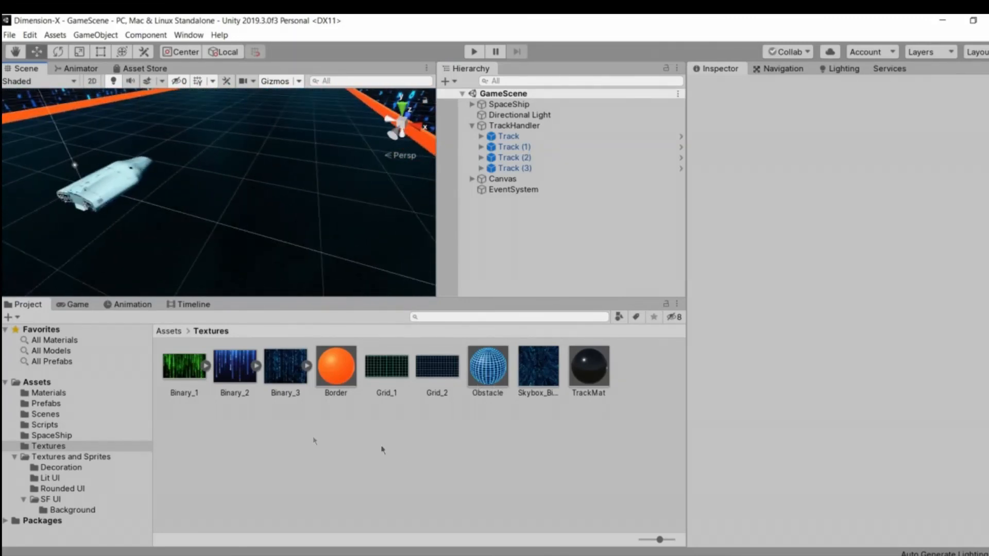
Preview the Obstacle prefab from the Prefabs folder against the track in the scene, without placing it
left_click(69, 412)
left_click(58, 393)
left_click(56, 404)
left_click_drag(190, 372, 254, 398)
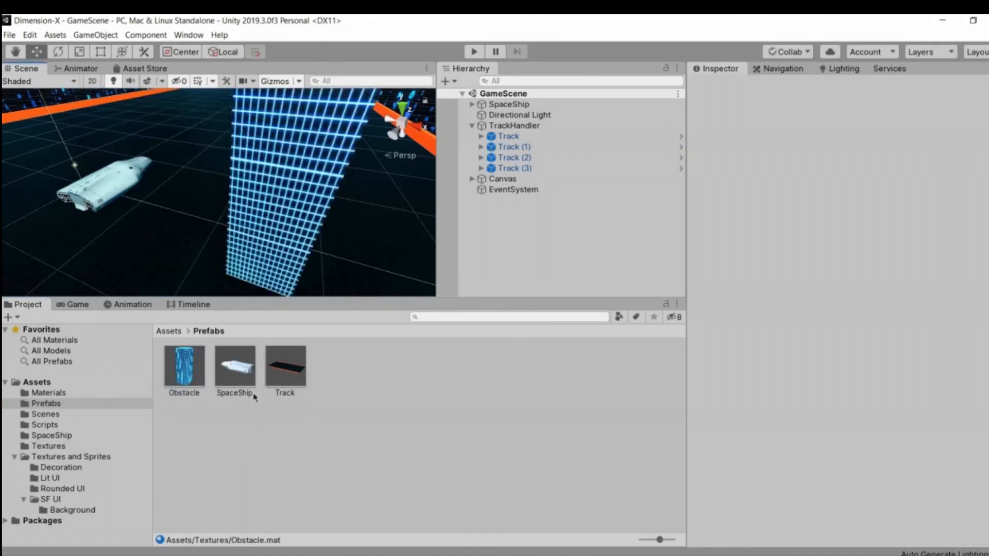
left_click_drag(248, 214, 459, 266, "alt")
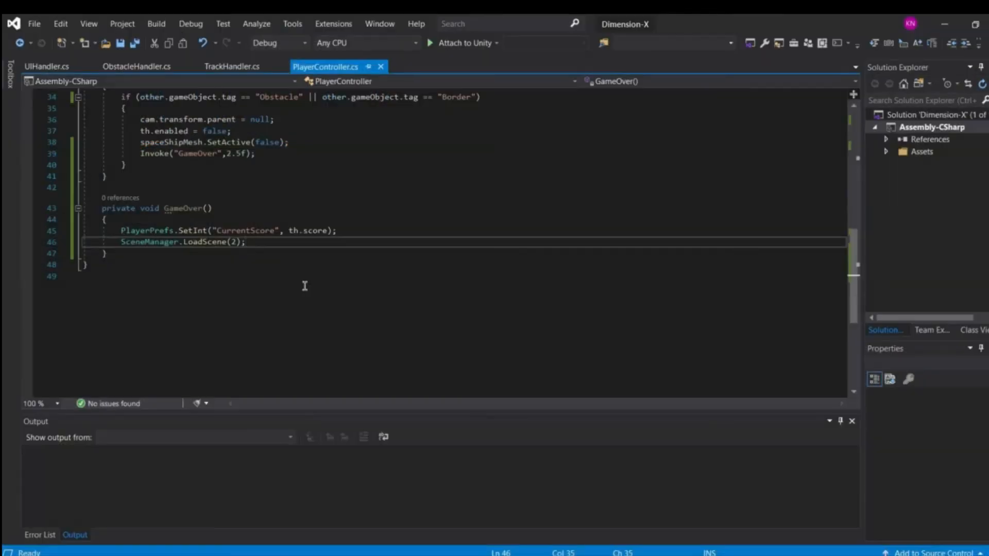
Switch to Visual Studio and review the PlayerController script and the ObstacleHandler script's obstacle spawning loop
scroll(304, 286, "up", 11)
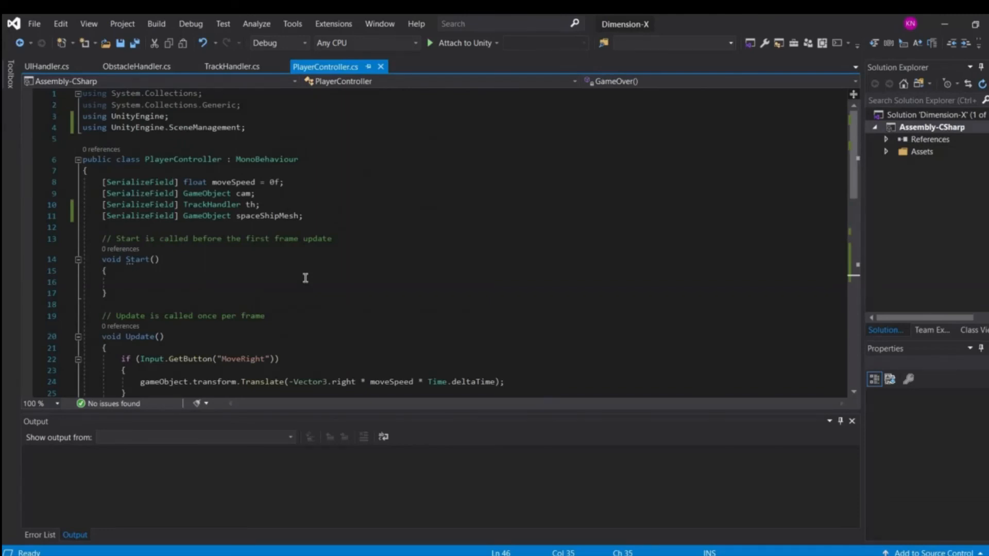
right_click(306, 278)
left_click(136, 69)
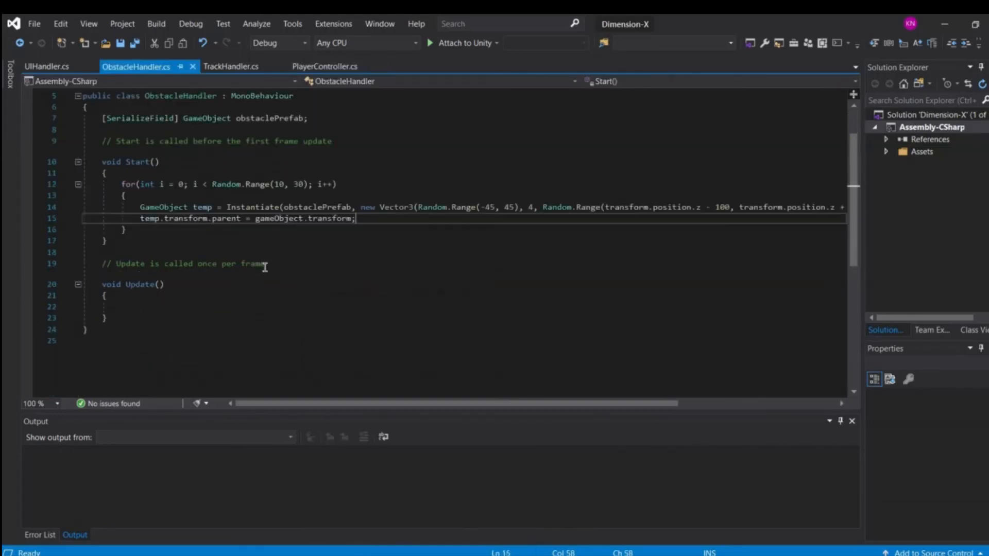
scroll(260, 267, "up", 2)
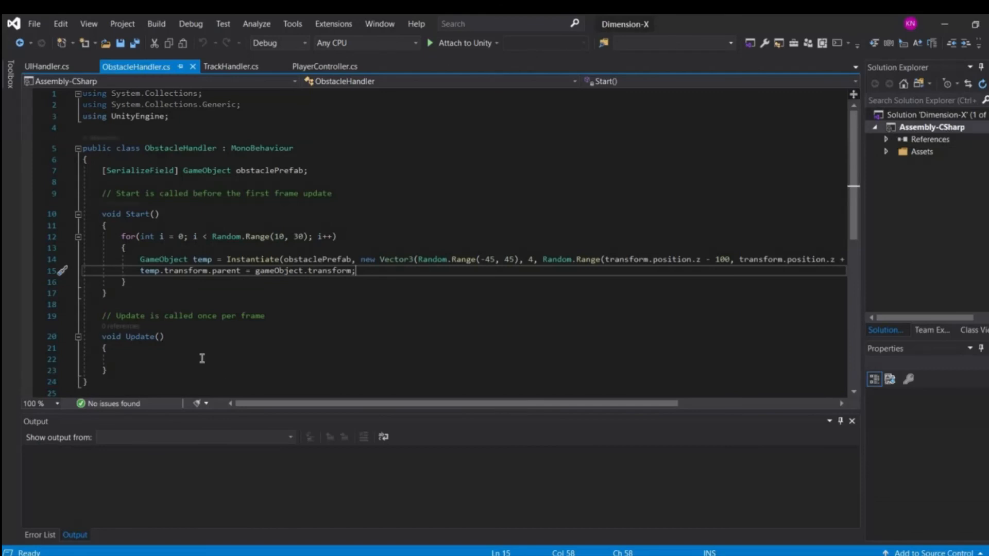
mouse_move(193, 260)
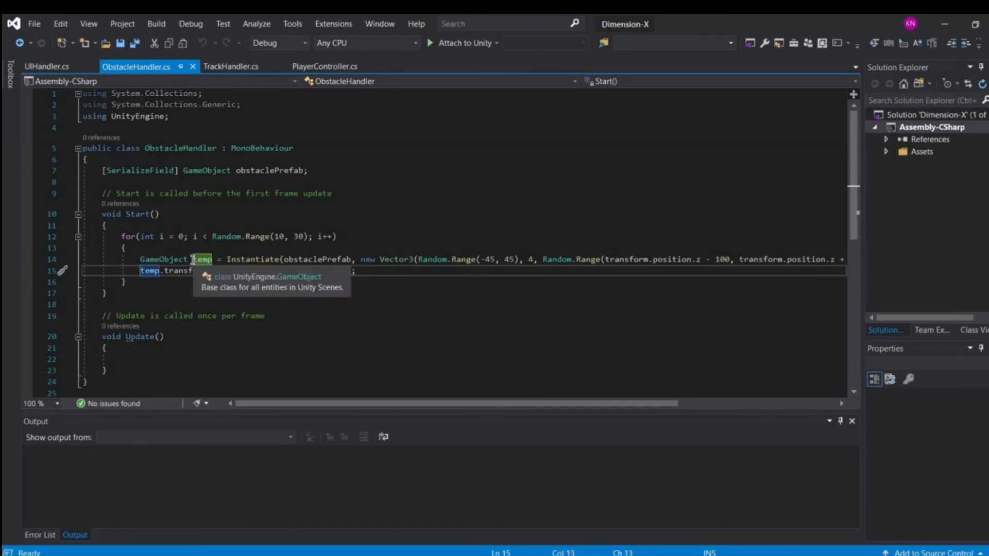
Add blank lines around the parent assignment in ObstacleHandler's spawning loop and begin a temp statement below the Instantiate line
key("Down")
key("Left")
key("Return")
key("Up")
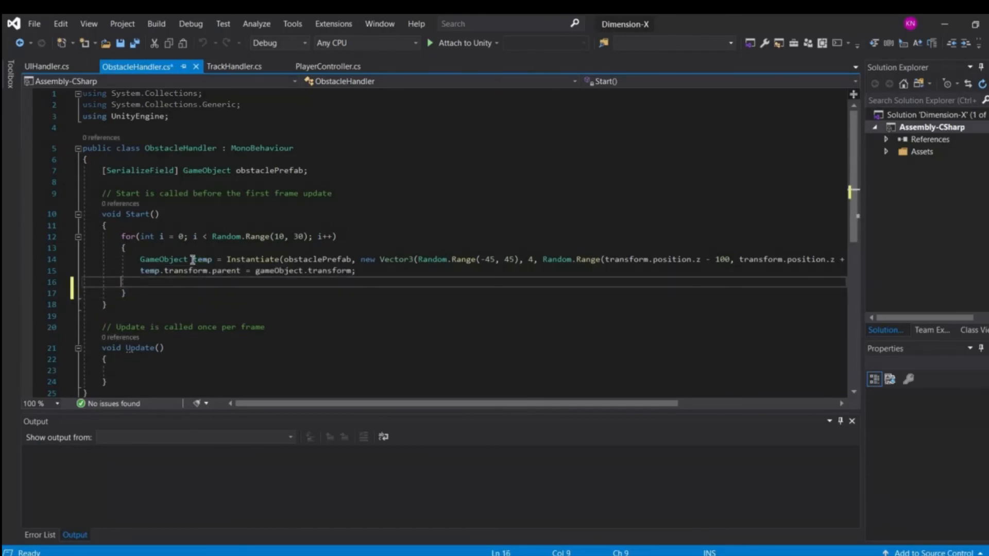
key("Up")
key("Home")
key("Return")
key("Up")
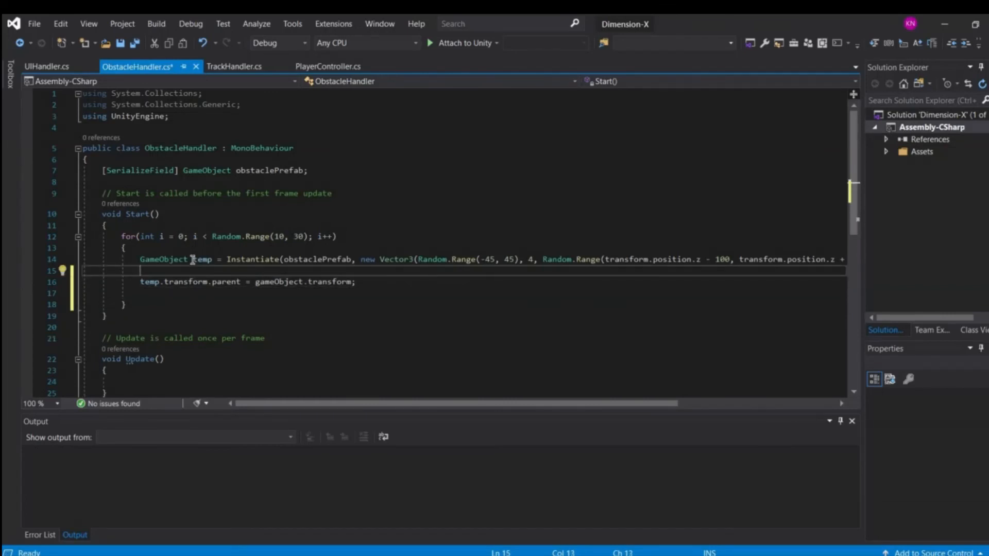
type("temp")
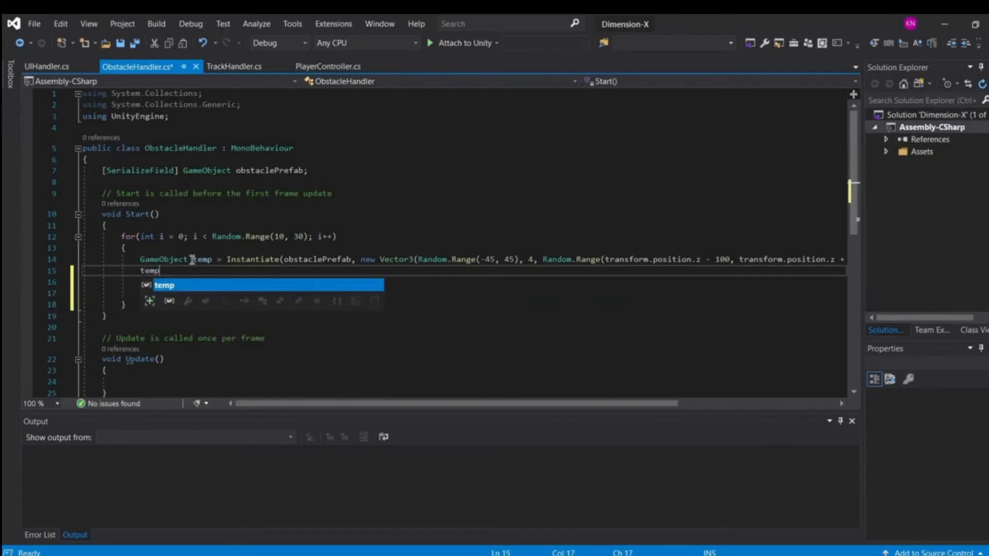
type("x")
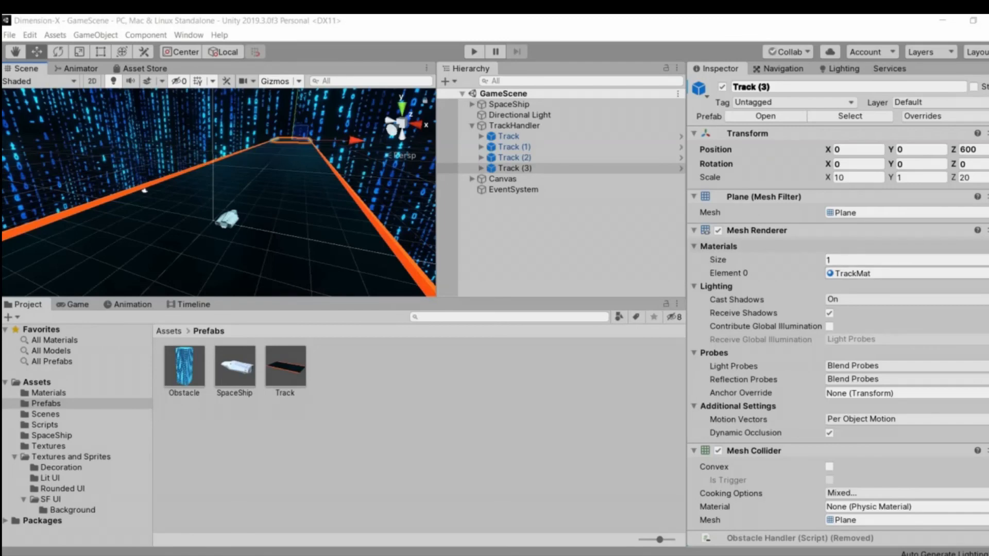
Inspect the spaceship and the orange-bordered track from behind the ship in Unity's Scene view
left_click_drag(230, 231, 259, 190, "alt")
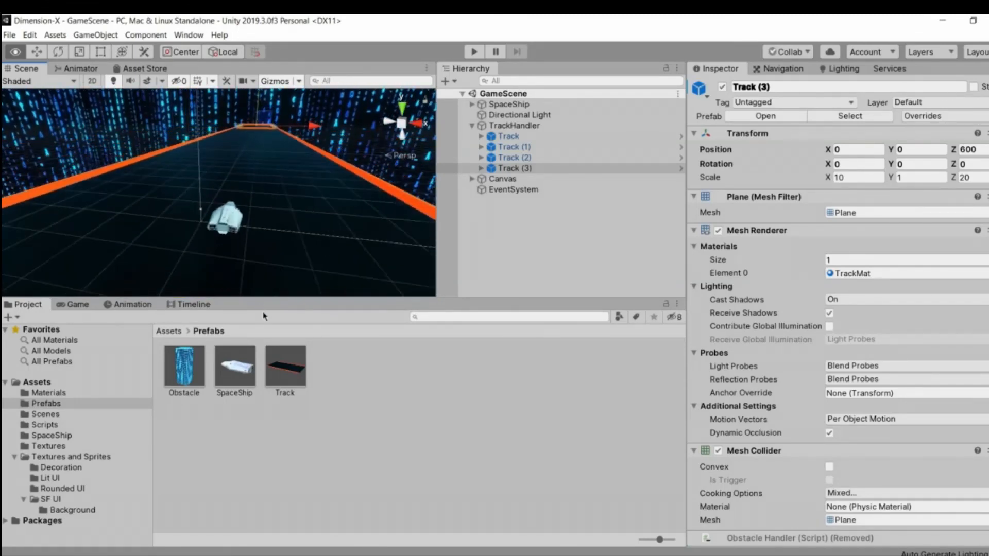
right_click_drag(292, 342, 300, 332)
key("w")
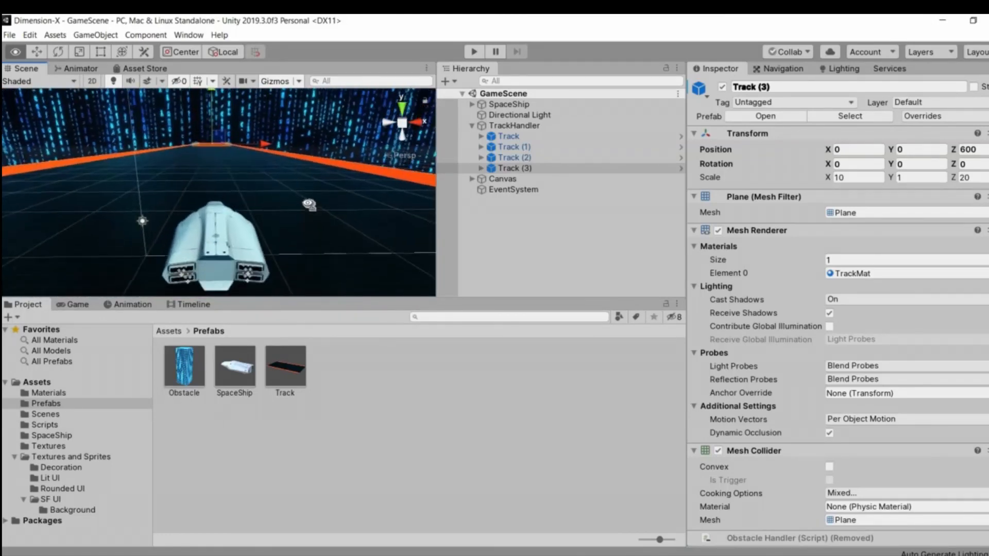
key("w")
right_click_drag(250, 243, 330, 285)
key("s")
scroll(331, 286, "up", 3)
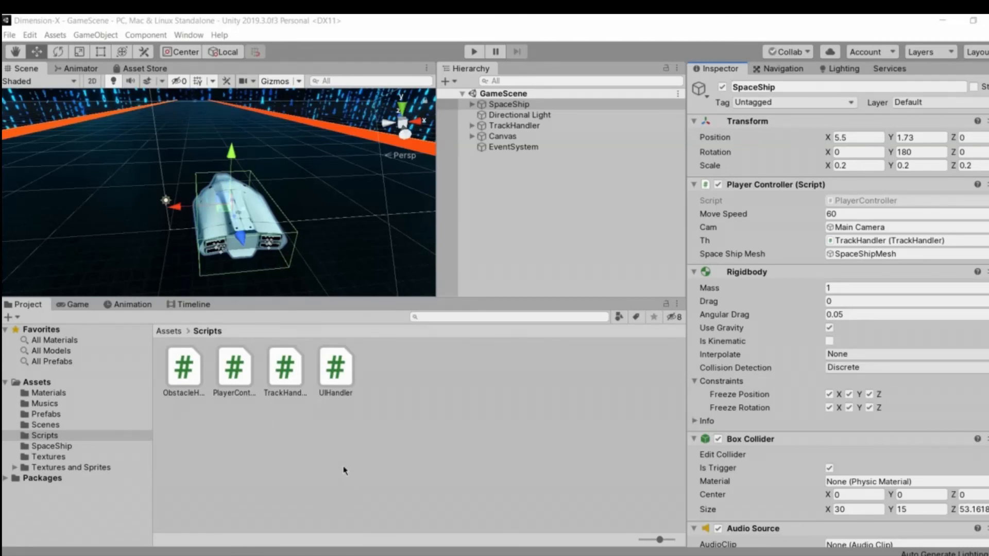
Browse the audio clips in the Musics folder
left_click(81, 404)
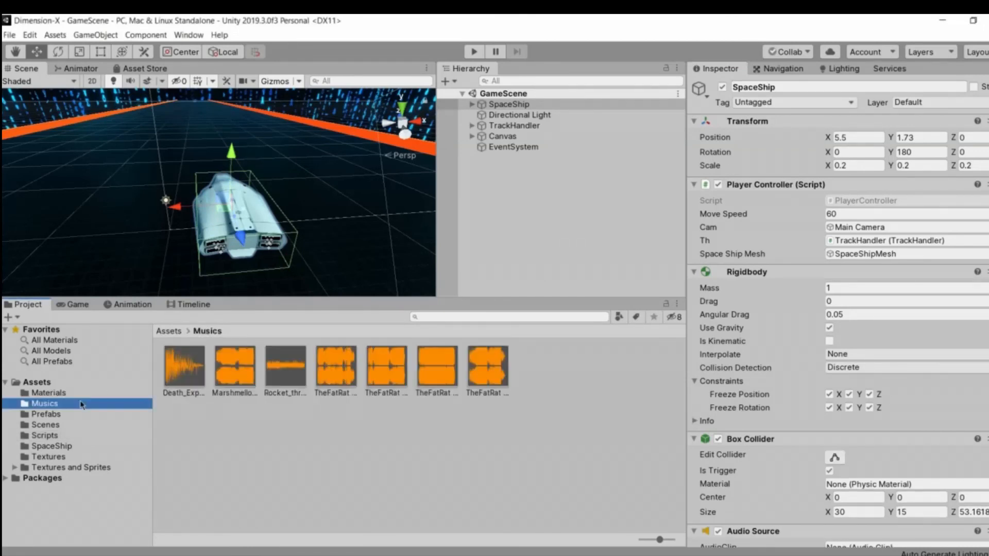
key("Up")
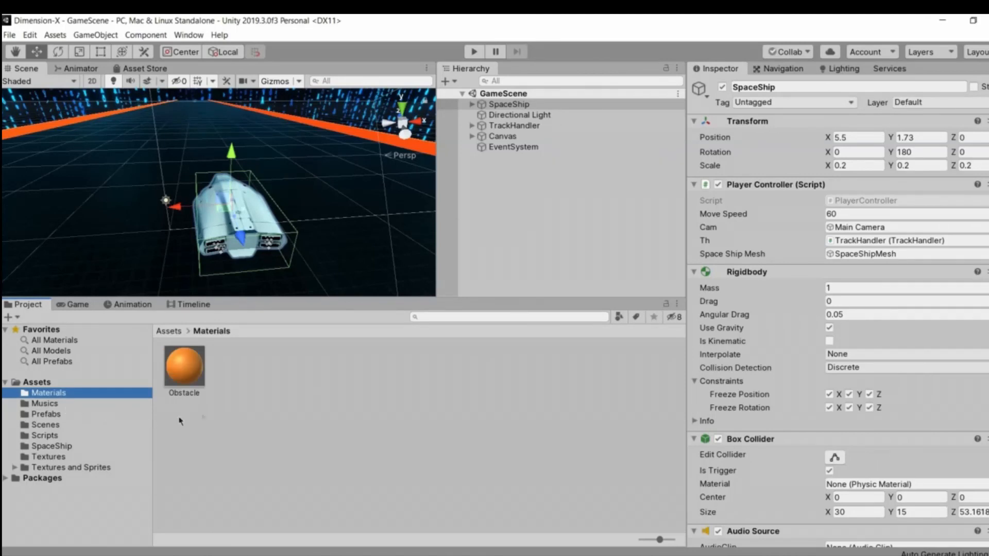
key("Down")
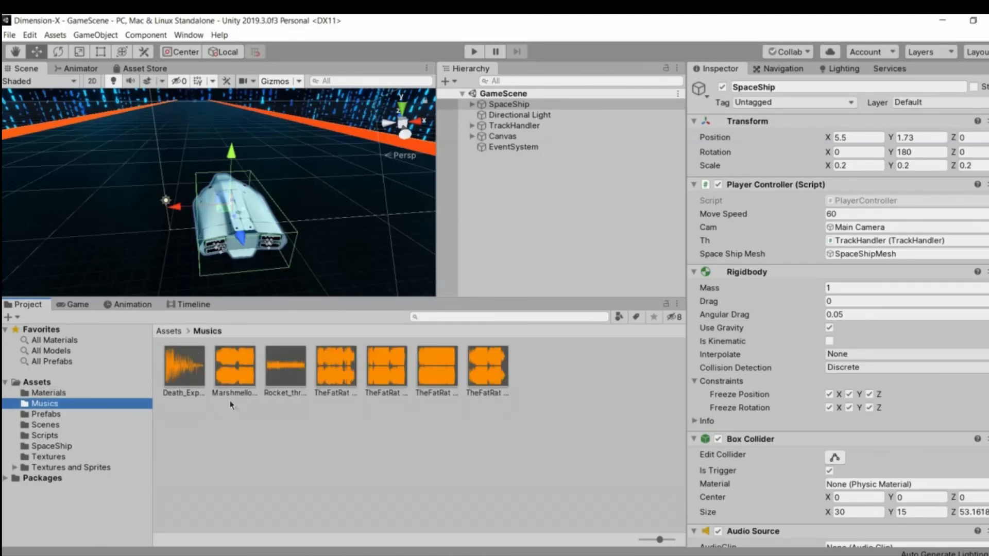
Remove the Audio Source component from the SpaceShip object
left_click(506, 198)
key("Down")
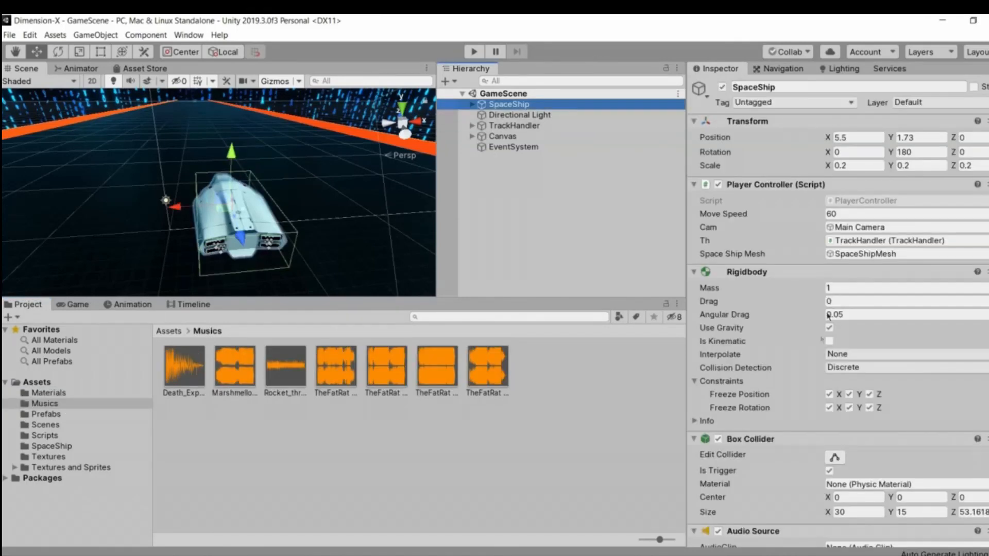
scroll(744, 282, "down", 5)
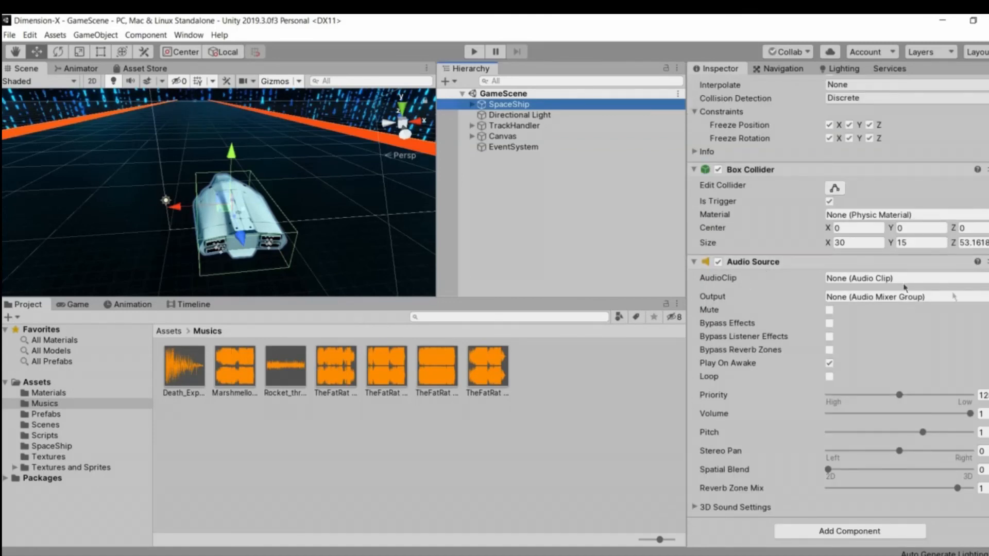
right_click(882, 266)
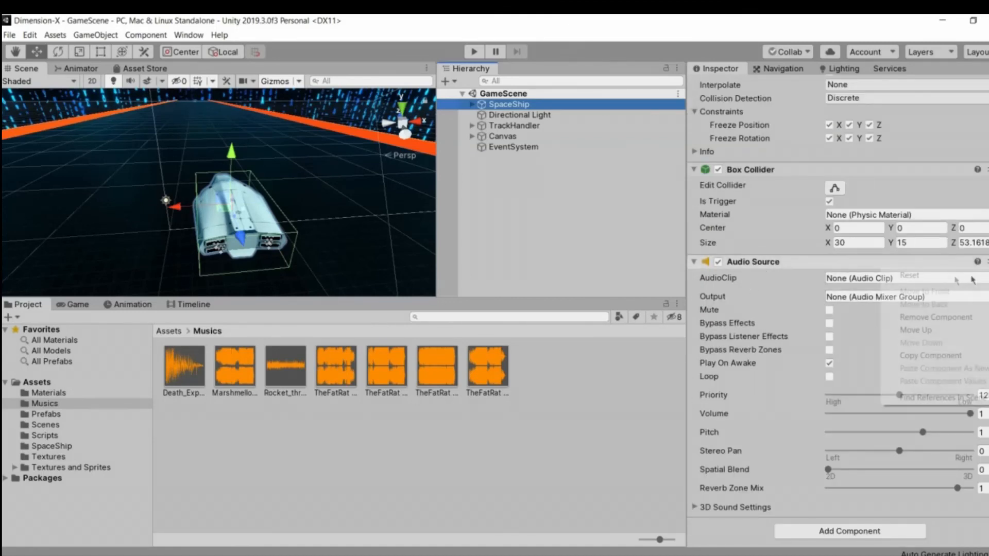
left_click(927, 317)
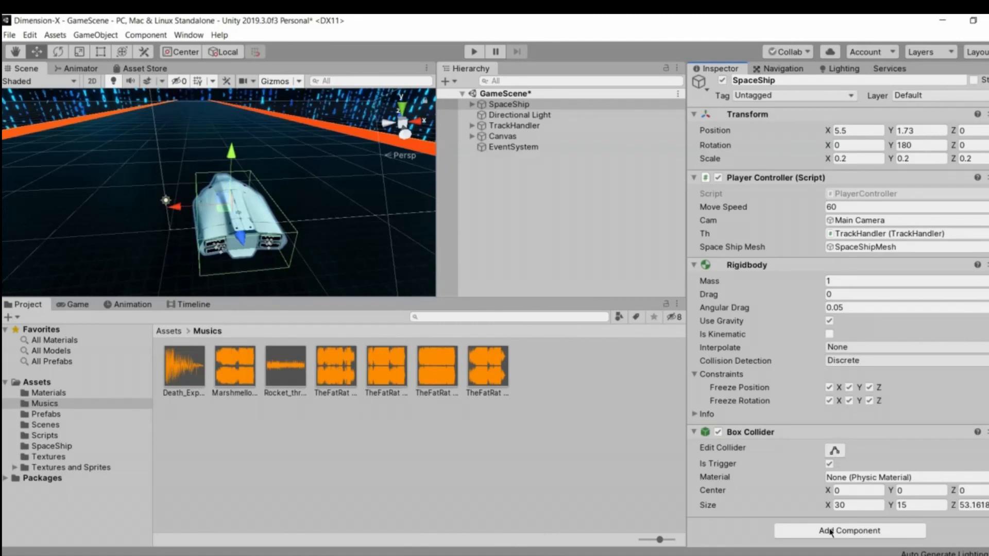
Add an Audio Source component to the SpaceShip object
left_click(829, 531)
type("aud")
key("Down")
key("Down")
key("Down")
key("Down")
key("Down")
key("Down")
key("Down")
key("Down")
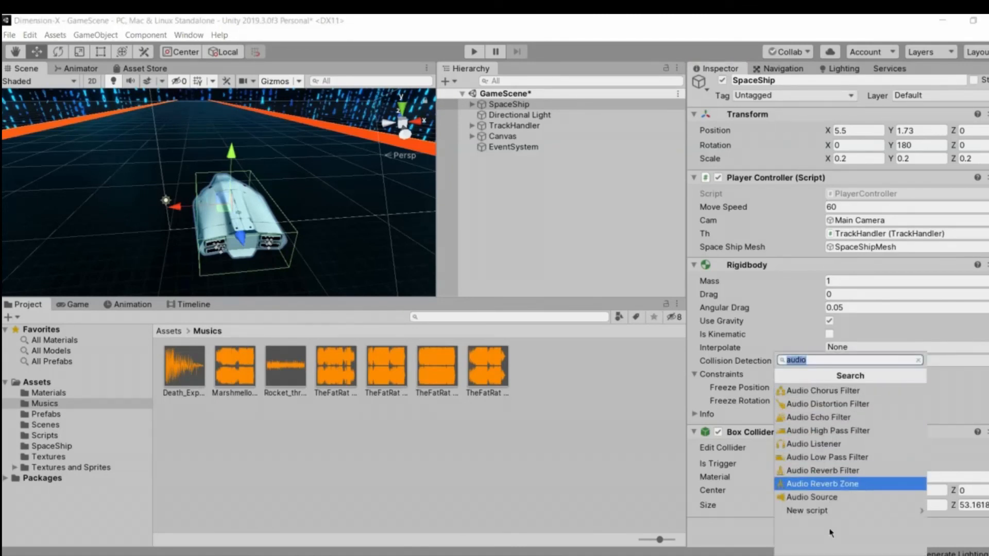
key("Return")
Open the PlayerController script from SpaceShip and declare "private AudioSource audioSource;" below the serialized fields
scroll(864, 228, "up", 1)
double_click(868, 202)
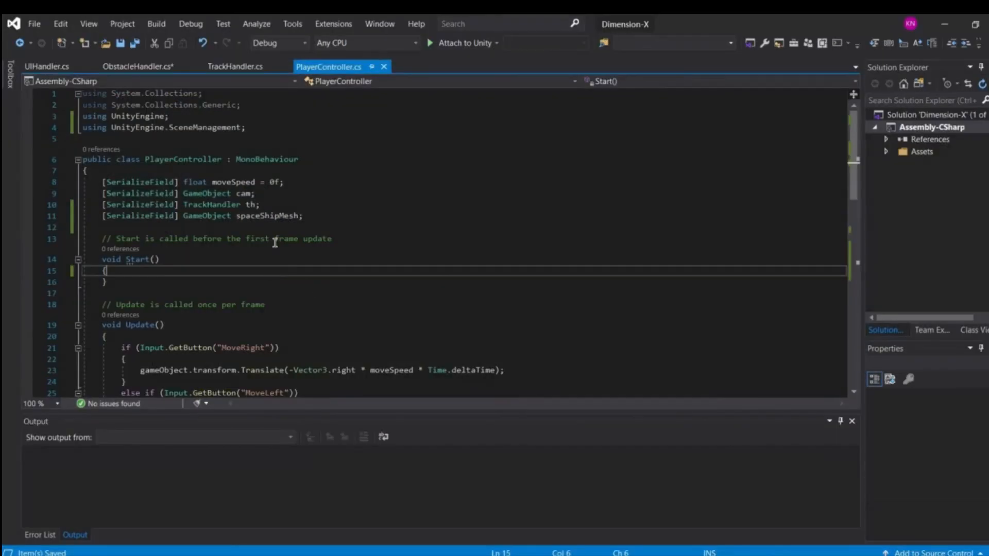
left_click(352, 220)
key("Return")
type("private Aud")
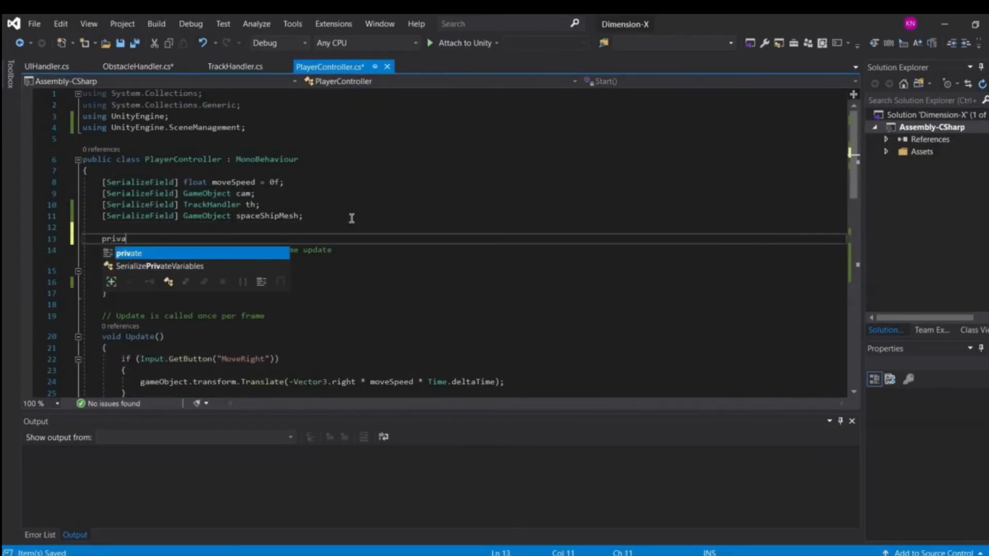
type("our")
key("Tab")
type("aud")
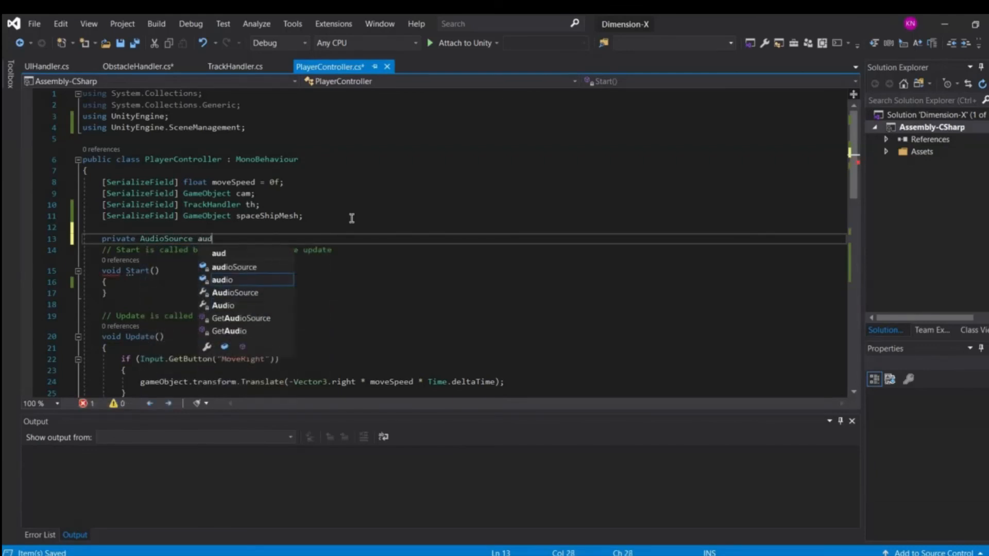
type("ioSource;")
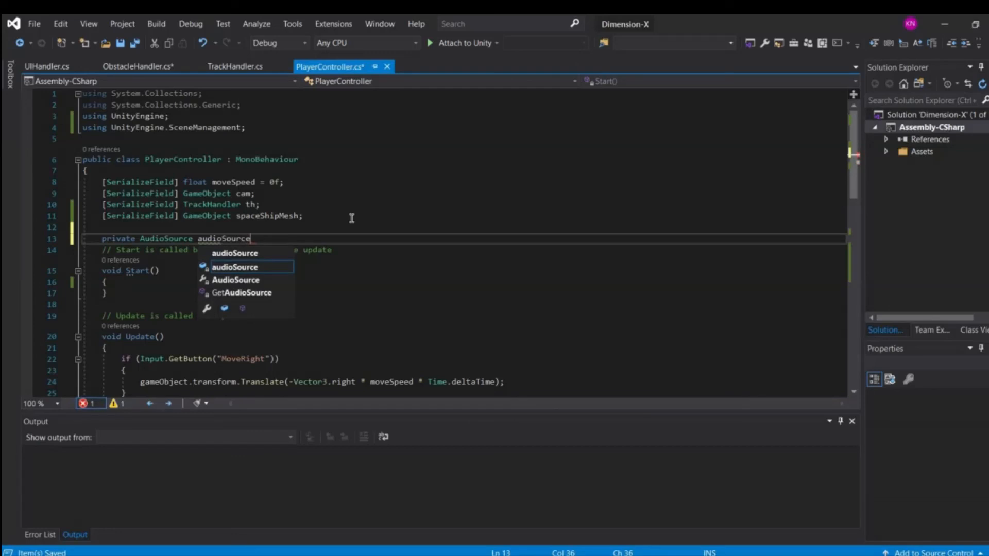
Add "audioSource = gameObject.GetComponent<AudioSource>();" to PlayerController's Start method and save the script
key("Down")
key("Down")
key("Down")
key("Down")
key("Up")
key("Return")
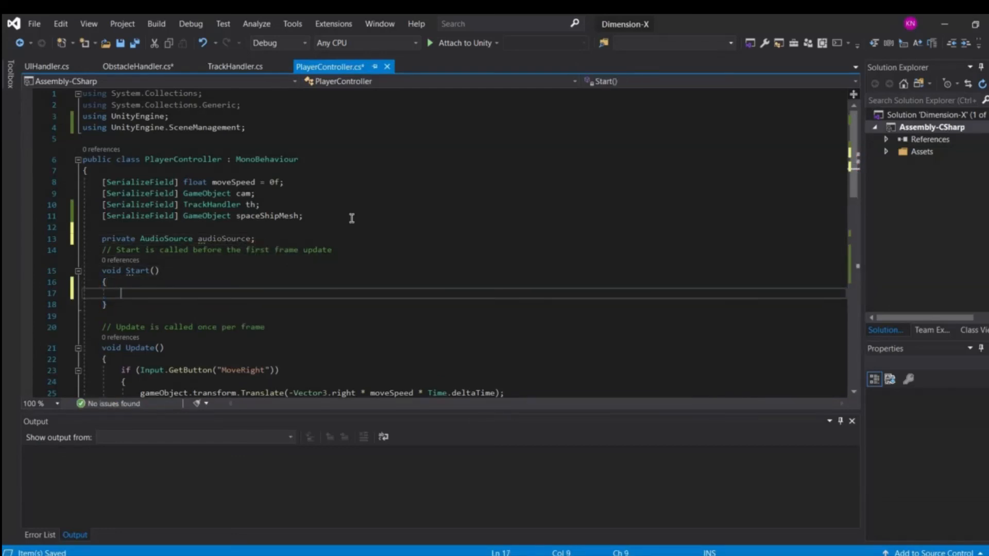
type("audio")
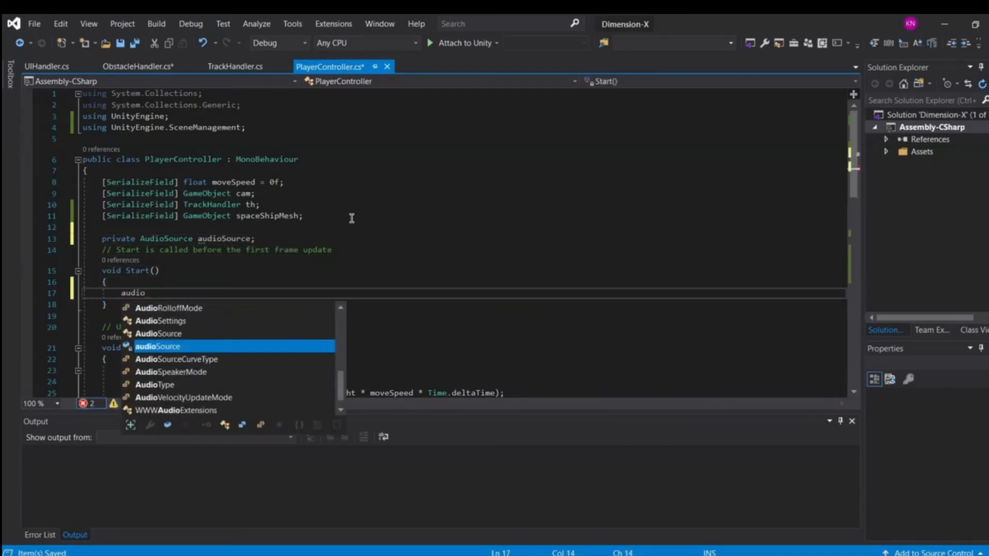
type("Source = gameObject")
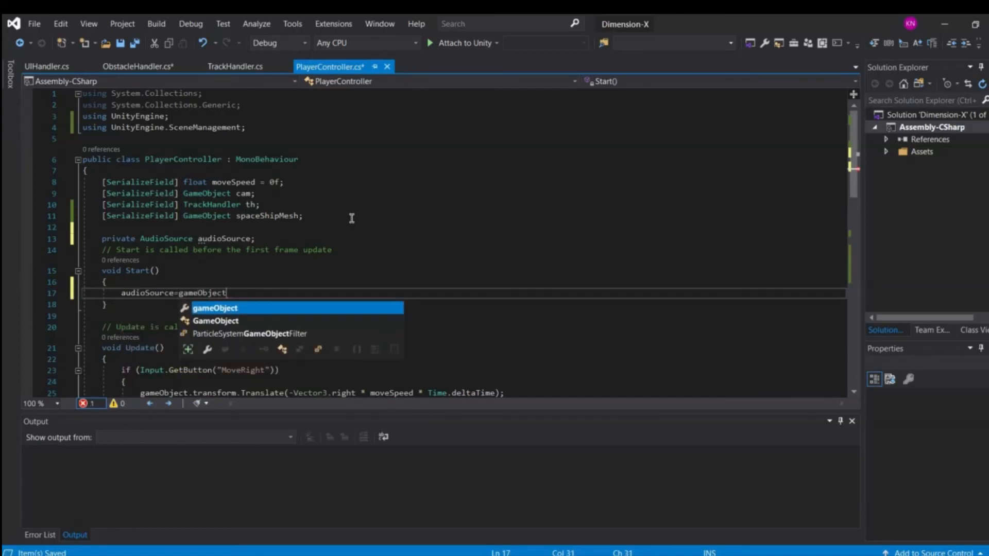
type(".GetComponent<")
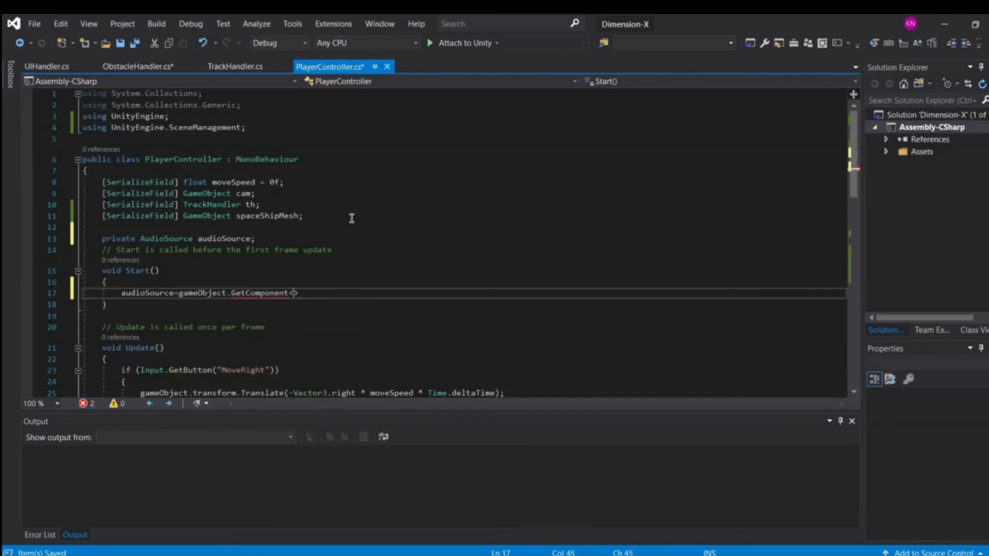
type("AudioSource>")
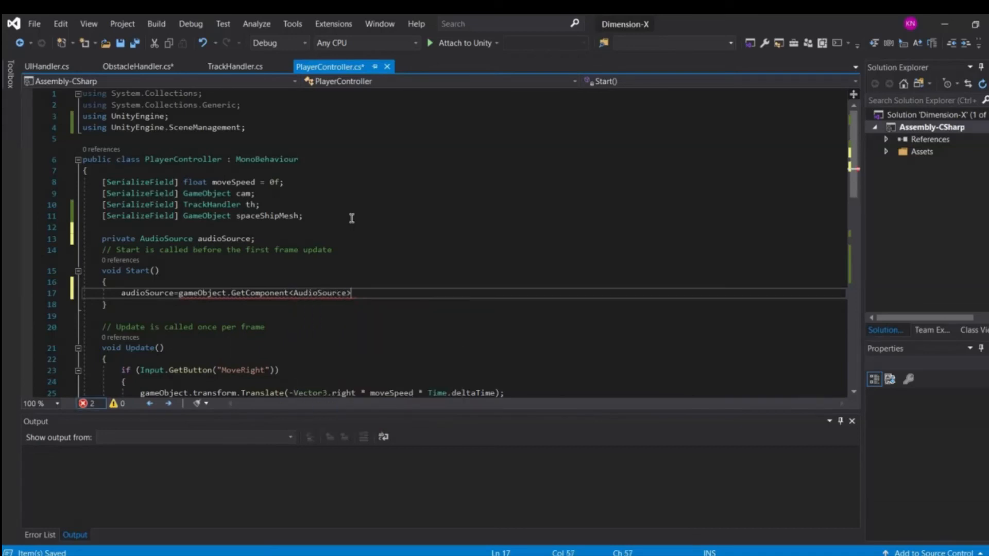
type("();")
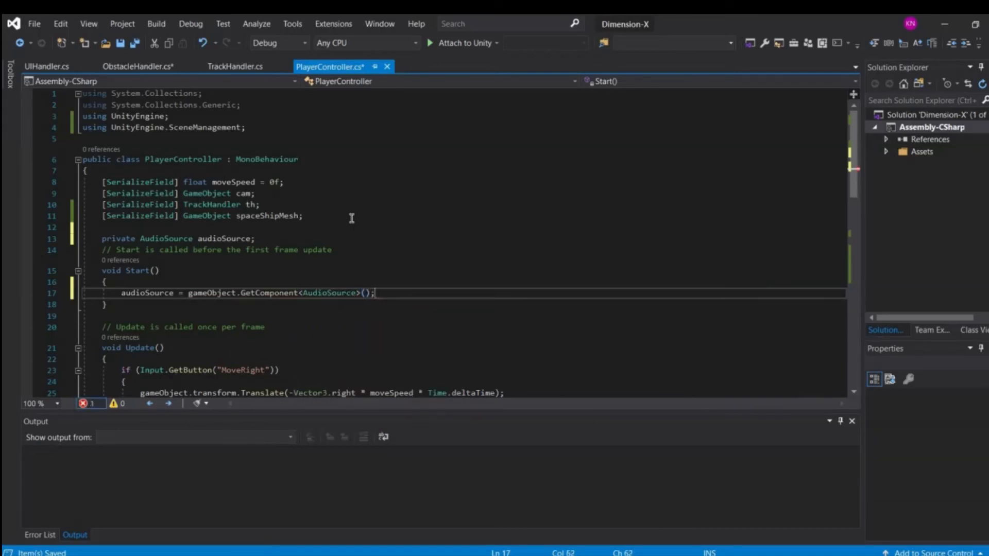
key("ctrl+s")
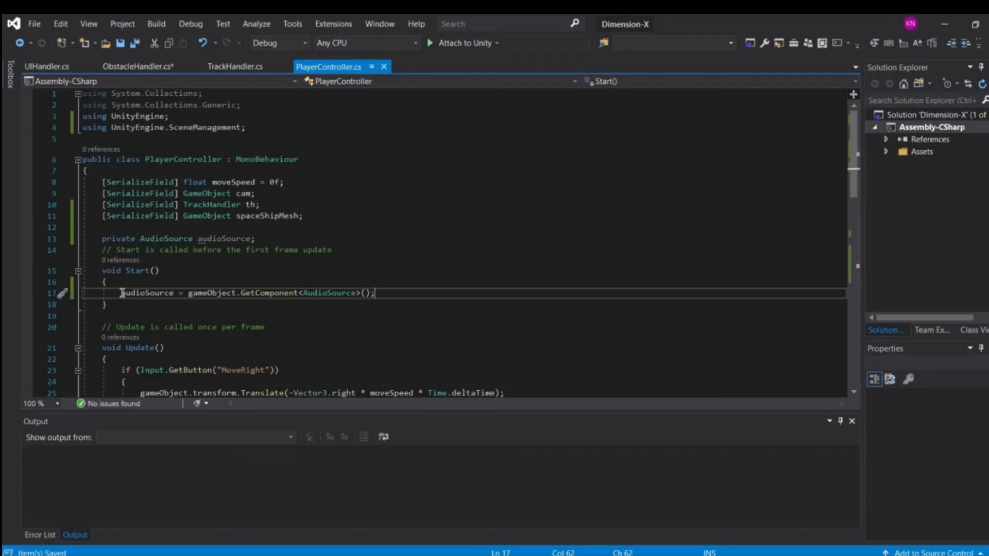
Review the audioSource assignment and its GetComponent call in the Start method
left_click_drag(122, 293, 391, 294)
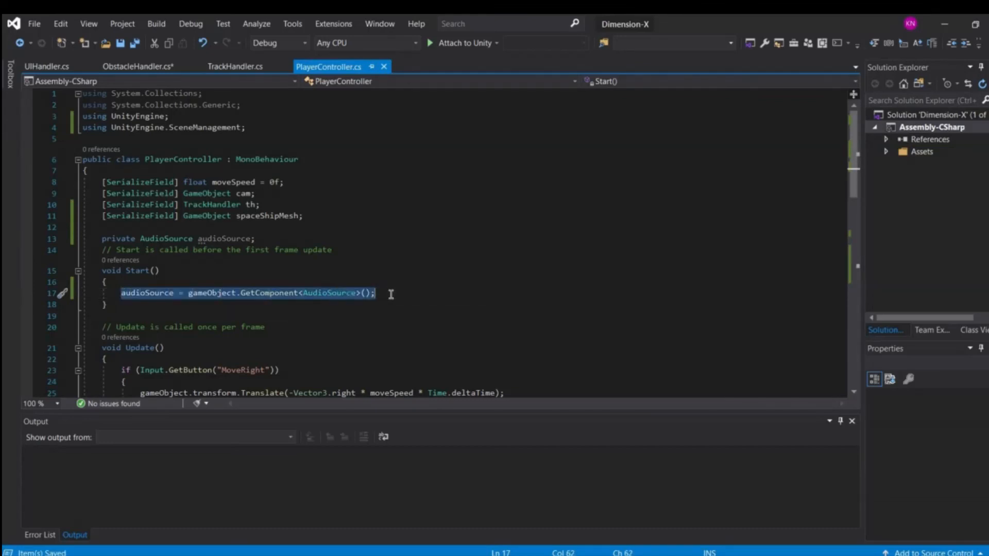
left_click(387, 294)
key("shift+Left")
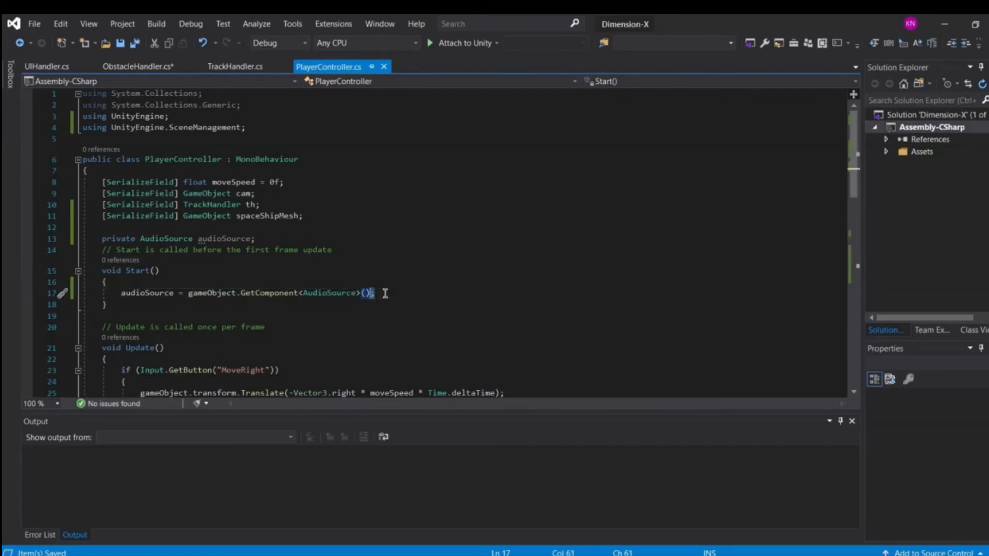
left_click(353, 293)
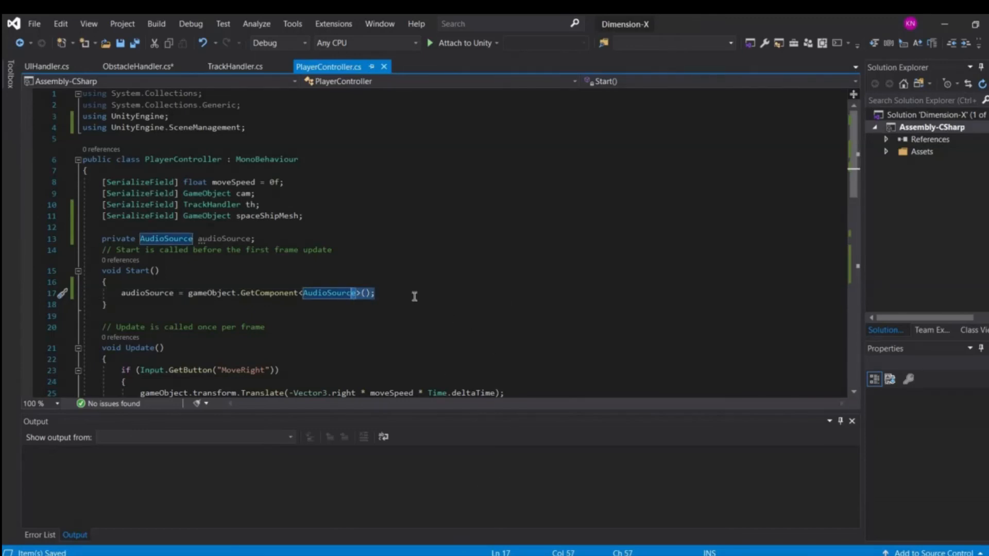
left_click(411, 296)
left_click_drag(318, 295, 248, 301)
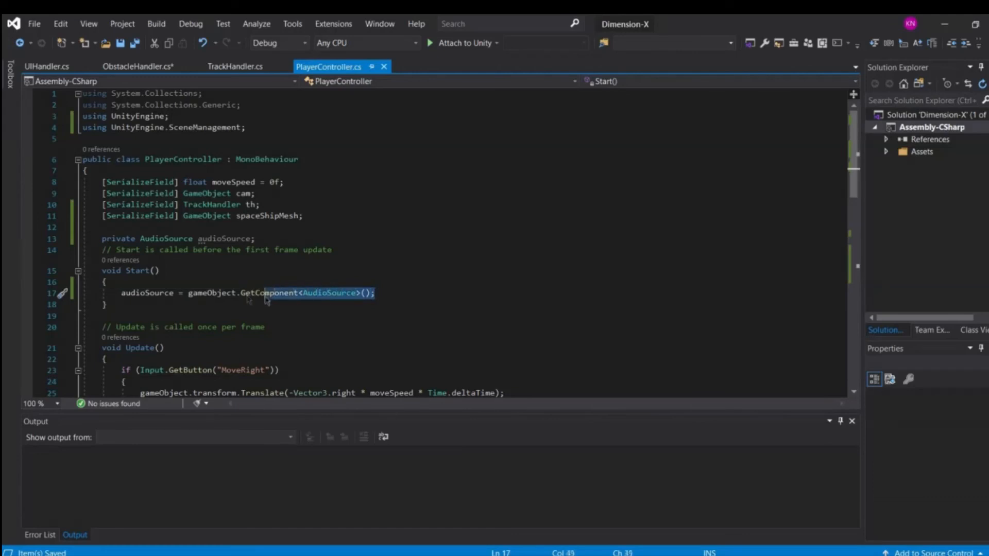
left_click(382, 295)
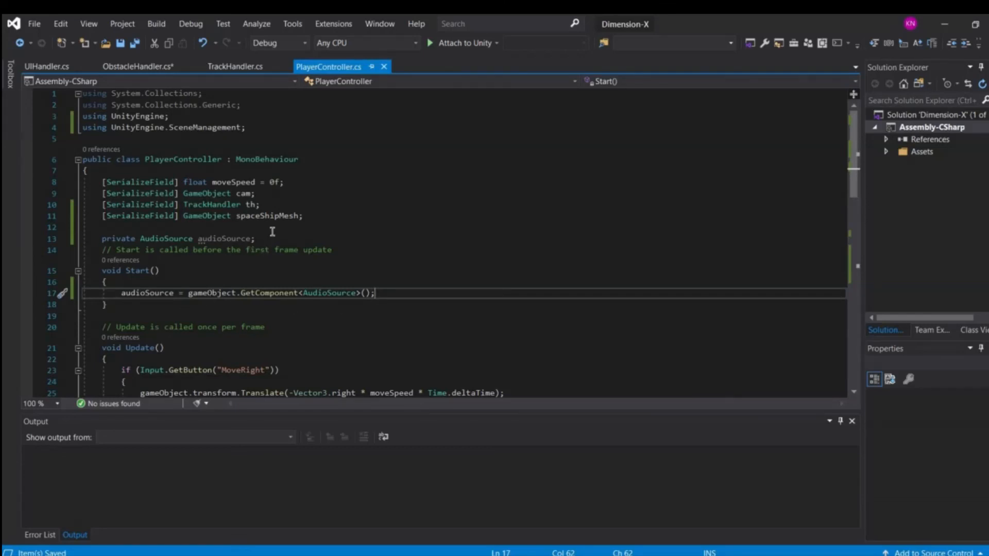
Declare "[SerializeField] AudioClip[] musicPackage;" above the audioSource field in PlayerController and save the script
left_click(321, 229)
key("Return")
type("[Seri")
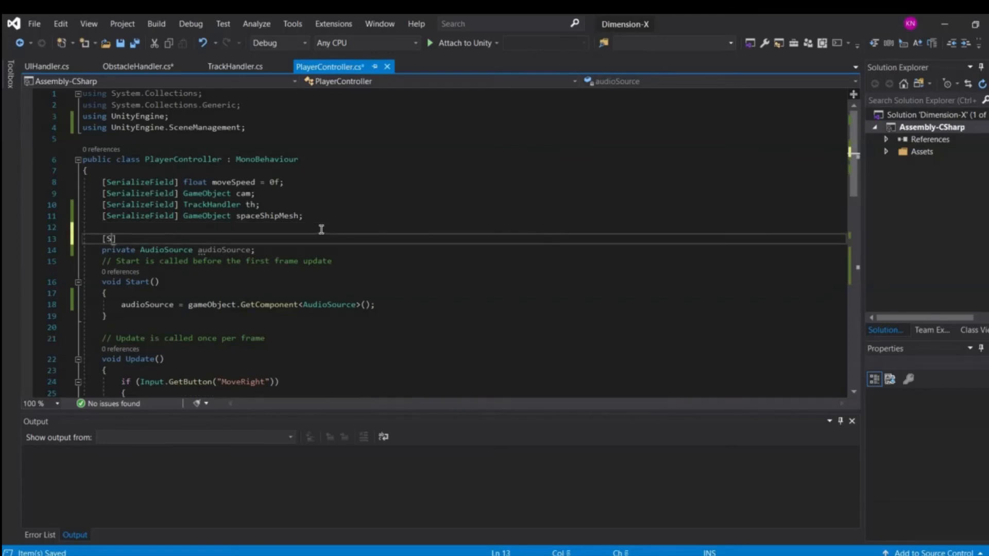
type("]")
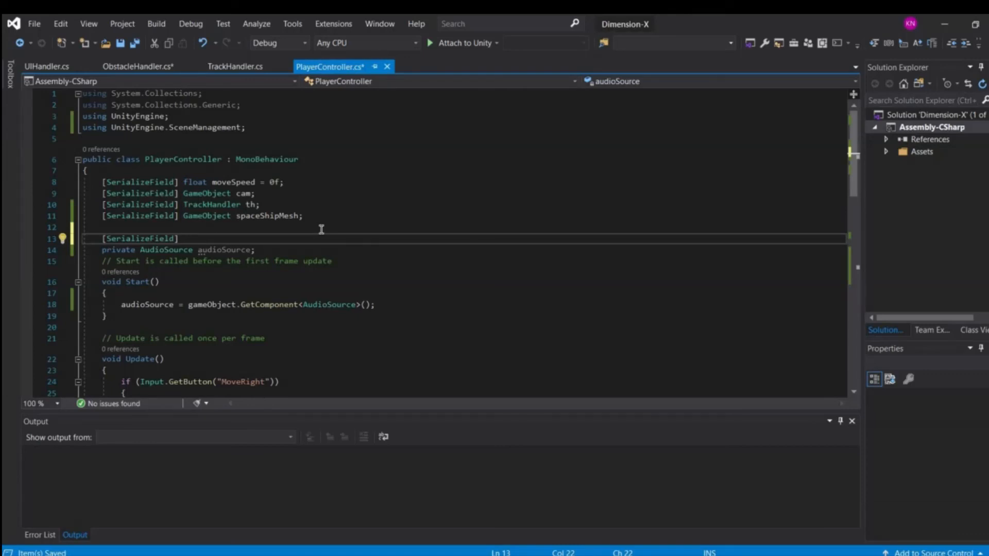
type("Audio")
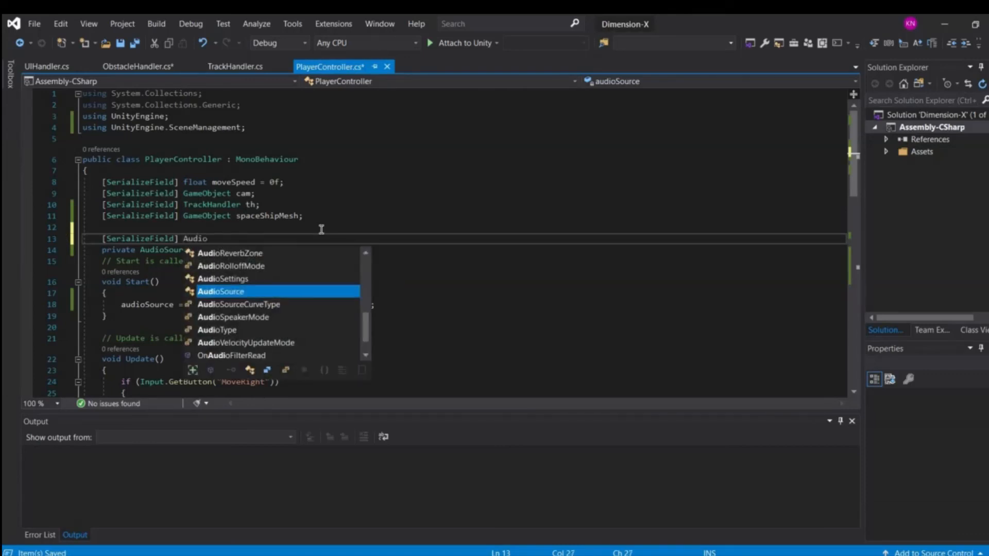
type("Clip")
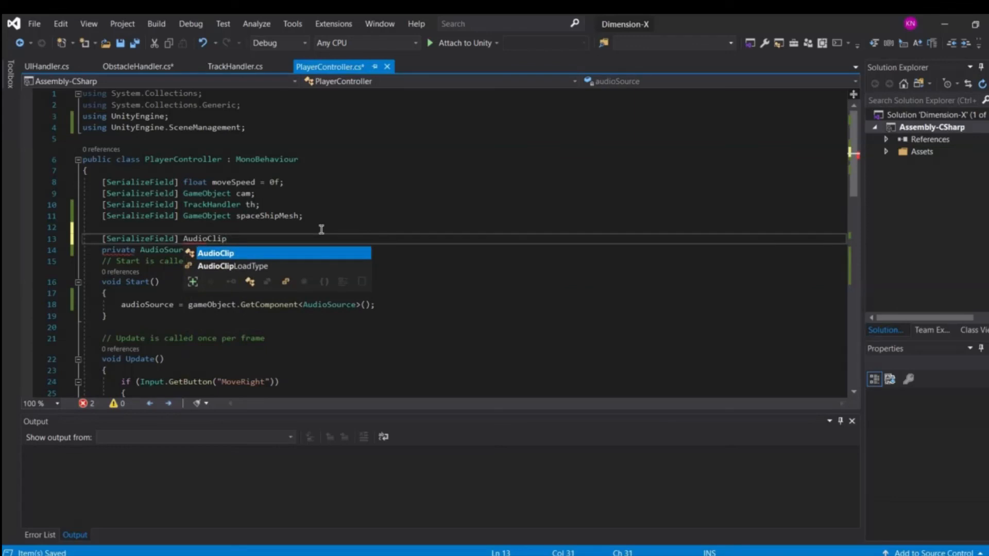
type("[]")
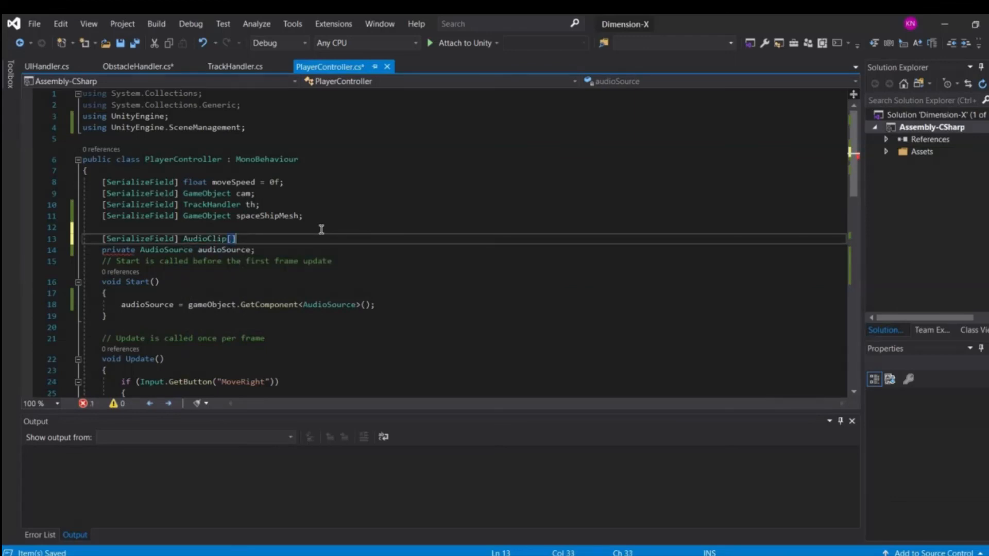
type(" musicPackage")
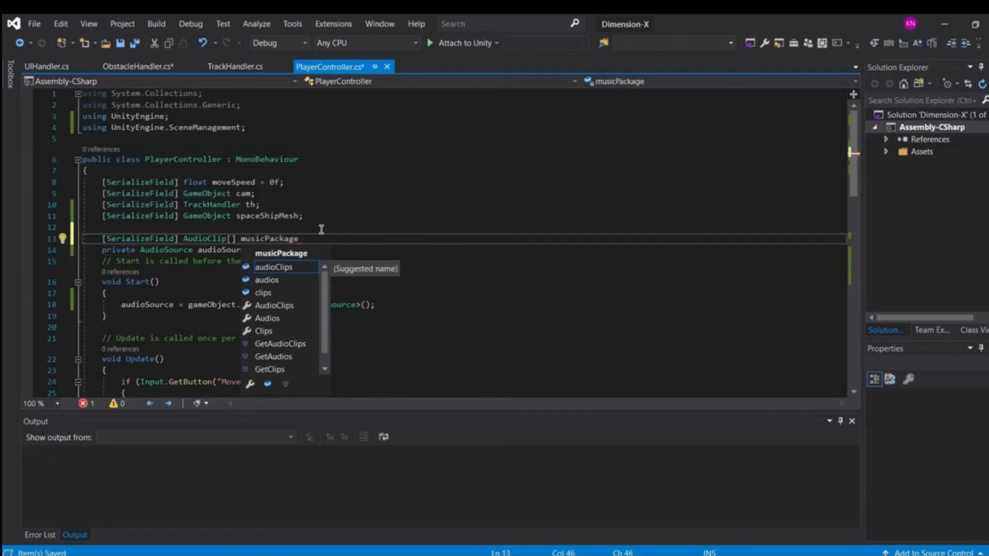
type(";")
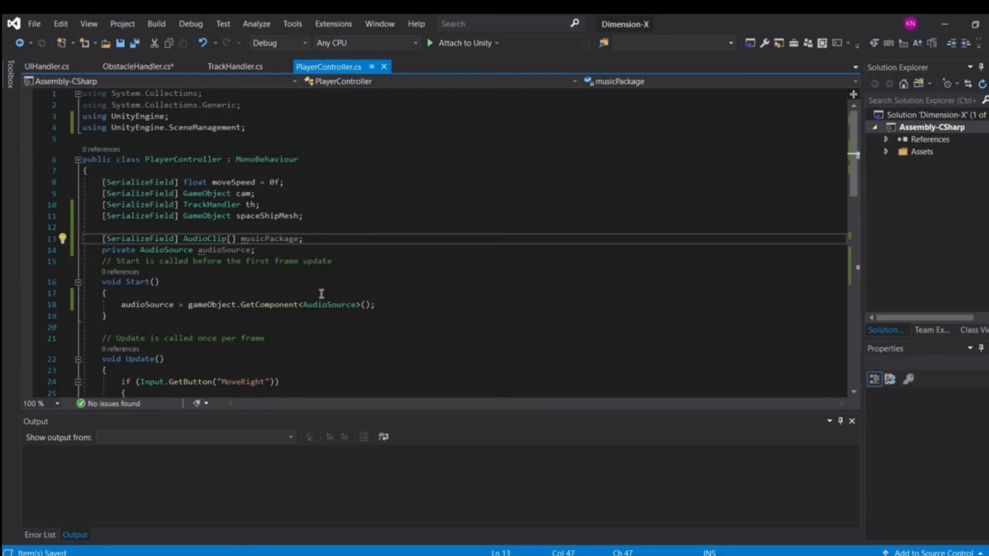
left_click(184, 239, "shift")
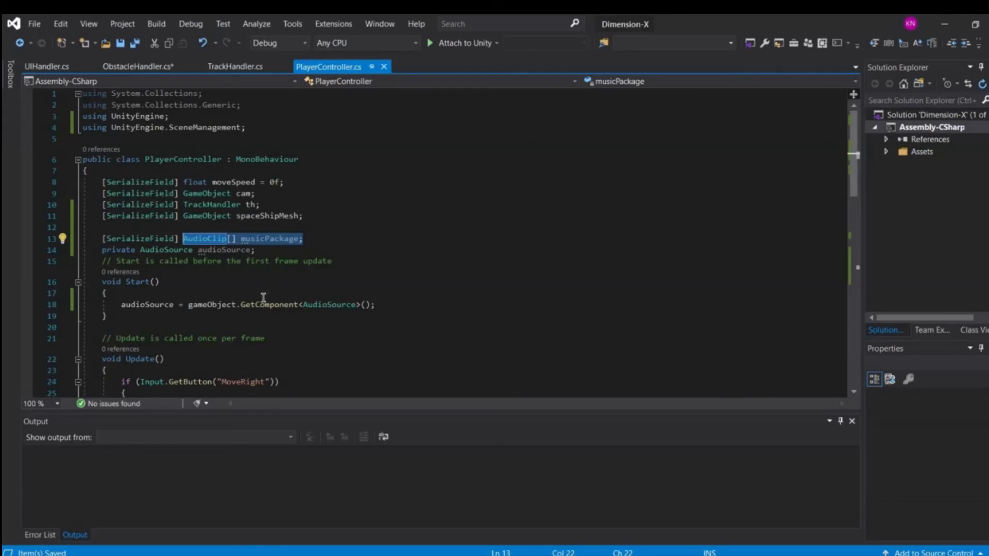
left_click(312, 294)
key("Return")
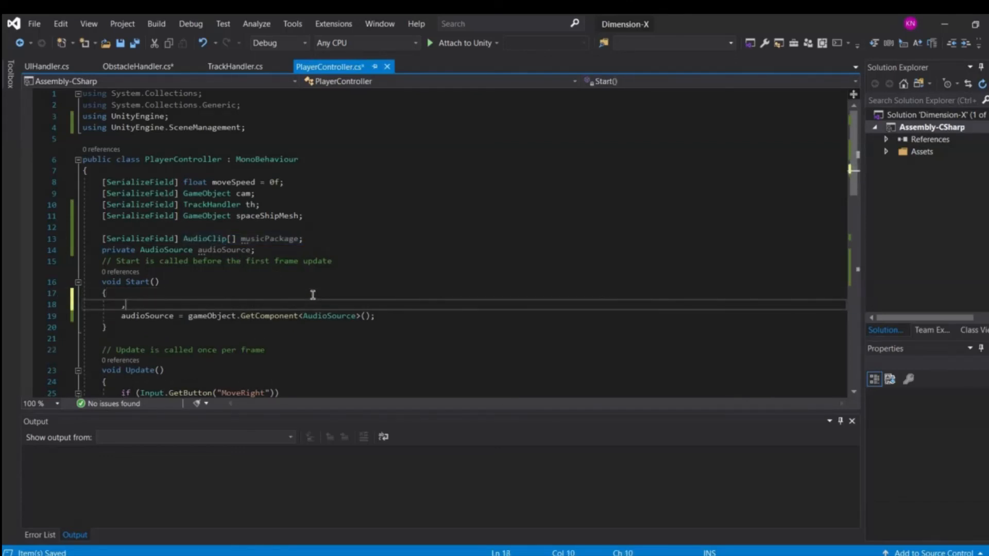
type("musicPackage[")
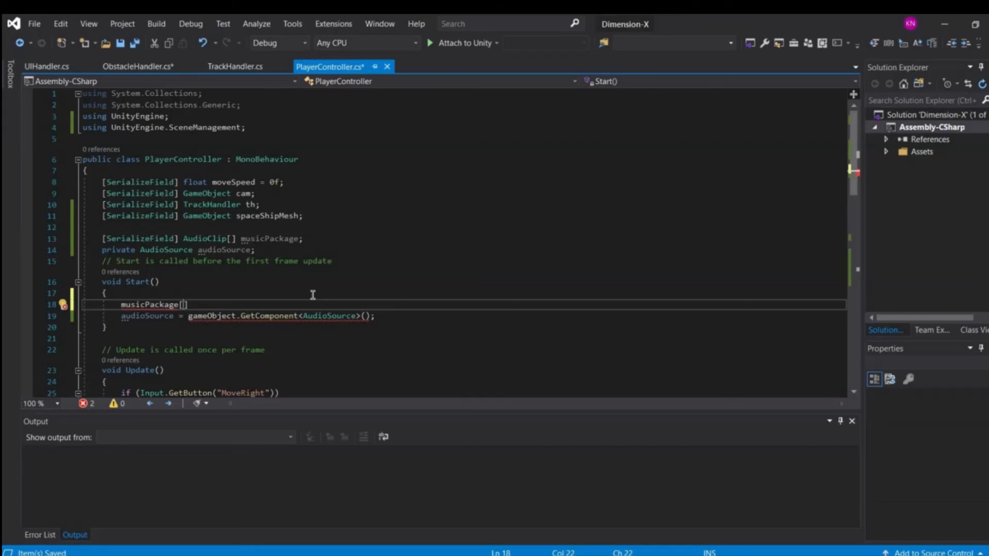
type("4")
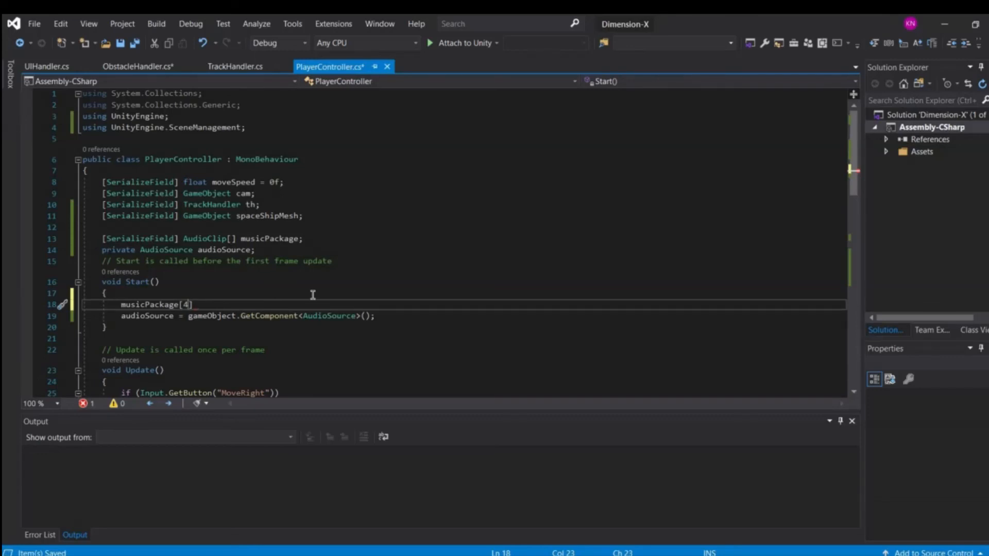
key("BackSpace")
key("BackSpace")
key("BackSpace")
key("BackSpace")
key("BackSpace")
key("BackSpace")
key("BackSpace")
key("BackSpace")
key("BackSpace")
key("BackSpace")
key("BackSpace")
key("BackSpace")
key("BackSpace")
key("BackSpace")
key("BackSpace")
key("BackSpace")
key("BackSpace")
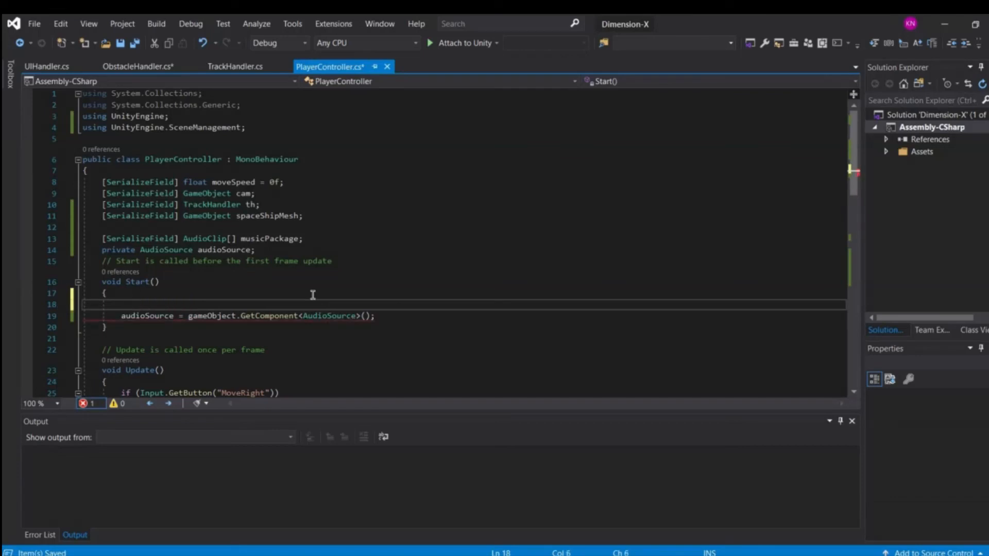
key("Delete")
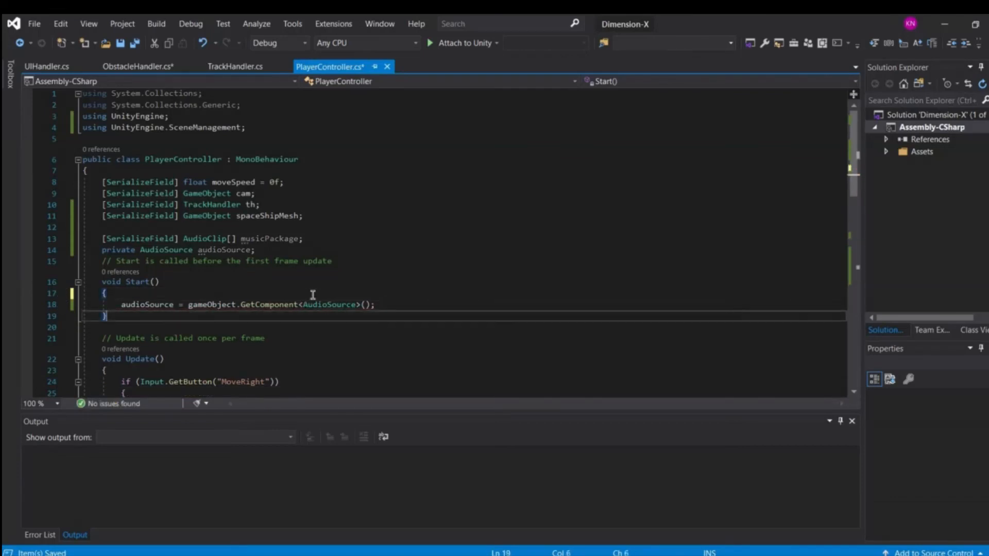
Add an "if (!audioSource.isPlaying)" block with braces after the GetComponent line in the Start method
key("Right")
key("Right")
key("Right")
key("Right")
key("Right")
key("Right")
key("Right")
key("Right")
key("Right")
key("Right")
key("Right")
key("Right")
key("Right")
key("Right")
key("Right")
key("Right")
key("Right")
key("Right")
key("Right")
key("Right")
key("Right")
key("Right")
key("Right")
key("Right")
key("Right")
key("Right")
key("Right")
key("Right")
key("Right")
key("Right")
key("Right")
key("Right")
key("Right")
key("Right")
key("Right")
key("Right")
key("Right")
key("Right")
key("Right")
key("Right")
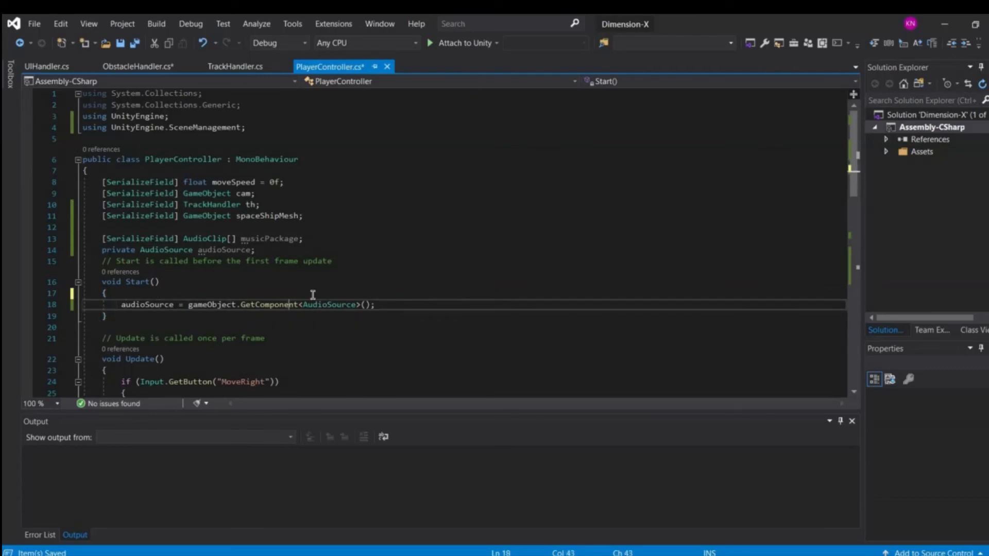
key("Return")
type("if")
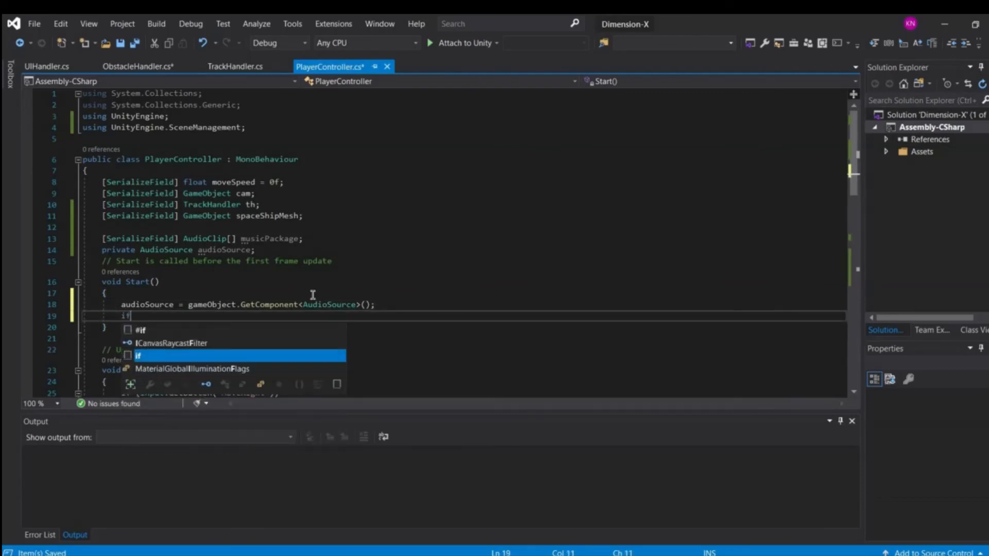
type("(audioSource.isPlaying")
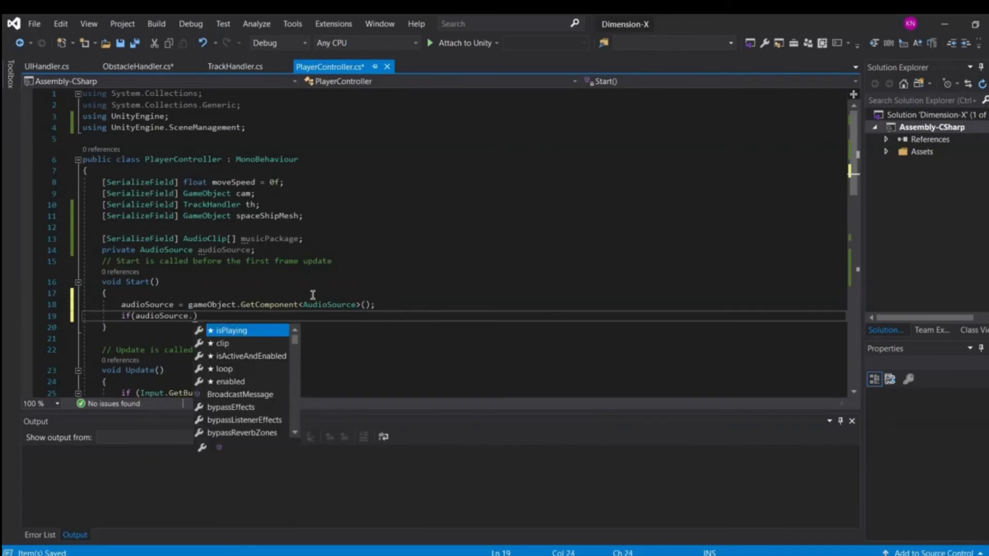
key("ctrl+Left")
key("ctrl+Left")
key("ctrl+Left")
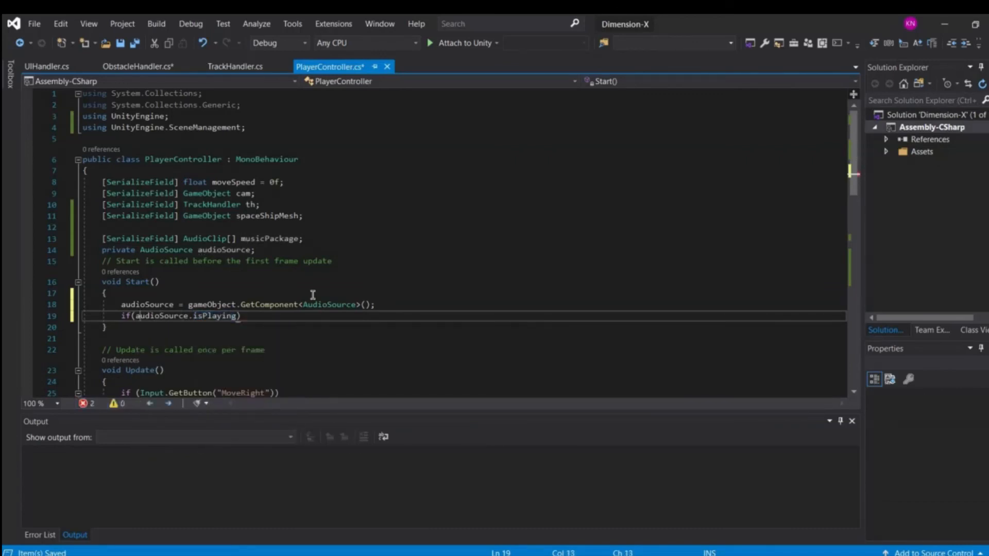
type("!")
key("ctrl+Right")
key("ctrl+Right")
key("ctrl+Right")
key("Return")
type("{")
key("Return")
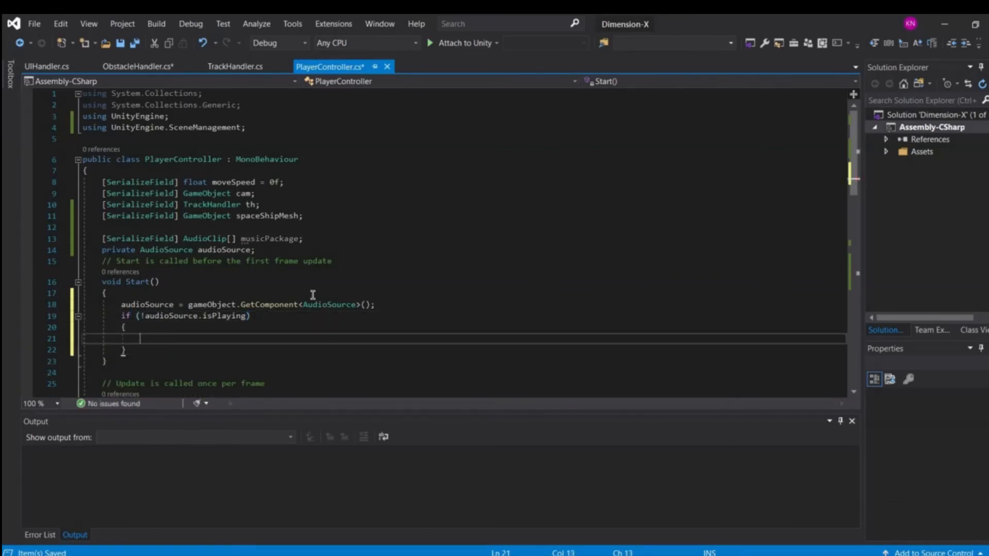
Add an "audioSource.Play()" call inside the isPlaying if block
type("audioSo")
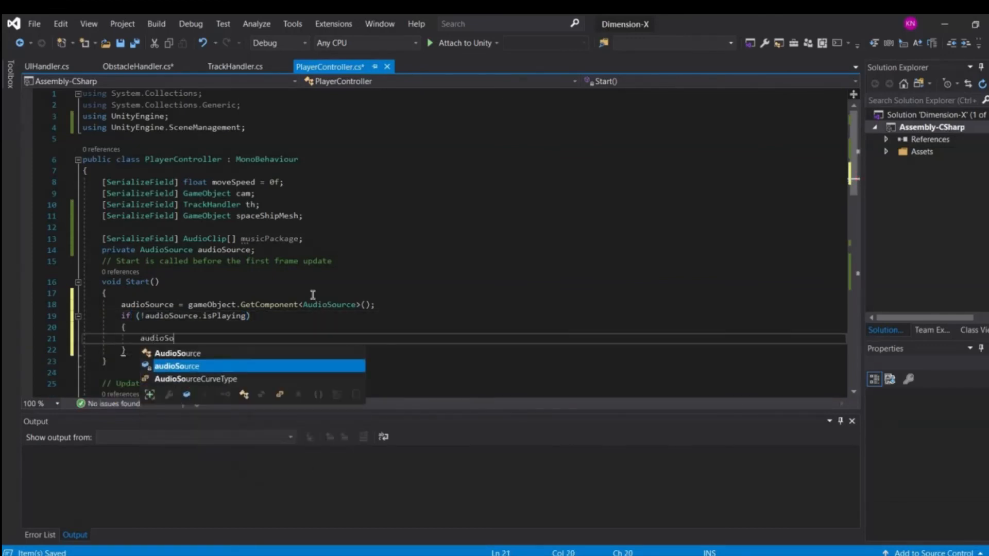
type("urce.Pl")
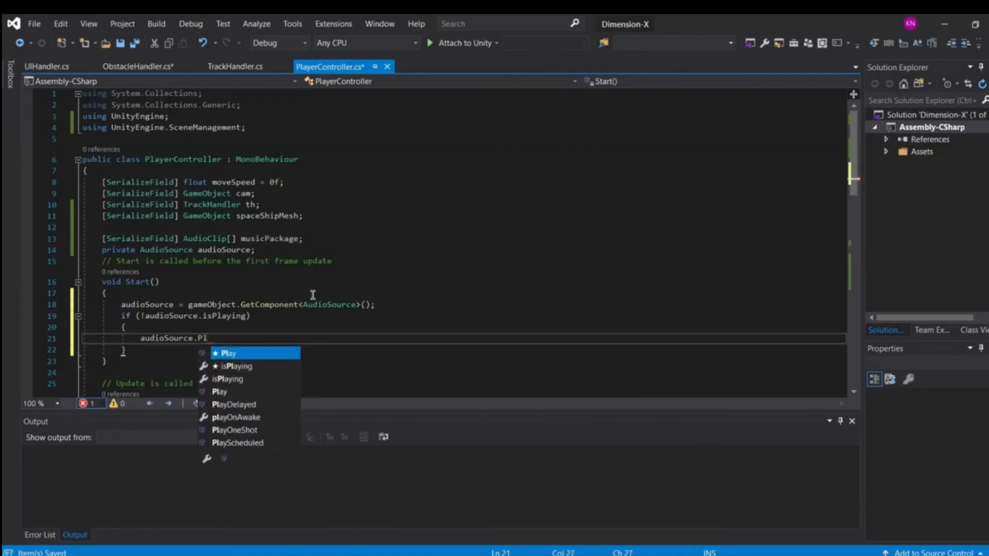
key("Tab")
type("(")
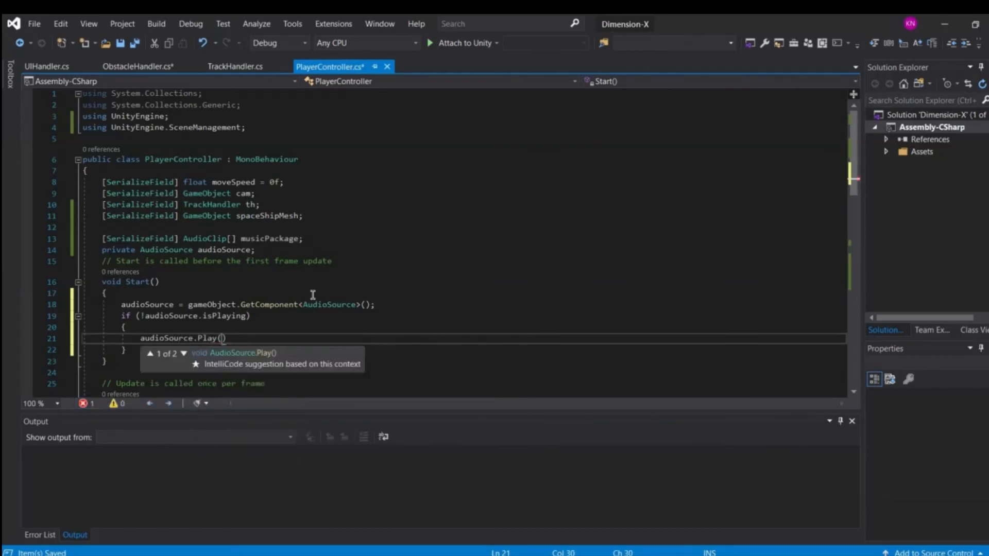
Try passing "musicPackage[Random.Range(0, musicPackage.Length)]" as the argument of the audioSource.Play call and end the line with a semicolon
type("musi")
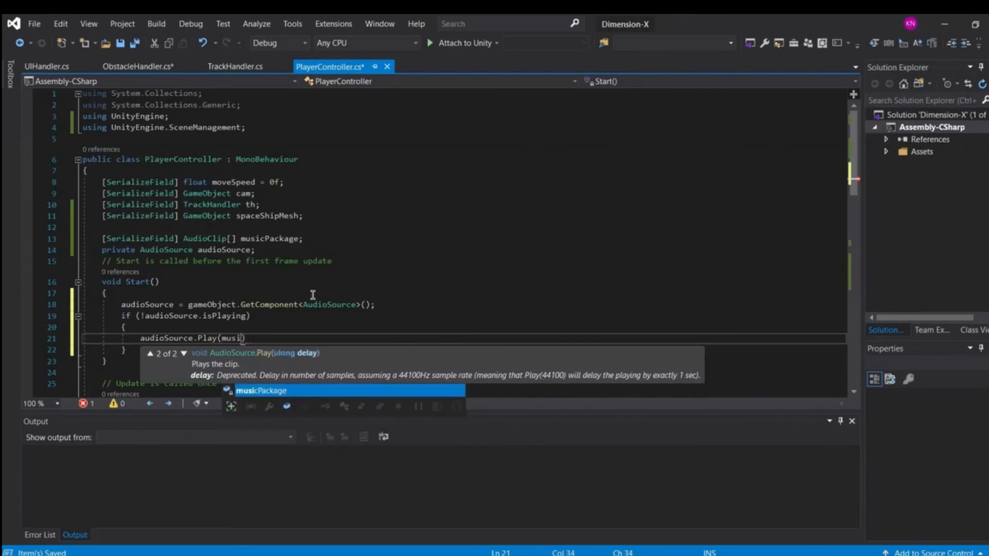
key("Tab")
type("[")
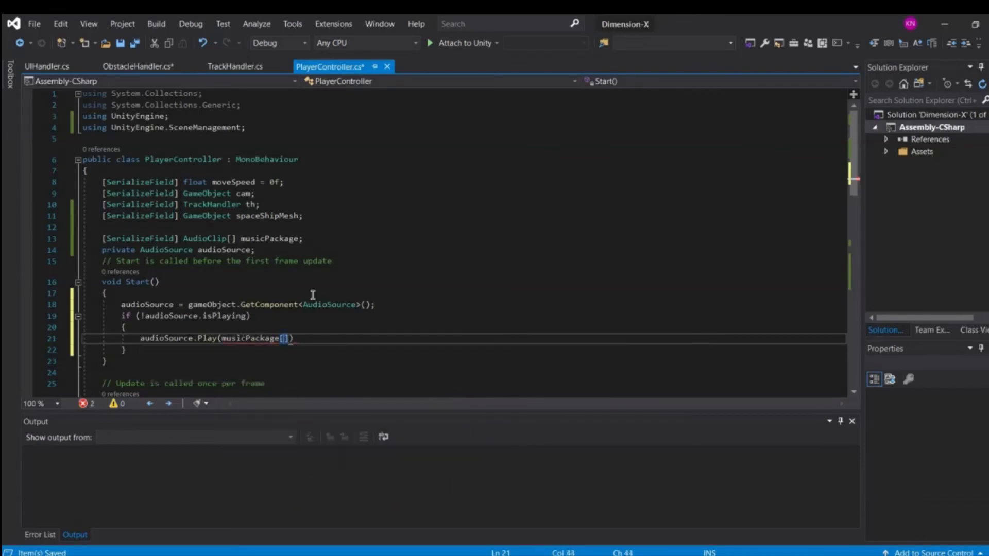
type("Random")
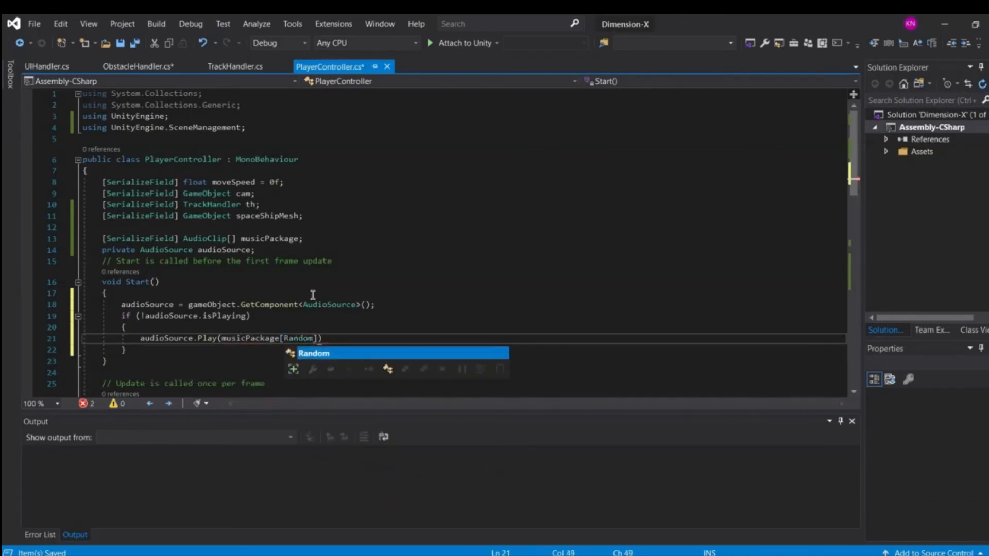
type(".Range(")
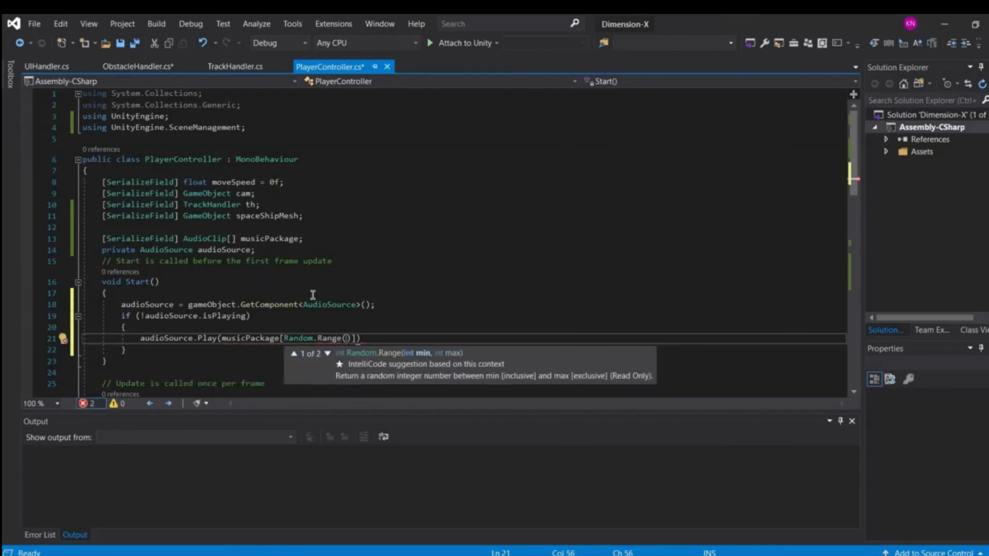
type("music")
type("Package.Leng")
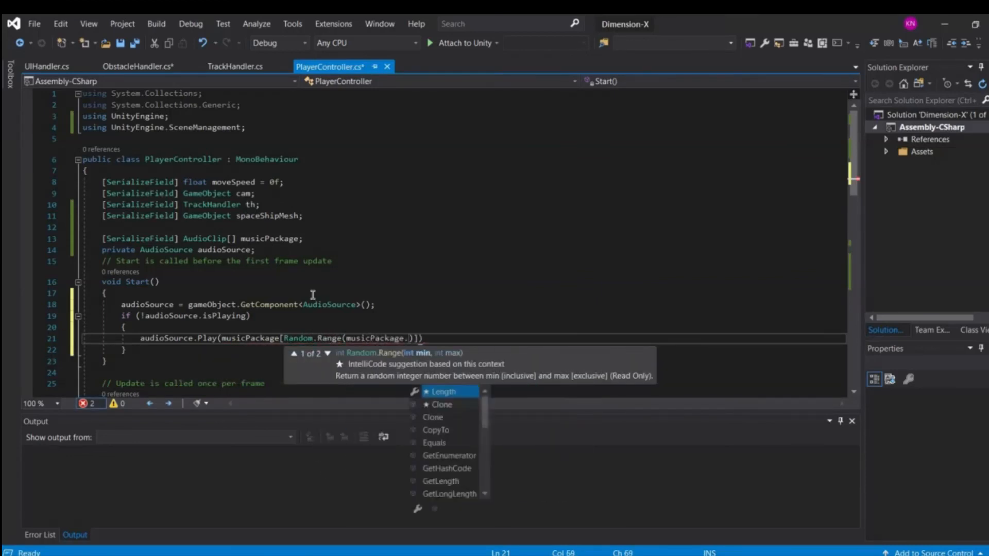
key("Tab")
key("ctrl+Left")
key("ctrl+Left")
key("ctrl+Left")
type("0,")
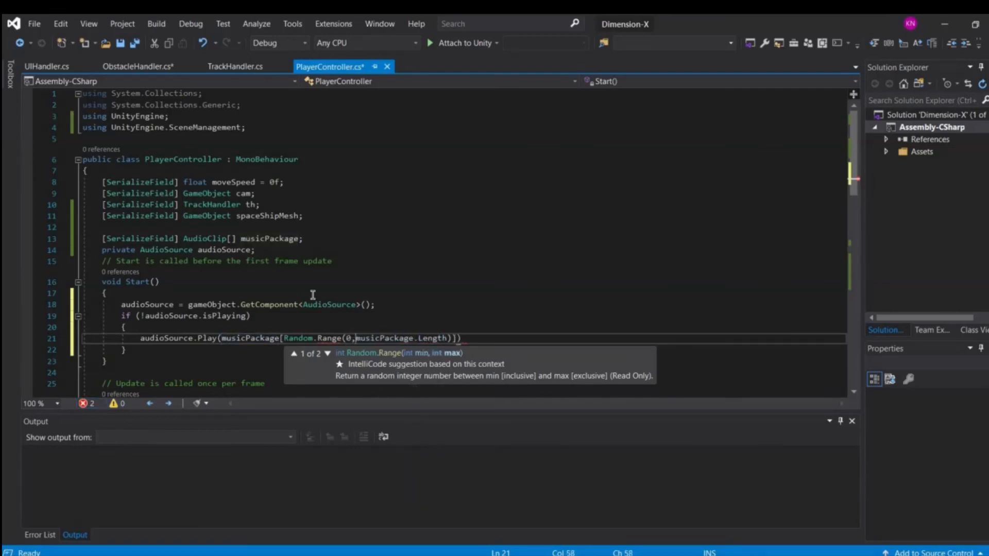
key("Right")
key("Right")
key("Right")
key("Right")
key("Right")
key("Right")
key("Right")
key("Right")
key("Right")
key("Right")
key("Right")
key("Right")
key("Right")
key("Right")
key("Right")
key("Right")
key("Right")
key("Right")
key("Right")
key("Right")
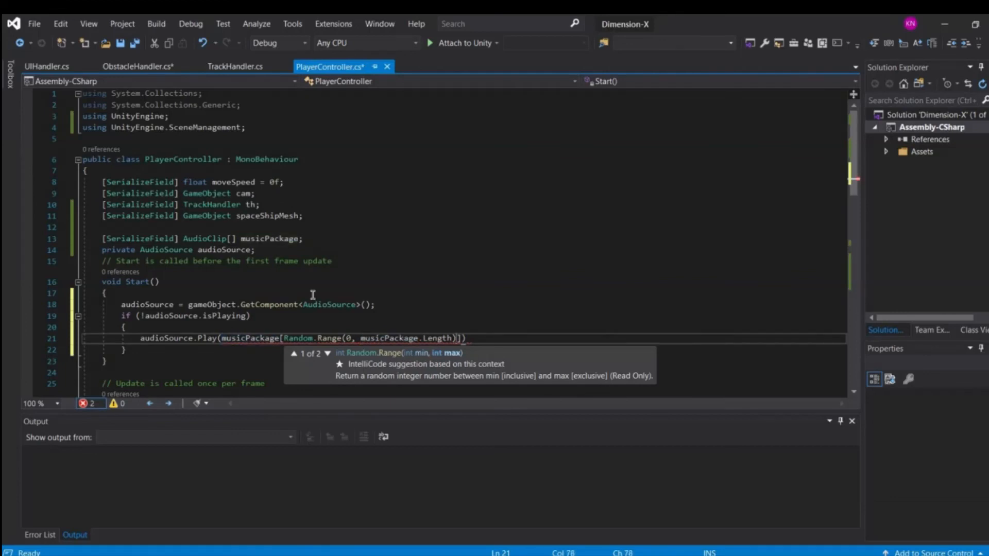
type(";")
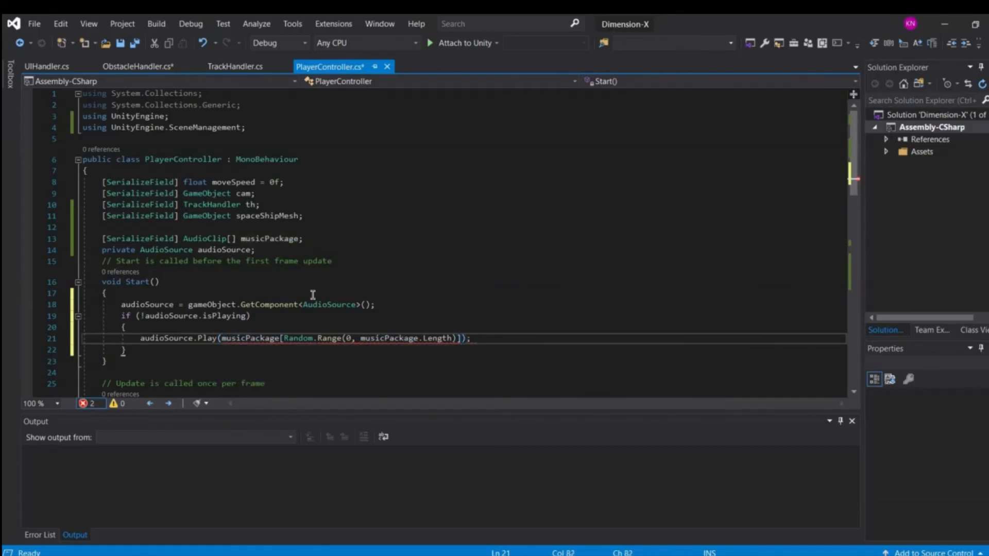
key("Left")
key("Left")
key("Left")
key("Left")
key("Left")
key("Left")
mouse_move(395, 340)
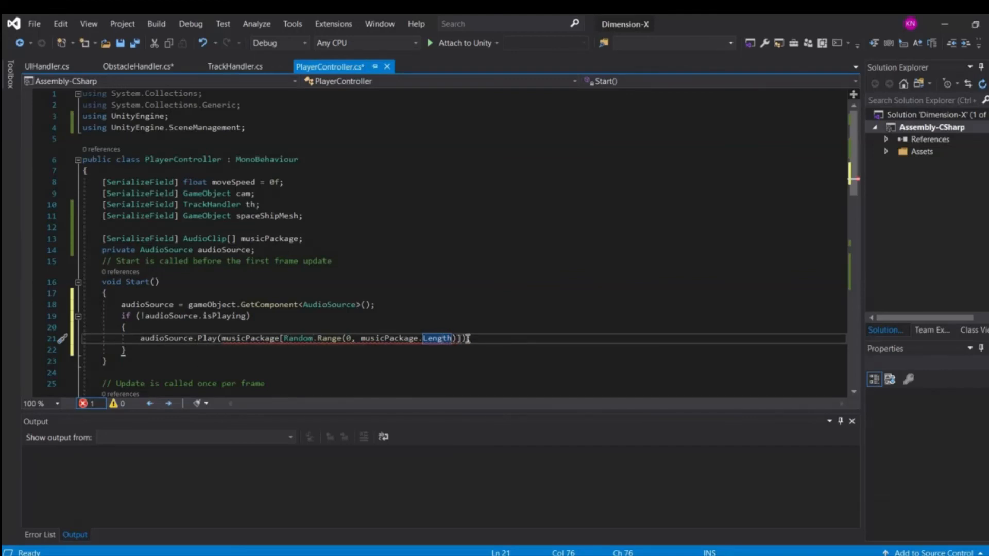
left_click_drag(471, 338, 137, 336)
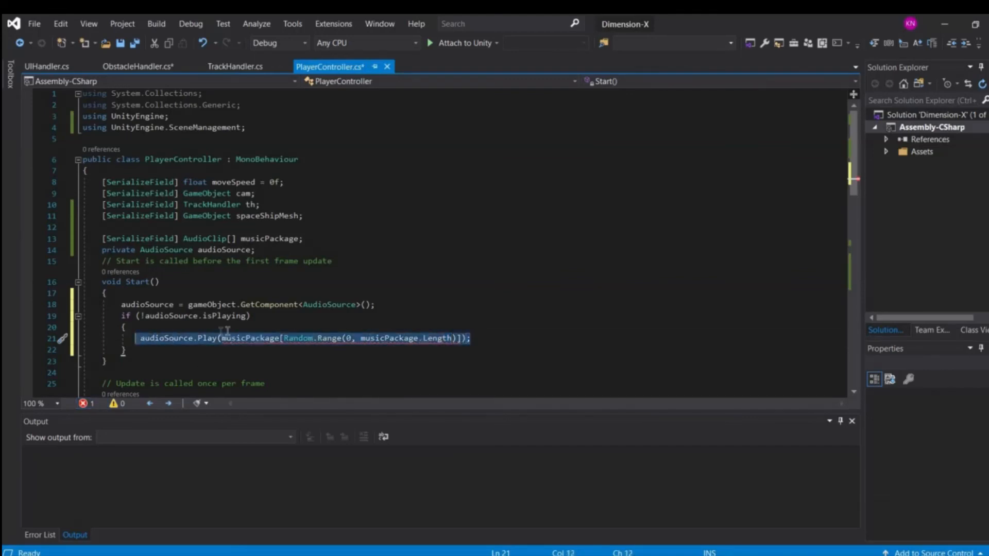
Remove the musicPackage argument from the audioSource.Play call, leaving its parentheses empty
key("Right")
key("Left")
key("Left")
key("BackSpace")
key("BackSpace")
key("BackSpace")
key("BackSpace")
key("BackSpace")
key("BackSpace")
key("BackSpace")
key("BackSpace")
key("BackSpace")
key("BackSpace")
key("BackSpace")
key("BackSpace")
key("BackSpace")
key("BackSpace")
key("BackSpace")
key("BackSpace")
key("BackSpace")
key("BackSpace")
key("BackSpace")
key("BackSpace")
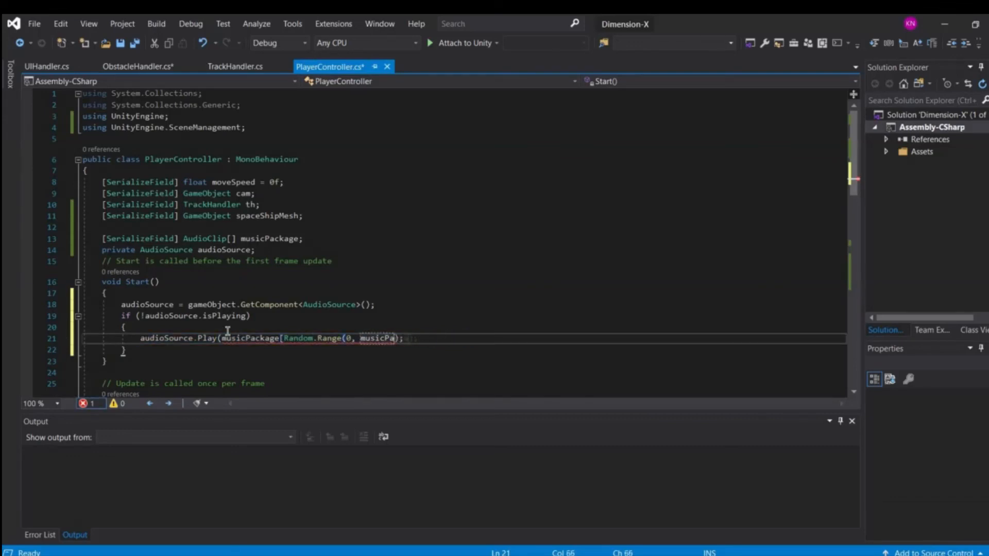
key("BackSpace")
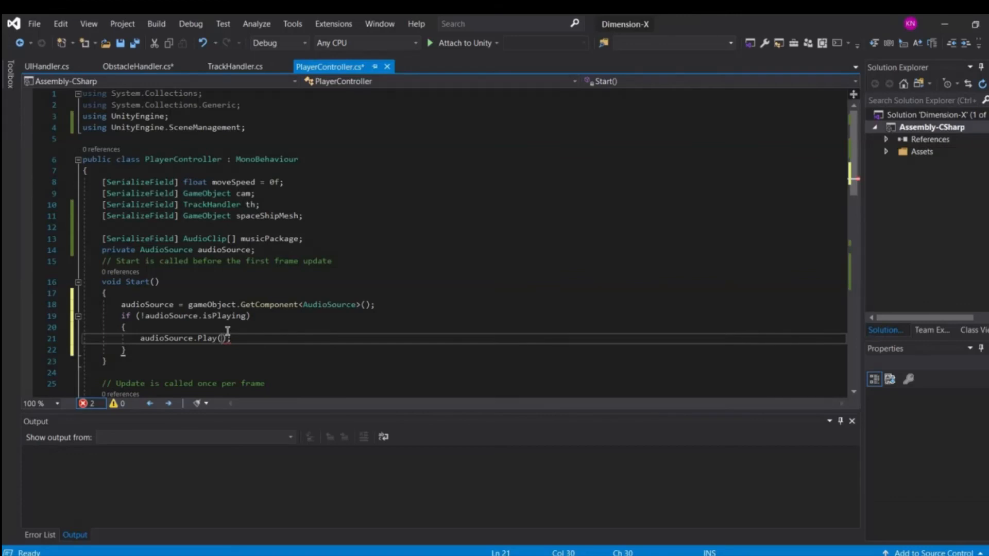
Add "audioSource.clip = musicPackage[Random.Range(0, musicPackage.Length)];" on a new line above the audioSource.Play call
key("ctrl+Return")
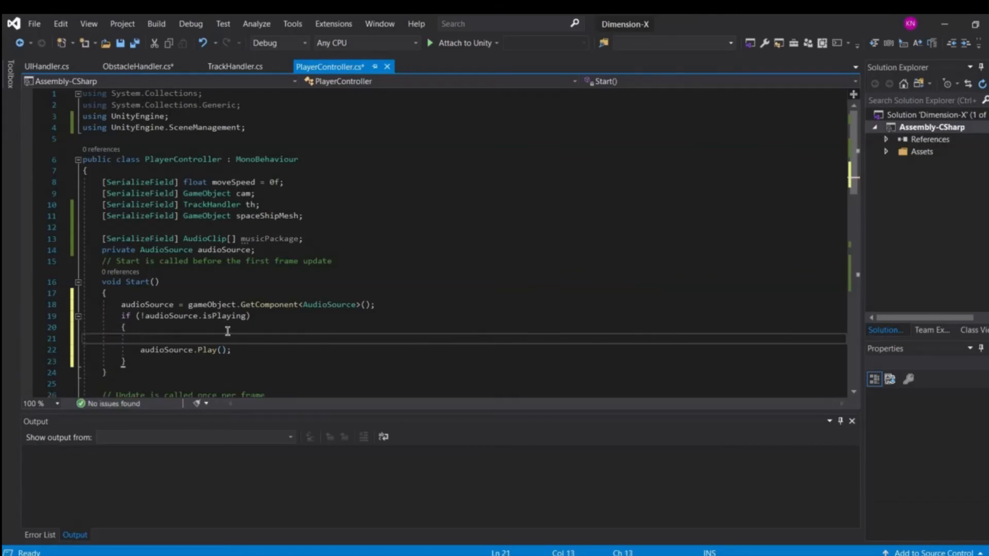
type("audioSource.Clip")
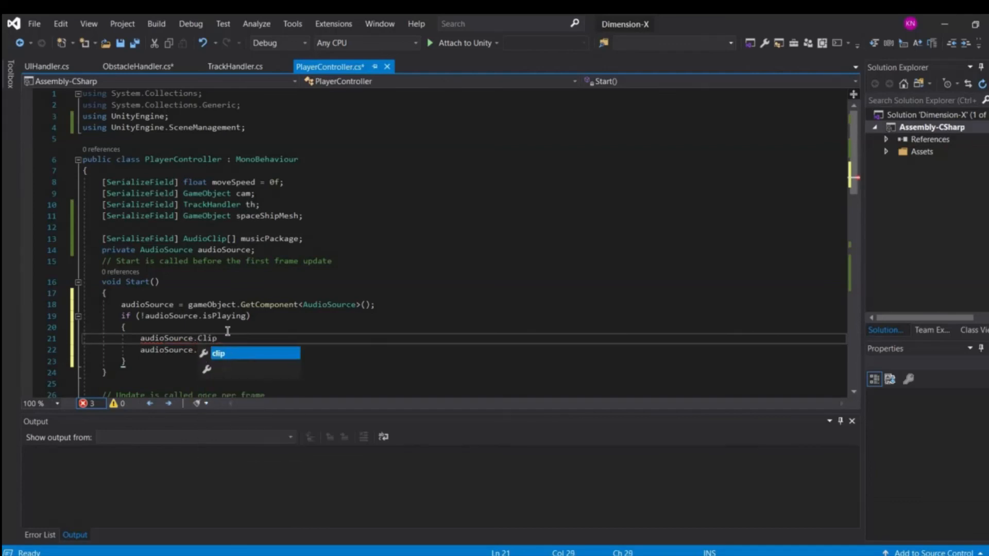
key("Tab")
type("=")
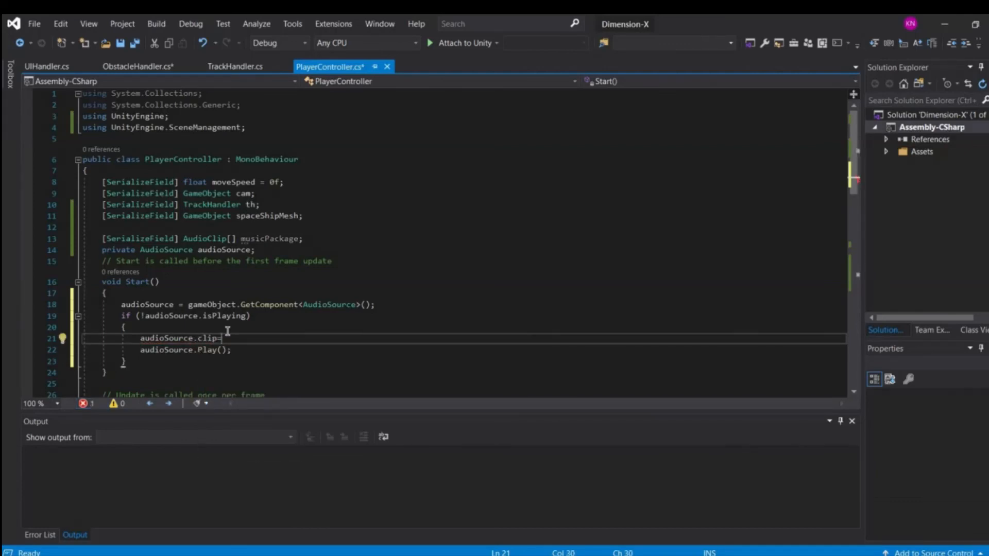
type("musi")
key("Tab")
type("[")
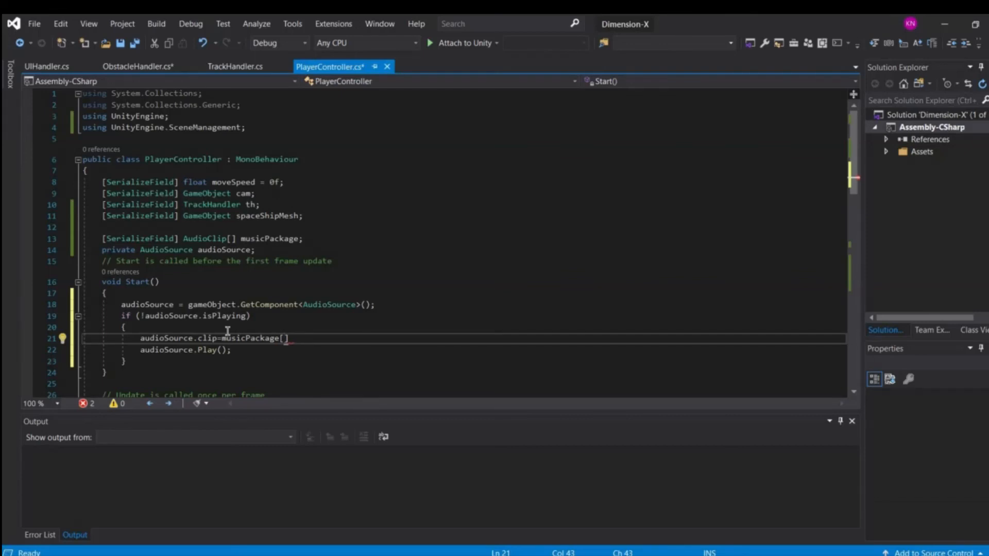
type("Random.Range(")
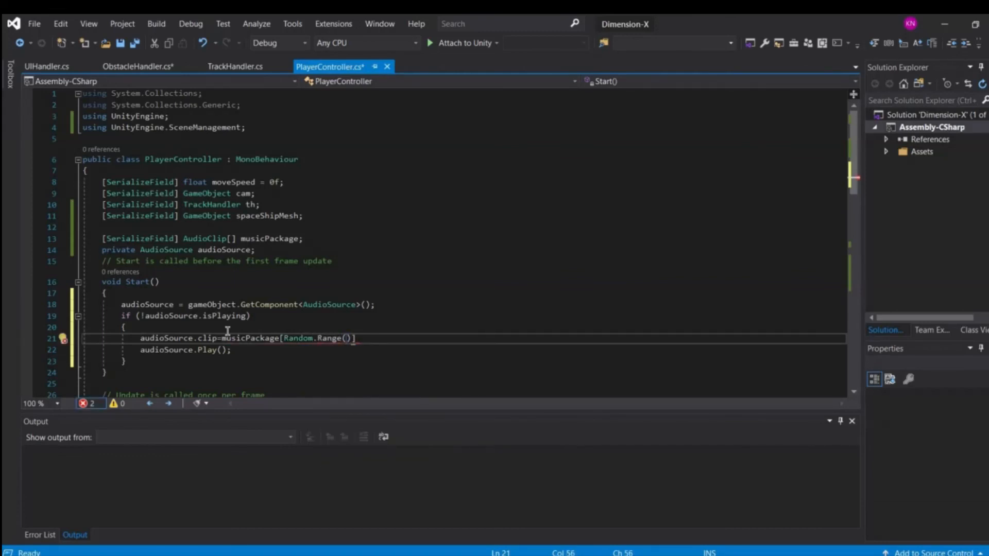
type("0,")
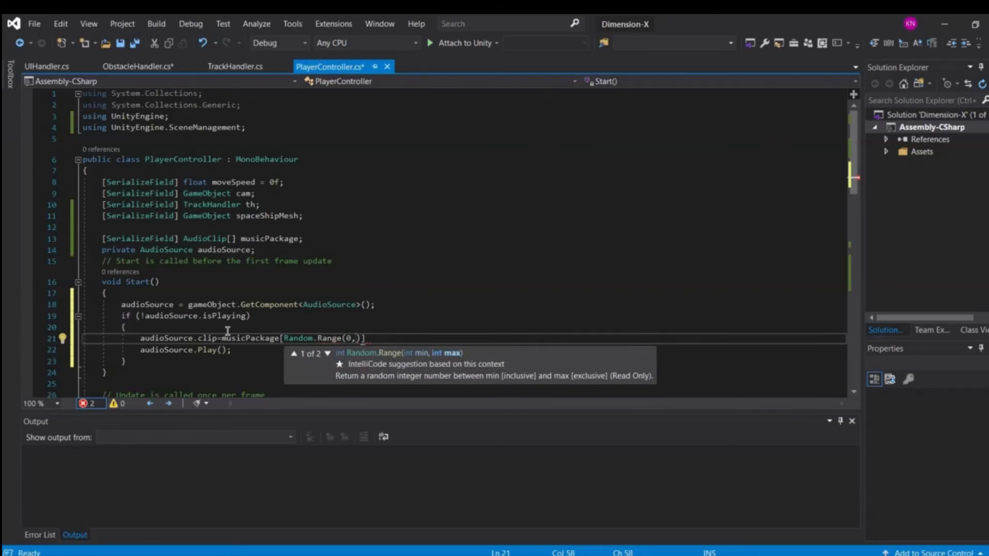
type("musicac")
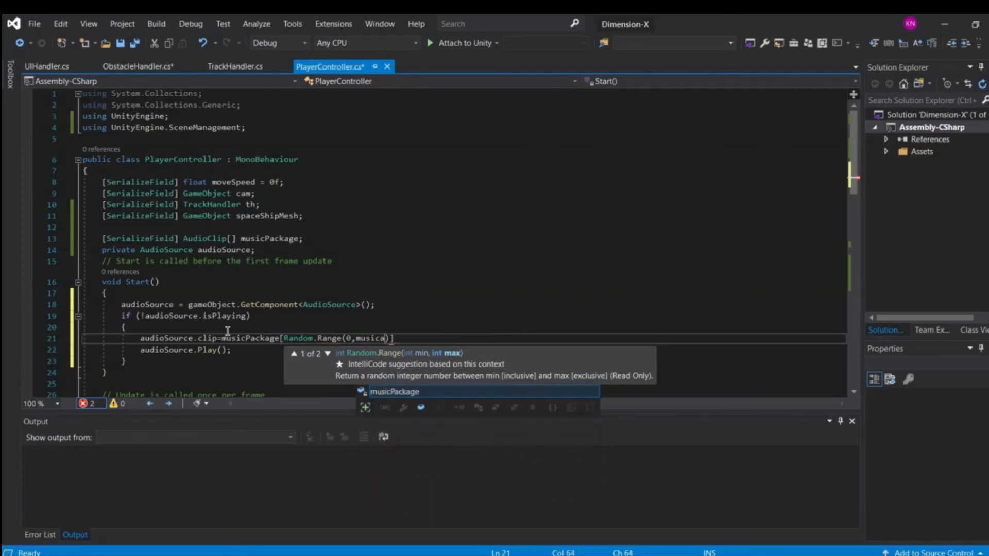
type("k")
key("Tab")
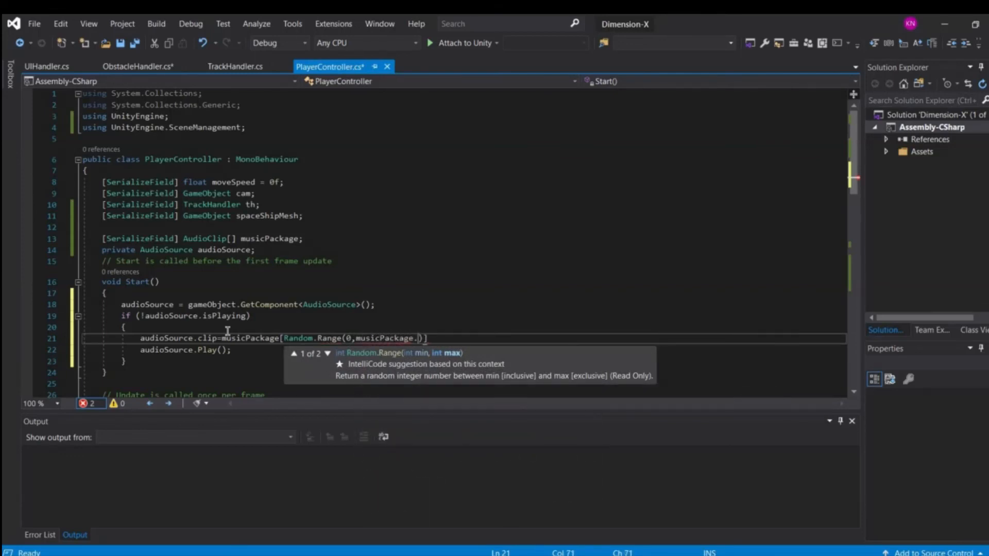
type(".Length)];")
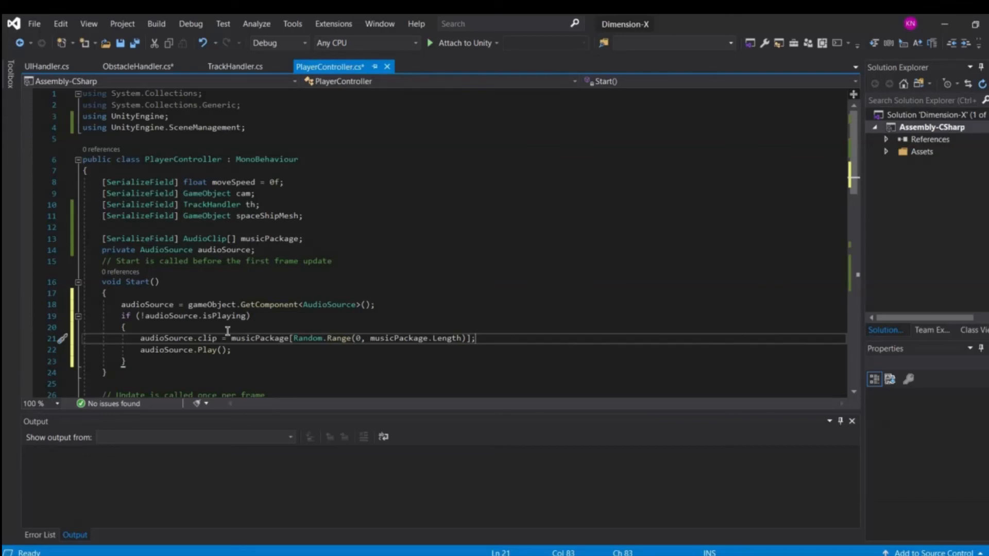
Copy the whole "if (!audioSource.isPlaying)" block from Start to the end of the Update method and save the script
key("Down")
key("Down")
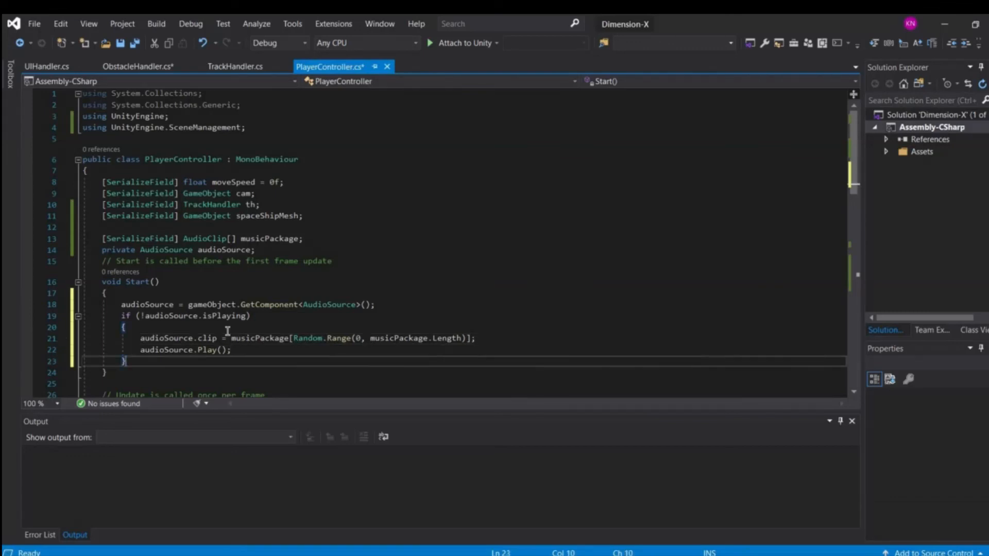
scroll(140, 213, "down", 5)
key("shift+Up")
key("shift+Up")
key("shift+Up")
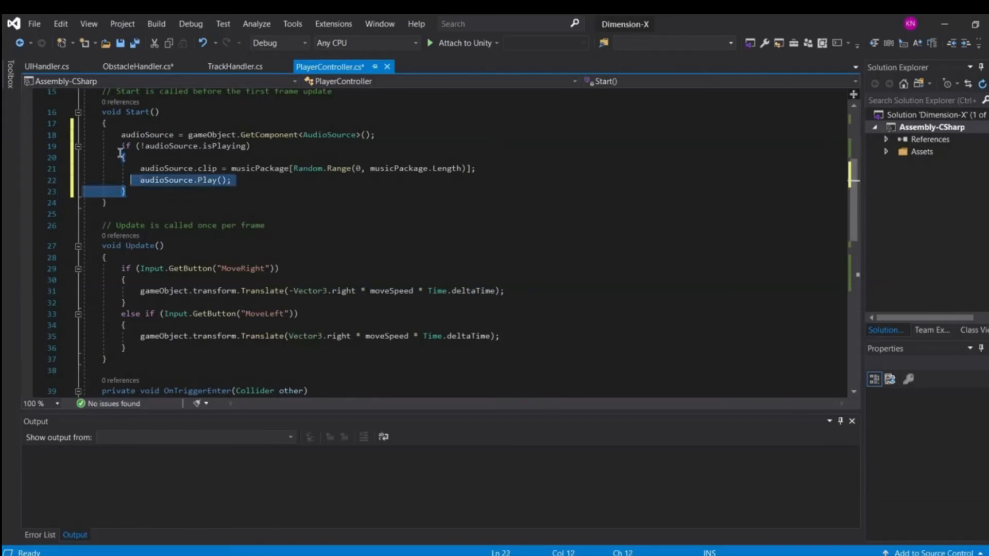
key("shift+Left")
key("shift+Up")
key("ctrl+c")
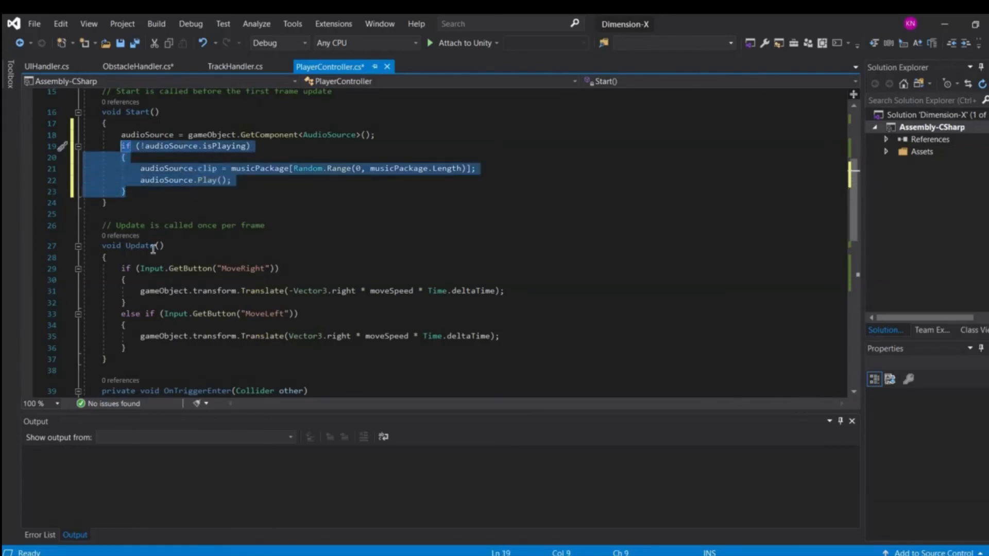
scroll(211, 273, "down", 3)
left_click(226, 244)
key("Return")
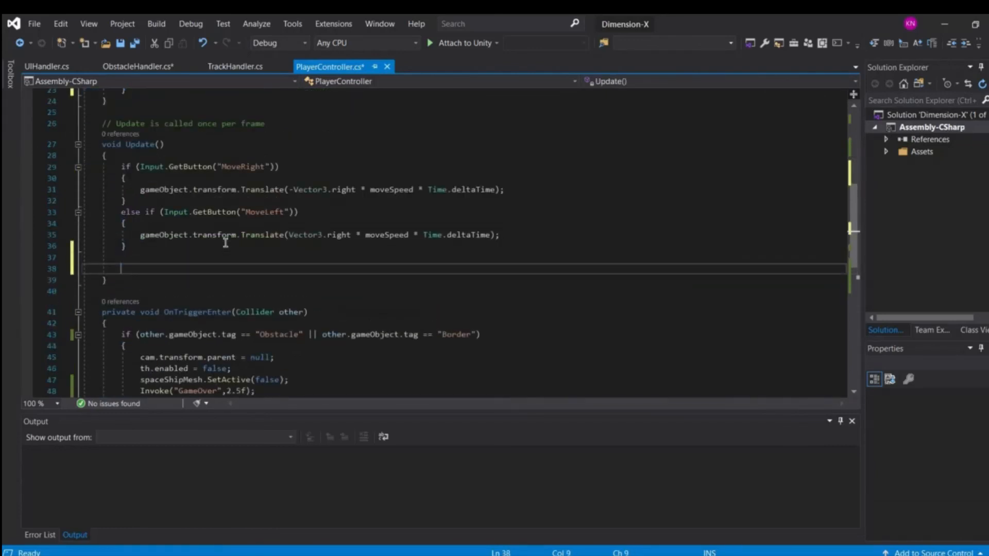
key("ctrl+v")
key("ctrl+s")
Review the script, switch to Unity, and examine the SpaceShip object's Player Controller and Audio Source components
scroll(262, 249, "up", 1)
scroll(263, 250, "up", 3)
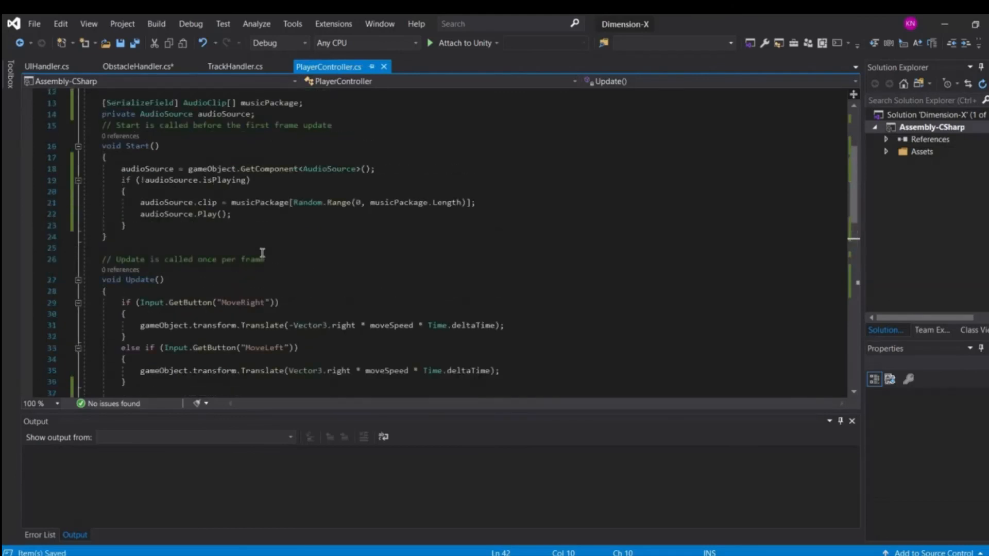
scroll(262, 252, "up", 3)
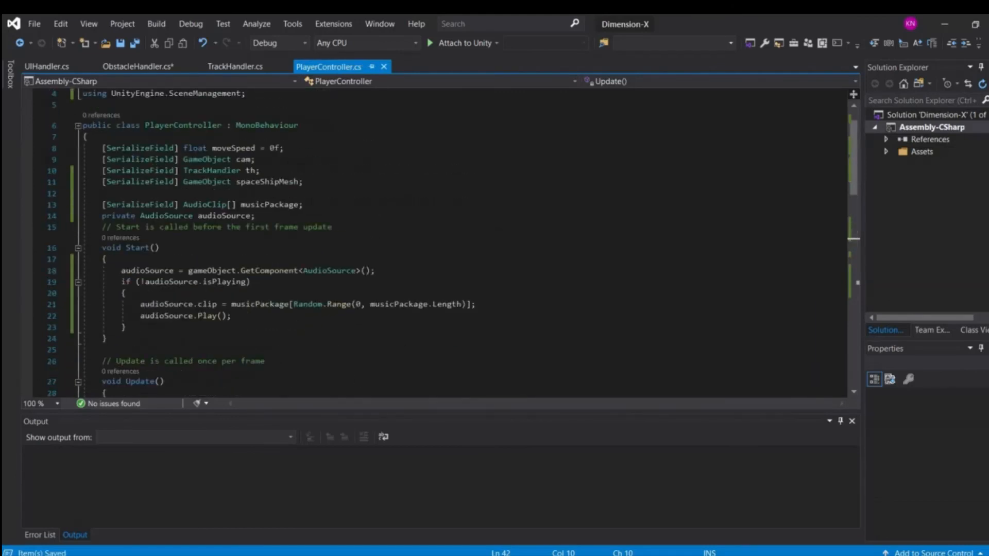
scroll(288, 355, "down", 2)
key("alt+Tab")
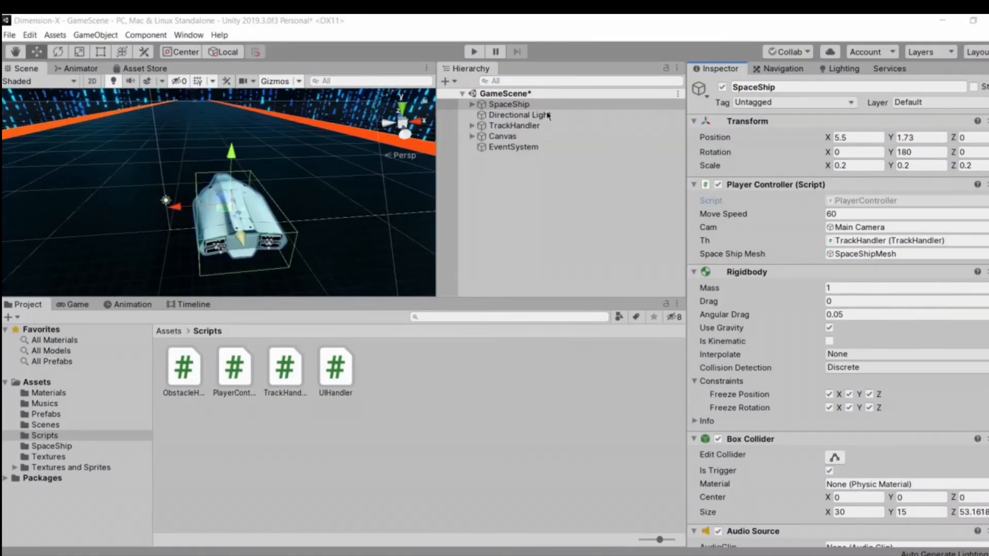
left_click(520, 115)
left_click(509, 104)
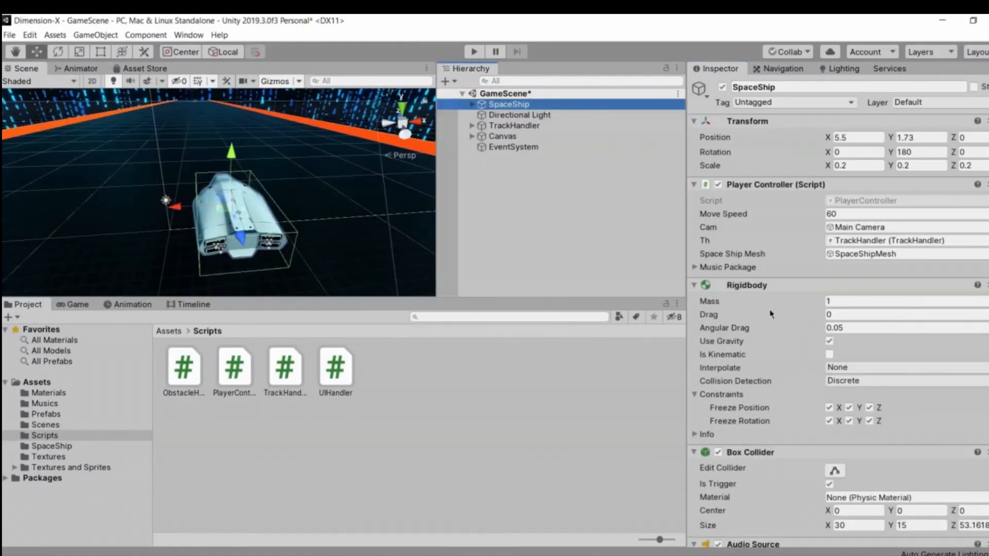
scroll(789, 319, "down", 5)
scroll(789, 319, "down", 2)
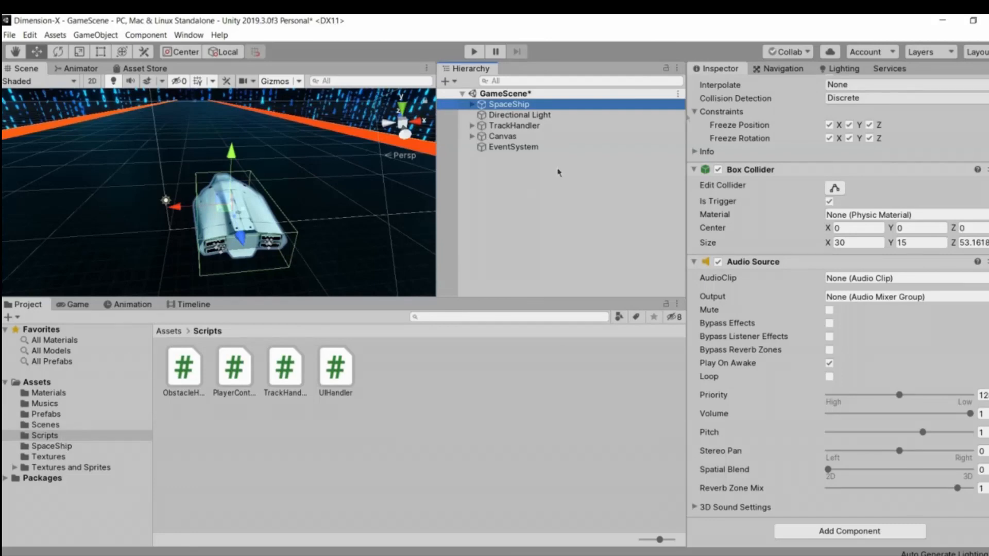
scroll(956, 95, "up", 5)
left_click(874, 184)
scroll(874, 184, "down", 3)
scroll(956, 121, "up", 3)
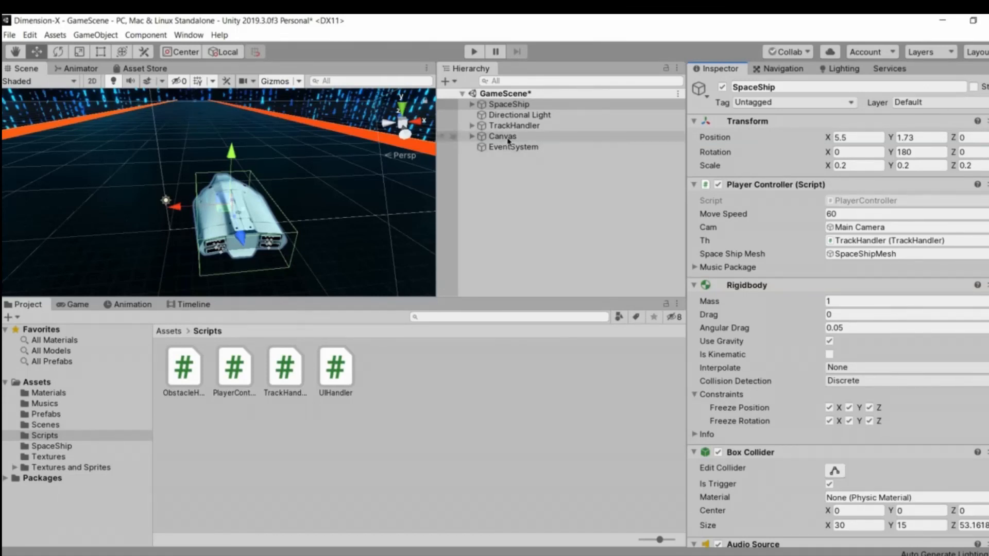
left_click(618, 136)
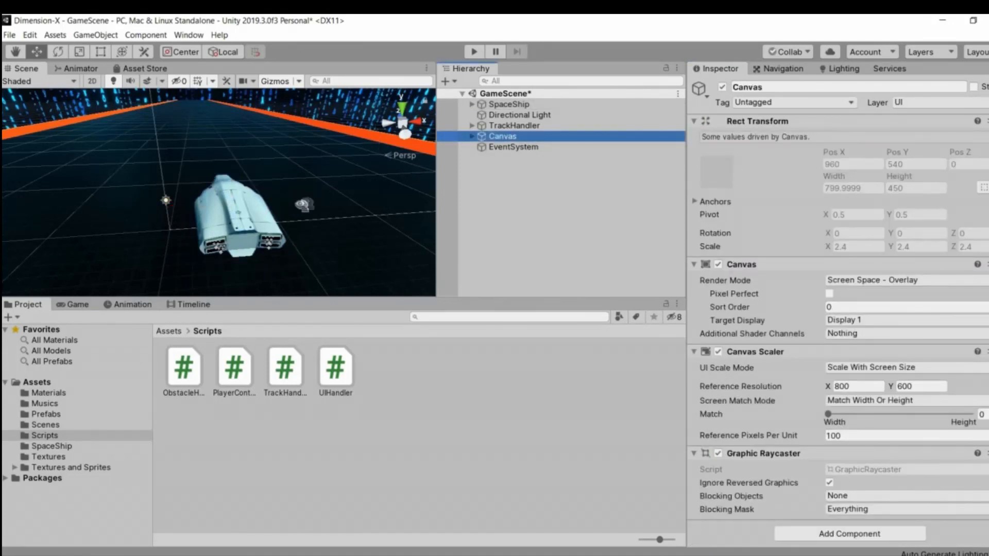
left_click_drag(291, 212, 260, 219, "alt")
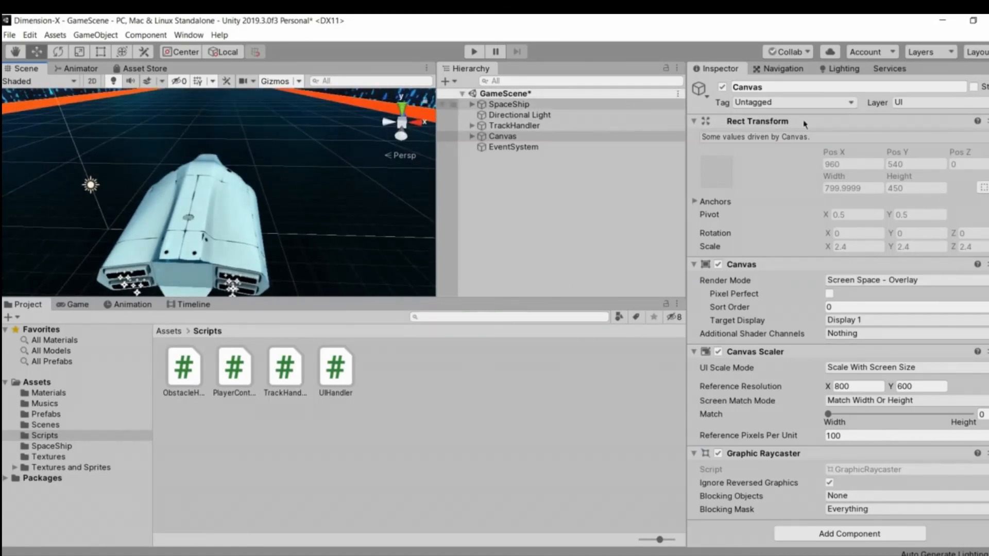
left_click(509, 104)
right_click(534, 198)
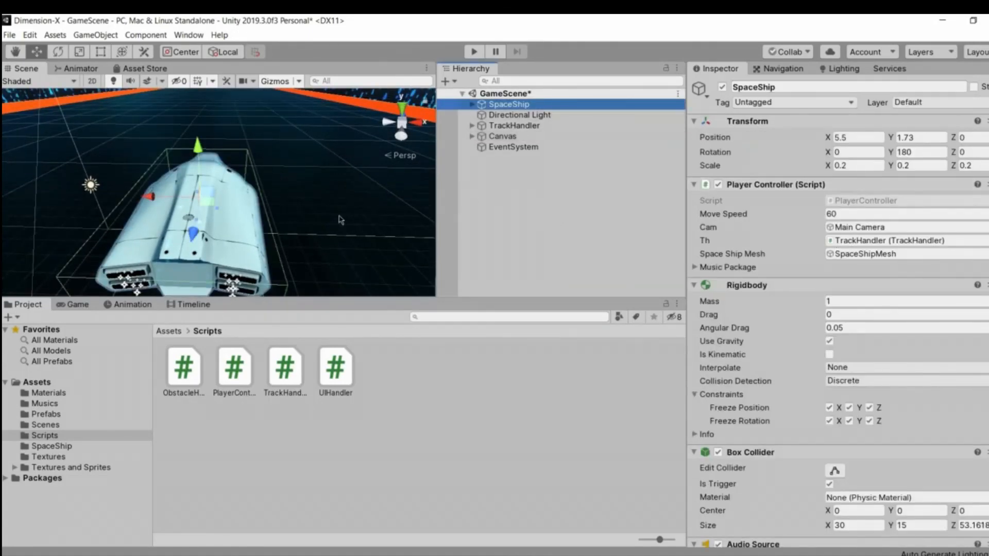
right_click_drag(319, 205, 319, 221)
key("ctrl+z")
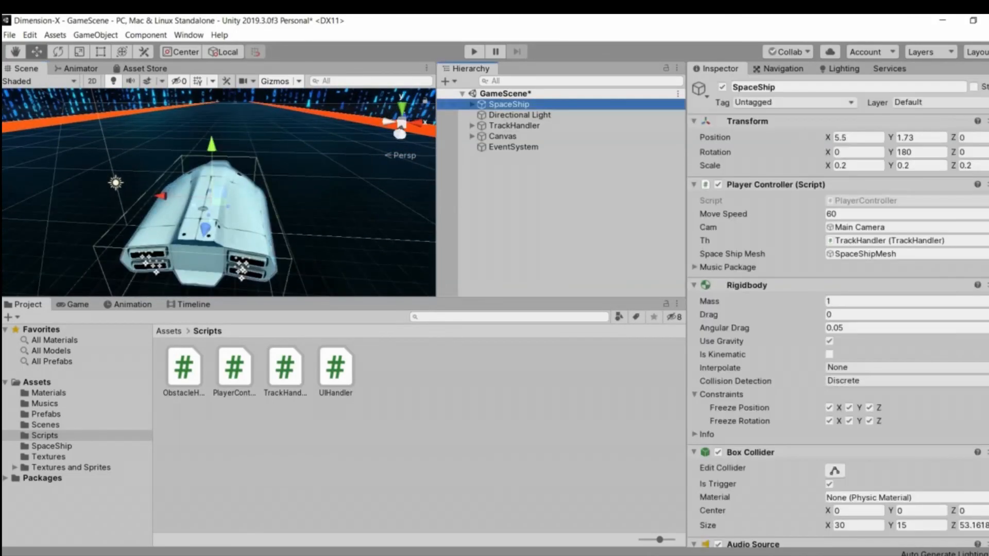
left_click(737, 152)
left_click(591, 179)
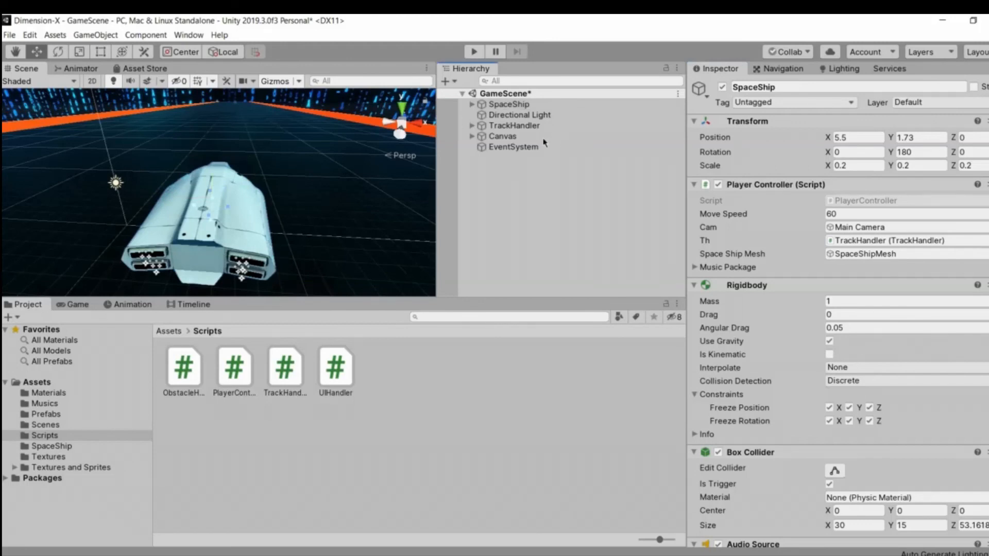
left_click(541, 138)
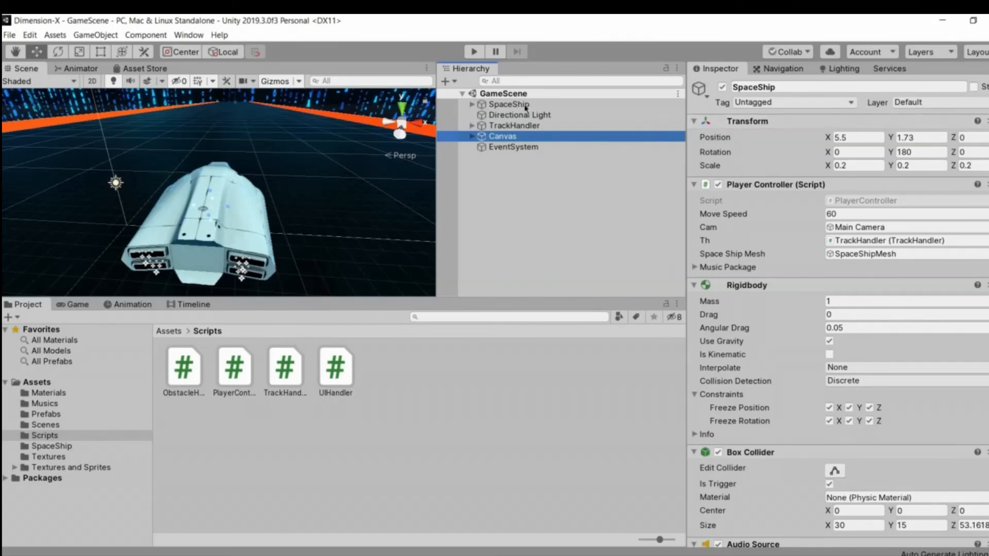
Select the SpaceShip object and expand the Music Package array of its Player Controller script
left_click(515, 105)
scroll(749, 289, "down", 6)
scroll(749, 289, "up", 6)
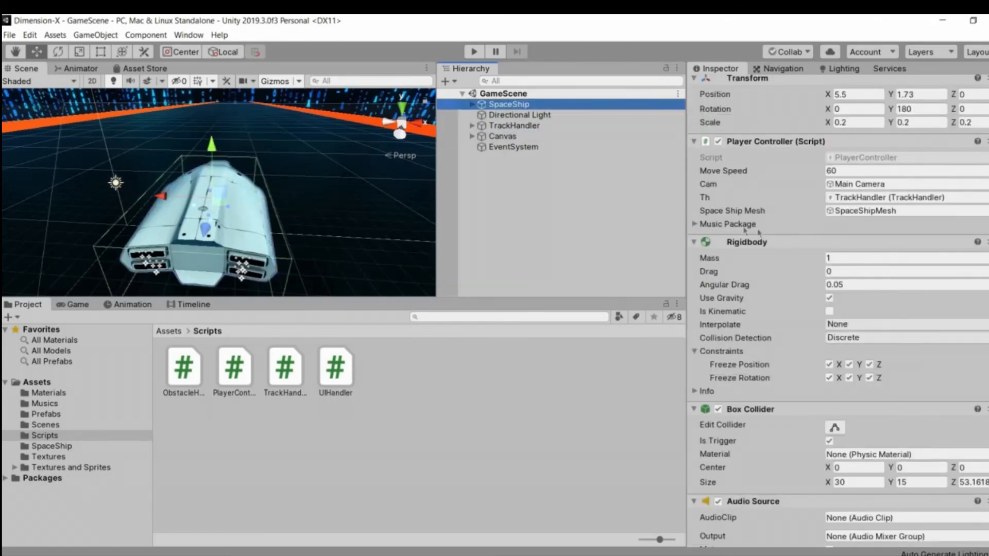
left_click(732, 224)
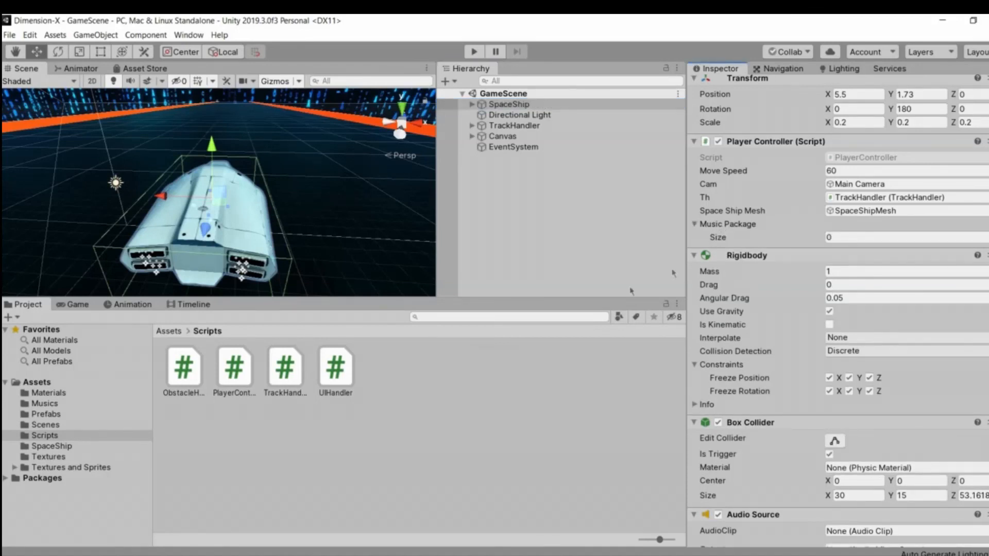
Open the Musics folder, select the last three TheFatRat tracks and duplicate them
left_click(45, 404)
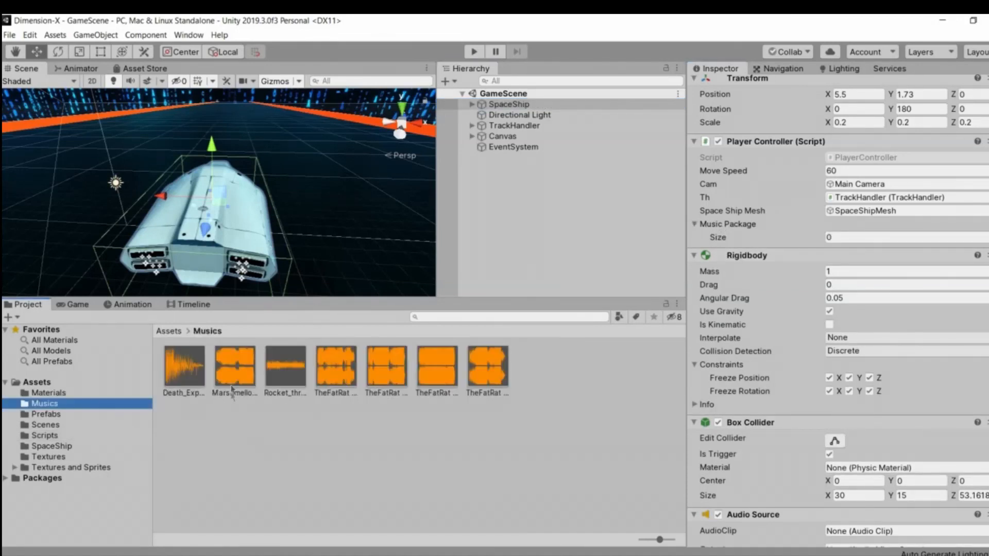
left_click(234, 367)
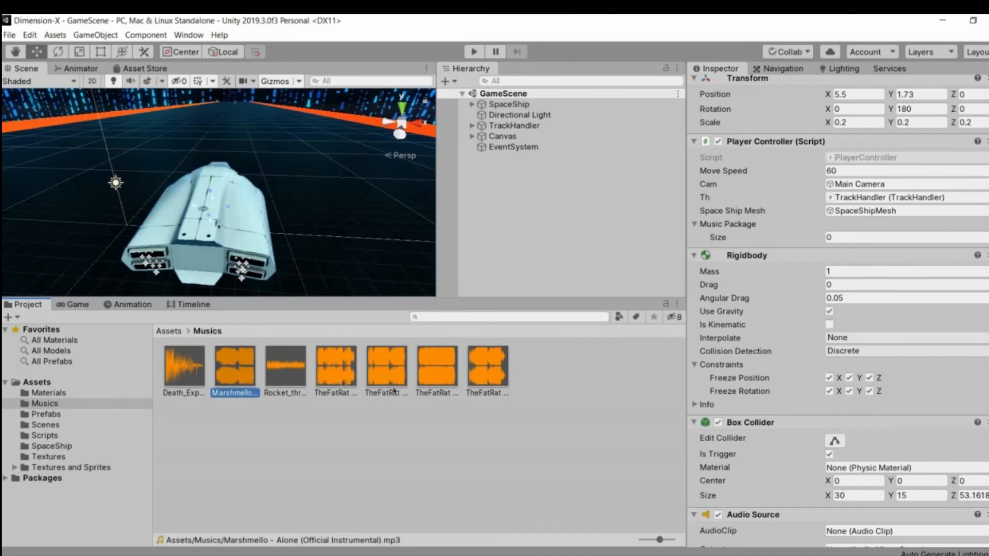
left_click(387, 367, "ctrl")
left_click(434, 385, "shift")
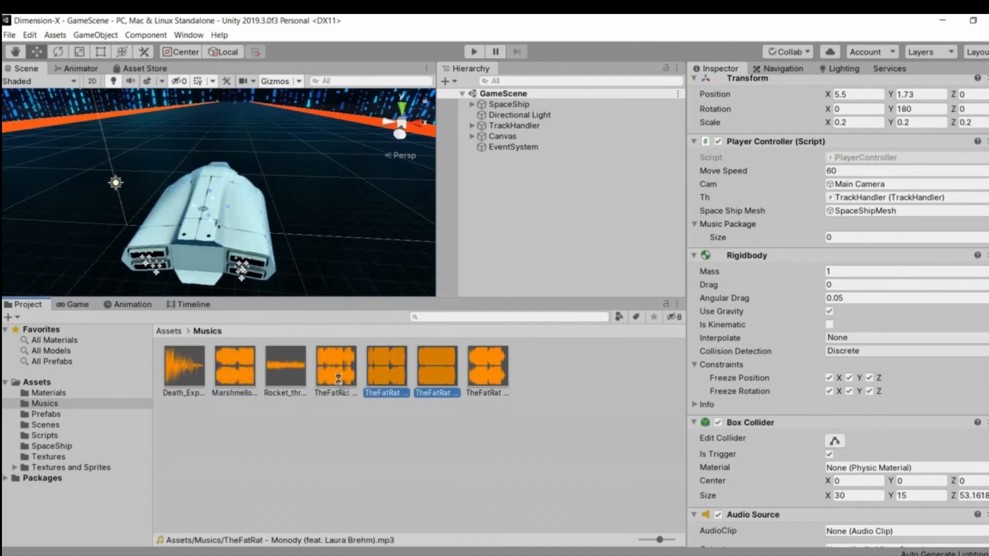
left_click(487, 366, "shift")
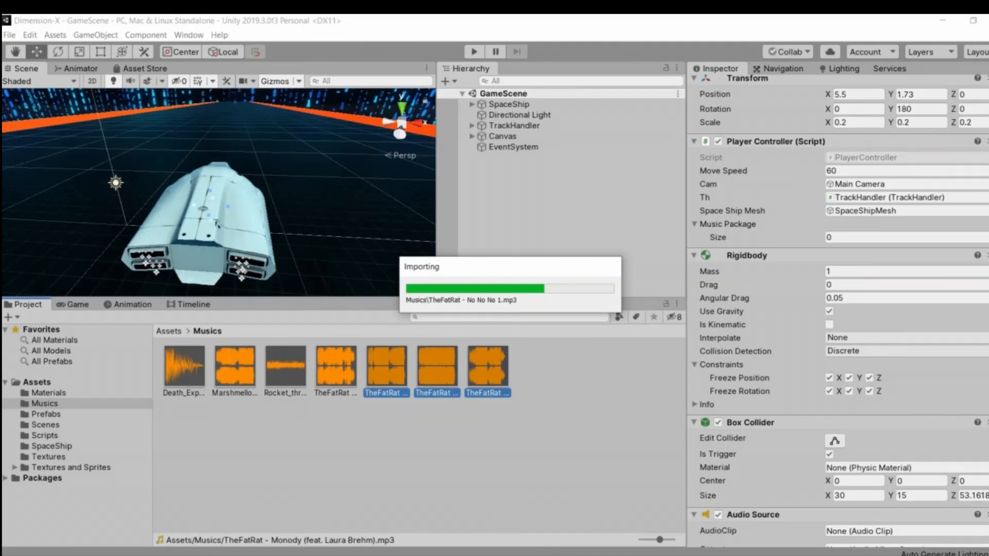
mouse_move(443, 553)
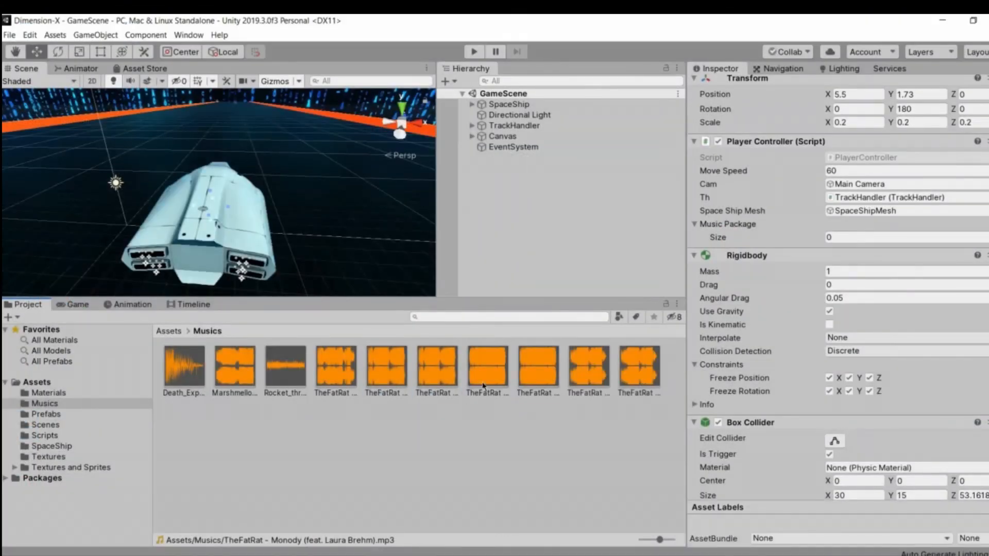
Check the file names of the TheFatRat tracks in the Musics folder to tell the duplicates from the originals
left_click(484, 388)
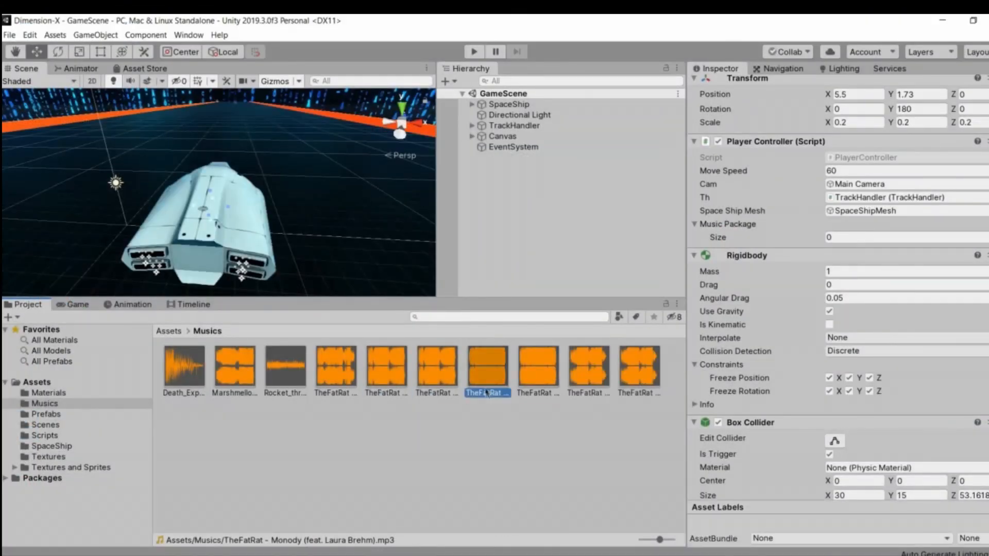
left_click(437, 374)
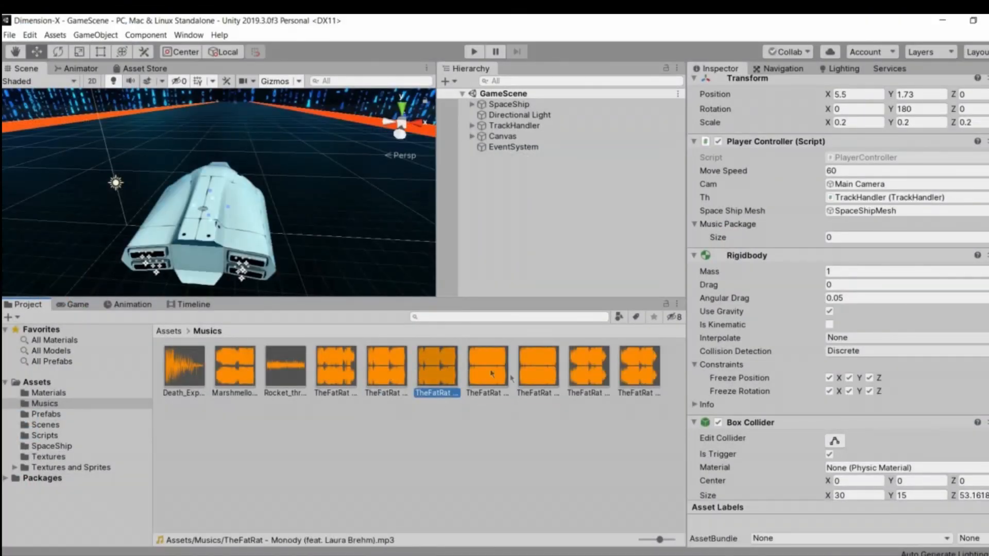
left_click(492, 382)
left_click(537, 381, "ctrl")
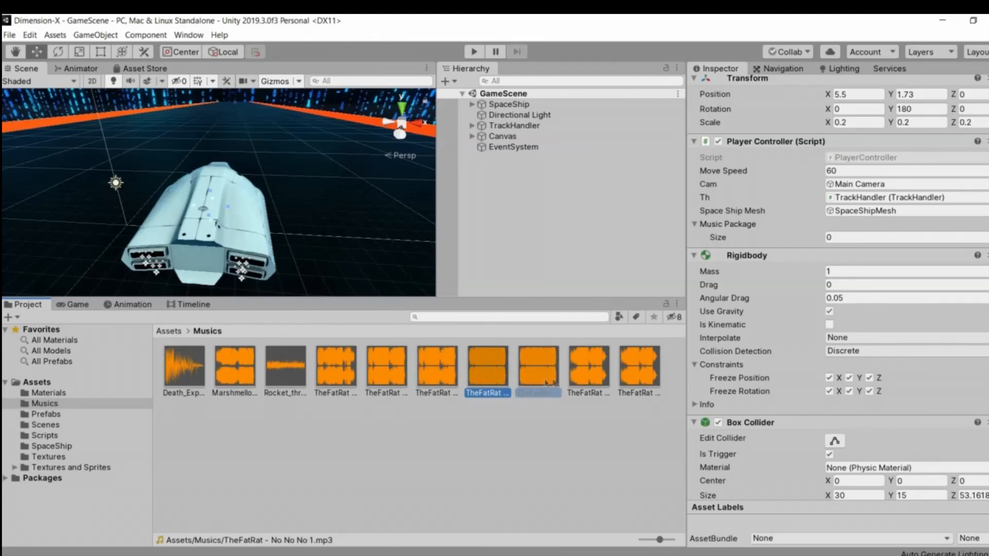
left_click(599, 379)
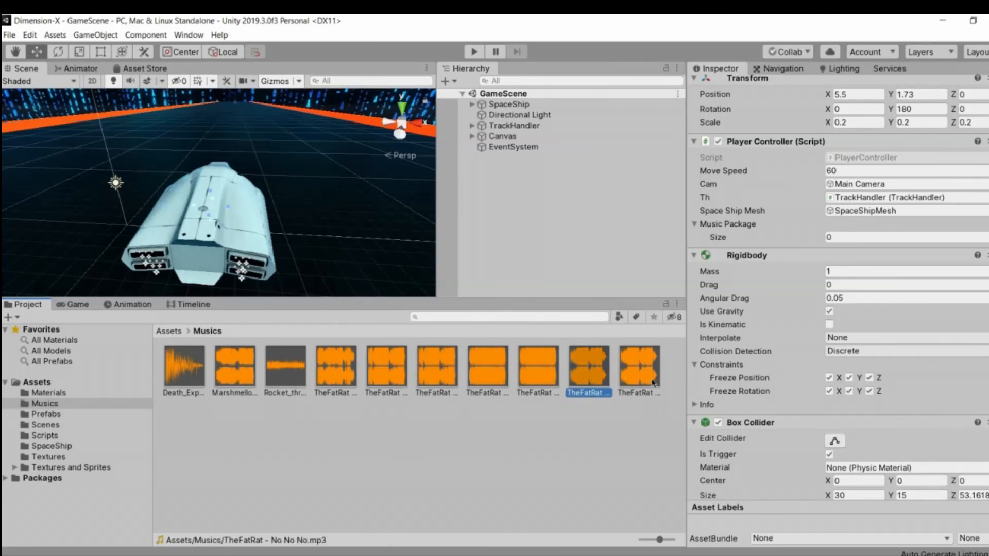
left_click(640, 382)
key("Left")
left_click(494, 382, "ctrl")
left_click(497, 381)
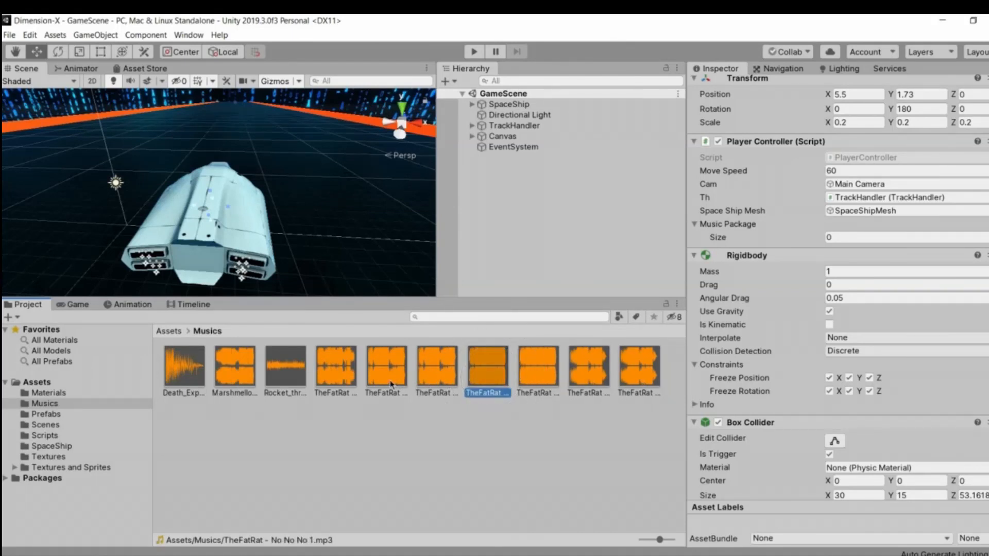
Delete the three duplicate TheFatRat tracks numbered 1 from the Musics folder
left_click(391, 384)
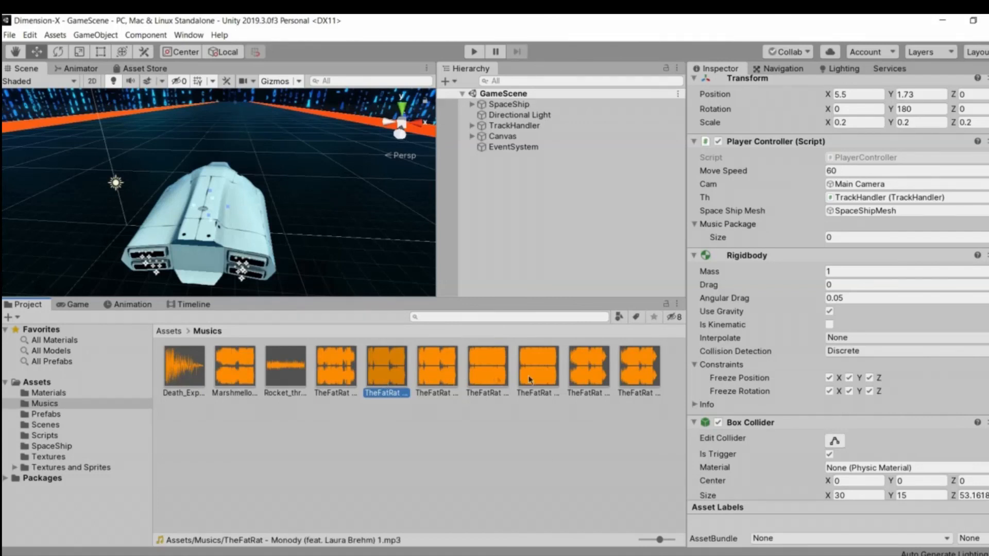
left_click(487, 367, "ctrl")
left_click(589, 380, "ctrl")
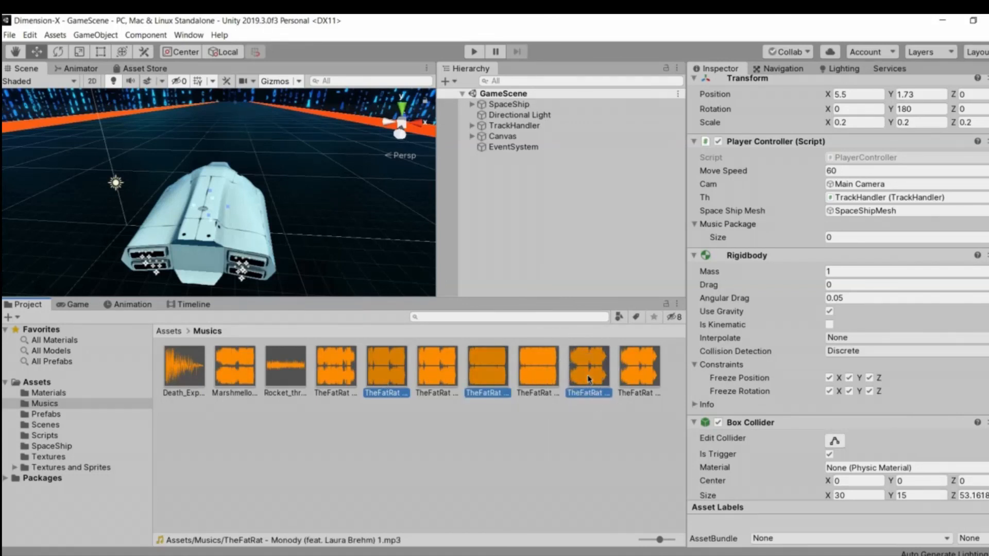
key("Delete")
key("Return")
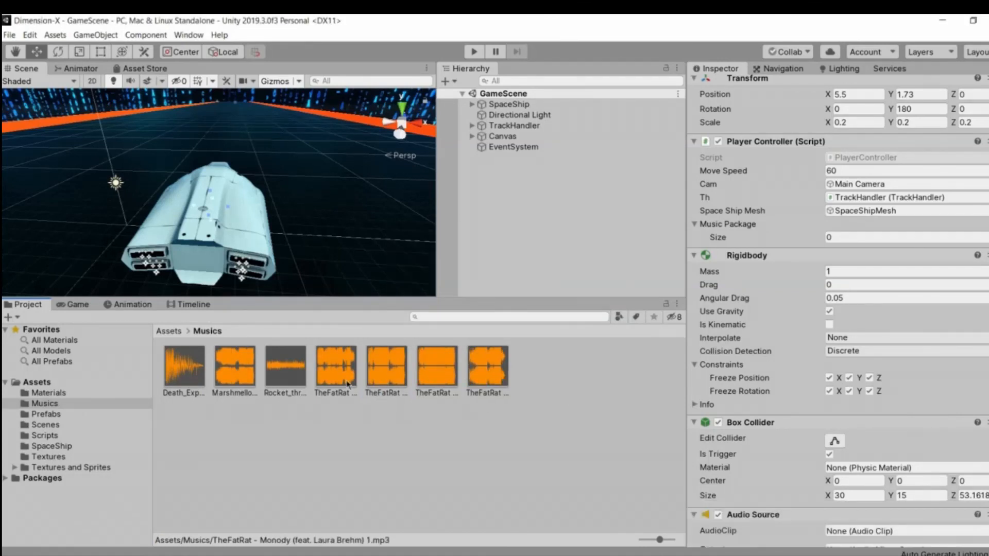
Add the Marshmello track and the four TheFatRat tracks to the SpaceShip's Music Package array and save the scene
left_click(385, 381)
left_click(438, 379)
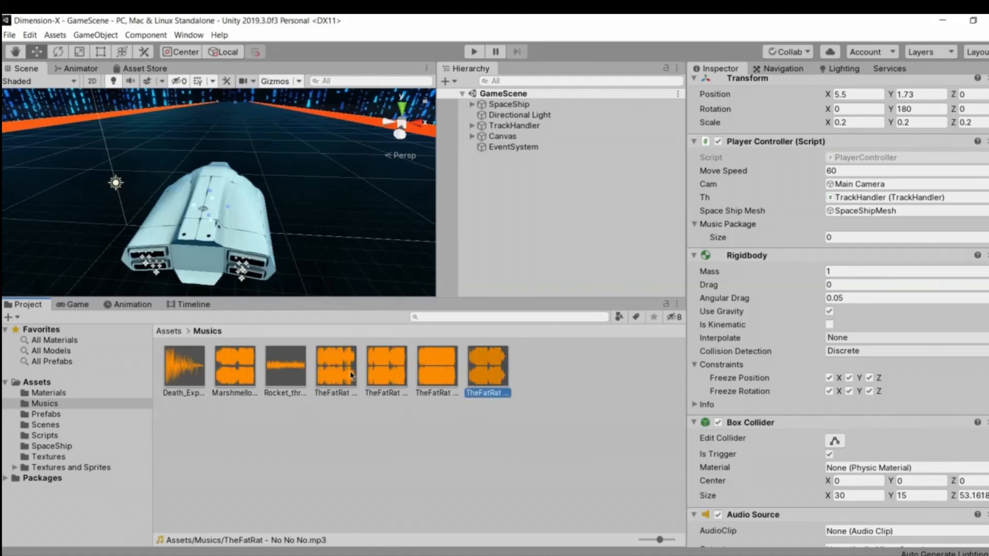
left_click(335, 372)
left_click(253, 370)
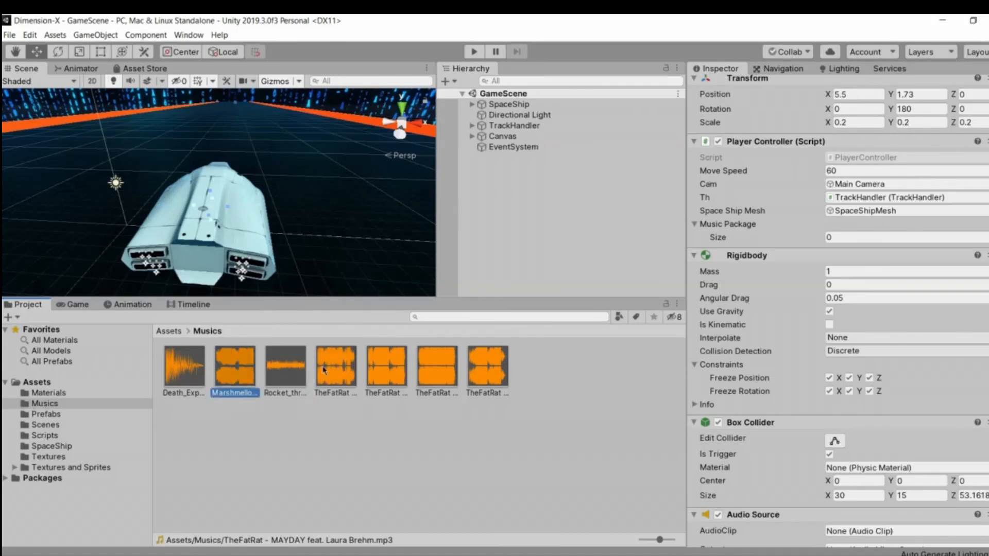
left_click(513, 107)
left_click(236, 366)
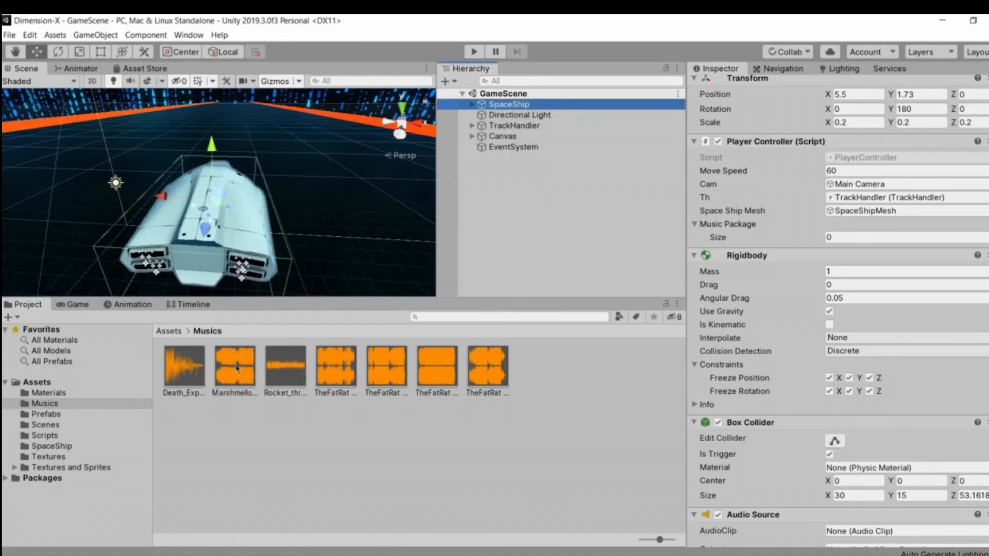
left_click(406, 381, "ctrl")
left_click(423, 381, "ctrl")
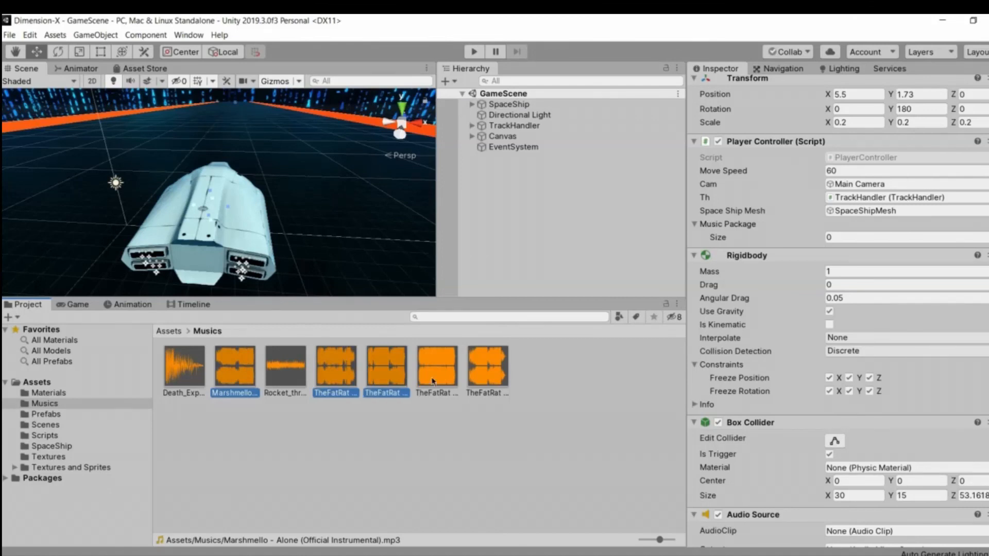
left_click(492, 376, "ctrl")
left_click_drag(492, 376, 721, 232)
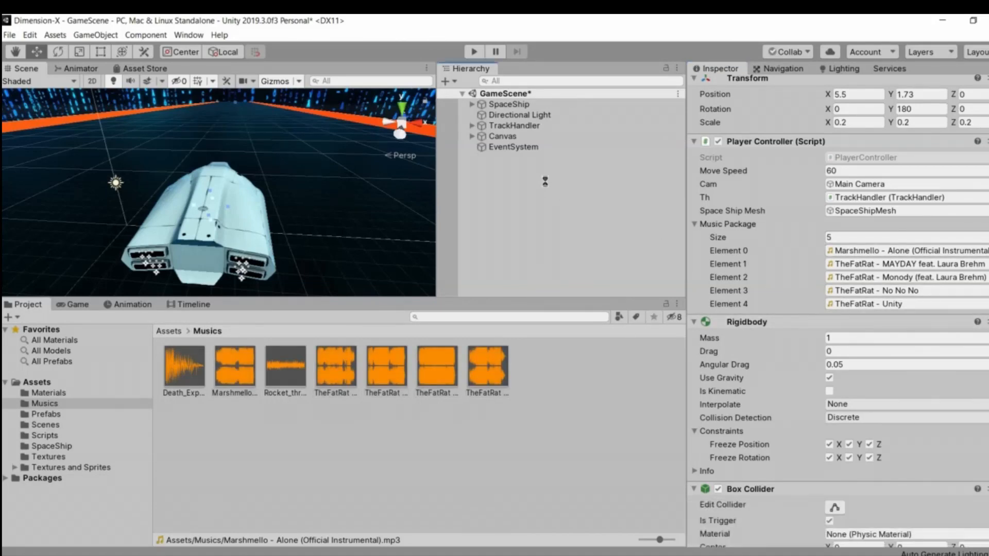
key("ctrl+s")
Play-test the game while trying lower Pitch and Volume values on the SpaceShip's Audio Source, and stop the game
left_click(472, 52)
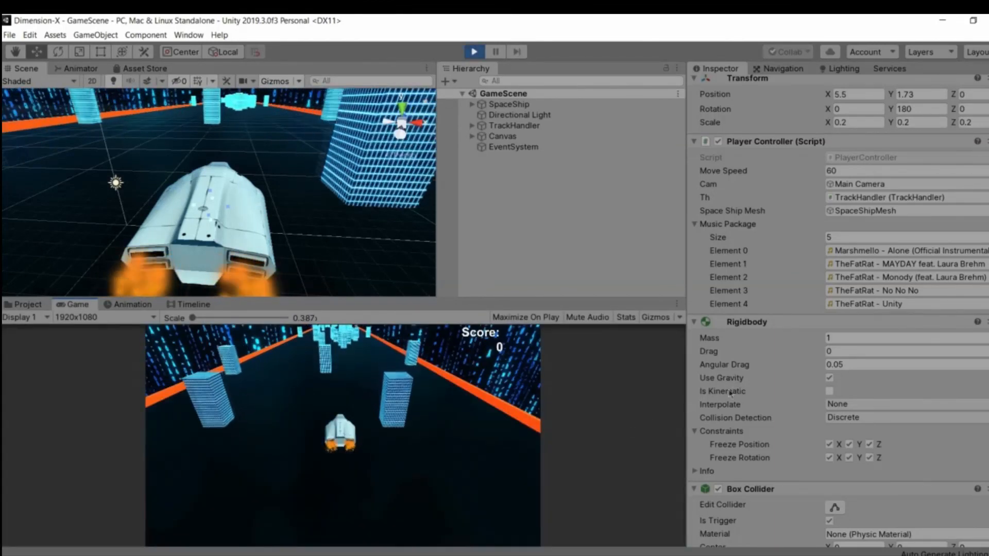
scroll(727, 380, "down", 10)
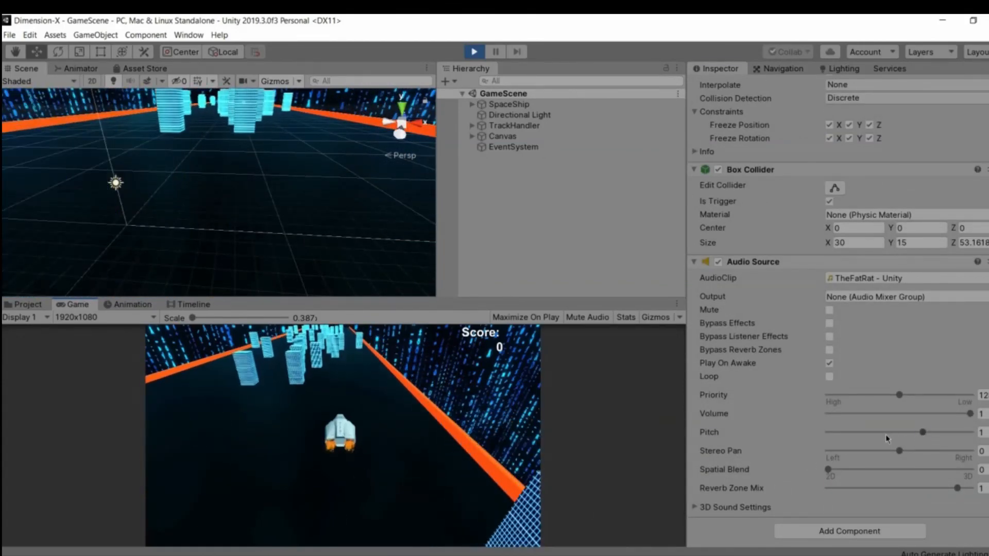
left_click(911, 433)
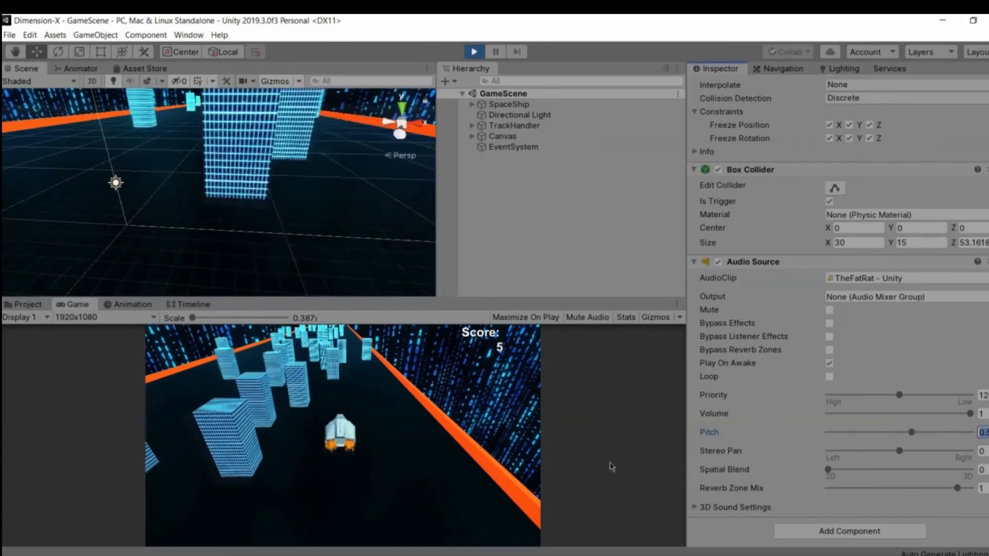
left_click(458, 461)
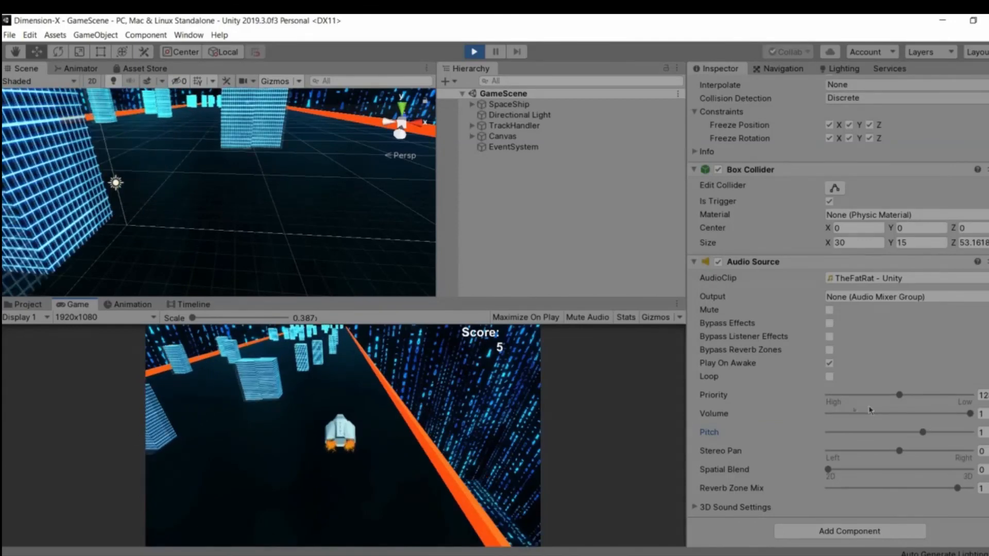
left_click_drag(870, 412, 839, 414)
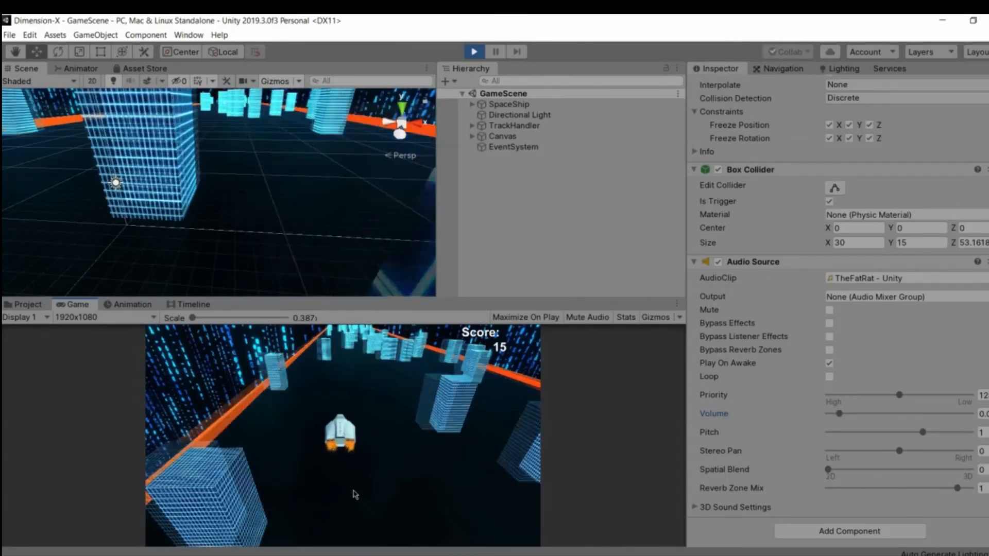
left_click(474, 52)
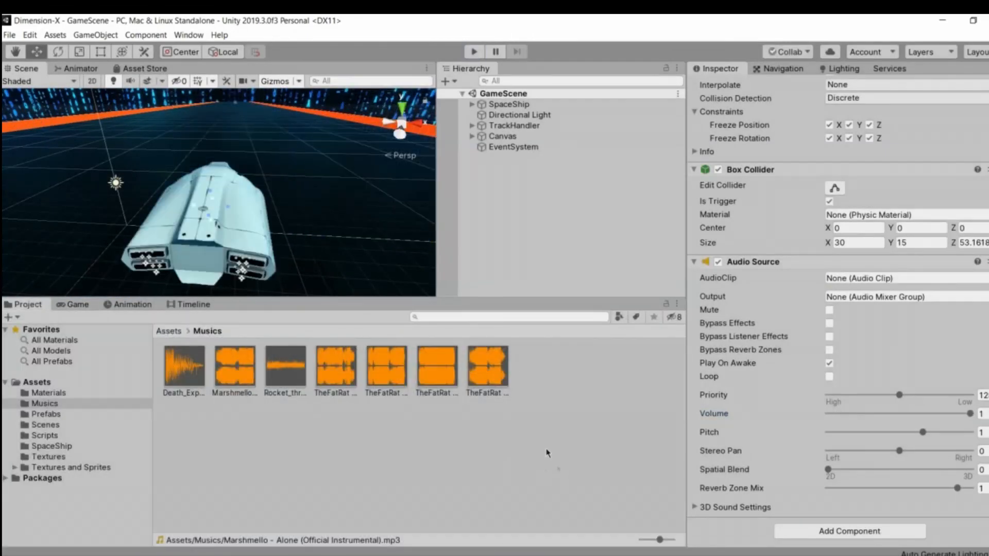
Switch to the PlayerController script in Visual Studio and insert an empty line below the audioSource declaration
right_click_drag(249, 219, 520, 500)
key("s")
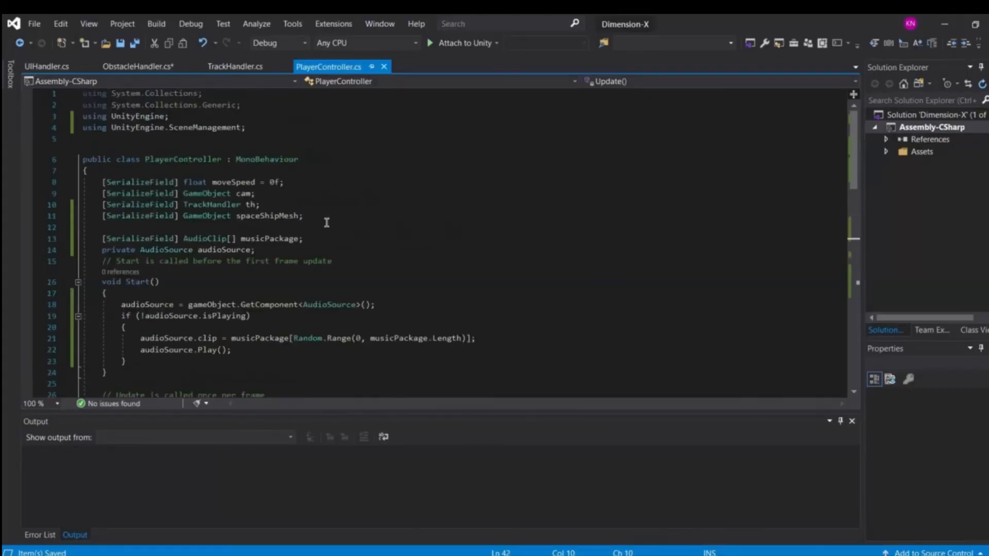
left_click(328, 222)
left_click(354, 218)
key("Down")
key("Down")
key("Down")
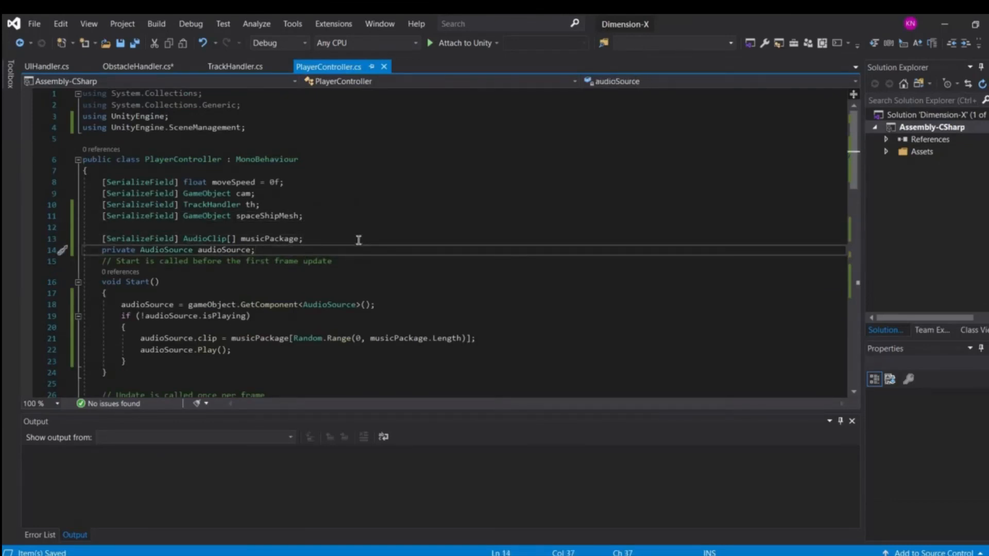
key("Return")
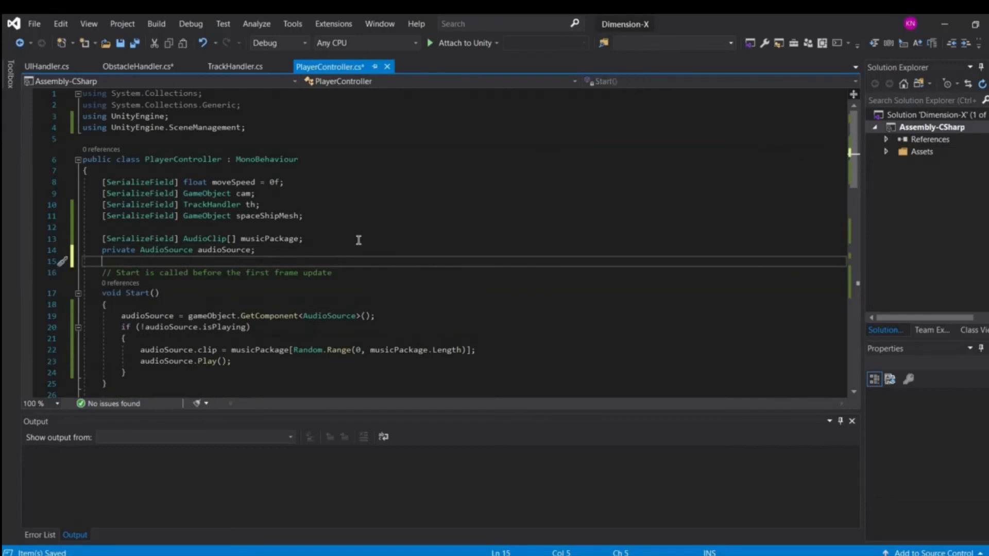
type("private")
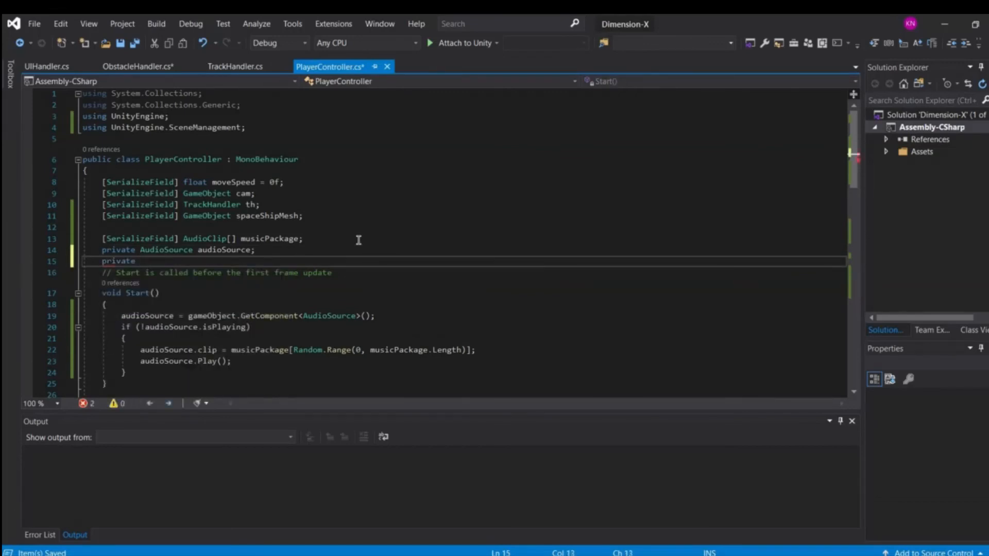
key("BackSpace")
key("BackSpace")
key("BackSpace")
key("BackSpace")
key("BackSpace")
Declare a serialized AudioClip field named shipExhaust directly below musicPackage, leaving an empty line before the audioSource declaration
key("Up")
key("Return")
key("Up")
key("Return")
key("Up")
type("[Ser")
key("Tab")
type("] Aud")
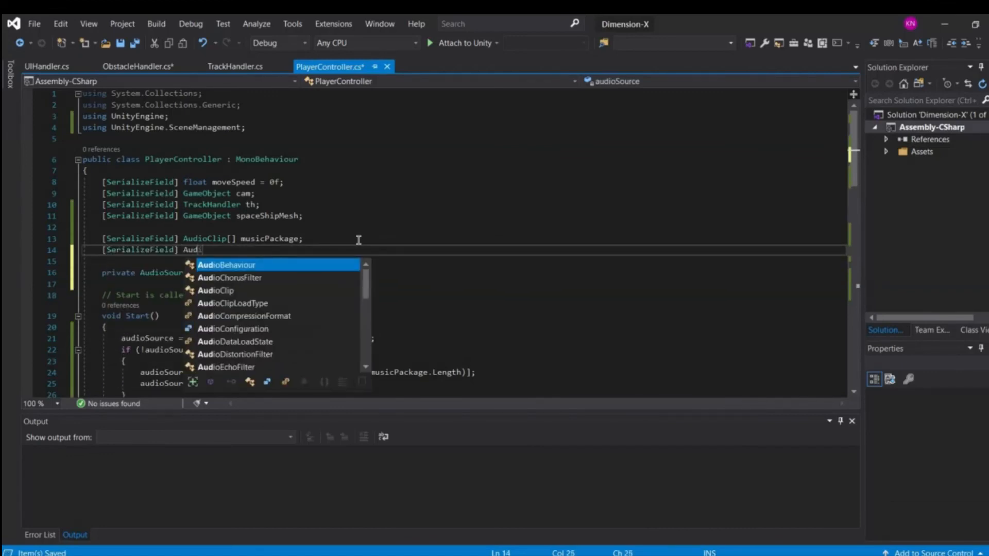
type("ioClip ")
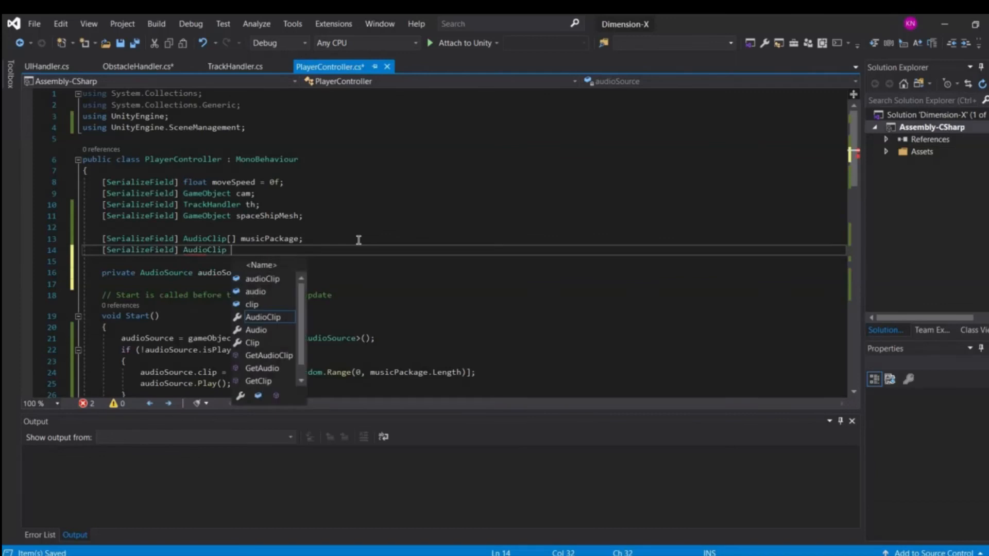
type("s")
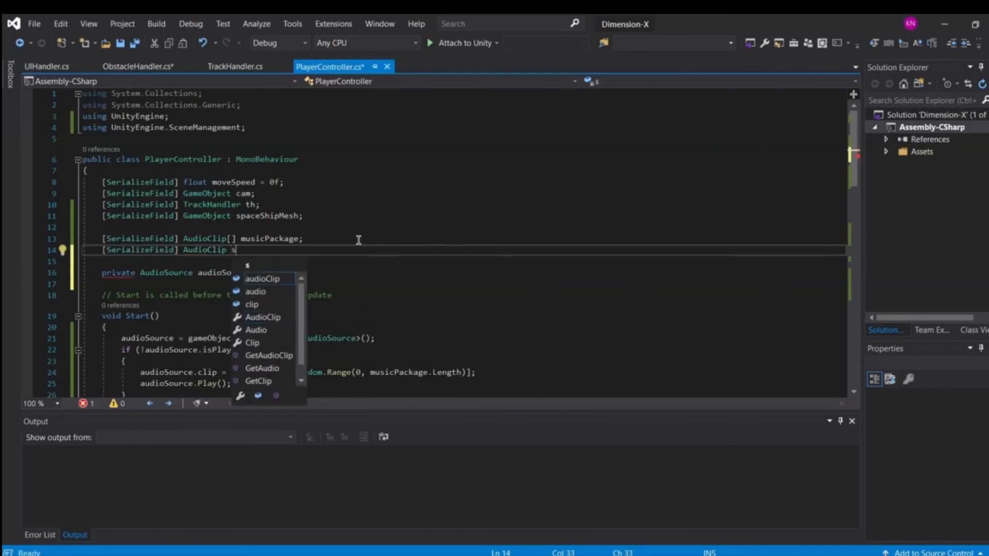
type("hipExhaust")
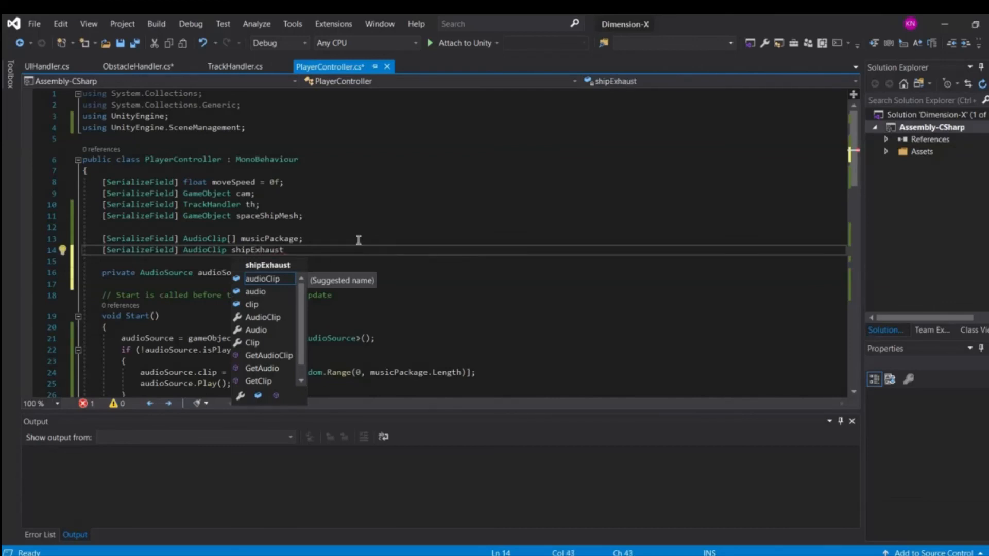
type(";")
Declare a serialized AudioClip field named shipDestroySE below shipExhaust, saving the script and correcting the spelling of the field's type and name
key("Return")
type("[Seri")
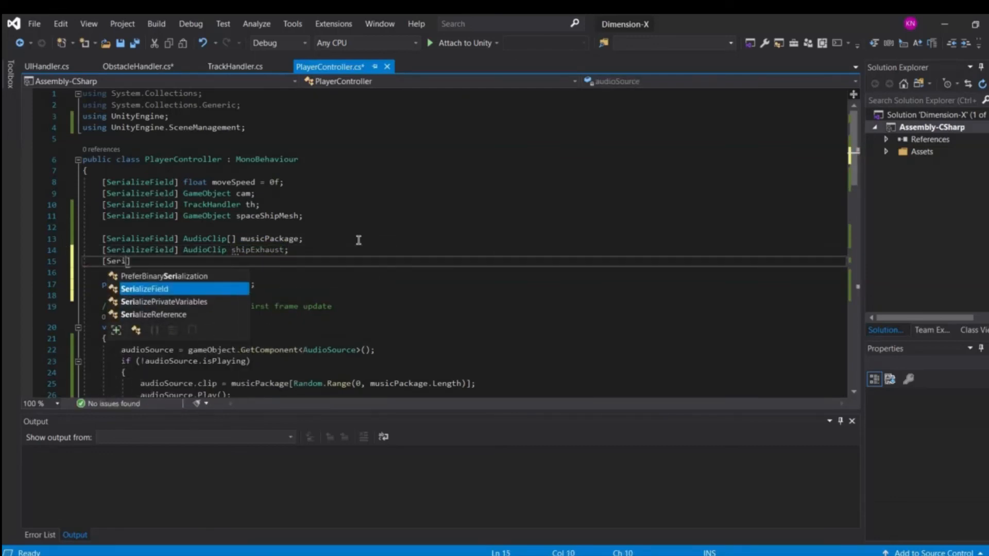
key("Escape")
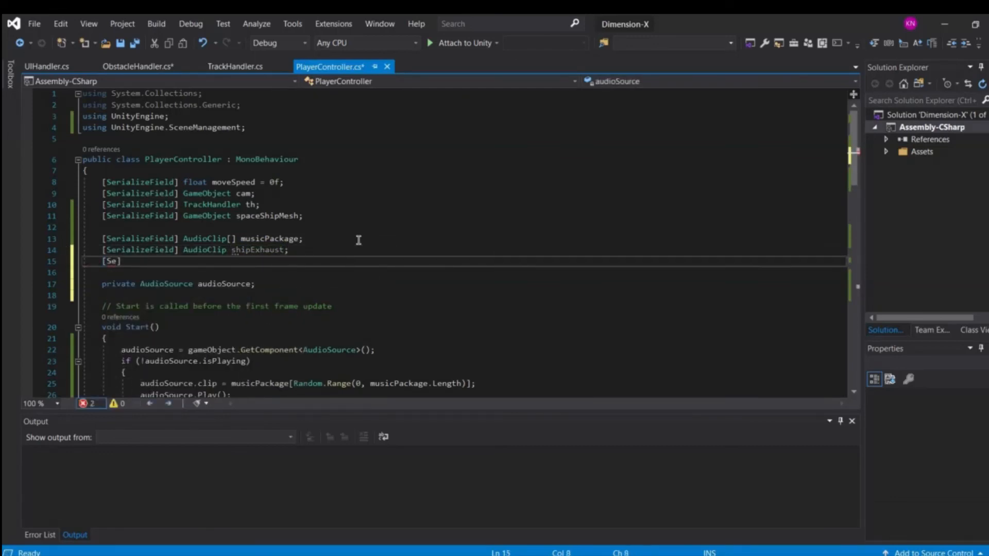
type("SerializeField] A")
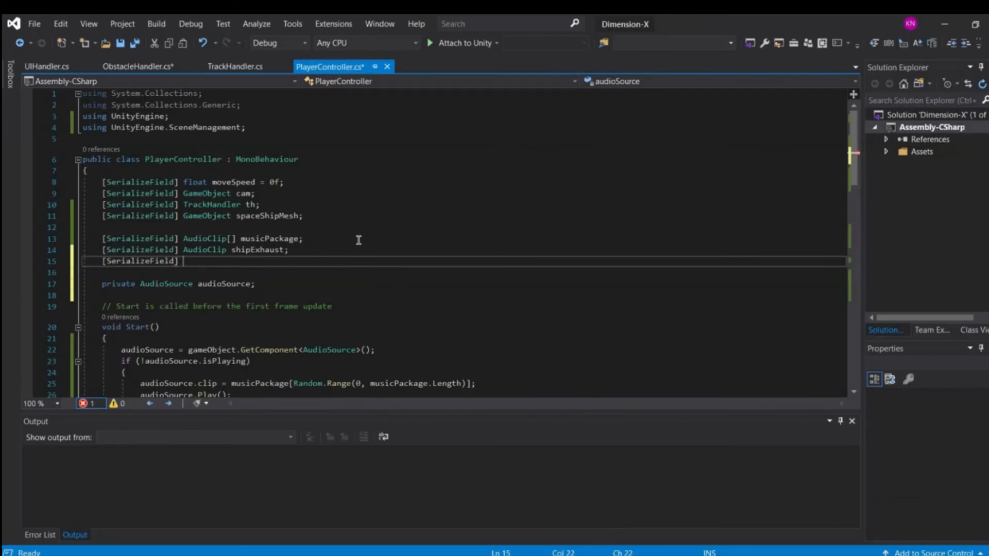
type("udioSlip ship")
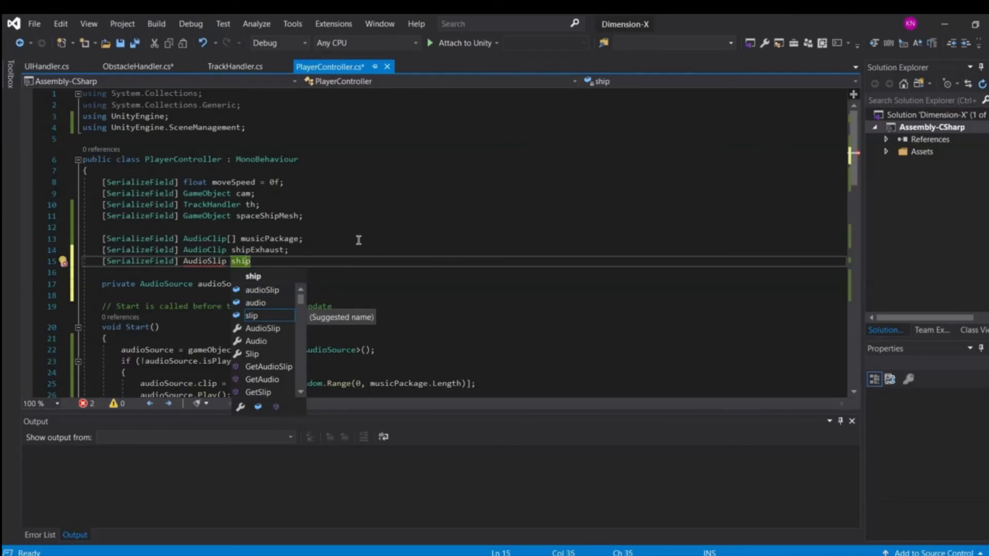
key("Left")
key("Left")
key("Left")
key("Left")
key("Left")
key("Left")
key("Left")
key("BackSpace")
type("C")
key("Right")
key("Right")
key("Right")
key("Right")
key("Right")
key("Right")
key("Right")
key("Right")
key("Right")
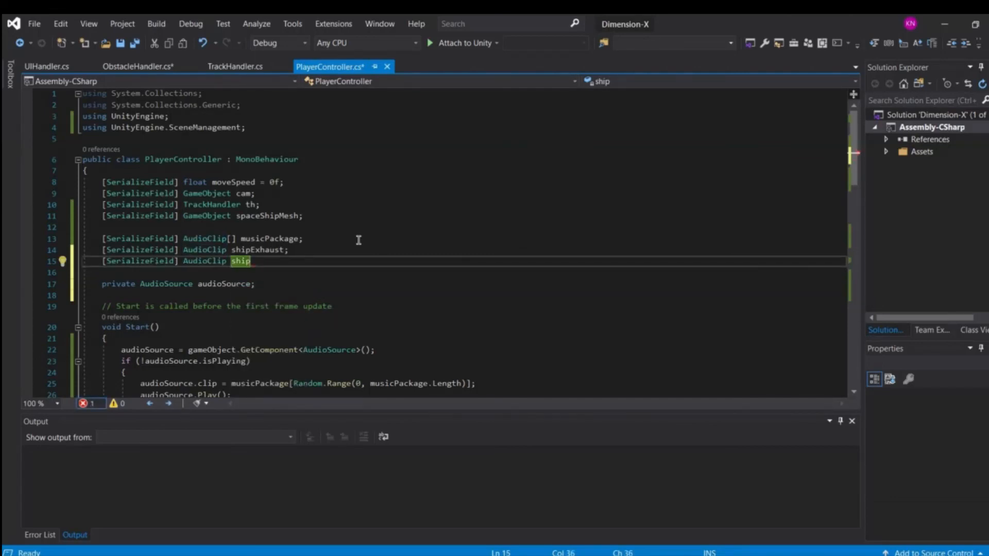
type("DEstroy")
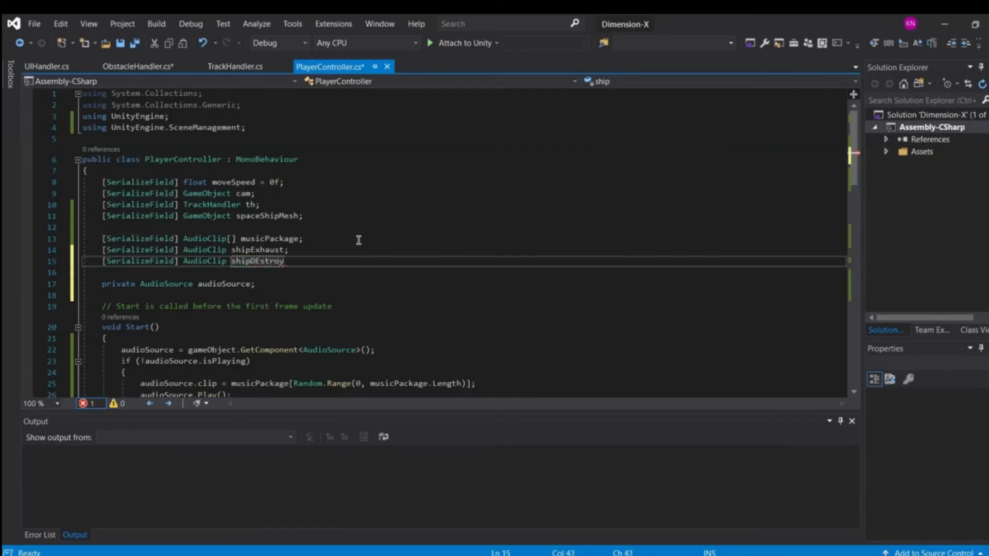
type("SE;")
key("ctrl+s")
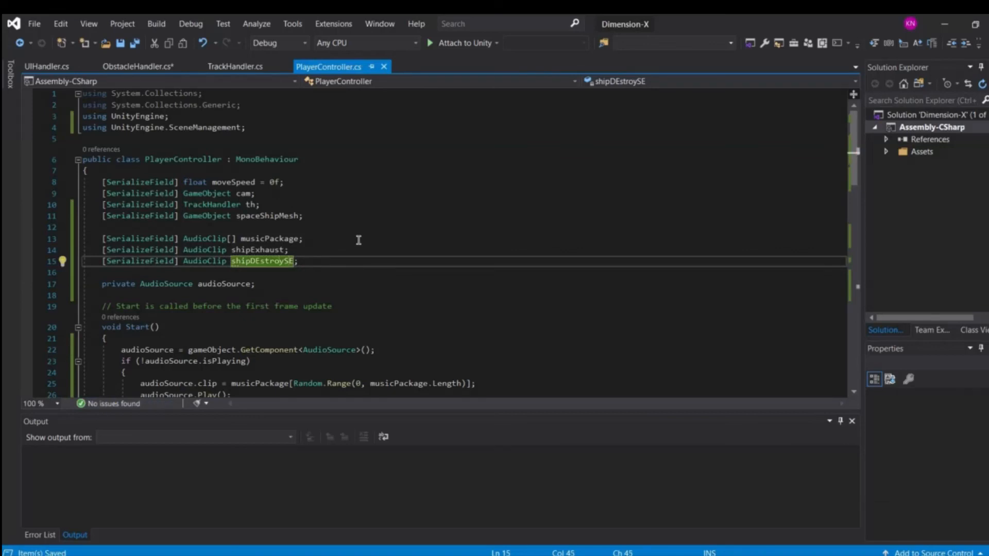
key("BackSpace")
type("e")
key("Down")
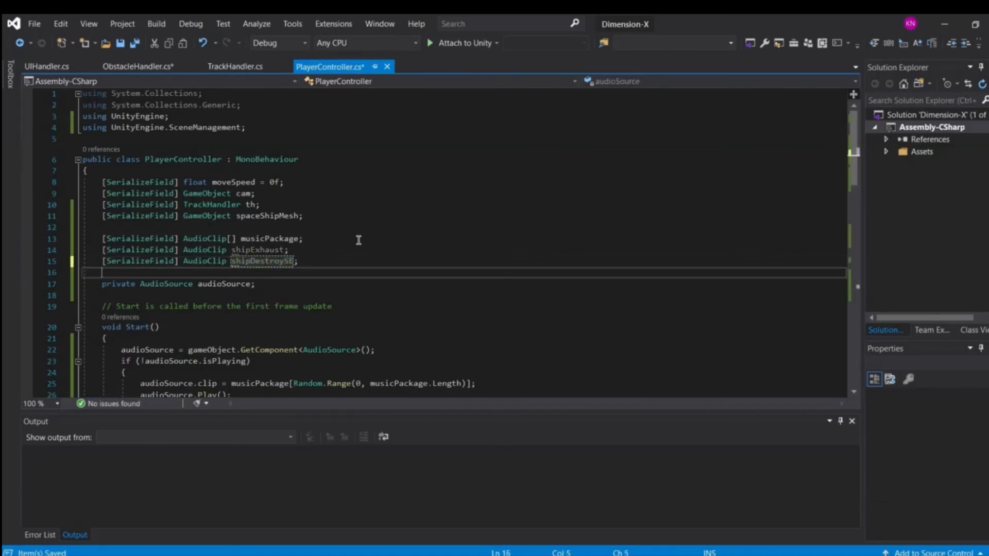
left_click(326, 238)
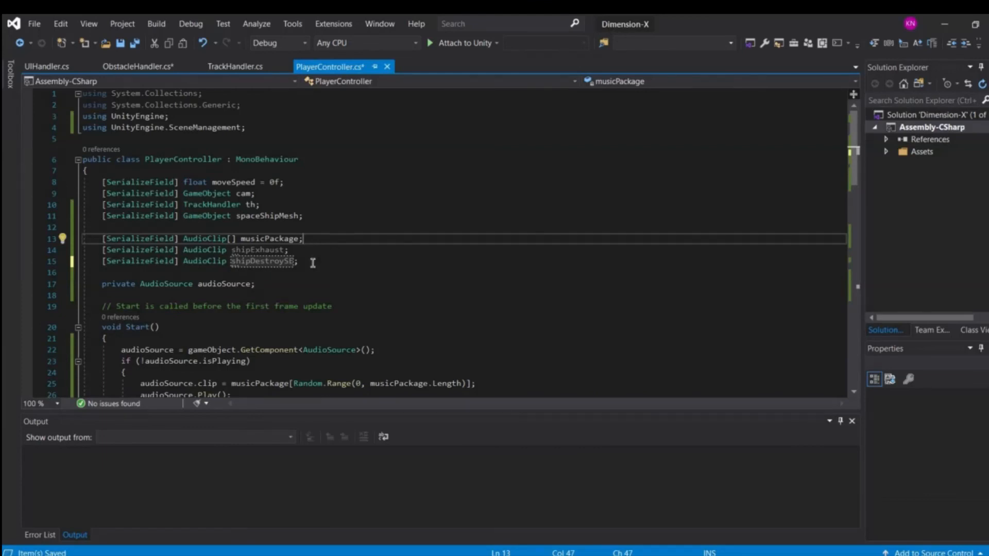
left_click_drag(298, 261, 101, 250)
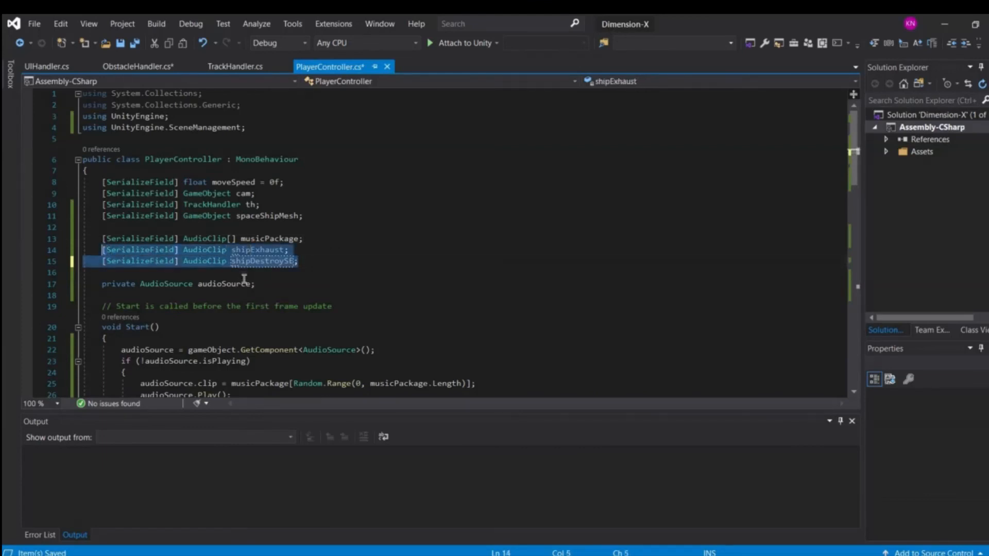
scroll(248, 264, "down", 2)
left_click_drag(255, 217, 101, 220)
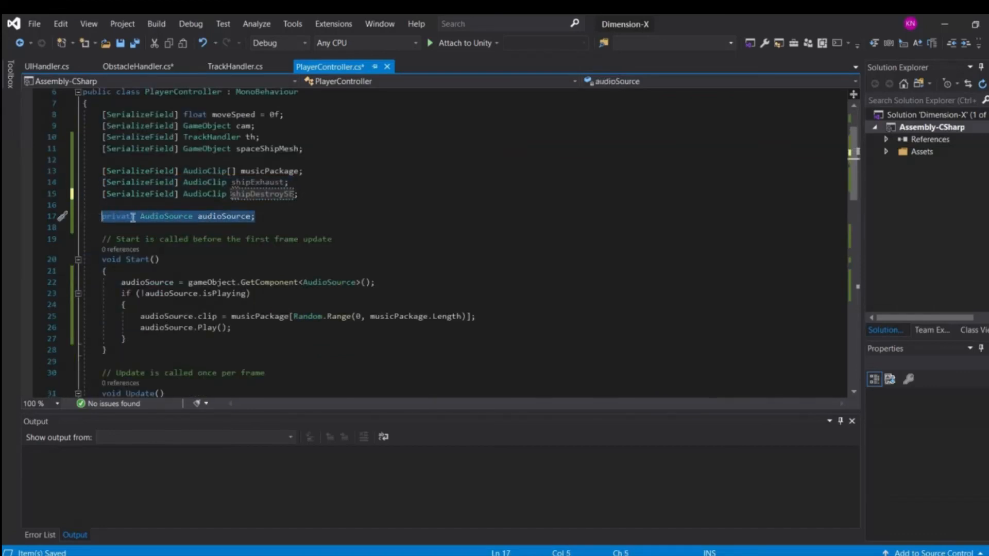
left_click_drag(259, 217, 284, 209)
left_click(326, 206)
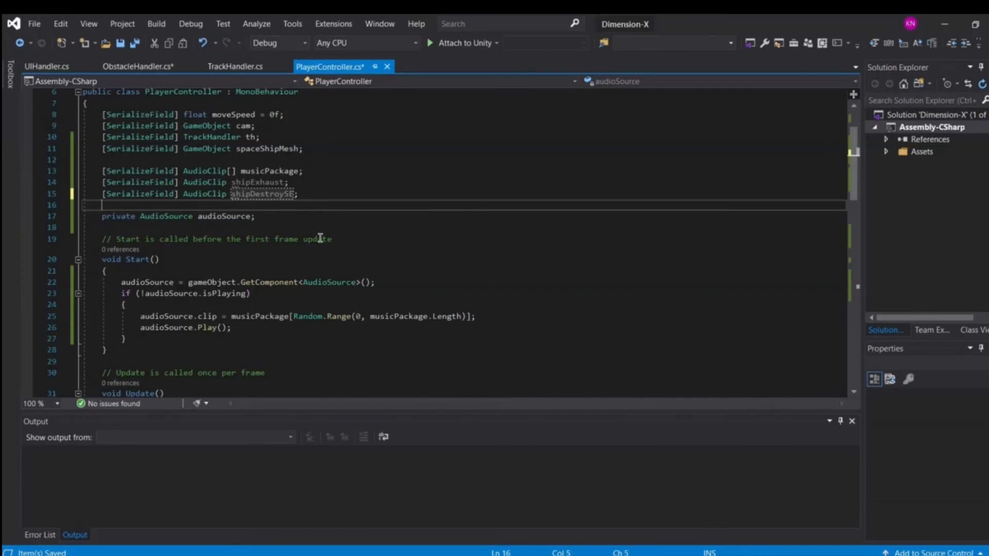
scroll(320, 238, "up", 2)
Declare a serialized AudioSource field named seGameObject directly below musicPackage and save the script
left_click(335, 231)
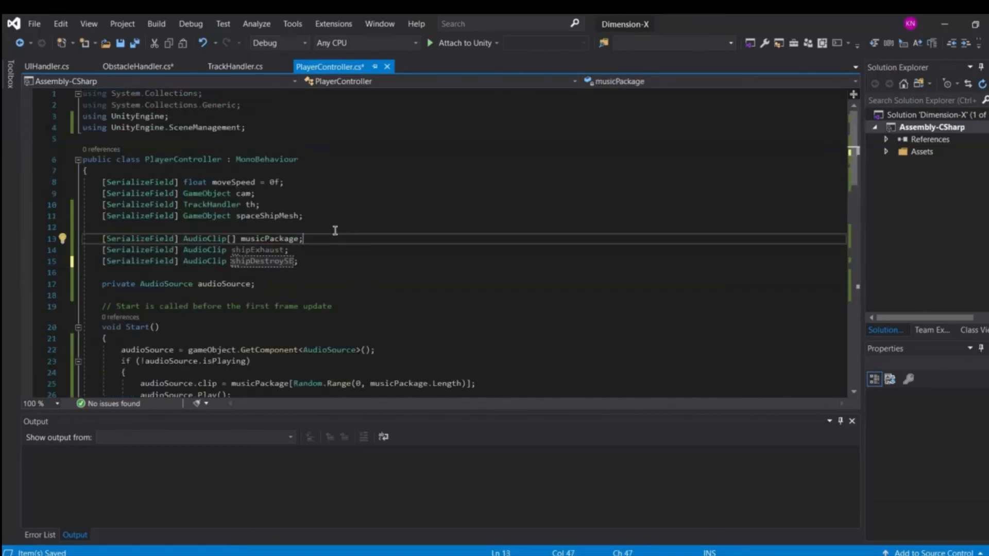
key("Return")
type("[SerializeField]")
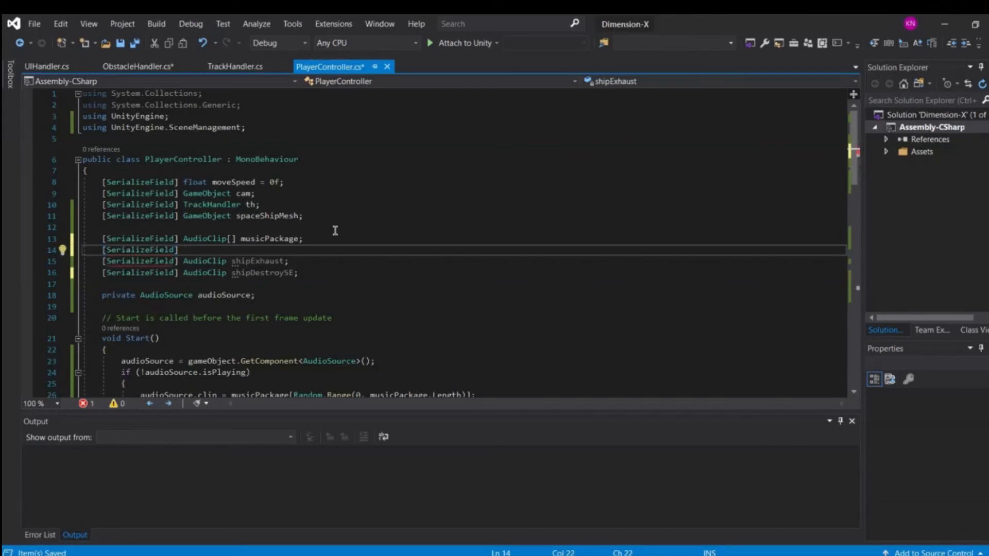
type(" AudioSource")
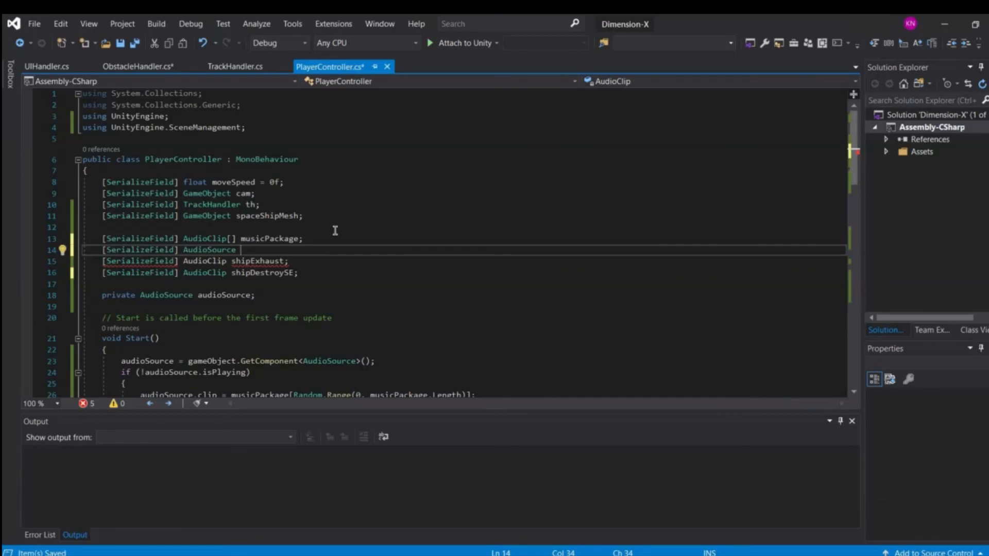
type(" se")
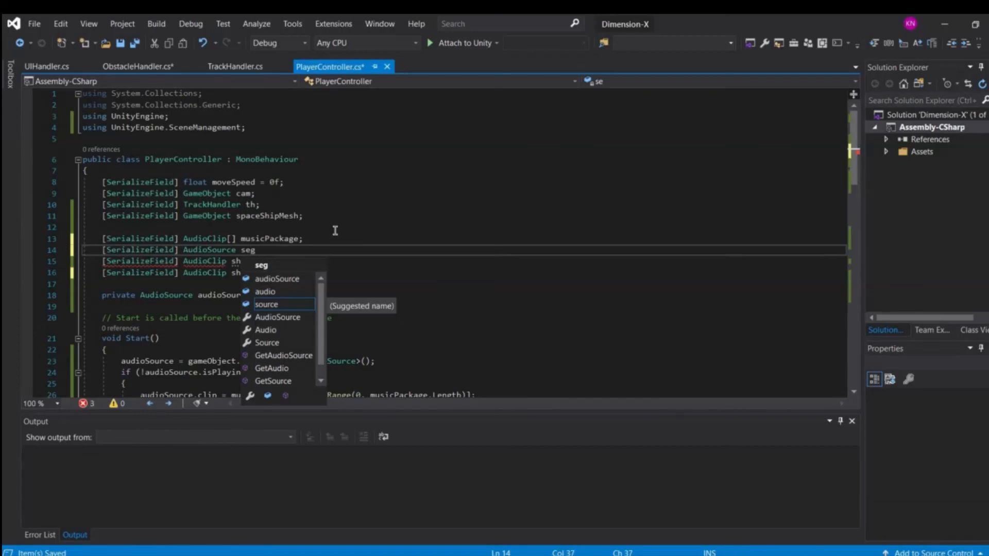
type("GameObject;")
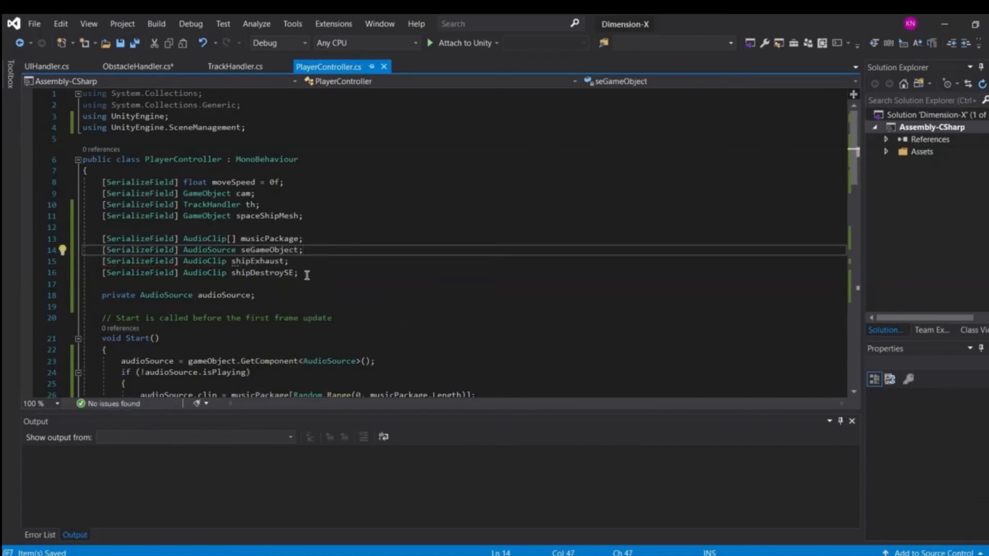
Examine the script's field declarations and its Start, Update and OnTriggerEnter methods for where the sound effects belong
scroll(279, 258, "down", 10)
scroll(226, 273, "up", 6)
scroll(199, 286, "down", 3)
scroll(199, 286, "down", 4)
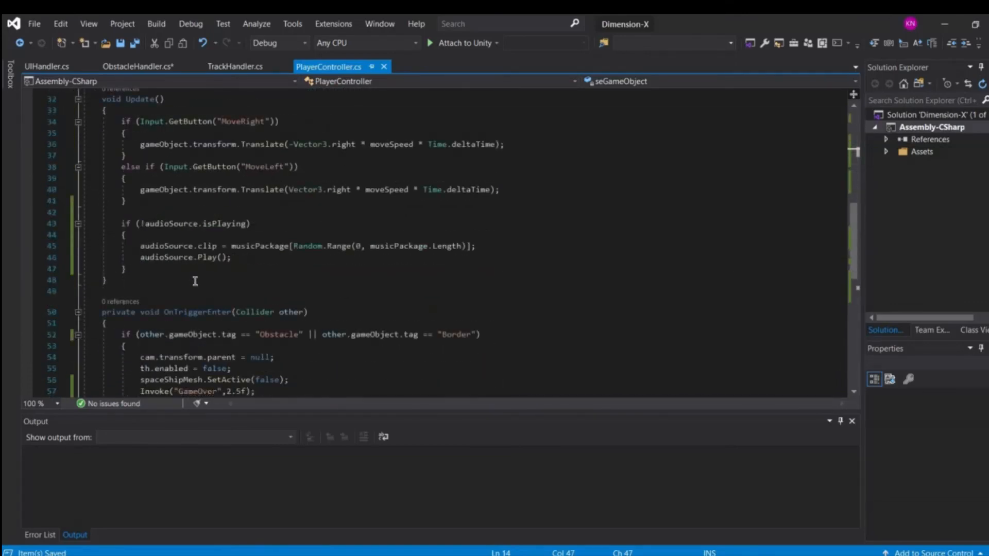
scroll(198, 281, "up", 9)
scroll(176, 285, "down", 4)
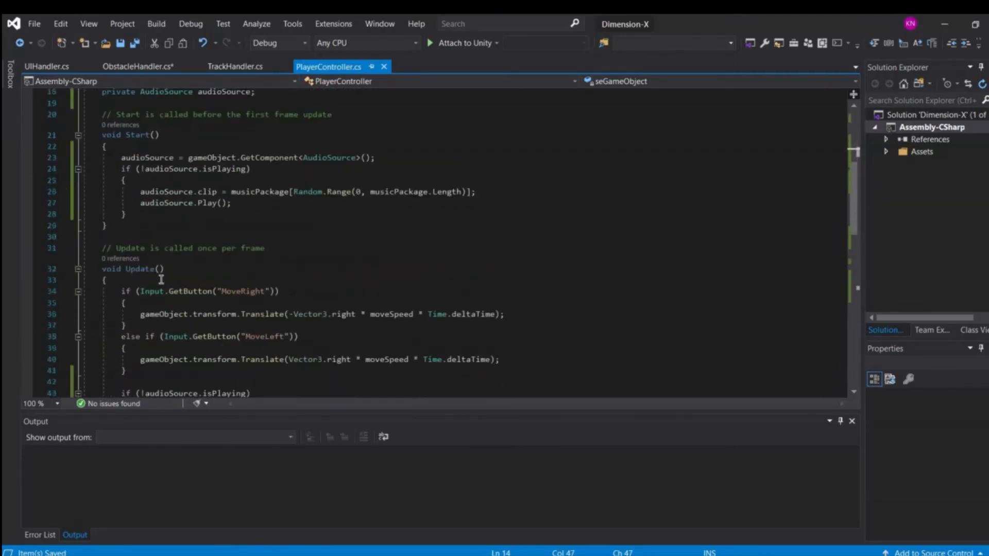
scroll(161, 281, "up", 5)
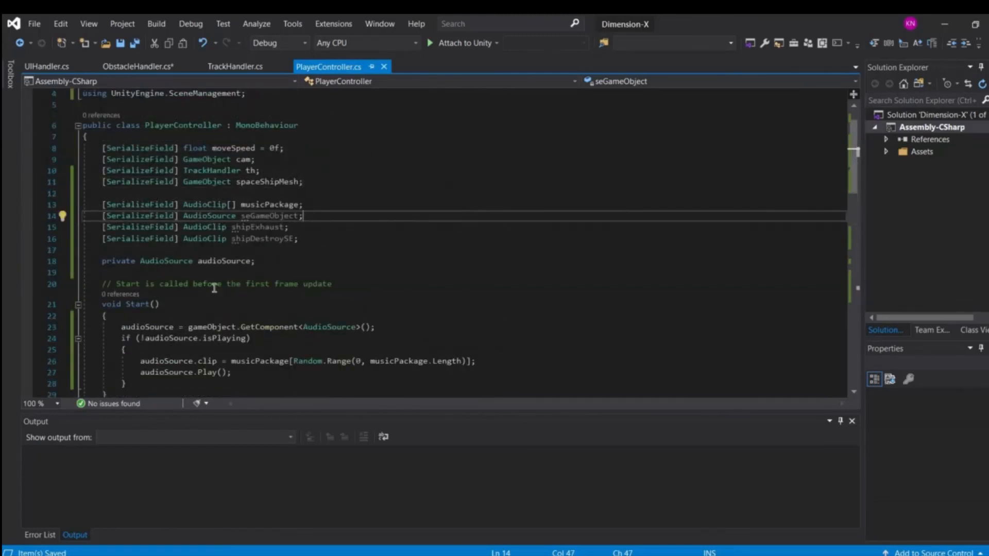
scroll(214, 288, "down", 7)
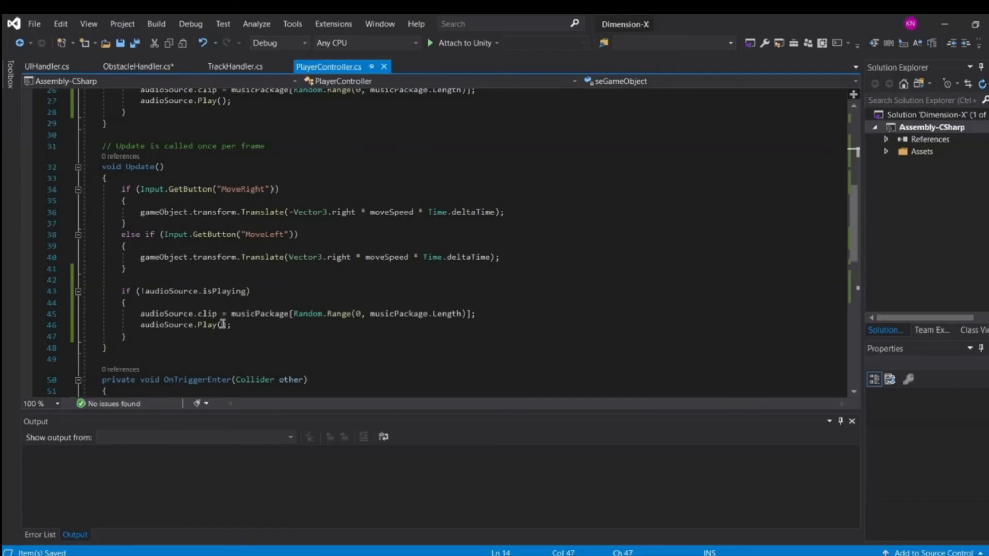
scroll(225, 311, "up", 6)
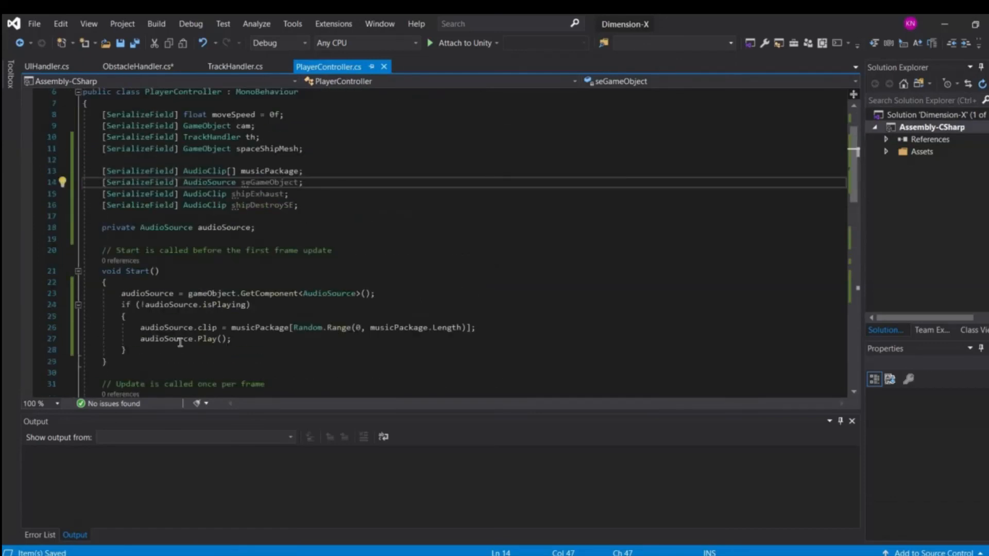
left_click(256, 356)
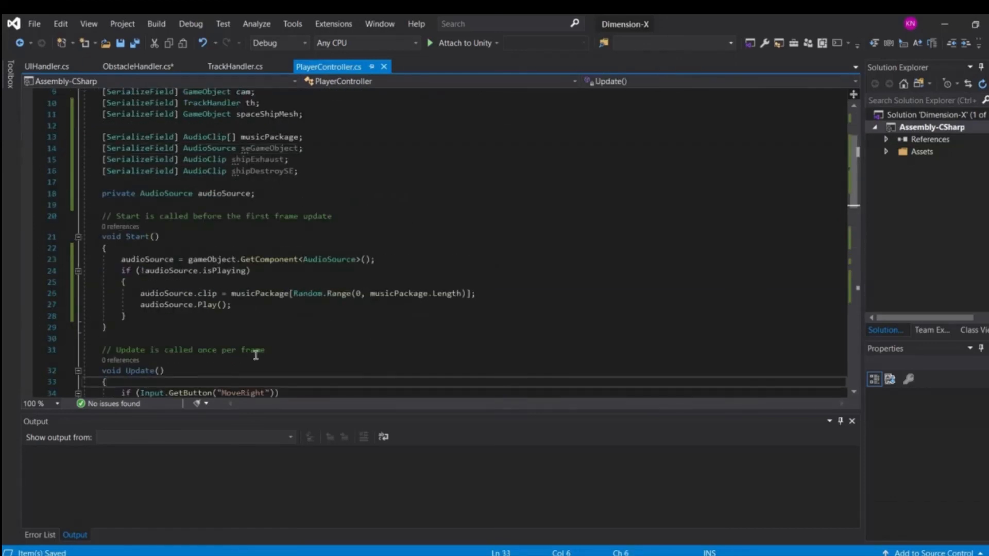
key("Return")
key("Return")
key("Up")
key("Up")
key("Down")
type("seGameObjectgam")
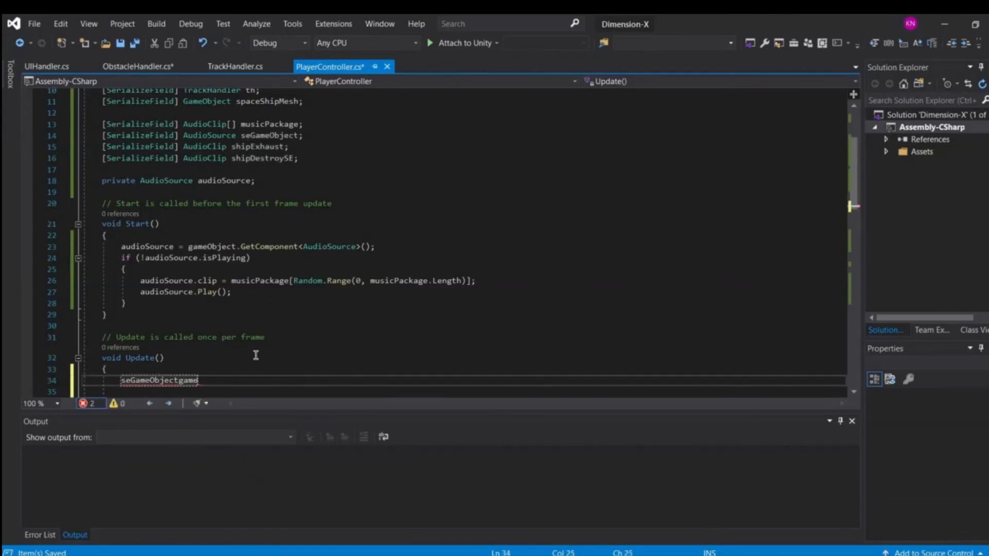
key("BackSpace")
key("BackSpace")
key("BackSpace")
key("BackSpace")
type("t.clip")
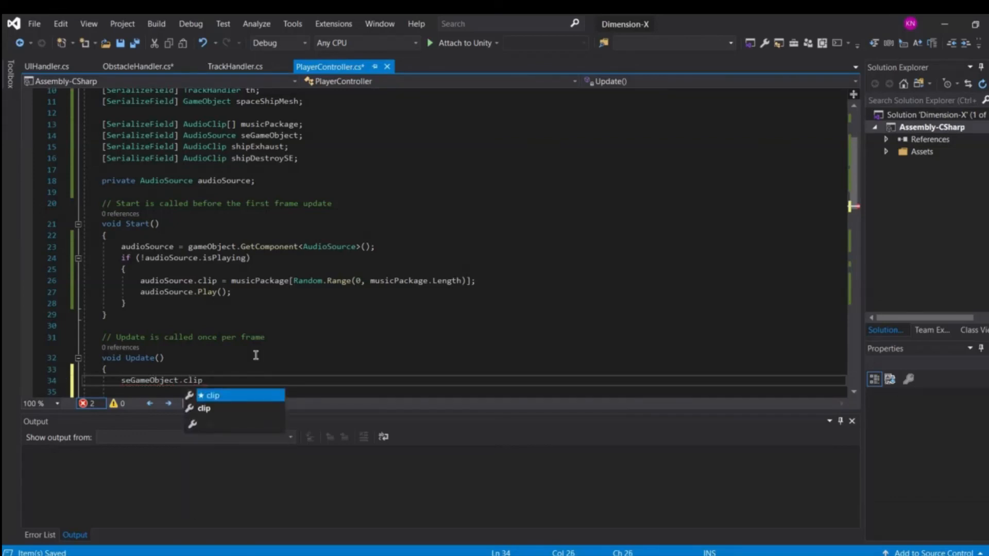
key("Tab")
key("BackSpace")
key("BackSpace")
key("BackSpace")
key("BackSpace")
key("BackSpace")
key("BackSpace")
key("BackSpace")
key("BackSpace")
key("BackSpace")
key("BackSpace")
key("BackSpace")
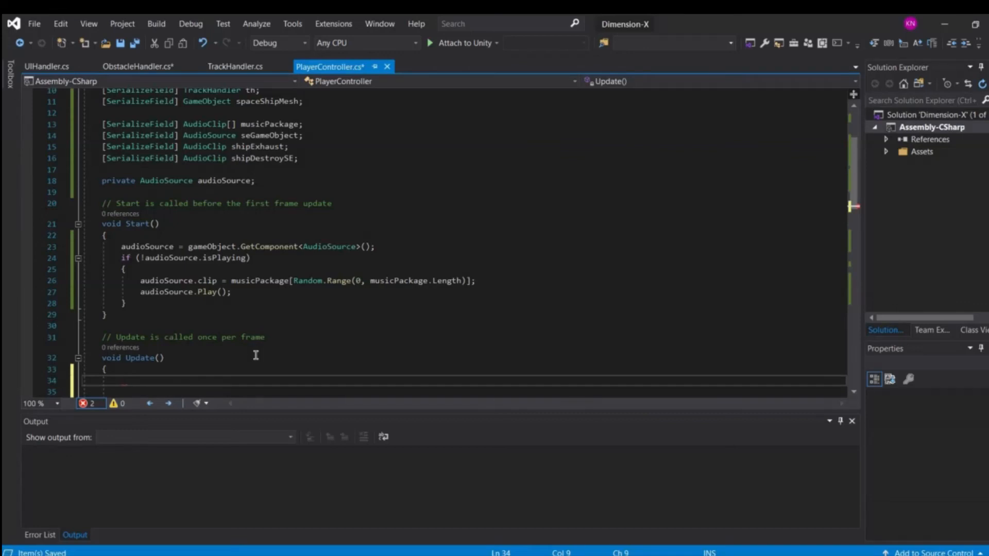
type("seGameObject.")
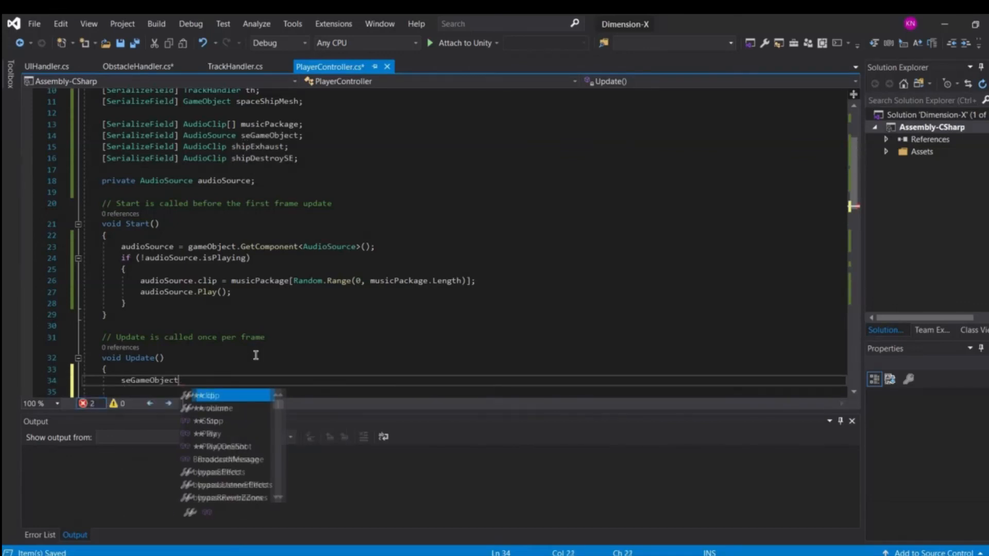
key("BackSpace")
key("BackSpace")
key("BackSpace")
key("BackSpace")
key("BackSpace")
key("BackSpace")
key("BackSpace")
key("BackSpace")
key("BackSpace")
key("BackSpace")
key("BackSpace")
key("BackSpace")
key("BackSpace")
key("BackSpace")
key("BackSpace")
key("BackSpace")
key("BackSpace")
key("BackSpace")
key("ctrl+v")
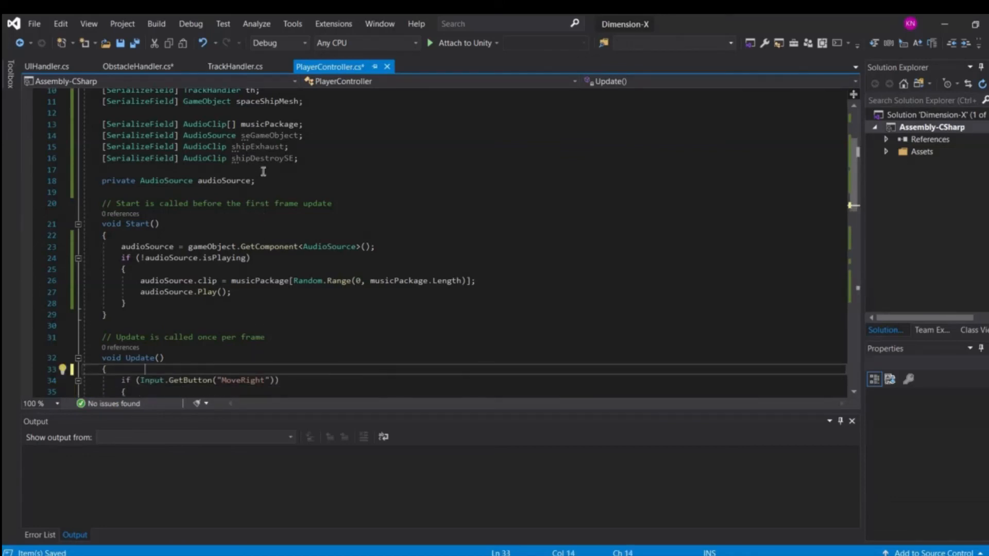
In OnTriggerEnter, below spaceShipMesh.SetActive(false), assign shipDestroySE to seGameObject.clip
left_click_drag(298, 158, 231, 147)
scroll(350, 242, "down", 10)
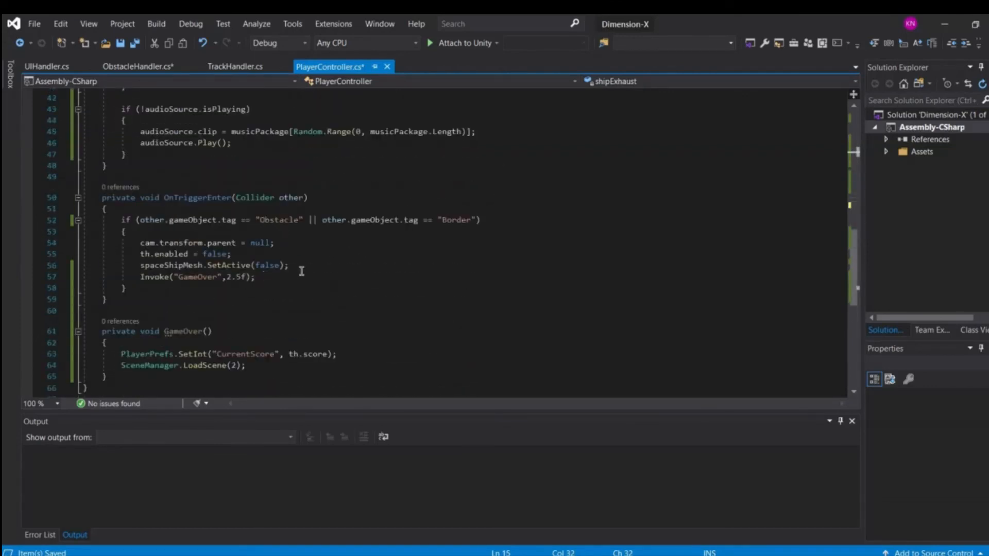
left_click(300, 276)
left_click(323, 263)
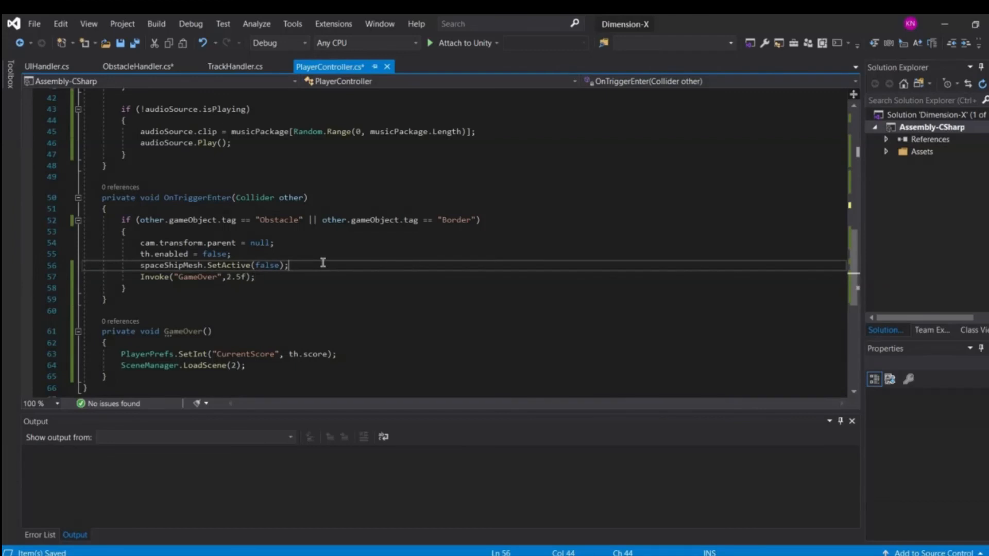
key("Return")
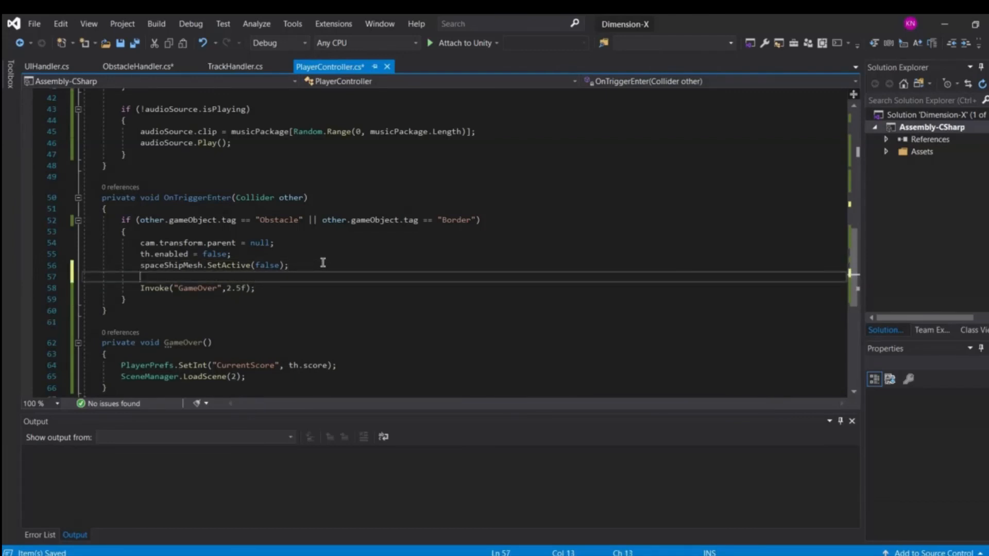
type("se")
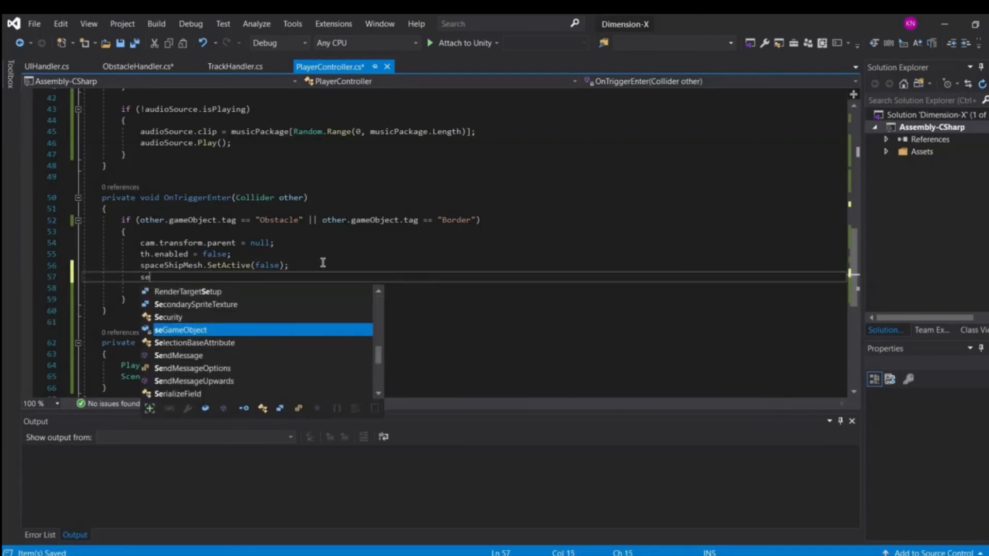
type("GameObject.clip=")
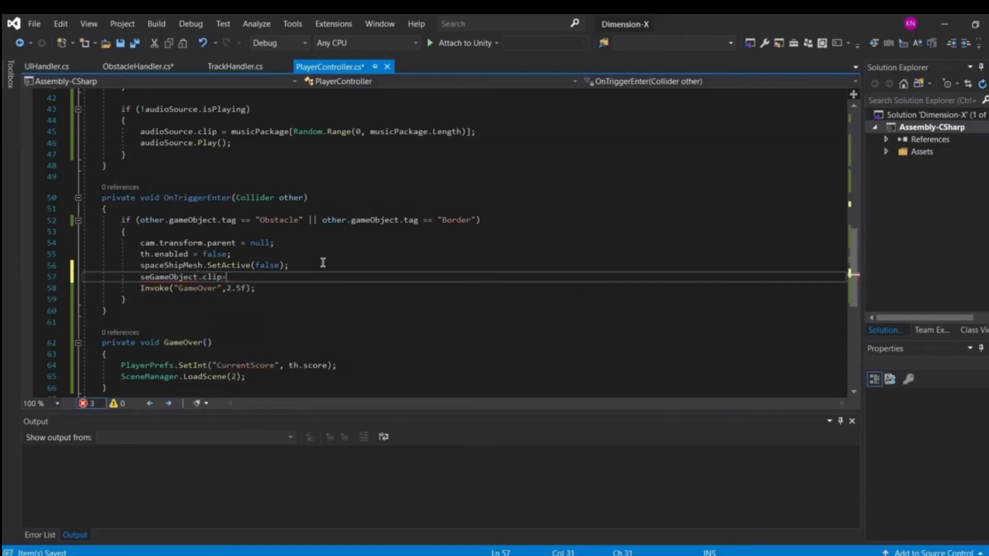
scroll(323, 263, "up", 12)
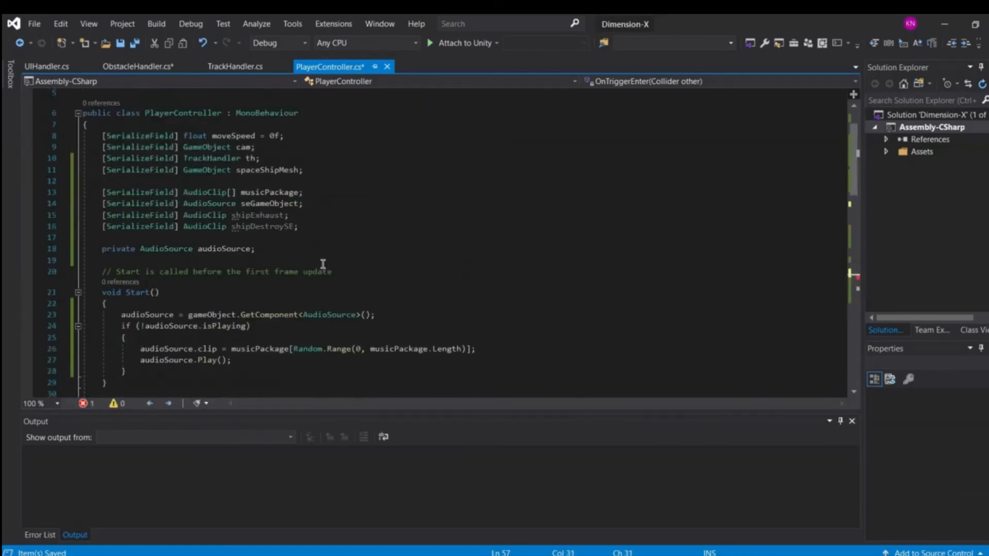
scroll(326, 267, "down", 14)
type("shipDestroySE;")
Set seGameObject.loop to false on a new line below the clip assignment
key("Return")
type("seGam")
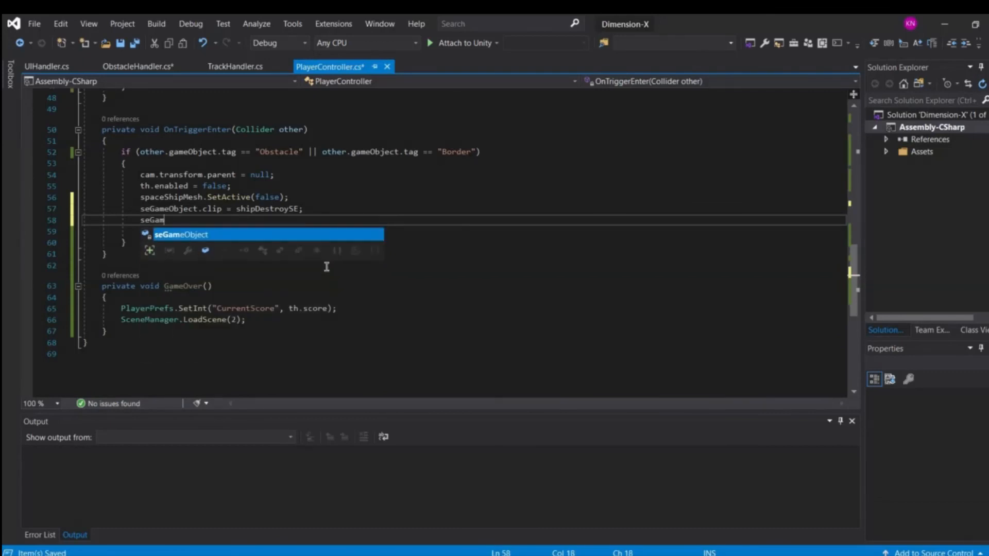
key("Tab")
type(".loo")
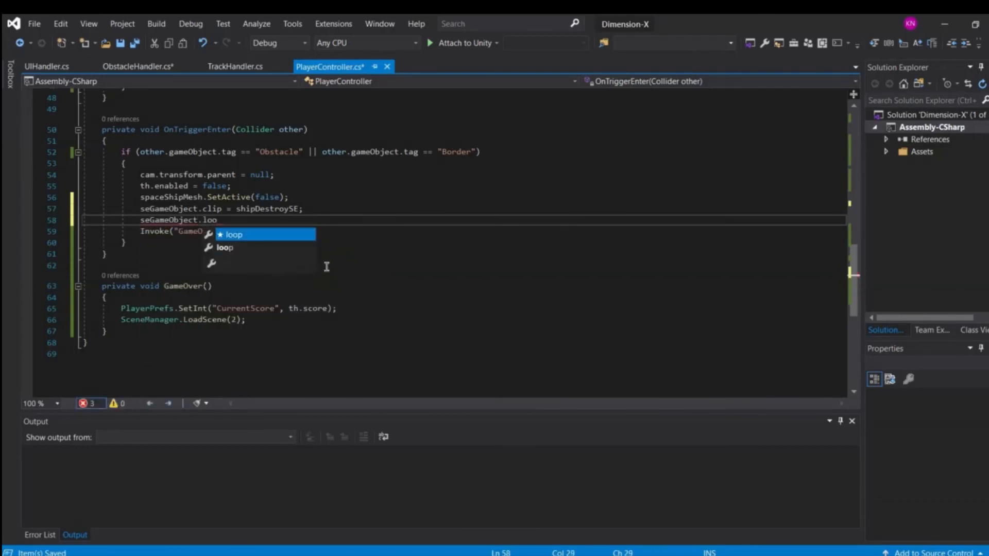
key("Tab")
type("= f")
key("Tab")
type(";")
Call seGameObject.Play() above the GameOver Invoke, save the script, and insert an empty line above the clip assignment
key("Return")
type("seGame")
key("Tab")
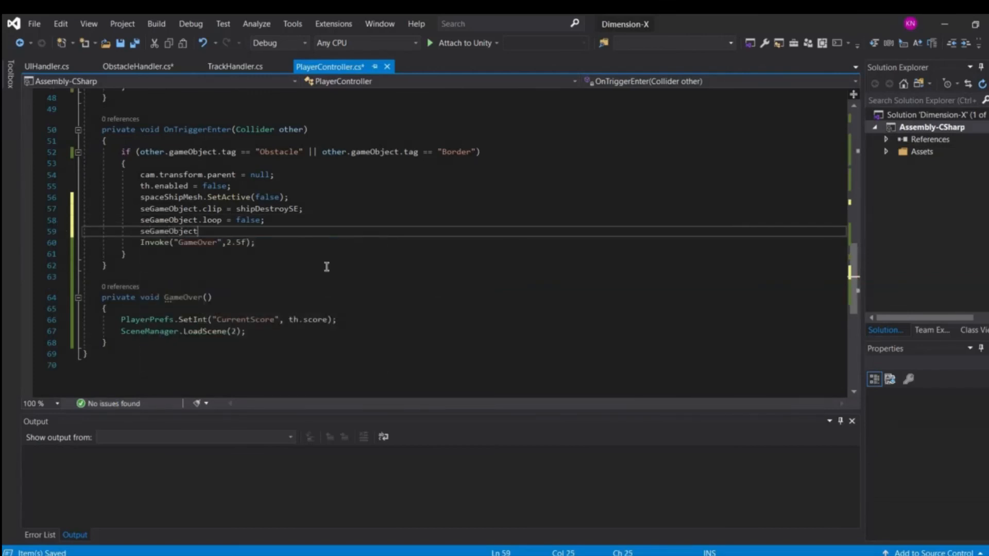
type(".")
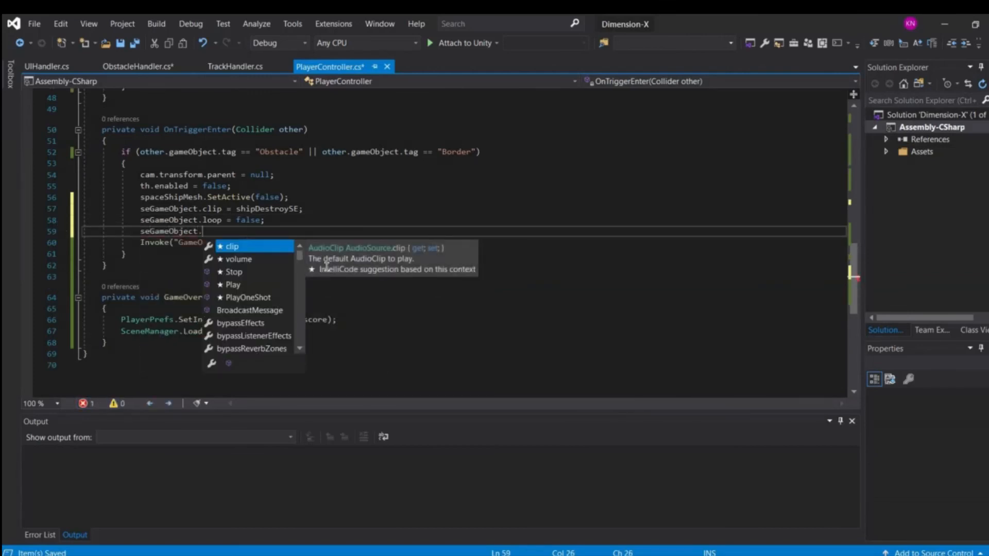
type("Play")
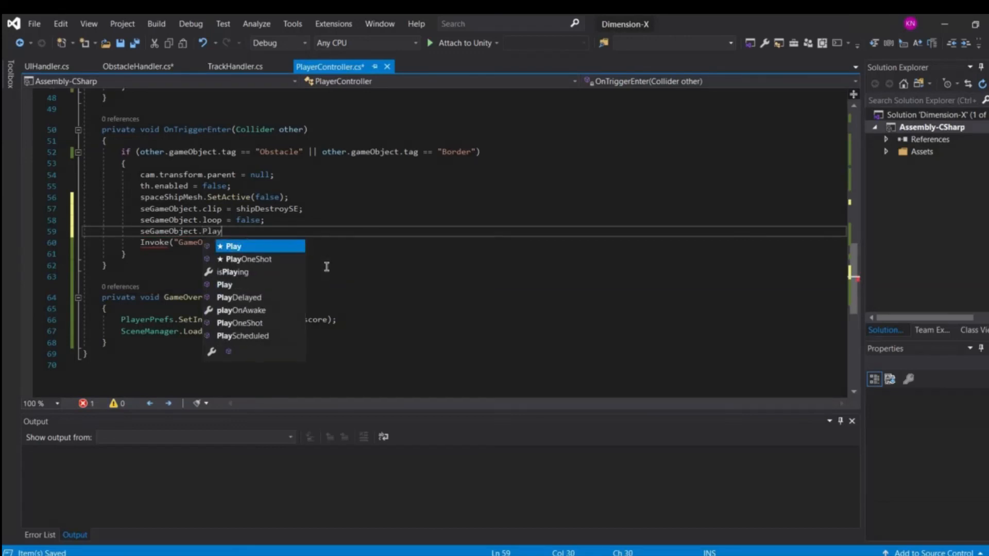
key("Tab")
type("(")
key("ctrl+s")
left_click(298, 199)
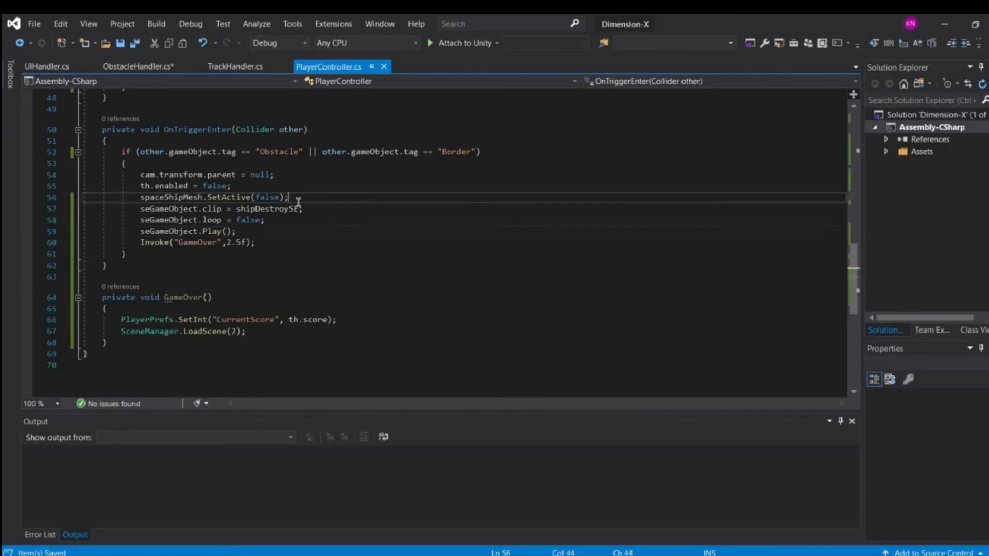
key("Return")
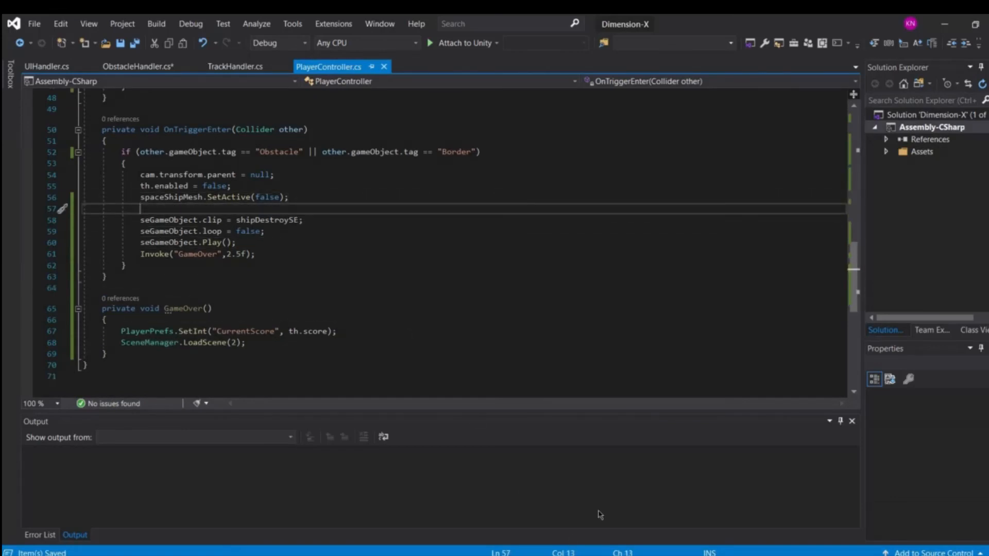
Switch to Unity, expand SpaceShip in the hierarchy and inspect the components of its Main Camera
key("alt+Tab")
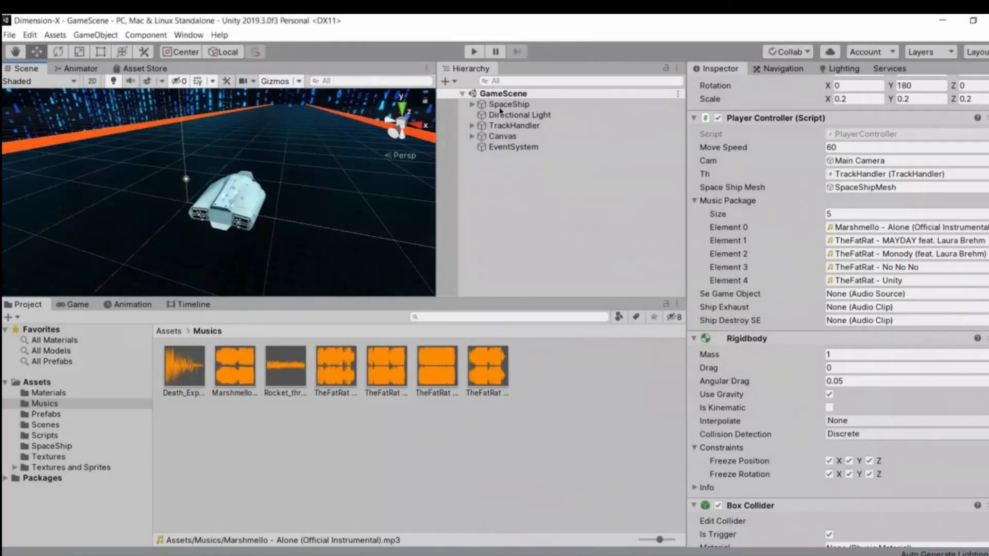
left_click(474, 106)
left_click(473, 105)
left_click(509, 117)
scroll(713, 247, "down", 10)
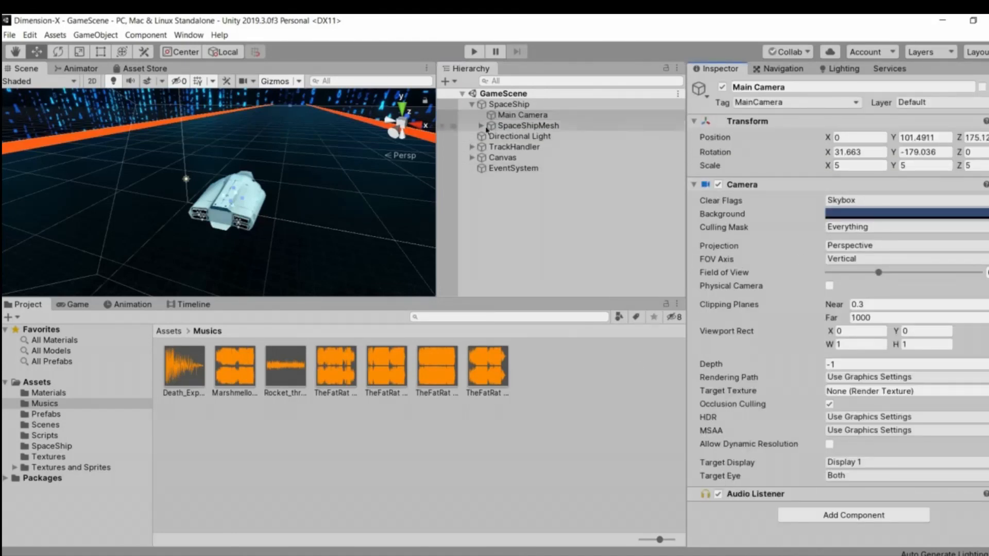
Create an empty child object under SpaceShip in the hierarchy
left_click(481, 127)
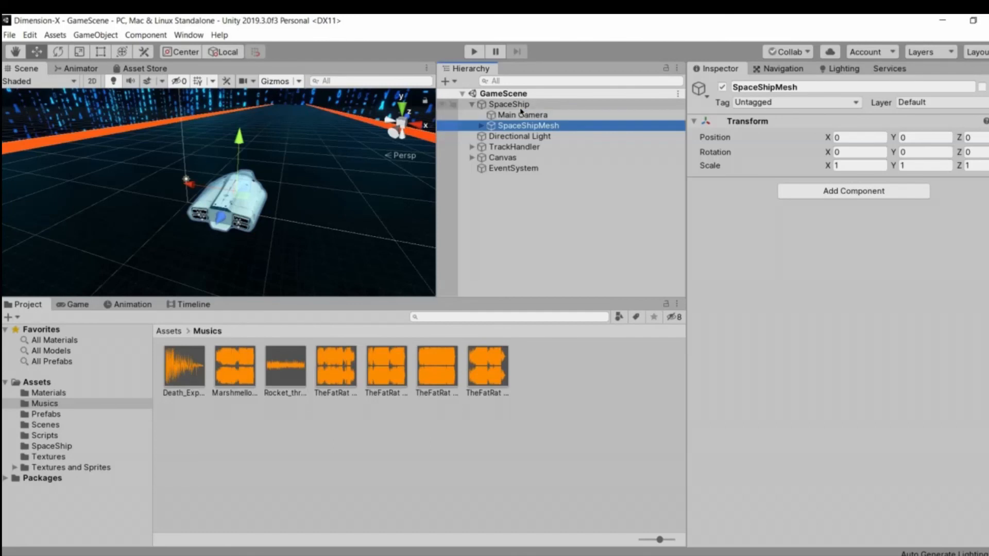
right_click(521, 106)
left_click(563, 217)
left_click(790, 87)
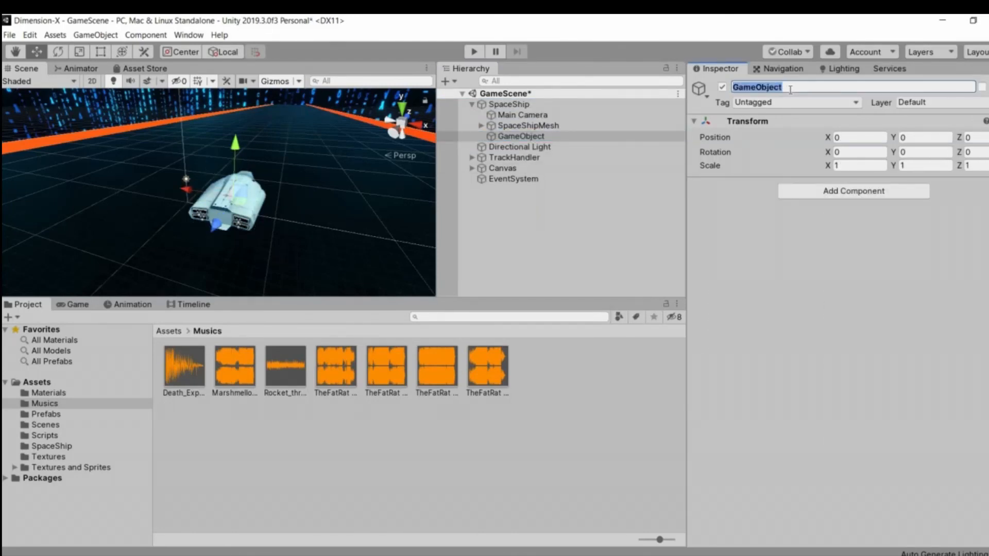
type("A")
type("Soun")
Add an Audio Source component to the new object, with Rocket_thruster_SFX as its clip and looping enabled
left_click(827, 191)
key("Down")
key("Down")
key("Down")
key("Down")
key("Down")
key("Down")
key("Down")
key("Down")
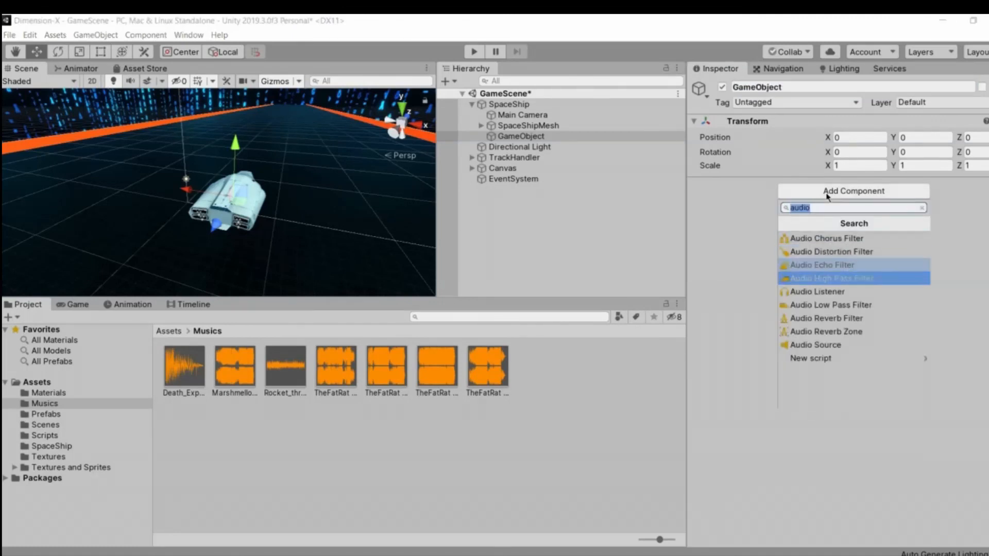
key("Return")
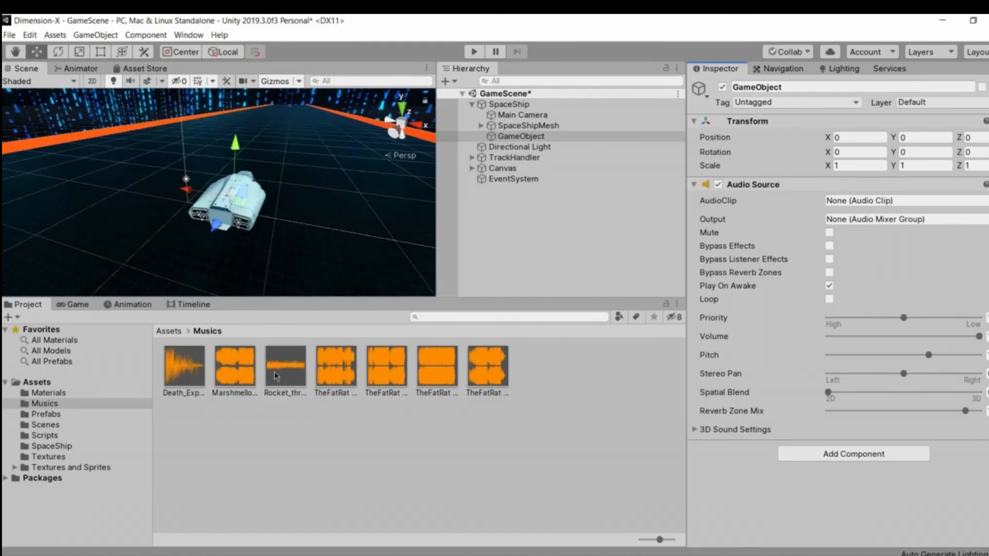
left_click_drag(276, 375, 851, 213)
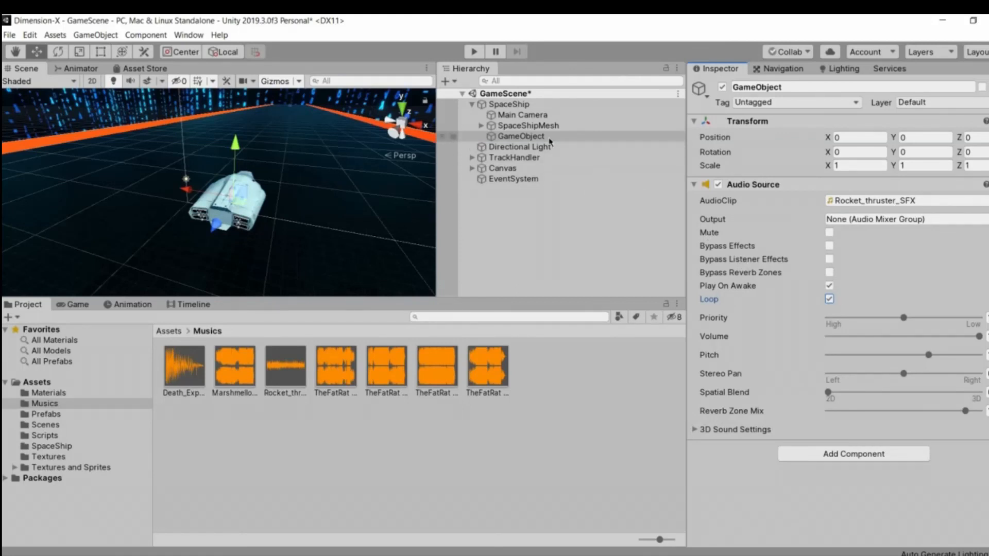
Rename the new child object of SpaceShip as SoundEffects
left_click(594, 137)
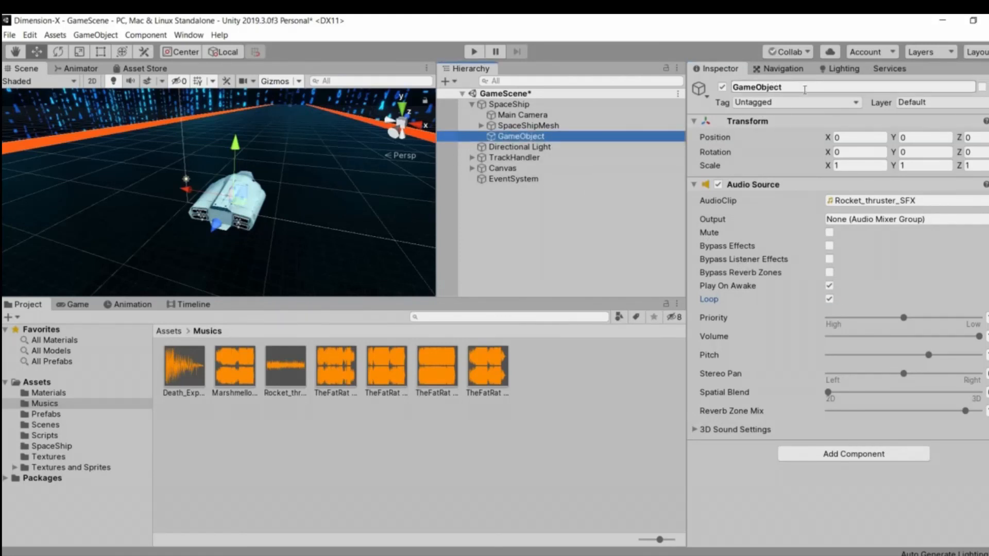
left_click(801, 88)
type("SoundEffects")
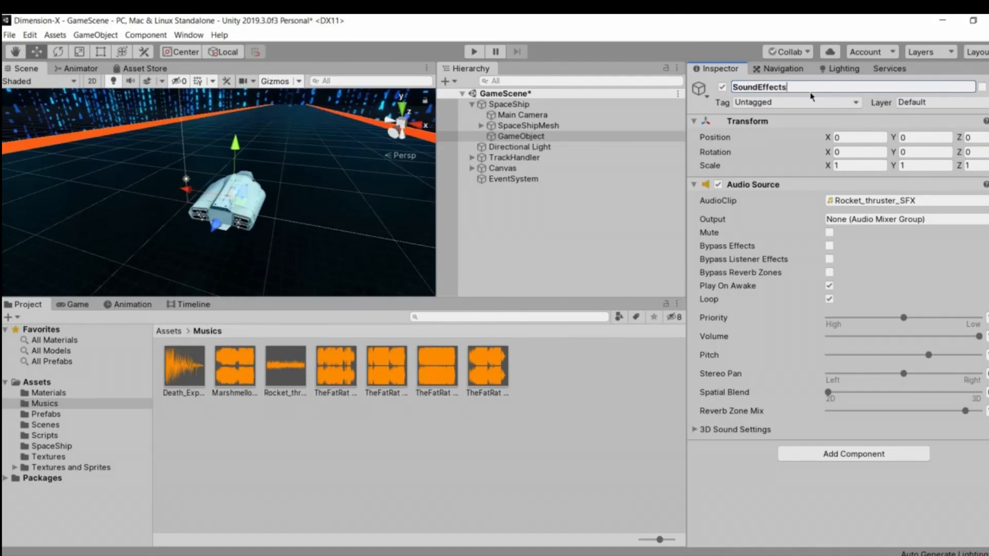
key("Return")
left_click(555, 209)
left_click(545, 139)
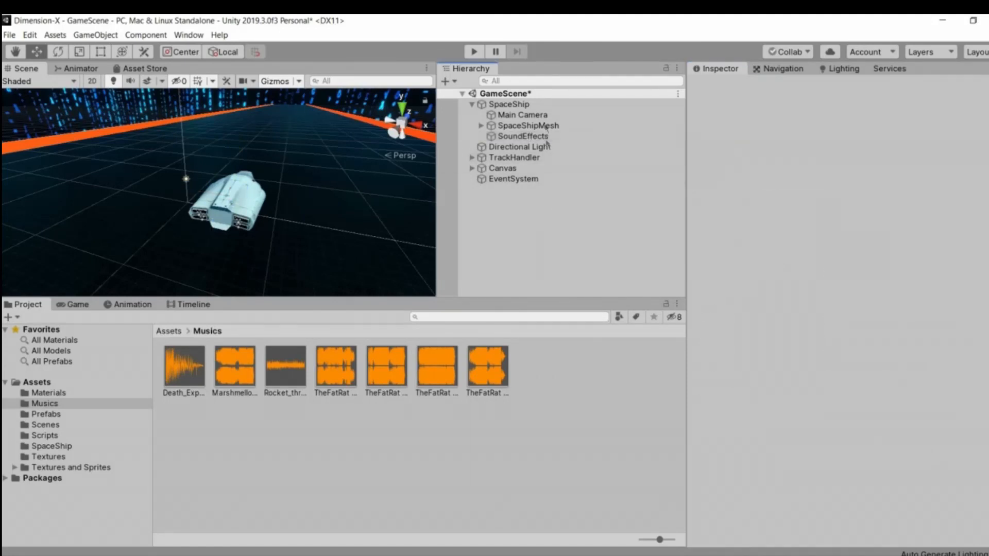
In SpaceShip's Player Controller, assign SoundEffects to Se Game Object, Rocket_thruster_SFX to Ship Exhaust and Death_Explosion_SFX to Ship Destroy SE
left_click(541, 105)
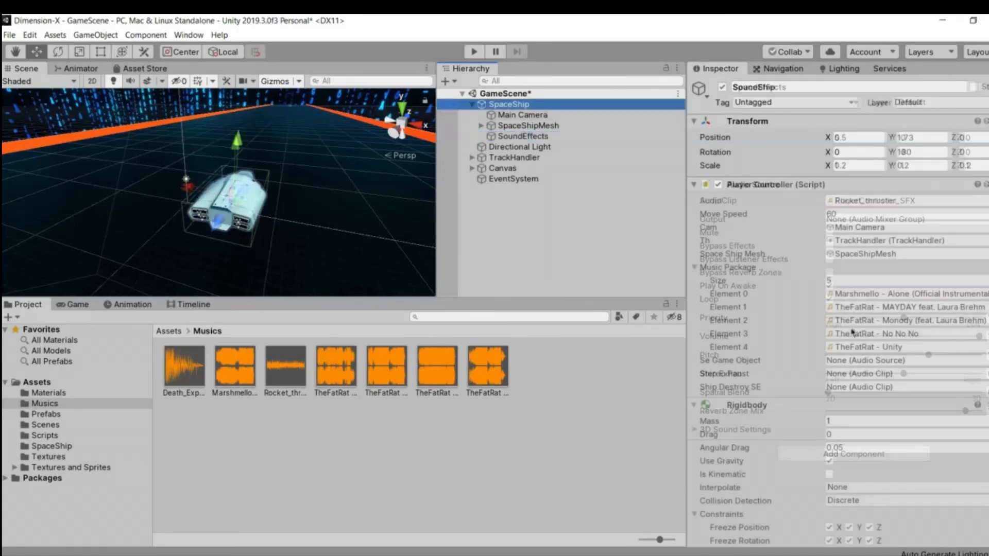
scroll(825, 313, "down", 10)
scroll(823, 312, "up", 10)
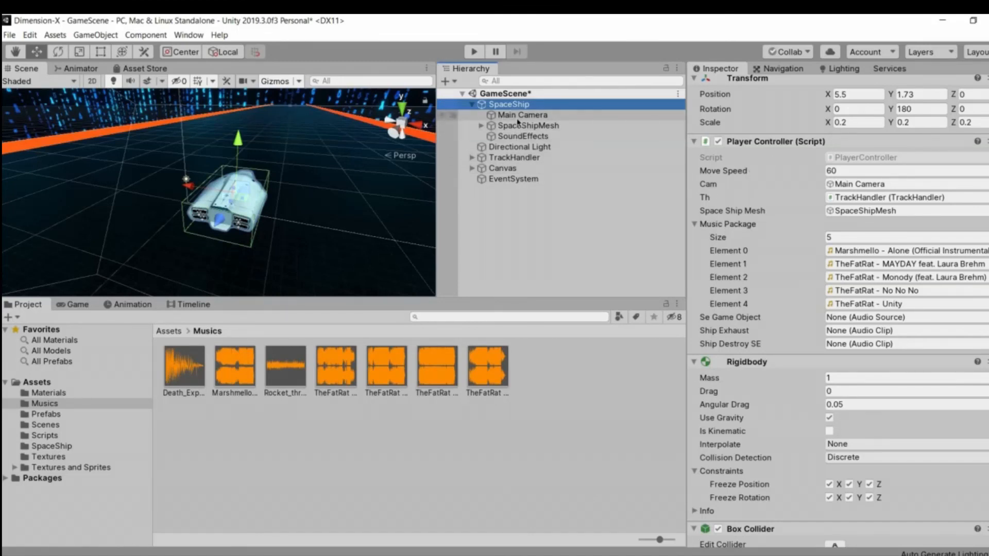
left_click_drag(521, 136, 830, 316)
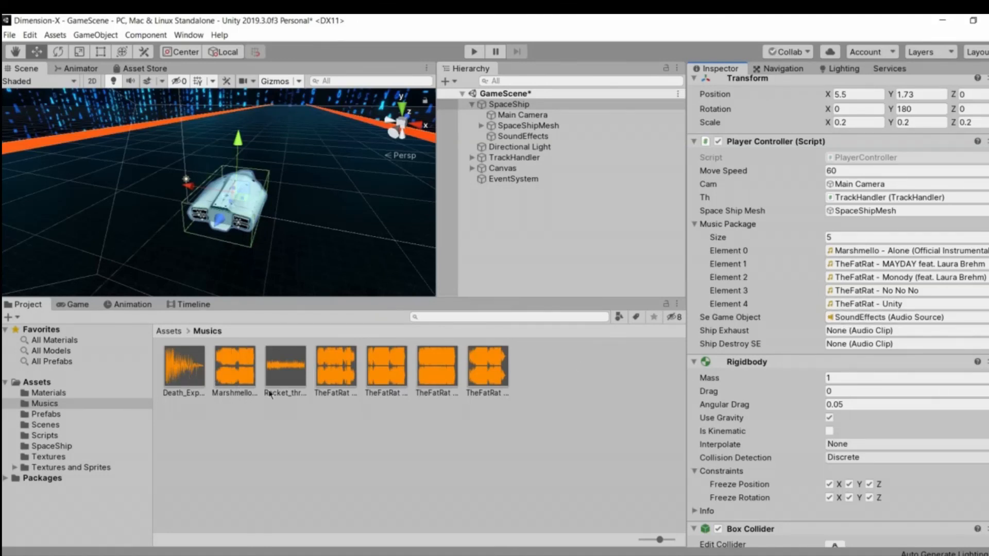
left_click_drag(285, 367, 876, 331)
left_click_drag(264, 401, 837, 348)
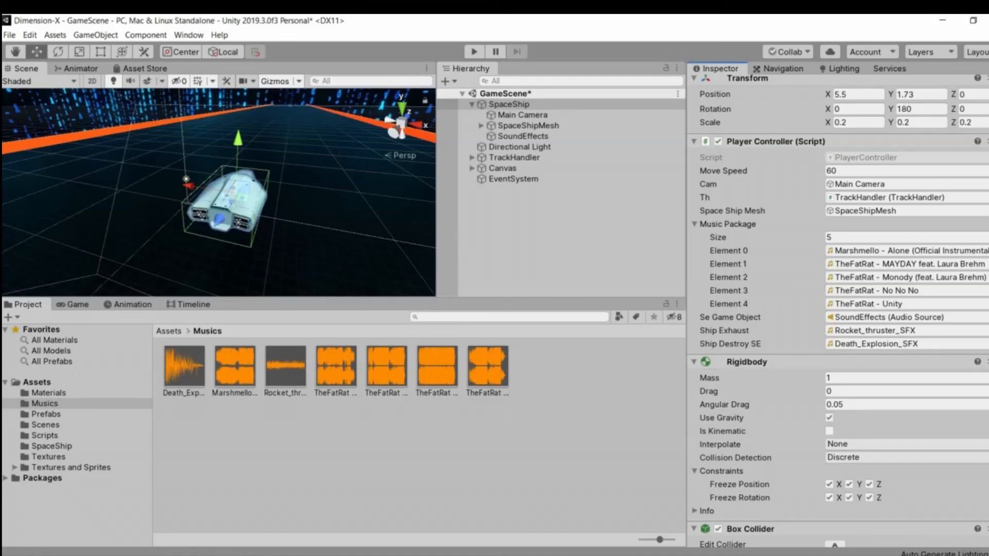
Switch to Visual Studio and delete the serialized AudioClip shipExhaust declaration from the PlayerController script
mouse_move(476, 555)
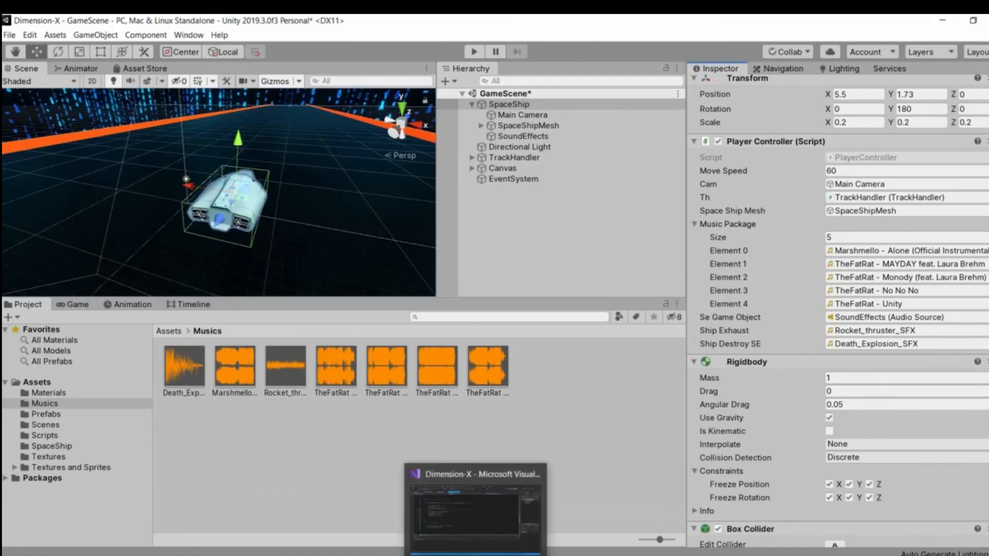
left_click(475, 555)
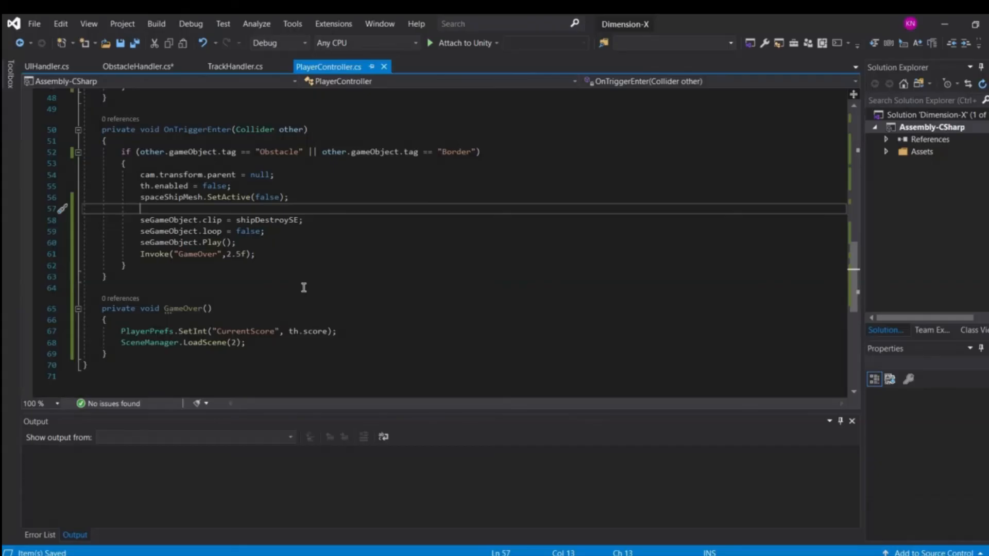
scroll(303, 288, "up", 13)
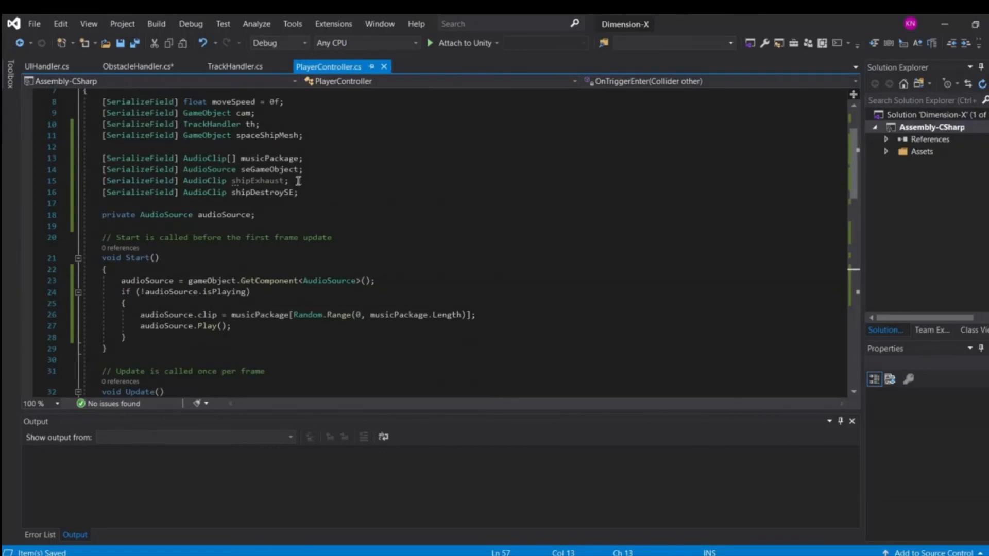
left_click_drag(298, 181, 331, 166)
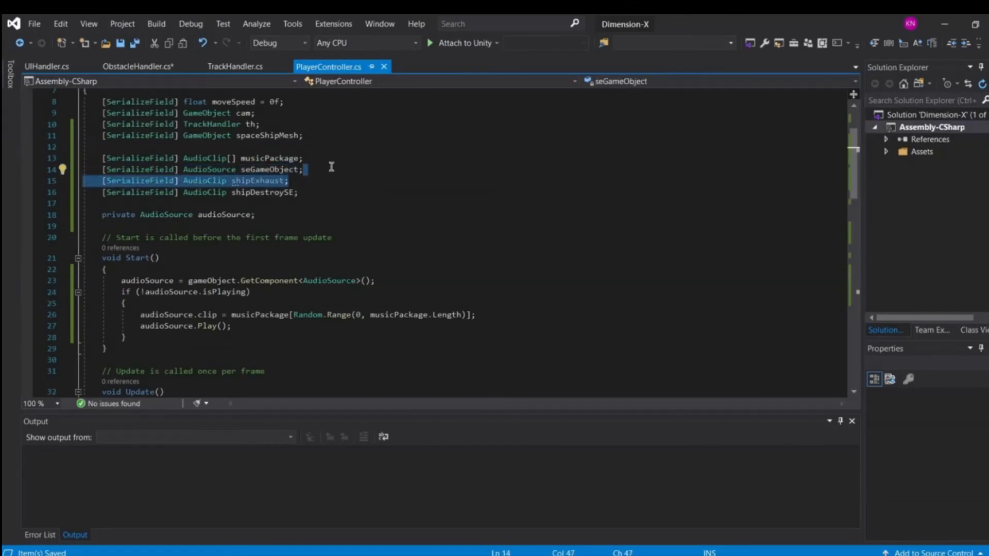
key("Delete")
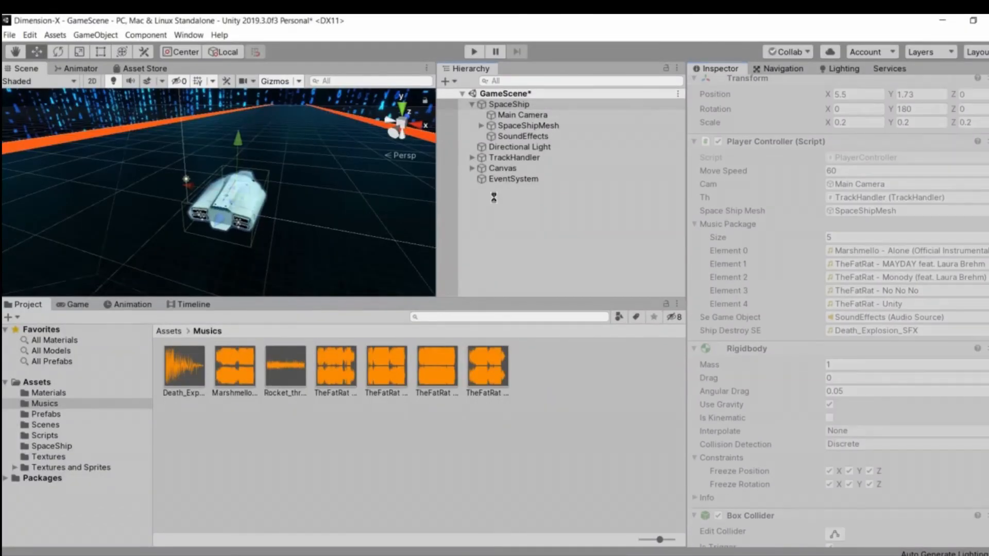
Switch to Unity, run the game, show the project assets and view the flying spaceship in the scene with Main Camera selected
left_click(473, 51)
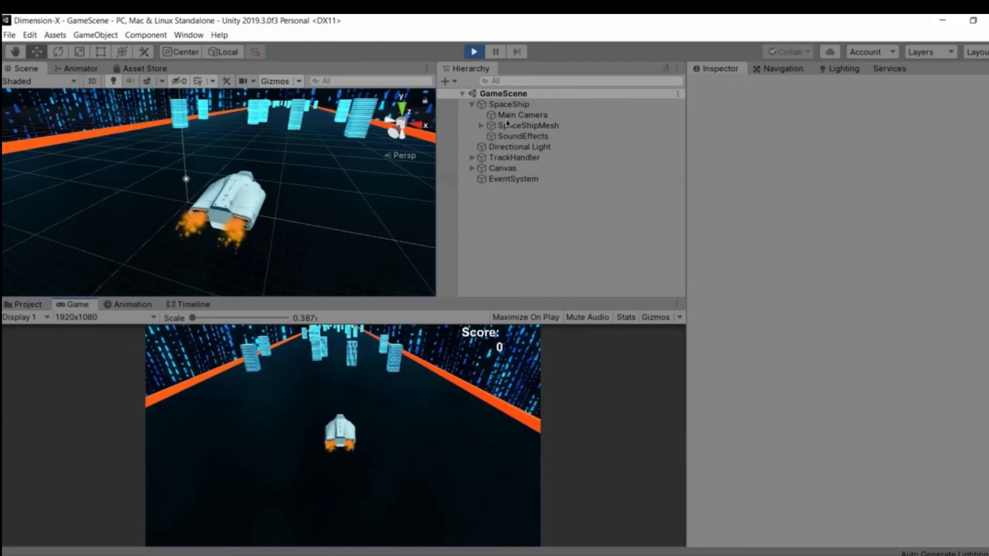
left_click(28, 304)
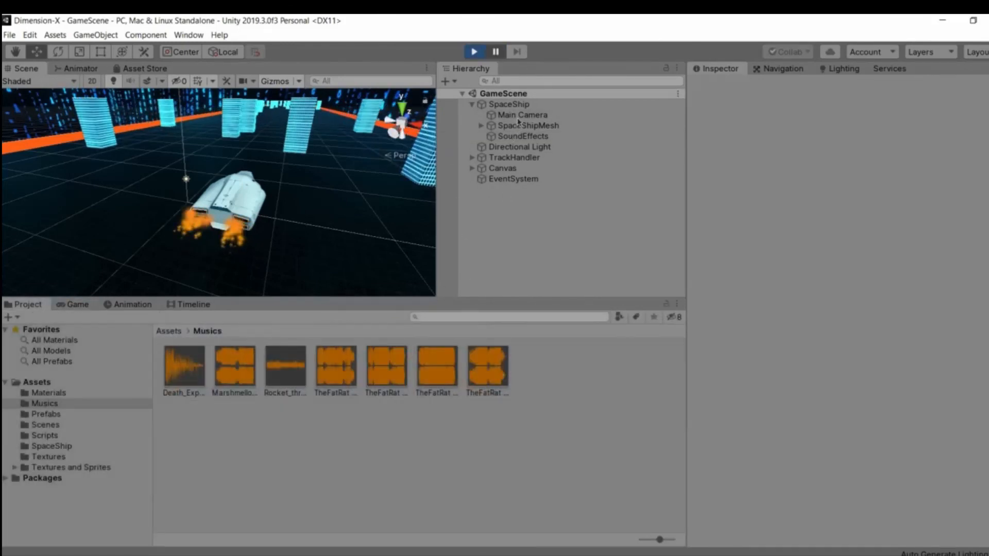
left_click(523, 114)
right_click_drag(241, 220, 528, 136)
key("s")
key("w")
key("s")
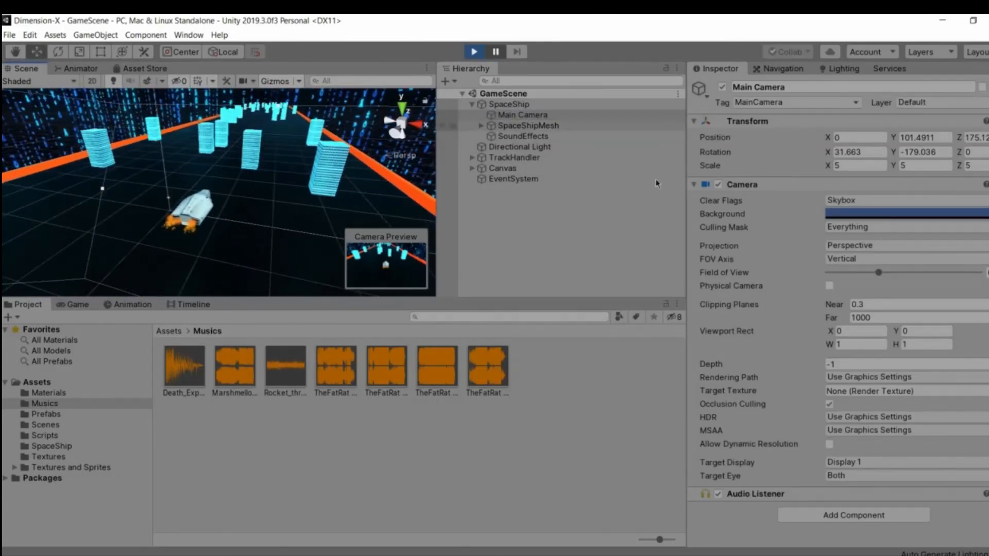
Try a lower volume on the SoundEffects audio source while the game is running
left_click(523, 136)
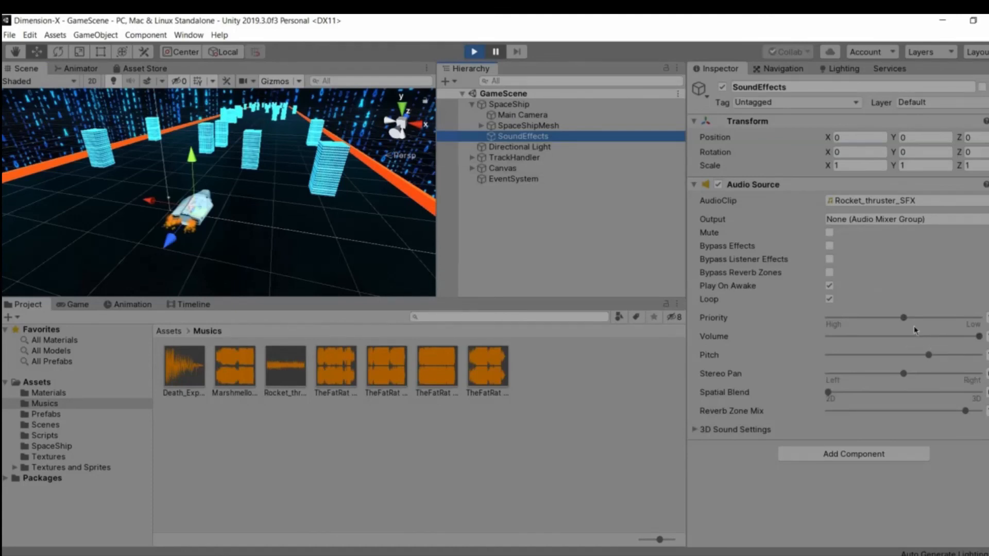
left_click_drag(946, 340, 896, 340)
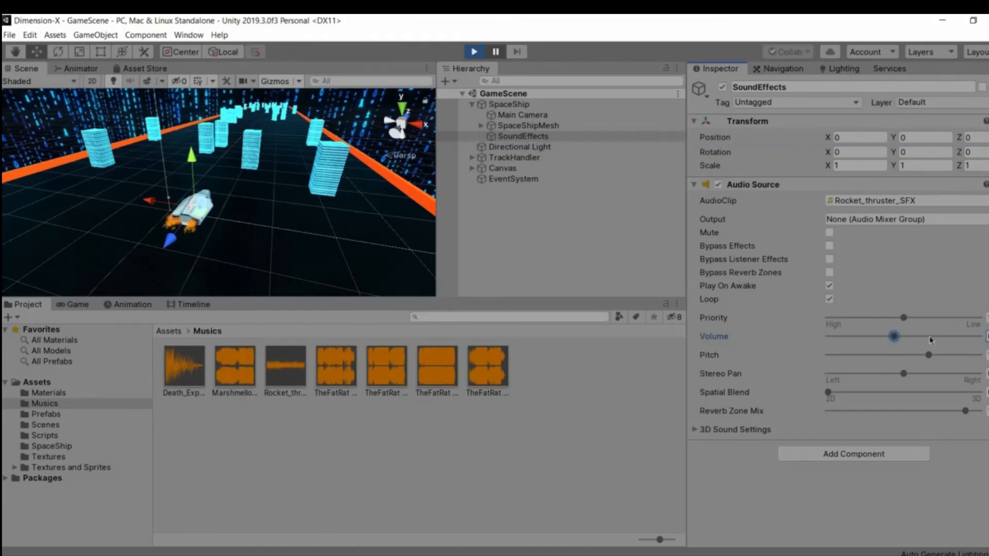
mouse_move(941, 340)
left_mouse_down()
mouse_move(932, 336)
mouse_move(947, 337)
left_mouse_up()
type("8")
Try a volume of 0.7 on SpaceShip's music Audio Source while the game is running
left_click(520, 104)
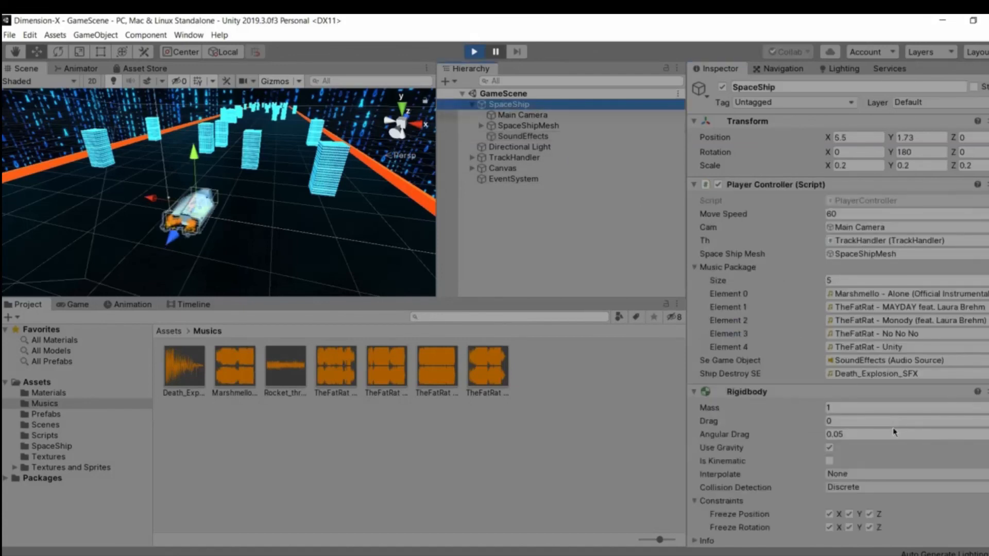
scroll(927, 430, "down", 8)
left_click(931, 413)
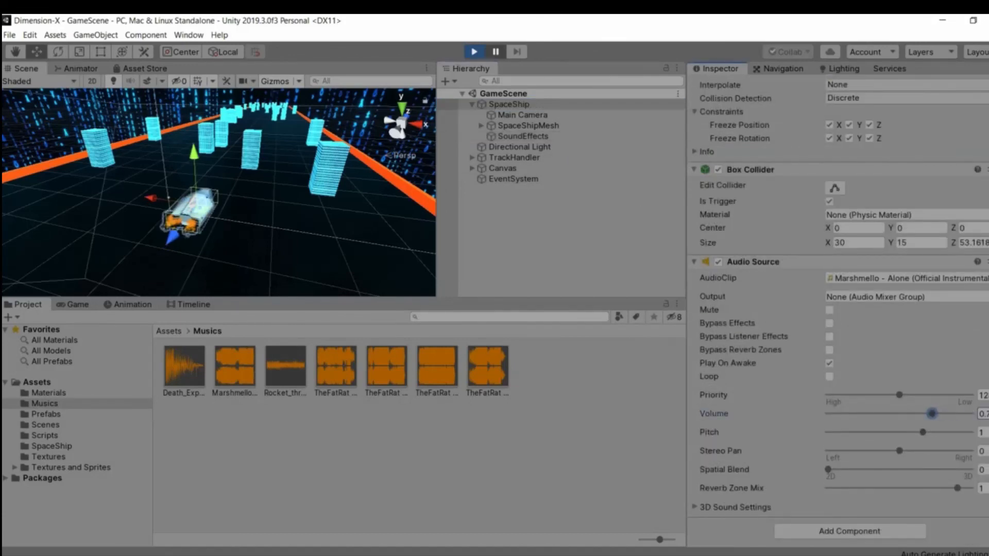
type(".7")
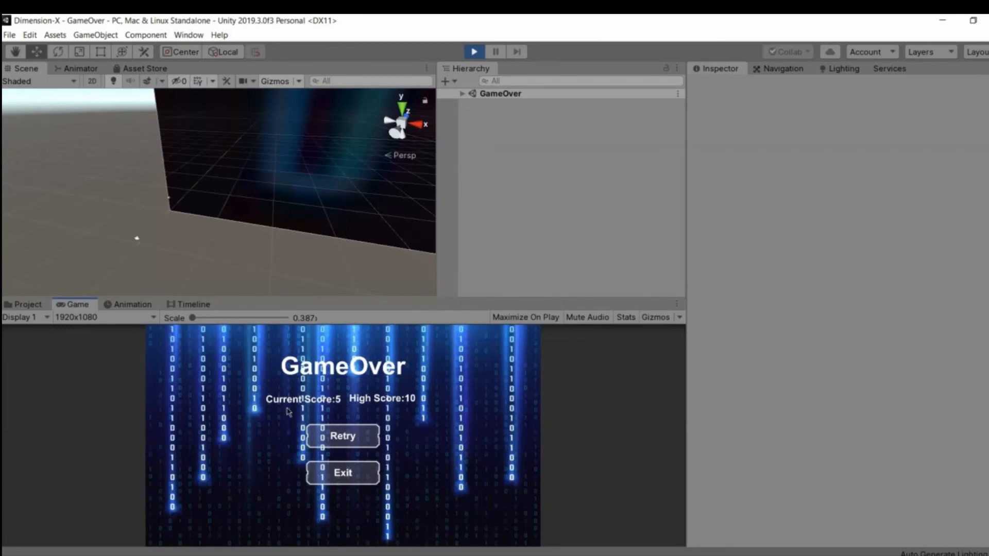
Exit the Game Over screen to the main menu, start a new game and steer the ship among the obstacles to test the sounds
left_click(349, 482)
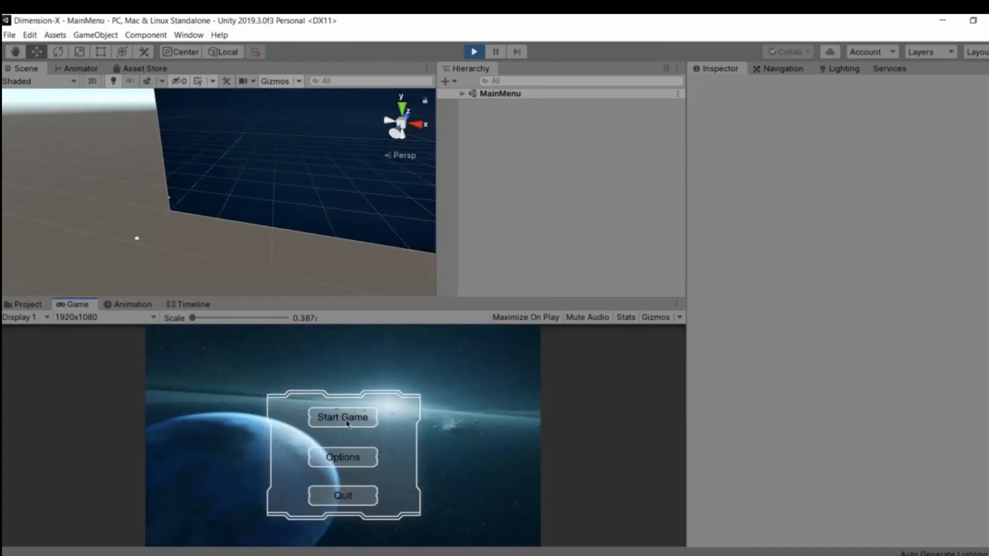
left_click(347, 421)
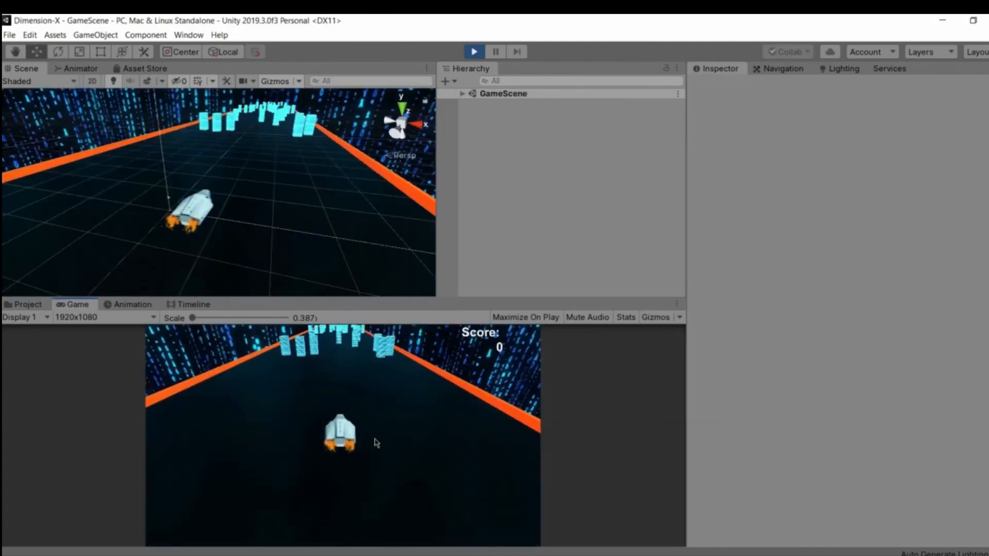
key("Left")
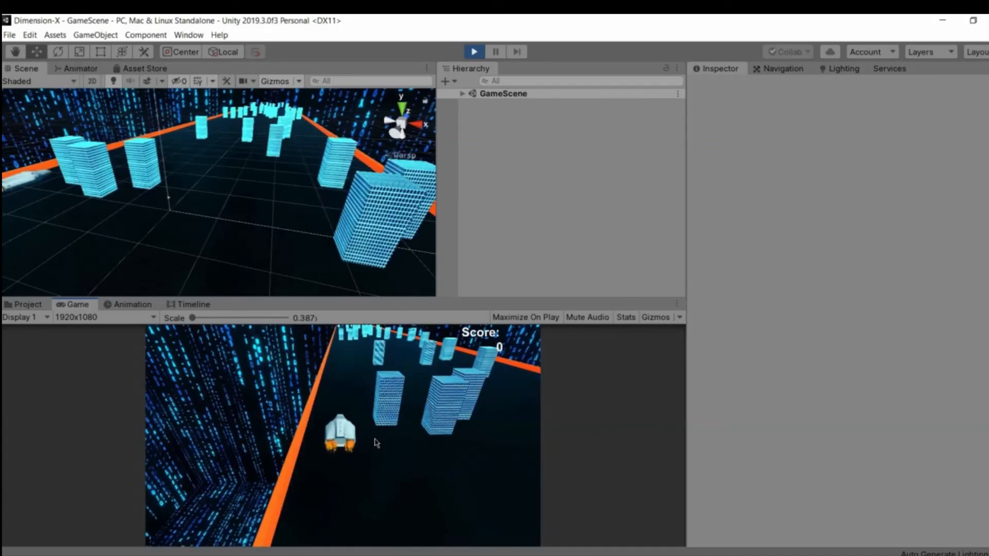
key("Right")
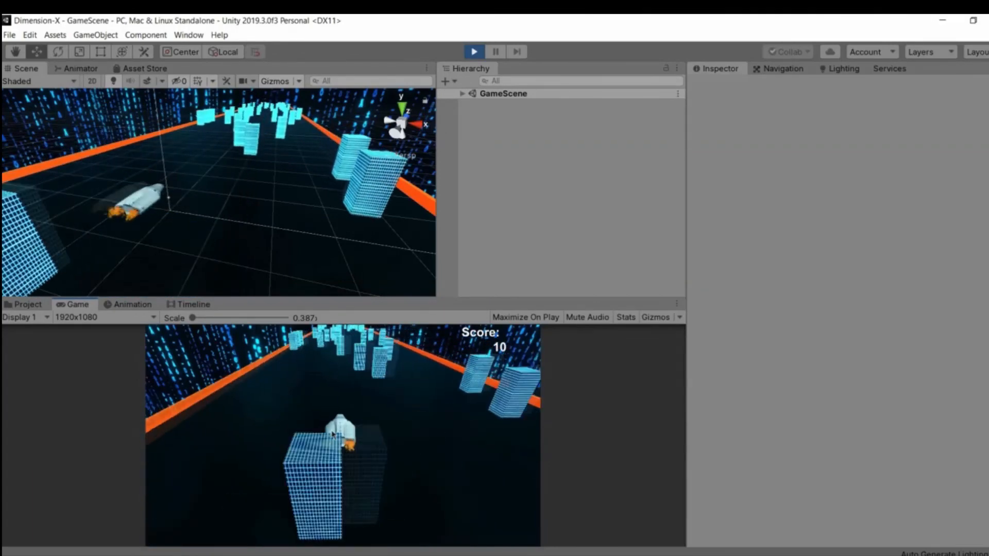
key("d")
key("d")
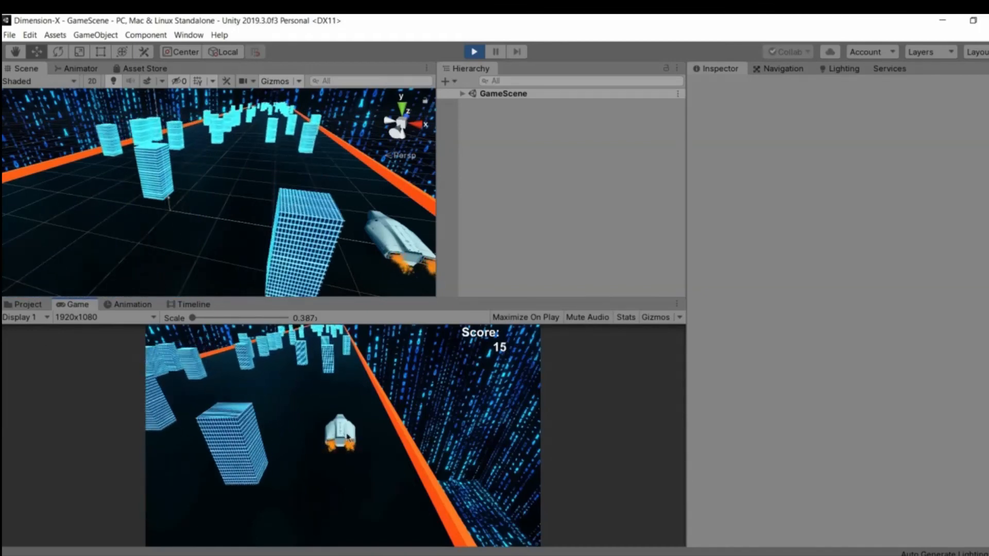
key("a")
key("a")
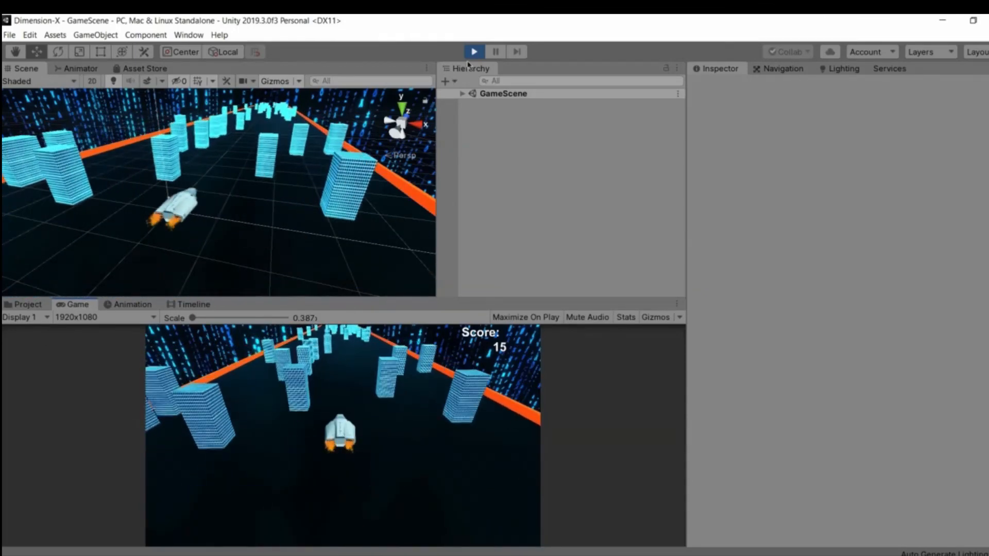
key("d")
key("d")
key("a")
key("d")
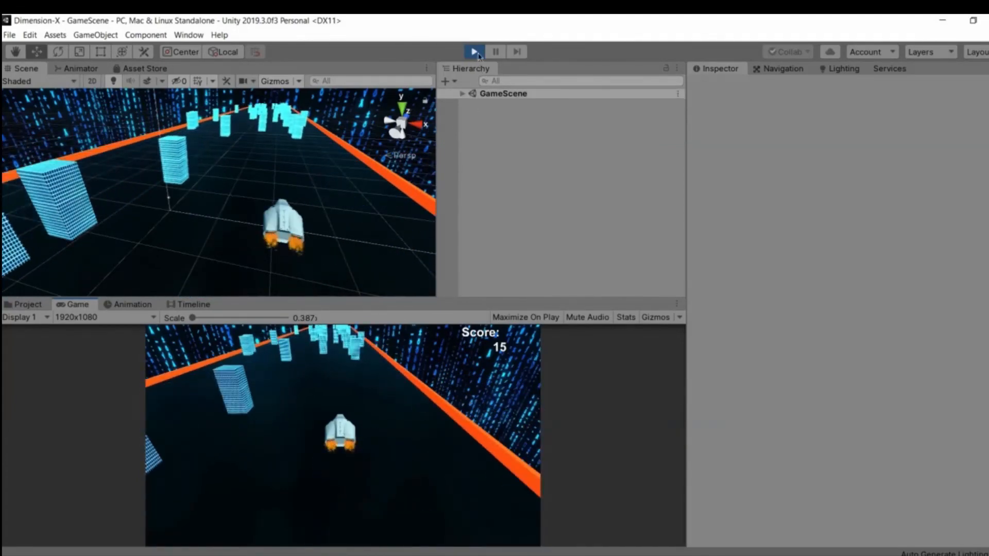
key("a")
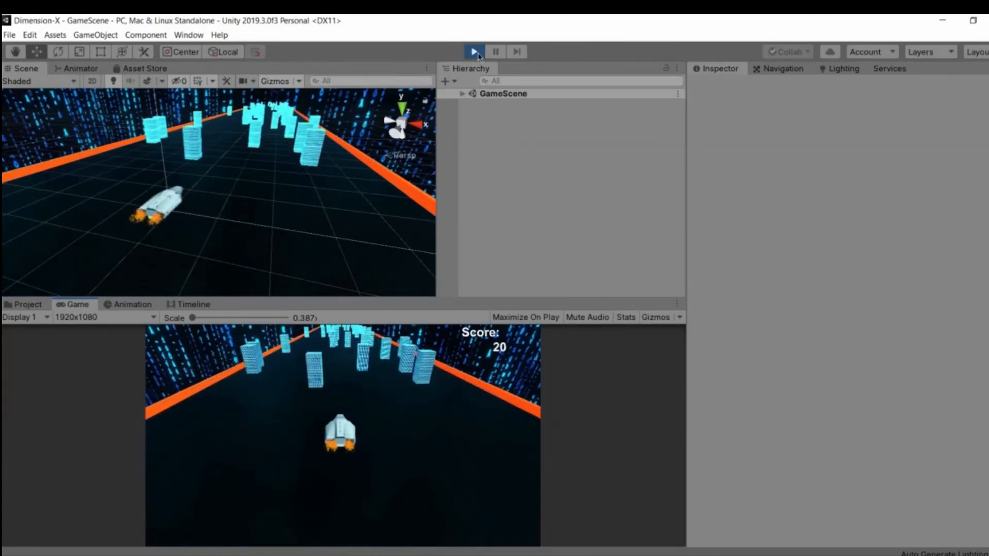